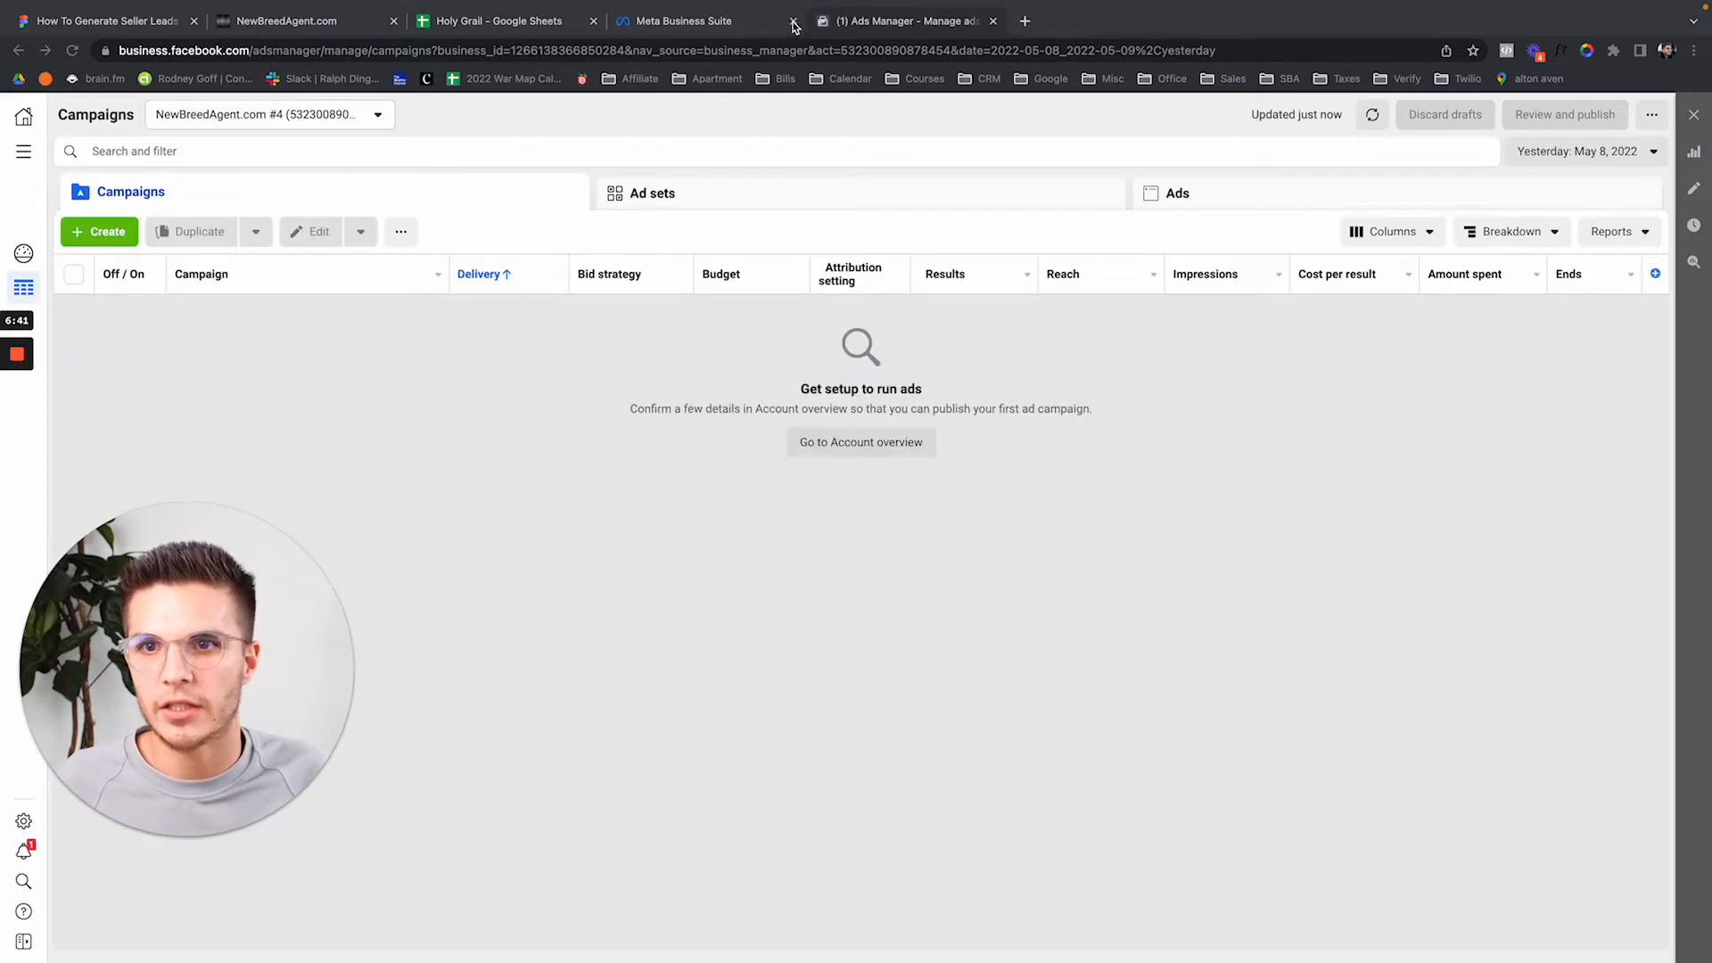
# Close the Meta Business Suite tab and start a new campaign with the Create button.
pyautogui.click(793, 21)
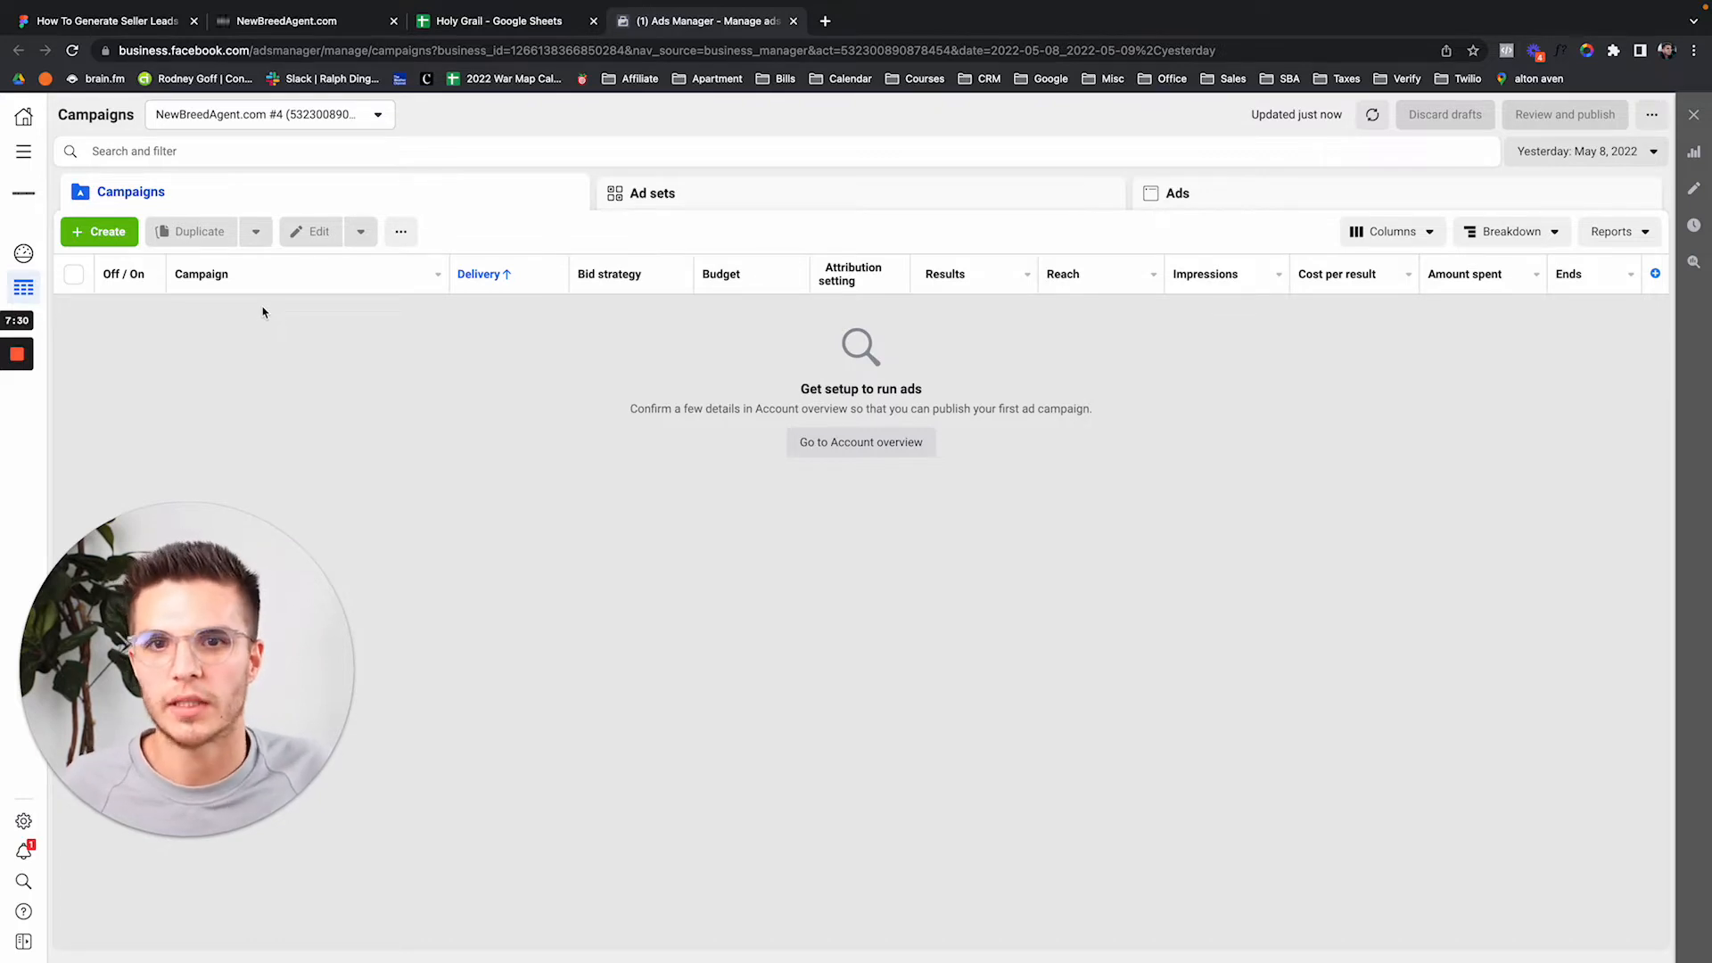
pyautogui.click(105, 232)
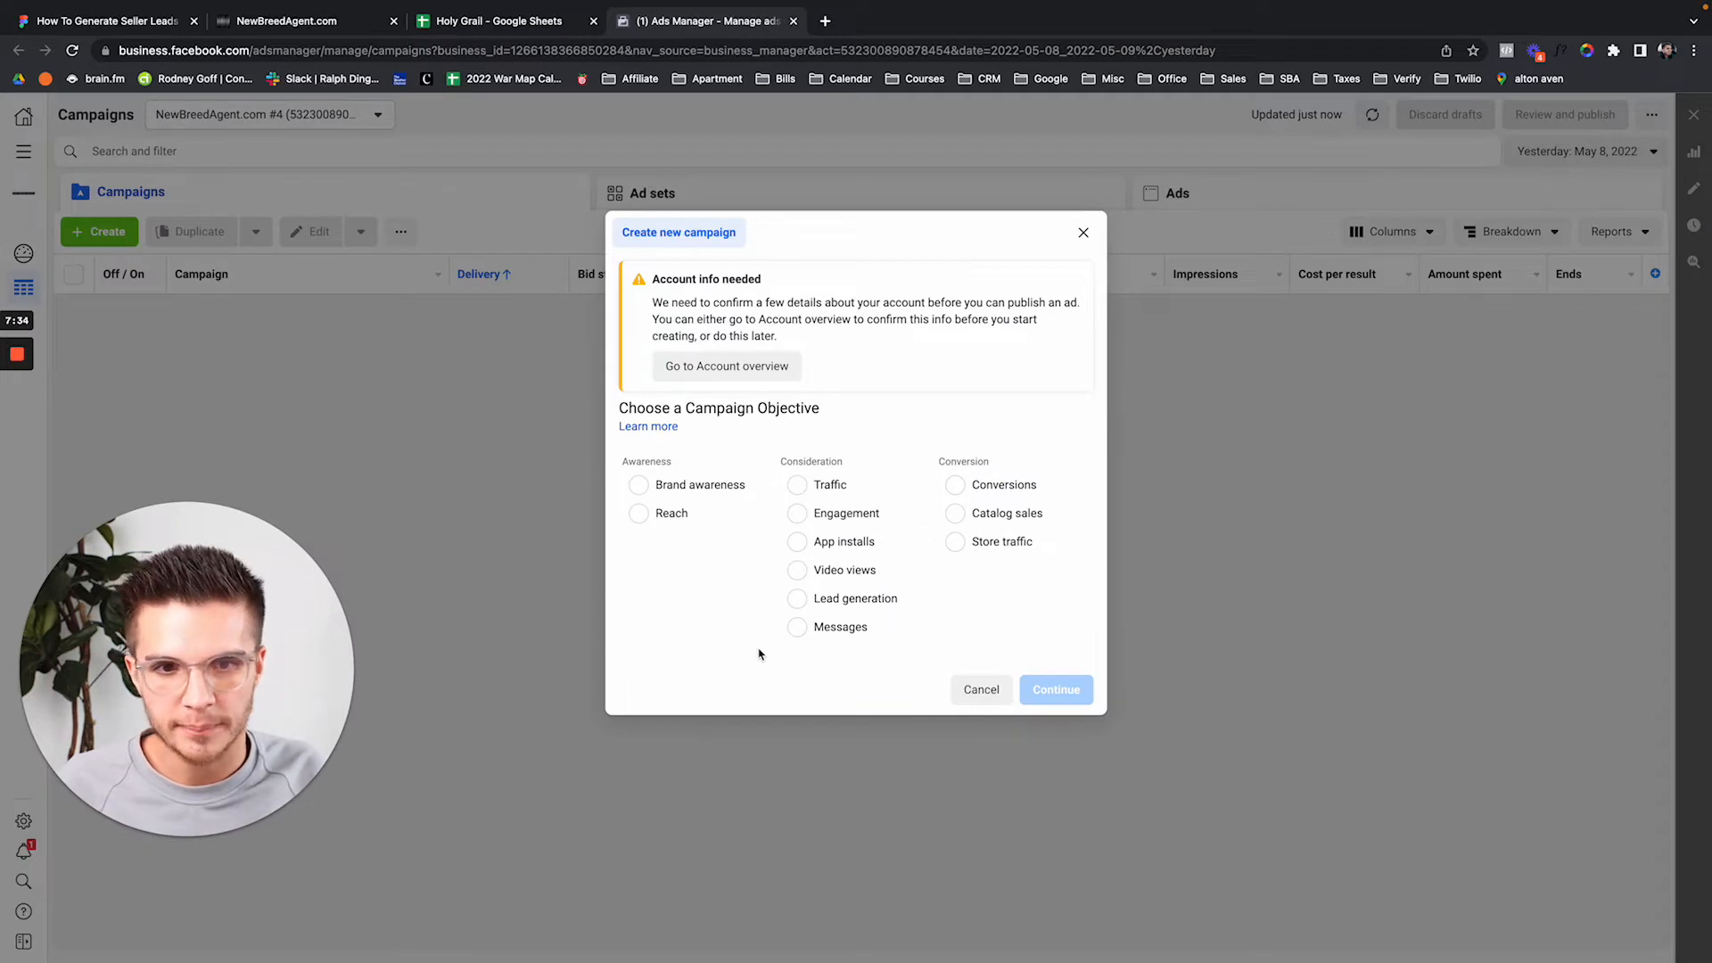
# Choose the Lead generation objective and name the campaign 'Cold Traffic: Lead Generation', leaving the ad set name empty.
pyautogui.click(812, 605)
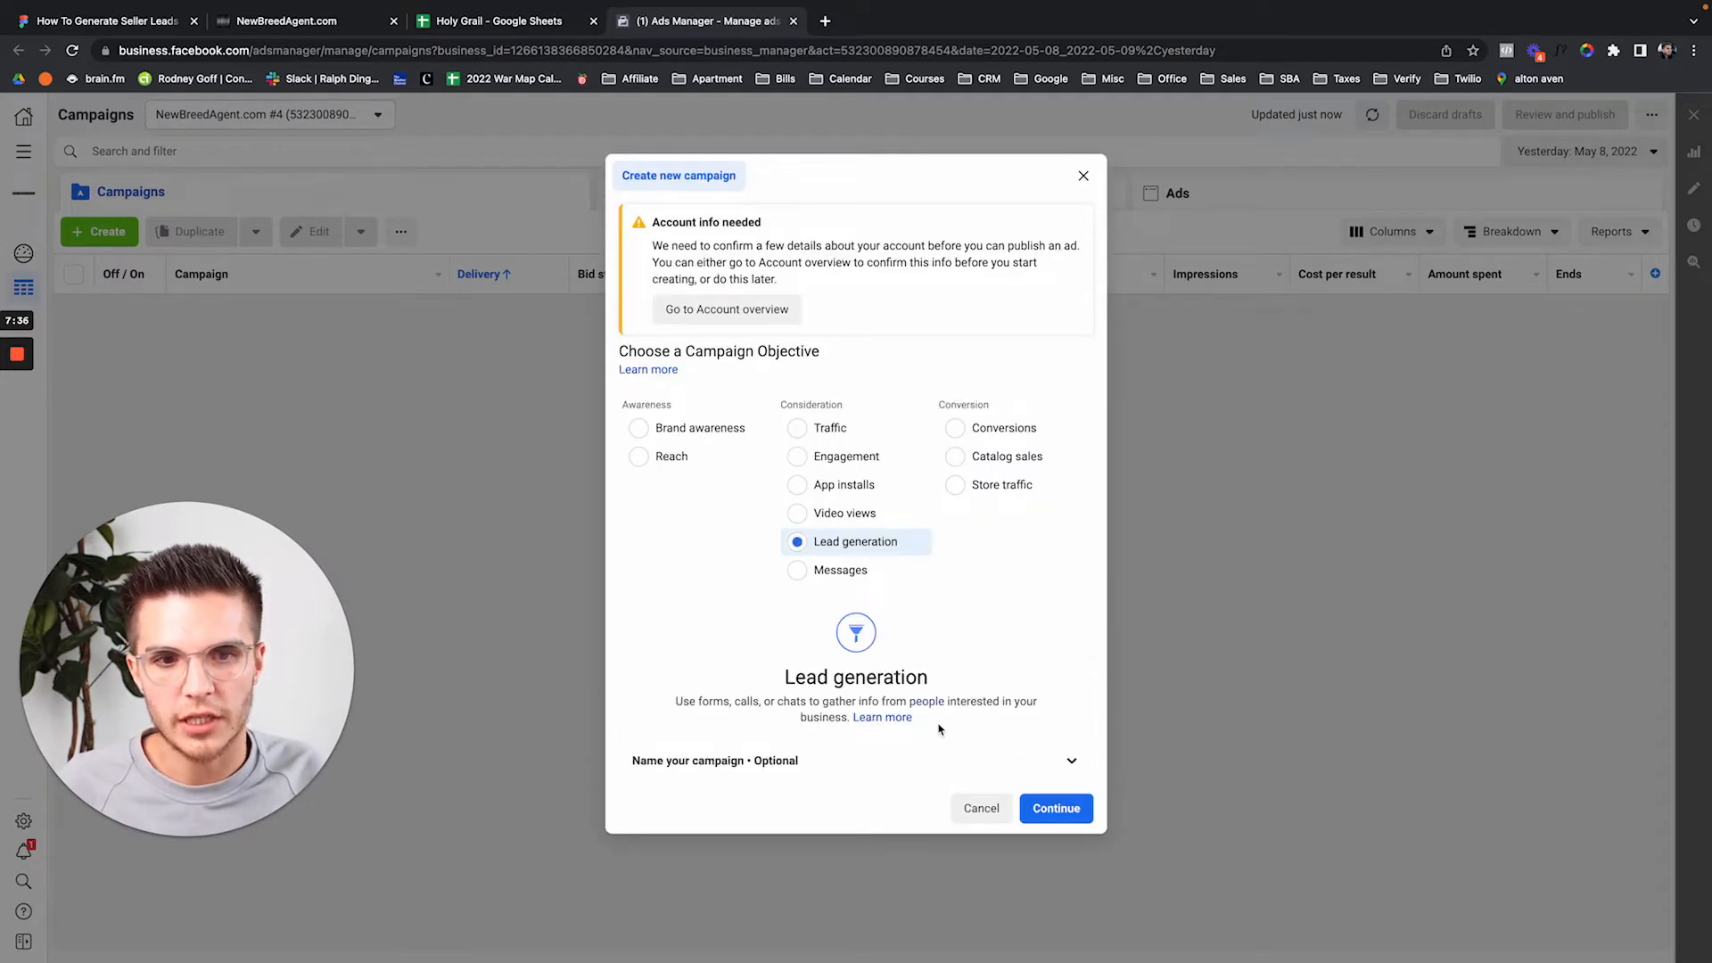
pyautogui.click(907, 755)
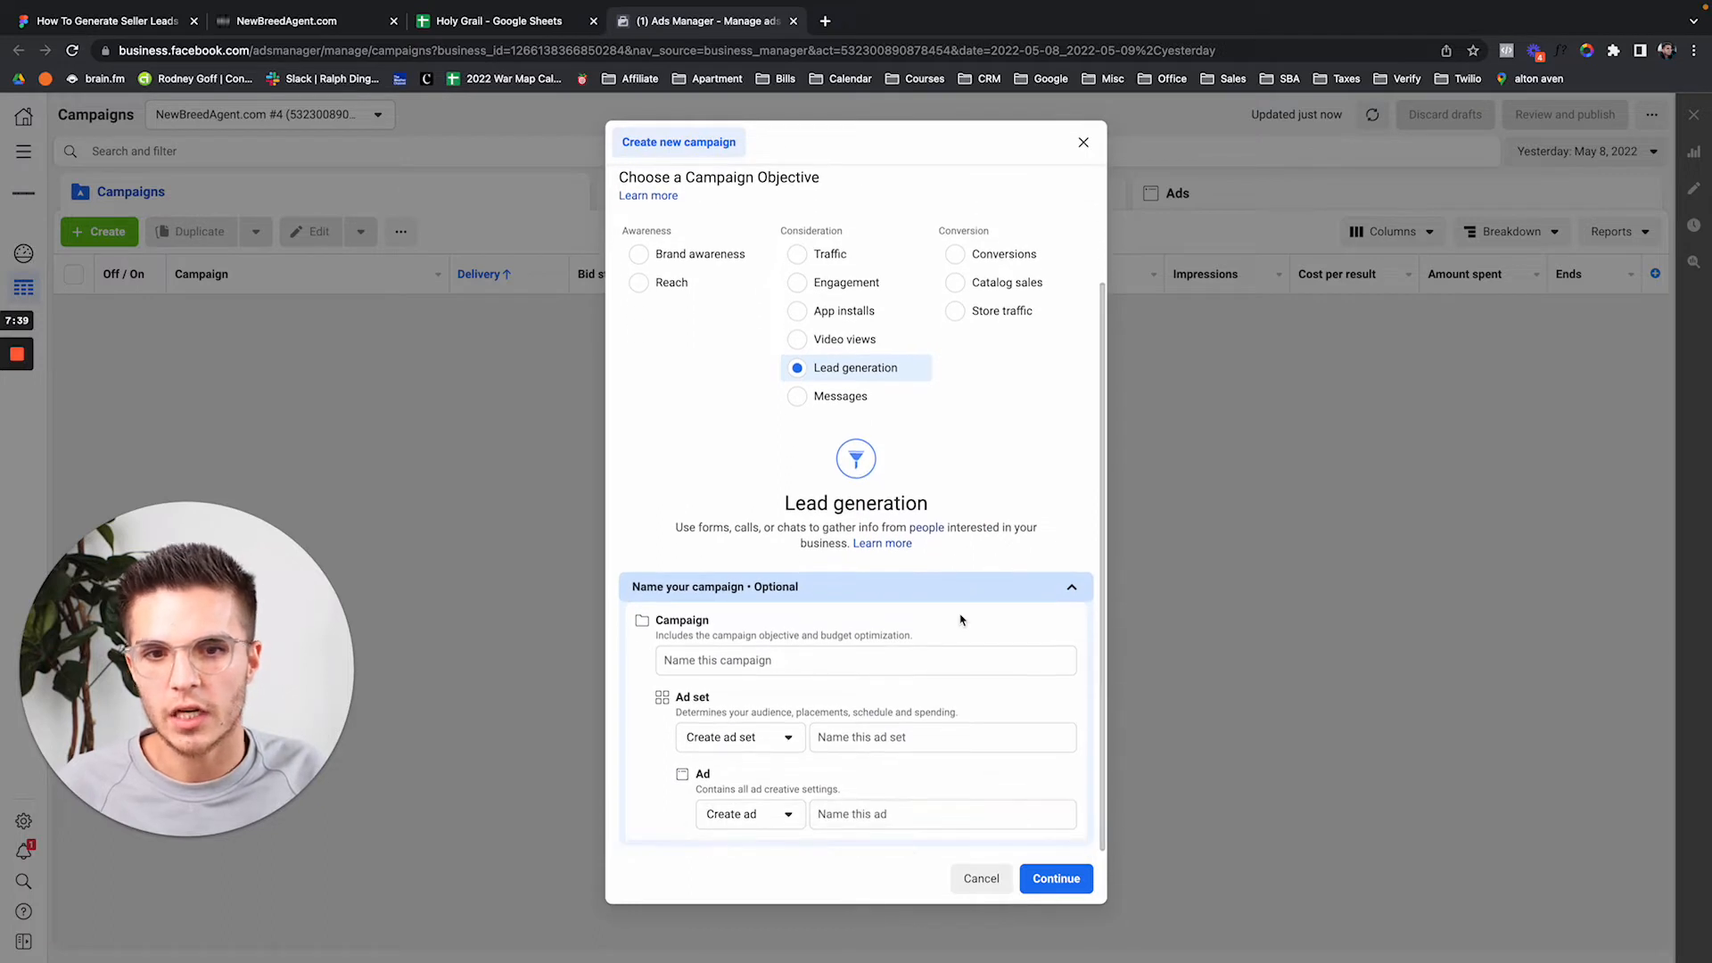
pyautogui.click(796, 660)
pyautogui.write('C')
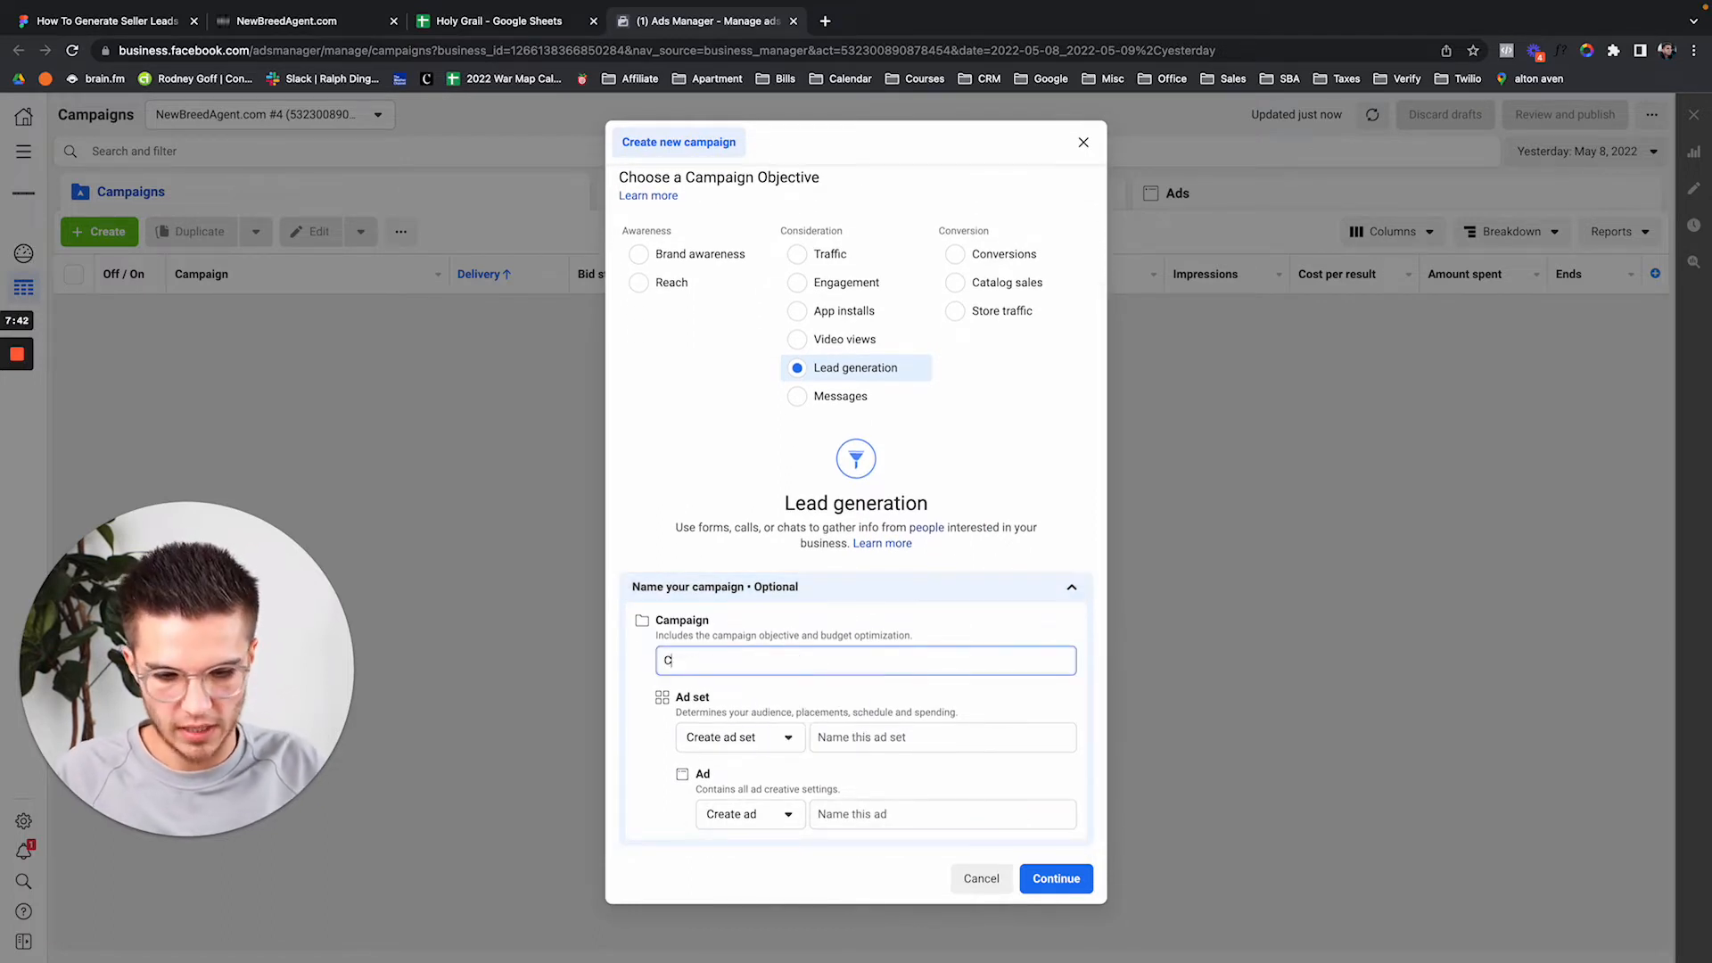
pyautogui.write('old Traffic')
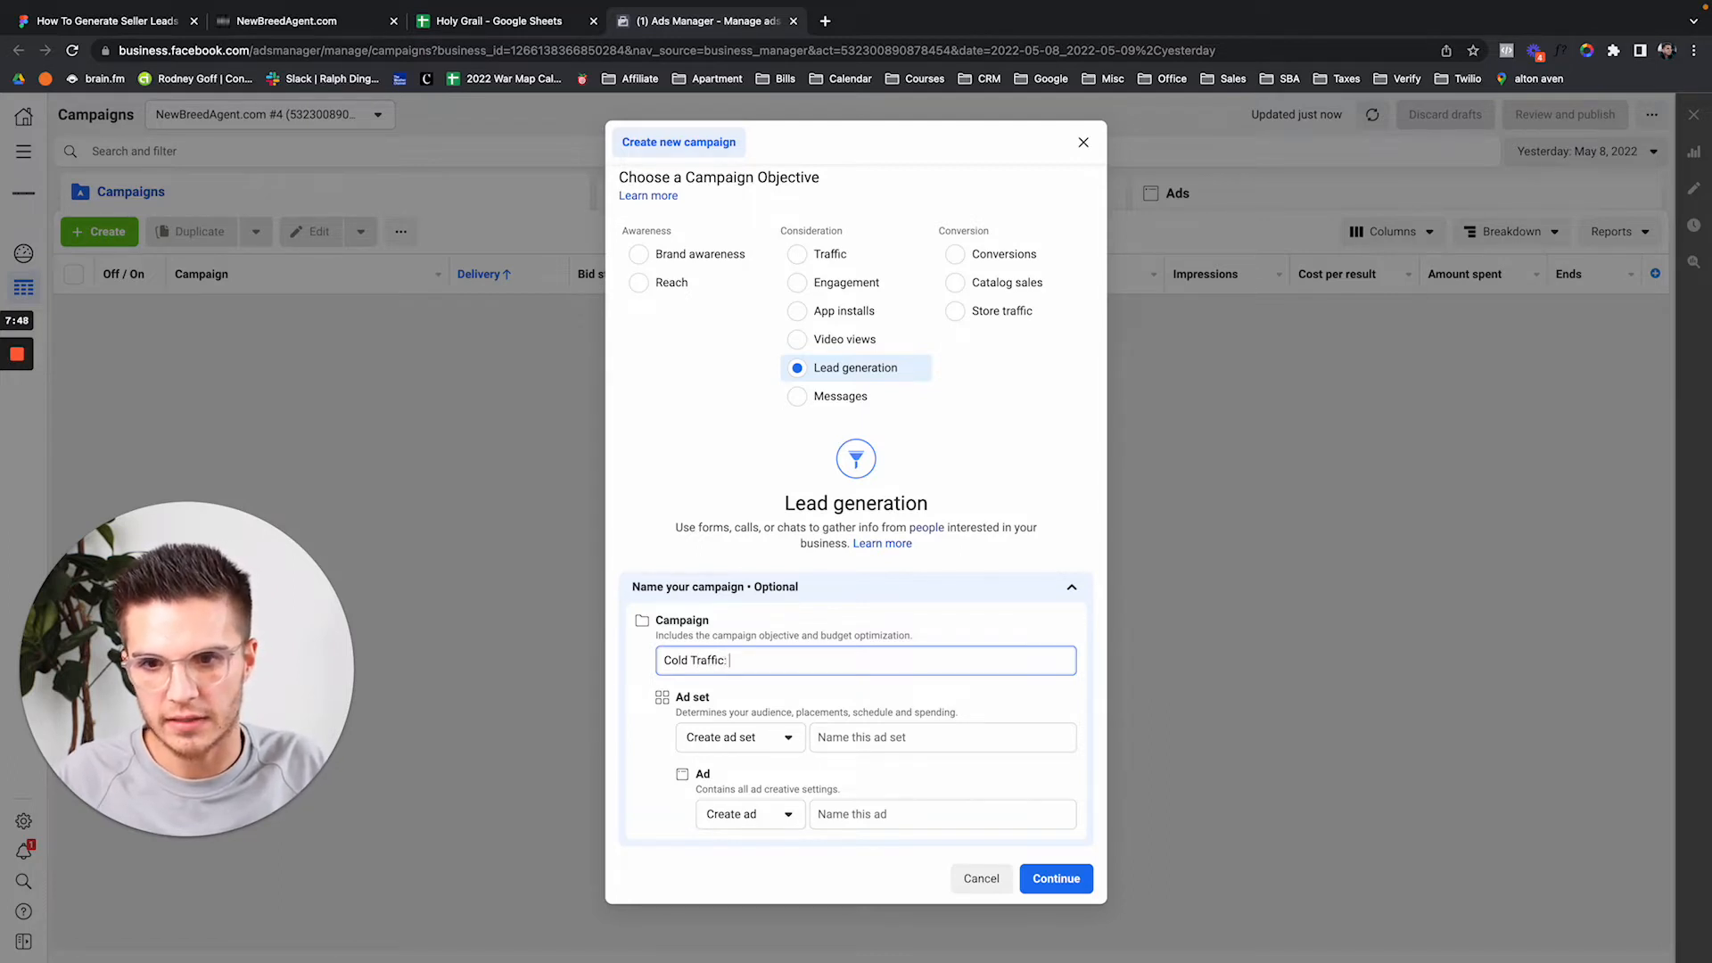
pyautogui.write(': Lead ')
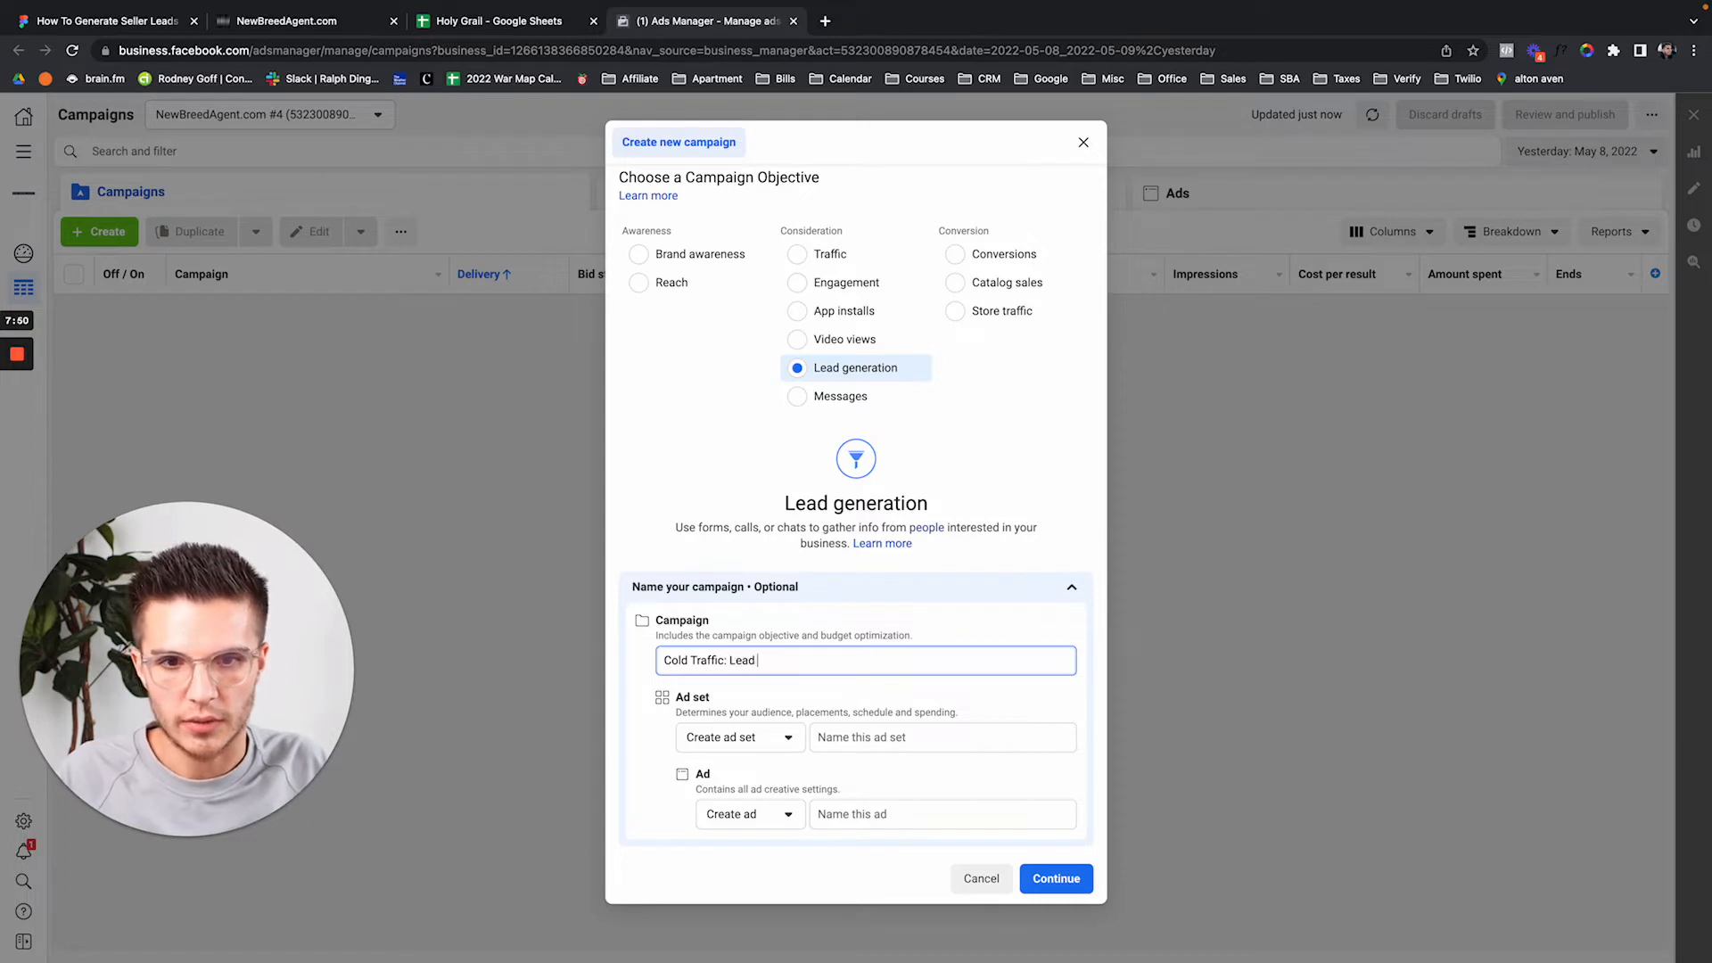
pyautogui.write('Generation')
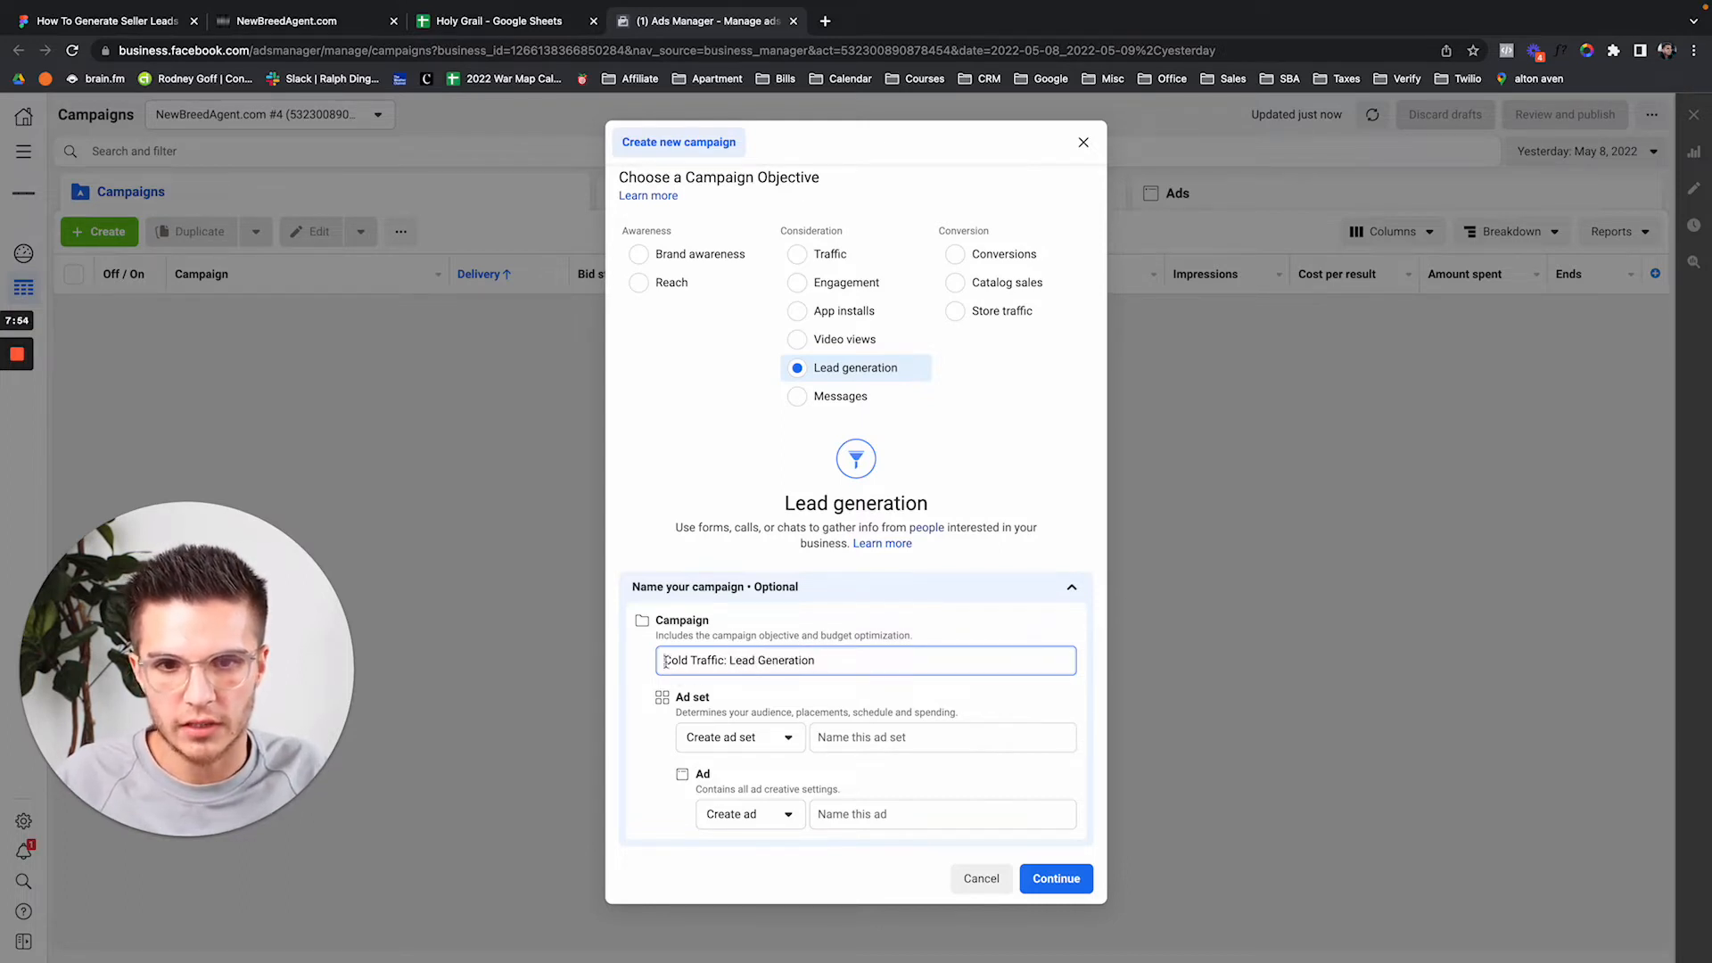
pyautogui.moveTo(665, 661); pyautogui.dragTo(896, 662)
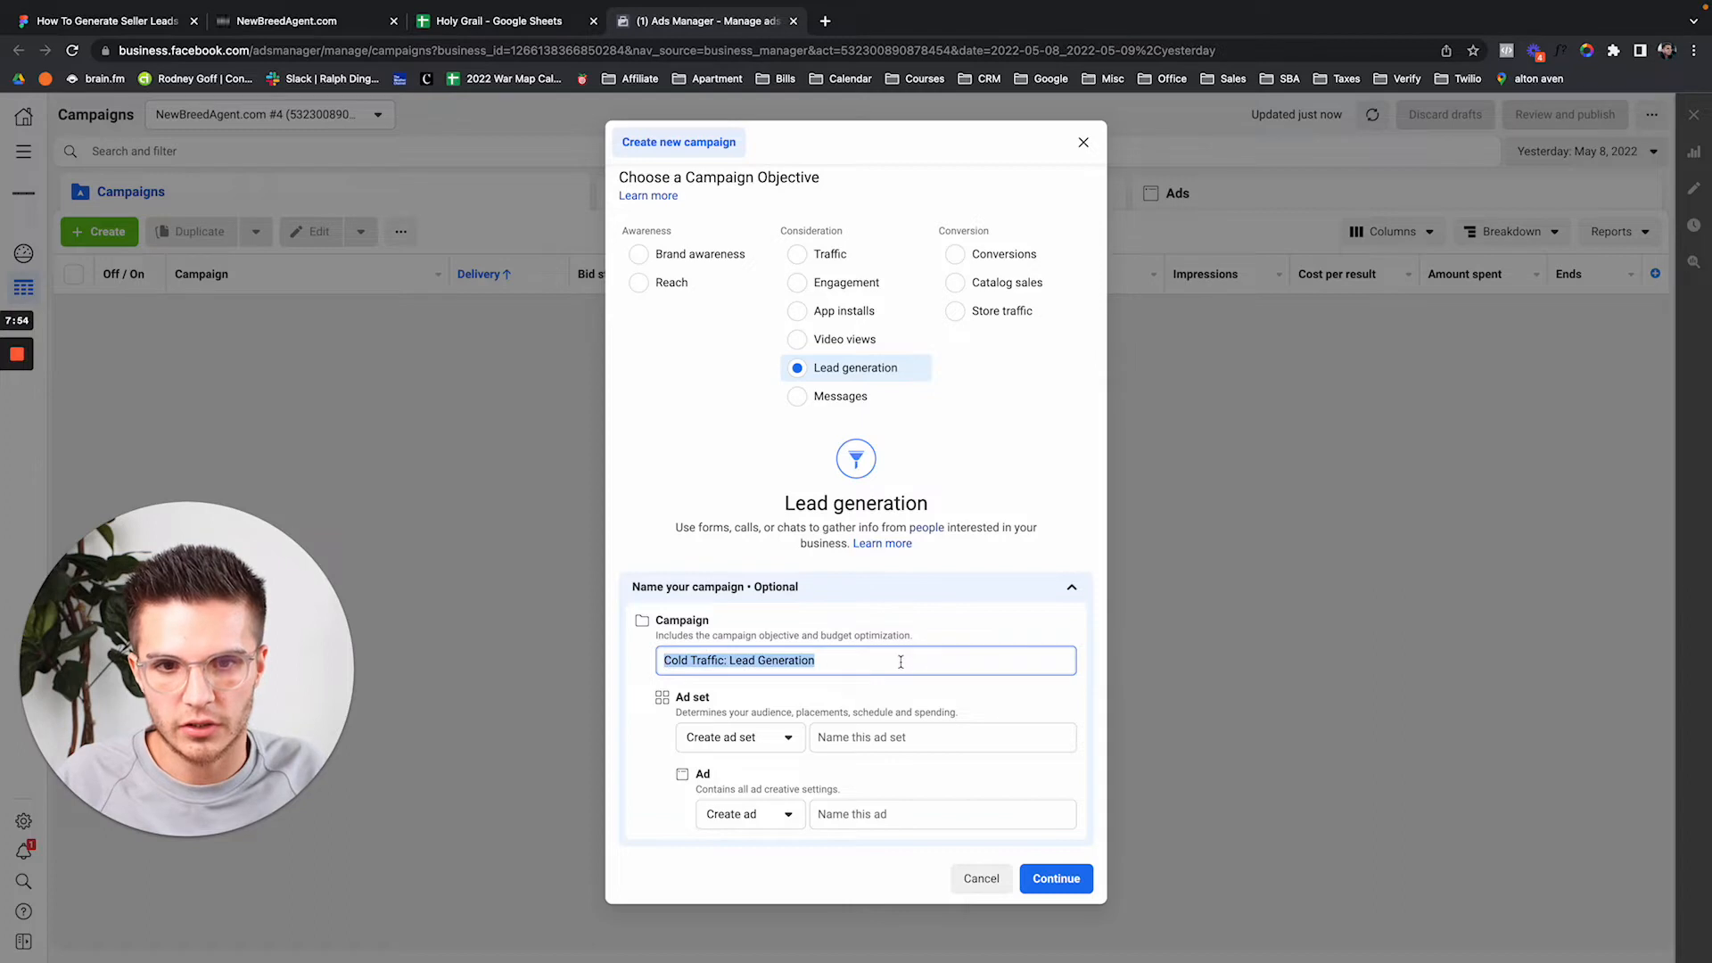
pyautogui.click(670, 661)
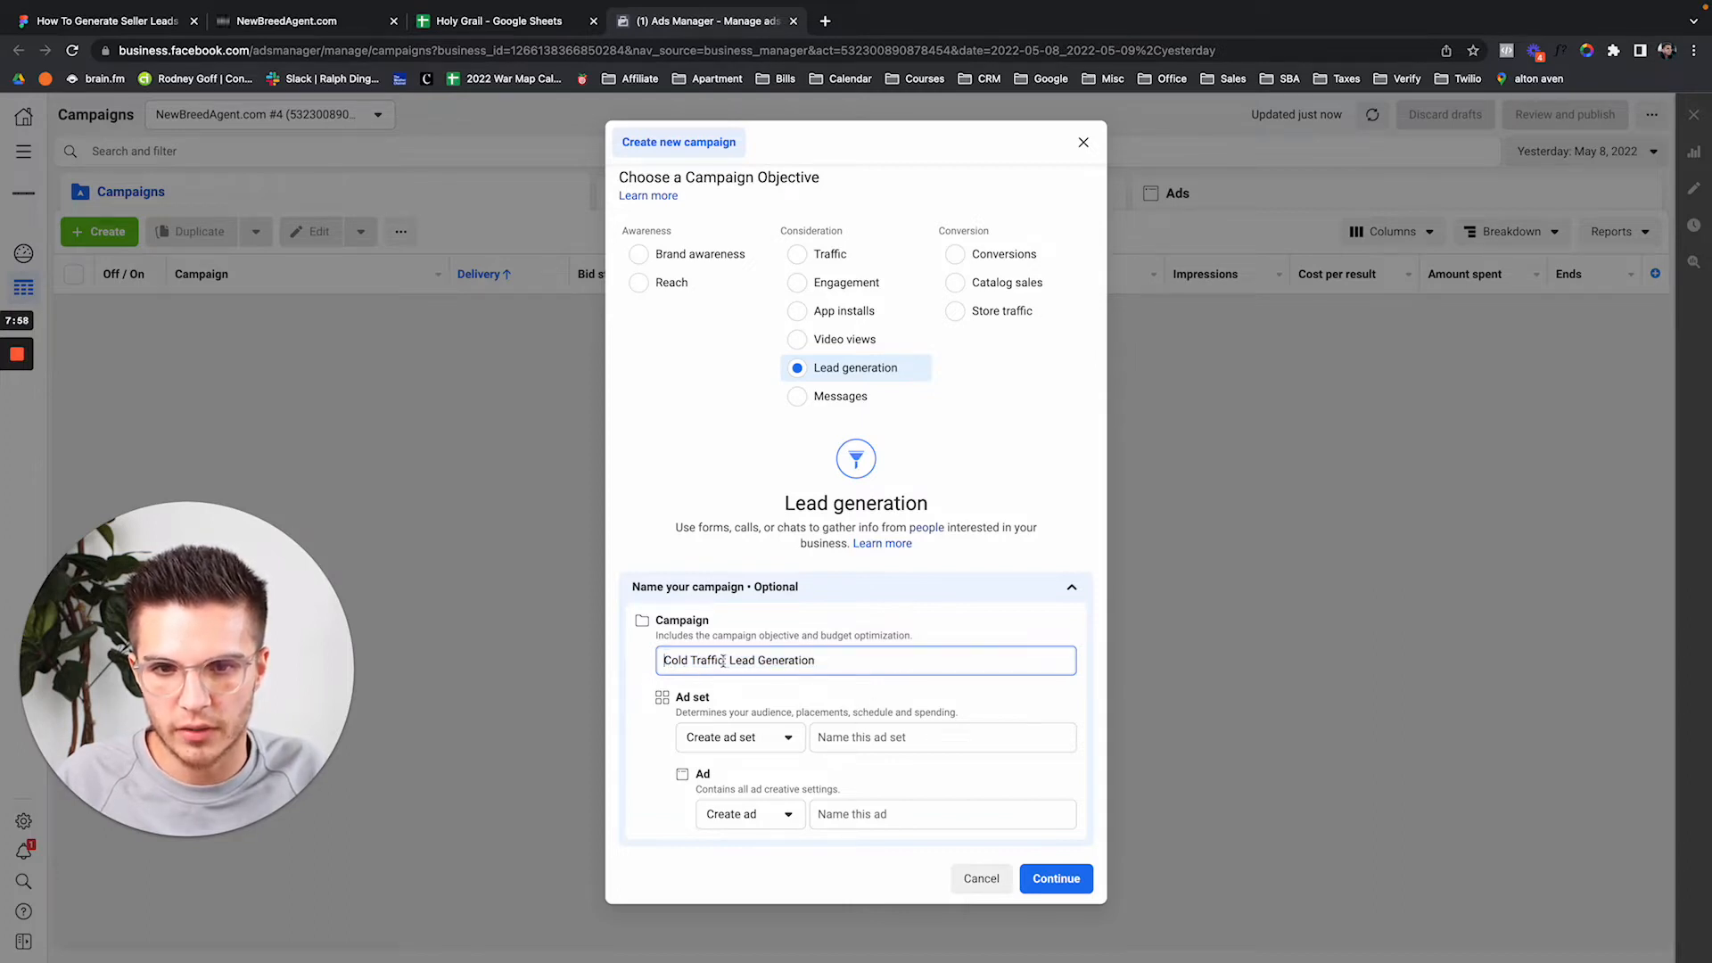
pyautogui.moveTo(724, 661); pyautogui.dragTo(842, 659)
pyautogui.click(842, 660)
pyautogui.click(903, 738)
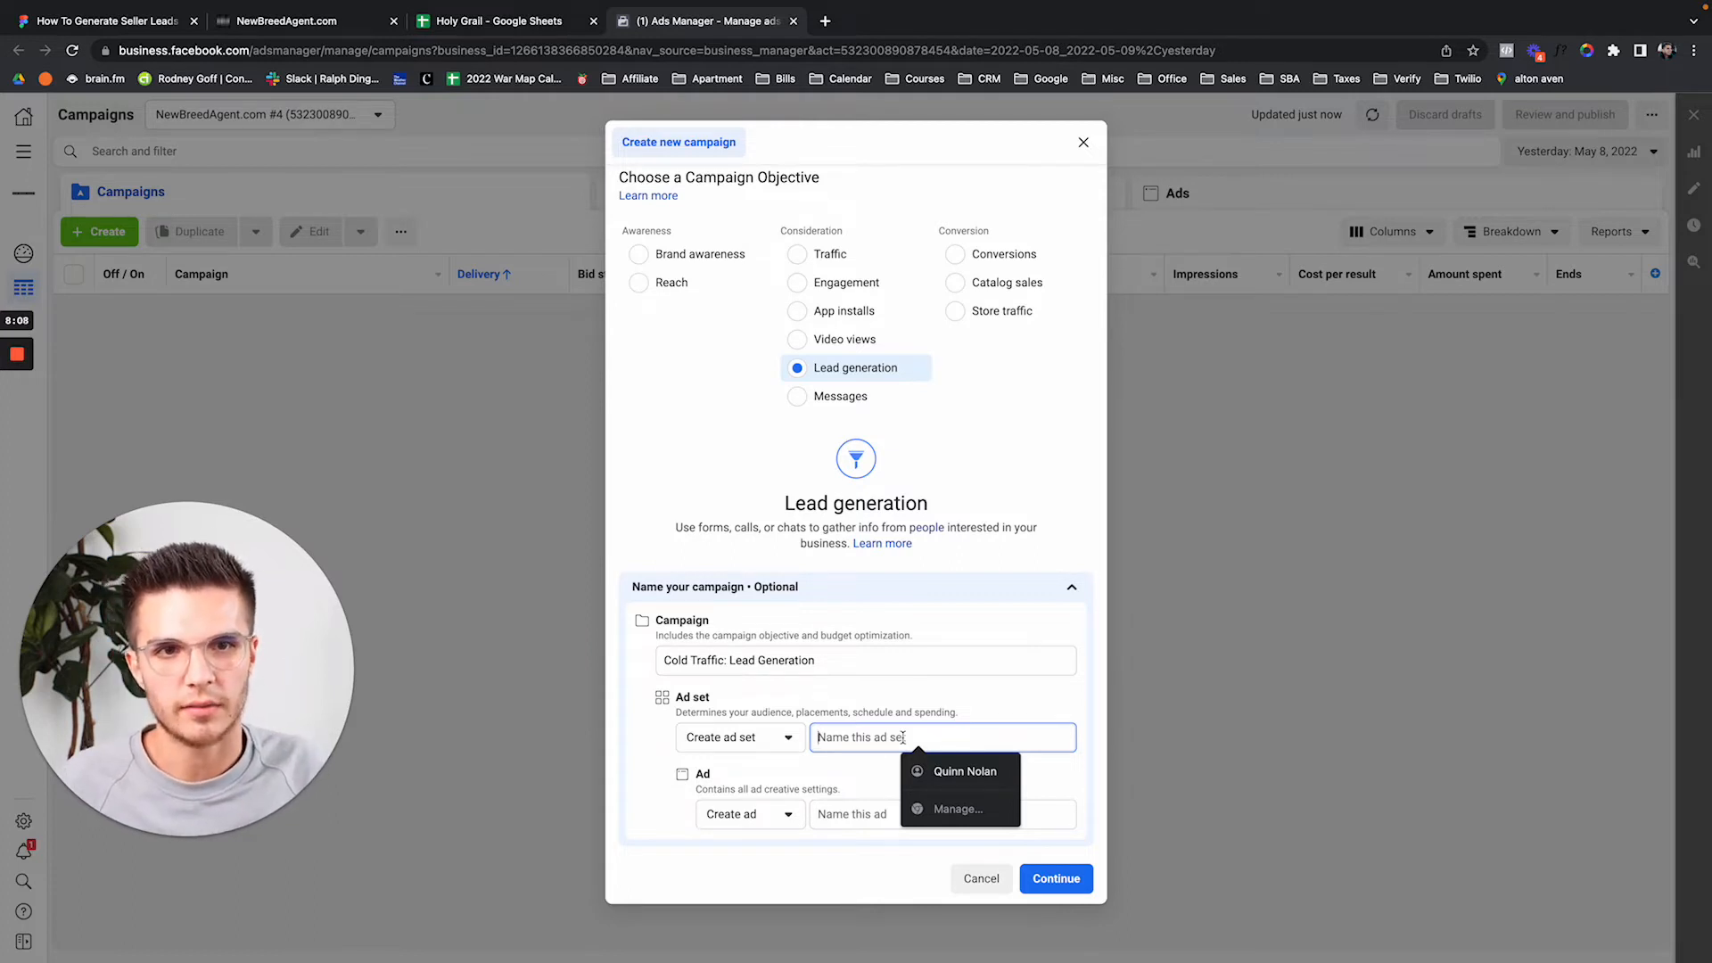
pyautogui.click(951, 701)
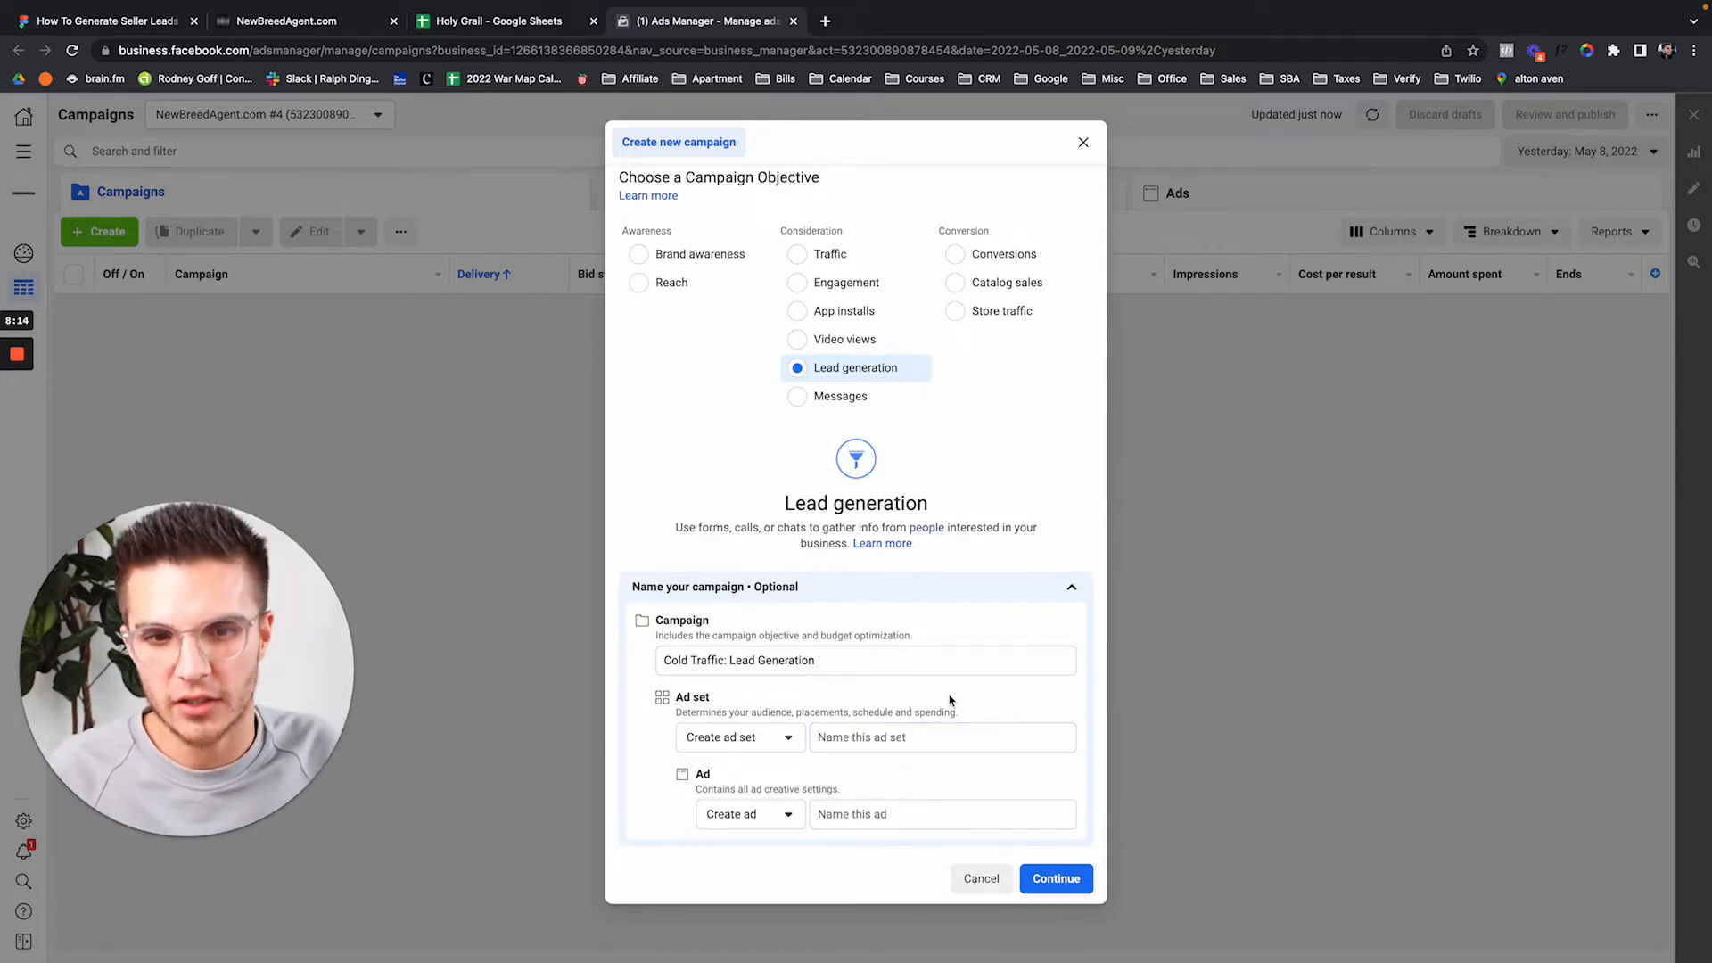
# Copy item 8's ad set naming template from the '2a. Facebook Ad Creation' doc, then return to Ads Manager.
pyautogui.hotkey('ctrl', 't')
pyautogui.write('2am')
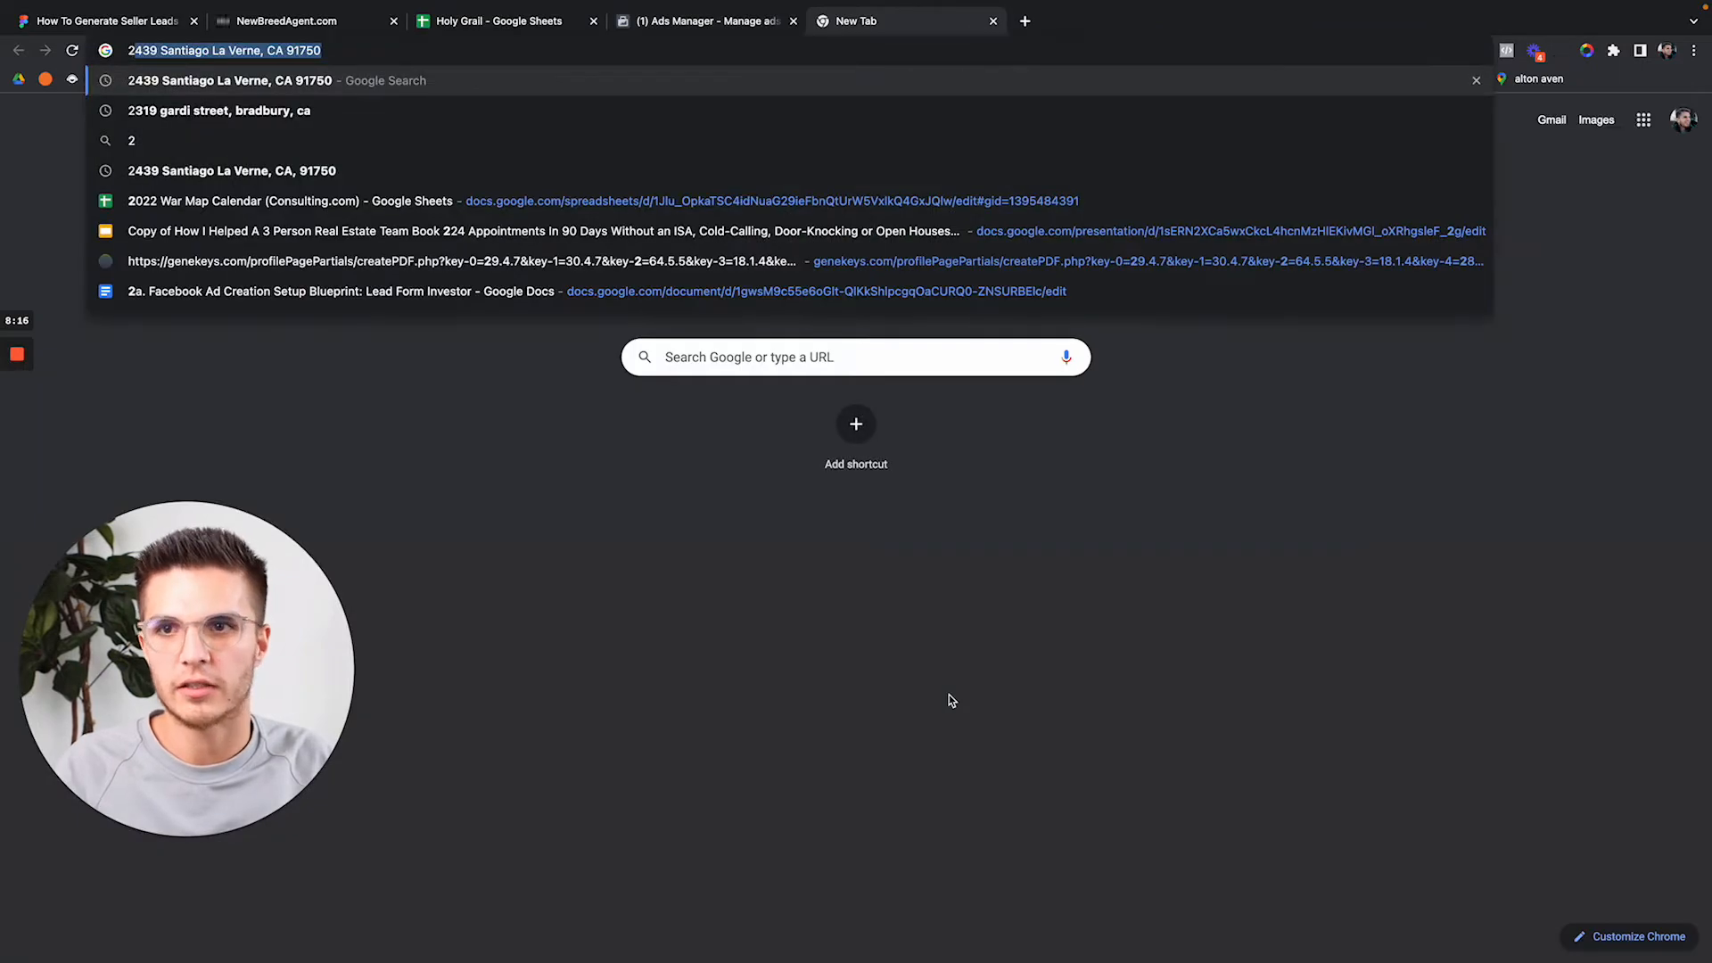
pyautogui.press('Down')
pyautogui.press('Down')
pyautogui.press('Down')
pyautogui.press('Return')
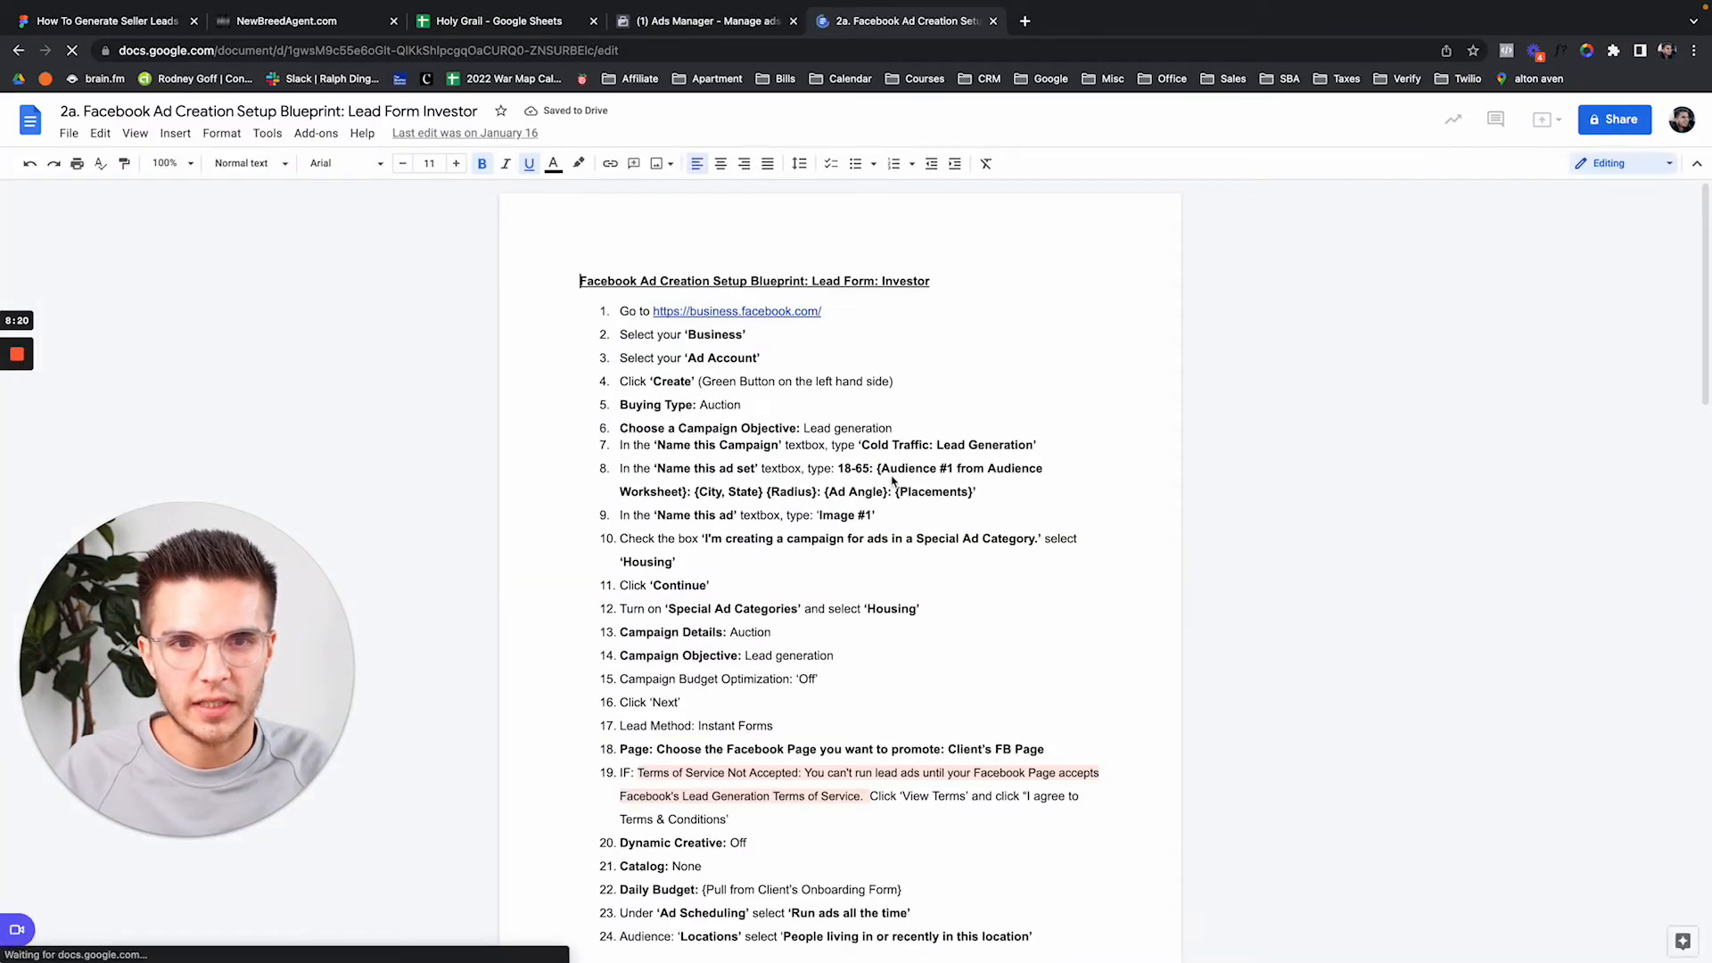
pyautogui.click(840, 469)
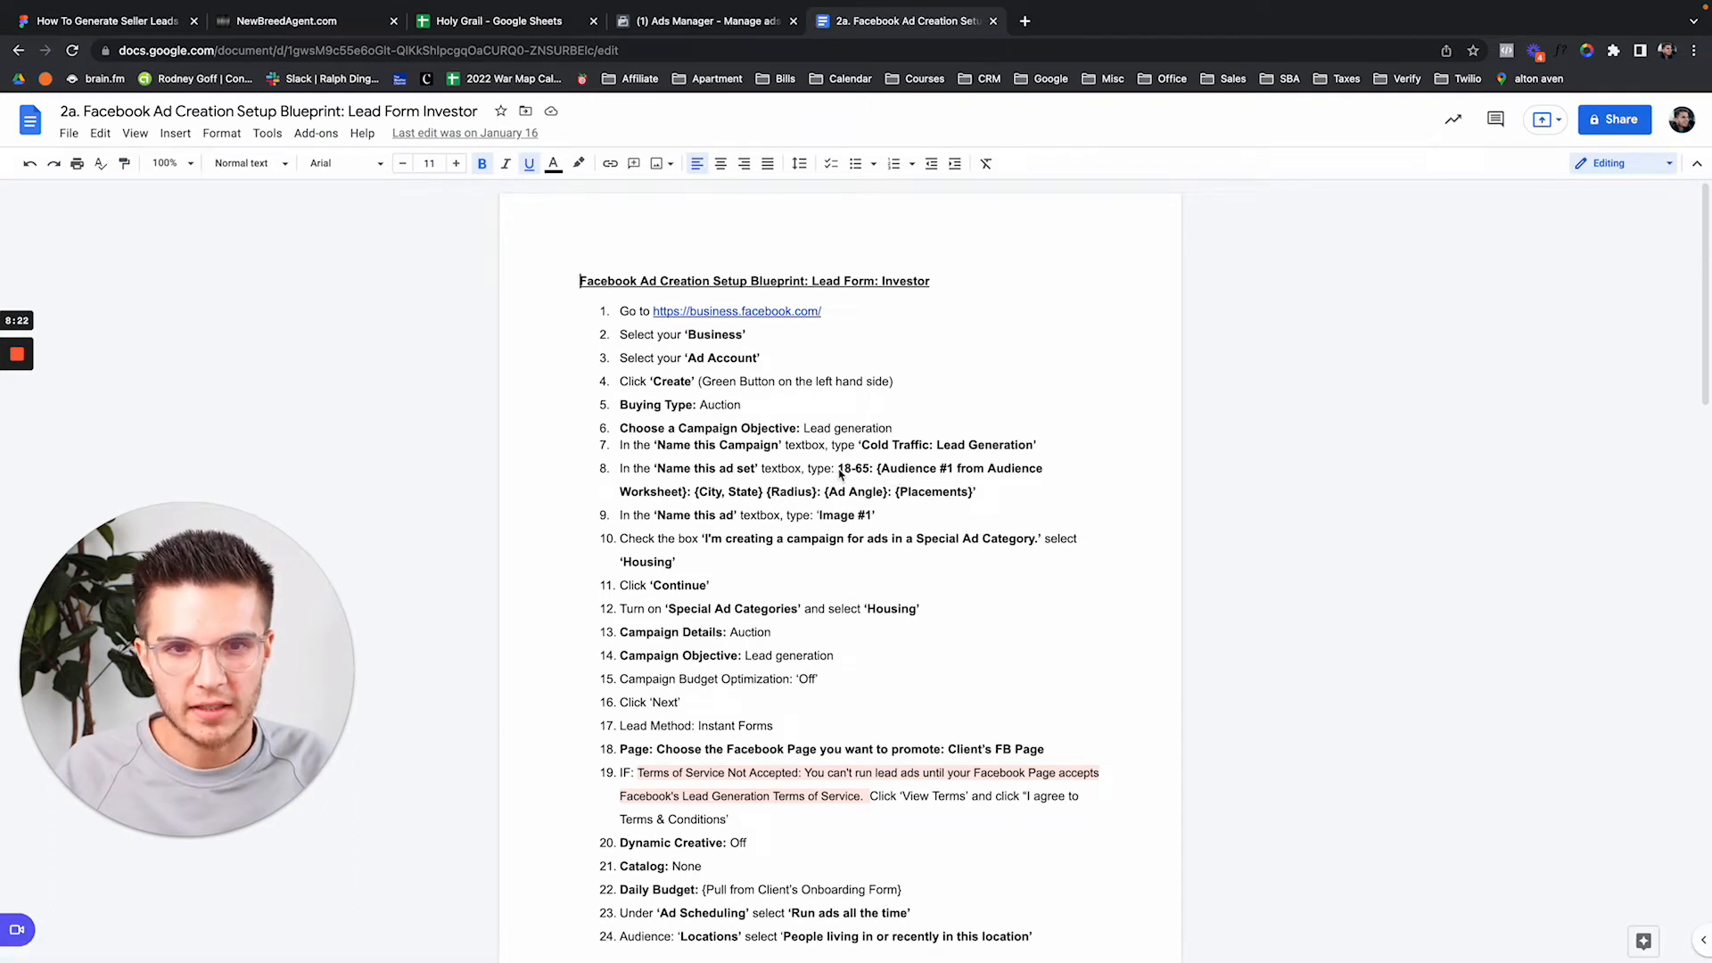
pyautogui.keyDown('shift'); pyautogui.click(974, 500); pyautogui.keyUp('shift')
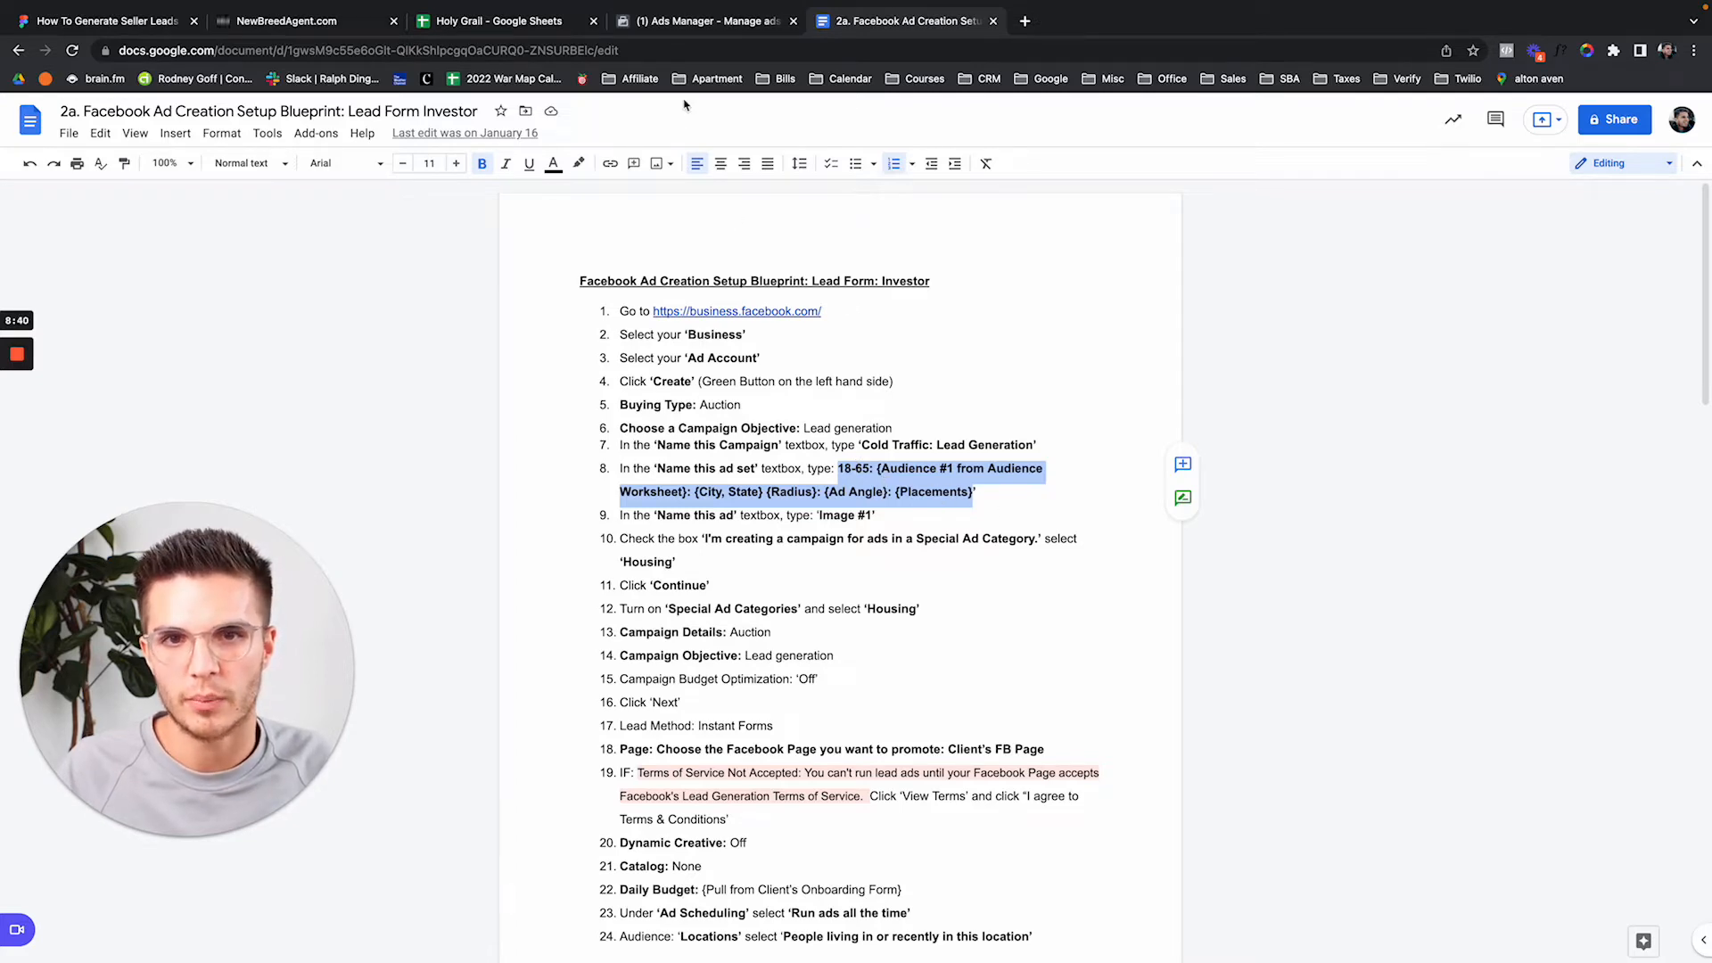
pyautogui.click(685, 21)
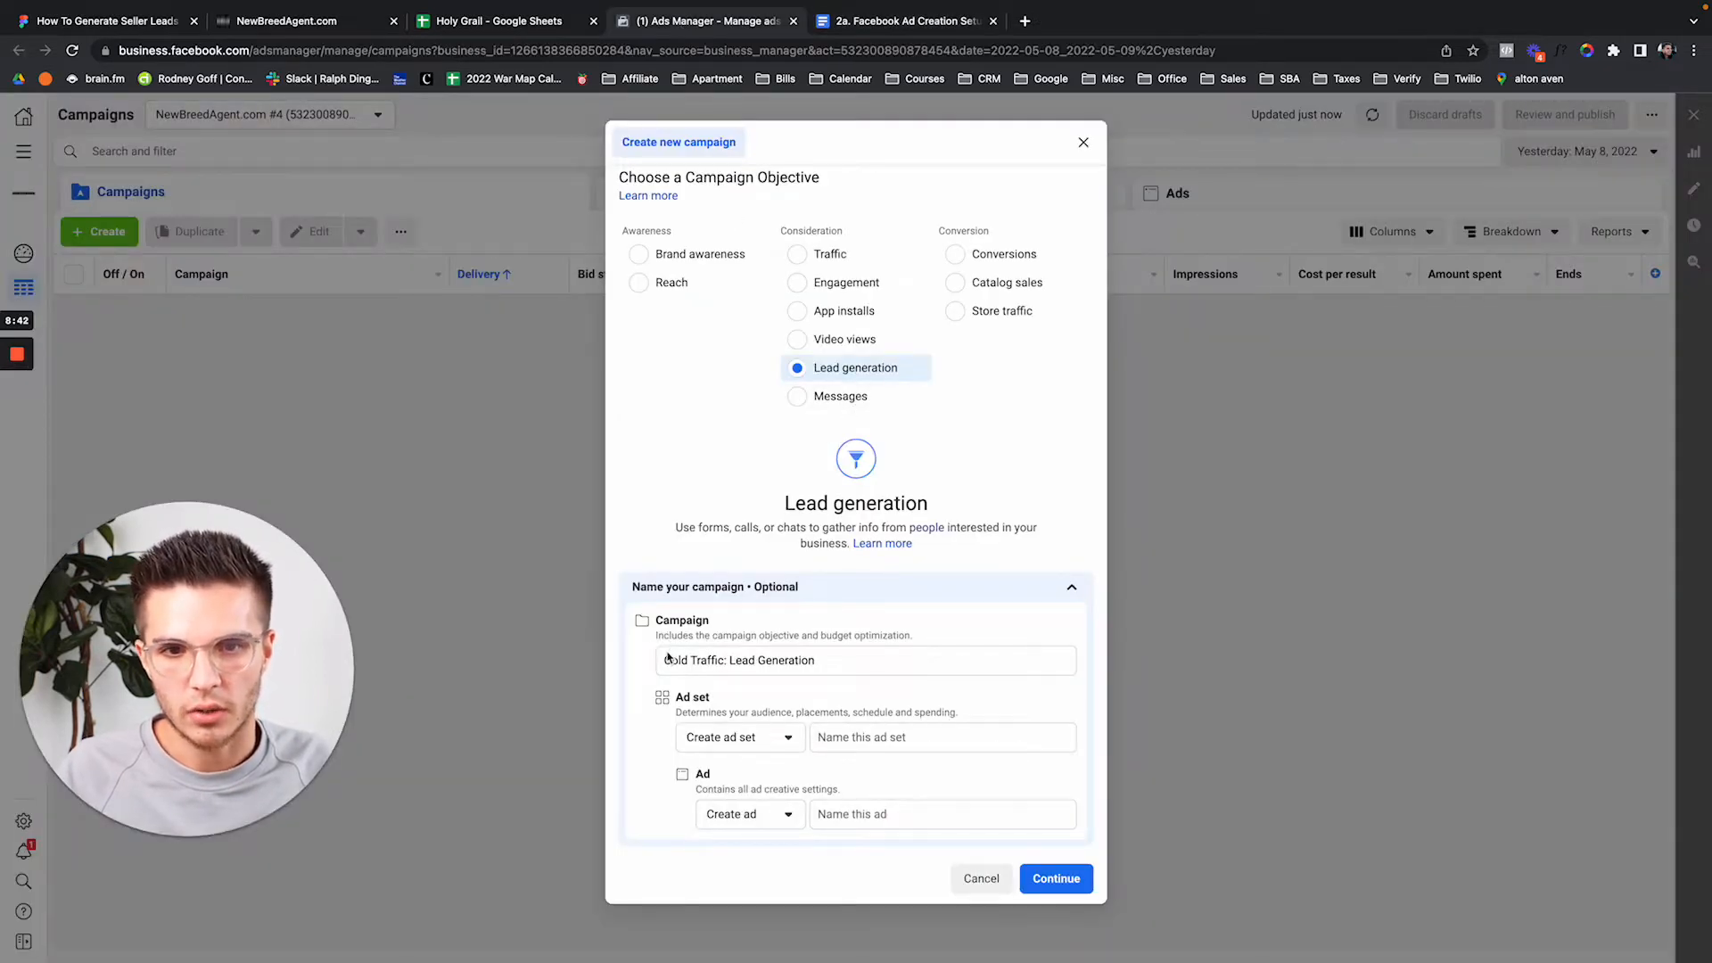
# Paste the copied template as the ad set name, name the ad 'Image #1', and continue.
pyautogui.click(858, 736)
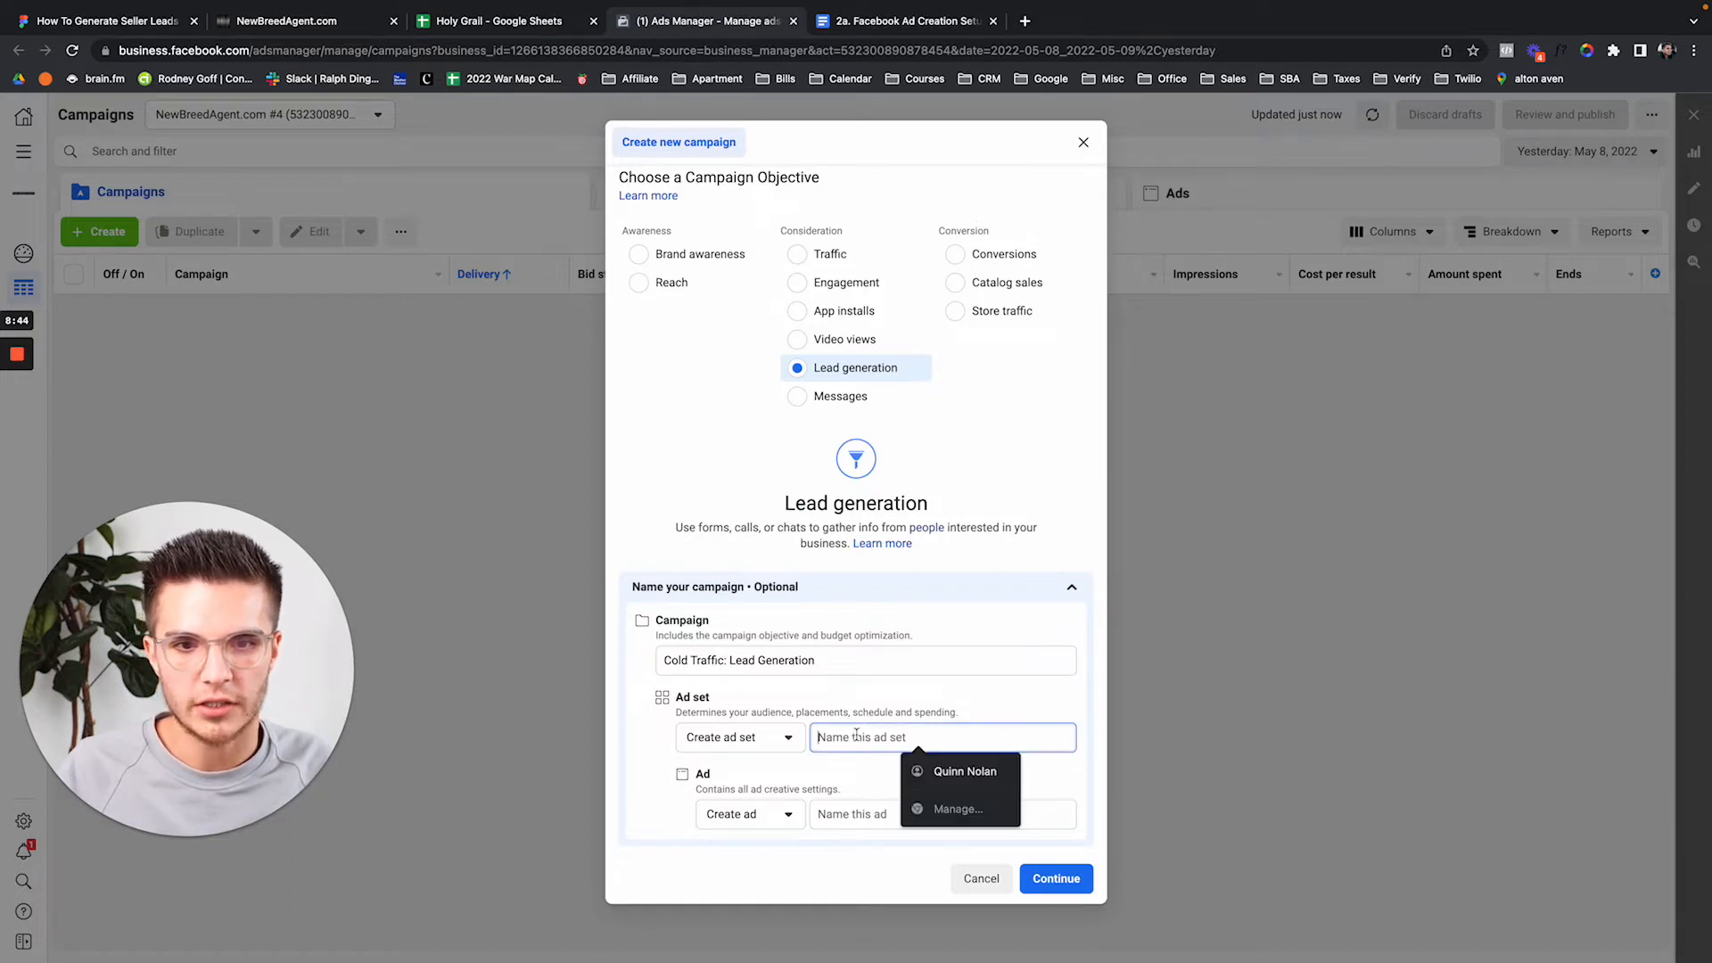
pyautogui.press('super+v')
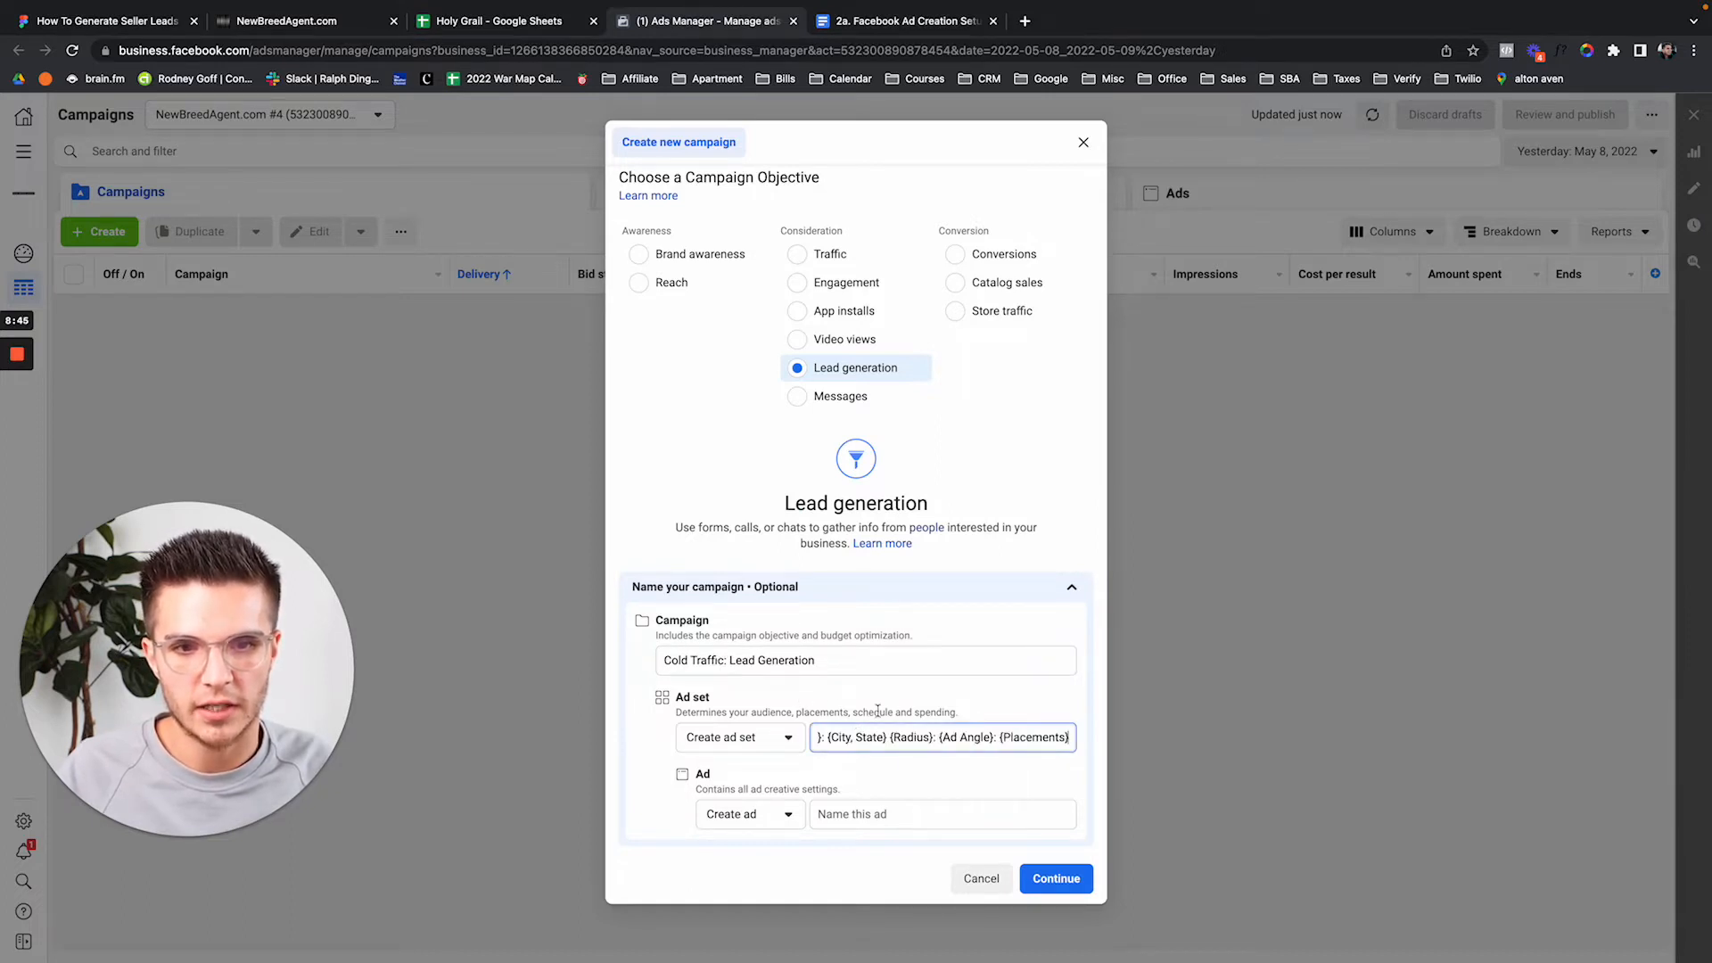
pyautogui.click(862, 817)
pyautogui.write('I')
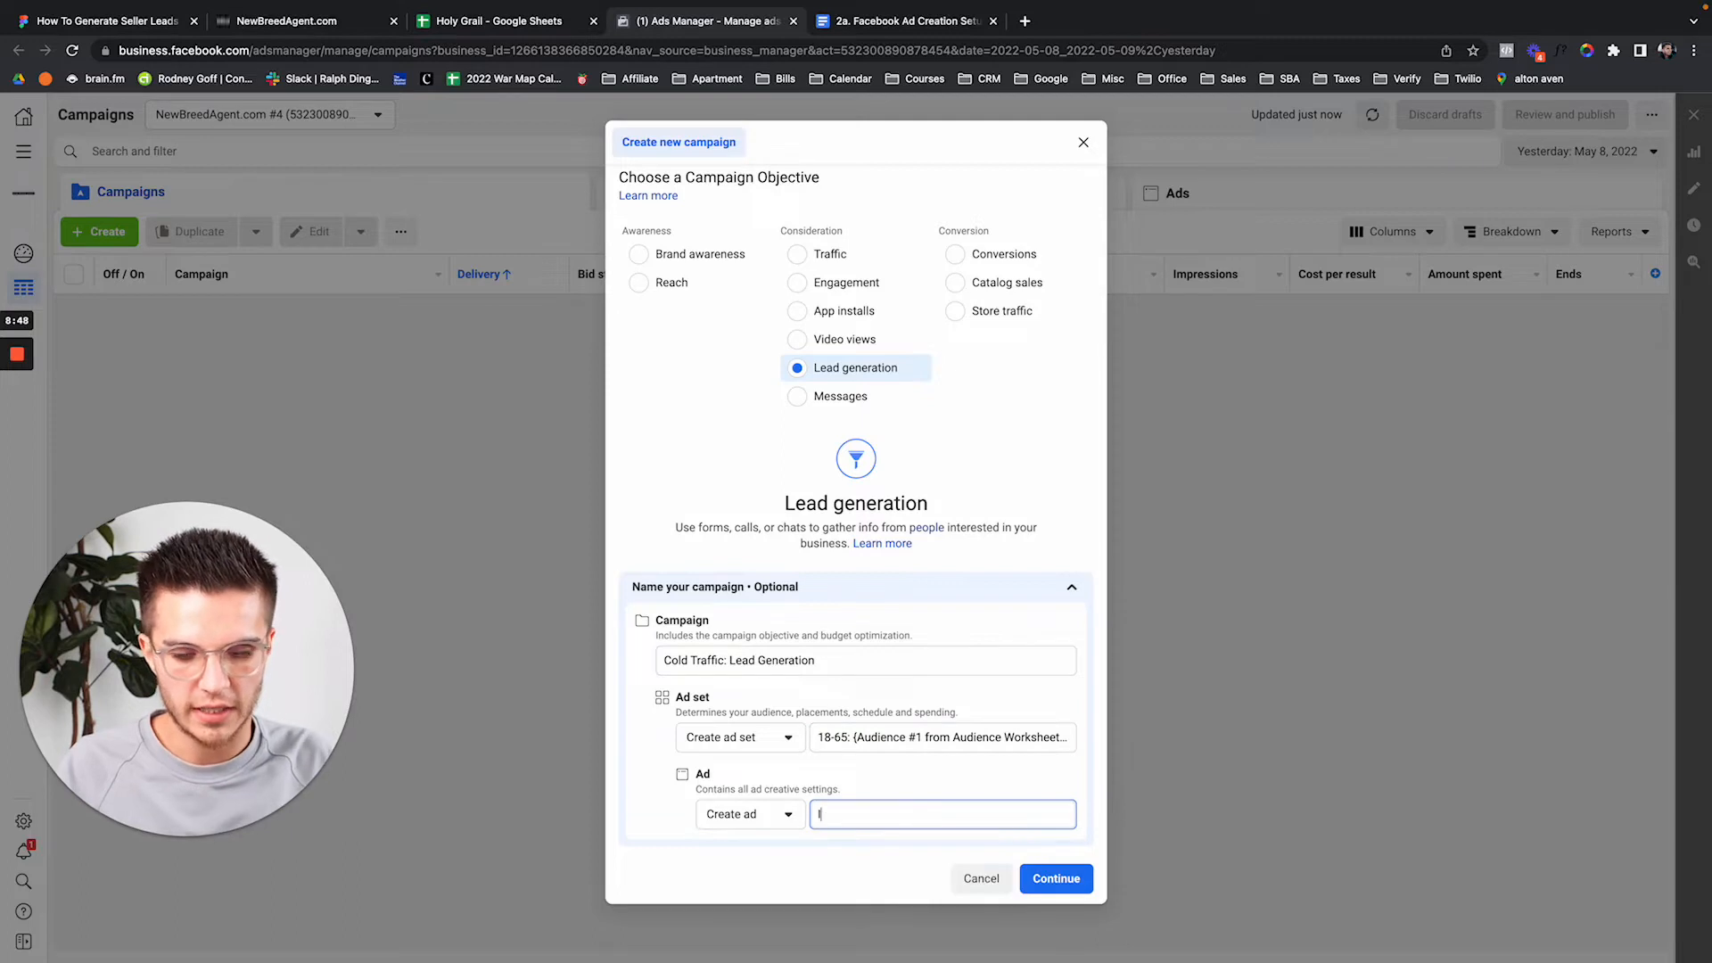
pyautogui.write('mage #1')
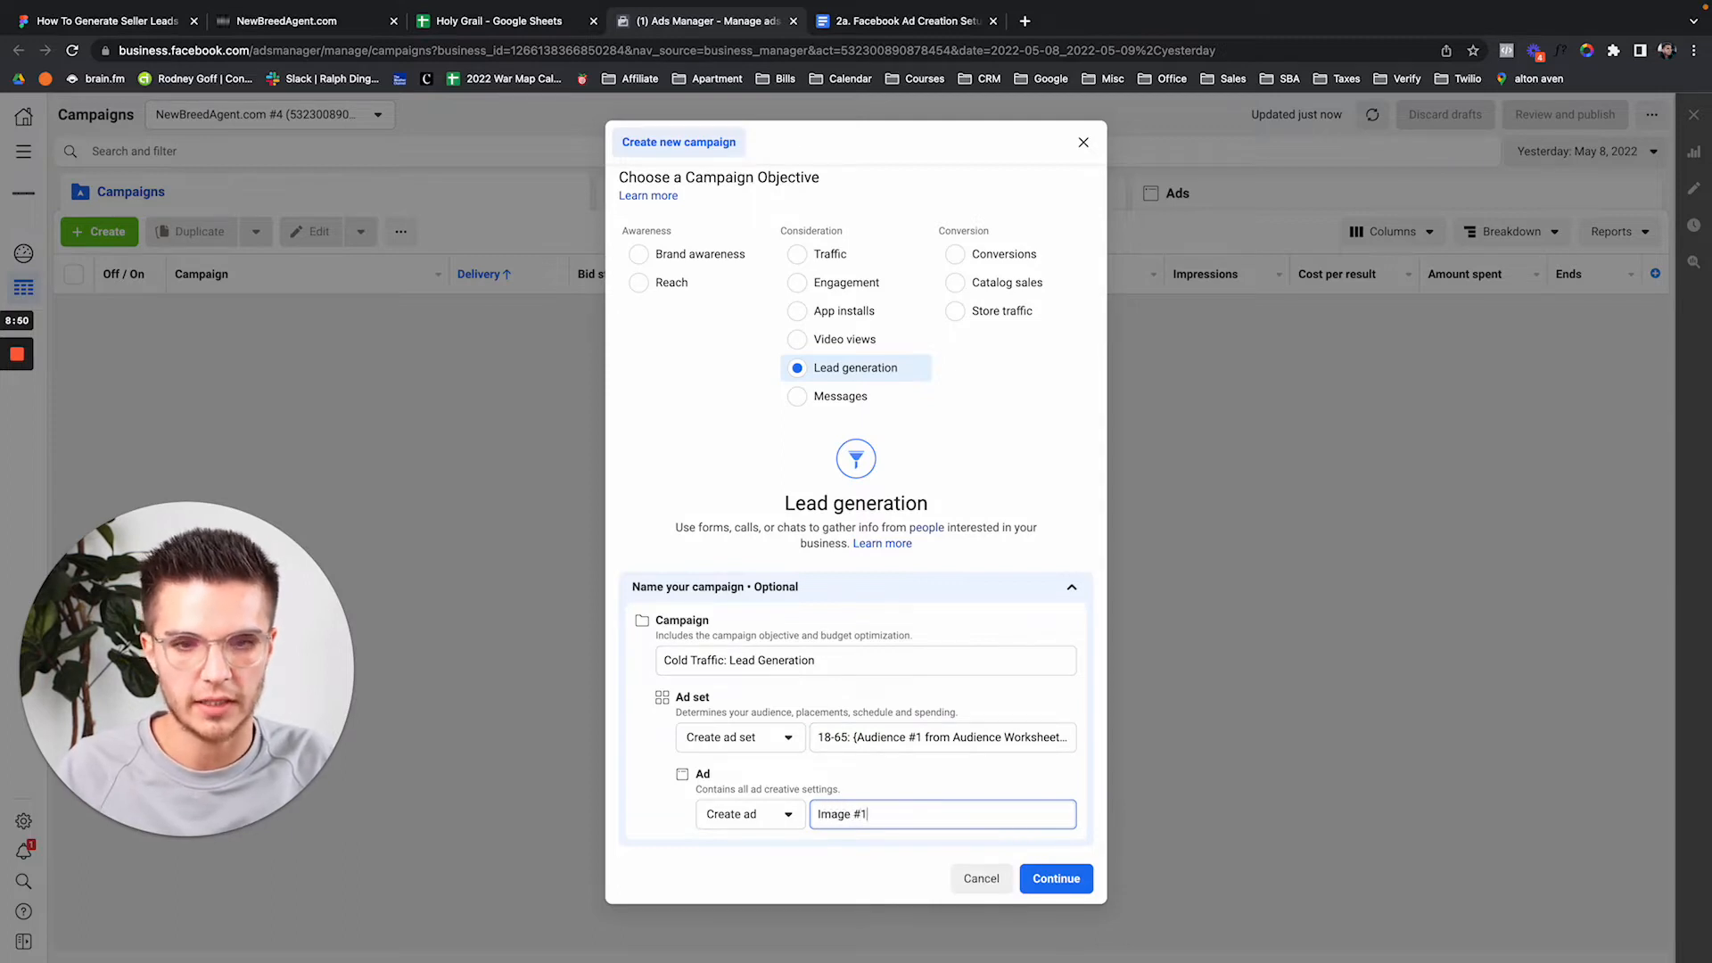
pyautogui.click(1043, 879)
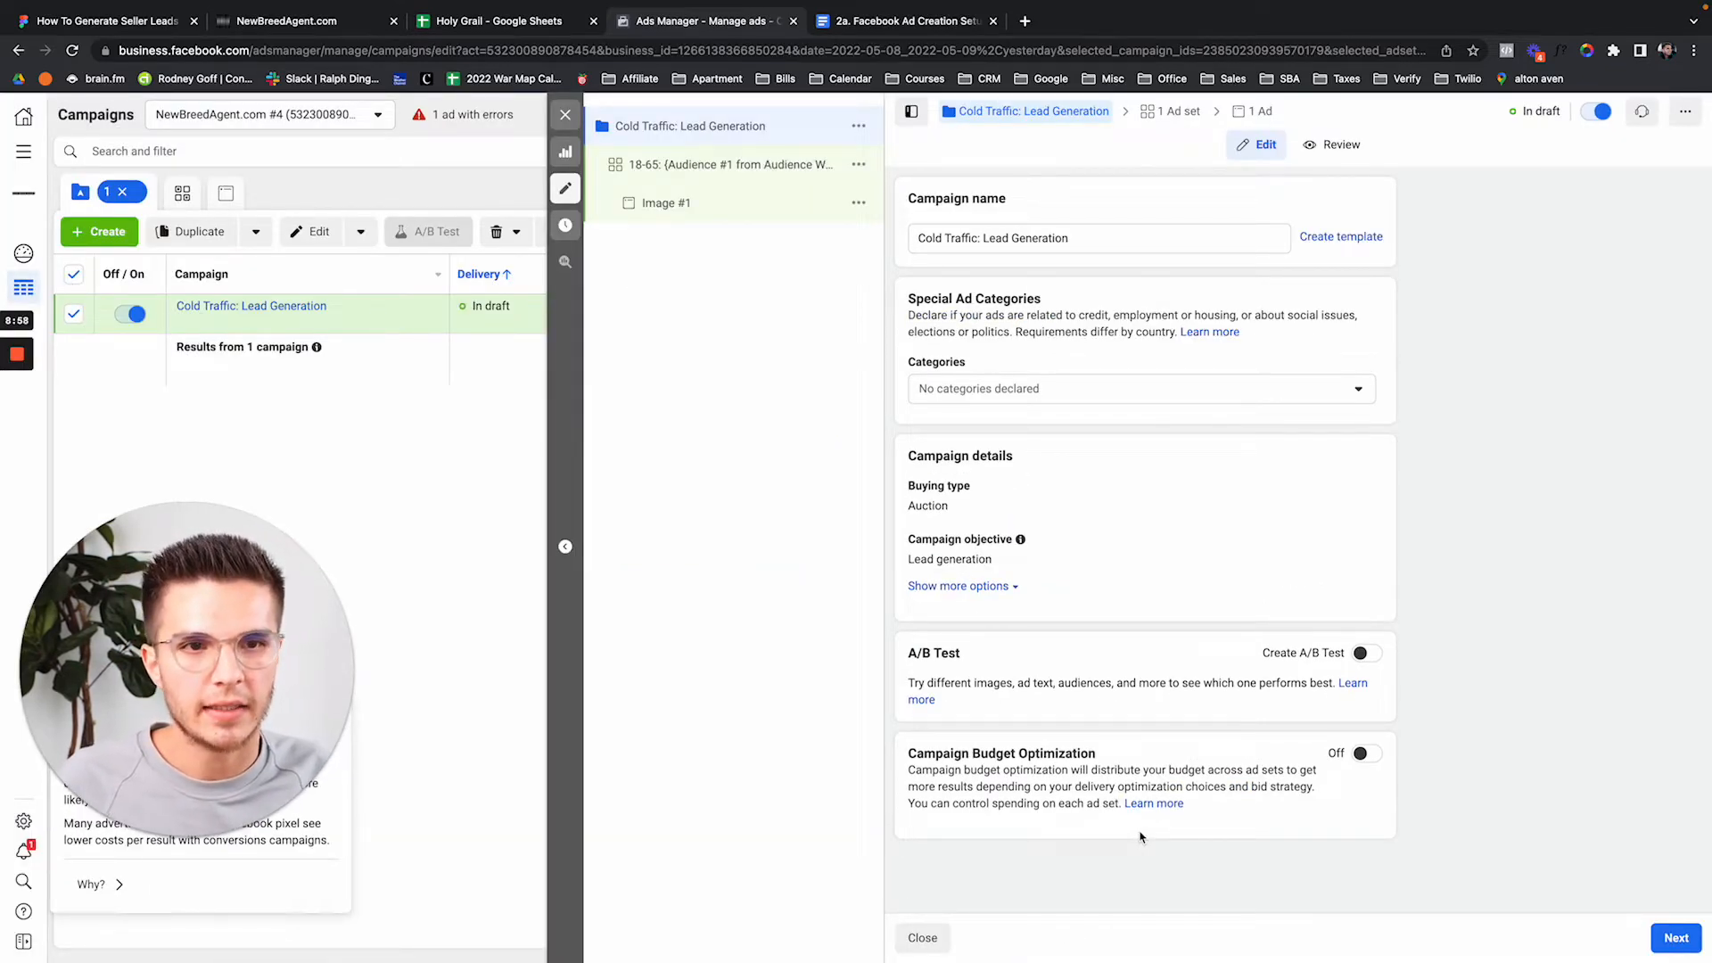
# Set Housing as the campaign's special ad category.
pyautogui.click(1029, 392)
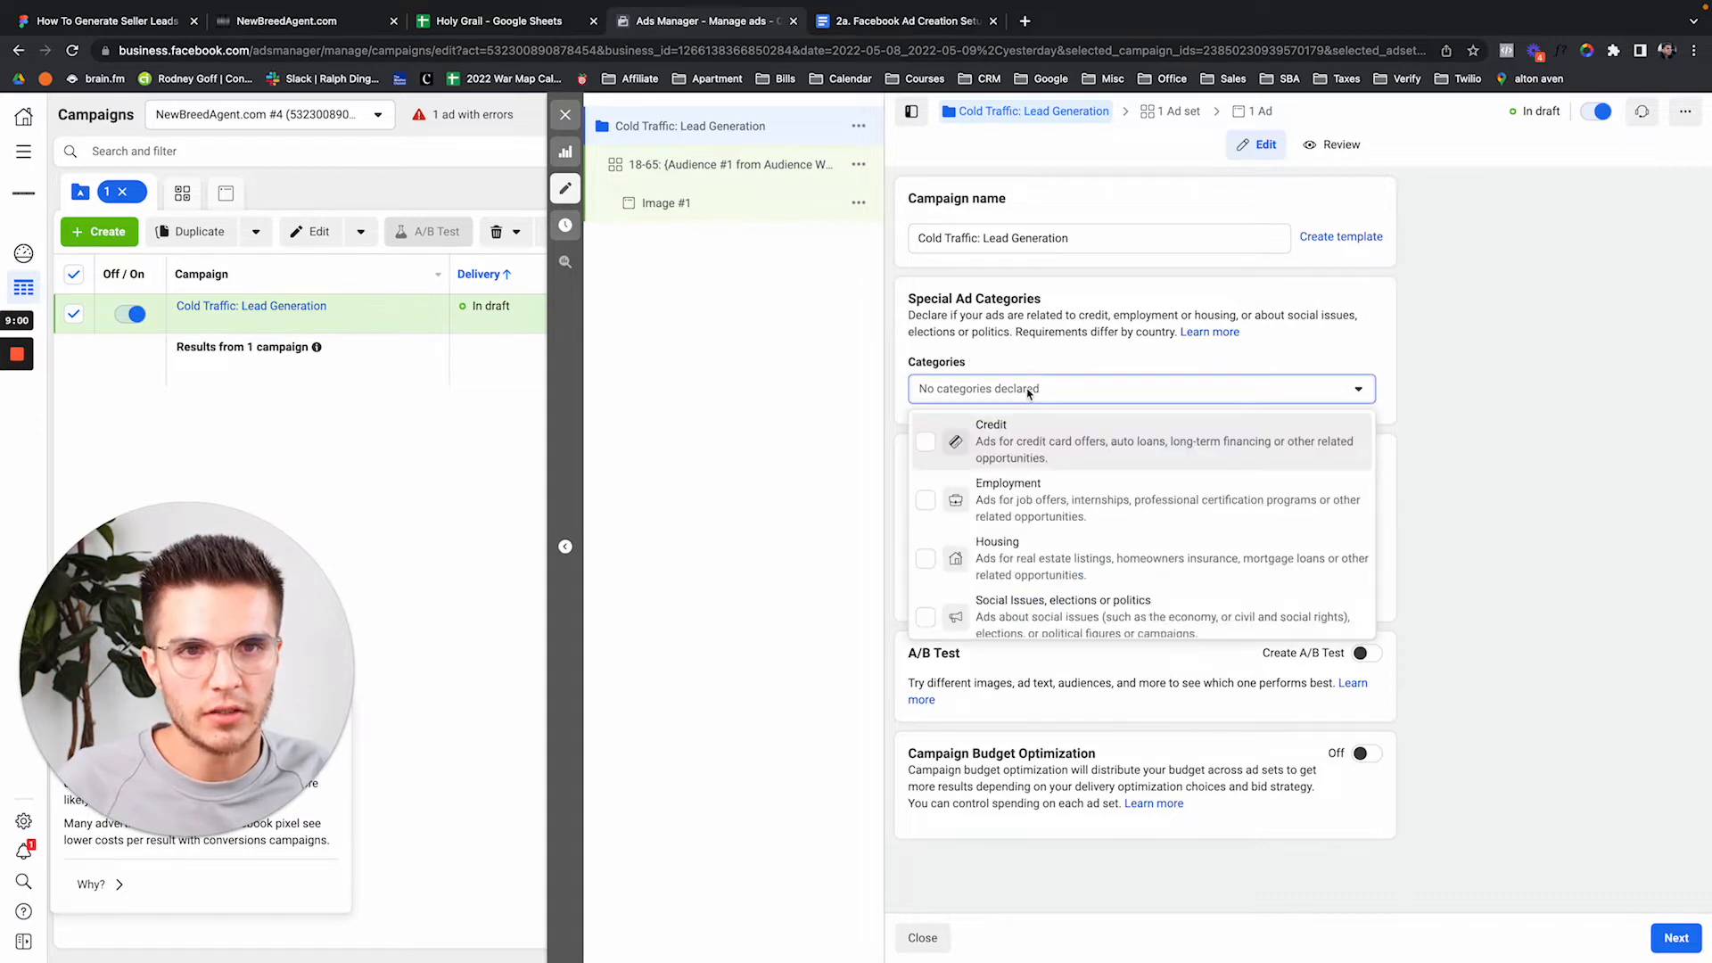
pyautogui.click(1006, 560)
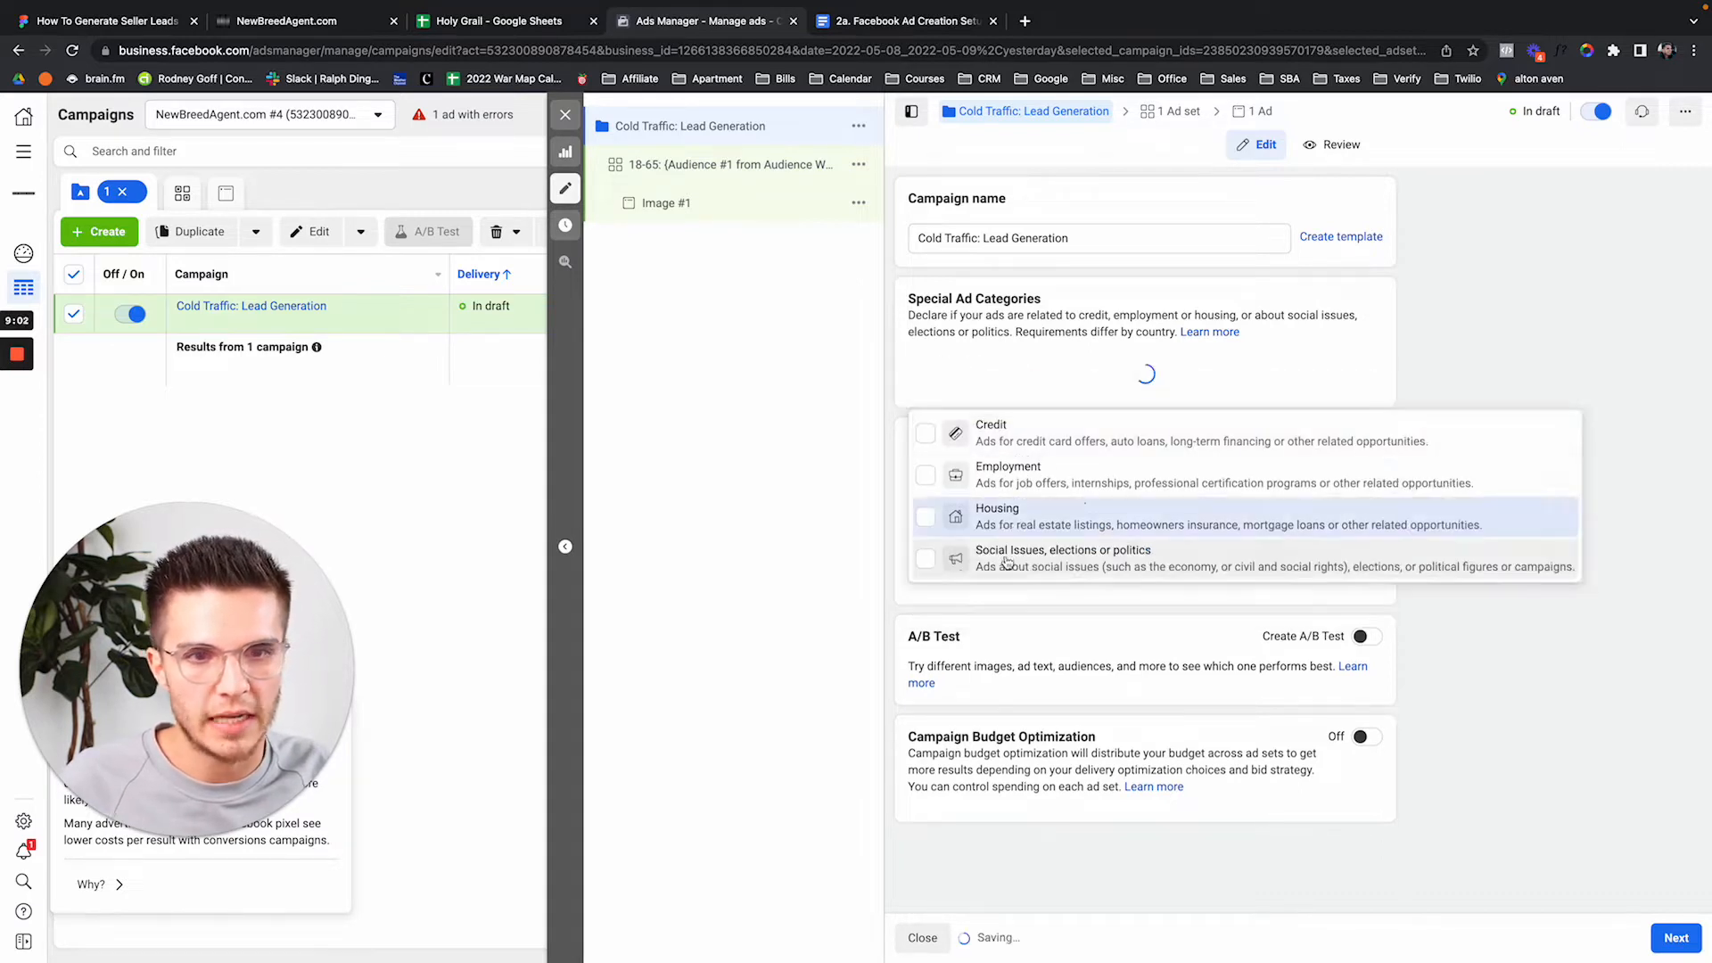
pyautogui.click(1069, 356)
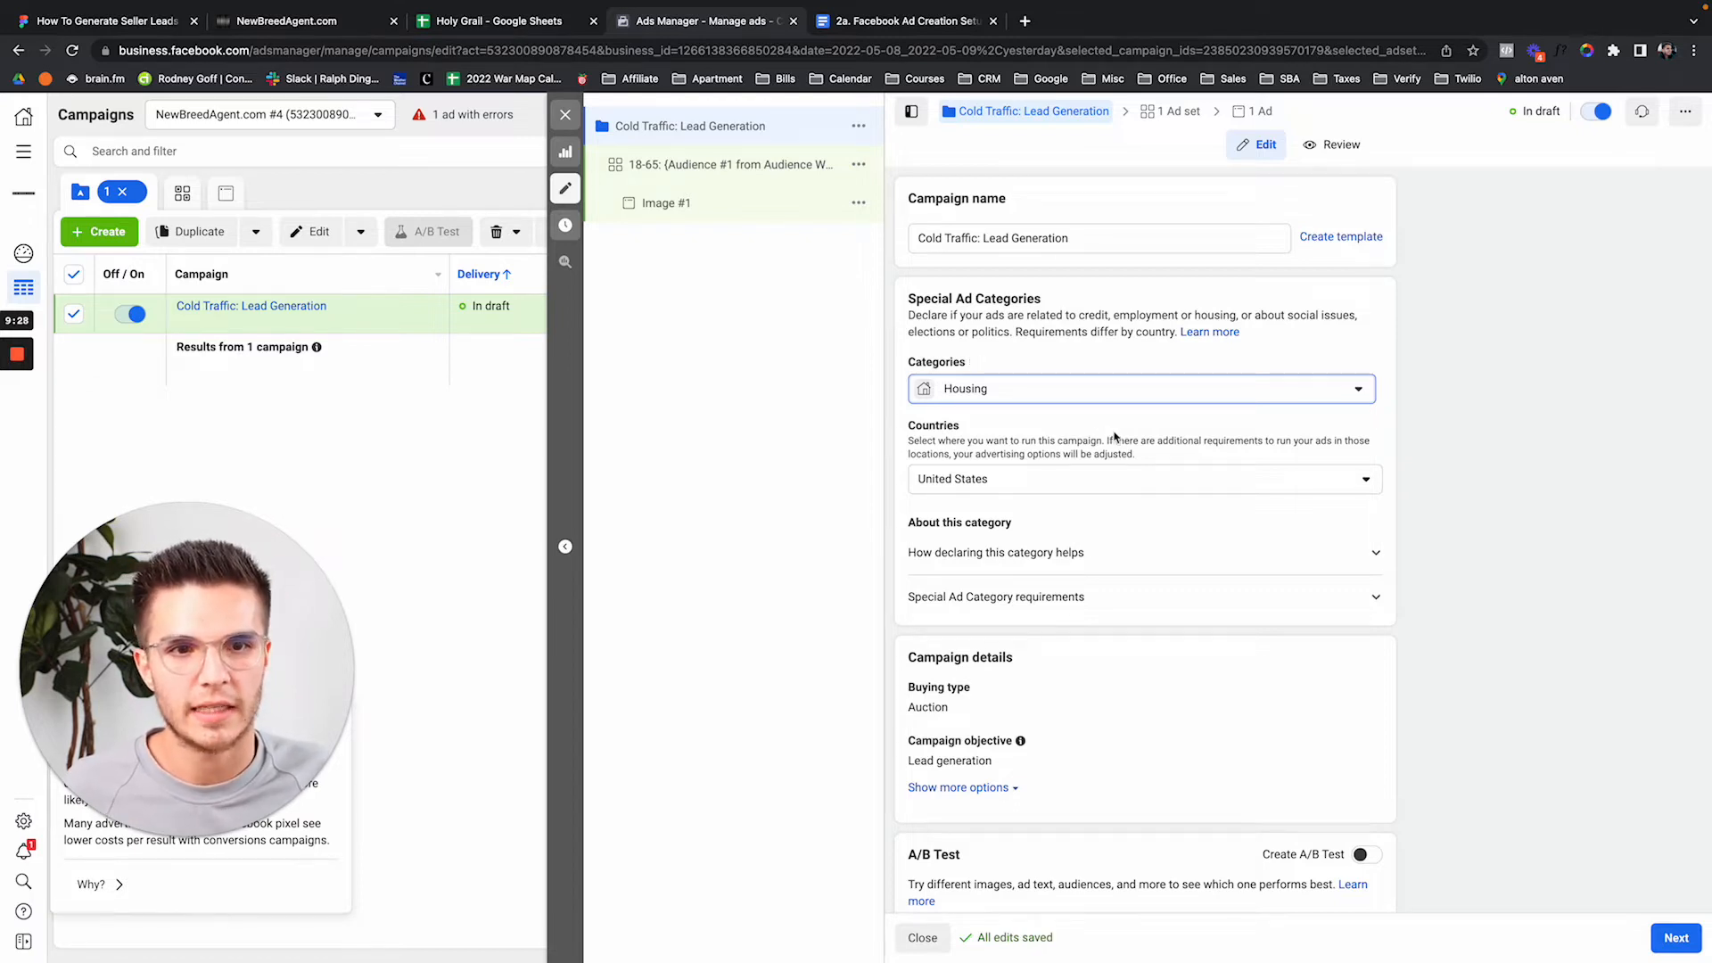
# Review the campaign settings and open the ad set's settings for editing.
pyautogui.scroll(-3, 1110, 435)
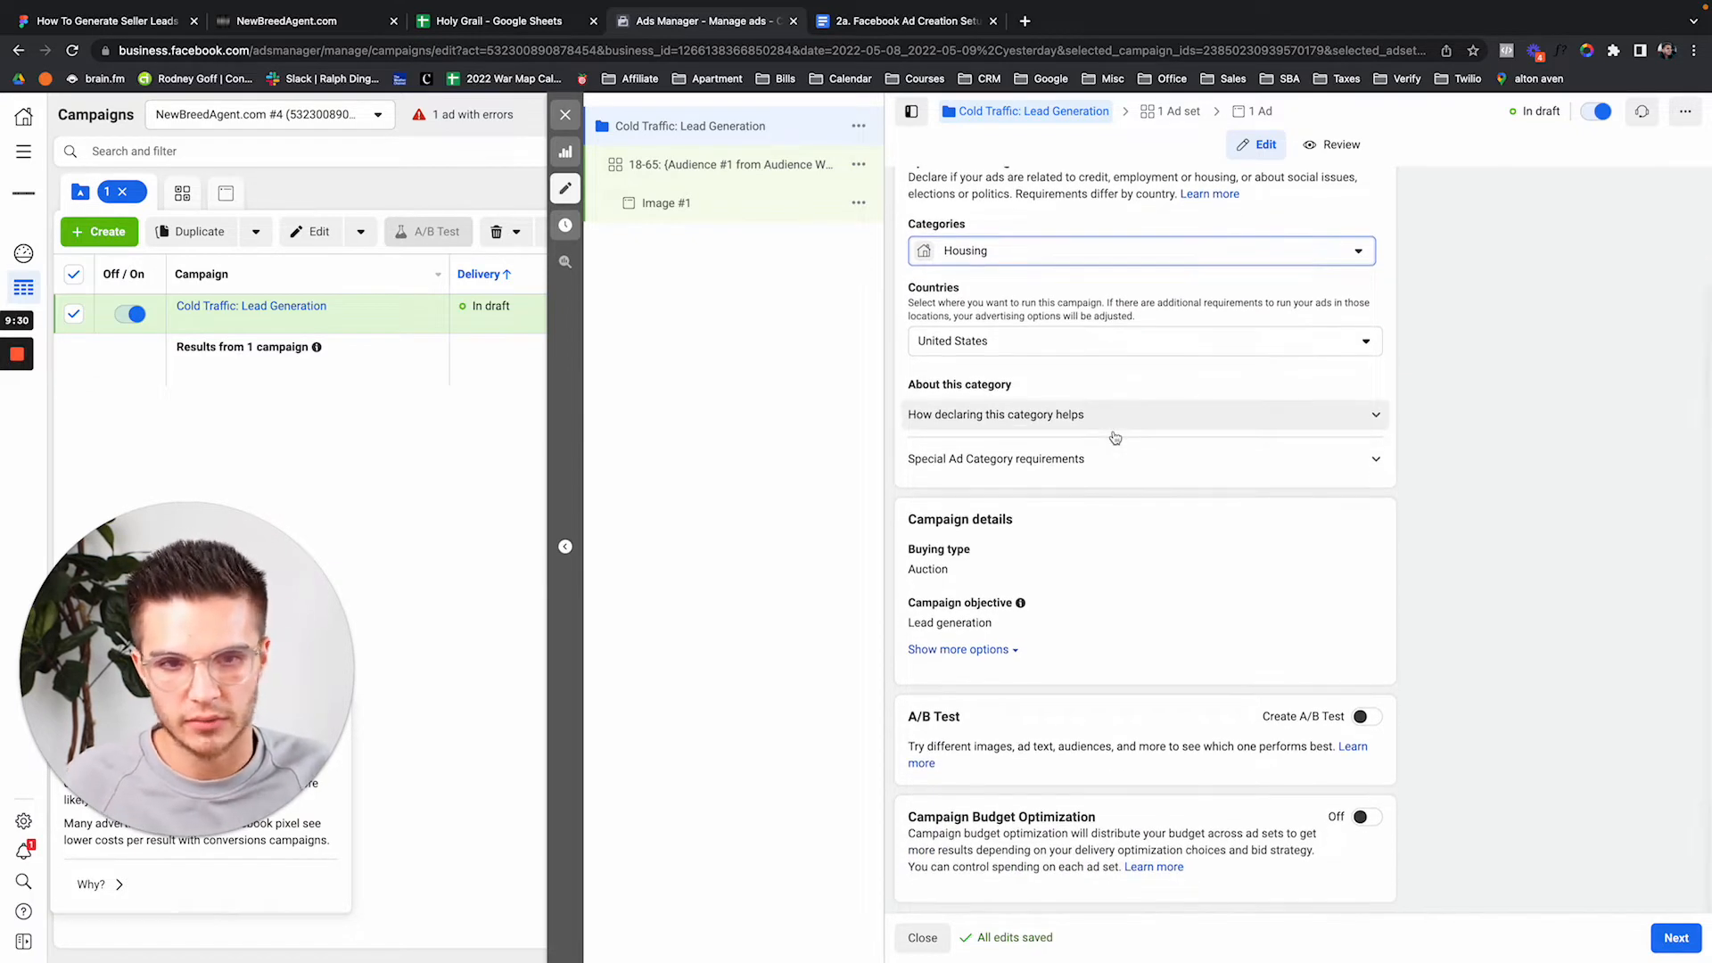
pyautogui.scroll(3, 1115, 437)
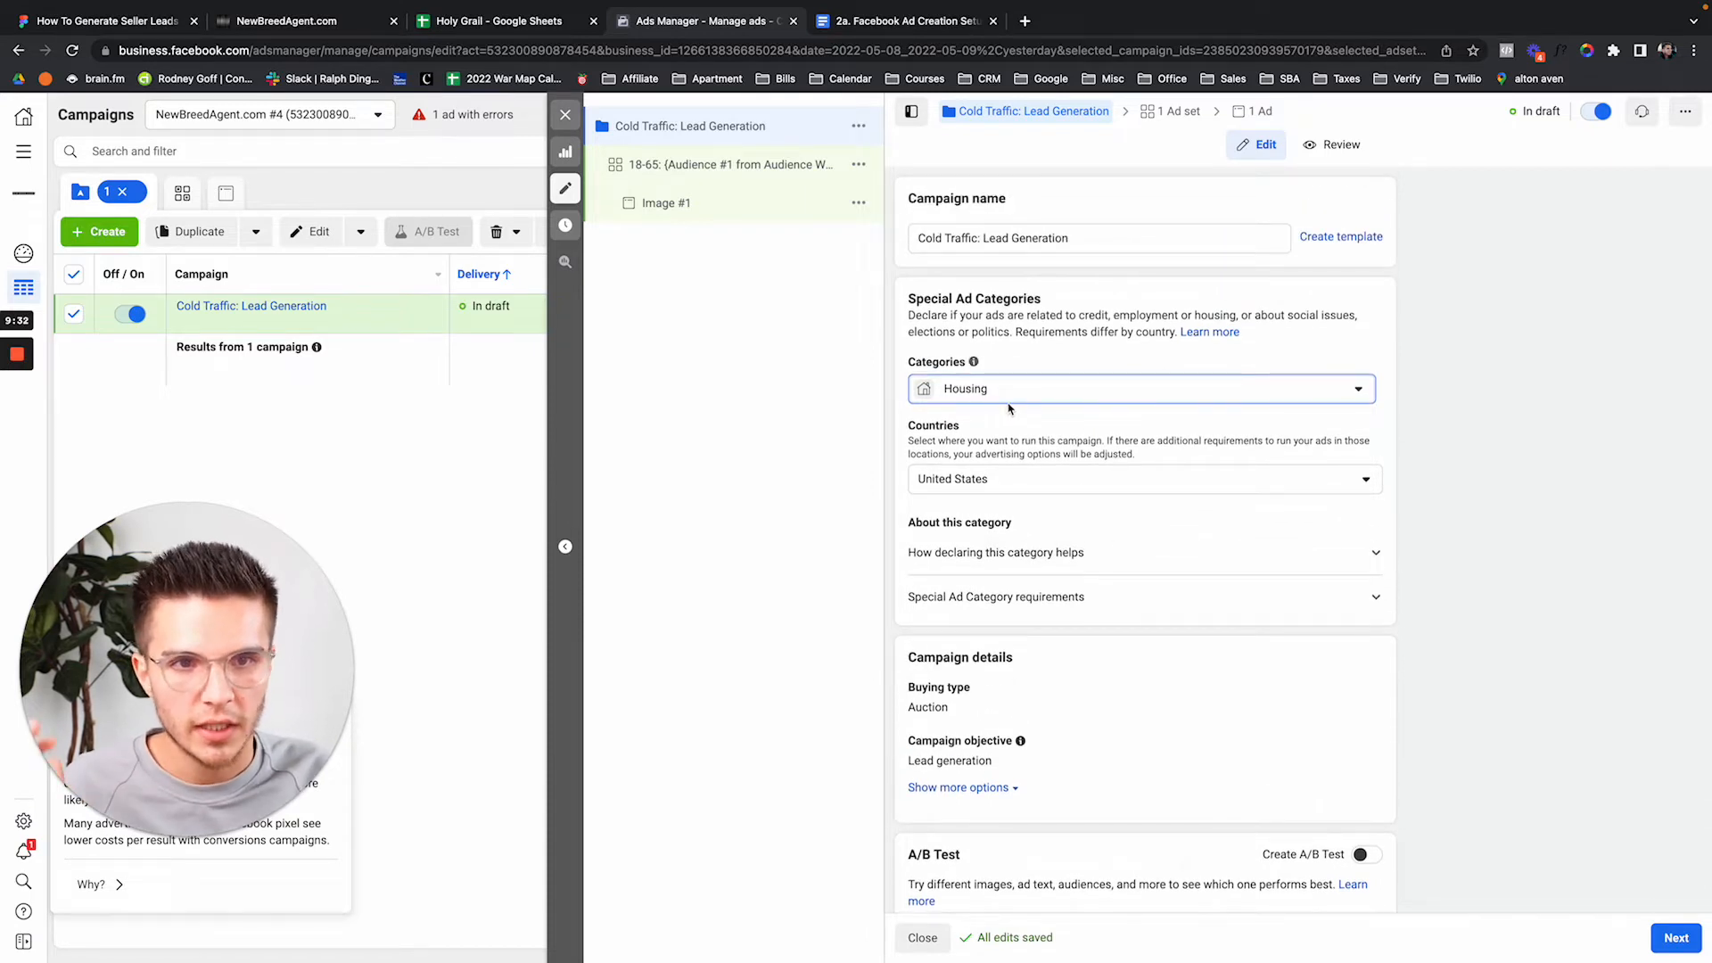
pyautogui.scroll(-3, 1040, 428)
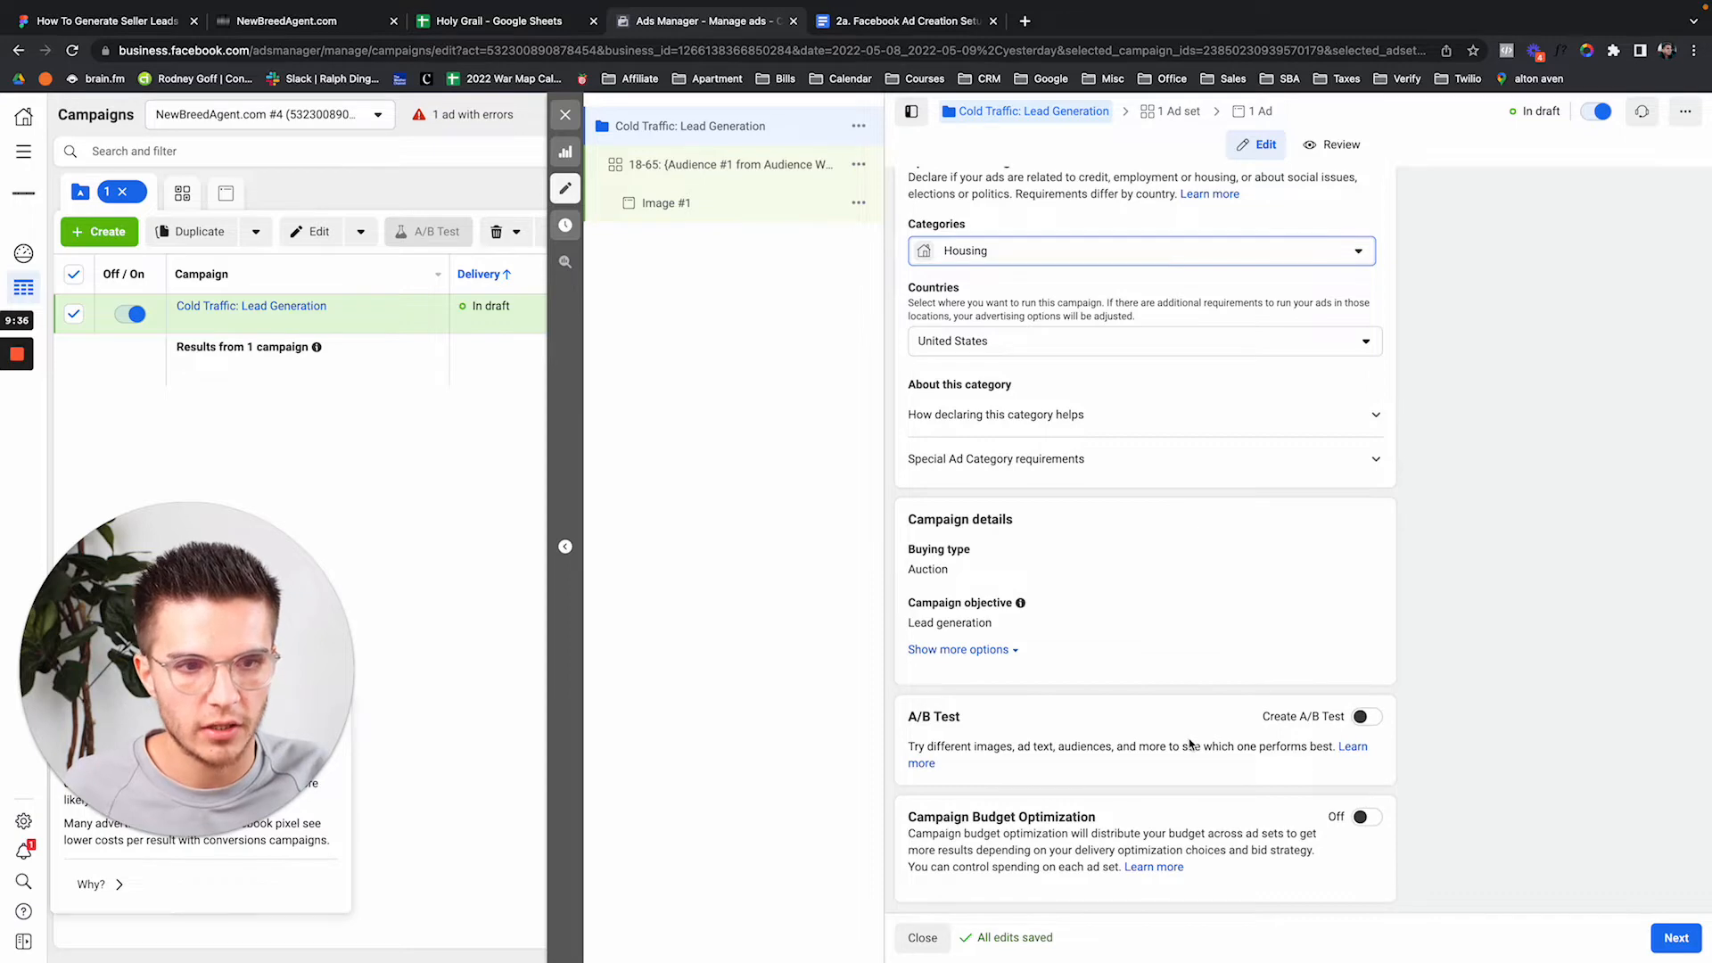
pyautogui.scroll(3, 1193, 746)
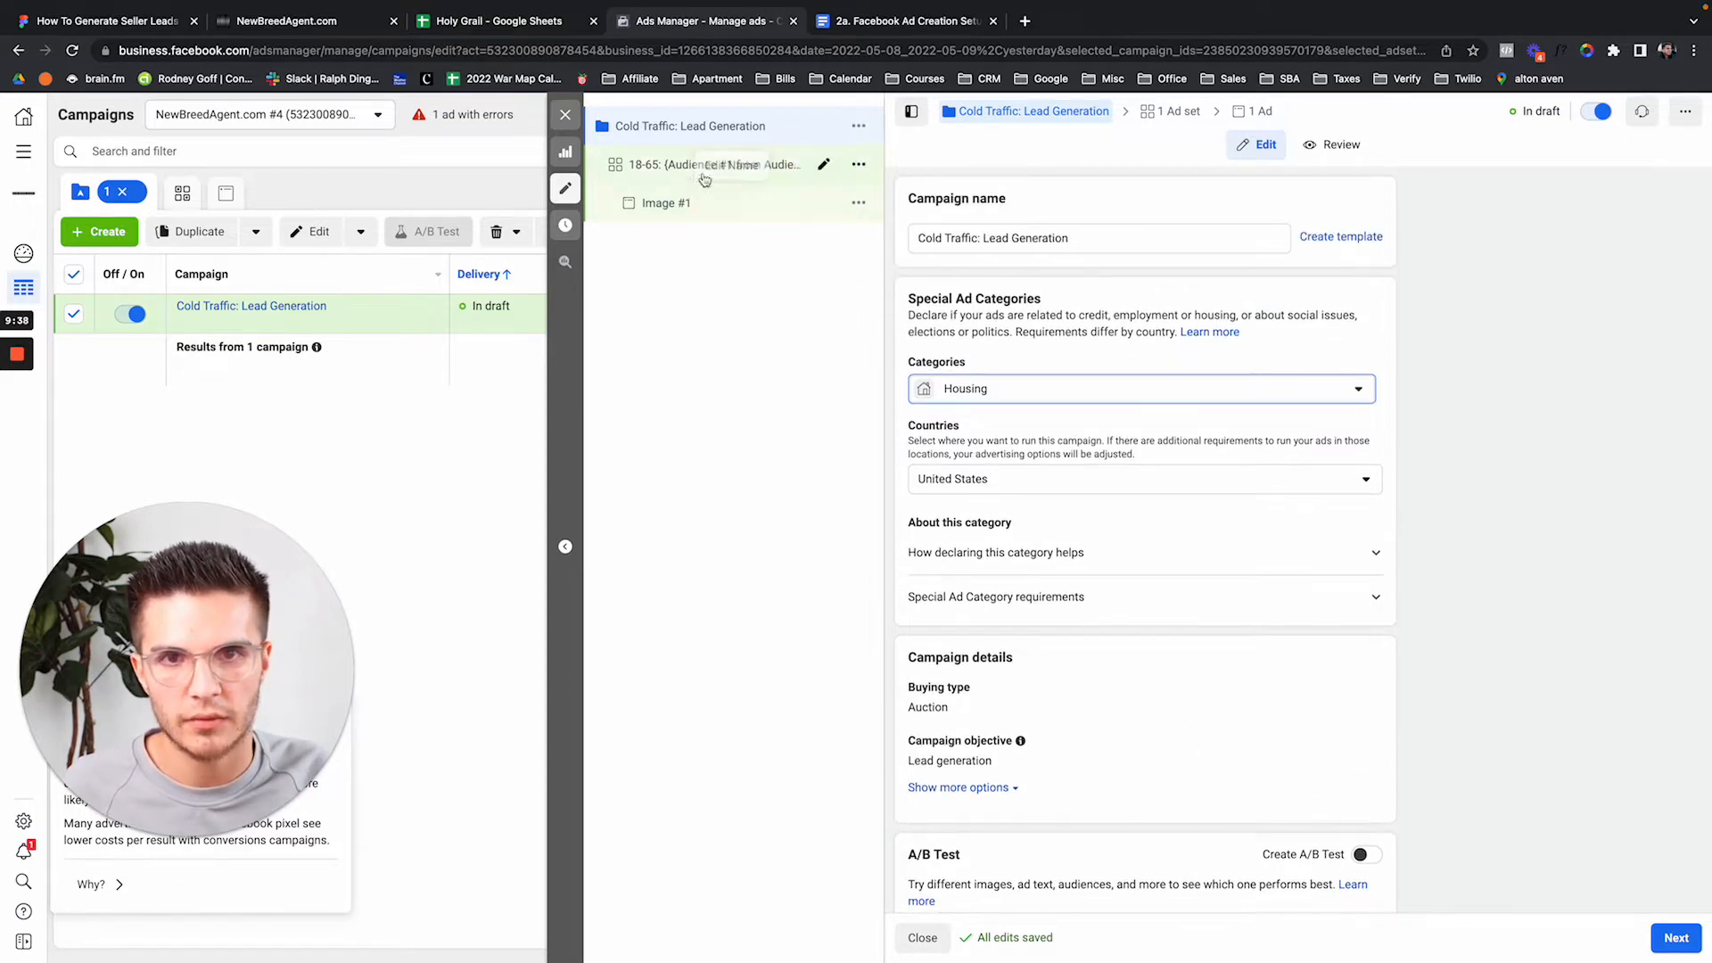
pyautogui.click(658, 165)
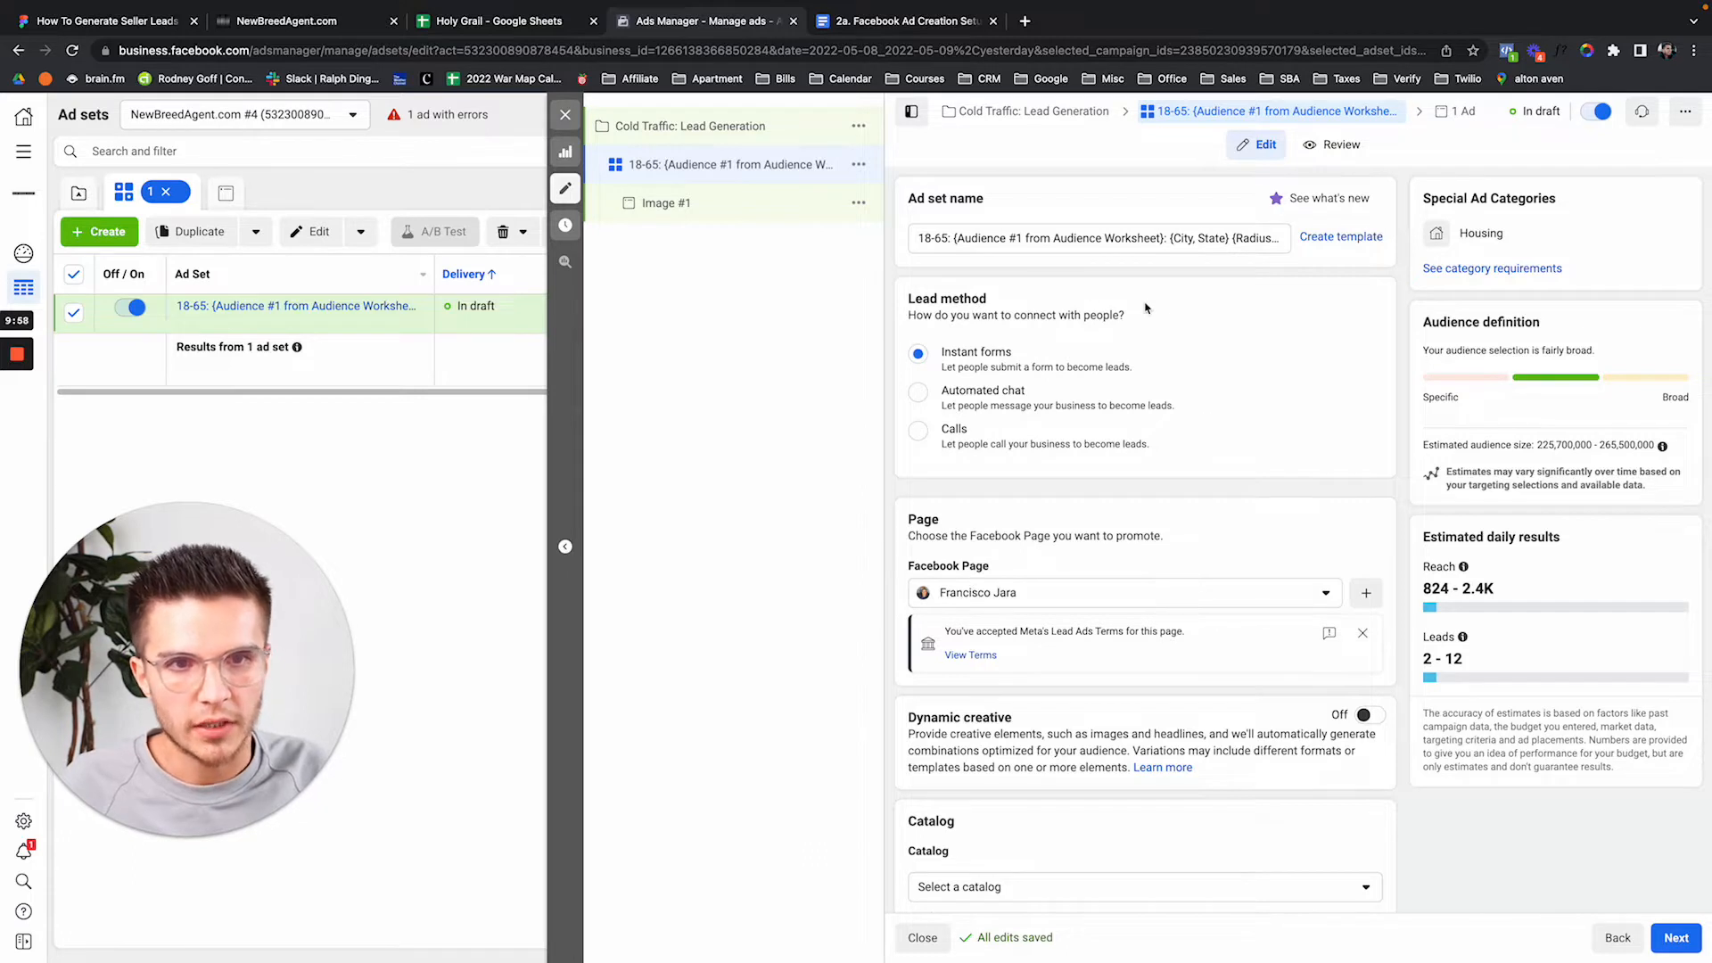
# Switch the ad set's promoted Facebook Page to the agent's page from the New Breed Agent business.
pyautogui.tripleClick(978, 242)
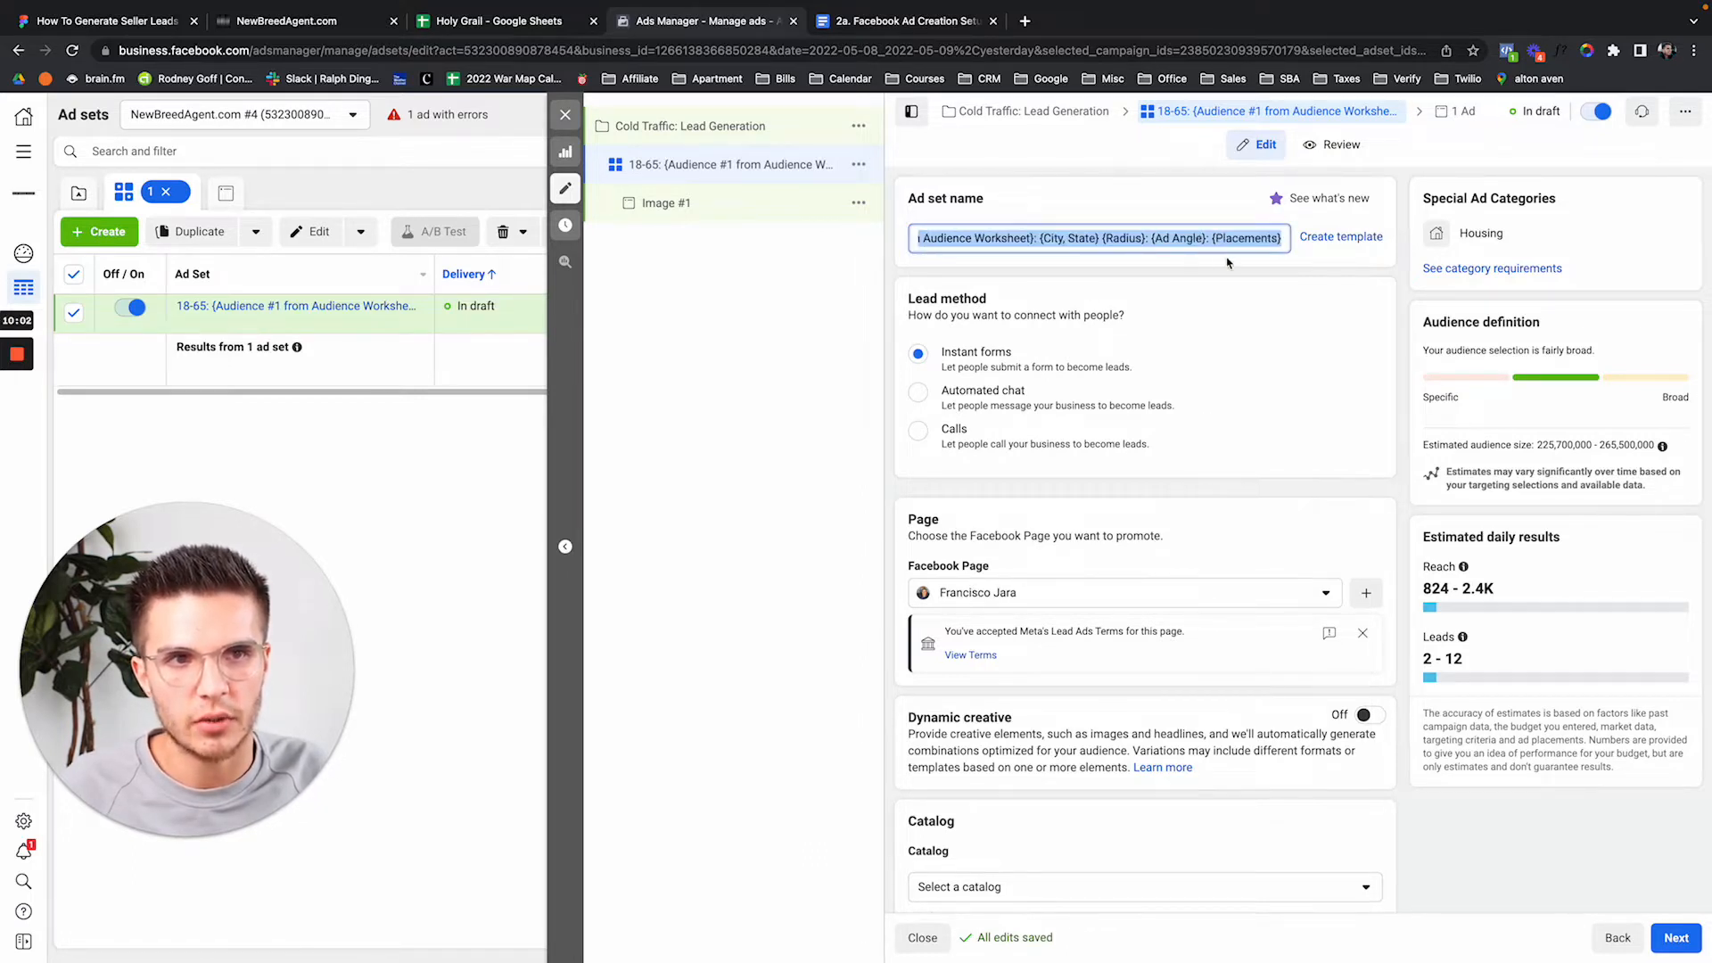
pyautogui.scroll(-1, 1230, 266)
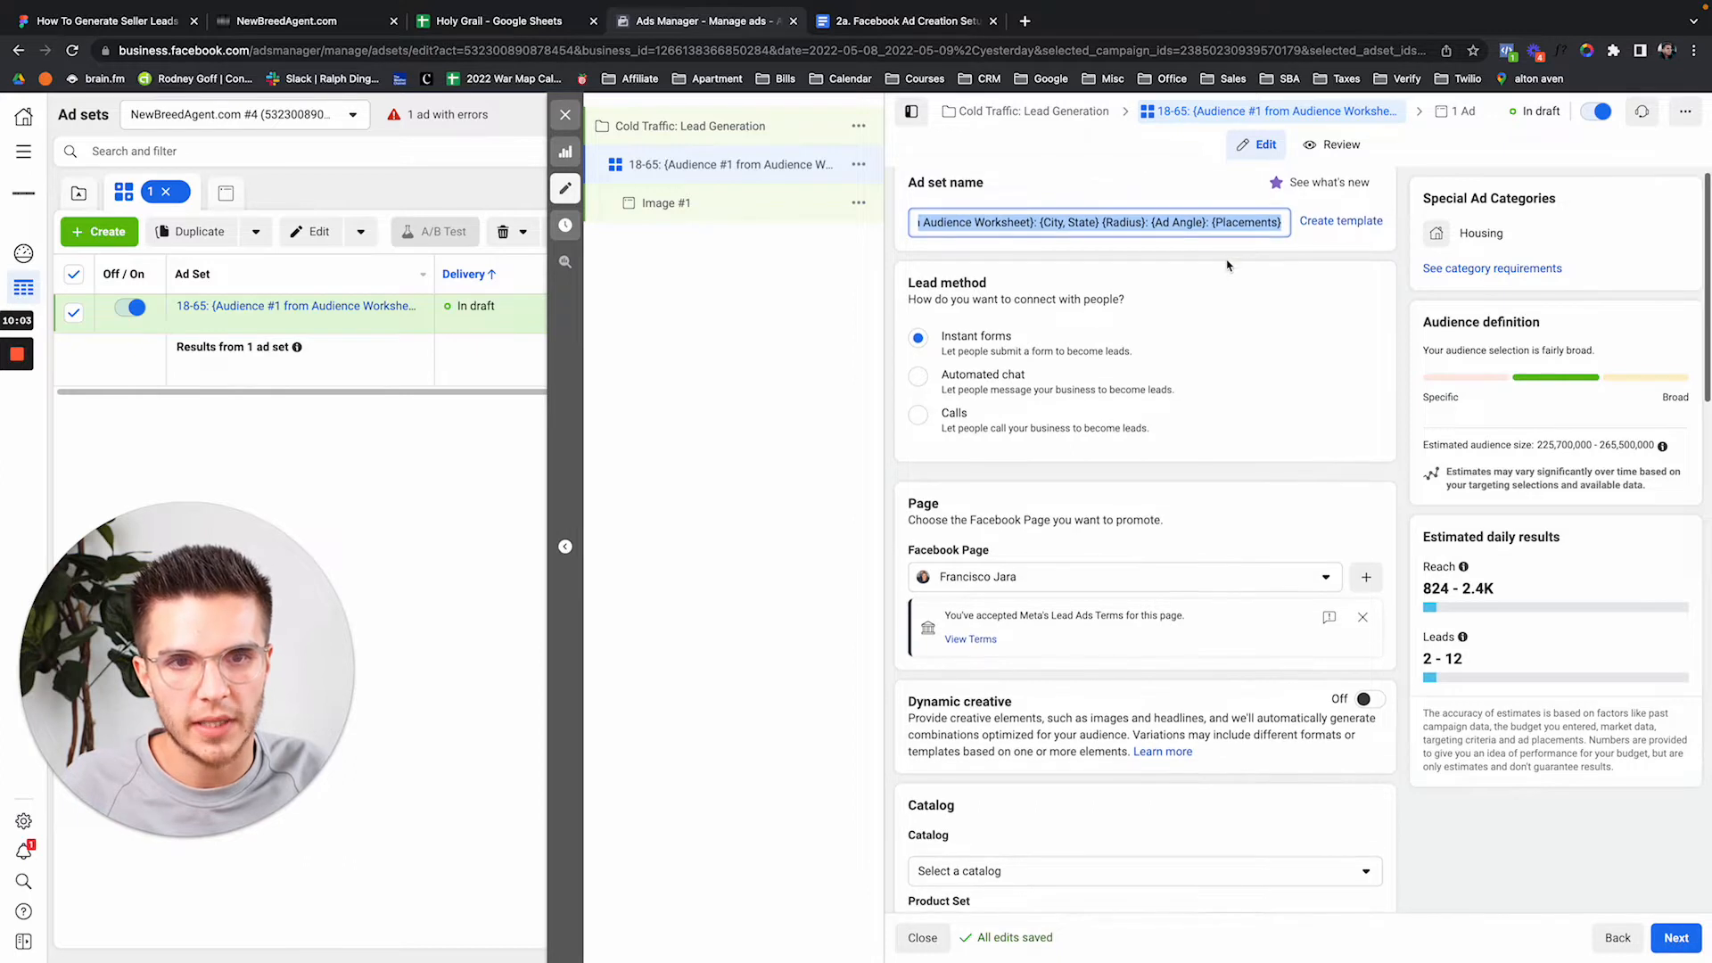
pyautogui.click(1039, 577)
pyautogui.write('quinn')
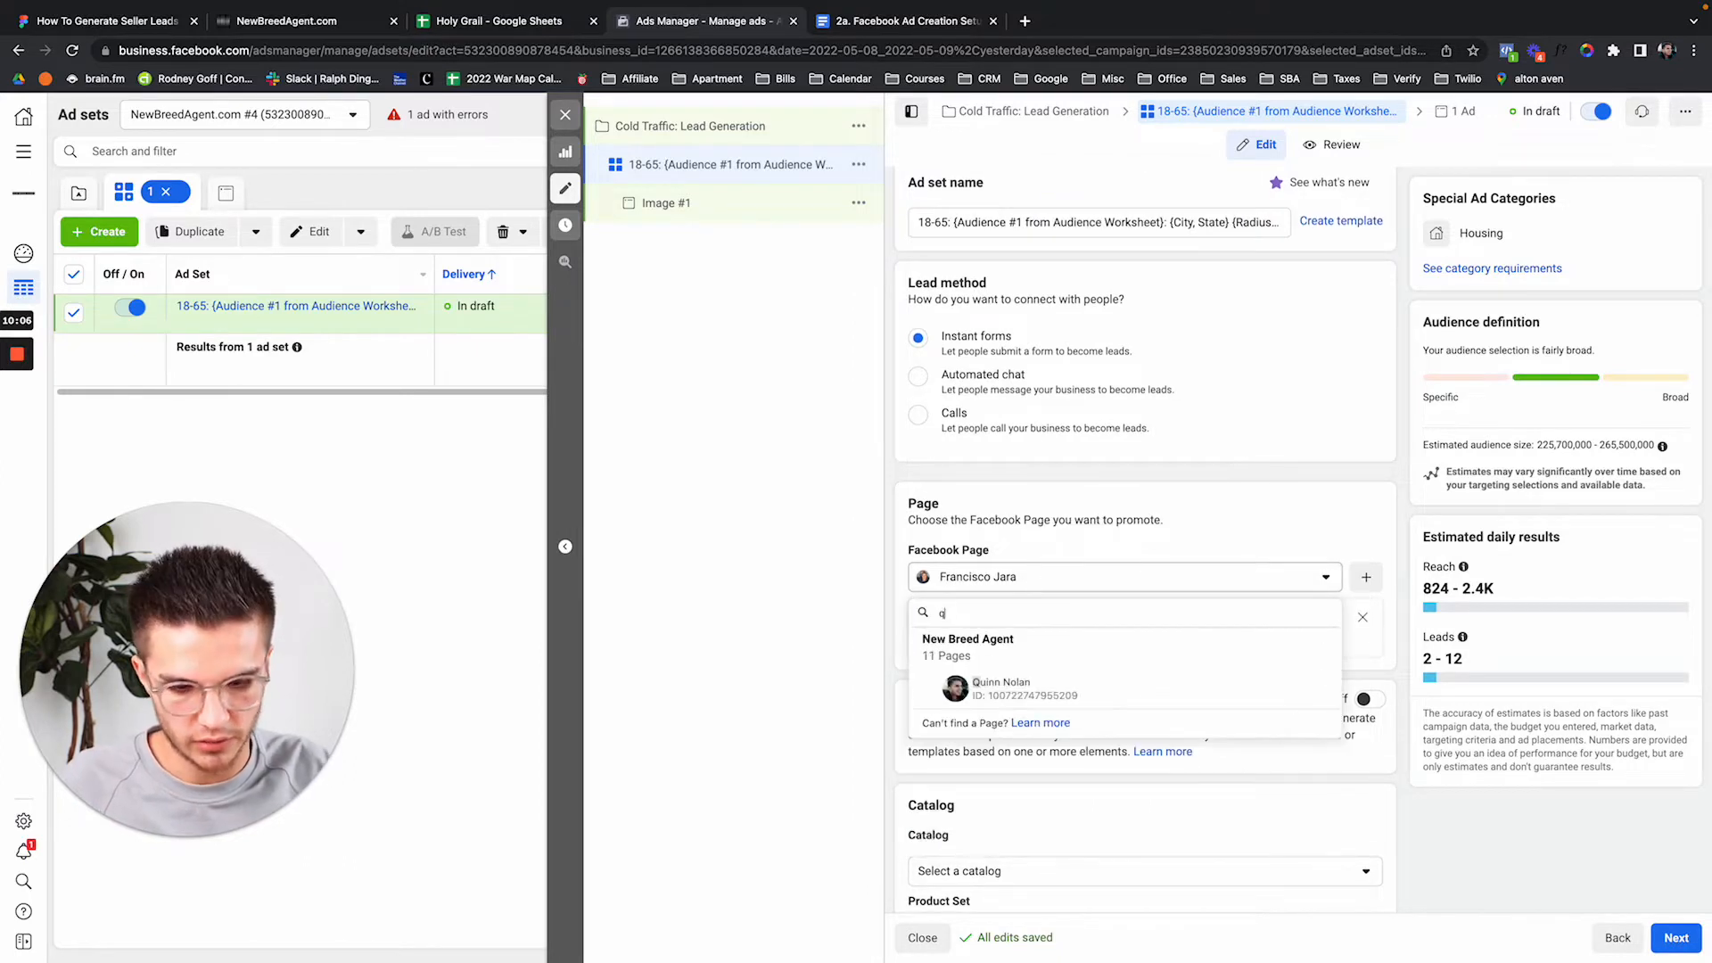
pyautogui.click(1026, 689)
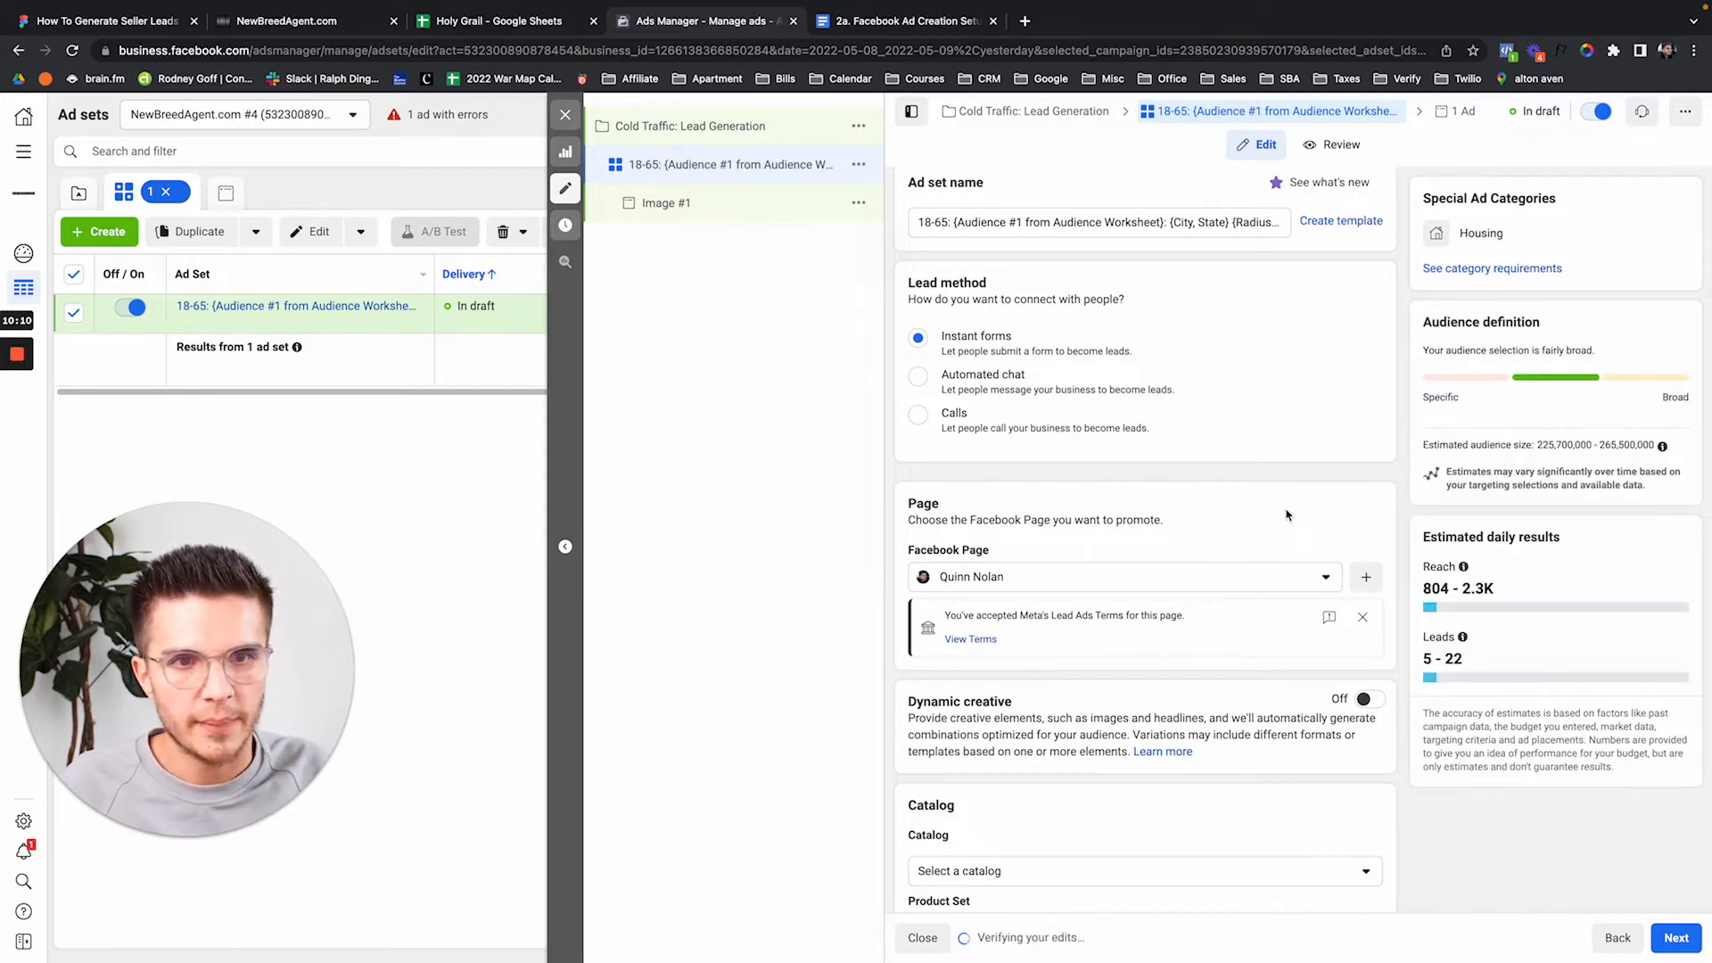
pyautogui.scroll(-3, 1287, 514)
pyautogui.scroll(-5, 1287, 514)
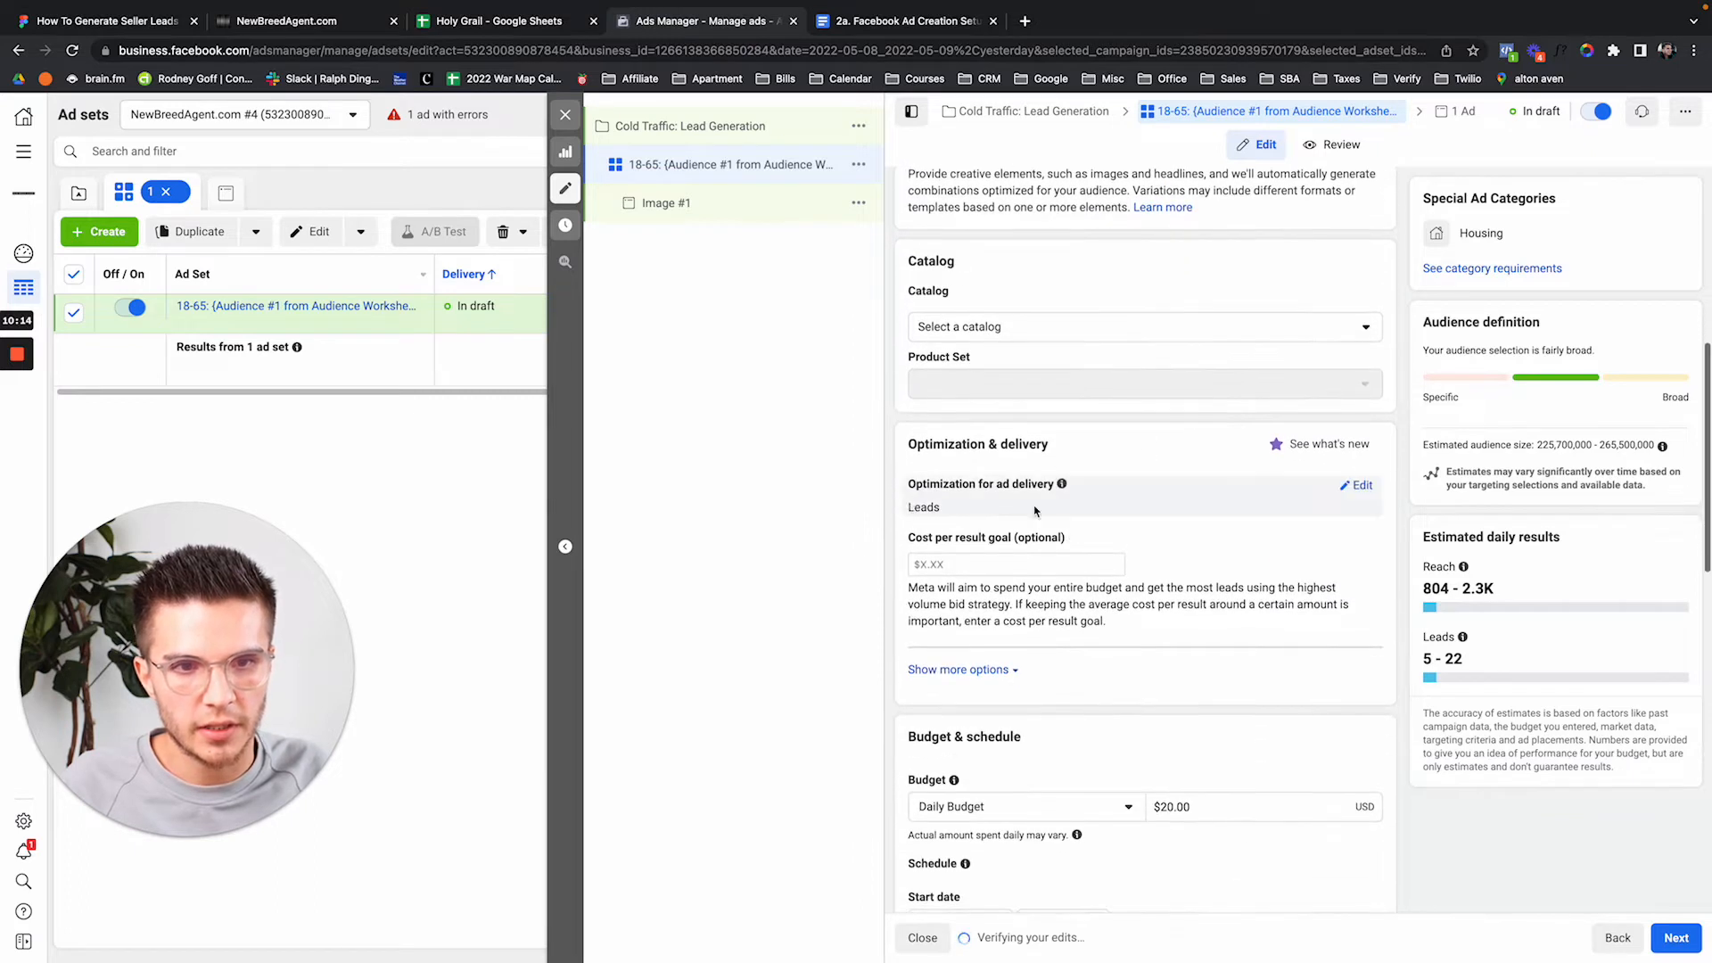
pyautogui.scroll(-3, 1195, 602)
pyautogui.scroll(-2, 1194, 603)
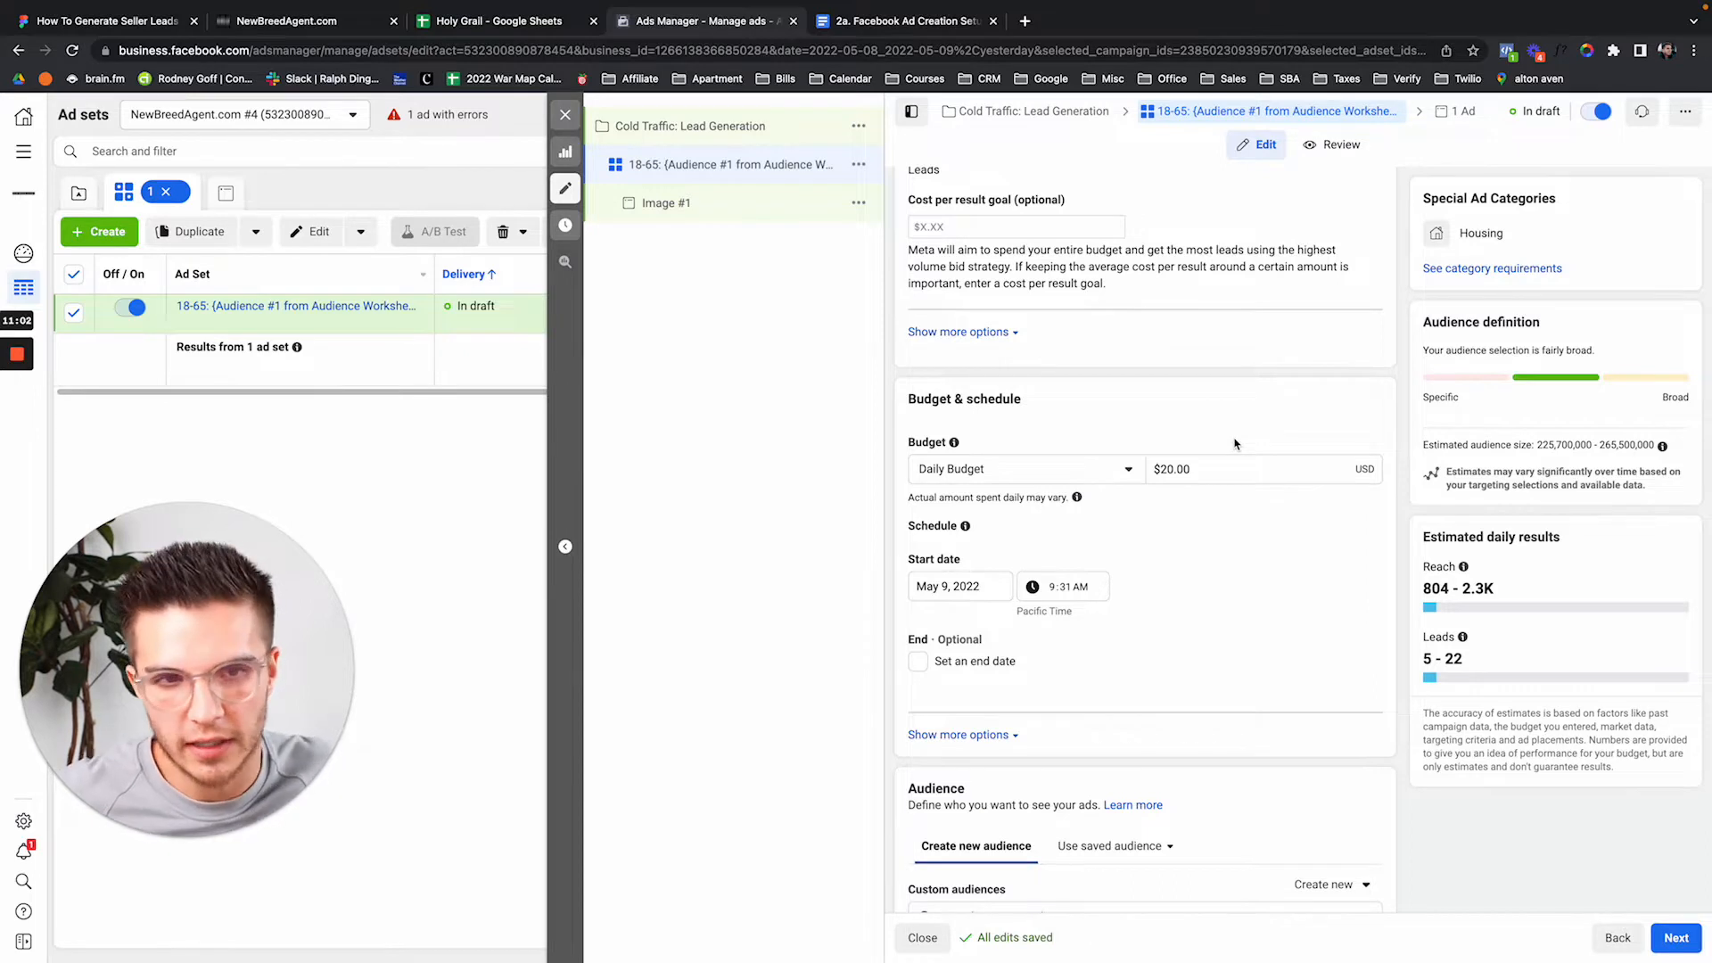
# Raise the ad set's daily budget to $25.00.
pyautogui.click(1165, 471)
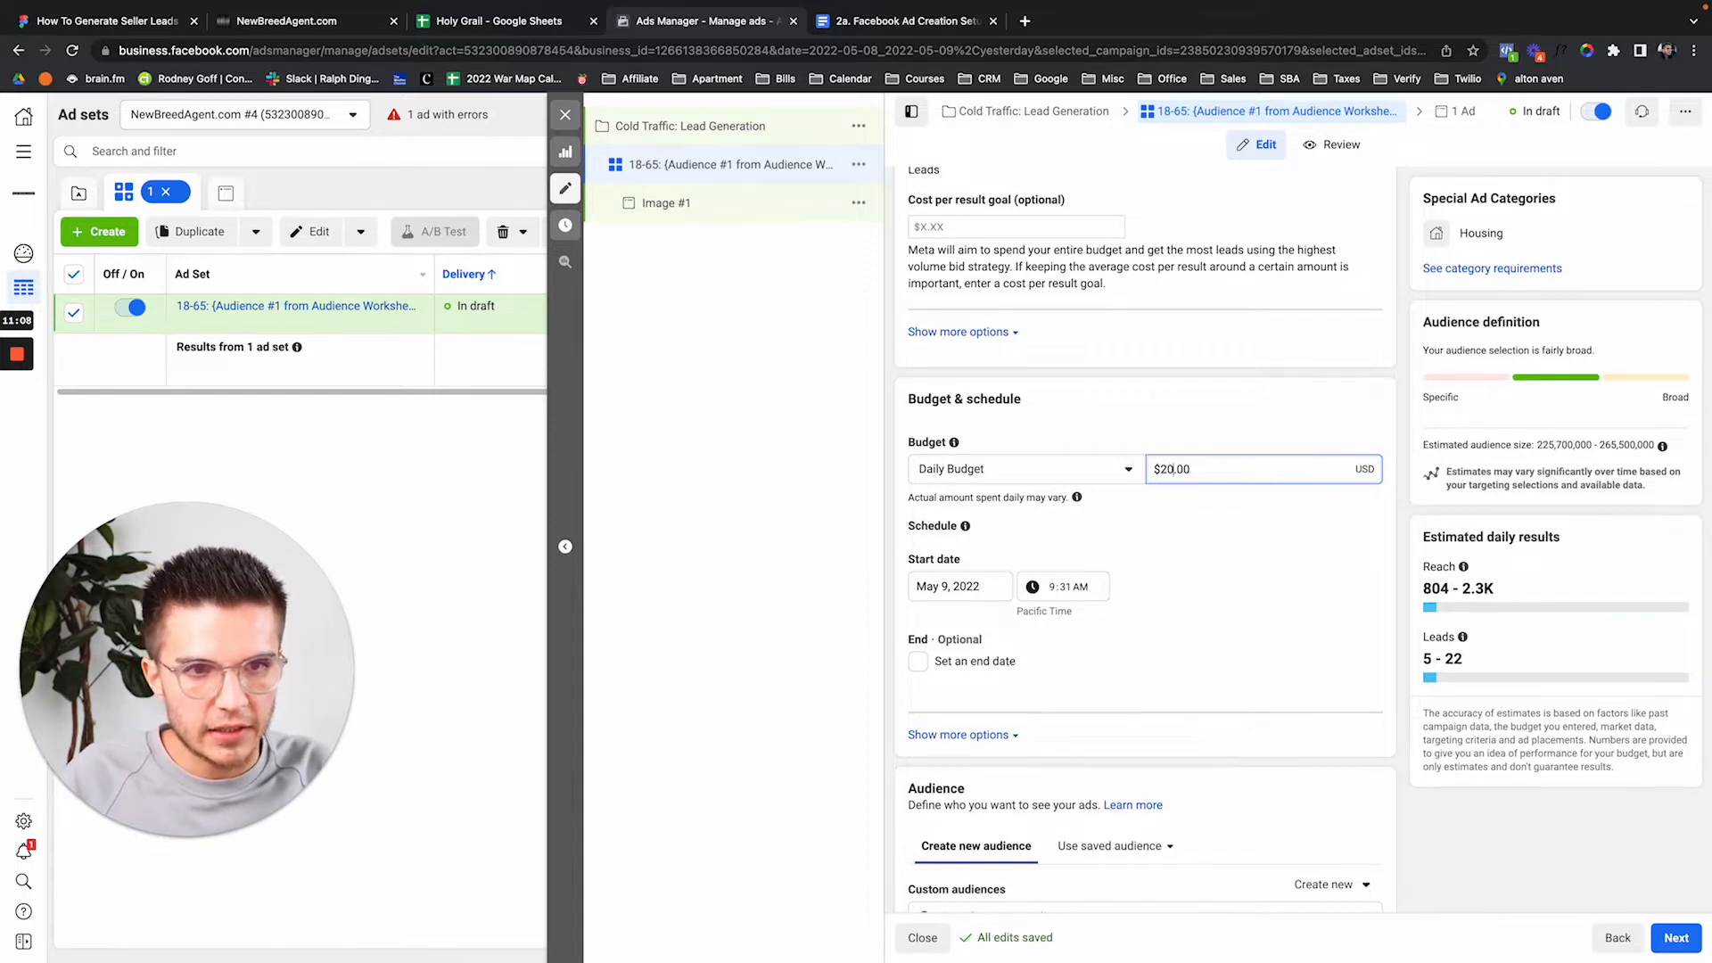
pyautogui.press('Delete')
pyautogui.write('5')
pyautogui.click(1195, 428)
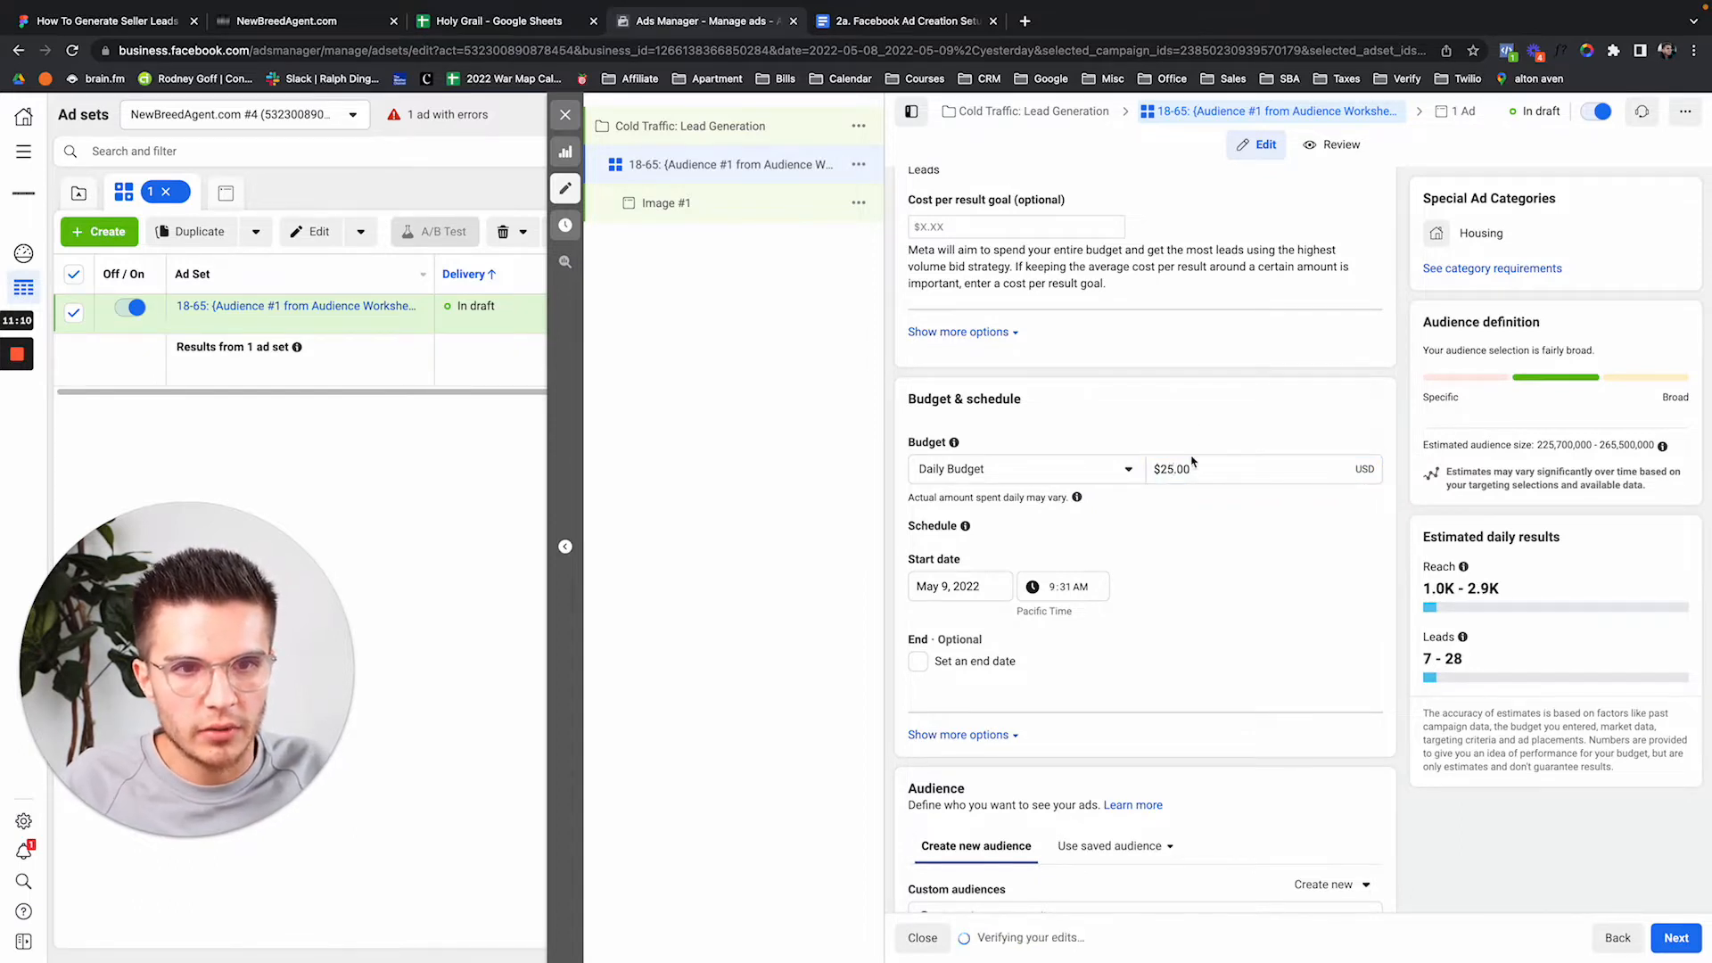
# Set the ad set start to May 10, 2022 at 12:00 AM.
pyautogui.scroll(-3, 1199, 446)
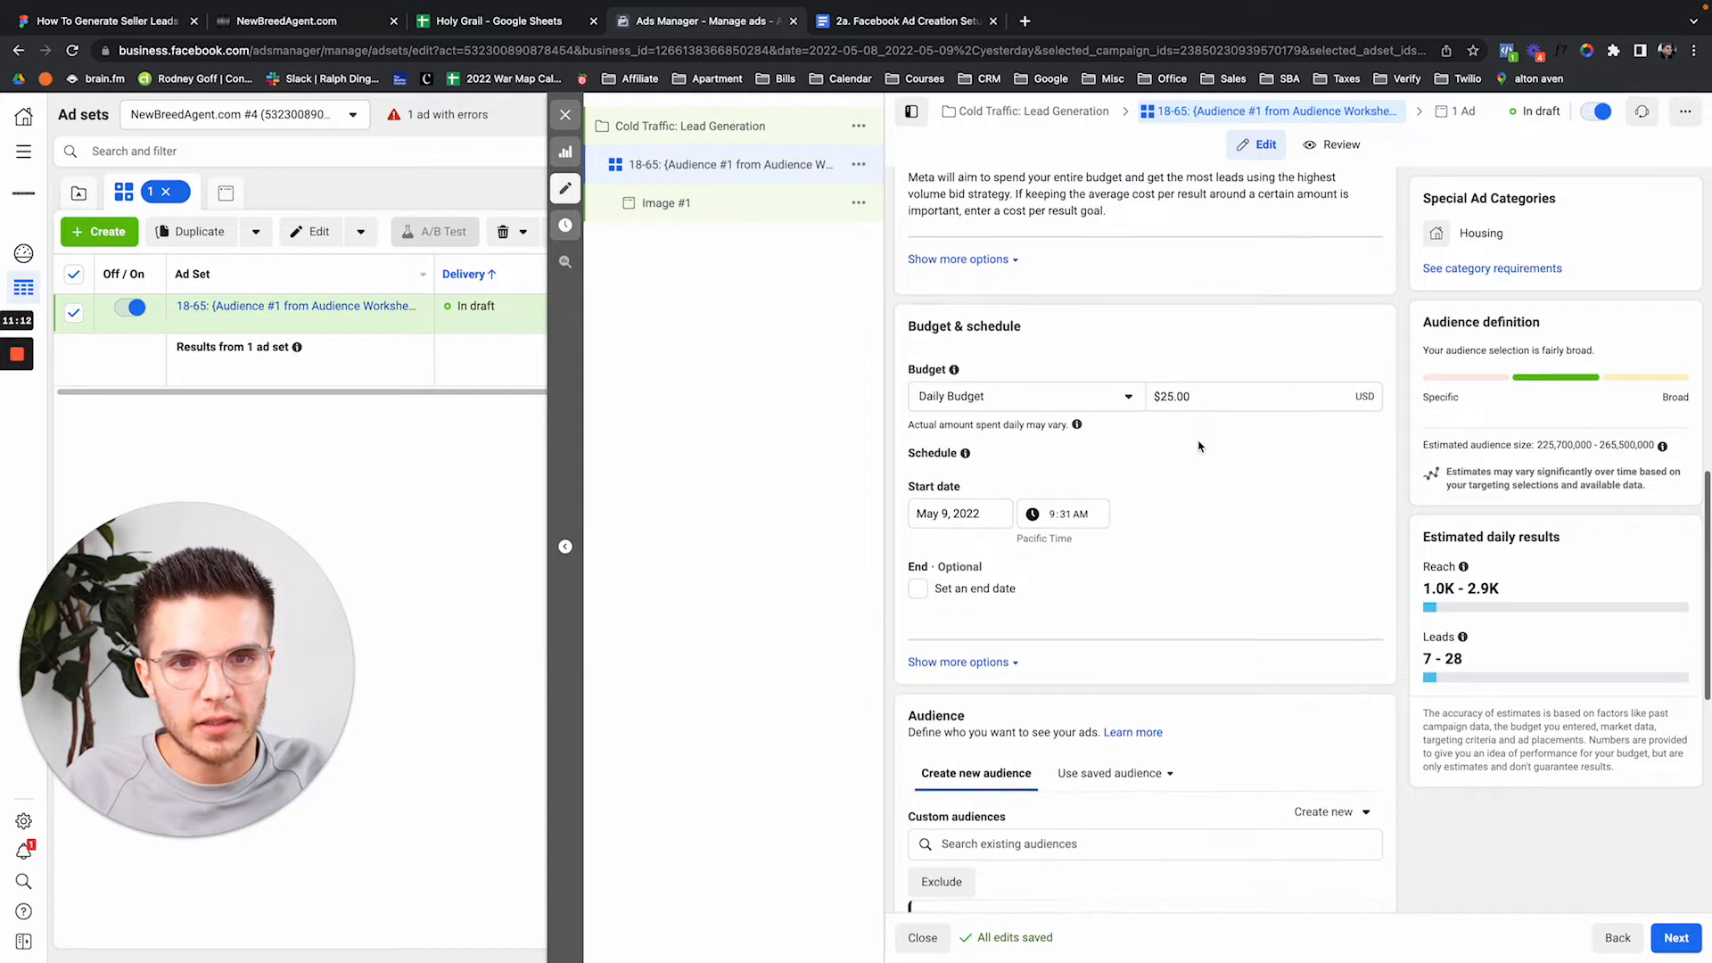
pyautogui.scroll(-1, 1200, 446)
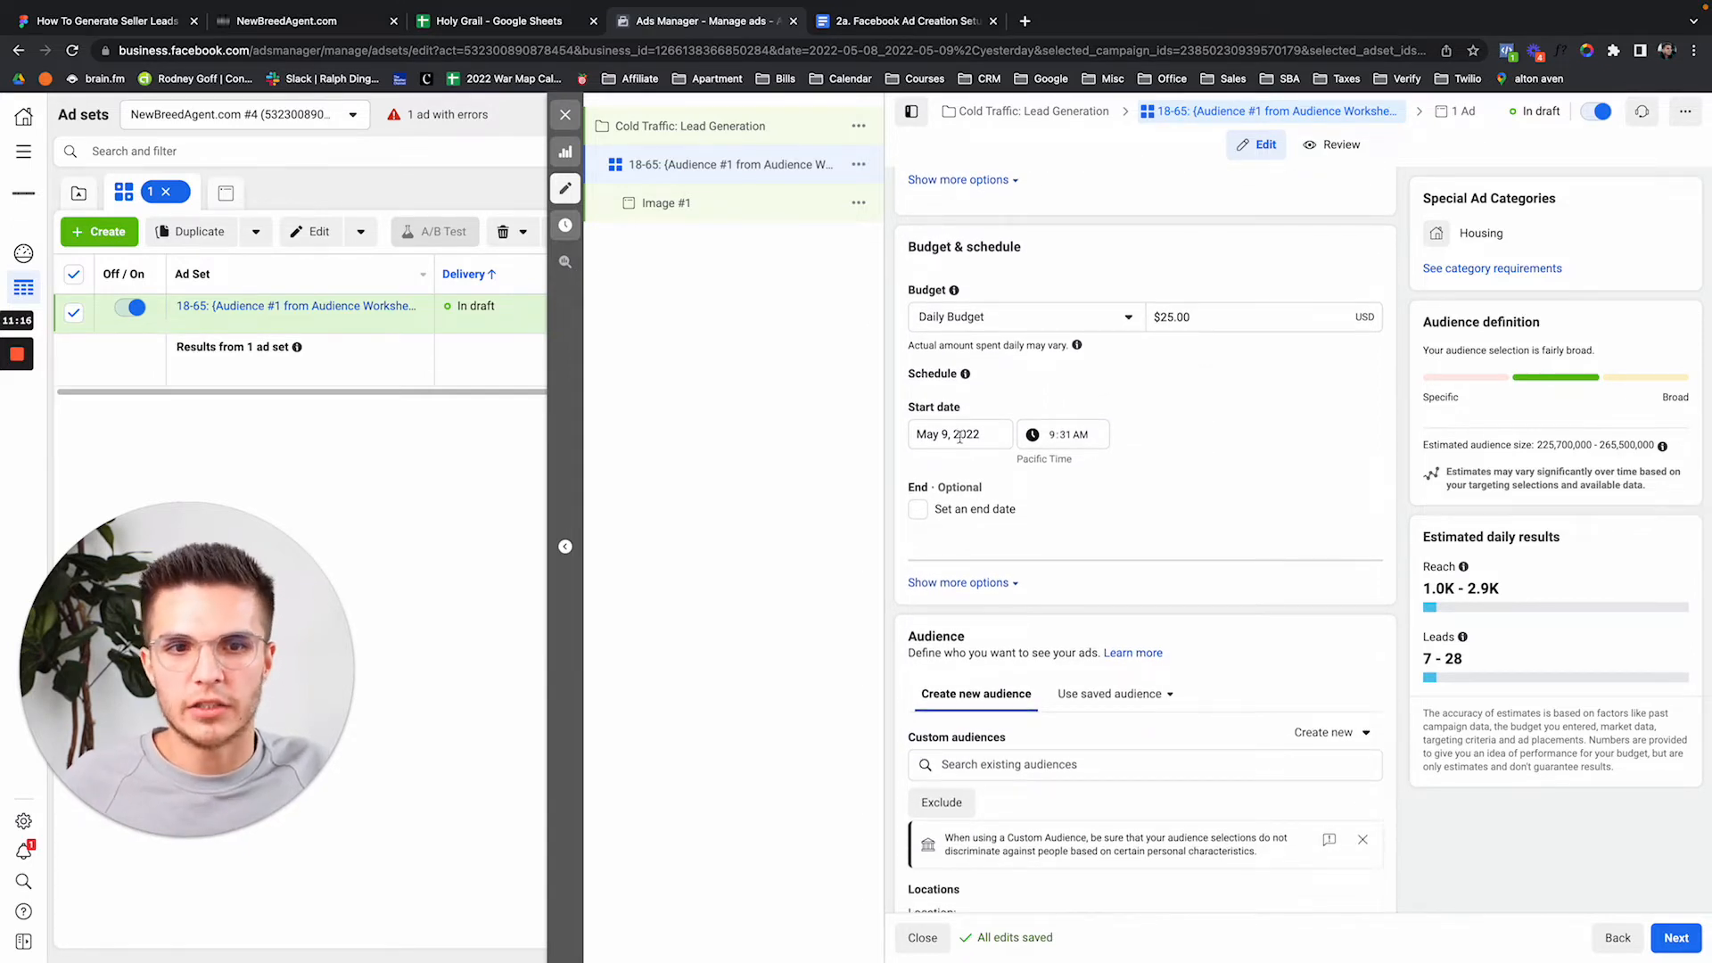
pyautogui.click(921, 434)
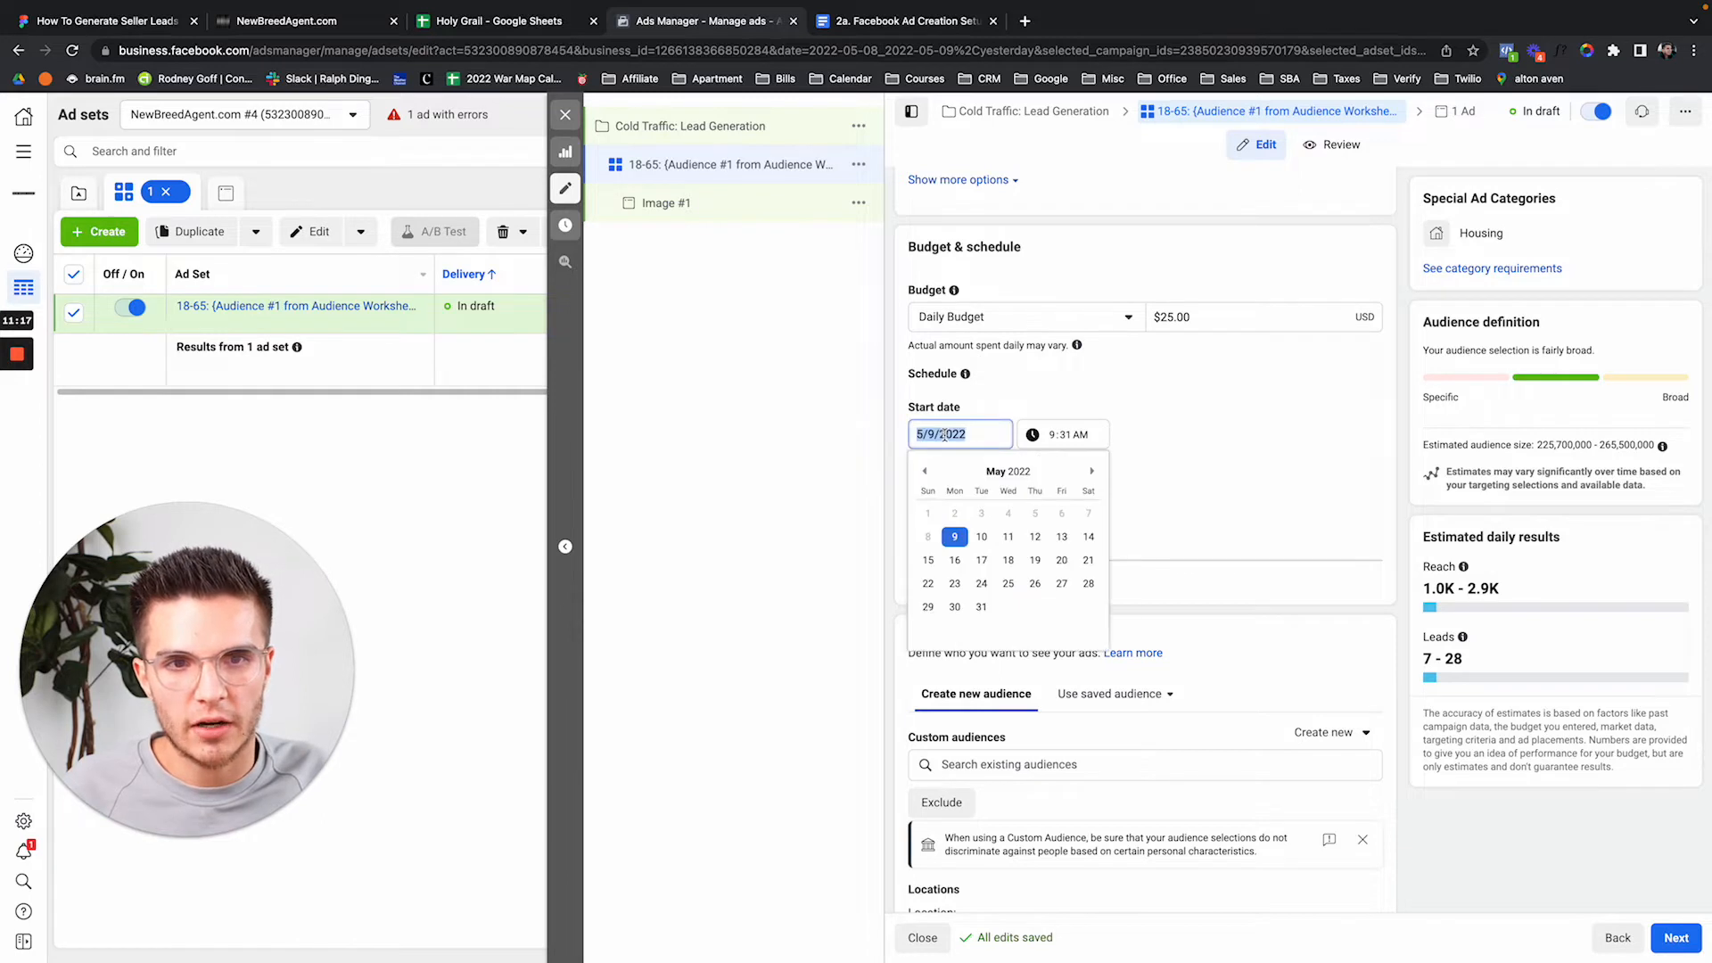
pyautogui.click(982, 538)
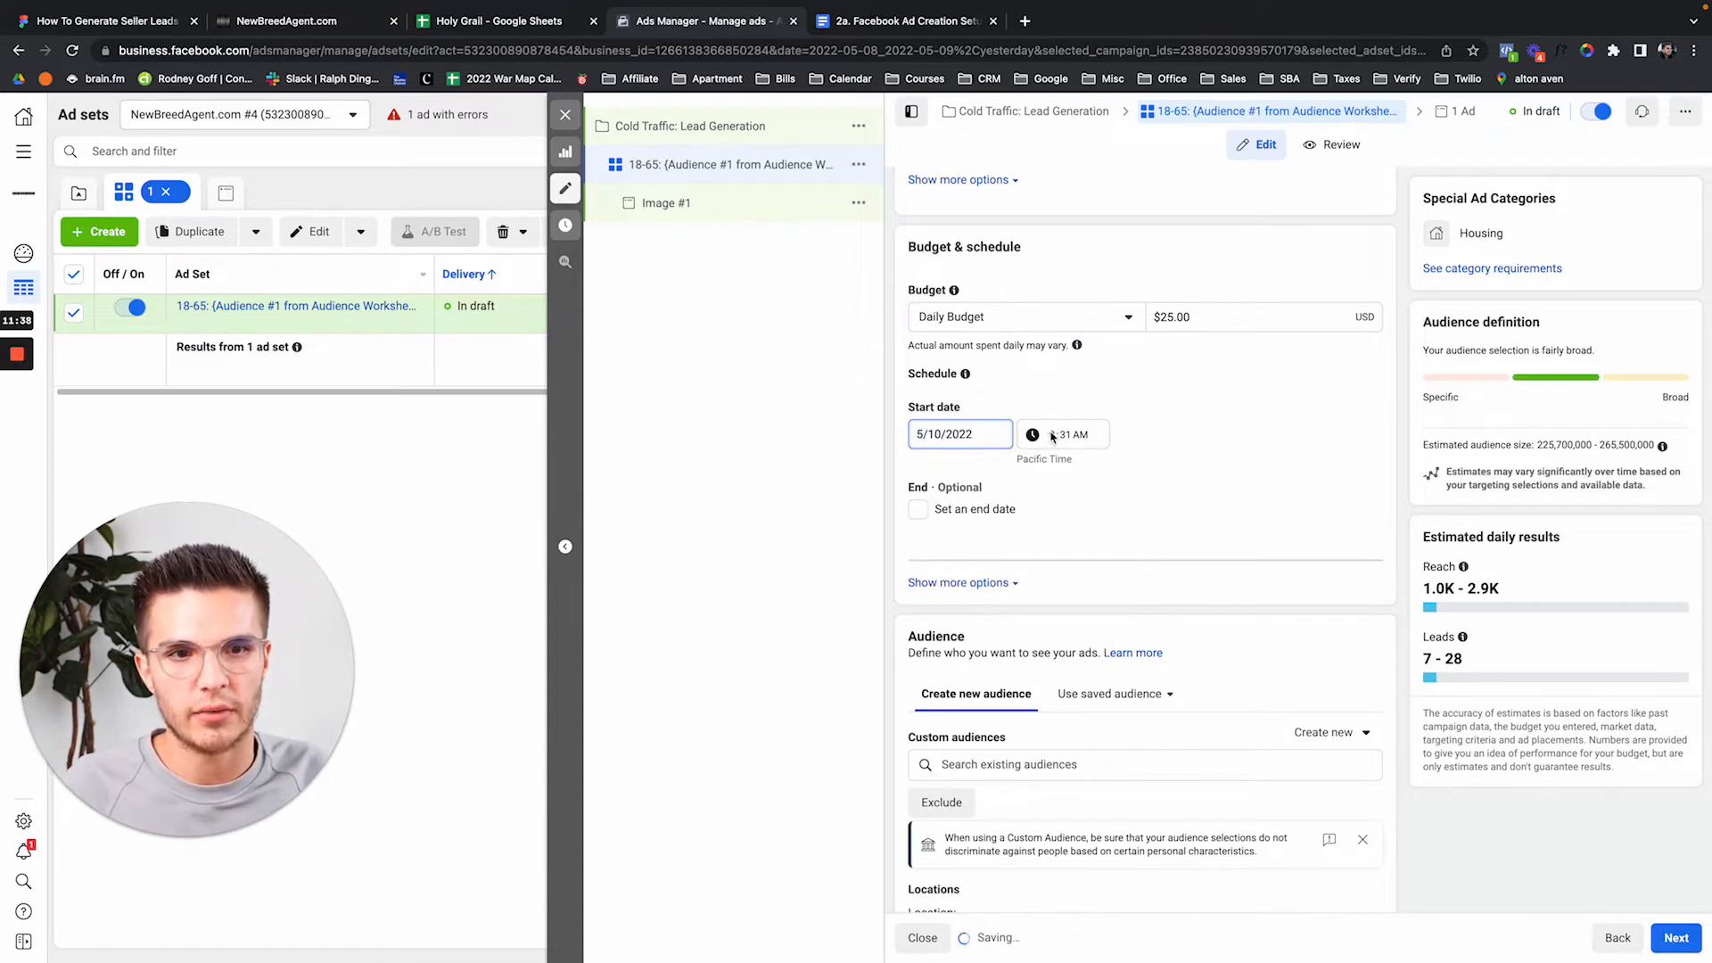
pyautogui.click(1045, 434)
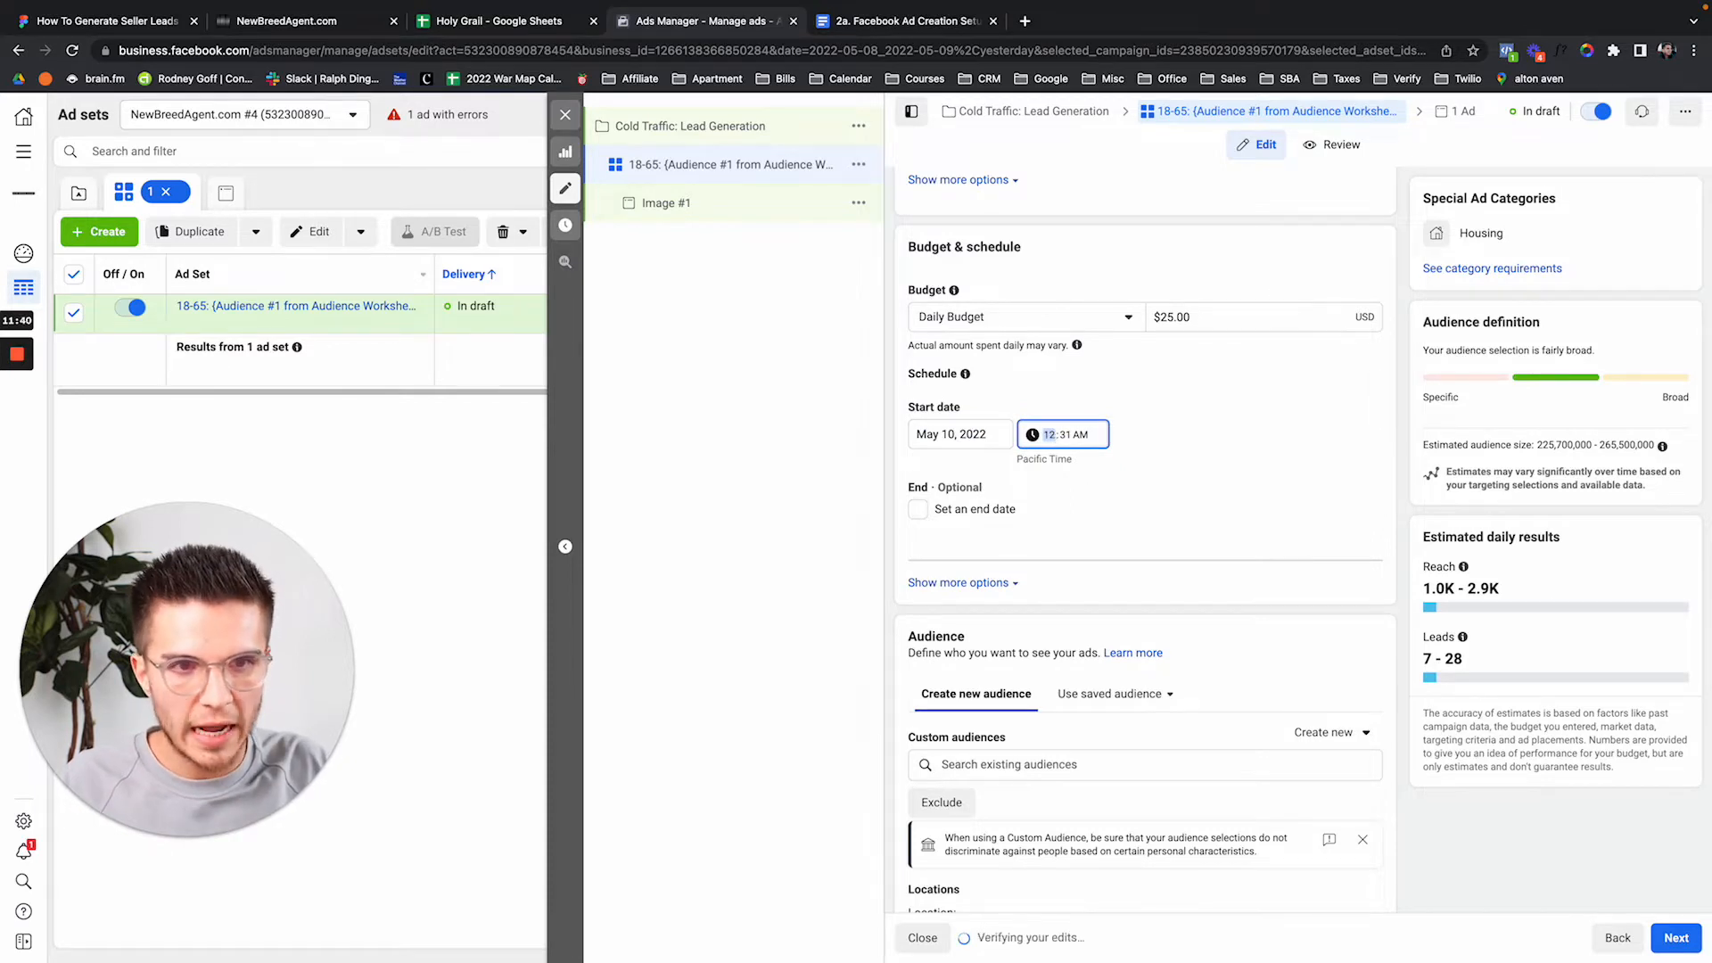
pyautogui.press('Tab')
pyautogui.write('00')
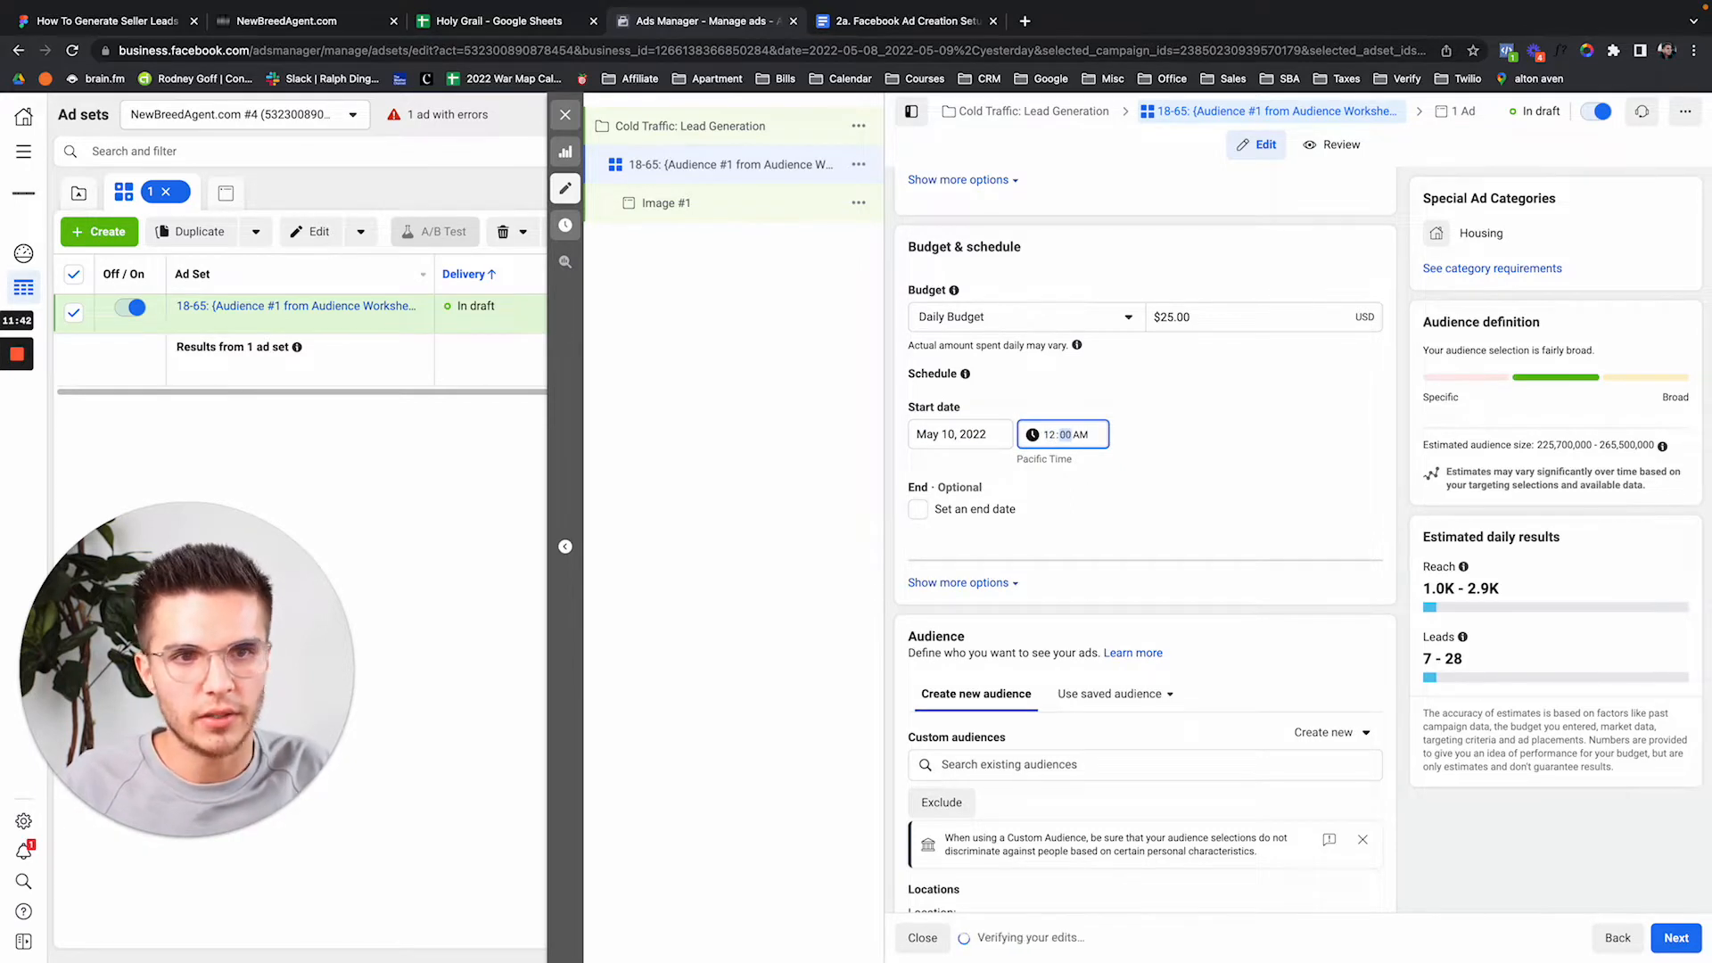
pyautogui.click(1203, 442)
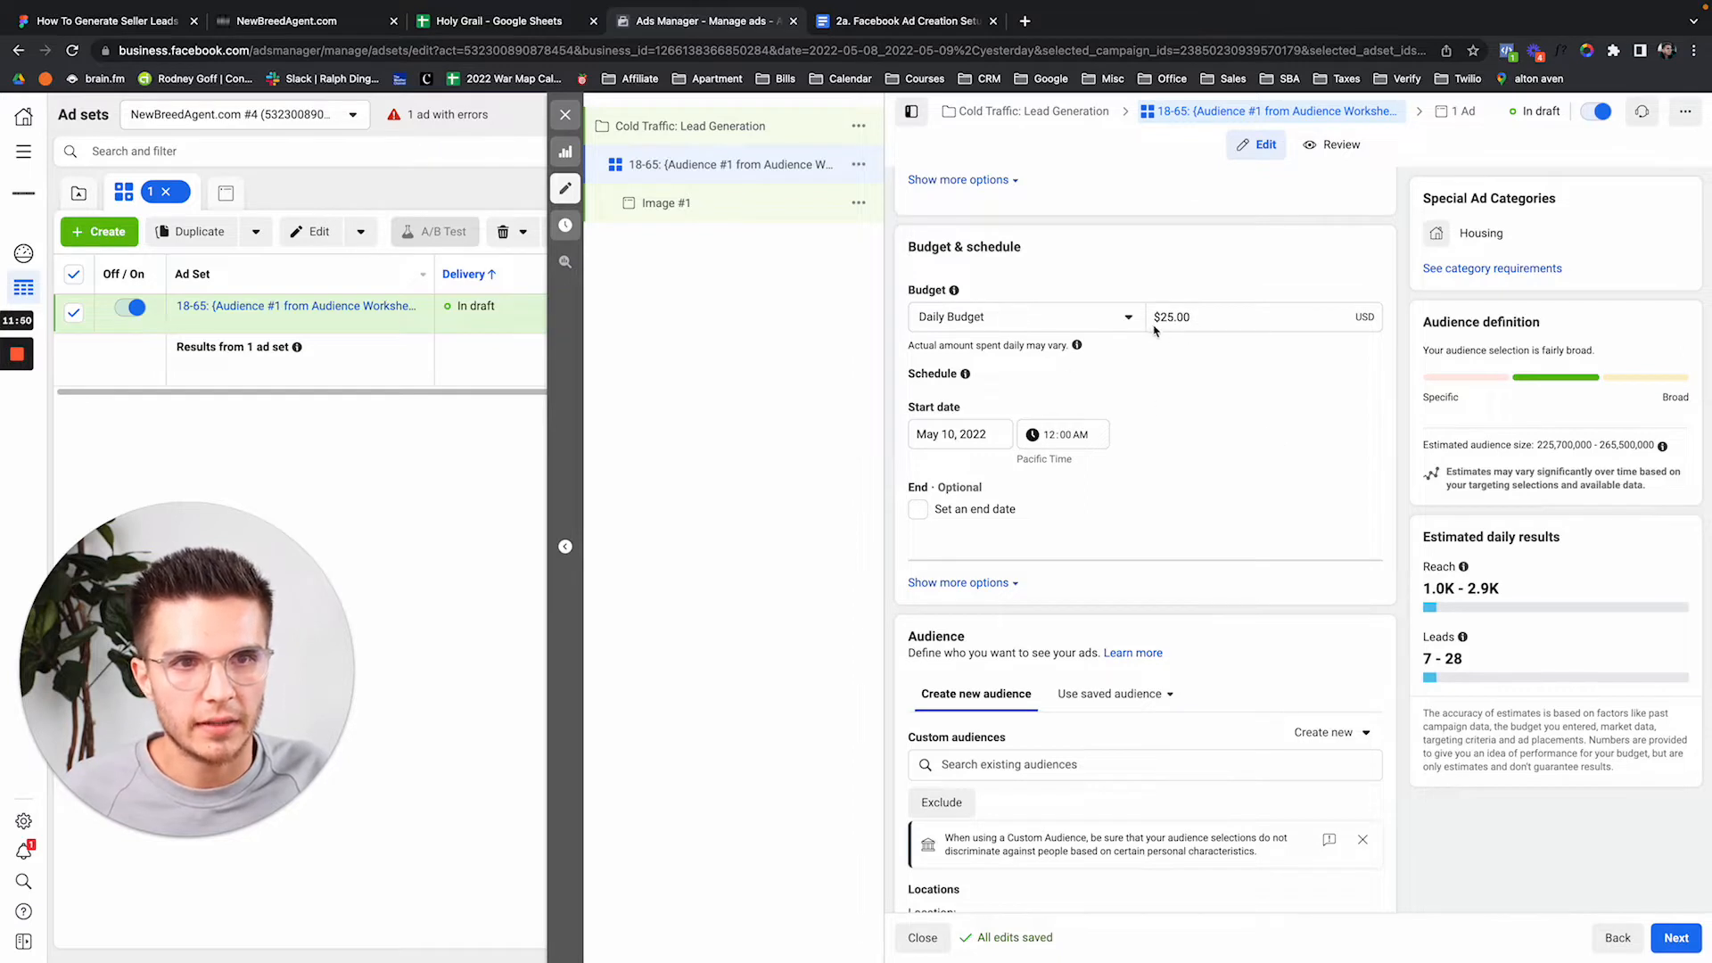
# Replace the United States location with Cincinnati, Ohio +15mi, limited to people living there.
pyautogui.scroll(-4, 1239, 396)
pyautogui.scroll(-1, 1239, 396)
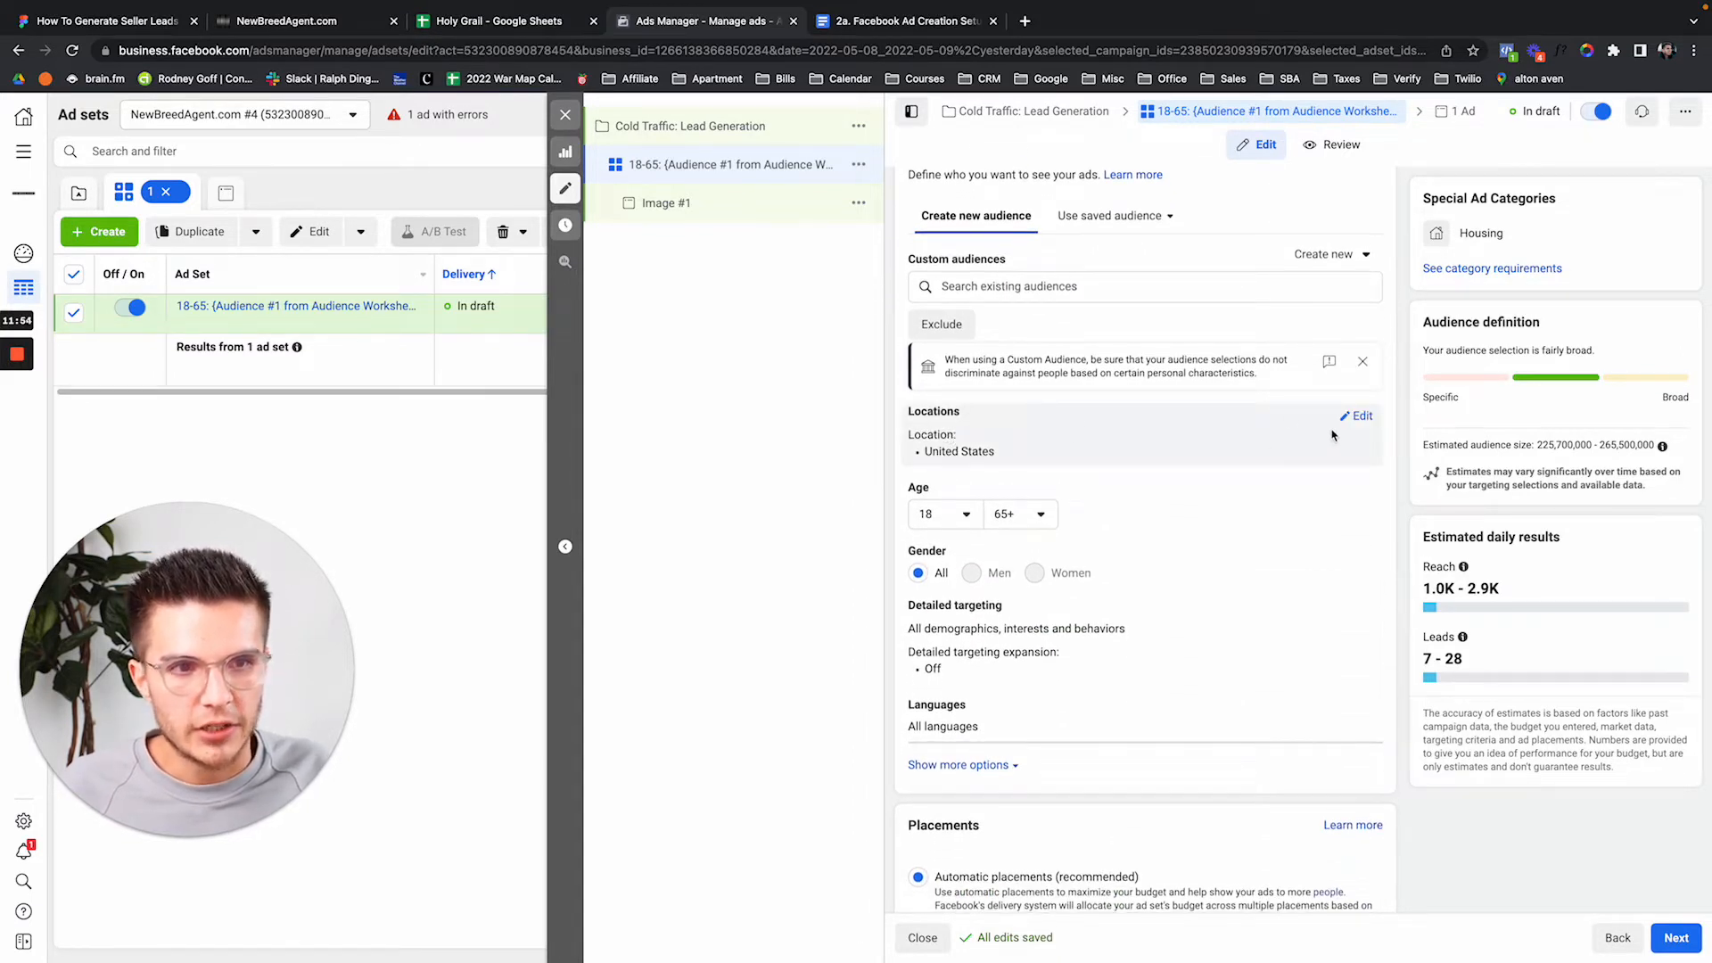
pyautogui.click(1350, 416)
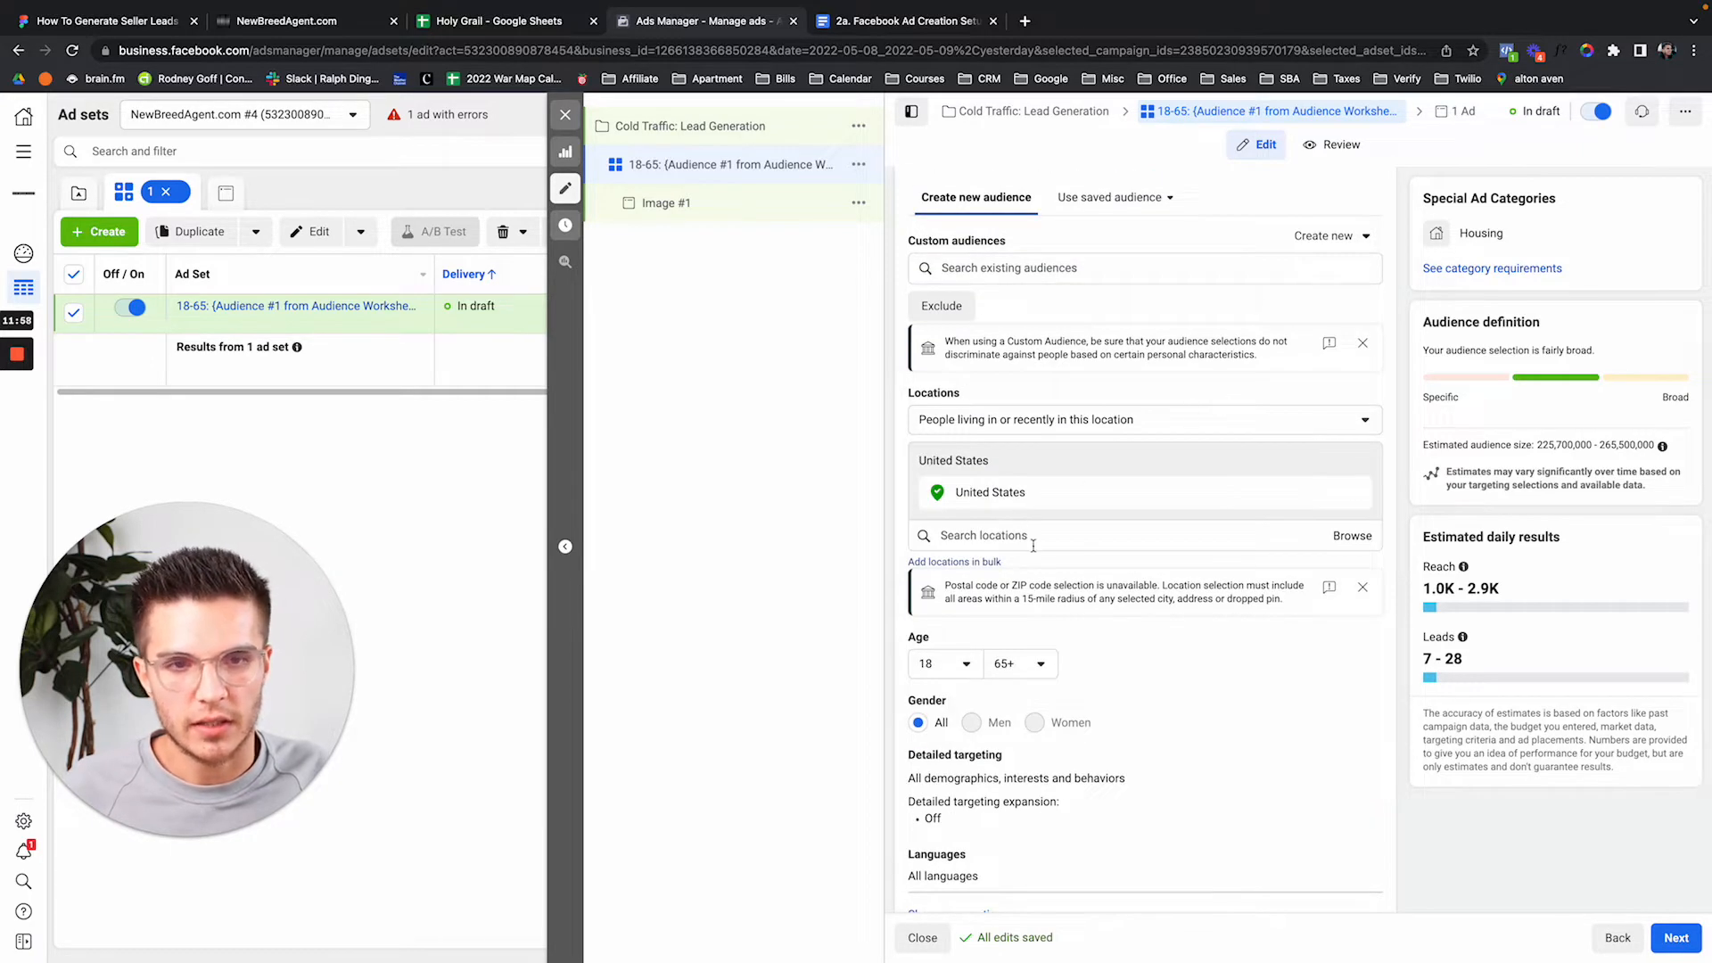
pyautogui.click(994, 535)
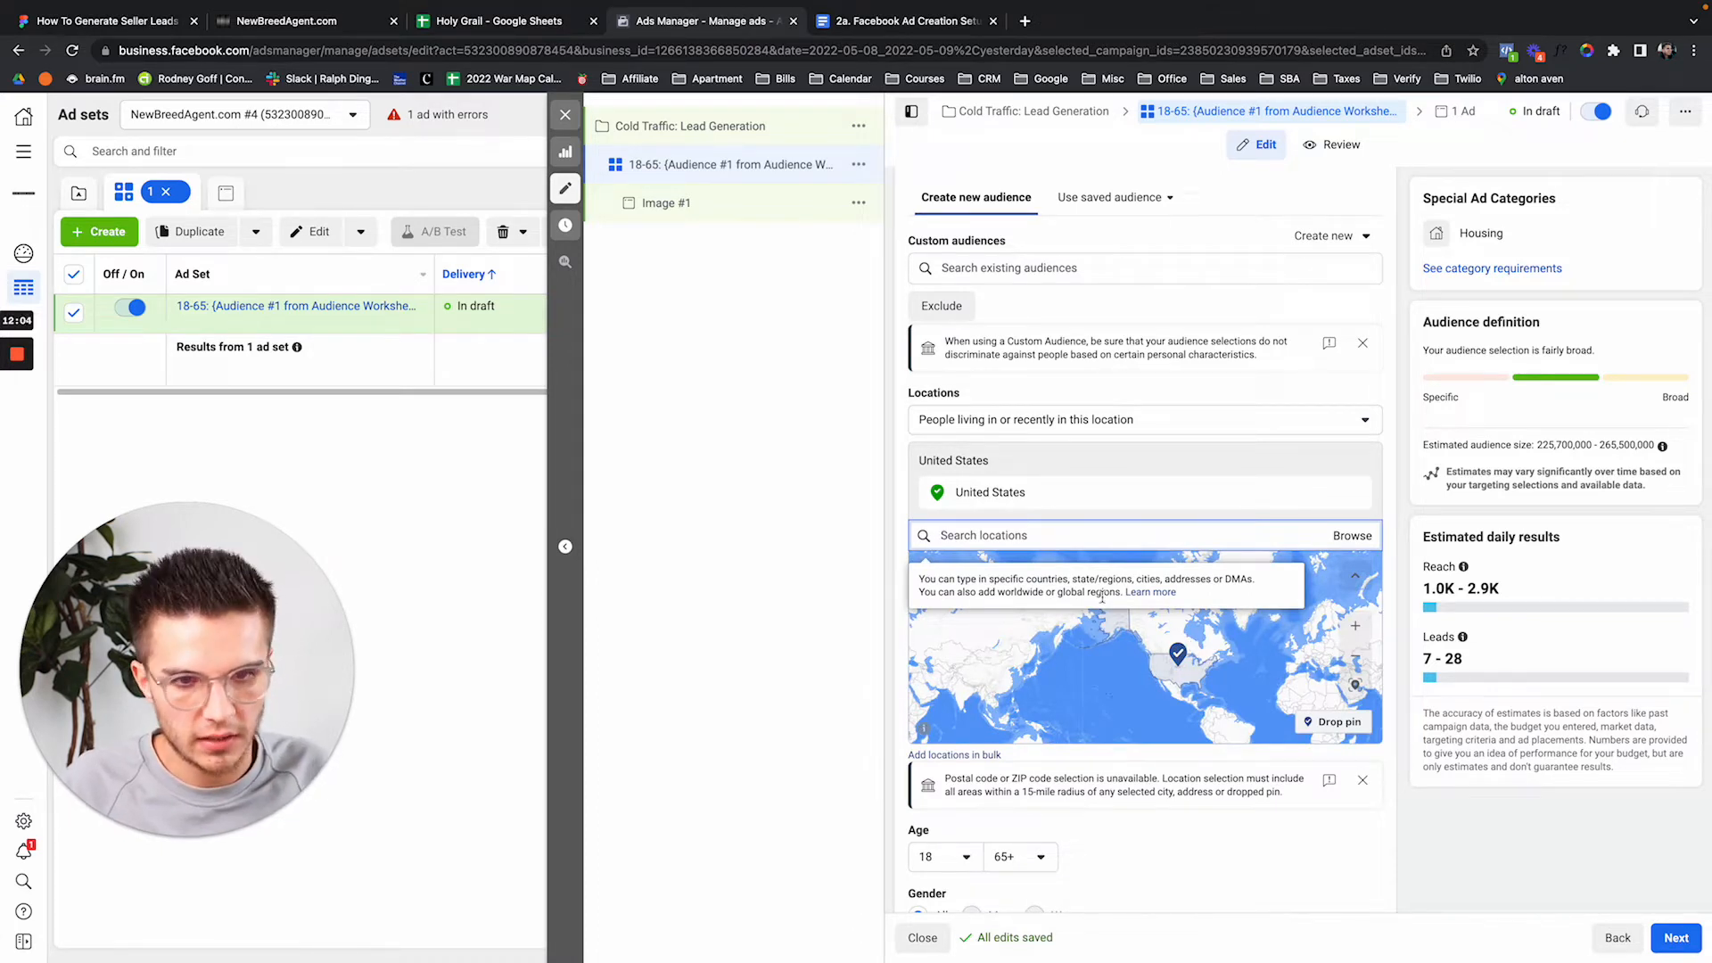
pyautogui.write('ci')
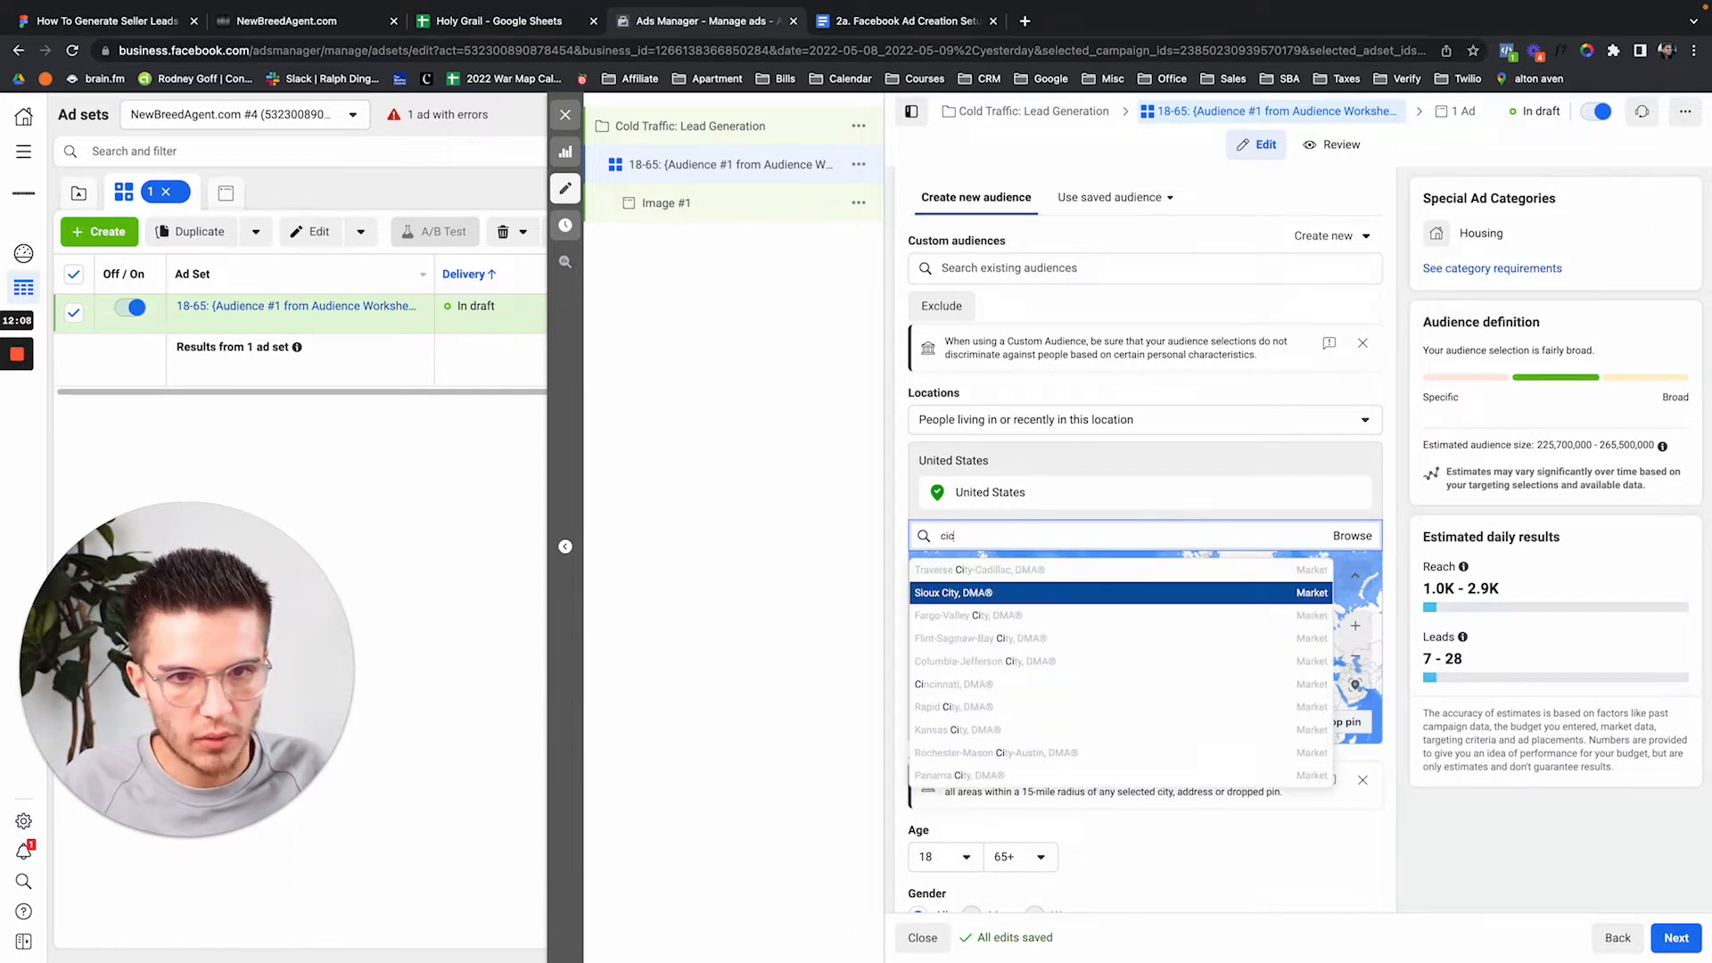
pyautogui.write('nc')
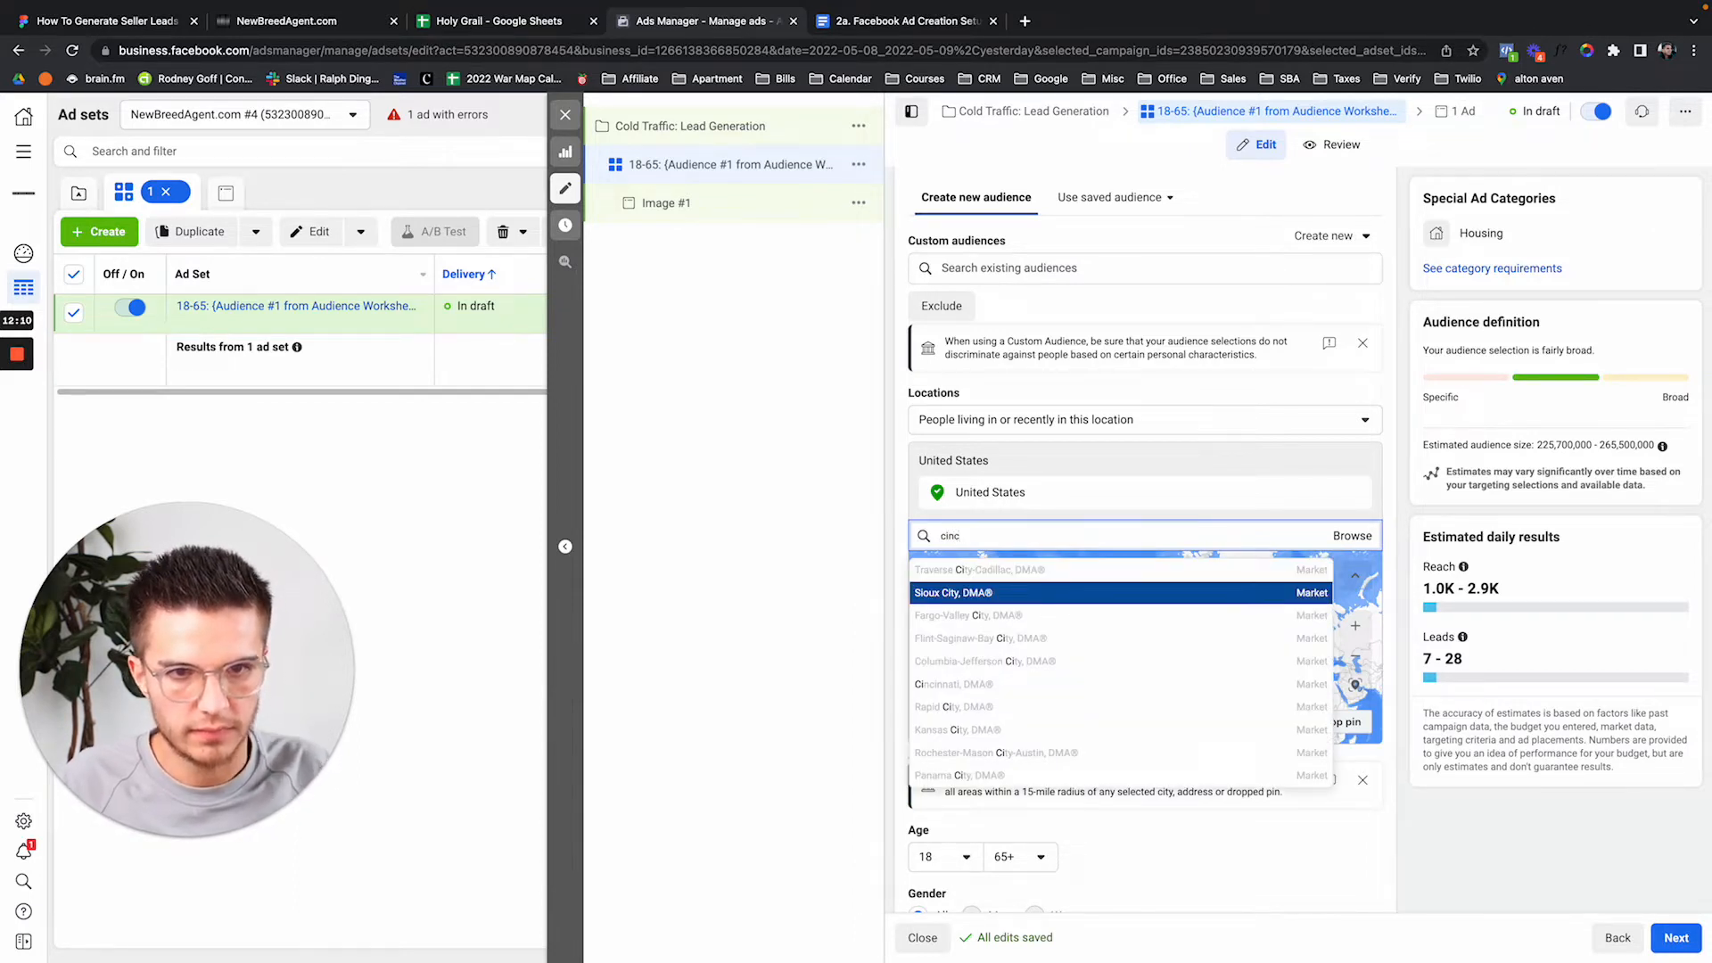
pyautogui.click(1104, 581)
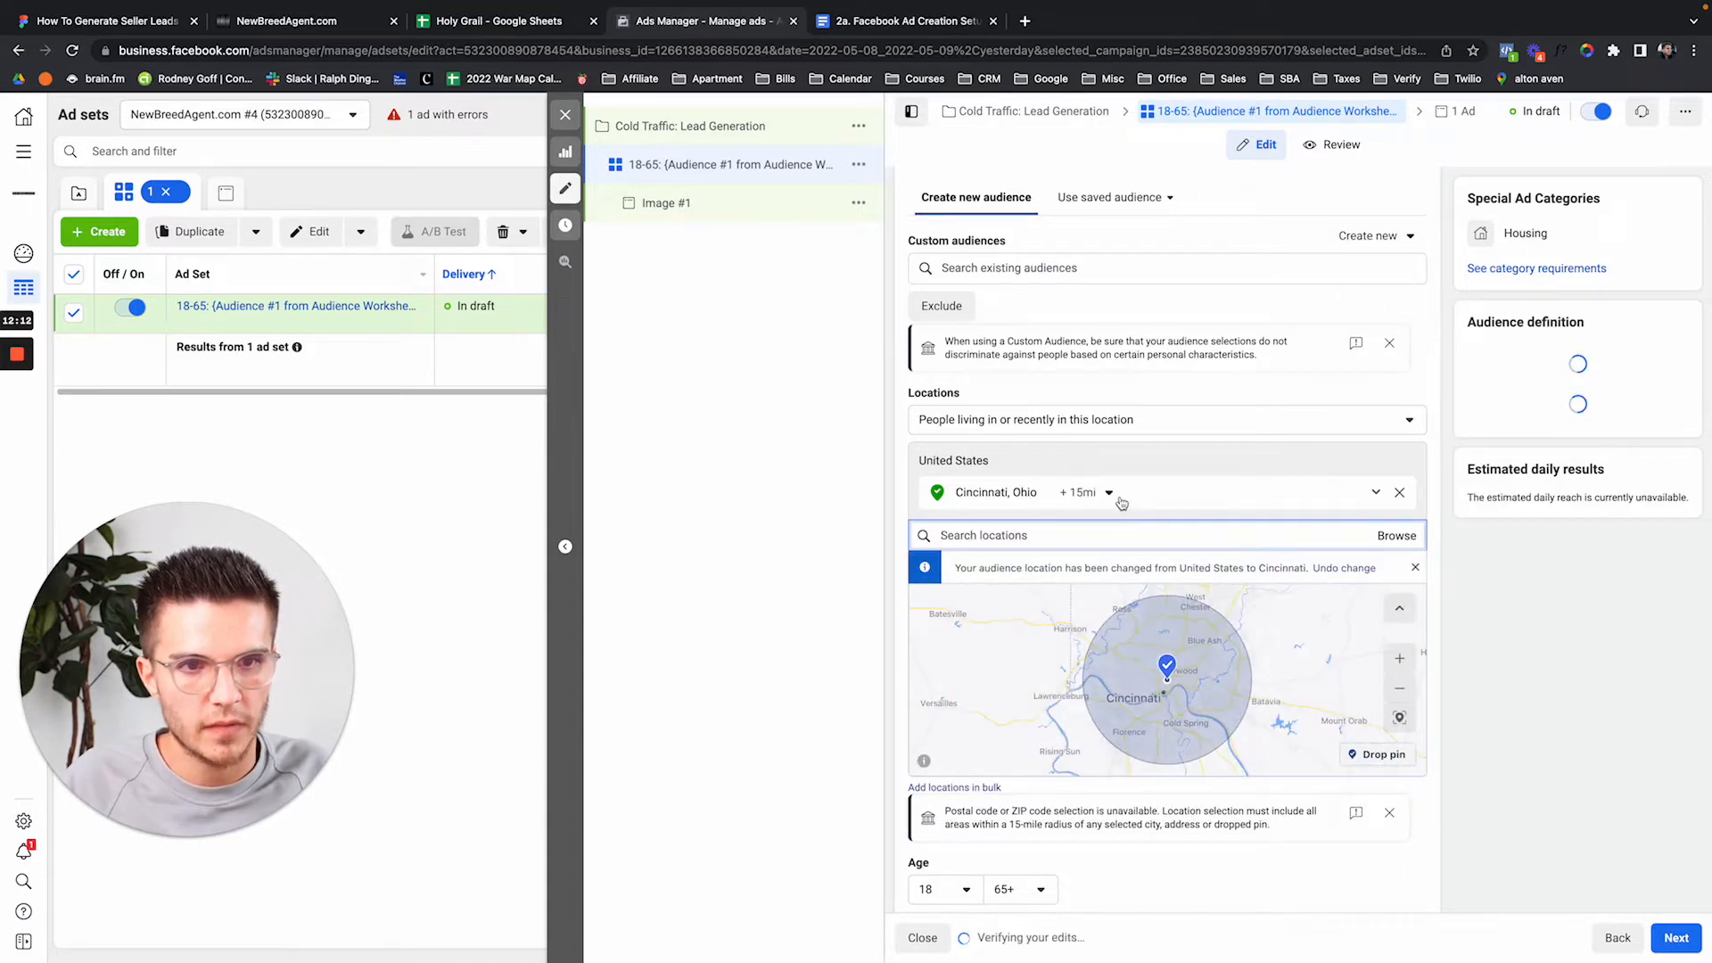
pyautogui.click(1067, 424)
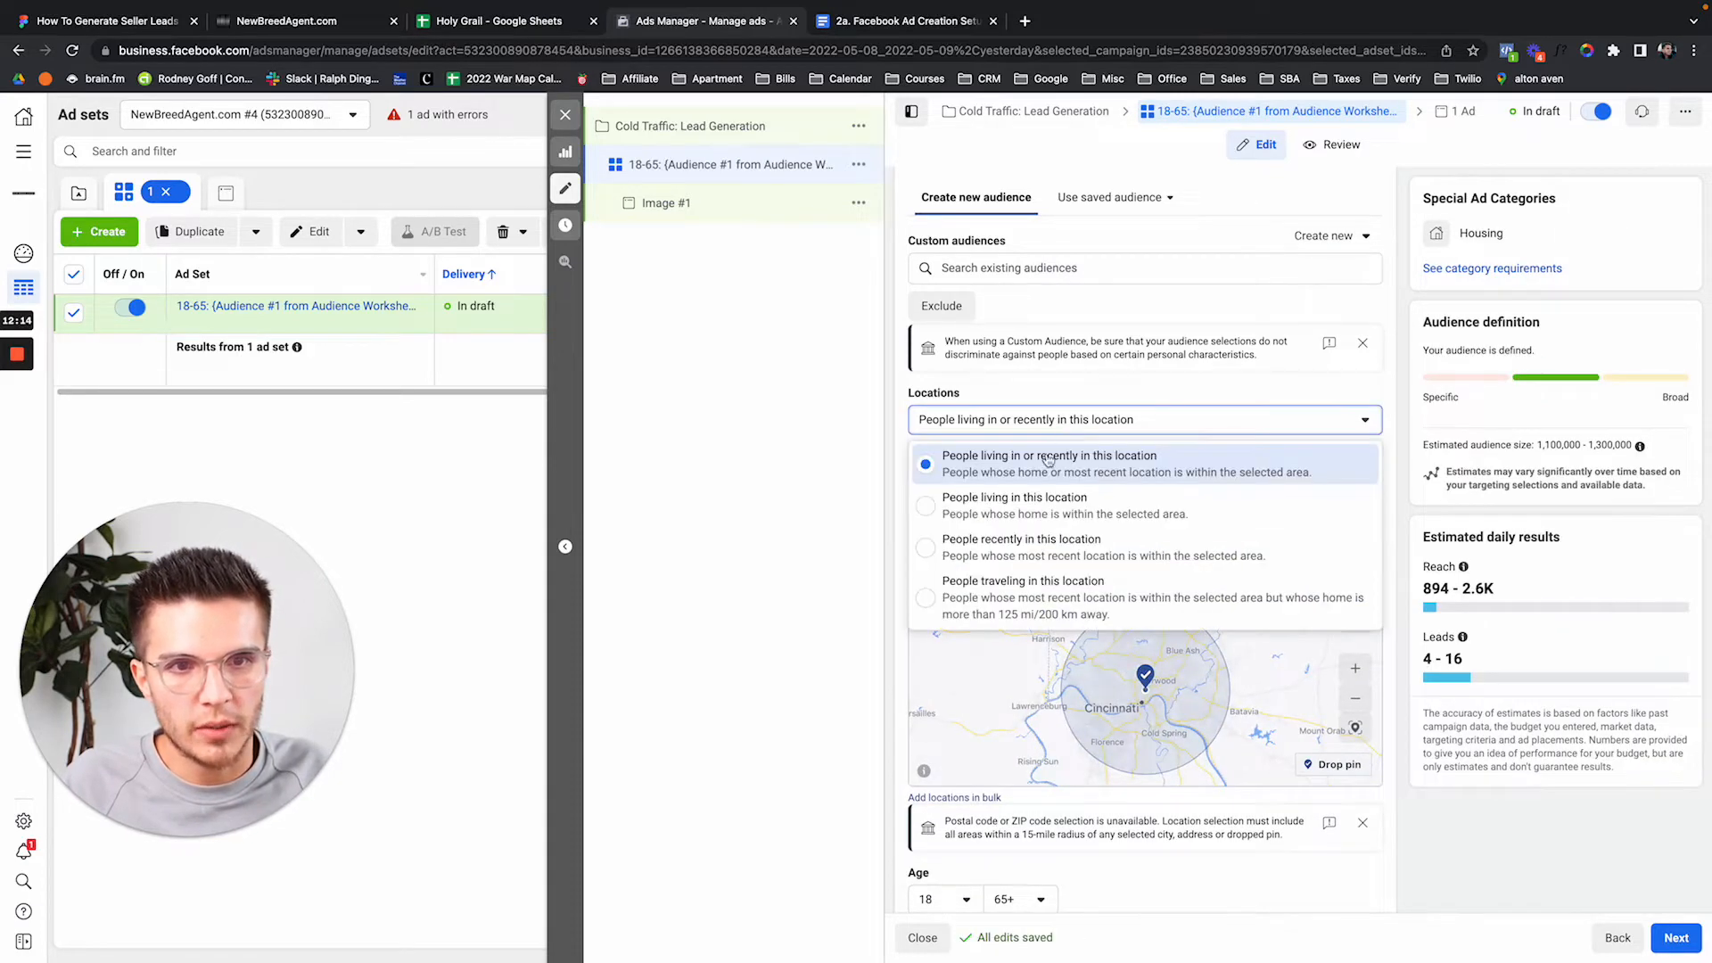
pyautogui.click(1063, 518)
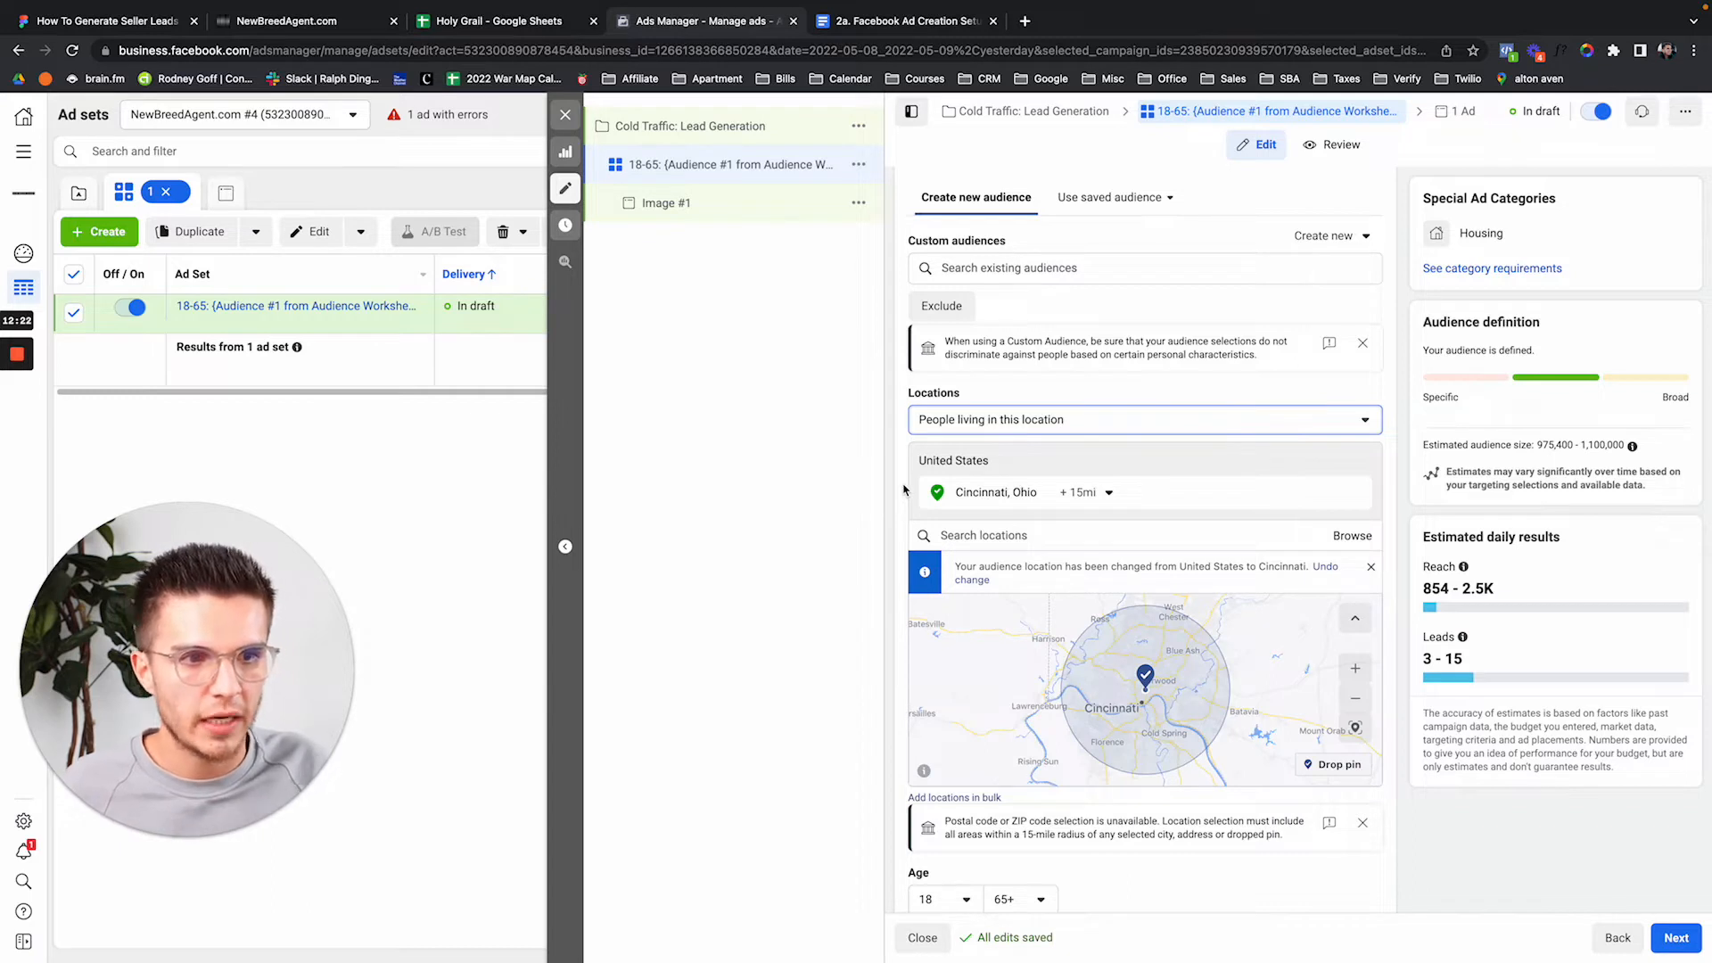
pyautogui.scroll(-3, 903, 490)
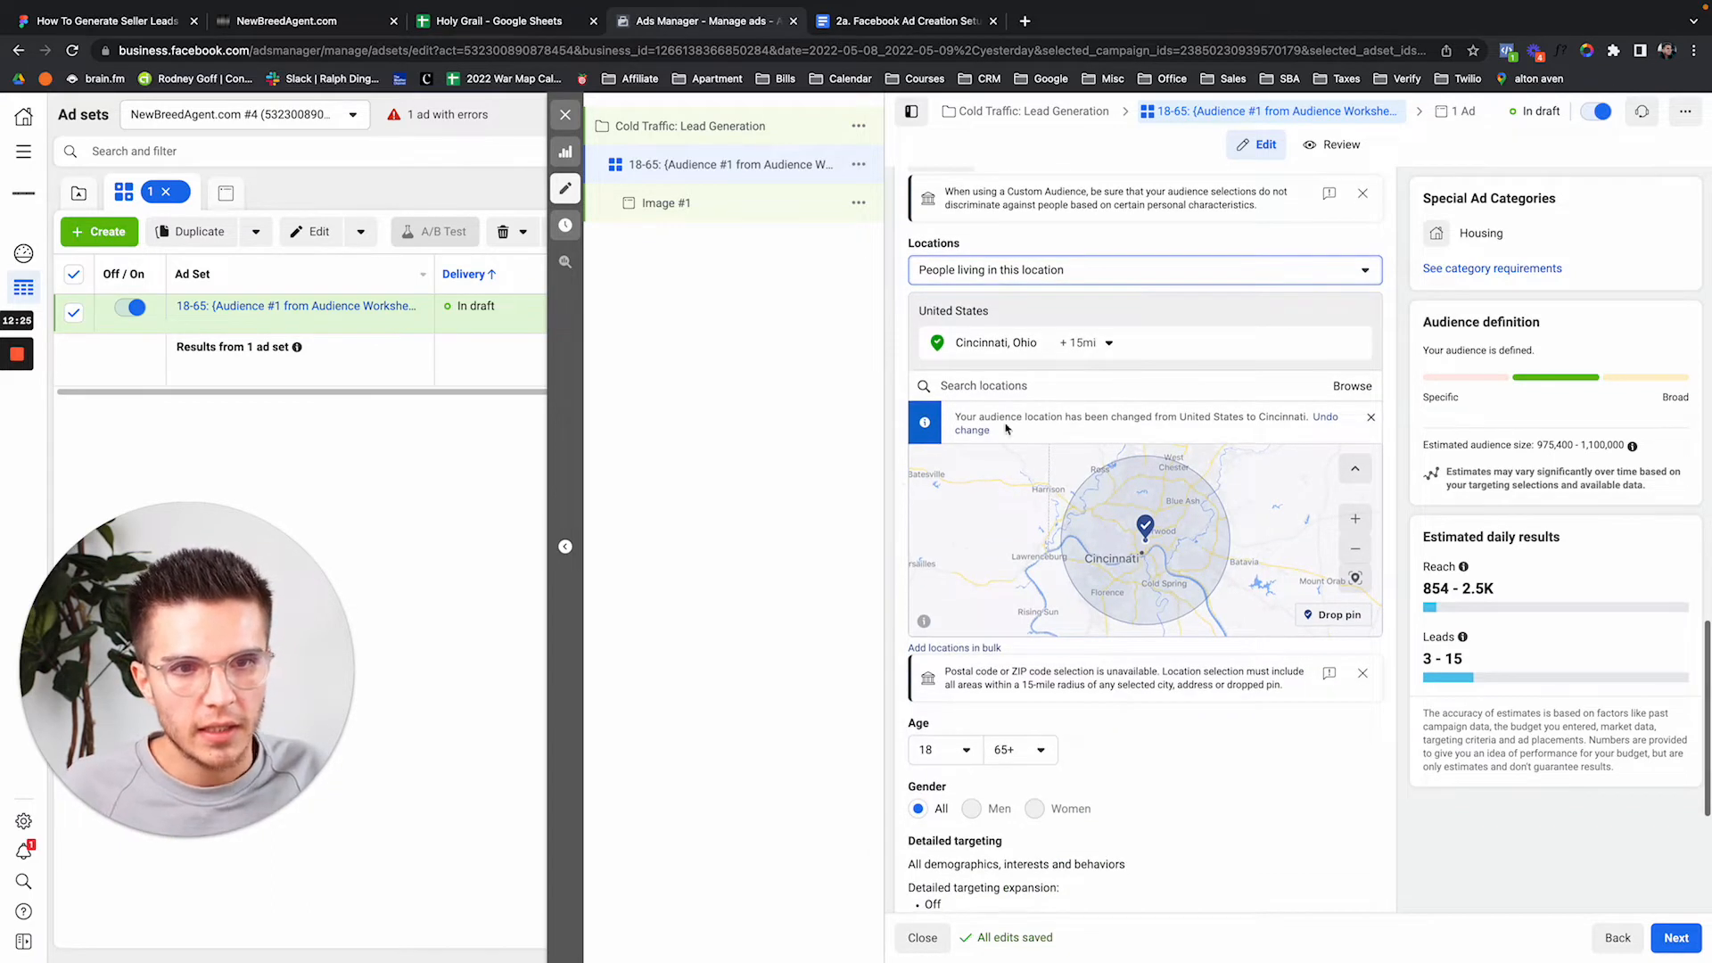
pyautogui.click(1104, 343)
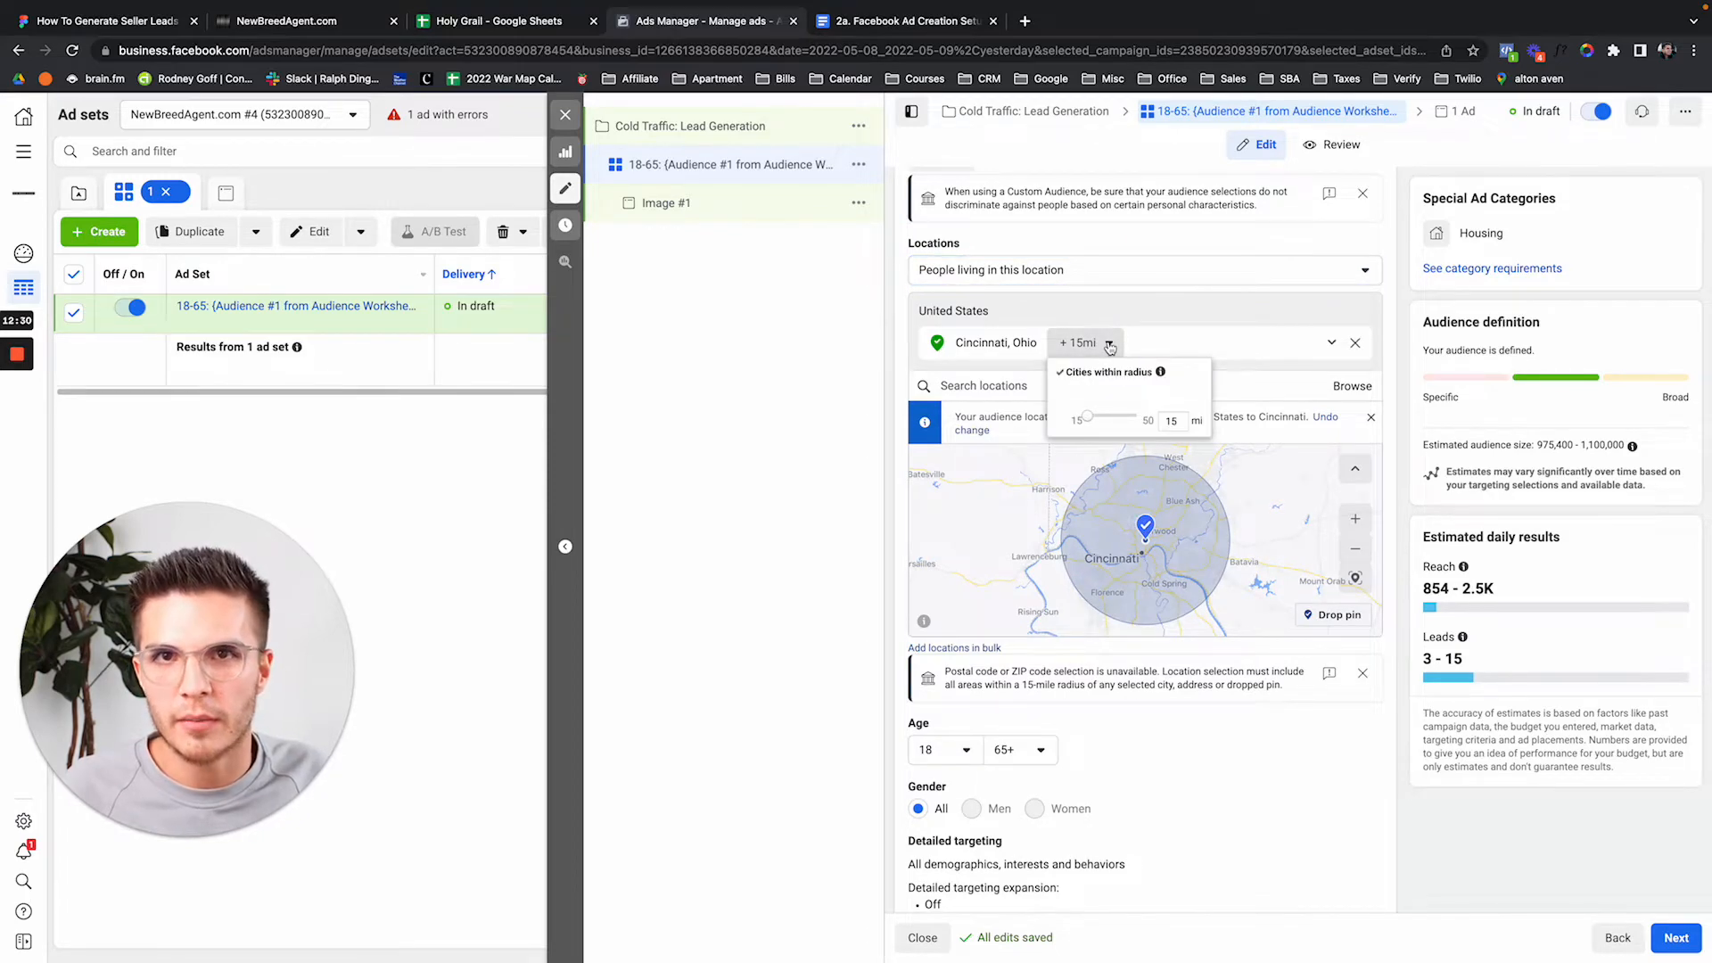
pyautogui.click(1109, 345)
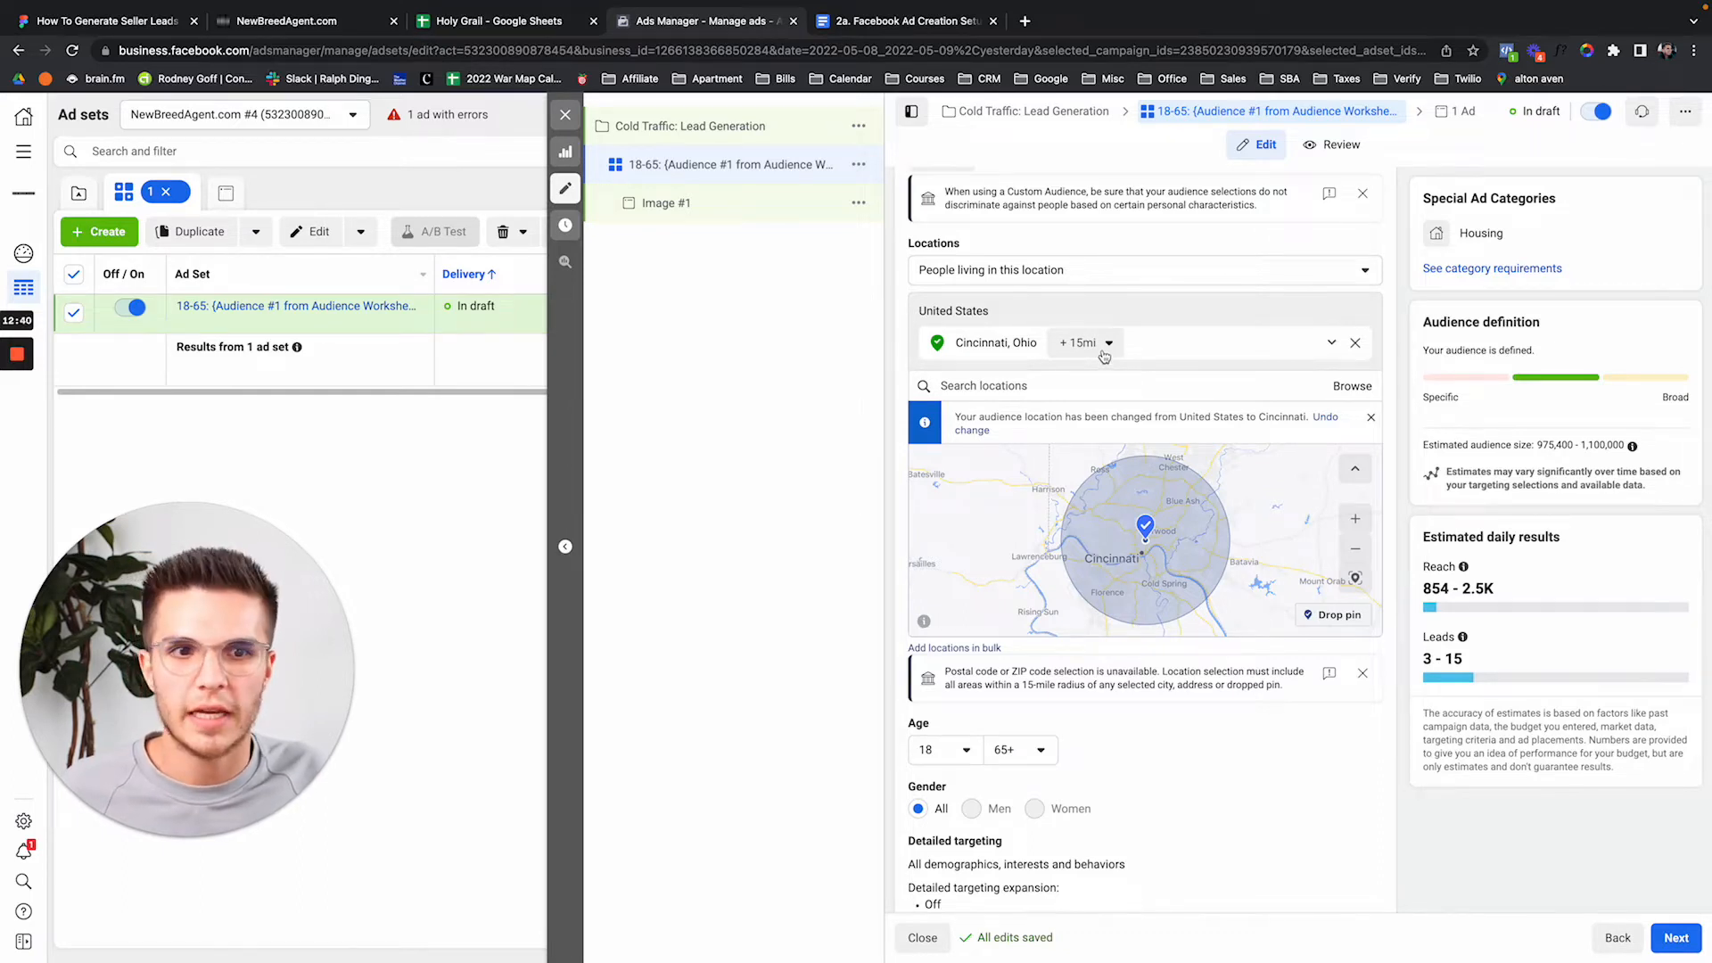
pyautogui.scroll(-1, 906, 336)
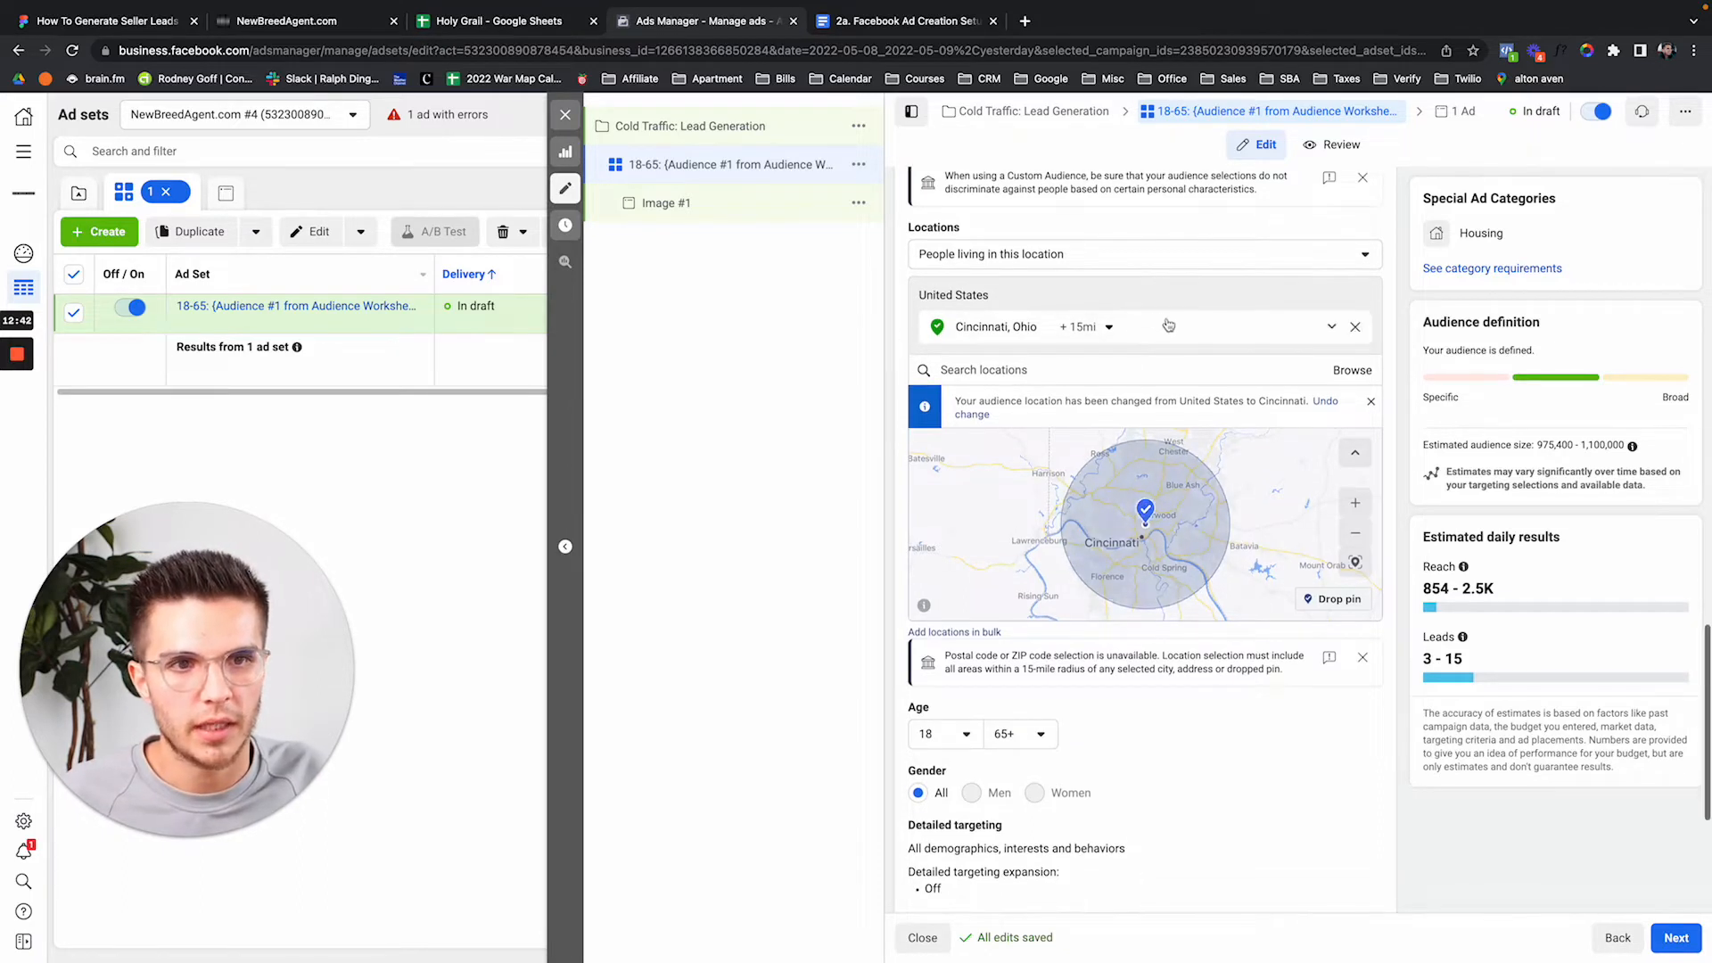
pyautogui.click(1106, 327)
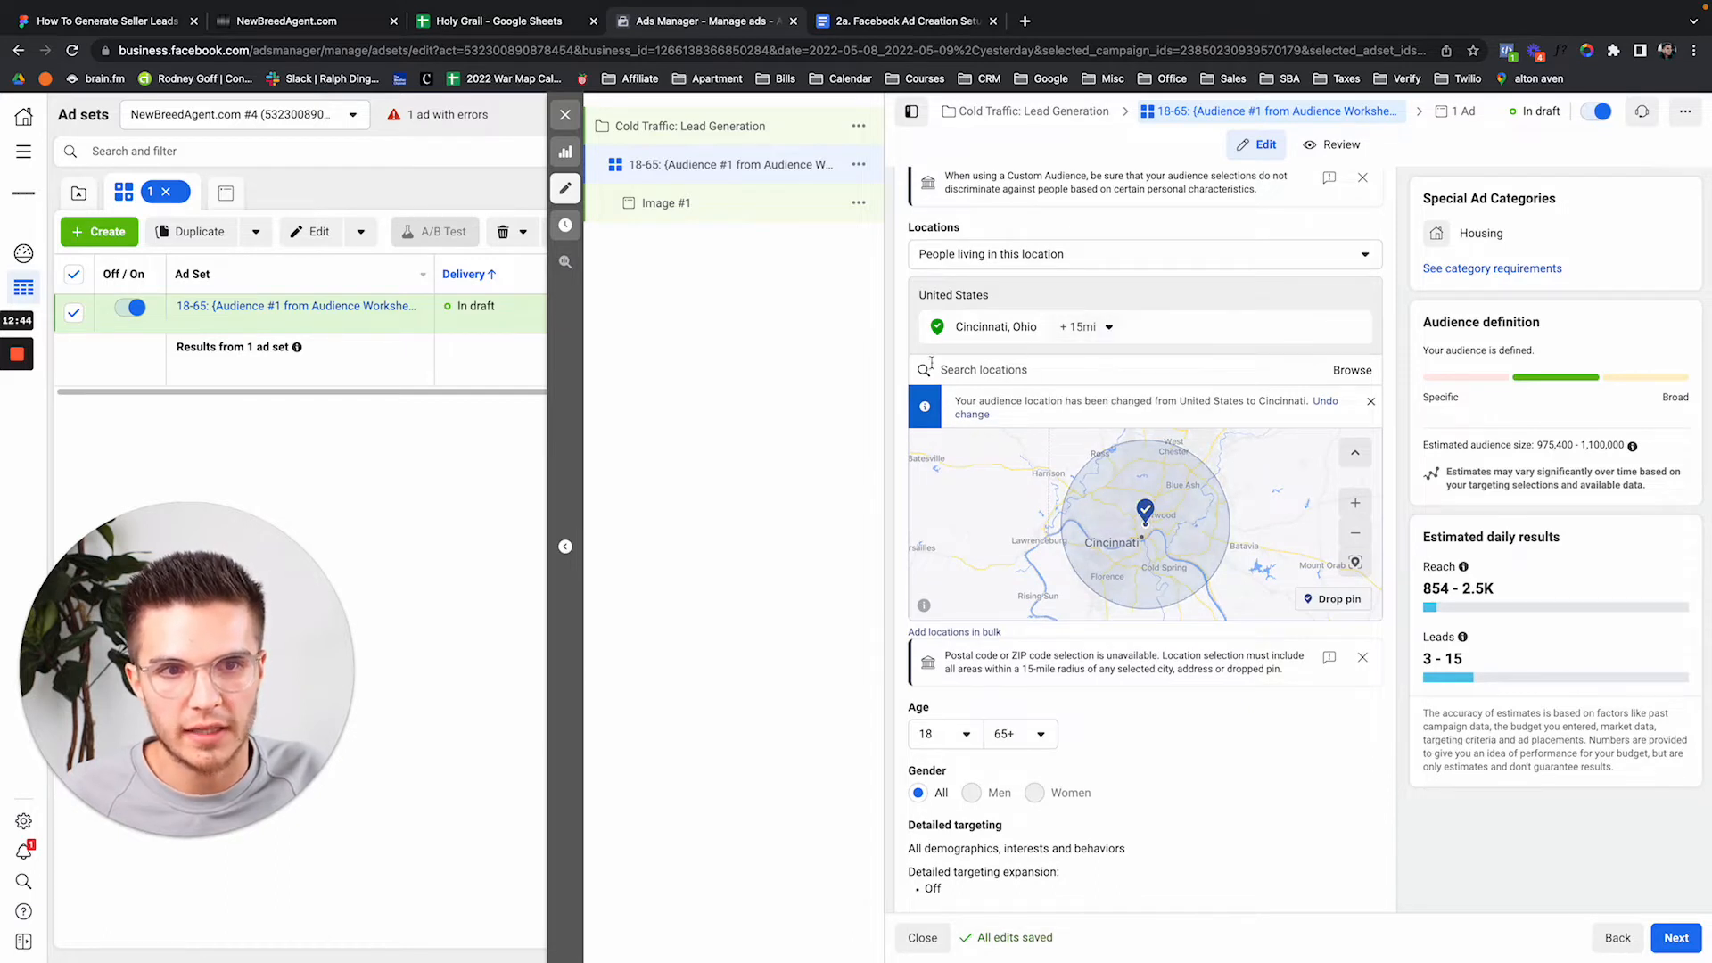
pyautogui.scroll(-5, 909, 392)
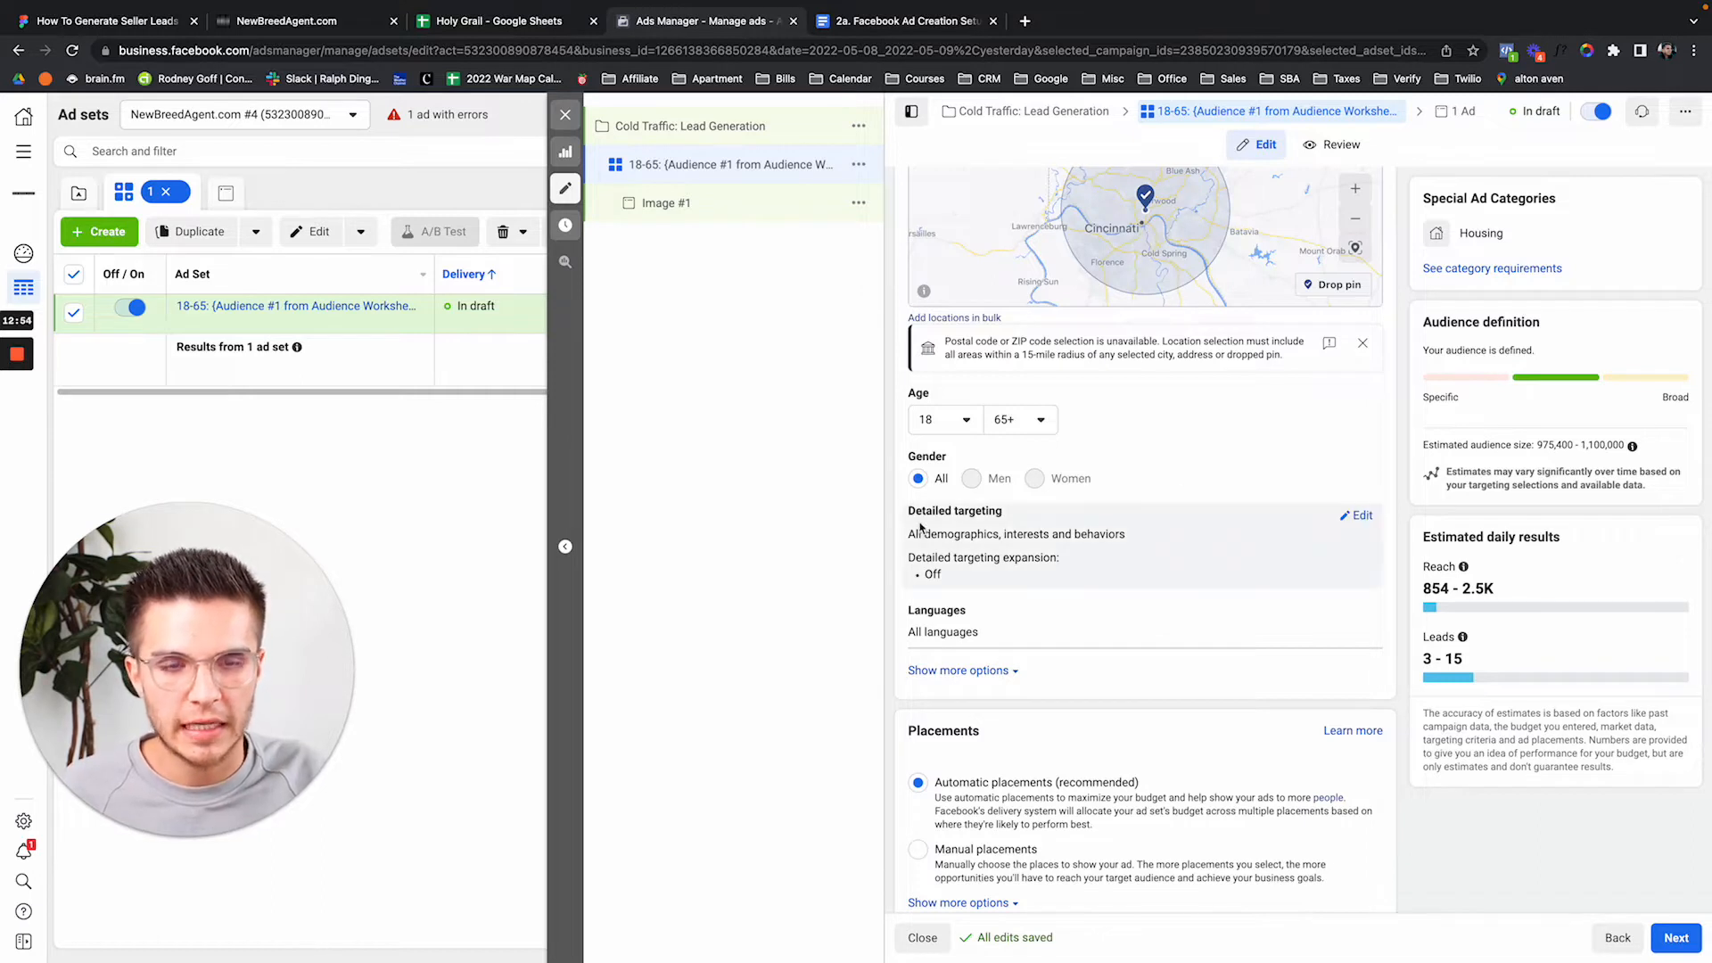
# Open Detailed targeting for editing and click into the demographics, interests or behaviors search box.
pyautogui.moveTo(910, 517); pyautogui.dragTo(1002, 512)
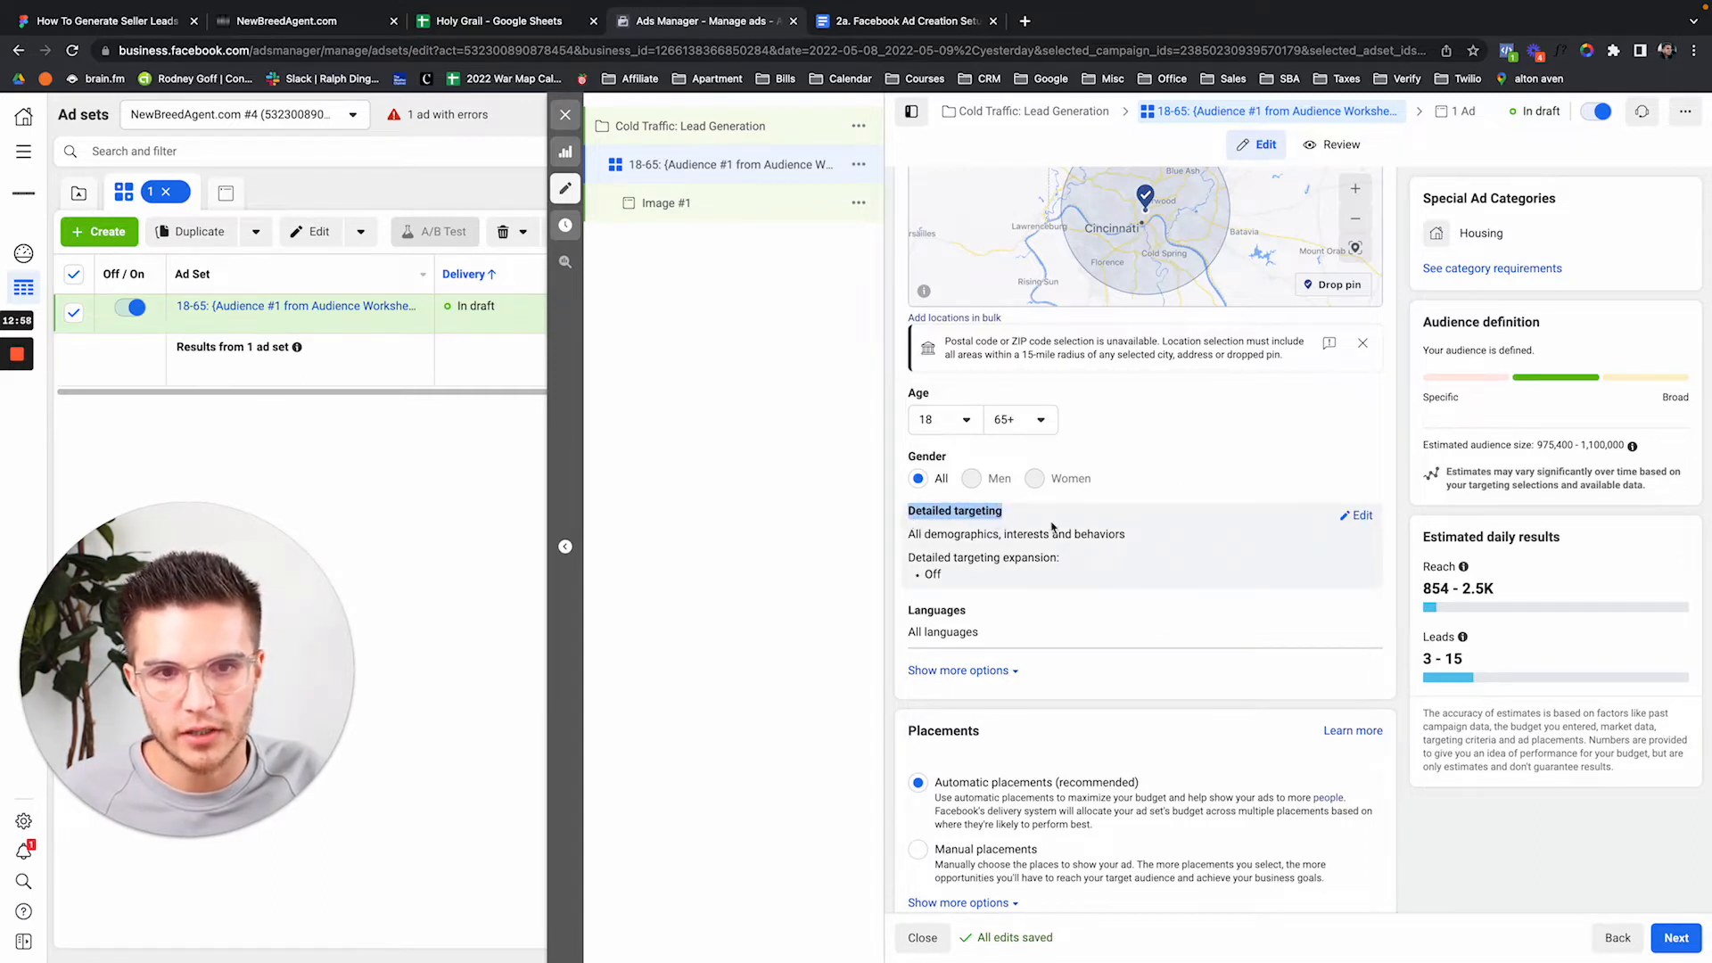
pyautogui.scroll(-1, 1061, 528)
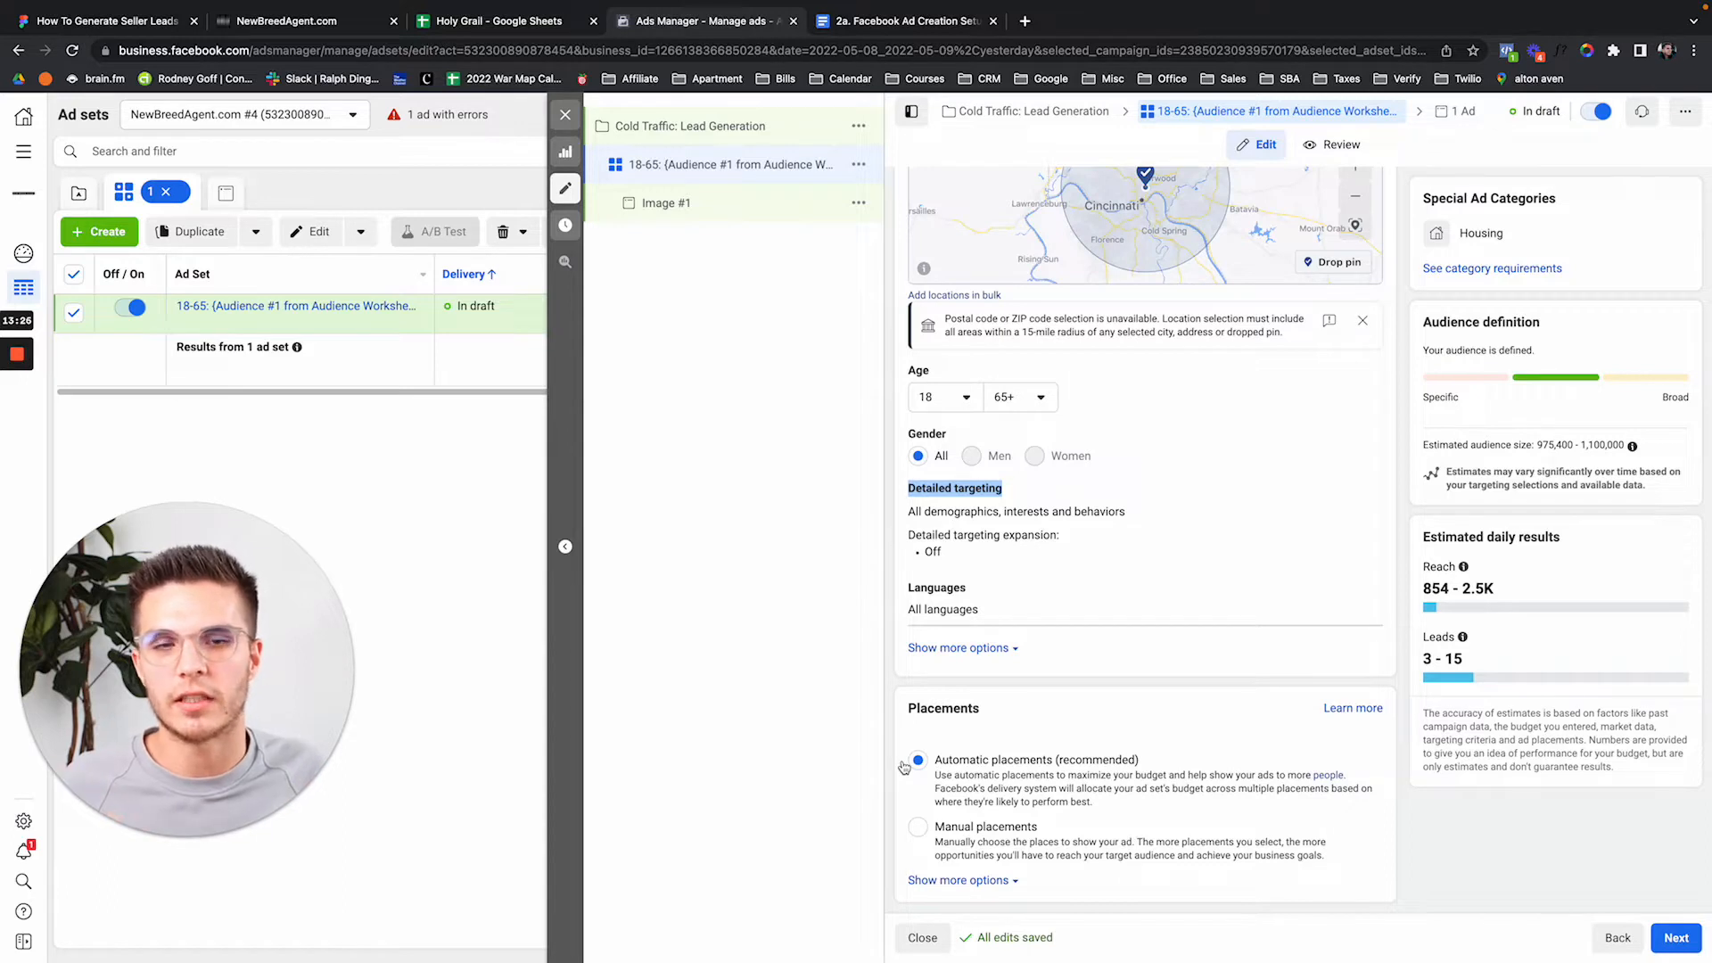
pyautogui.moveTo(974, 588)
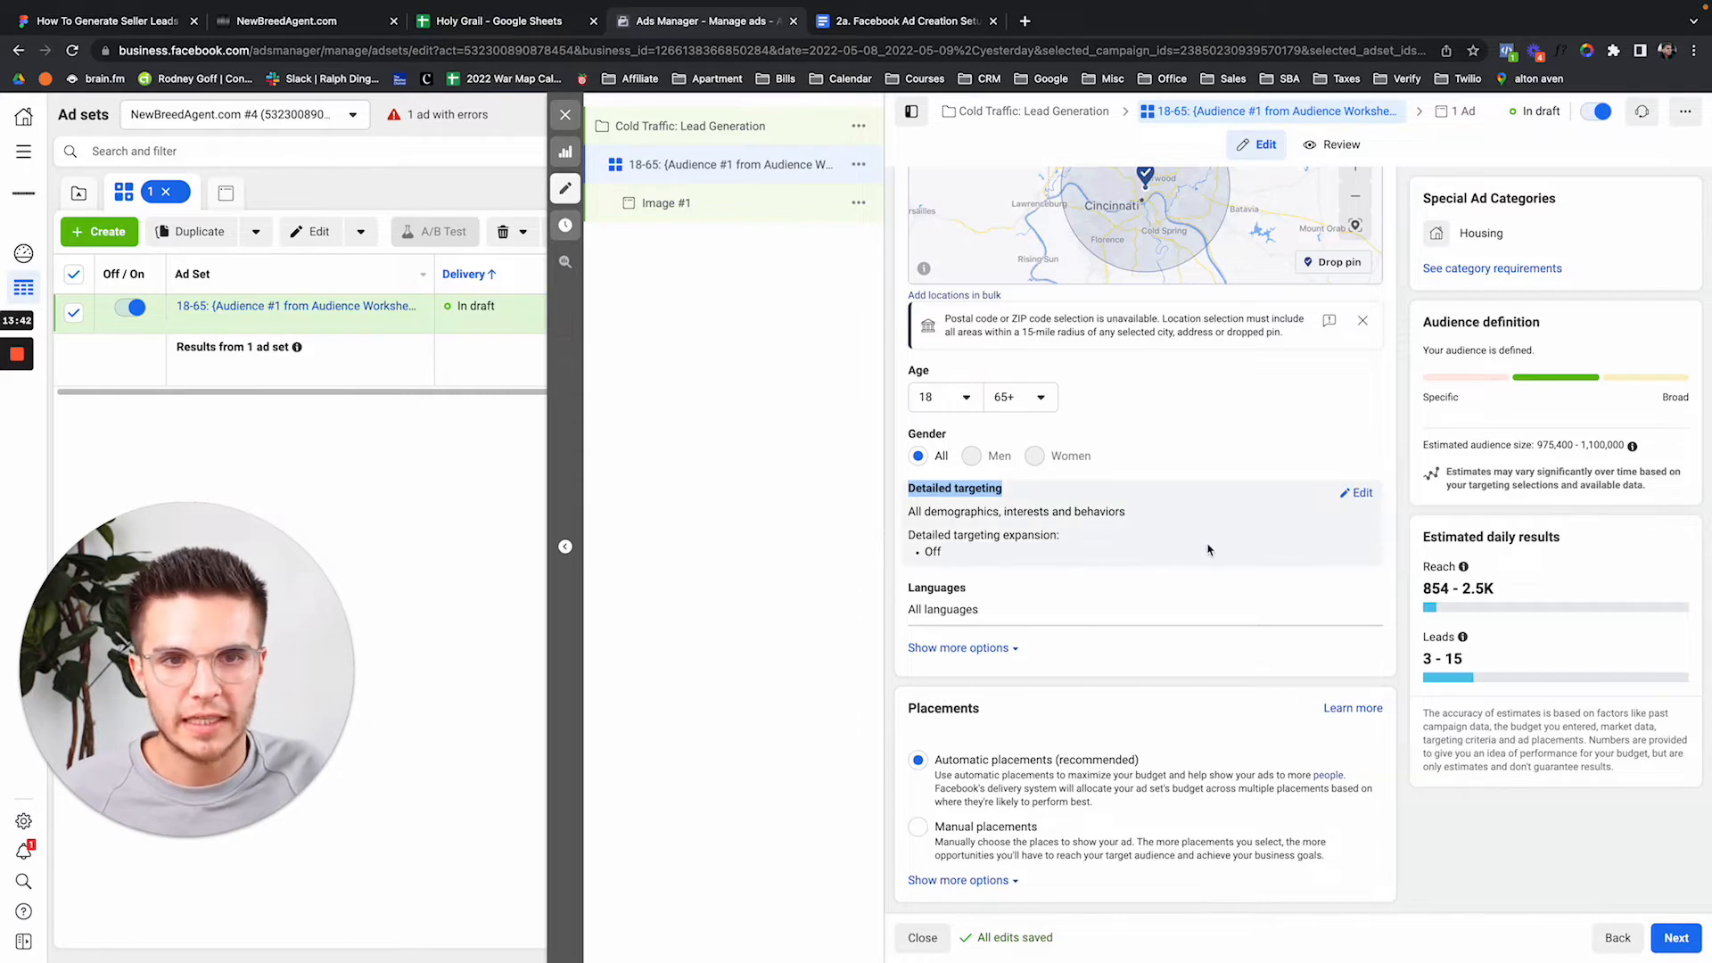
pyautogui.scroll(2, 1195, 549)
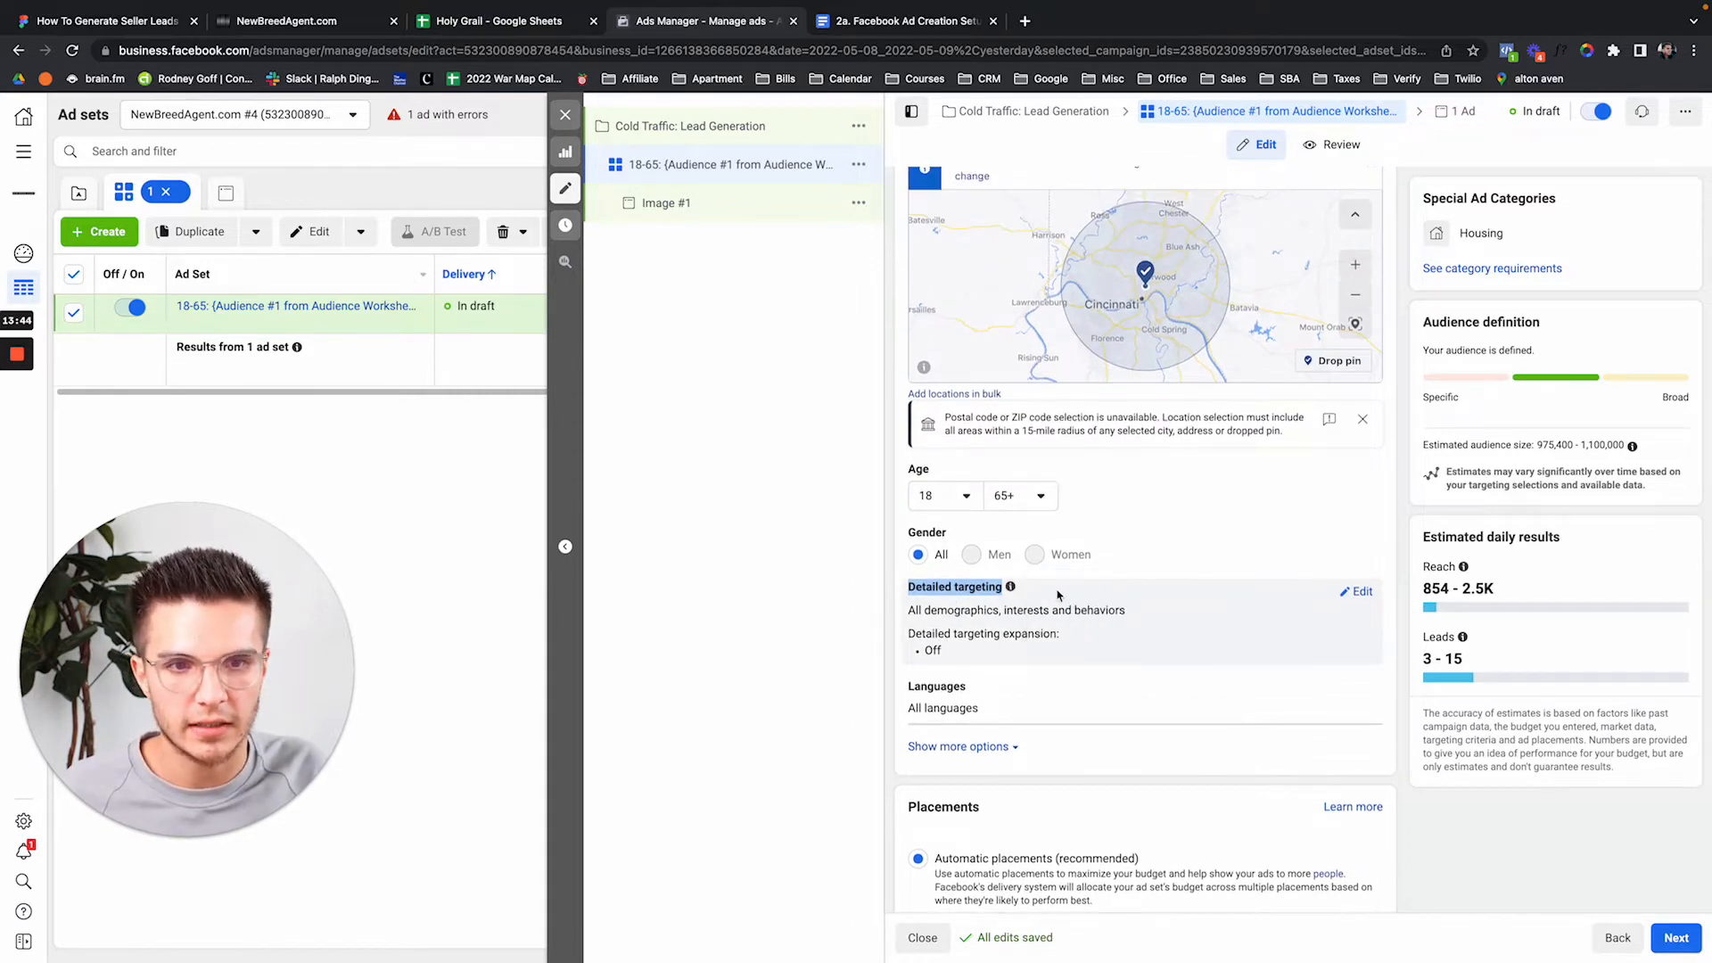
pyautogui.click(1363, 592)
pyautogui.scroll(-2, 1164, 579)
pyautogui.click(1165, 550)
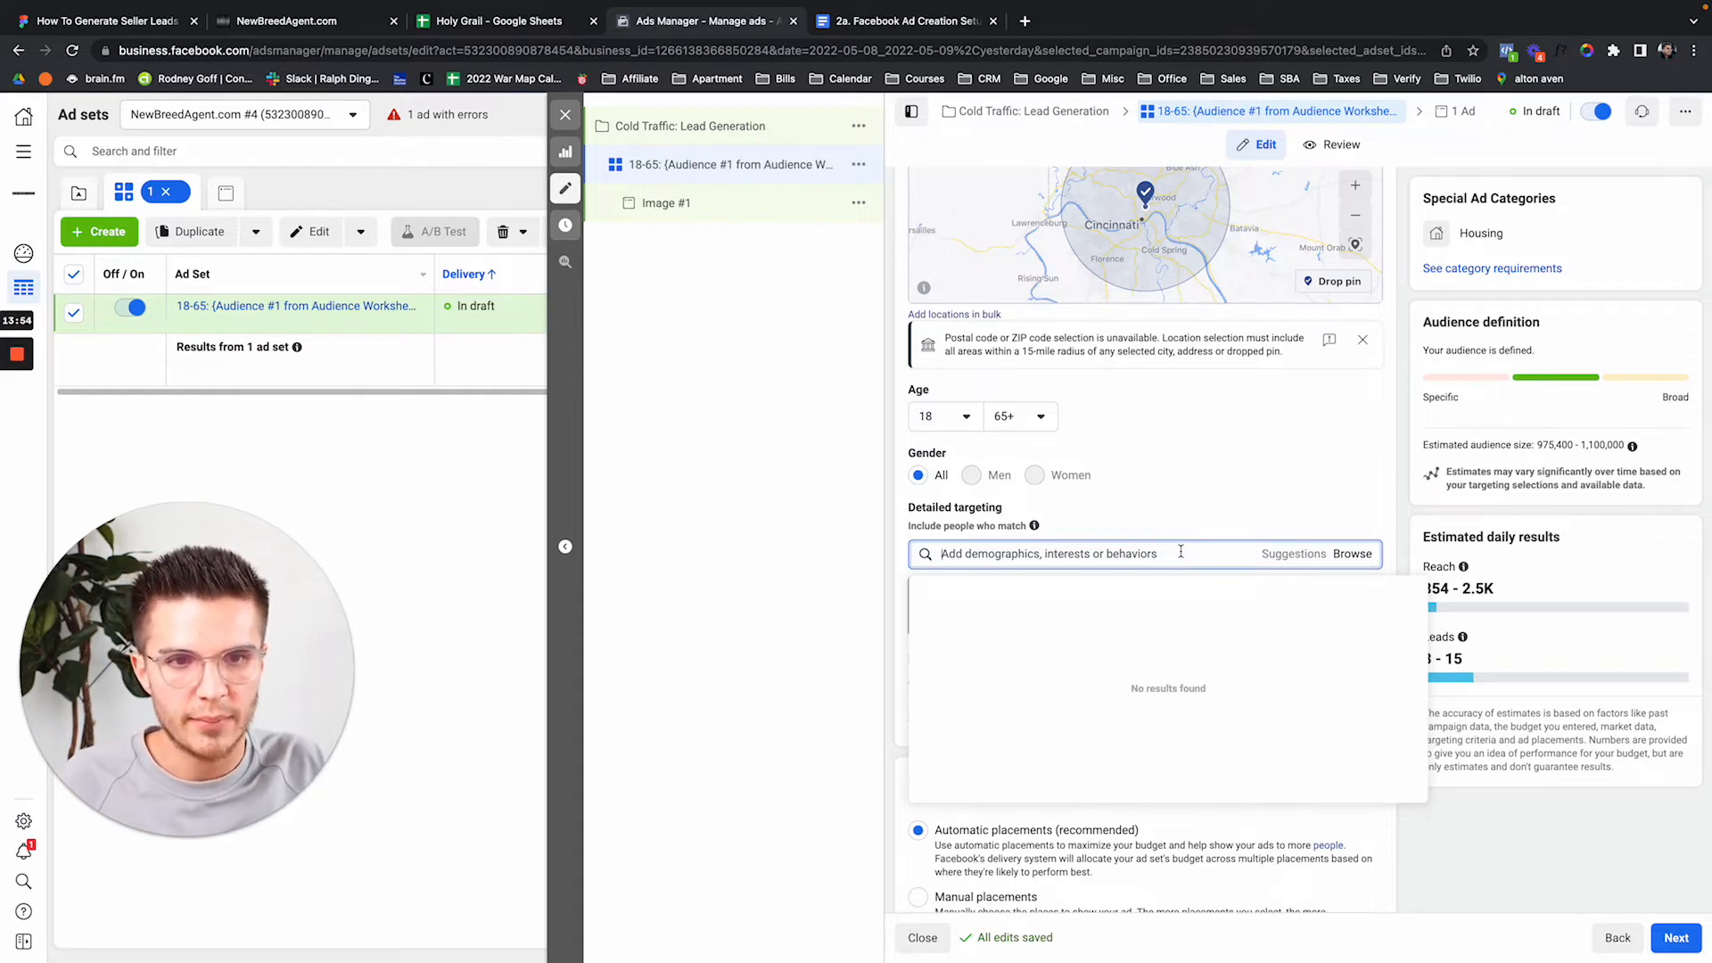
# Search 'for sale by owner' and add the For sale by owner interest to detailed targeting.
pyautogui.write('for sal by')
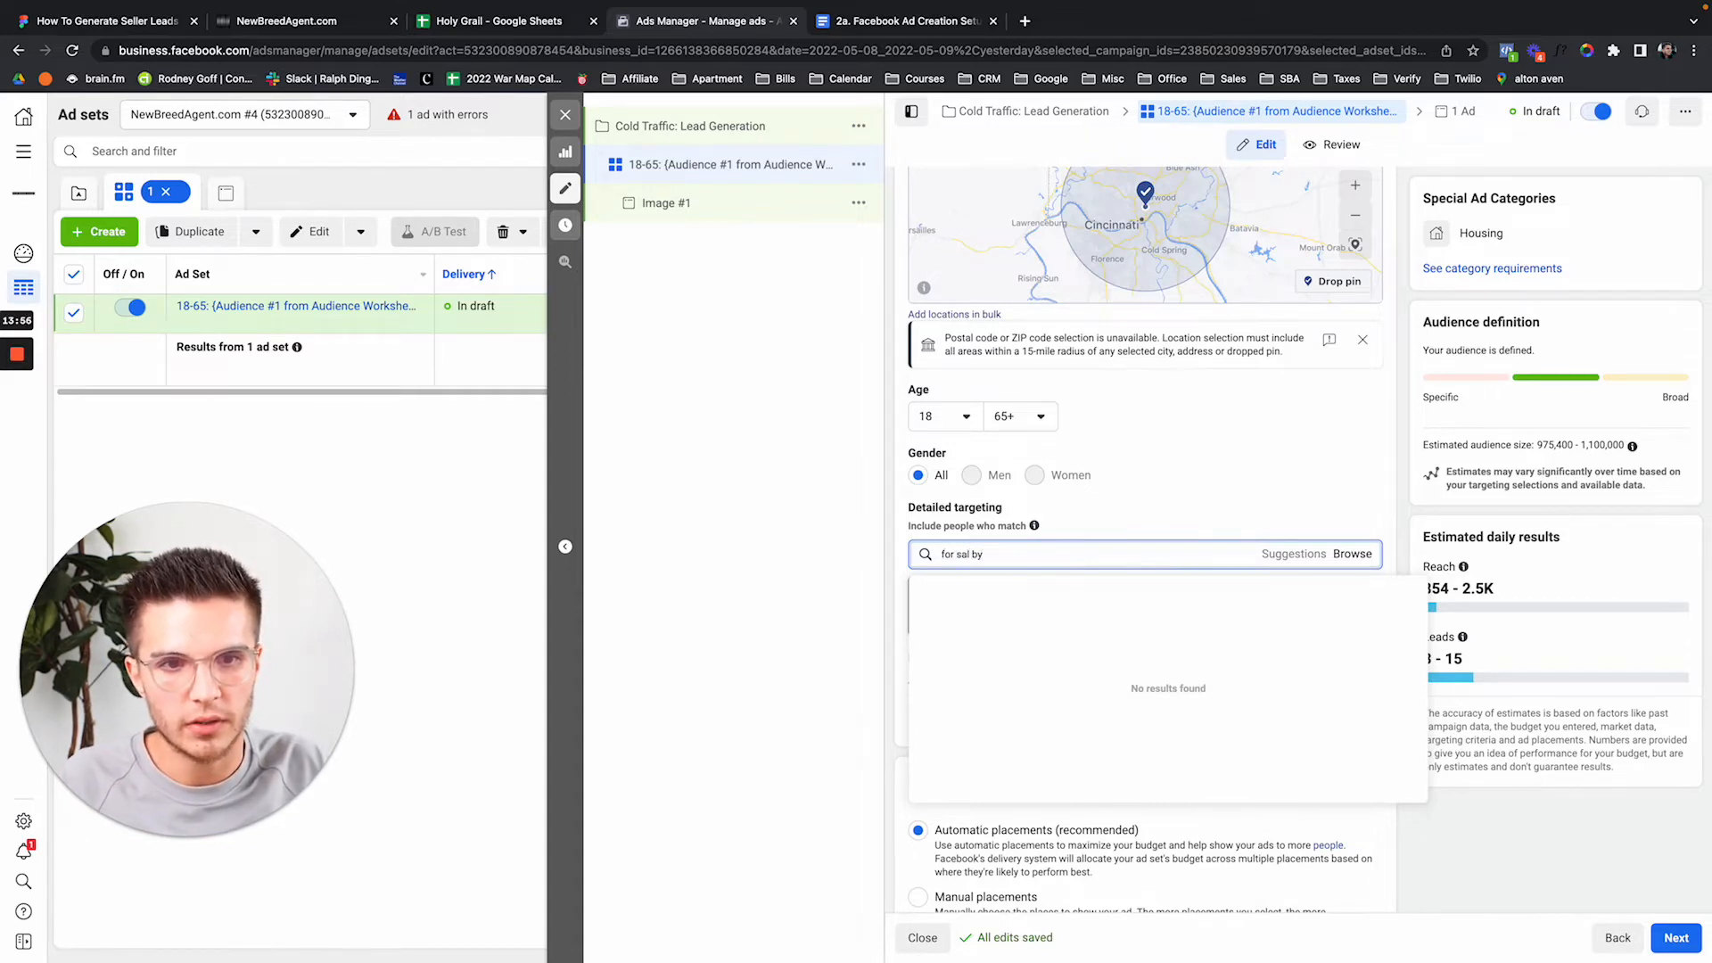
pyautogui.press('BackSpace')
pyautogui.press('BackSpace')
pyautogui.press('BackSpace')
pyautogui.press('BackSpace')
pyautogui.press('BackSpace')
pyautogui.press('BackSpace')
pyautogui.press('BackSpace')
pyautogui.press('BackSpace')
pyautogui.press('BackSpace')
pyautogui.press('BackSpace')
pyautogui.write('for sale by owner')
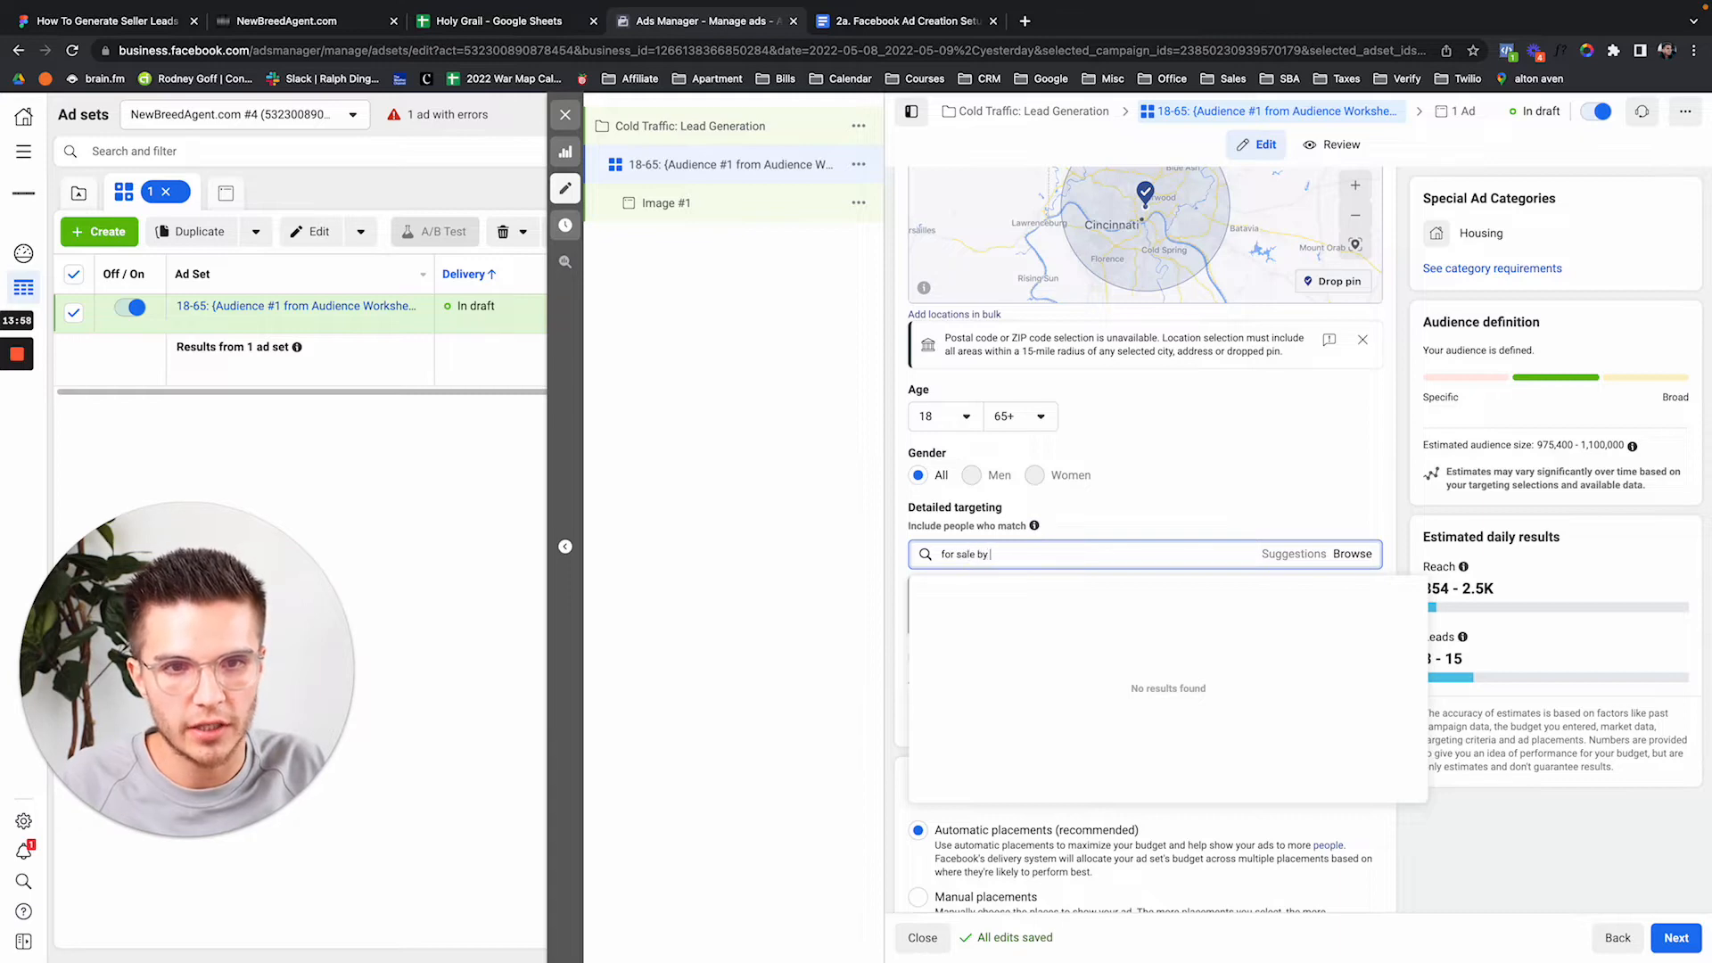
pyautogui.click(1119, 591)
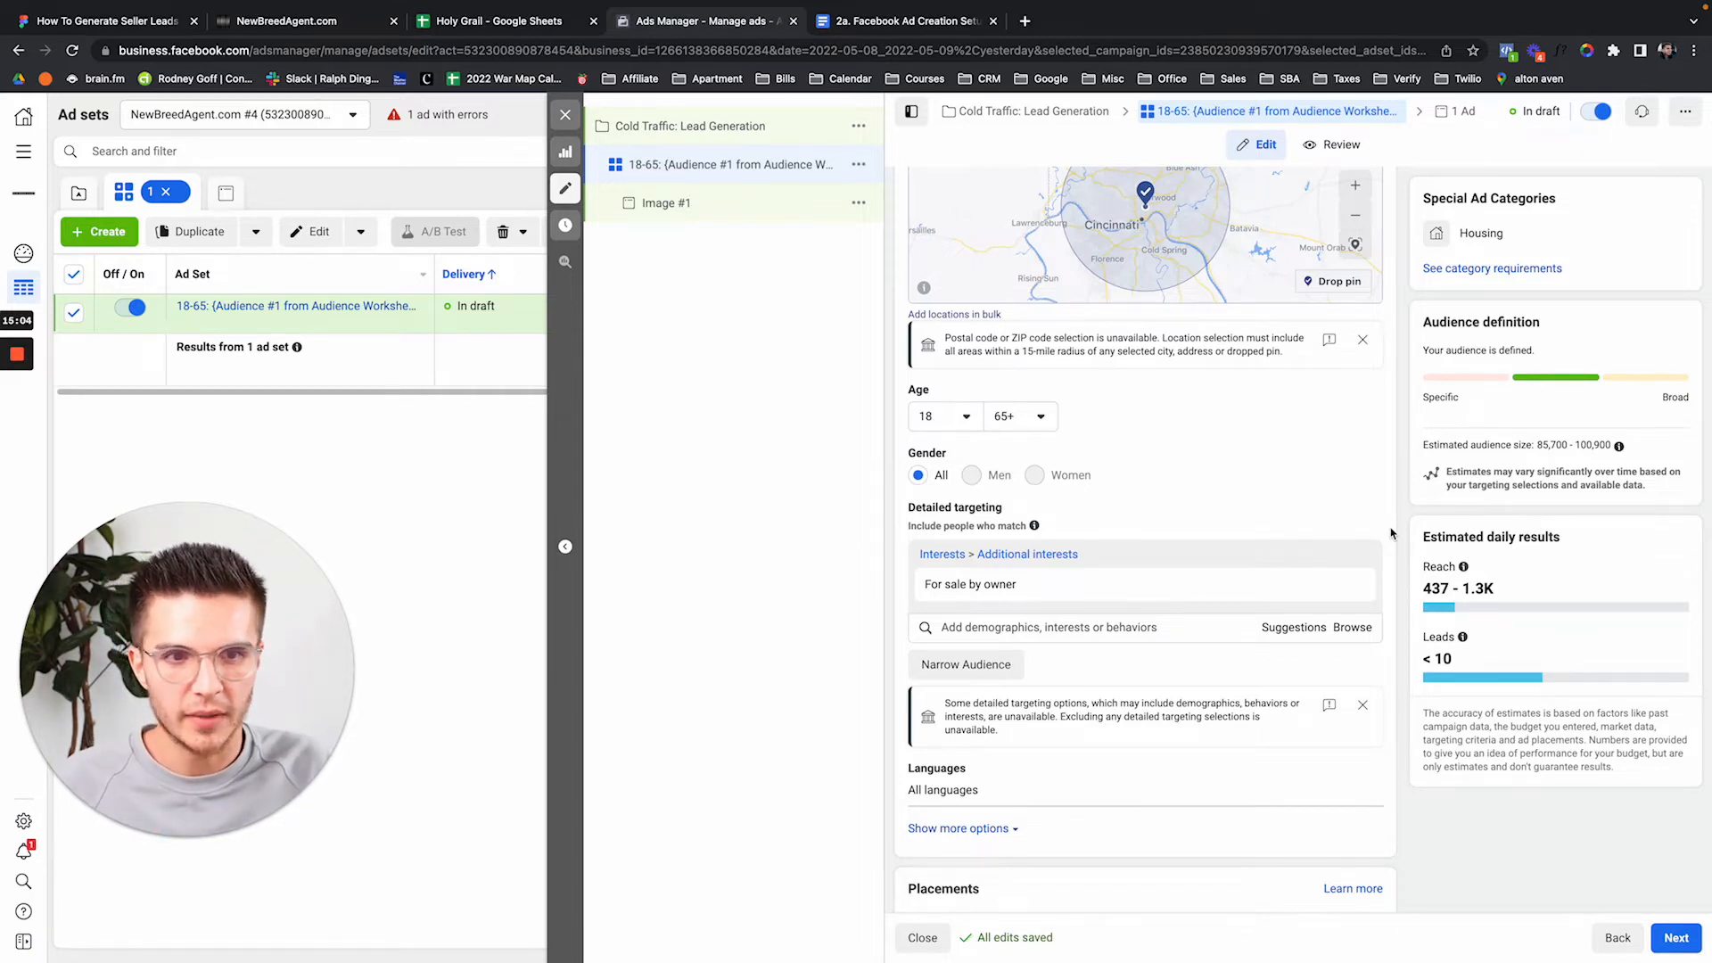
pyautogui.click(1266, 632)
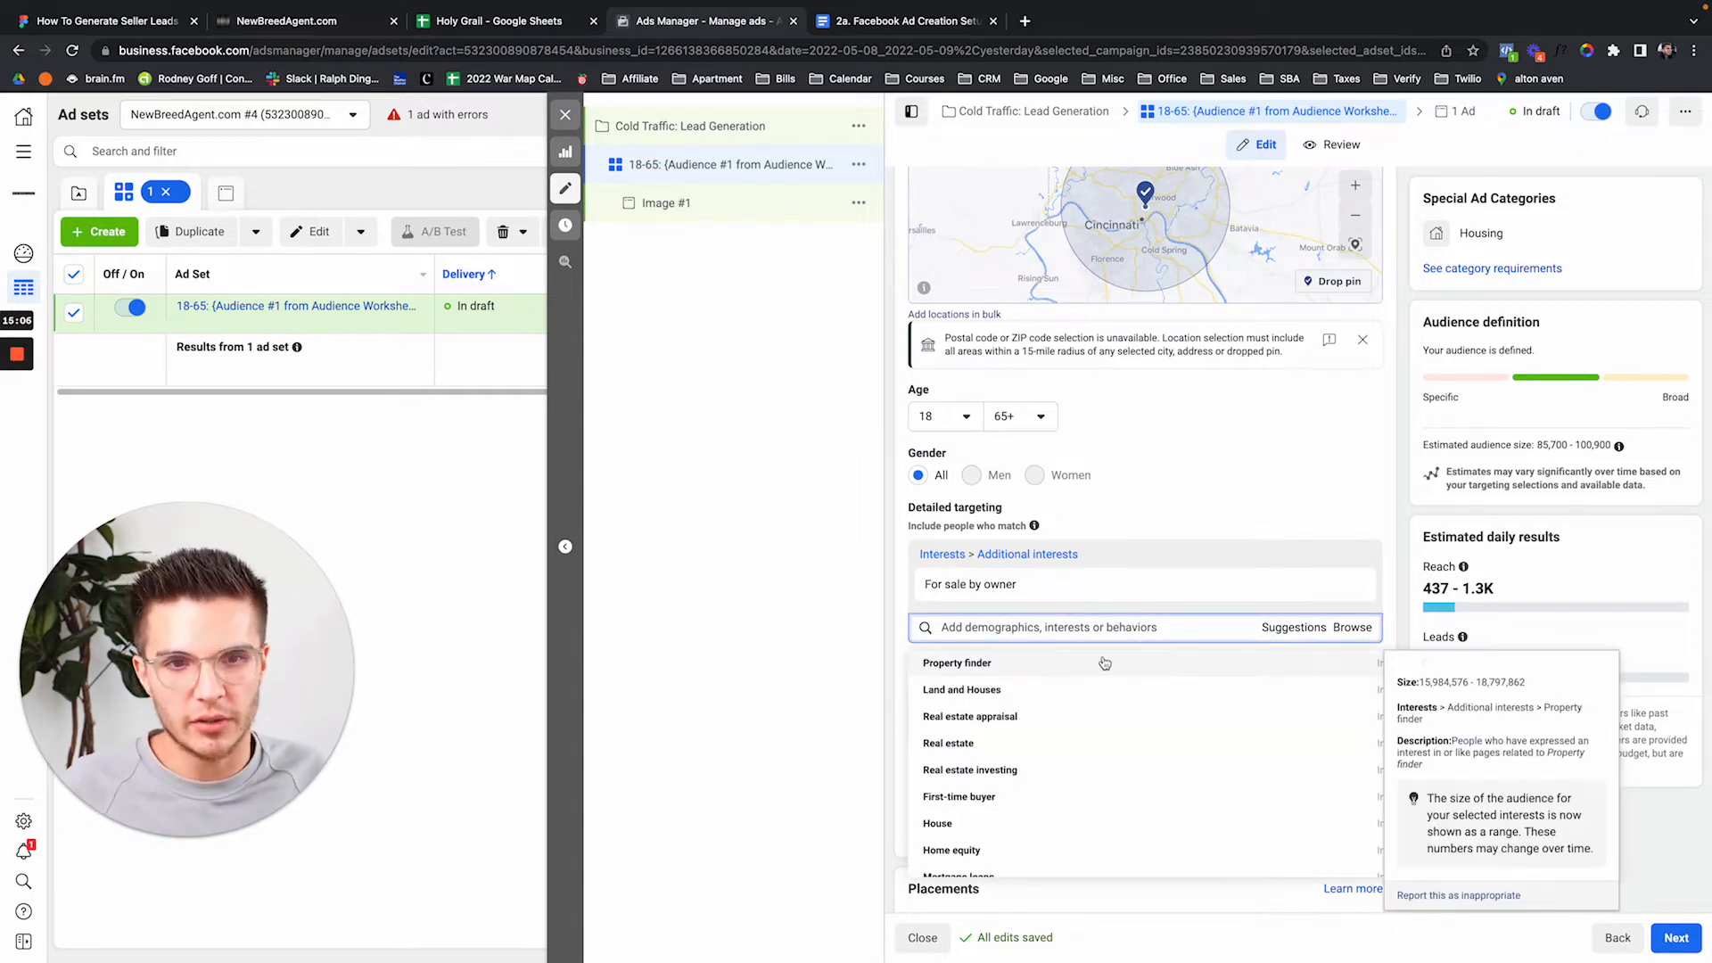
pyautogui.click(1104, 662)
pyautogui.click(1079, 702)
pyautogui.click(1061, 740)
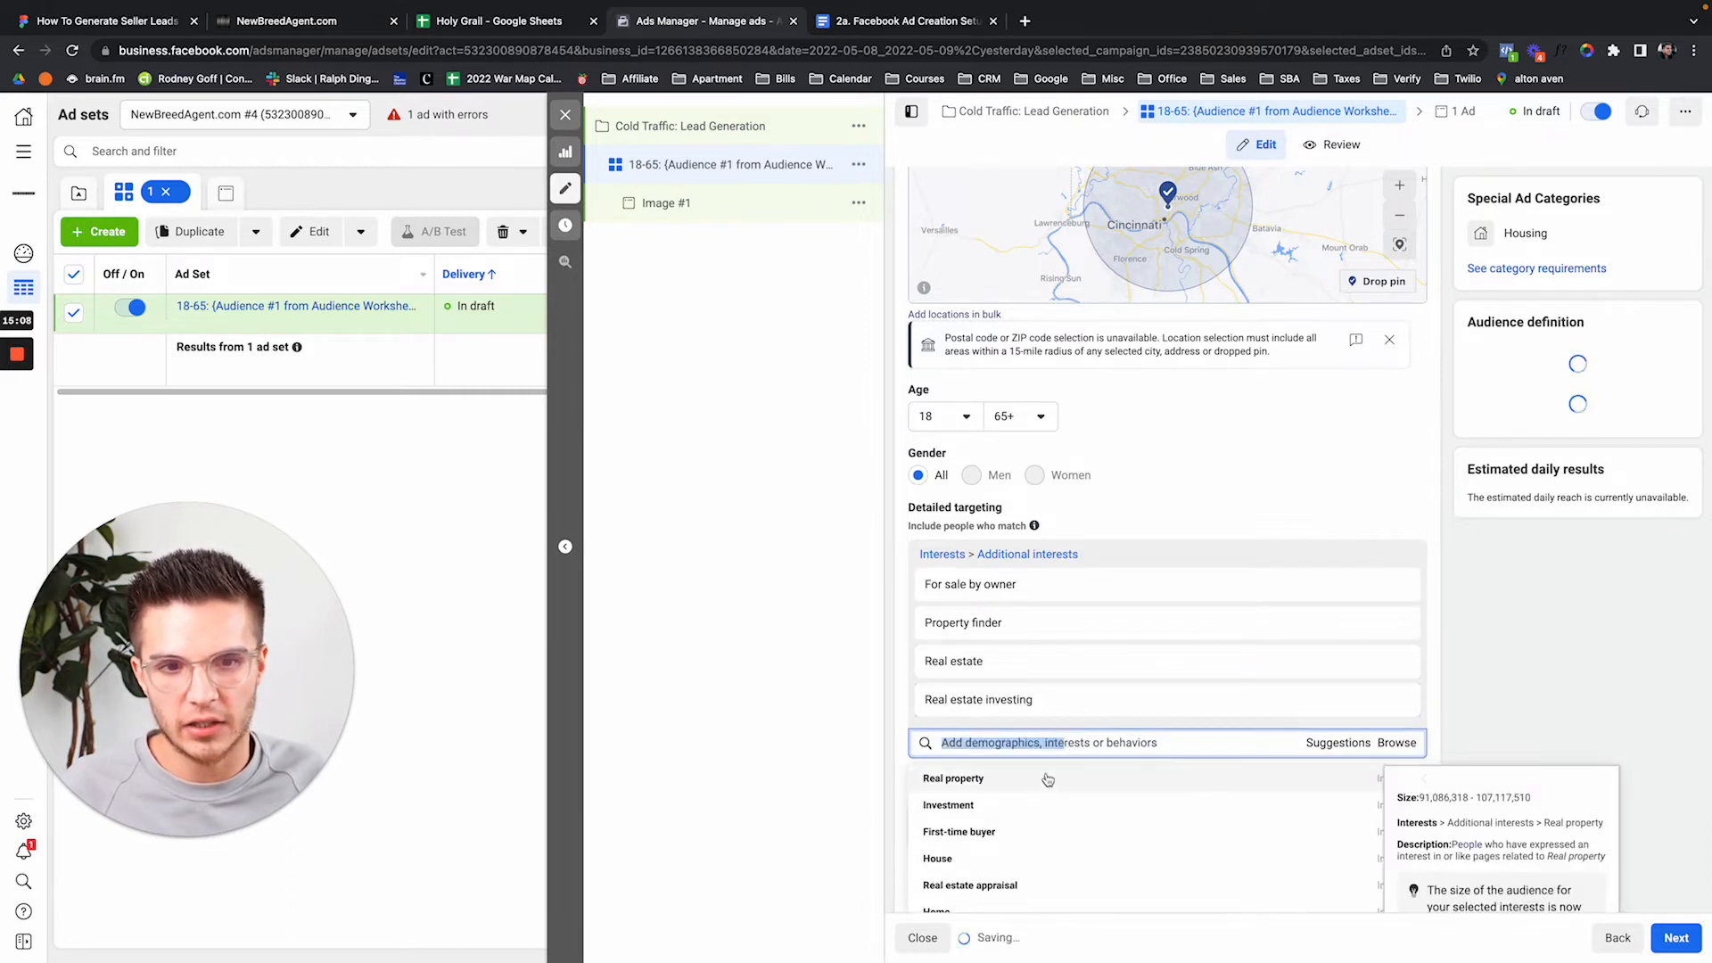
pyautogui.click(1047, 779)
pyautogui.click(1025, 815)
pyautogui.scroll(-1, 918, 675)
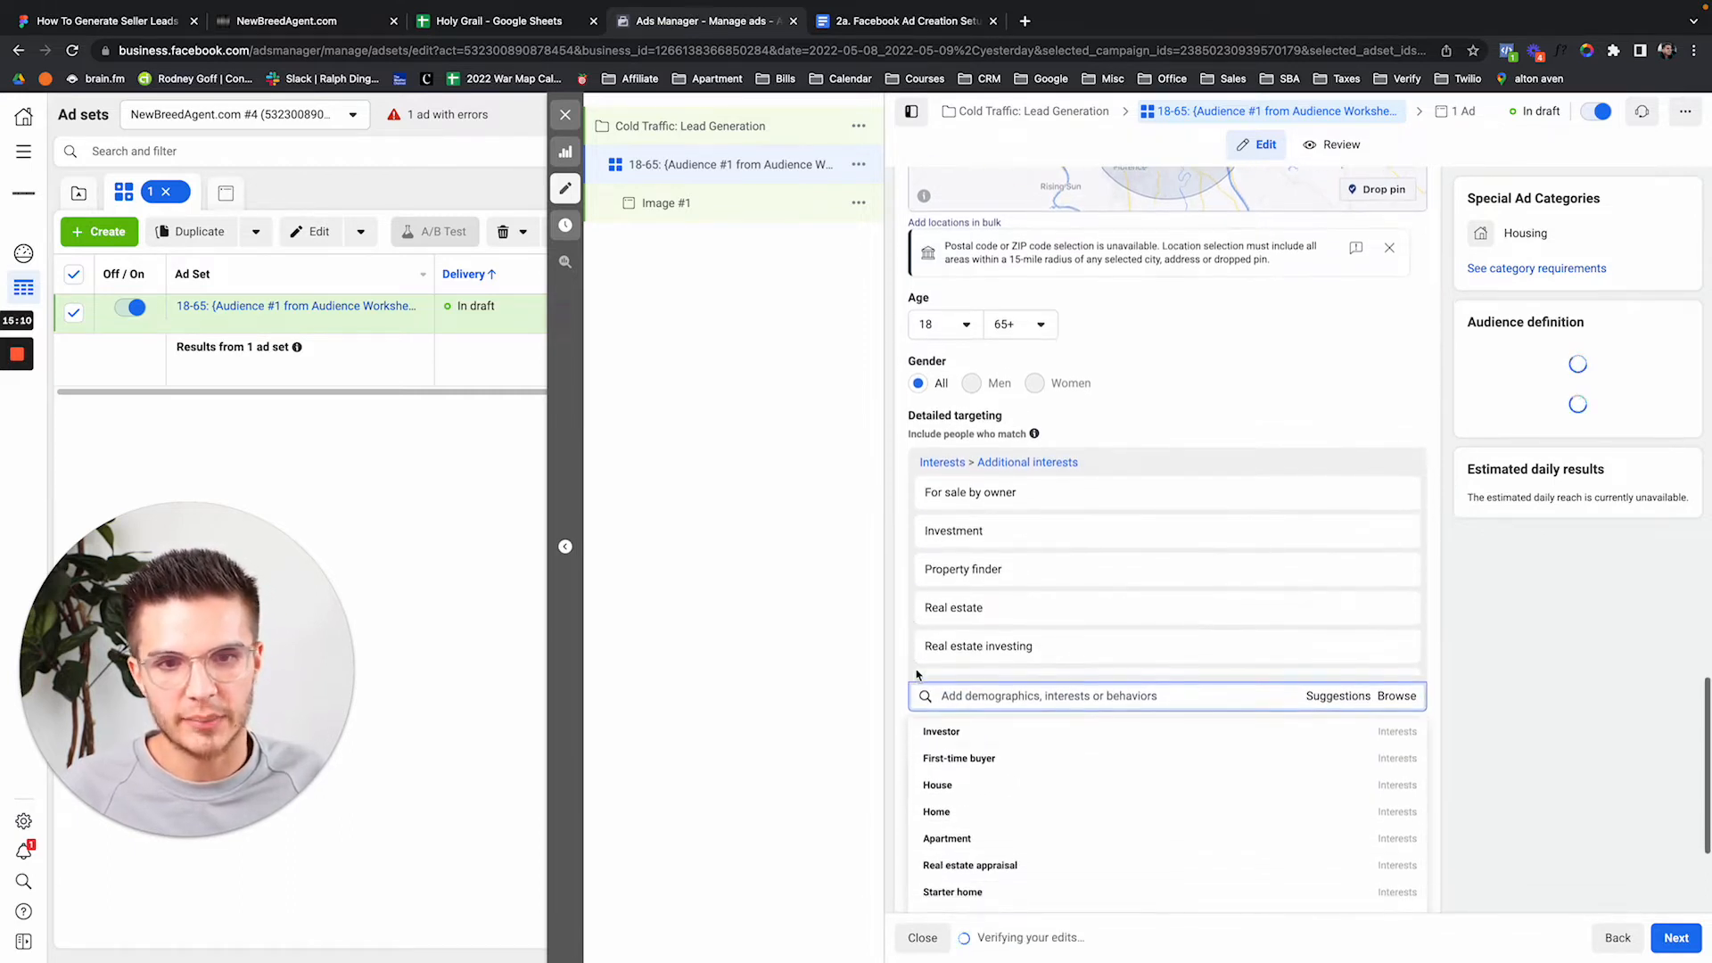
pyautogui.click(1066, 731)
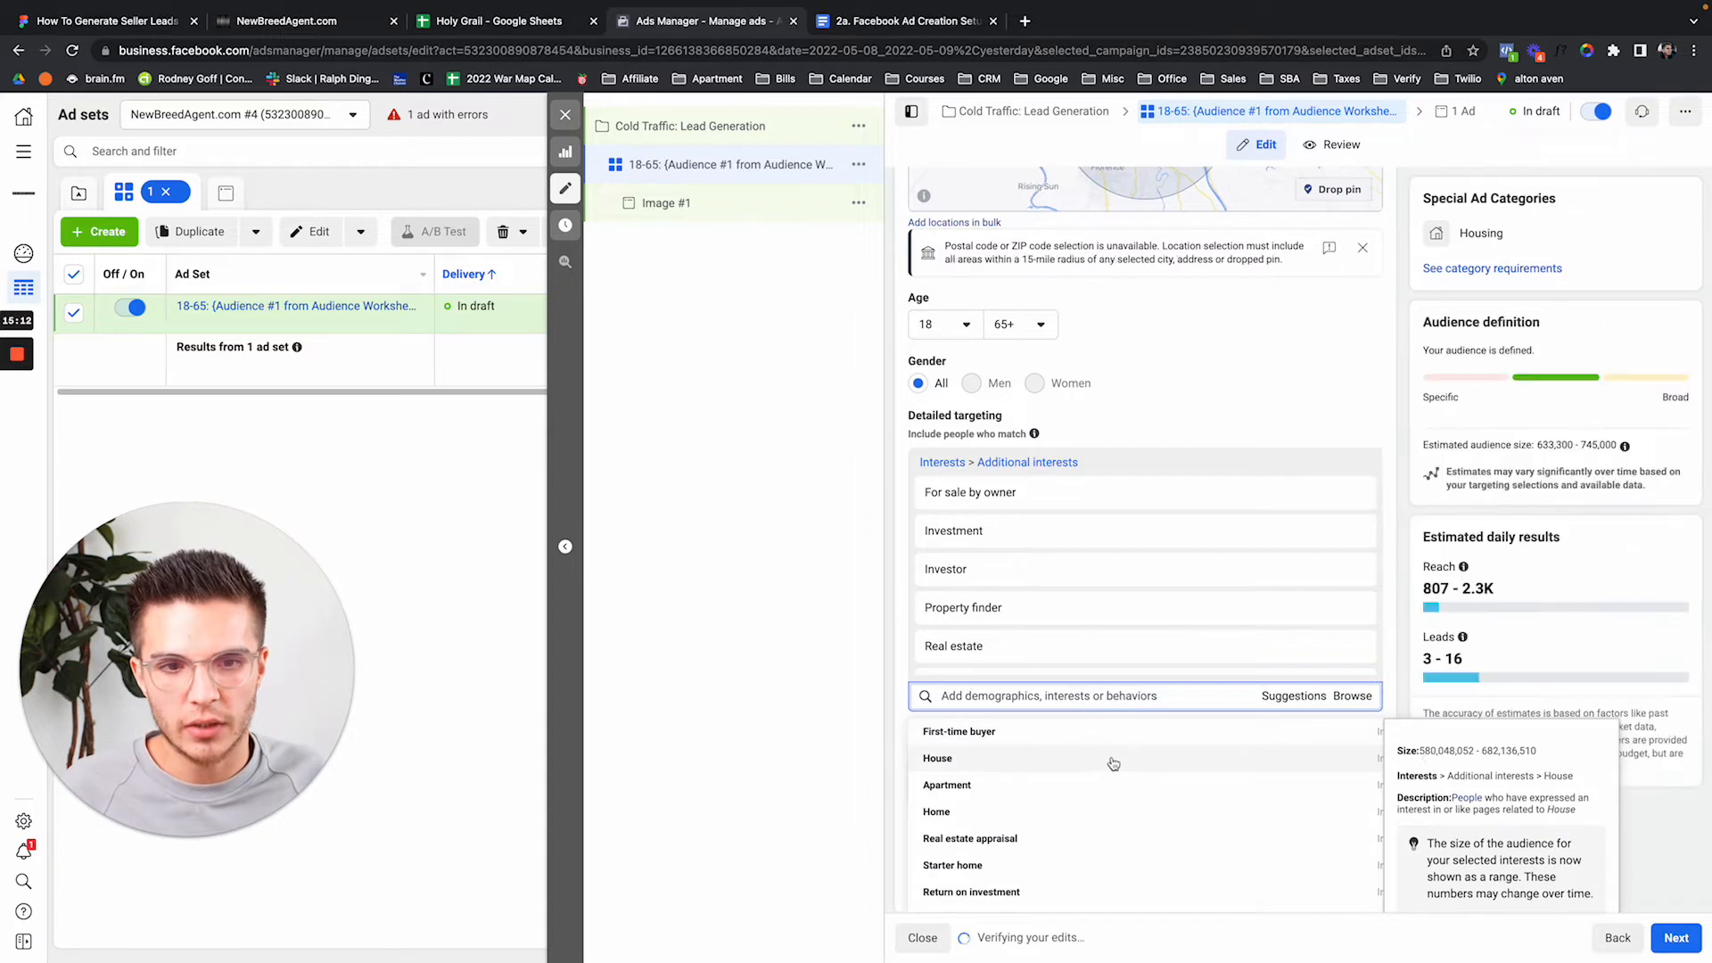
pyautogui.click(1113, 763)
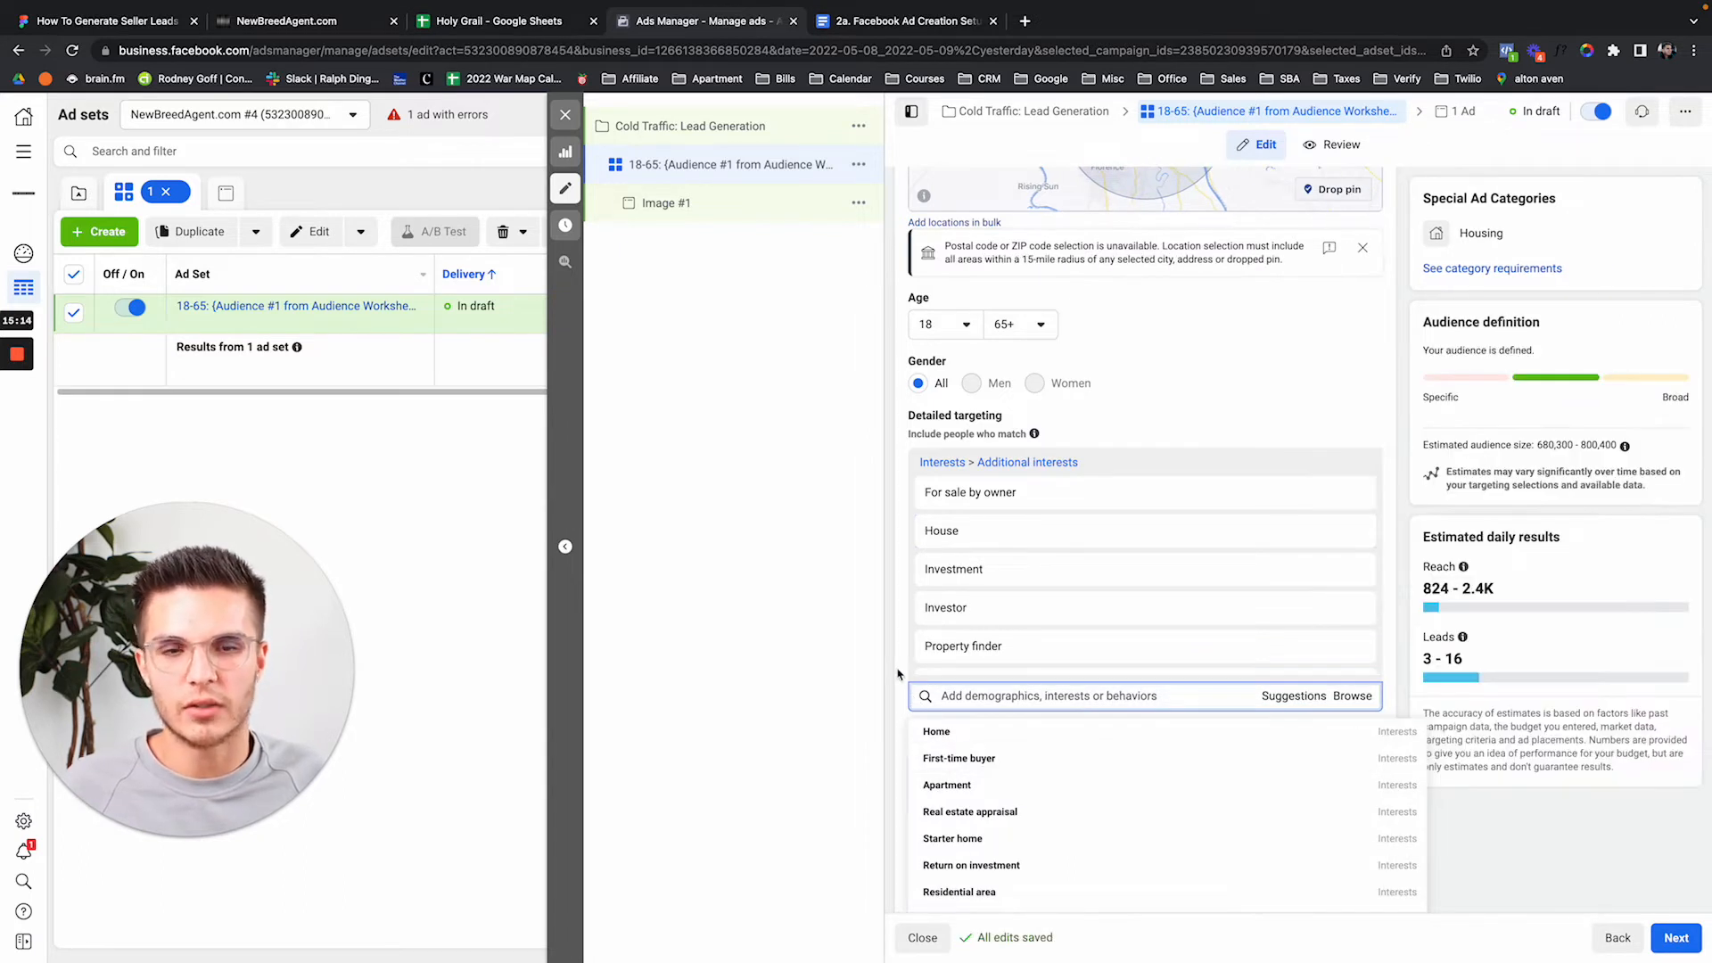
pyautogui.moveTo(954, 648)
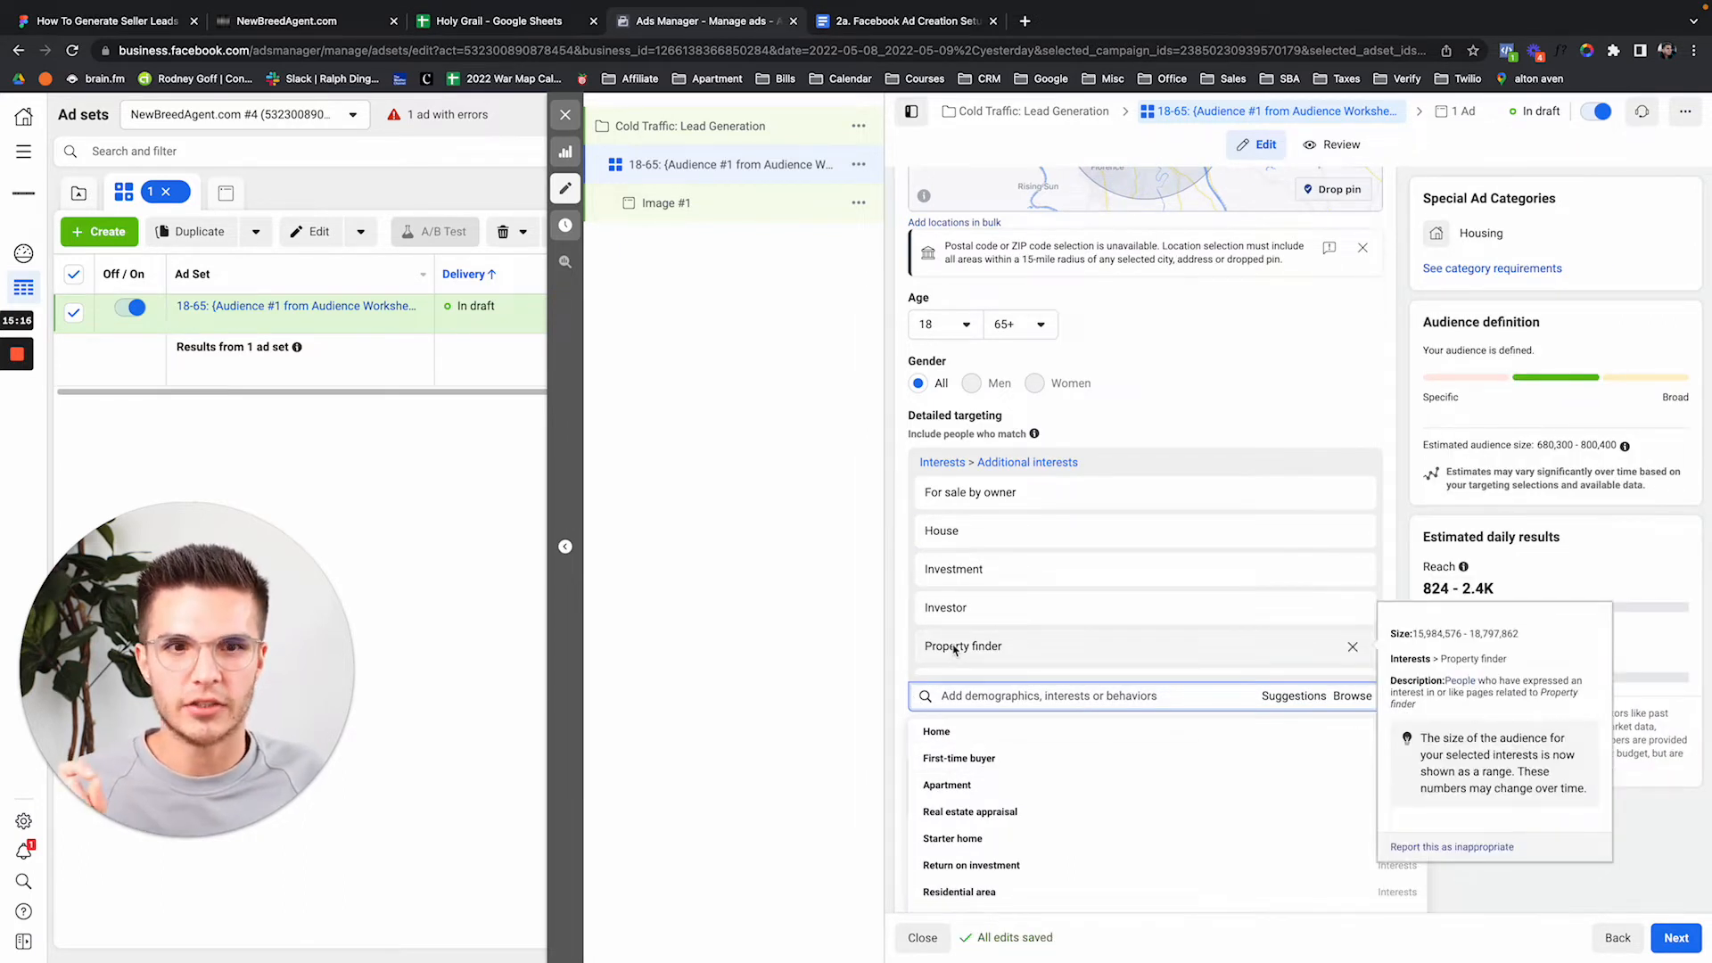
pyautogui.moveTo(1354, 534)
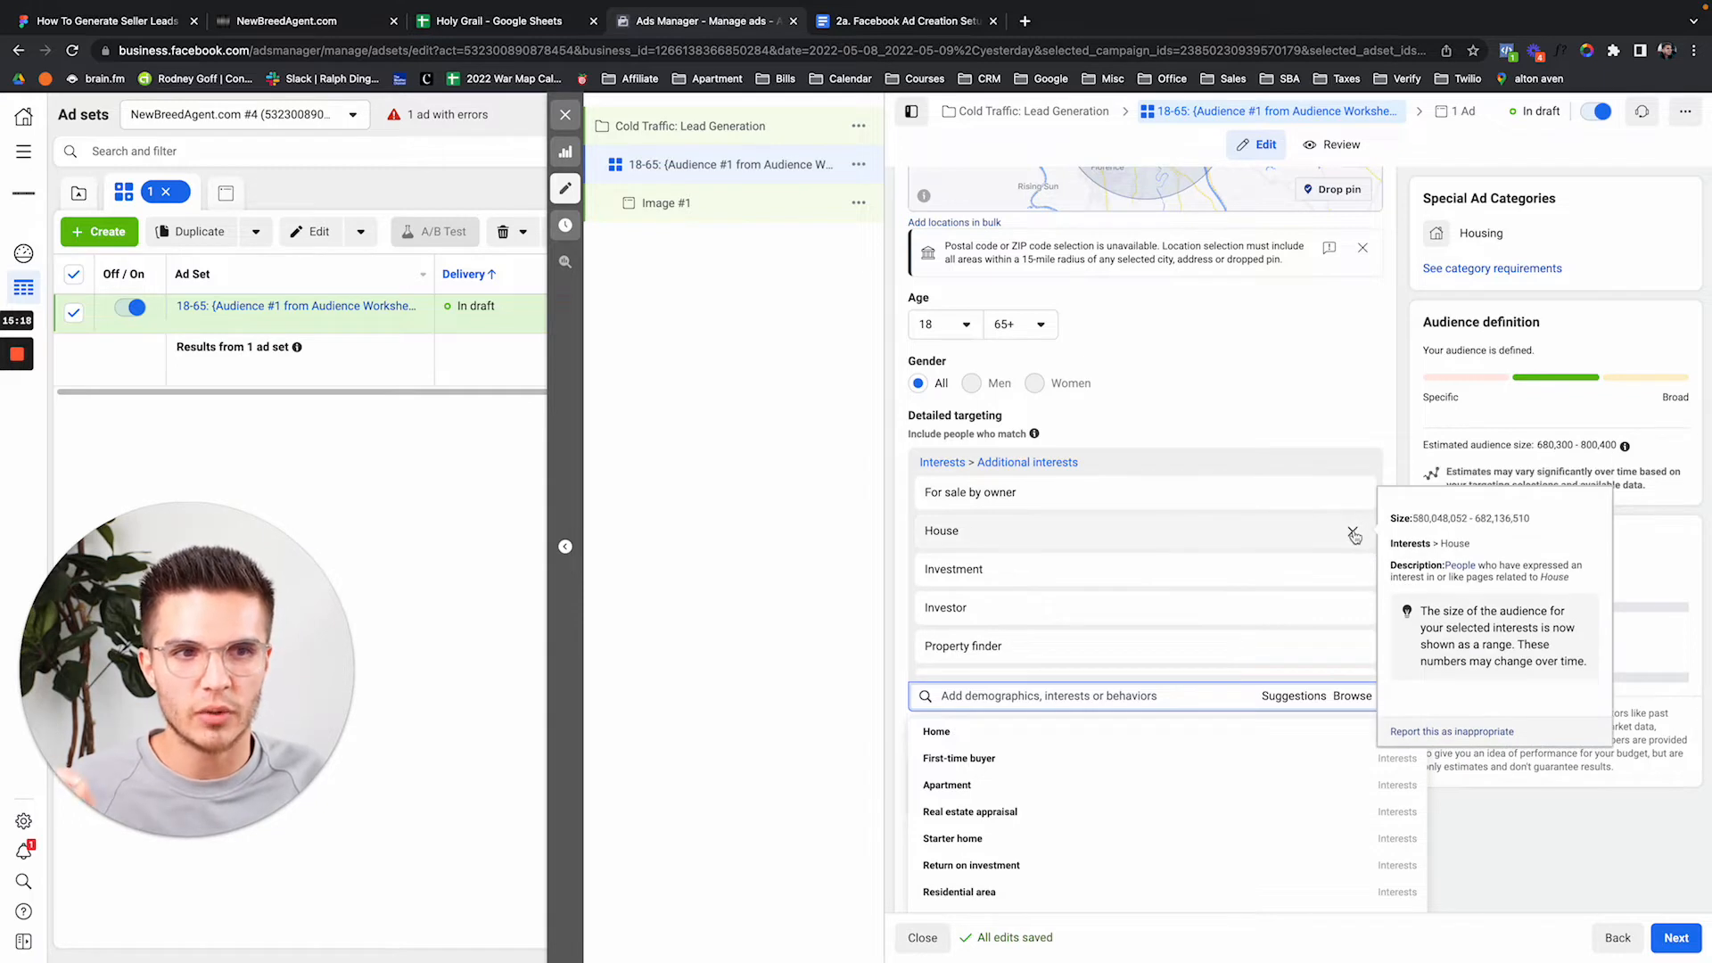
pyautogui.click(1352, 531)
pyautogui.click(1352, 531)
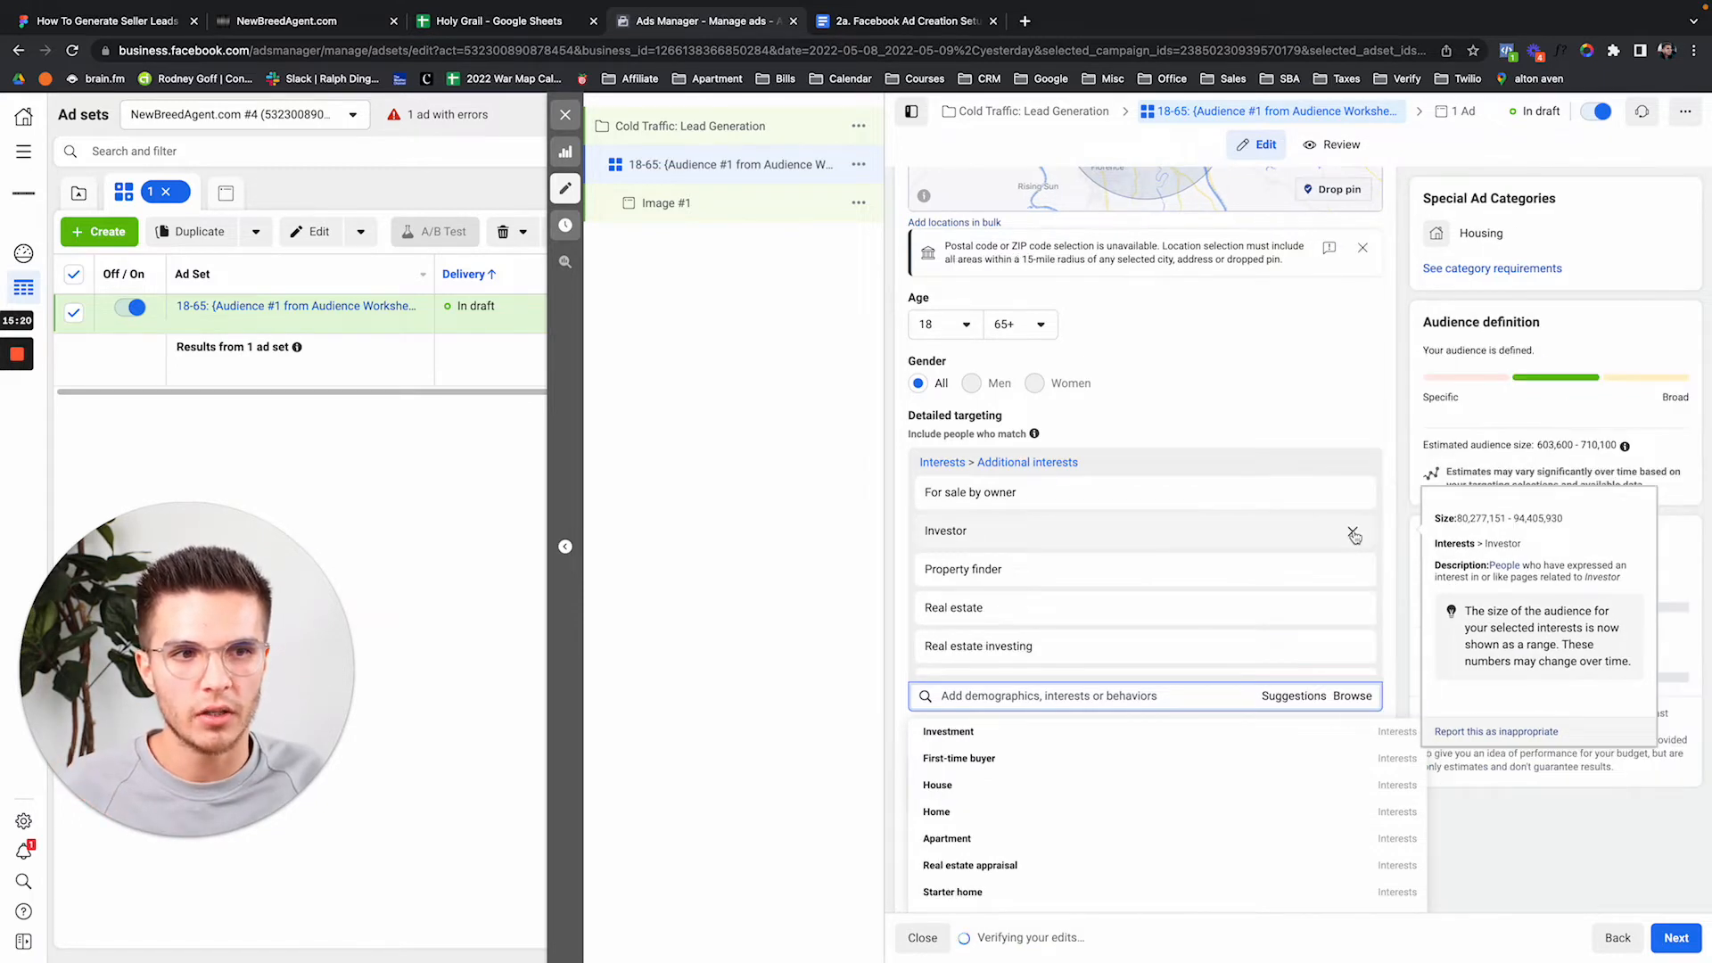
pyautogui.click(1352, 532)
pyautogui.click(1353, 532)
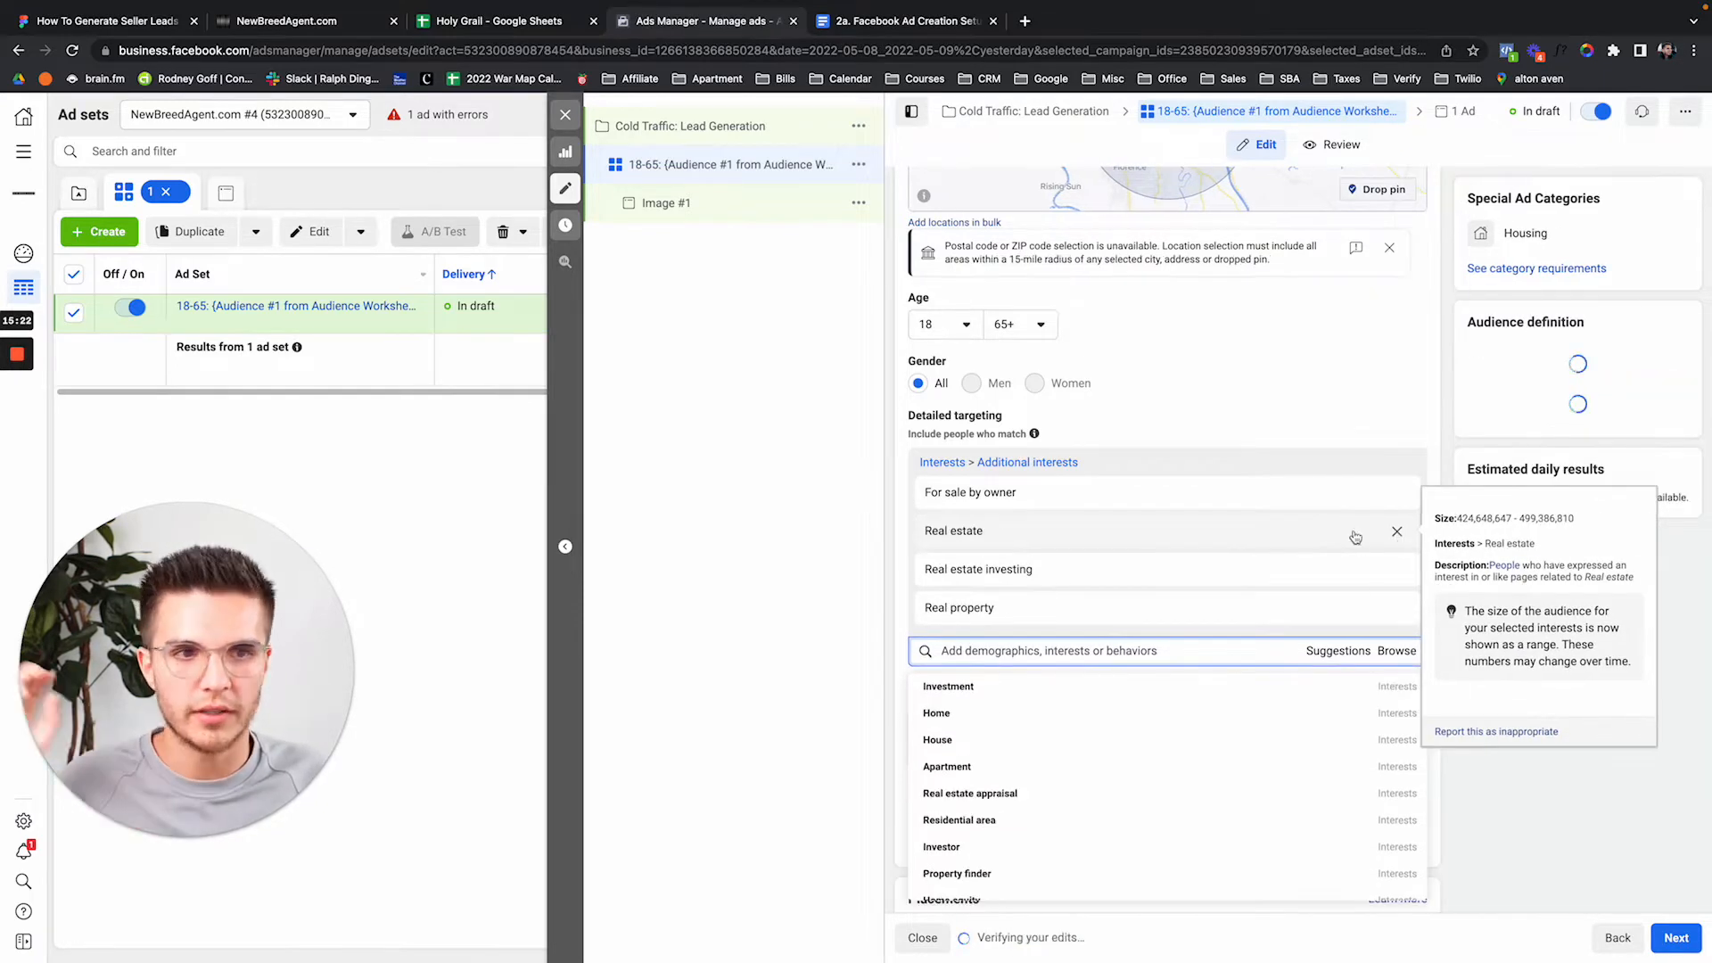
pyautogui.click(1353, 532)
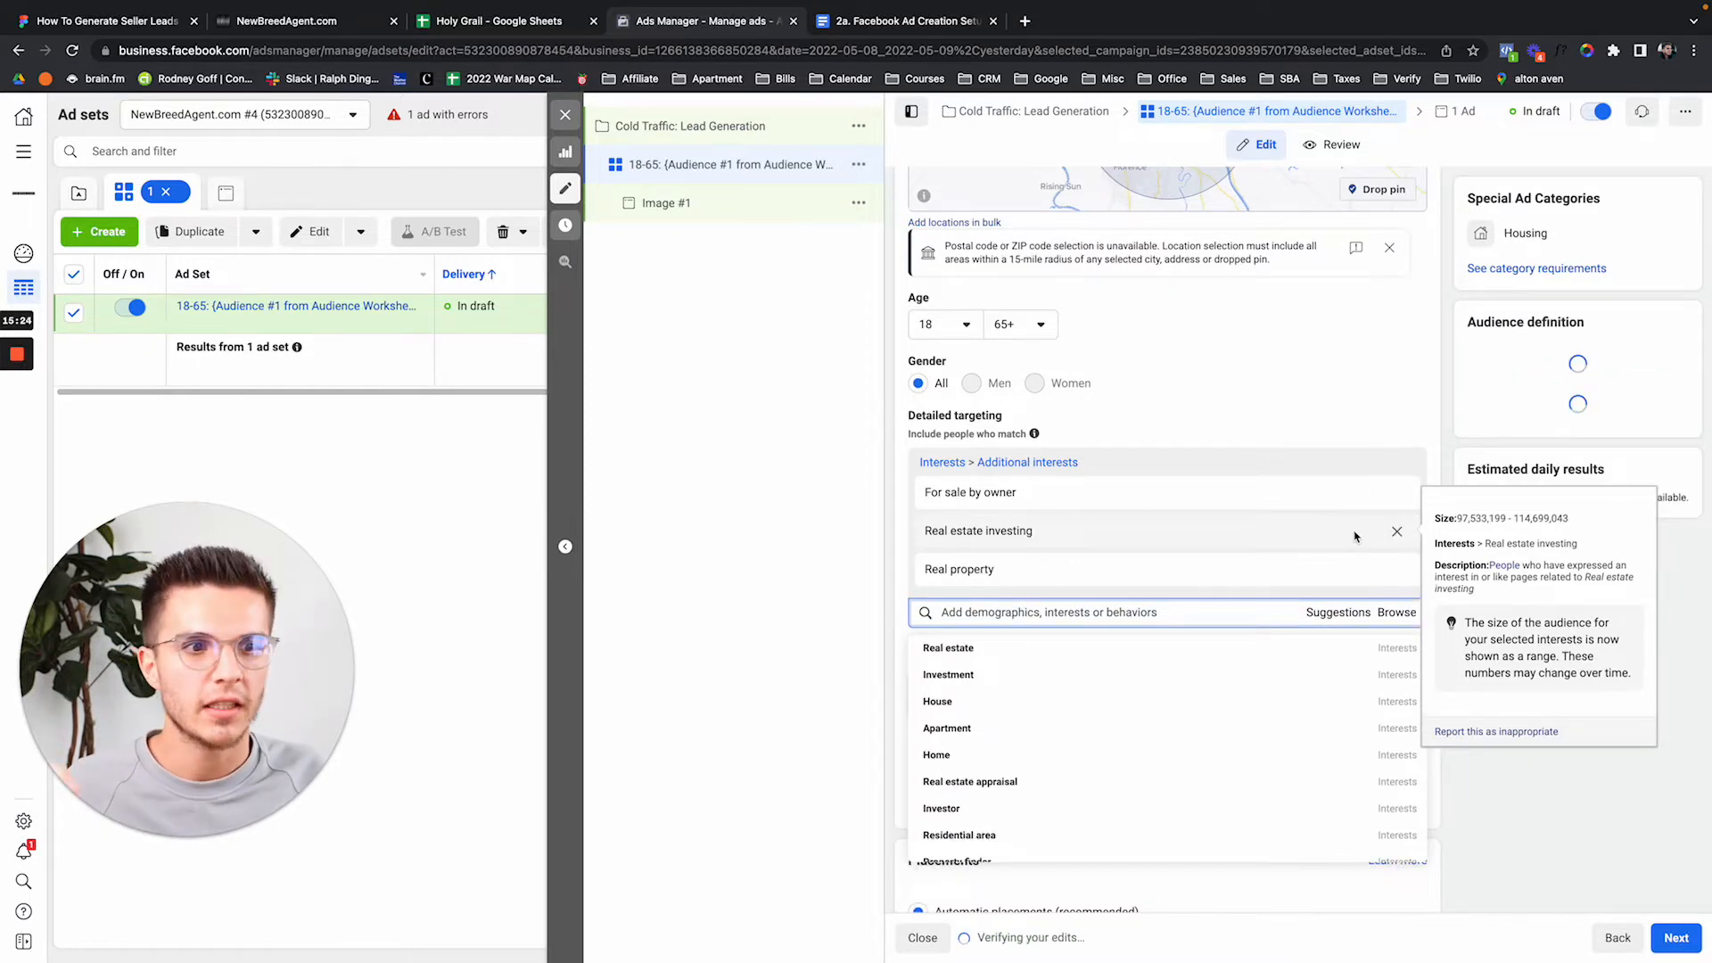
pyautogui.click(1353, 532)
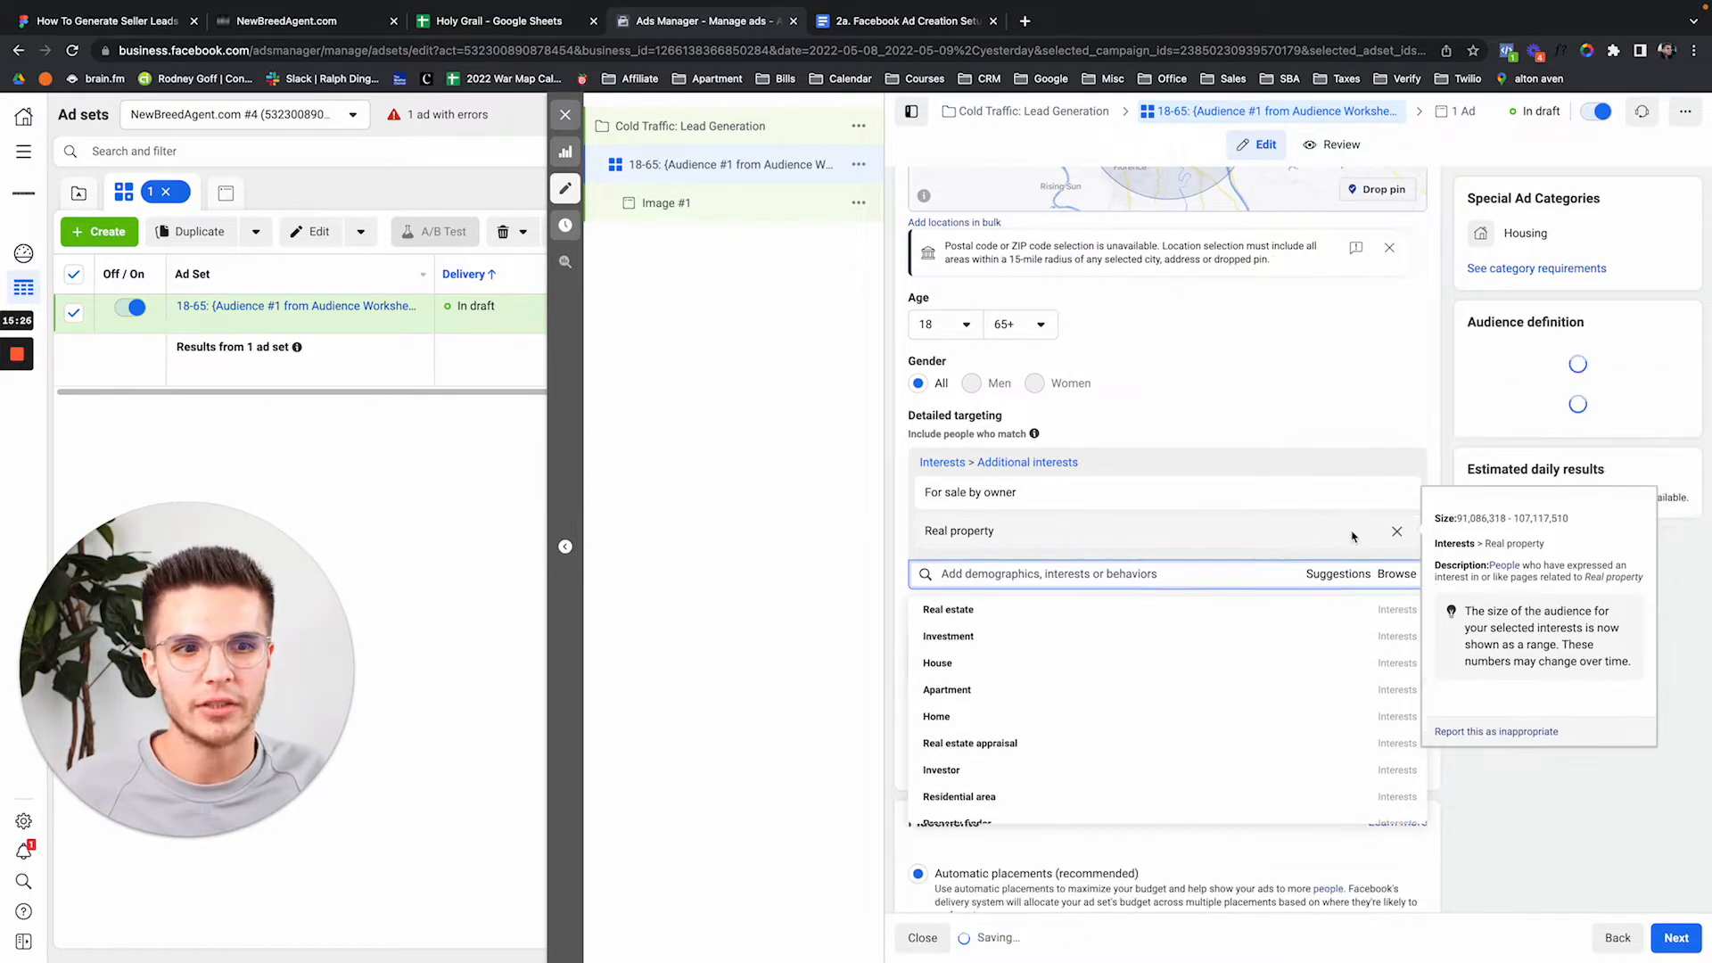
pyautogui.click(1397, 532)
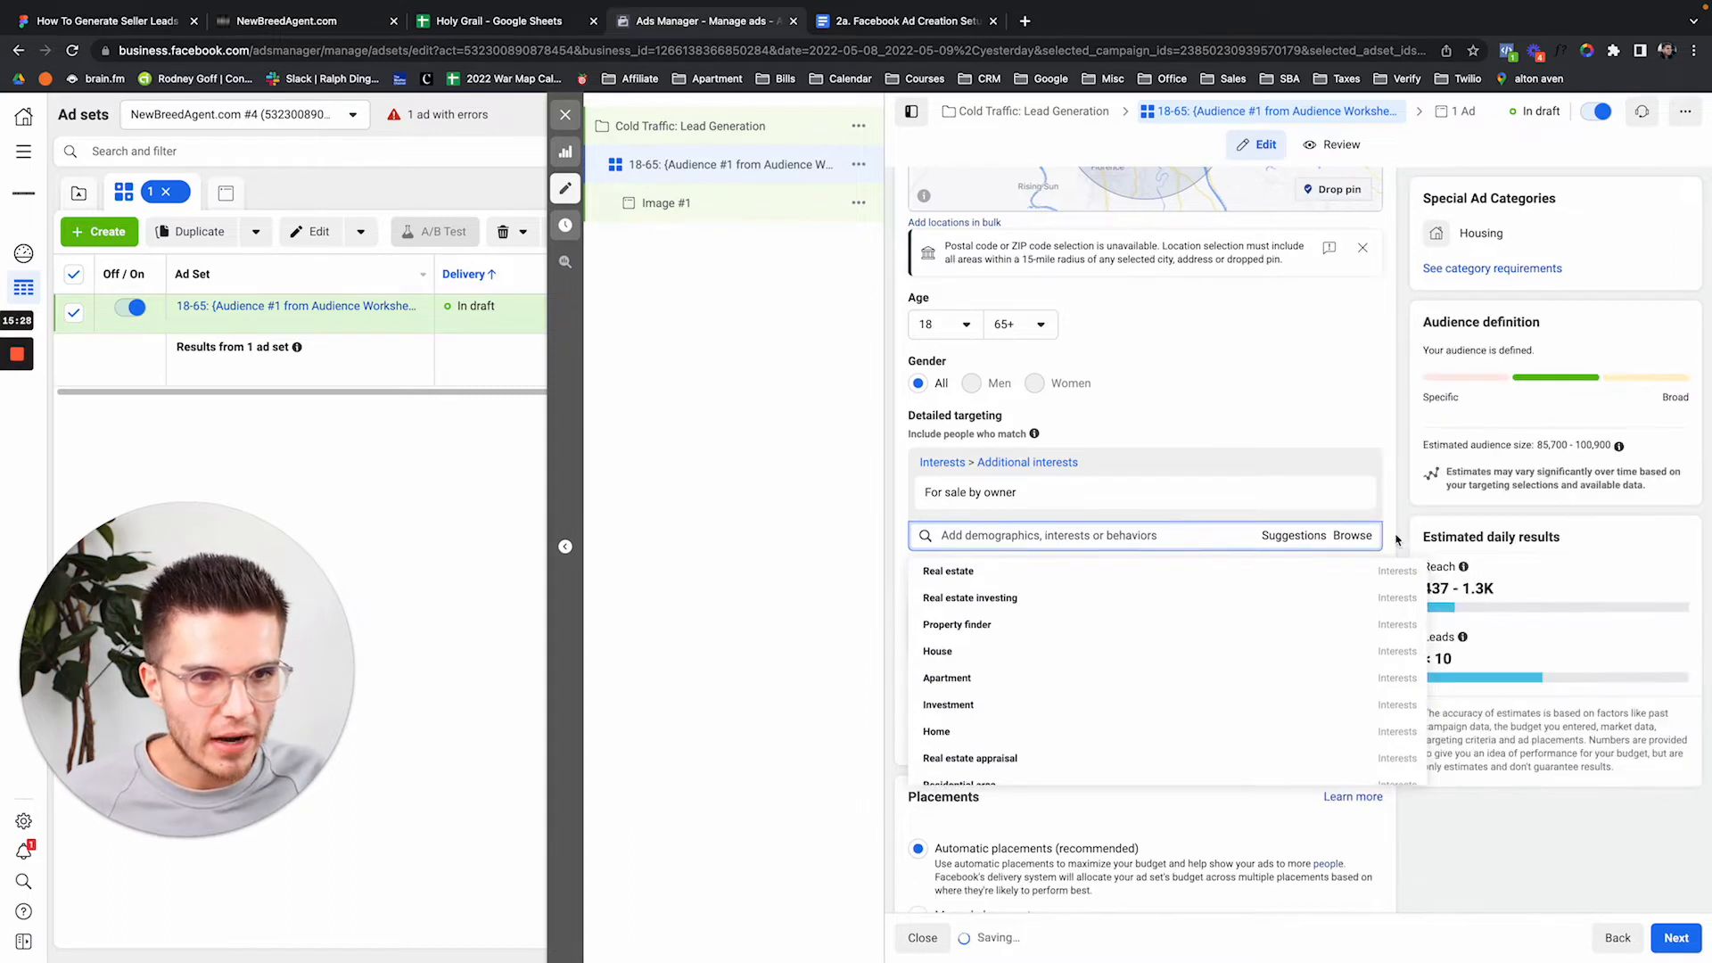
pyautogui.click(1388, 444)
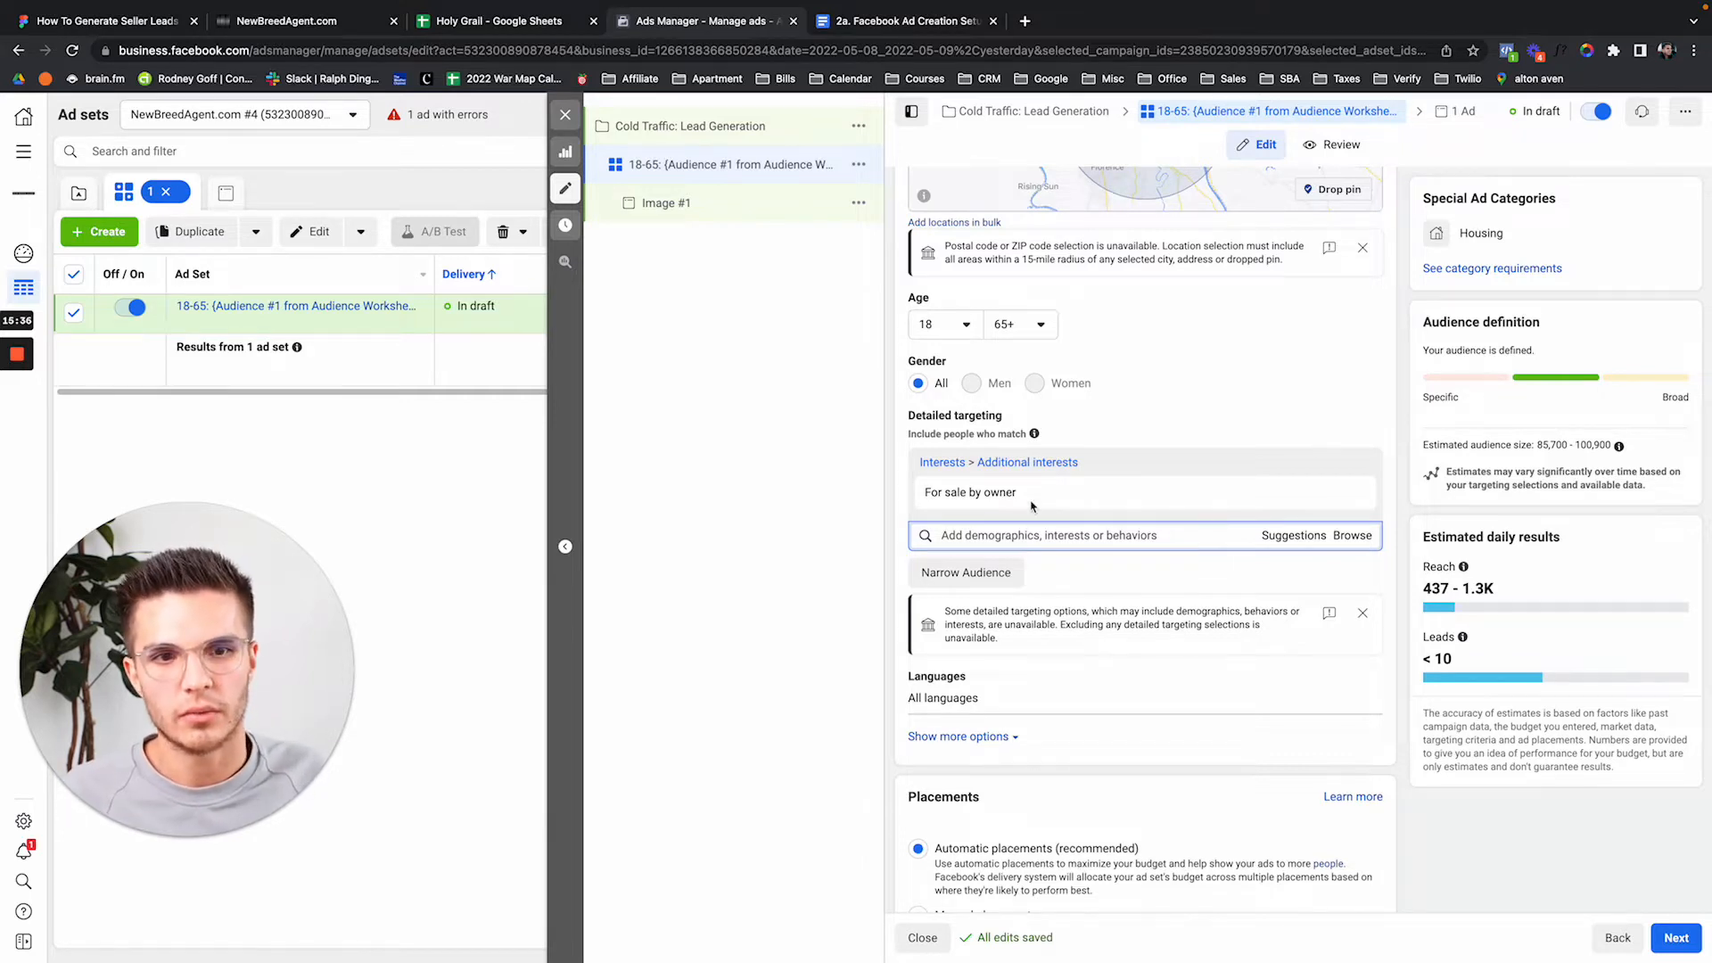
pyautogui.scroll(-1, 1030, 713)
pyautogui.scroll(-1, 1029, 712)
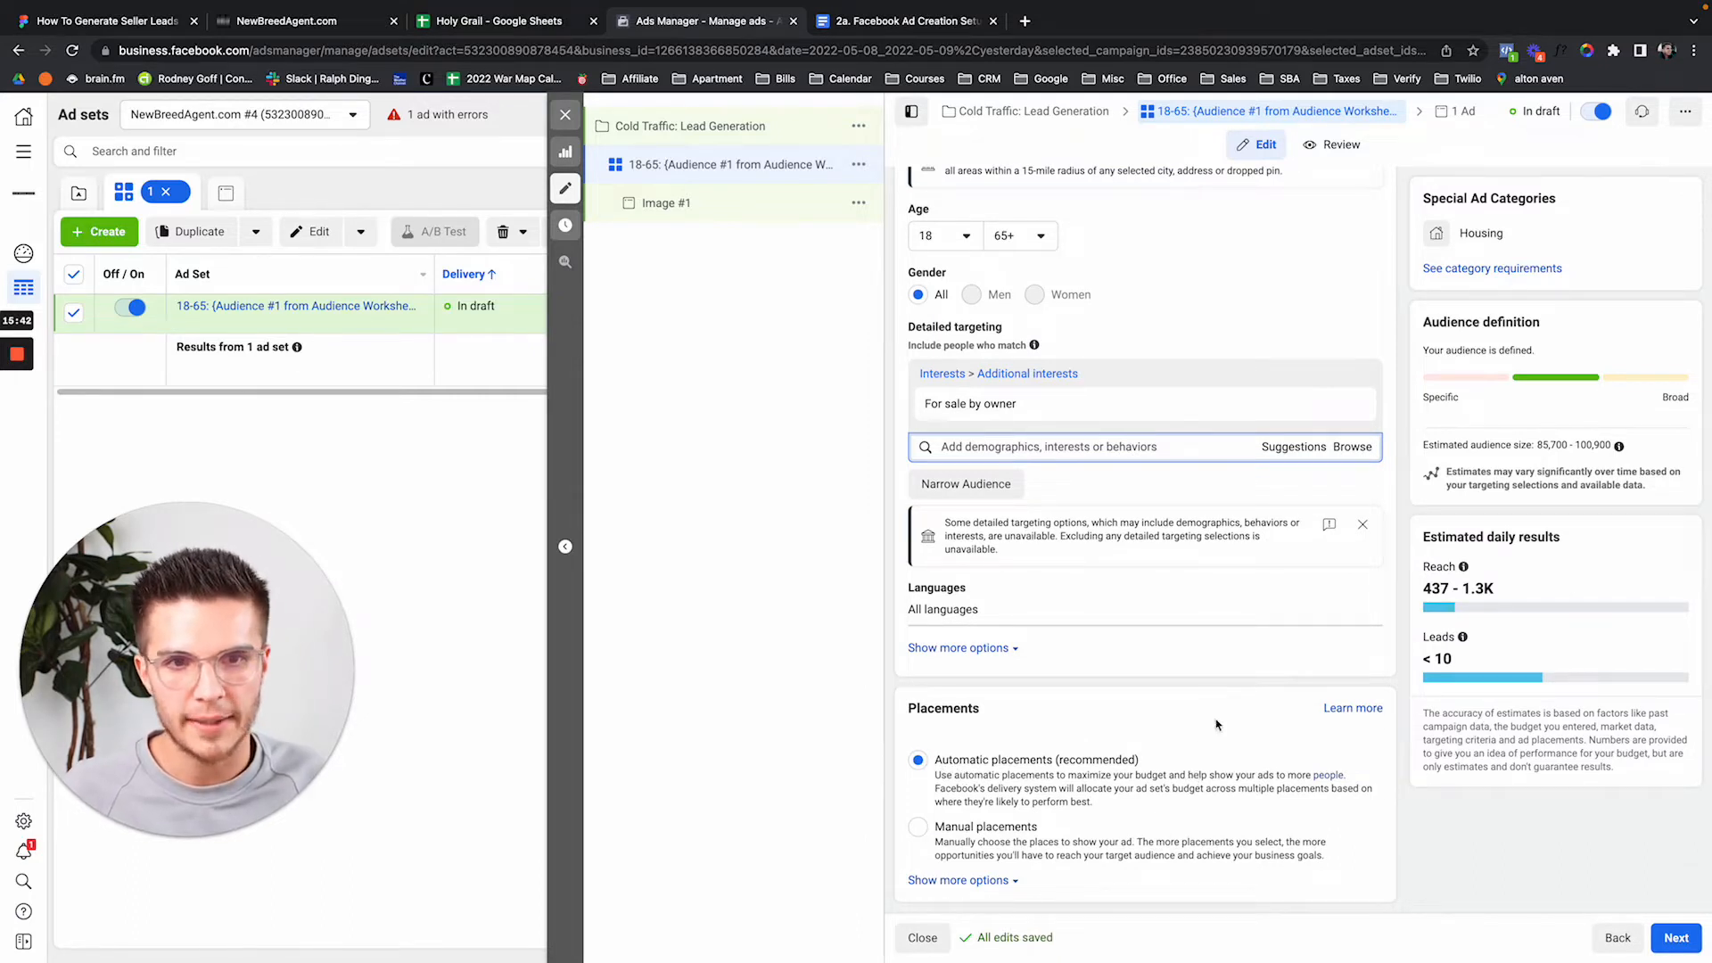
# Open the Image #1 ad and remove all of its existing media.
pyautogui.click(660, 207)
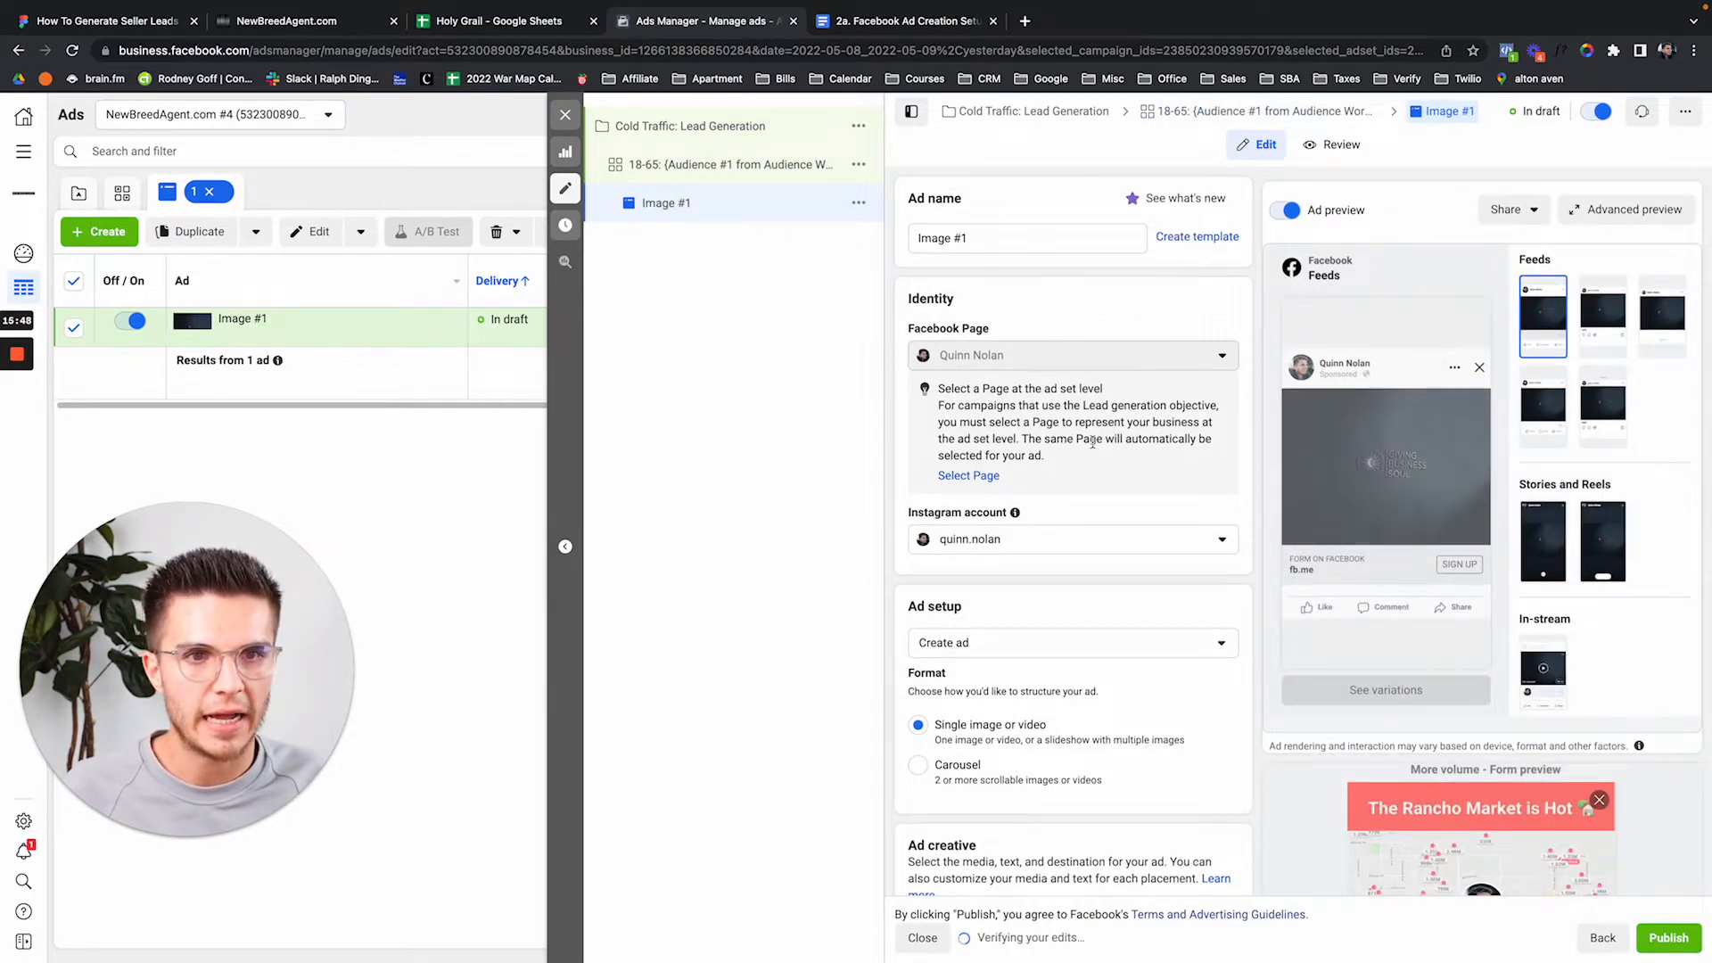
pyautogui.scroll(-3, 1095, 401)
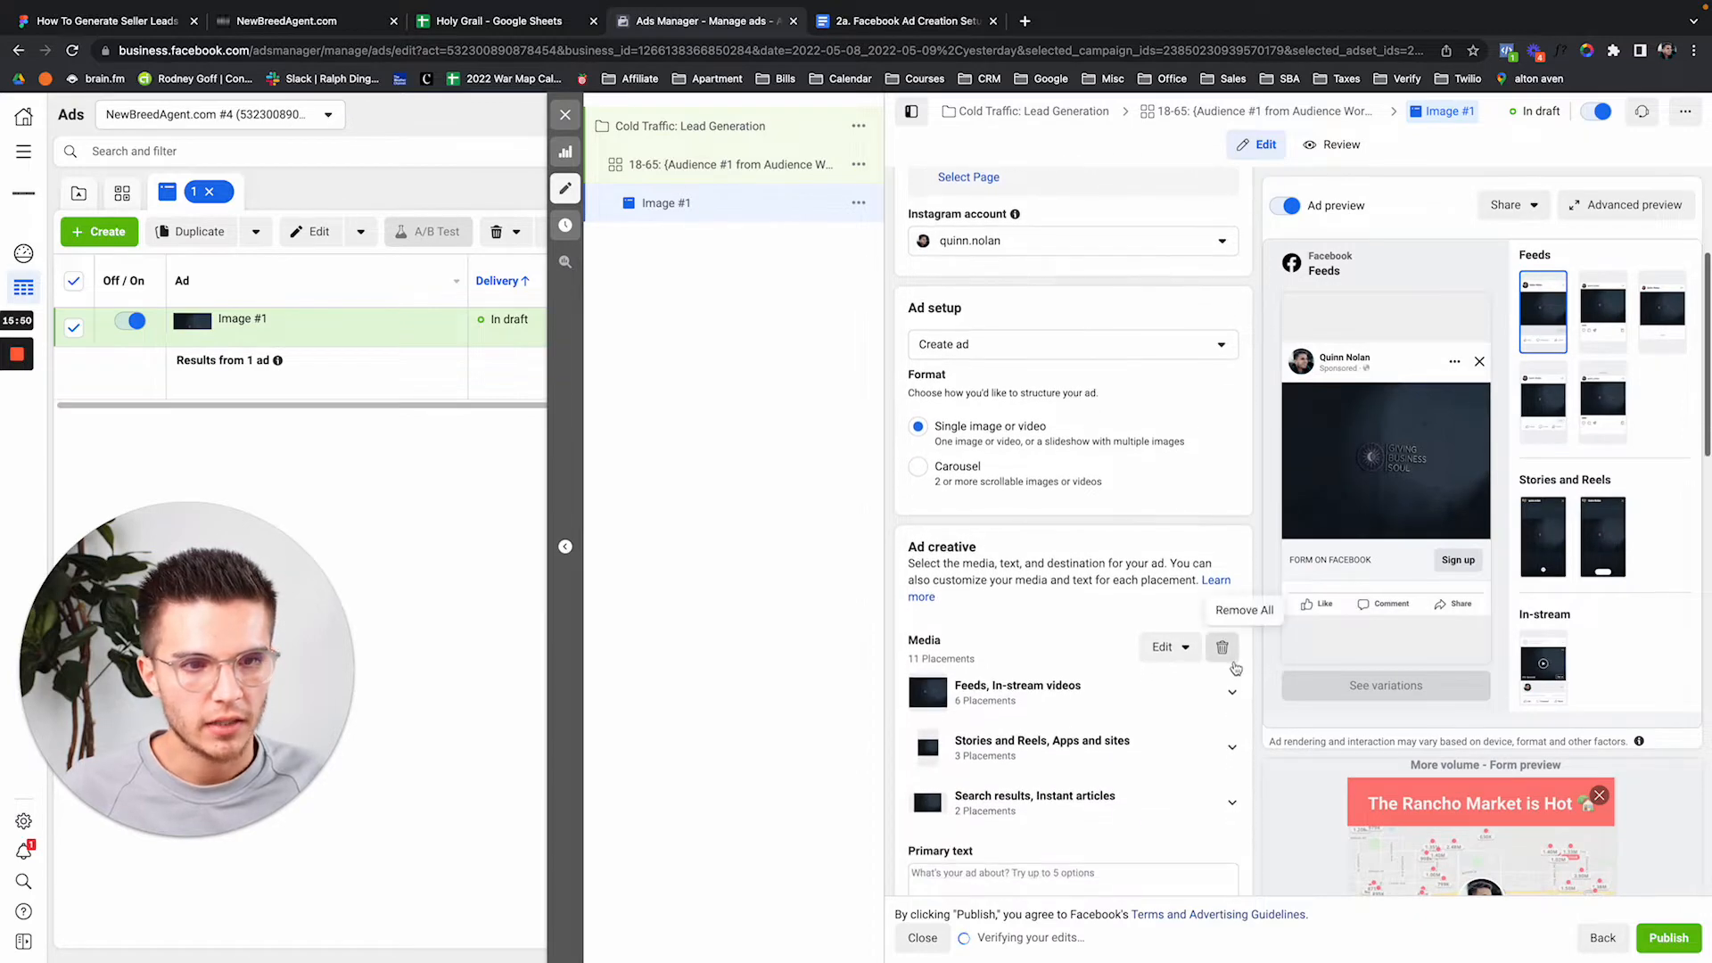
pyautogui.click(1223, 679)
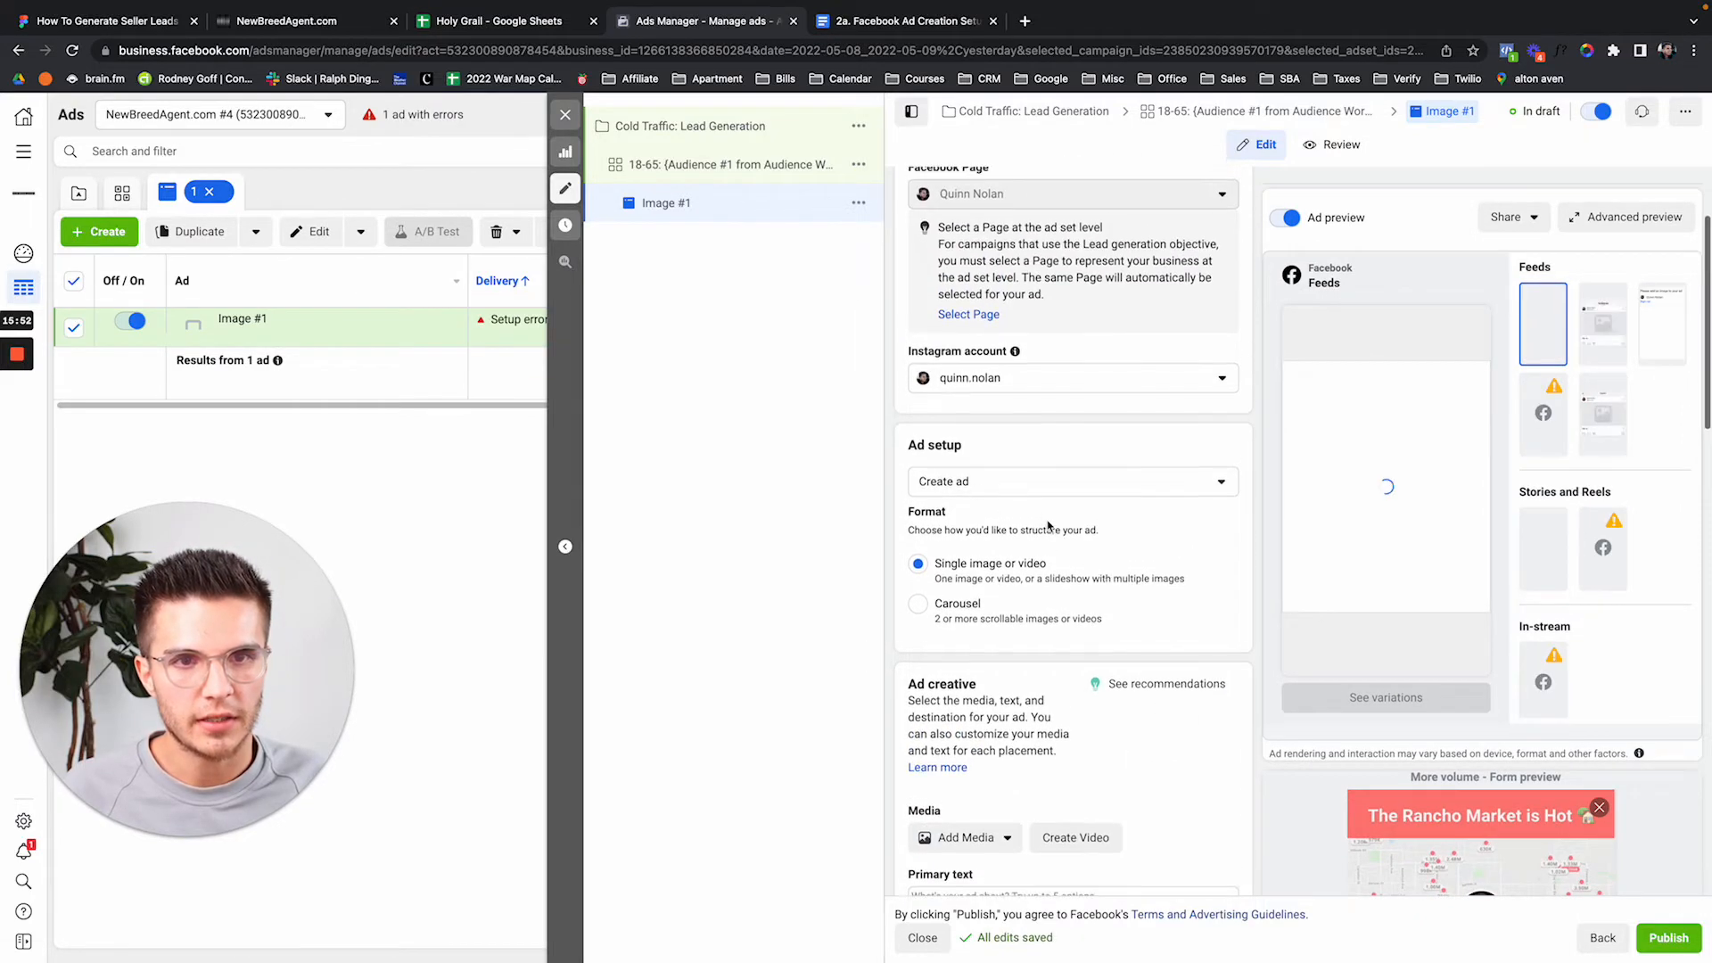
pyautogui.scroll(-4, 1025, 561)
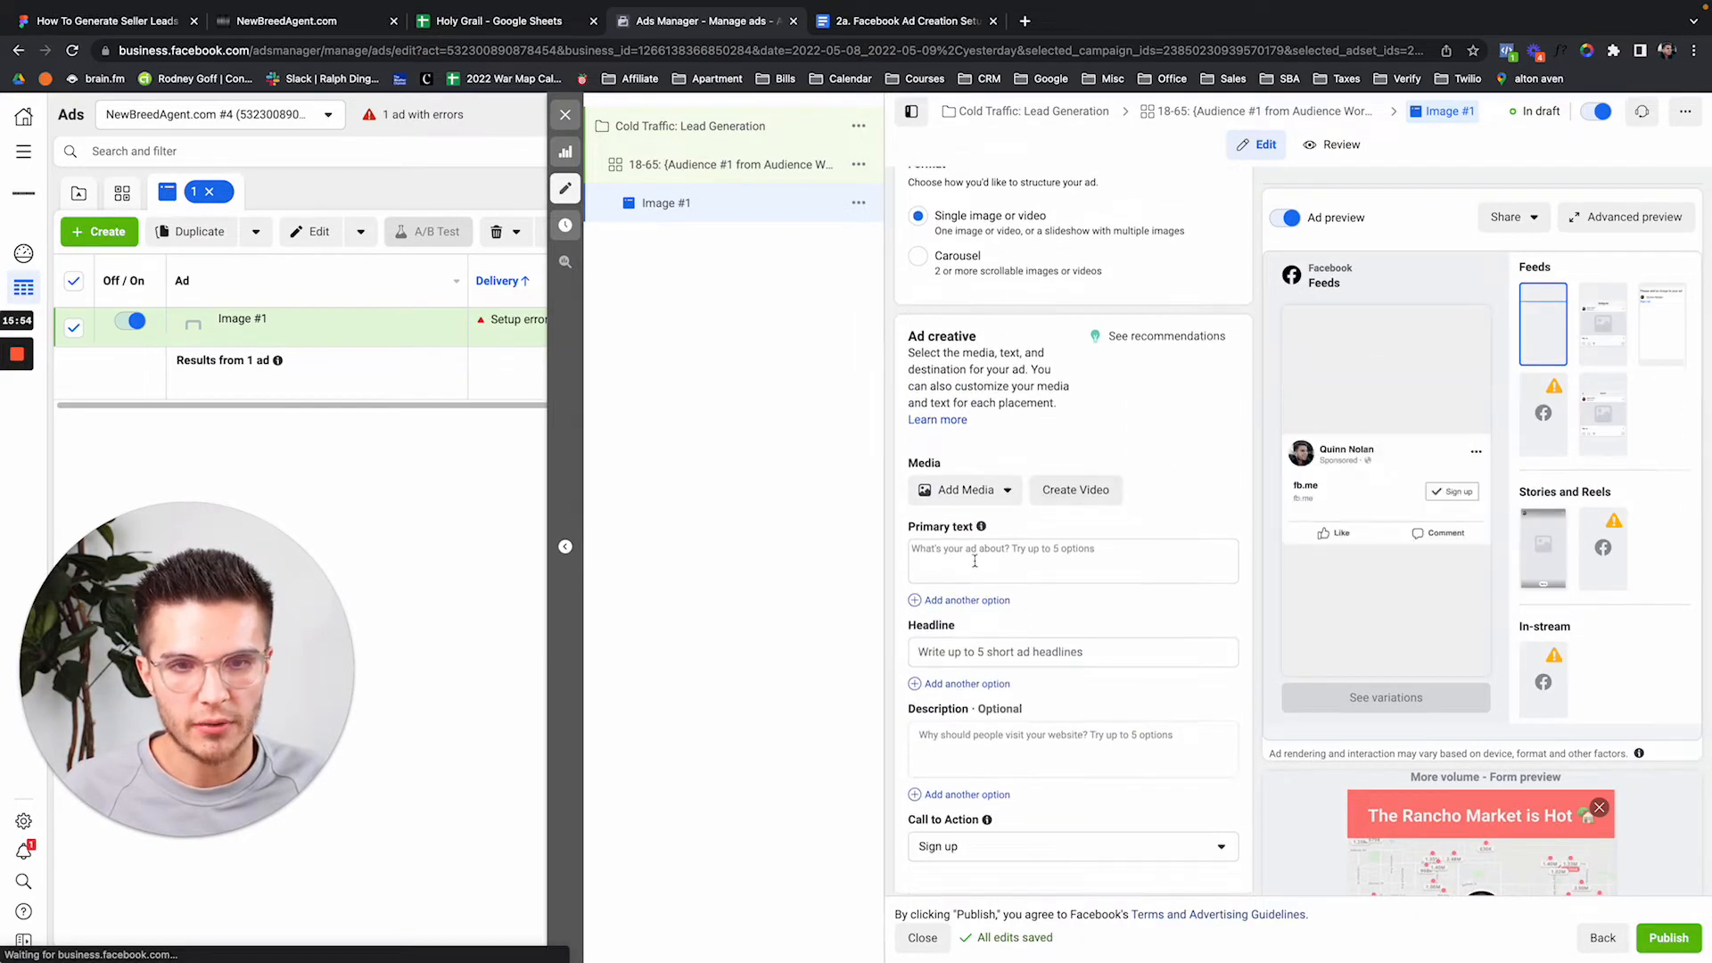
# Dismiss the multiple text options tip and put the cursor in the Primary text field.
pyautogui.click(974, 567)
pyautogui.click(1149, 532)
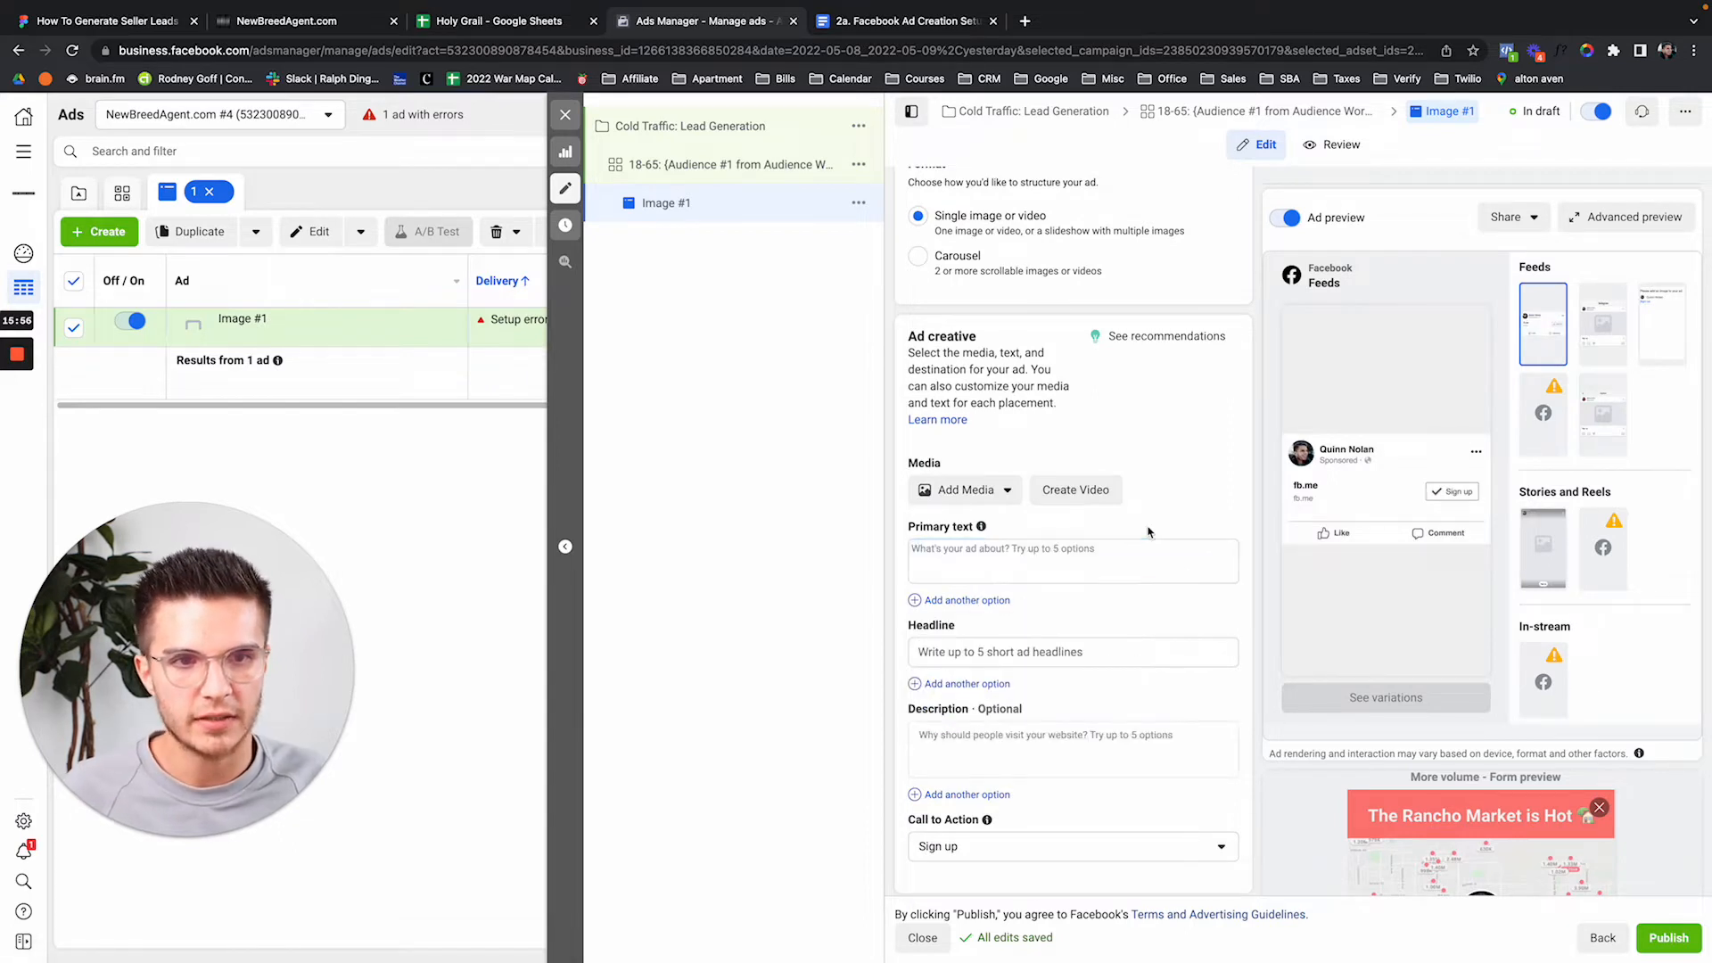
pyautogui.scroll(-2, 1145, 571)
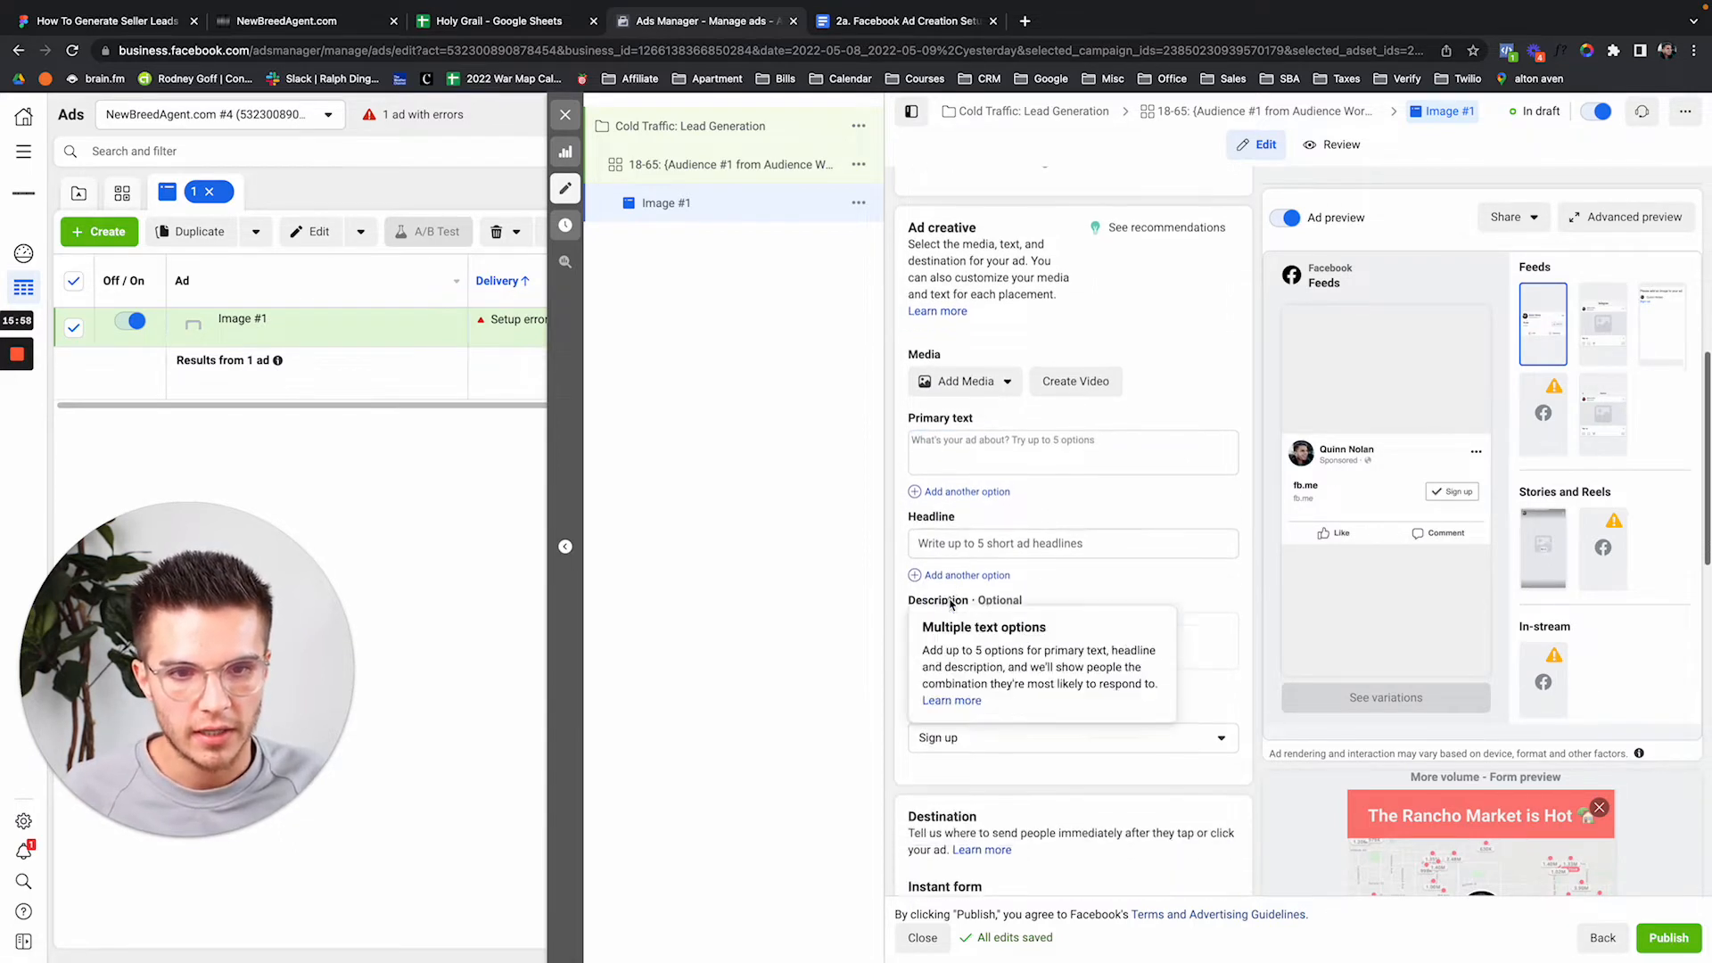
pyautogui.scroll(-1, 1114, 764)
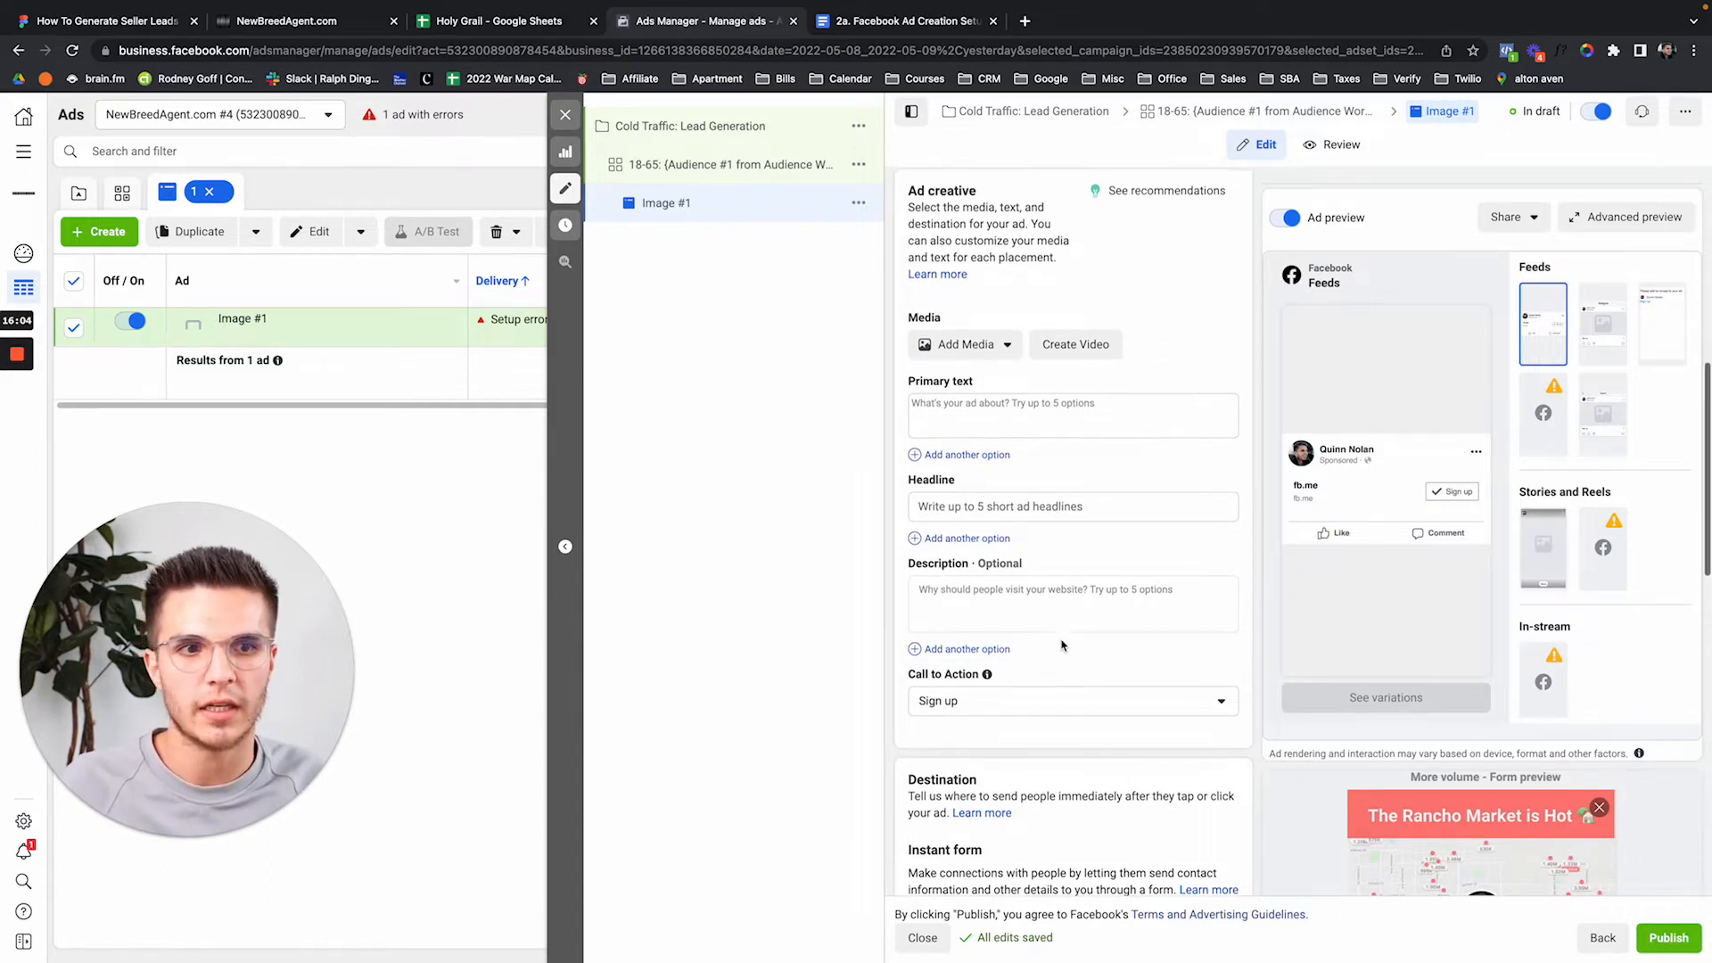
pyautogui.scroll(3, 1034, 643)
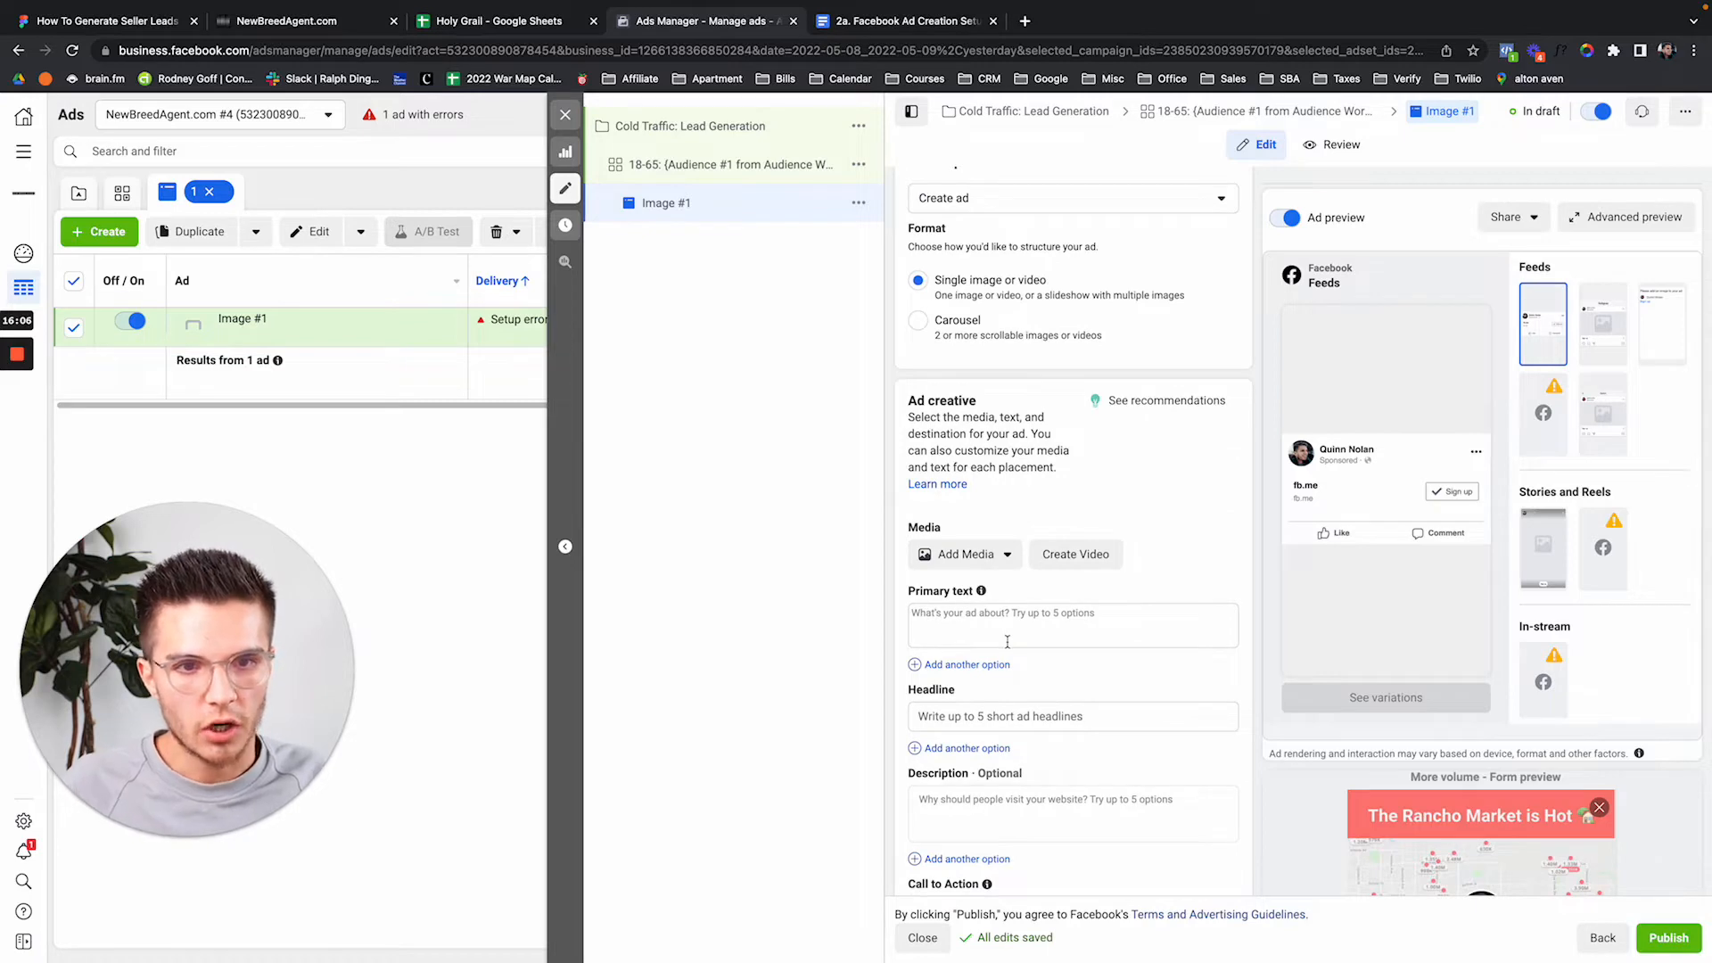
pyautogui.click(1007, 641)
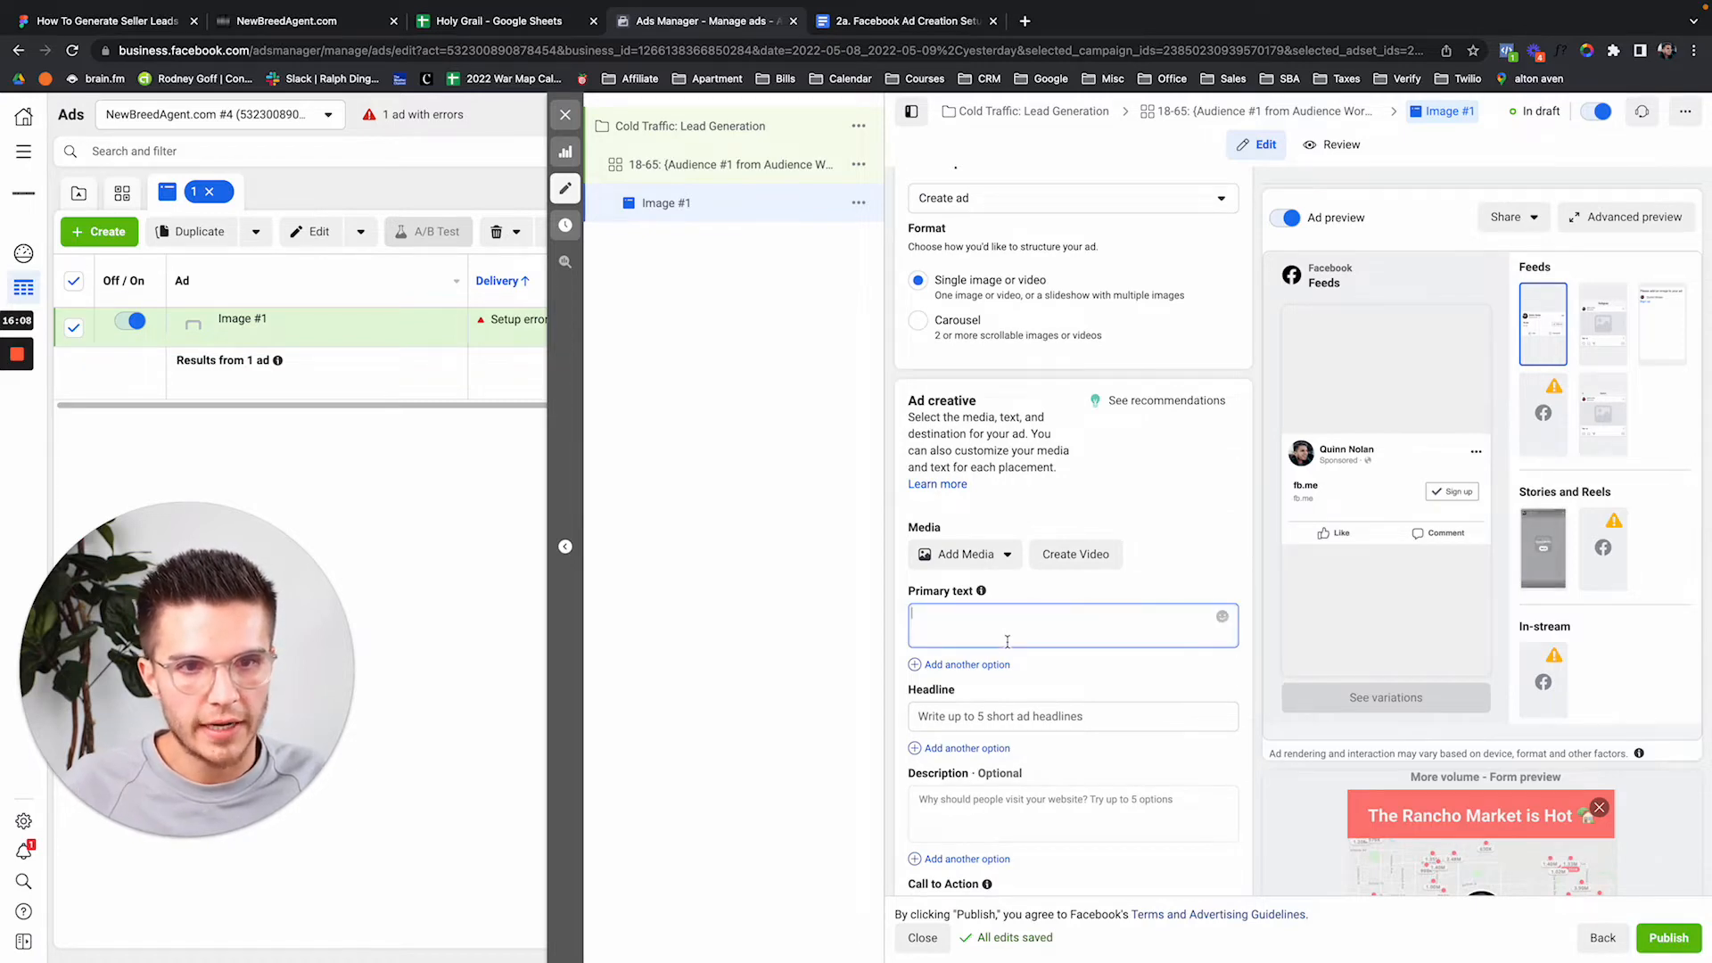
# Go to Redfin in a new tab and search for homes in Cincinnati, OH.
pyautogui.hotkey('ctrl', 't')
pyautogui.write('redfin')
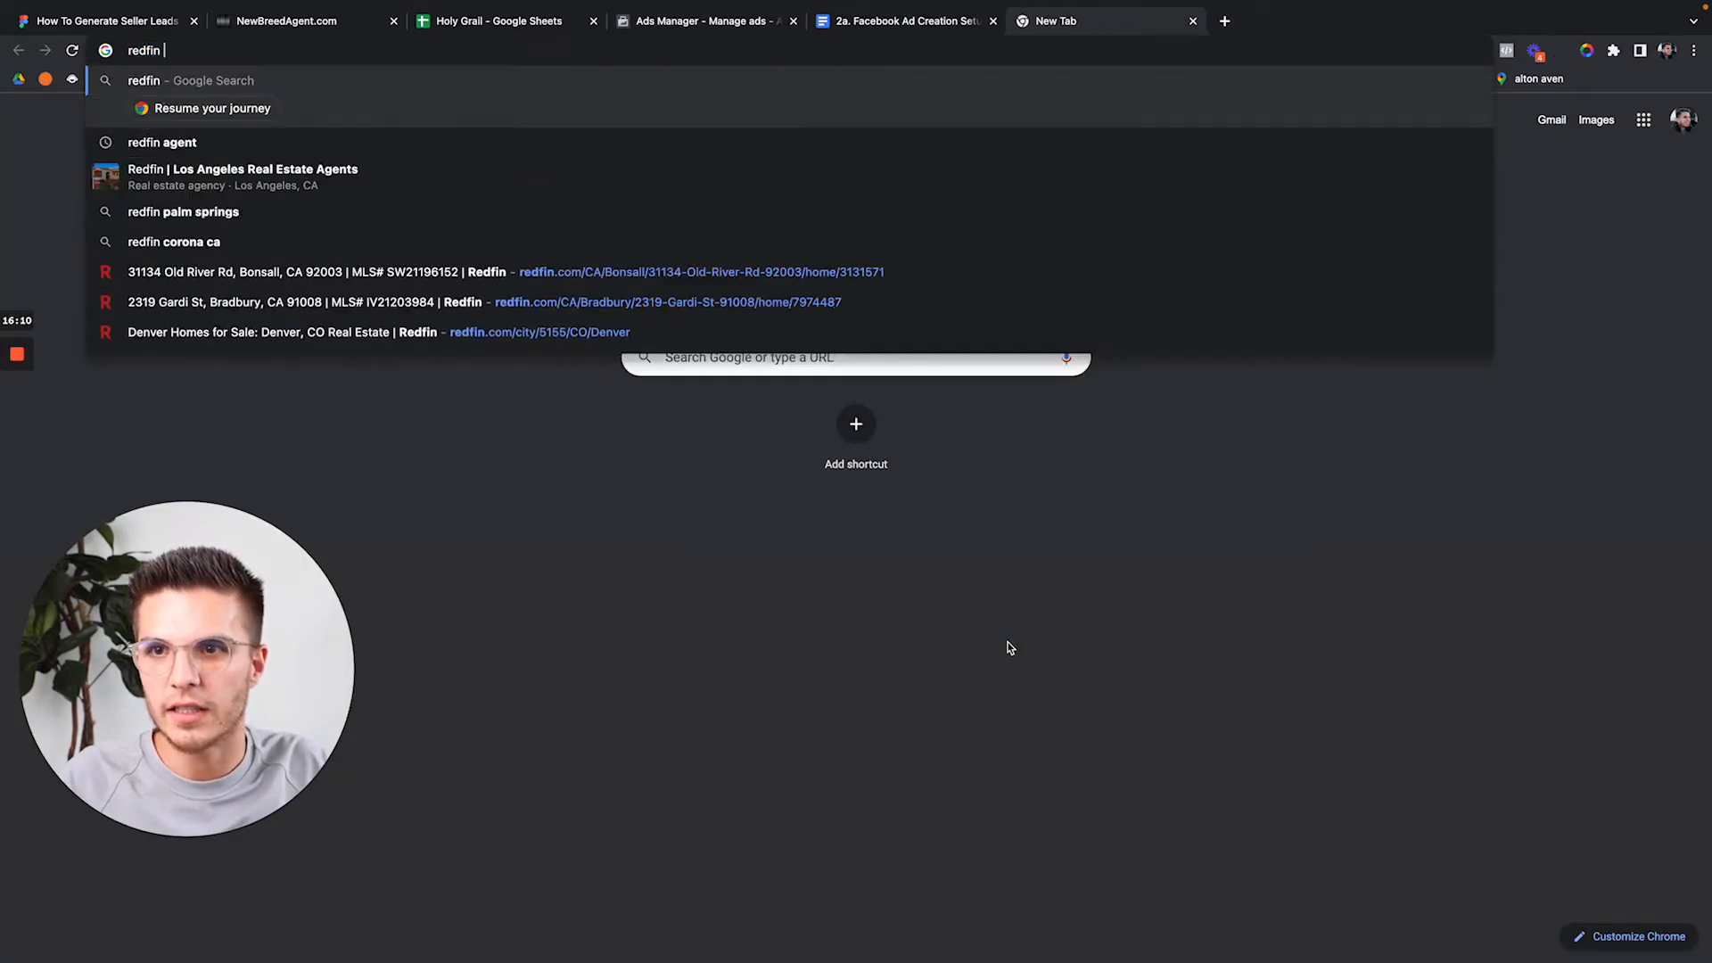
pyautogui.press('Return')
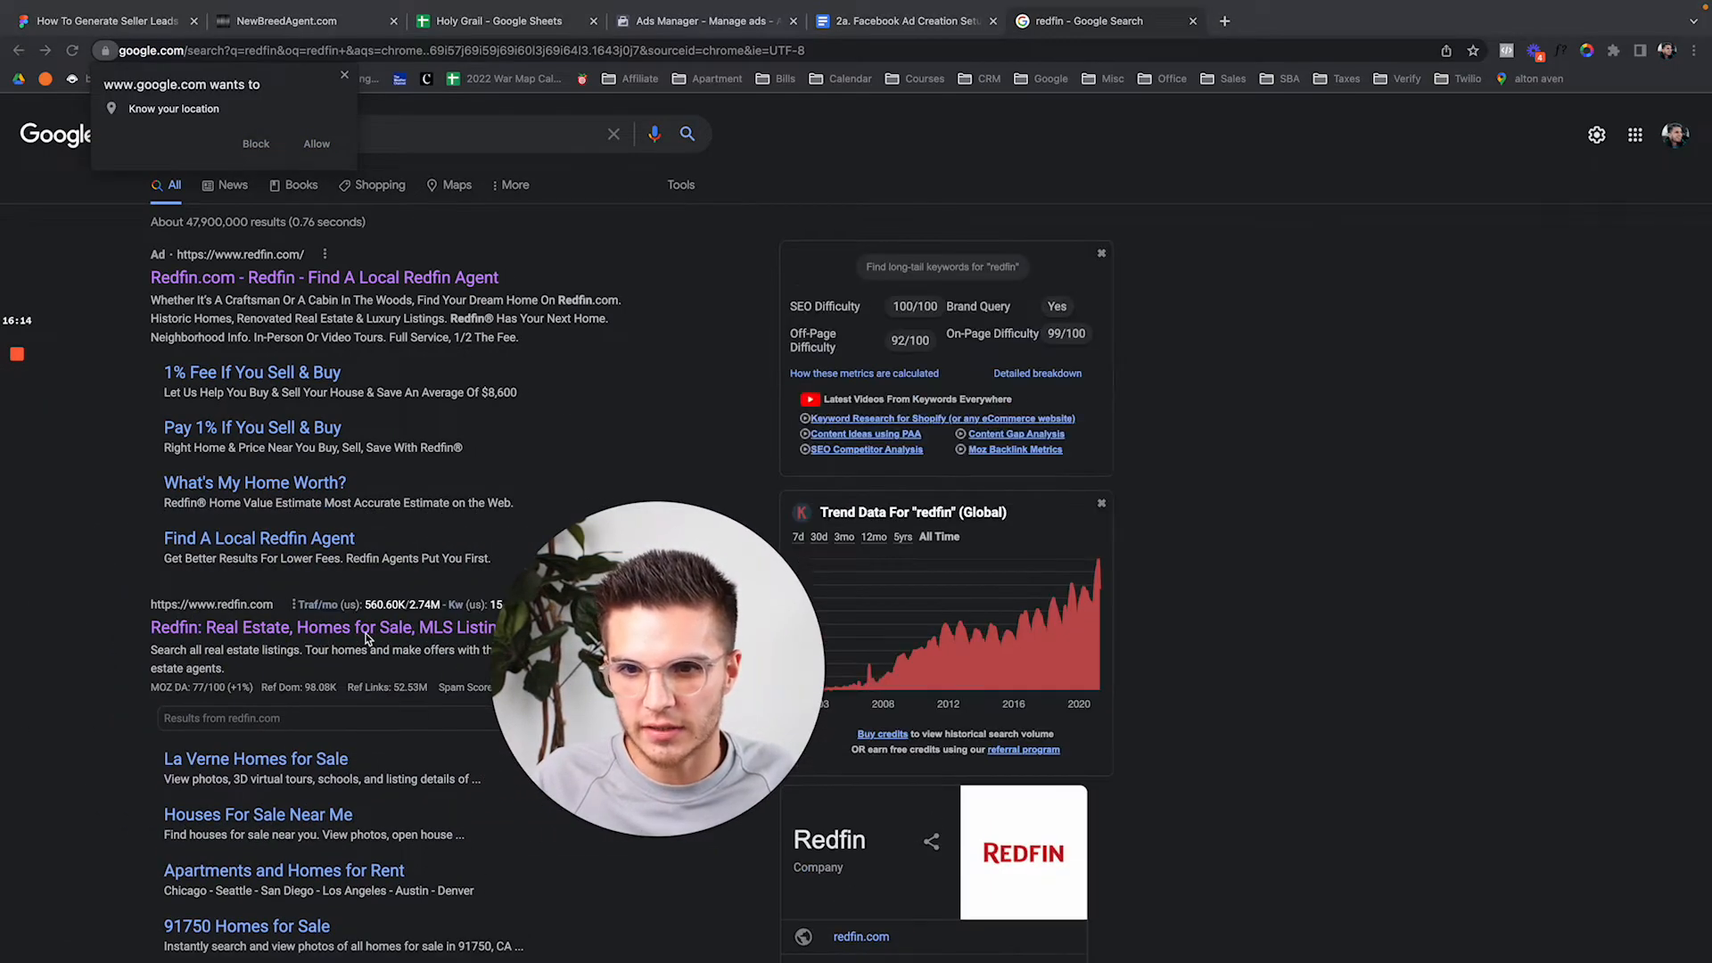
pyautogui.click(383, 629)
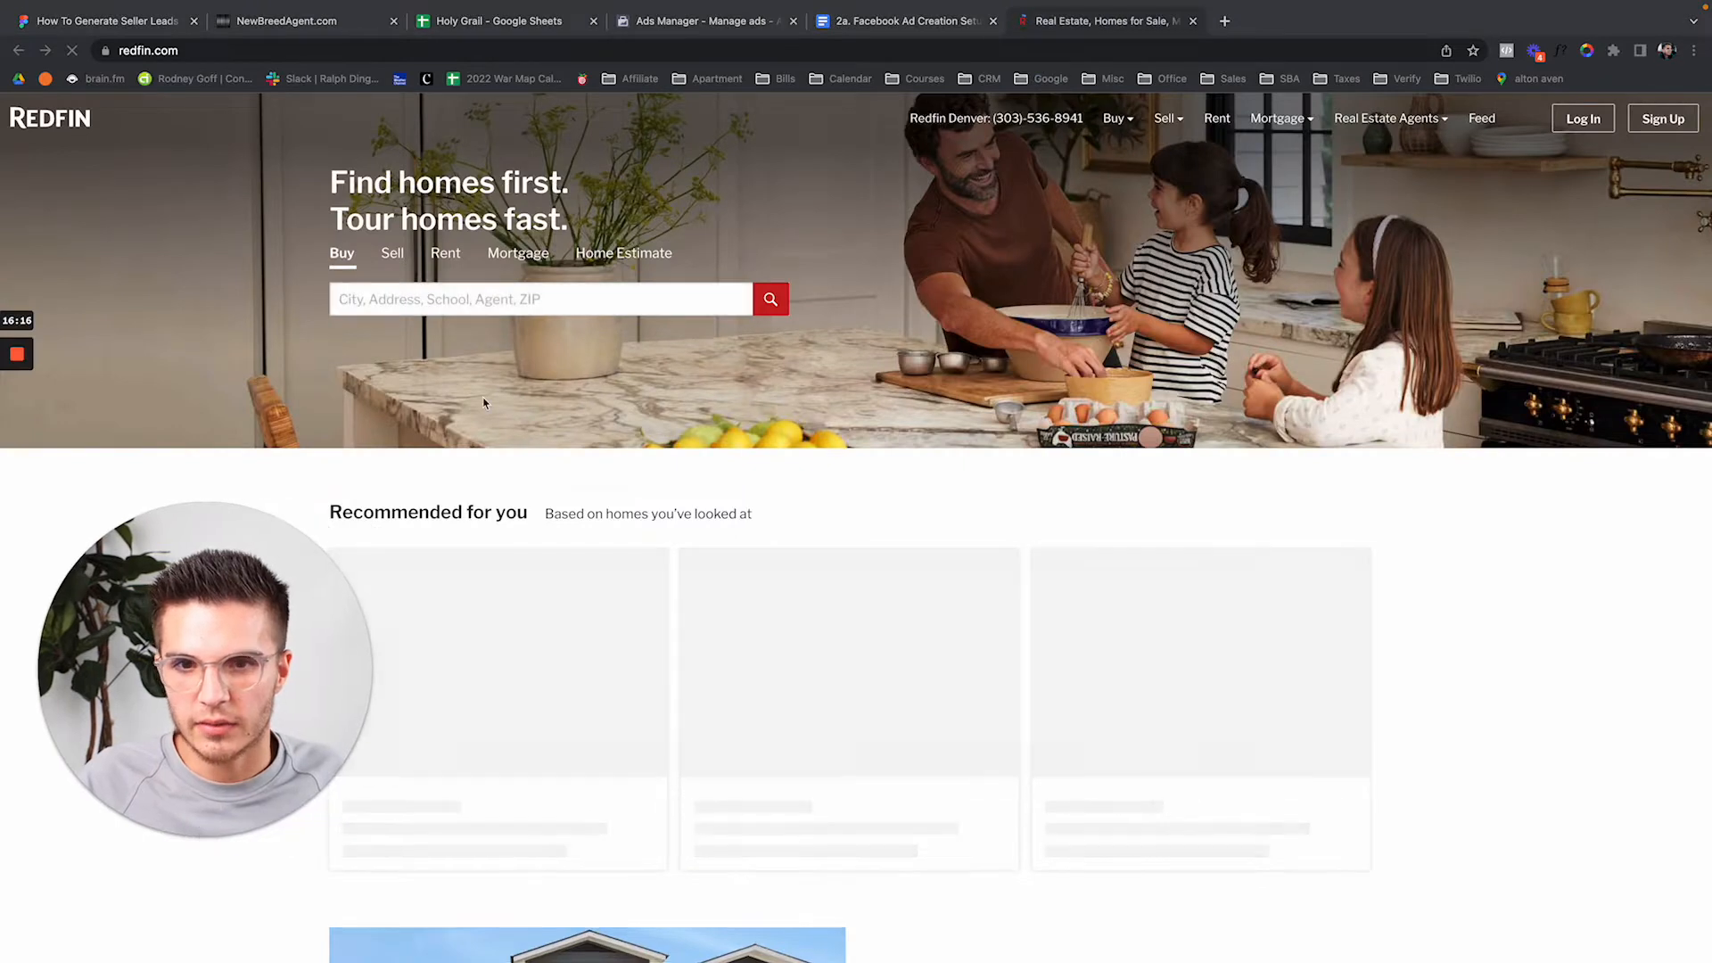
pyautogui.click(545, 297)
pyautogui.write('cinc')
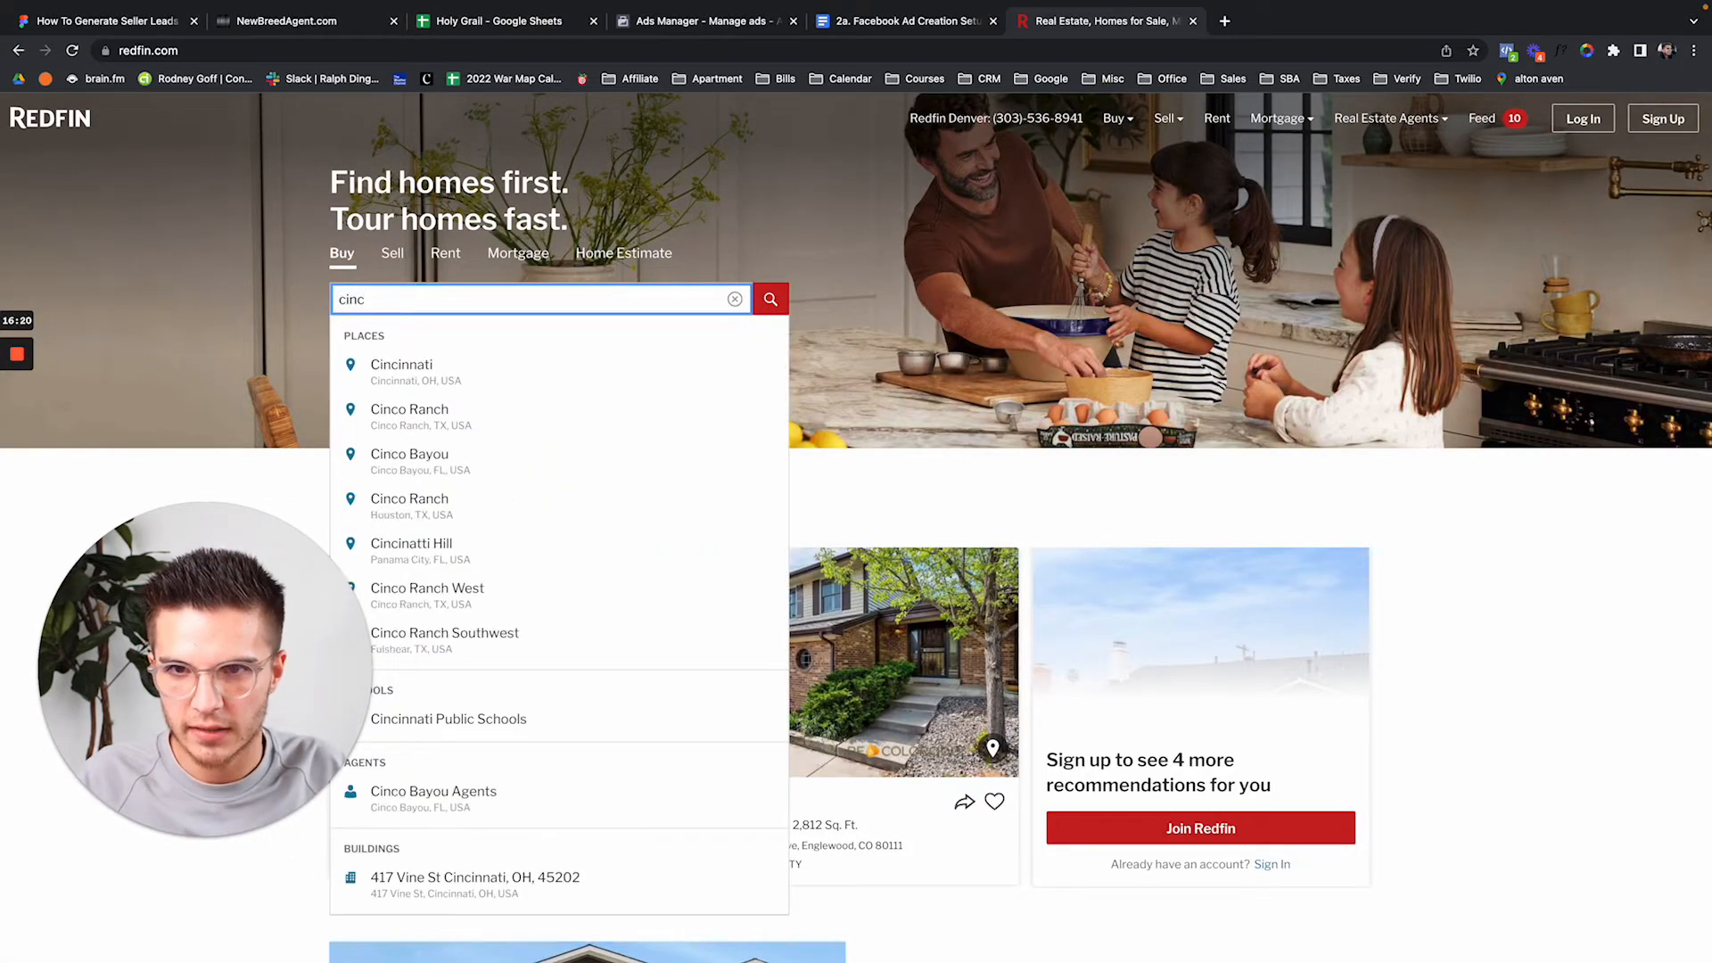
pyautogui.click(526, 361)
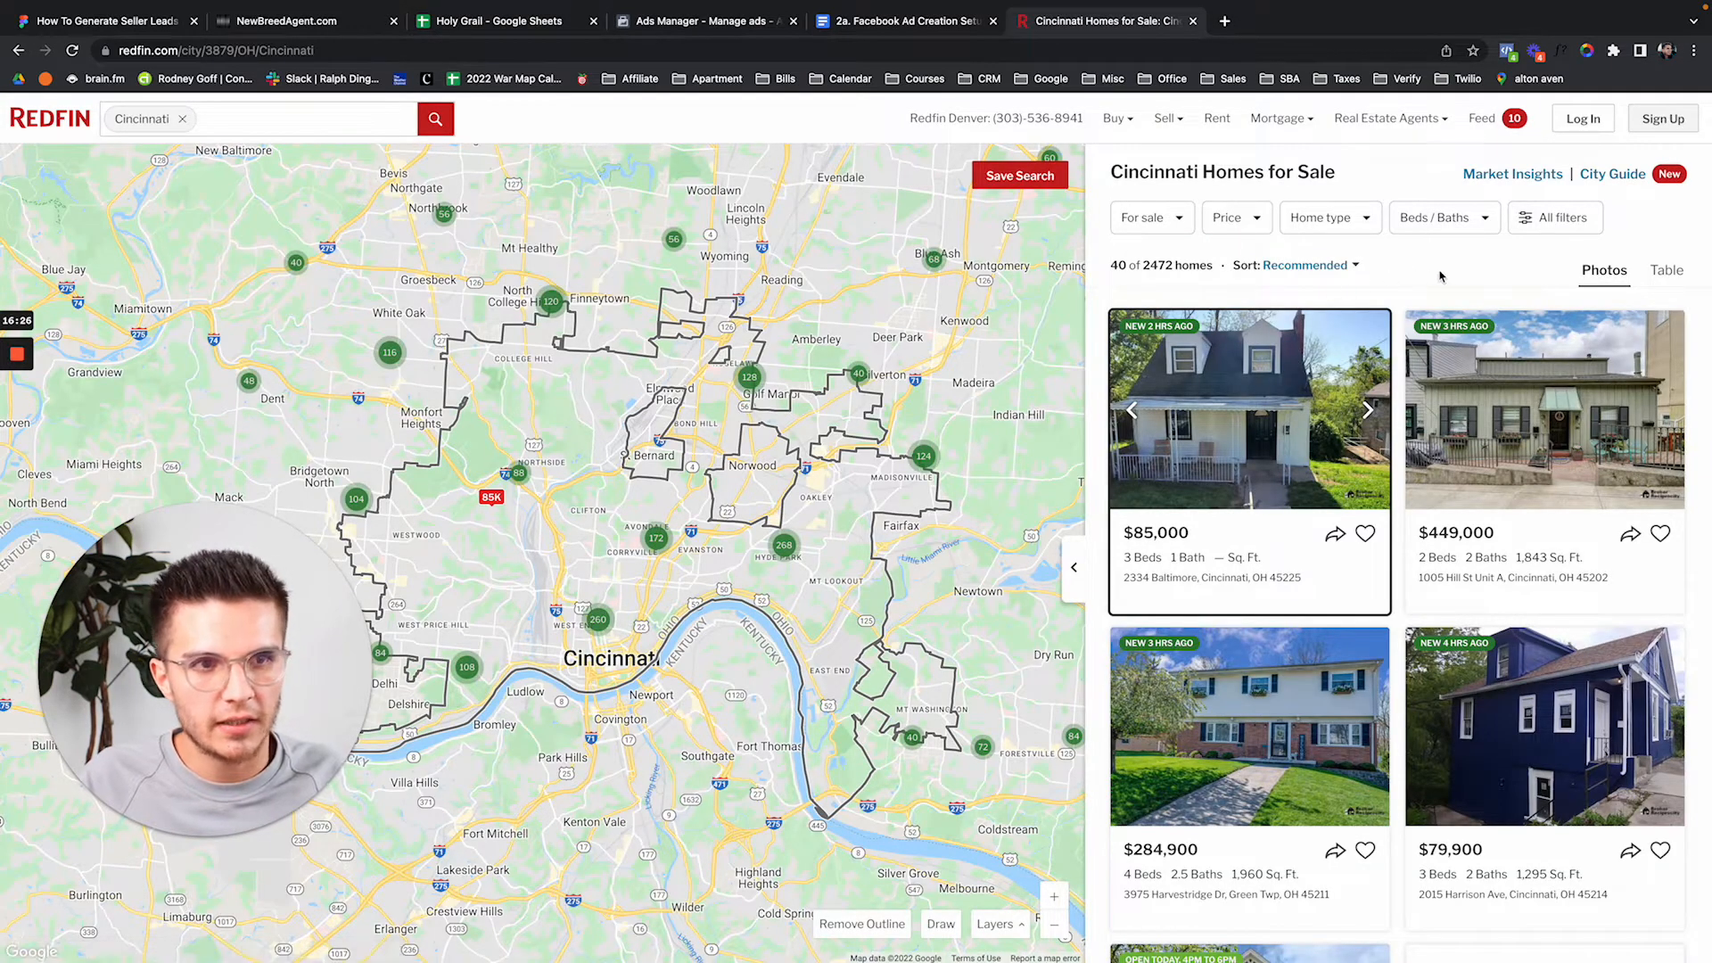
# Save the $685,000 Erie Ave listing's front photo to Downloads.
pyautogui.scroll(-1, 1442, 276)
pyautogui.scroll(-3, 1359, 550)
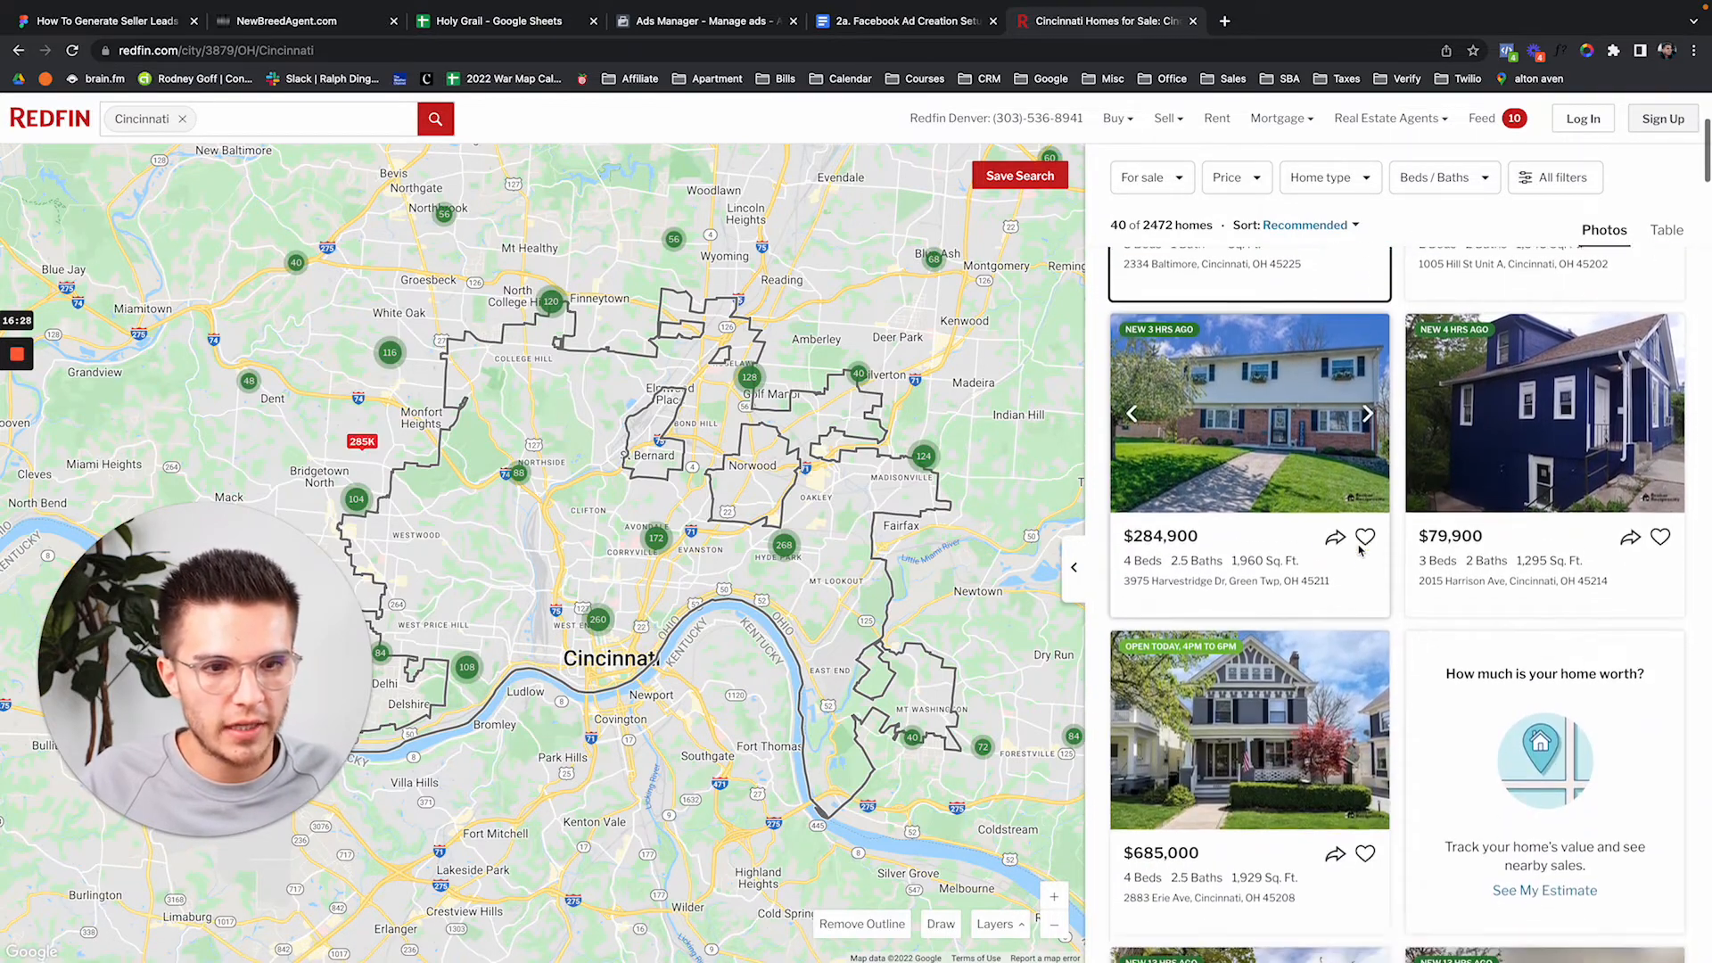
pyautogui.scroll(-2, 1359, 550)
pyautogui.click(1272, 547)
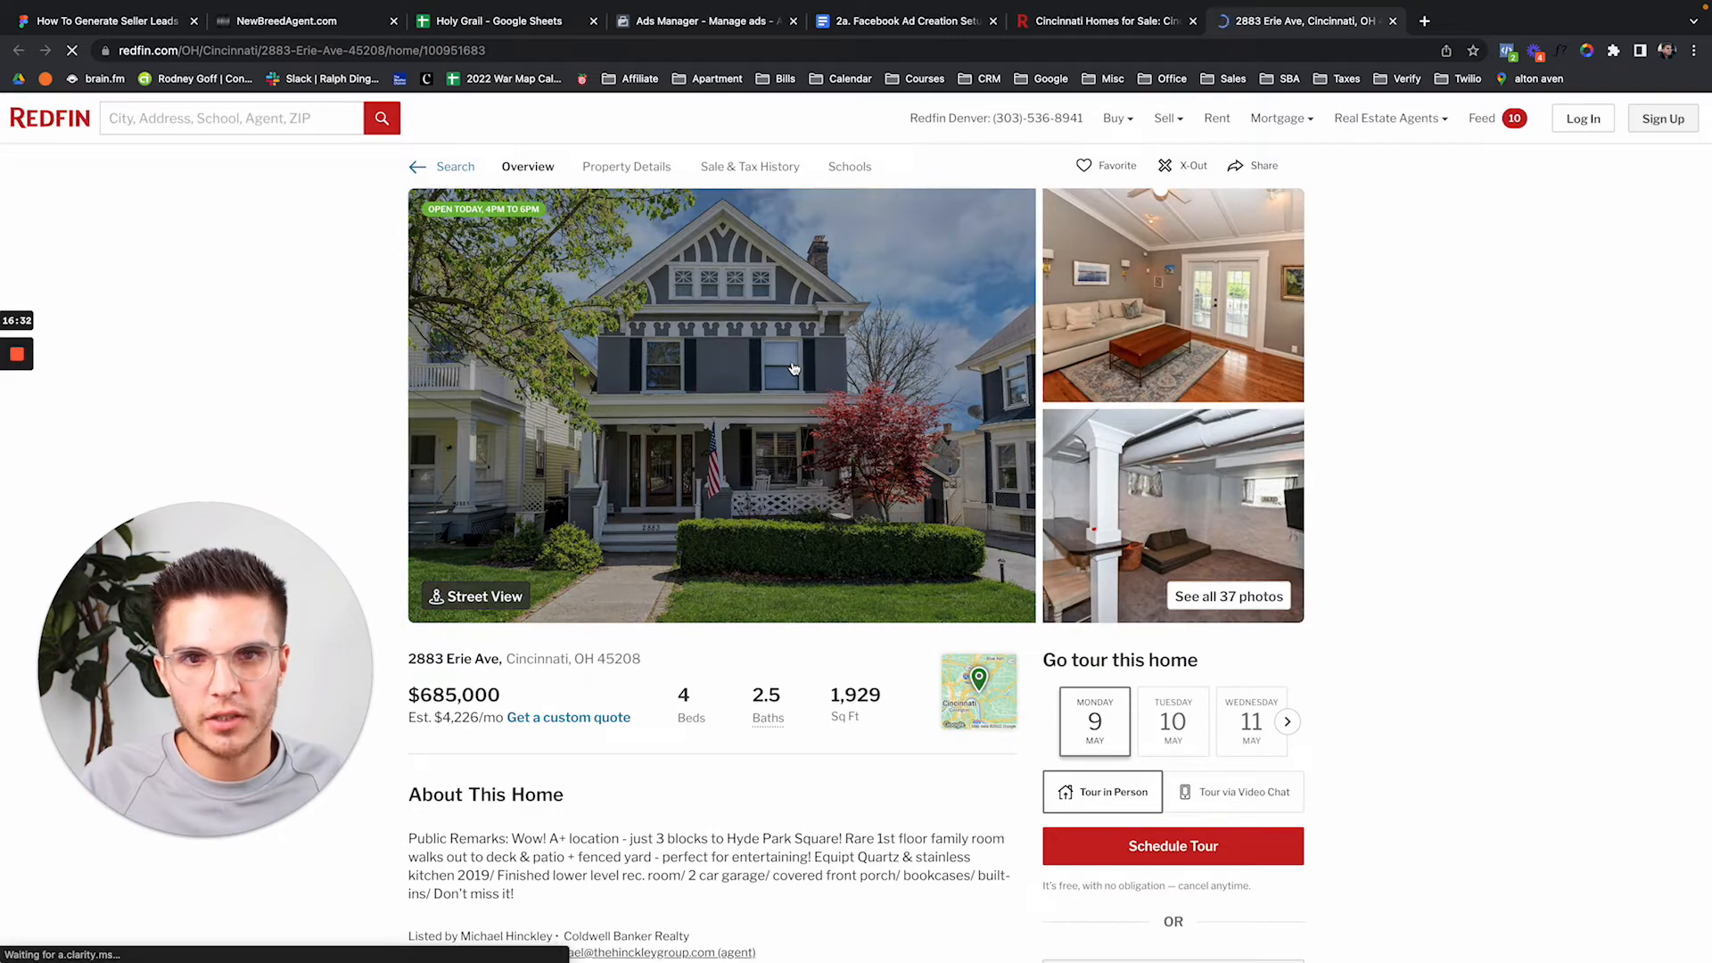
pyautogui.click(793, 368)
pyautogui.rightClick(971, 499)
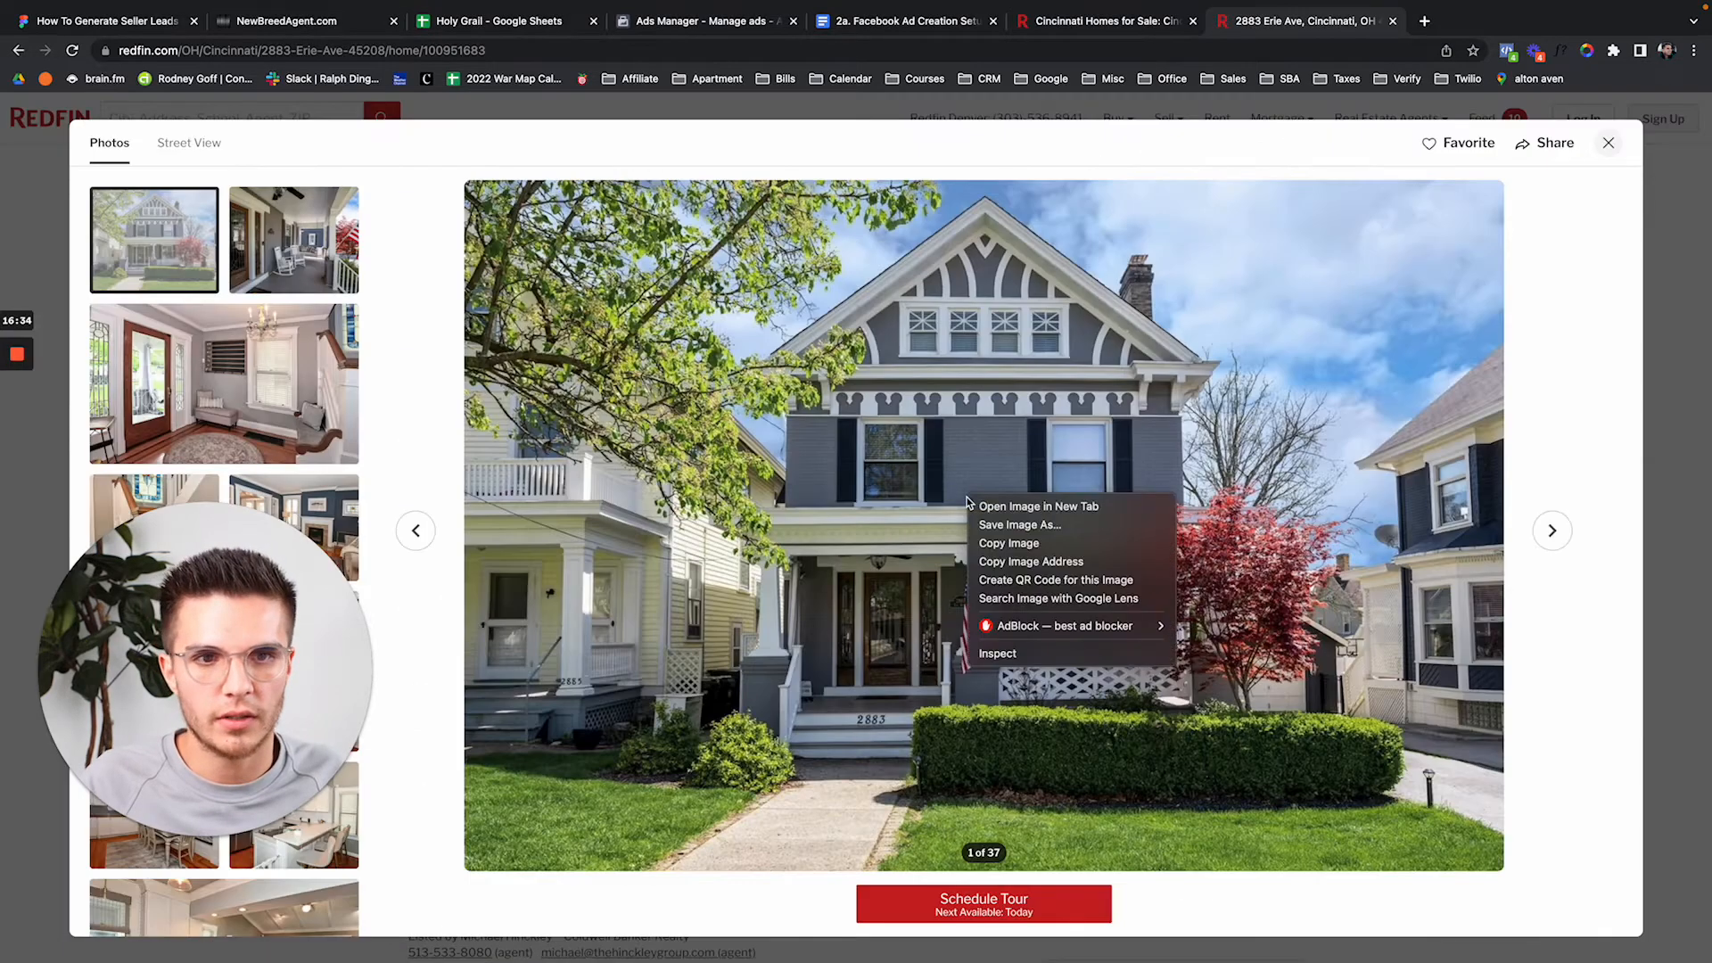
pyautogui.click(1019, 524)
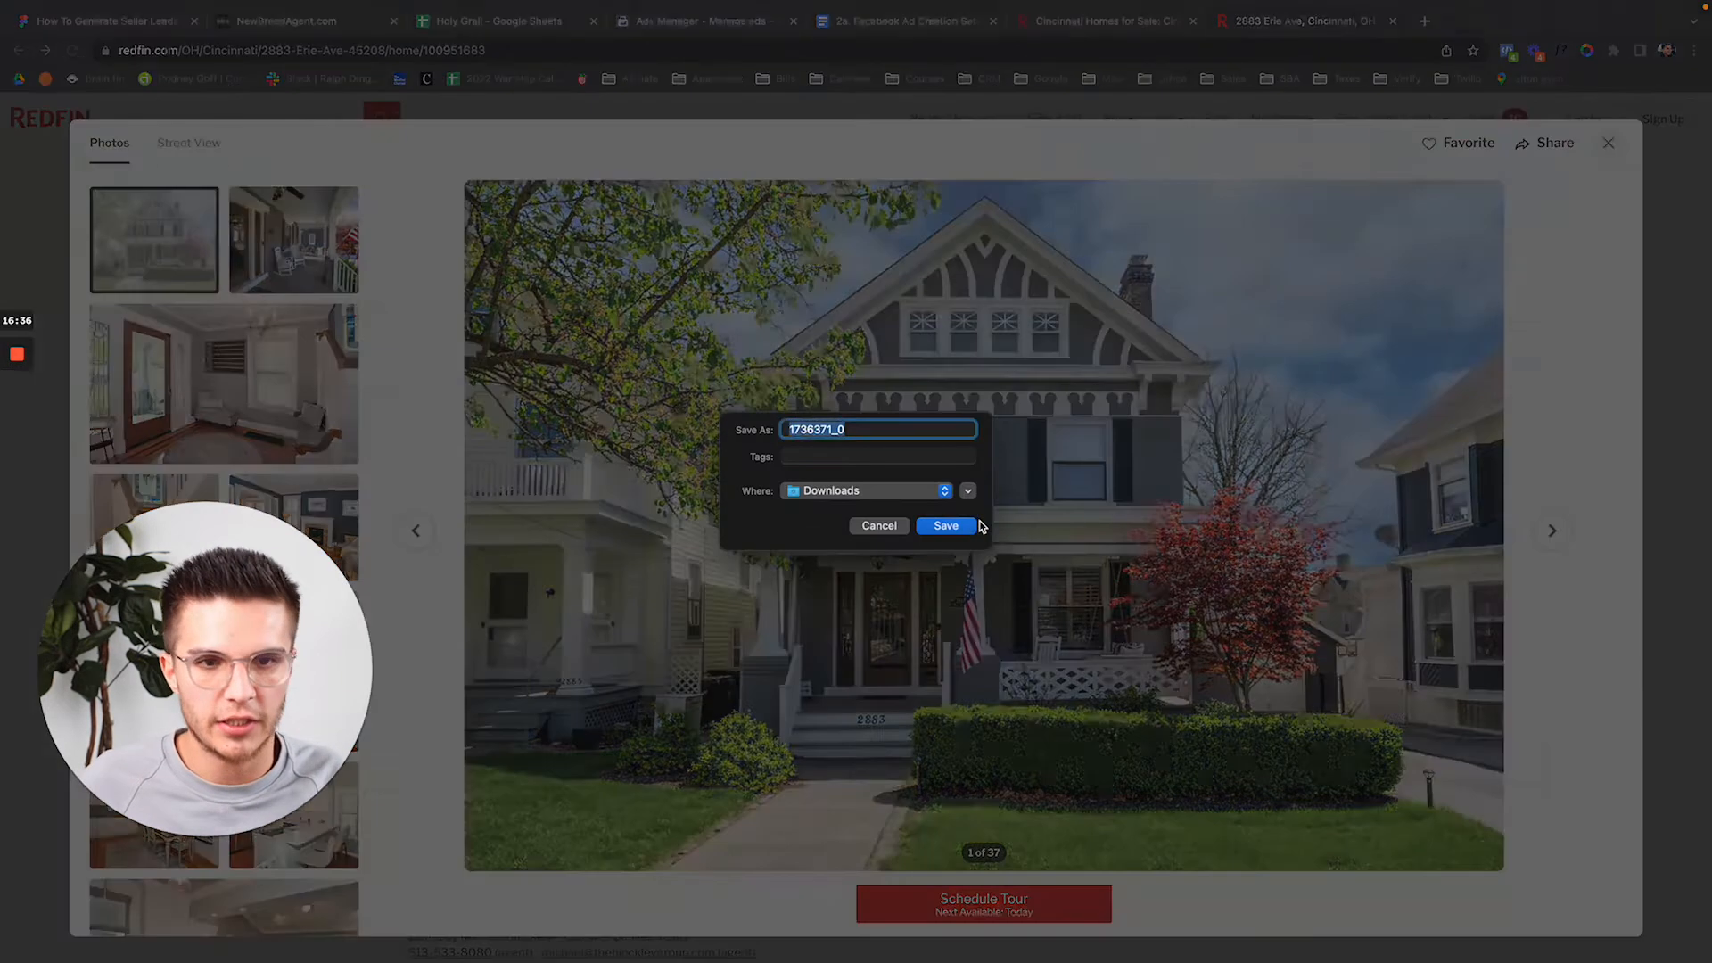
pyautogui.click(972, 525)
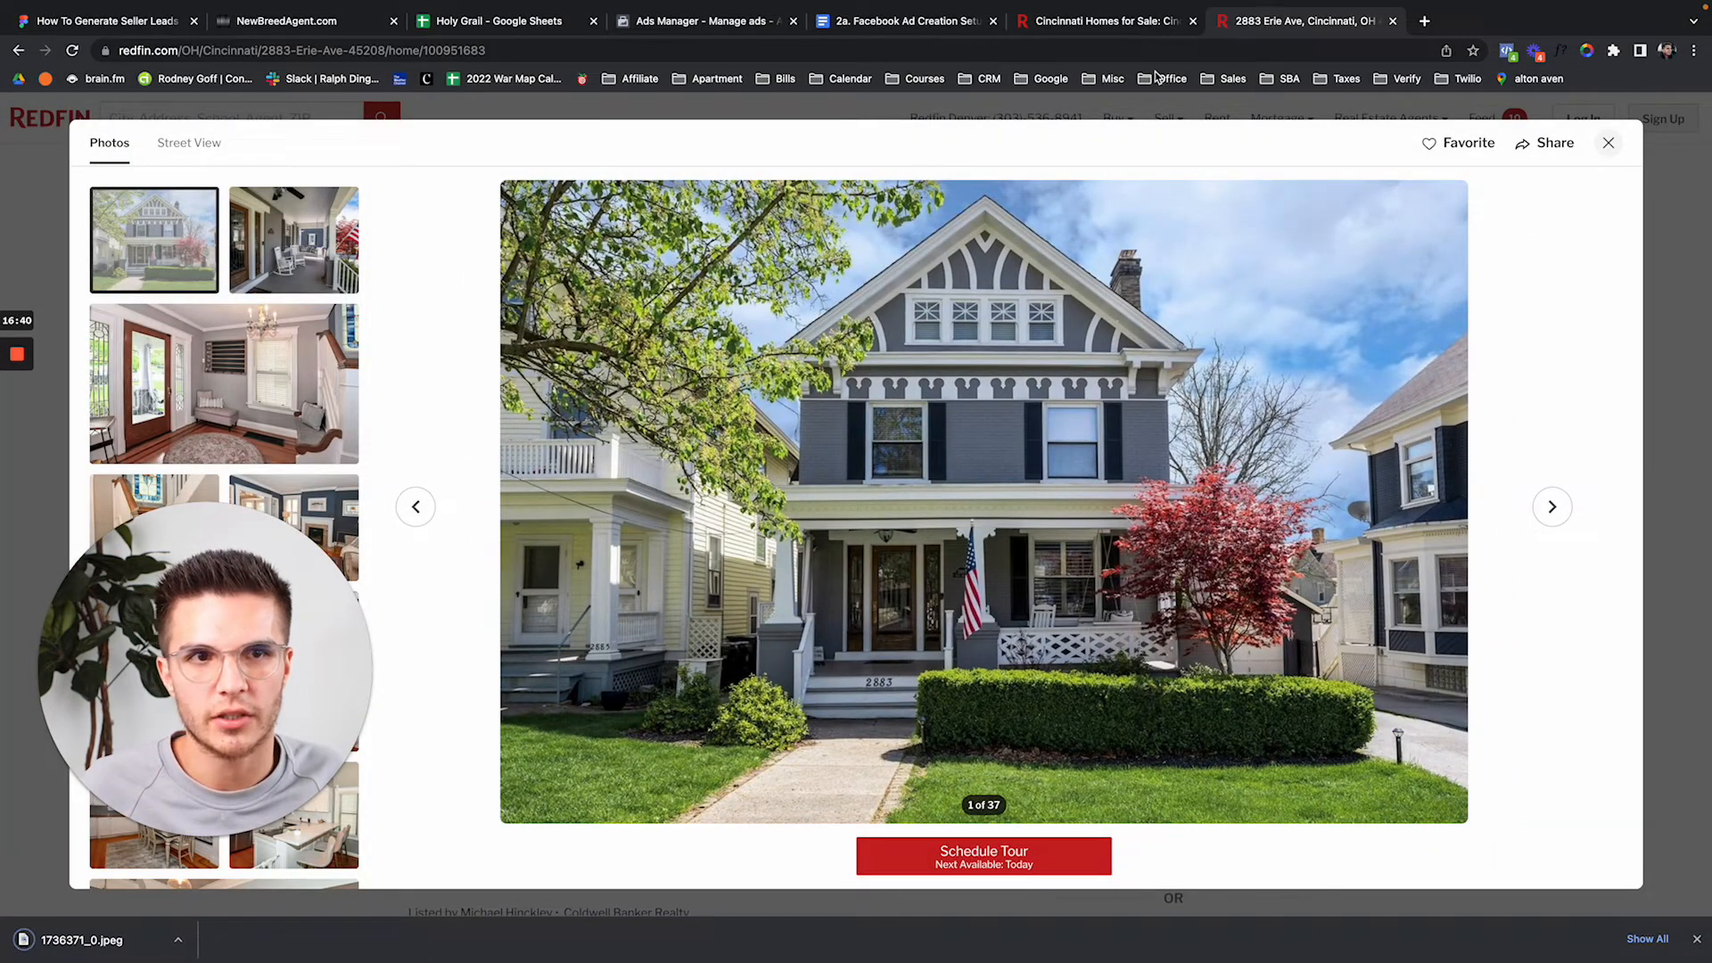
# Close the blueprint doc, Holy Grail spreadsheet and NewBreedAgent tabs, returning to Ads Manager.
pyautogui.click(1106, 22)
pyautogui.click(930, 23)
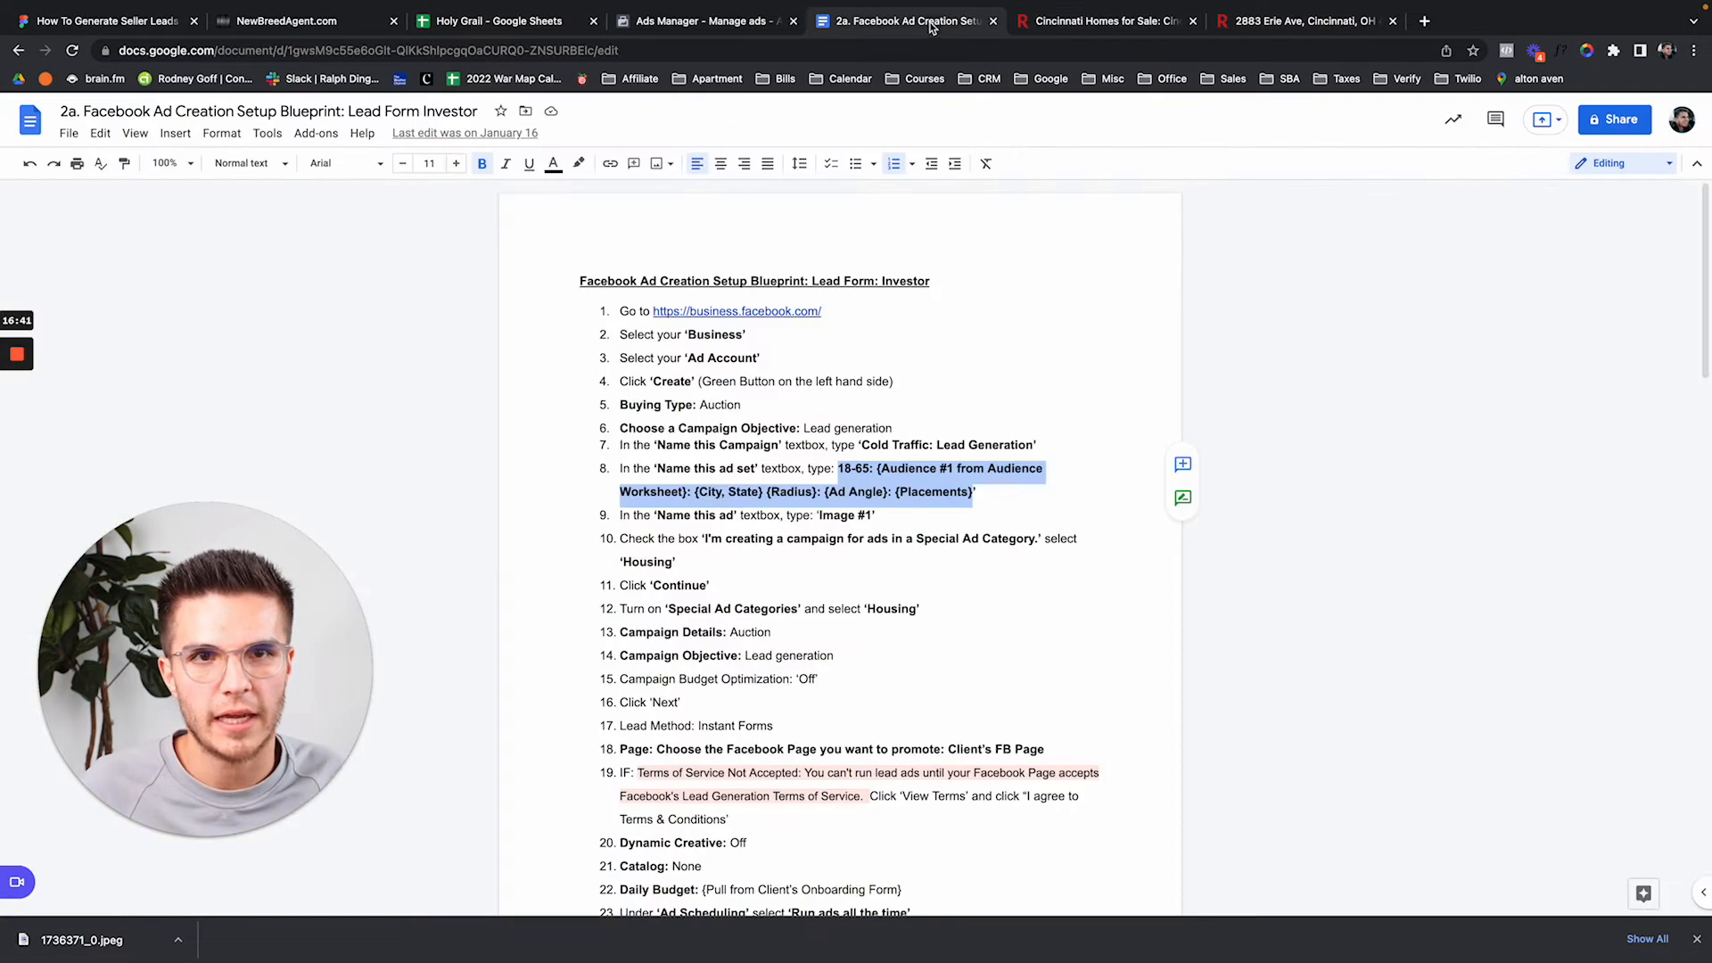
pyautogui.click(993, 21)
pyautogui.click(595, 20)
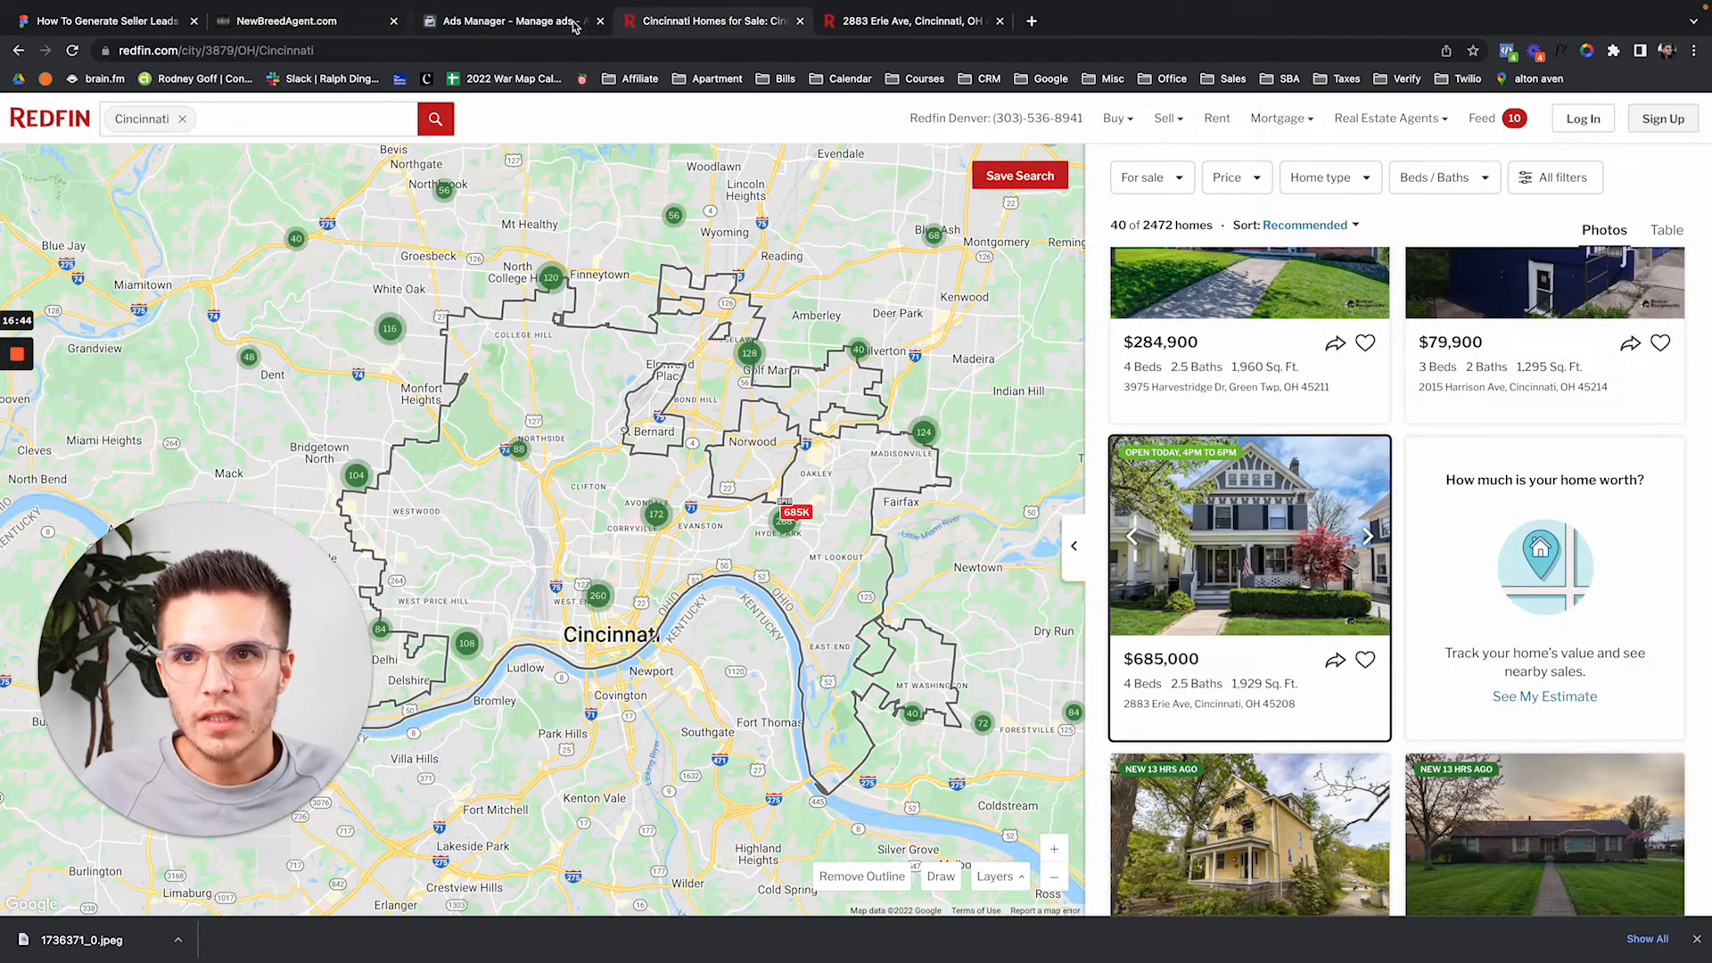
pyautogui.click(393, 21)
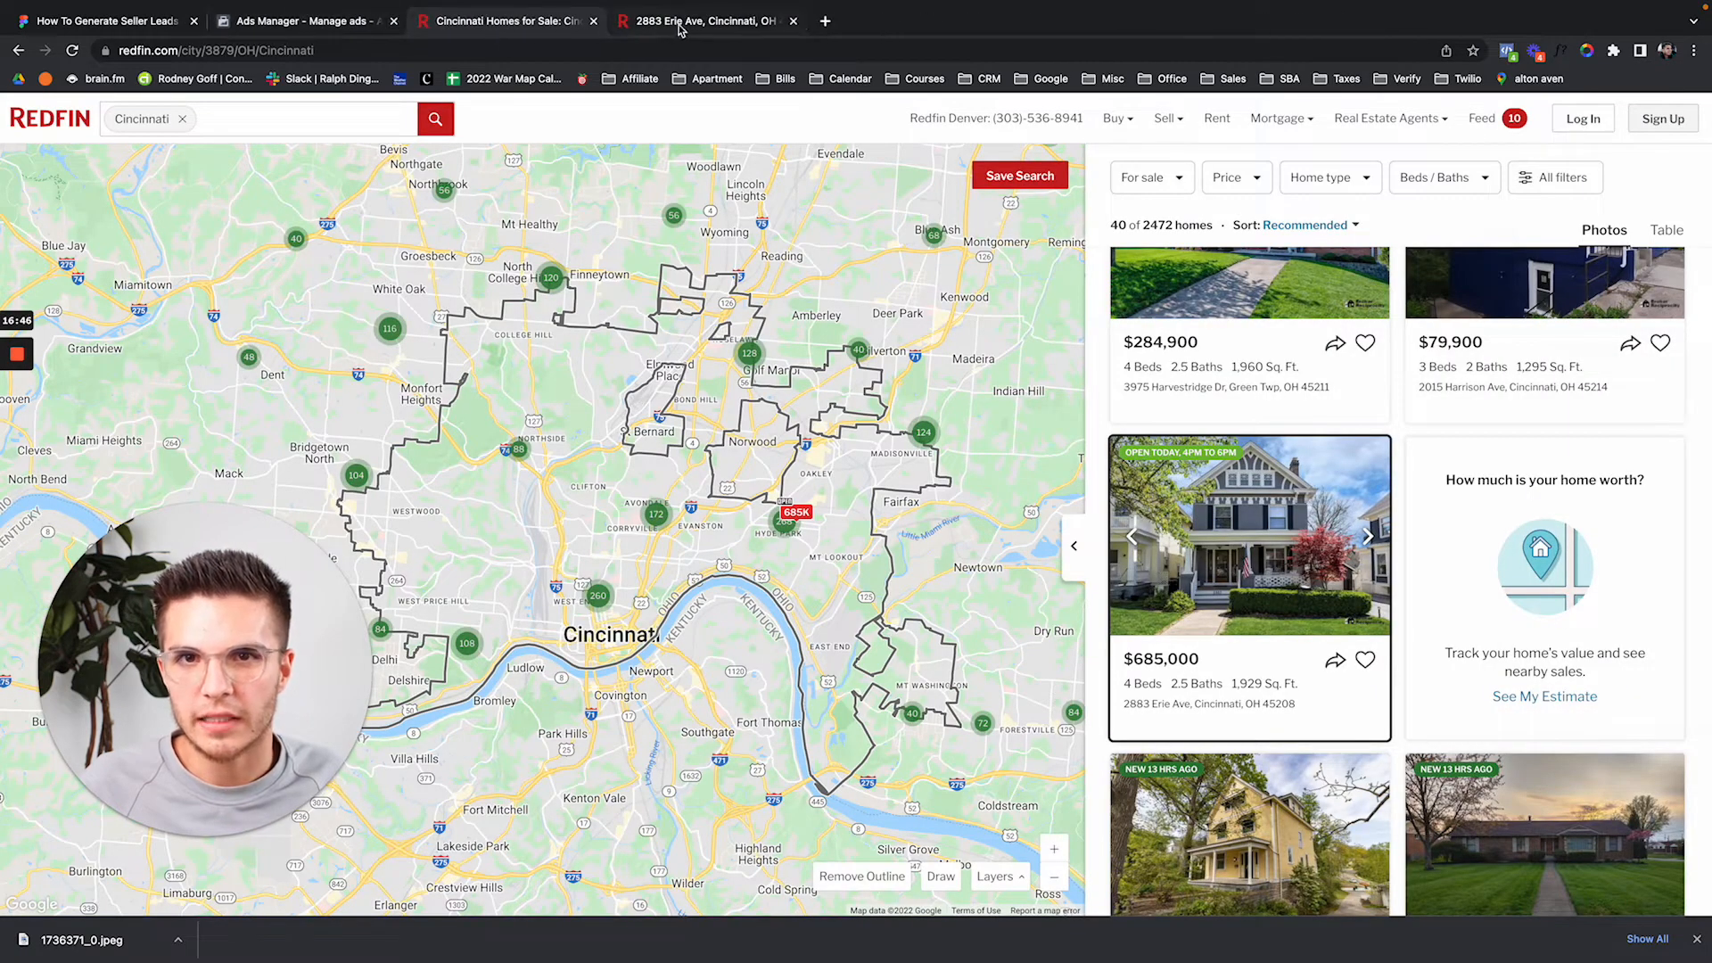
pyautogui.click(335, 25)
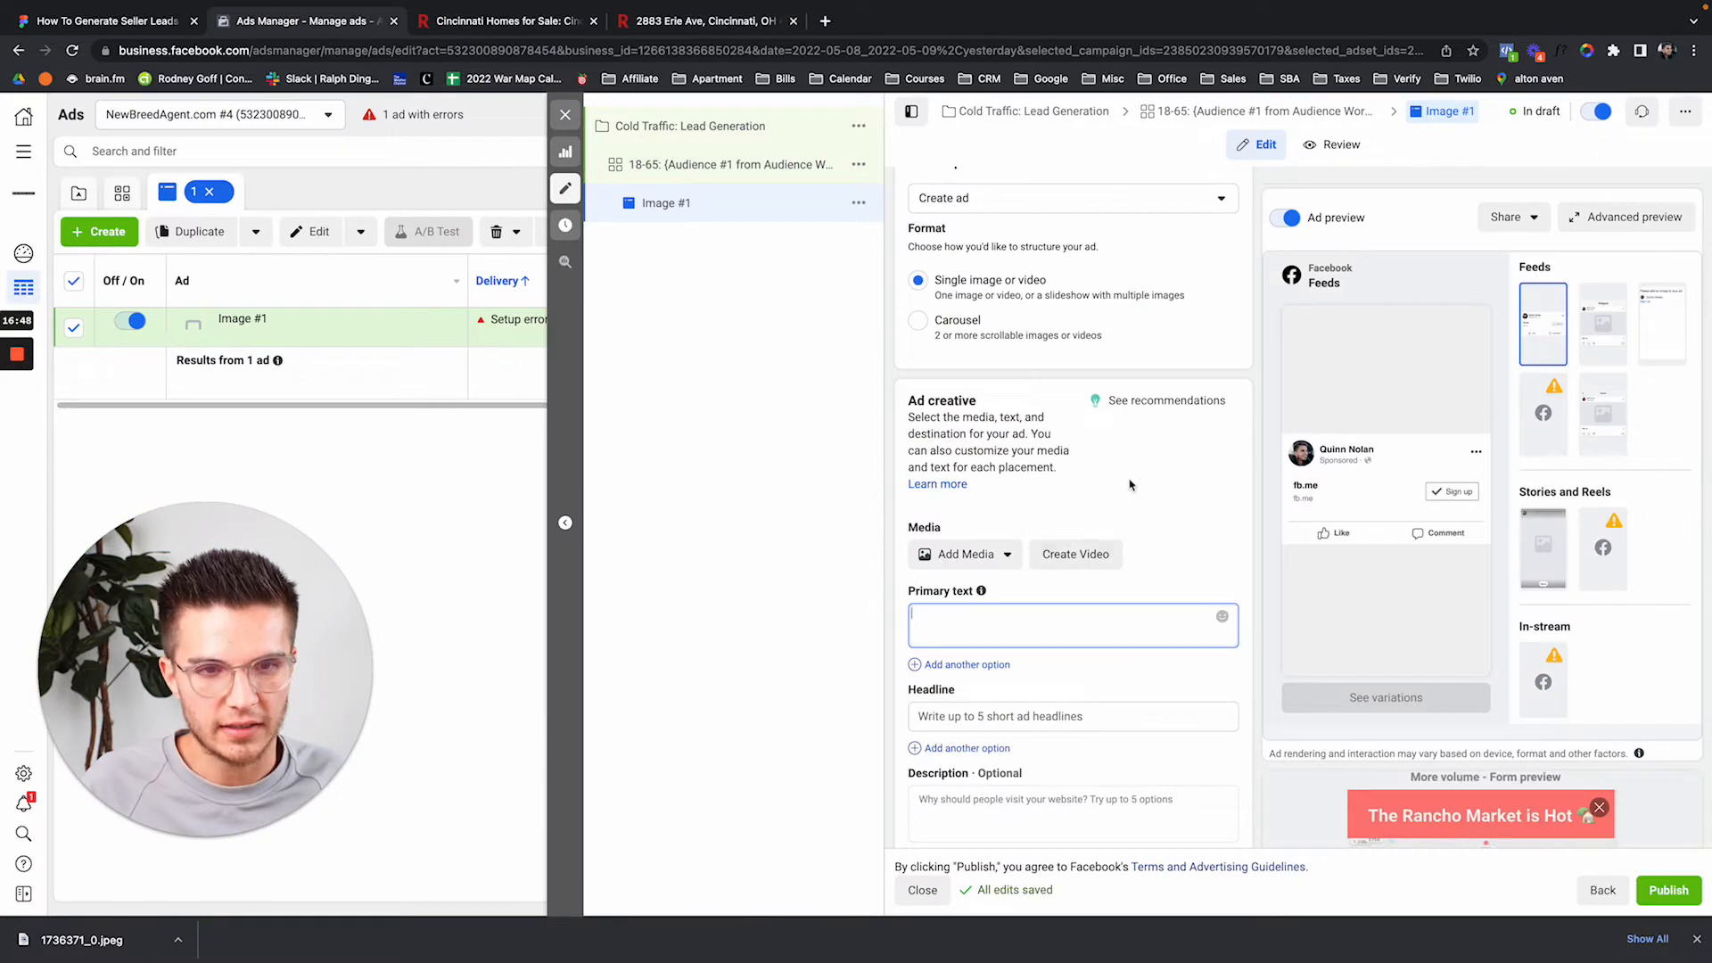
# Upload 1736371_0.jpeg from Downloads as the ad image and continue to cropping.
pyautogui.click(999, 554)
pyautogui.click(975, 592)
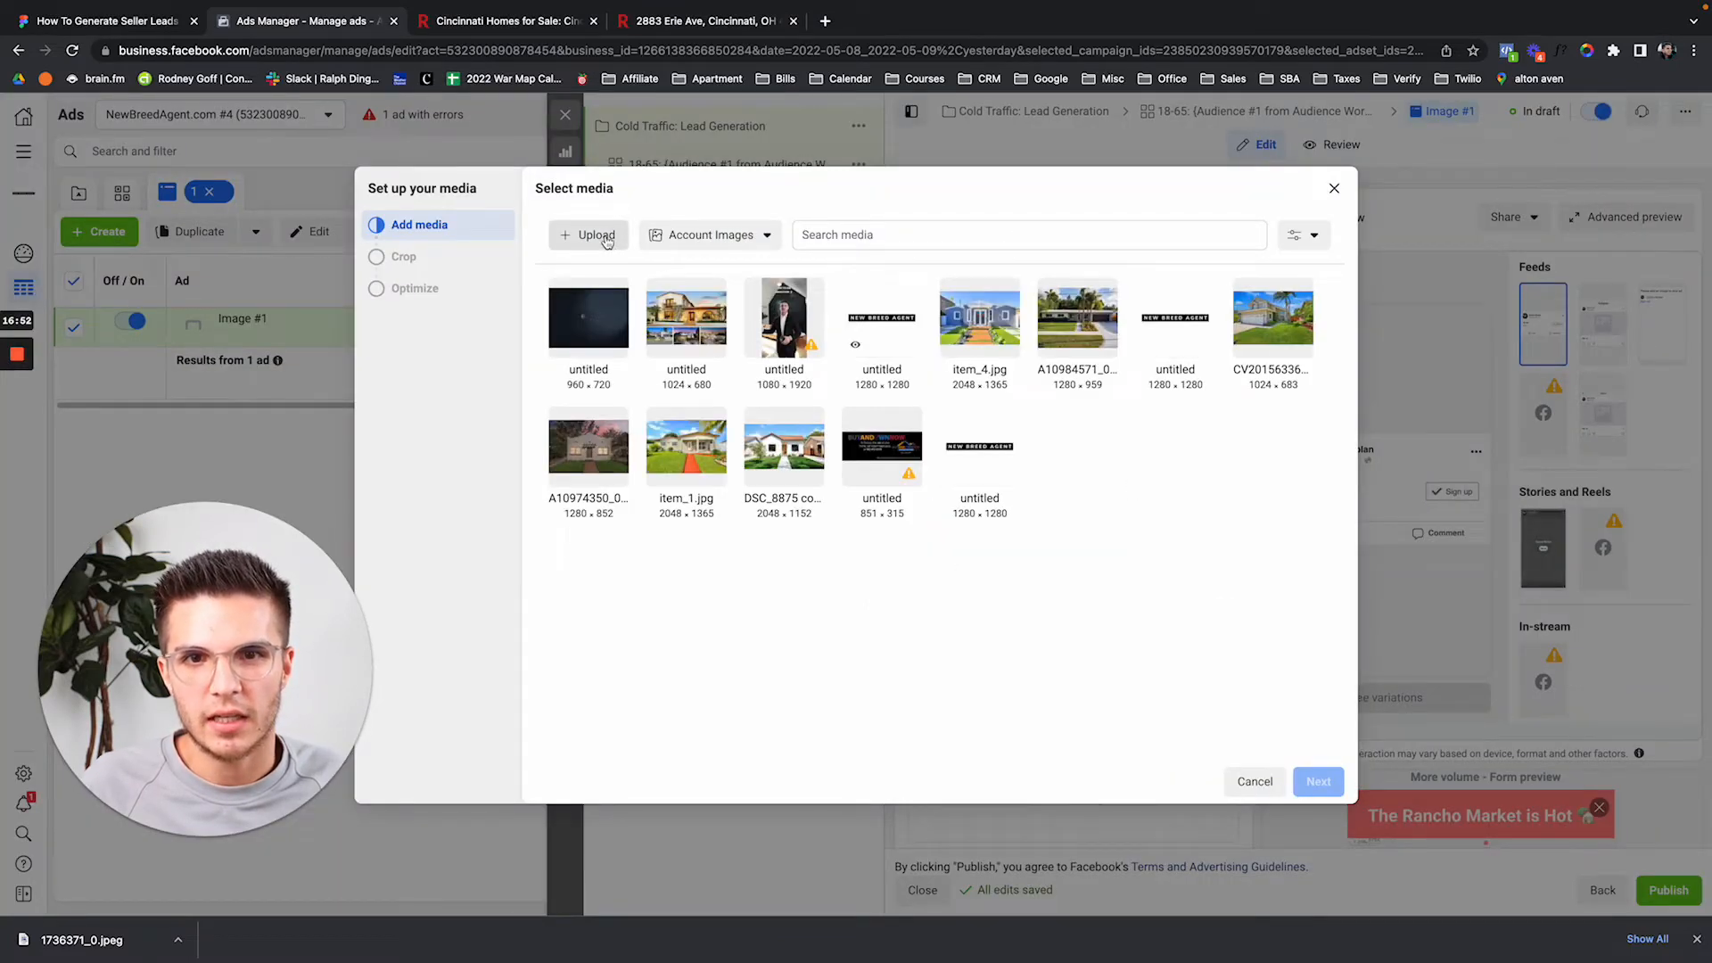
pyautogui.click(606, 237)
pyautogui.click(436, 212)
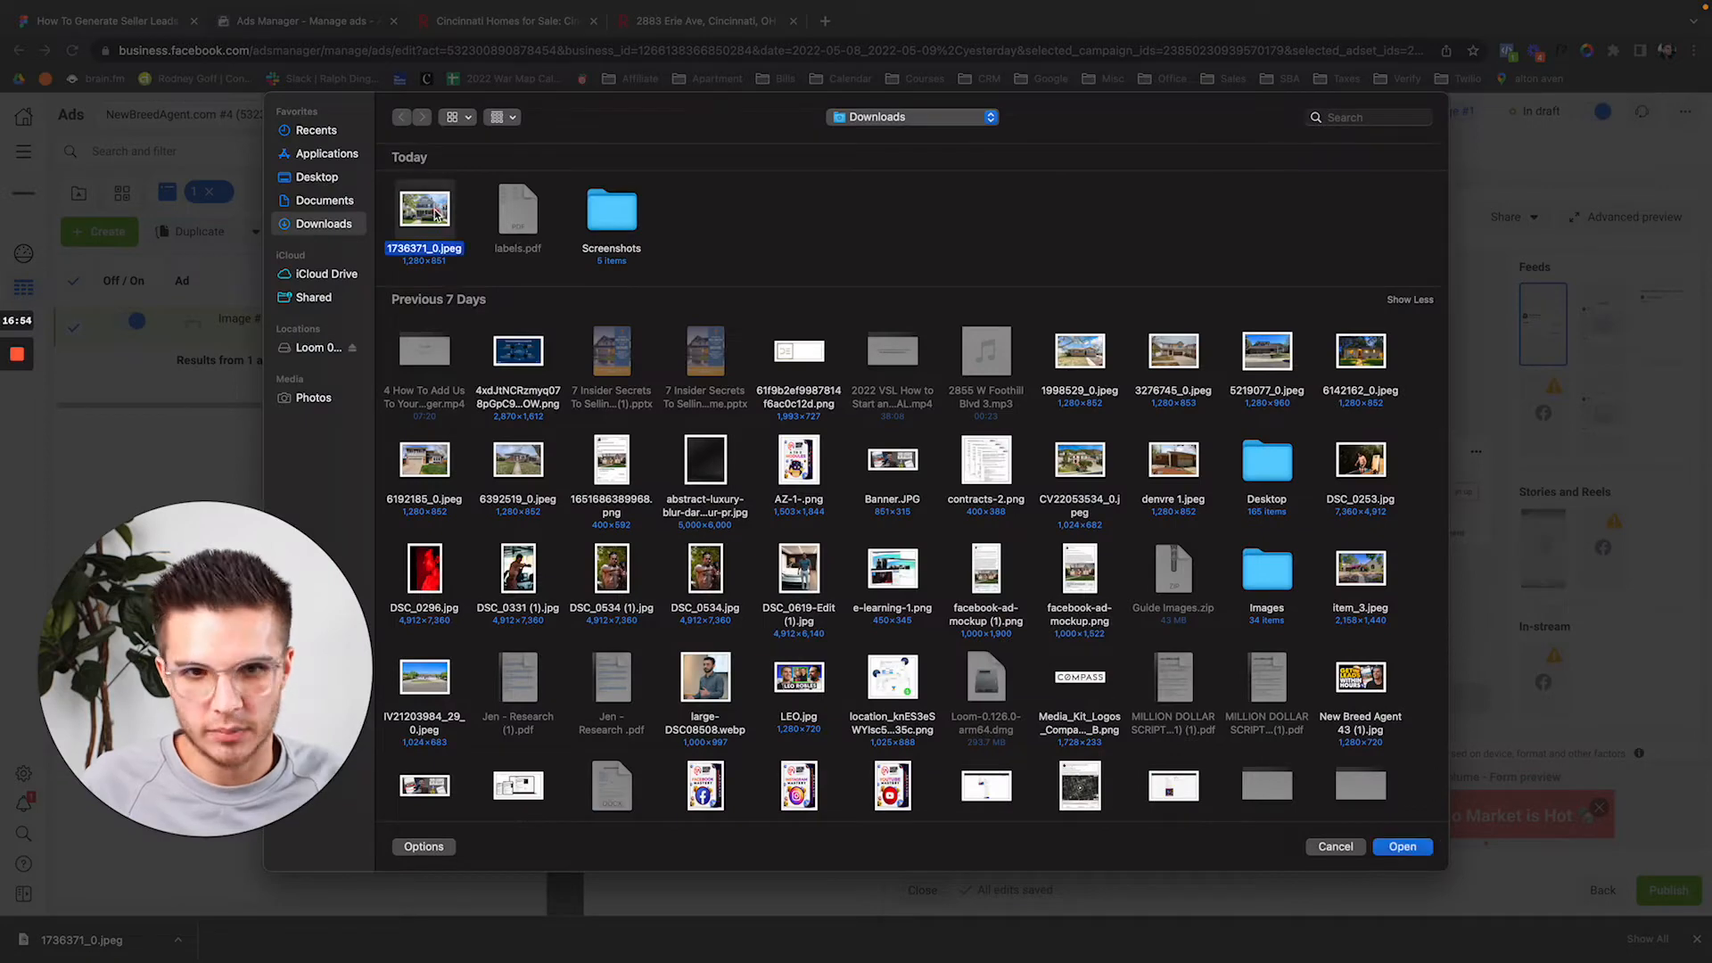
pyautogui.doubleClick(436, 212)
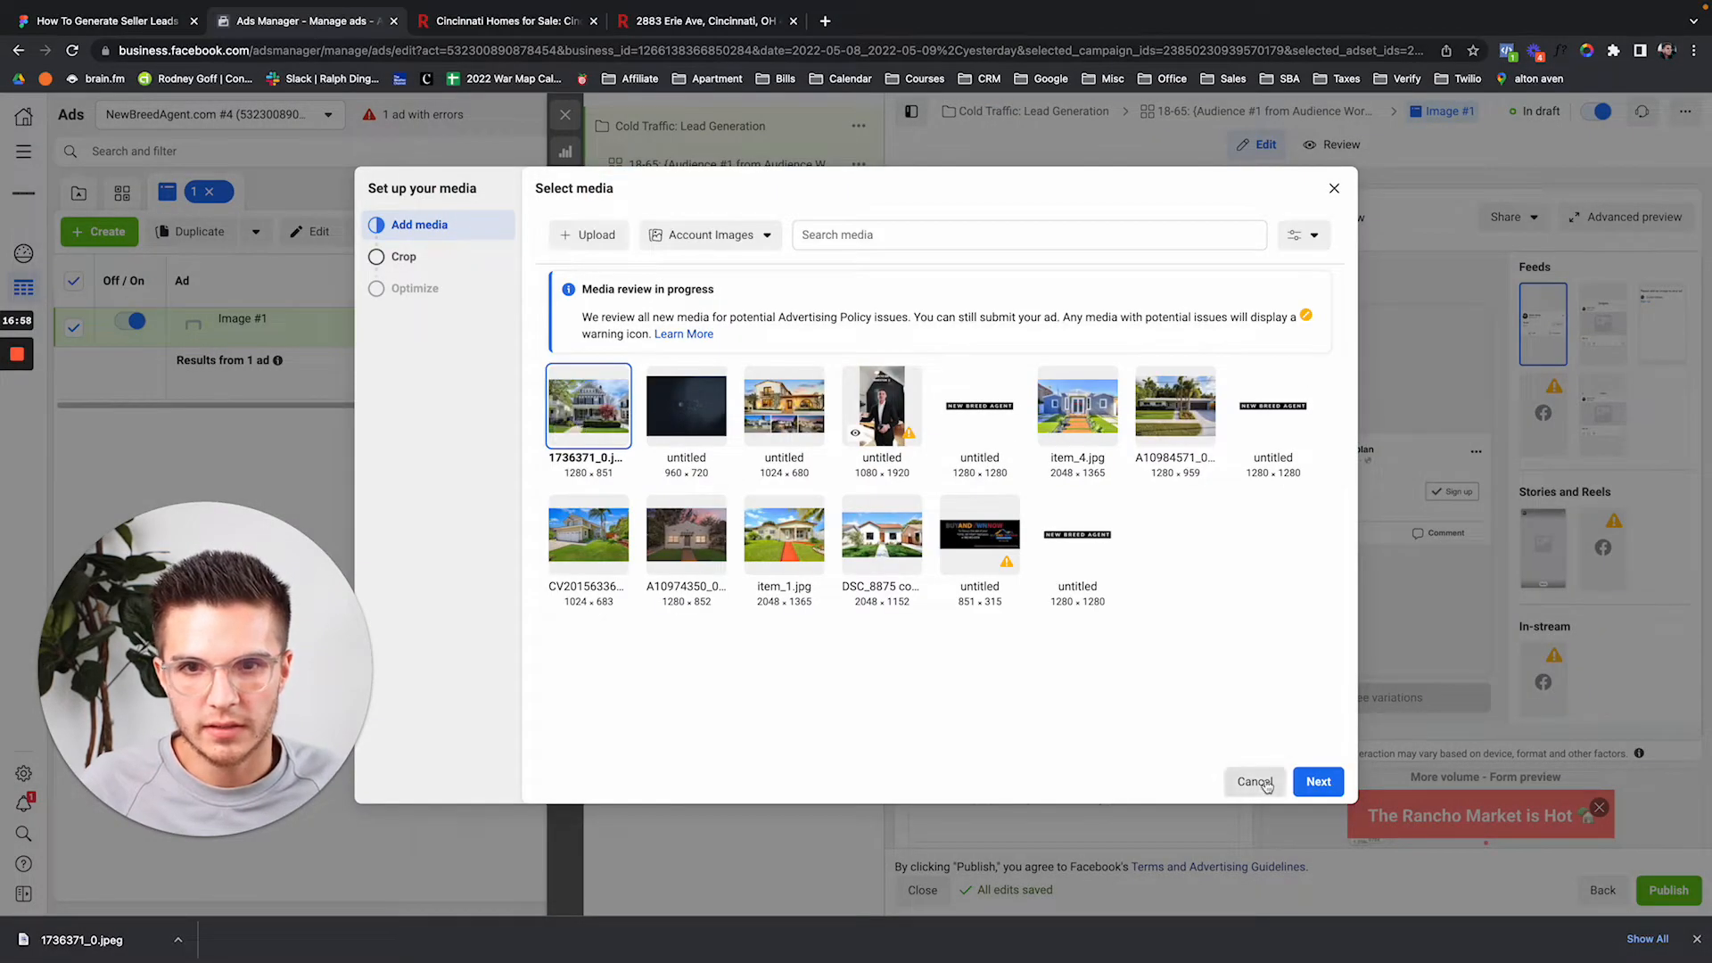
pyautogui.click(1317, 782)
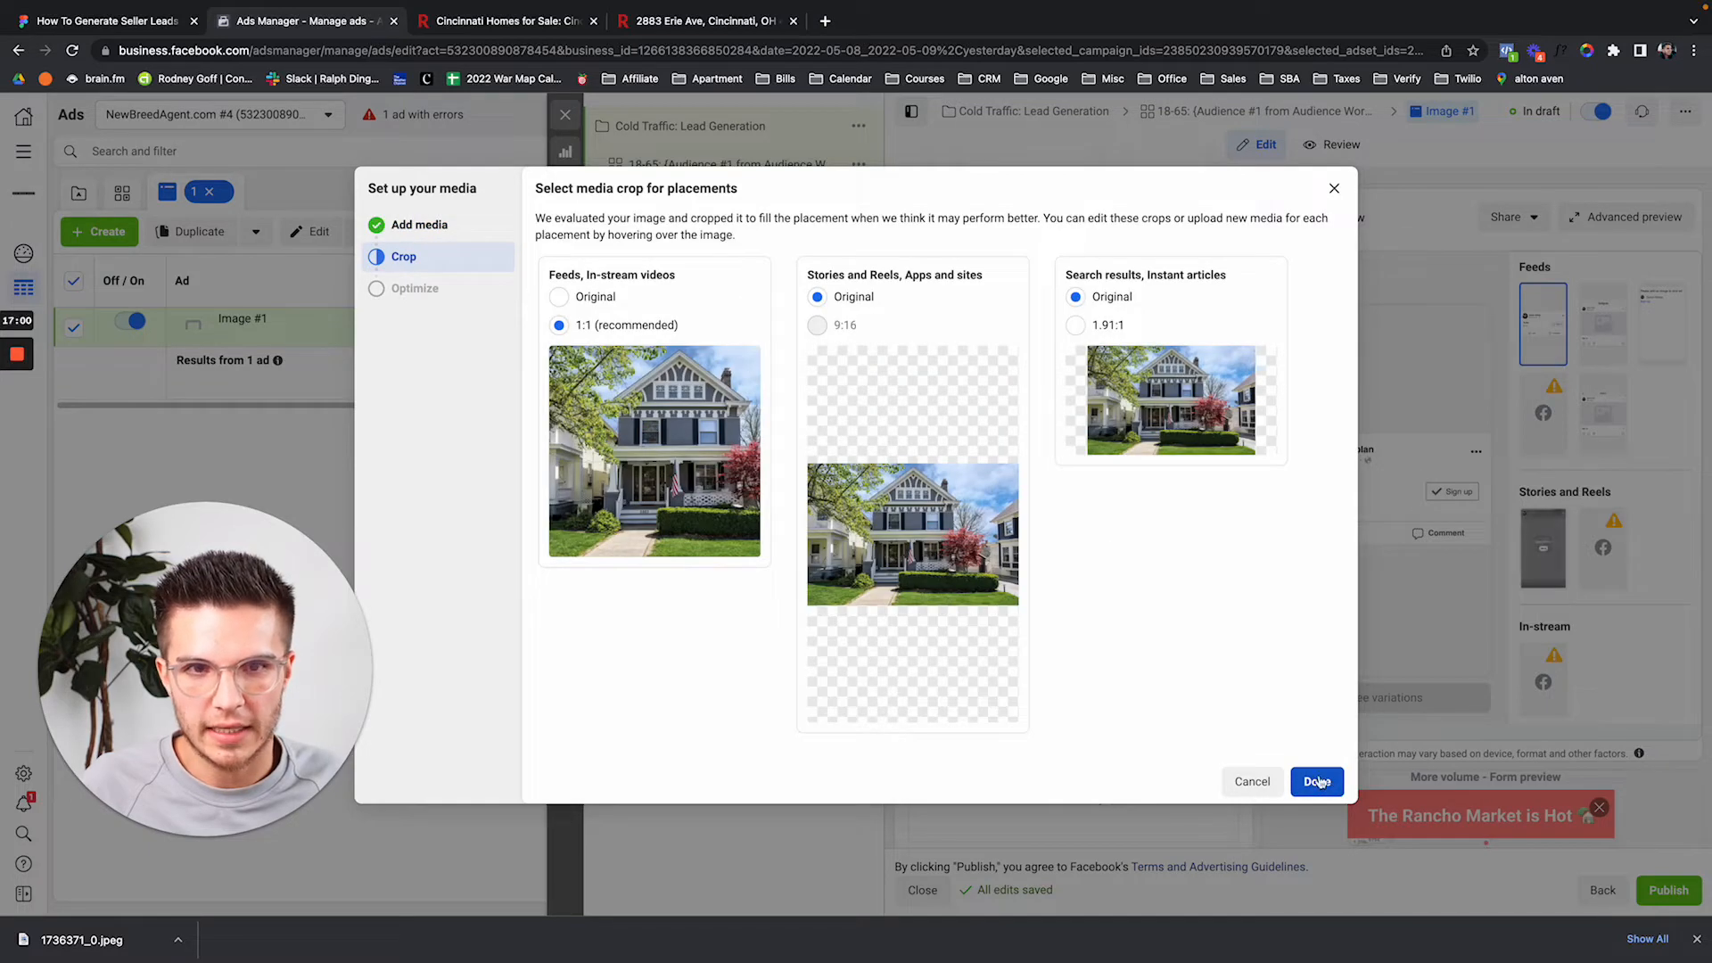
# Keep Feeds at Original ratio and crop Search results to 1.91:1, framed slightly higher.
pyautogui.click(559, 296)
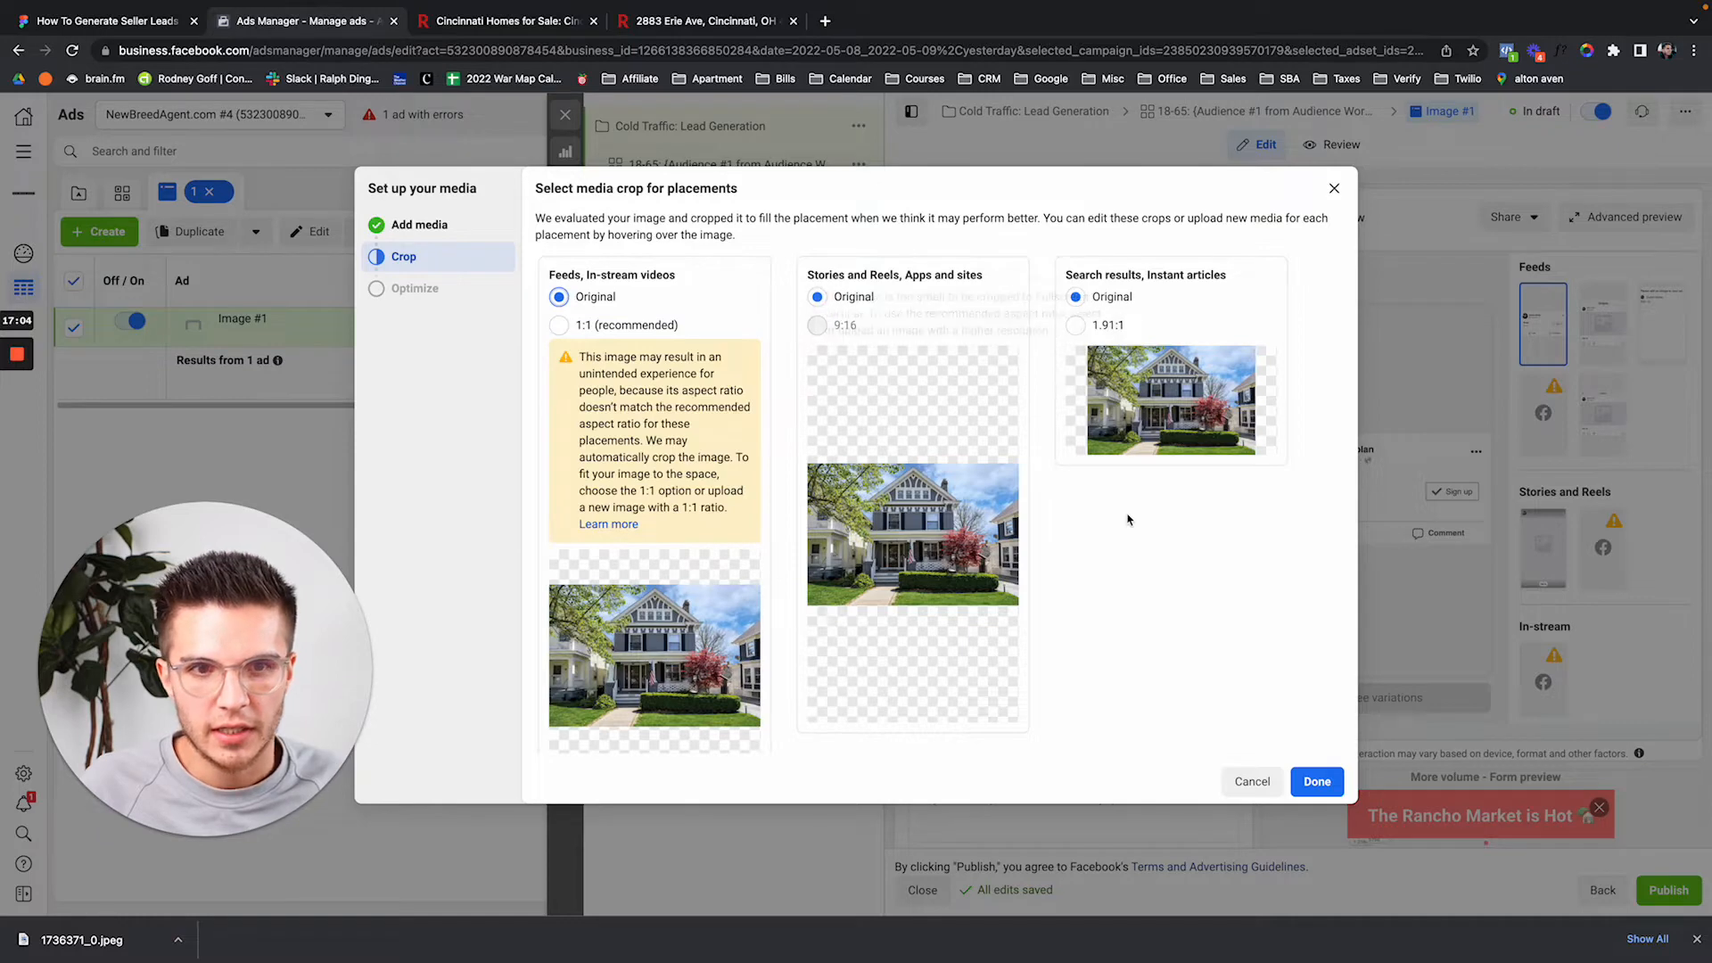
pyautogui.scroll(-1, 1120, 517)
pyautogui.moveTo(950, 521)
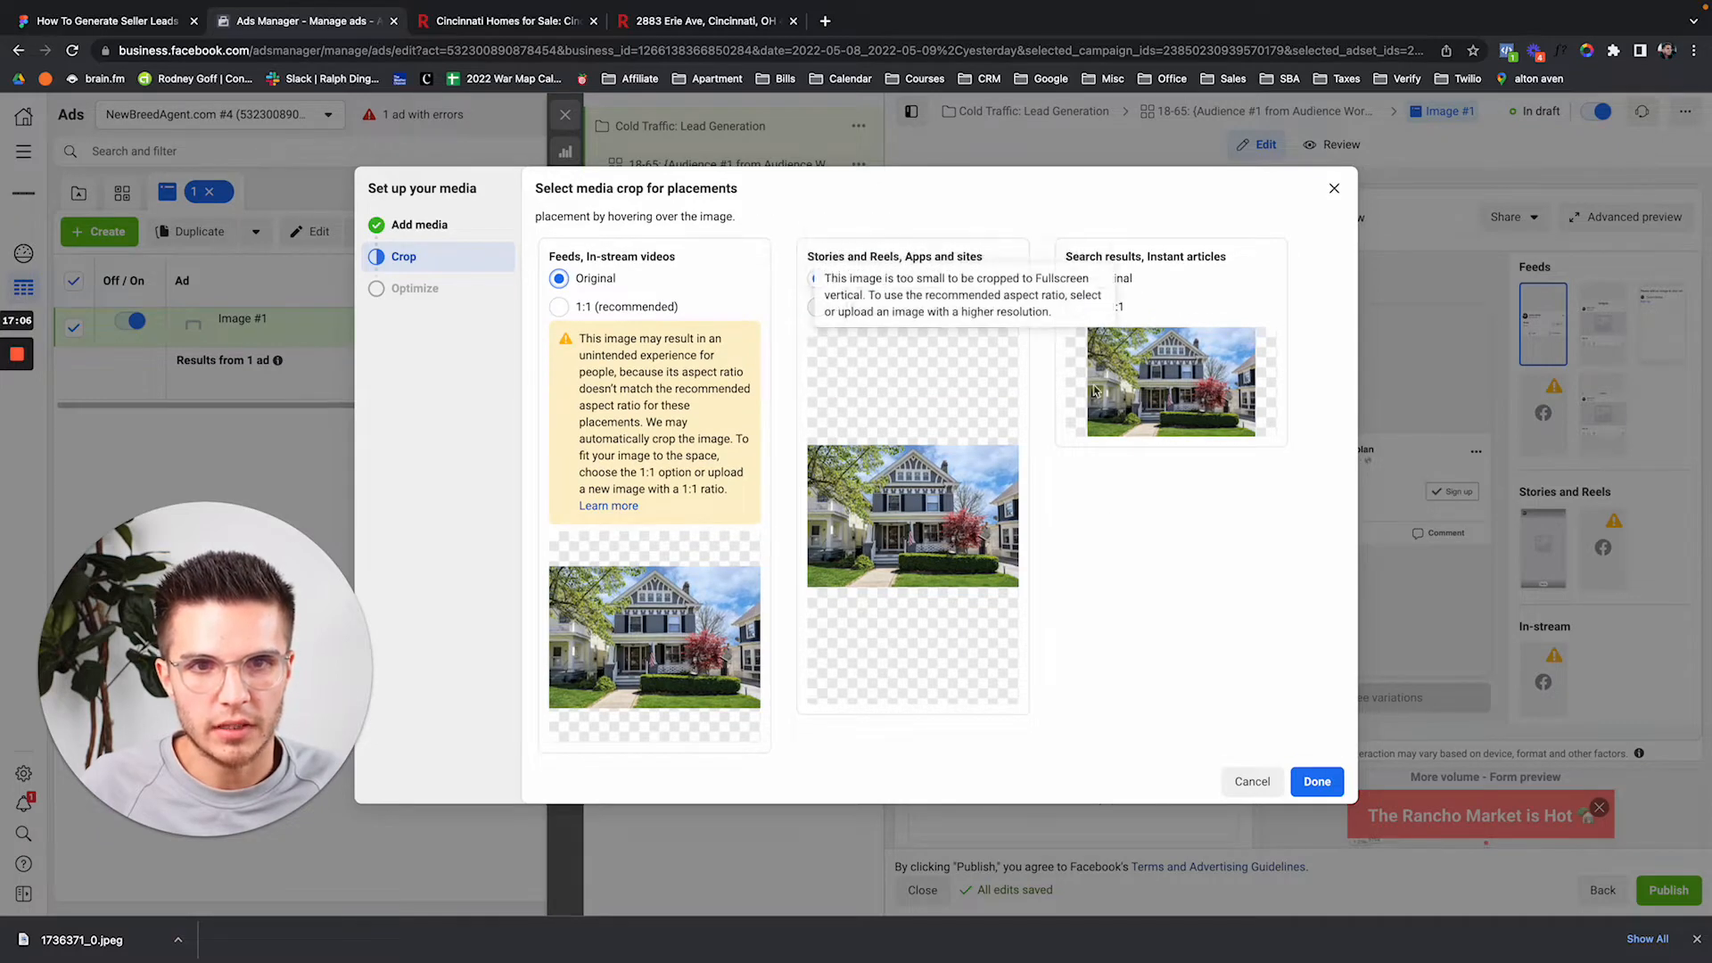
pyautogui.moveTo(1163, 403)
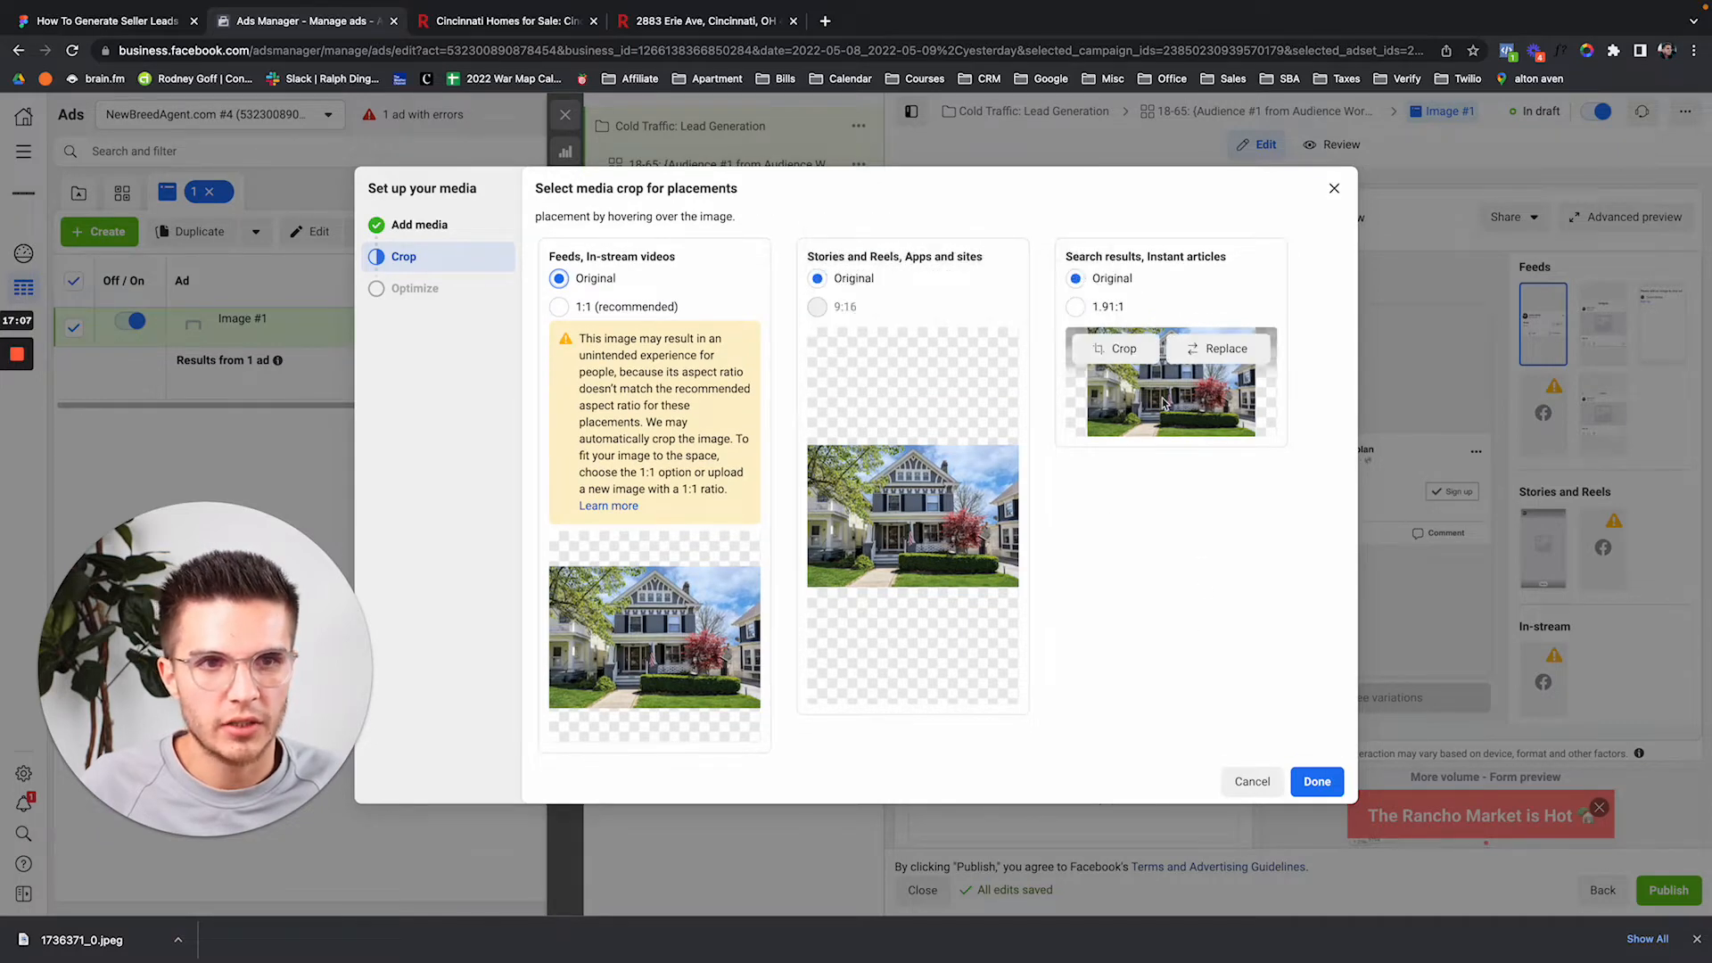
pyautogui.click(1075, 307)
pyautogui.click(1115, 349)
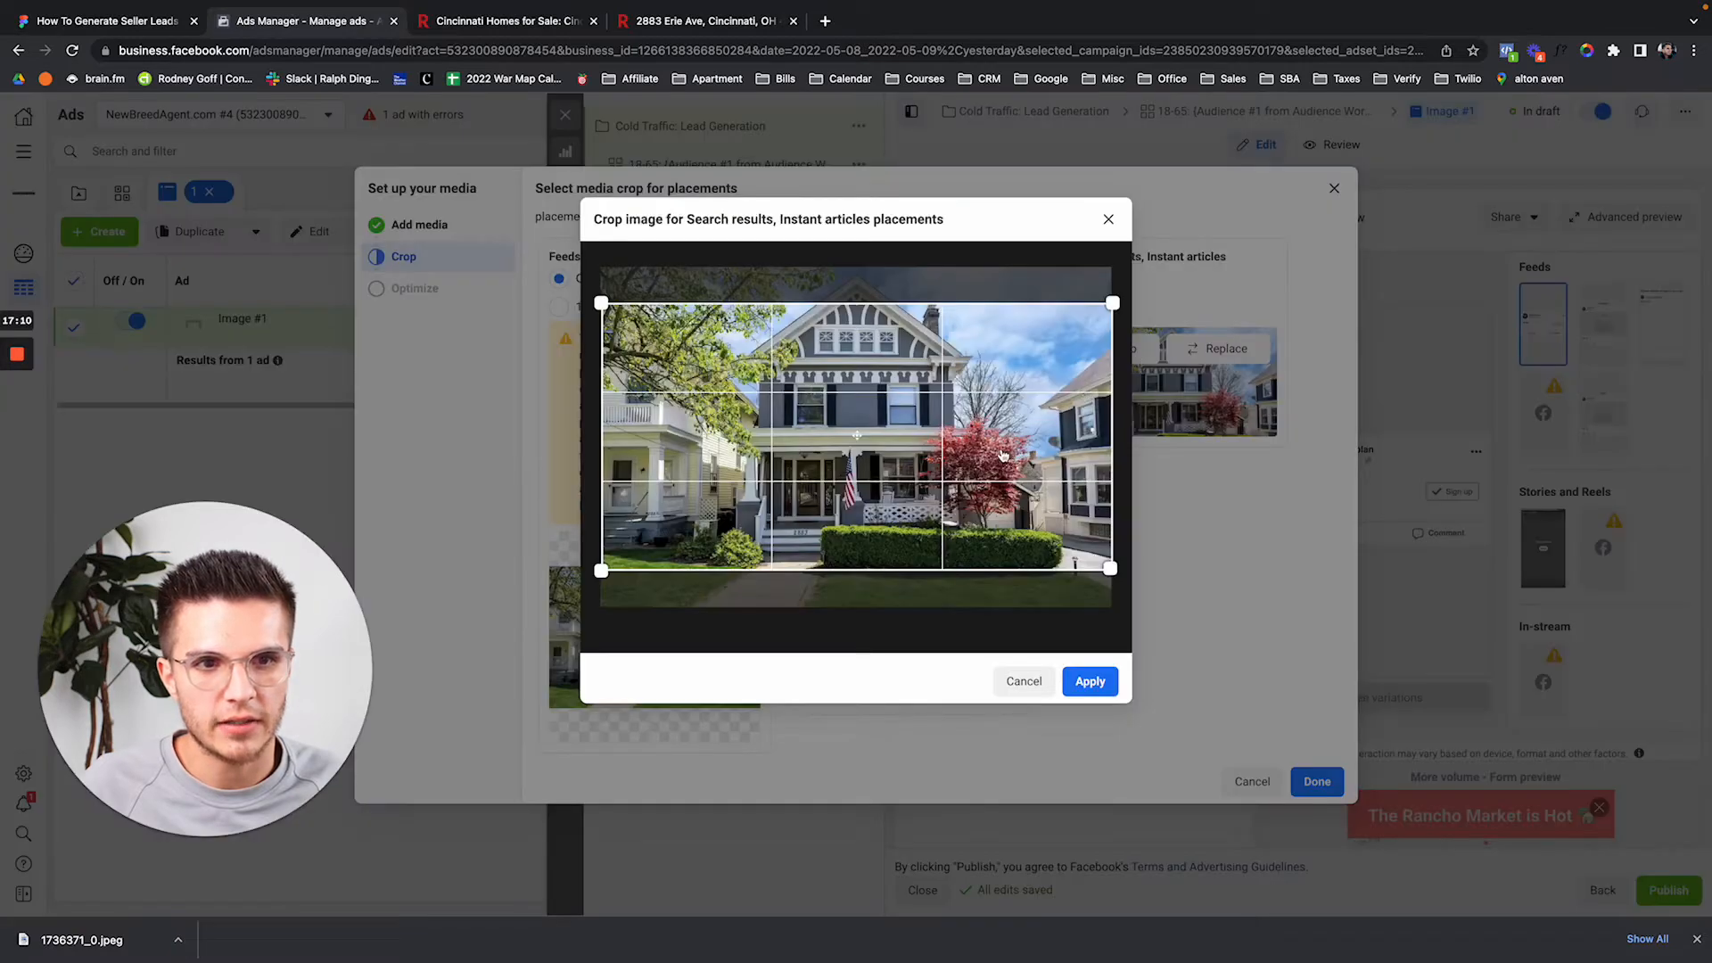
pyautogui.moveTo(1001, 443); pyautogui.dragTo(1002, 429)
pyautogui.click(1115, 686)
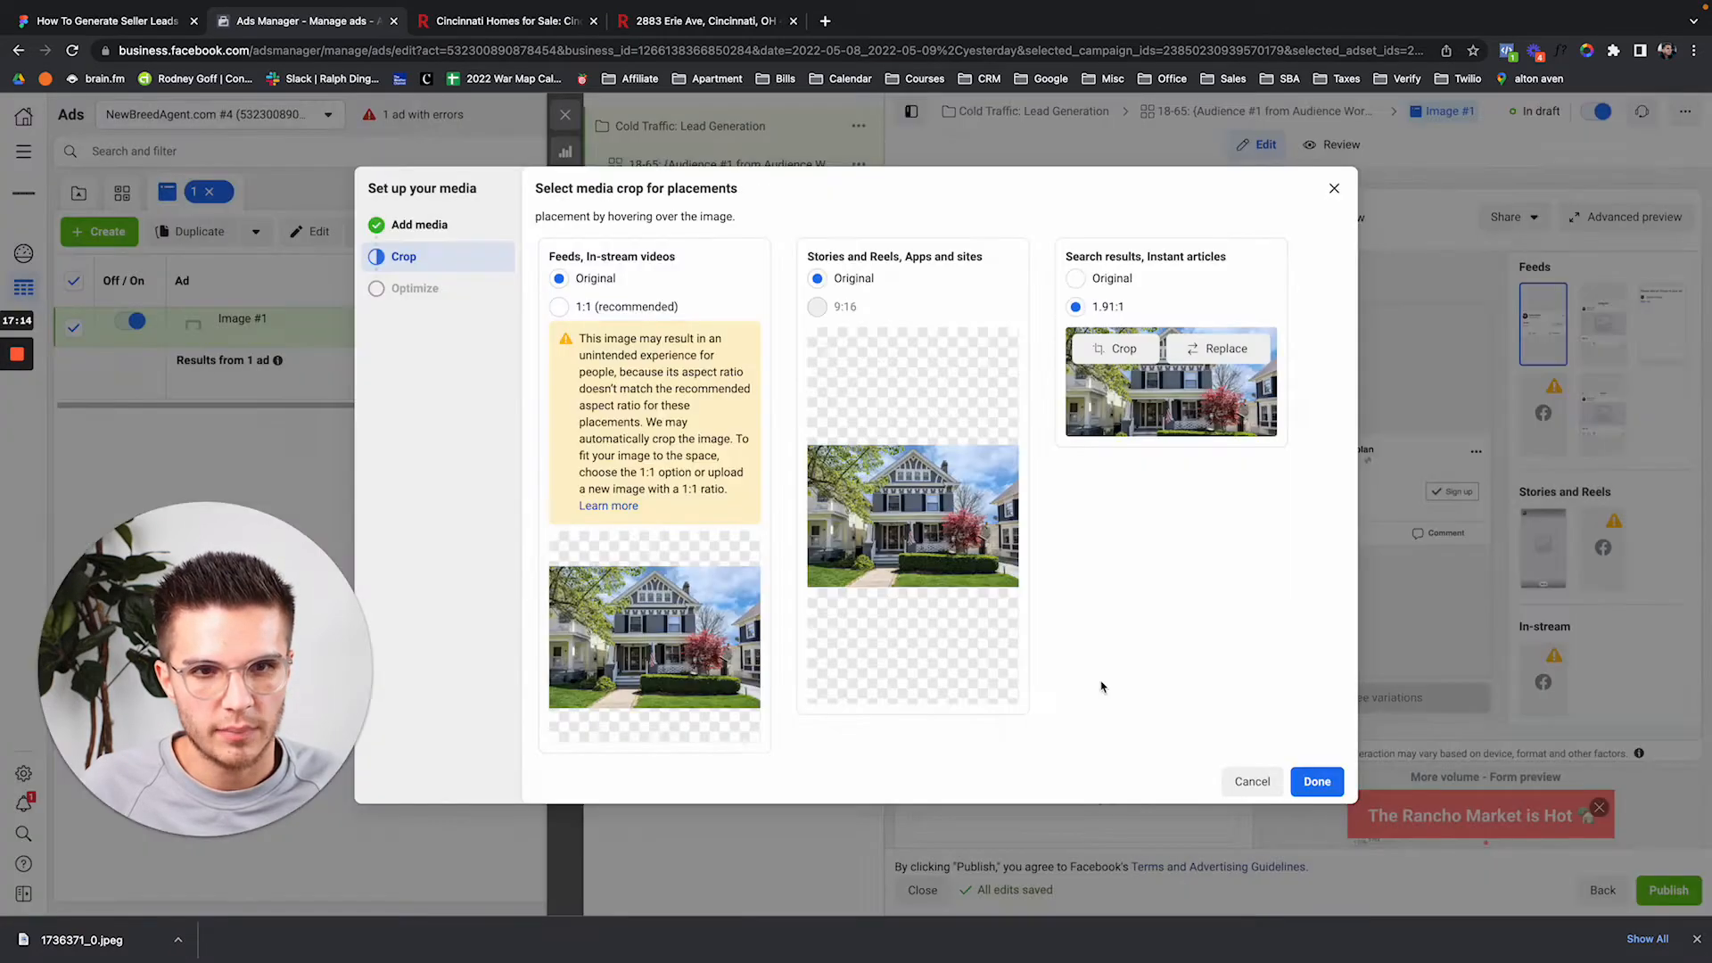
pyautogui.click(1314, 783)
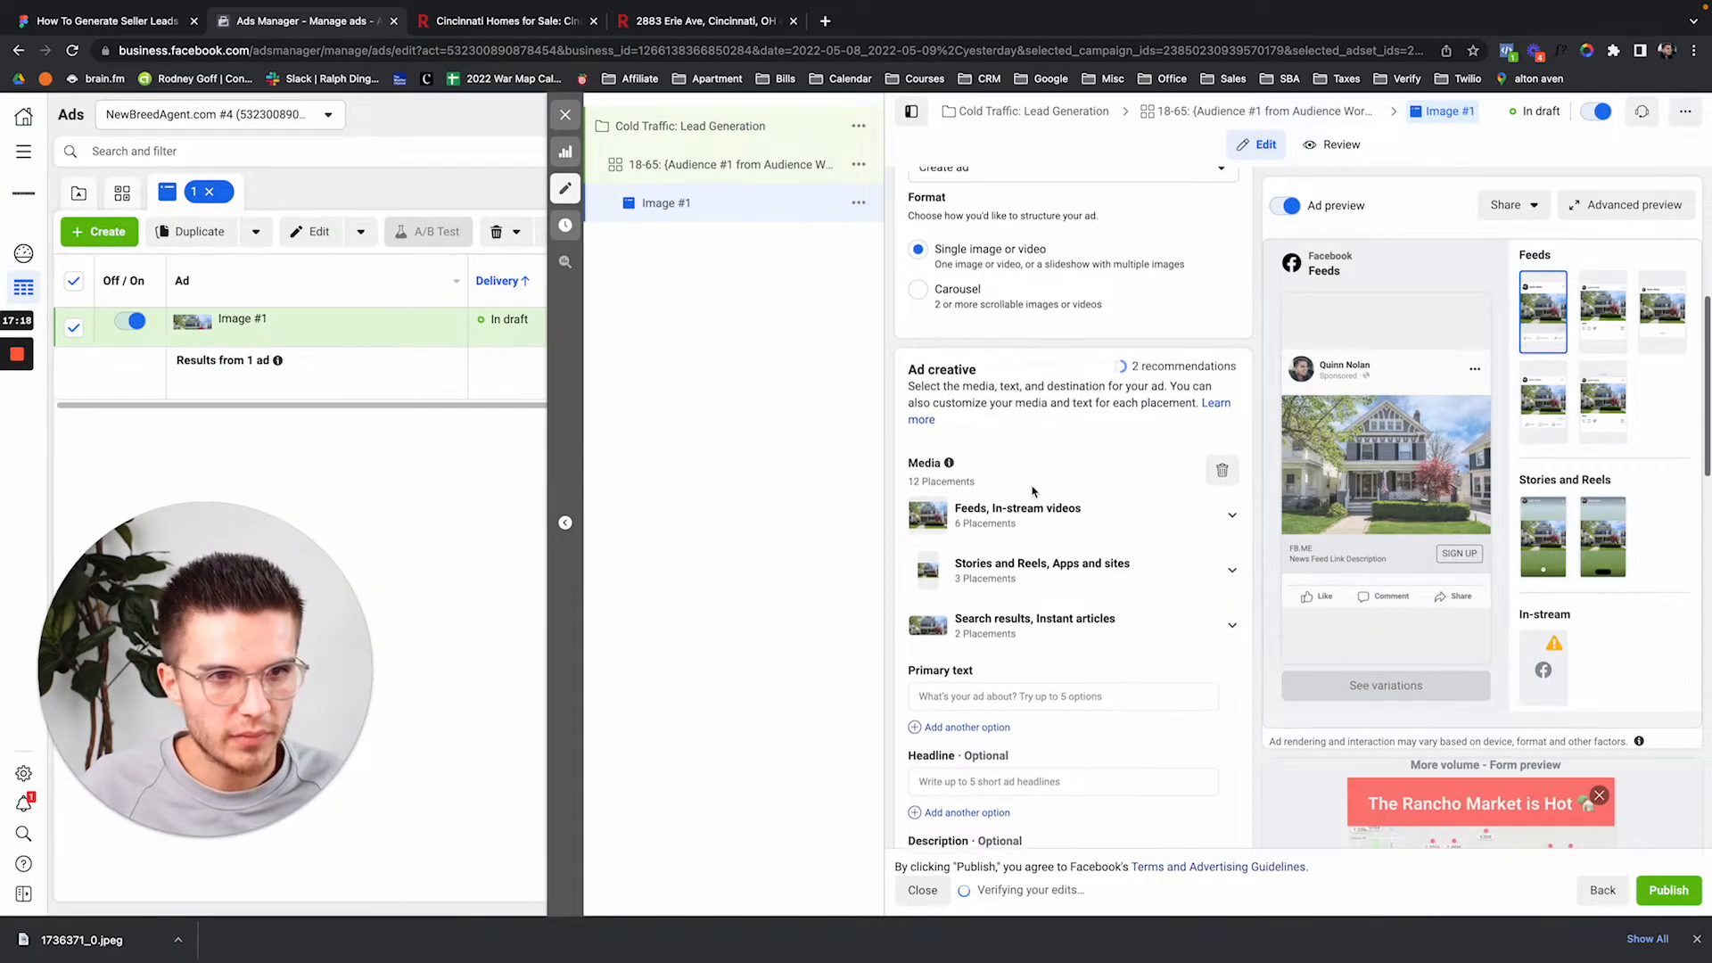
# Open the 18-65 ad set's settings from the campaign tree.
pyautogui.scroll(-1, 1043, 472)
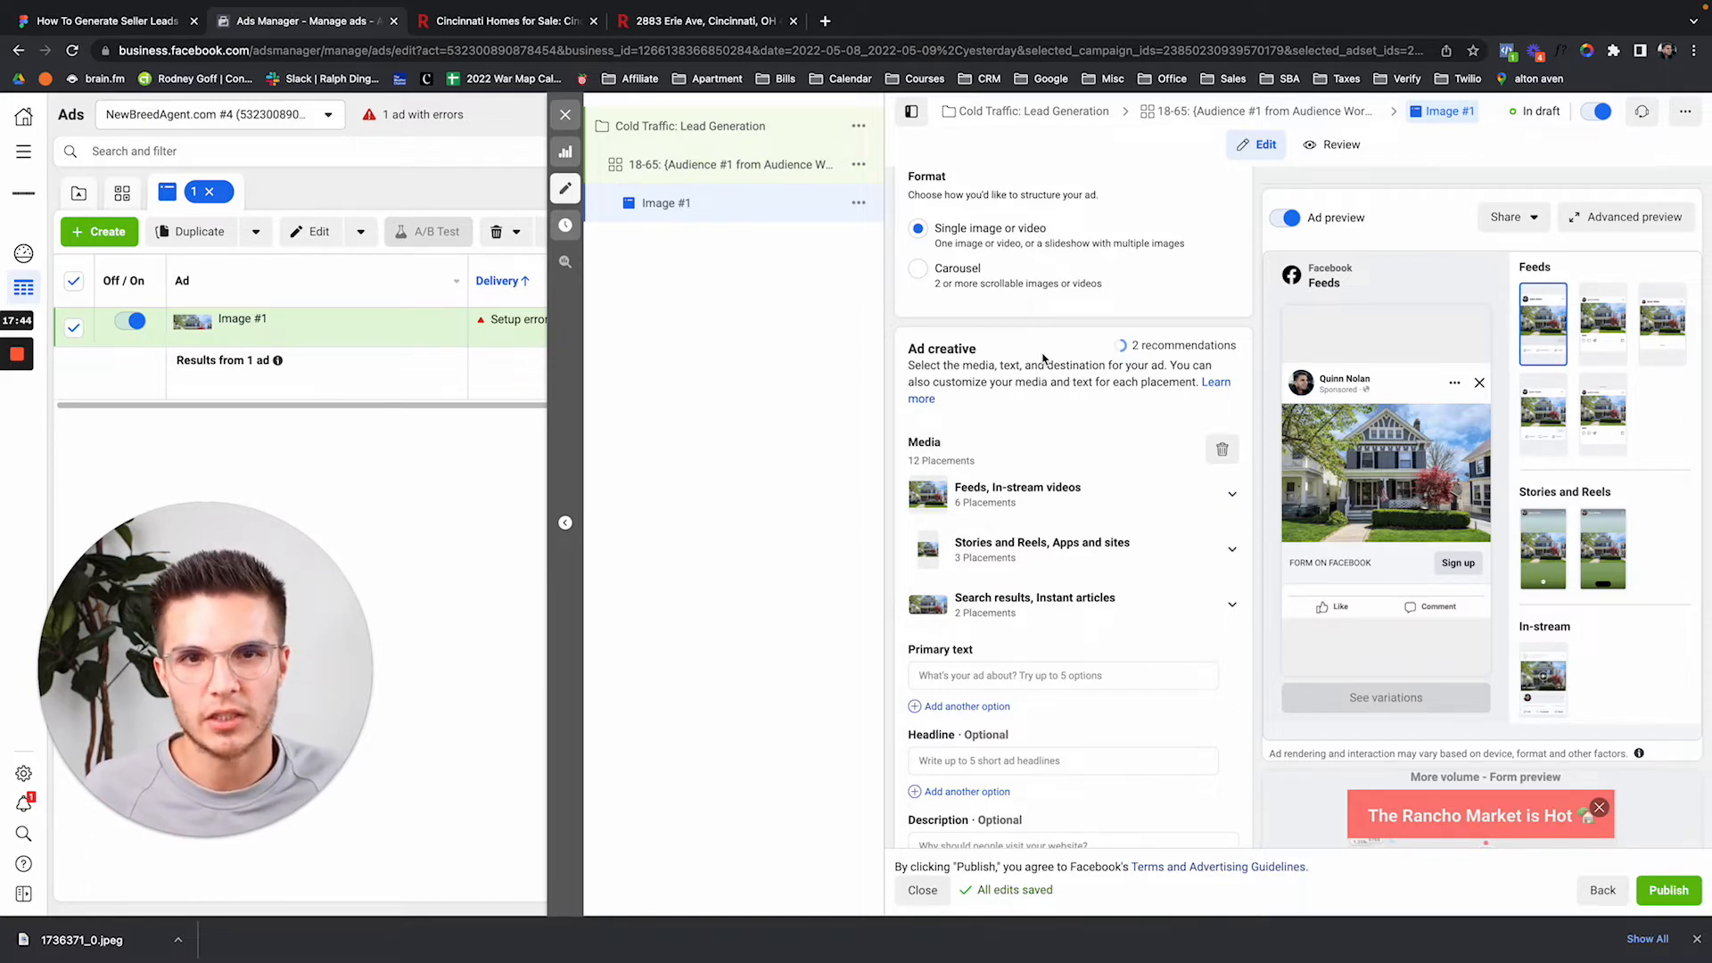
pyautogui.scroll(3, 1049, 437)
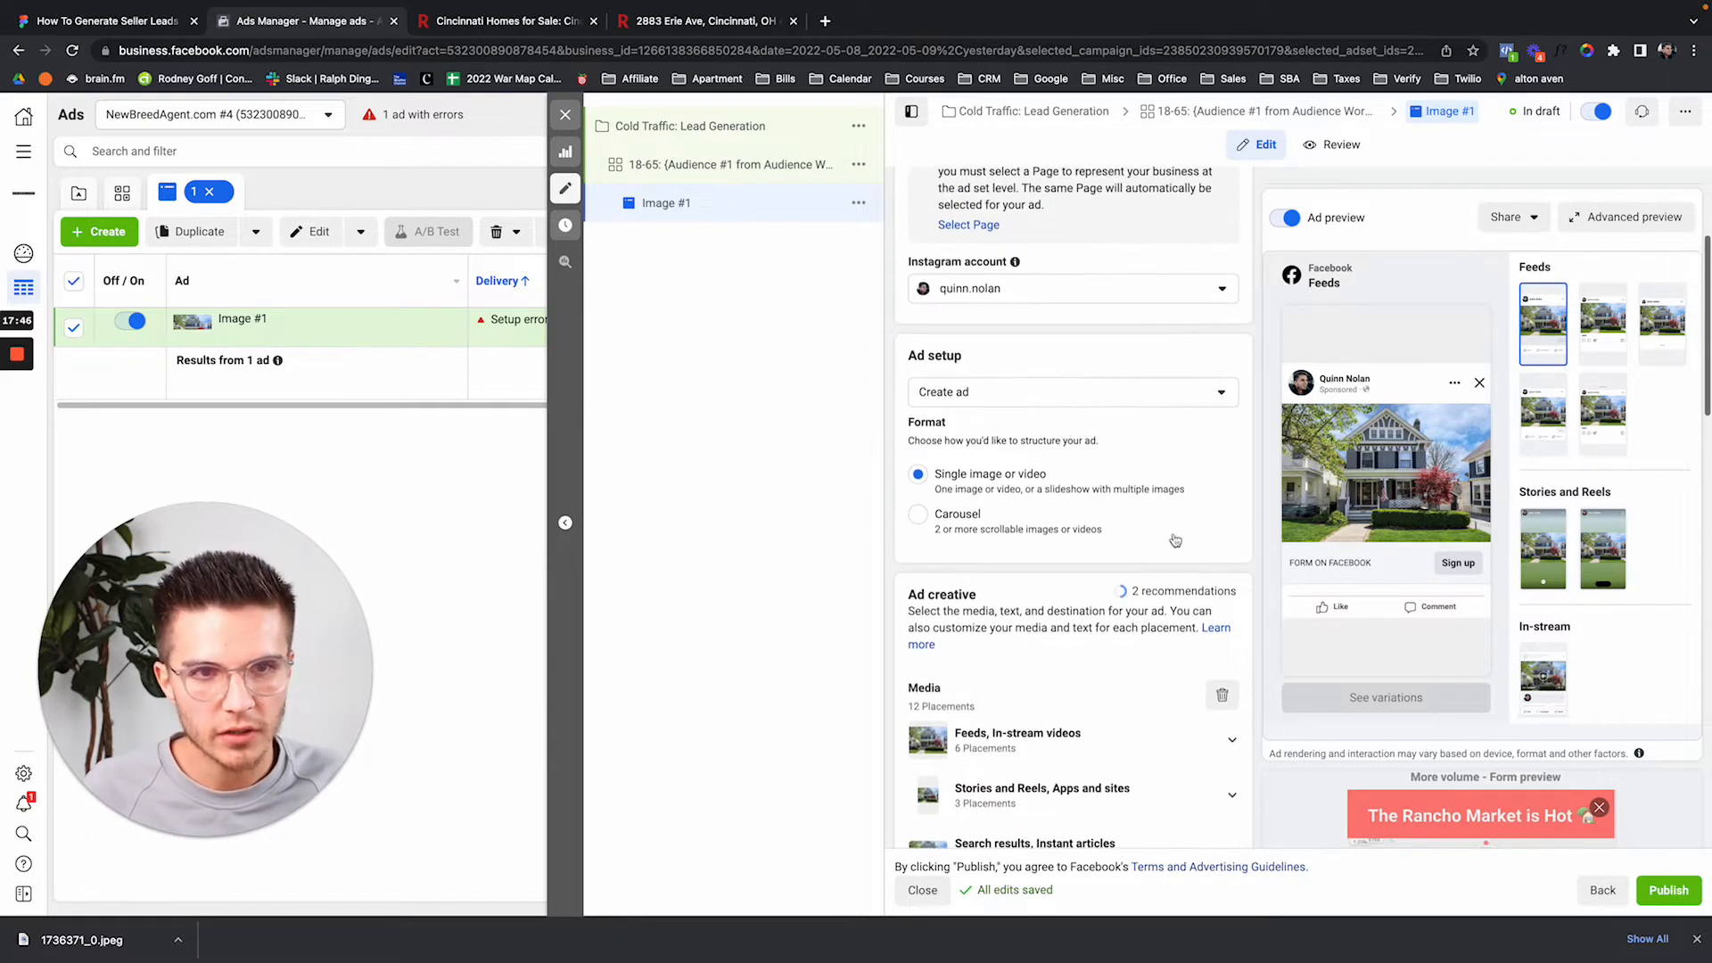
pyautogui.scroll(3, 1138, 490)
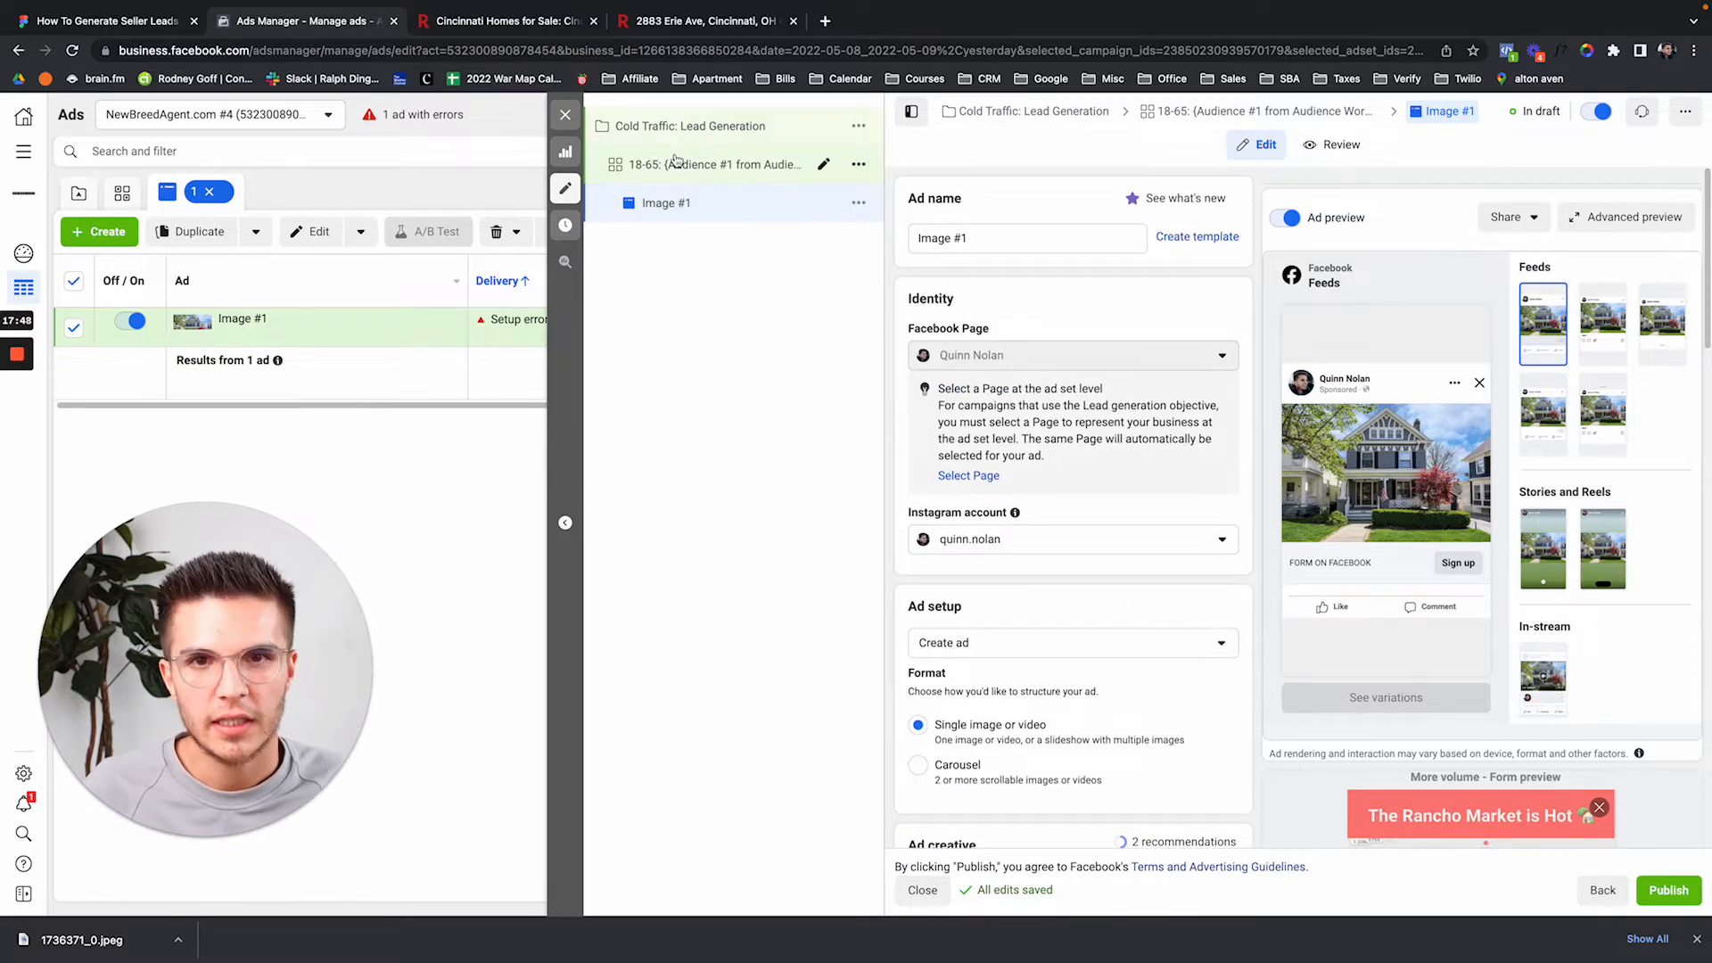
pyautogui.click(676, 162)
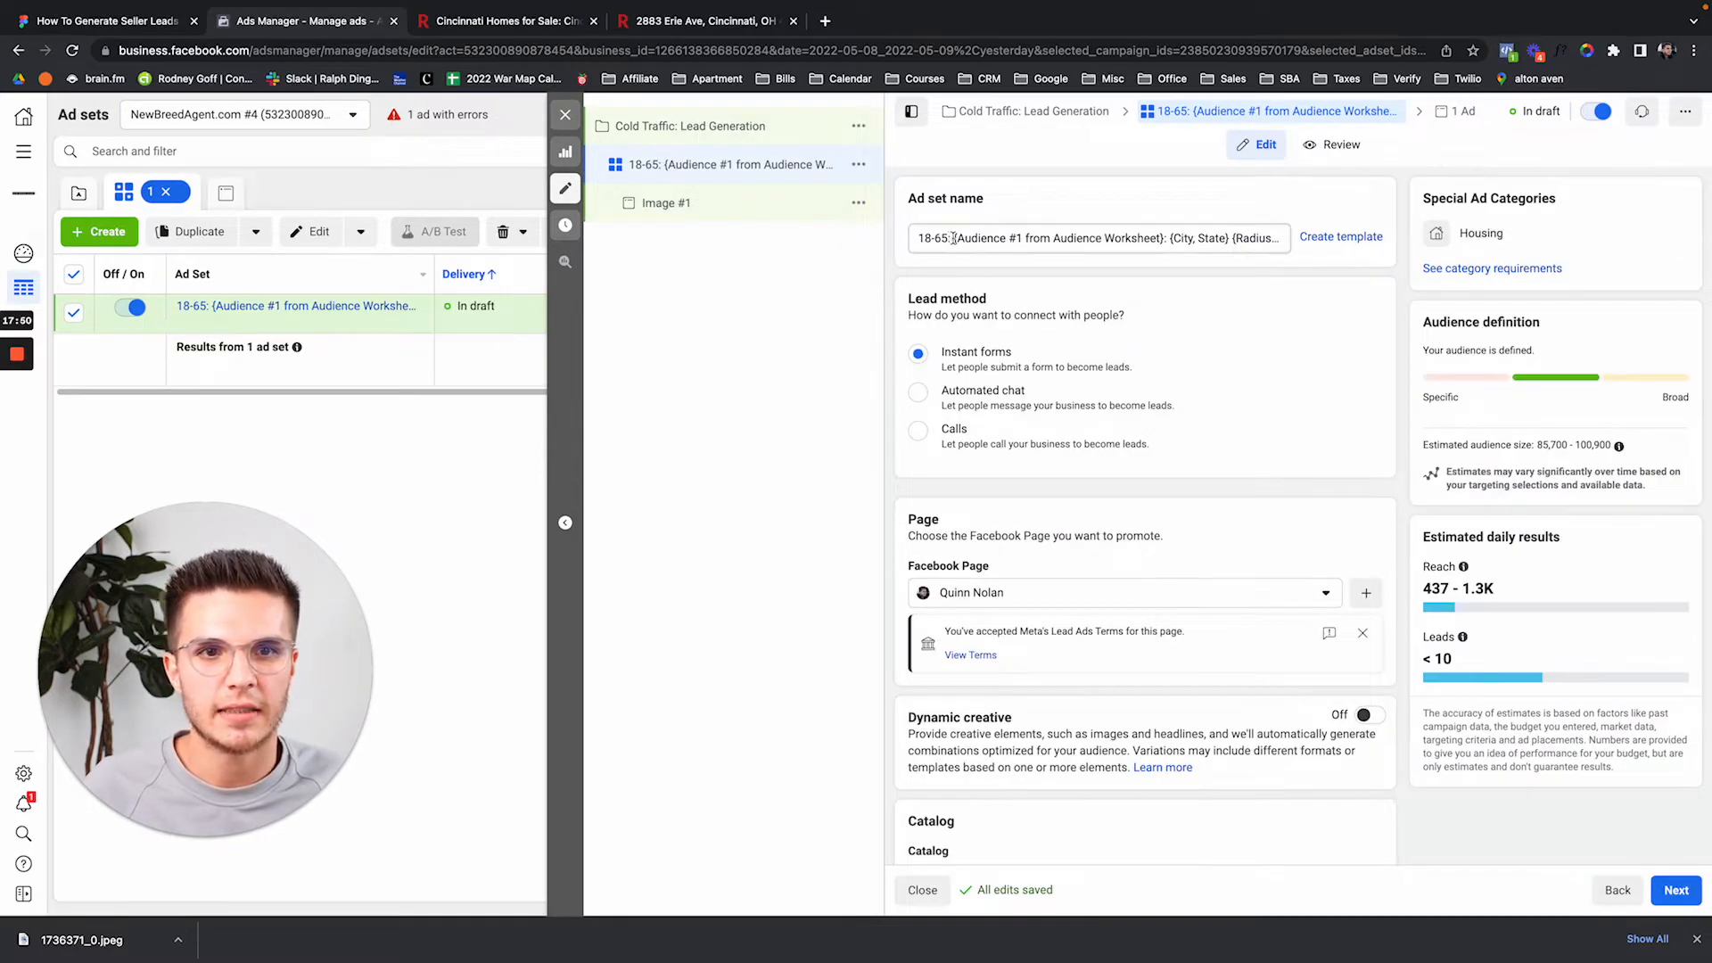
# Replace the audience placeholder in the ad set name with 'For sale by owner'.
pyautogui.click(953, 239)
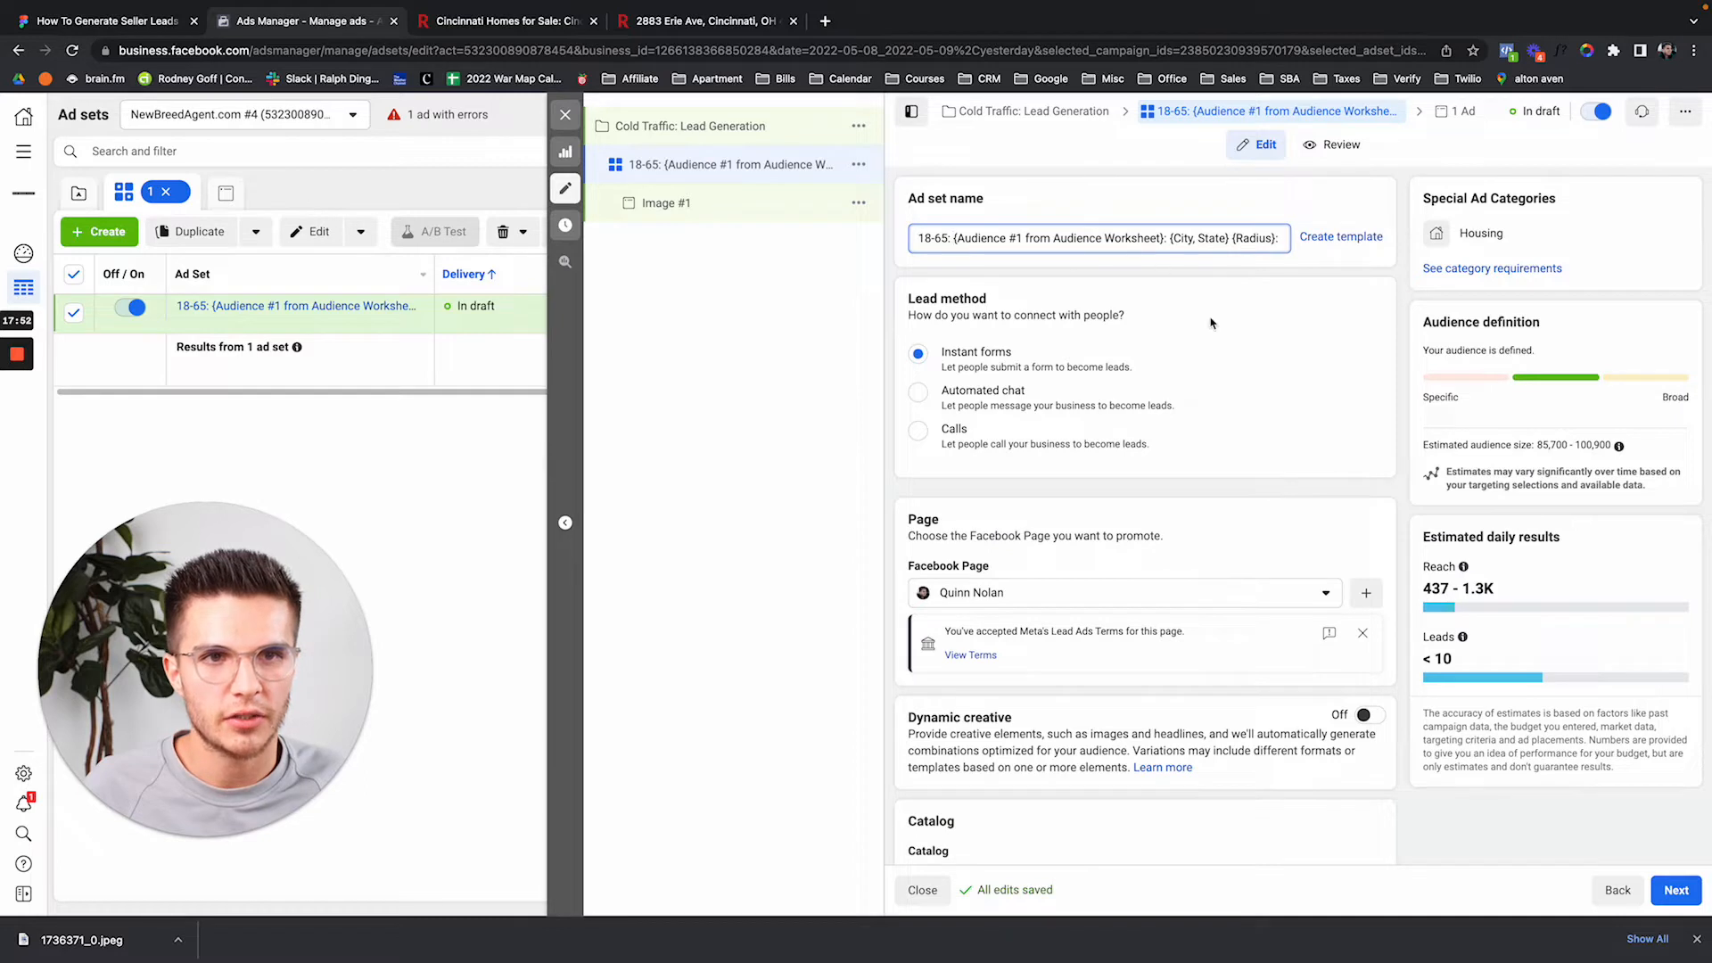
pyautogui.keyDown('shift'); pyautogui.click(1163, 238); pyautogui.keyUp('shift')
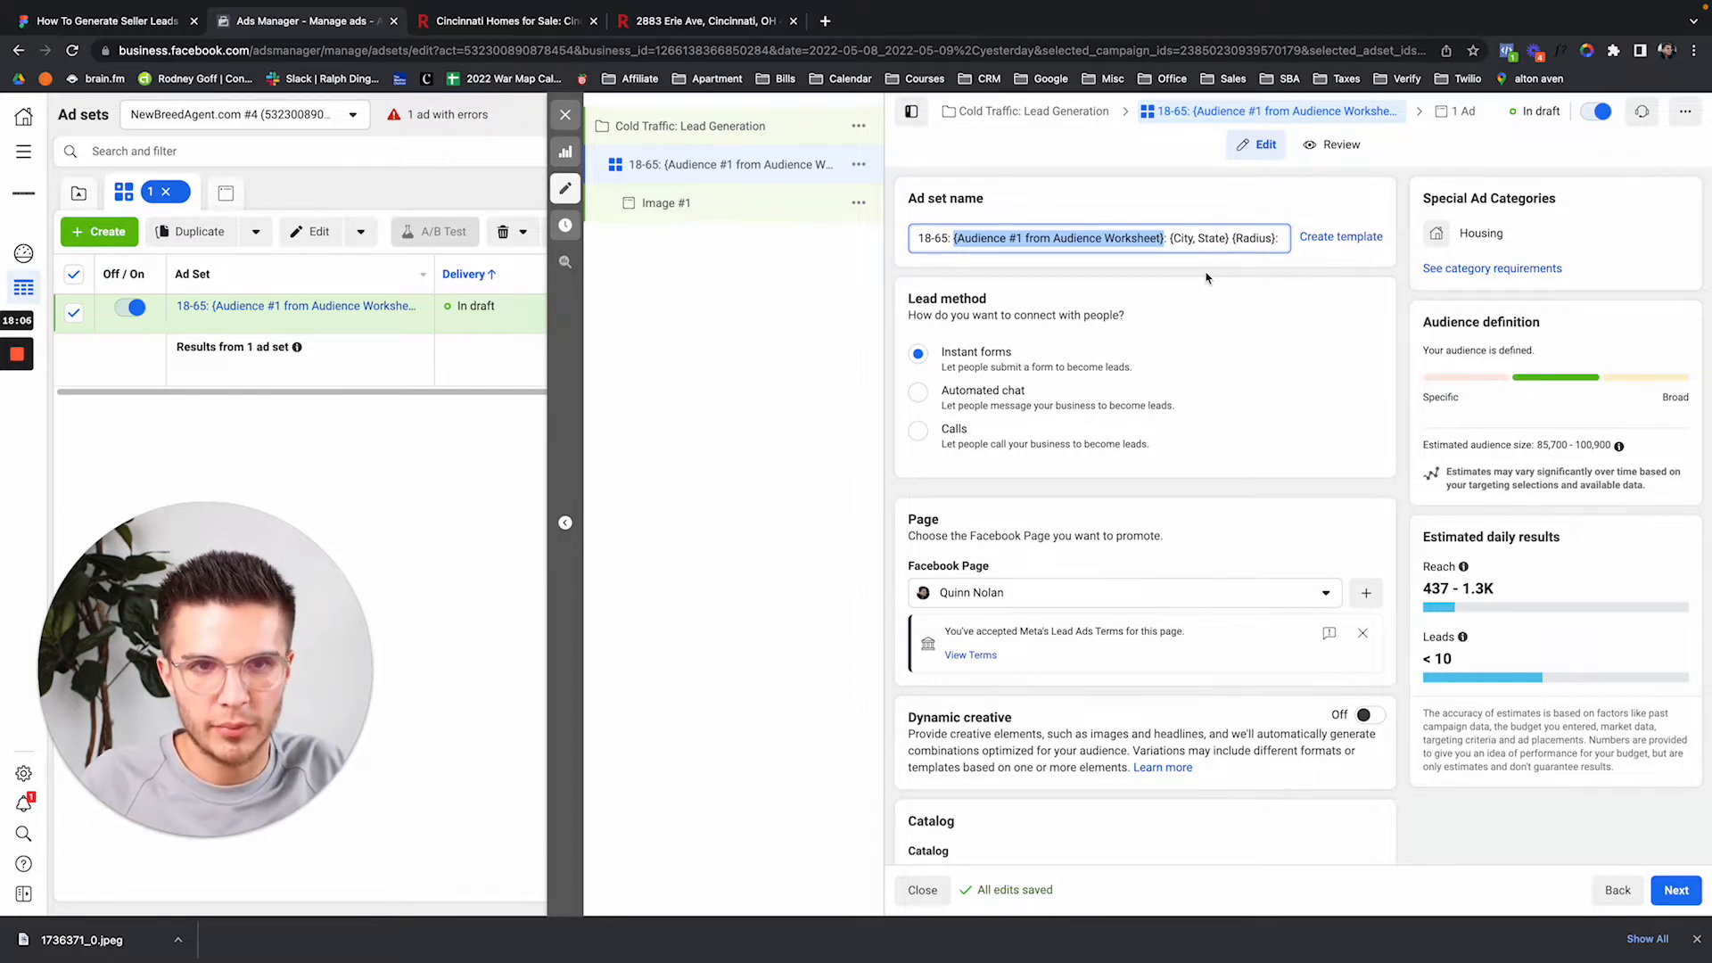
pyautogui.scroll(-15, 1225, 417)
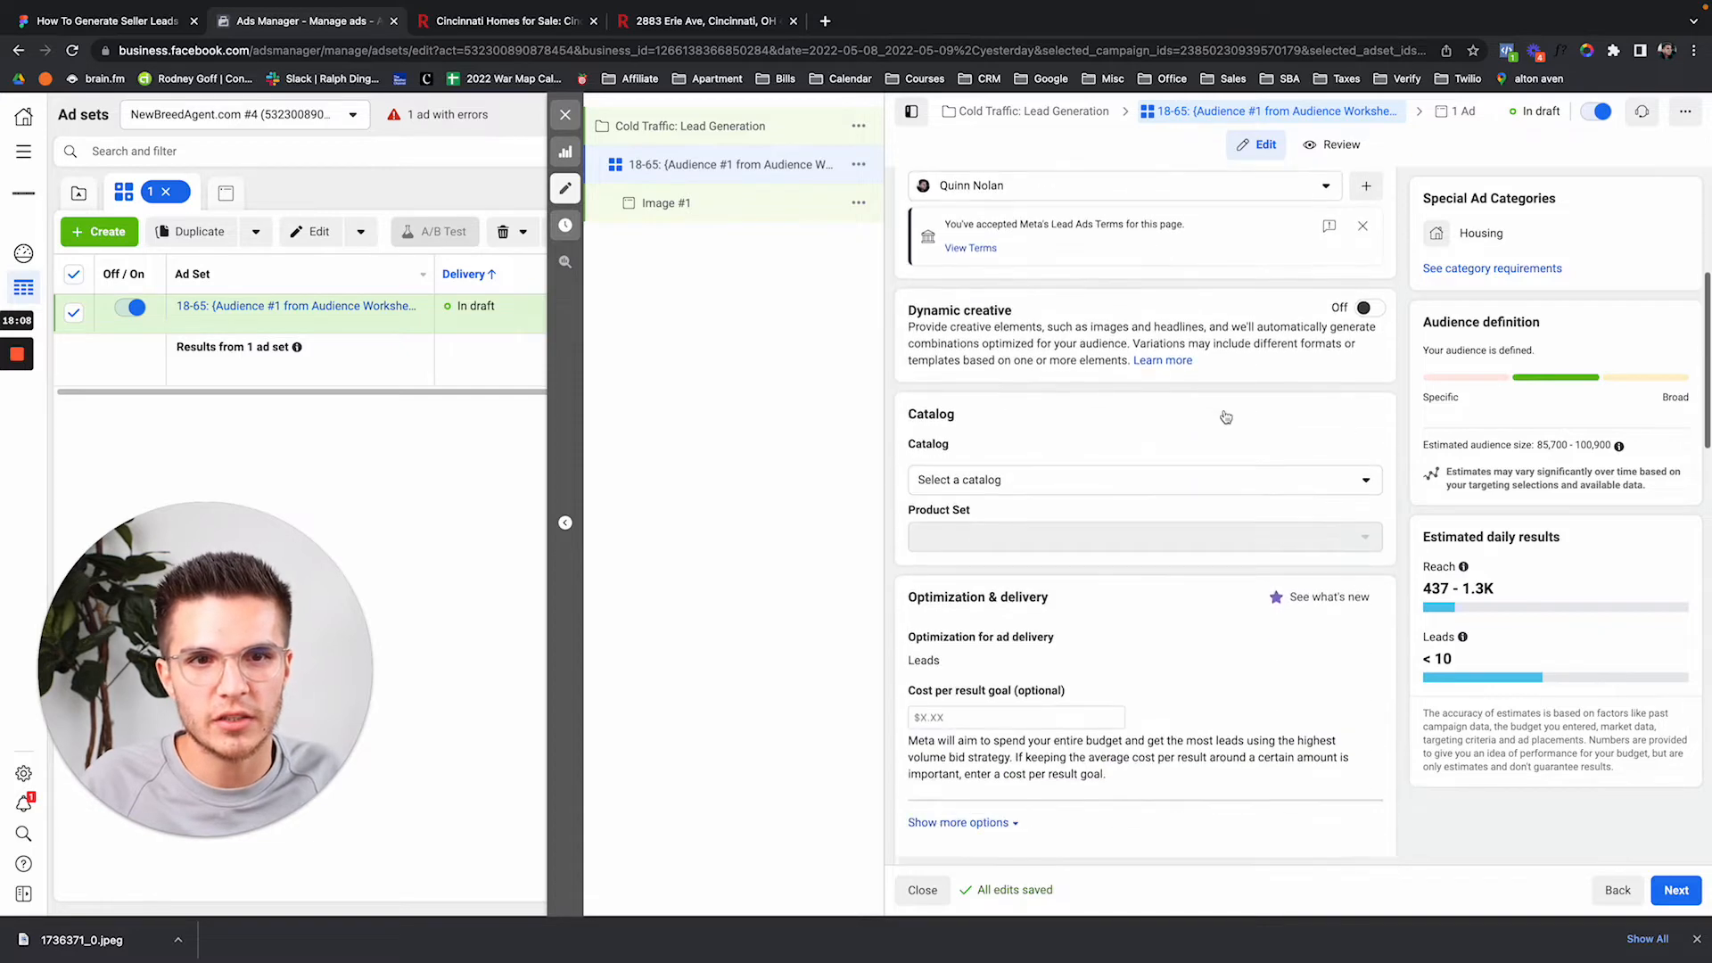
pyautogui.scroll(-8, 1225, 416)
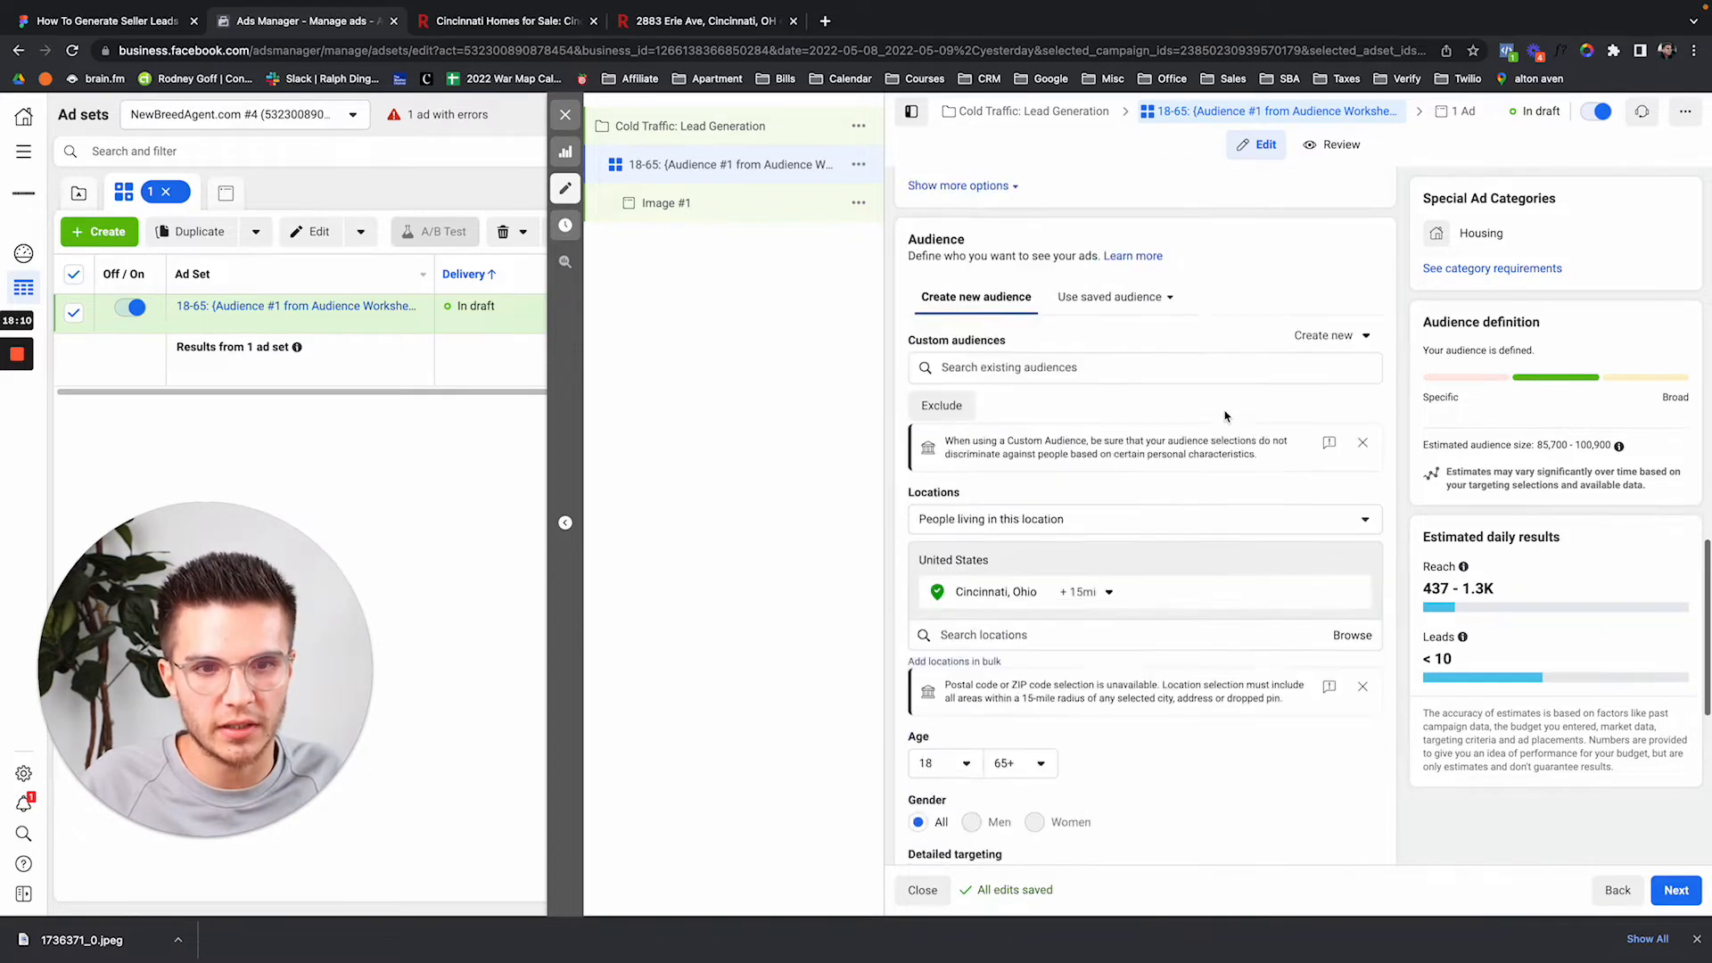
pyautogui.scroll(-1, 1086, 590)
pyautogui.moveTo(1021, 676); pyautogui.dragTo(927, 682)
pyautogui.press('super+c')
pyautogui.scroll(20, 927, 682)
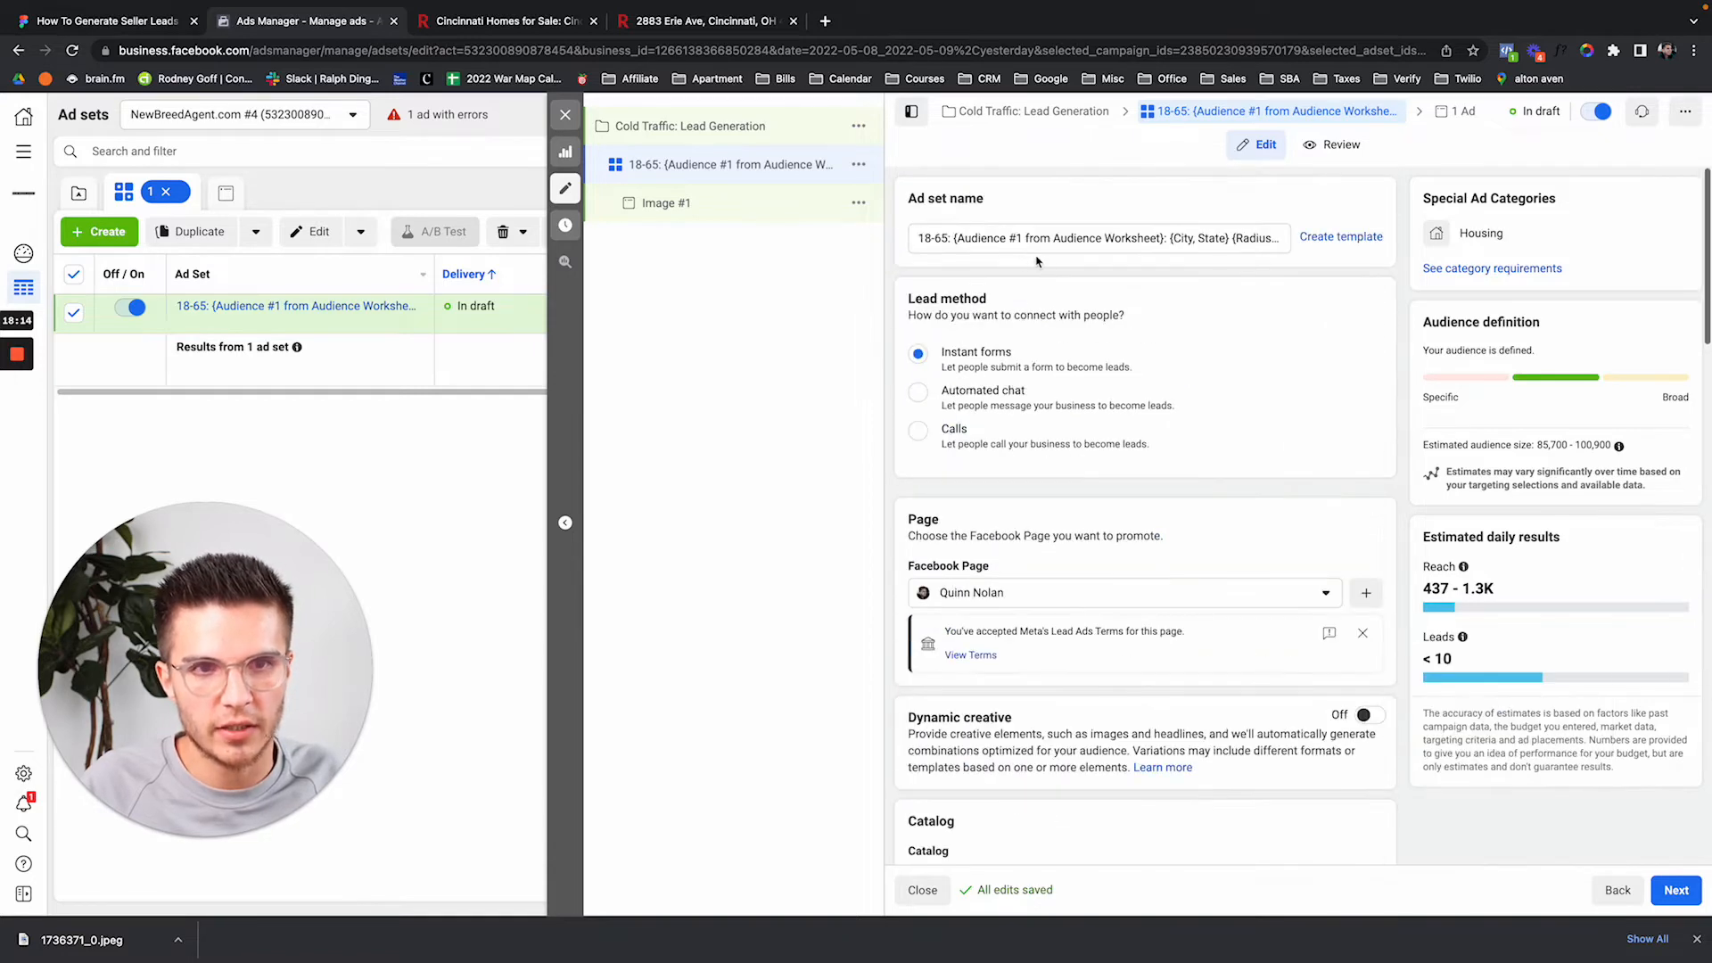
pyautogui.click(953, 238)
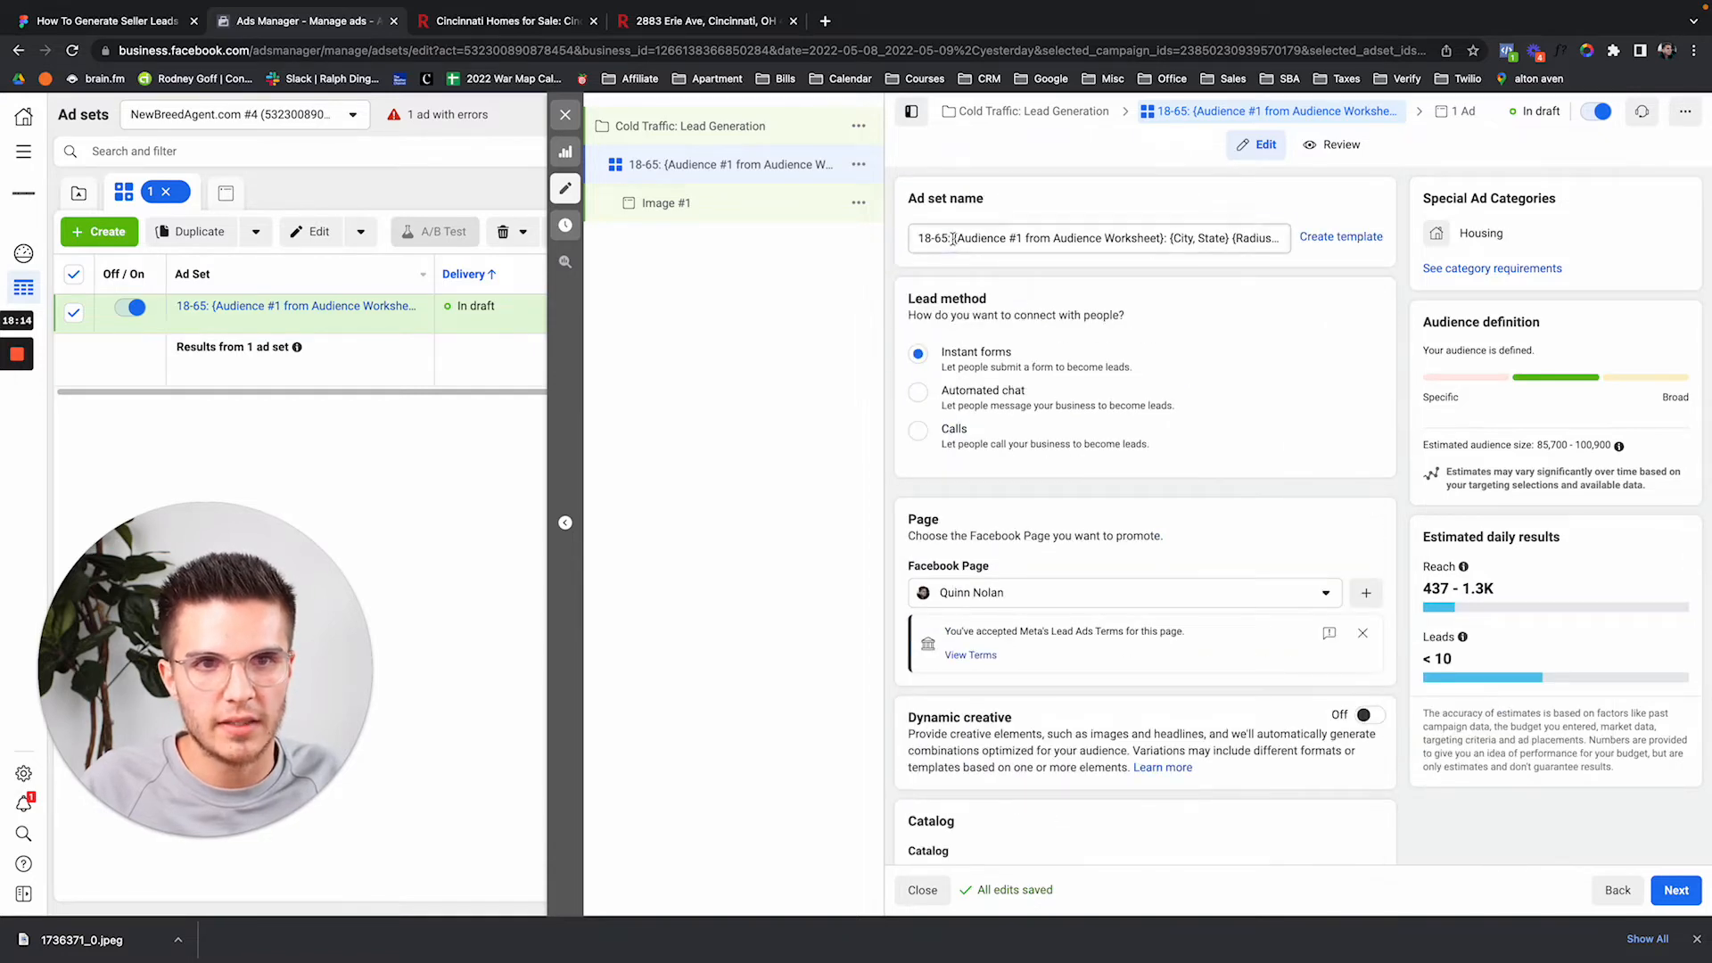
pyautogui.keyDown('shift'); pyautogui.click(1162, 237); pyautogui.keyUp('shift')
pyautogui.press('super+v')
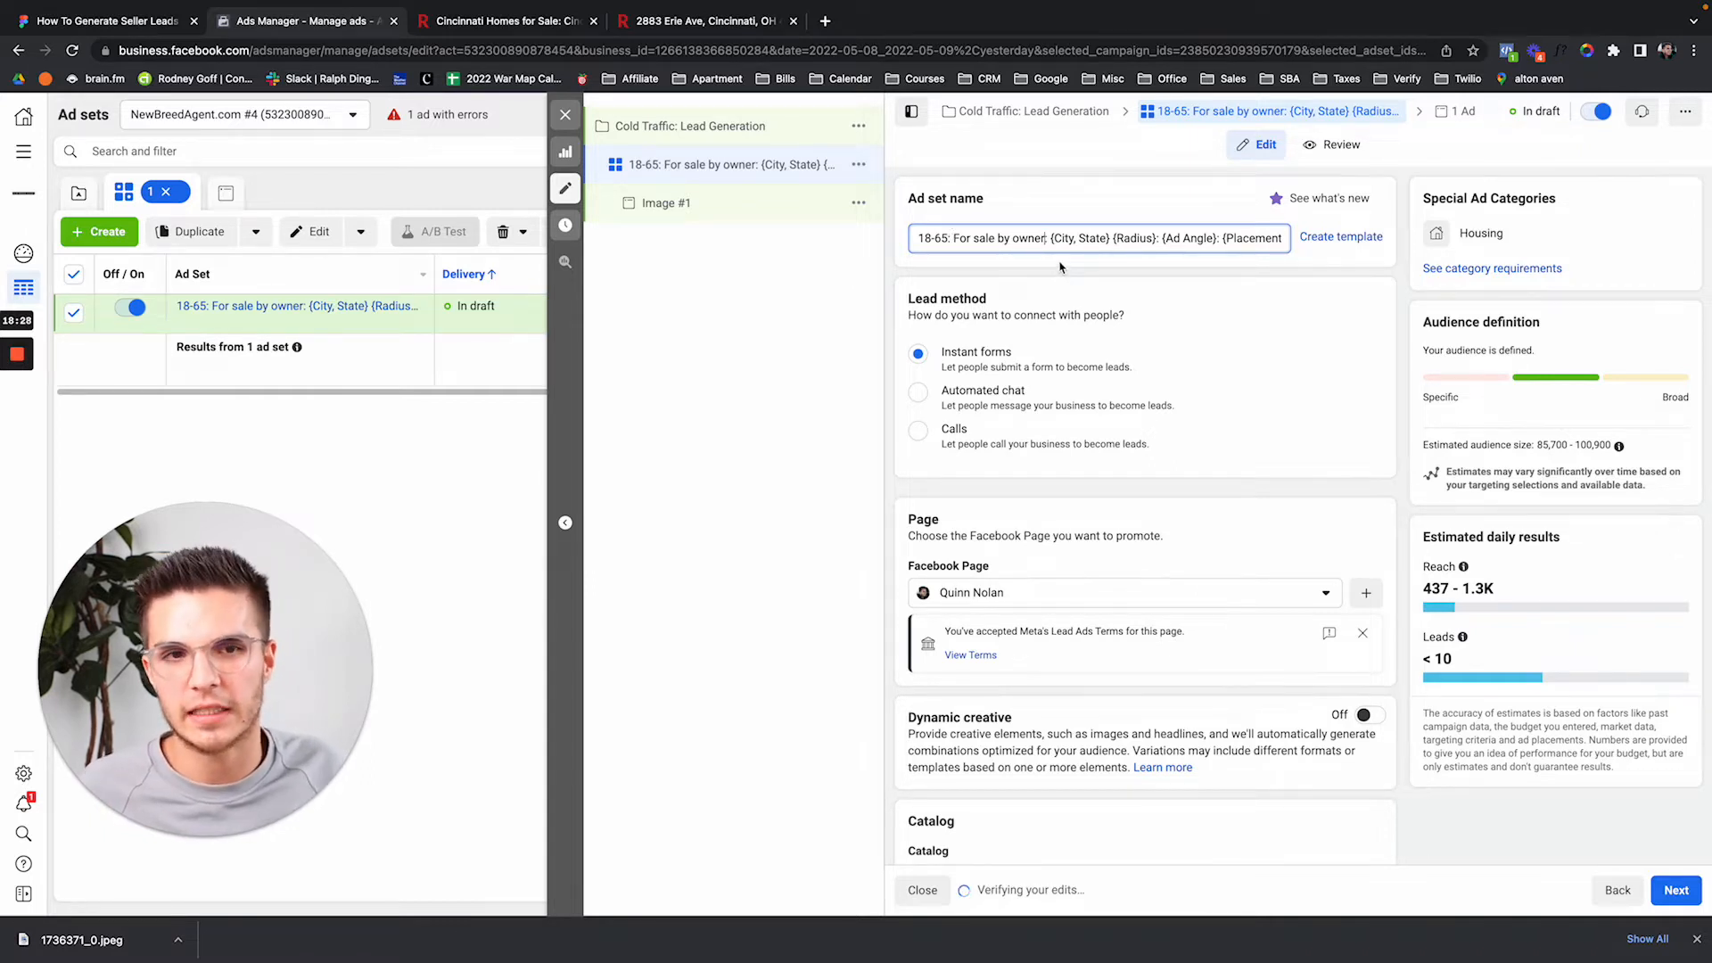
# Fill the name's city and radius placeholders with 'Cincinnati, Ohio' and '15 Mi. Radius'.
pyautogui.scroll(-12, 1161, 529)
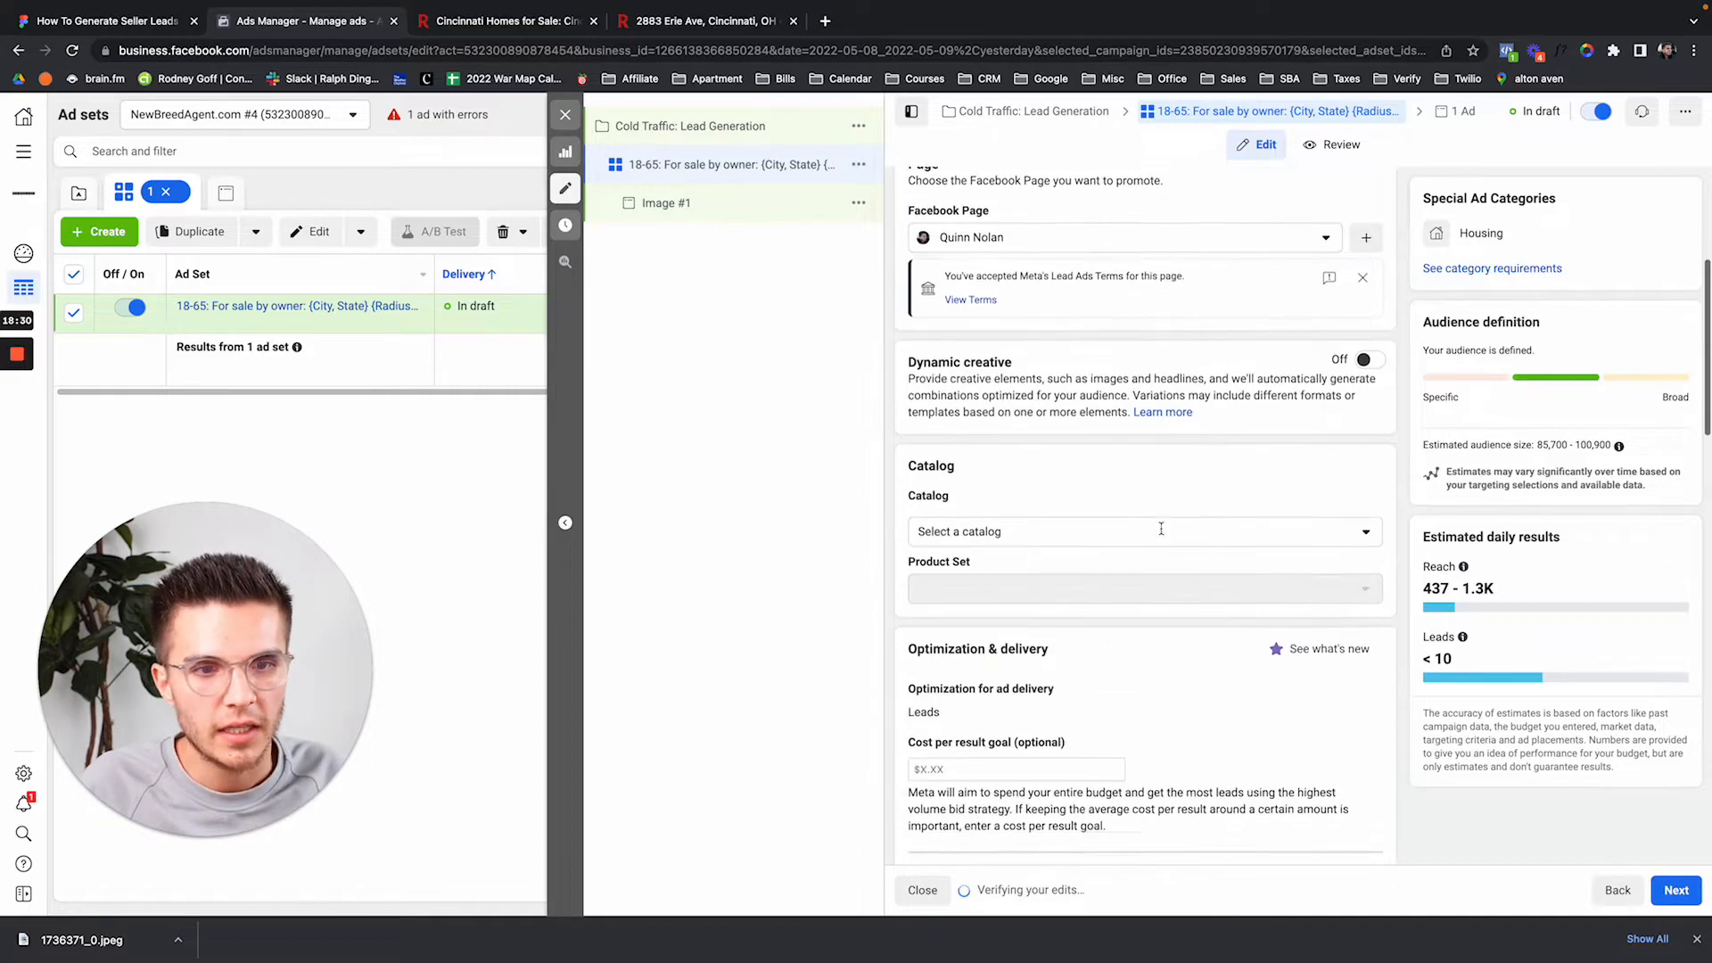
pyautogui.scroll(-2, 1161, 534)
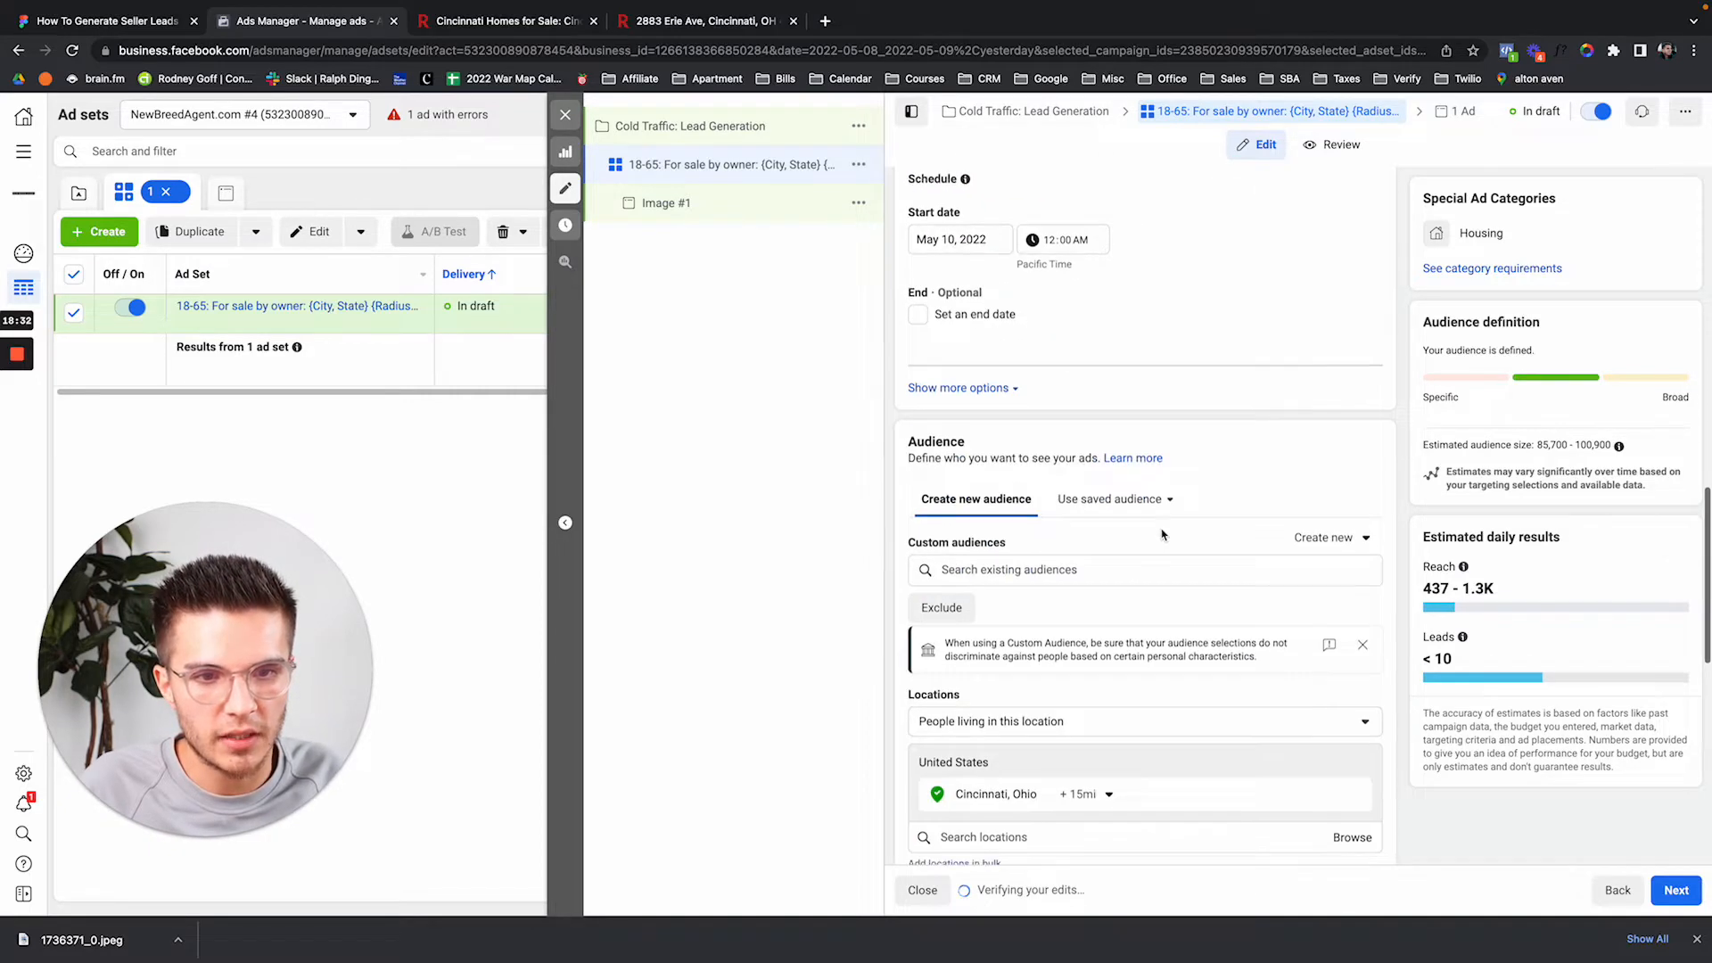
pyautogui.moveTo(1038, 695); pyautogui.dragTo(955, 695)
pyautogui.hotkey('ctrl', 'c')
pyautogui.scroll(15, 1075, 445)
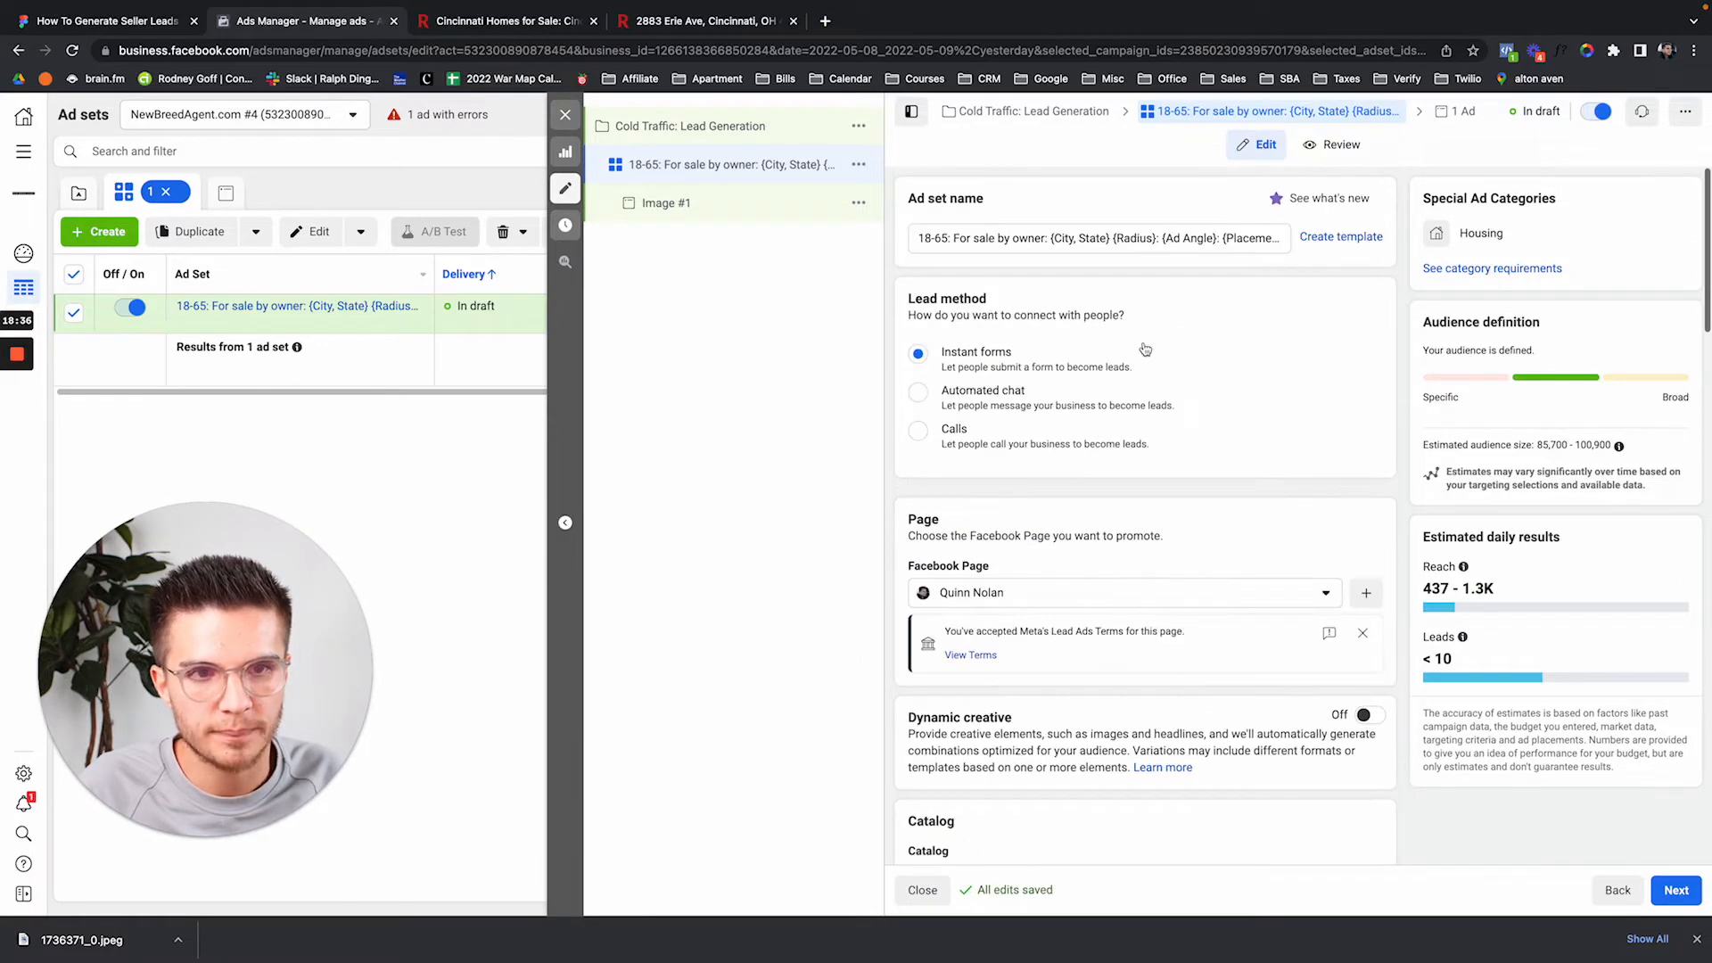
pyautogui.click(1049, 239)
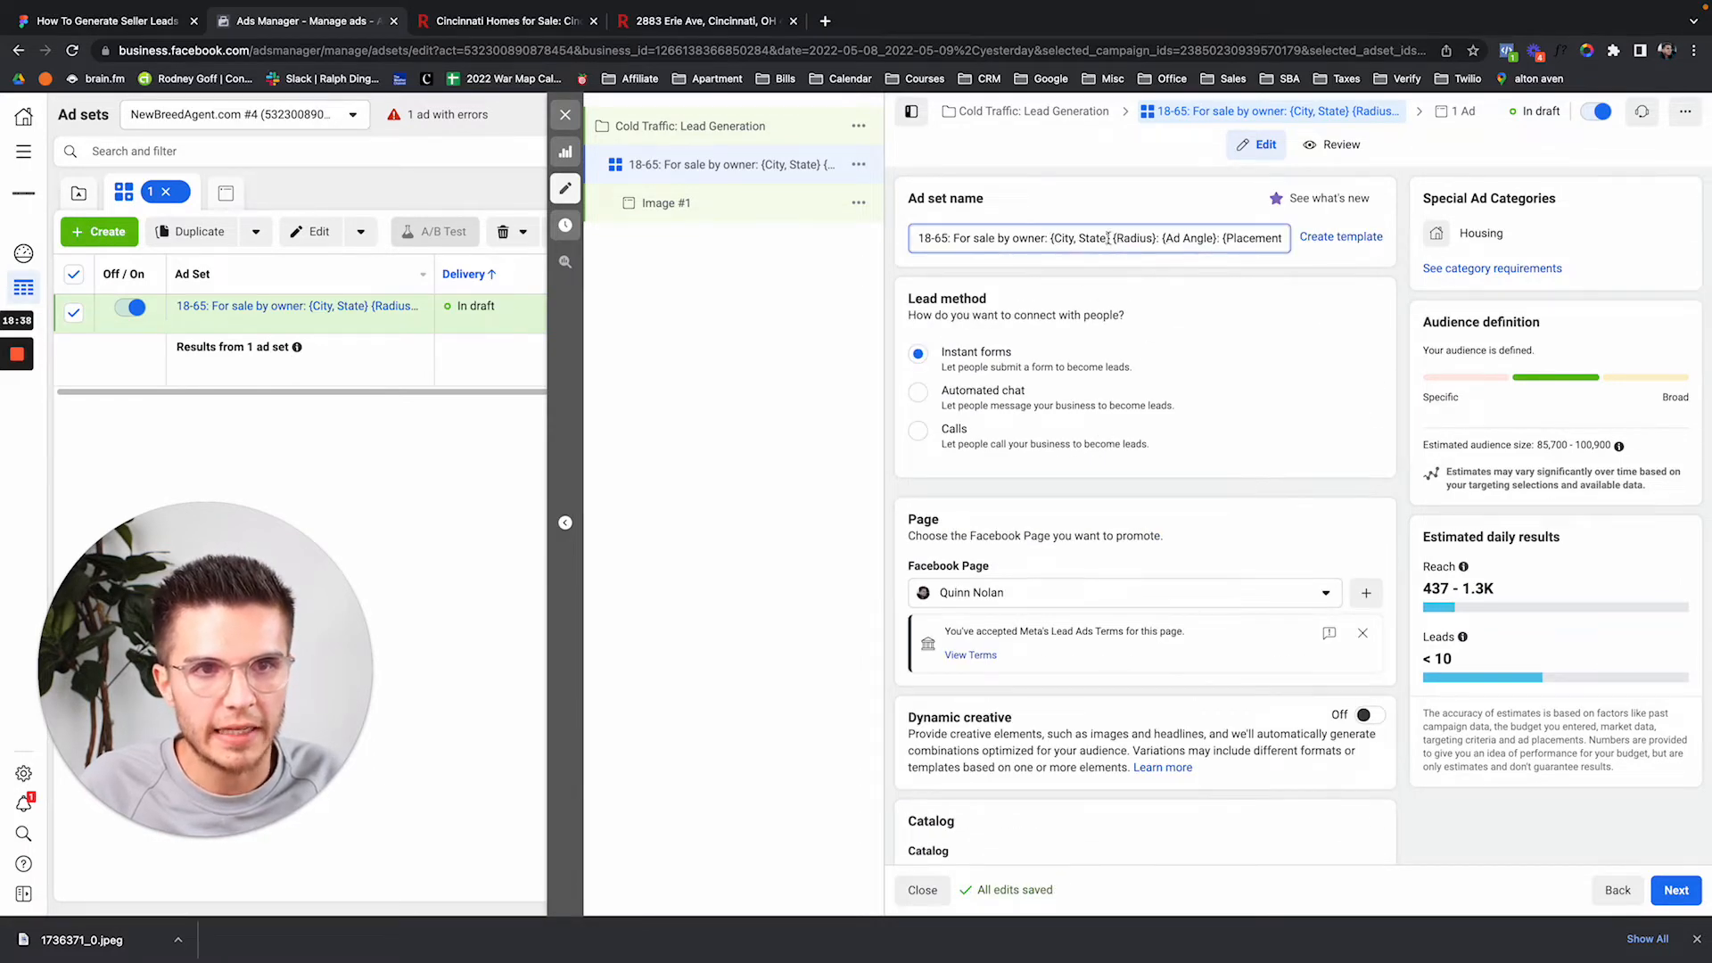
pyautogui.keyDown('shift'); pyautogui.click(1108, 238); pyautogui.keyUp('shift')
pyautogui.hotkey('ctrl', 'v')
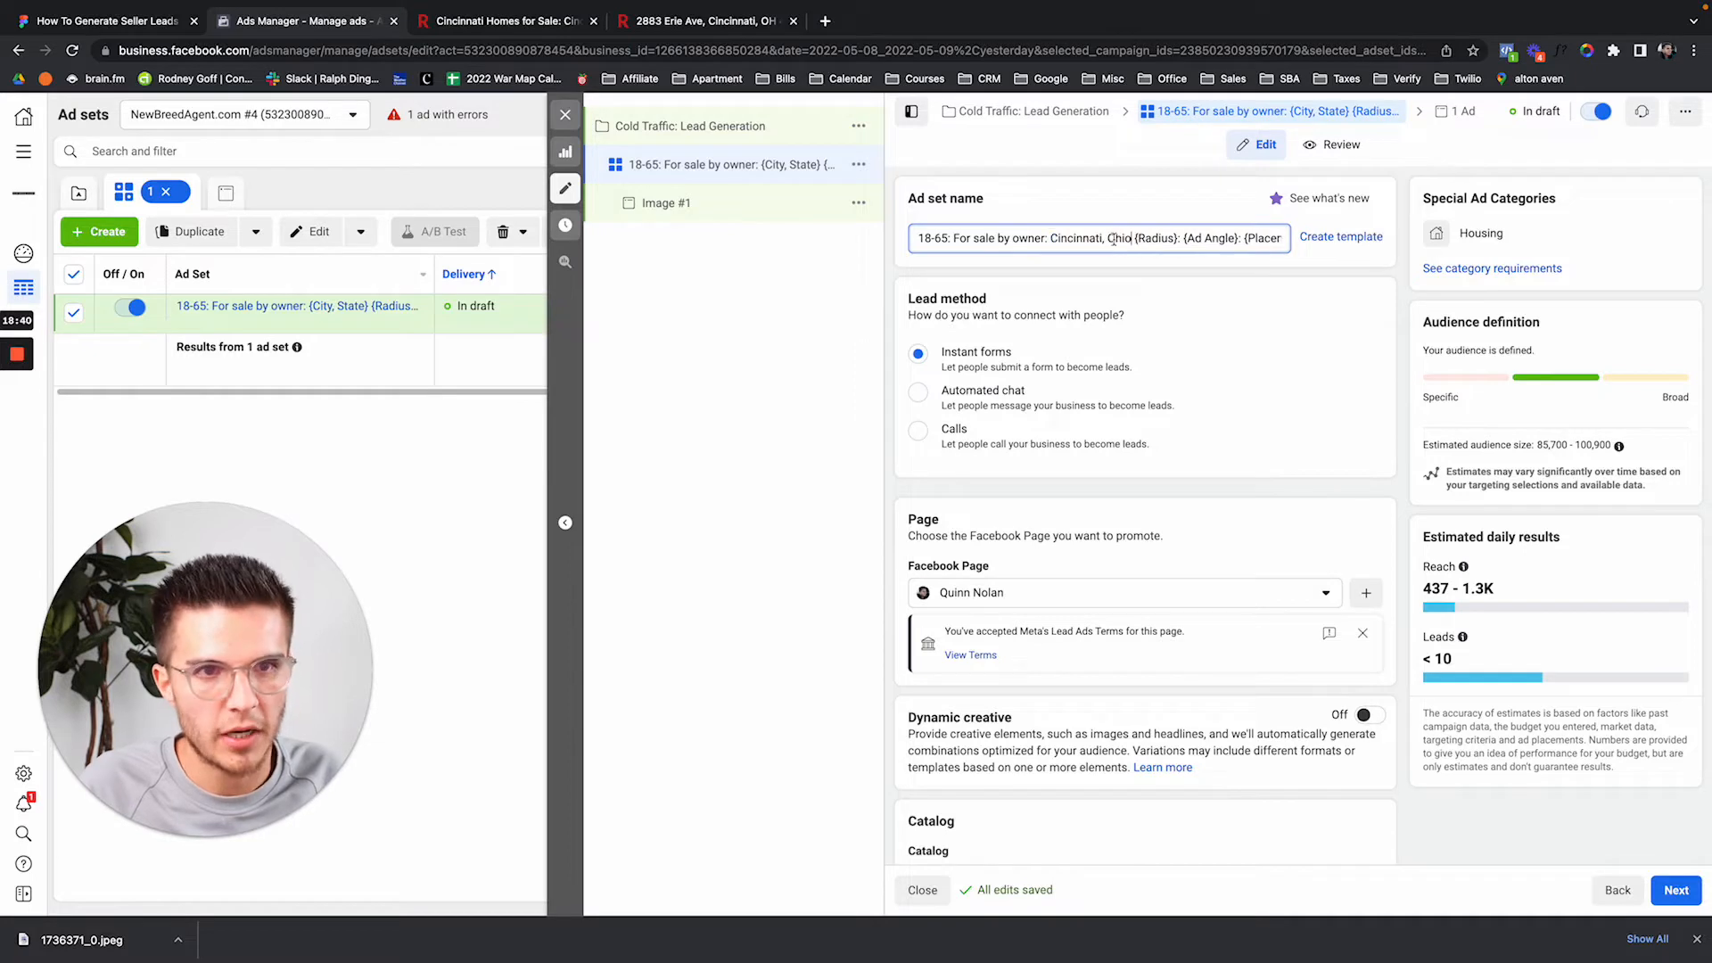
pyautogui.moveTo(1134, 238); pyautogui.dragTo(1173, 235)
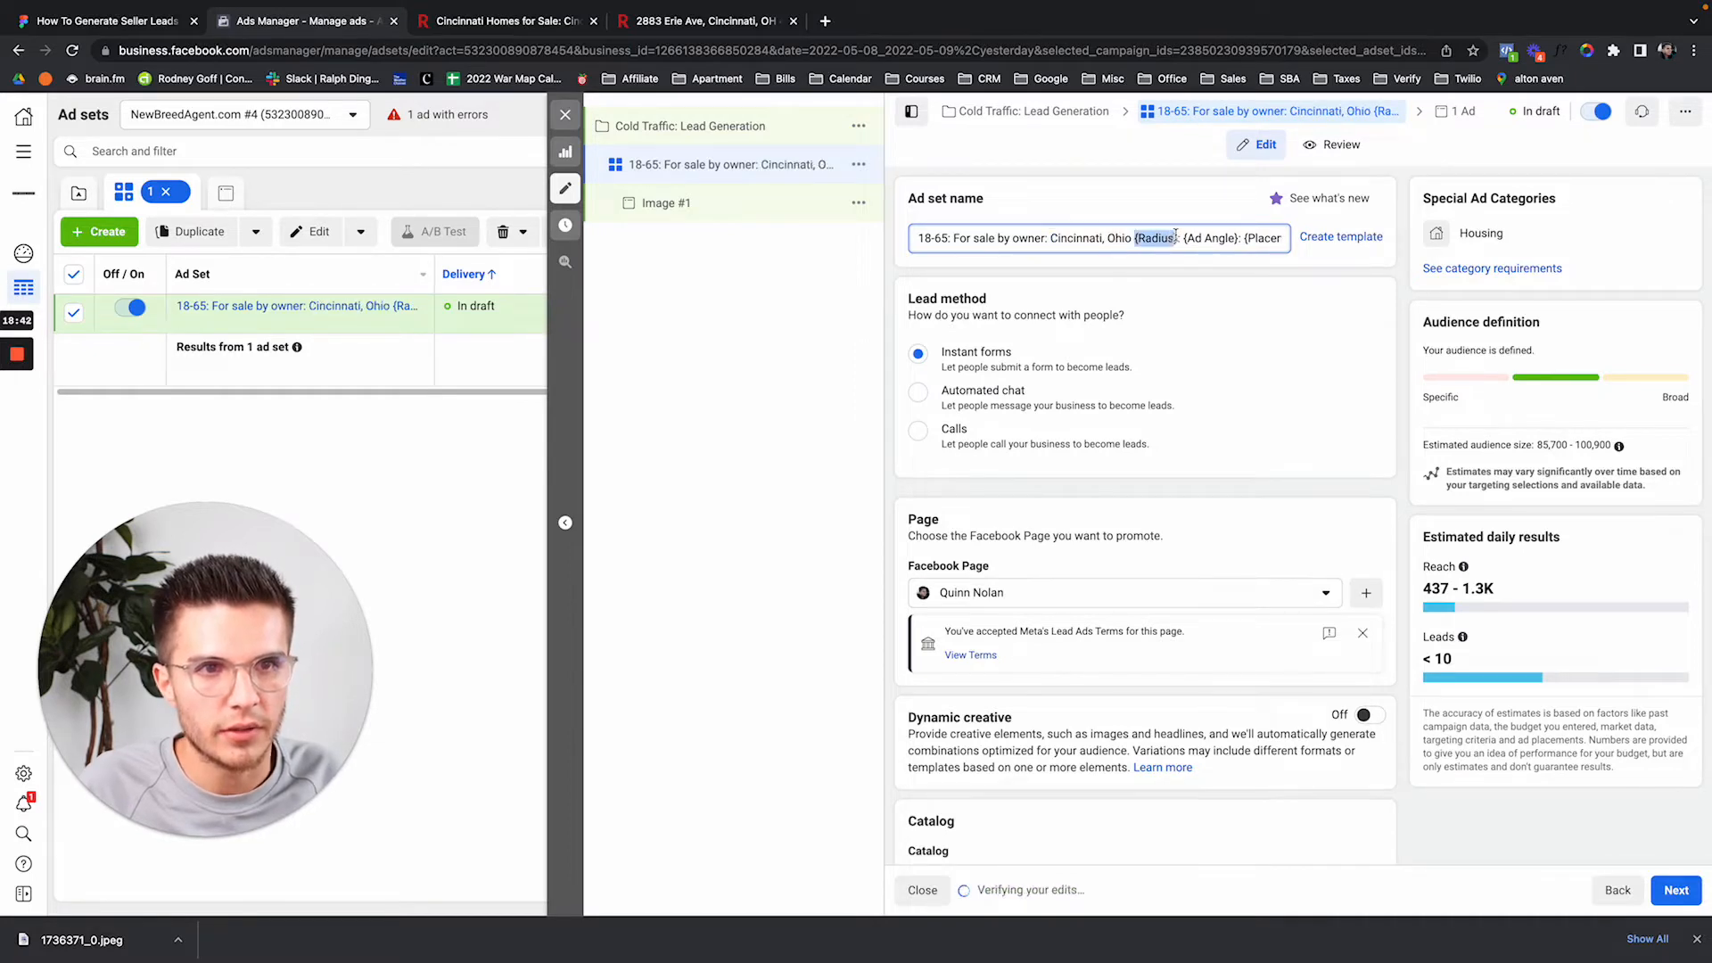
pyautogui.write('15 mi')
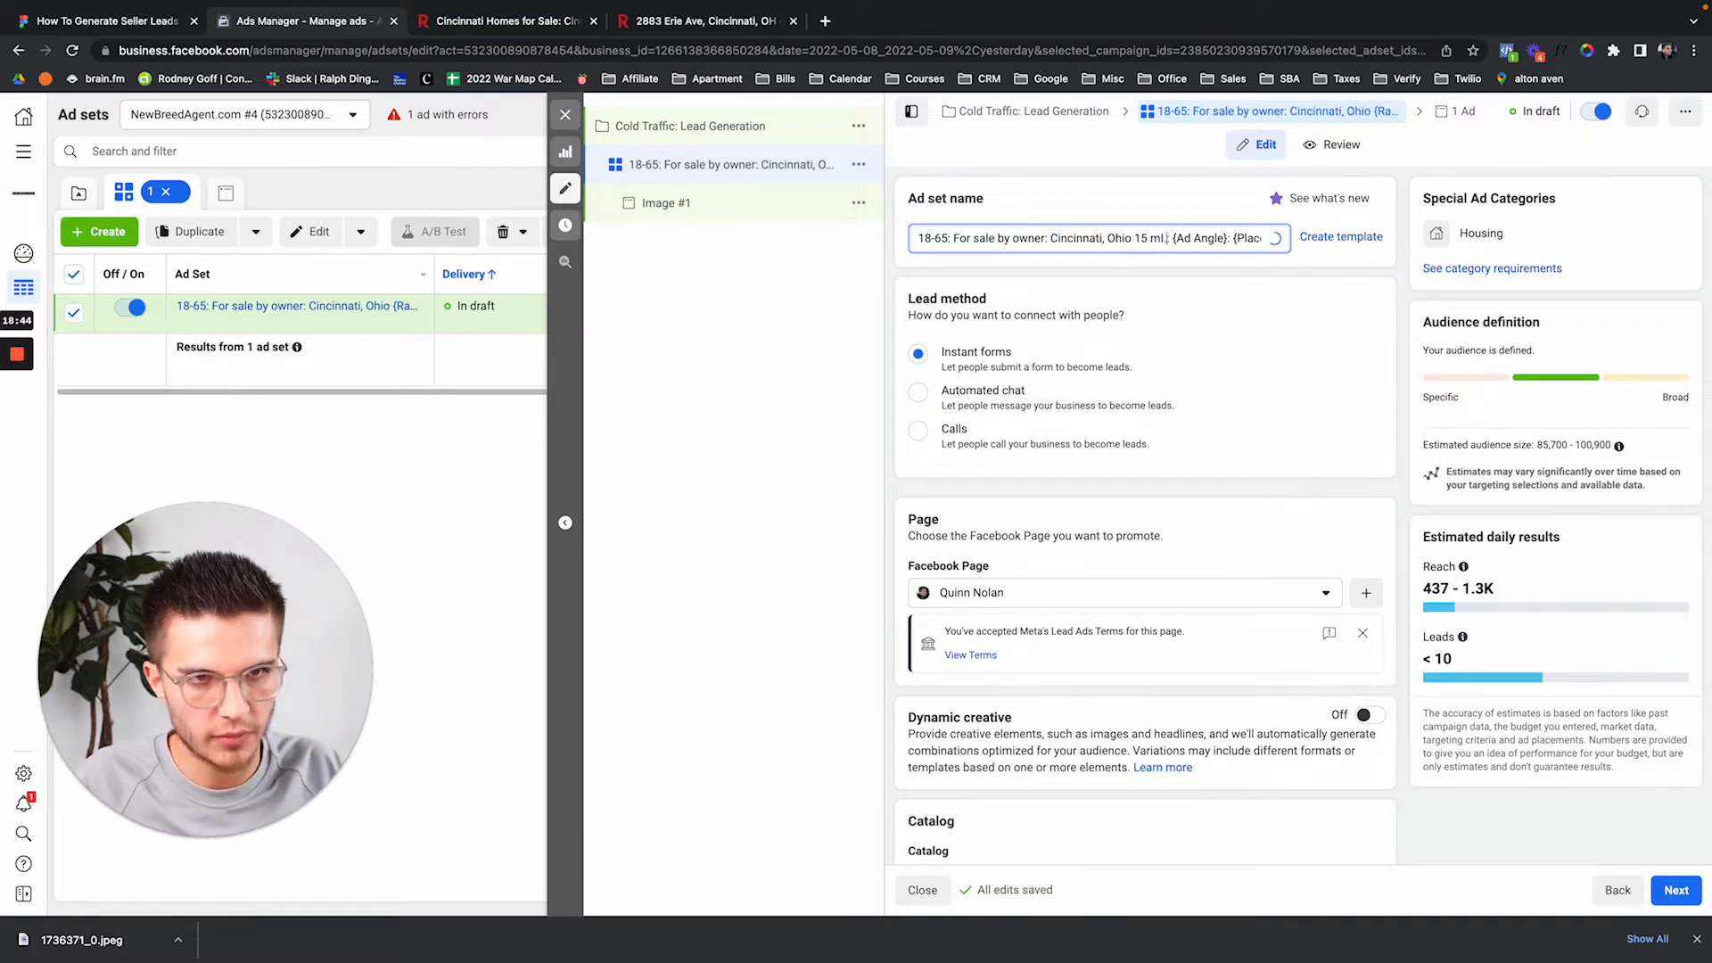
pyautogui.press('BackSpace')
pyautogui.press('BackSpace')
pyautogui.write('Mi. R')
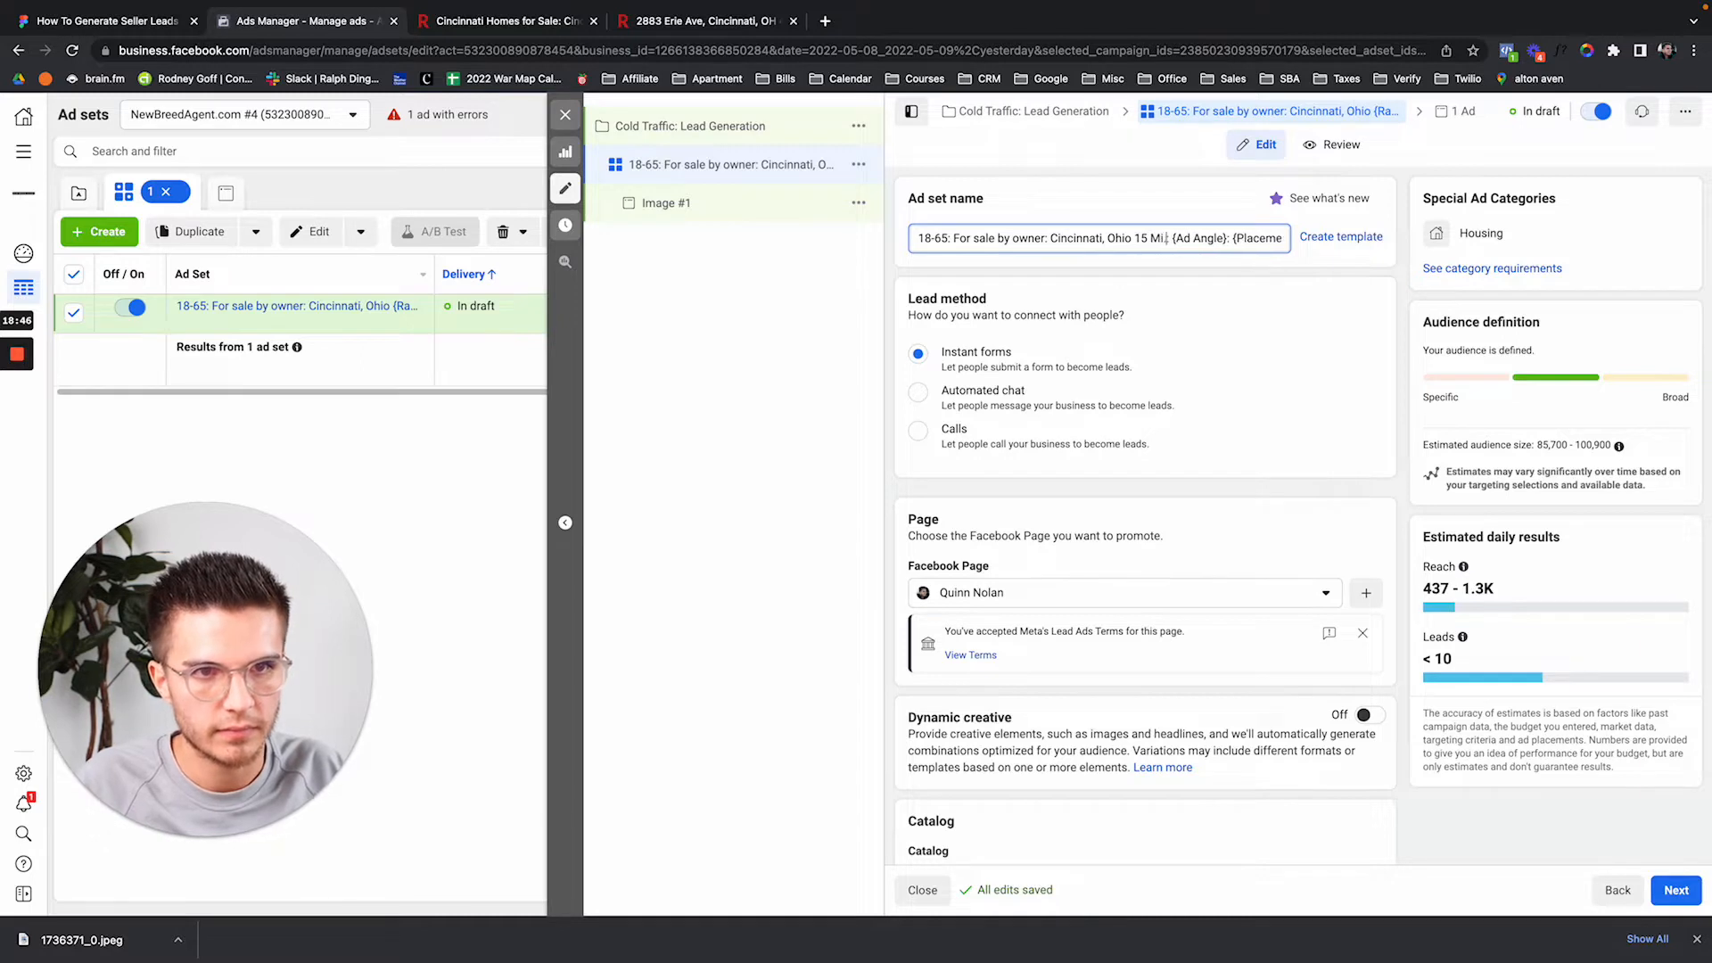
pyautogui.write('adius')
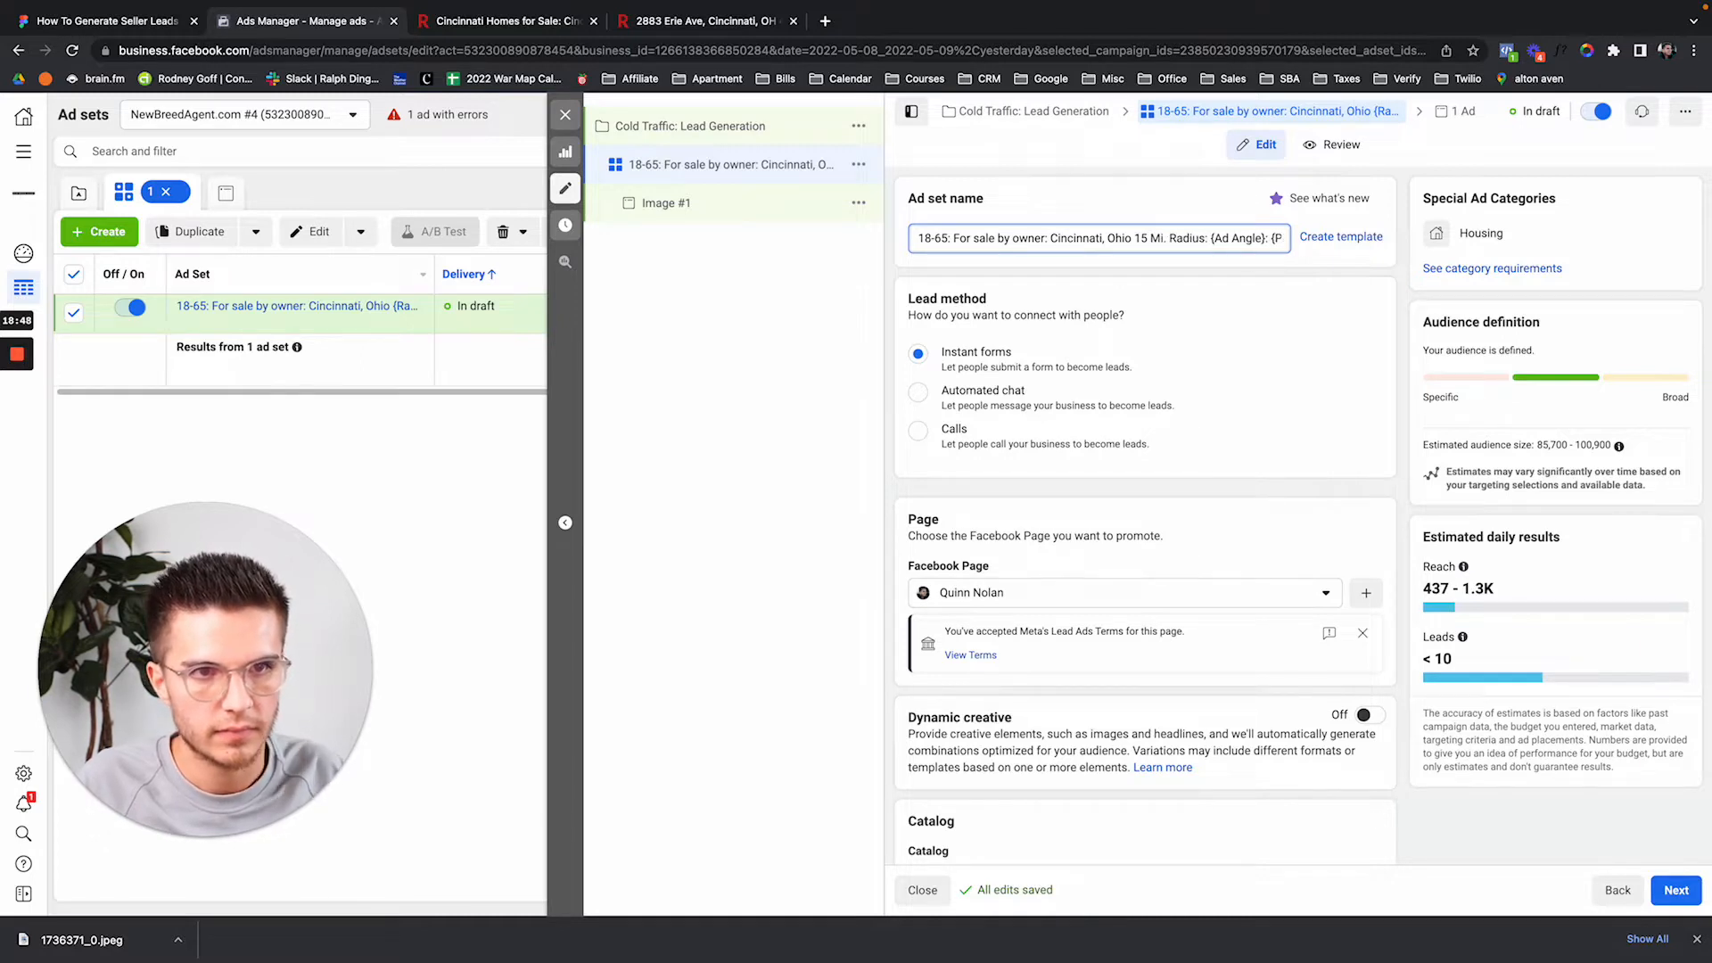
pyautogui.write(': {Ad Angle}')
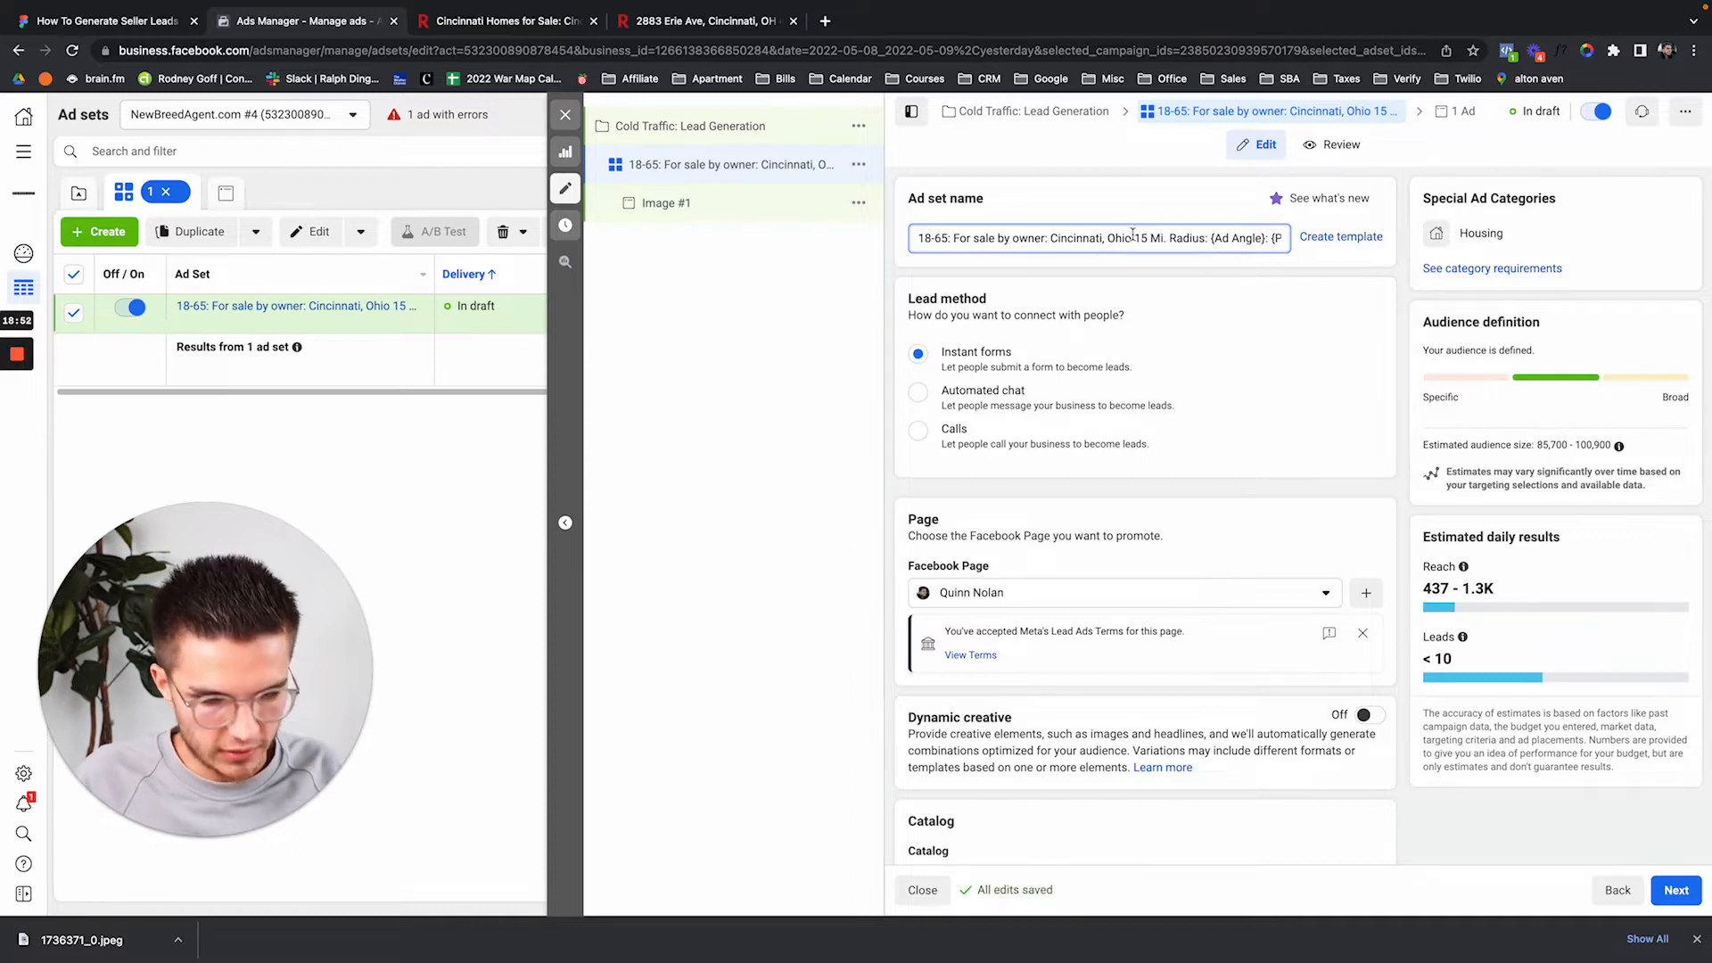
pyautogui.write(':')
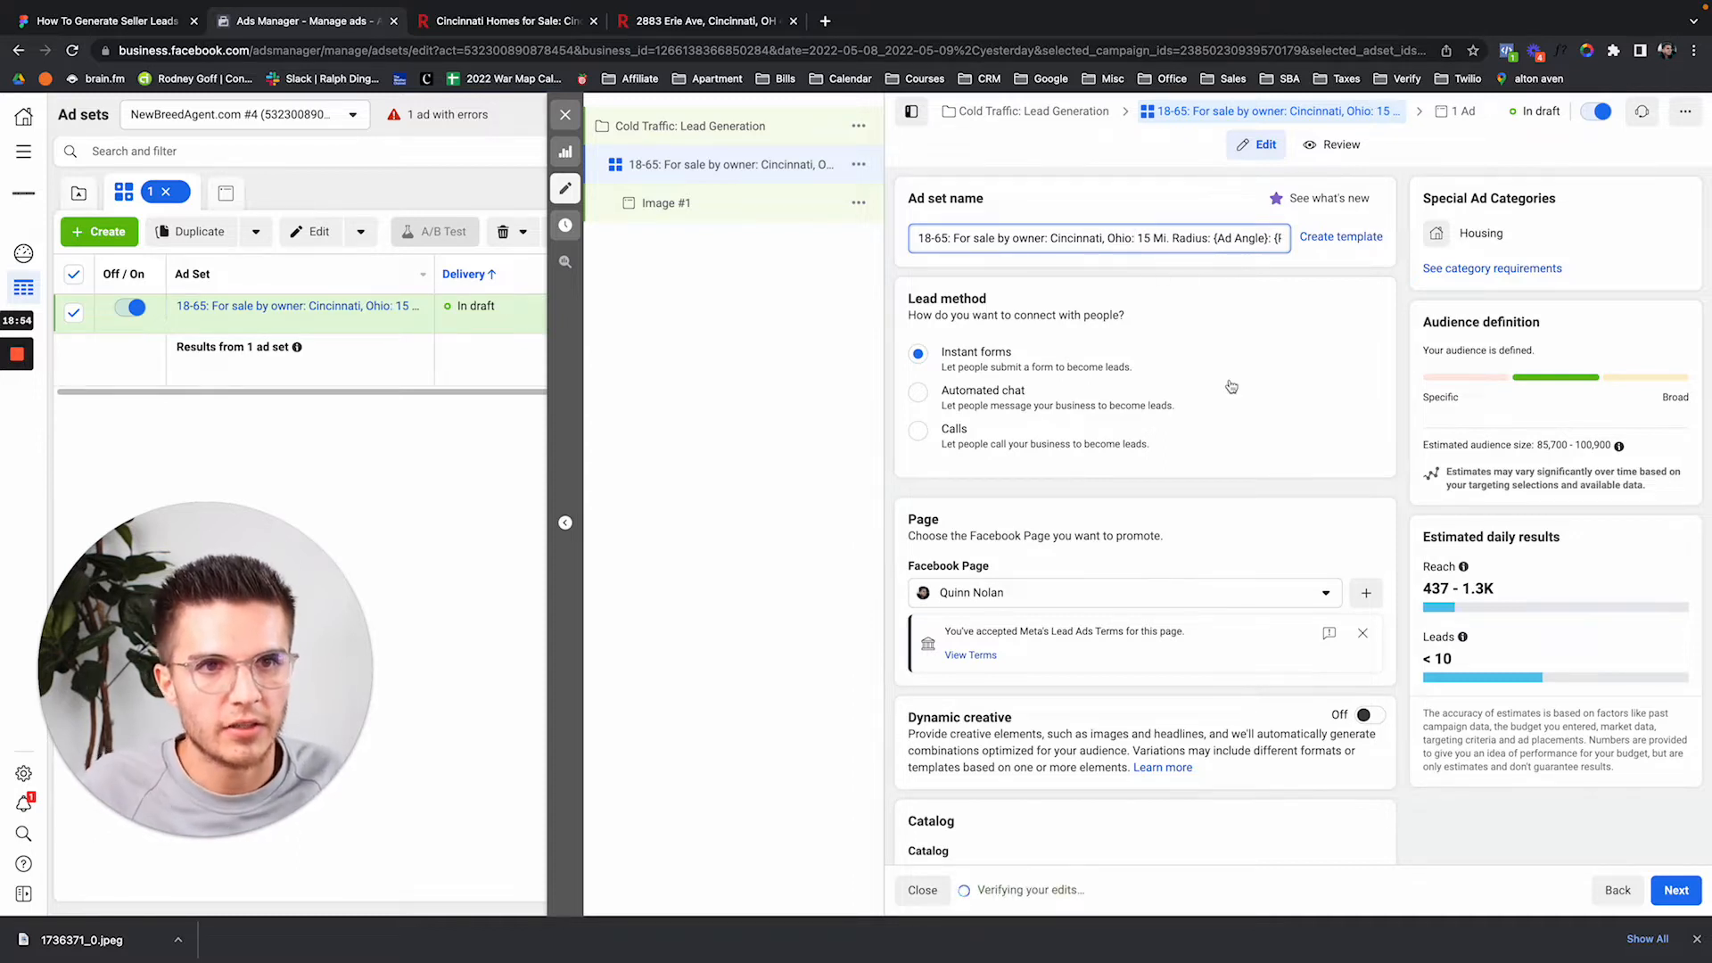
# Check the ad set name by highlighting the age prefix and remaining placeholders.
pyautogui.scroll(-1, 1231, 387)
pyautogui.moveTo(921, 234); pyautogui.dragTo(956, 234)
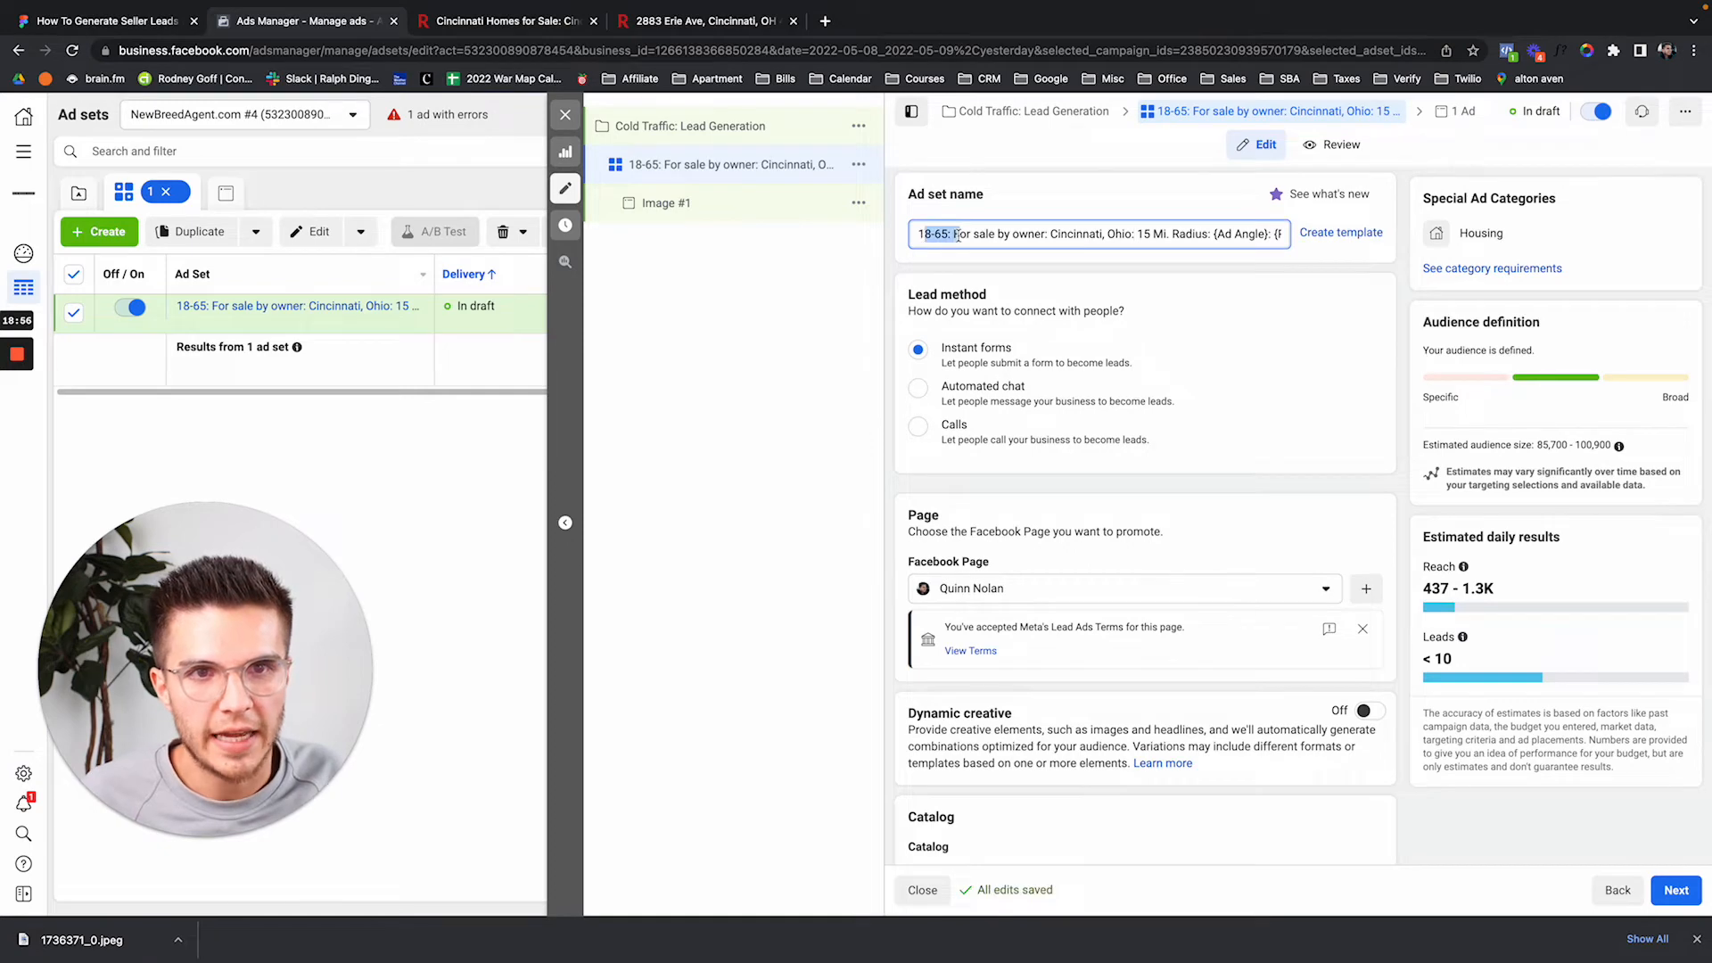
pyautogui.click(957, 234)
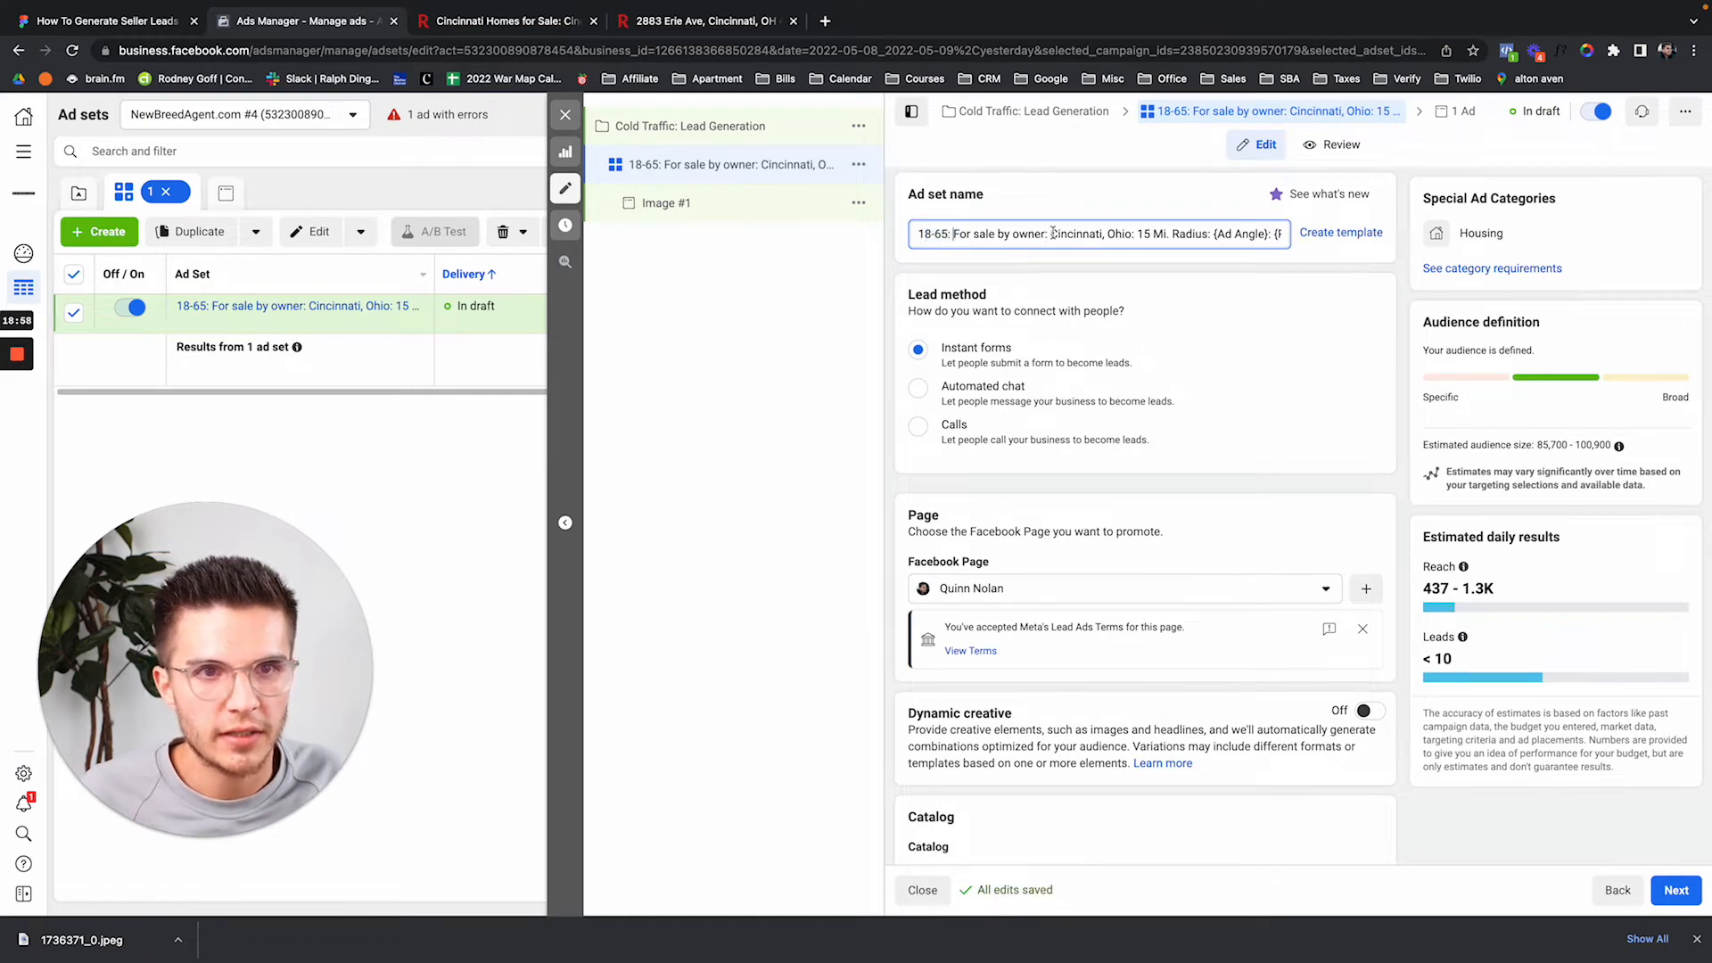
pyautogui.moveTo(1214, 234); pyautogui.dragTo(1153, 231)
pyautogui.click(1203, 233)
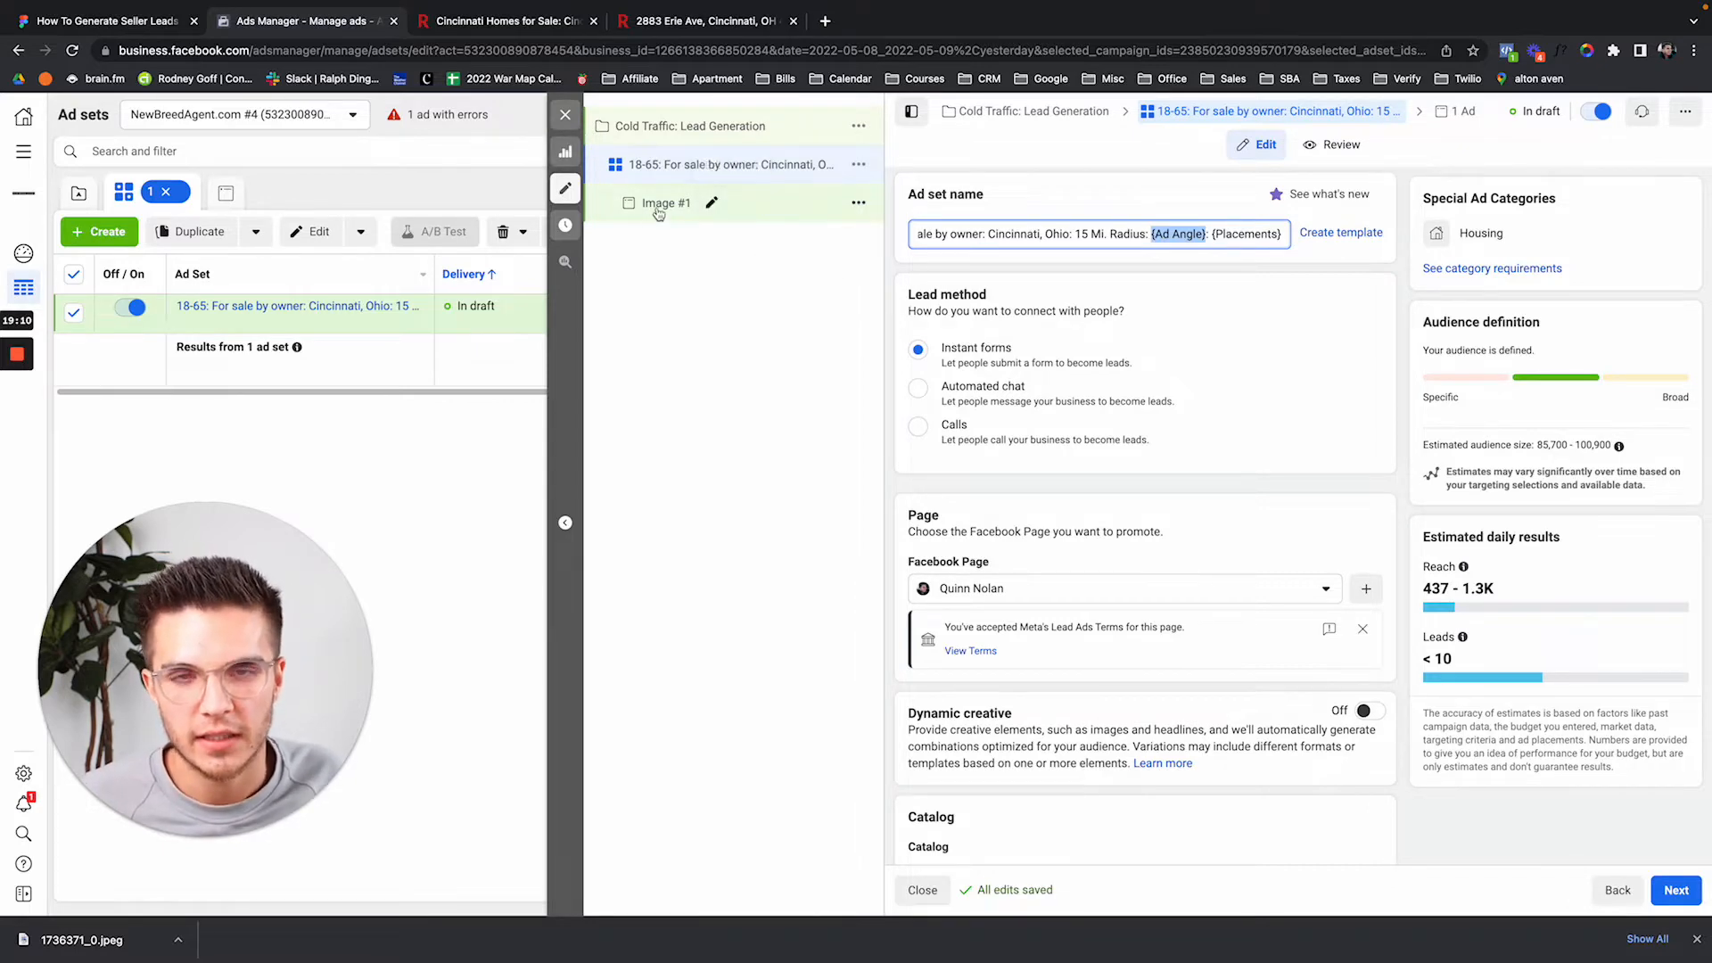
# Write 'If somebody wanted to buy your home, would you sell it?' as the Image #1 primary text.
pyautogui.click(705, 203)
pyautogui.scroll(-4, 1019, 579)
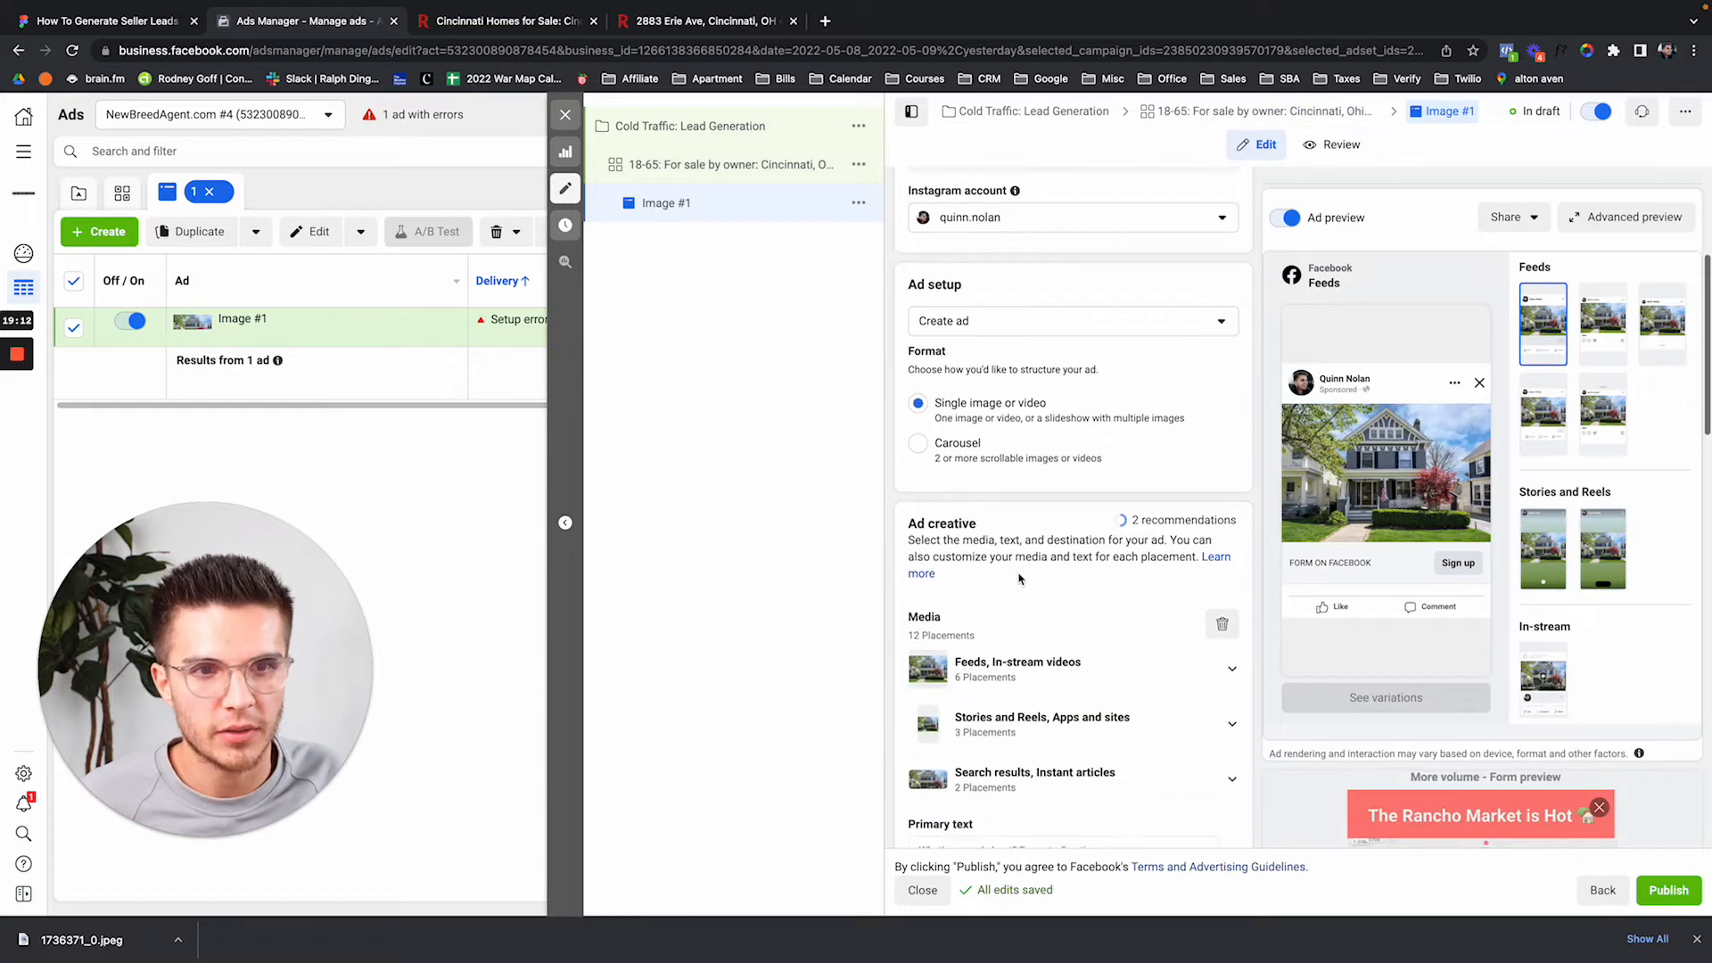
pyautogui.scroll(-3, 1046, 559)
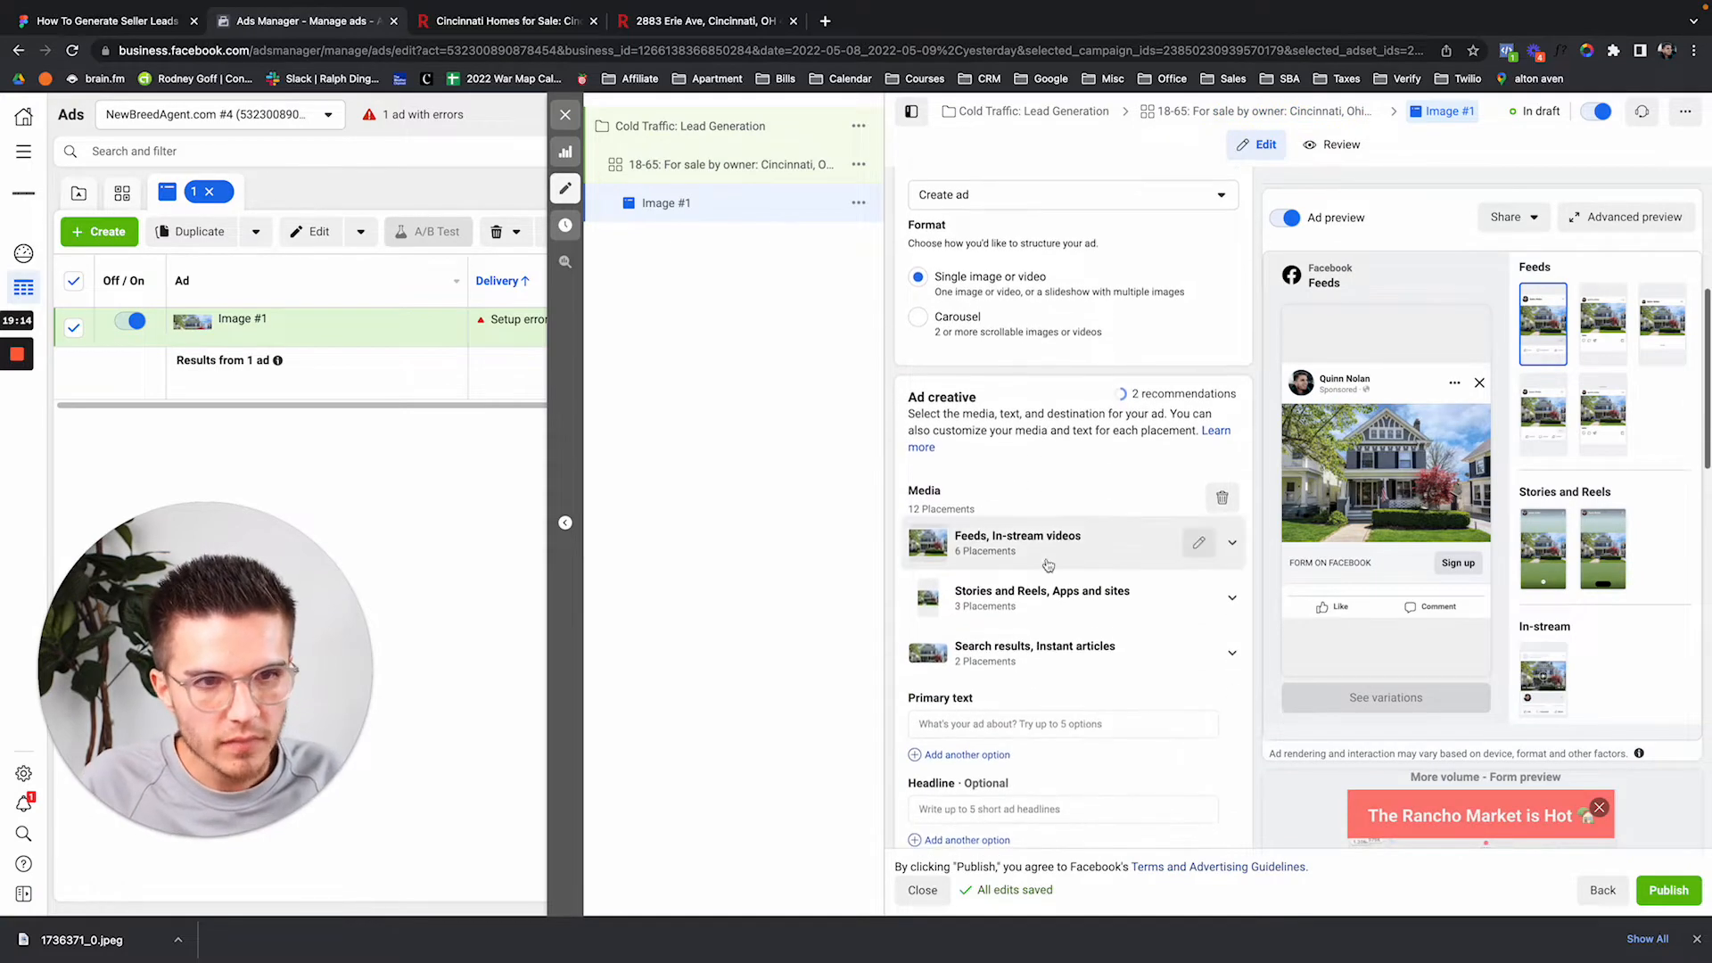
pyautogui.click(965, 723)
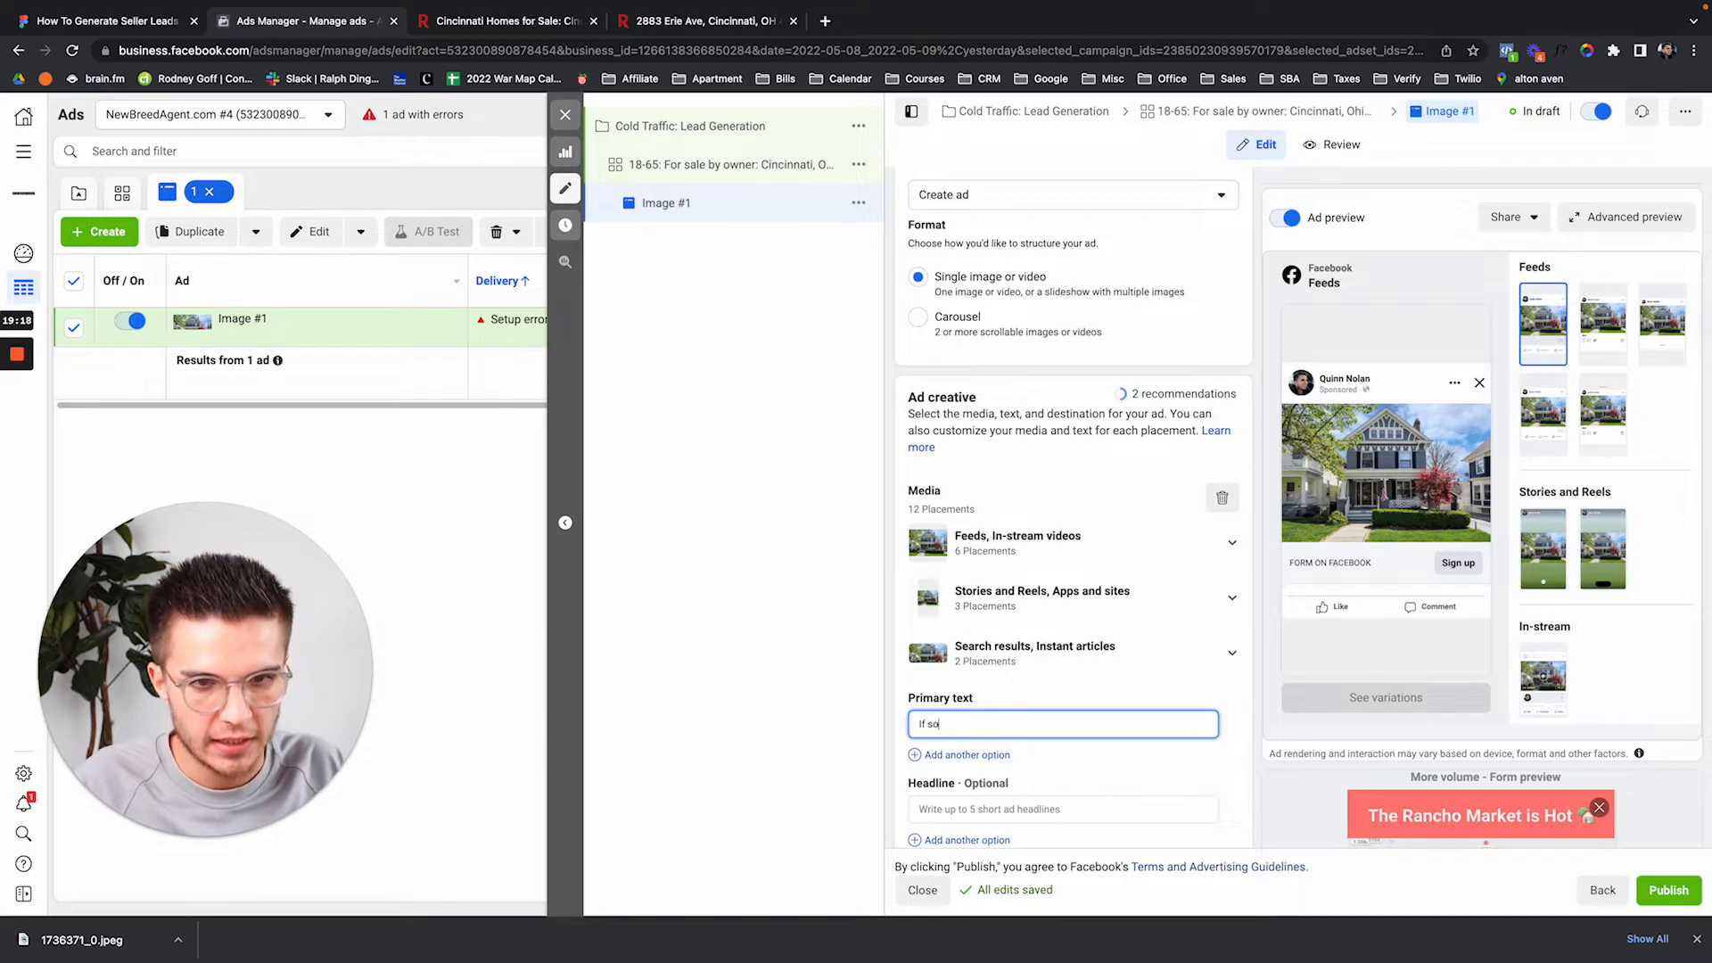
pyautogui.write('If somebody wan')
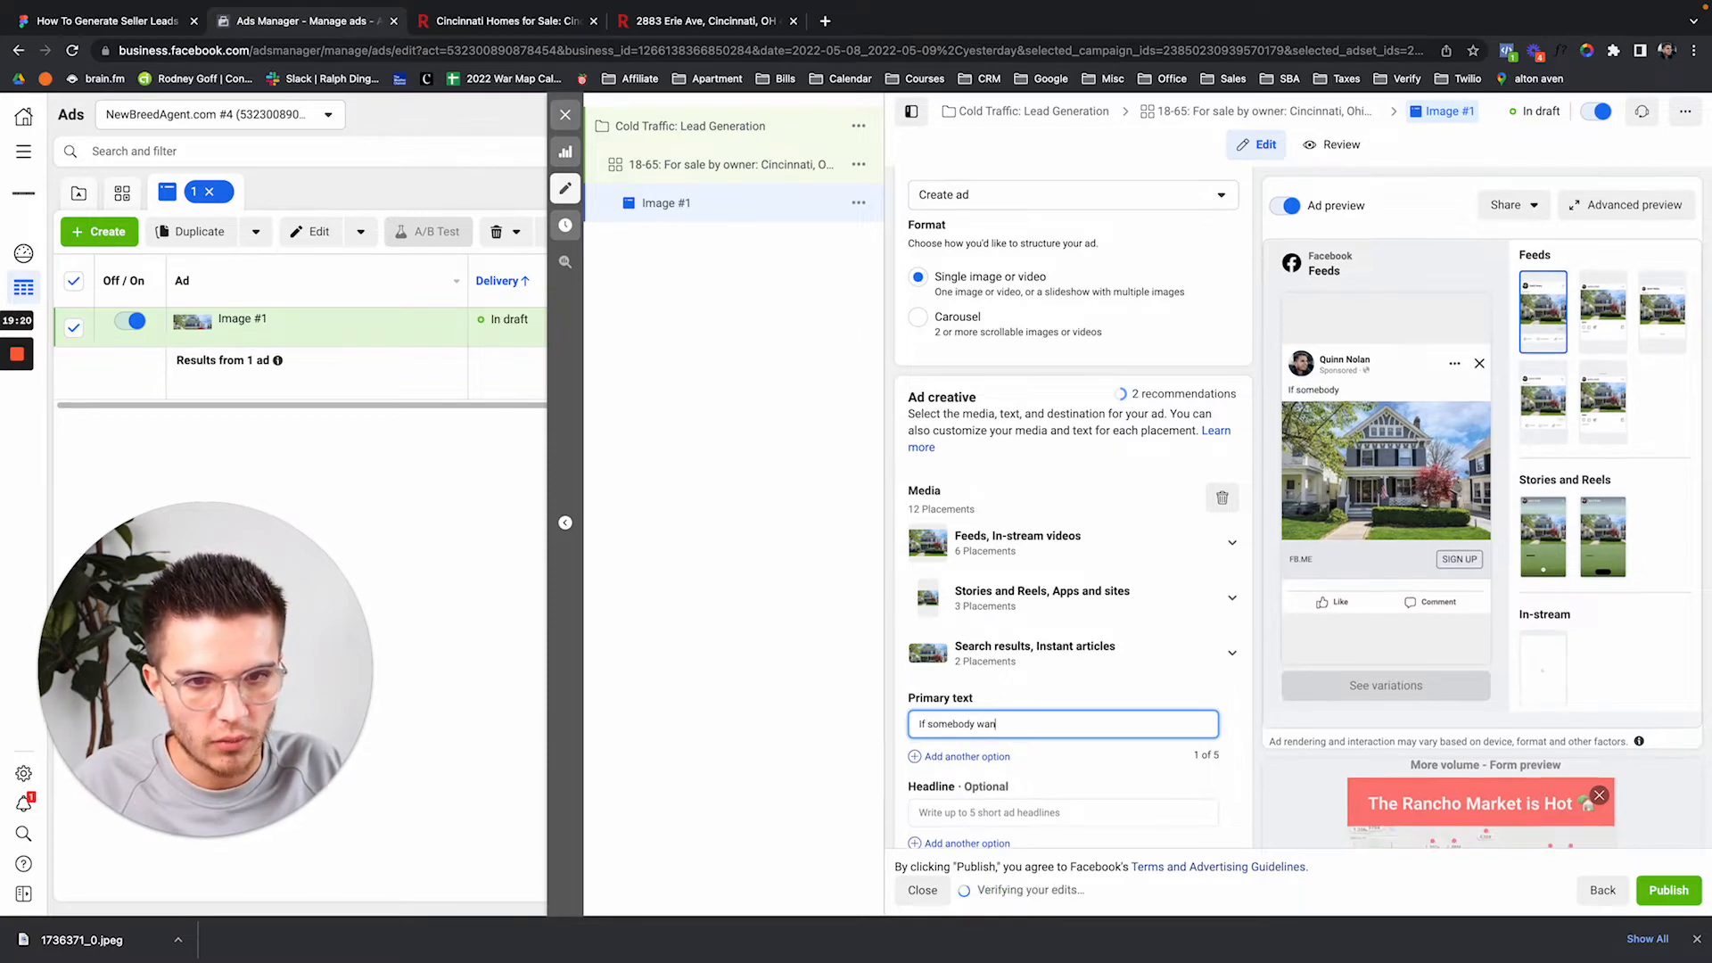
pyautogui.write('ted to buy')
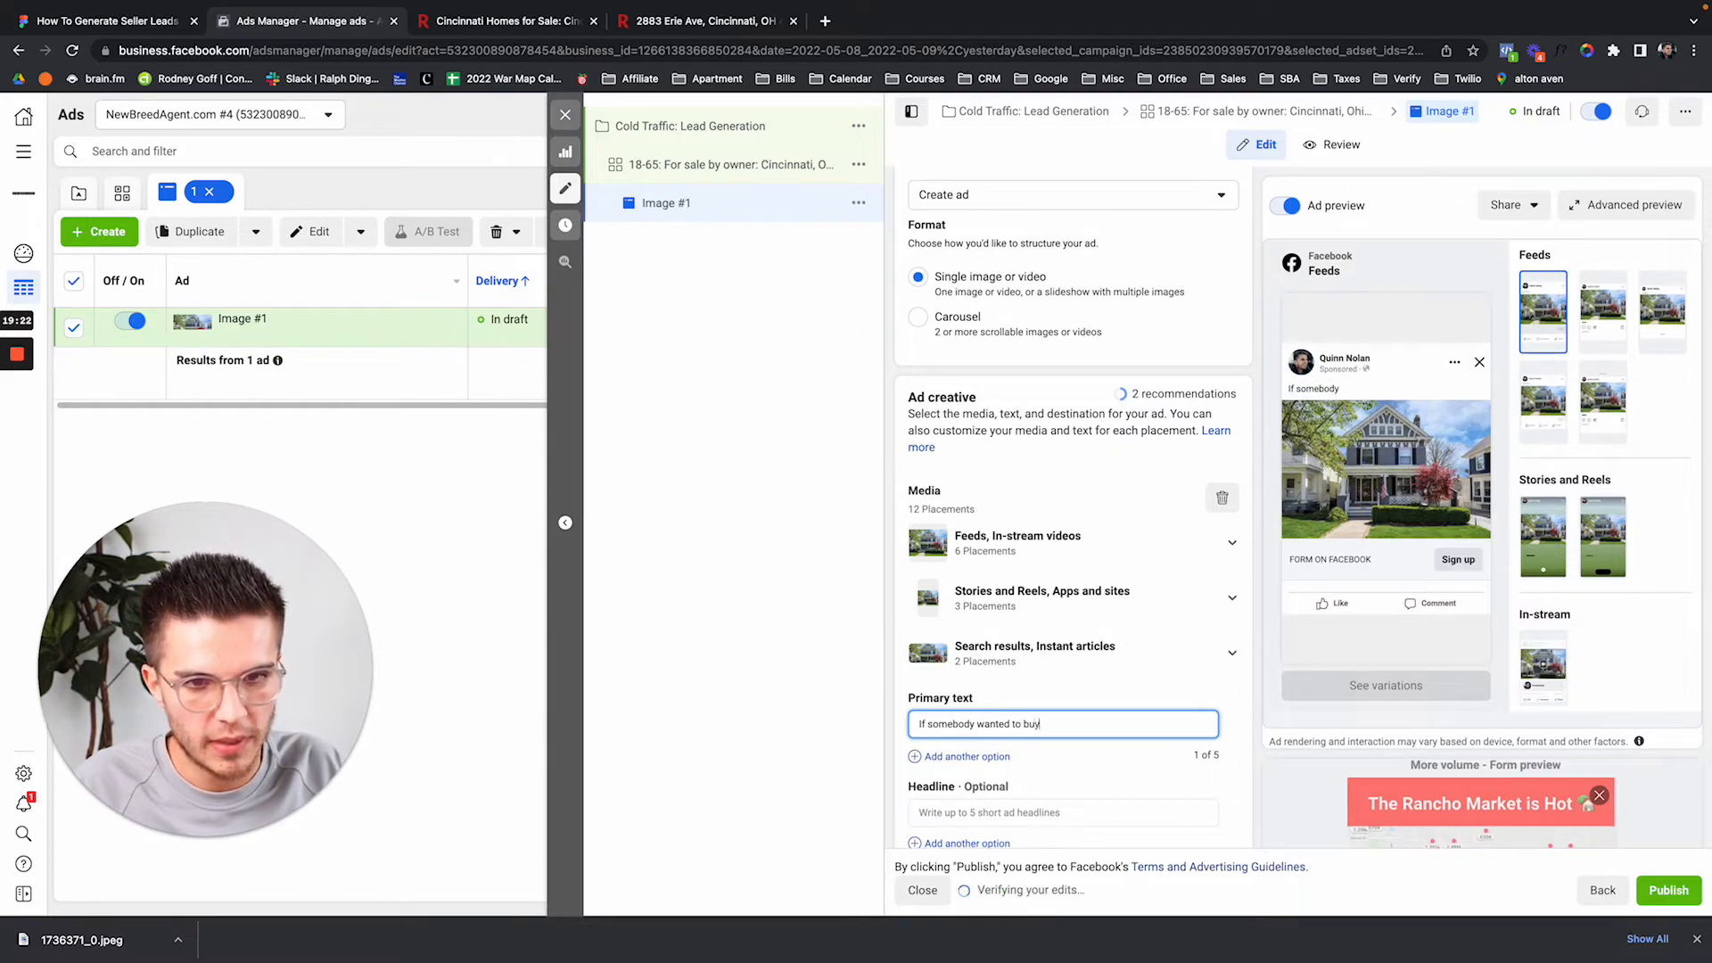
pyautogui.write(' yiurour home, would you sell it?')
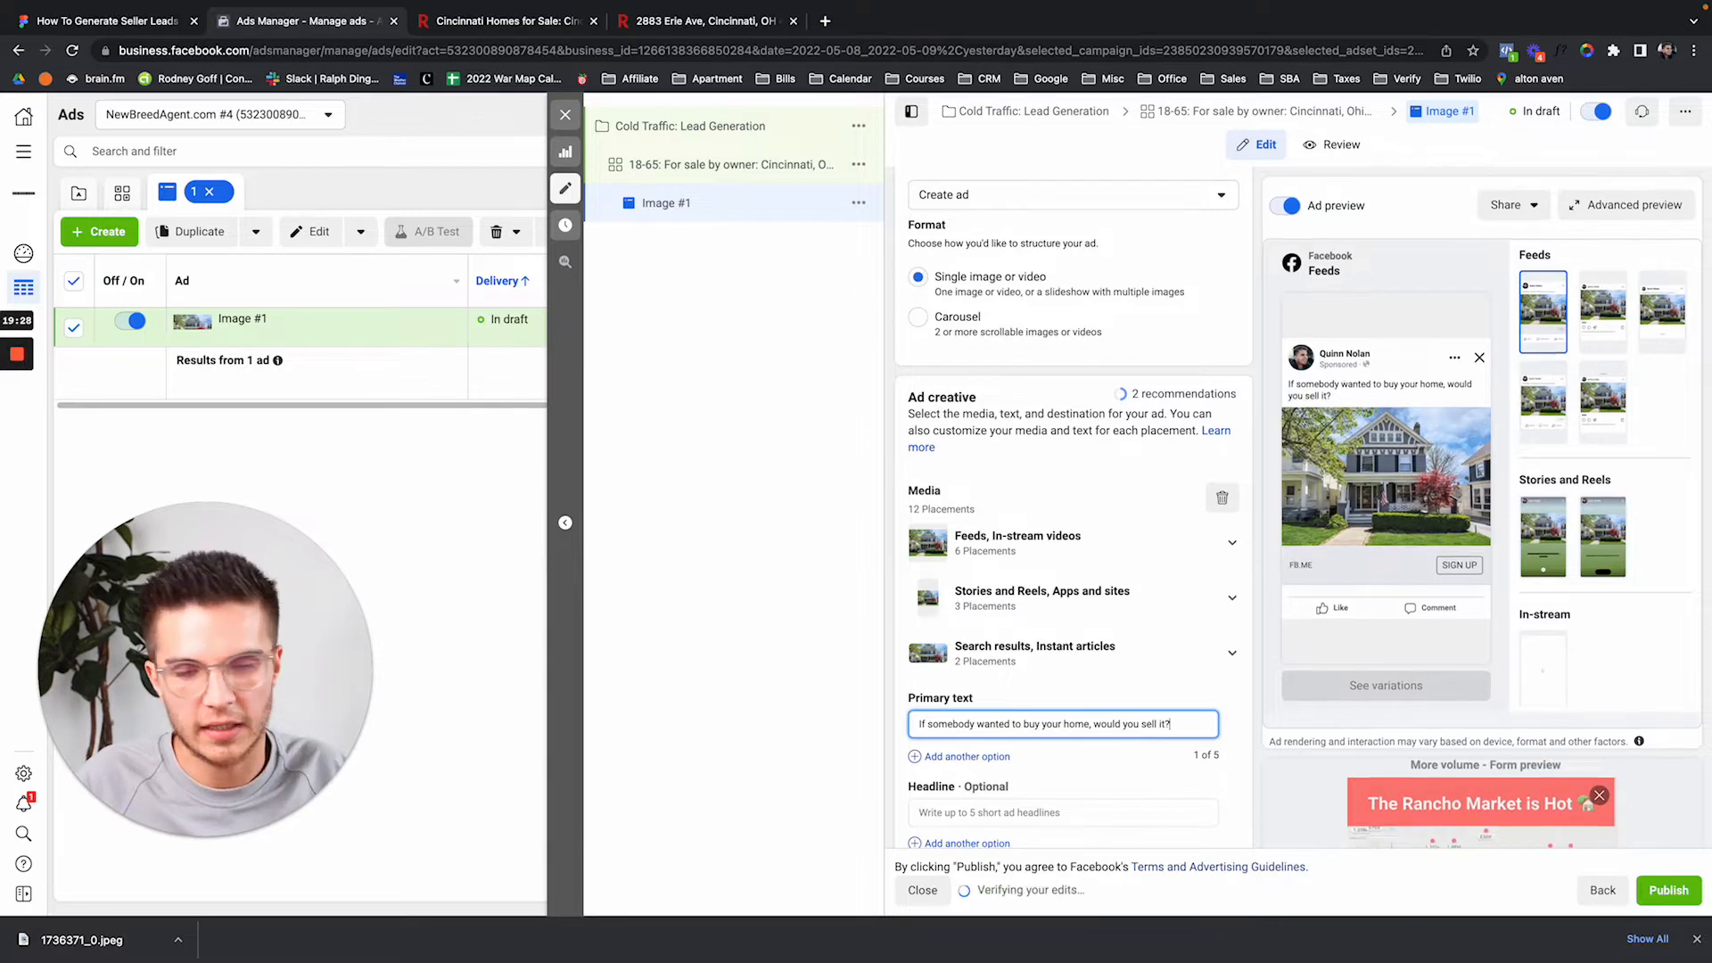
pyautogui.hotkey('ctrl', 'a')
pyautogui.hotkey('ctrl', 'c')
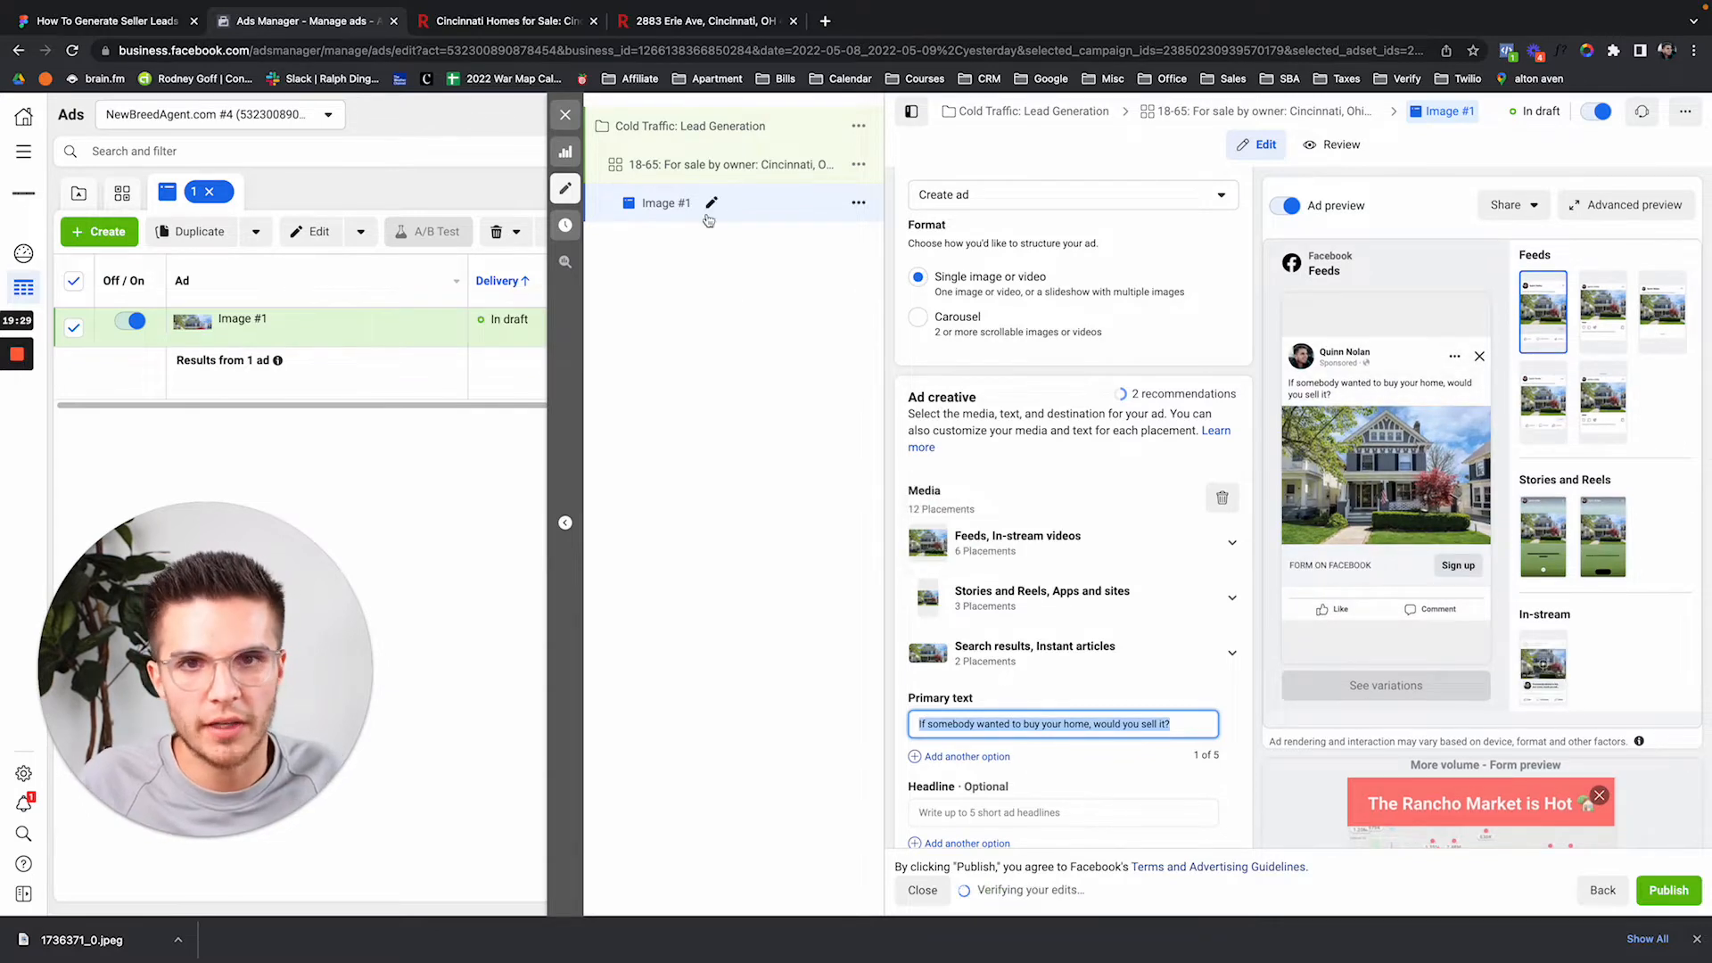
pyautogui.click(714, 166)
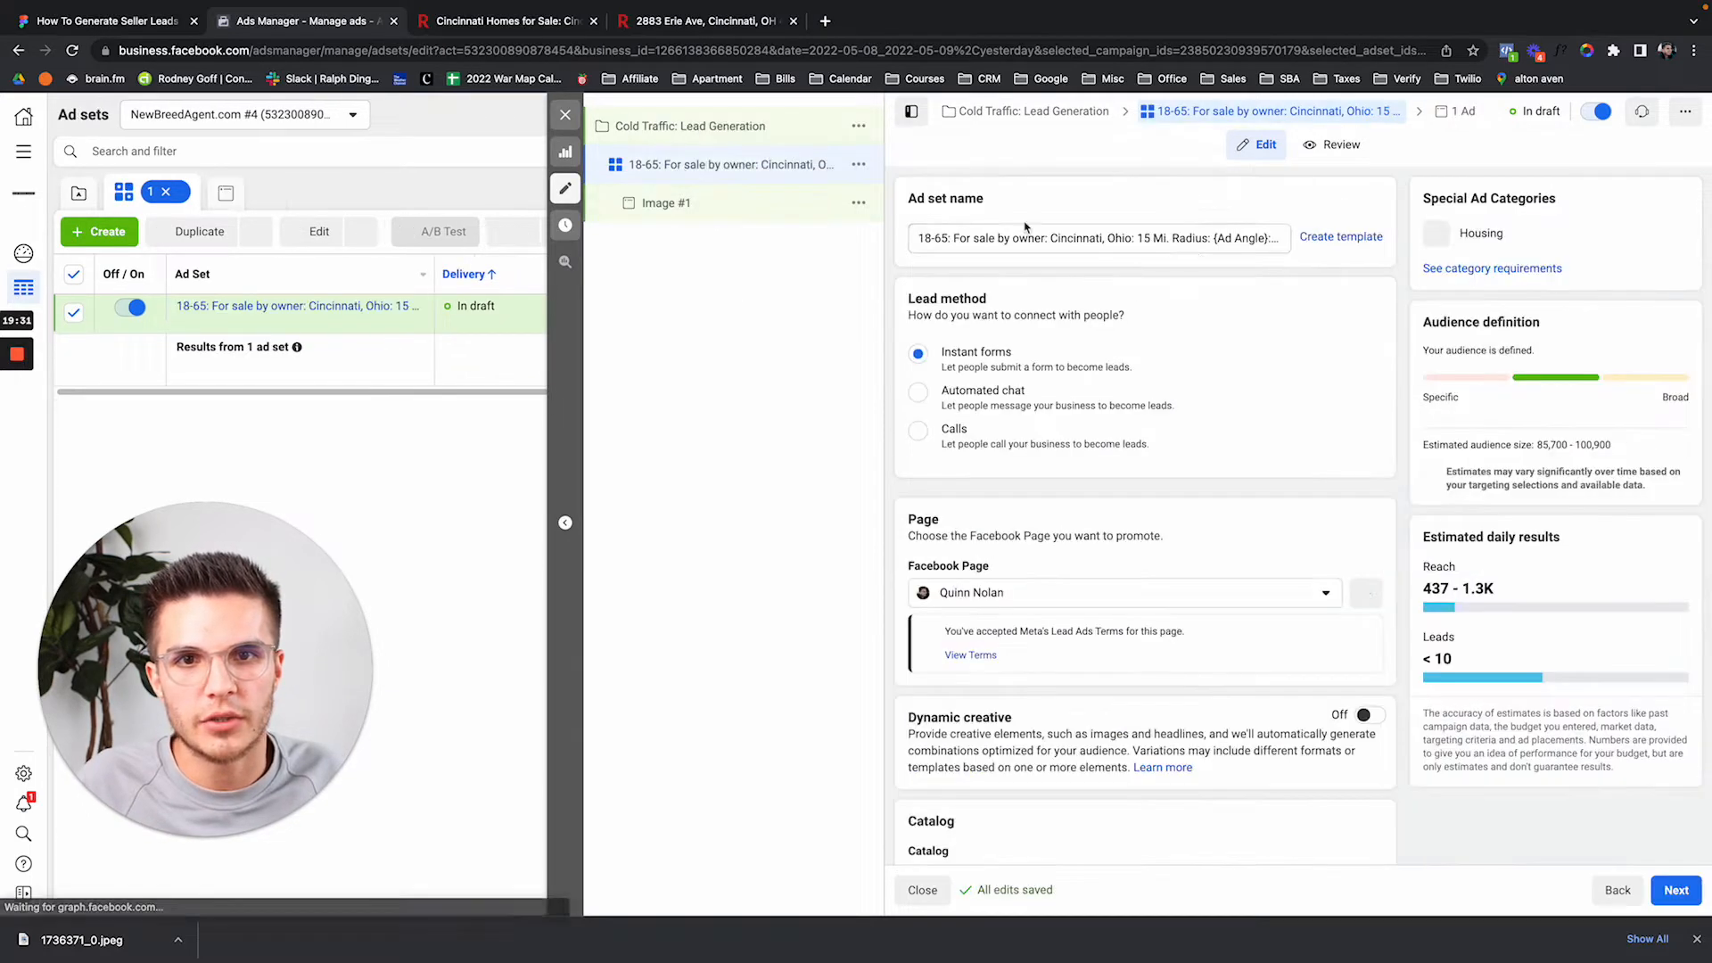
# Paste the question over {Ad Angle} with a colon, and type 'Automatic-Placements' over {Placements}.
pyautogui.click(1215, 238)
pyautogui.keyDown('shift'); pyautogui.click(1267, 238); pyautogui.keyUp('shift')
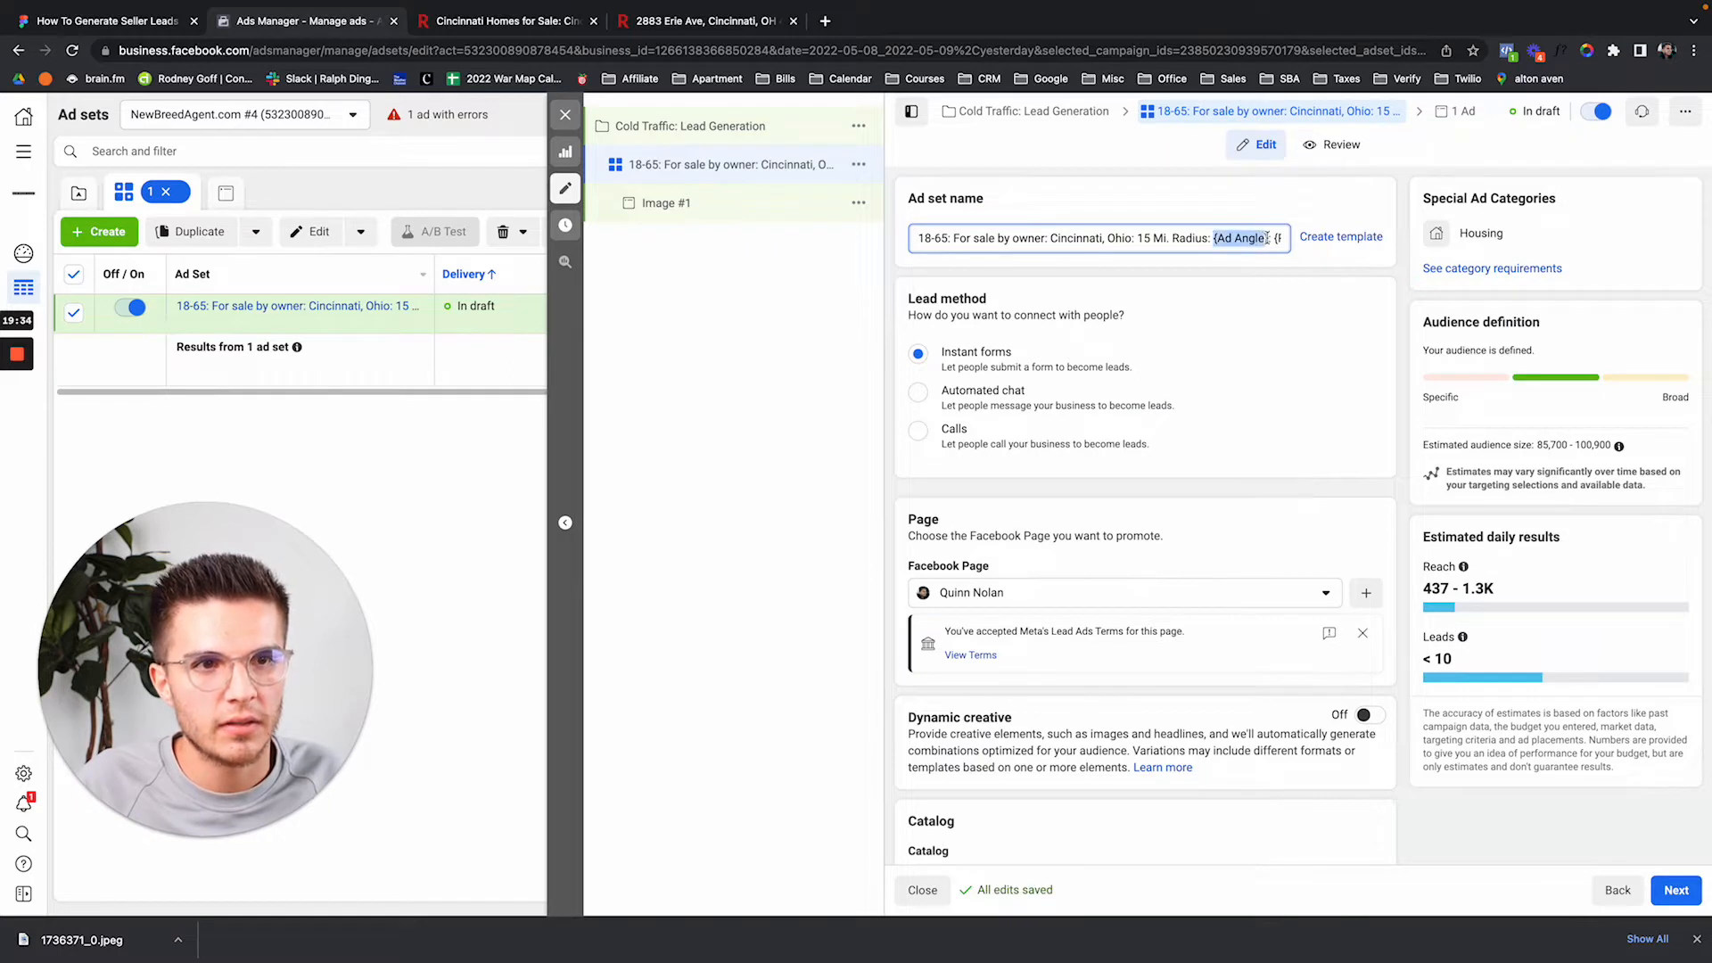
pyautogui.hotkey('ctrl', 'v')
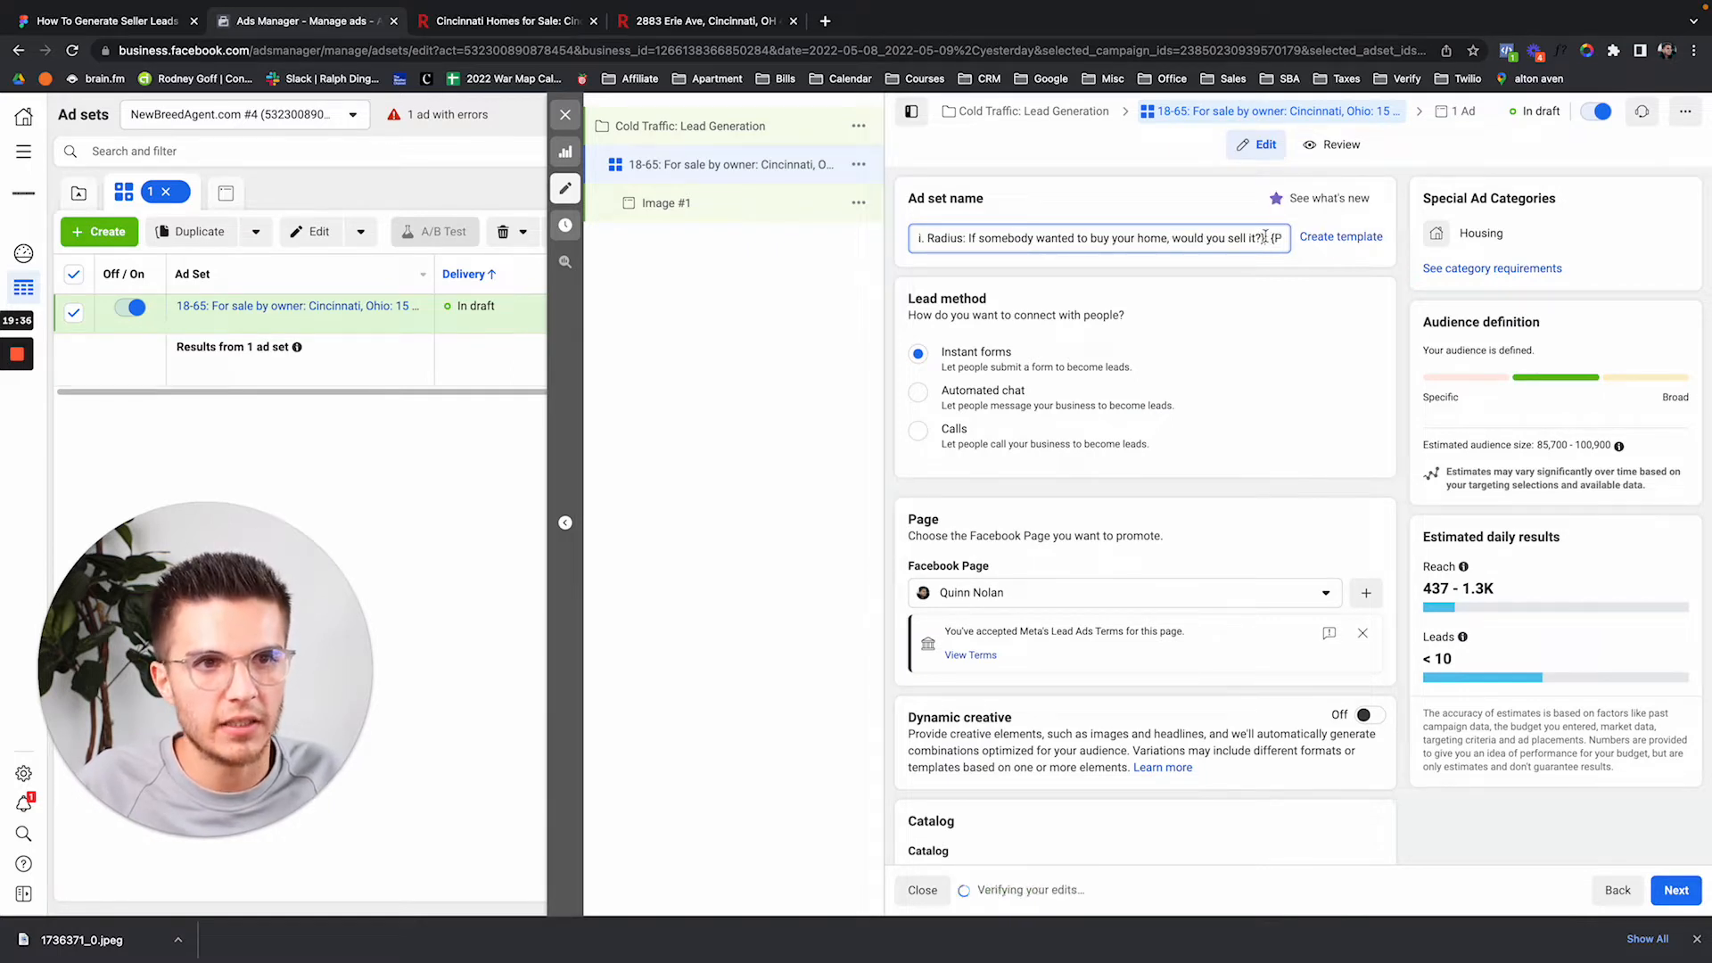
pyautogui.write(':')
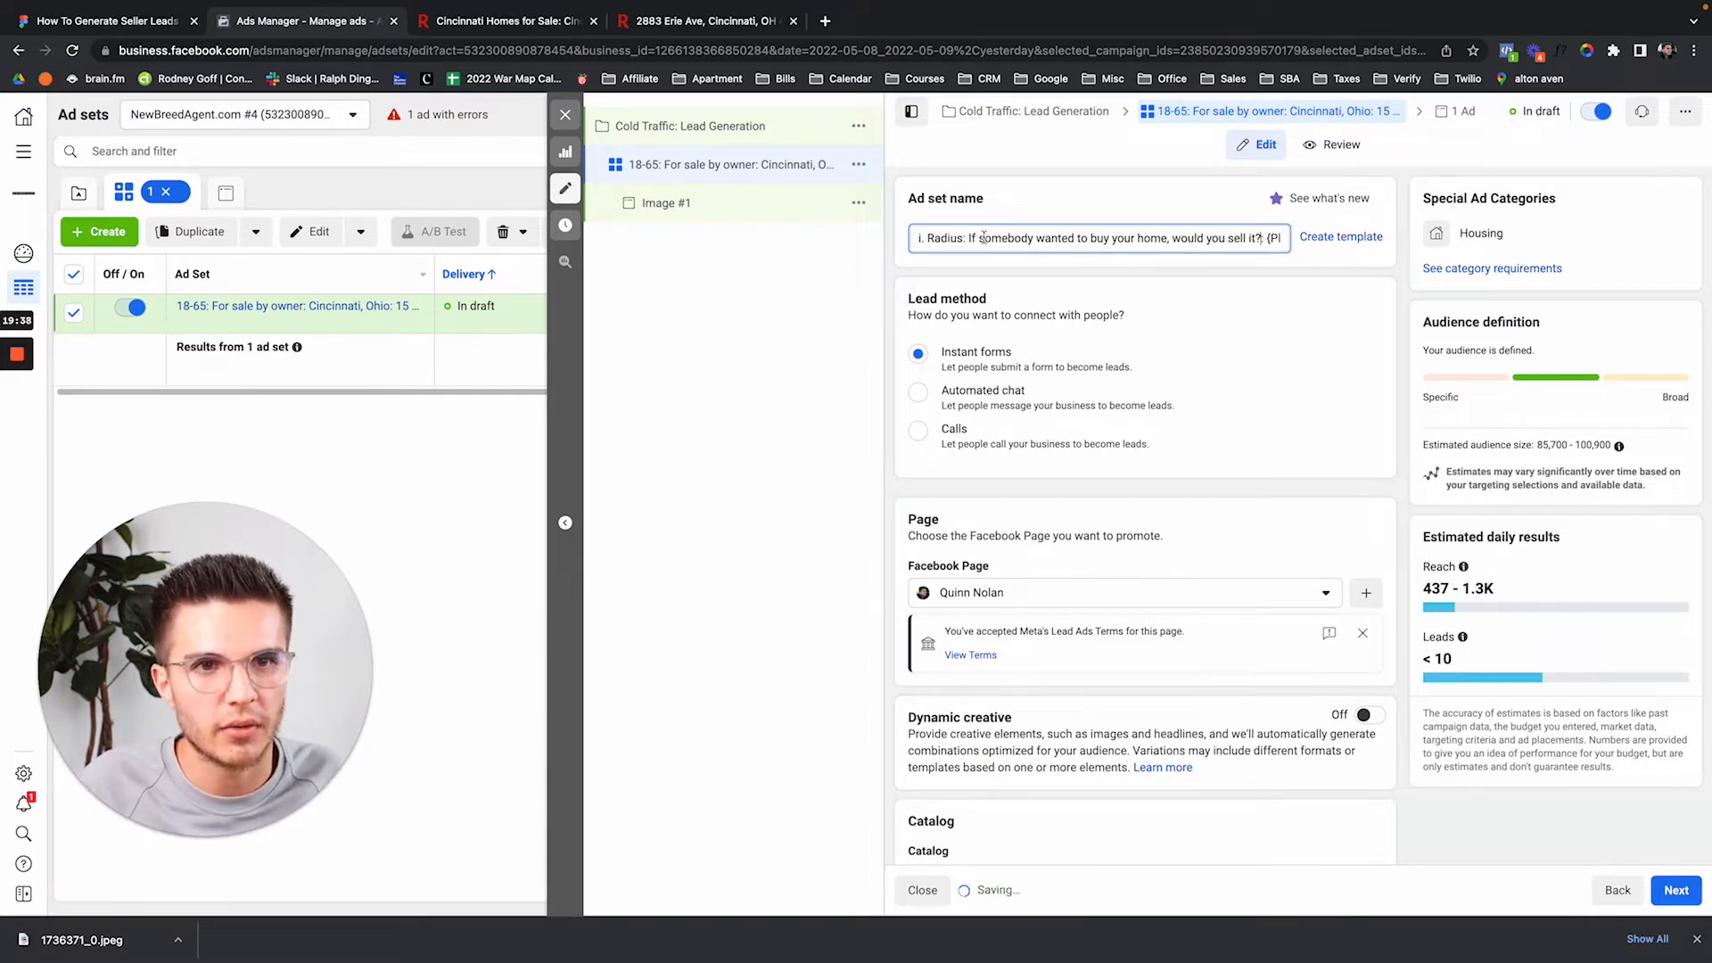
pyautogui.moveTo(969, 238); pyautogui.dragTo(1269, 236)
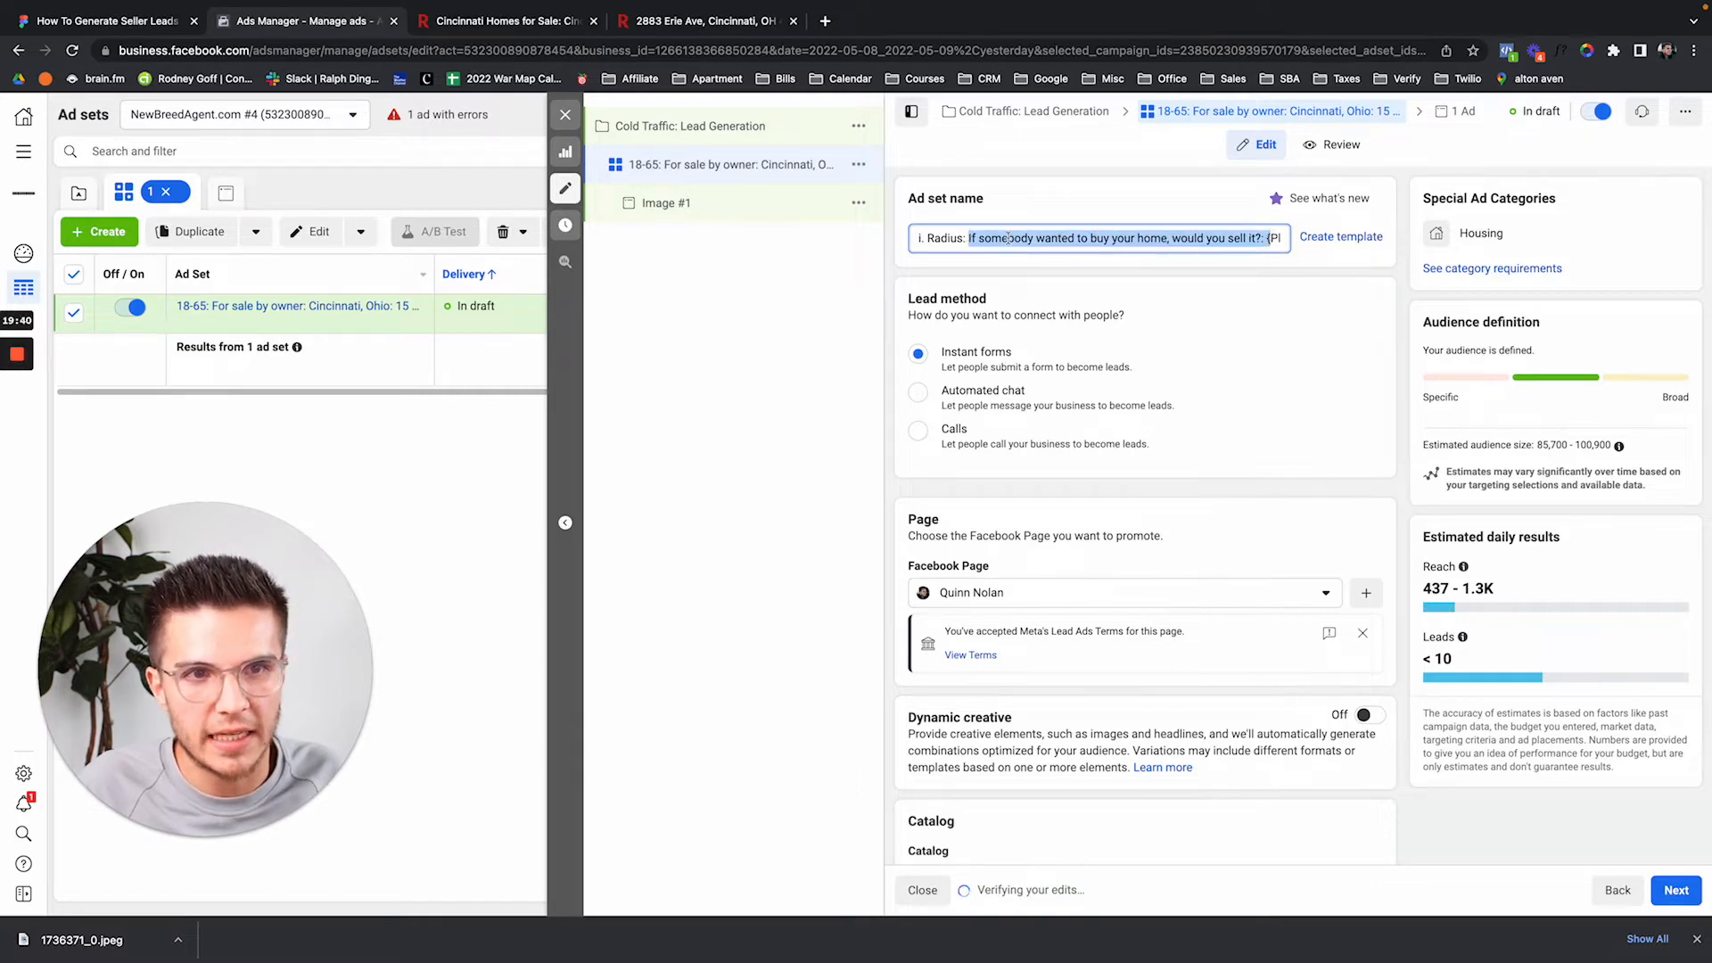
pyautogui.click(1190, 238)
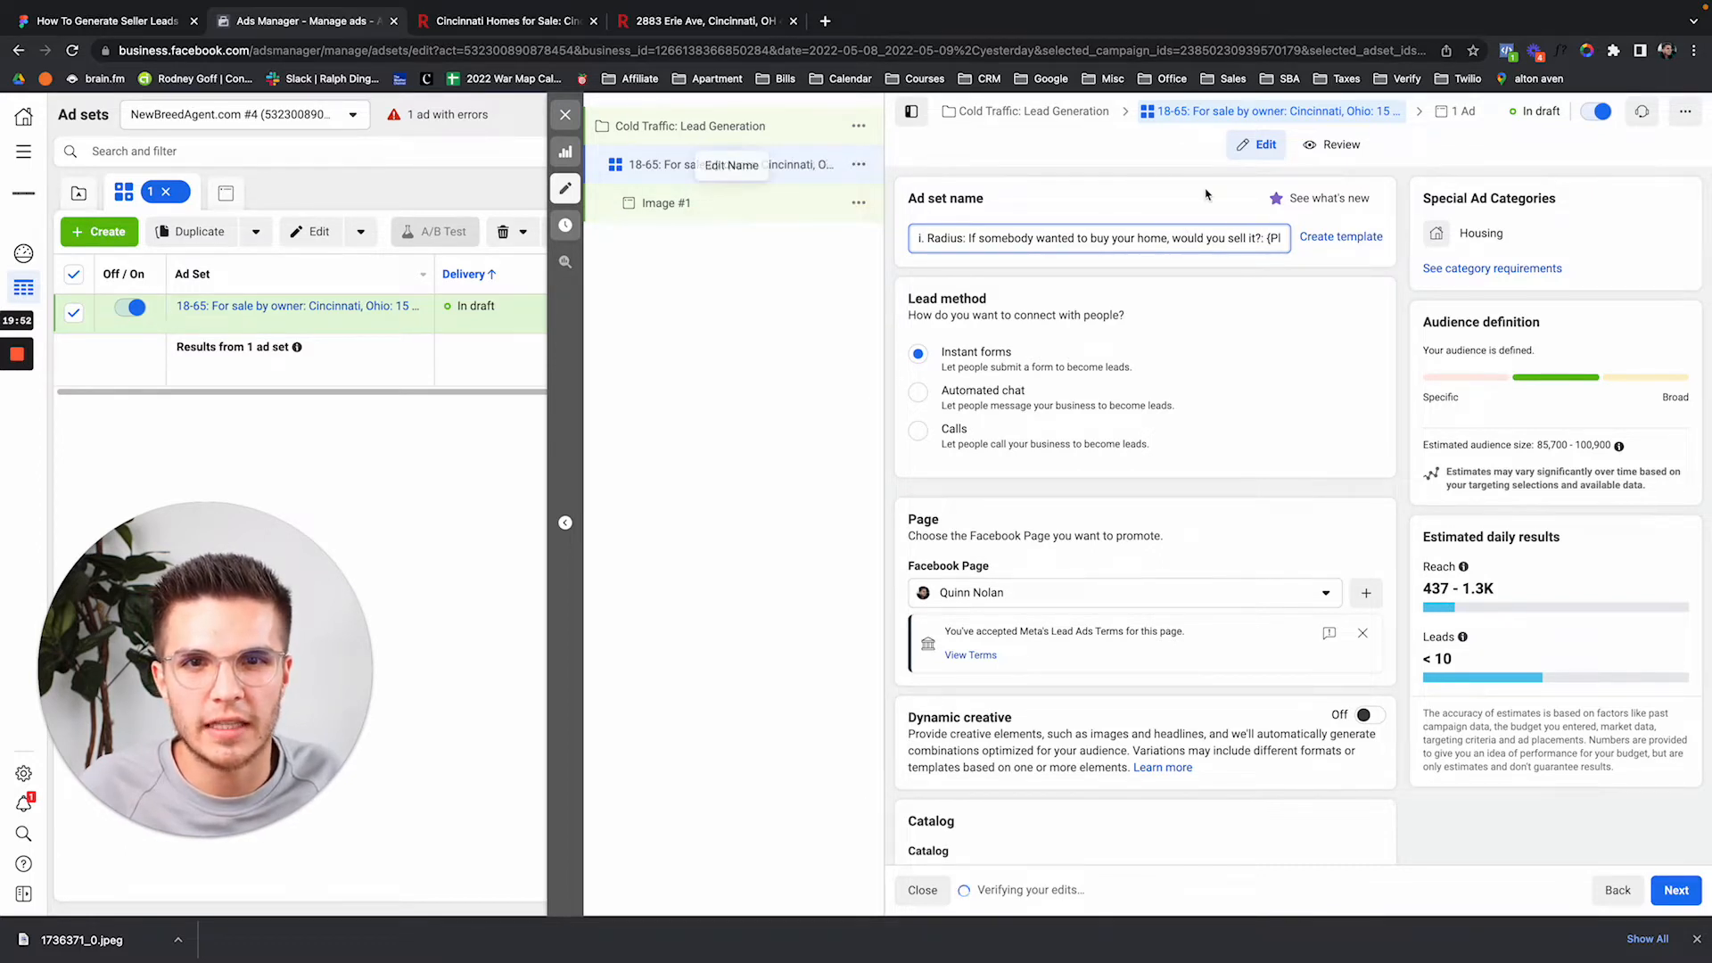
pyautogui.moveTo(1266, 238); pyautogui.dragTo(1310, 238)
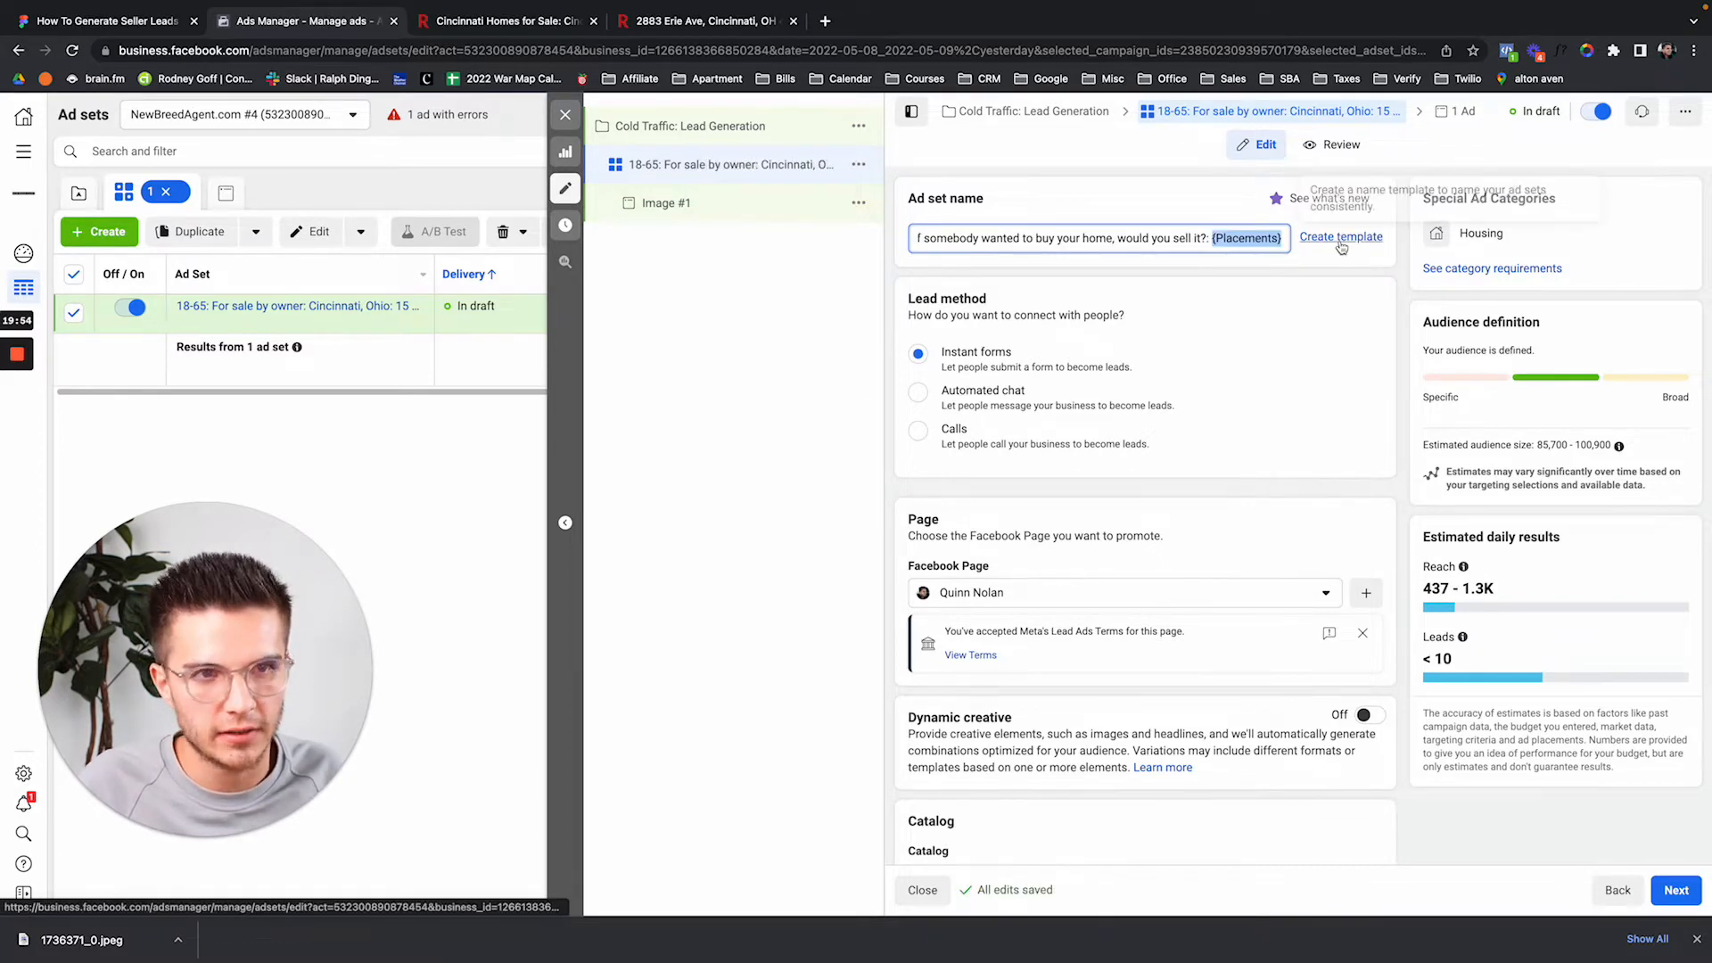
pyautogui.write('Automatic')
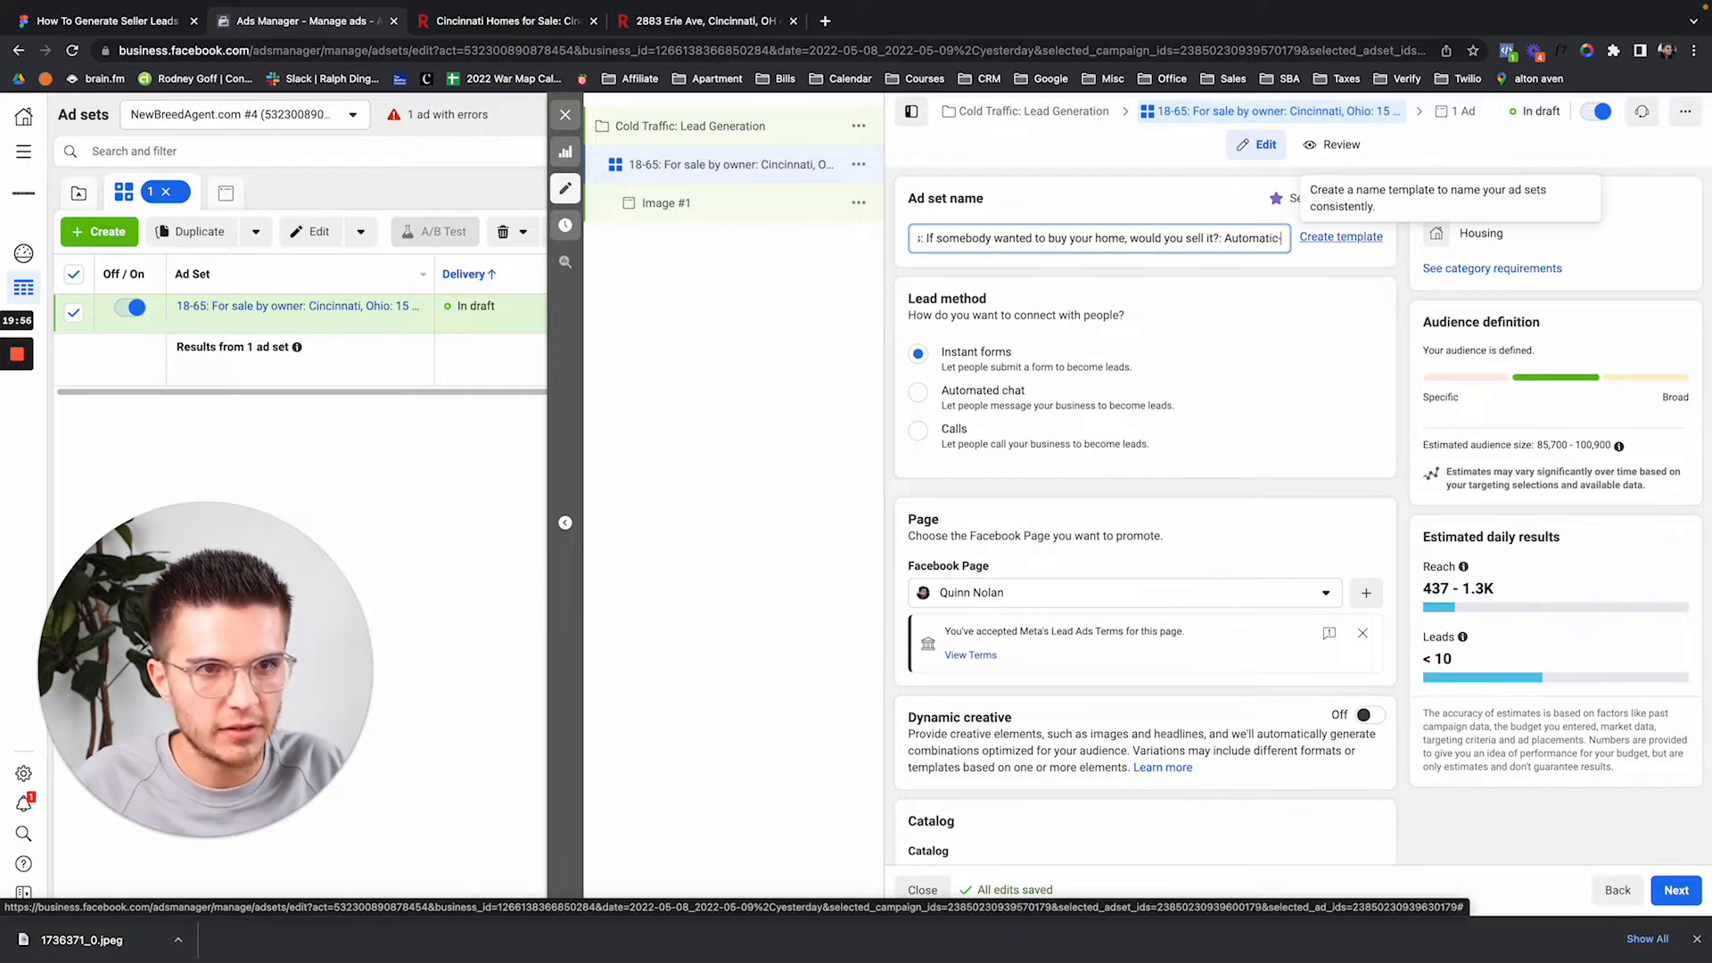
pyautogui.write('-Placements')
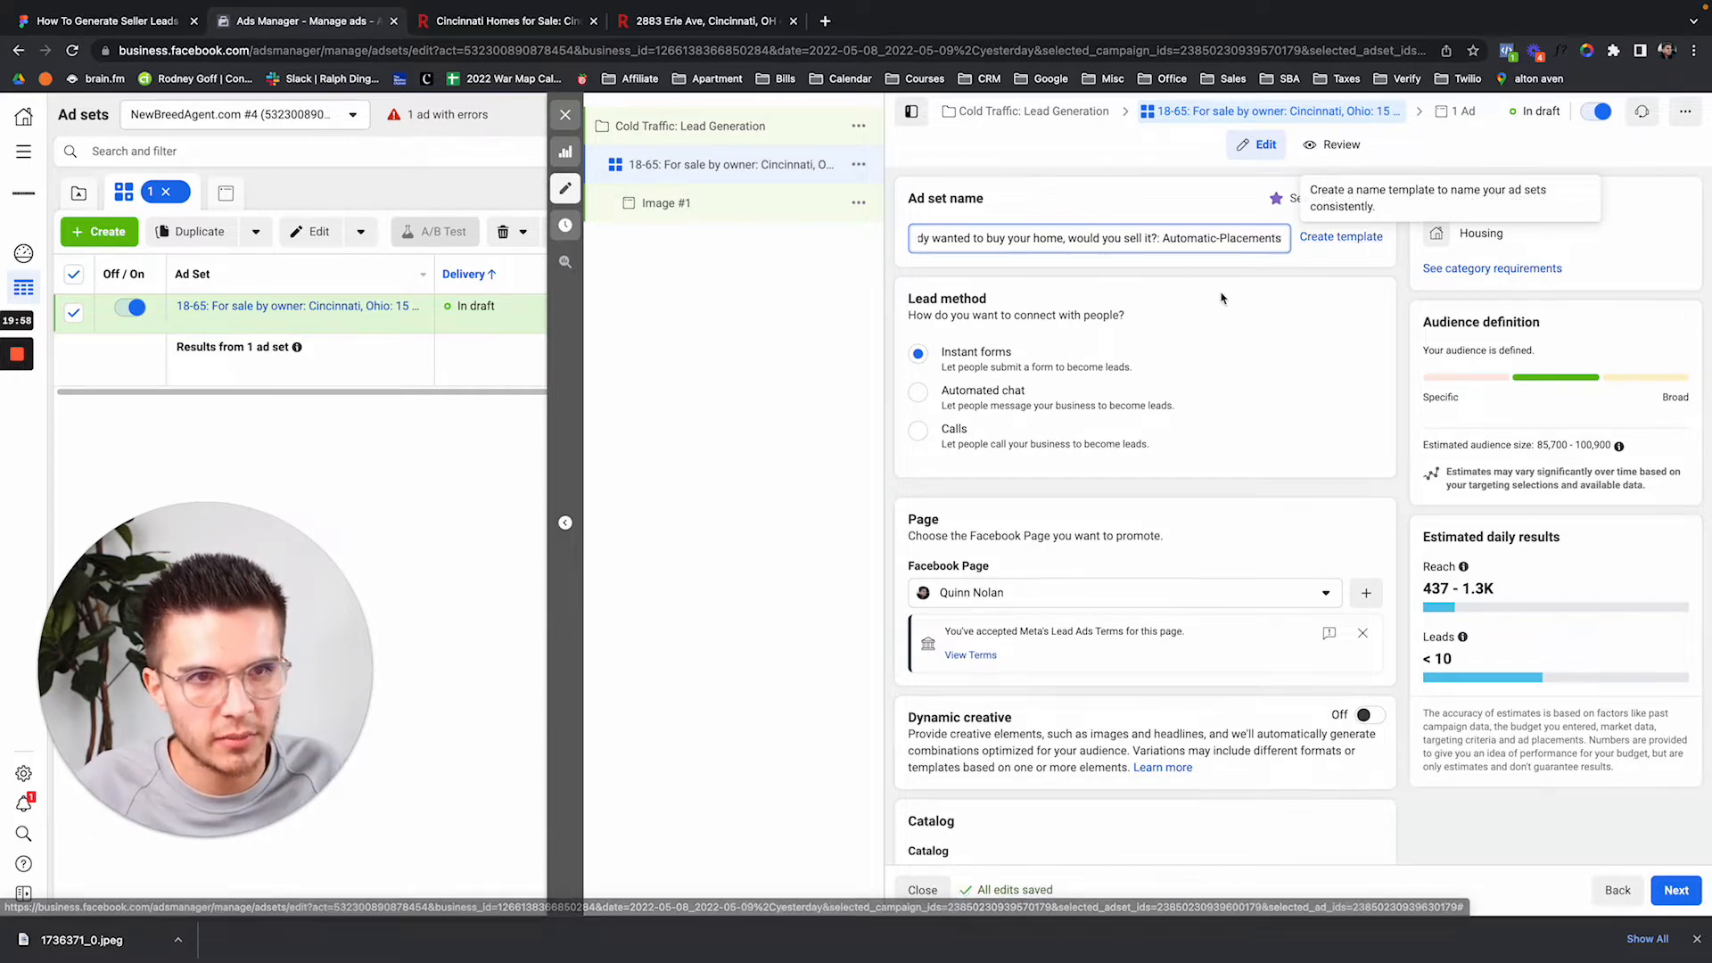
pyautogui.click(1223, 296)
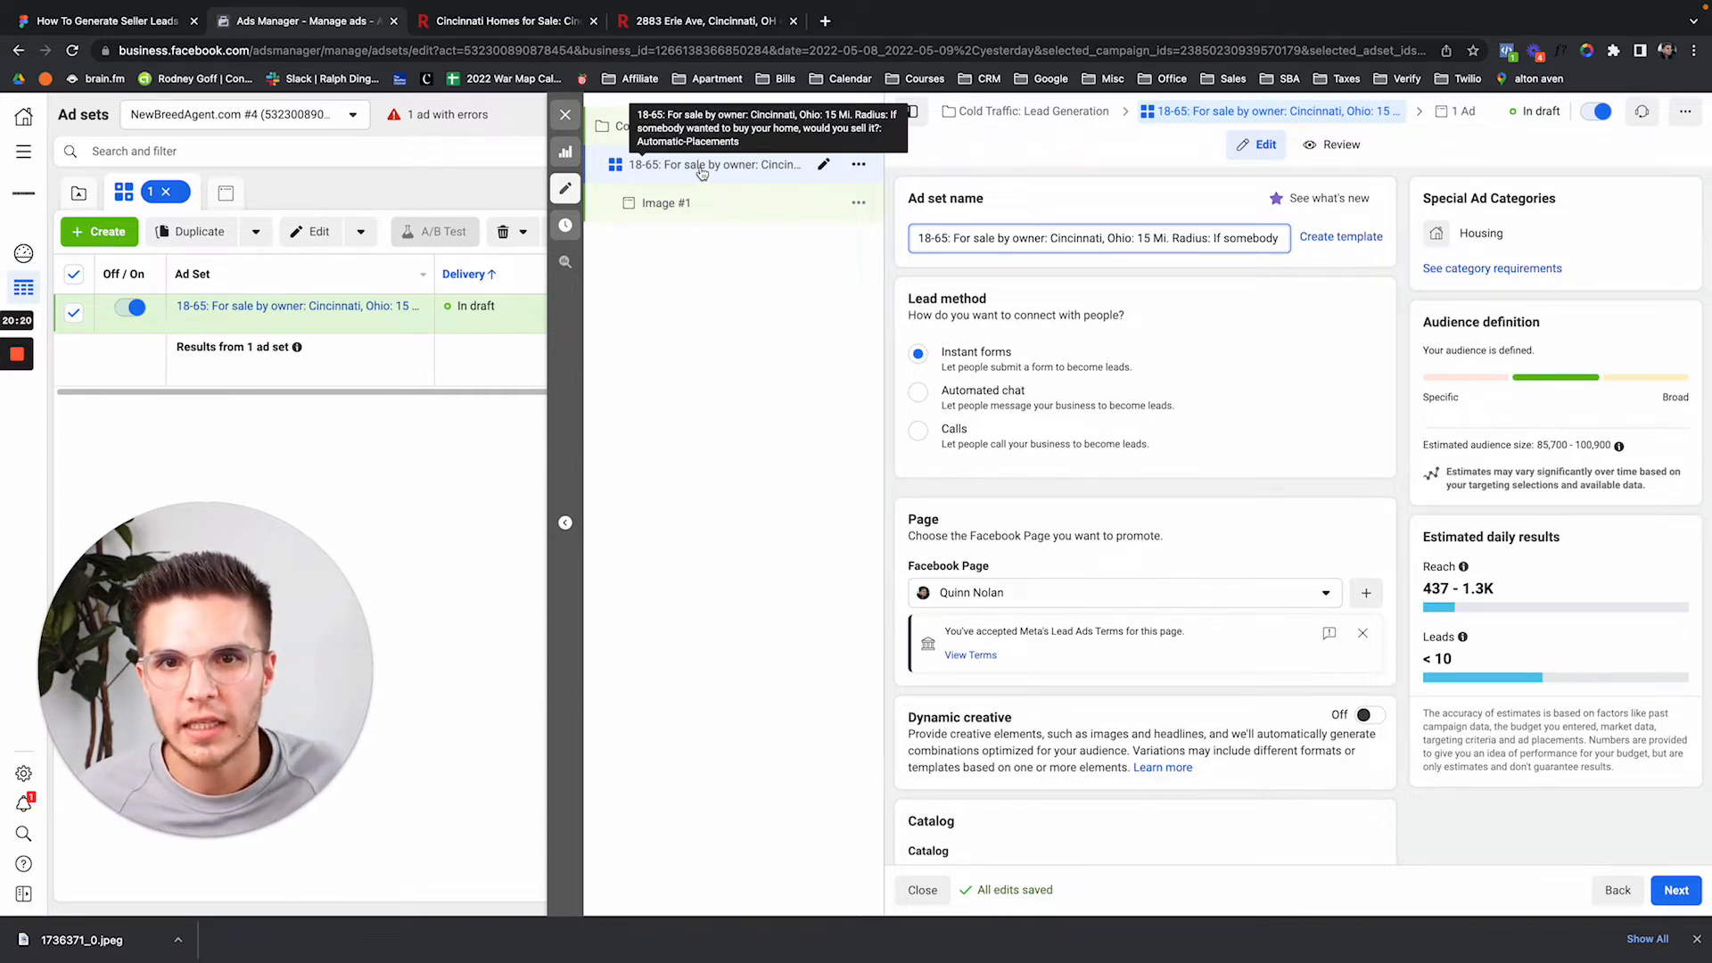
# Add 'There are currently buyers looking to purchase a home in your neighborhood' plus the 'Learn more' call.
pyautogui.click(664, 205)
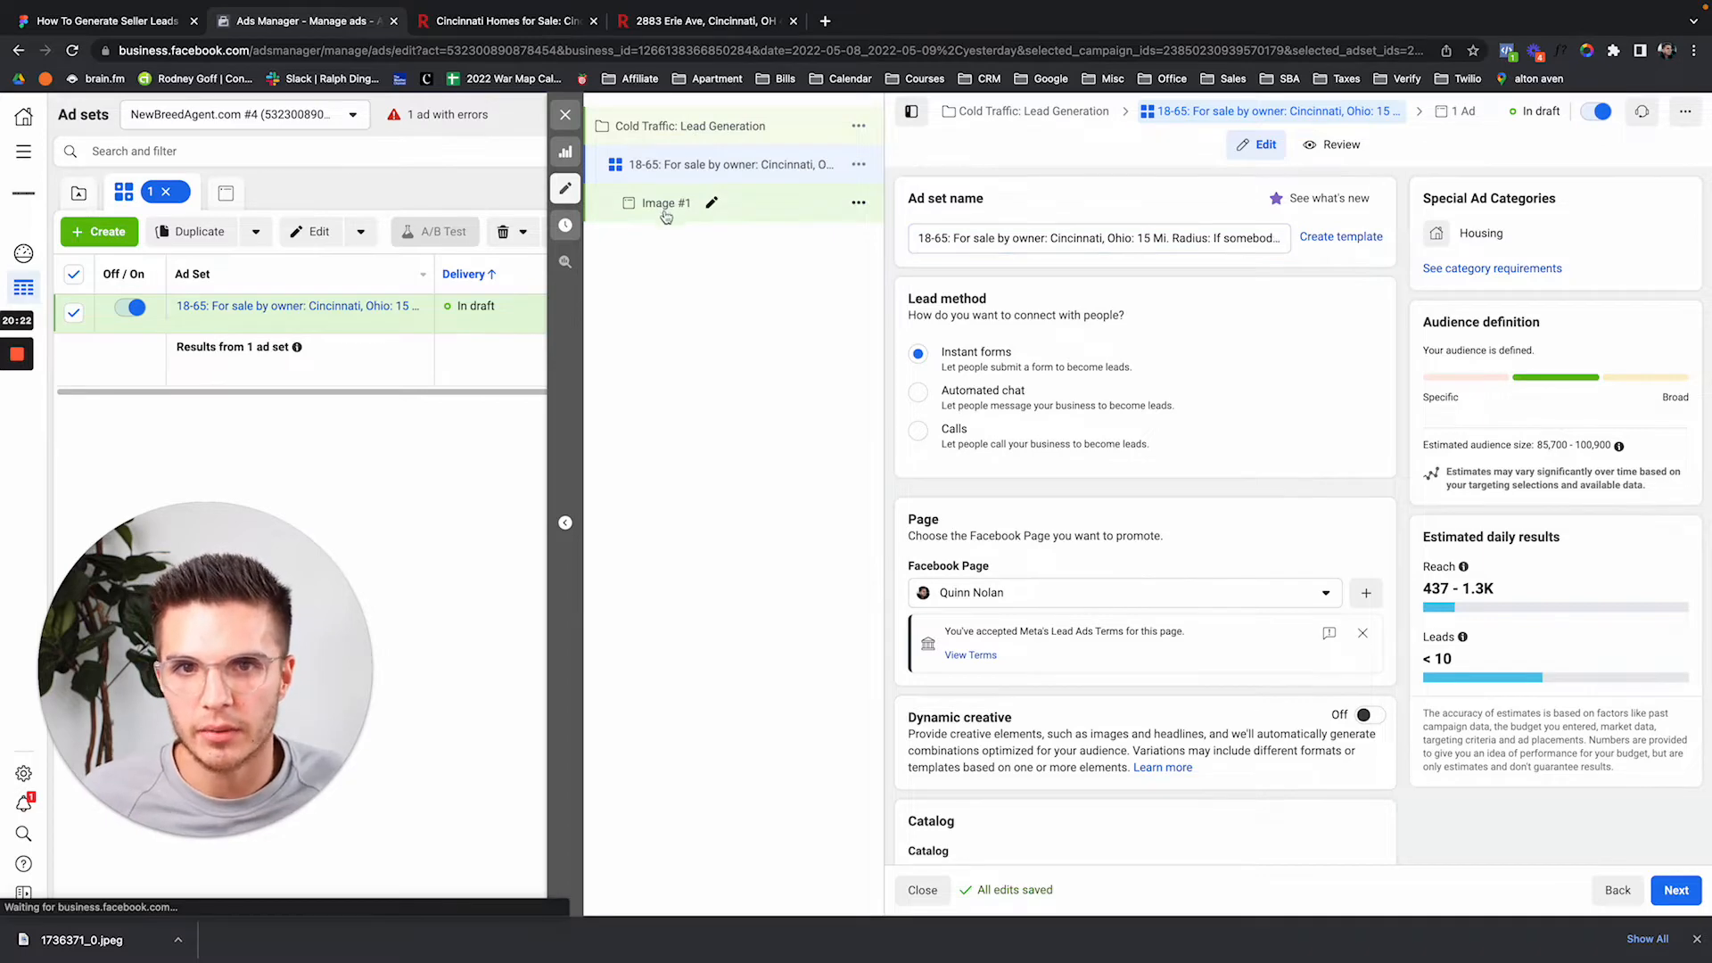
pyautogui.scroll(-6, 1026, 499)
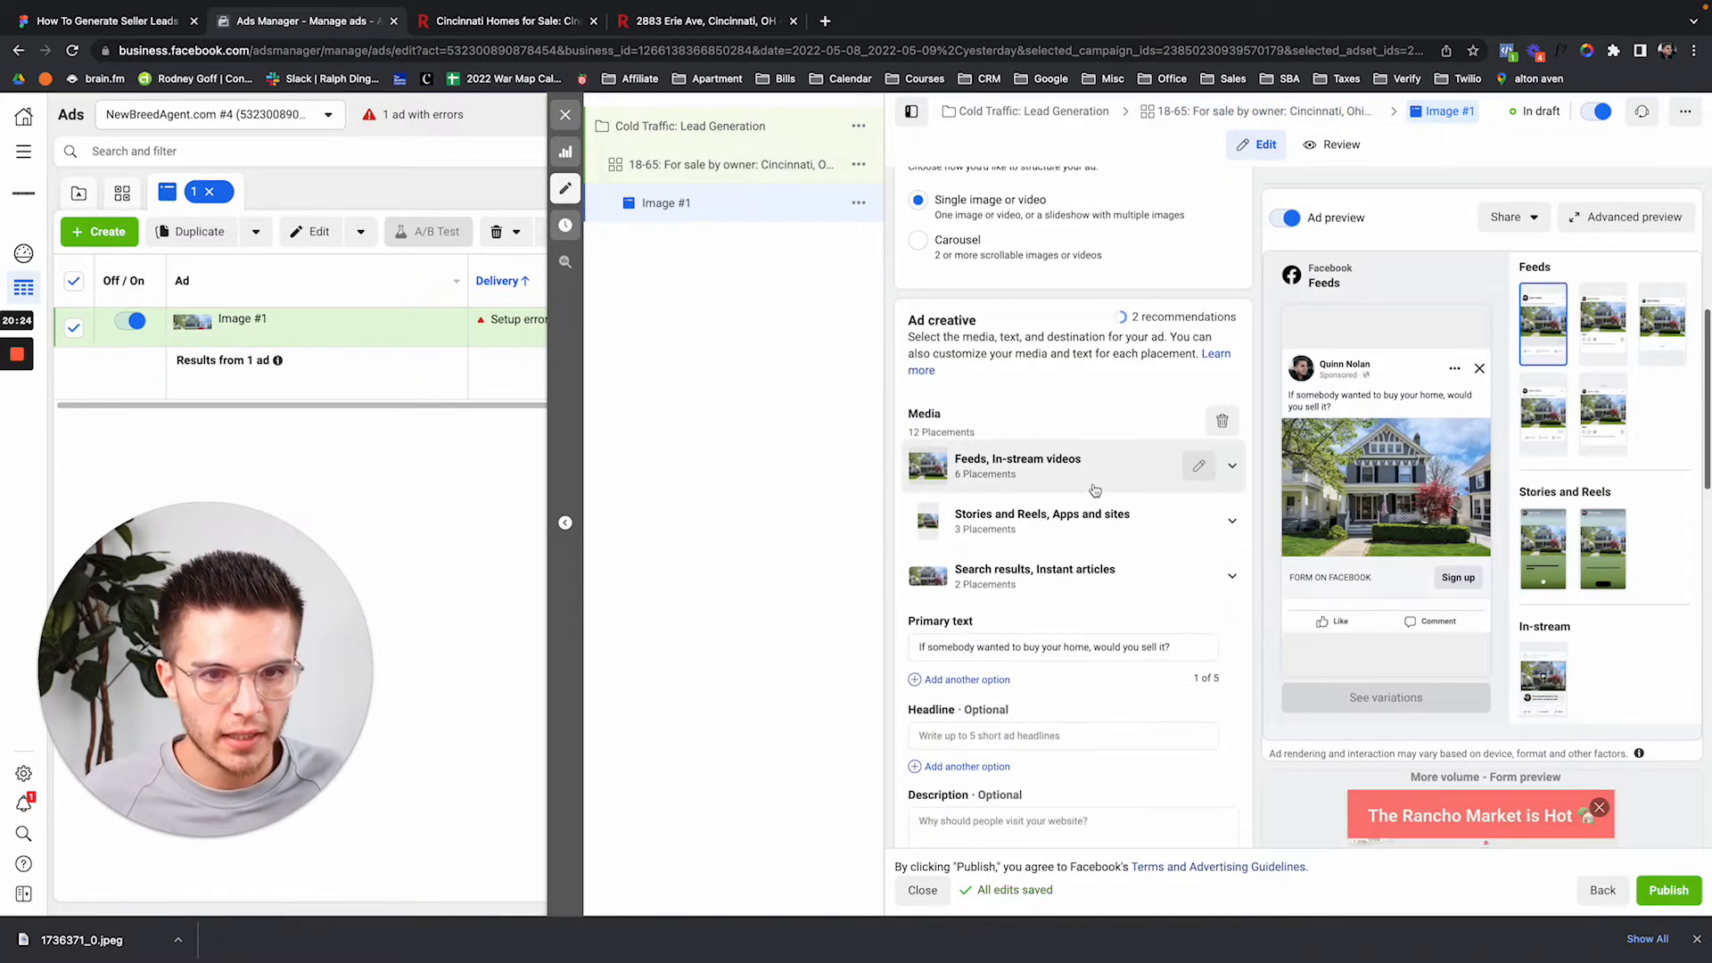
pyautogui.click(1185, 647)
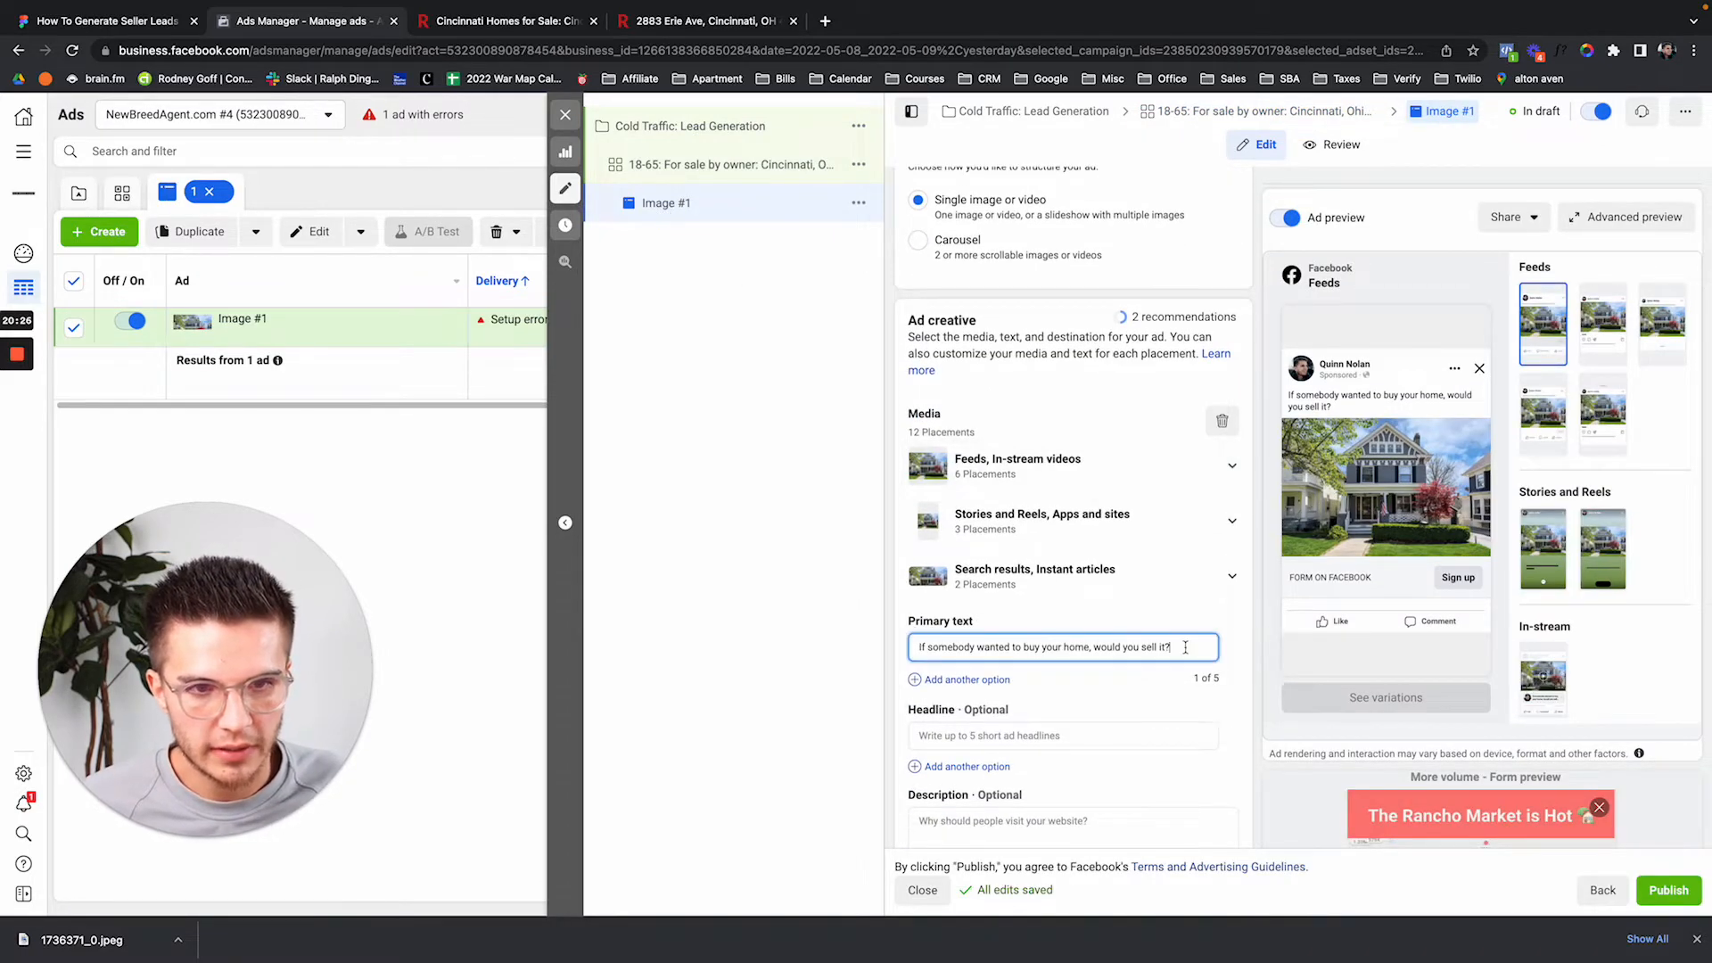
pyautogui.scroll(-1, 1185, 647)
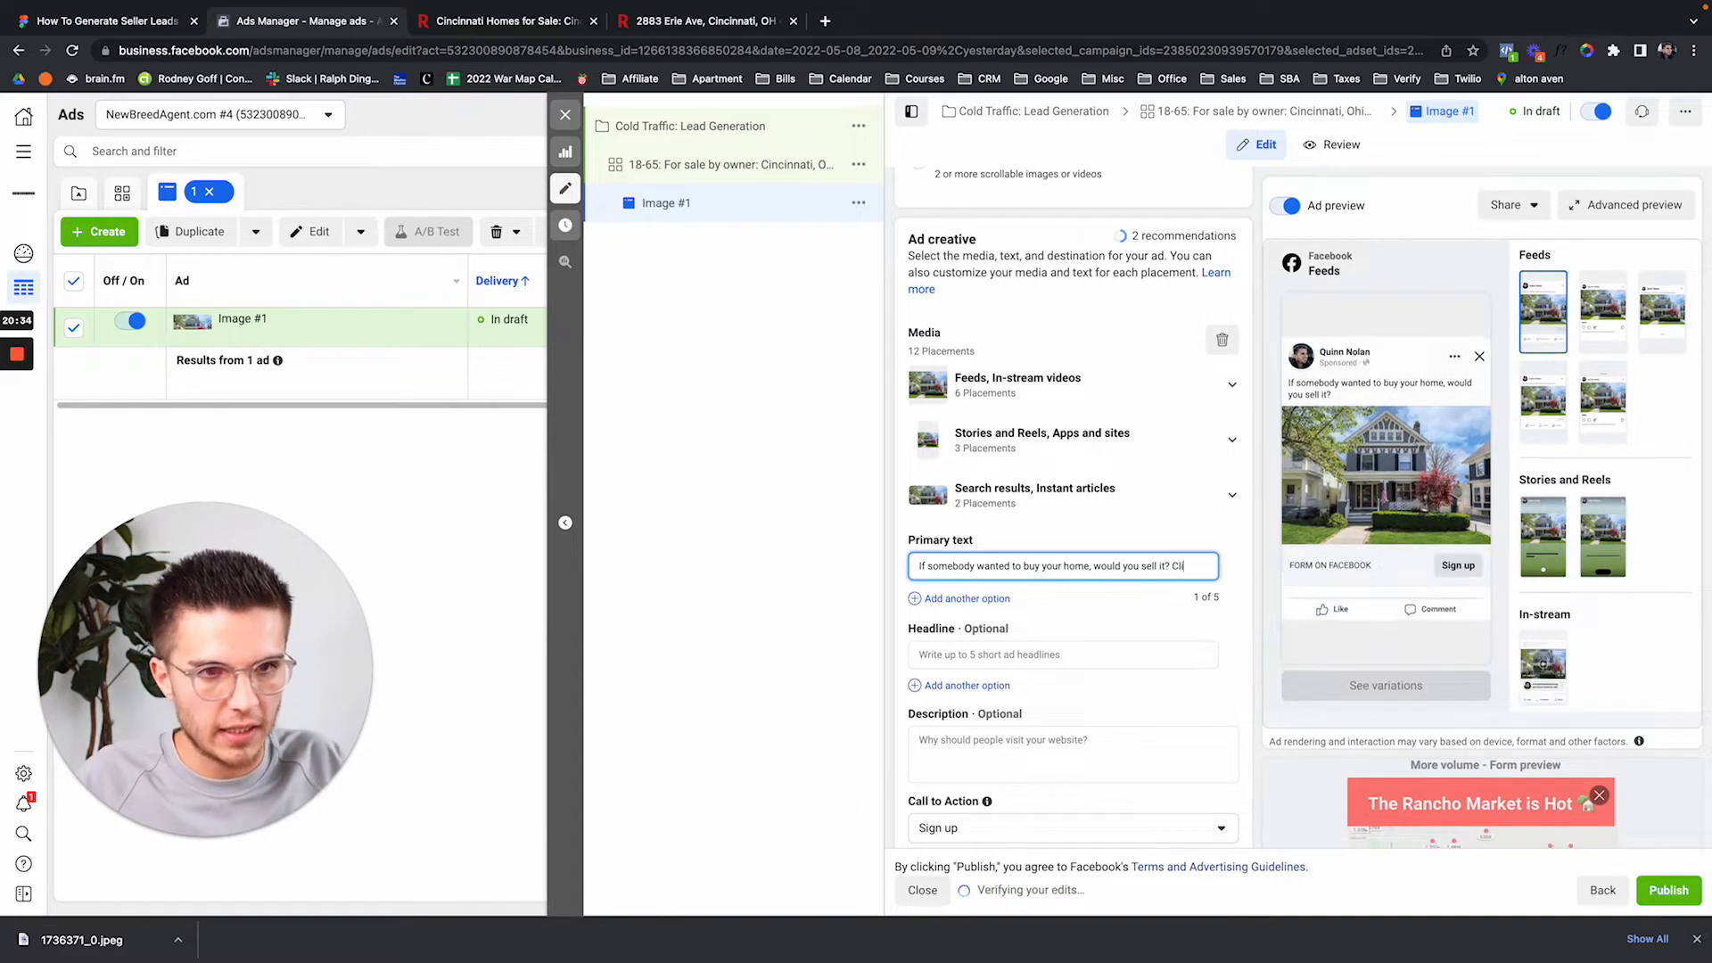
pyautogui.press('Return')
pyautogui.write('Click')
pyautogui.press('BackSpace')
pyautogui.press('BackSpace')
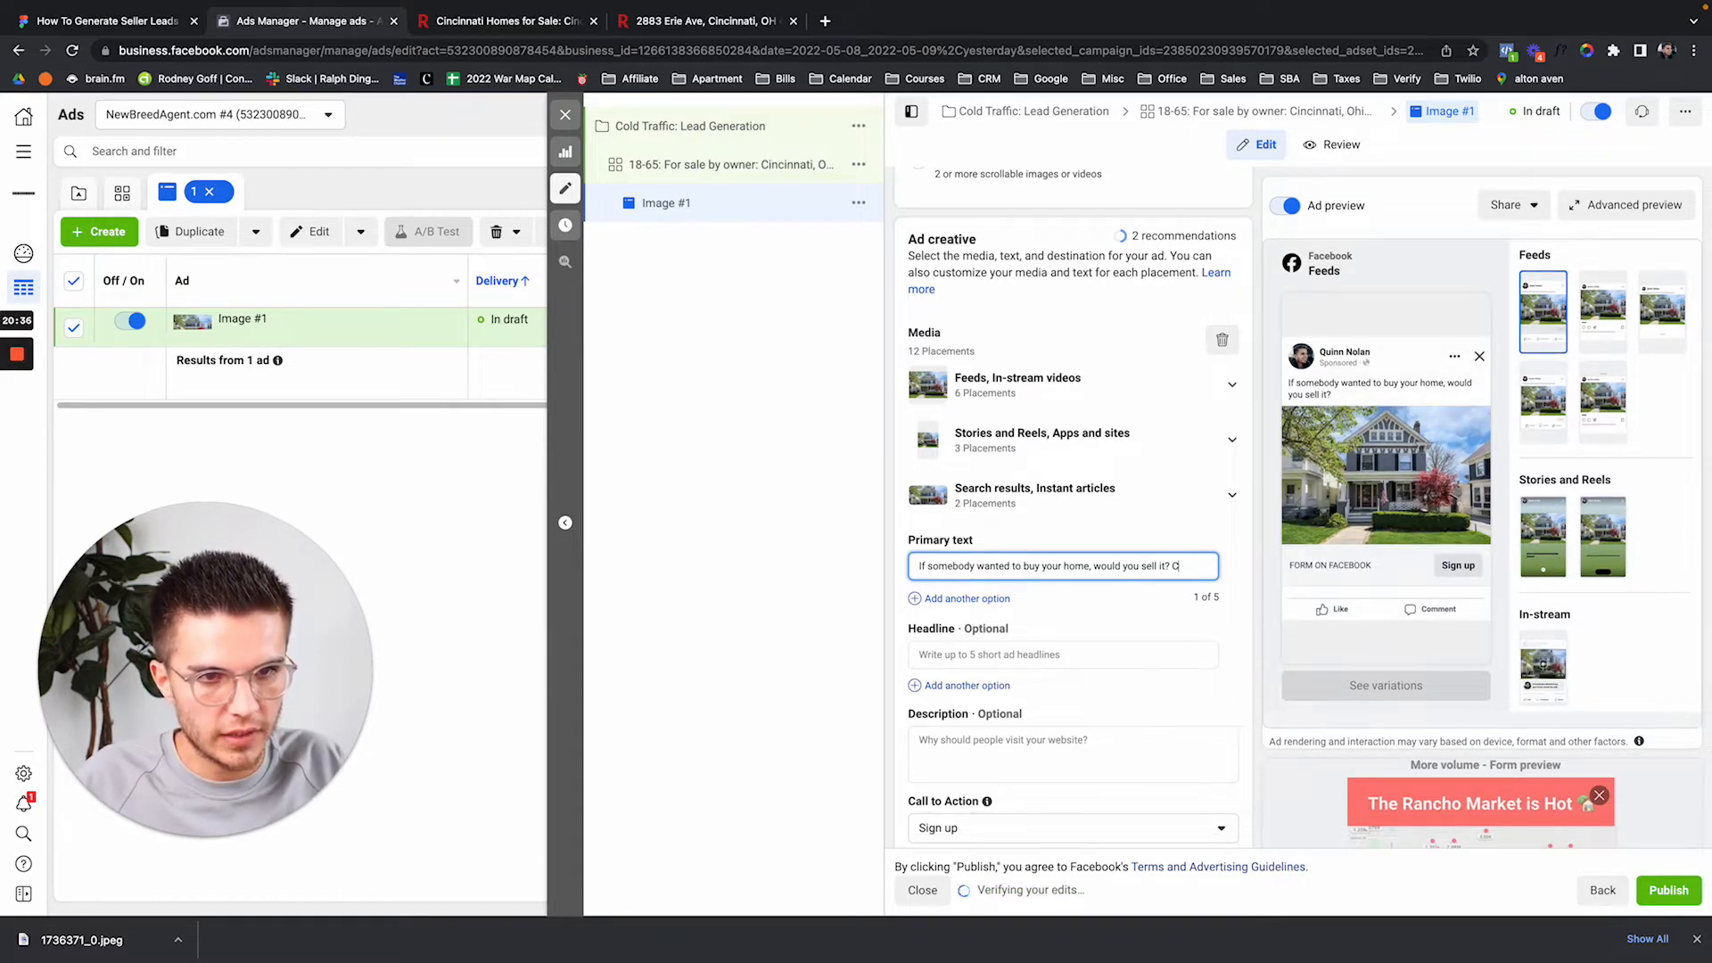
pyautogui.press('BackSpace')
pyautogui.write('w')
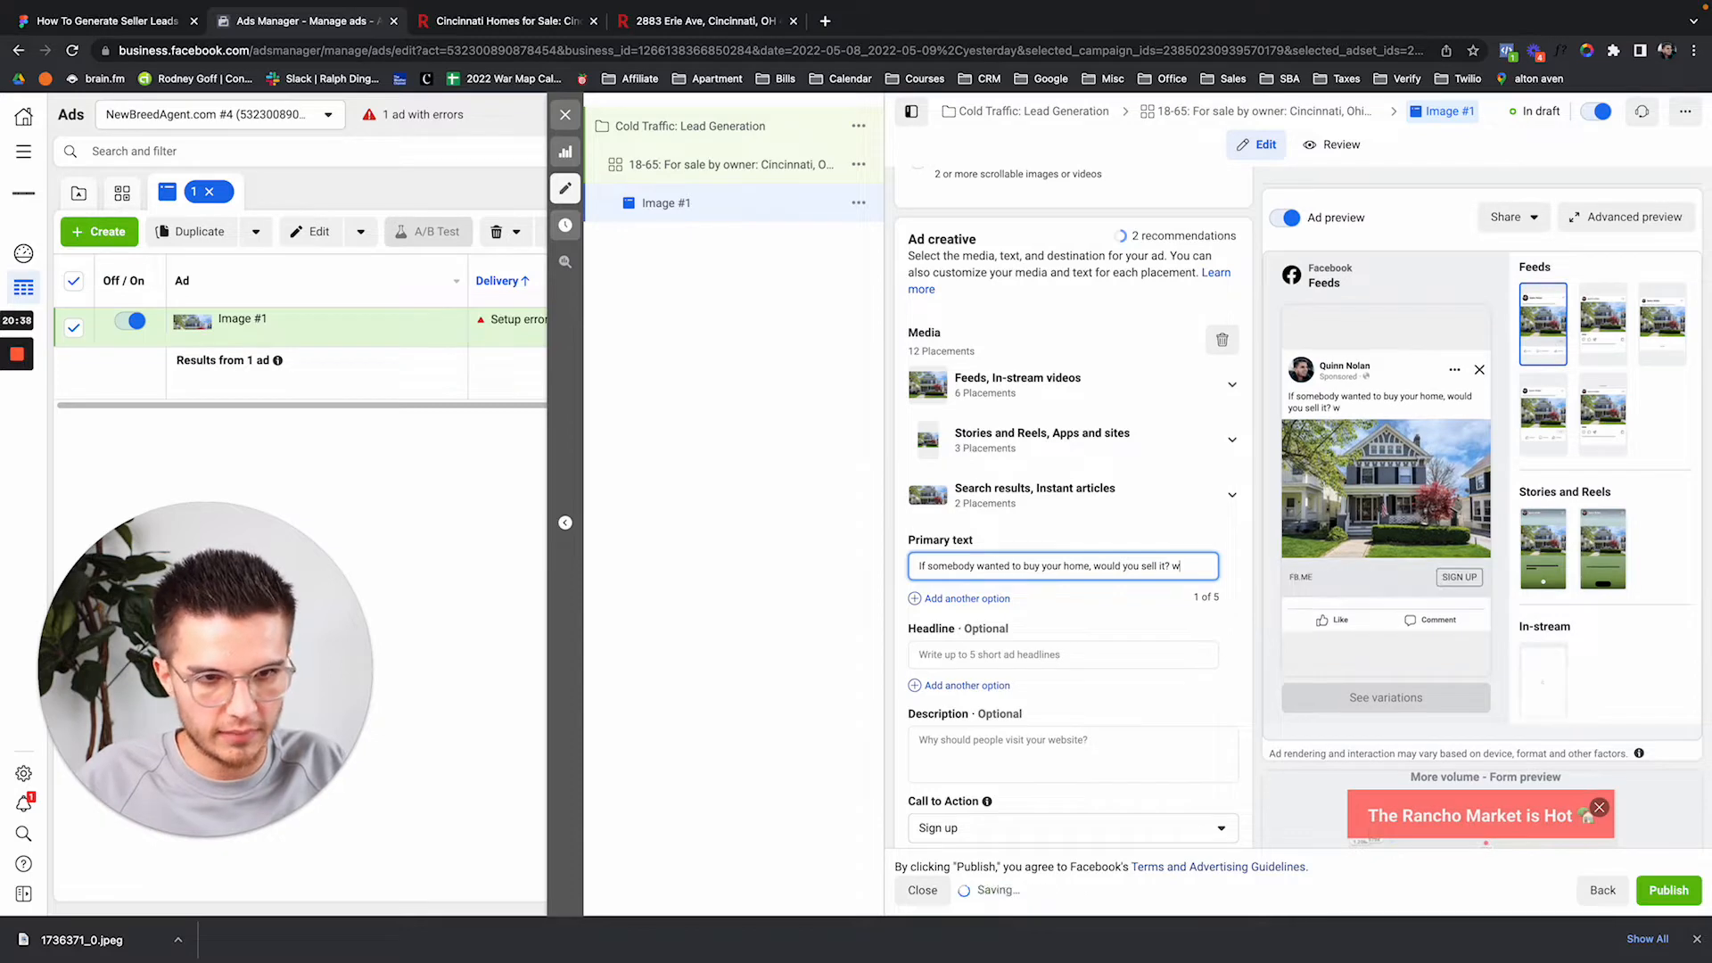
pyautogui.press('BackSpace')
pyautogui.write('There are currently ')
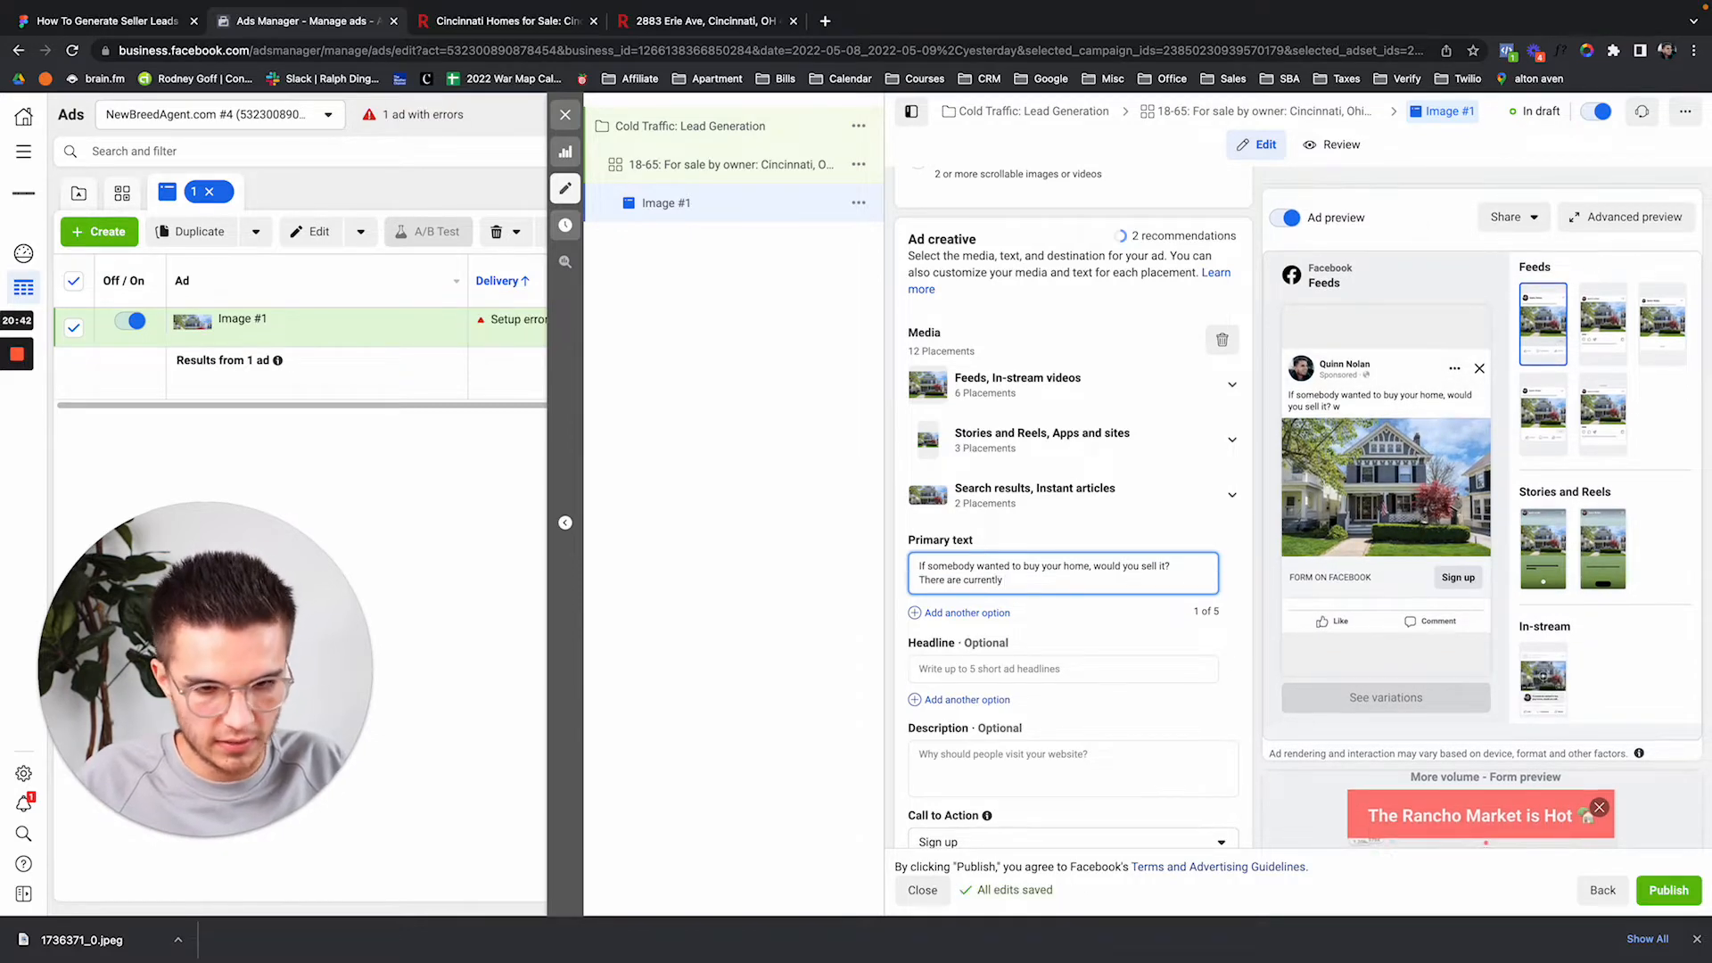
pyautogui.write('buyers looking')
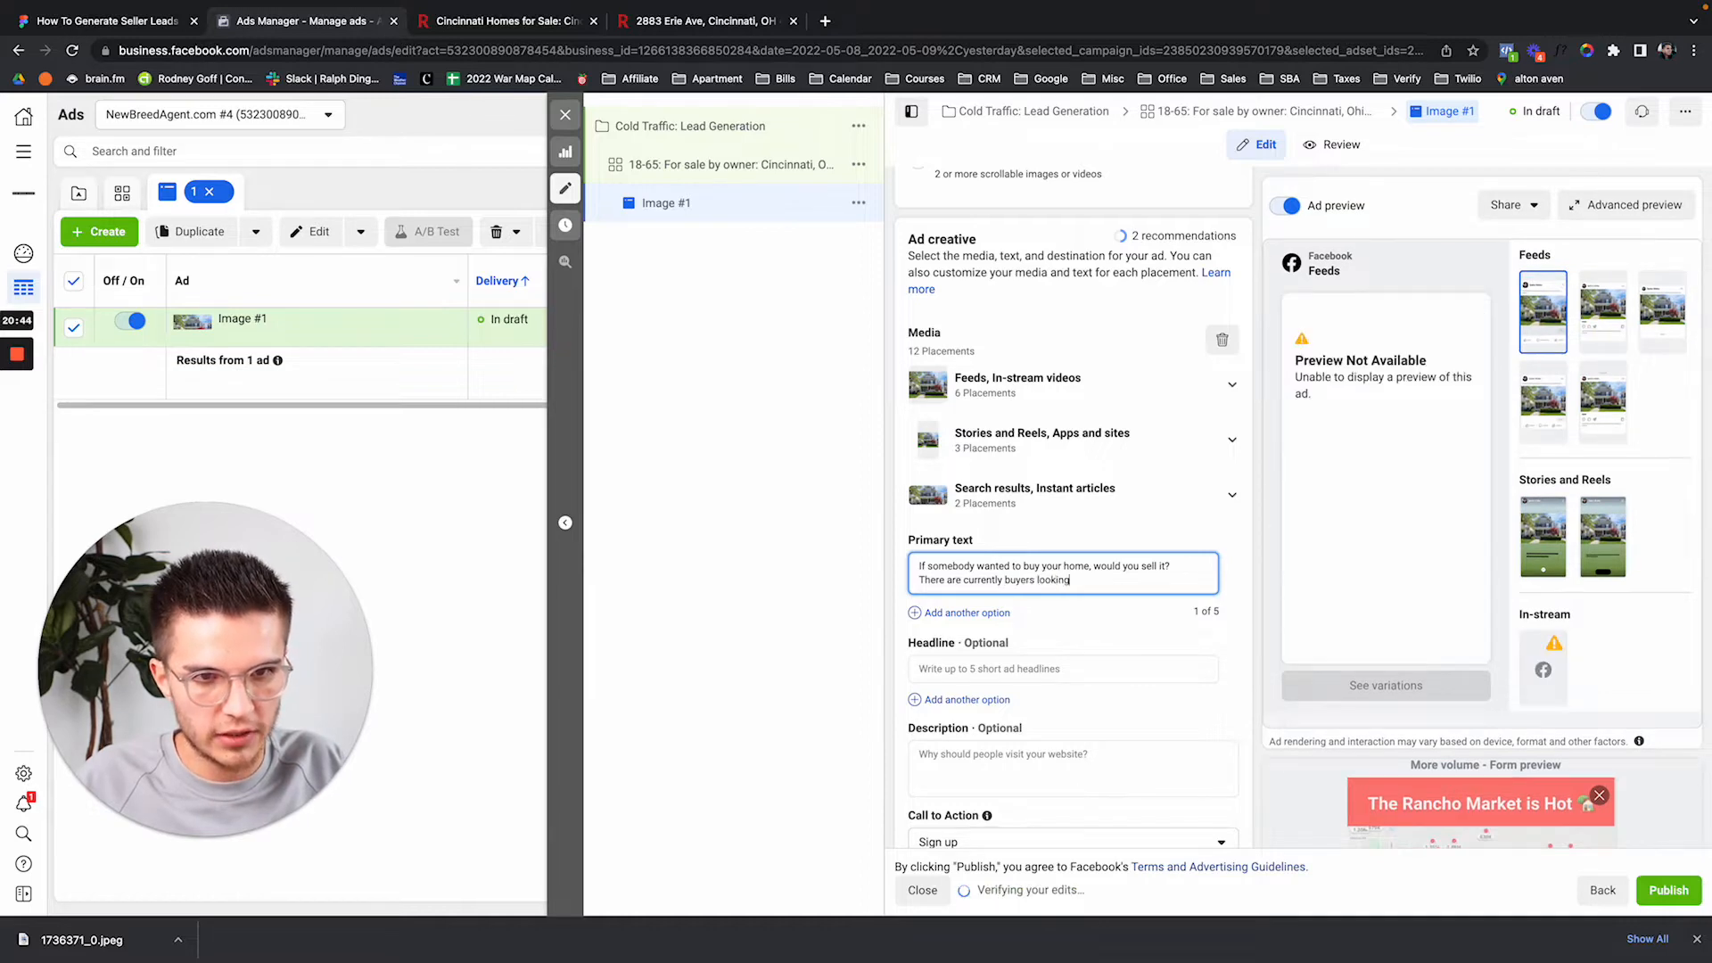
pyautogui.write(' to purchase a ')
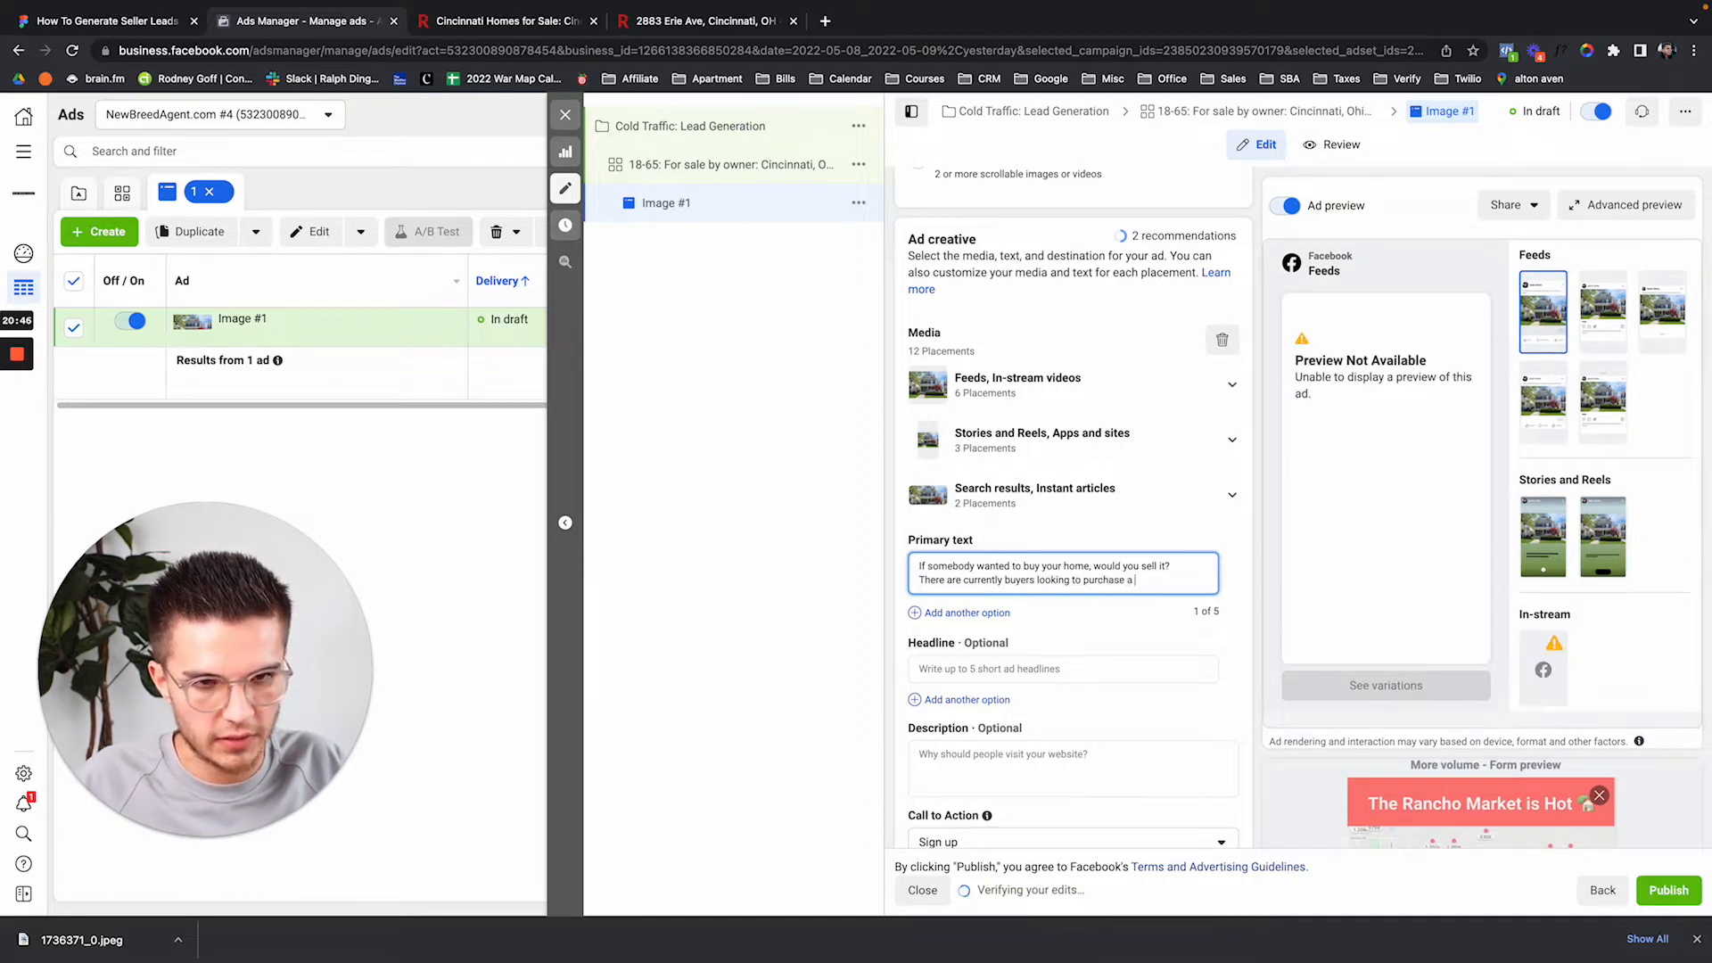
pyautogui.write('home in your ')
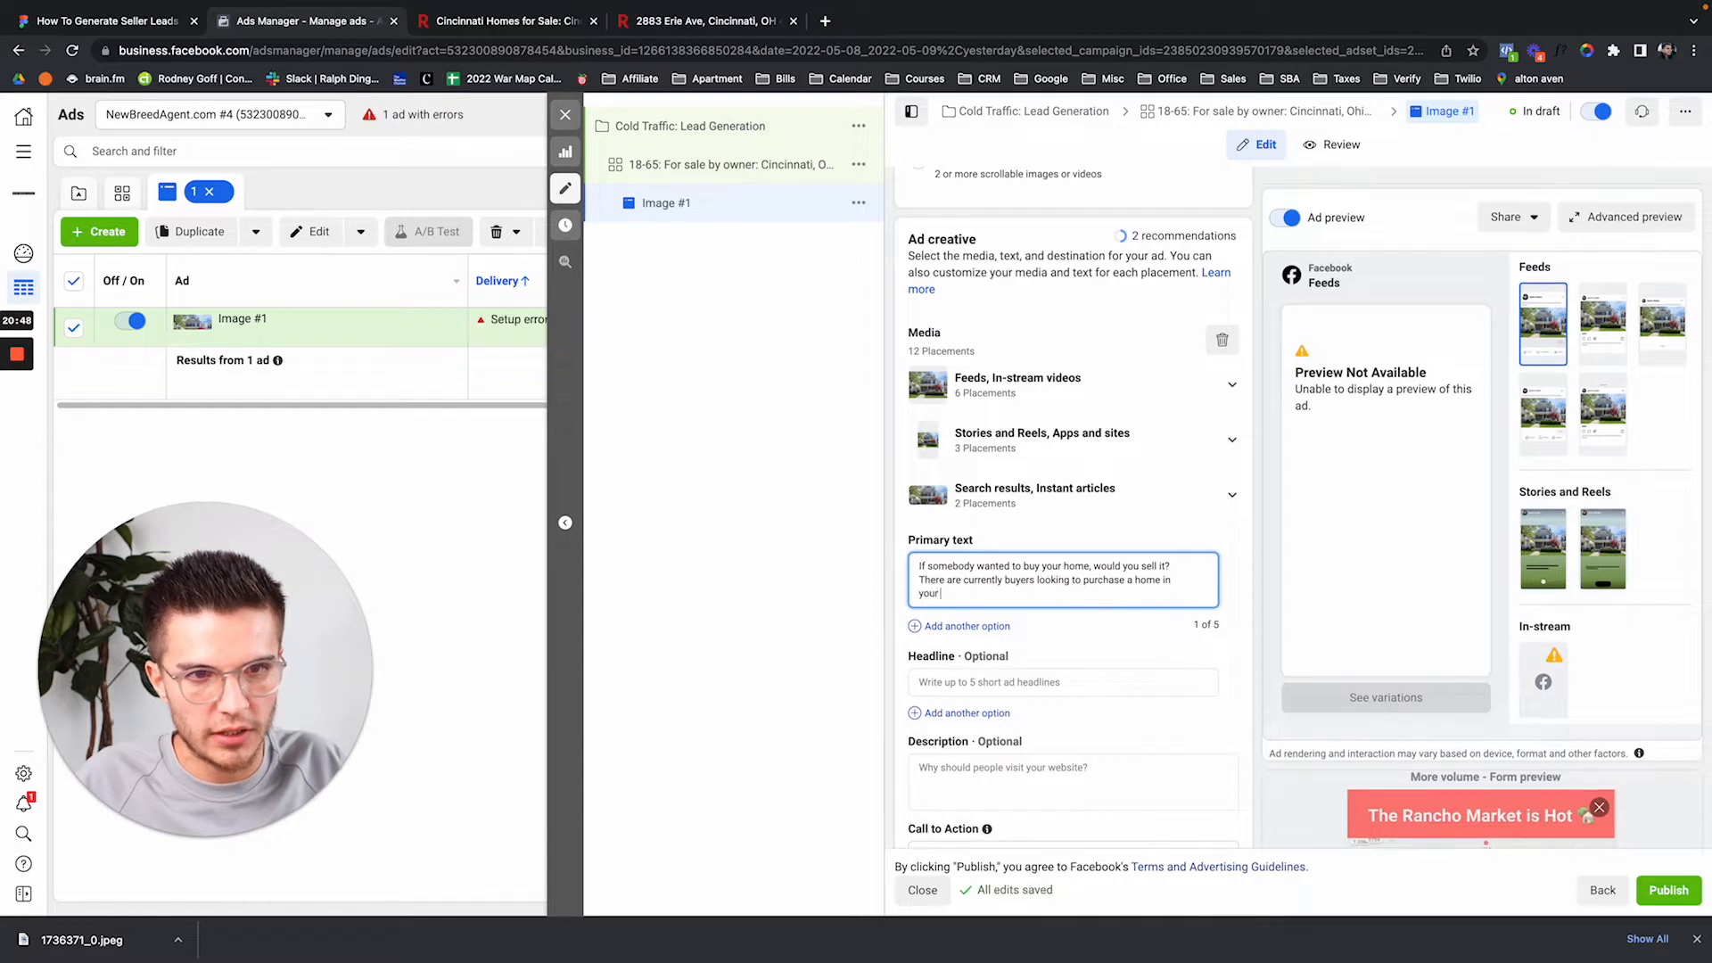
pyautogui.write('neighborho')
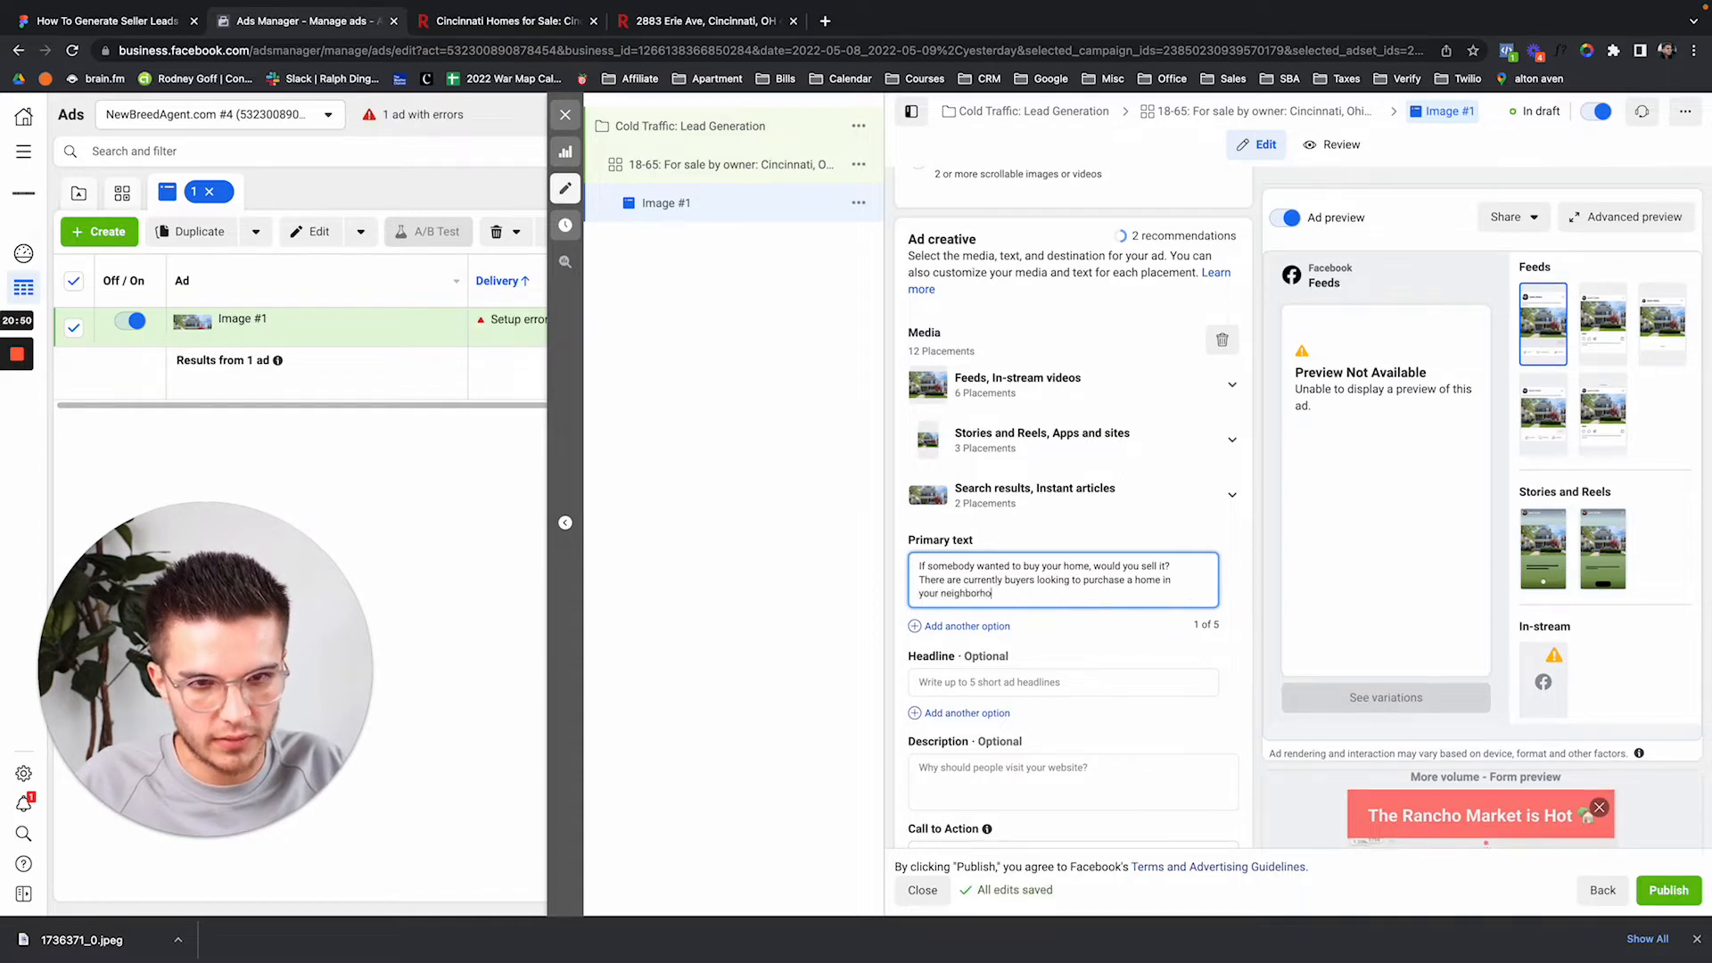
pyautogui.write('od. Click')
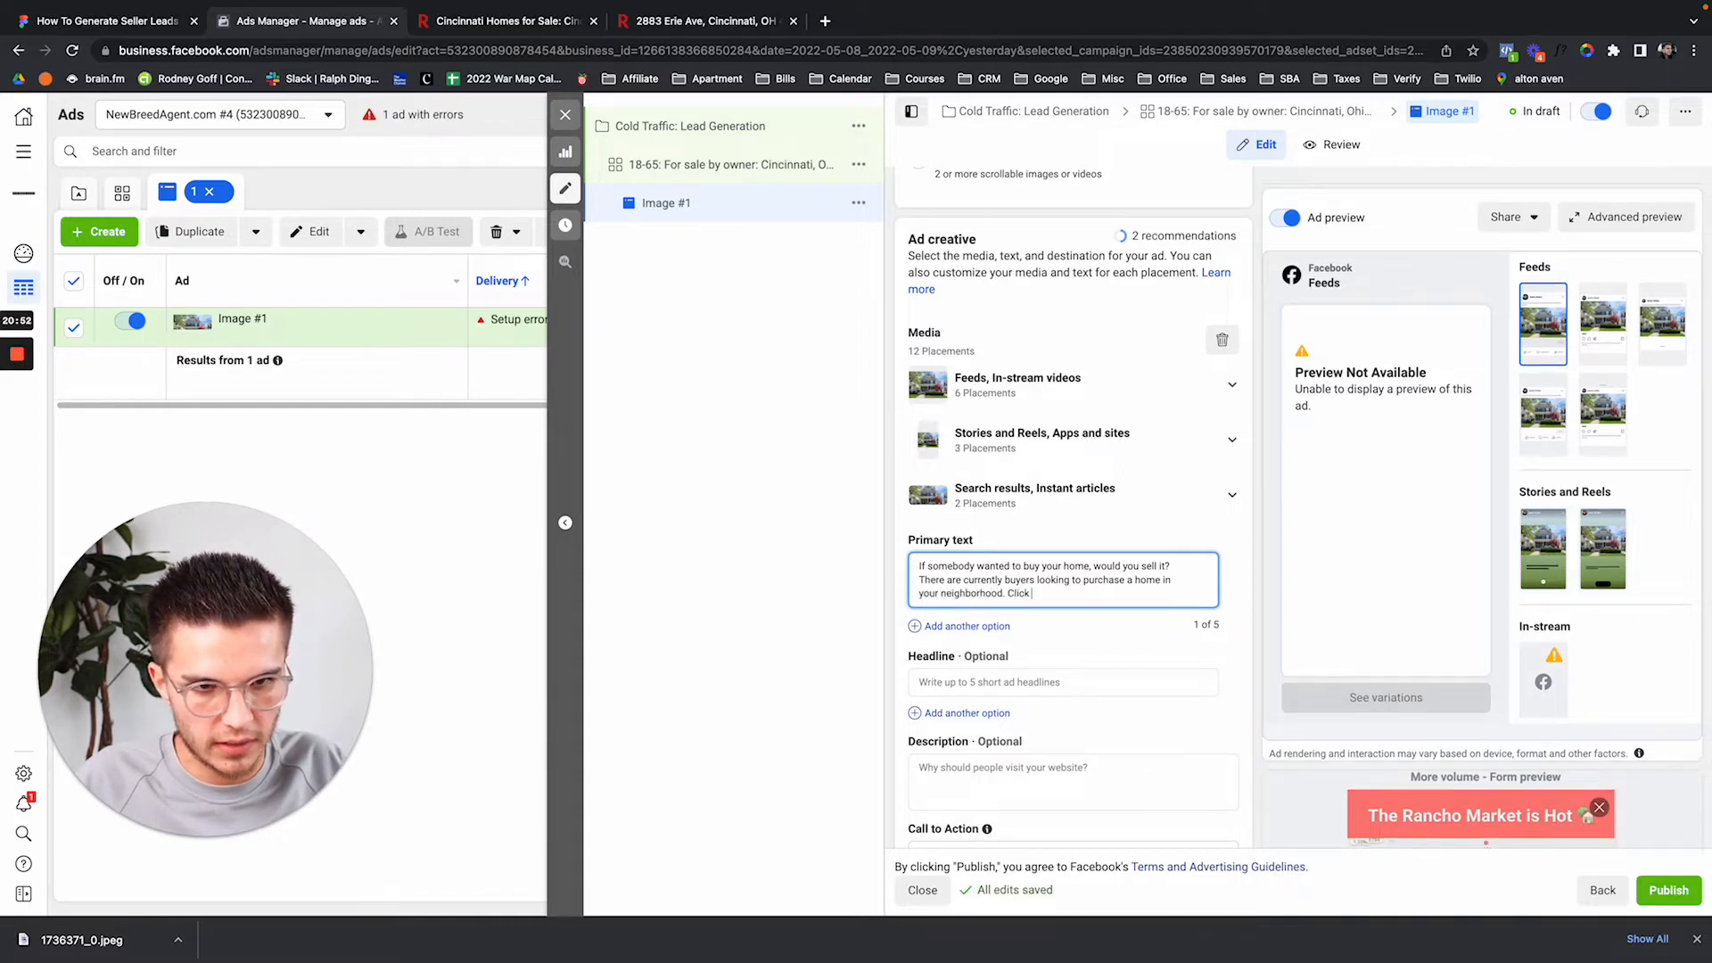
pyautogui.write(" 'leear")
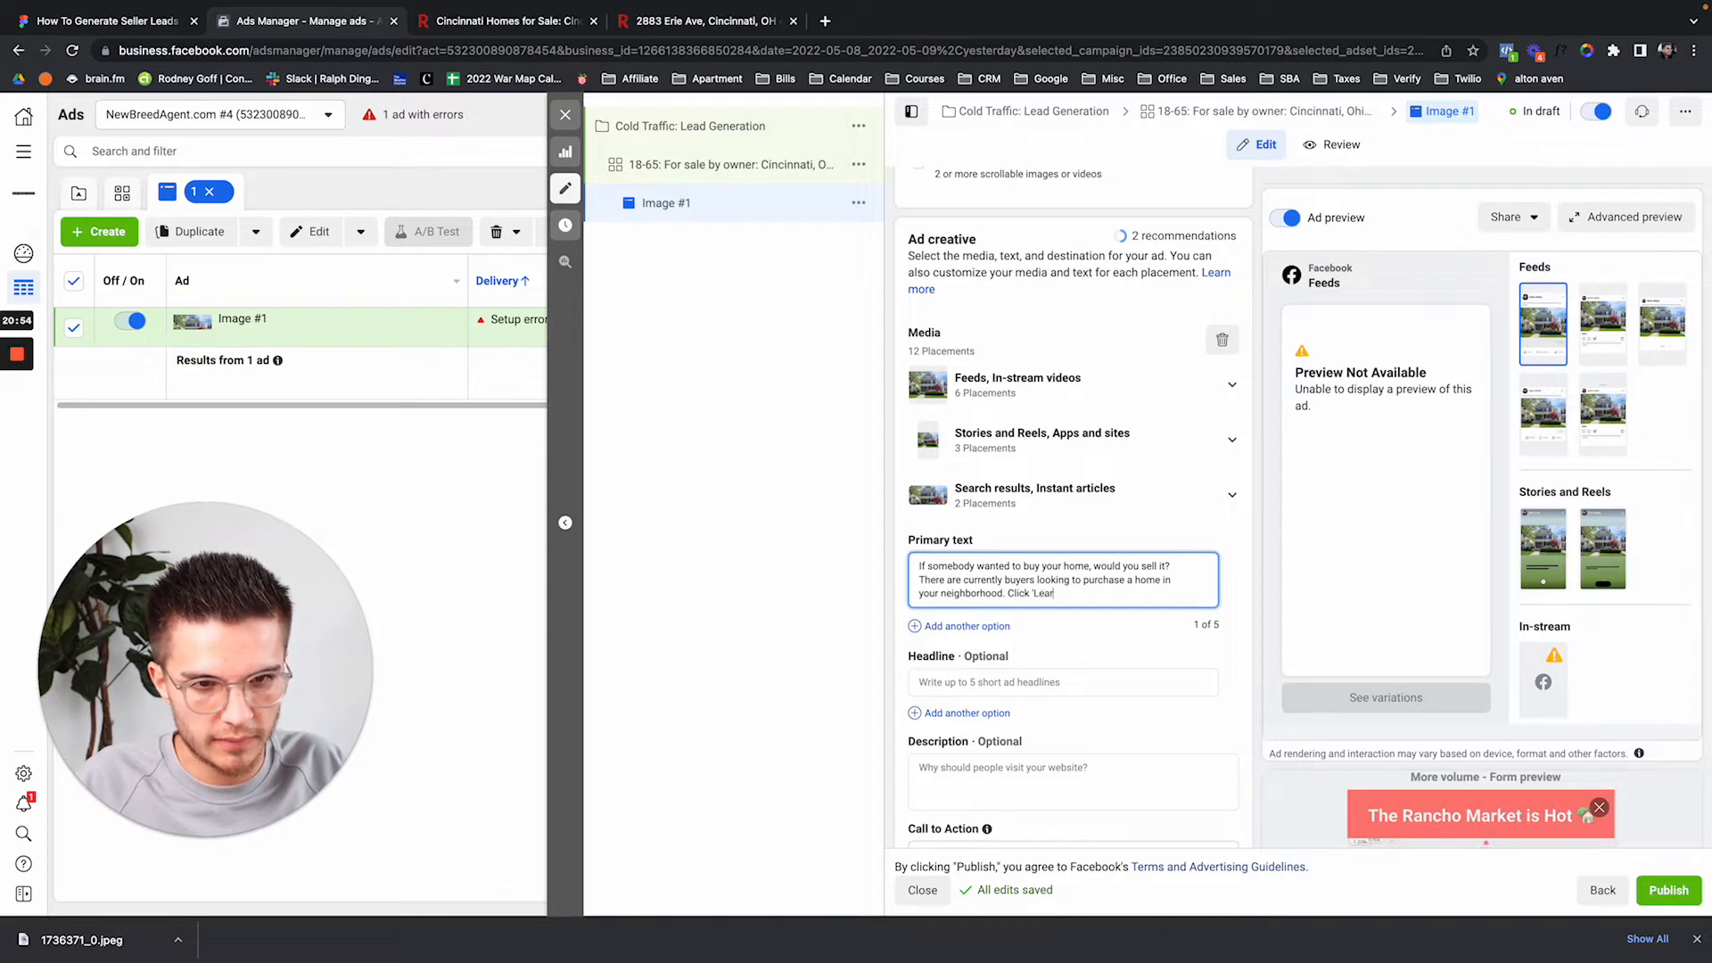
pyautogui.write("n more' to")
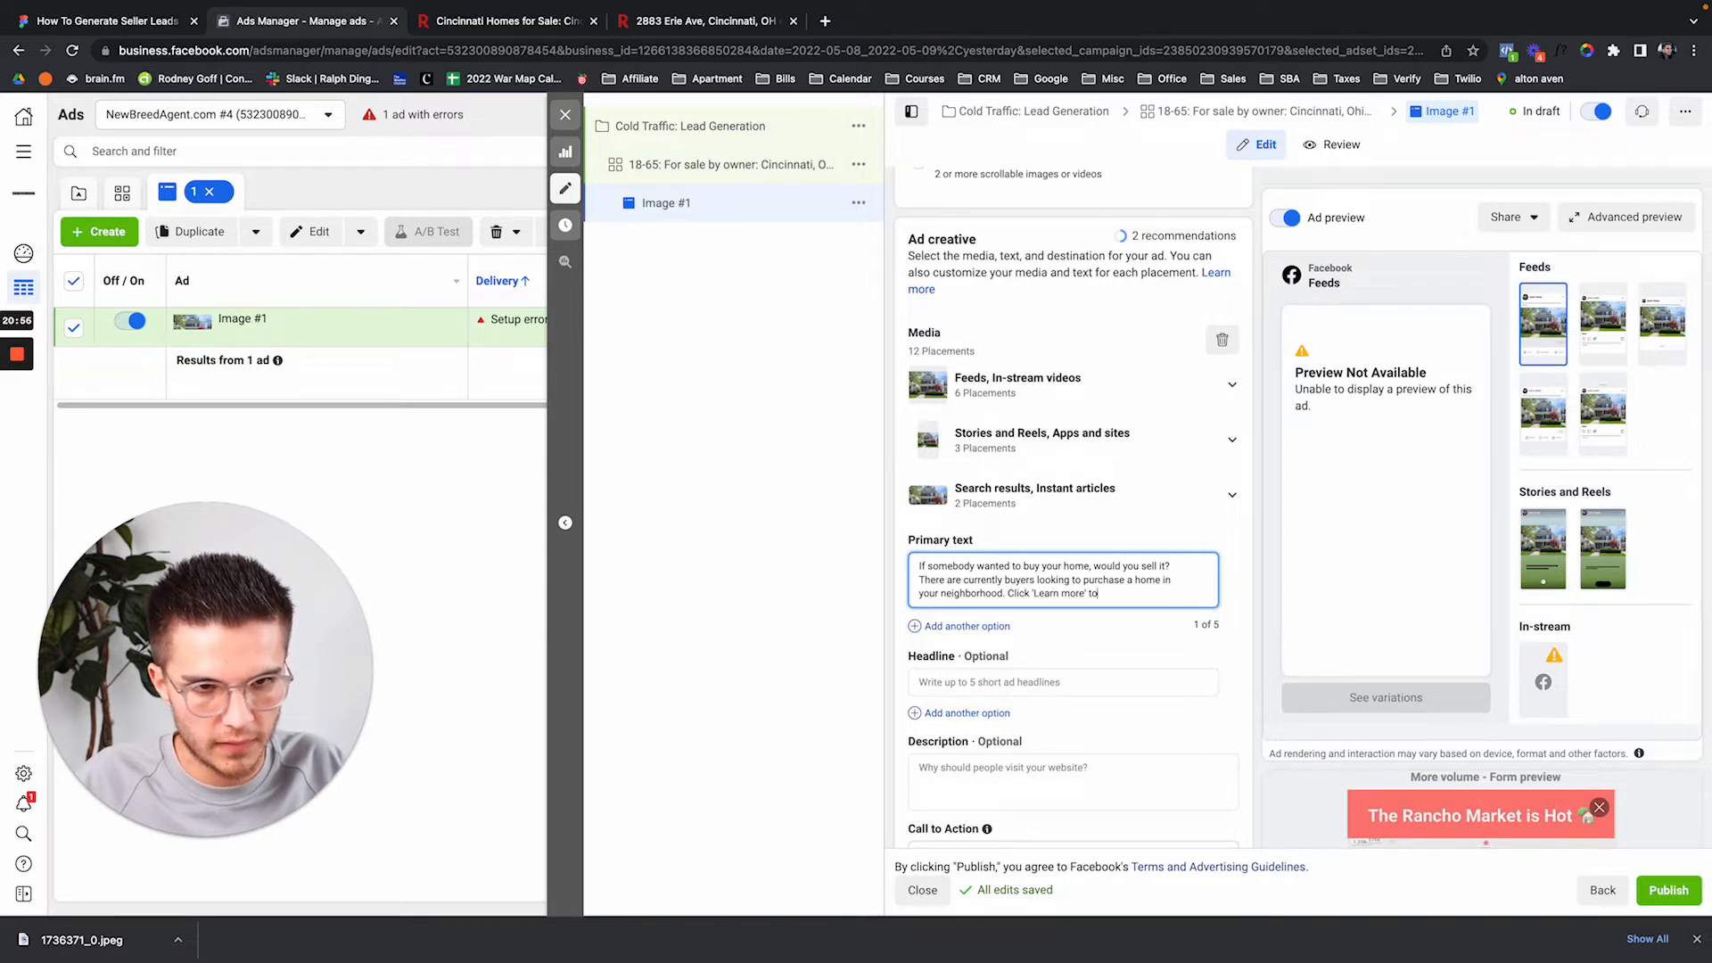
pyautogui.write(' see exactly')
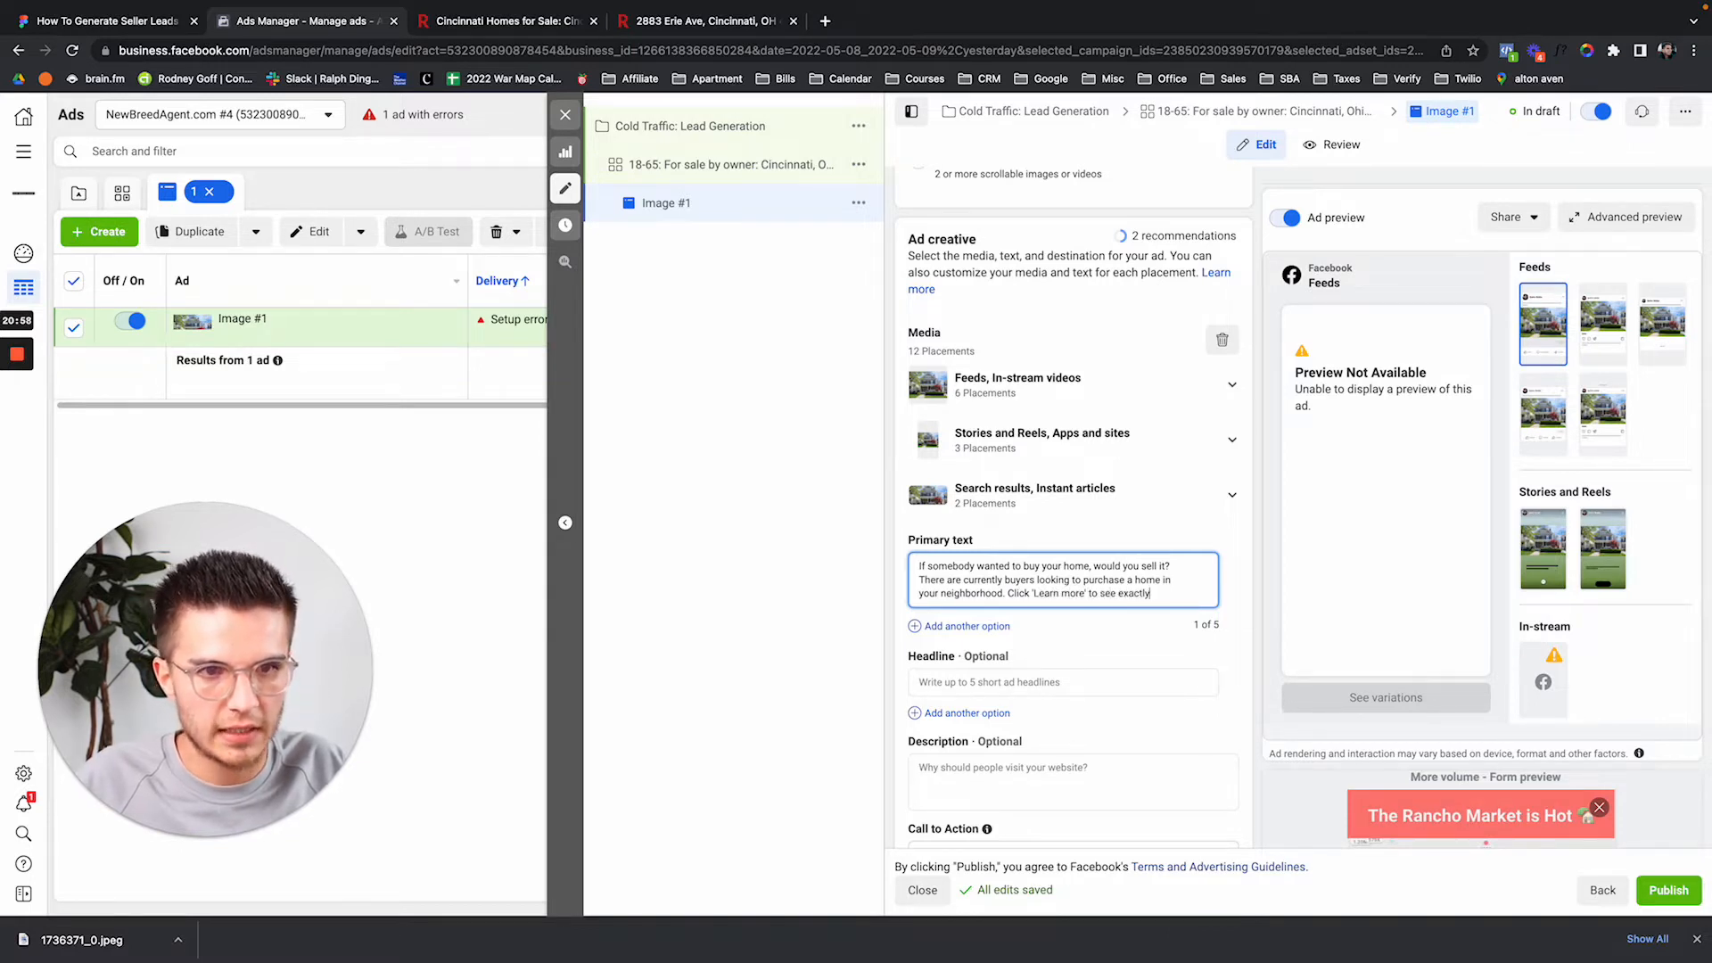
pyautogui.write(' how much you ')
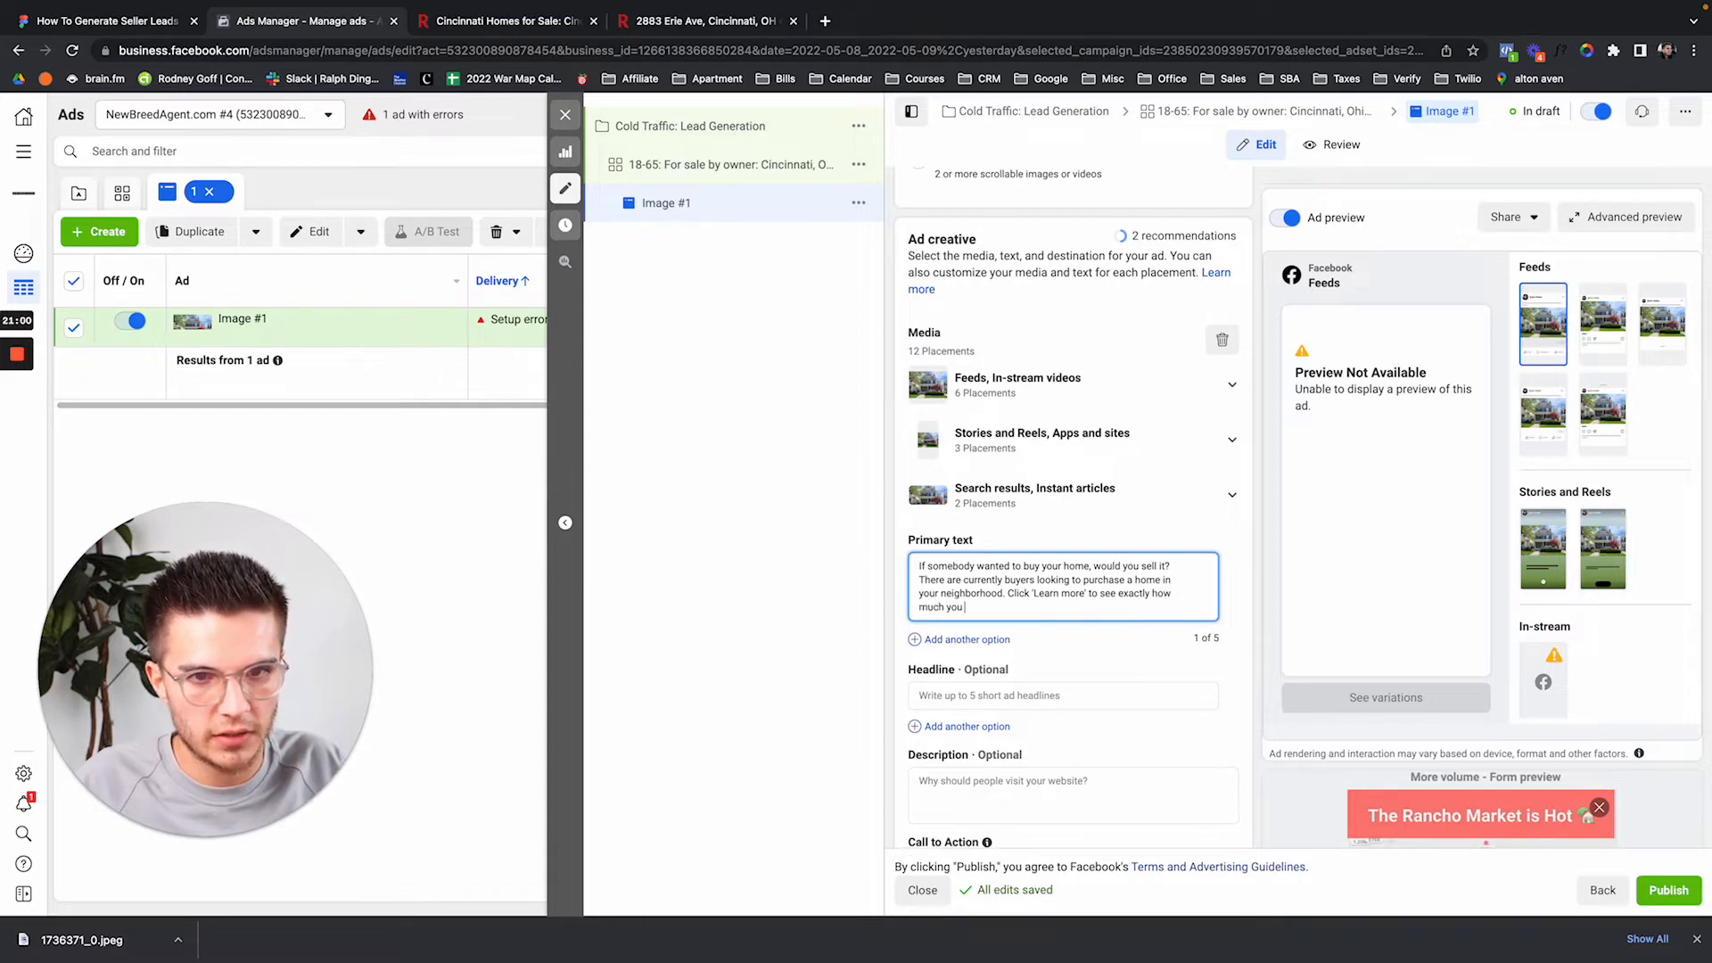
pyautogui.write('cululd ')
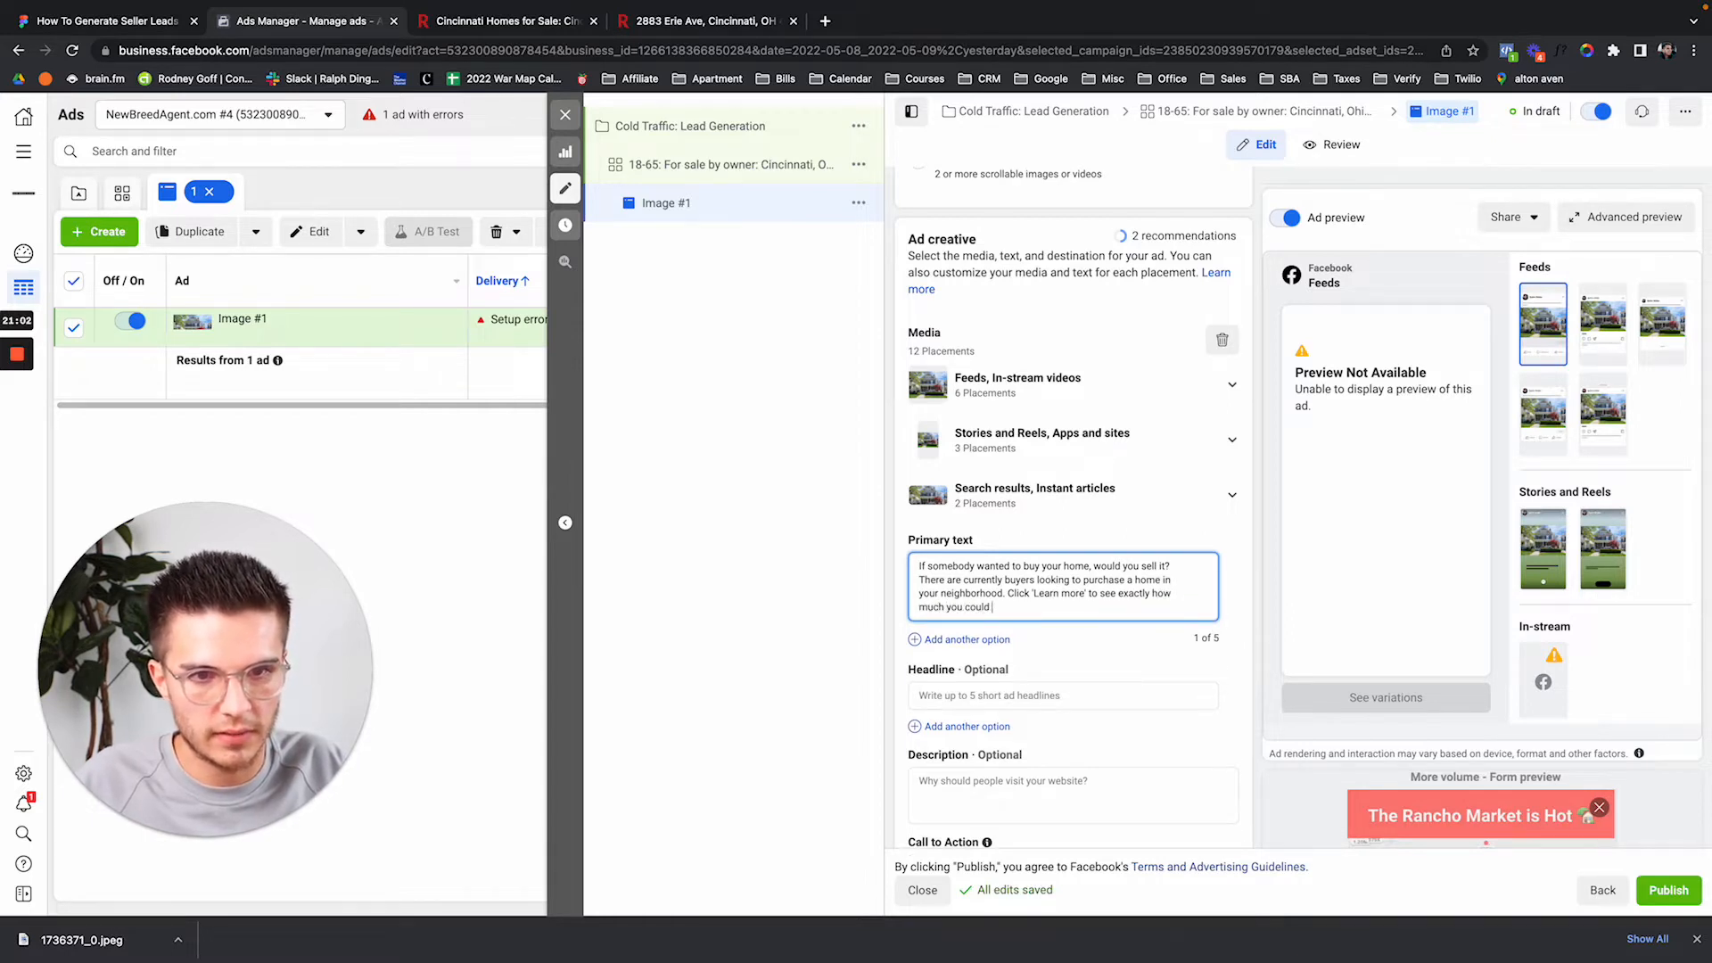
pyautogui.write('sell your ')
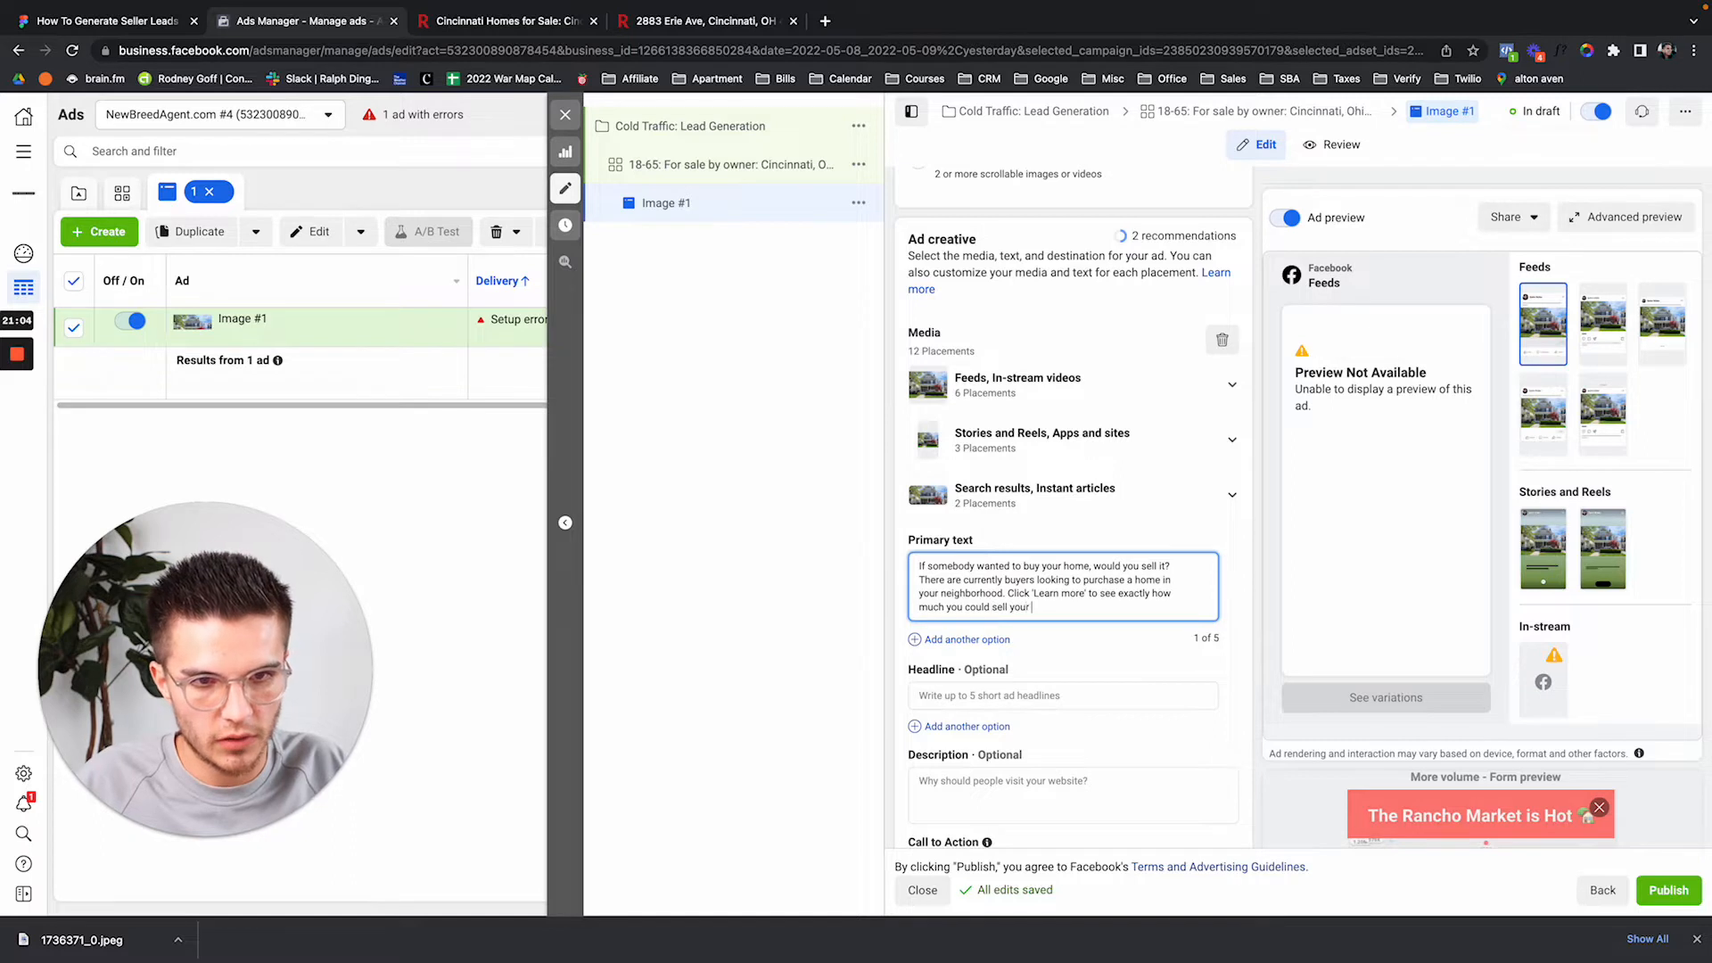
pyautogui.write('propert')
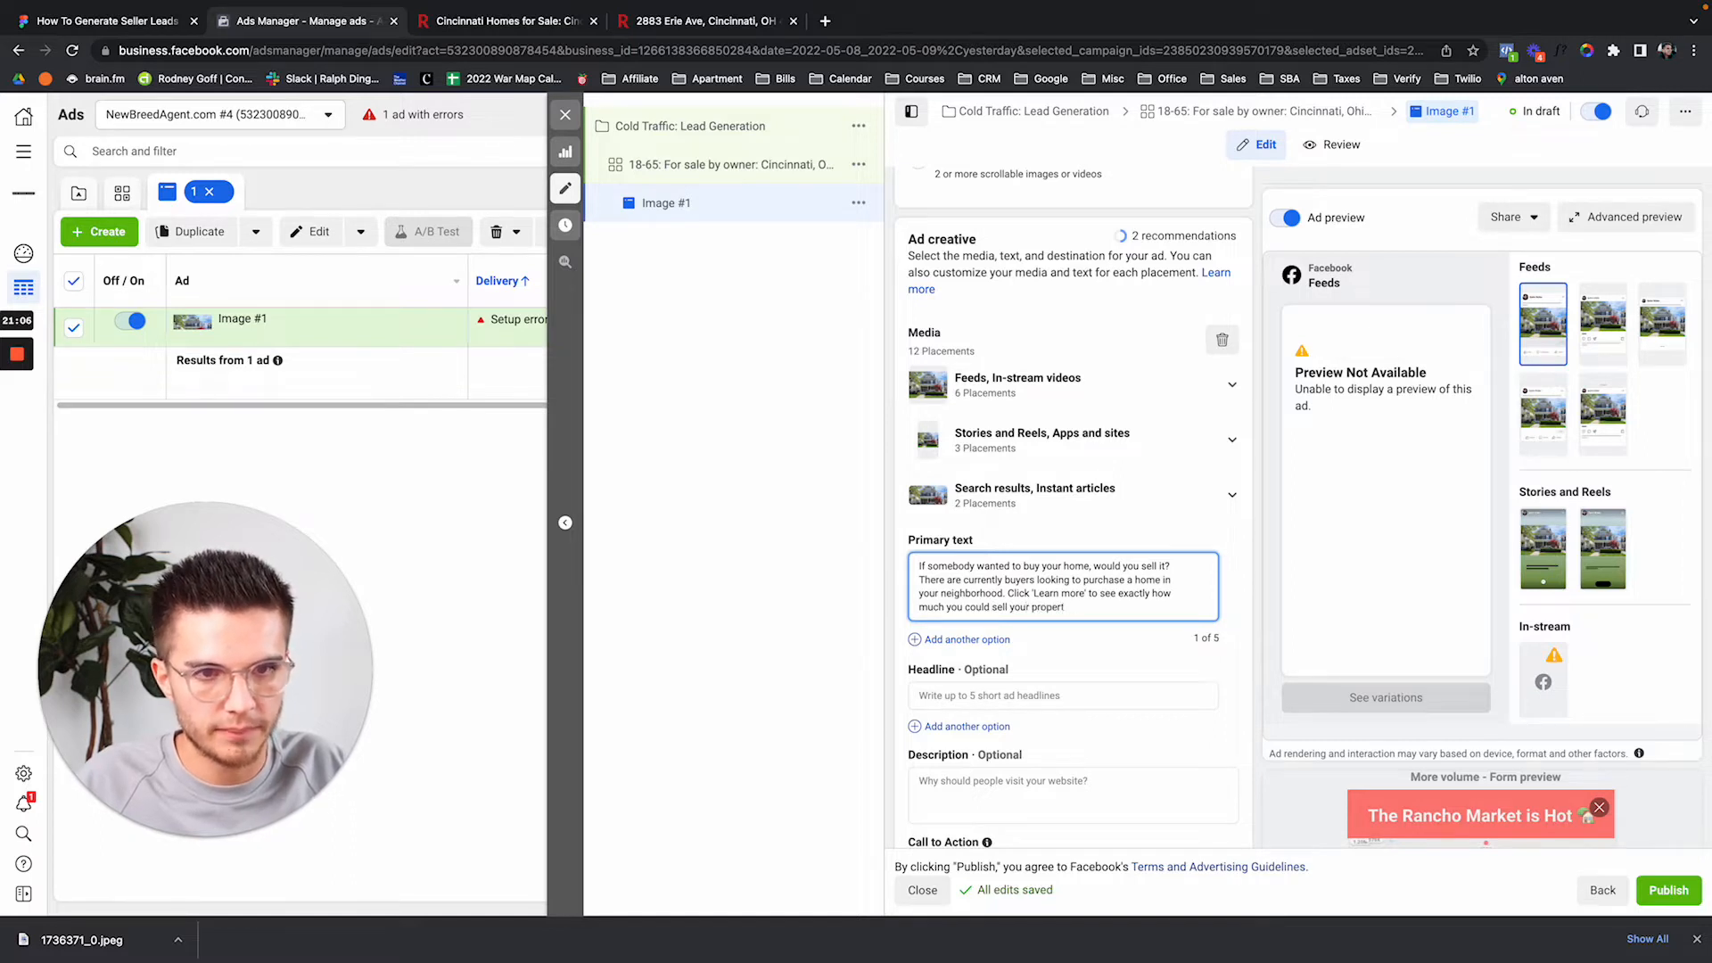
pyautogui.write(' forfor,')
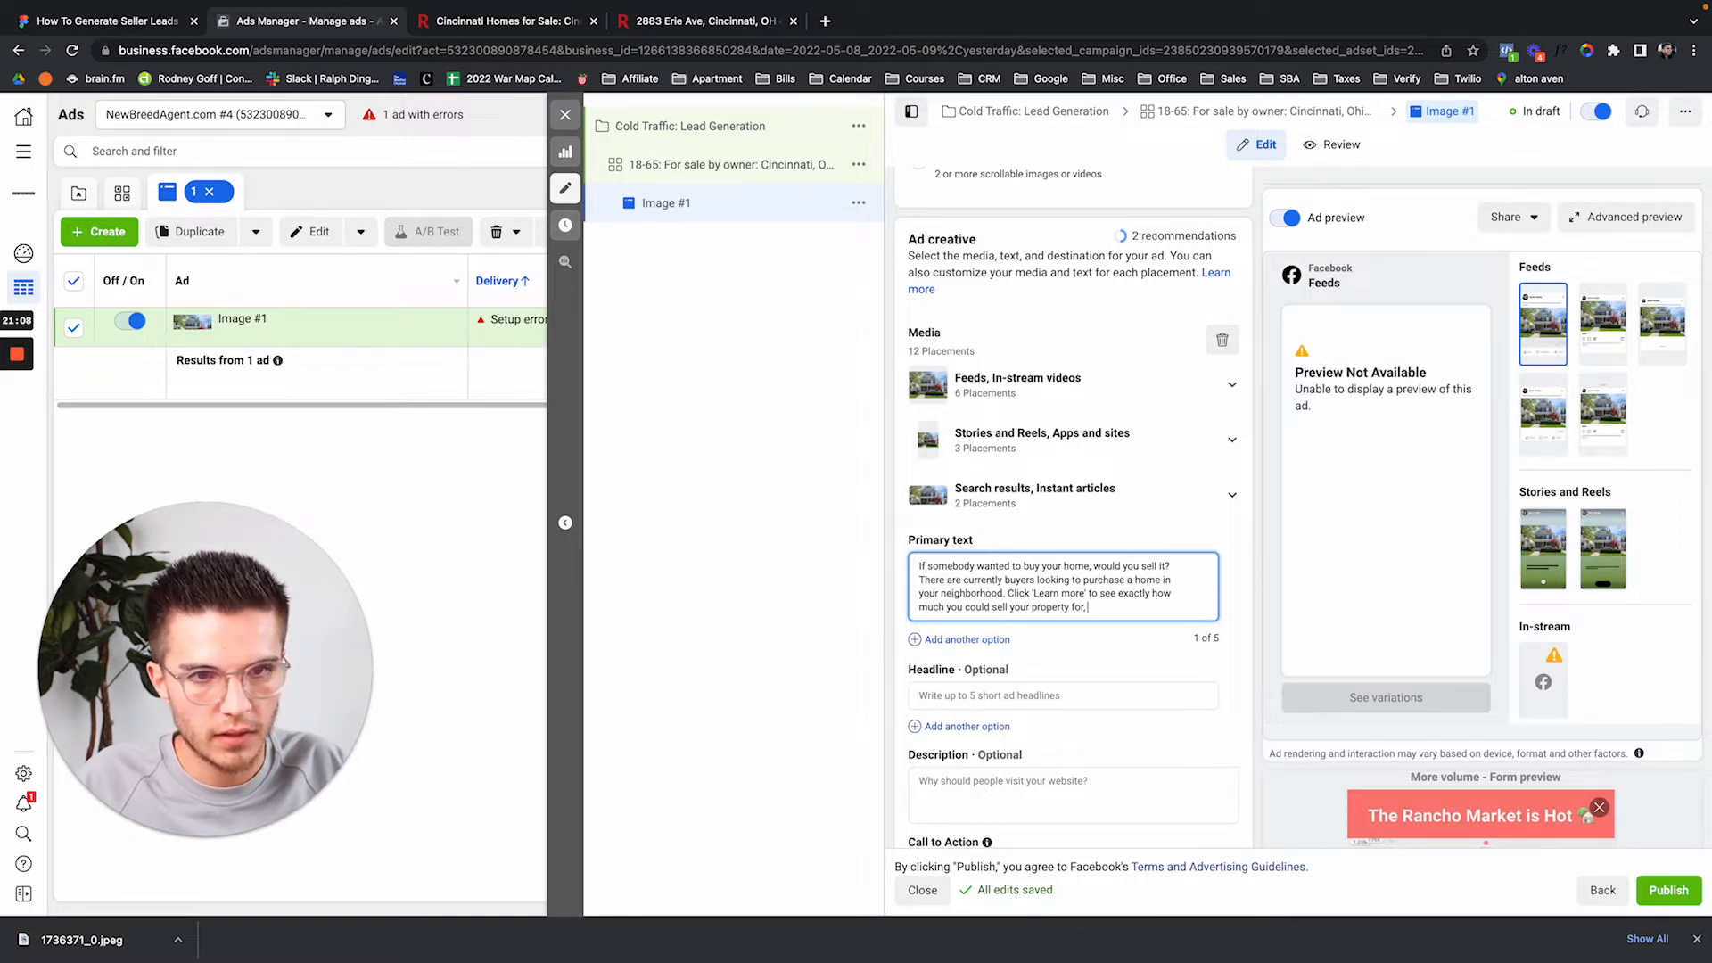
pyautogui.write(' right now!')
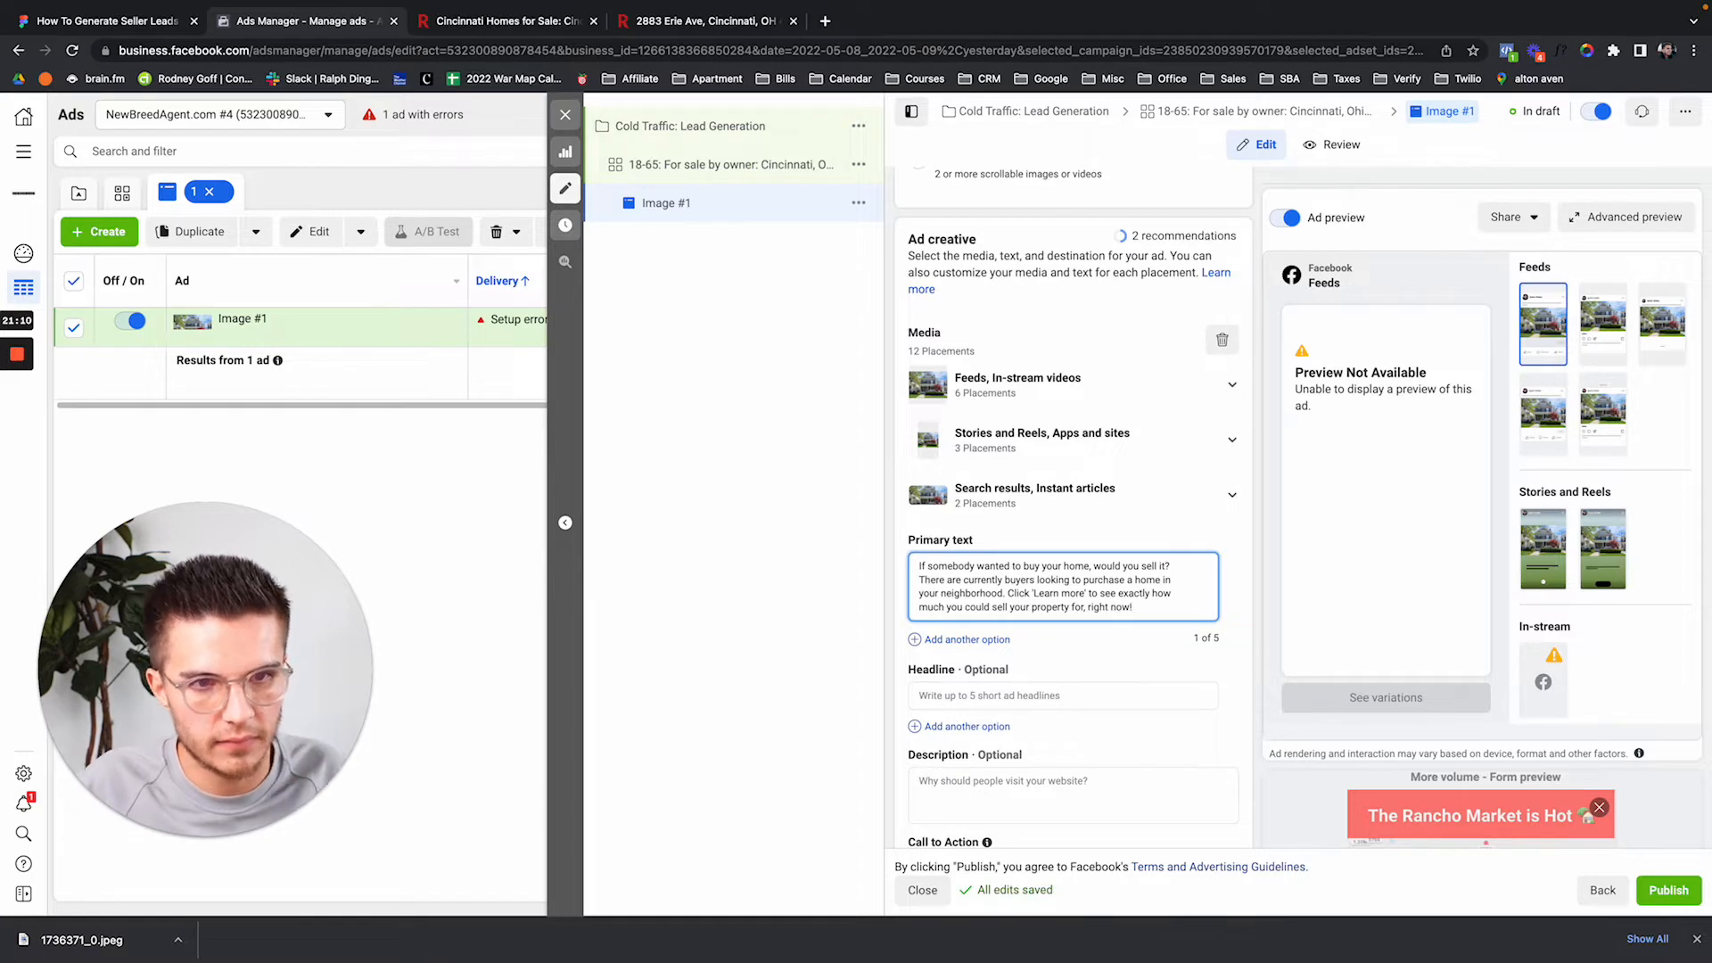
pyautogui.hotkey('ctrl', 'a')
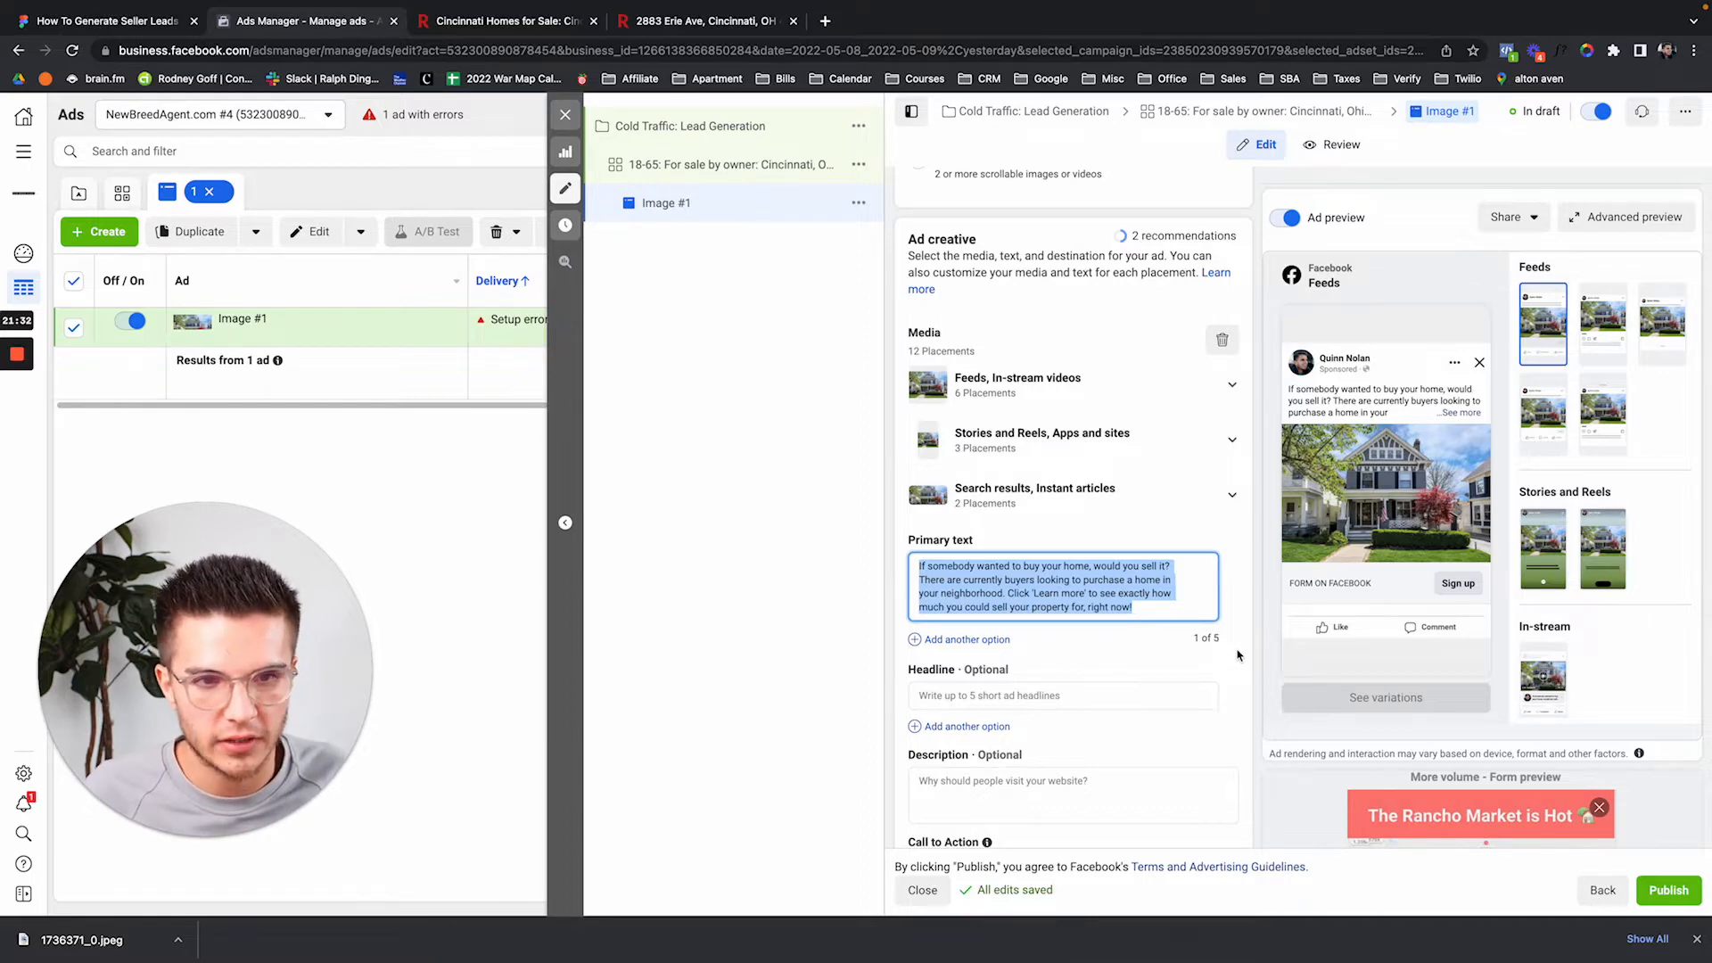
pyautogui.scroll(-2, 1238, 655)
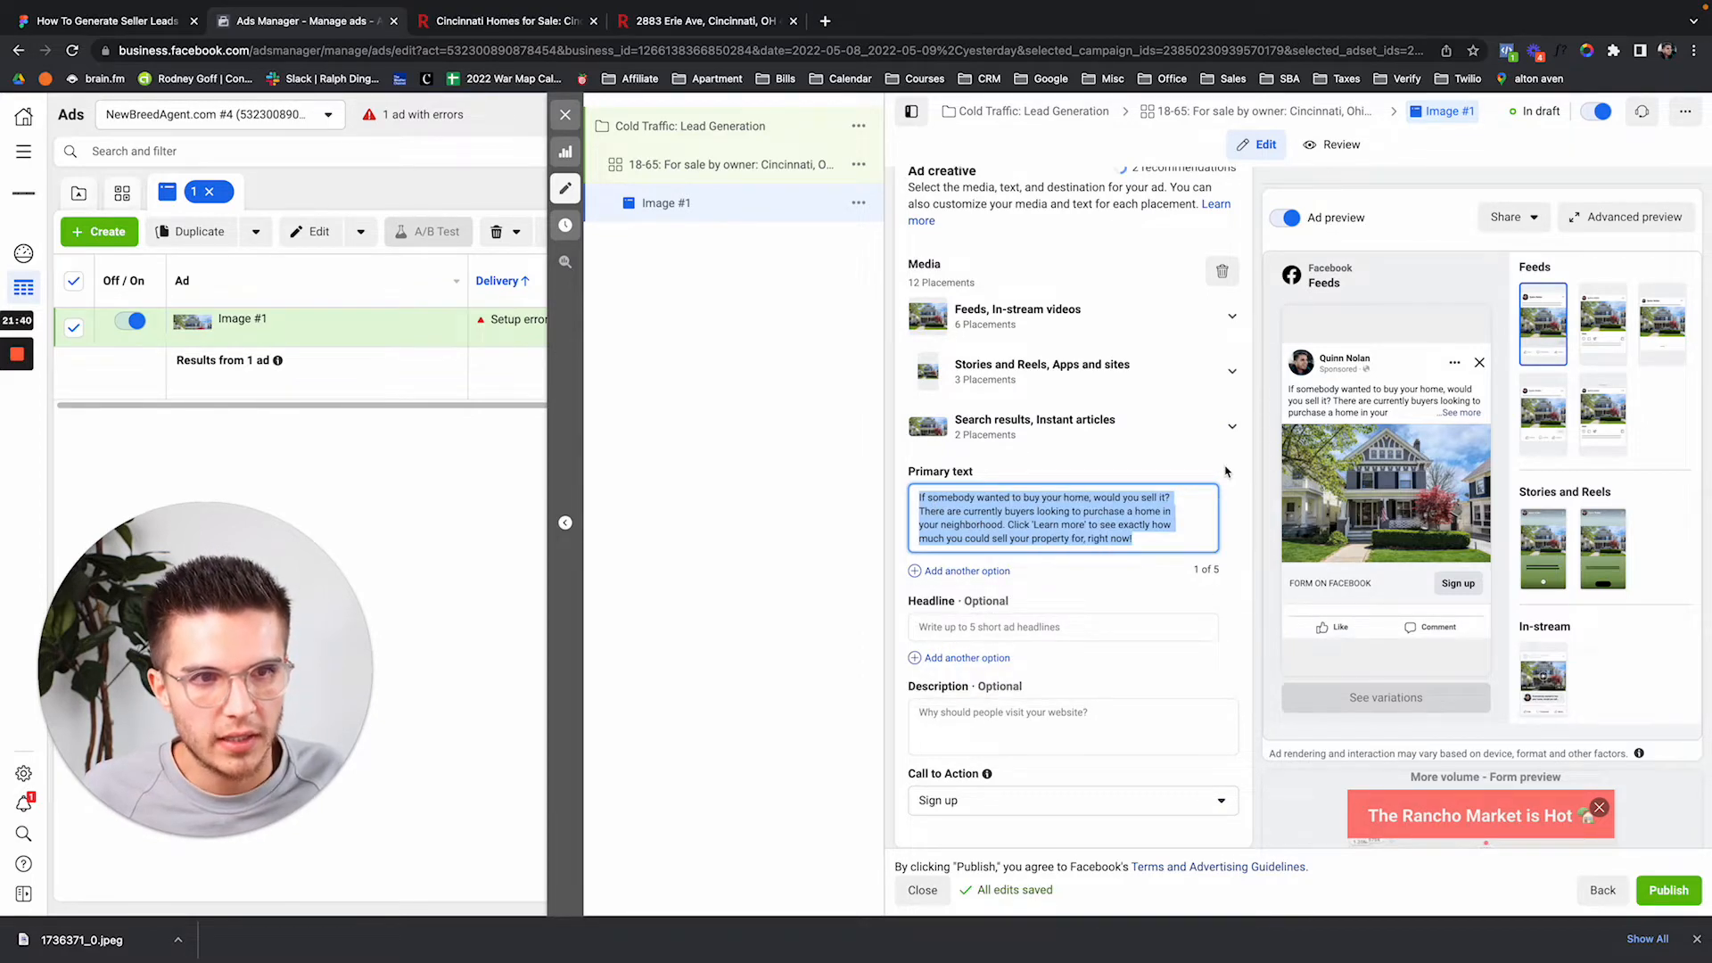
pyautogui.click(1032, 510)
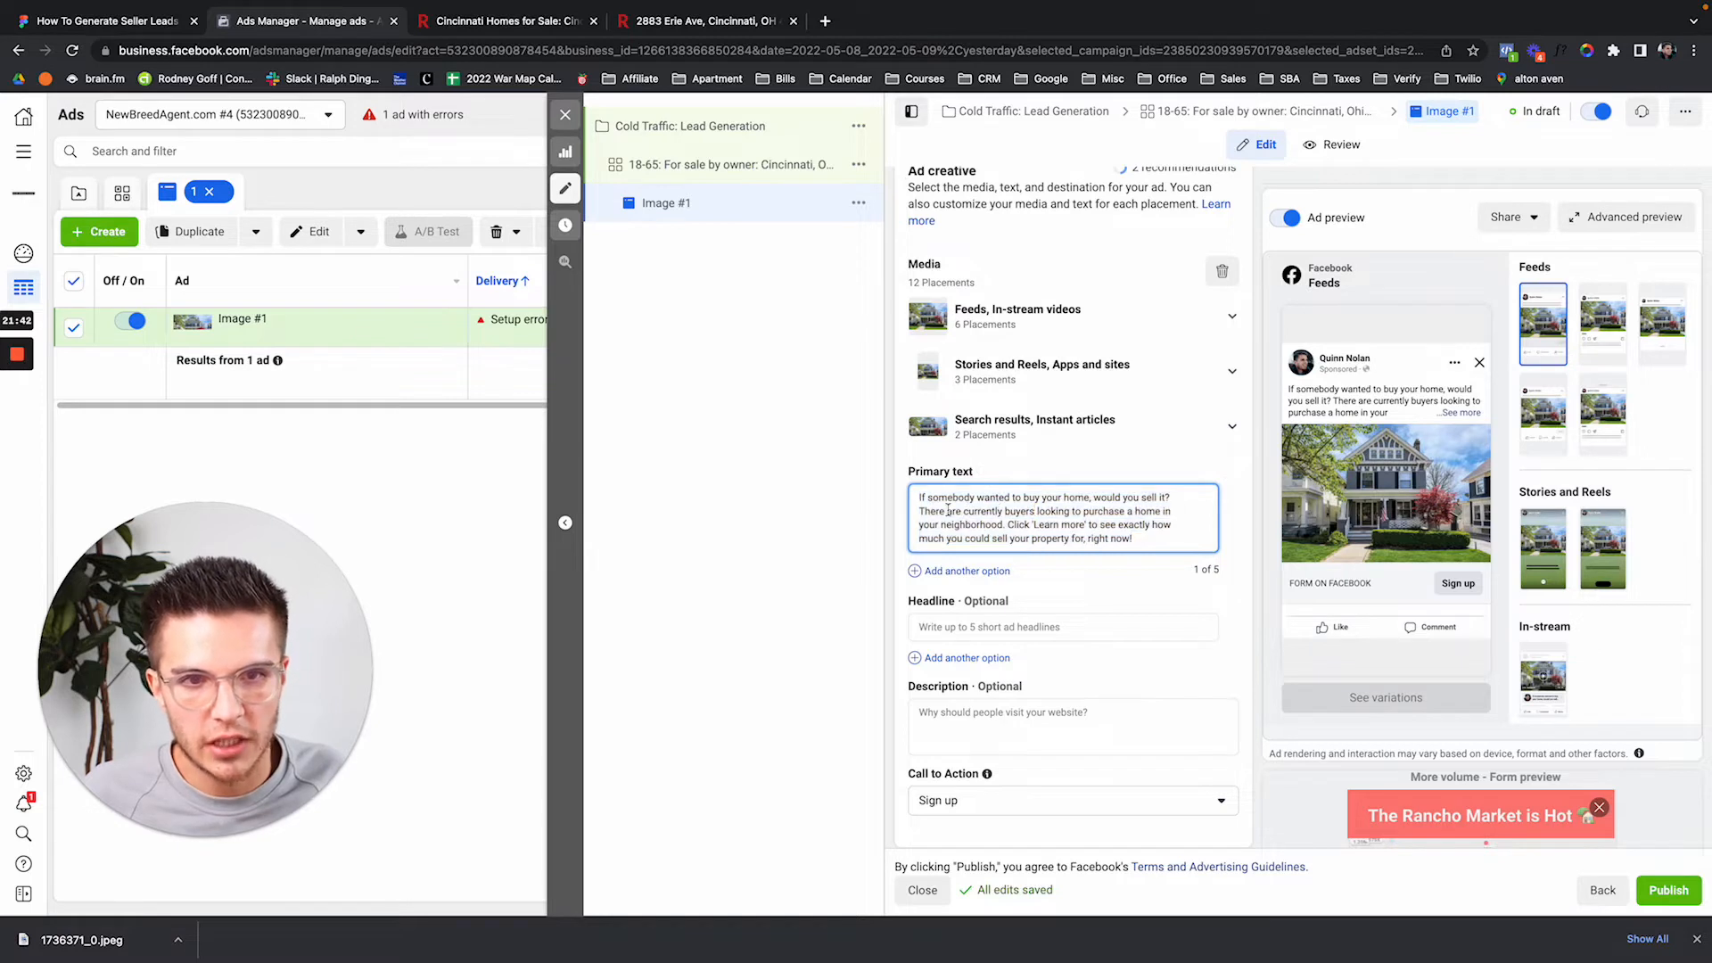
pyautogui.moveTo(965, 512); pyautogui.dragTo(1005, 525)
pyautogui.click(1005, 517)
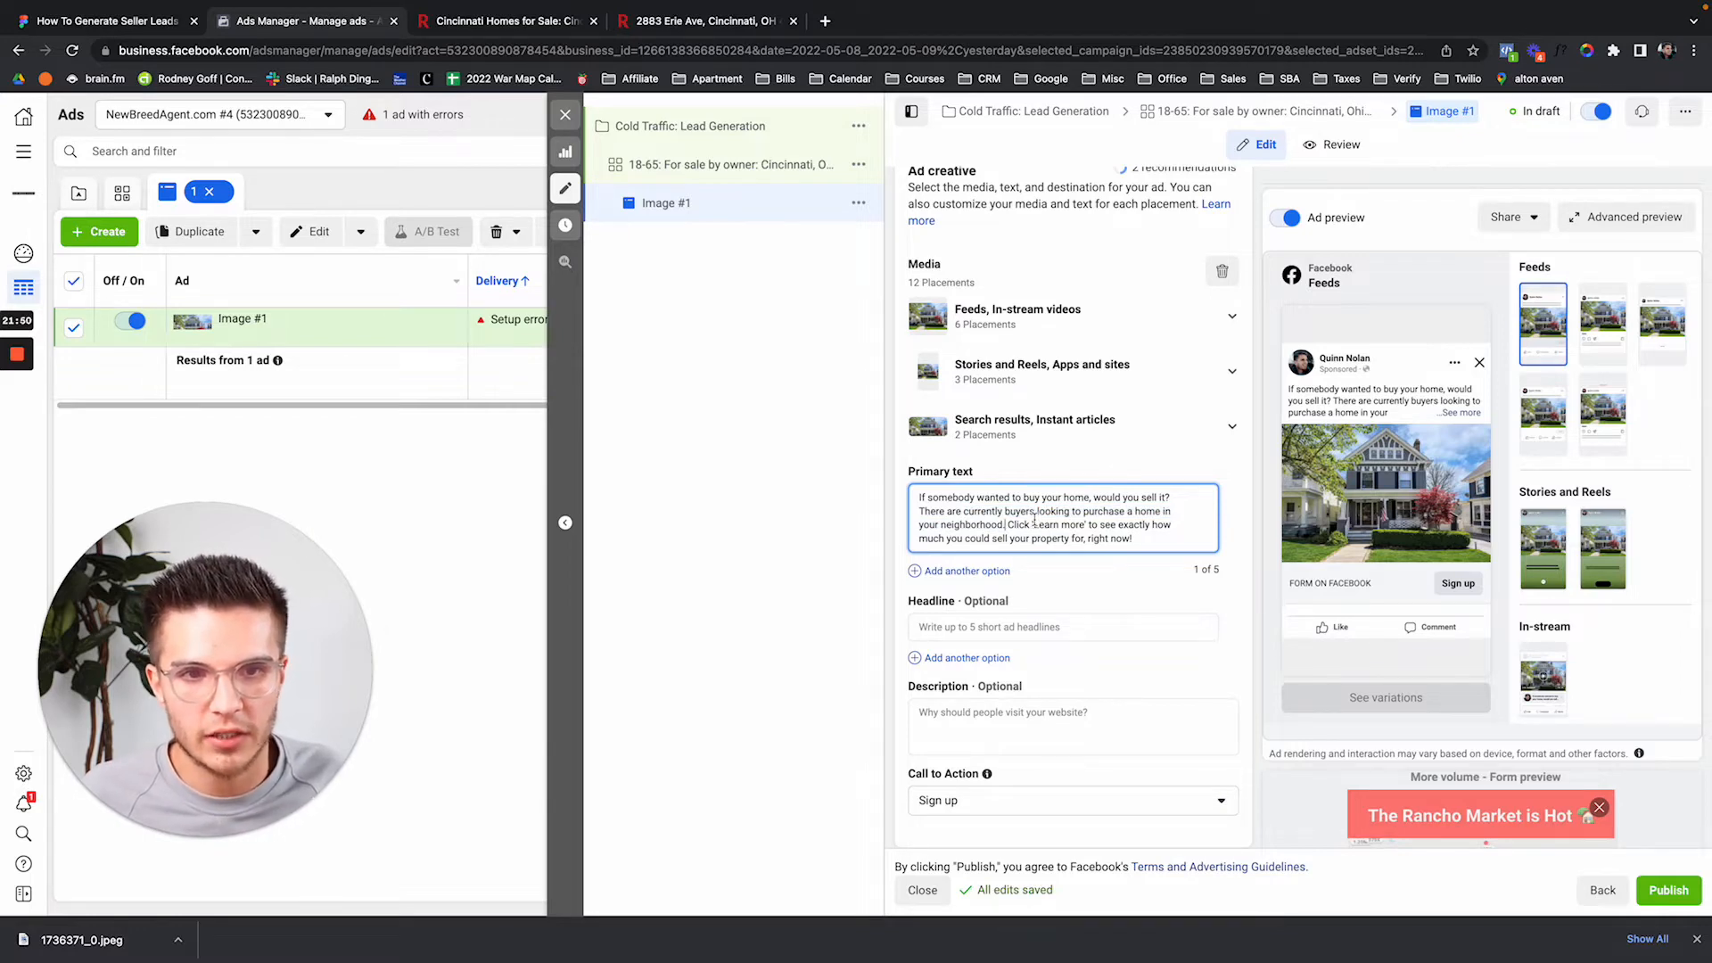
pyautogui.hotkey('ctrl', '+')
pyautogui.hotkey('ctrl', '+')
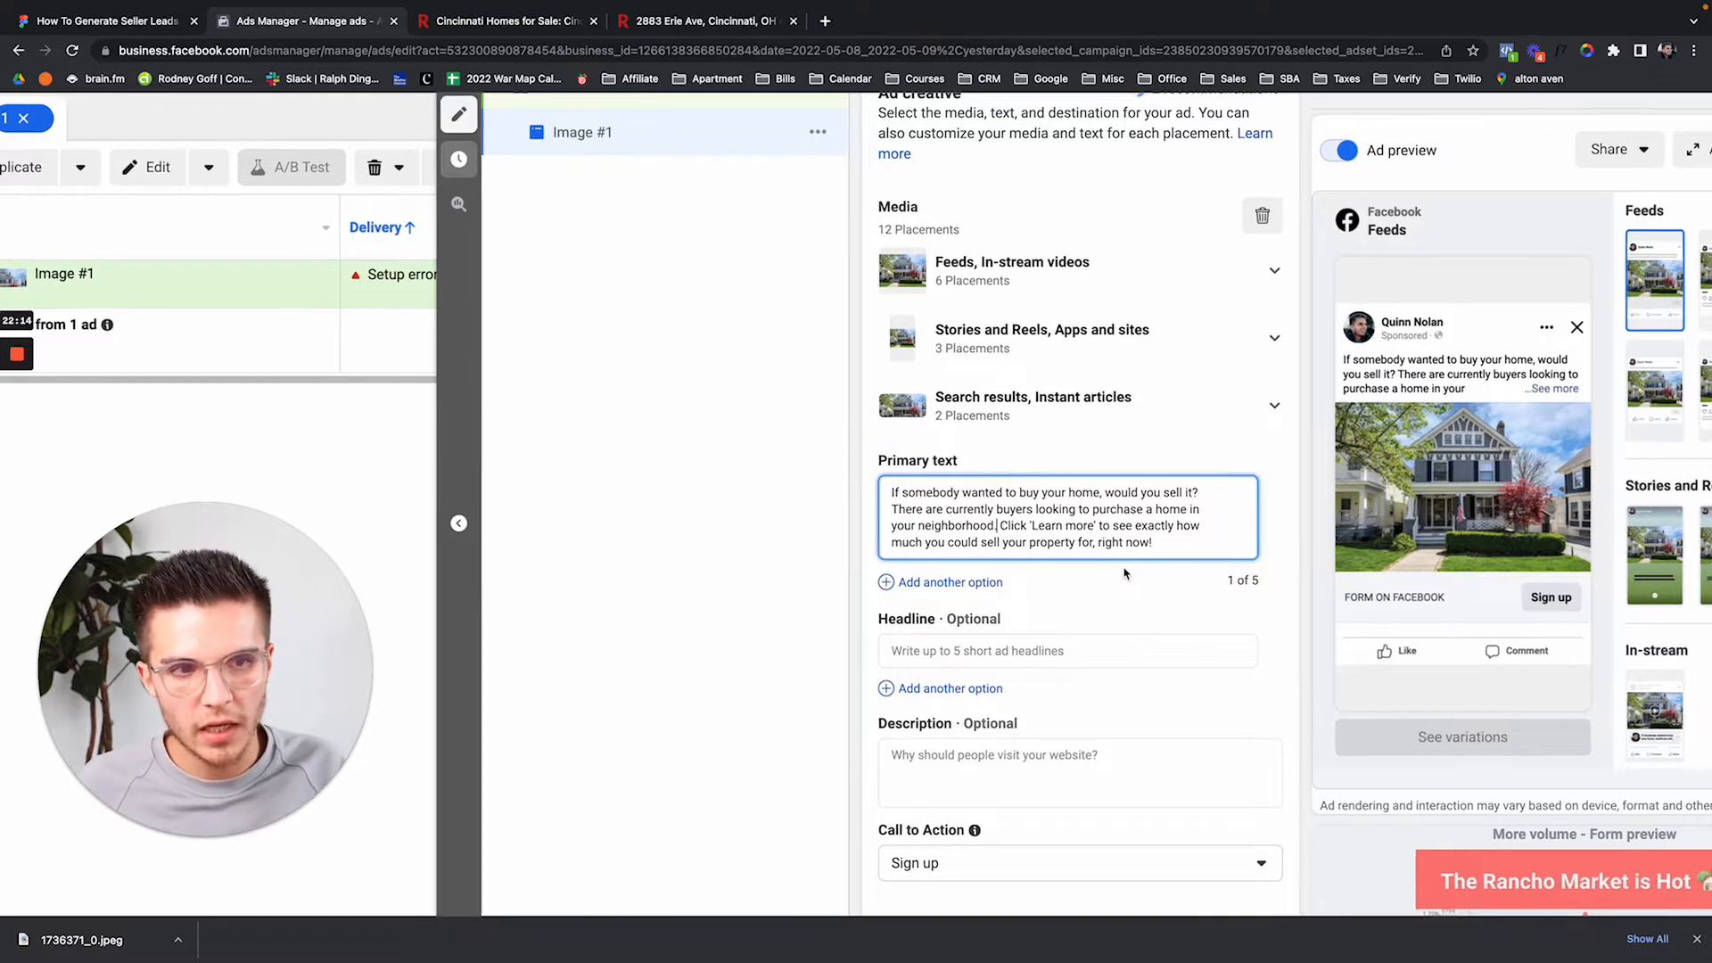
pyautogui.hscroll(2, 1124, 574)
pyautogui.hscroll(3, 1116, 599)
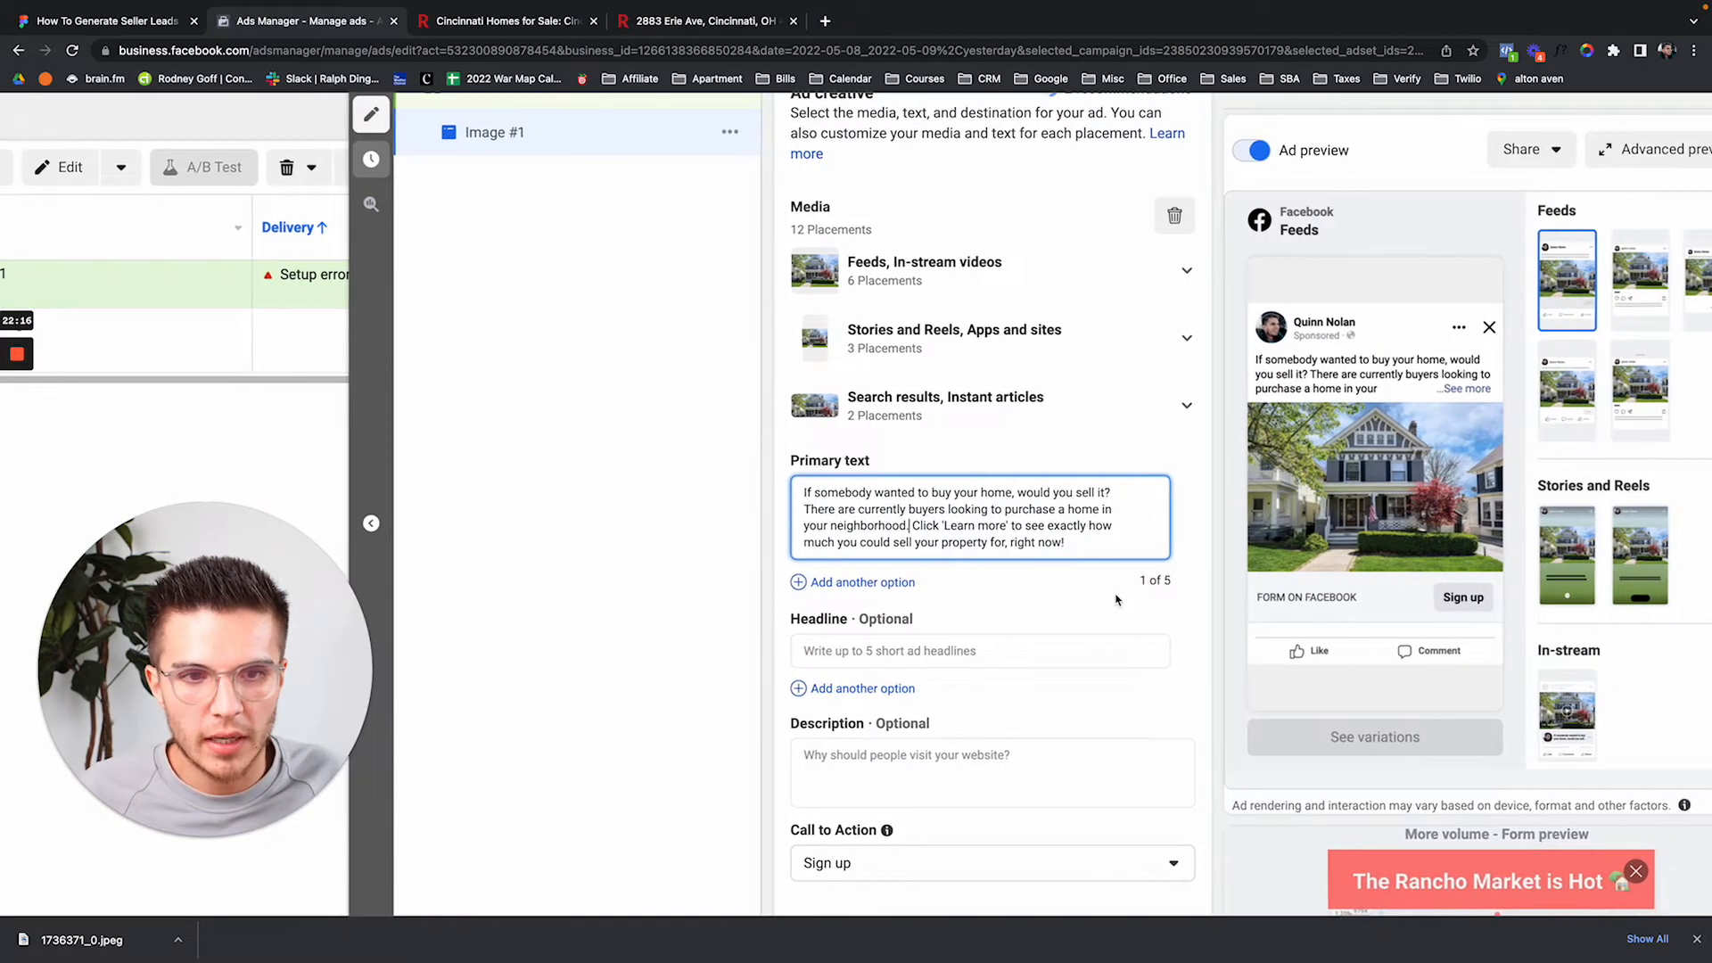
pyautogui.scroll(1, 1067, 615)
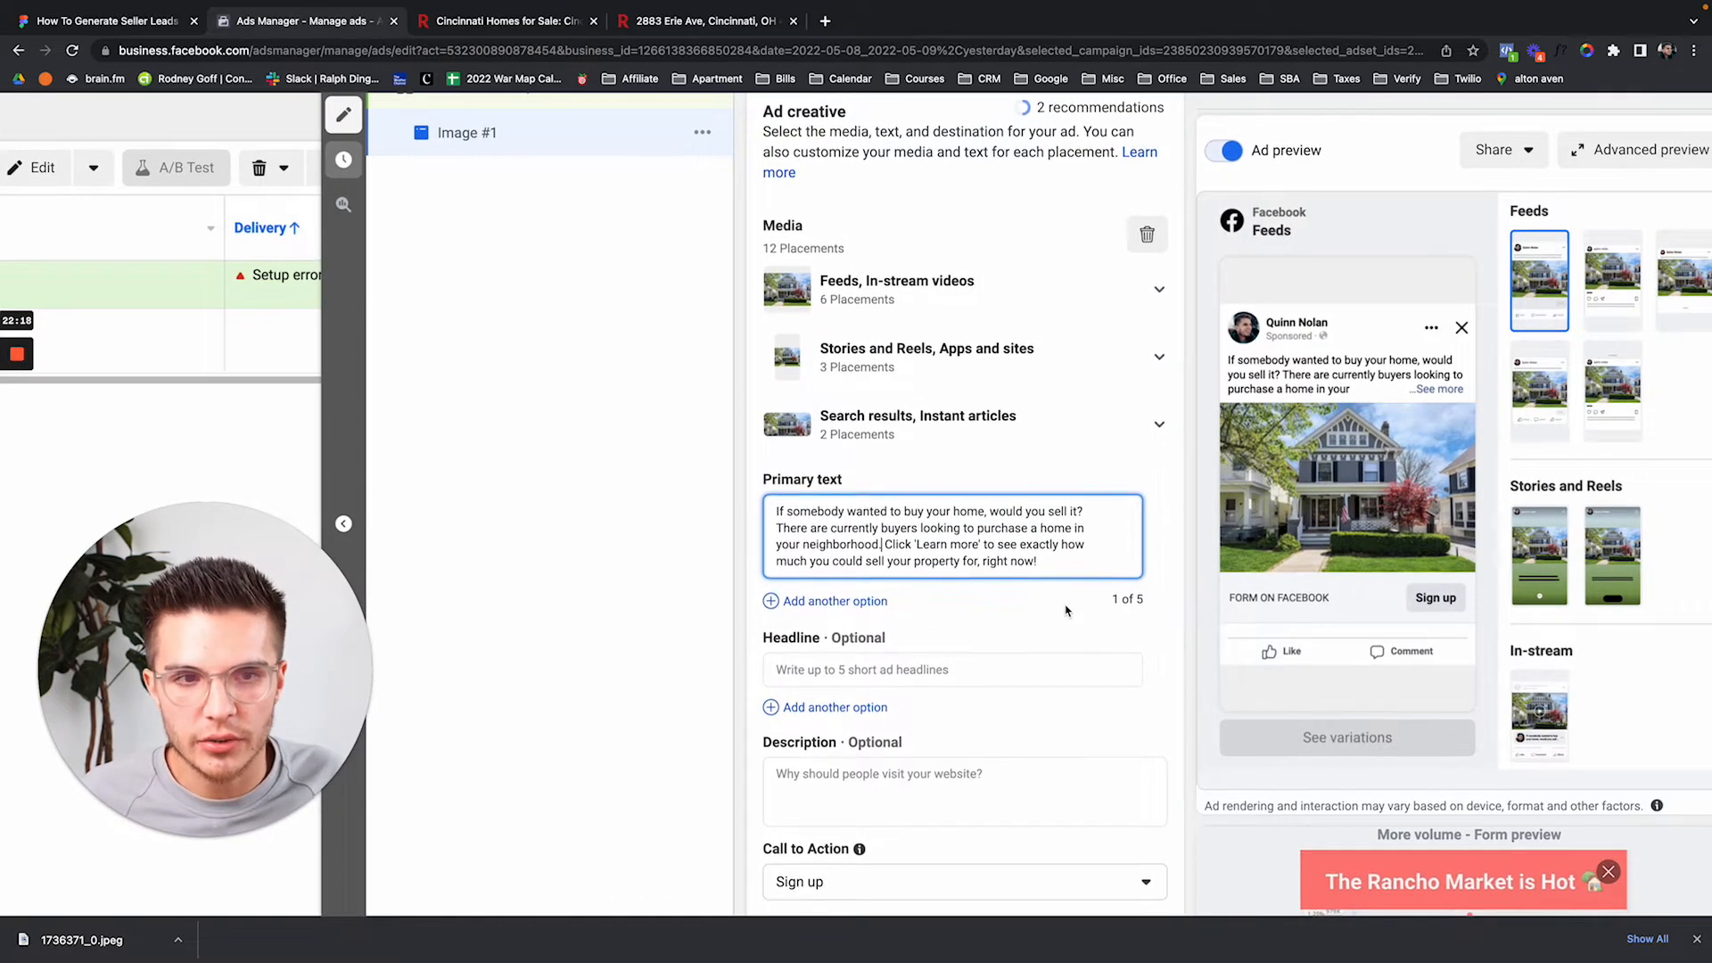
pyautogui.scroll(-3, 1073, 642)
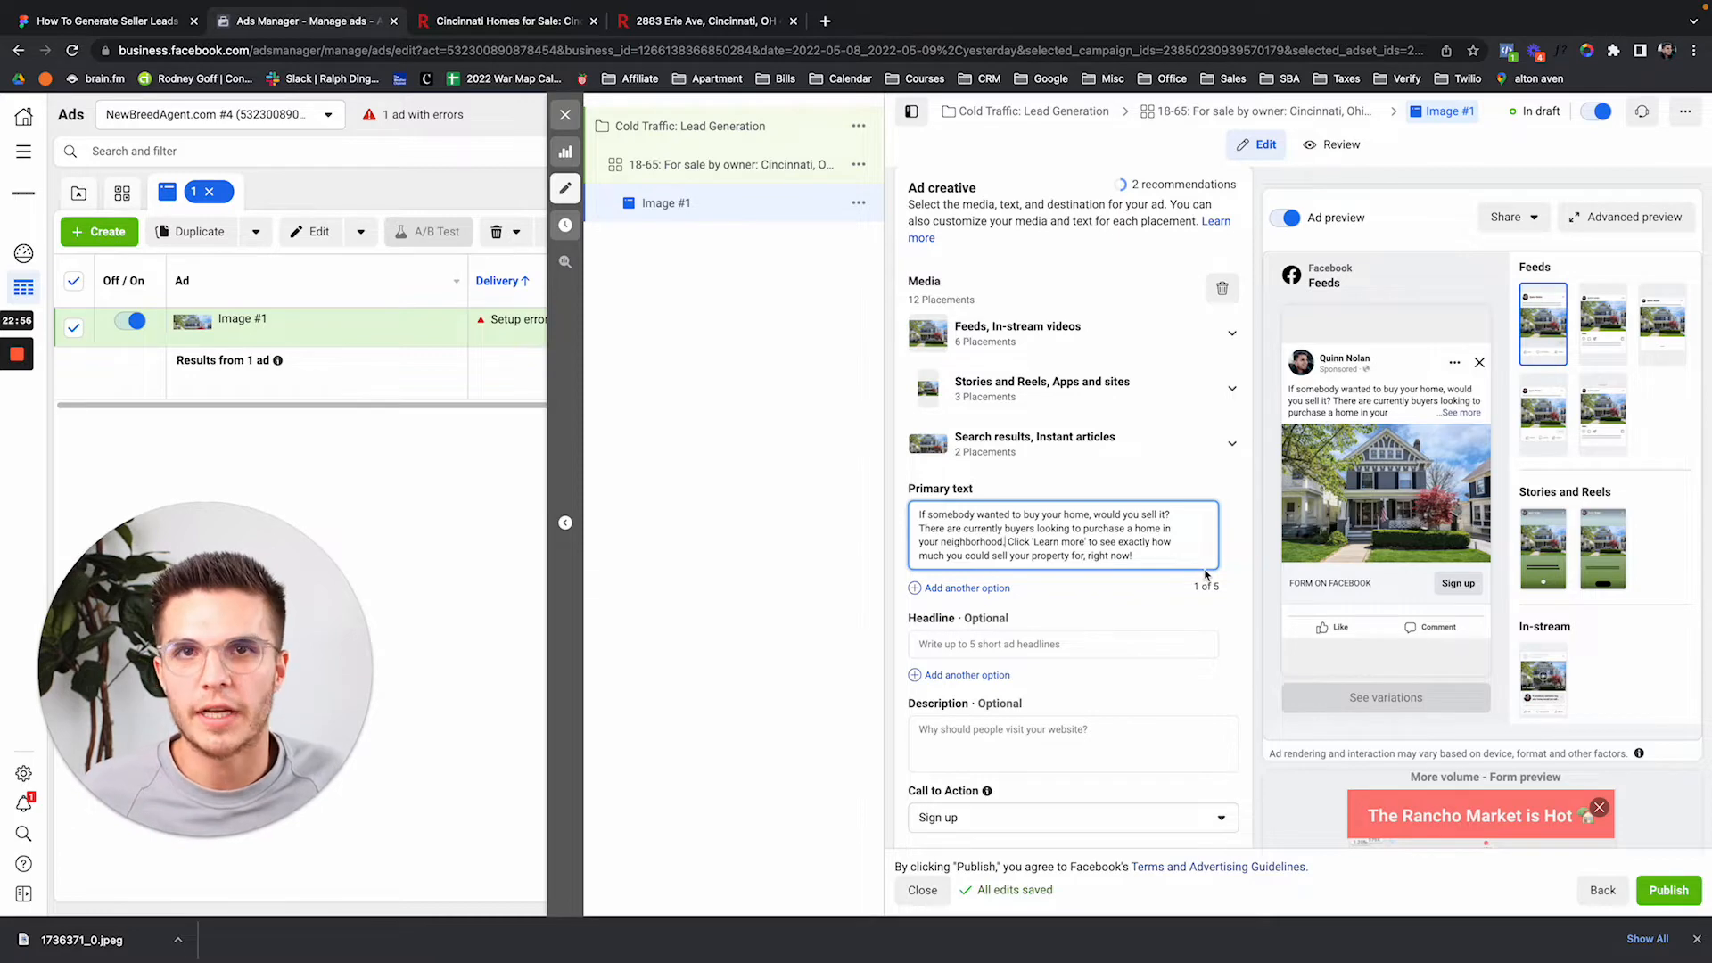
# Scroll down the Image #1 creative panel and click into the empty Headline box.
pyautogui.scroll(-3, 1159, 500)
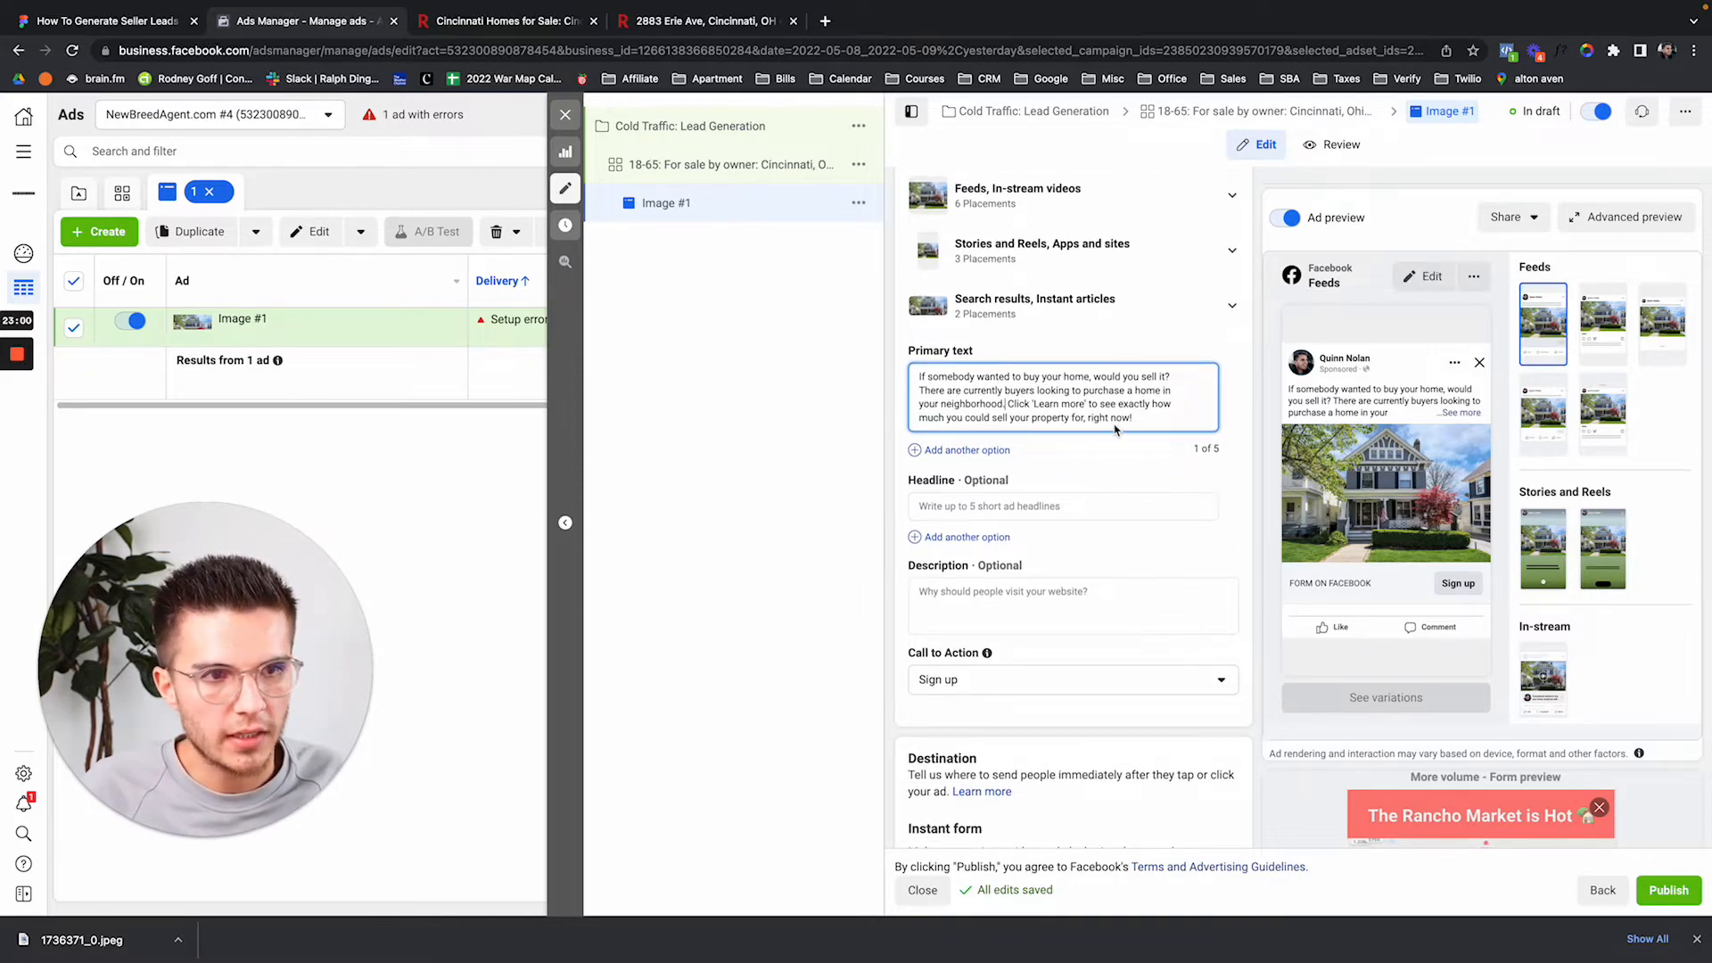
pyautogui.click(1077, 508)
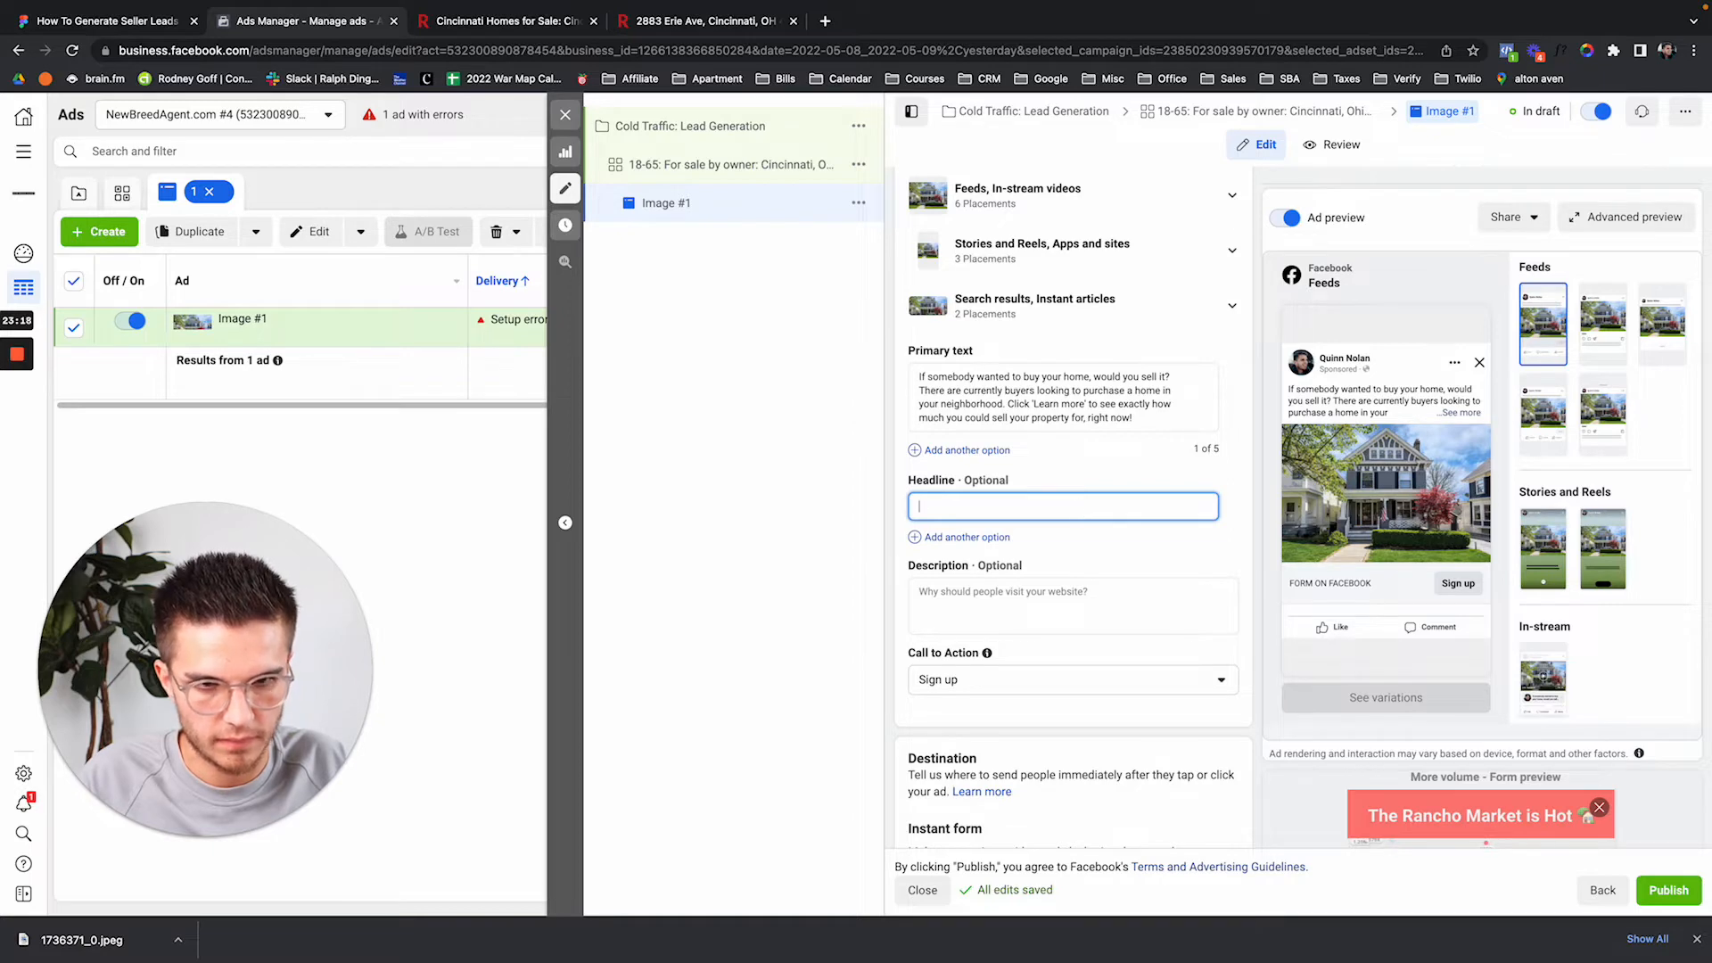
# Try draft headlines 'See how much you could sell your property for' and 'All Cash Offer for your Property'.
pyautogui.write('S')
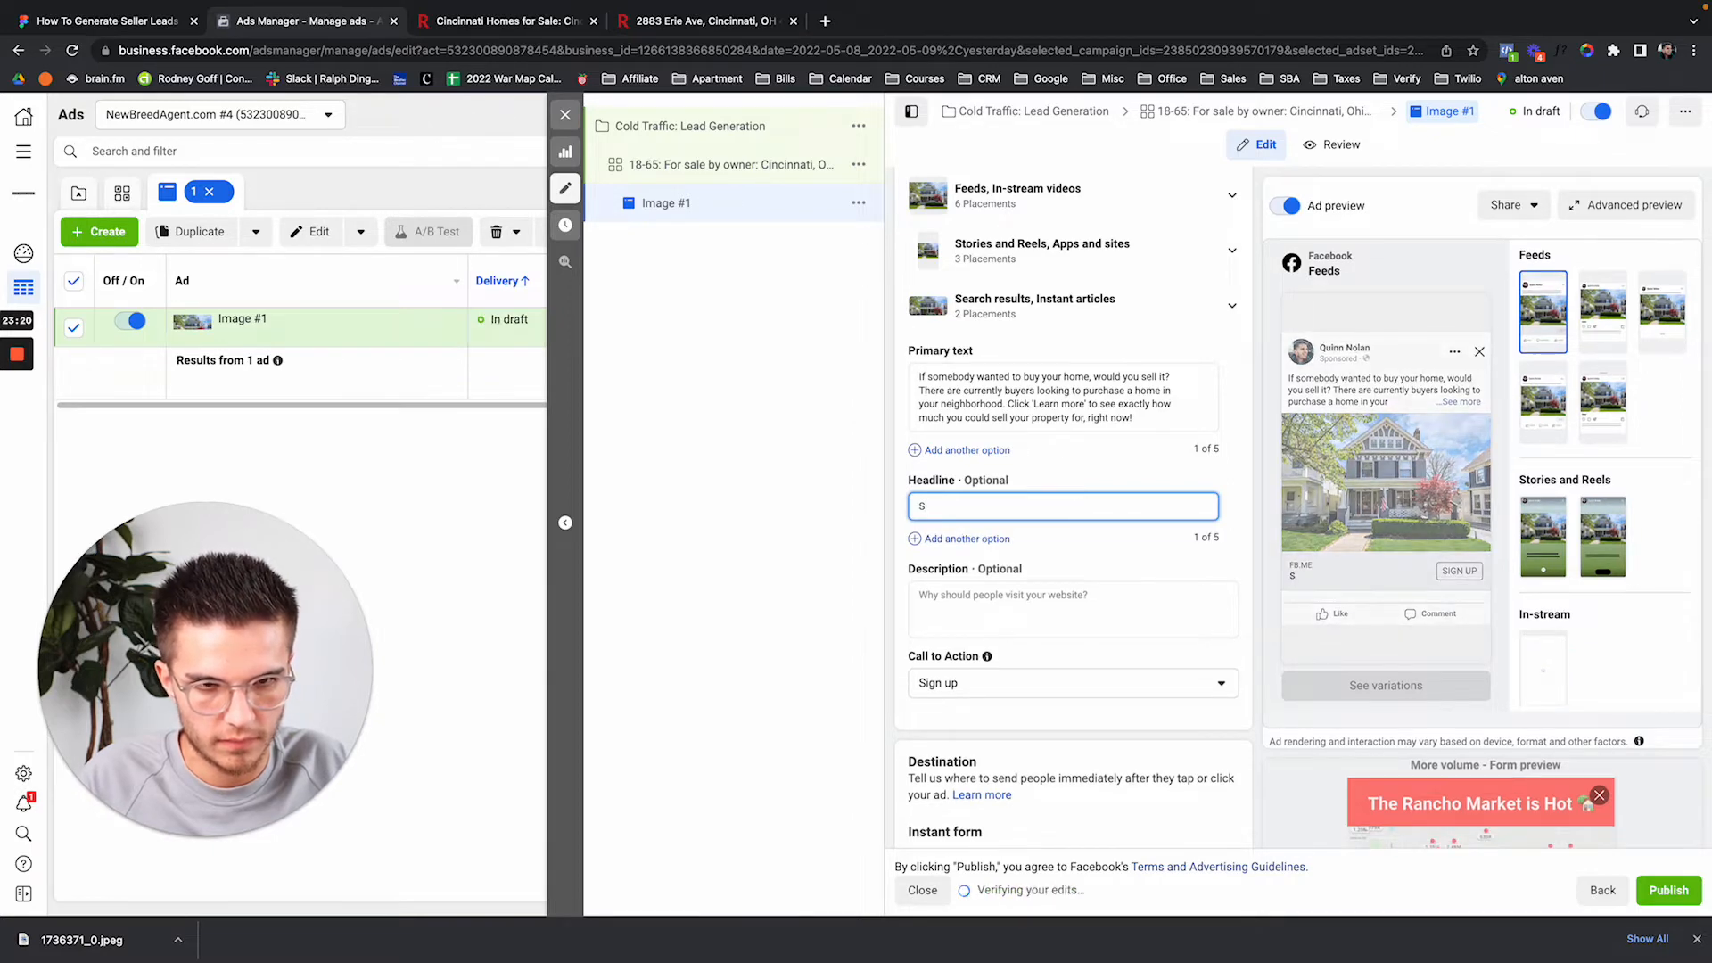
pyautogui.write('ee how much')
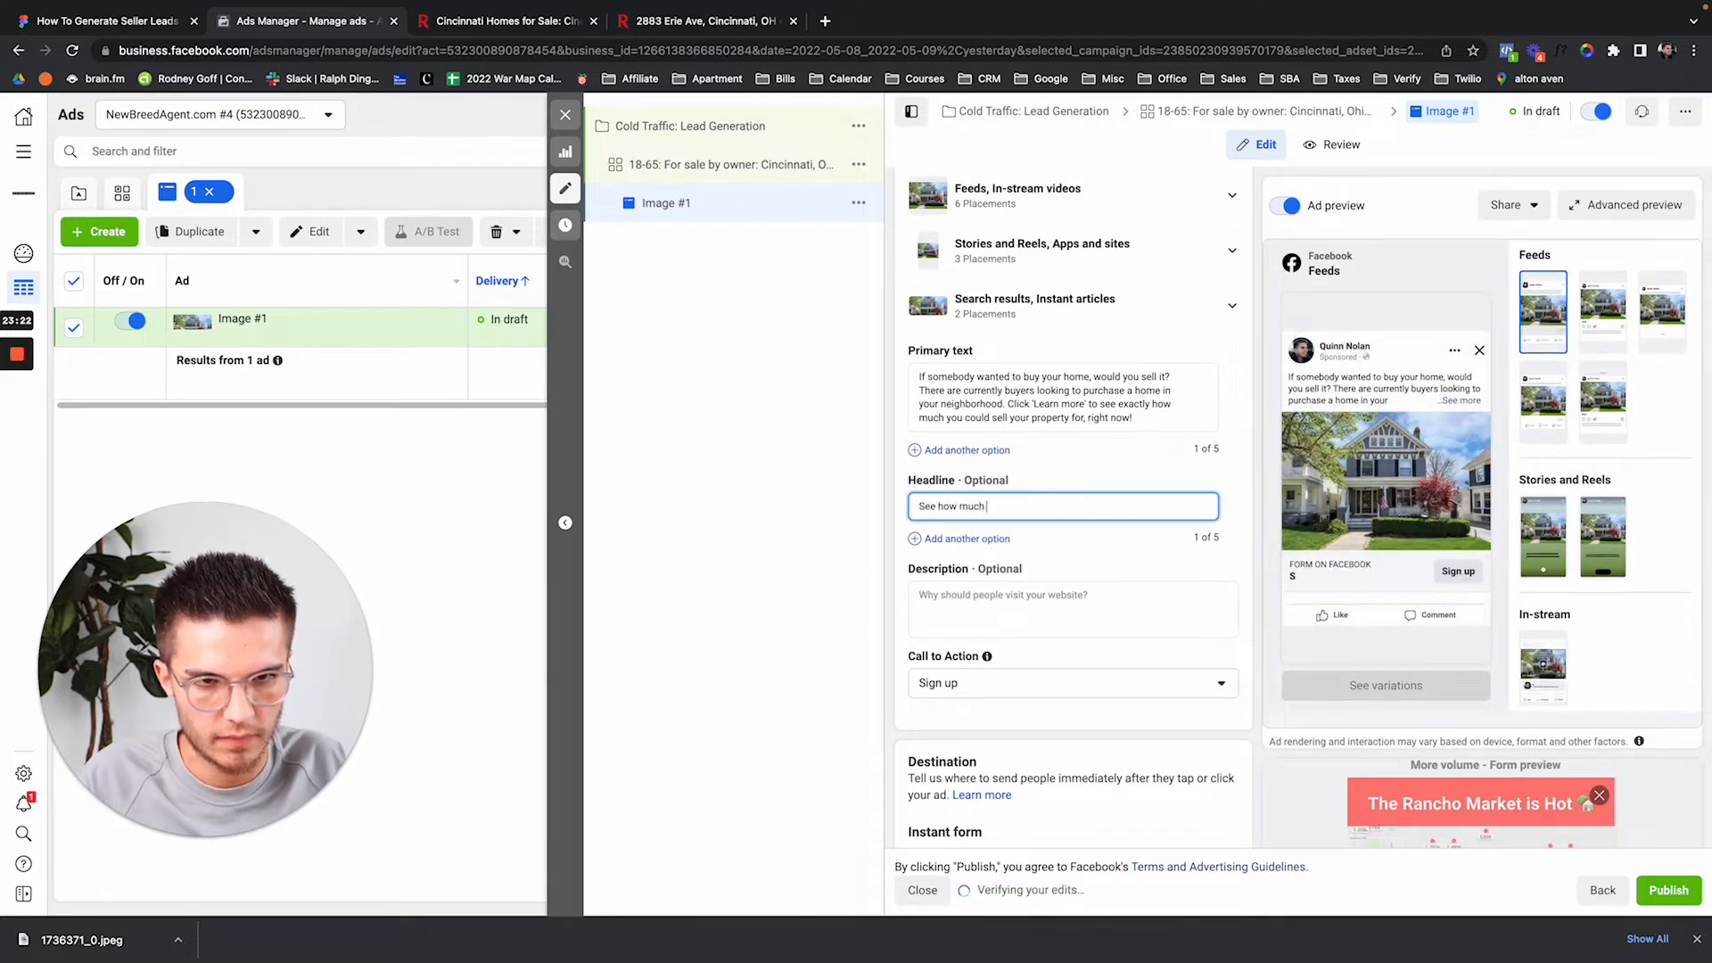
pyautogui.write(' you could sell y')
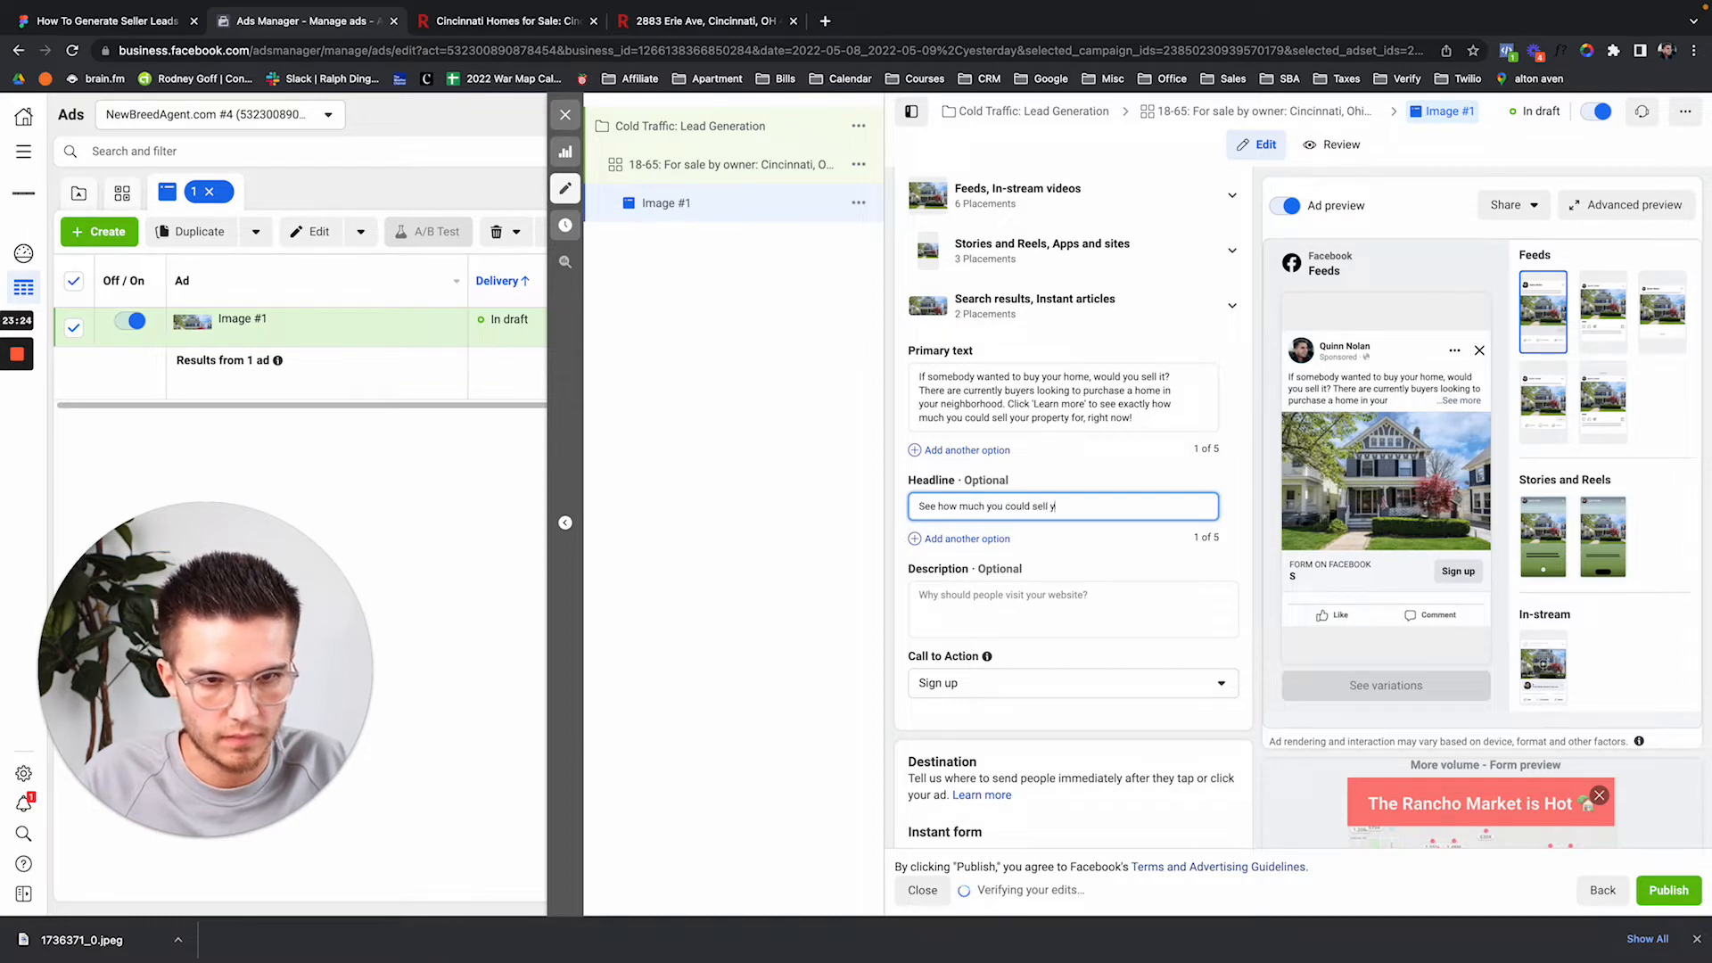
pyautogui.write('our hproperty for!')
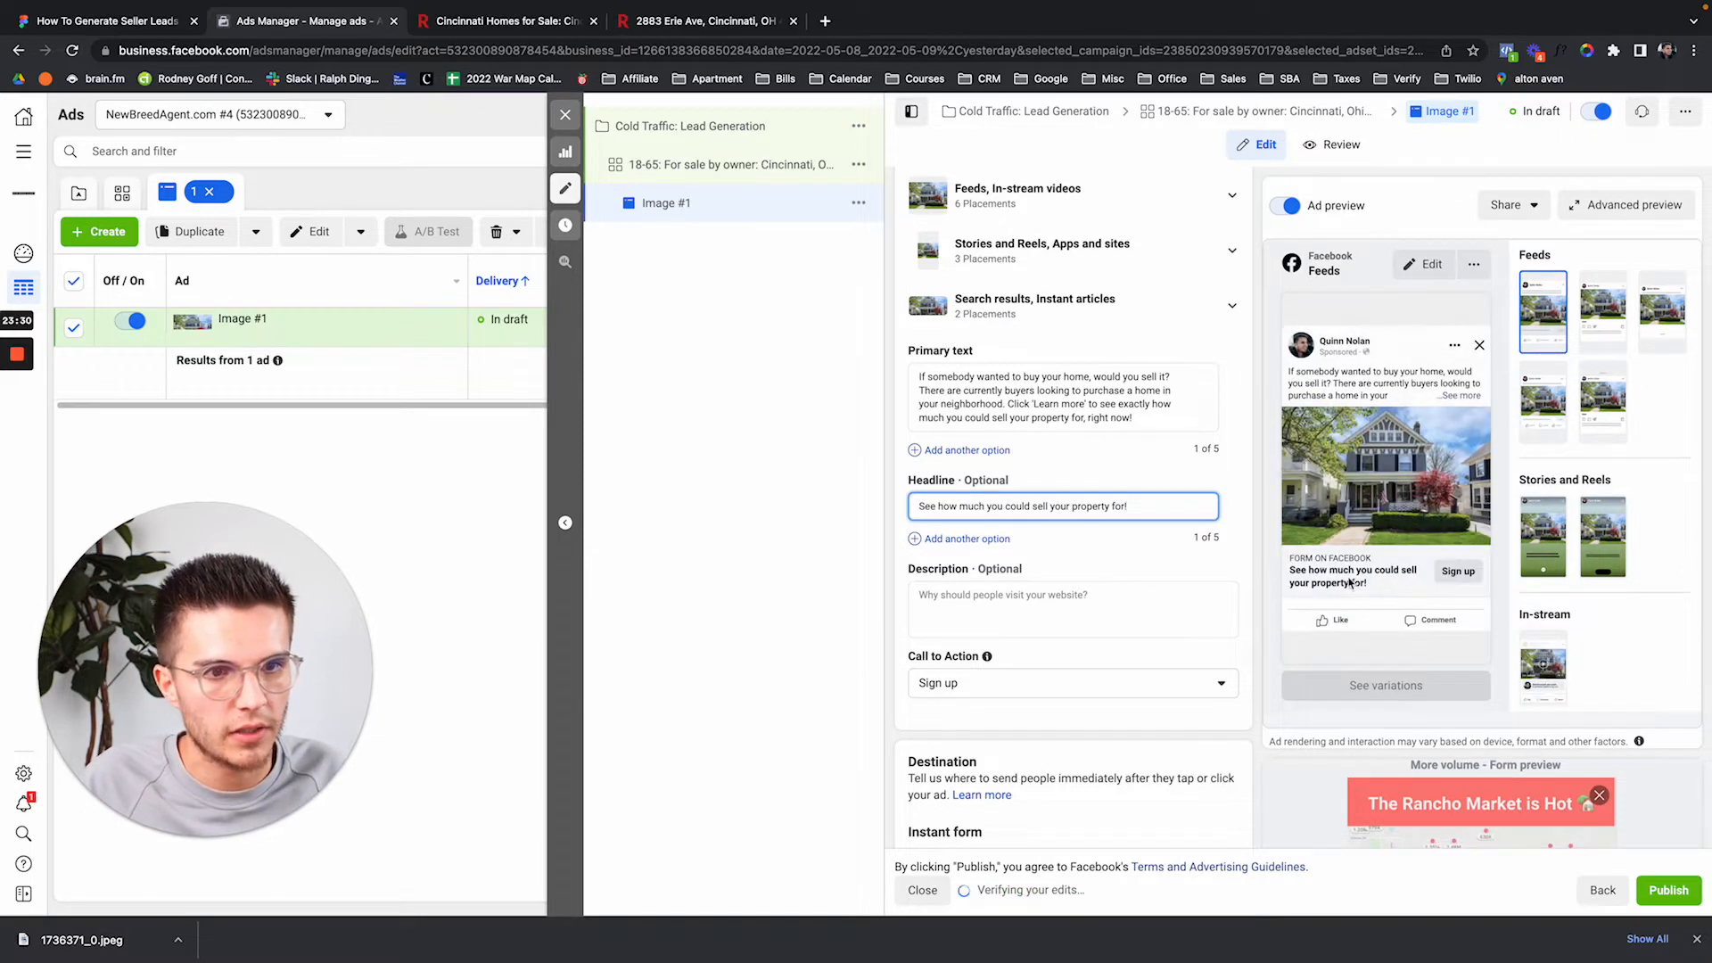
pyautogui.tripleClick(1144, 507)
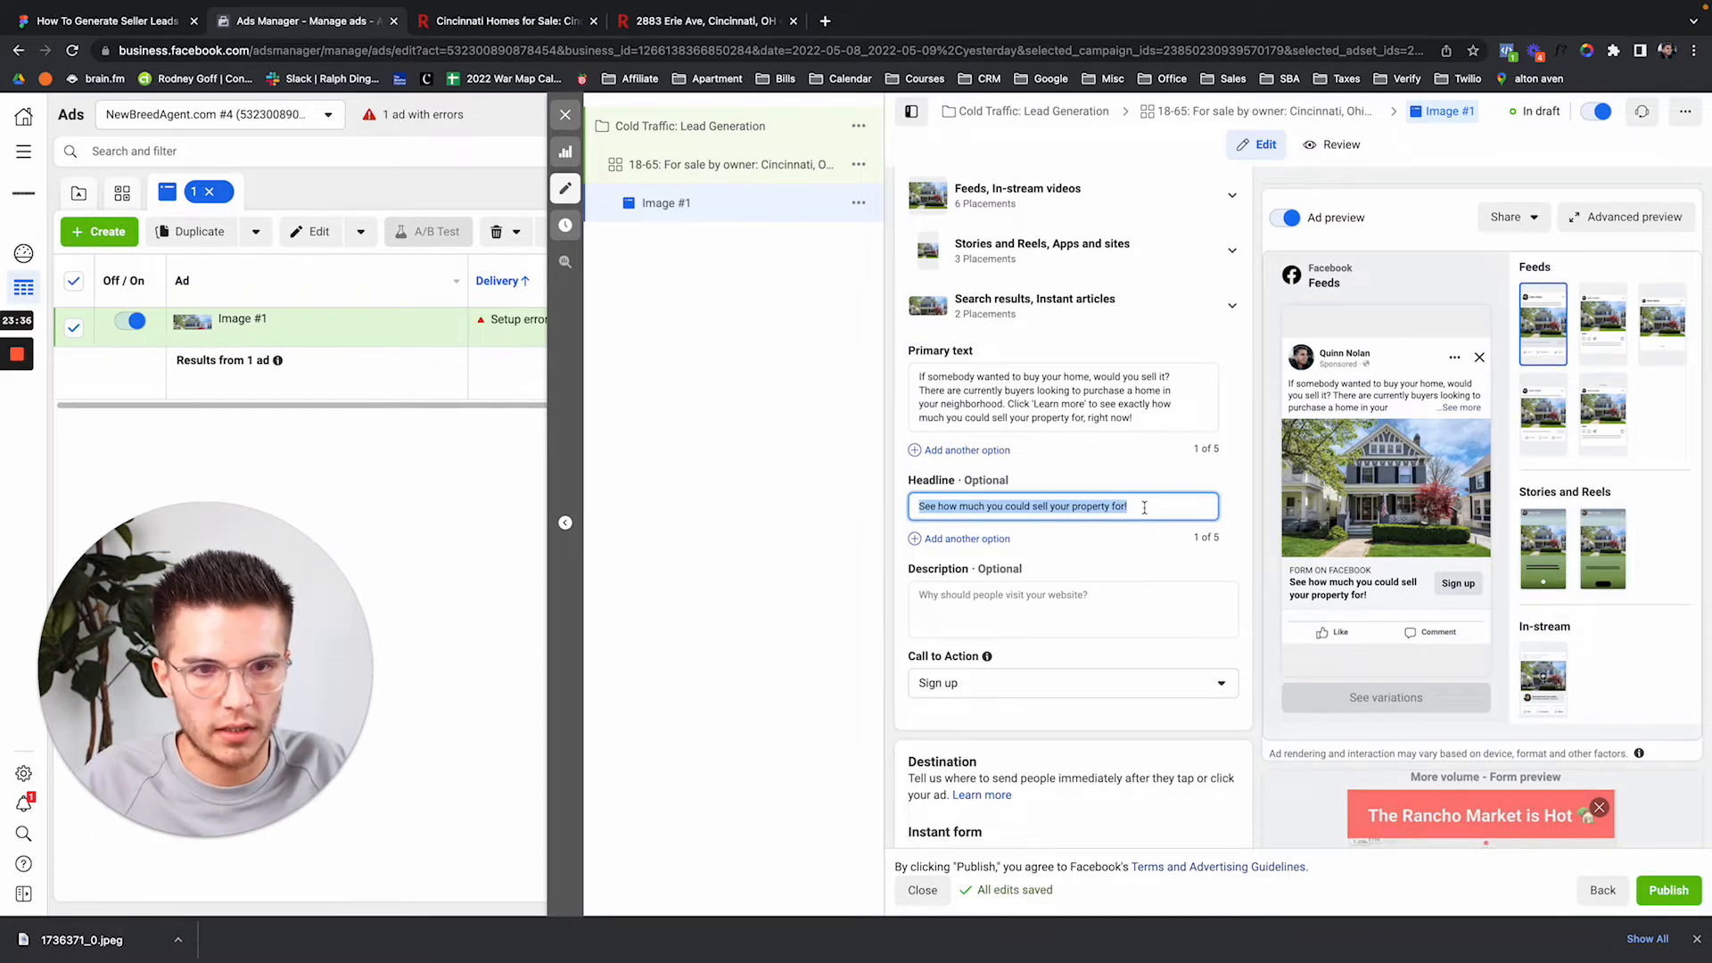
pyautogui.write('All Cash')
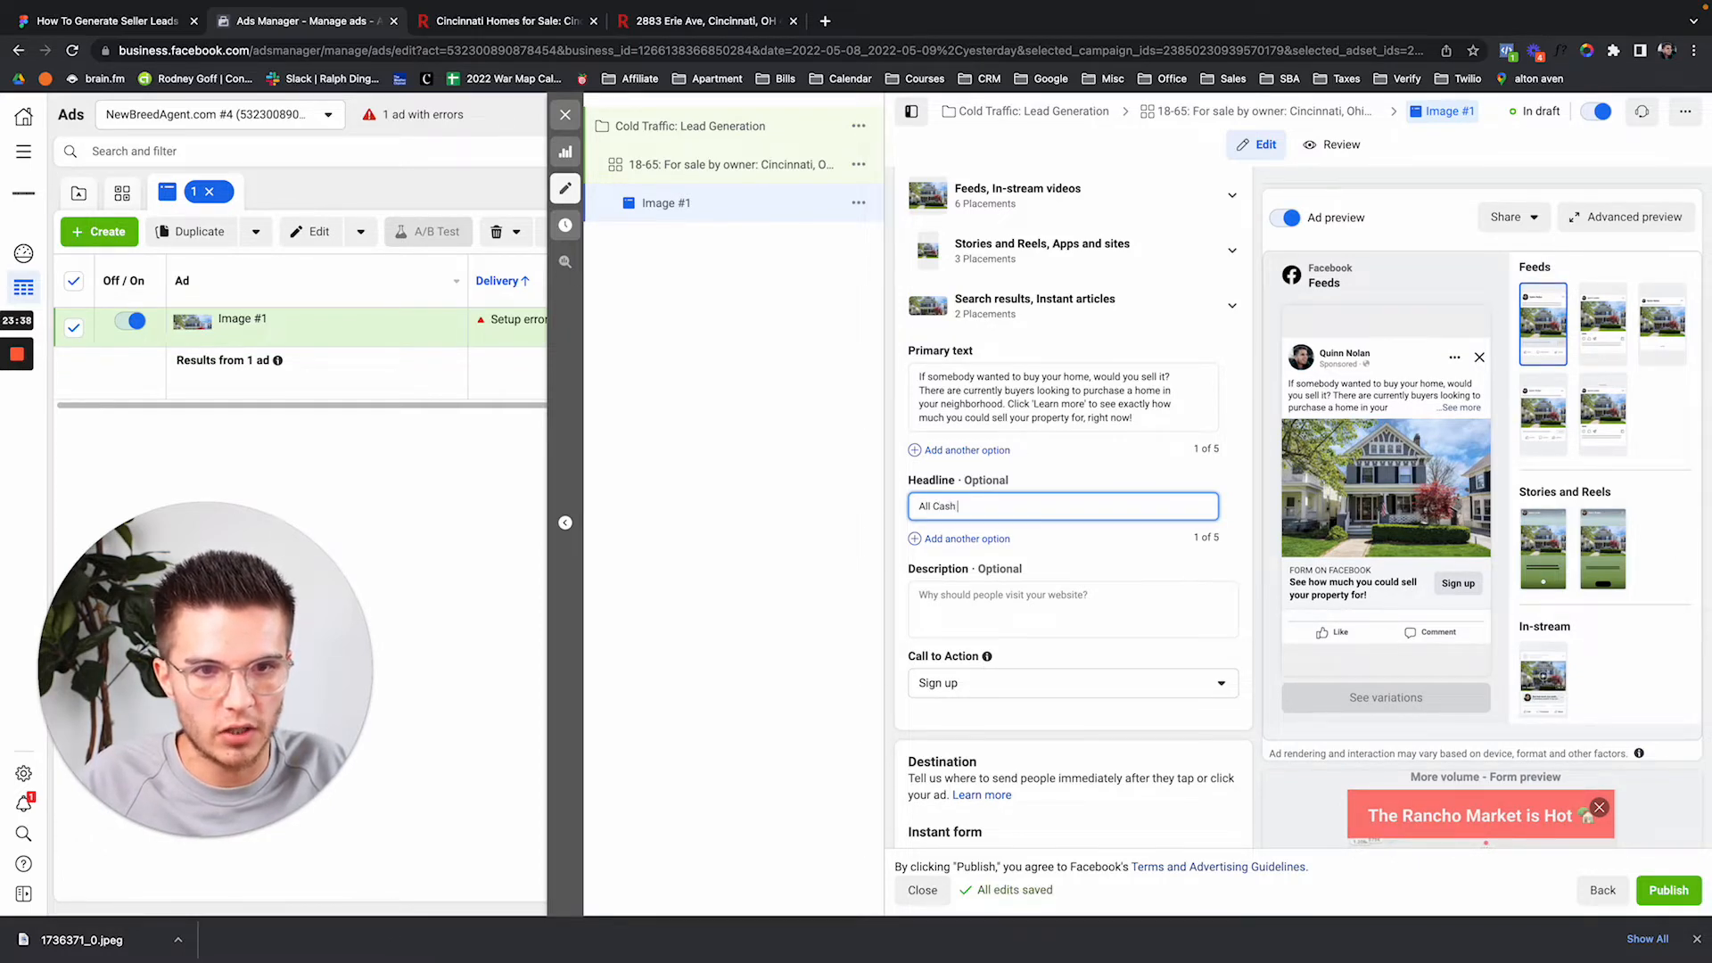
pyautogui.write(' Offer for your')
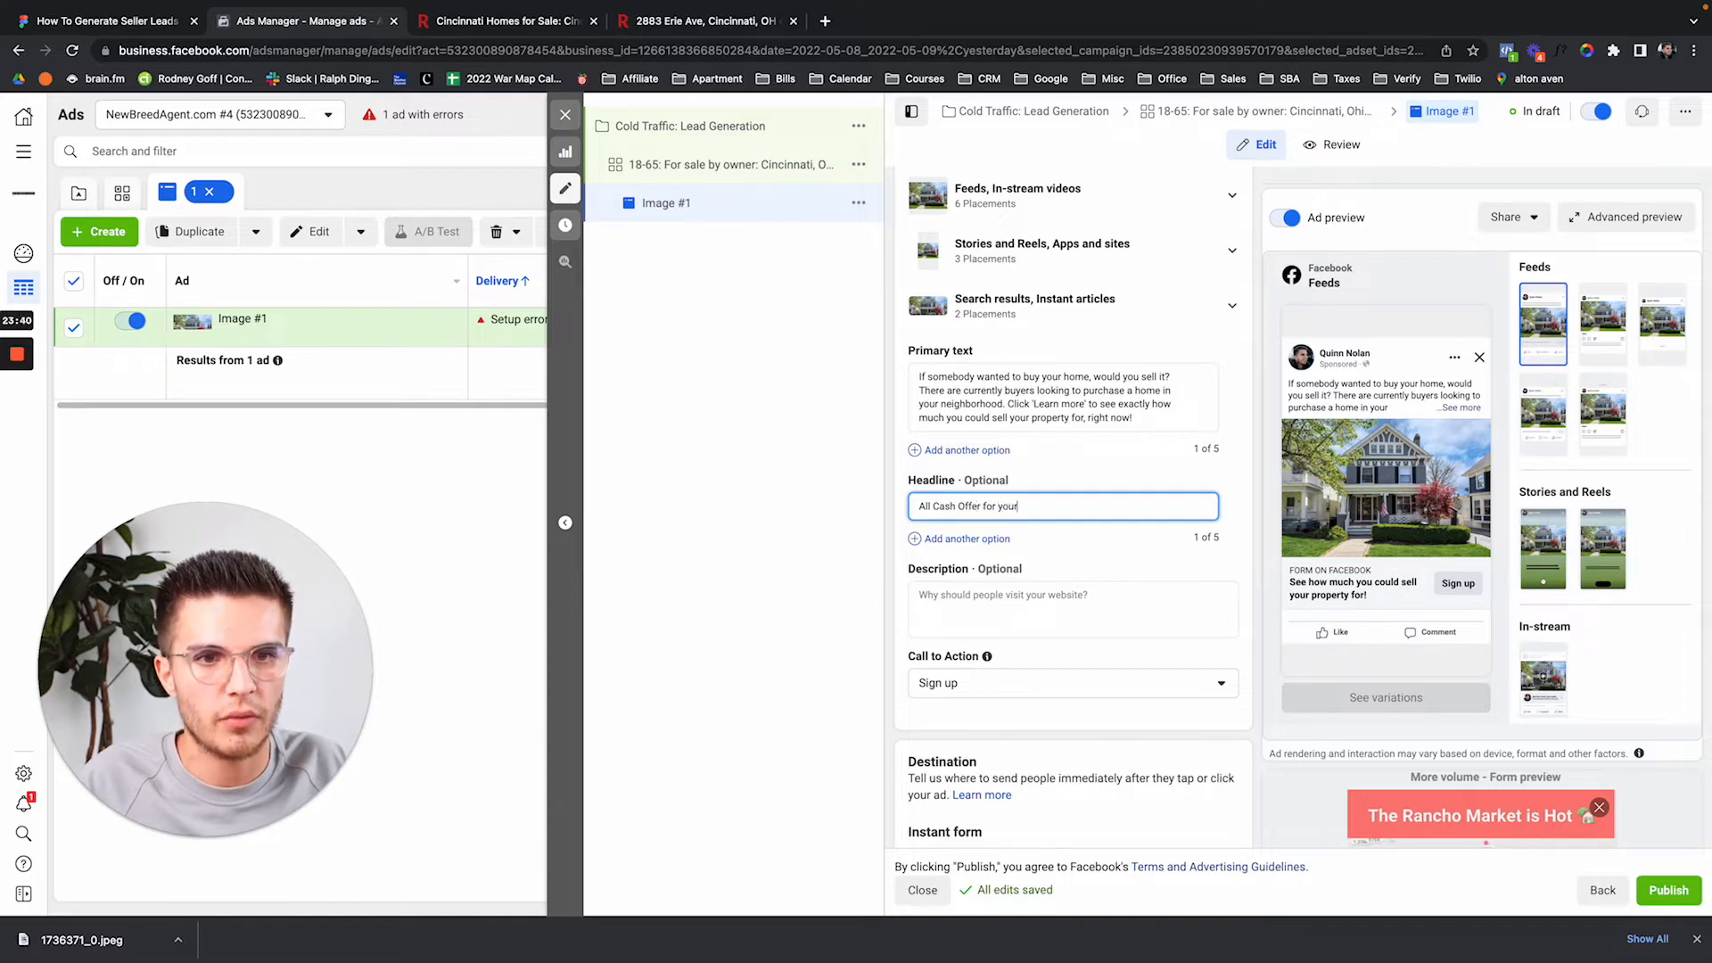
pyautogui.write(' Prope')
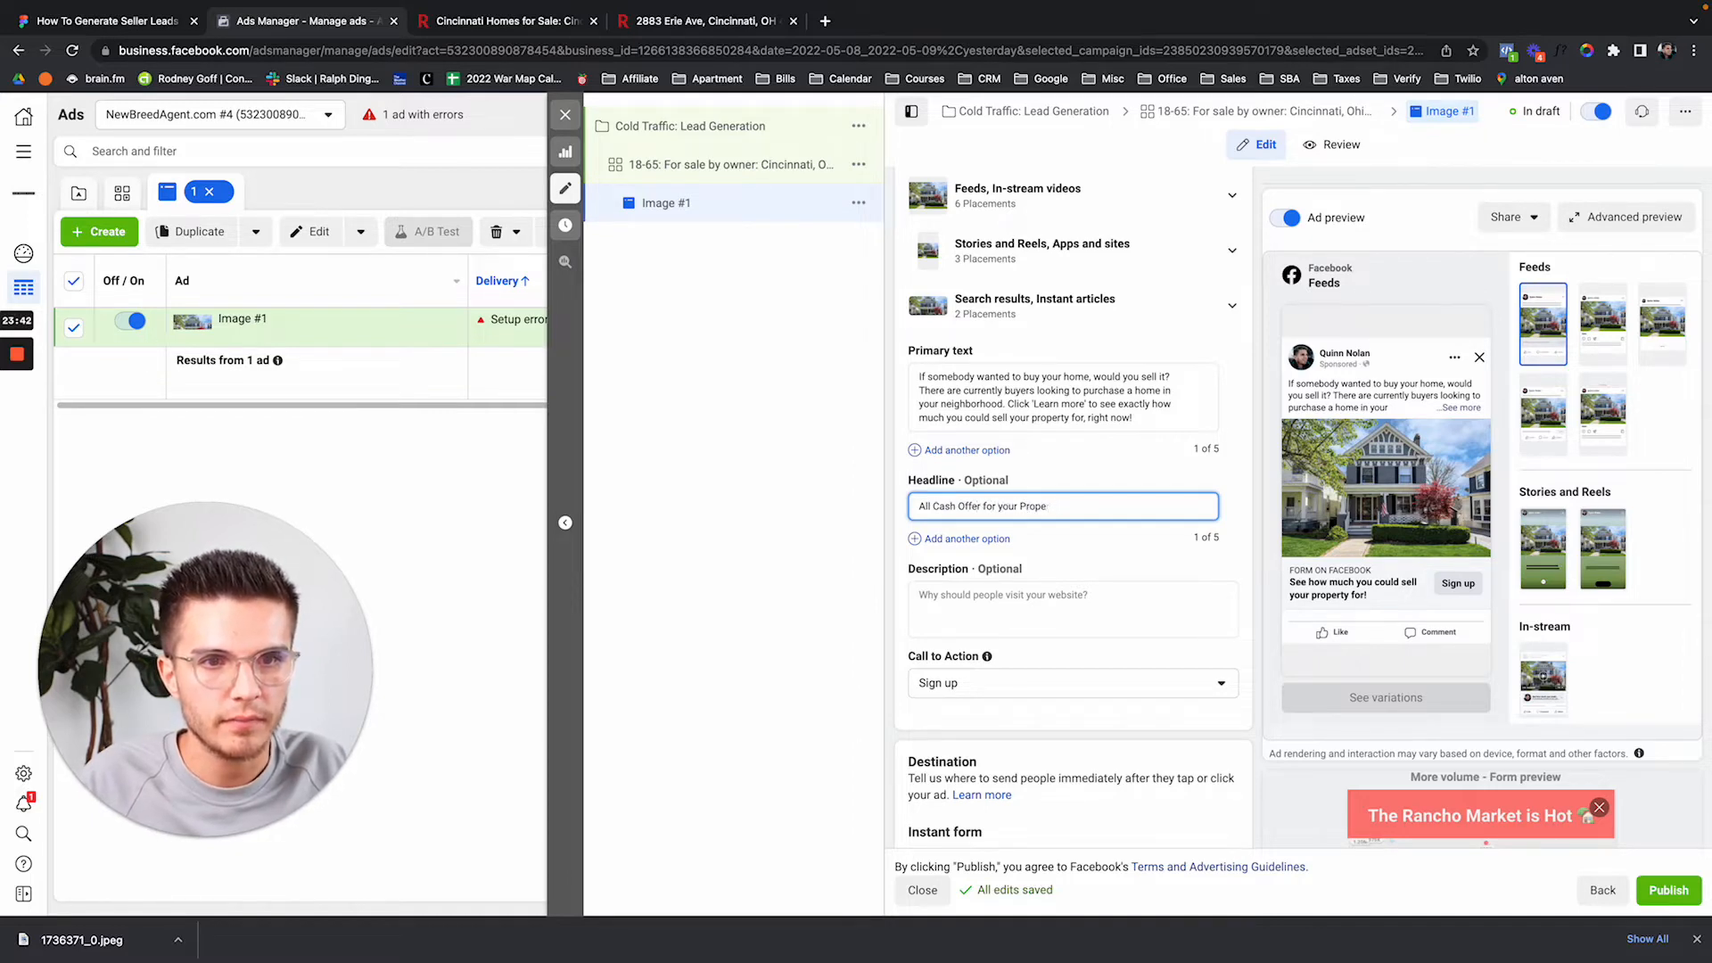
pyautogui.write('rty')
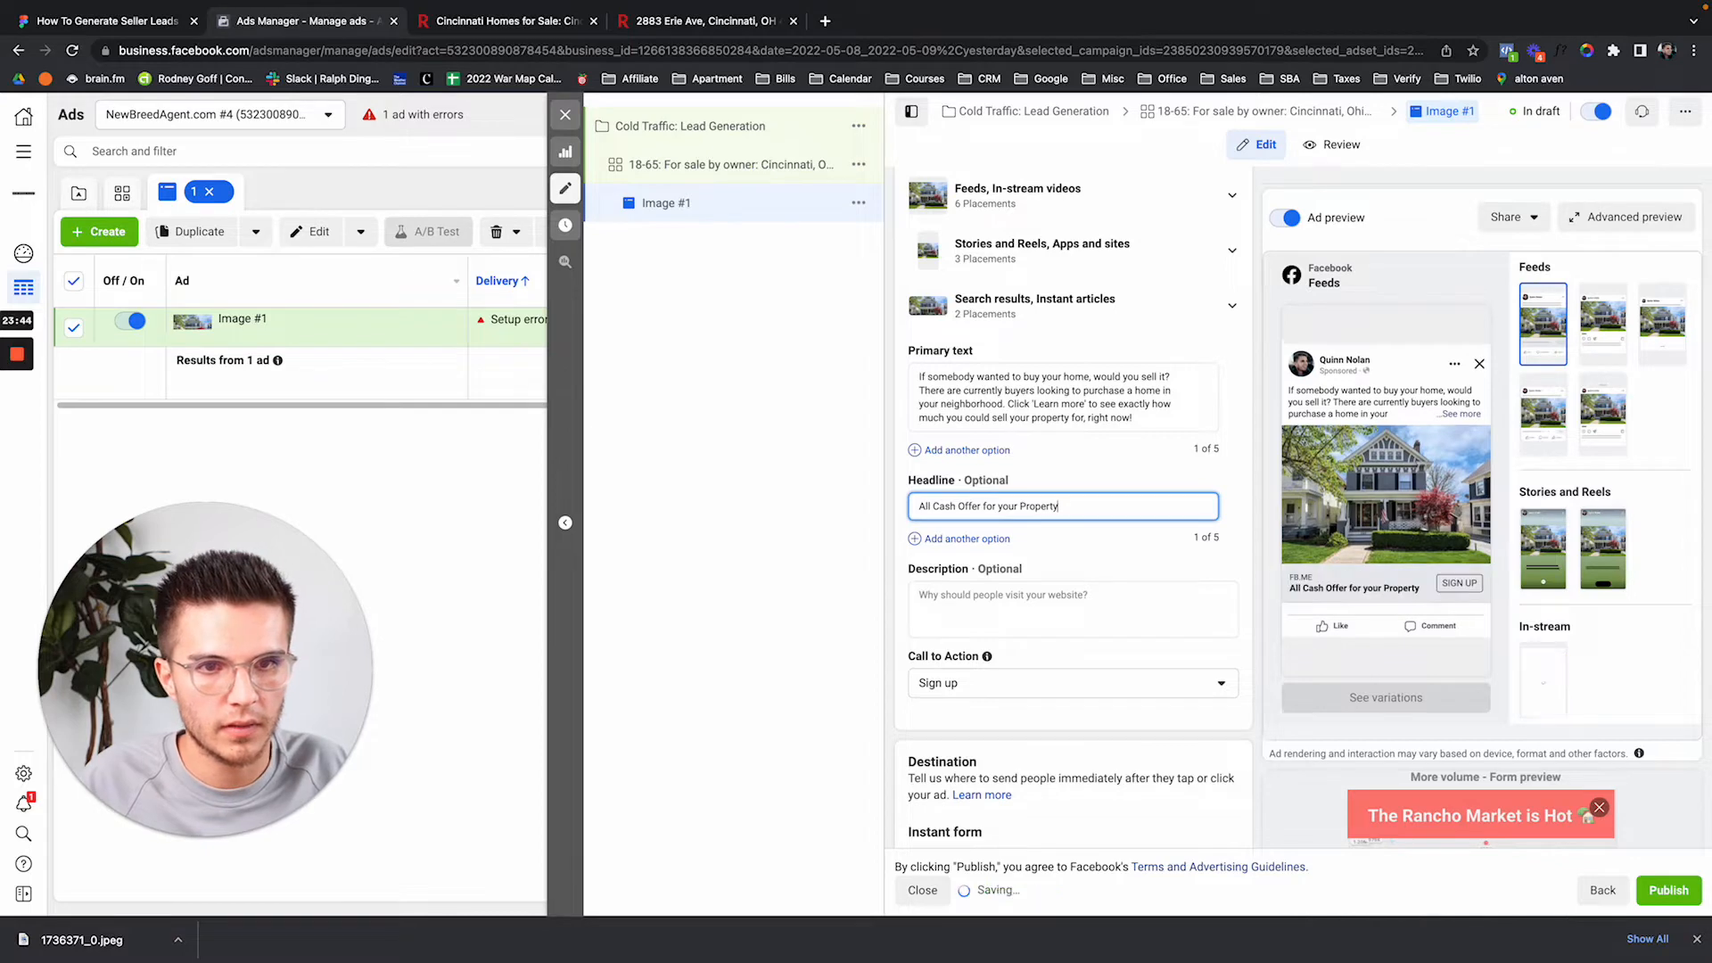
# Rewrite the headline as 'We have buyers looking to purchase homes near Cincinnati'.
pyautogui.hotkey('ctrl', 'a')
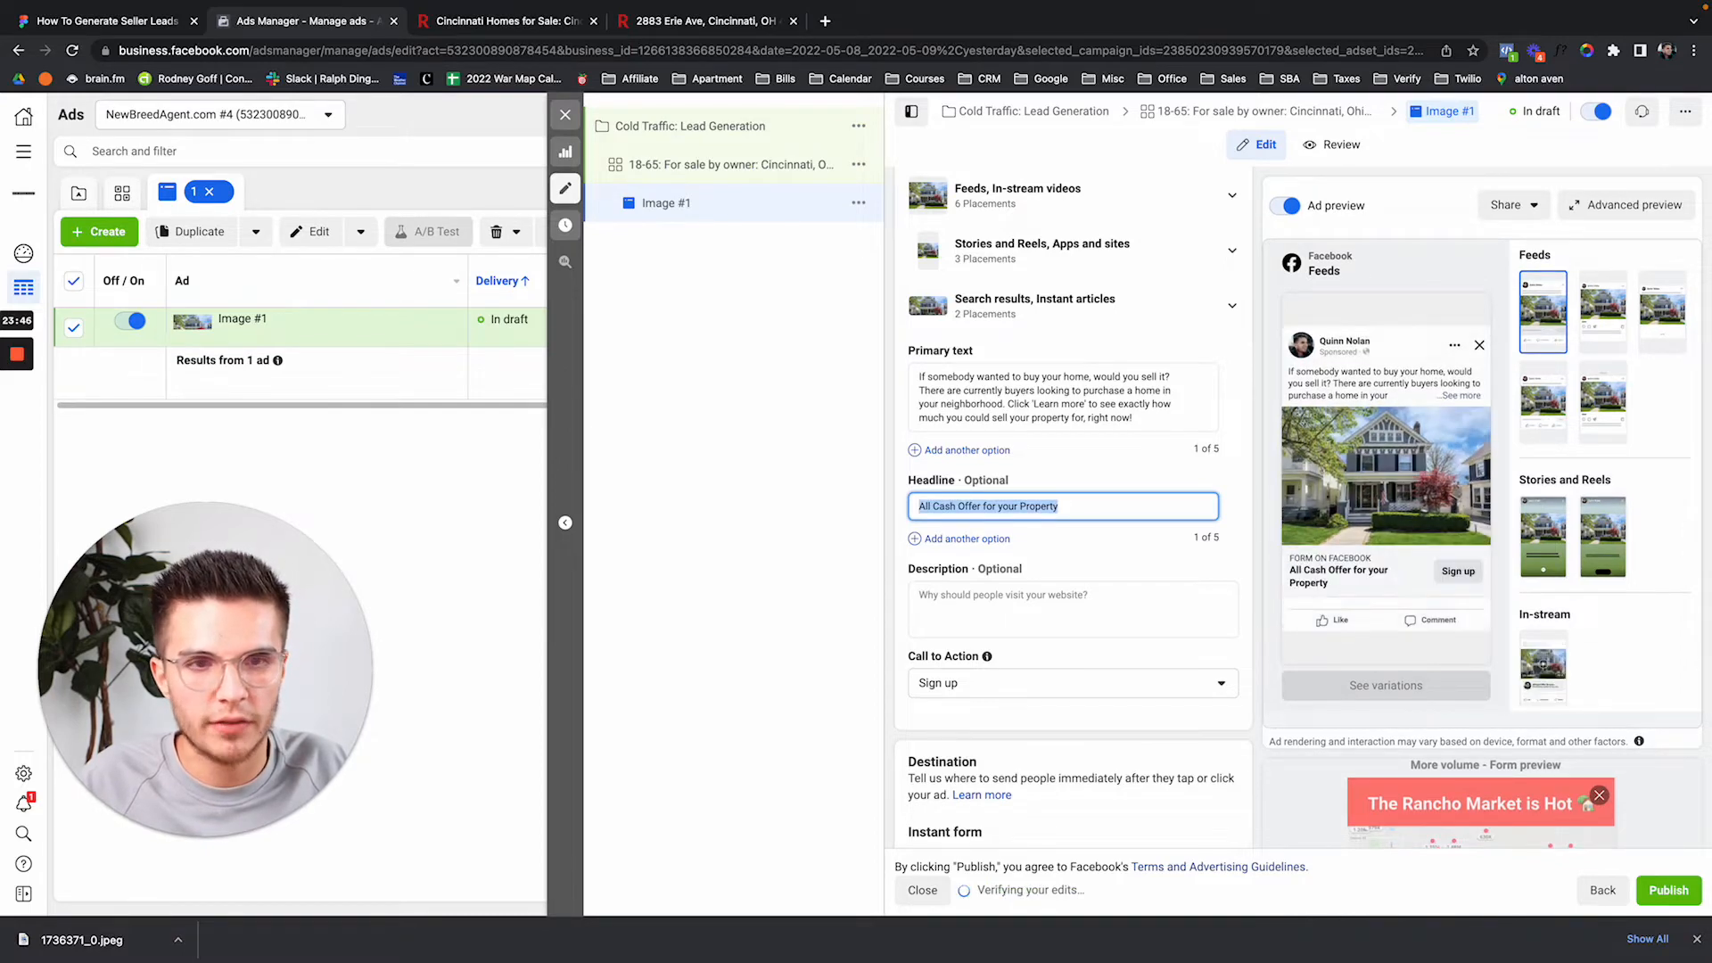
pyautogui.write('We have bu')
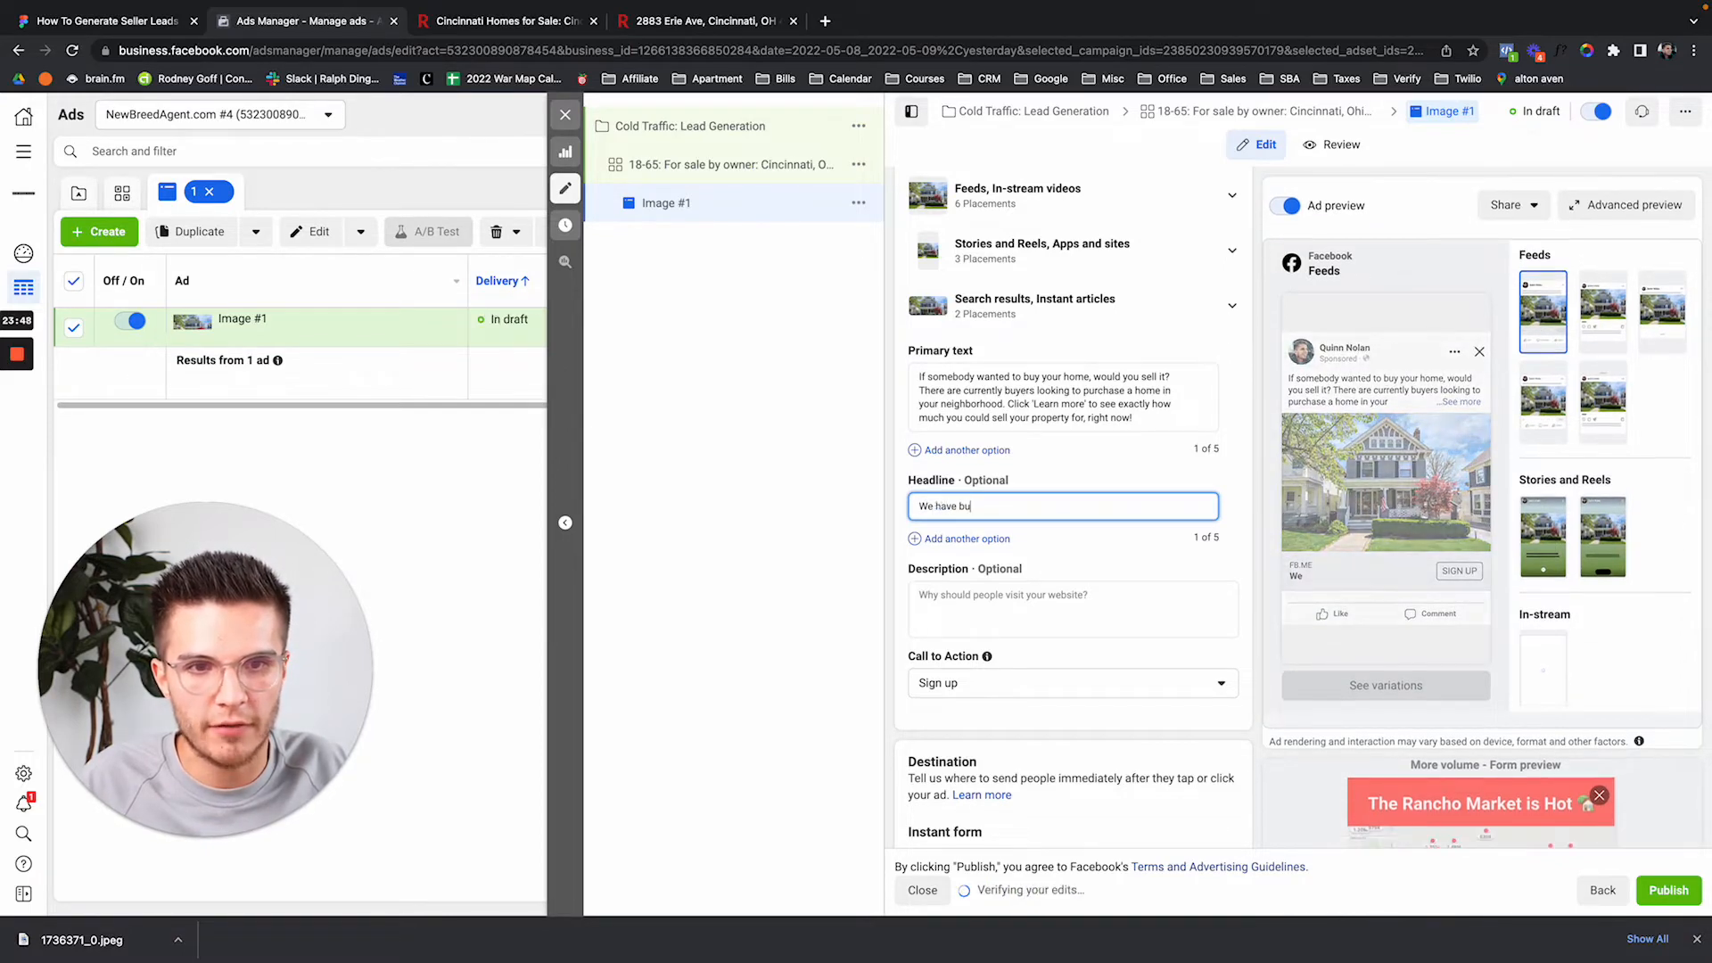
pyautogui.hotkey('ctrl', 'a')
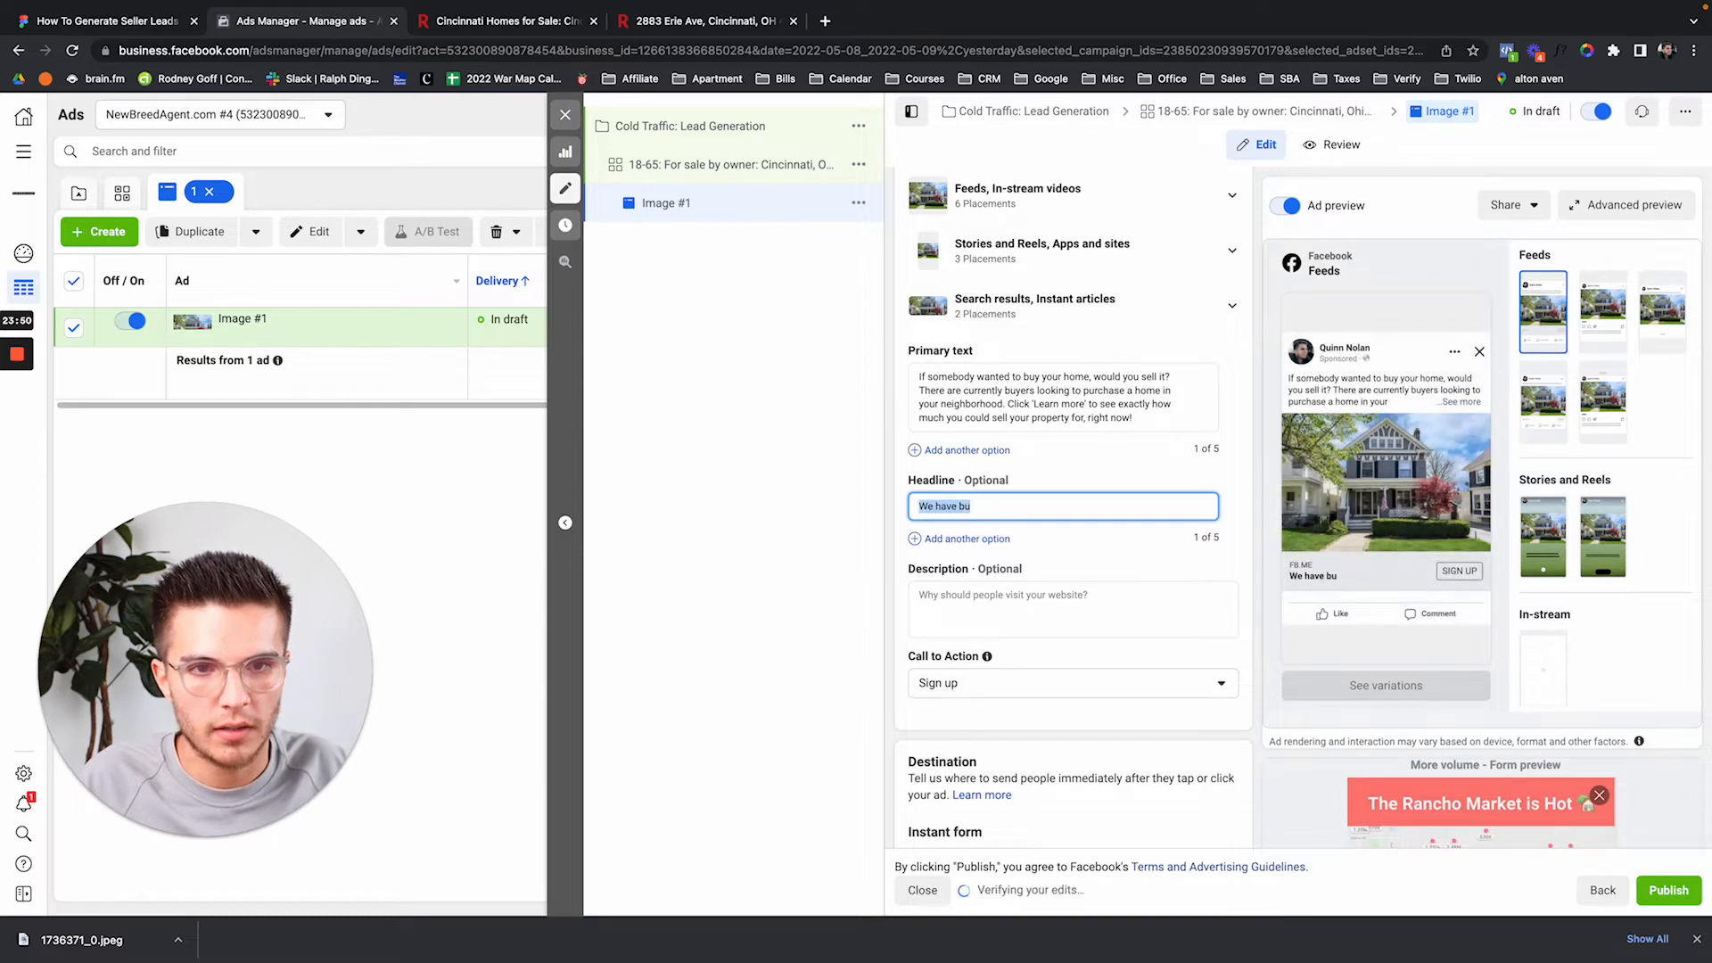
pyautogui.press('Right')
pyautogui.write('yers lookin')
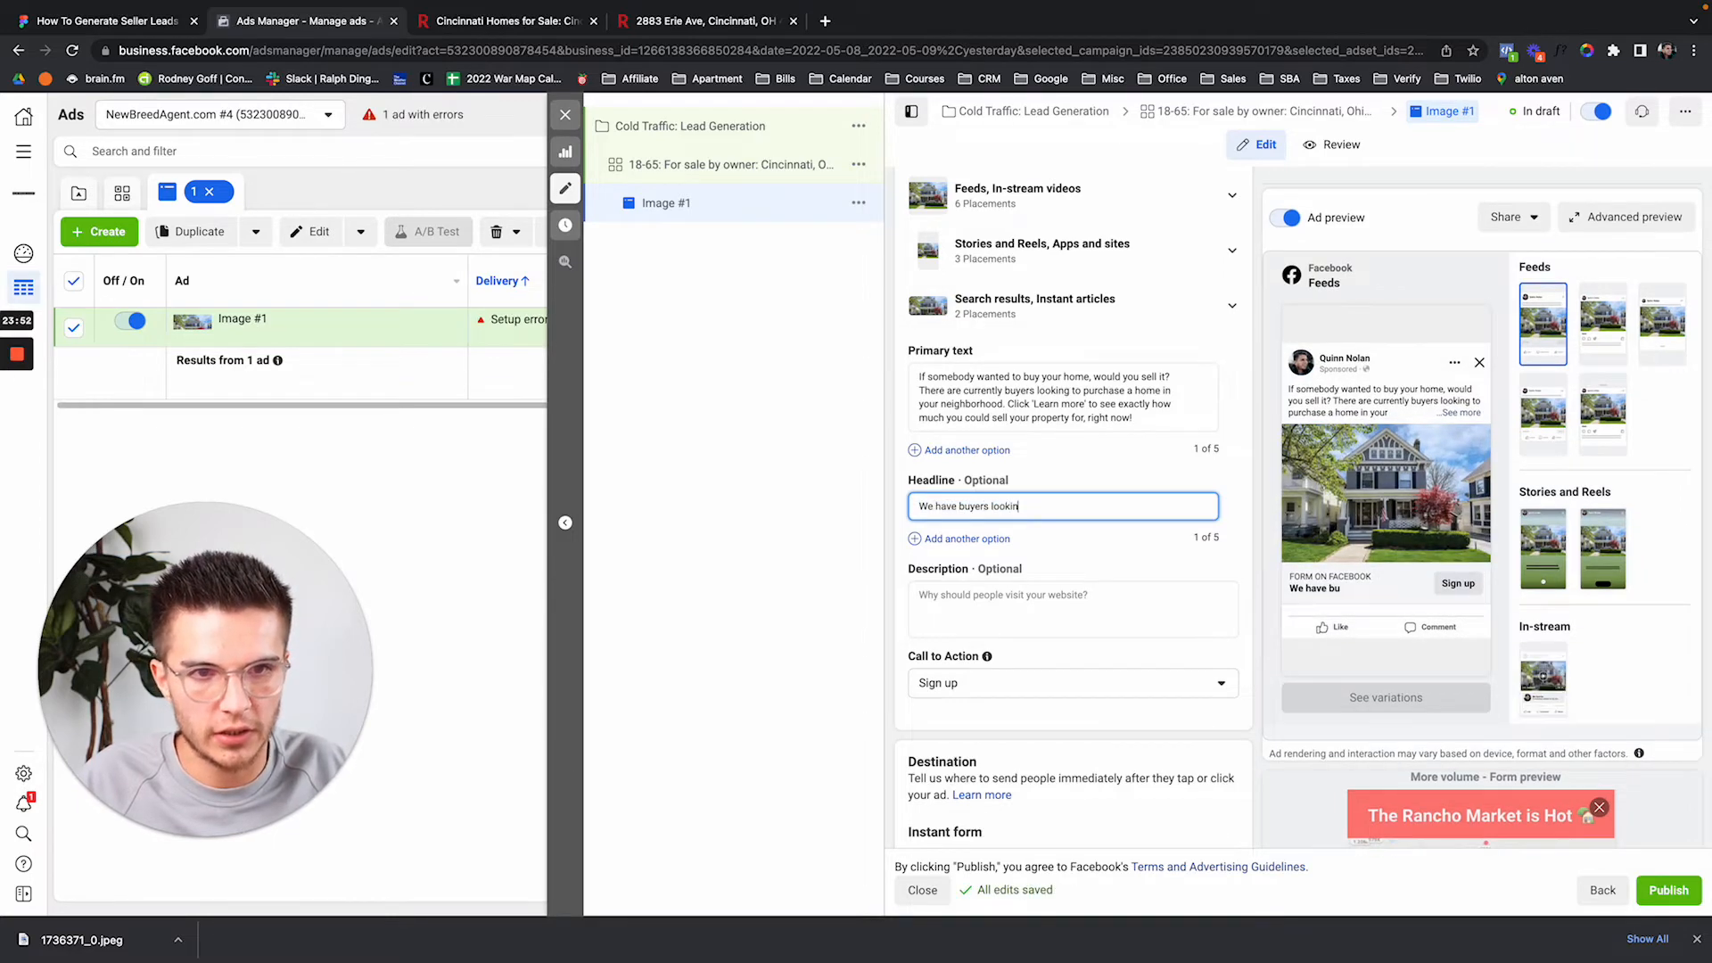
pyautogui.write('g to purchase ho')
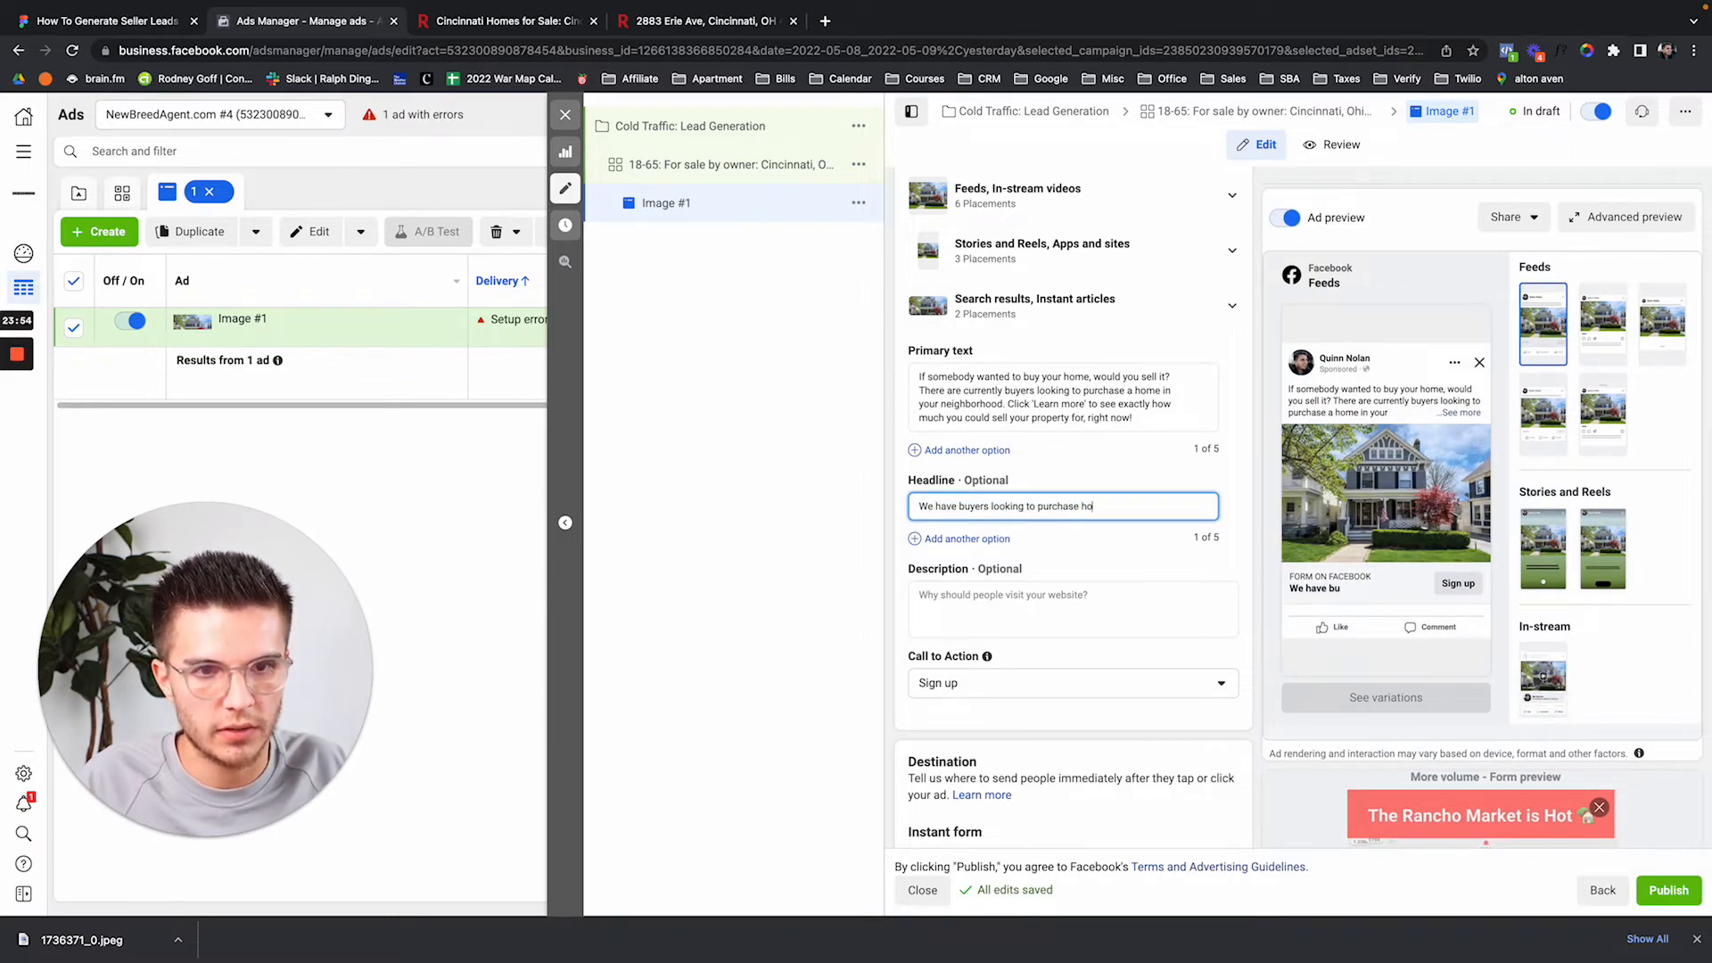
pyautogui.write('mes in your area!')
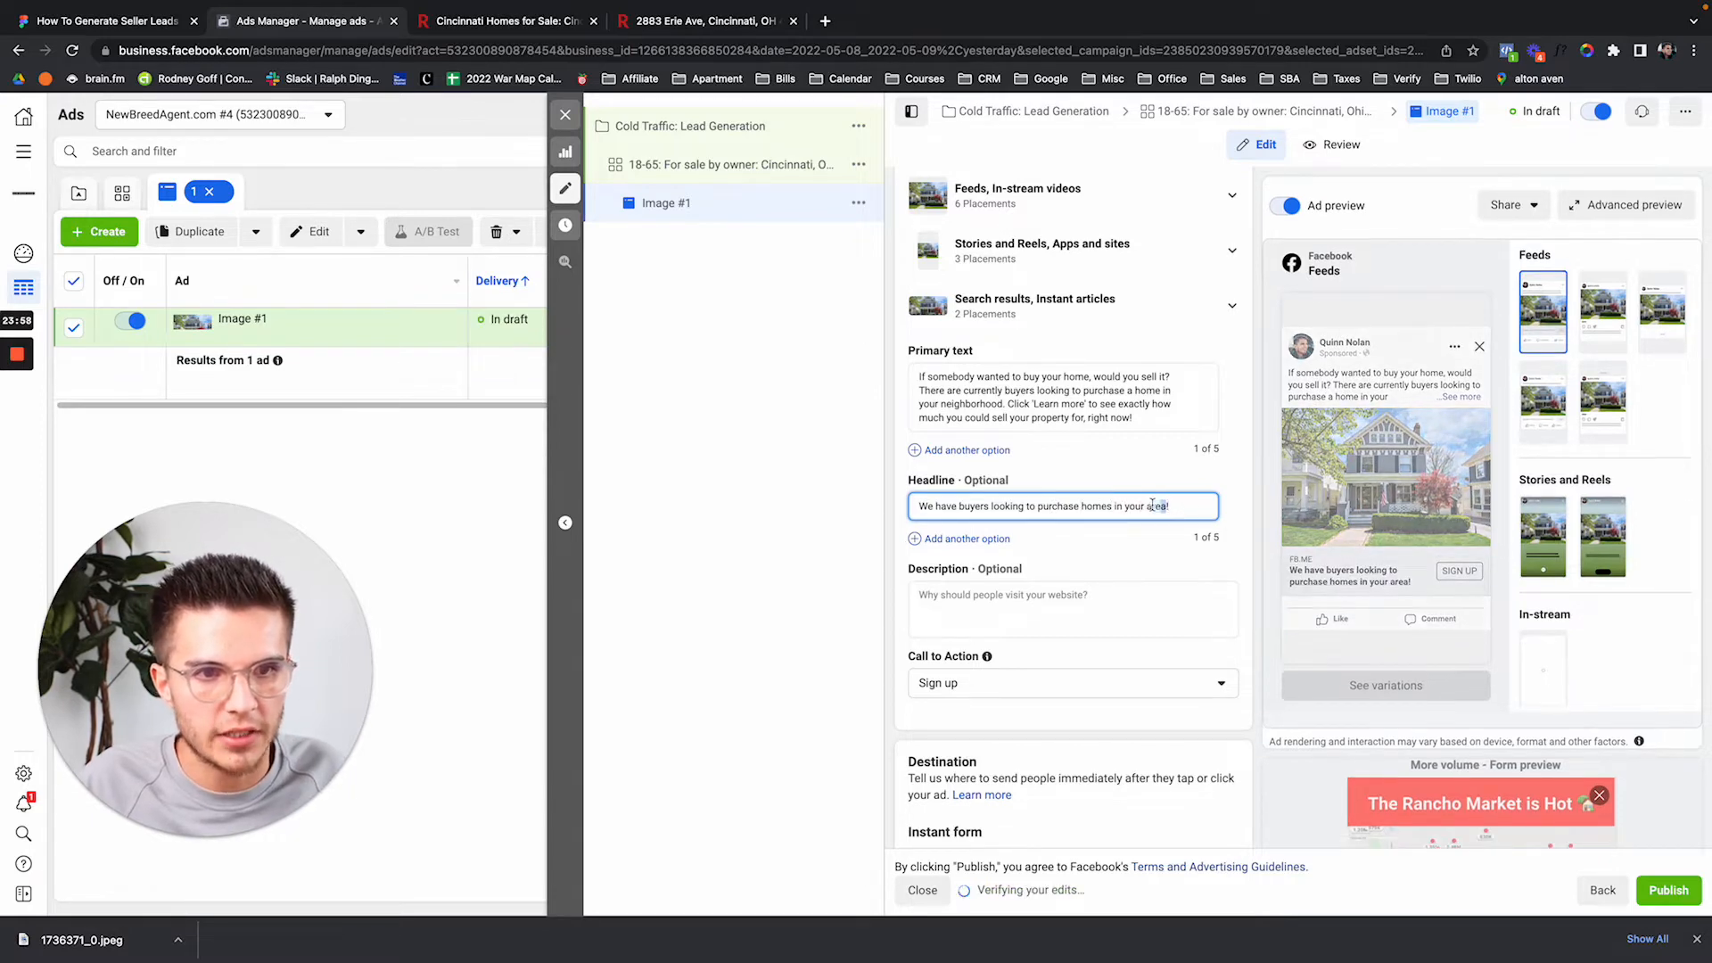
pyautogui.doubleClick(1150, 506)
pyautogui.press('BackSpace')
pyautogui.press('BackSpace')
pyautogui.press('BackSpace')
pyautogui.press('BackSpace')
pyautogui.press('BackSpace')
pyautogui.press('BackSpace')
pyautogui.press('BackSpace')
pyautogui.press('BackSpace')
pyautogui.press('BackSpace')
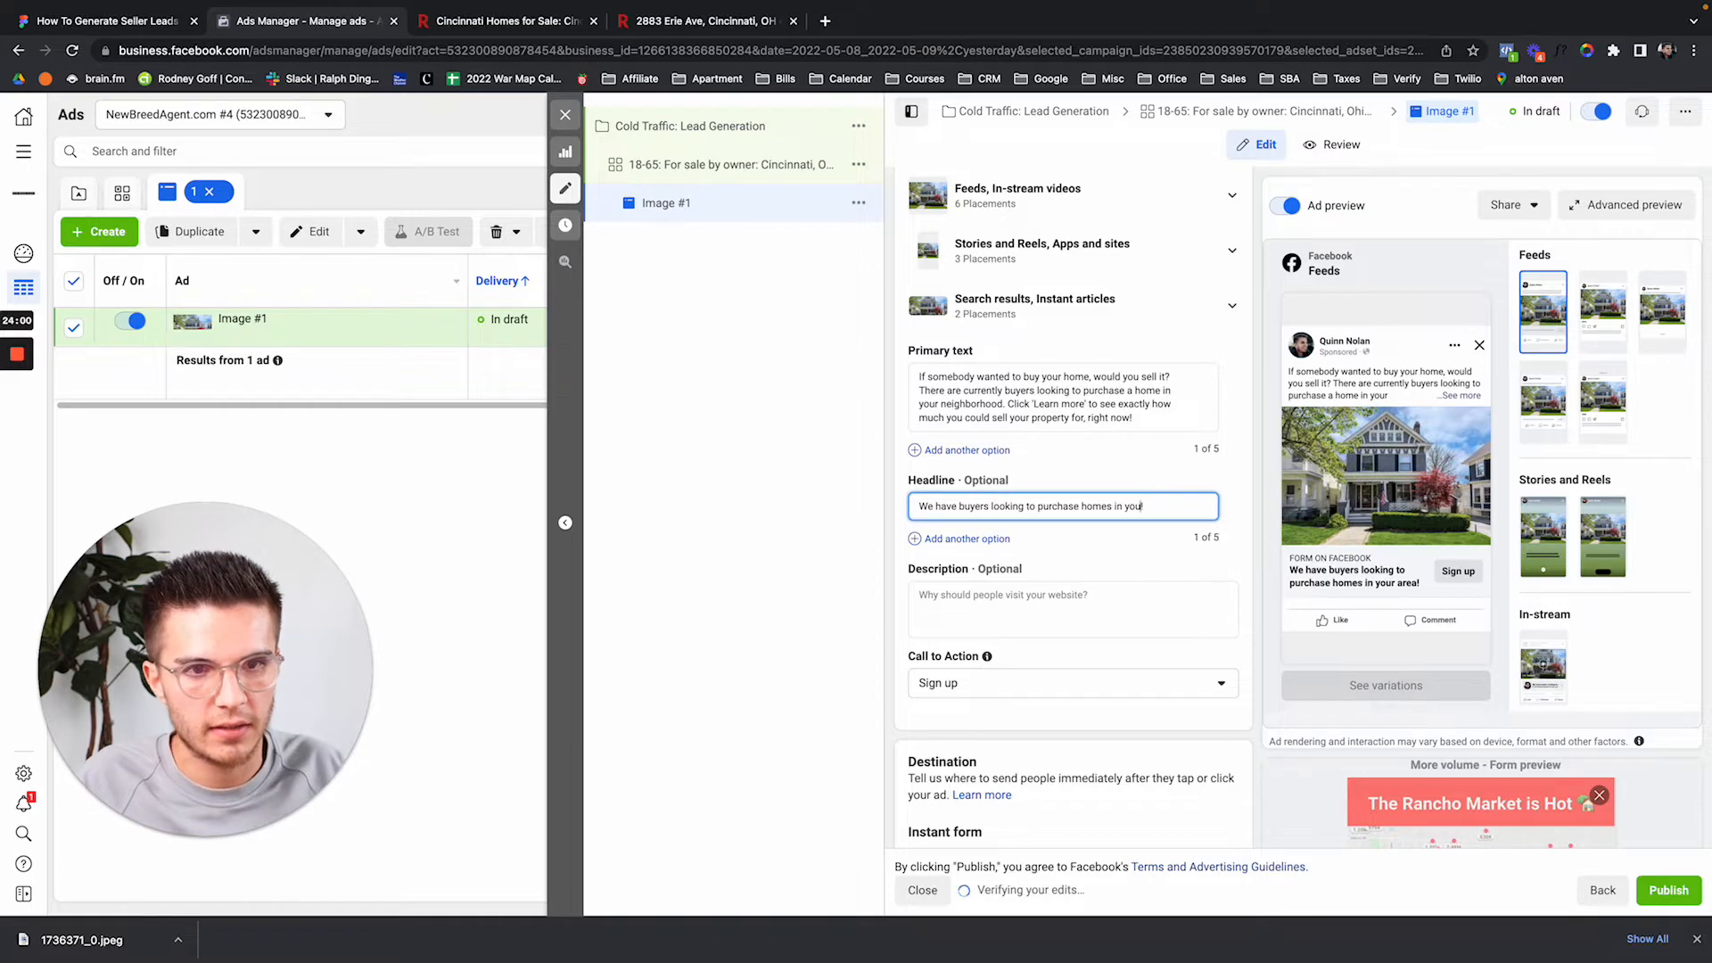
pyautogui.write('near Ci')
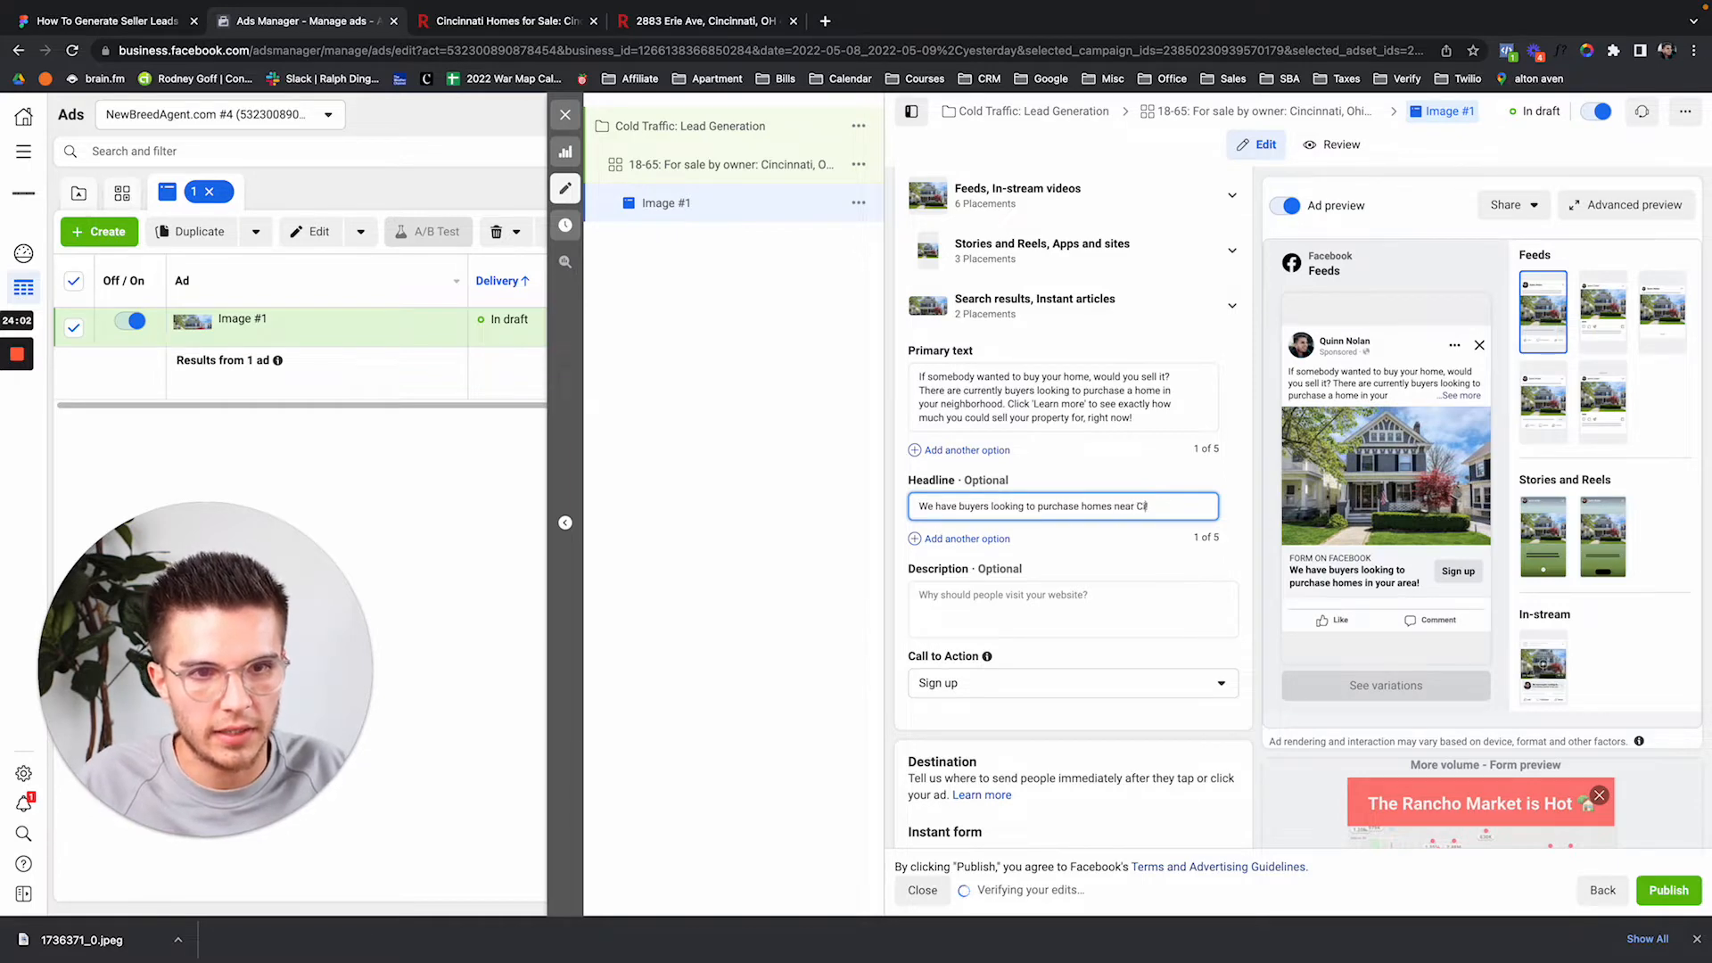
pyautogui.write('nc')
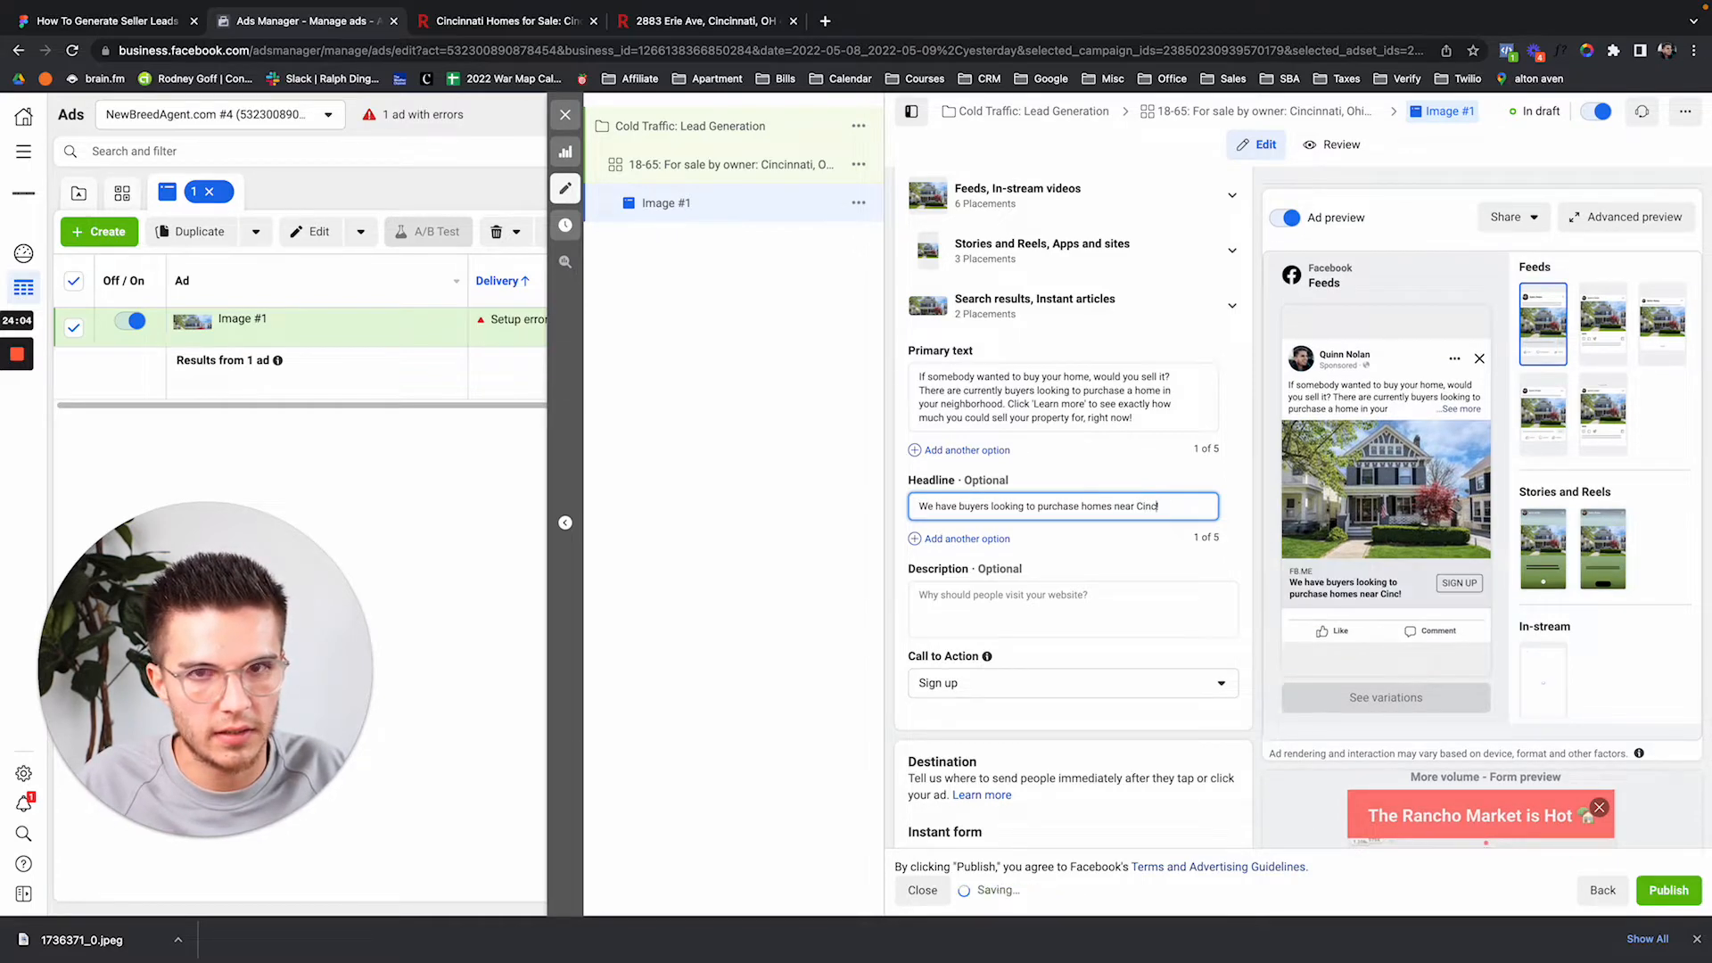
pyautogui.write('innati')
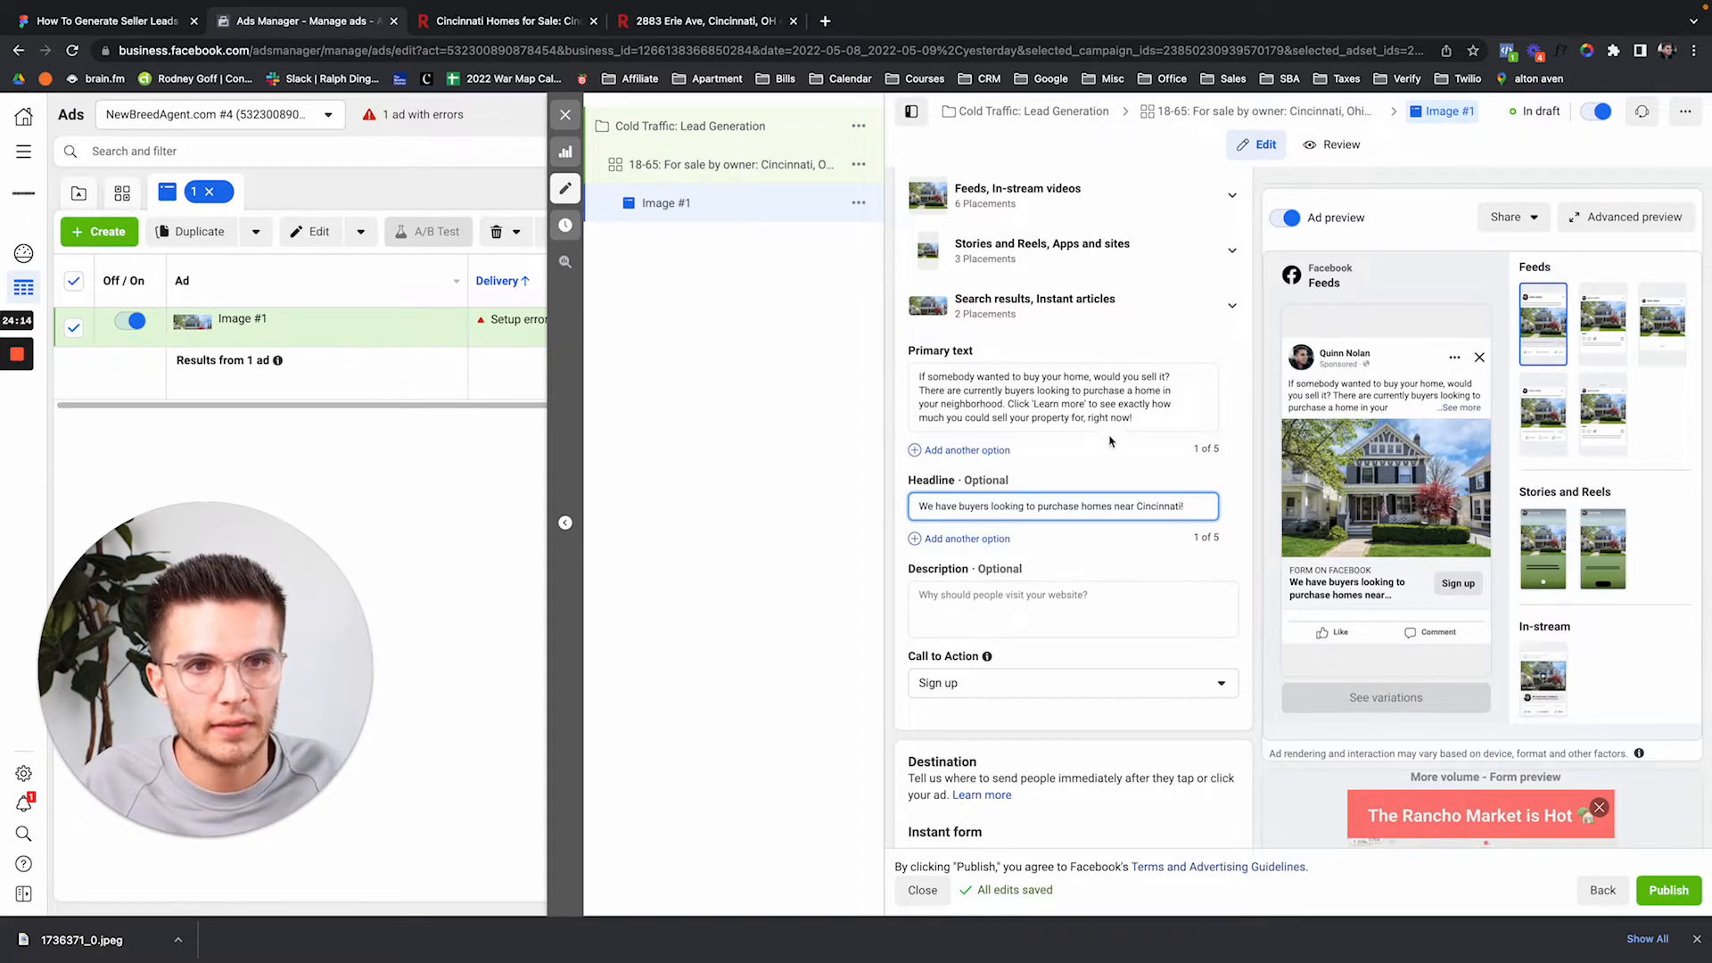
# Scroll down to Call to Action and open its dropdown of options.
pyautogui.scroll(-2, 1213, 582)
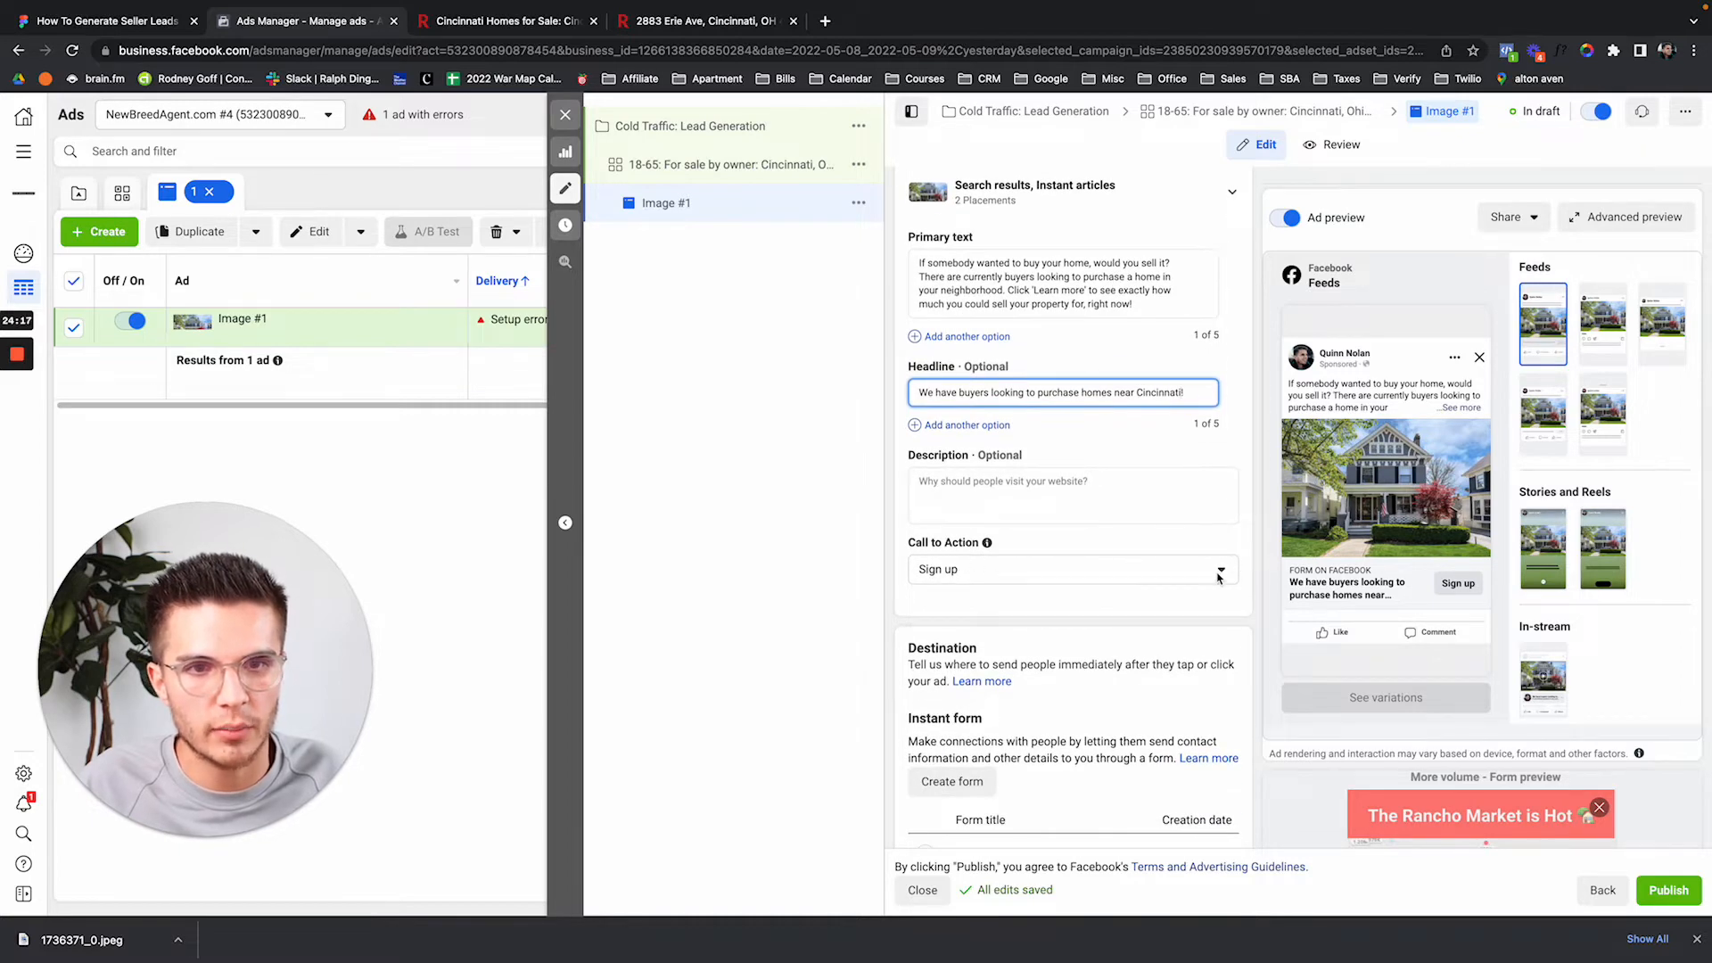
pyautogui.click(966, 575)
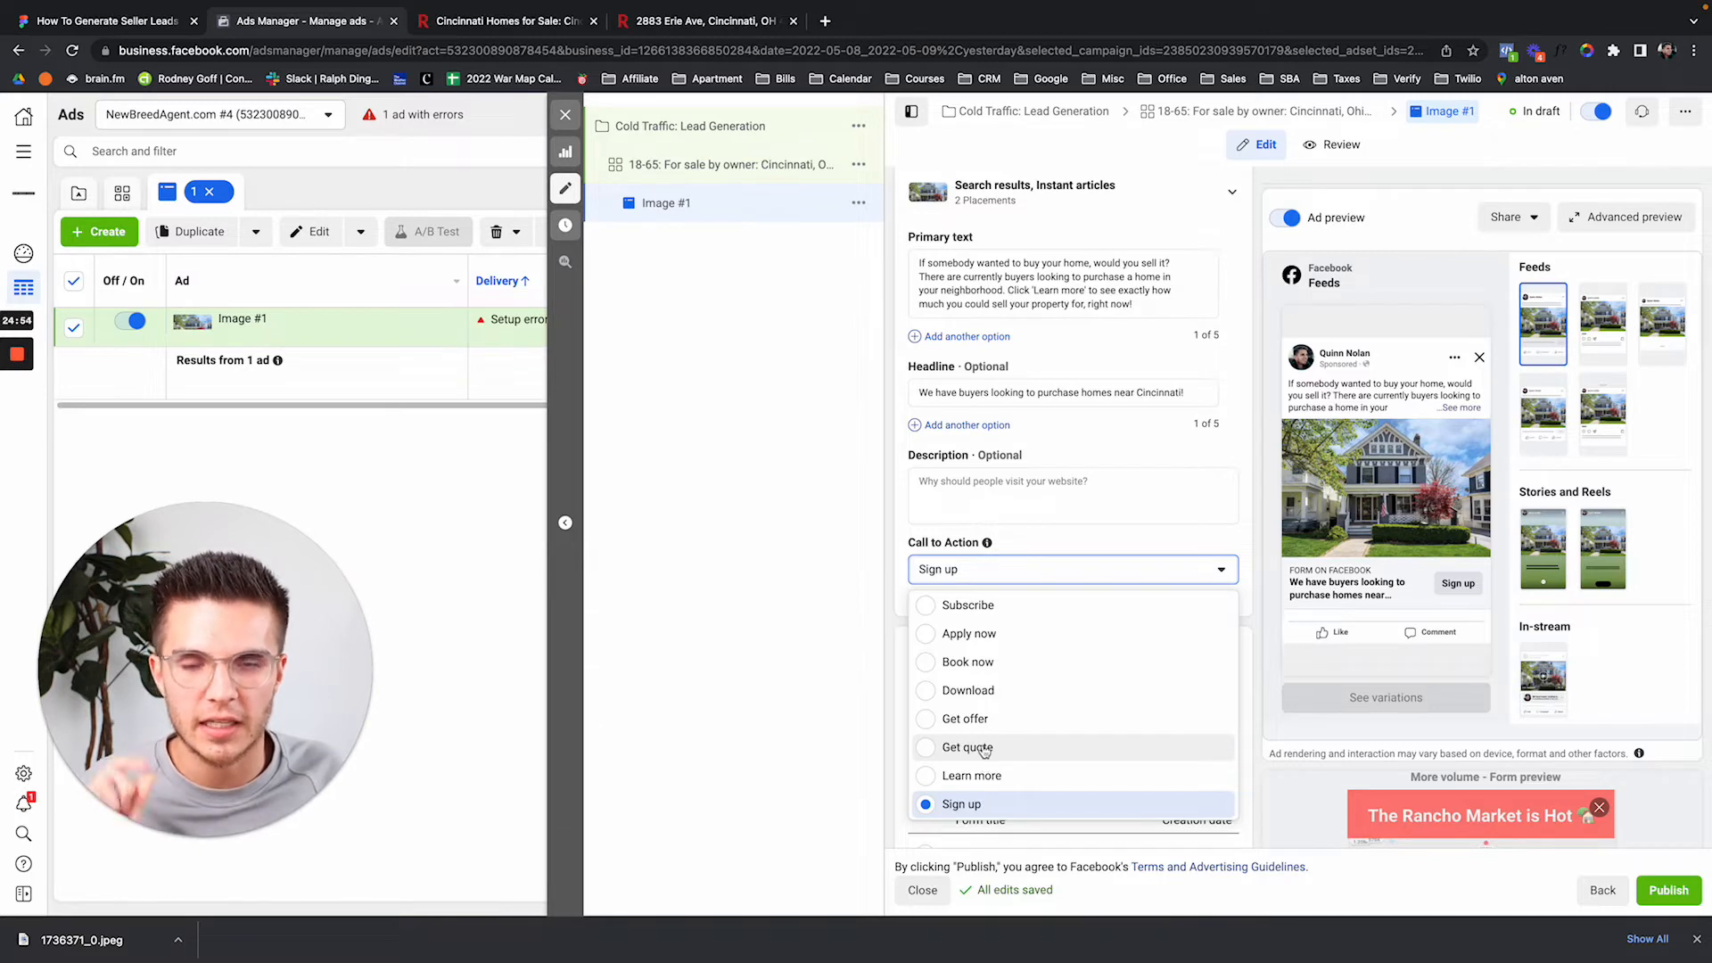
# Switch the call to action from Sign up to Get quote.
pyautogui.click(984, 749)
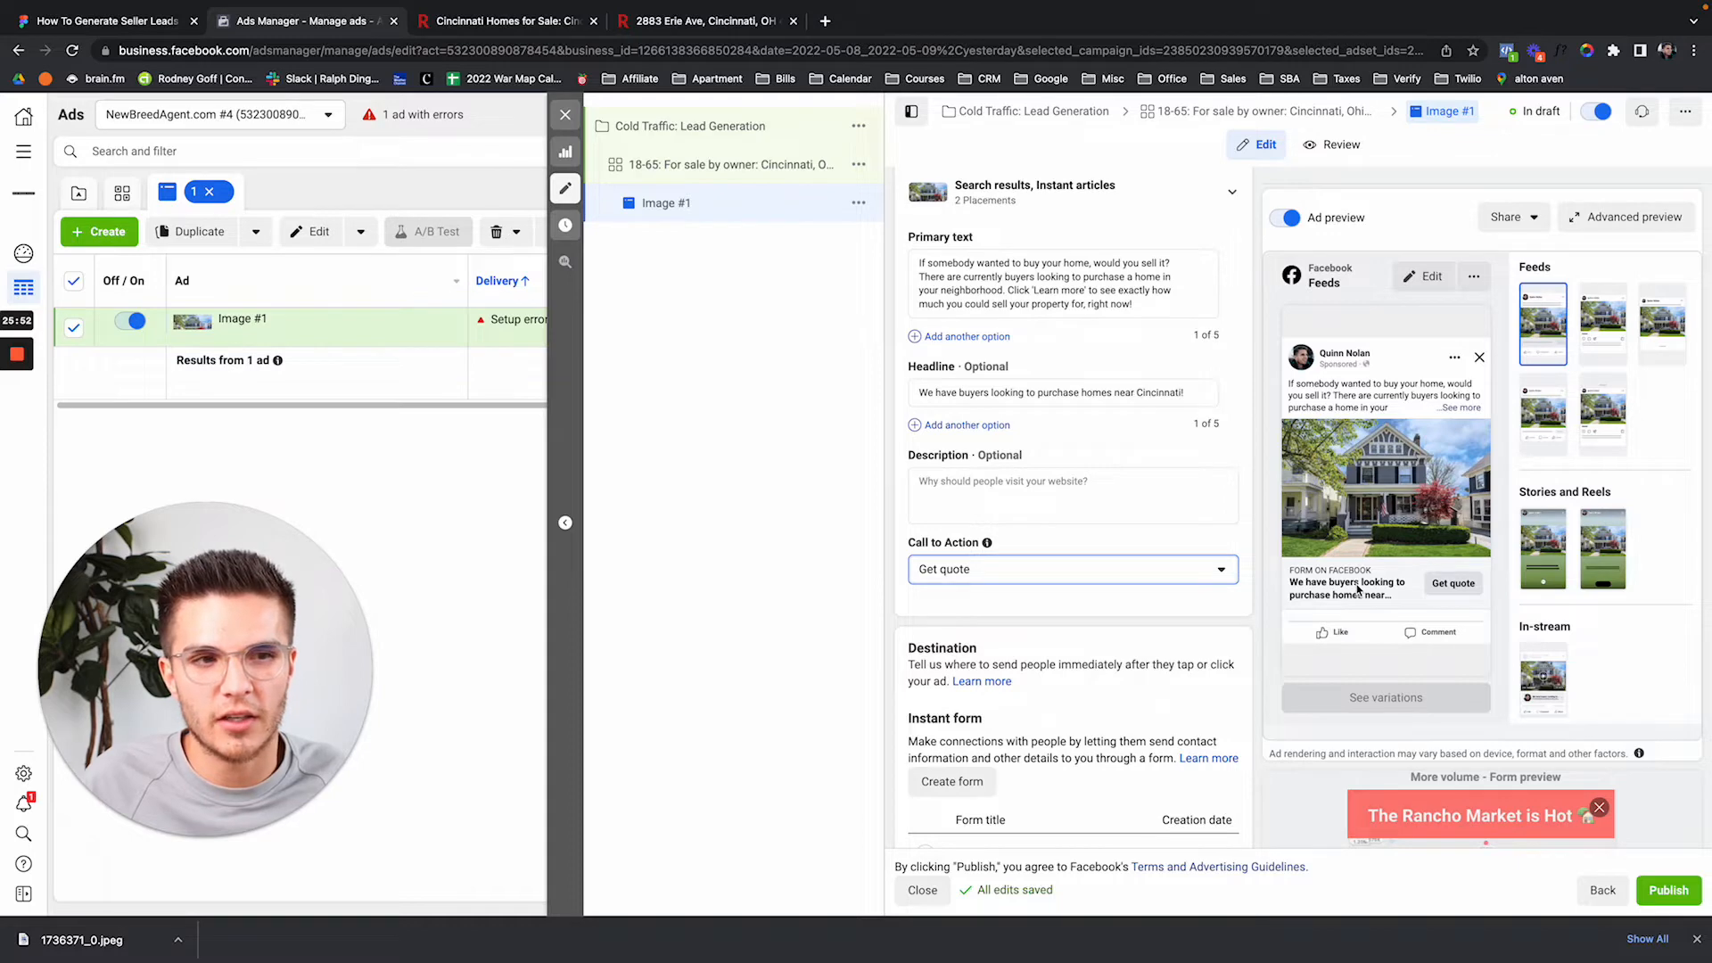
pyautogui.click(1183, 396)
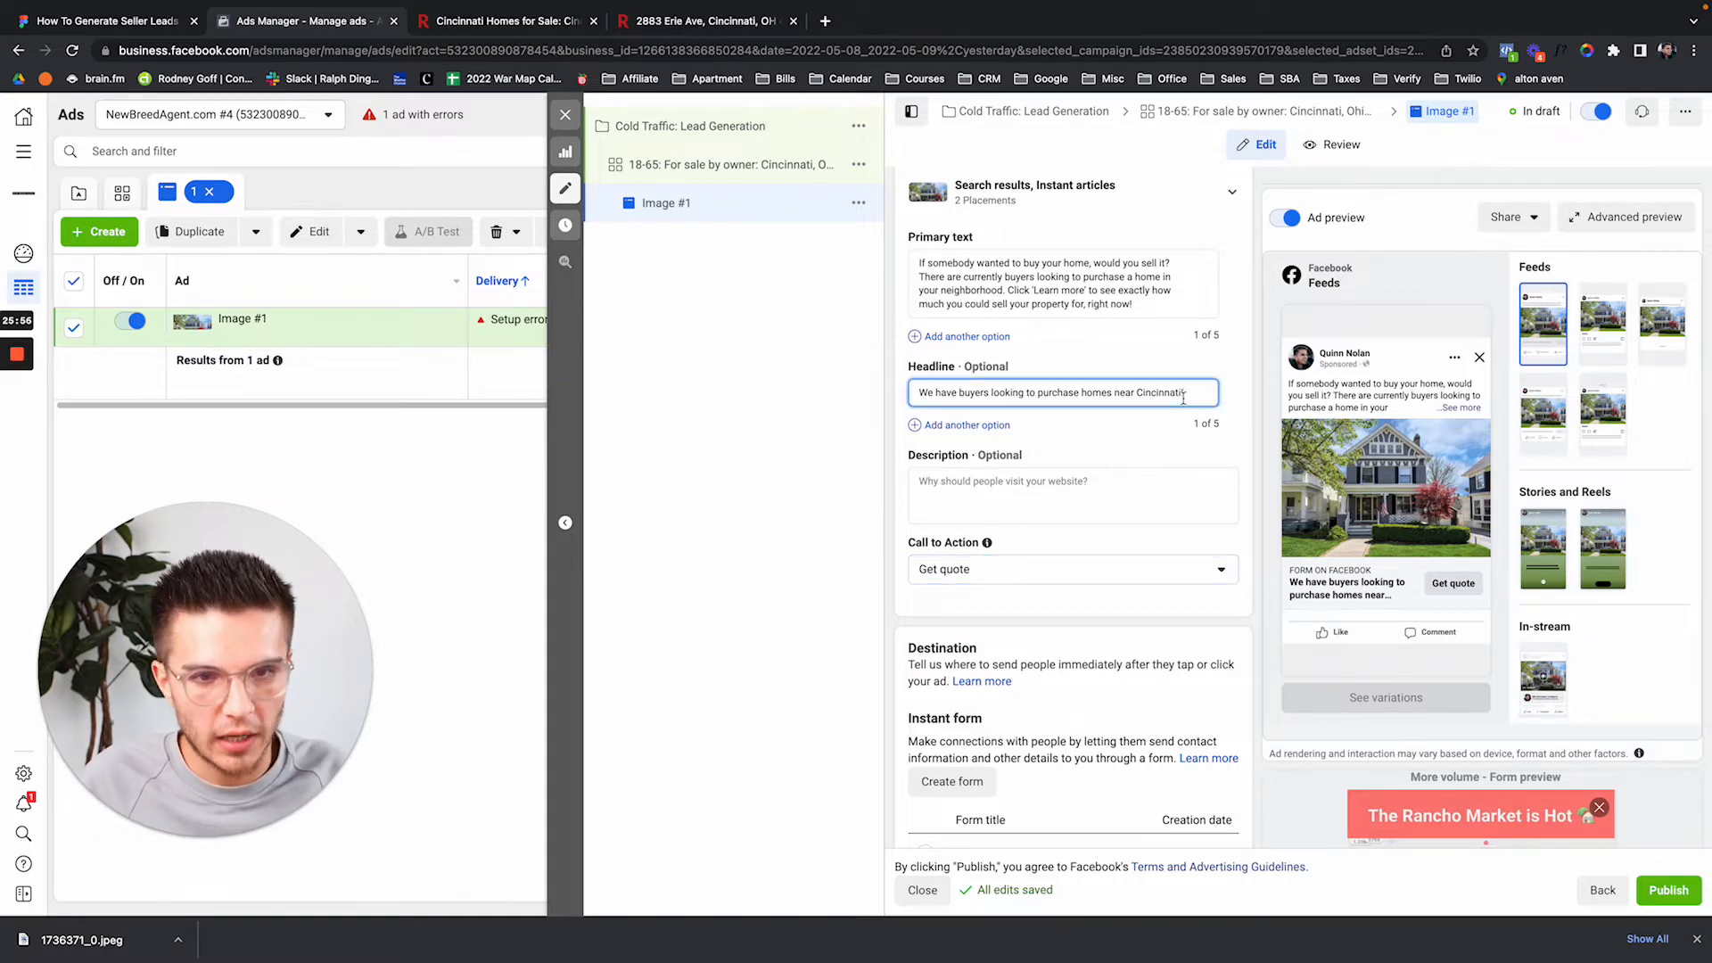
# Replace the headline with 'Sell your home near Cincinnati!'.
pyautogui.hotkey('ctrl', 'a')
pyautogui.write('Sell your home')
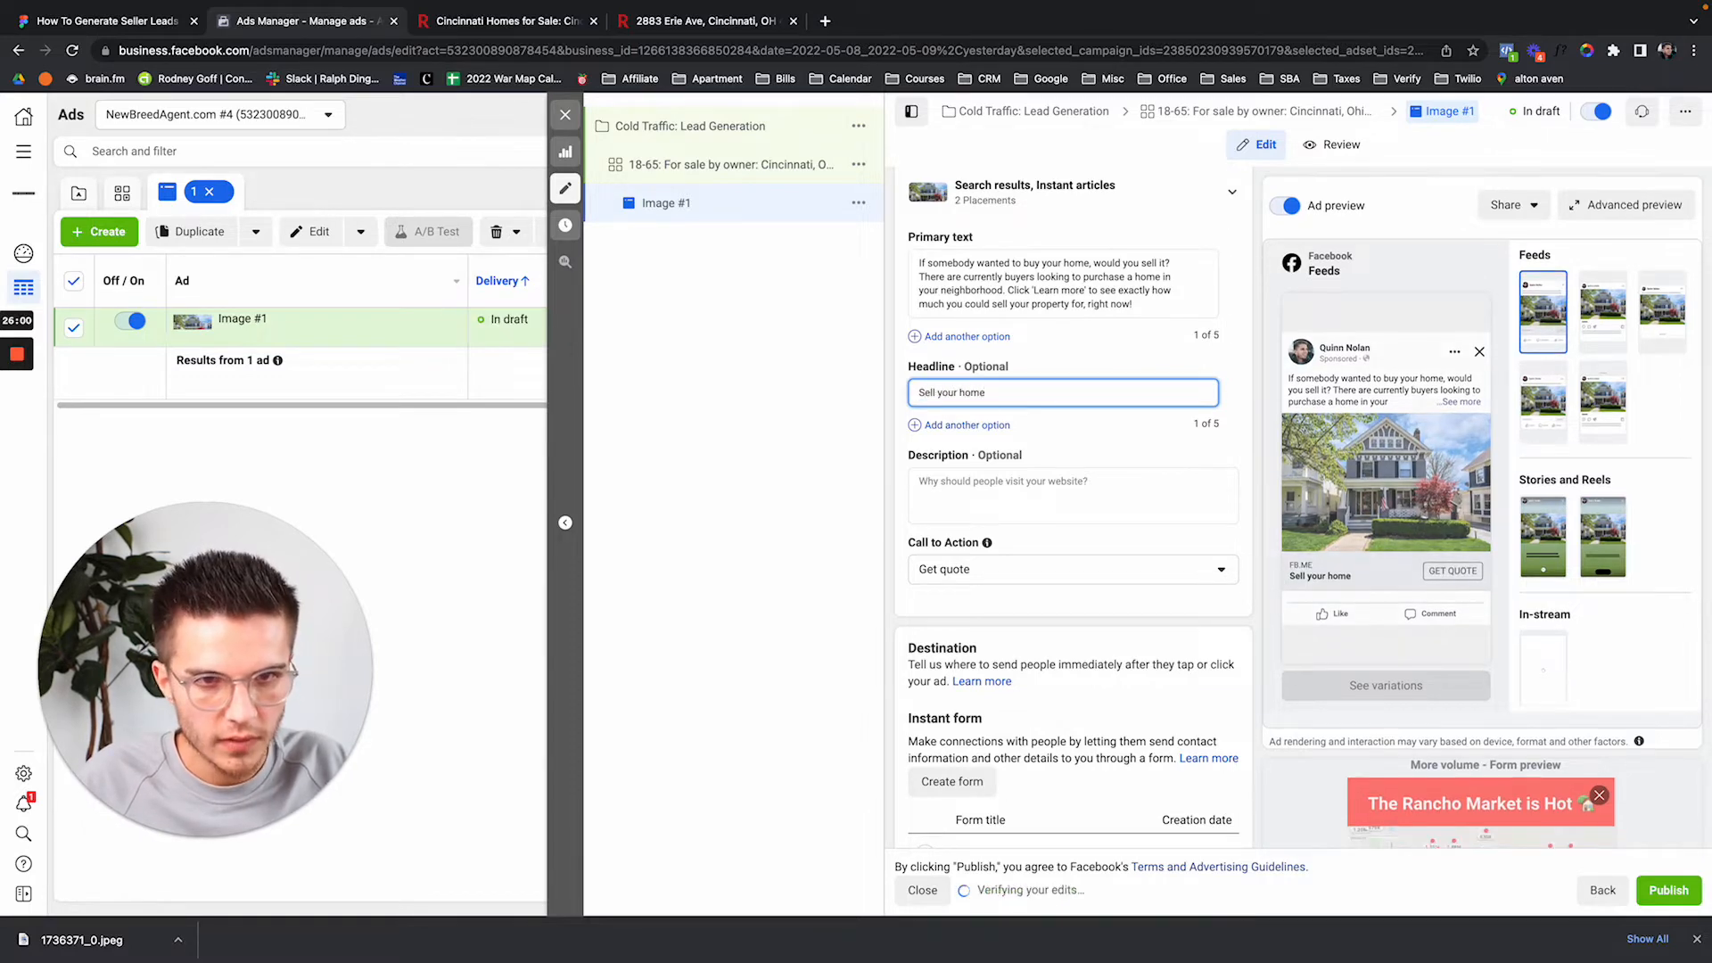
pyautogui.write(' near Cin')
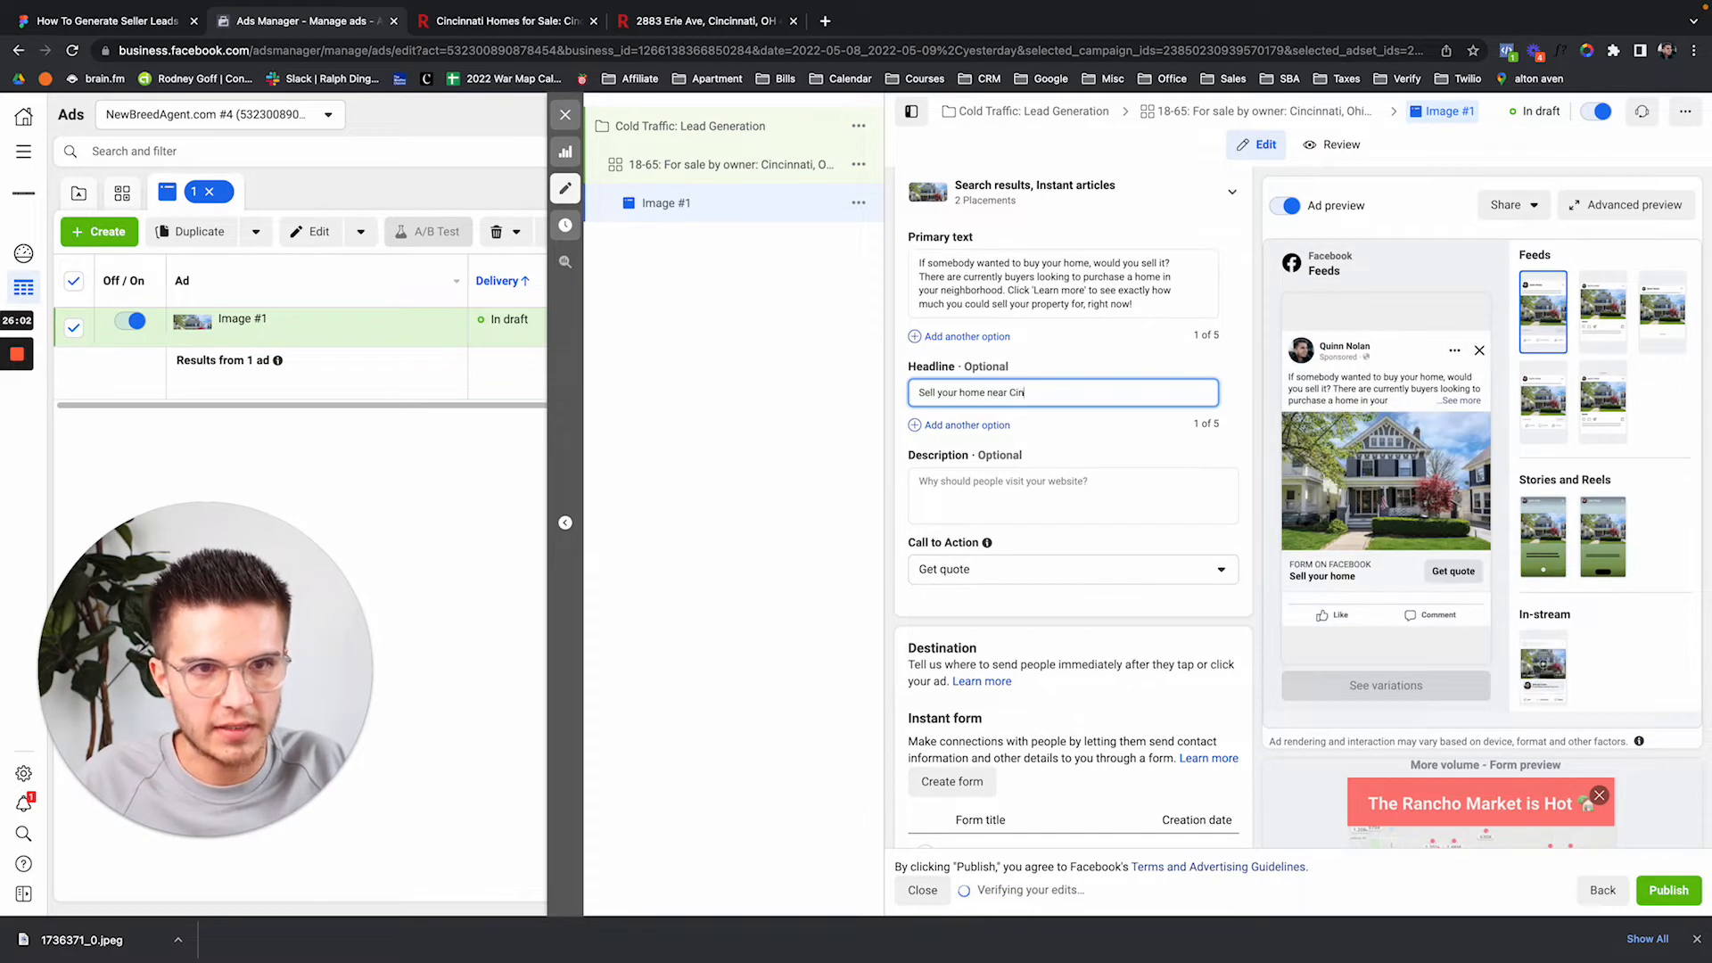
pyautogui.write('cinnati')
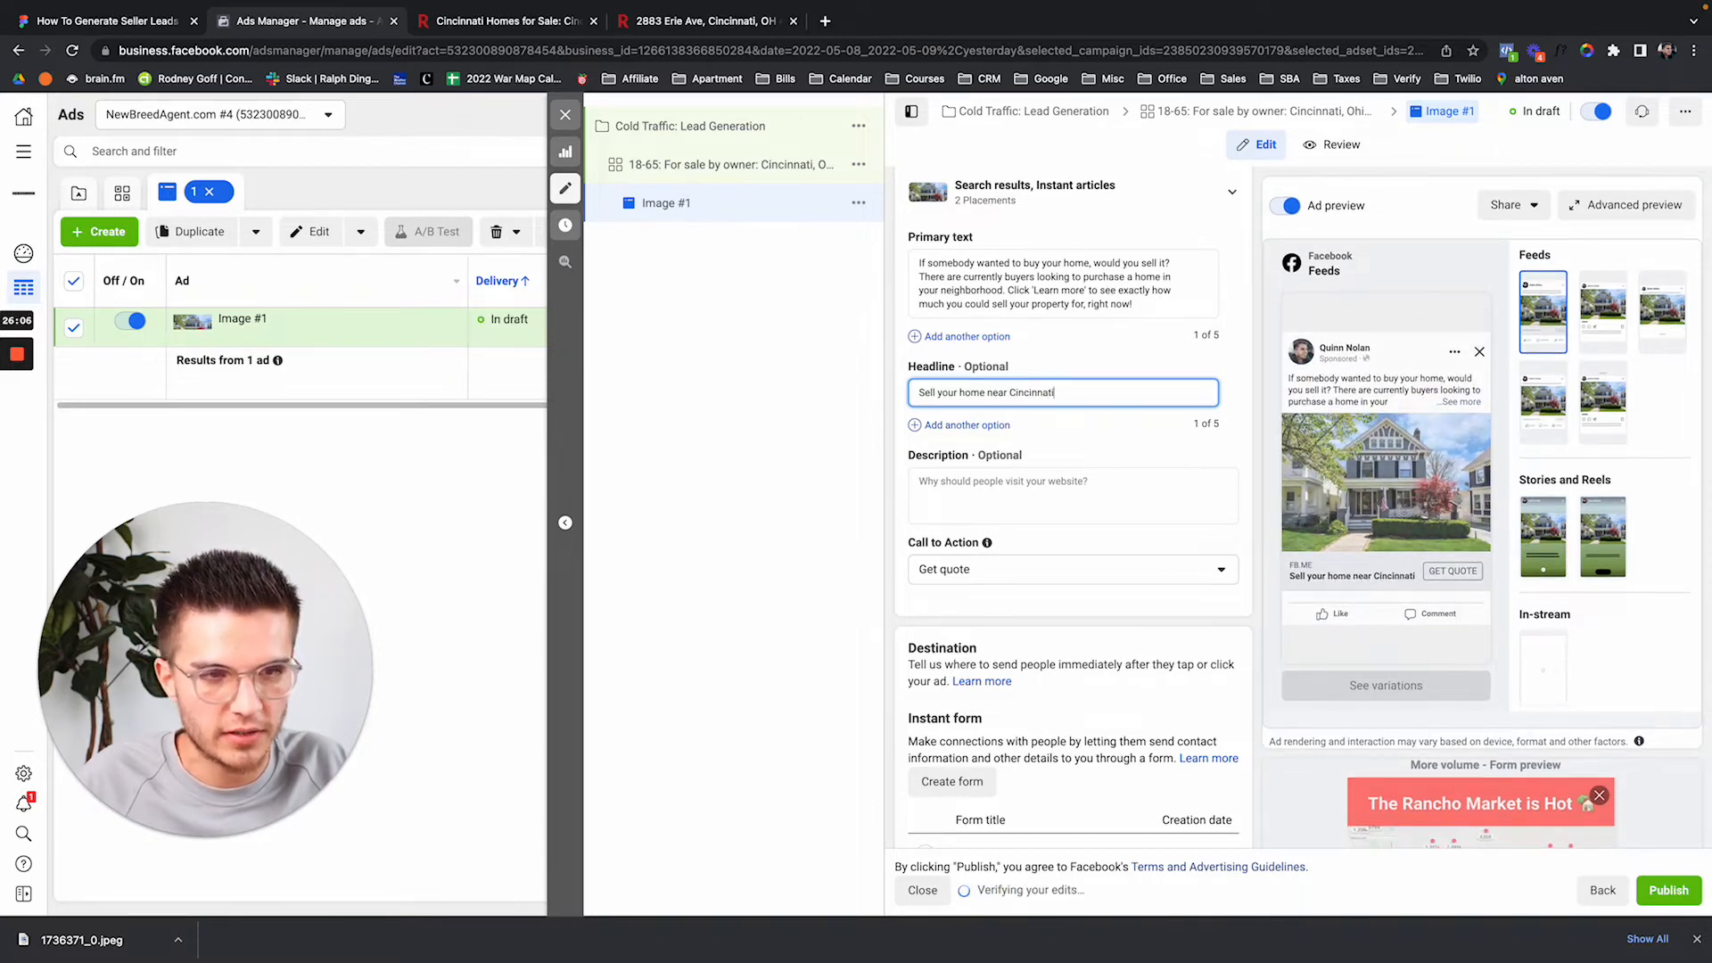
pyautogui.write('!')
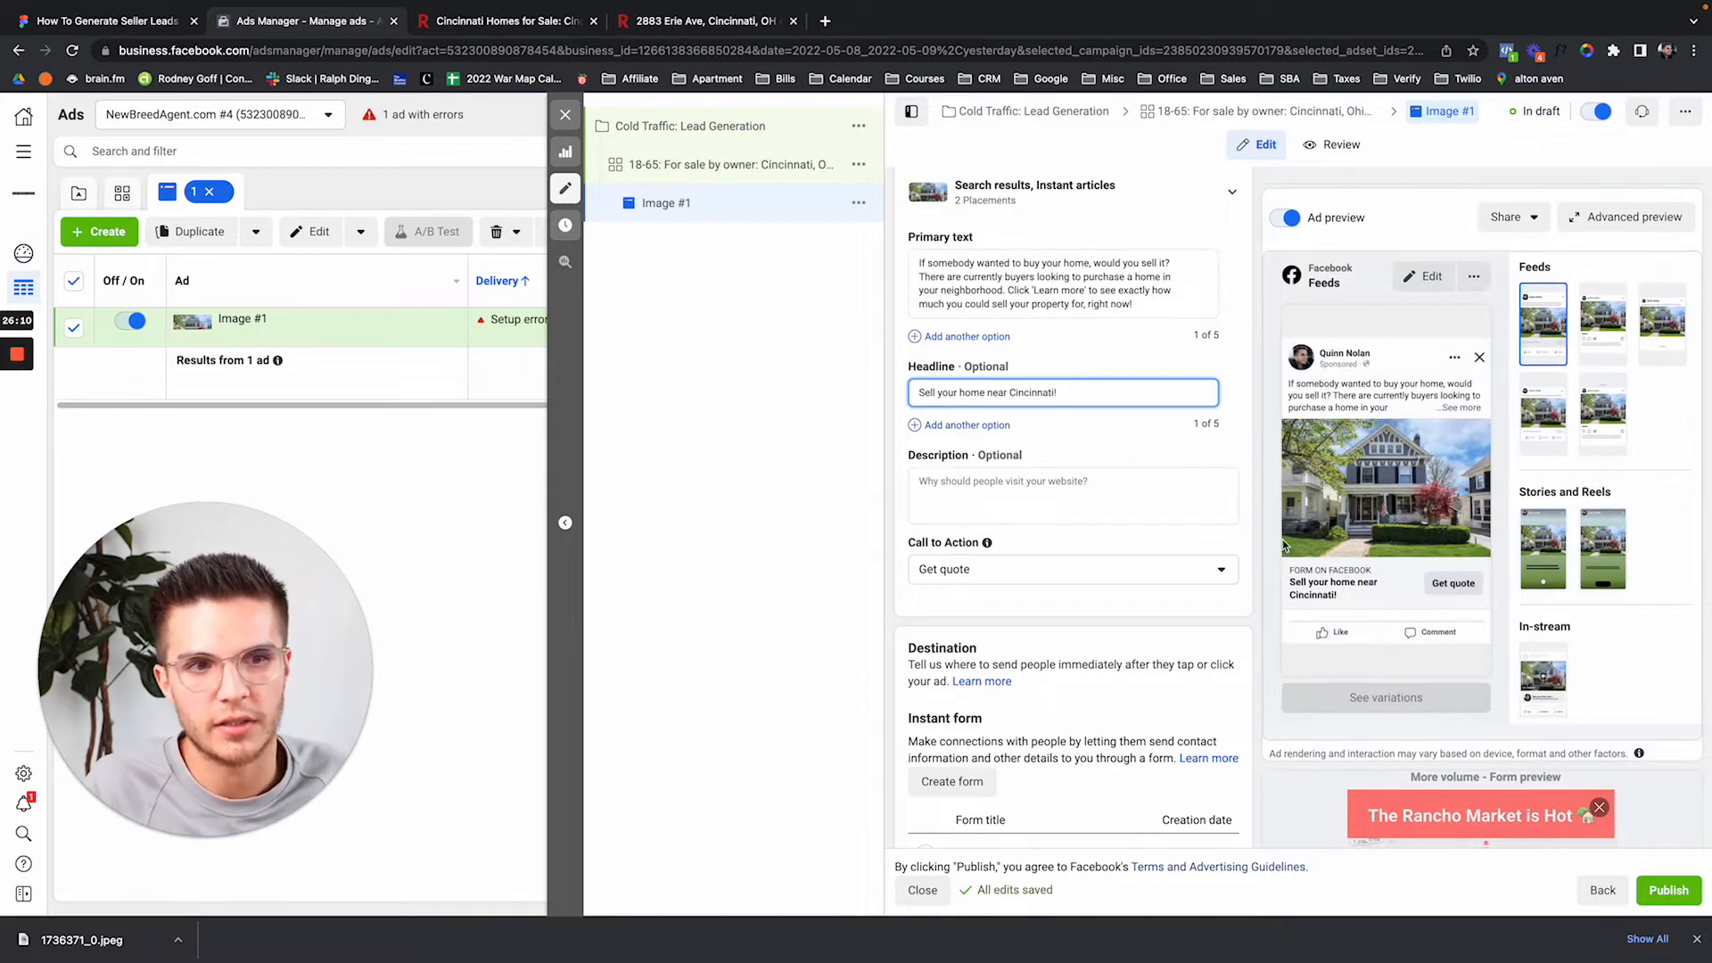
pyautogui.moveTo(934, 277); pyautogui.dragTo(1091, 278)
pyautogui.click(1100, 355)
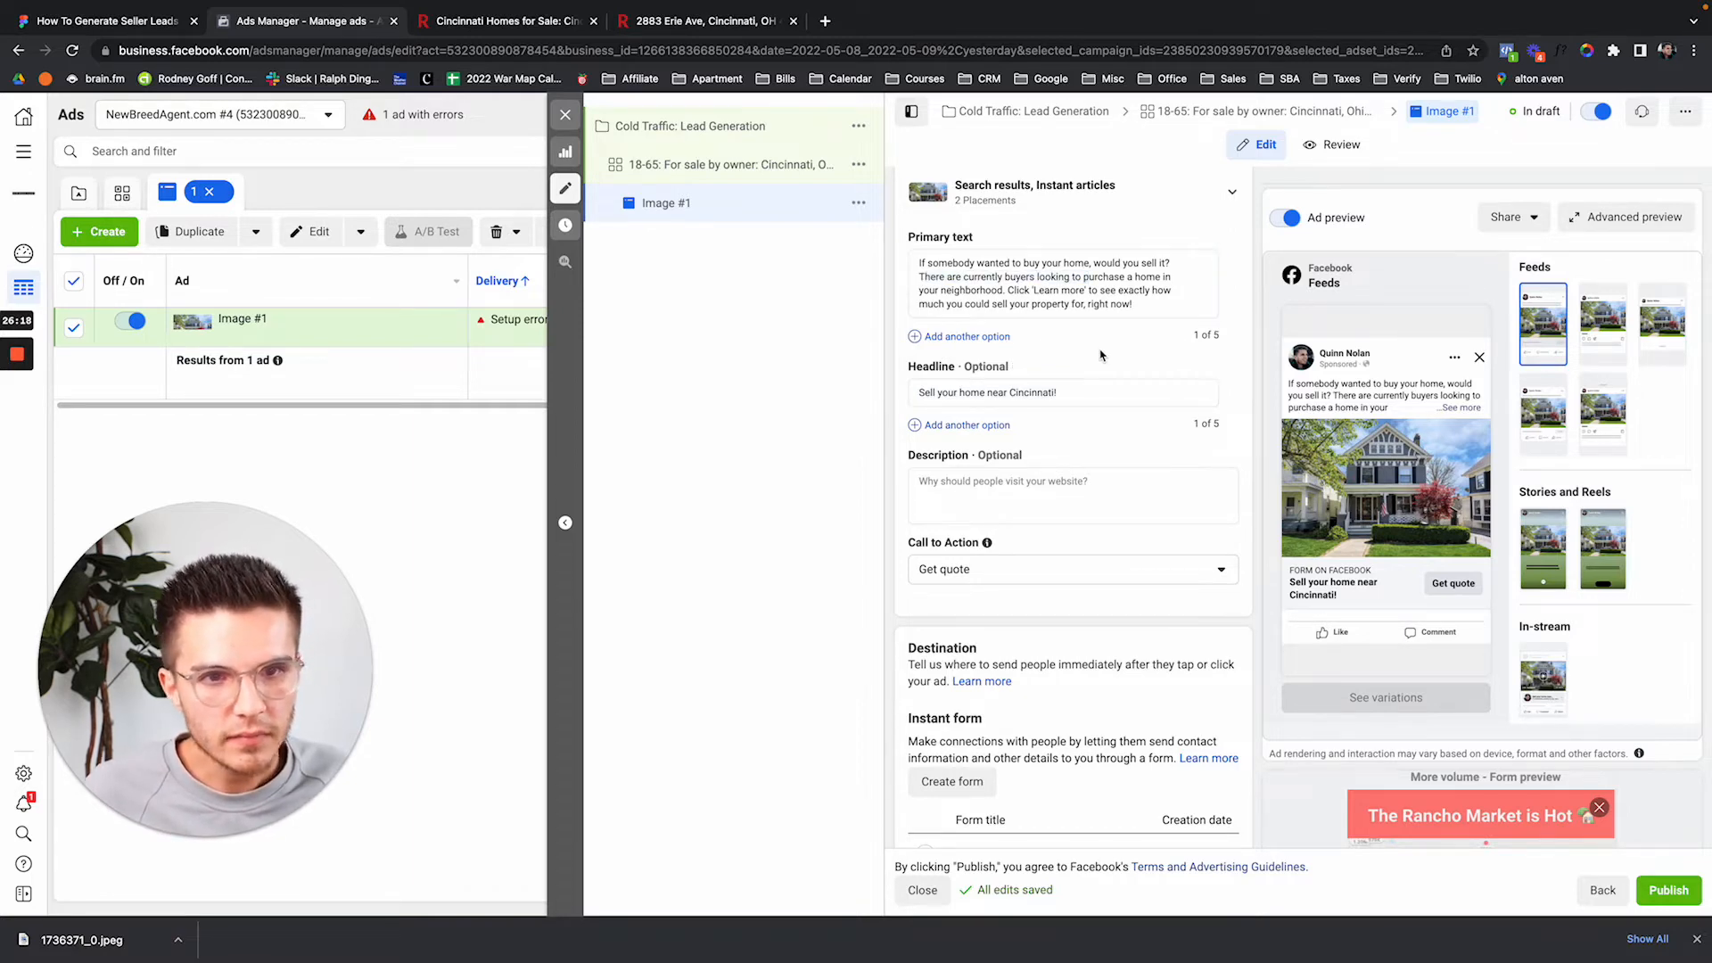
# Scroll down to bring the Instant form section into view.
pyautogui.scroll(-1, 1106, 355)
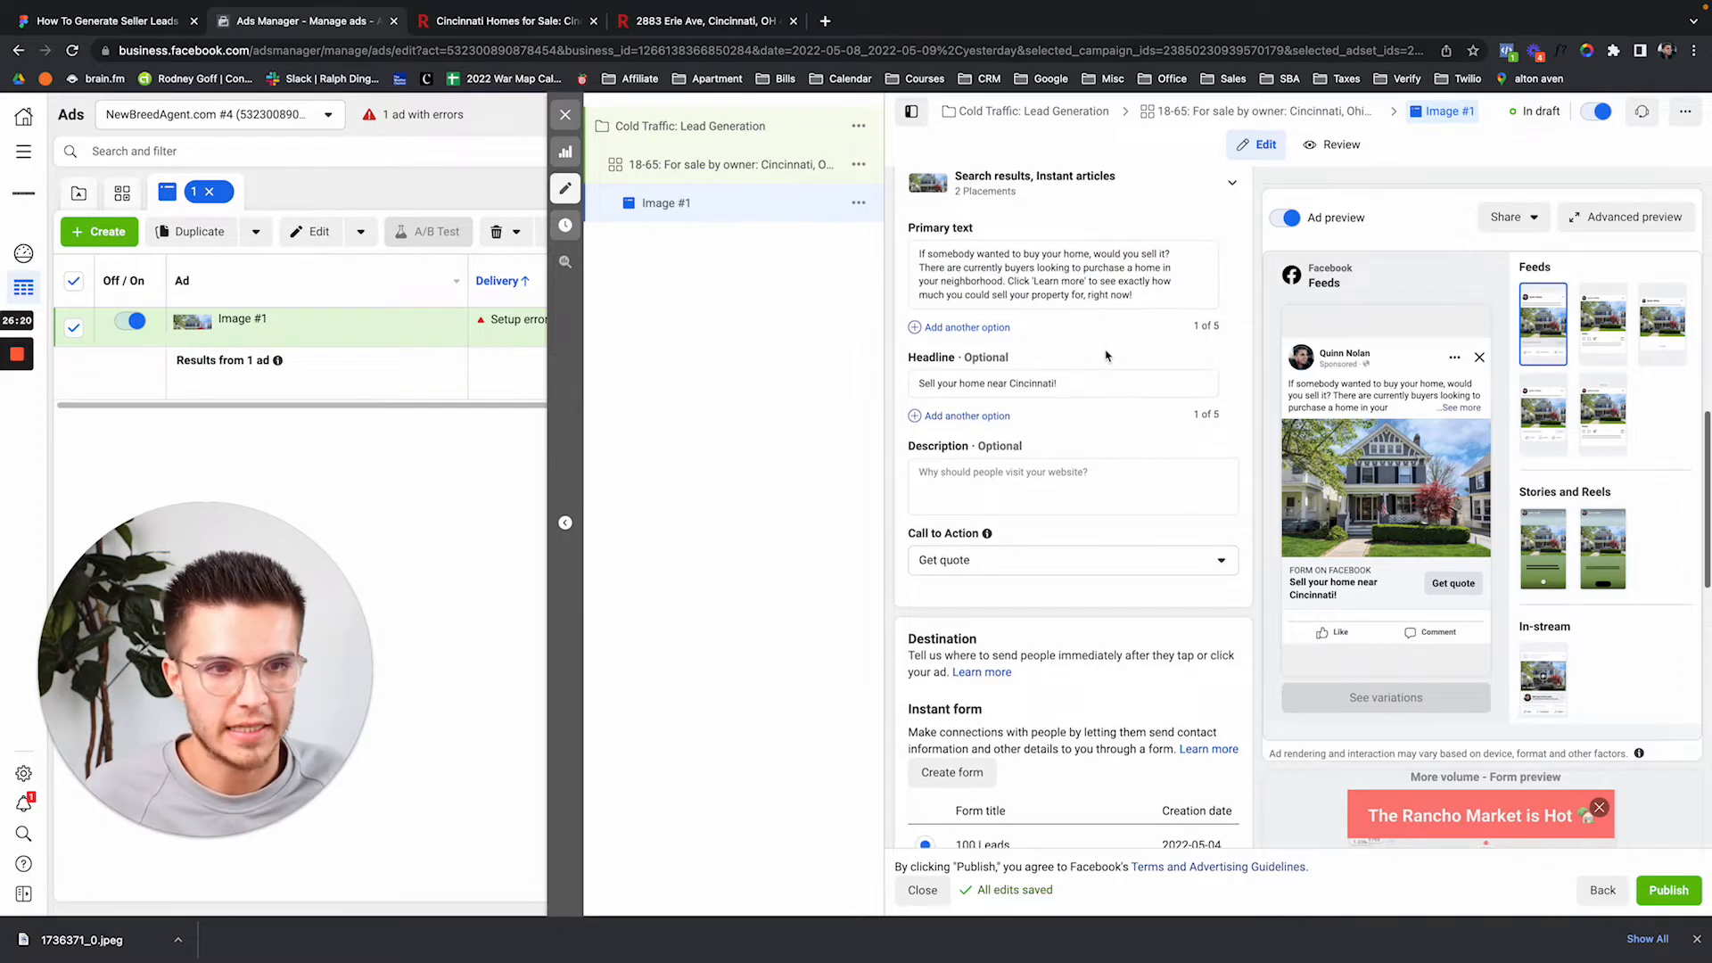
pyautogui.scroll(-2, 1148, 361)
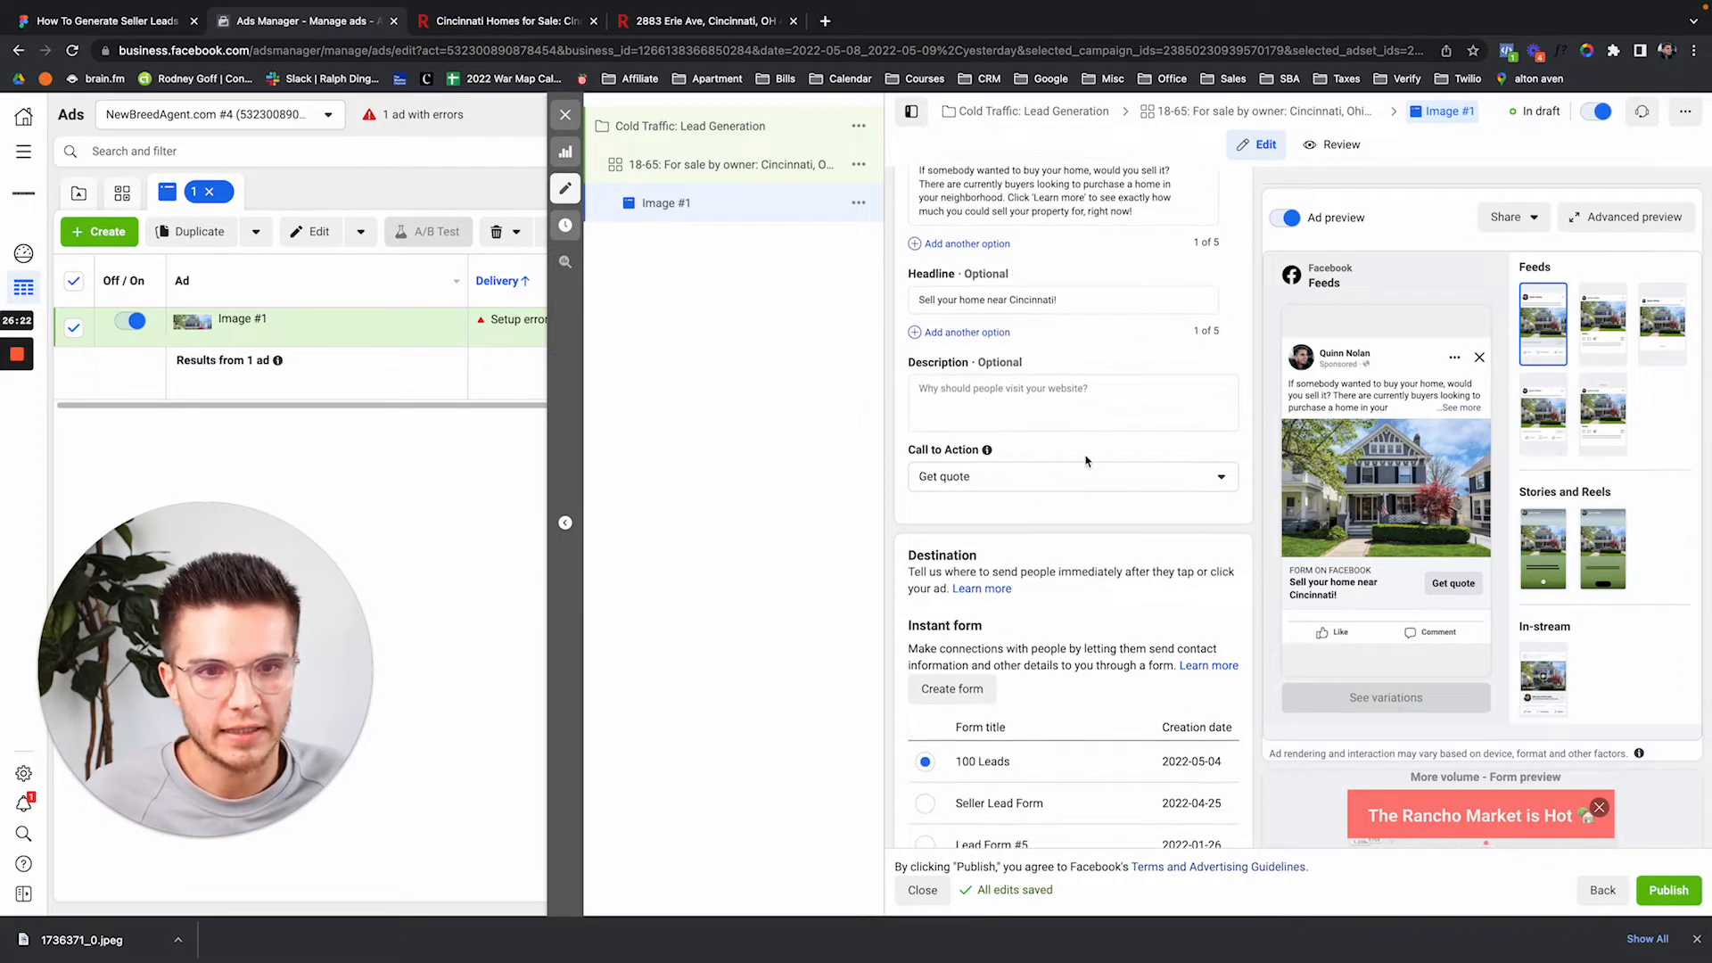
pyautogui.scroll(-1, 1086, 461)
pyautogui.scroll(1, 1088, 468)
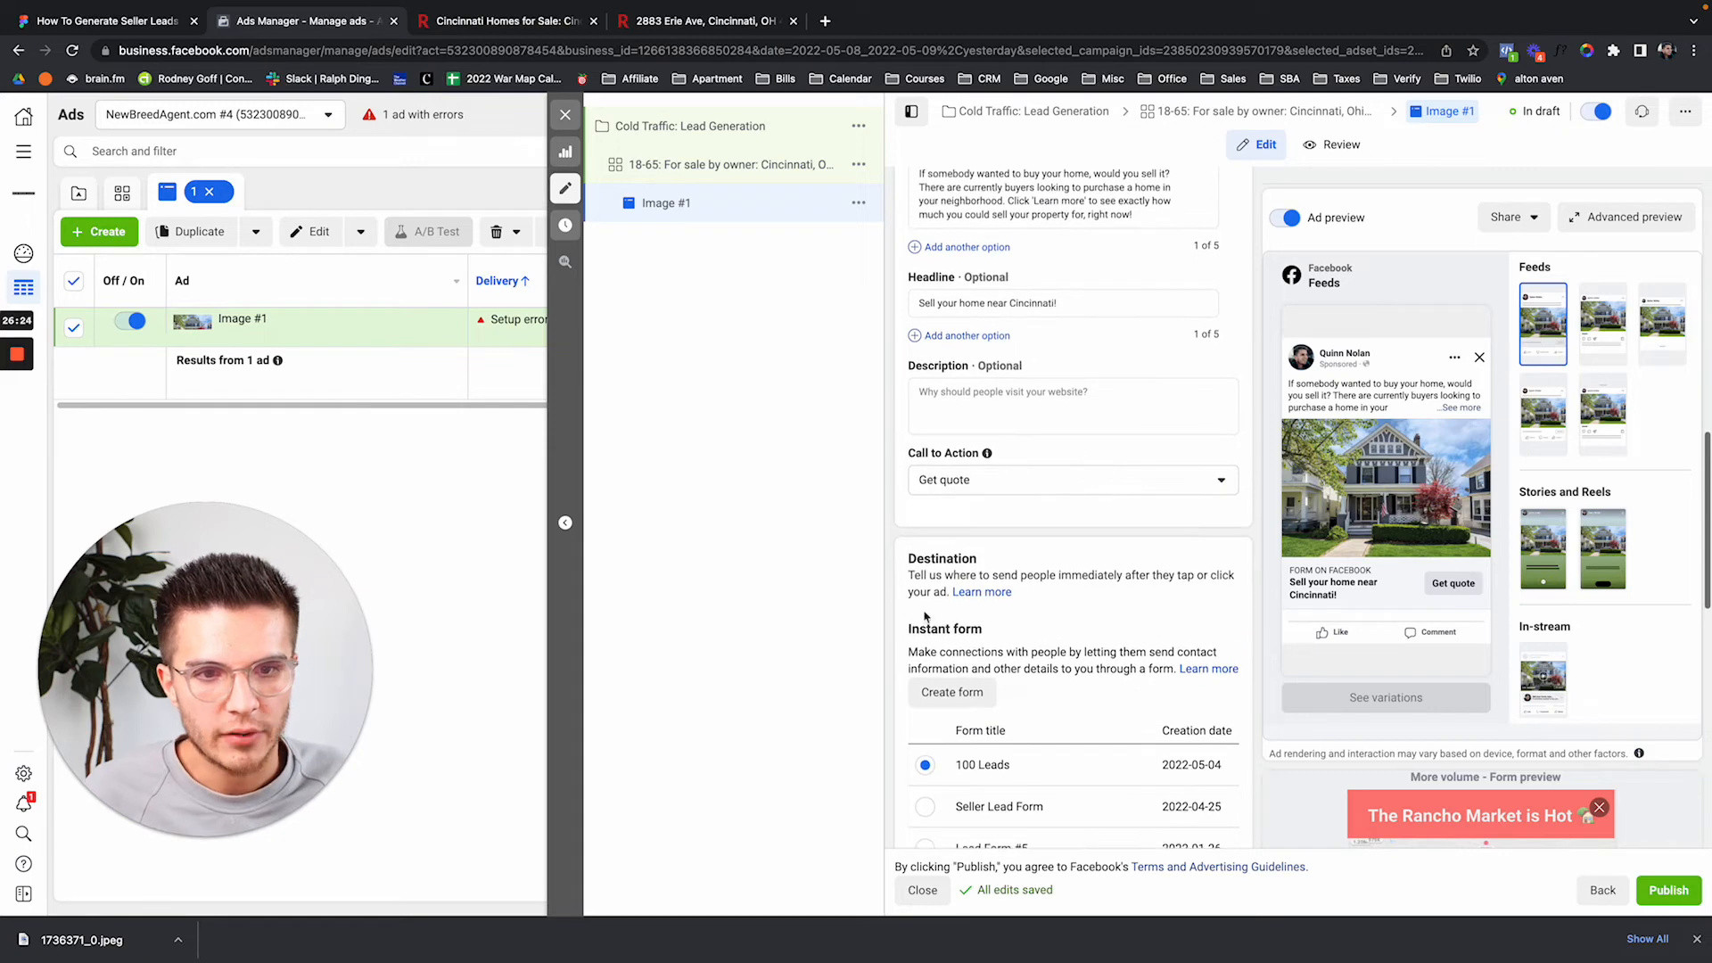
# Start a new instant form, acknowledging the housing-ads notice.
pyautogui.click(964, 695)
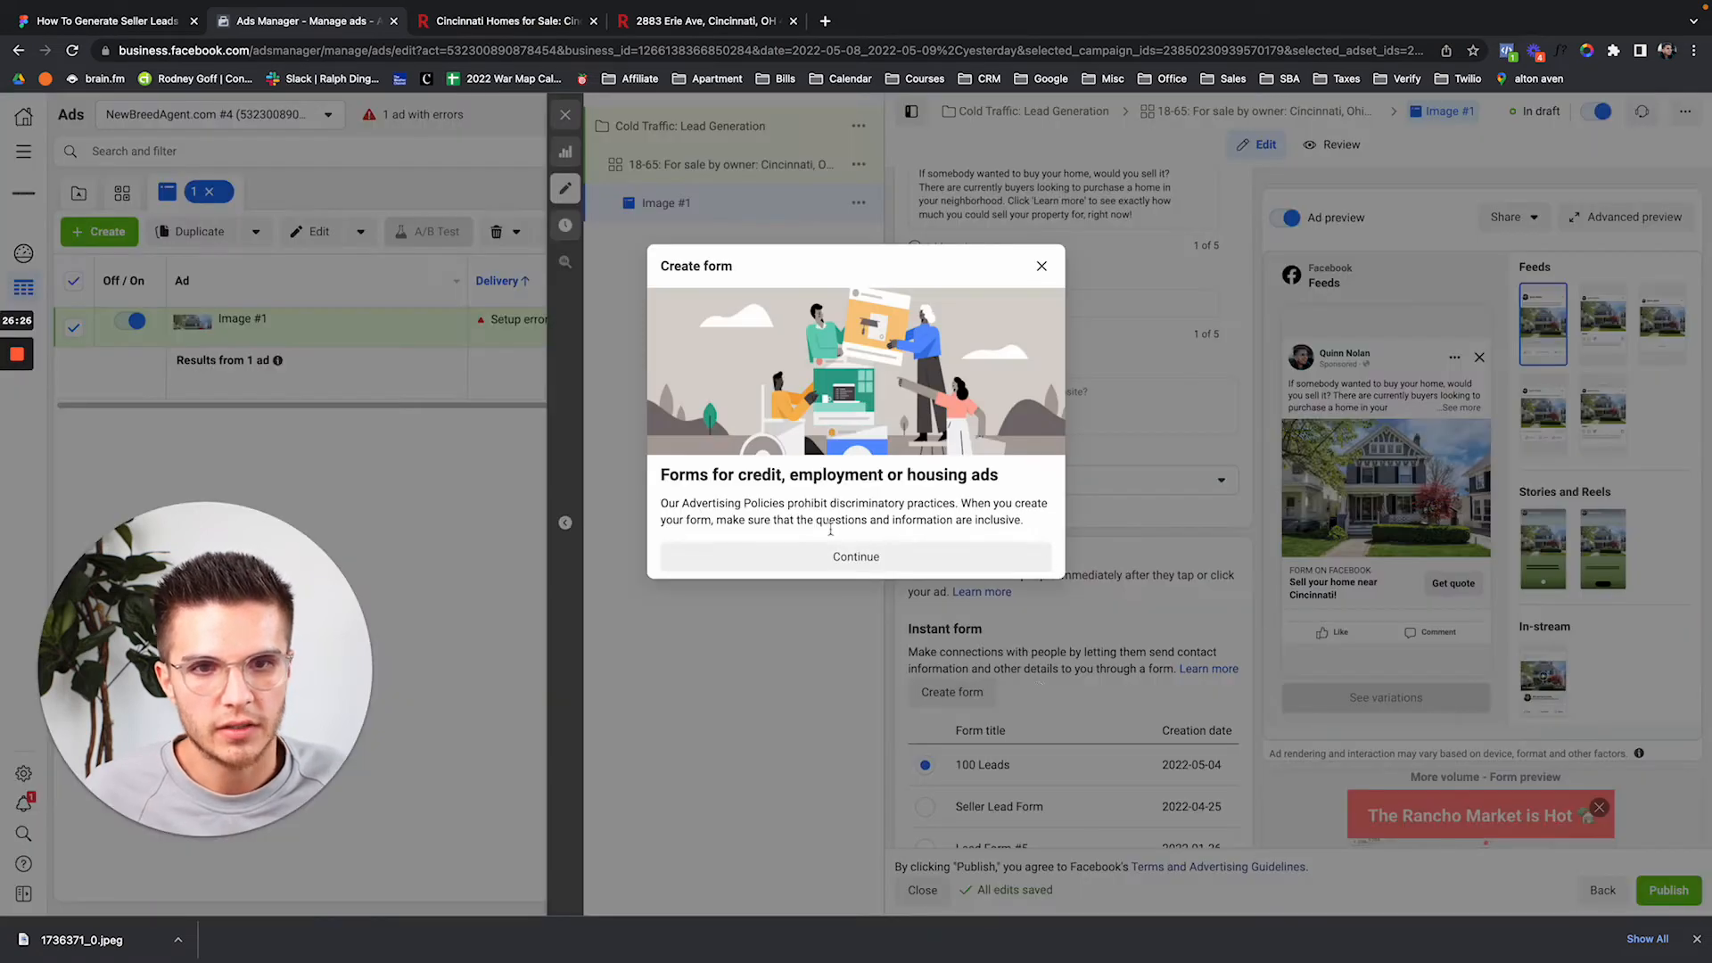
pyautogui.click(832, 556)
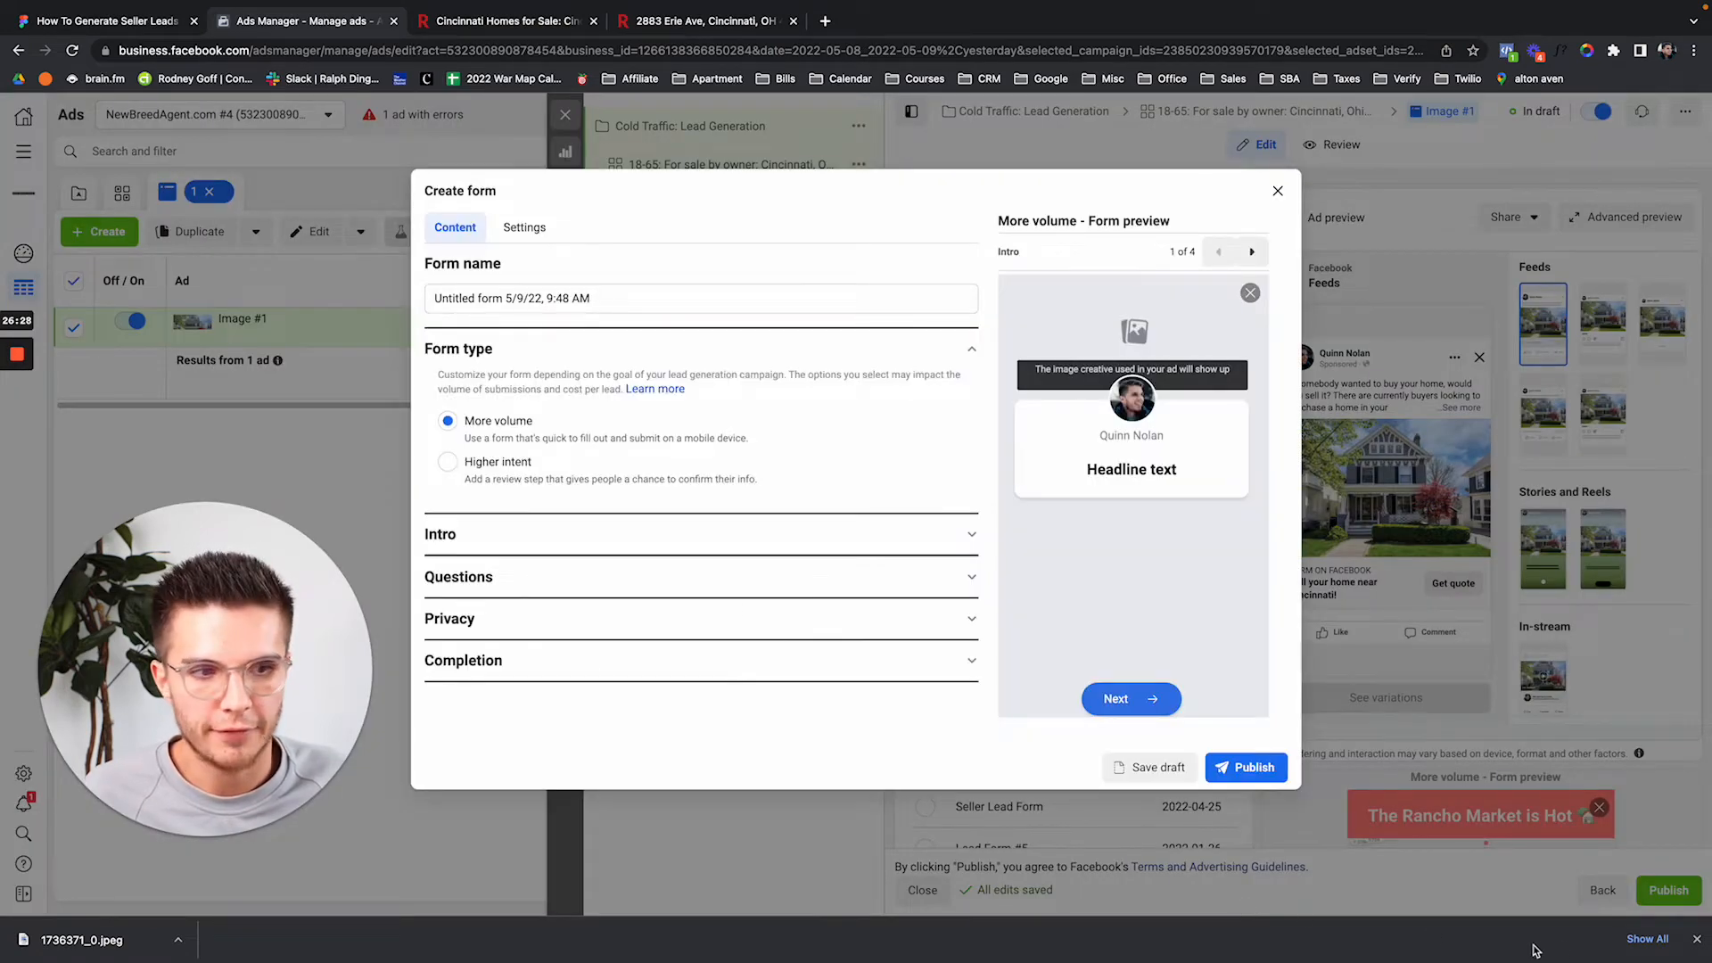
pyautogui.click(1696, 939)
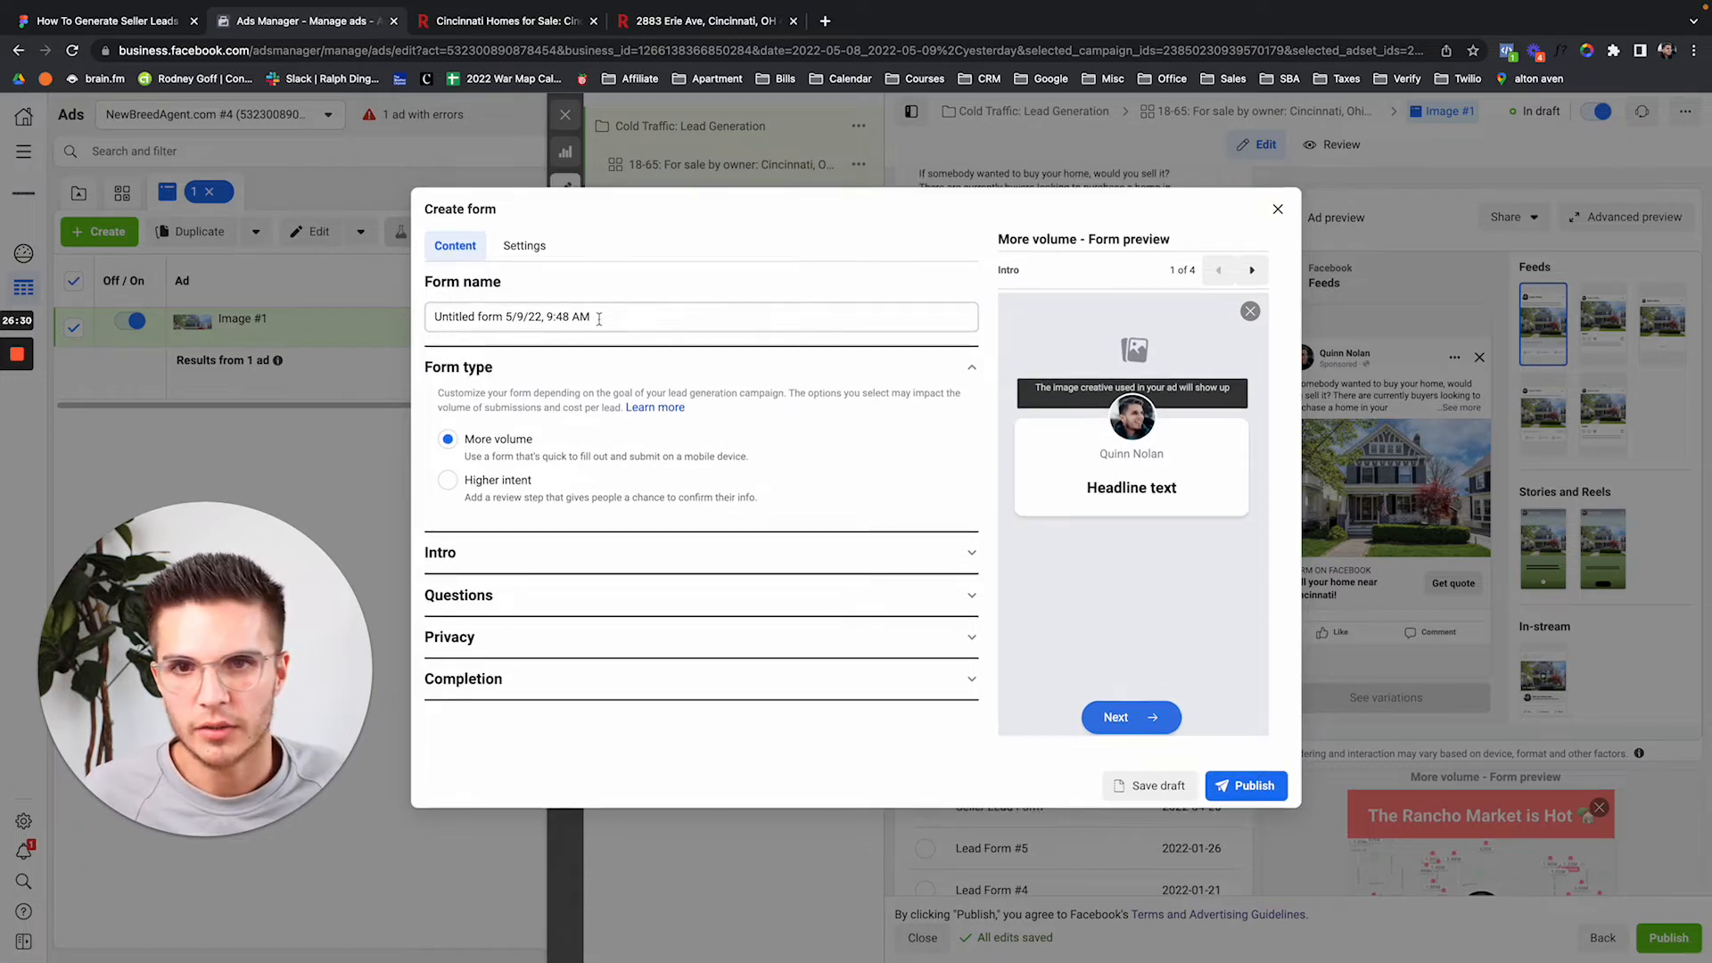
# Name the new form 'Seller Leads Demo #1'.
pyautogui.click(599, 318)
pyautogui.tripleClick(599, 319)
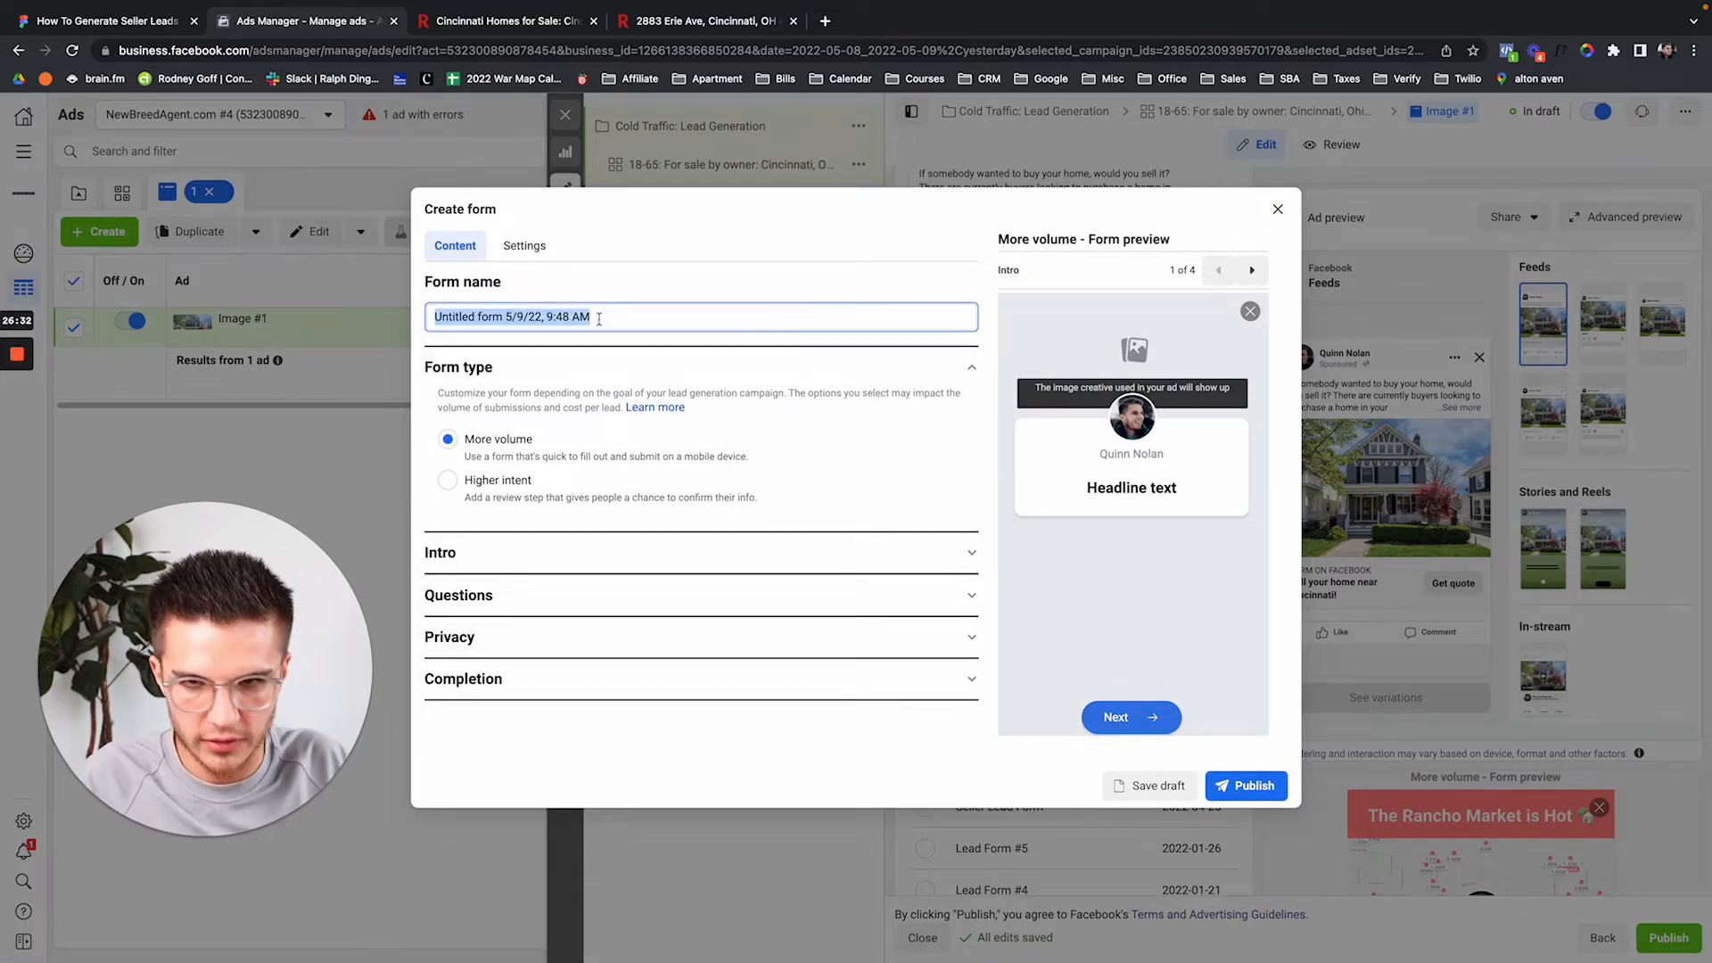
pyautogui.write('Sel')
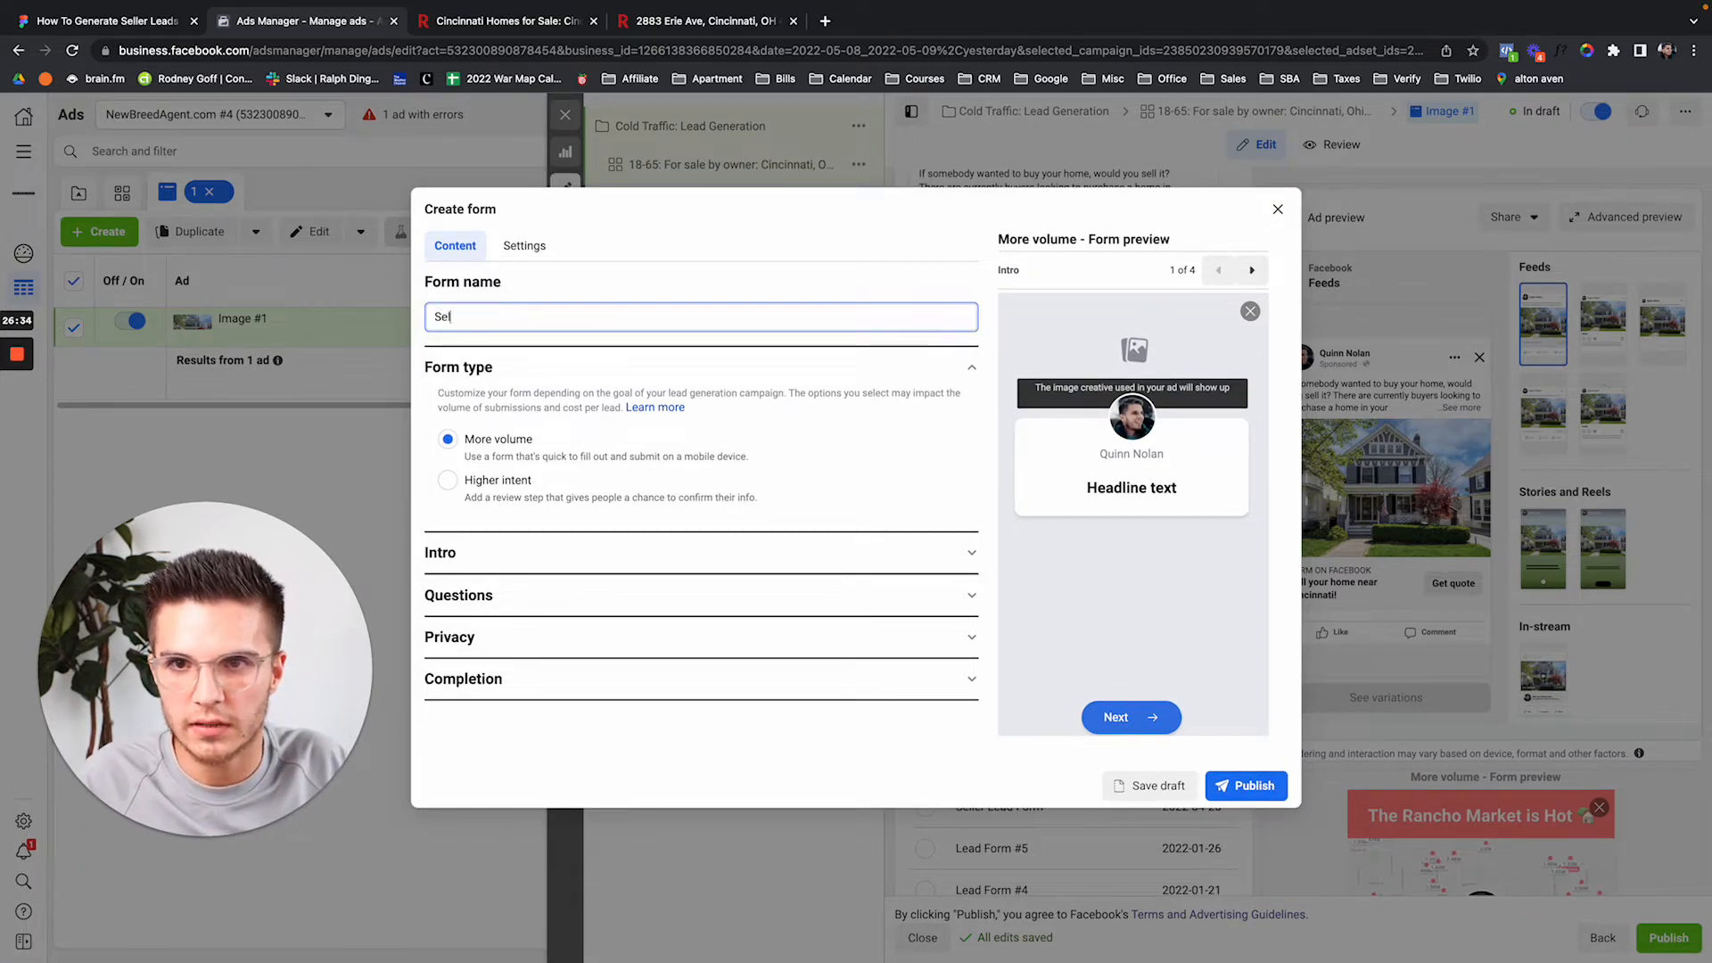
pyautogui.write('ler Leads Demo #')
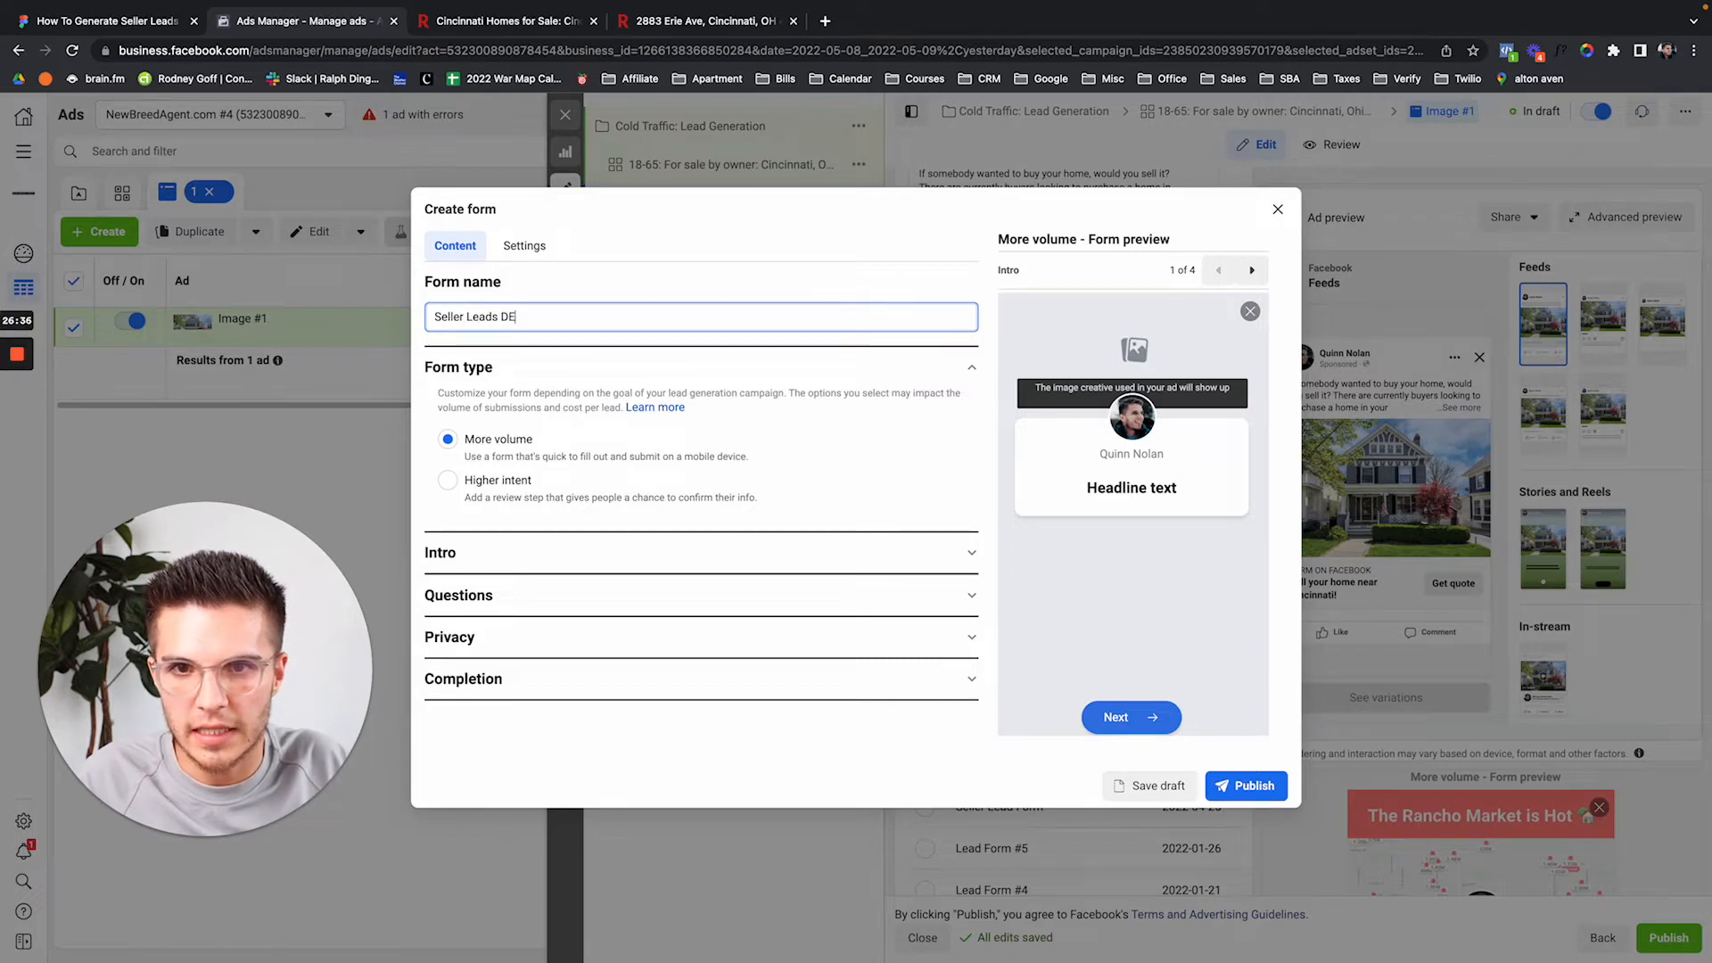
pyautogui.write('1')
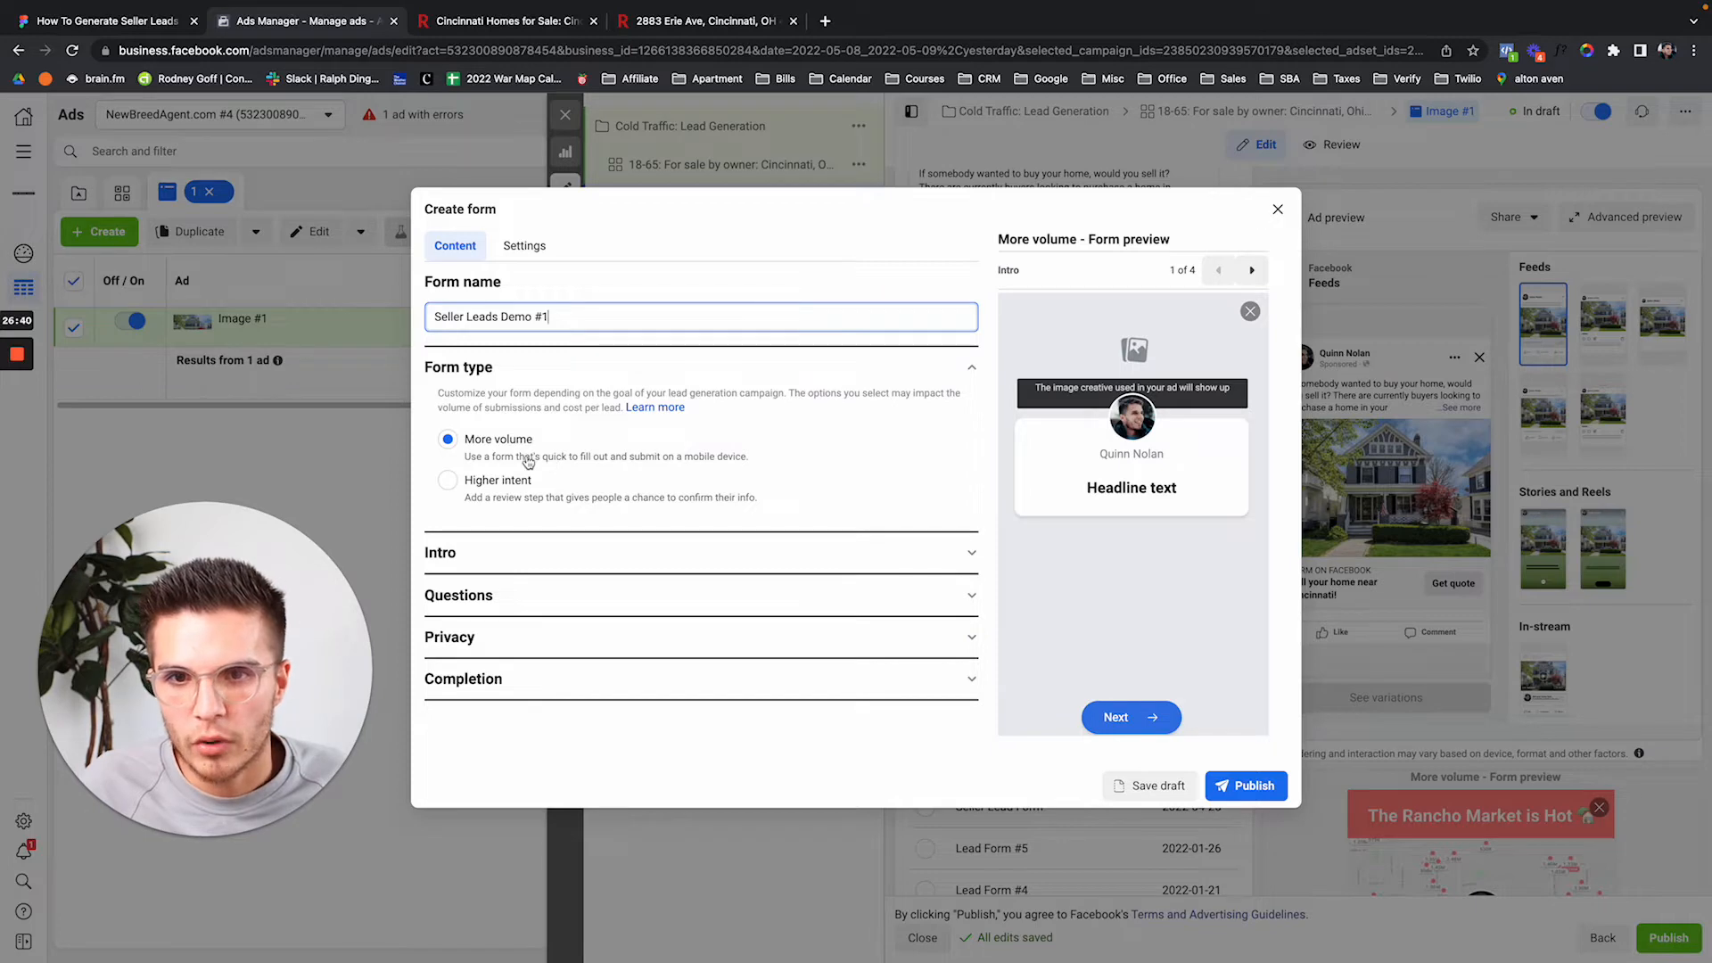
pyautogui.click(671, 562)
# Upload 1736371_0.jpeg from Downloads as the intro's background image.
pyautogui.scroll(-1, 750, 513)
pyautogui.scroll(-1, 750, 513)
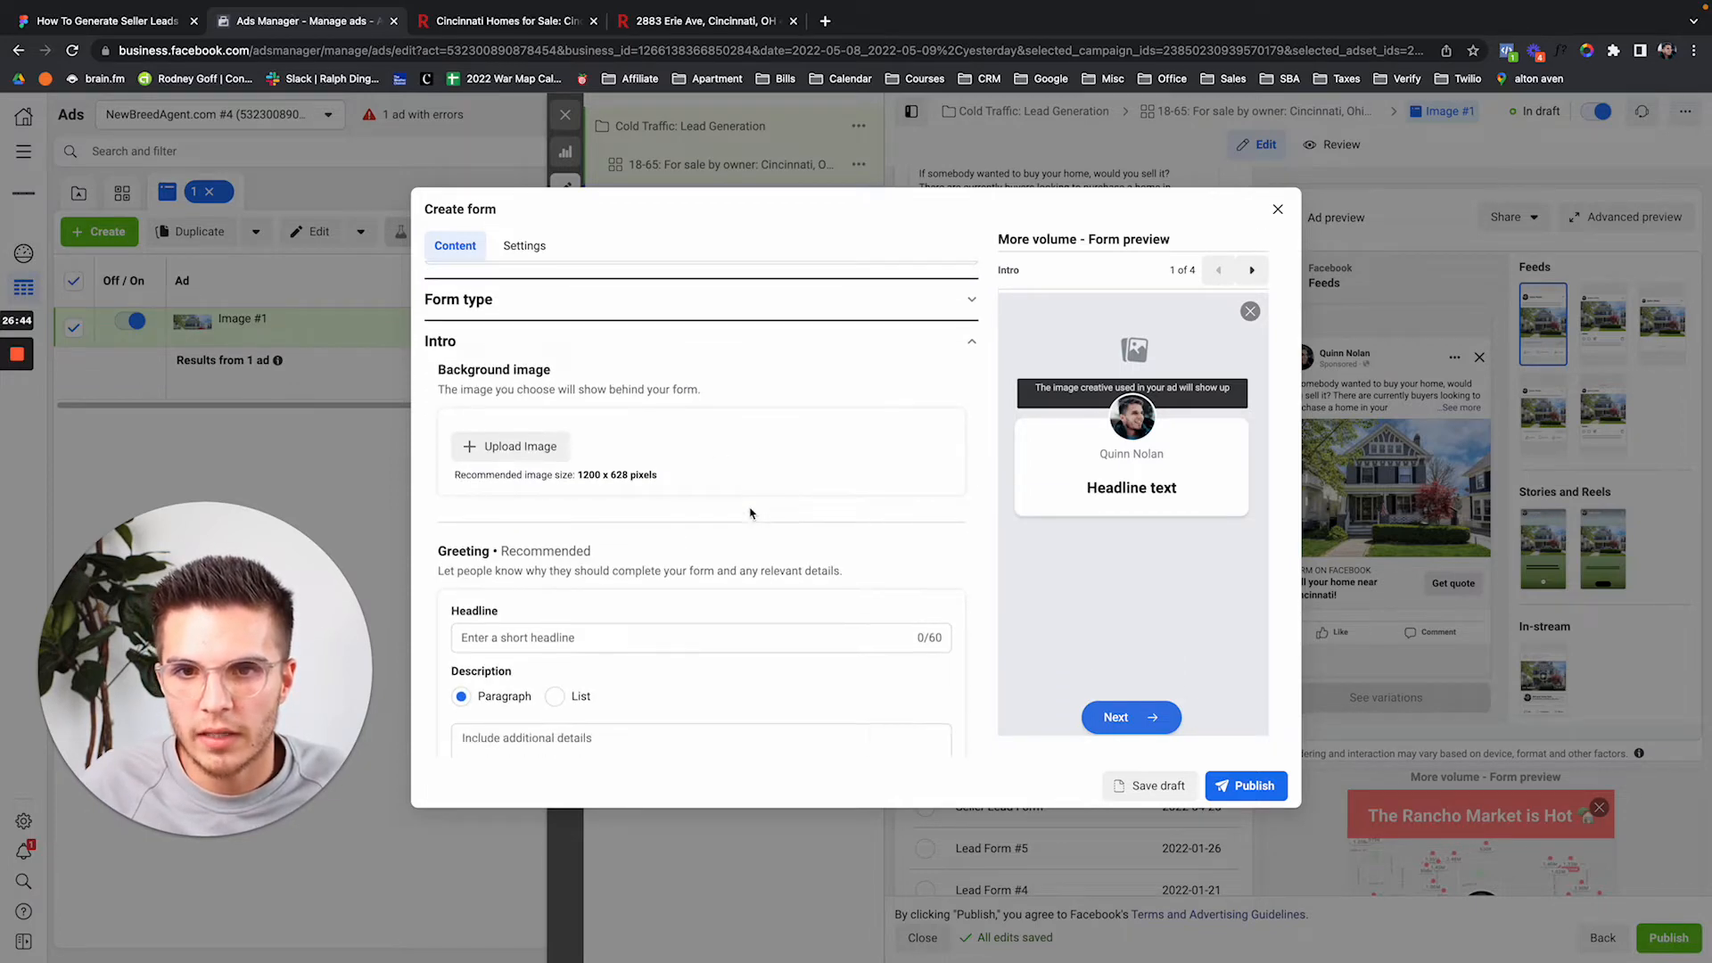
pyautogui.click(543, 455)
pyautogui.click(443, 212)
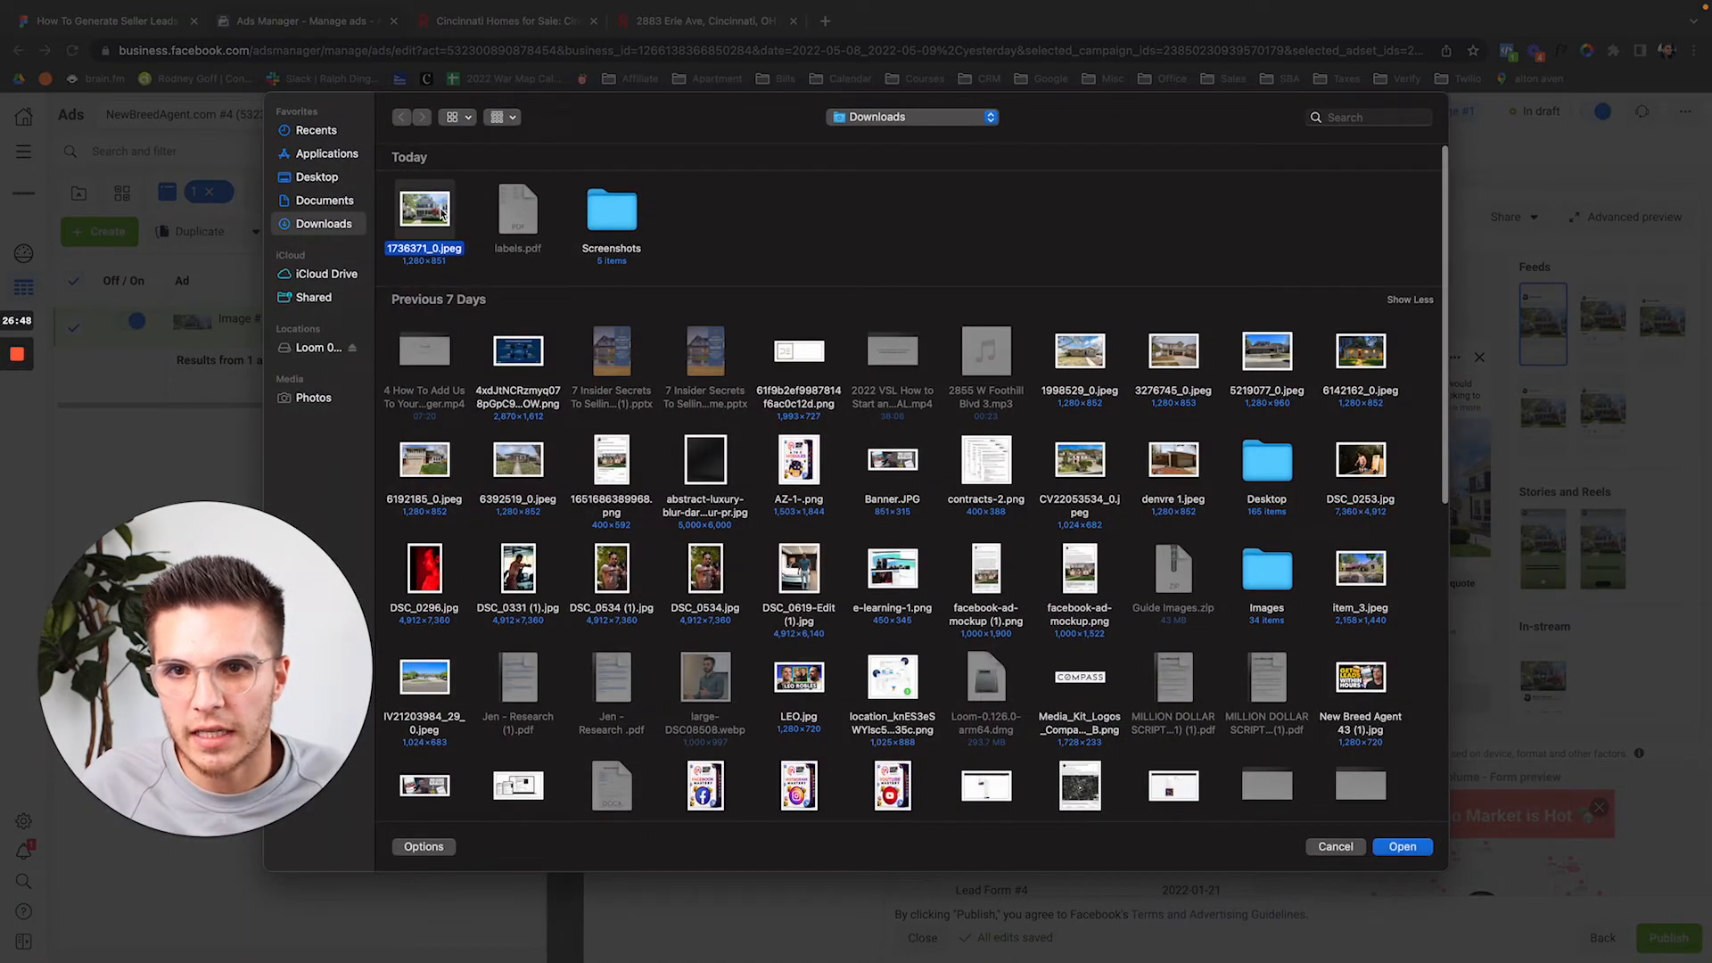
pyautogui.doubleClick(443, 212)
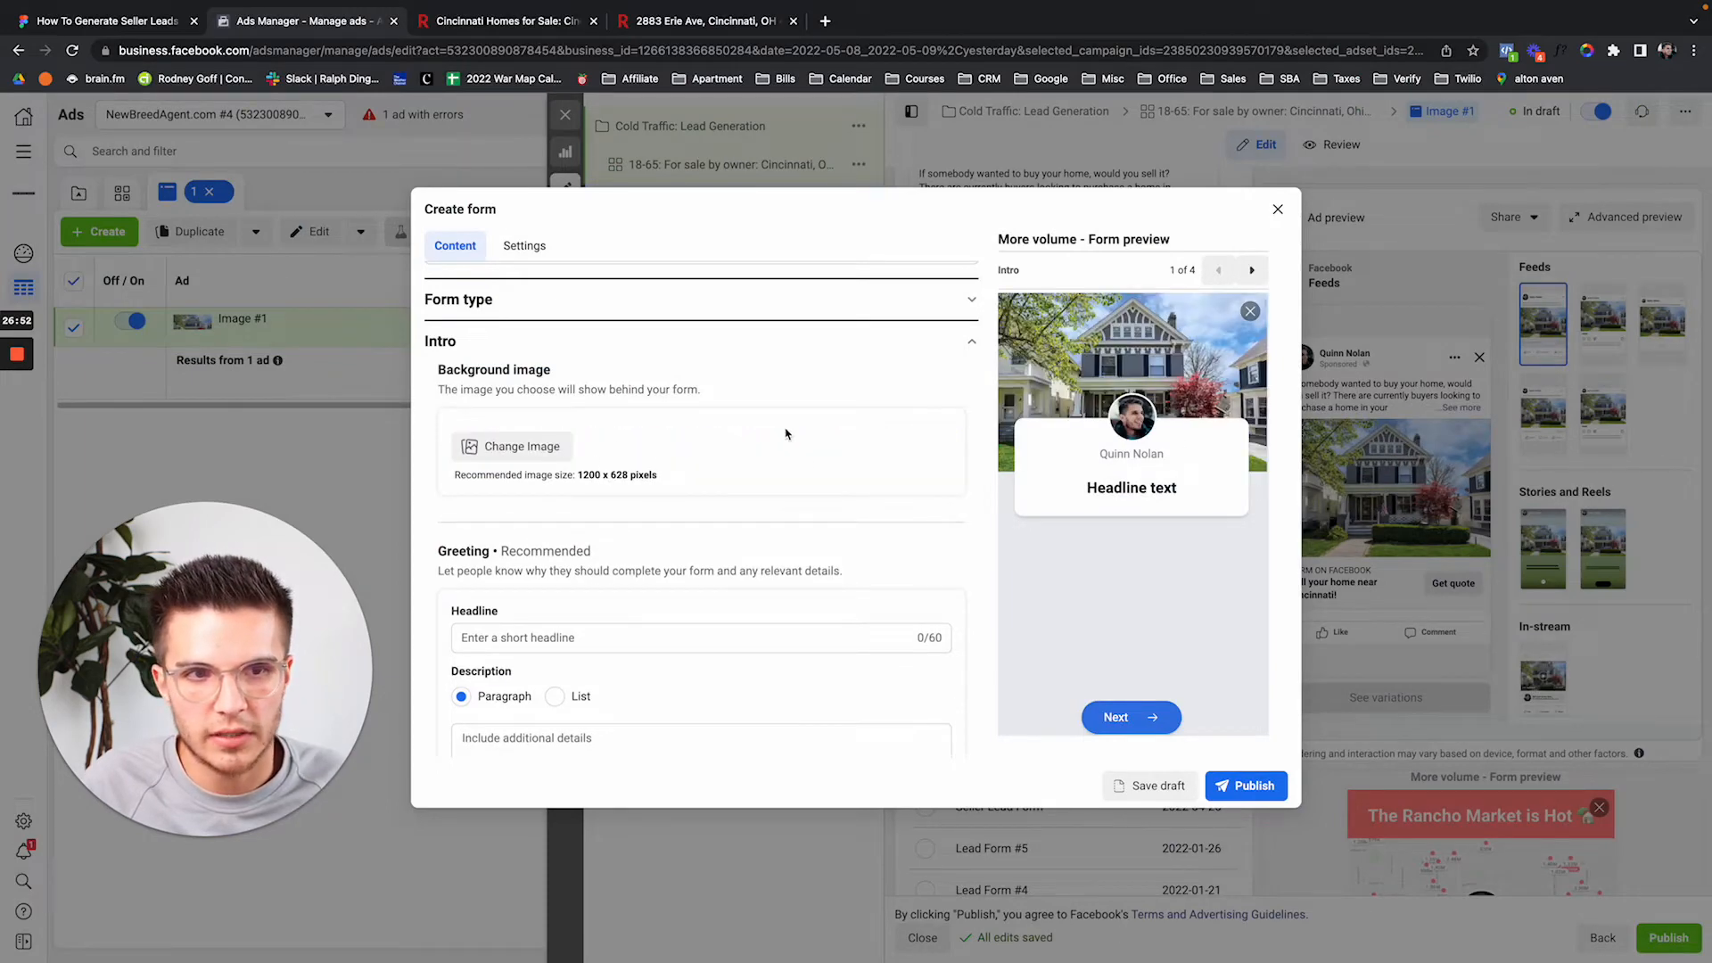
pyautogui.scroll(-1, 758, 441)
pyautogui.scroll(-3, 757, 441)
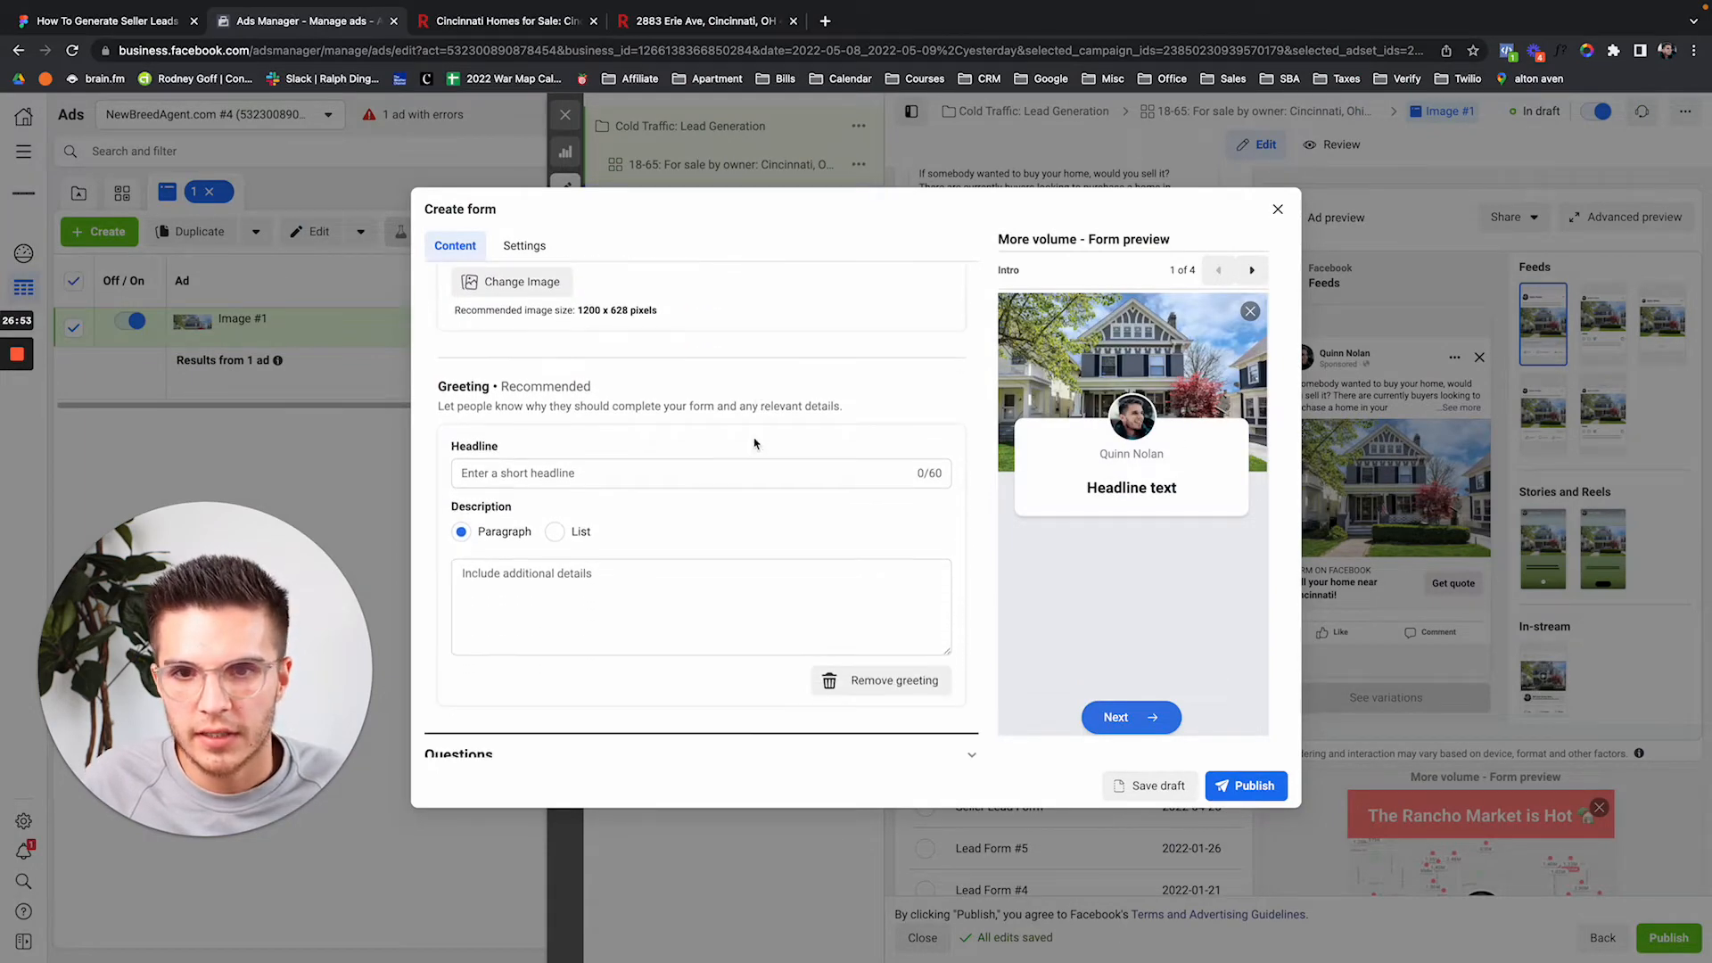
# Set the greeting headline to 'Sell your home!'.
pyautogui.click(608, 471)
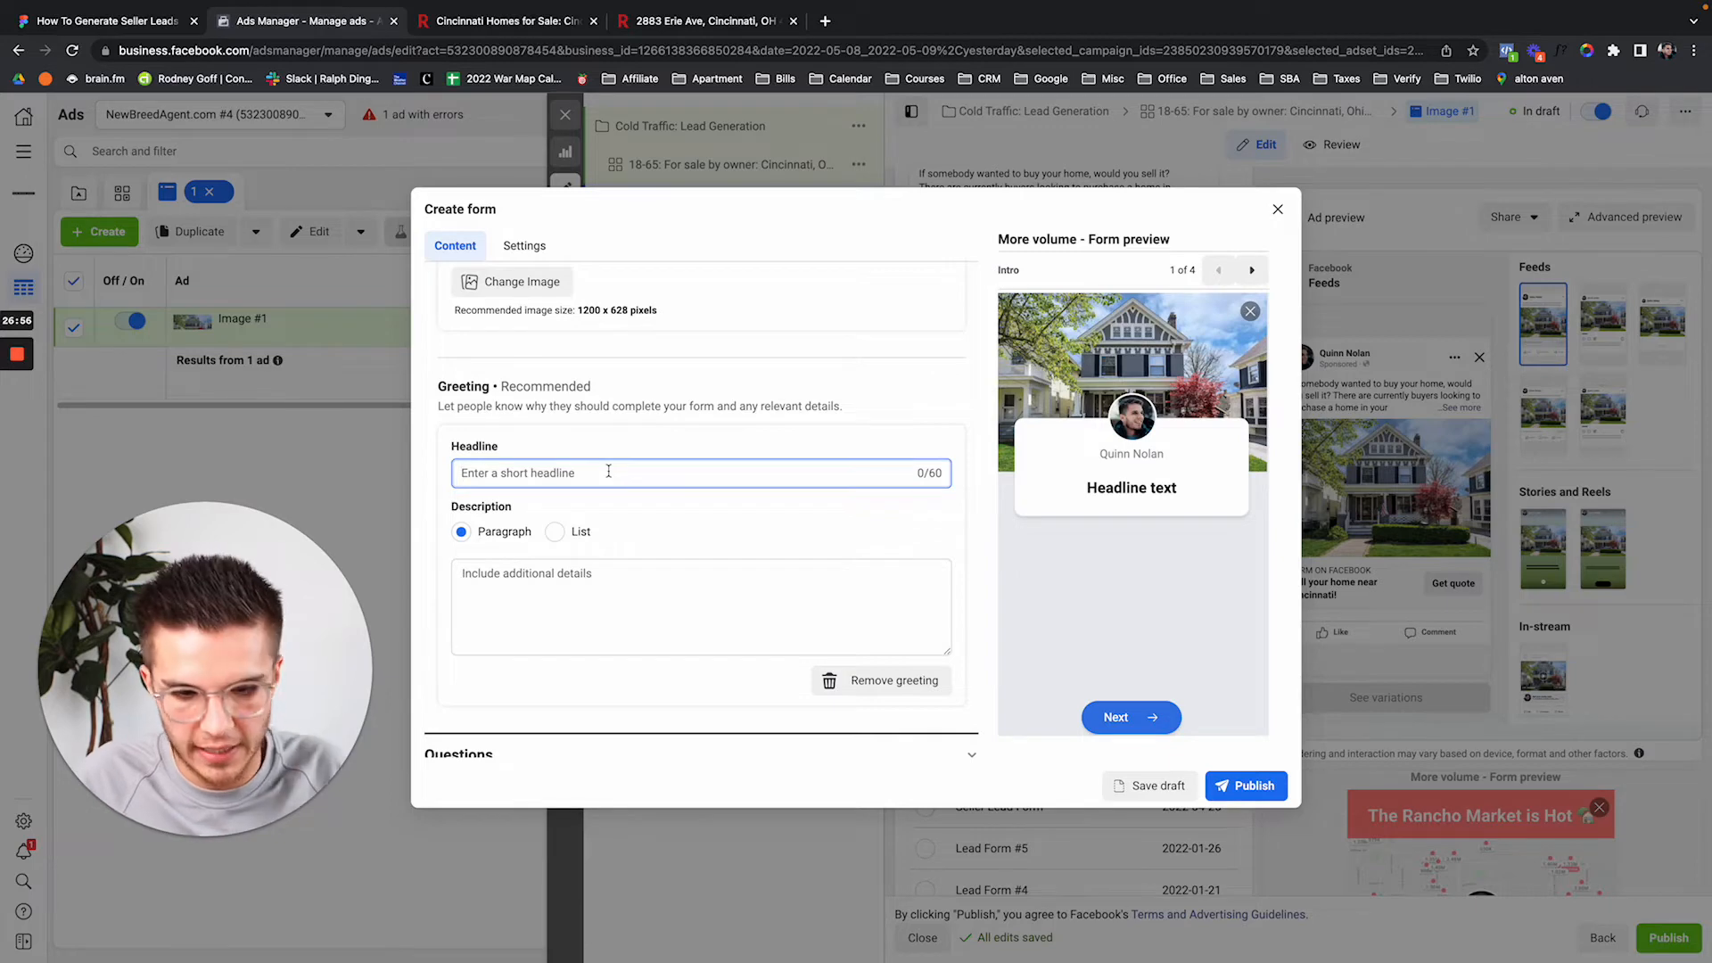
pyautogui.write('Sell y')
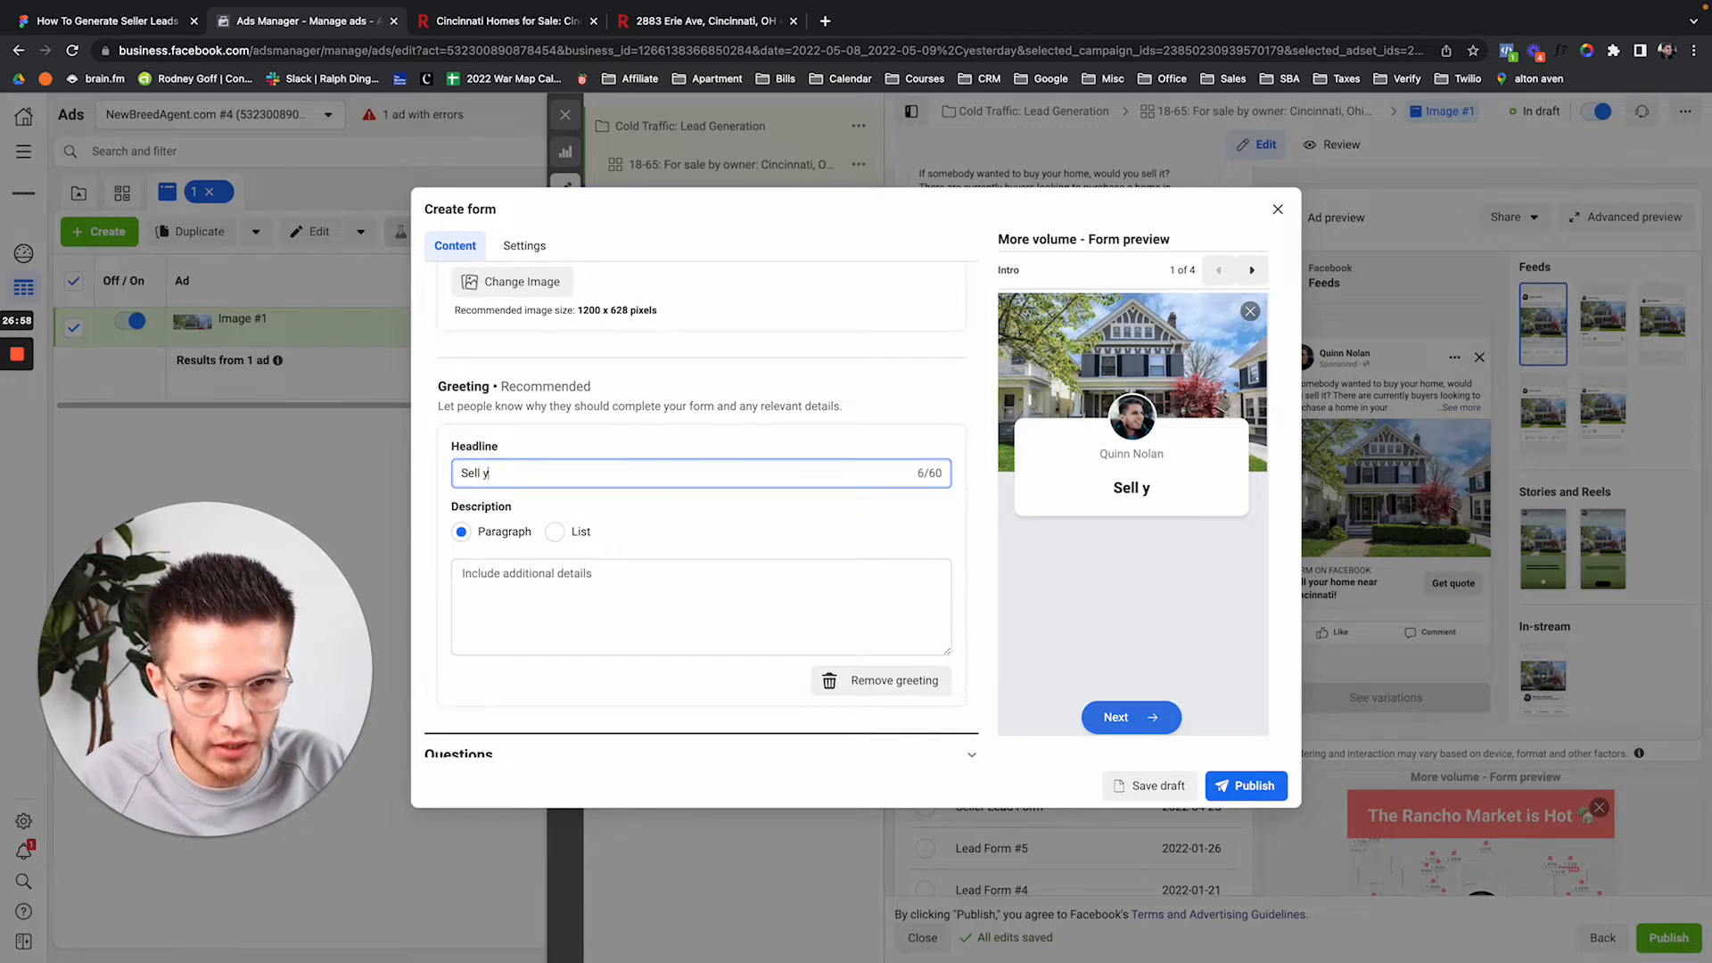
pyautogui.write('our C')
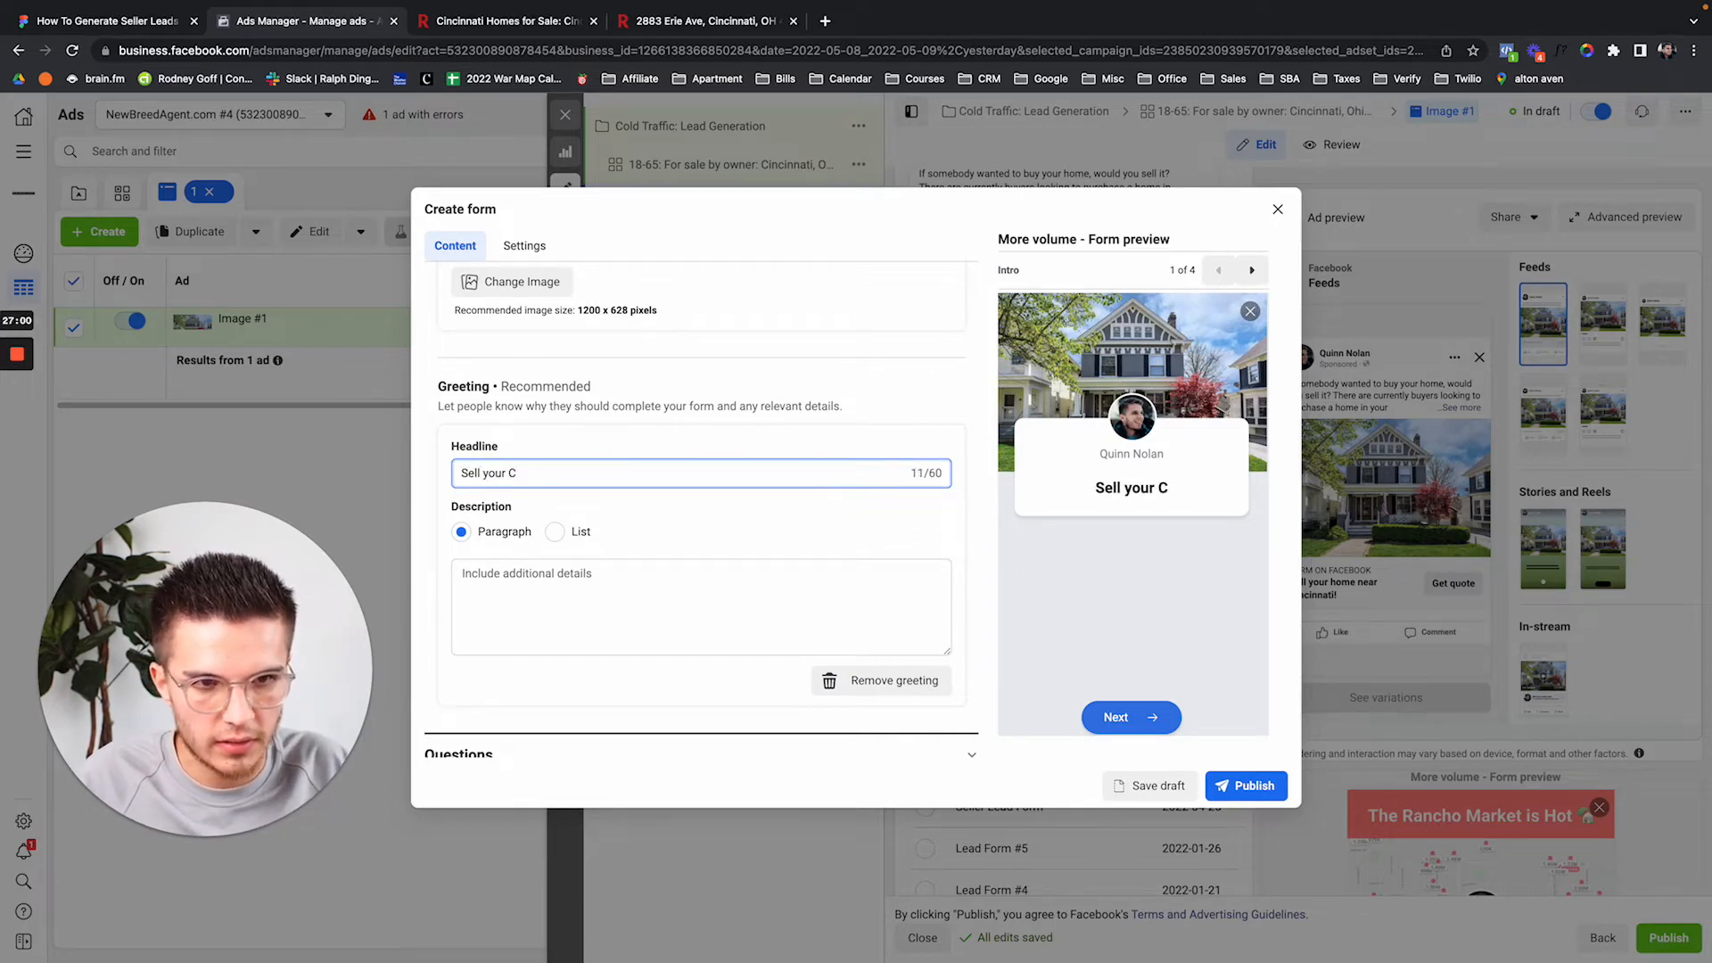
pyautogui.press('BackSpace')
pyautogui.write('home!')
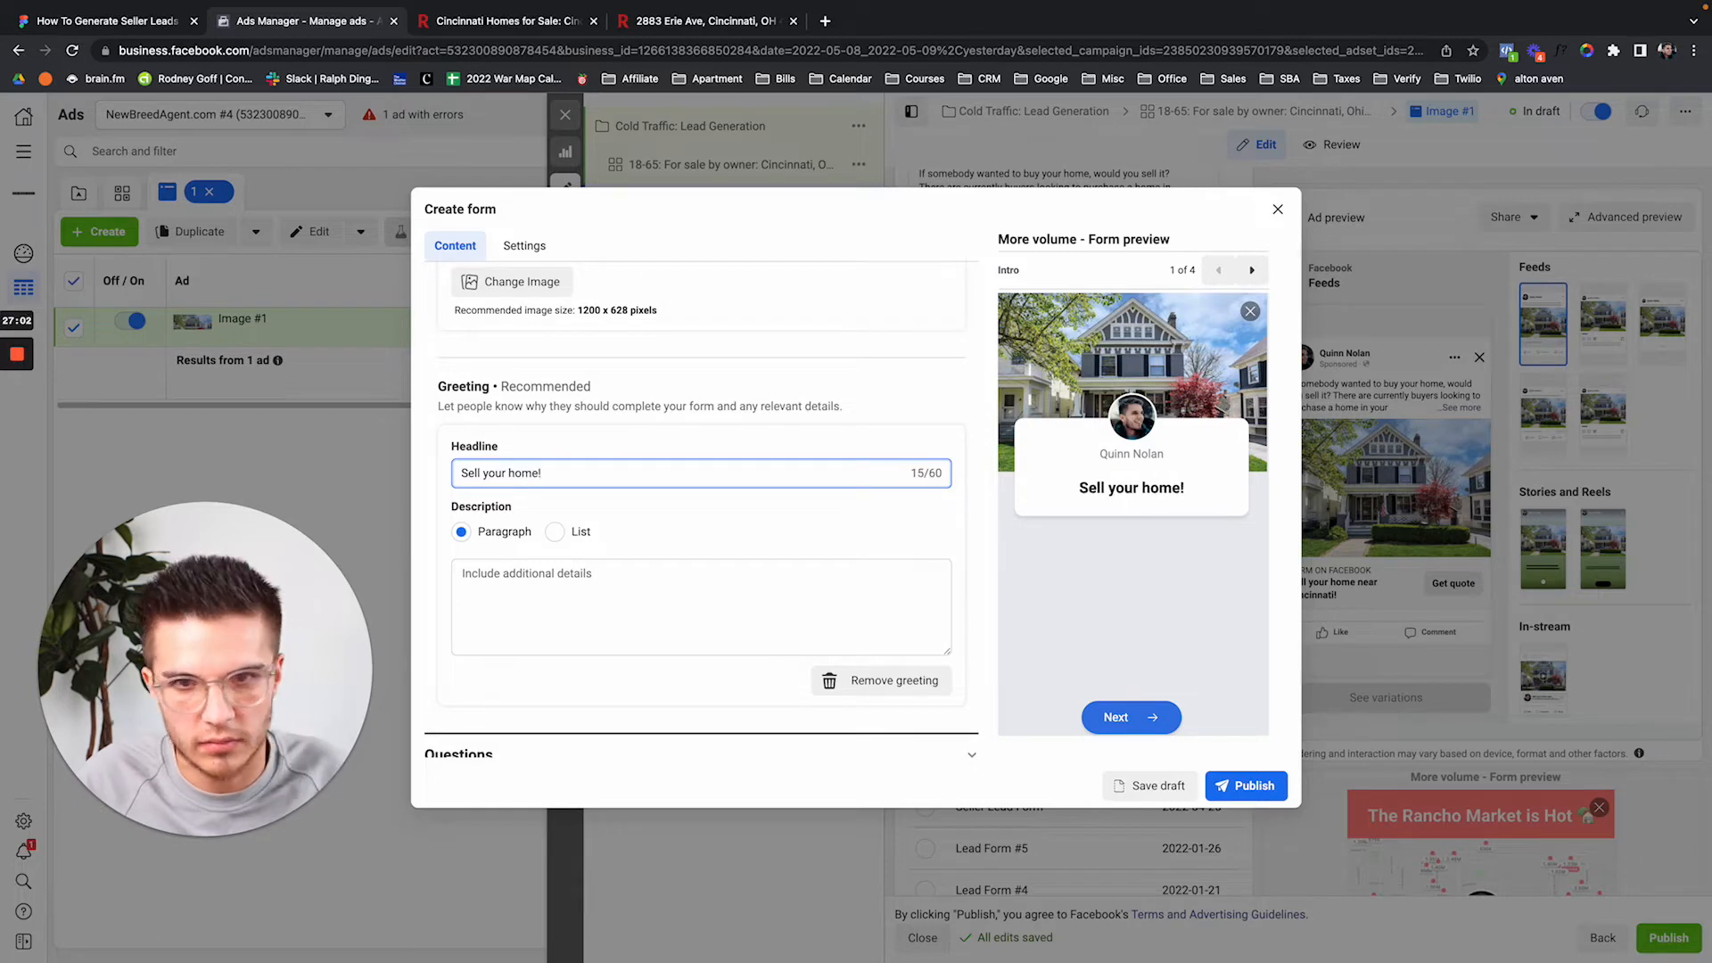
# Write a greeting description urging sellers to act and offering appointments within 2-3 weeks.
pyautogui.click(584, 571)
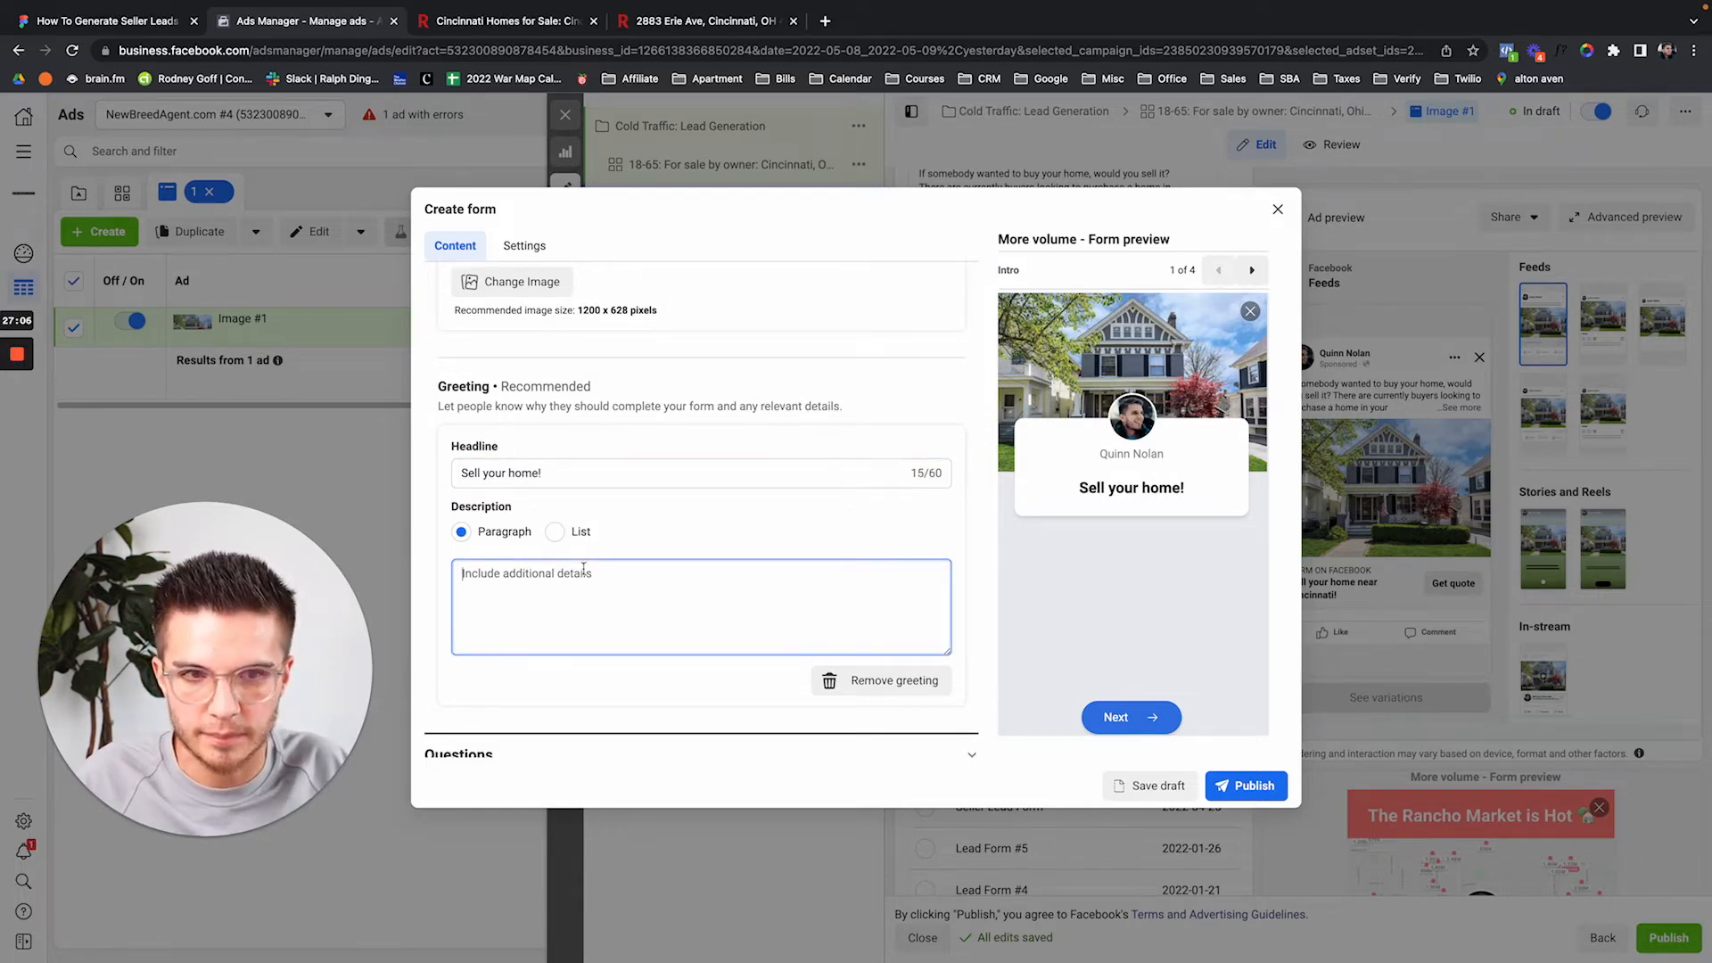
pyautogui.write('Now may be ')
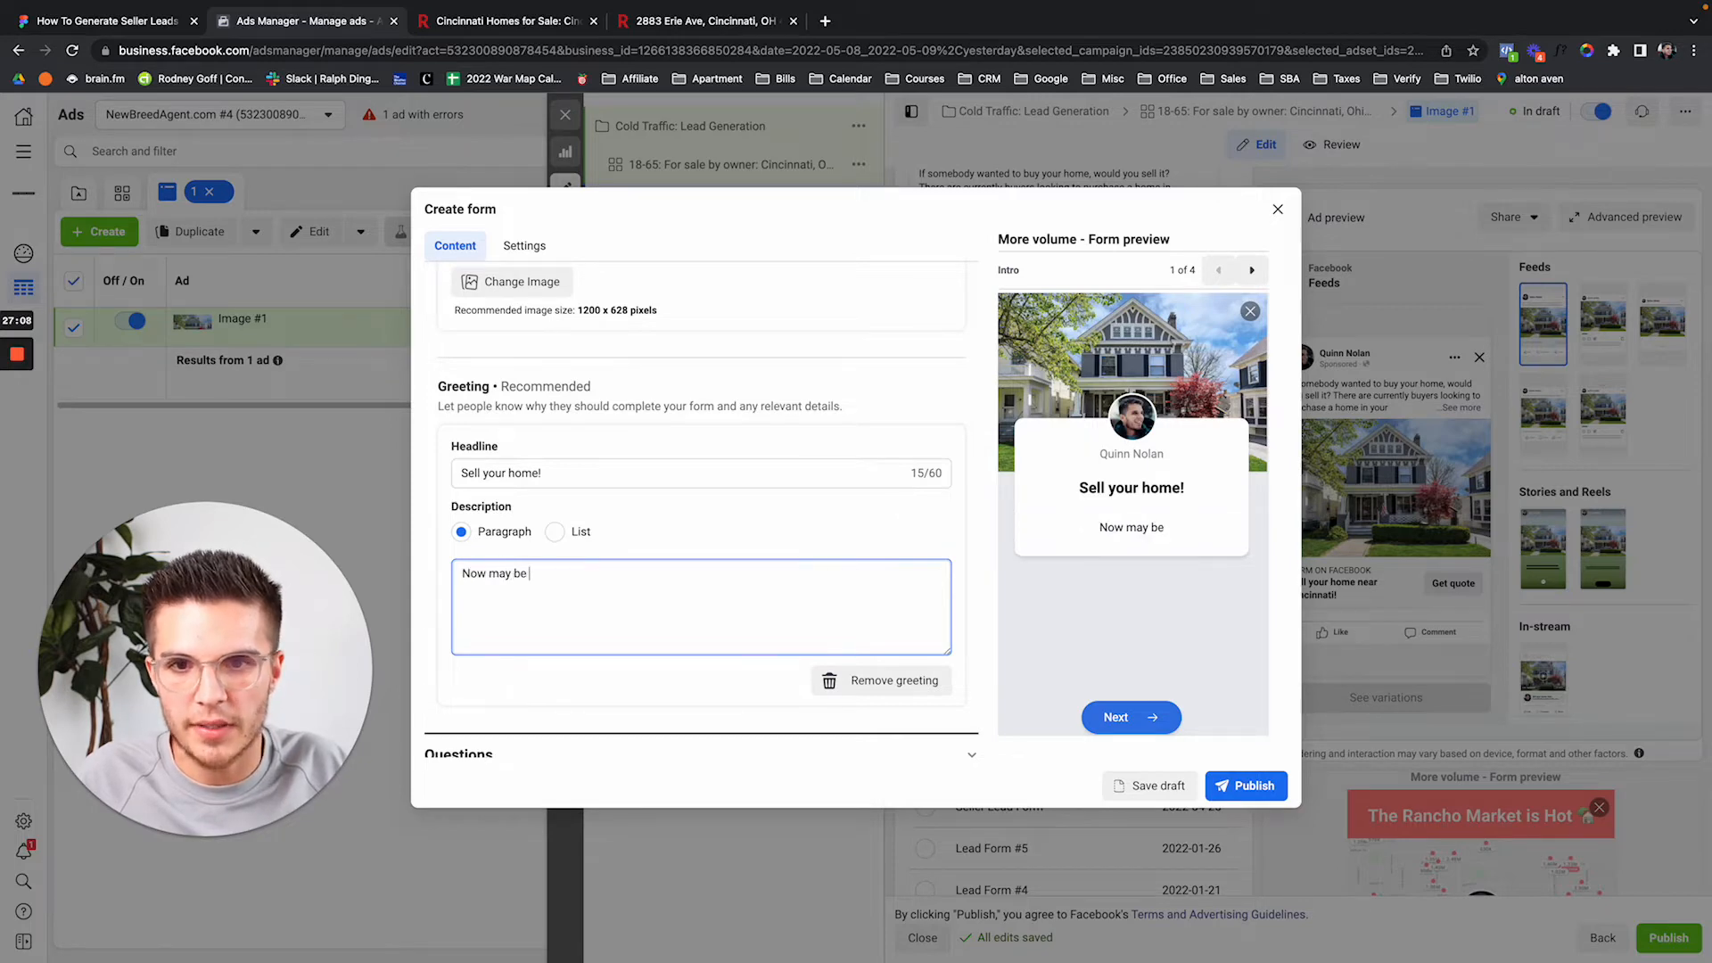
pyautogui.write('the best time to sell')
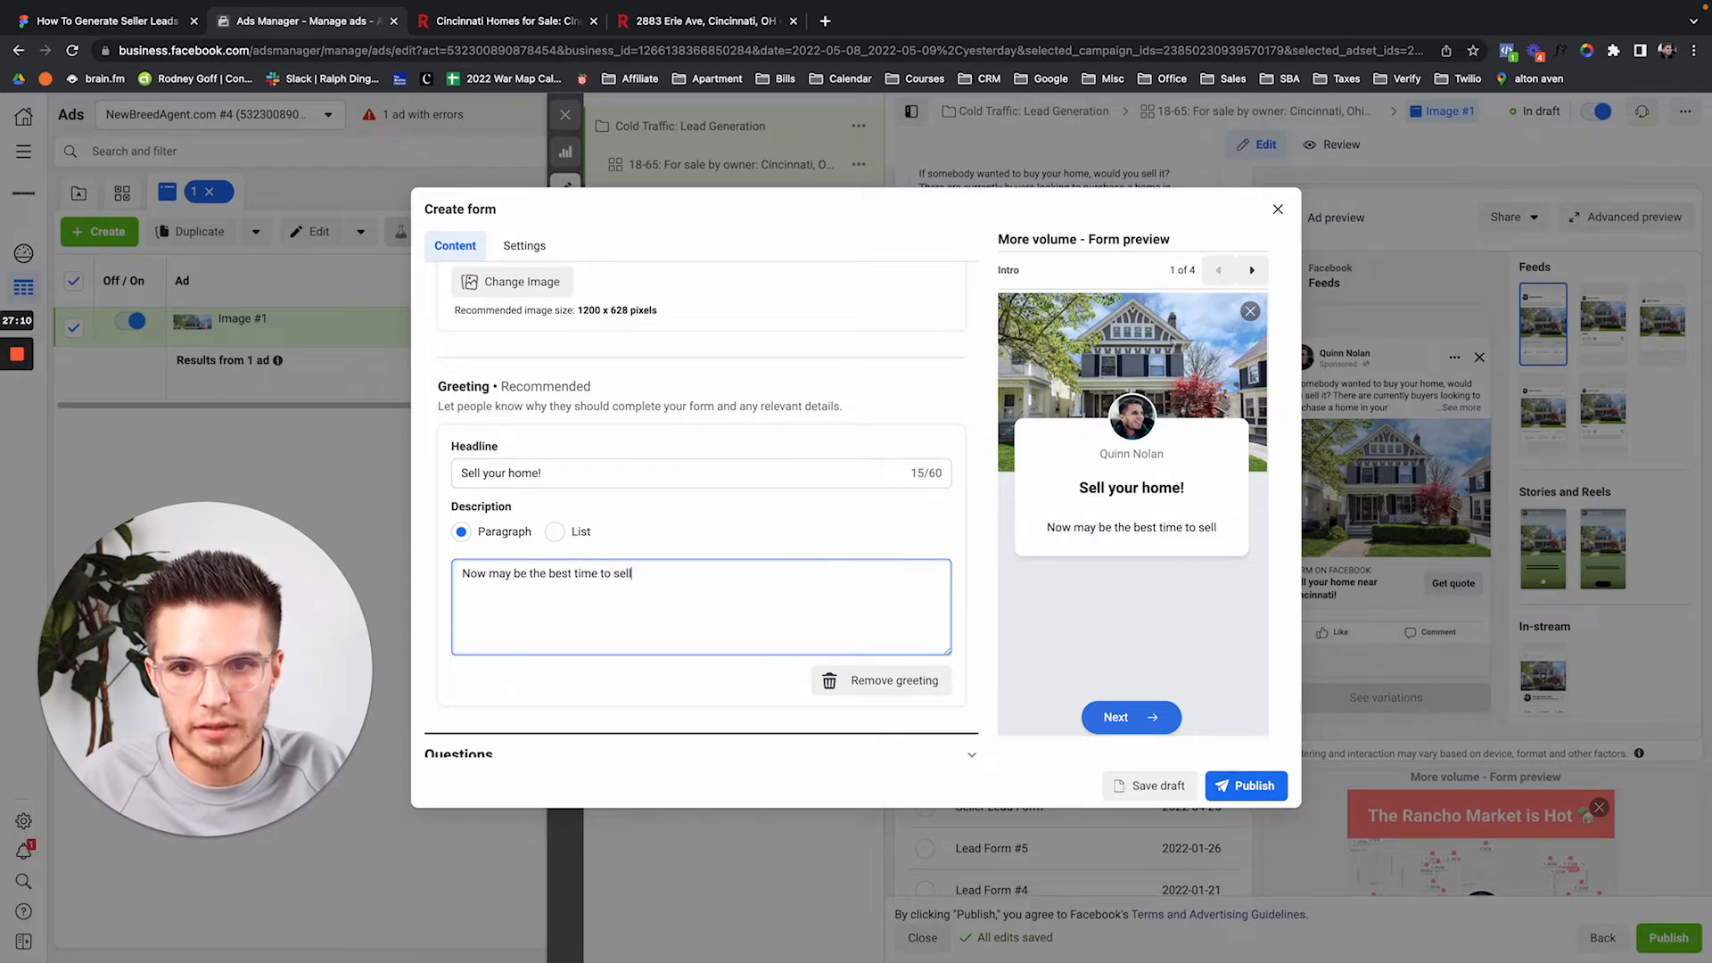
pyautogui.write(' your home before the ')
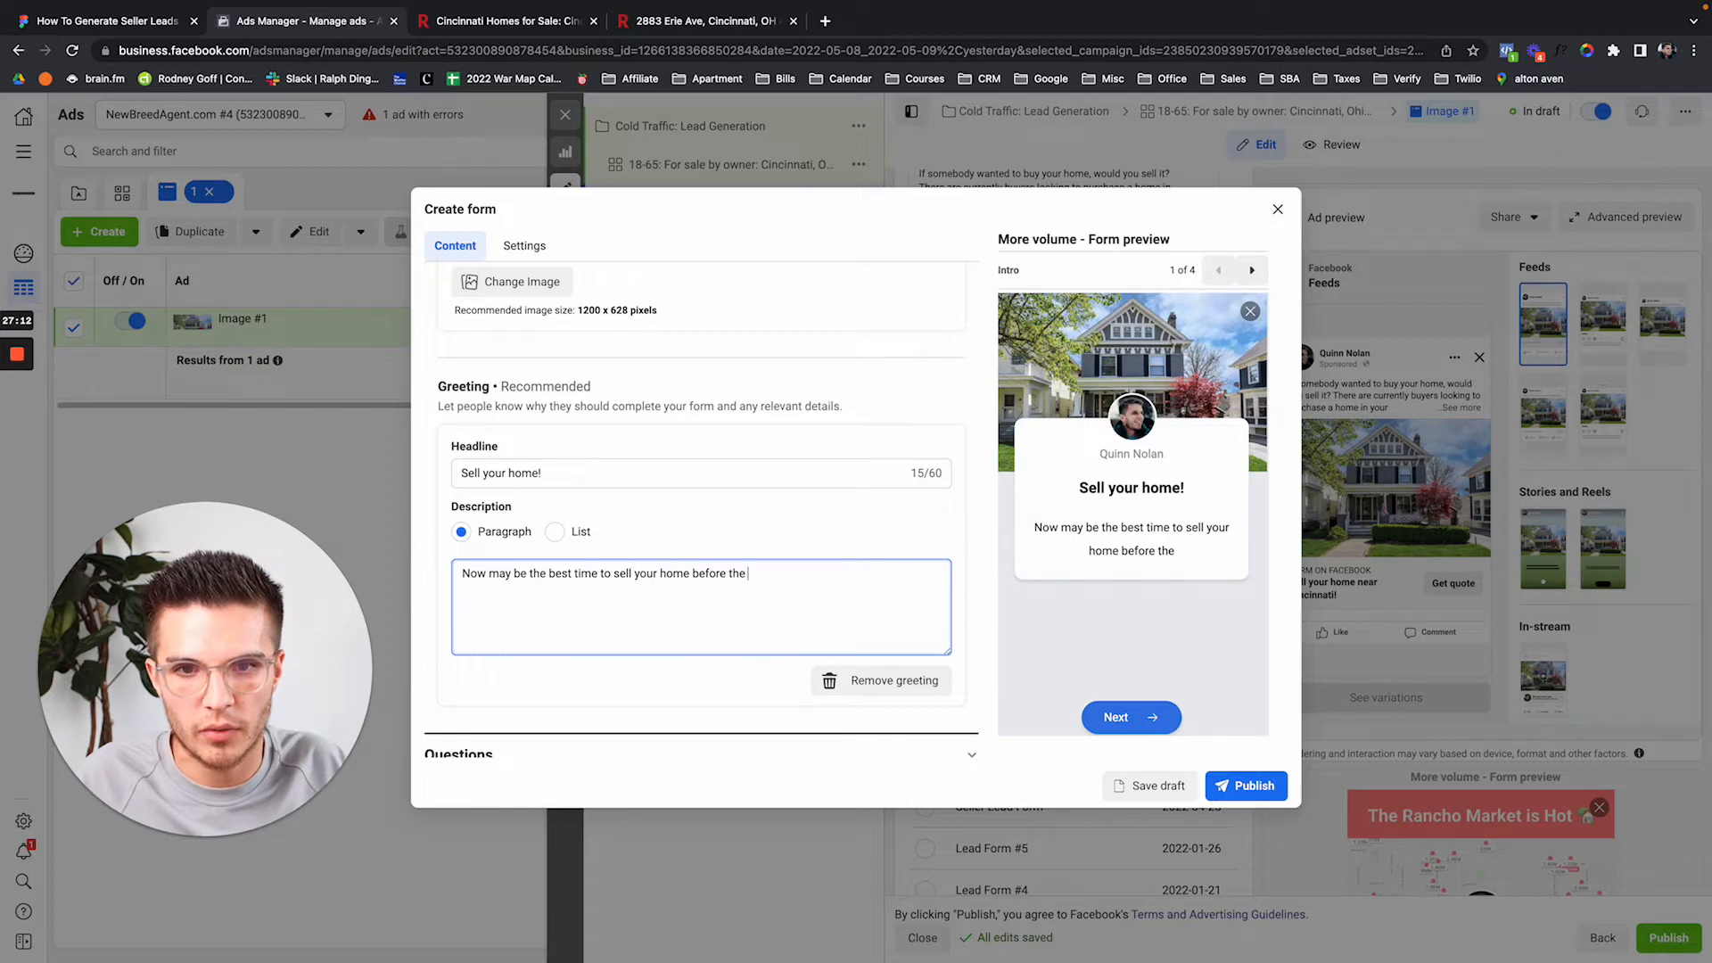
pyautogui.write('market shifts.')
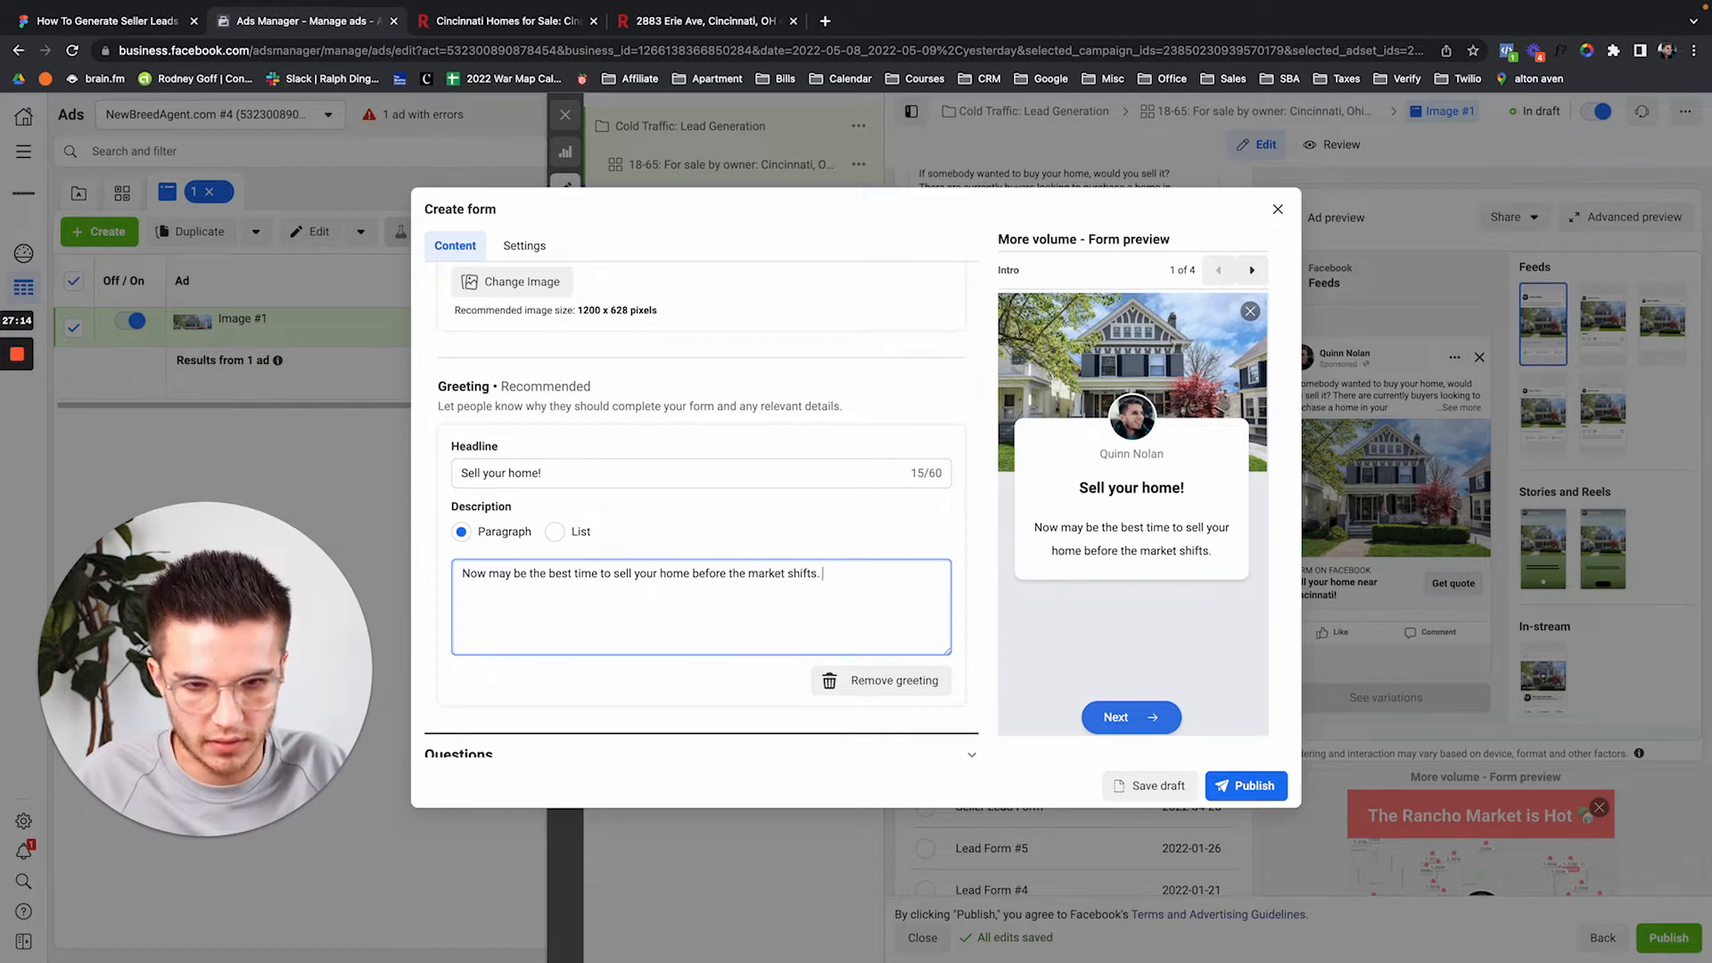
pyautogui.write(' If you are se')
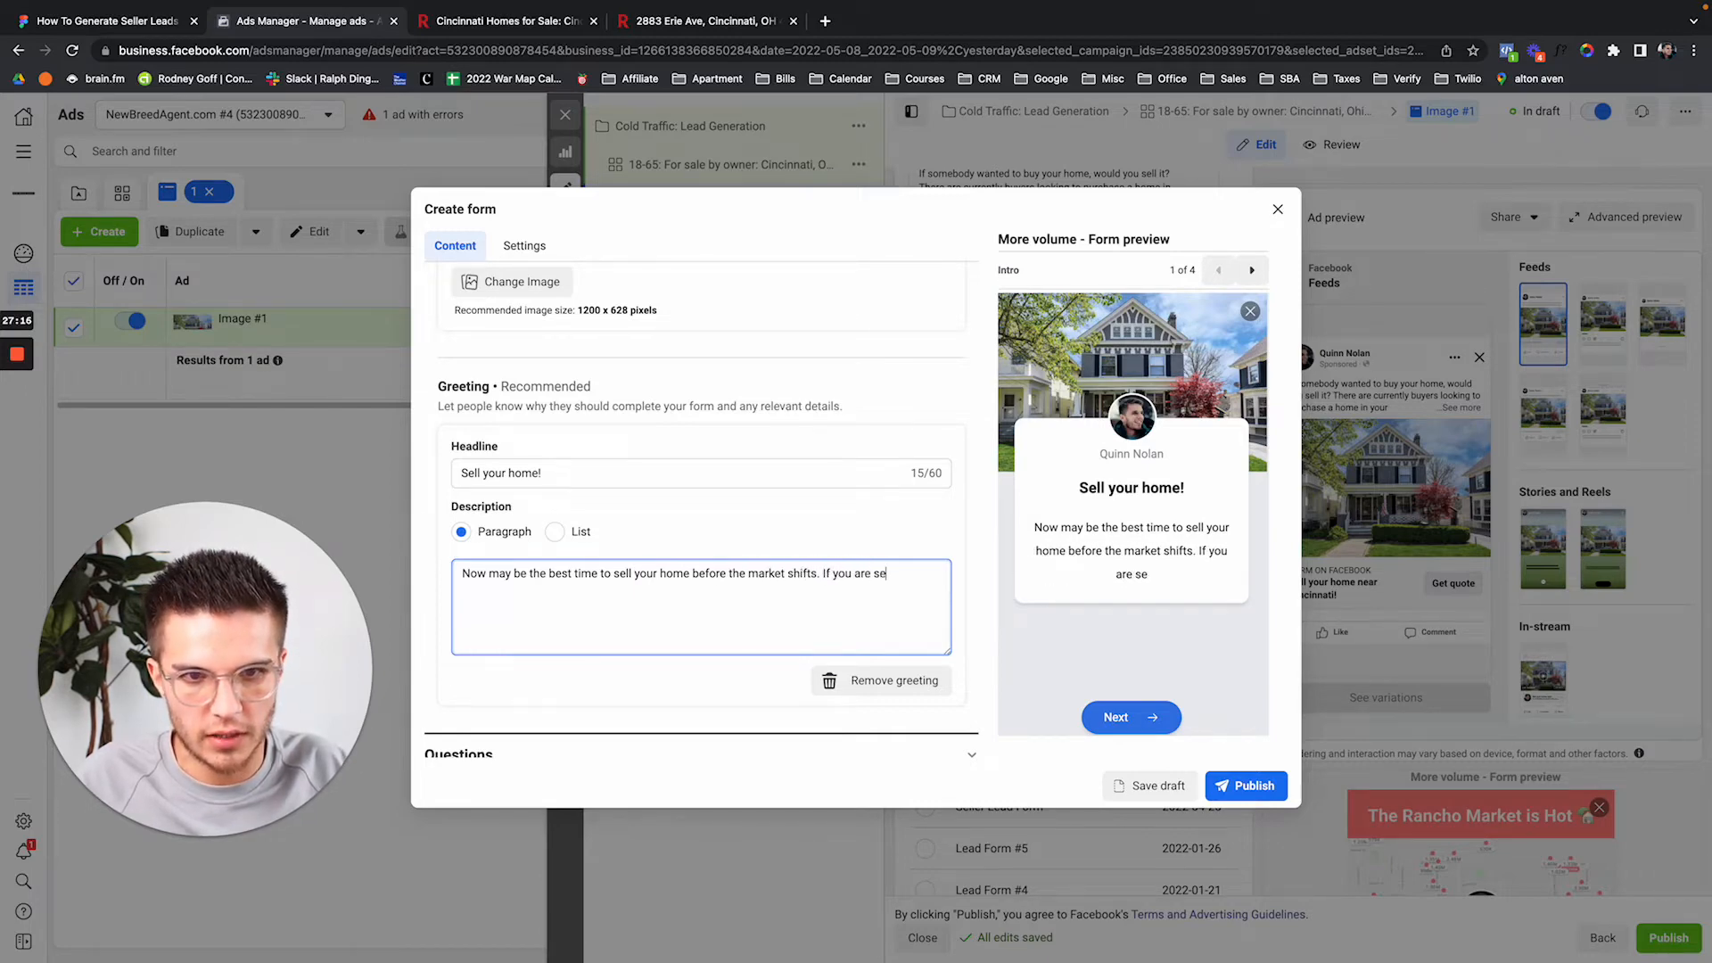
pyautogui.write('rious about selling y')
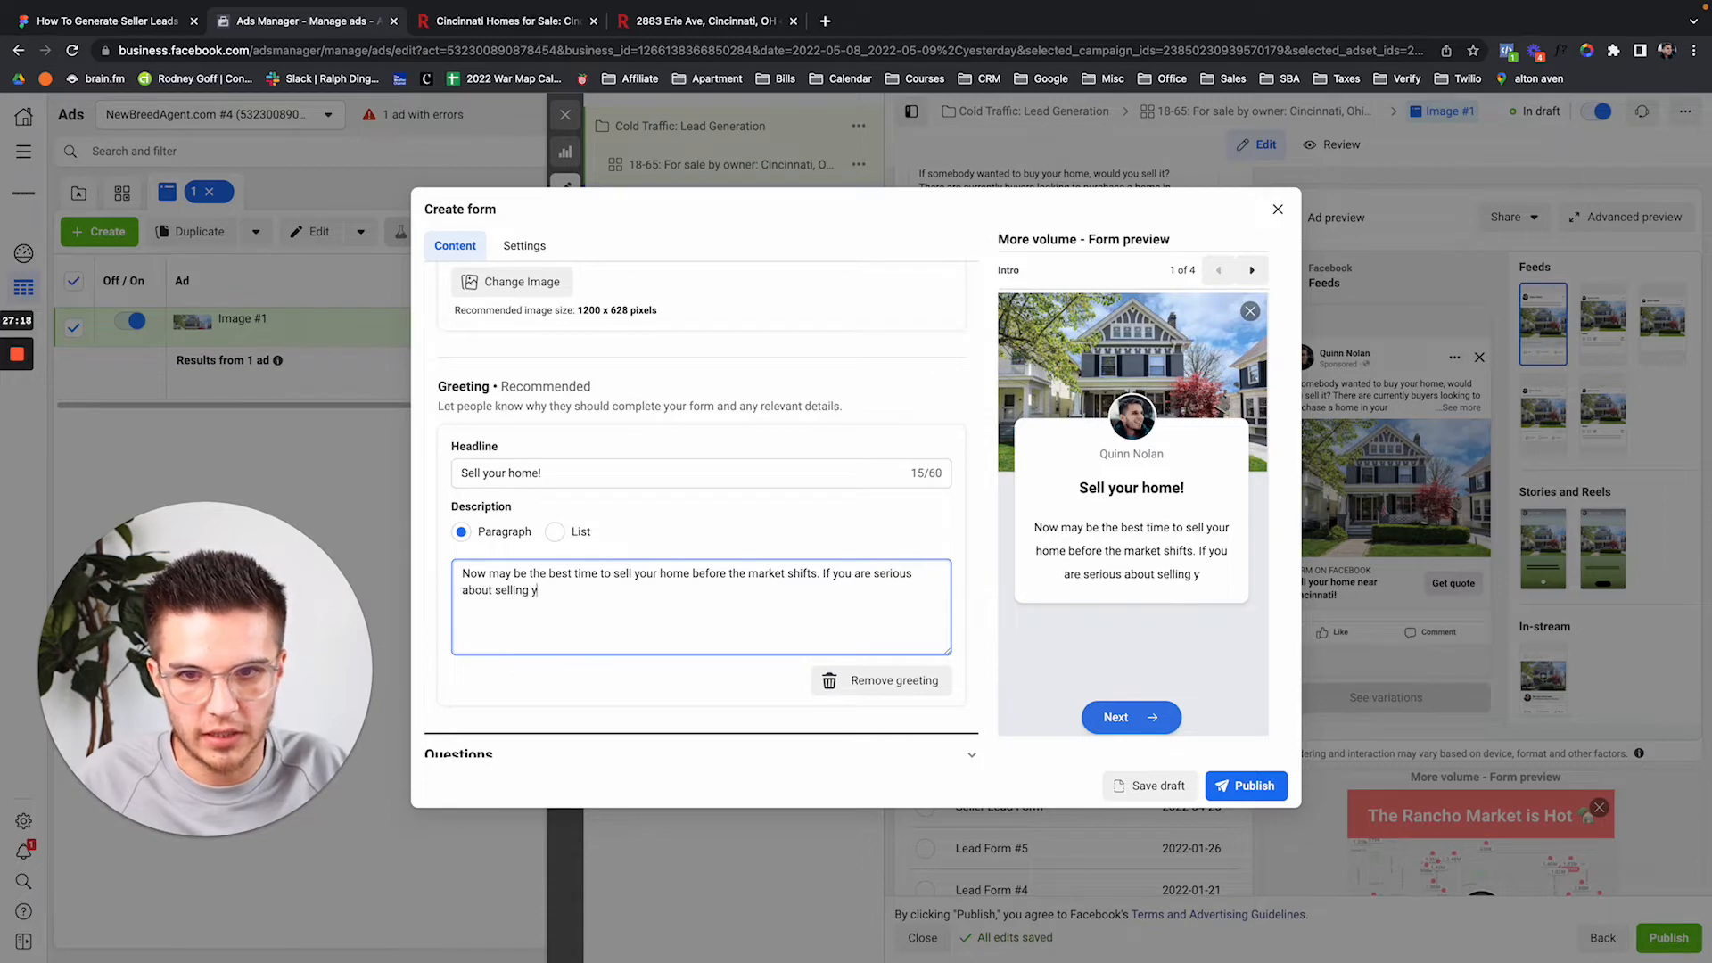
pyautogui.write('our property')
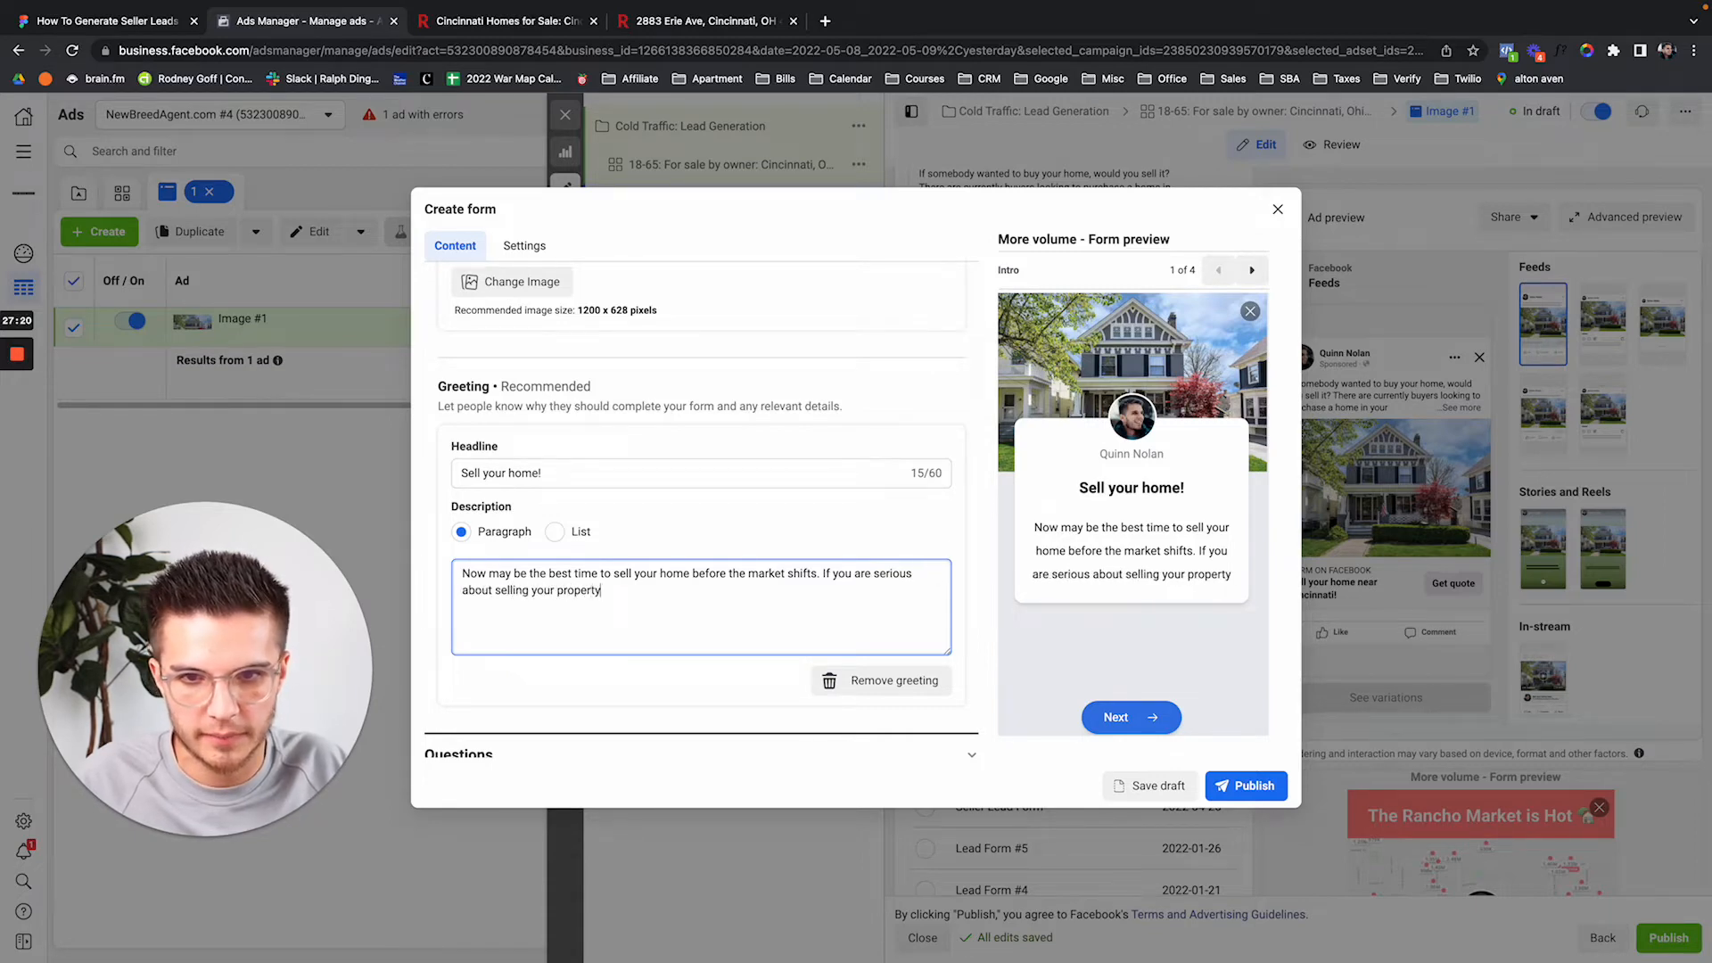
pyautogui.write(', we have a')
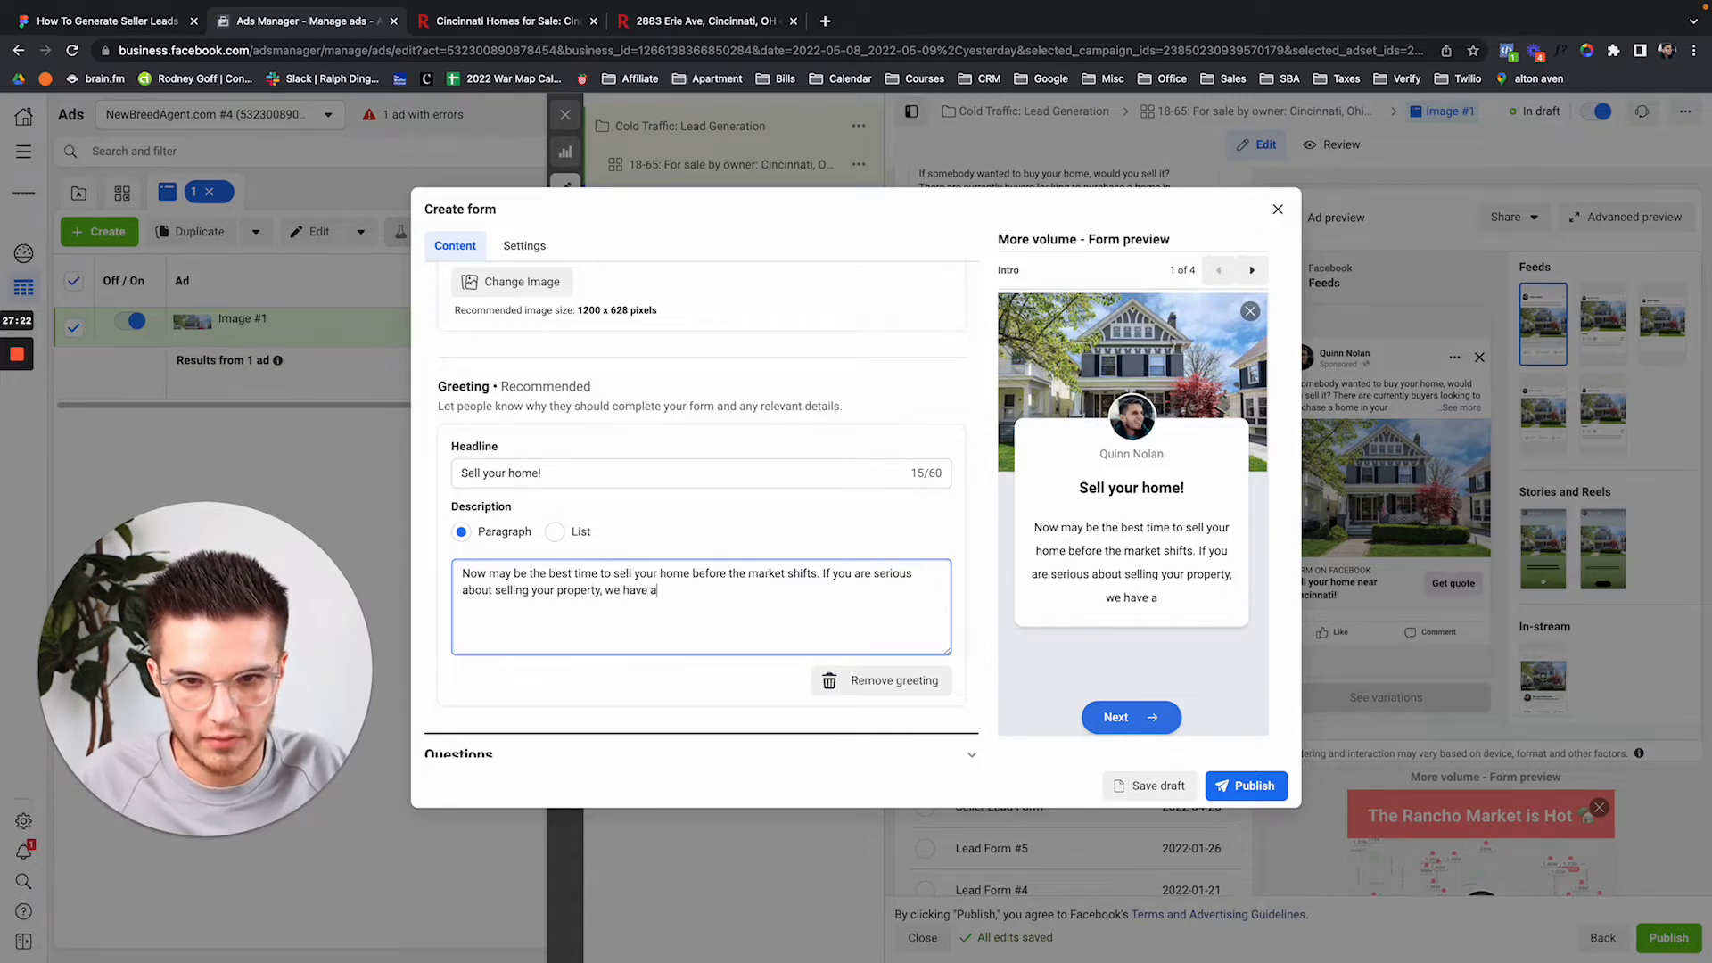
pyautogui.write('ppointments avai')
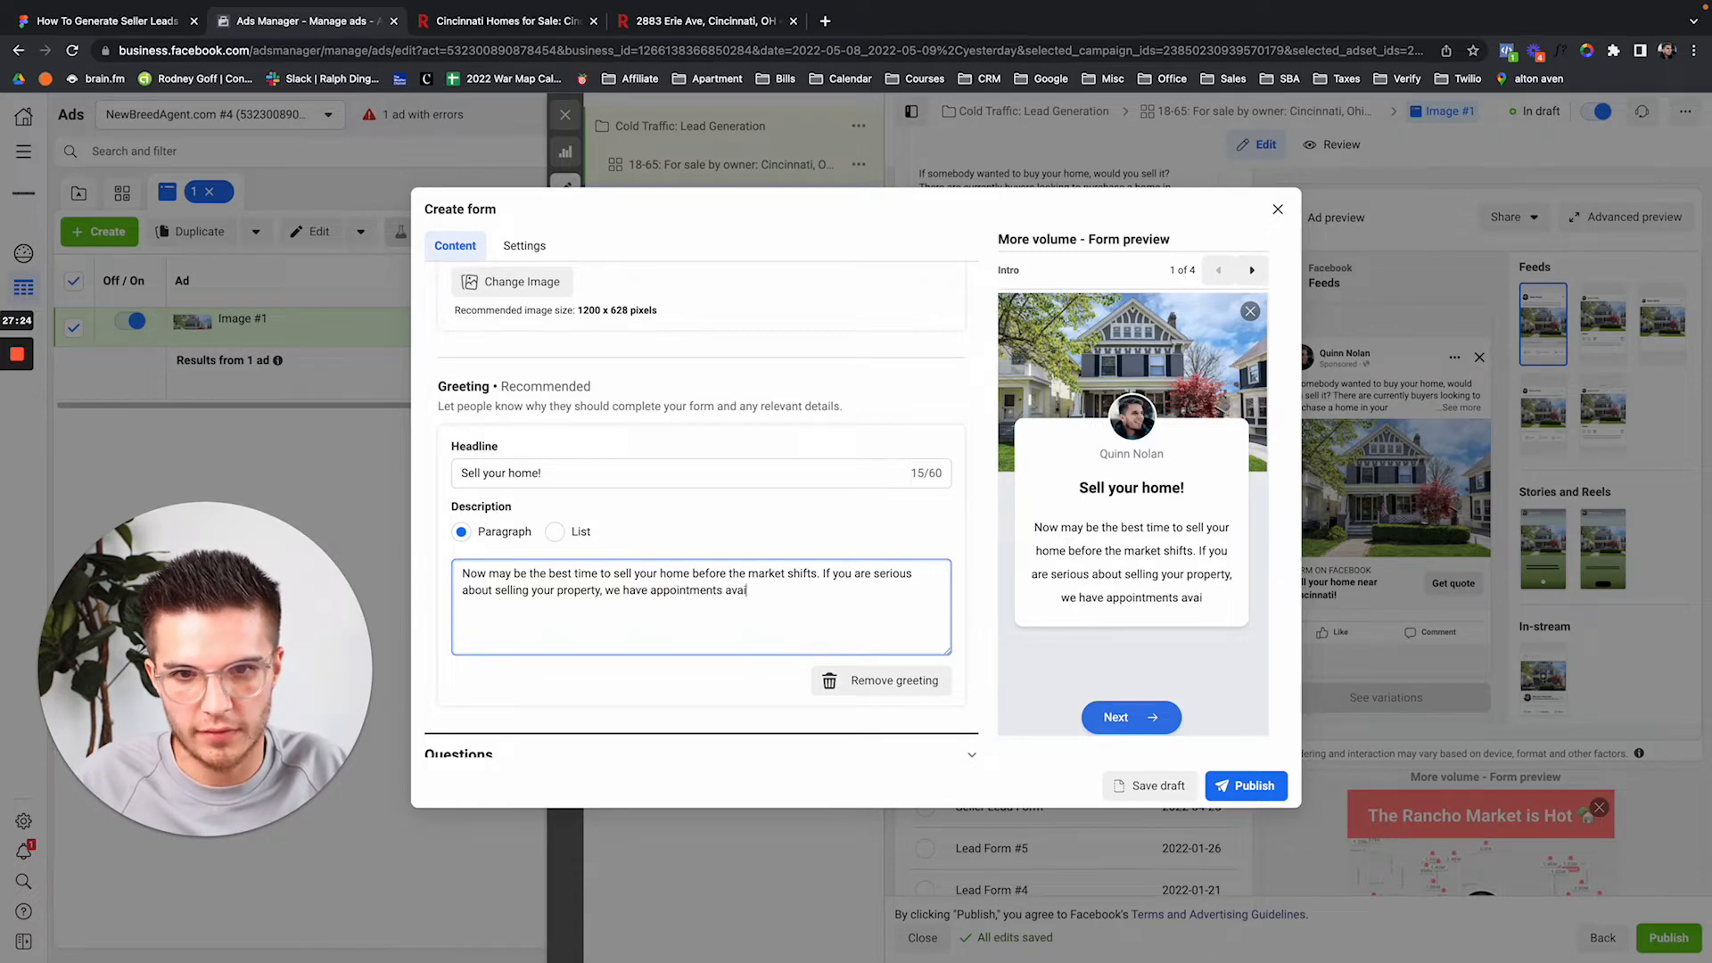
pyautogui.write('lable ov')
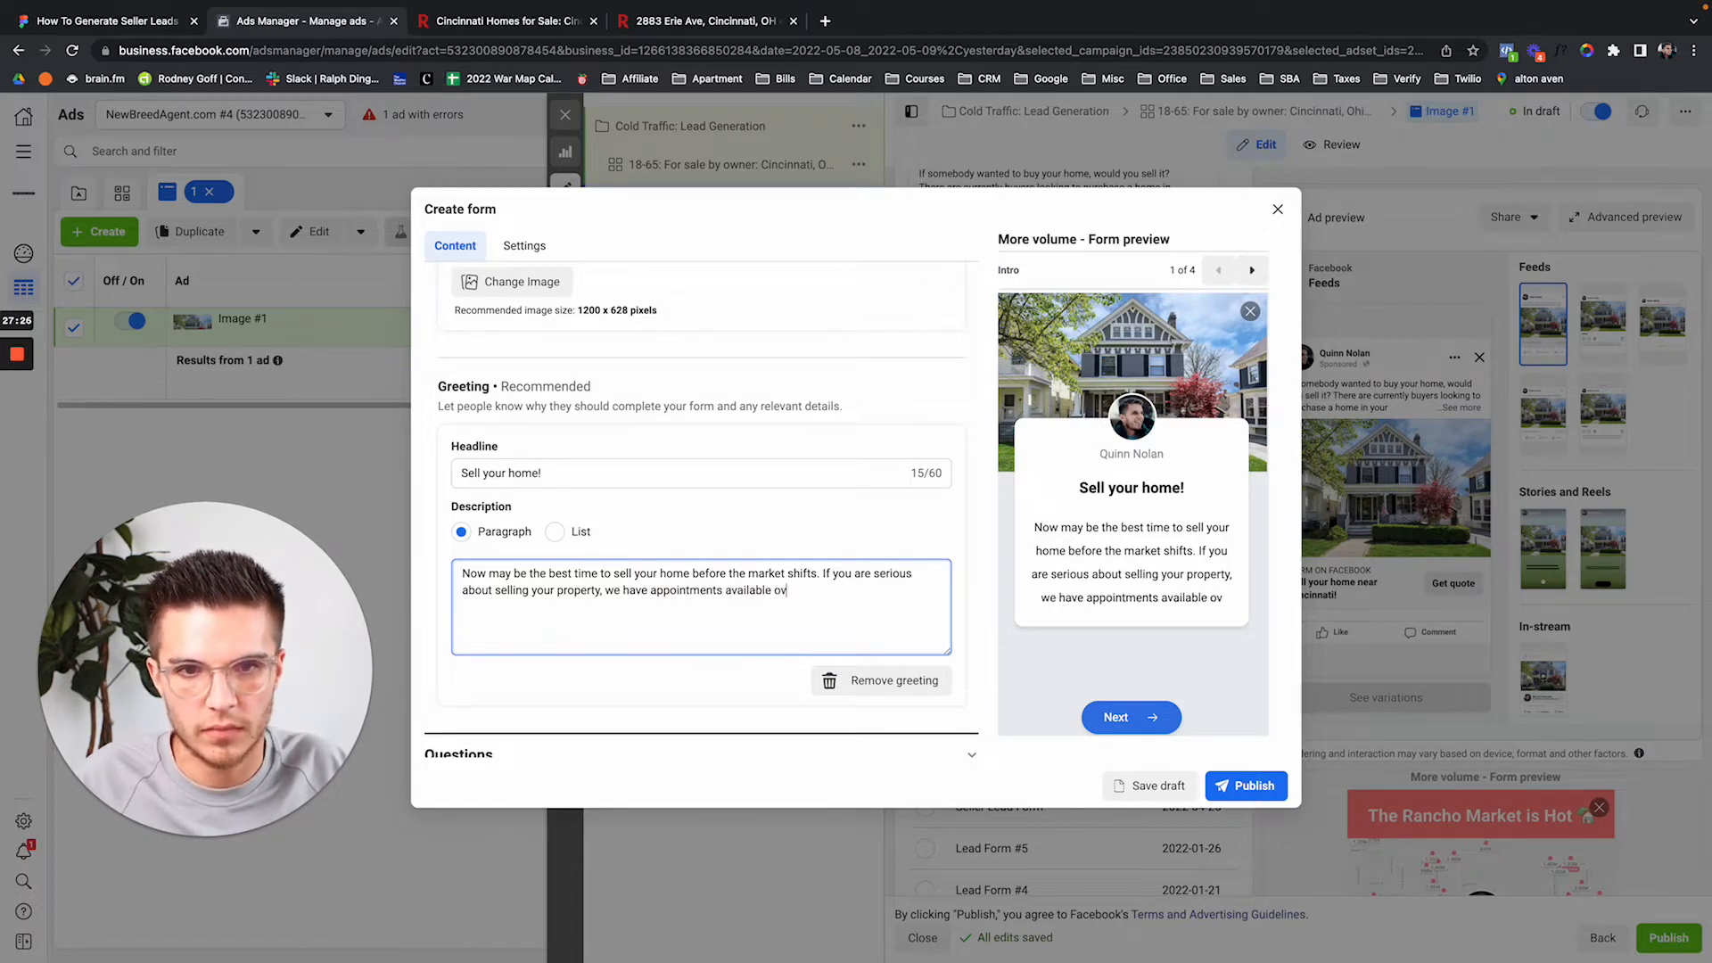
pyautogui.write('er the next 2-3')
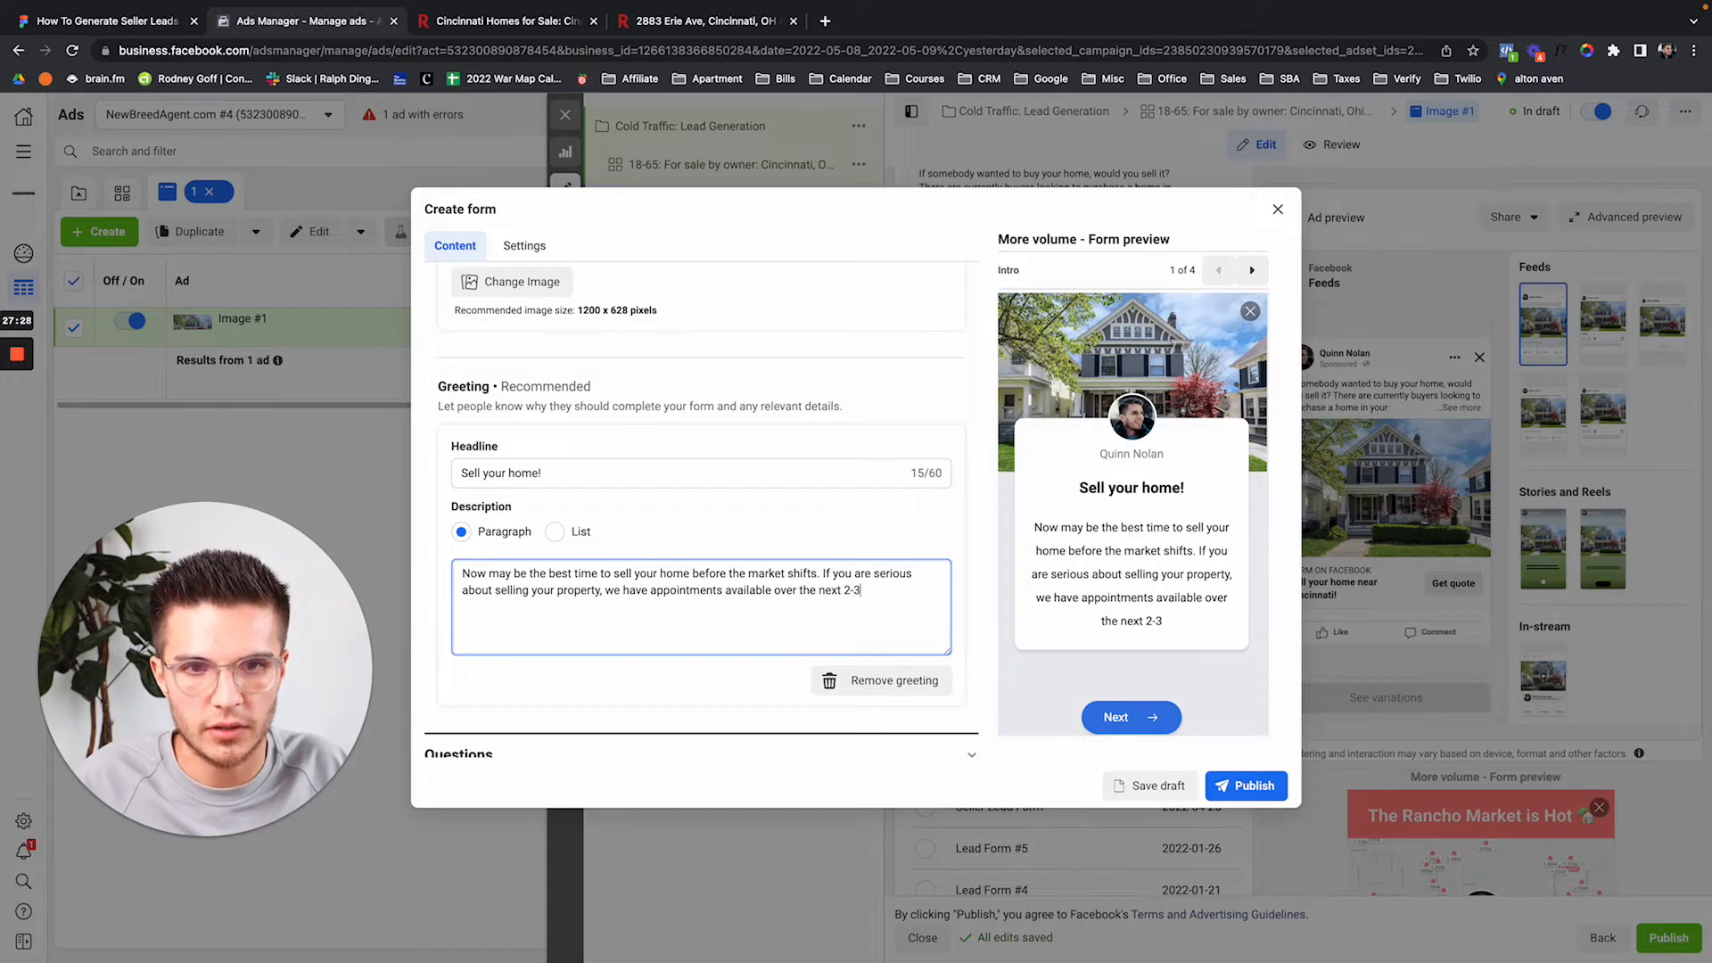
pyautogui.write(' weeks either ')
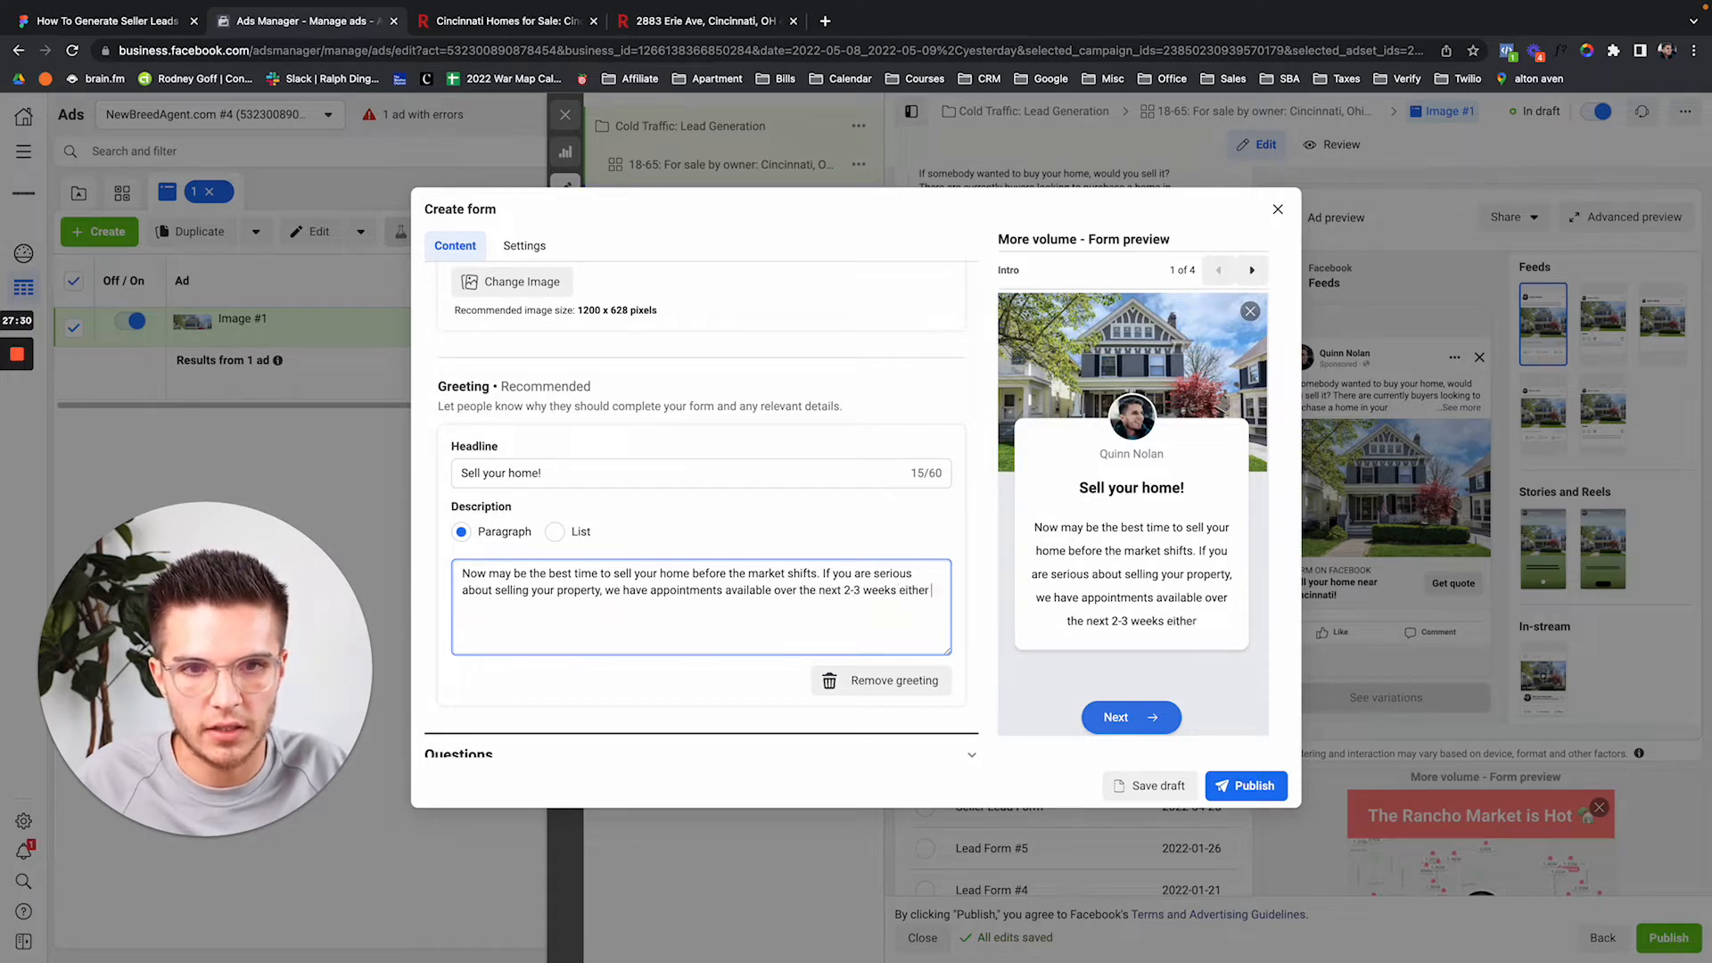
pyautogui.write('in person, or virtually.')
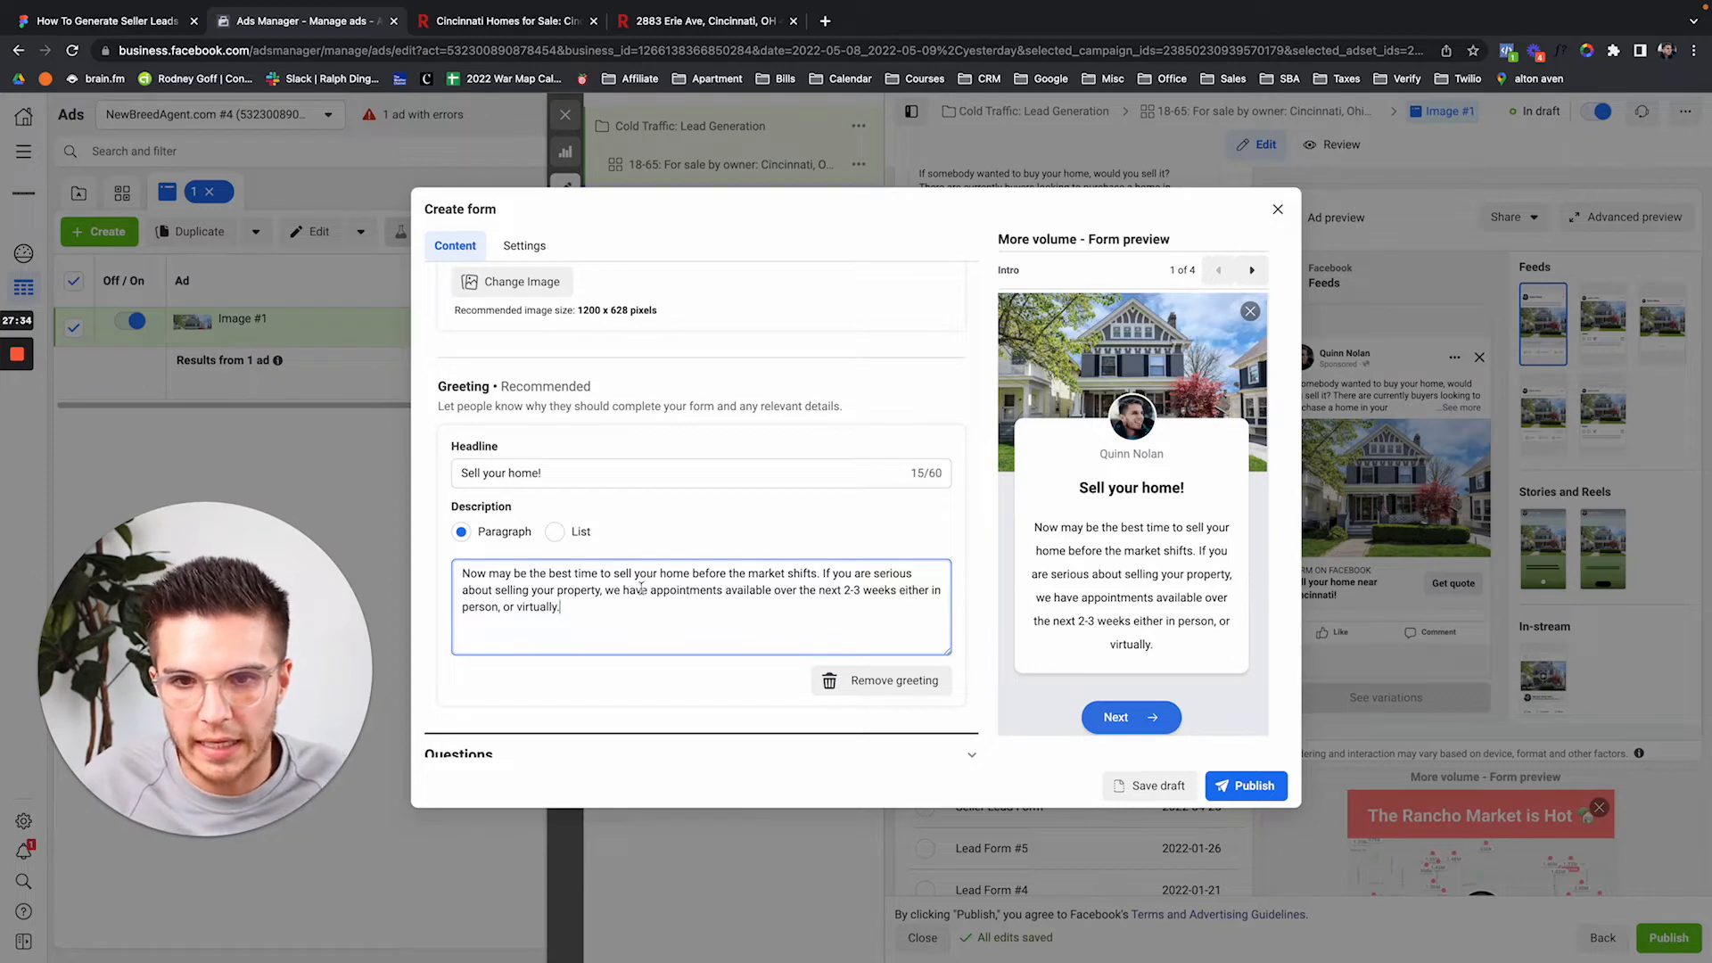
pyautogui.scroll(-1, 690, 535)
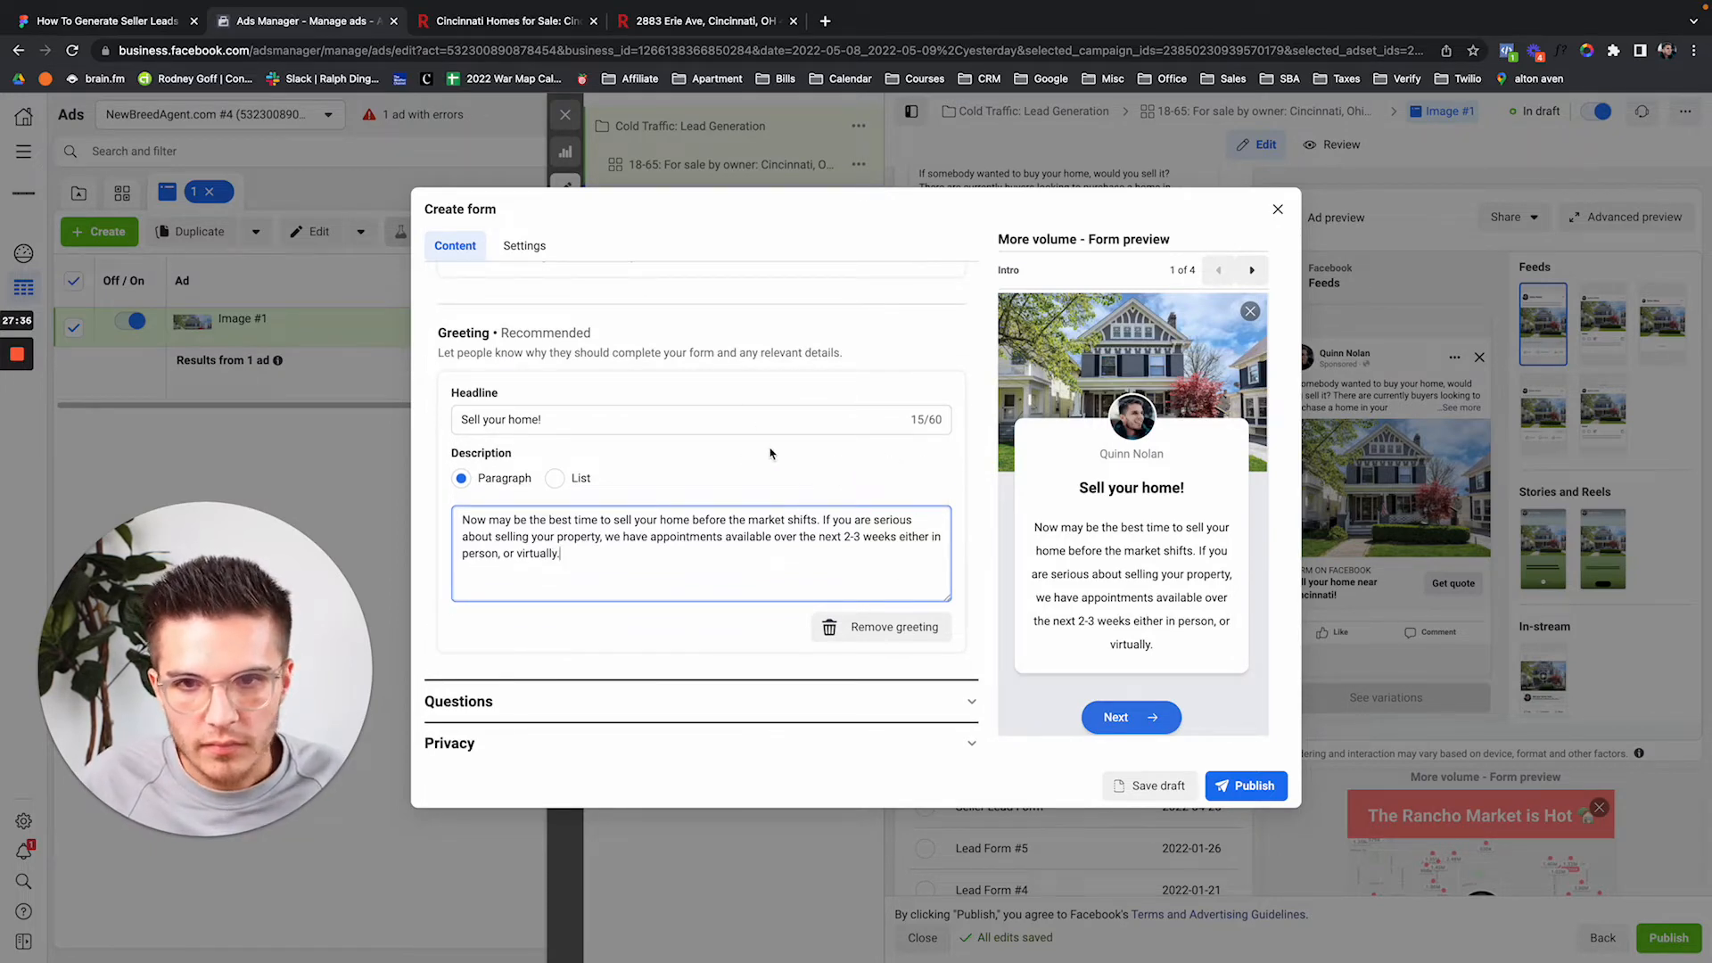
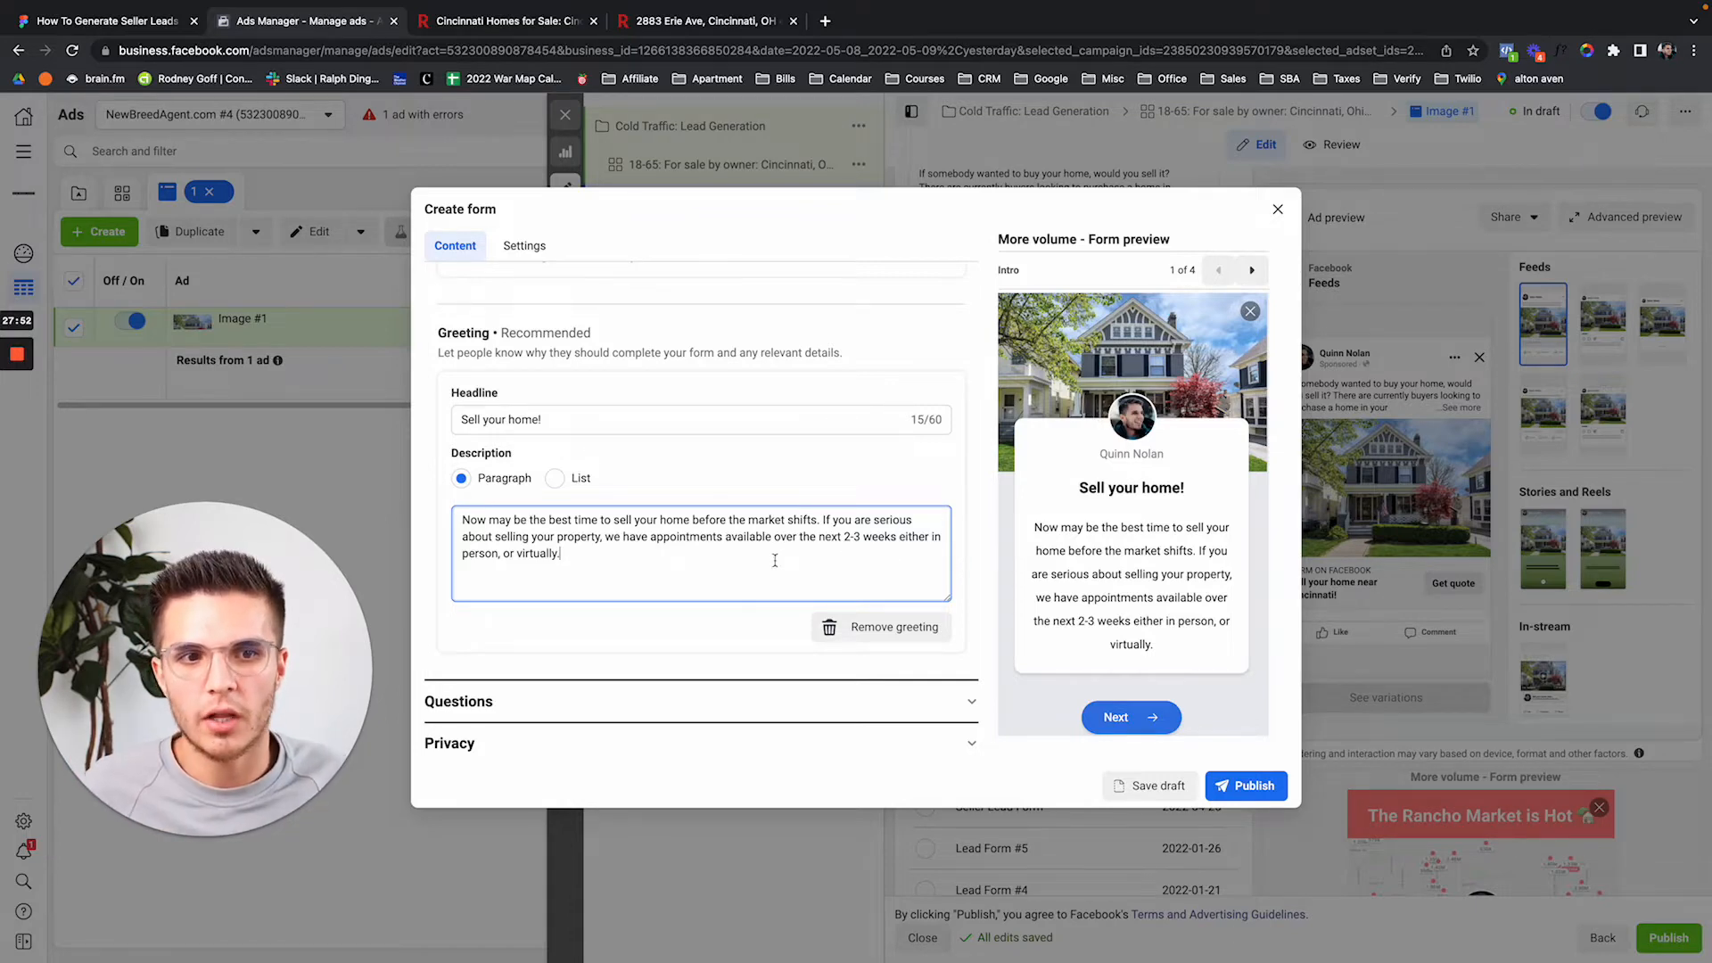
# Review the intro's 'Sell your home!' headline and description in the form preview.
pyautogui.scroll(-1, 611, 542)
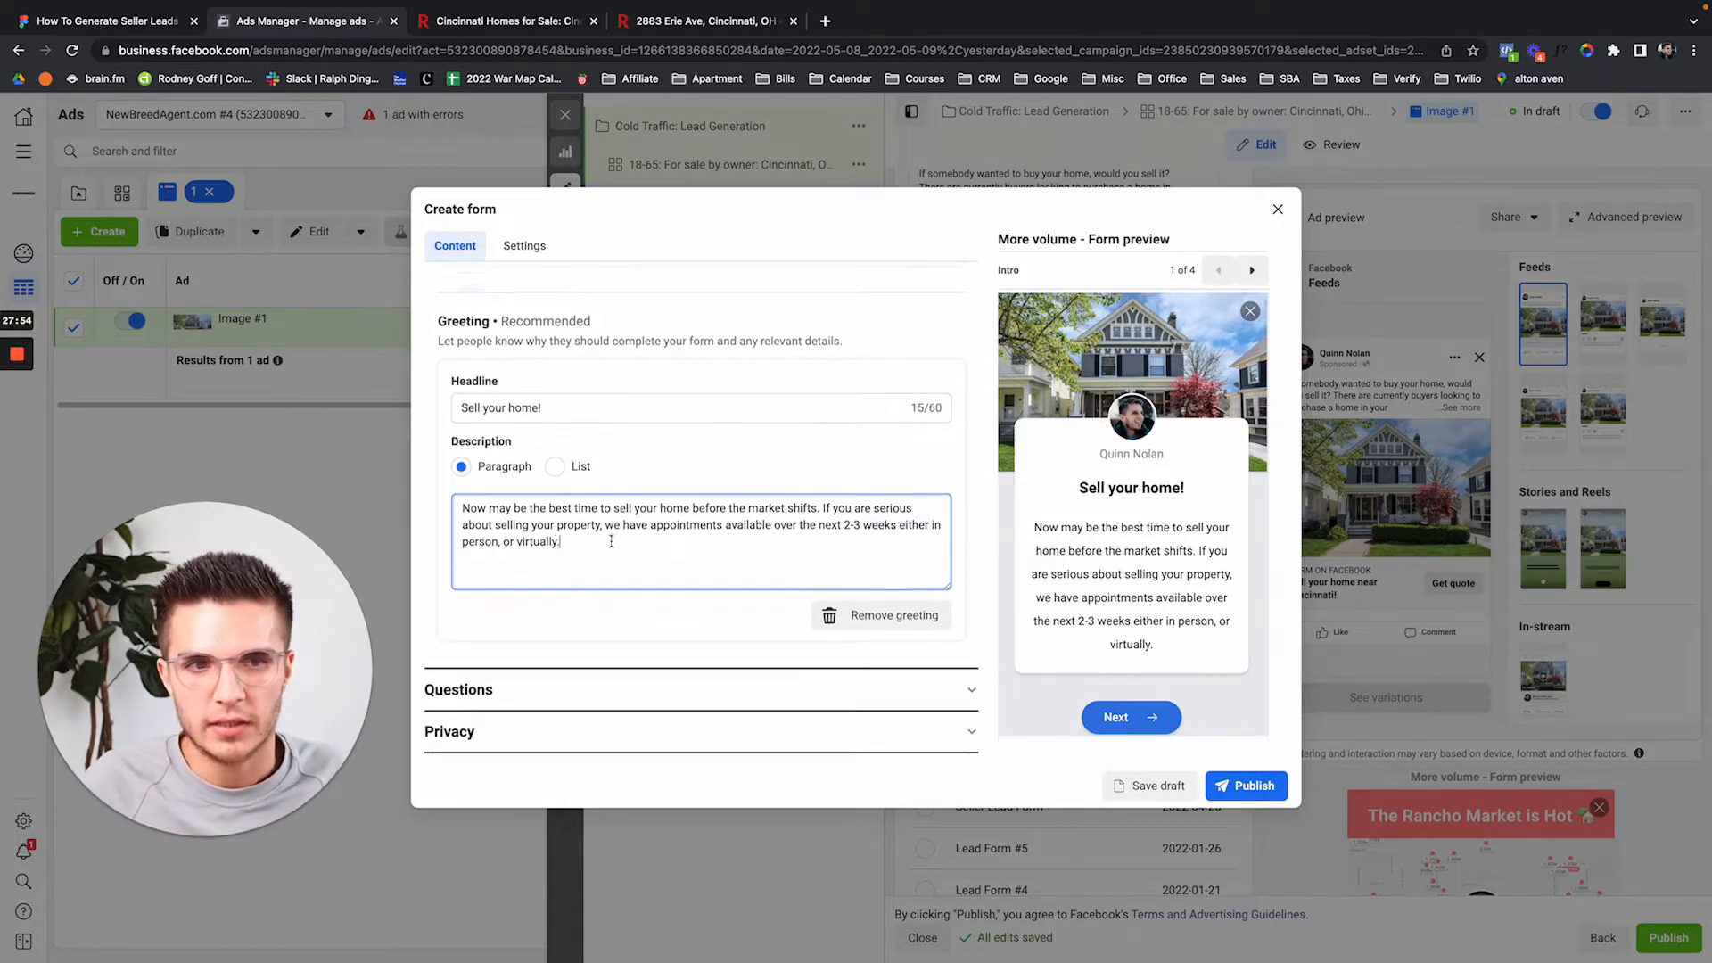
pyautogui.click(794, 655)
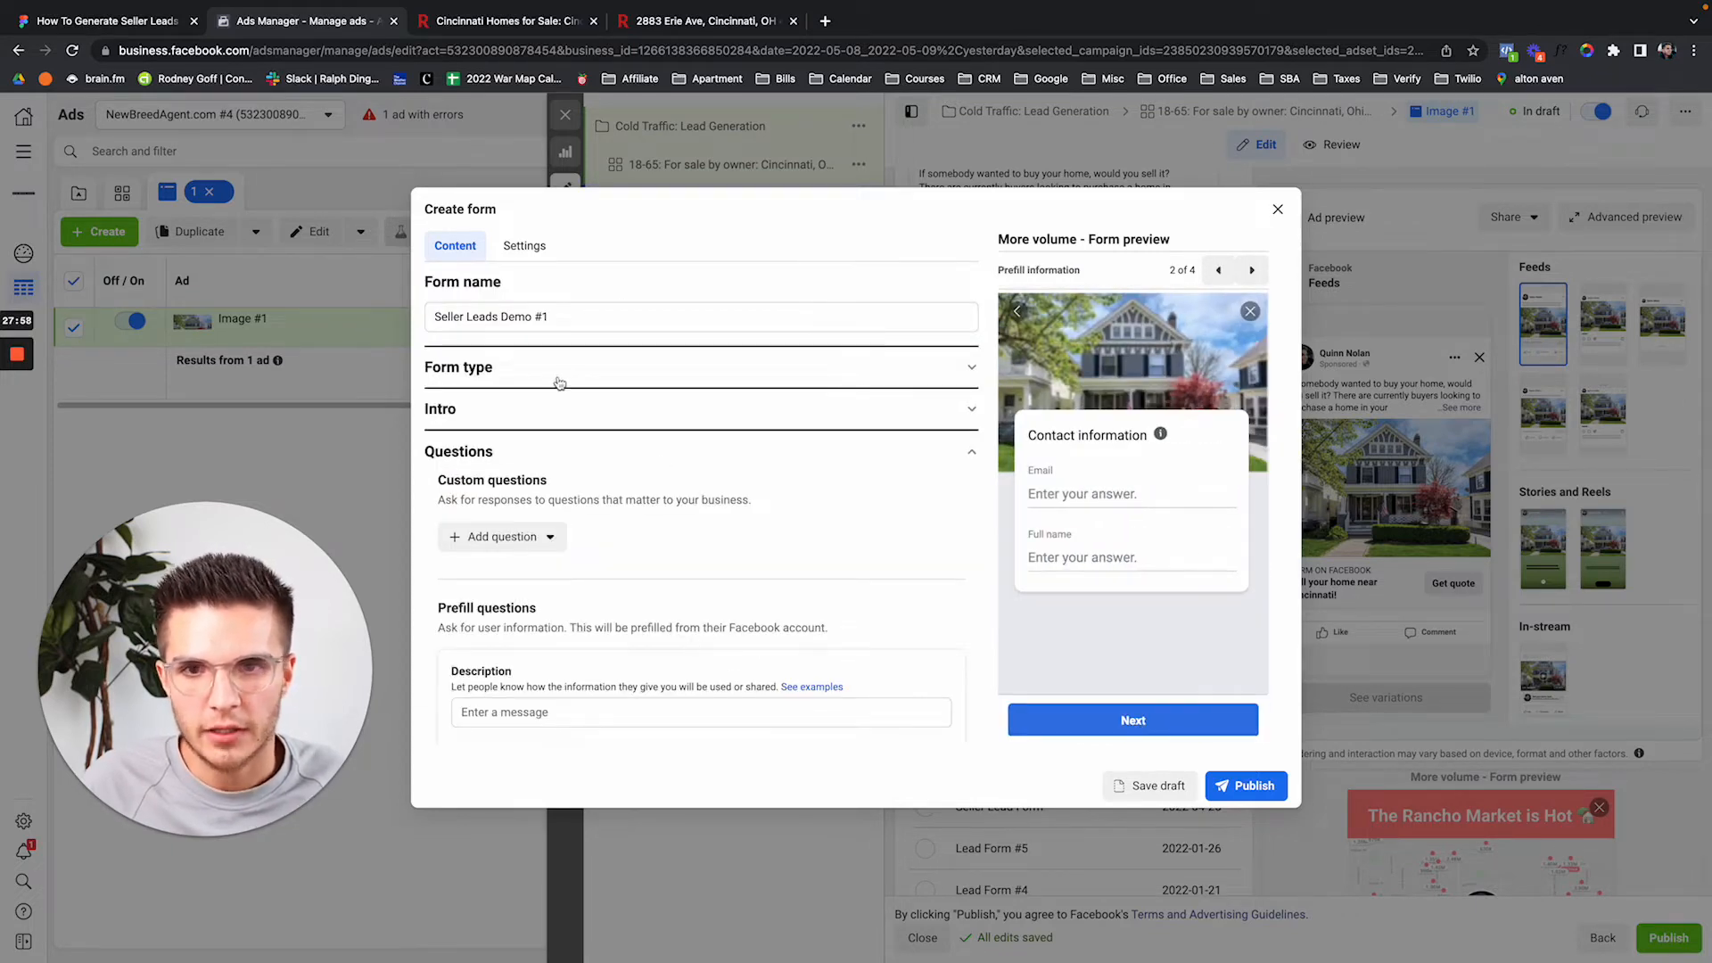
pyautogui.click(559, 408)
pyautogui.scroll(-1, 694, 560)
pyautogui.scroll(1, 751, 559)
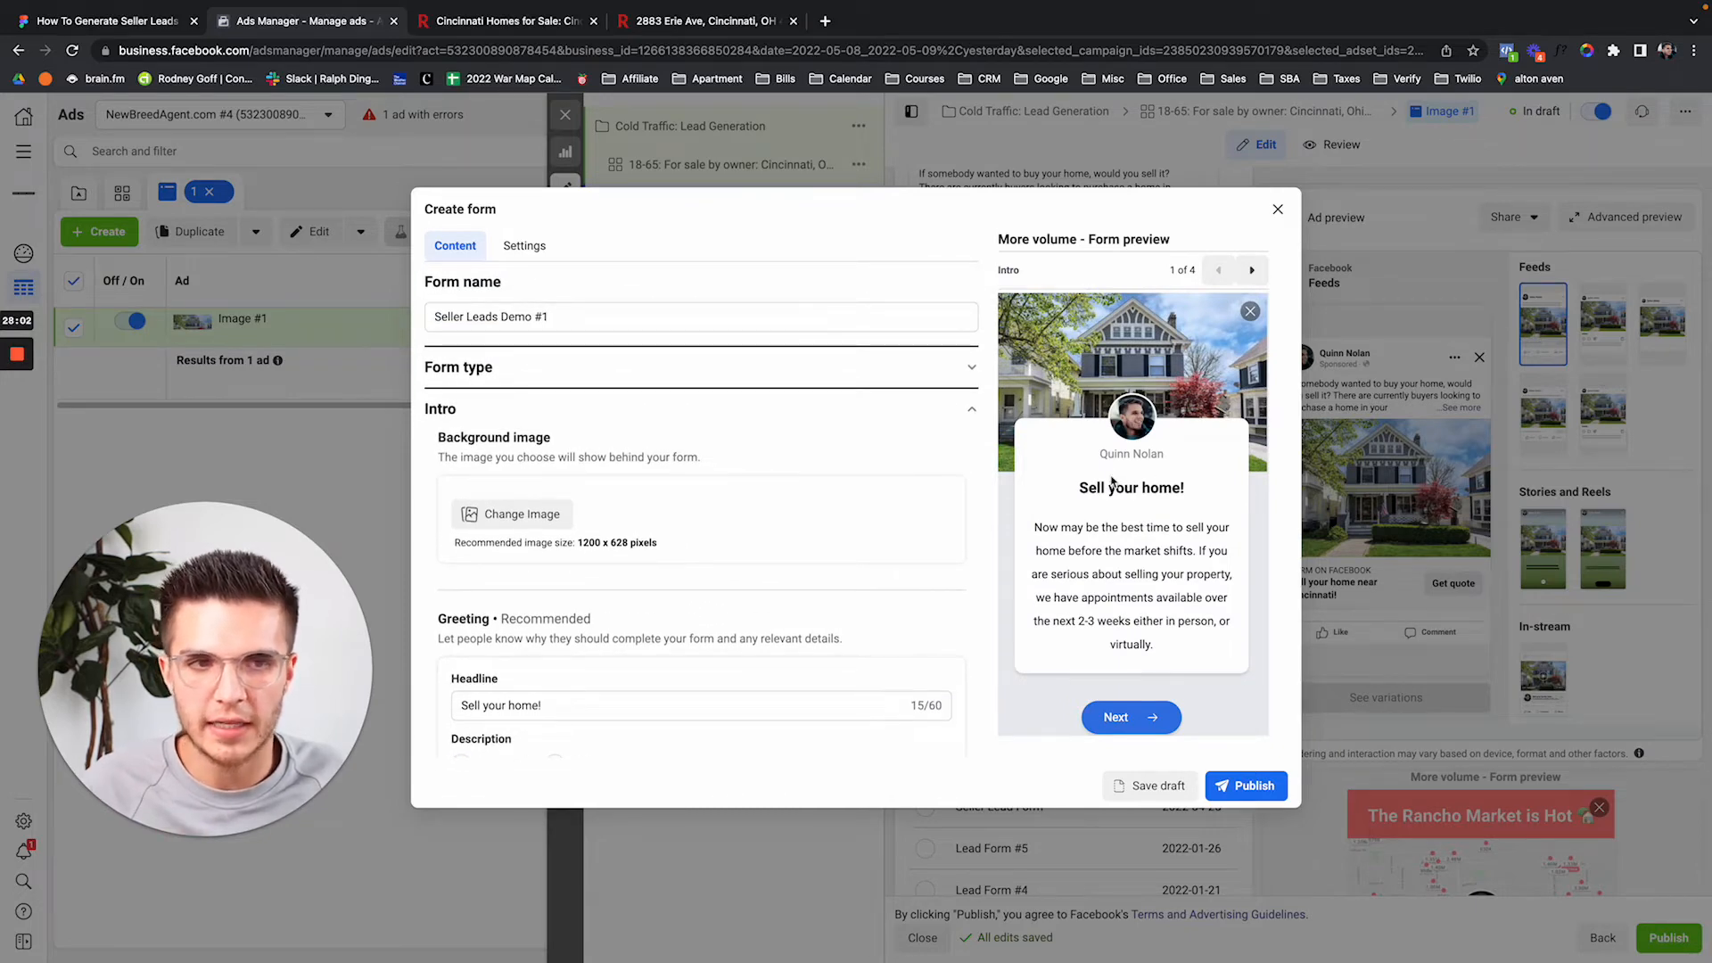
pyautogui.moveTo(1082, 487)
pyautogui.mouseDown()
pyautogui.moveTo(1177, 490)
pyautogui.moveTo(1072, 495)
pyautogui.mouseUp()
pyautogui.click(1063, 505)
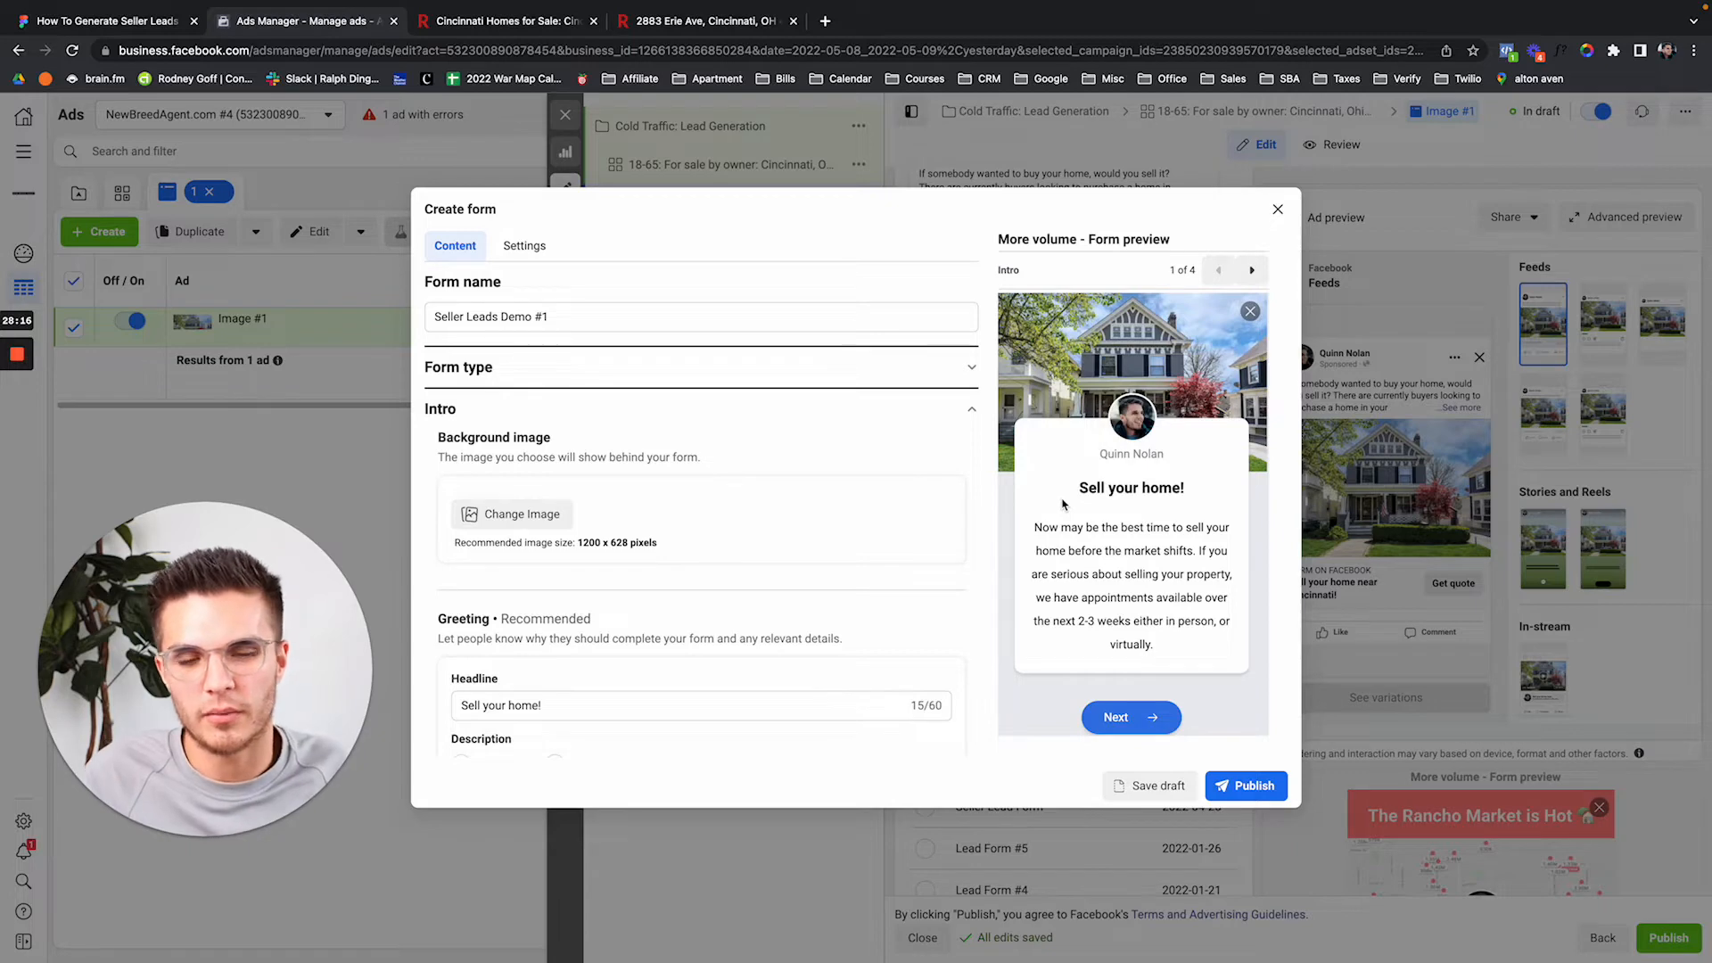
pyautogui.scroll(-1, 848, 574)
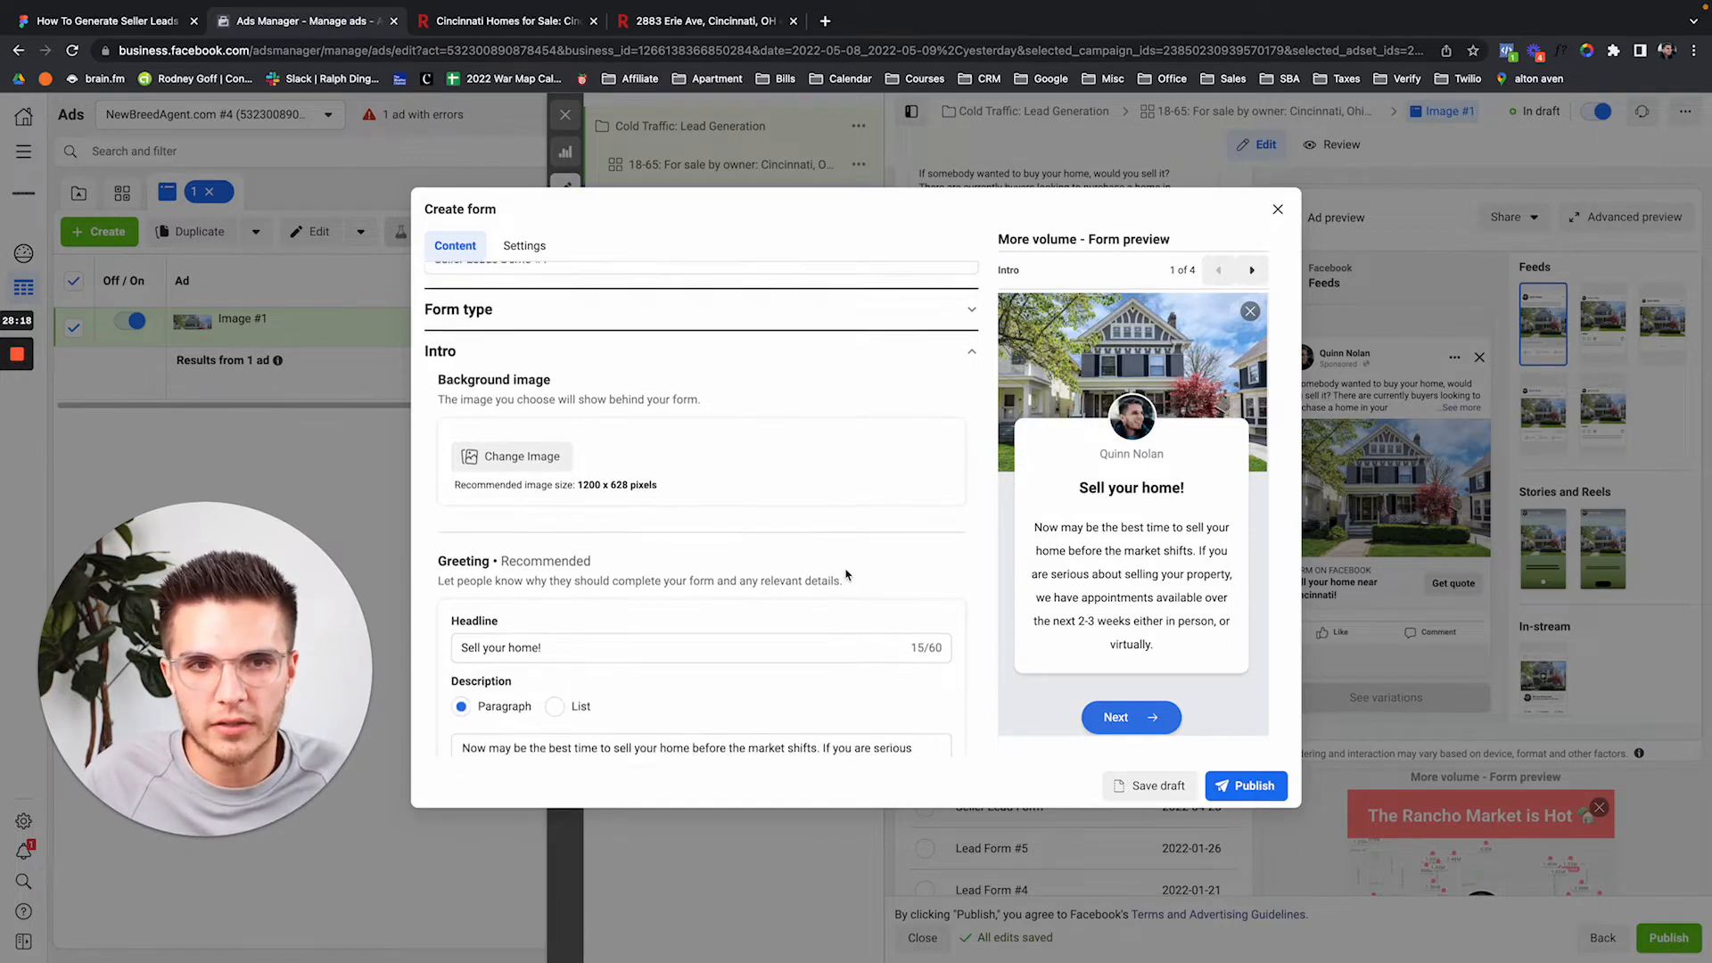
pyautogui.moveTo(1078, 488); pyautogui.dragTo(1214, 497)
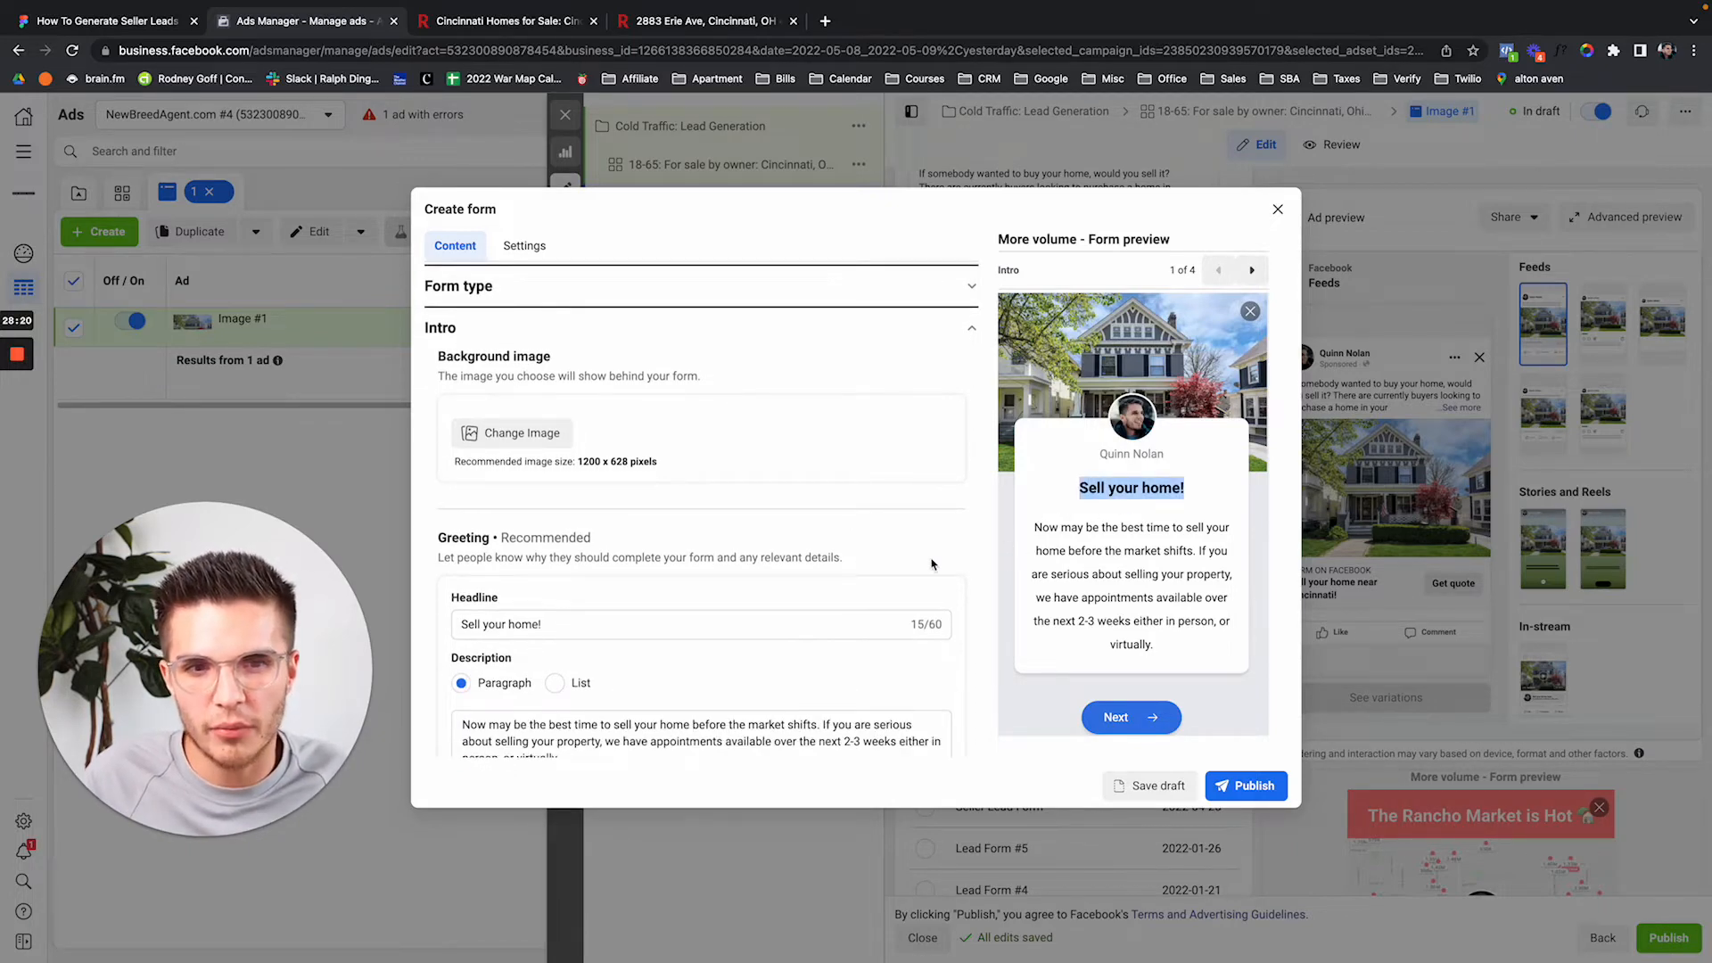
pyautogui.scroll(-3, 932, 564)
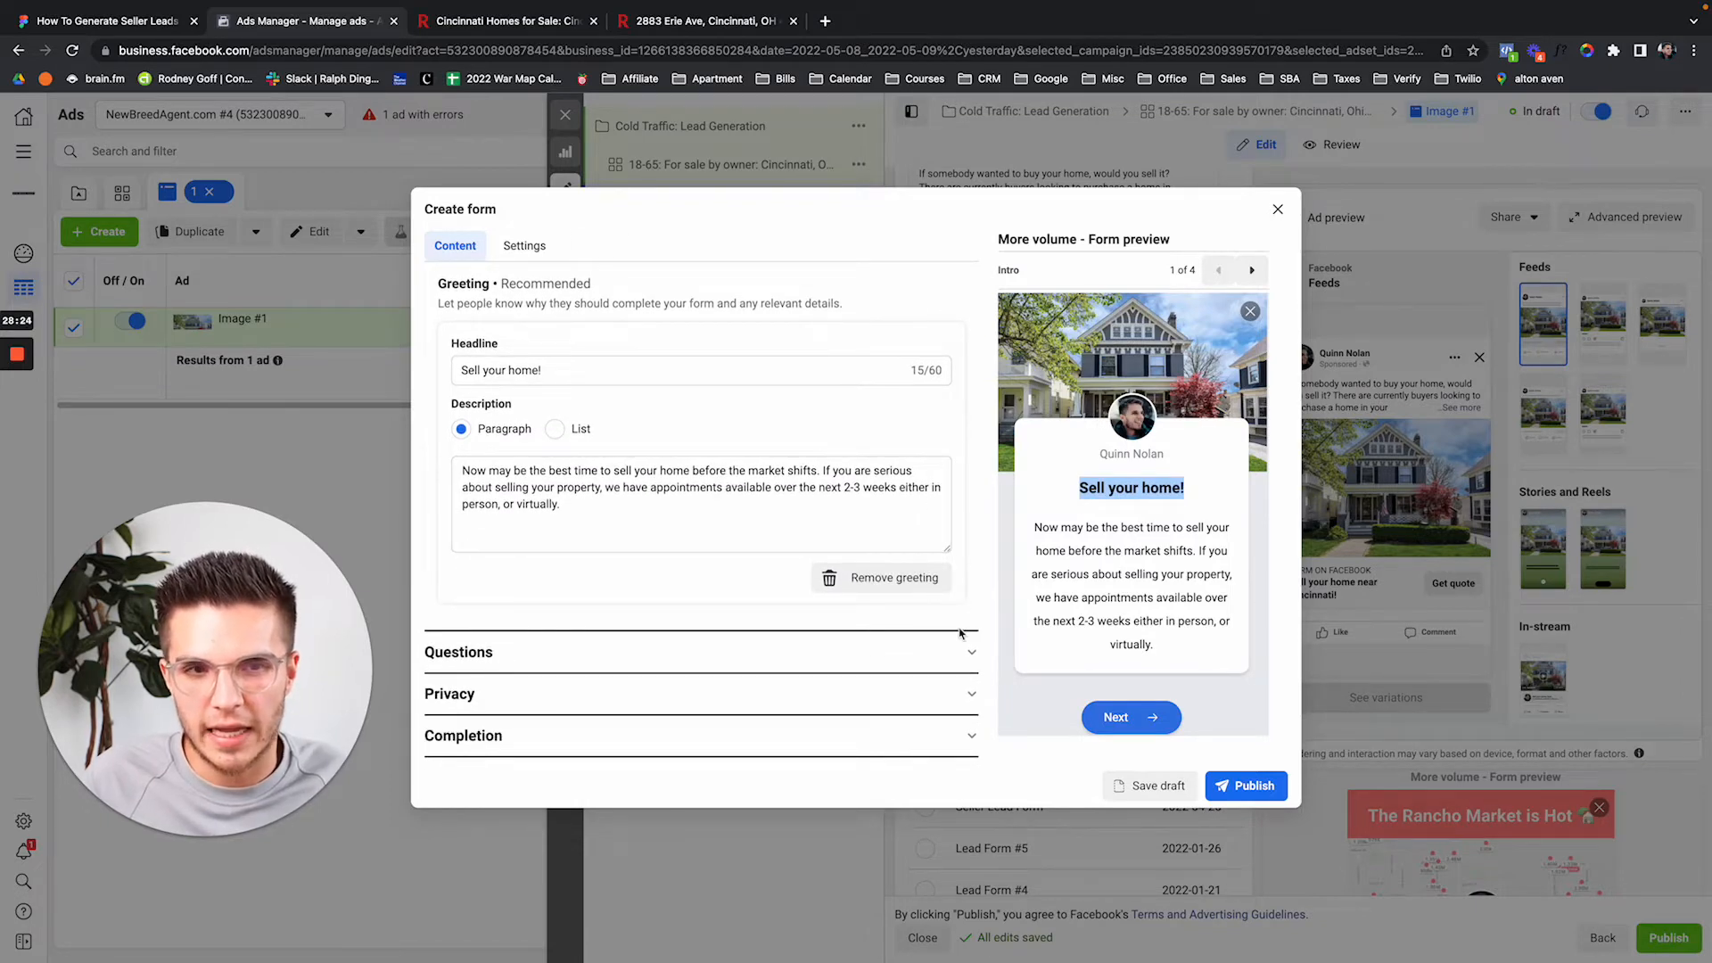
pyautogui.moveTo(1076, 488); pyautogui.dragTo(1220, 499)
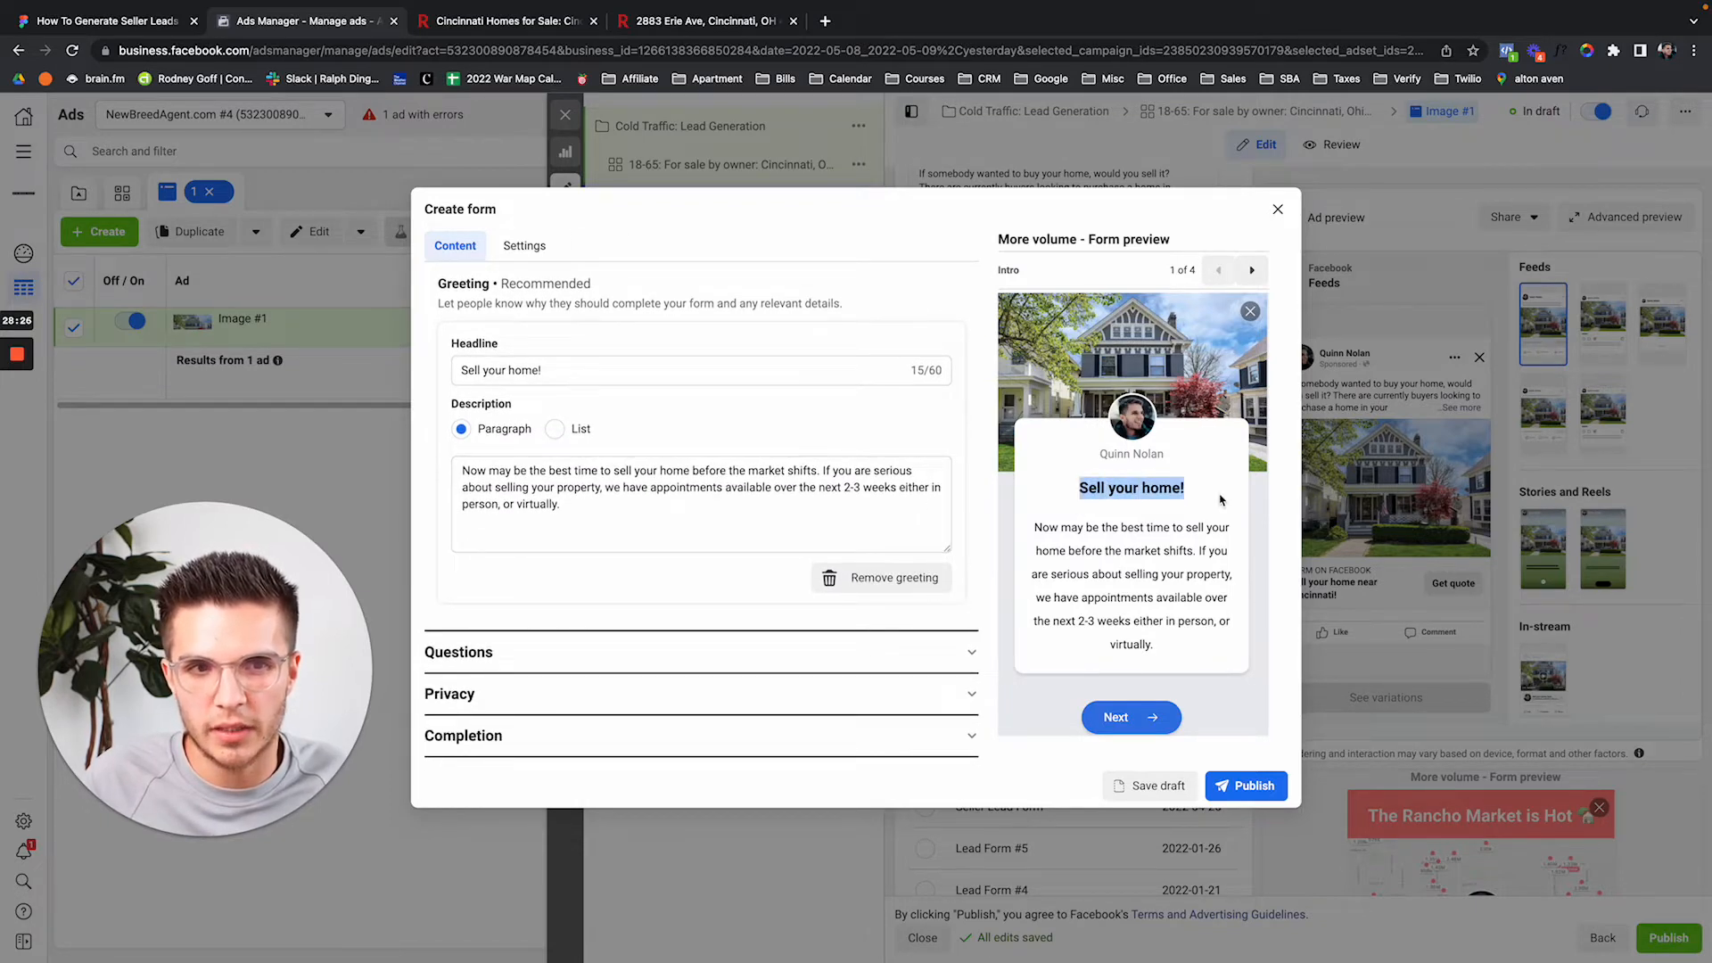
pyautogui.click(1220, 500)
pyautogui.moveTo(1032, 535); pyautogui.dragTo(1177, 640)
pyautogui.click(1164, 656)
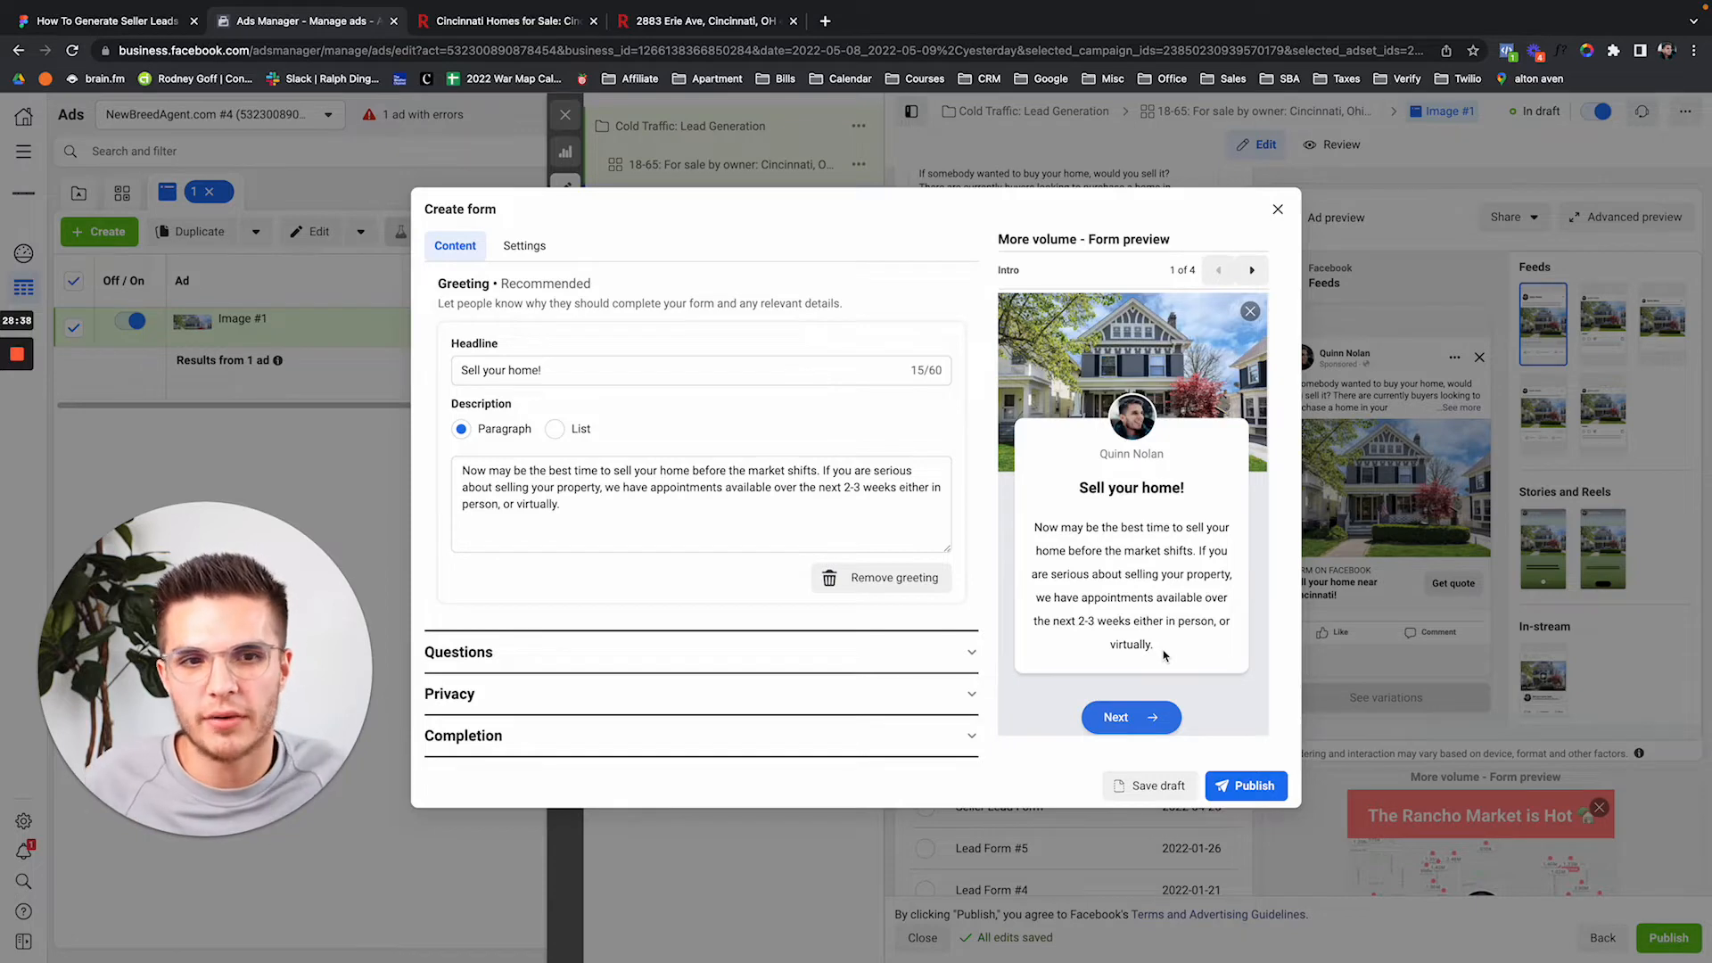
pyautogui.moveTo(1035, 526); pyautogui.dragTo(1190, 655)
# Describe prefill questions as 'Enter your information below. This will be used to contact you about selling your home.' and move Full name above Email.
pyautogui.click(727, 647)
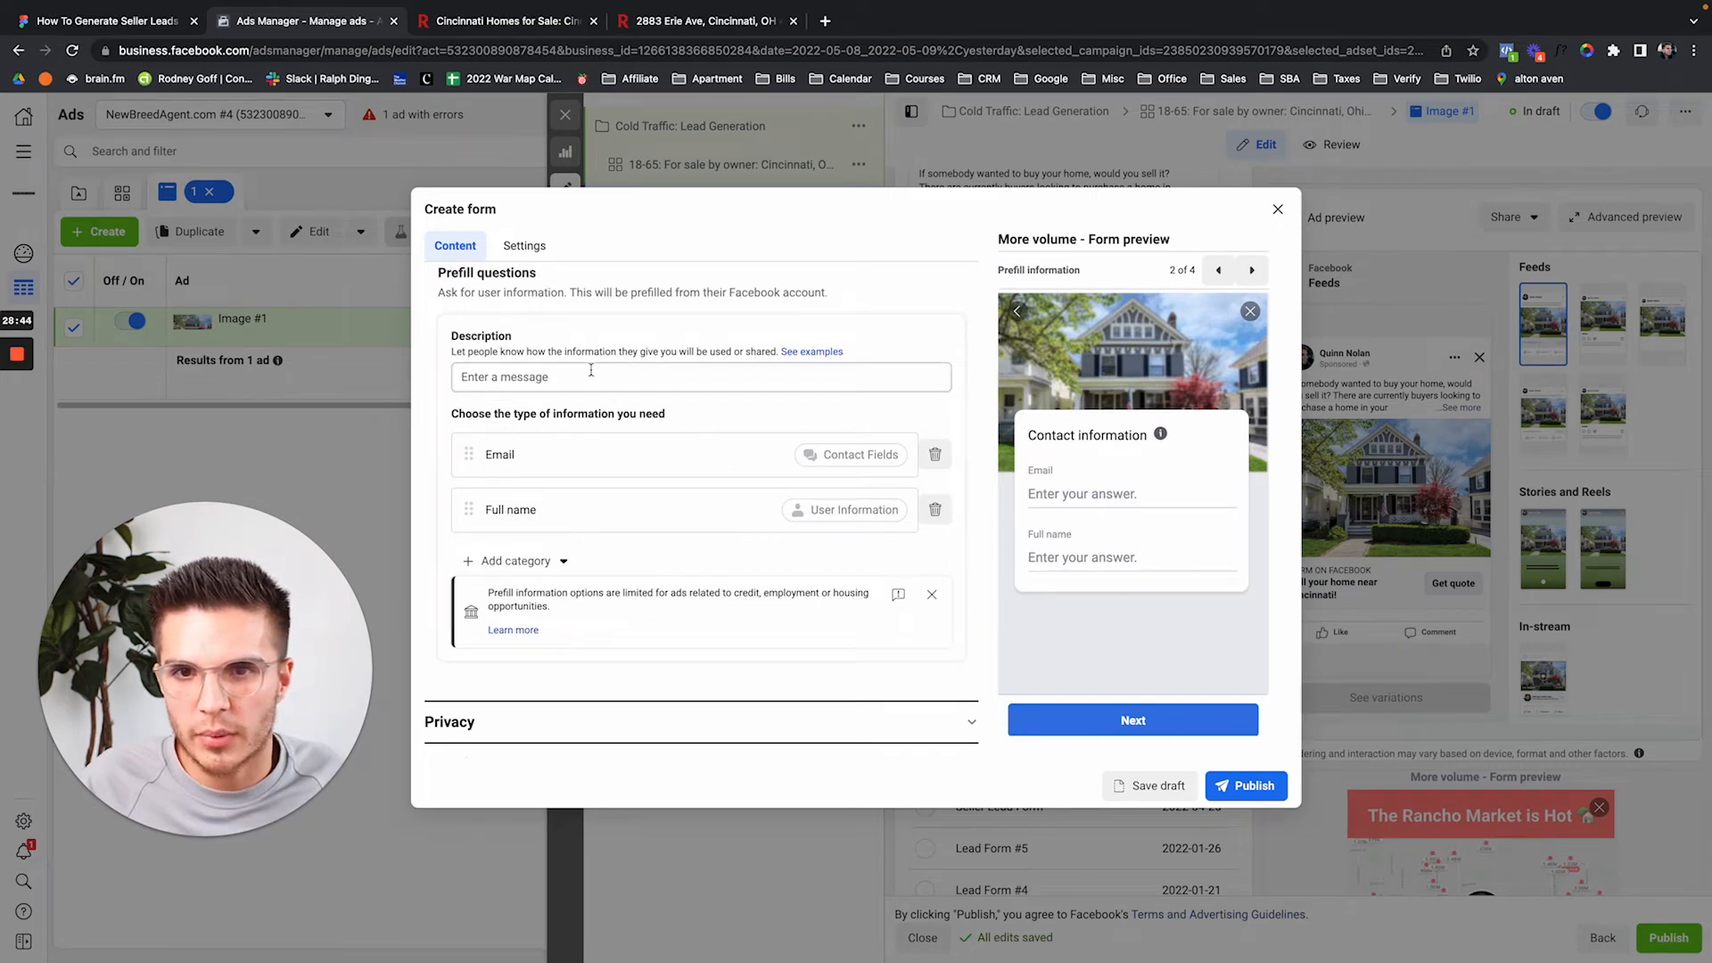
pyautogui.click(590, 369)
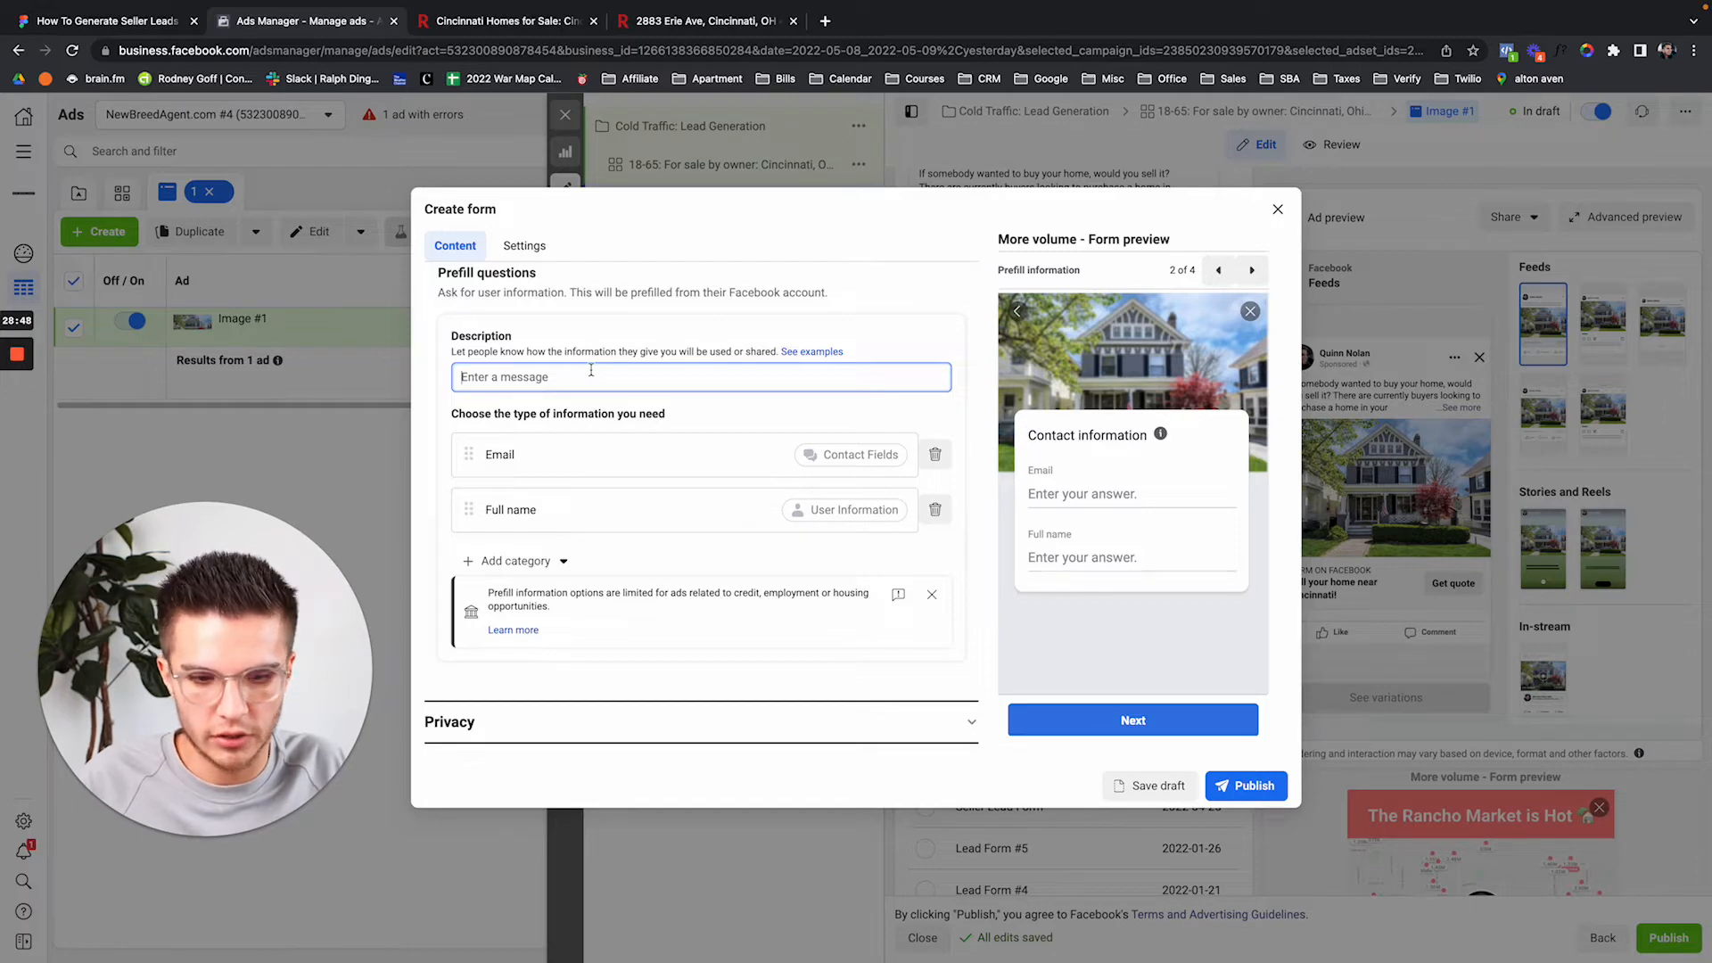
pyautogui.write('E')
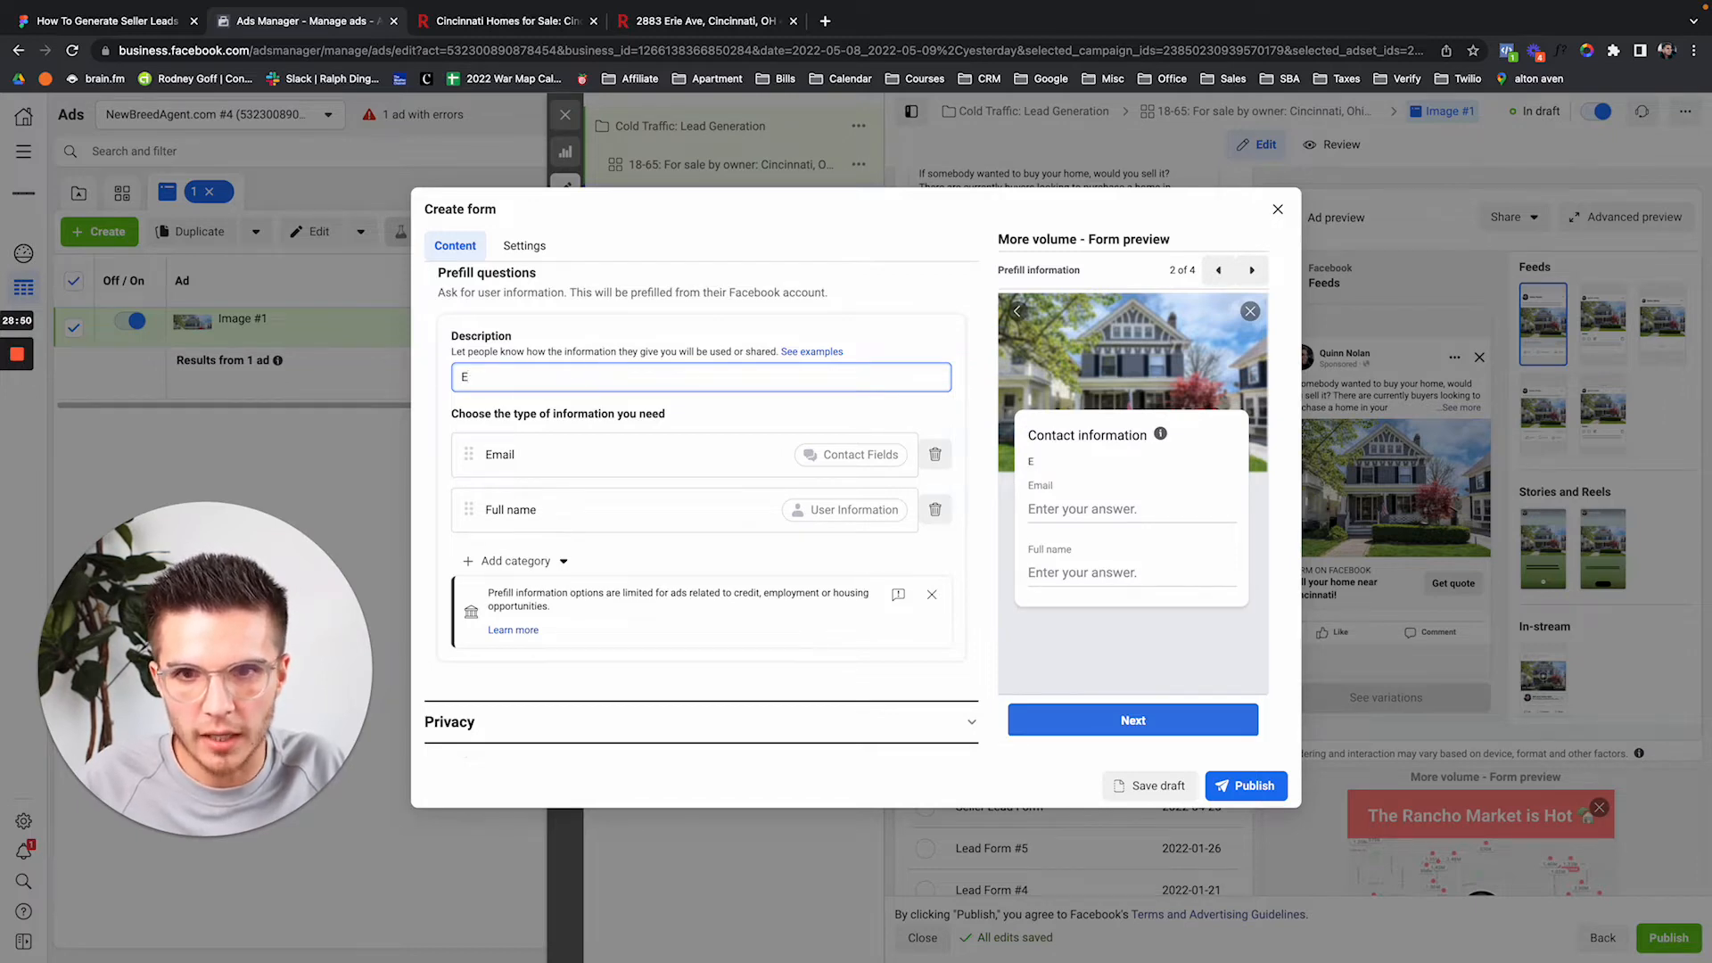
pyautogui.write('nter you')
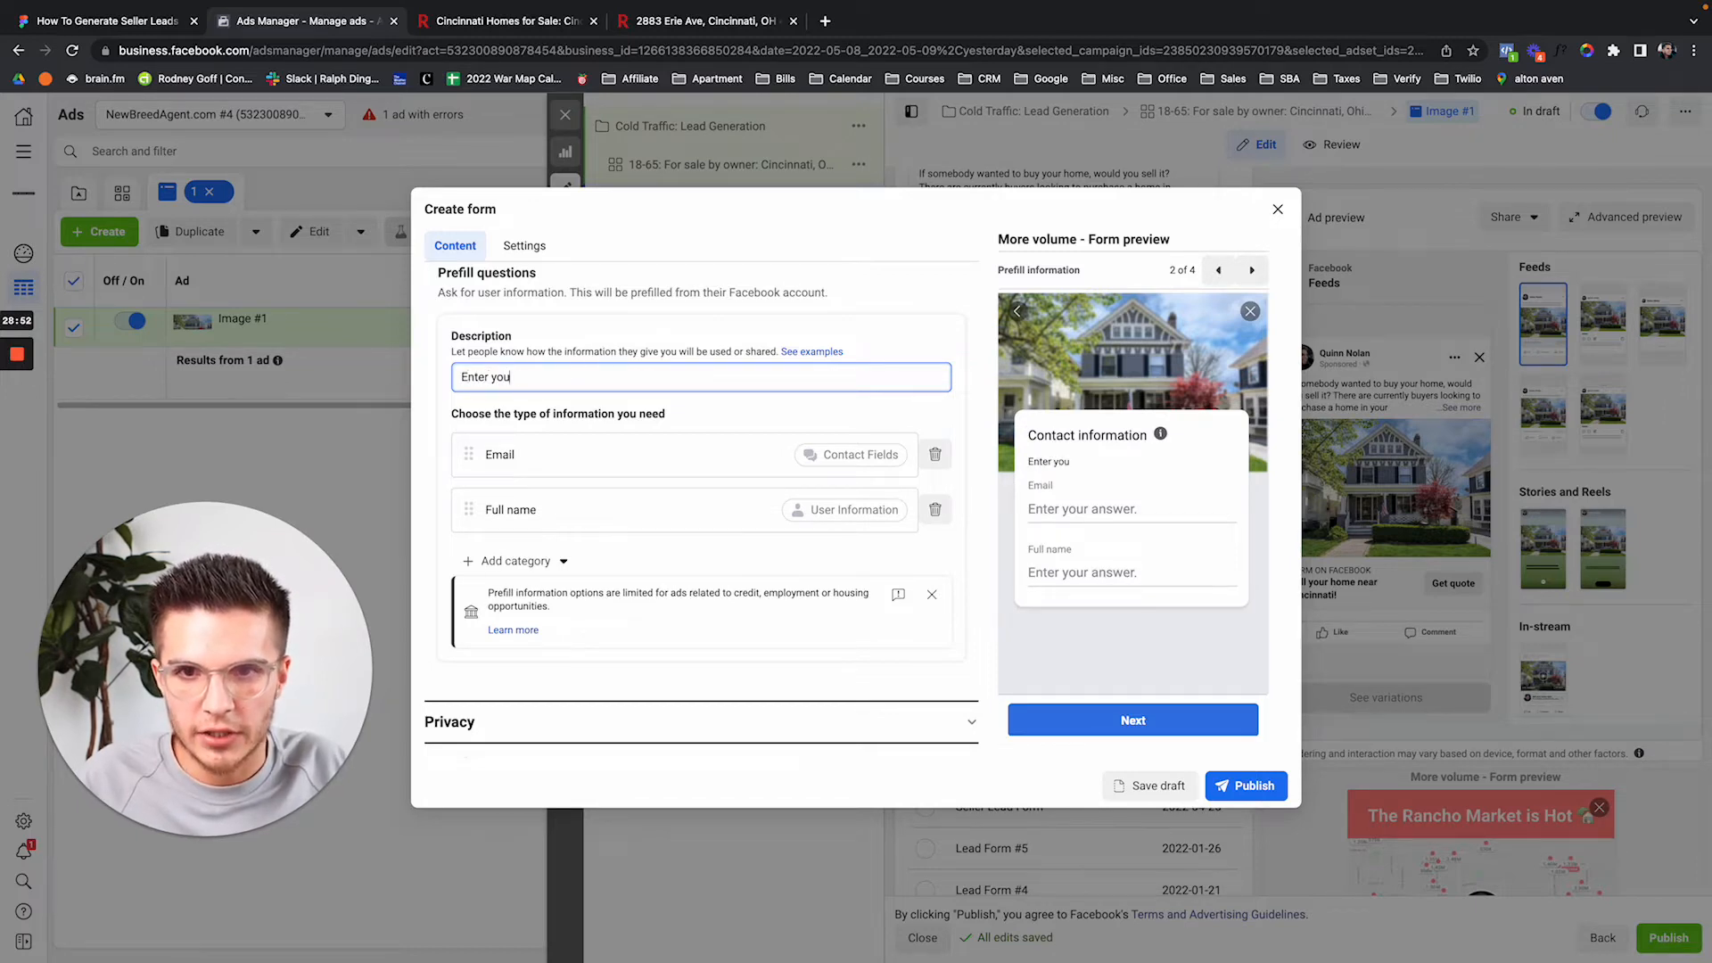
pyautogui.write('r information')
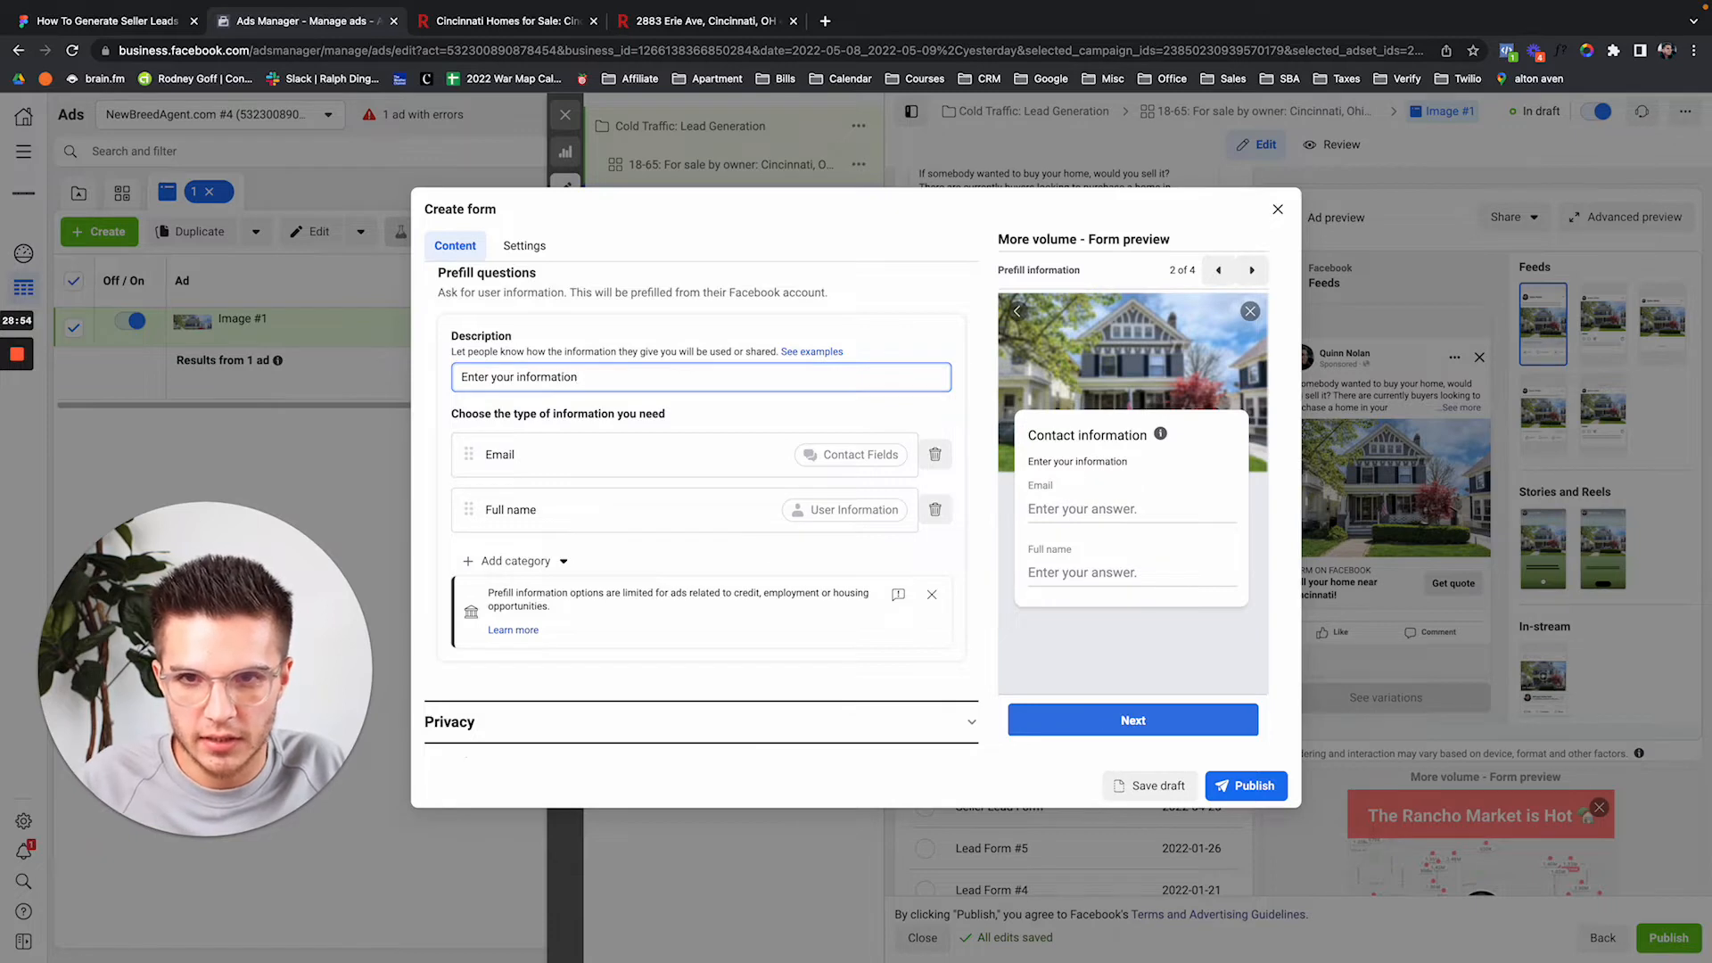
pyautogui.write(' below')
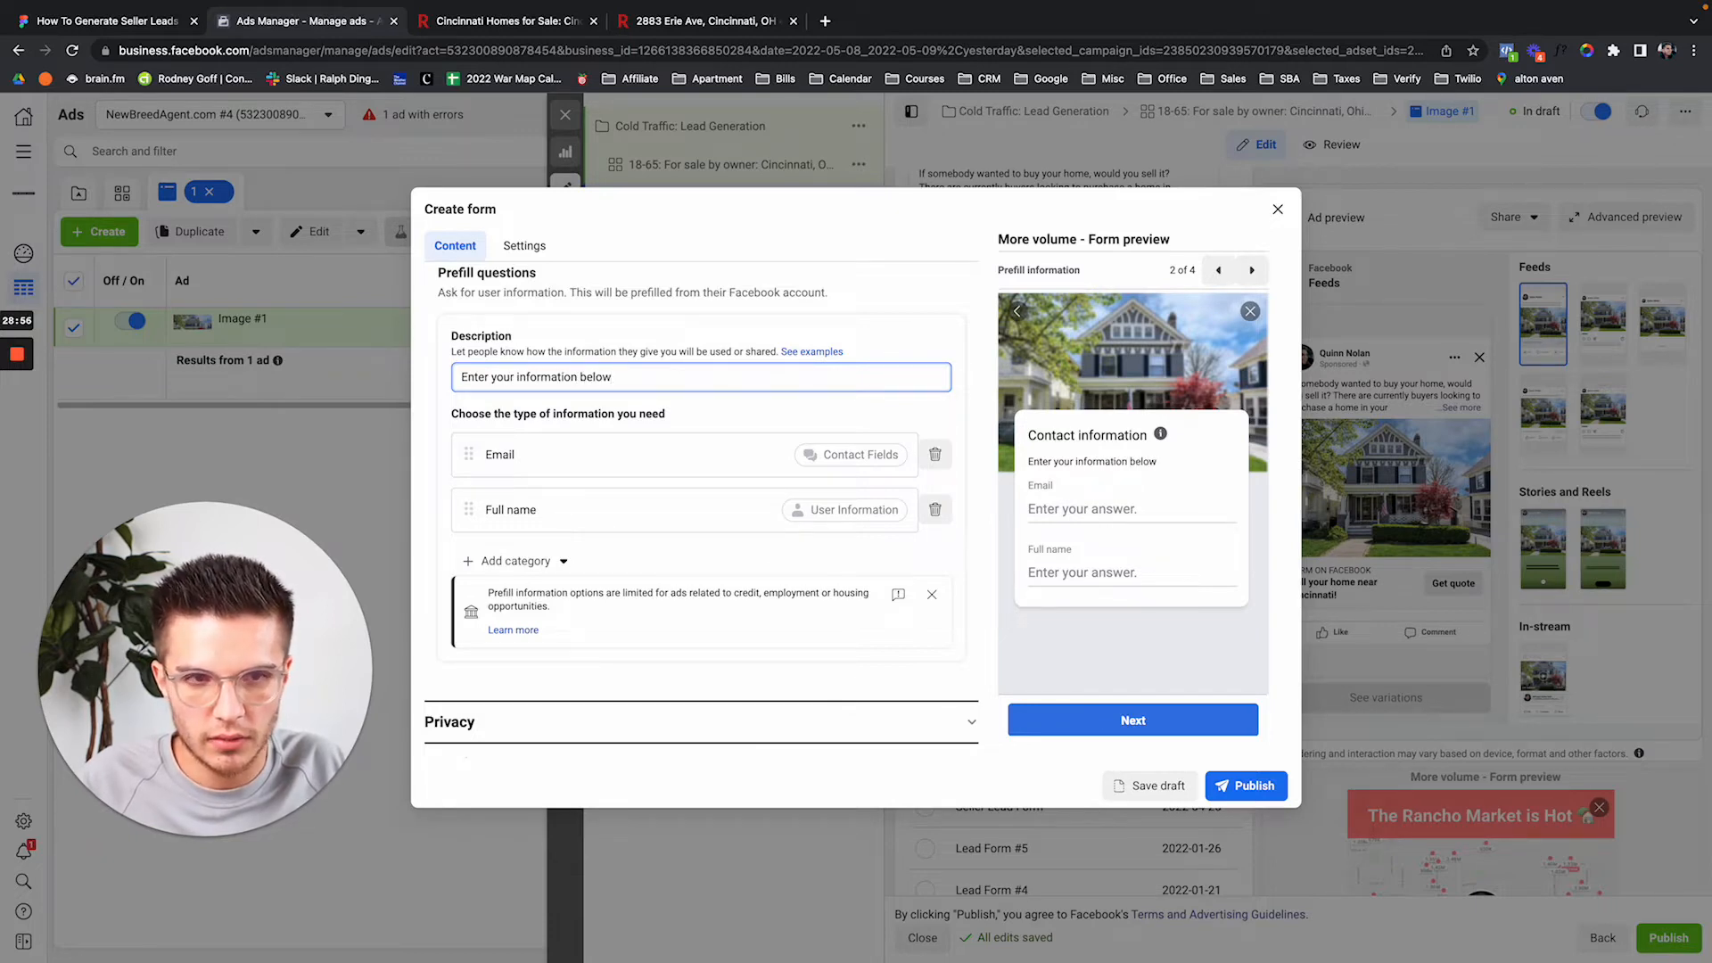
pyautogui.write('. This will be use')
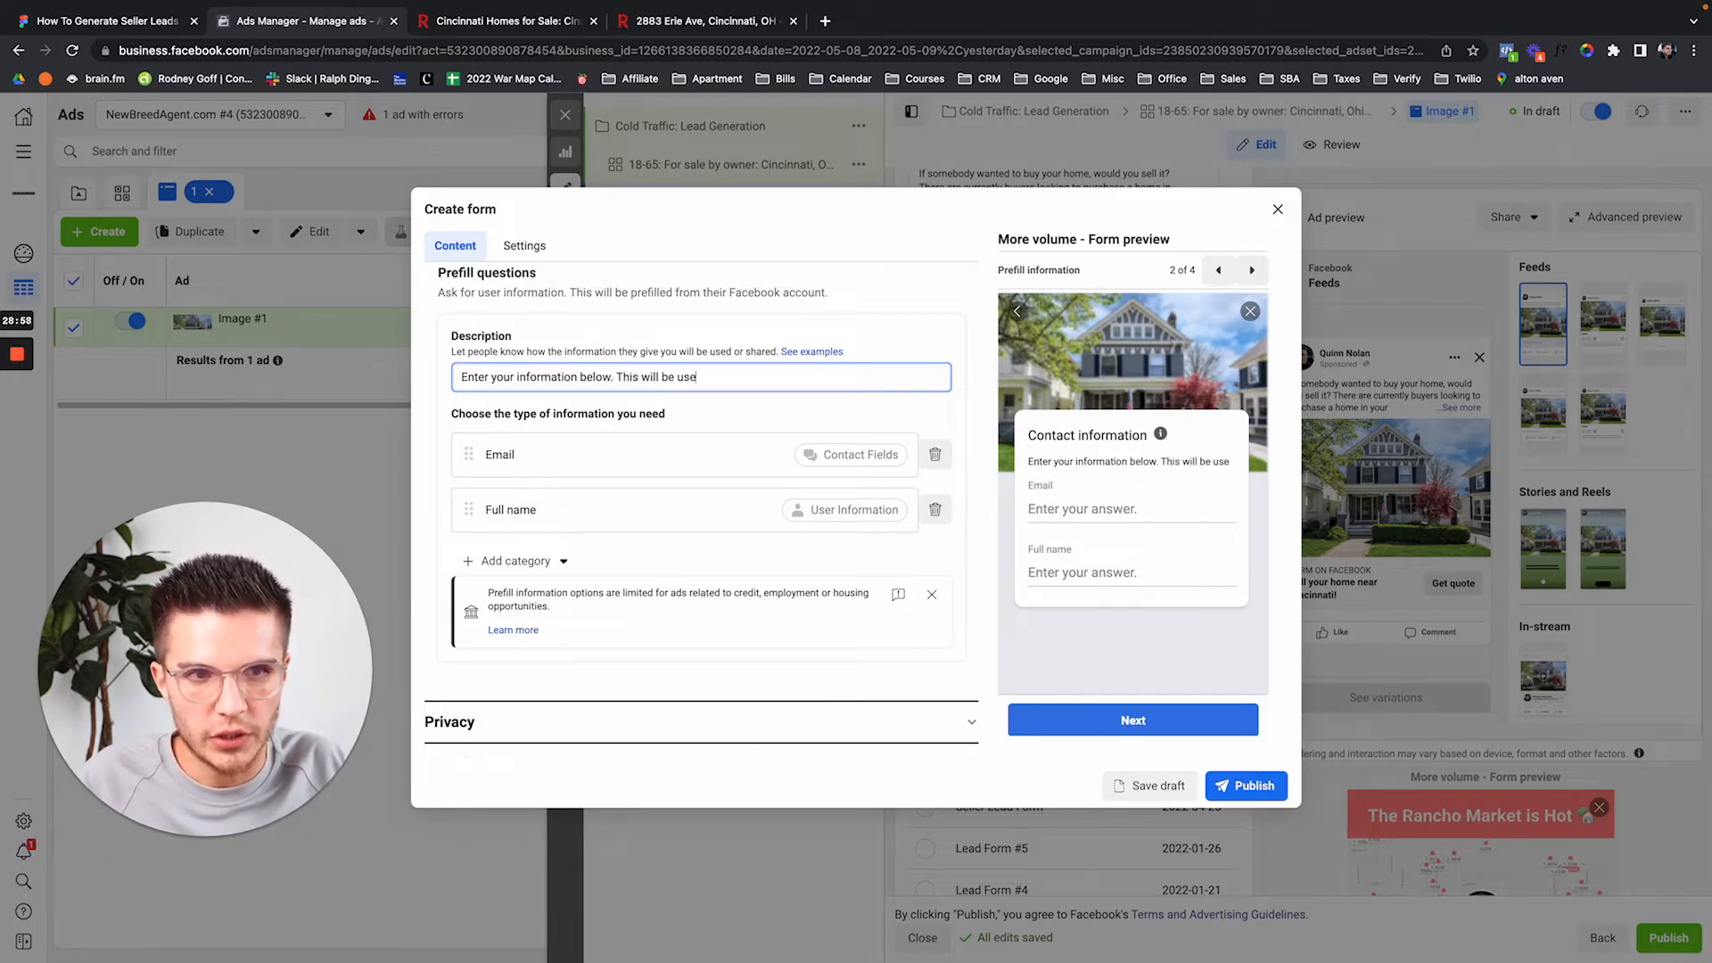
pyautogui.write('d to contact you a')
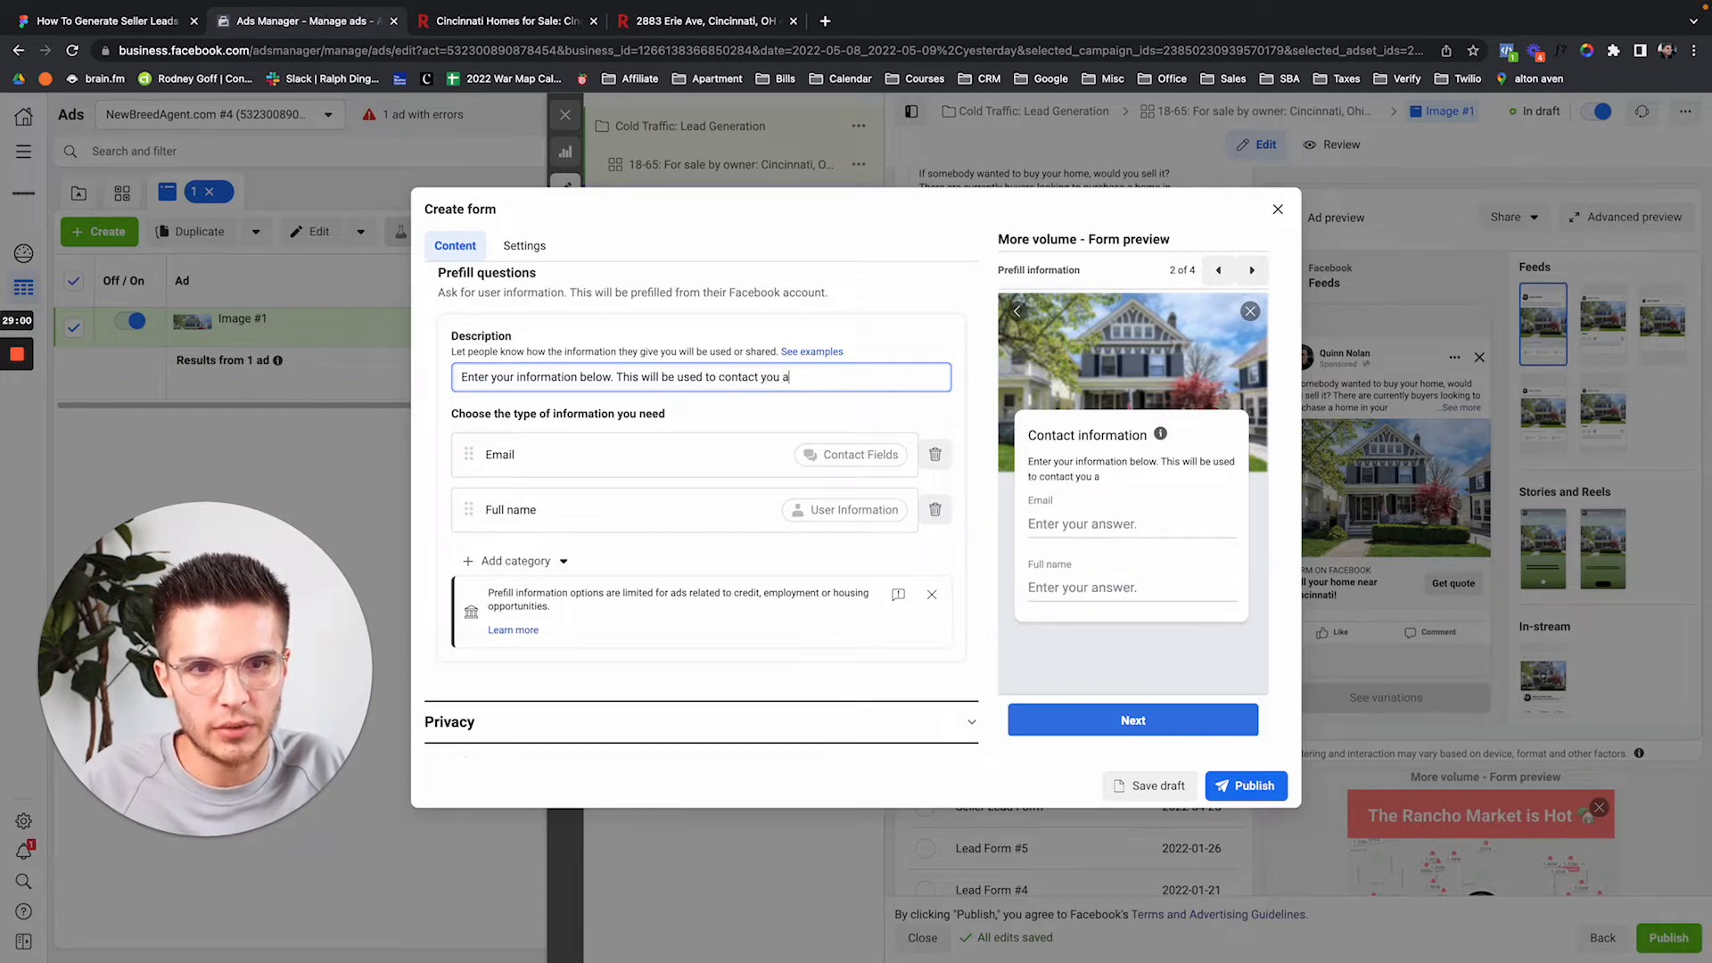
pyautogui.write('bout selling your home.')
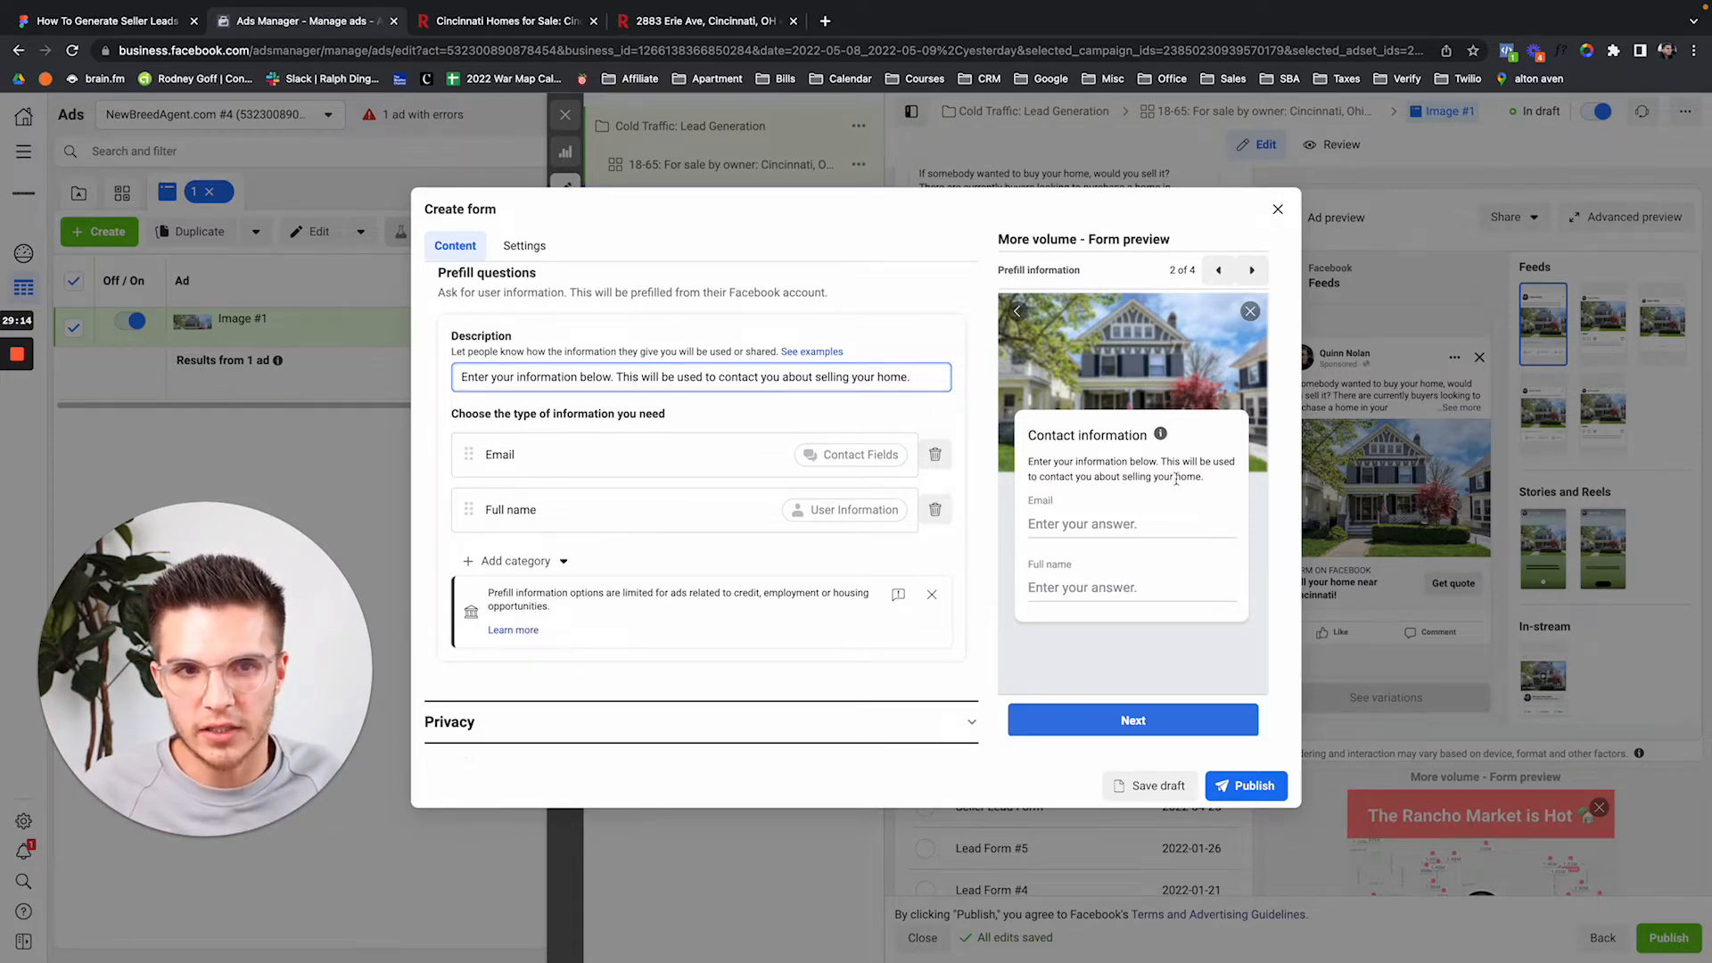
pyautogui.moveTo(468, 509); pyautogui.dragTo(470, 455)
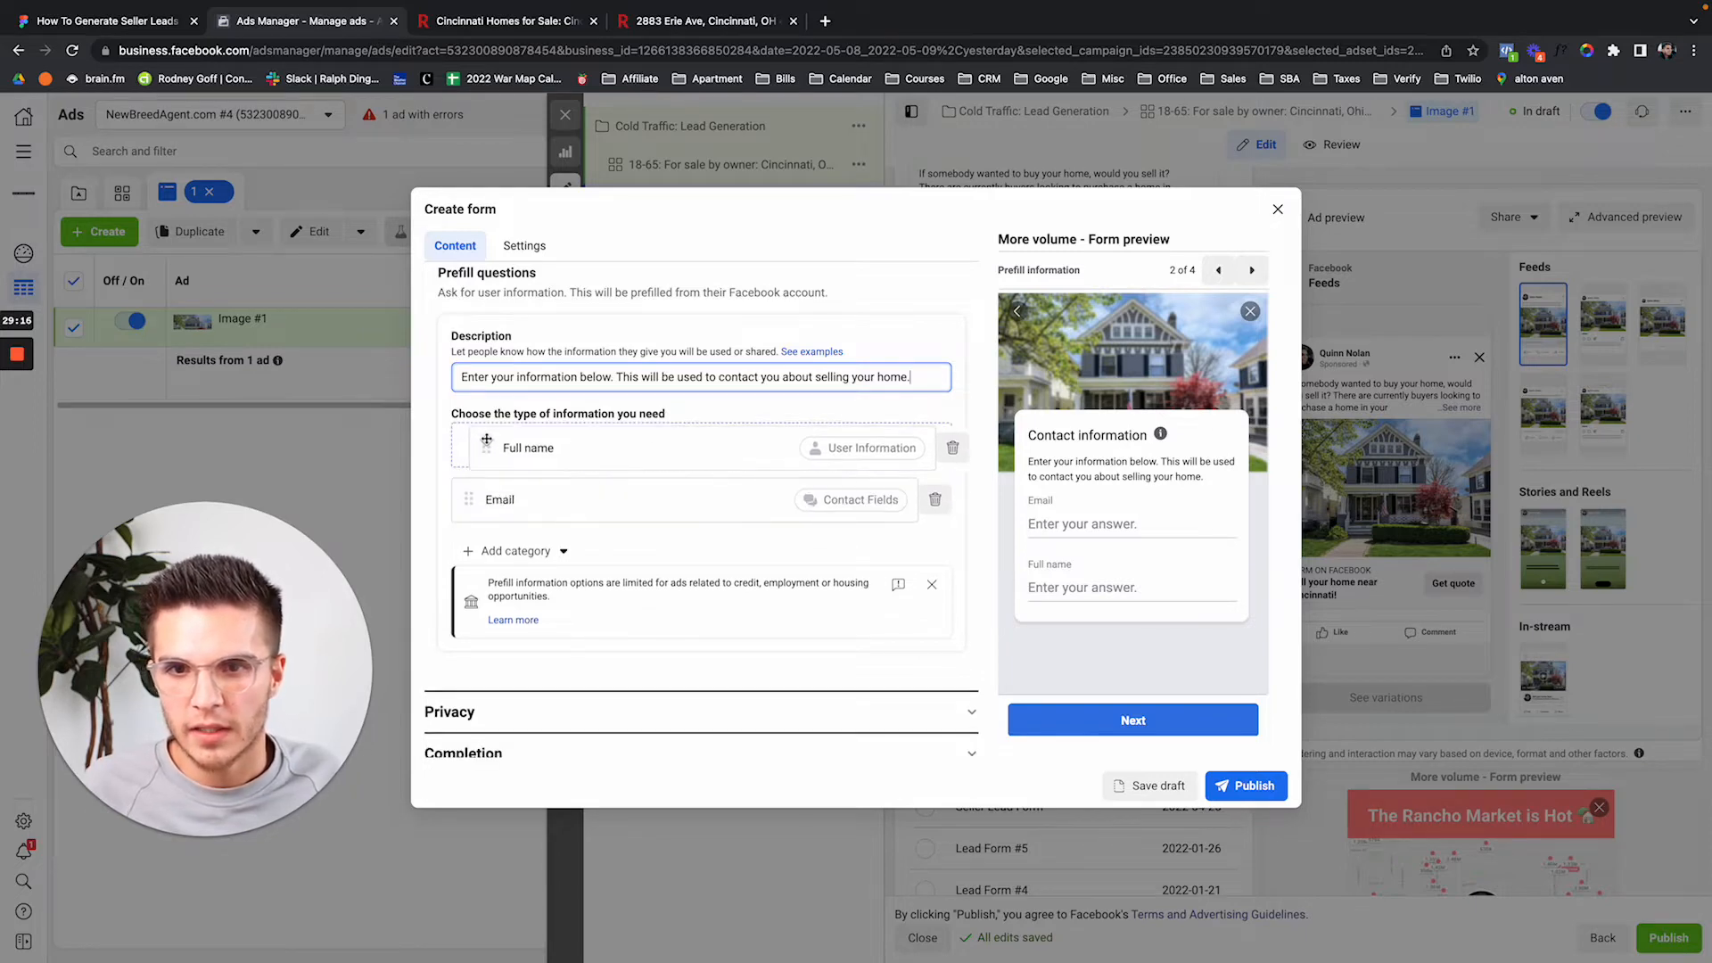
# Replace the Full name and Email prefill fields with First name and Last name.
pyautogui.click(935, 454)
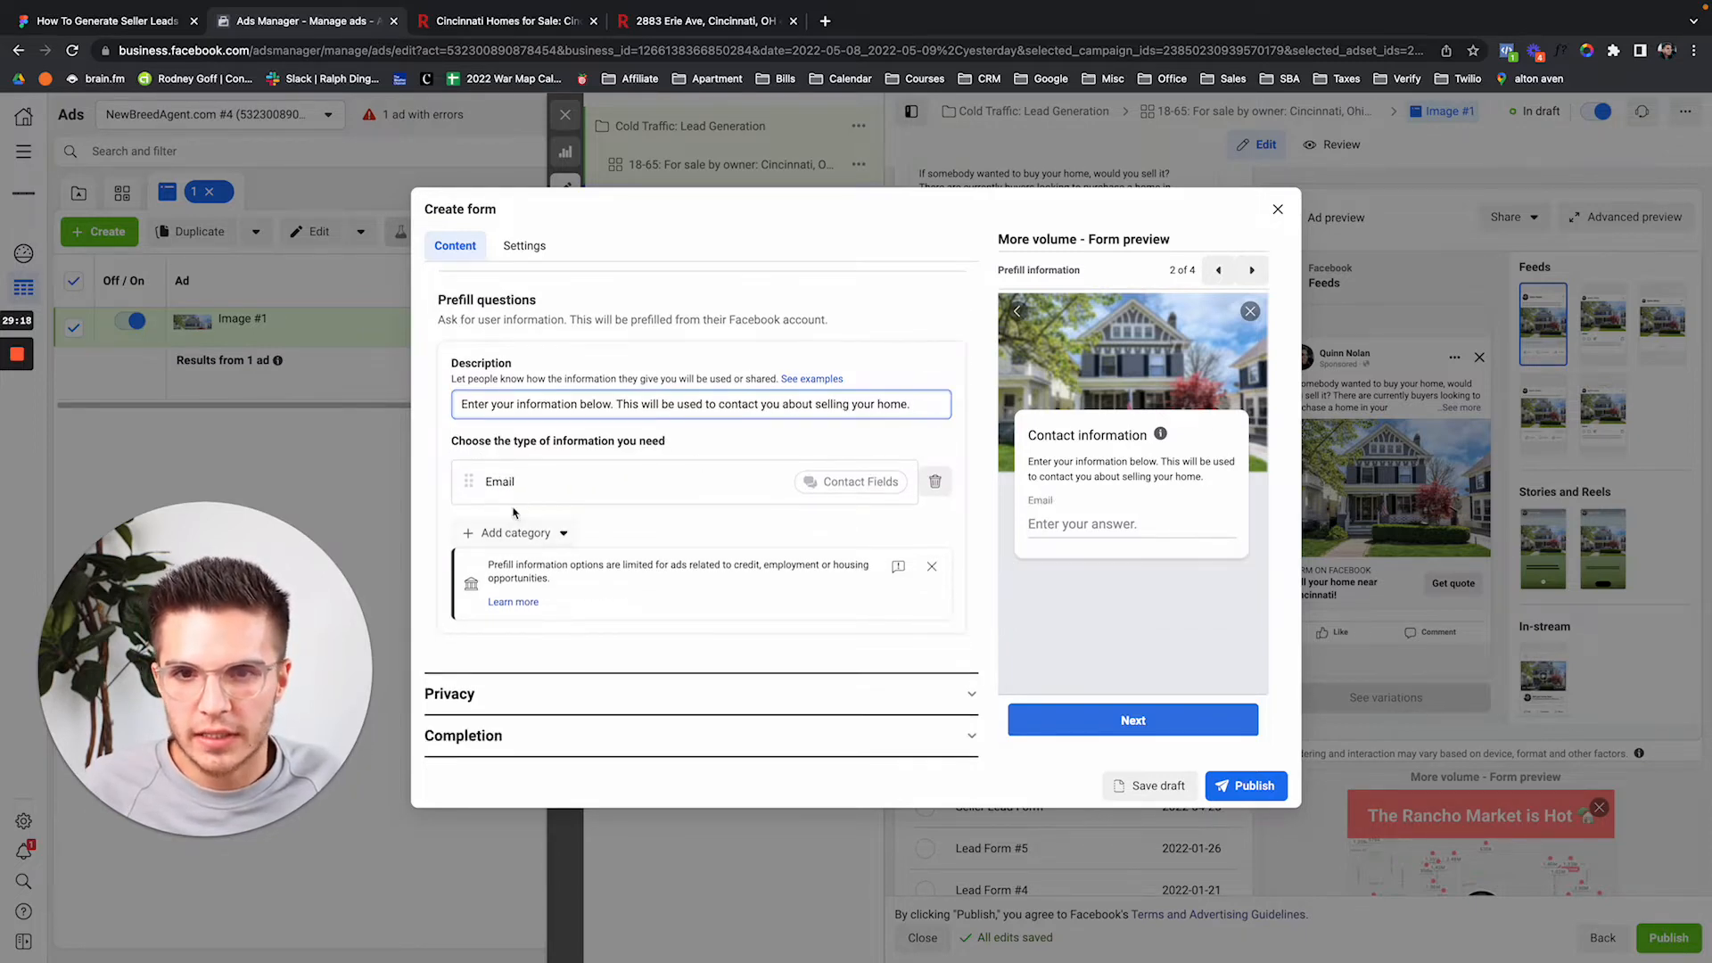
pyautogui.click(936, 482)
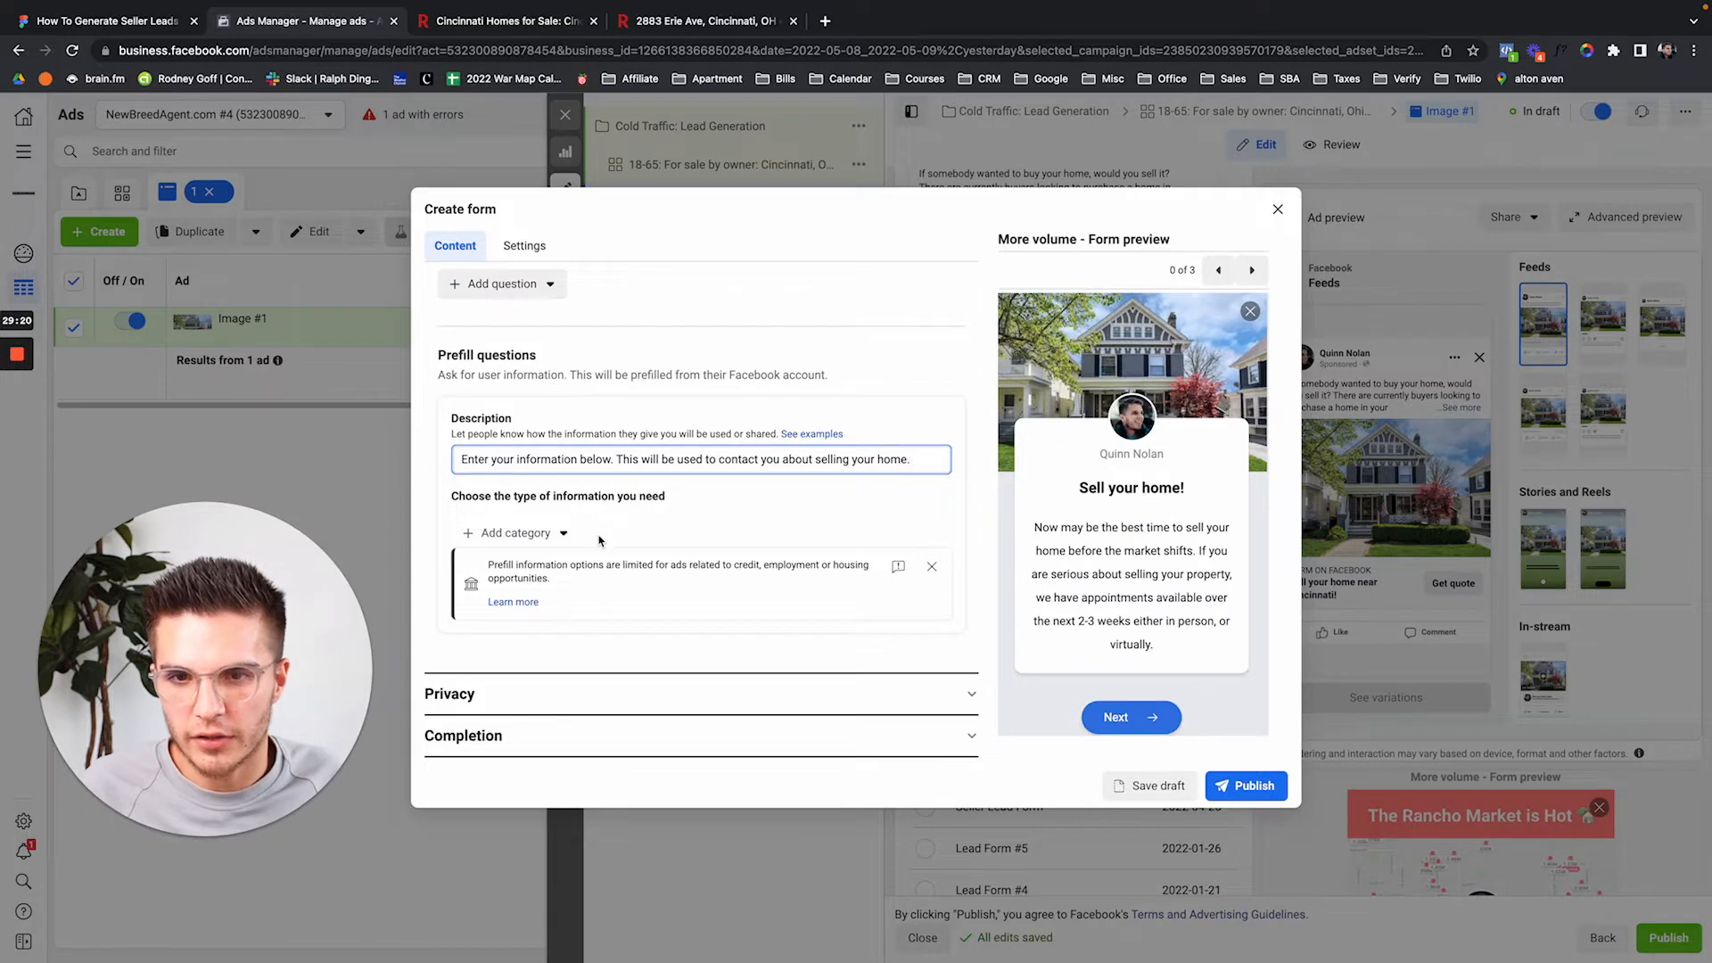
pyautogui.moveTo(453, 496); pyautogui.dragTo(879, 565)
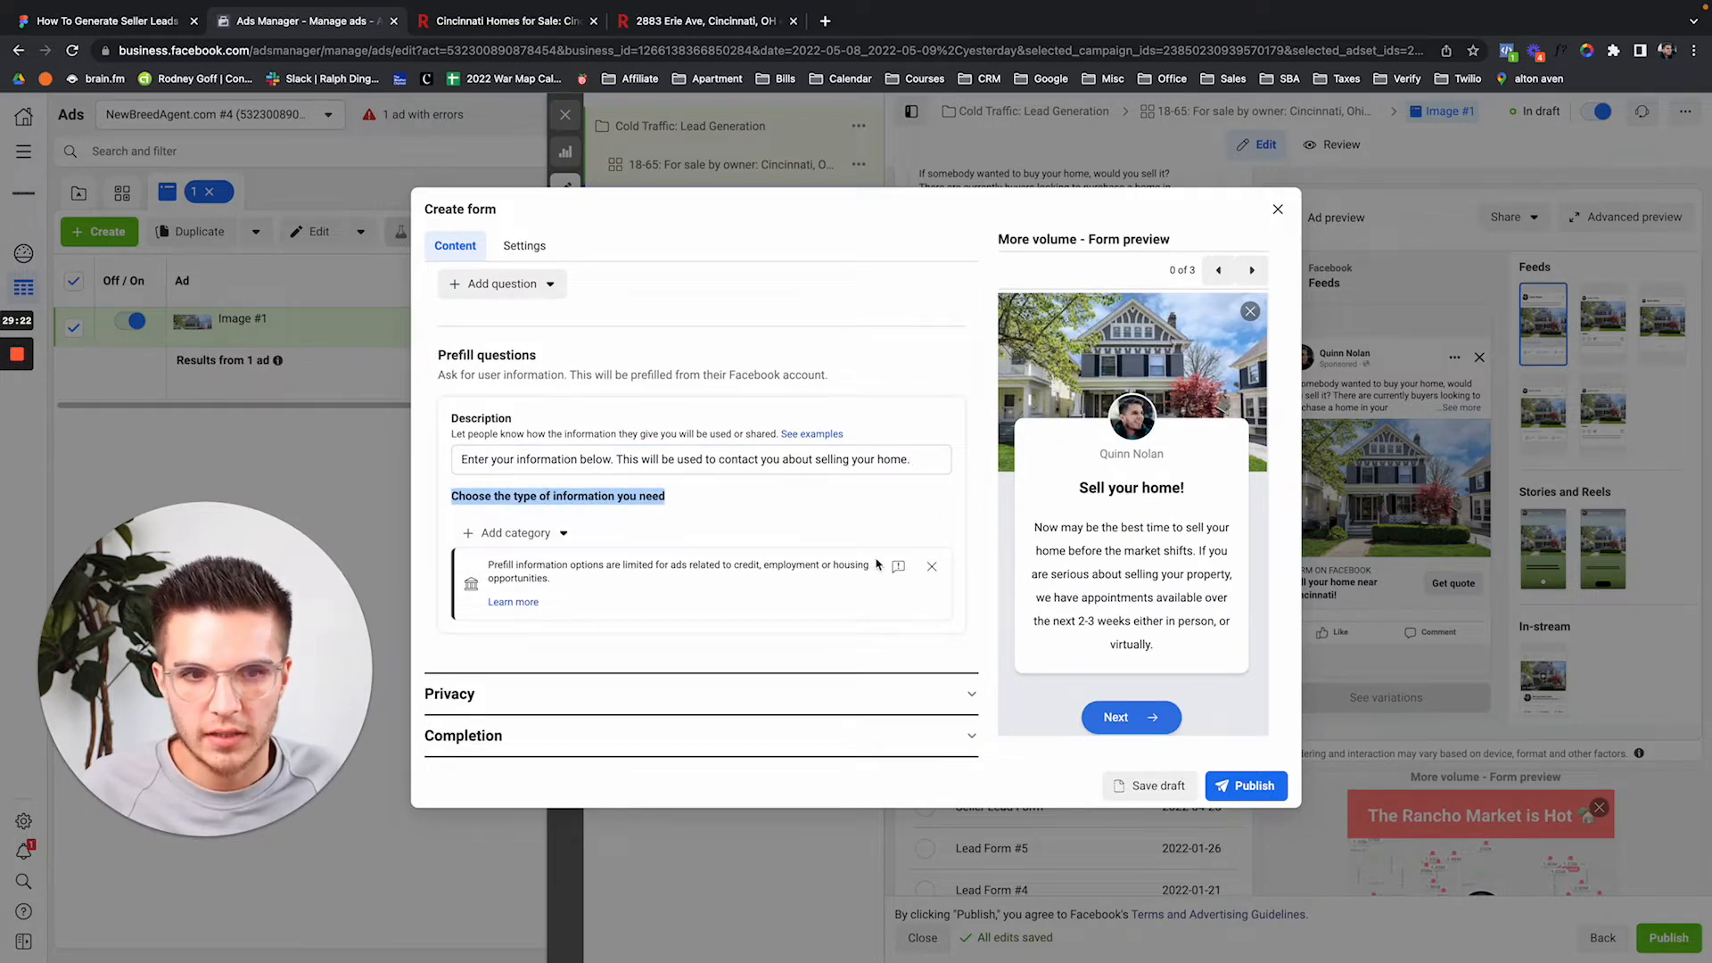
pyautogui.click(566, 534)
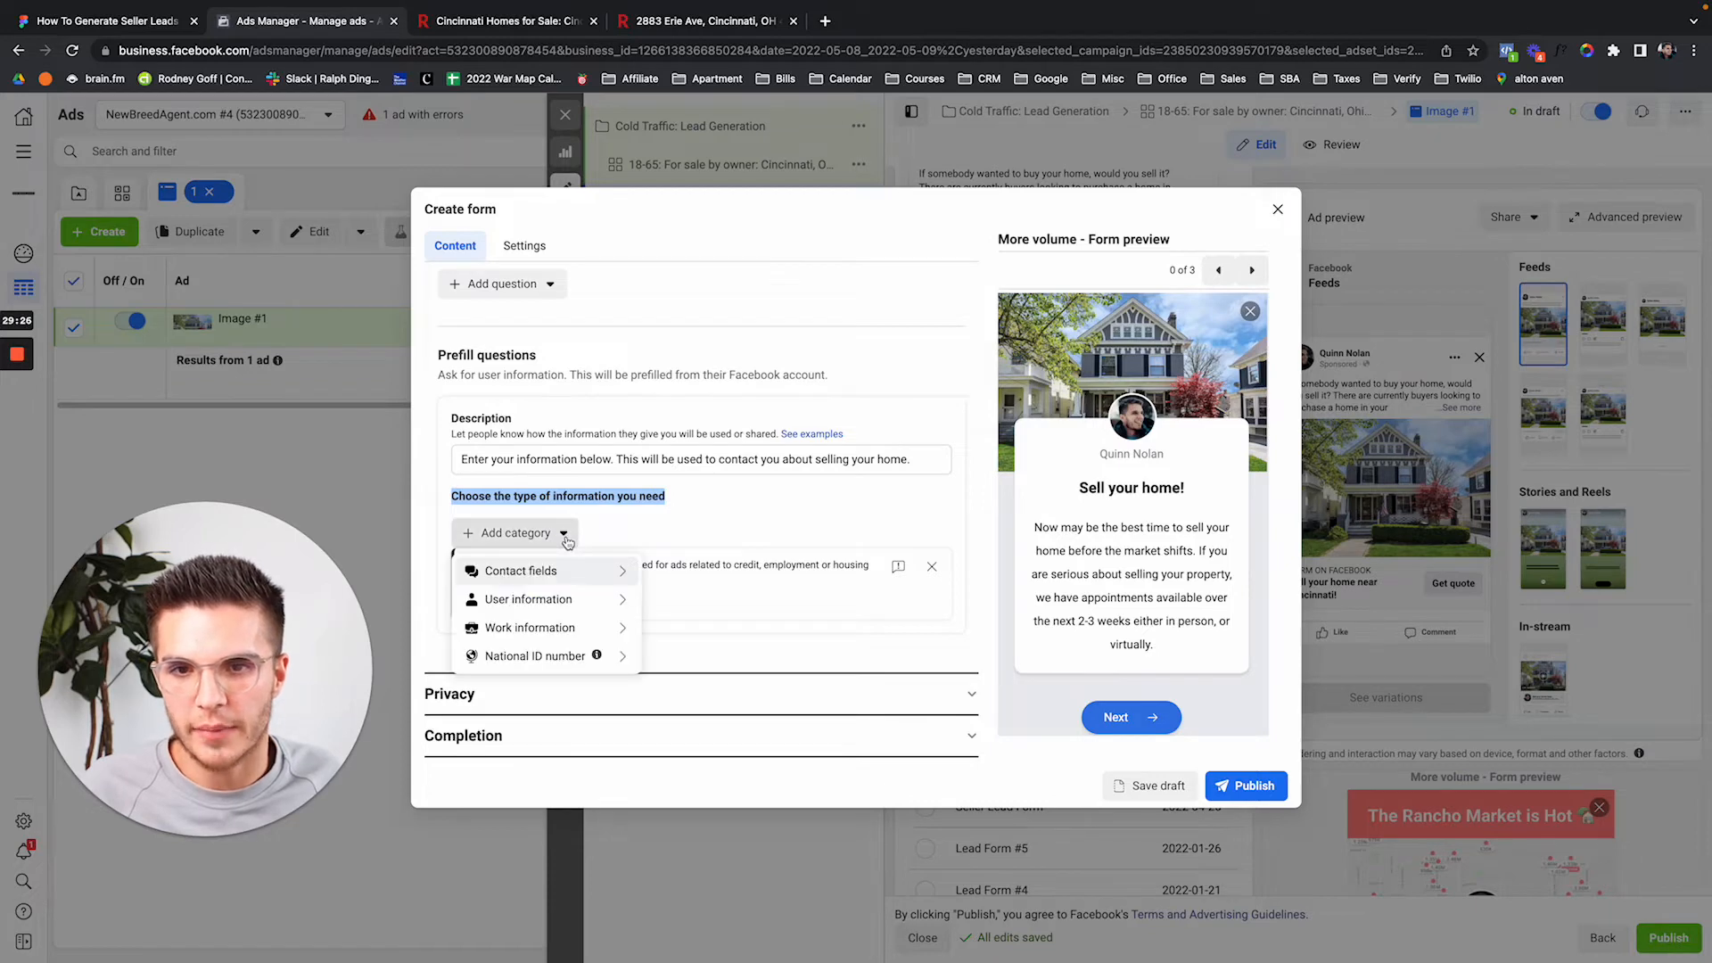
pyautogui.moveTo(562, 574)
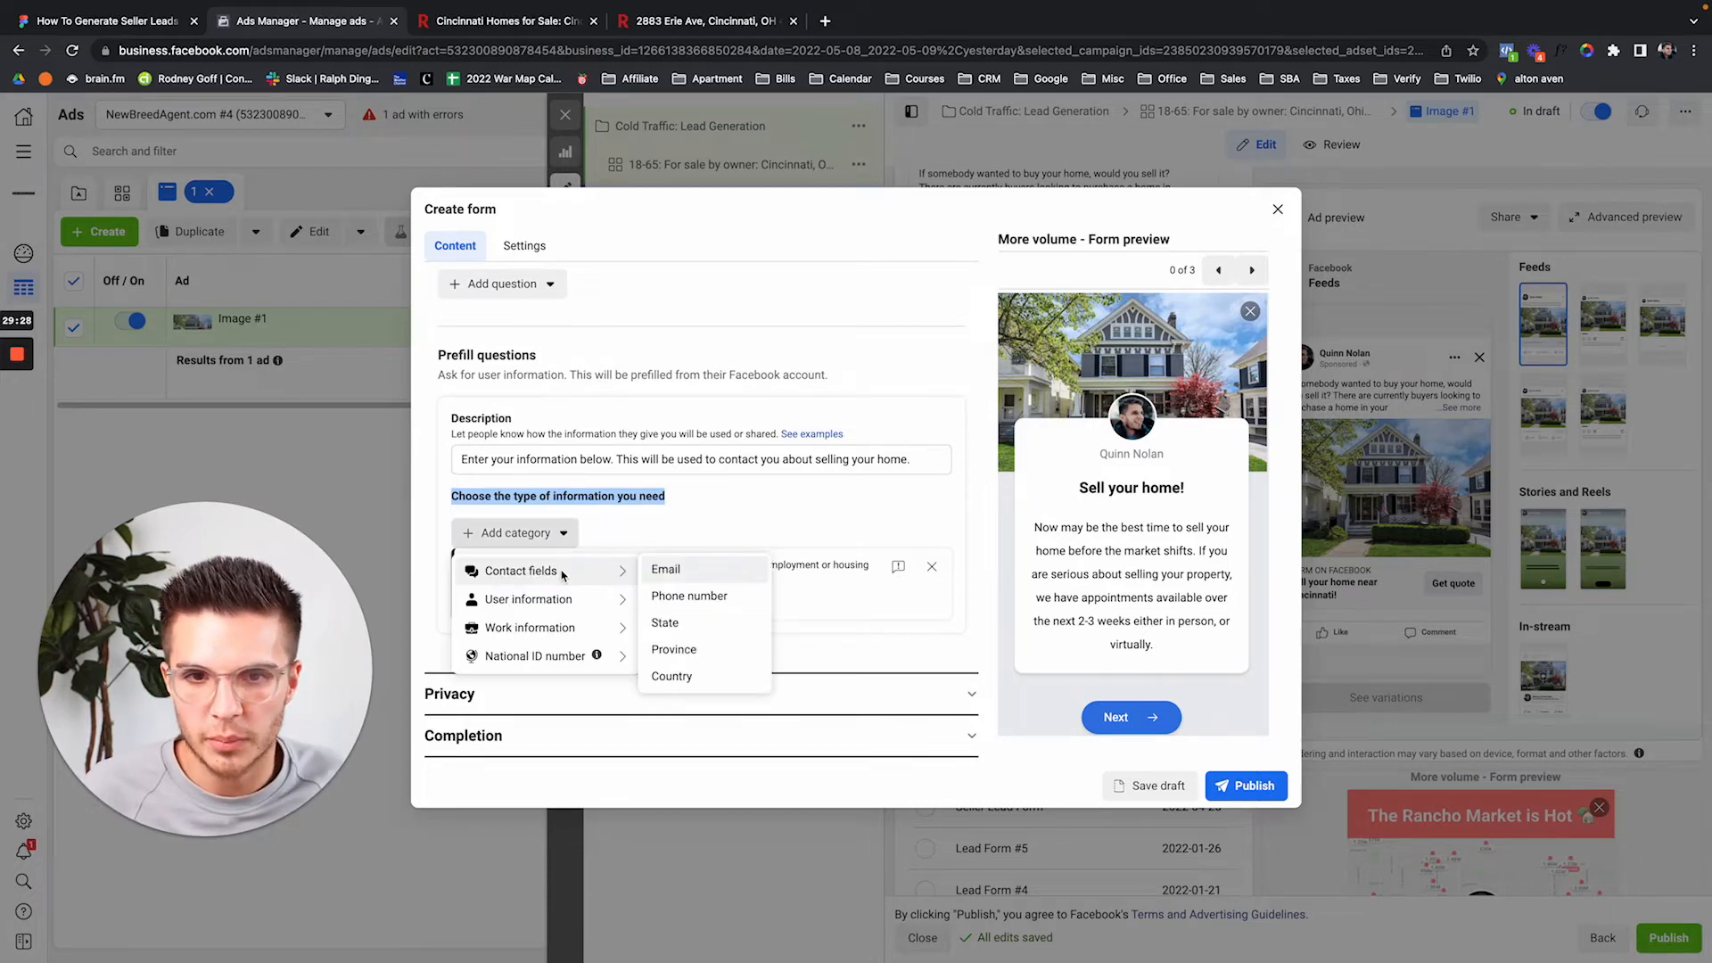
pyautogui.moveTo(580, 602)
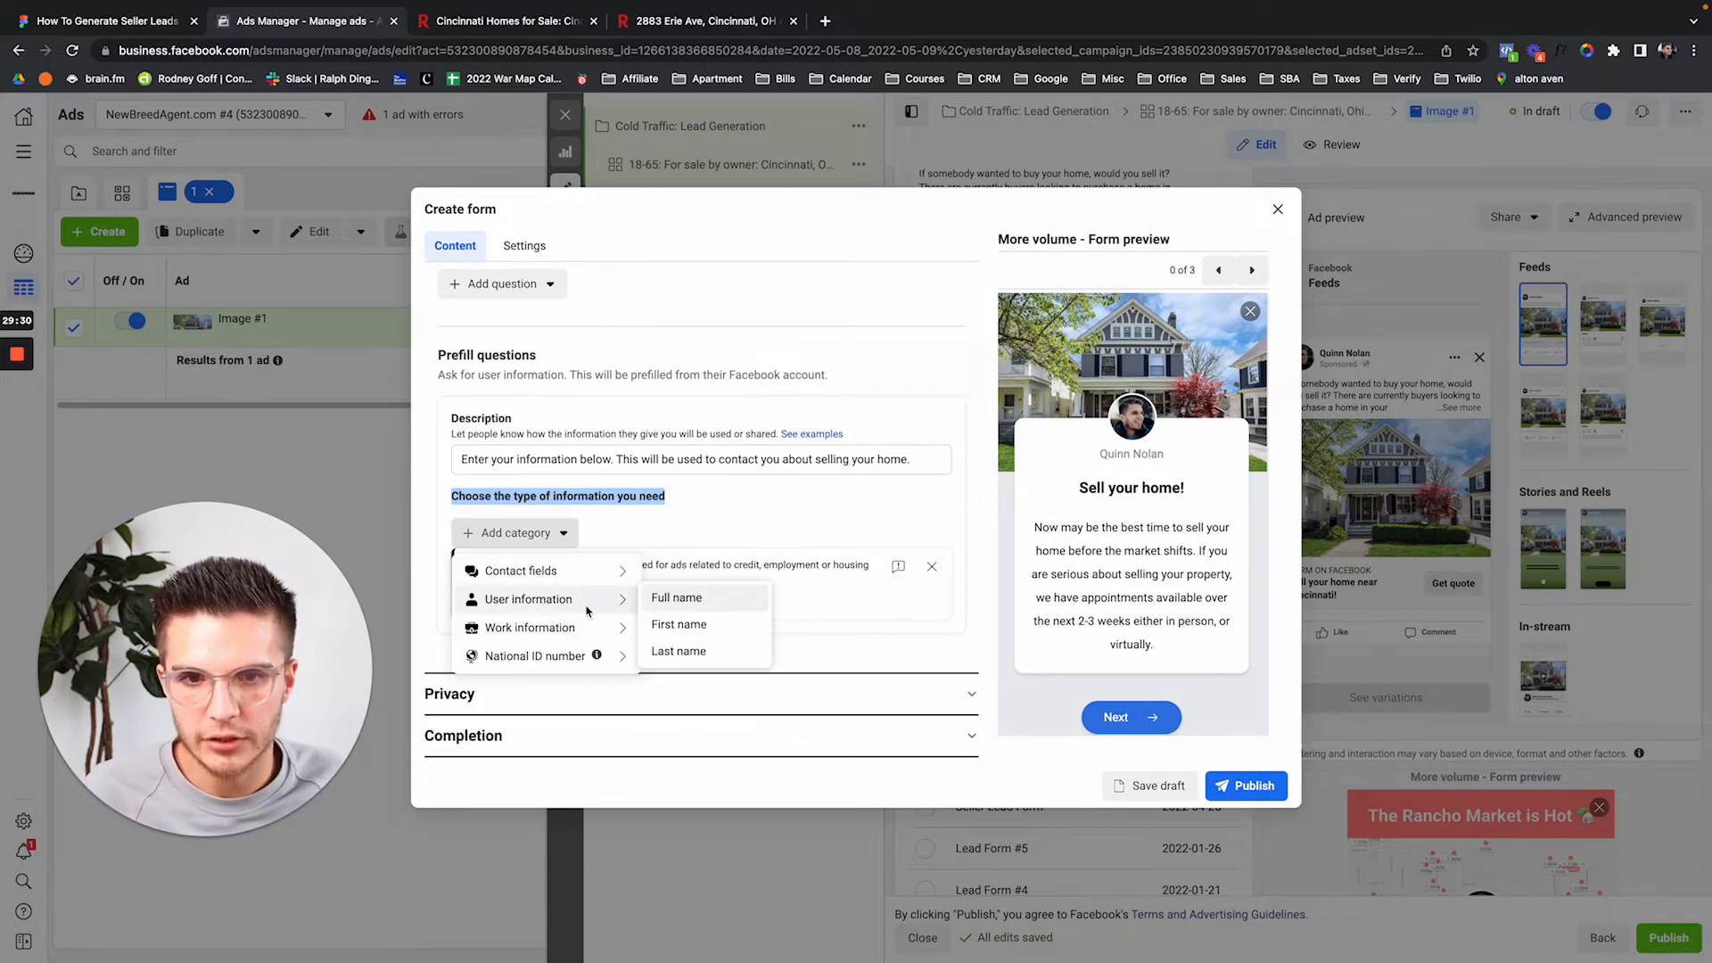
pyautogui.click(672, 624)
pyautogui.click(521, 587)
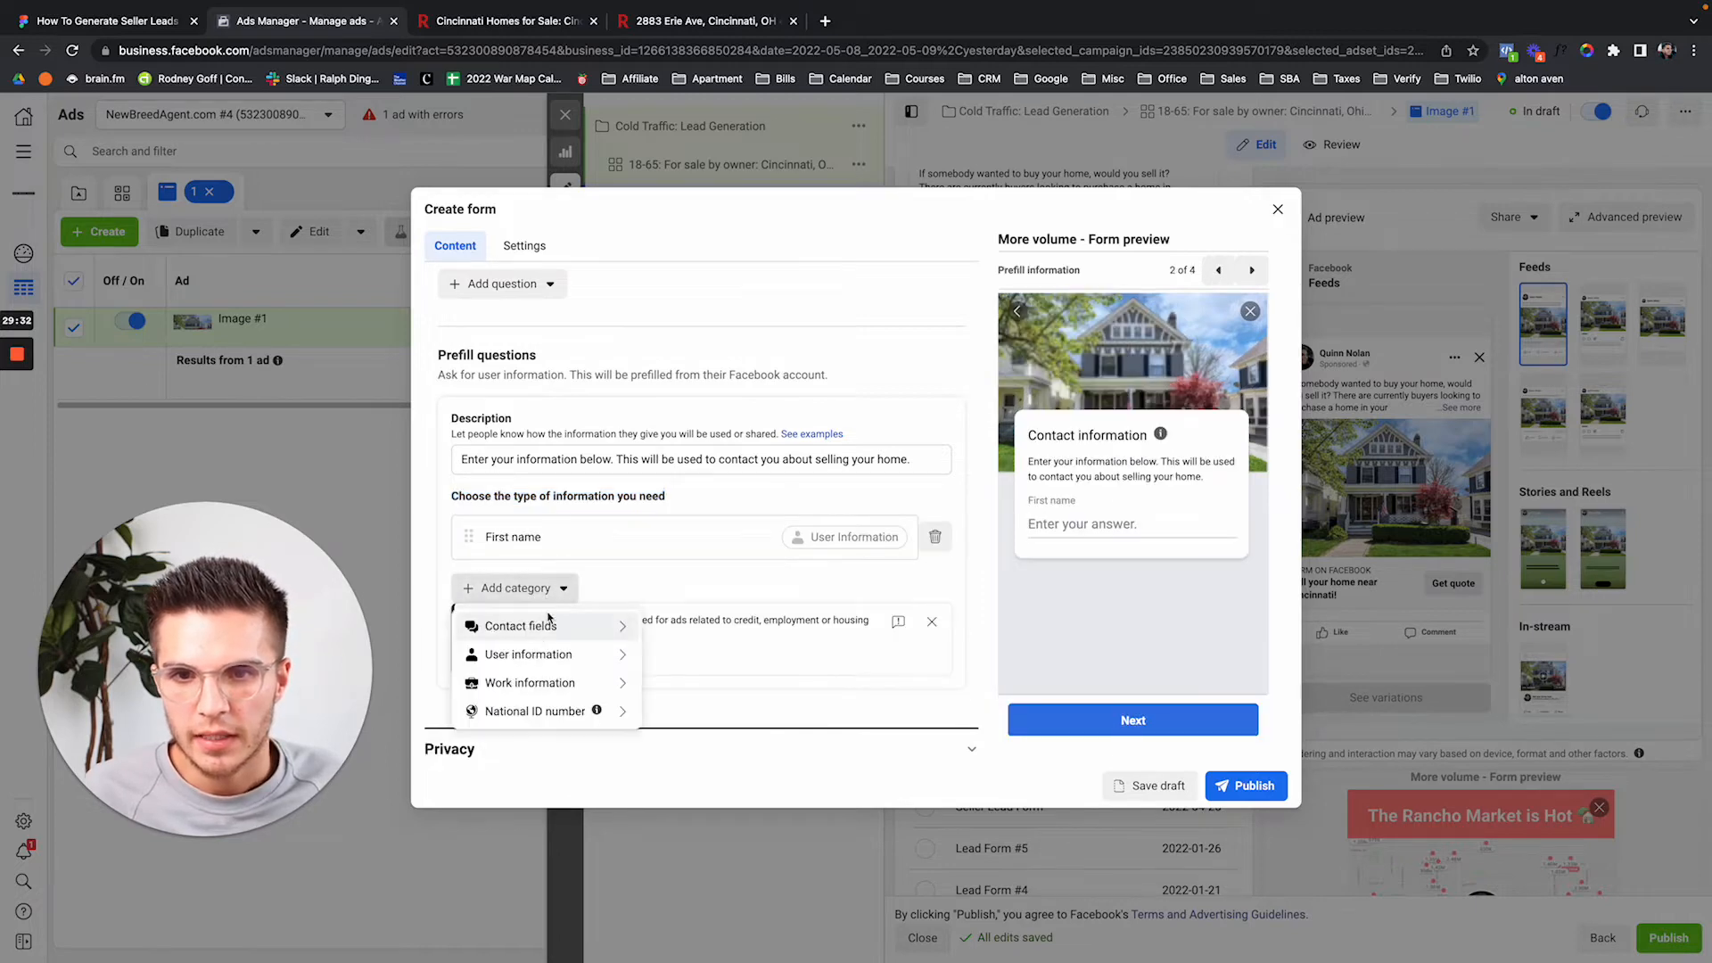
pyautogui.moveTo(535, 654)
pyautogui.click(675, 706)
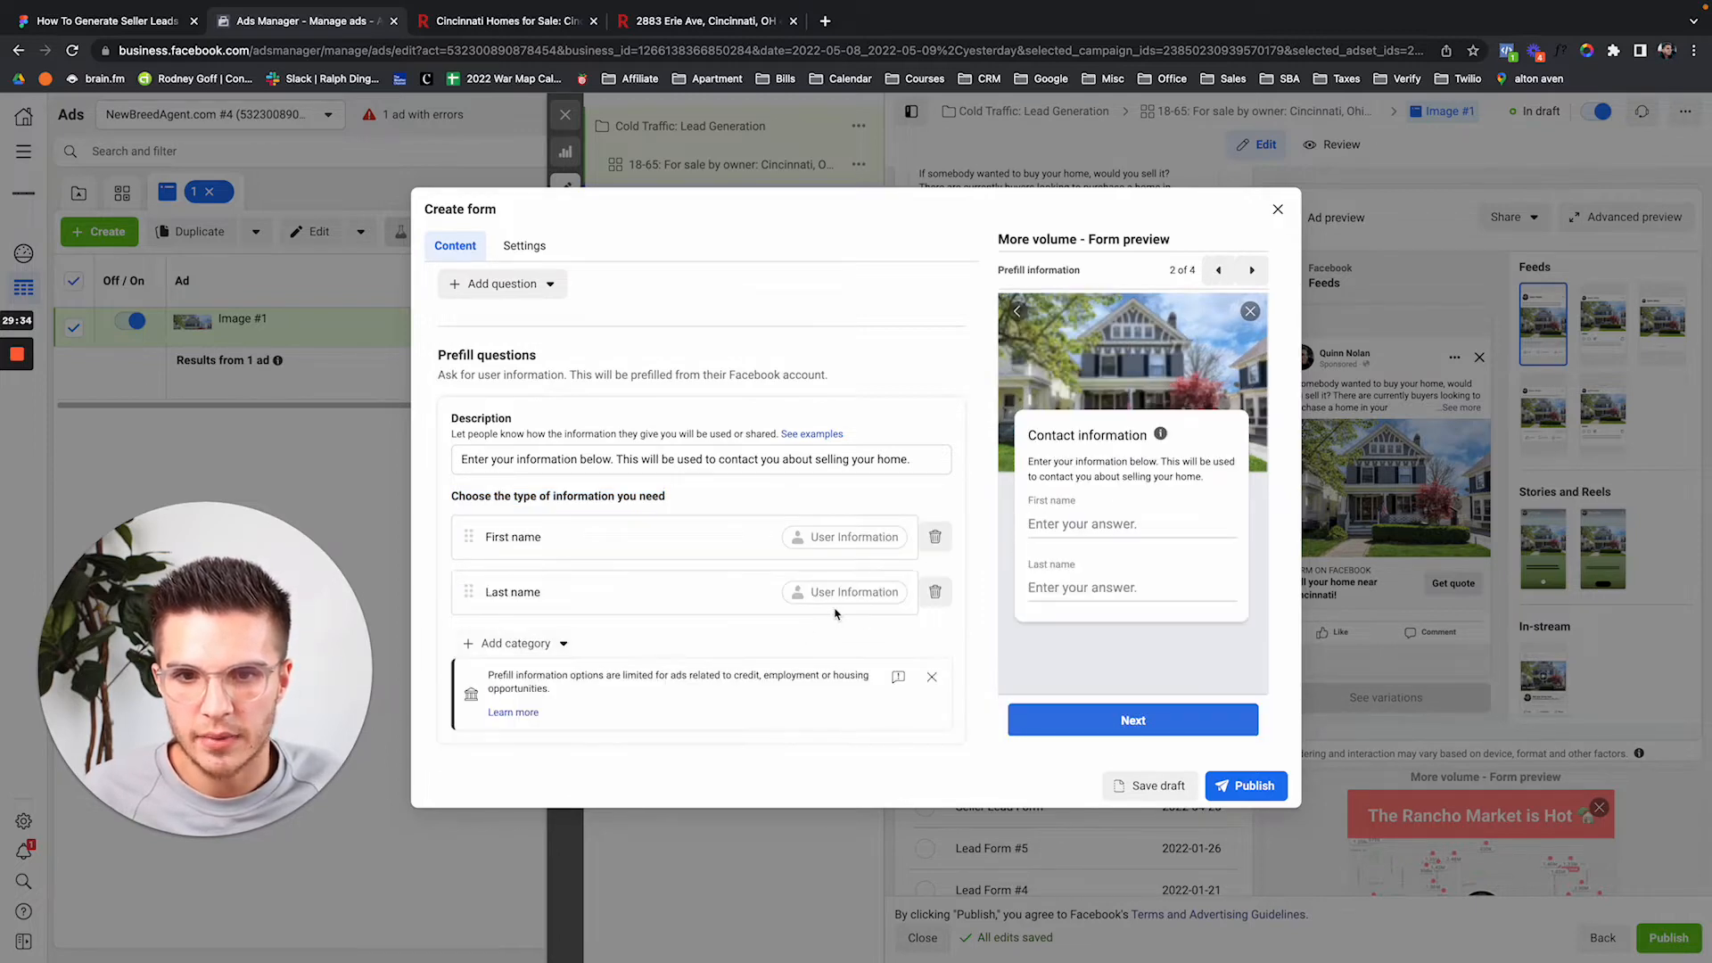
# Add Email and Phone number from Contact fields as further prefill questions.
pyautogui.scroll(-2, 960, 615)
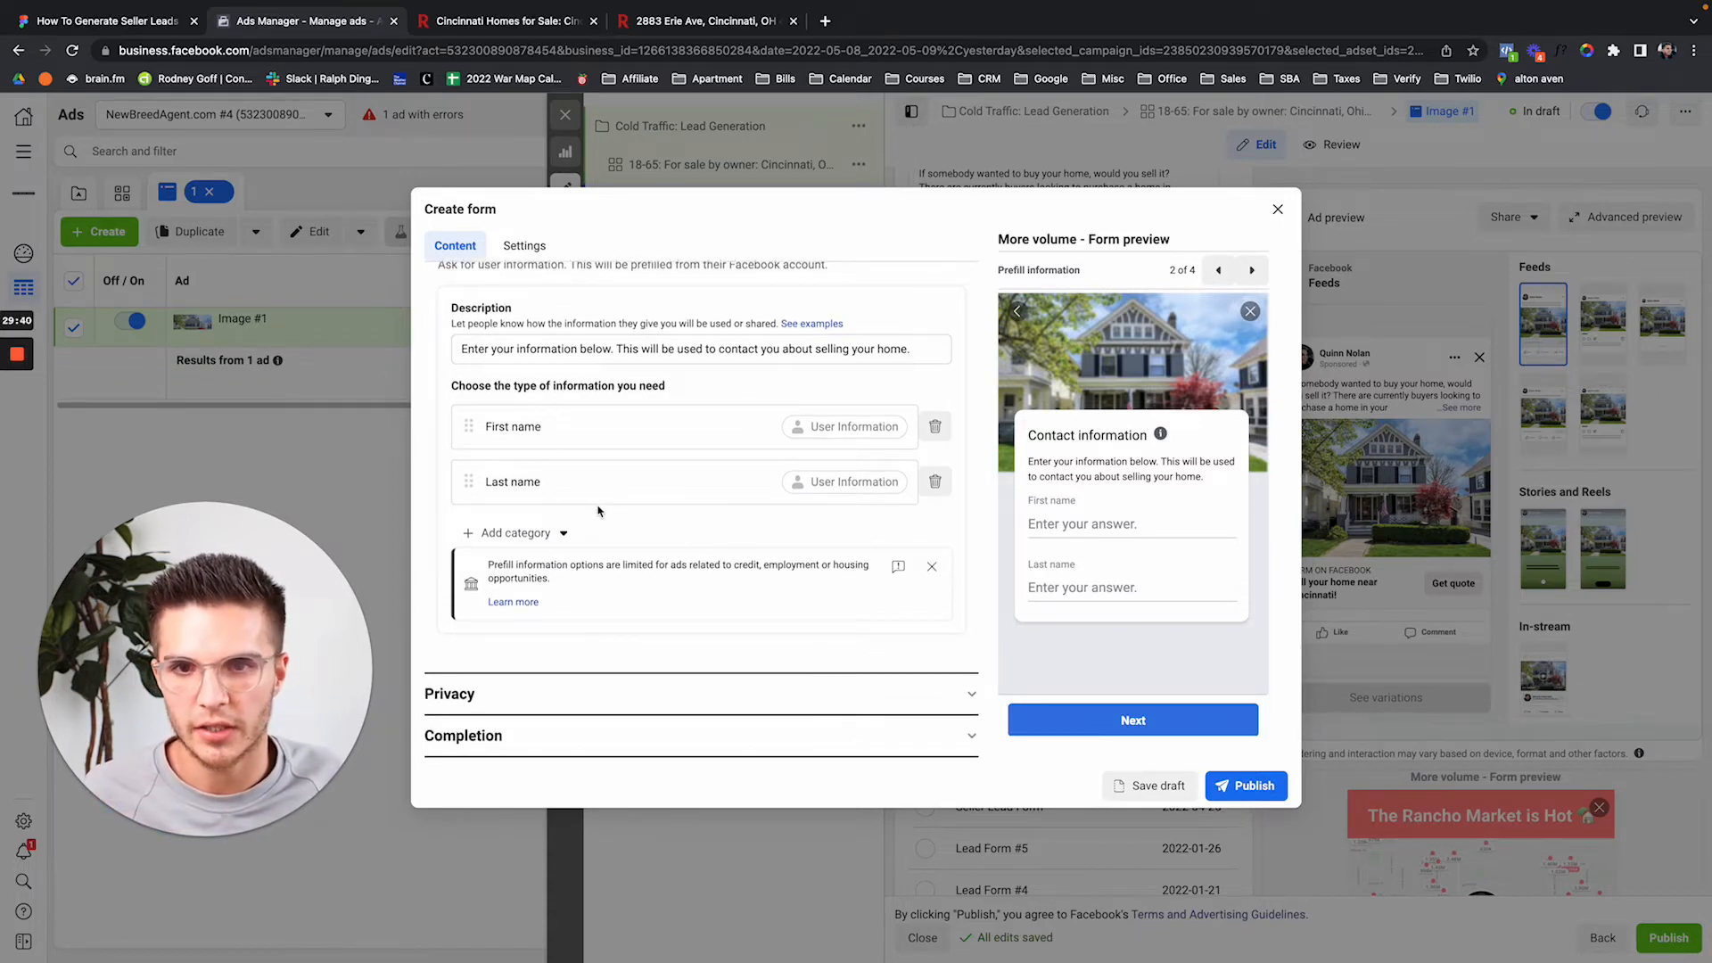
pyautogui.click(559, 533)
pyautogui.moveTo(580, 571)
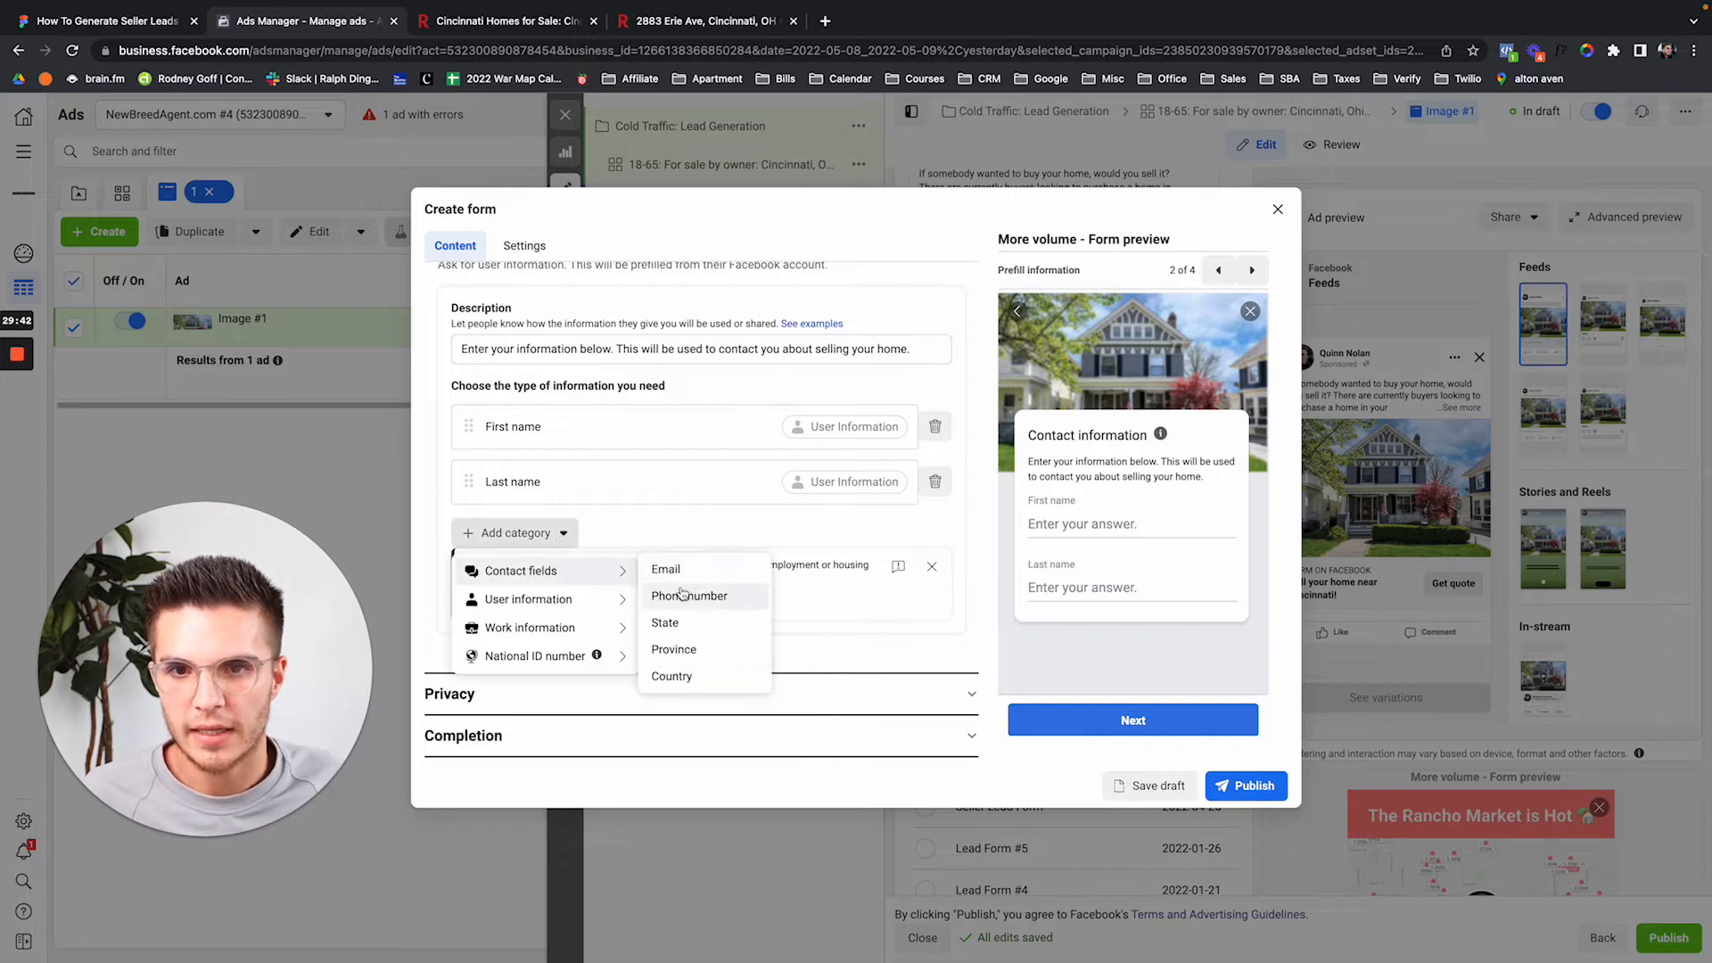
pyautogui.click(698, 569)
pyautogui.click(556, 590)
pyautogui.moveTo(571, 626)
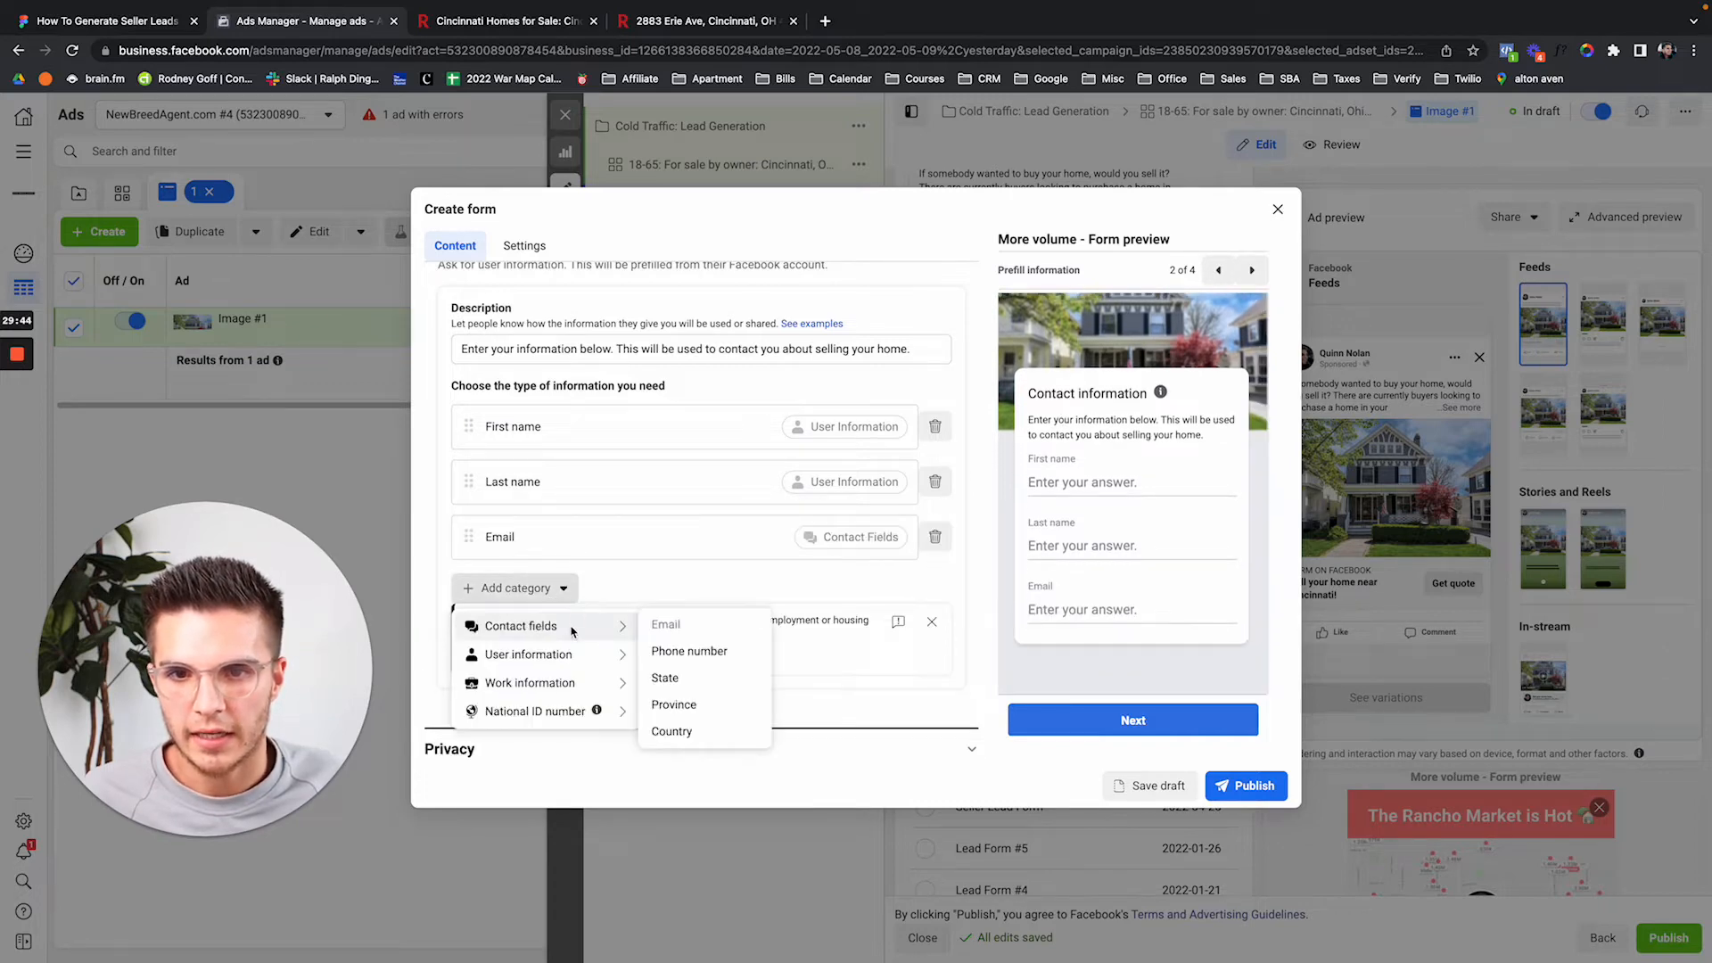
pyautogui.click(677, 651)
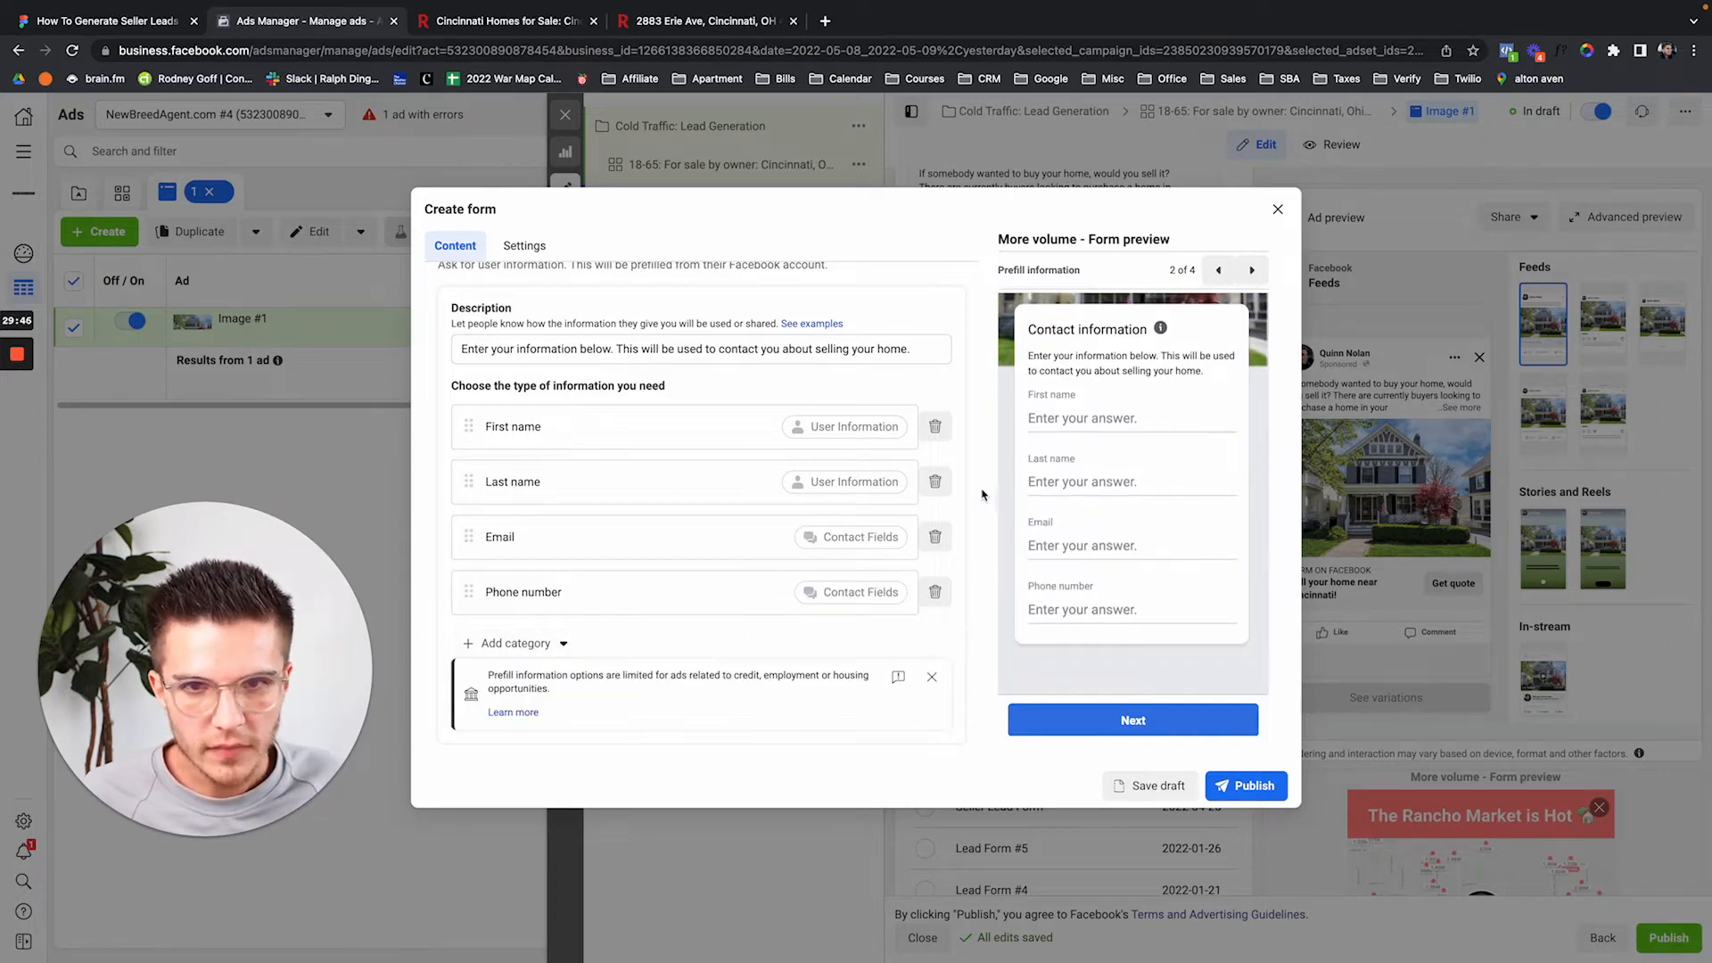
pyautogui.scroll(3, 936, 369)
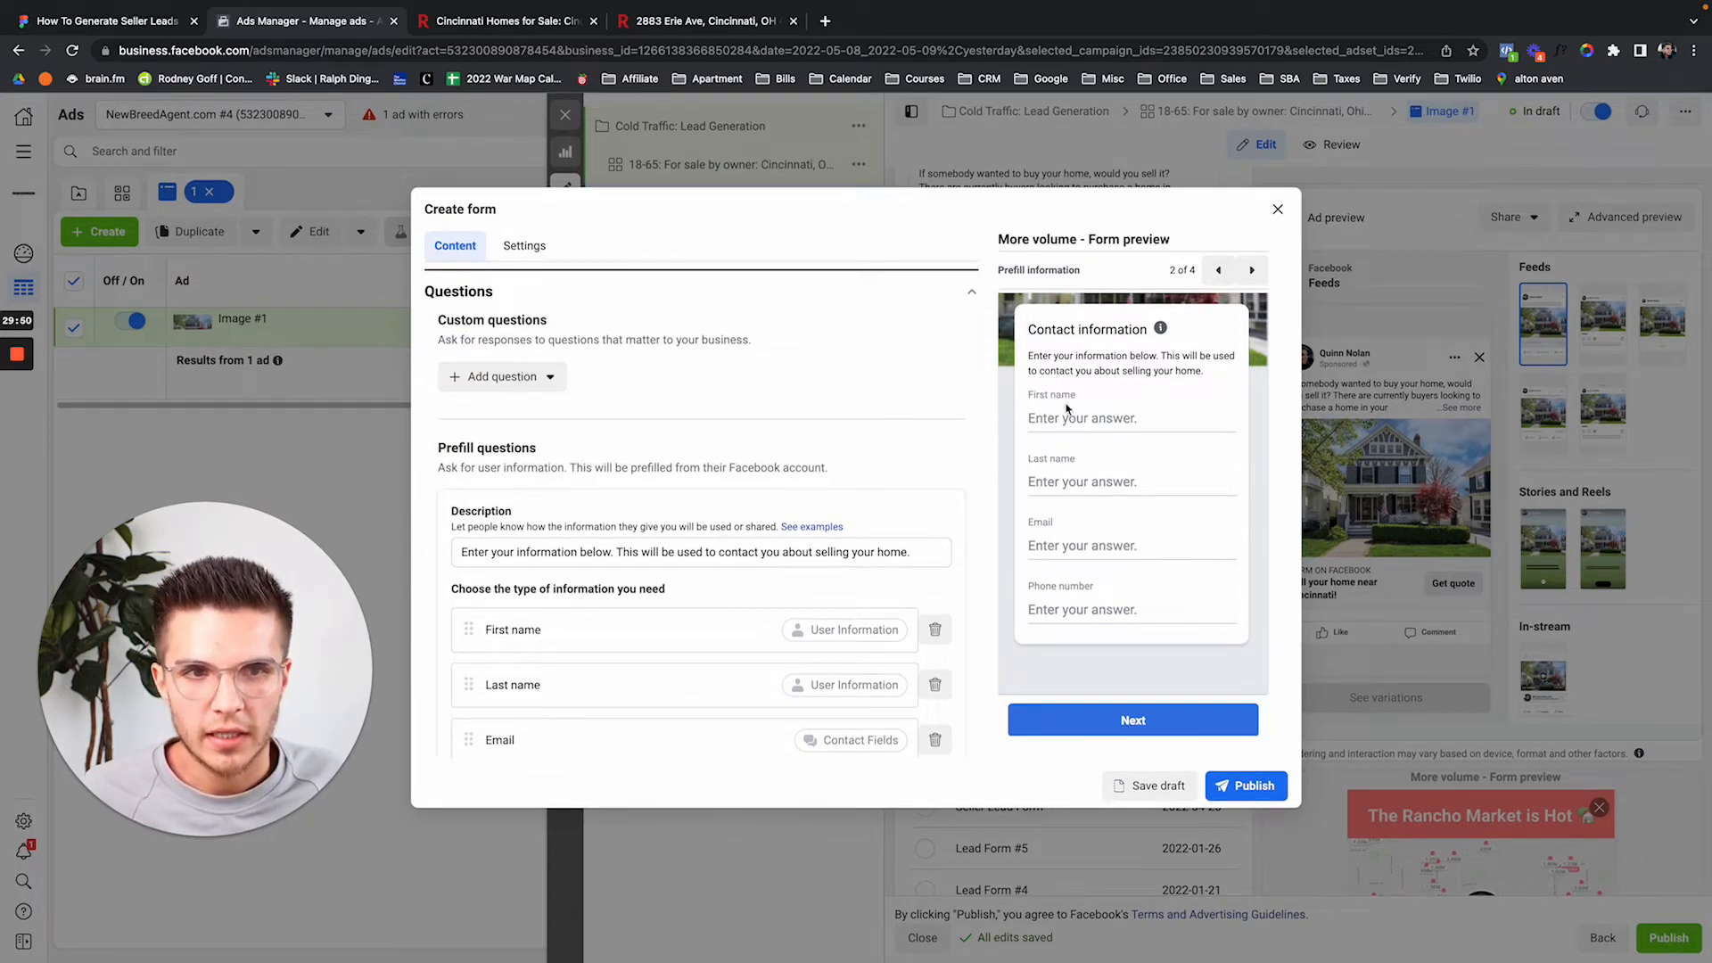
# Add a multiple-choice question worded 'Reason for wanting to sell your property:'.
pyautogui.click(525, 379)
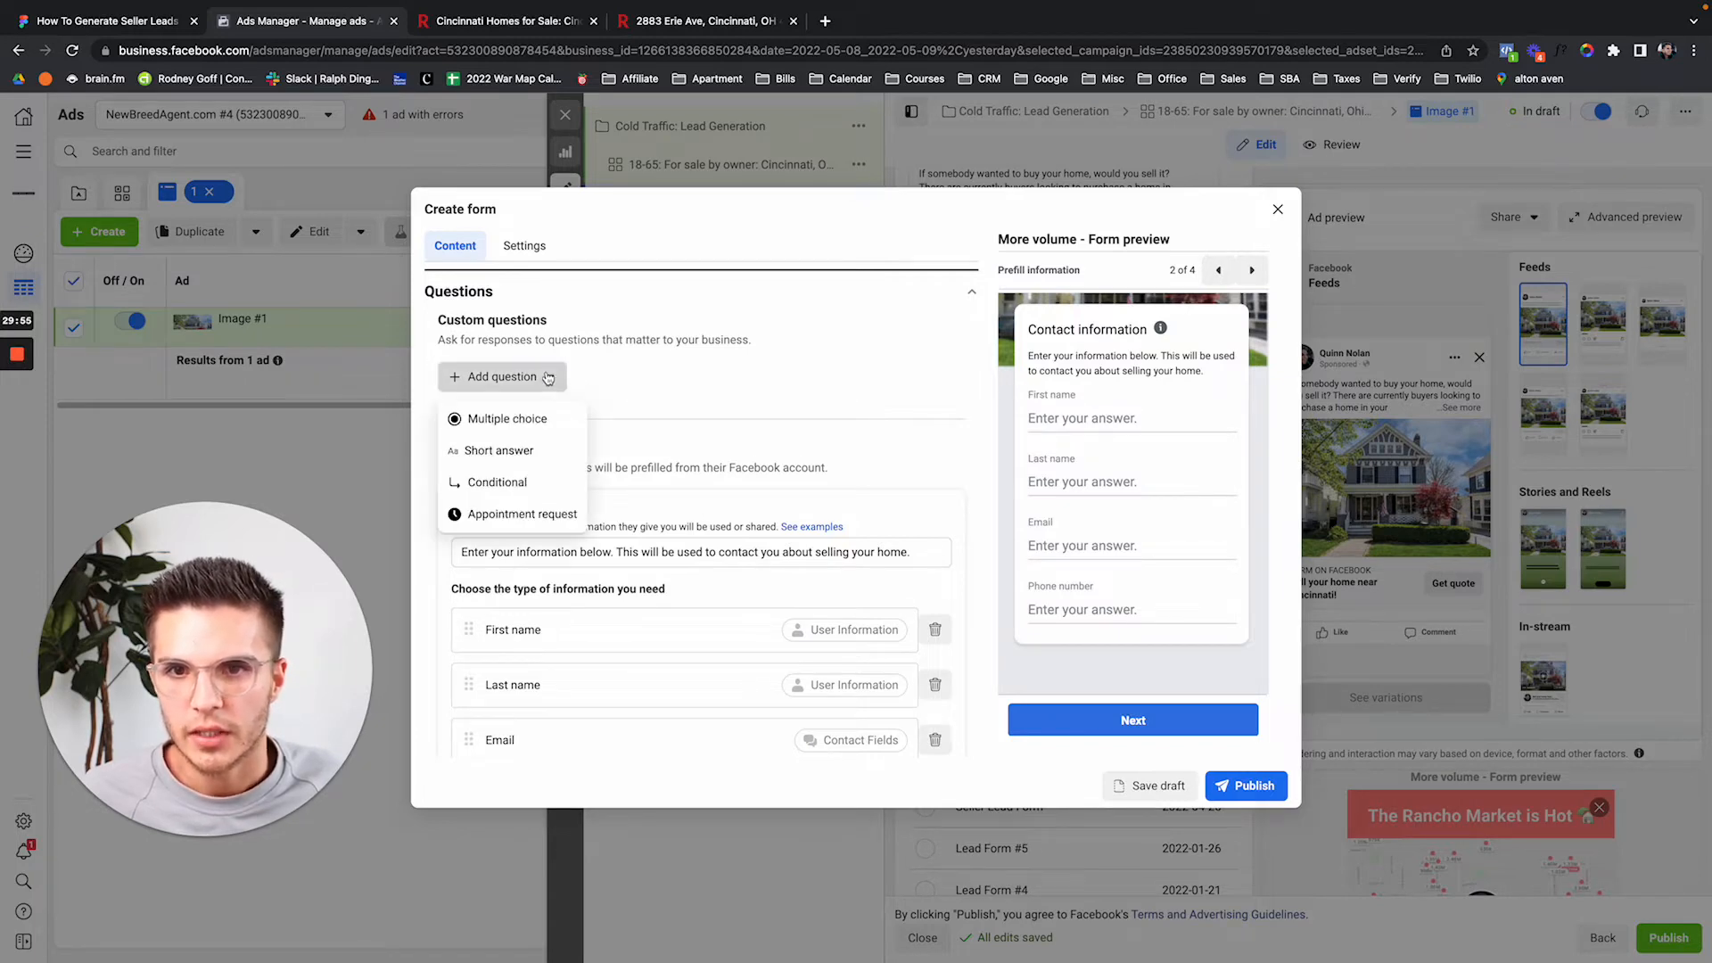
pyautogui.click(504, 436)
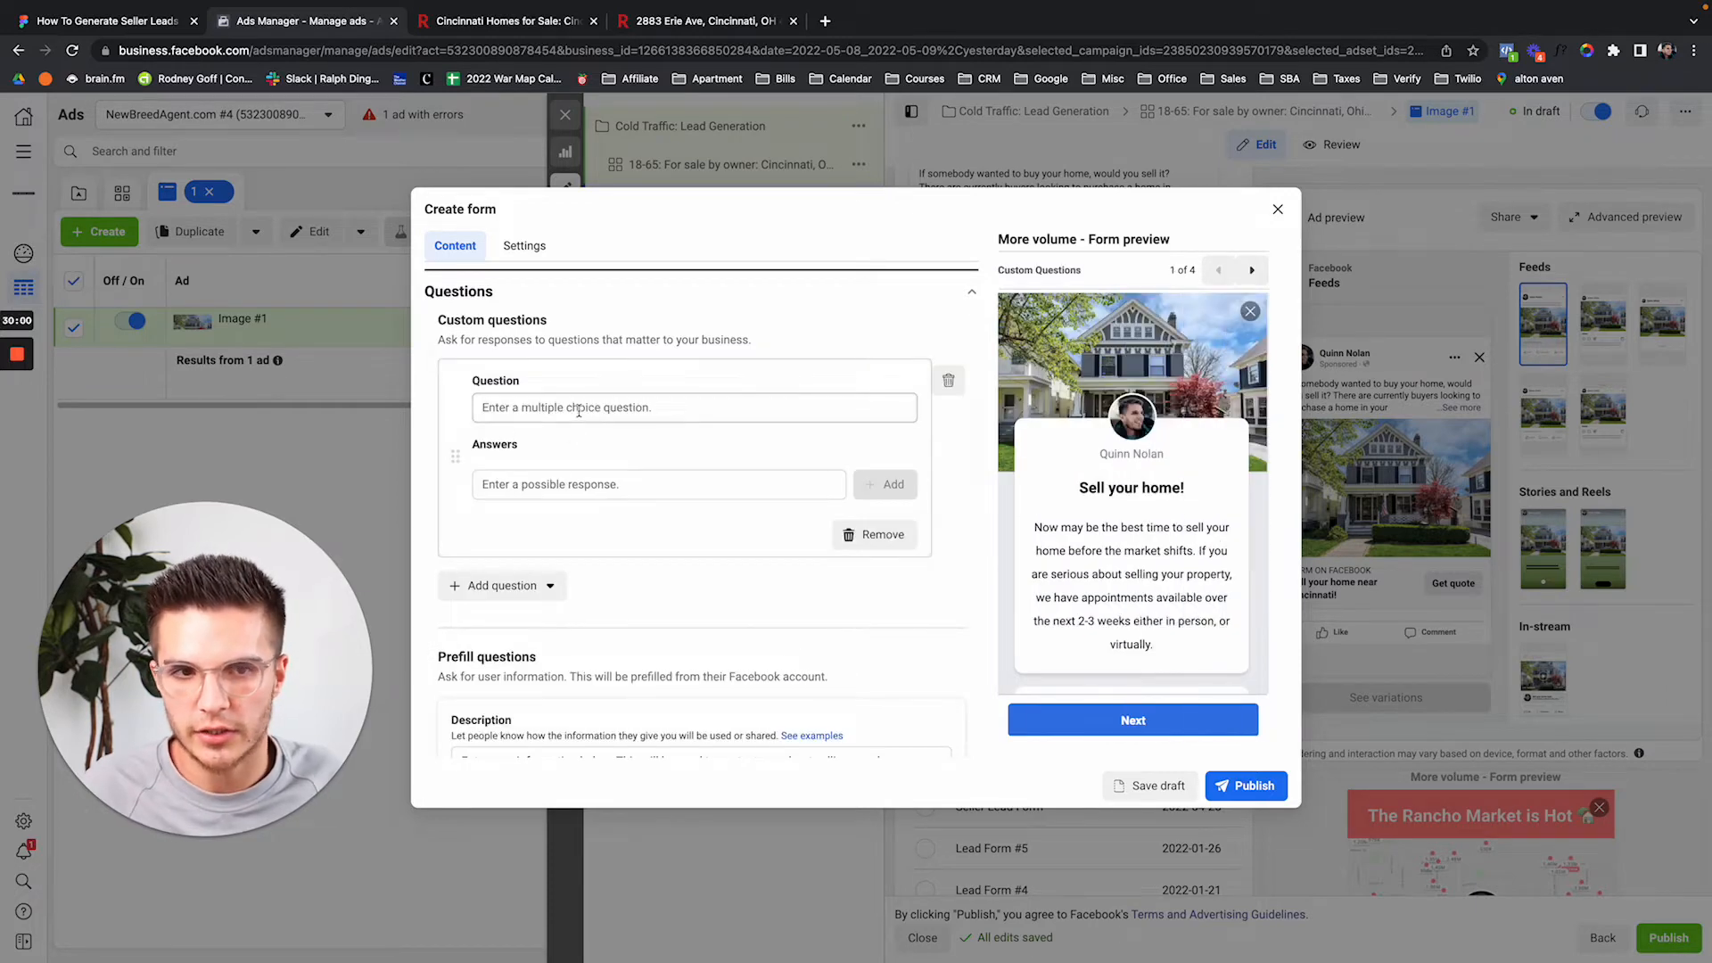
pyautogui.click(579, 411)
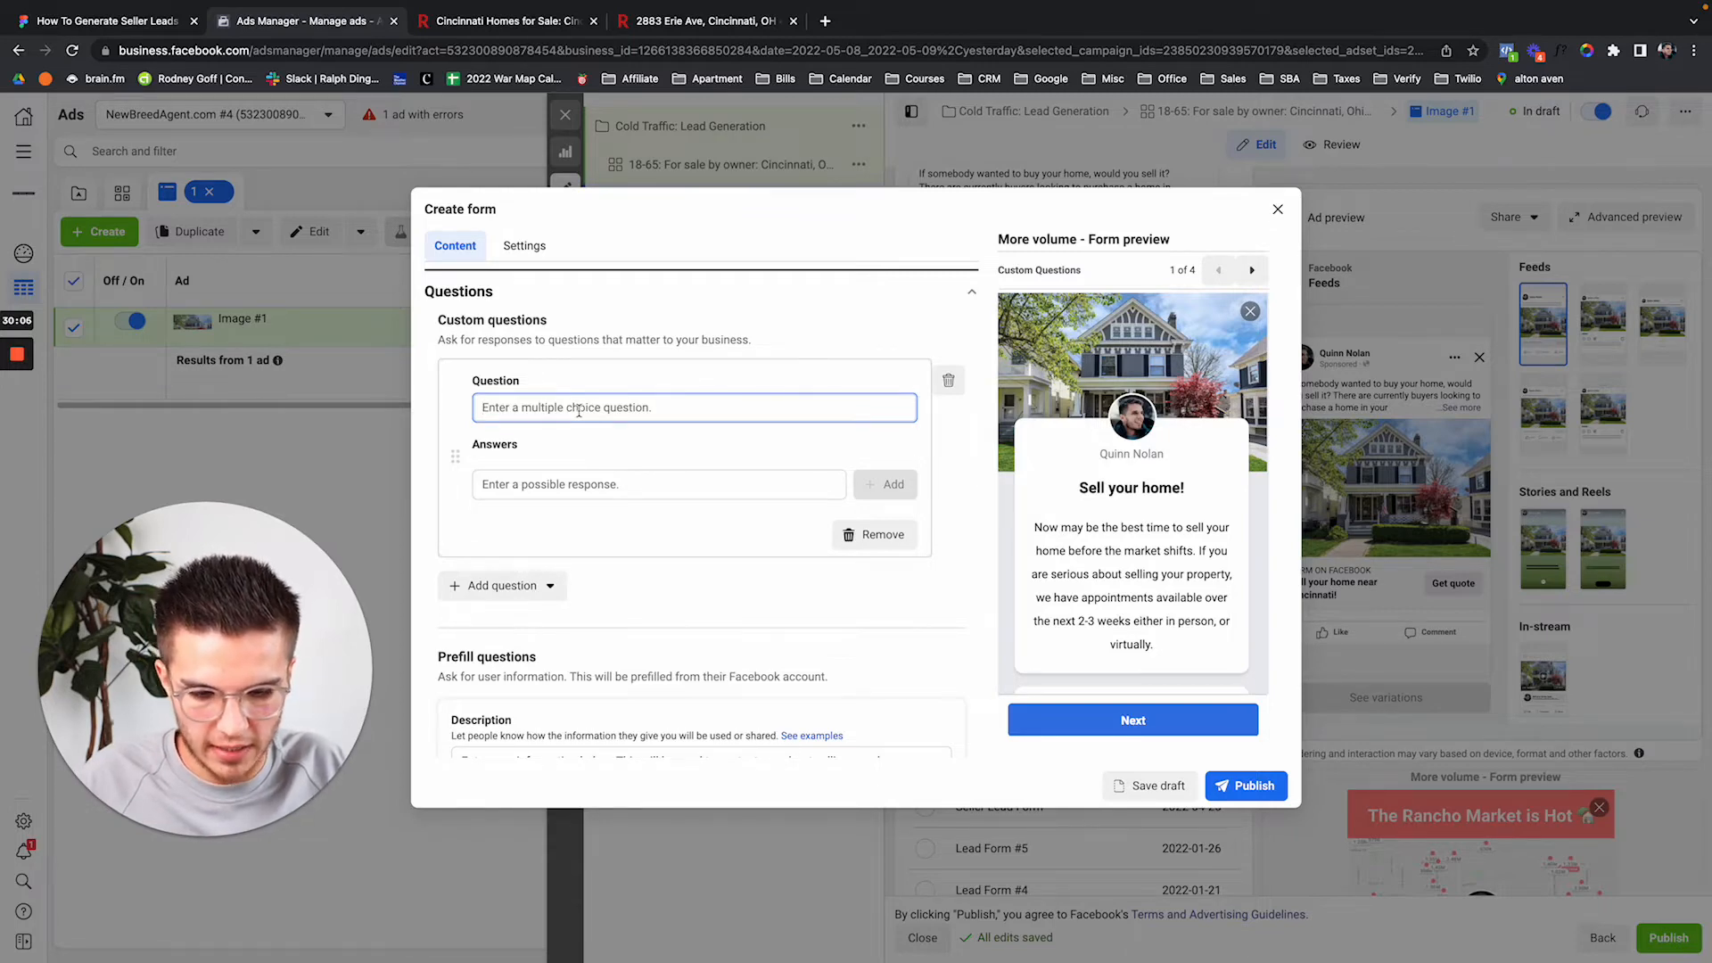
pyautogui.write('Reas')
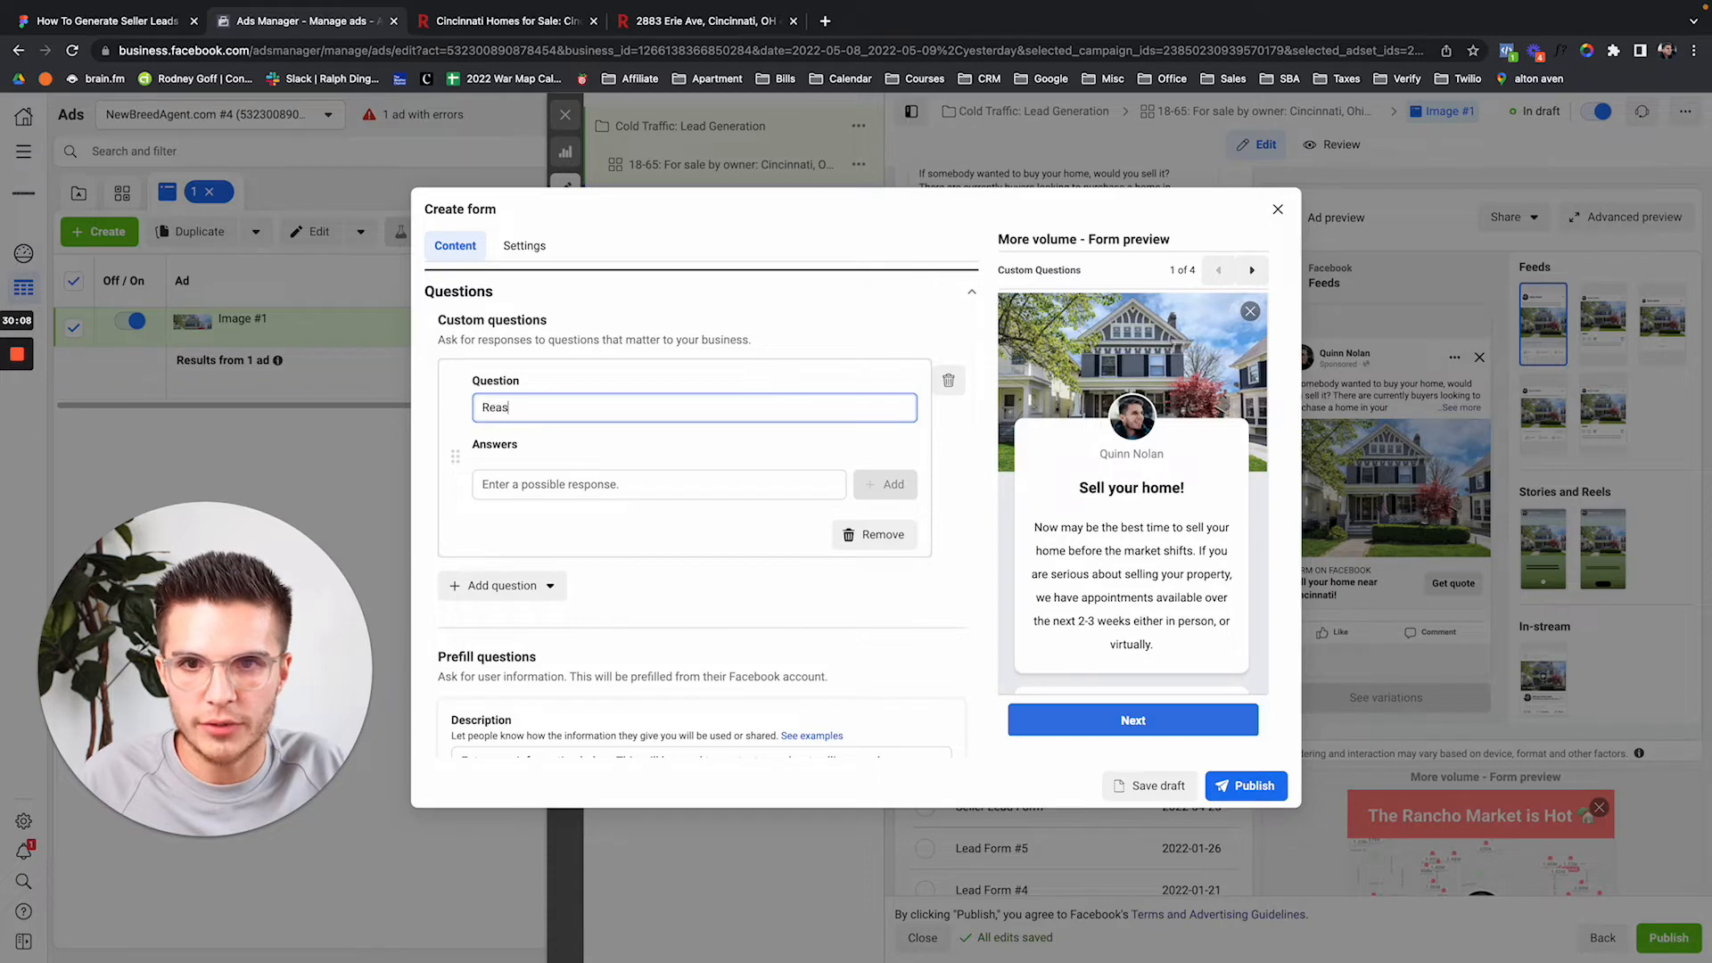
pyautogui.write('on for wanting to sell your ')
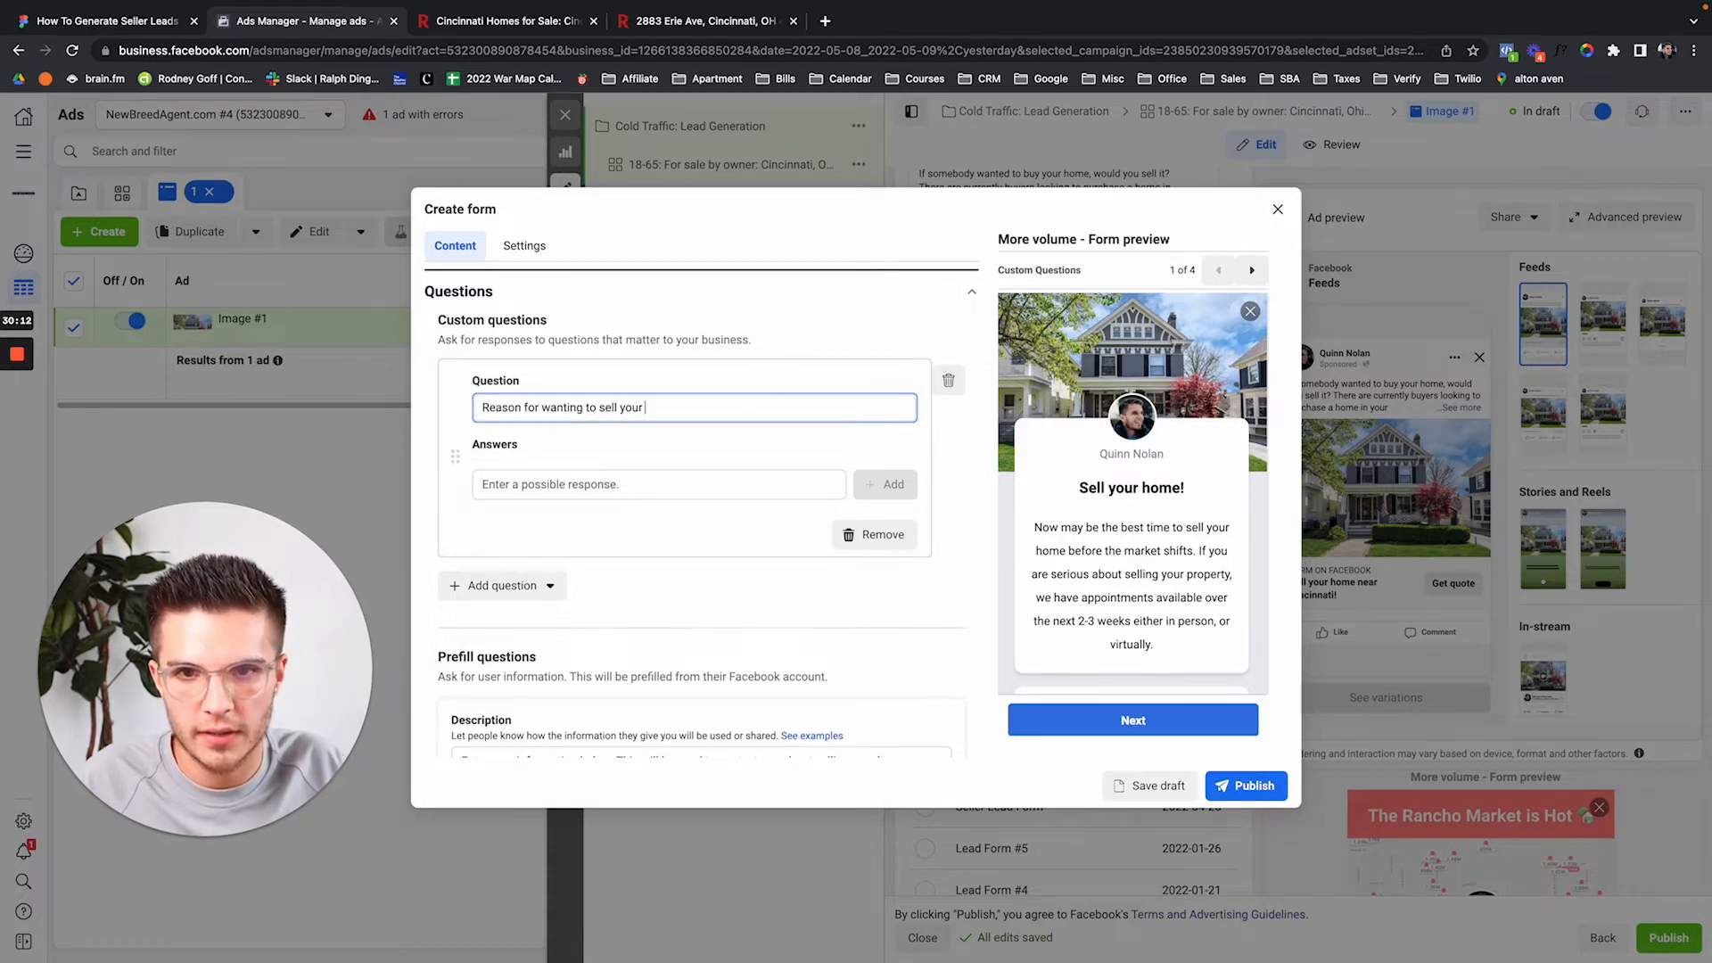
pyautogui.write('property:')
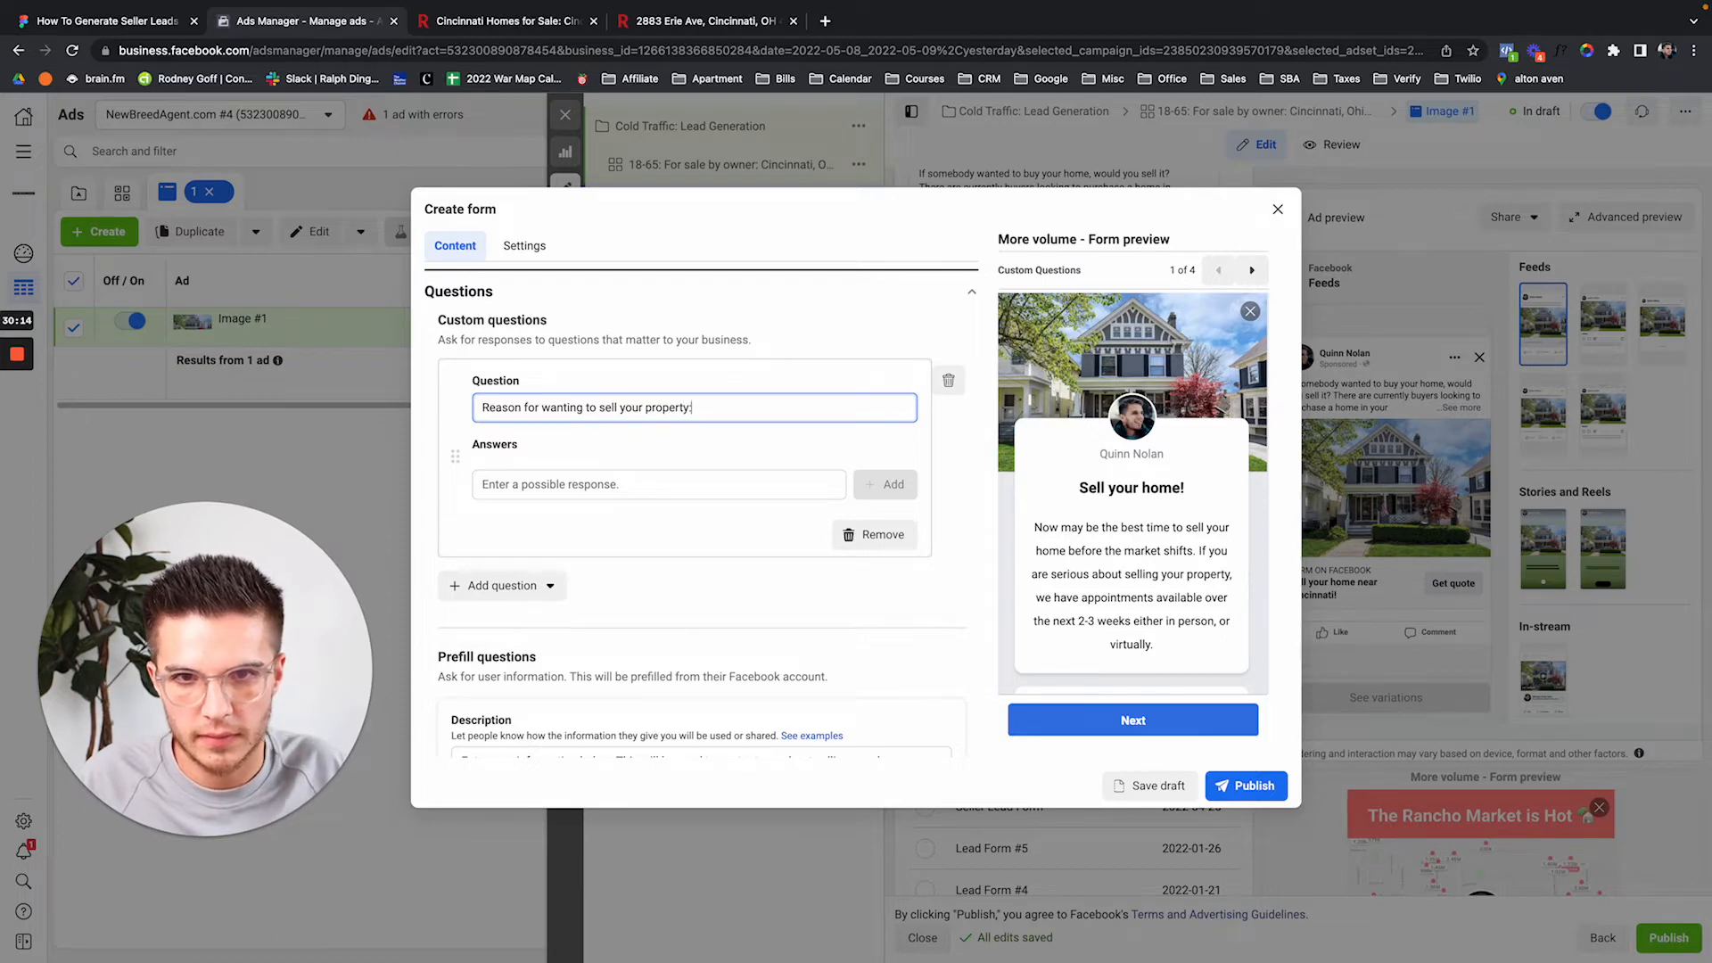
# Give it the answers Divorce, Relocating, Downsizing and Something Else.
pyautogui.click(546, 482)
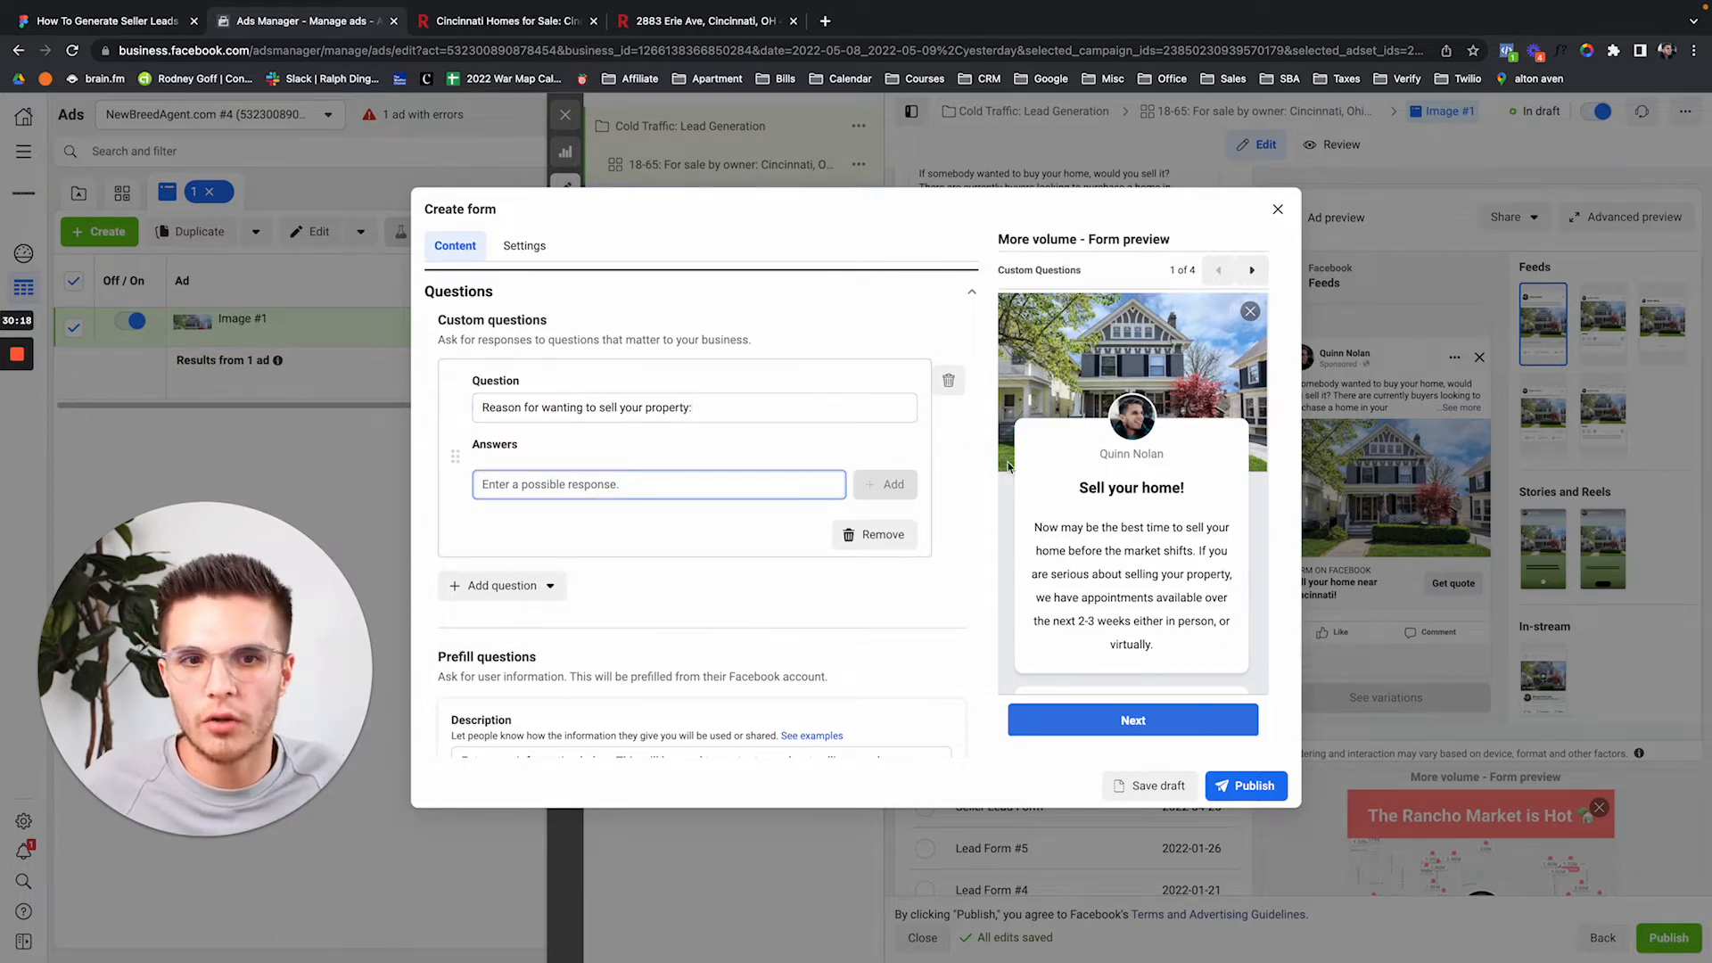
pyautogui.scroll(-1, 1060, 525)
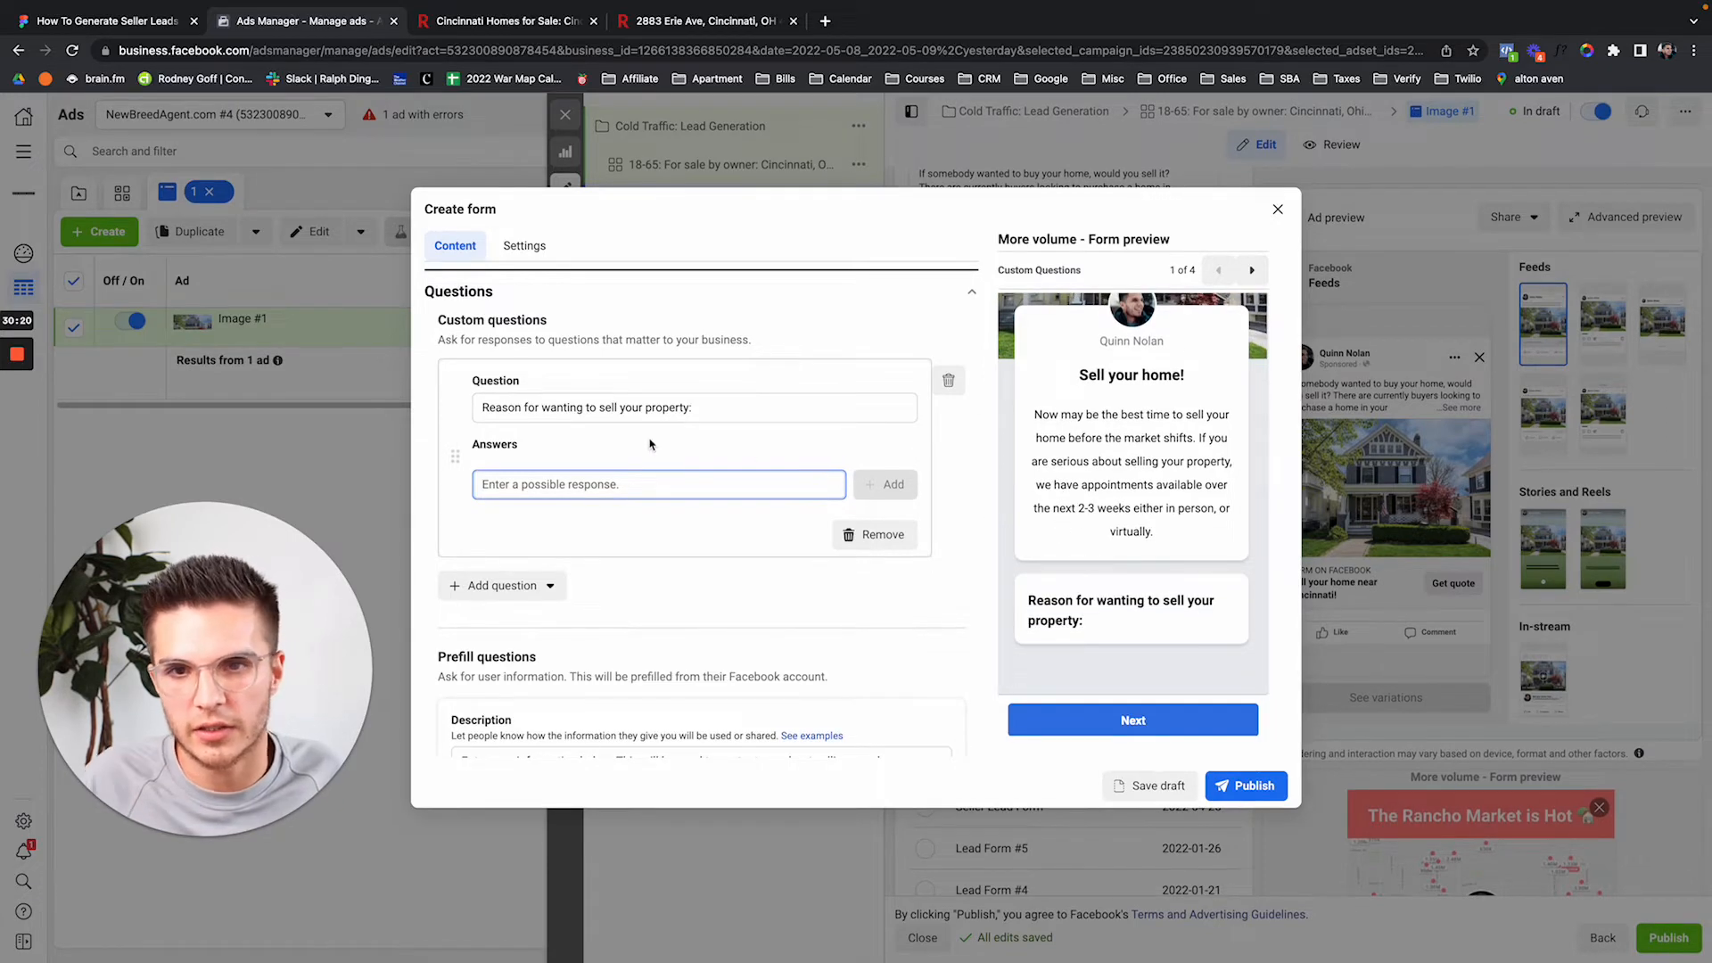
pyautogui.write('Divorce')
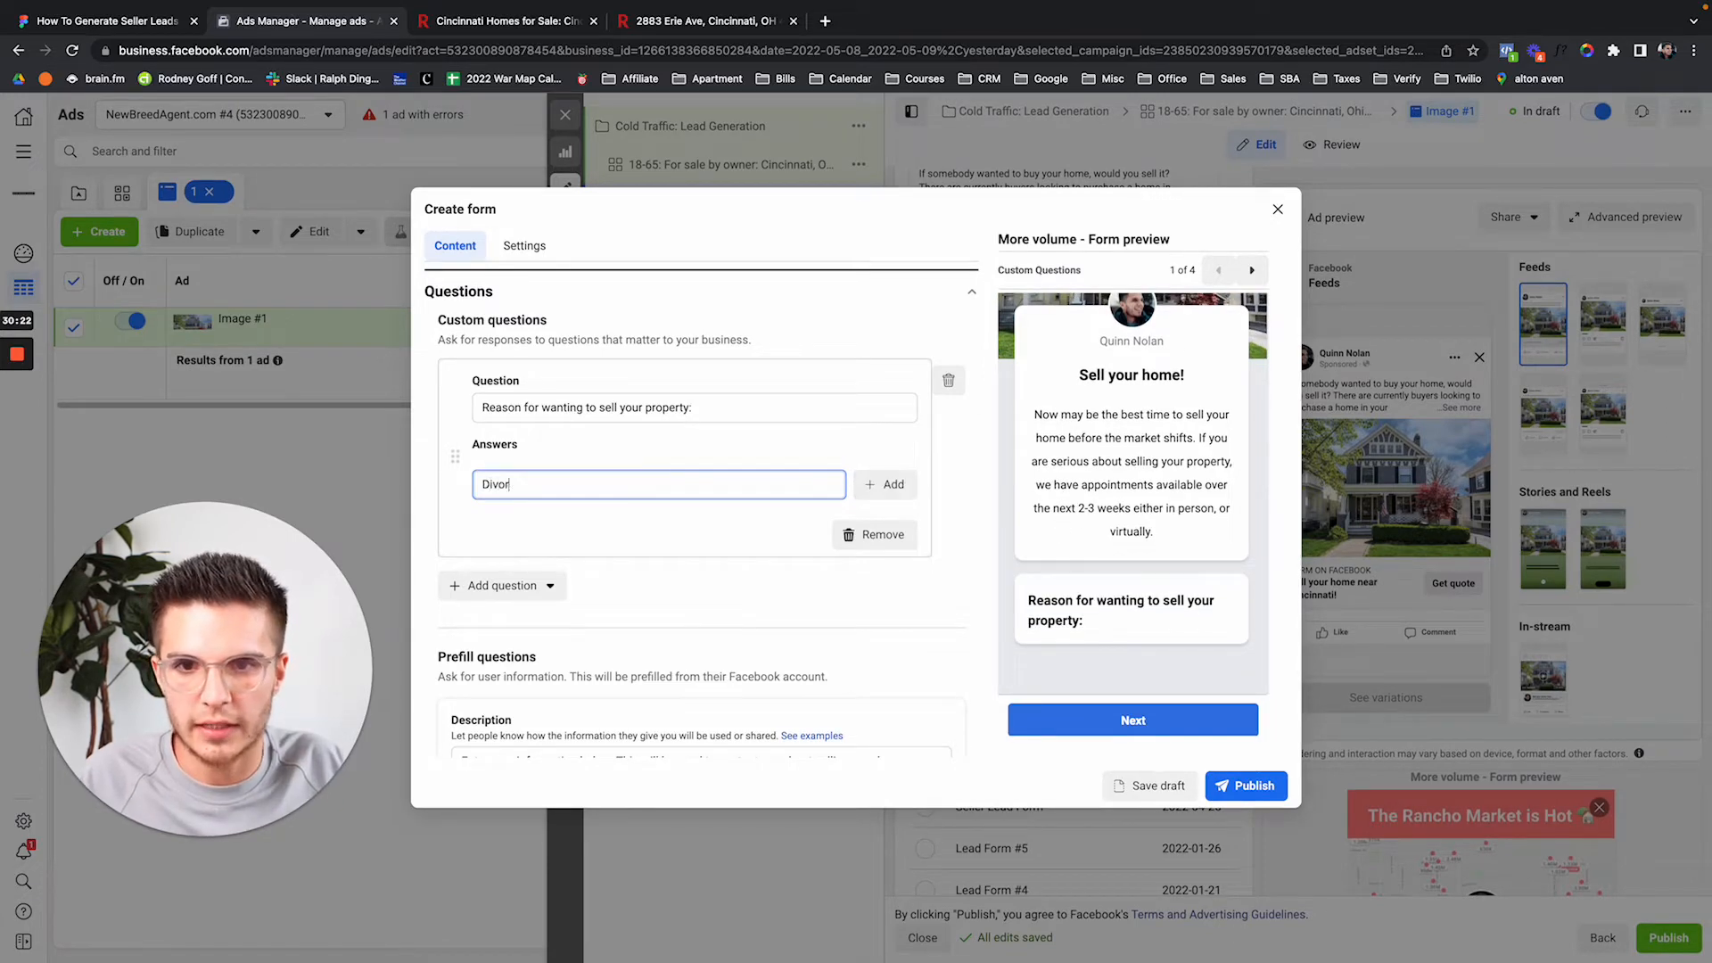
pyautogui.press('Return')
pyautogui.write('Relocating')
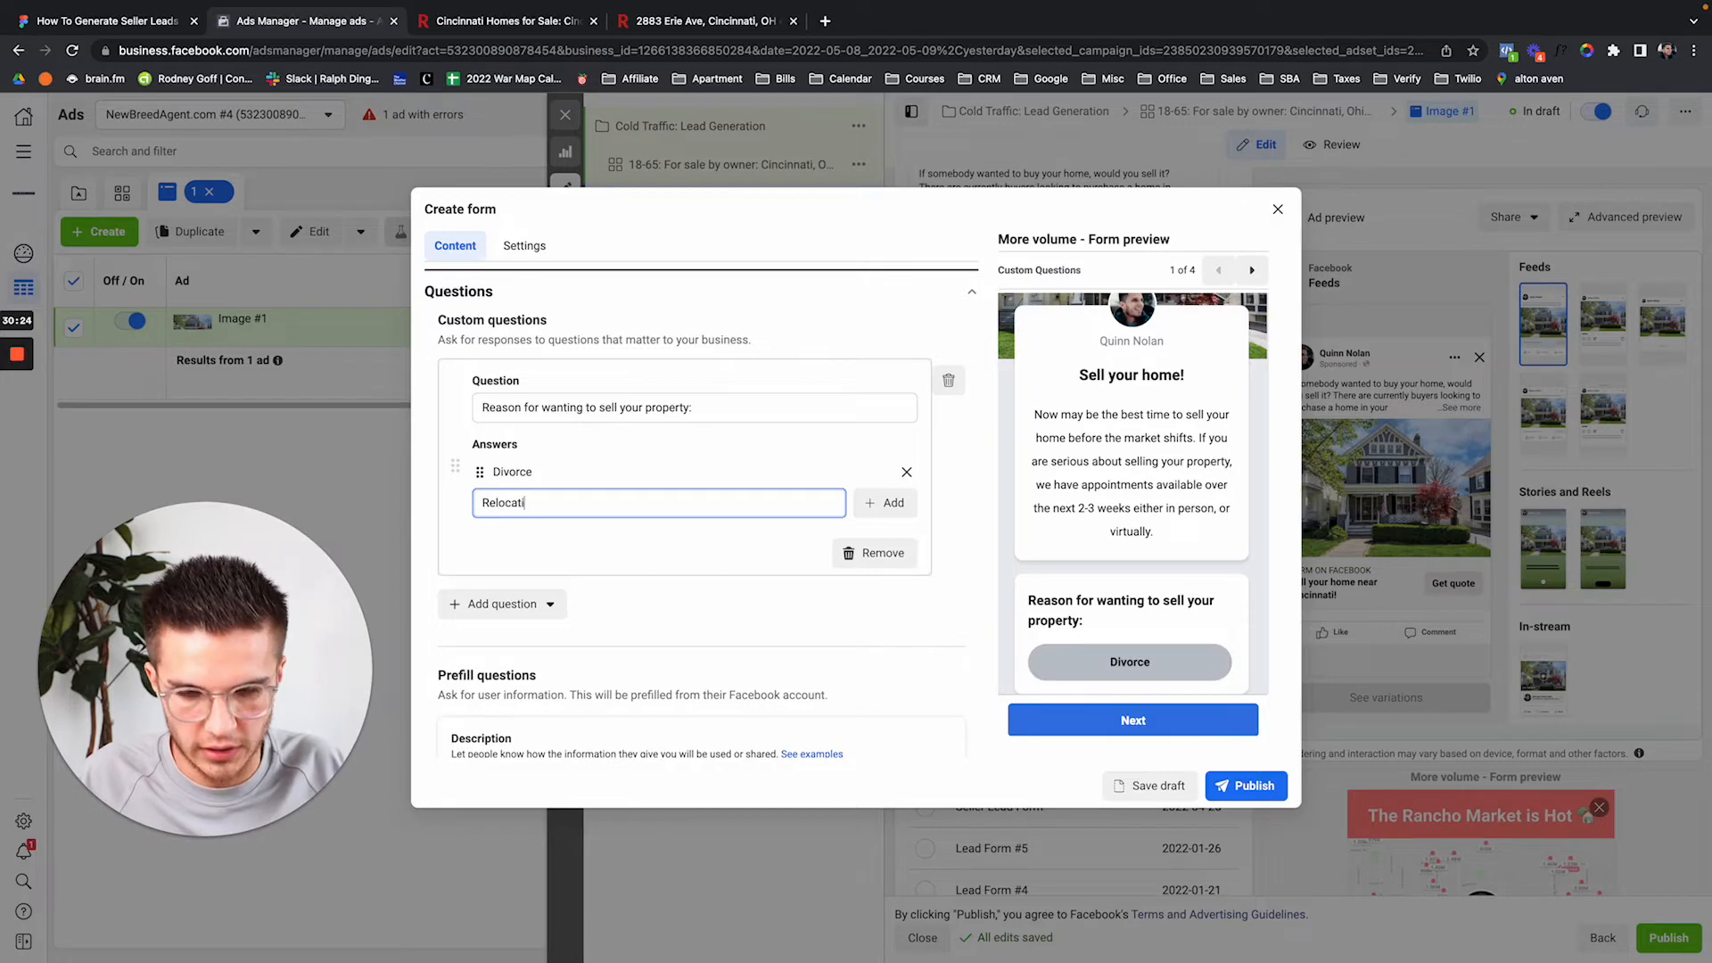
pyautogui.press('Return')
pyautogui.write('Downsizing')
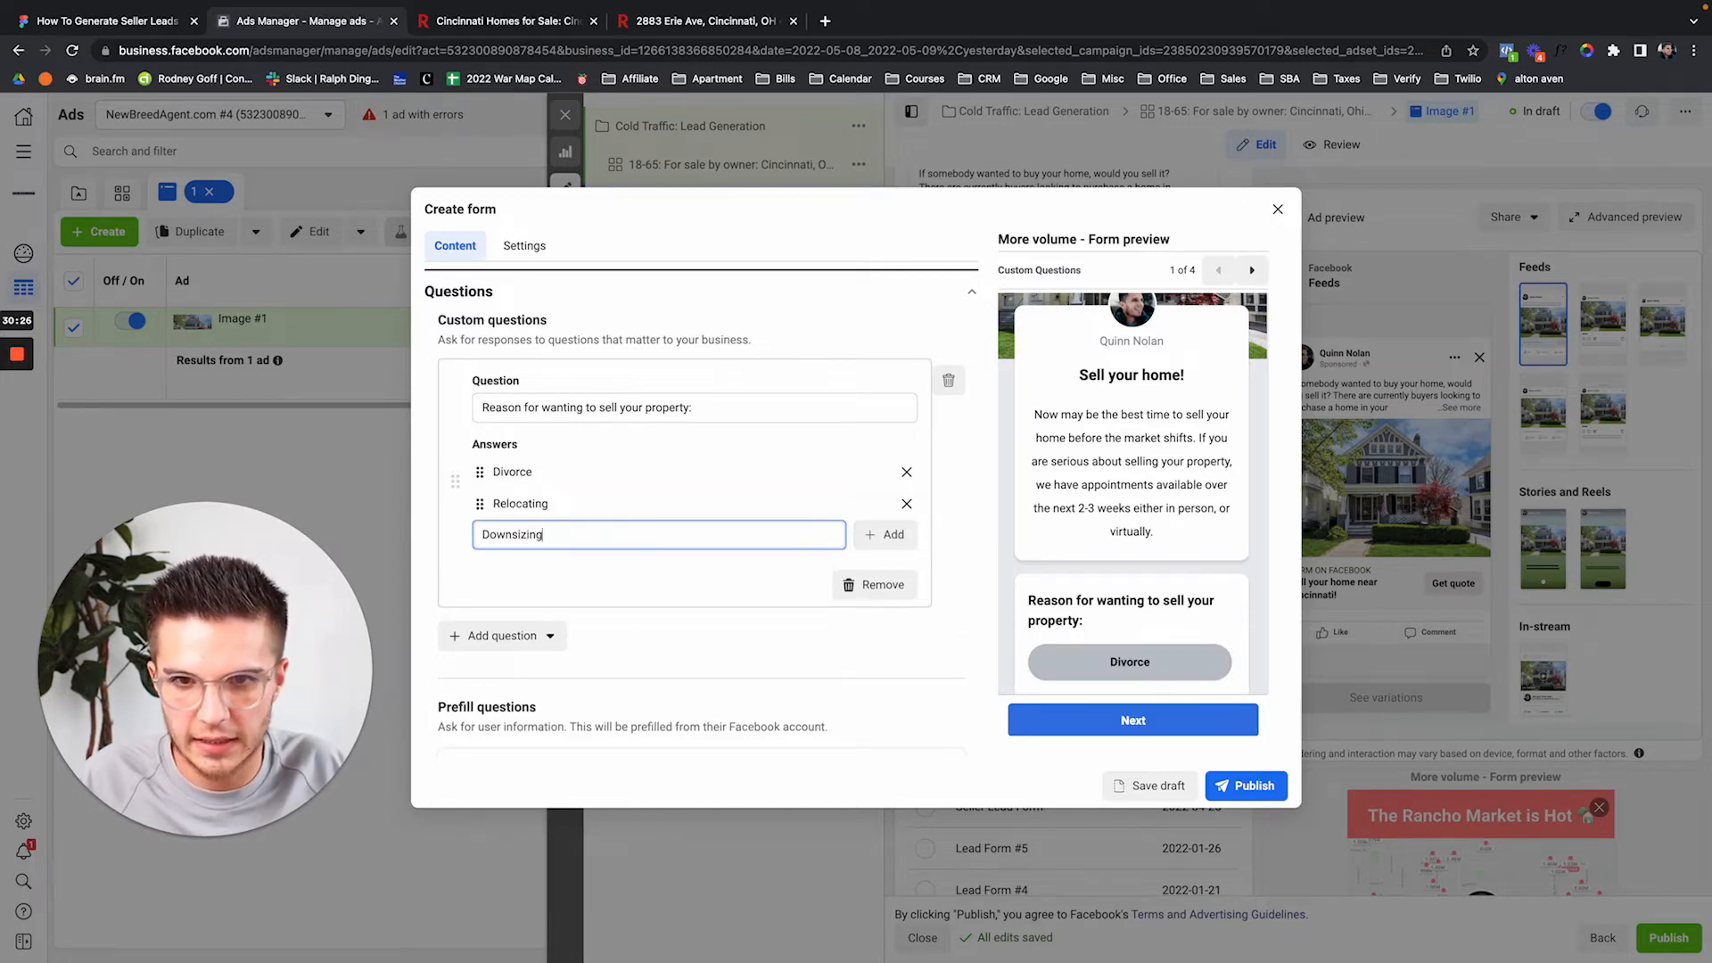
pyautogui.press('Return')
pyautogui.write('Something Else')
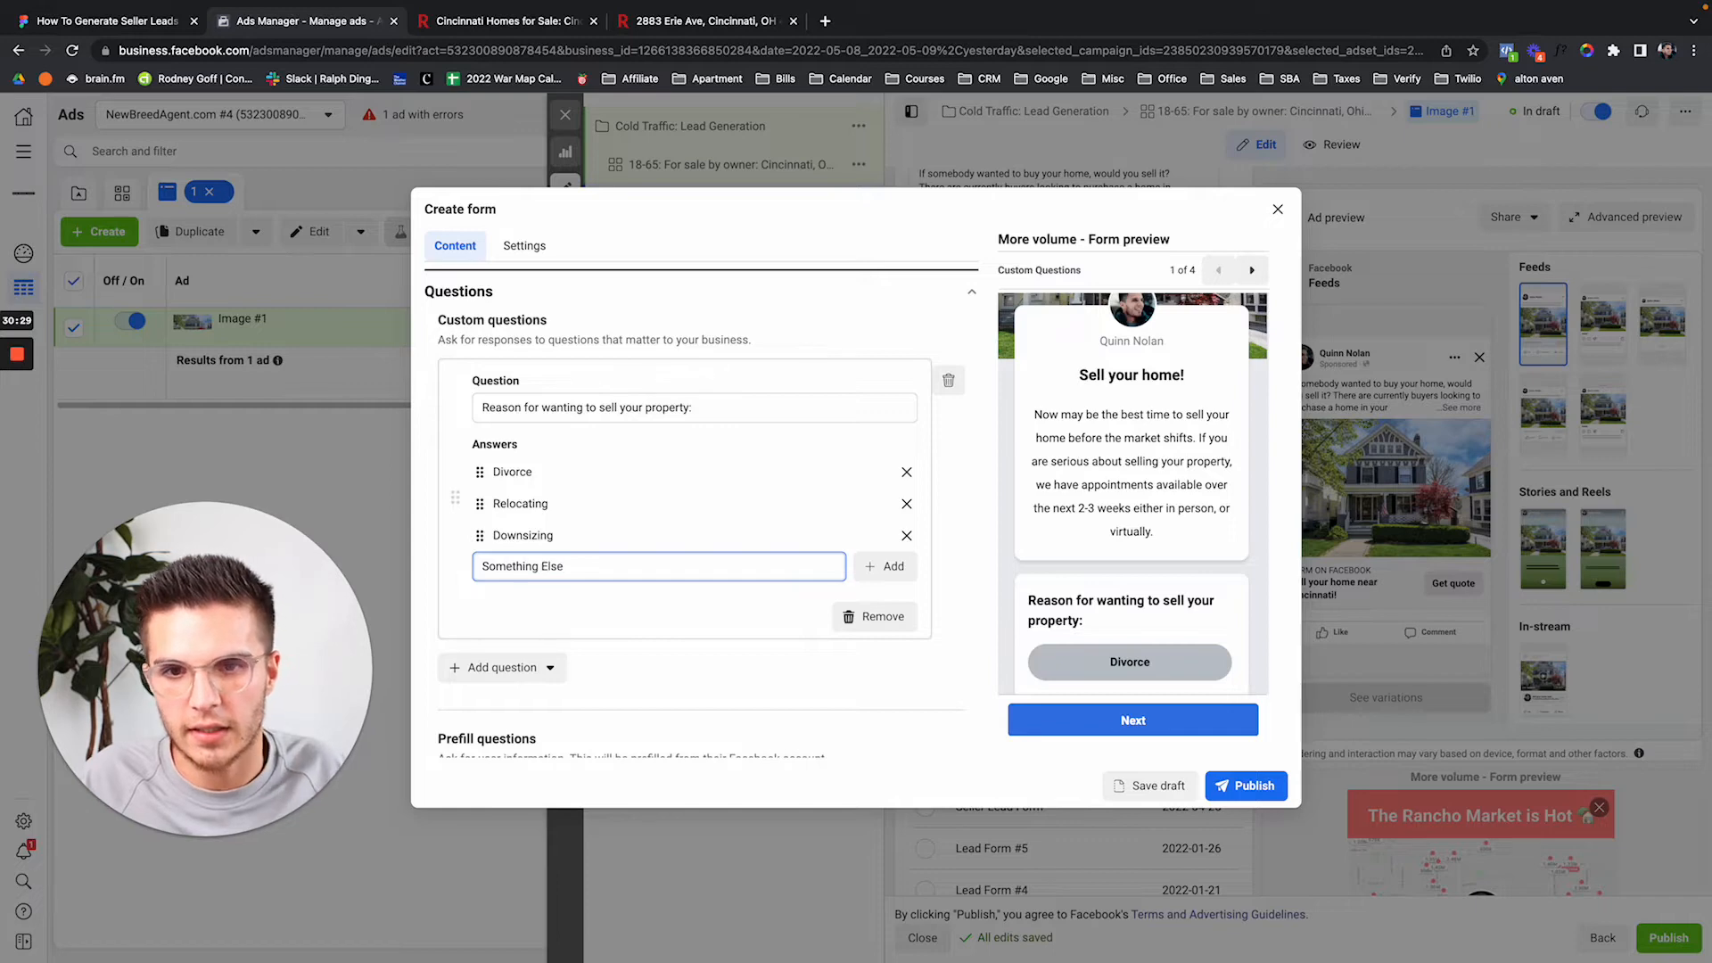
pyautogui.press('Return')
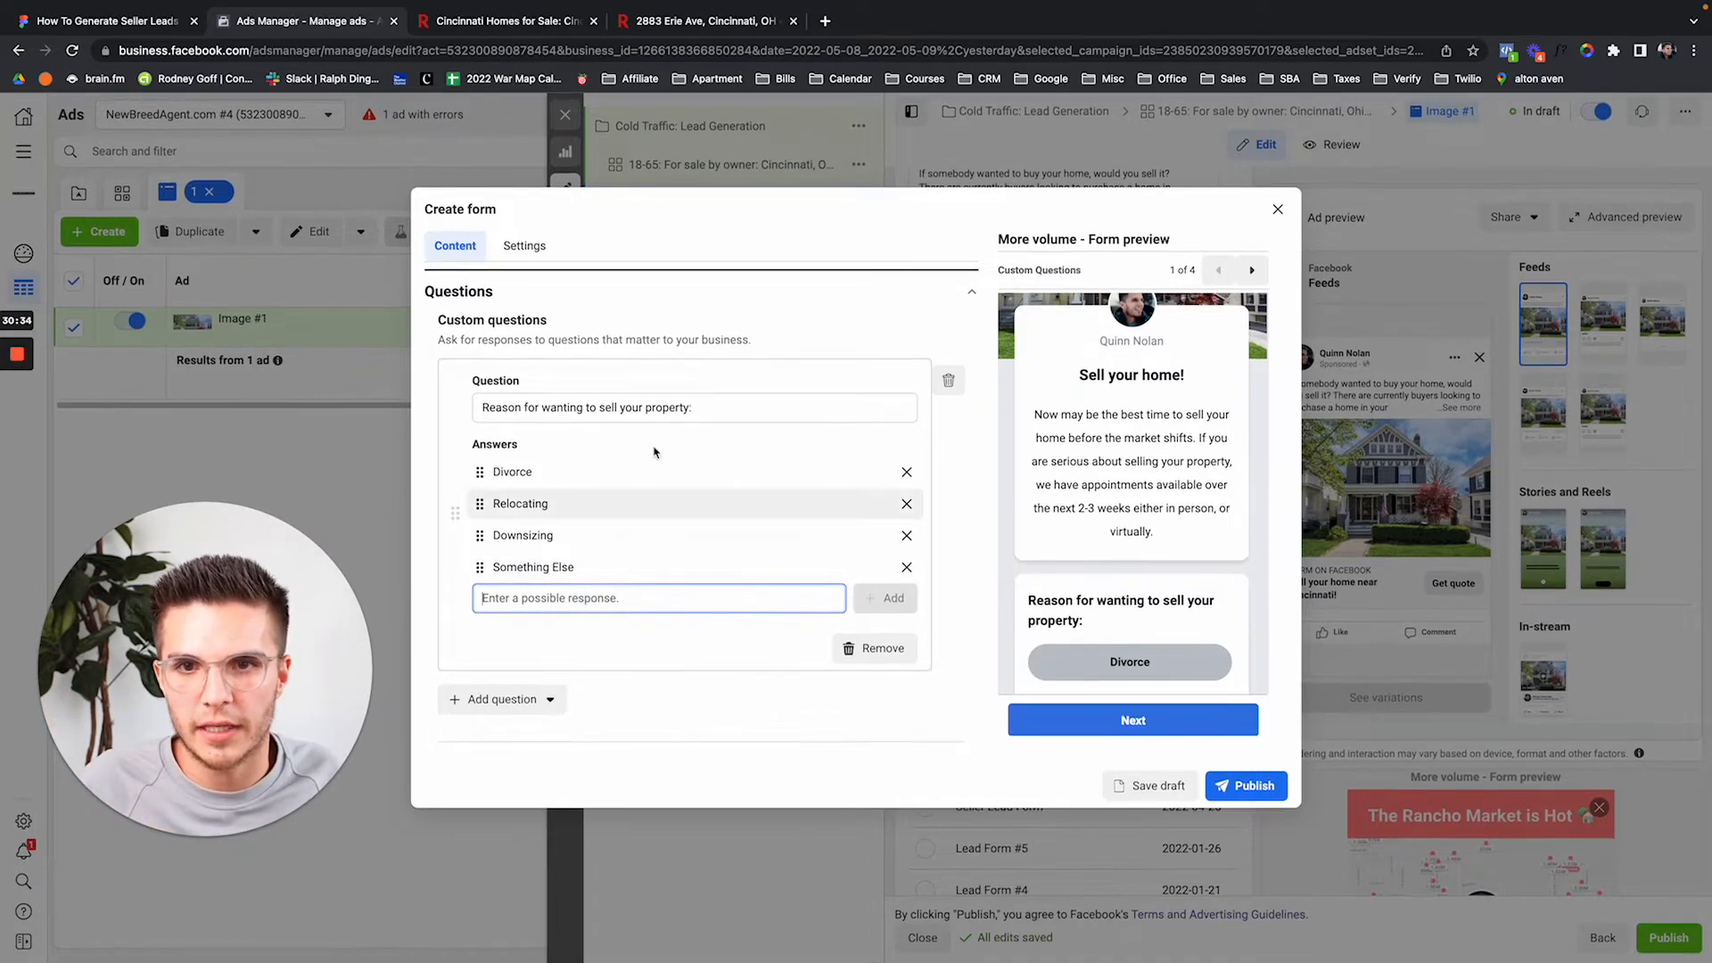
pyautogui.click(558, 703)
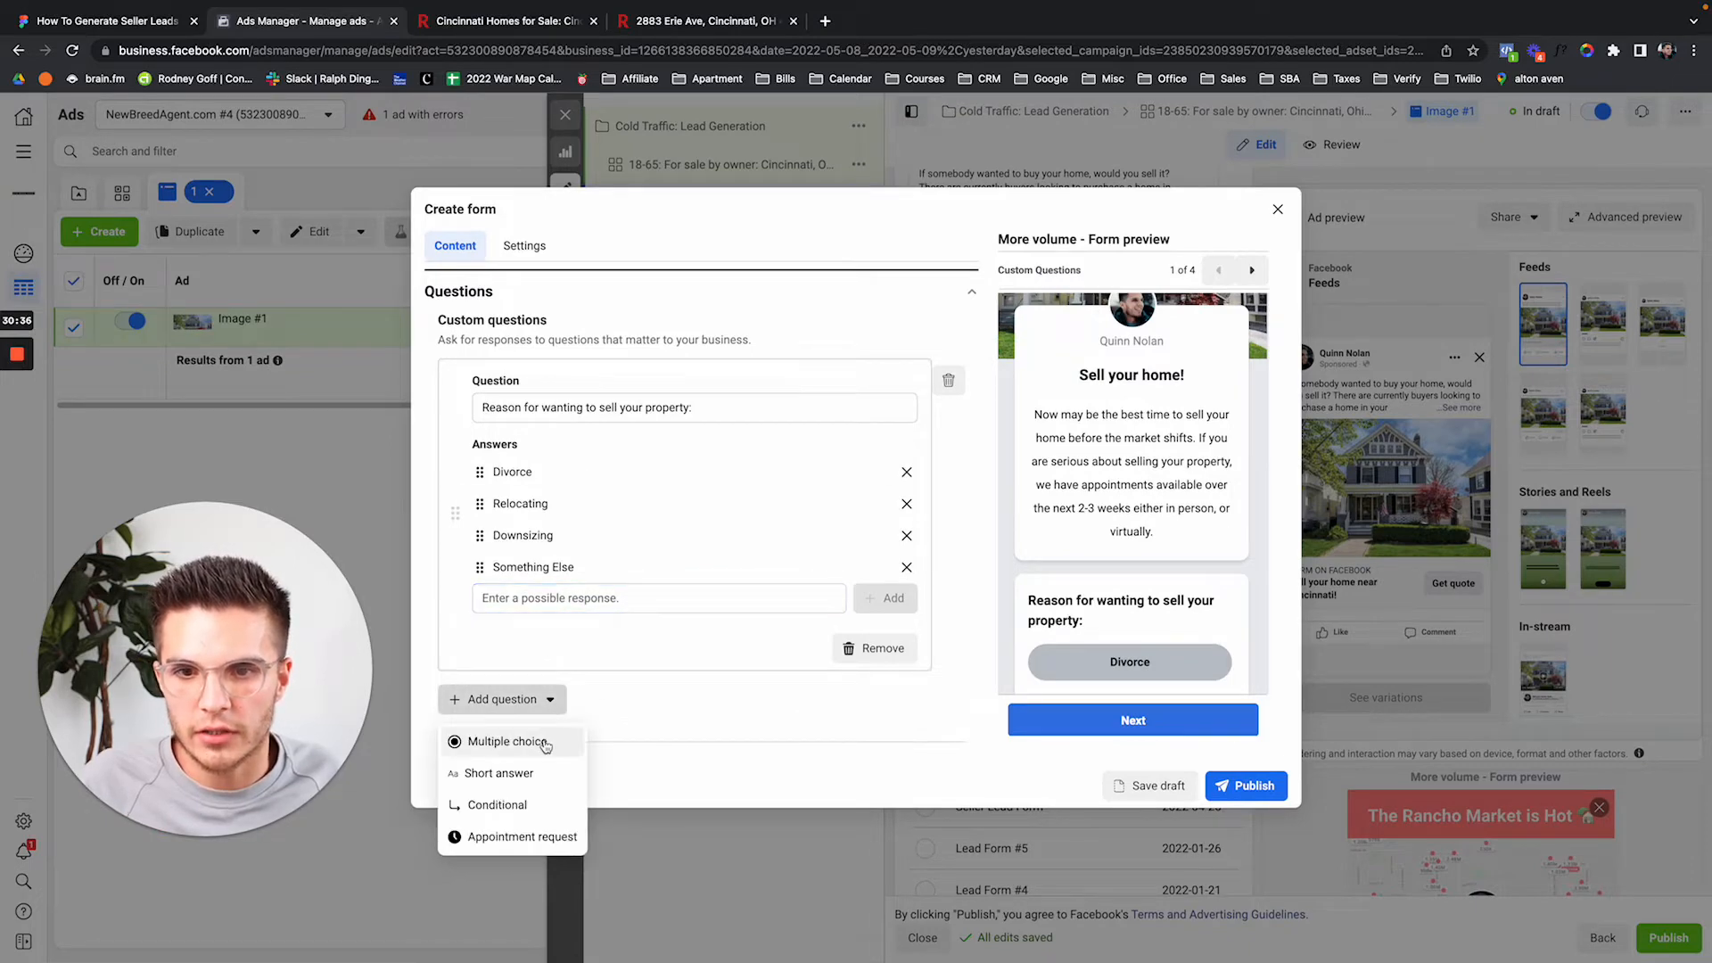
# Add a multiple-choice question 'When would you like to sell your property?'.
pyautogui.click(540, 749)
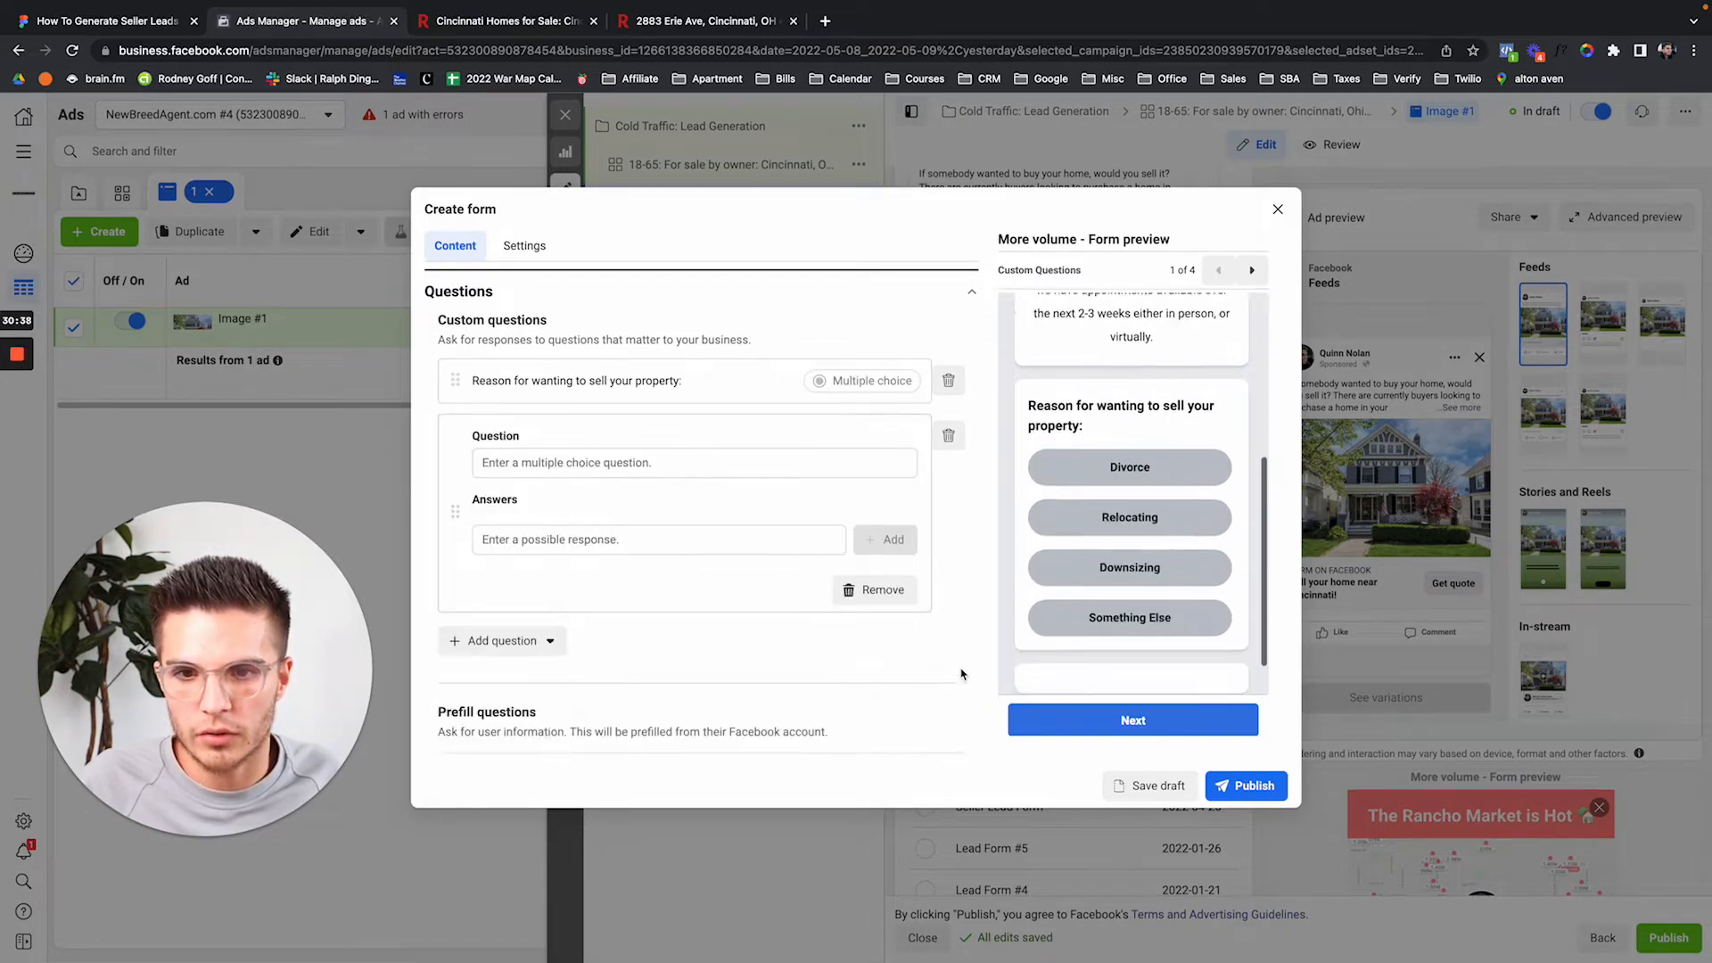
pyautogui.click(575, 441)
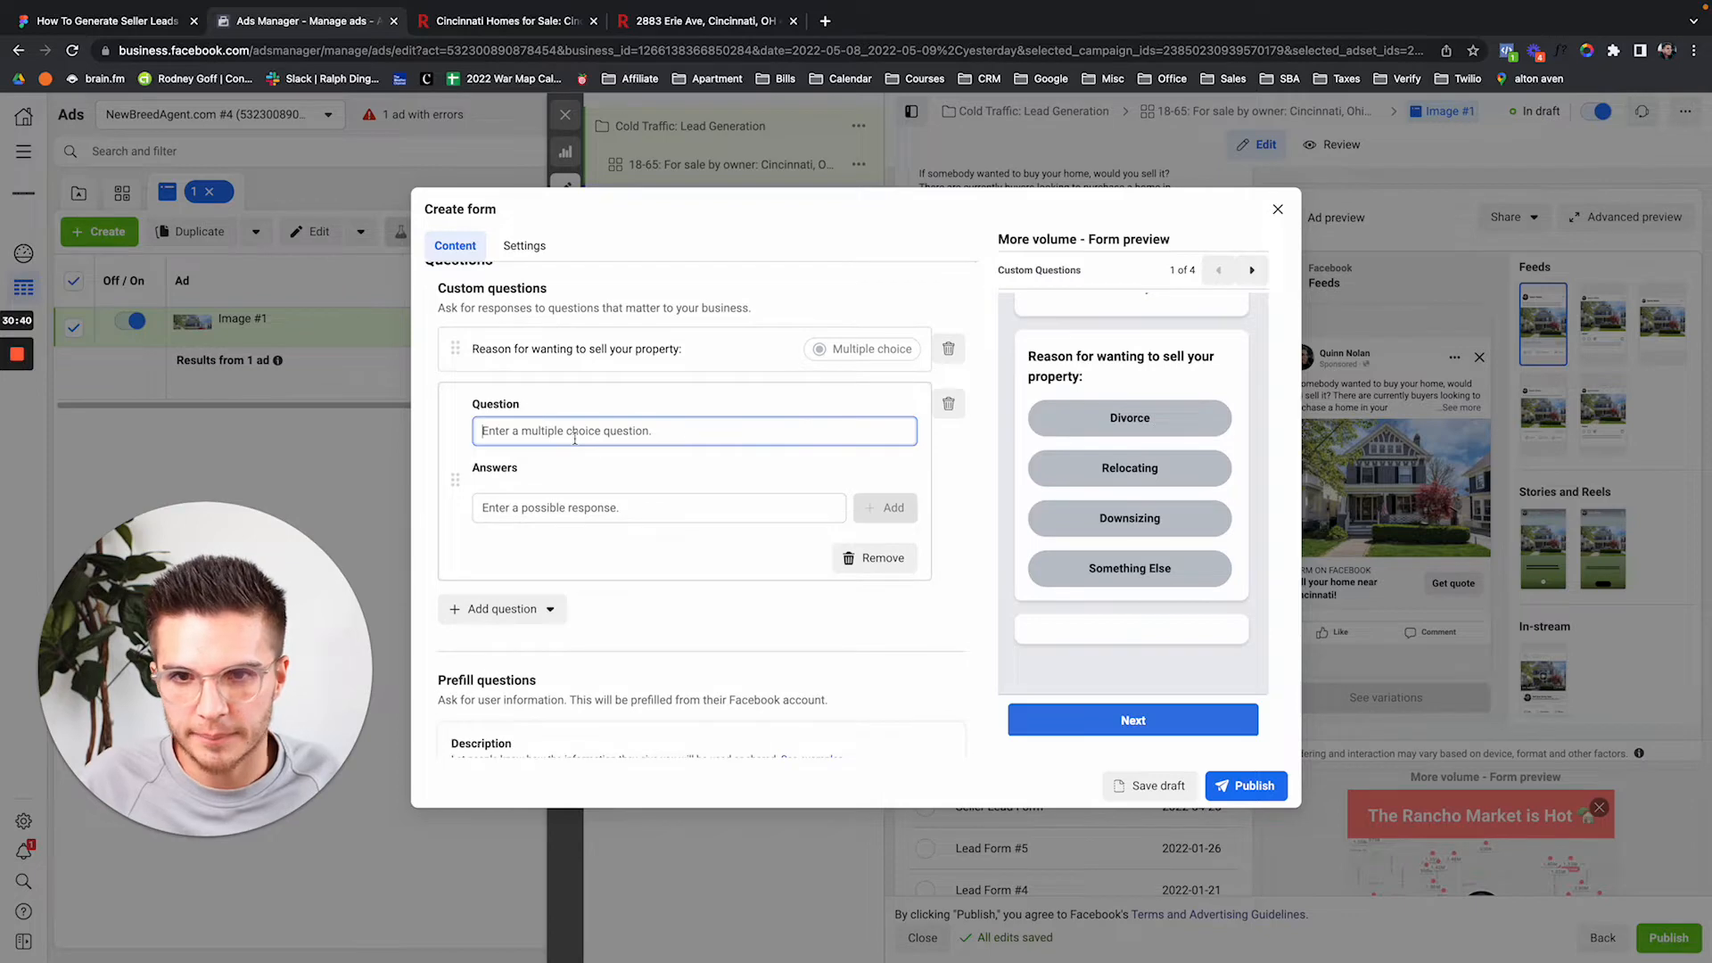
pyautogui.write('When would ')
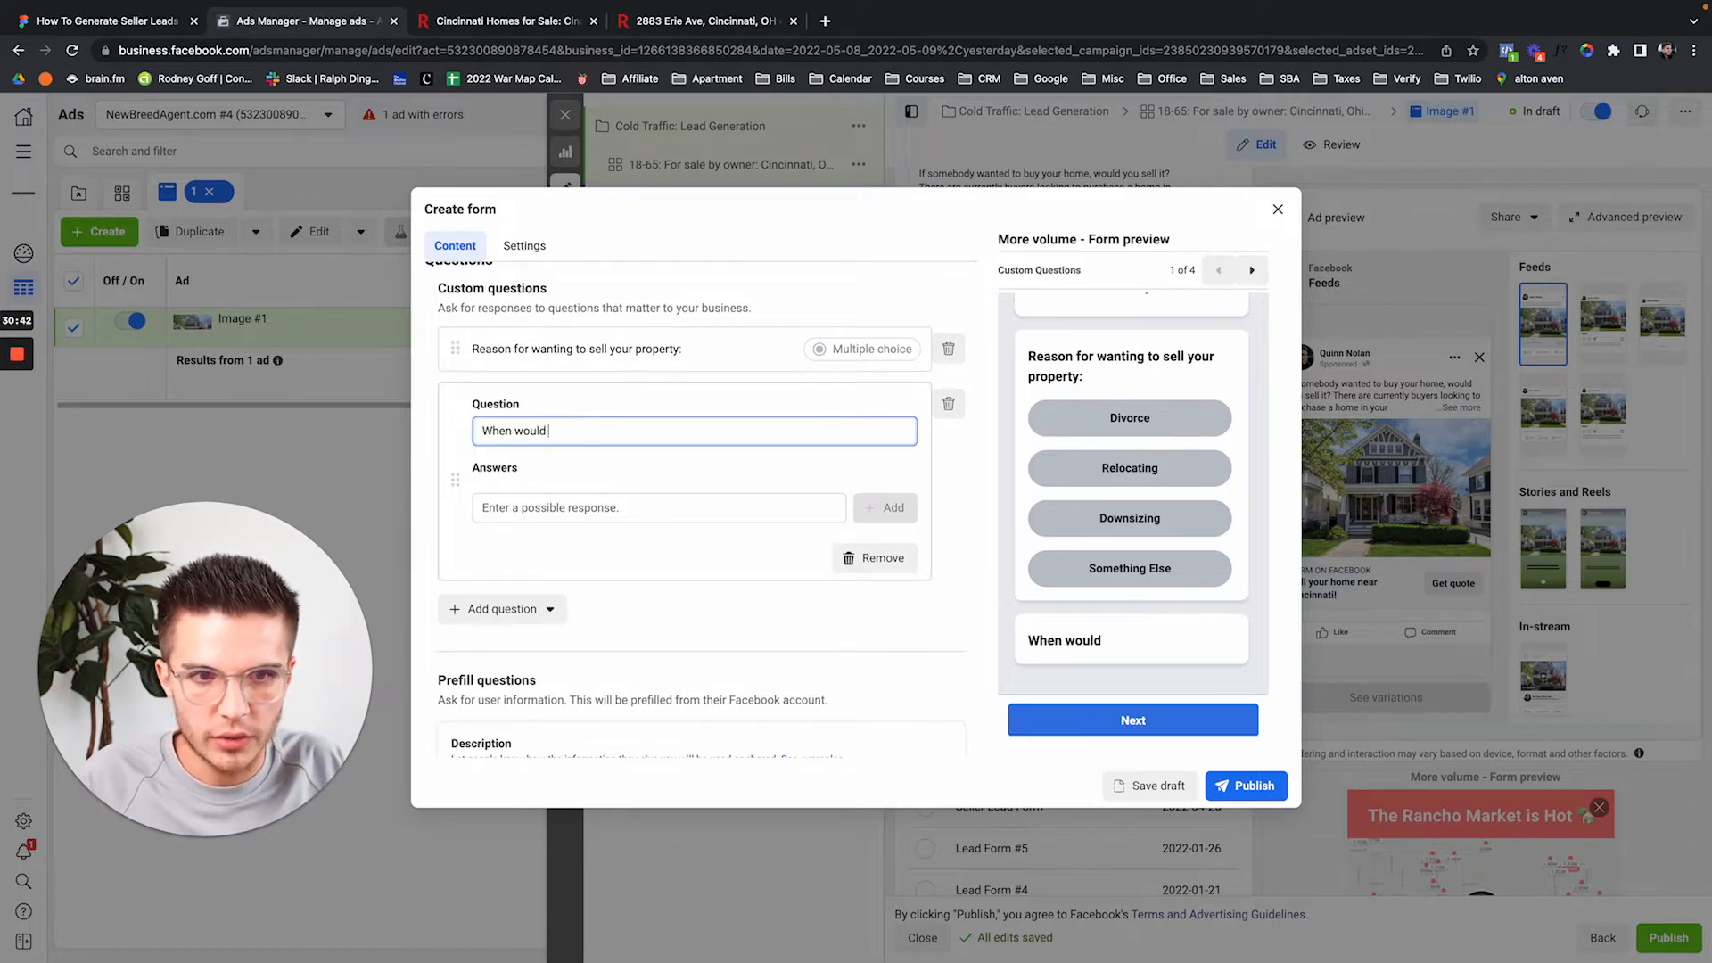
pyautogui.write('you like to sell y')
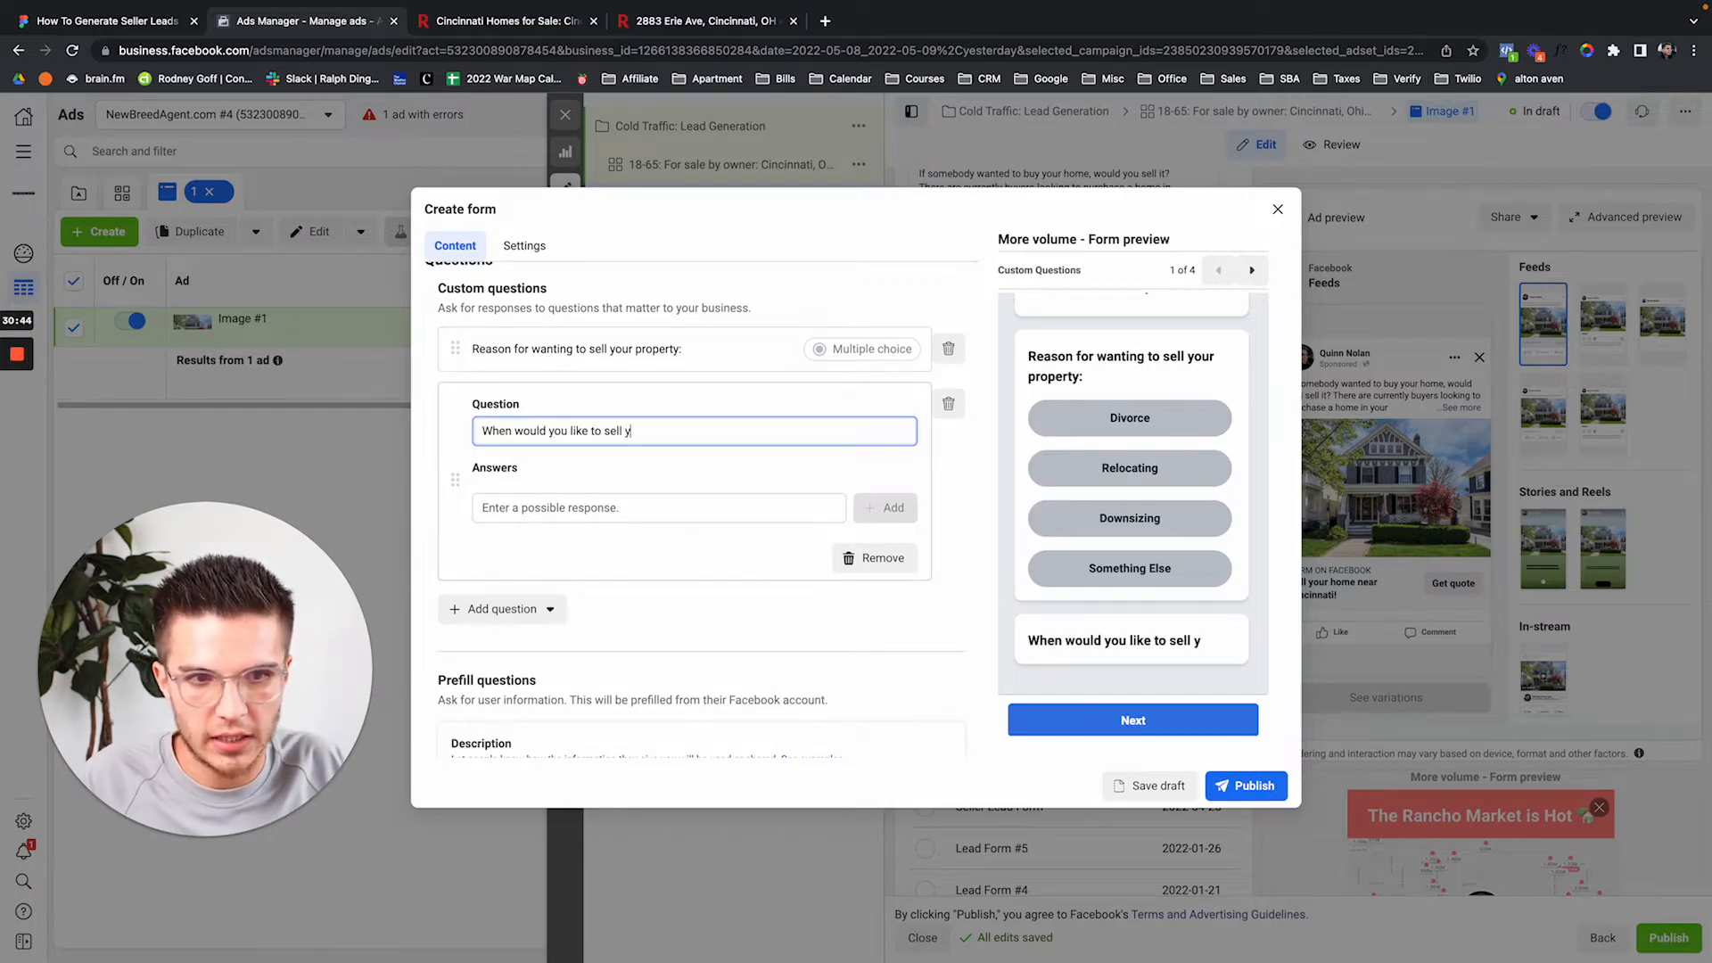
pyautogui.write('our property?')
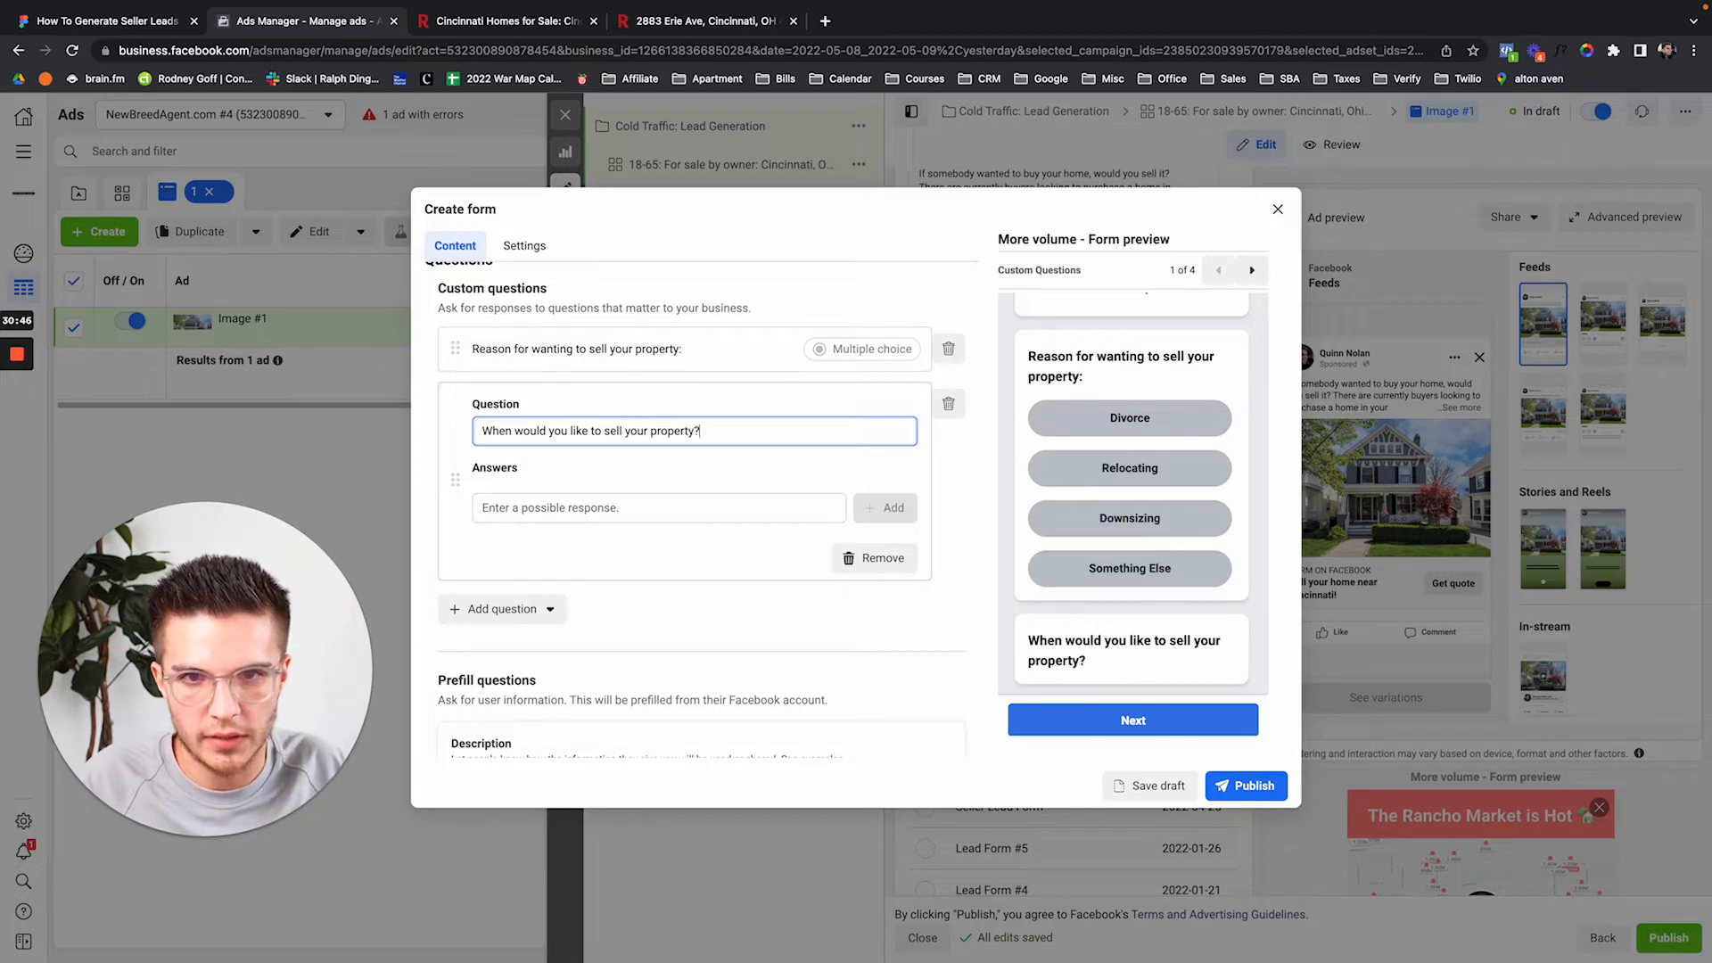
# Give it the answers Immediately, 1-3 Months, 3-6 months and 6 Months +.
pyautogui.click(522, 507)
pyautogui.write('Immediately')
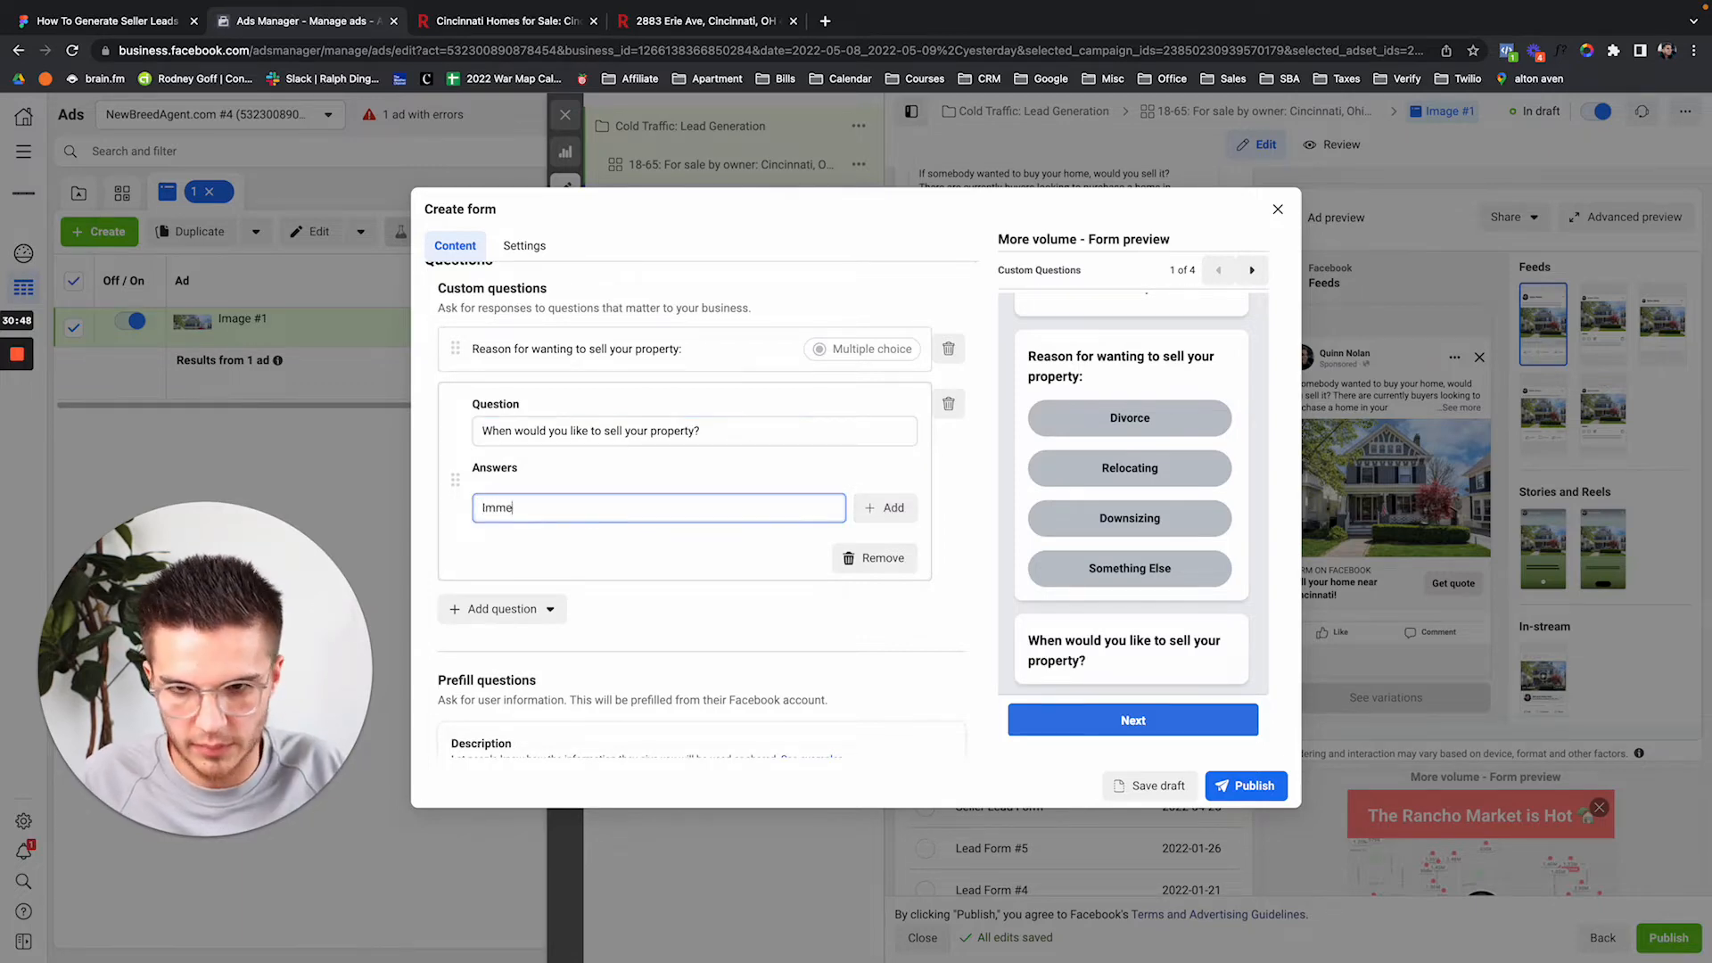
pyautogui.click(858, 519)
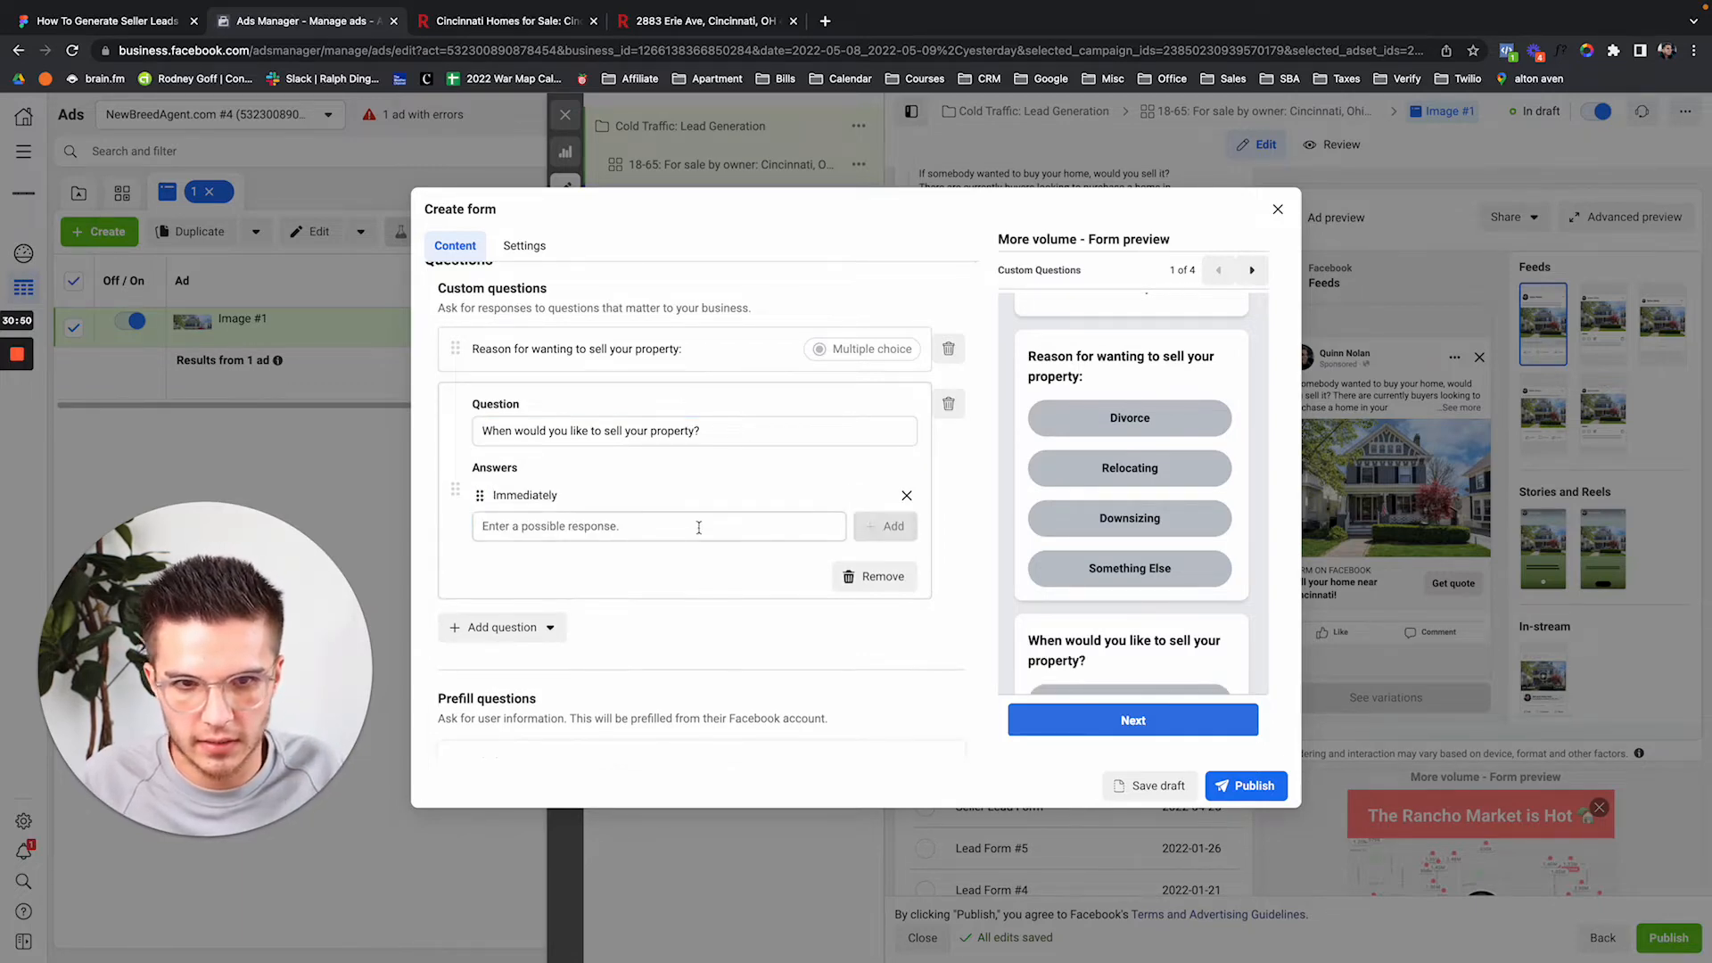
pyautogui.click(684, 527)
pyautogui.write('1-3 Months')
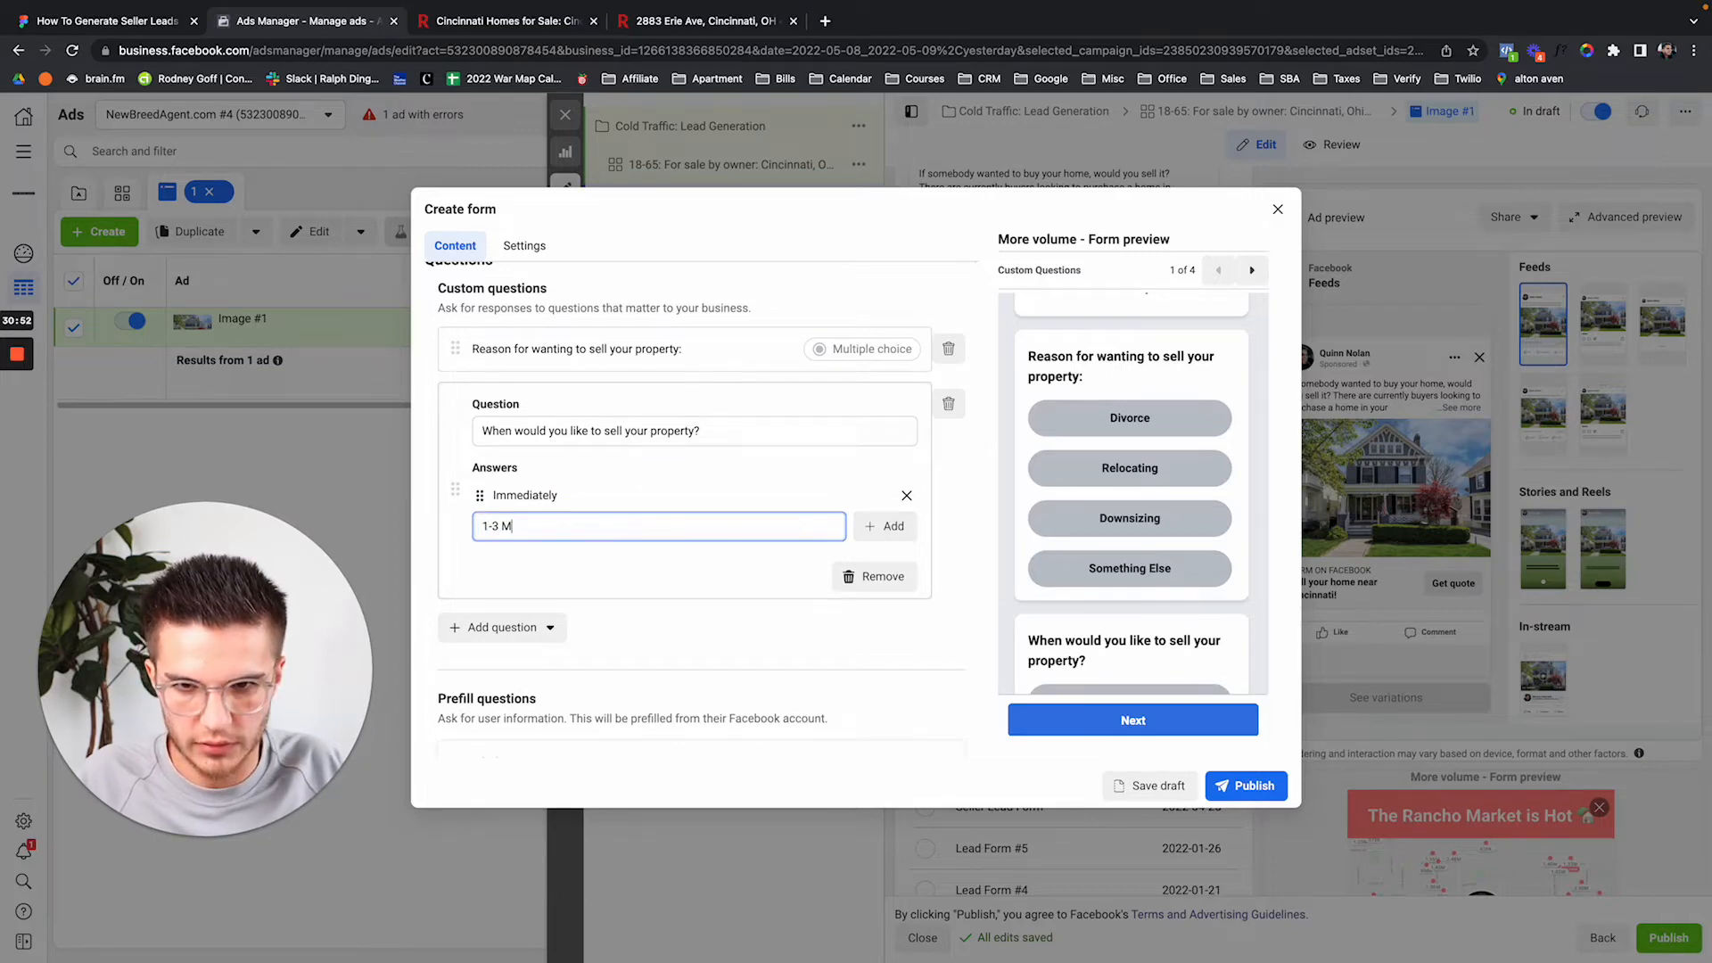
pyautogui.press('Return')
pyautogui.write('3-6 months')
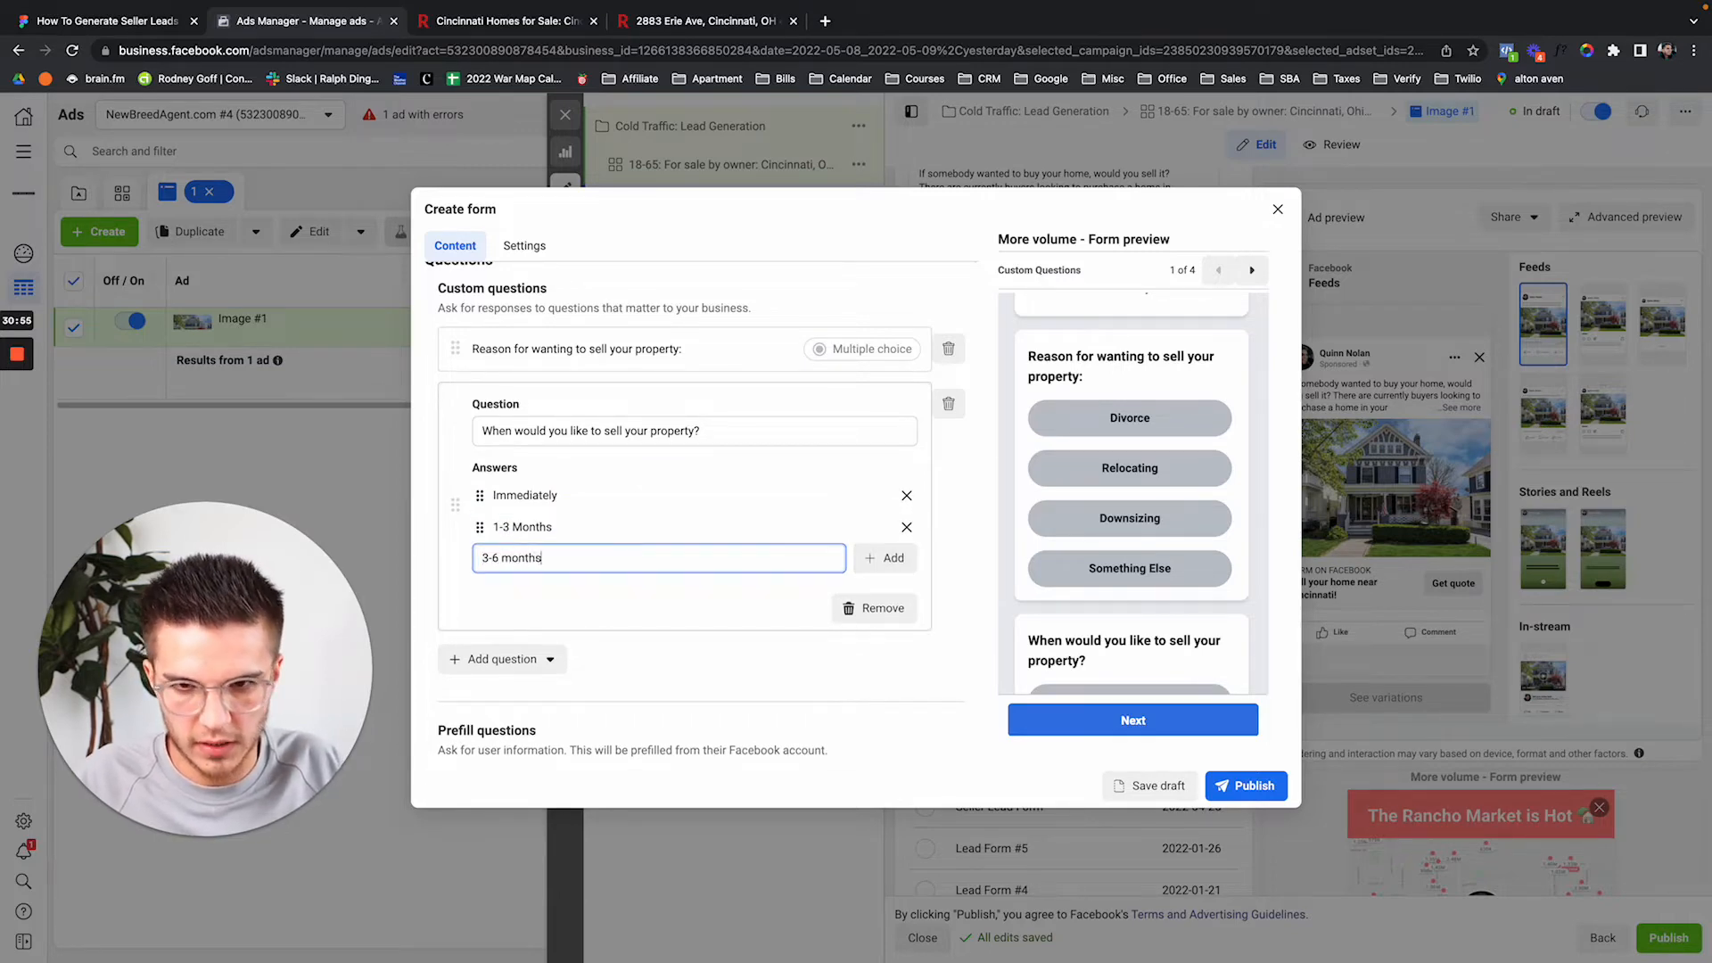
pyautogui.press('Return')
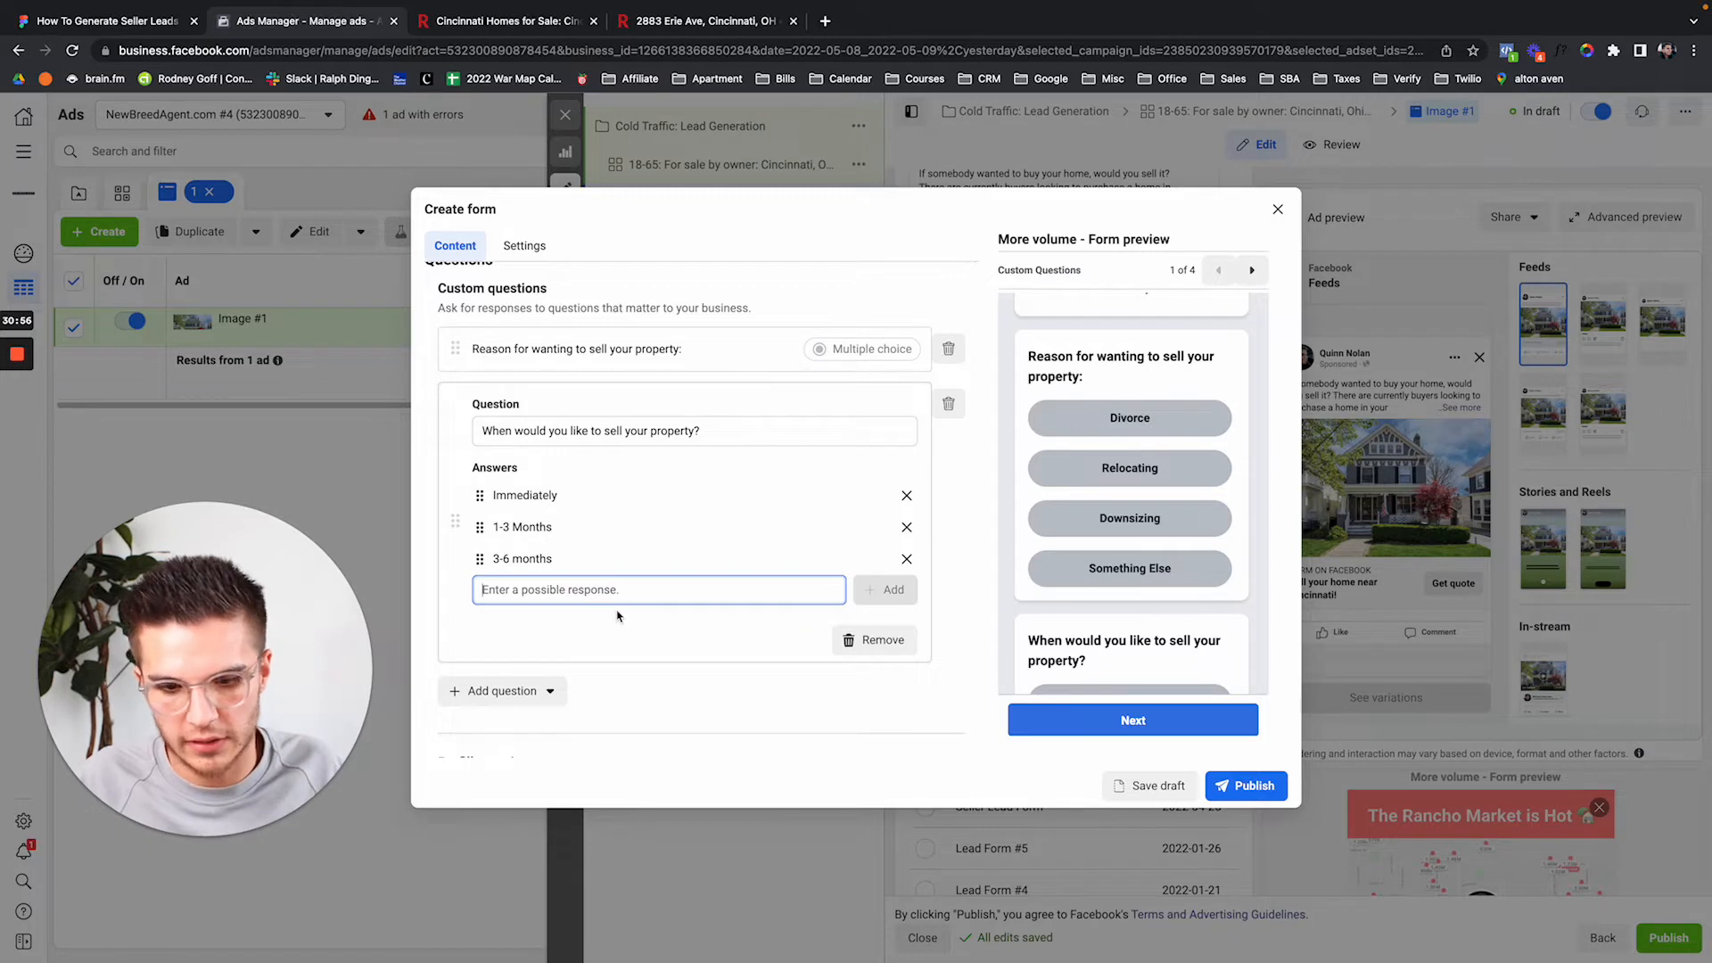
pyautogui.write('6 mon')
pyautogui.press('BackSpace')
pyautogui.press('BackSpace')
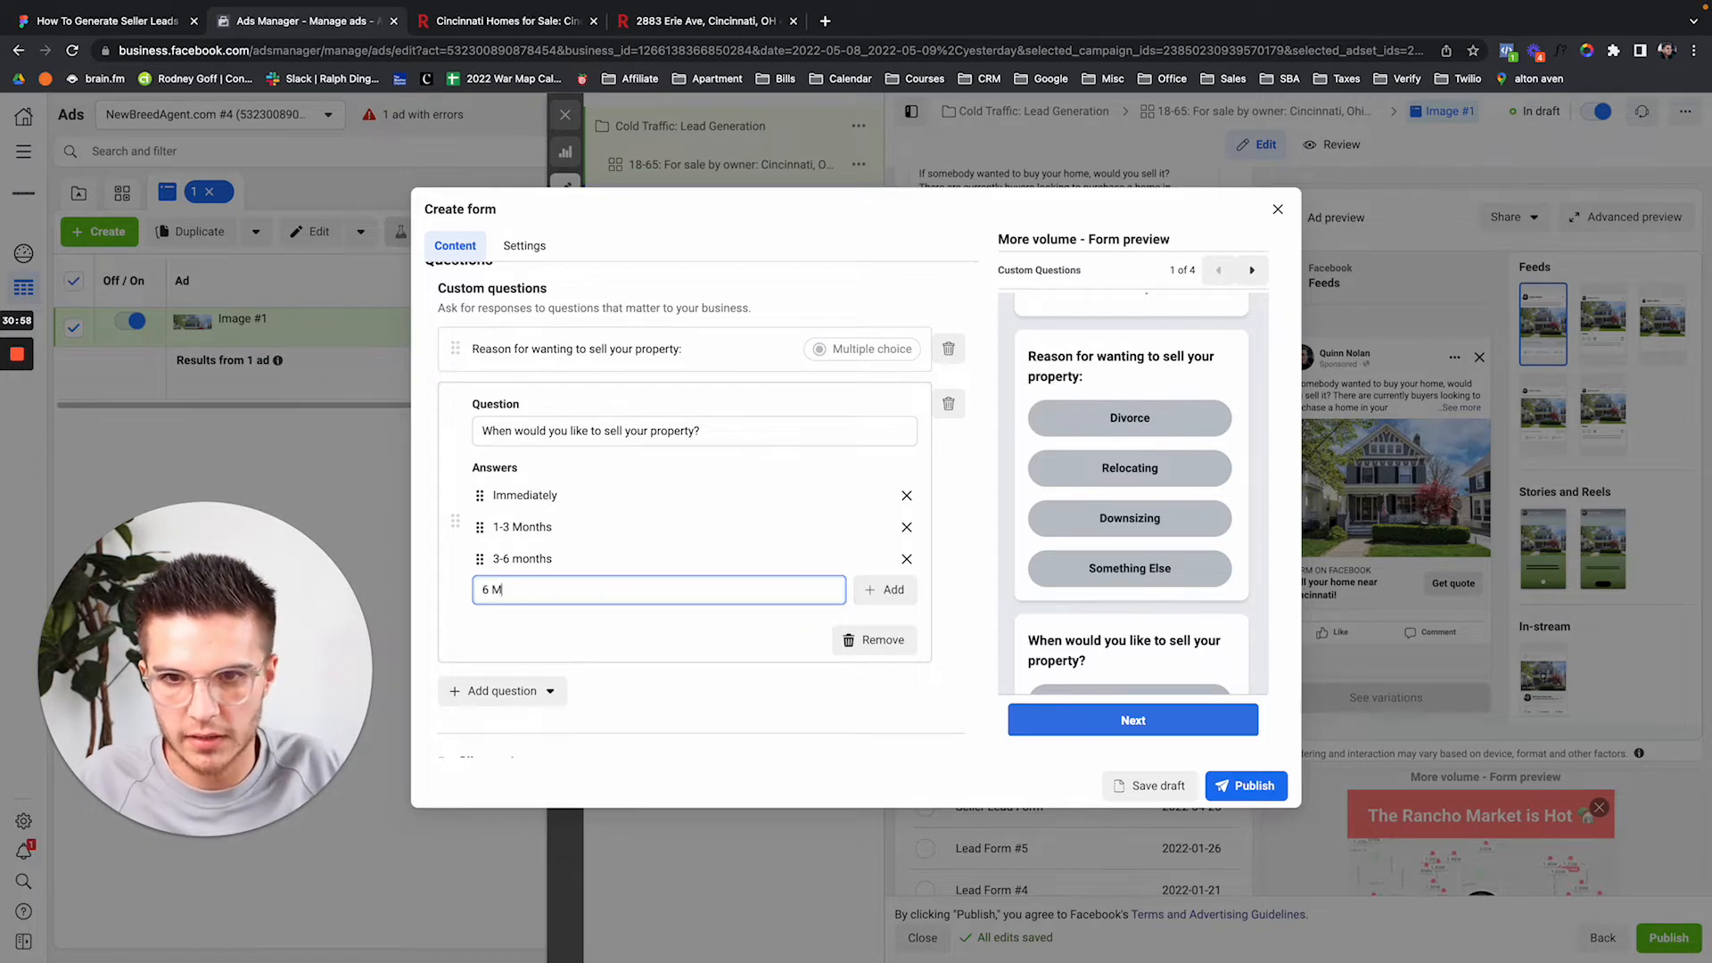
pyautogui.write('onths +')
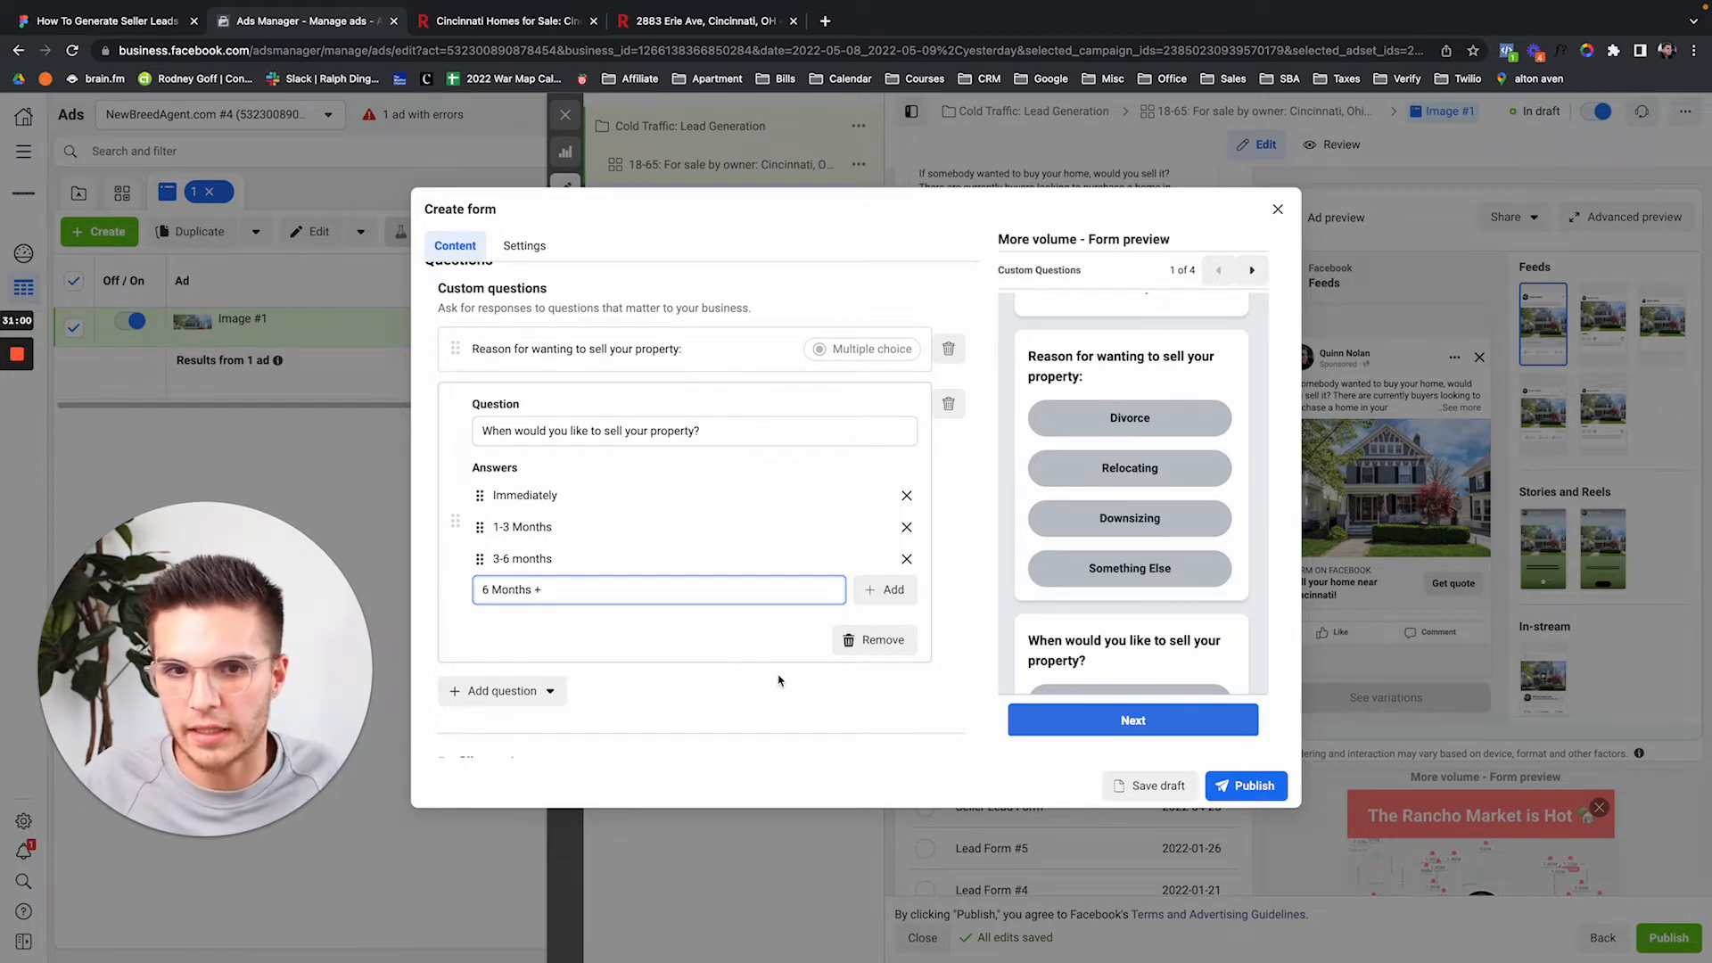
pyautogui.click(890, 590)
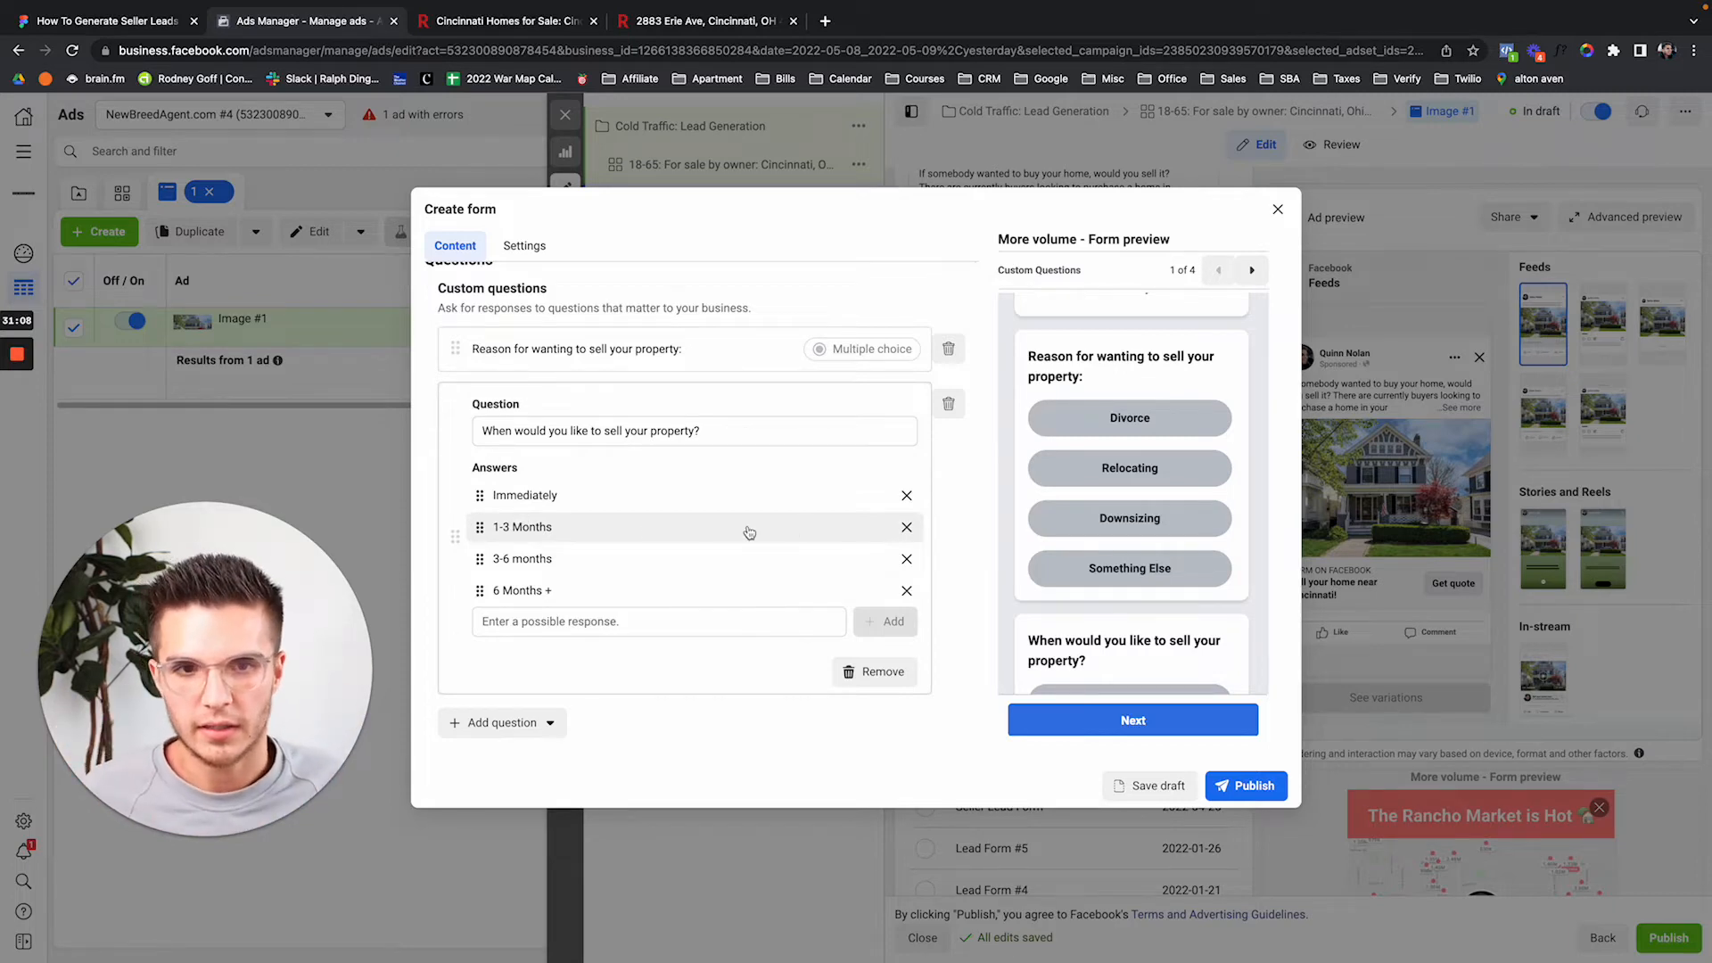
pyautogui.scroll(-1, 945, 532)
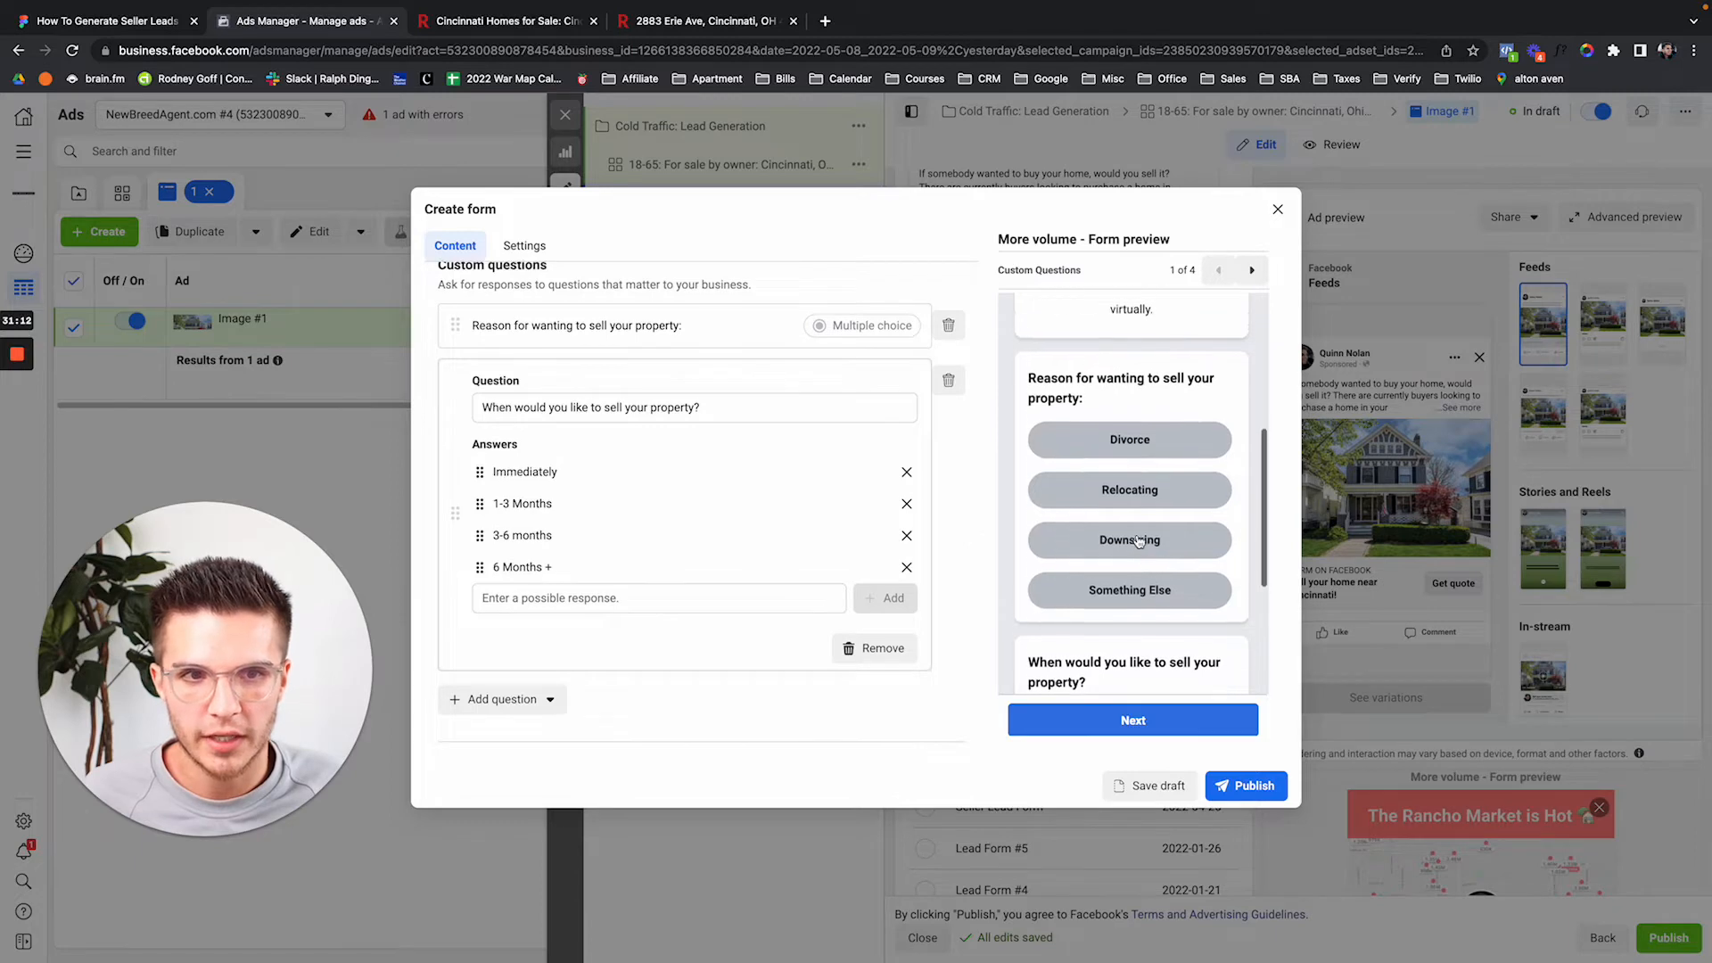
pyautogui.scroll(5, 1134, 540)
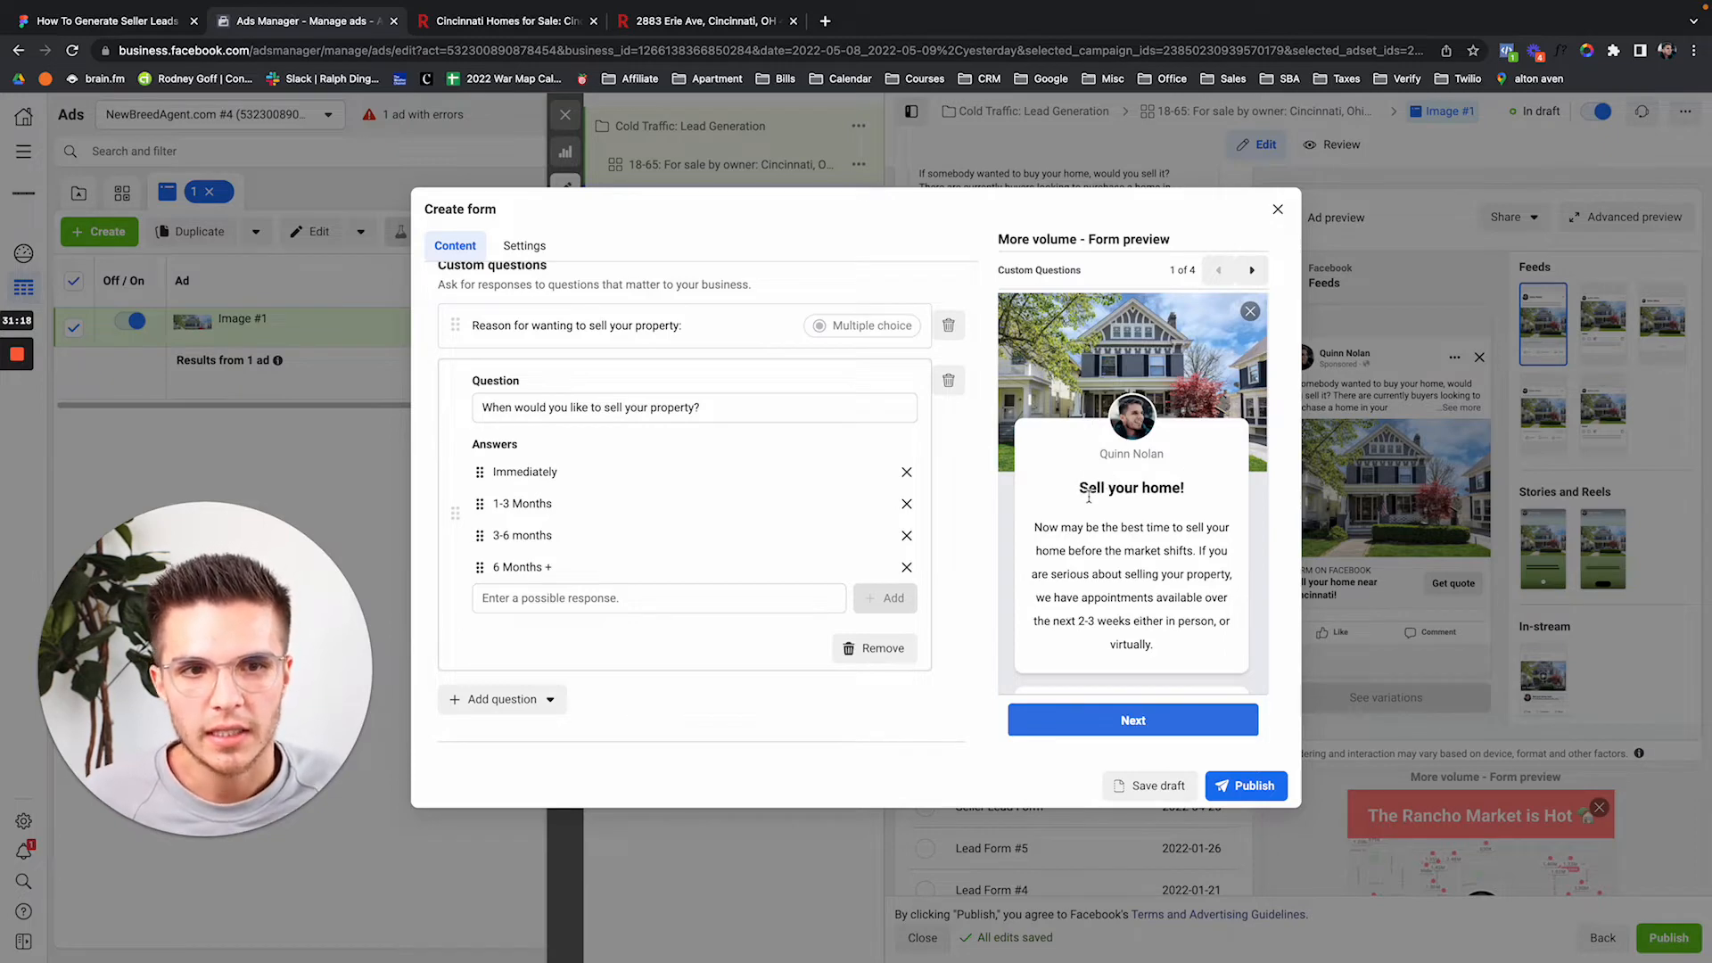
pyautogui.moveTo(1079, 489); pyautogui.dragTo(1187, 505)
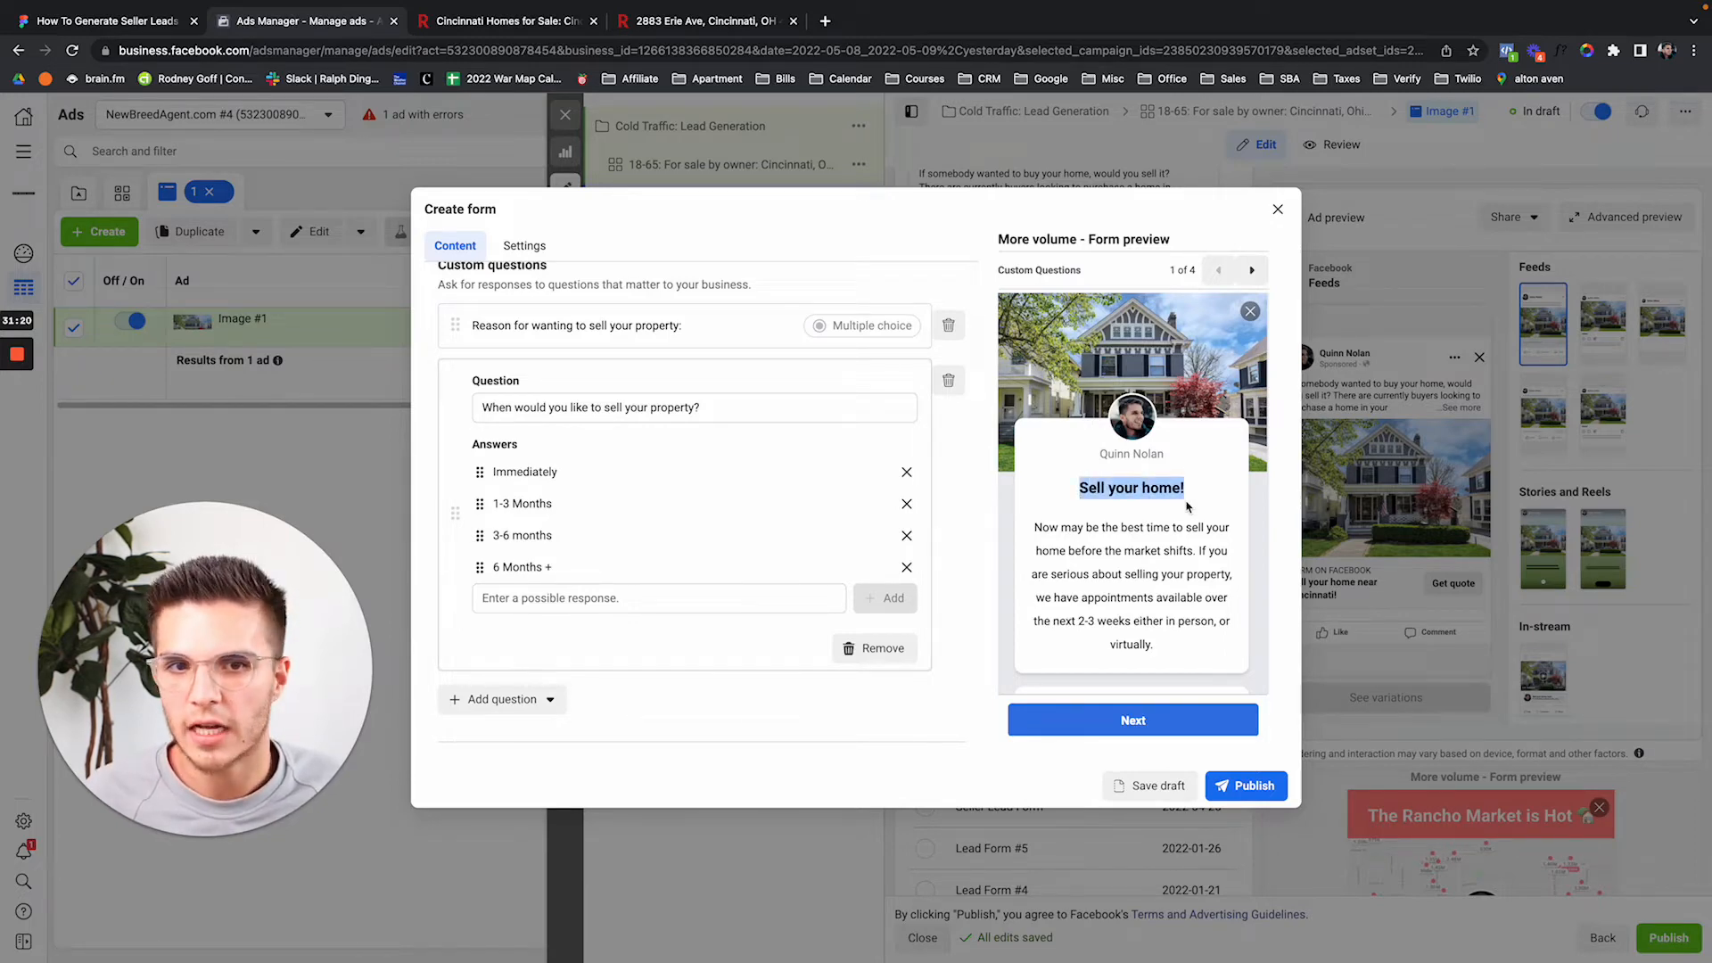
pyautogui.scroll(-8, 1186, 506)
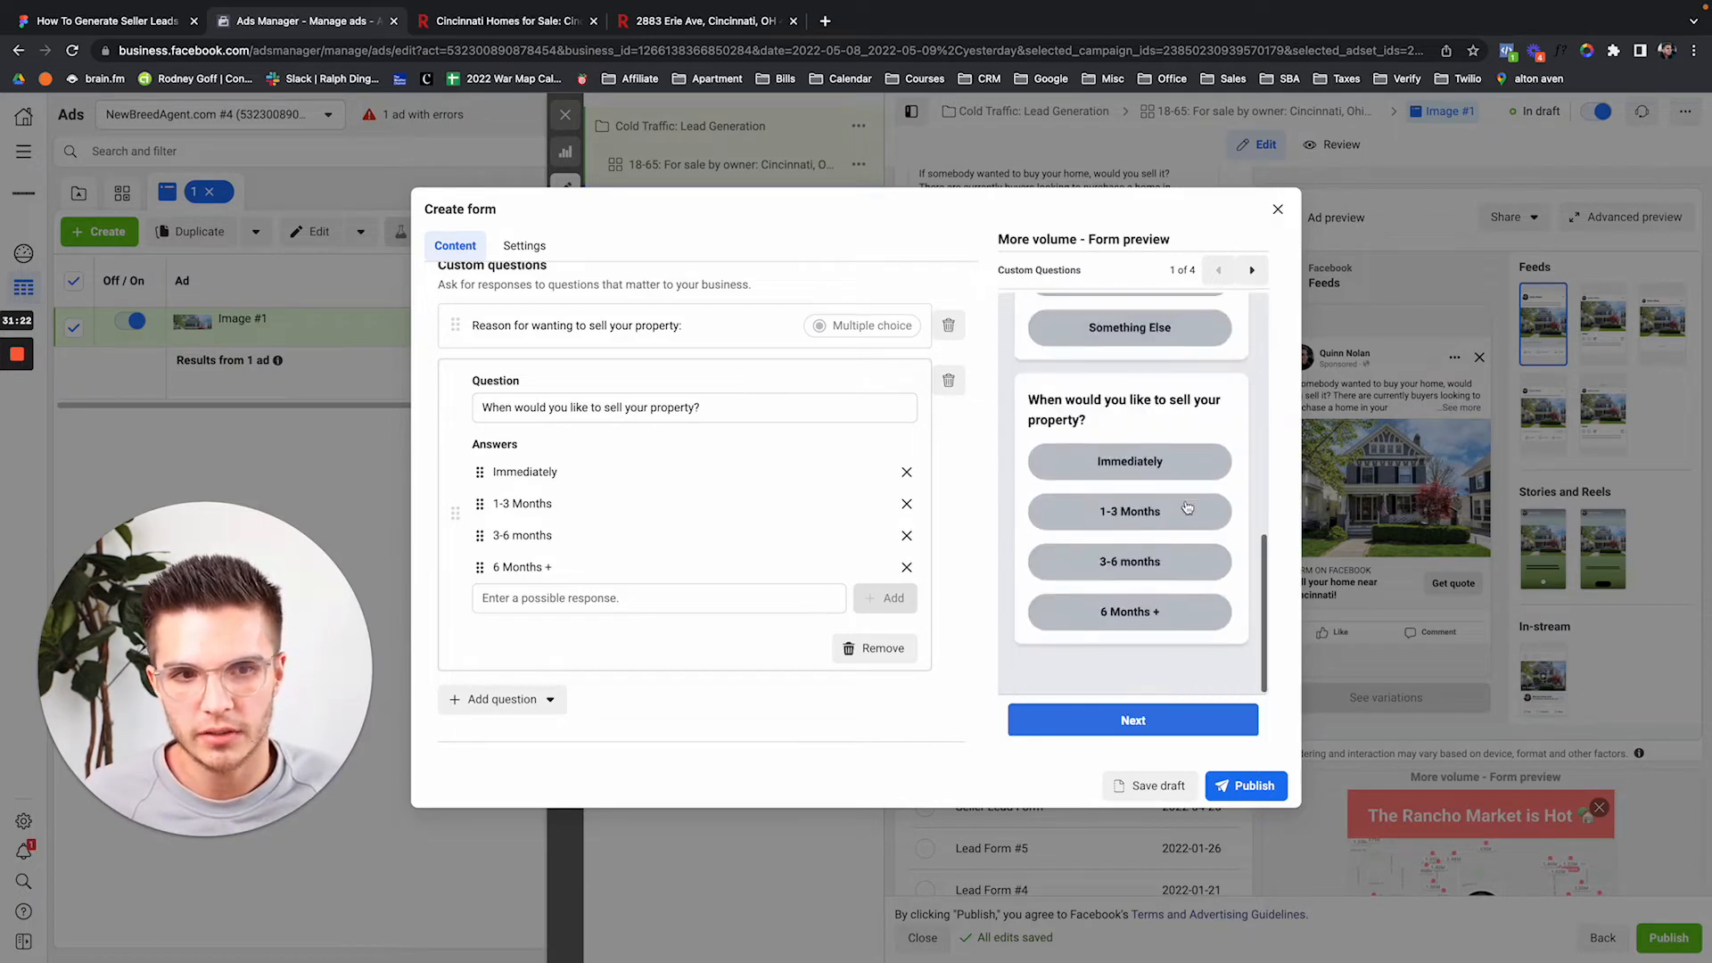
pyautogui.scroll(8, 1187, 507)
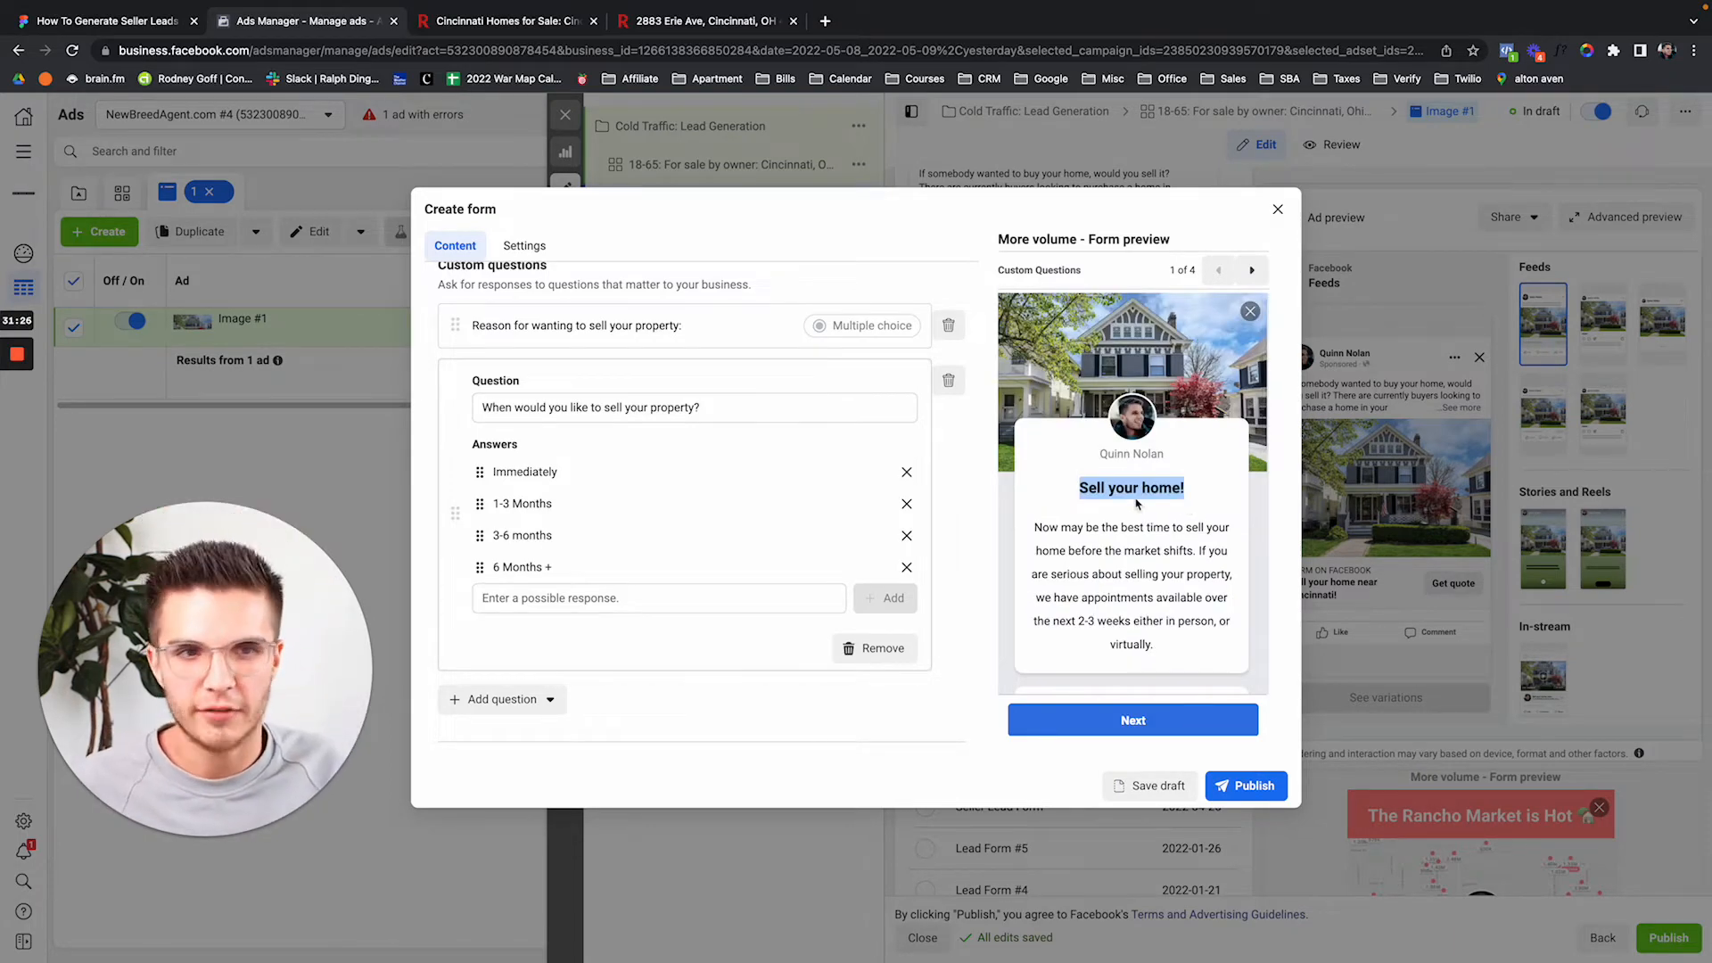
pyautogui.scroll(-1, 1108, 509)
pyautogui.scroll(-7, 1108, 509)
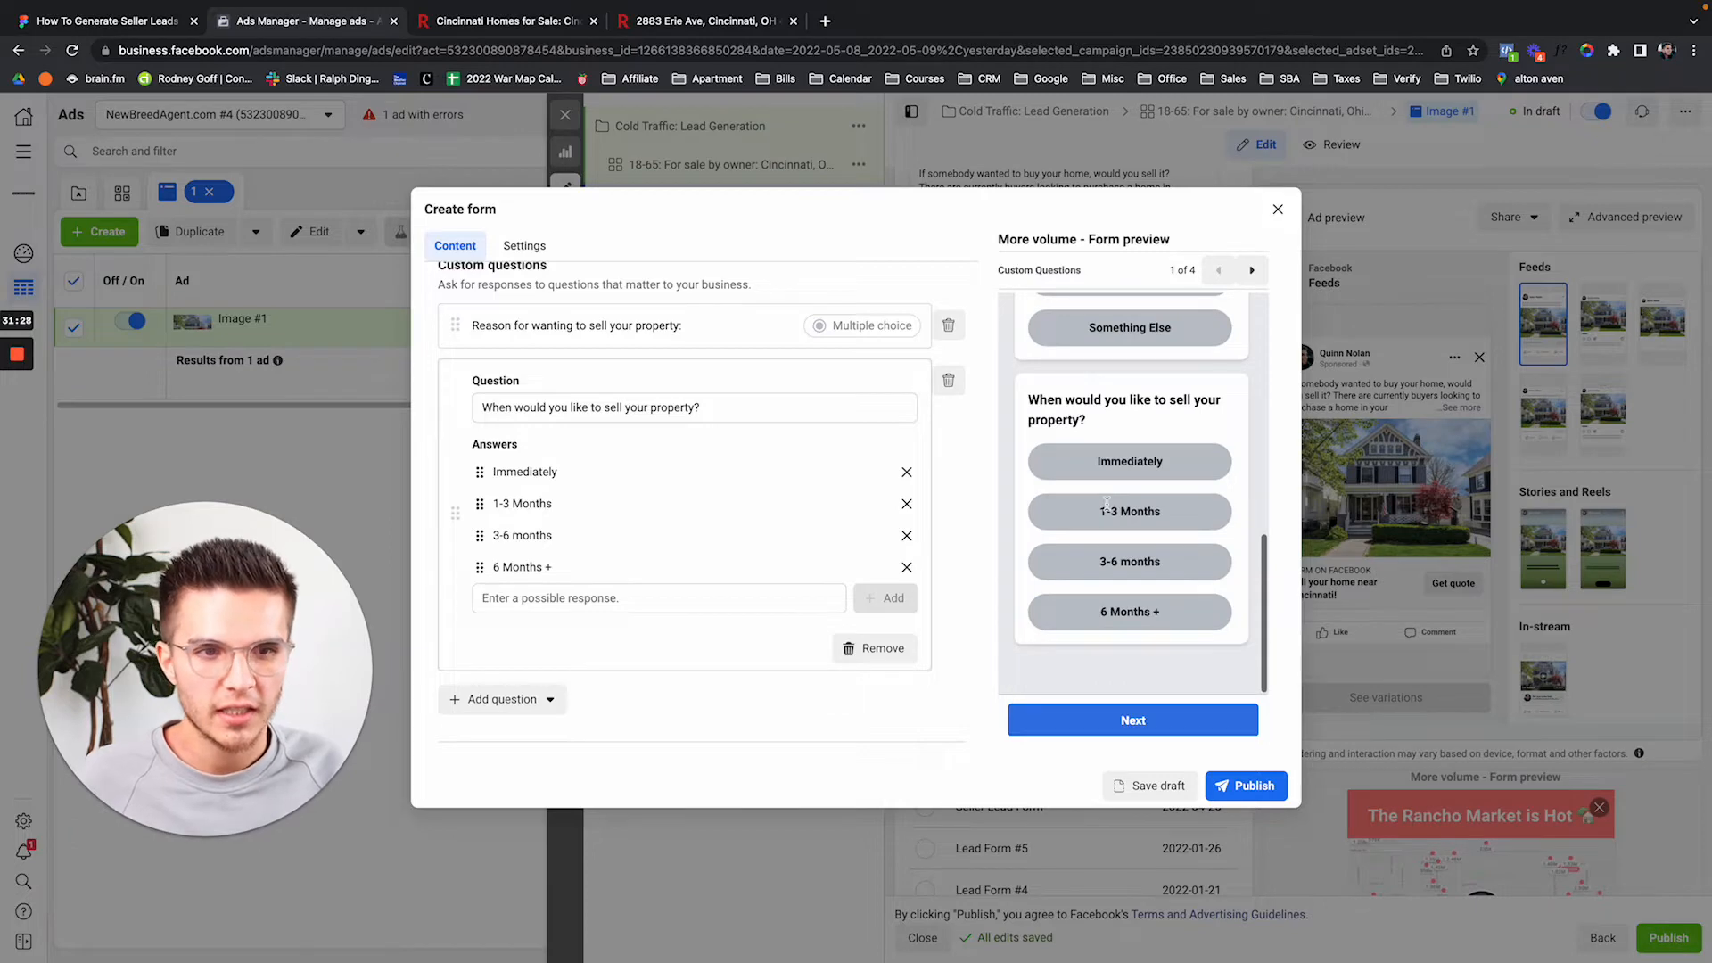
pyautogui.scroll(4, 1106, 505)
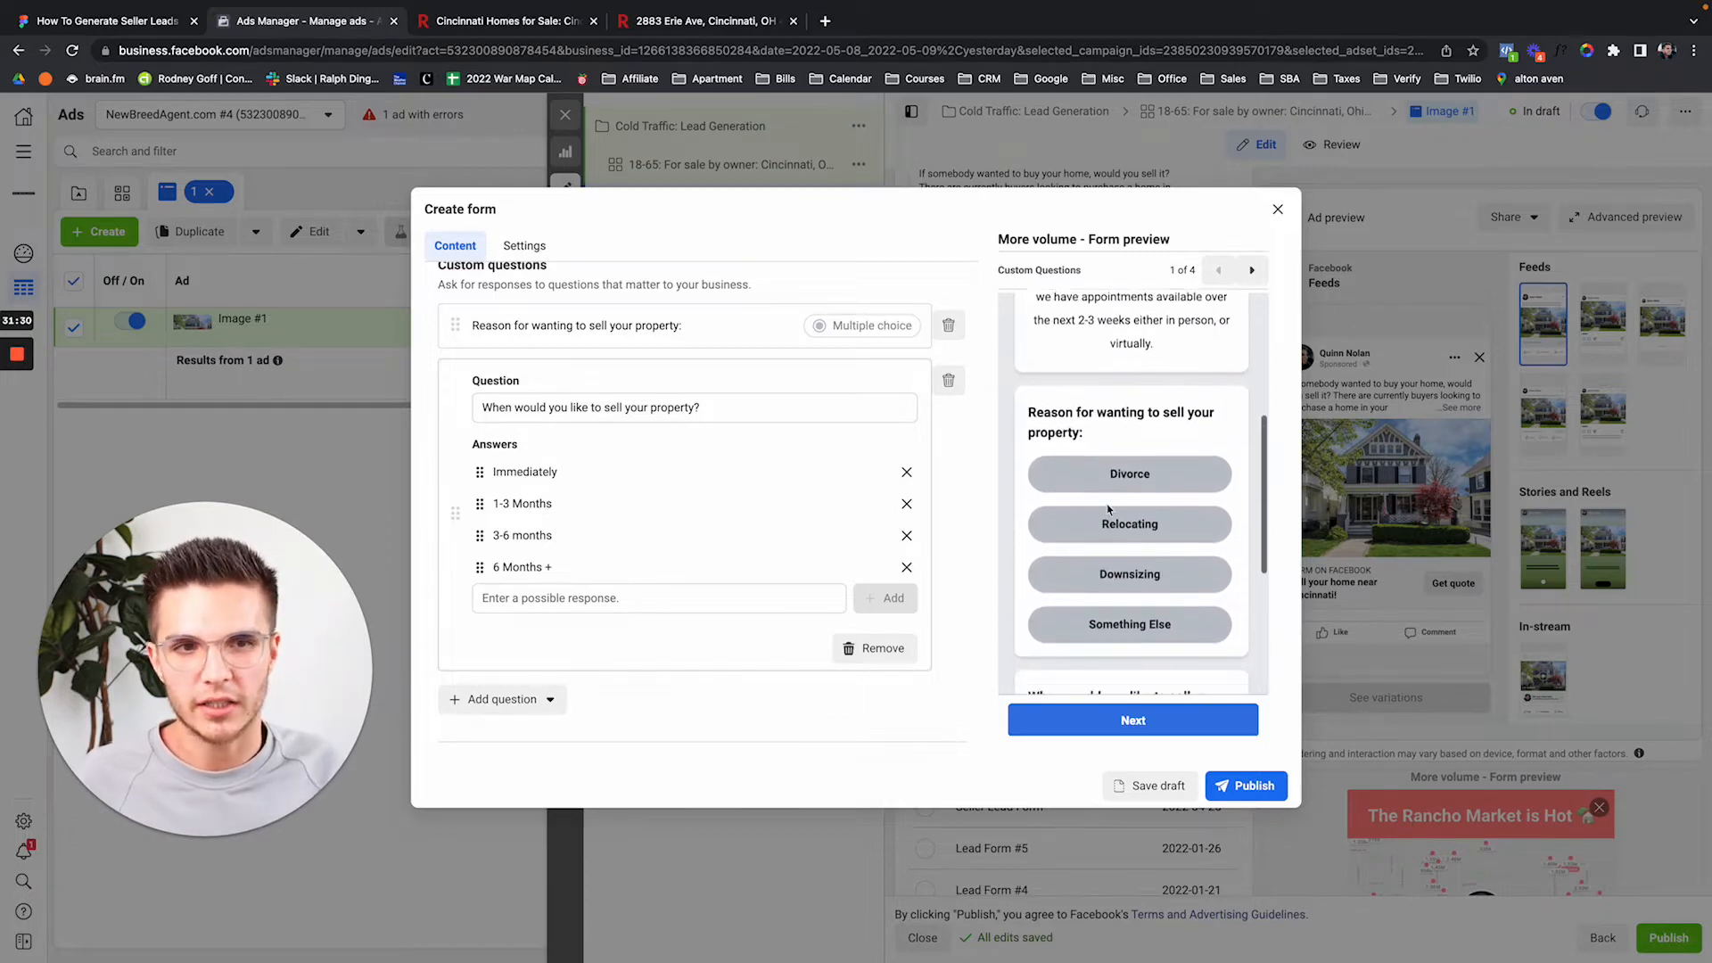
pyautogui.scroll(-4, 1108, 509)
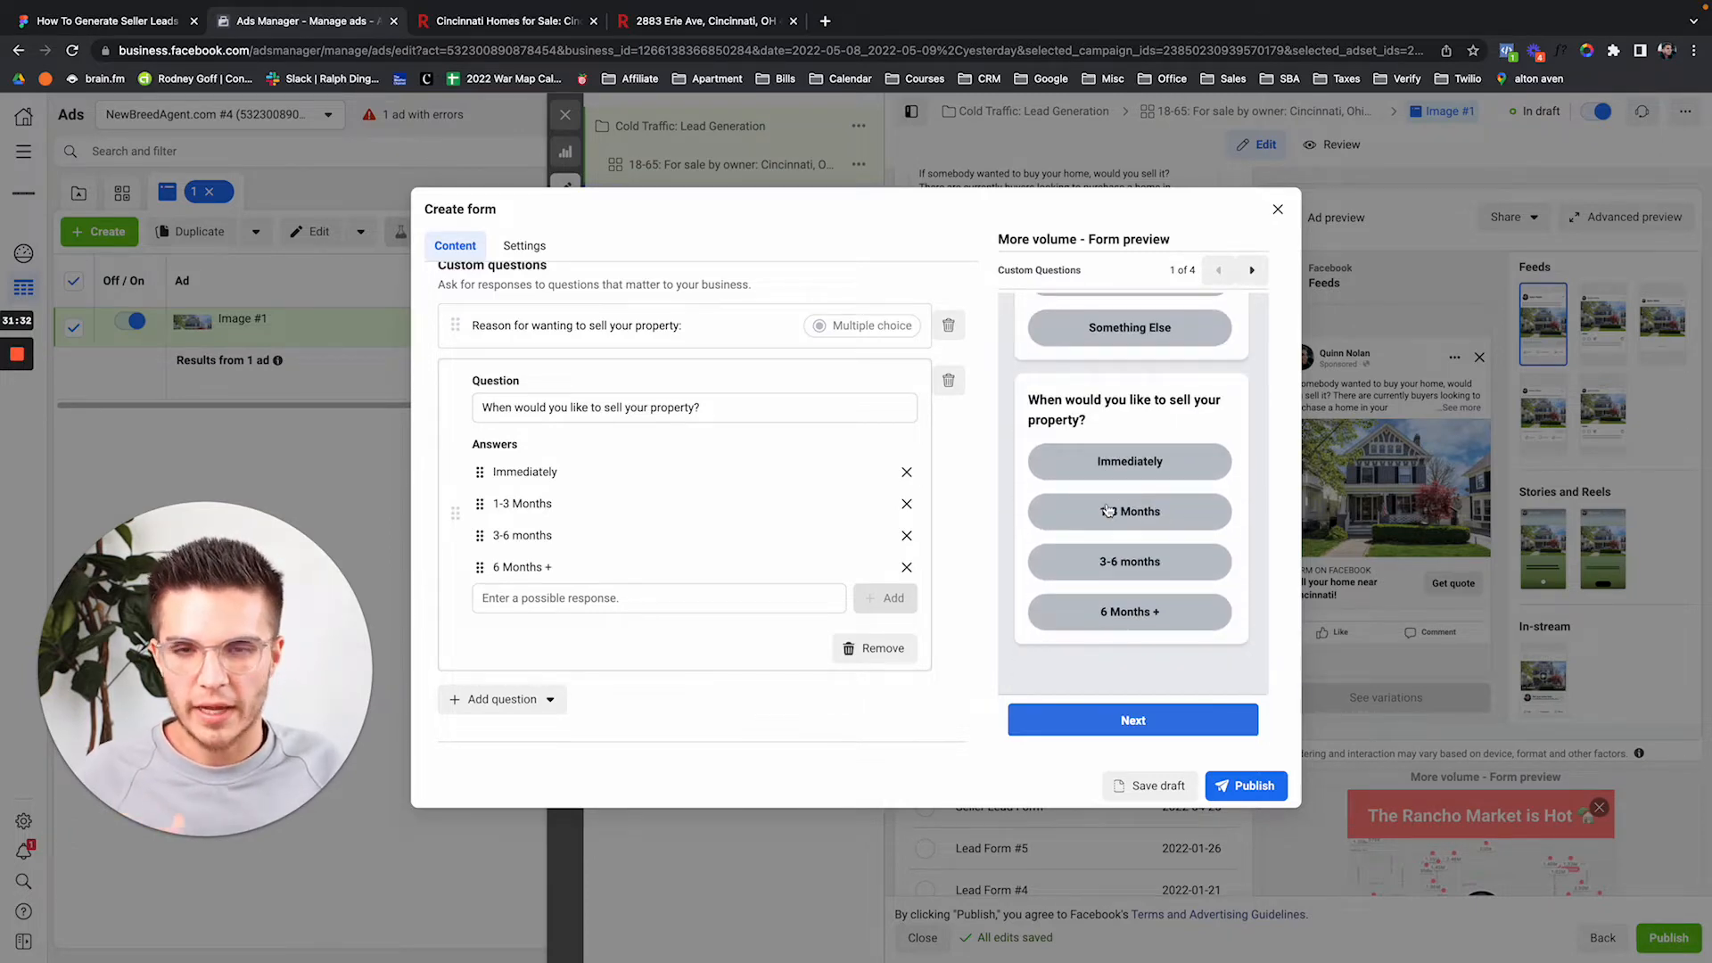
pyautogui.press('F2')
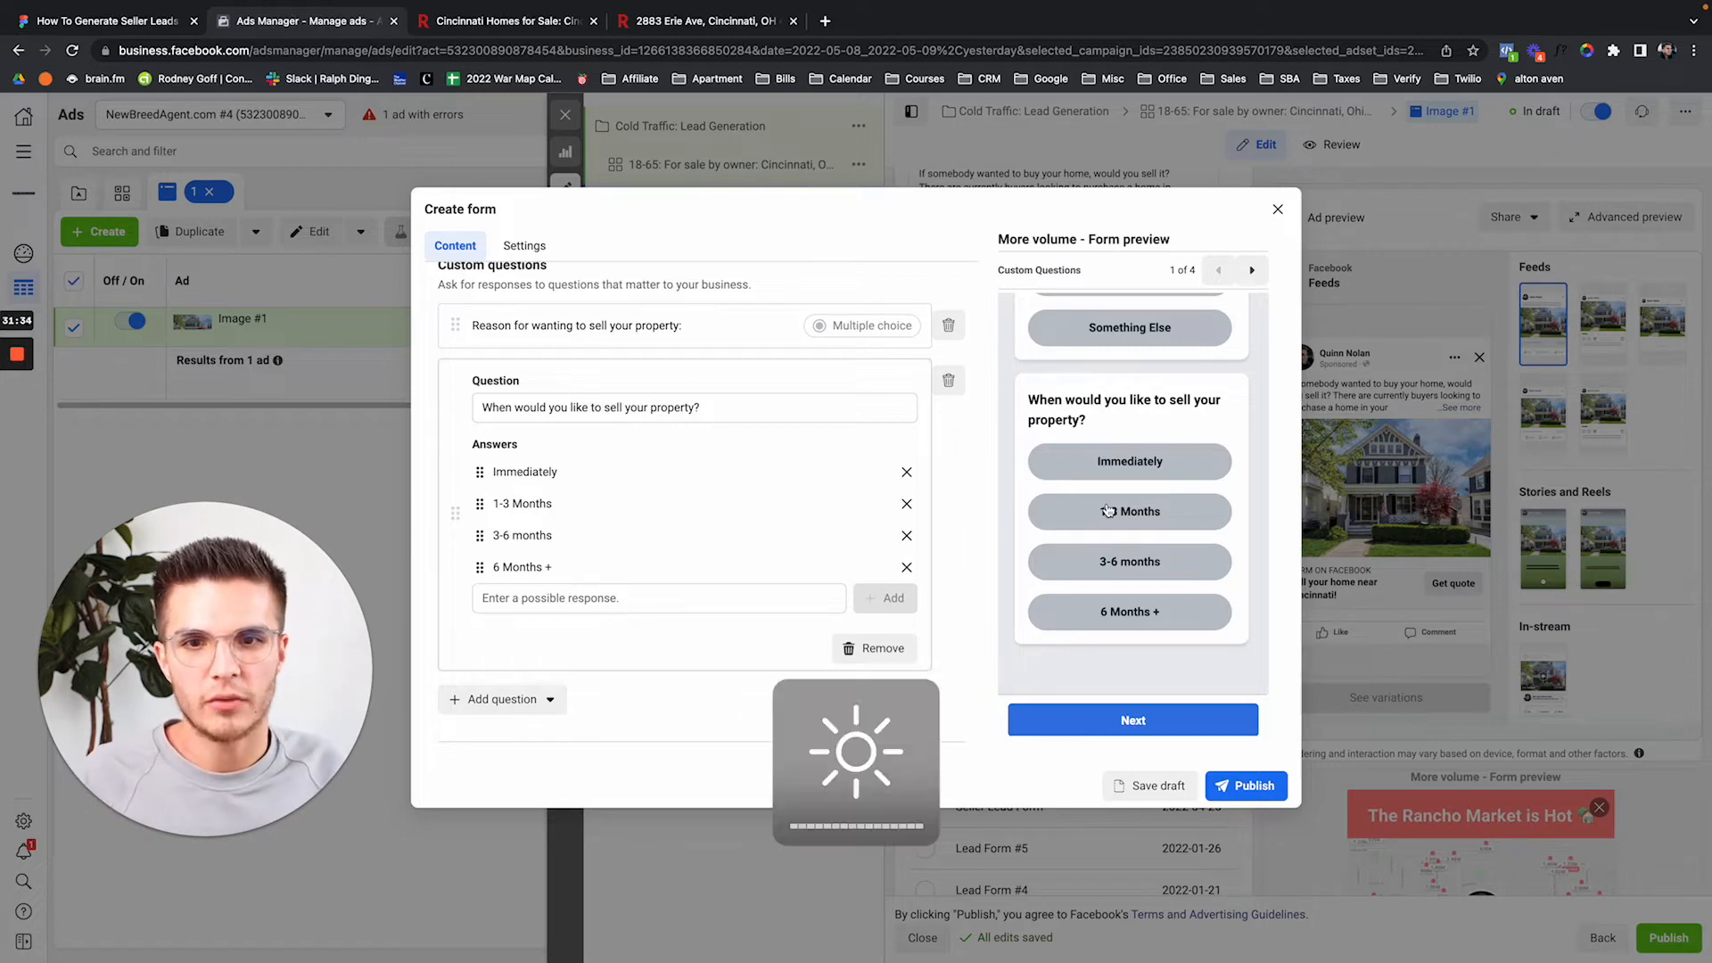
pyautogui.scroll(3, 1052, 491)
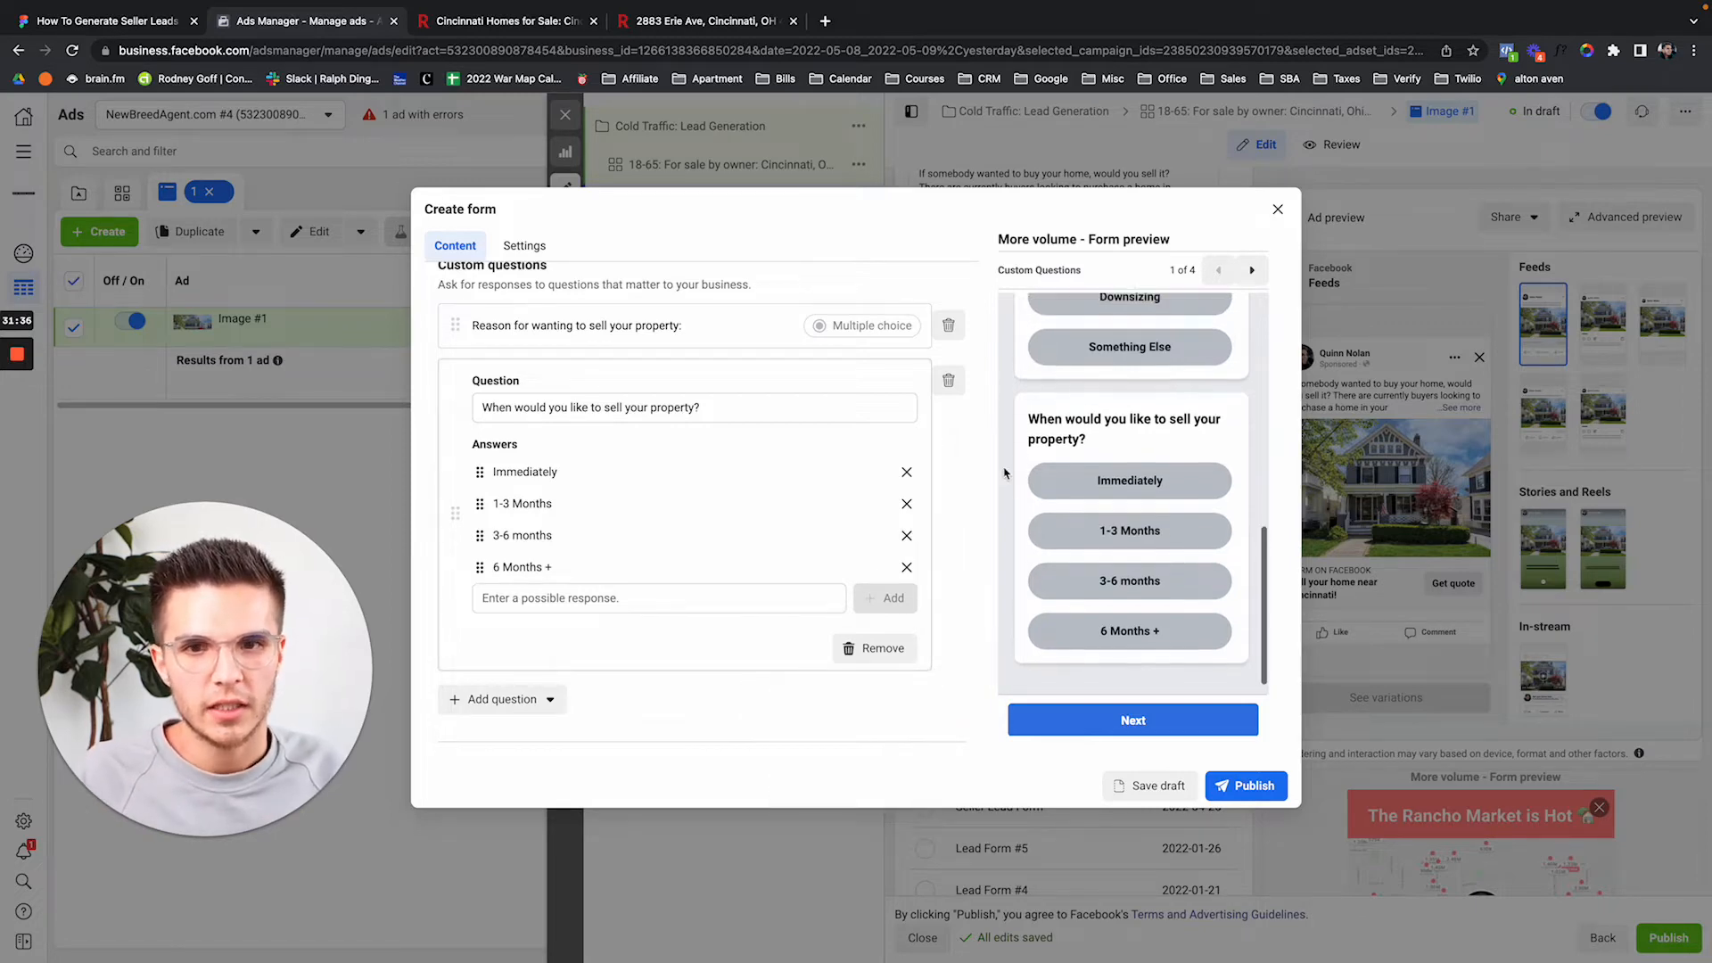
pyautogui.scroll(-5, 1004, 472)
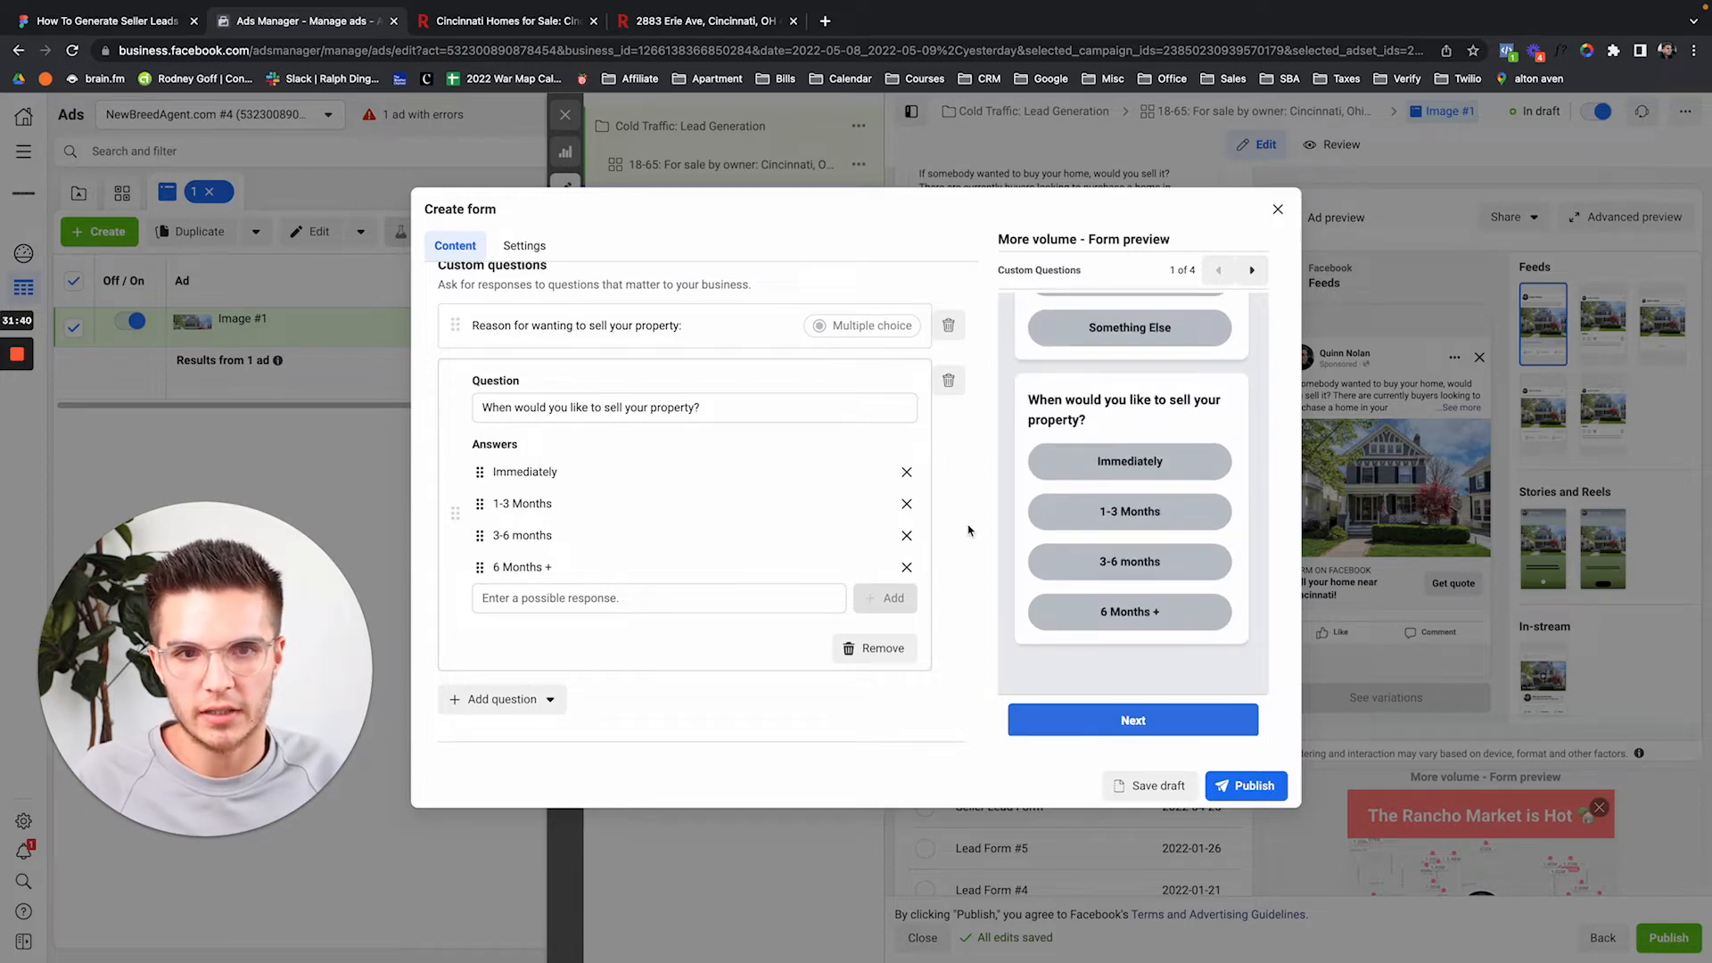
pyautogui.scroll(-2, 968, 531)
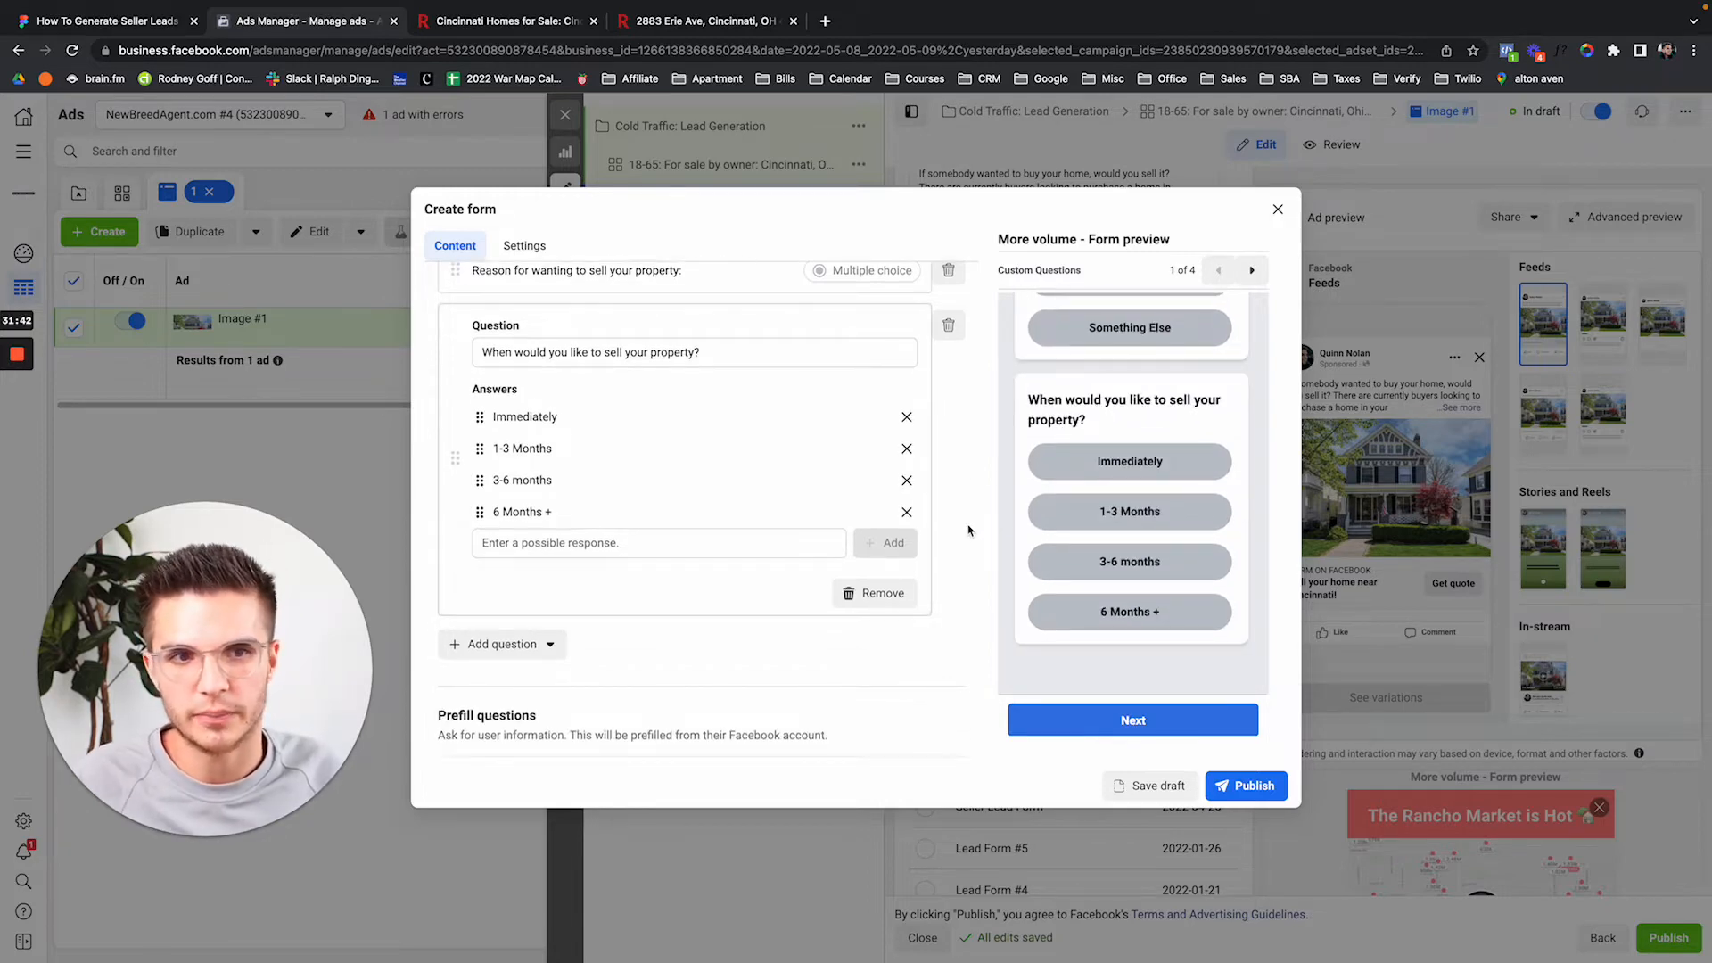
pyautogui.scroll(3, 981, 535)
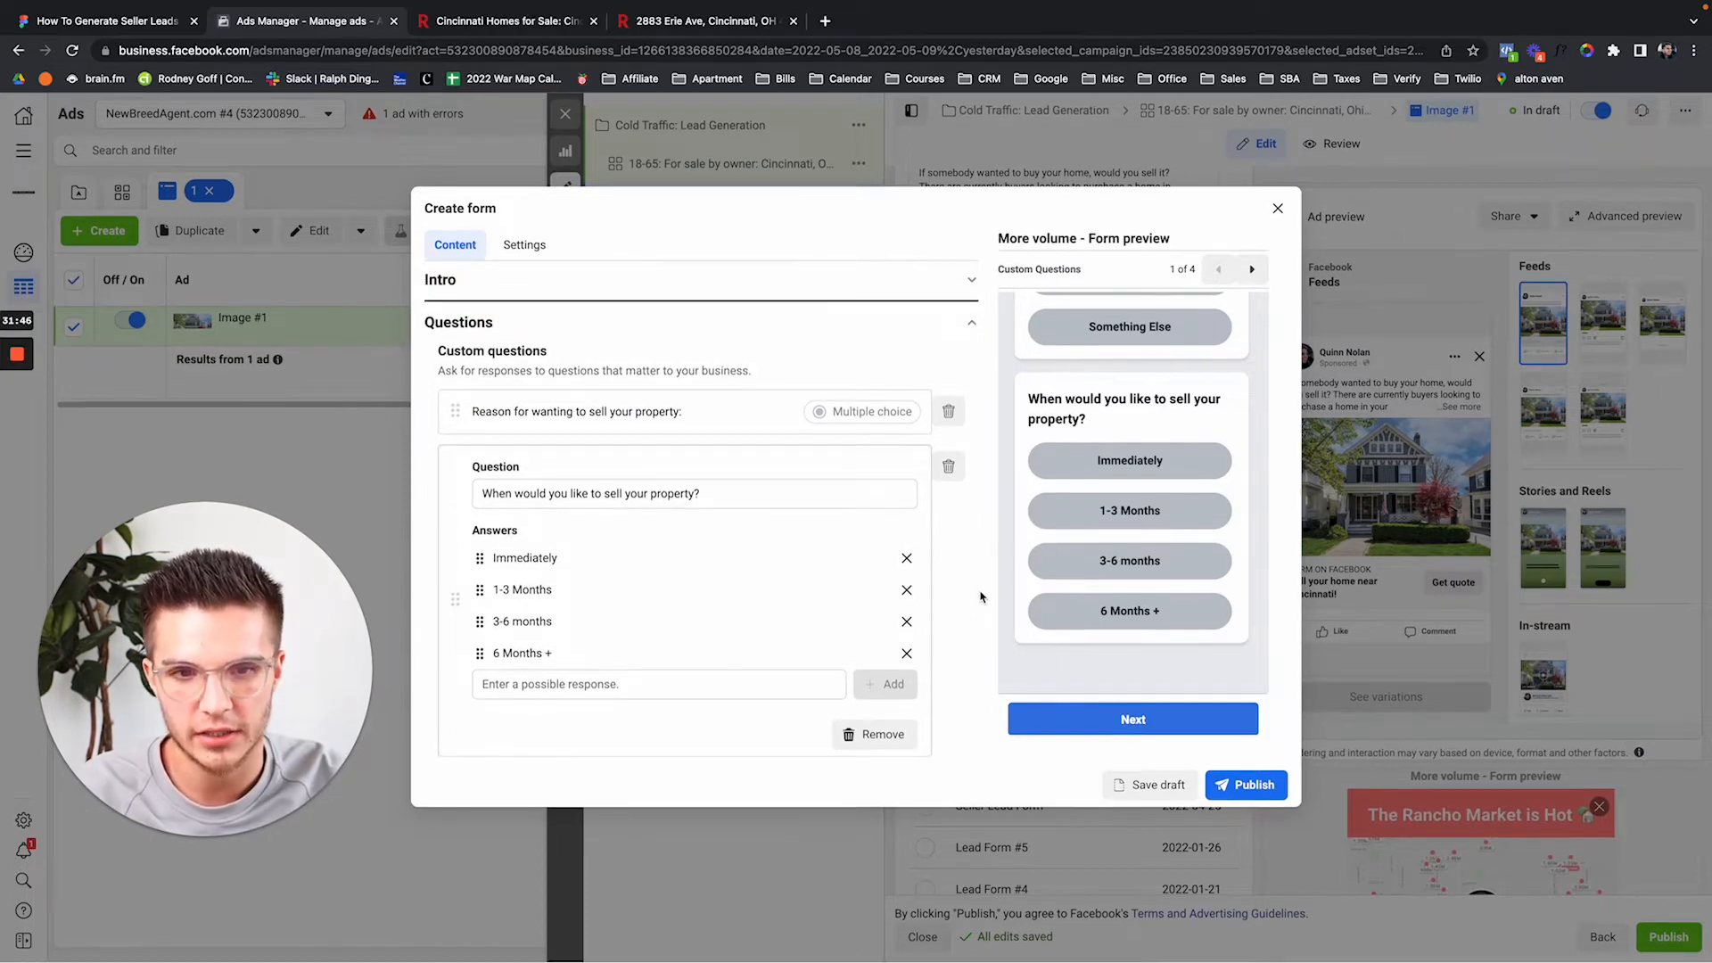
pyautogui.scroll(-1, 945, 633)
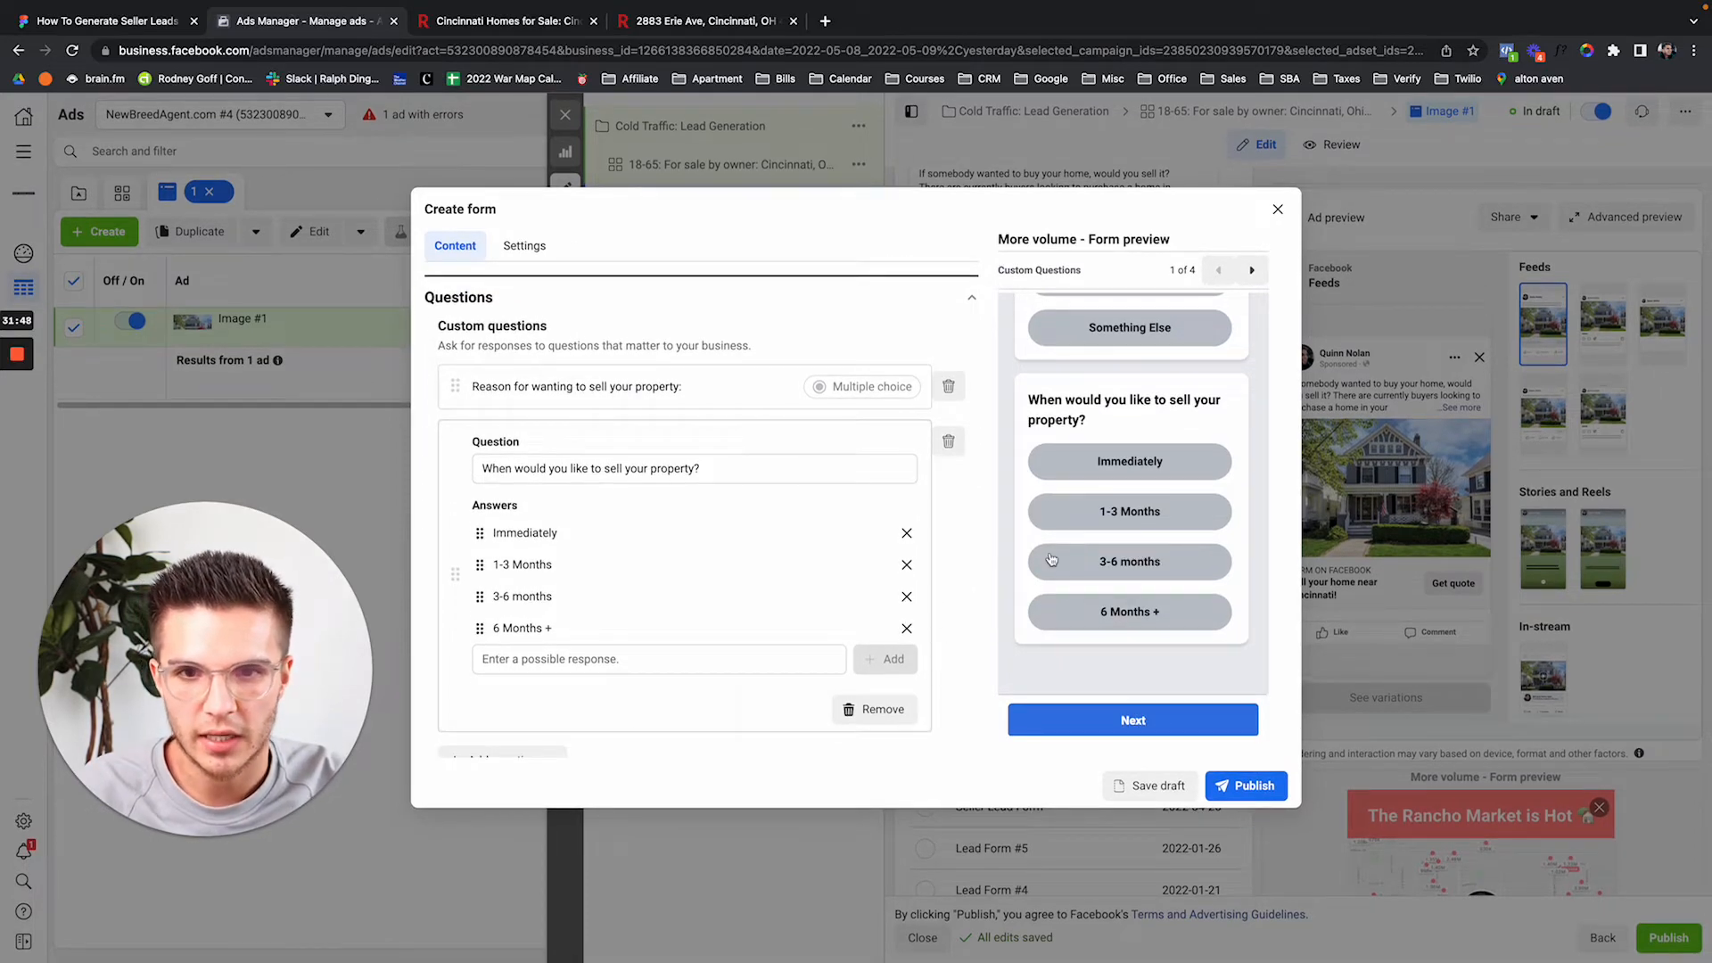
pyautogui.scroll(3, 1130, 489)
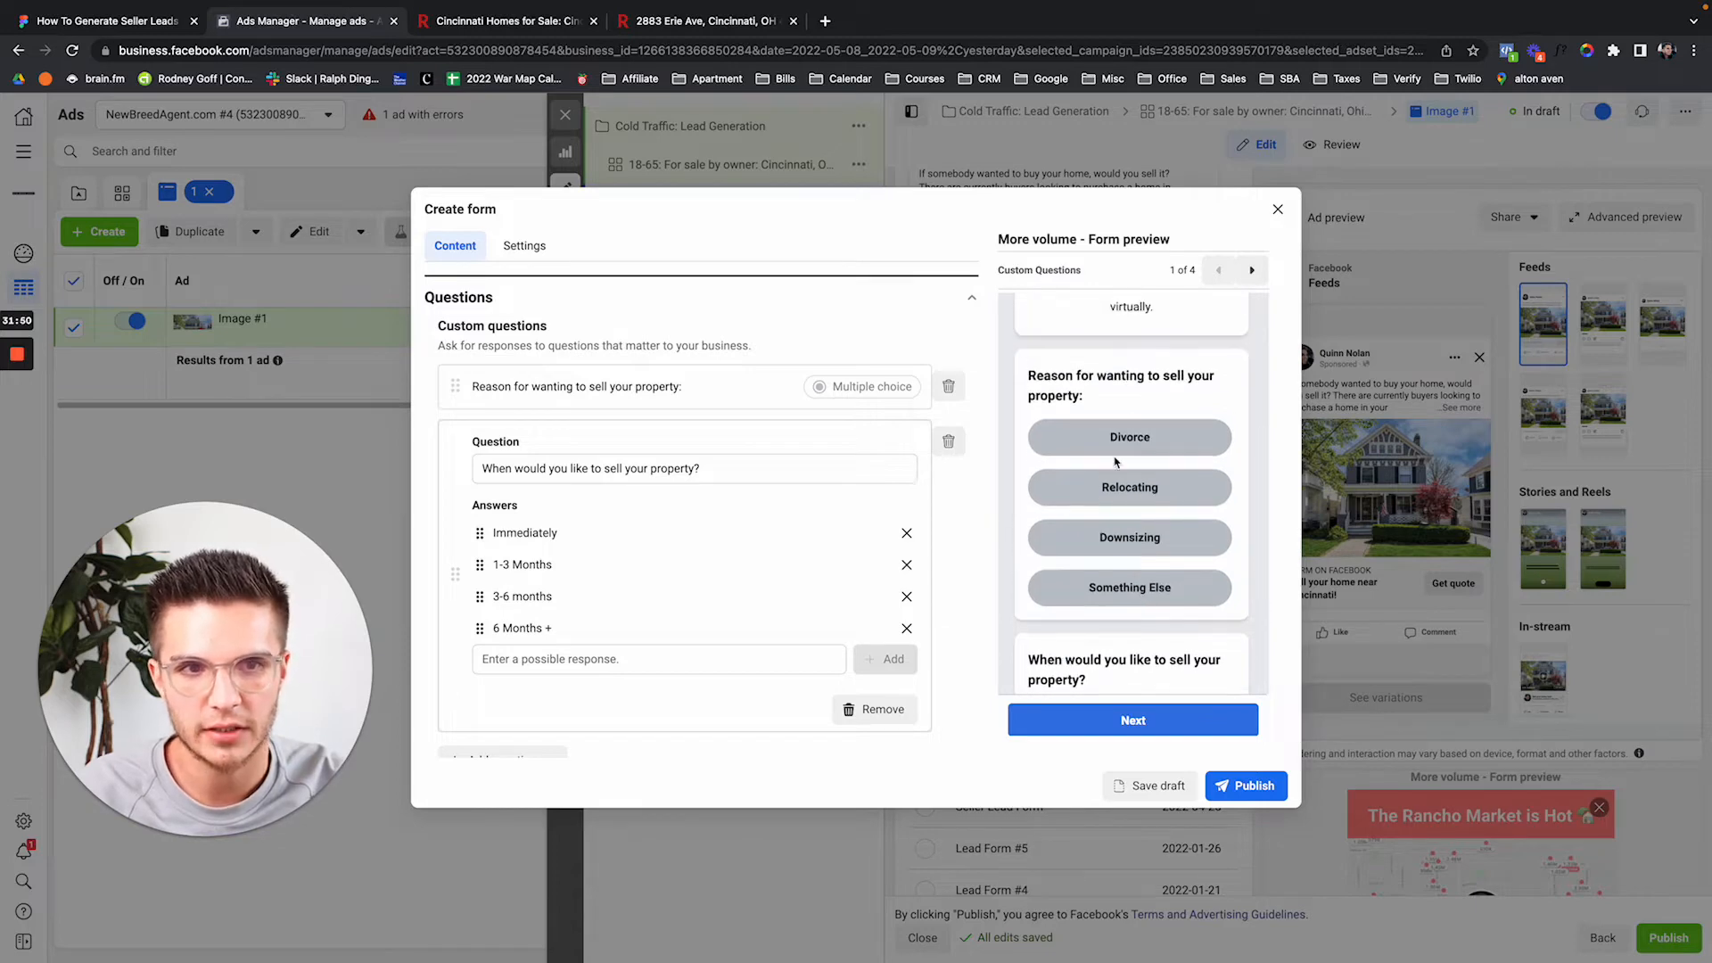
pyautogui.scroll(-2, 1097, 499)
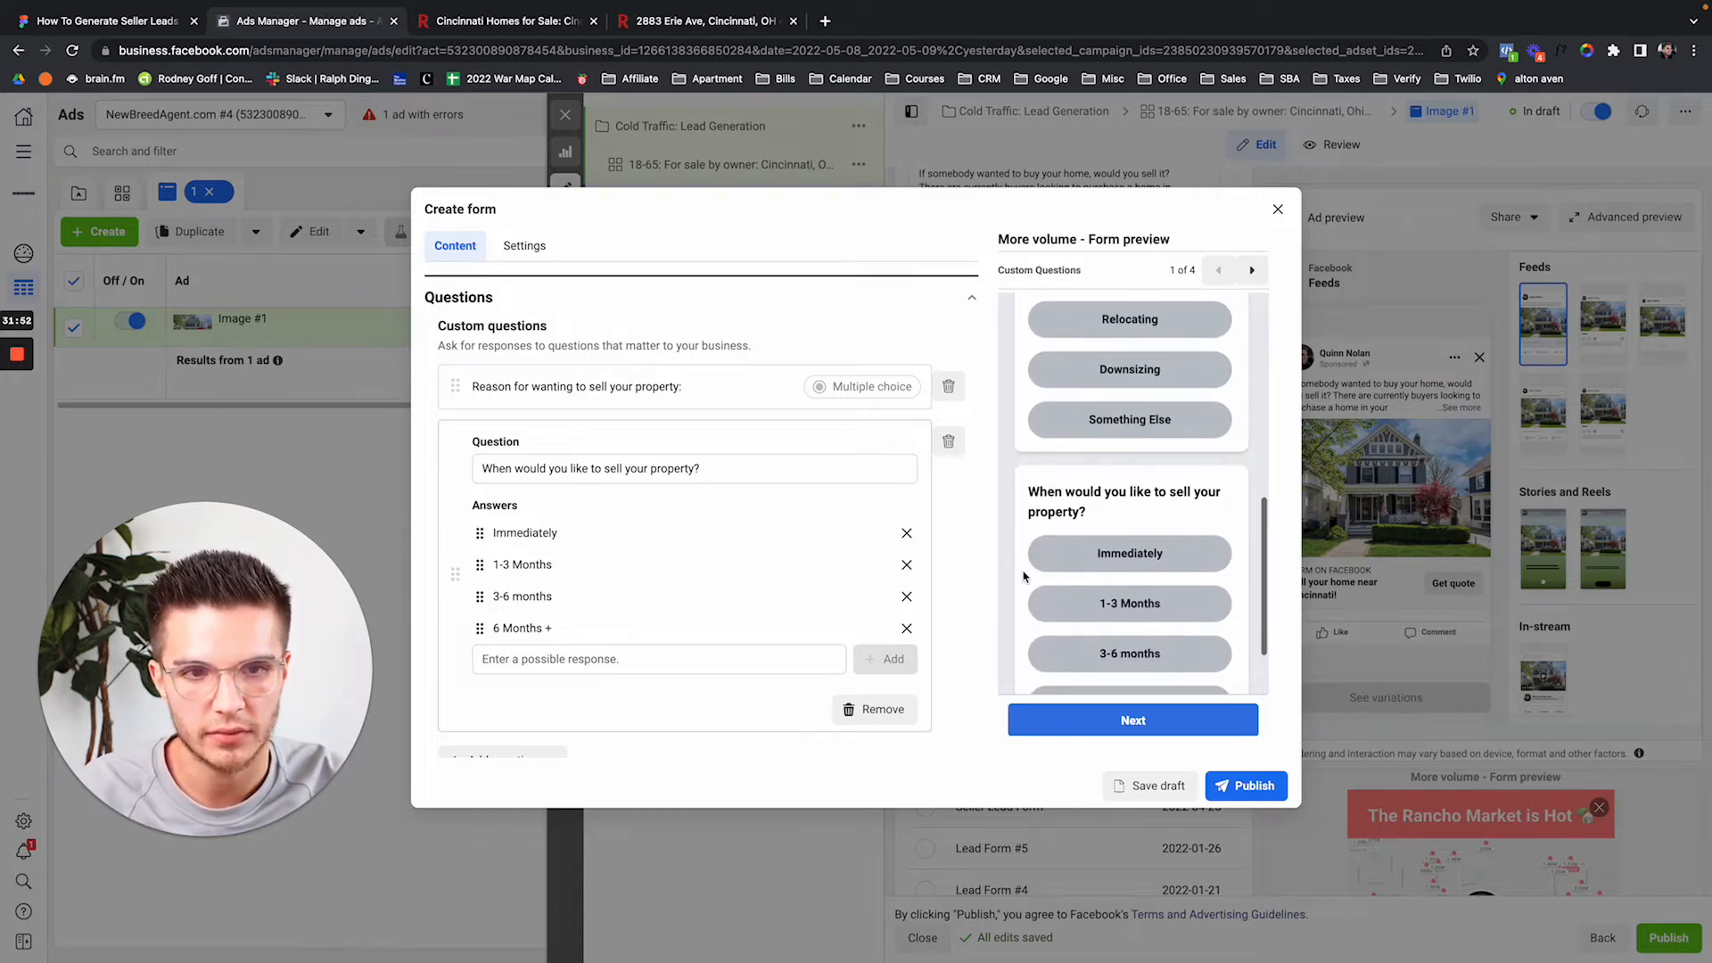
pyautogui.scroll(5, 1016, 577)
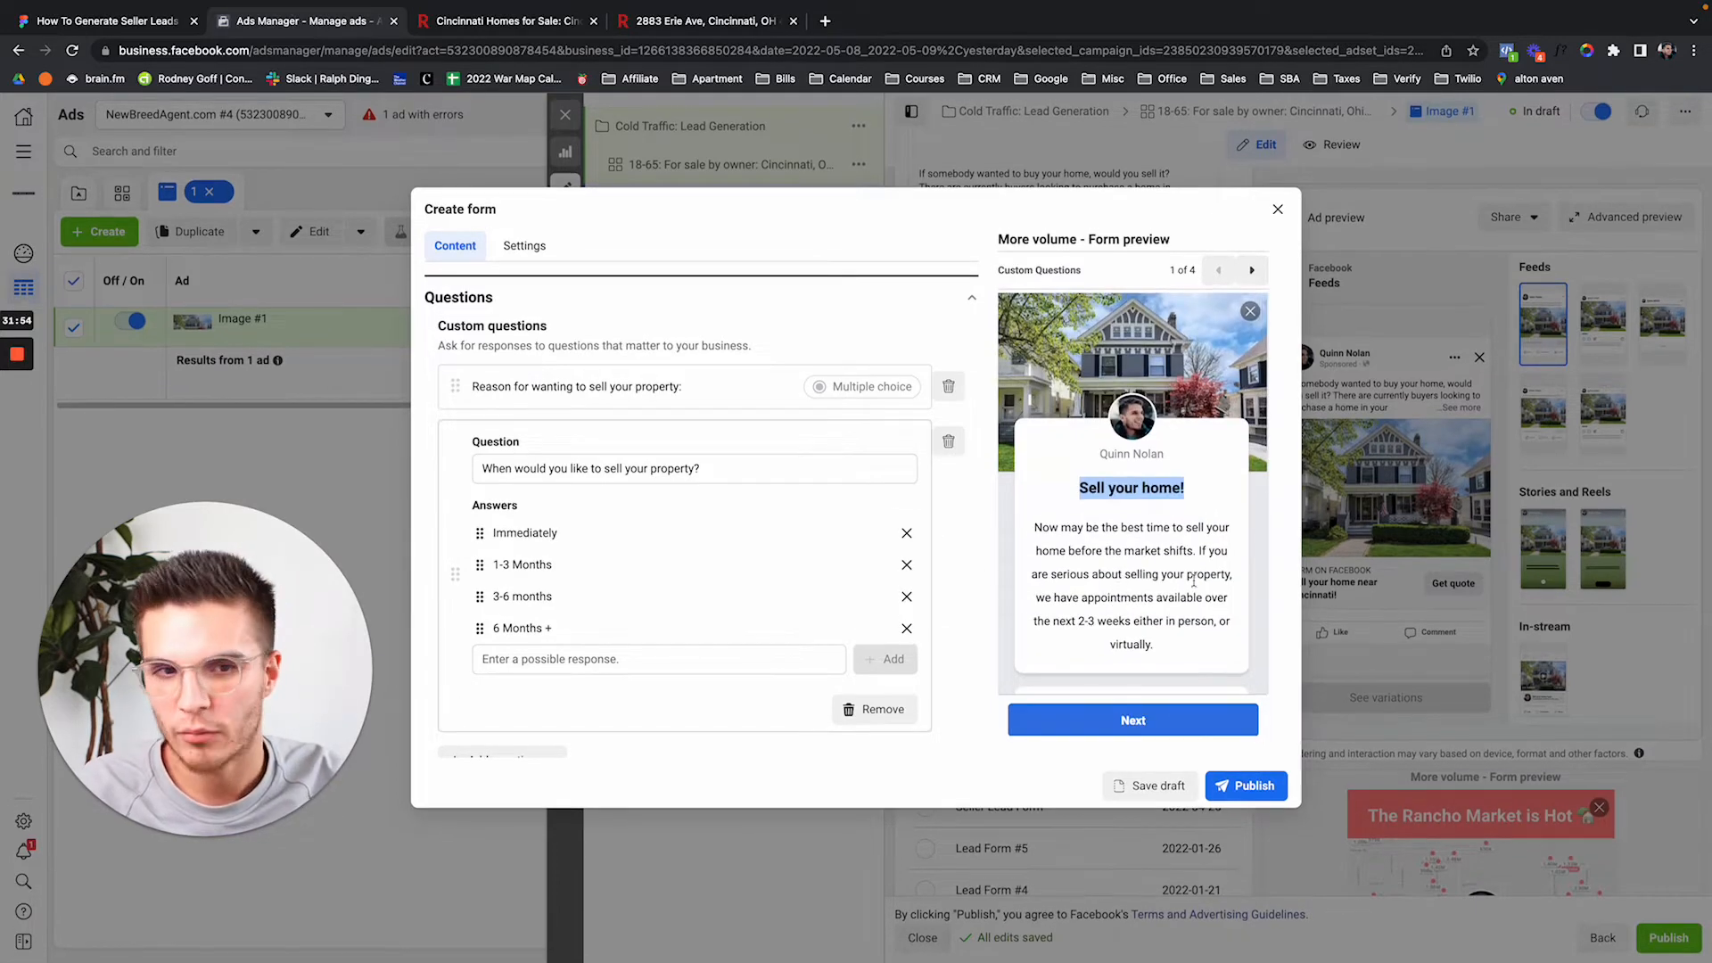
pyautogui.scroll(-5, 1160, 580)
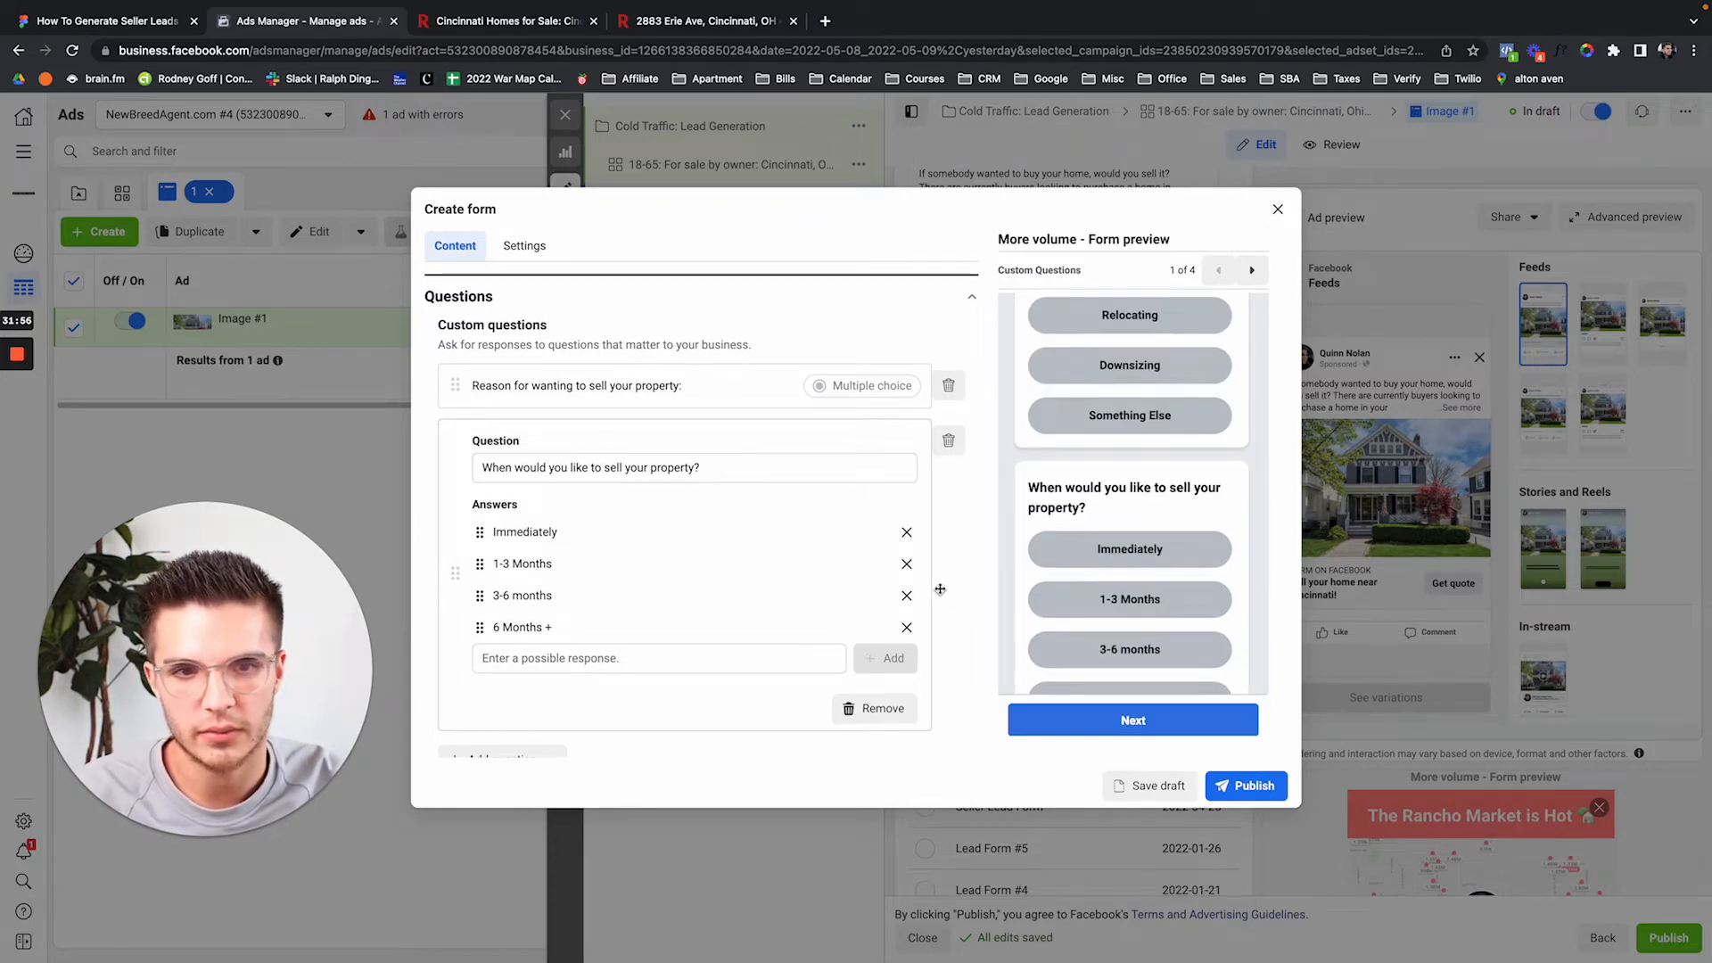
pyautogui.scroll(-2, 950, 590)
pyautogui.scroll(-2, 1159, 610)
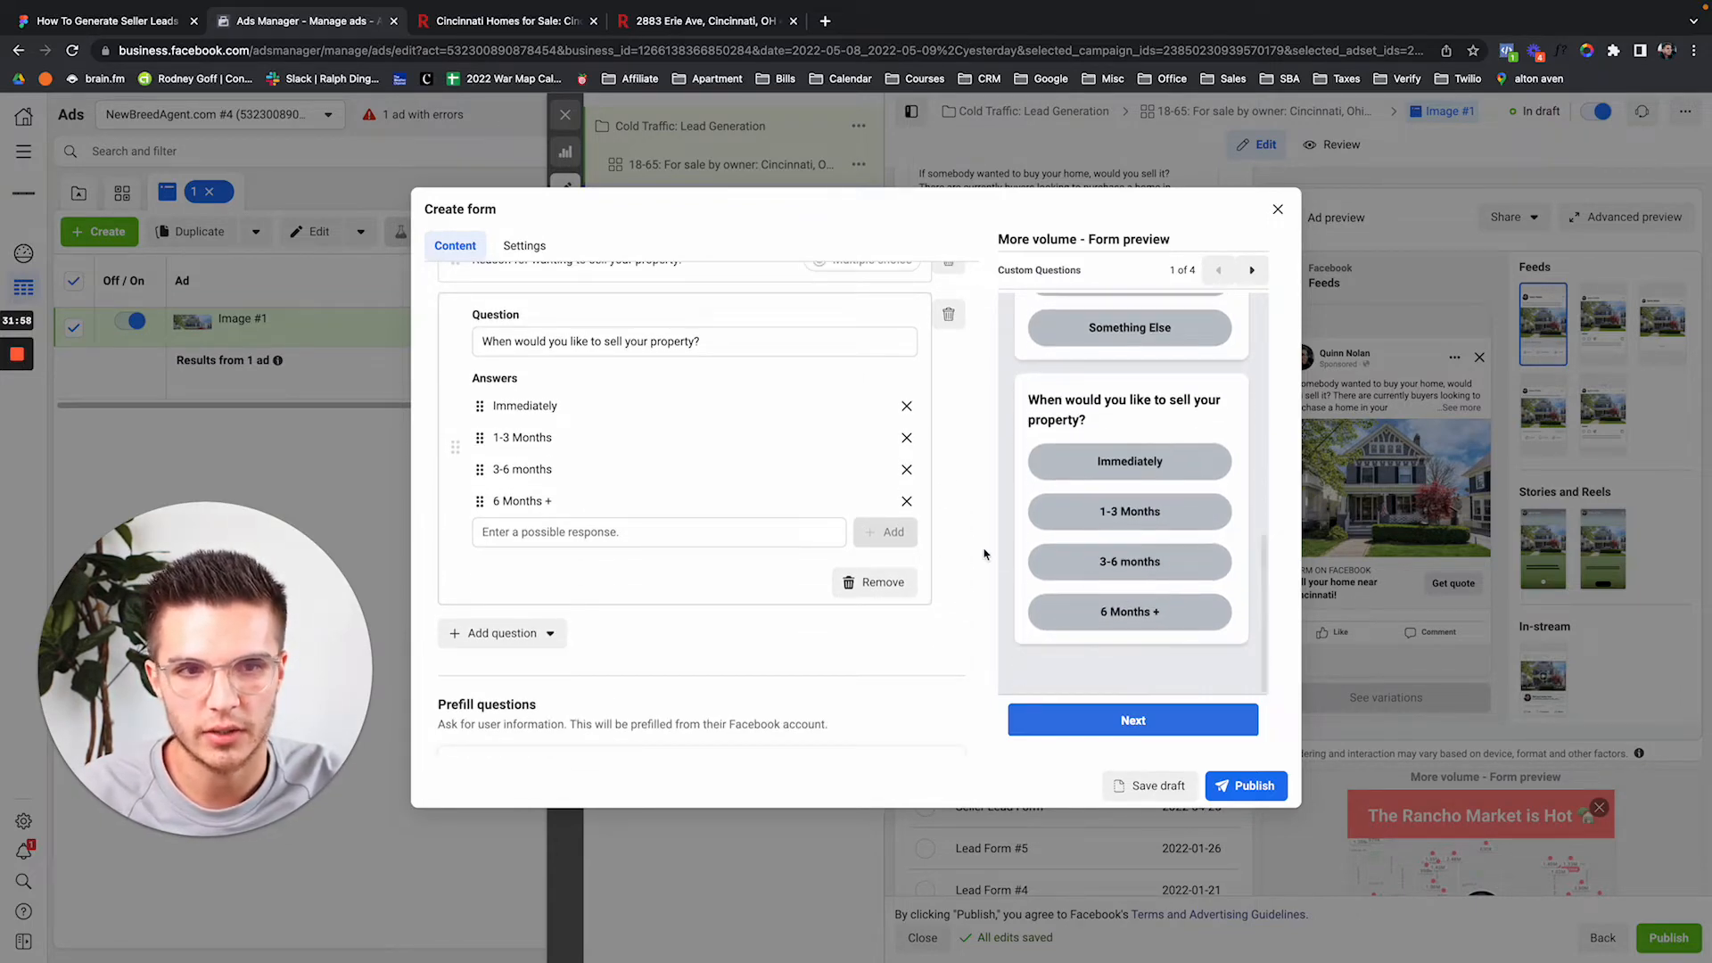
pyautogui.scroll(3, 1102, 429)
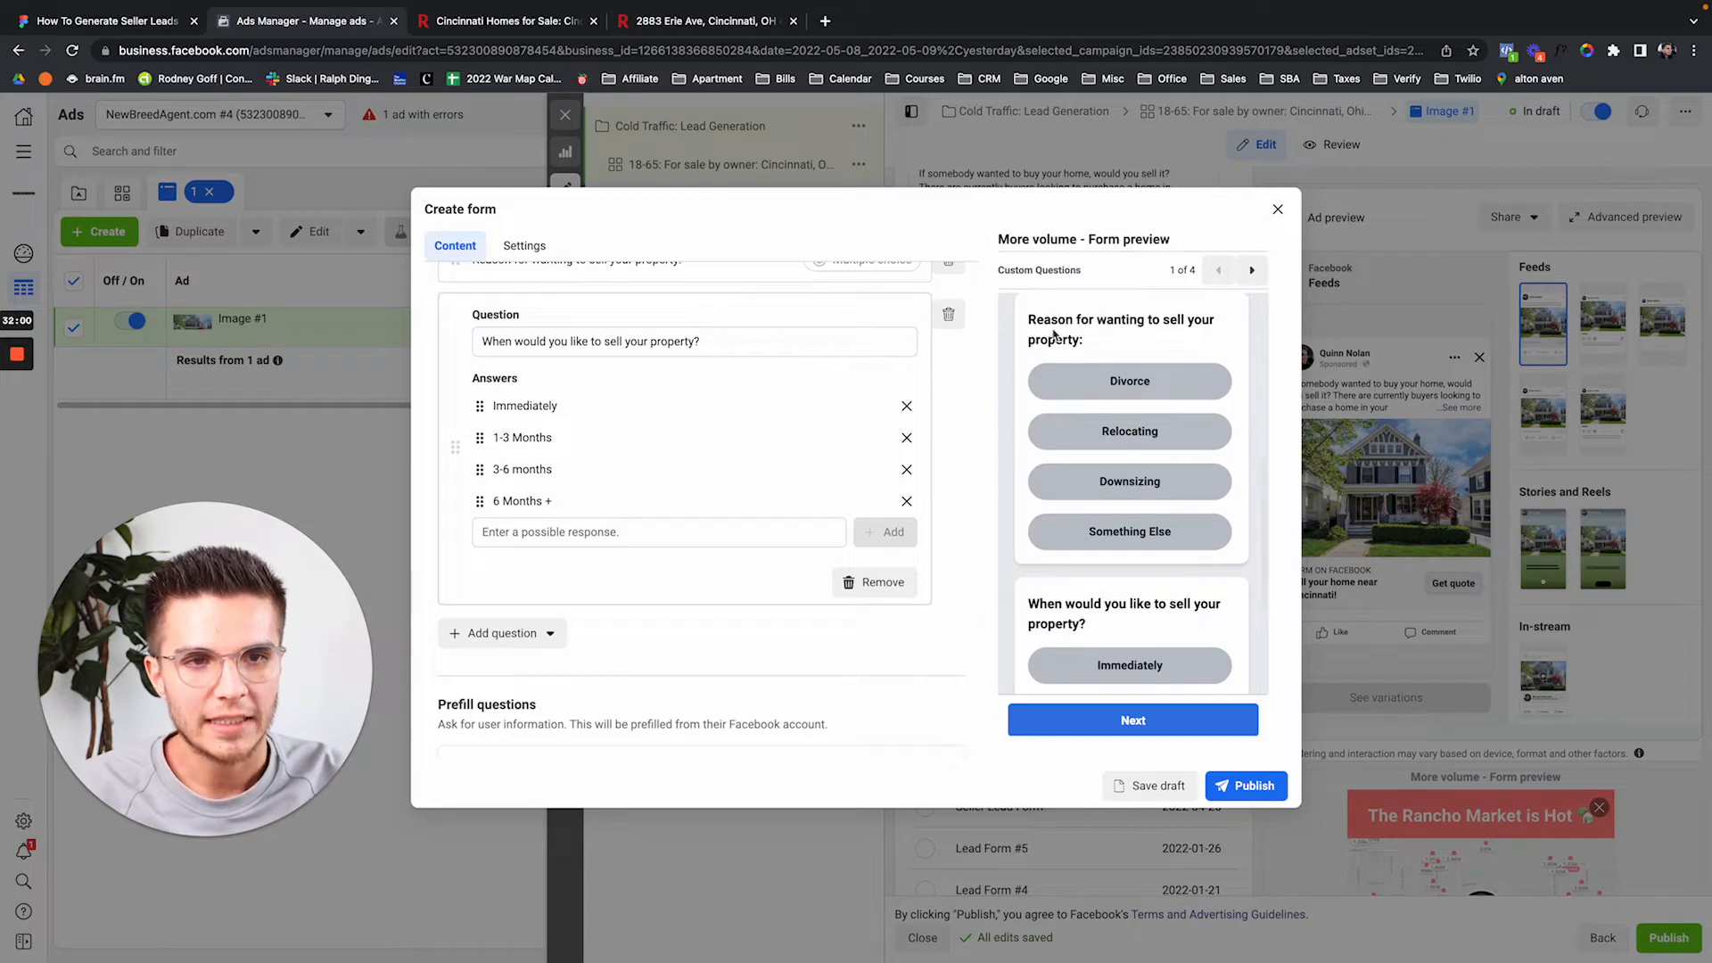
pyautogui.scroll(-3, 1103, 493)
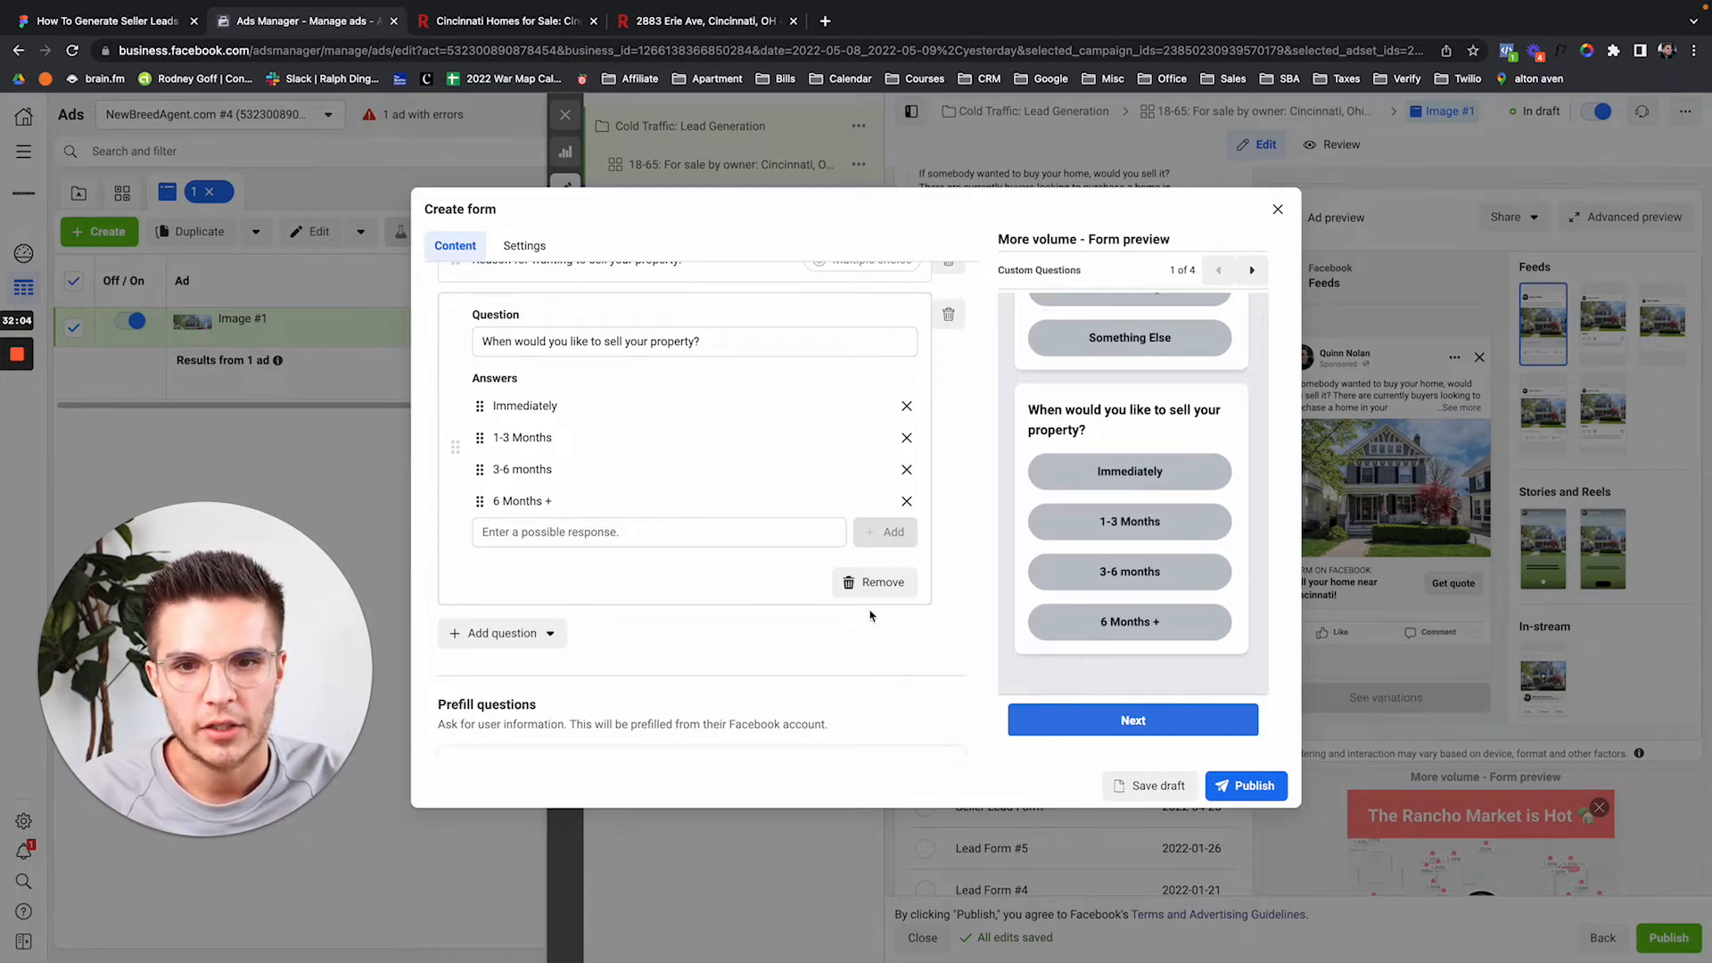
# Insert a Short answer custom question, wording left blank, beneath the two multiple-choice questions.
pyautogui.click(551, 634)
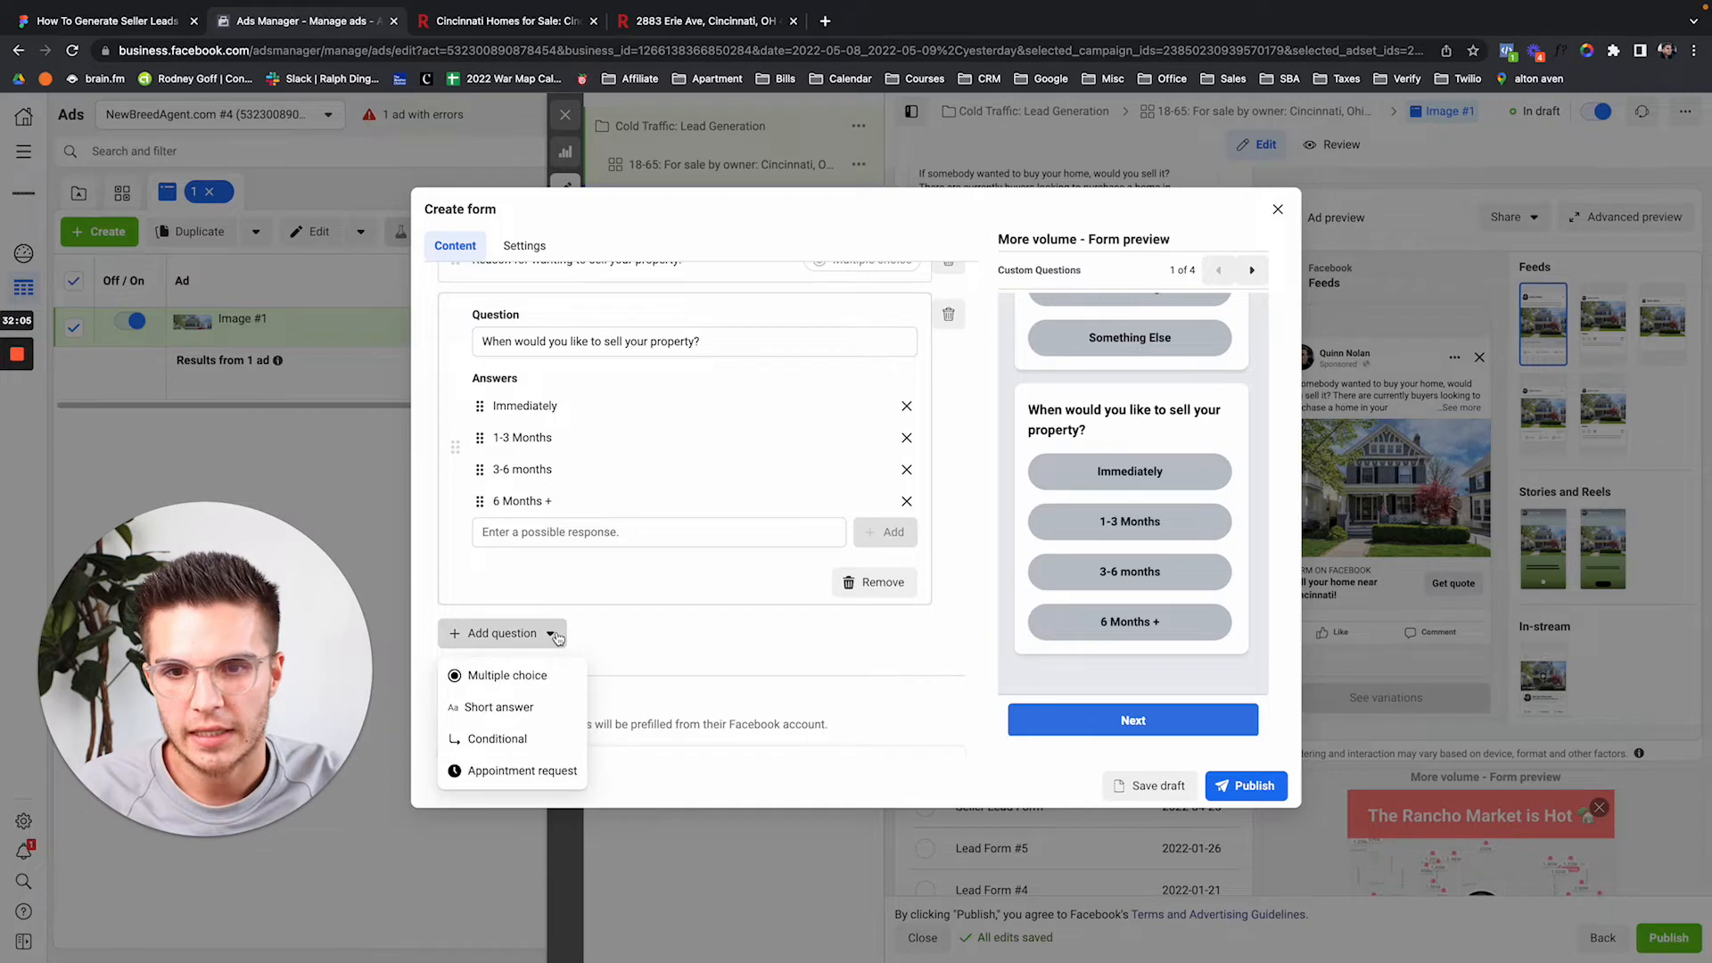
pyautogui.click(529, 708)
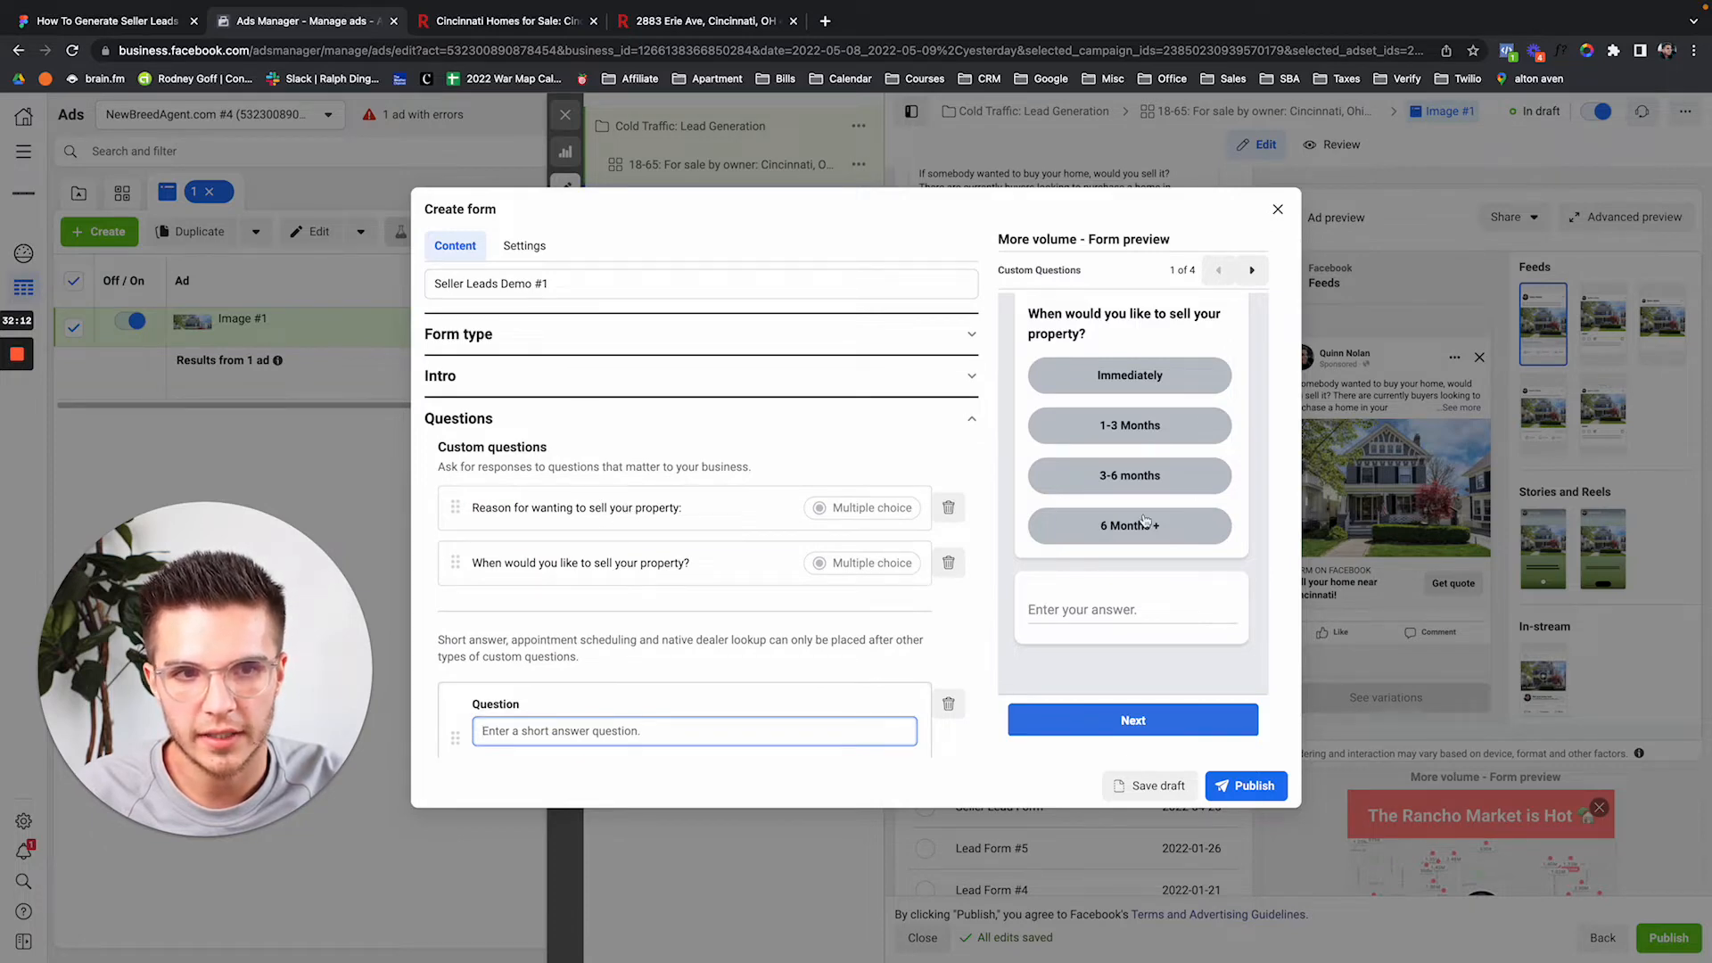
pyautogui.scroll(3, 1154, 473)
pyautogui.scroll(-3, 1146, 518)
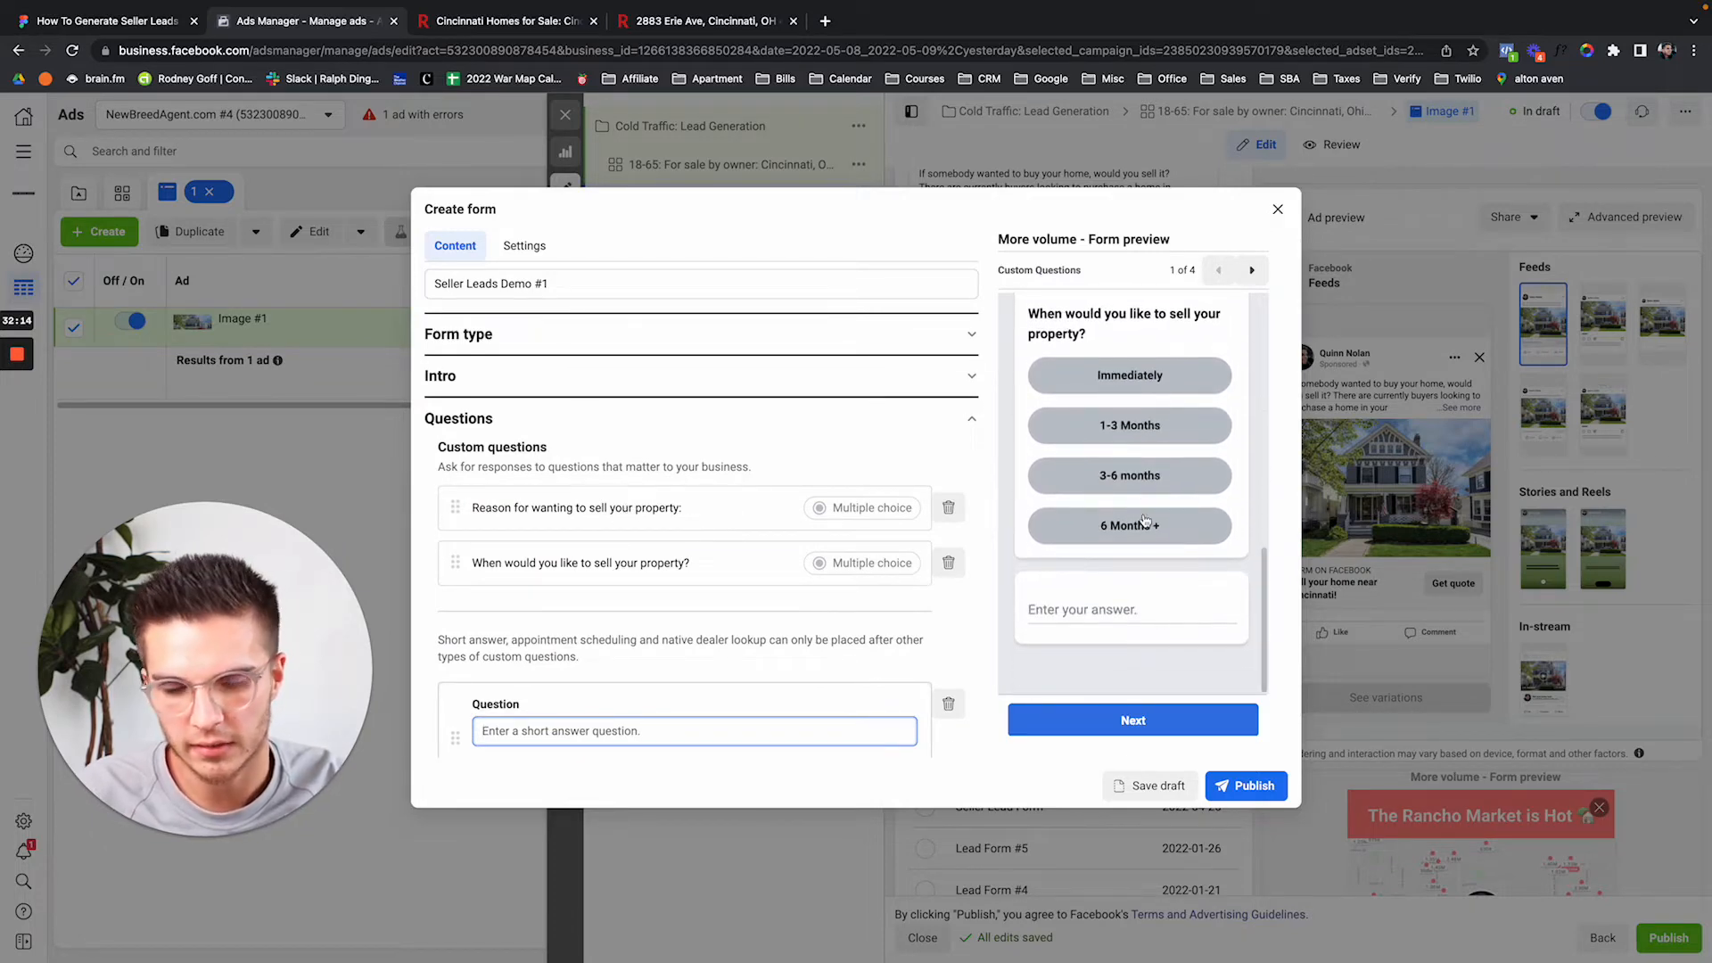
pyautogui.scroll(3, 1166, 433)
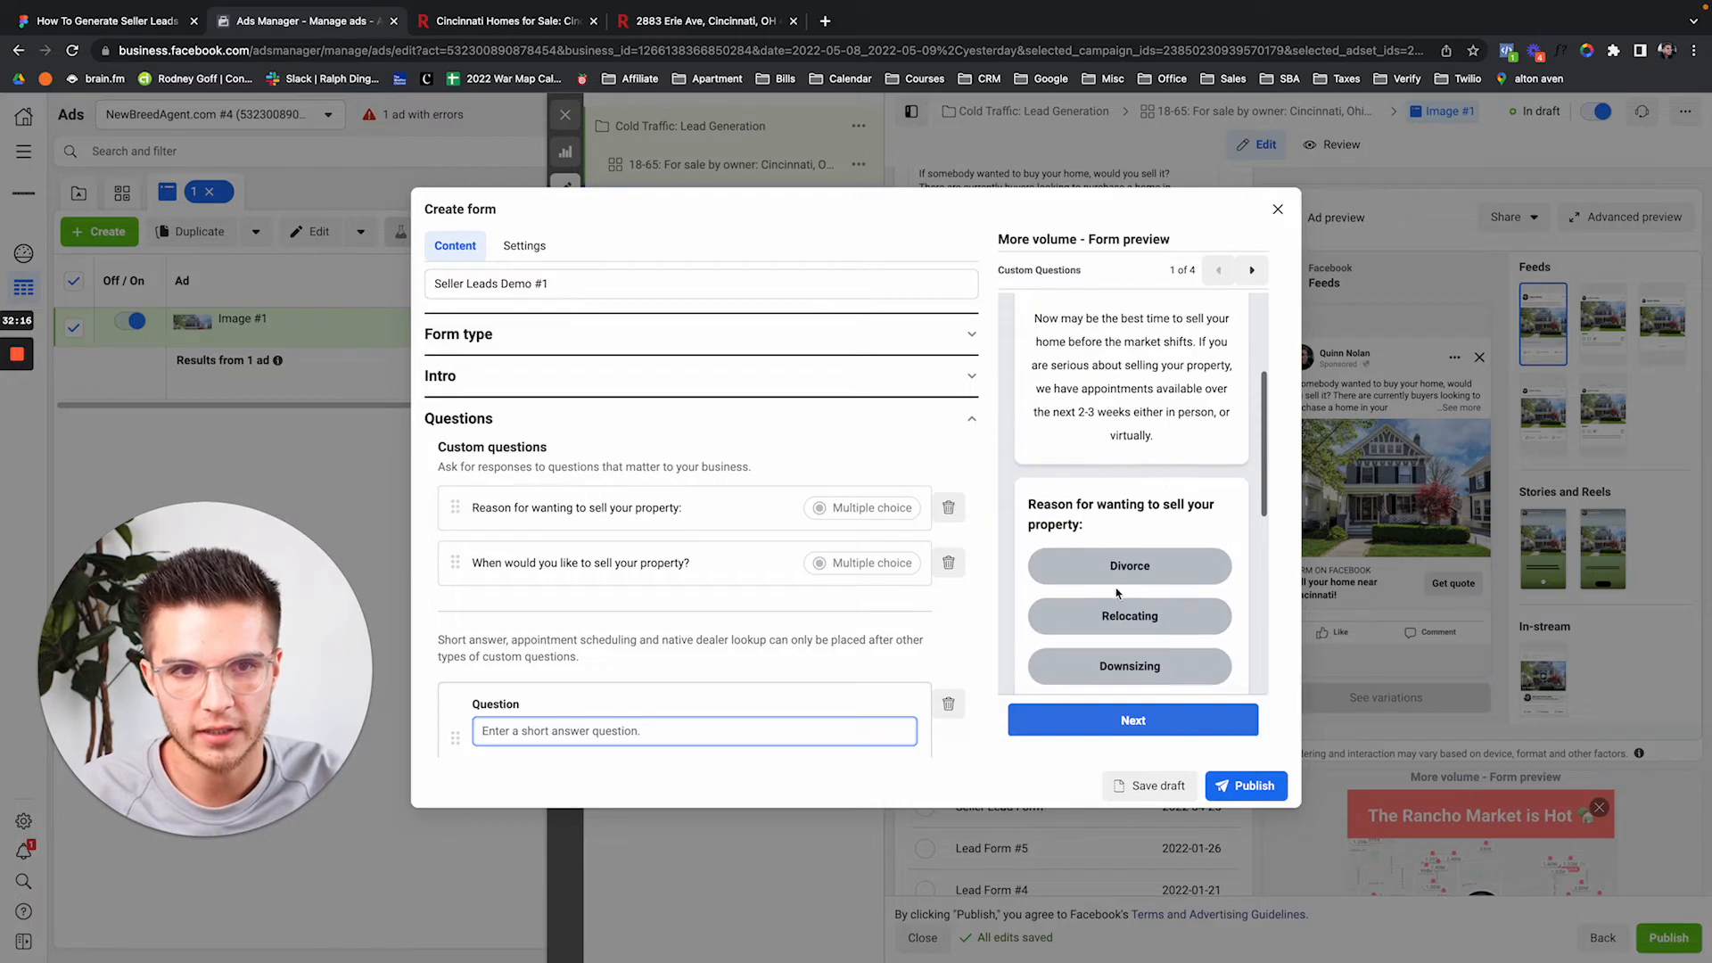
pyautogui.scroll(-5, 1150, 517)
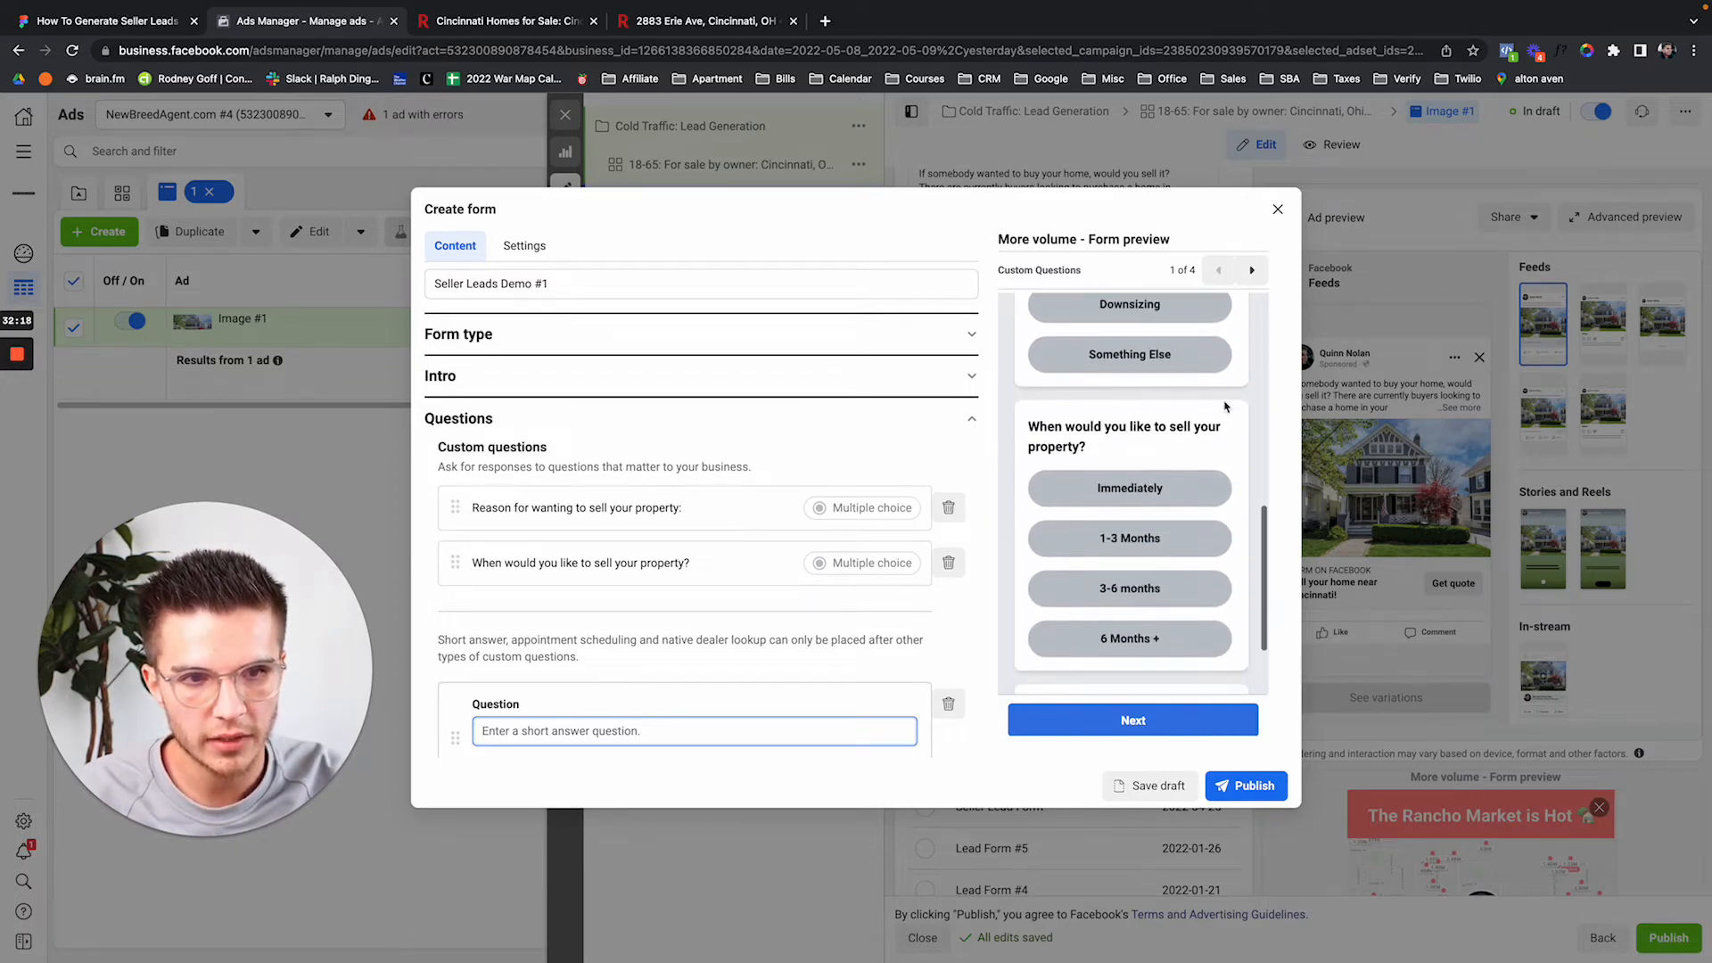
pyautogui.click(1253, 272)
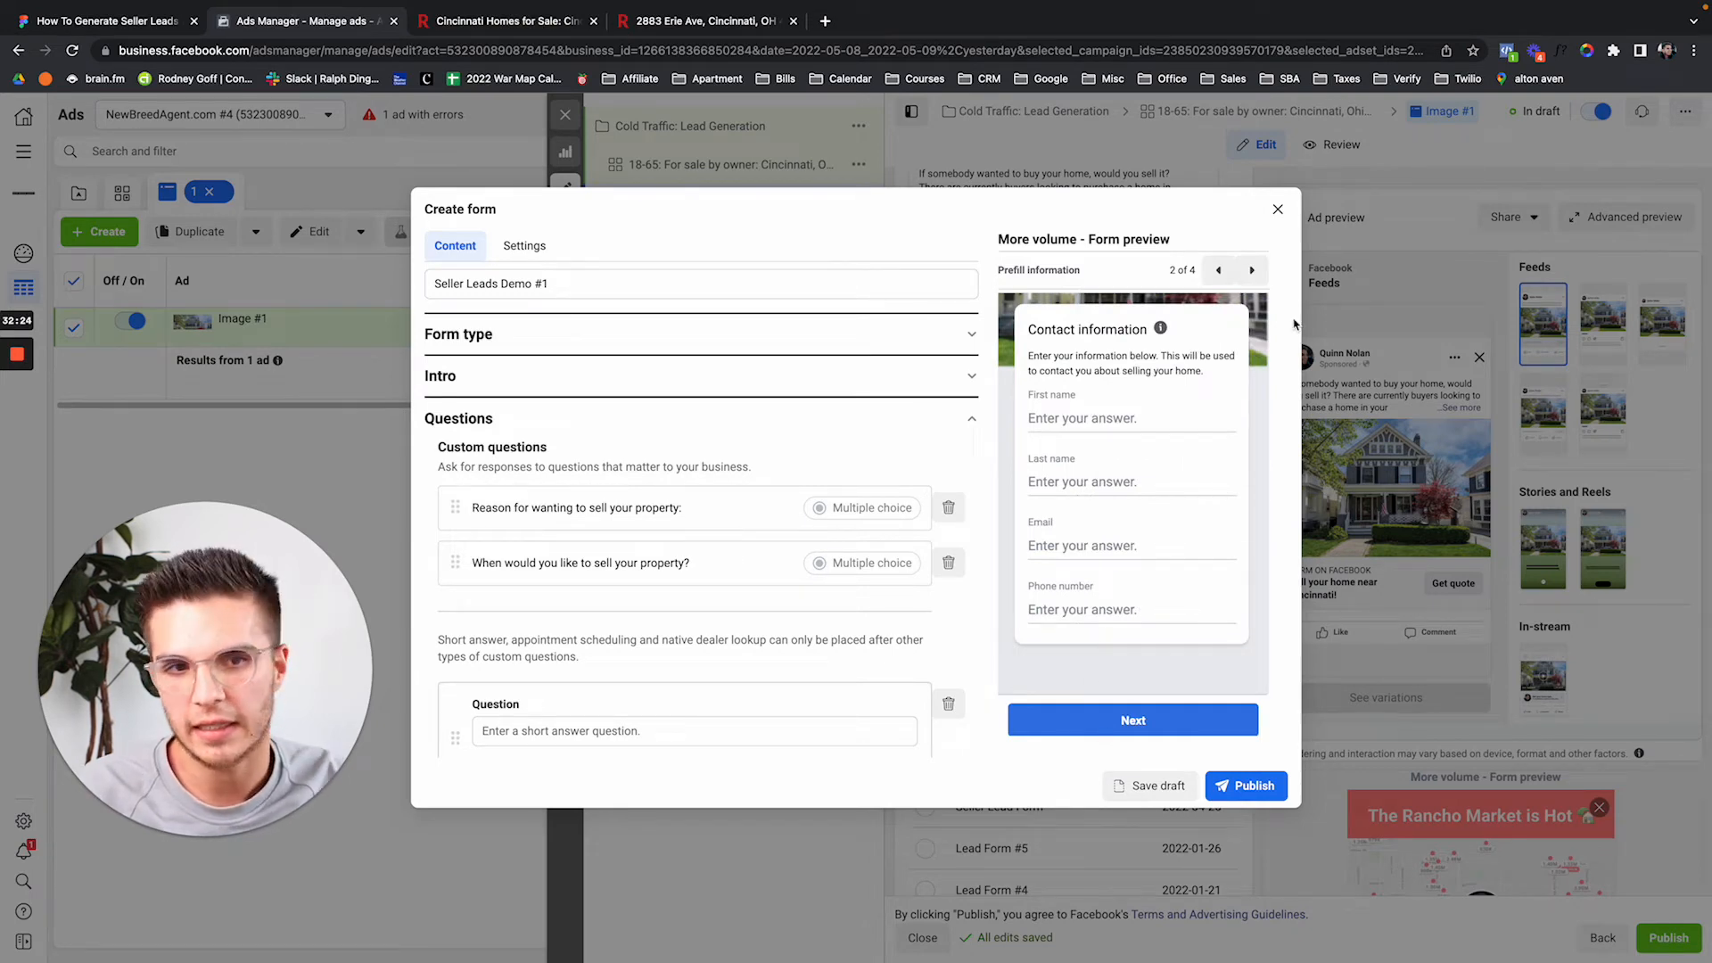
pyautogui.click(1218, 270)
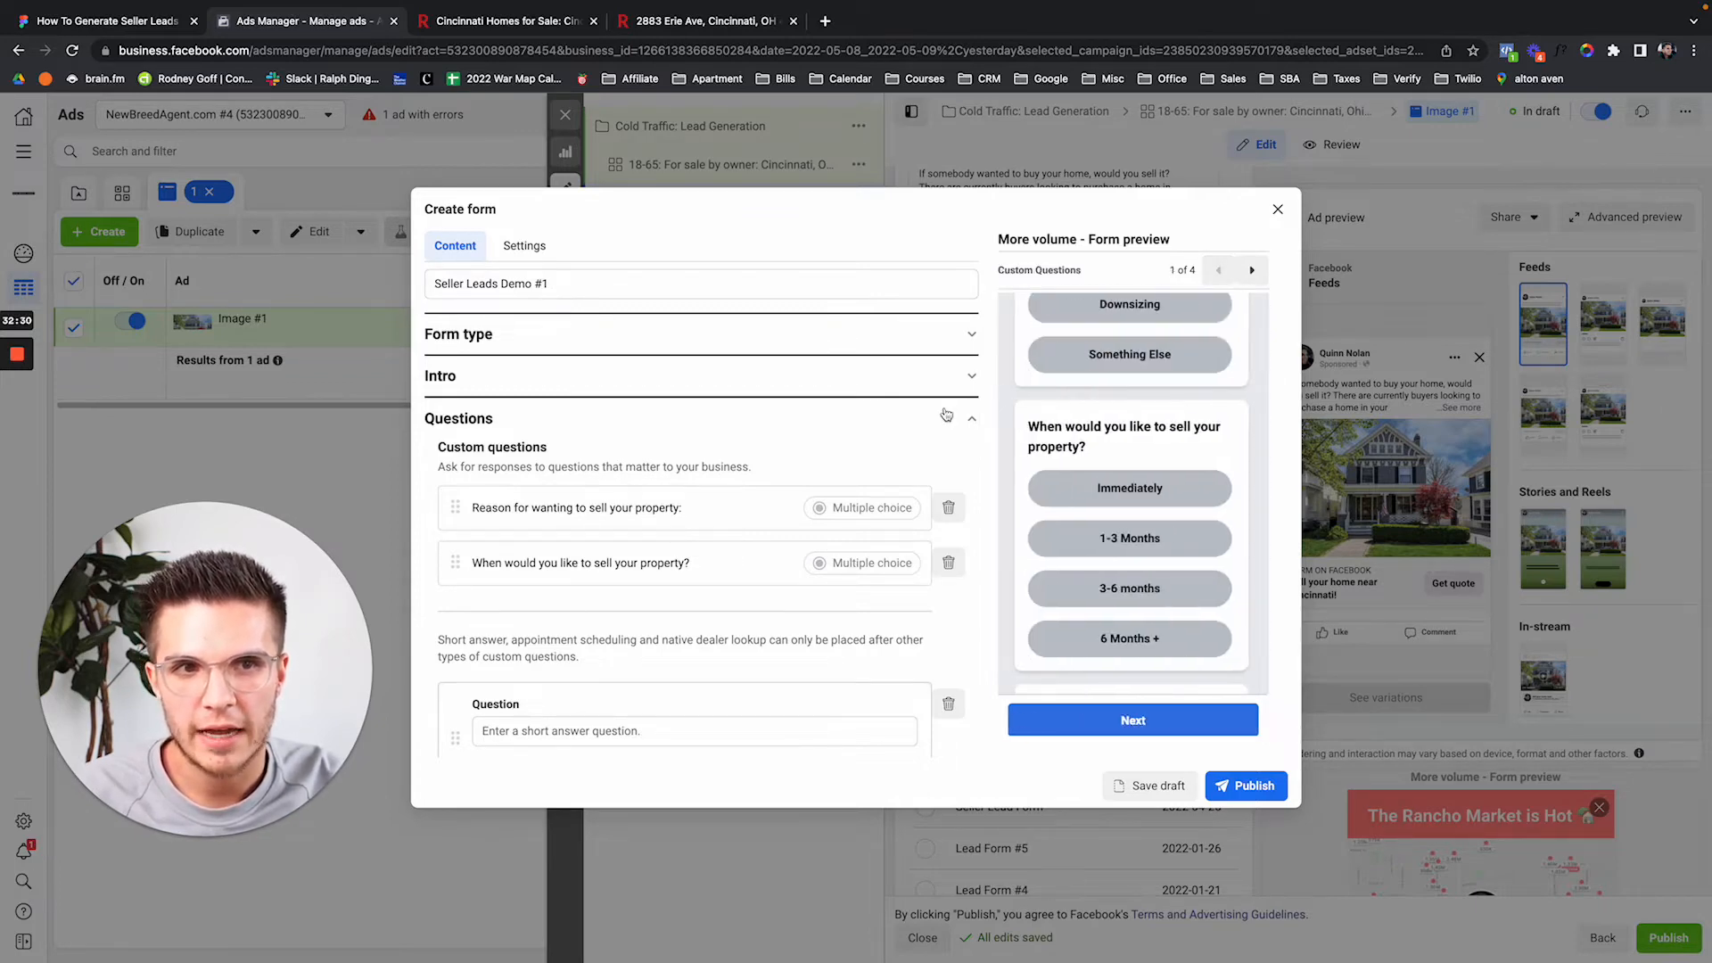
pyautogui.scroll(2, 1110, 499)
pyautogui.scroll(-3, 1110, 500)
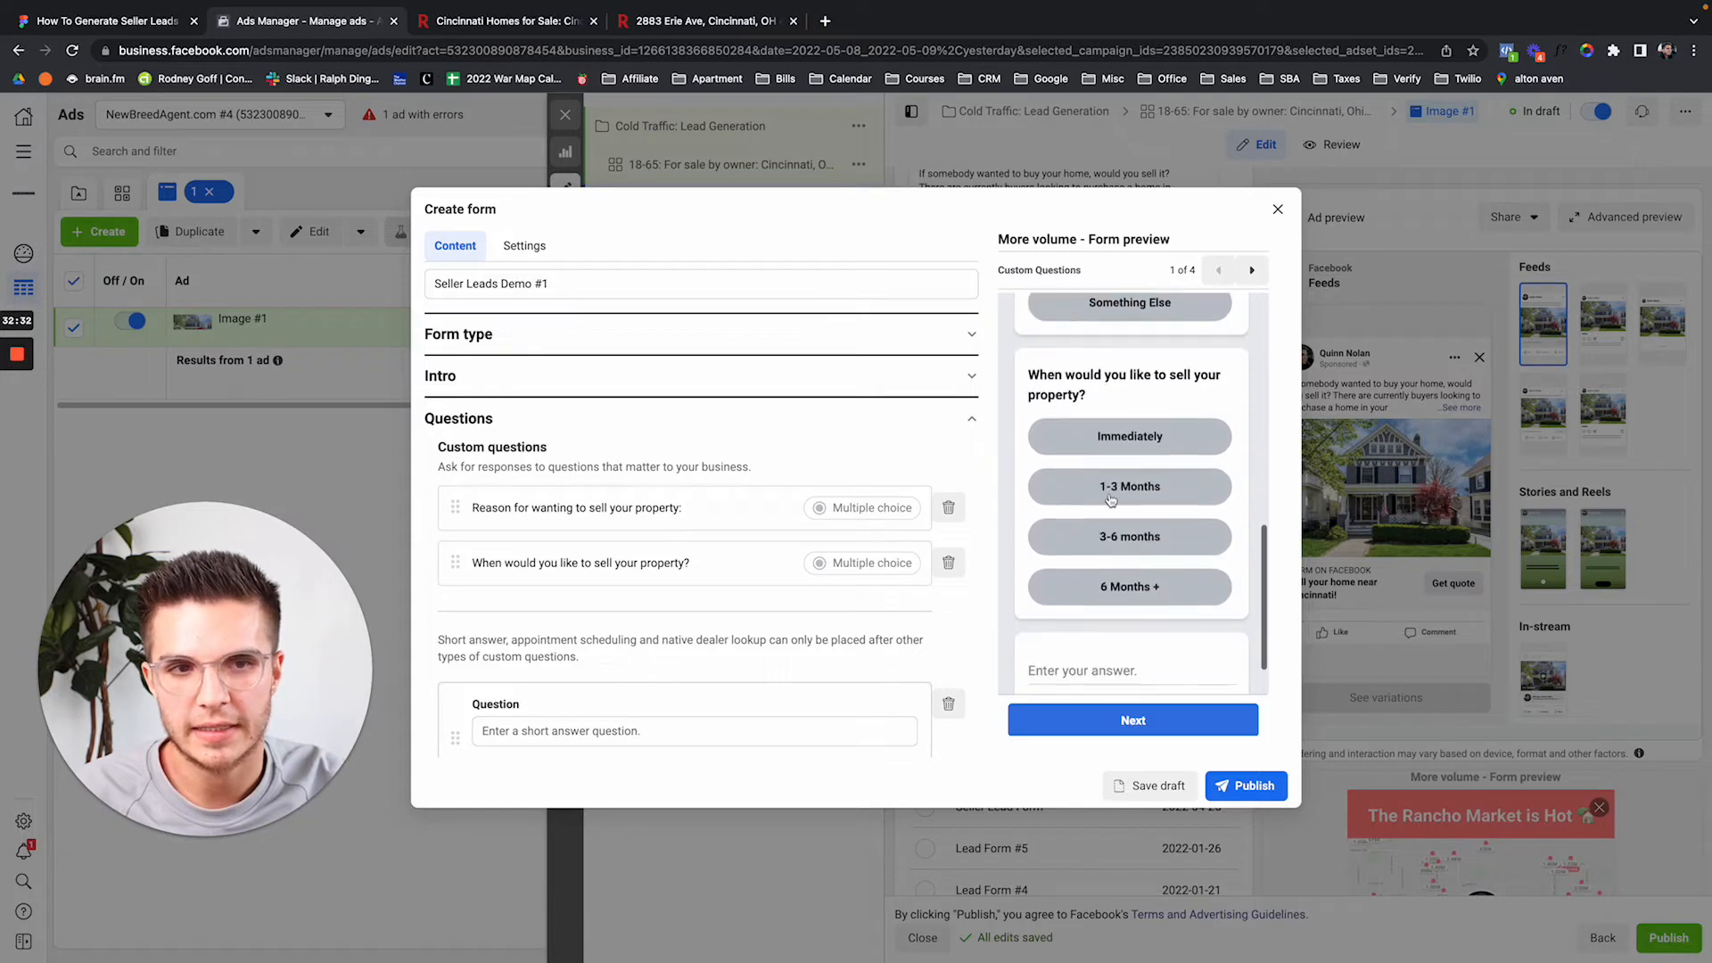
pyautogui.scroll(-1, 950, 617)
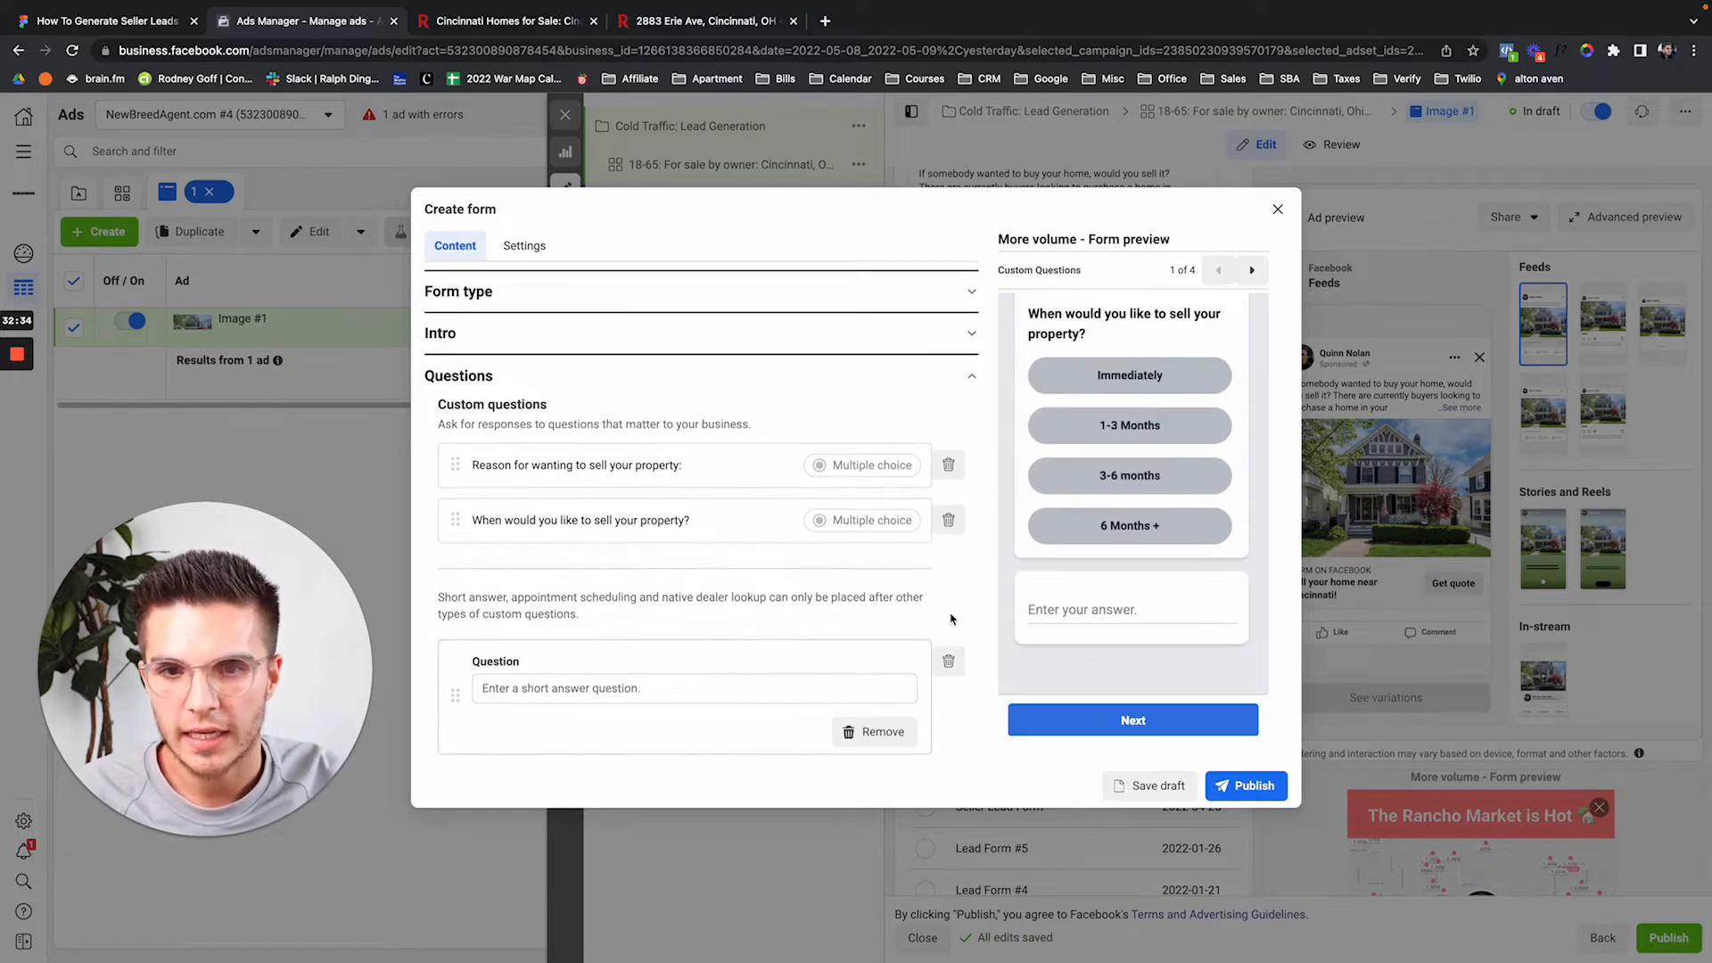
pyautogui.scroll(2, 1191, 593)
pyautogui.scroll(1, 1191, 593)
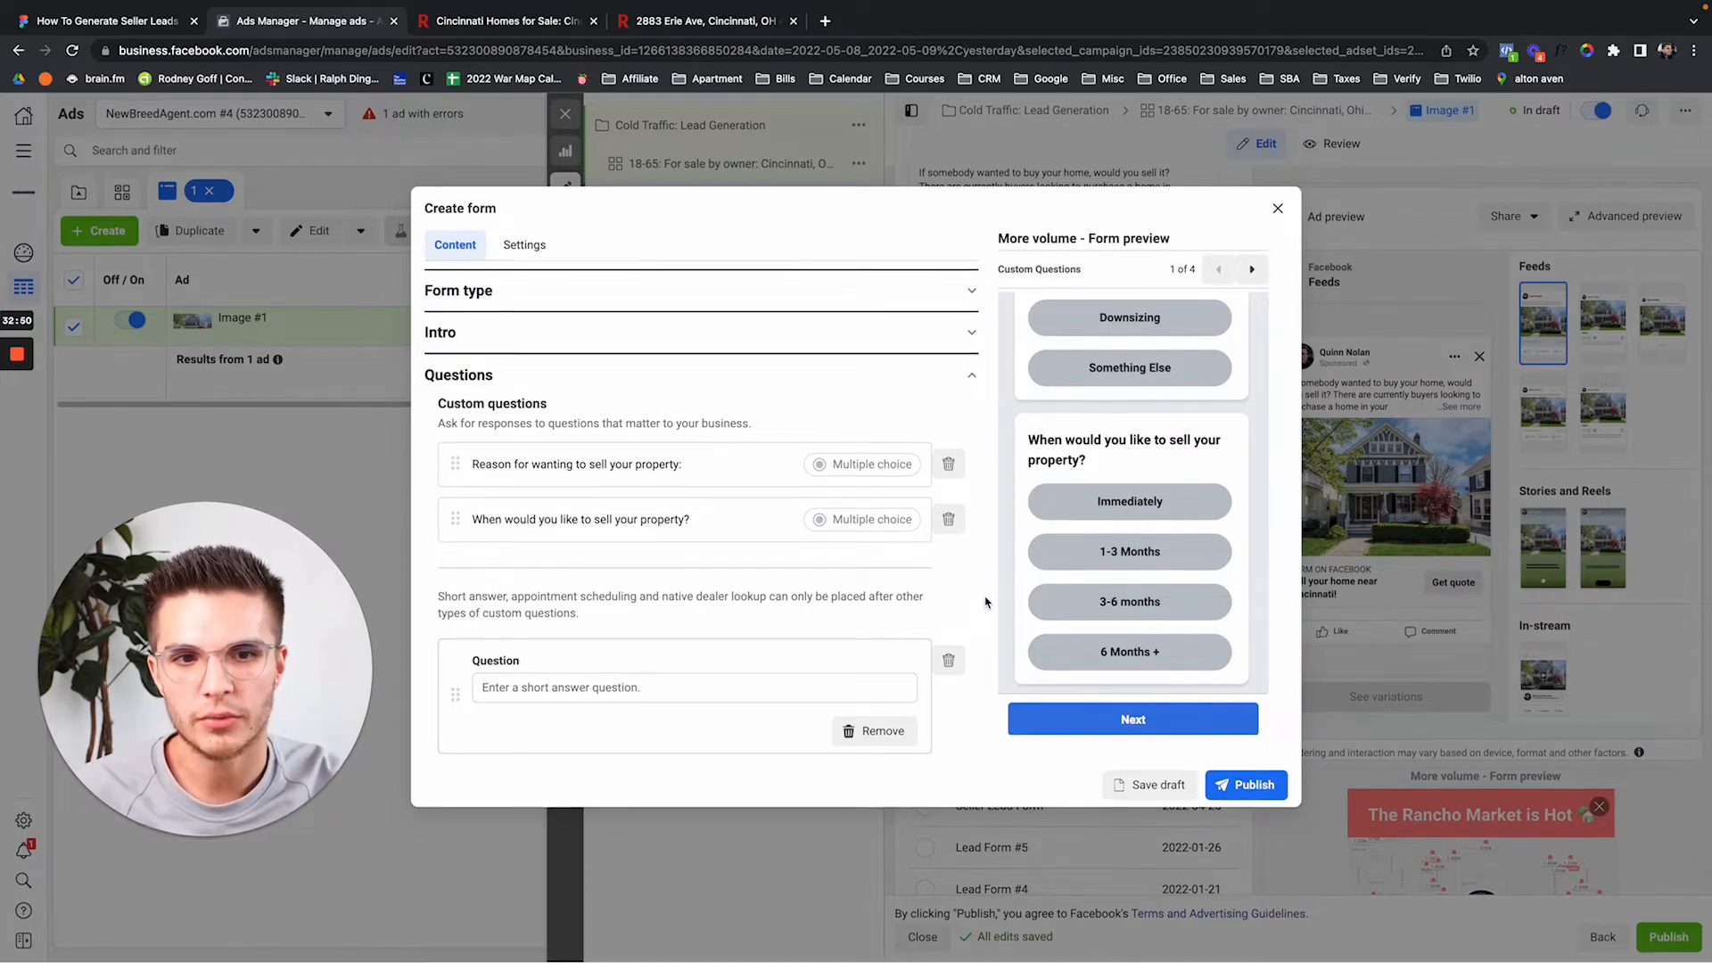
pyautogui.scroll(-1, 957, 592)
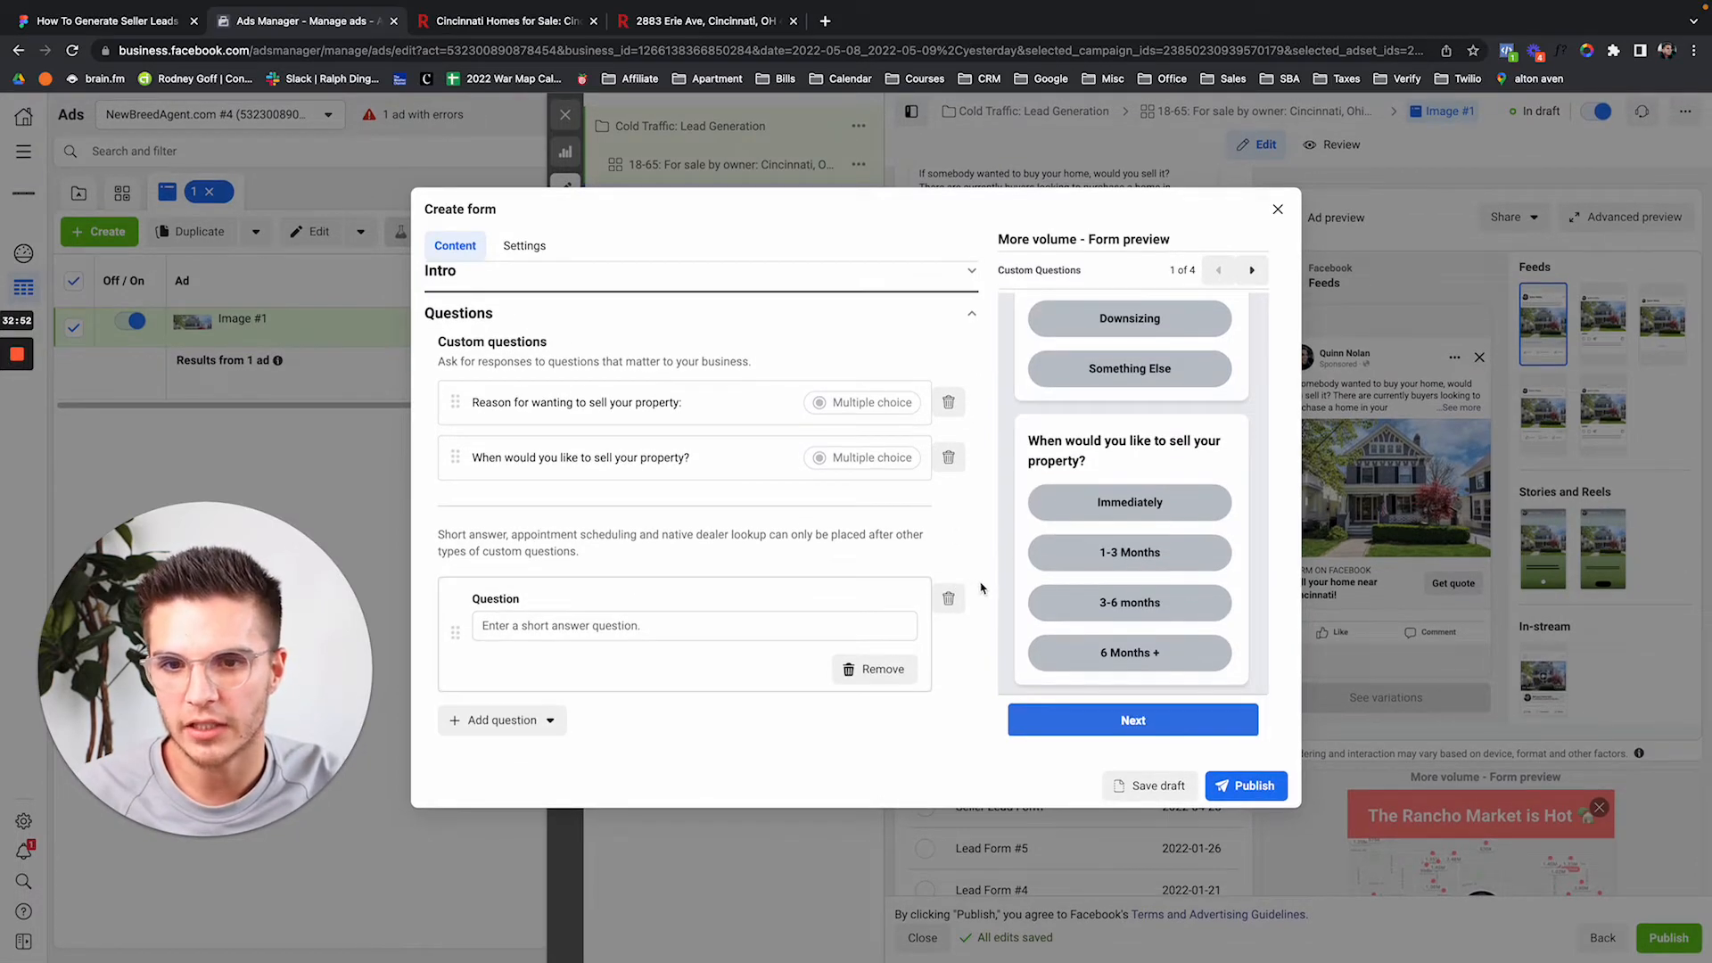
pyautogui.scroll(3, 1090, 492)
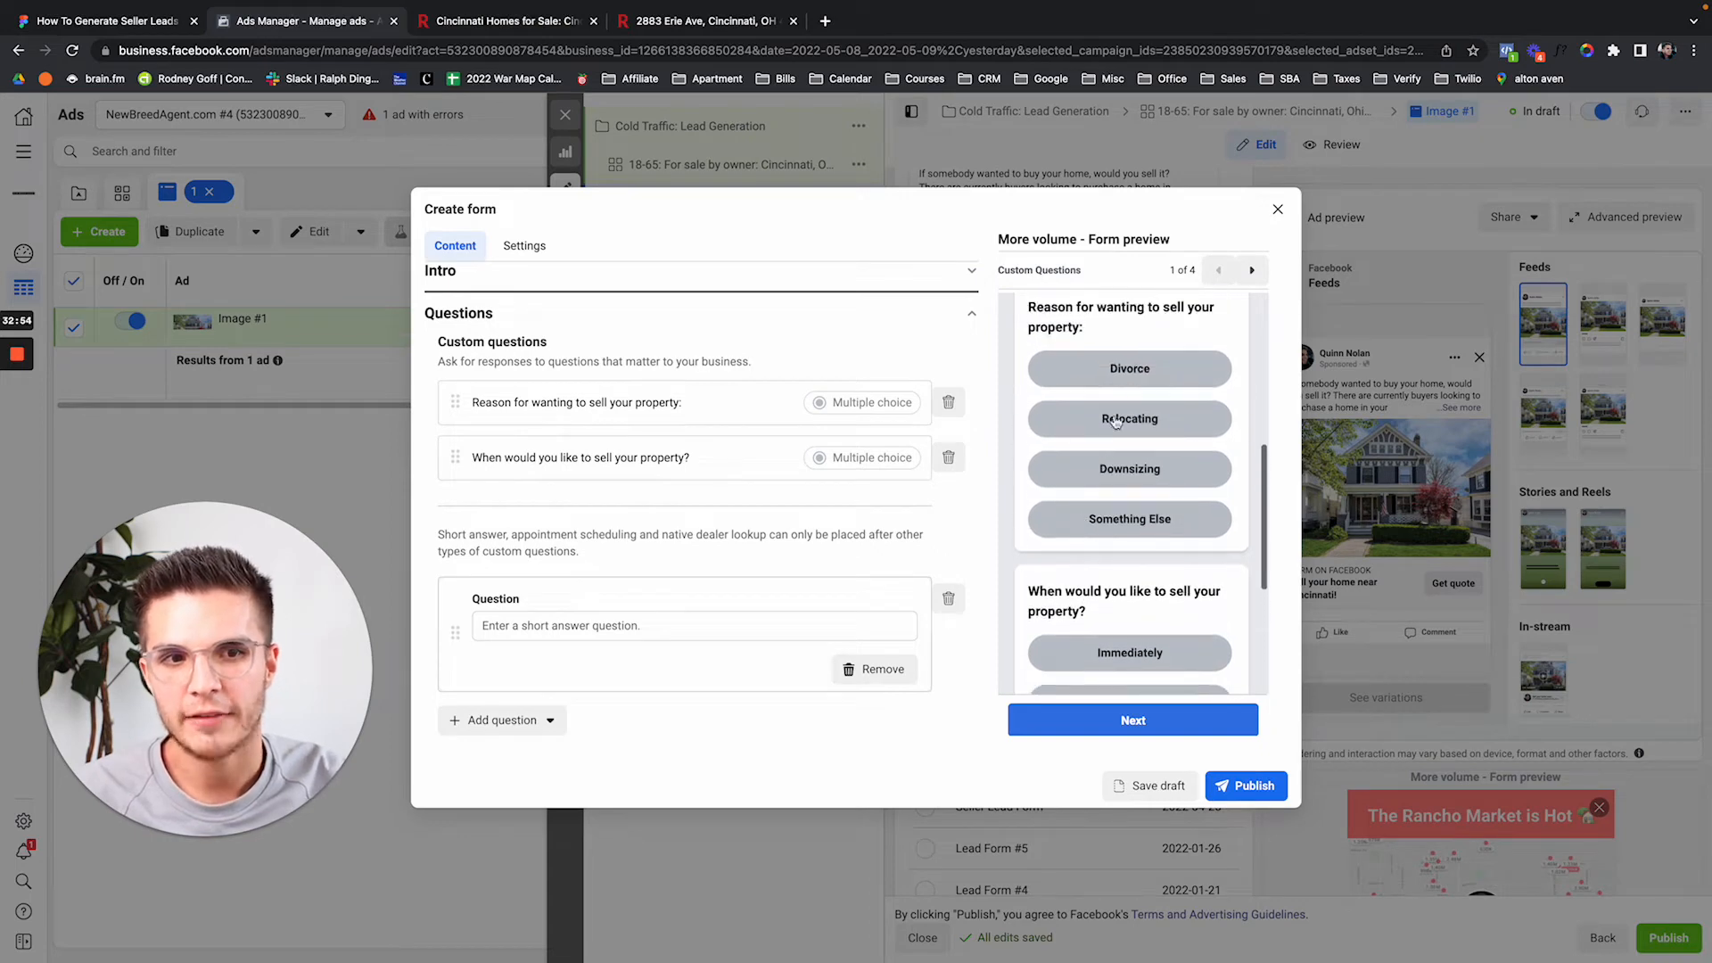
pyautogui.scroll(-3, 1123, 500)
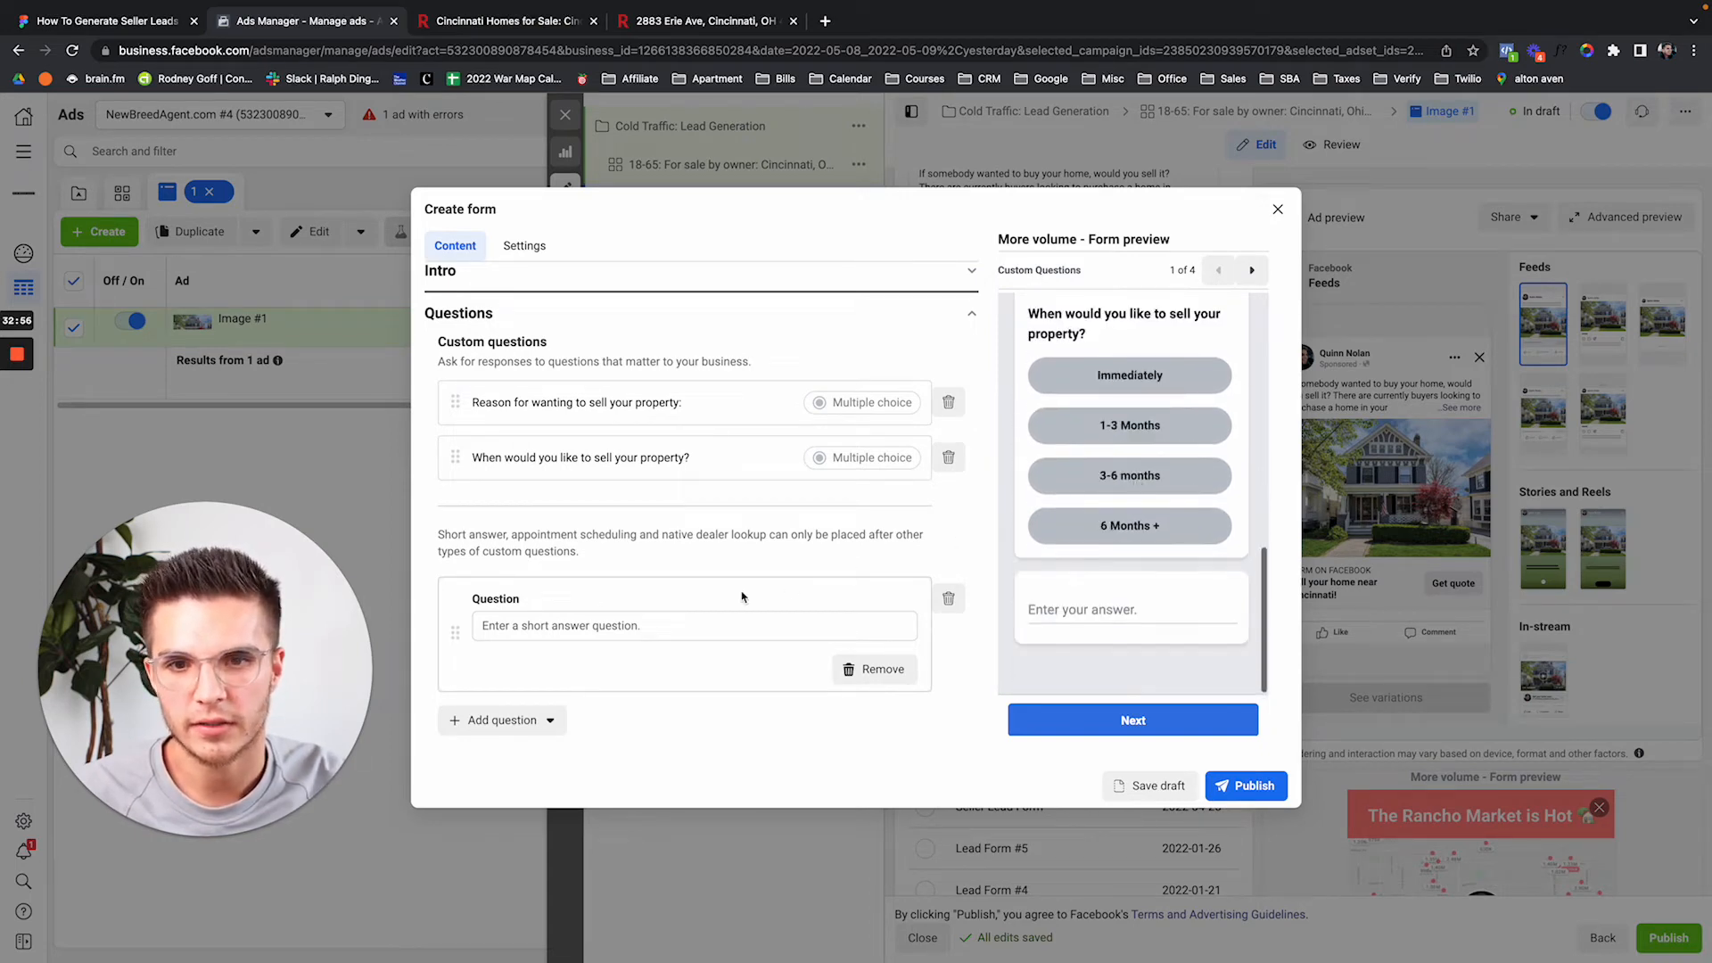
# Word the short-answer question 'Tell us about your current situation and why you need to sell the property', fixing the typo.
pyautogui.click(642, 626)
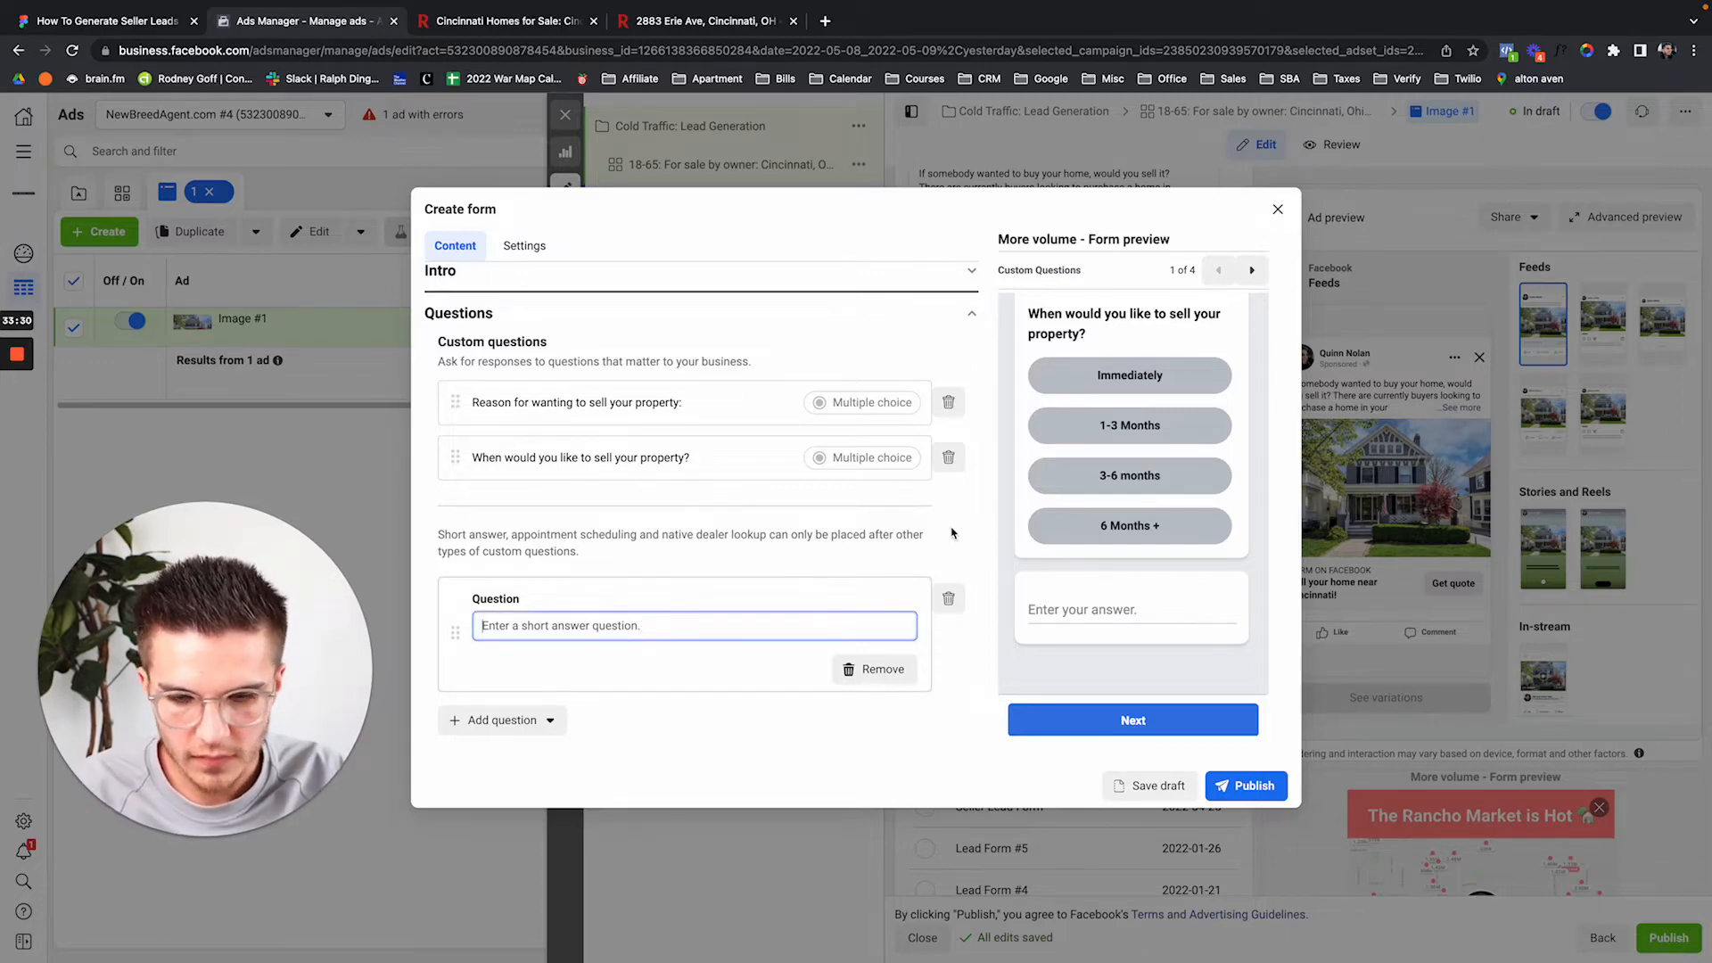
pyautogui.press('F2')
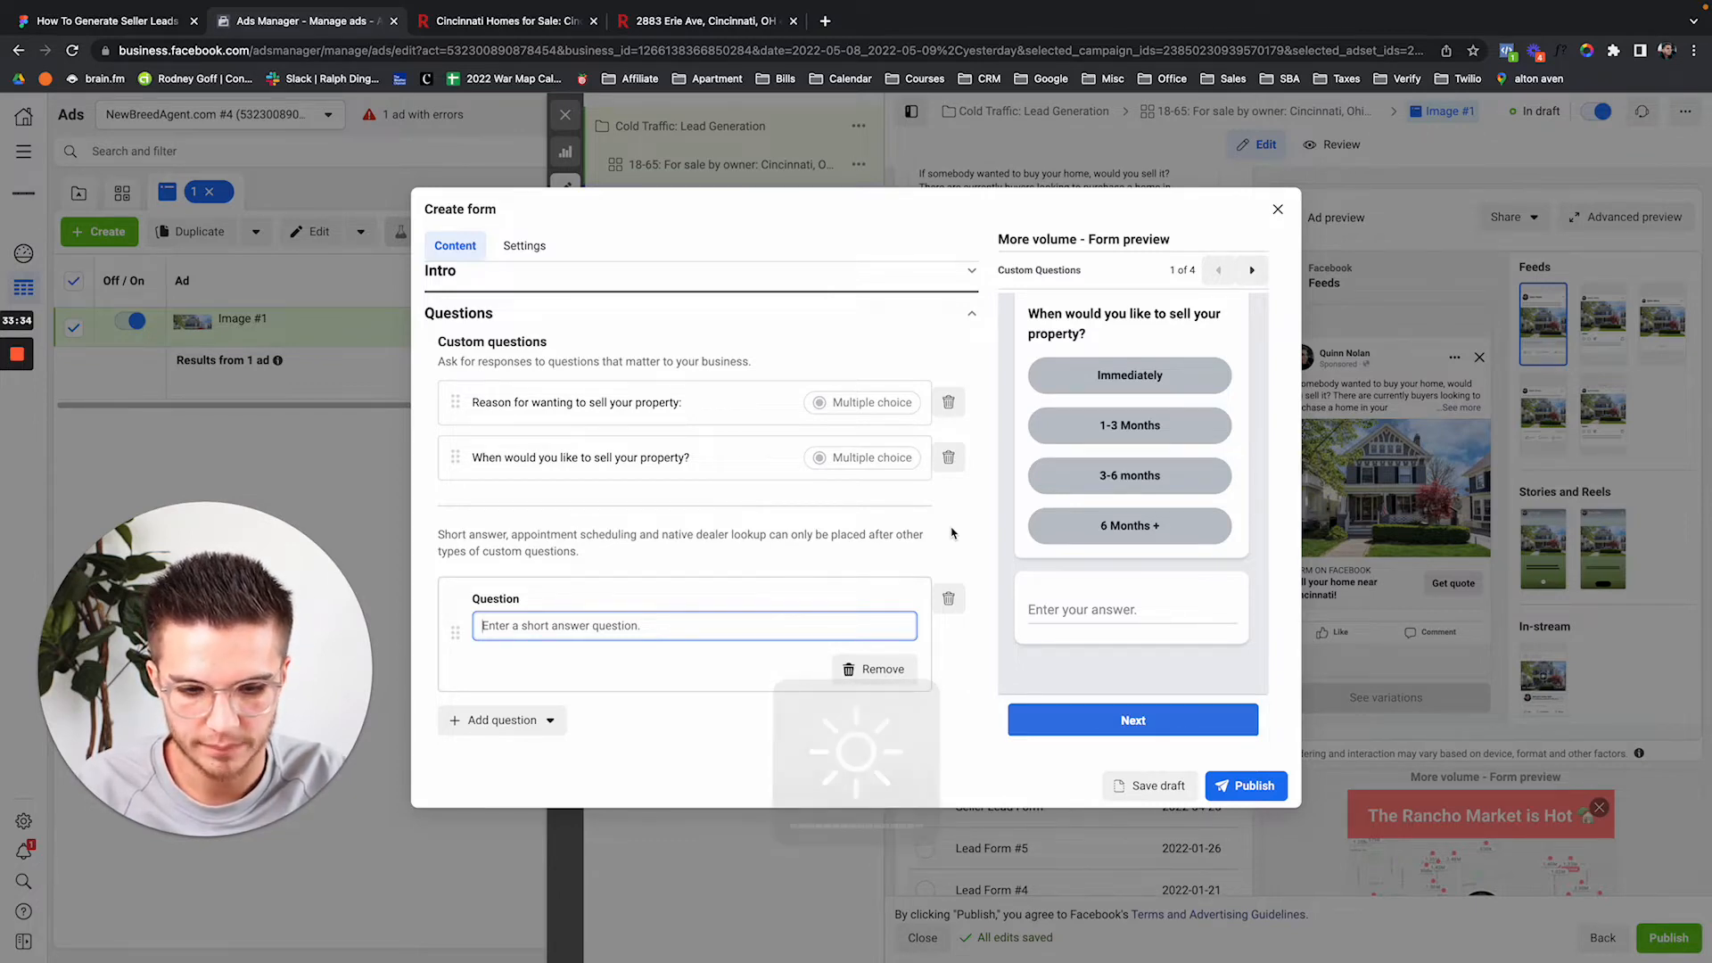
pyautogui.write('Tell u')
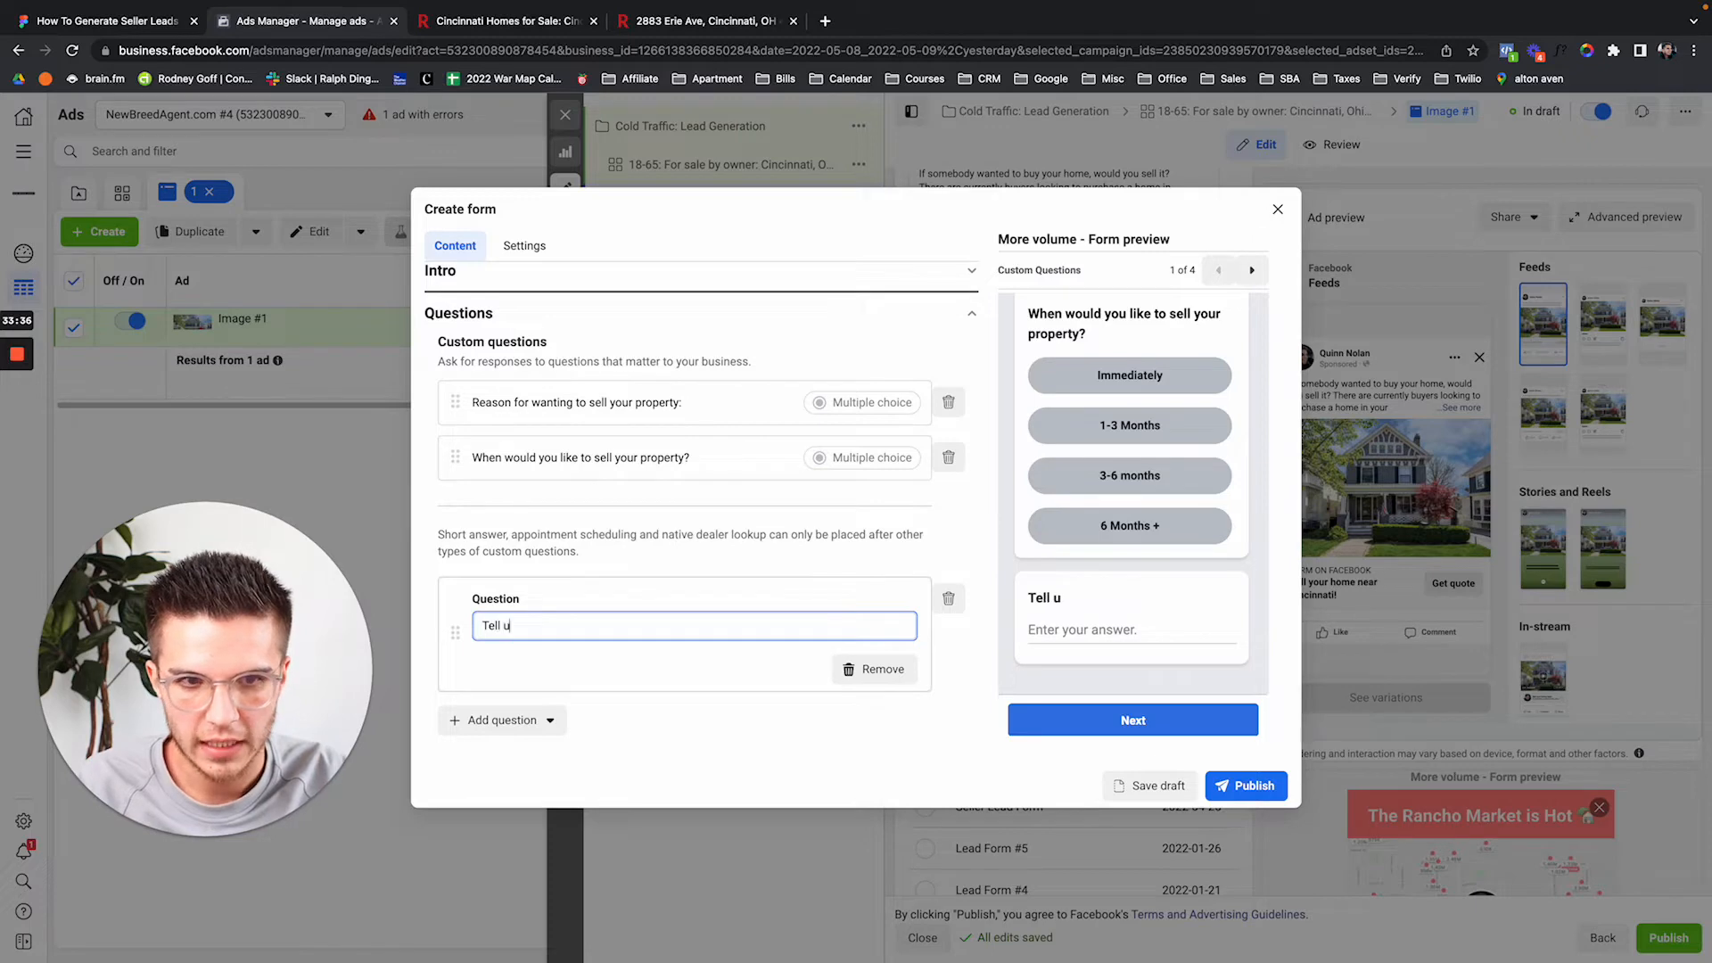
pyautogui.write('s about your sit')
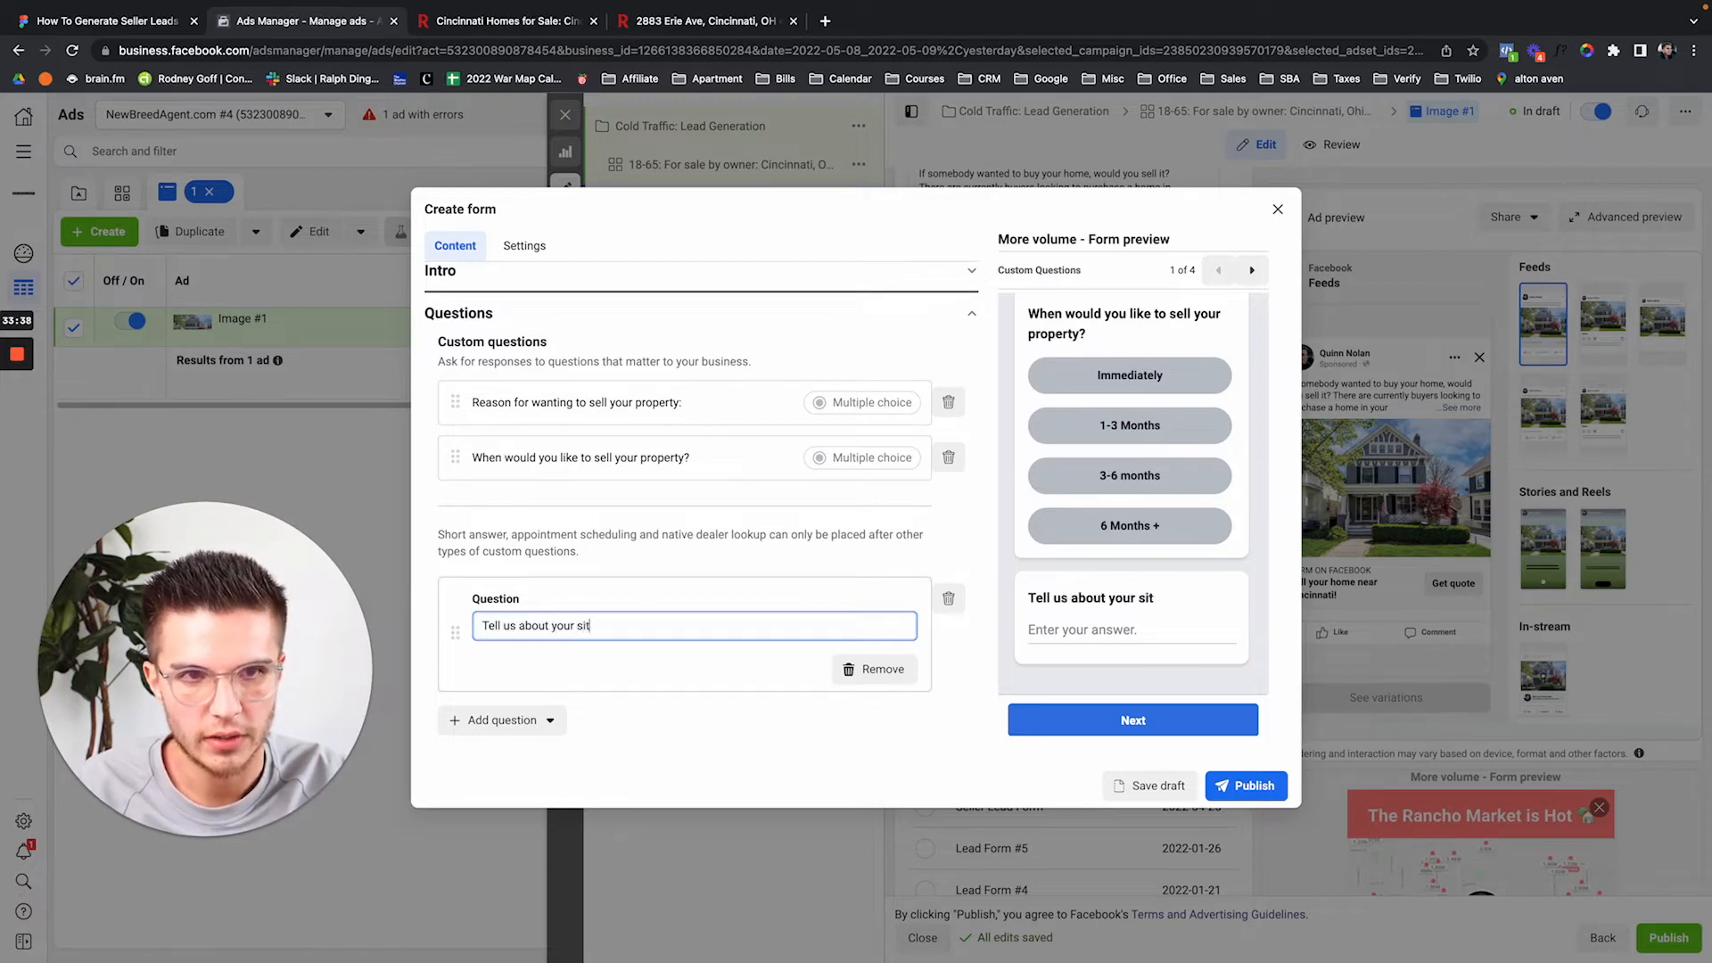
pyautogui.write('uation,')
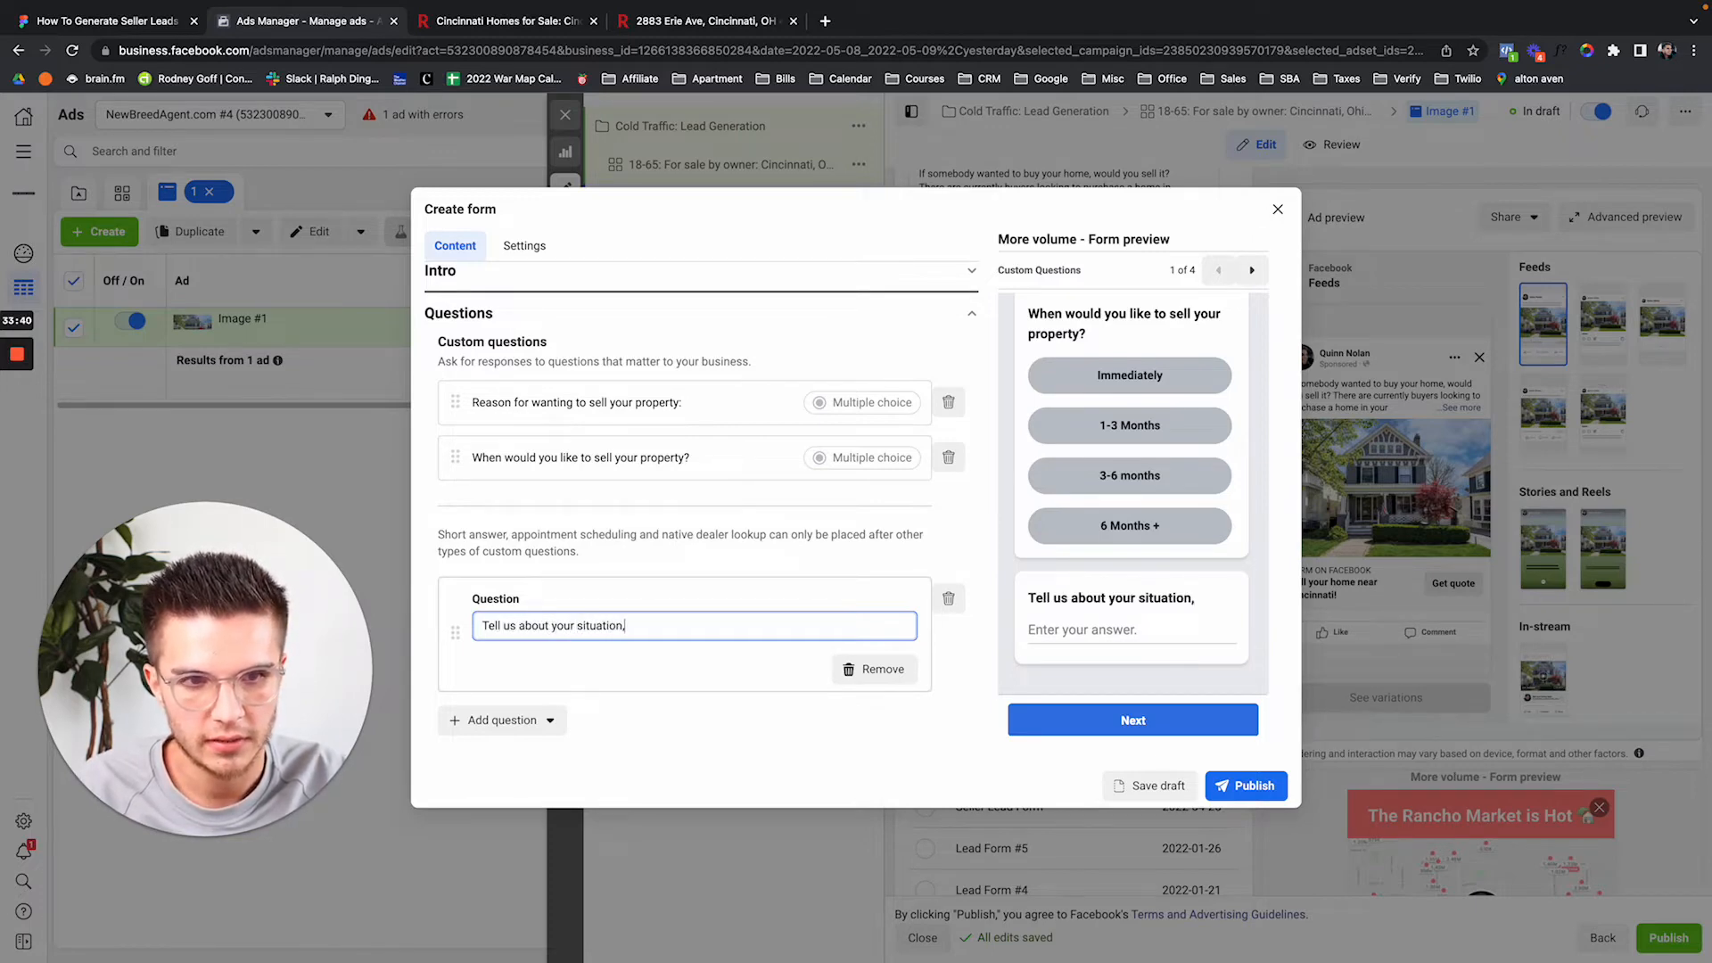
pyautogui.hotkey('ctrl', 'a')
pyautogui.write('Te')
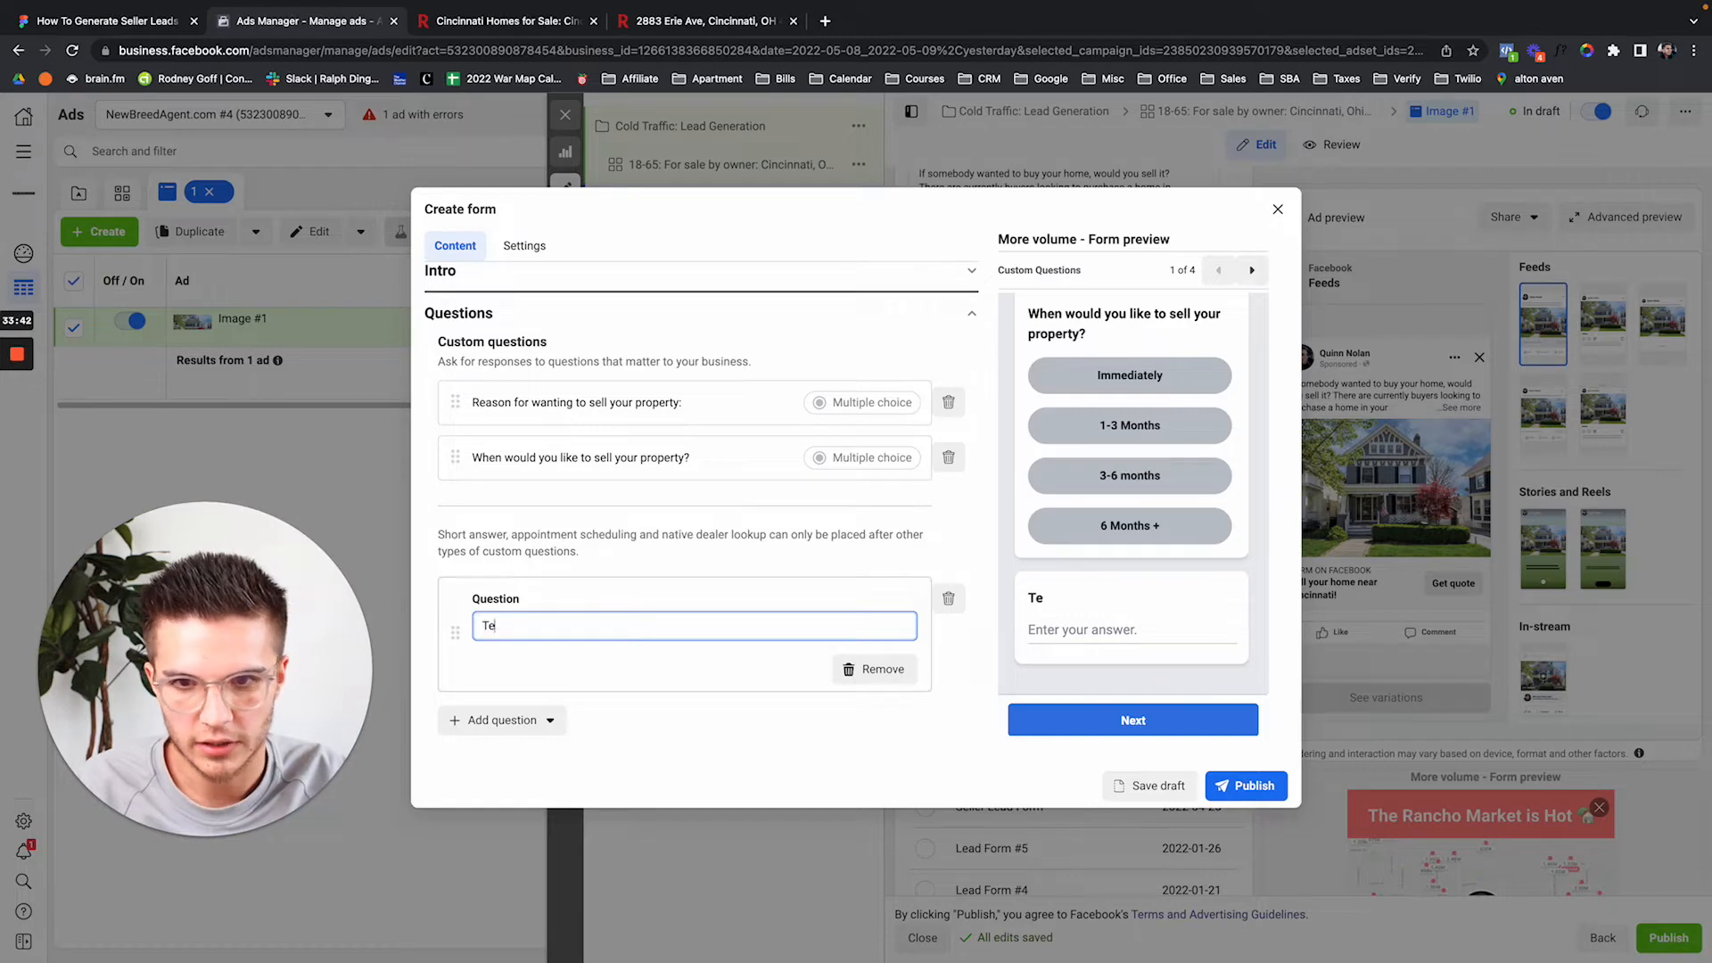
pyautogui.write('ll us about your')
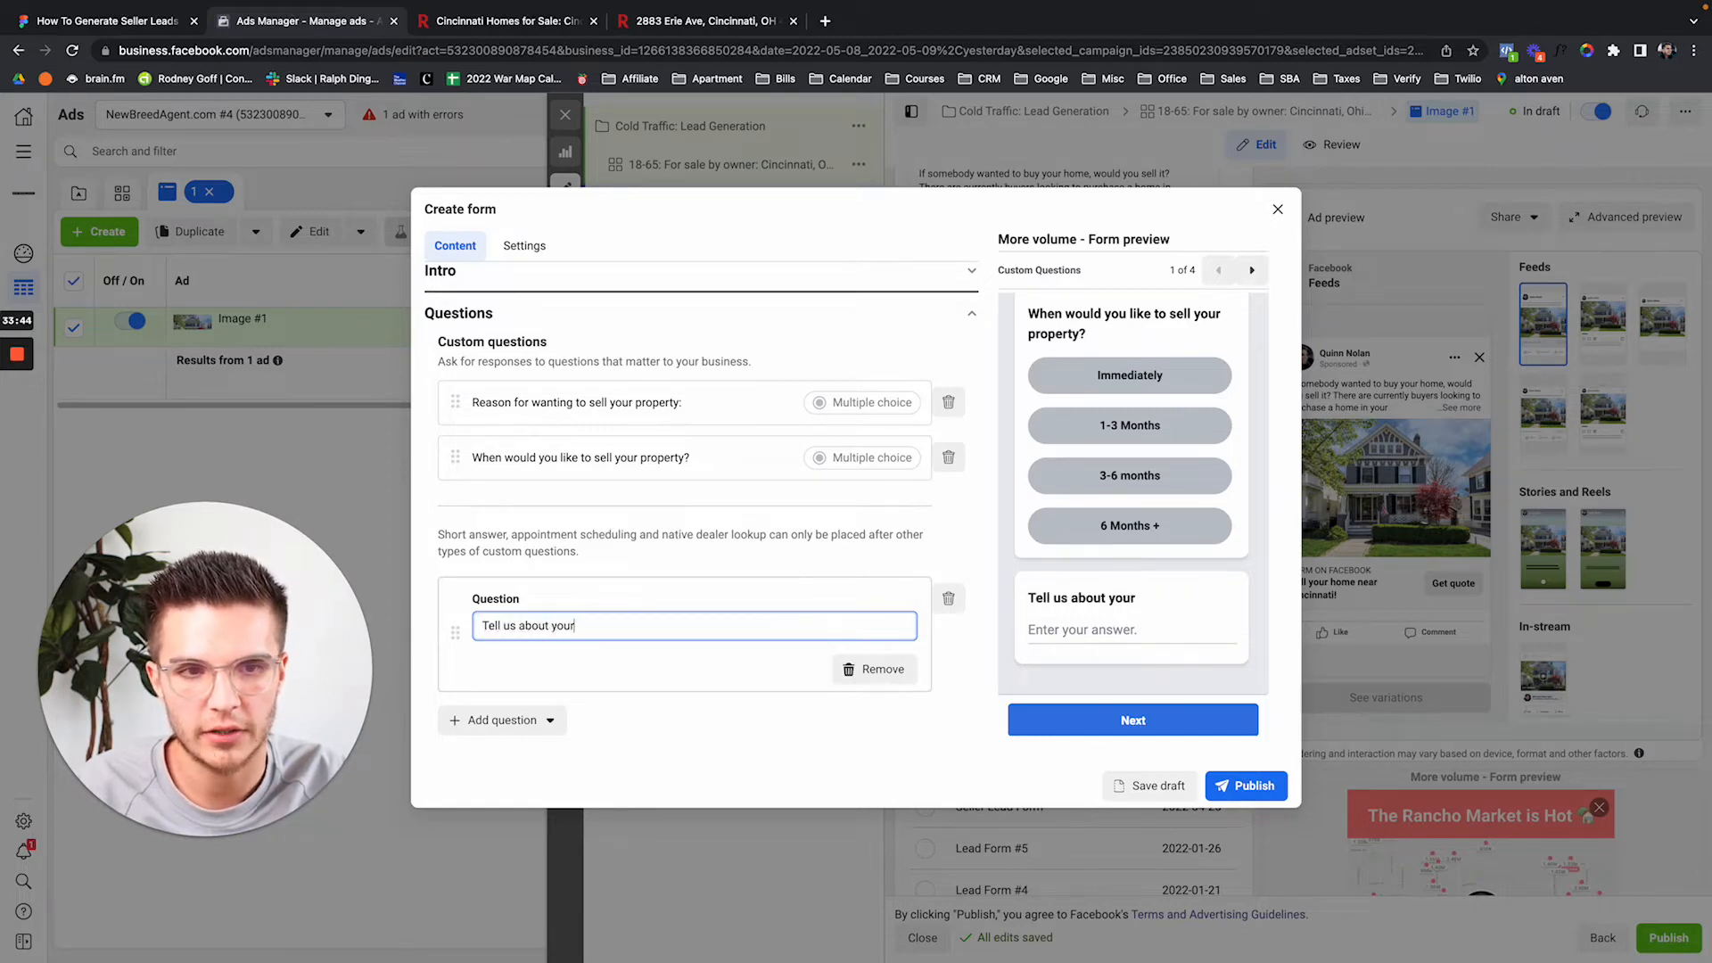
pyautogui.write(' current si')
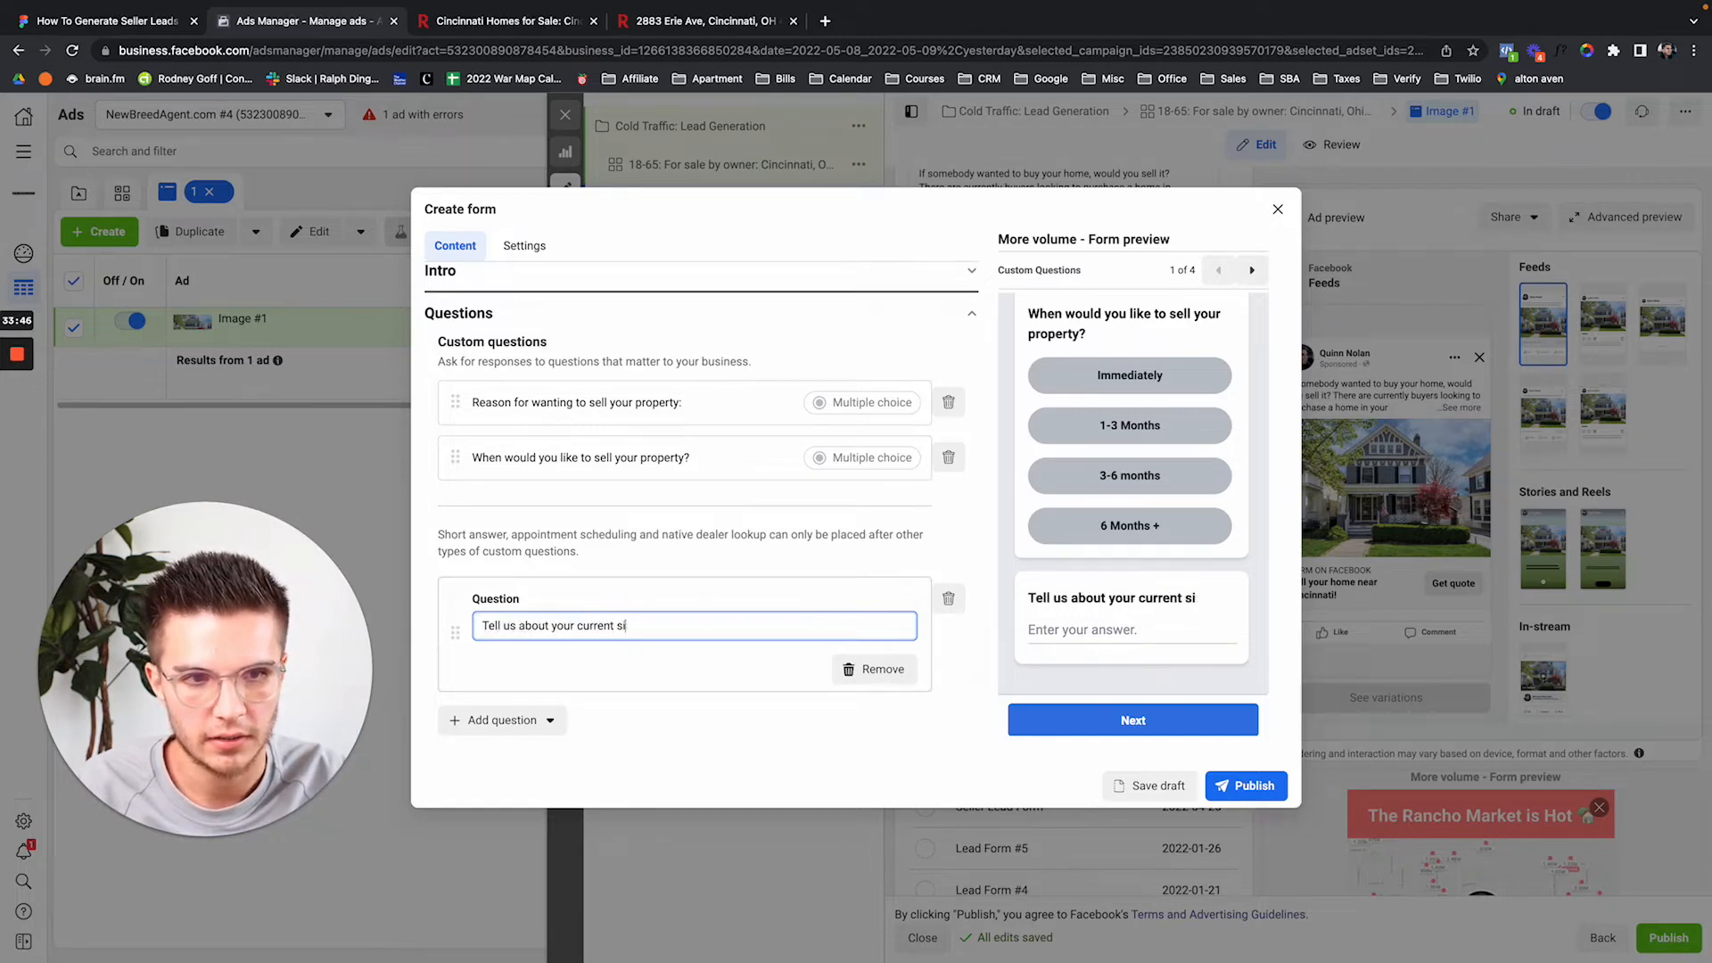
pyautogui.write('taution and why y')
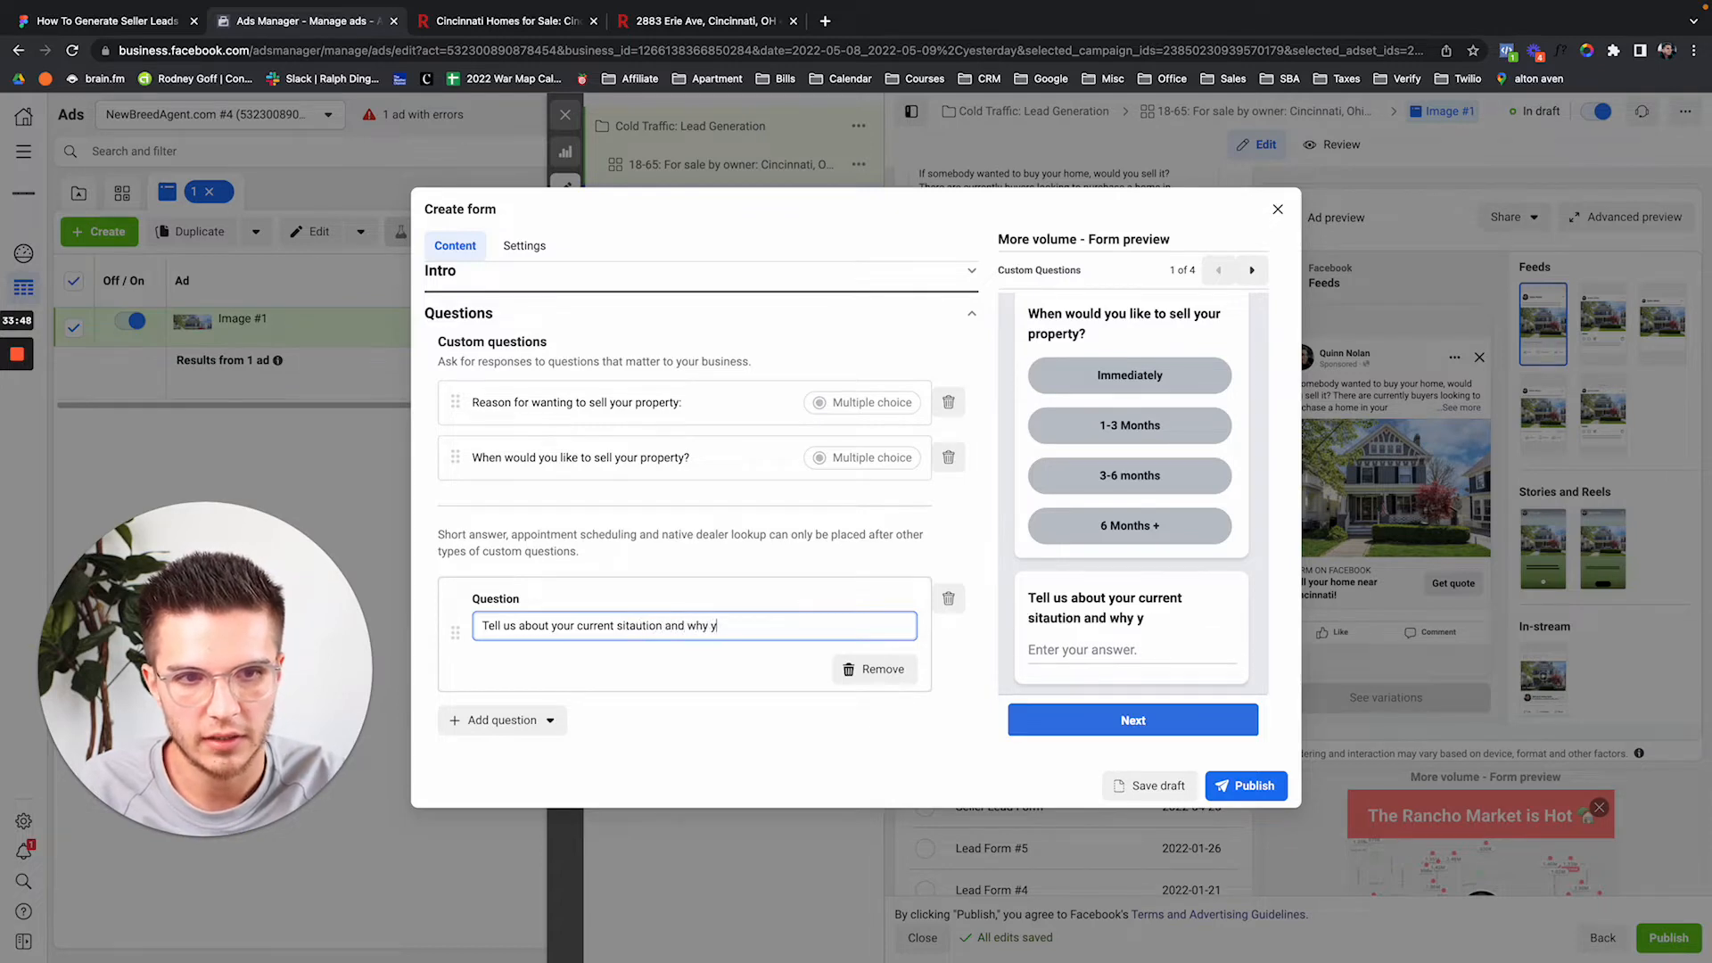
pyautogui.write('ou need to sel')
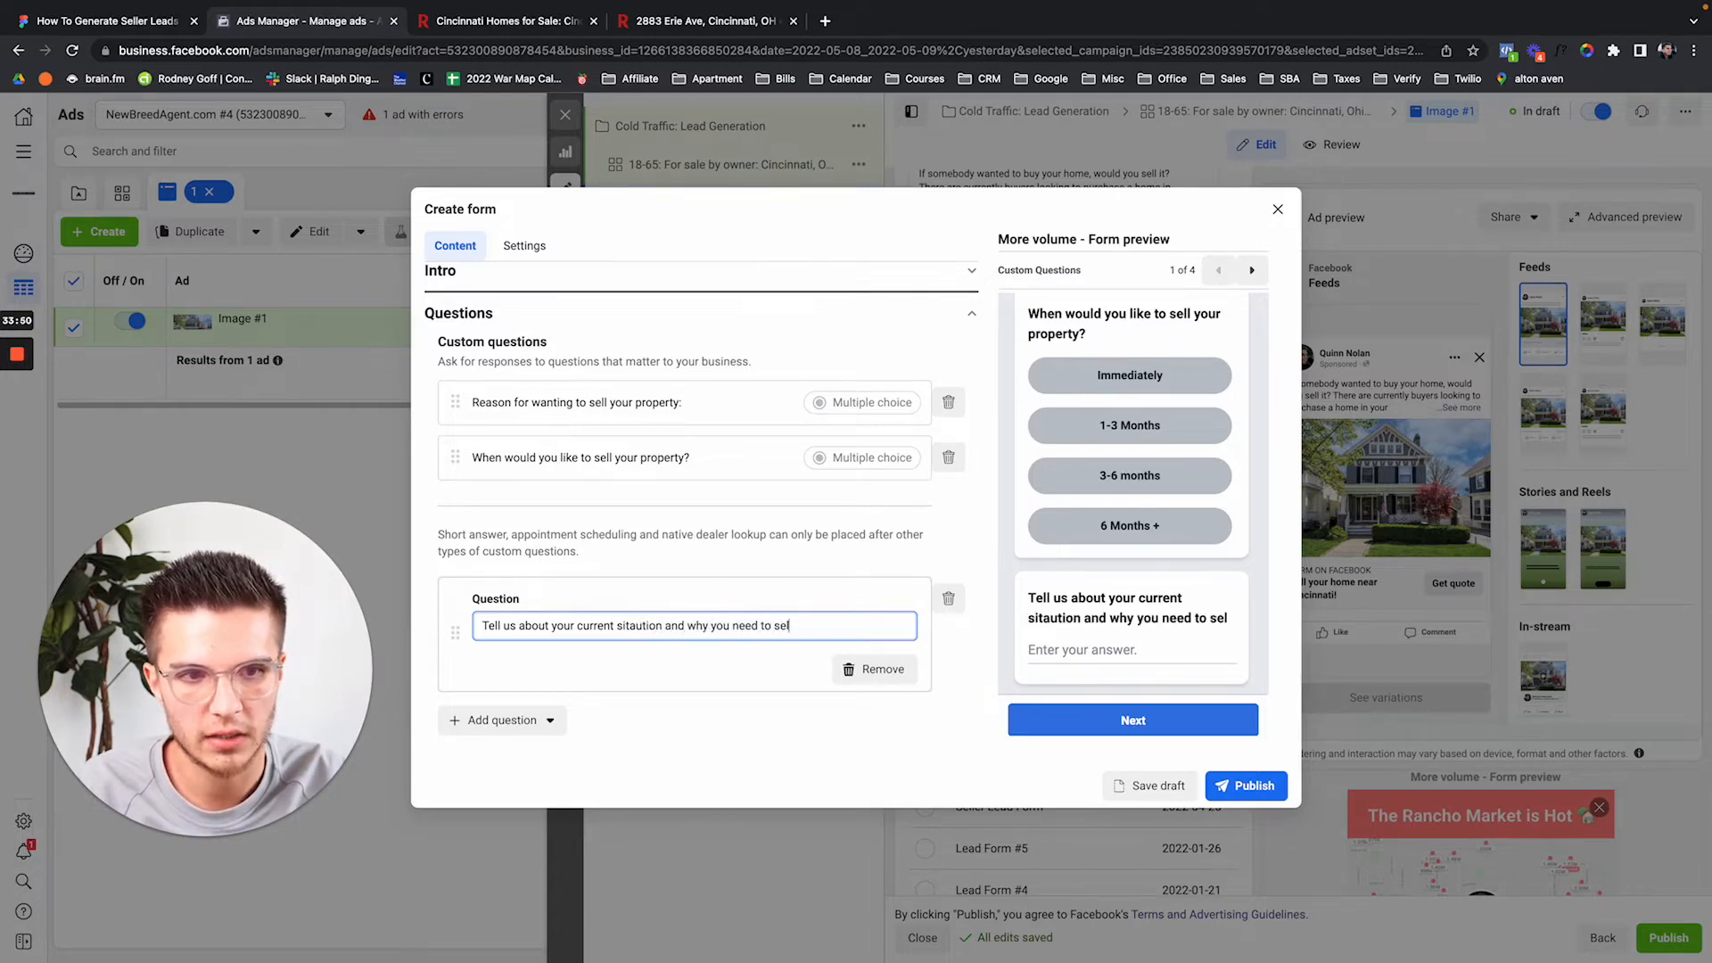
pyautogui.write('l the property')
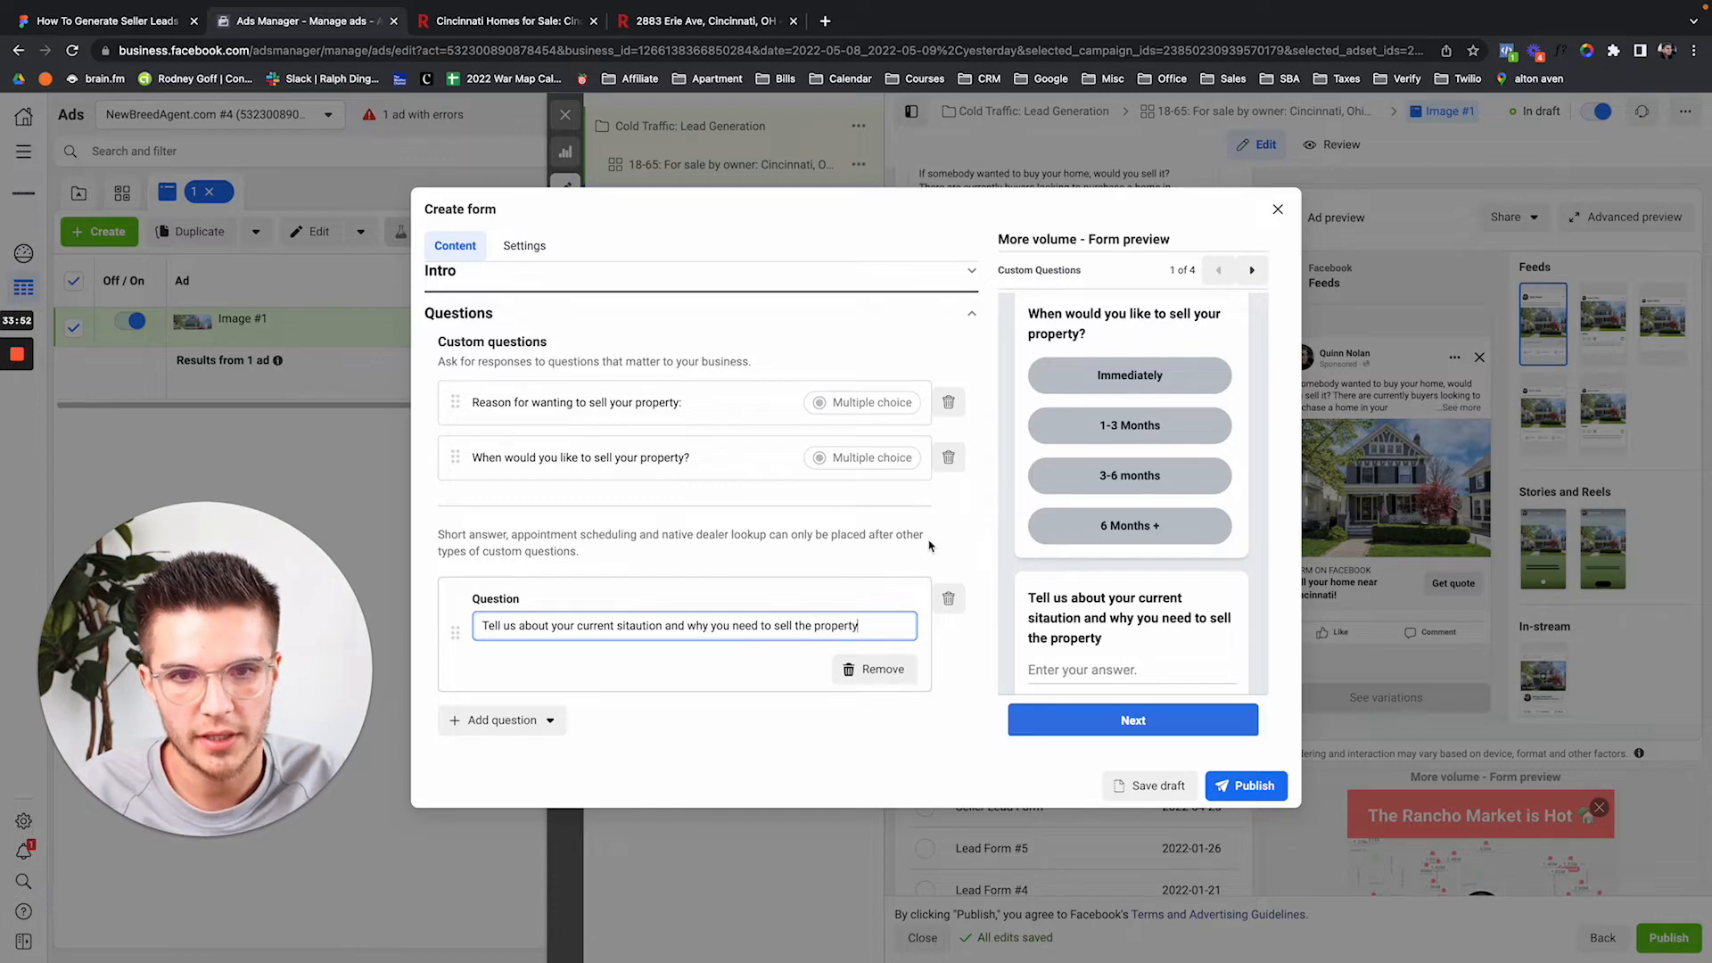
pyautogui.click(636, 625)
pyautogui.press('BackSpace')
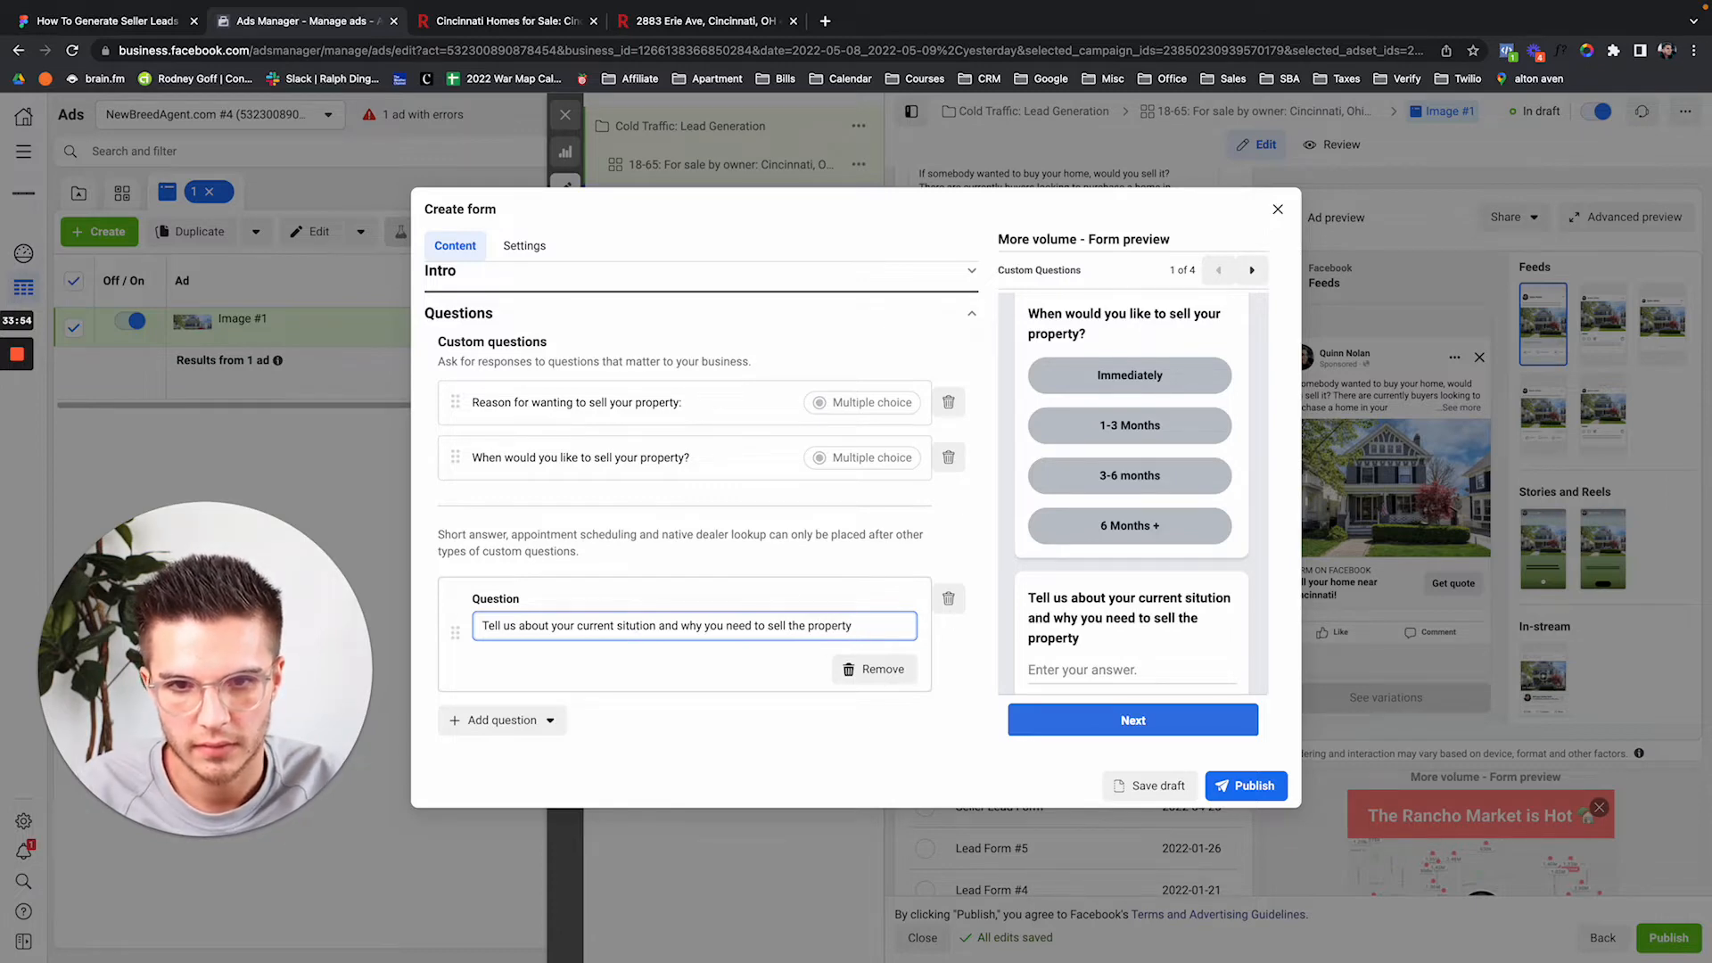
pyautogui.press('Right')
pyautogui.write('a')
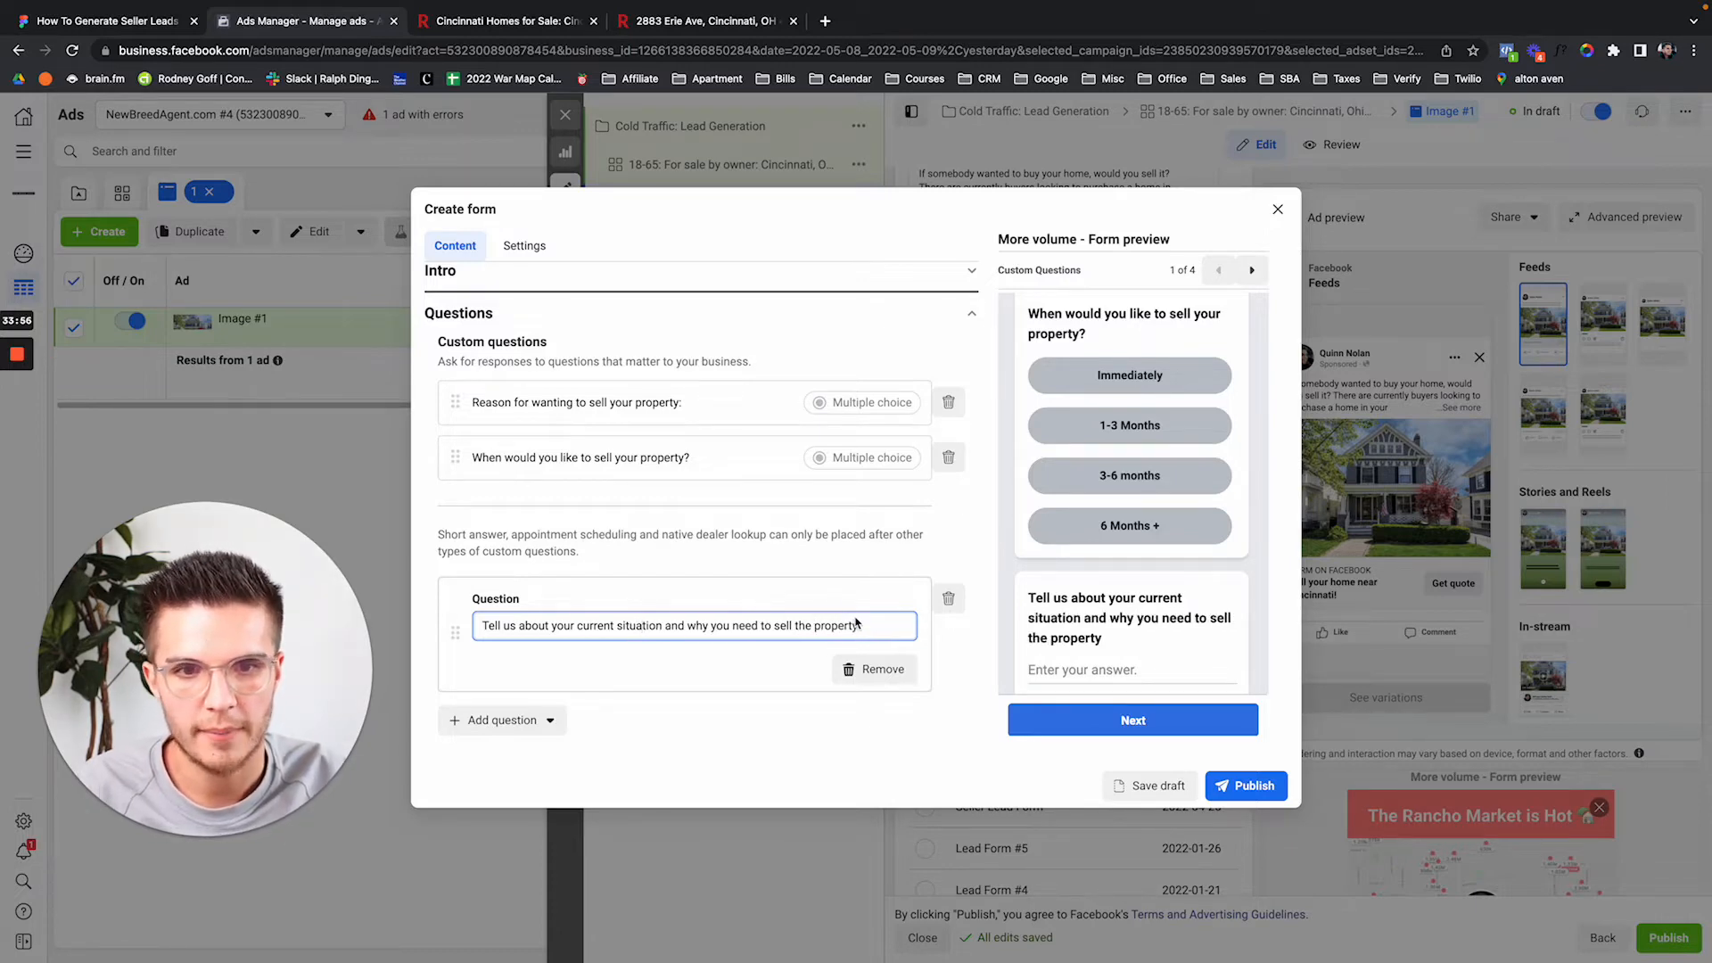
pyautogui.click(858, 623)
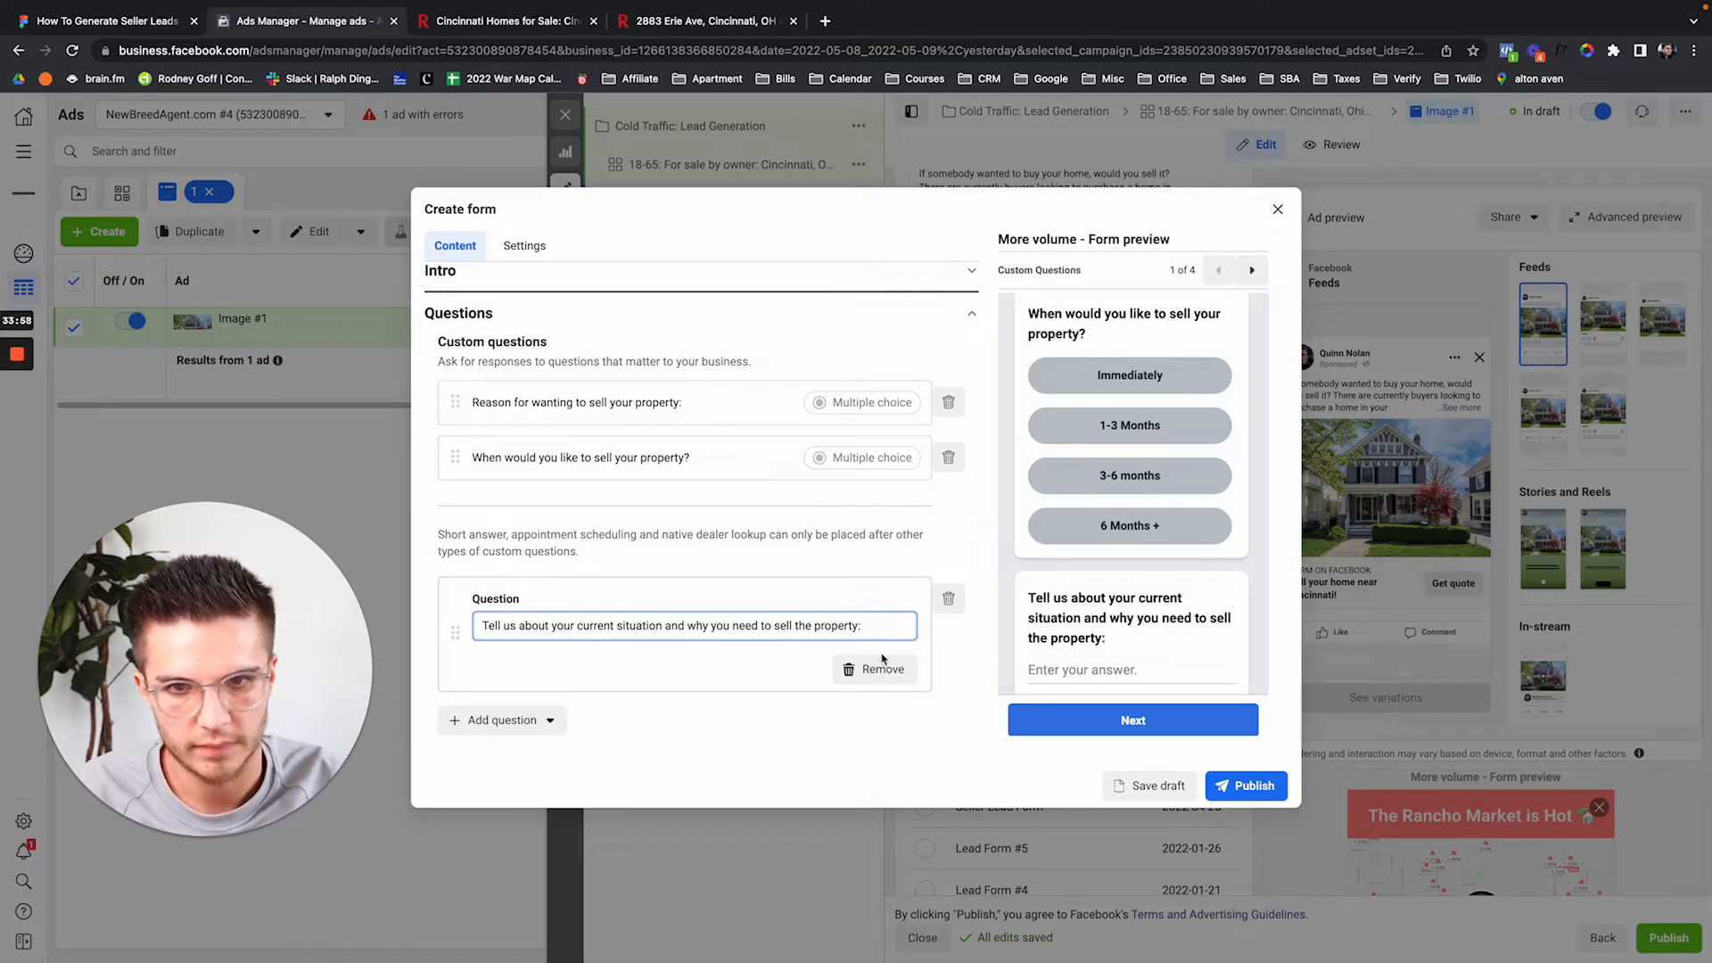
# Add a short-answer question 'When would you like us to contact you about selling your property'.
pyautogui.click(502, 719)
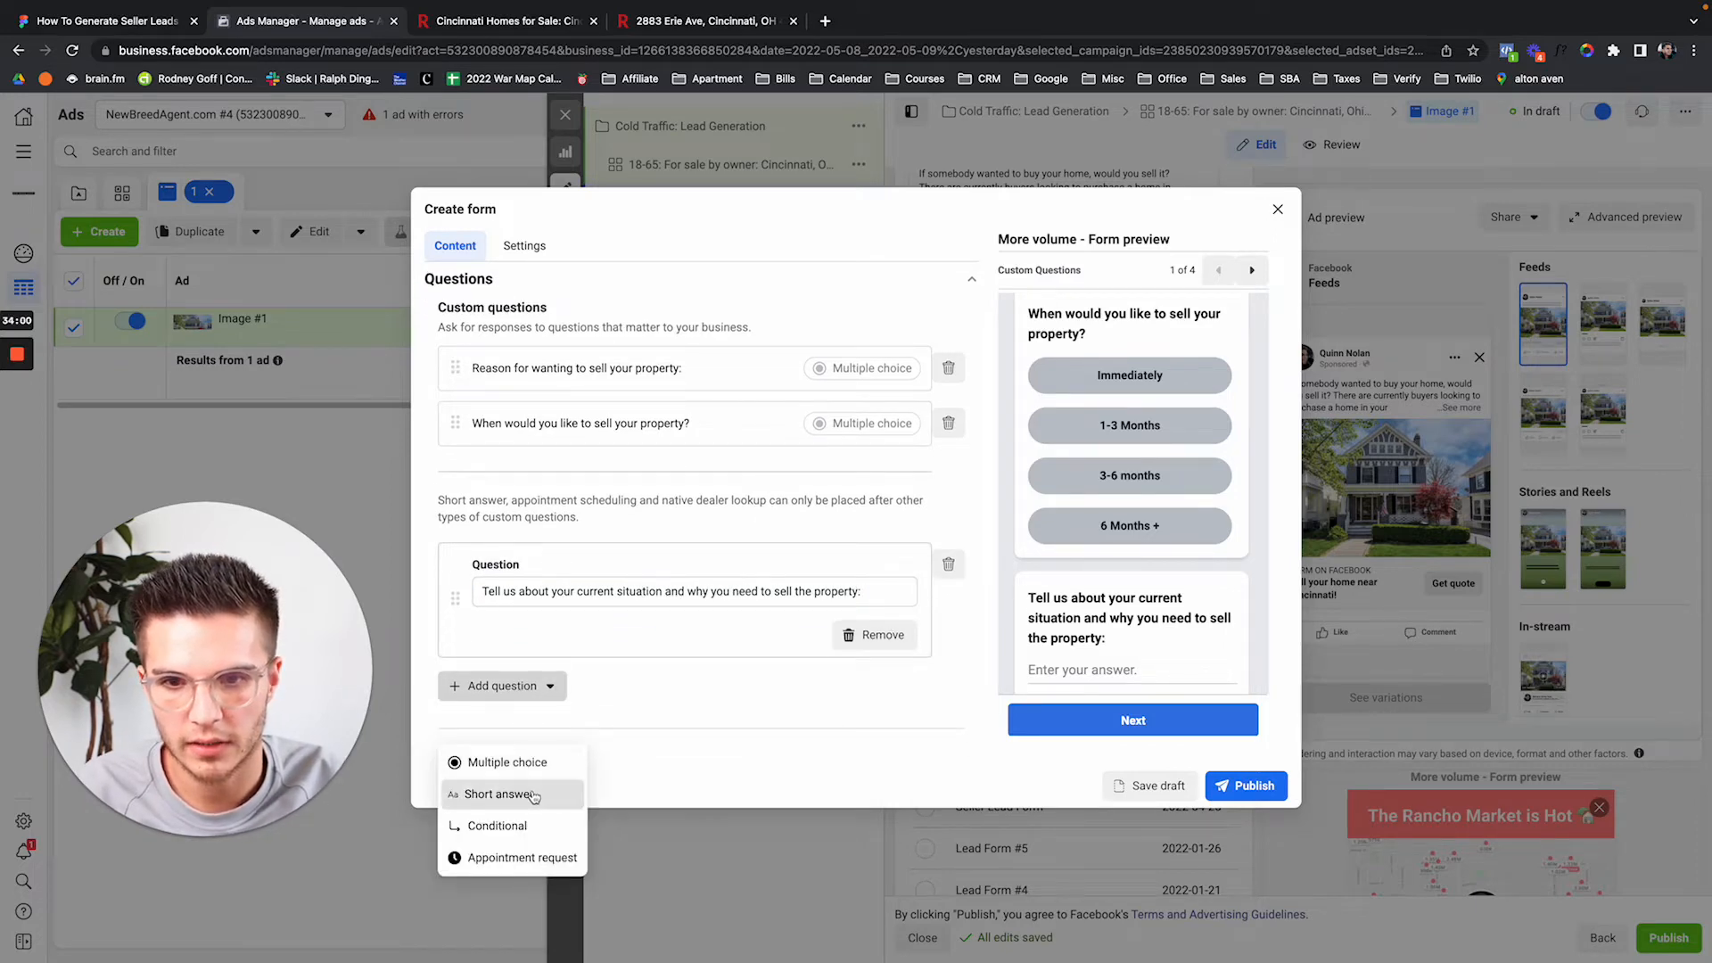
pyautogui.click(504, 793)
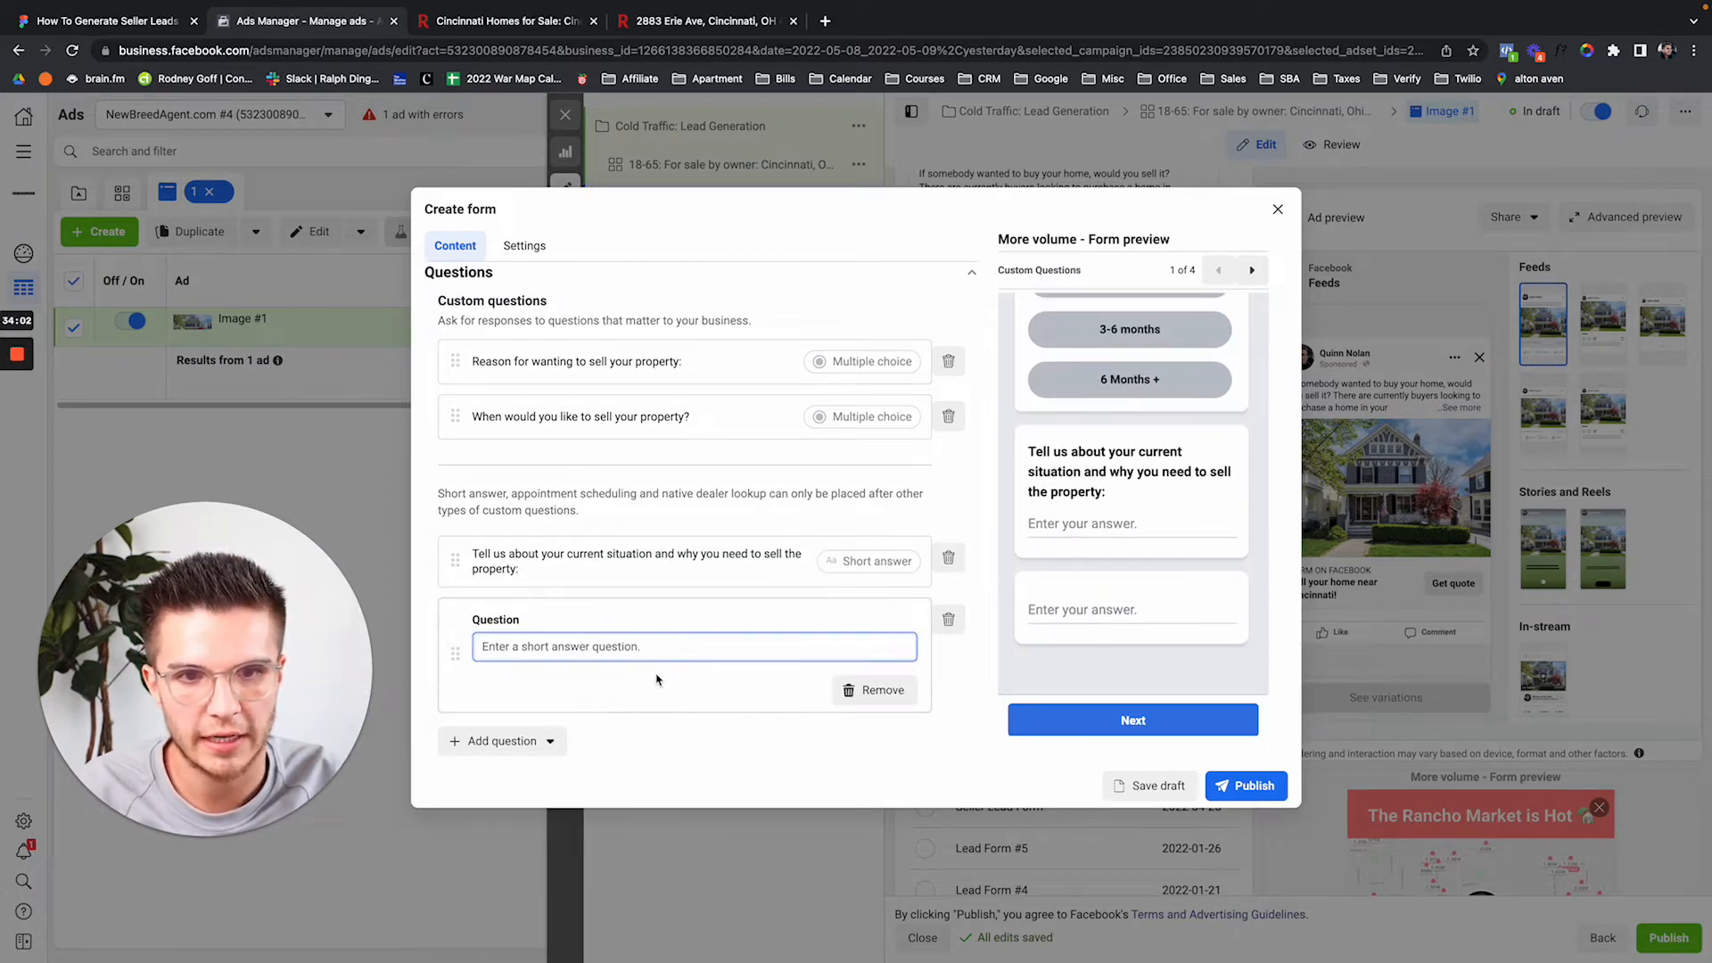
pyautogui.write('Wh')
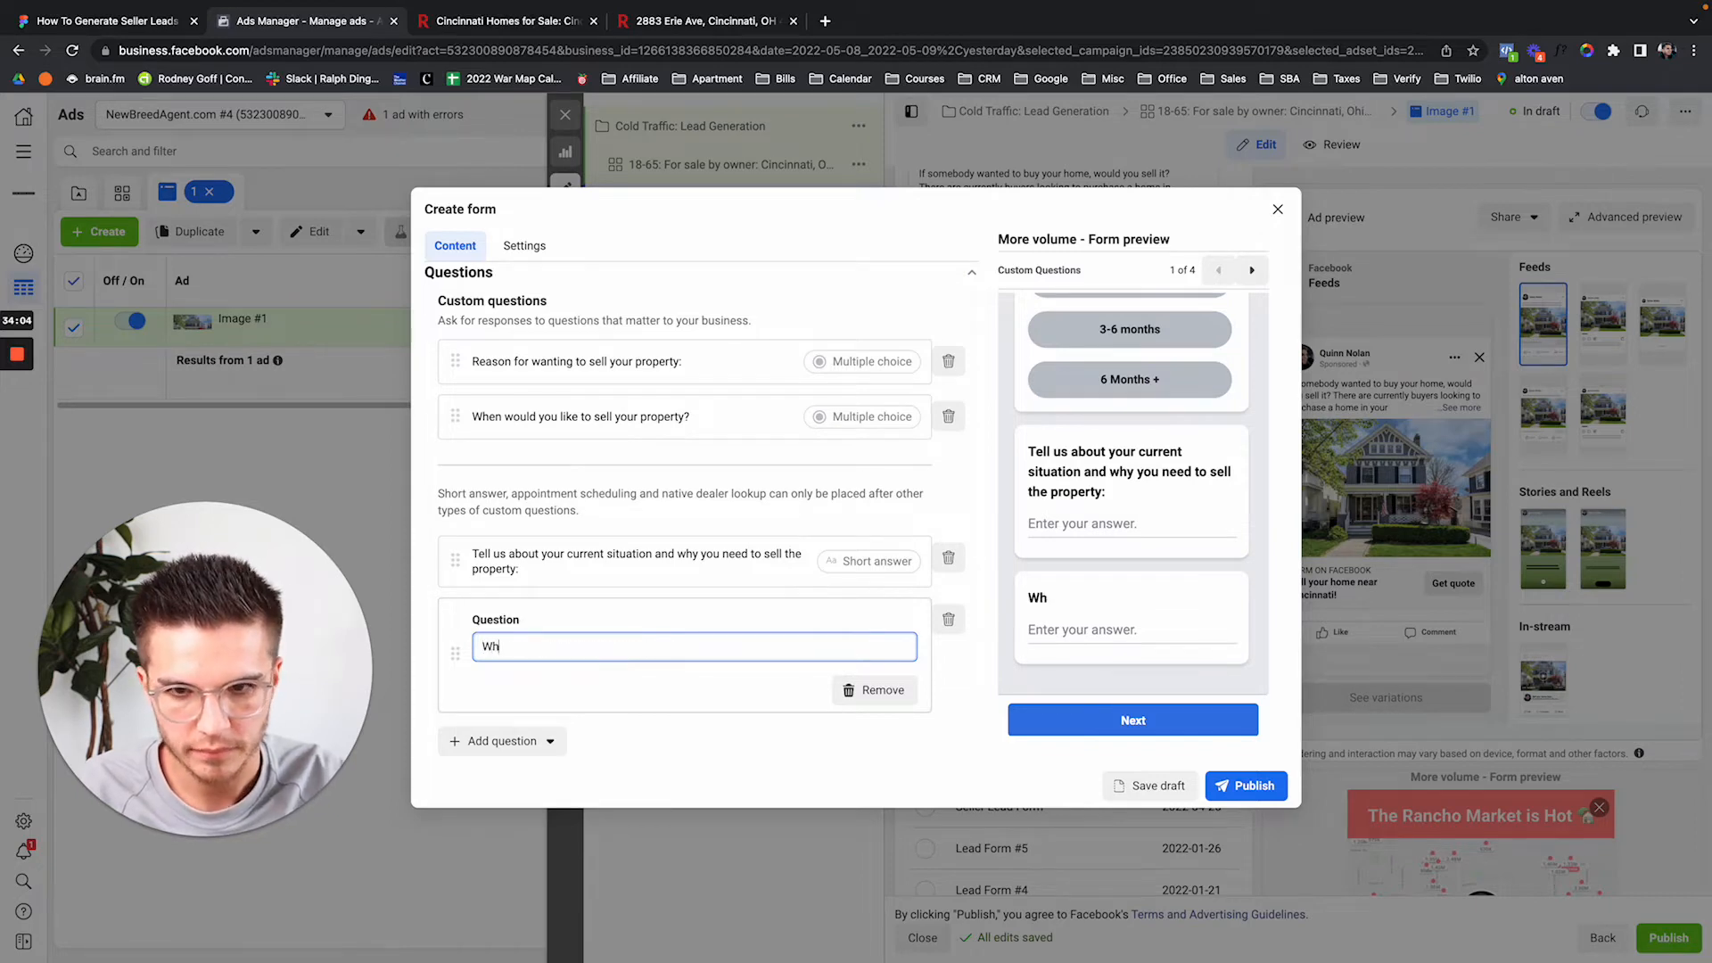
pyautogui.write('en would you like')
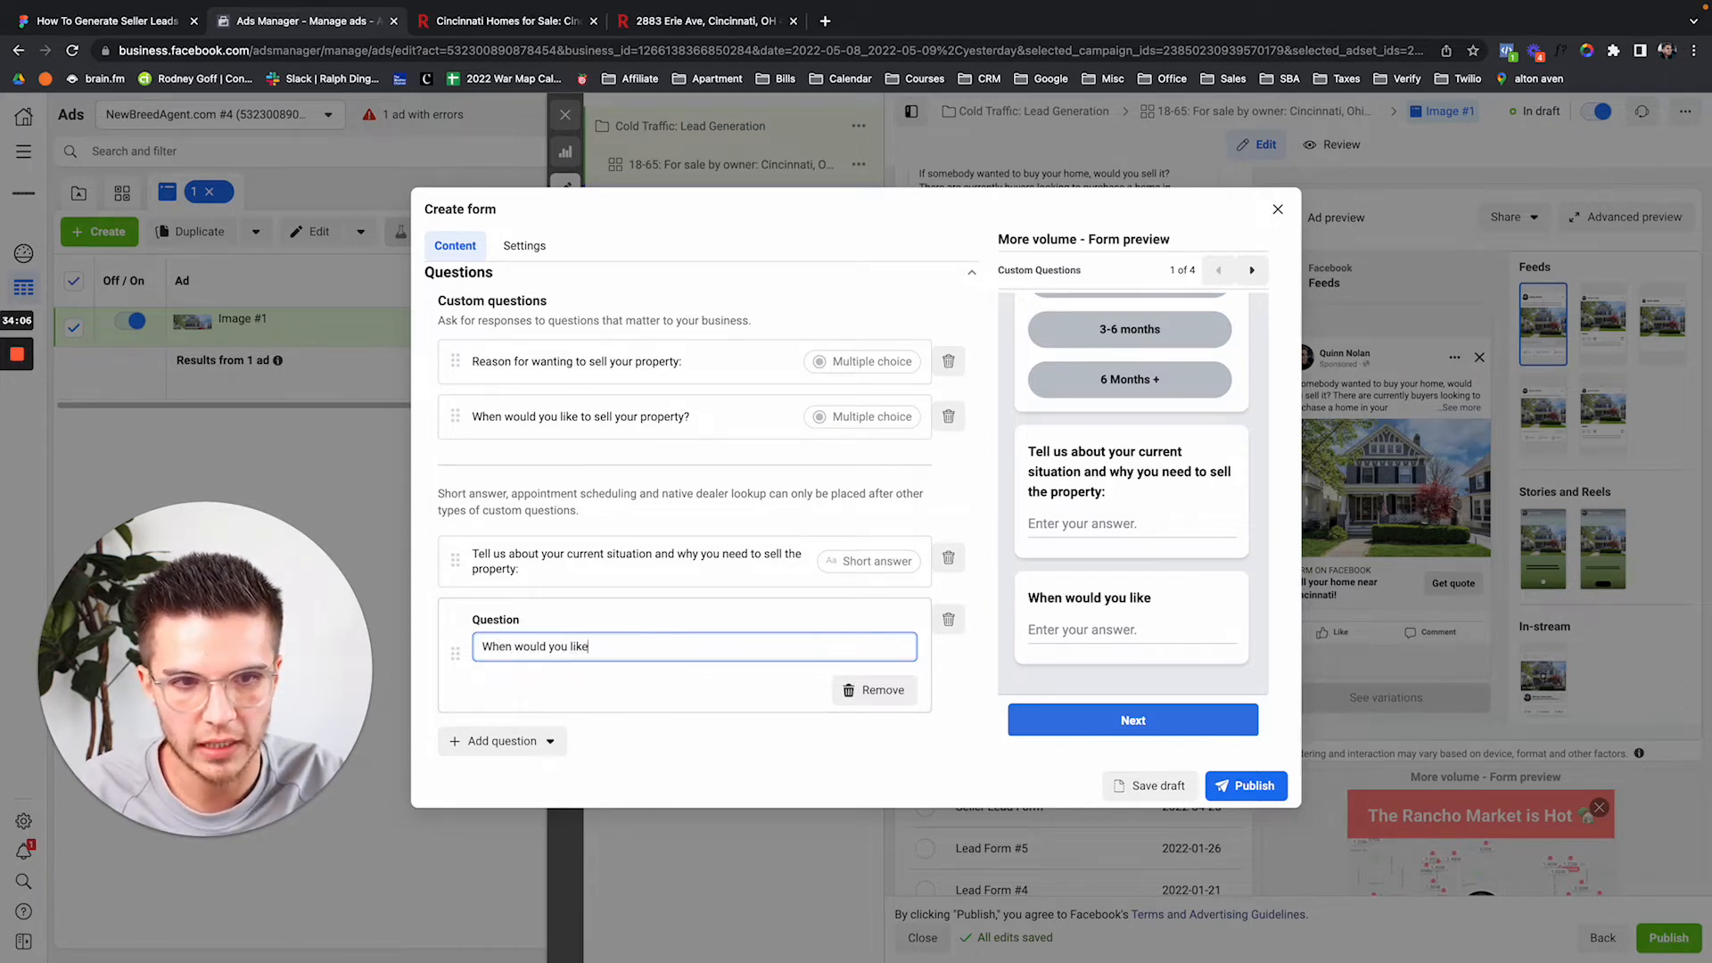
pyautogui.write(' us to contact you a')
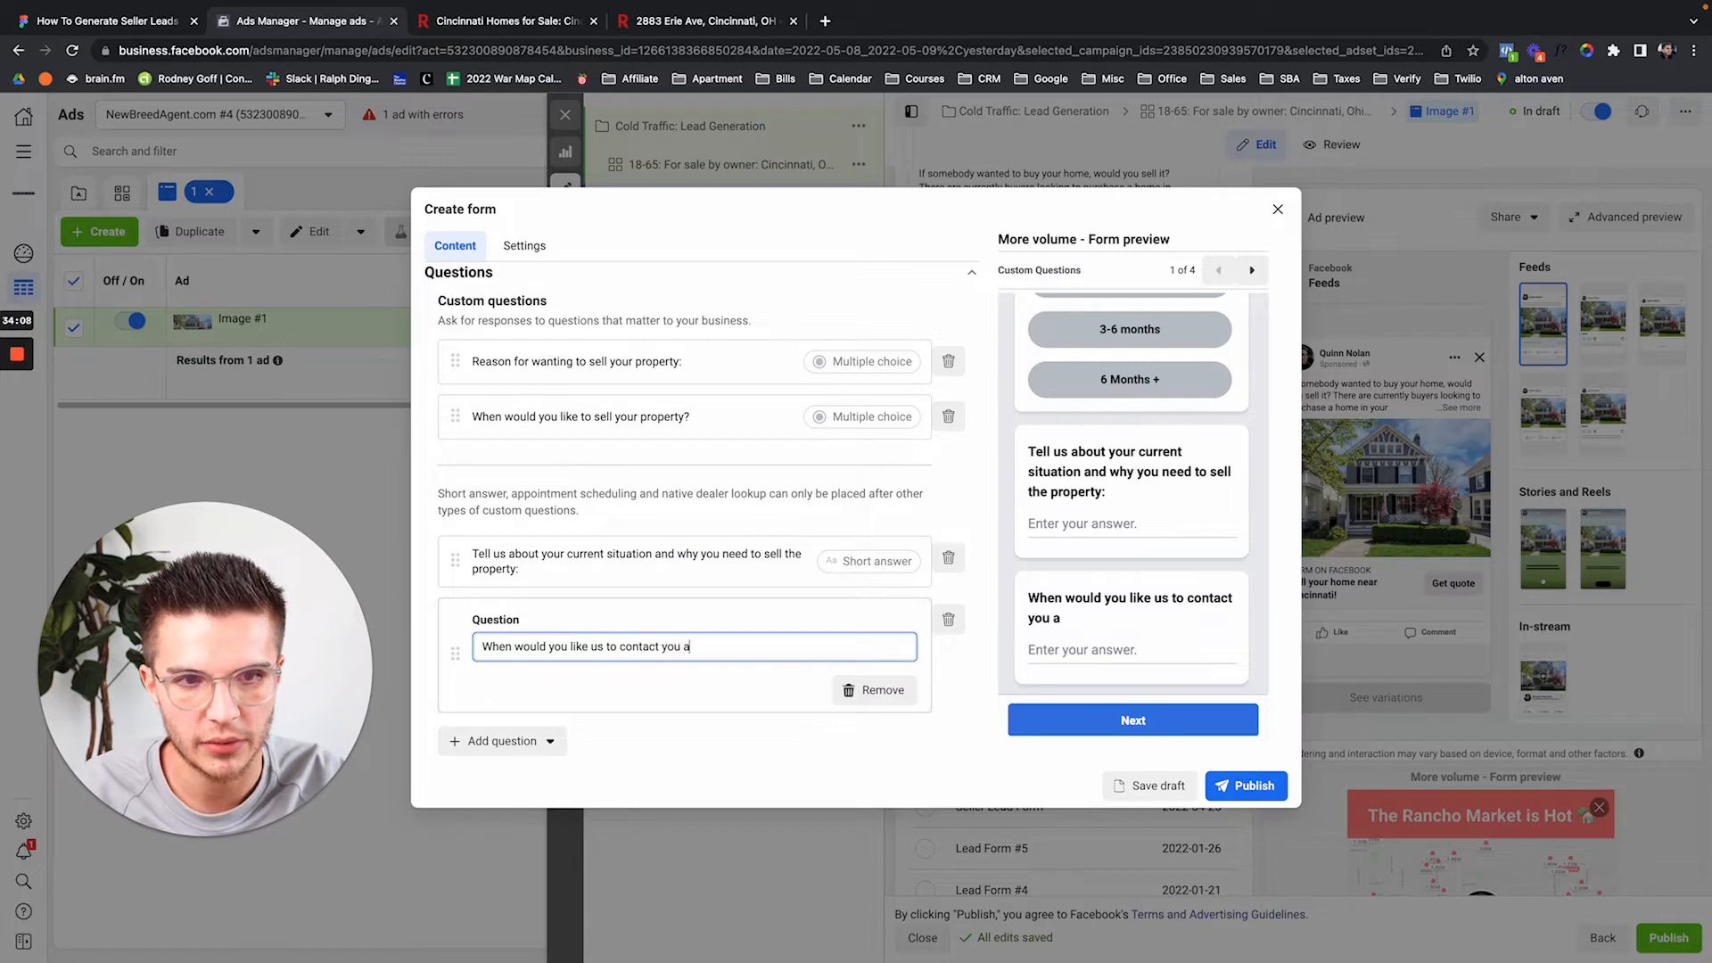
pyautogui.write('bout selling your property')
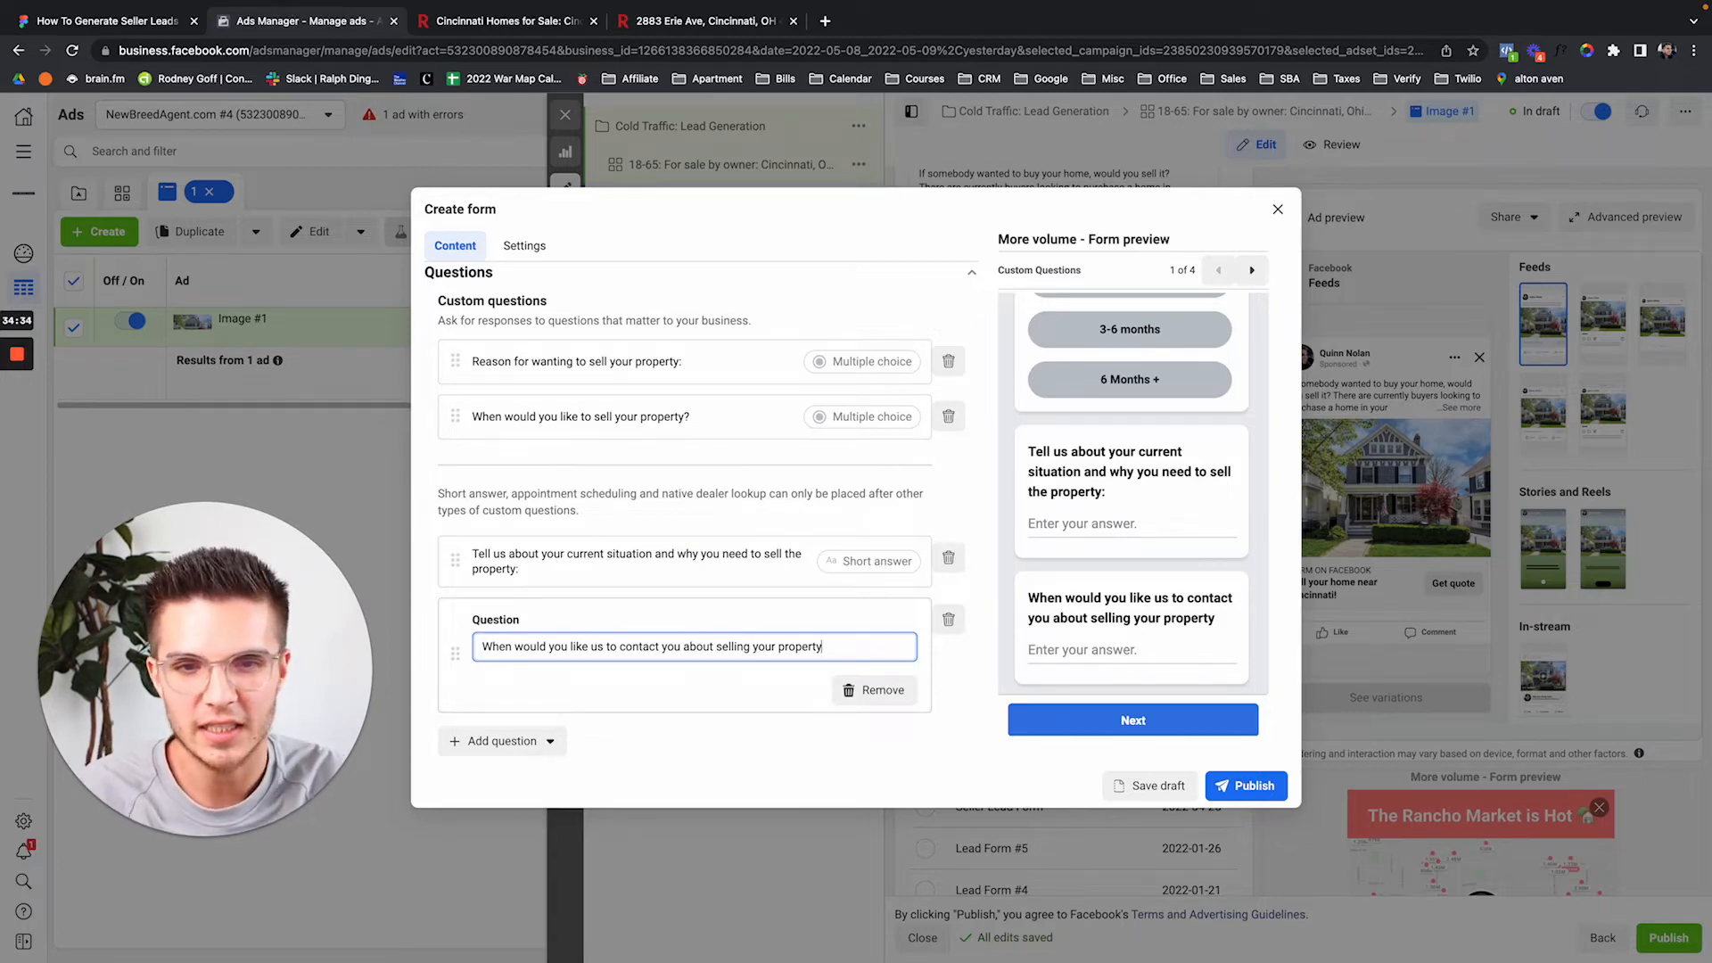
pyautogui.press('F2')
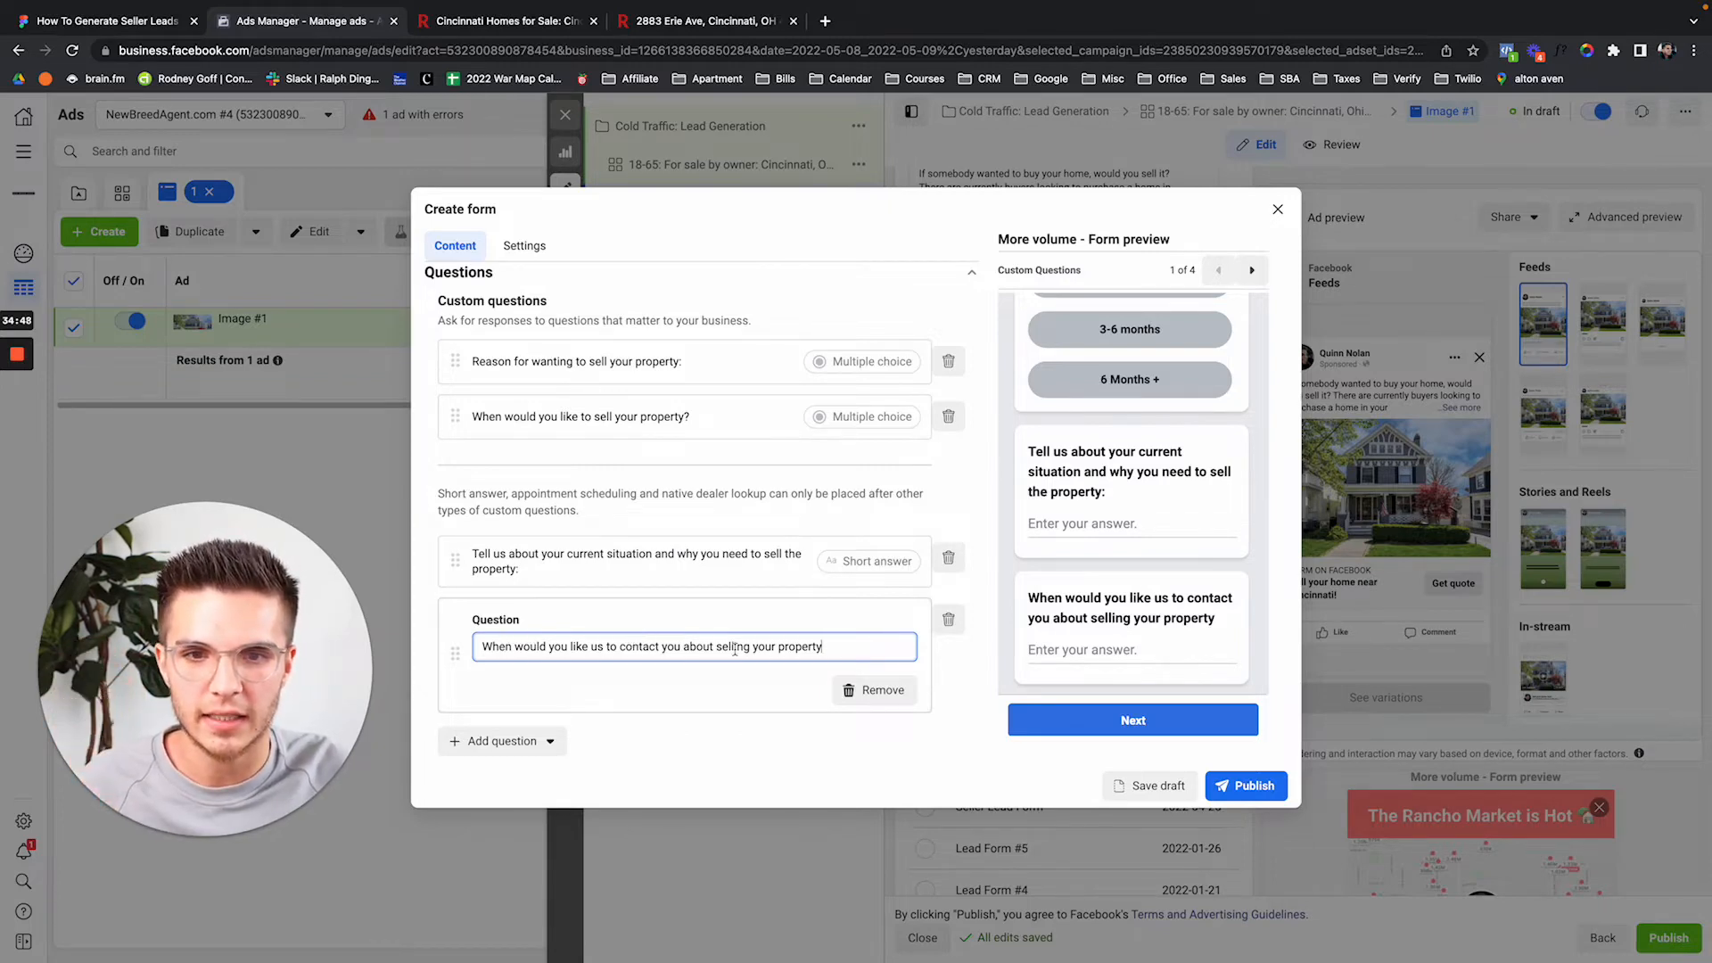
pyautogui.scroll(6, 1078, 521)
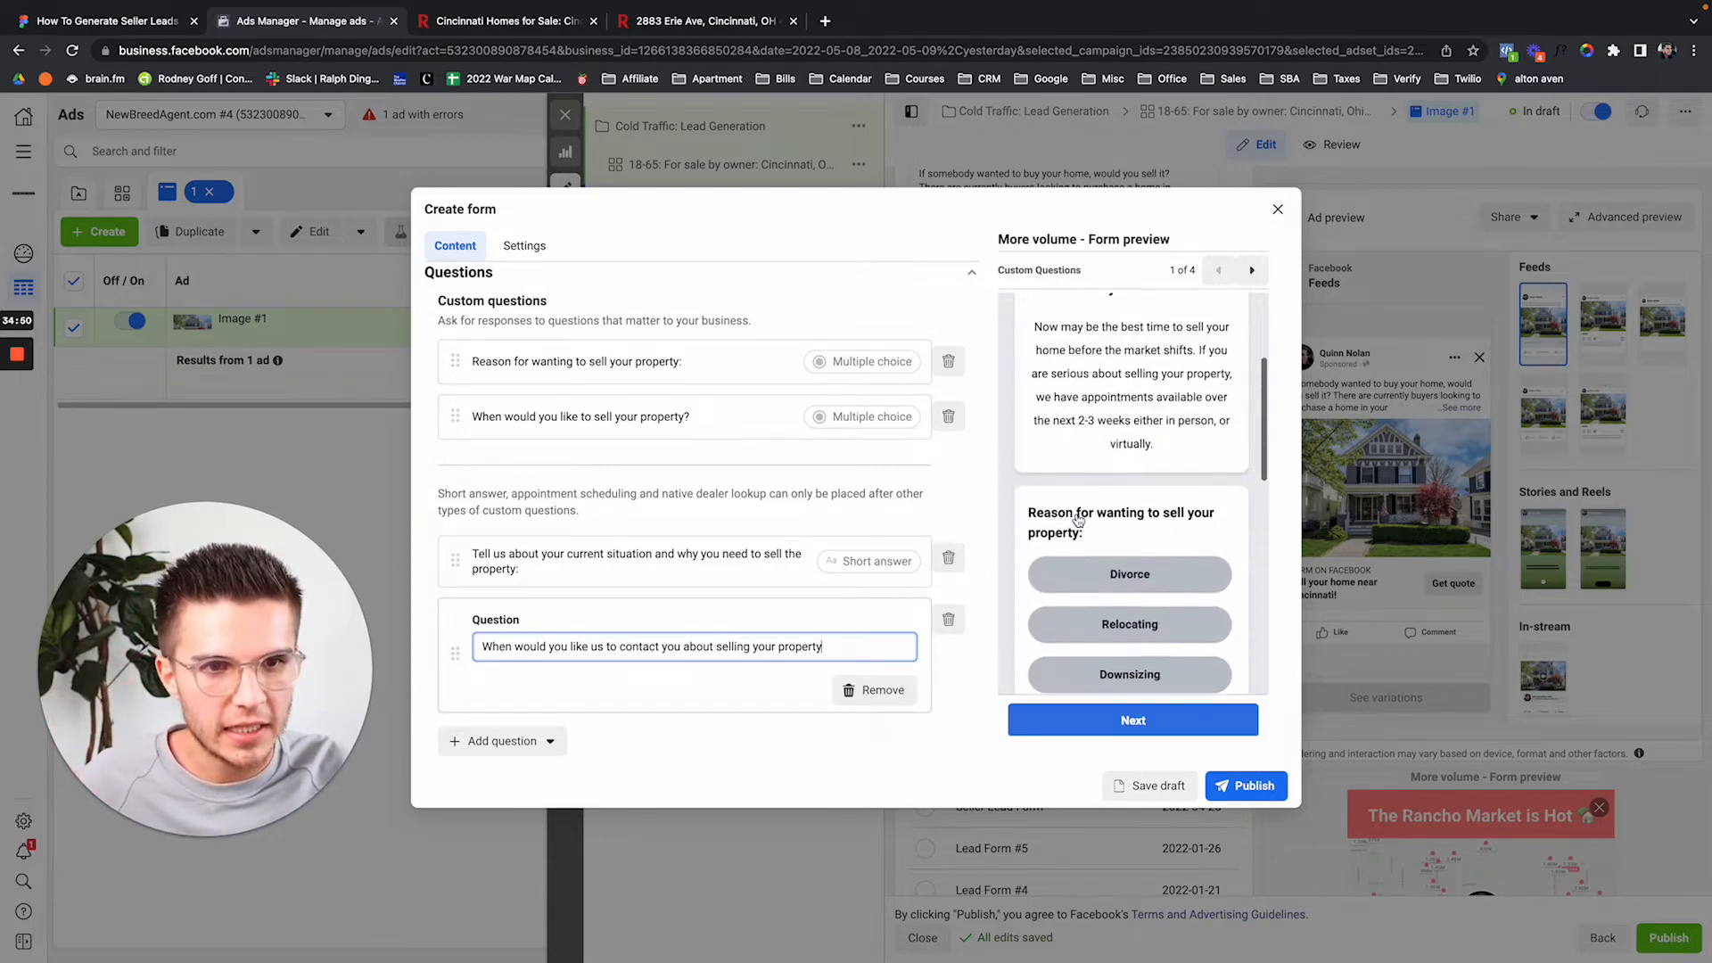
pyautogui.scroll(2, 1078, 520)
pyautogui.moveTo(1087, 392); pyautogui.dragTo(1220, 400)
pyautogui.click(1042, 427)
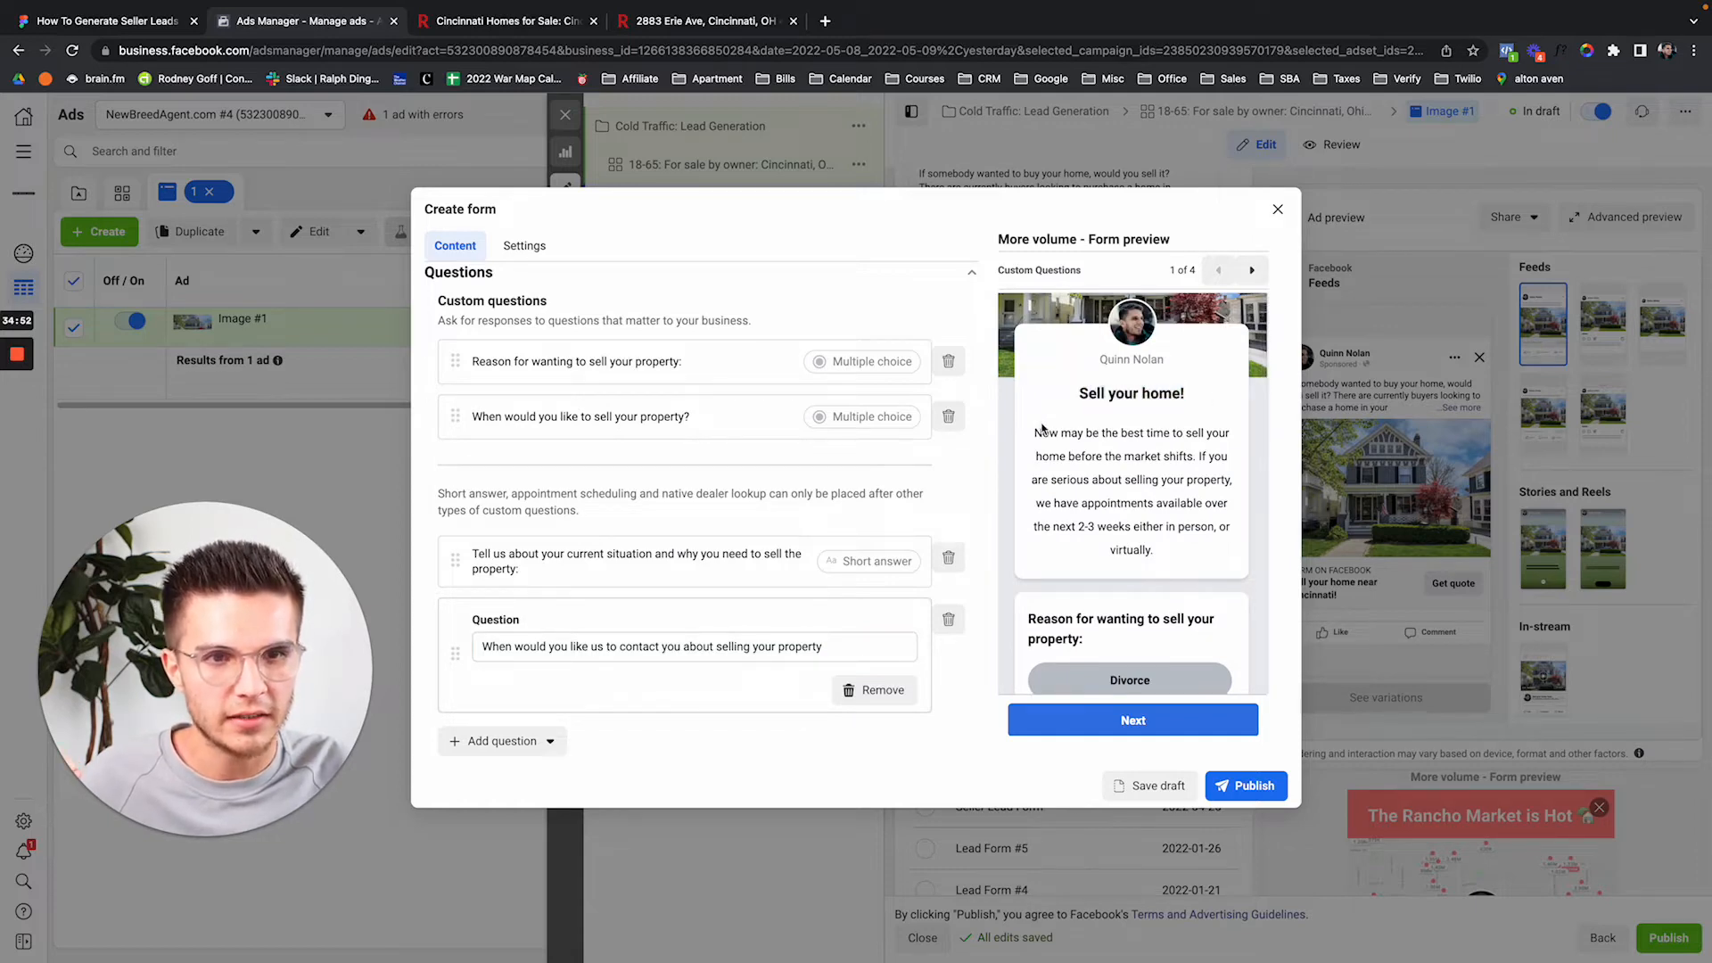
pyautogui.moveTo(1038, 429); pyautogui.dragTo(1208, 537)
pyautogui.scroll(-2, 1201, 537)
pyautogui.moveTo(1029, 498); pyautogui.dragTo(1077, 517)
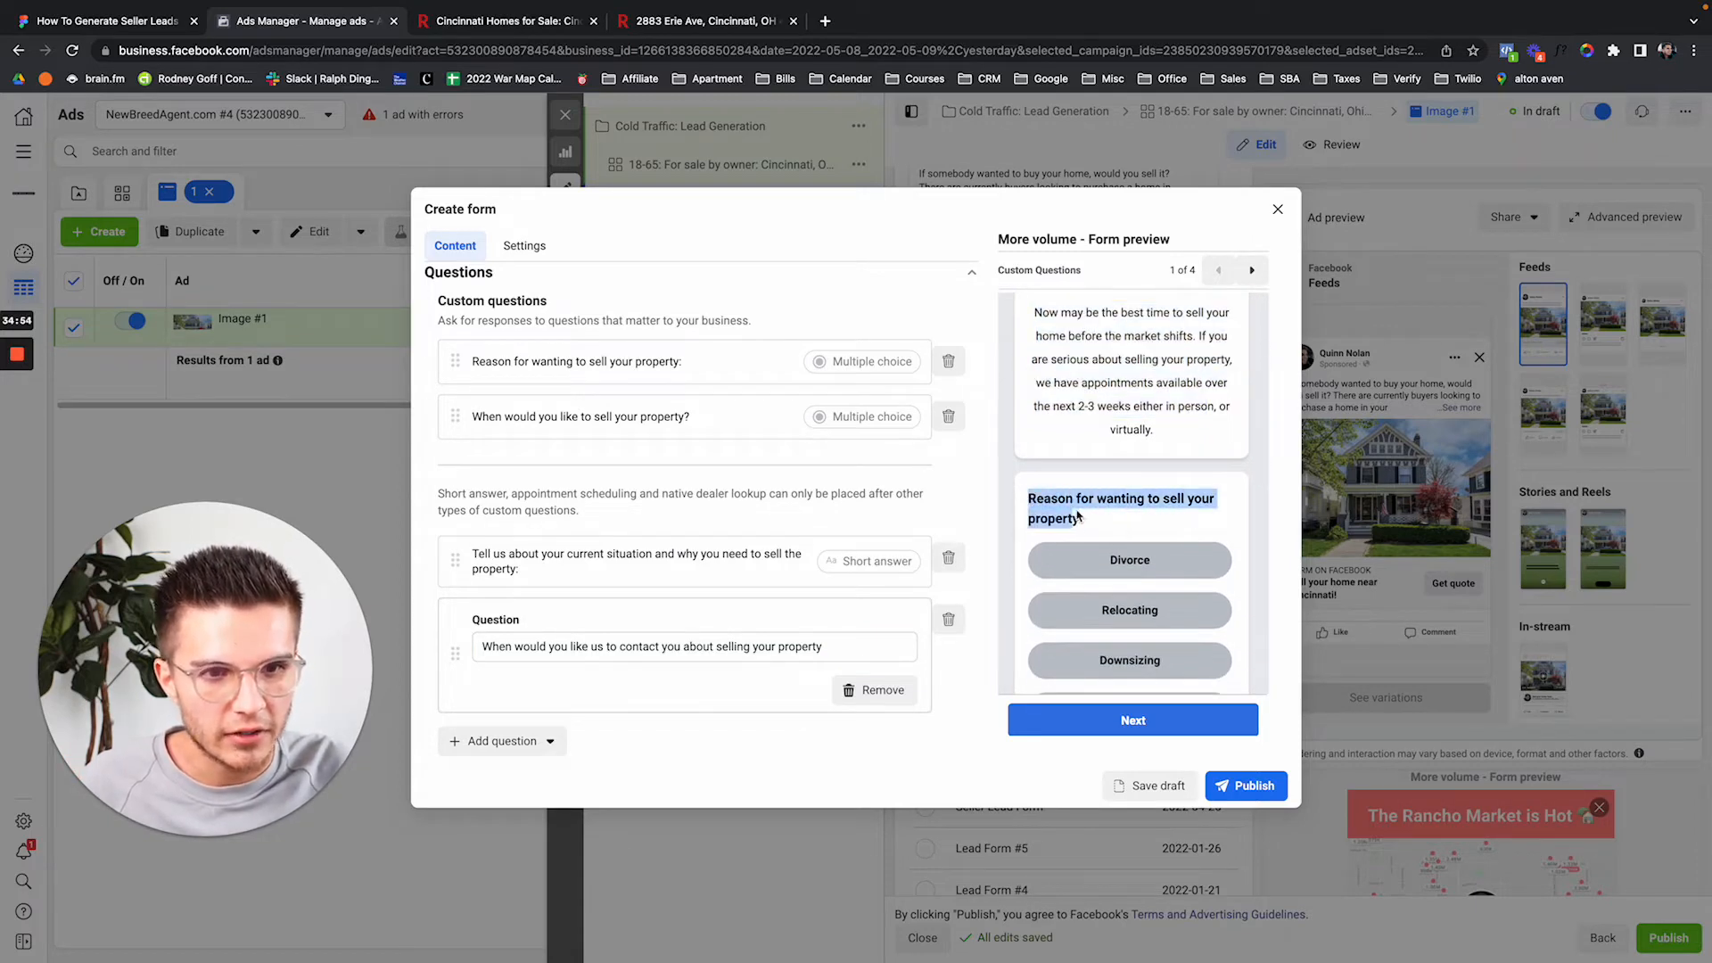
pyautogui.scroll(-2, 1077, 516)
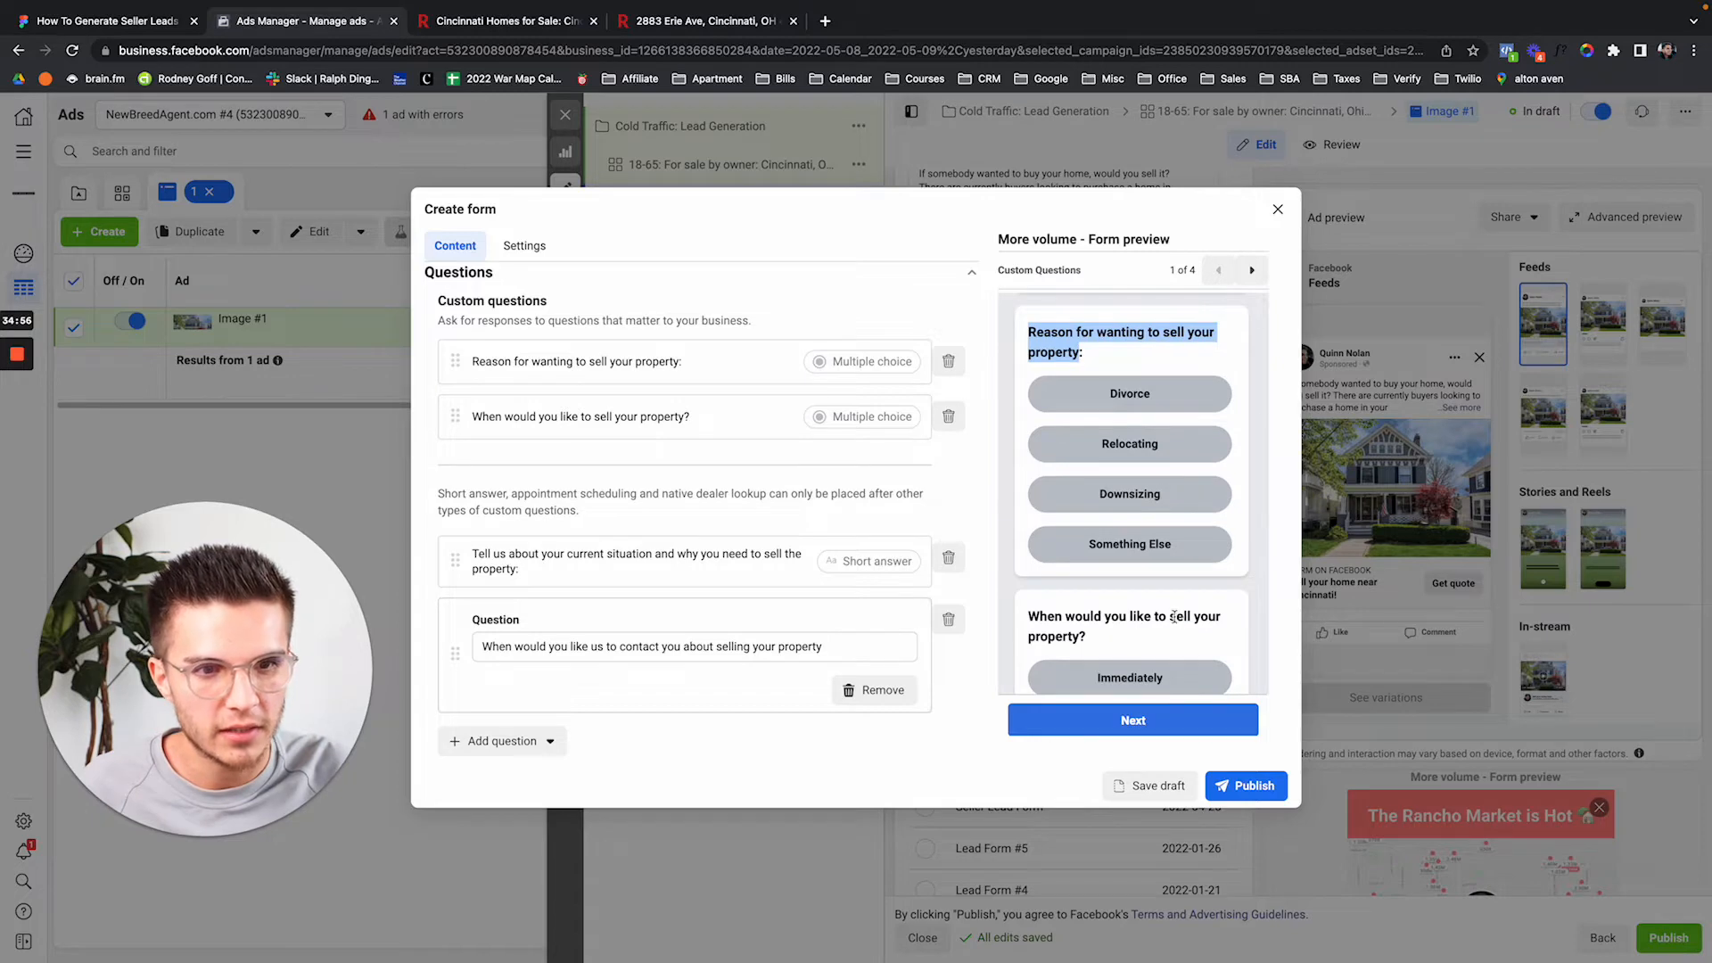
pyautogui.moveTo(1173, 617); pyautogui.dragTo(1191, 639)
pyautogui.scroll(-2, 1191, 640)
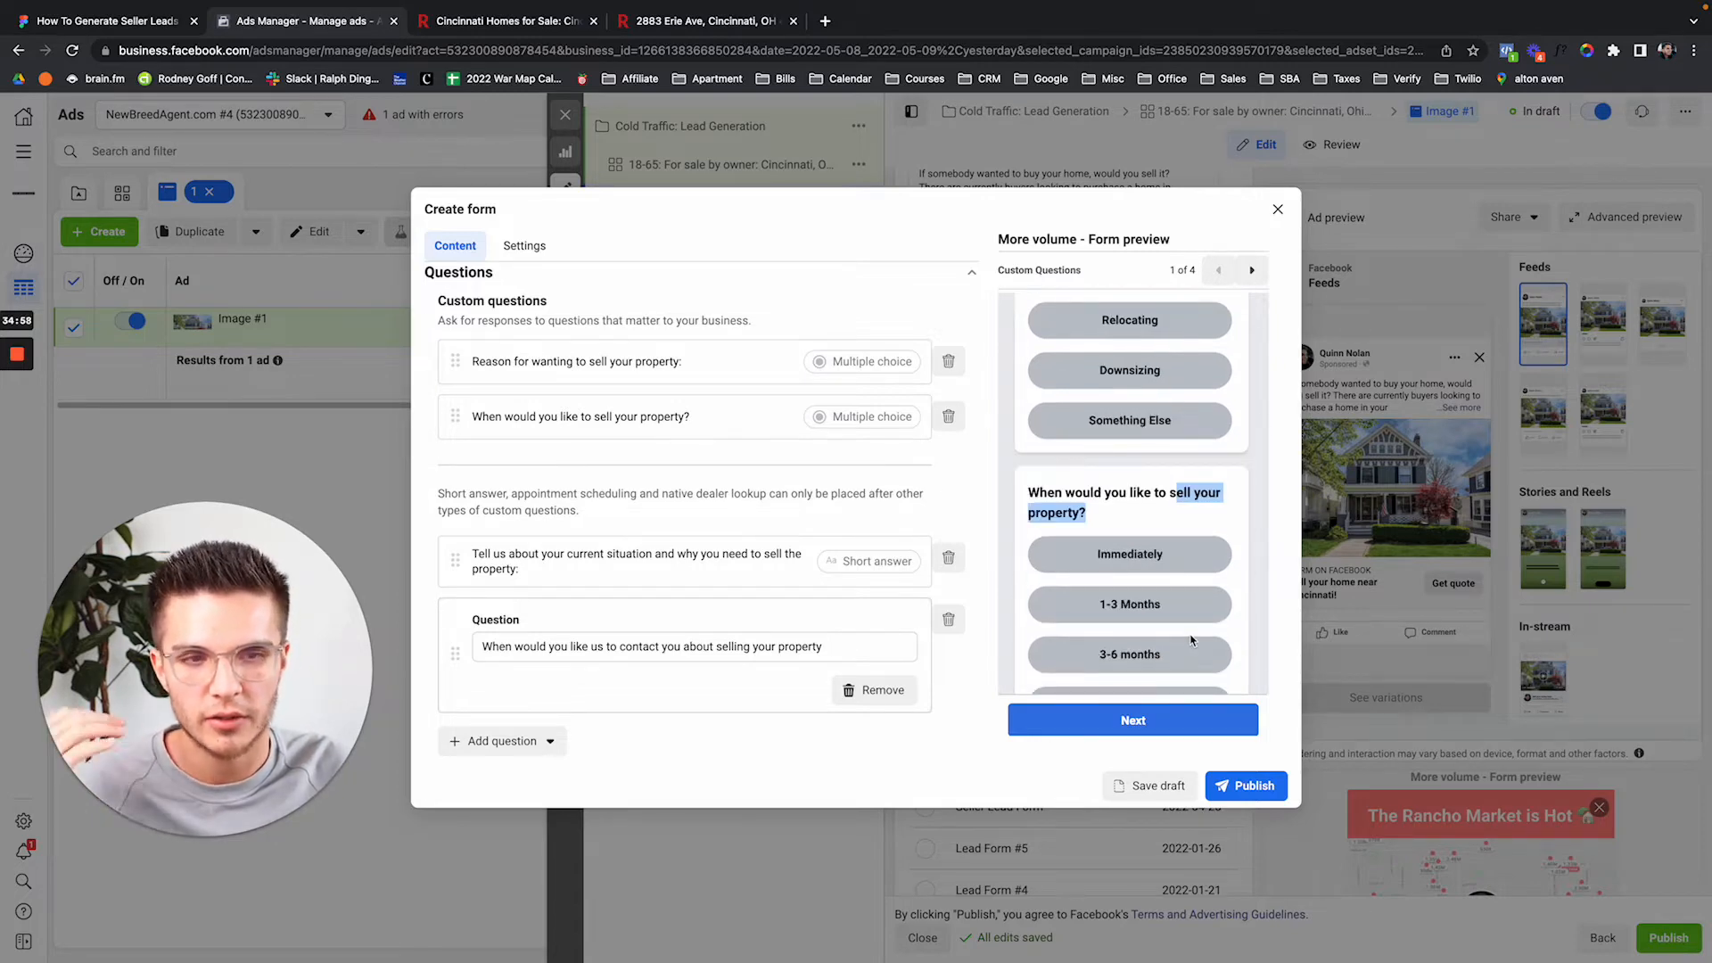
pyautogui.scroll(-4, 1238, 571)
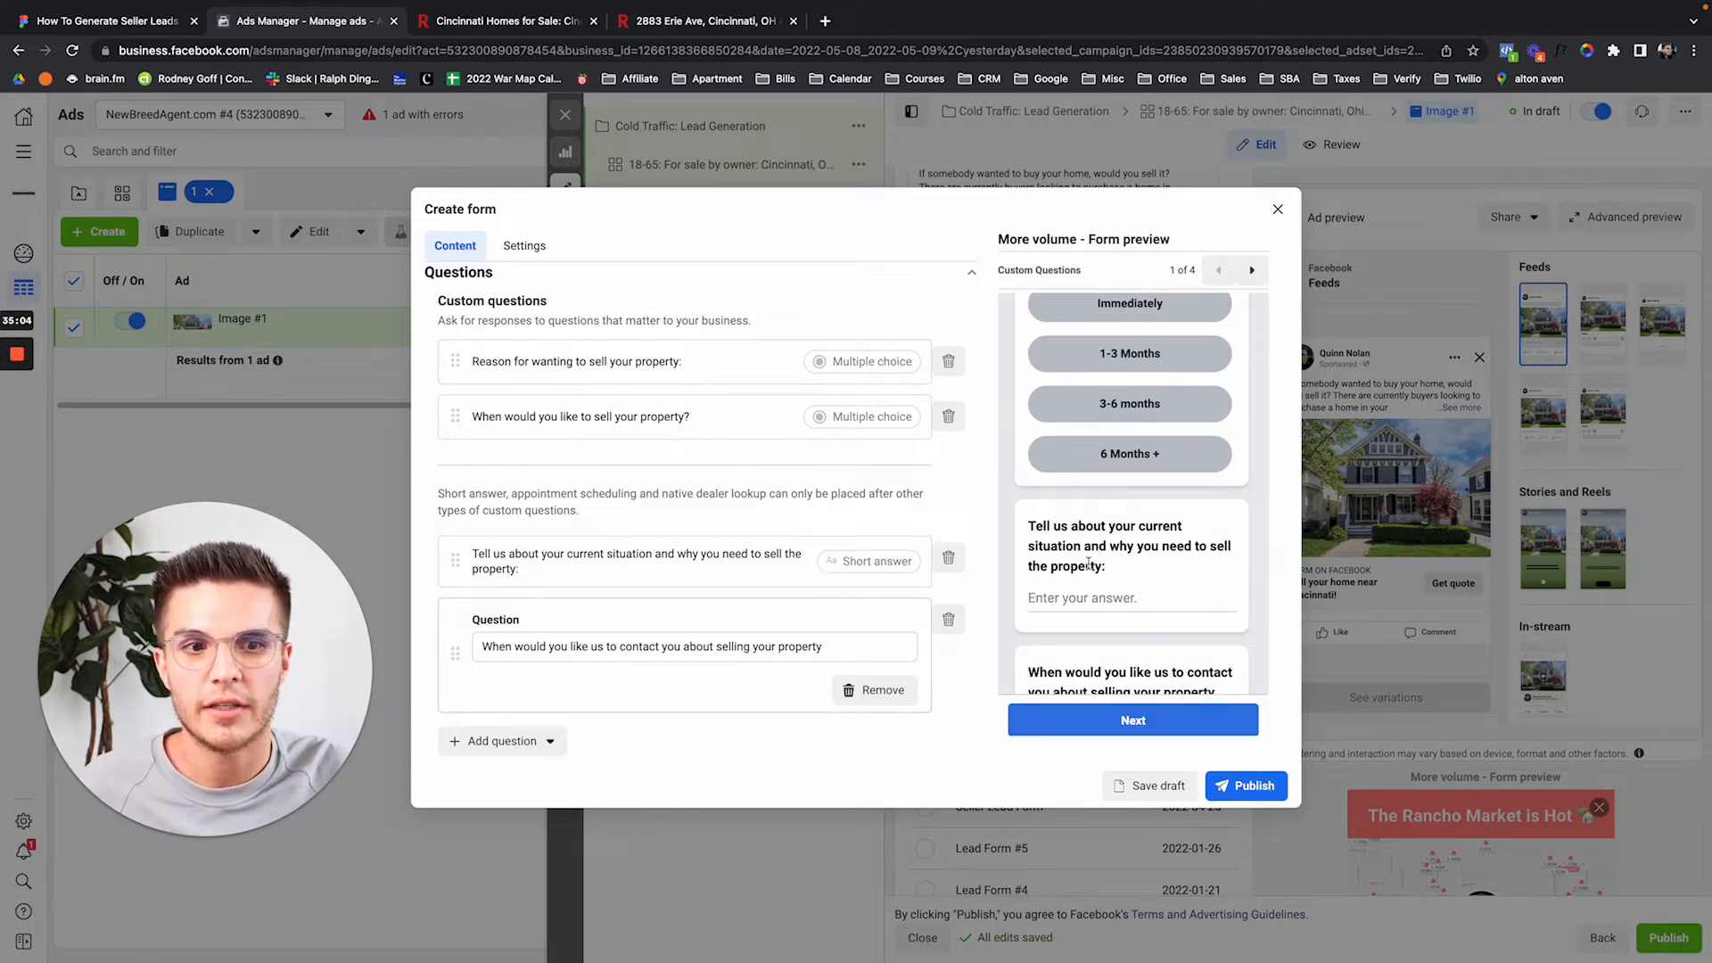
pyautogui.scroll(-2, 1110, 571)
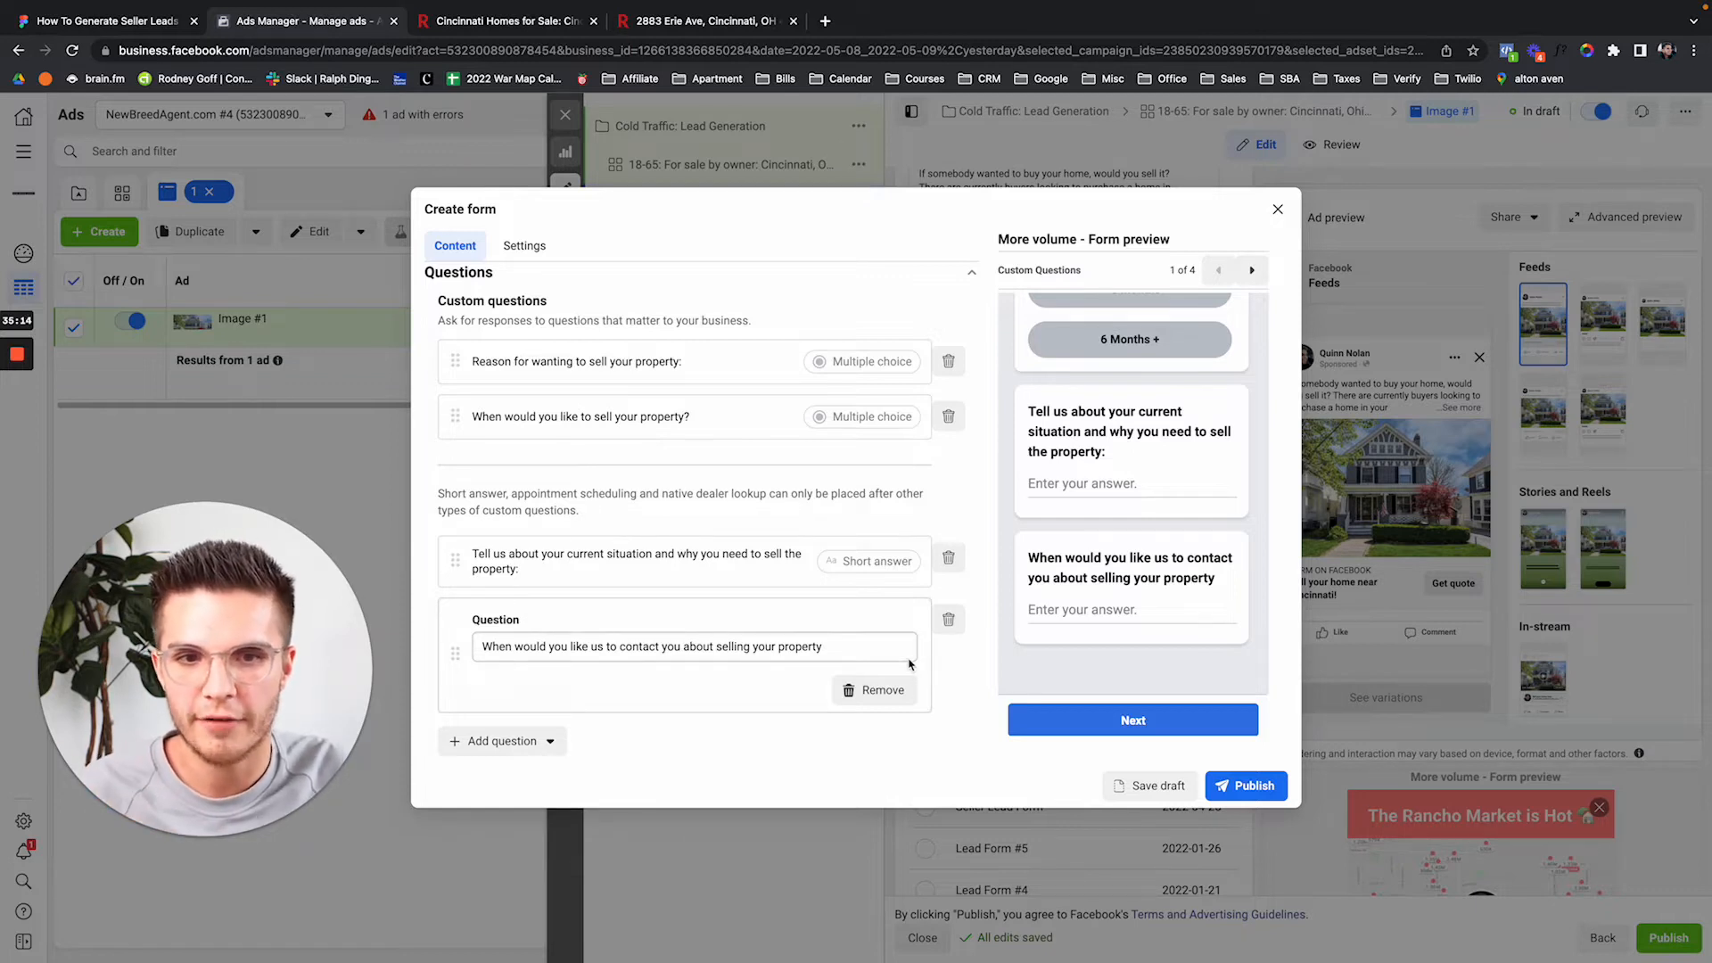
pyautogui.scroll(-1, 910, 664)
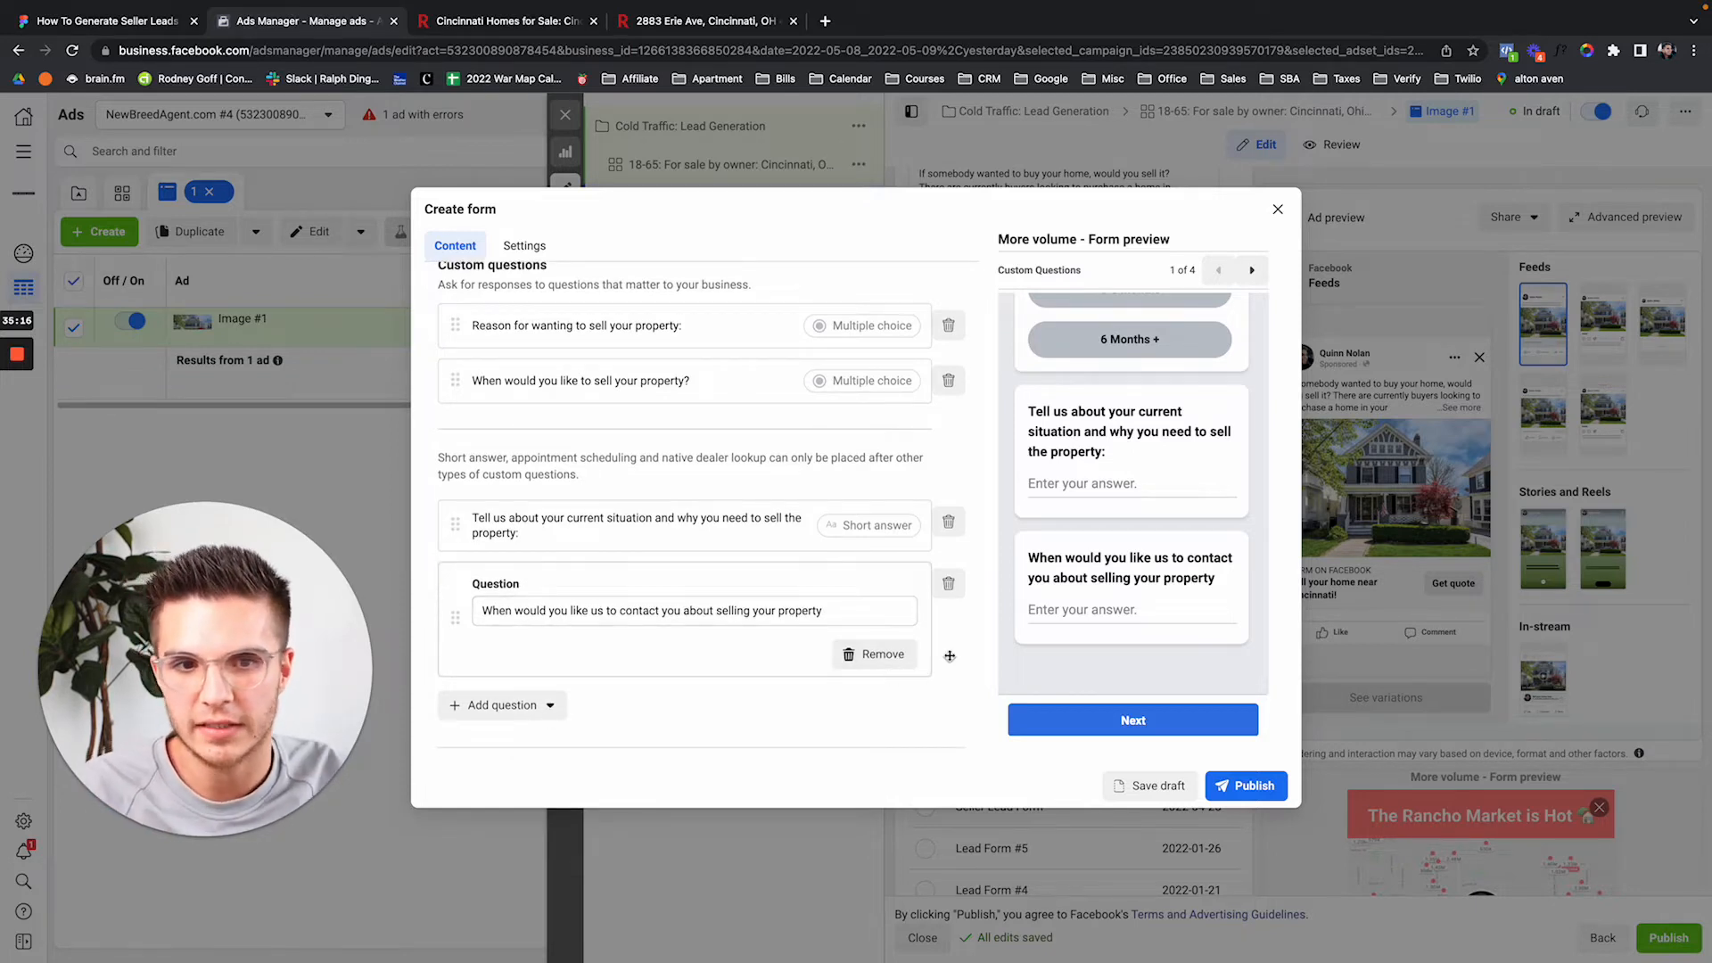
pyautogui.scroll(-2, 633, 718)
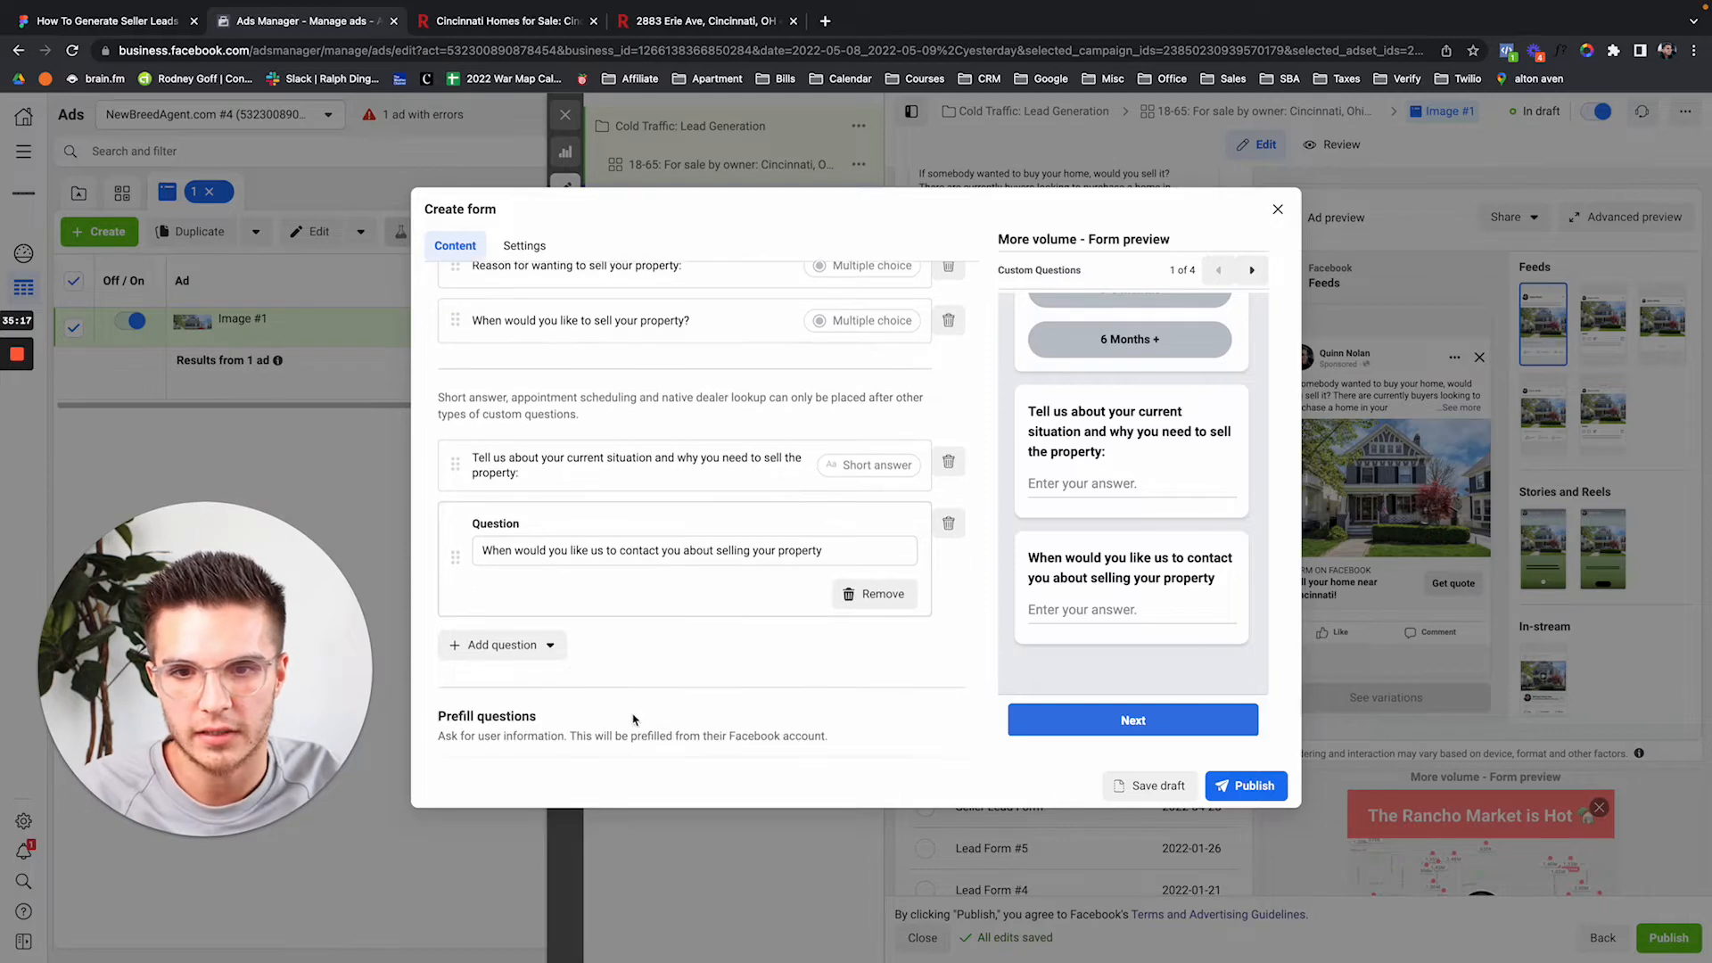
# Add a short-answer question 'What's the best way to contact you about selling your property? (Call, Text, Email, In-Person, etc)'.
pyautogui.click(539, 645)
pyautogui.click(538, 710)
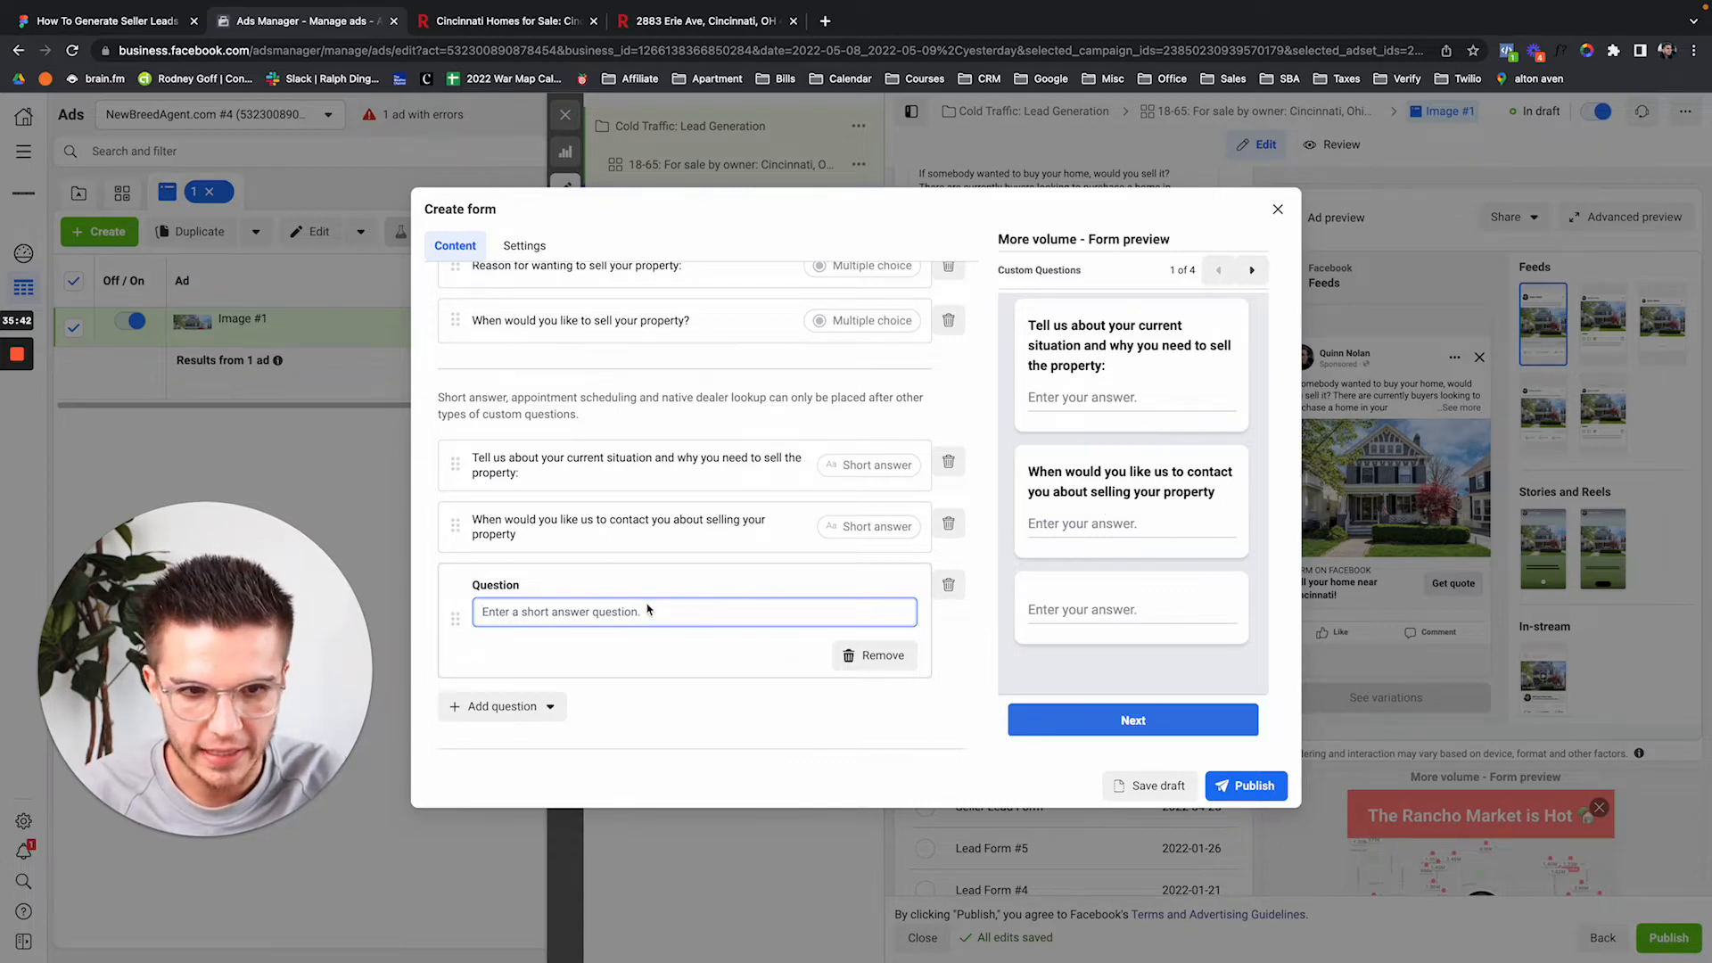
pyautogui.write("What's ")
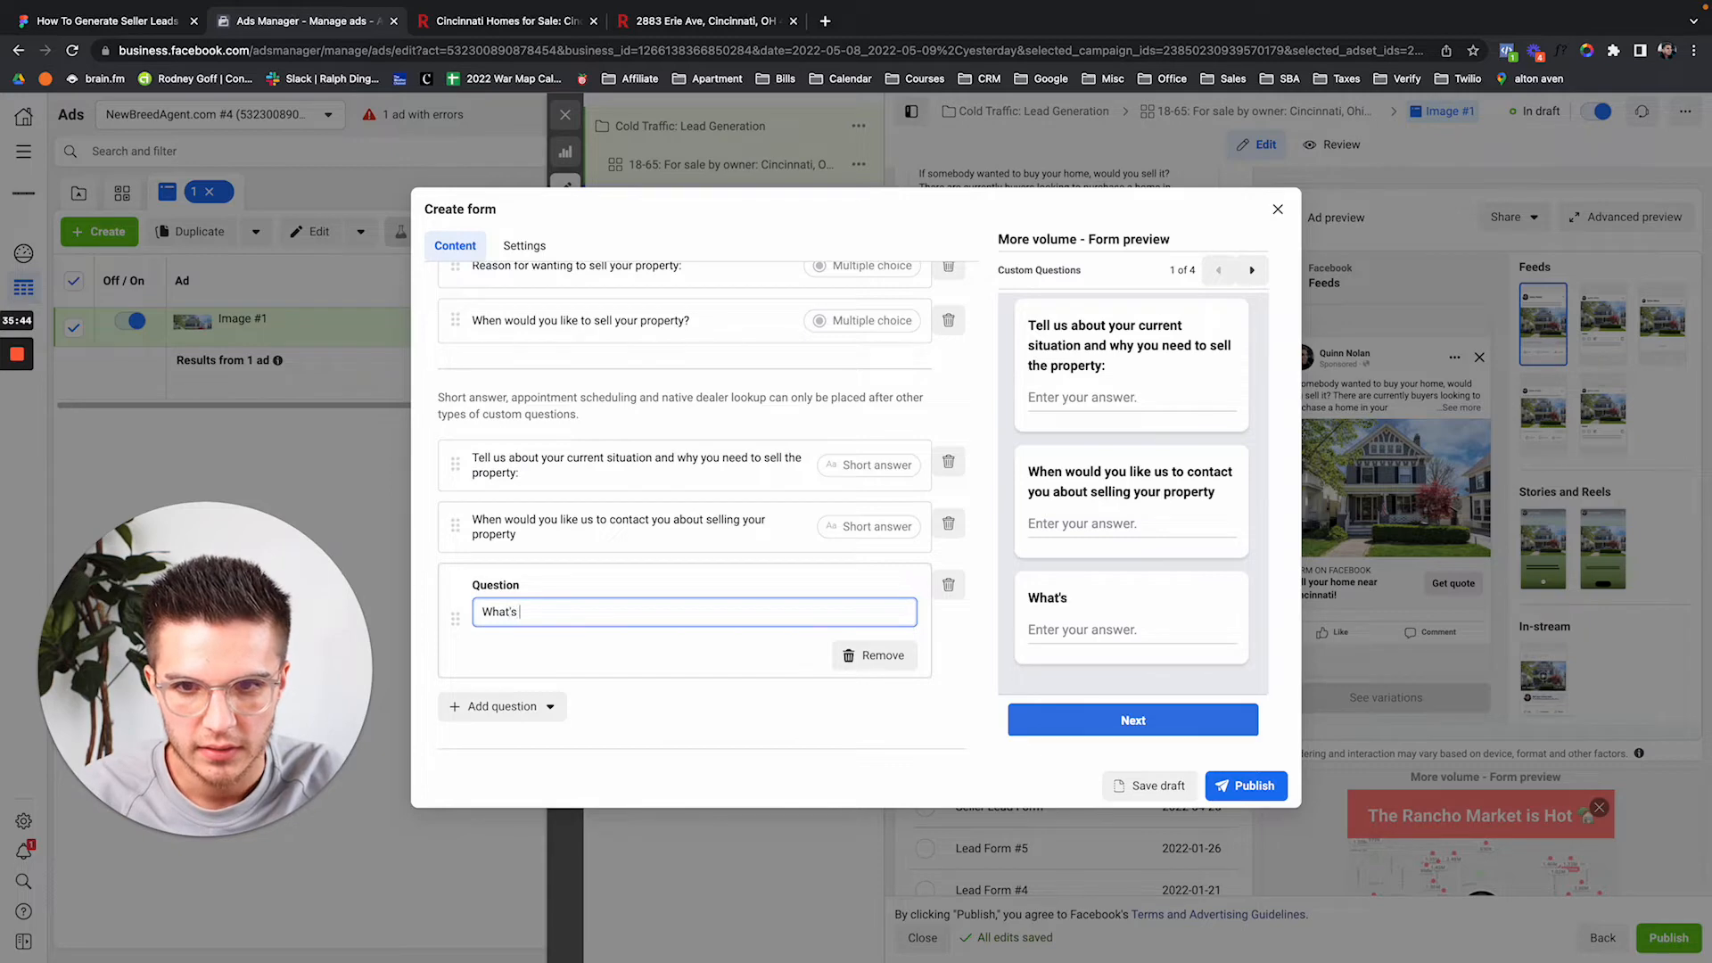
pyautogui.write('the best way')
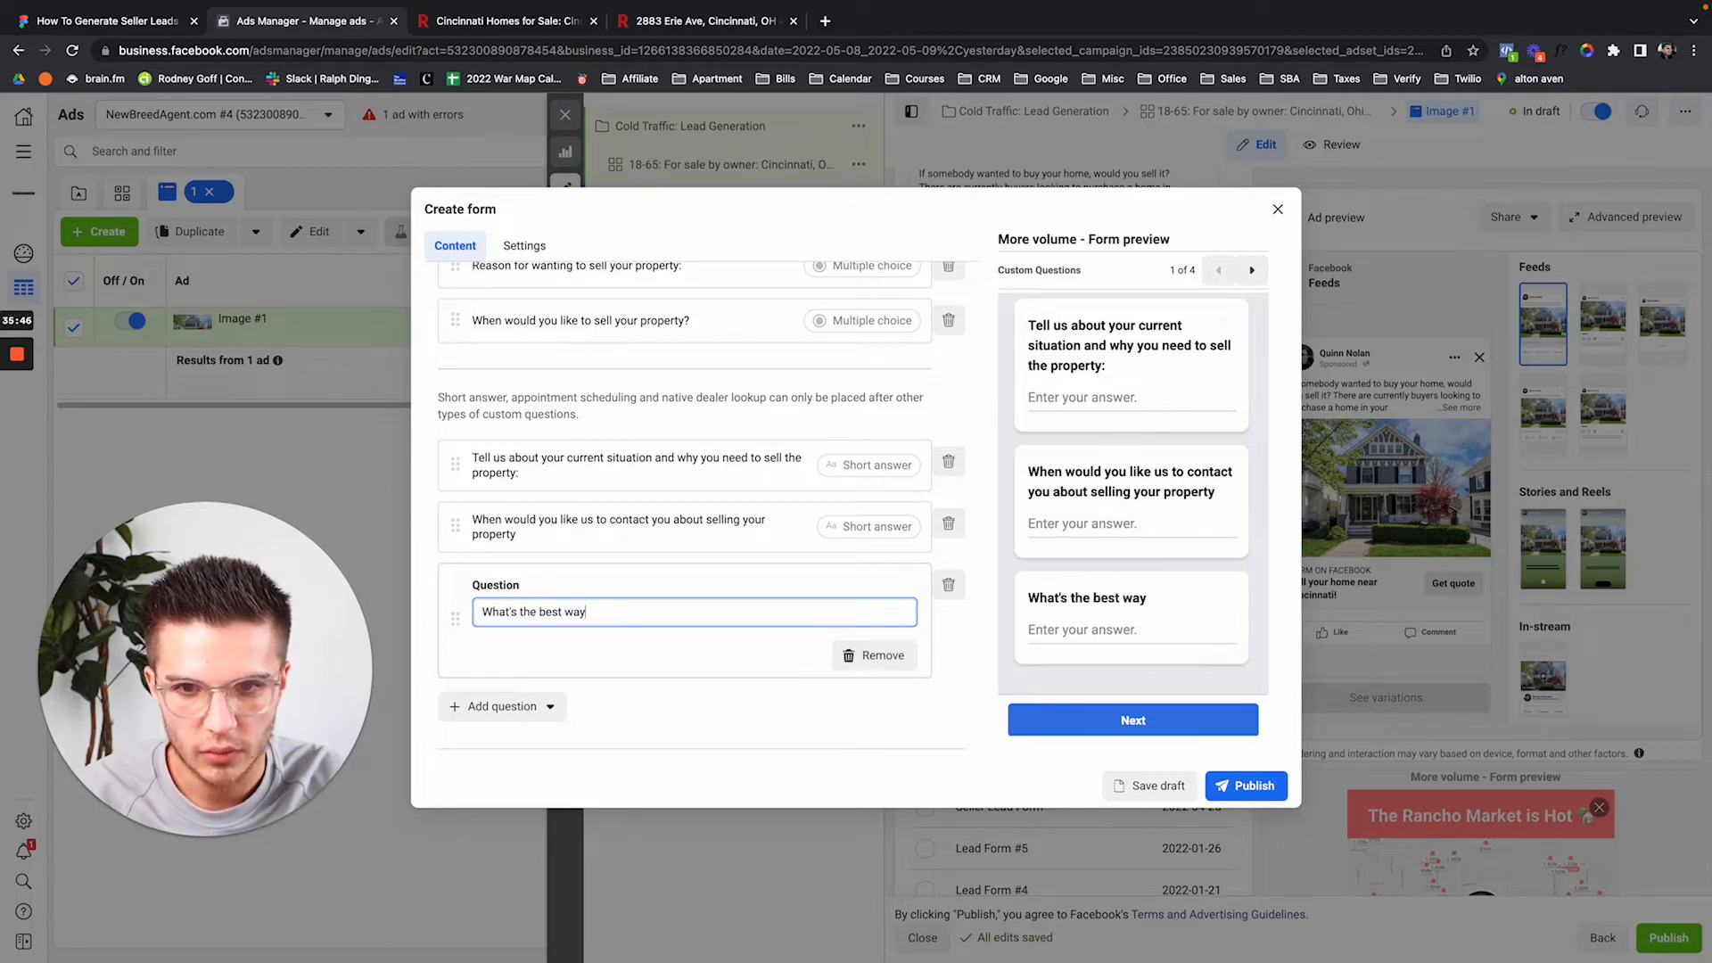
pyautogui.write(' to contac')
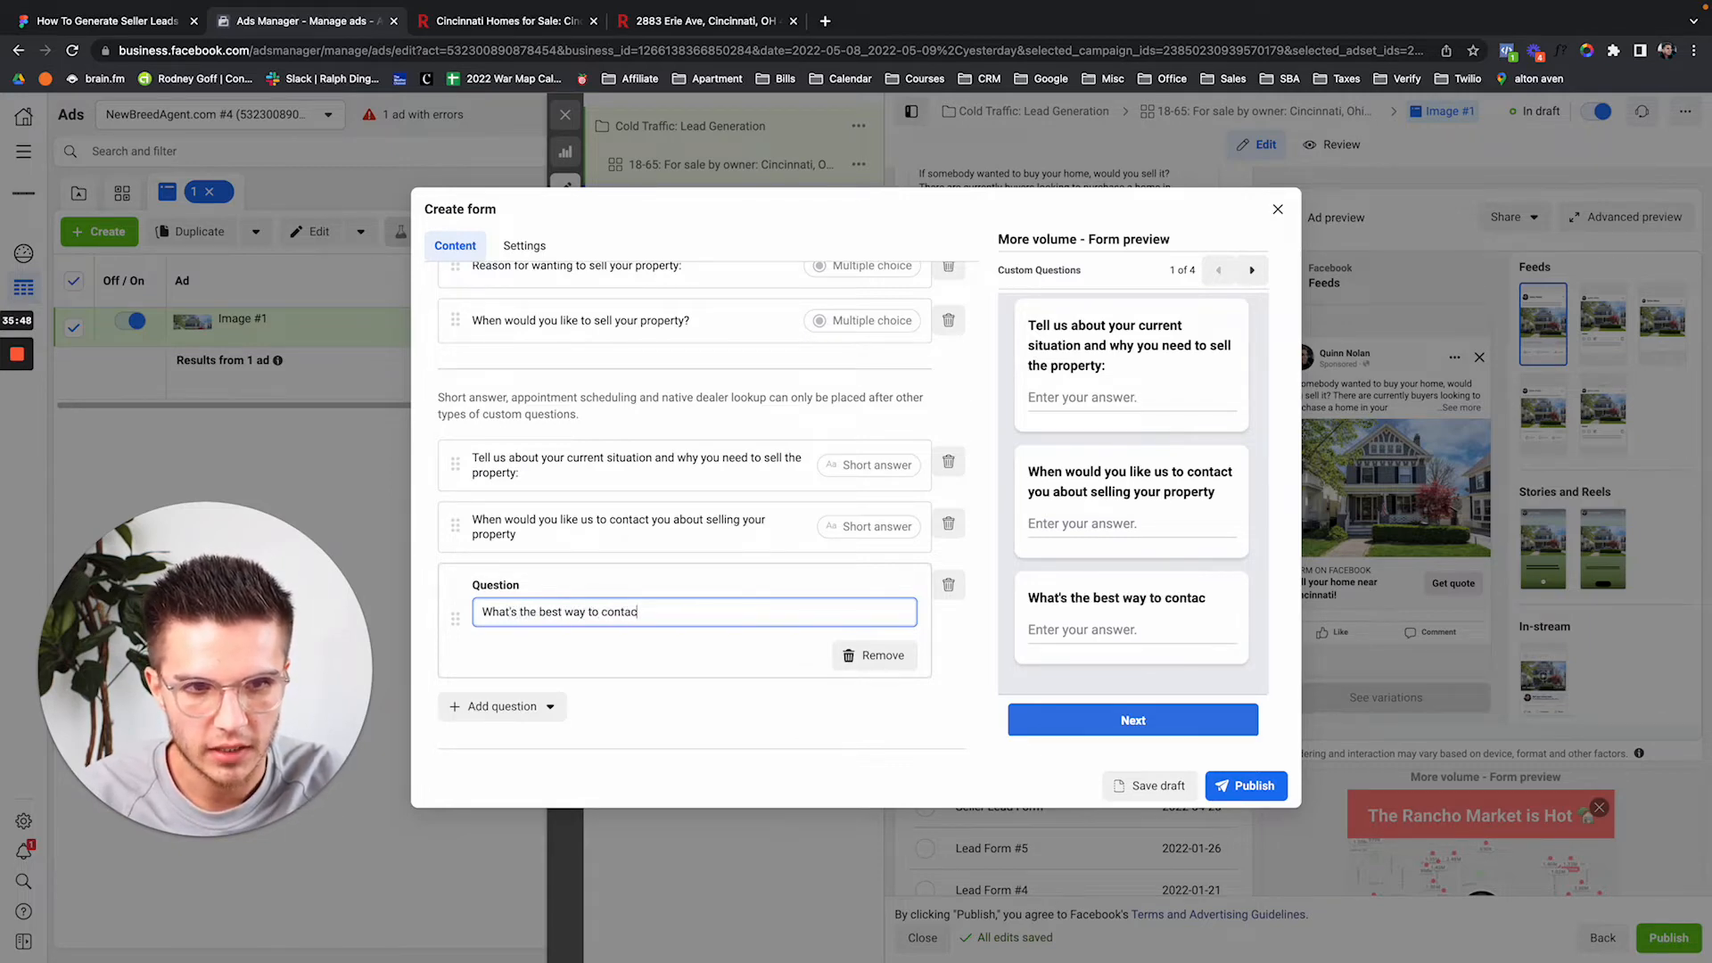
pyautogui.write('t you a')
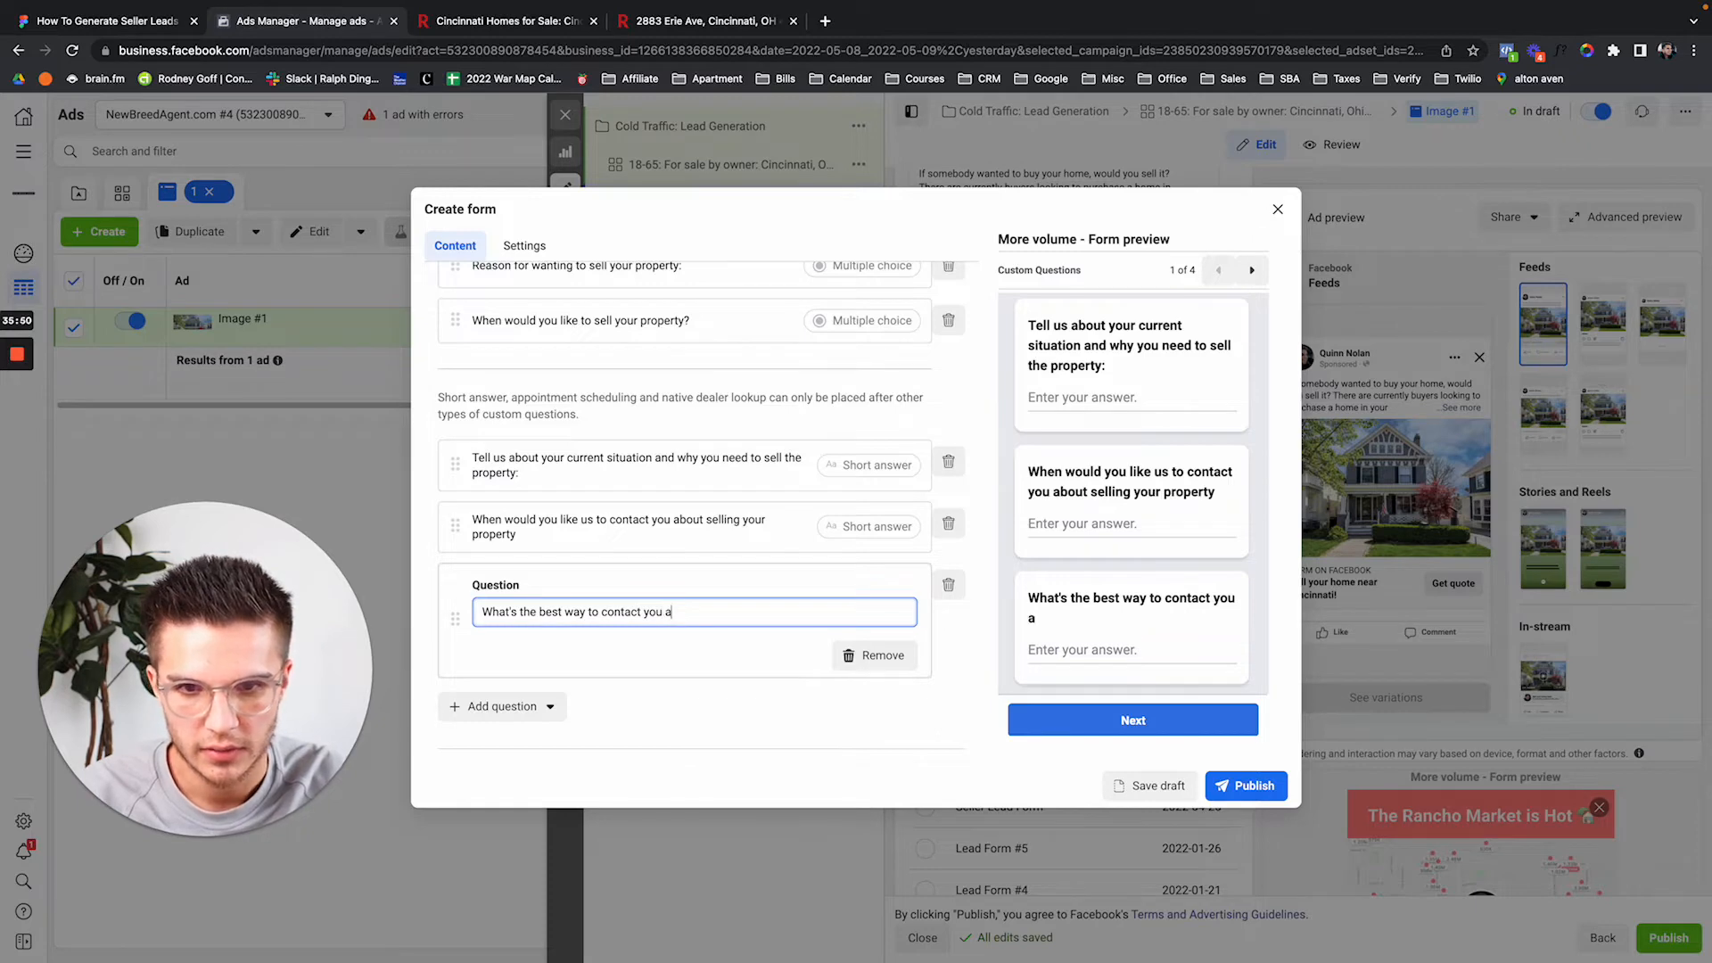
pyautogui.write('bout selling your proper')
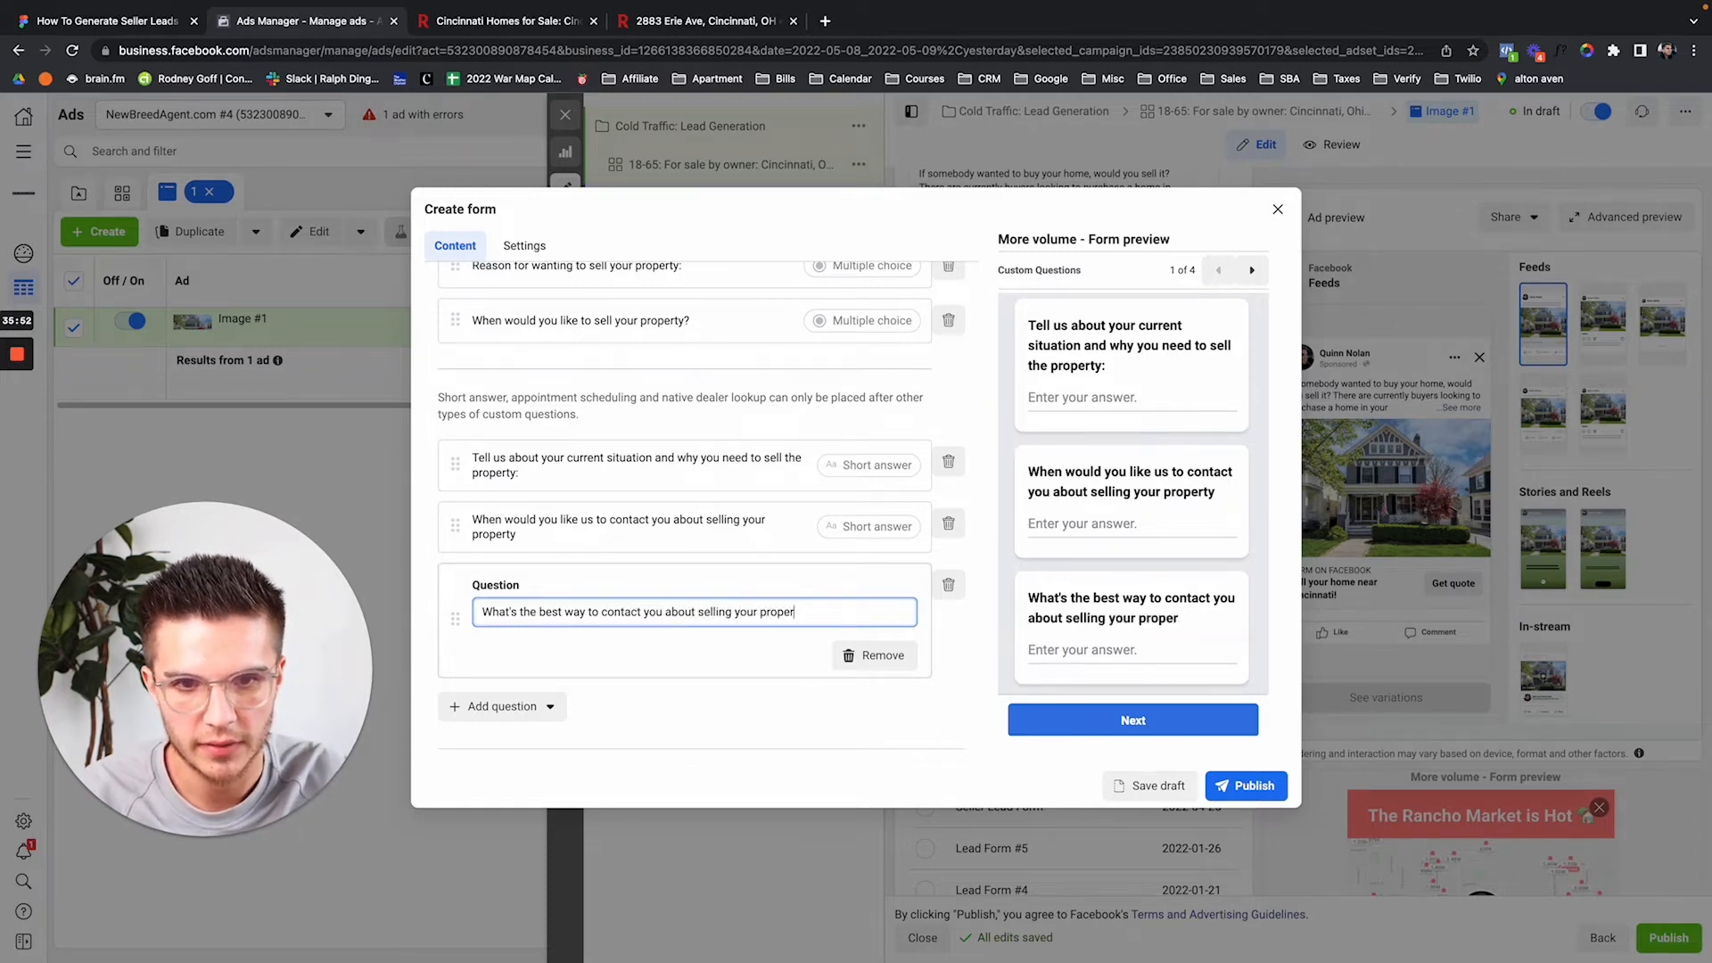
pyautogui.write('ty? (')
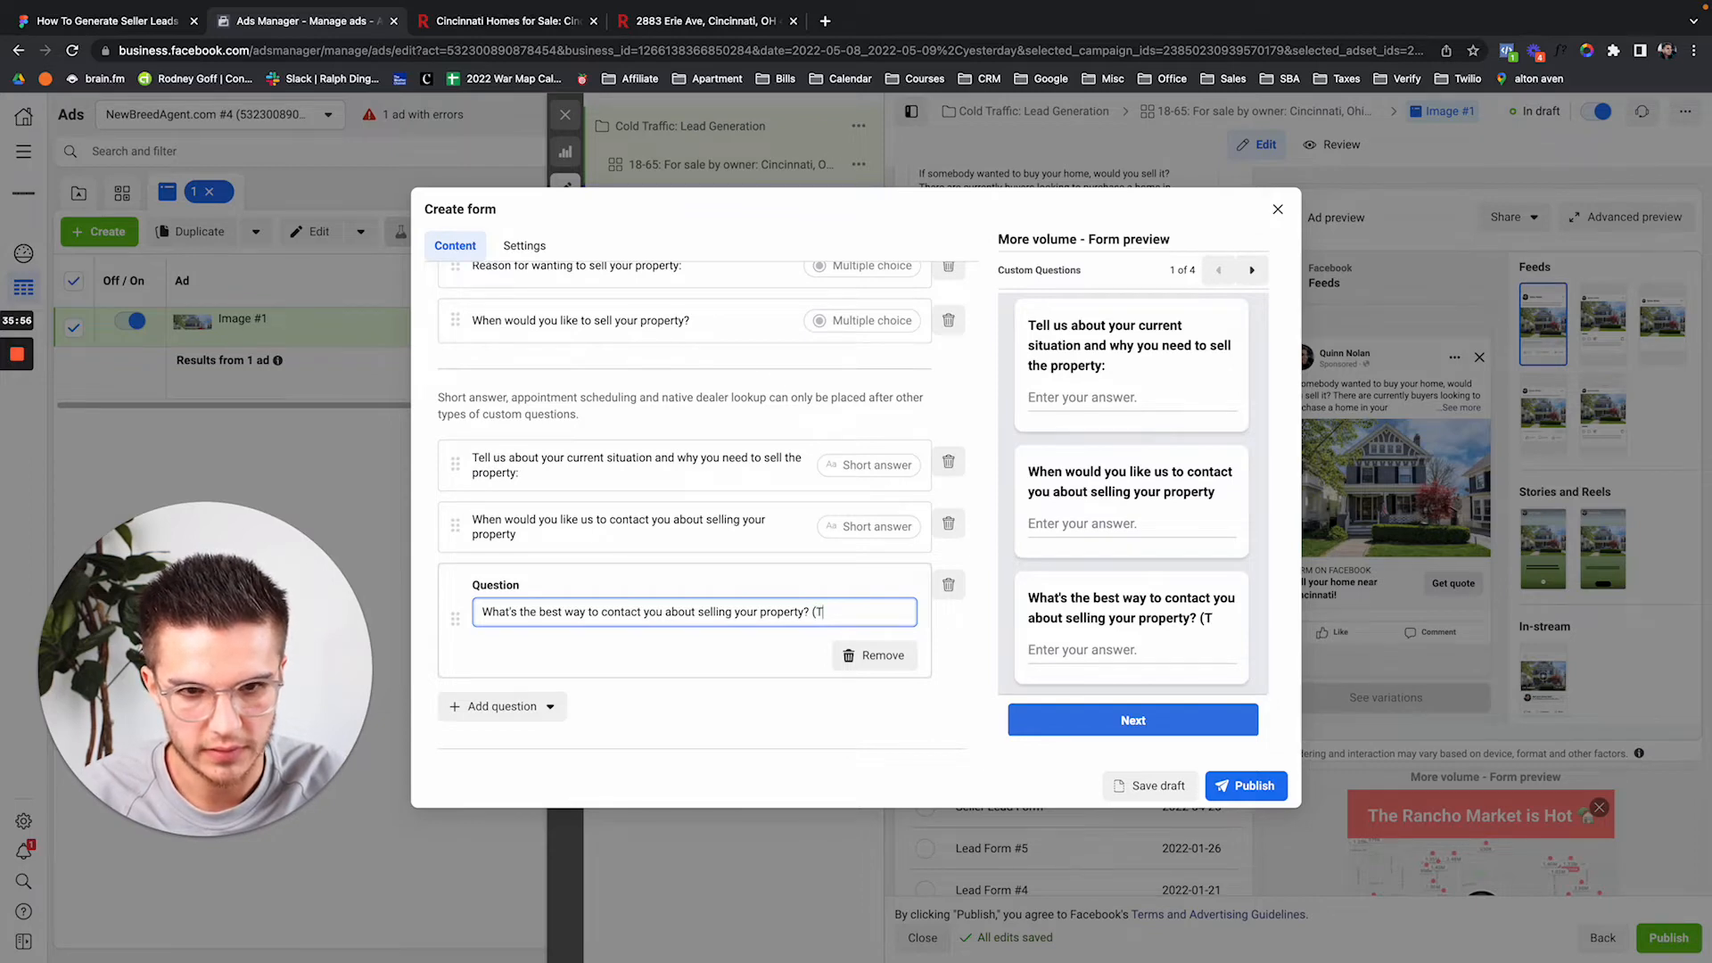
pyautogui.write('Call,')
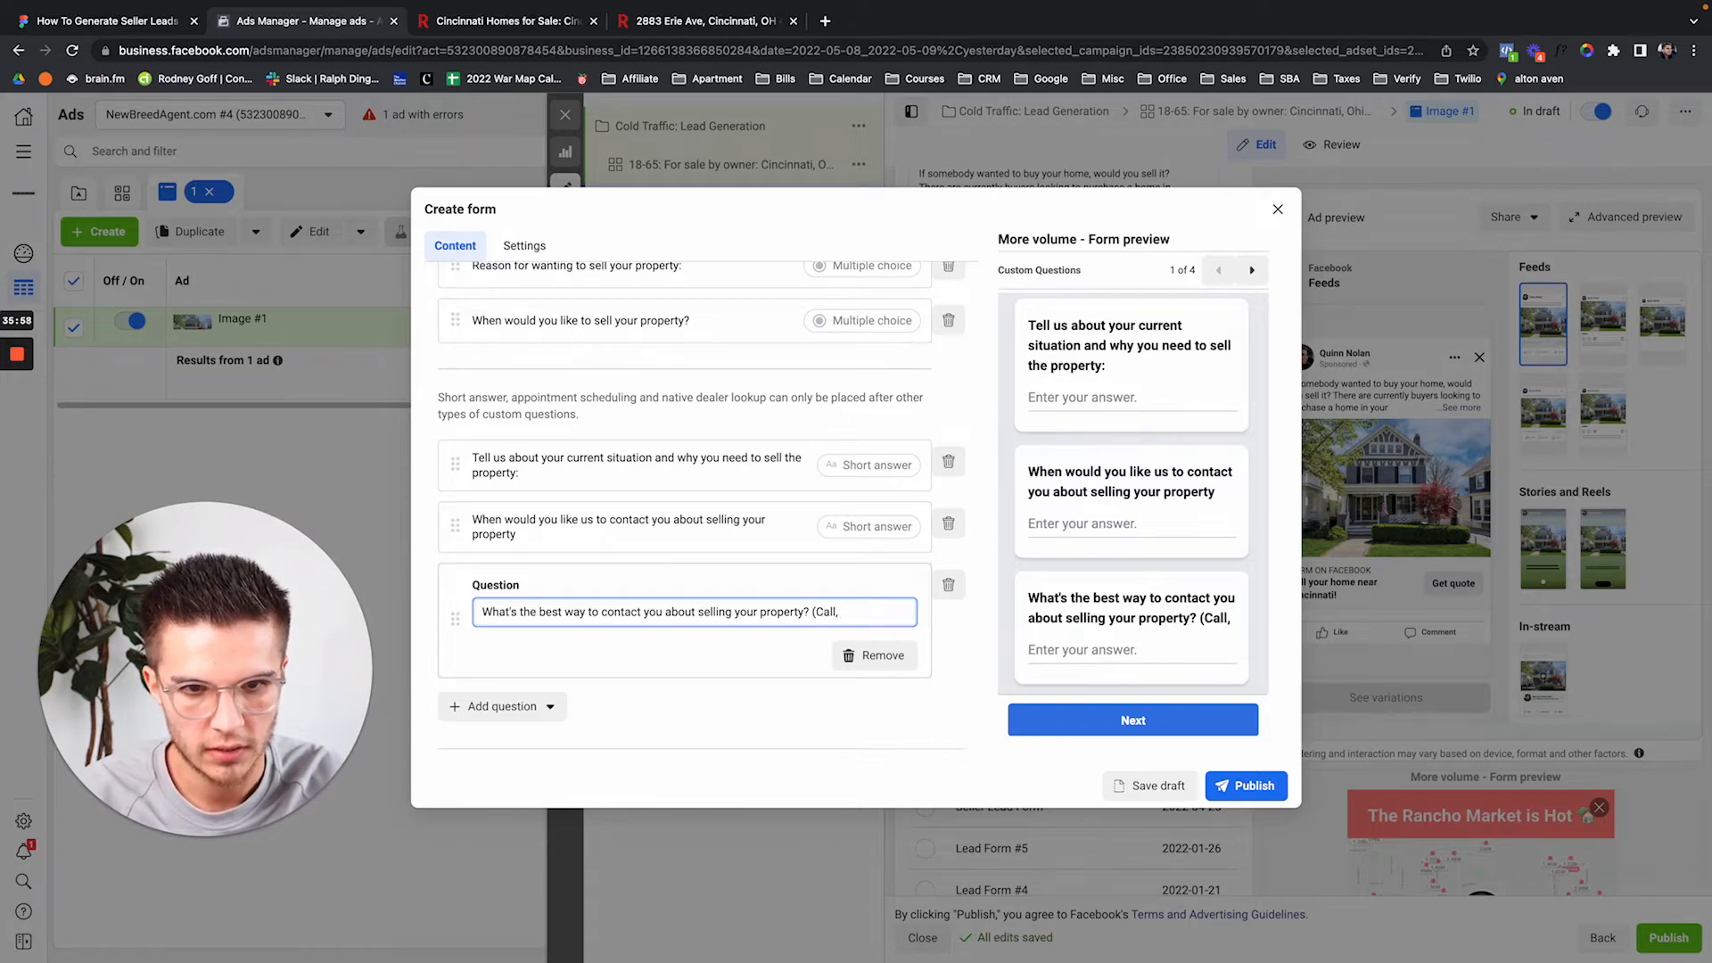
pyautogui.write(' Text, Em')
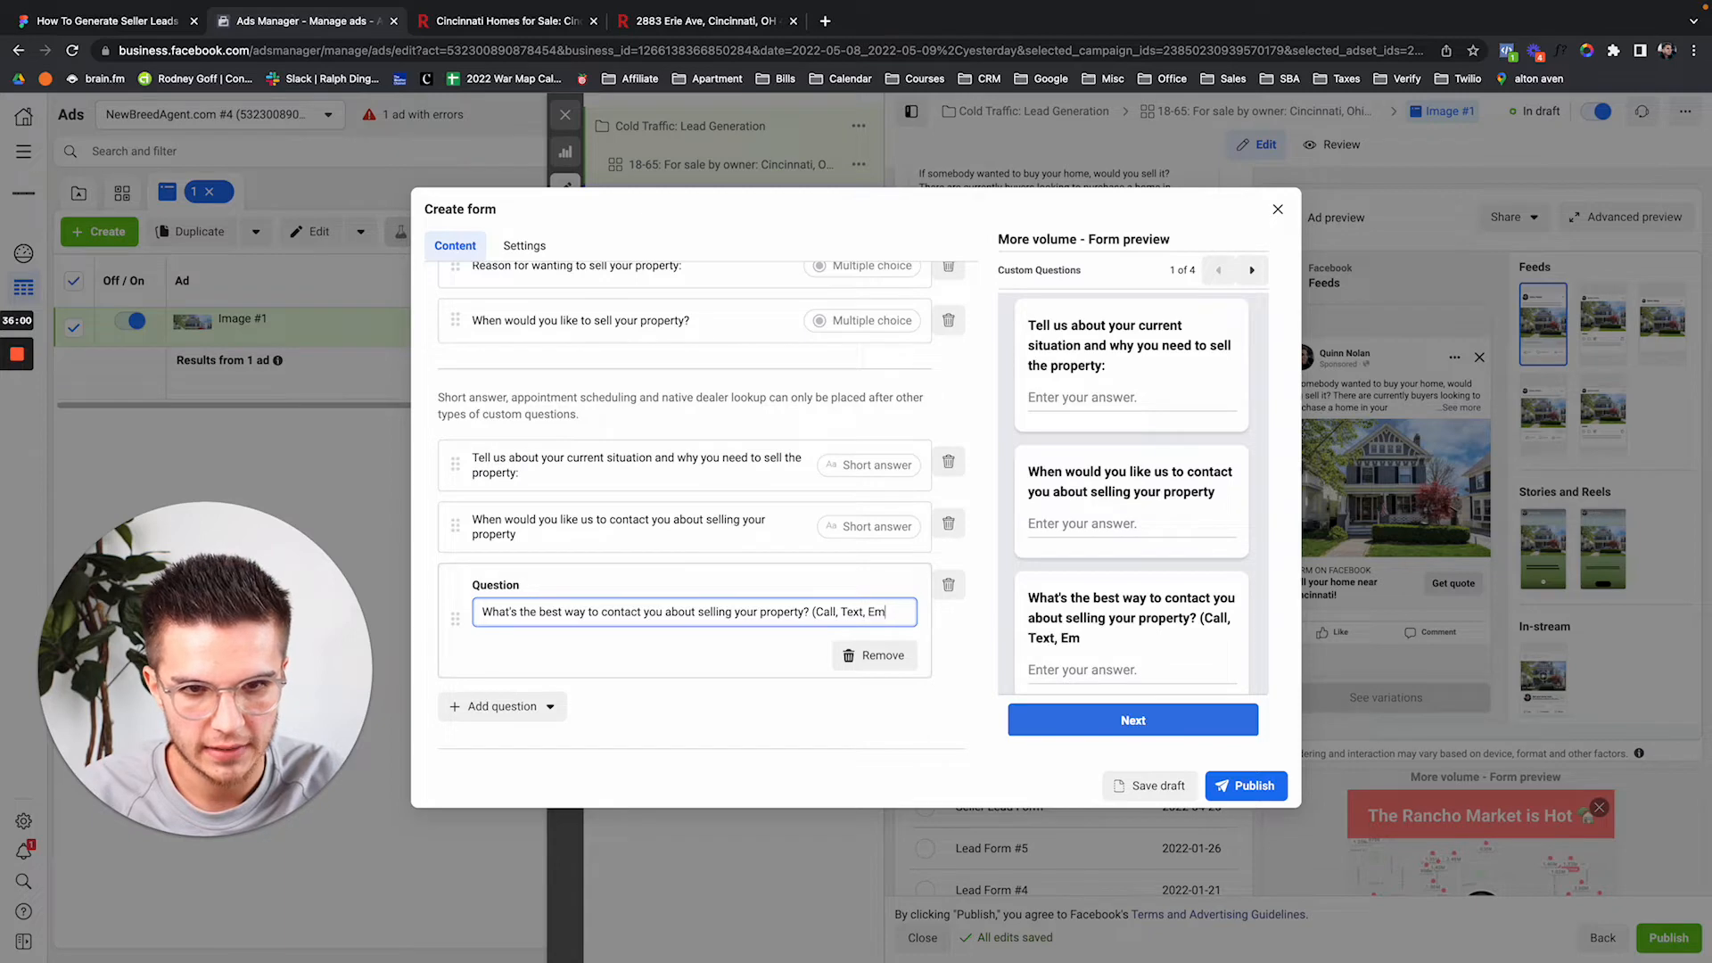
pyautogui.write('ail, In-P')
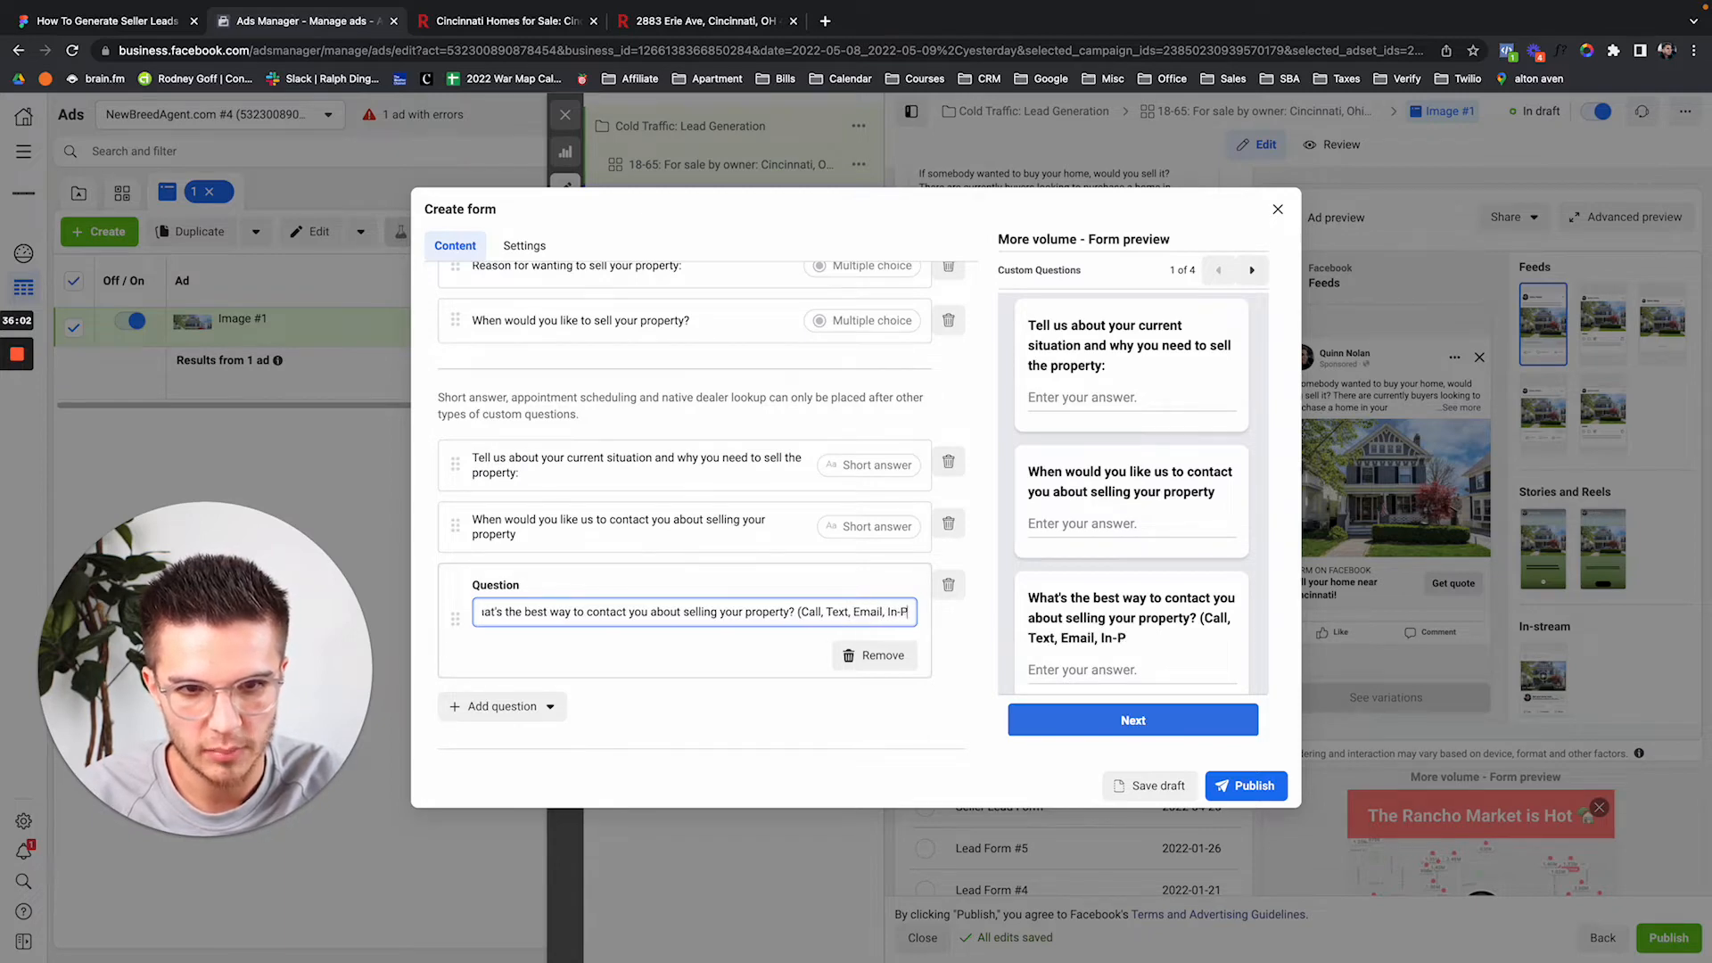
pyautogui.write('erson, etc)')
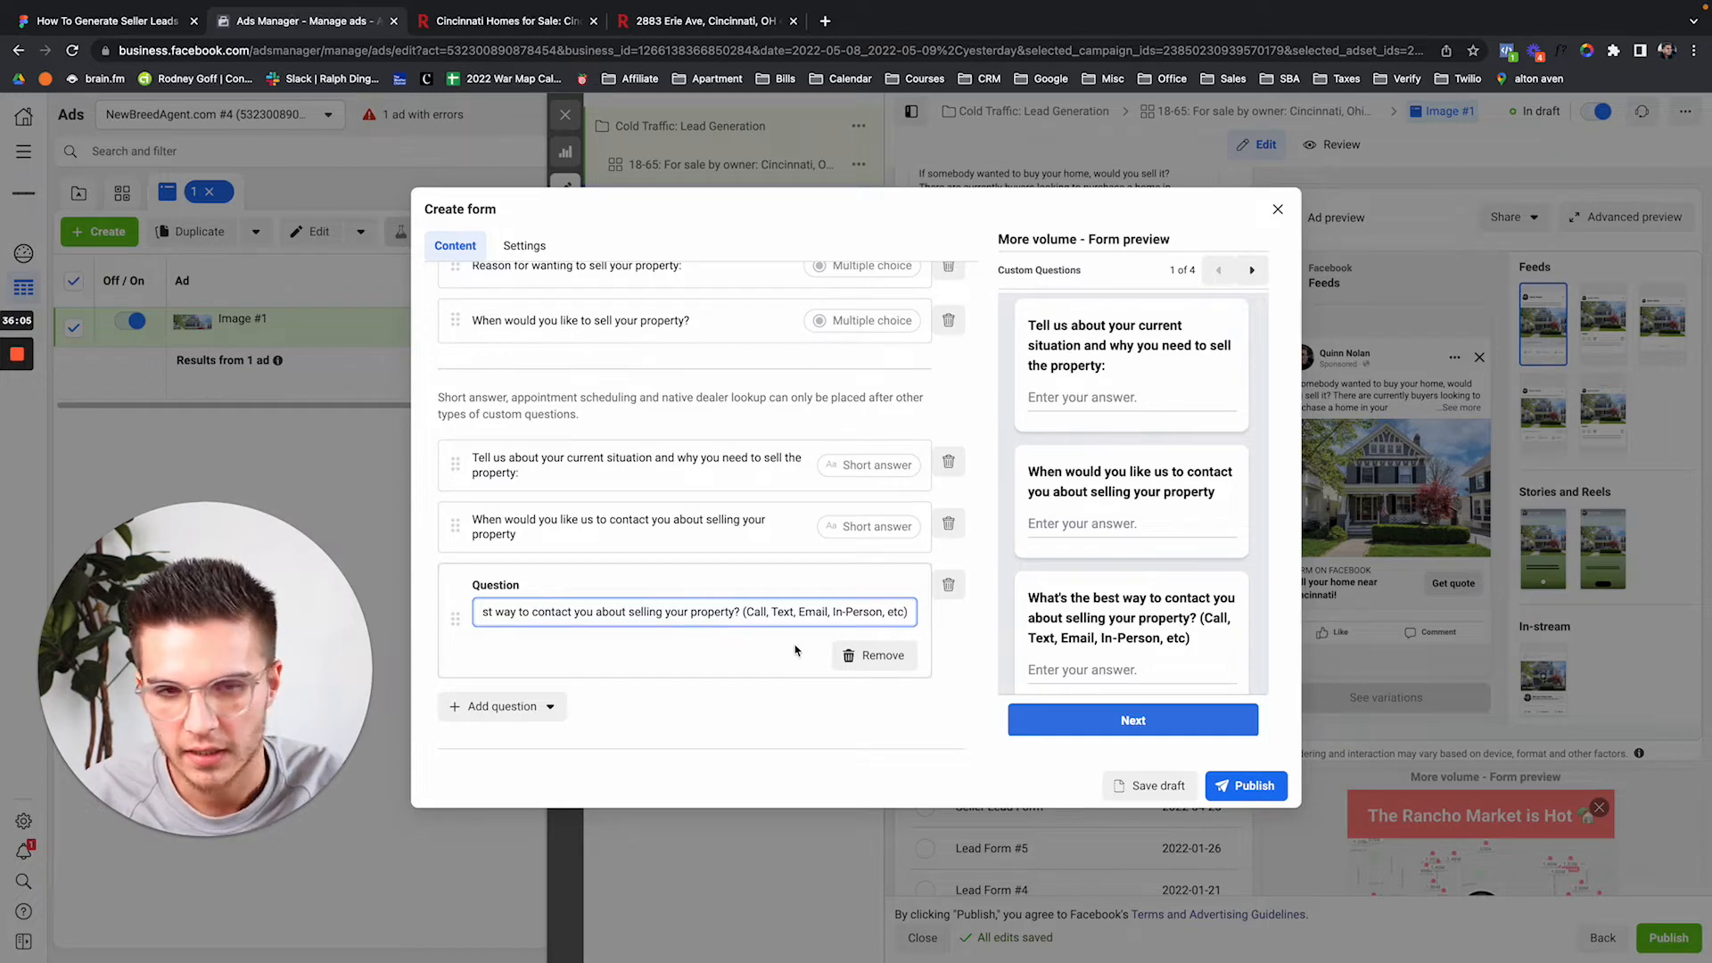
pyautogui.click(928, 642)
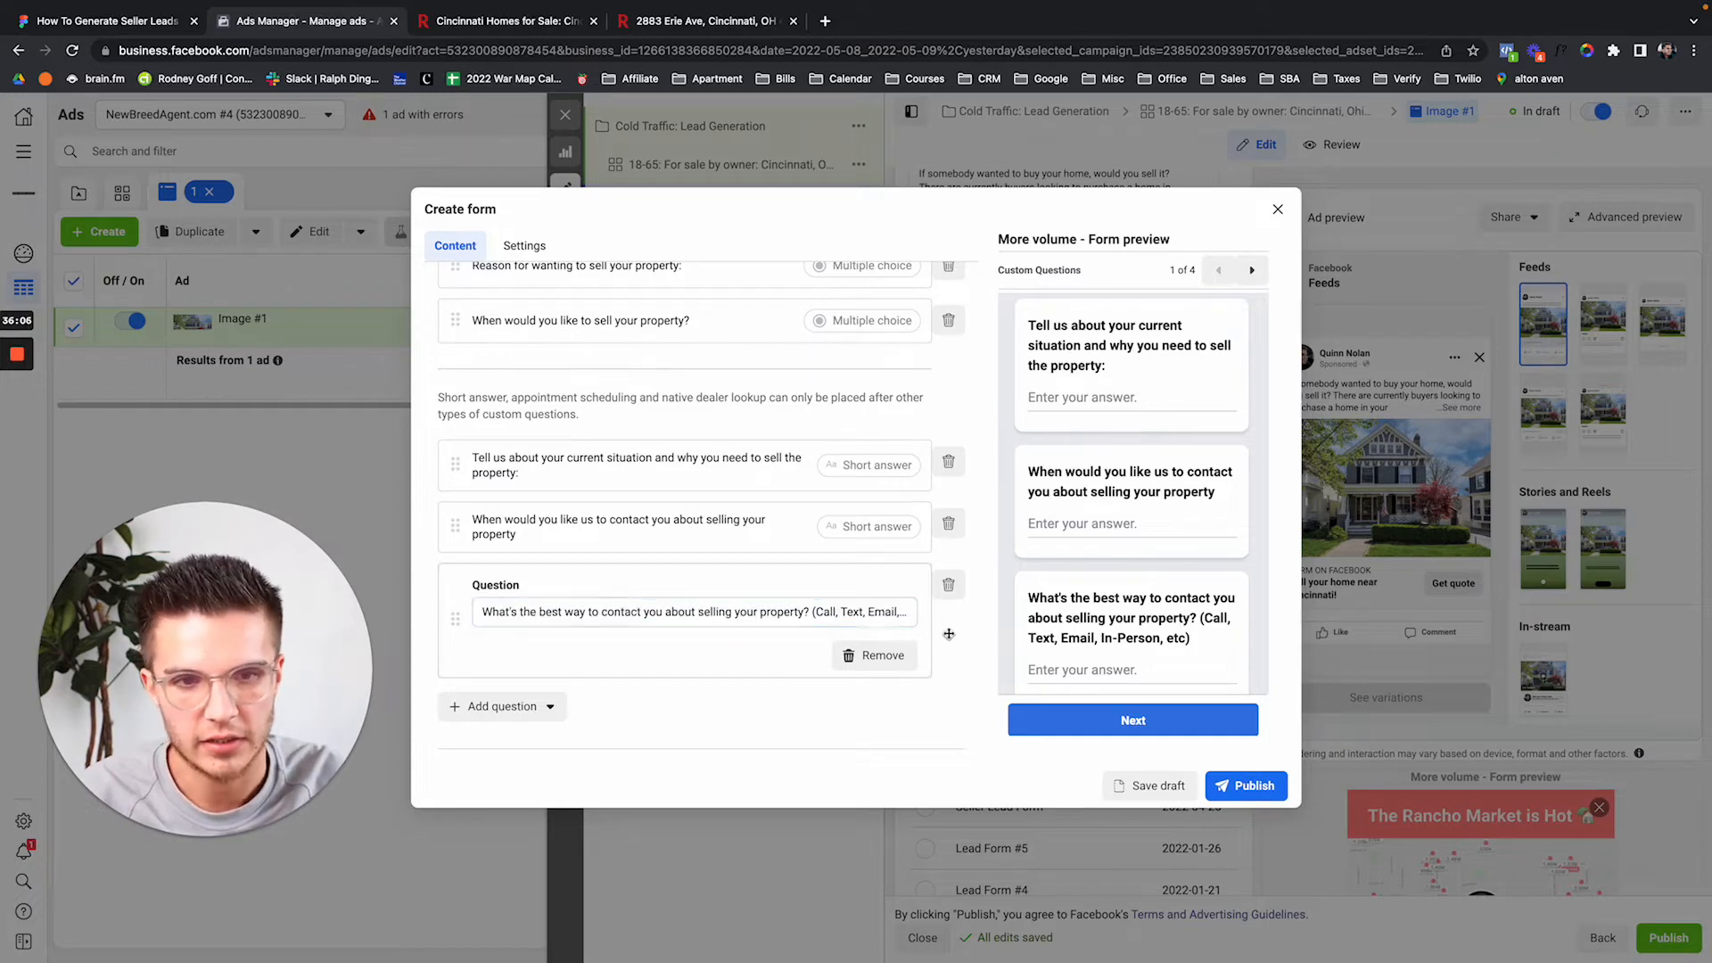
pyautogui.scroll(-1, 944, 634)
# Add a short-answer question 'When's the best time to contact you about selling your property? (Morning, Afternoon, Evening)'.
pyautogui.click(524, 643)
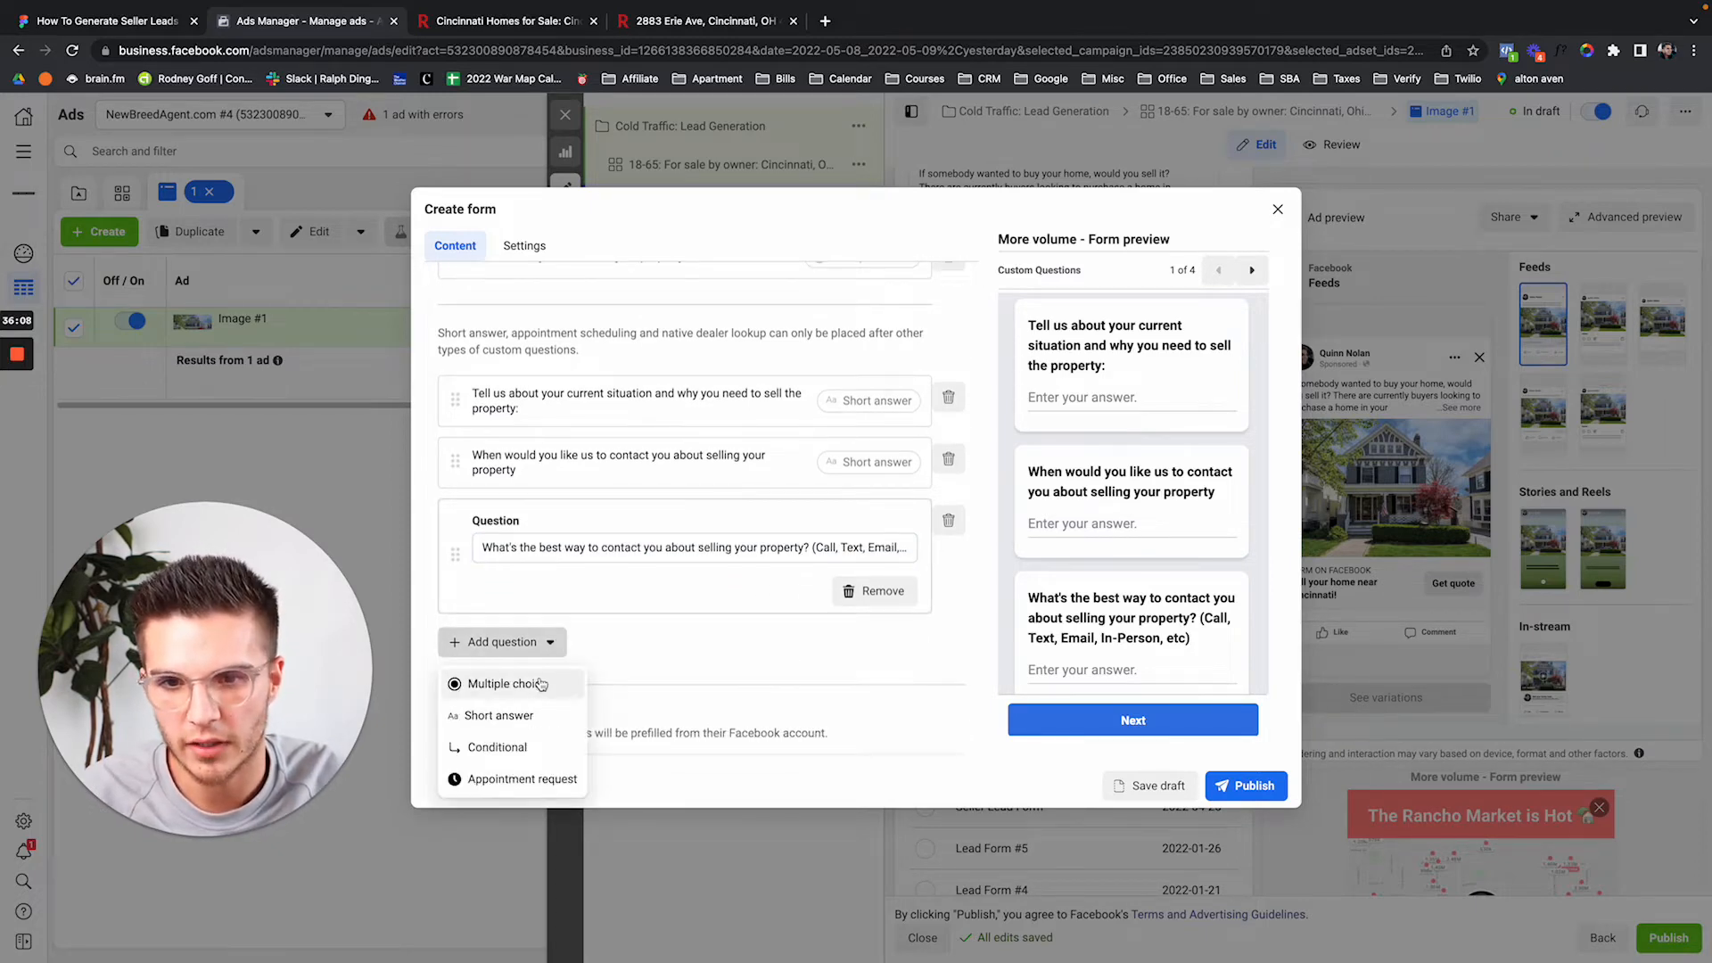
pyautogui.click(506, 716)
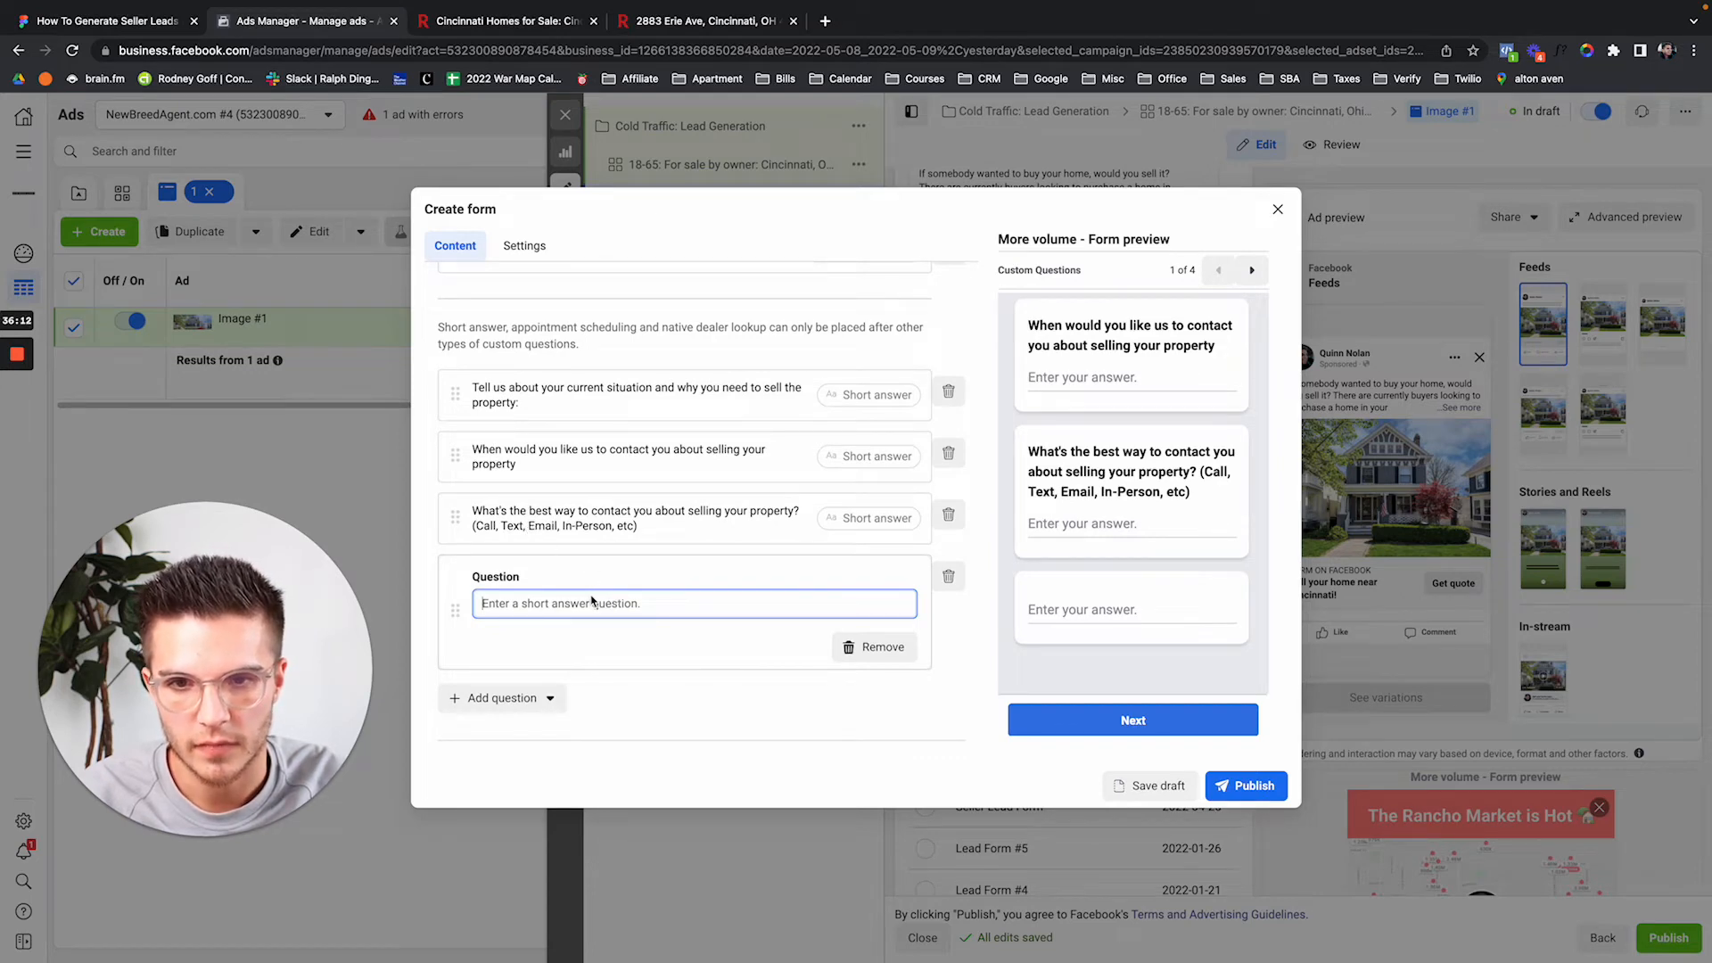
pyautogui.write("What'")
pyautogui.press('BackSpace')
pyautogui.press('BackSpace')
pyautogui.press('BackSpace')
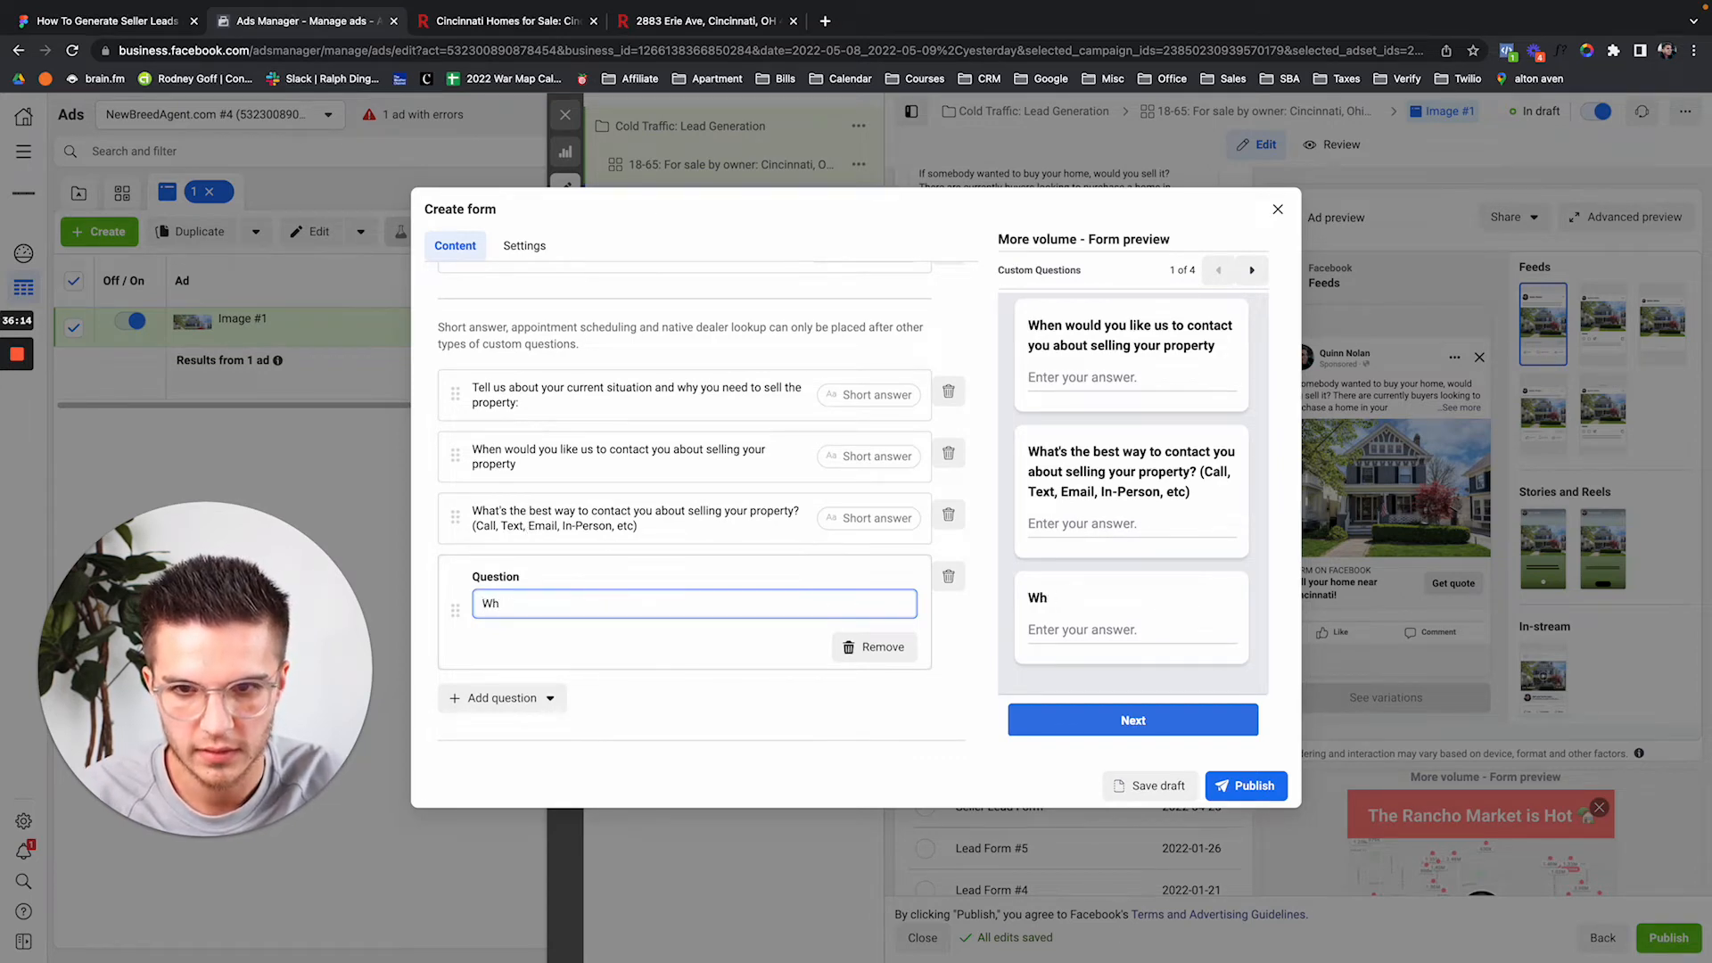
pyautogui.write("en's the best")
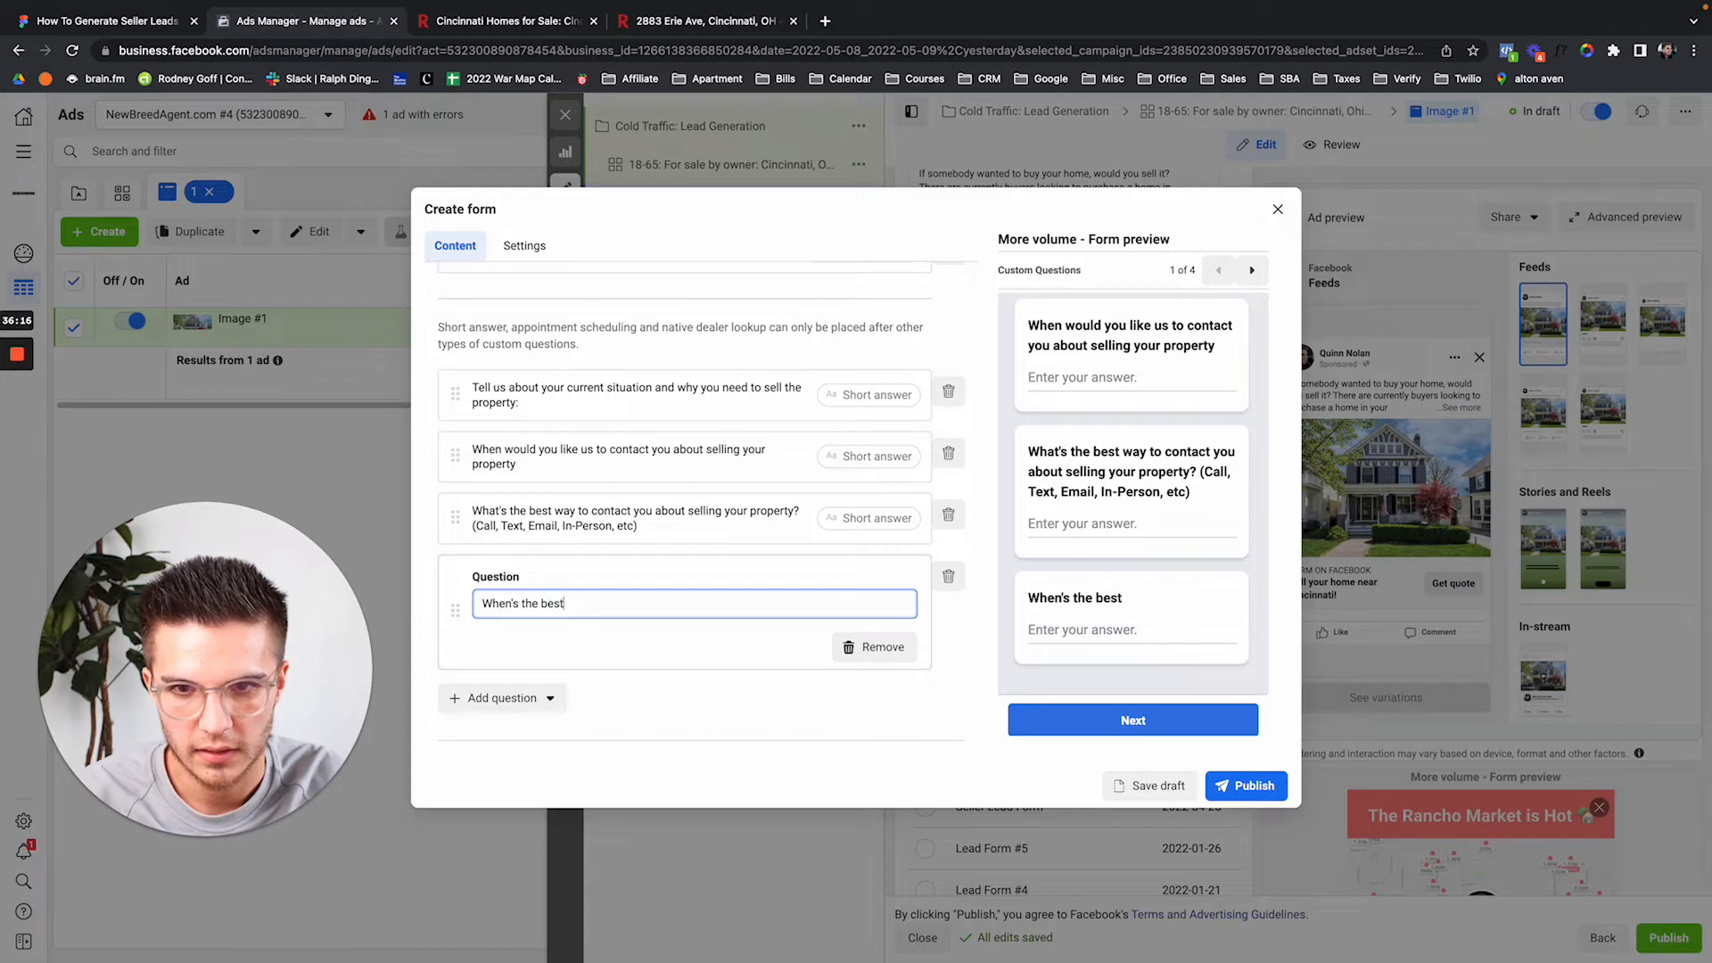
pyautogui.hotkey('ctrl', 'a')
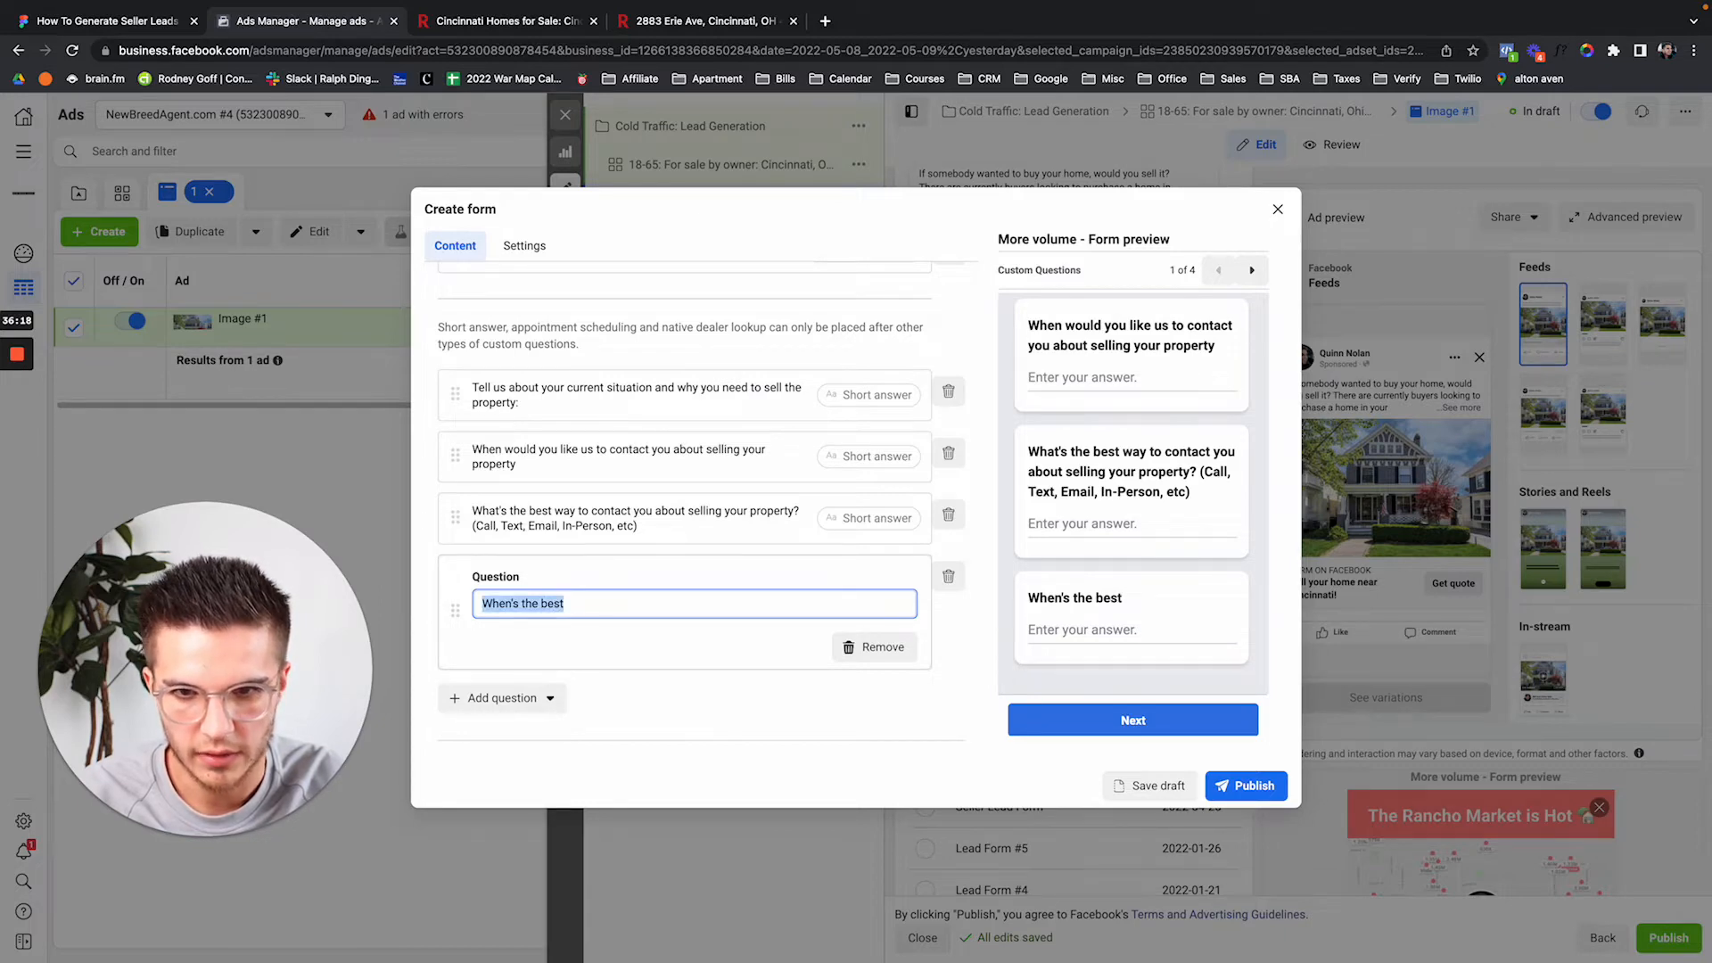
pyautogui.press('Right')
pyautogui.write('time to contact ')
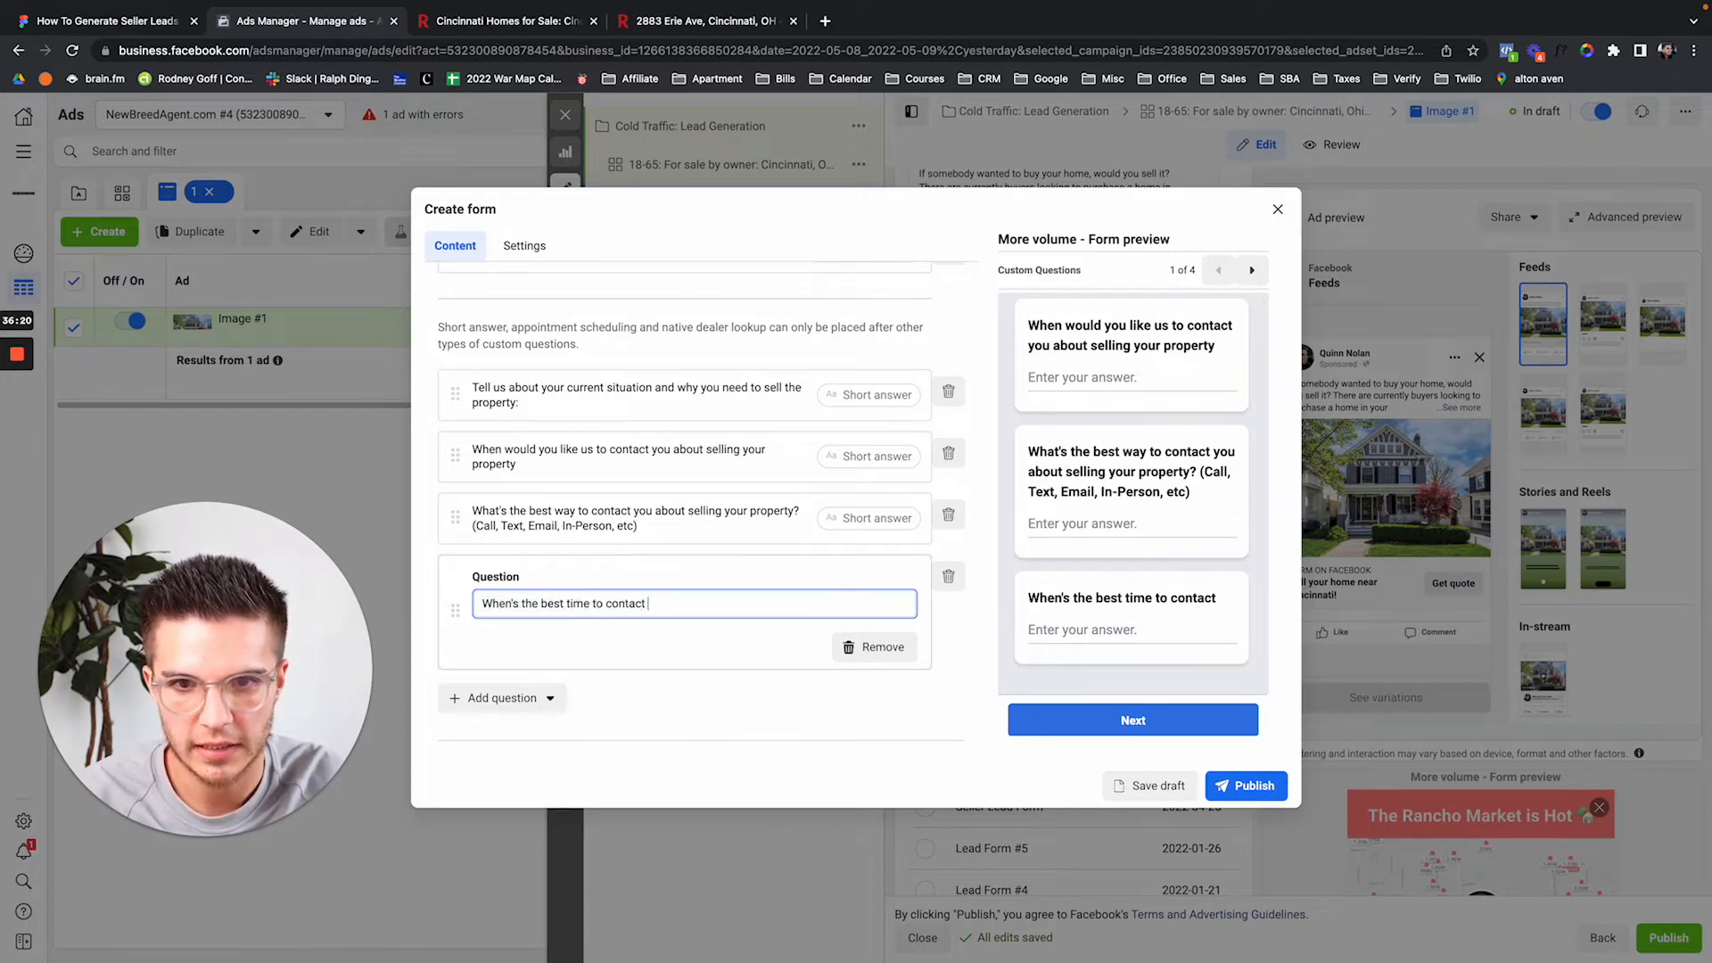
pyautogui.write('you about selling your p')
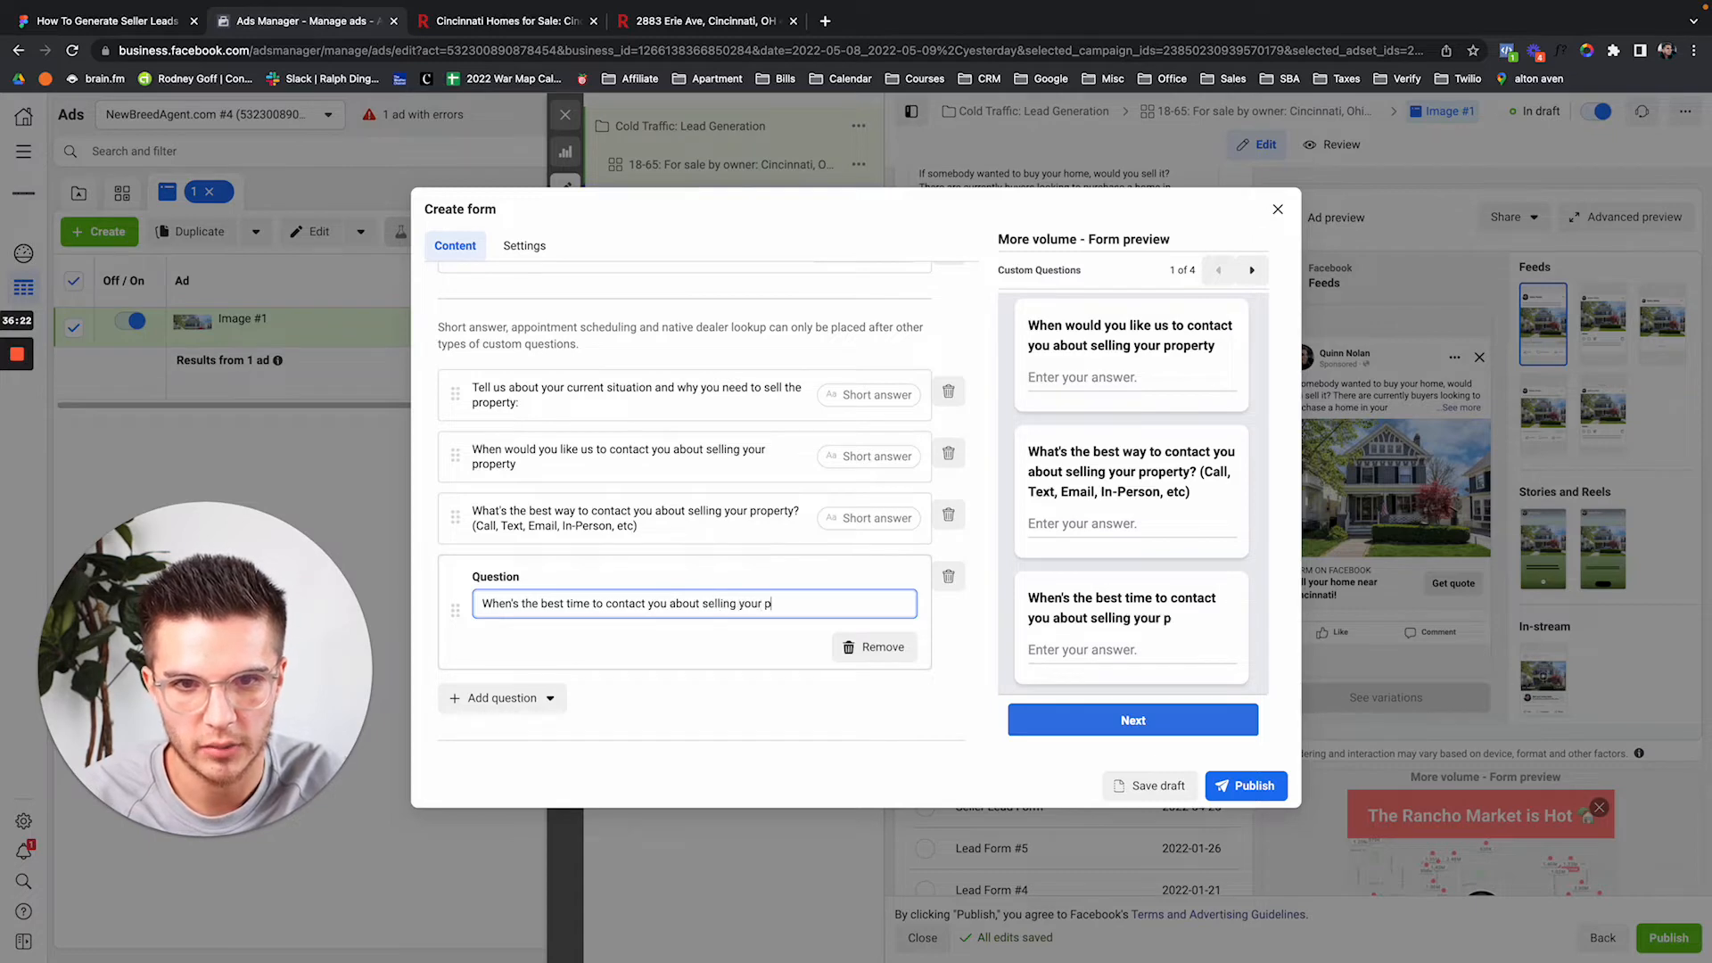
pyautogui.write('roperty? ')
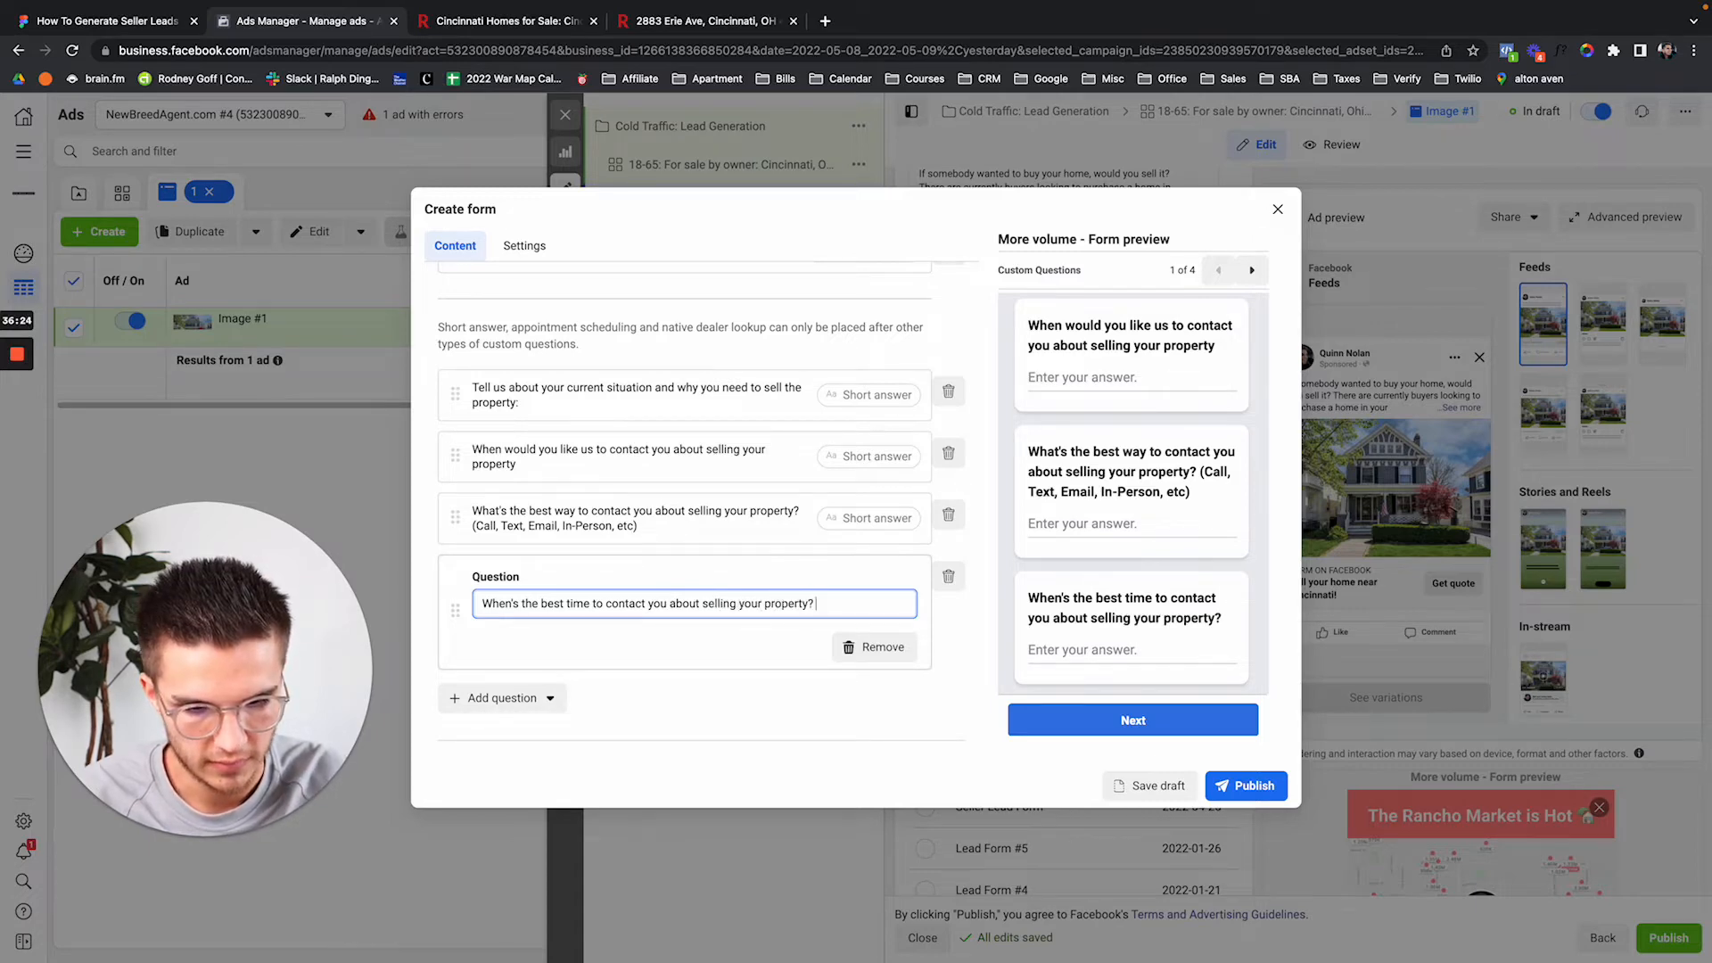
pyautogui.write('(Morning')
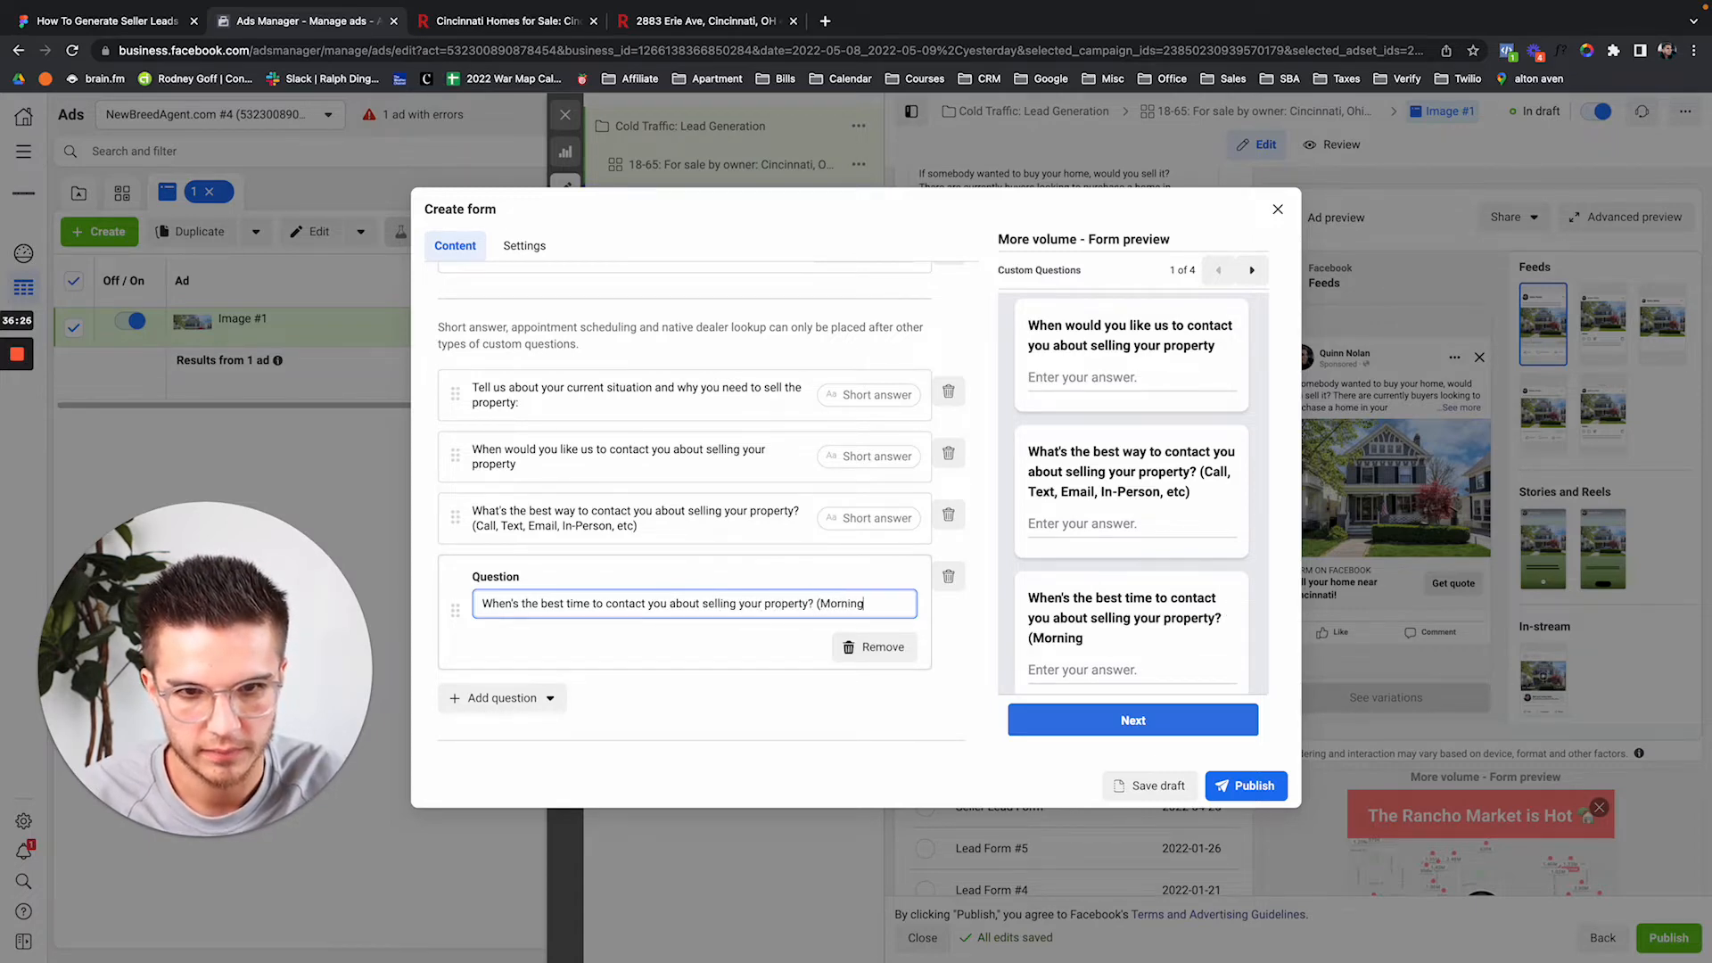
pyautogui.write(', Evening, Aft')
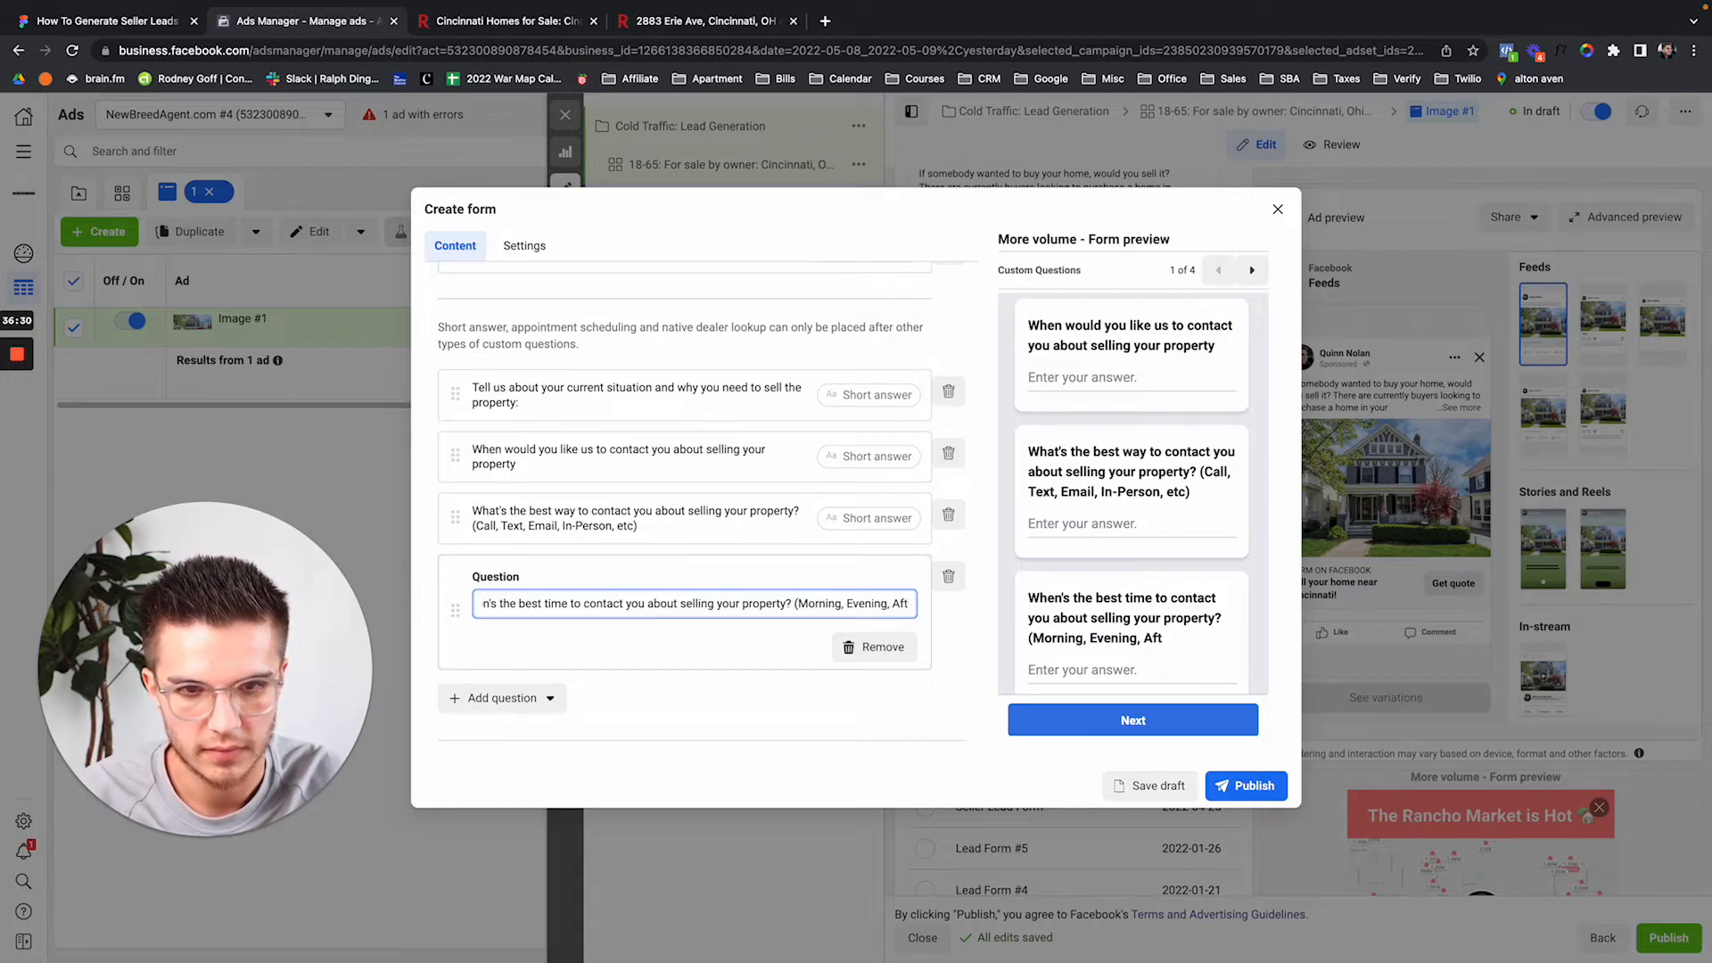
pyautogui.press('BackSpace')
pyautogui.press('BackSpace')
pyautogui.press('BackSpace')
pyautogui.press('BackSpace')
pyautogui.press('BackSpace')
pyautogui.press('BackSpace')
pyautogui.press('BackSpace')
pyautogui.press('BackSpace')
pyautogui.press('BackSpace')
pyautogui.press('BackSpace')
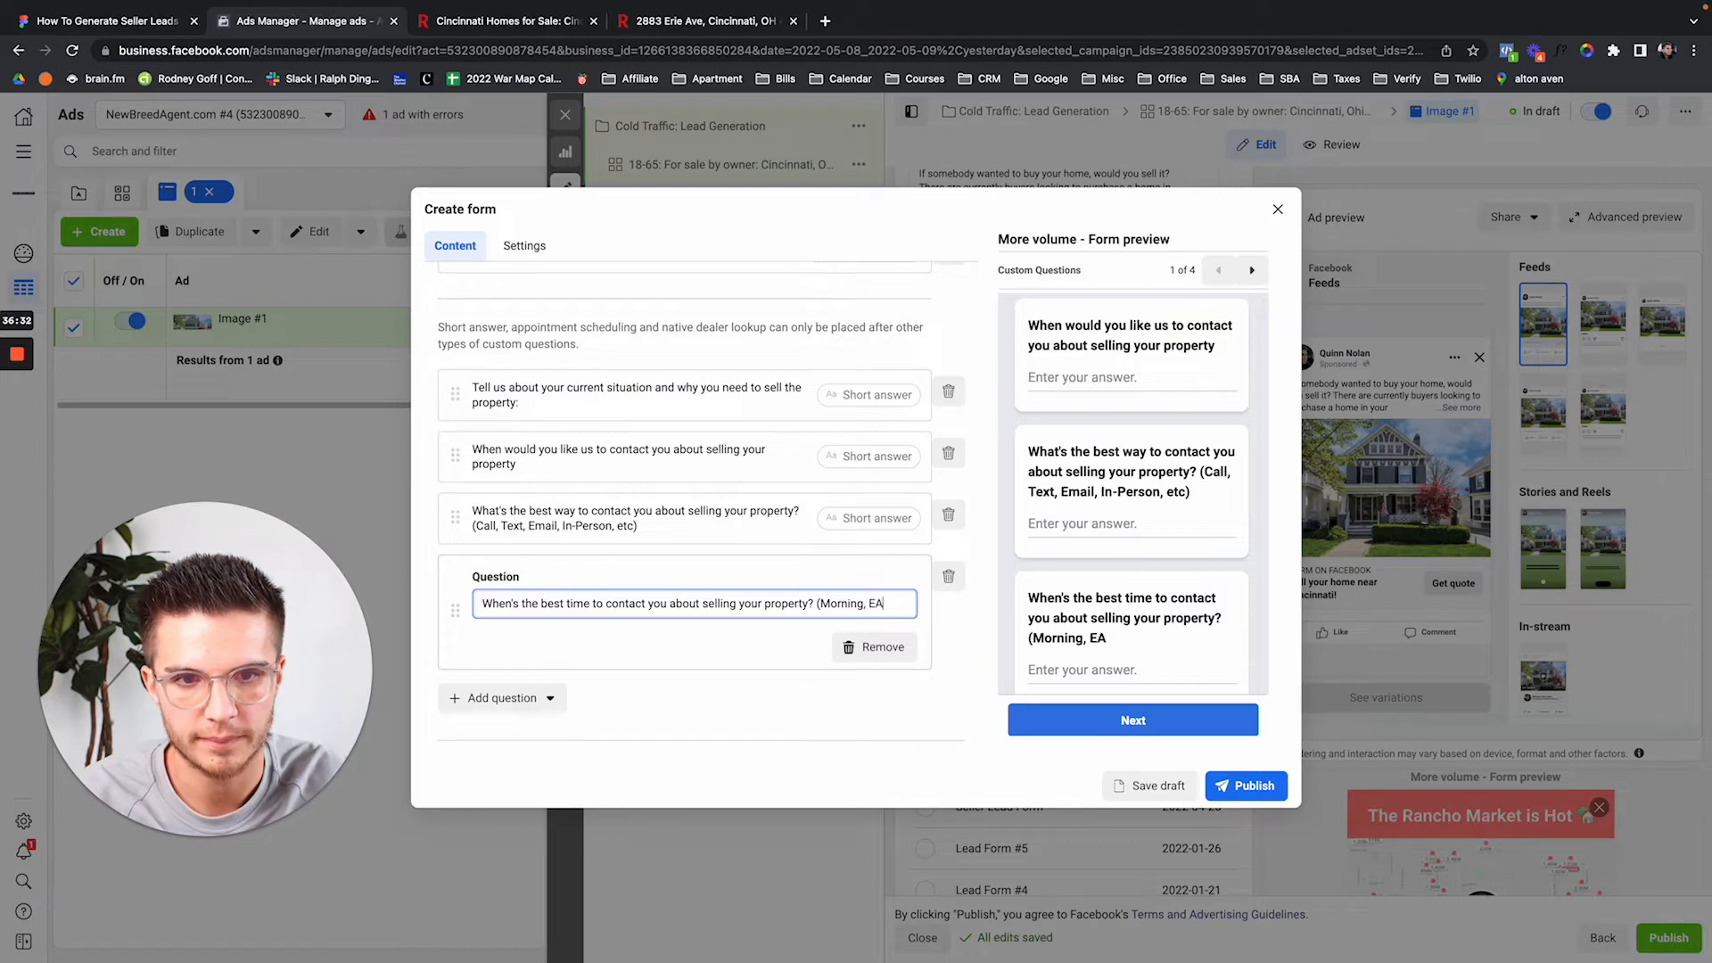
pyautogui.press('BackSpace')
pyautogui.press('BackSpace')
pyautogui.write('Afternoon,')
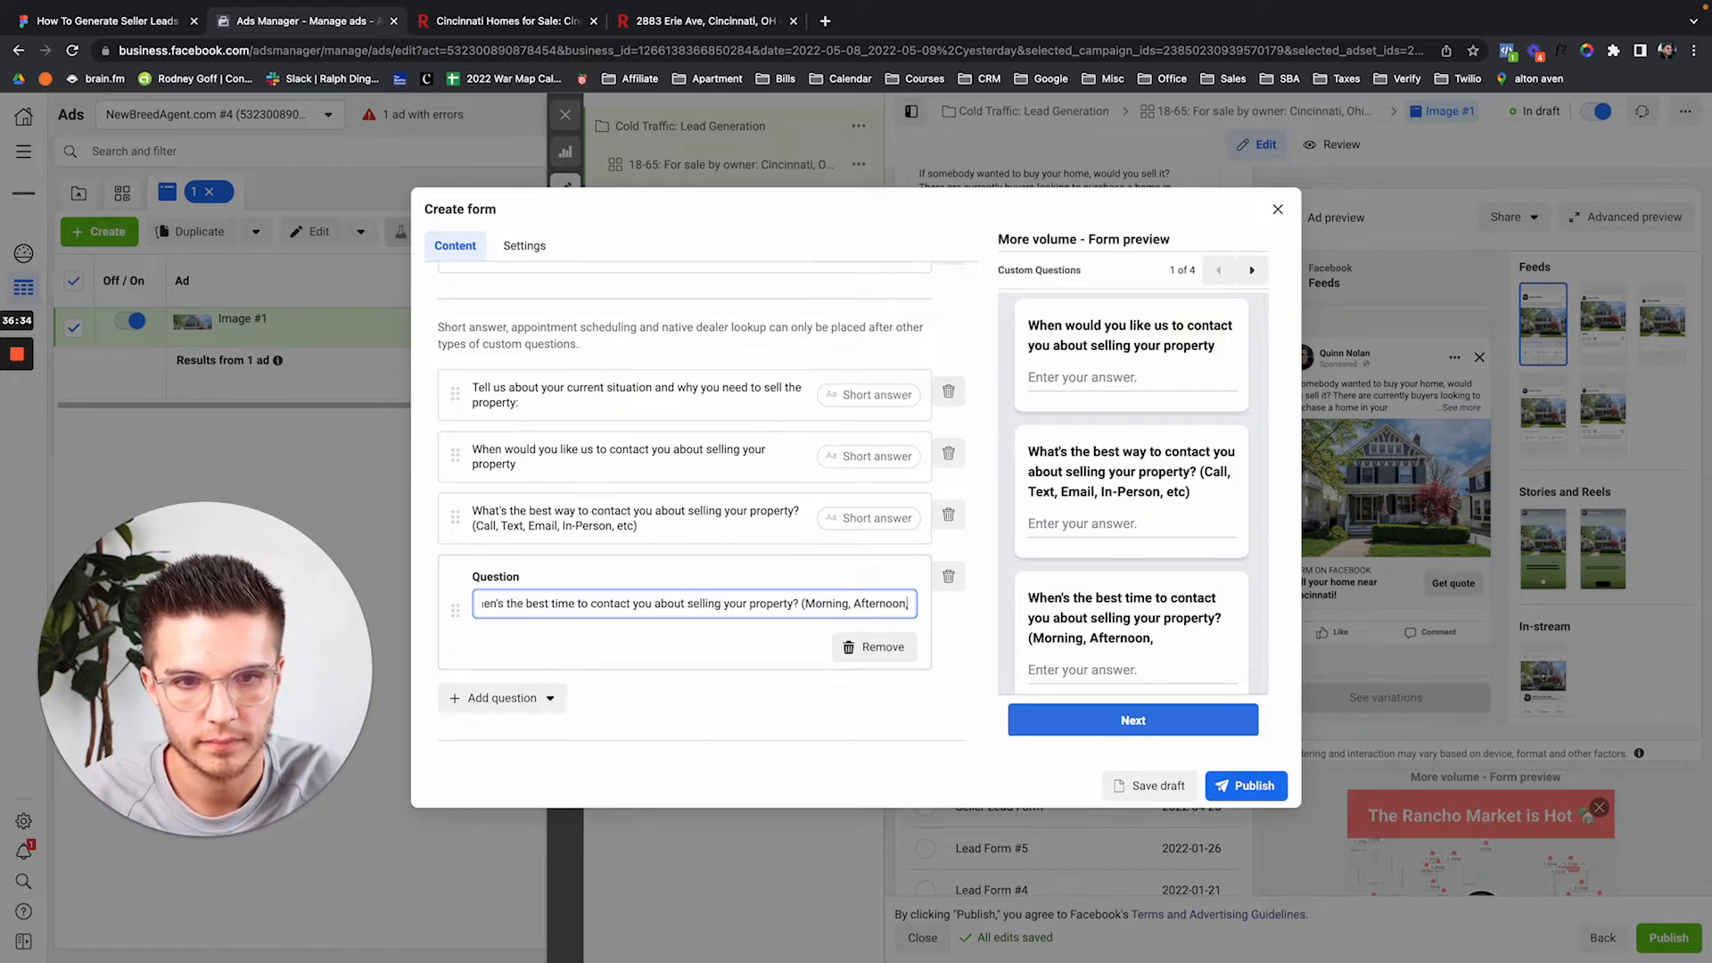
pyautogui.write(' Evening')
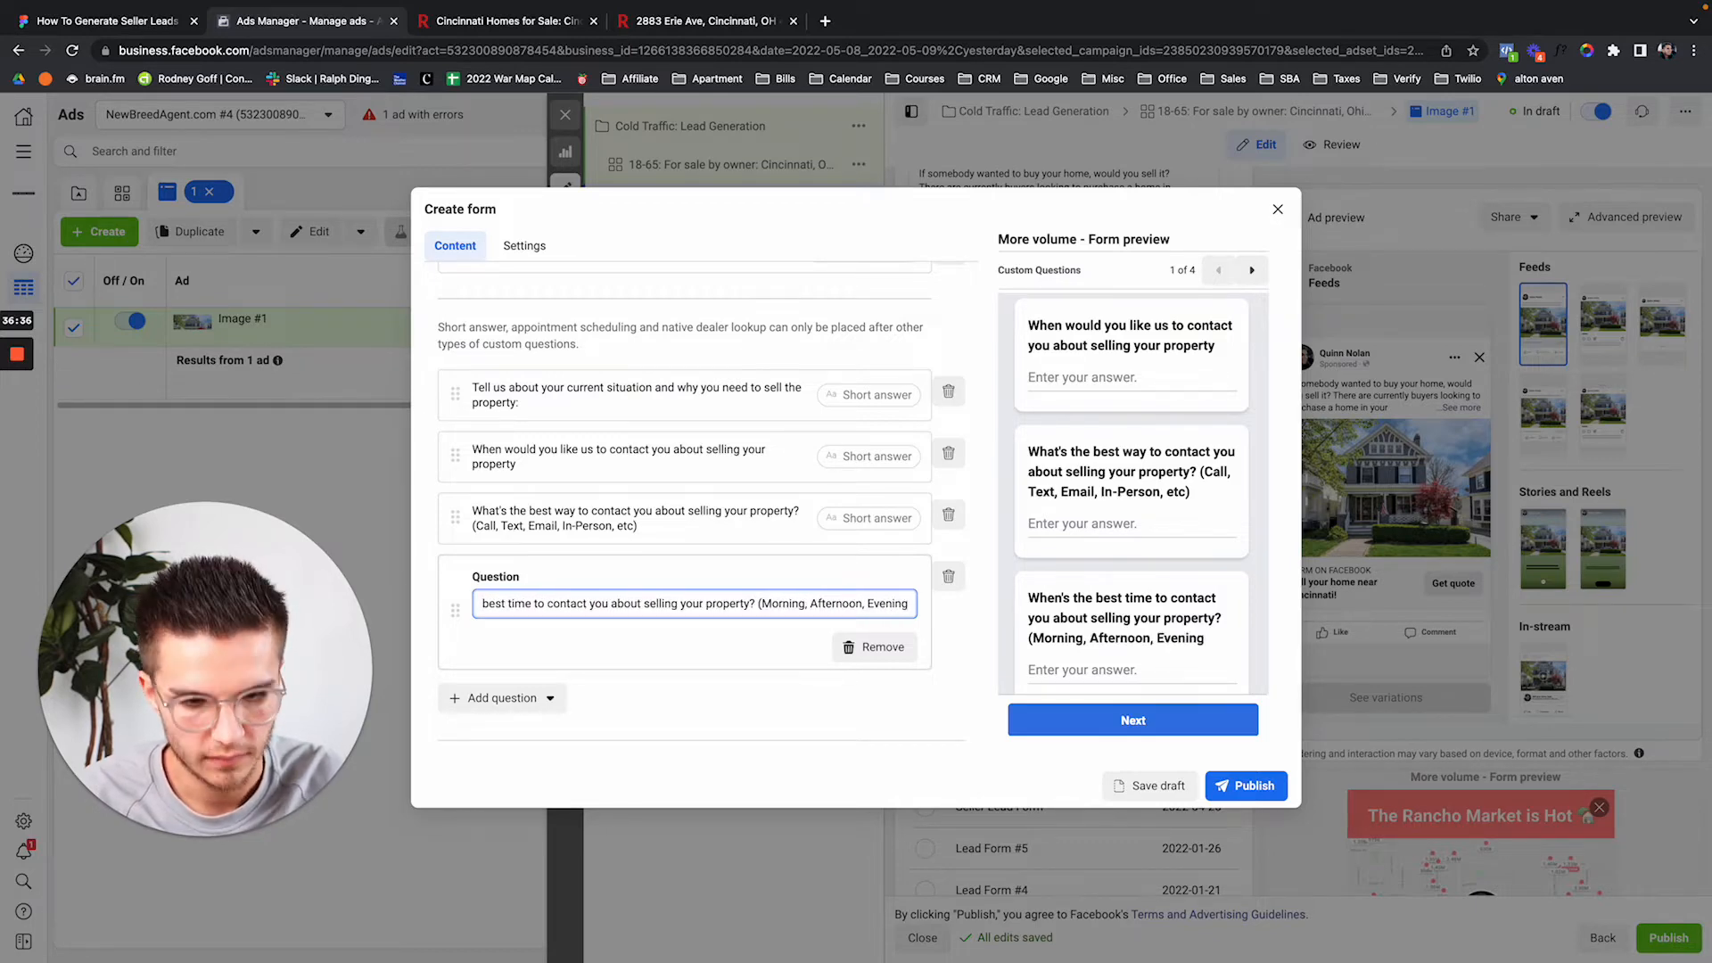
pyautogui.write(')')
pyautogui.click(1005, 655)
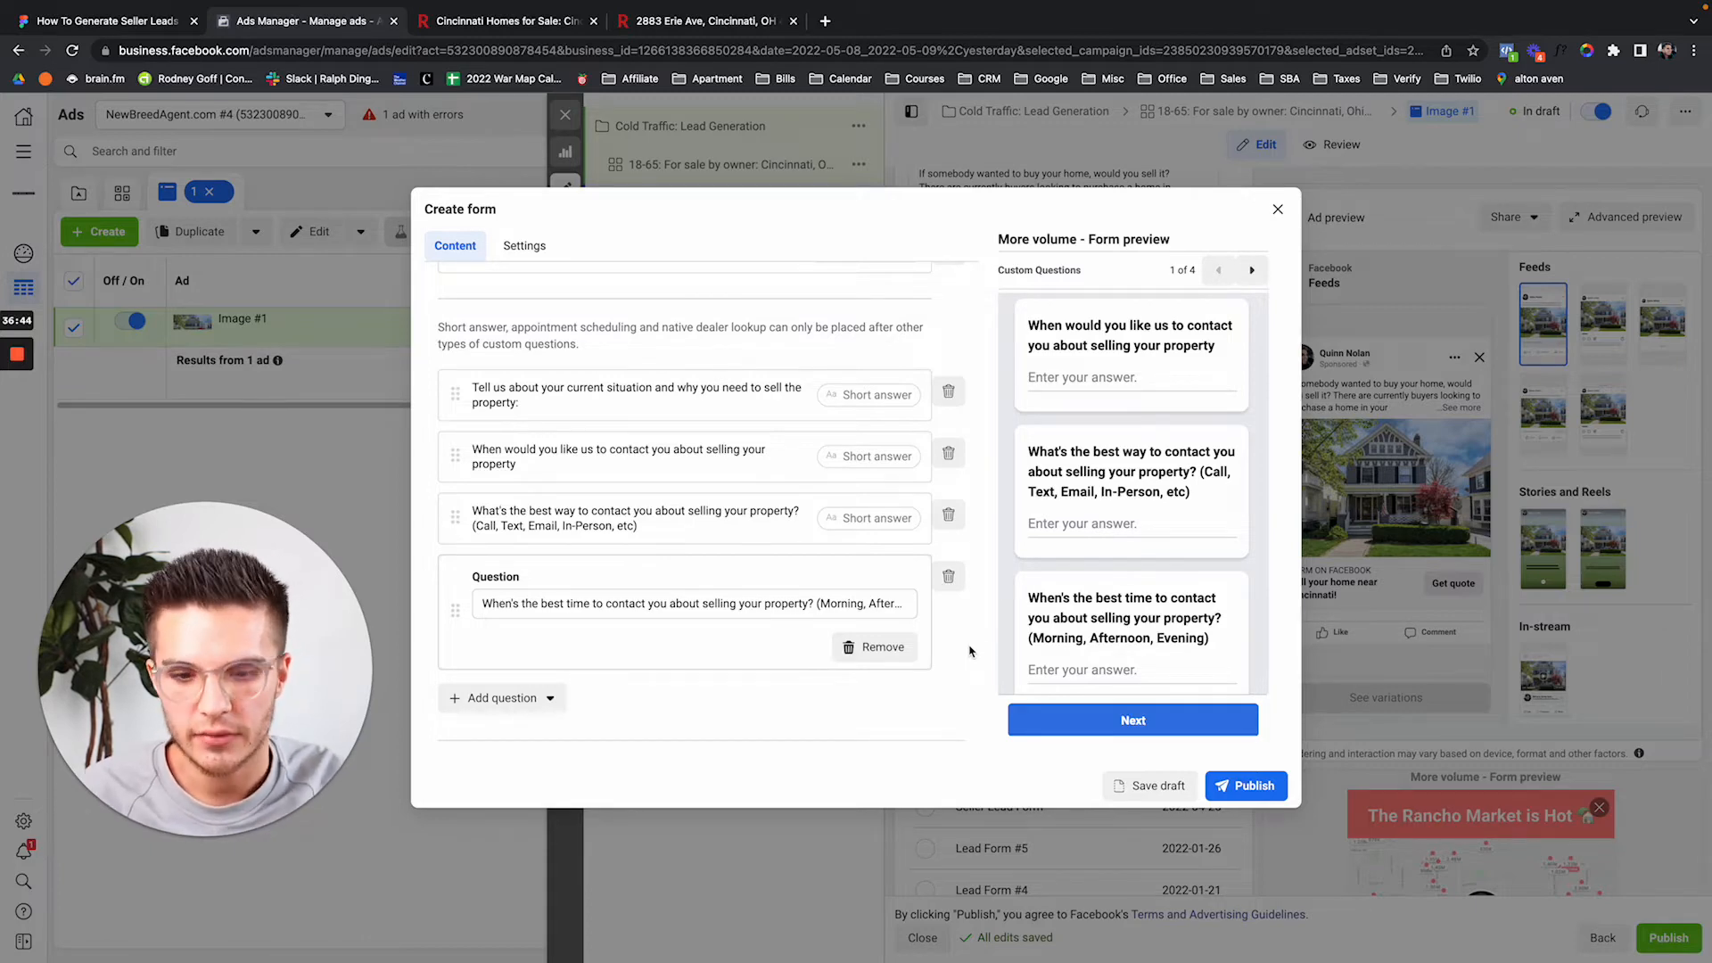
pyautogui.press('XF86MonBrightnessUp')
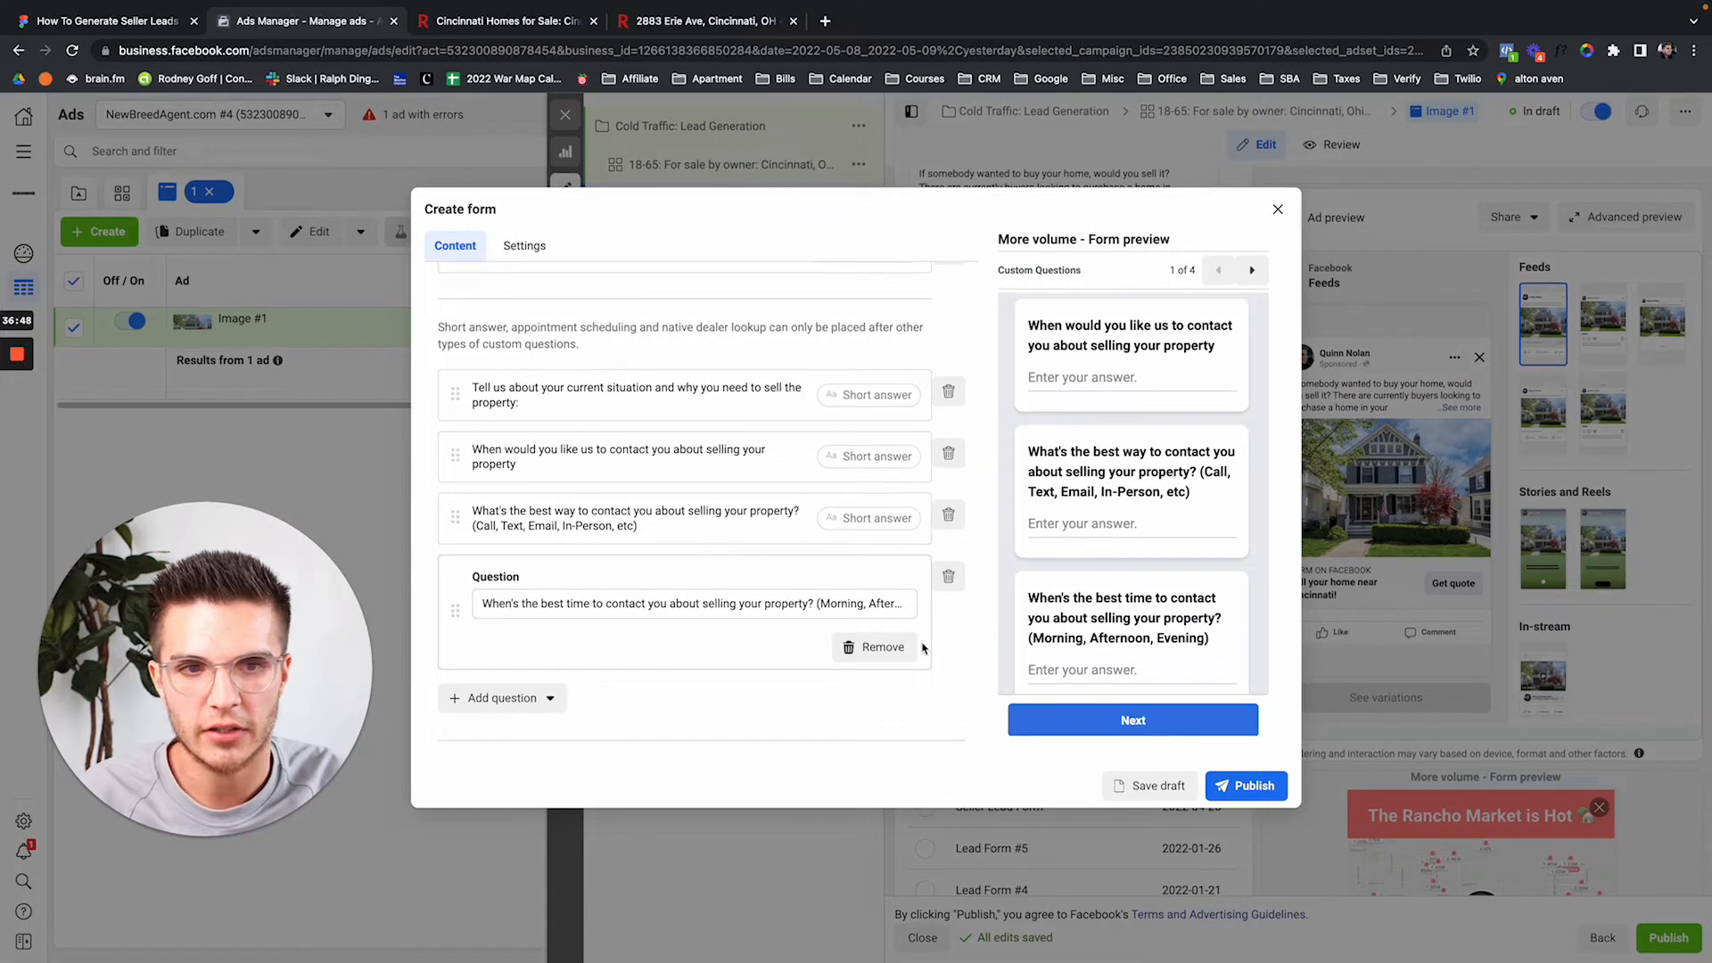
pyautogui.scroll(-1, 943, 676)
pyautogui.scroll(-1, 942, 676)
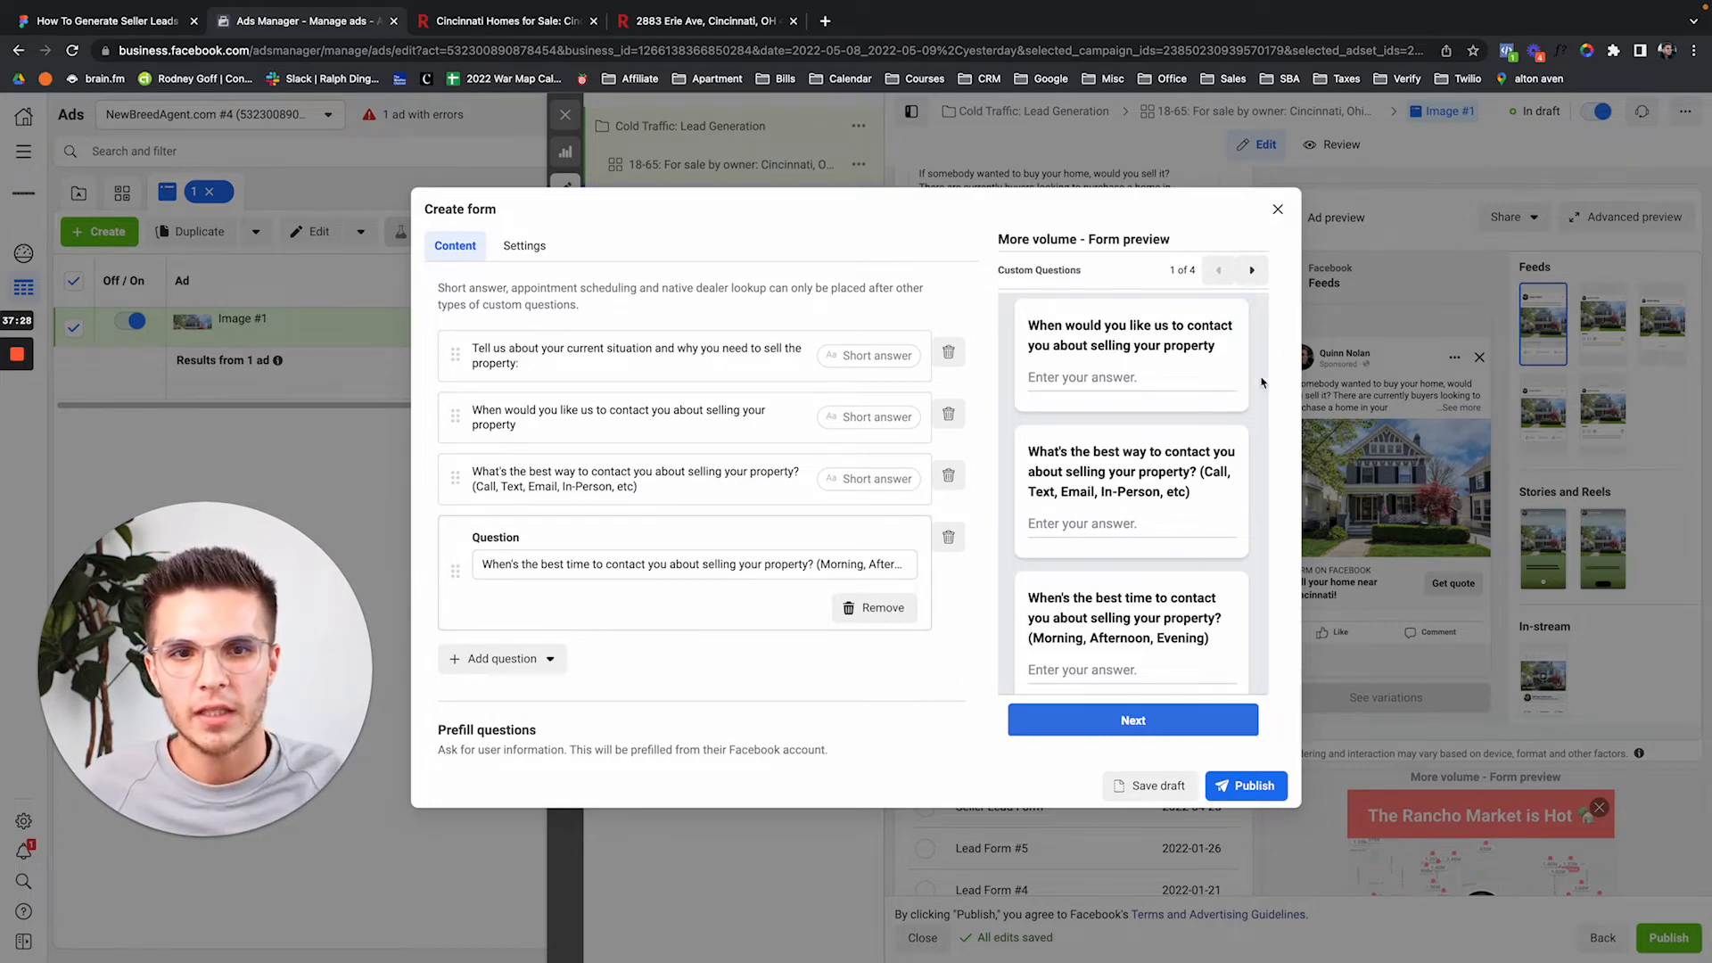
pyautogui.scroll(3, 1199, 385)
pyautogui.scroll(5, 1200, 384)
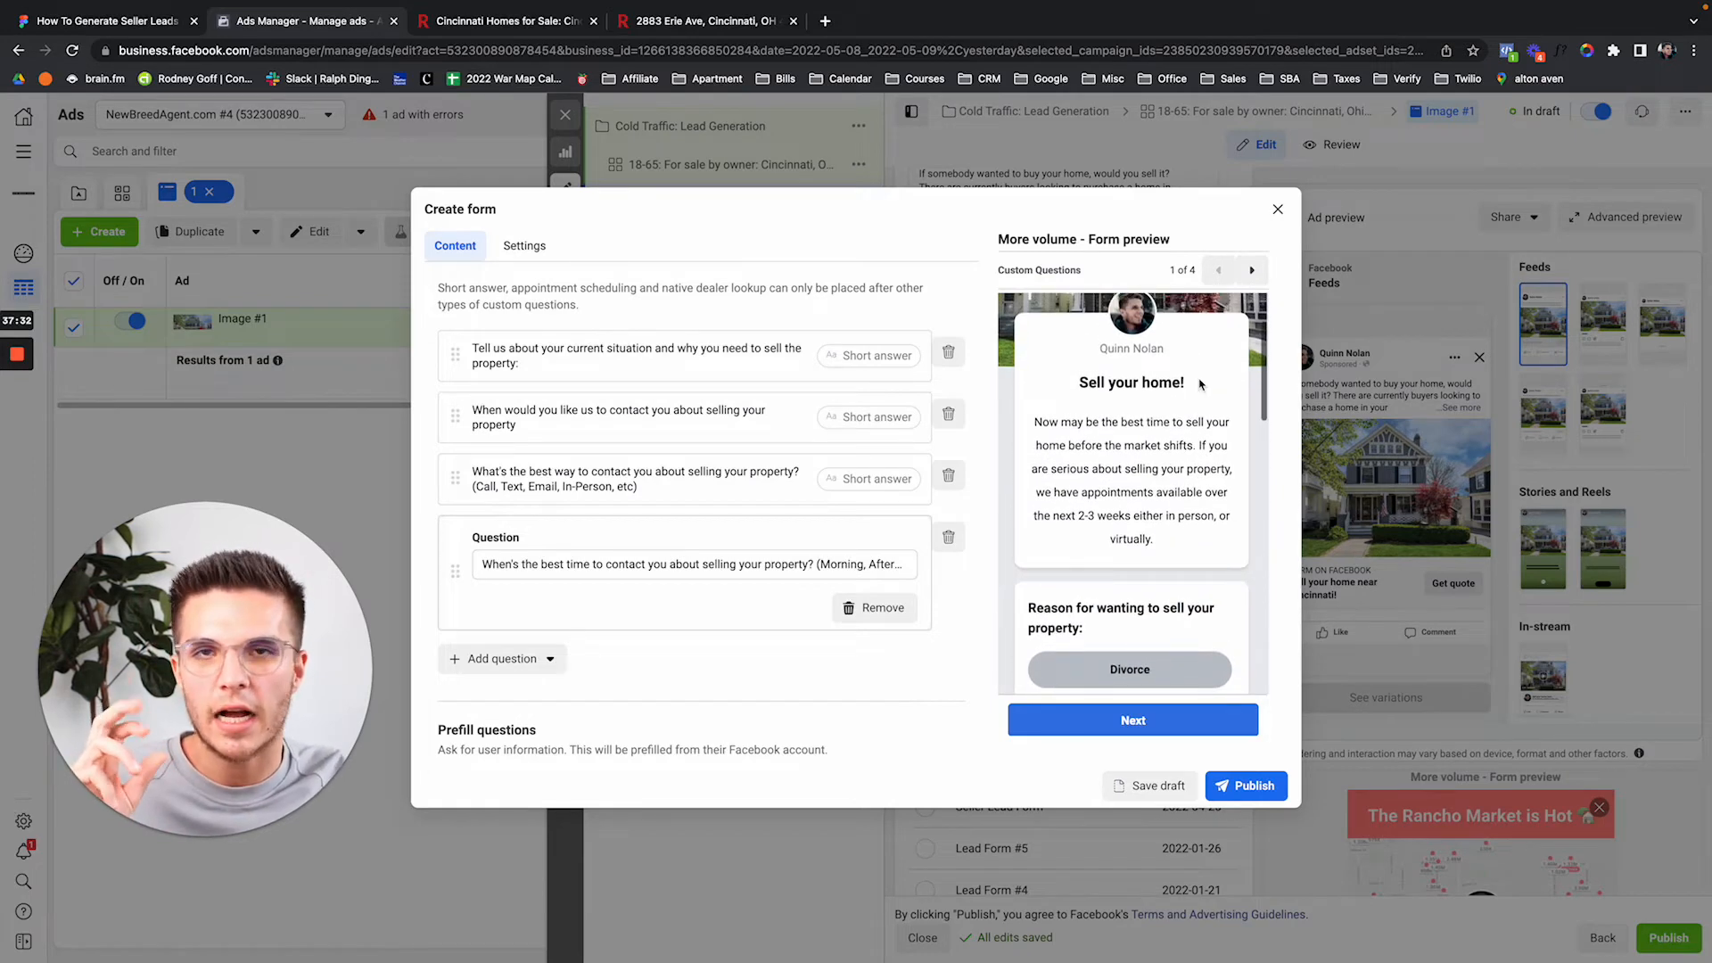
pyautogui.scroll(-3, 1199, 384)
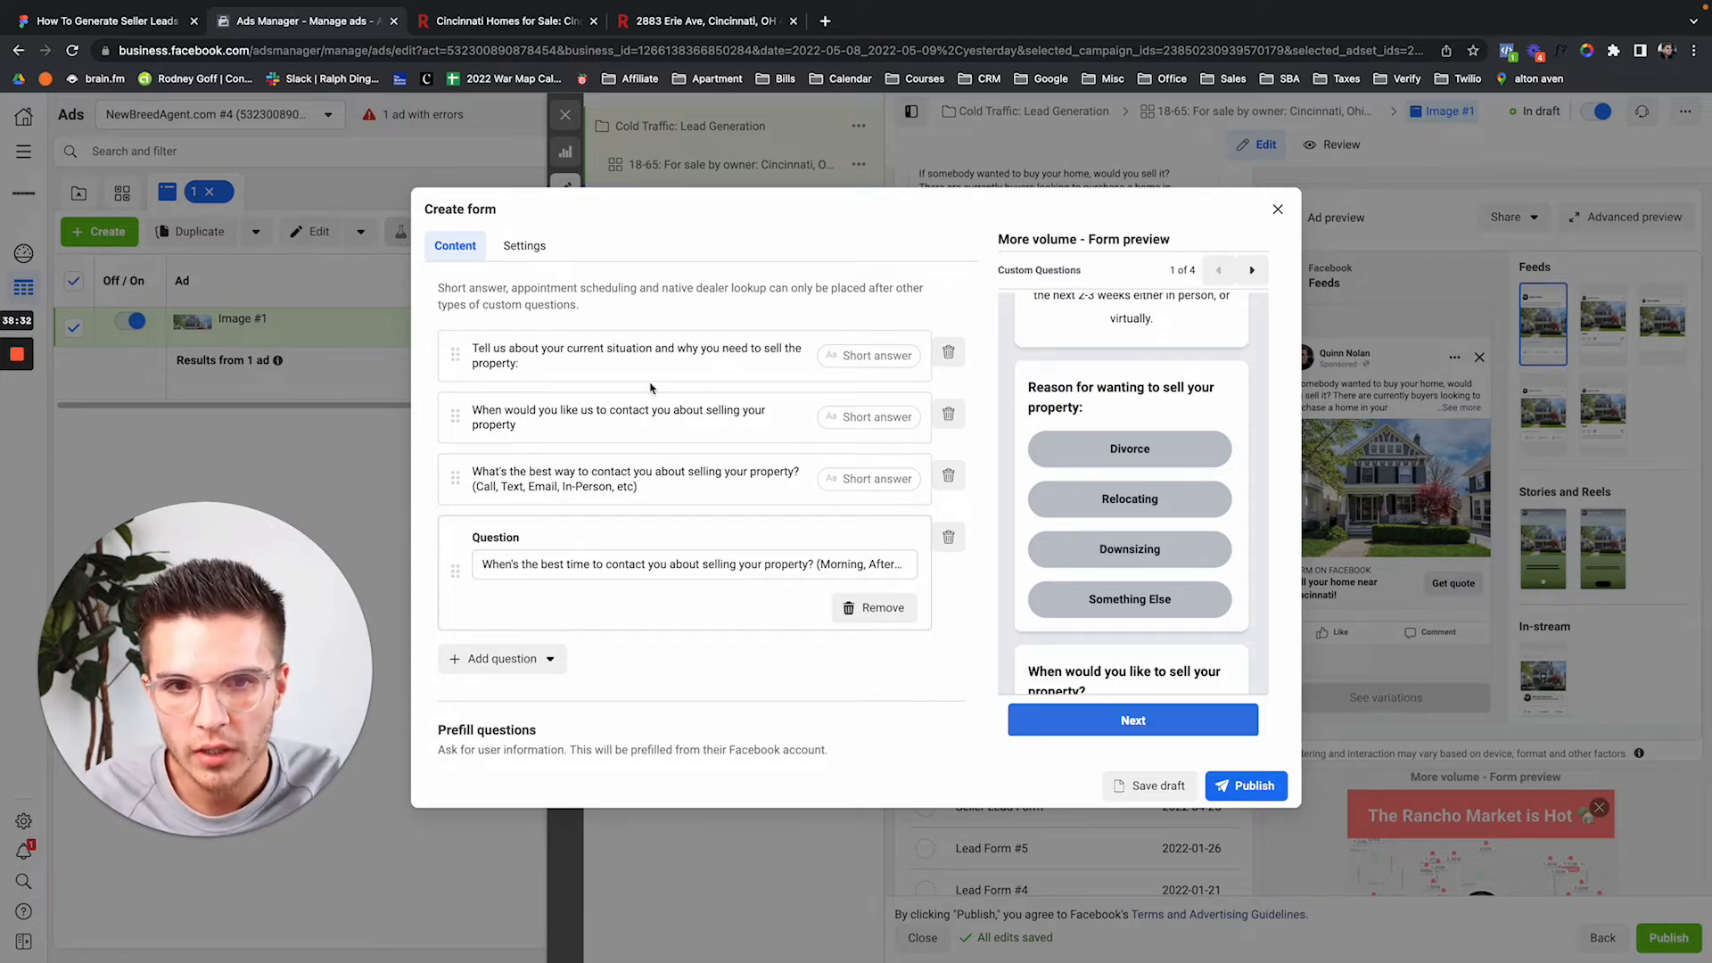
# Collapse the finished question and check the prefill fields and the too-many-questions warning.
pyautogui.click(978, 573)
pyautogui.scroll(-4, 1124, 548)
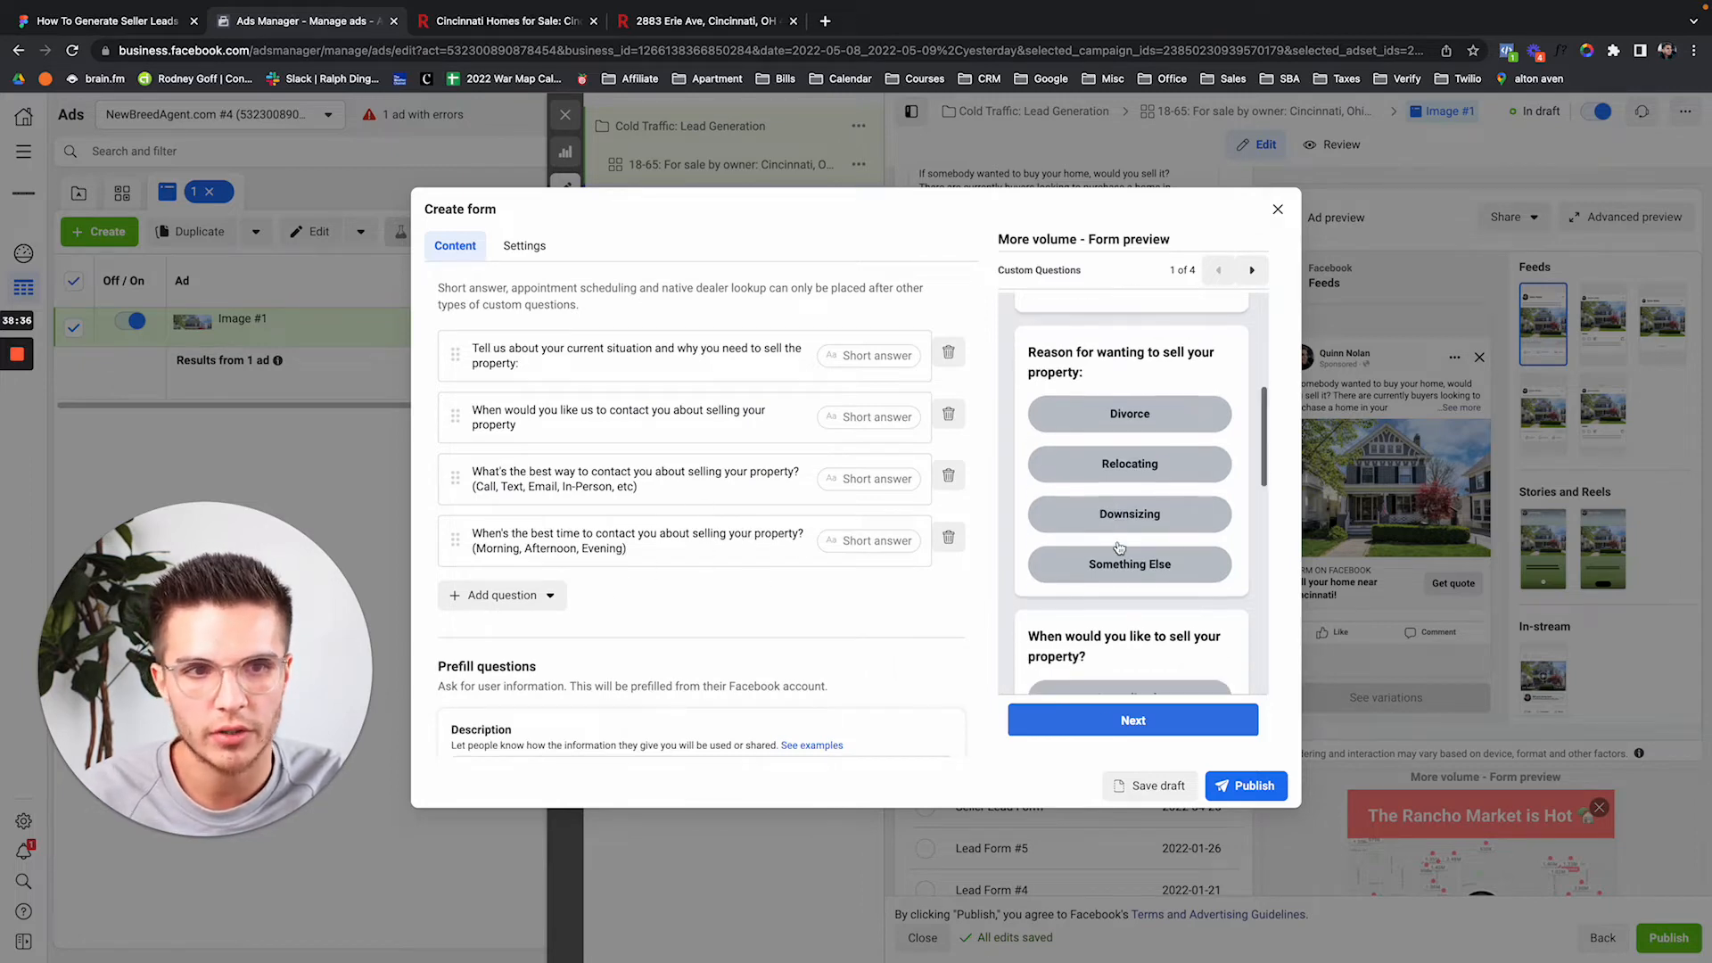
pyautogui.scroll(-5, 1119, 548)
pyautogui.scroll(10, 1119, 548)
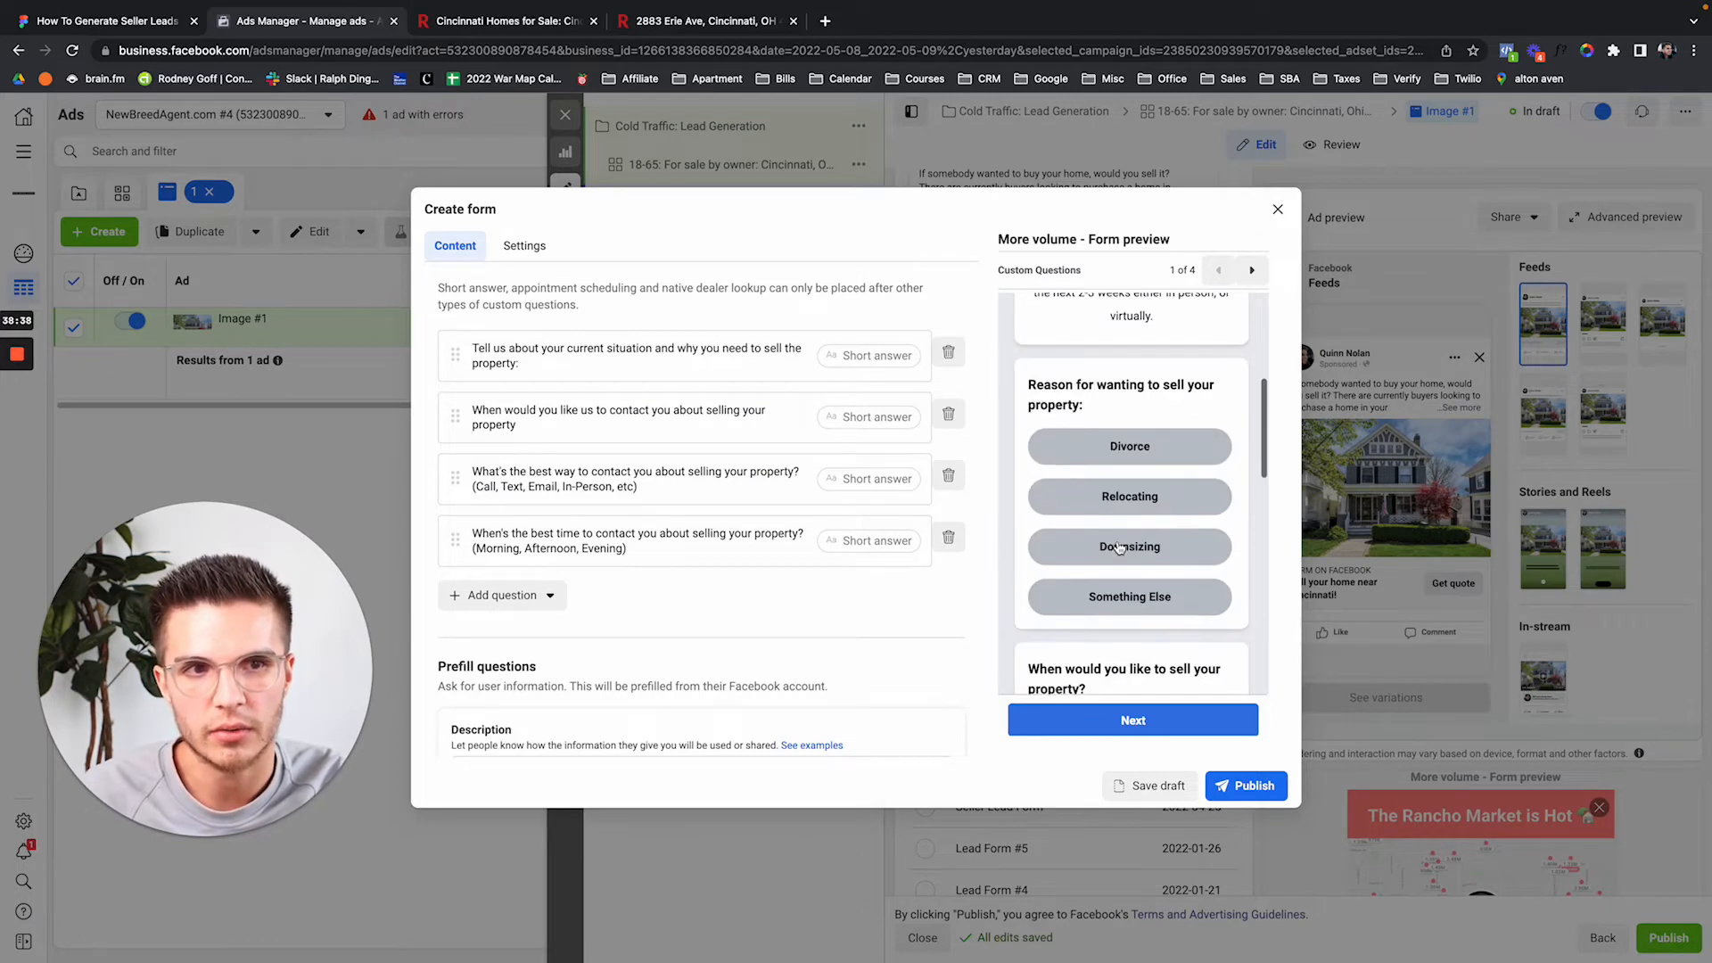
pyautogui.scroll(-3, 1119, 548)
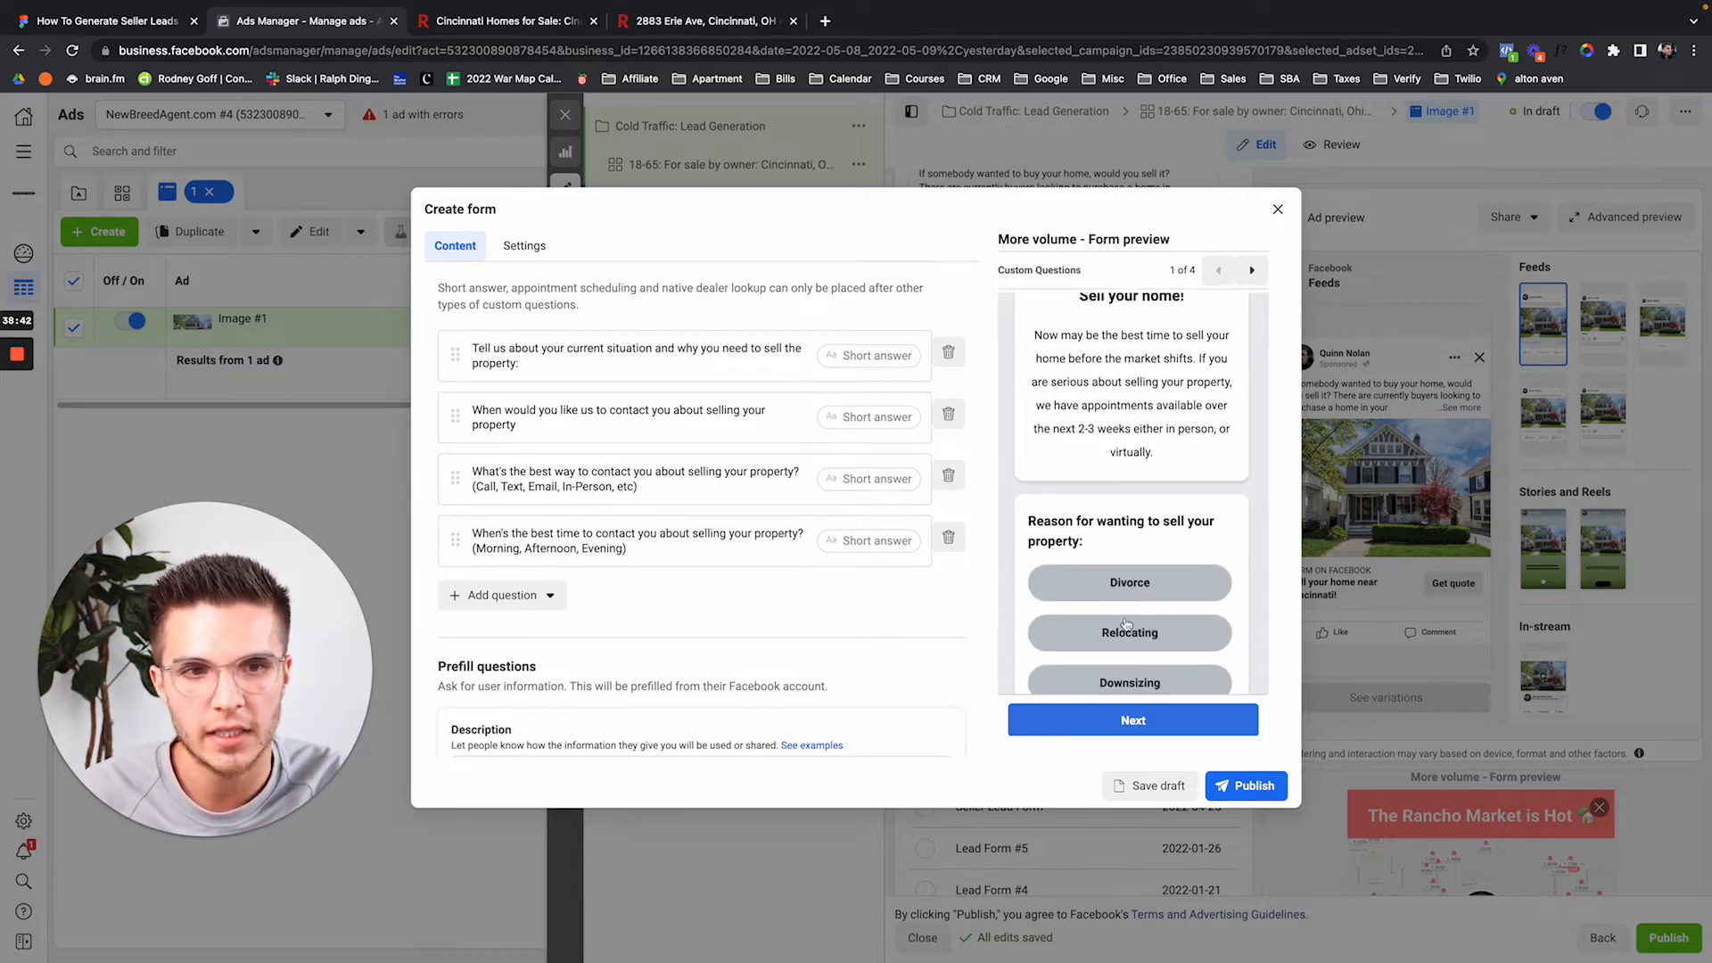
pyautogui.scroll(1, 1126, 624)
pyautogui.scroll(2, 1126, 624)
pyautogui.scroll(-4, 546, 634)
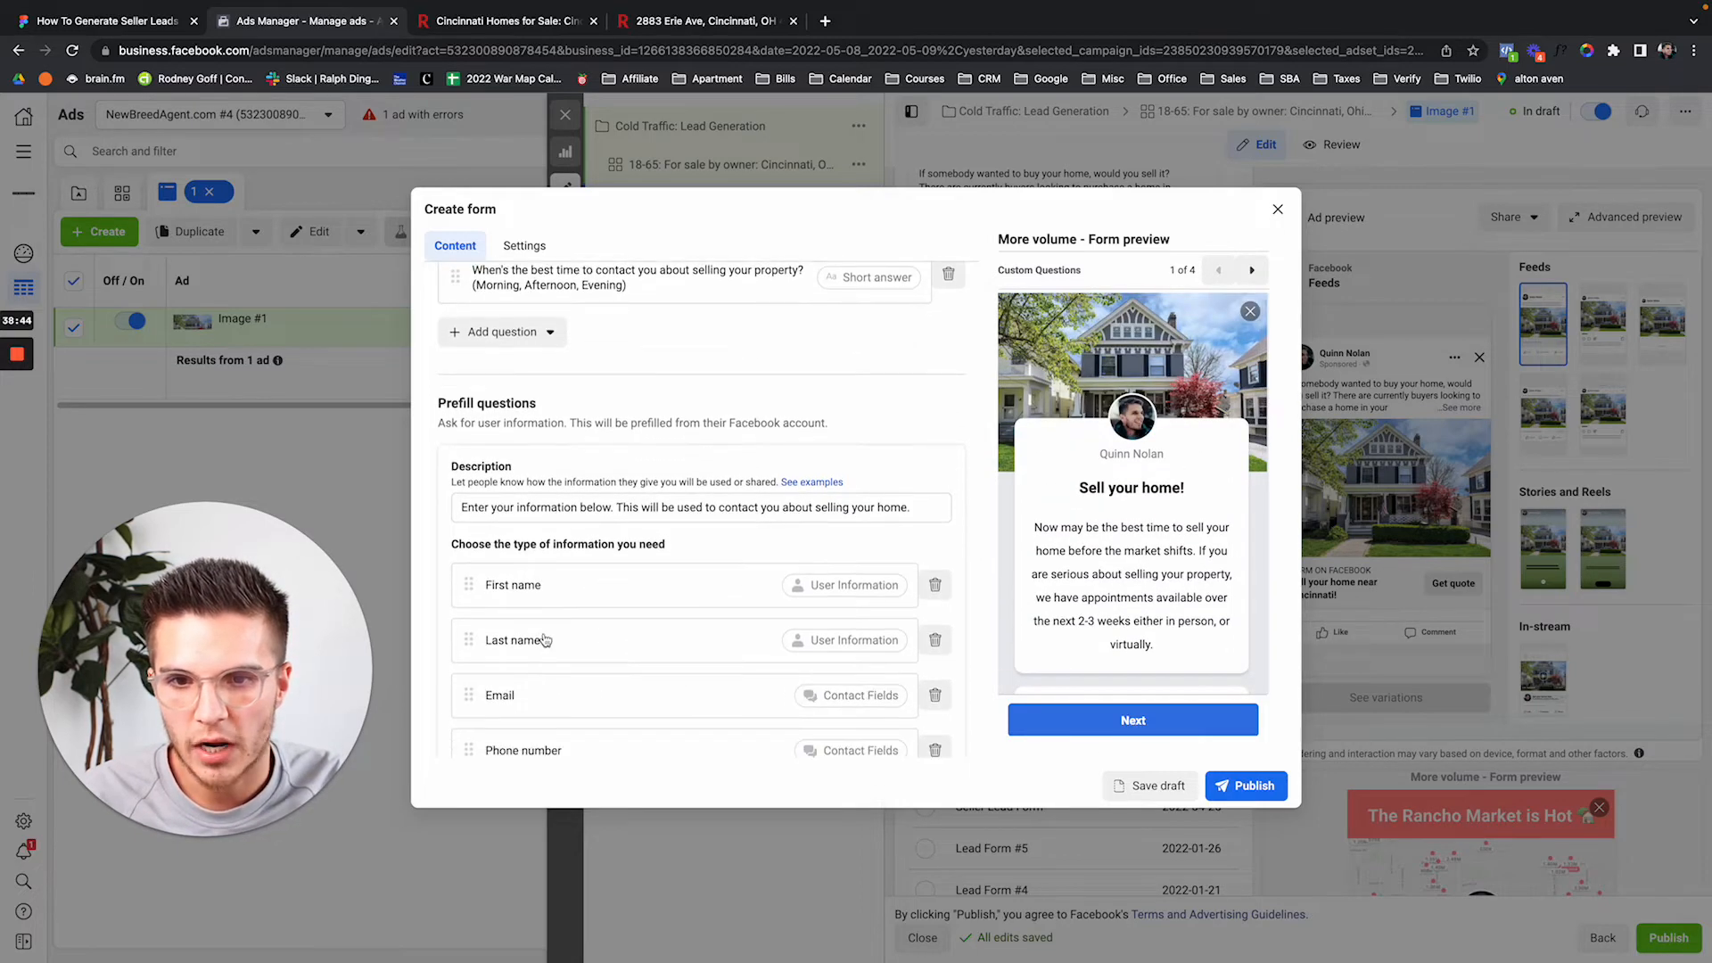
pyautogui.scroll(-5, 546, 634)
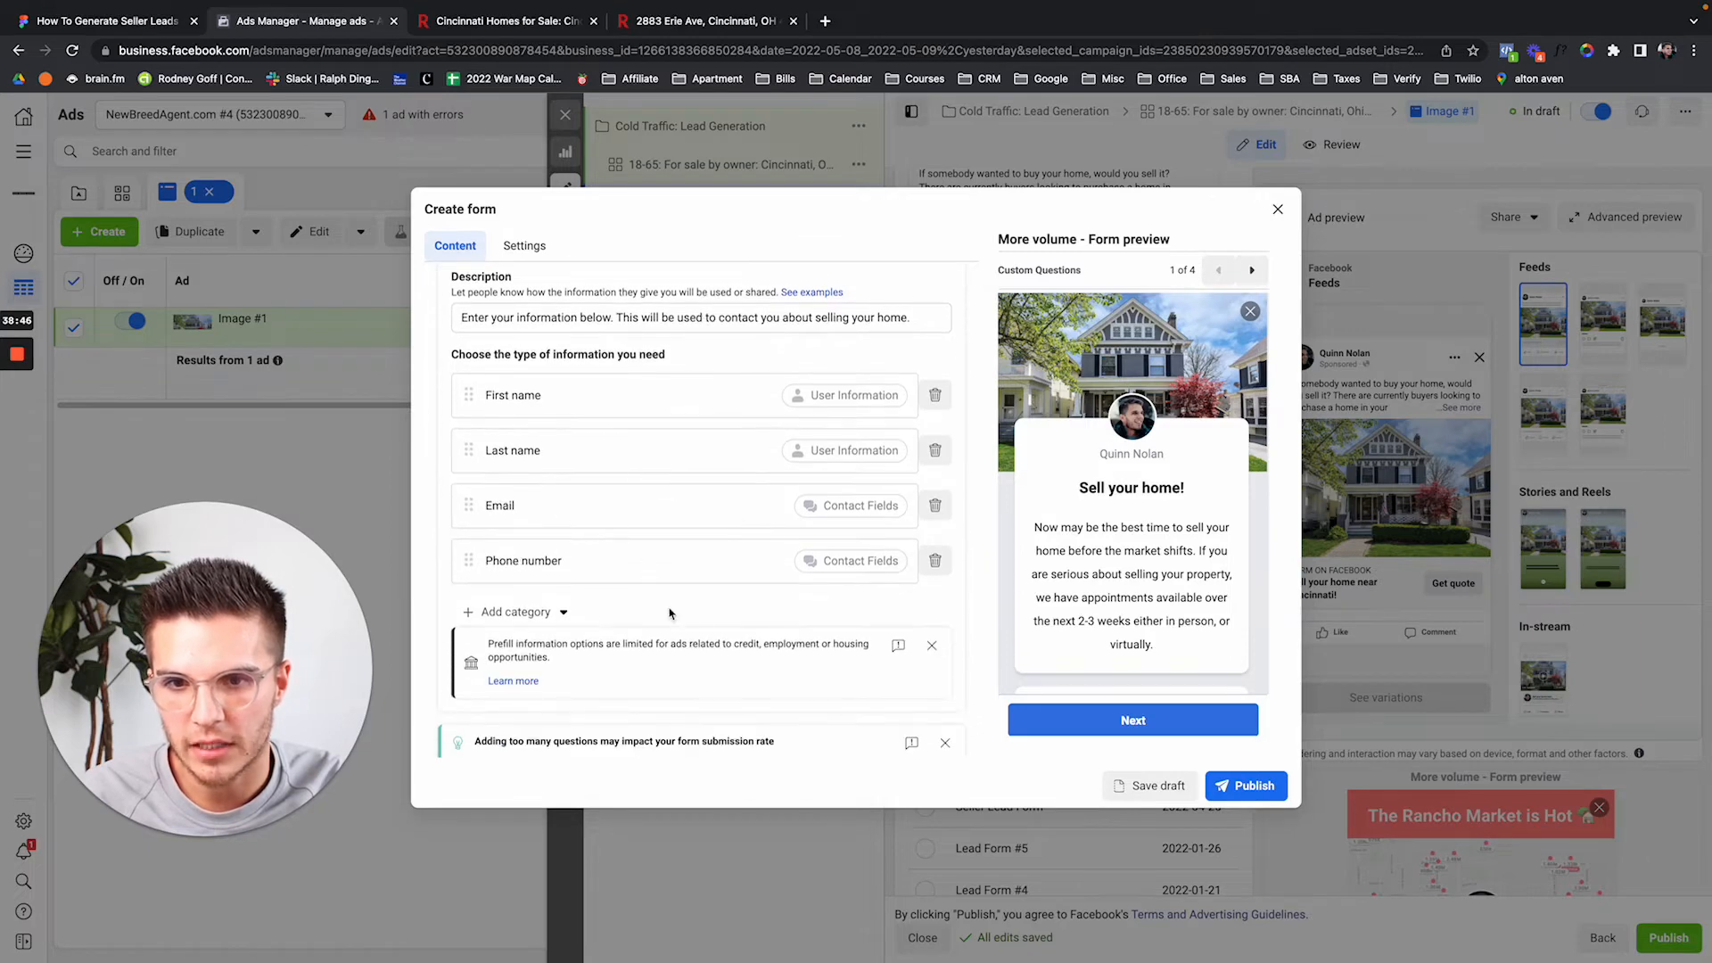
pyautogui.moveTo(477, 554); pyautogui.dragTo(776, 557)
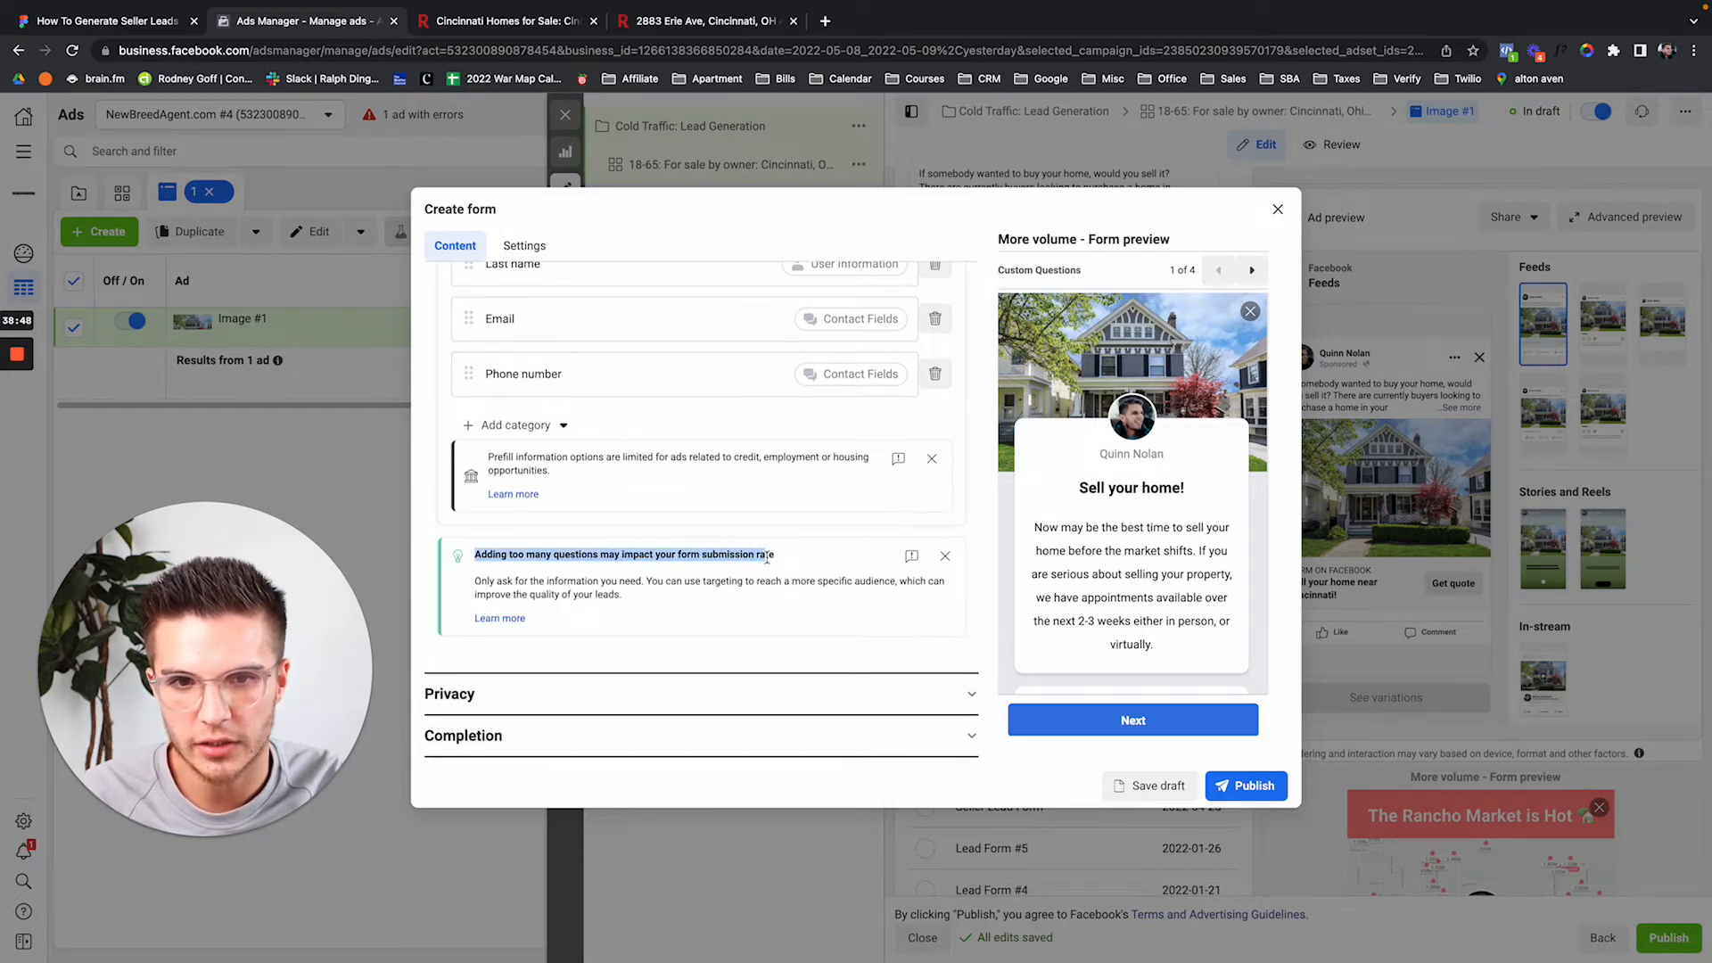
pyautogui.click(782, 560)
pyautogui.moveTo(477, 556); pyautogui.dragTo(775, 556)
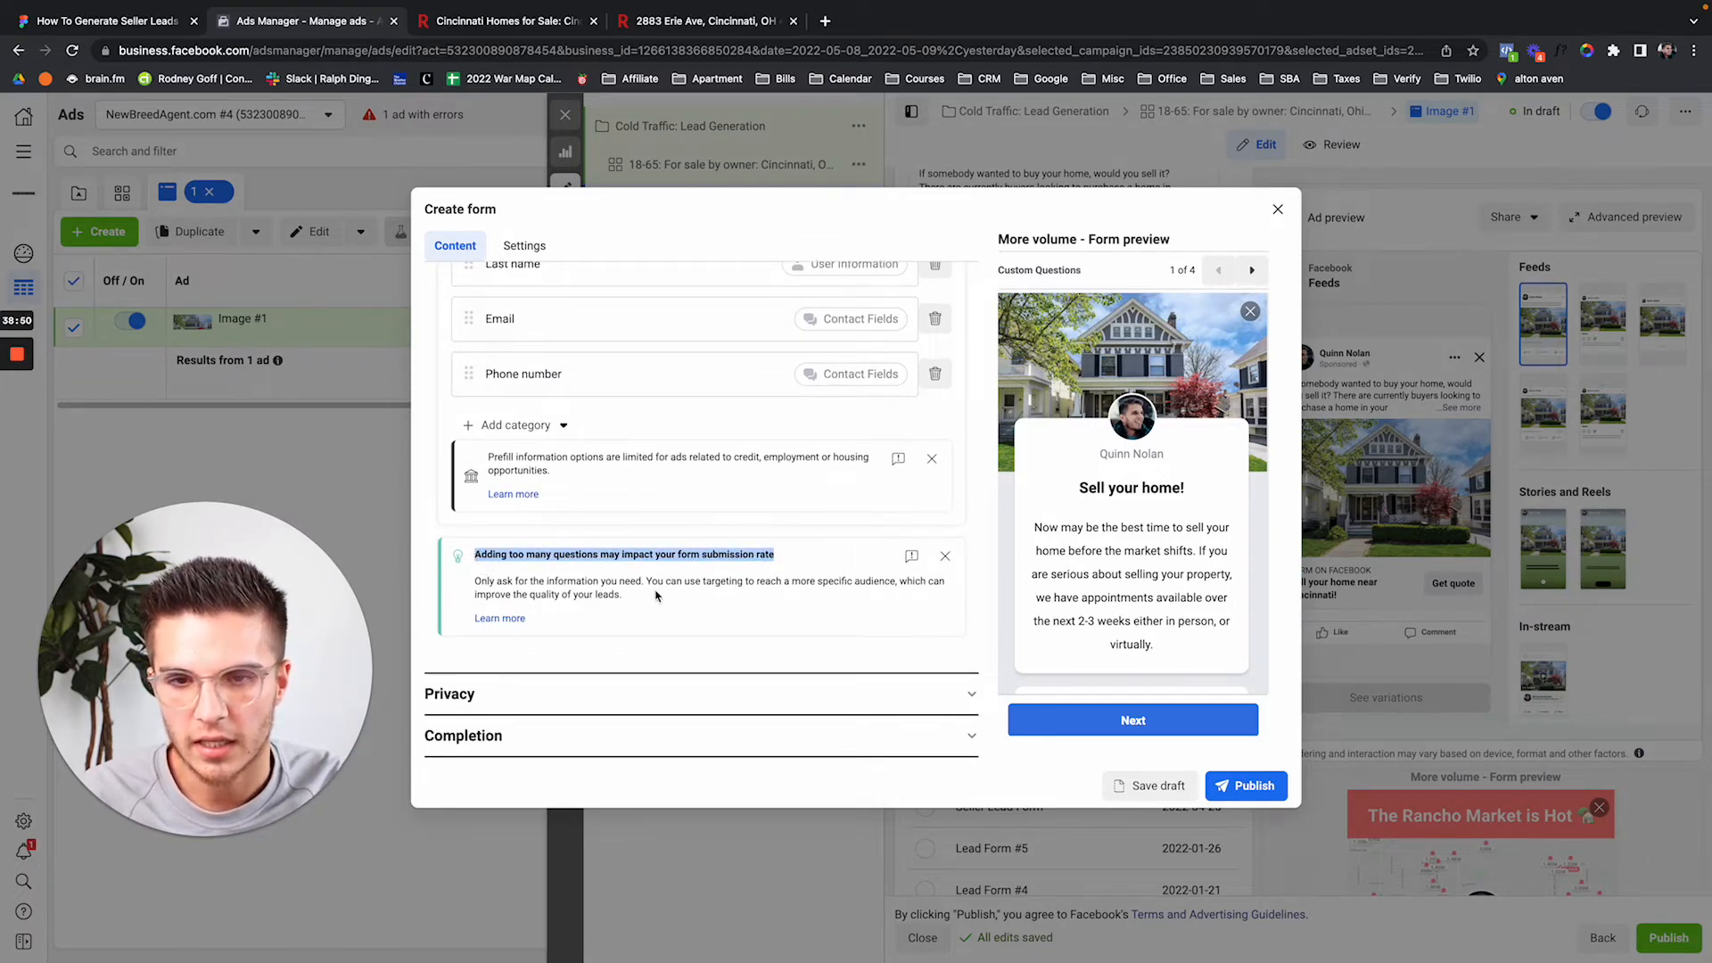
# Enter newbreedagent.com/privacy-policy as the lead form's privacy policy link, then open a new browser tab.
pyautogui.click(743, 698)
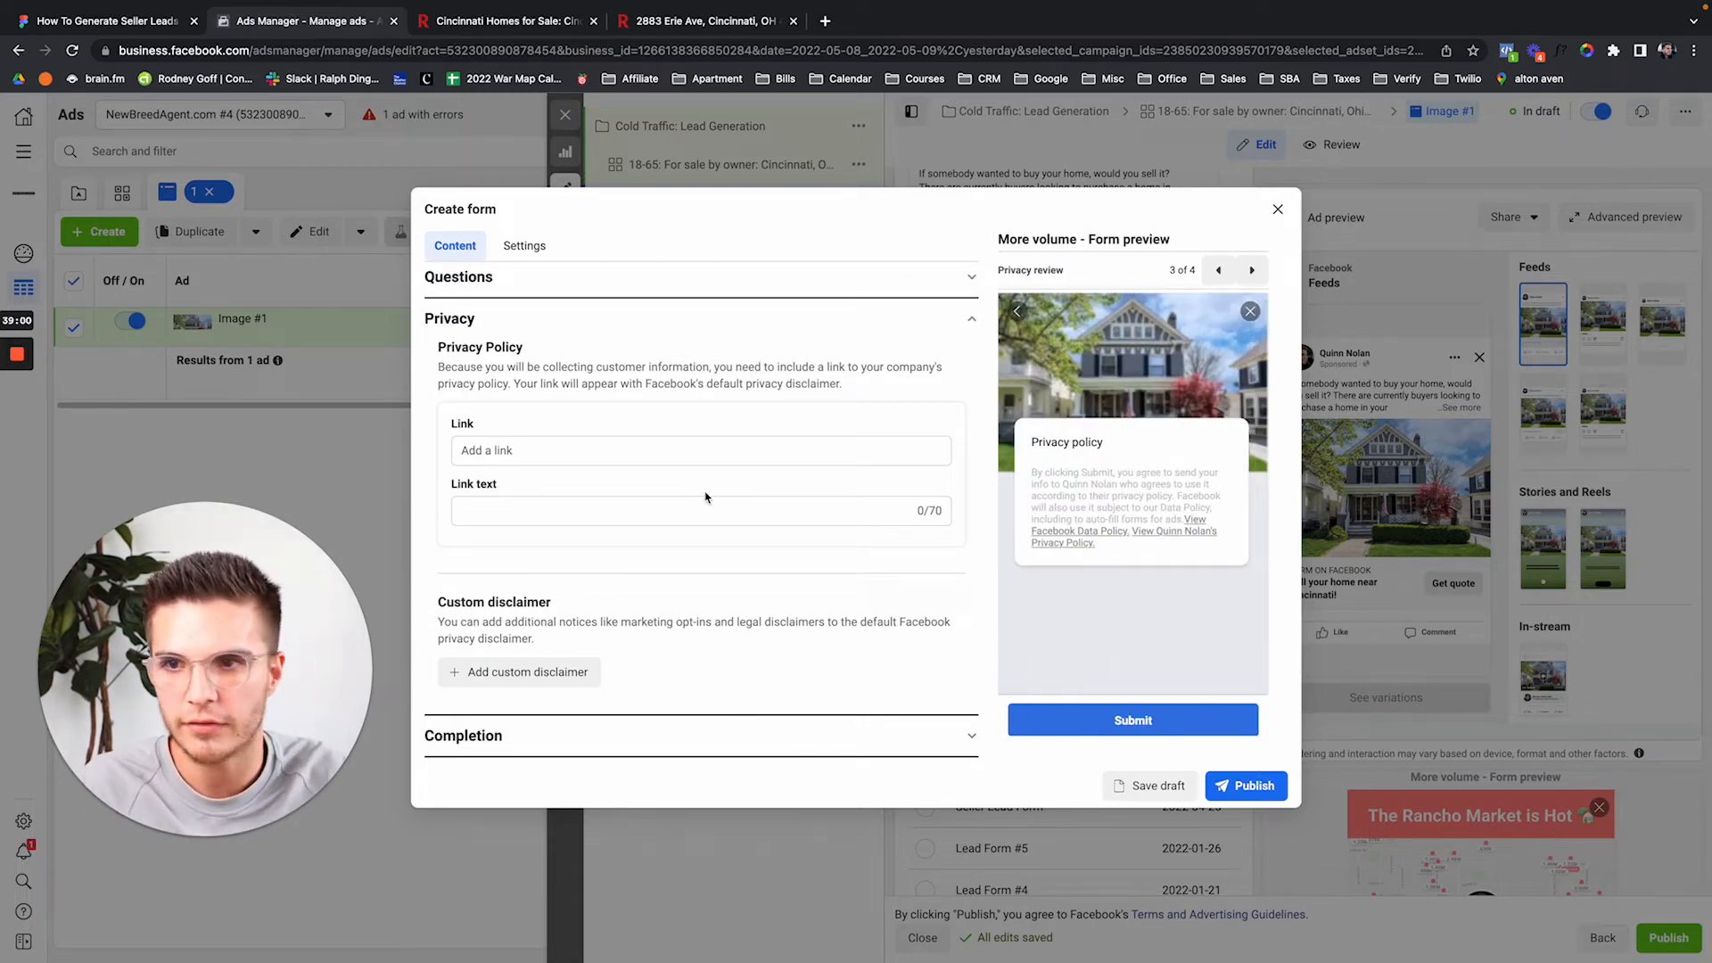
pyautogui.click(653, 452)
pyautogui.write('new')
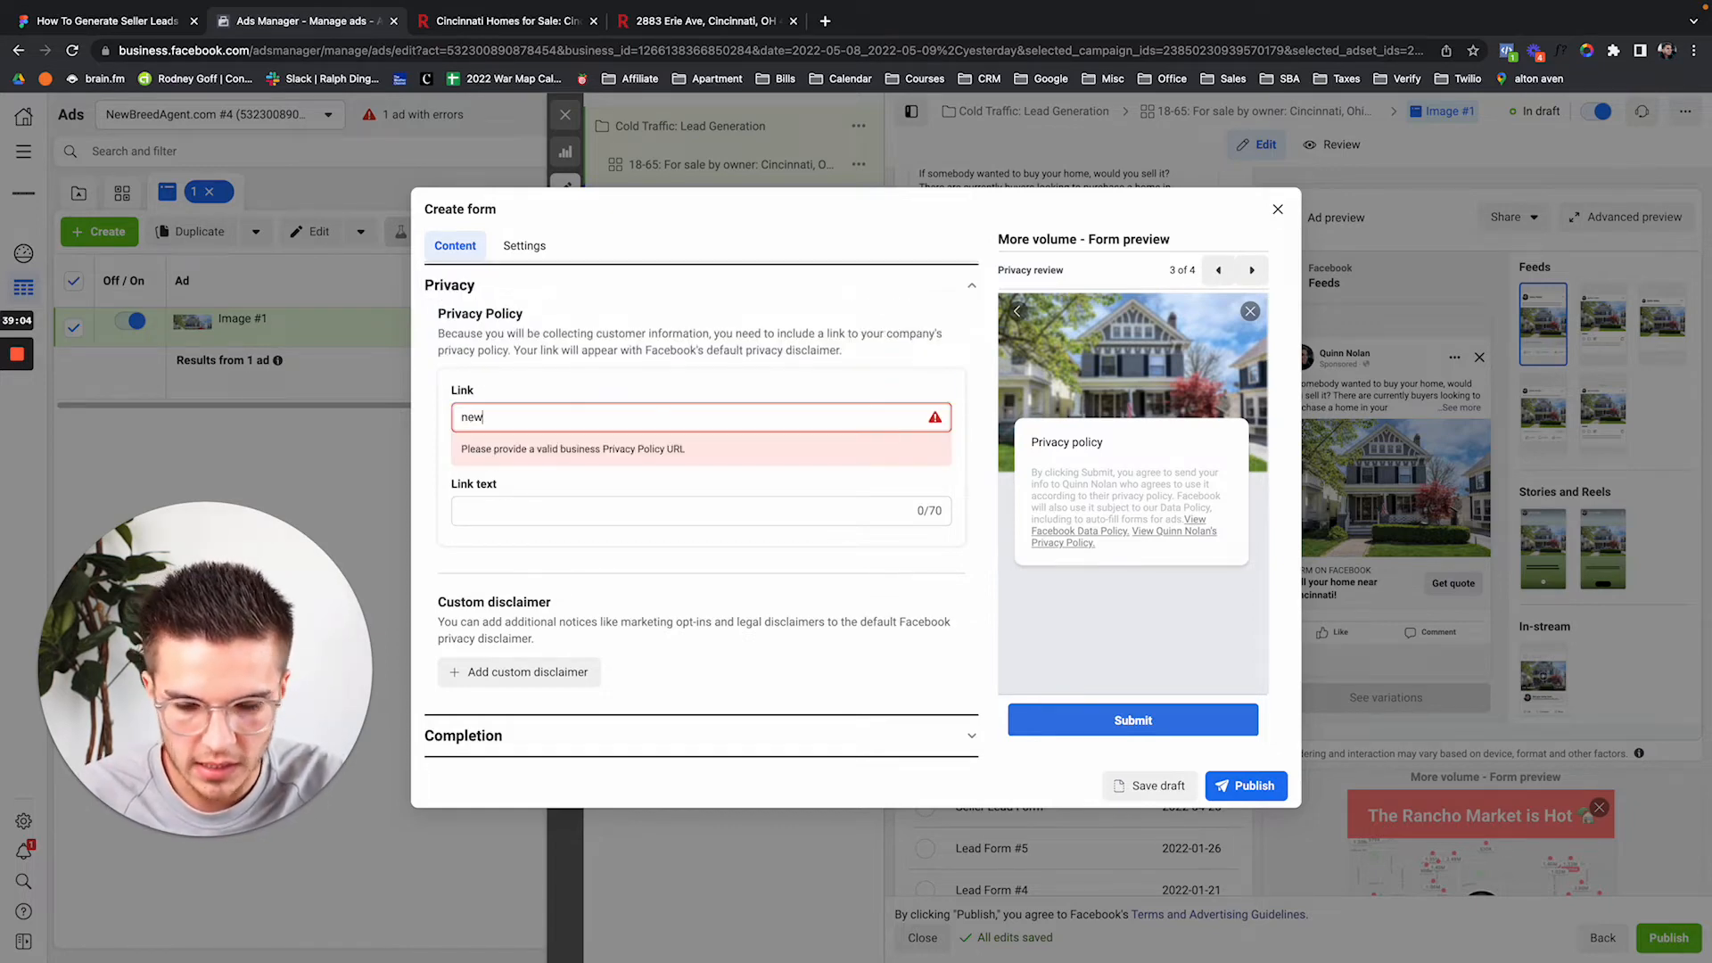
pyautogui.write('breedagent.com/p')
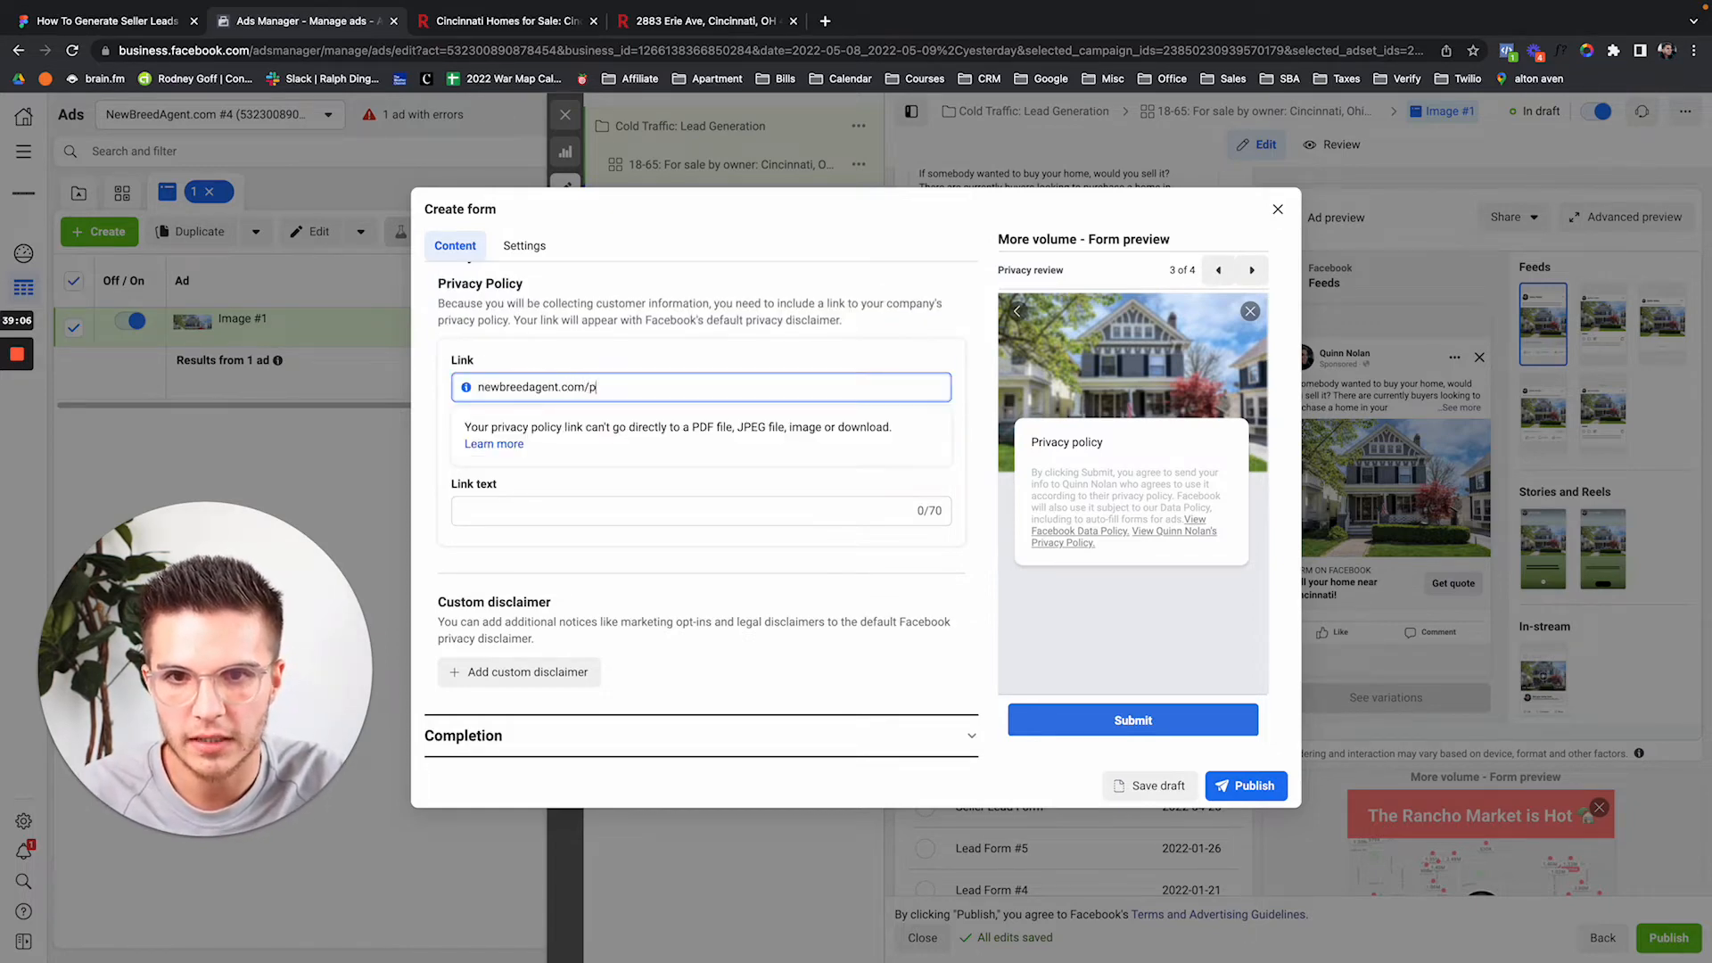
pyautogui.write('rivacy-policy')
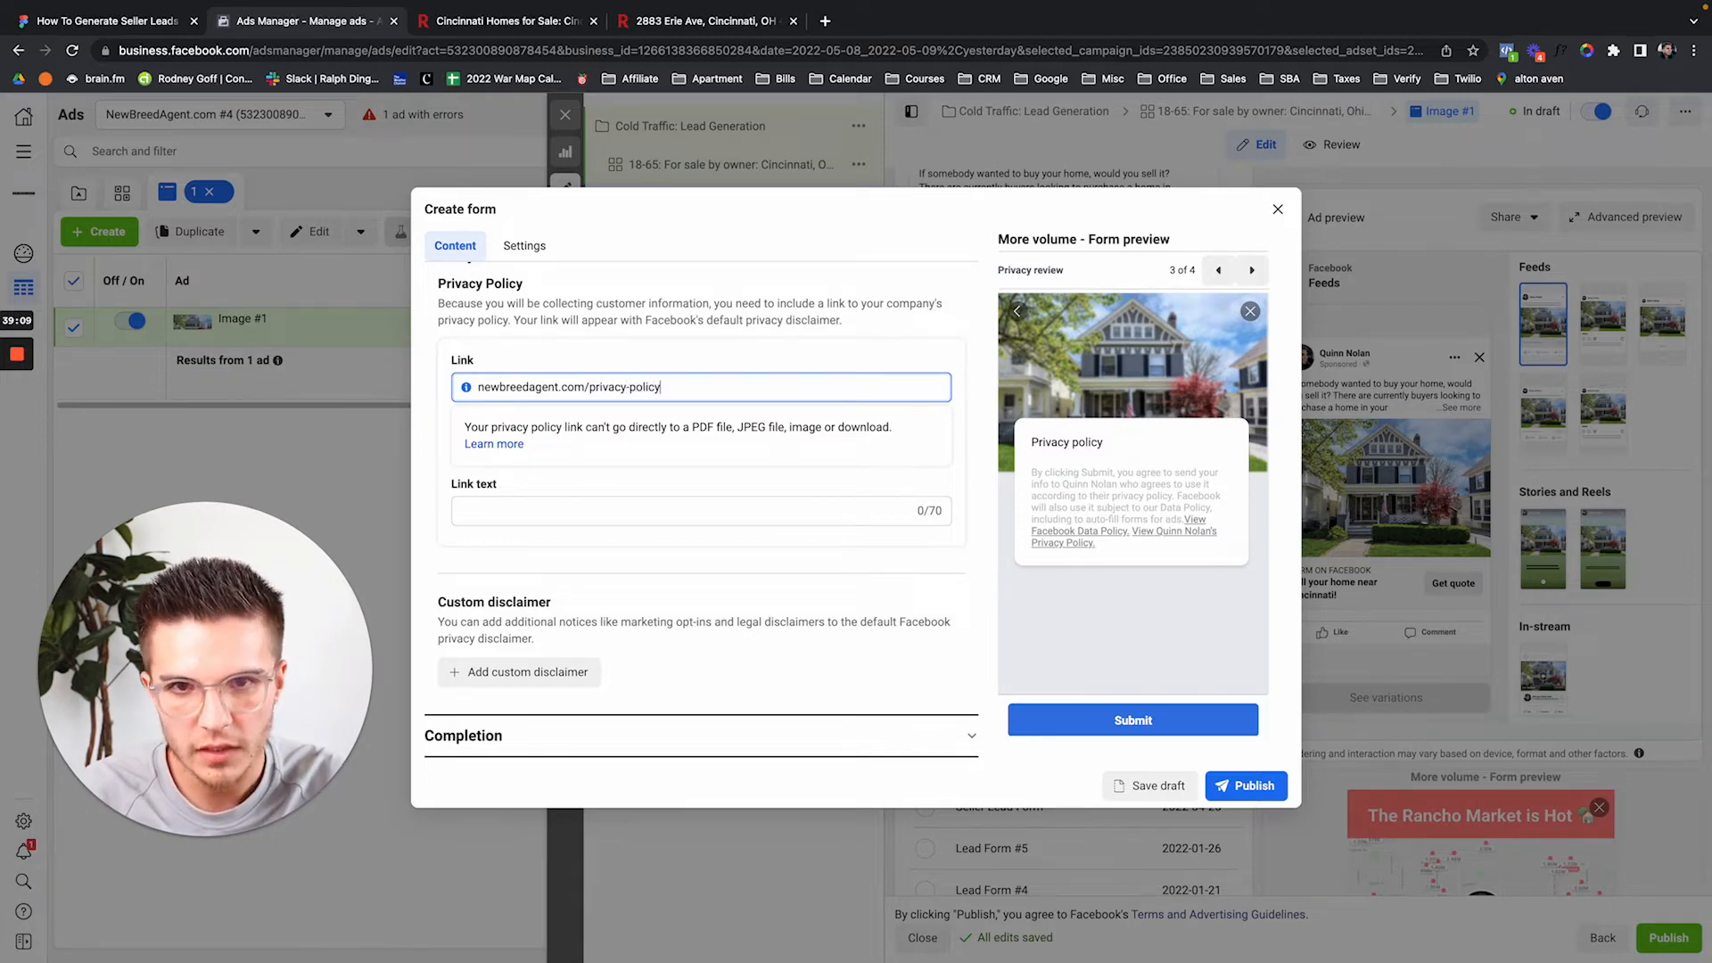
pyautogui.hotkey('ctrl', 't')
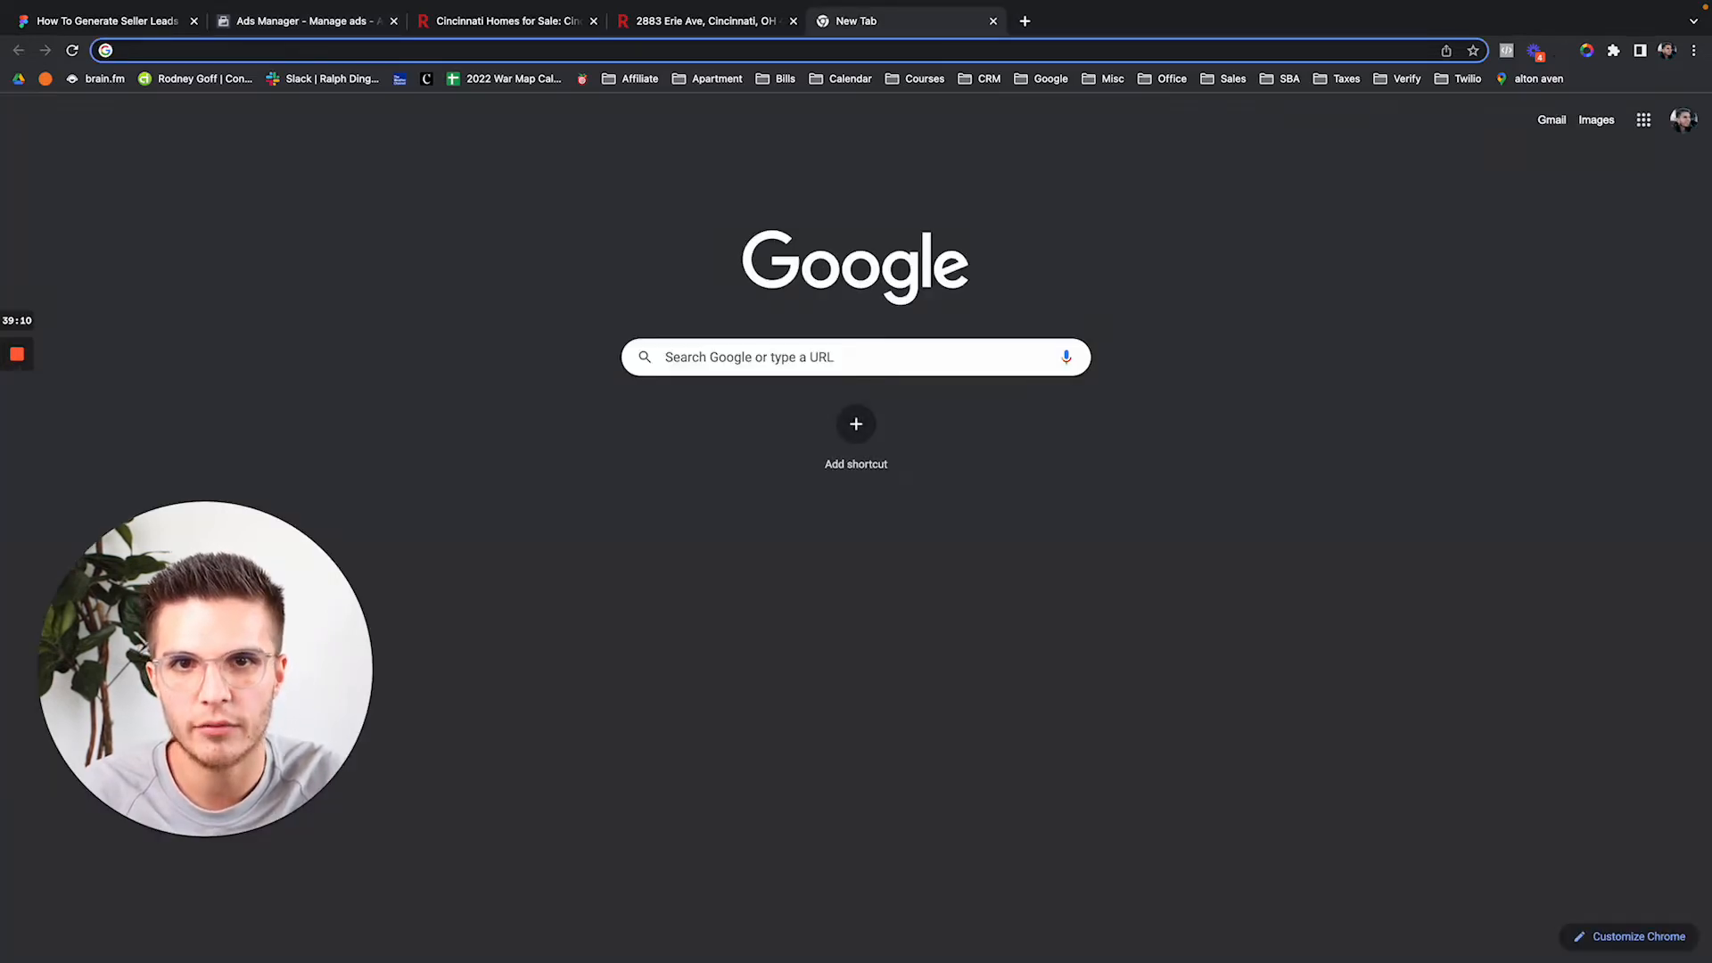
# Search Google for 'century 21' and open the Century 21 website's Privacy Policy page.
pyautogui.write('century 21')
pyautogui.press('Return')
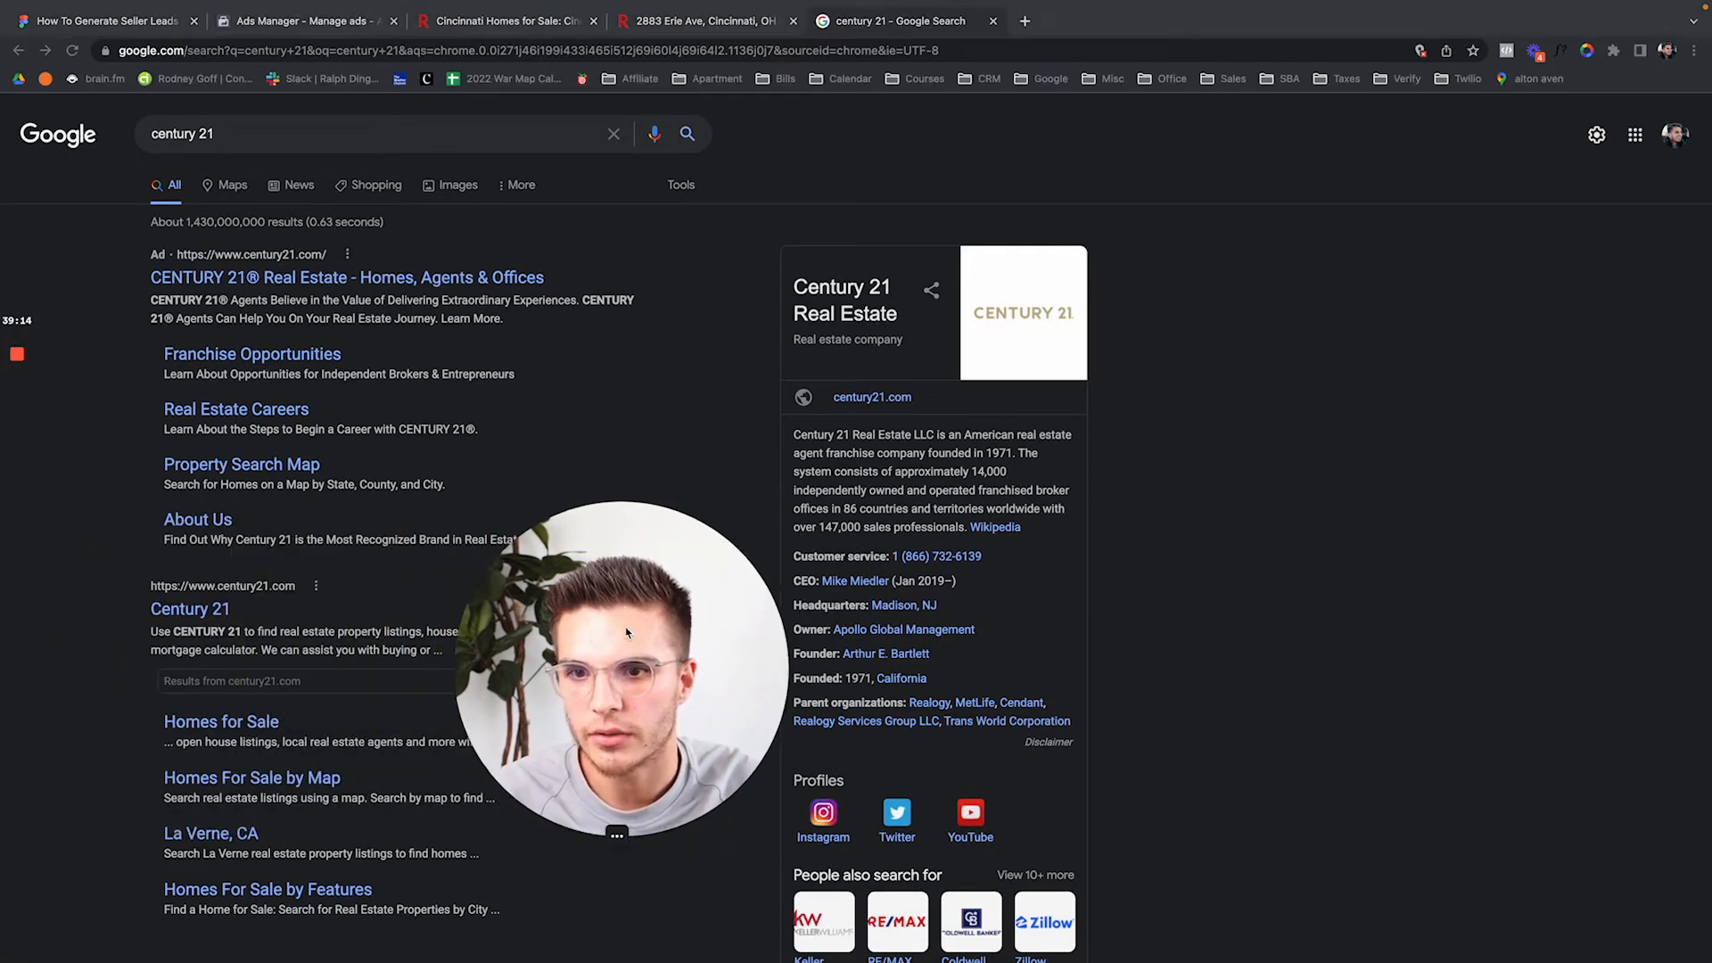
pyautogui.click(191, 609)
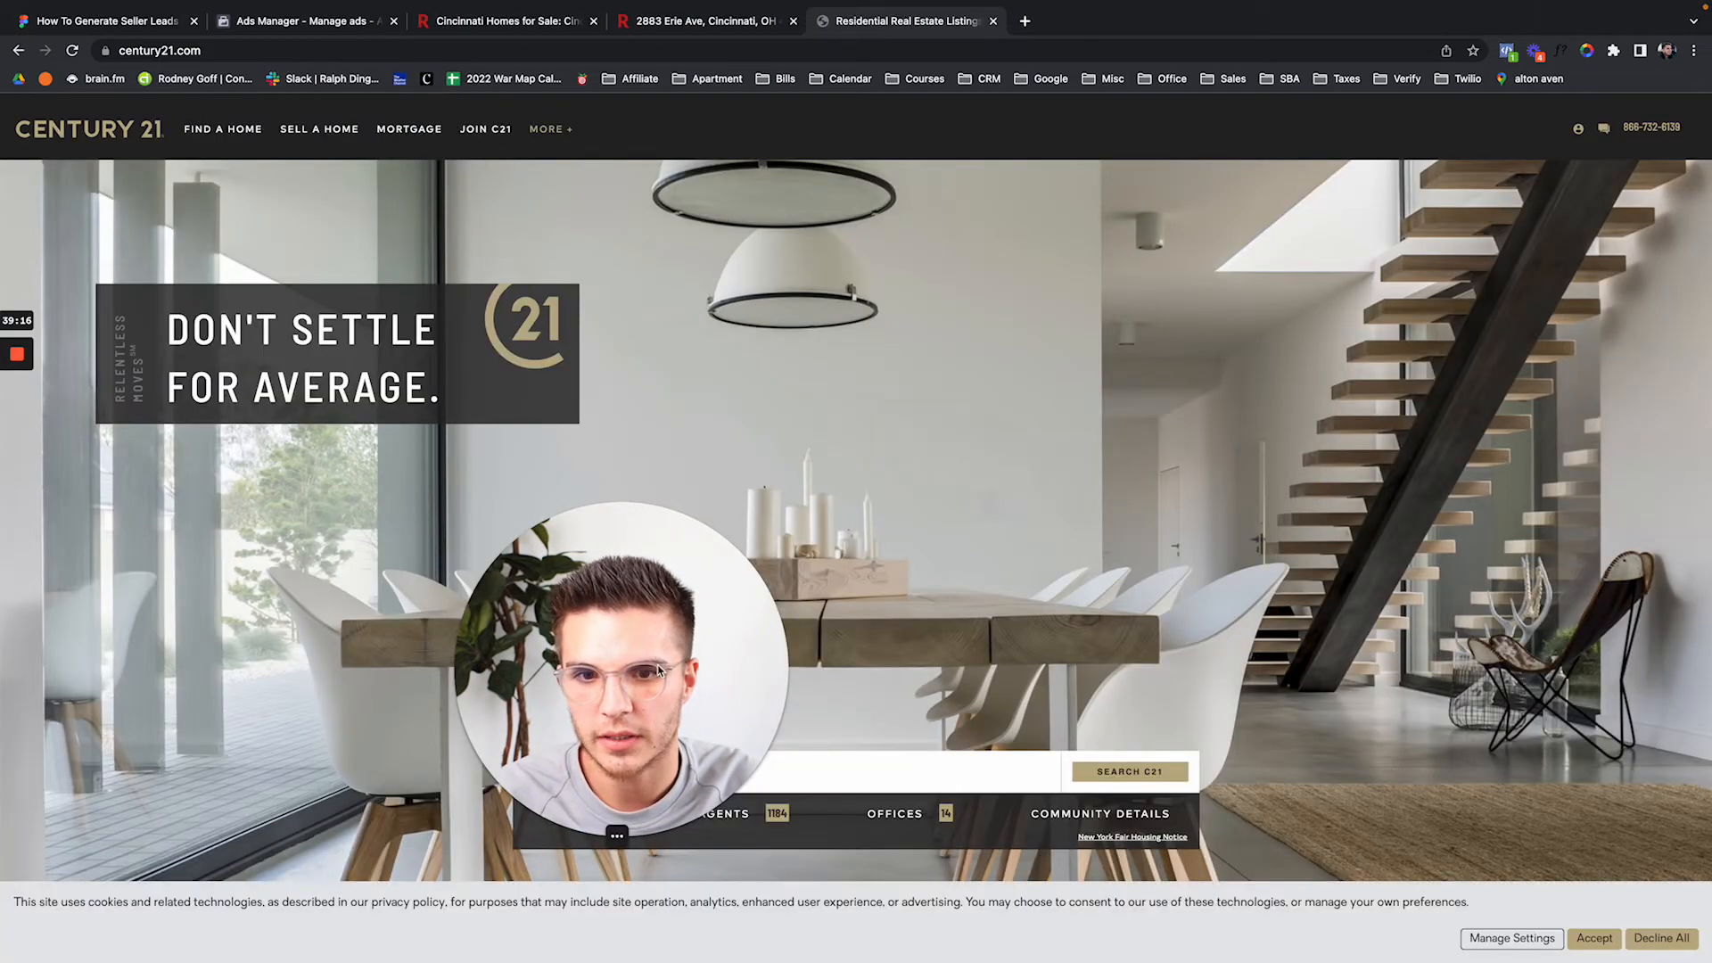
pyautogui.scroll(-10, 1087, 754)
pyautogui.scroll(-10, 1087, 754)
pyautogui.scroll(1, 677, 774)
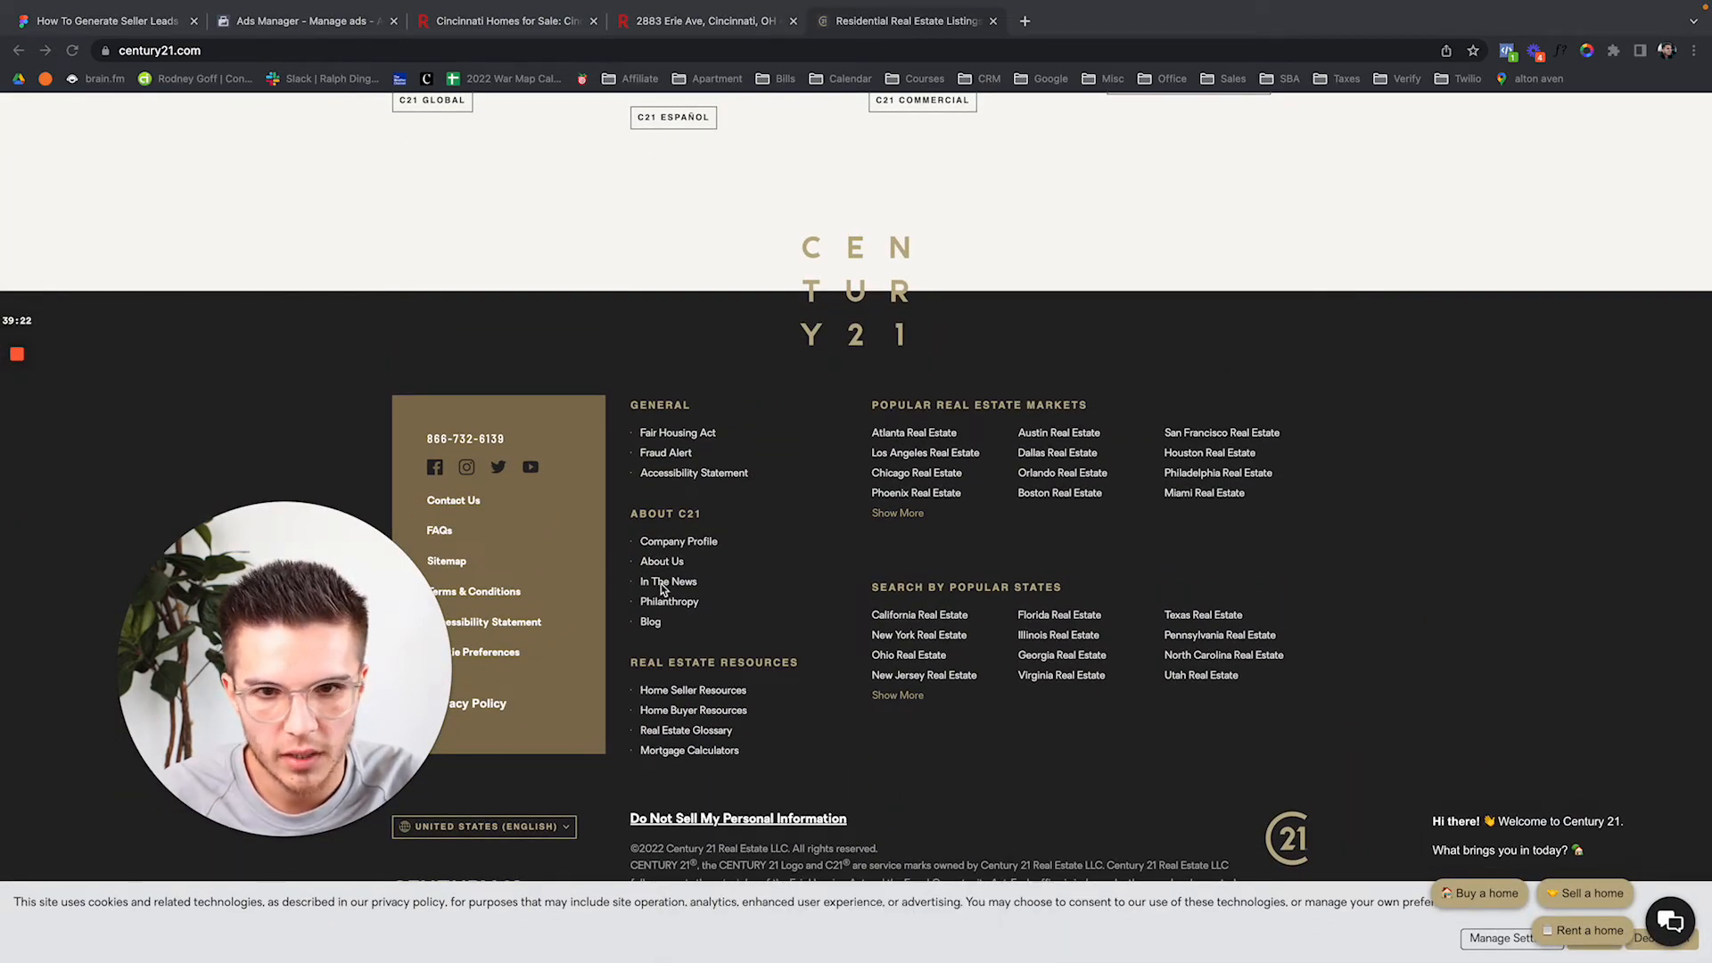
pyautogui.moveTo(343, 635); pyautogui.dragTo(329, 387)
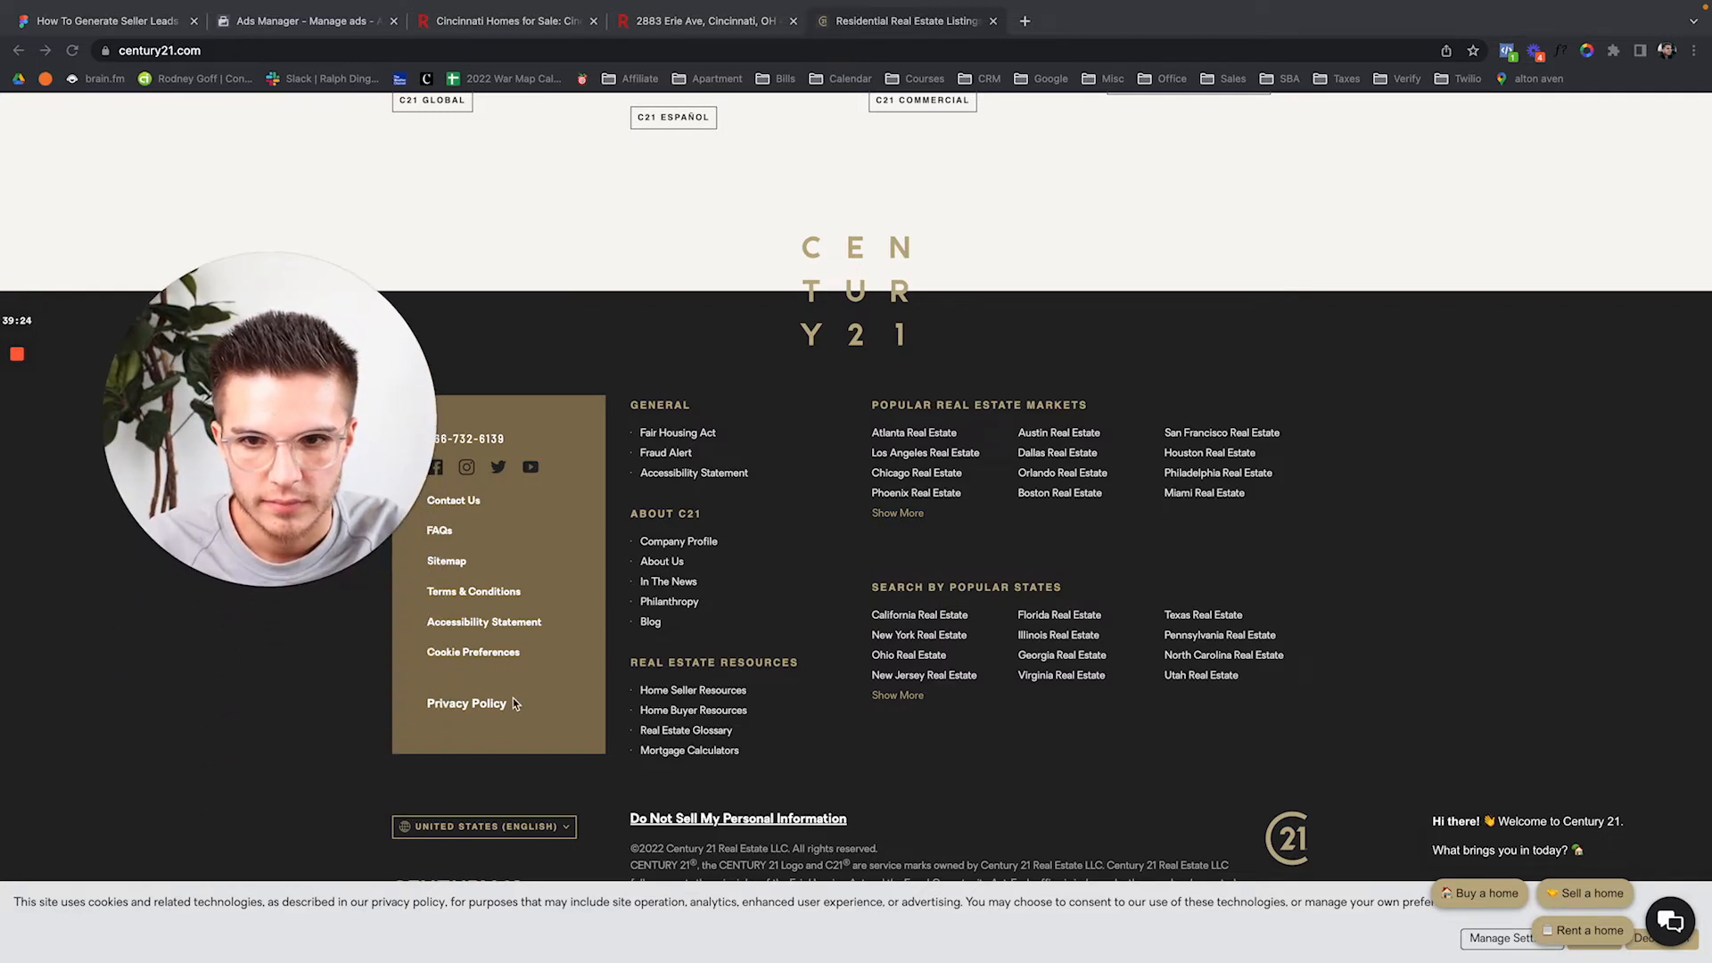
pyautogui.click(464, 705)
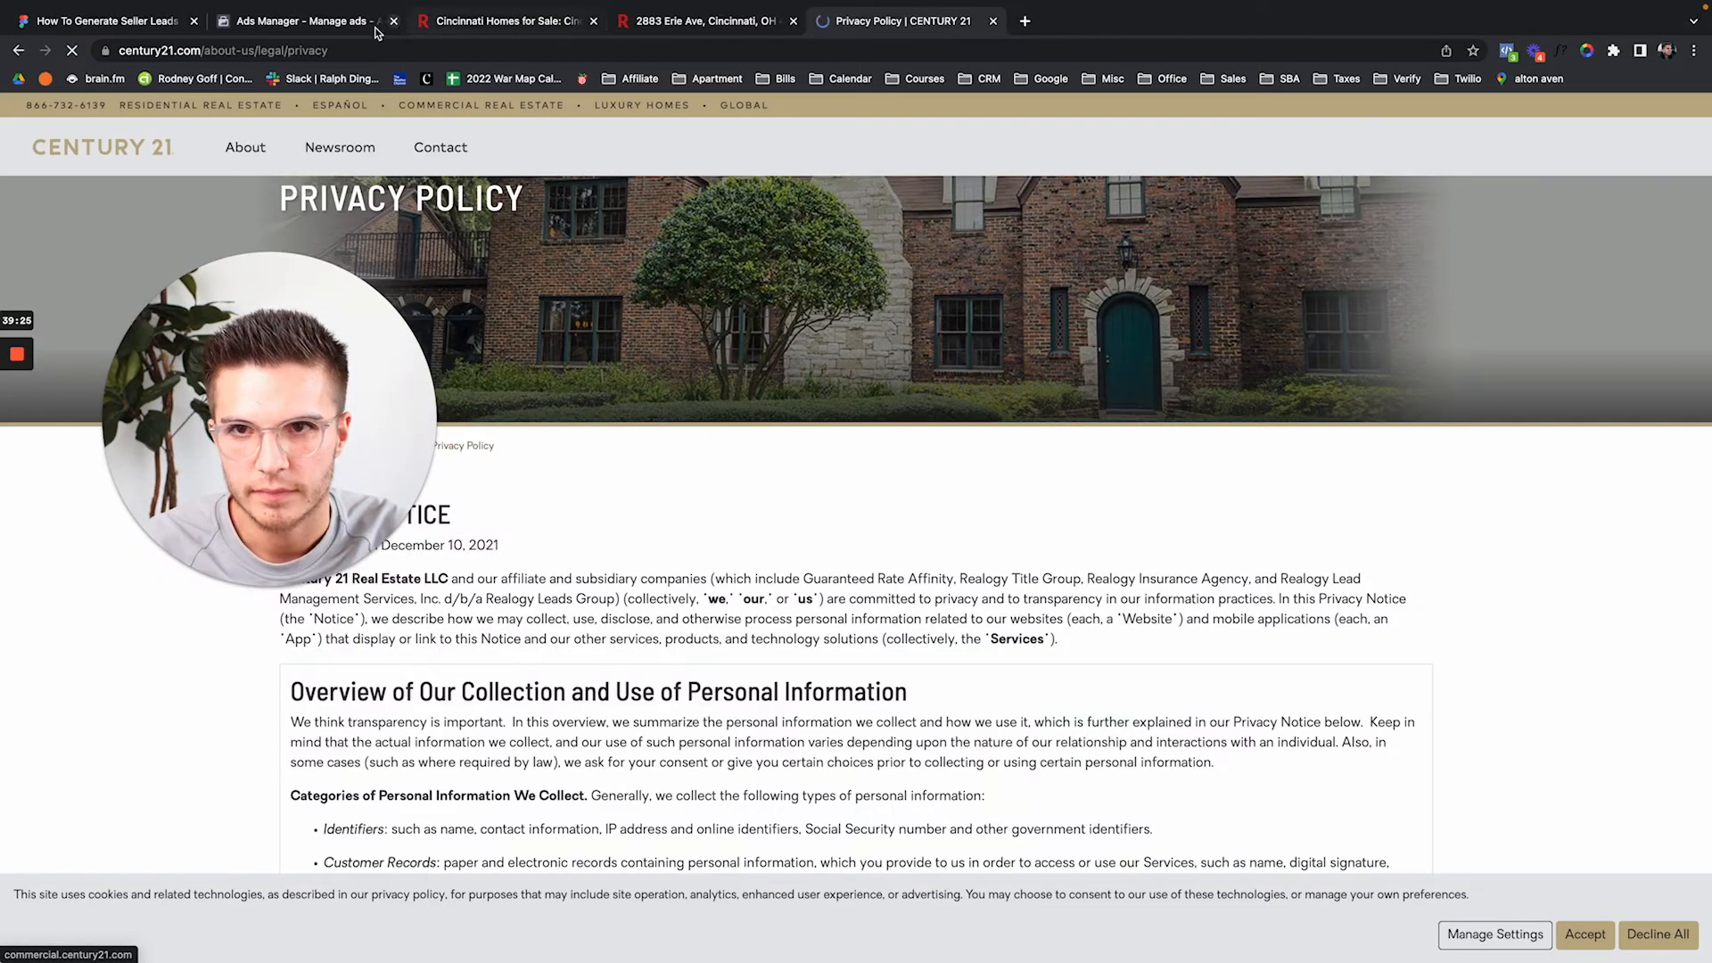
# Search 'exp', open eXp Realty's Privacy Policy page, then return to the Ads Manager form.
pyautogui.click(324, 51)
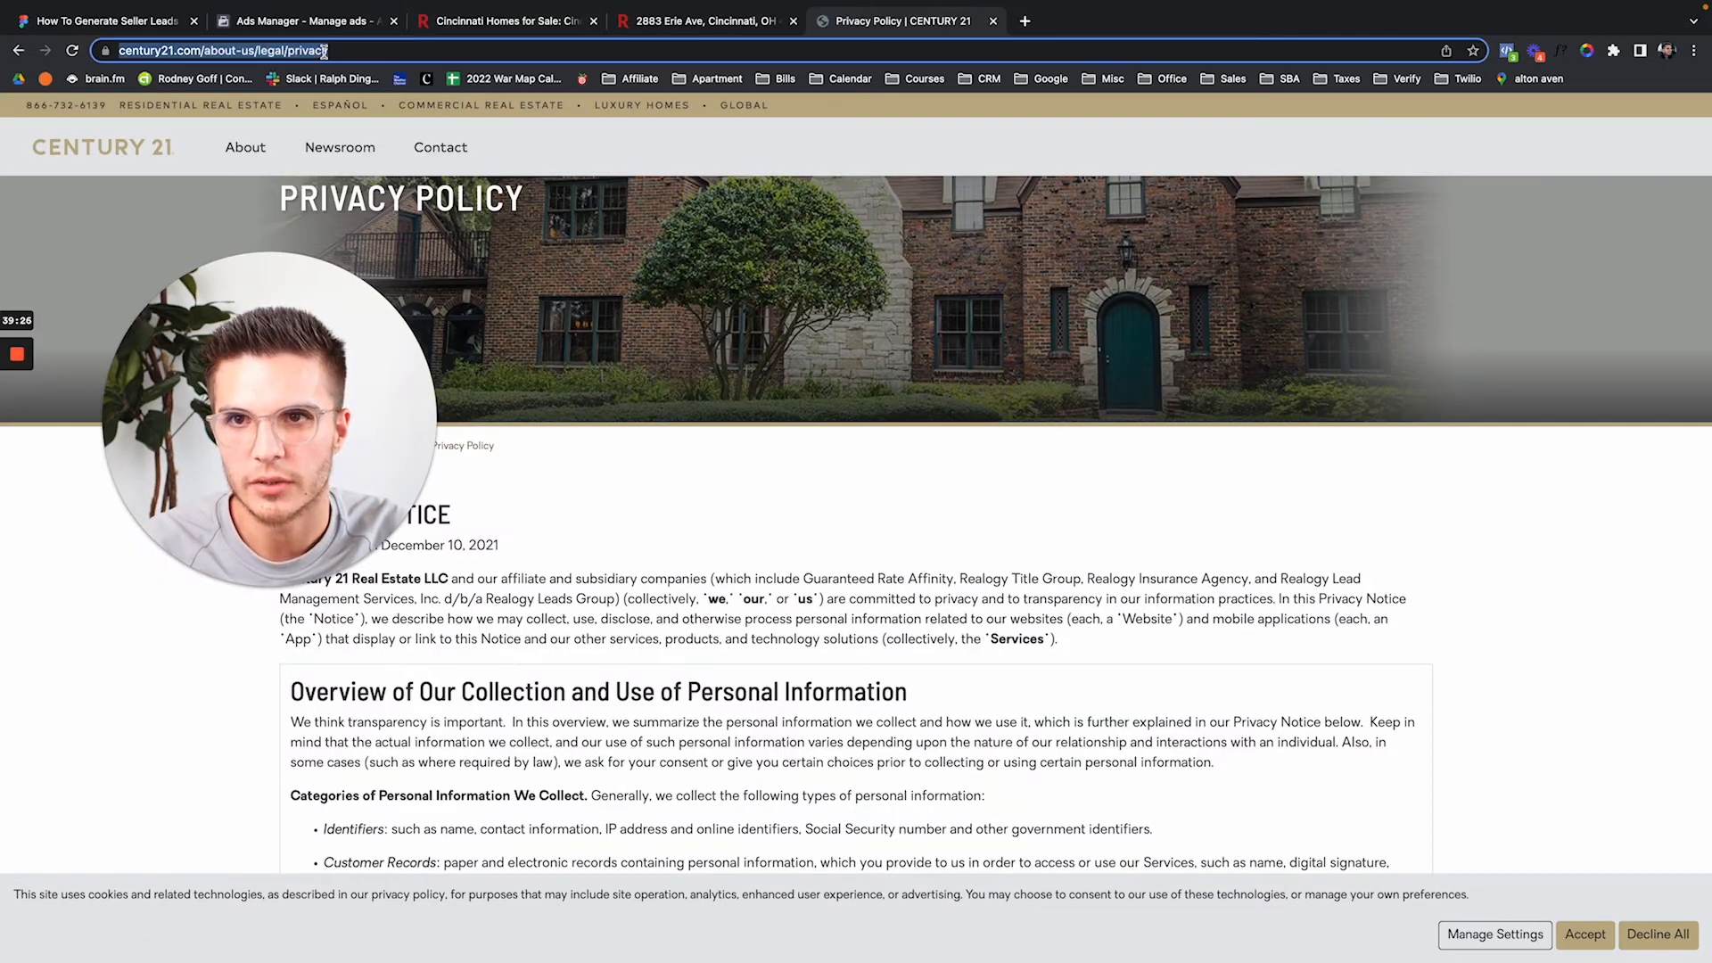
pyautogui.write('exp')
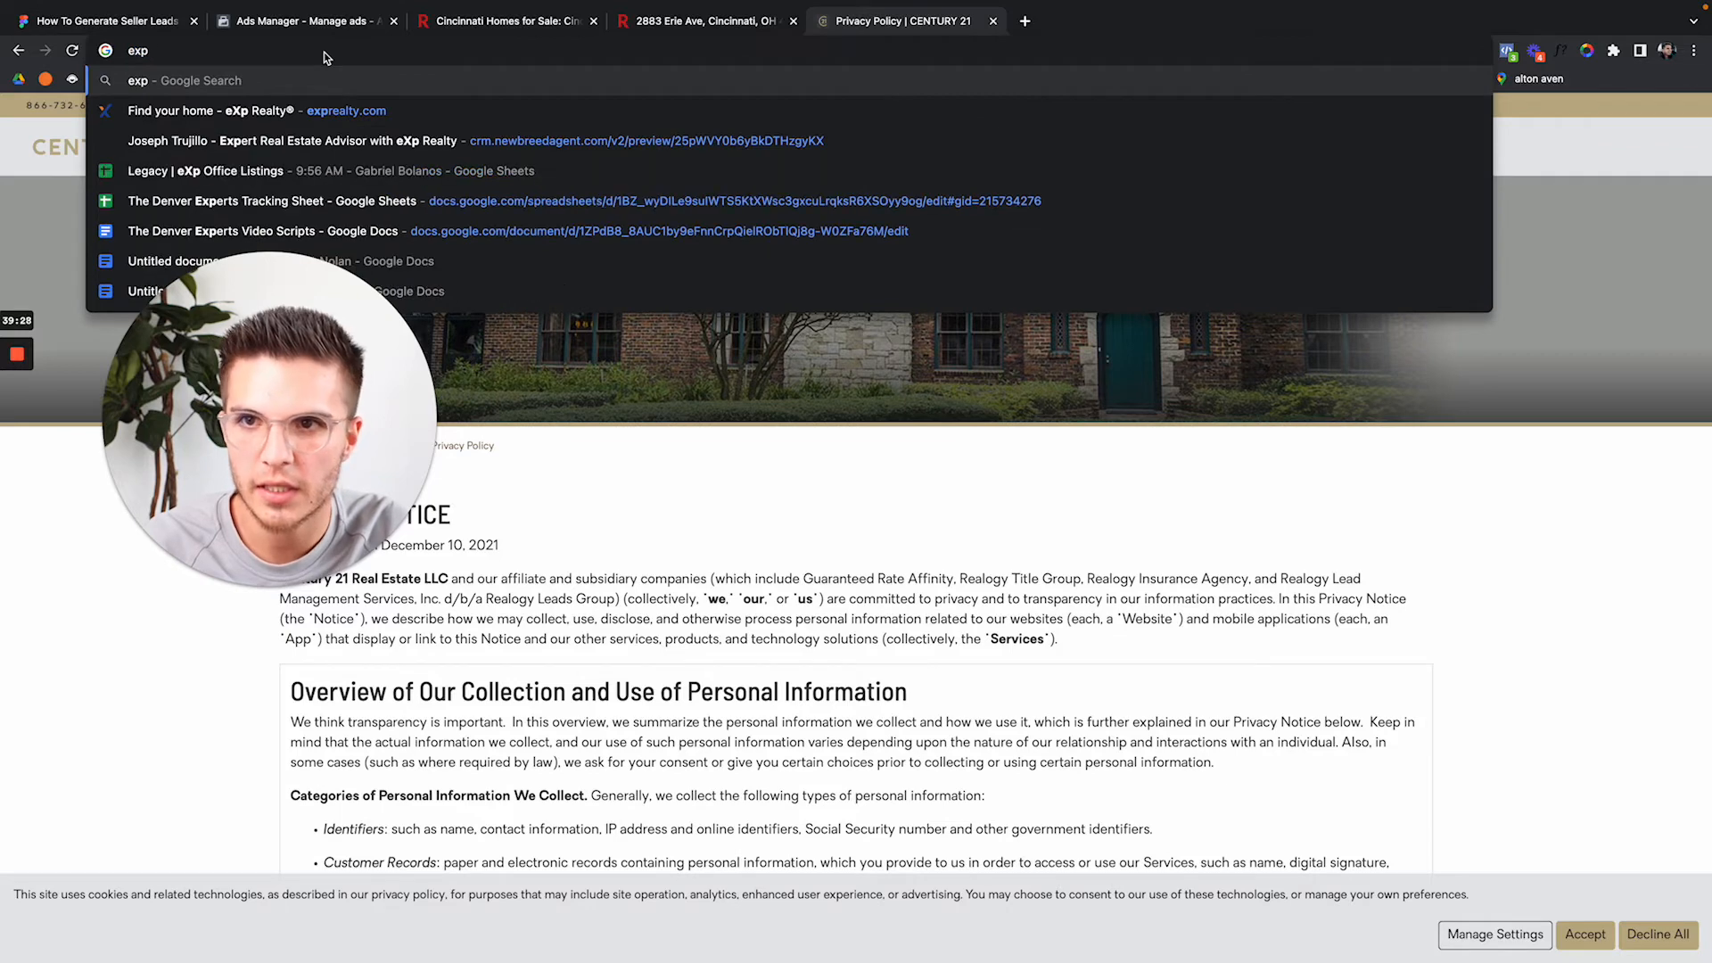
pyautogui.press('Return')
pyautogui.moveTo(257, 383); pyautogui.dragTo(937, 624)
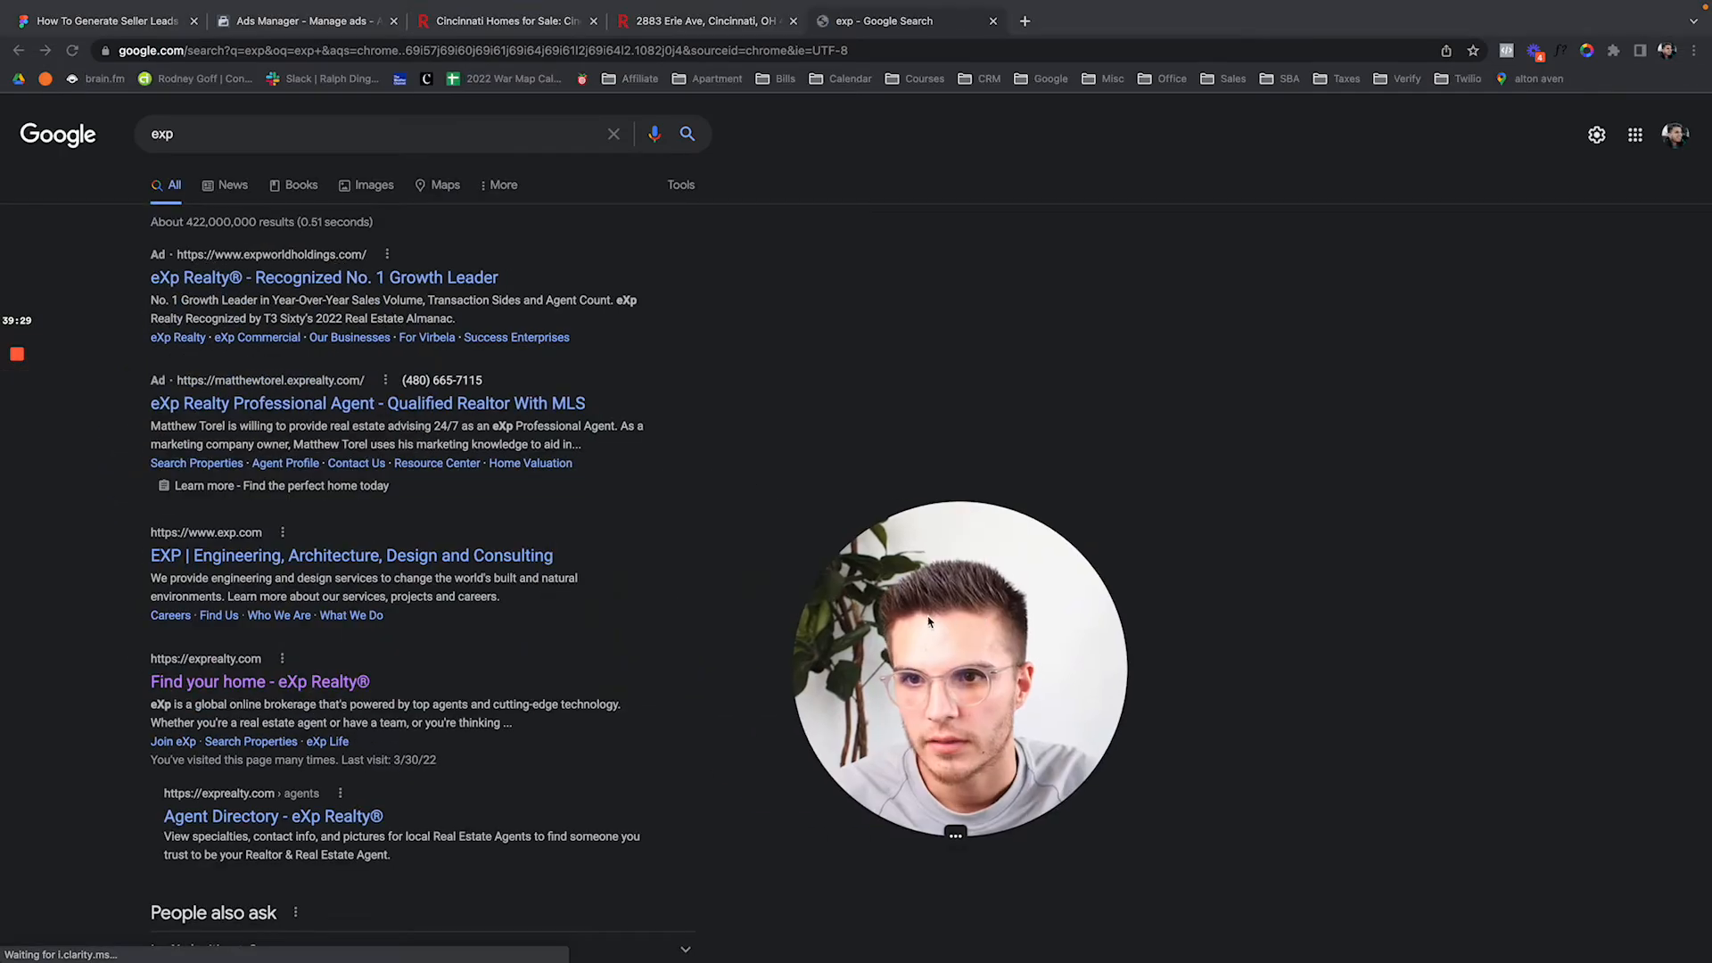
pyautogui.click(243, 691)
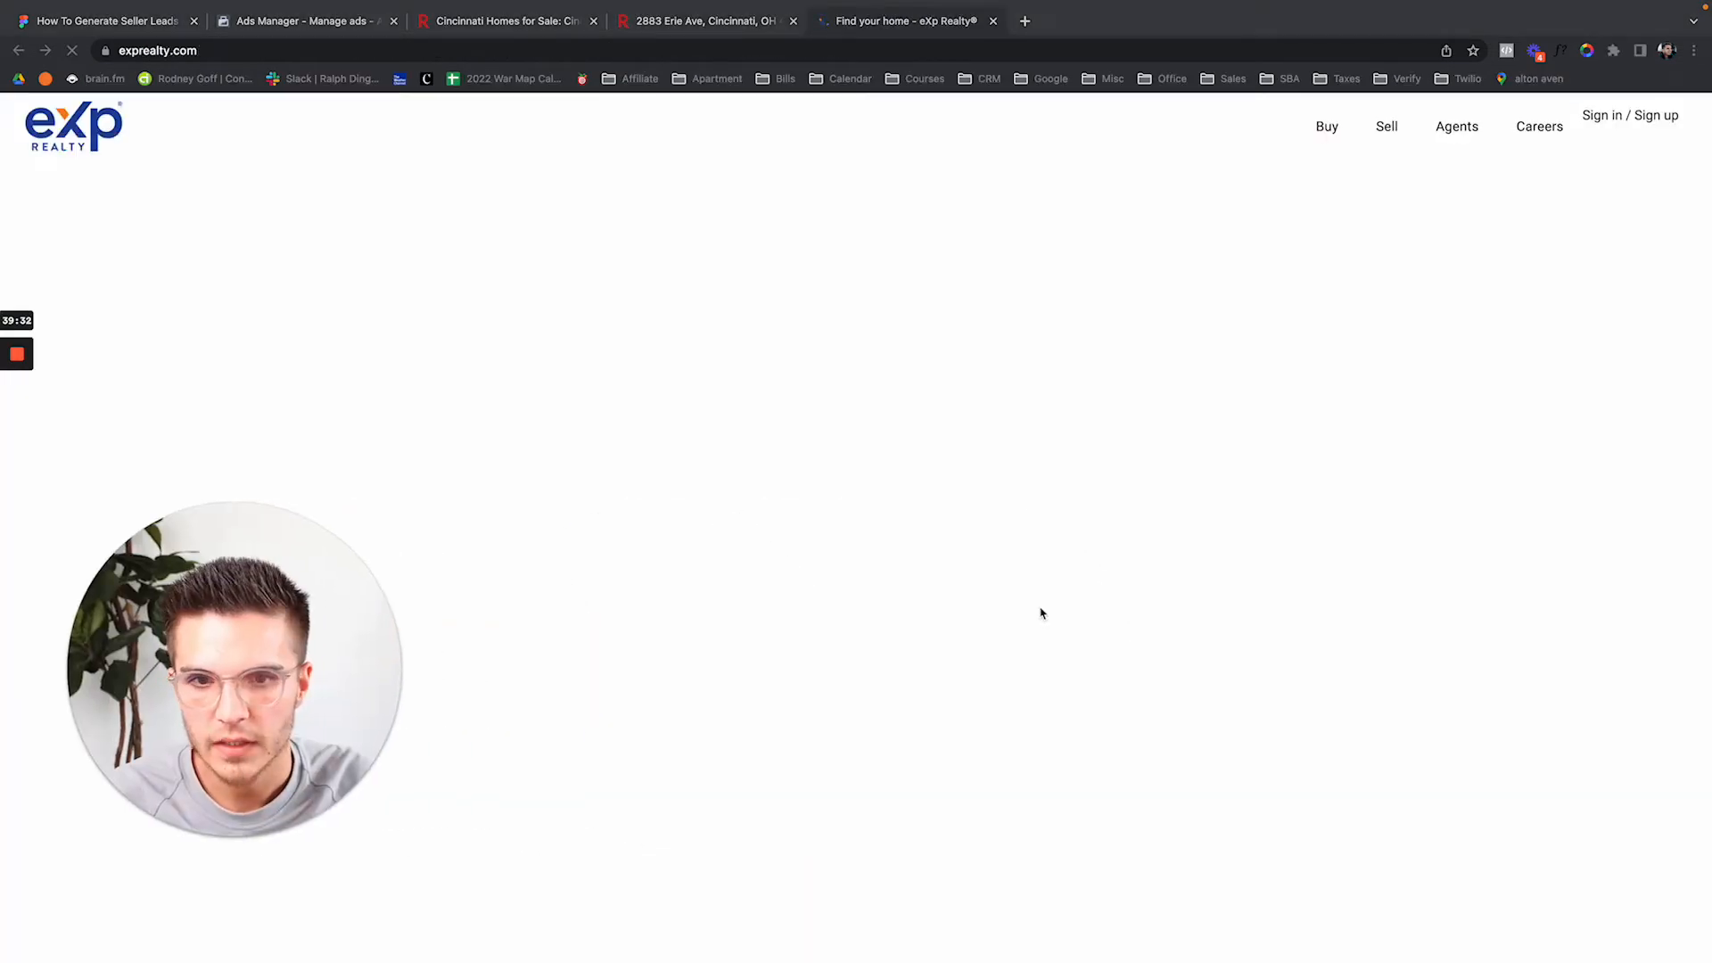
pyautogui.scroll(-20, 1184, 583)
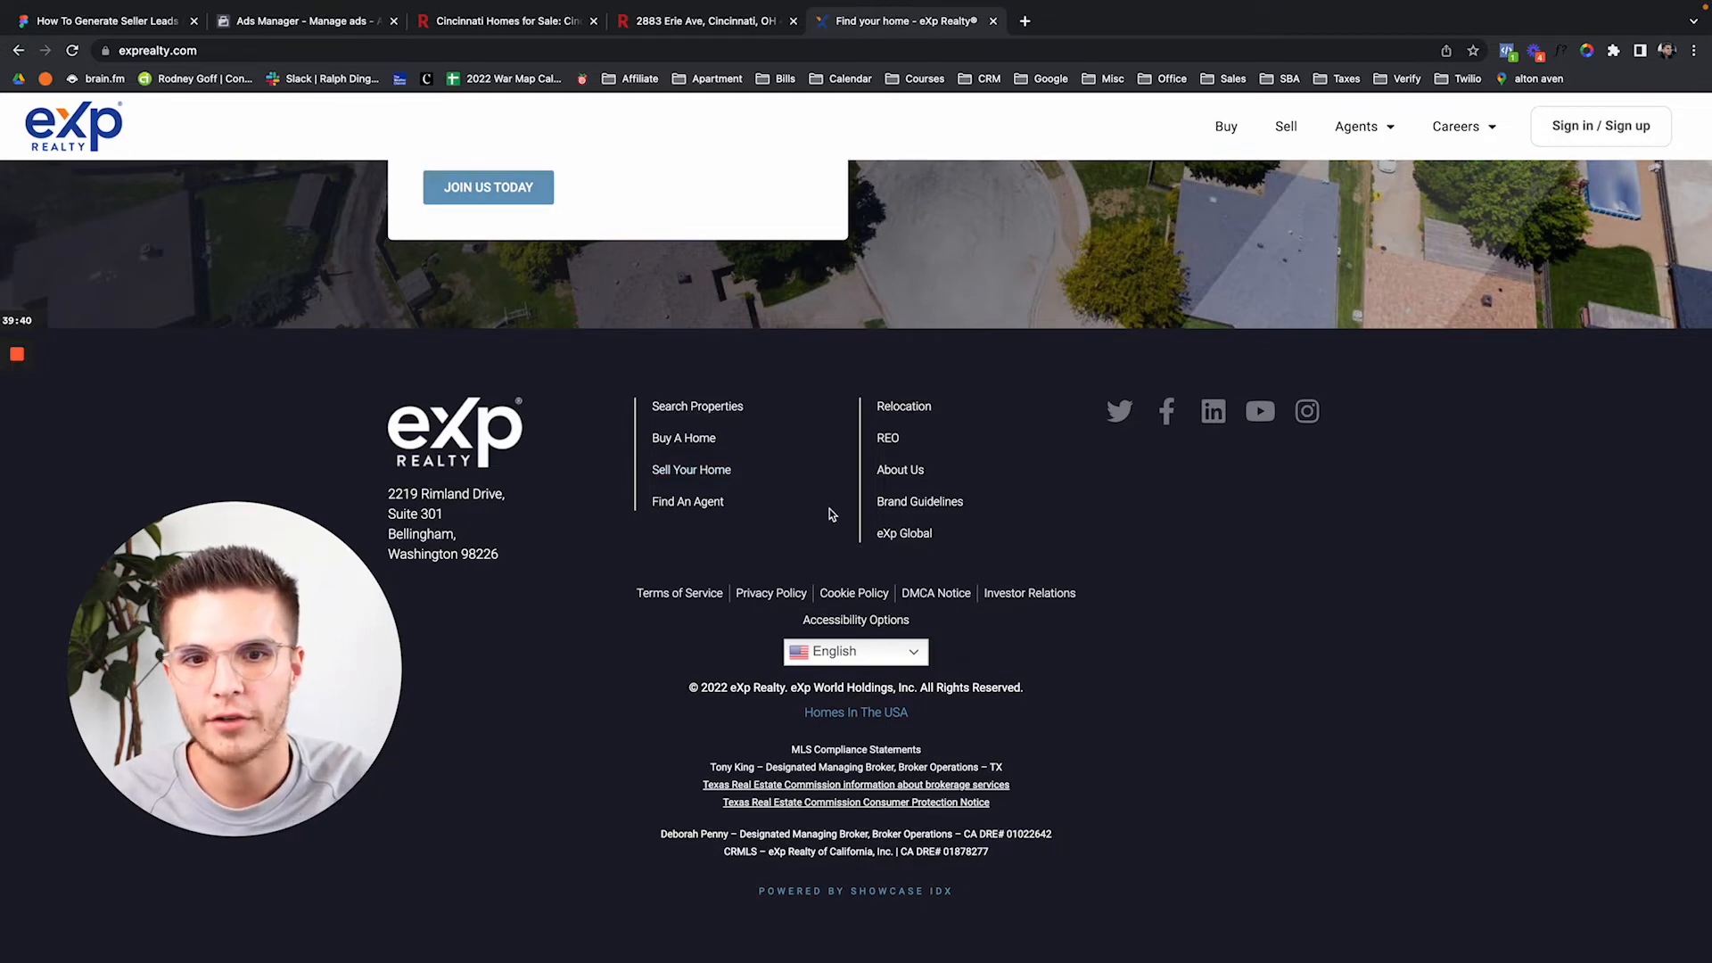
pyautogui.click(773, 604)
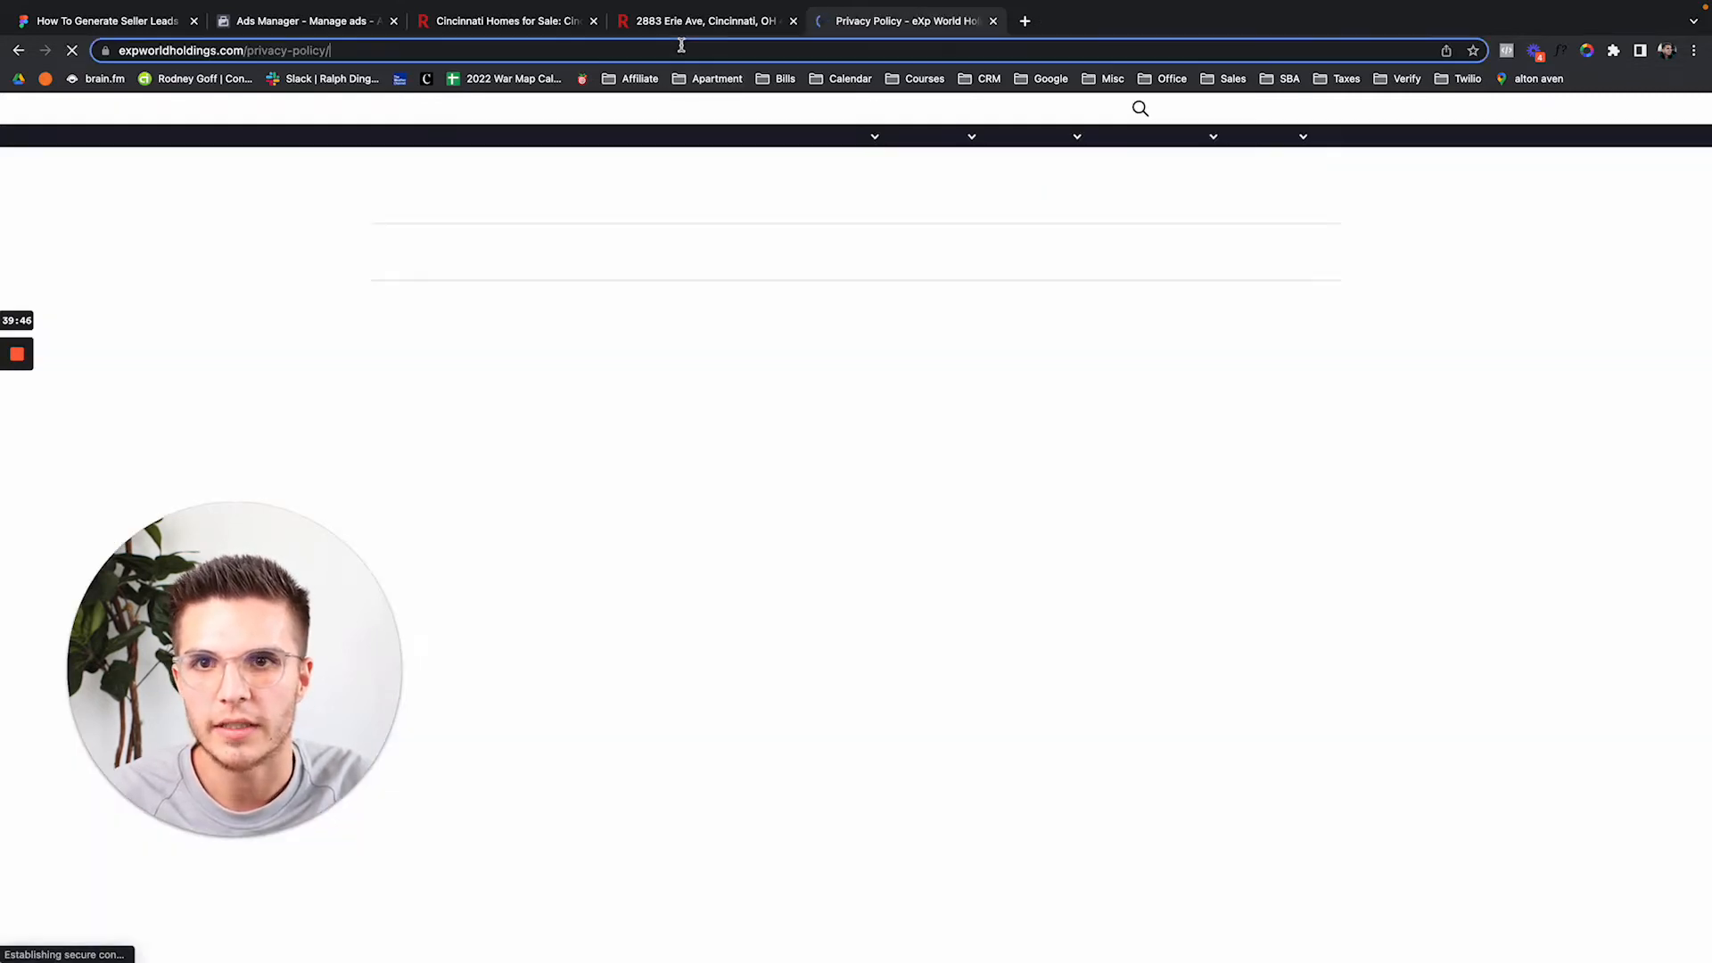
pyautogui.click(680, 50)
pyautogui.click(401, 27)
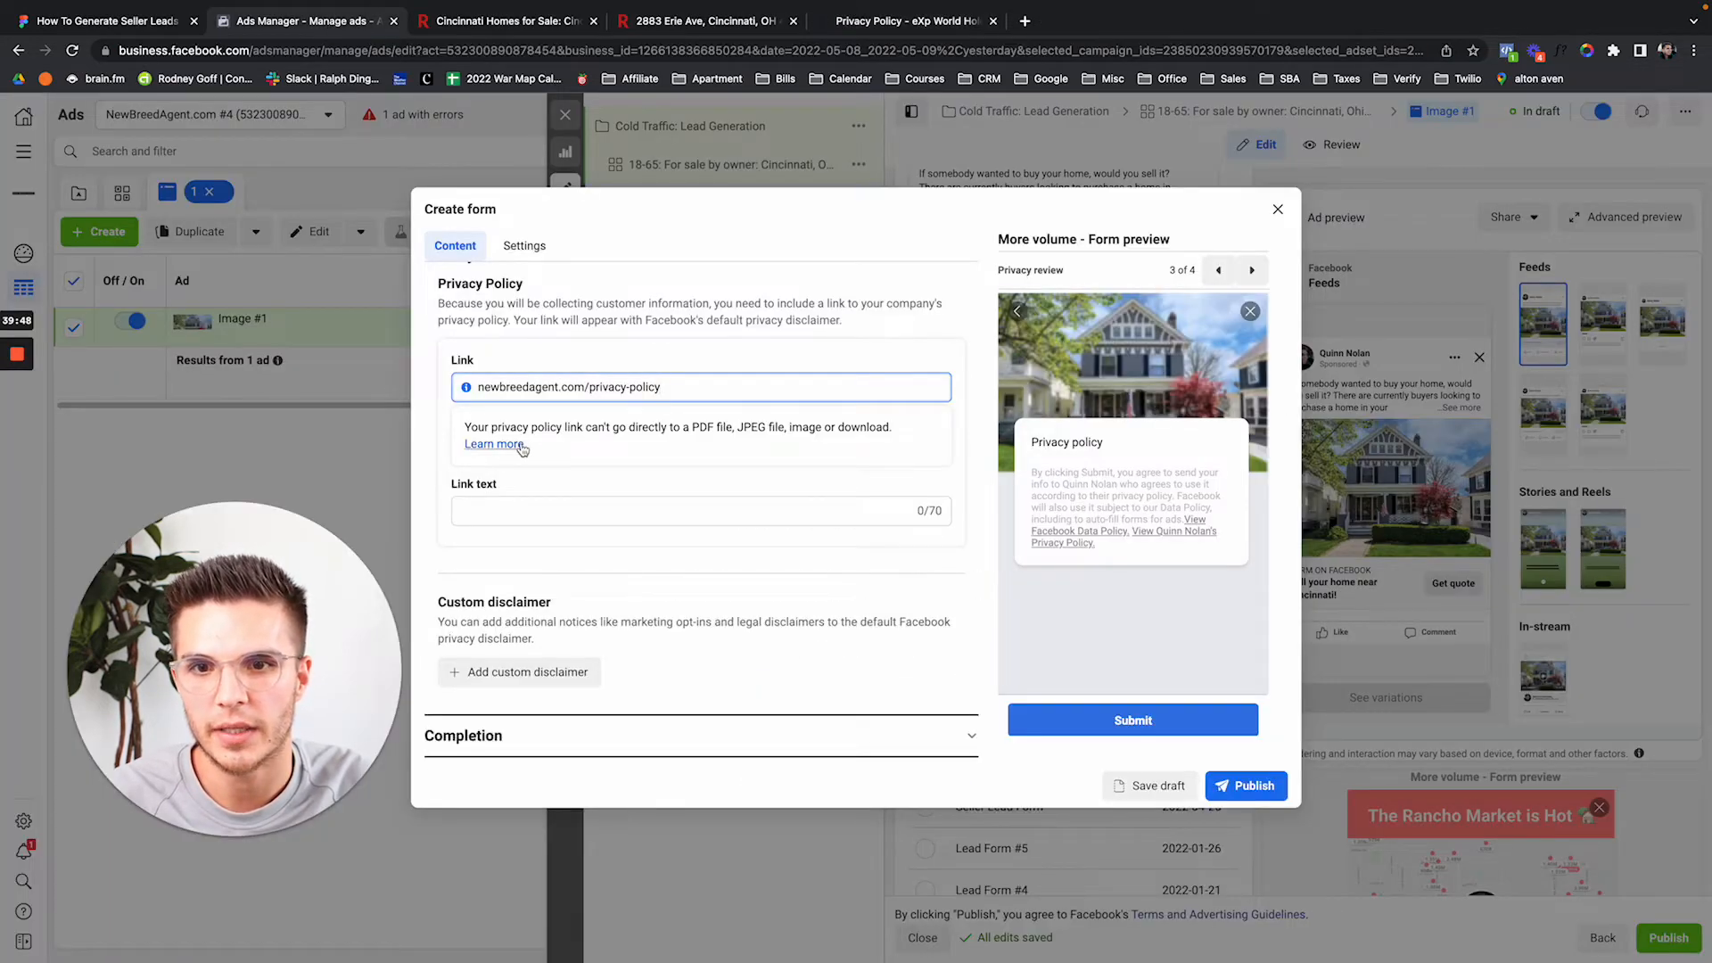
pyautogui.click(551, 509)
pyautogui.write('Pr')
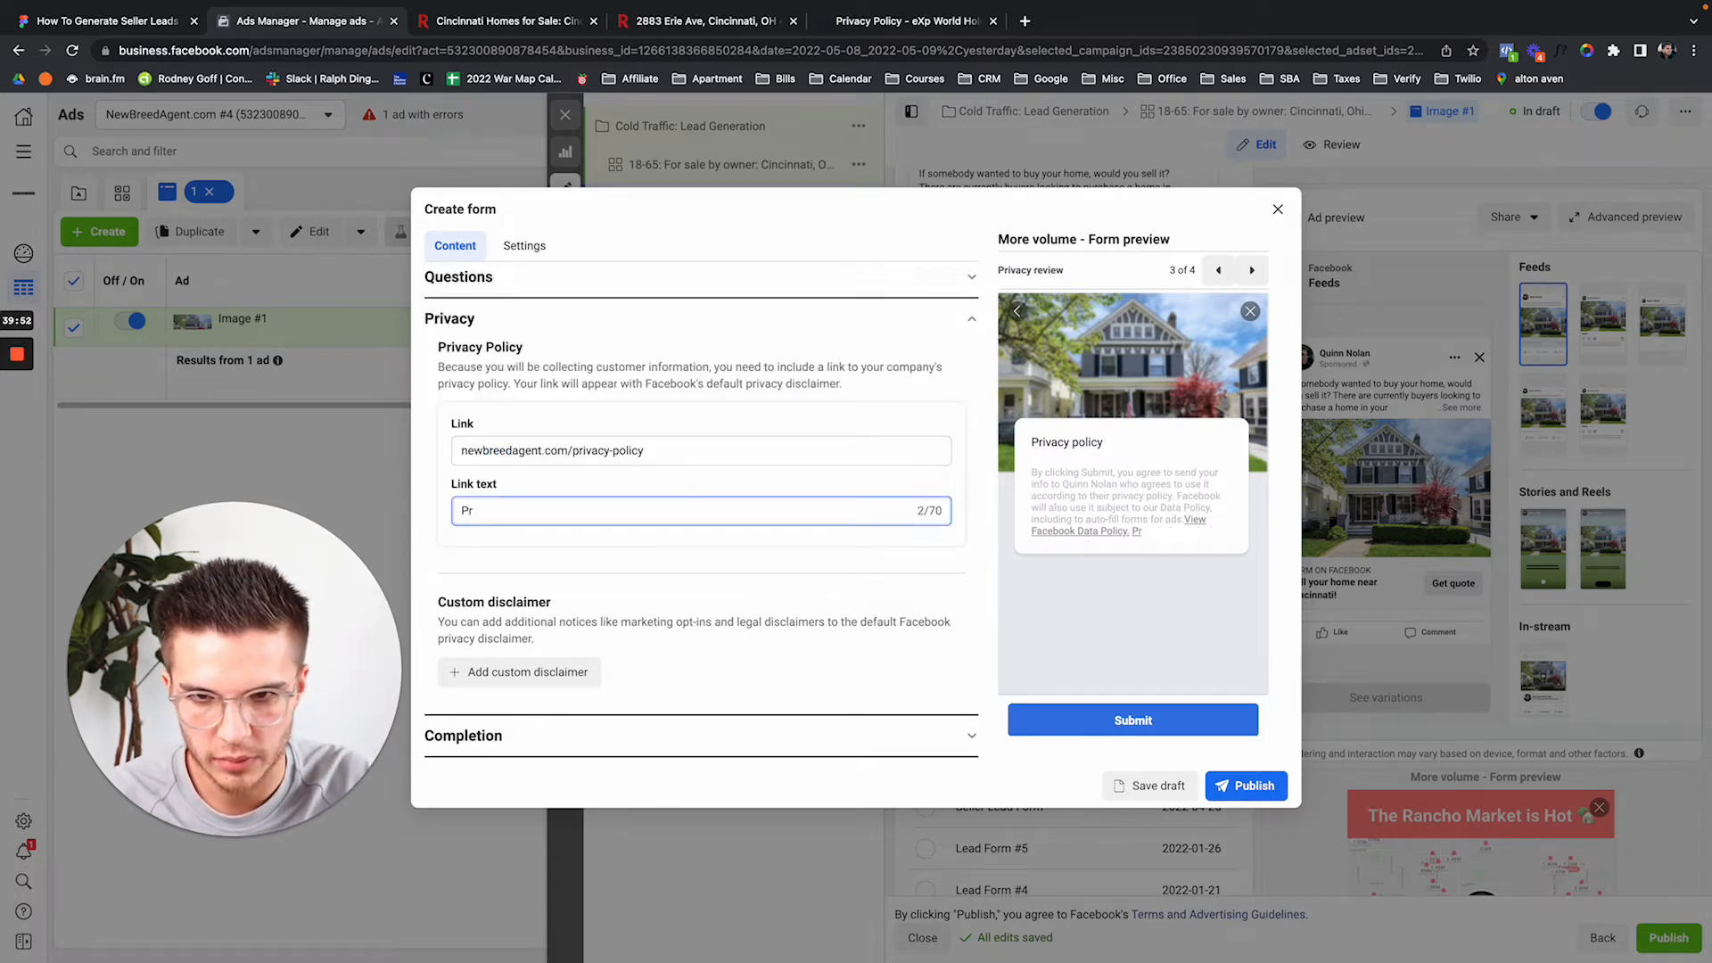
pyautogui.write('ivacy')
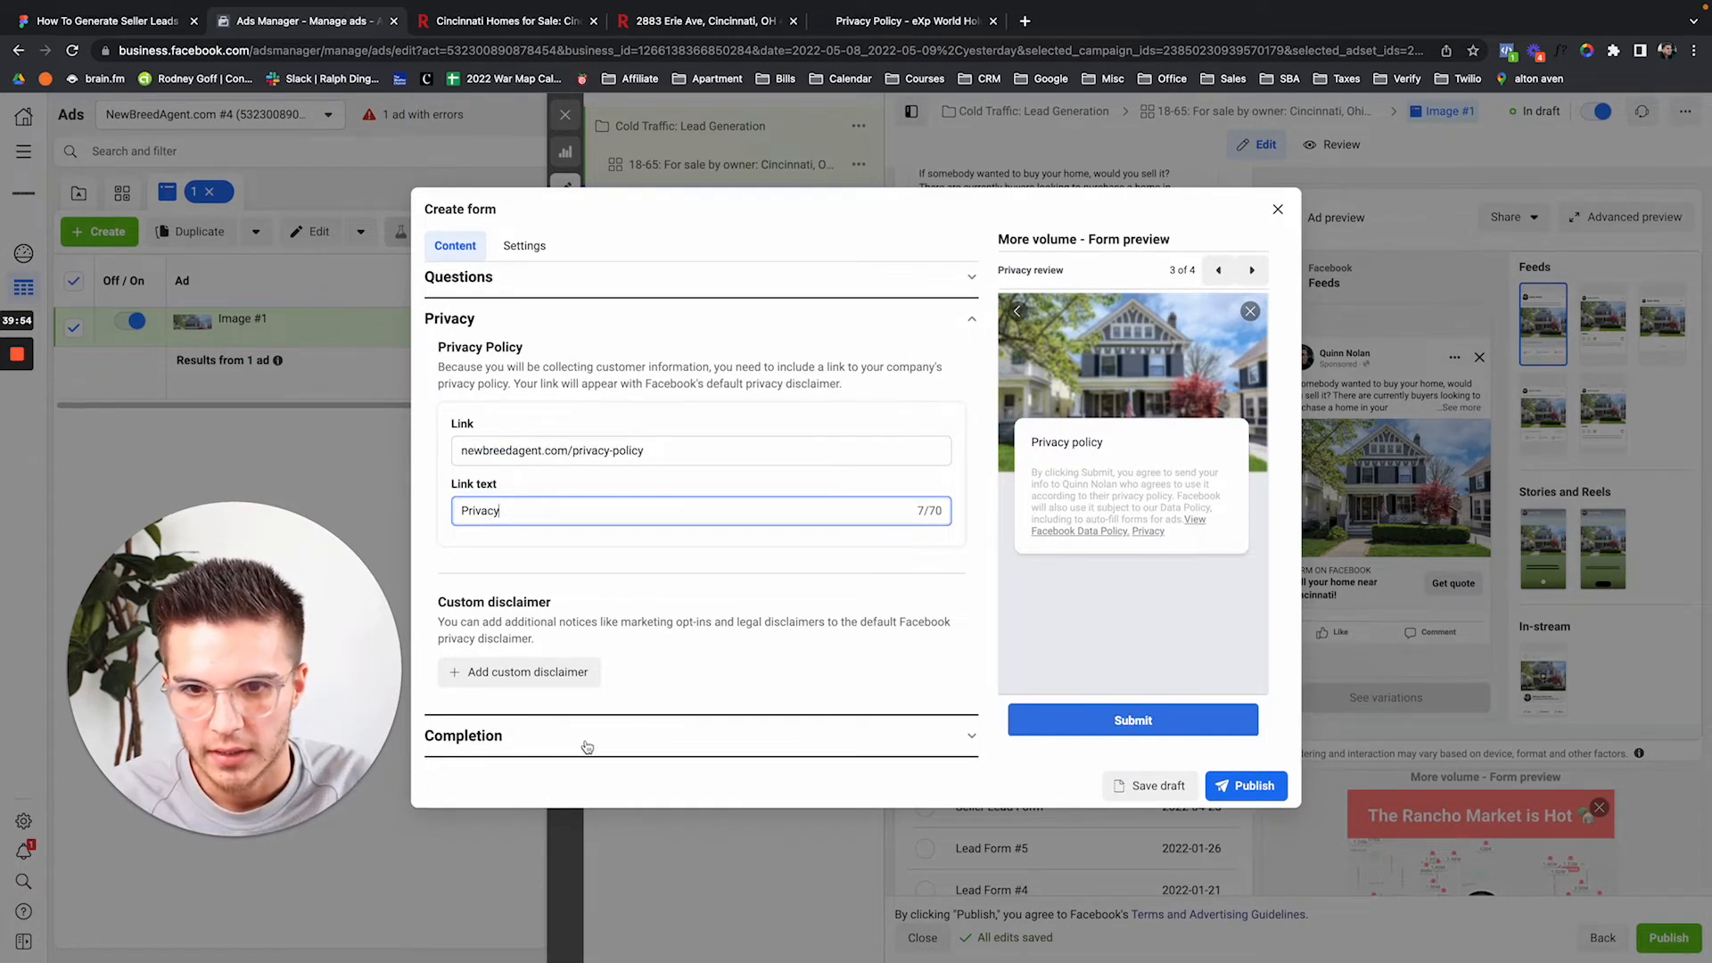
pyautogui.click(597, 738)
pyautogui.scroll(-1, 722, 540)
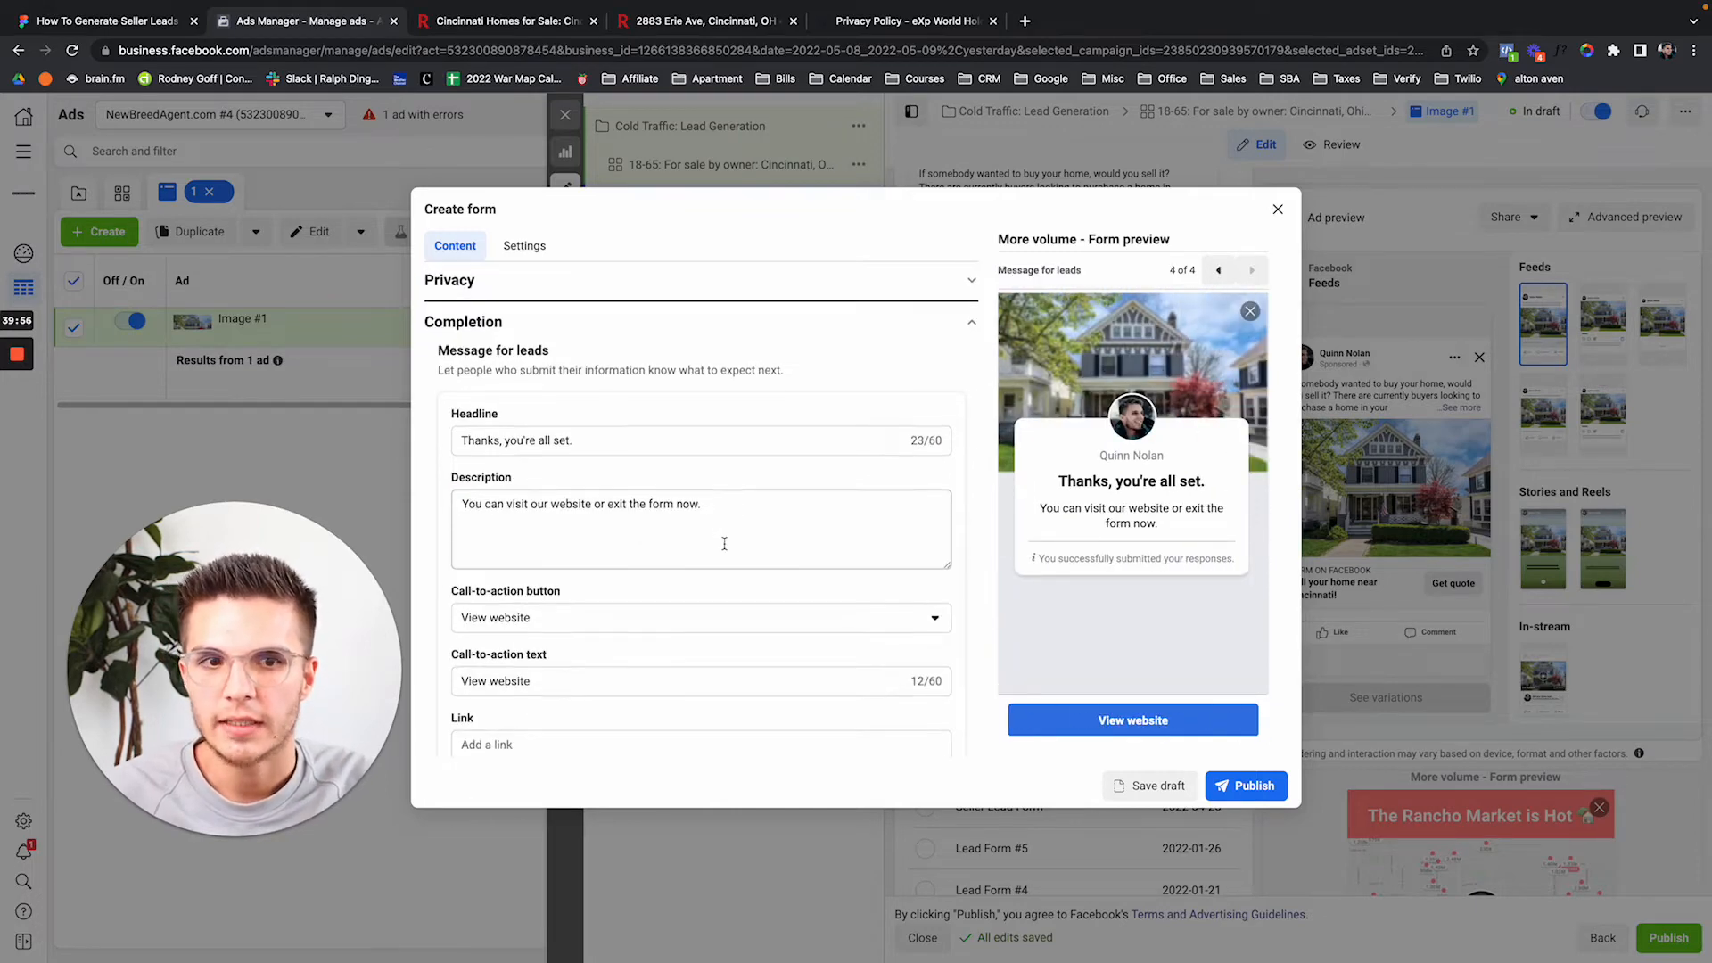
pyautogui.click(638, 443)
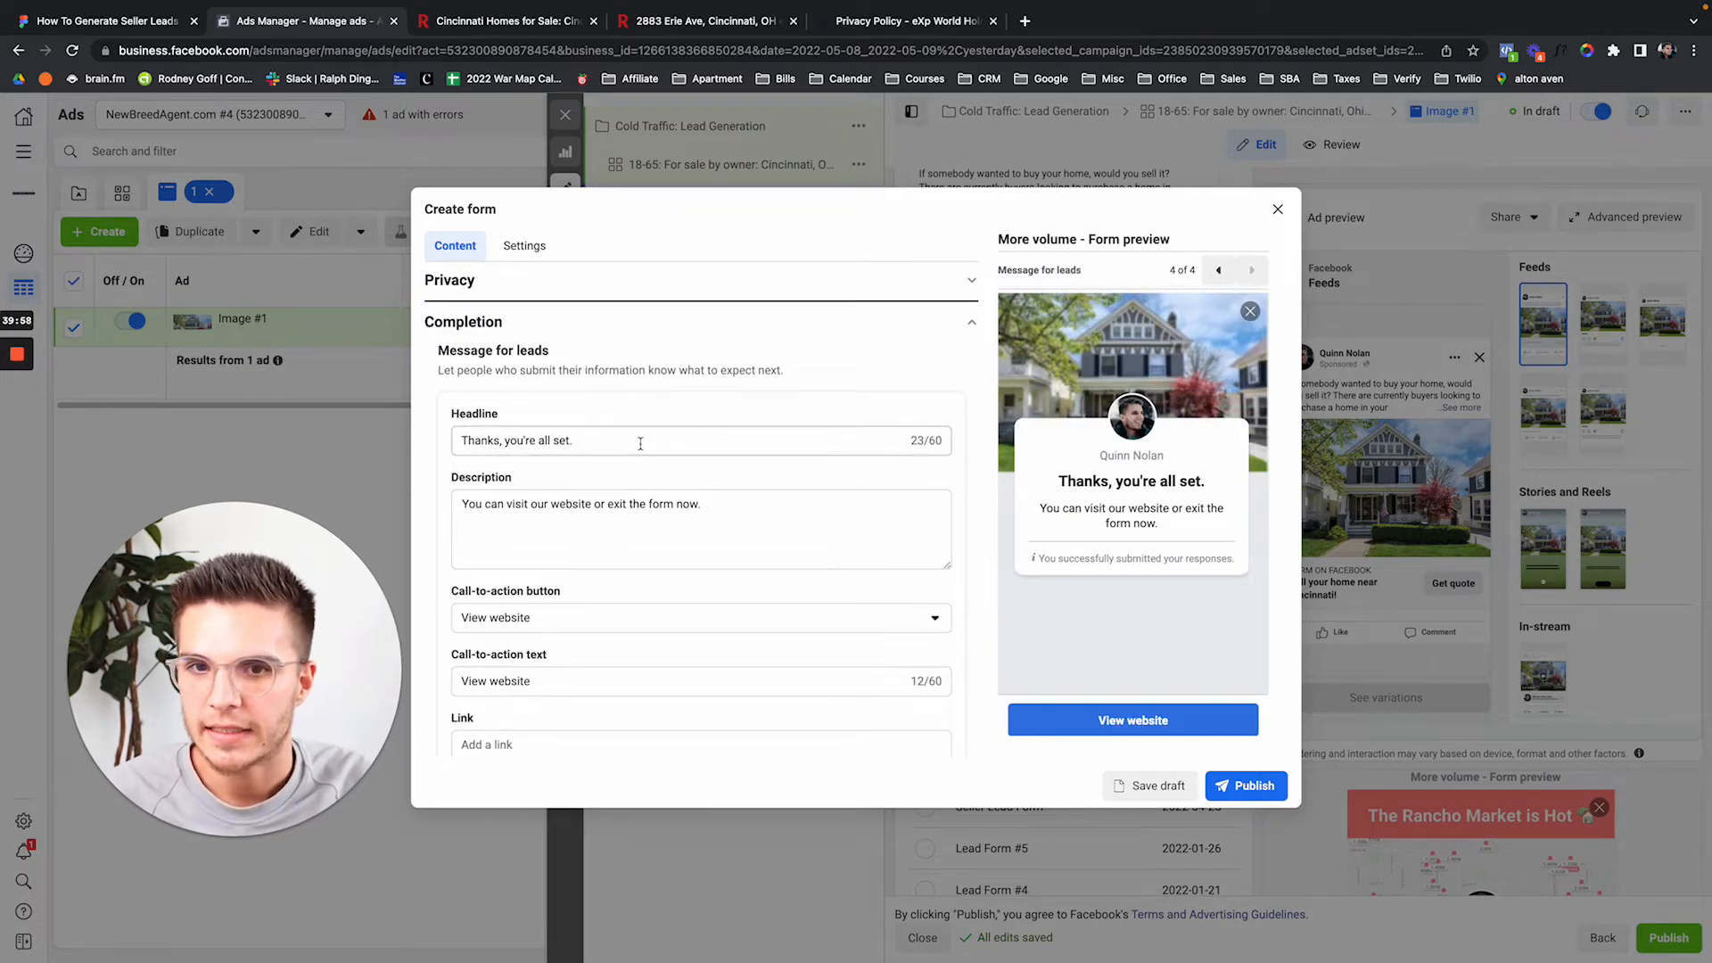
pyautogui.tripleClick(640, 444)
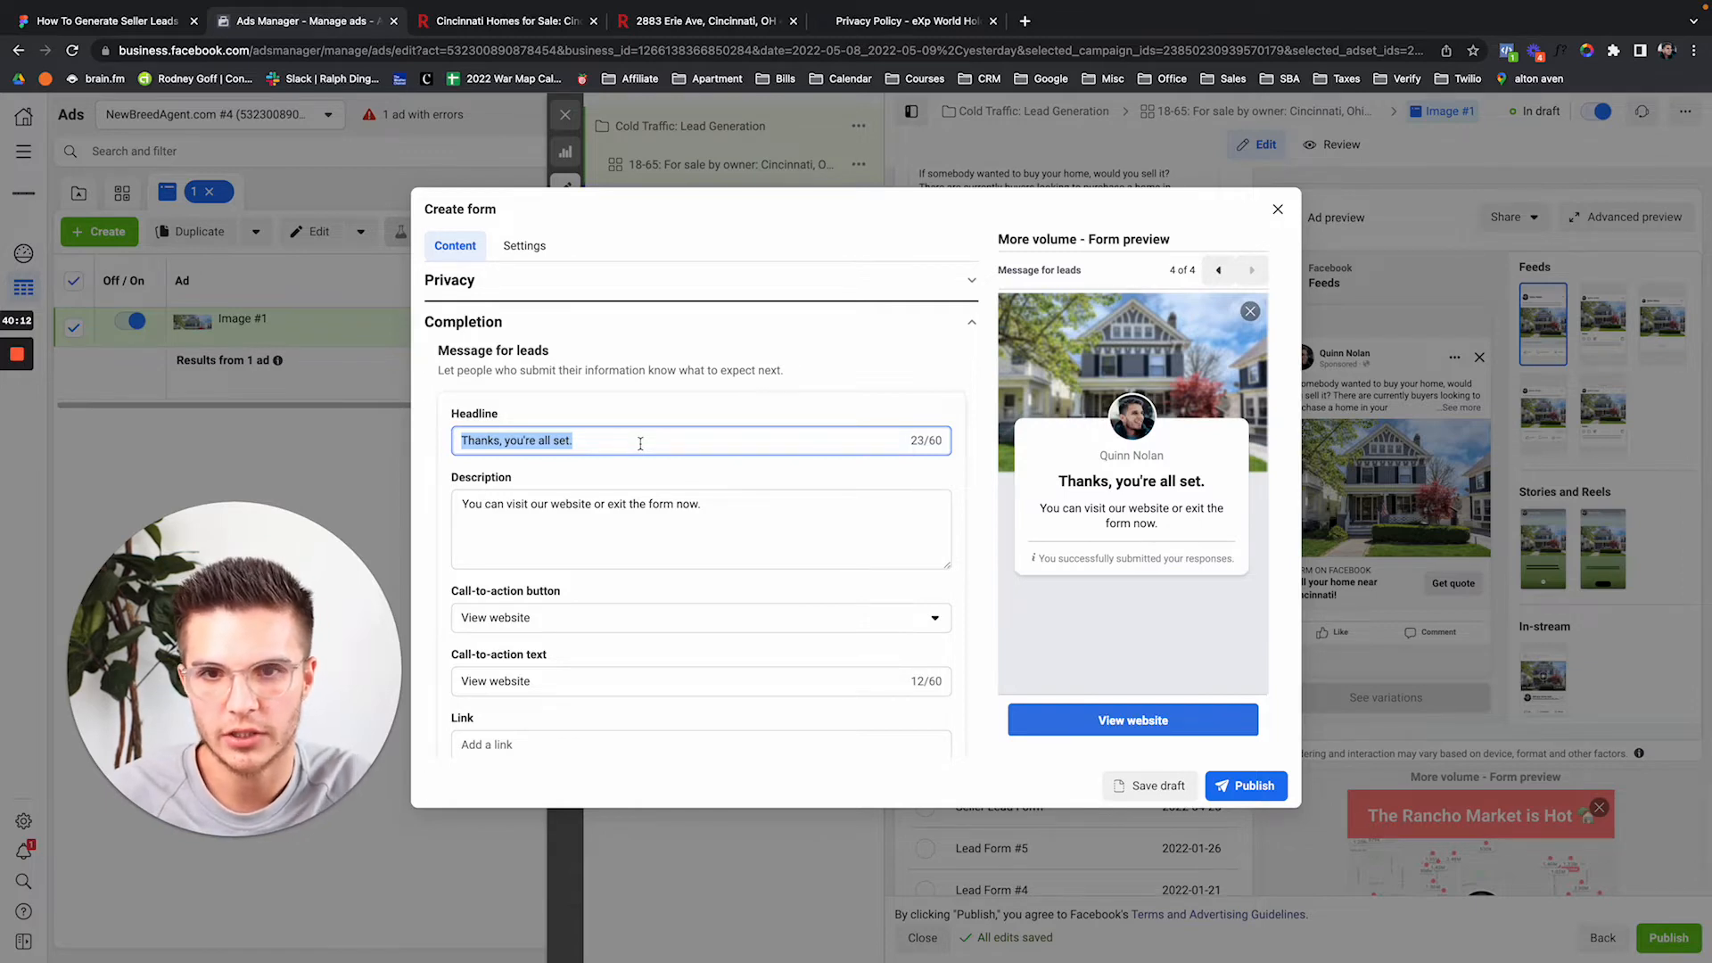
# Set the completion message headline to 'Book a call!'.
pyautogui.write('Boo')
pyautogui.press('BackSpace')
pyautogui.press('BackSpace')
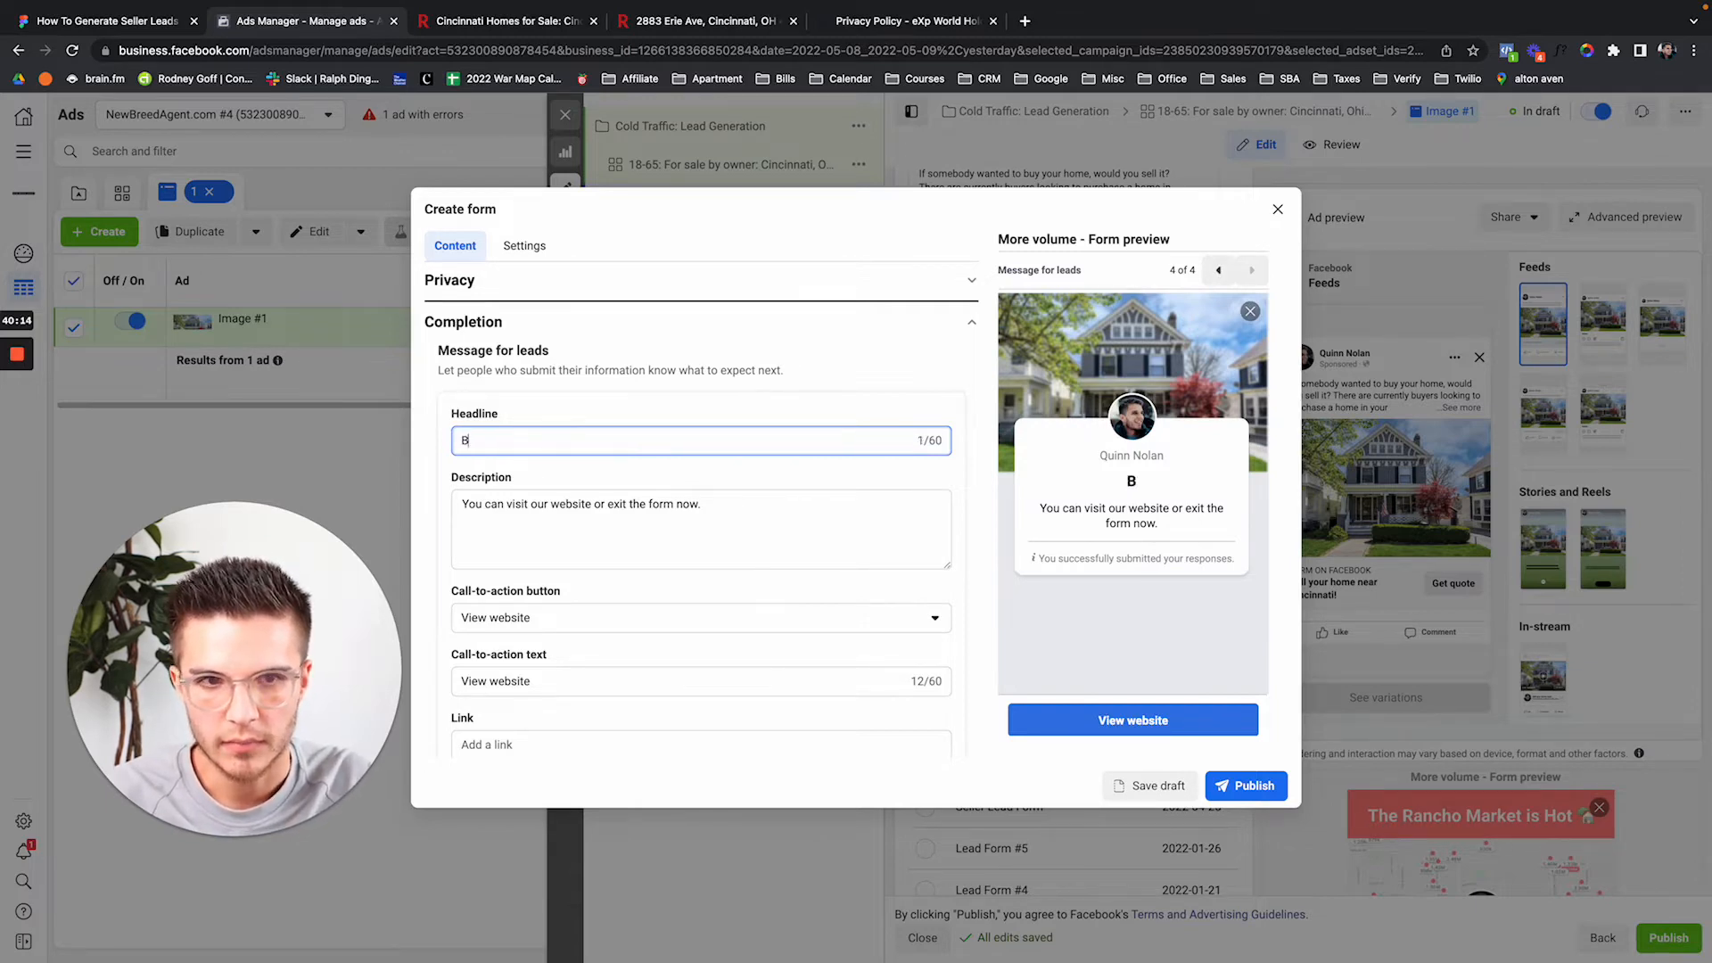
pyautogui.write('ook a call!')
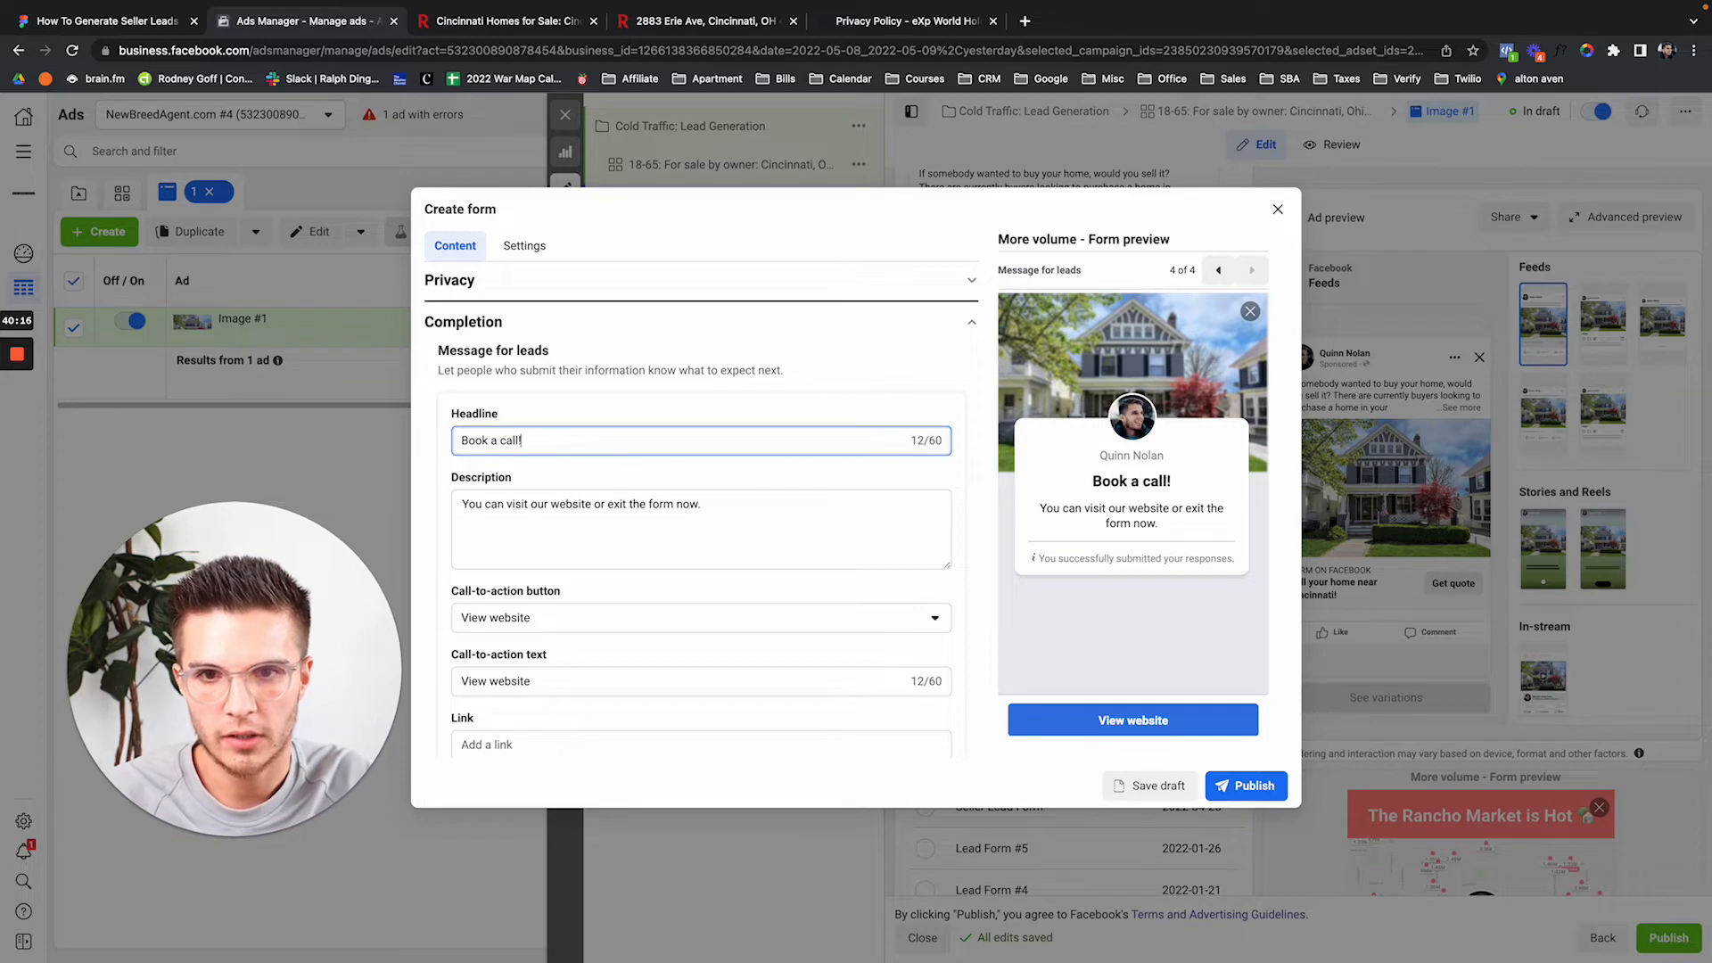
pyautogui.press('Tab')
# Replace the description with 'Click 'Book a call' down below to schedule an appointment about selling your home!'.
pyautogui.hotkey('ctrl', 'a')
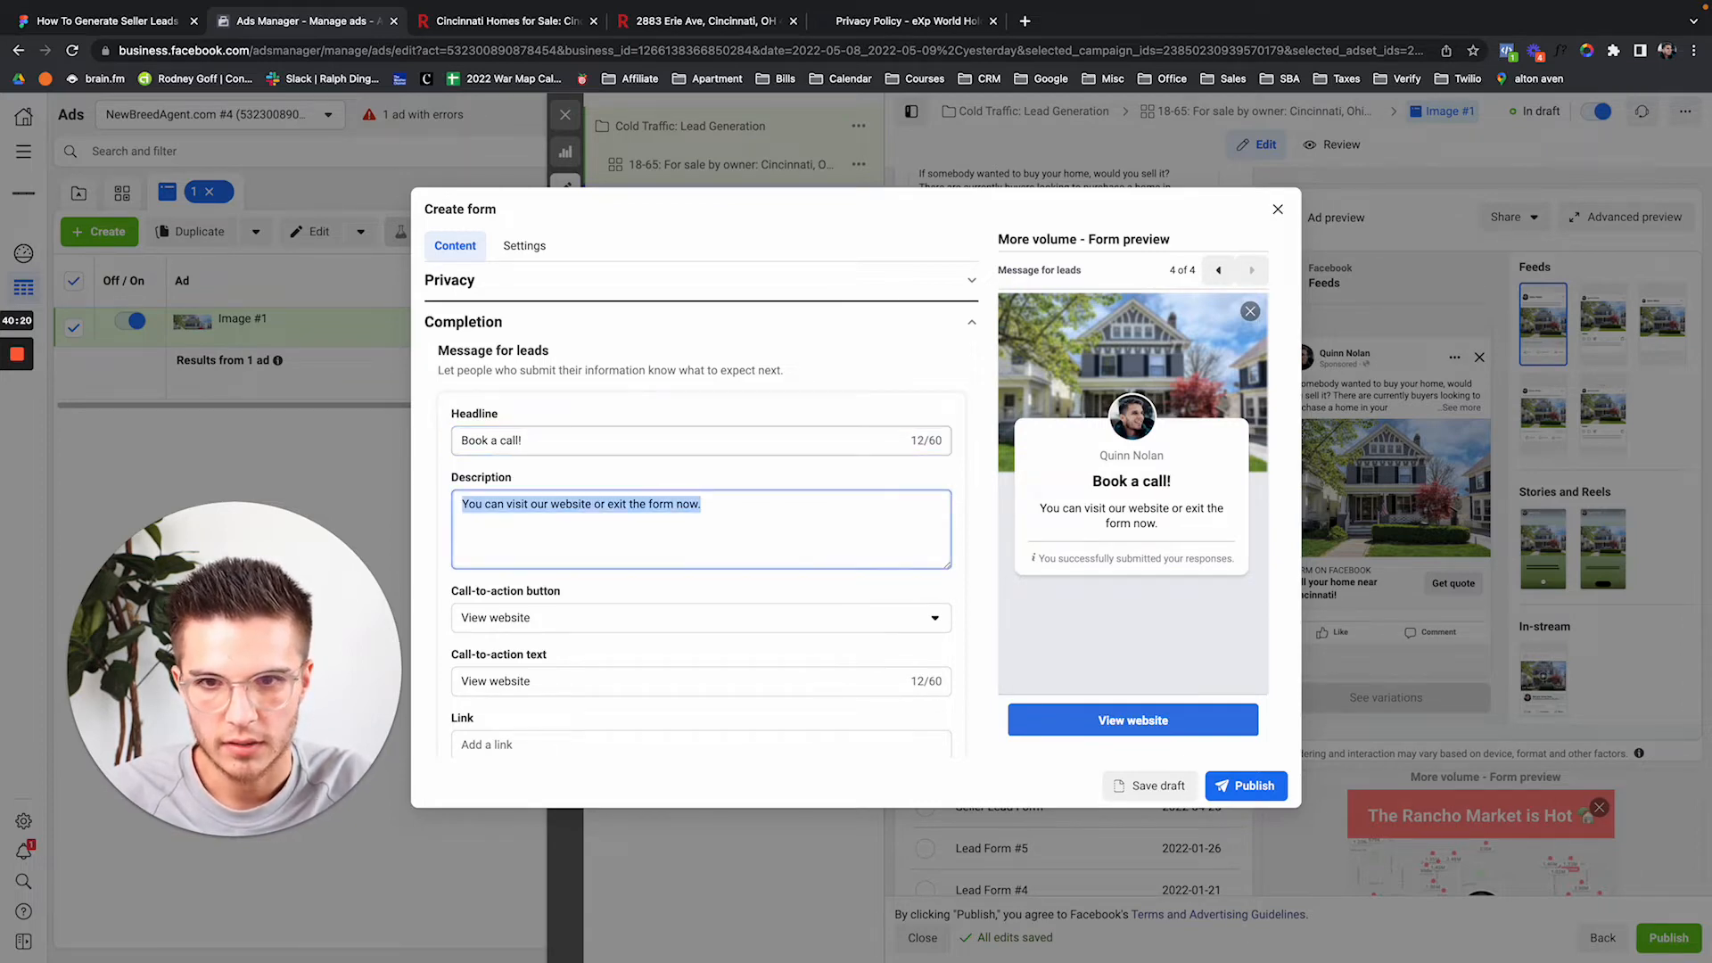
pyautogui.write('Y')
pyautogui.press('BackSpace')
pyautogui.write('Click')
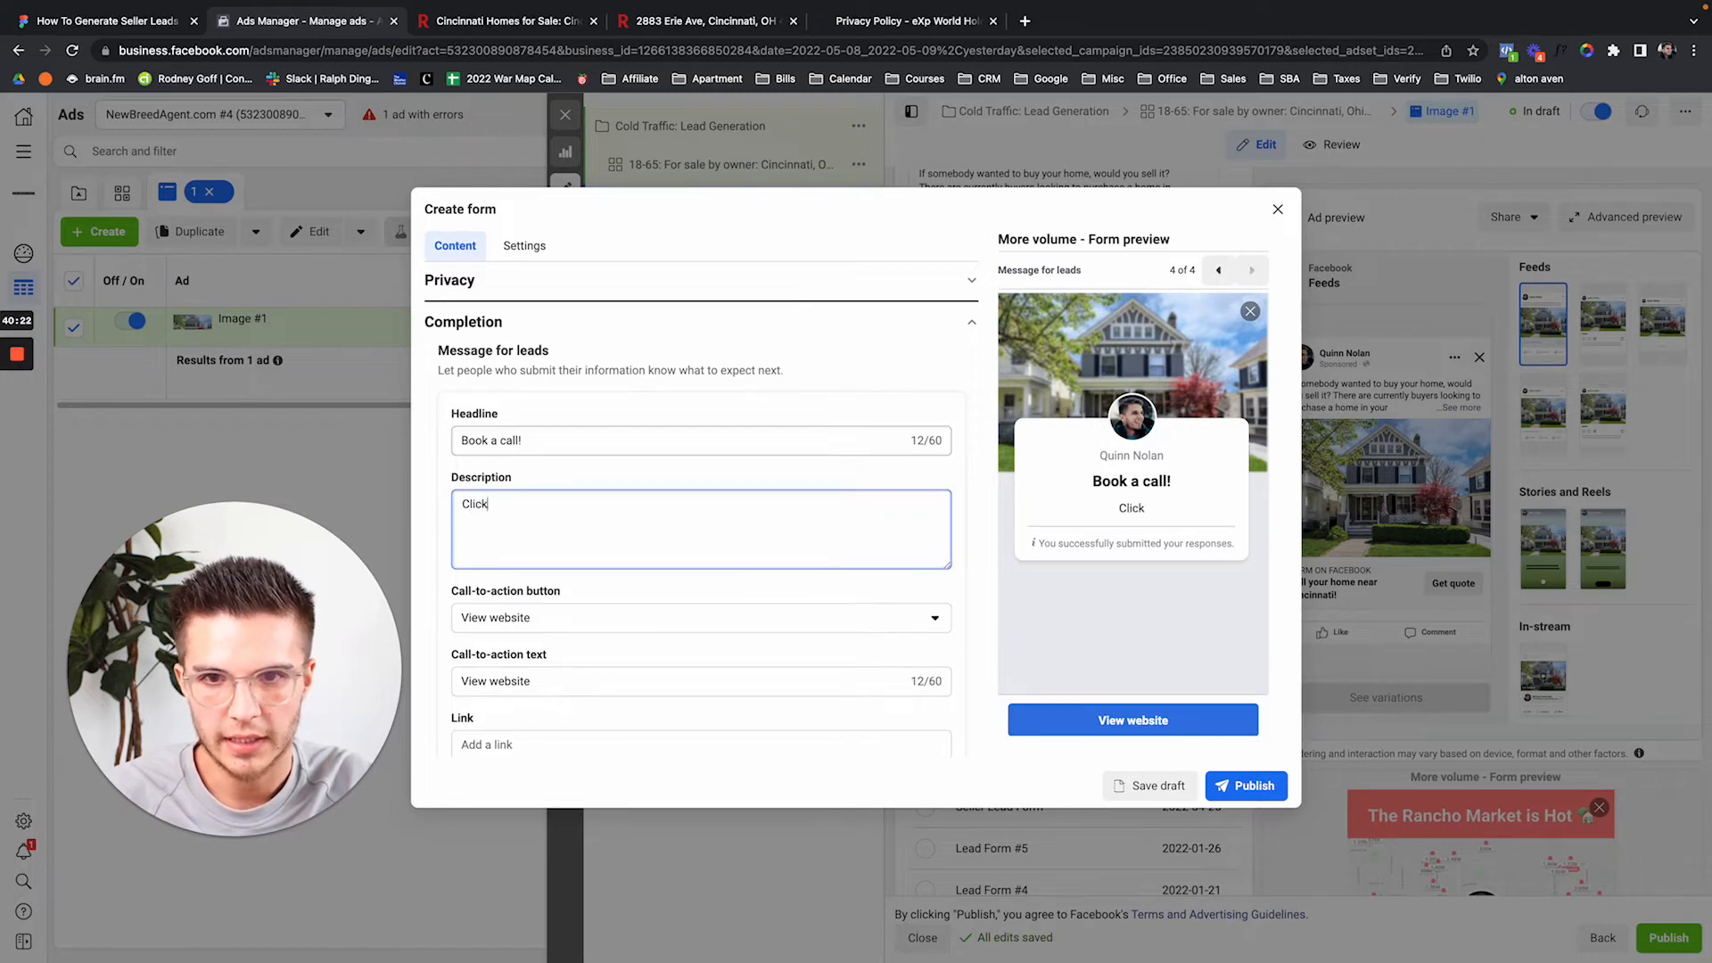
pyautogui.write(" 'Book a cal")
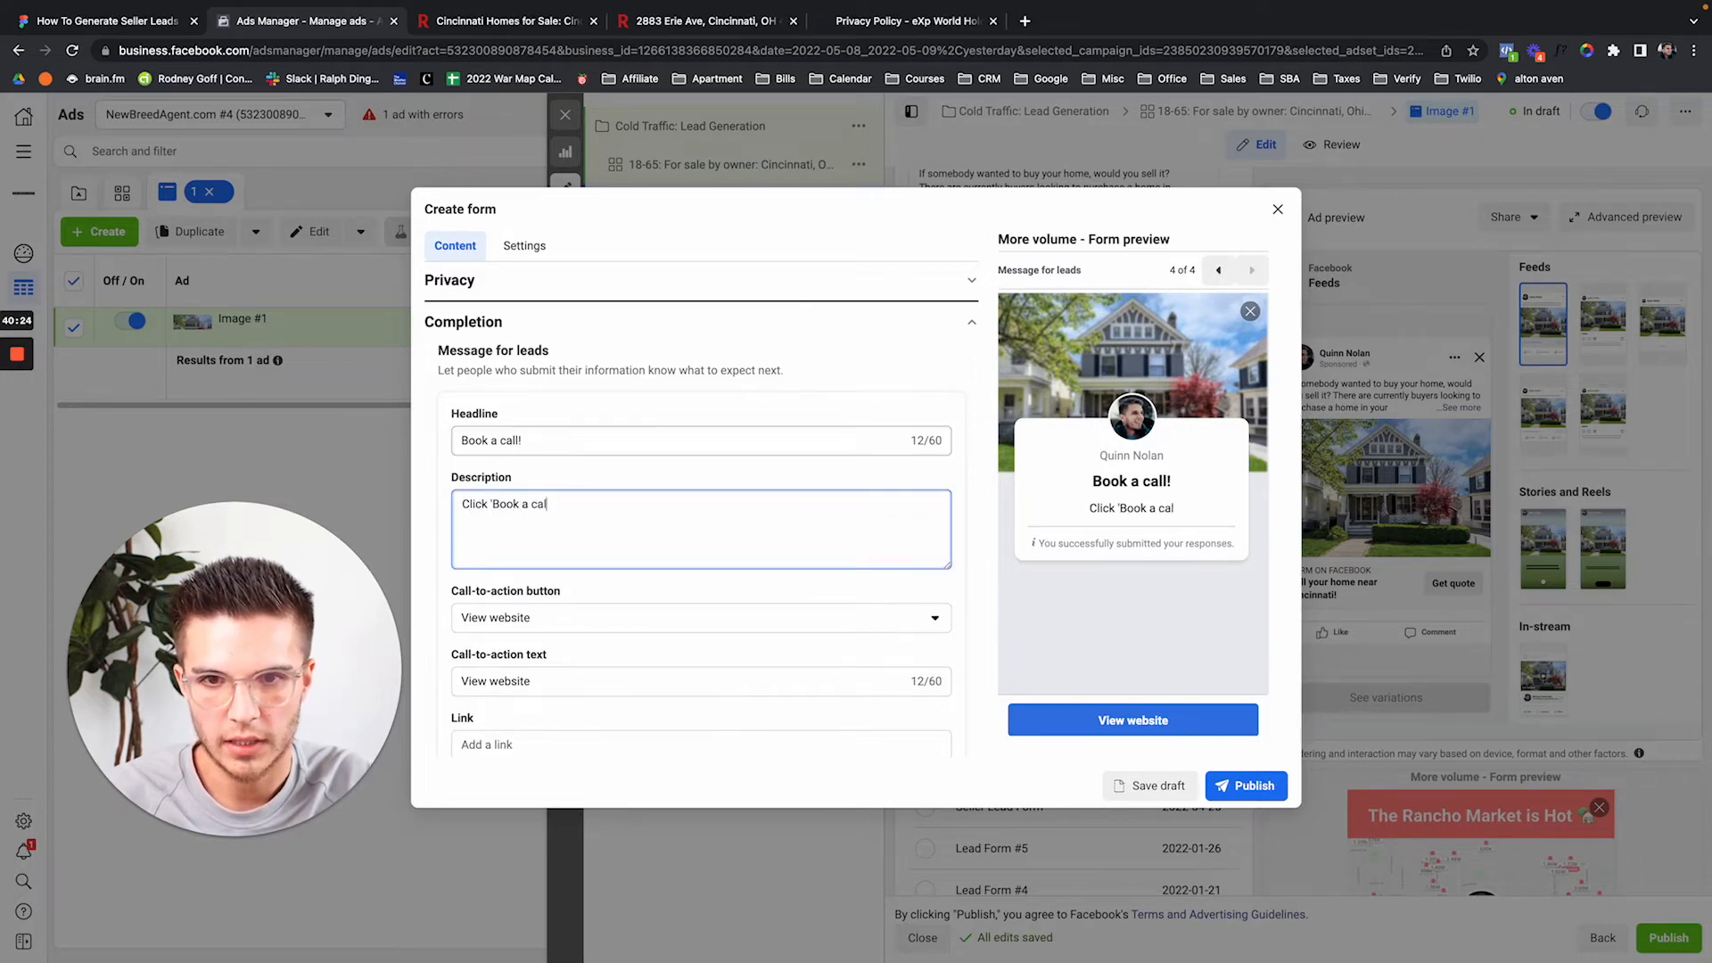
pyautogui.write("l' down below")
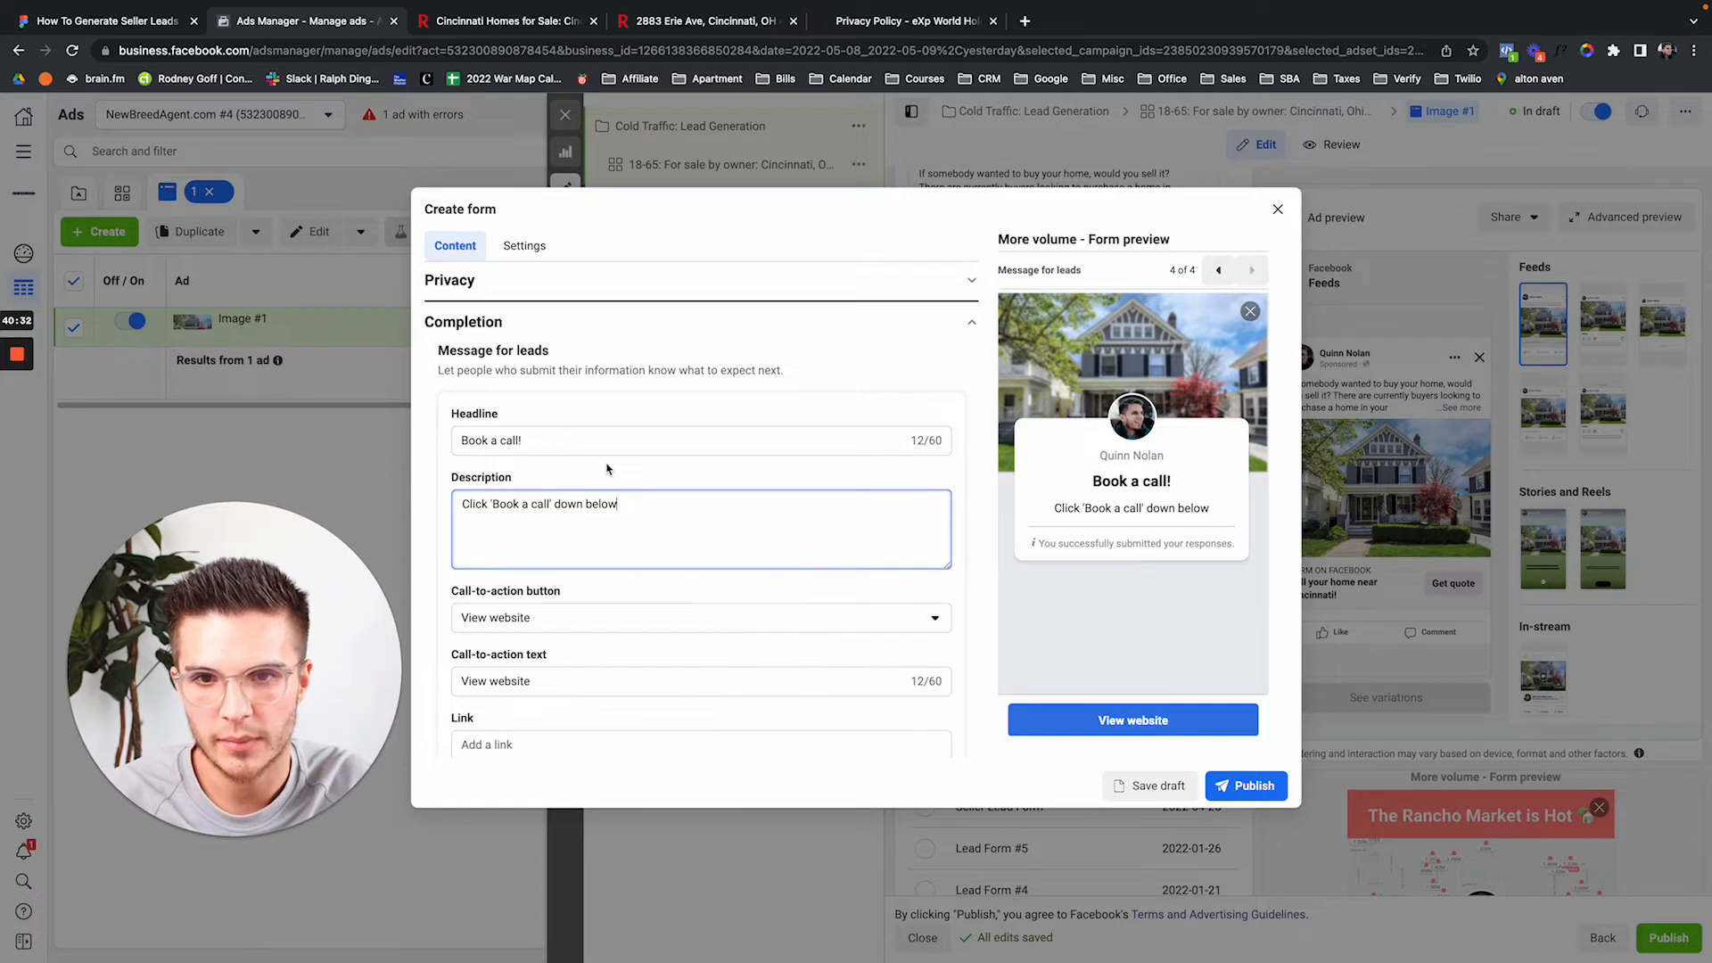
pyautogui.write('to')
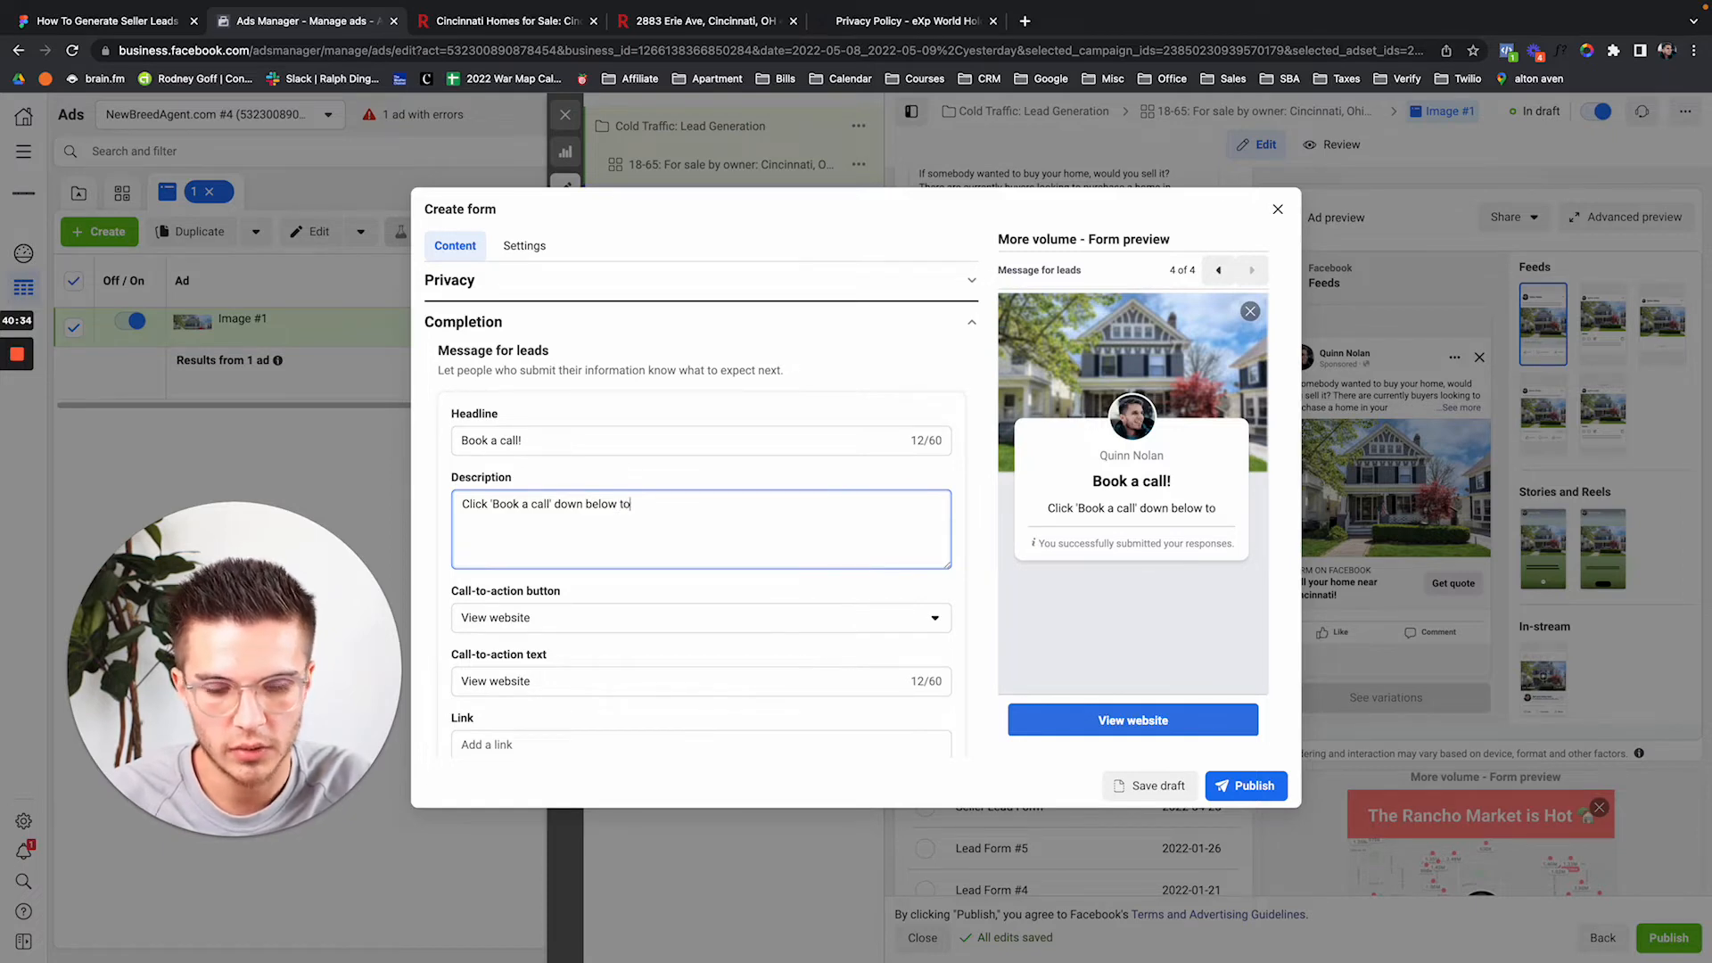
pyautogui.write(' schedule an app')
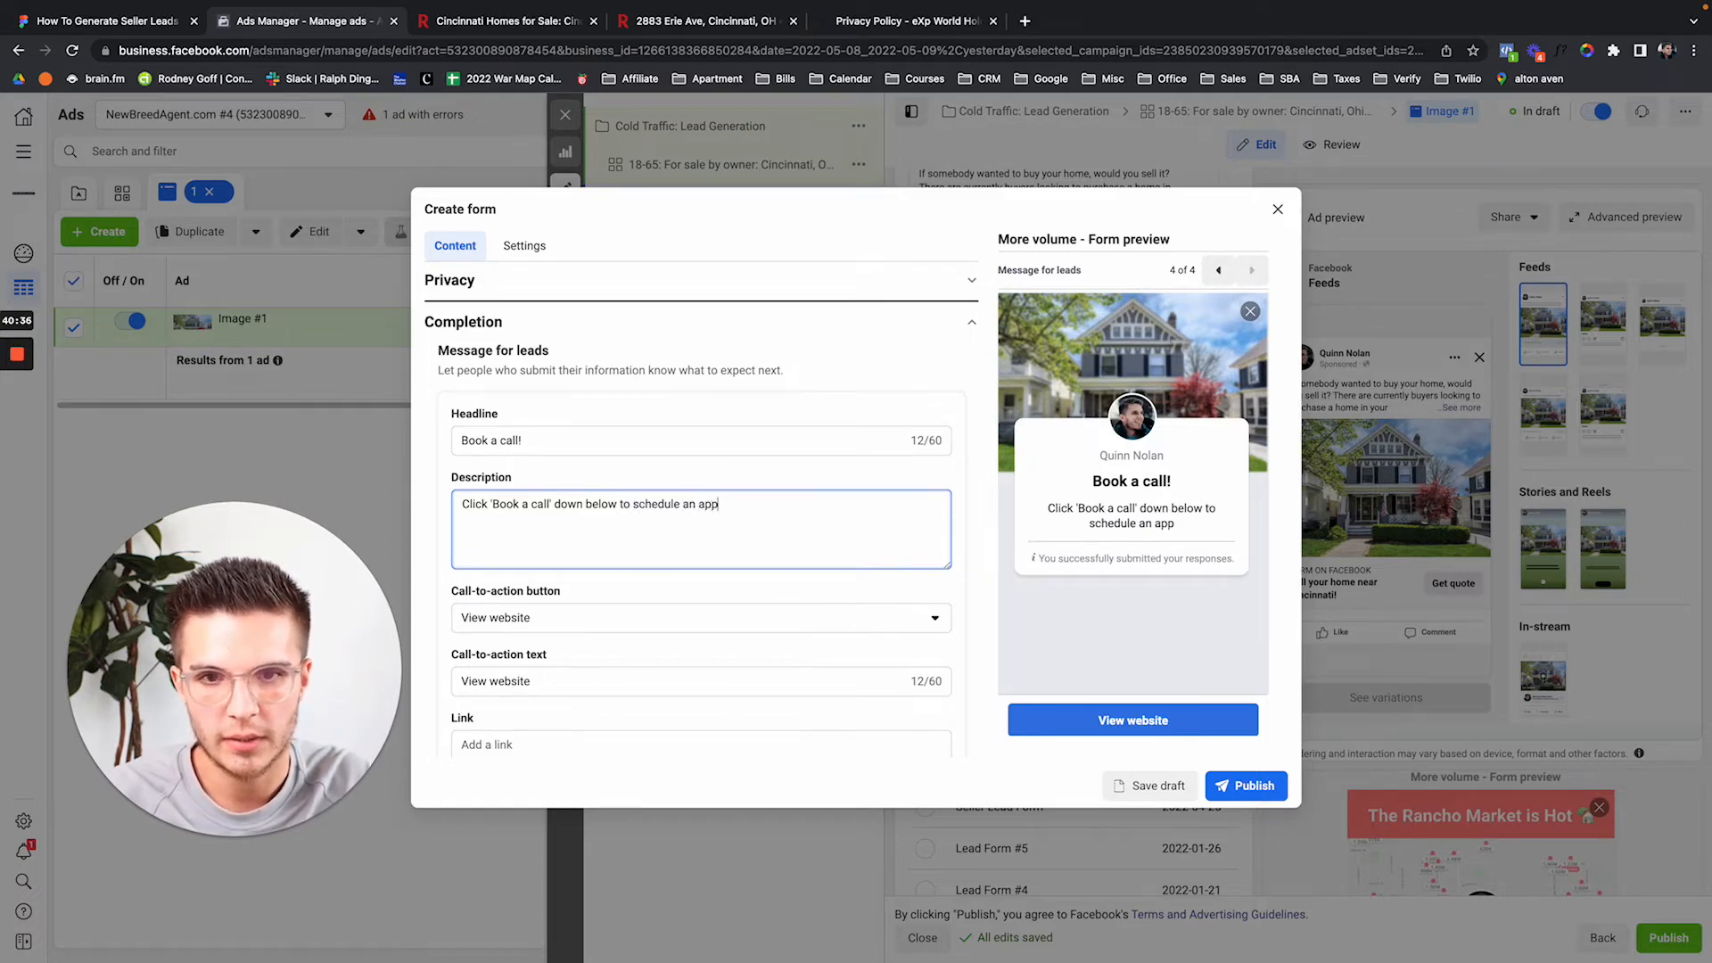
pyautogui.write('ointment about selling your home!')
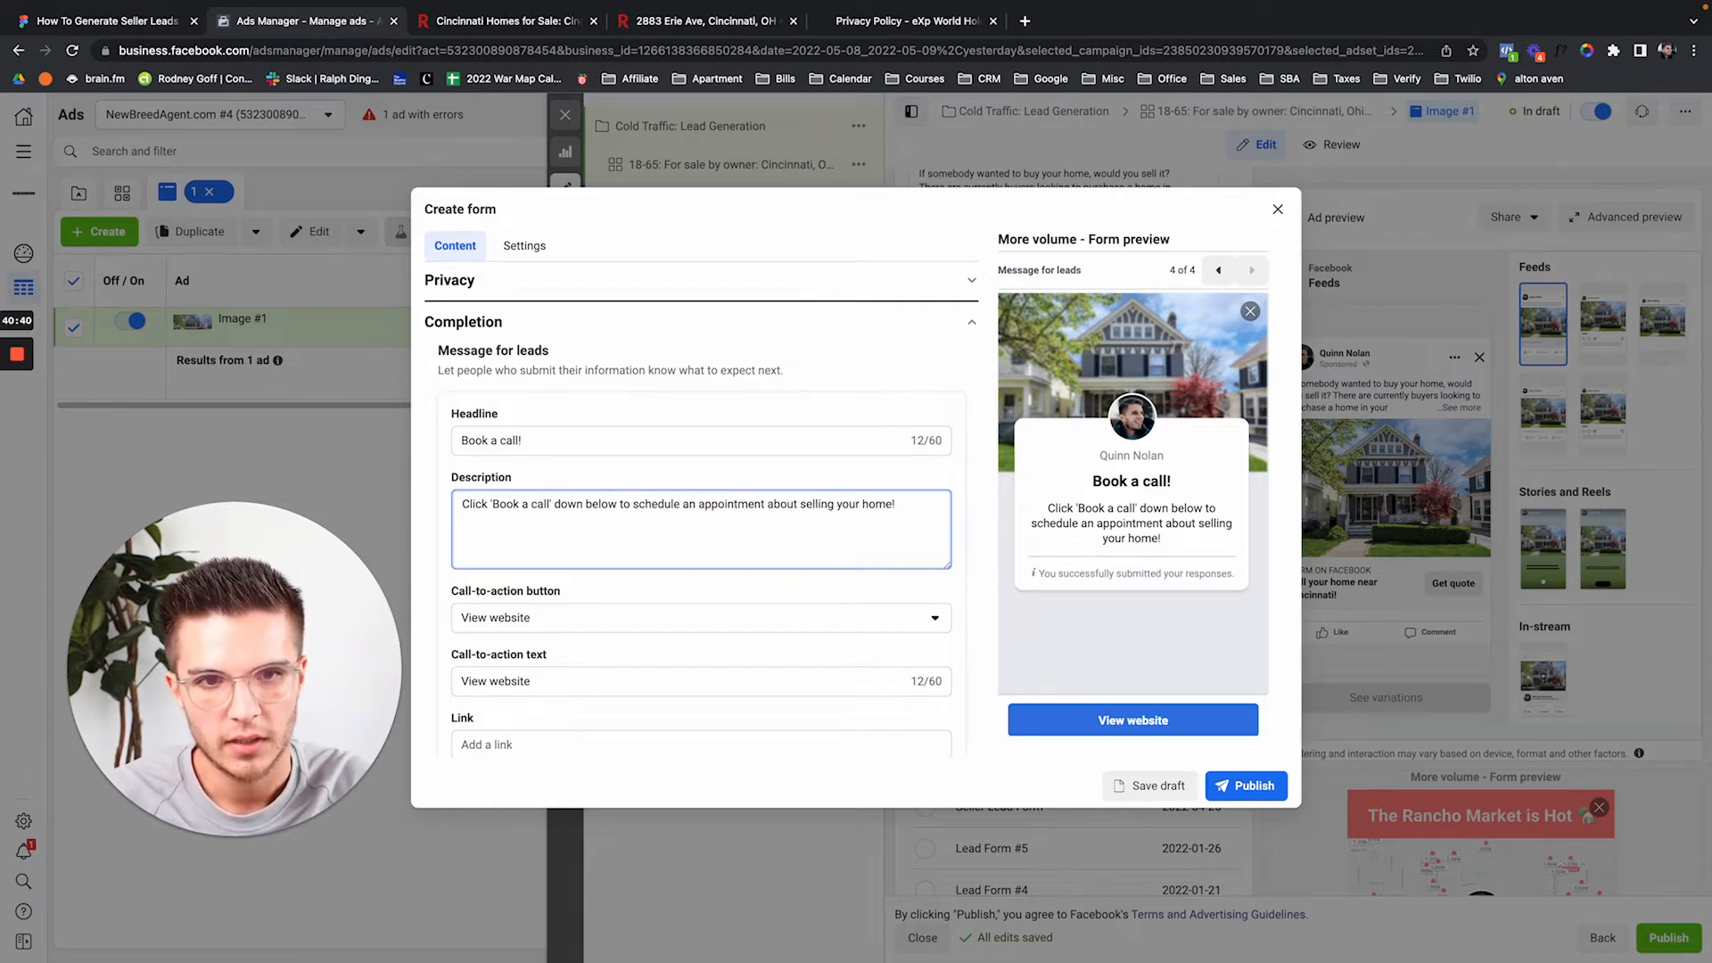
pyautogui.scroll(-1, 568, 584)
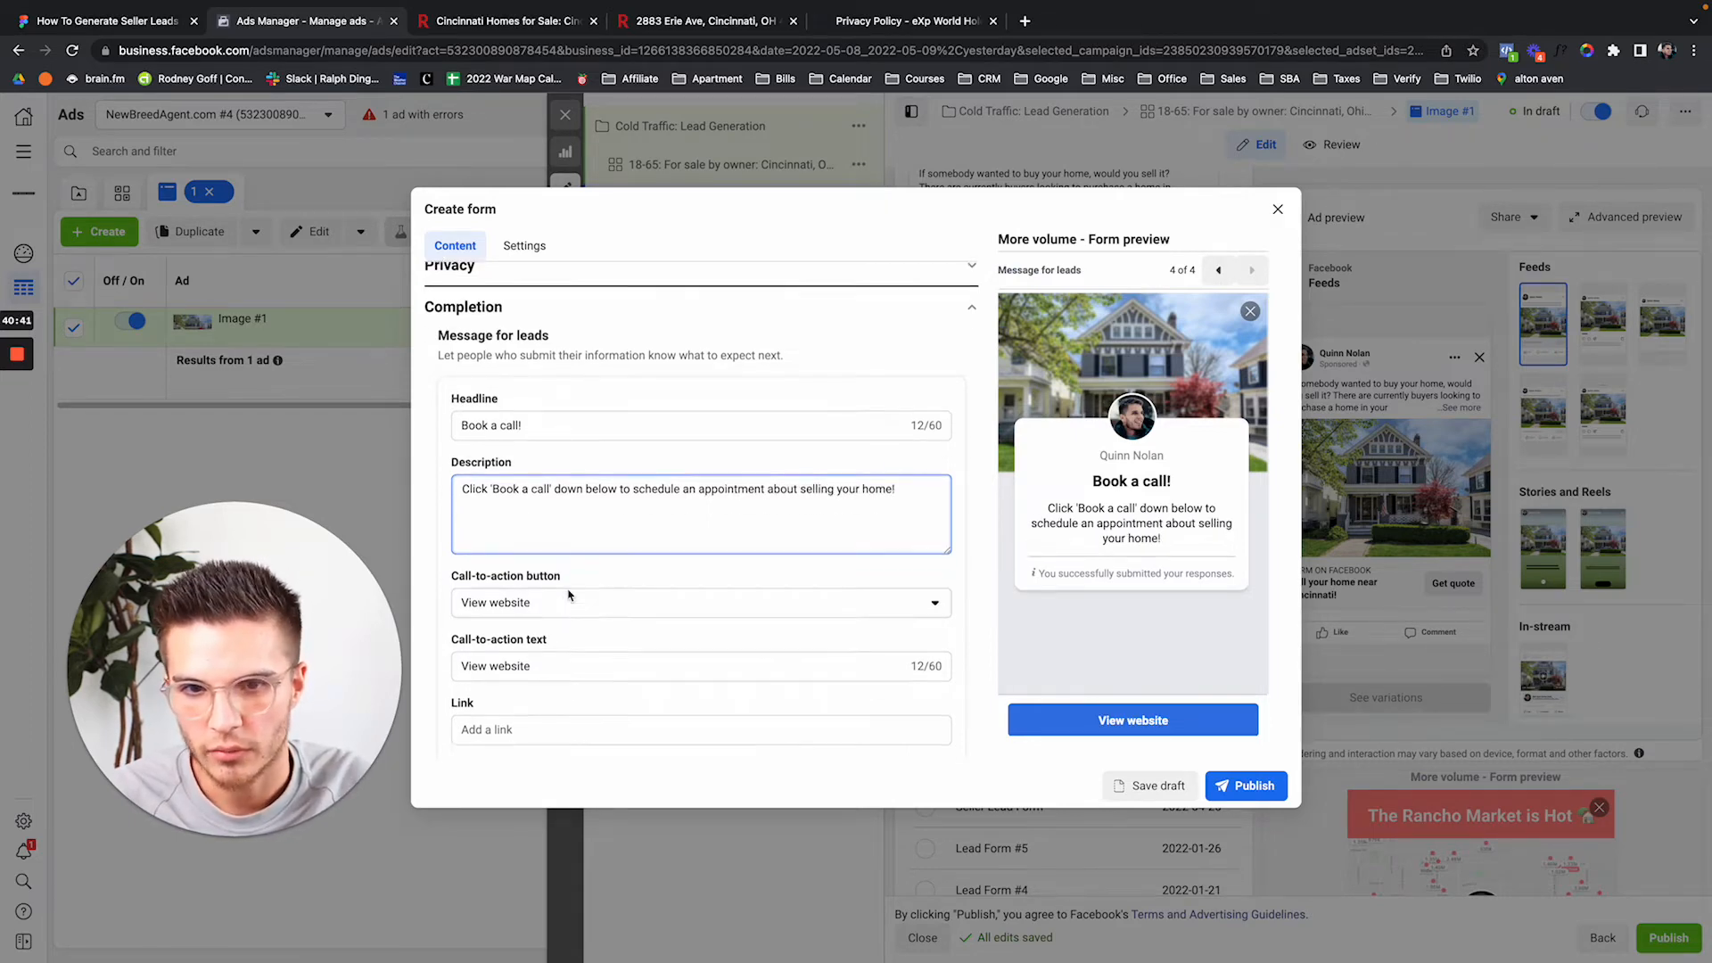
pyautogui.moveTo(1093, 480); pyautogui.dragTo(1231, 526)
pyautogui.click(1140, 502)
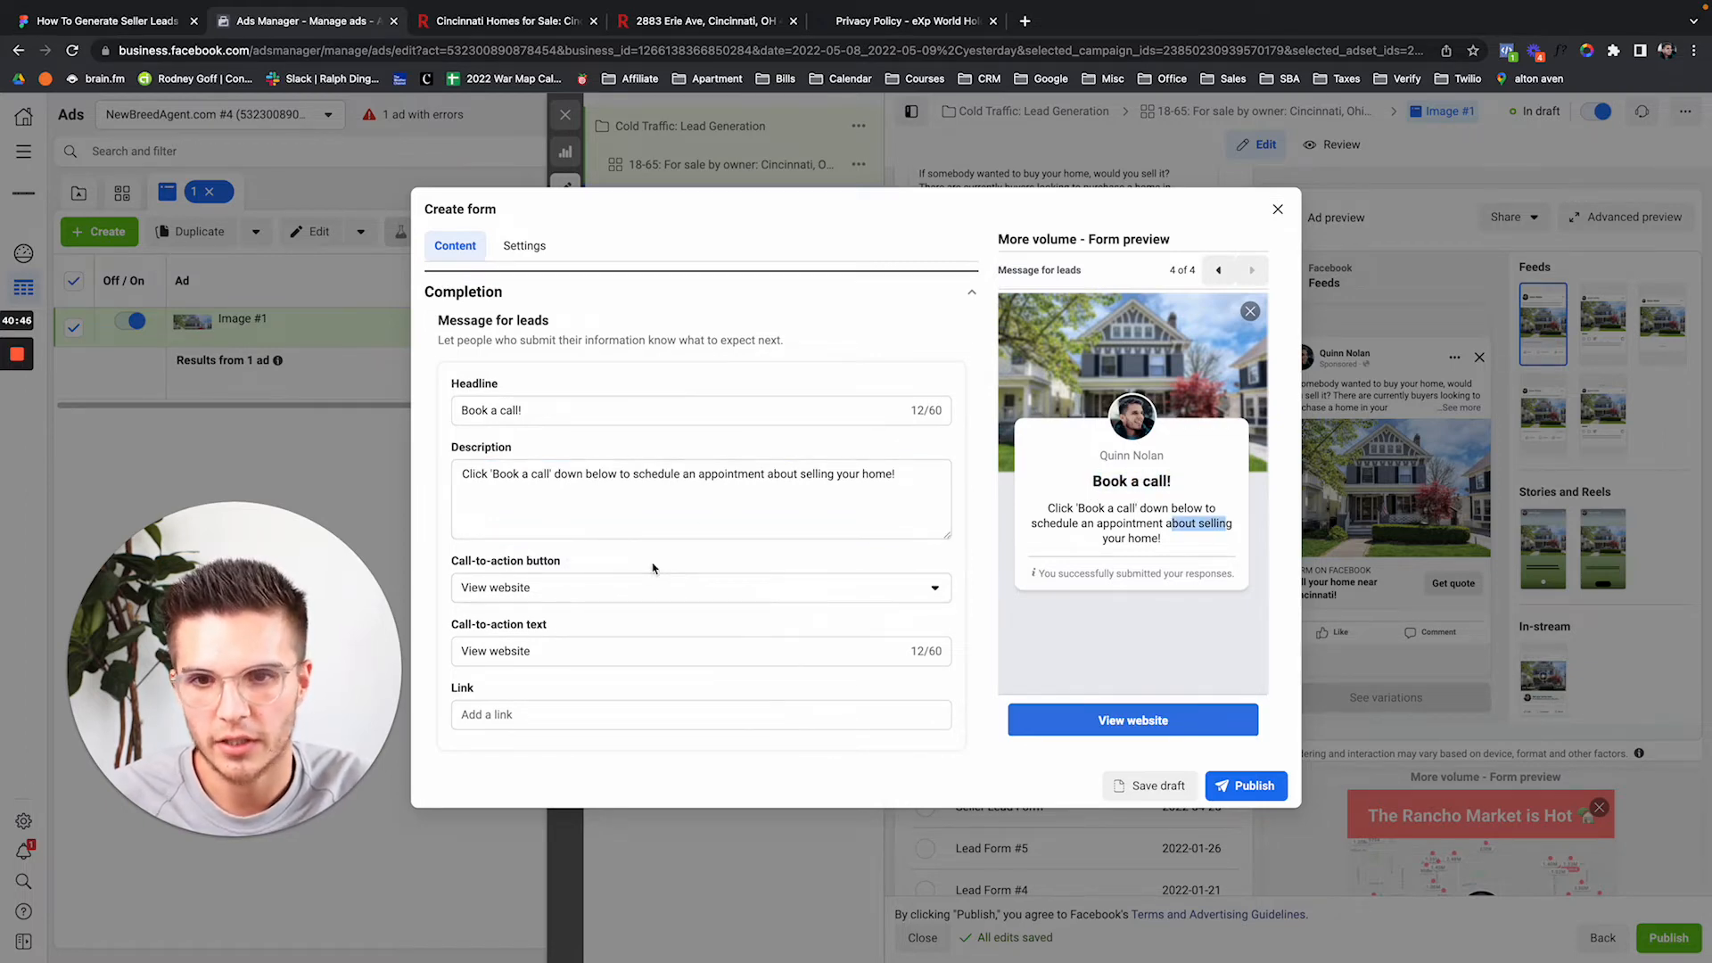
pyautogui.scroll(-1, 654, 535)
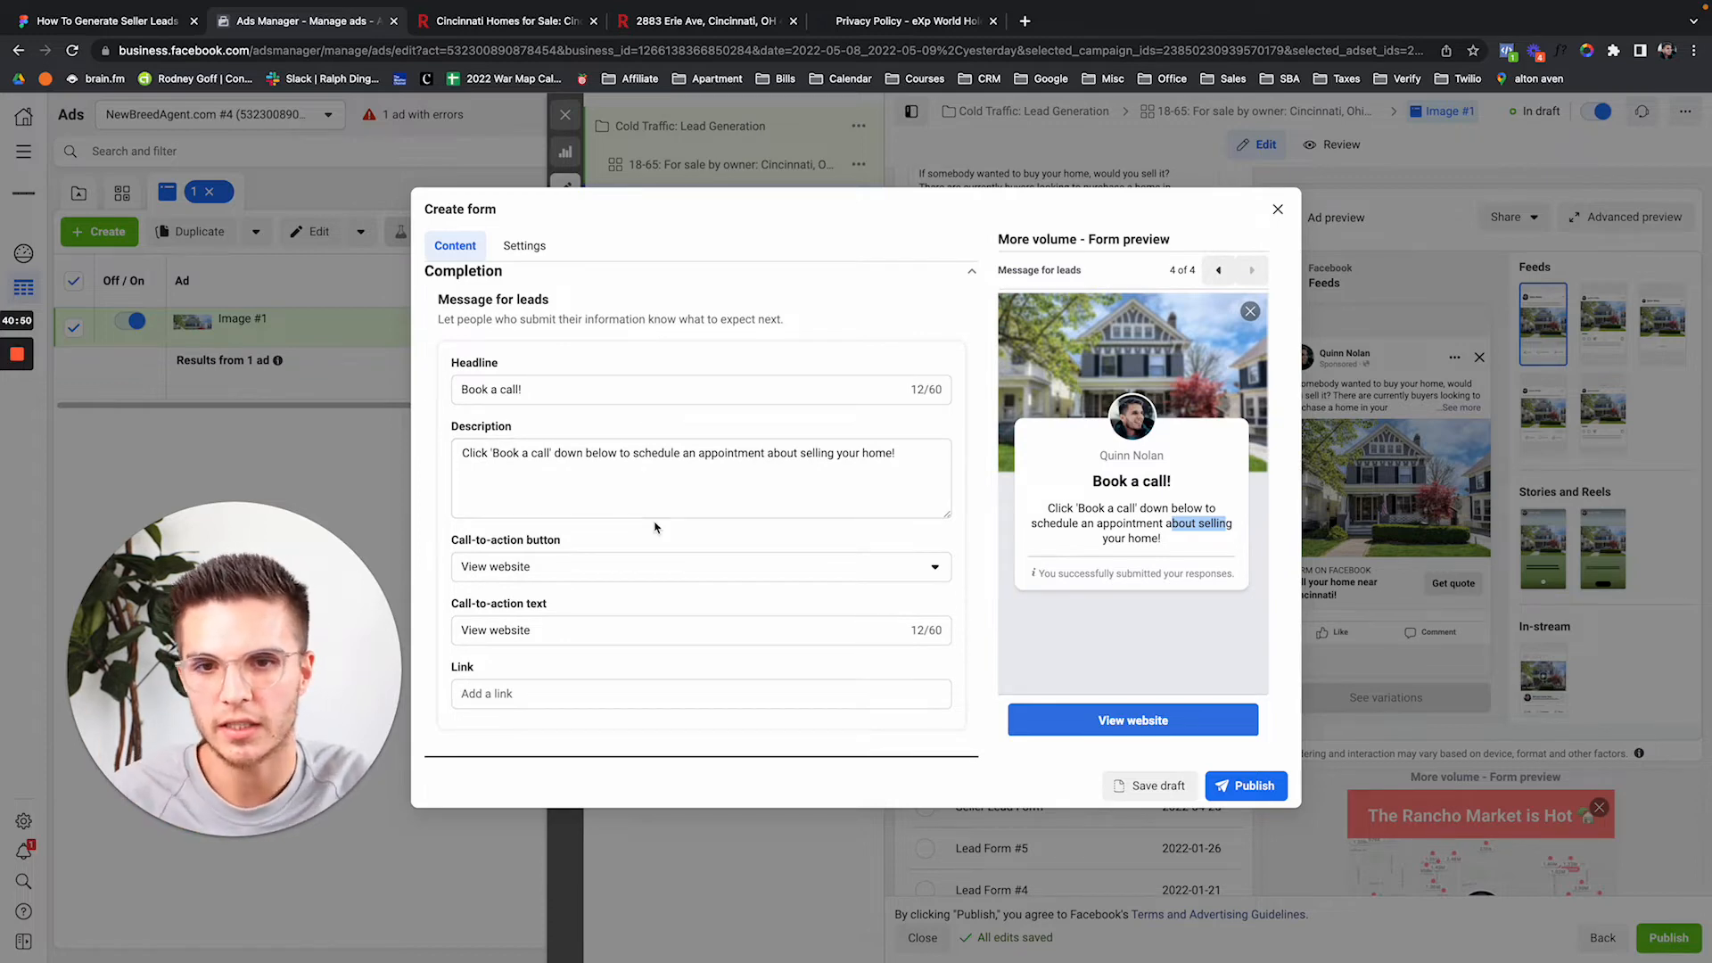
pyautogui.press('XF86MonBrightnessUp')
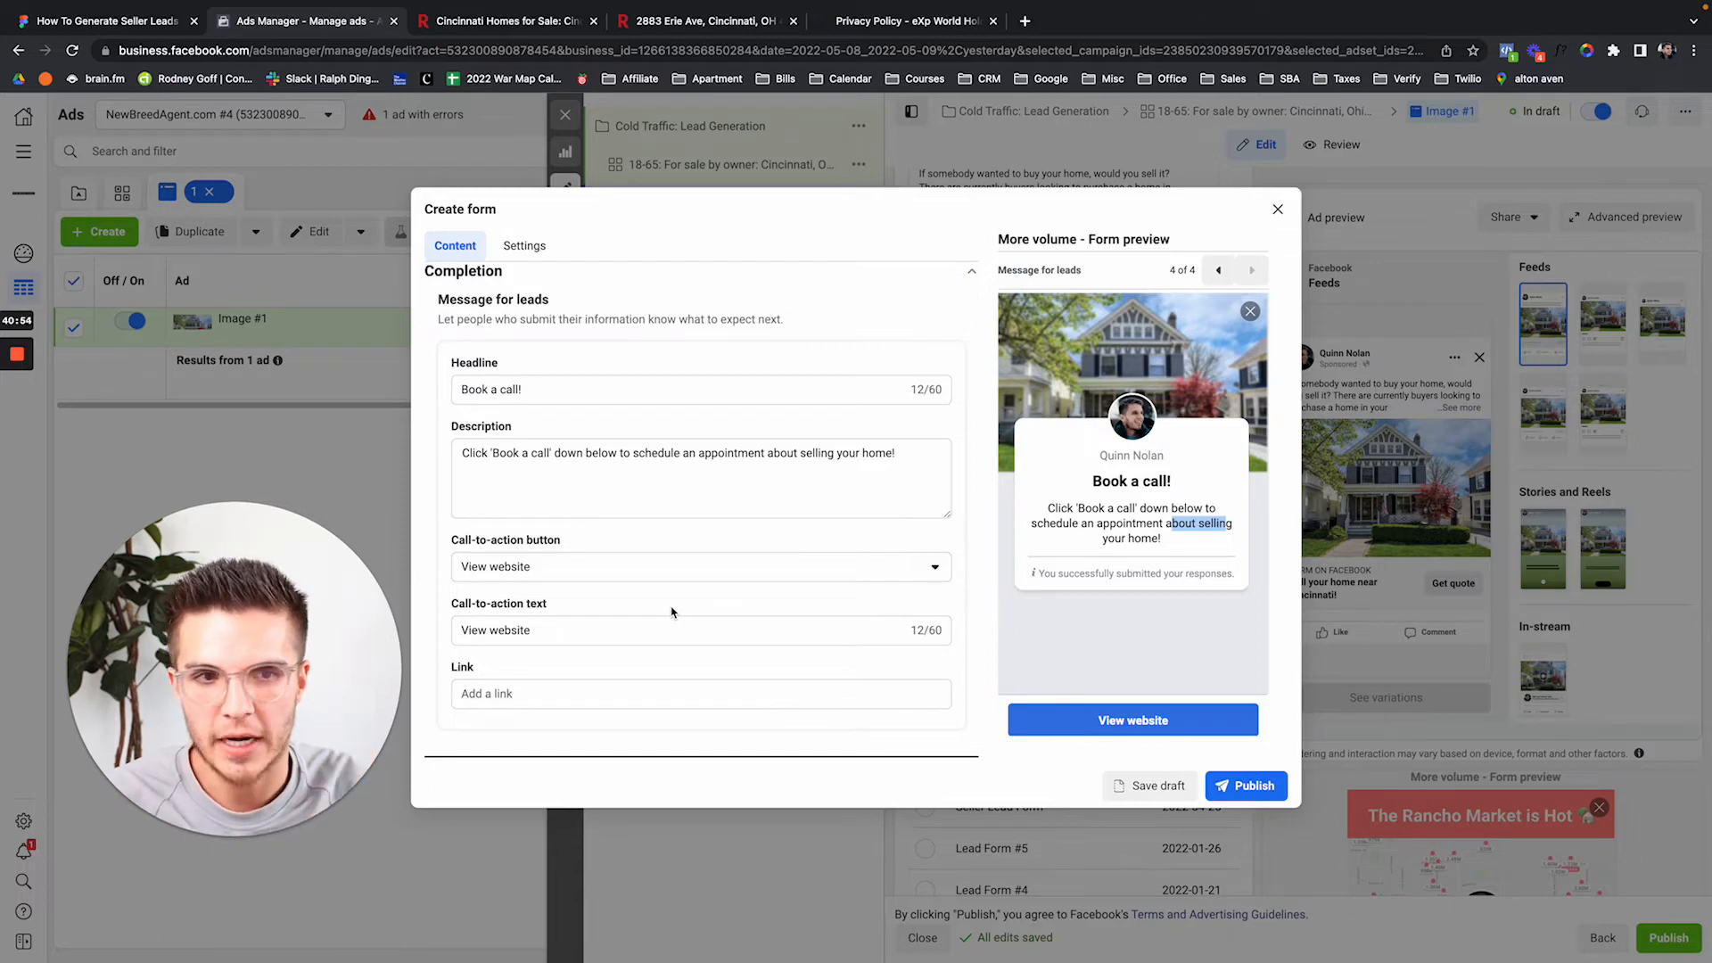
# Keep View website as the call to action and enter calendly.com as the link.
pyautogui.click(535, 575)
pyautogui.click(588, 559)
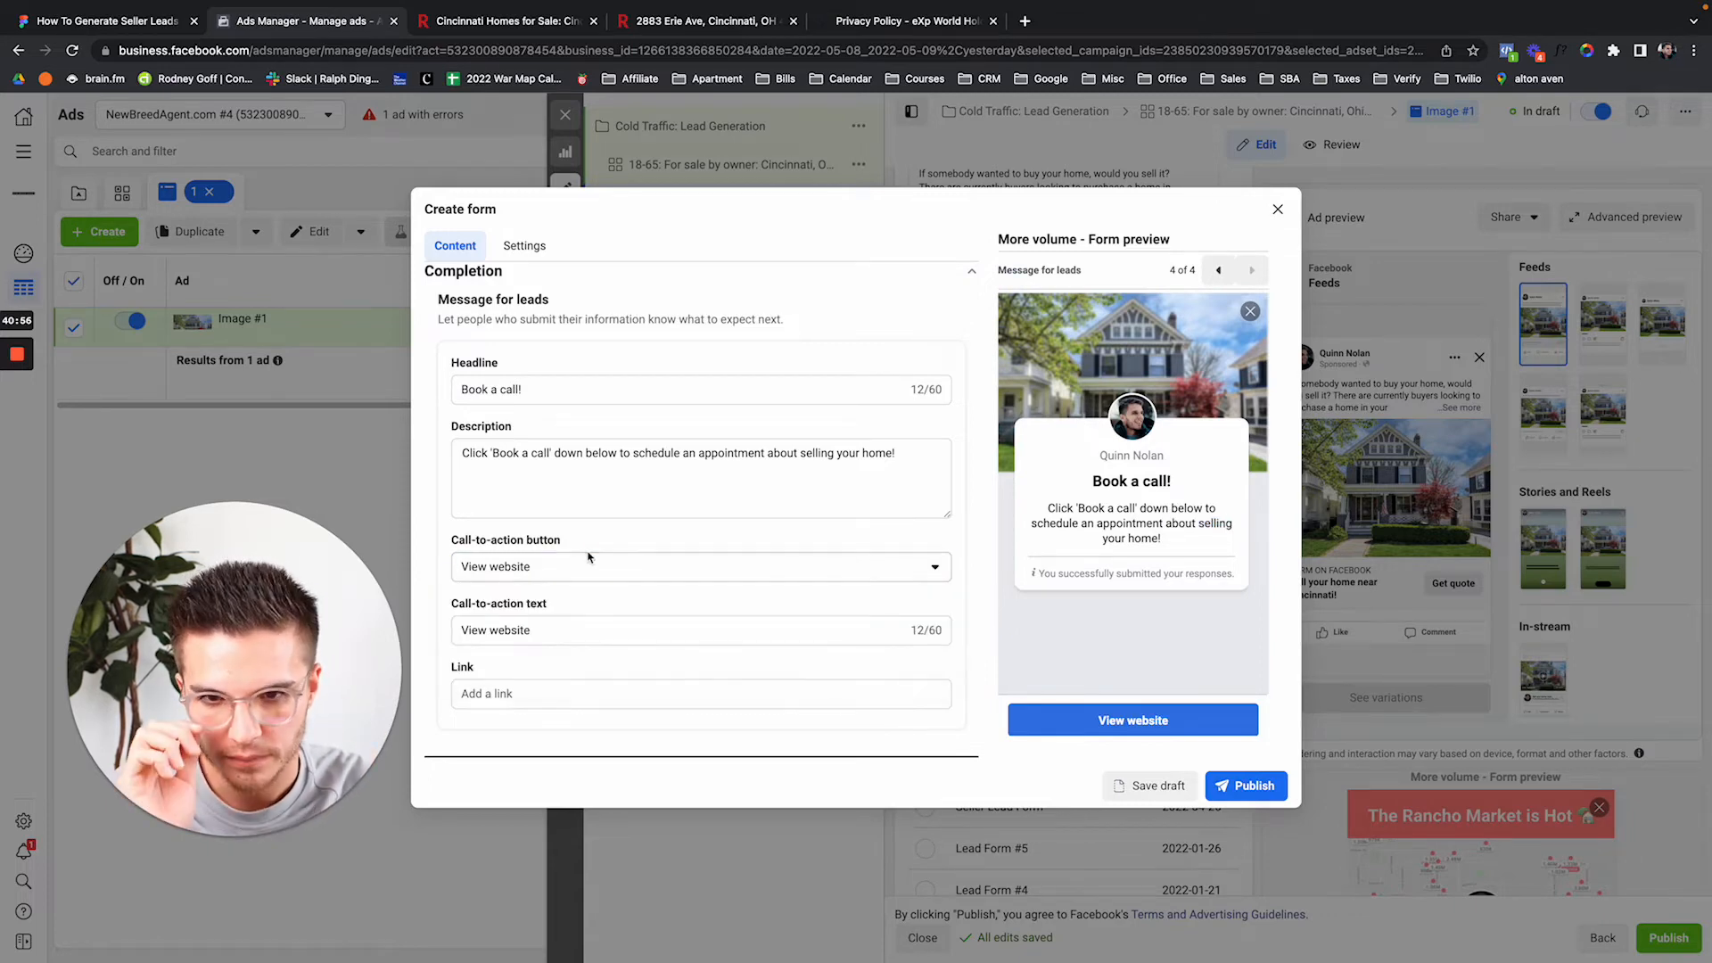
pyautogui.click(545, 691)
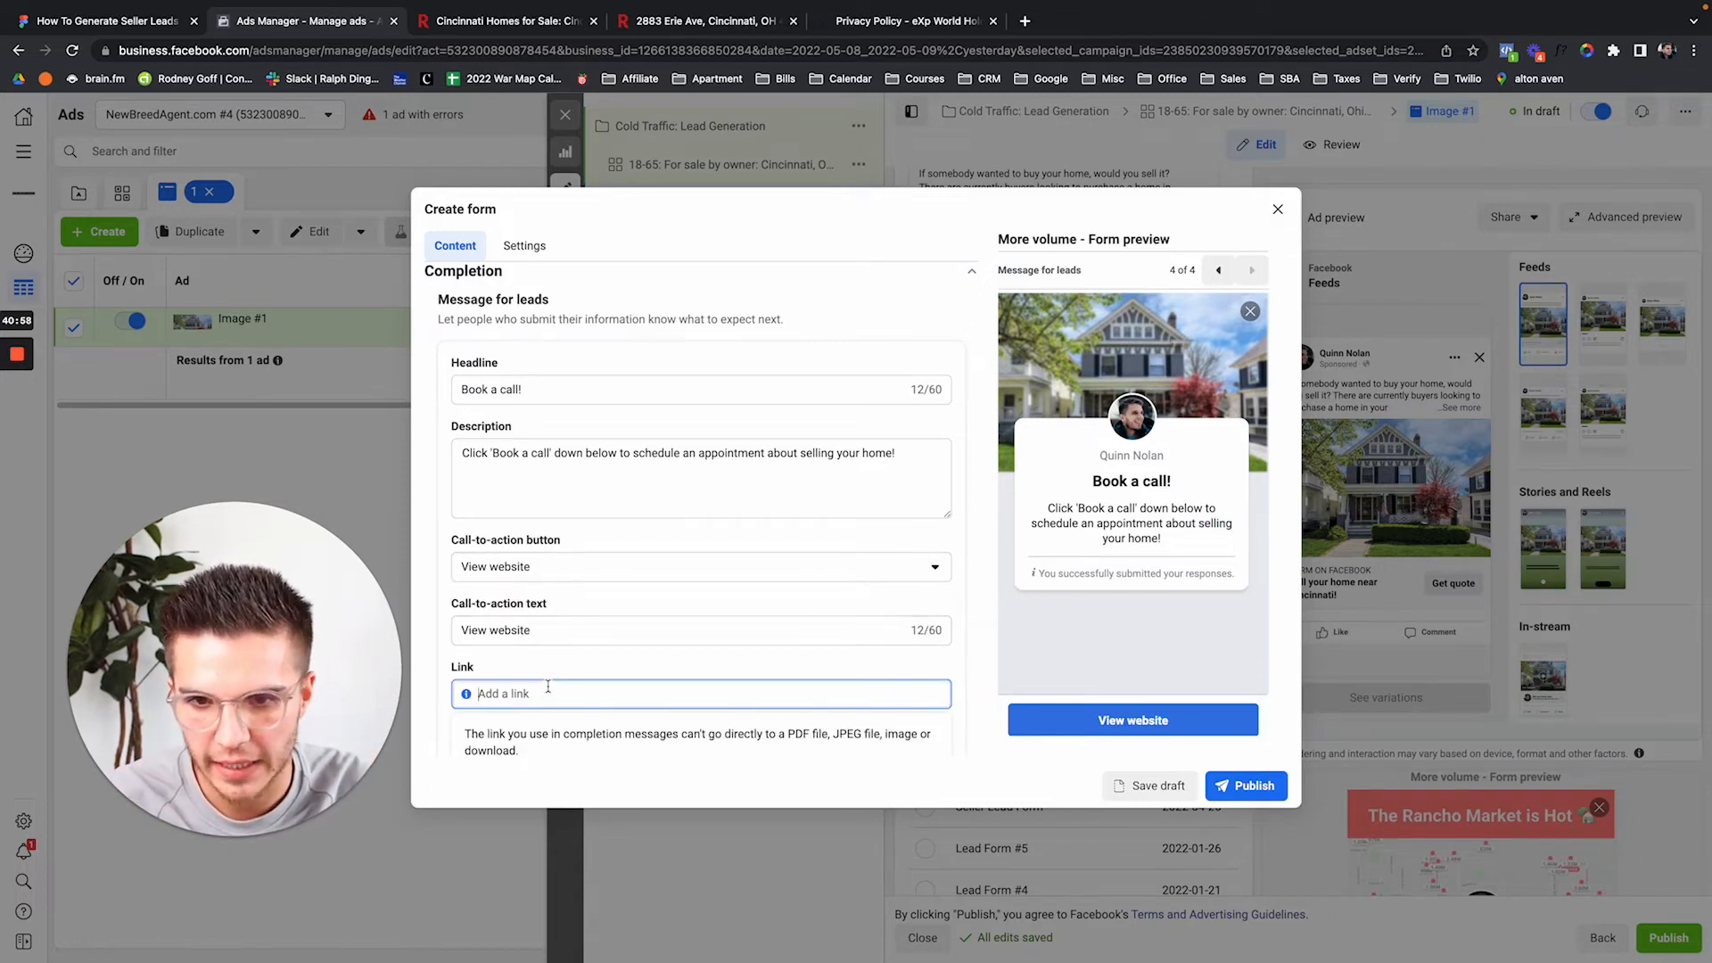
pyautogui.write('calendl')
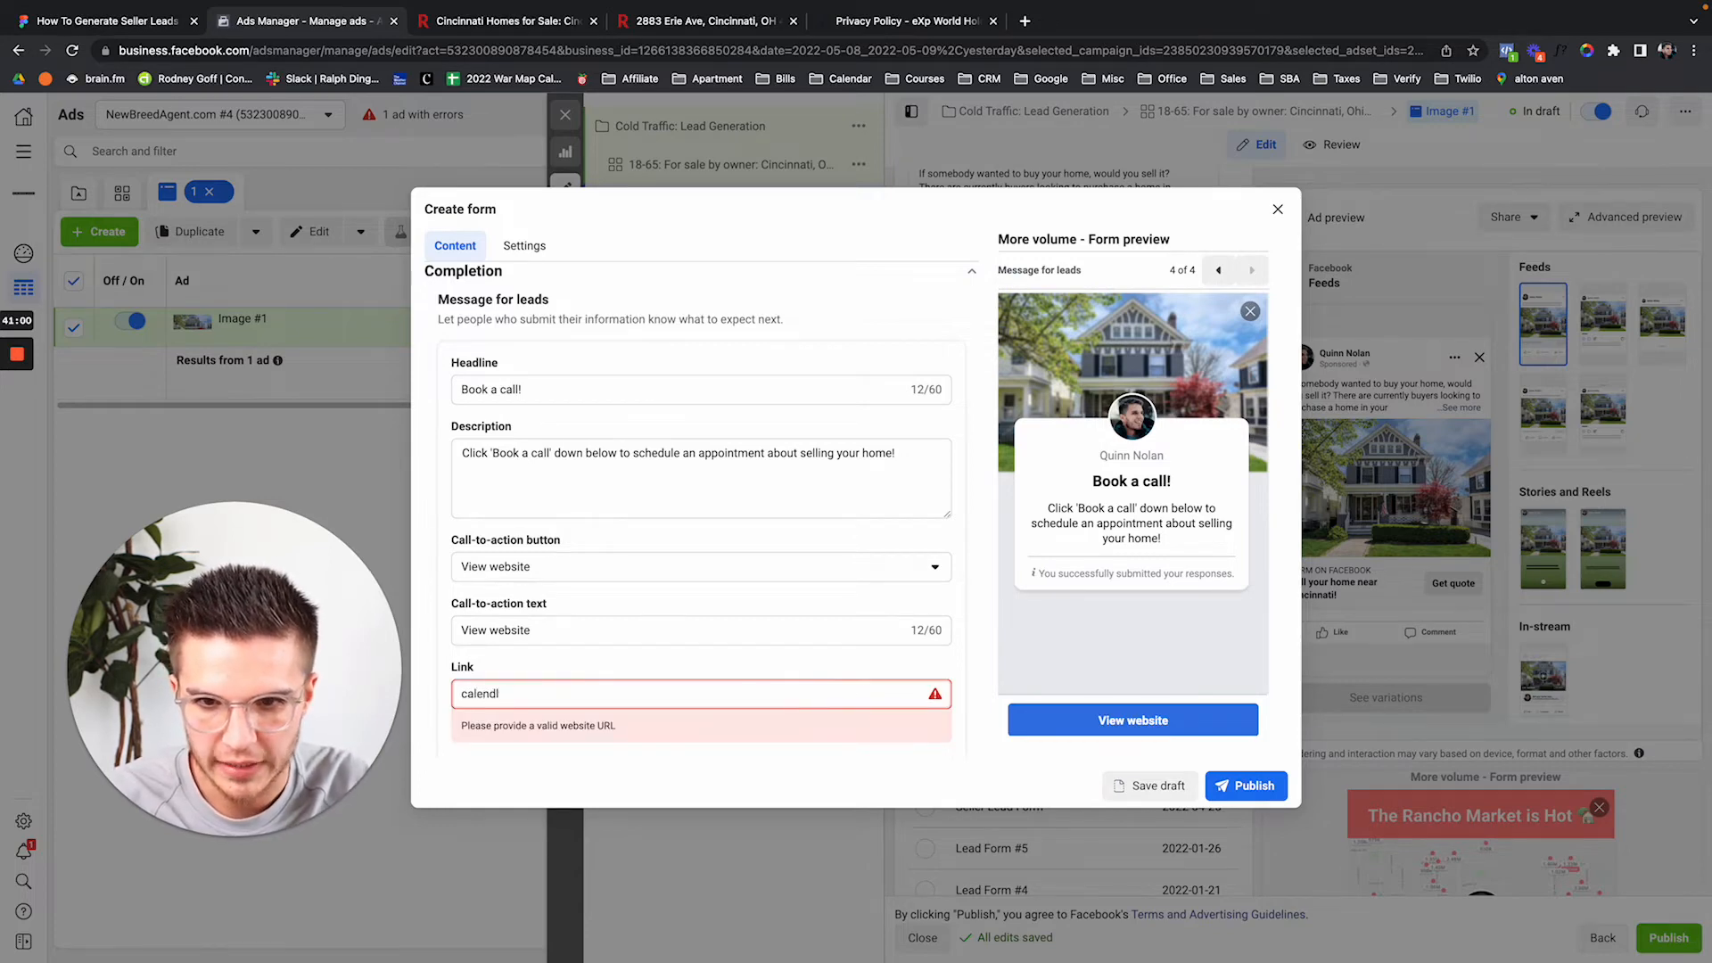
pyautogui.write('y.com')
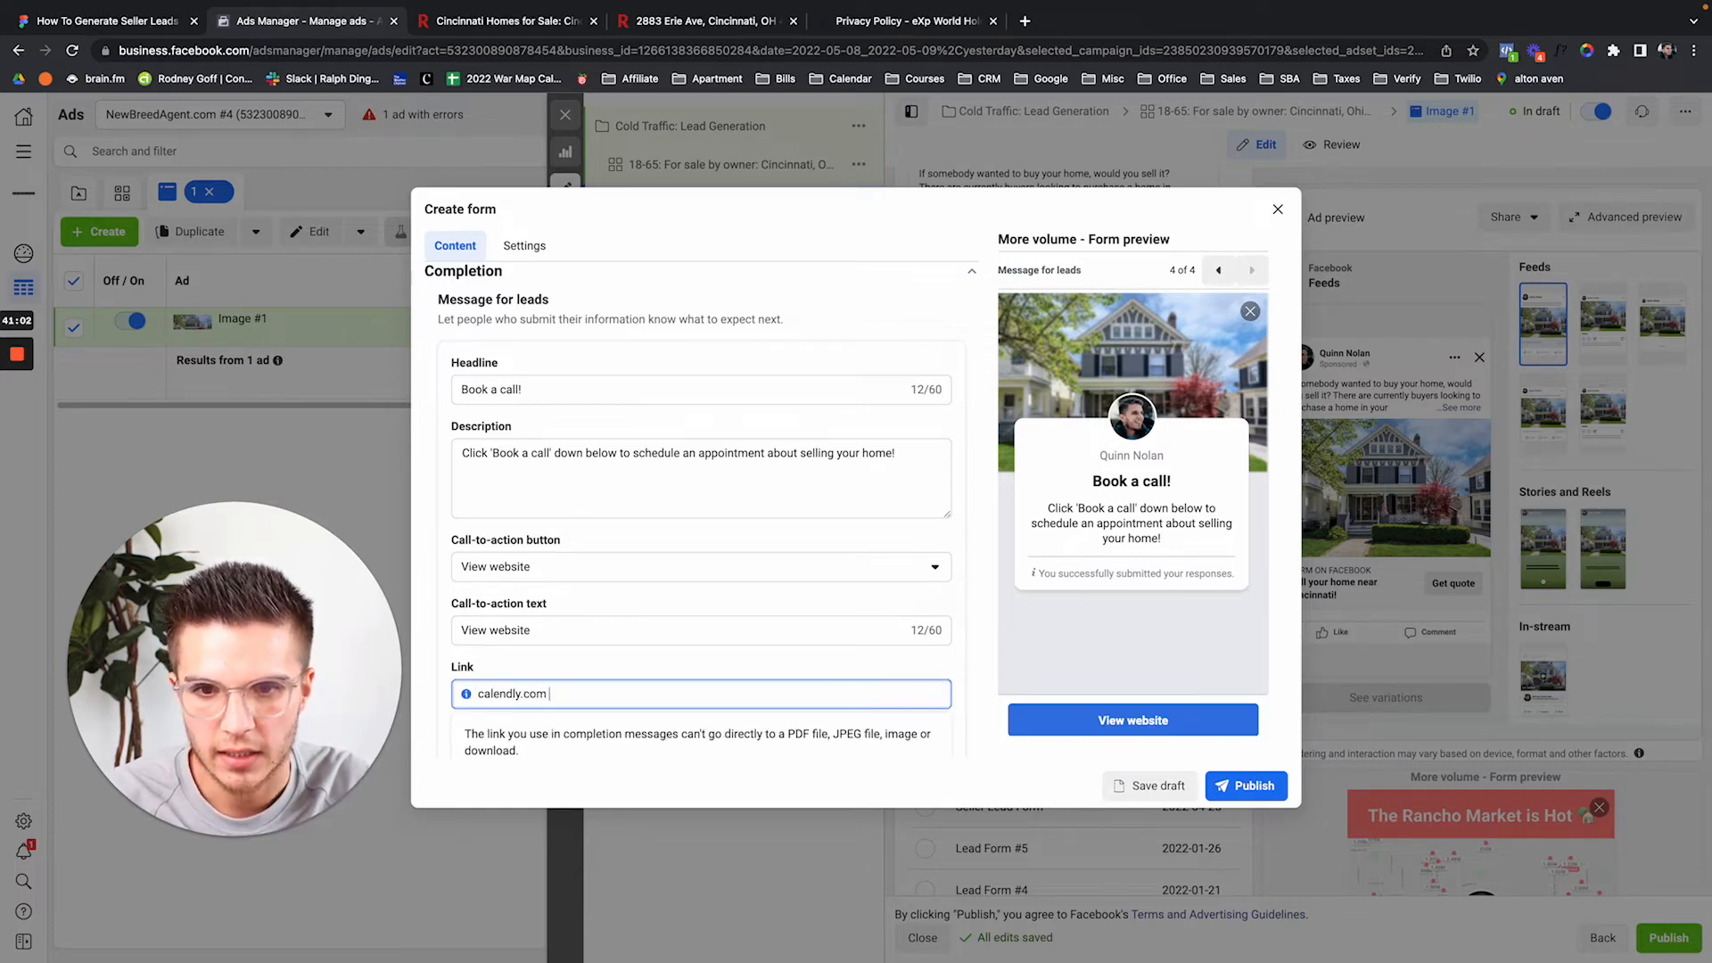
# Open a new browser tab and start typing 'calend' into the address bar.
pyautogui.scroll(-1, 599, 672)
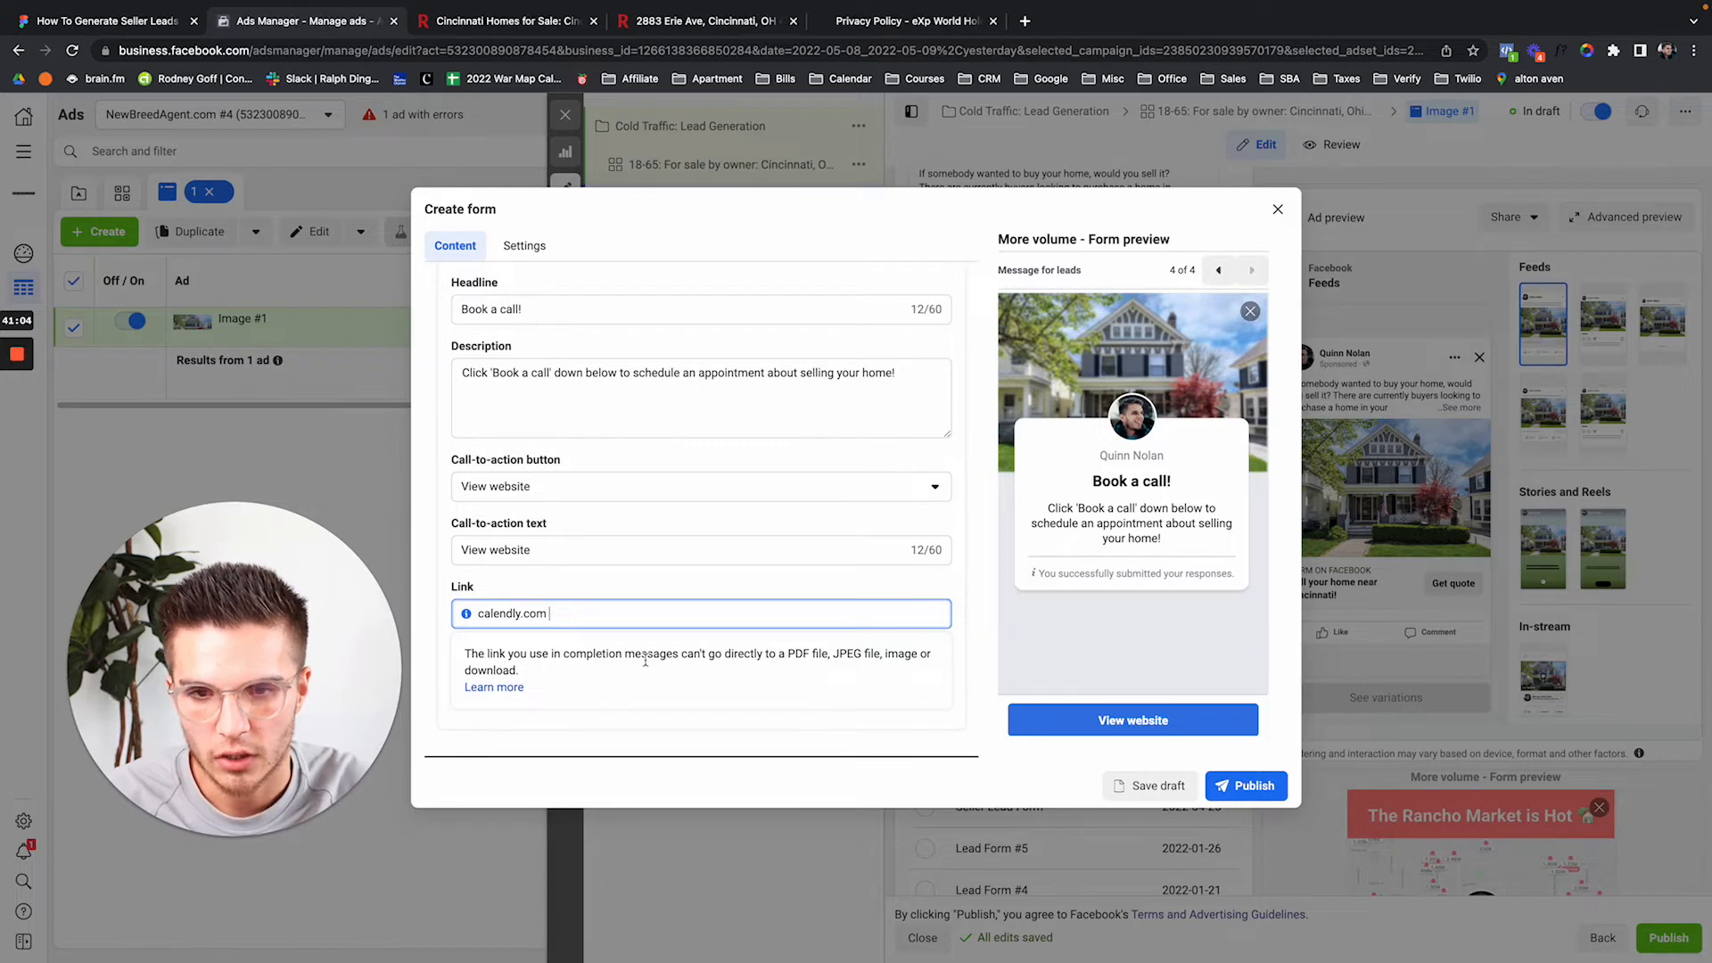
pyautogui.hotkey('ctrl', 't')
pyautogui.write('calend')
pyautogui.press('Down')
pyautogui.press('Down')
pyautogui.press('Down')
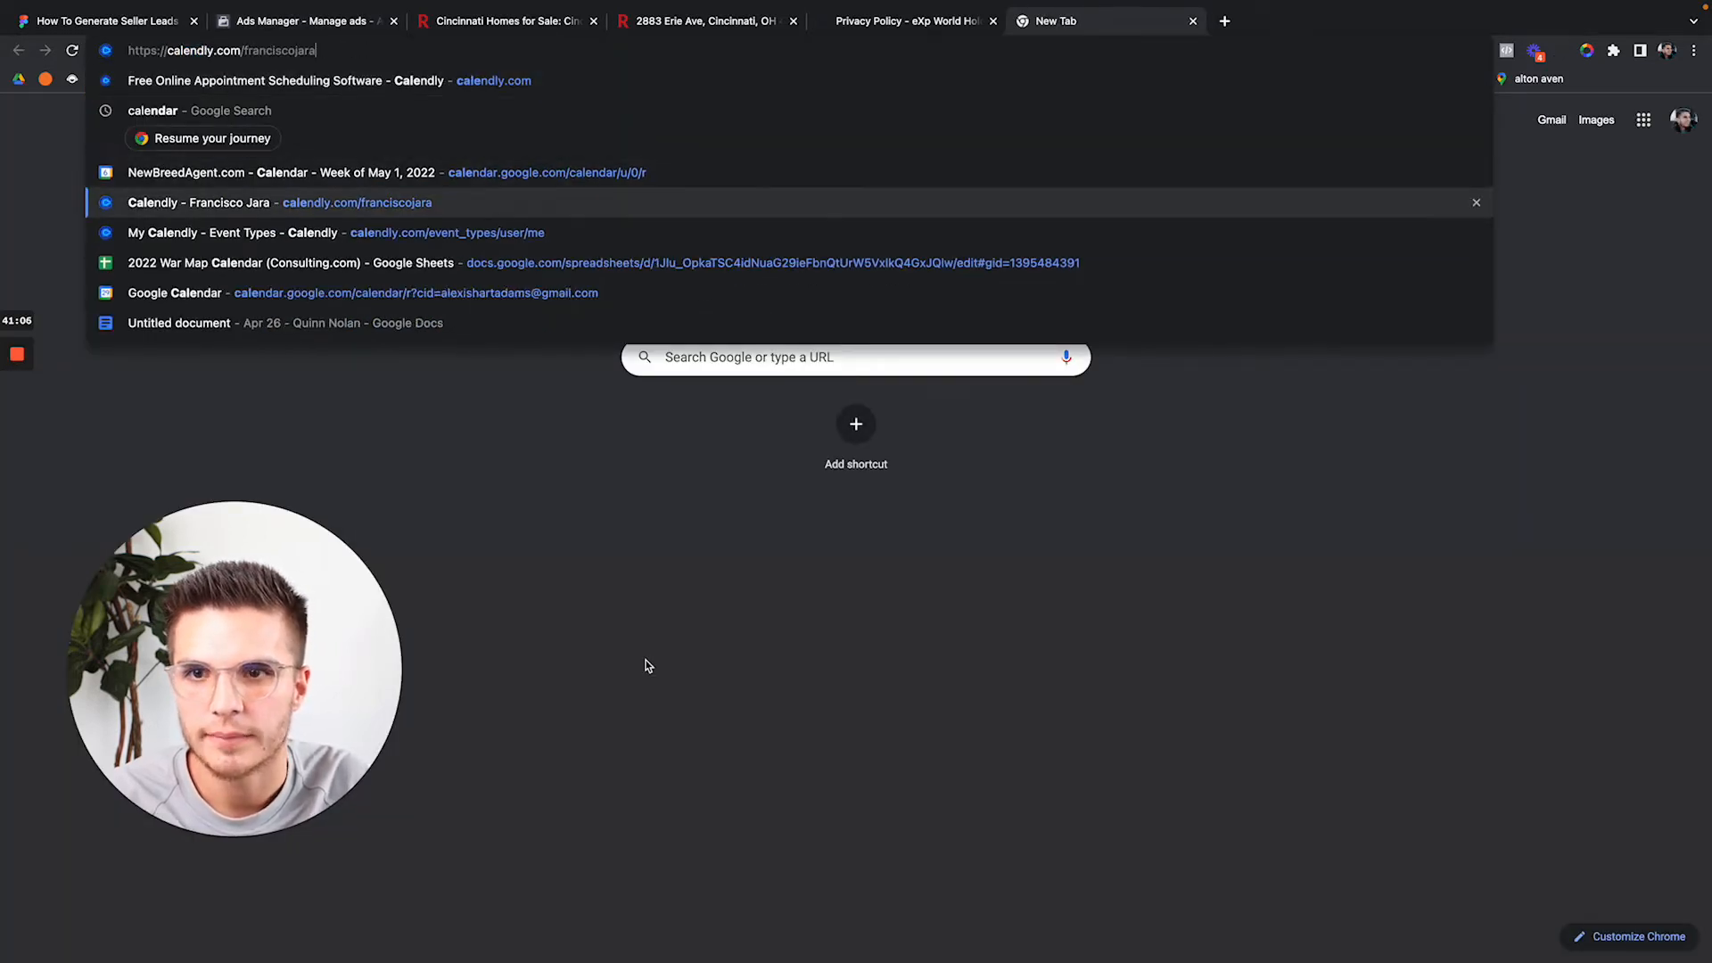
# Load the Calendly event types page, open the DEMO Call booking page, and copy its address.
pyautogui.press('Down')
pyautogui.press('Down')
pyautogui.write('calend')
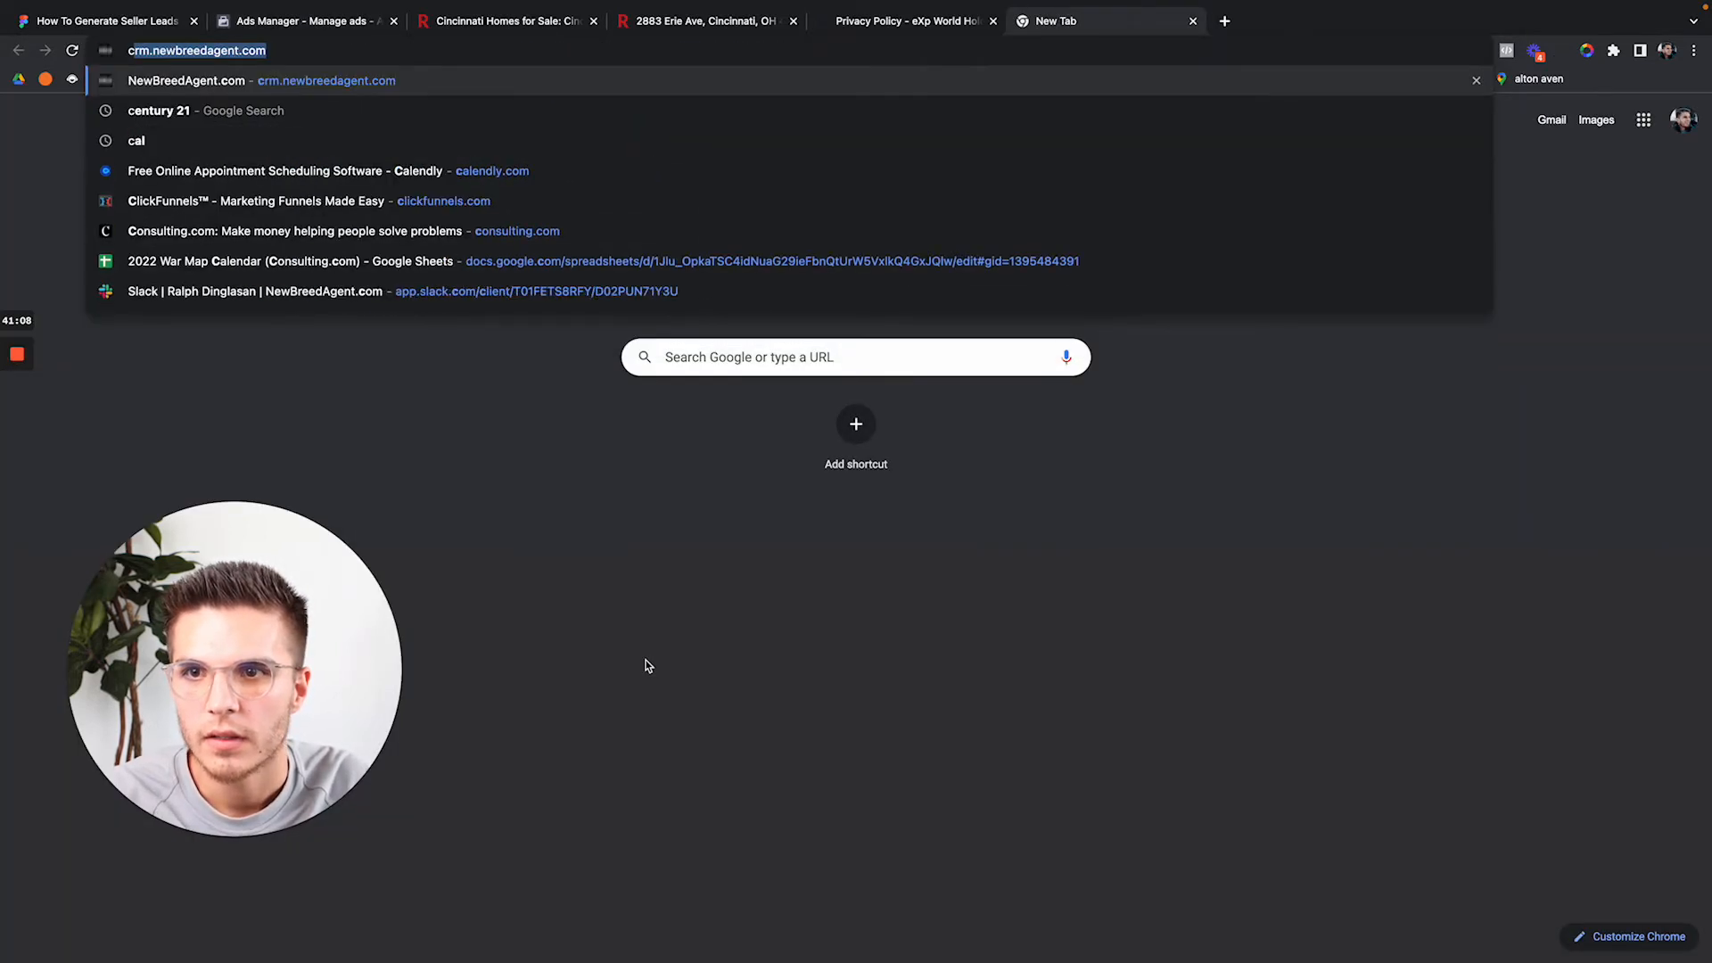
pyautogui.write('ly')
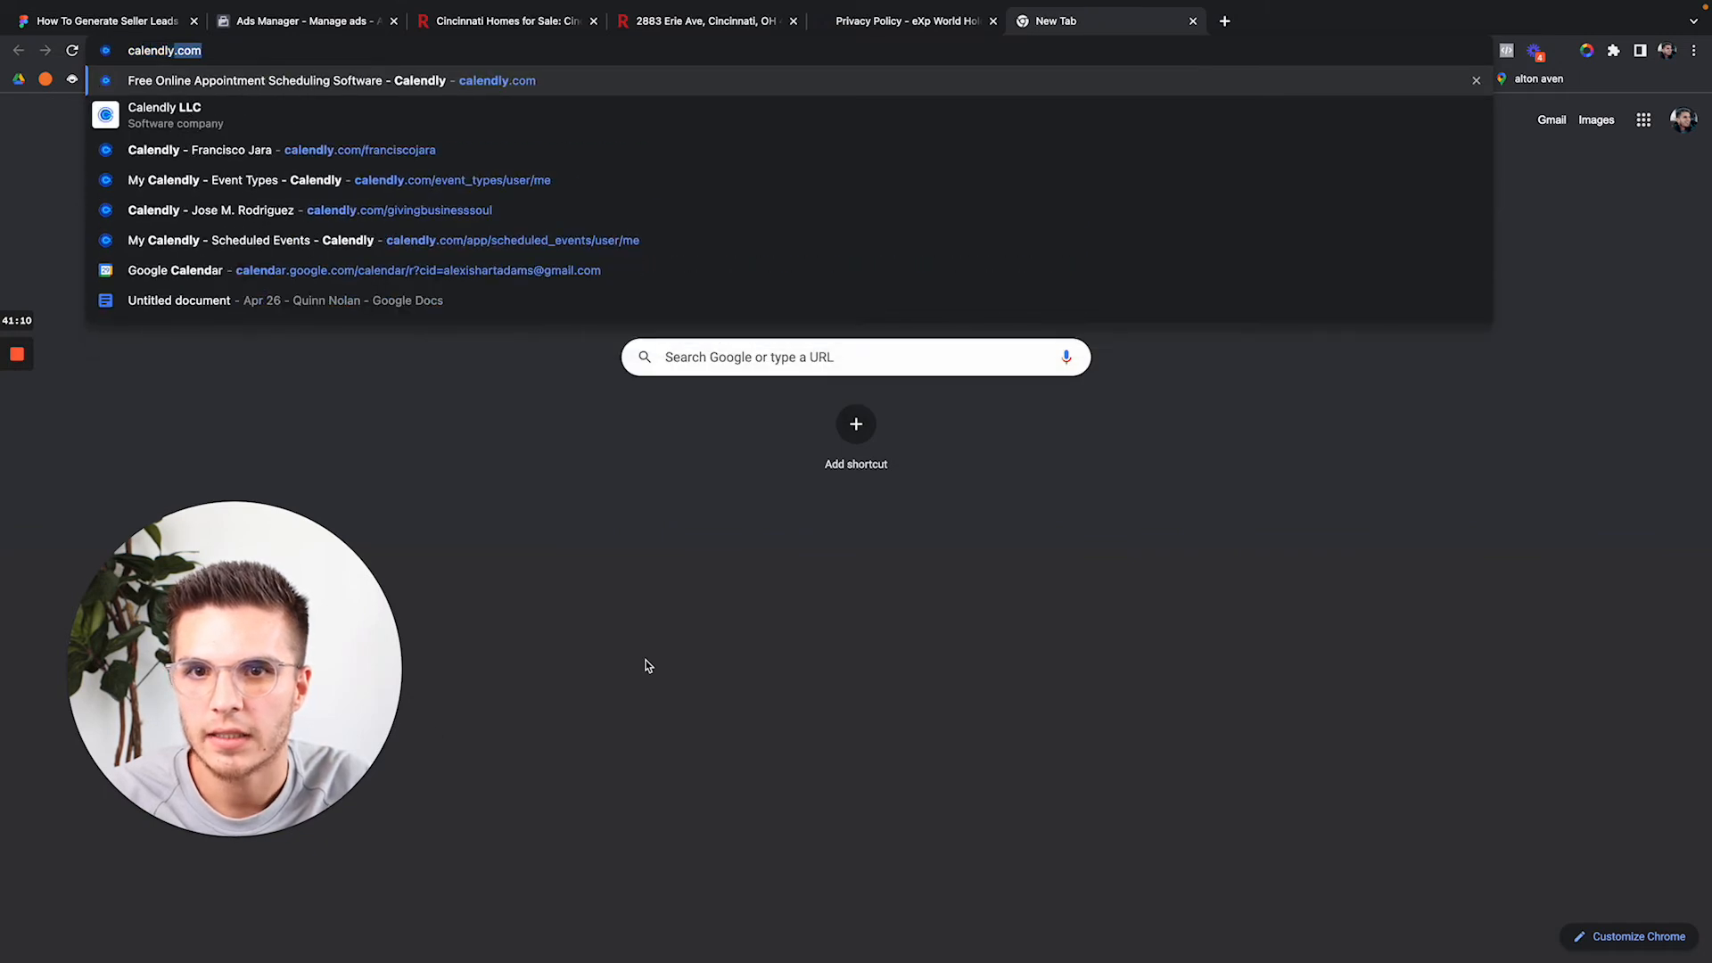
pyautogui.press('Down')
pyautogui.press('Down')
pyautogui.press('Down')
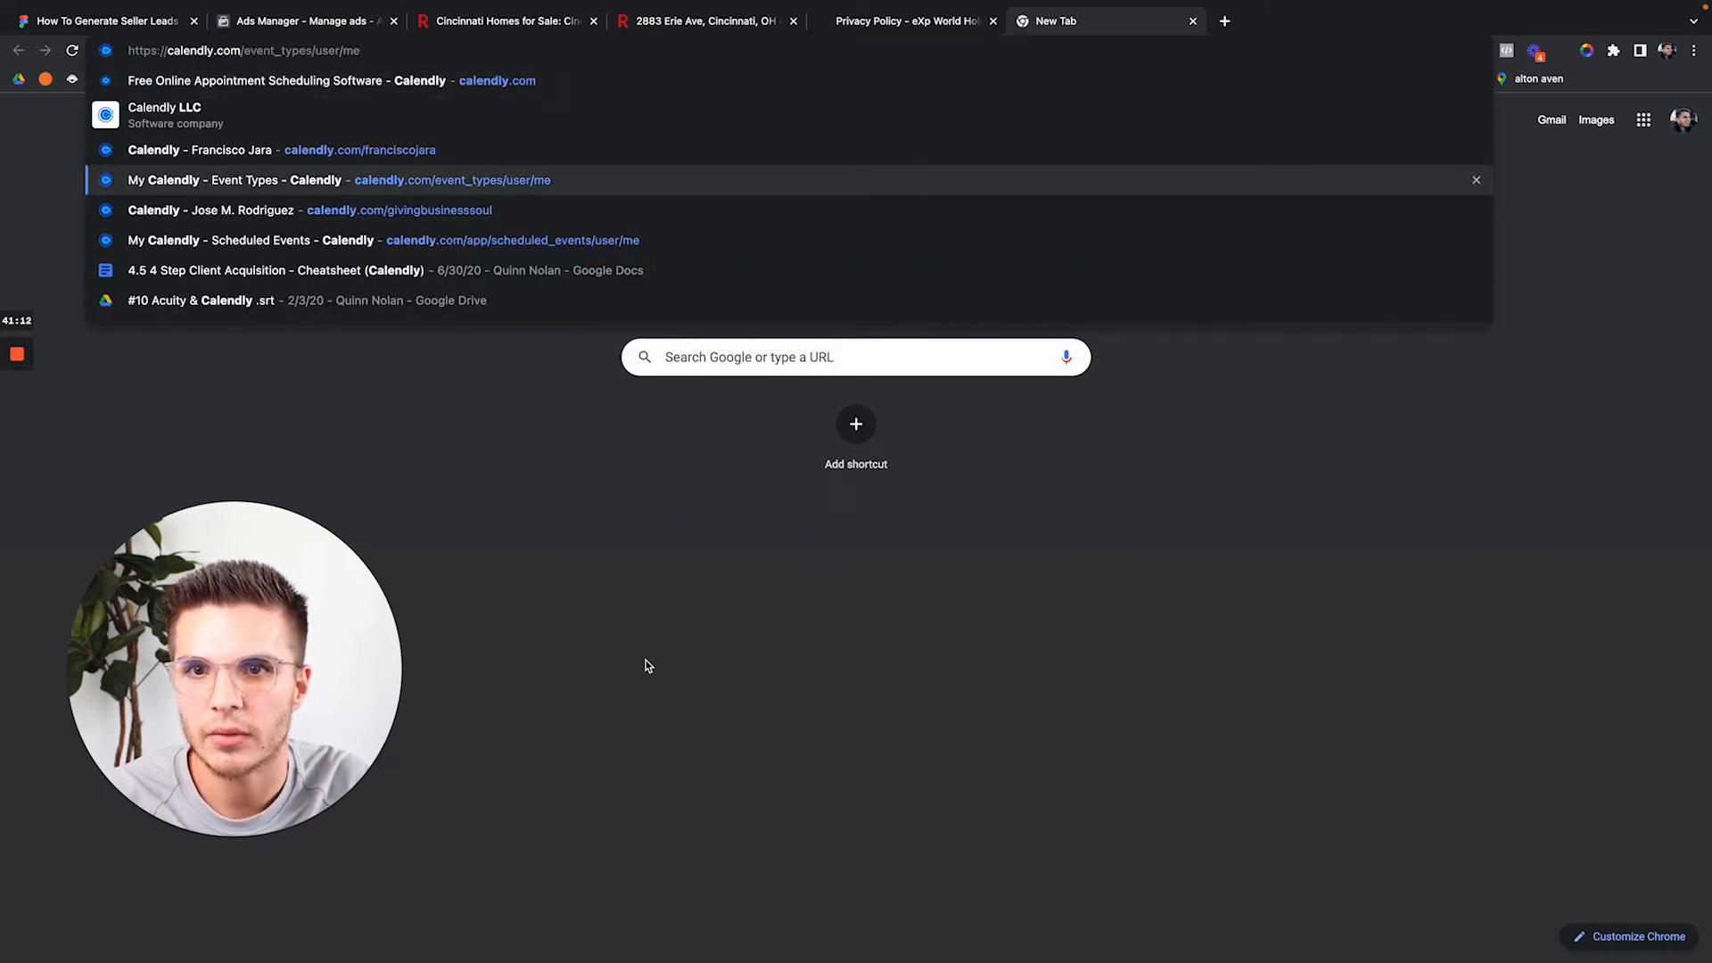
pyautogui.press('Return')
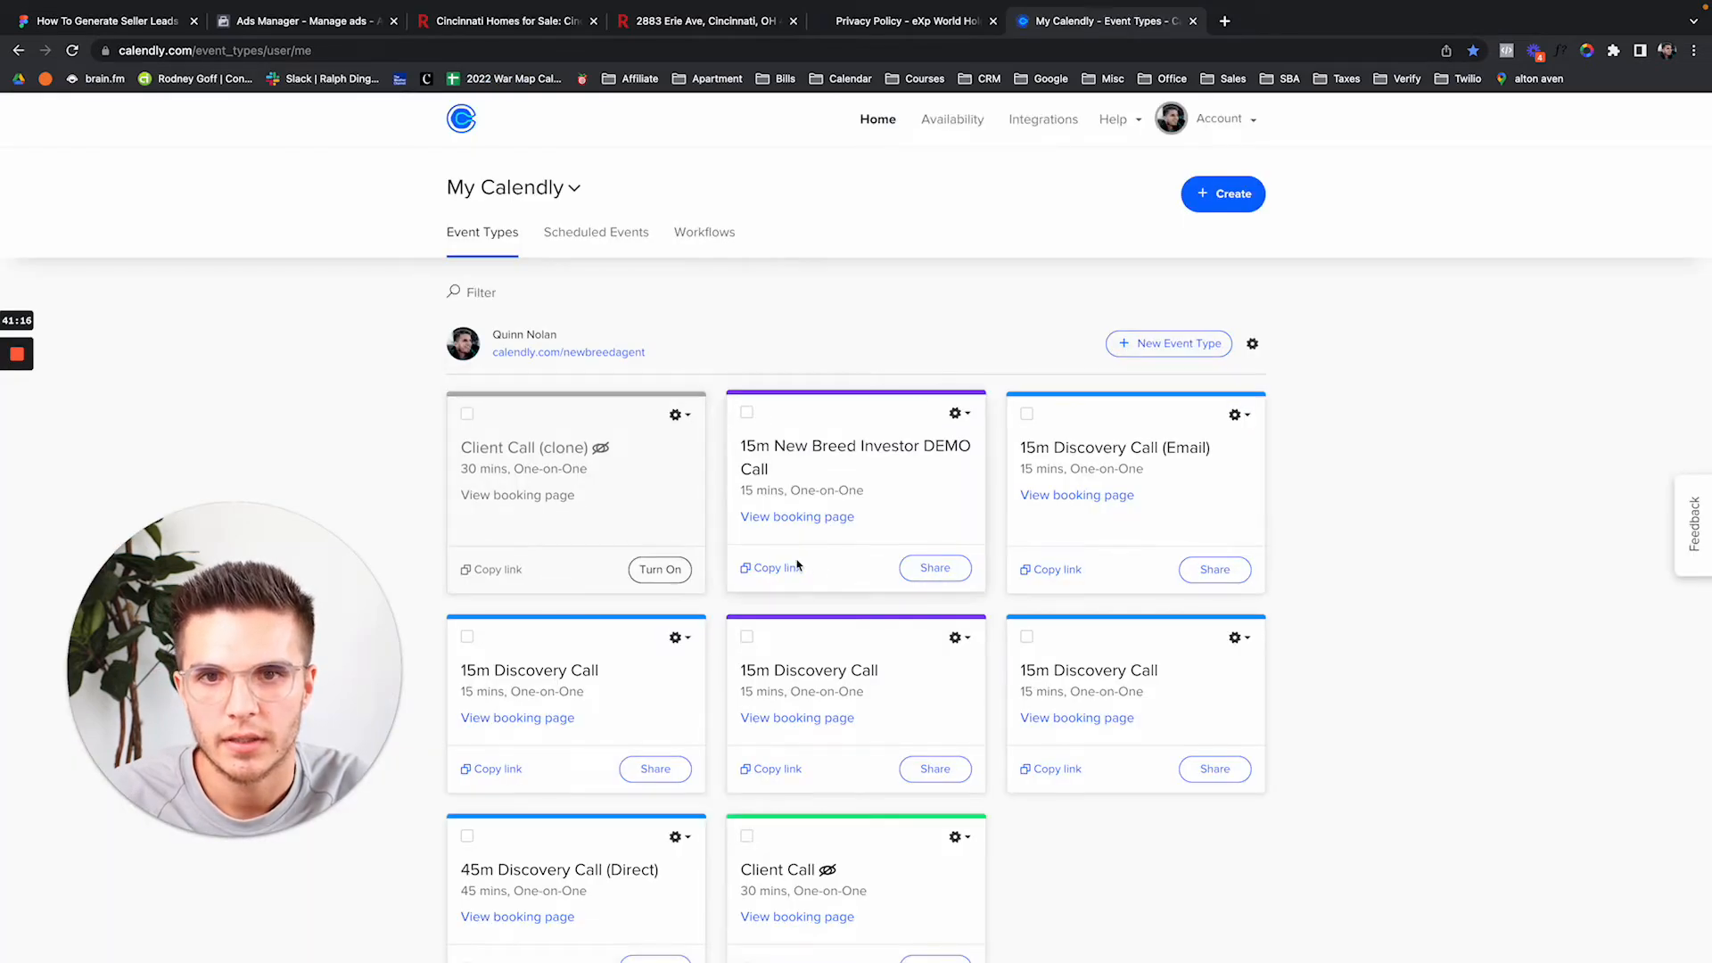
pyautogui.click(813, 520)
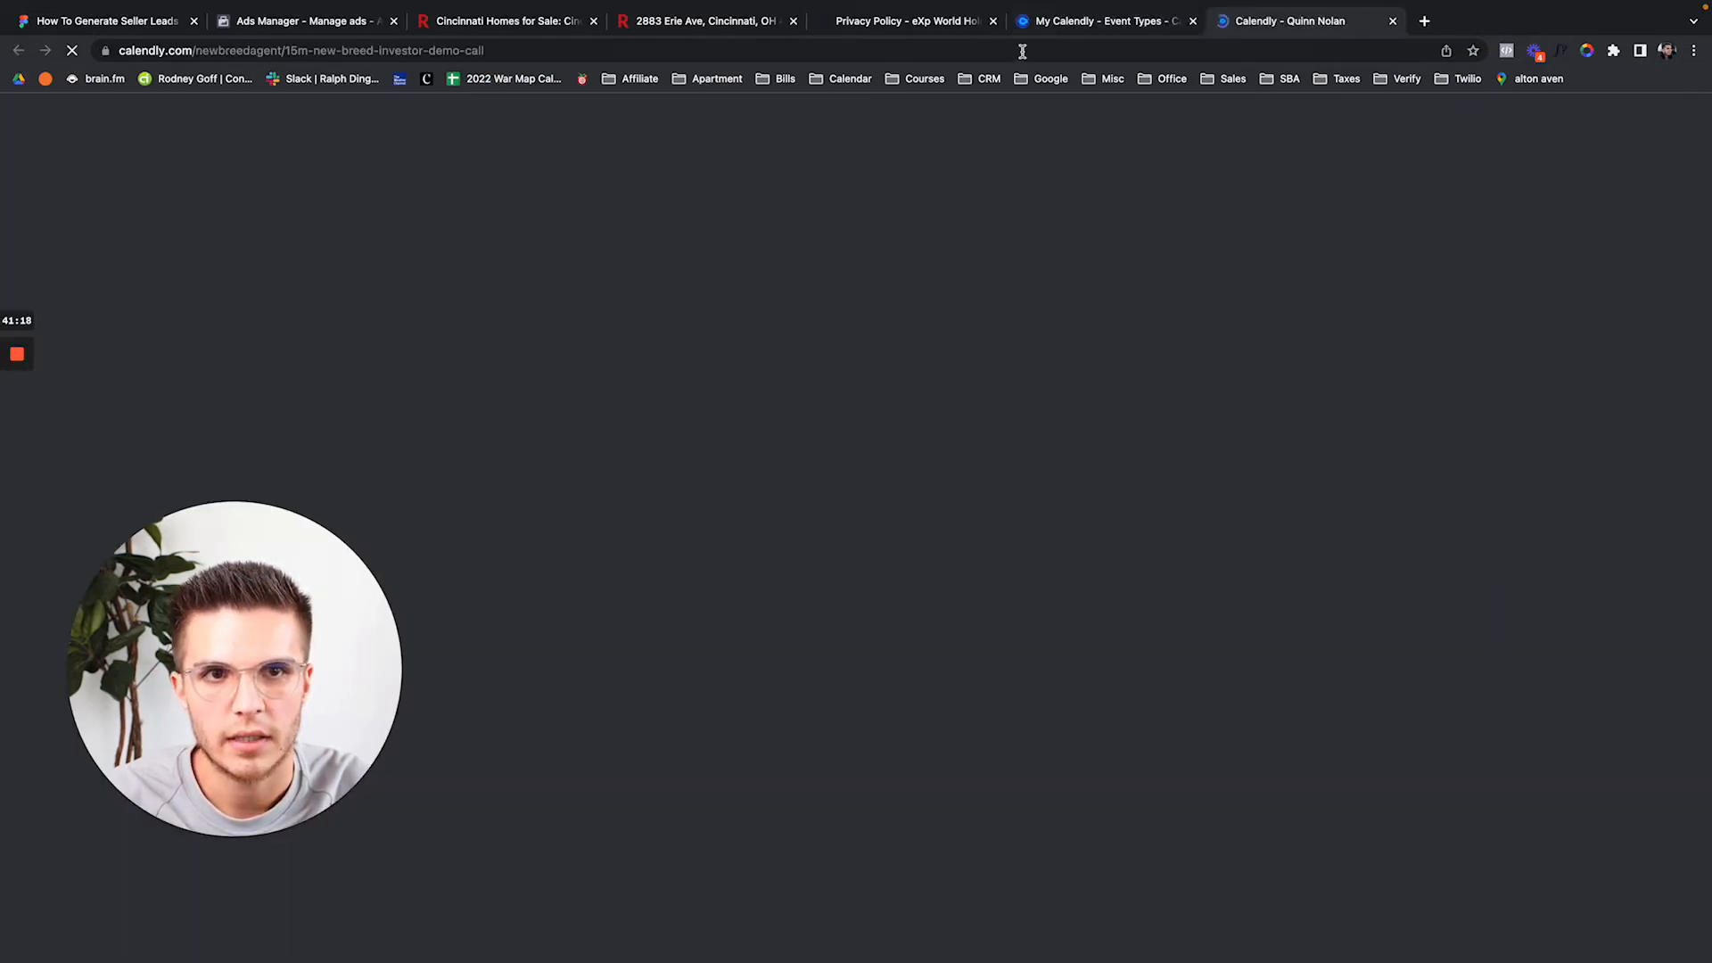
pyautogui.click(1023, 53)
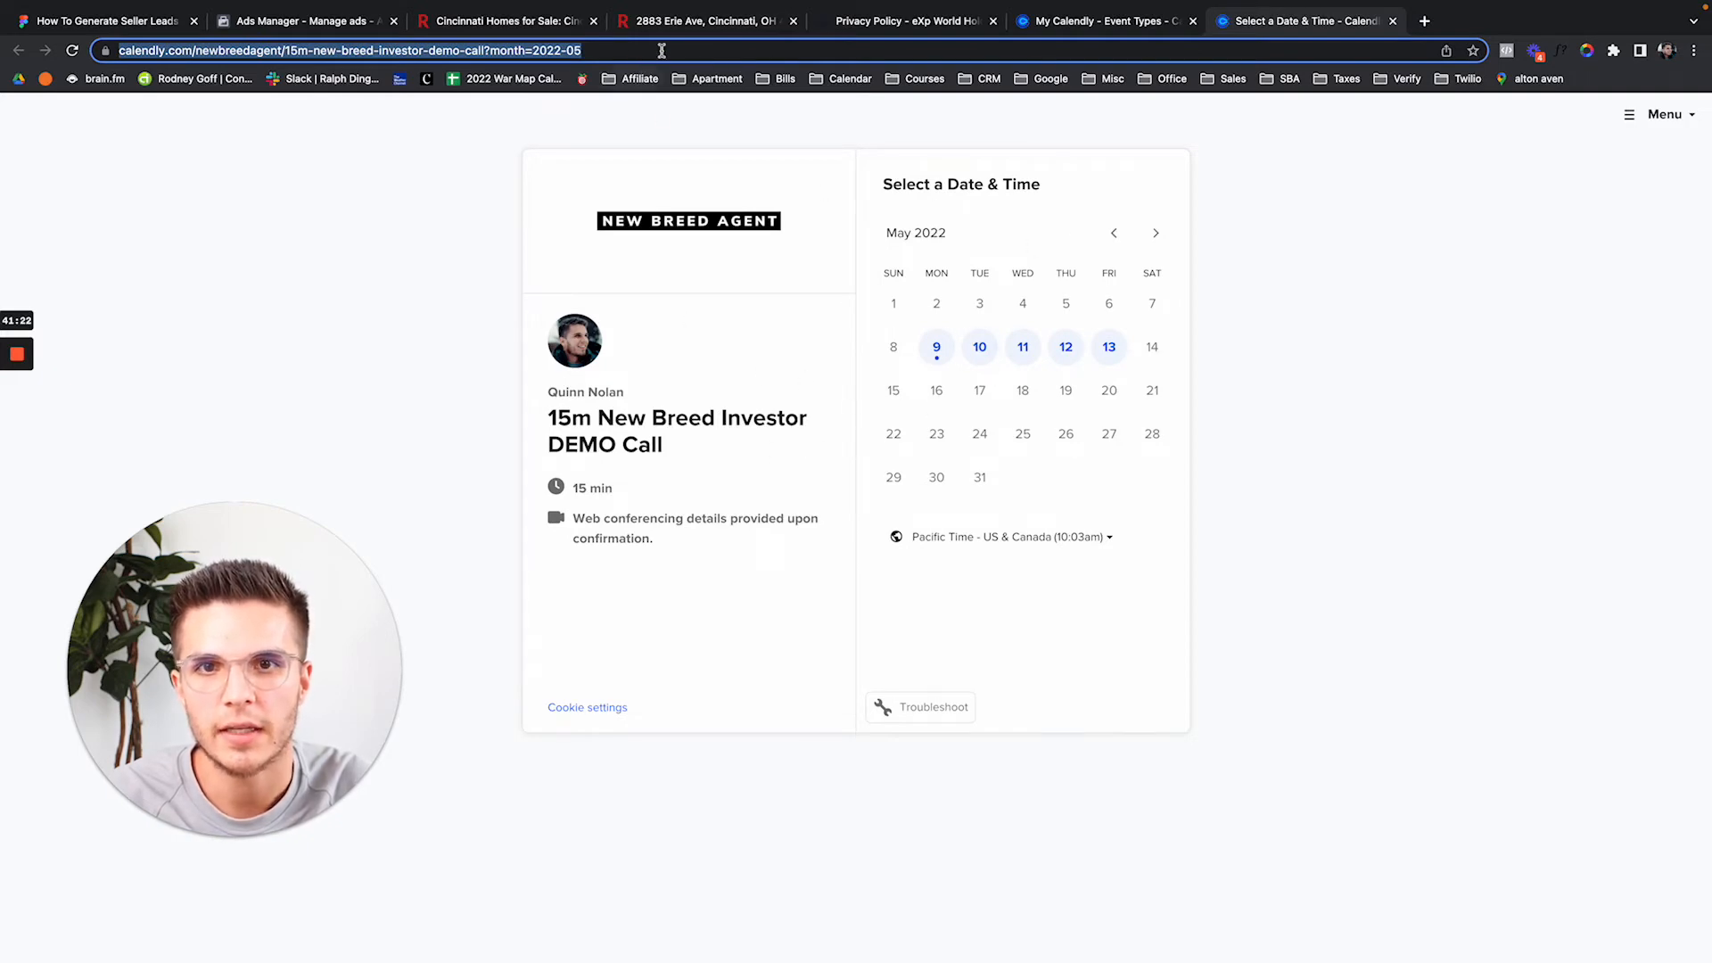
pyautogui.click(344, 23)
# Replace the calendly.com completion link with the pasted Calendly DEMO Call booking page address.
pyautogui.hotkey('ctrl', 'a')
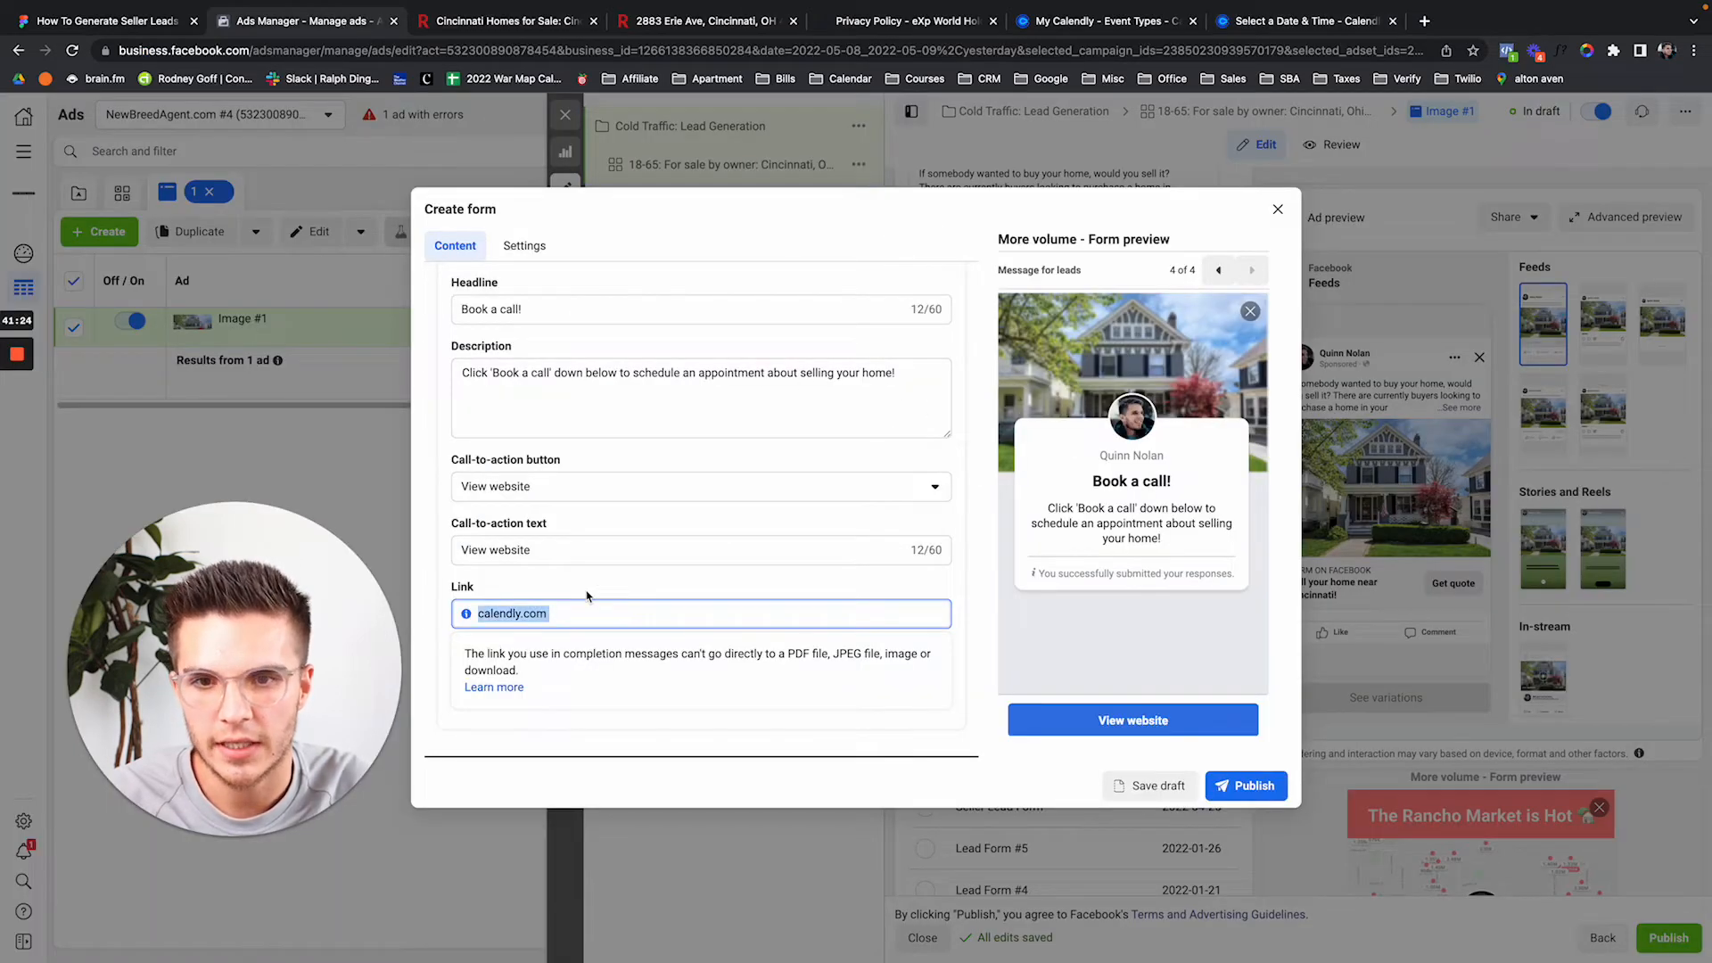
pyautogui.hotkey('ctrl', 'v')
pyautogui.click(700, 589)
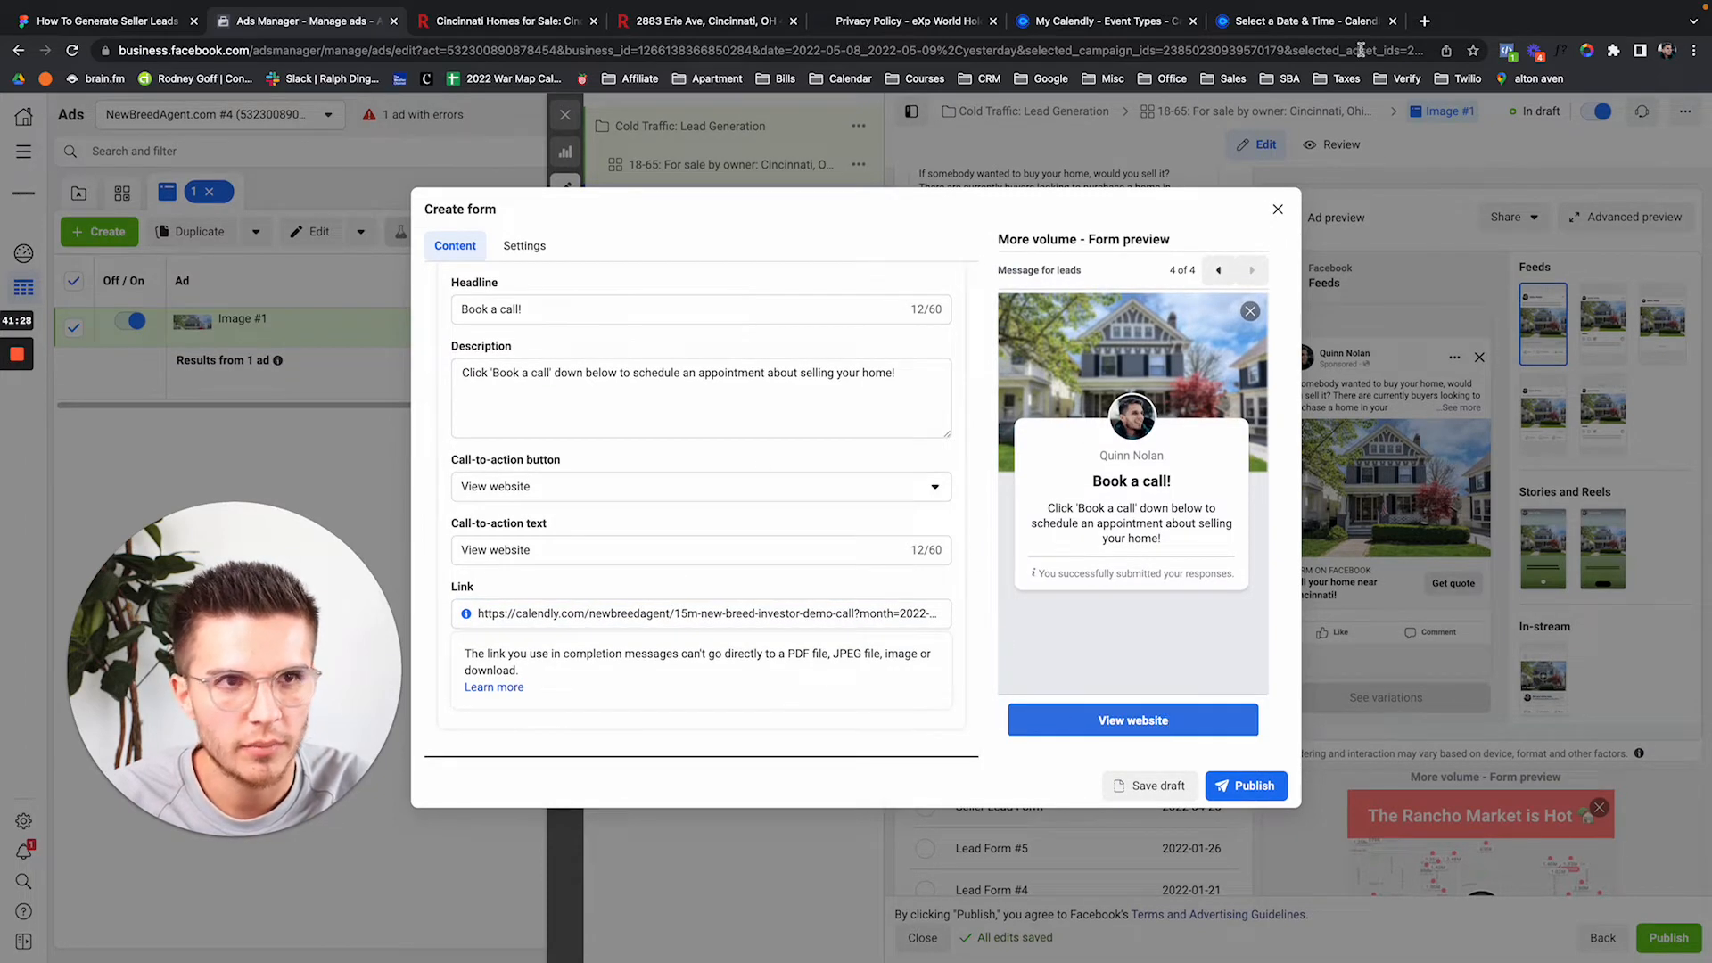
pyautogui.click(1329, 23)
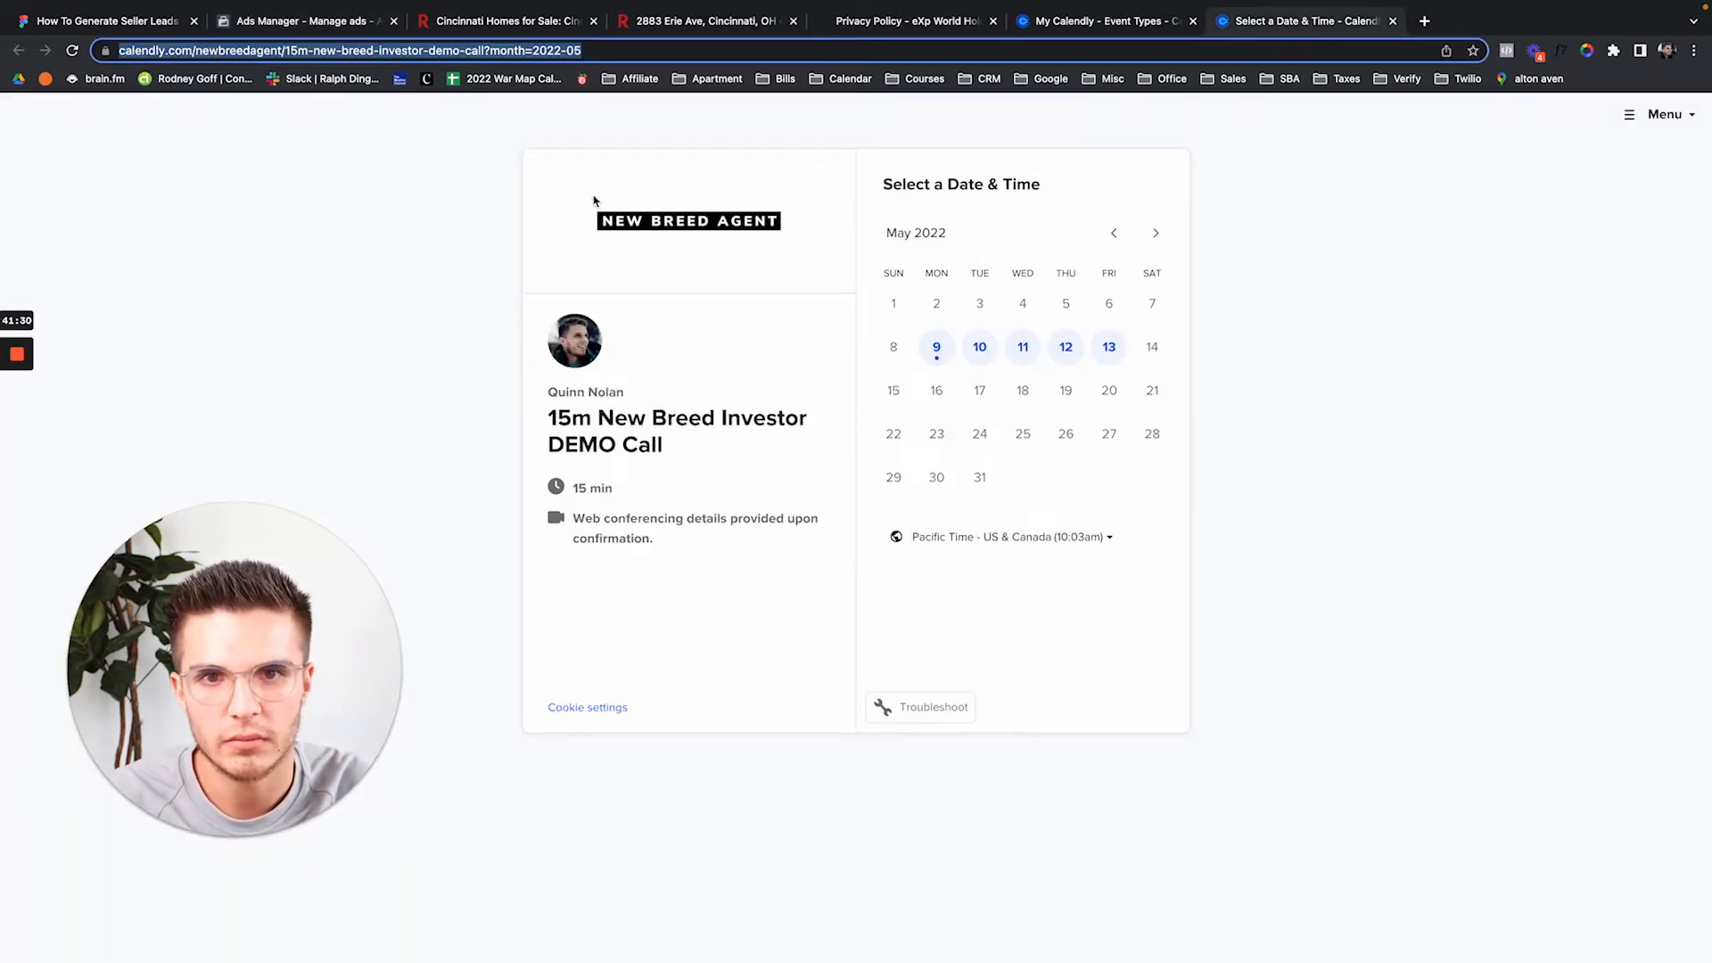
pyautogui.click(314, 27)
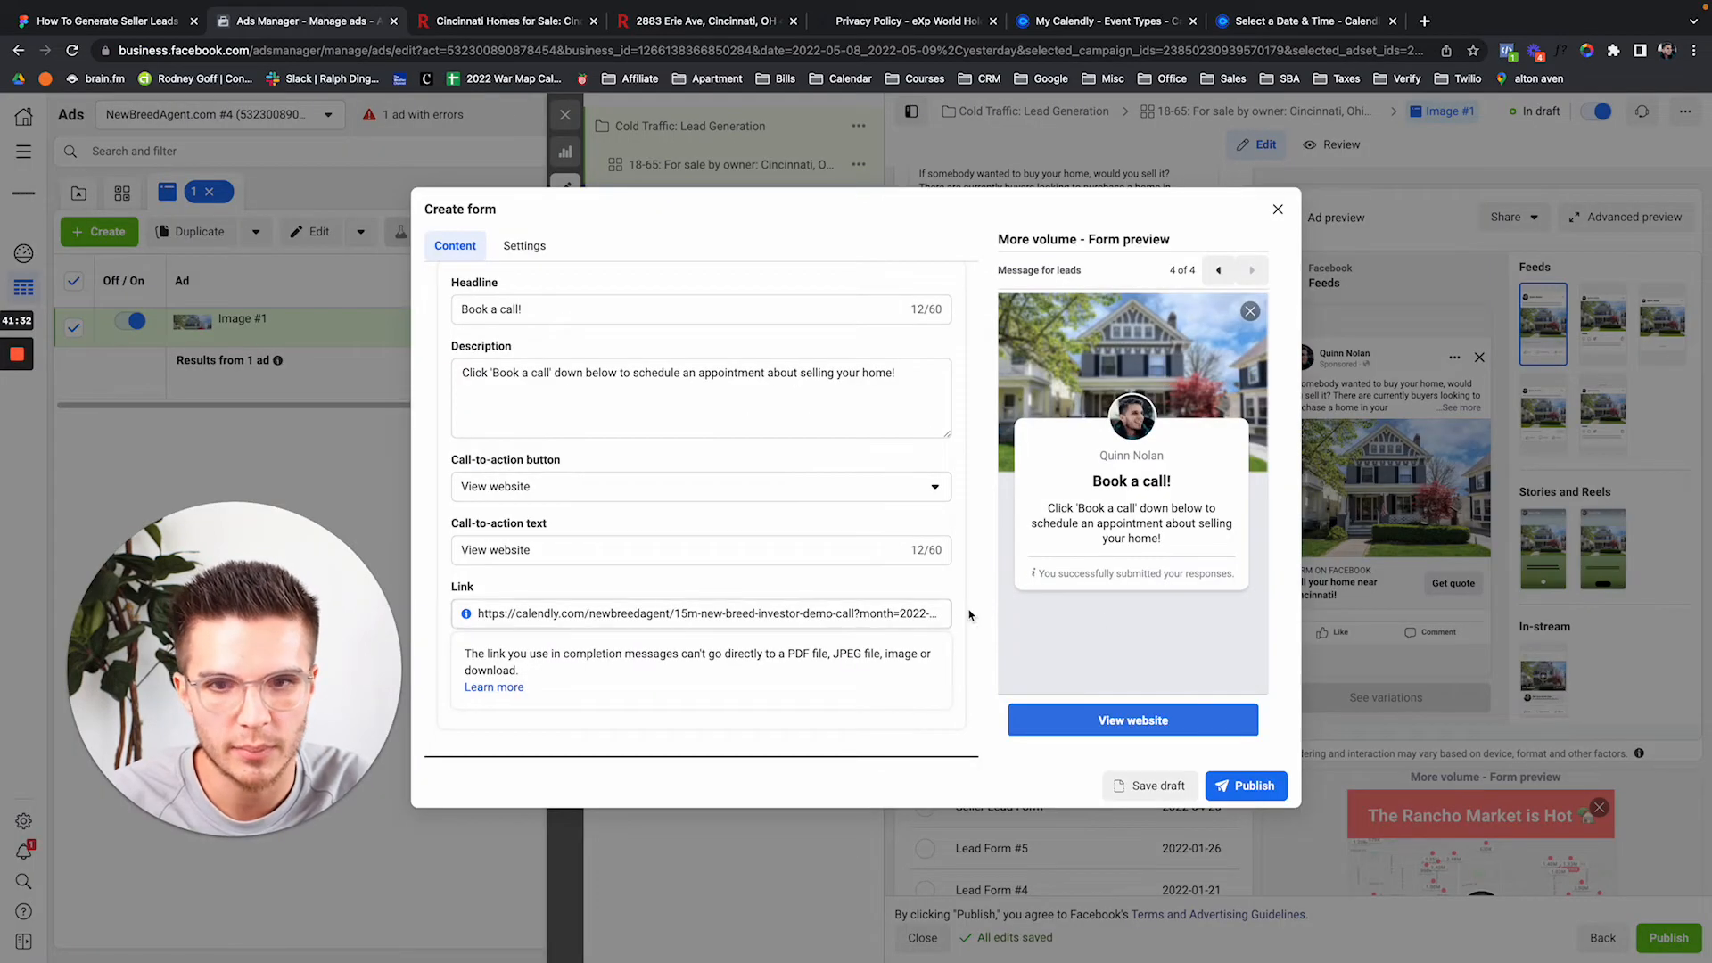
# Check the '15m New Breed Investor DEMO Call' title on the Calendly booking page, then return to Ads Manager.
pyautogui.click(1290, 27)
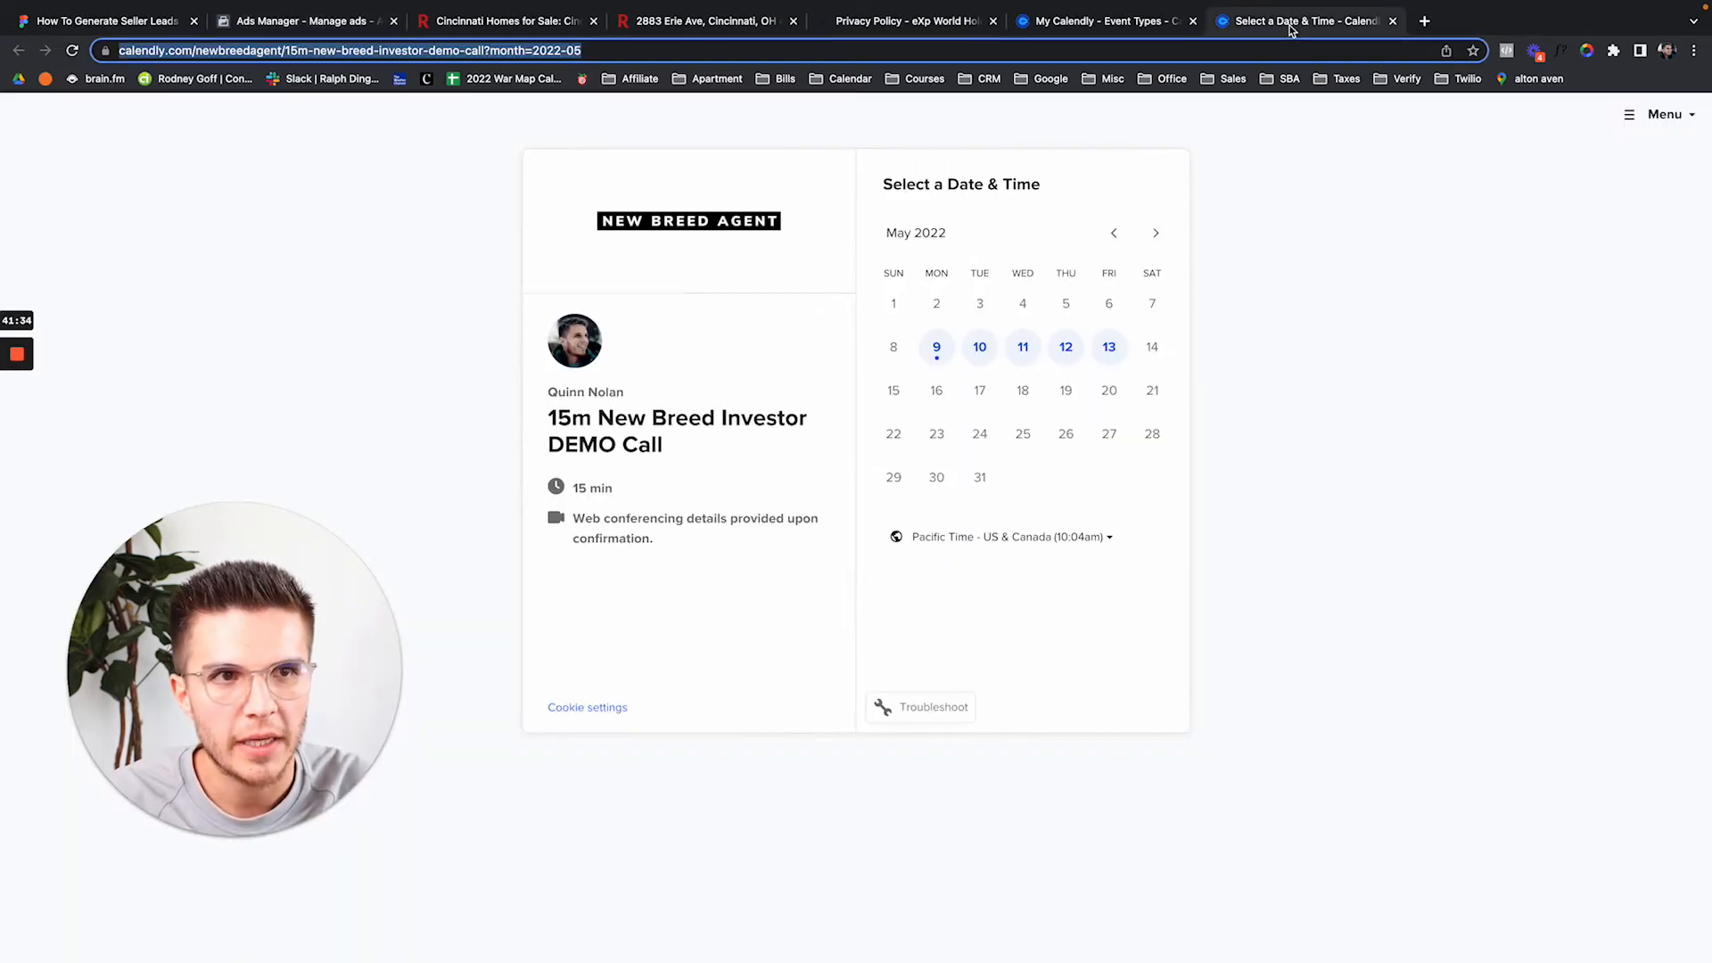
pyautogui.moveTo(550, 418); pyautogui.dragTo(680, 439)
pyautogui.click(603, 418)
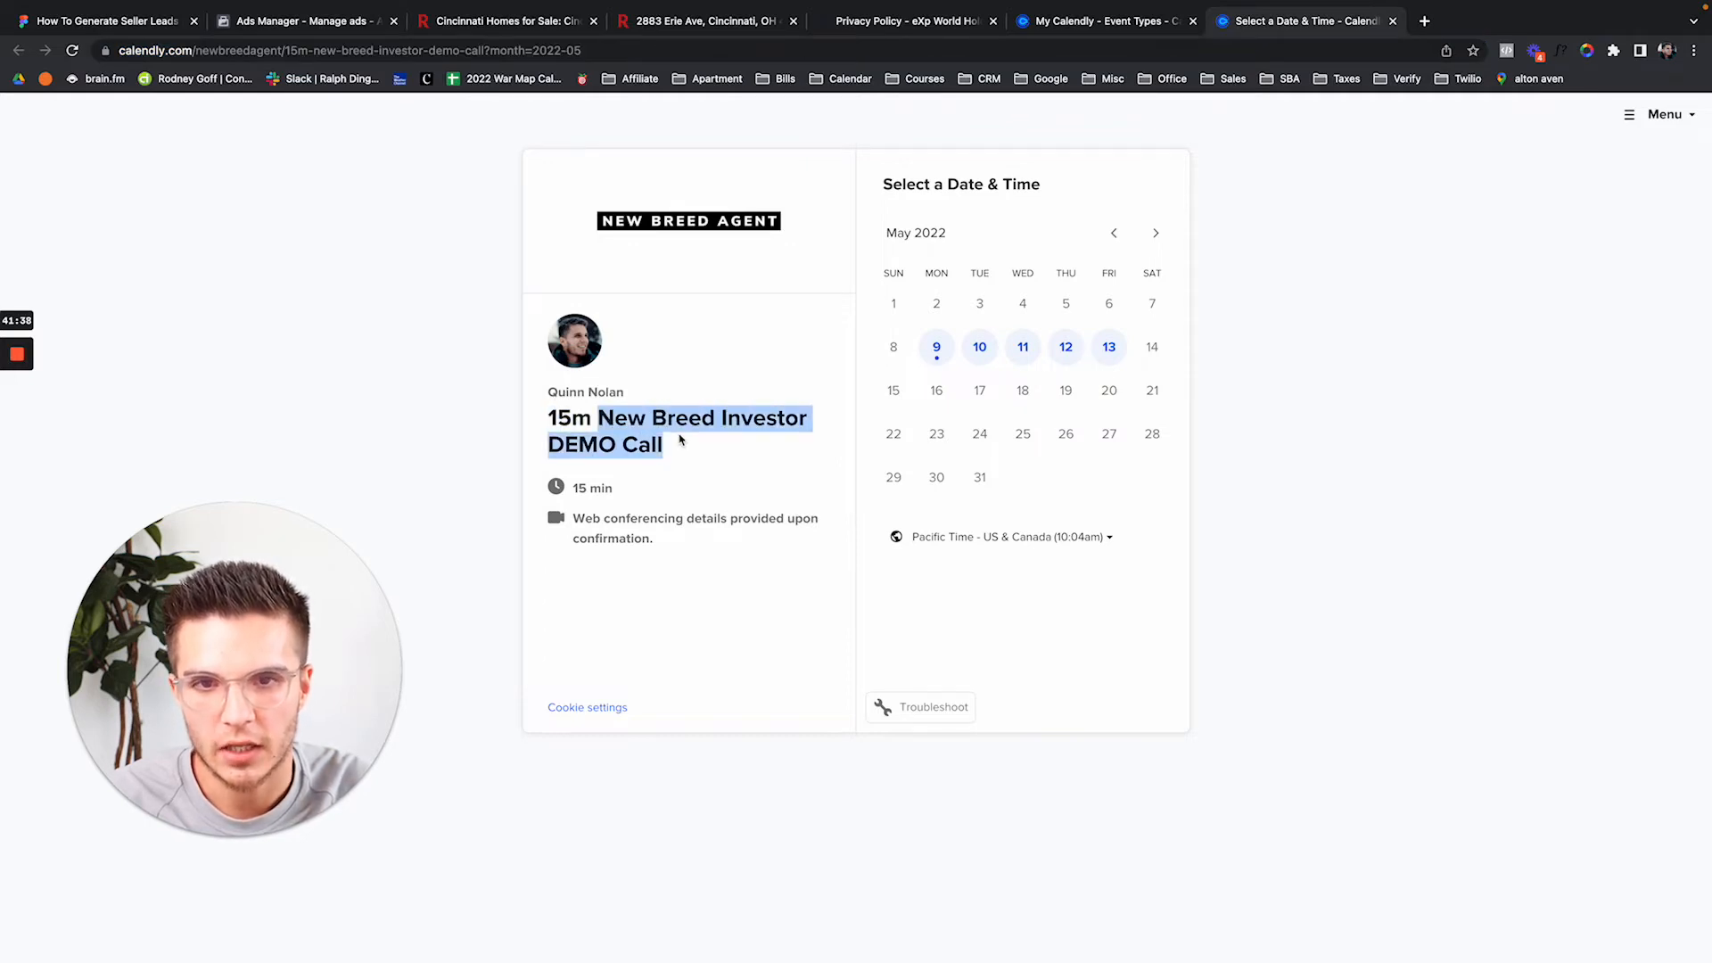
pyautogui.click(562, 420)
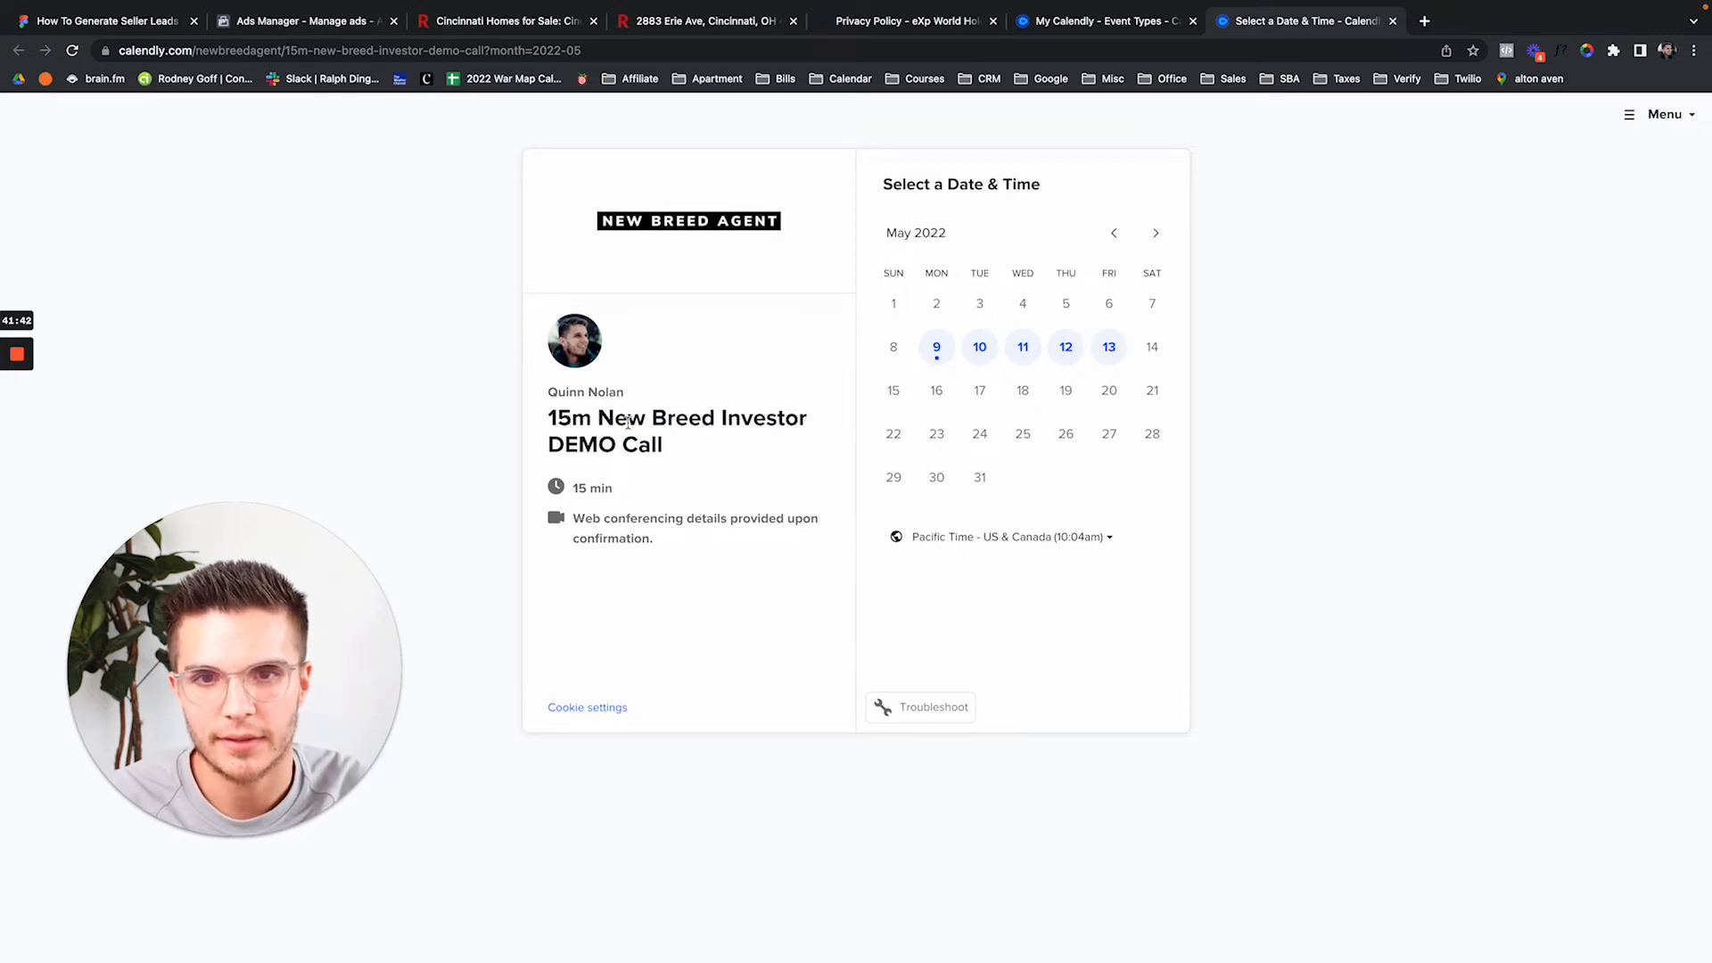
pyautogui.moveTo(603, 417); pyautogui.dragTo(699, 451)
pyautogui.click(596, 381)
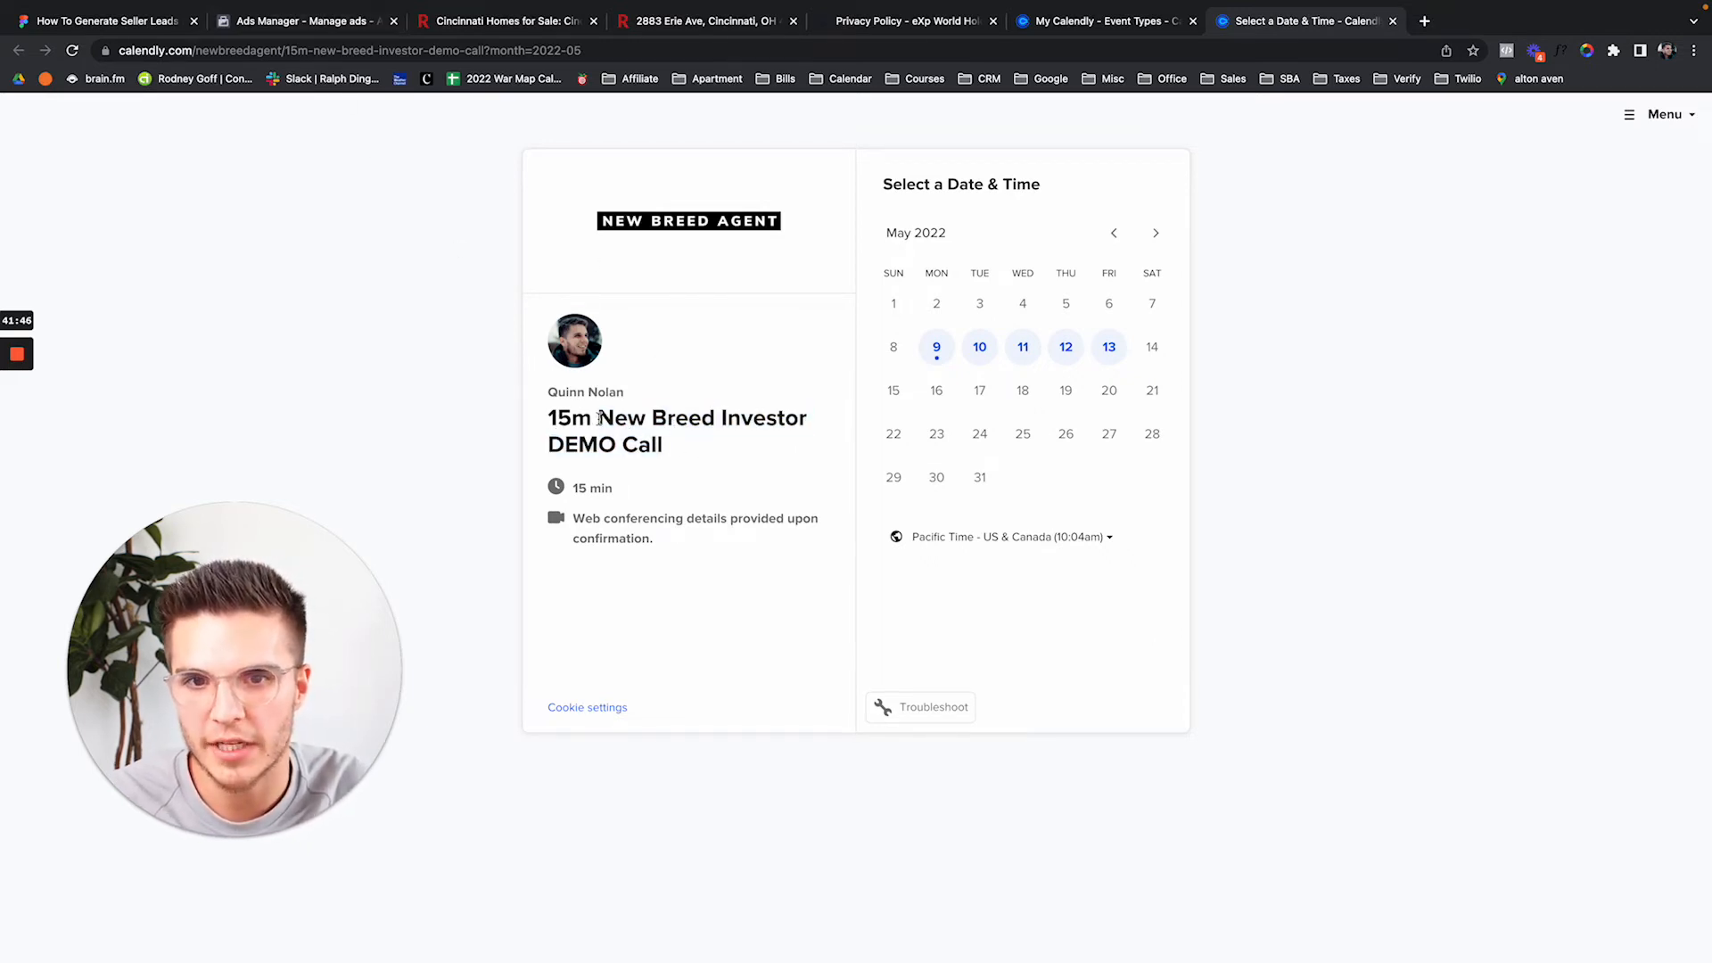
pyautogui.moveTo(549, 412); pyautogui.dragTo(699, 441)
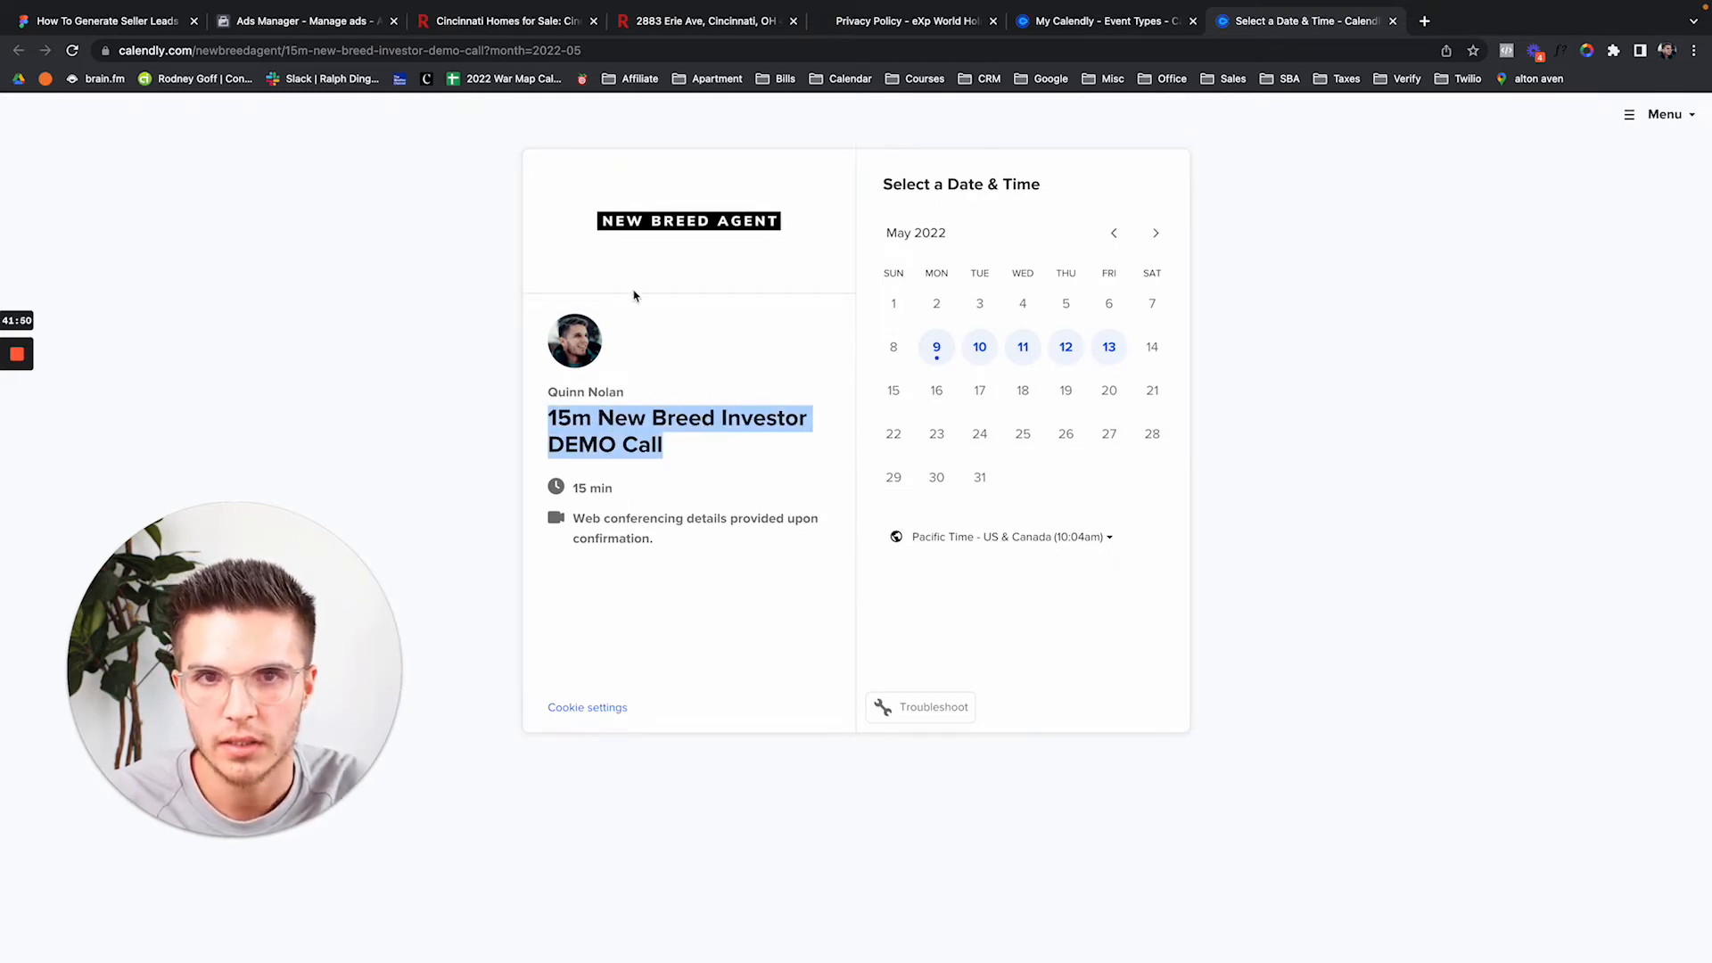
pyautogui.click(304, 20)
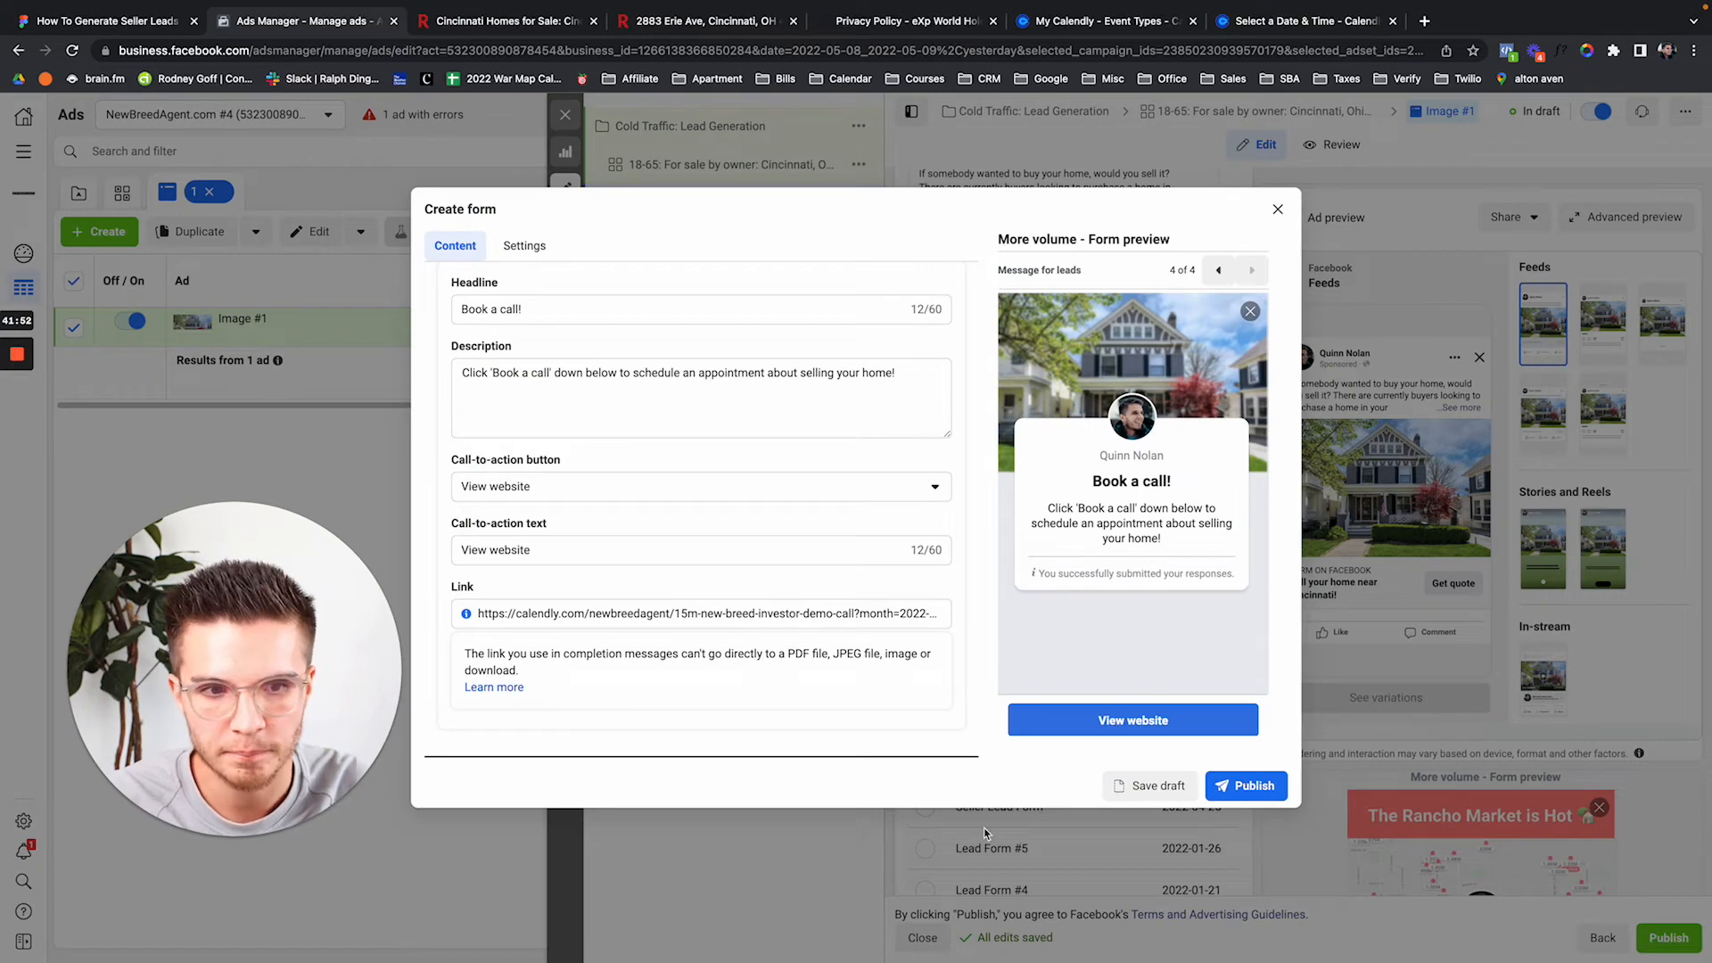
# Publish the Seller Leads Demo #1 form, review the Image #1 ad, and close the editor.
pyautogui.click(1253, 786)
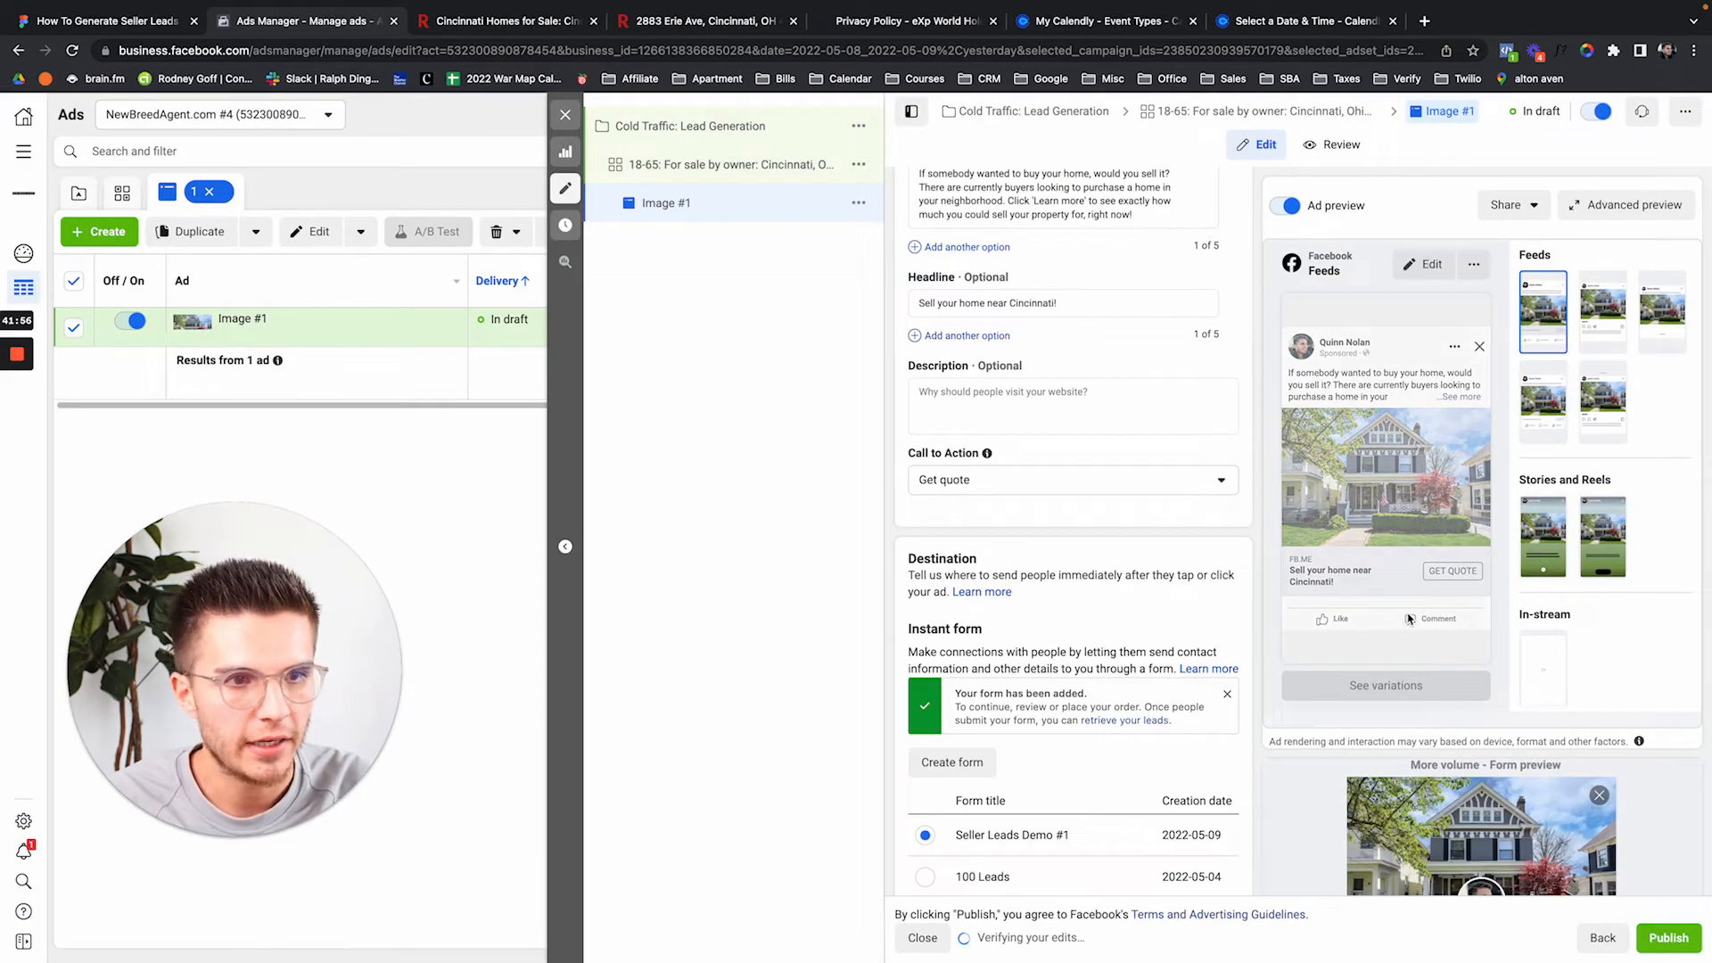
pyautogui.scroll(-5, 1239, 668)
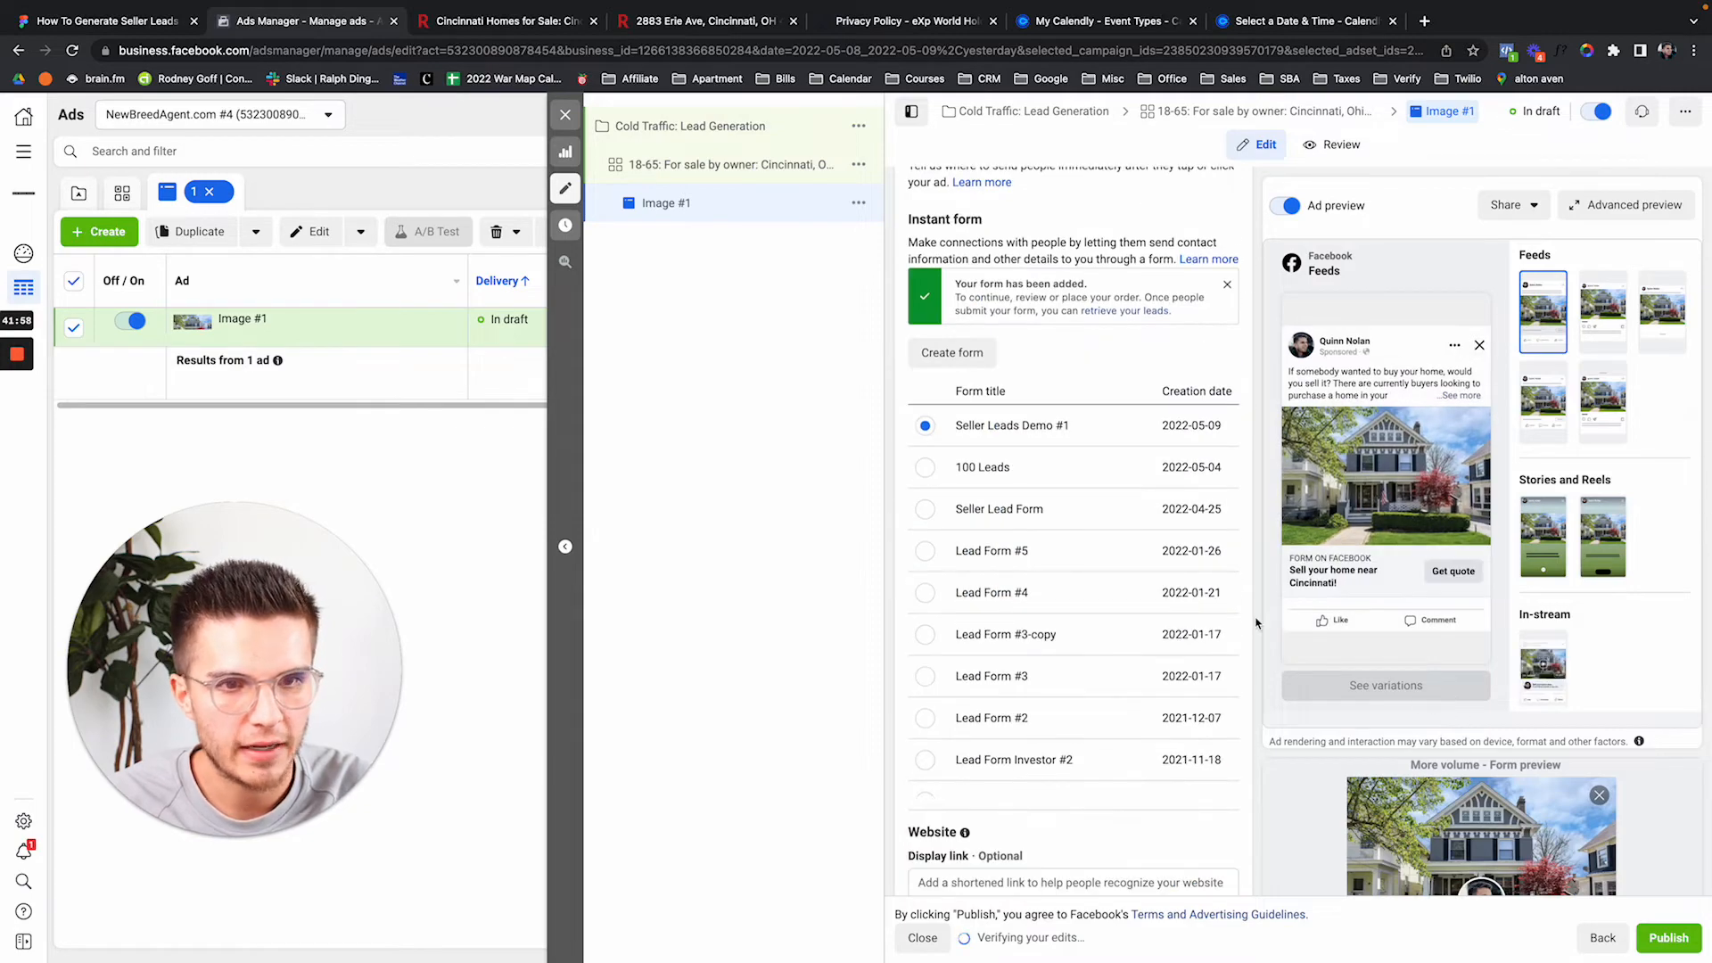
pyautogui.scroll(-3, 1238, 831)
pyautogui.scroll(15, 1239, 793)
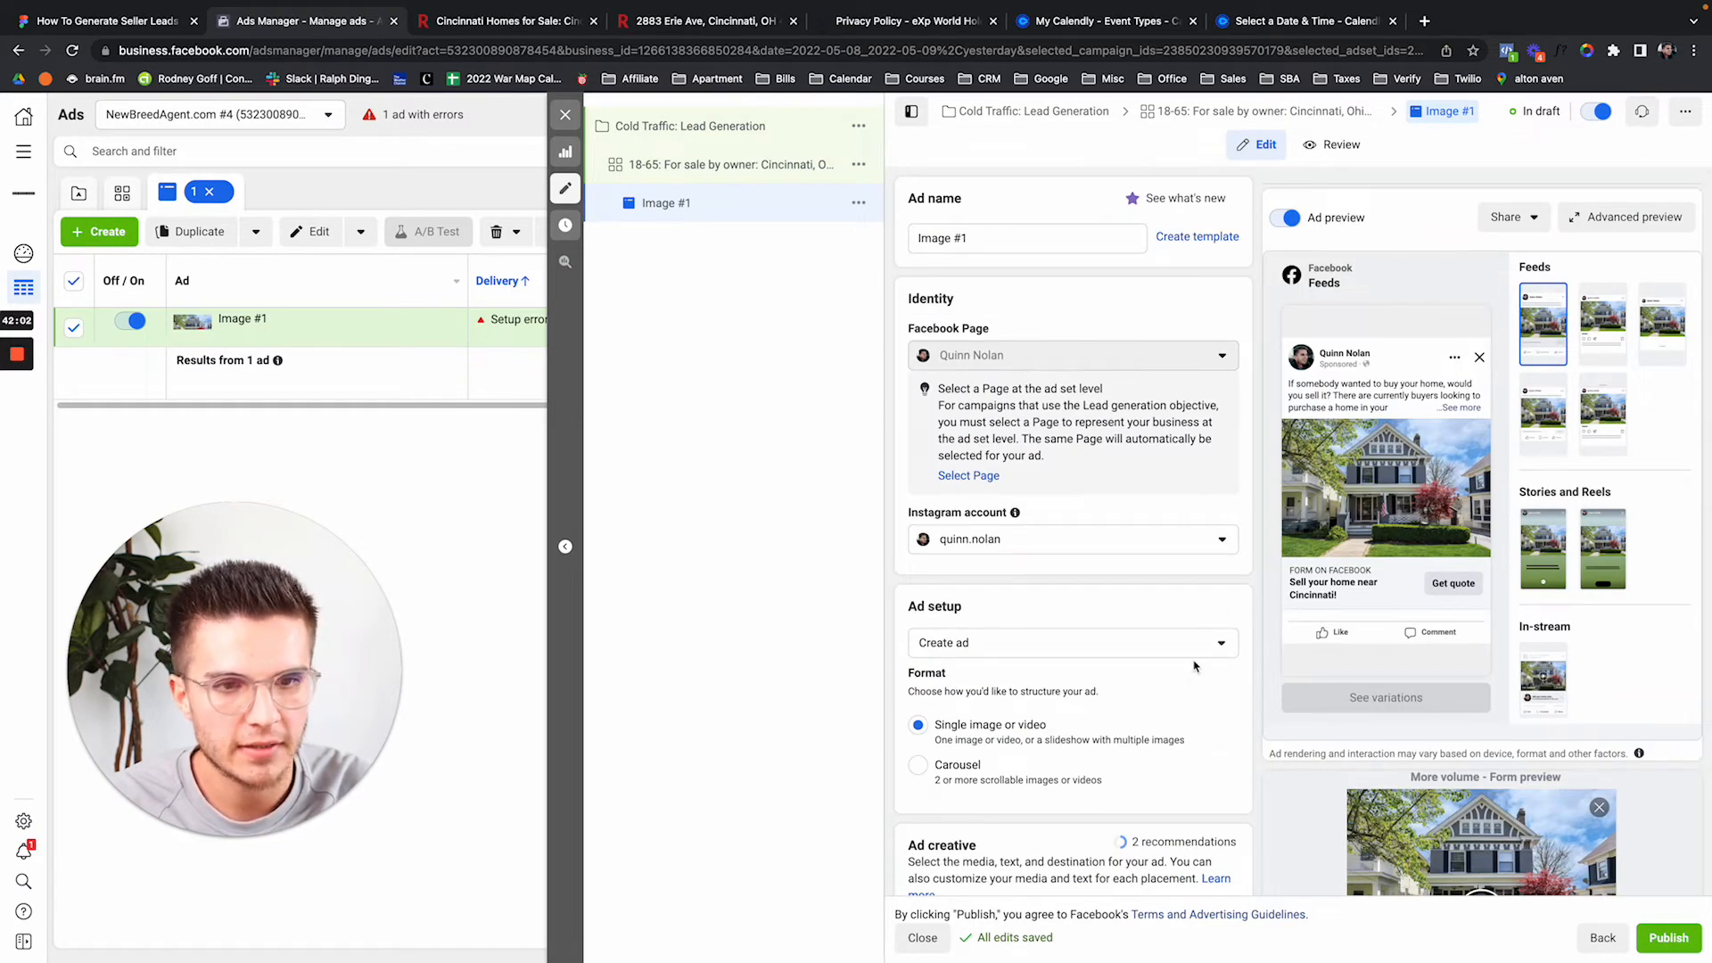
pyautogui.scroll(-4, 1196, 664)
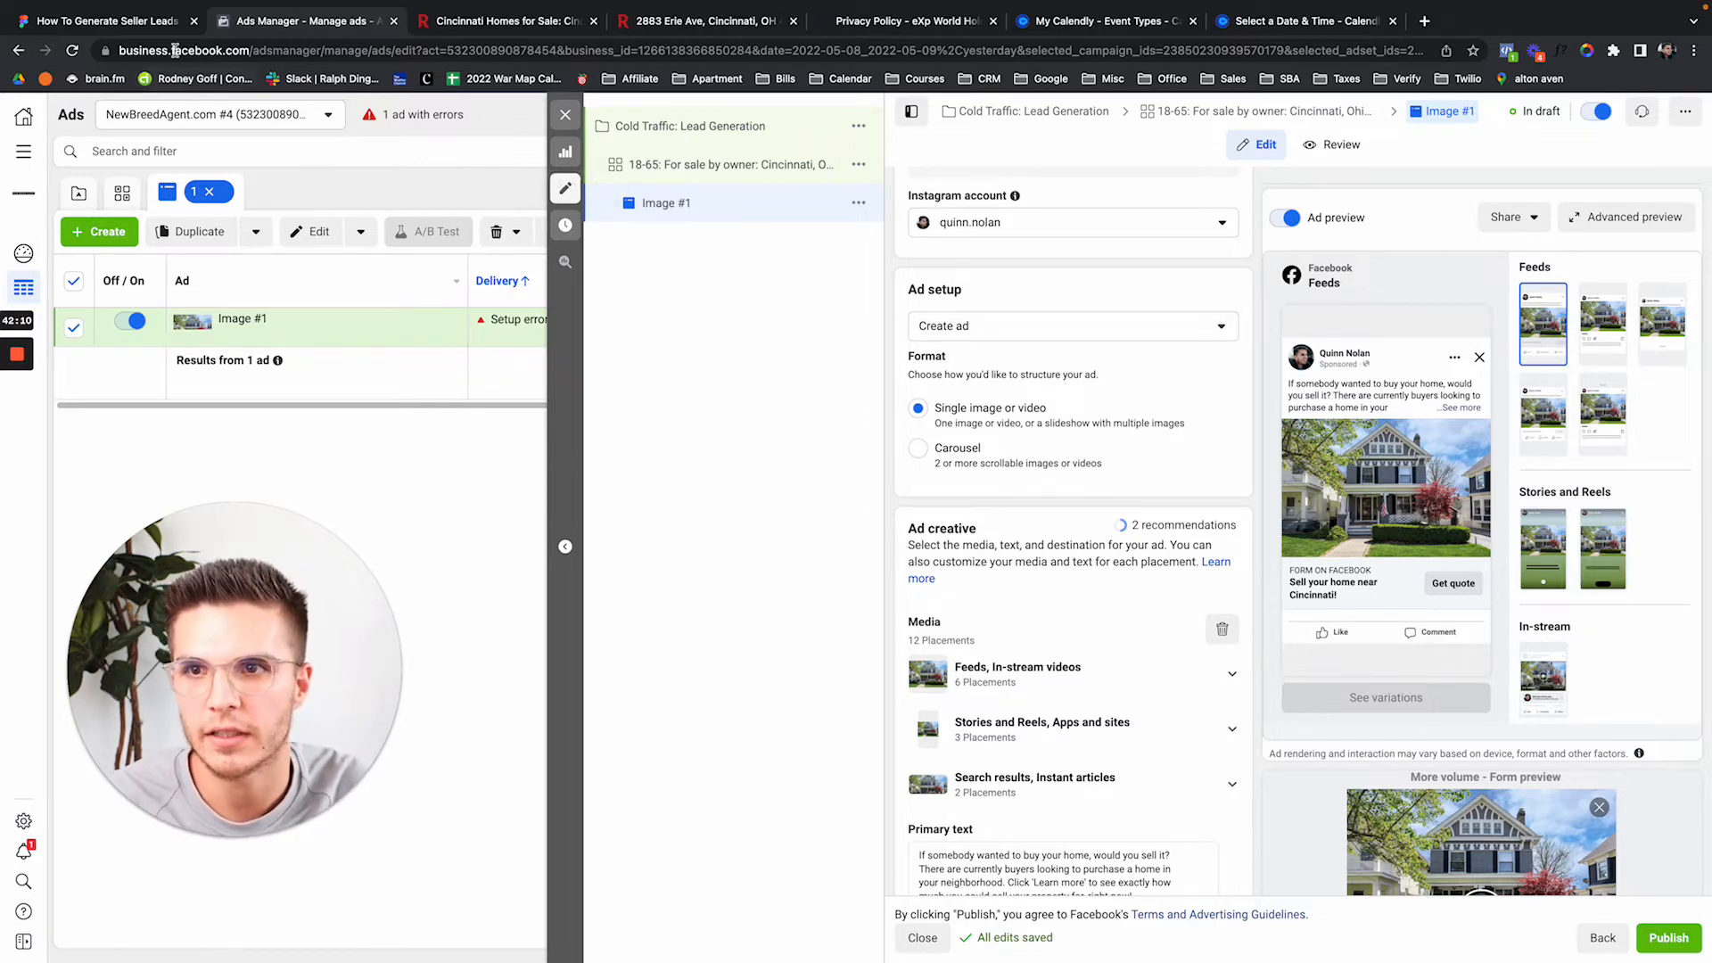
pyautogui.click(157, 21)
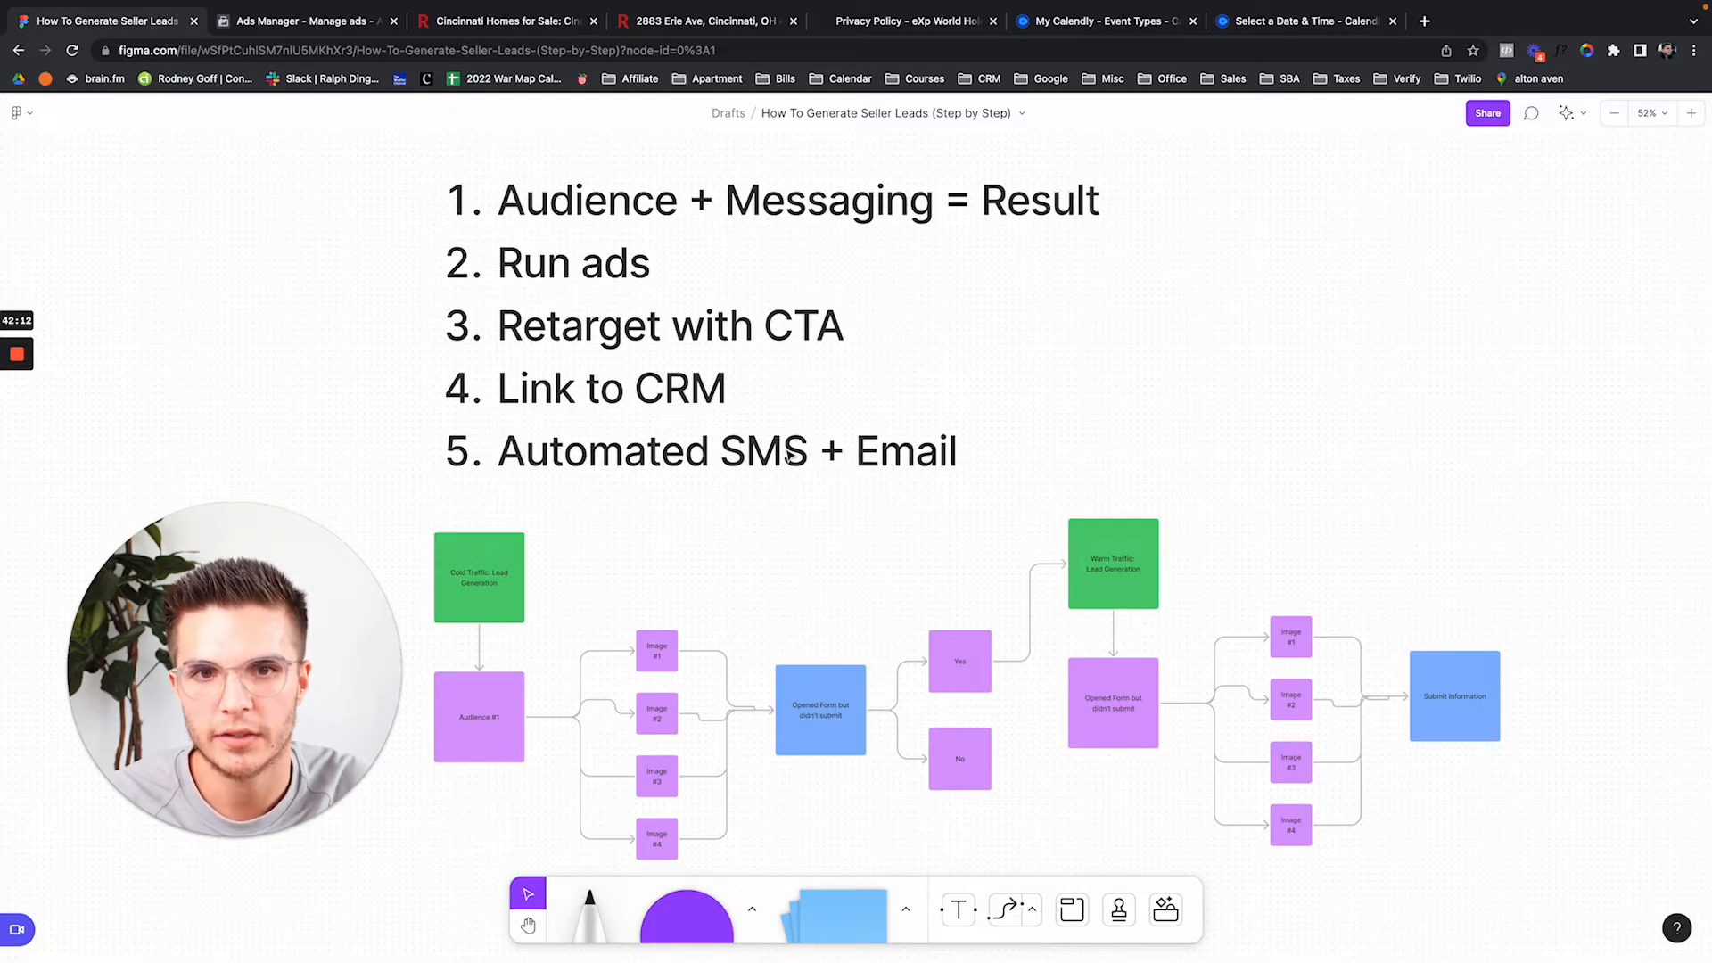
pyautogui.click(304, 22)
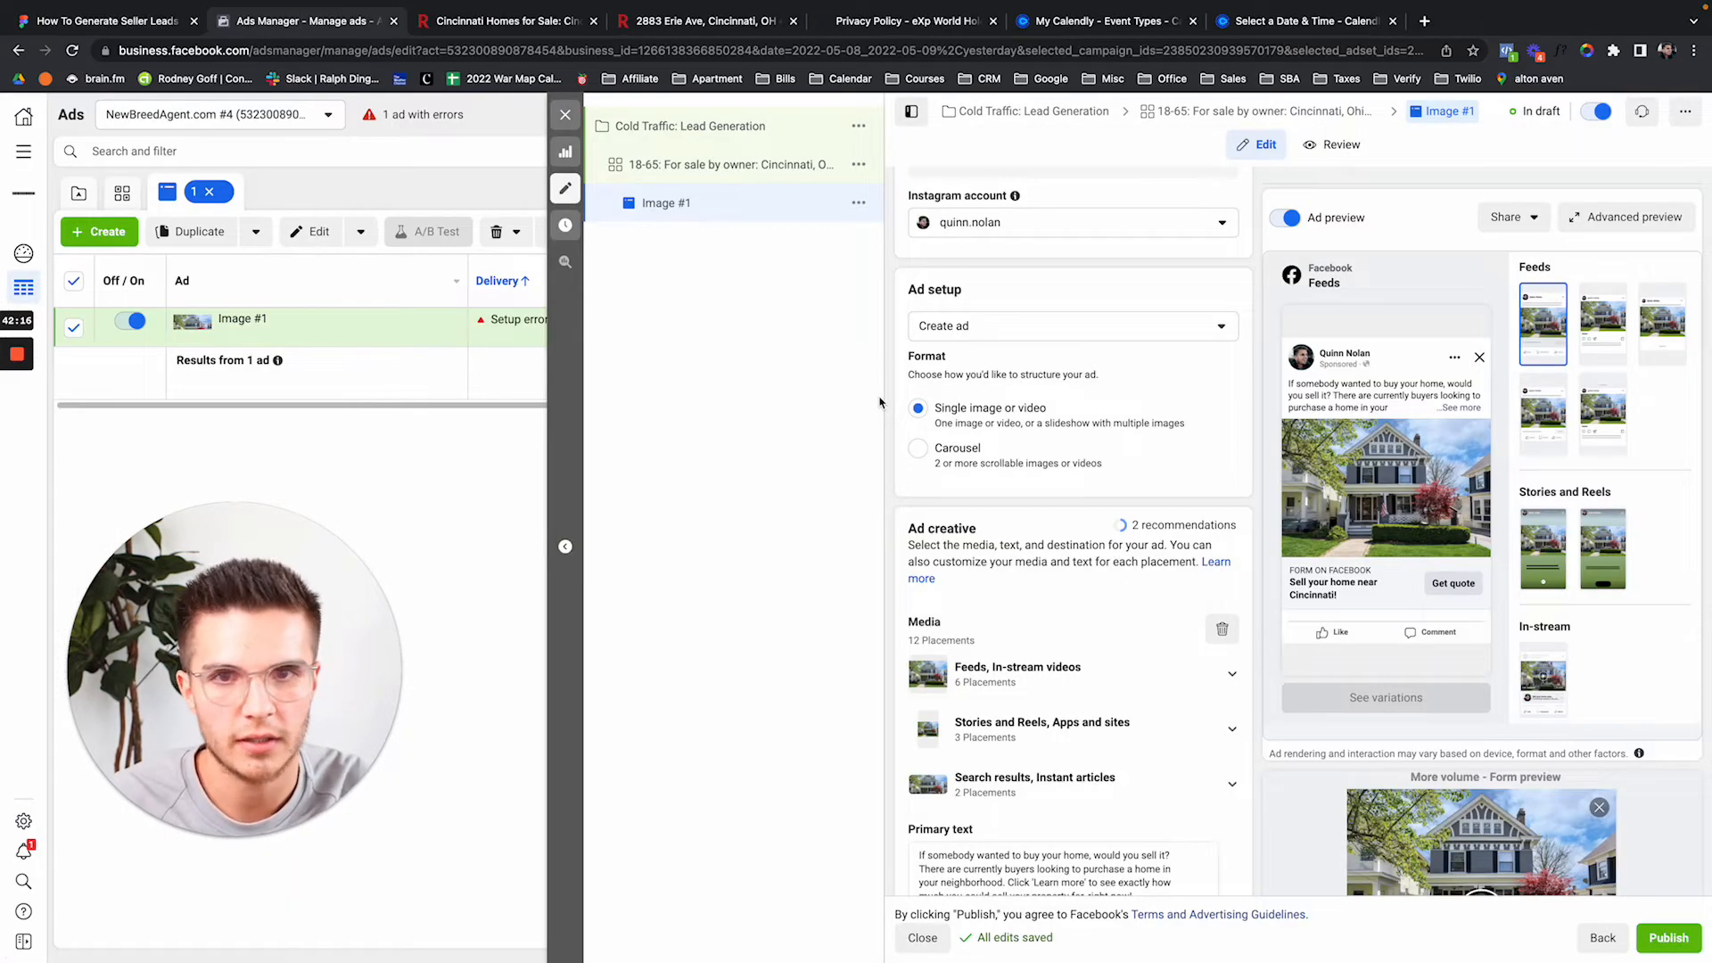
pyautogui.click(566, 114)
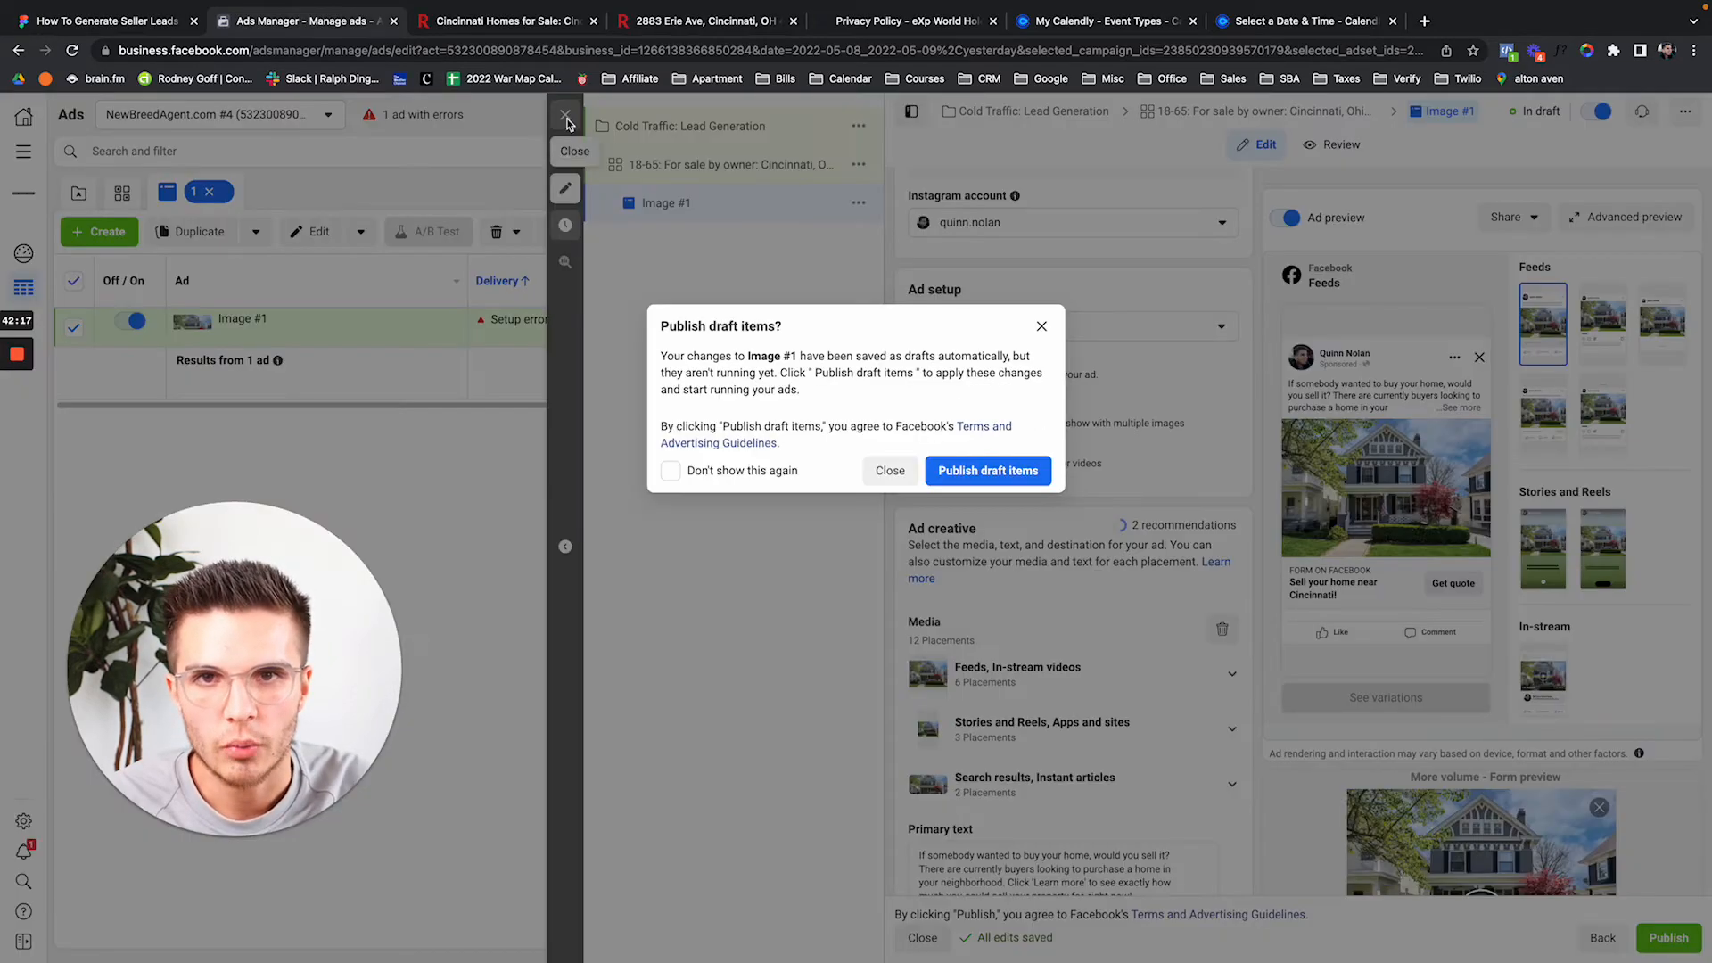
# Dismiss the publish prompt and duplicate Image #1 once into its original campaign.
pyautogui.click(1040, 330)
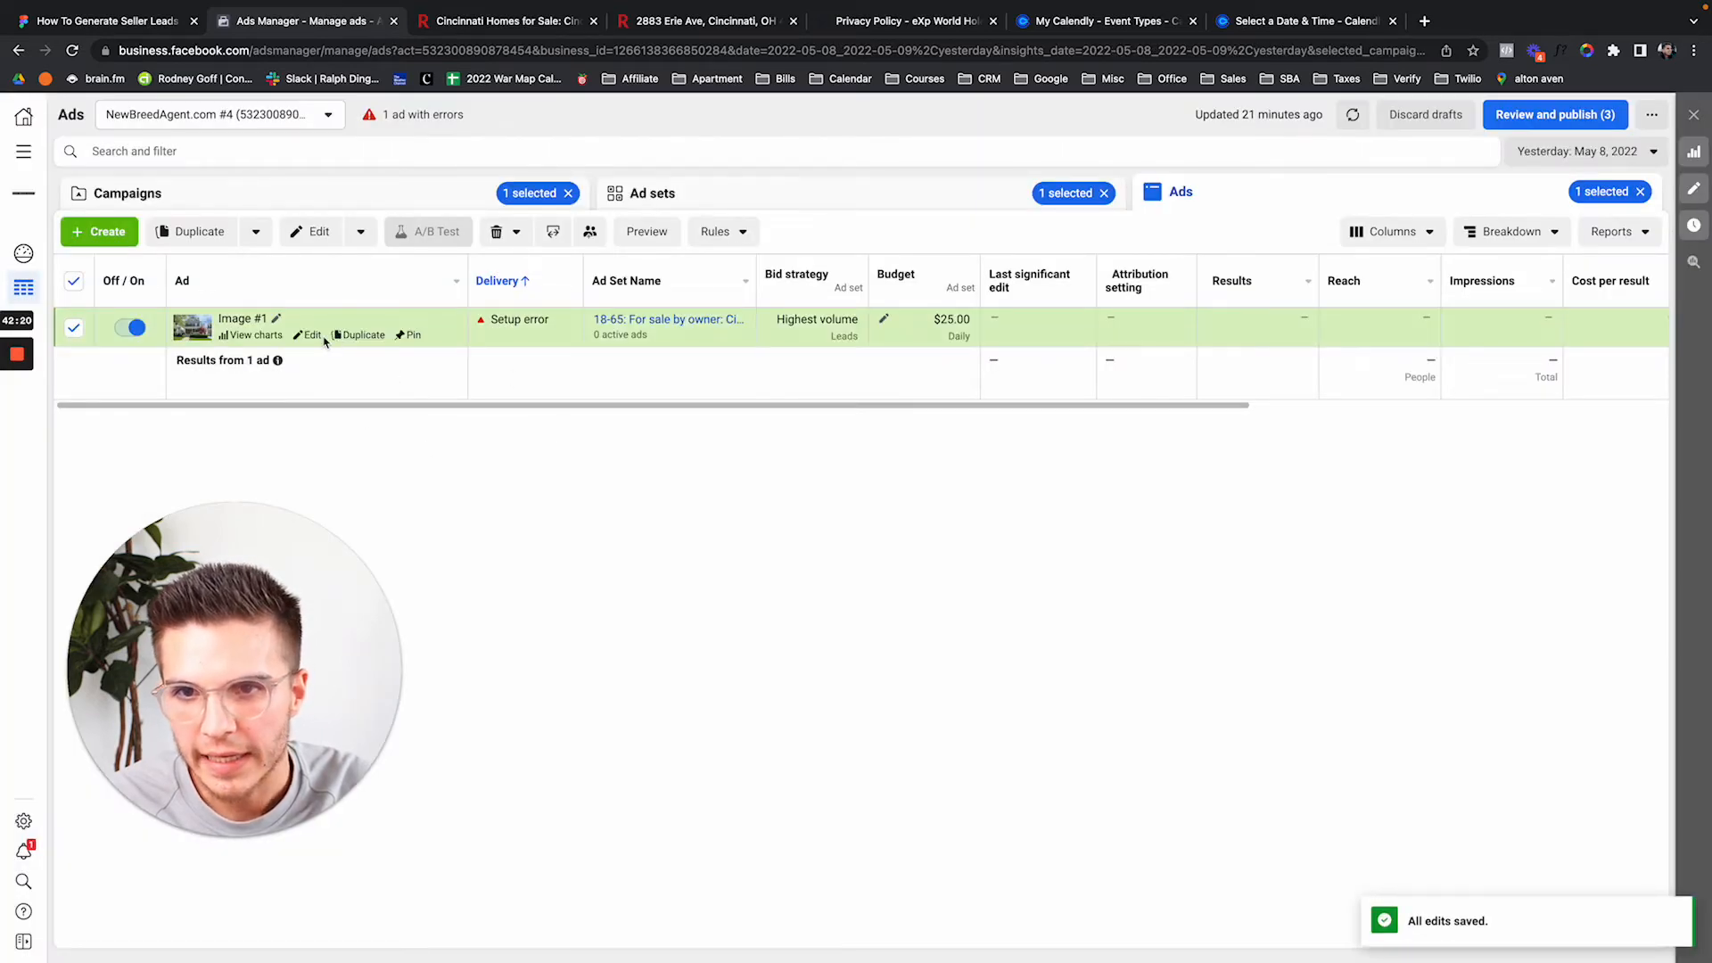
pyautogui.click(361, 343)
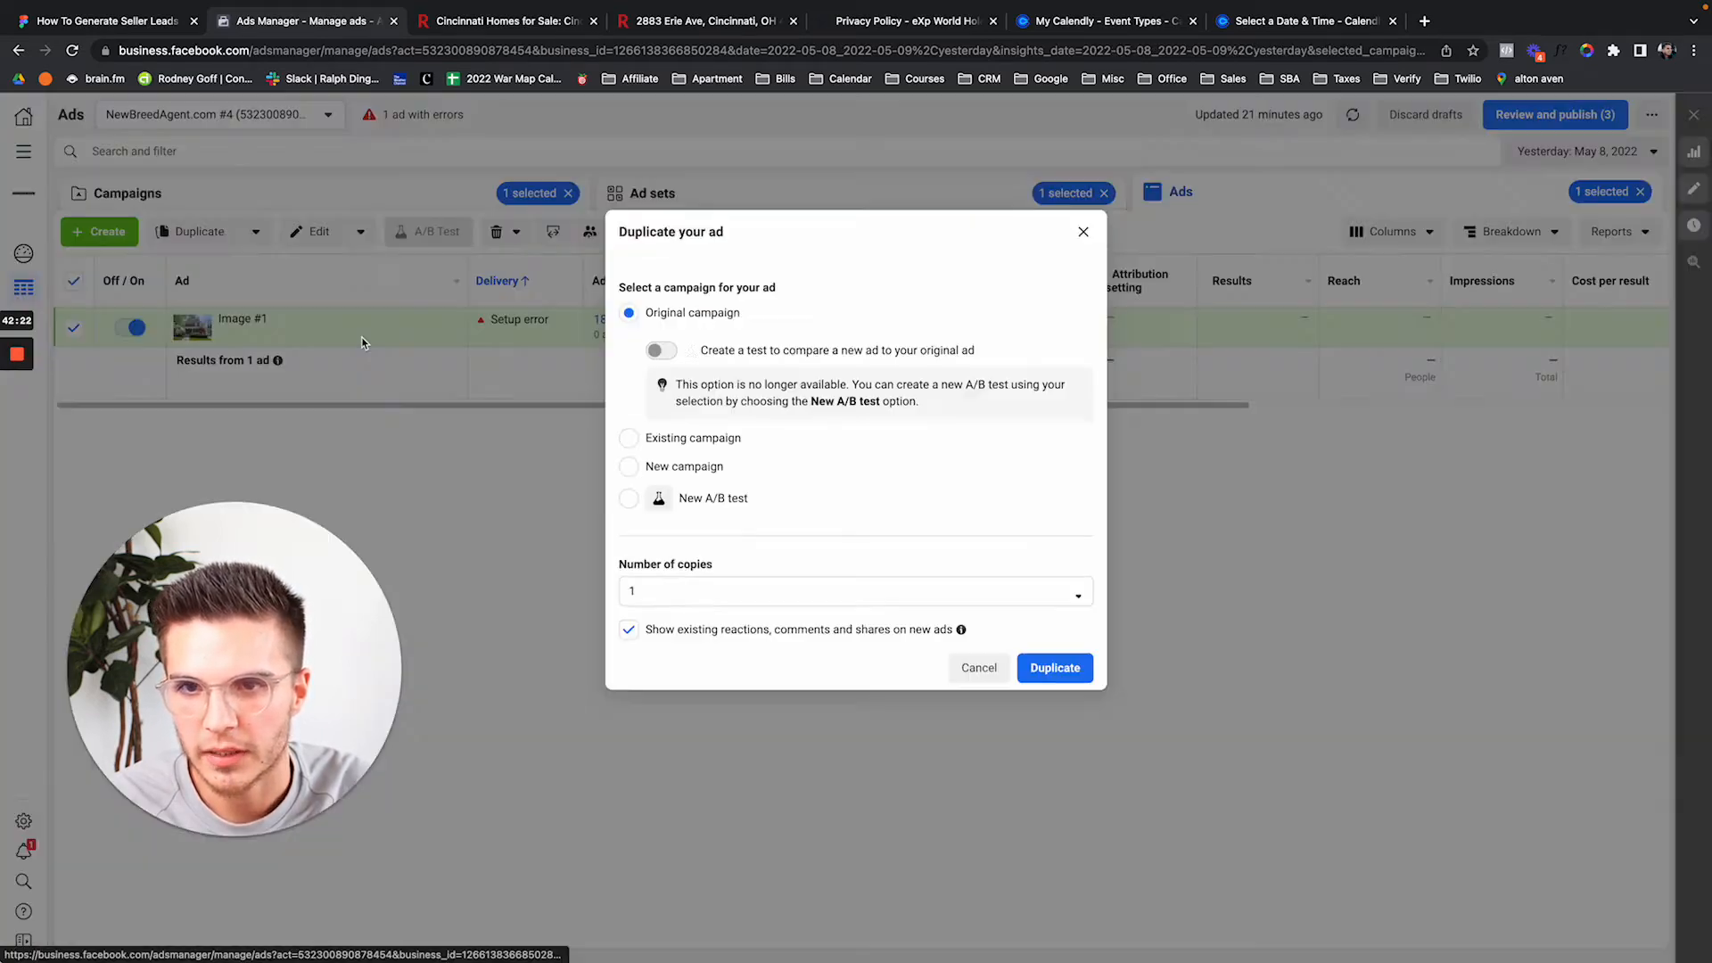
pyautogui.click(1059, 677)
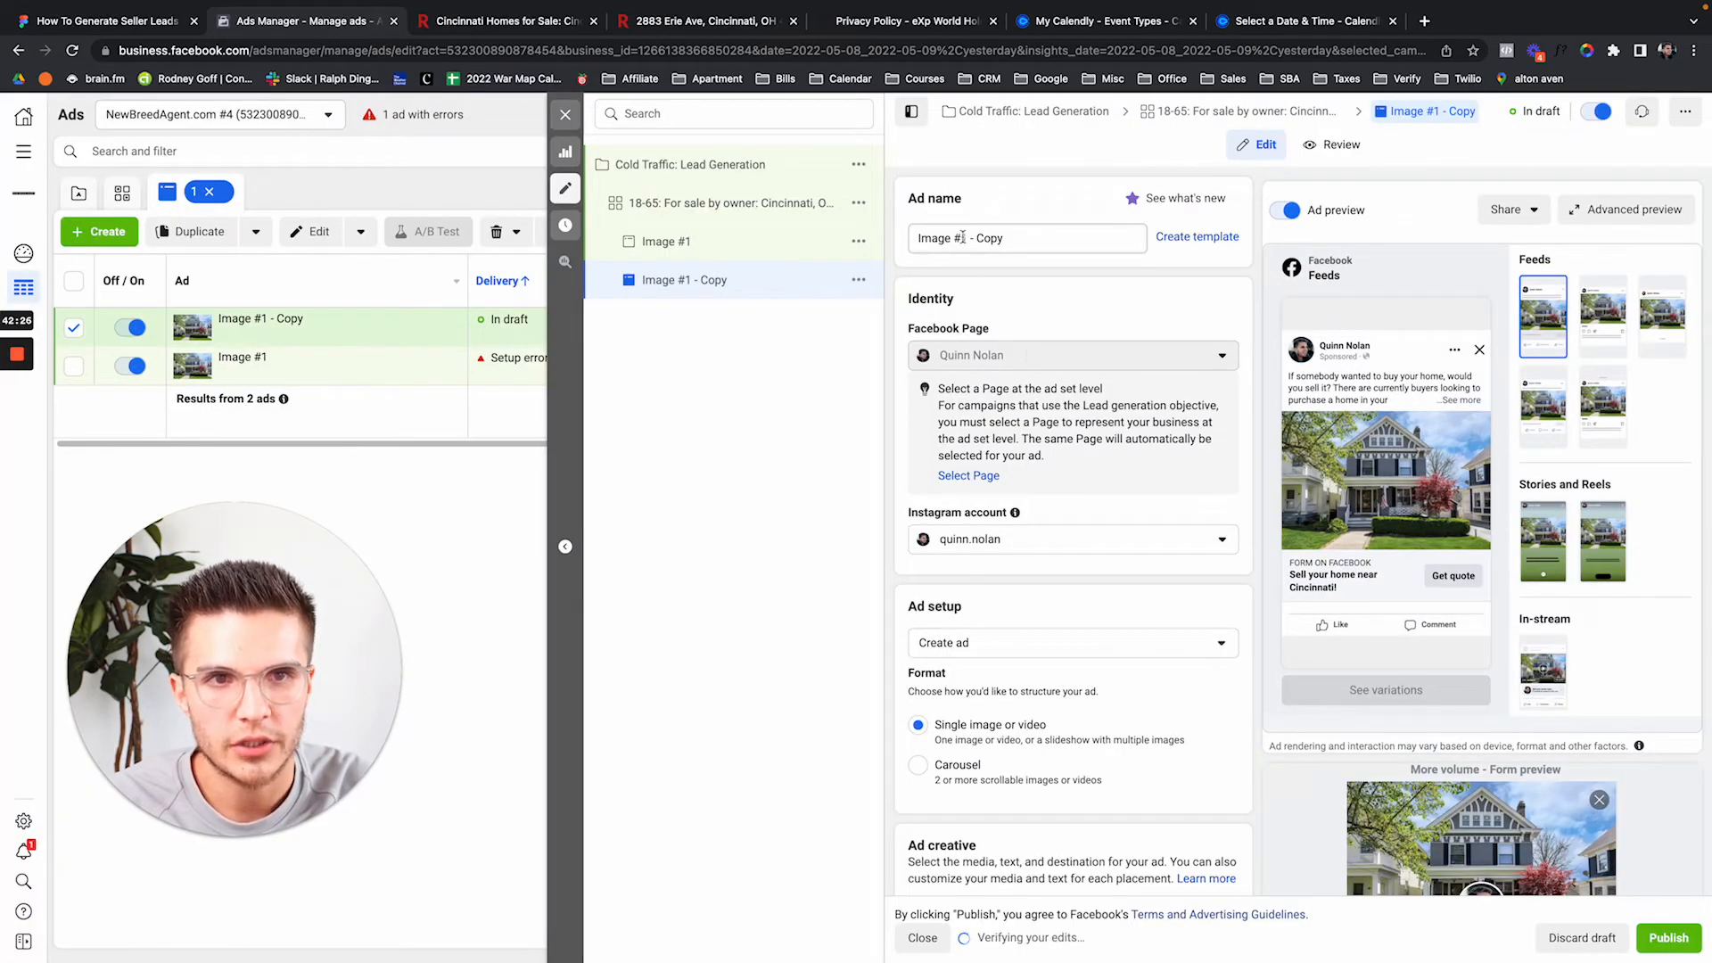
pyautogui.moveTo(961, 238); pyautogui.dragTo(1075, 238)
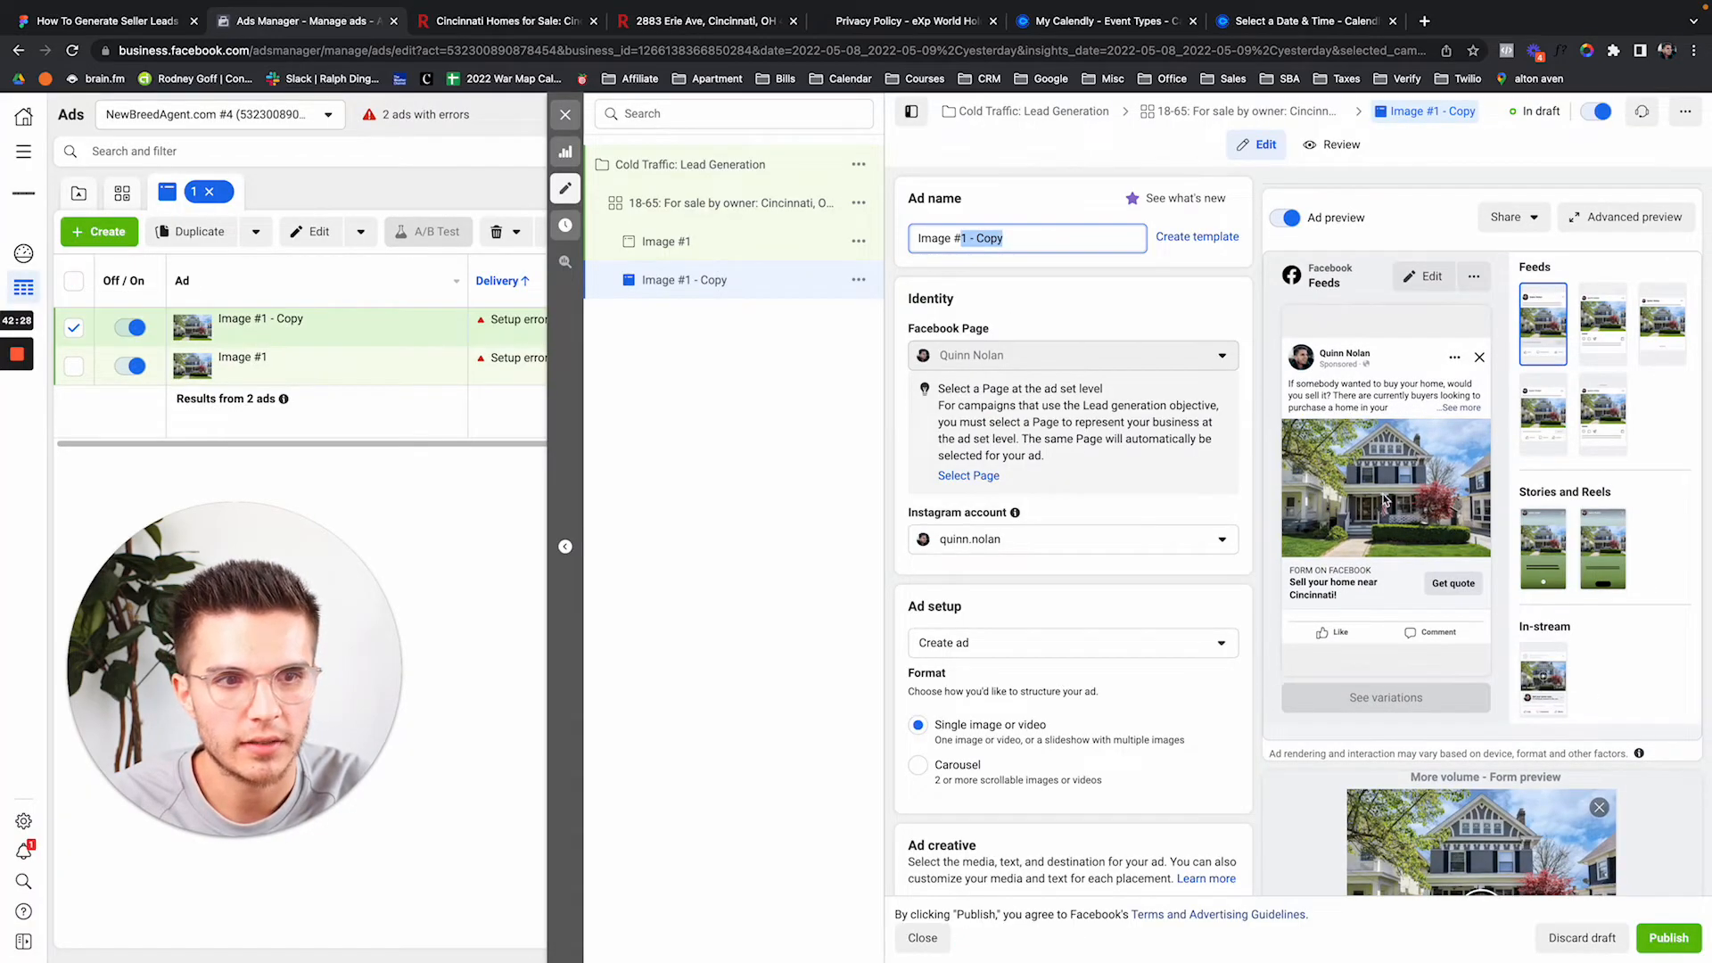
# Name the duplicated ad Image #2.
pyautogui.write('2')
pyautogui.click(1156, 310)
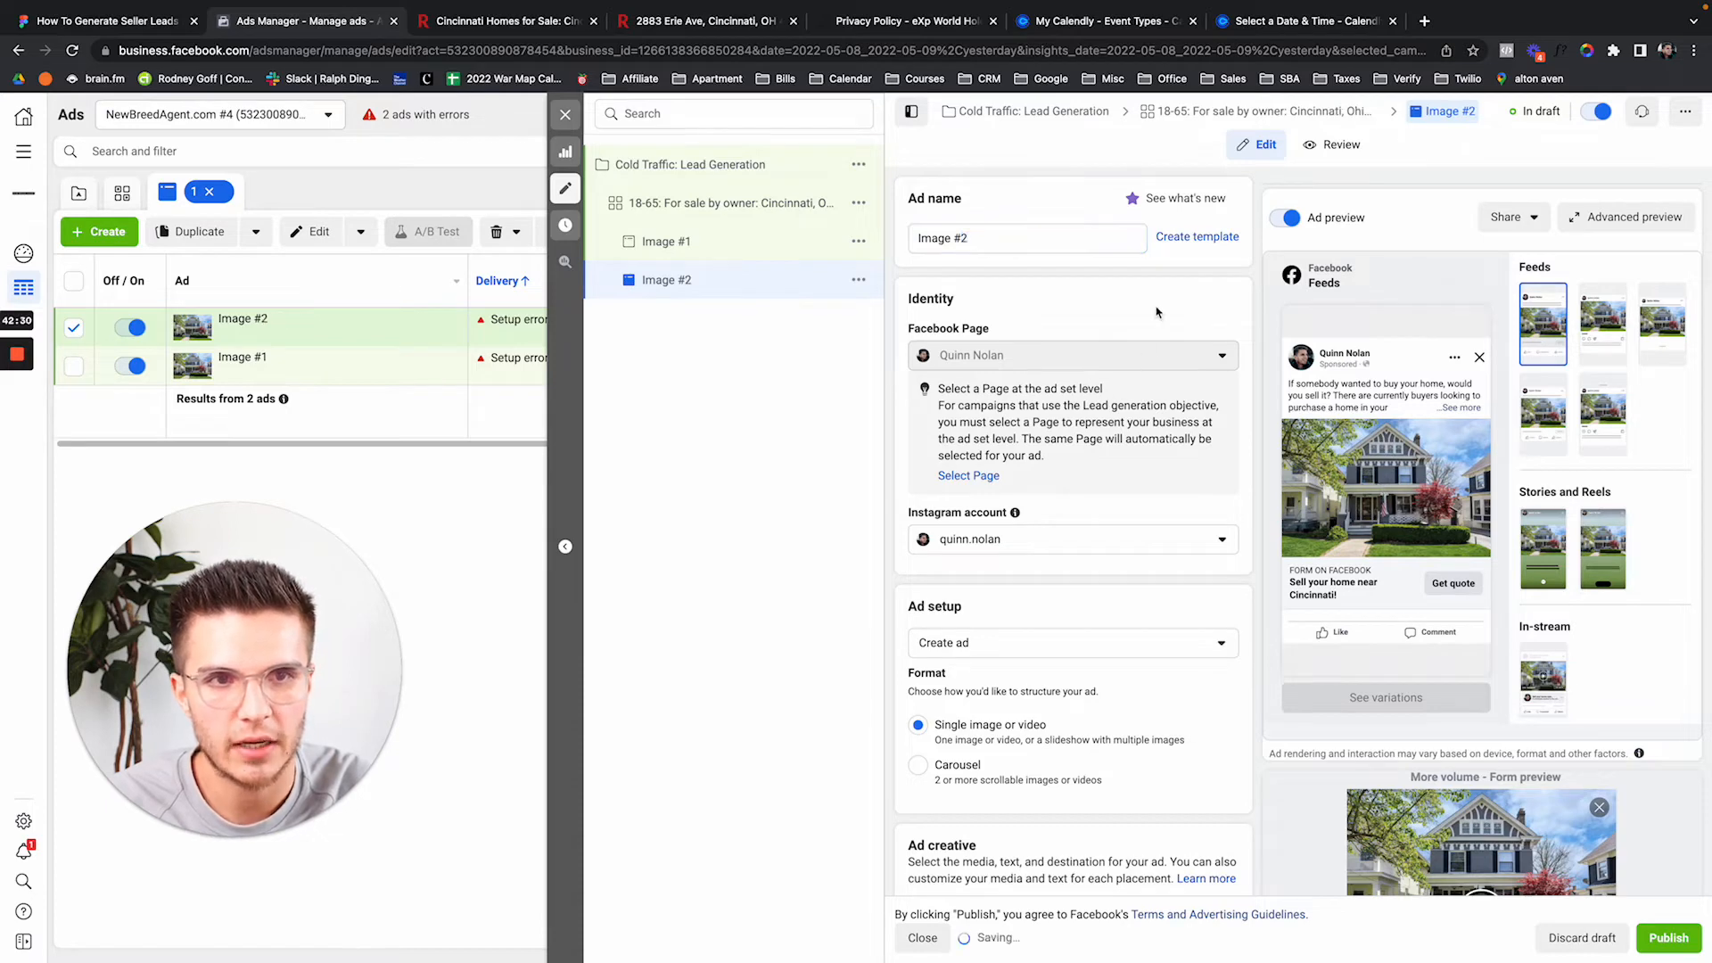
pyautogui.scroll(-2, 1156, 311)
pyautogui.scroll(-4, 1157, 310)
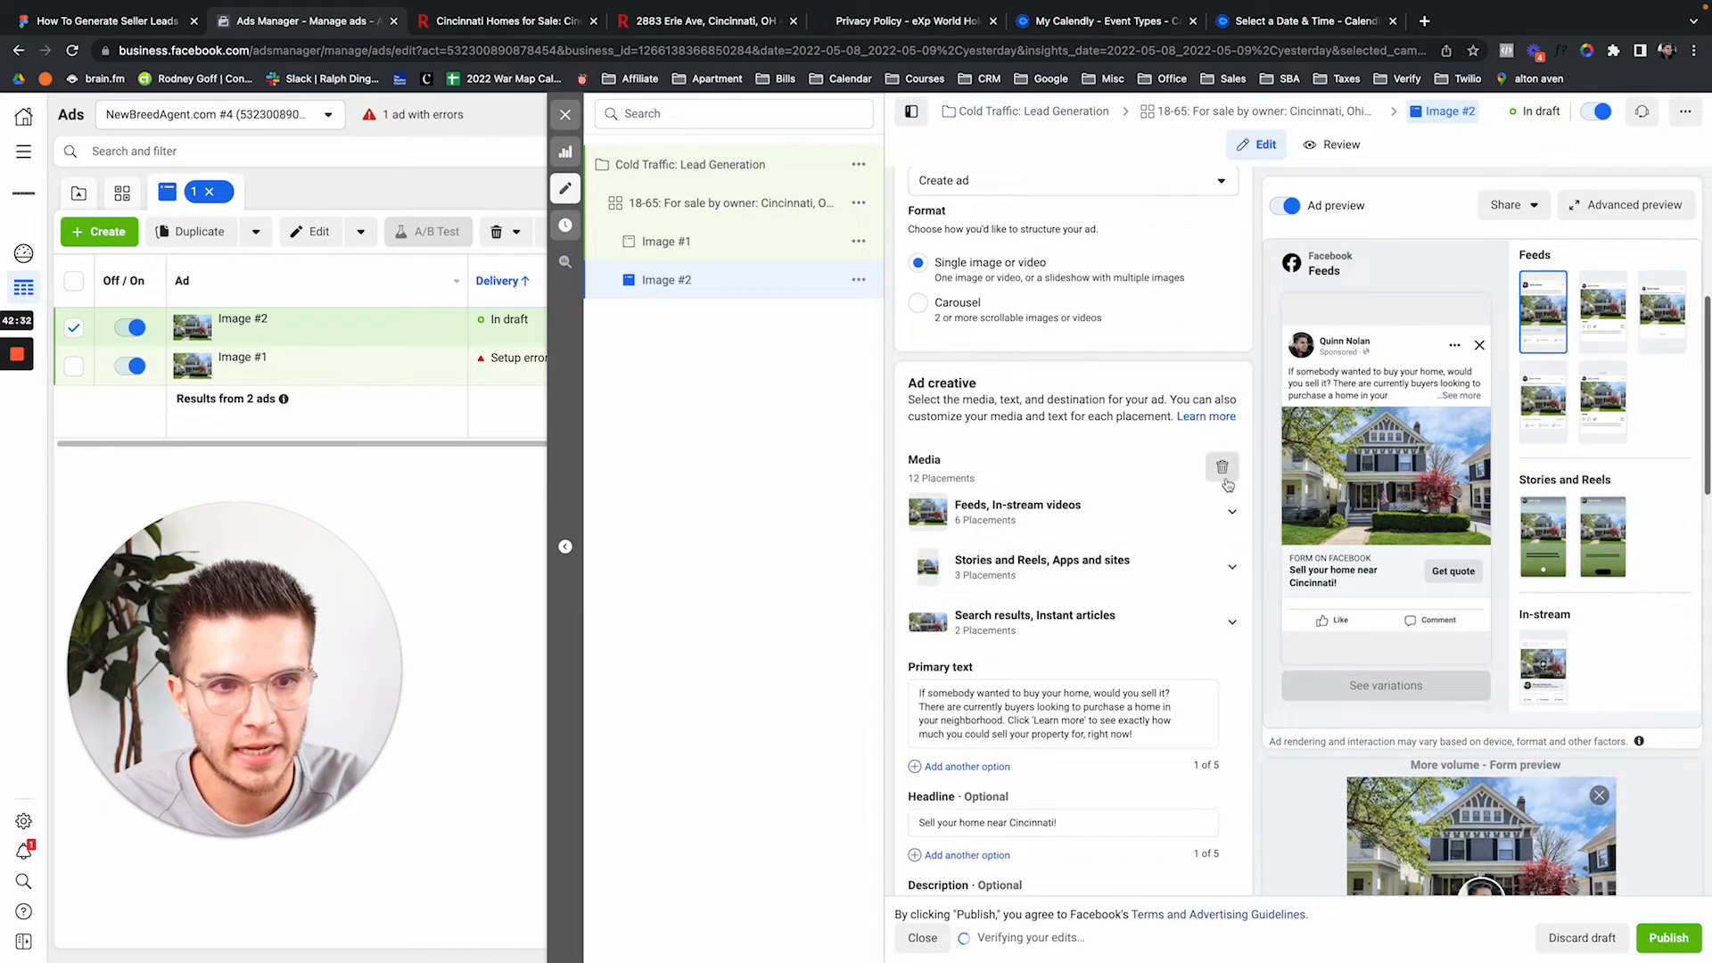
# Replace its image with DSC_8875, the white house with the red tile roof, accepting the suggested crops.
pyautogui.click(1219, 467)
pyautogui.click(966, 486)
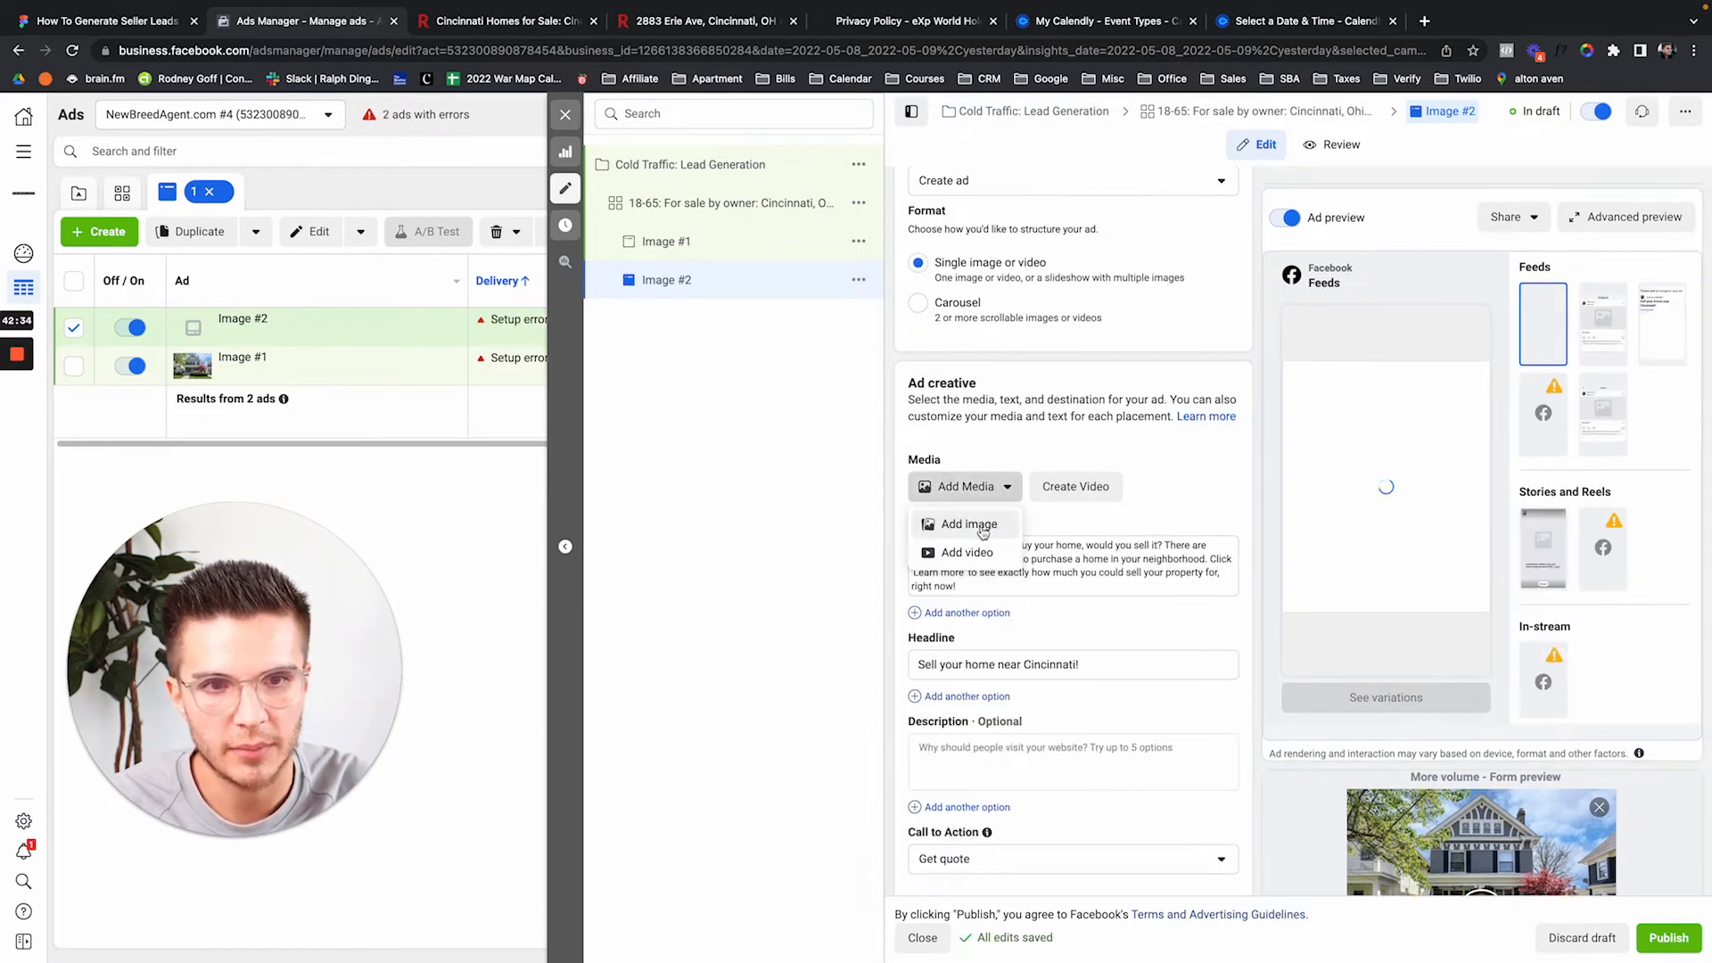
pyautogui.click(982, 528)
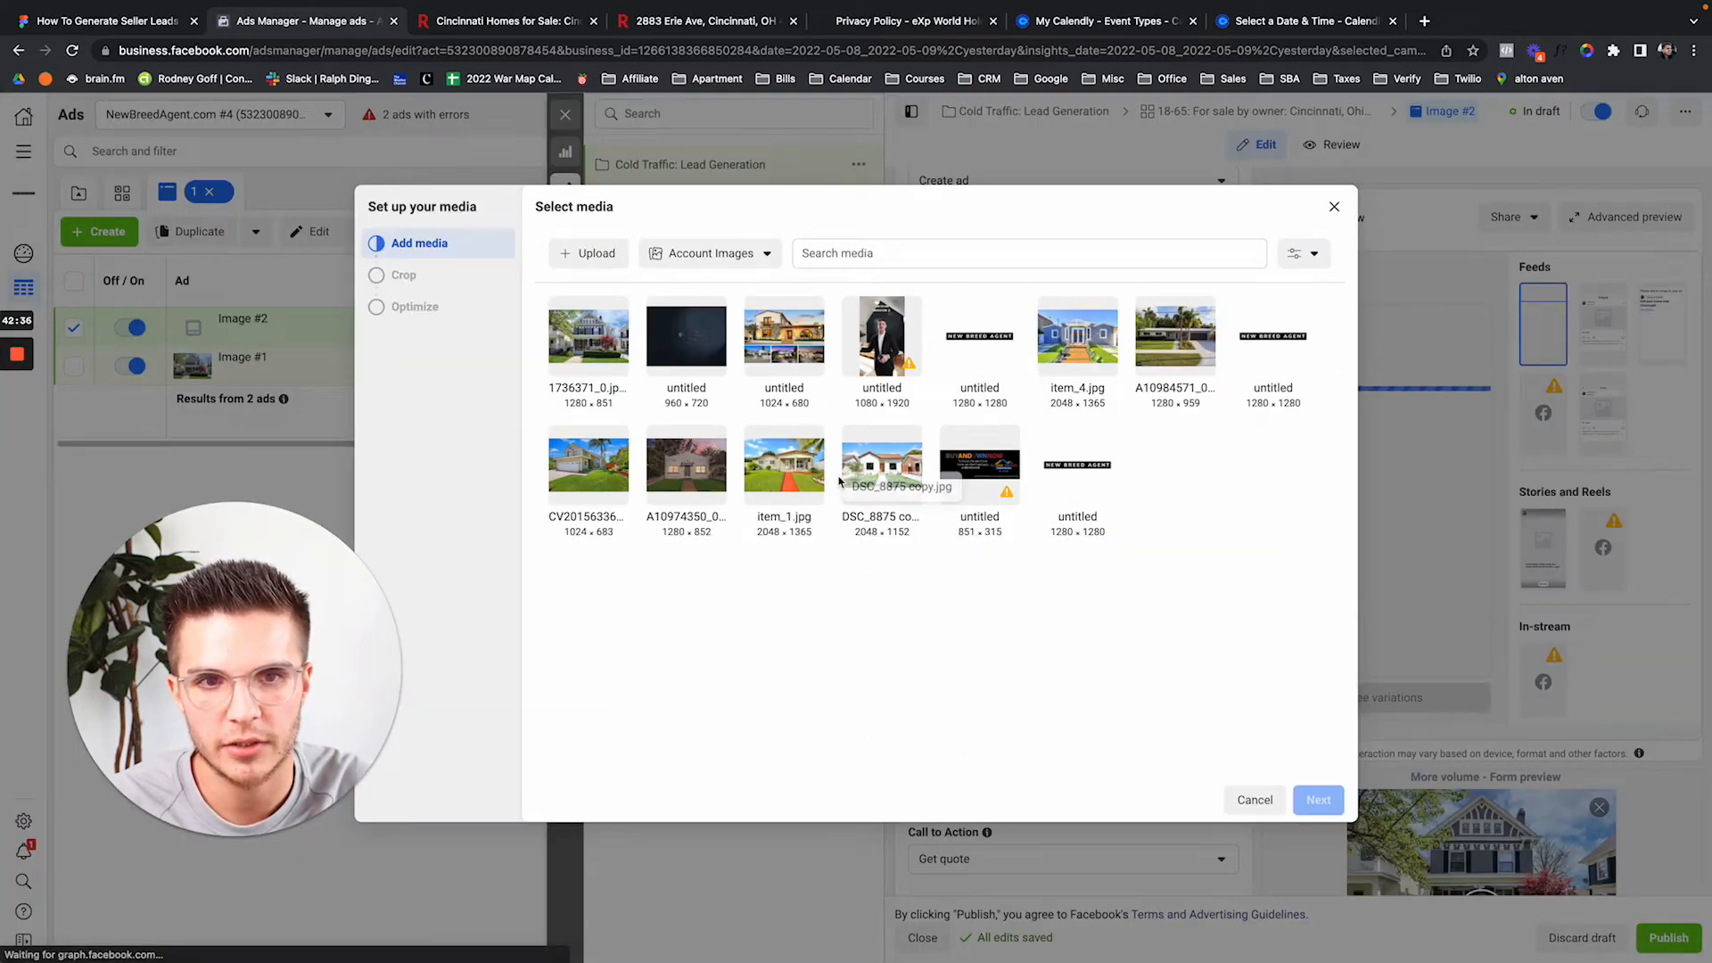
pyautogui.click(868, 458)
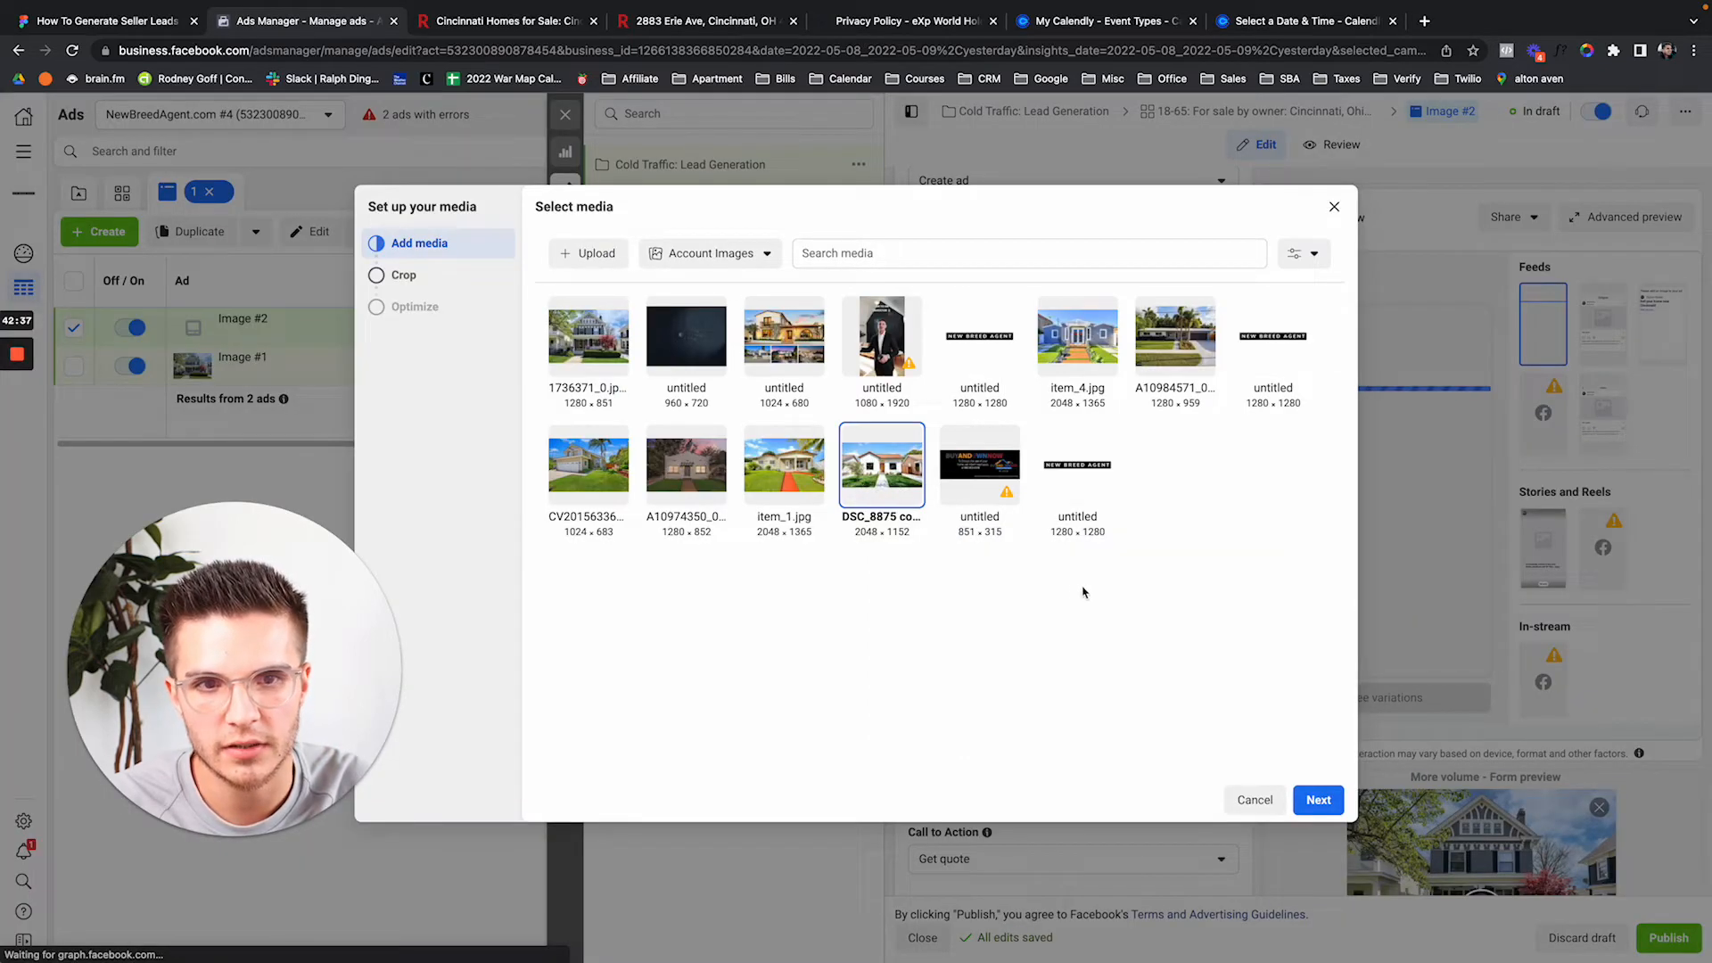
pyautogui.click(1319, 799)
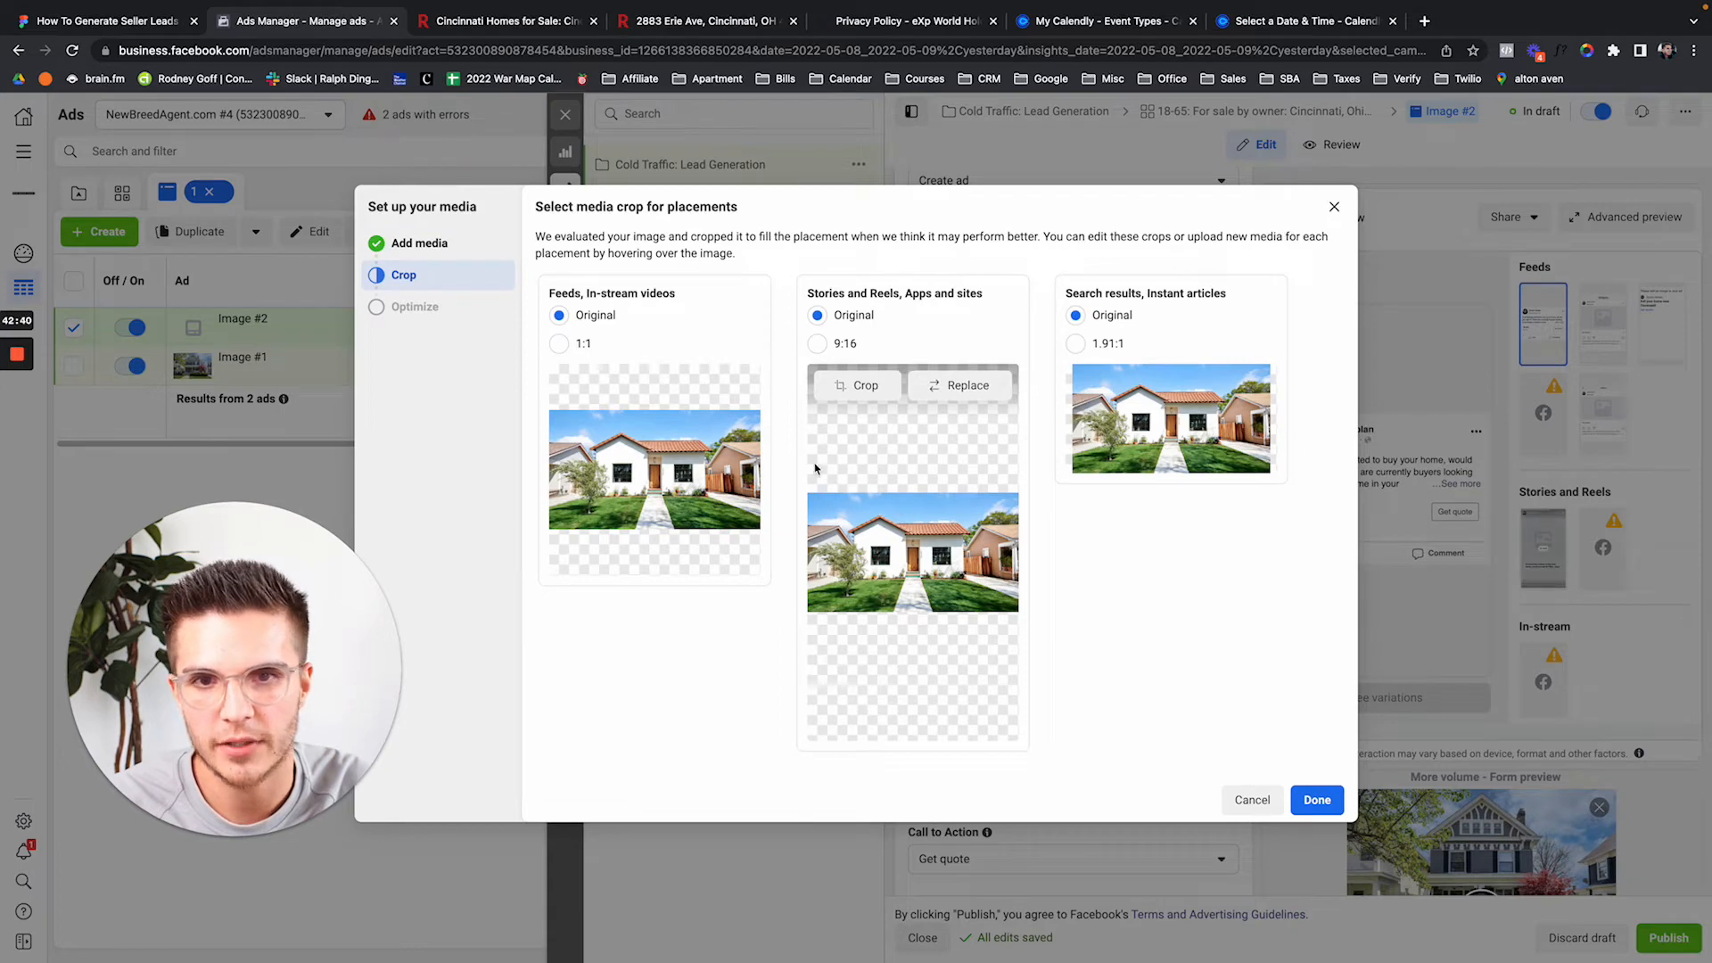
pyautogui.click(1318, 800)
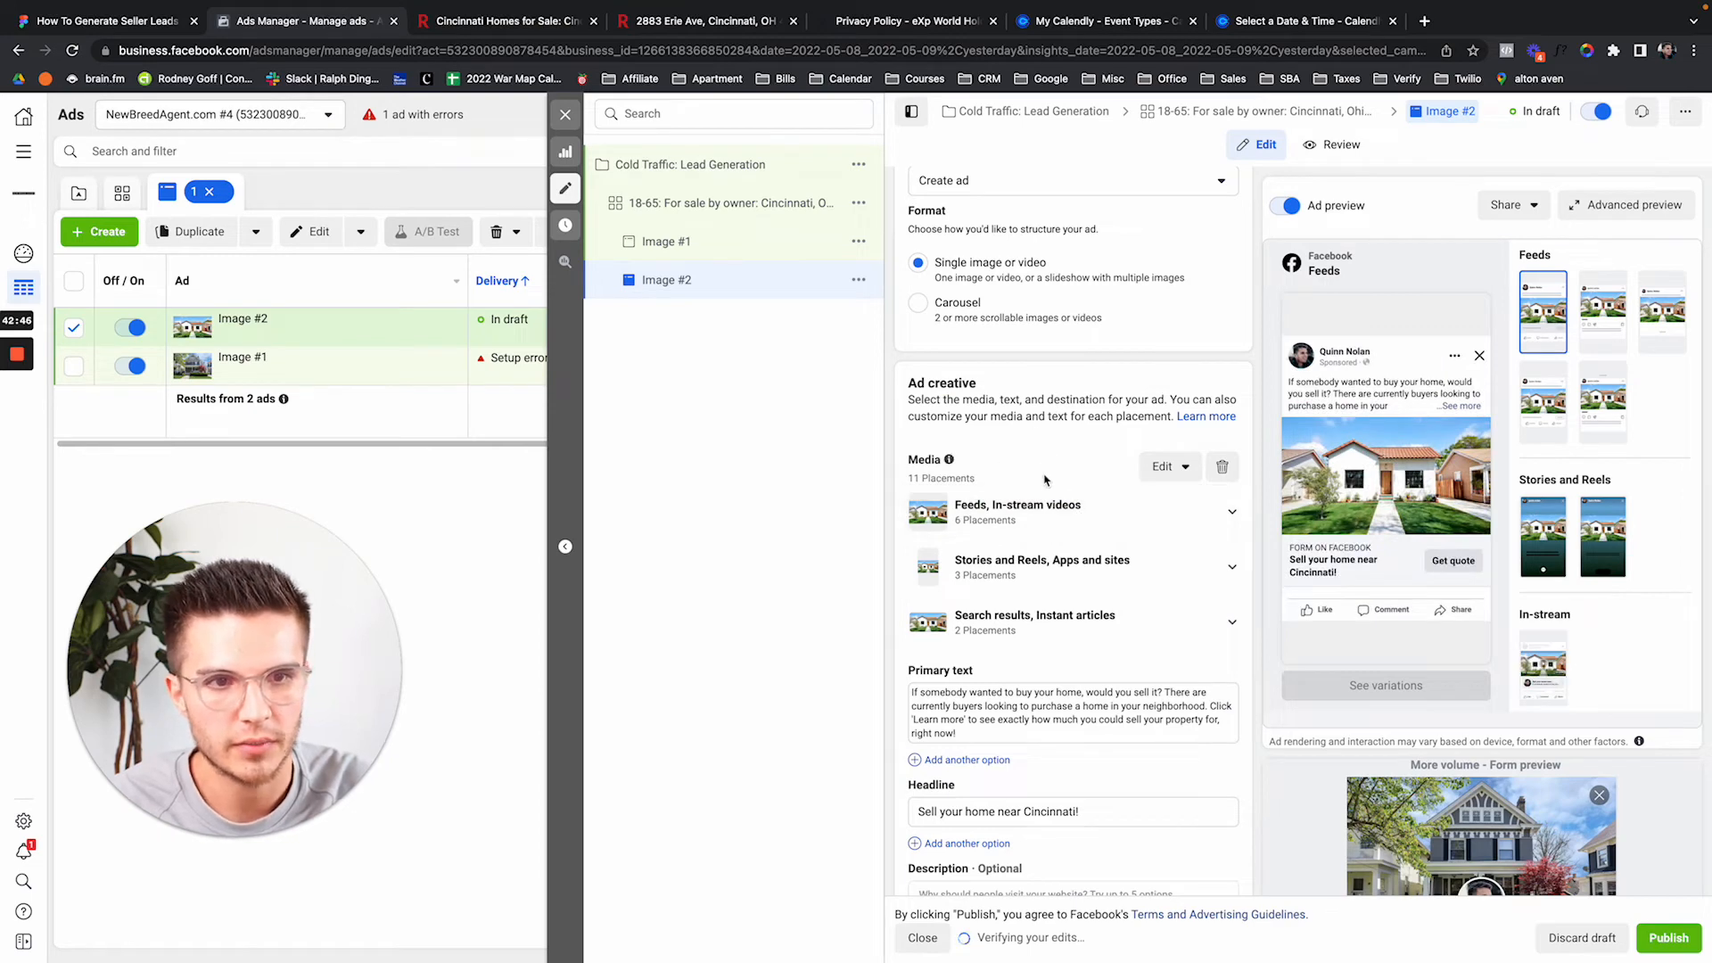
# Quickly duplicate Image #2 and rename the copy Image #3.
pyautogui.click(858, 279)
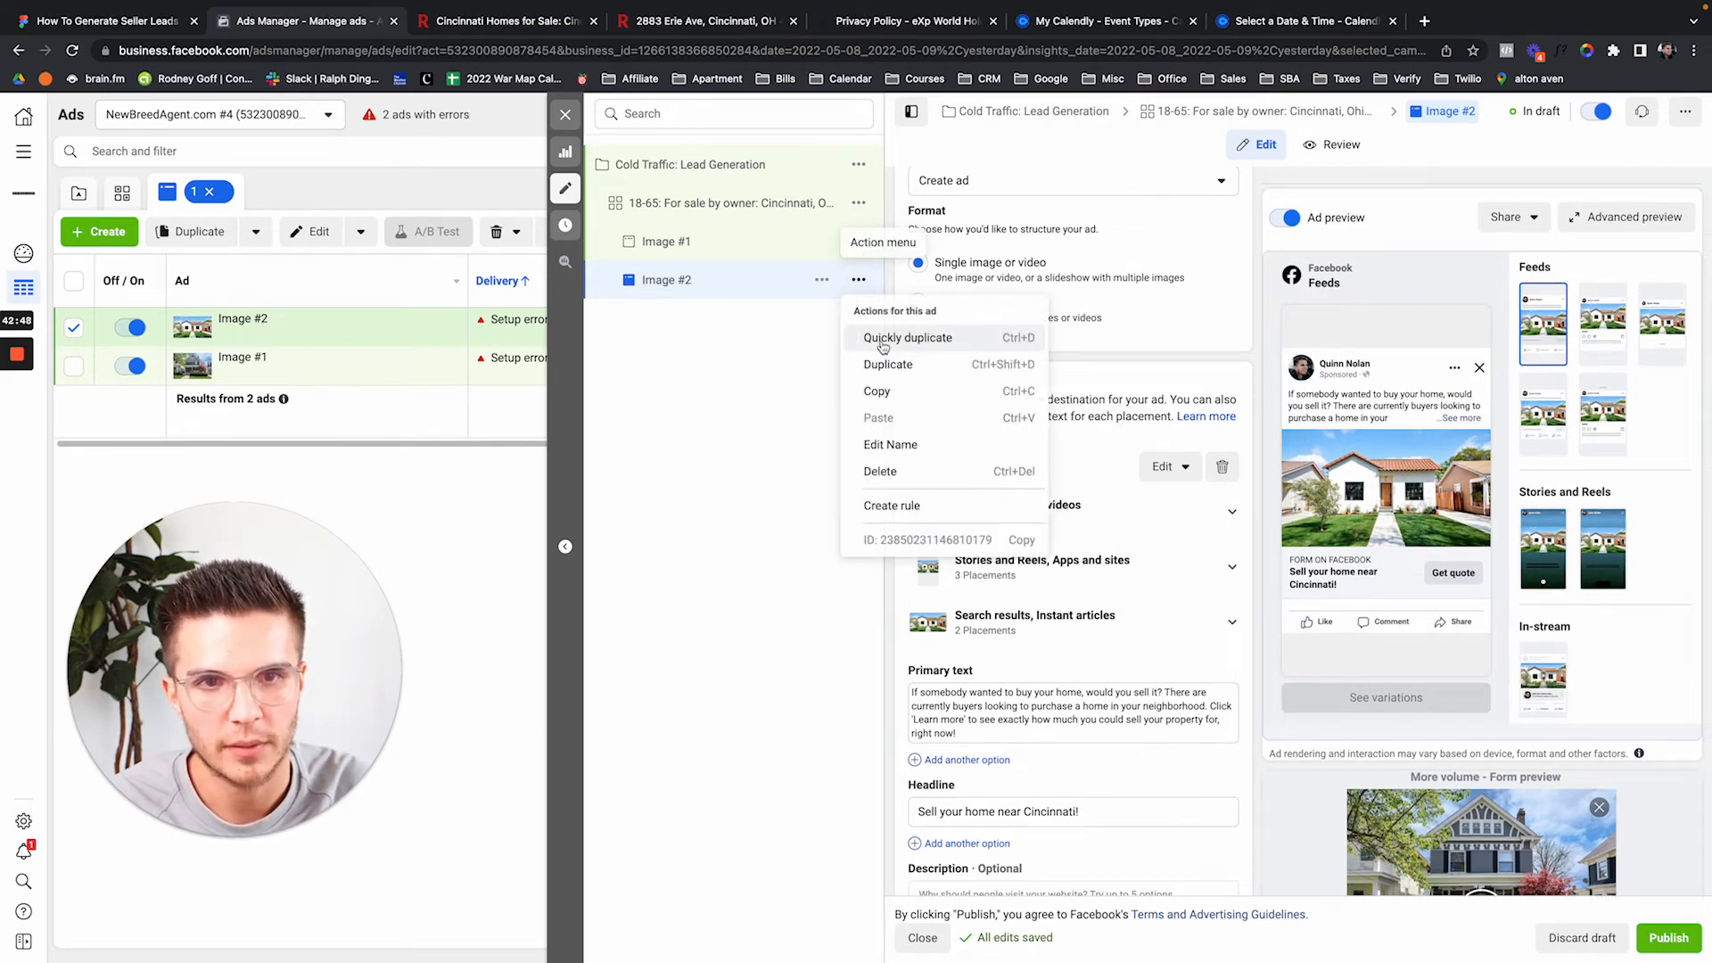
pyautogui.click(882, 344)
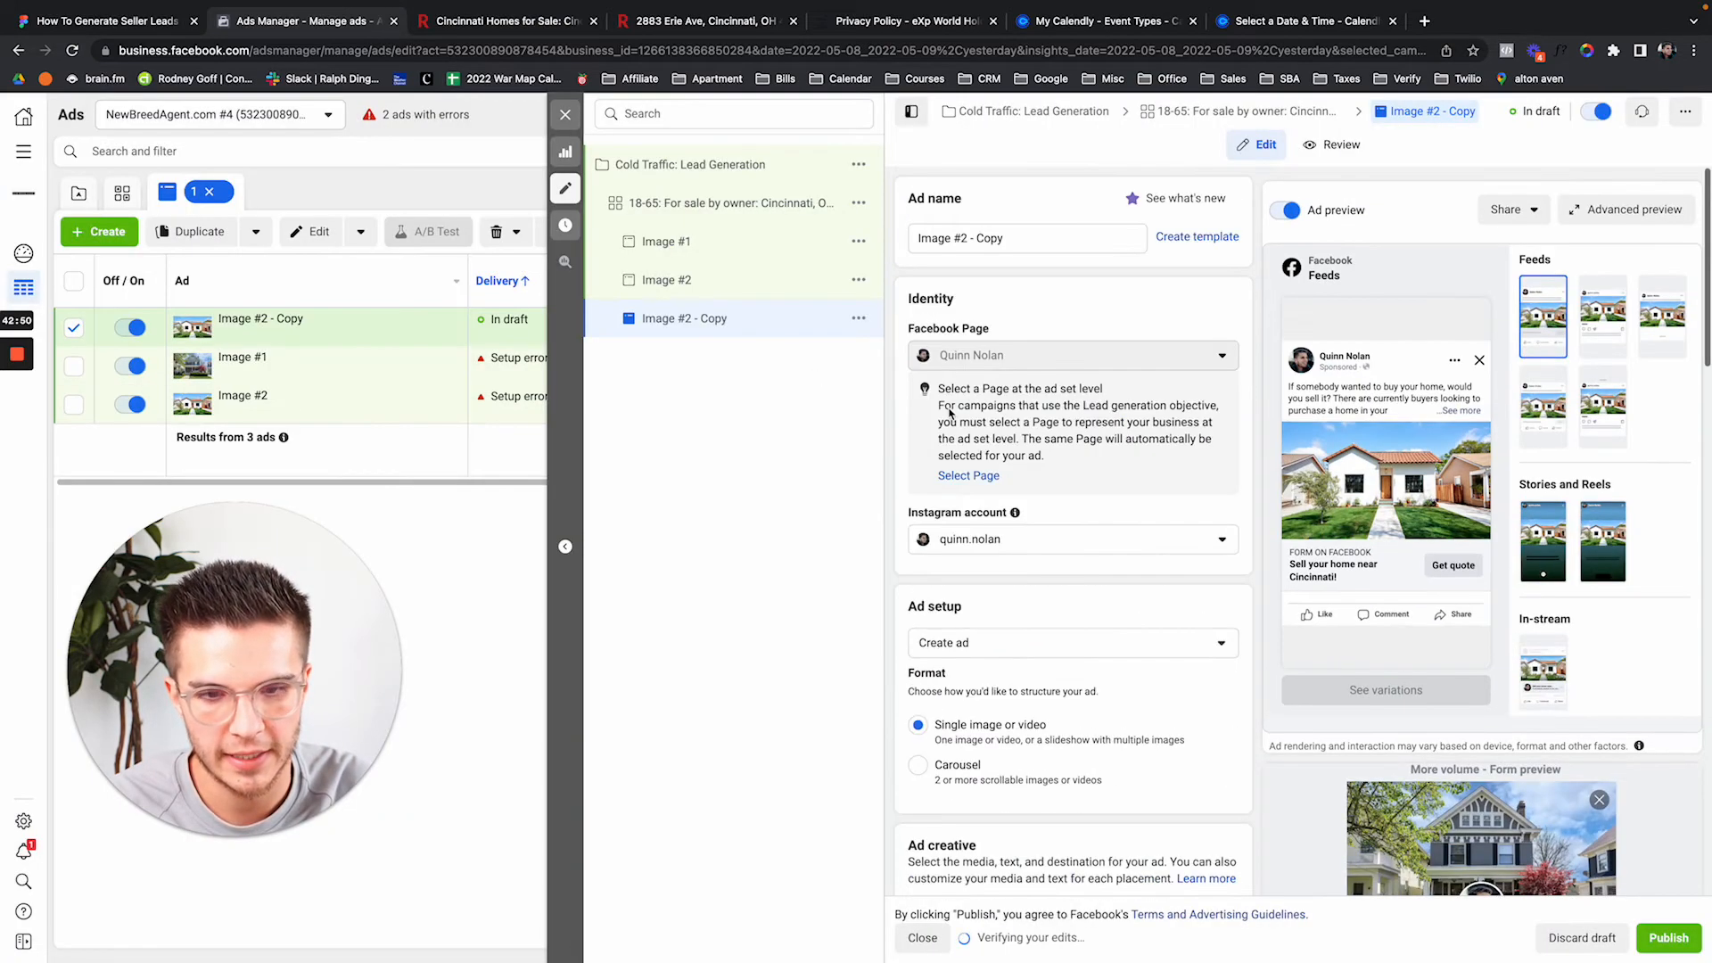
pyautogui.moveTo(962, 237); pyautogui.dragTo(1034, 236)
pyautogui.write('3')
pyautogui.click(1024, 211)
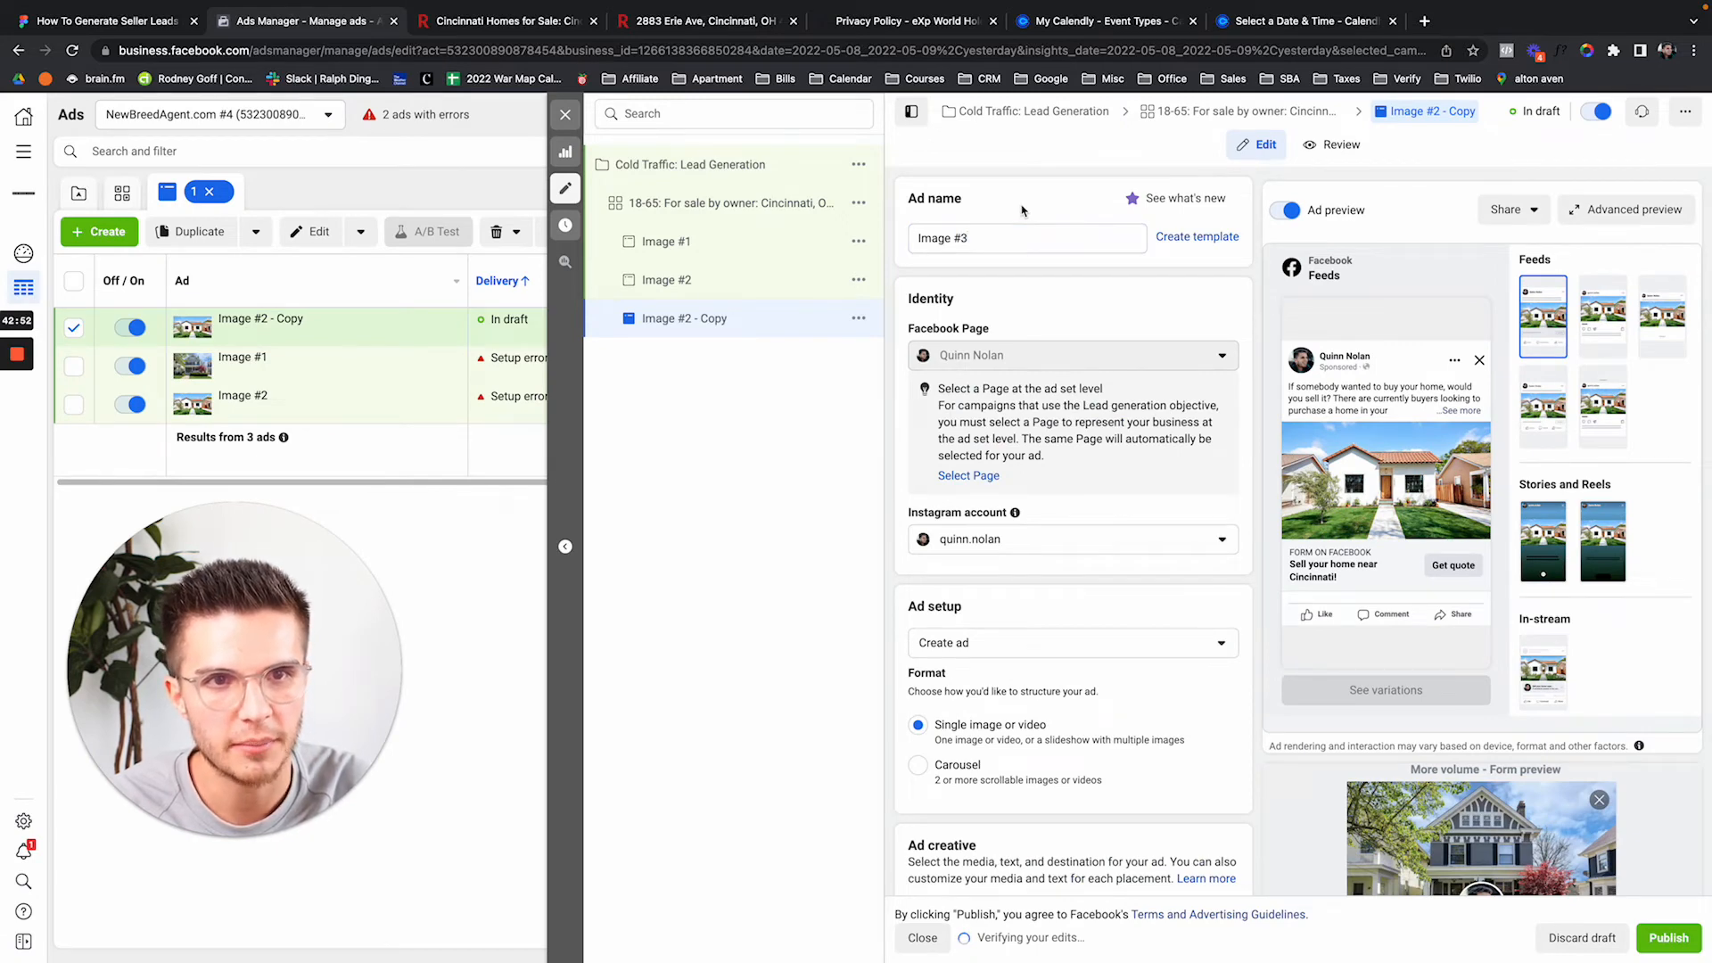
# Give Image #3 the item_1.jpg house photo and confirm its placement crops.
pyautogui.scroll(-6, 1025, 267)
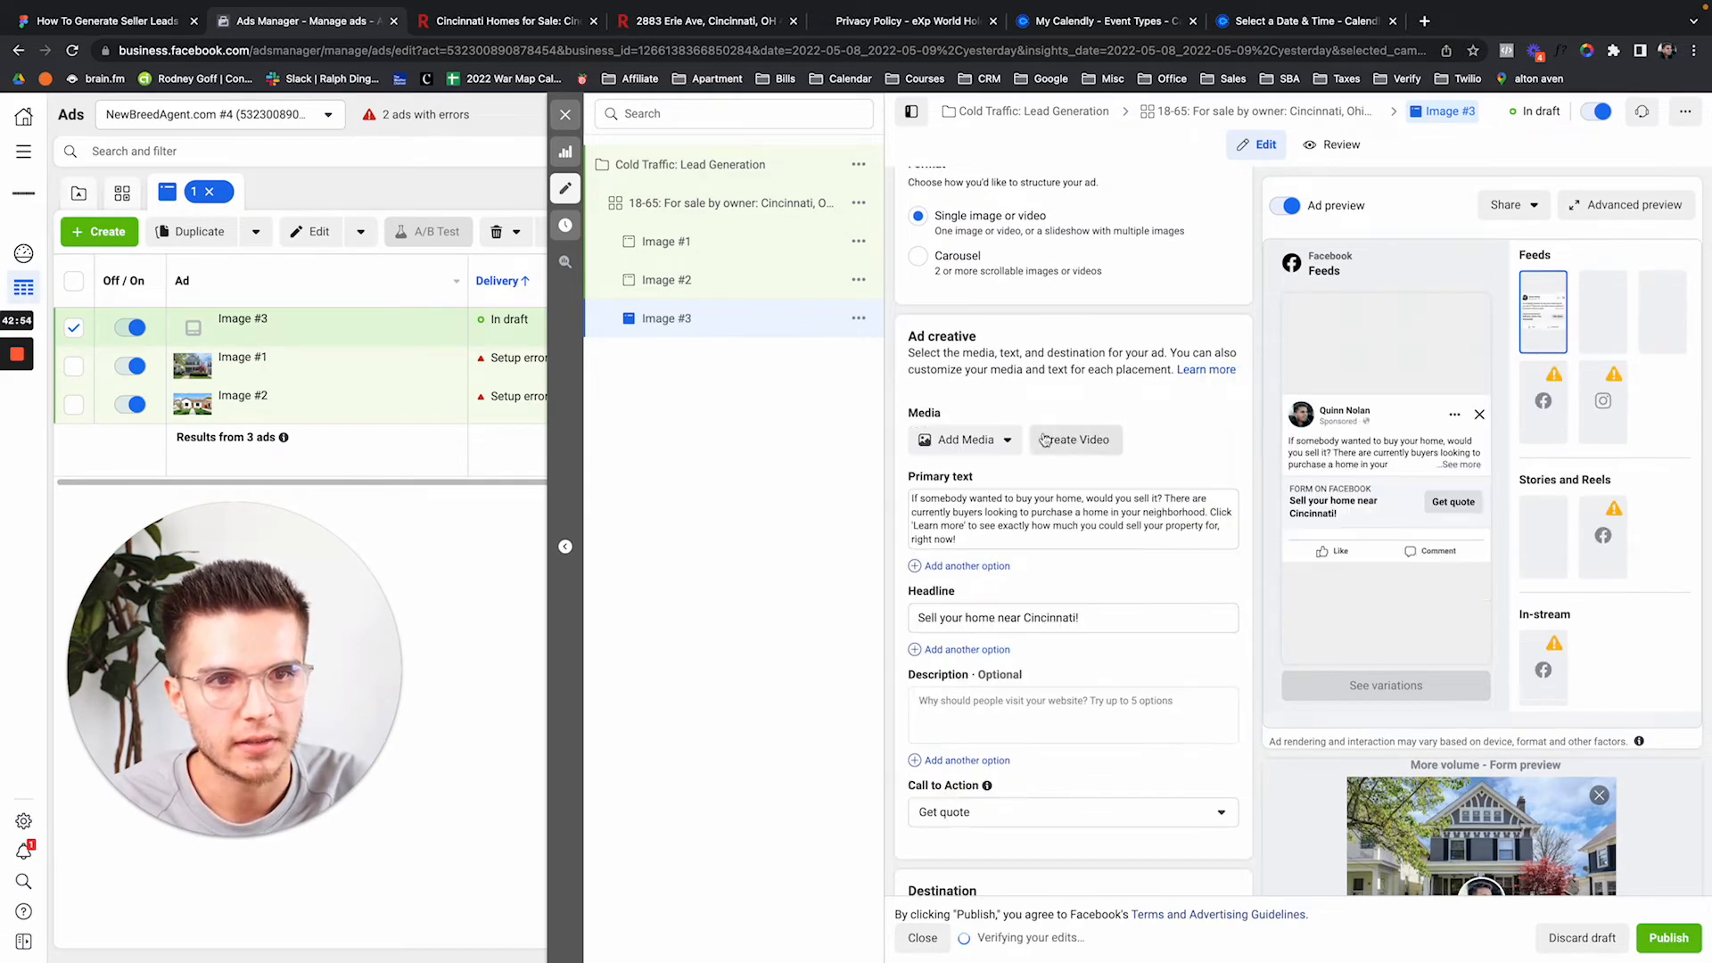
pyautogui.click(966, 439)
pyautogui.click(977, 477)
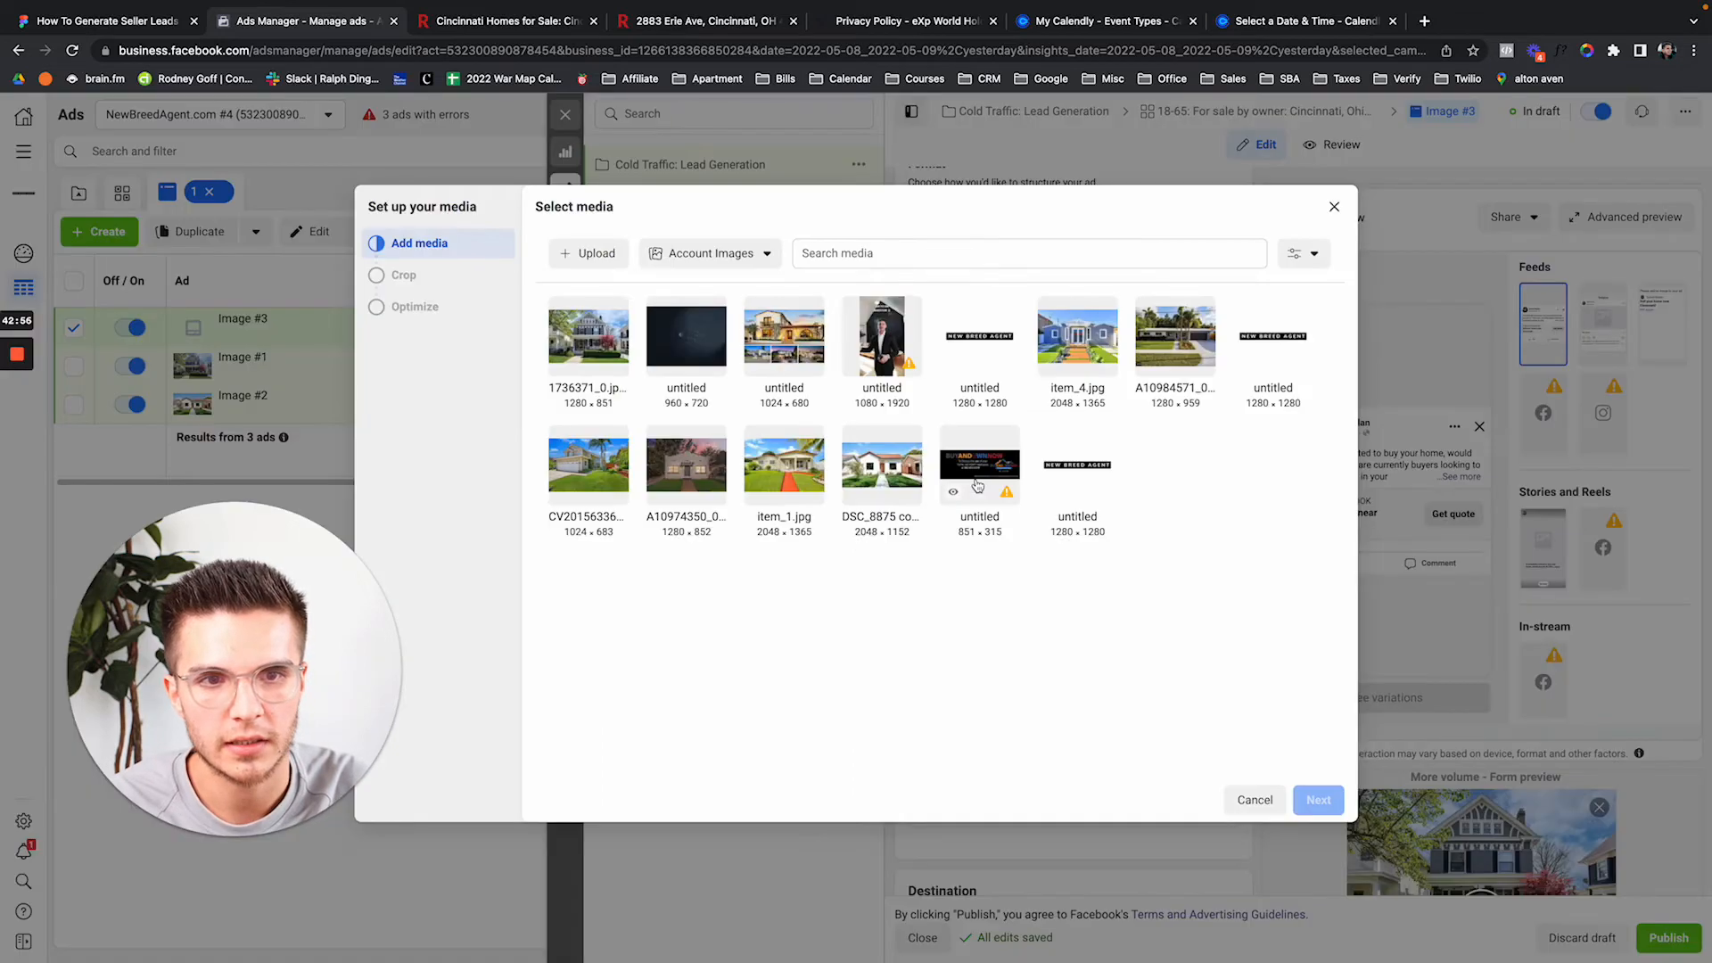
pyautogui.click(765, 477)
pyautogui.click(1317, 800)
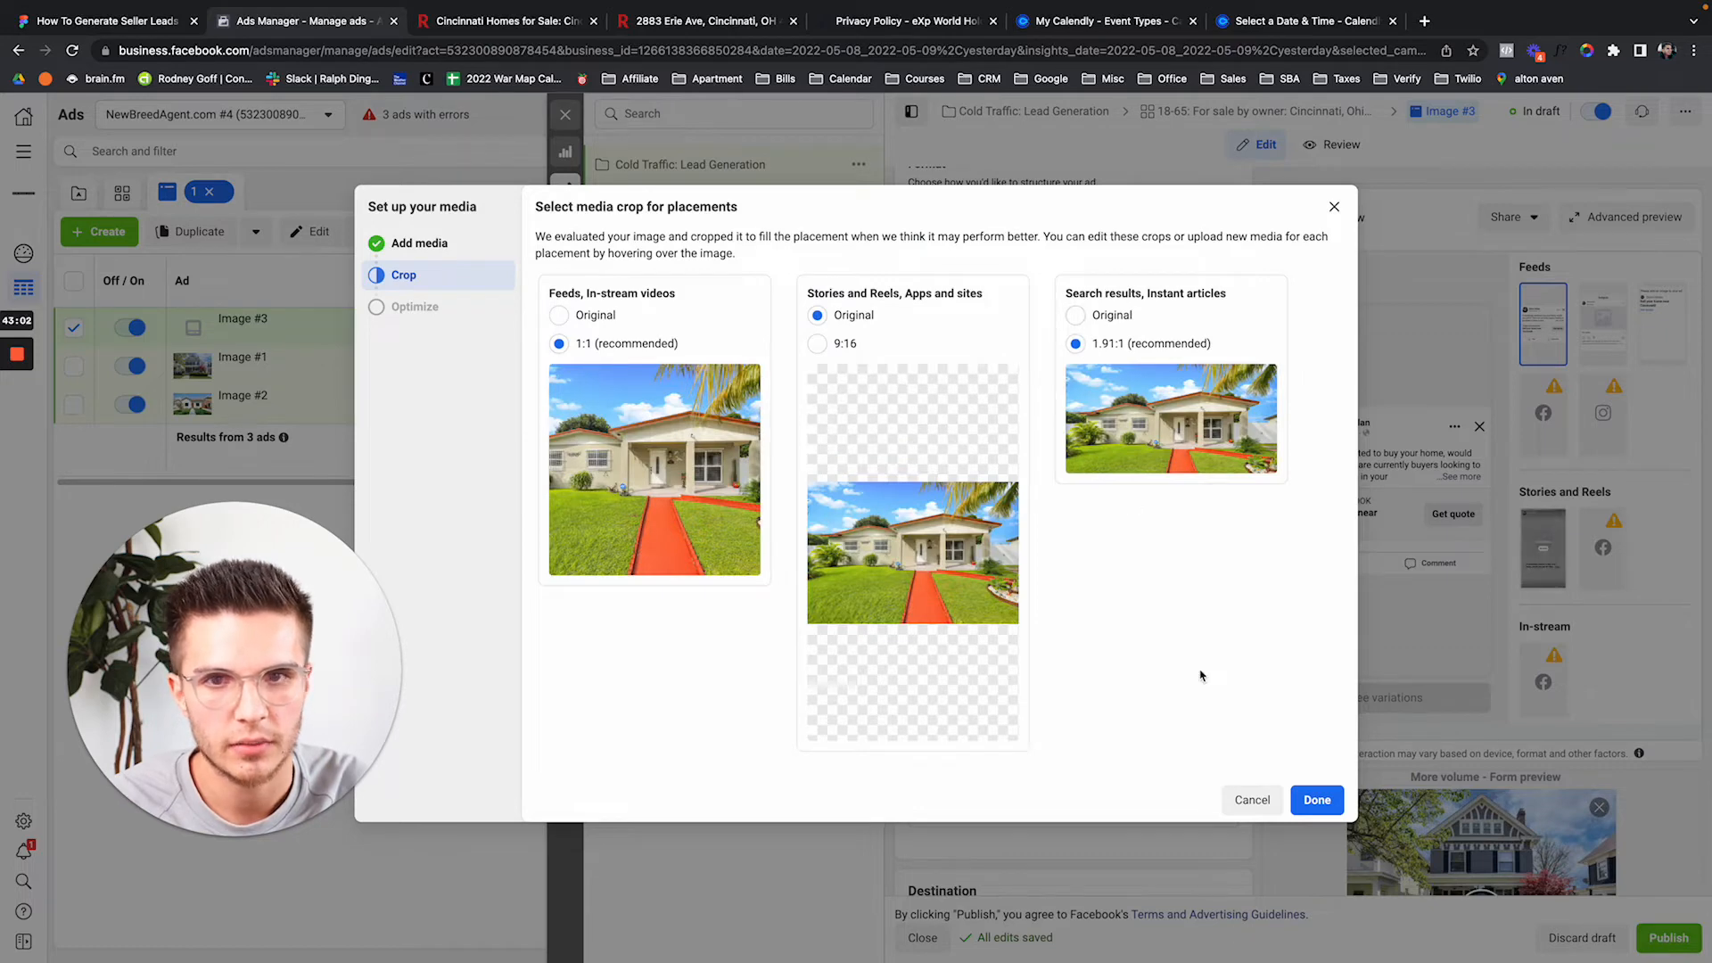
pyautogui.click(1316, 800)
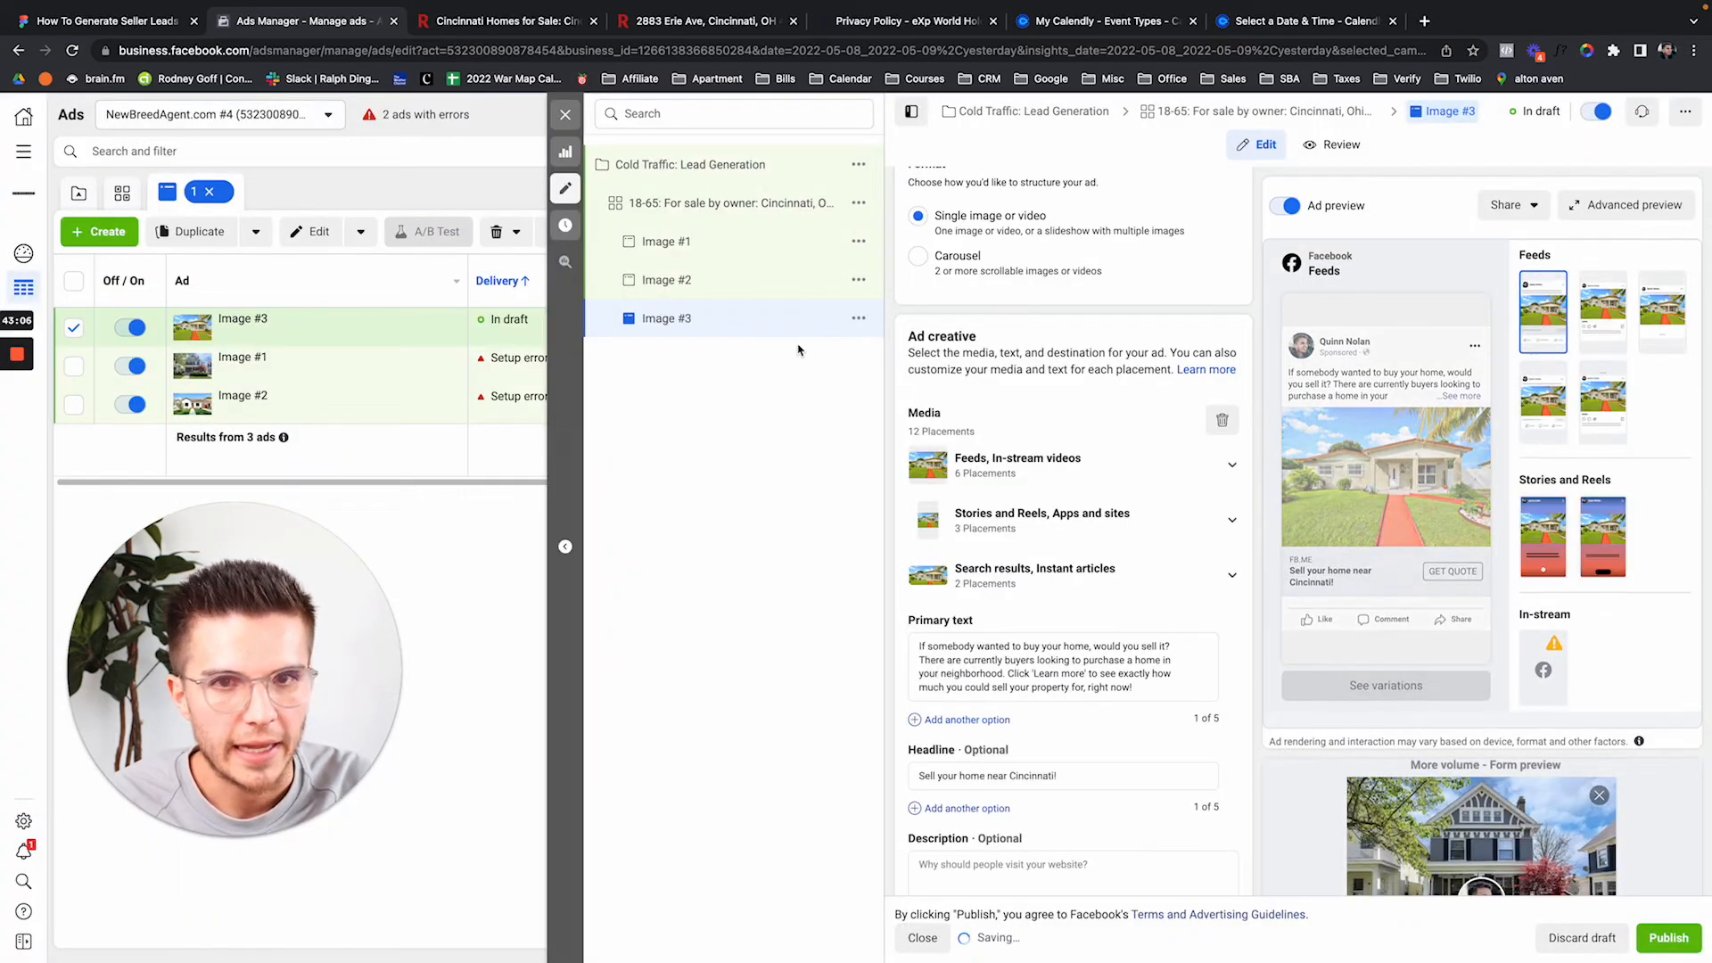
pyautogui.click(858, 318)
# Duplicate the Image #3 ad and rename the copy to Image #4.
pyautogui.click(894, 375)
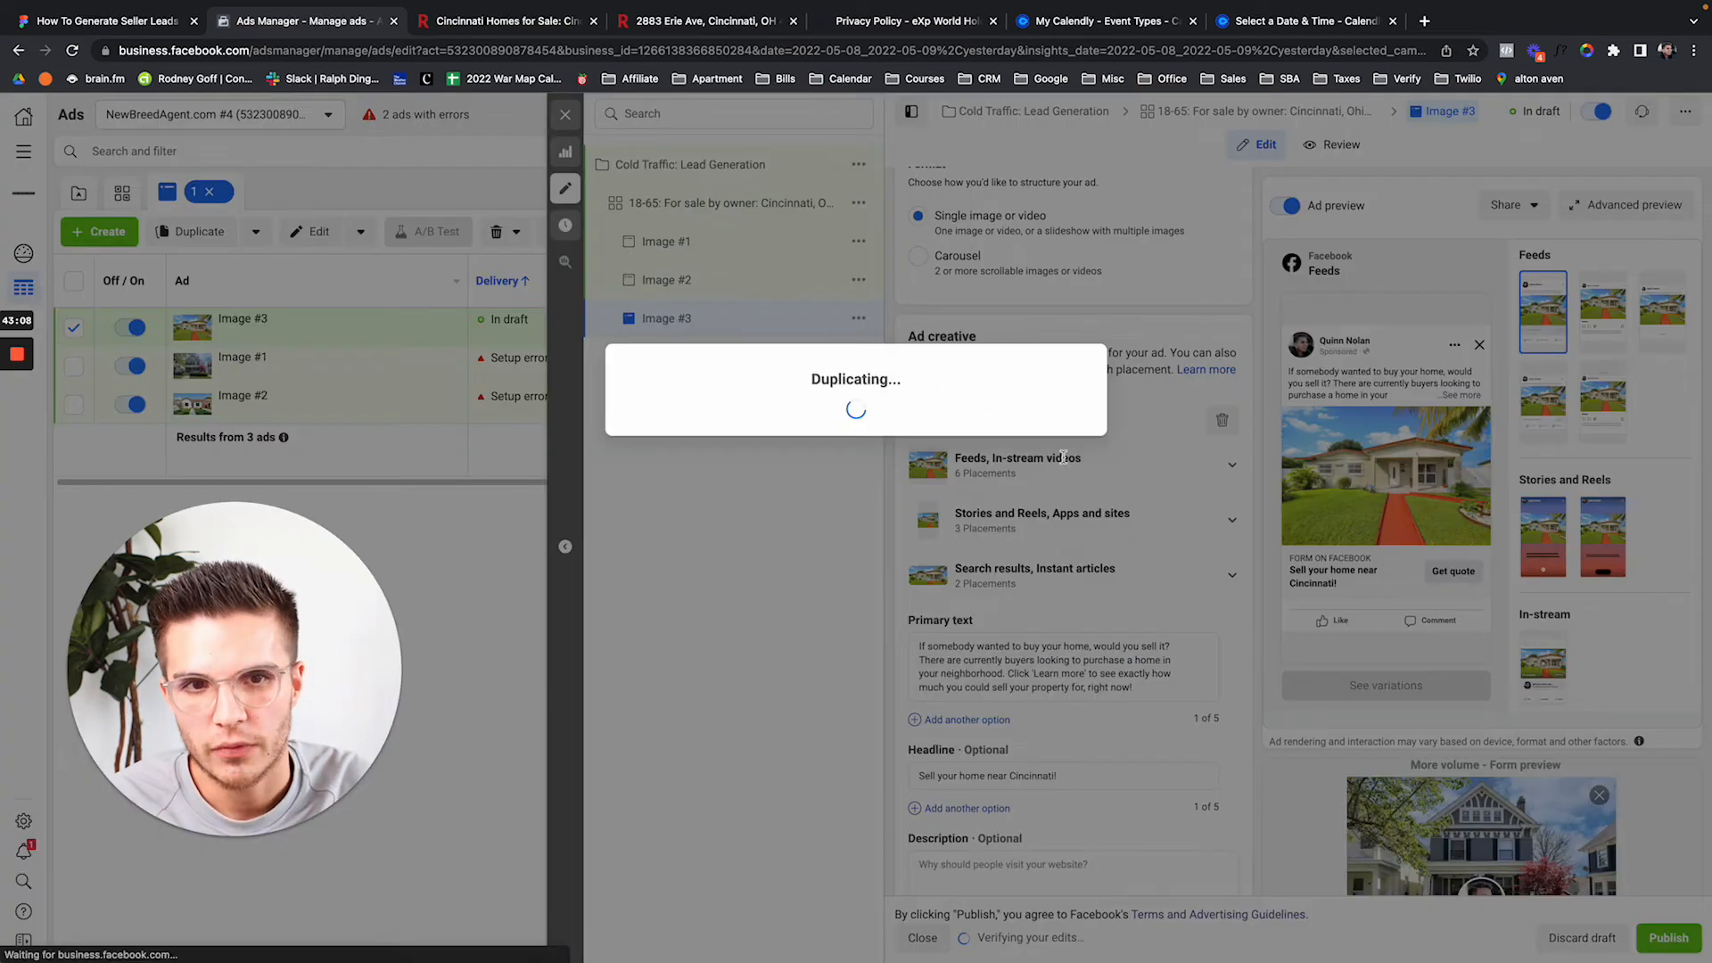
pyautogui.scroll(5, 1106, 473)
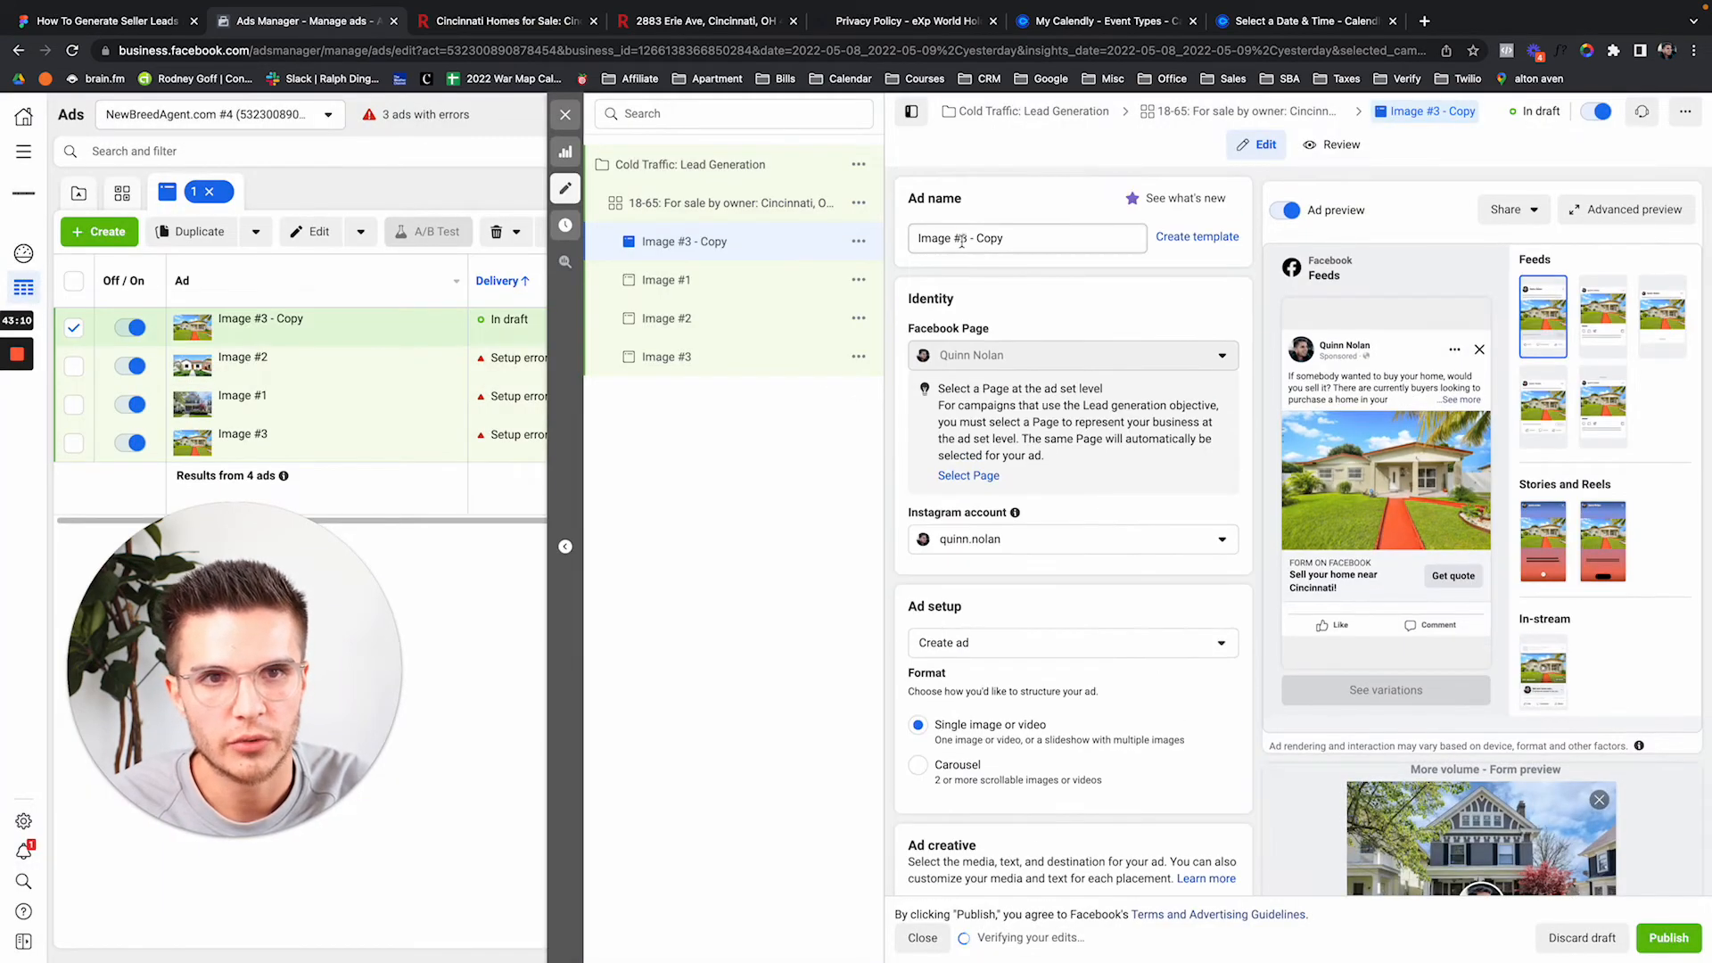
pyautogui.moveTo(962, 239); pyautogui.dragTo(1135, 241)
pyautogui.write('4')
pyautogui.scroll(-3, 1003, 207)
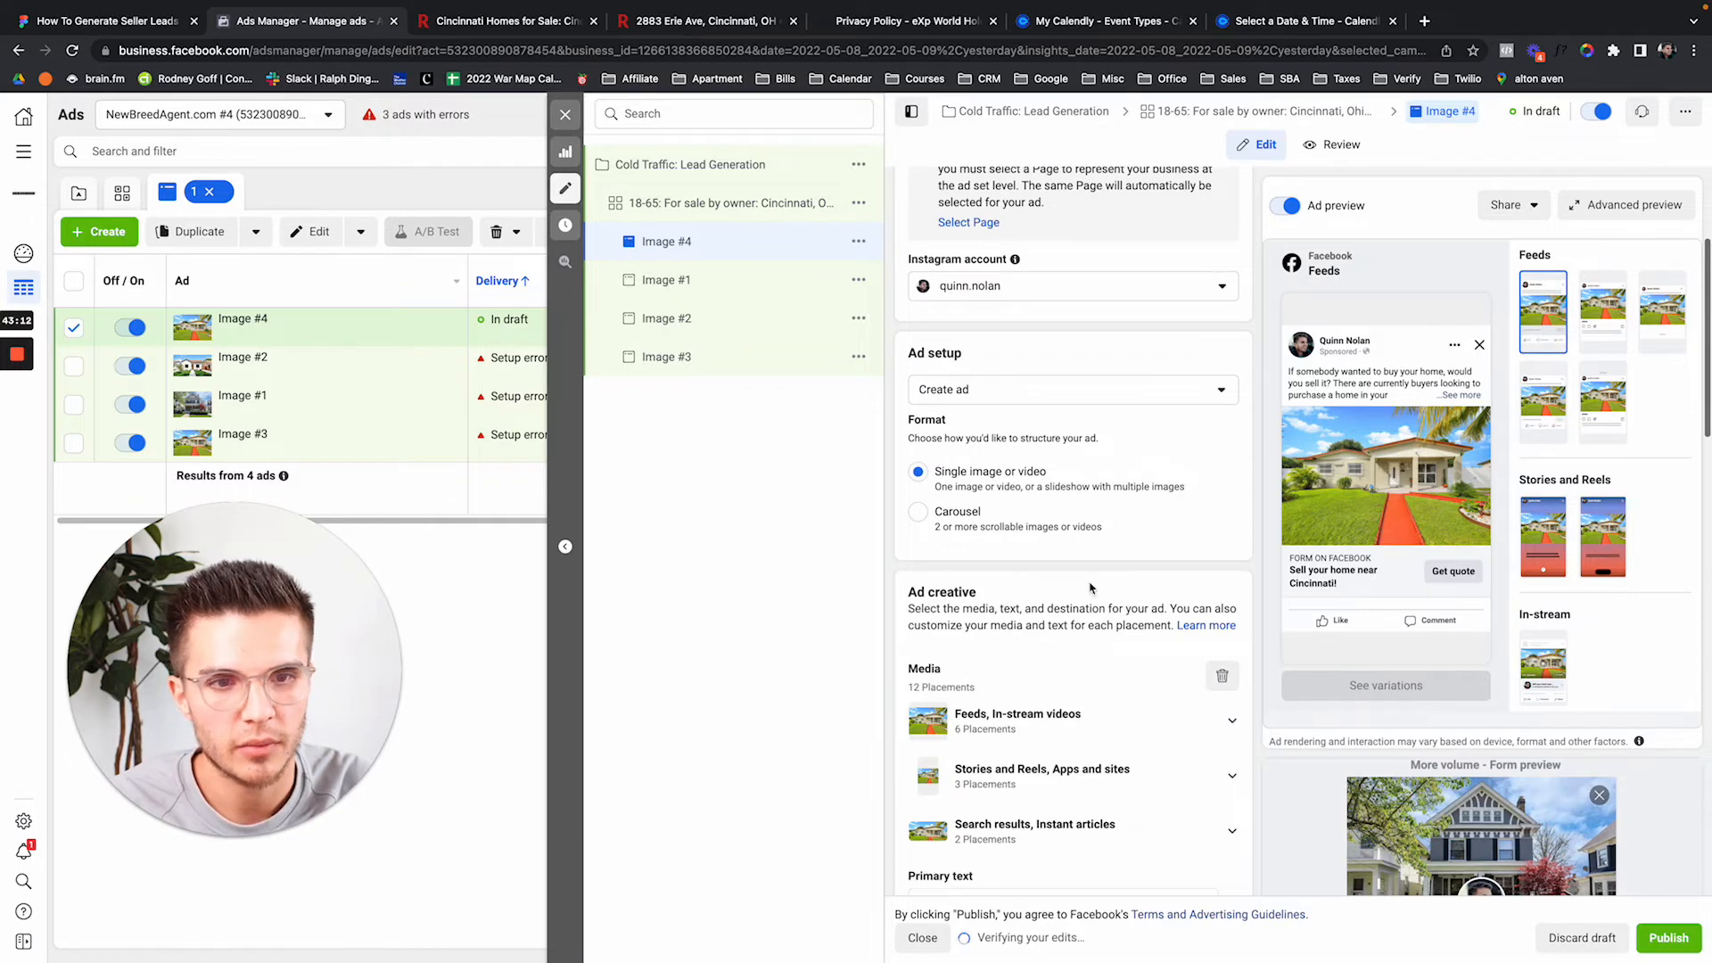
pyautogui.scroll(-2, 1090, 588)
# Replace Image #4's media with the two-story suburban house photo, keeping the Original crop.
pyautogui.click(1222, 498)
pyautogui.click(998, 524)
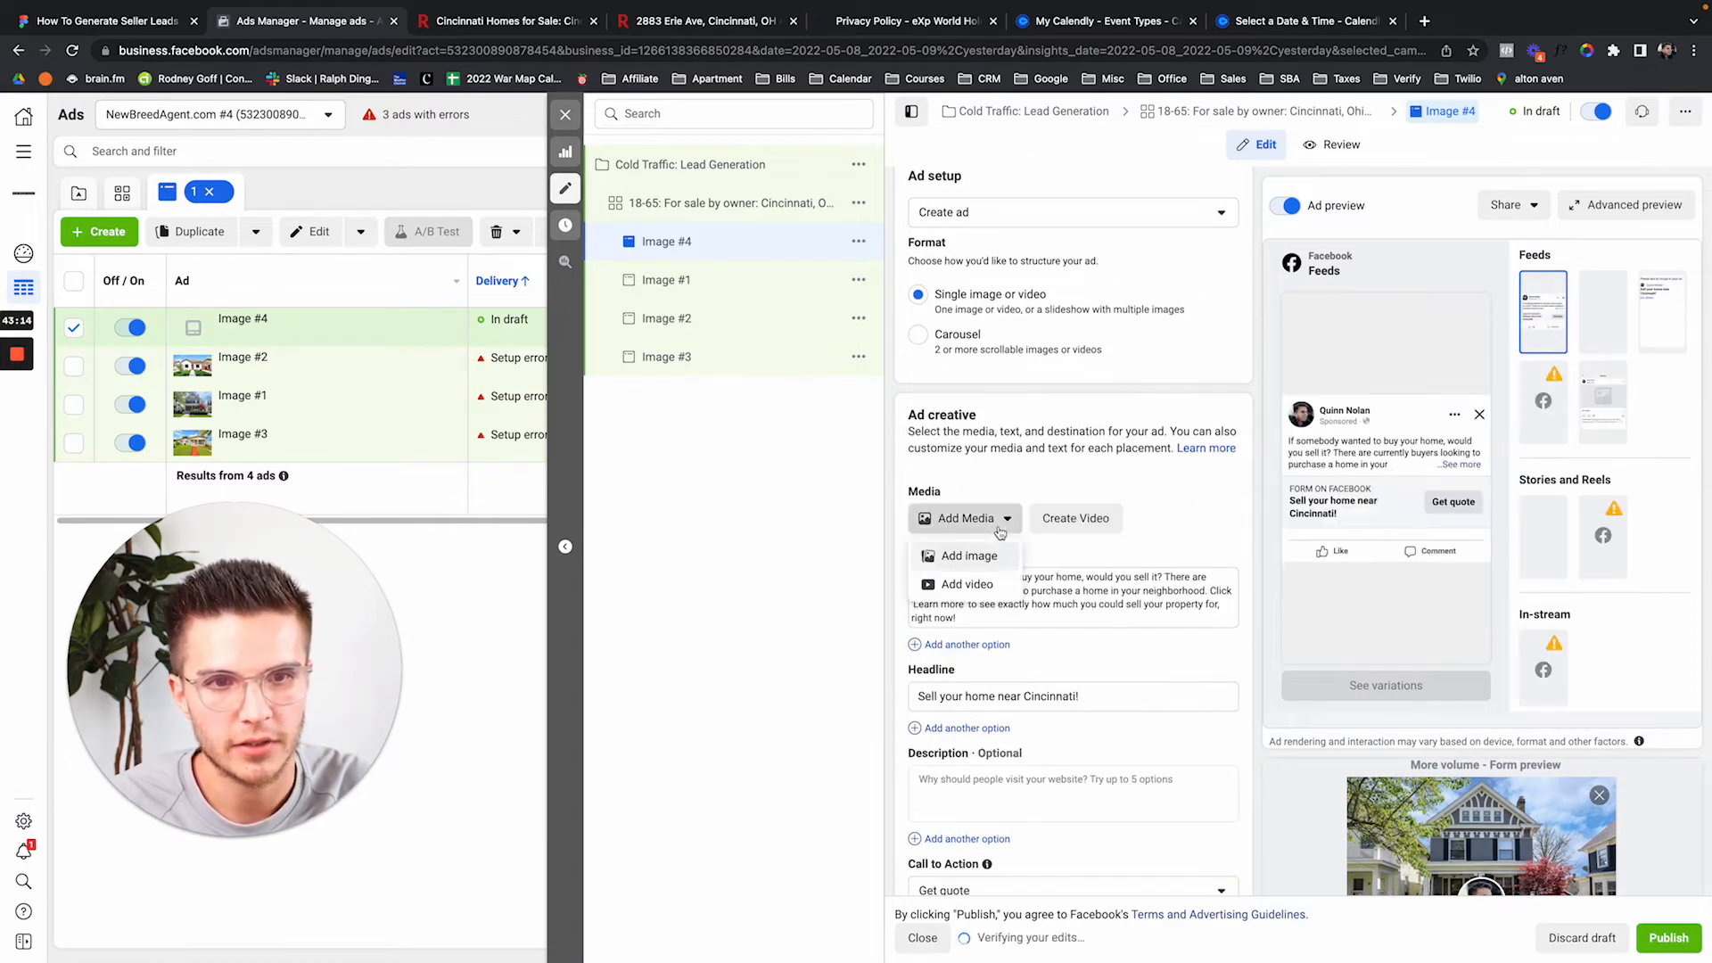
pyautogui.click(969, 557)
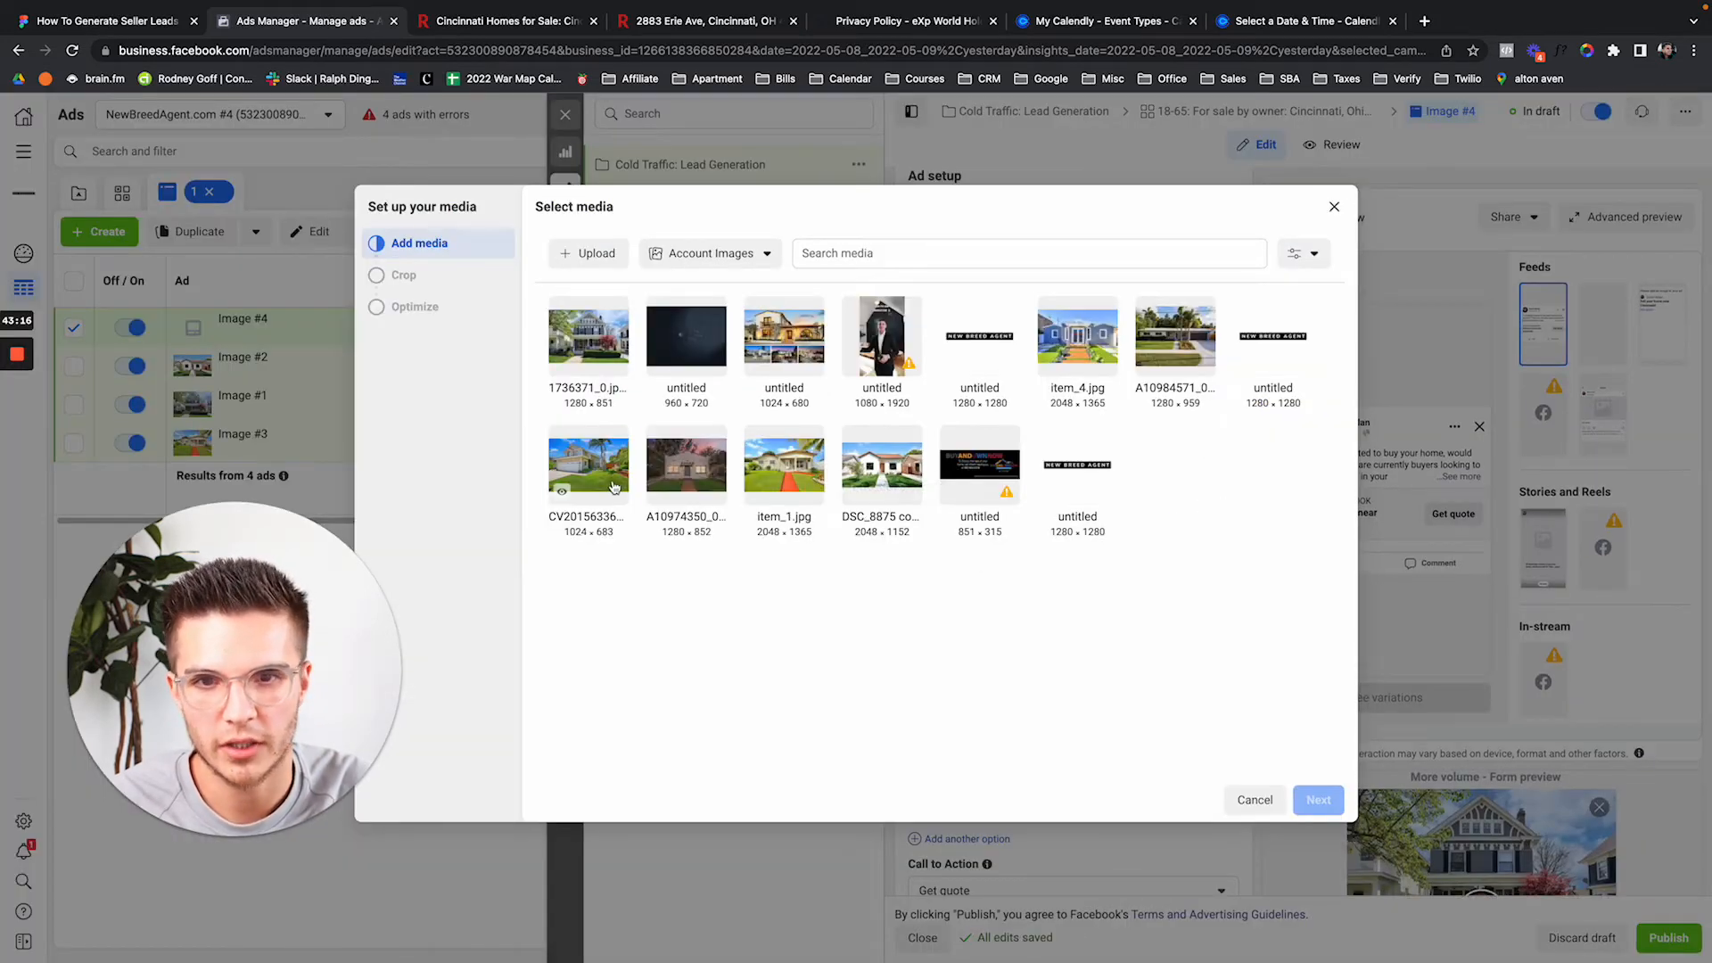
pyautogui.click(613, 486)
pyautogui.click(1316, 799)
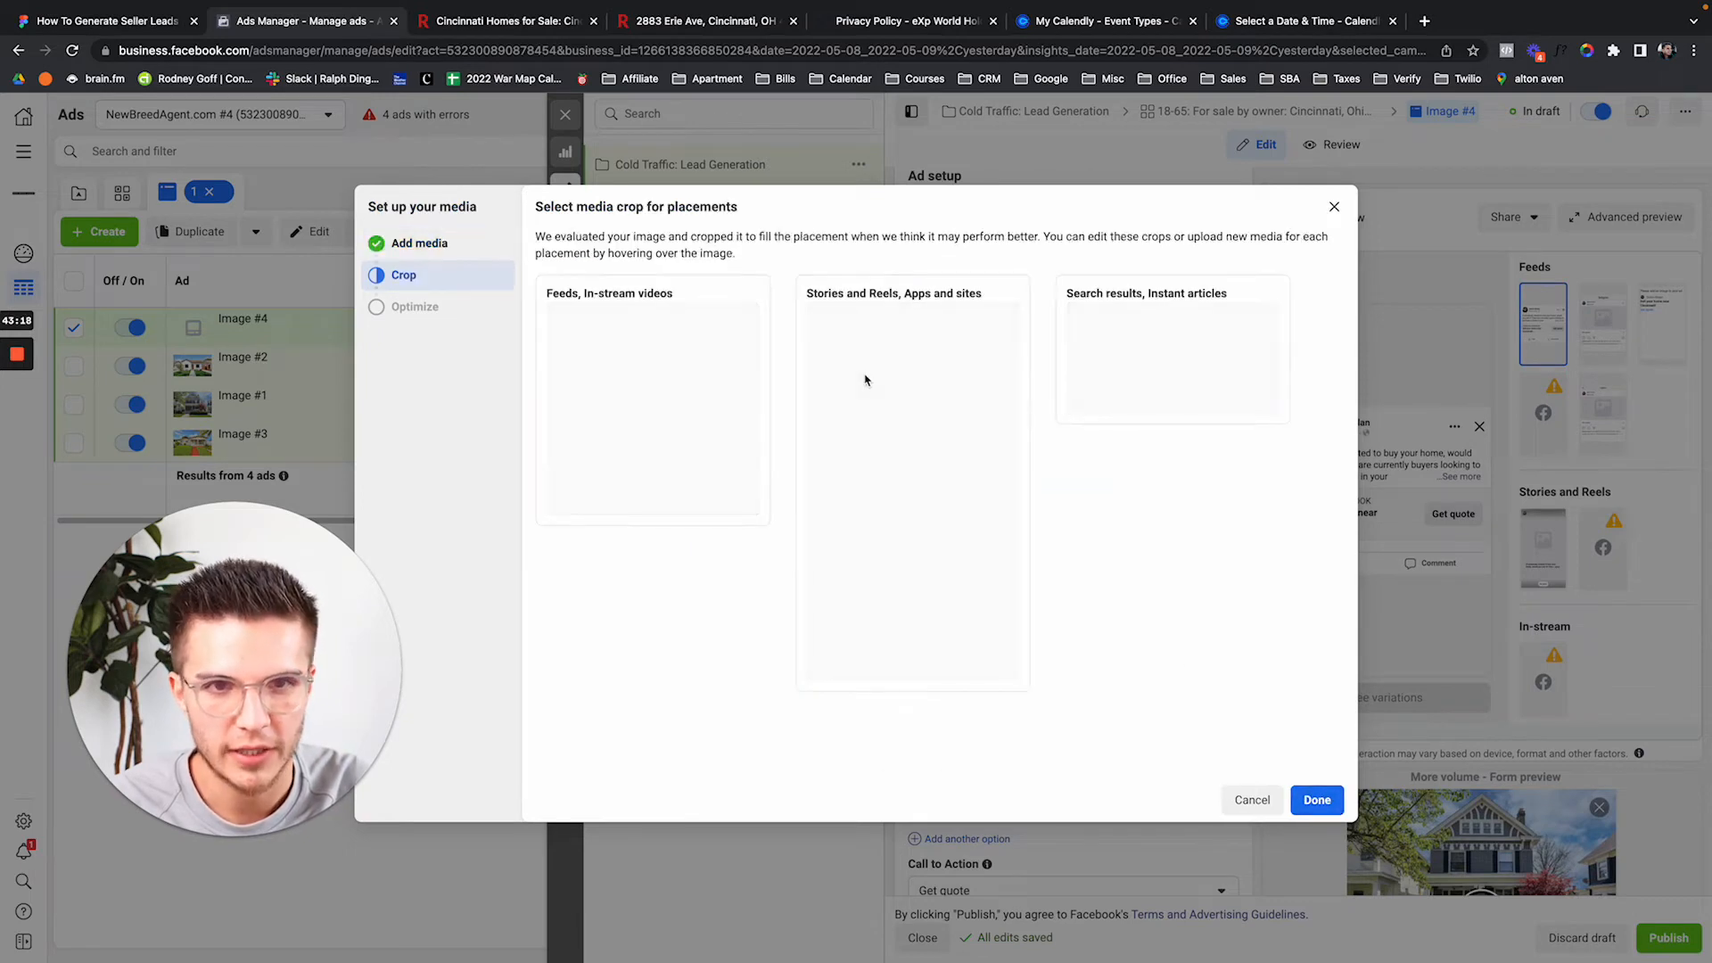
pyautogui.click(588, 316)
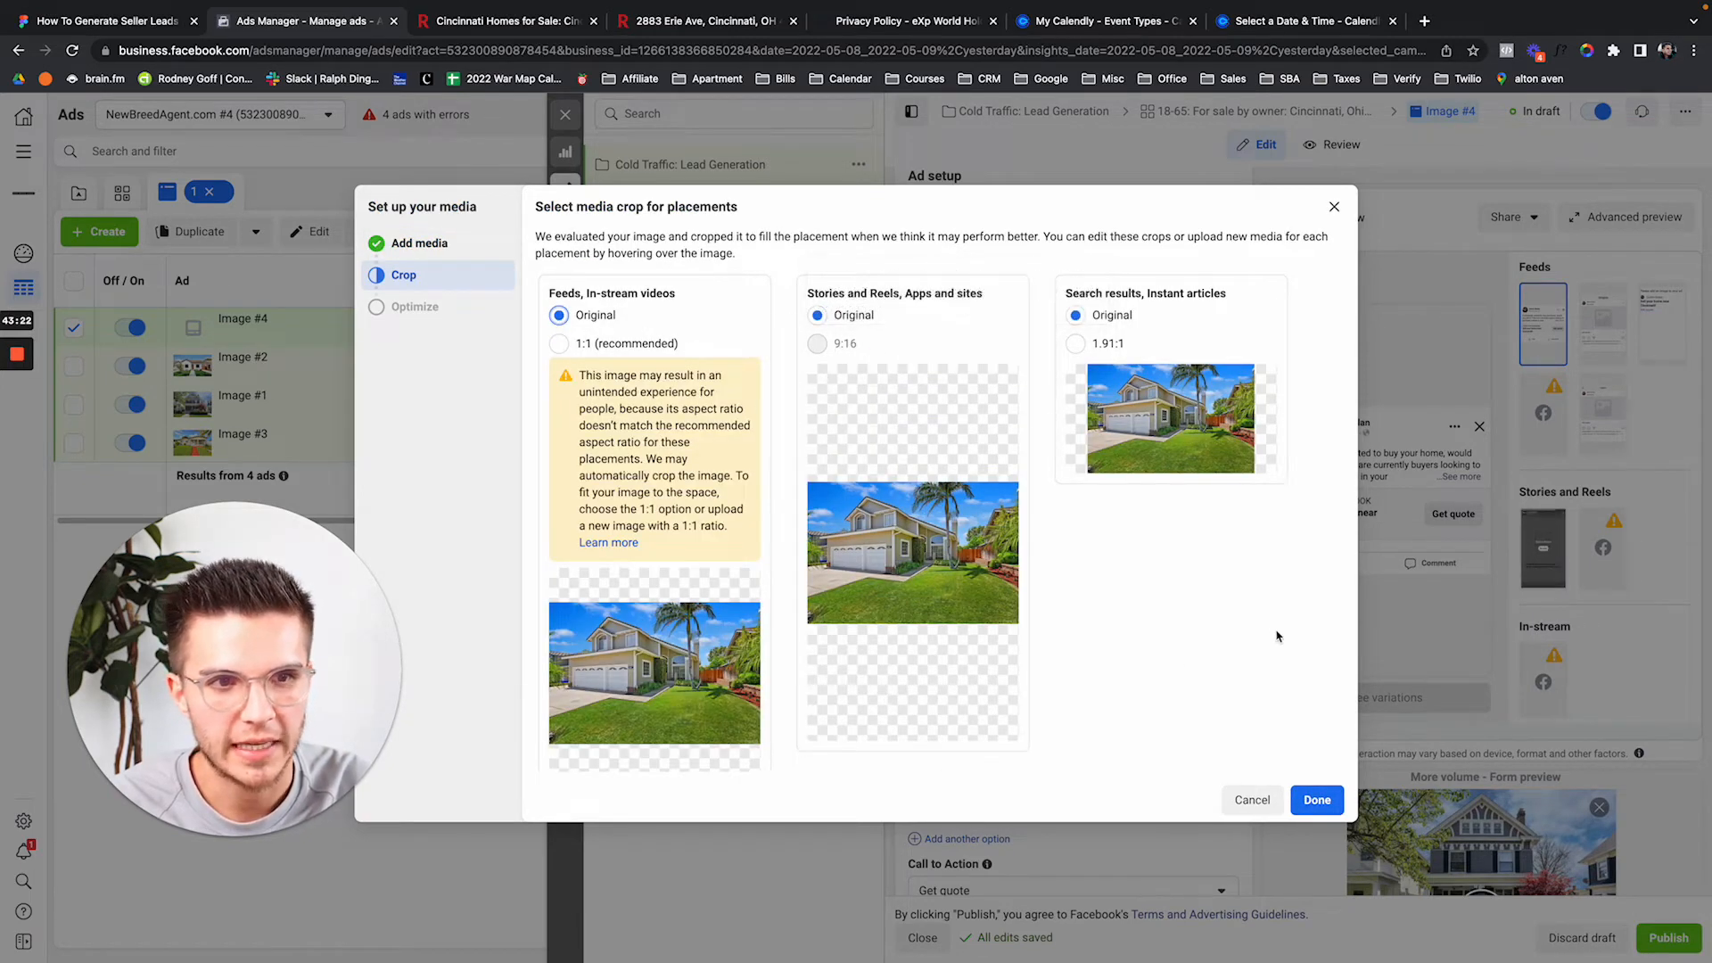
pyautogui.click(1317, 800)
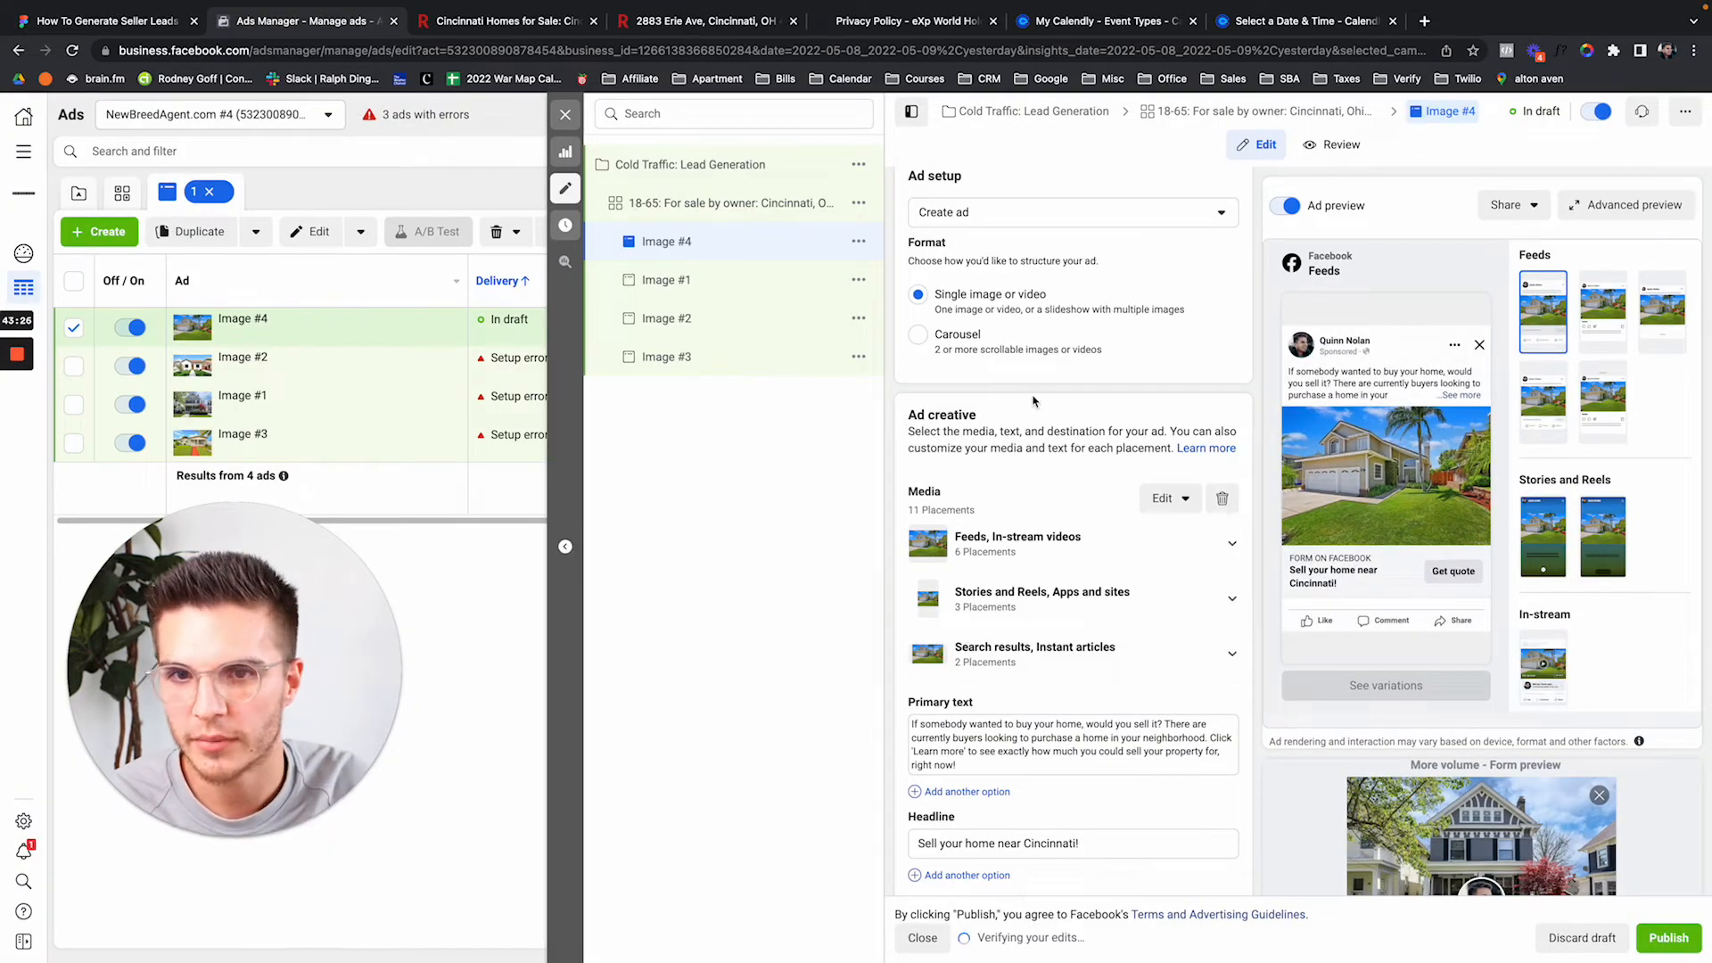
# Close the ad editor keeping the ads as drafts, and bring up the FigJam flowchart.
pyautogui.scroll(-3, 1121, 473)
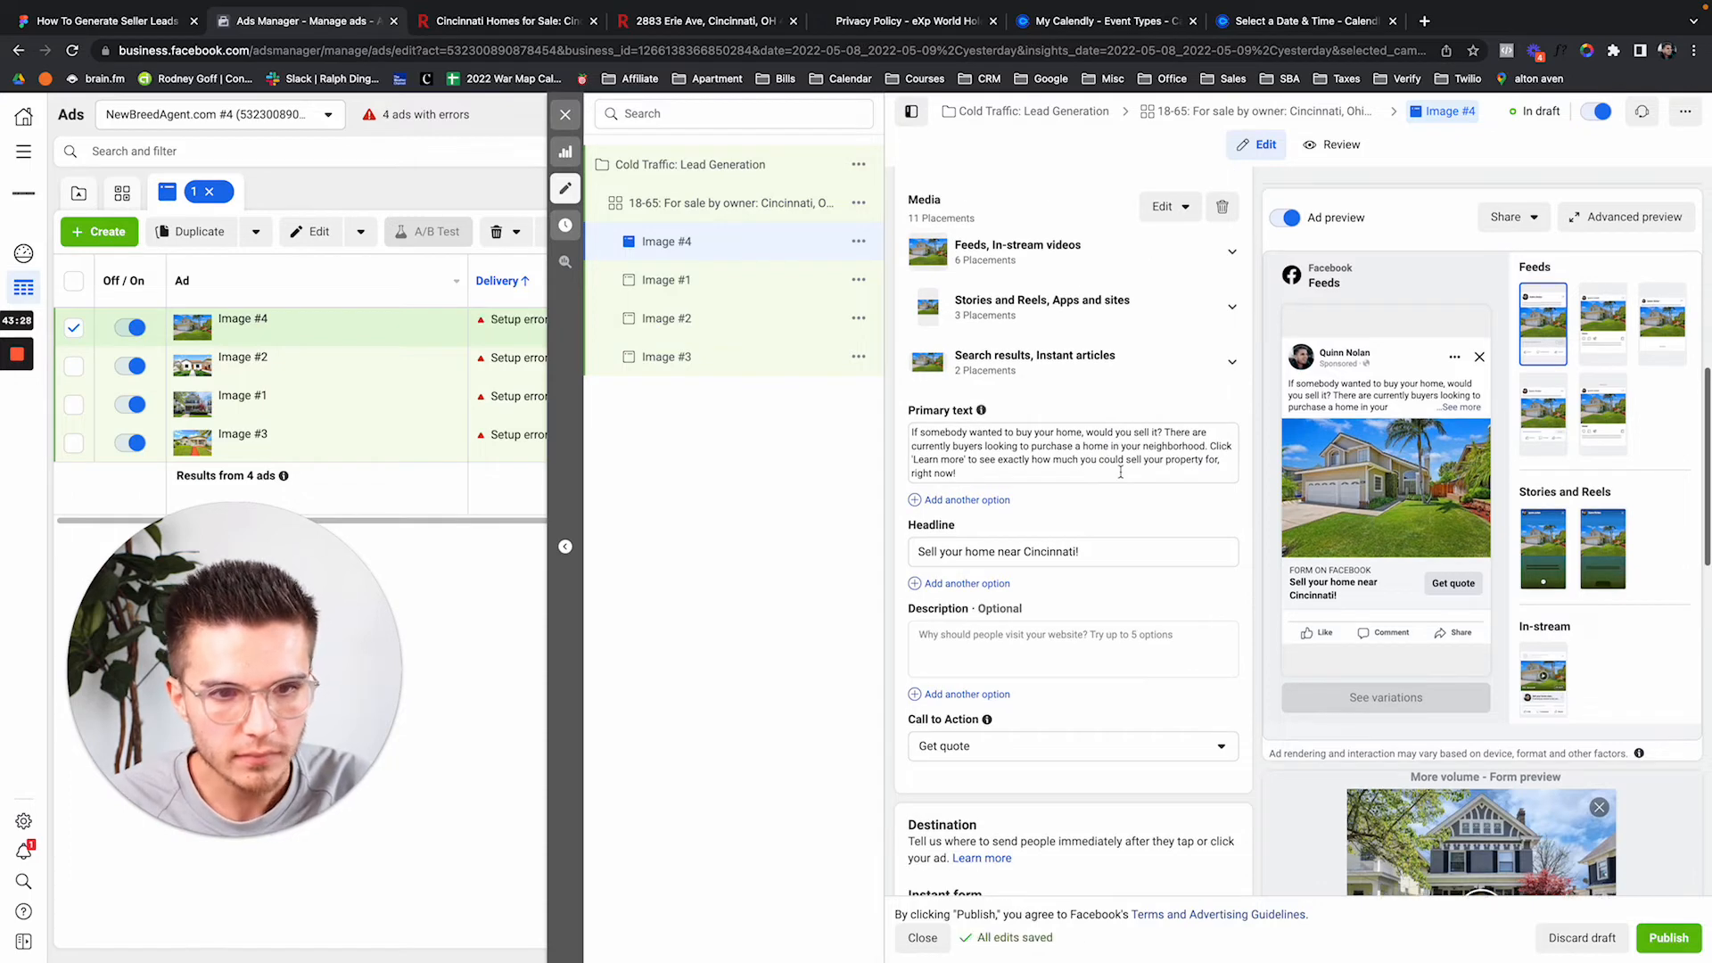
pyautogui.scroll(-3, 1121, 473)
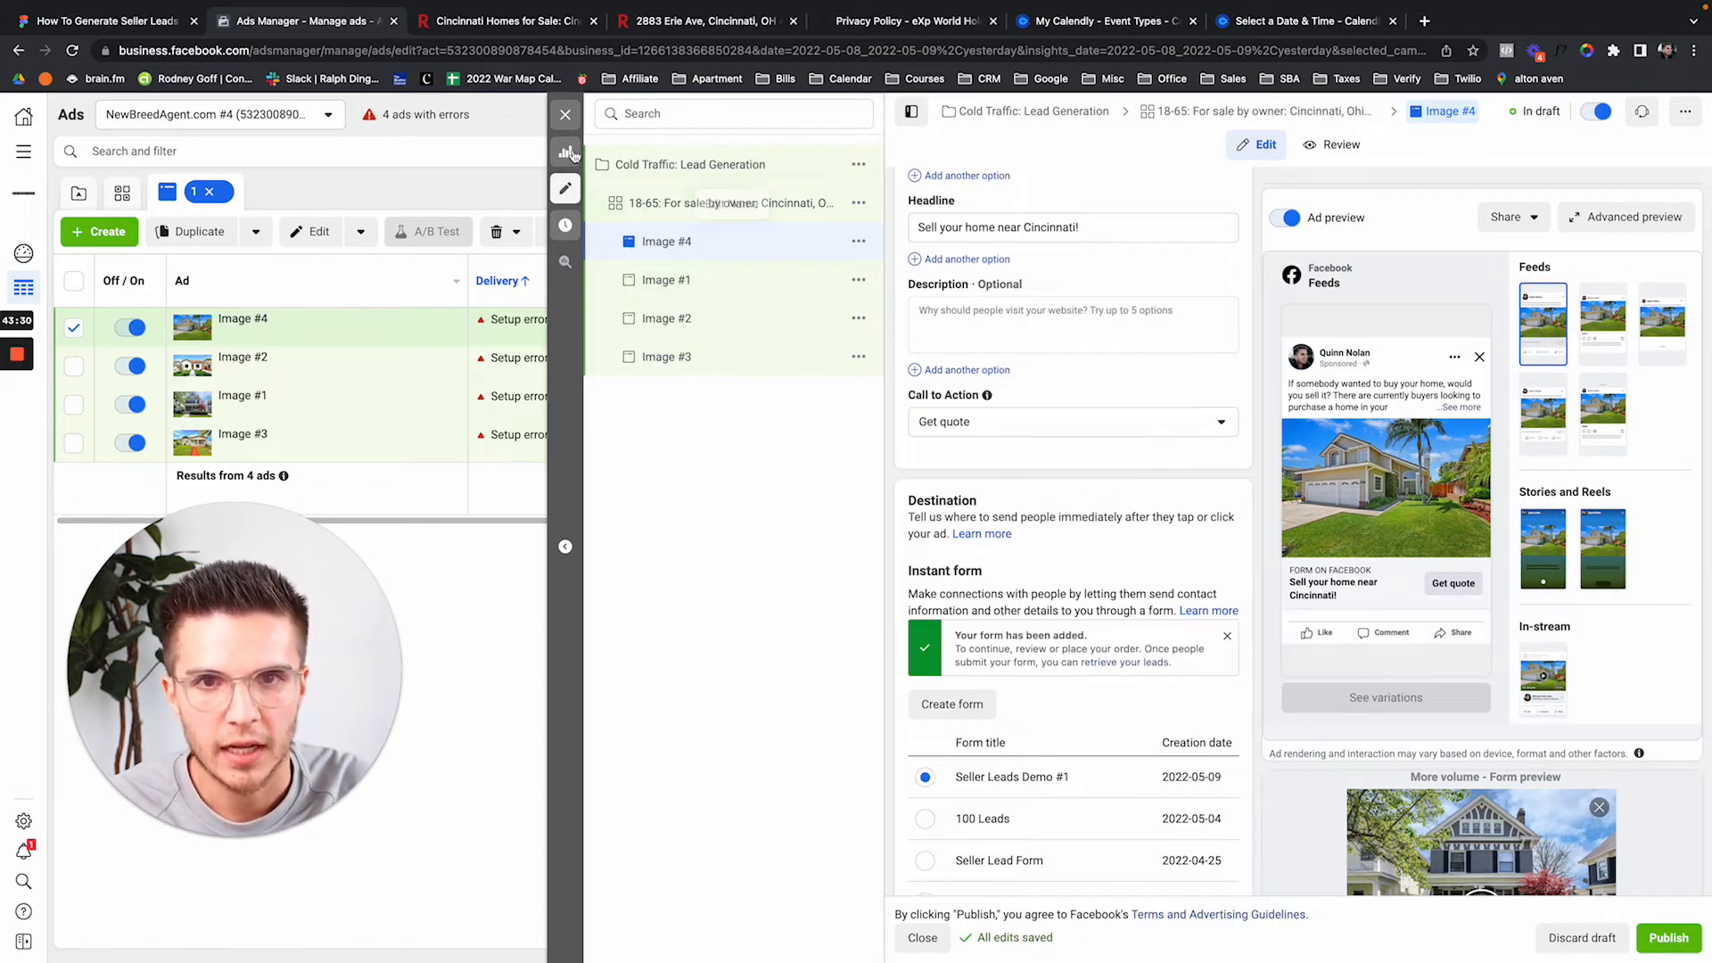
pyautogui.click(566, 114)
pyautogui.click(1043, 335)
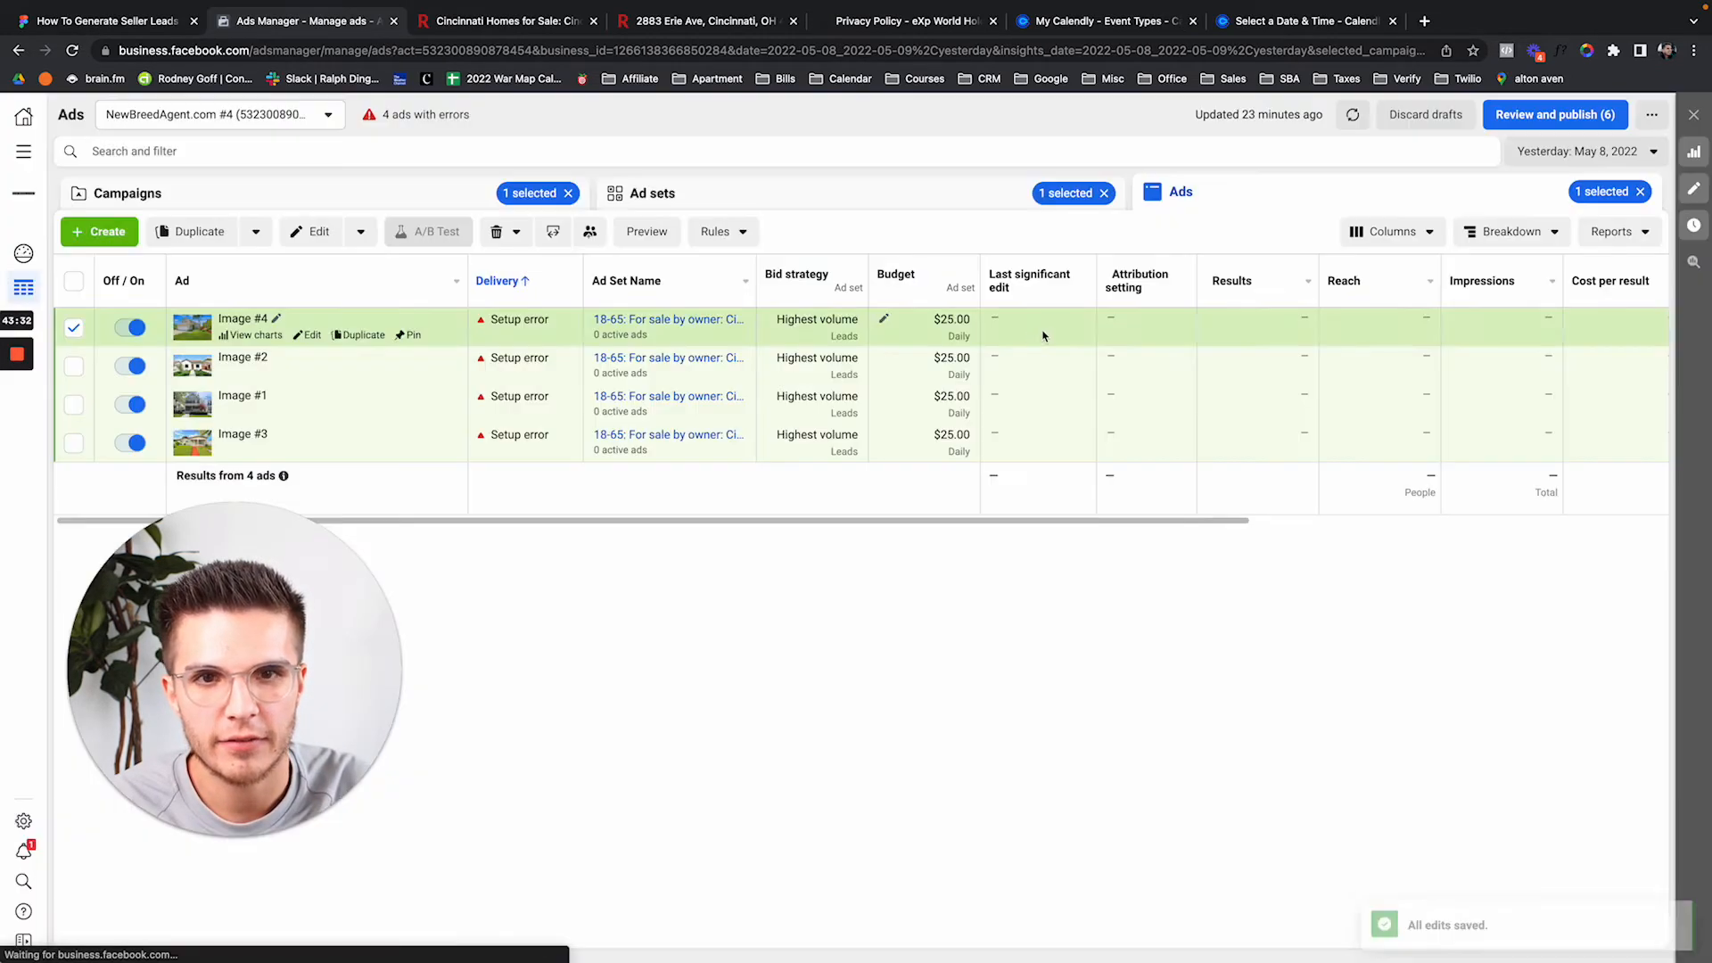
pyautogui.click(98, 21)
pyautogui.scroll(-5, 534, 428)
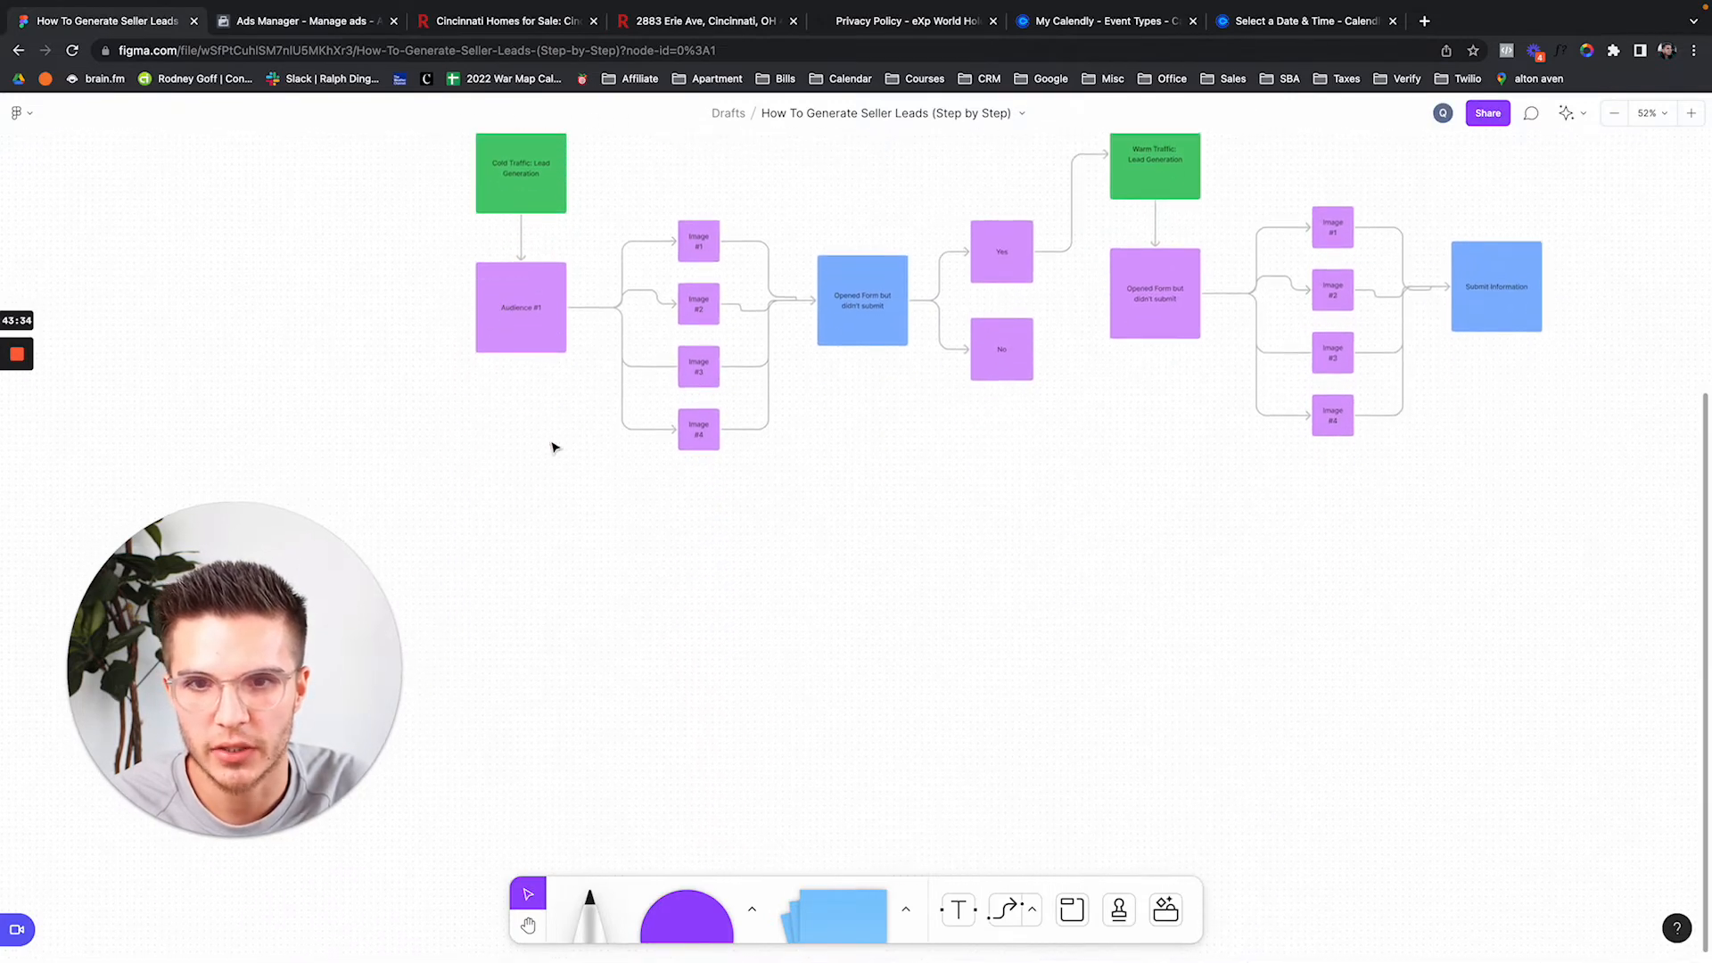
# Append 'by owner' so the sticky reads 'Audience #1: For sale by owner'.
pyautogui.scroll(1, 553, 446)
pyautogui.hscroll(-1, 553, 445)
pyautogui.click(501, 205)
pyautogui.scroll(2, 522, 207)
pyautogui.hscroll(-1, 522, 208)
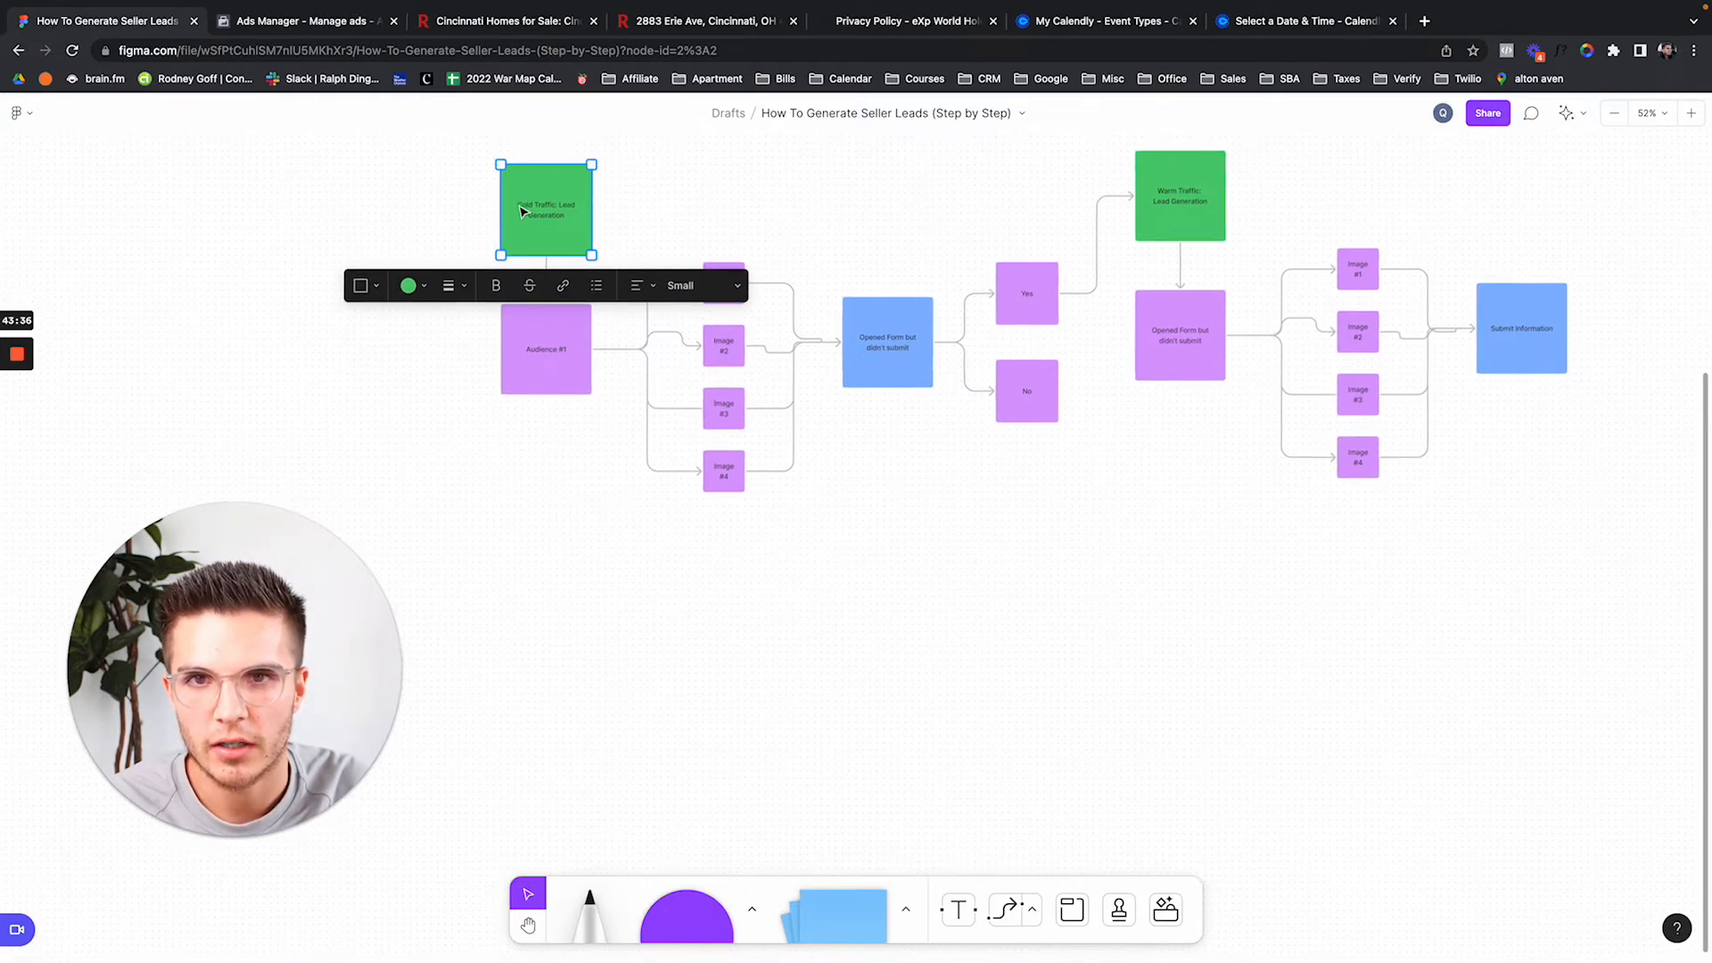
pyautogui.click(546, 332)
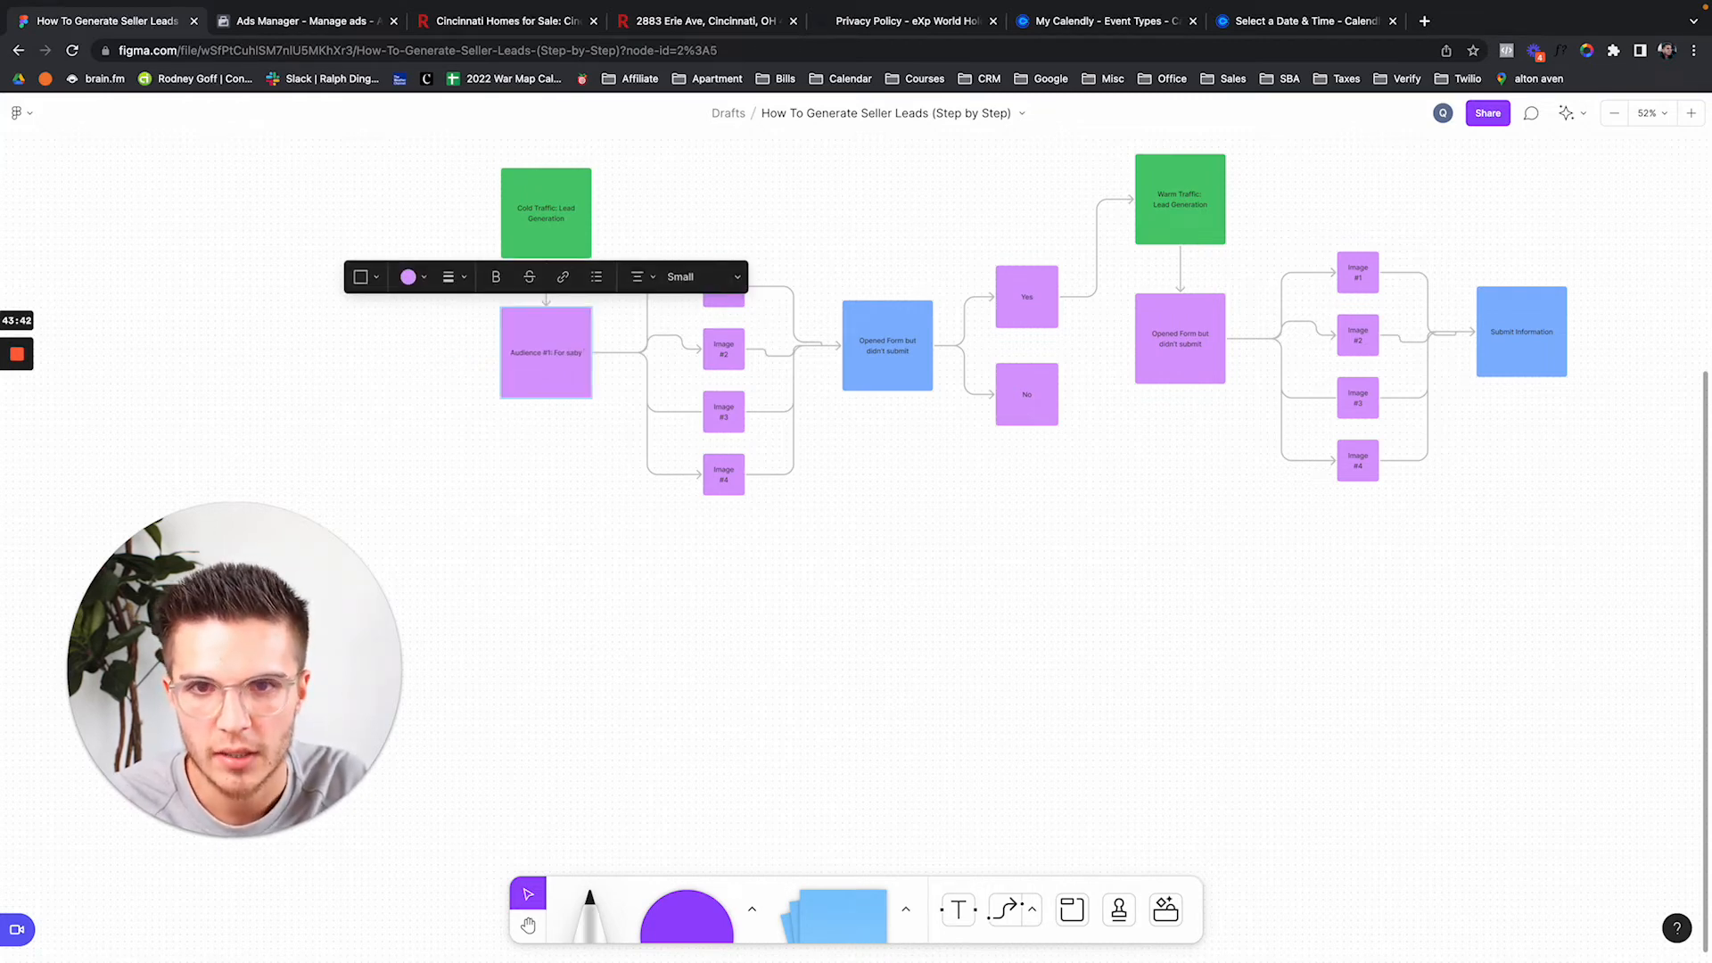
pyautogui.write('by owner')
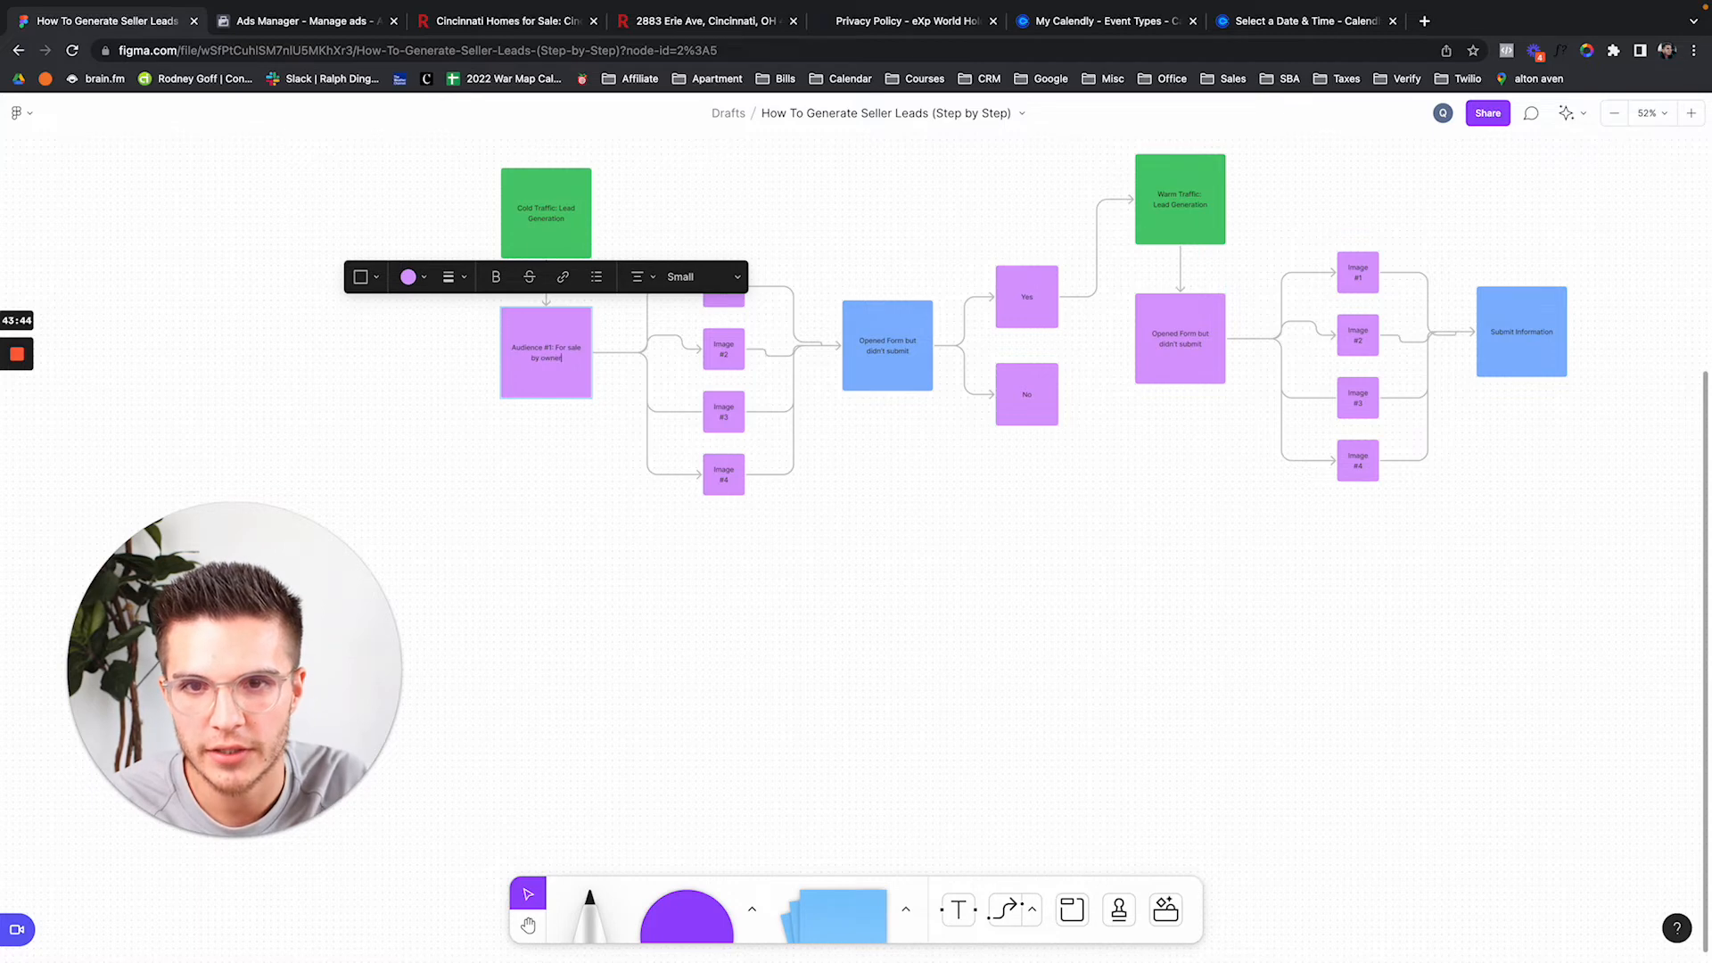
pyautogui.scroll(5, 710, 553)
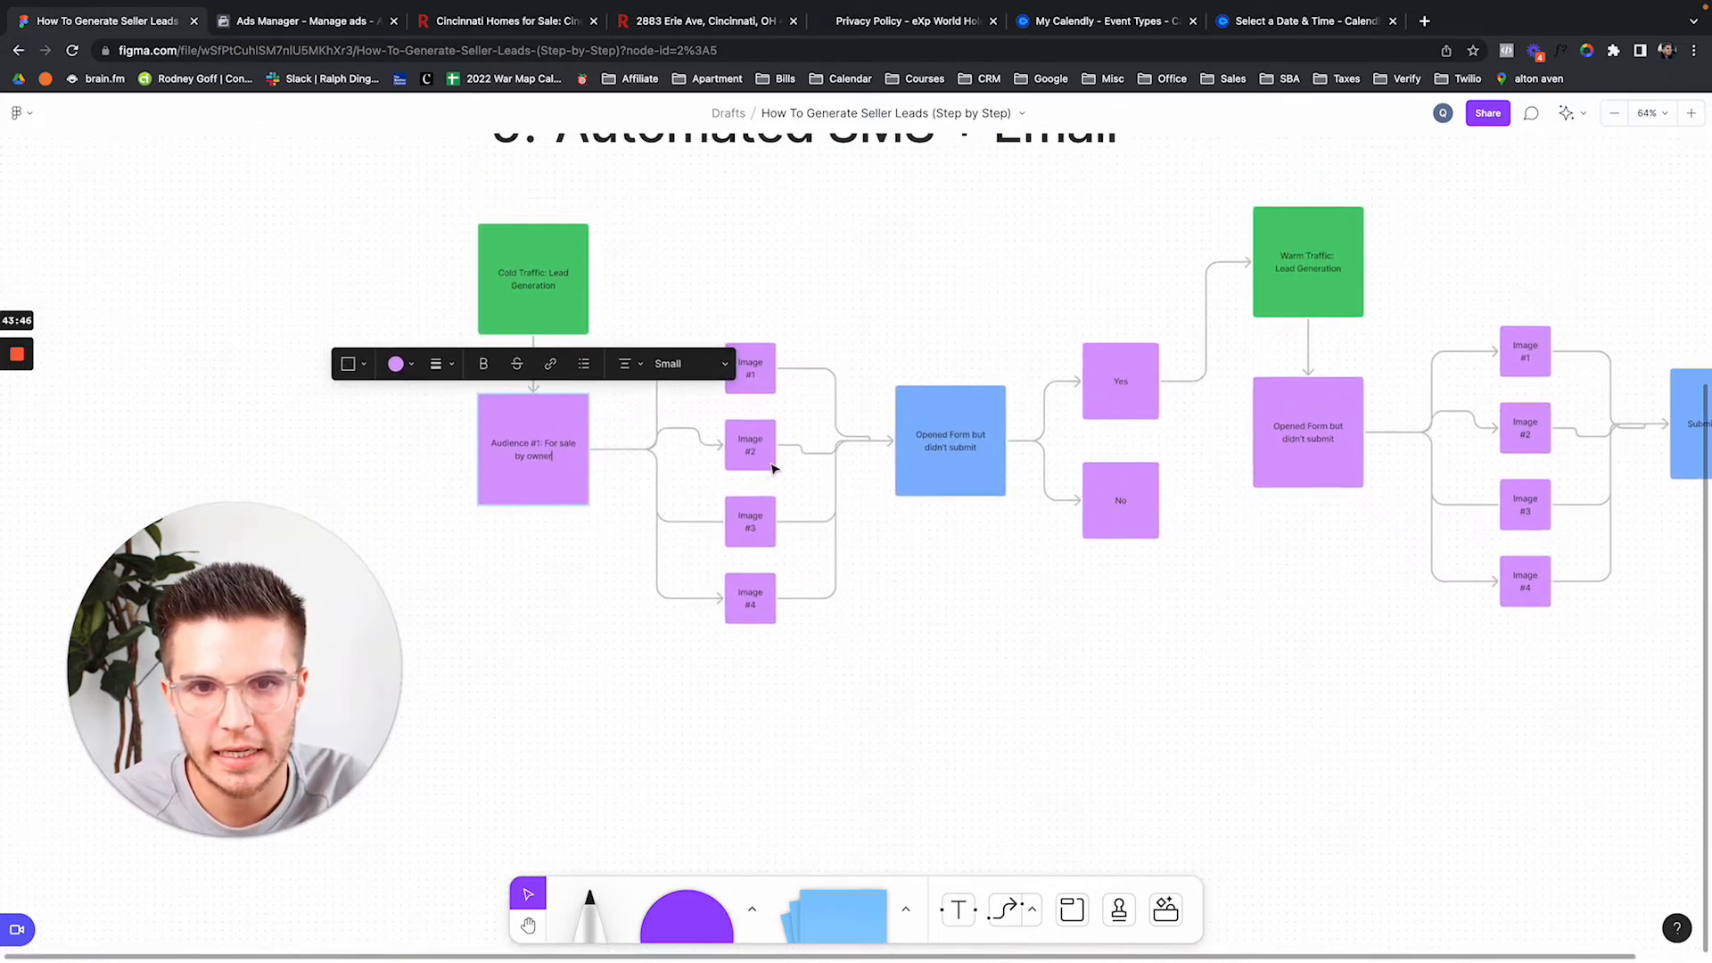
pyautogui.click(749, 290)
# Check the four Image stickies on the board, then return to Ads Manager.
pyautogui.moveTo(747, 251); pyautogui.dragTo(764, 645)
pyautogui.click(834, 708)
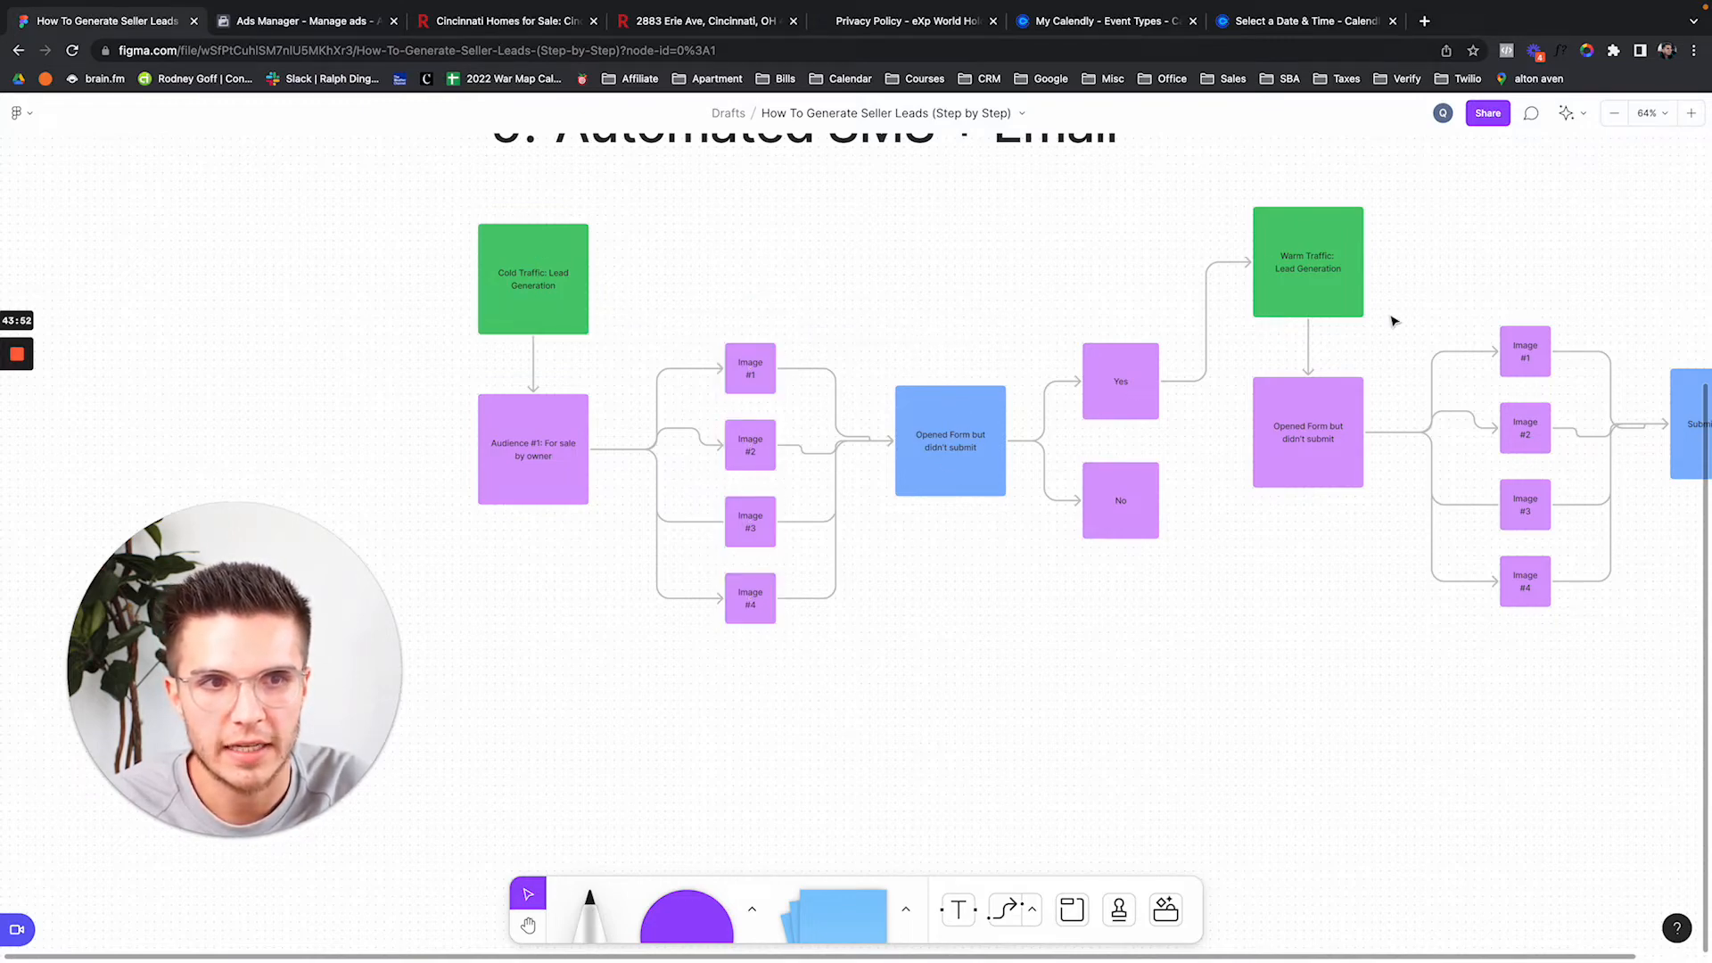
pyautogui.click(263, 39)
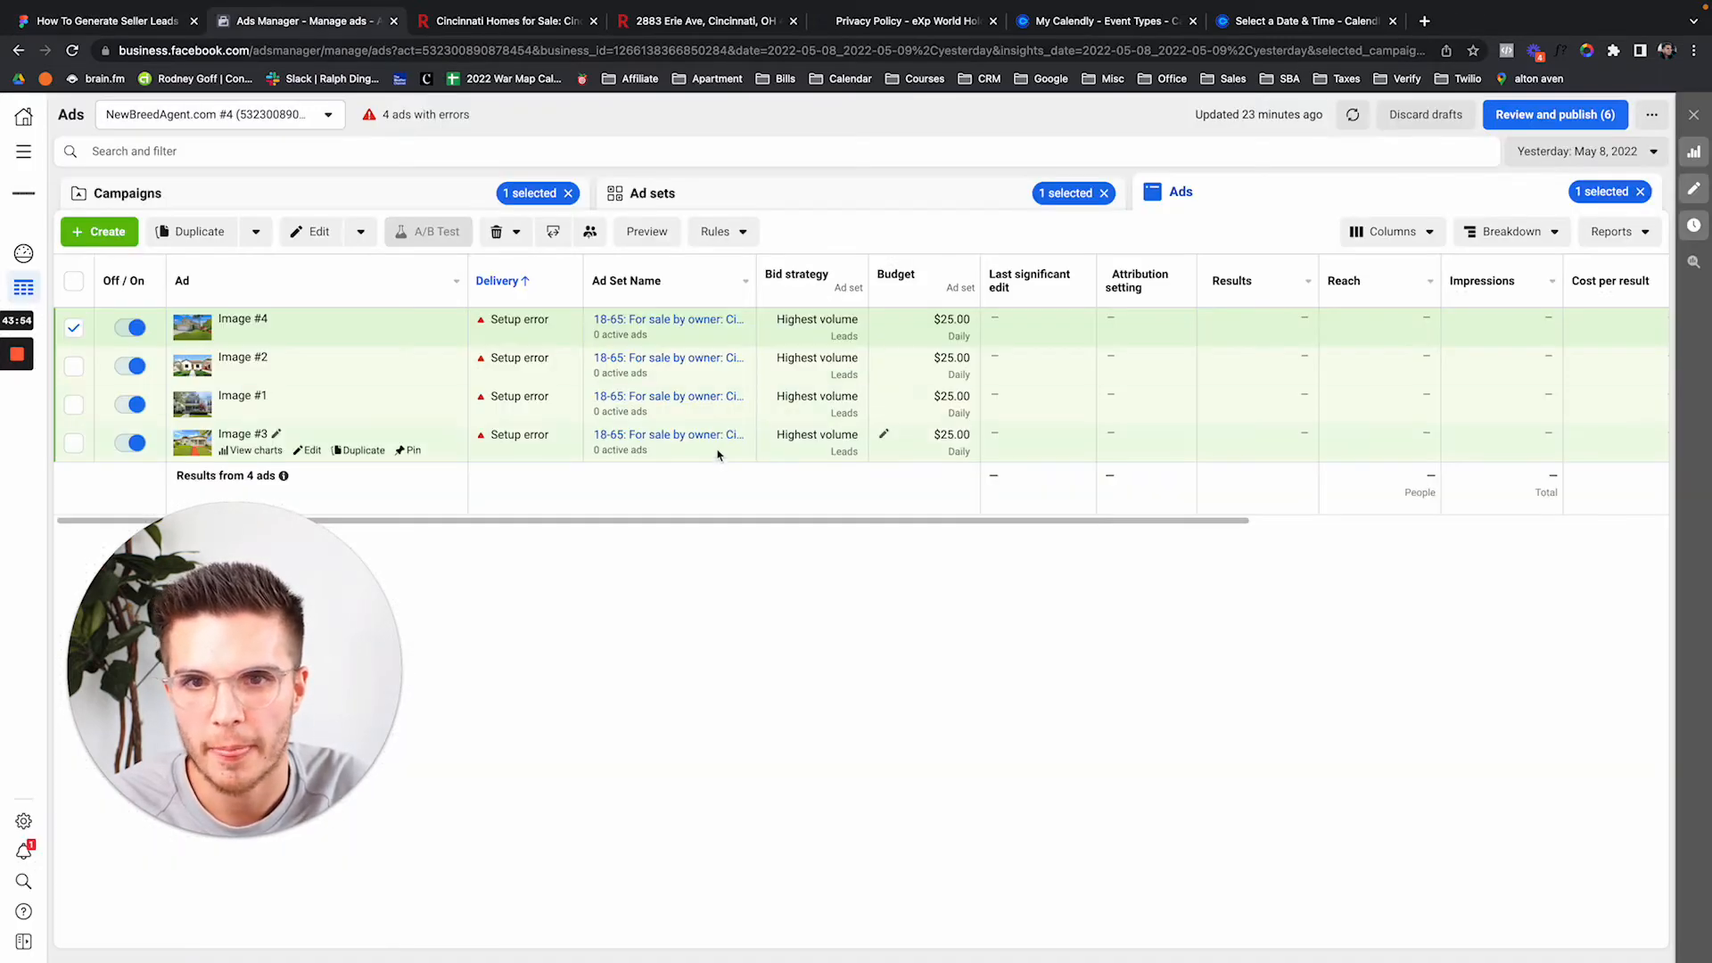
# Show the campaigns list with campaign, ad set and ad filters cleared over the Maximum date range.
pyautogui.click(420, 194)
pyautogui.click(568, 192)
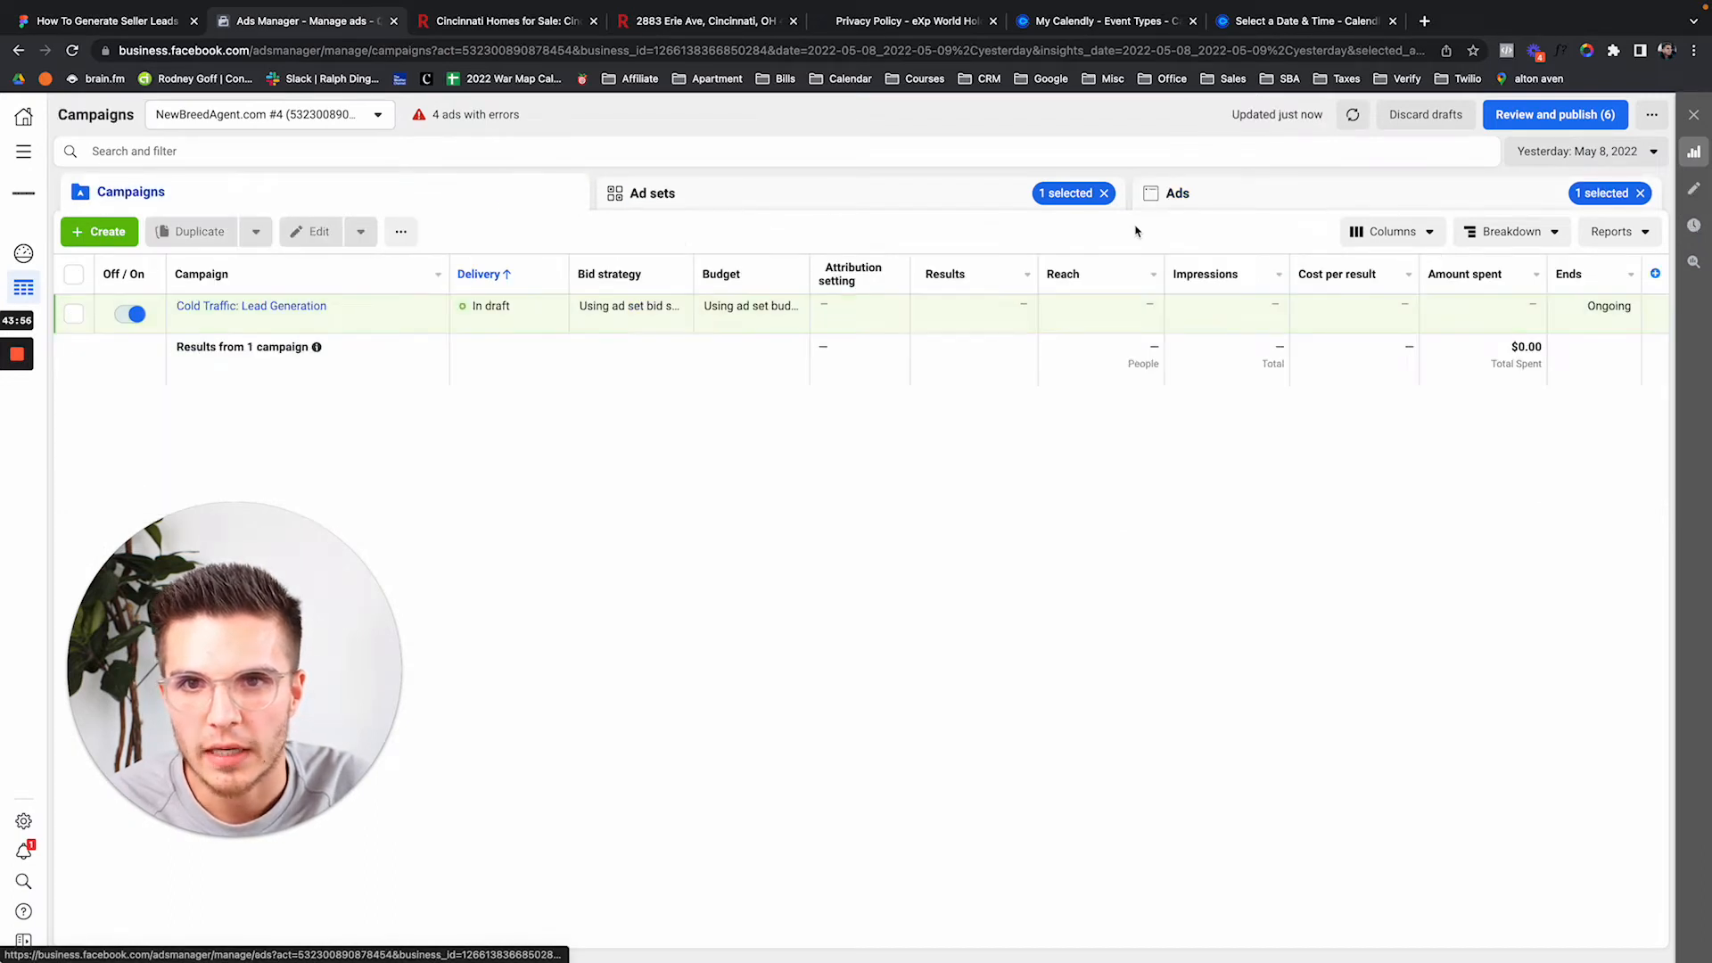
pyautogui.click(1104, 193)
pyautogui.click(1639, 193)
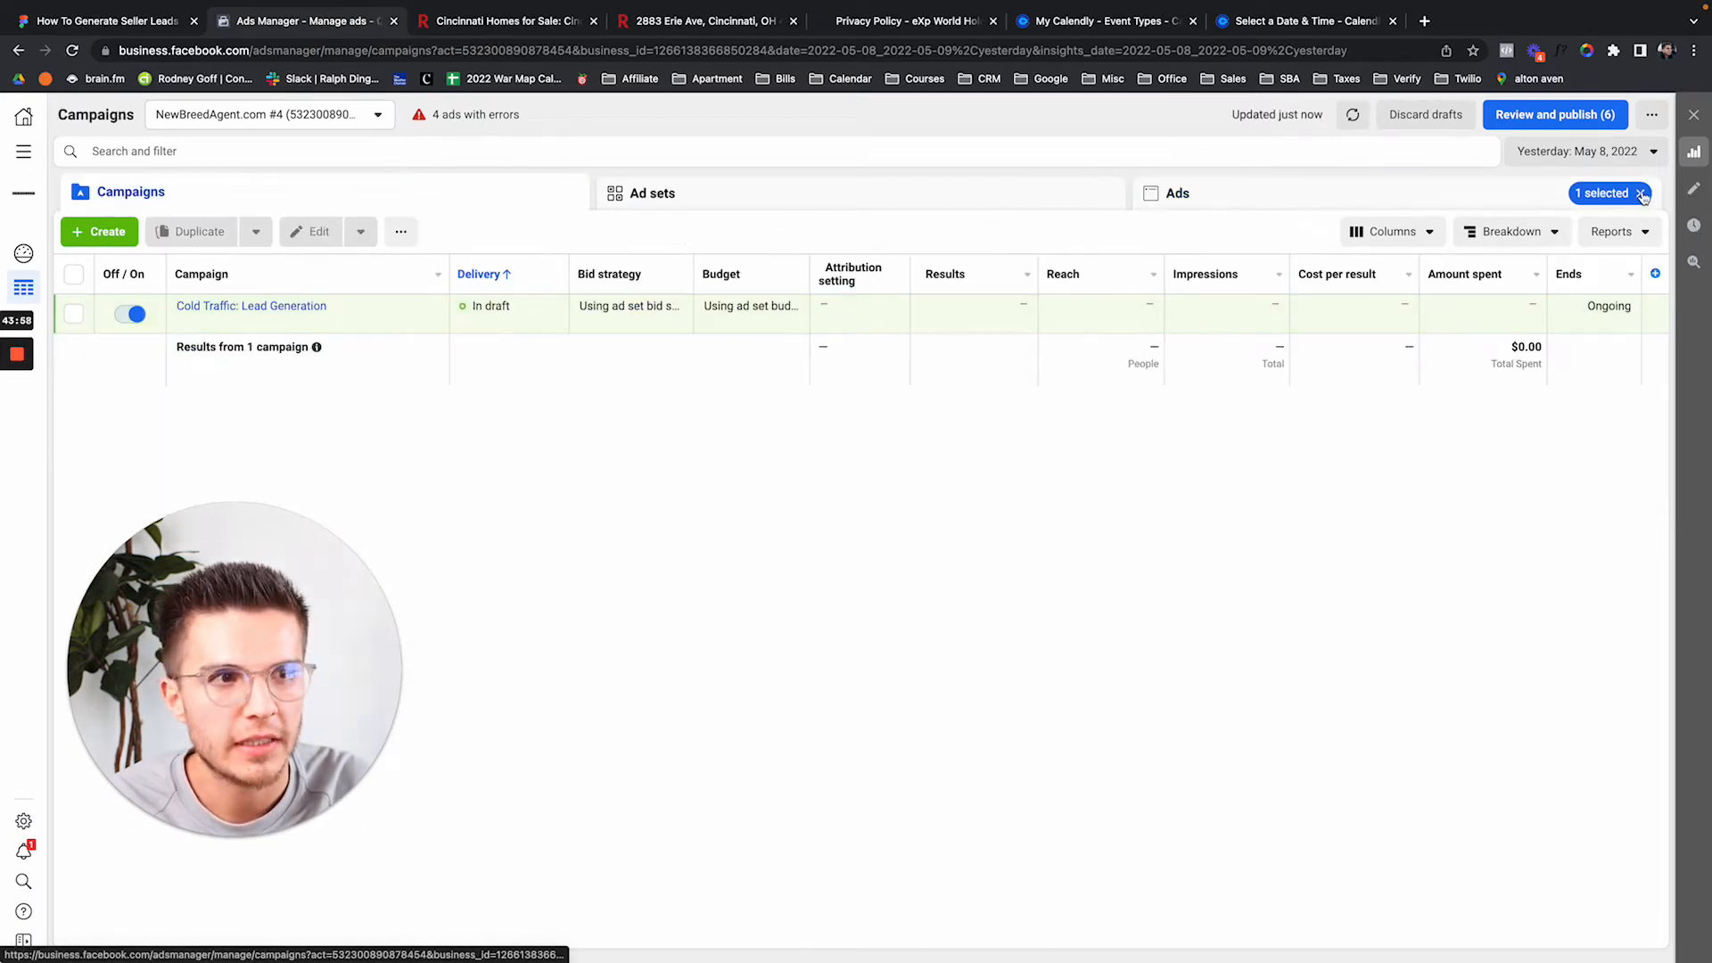
pyautogui.click(1590, 150)
pyautogui.click(1586, 222)
pyautogui.click(1502, 476)
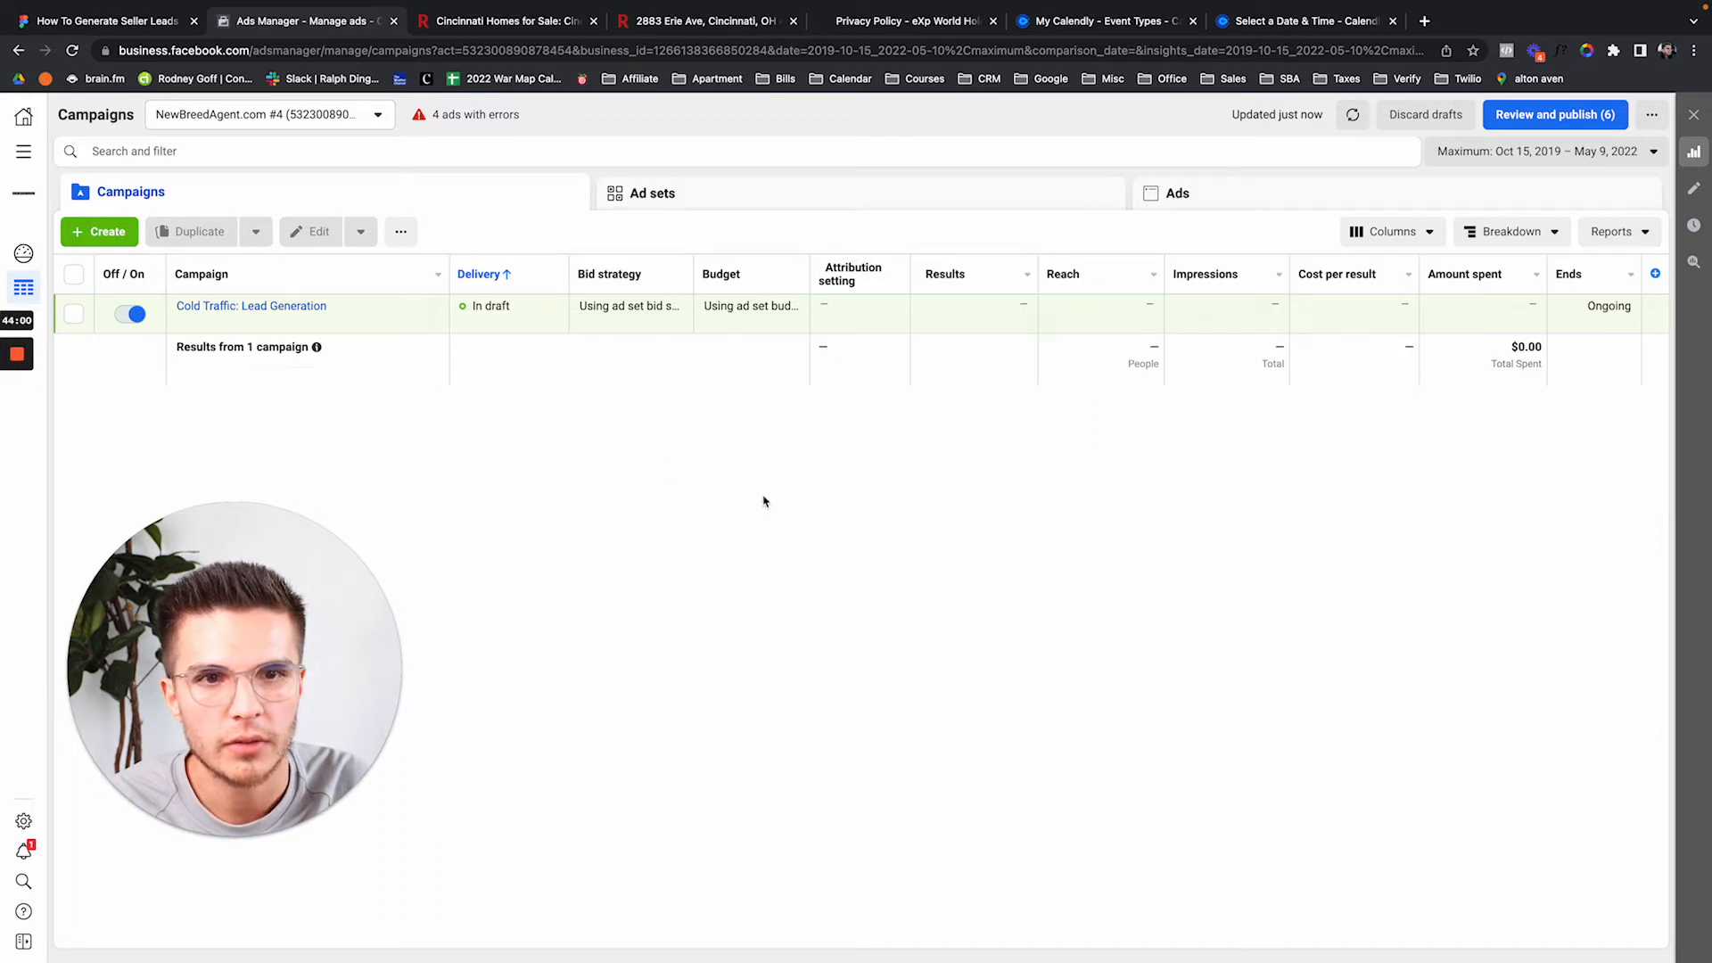
# Open the Cold Traffic: Lead Generation ad set's ads sorted by name and edit Image #1.
pyautogui.click(286, 308)
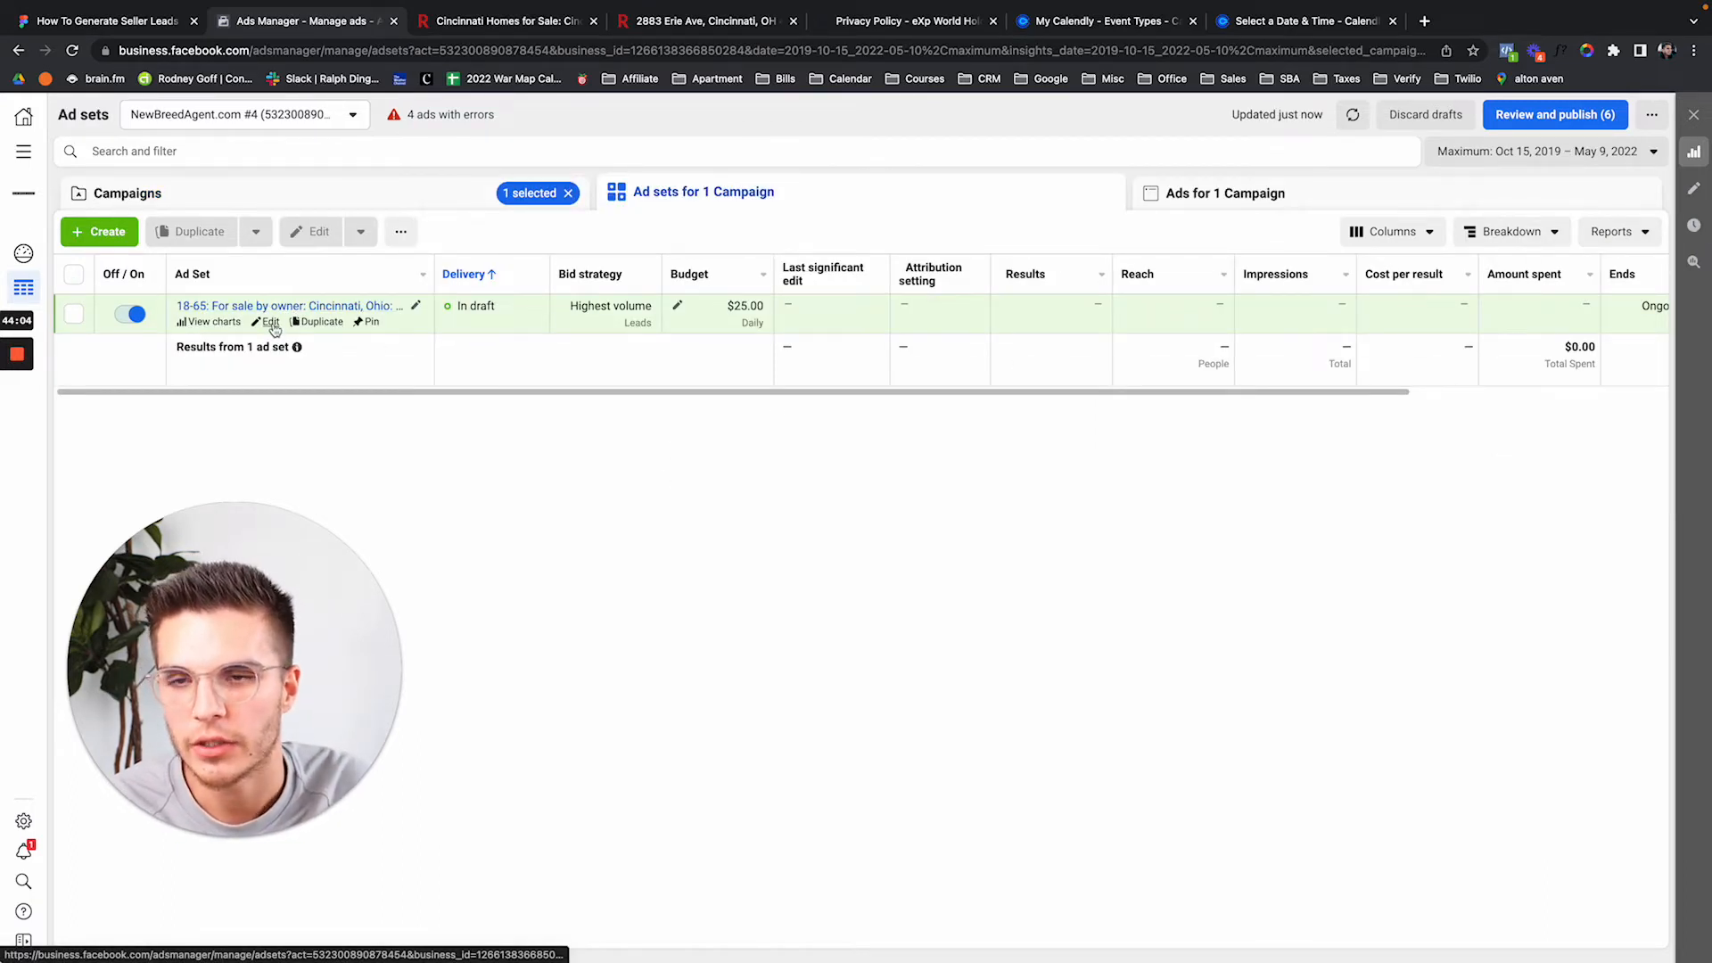
pyautogui.click(277, 306)
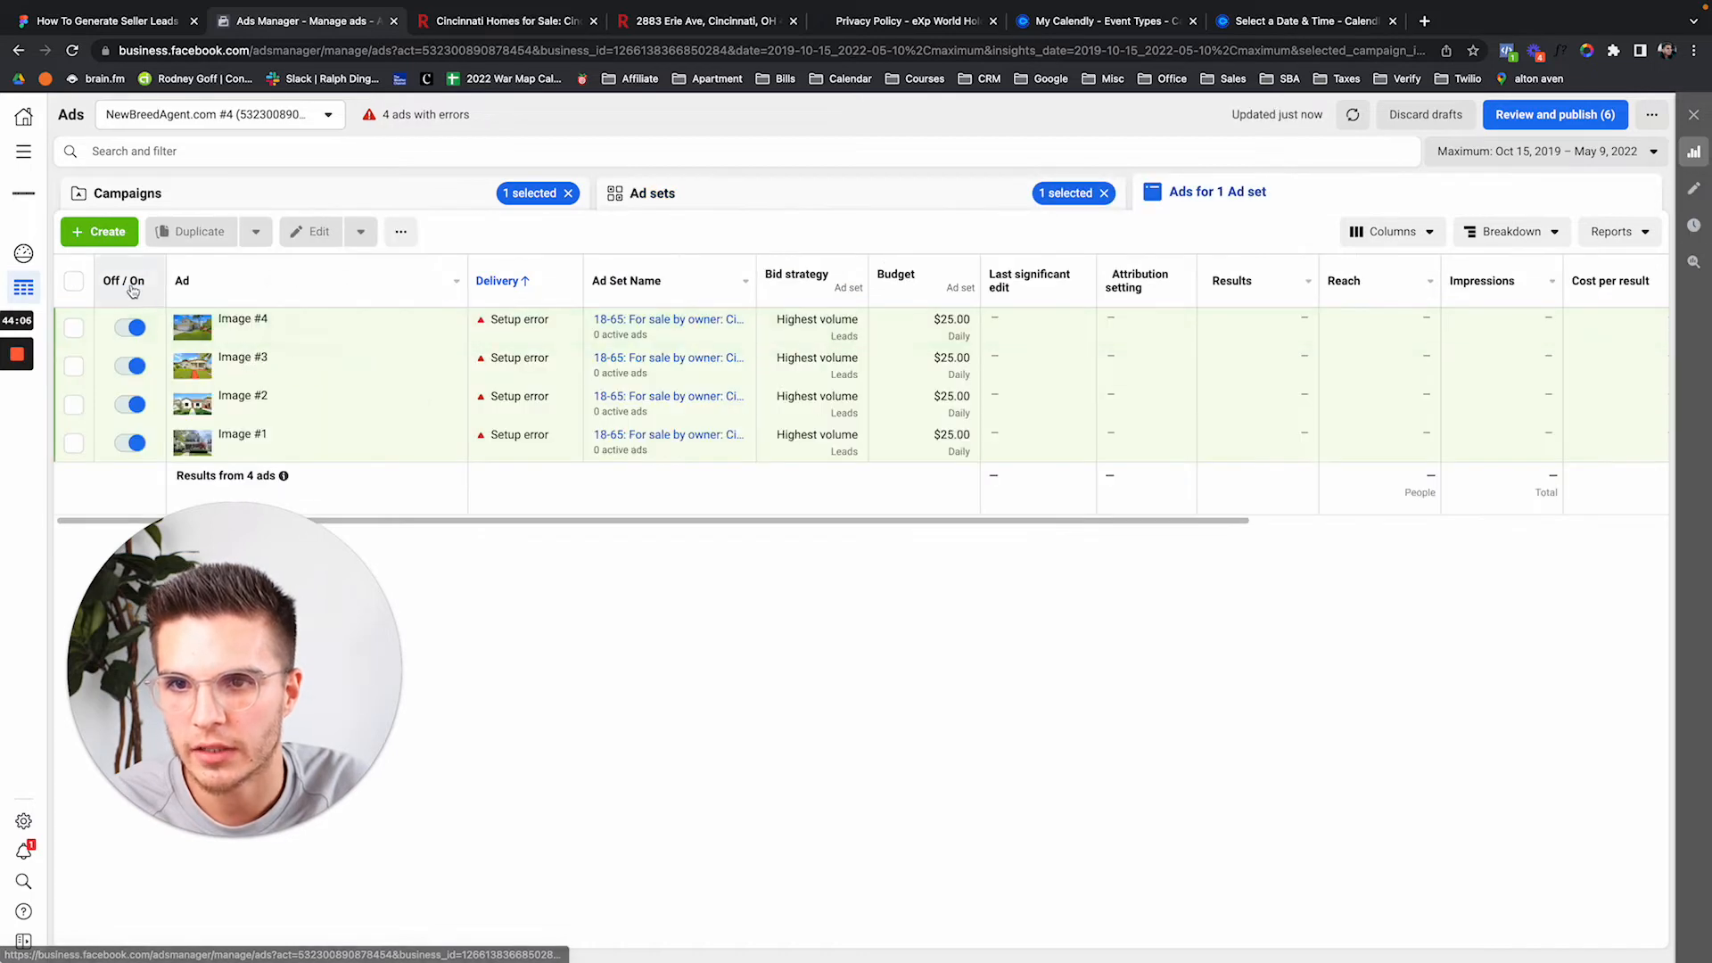
pyautogui.click(427, 286)
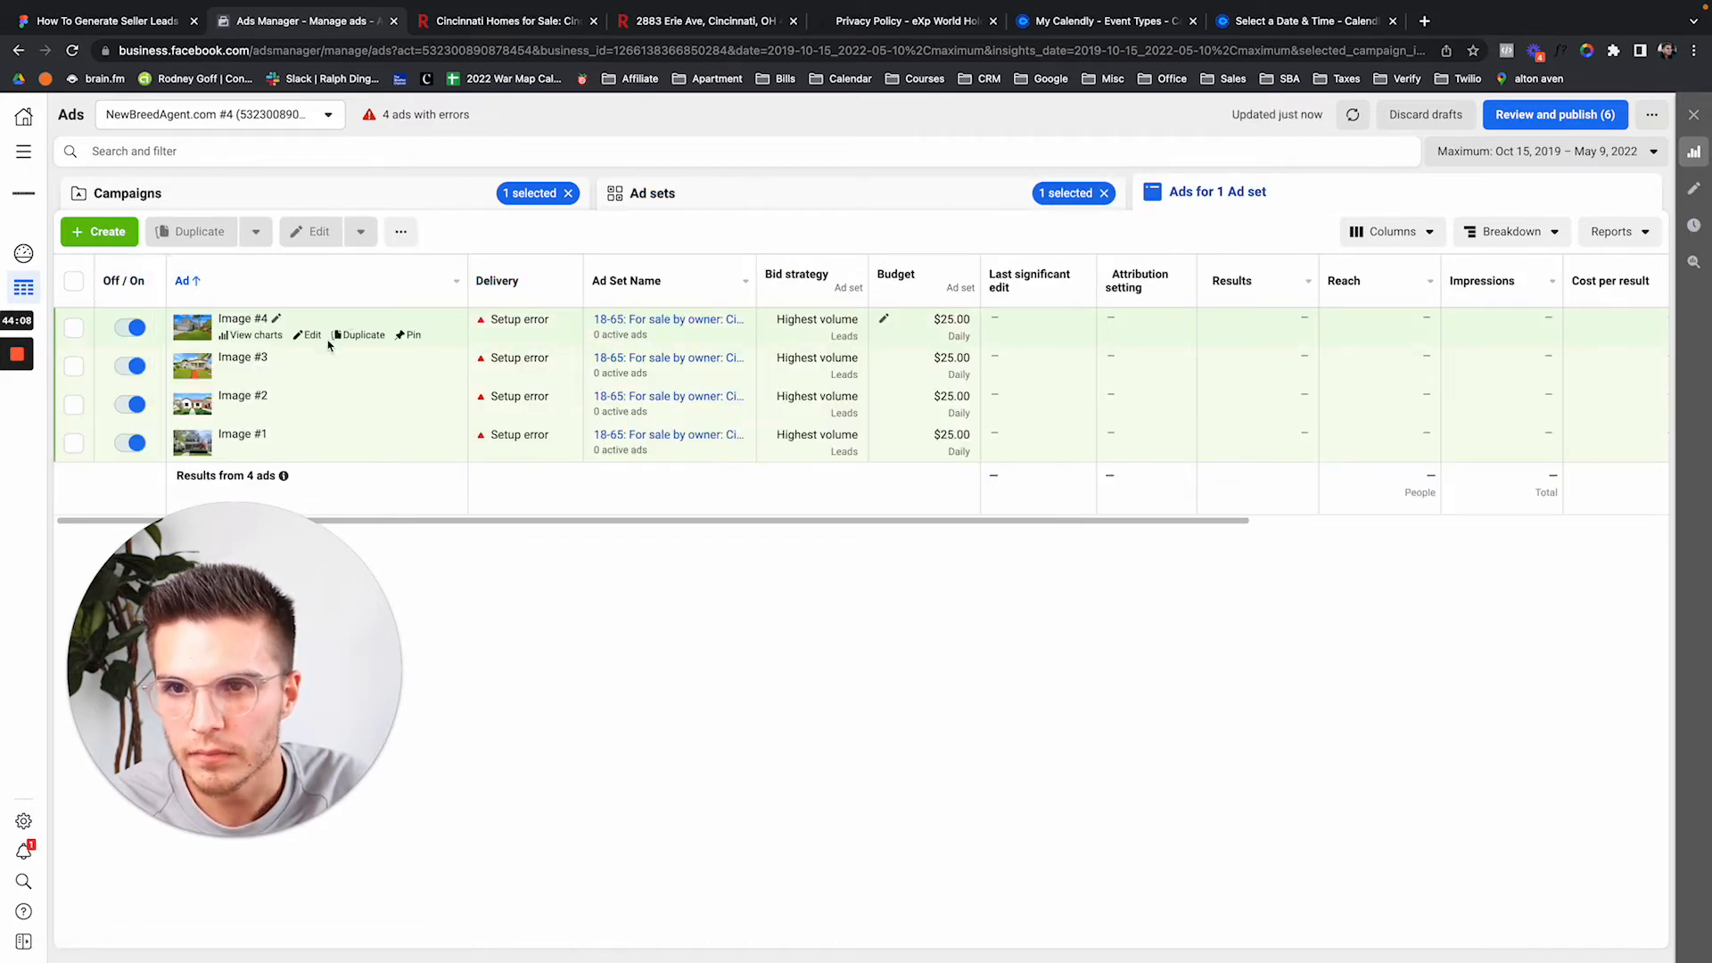
pyautogui.click(312, 449)
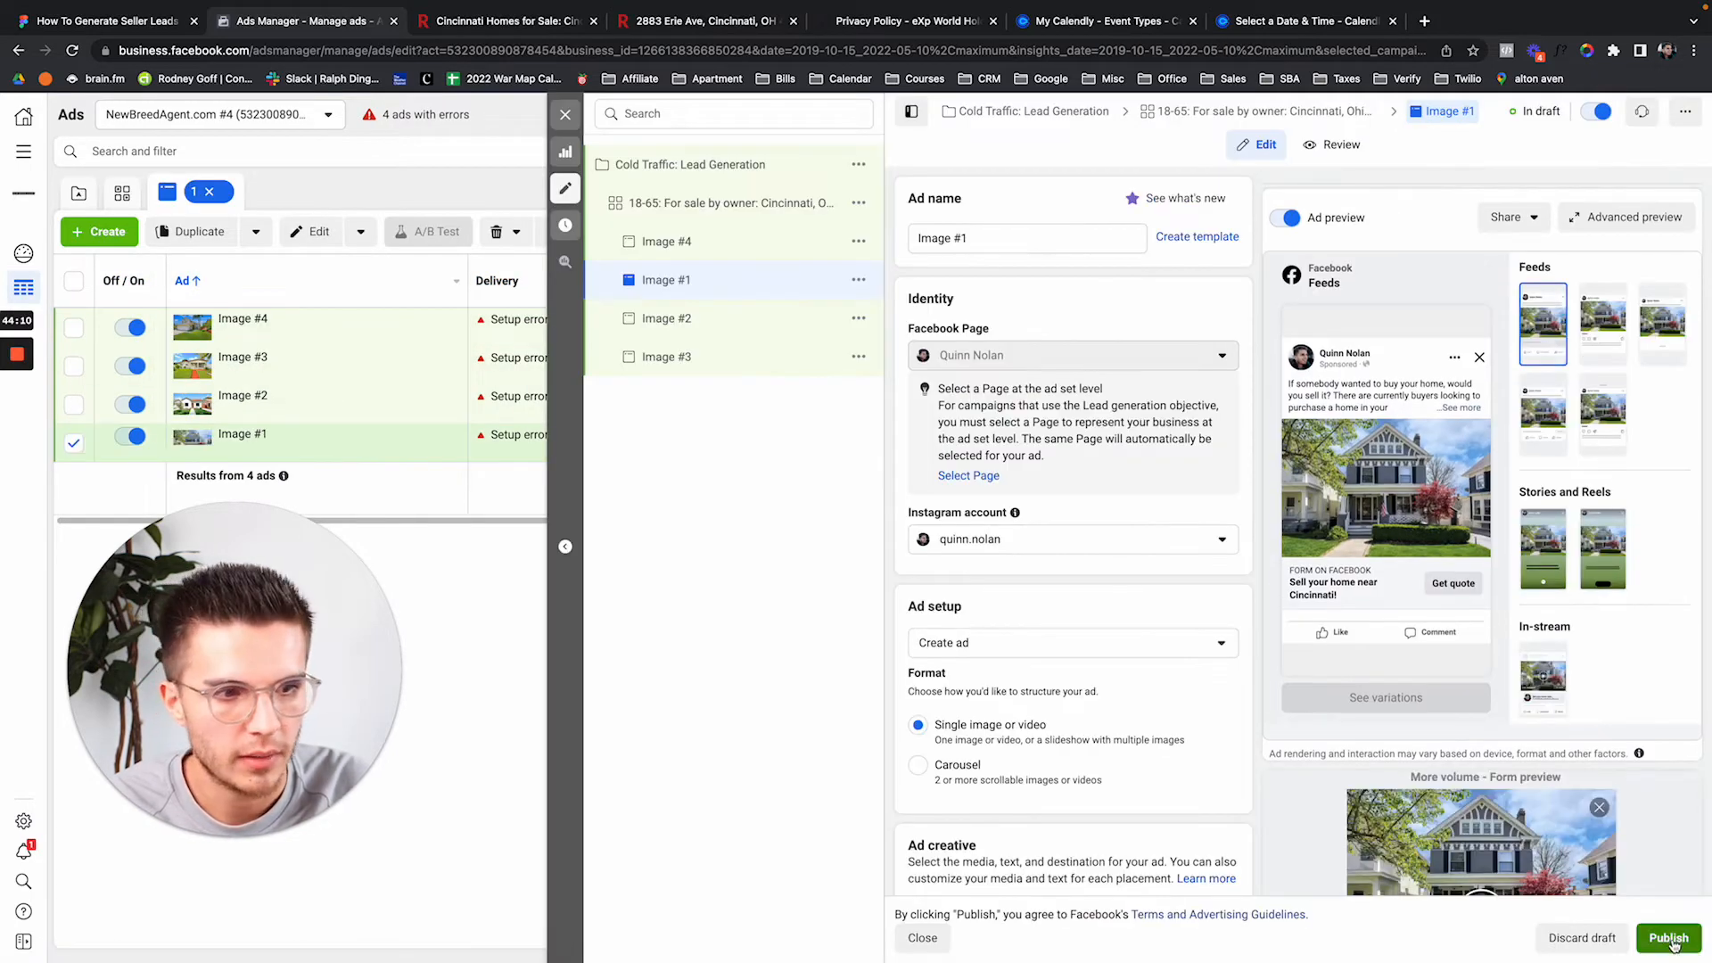
# Attempt to publish, dismiss the location and currency prompt, and close the editor leaving drafts.
pyautogui.click(1669, 938)
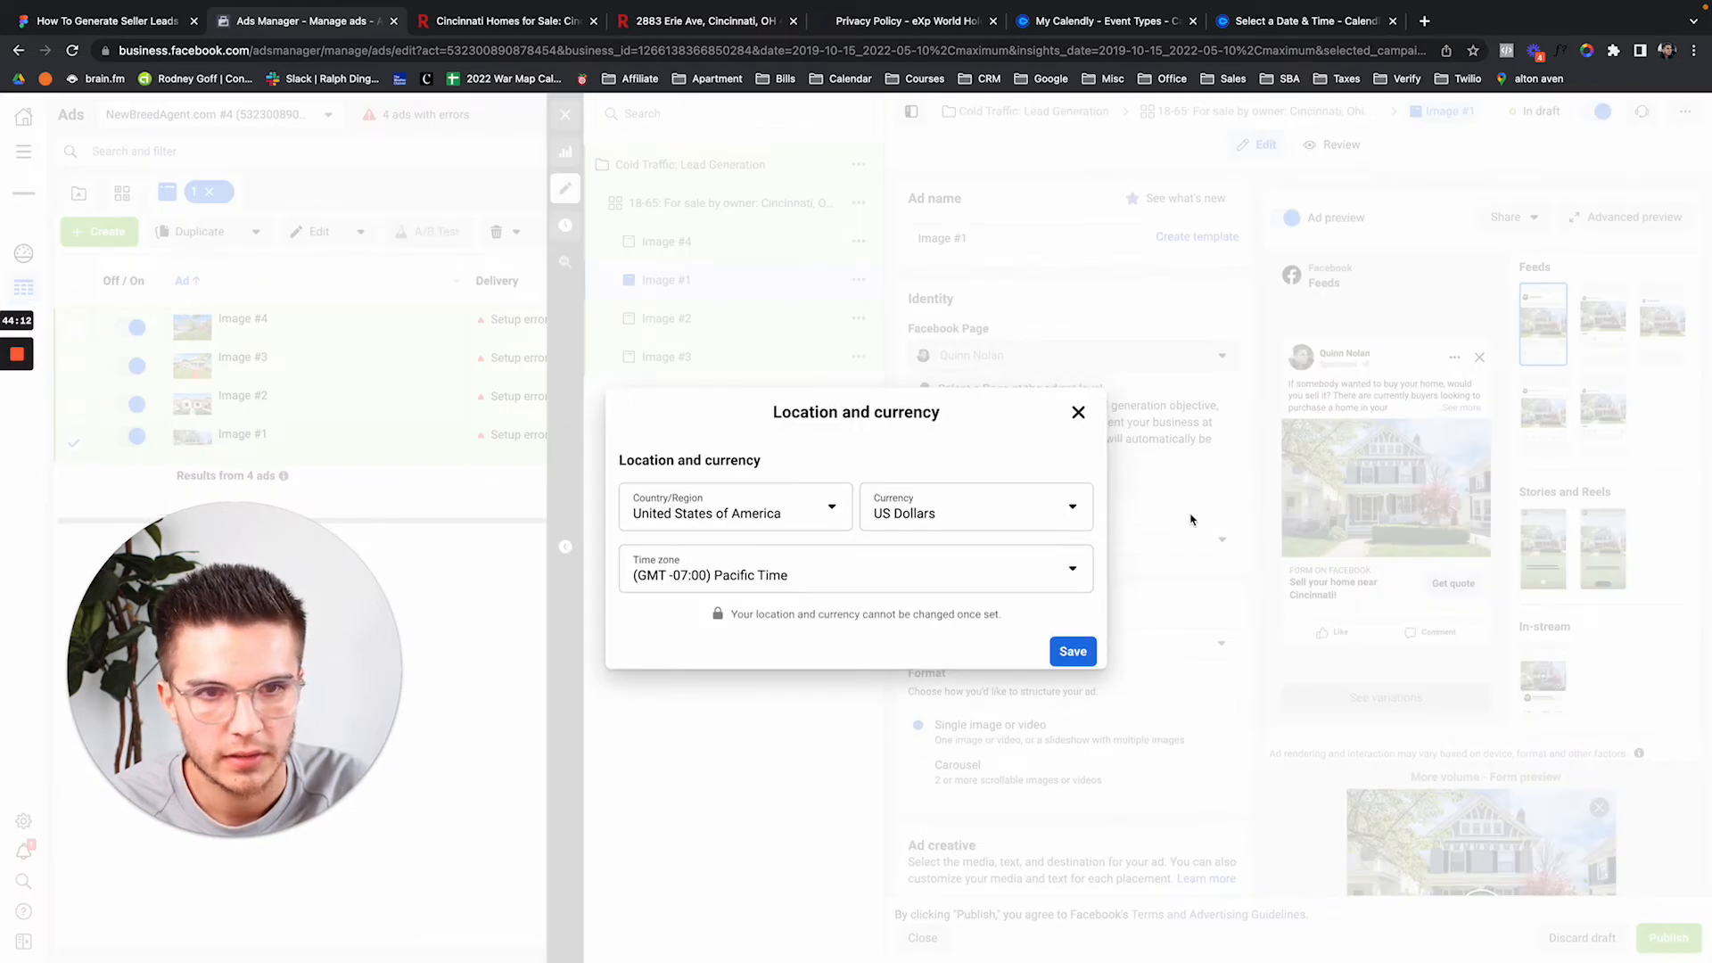
pyautogui.click(1078, 407)
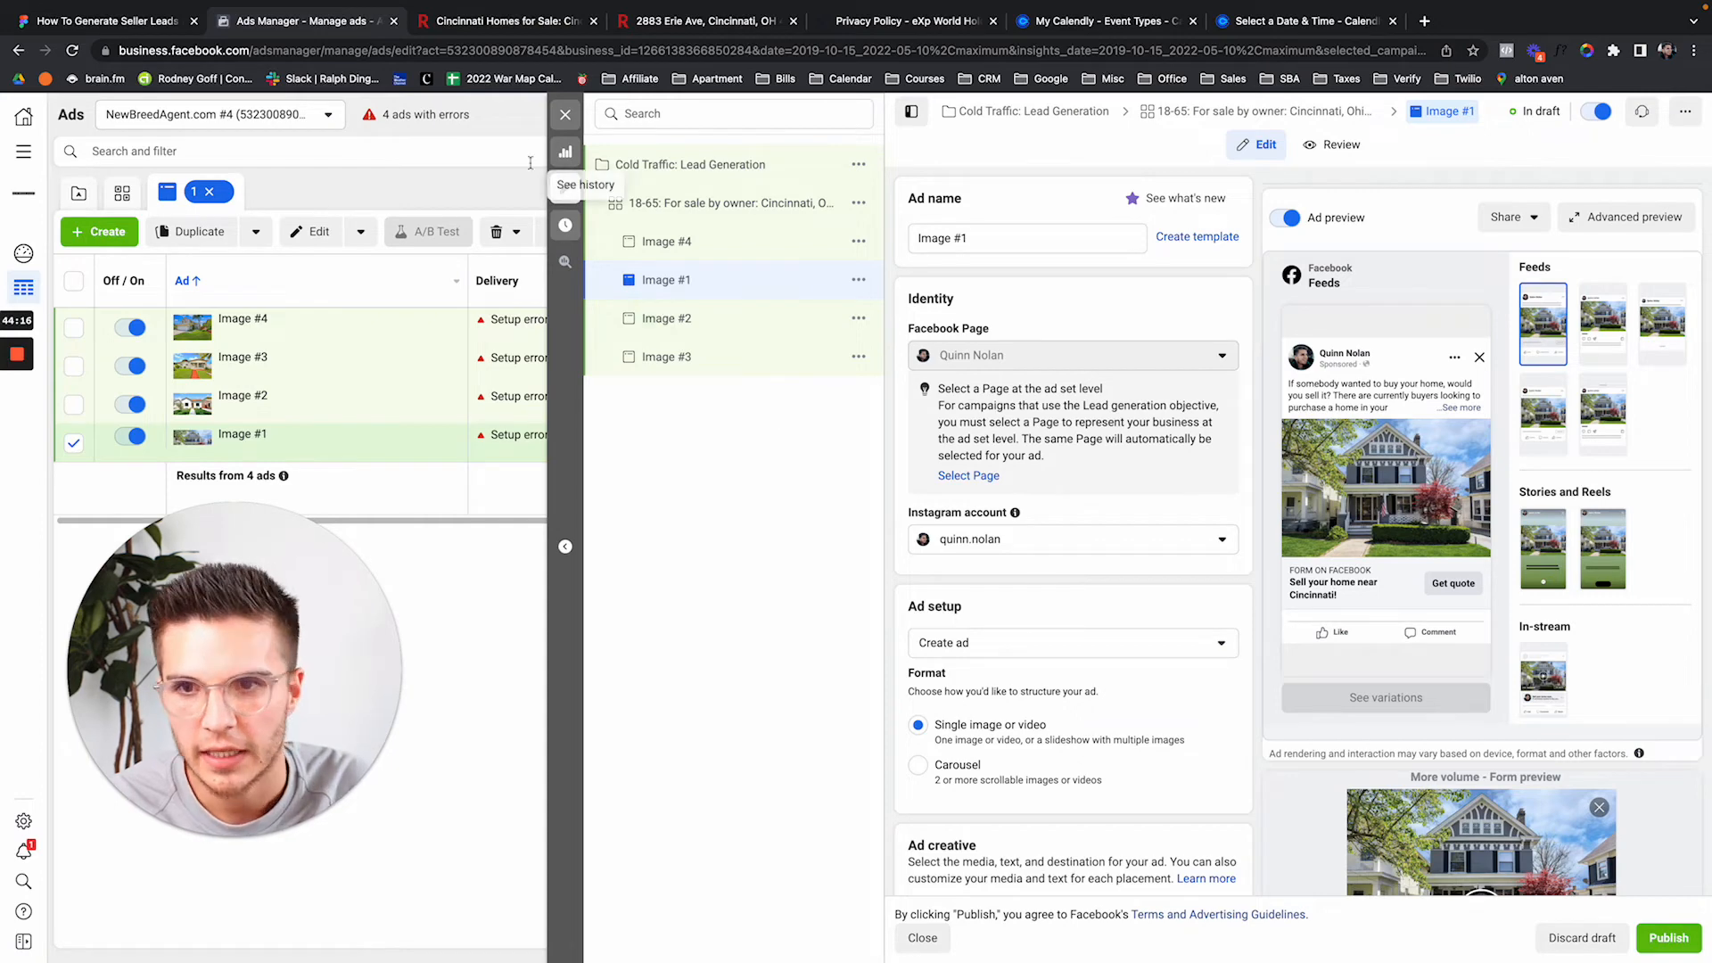
pyautogui.click(566, 115)
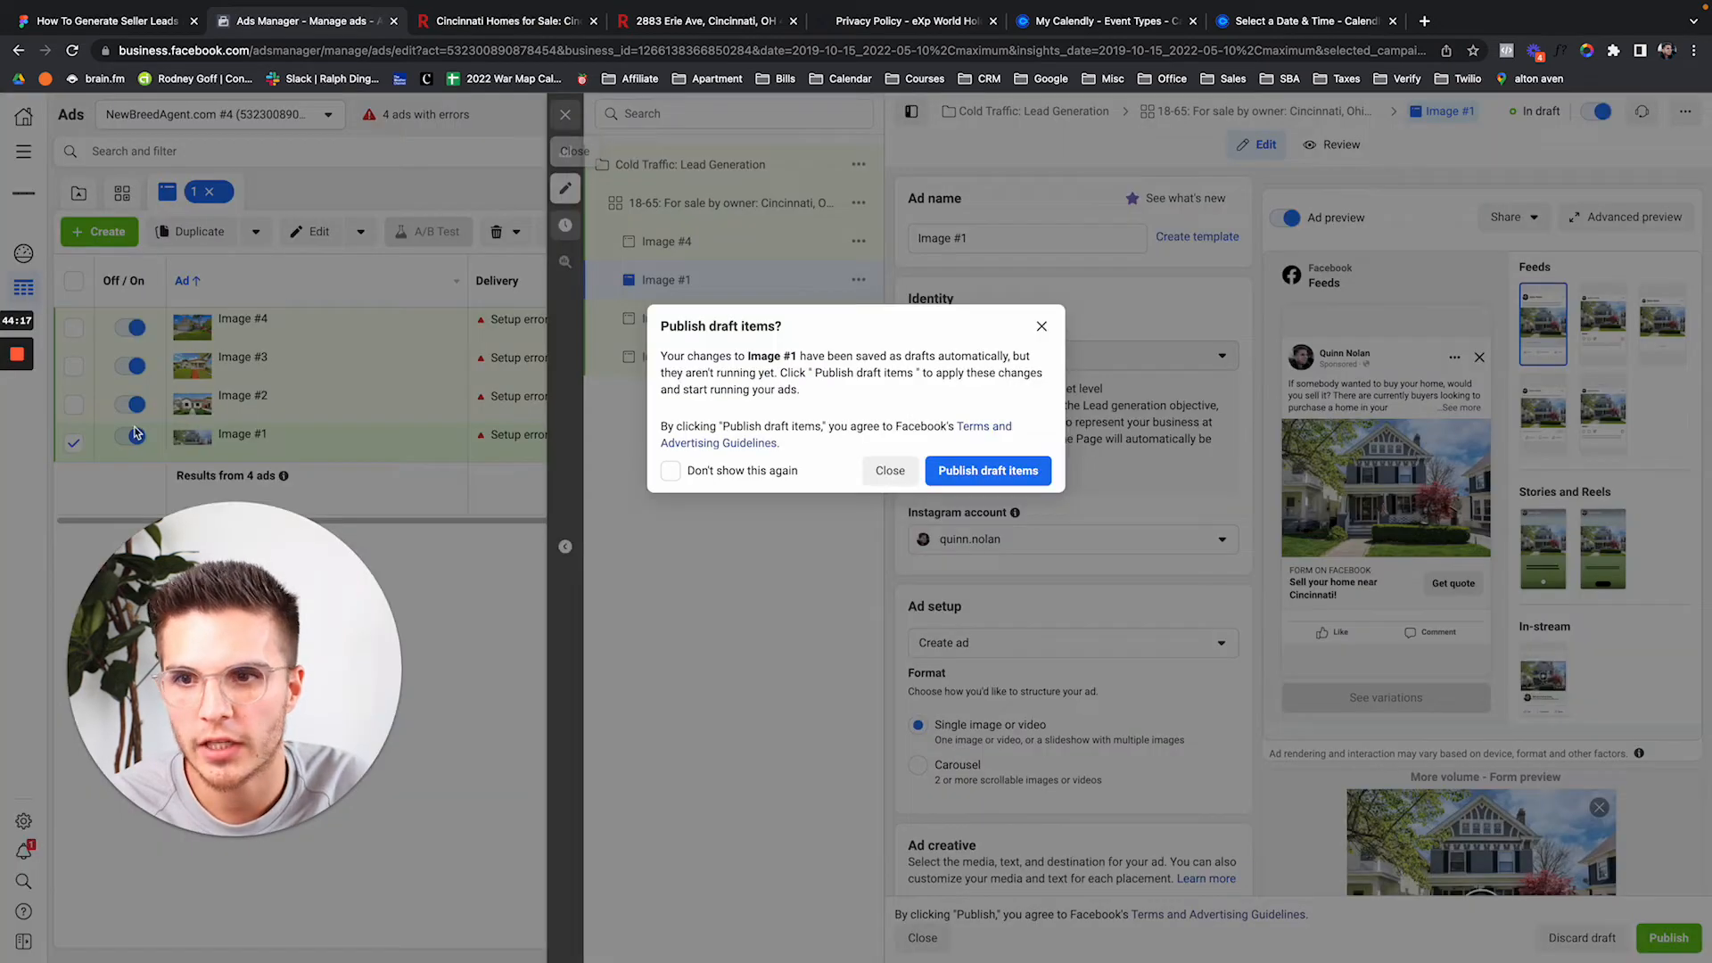
pyautogui.click(1042, 327)
# Deselect Image #1 and clear the campaign filter, then switch to the seller-leads flowchart.
pyautogui.click(74, 444)
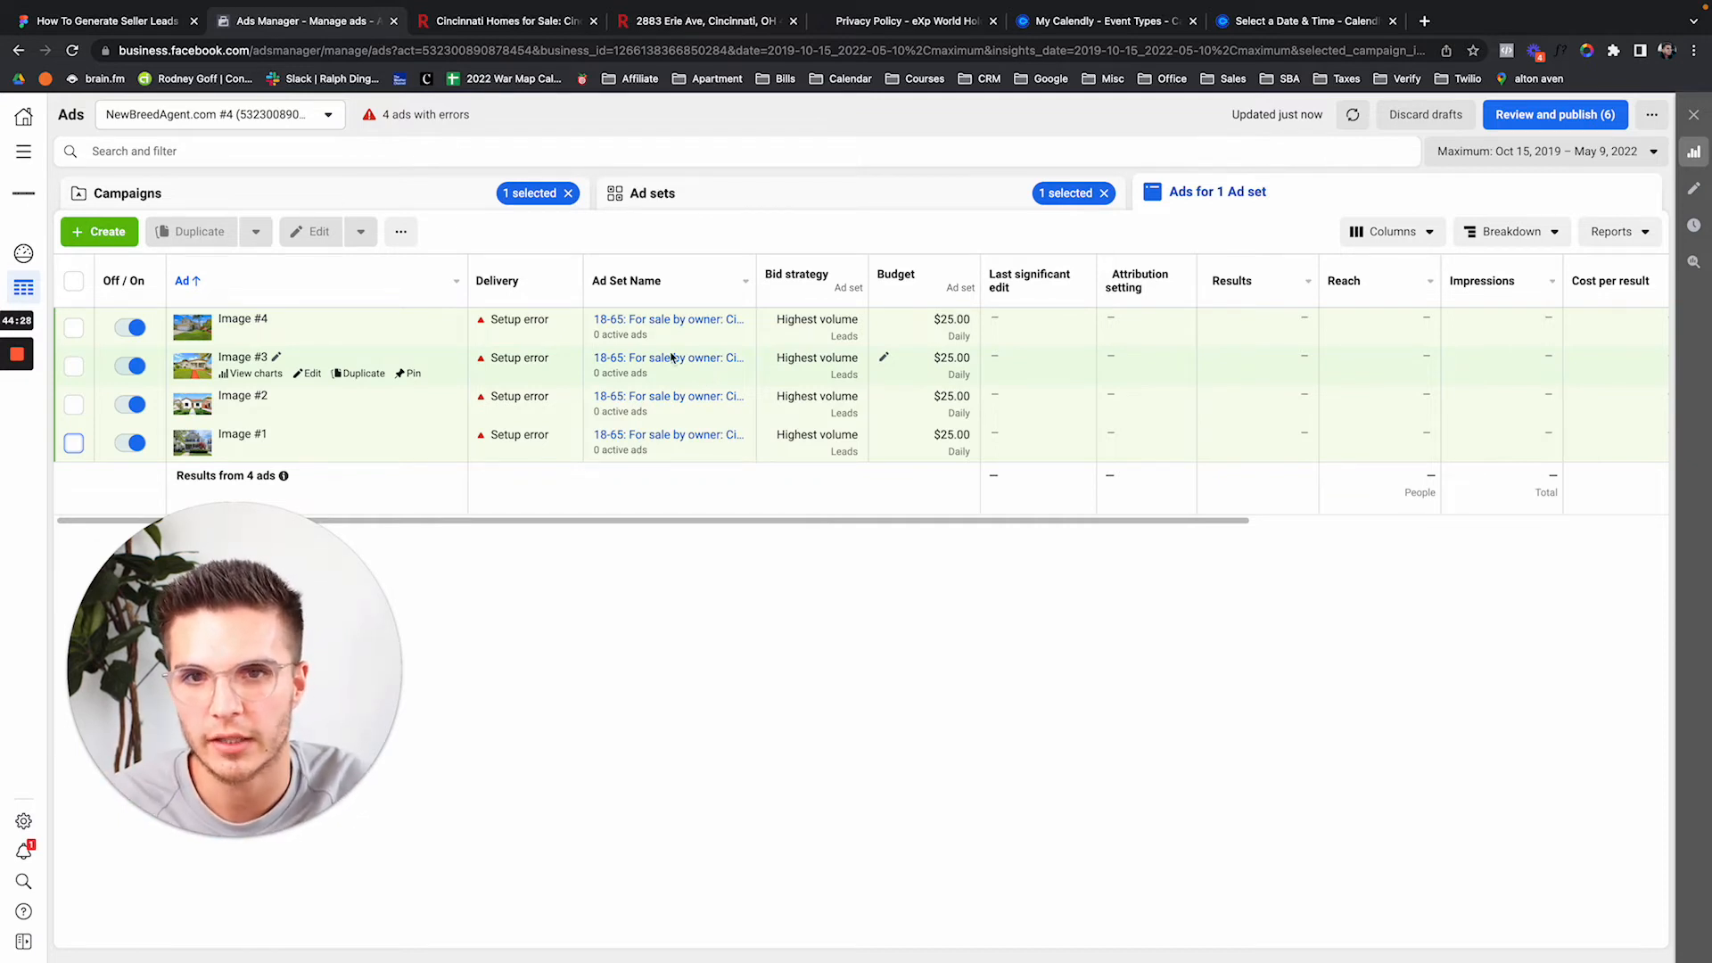
pyautogui.click(567, 198)
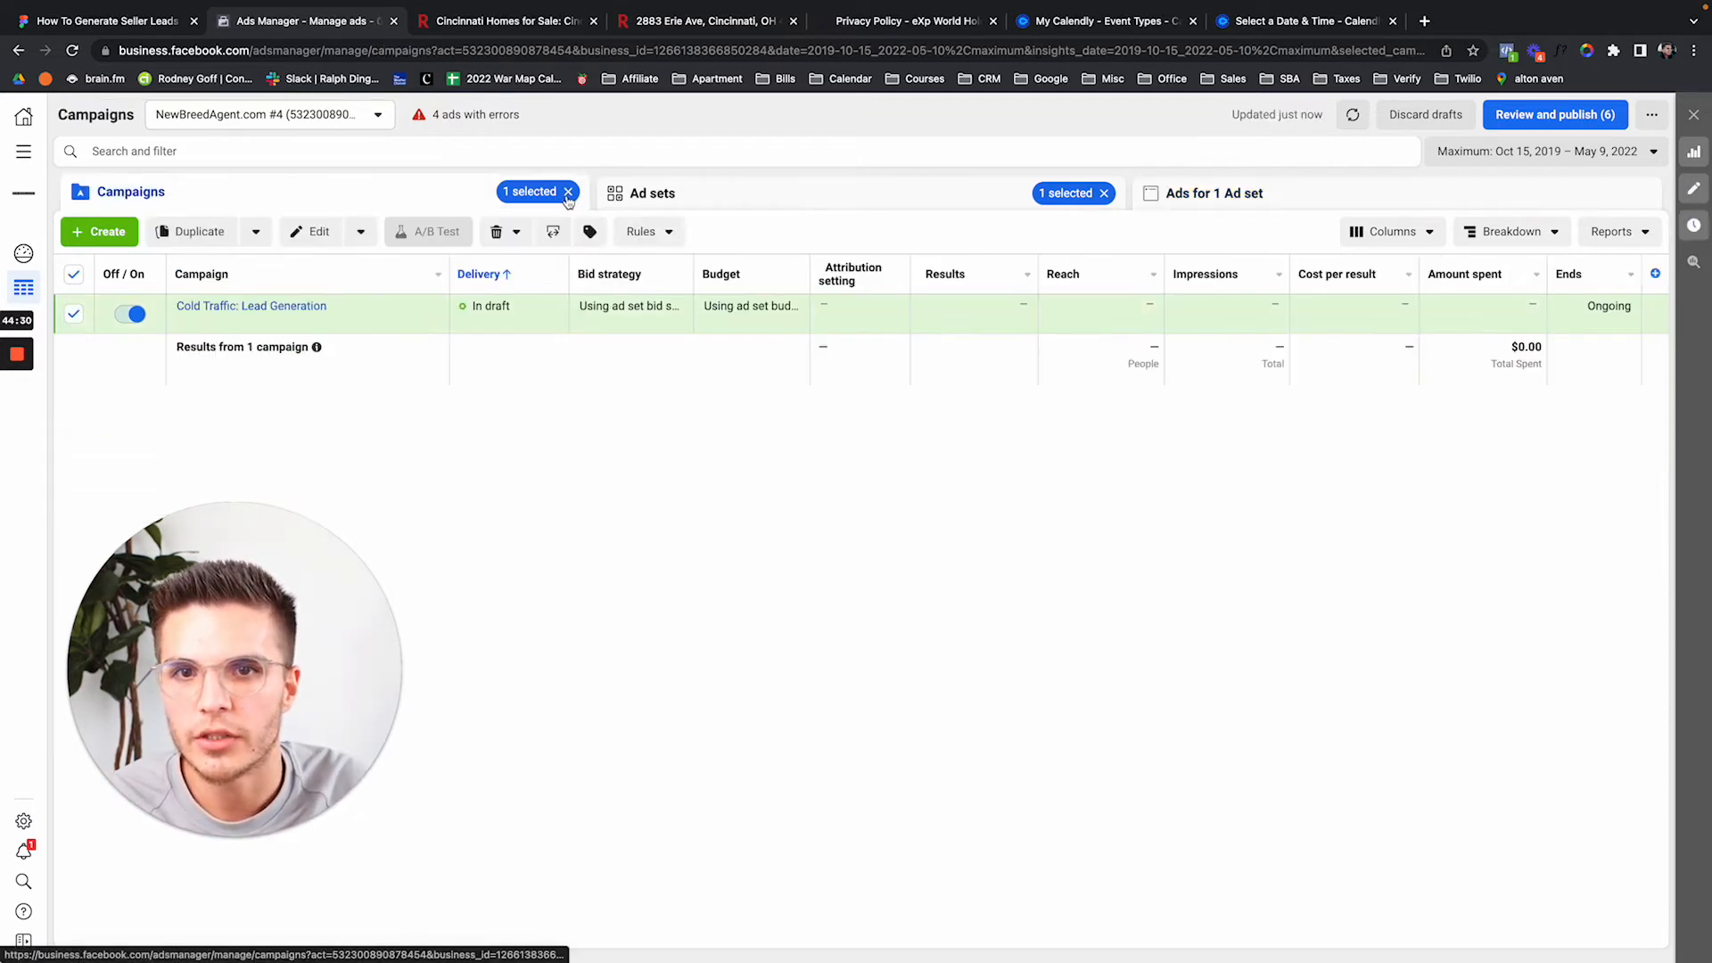
pyautogui.click(567, 192)
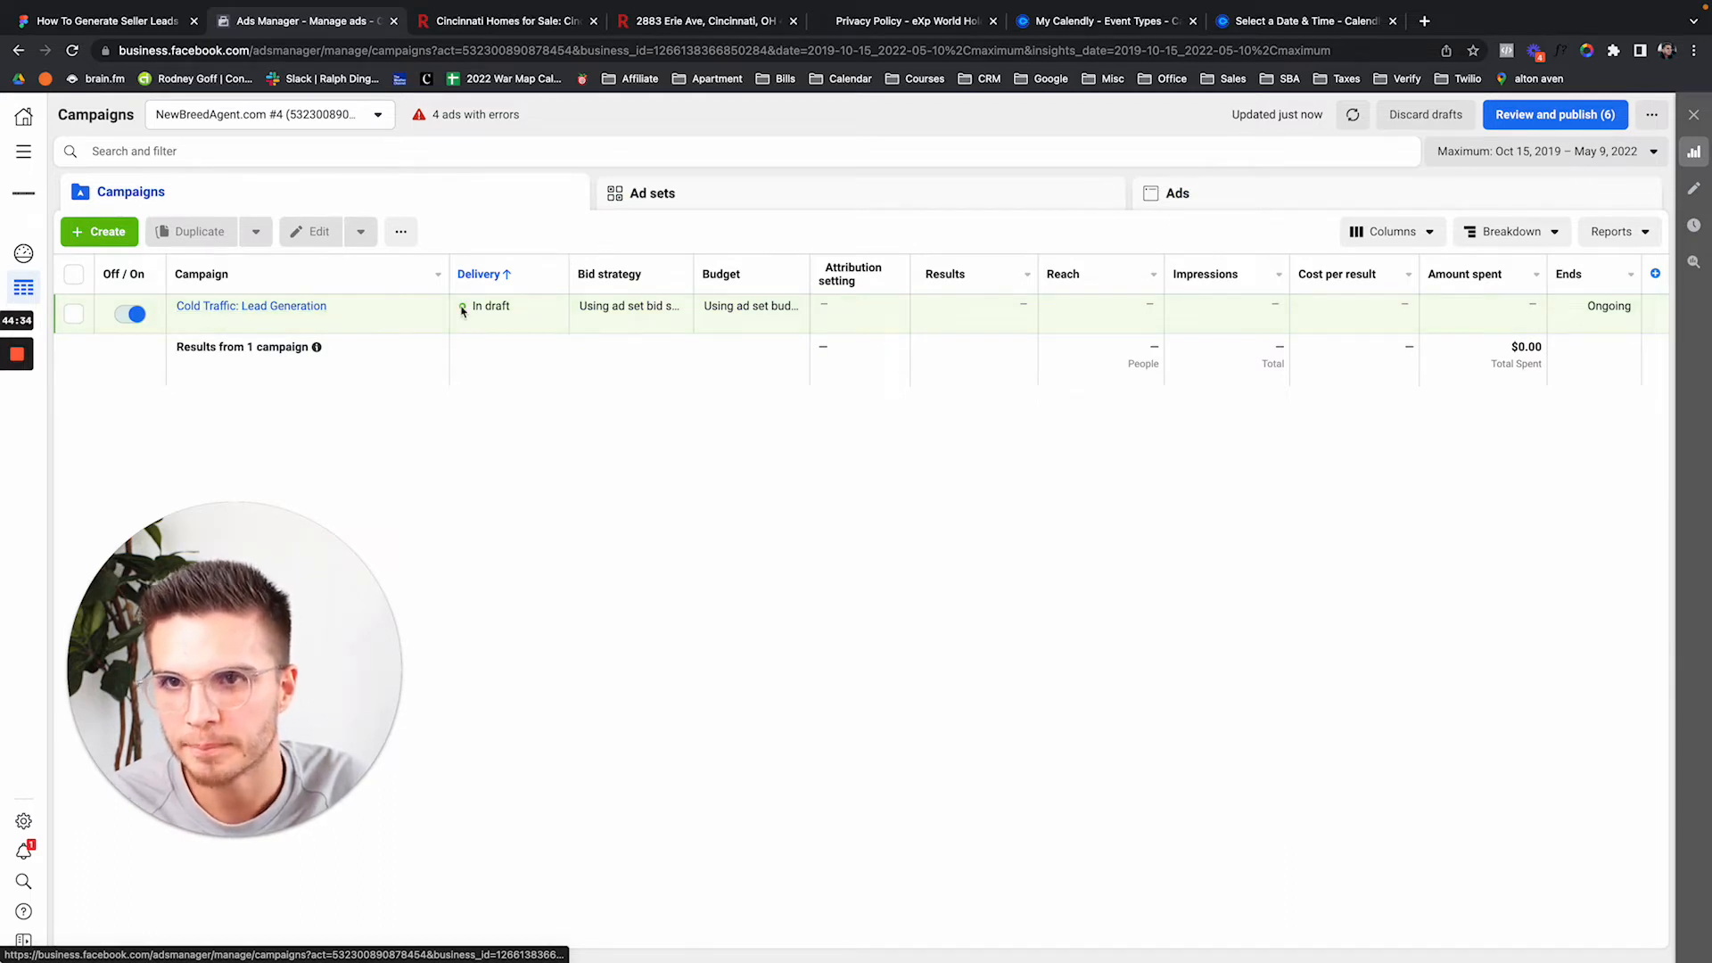
pyautogui.hotkey('ctrl', 'shift', 'Tab')
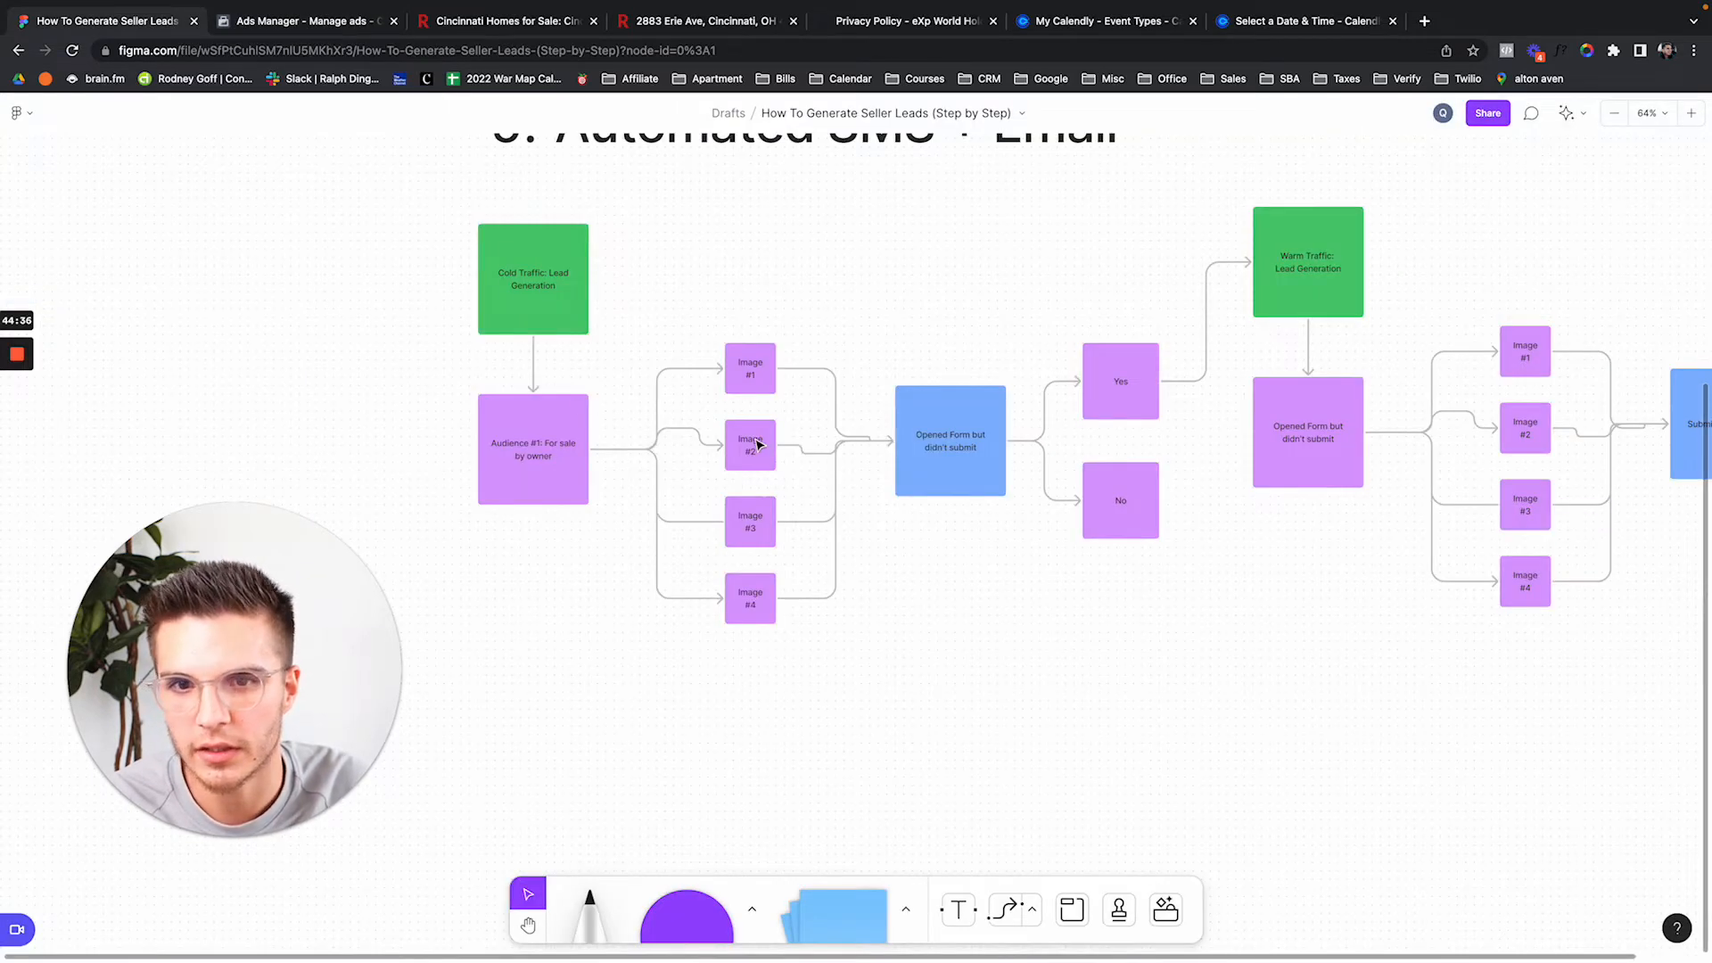
# Select the opened-form and warm-traffic boxes through Submit Information, then go back to Ads Manager.
pyautogui.moveTo(955, 312); pyautogui.dragTo(1442, 546)
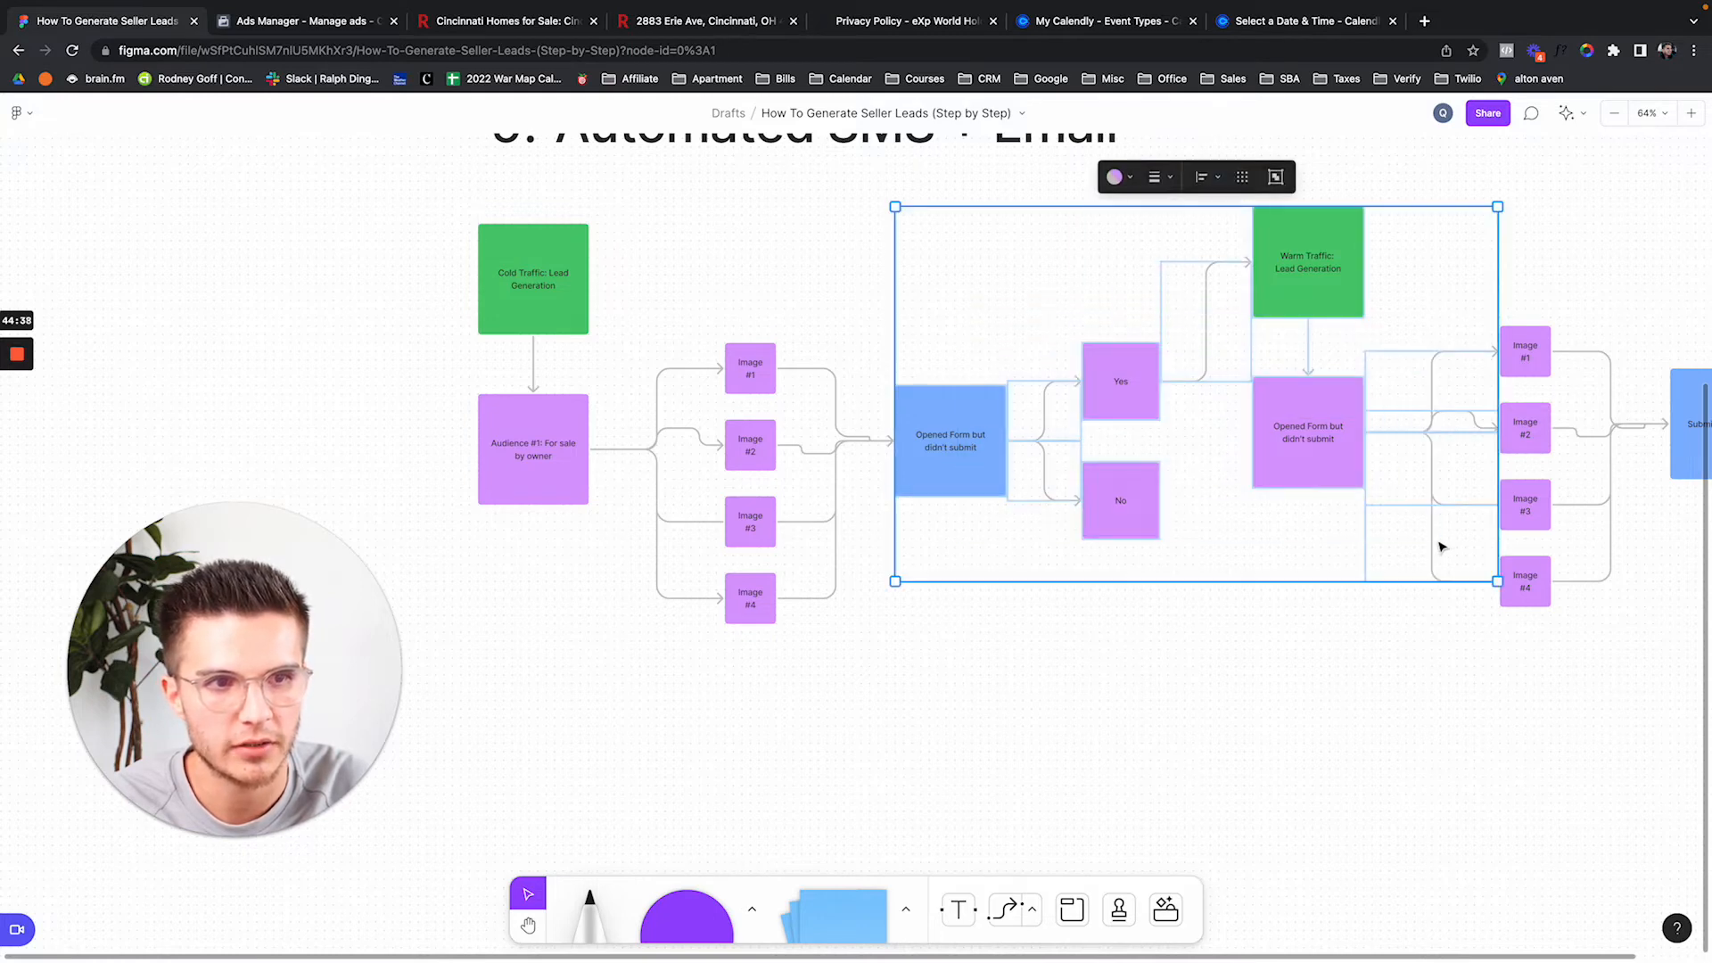
pyautogui.hscroll(2, 1223, 709)
pyautogui.click(1623, 715)
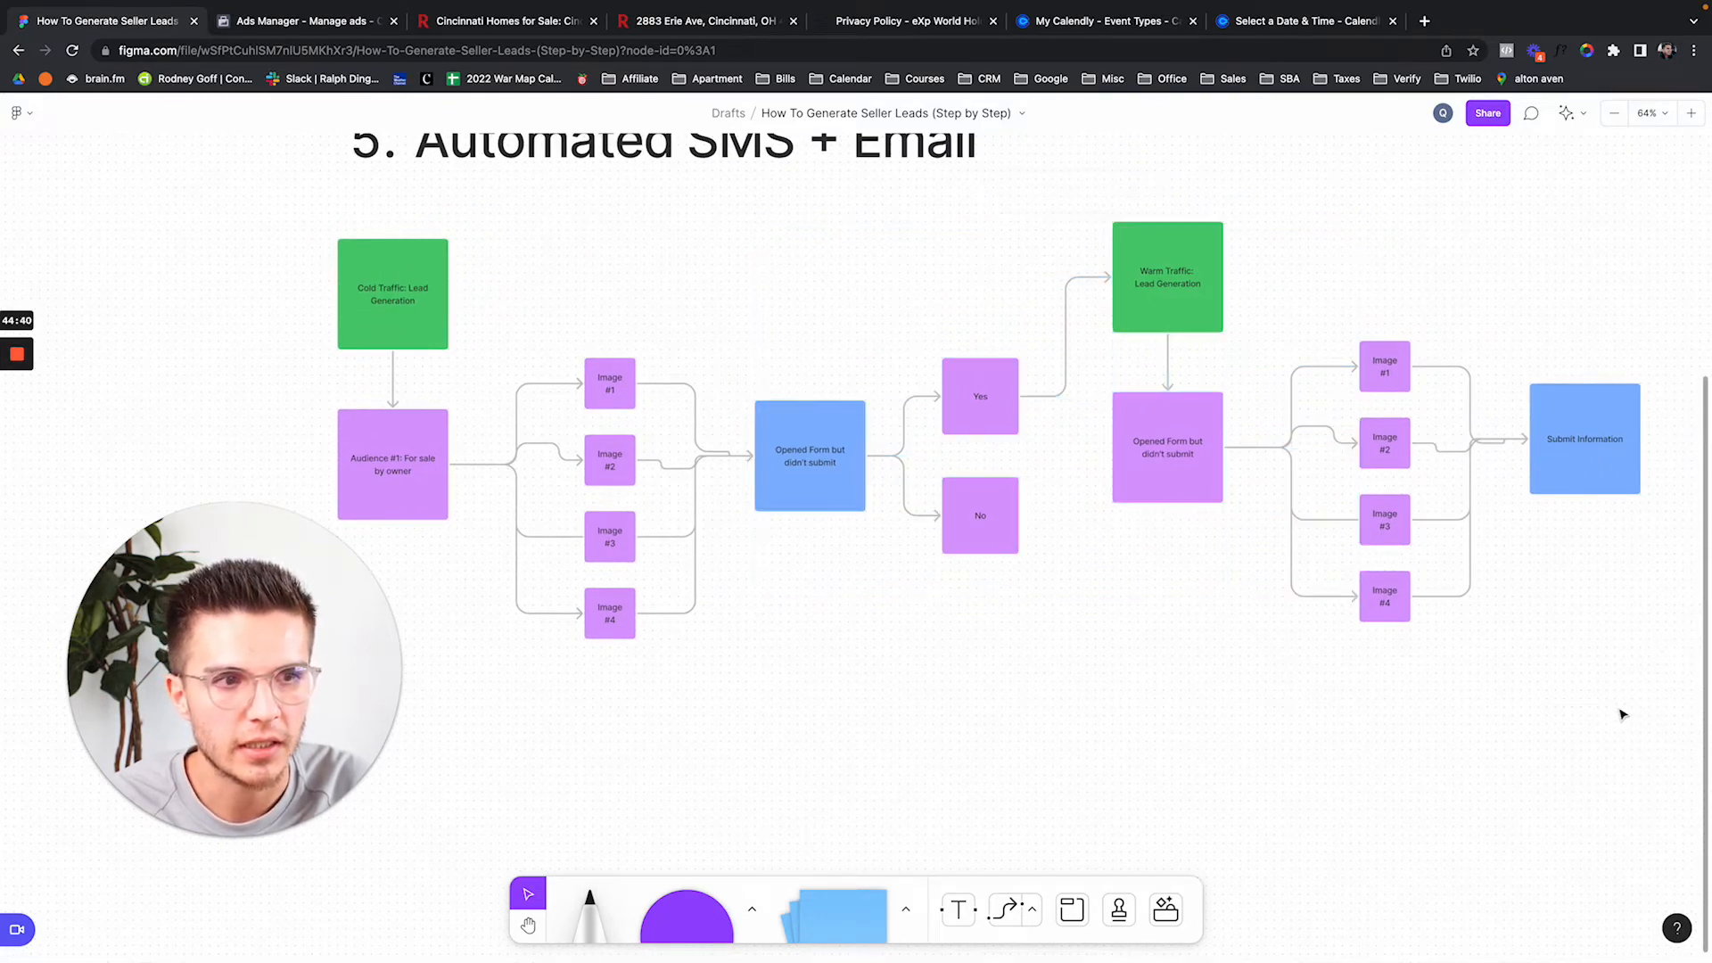
pyautogui.moveTo(1622, 715); pyautogui.dragTo(985, 238)
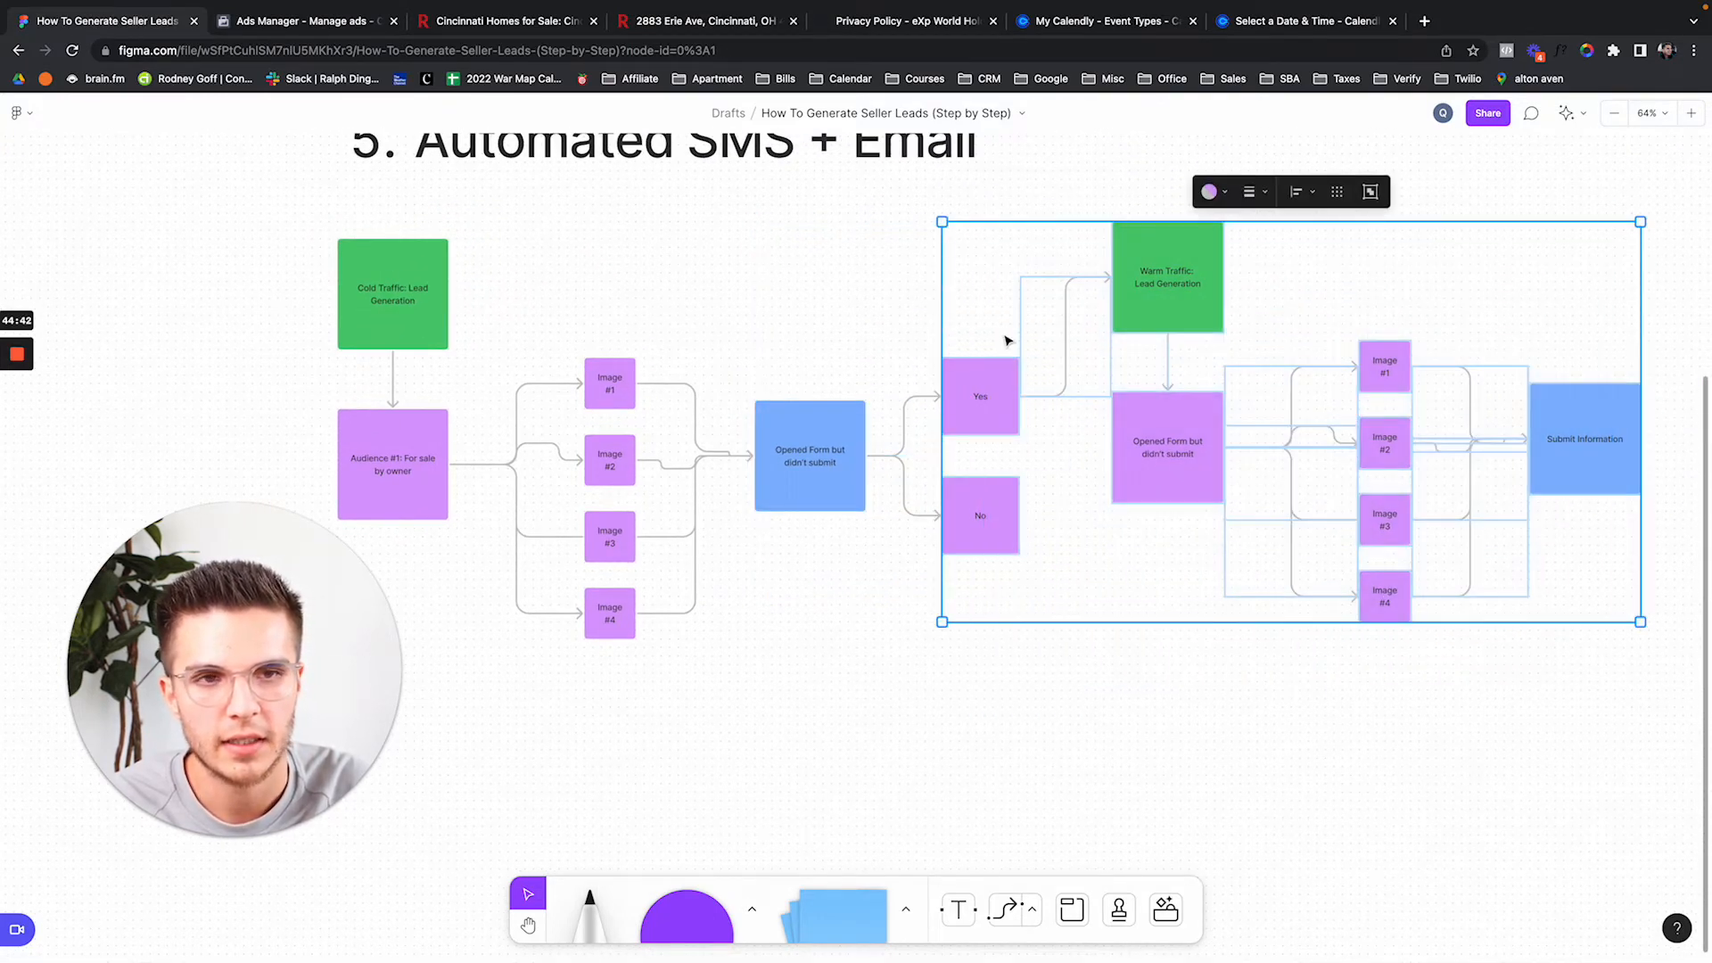
pyautogui.click(771, 288)
pyautogui.click(303, 21)
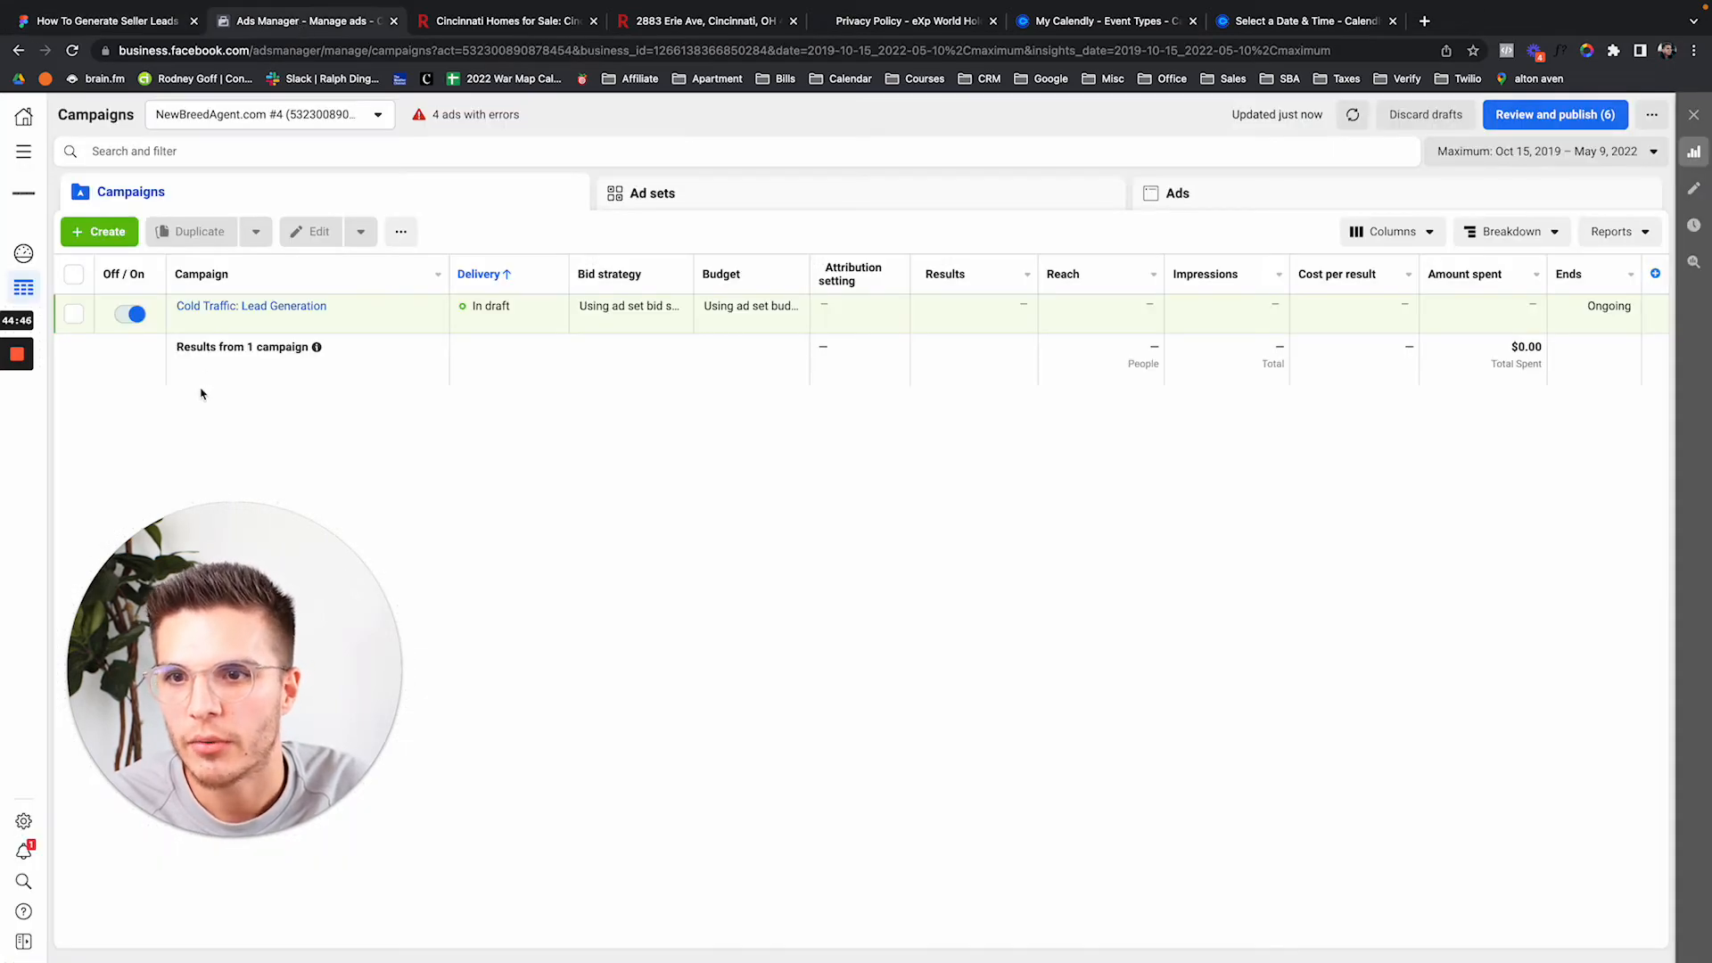
# Go to Audiences through All tools and choose Create a Custom Audience to see the sources.
pyautogui.click(29, 155)
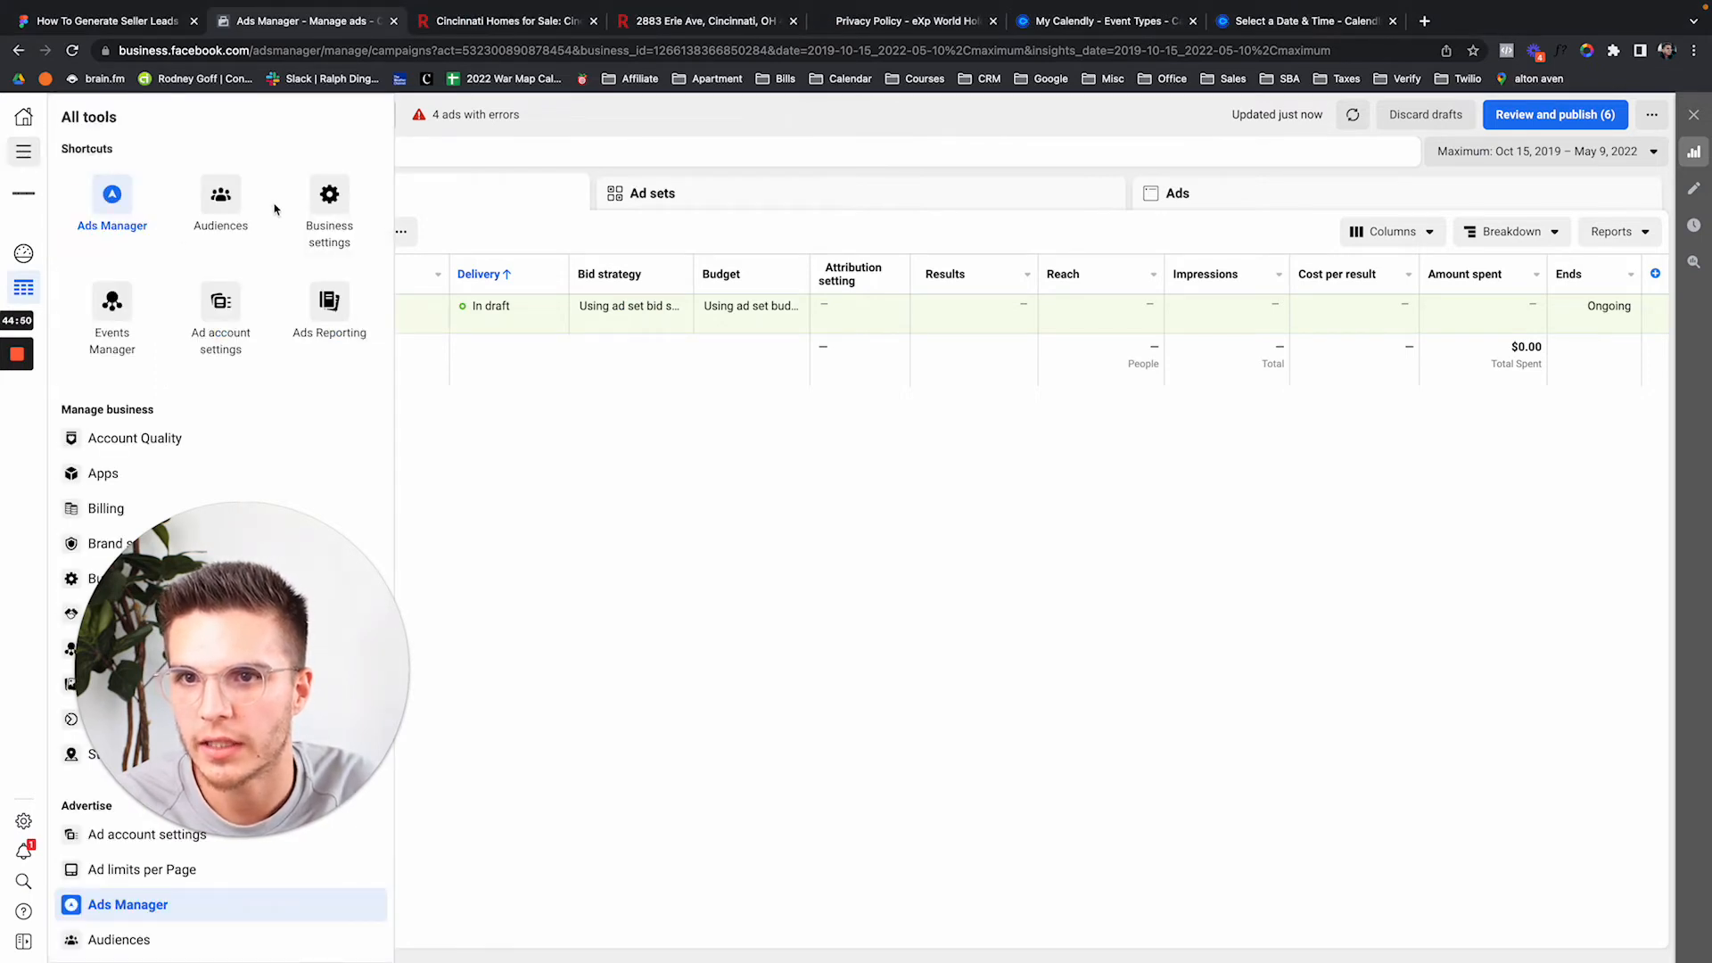
pyautogui.click(235, 205)
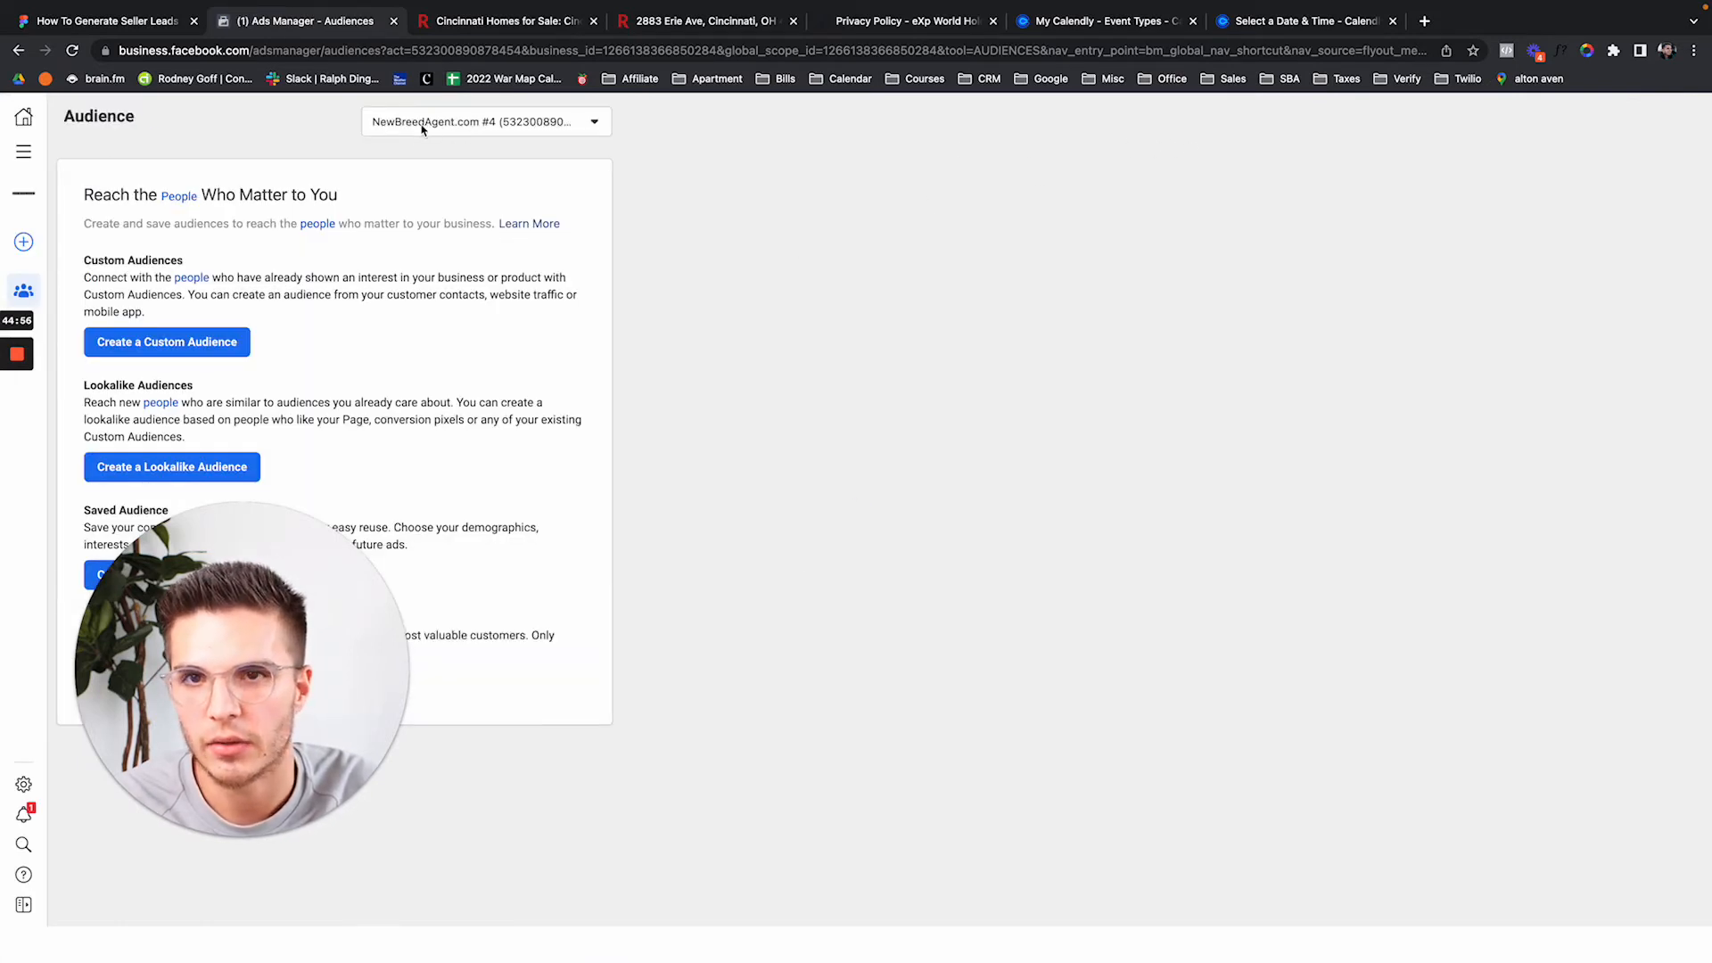
pyautogui.click(245, 637)
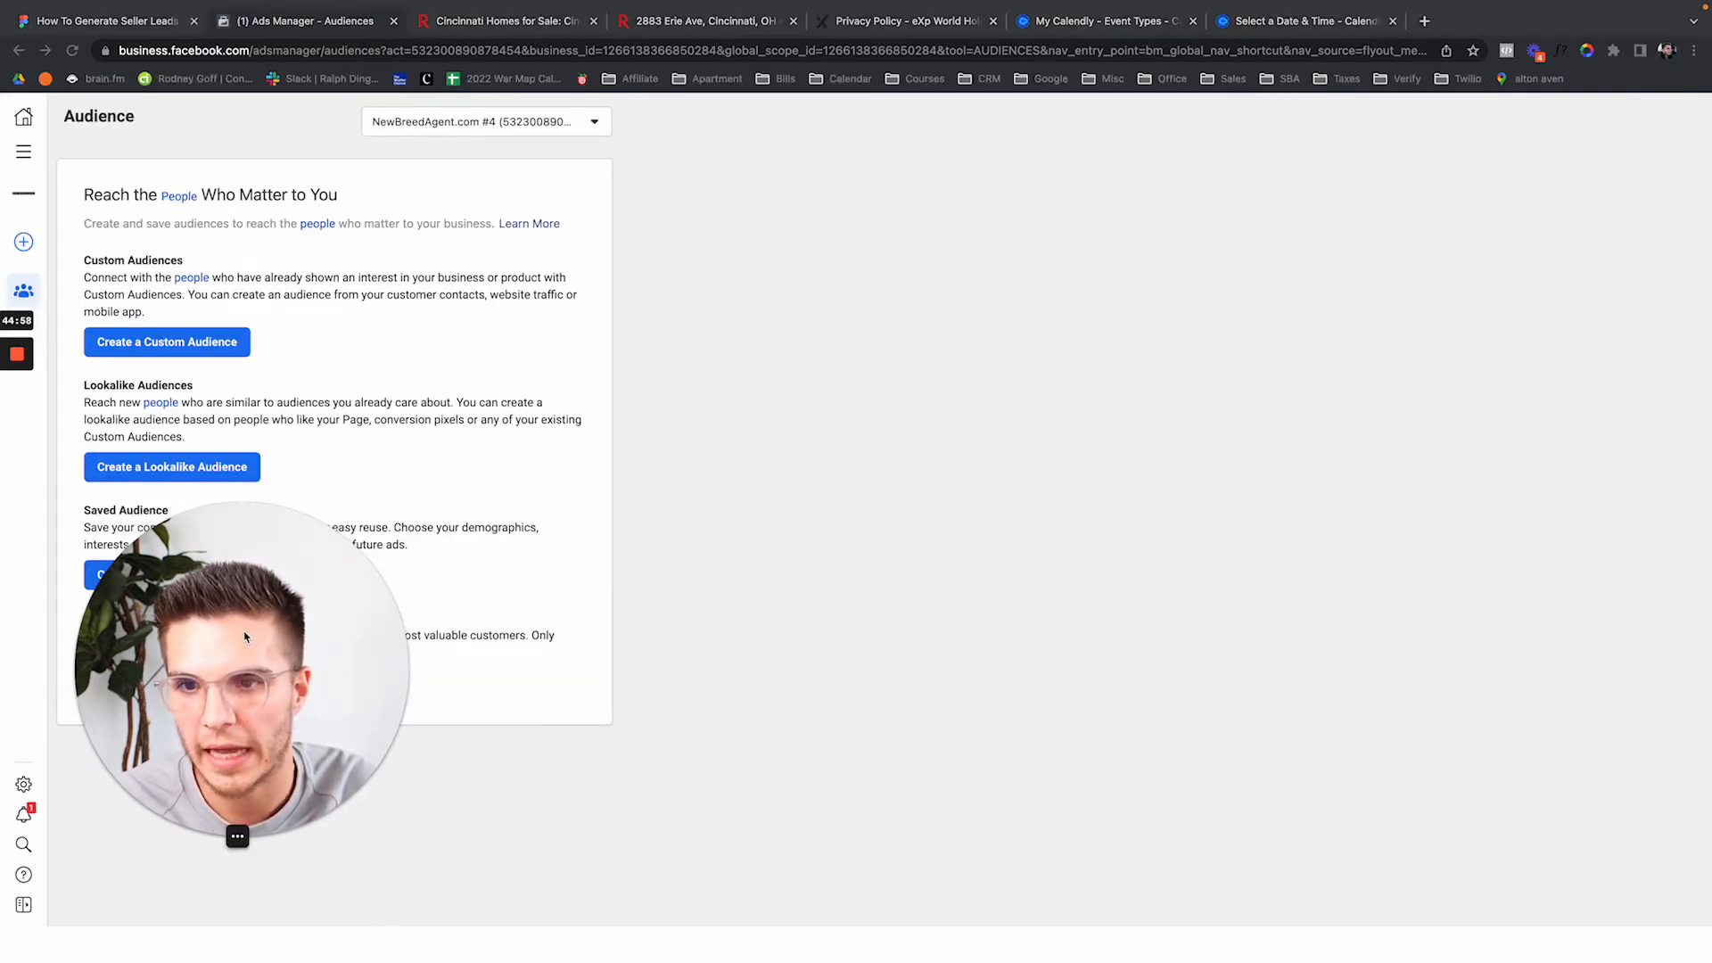
pyautogui.moveTo(245, 637); pyautogui.dragTo(1419, 713)
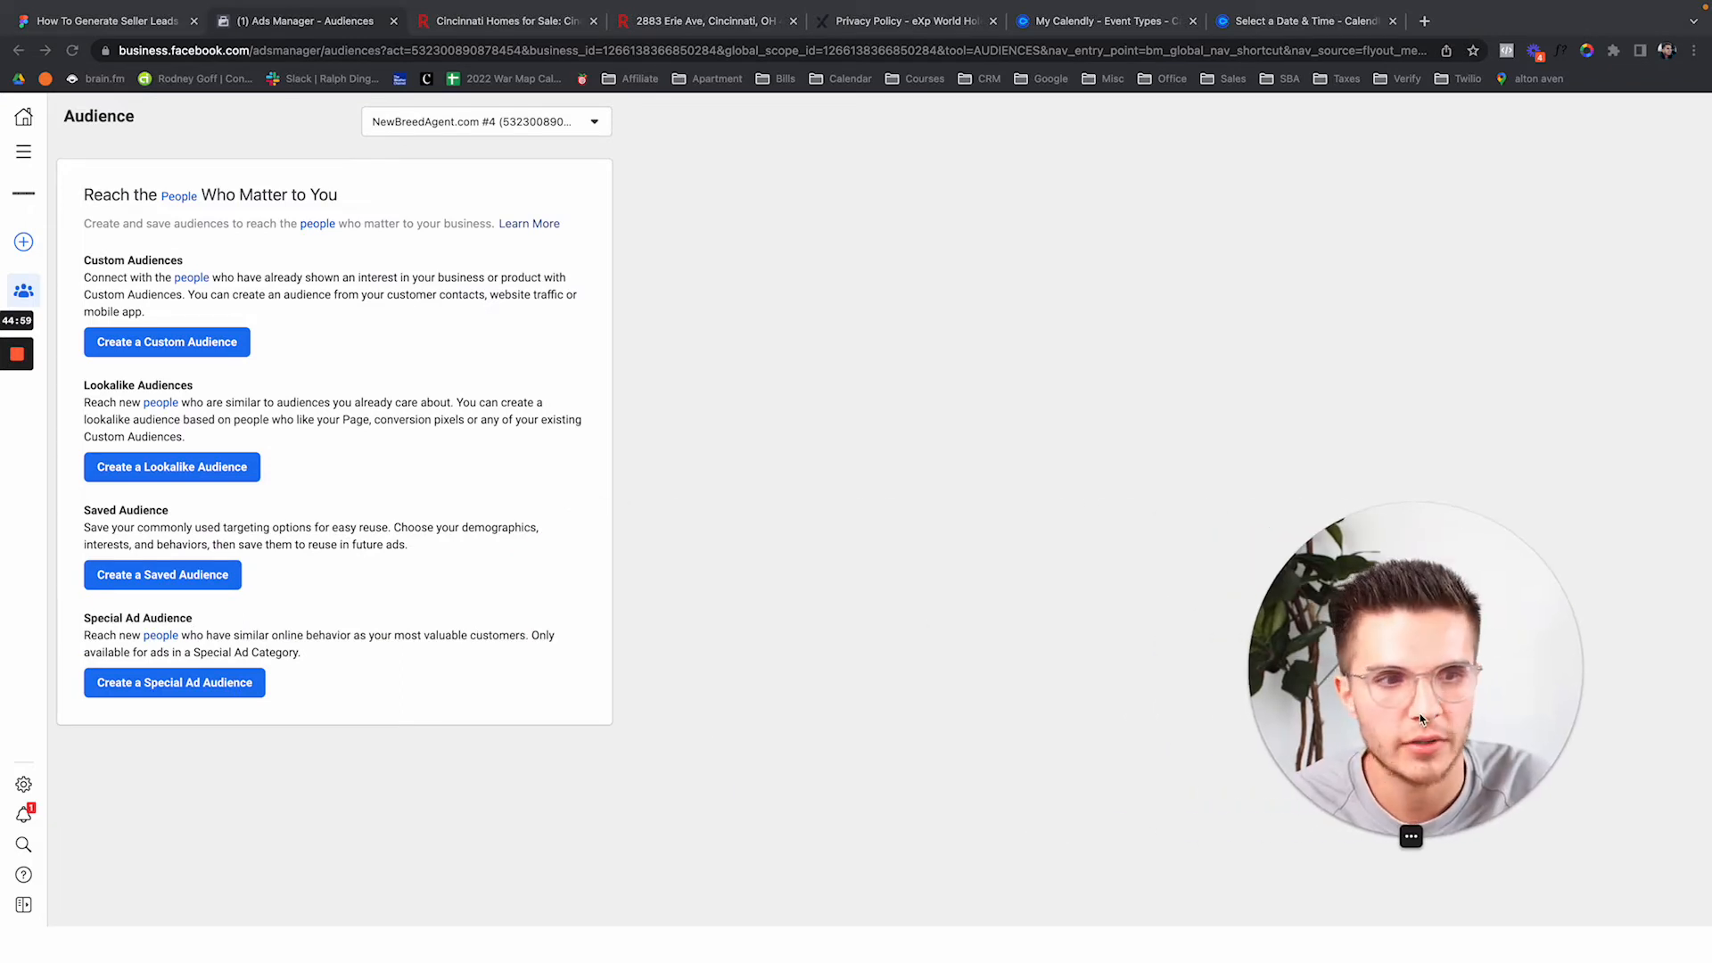
pyautogui.click(535, 124)
pyautogui.click(535, 124)
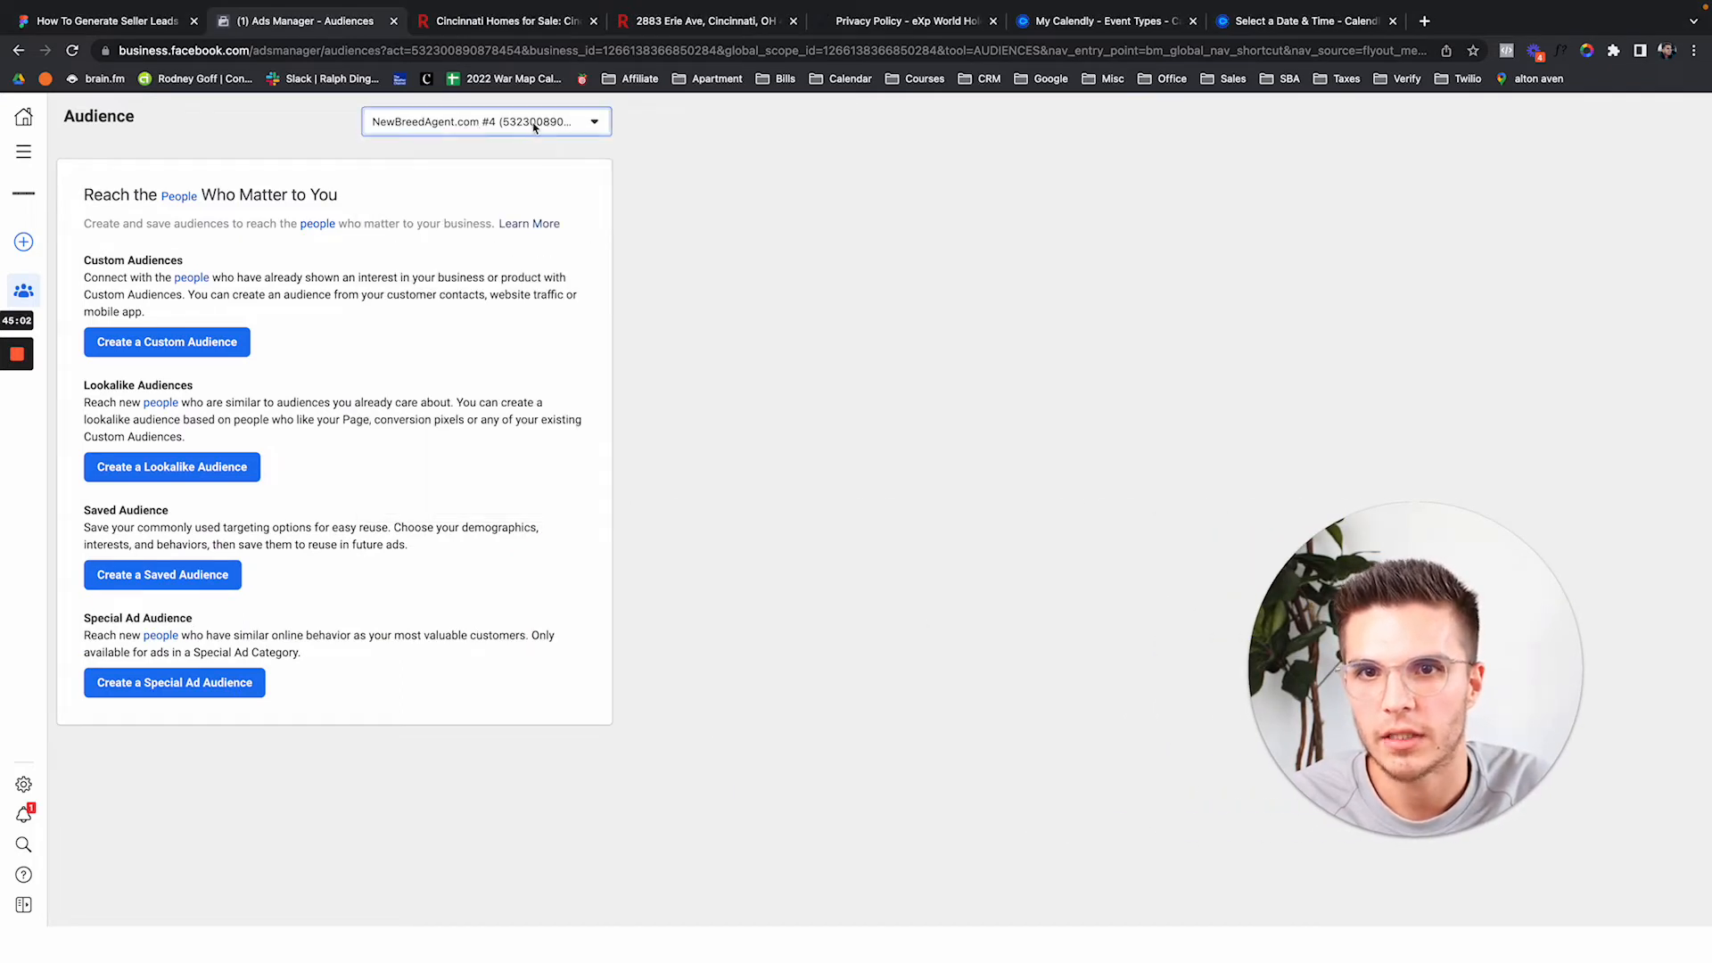
pyautogui.click(286, 367)
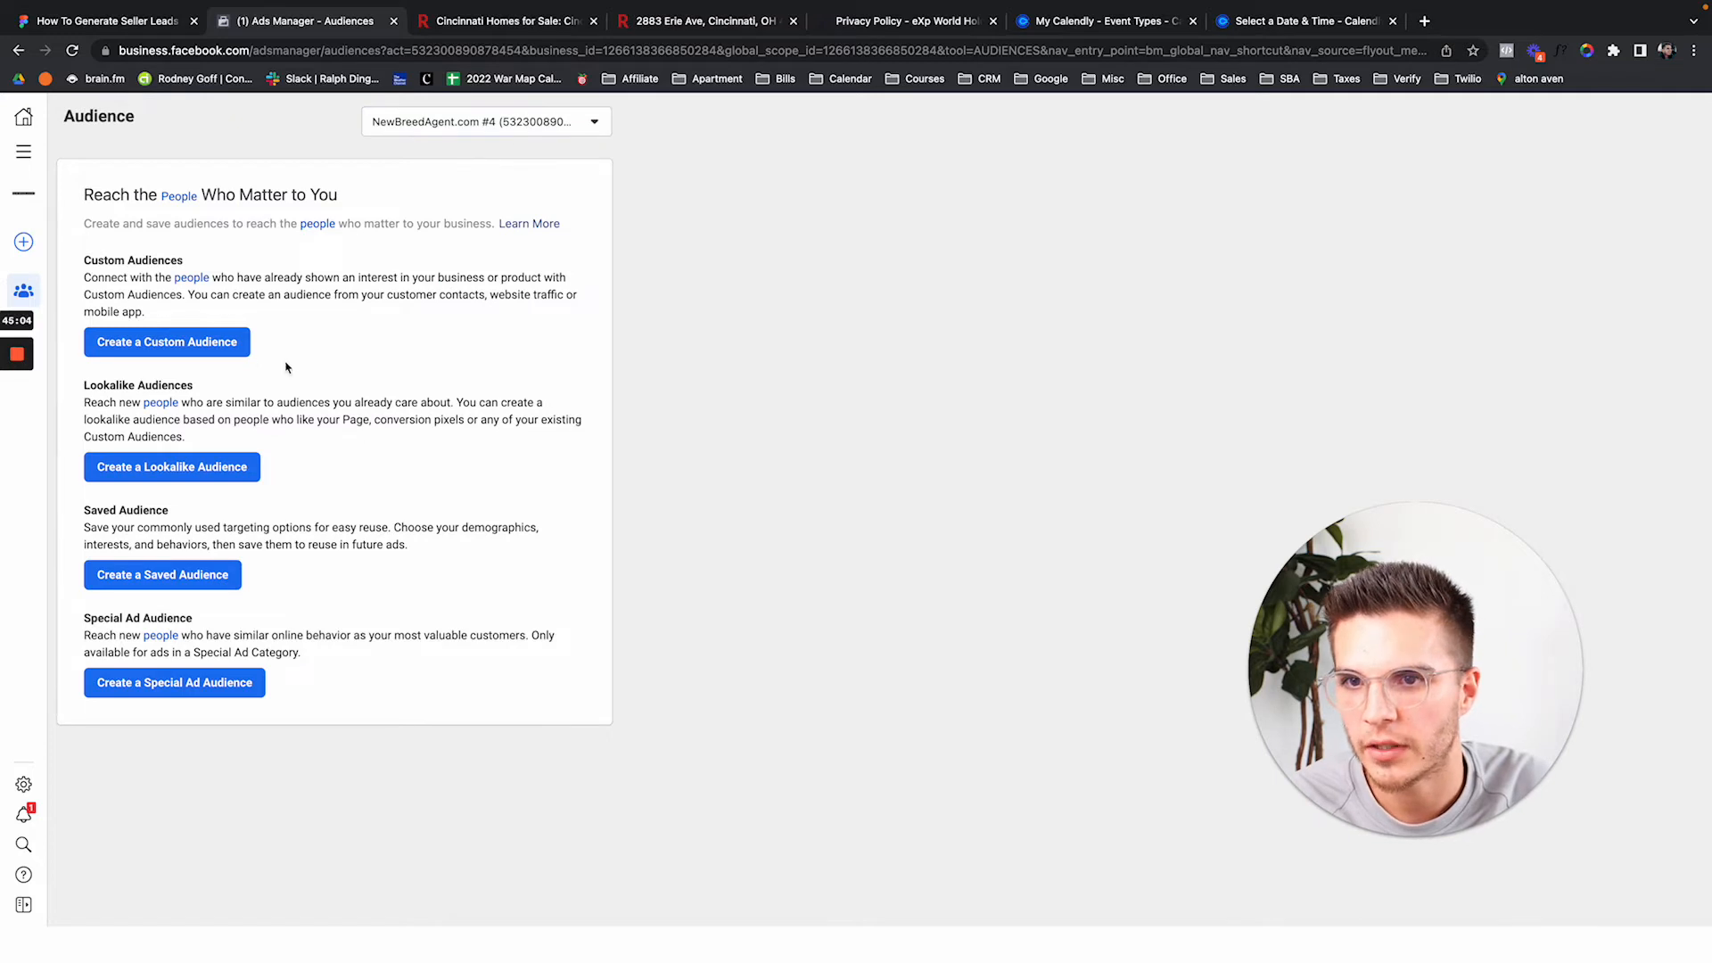
pyautogui.click(233, 348)
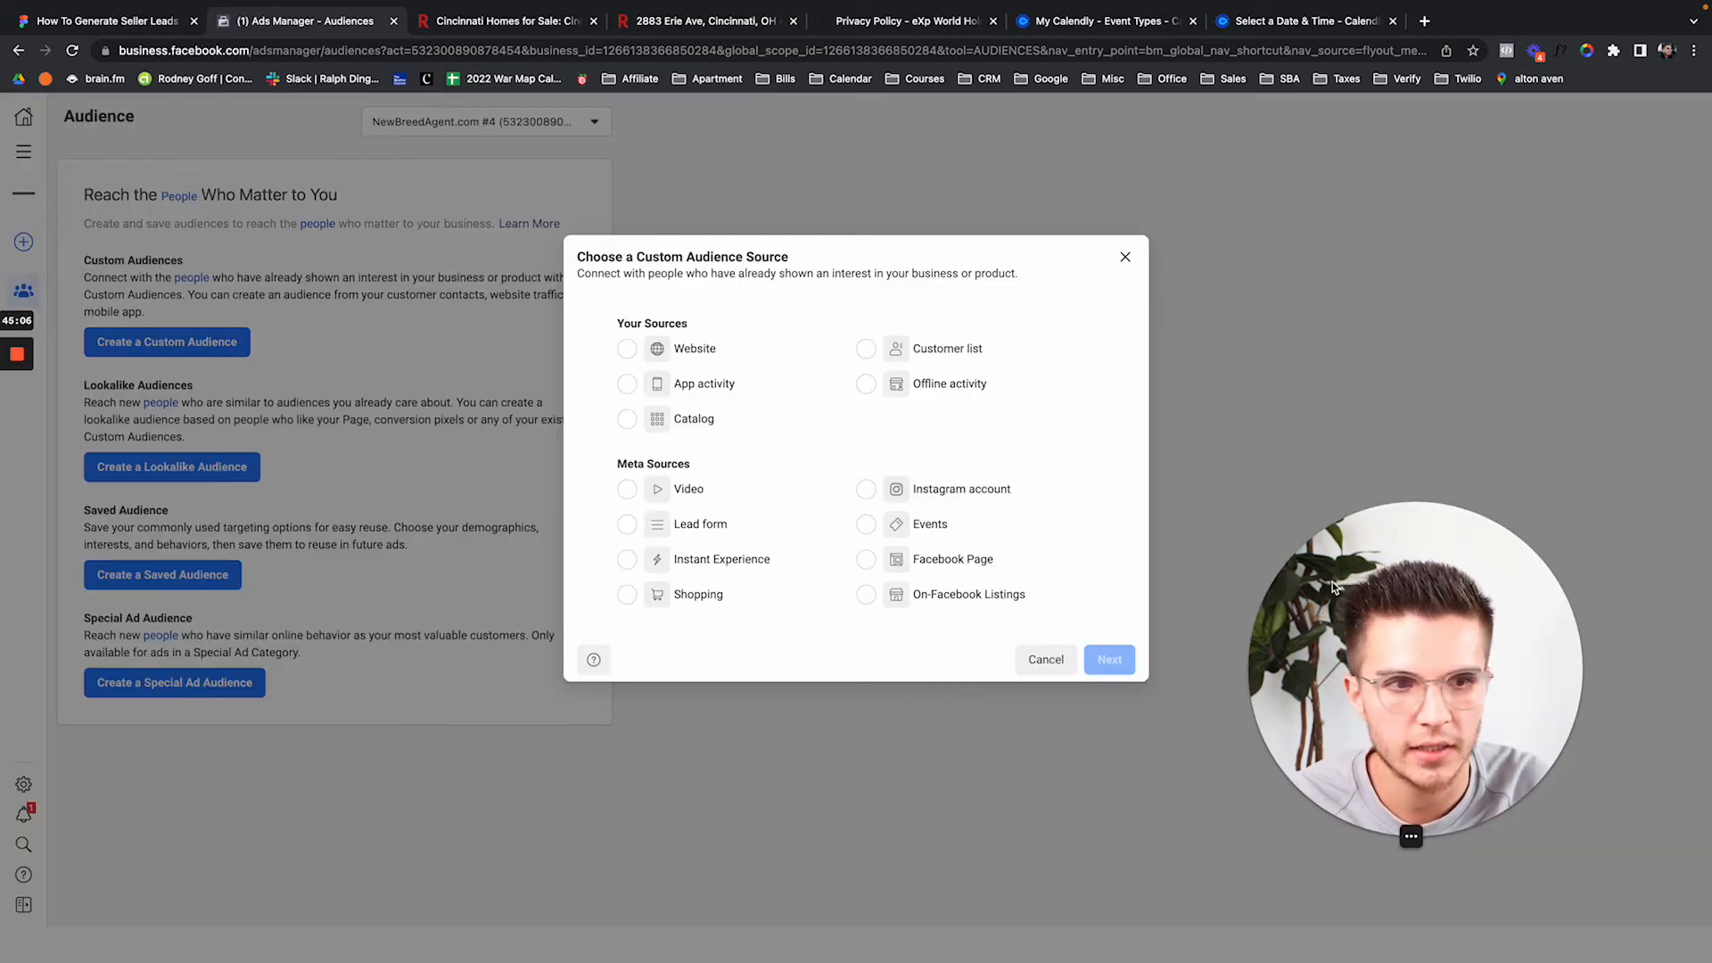
# Pick Lead form as the source and target people who opened but didn't submit the form.
pyautogui.moveTo(1333, 587); pyautogui.dragTo(1444, 586)
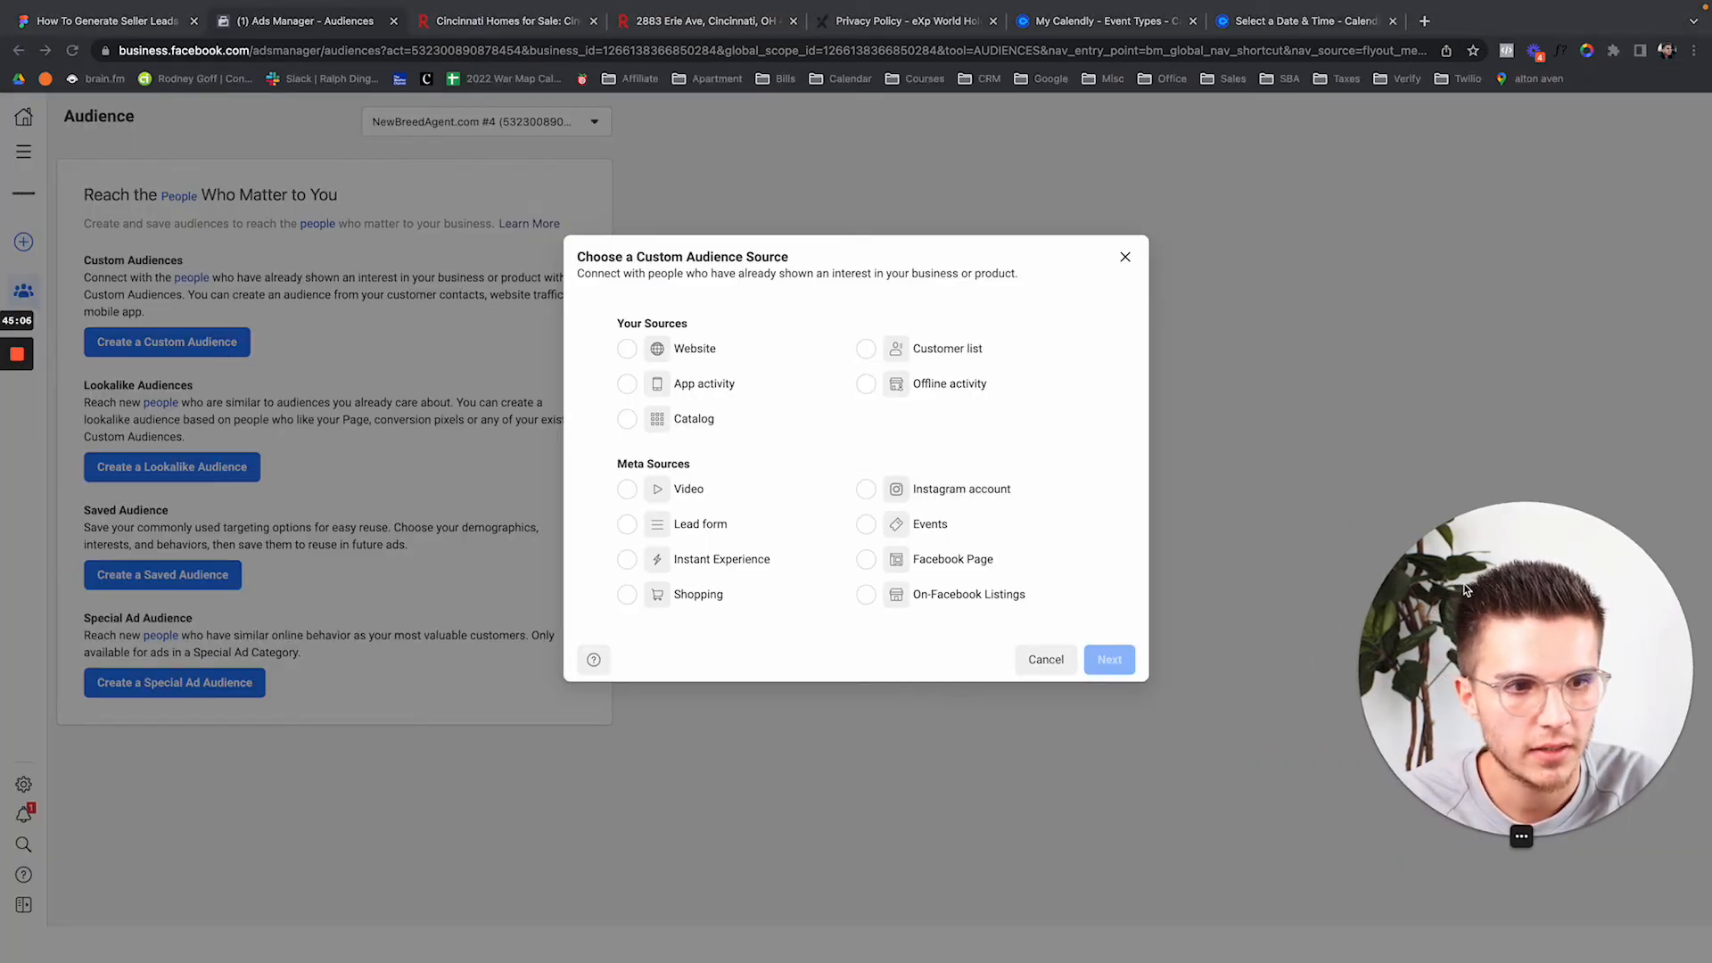
pyautogui.click(725, 527)
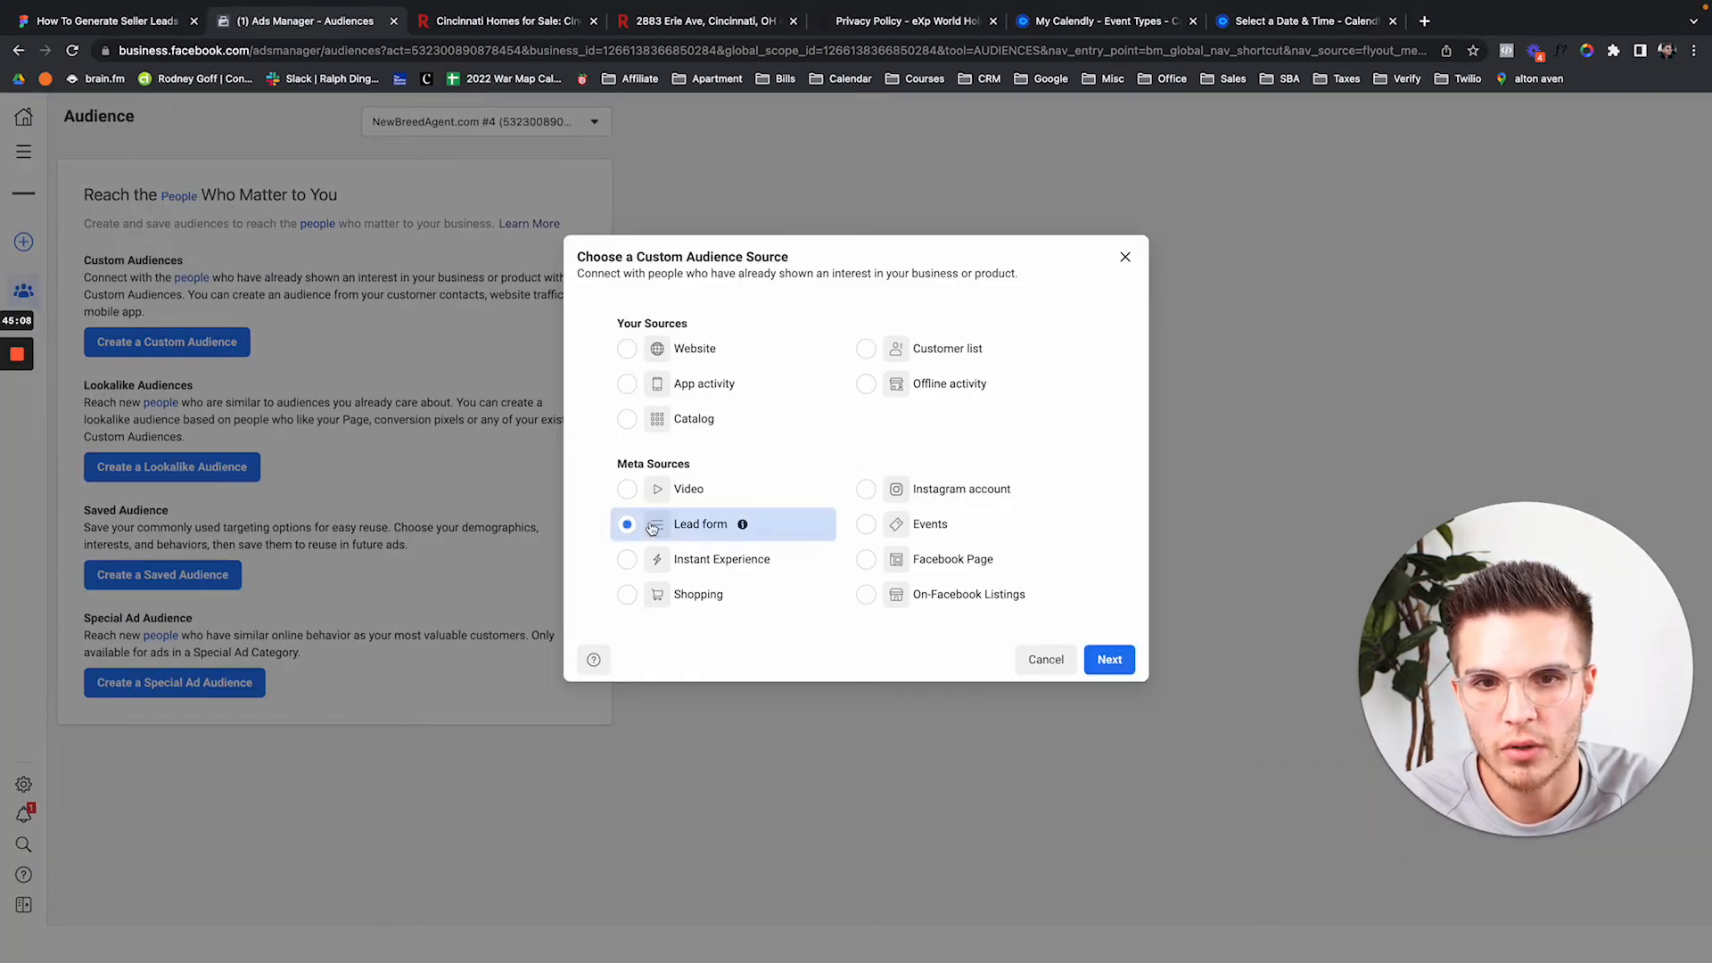
pyautogui.click(1108, 660)
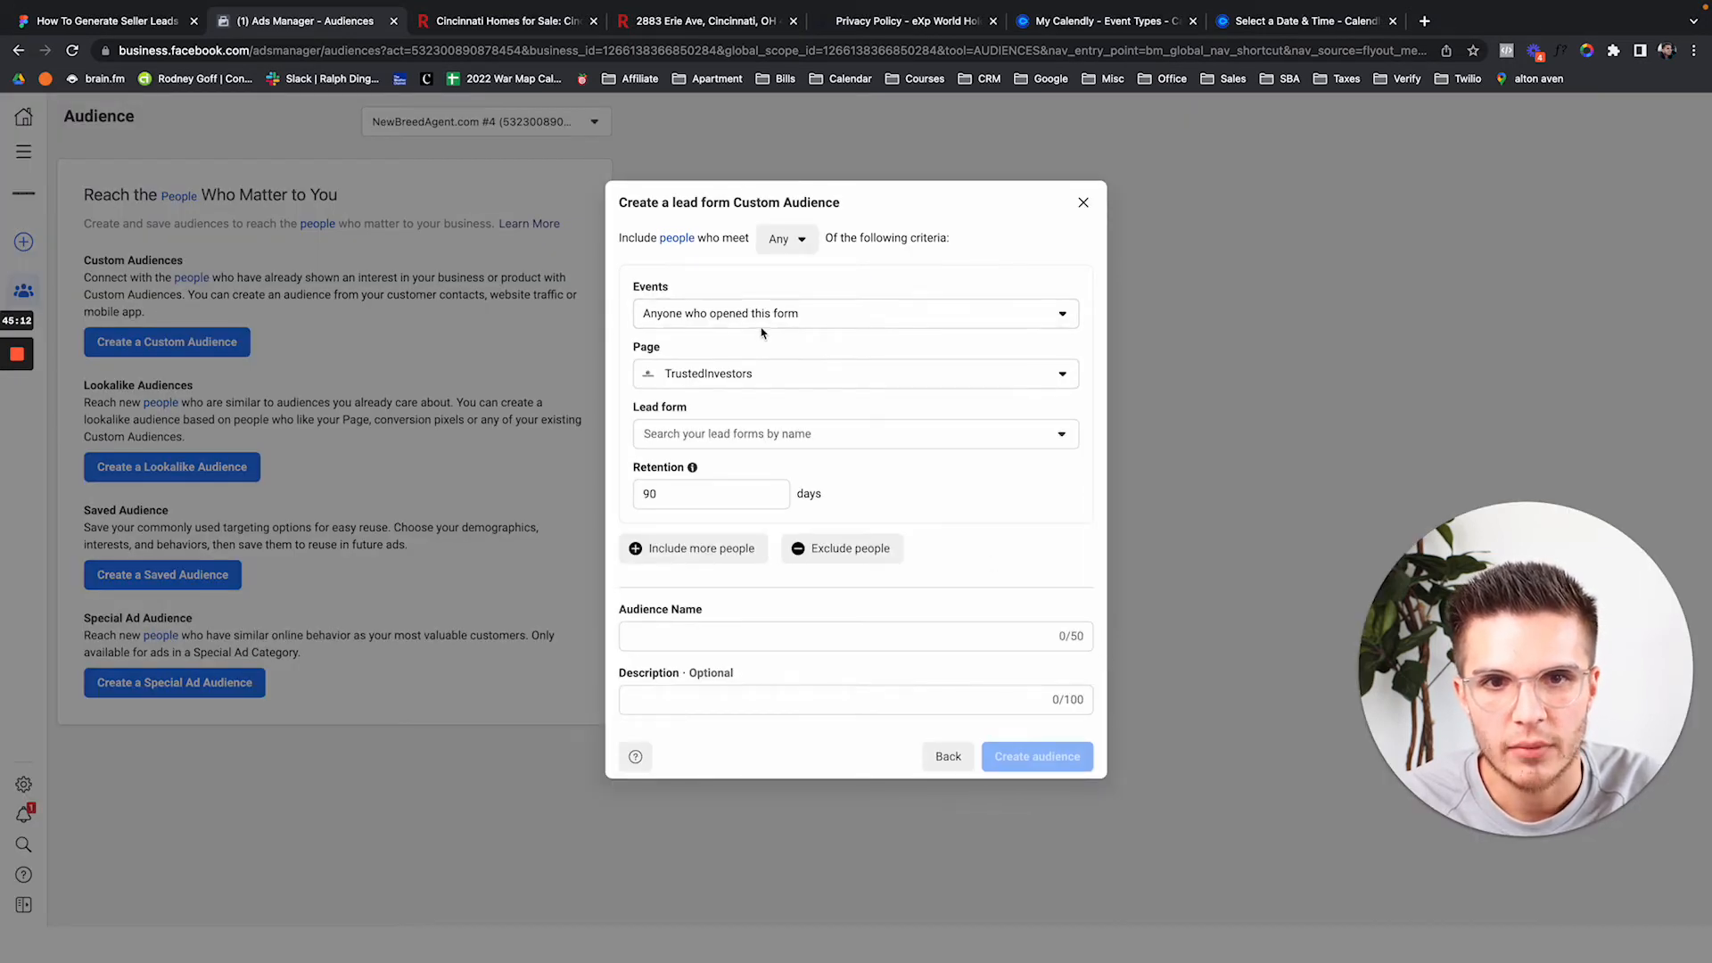
pyautogui.click(758, 319)
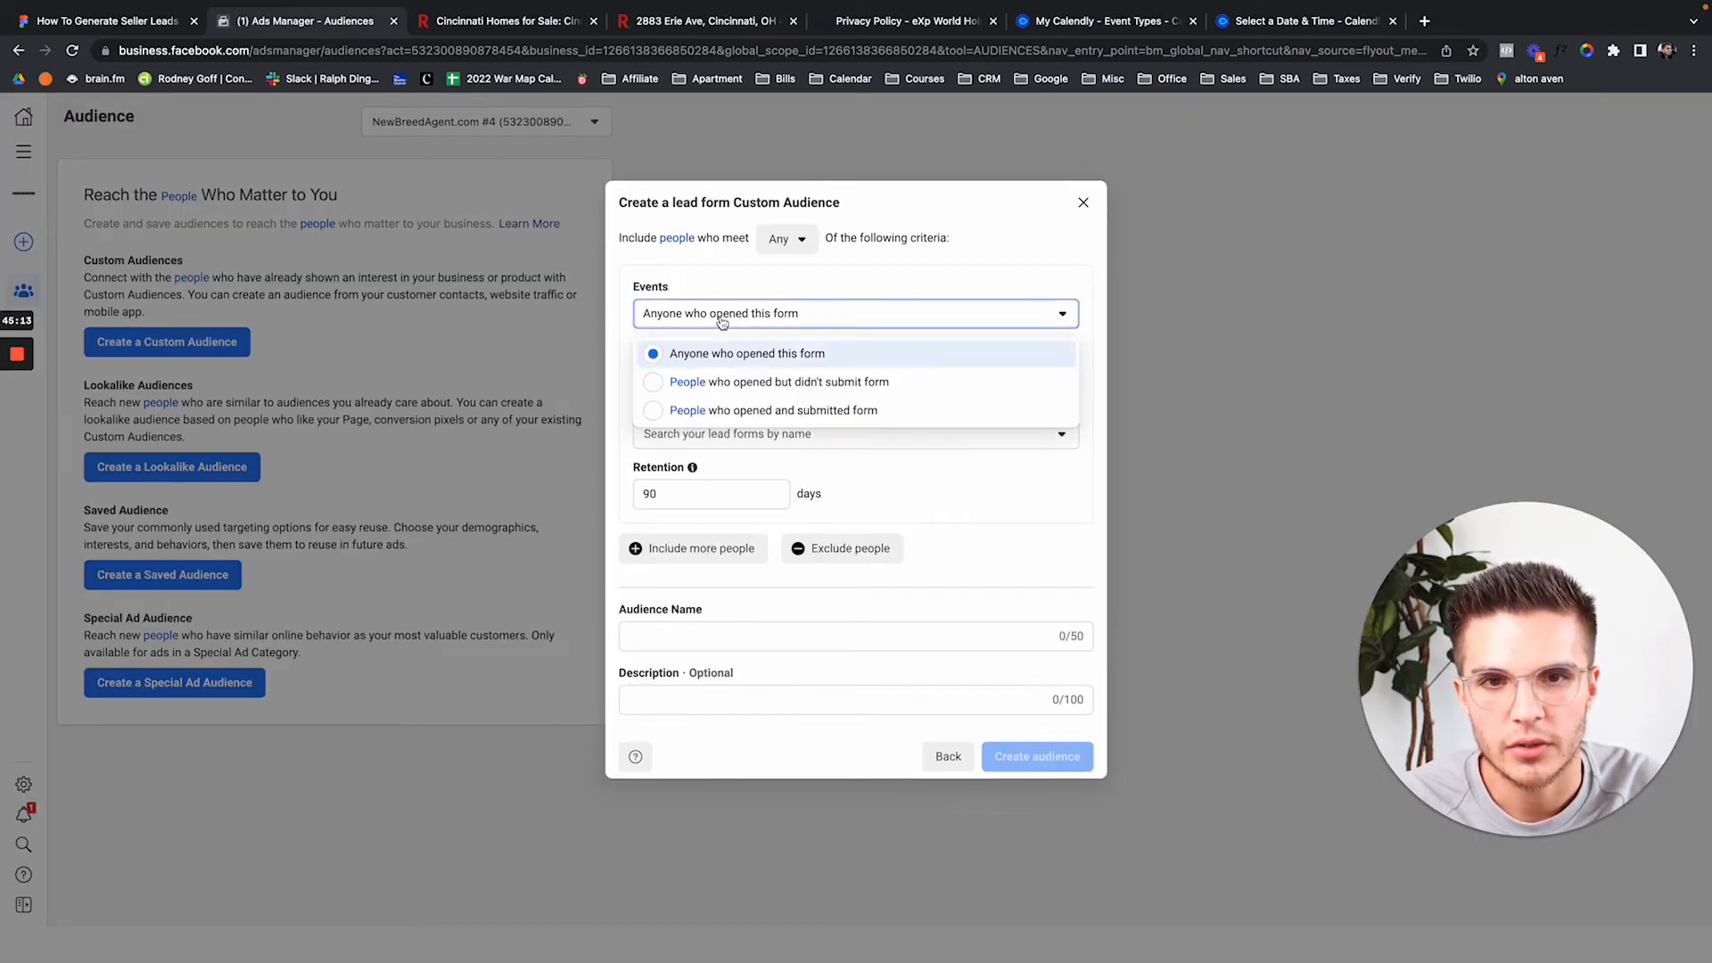
pyautogui.click(731, 383)
# Choose the Page that owns the form and tick the Seller Leads Demo #1 form.
pyautogui.click(731, 385)
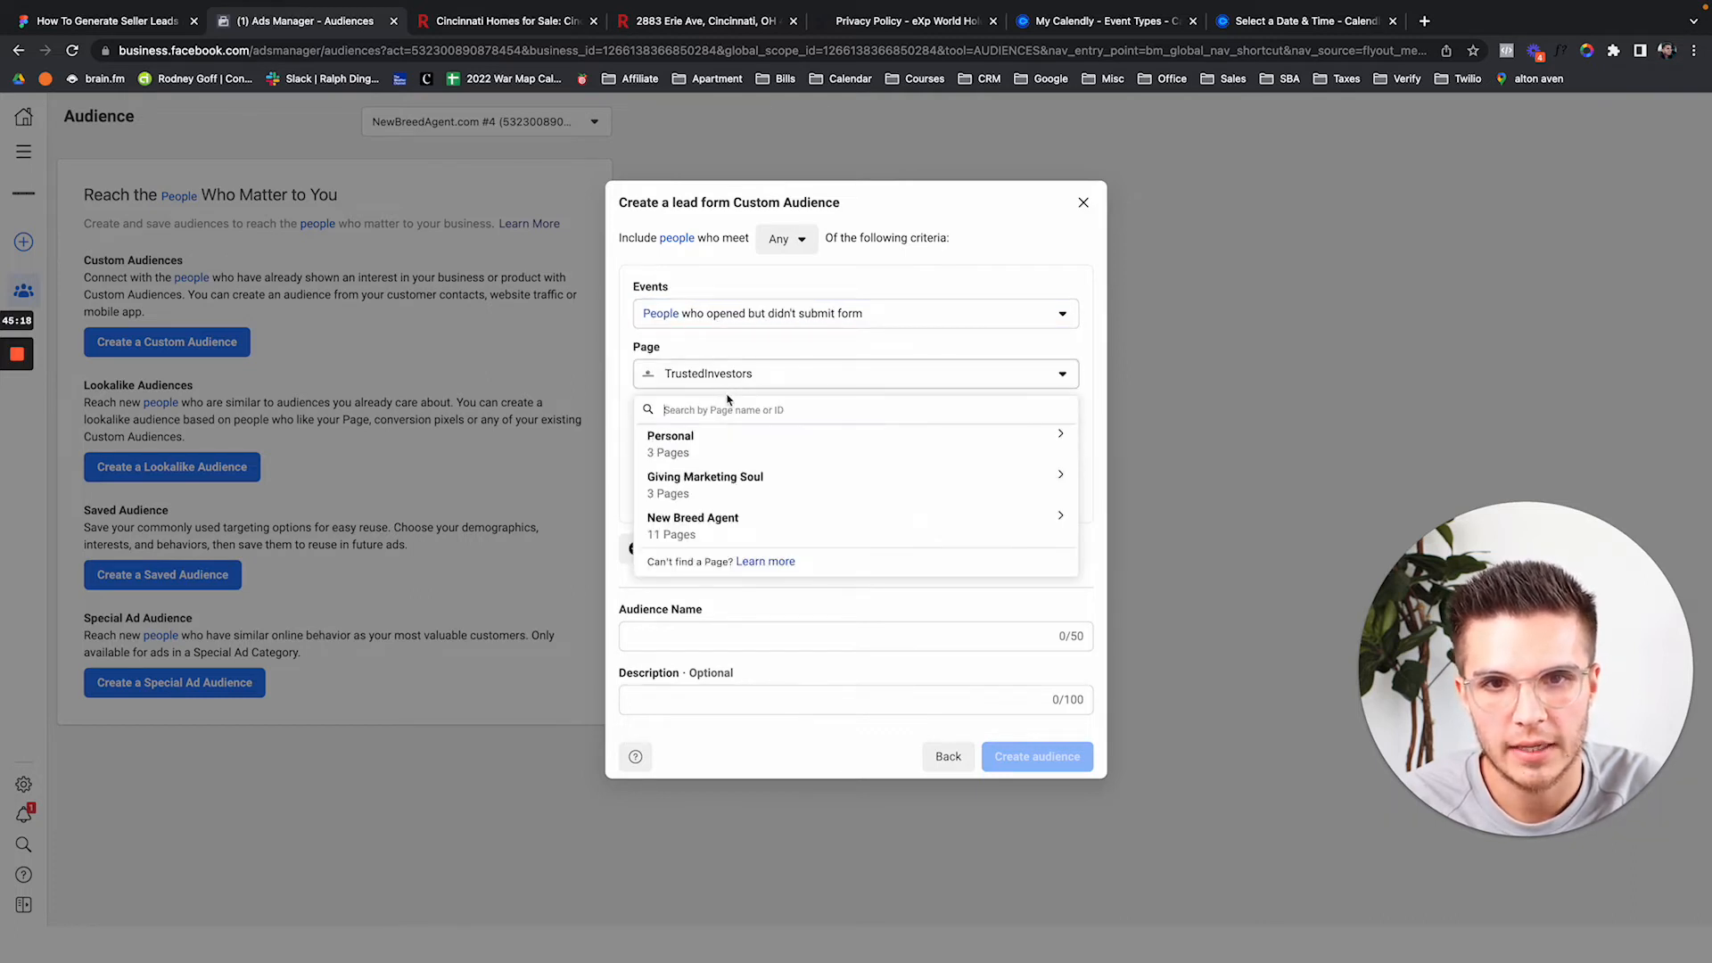
pyautogui.write('q')
pyautogui.click(747, 481)
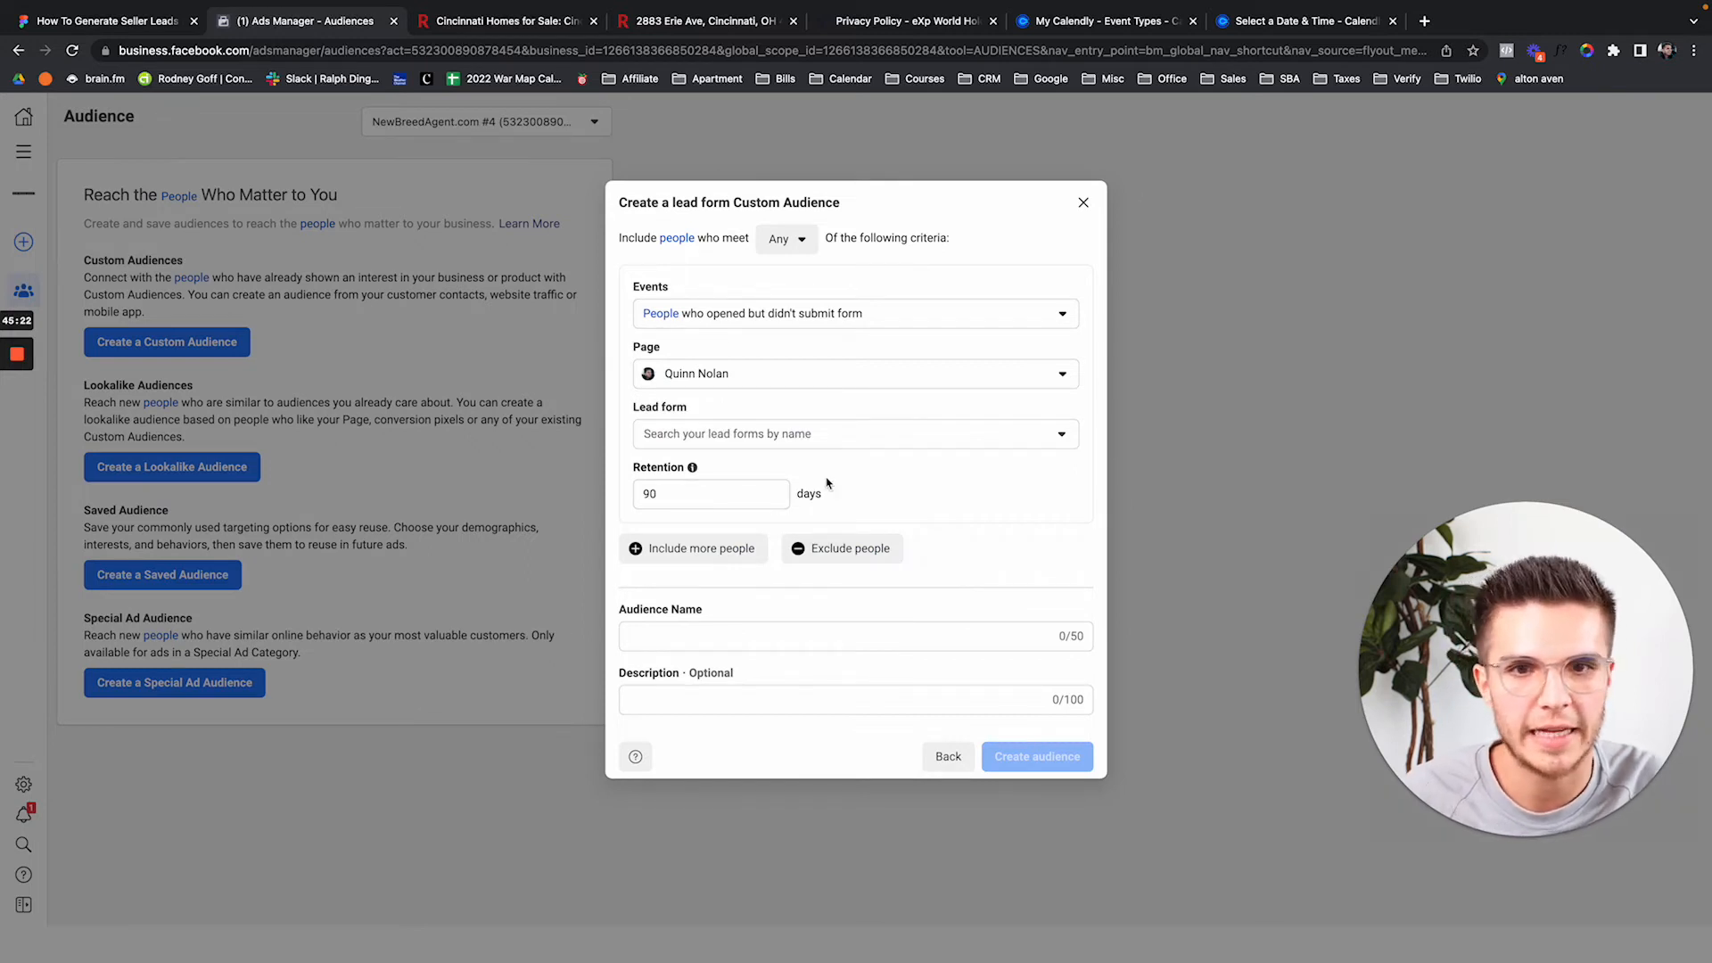
pyautogui.click(774, 437)
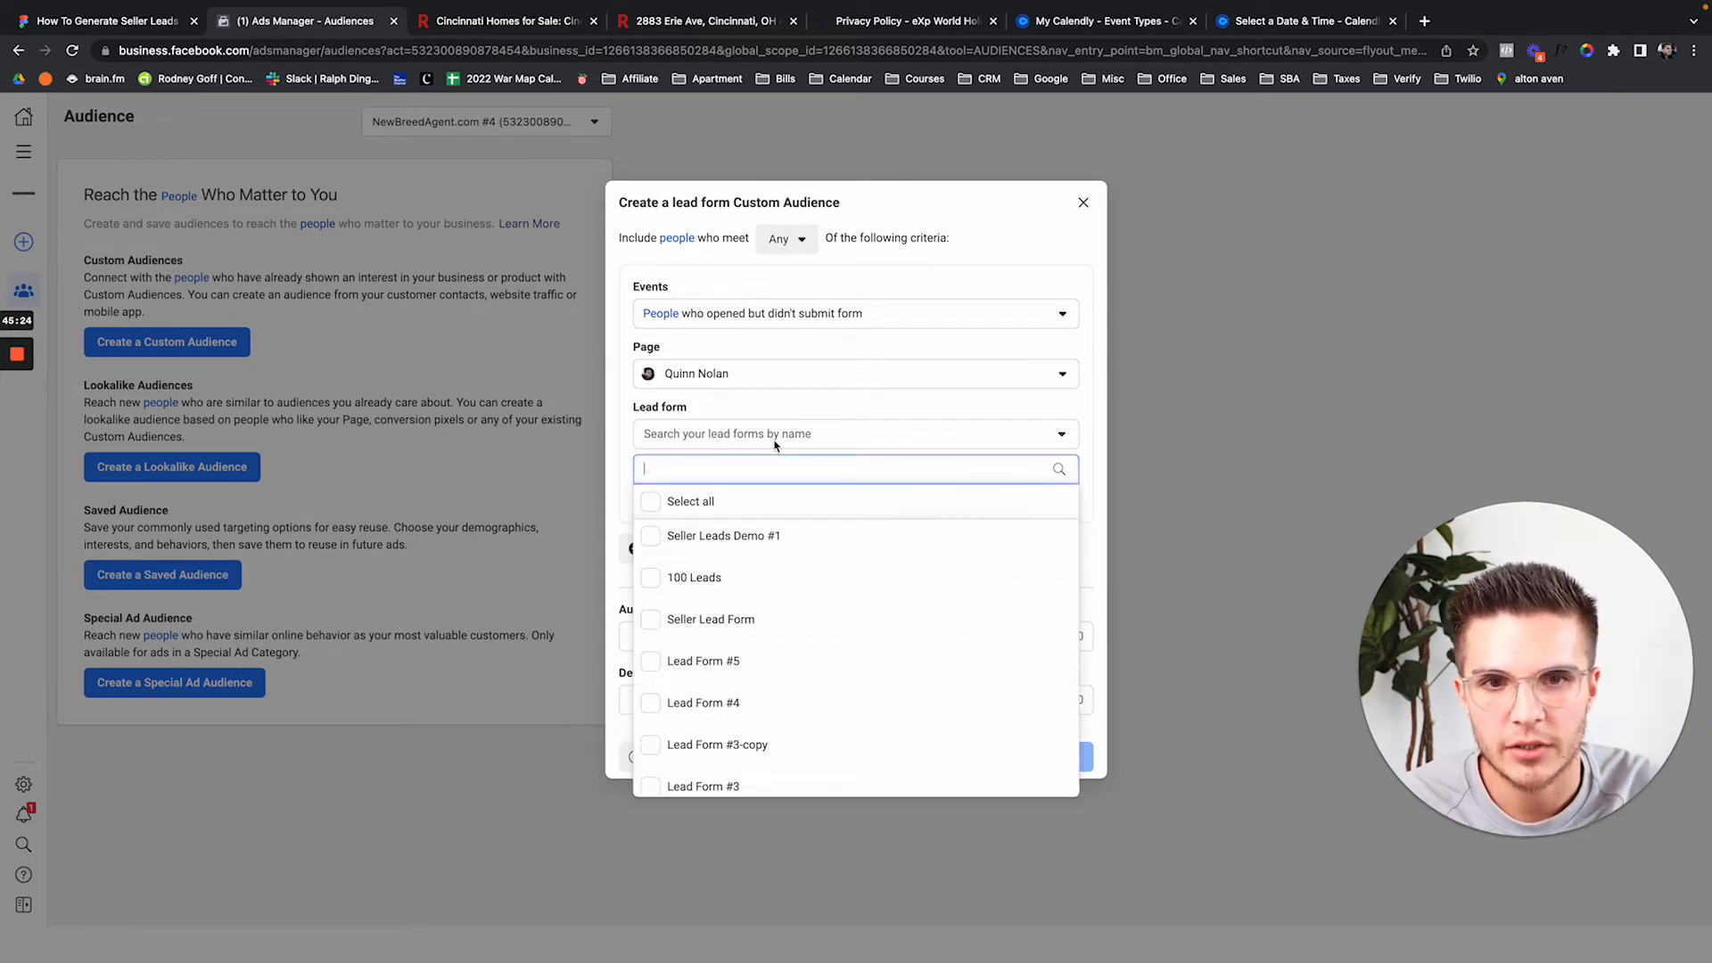
pyautogui.click(651, 536)
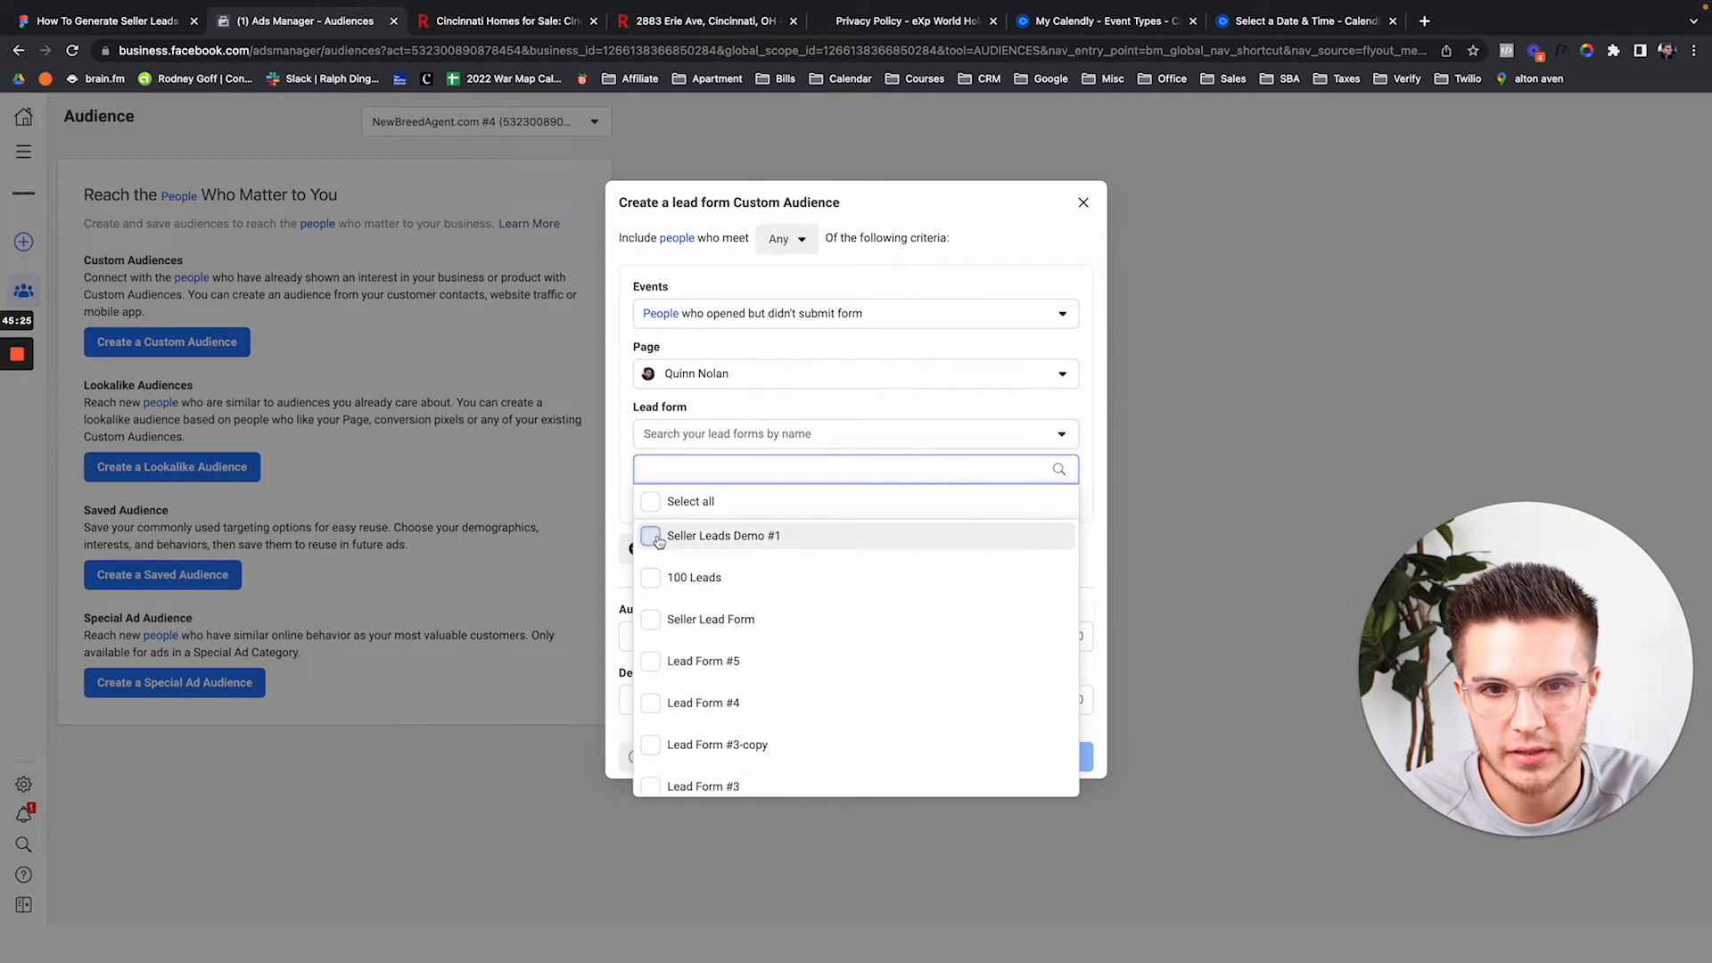
pyautogui.click(753, 437)
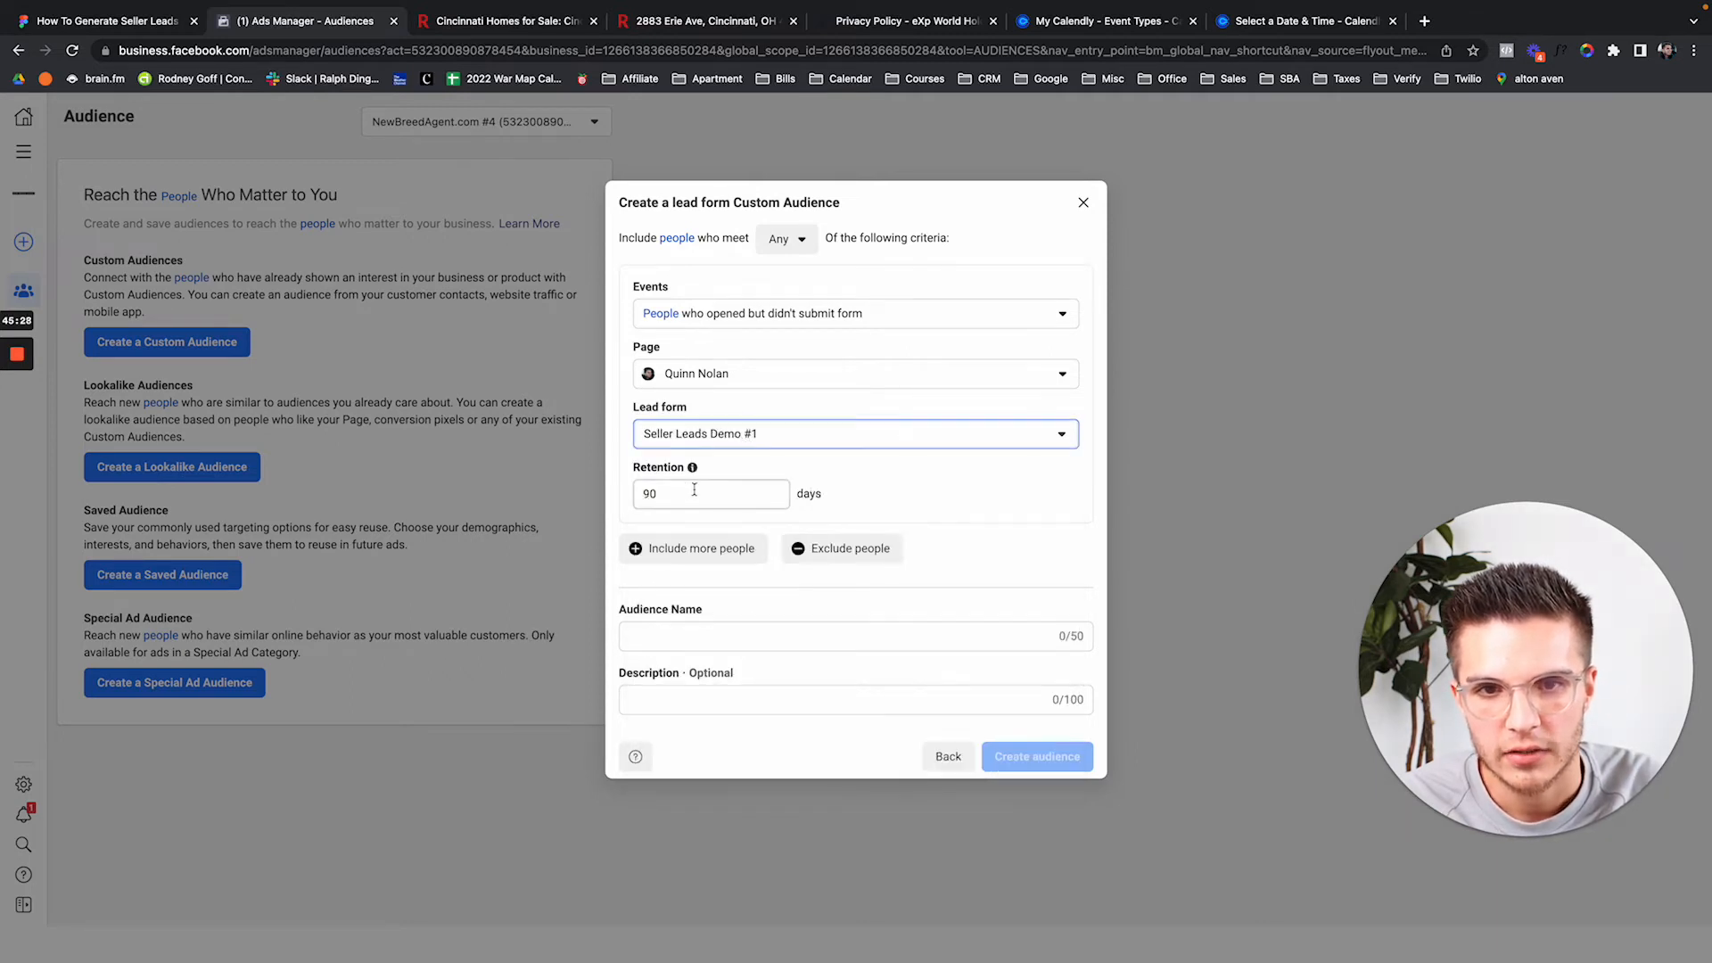
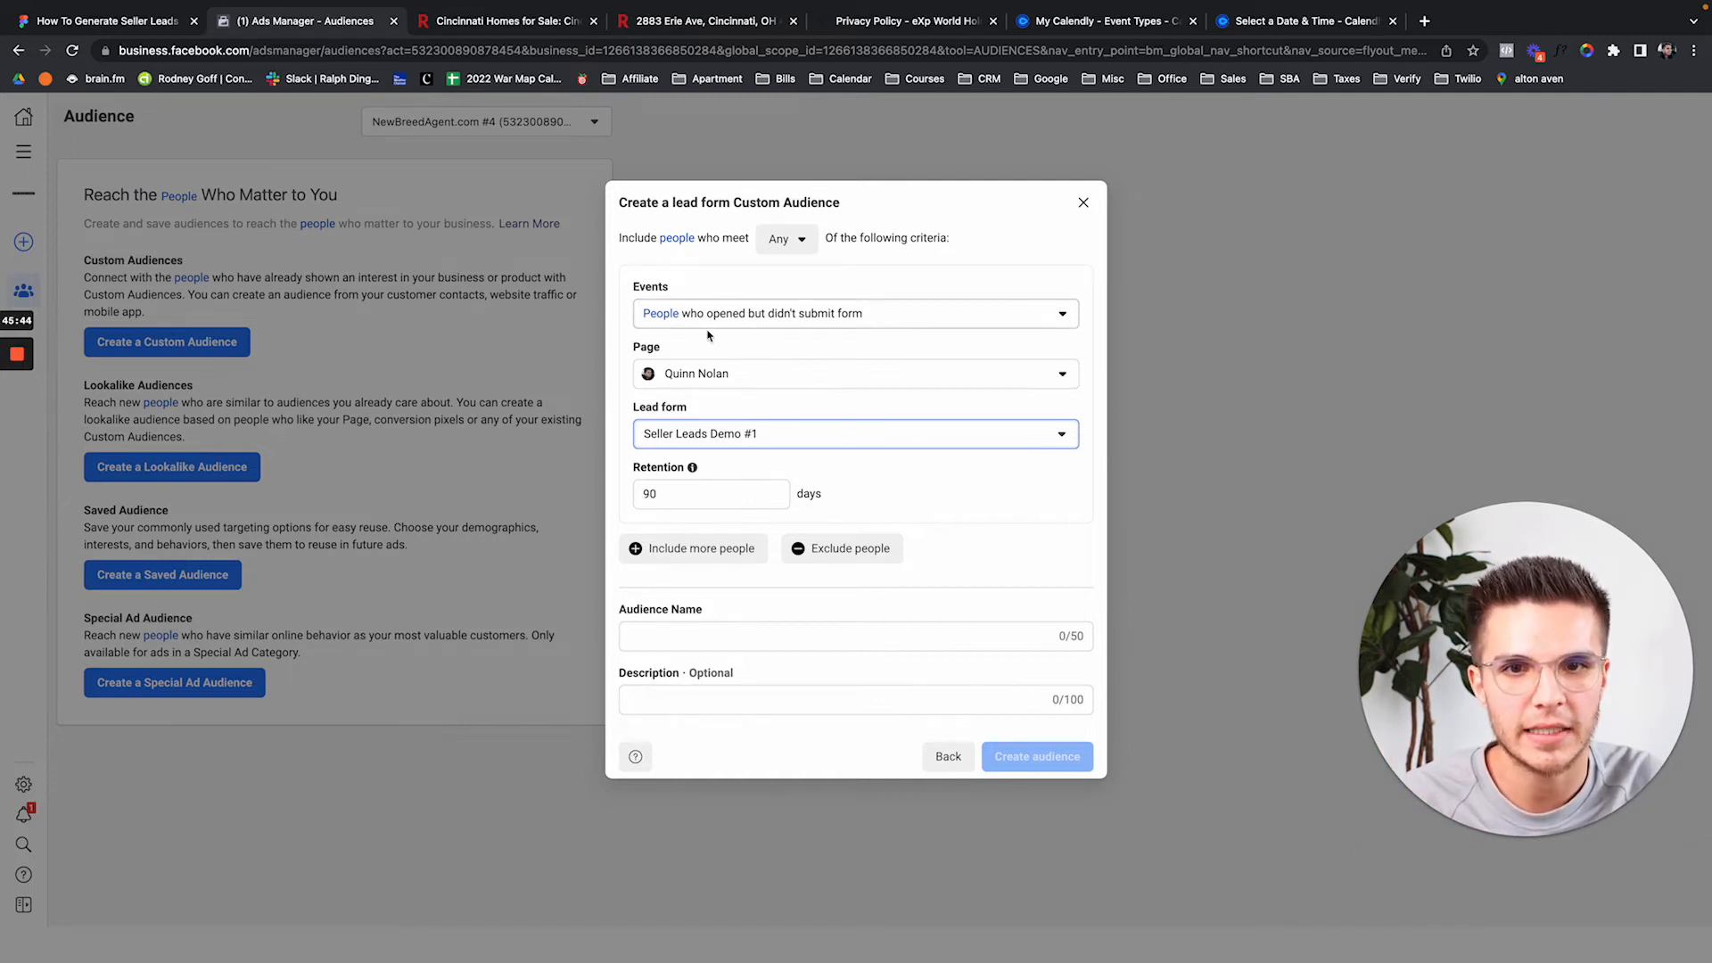
# Set the custom audience retention to 90 days.
pyautogui.click(671, 505)
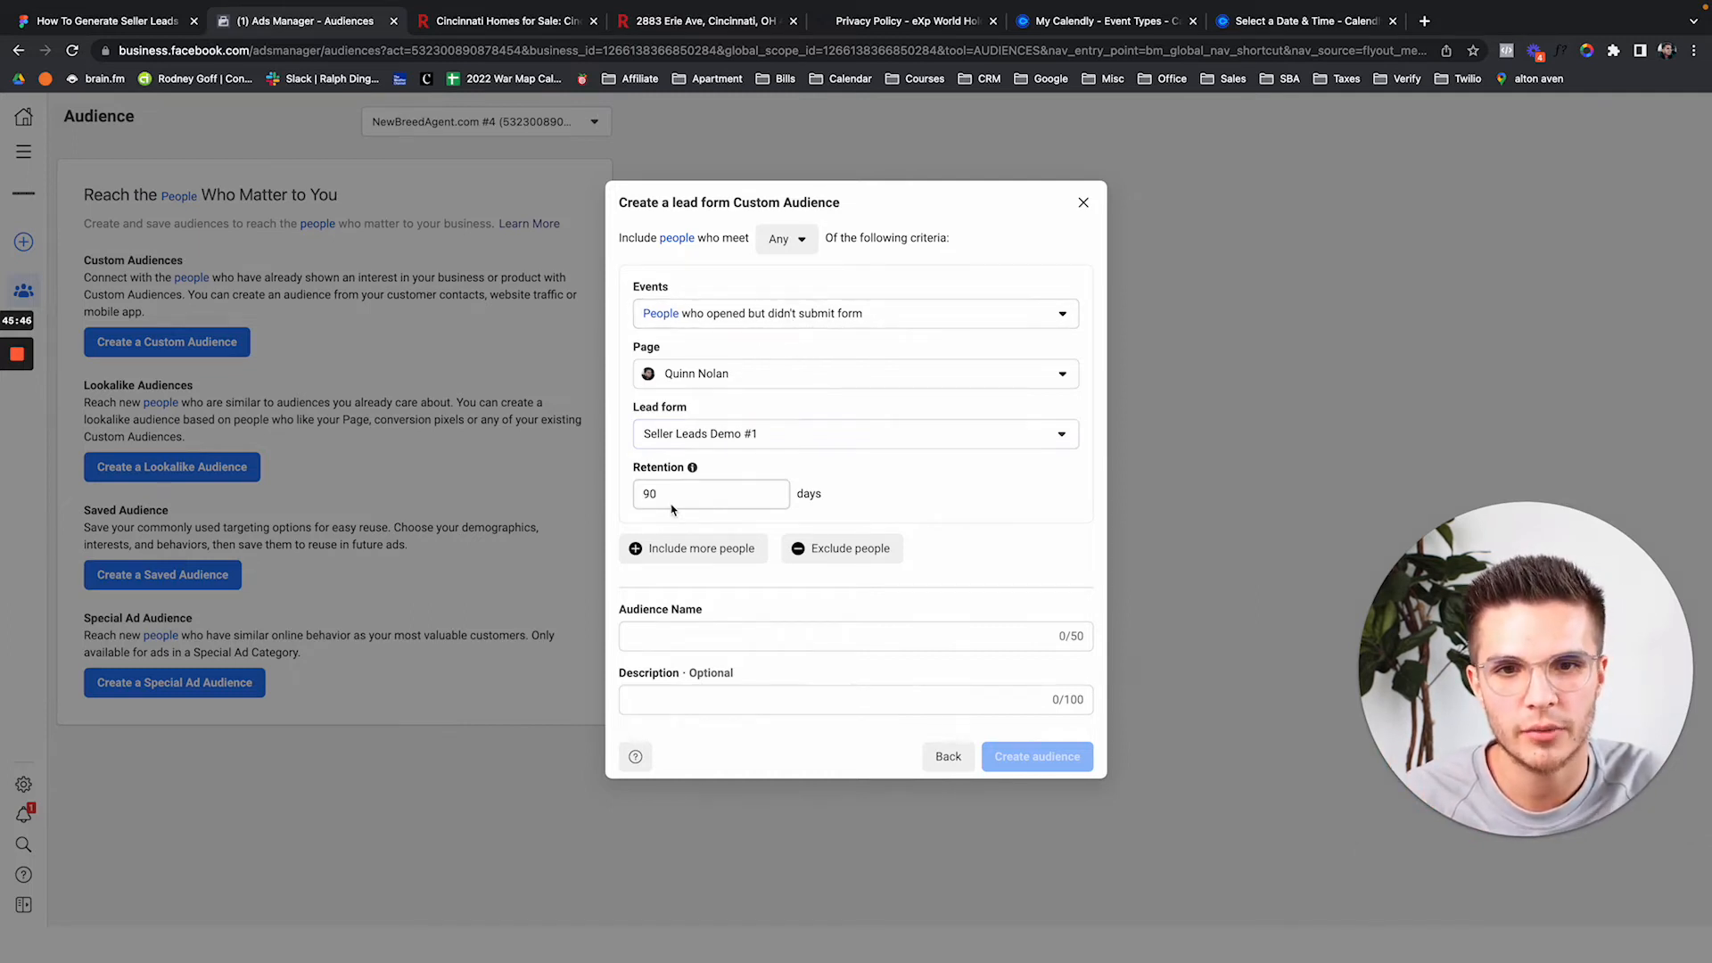
pyautogui.doubleClick(655, 499)
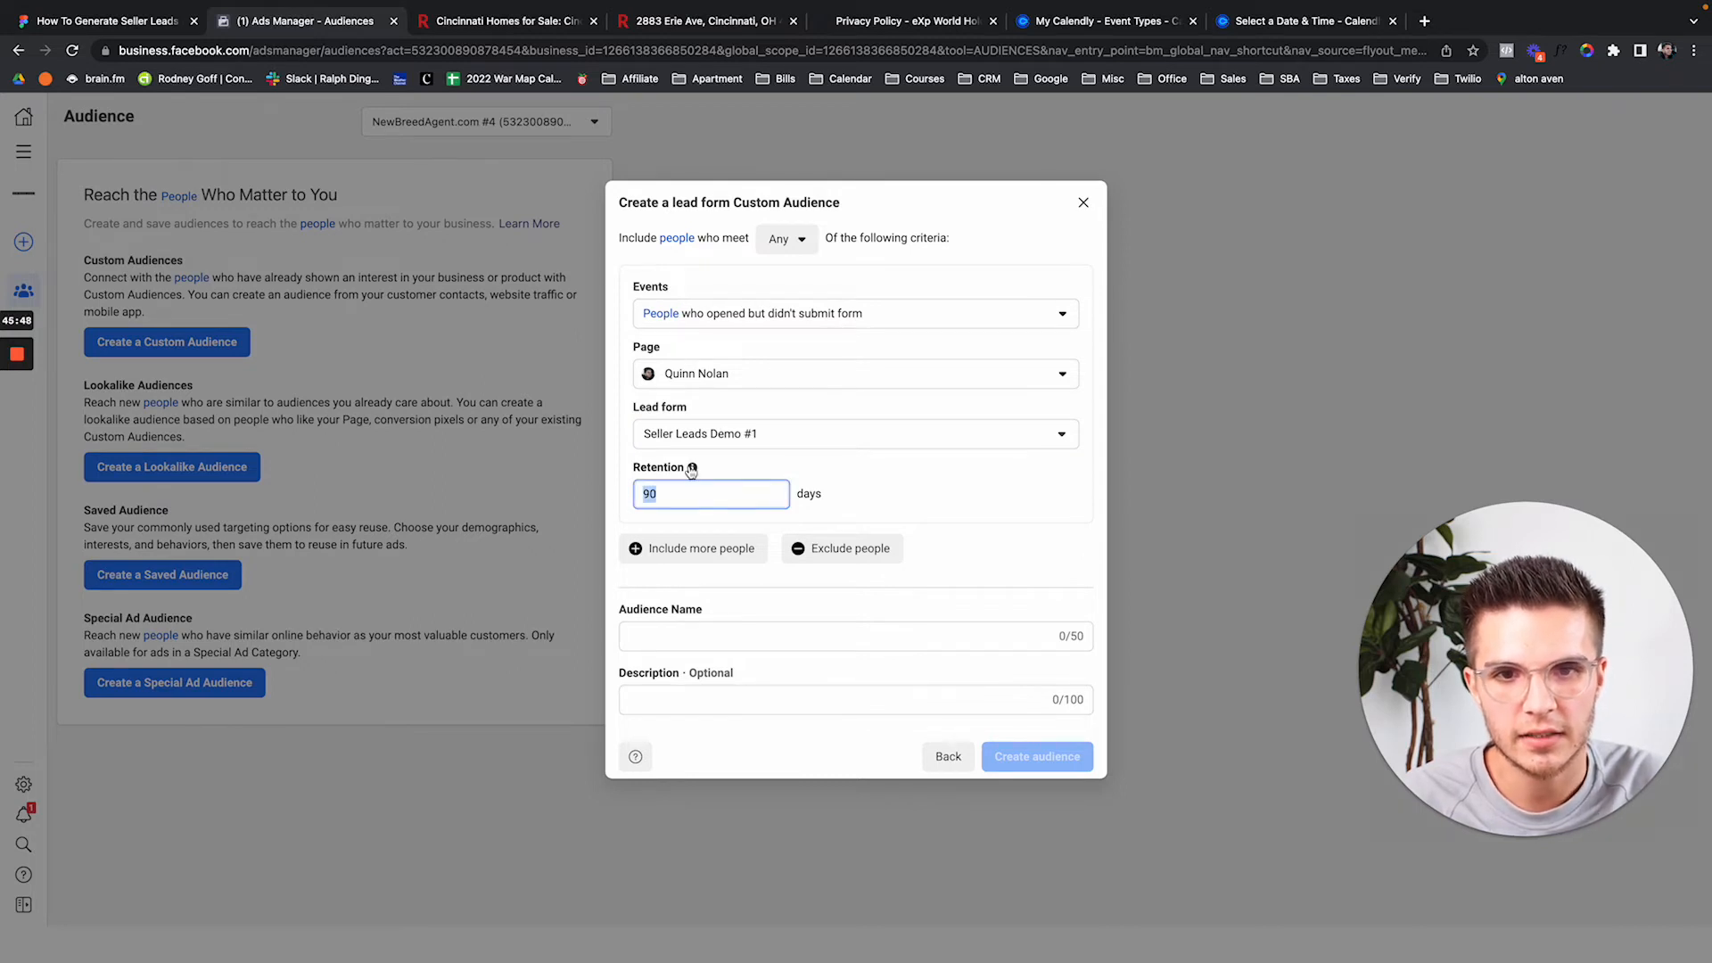
pyautogui.write('180')
pyautogui.doubleClick(774, 501)
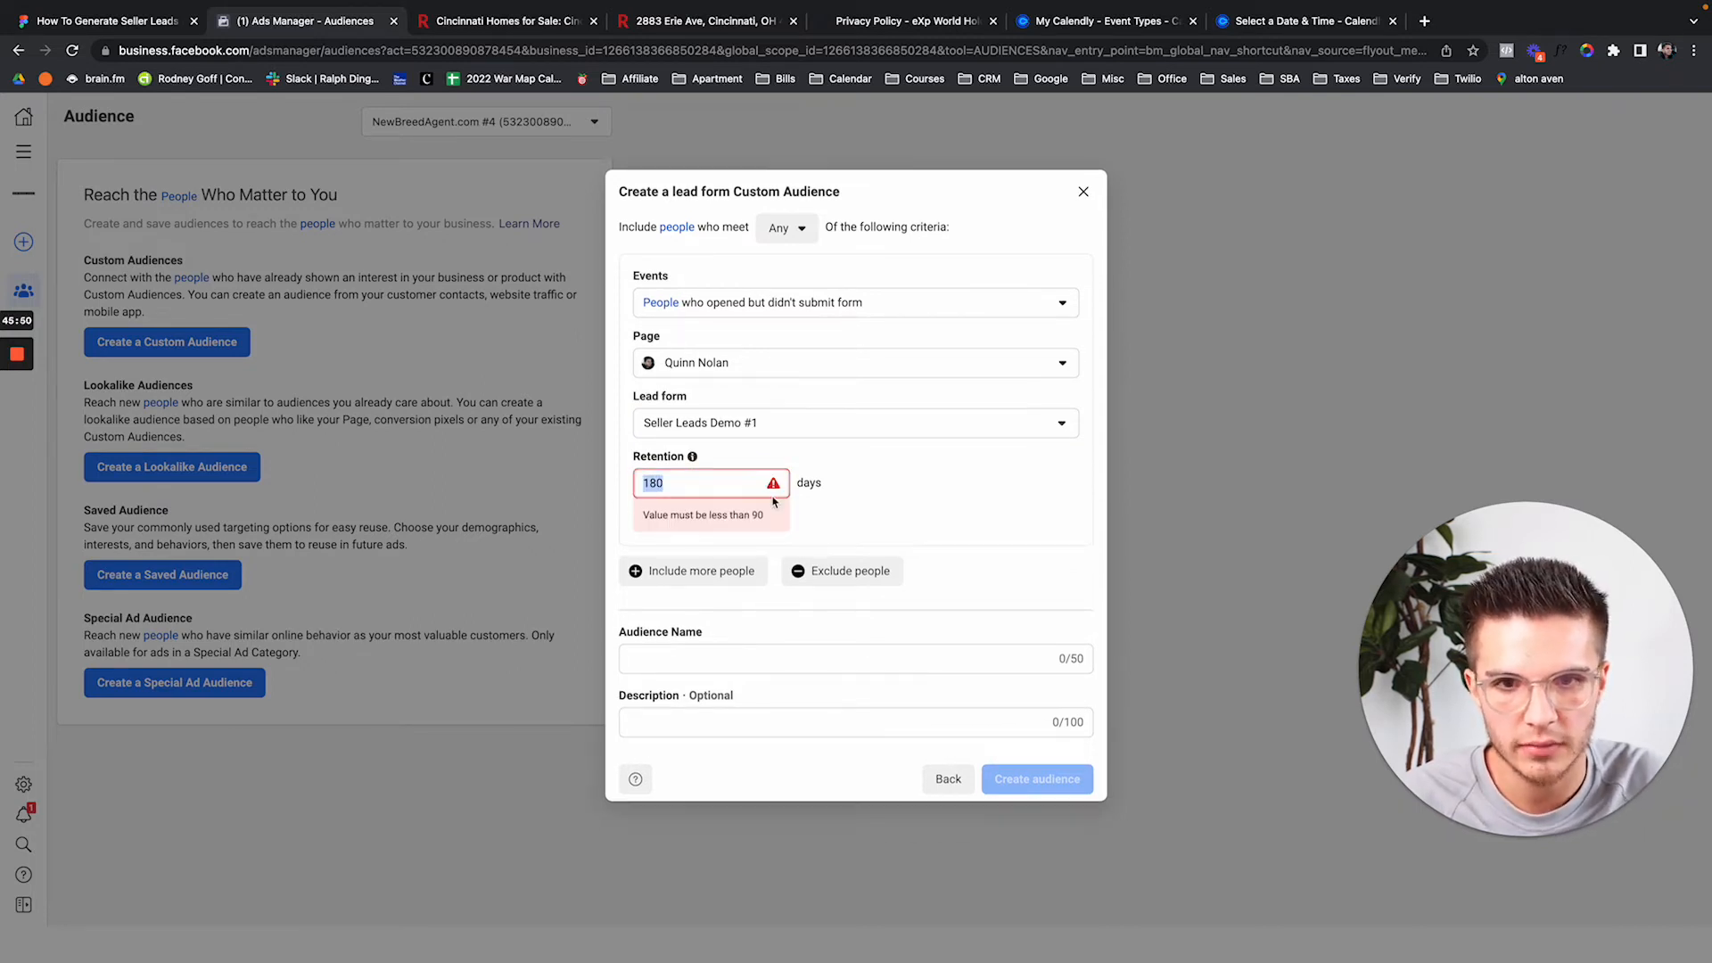
pyautogui.write('90')
pyautogui.click(1042, 518)
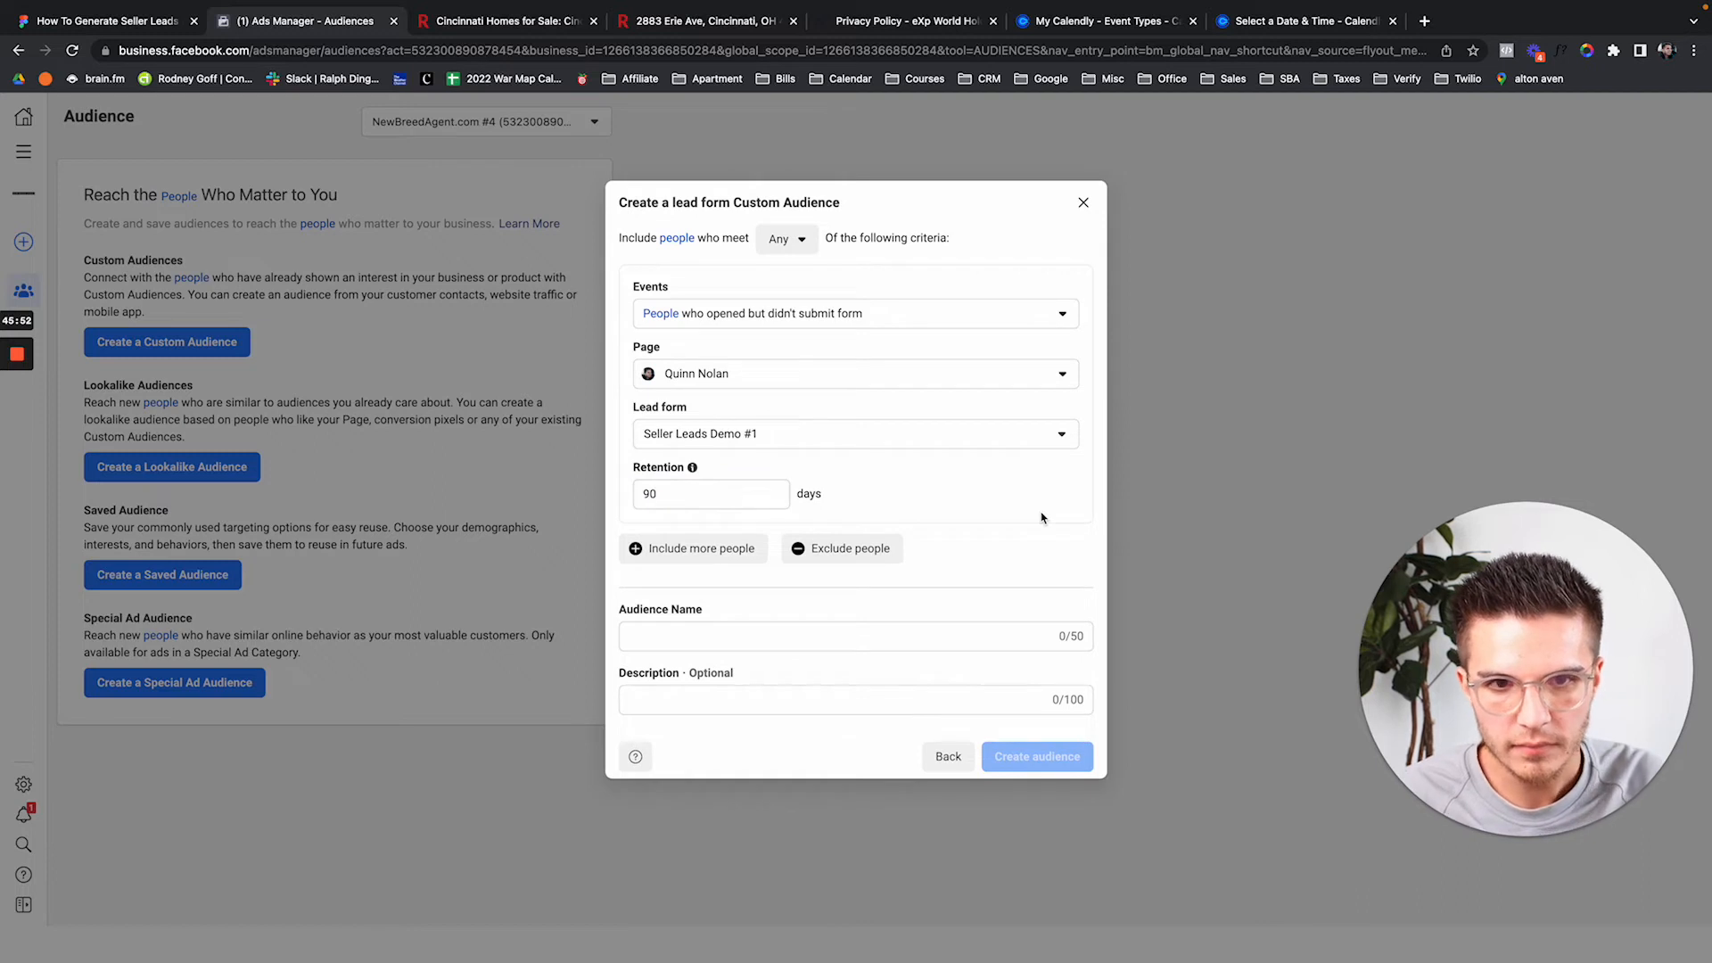
# Name and describe the audience 'People who opened but didn't submit form', then create it.
pyautogui.click(857, 635)
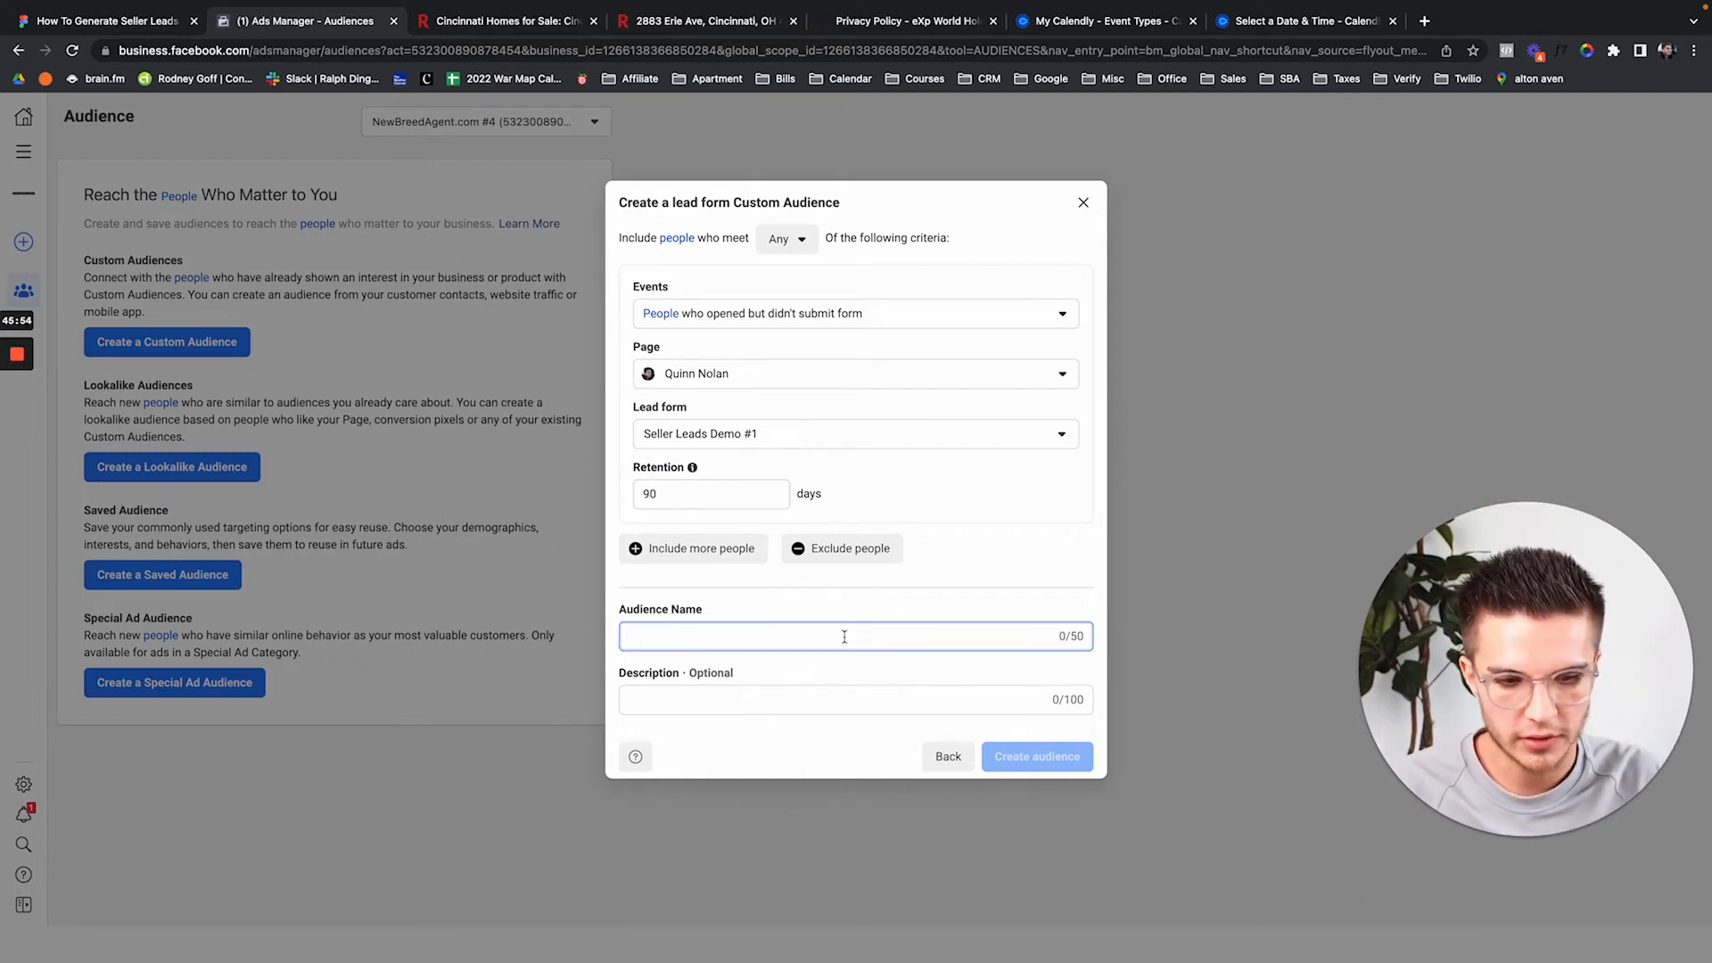
pyautogui.write('People')
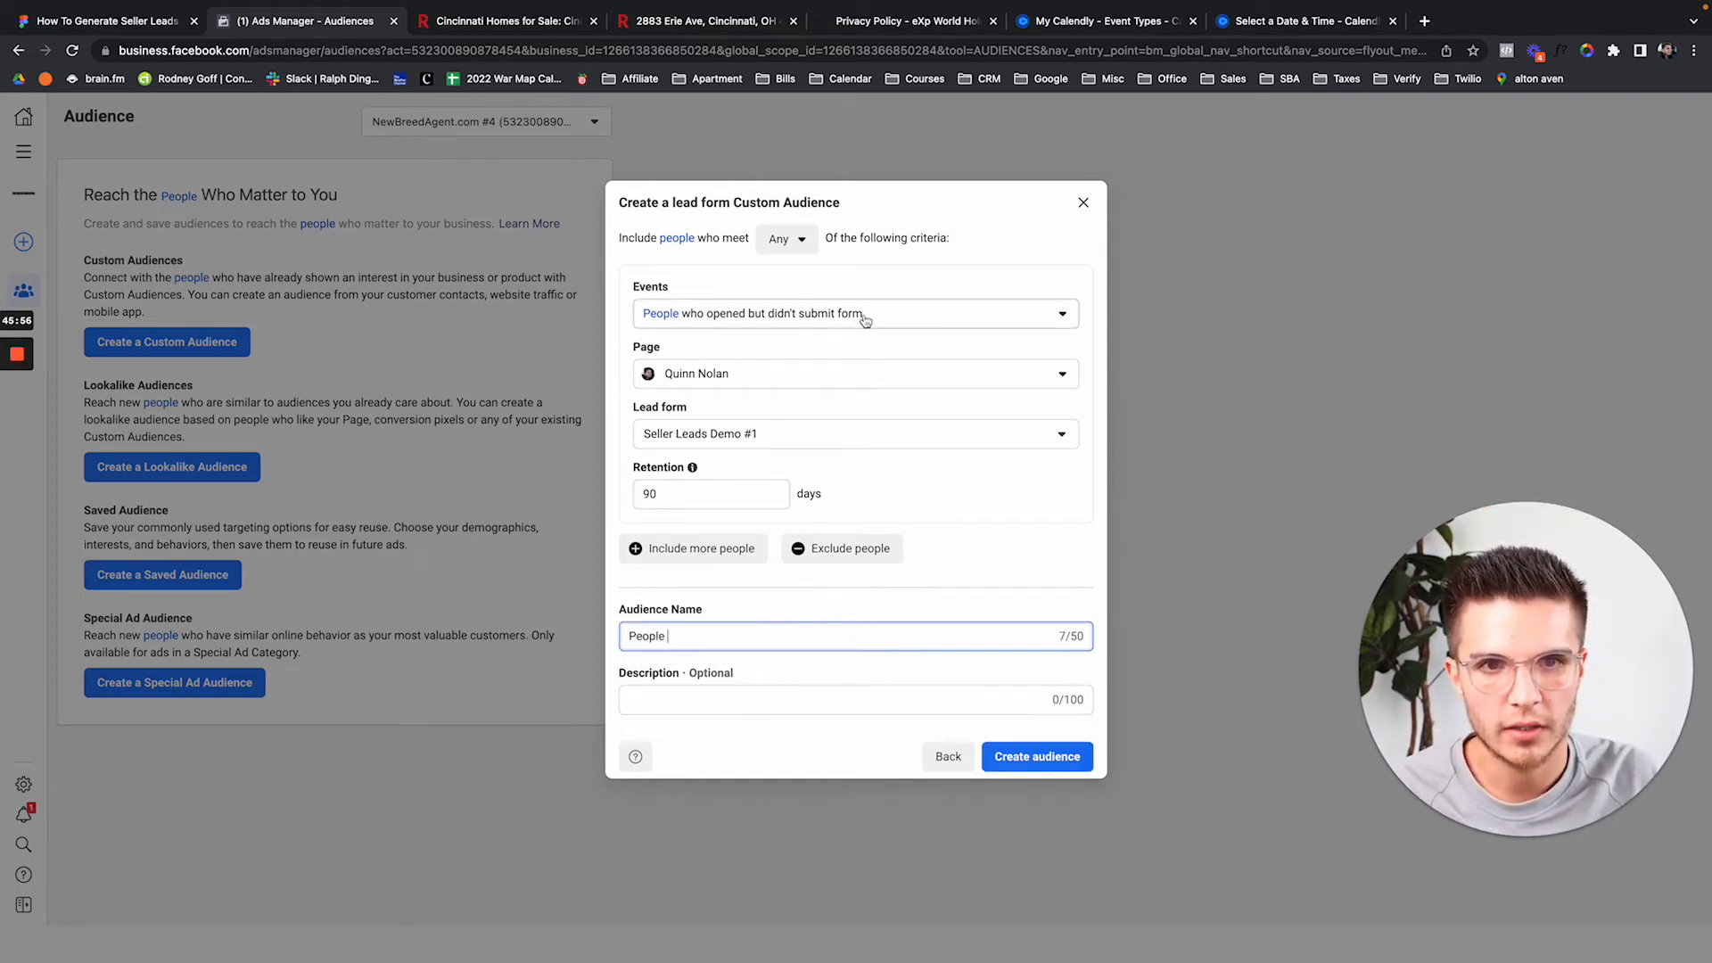
pyautogui.moveTo(870, 314); pyautogui.dragTo(641, 319)
pyautogui.press('super+c')
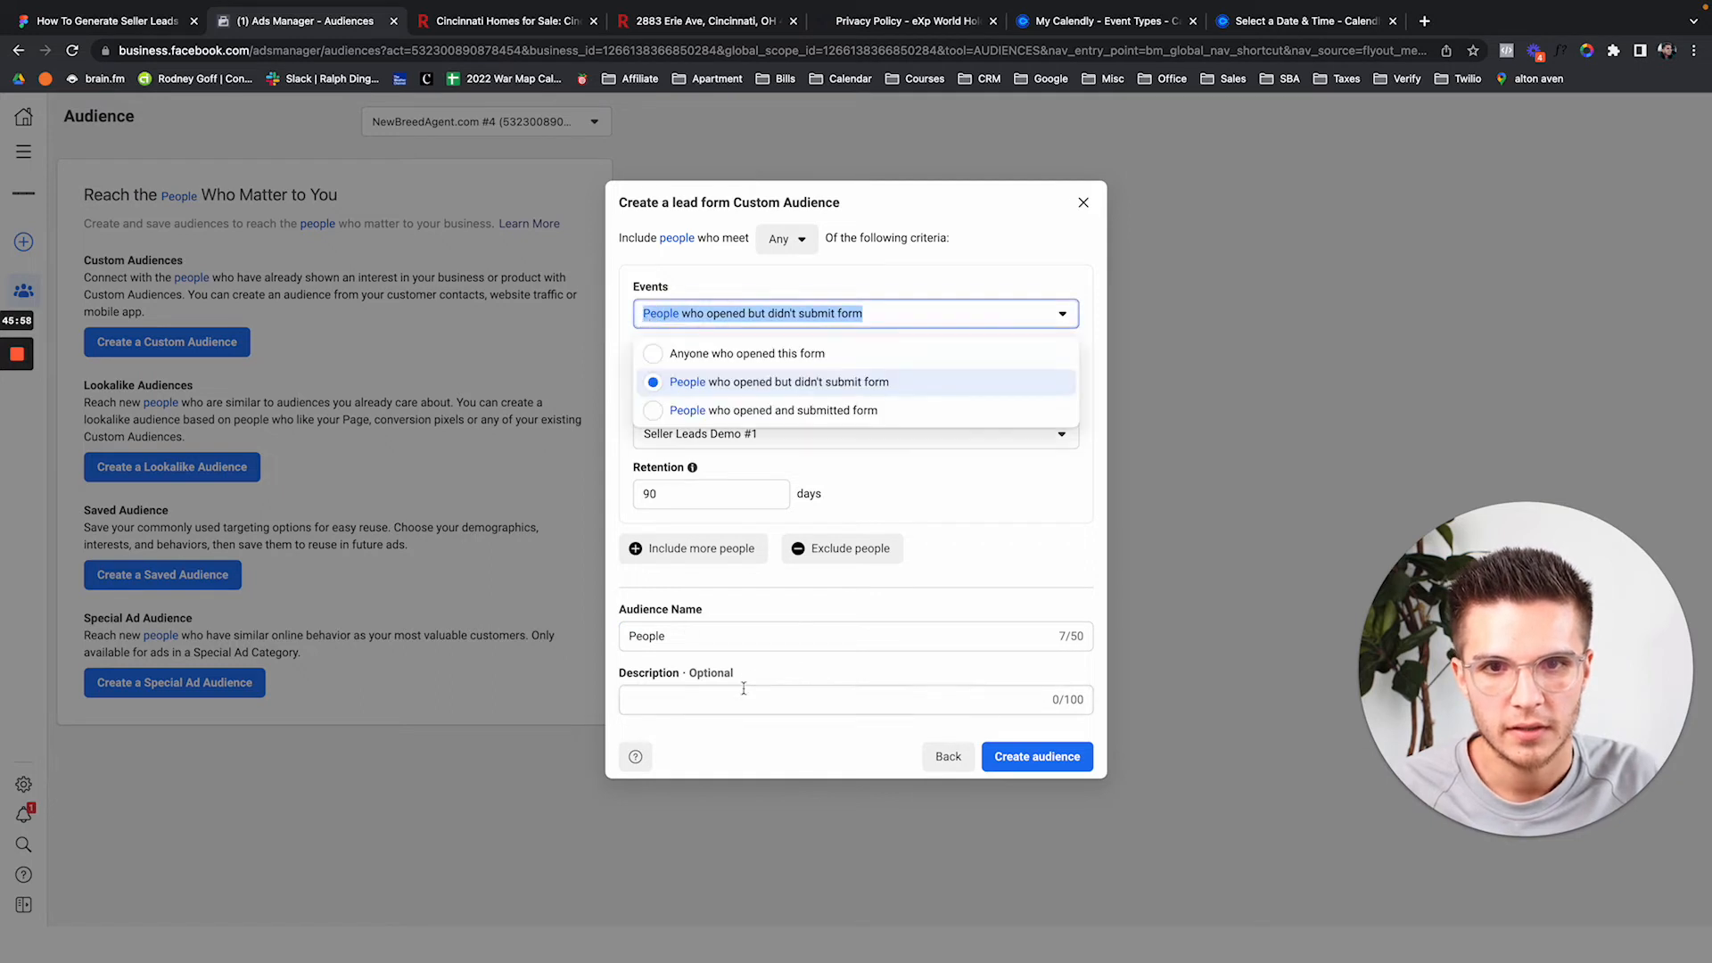
pyautogui.tripleClick(729, 633)
pyautogui.press('super+v')
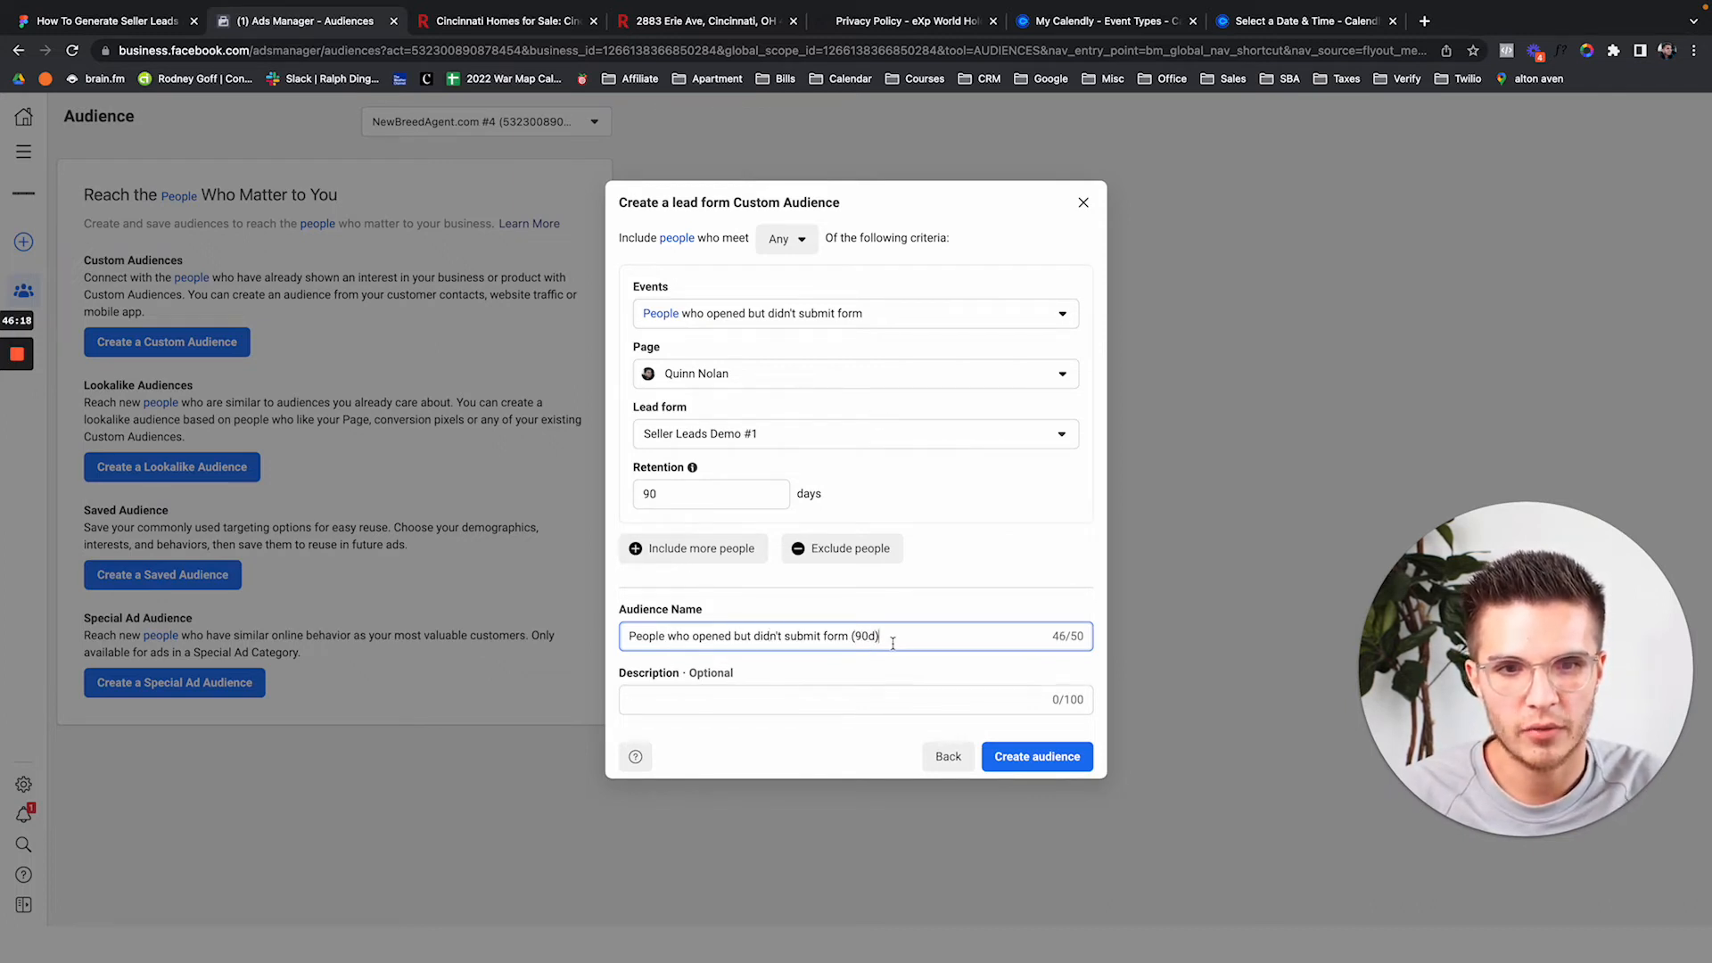
pyautogui.click(785, 699)
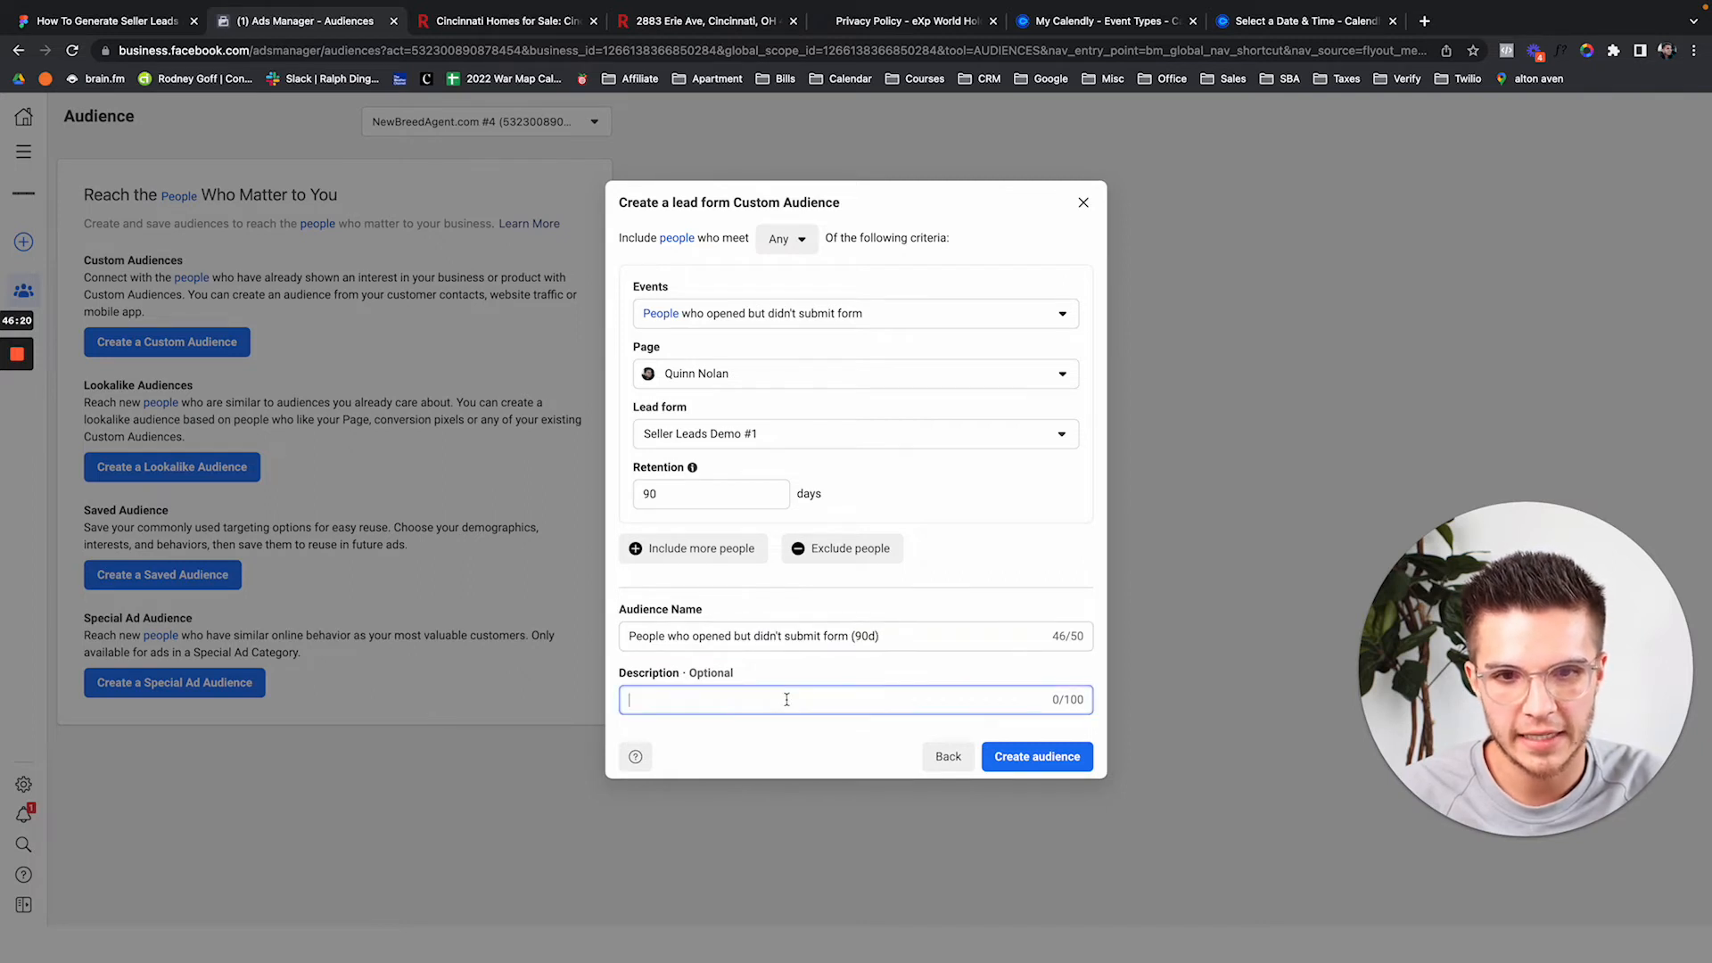
pyautogui.hotkey('ctrl', 'v')
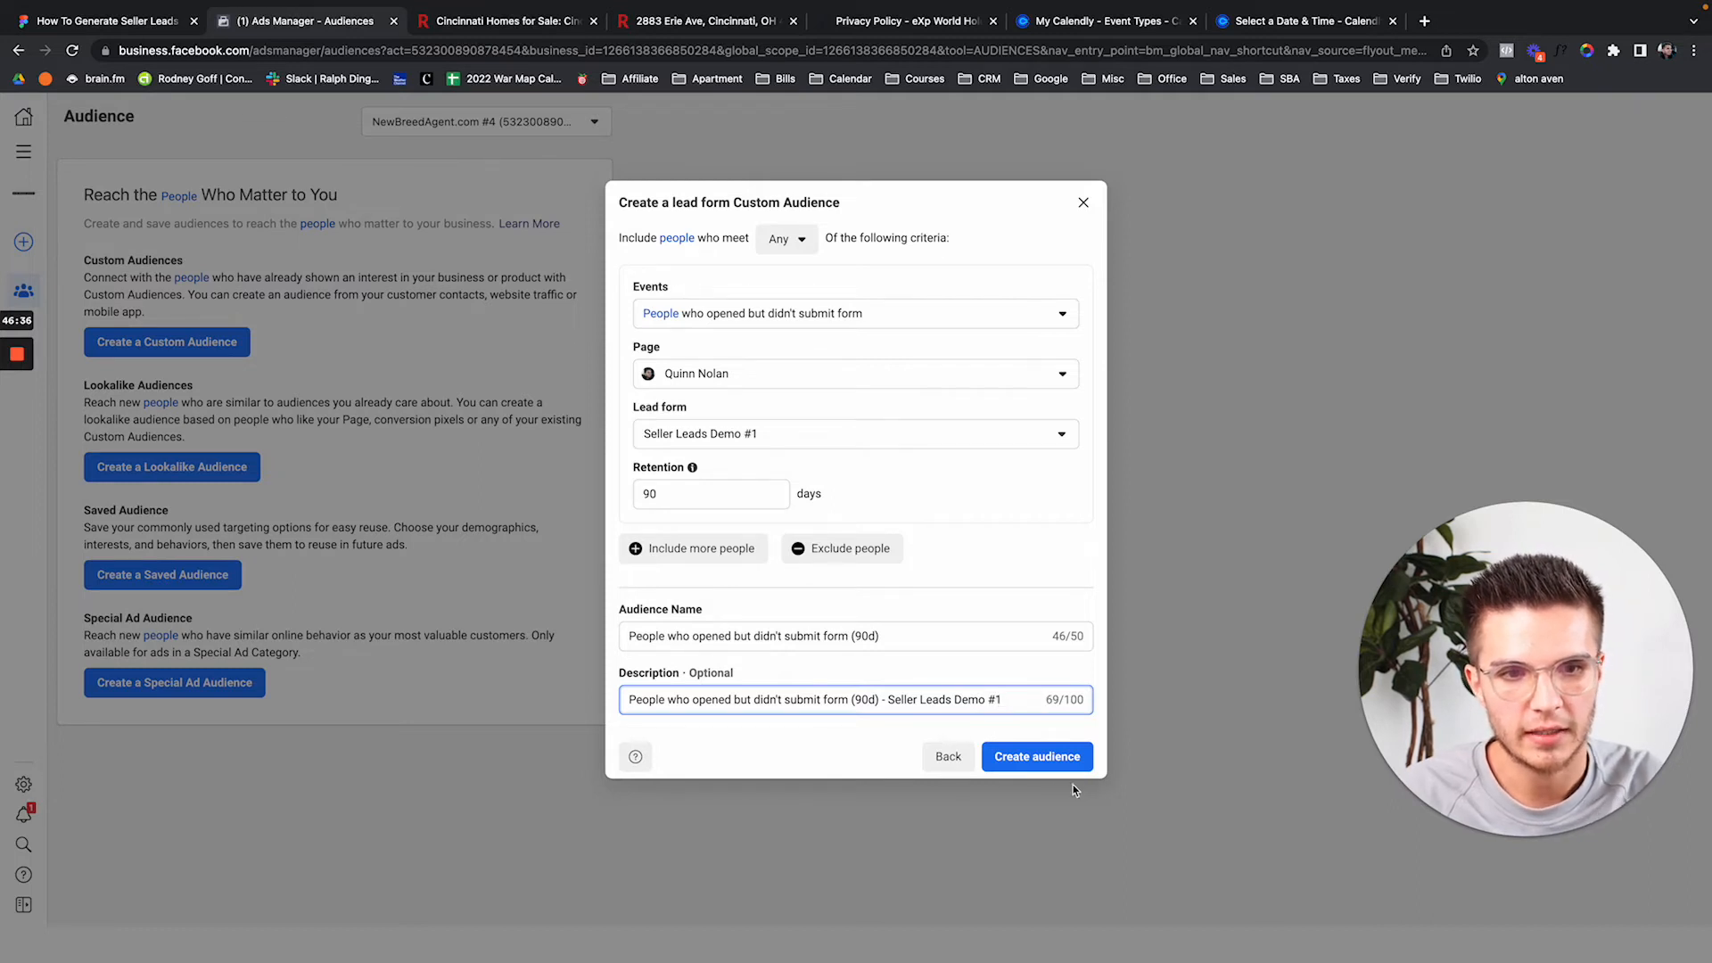
pyautogui.click(1043, 754)
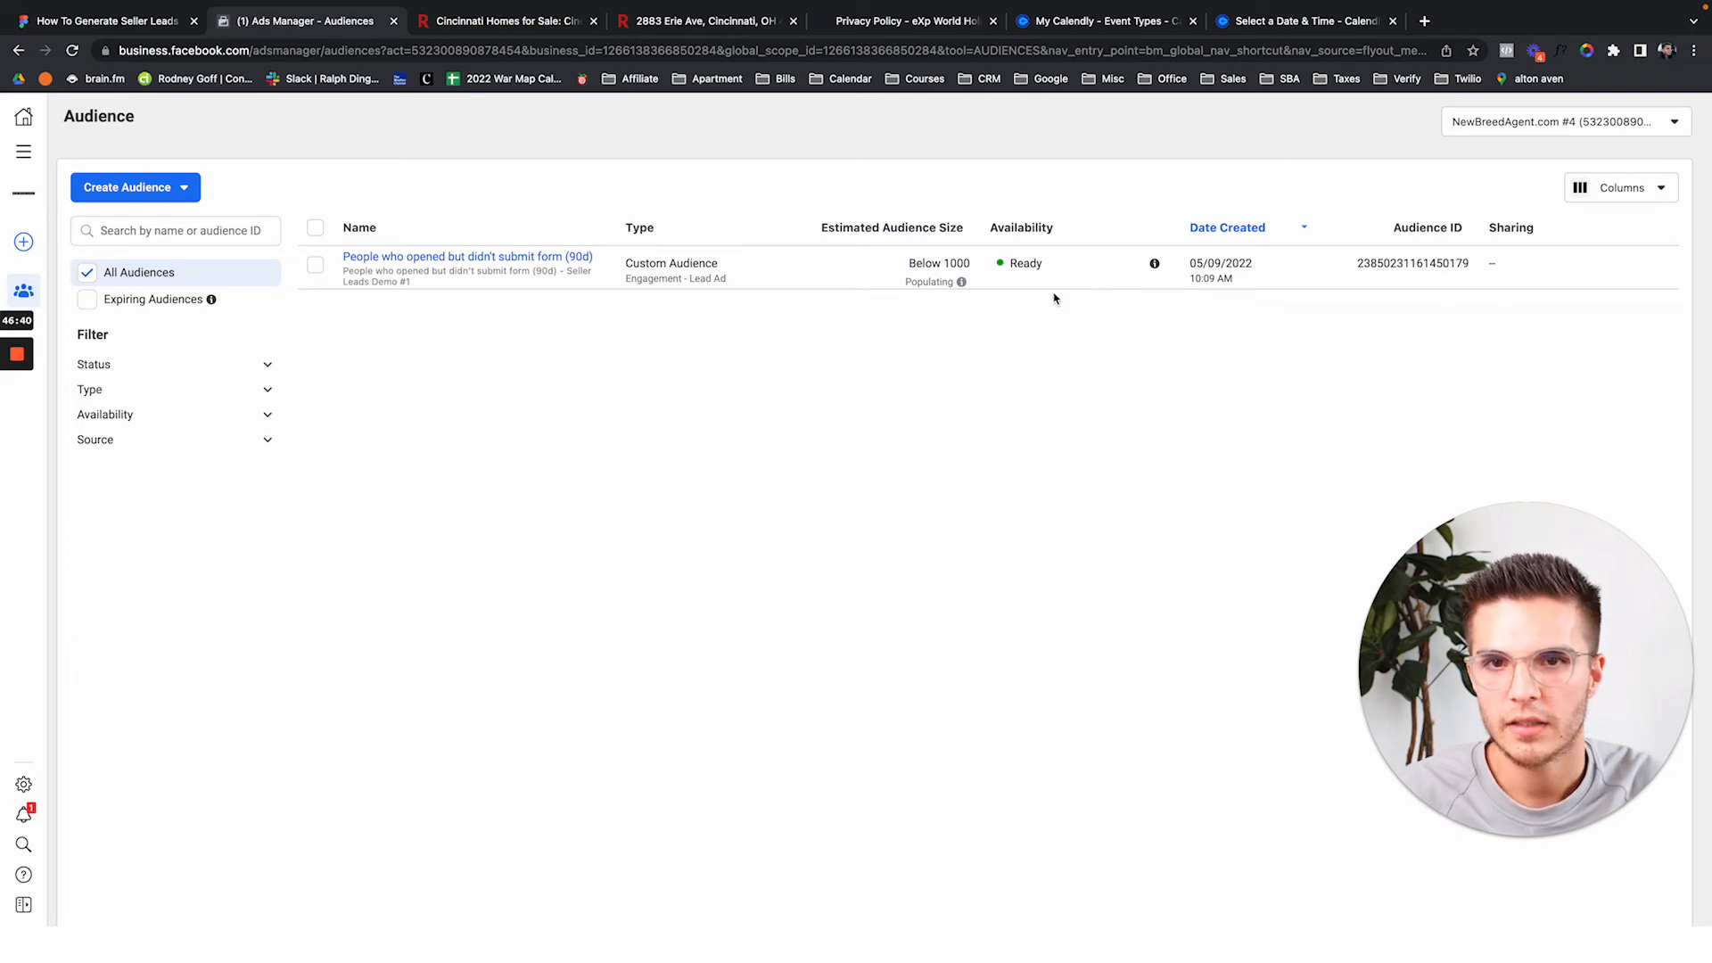
pyautogui.moveTo(538, 295)
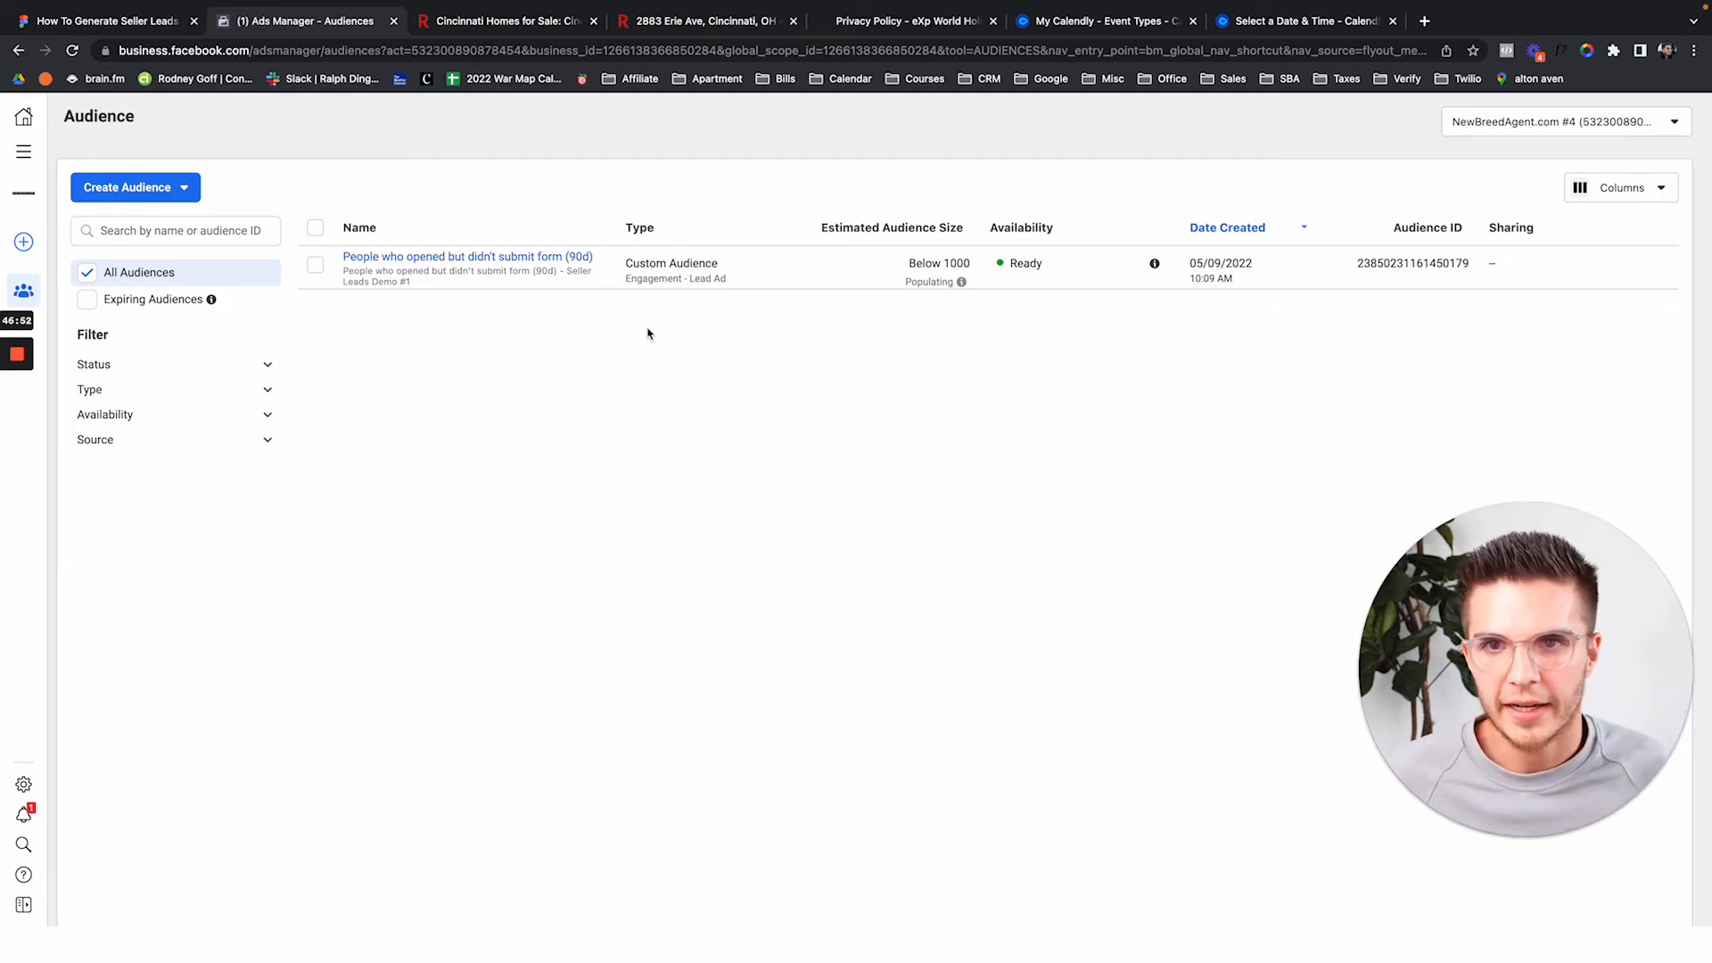
pyautogui.moveTo(481, 270)
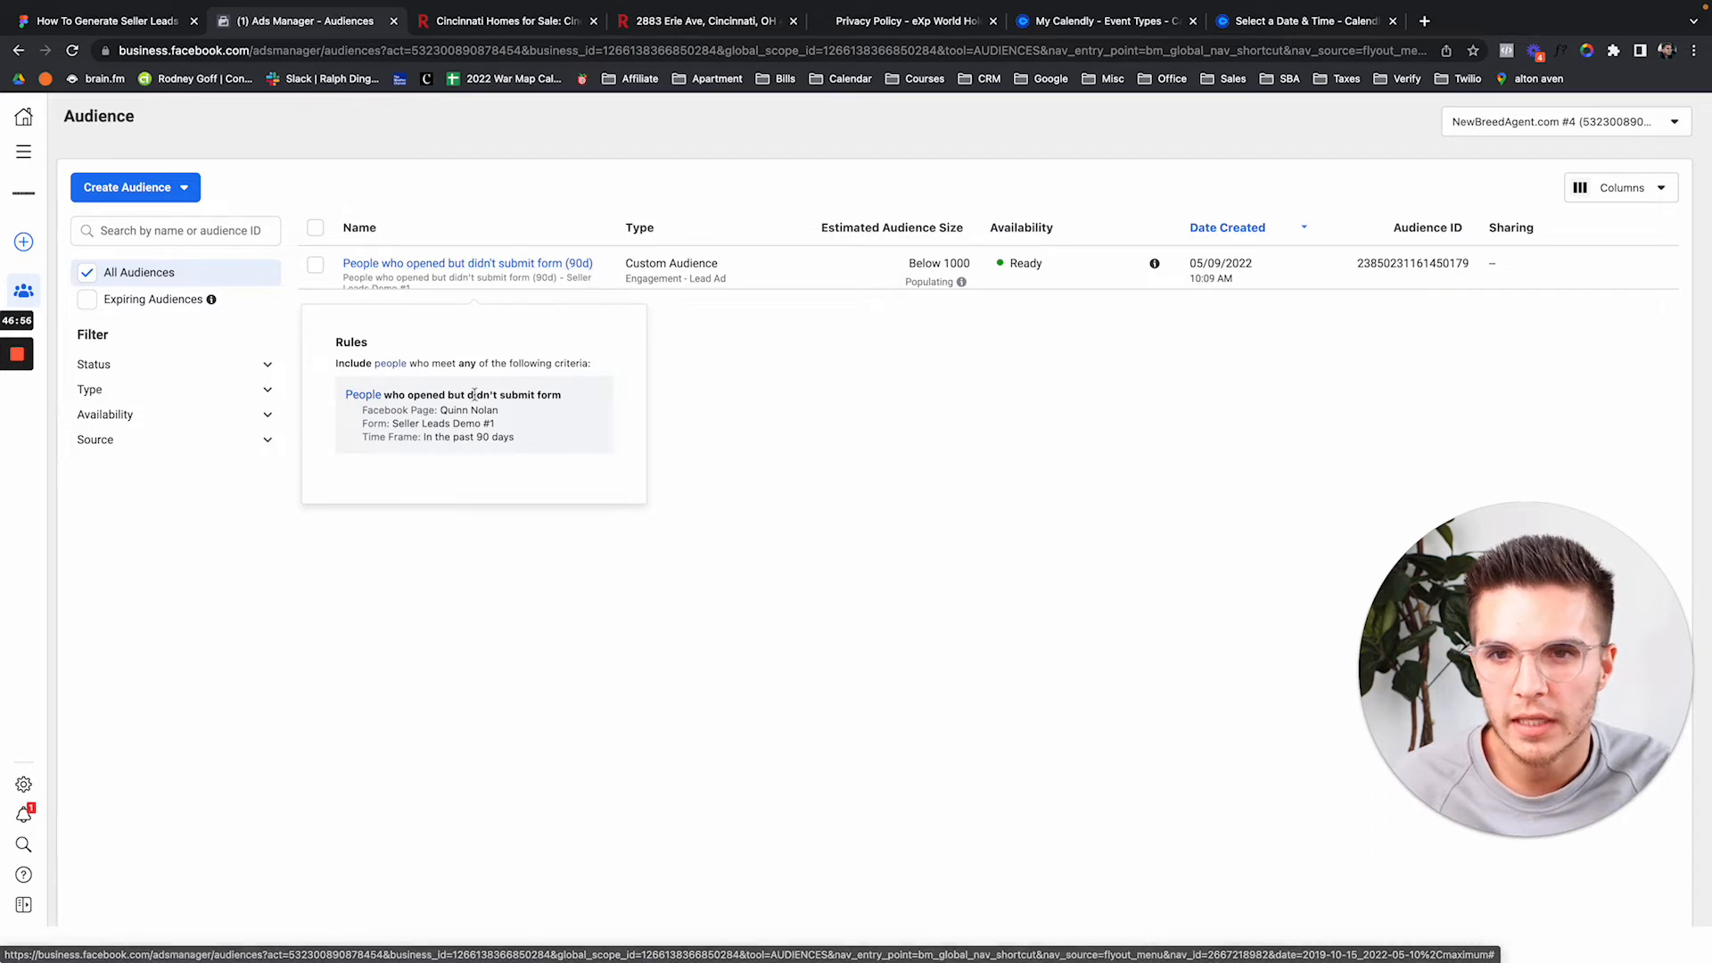
pyautogui.moveTo(440, 411); pyautogui.dragTo(510, 414)
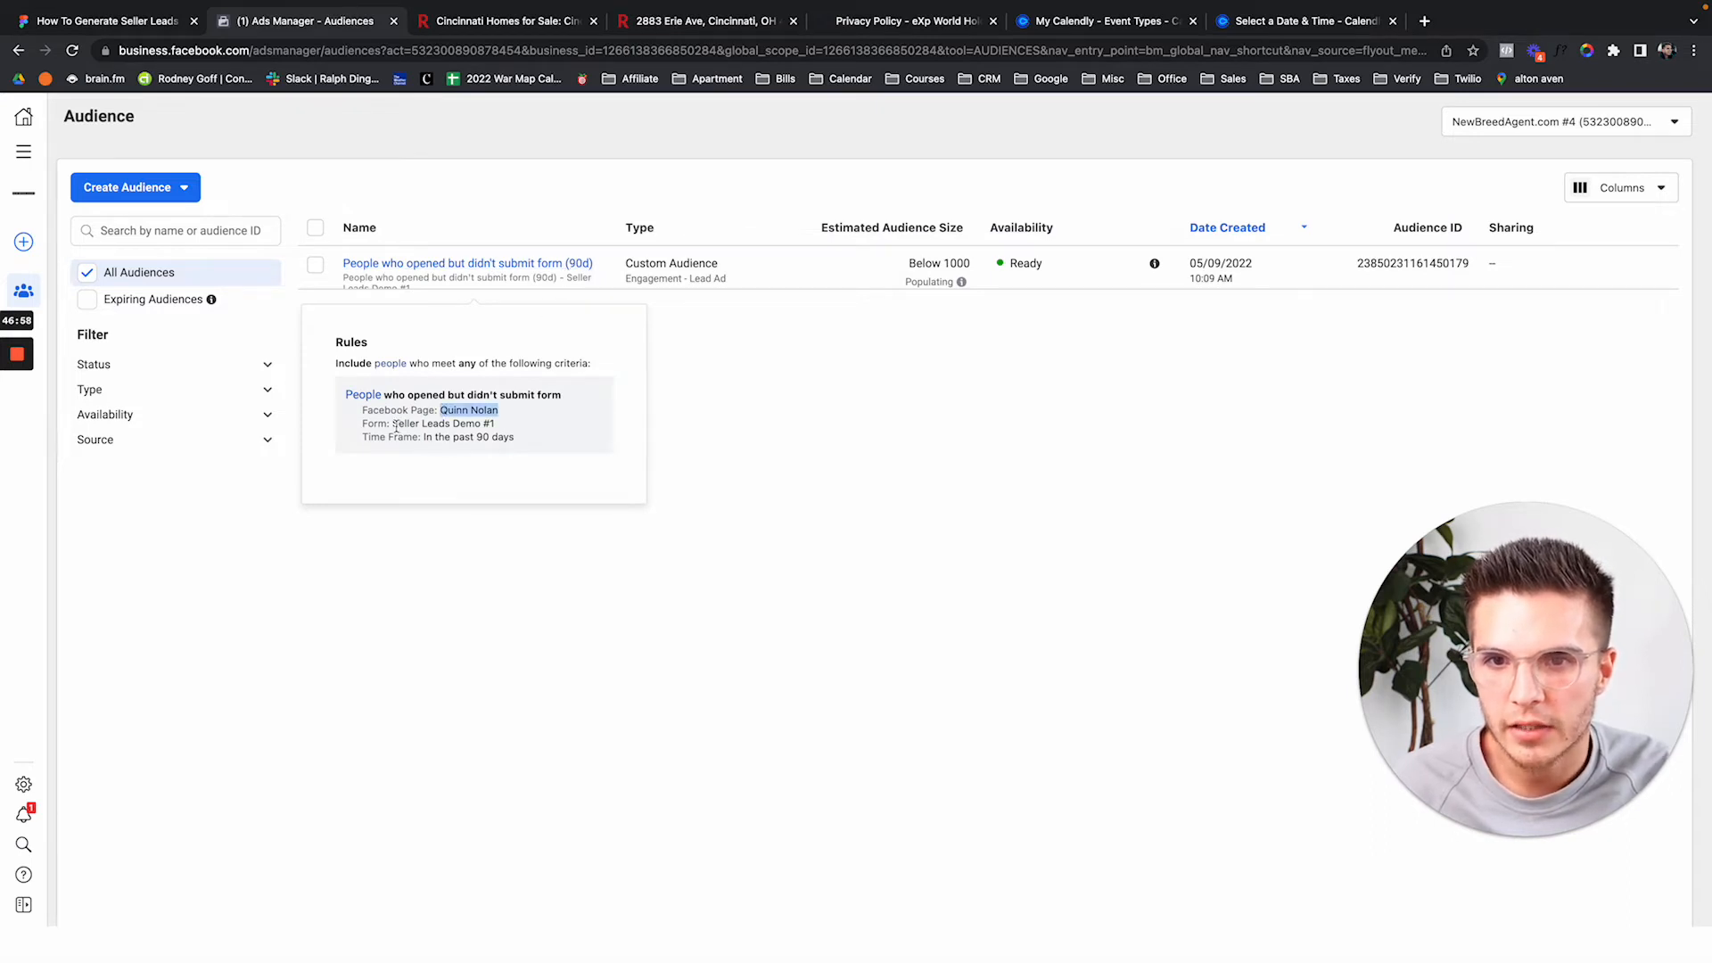
pyautogui.moveTo(395, 425); pyautogui.dragTo(592, 443)
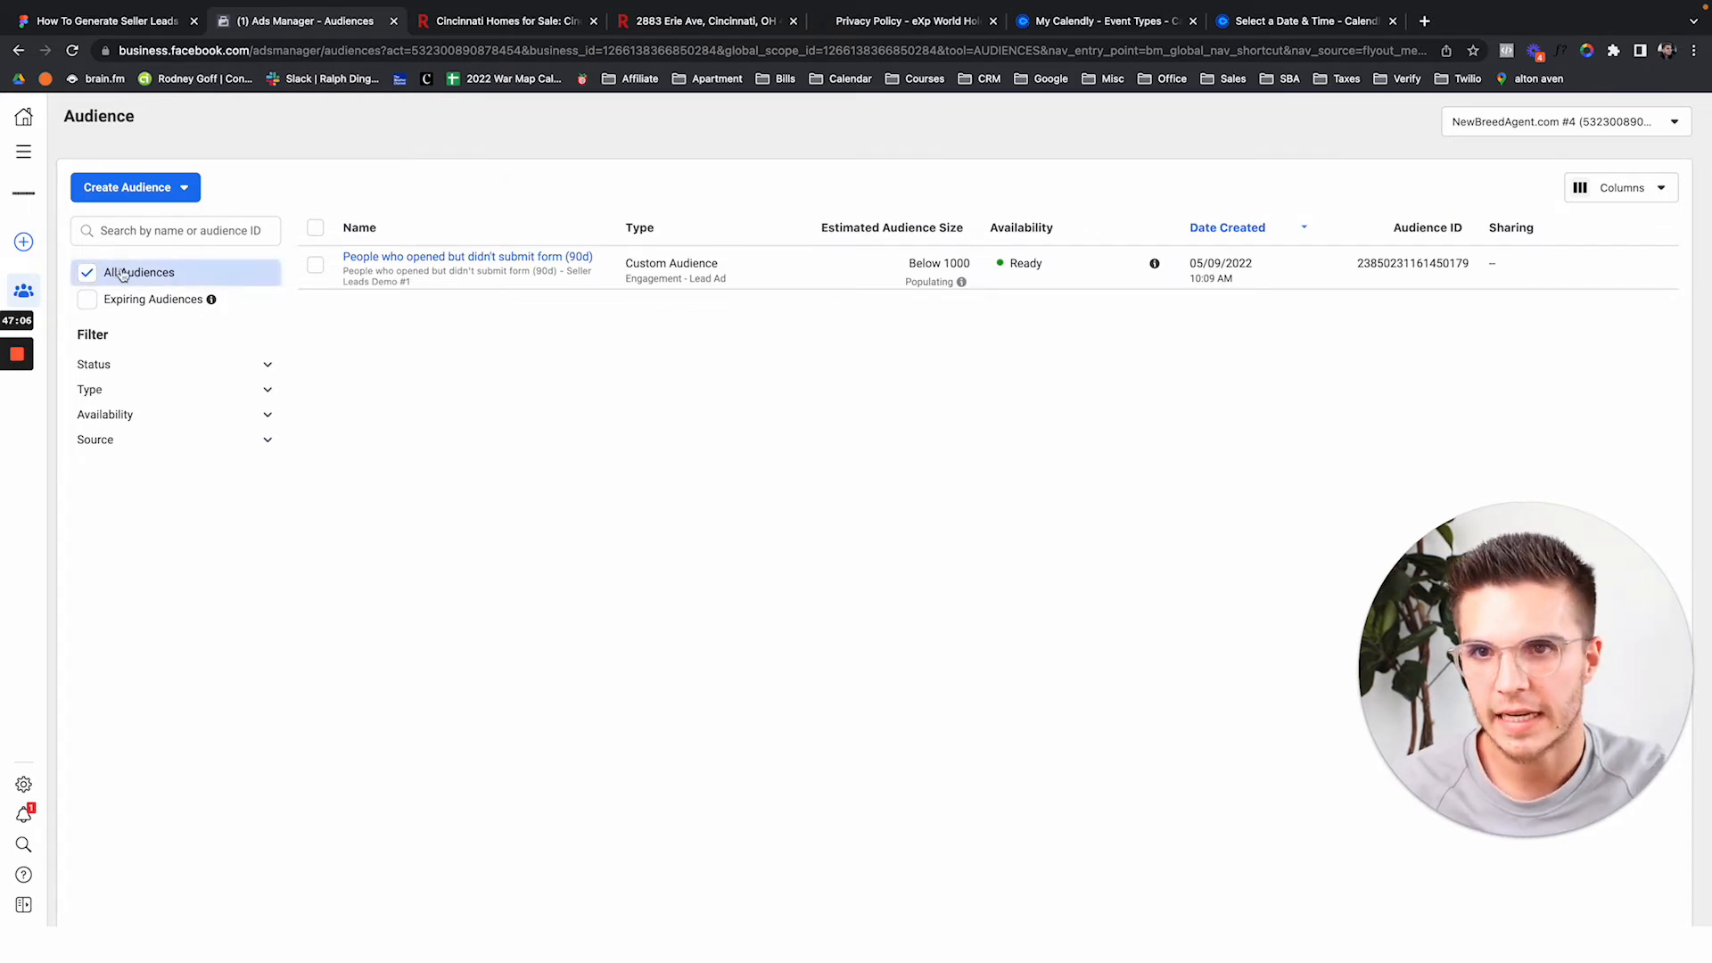
pyautogui.moveTo(440, 267)
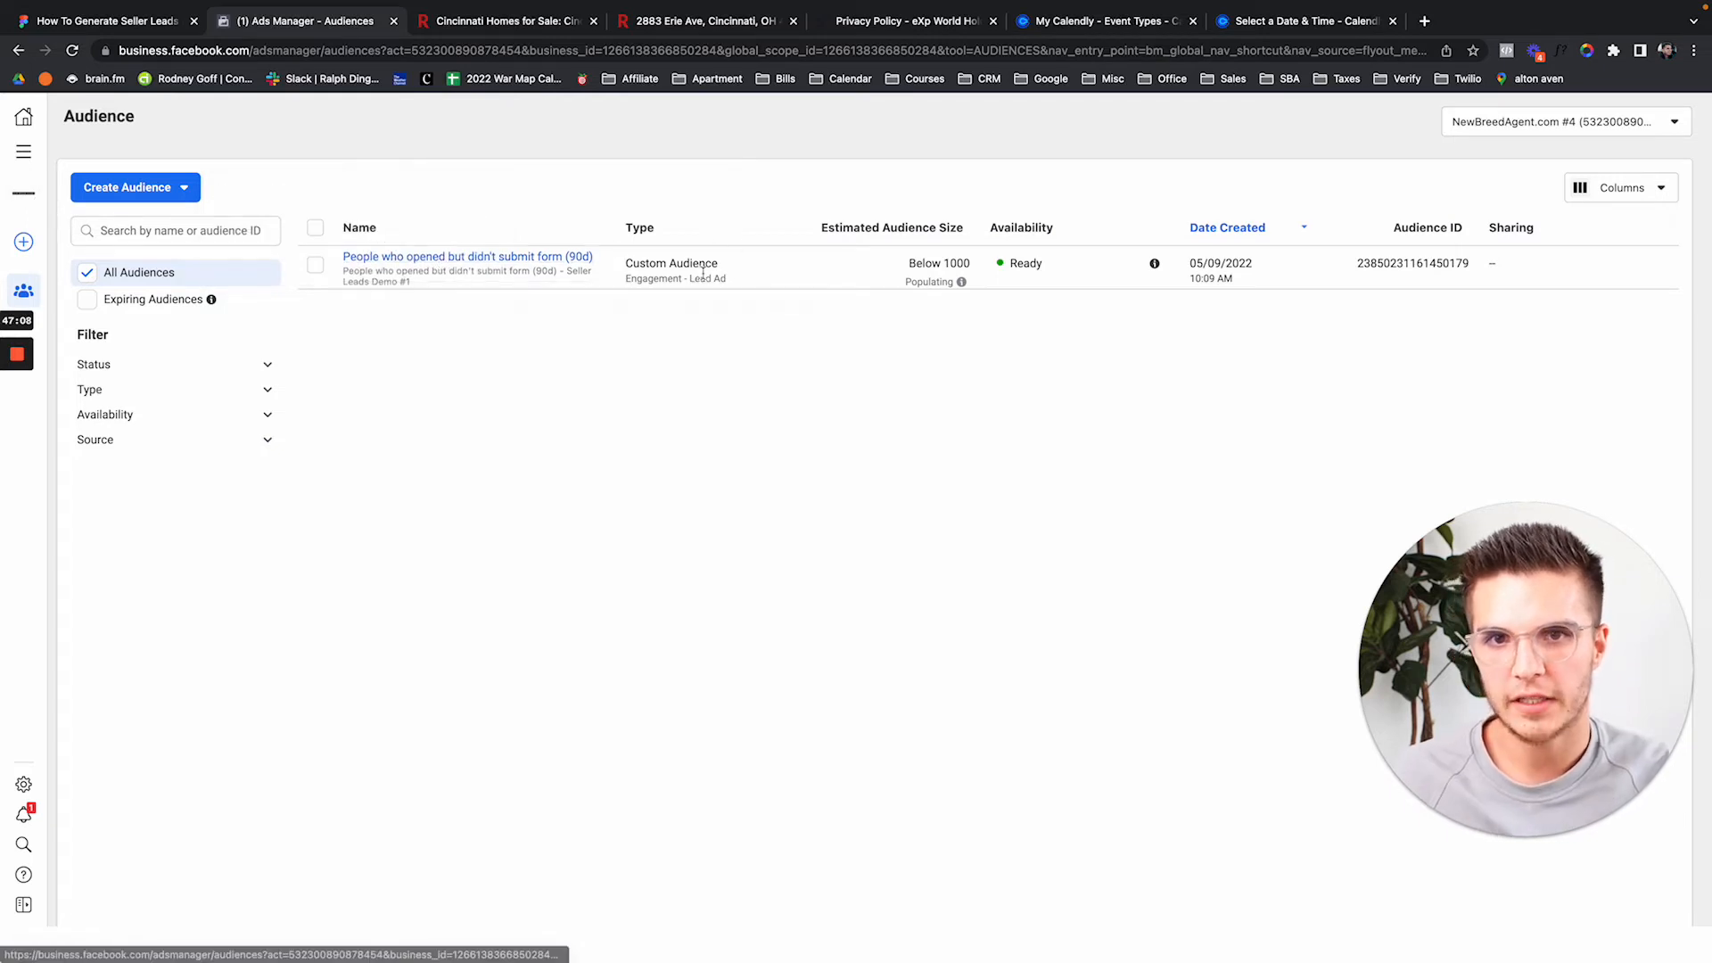
pyautogui.moveTo(627, 261); pyautogui.dragTo(774, 284)
pyautogui.click(779, 286)
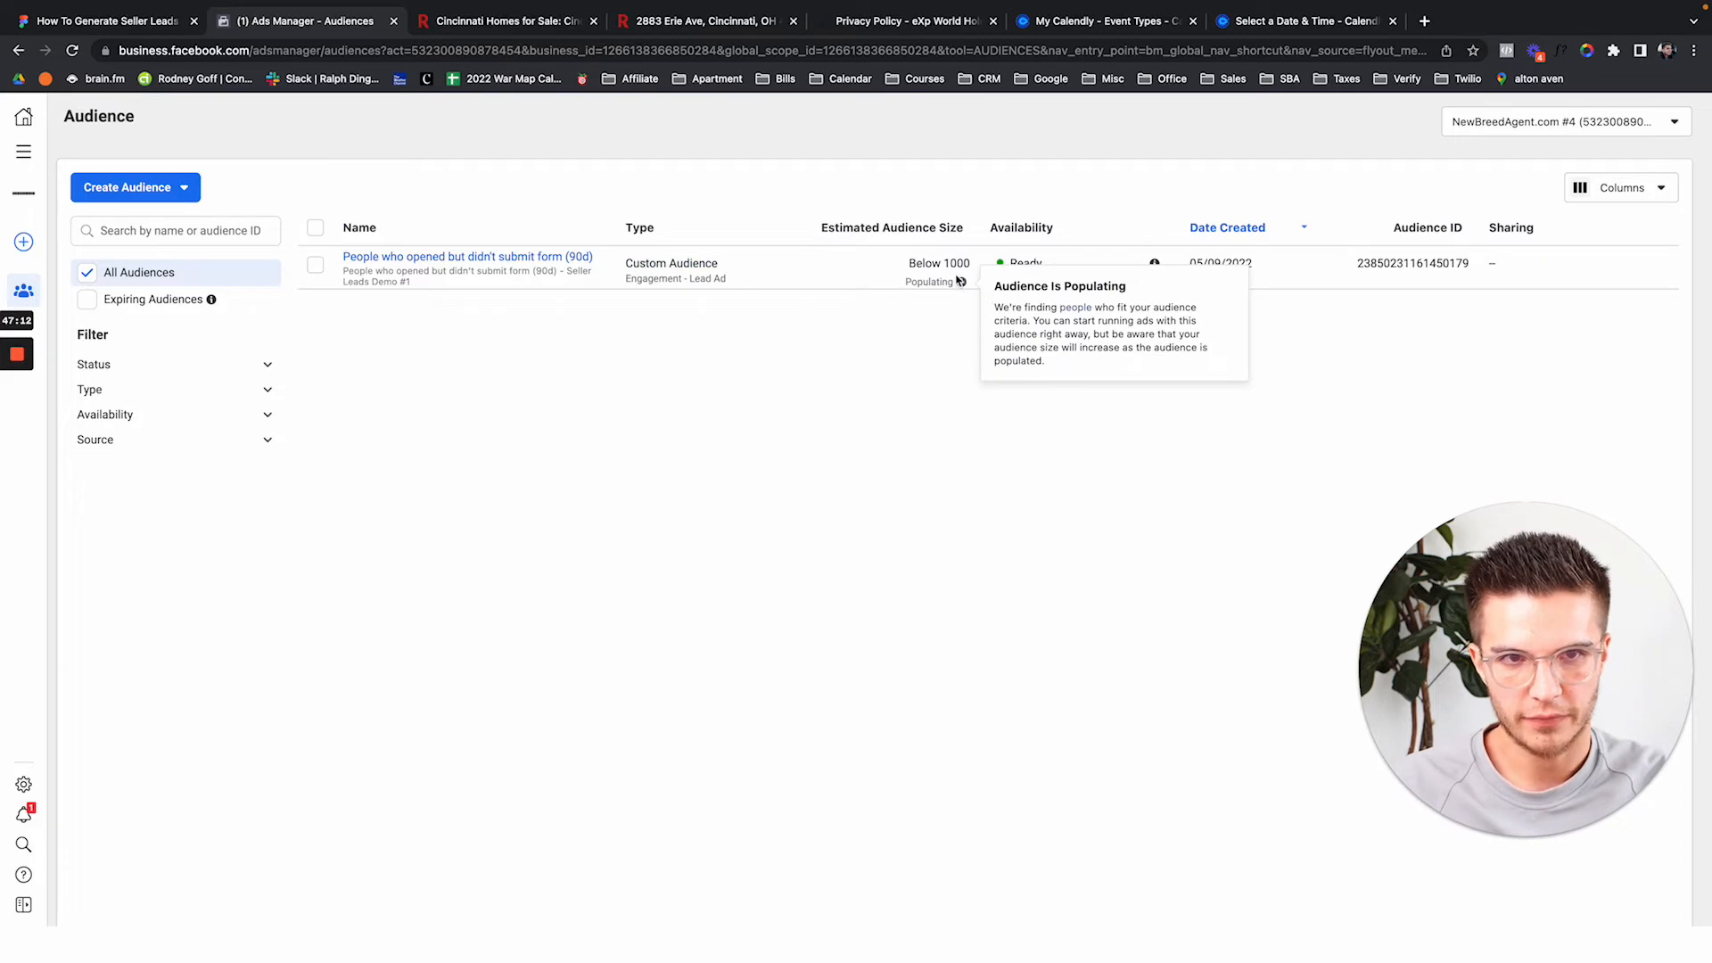
pyautogui.moveTo(909, 265); pyautogui.dragTo(972, 285)
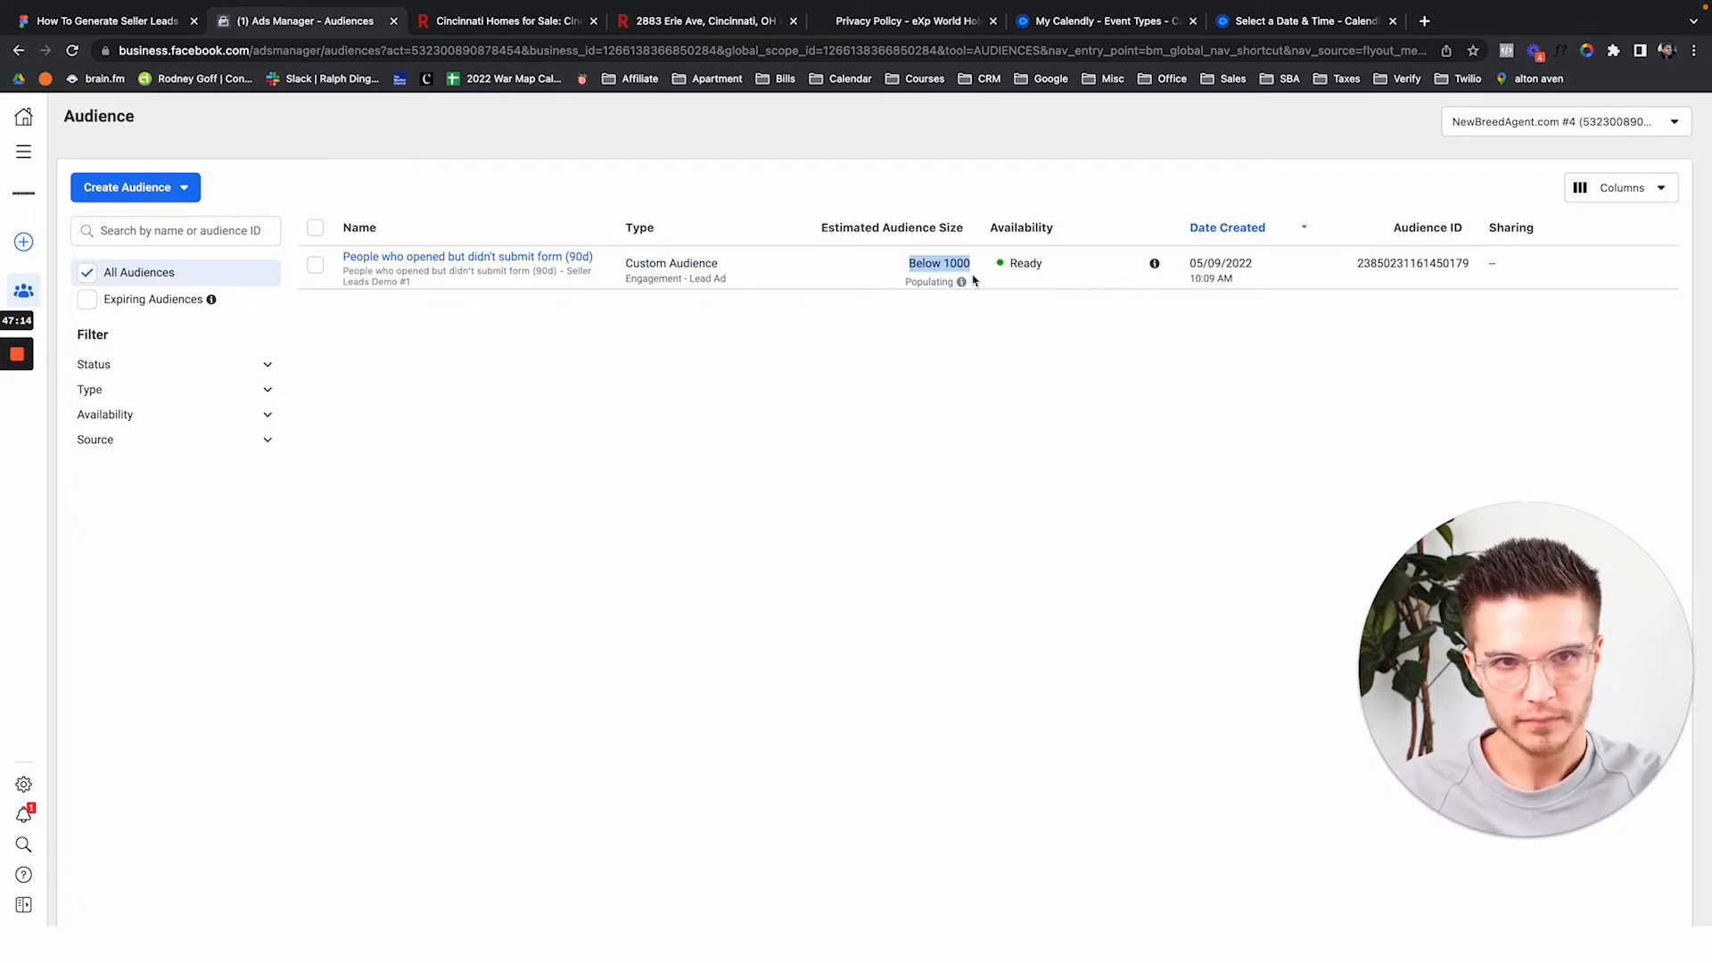
pyautogui.click(1016, 366)
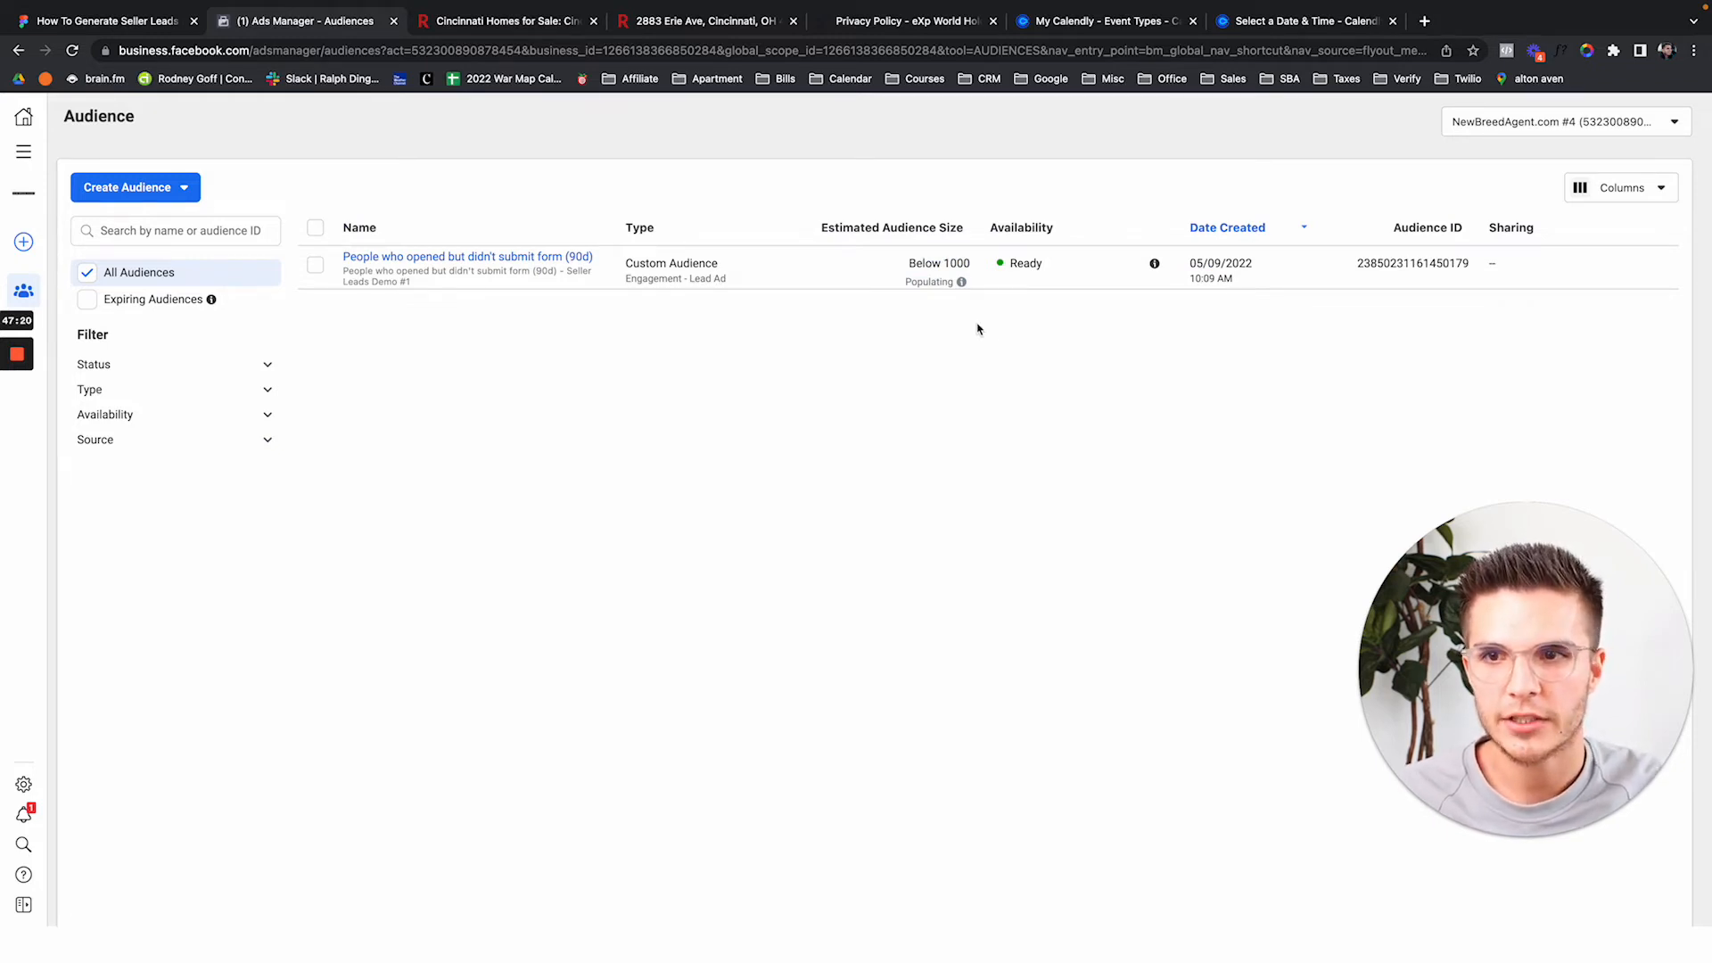
pyautogui.moveTo(909, 260); pyautogui.dragTo(1008, 266)
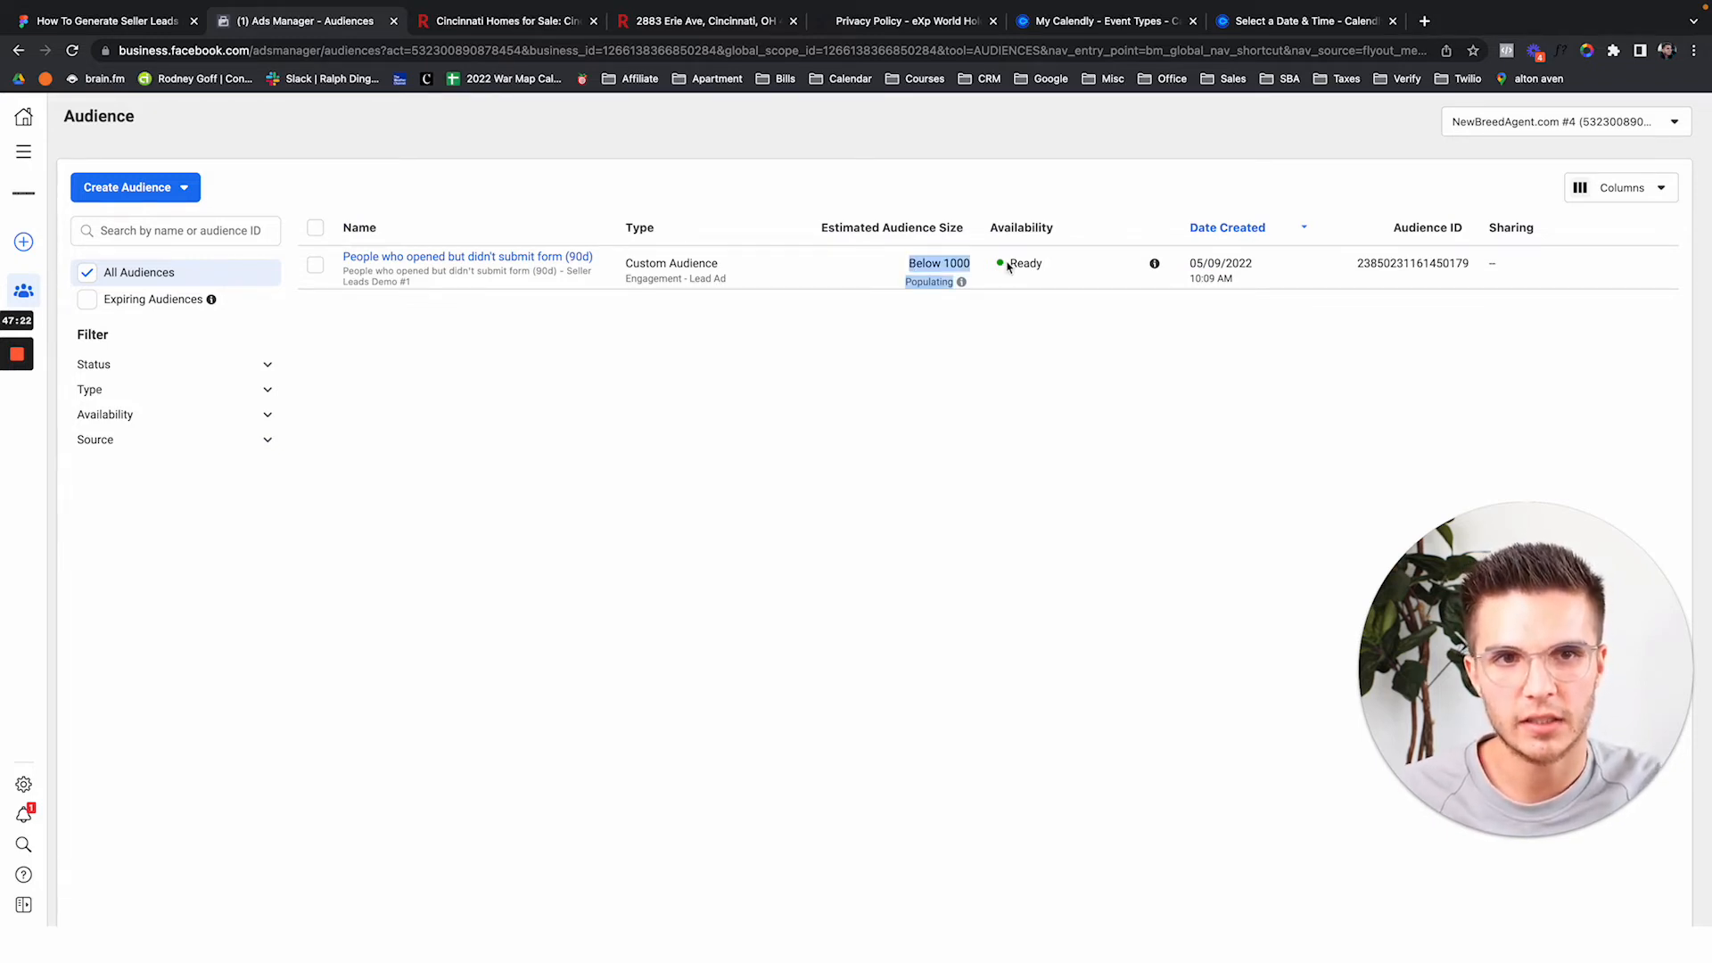
pyautogui.click(910, 271)
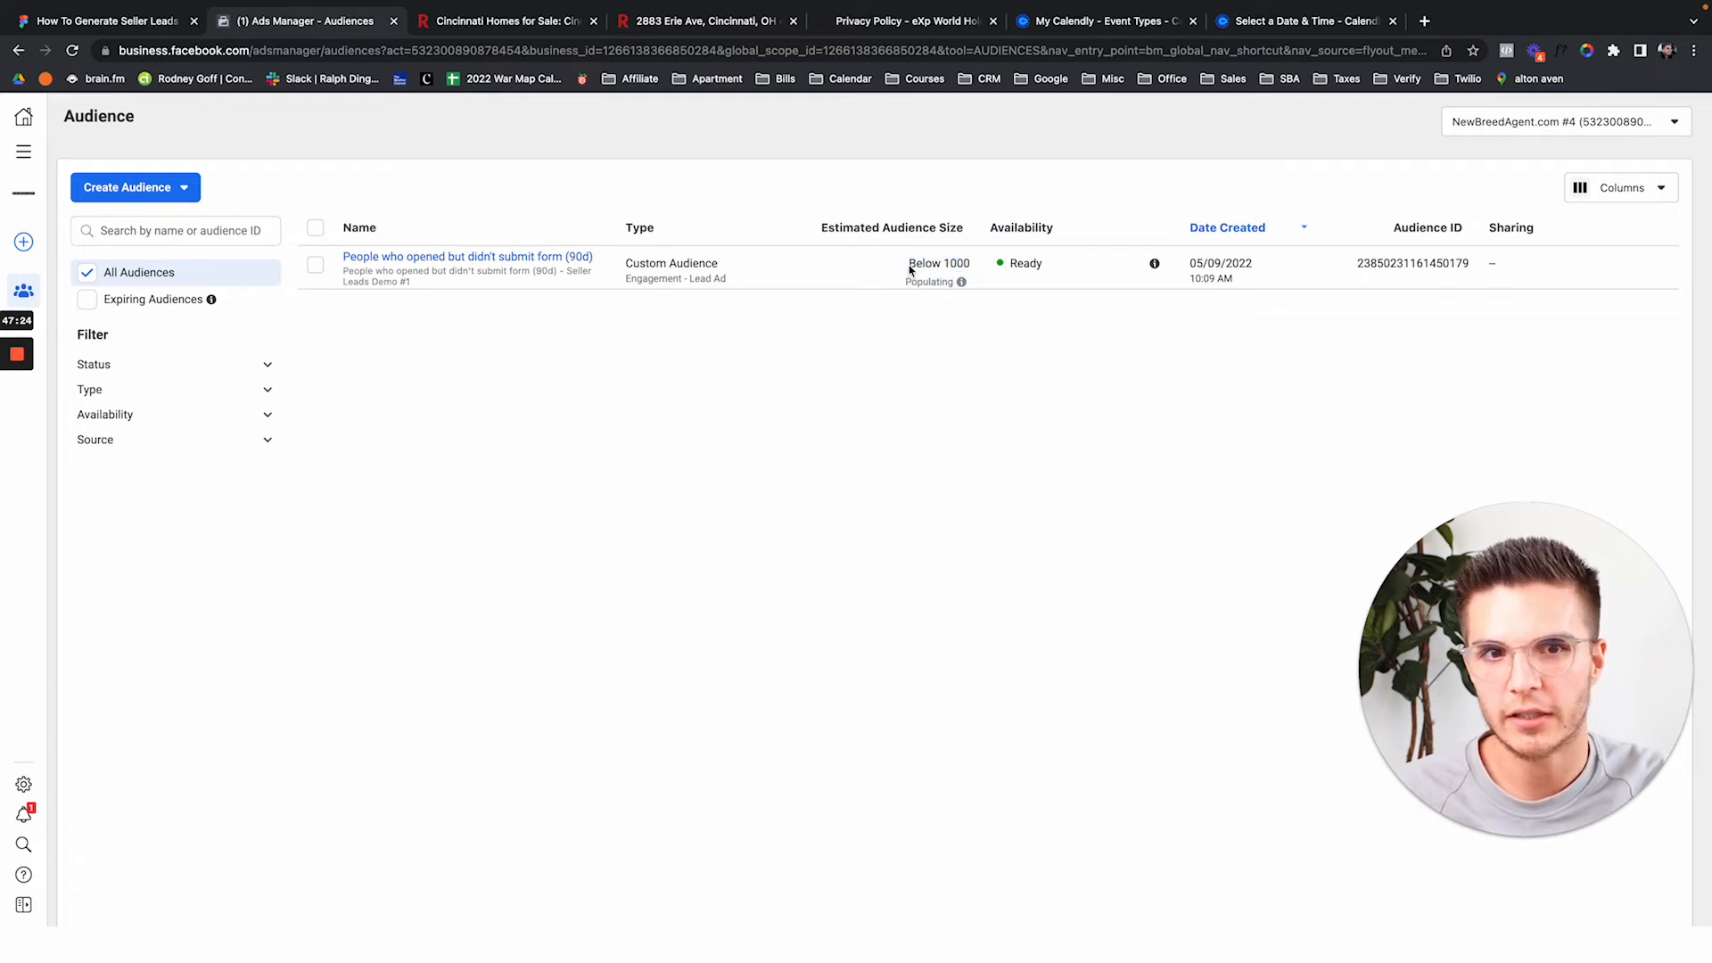
pyautogui.moveTo(911, 270); pyautogui.dragTo(981, 291)
pyautogui.click(981, 298)
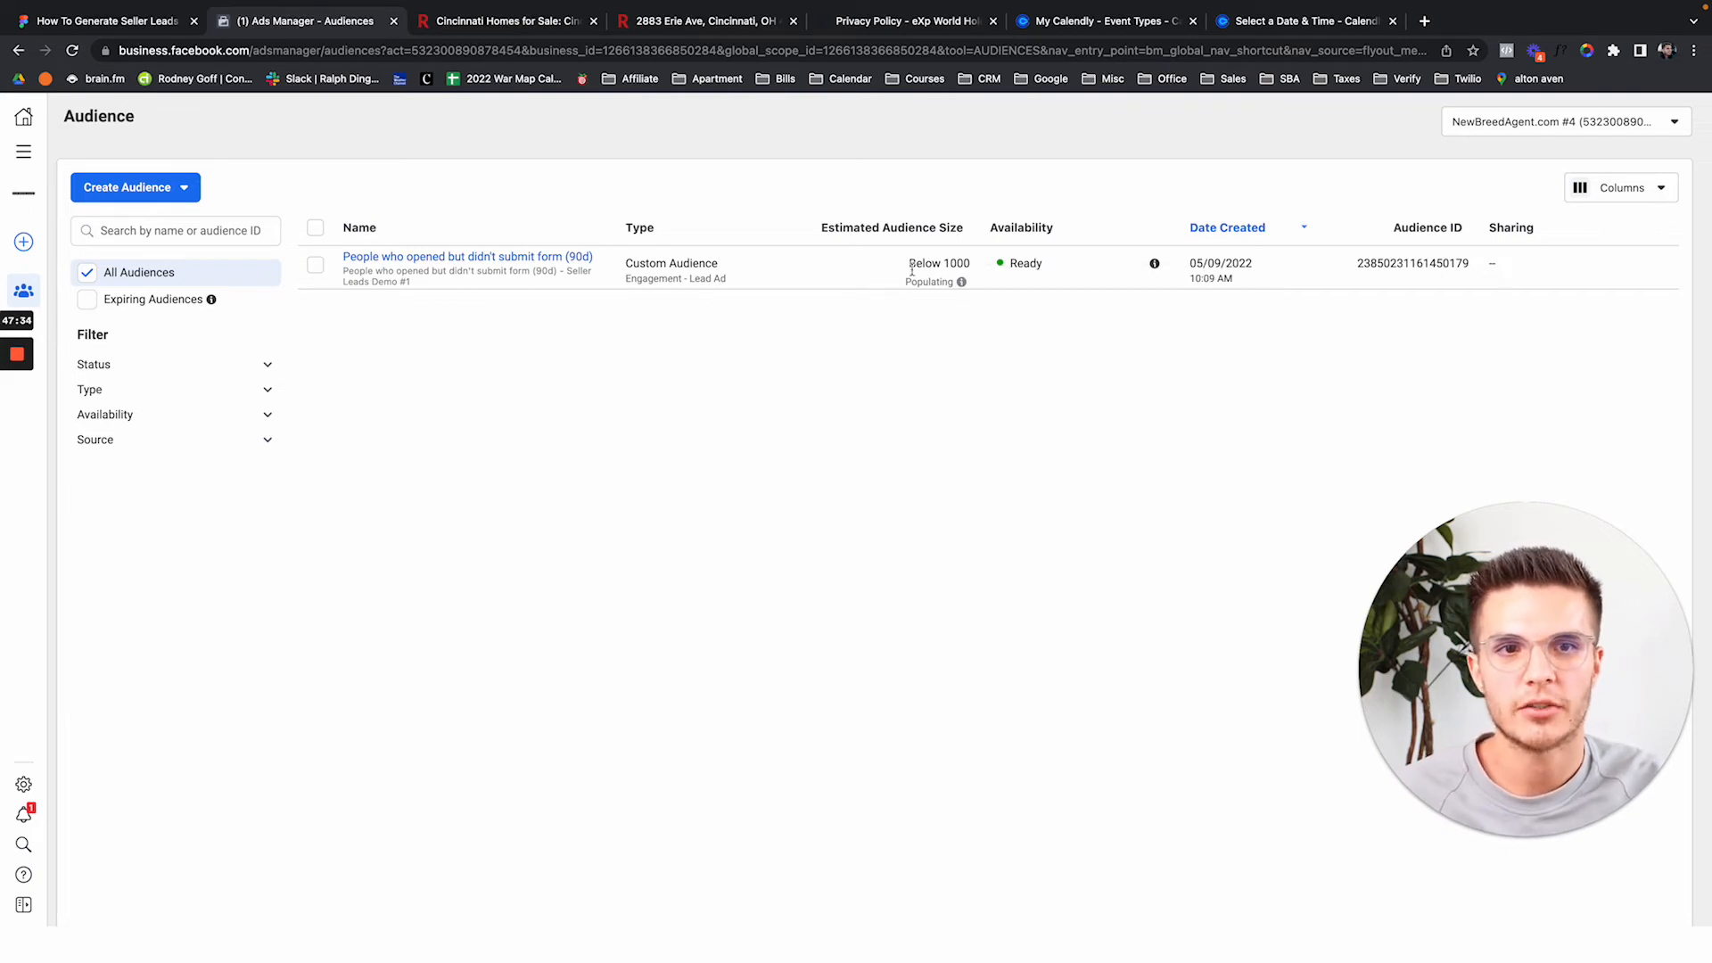
pyautogui.moveTo(910, 272)
pyautogui.mouseDown()
pyautogui.moveTo(978, 276)
pyautogui.moveTo(887, 271)
pyautogui.mouseUp()
pyautogui.moveTo(961, 282)
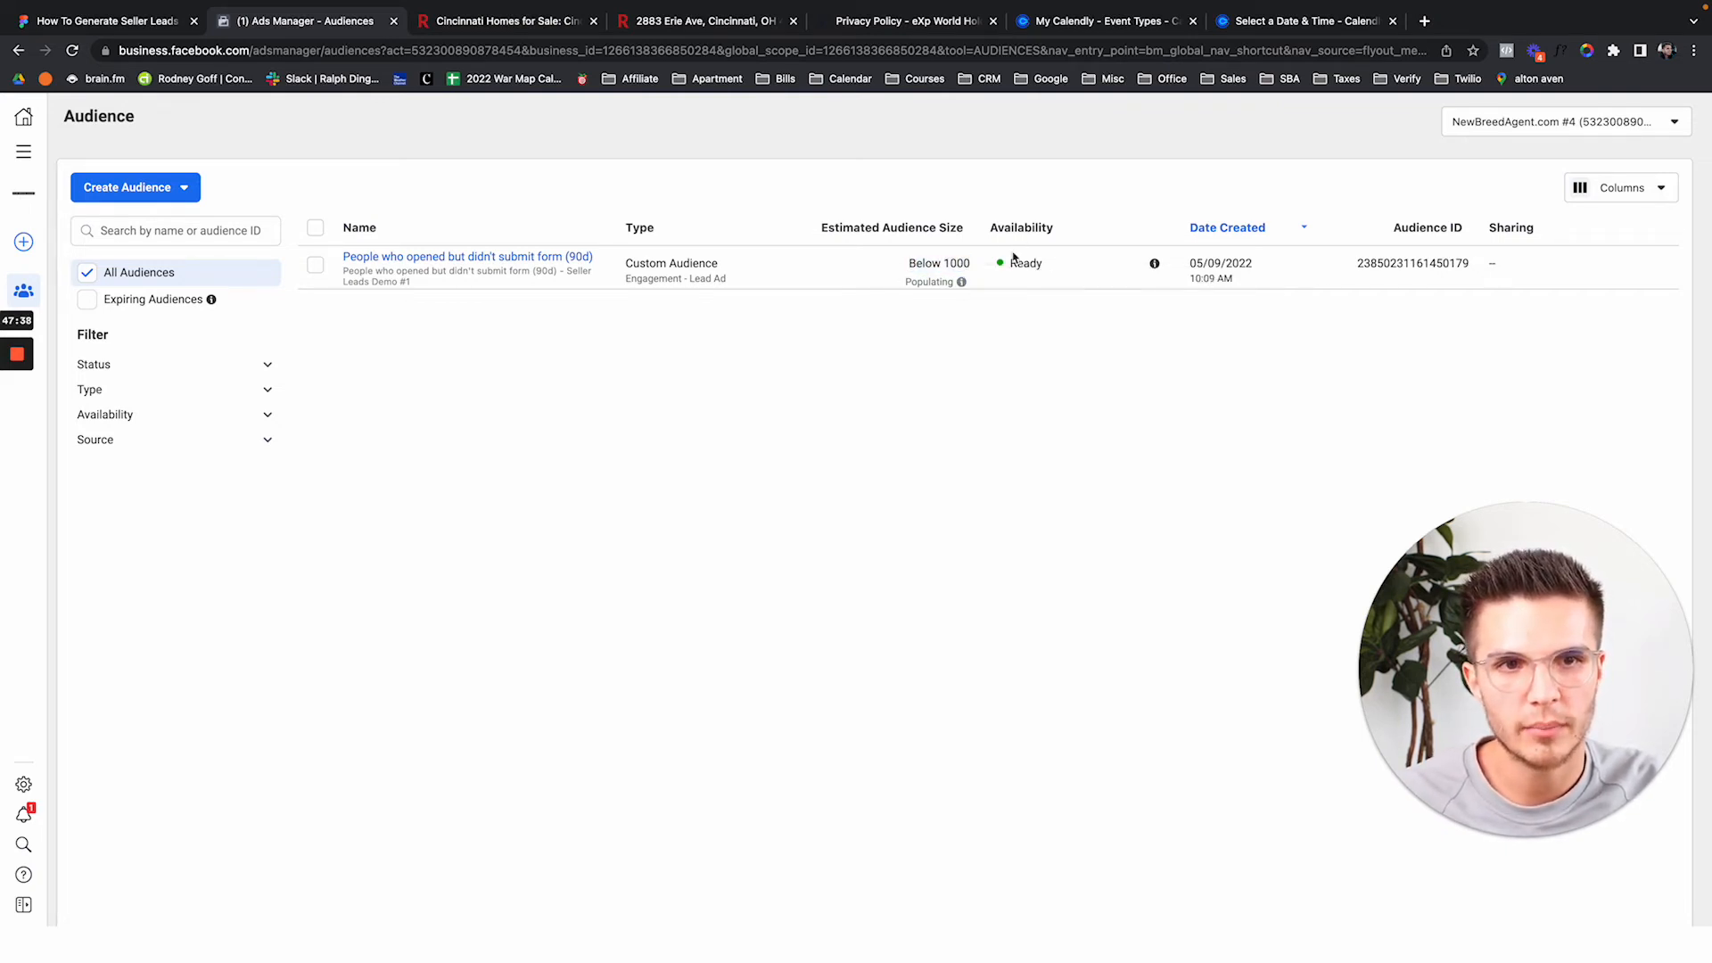
pyautogui.moveTo(1003, 264); pyautogui.dragTo(1058, 269)
pyautogui.click(1008, 279)
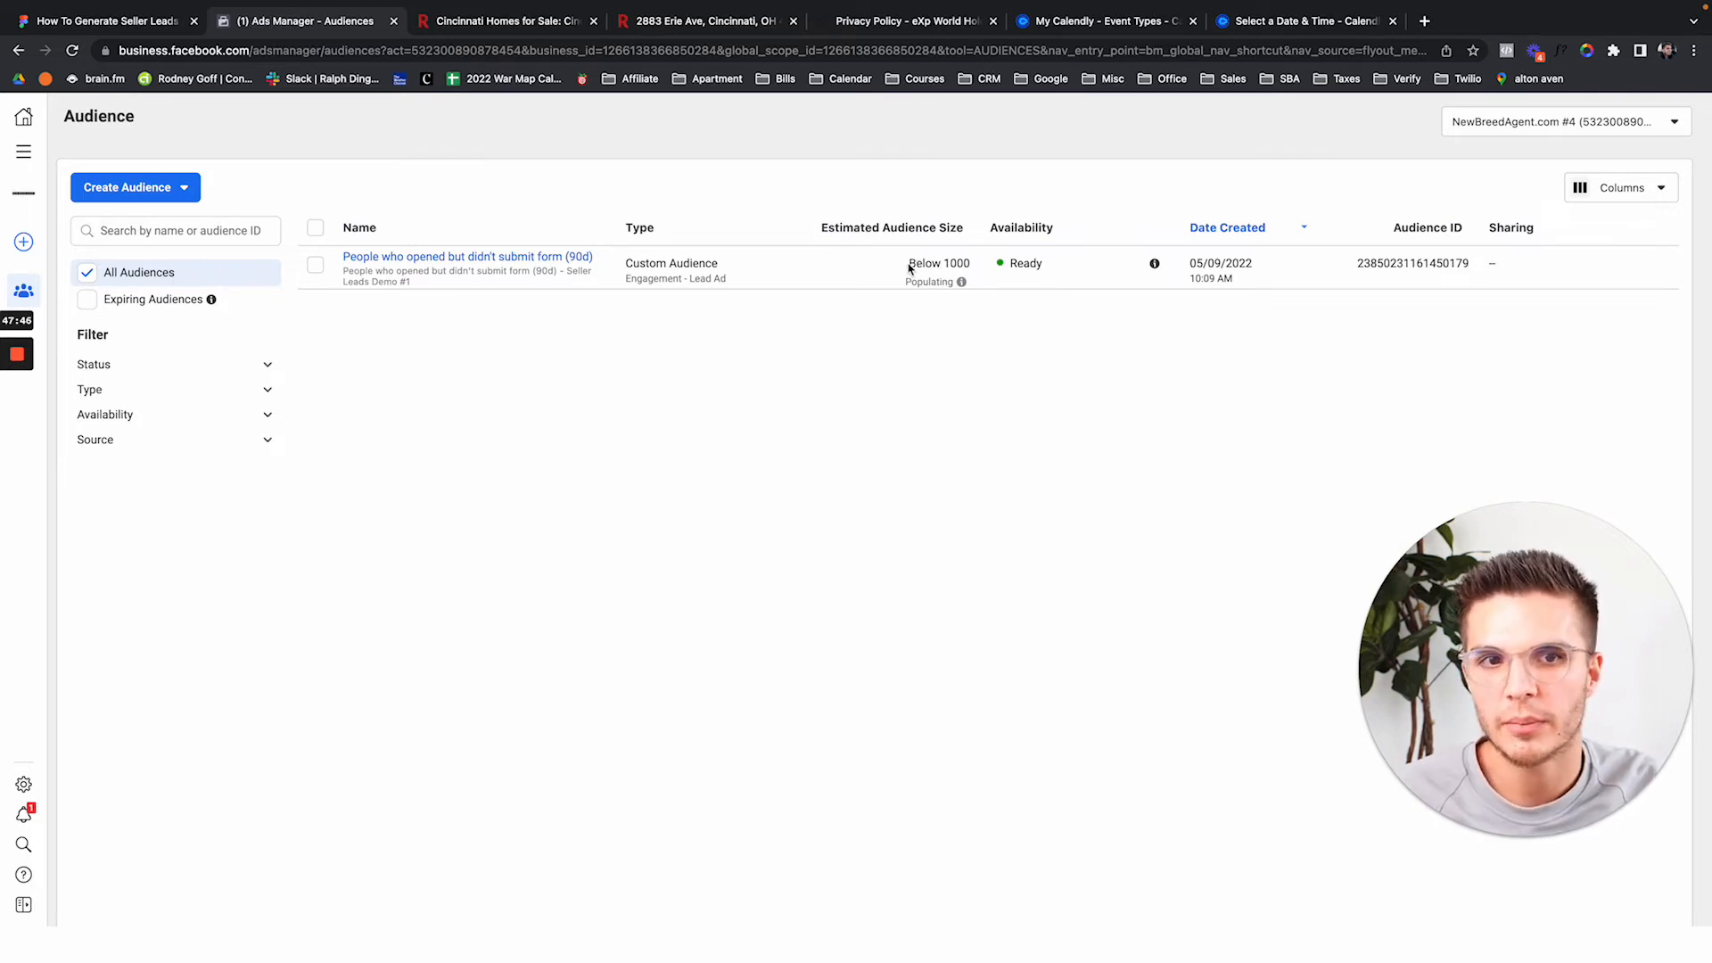
pyautogui.moveTo(909, 267); pyautogui.dragTo(978, 270)
pyautogui.click(978, 286)
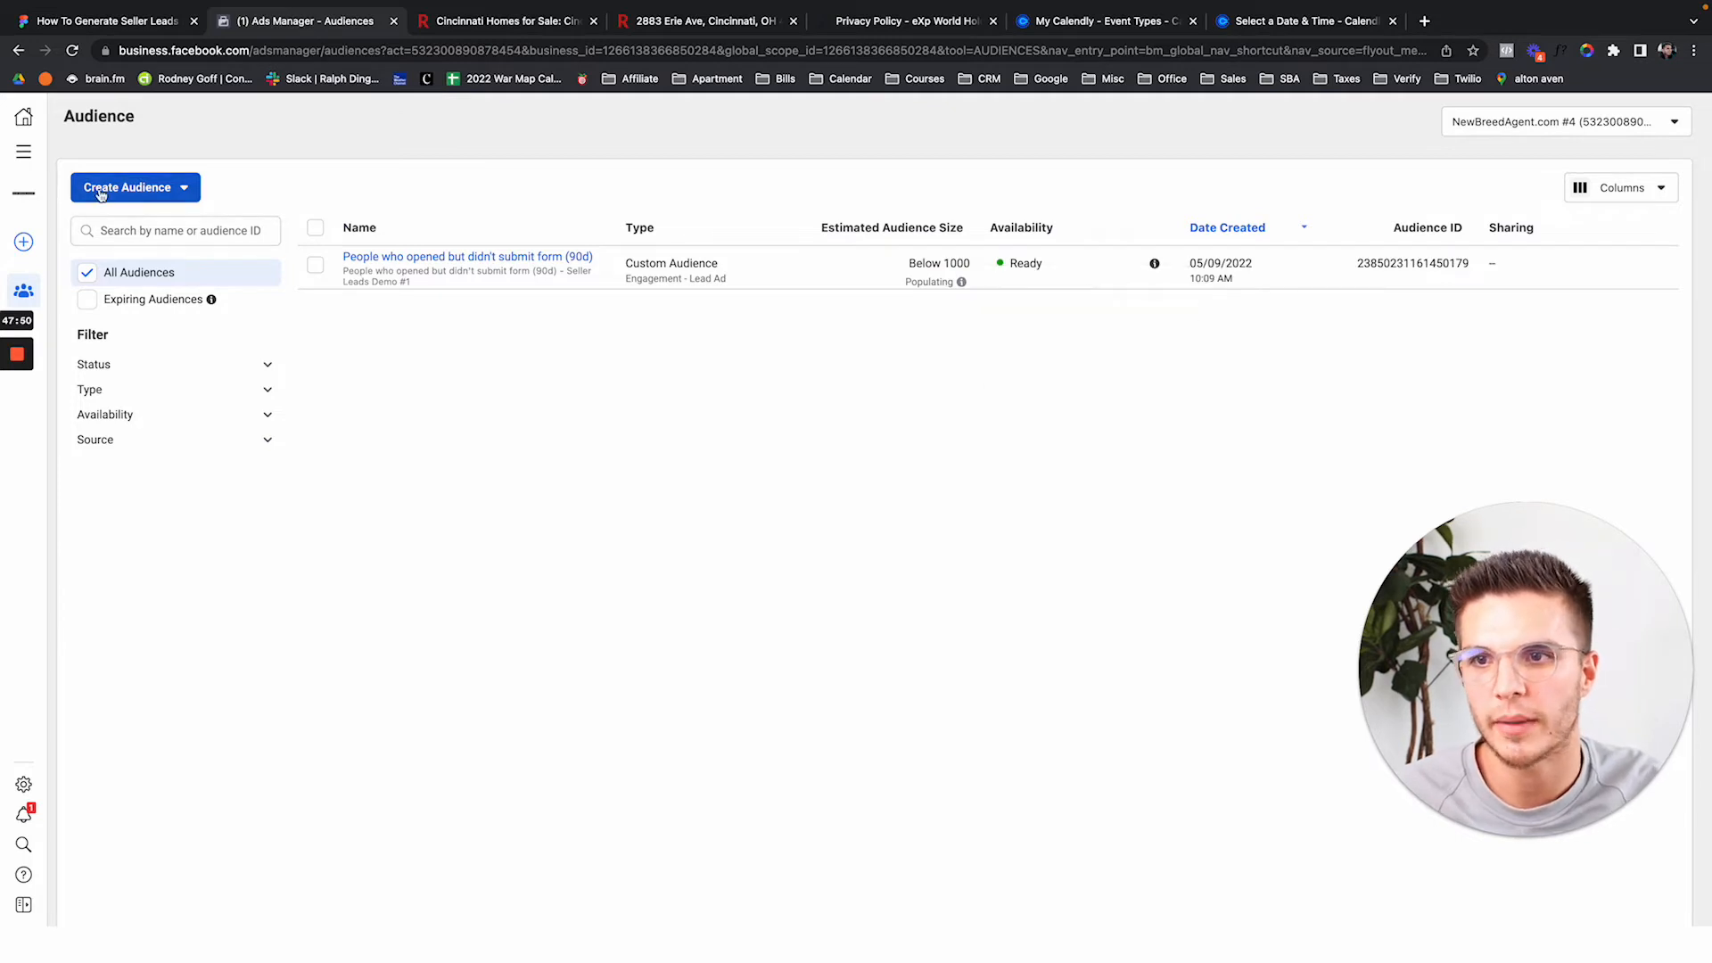
# From the Ads Manager campaigns page, duplicate Cold Traffic: Lead Generation as a single copy.
pyautogui.click(24, 152)
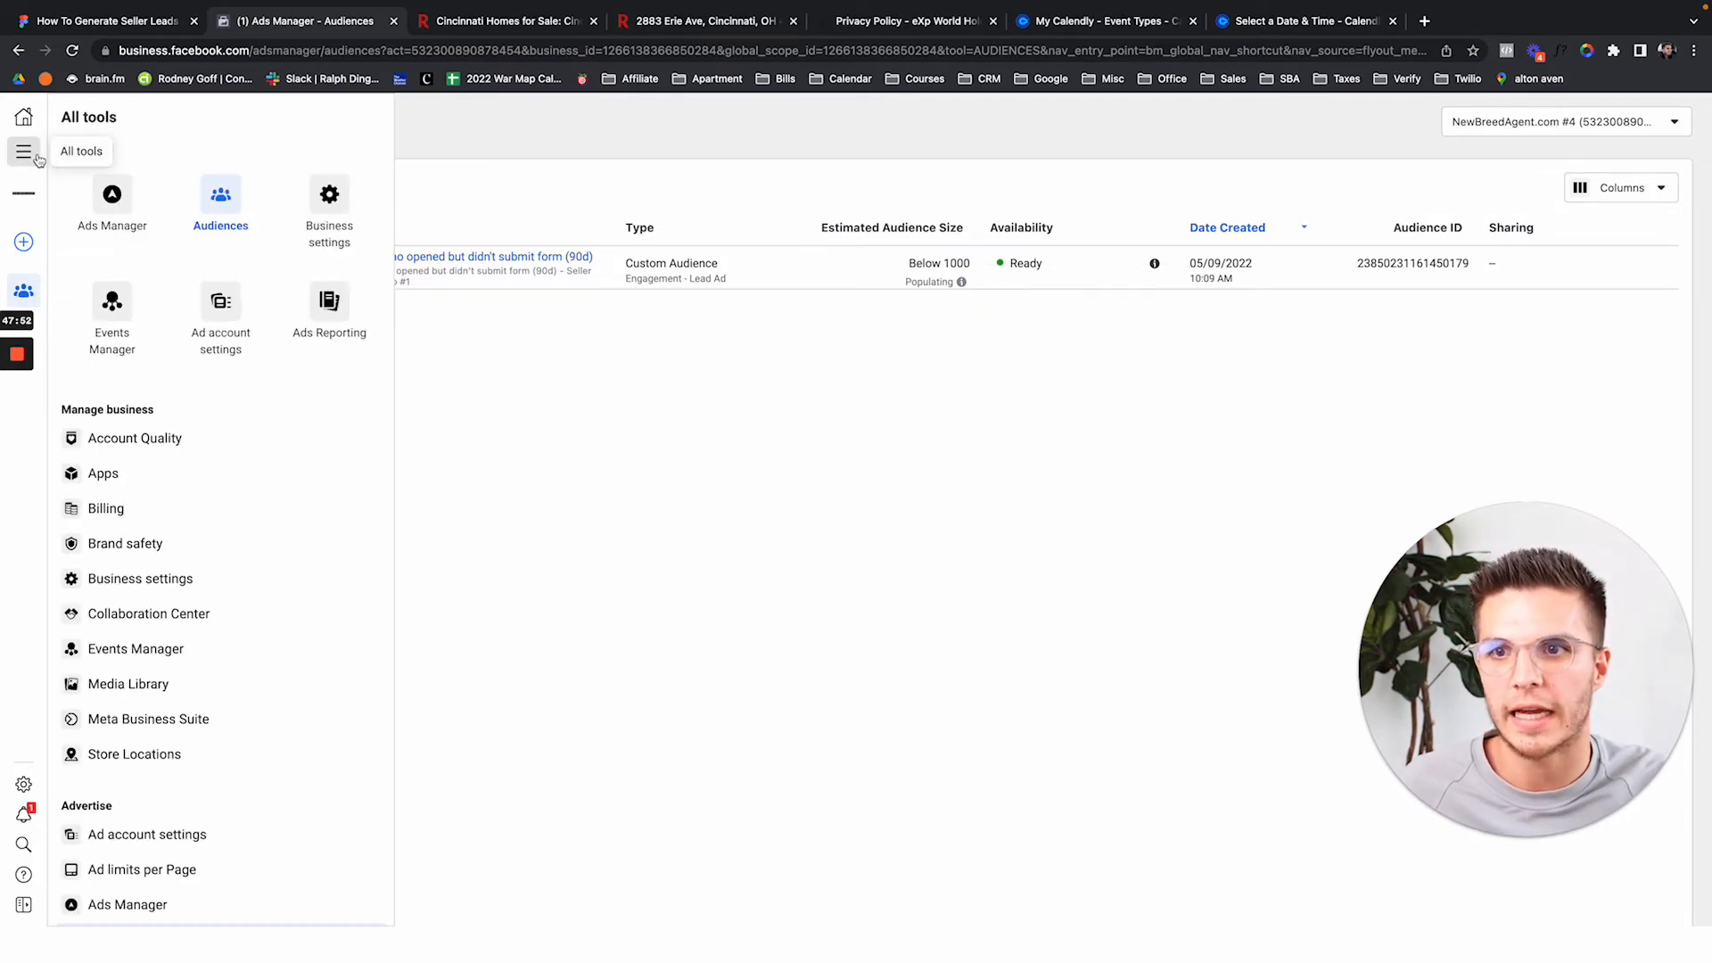
pyautogui.click(116, 223)
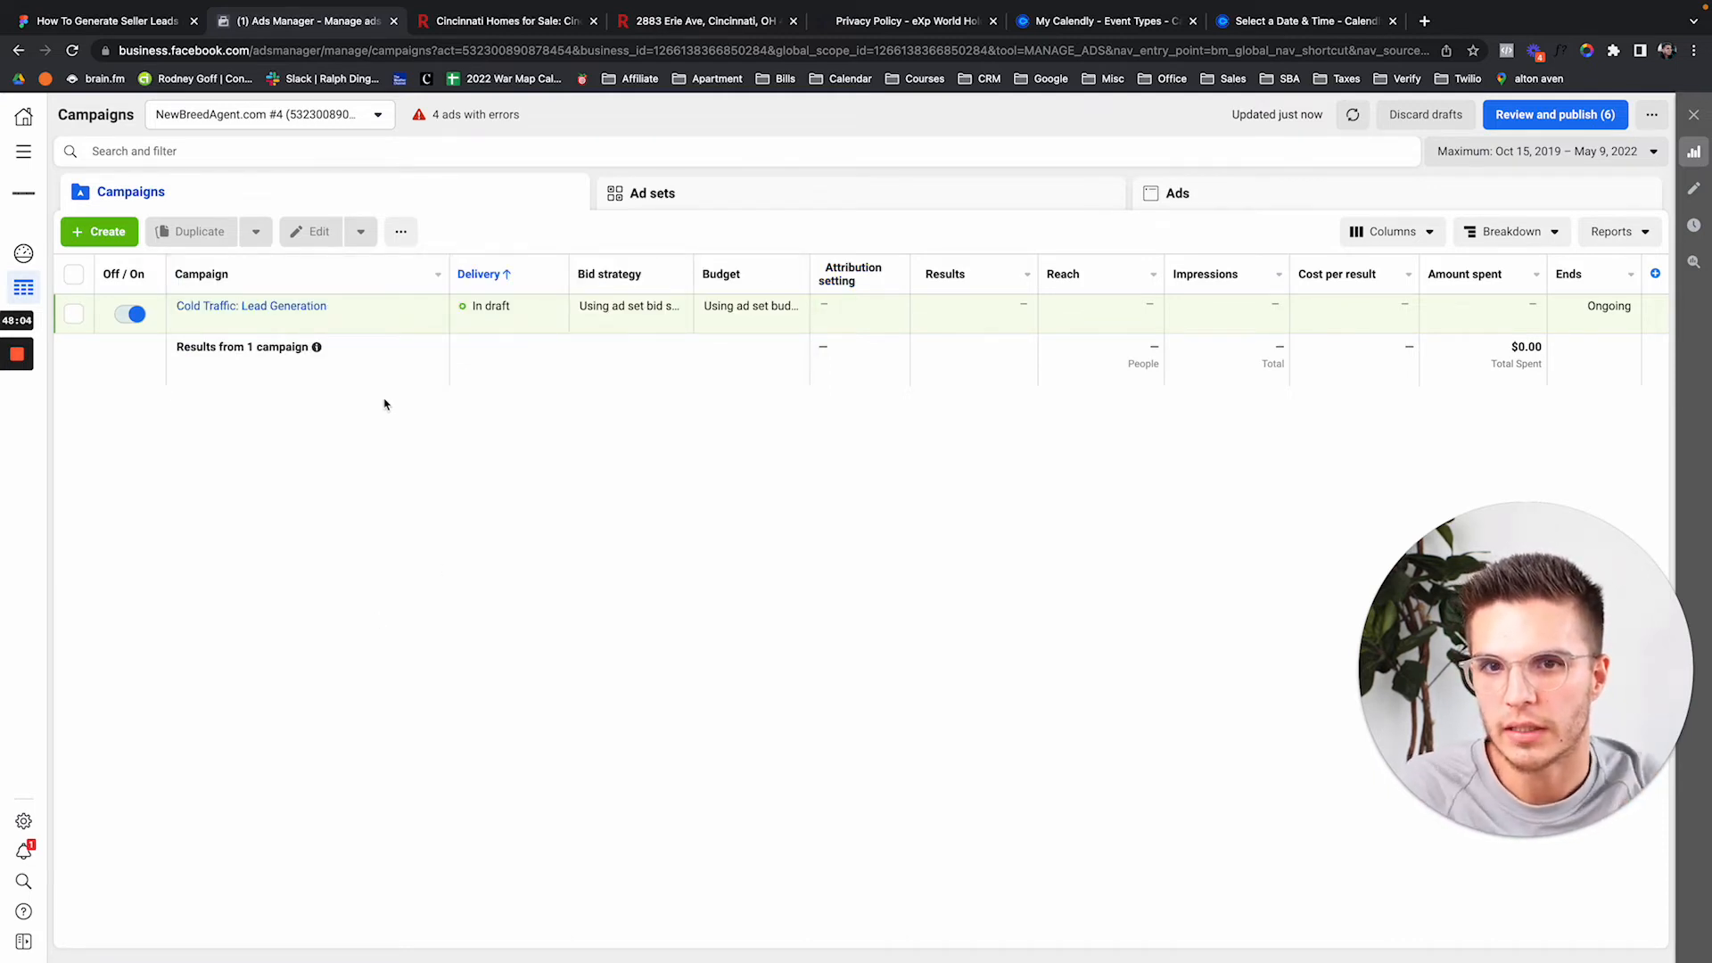
pyautogui.moveTo(321, 328)
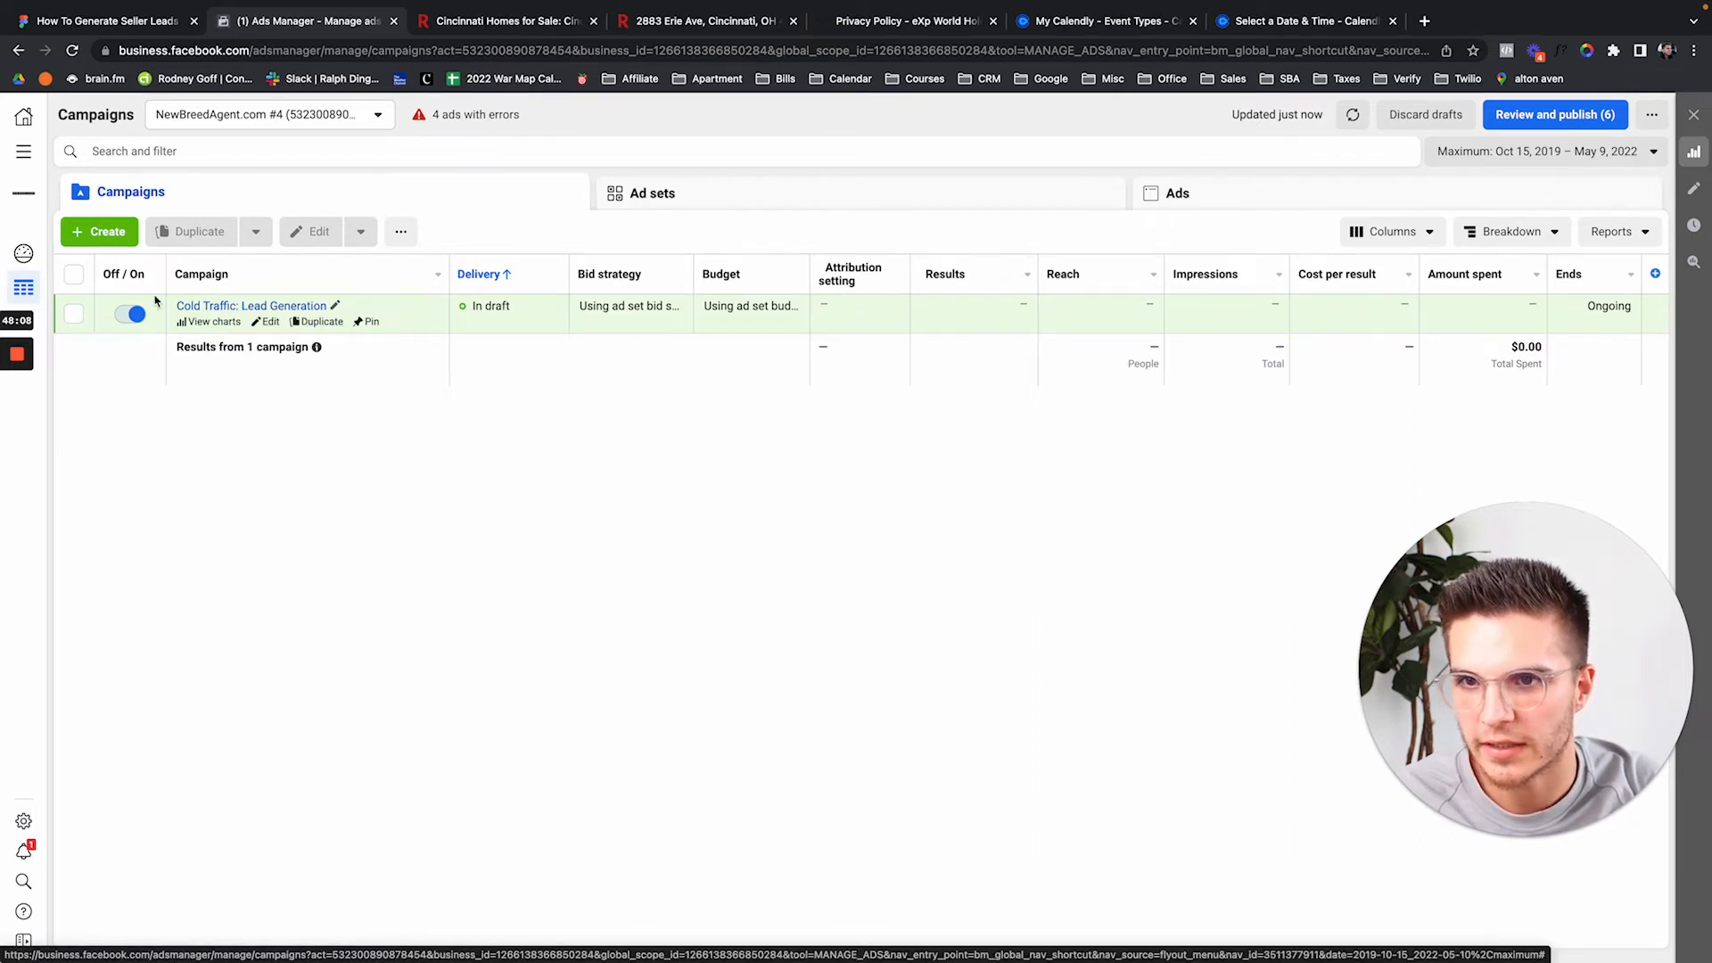
pyautogui.click(321, 322)
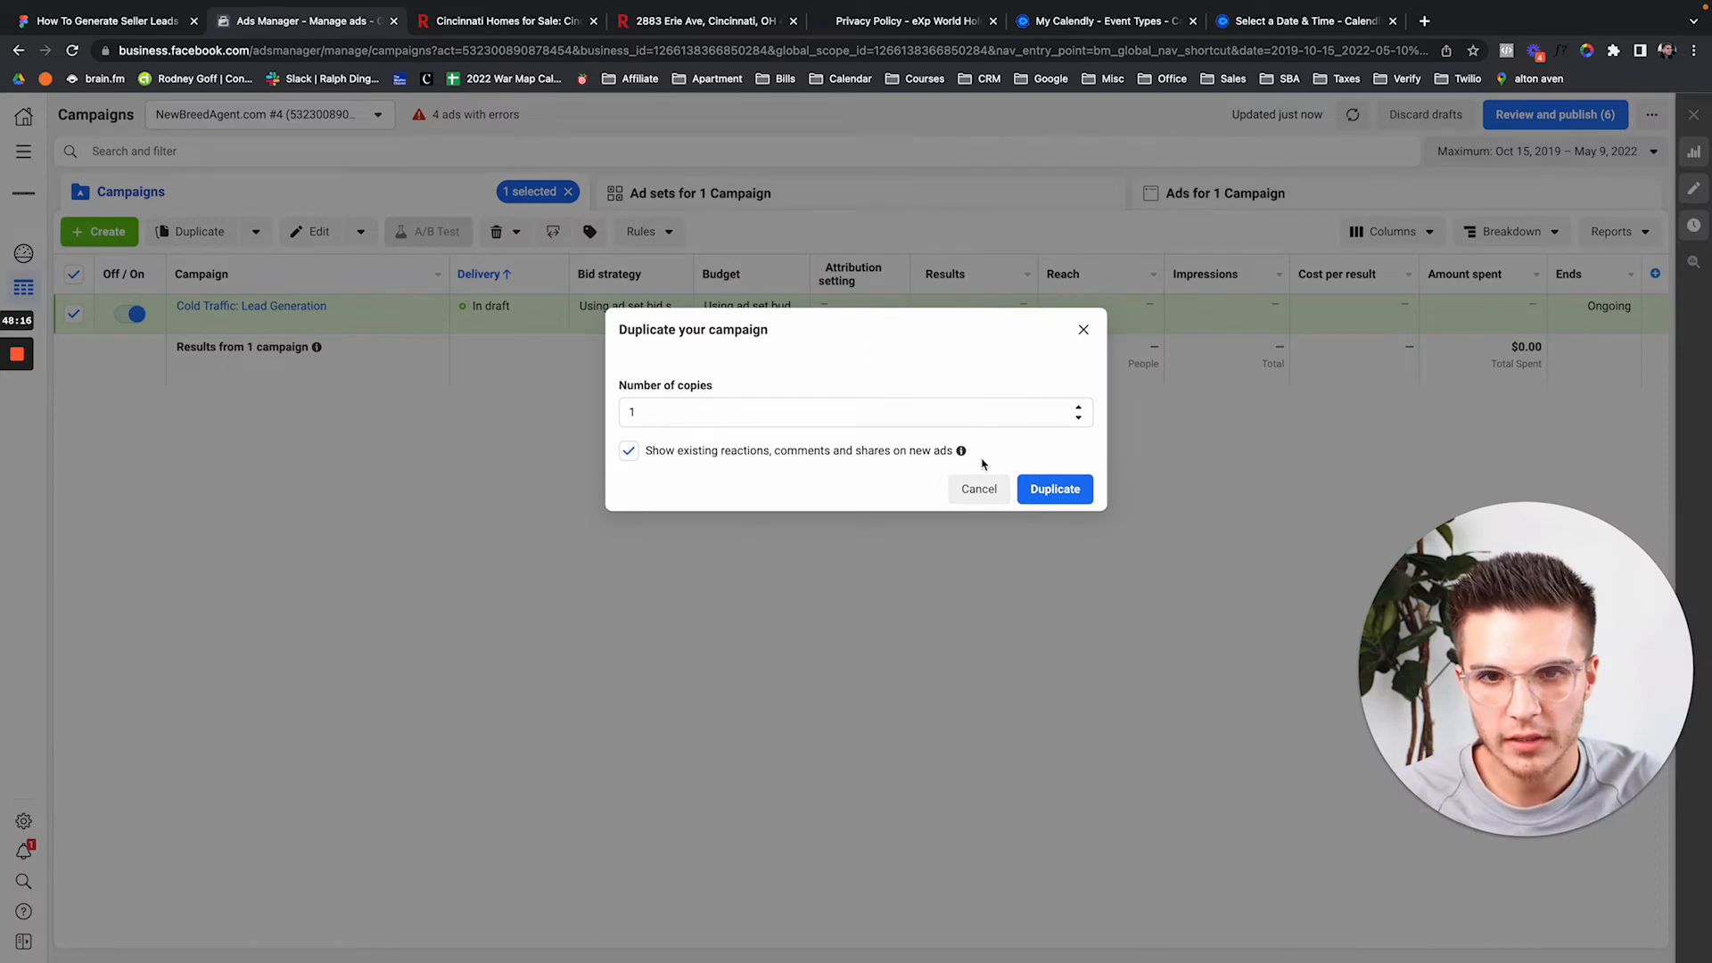
pyautogui.click(1052, 493)
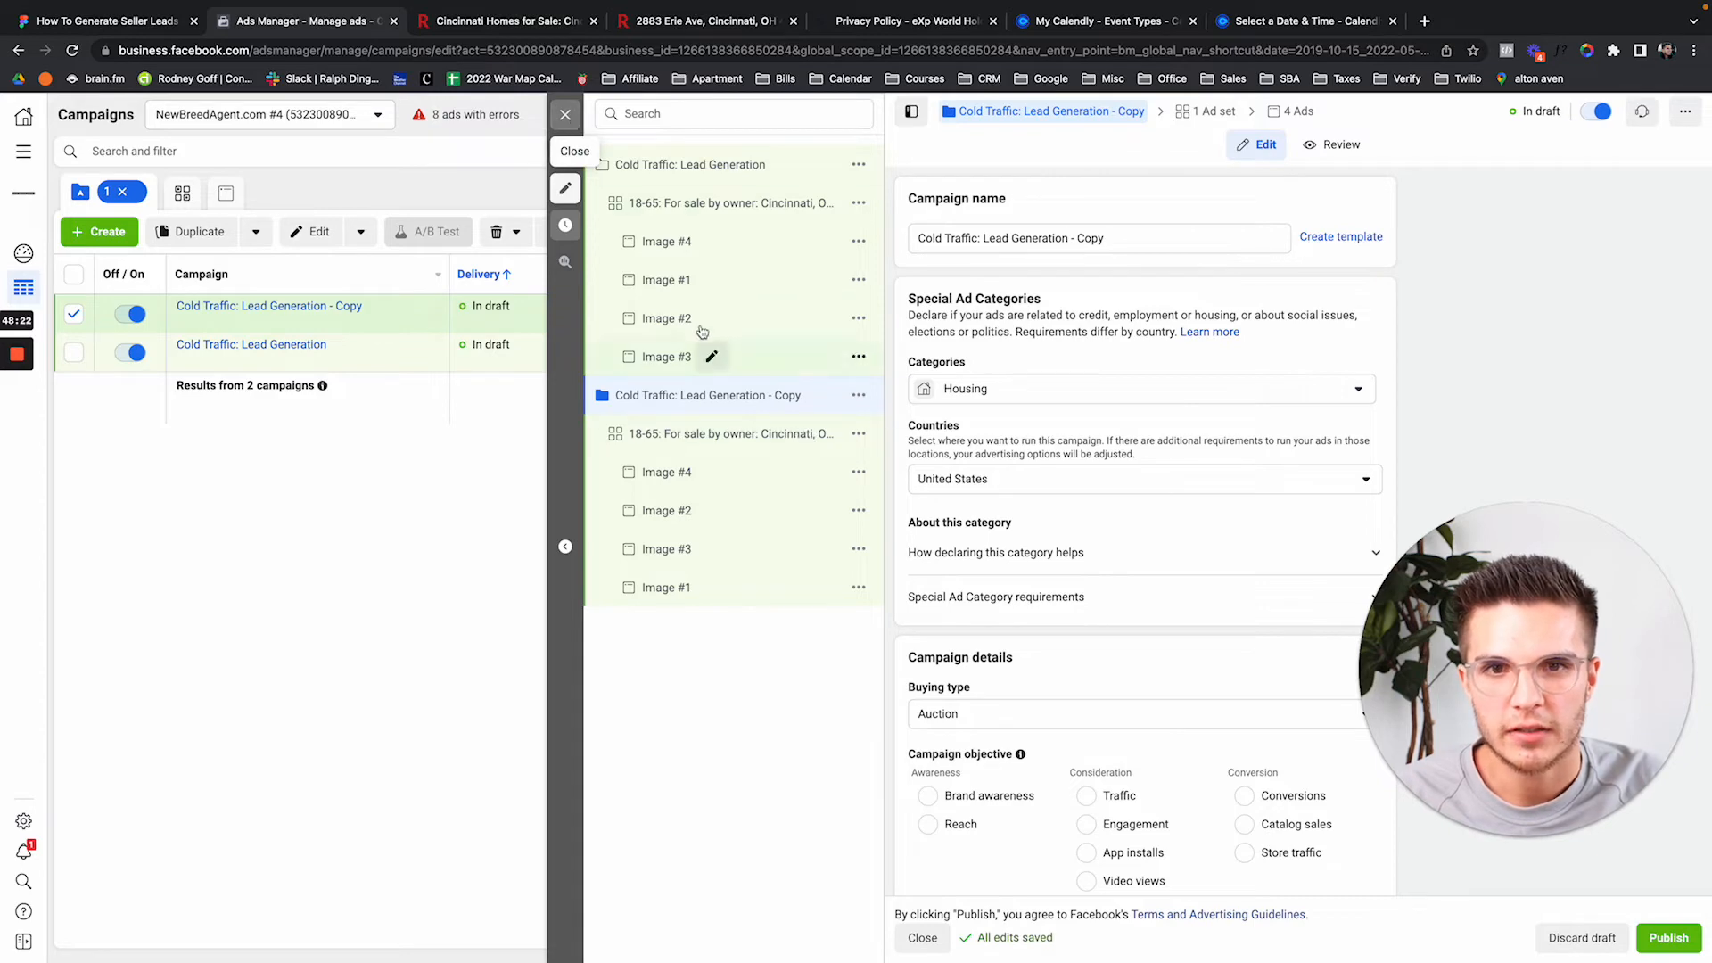
pyautogui.click(567, 113)
# Drop ' - Copy' and change 'Cold' to 'Warm' to name the campaign 'Warm Traffic: Lead Generation'.
pyautogui.click(889, 473)
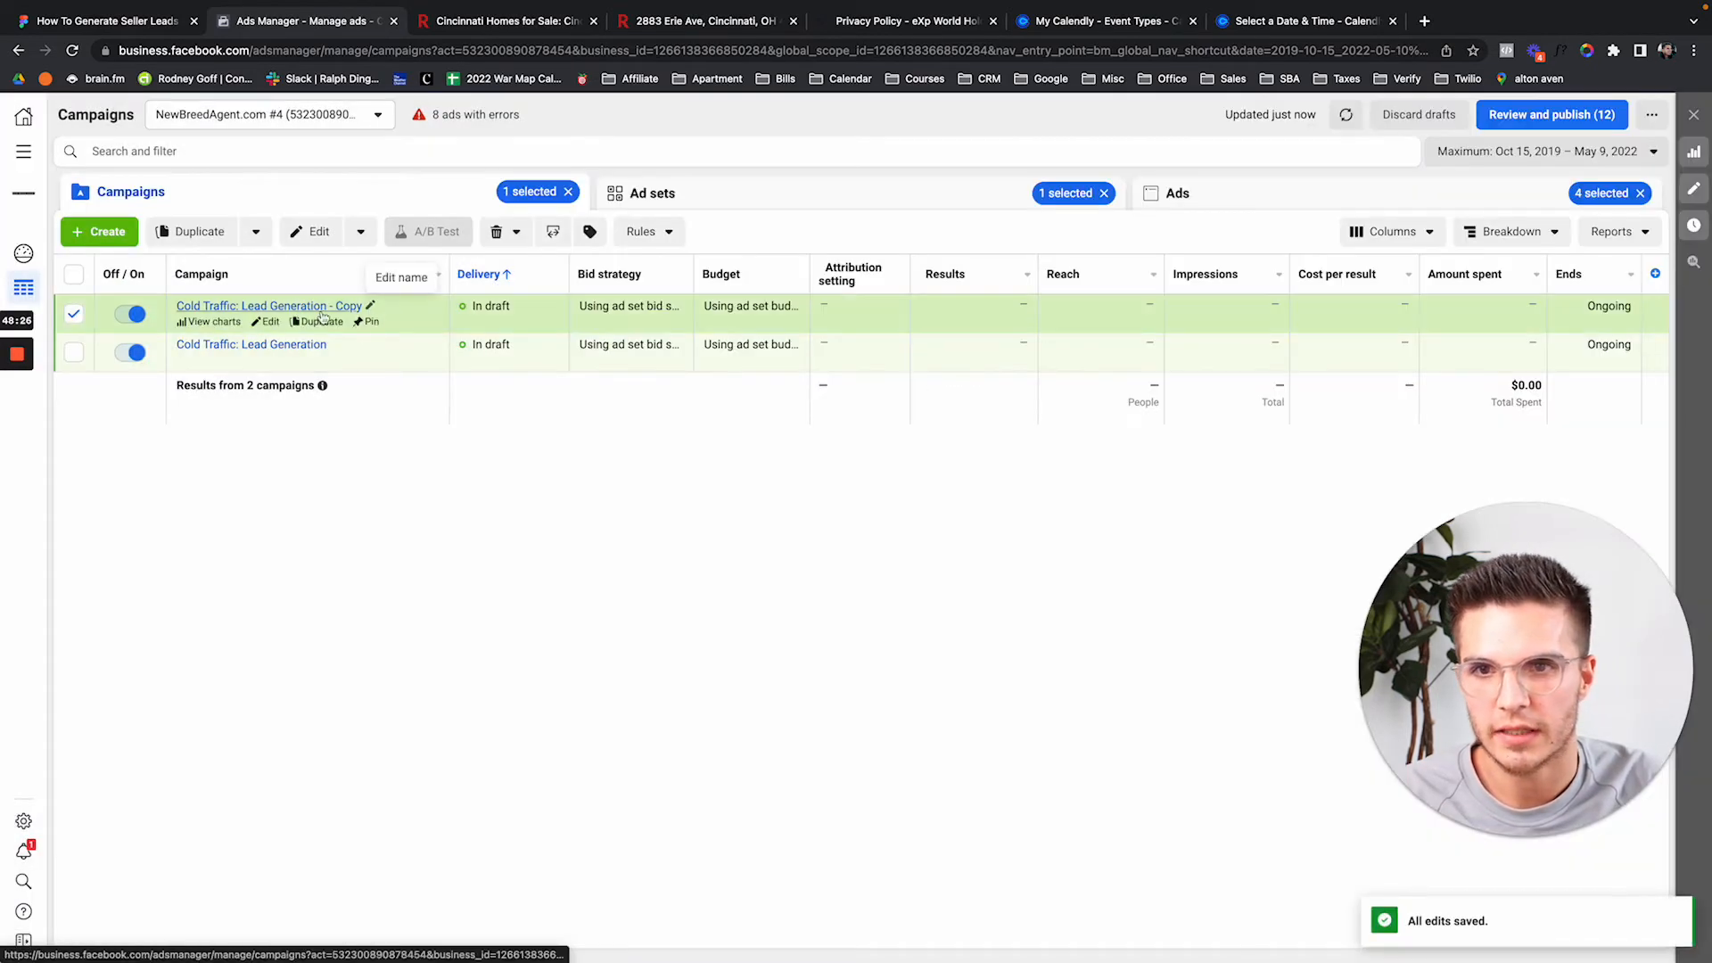
pyautogui.click(73, 314)
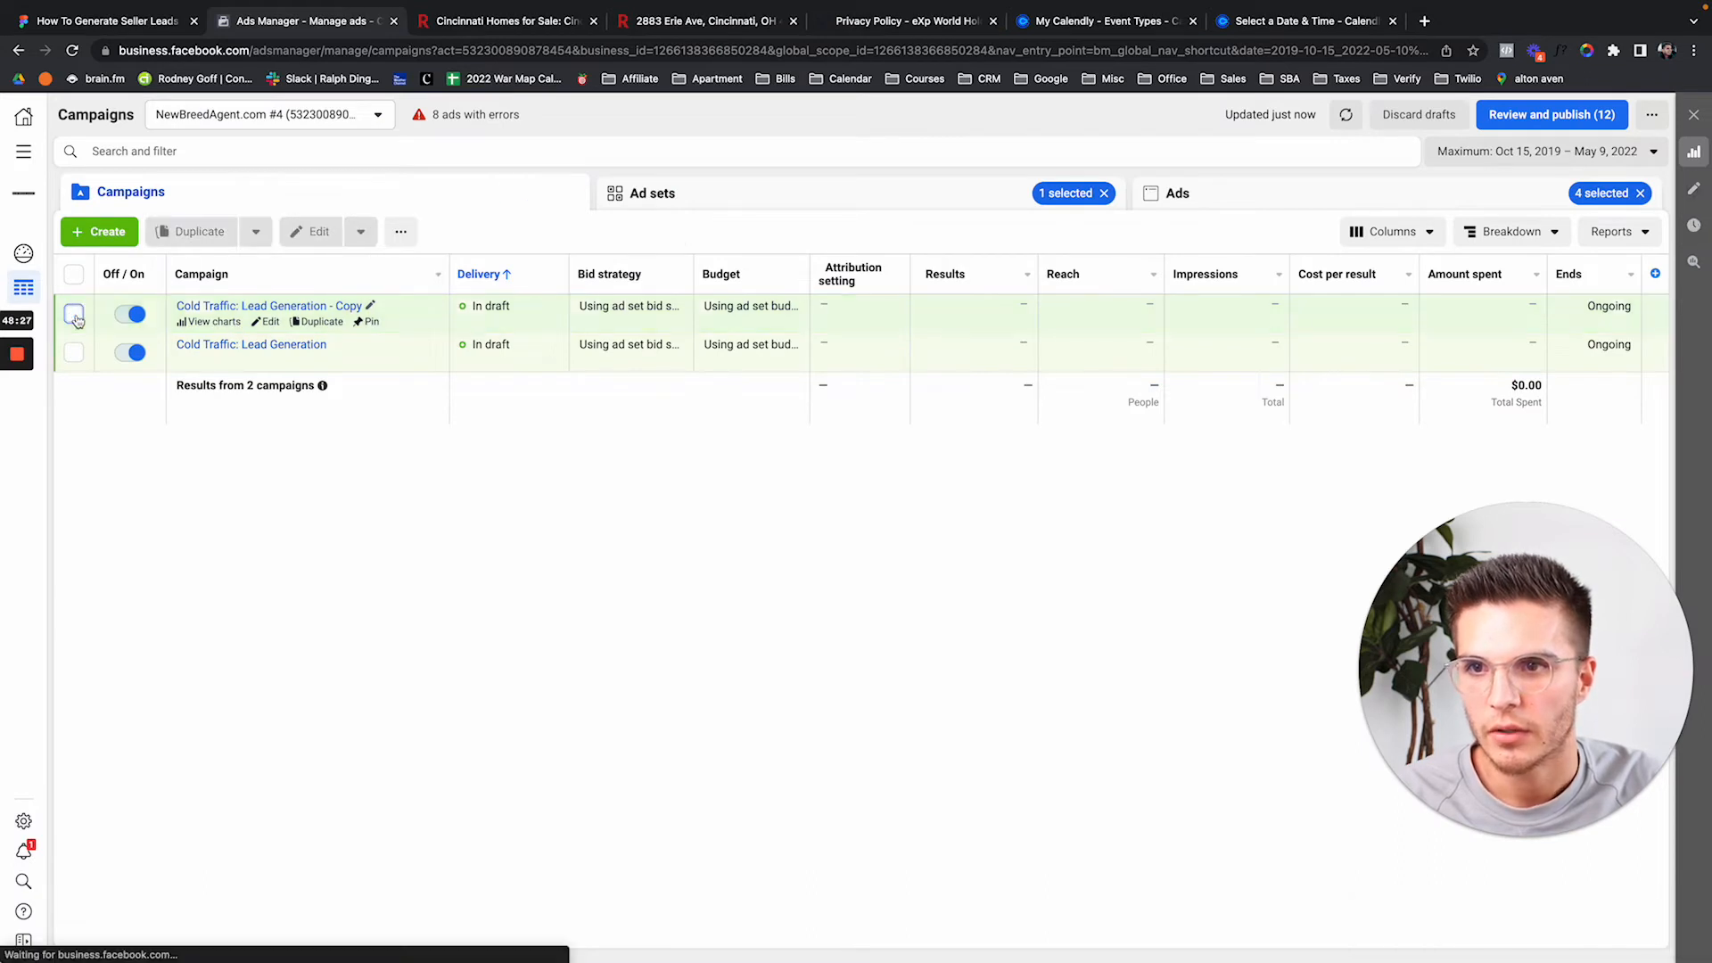
pyautogui.click(272, 322)
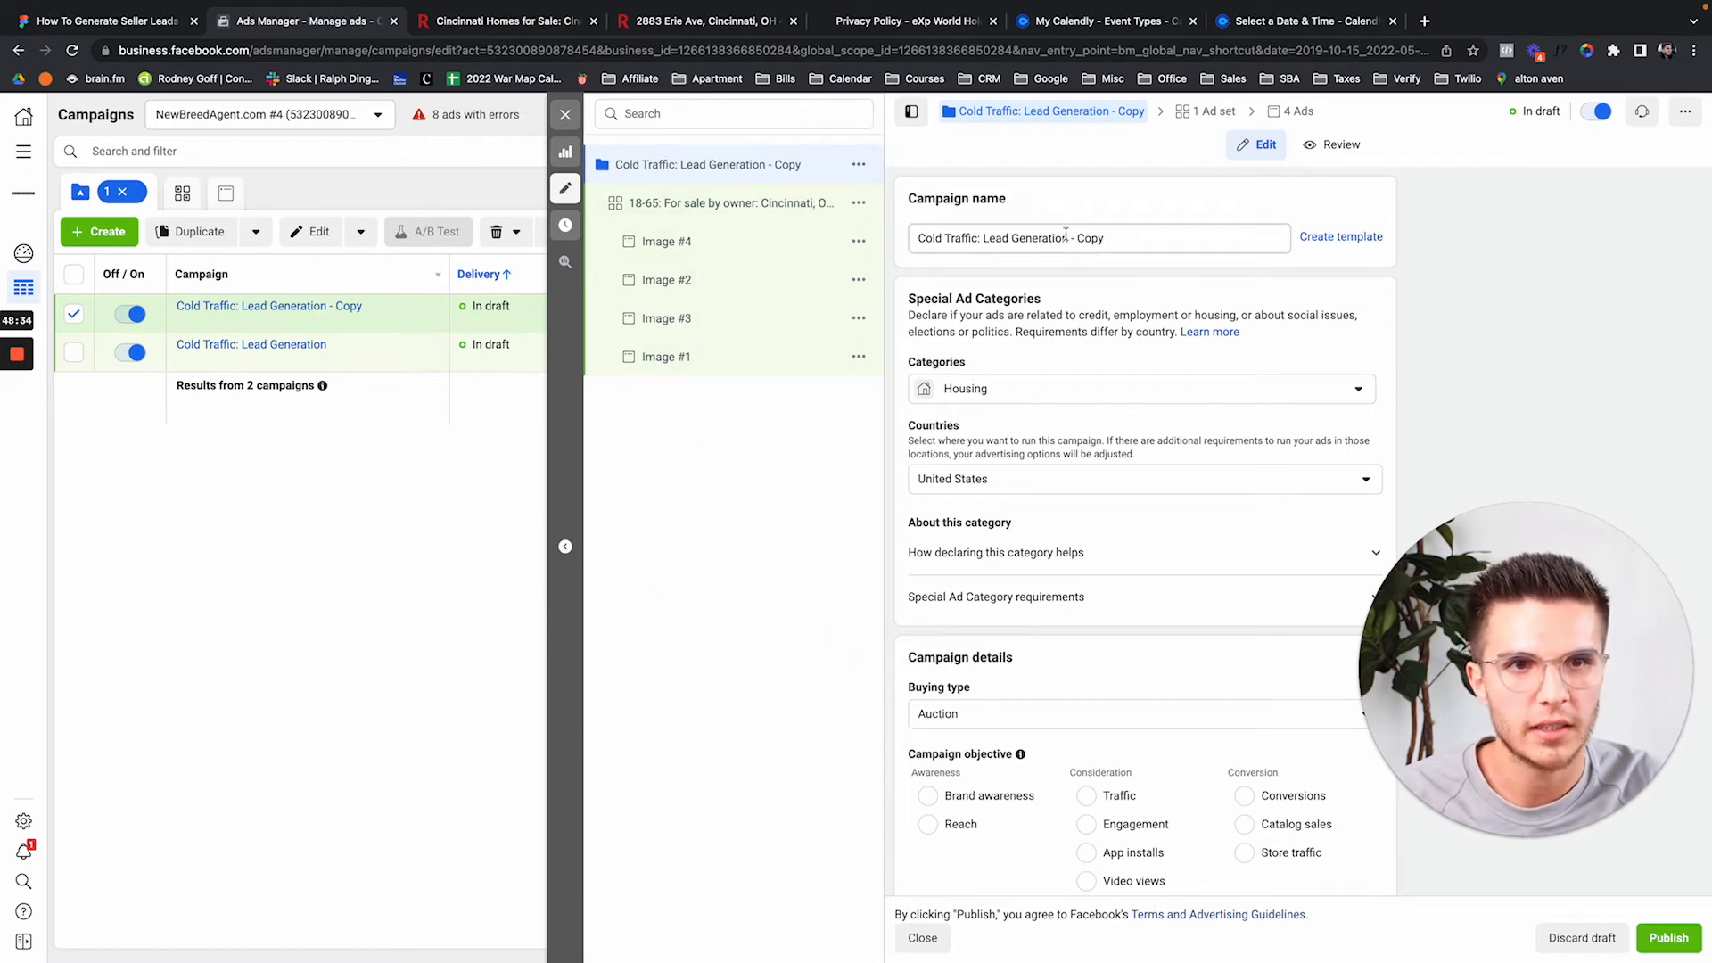
pyautogui.moveTo(1067, 238); pyautogui.dragTo(1105, 238)
pyautogui.press('BackSpace')
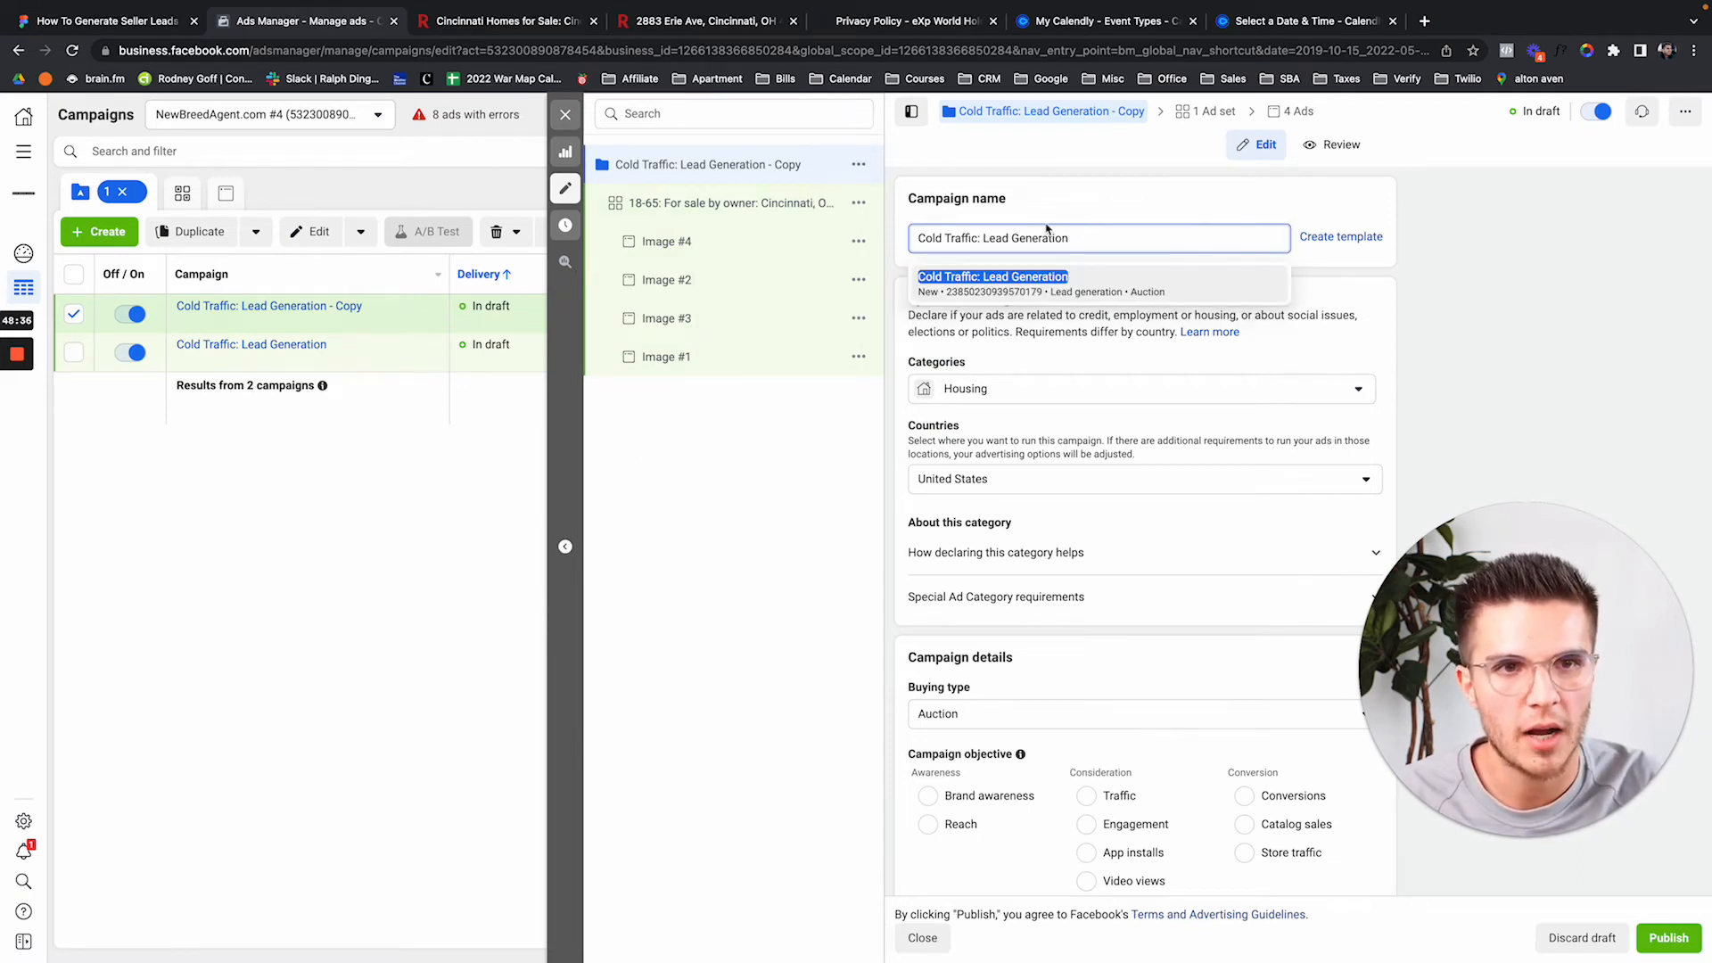
pyautogui.doubleClick(923, 236)
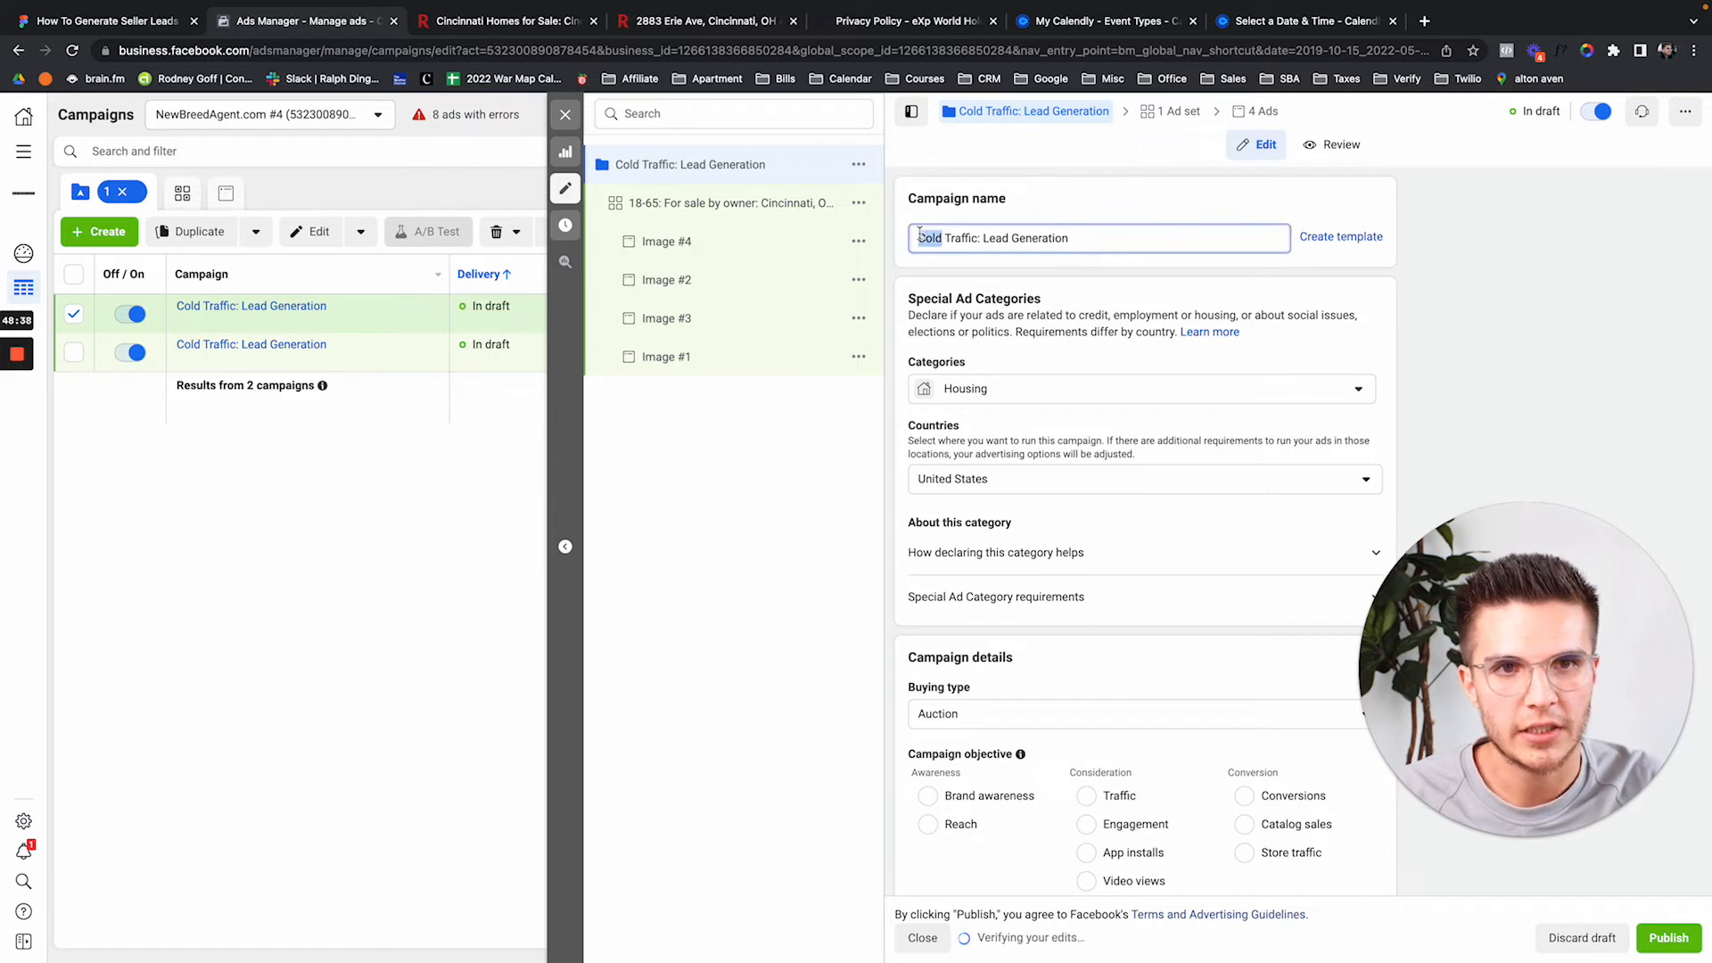
pyautogui.write('Warm')
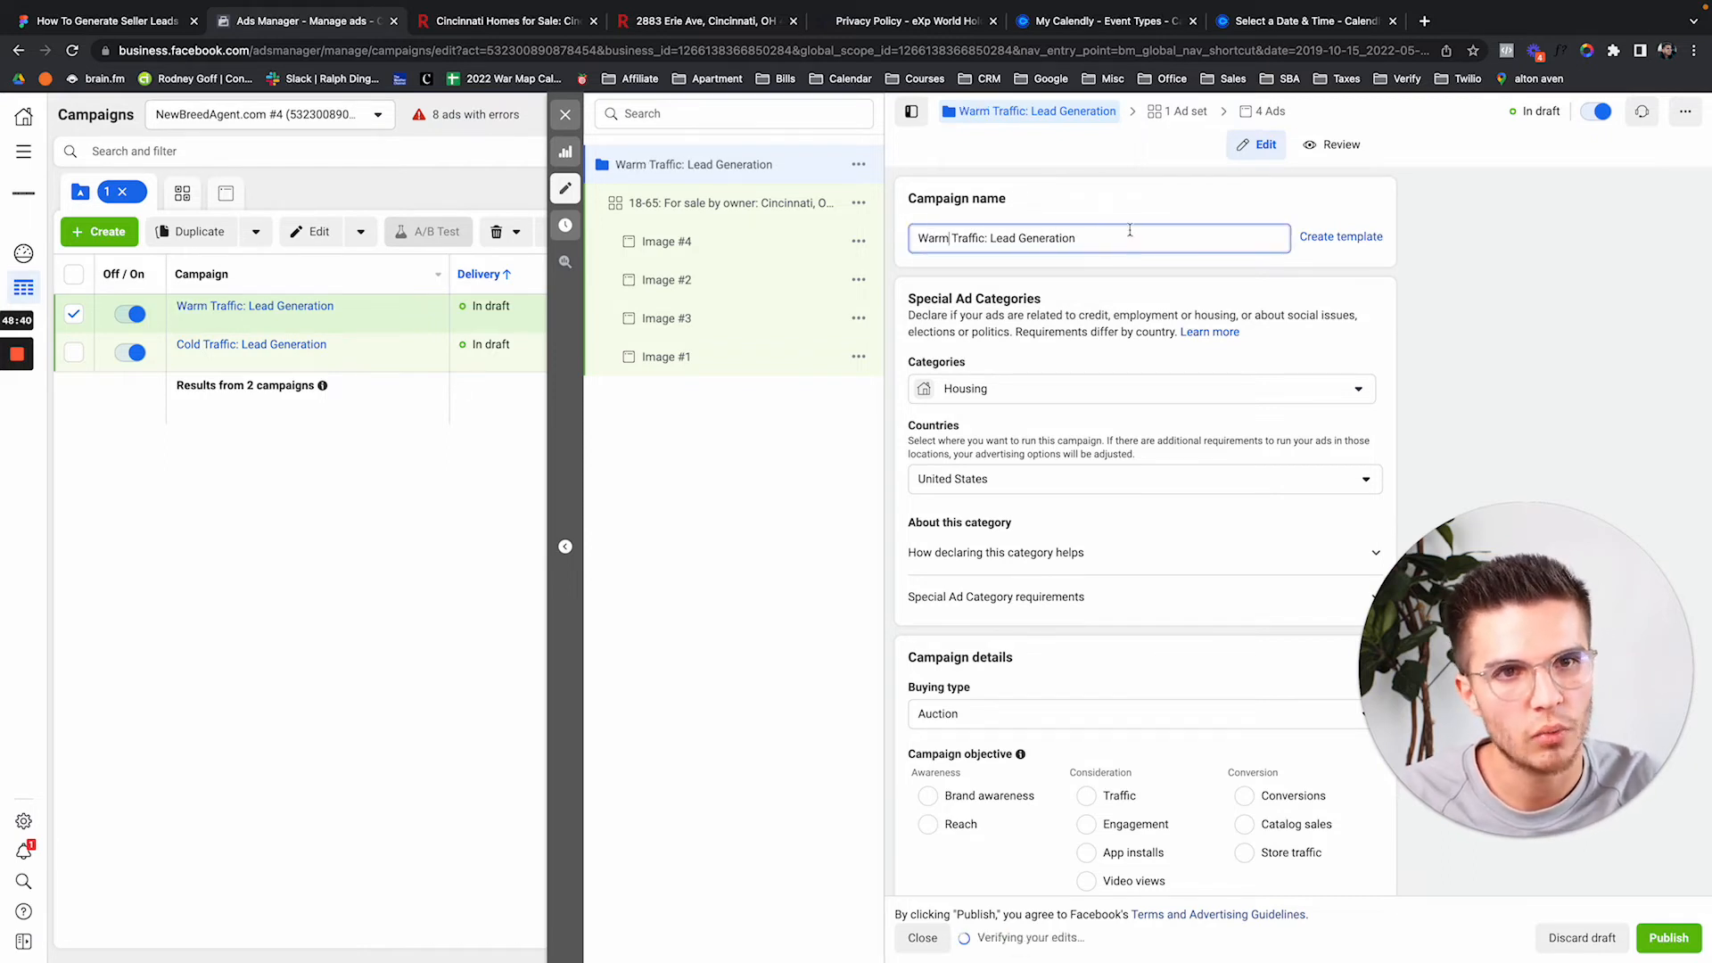
pyautogui.click(1131, 207)
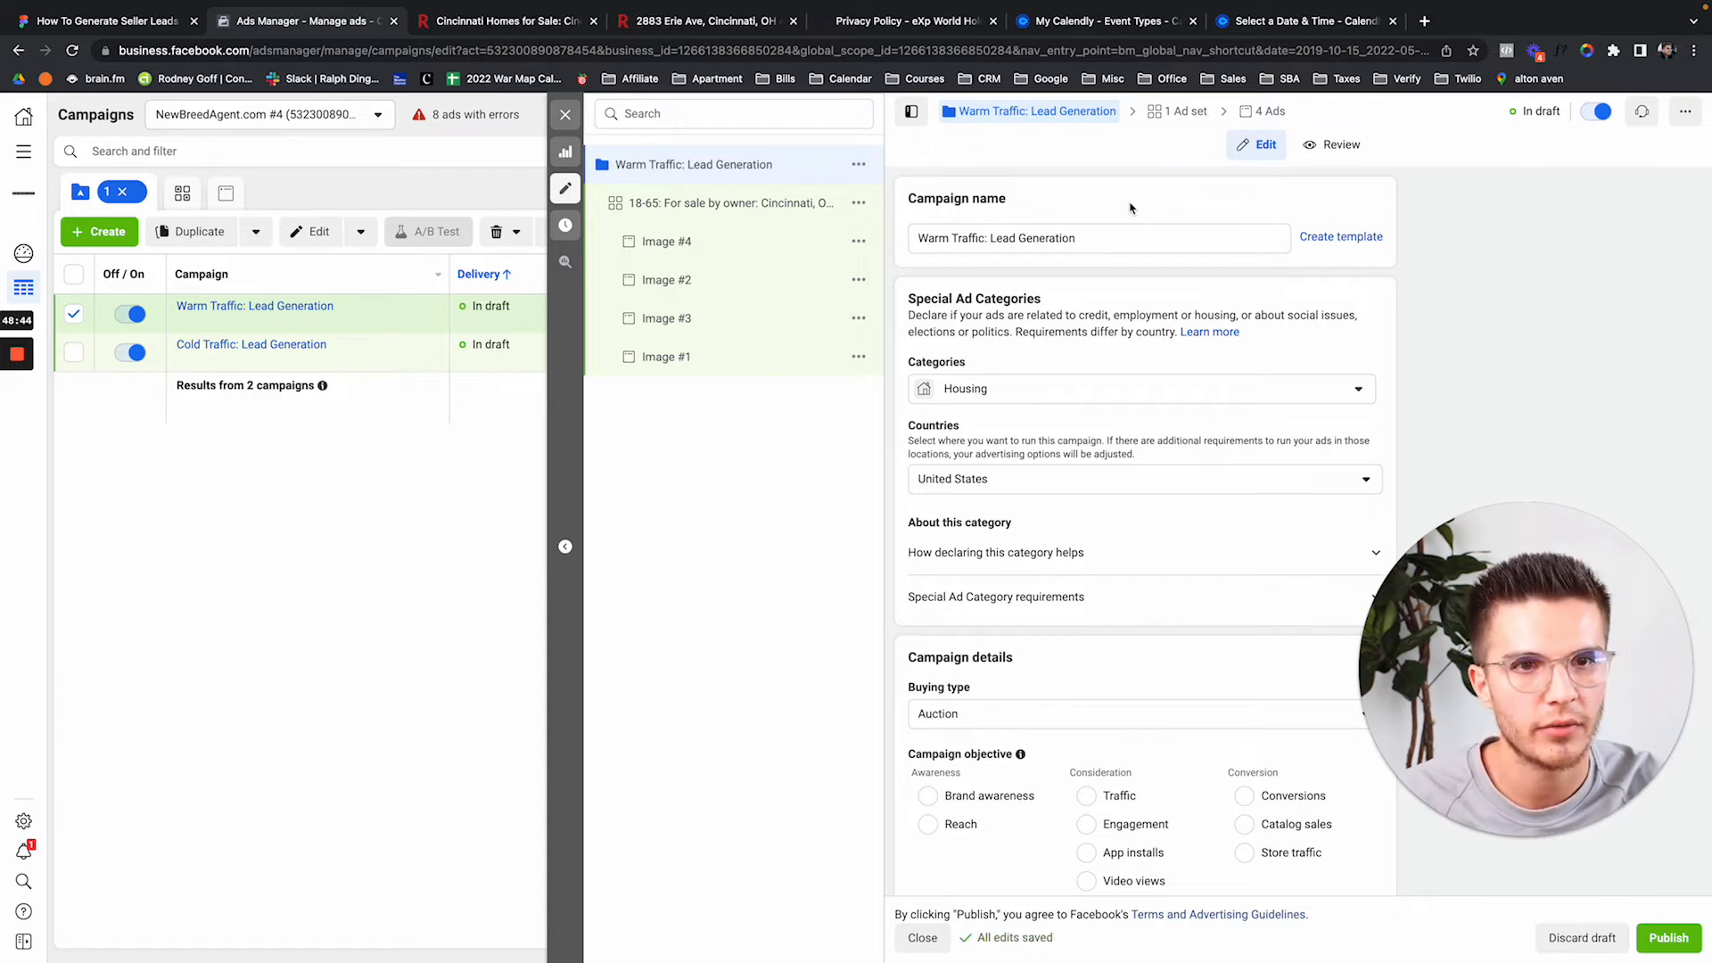
pyautogui.scroll(-3, 1156, 601)
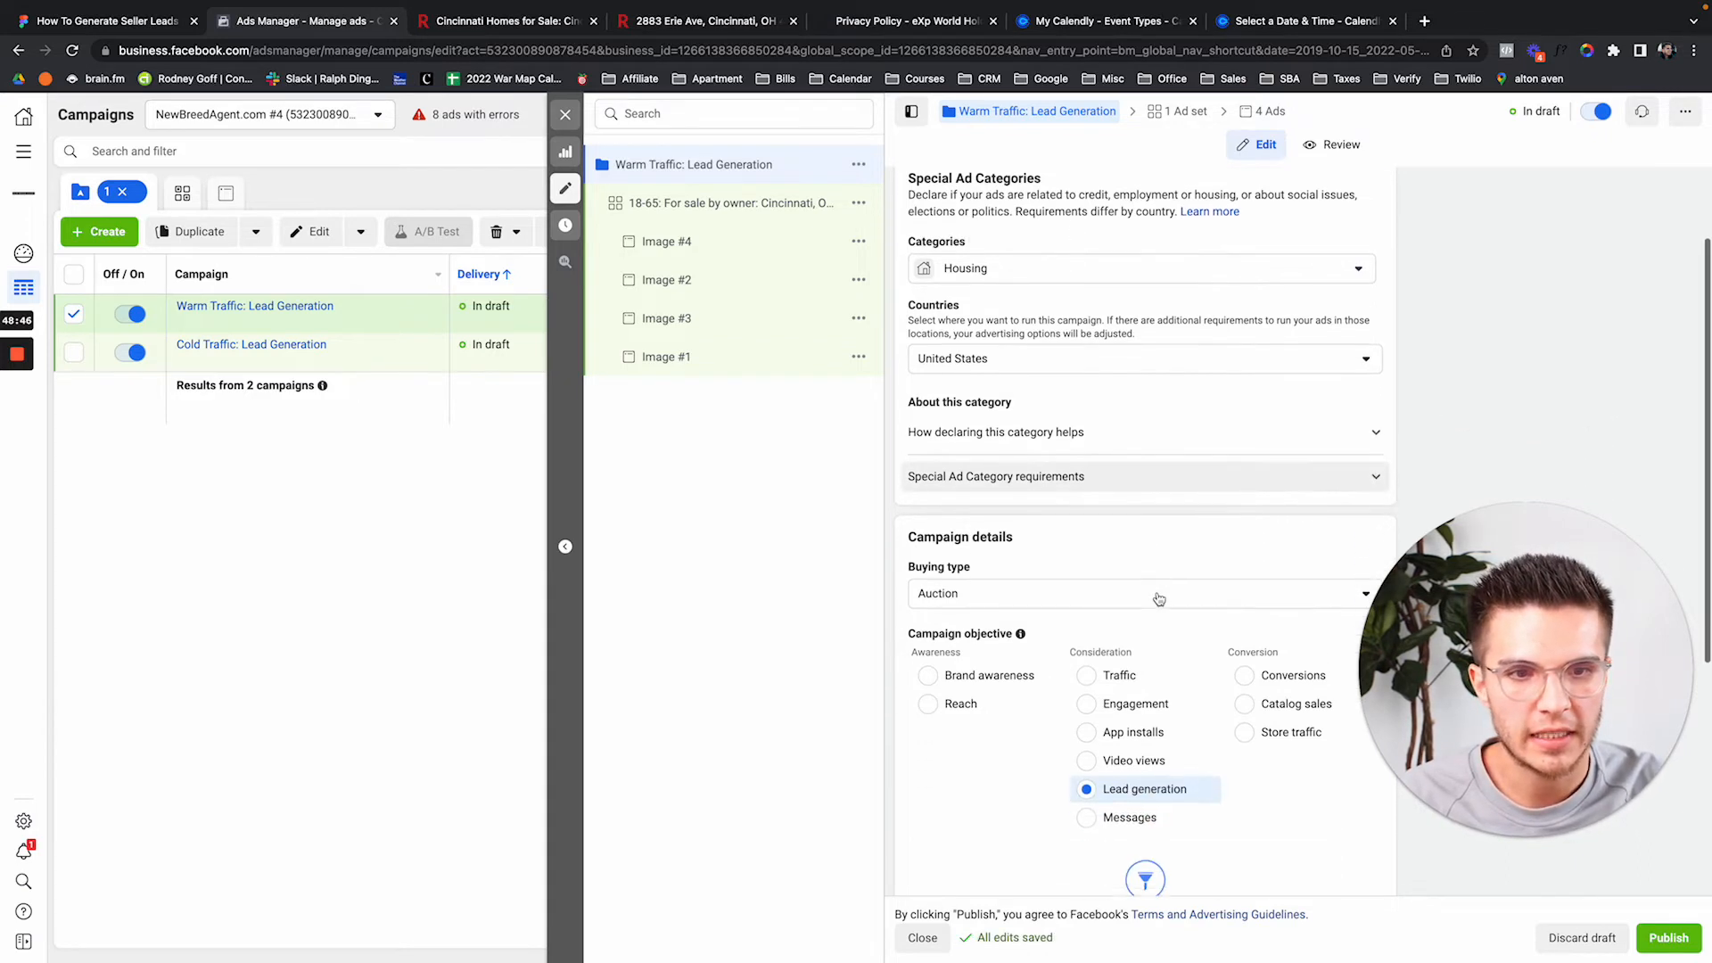
pyautogui.scroll(-3, 1159, 624)
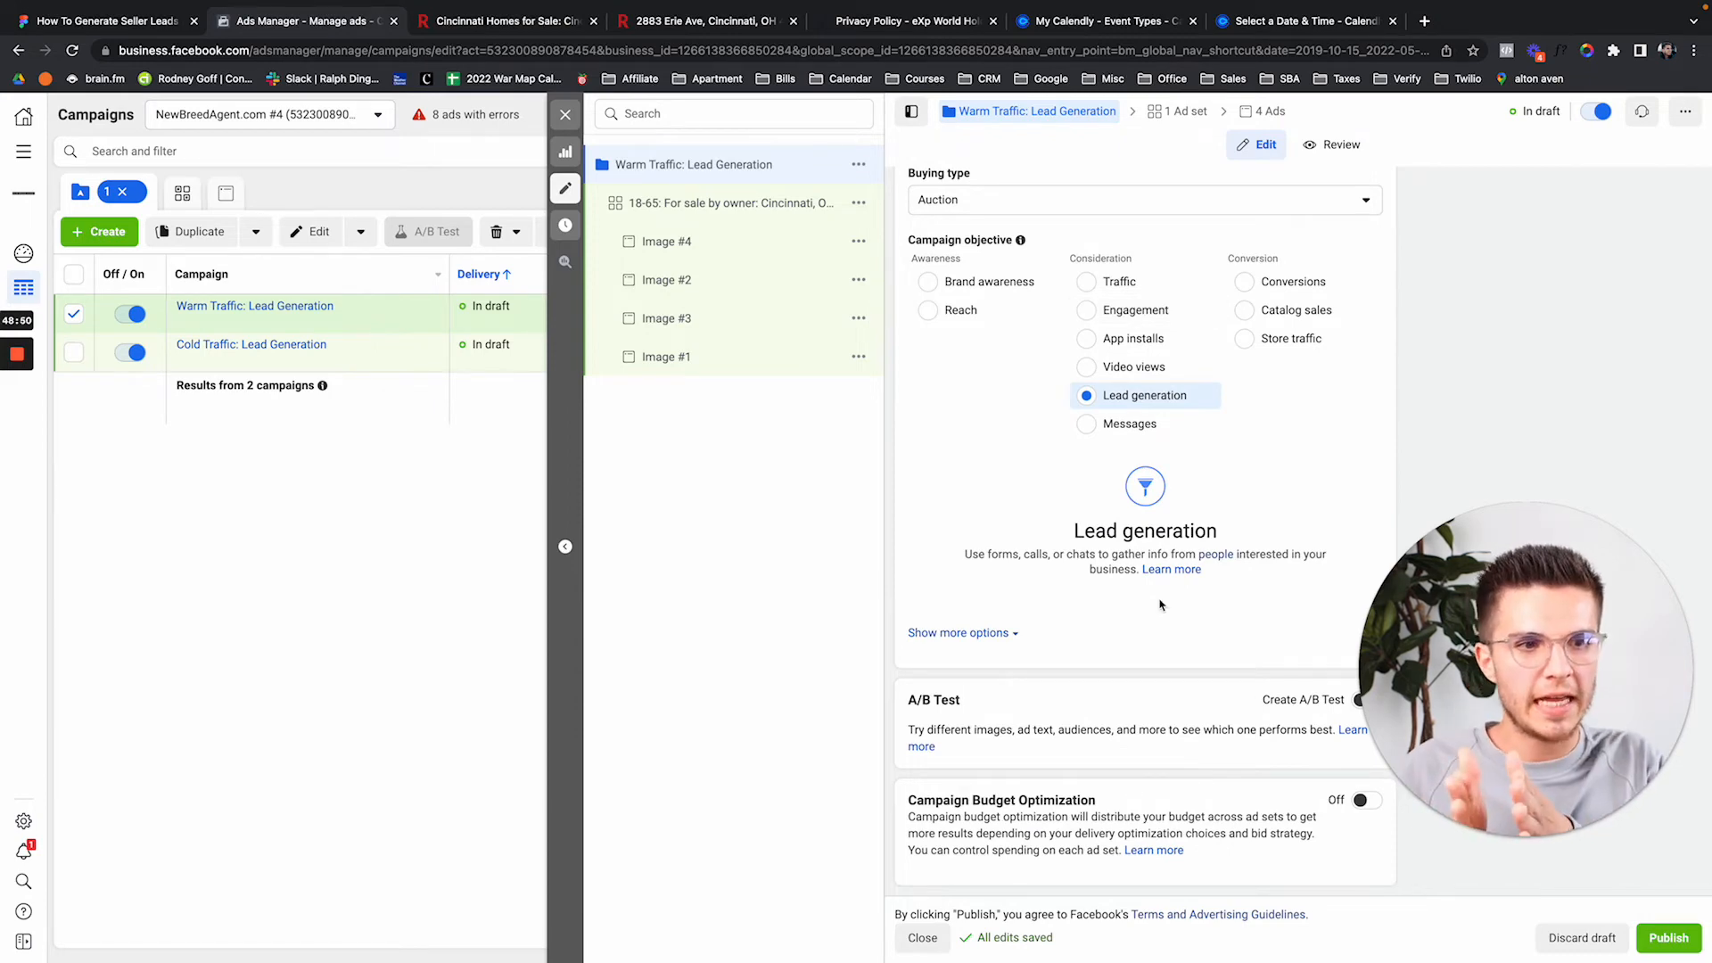
# Look over the Audience #1: For sale by owner box in the Figma flowchart, then return to Ads Manager.
pyautogui.click(139, 21)
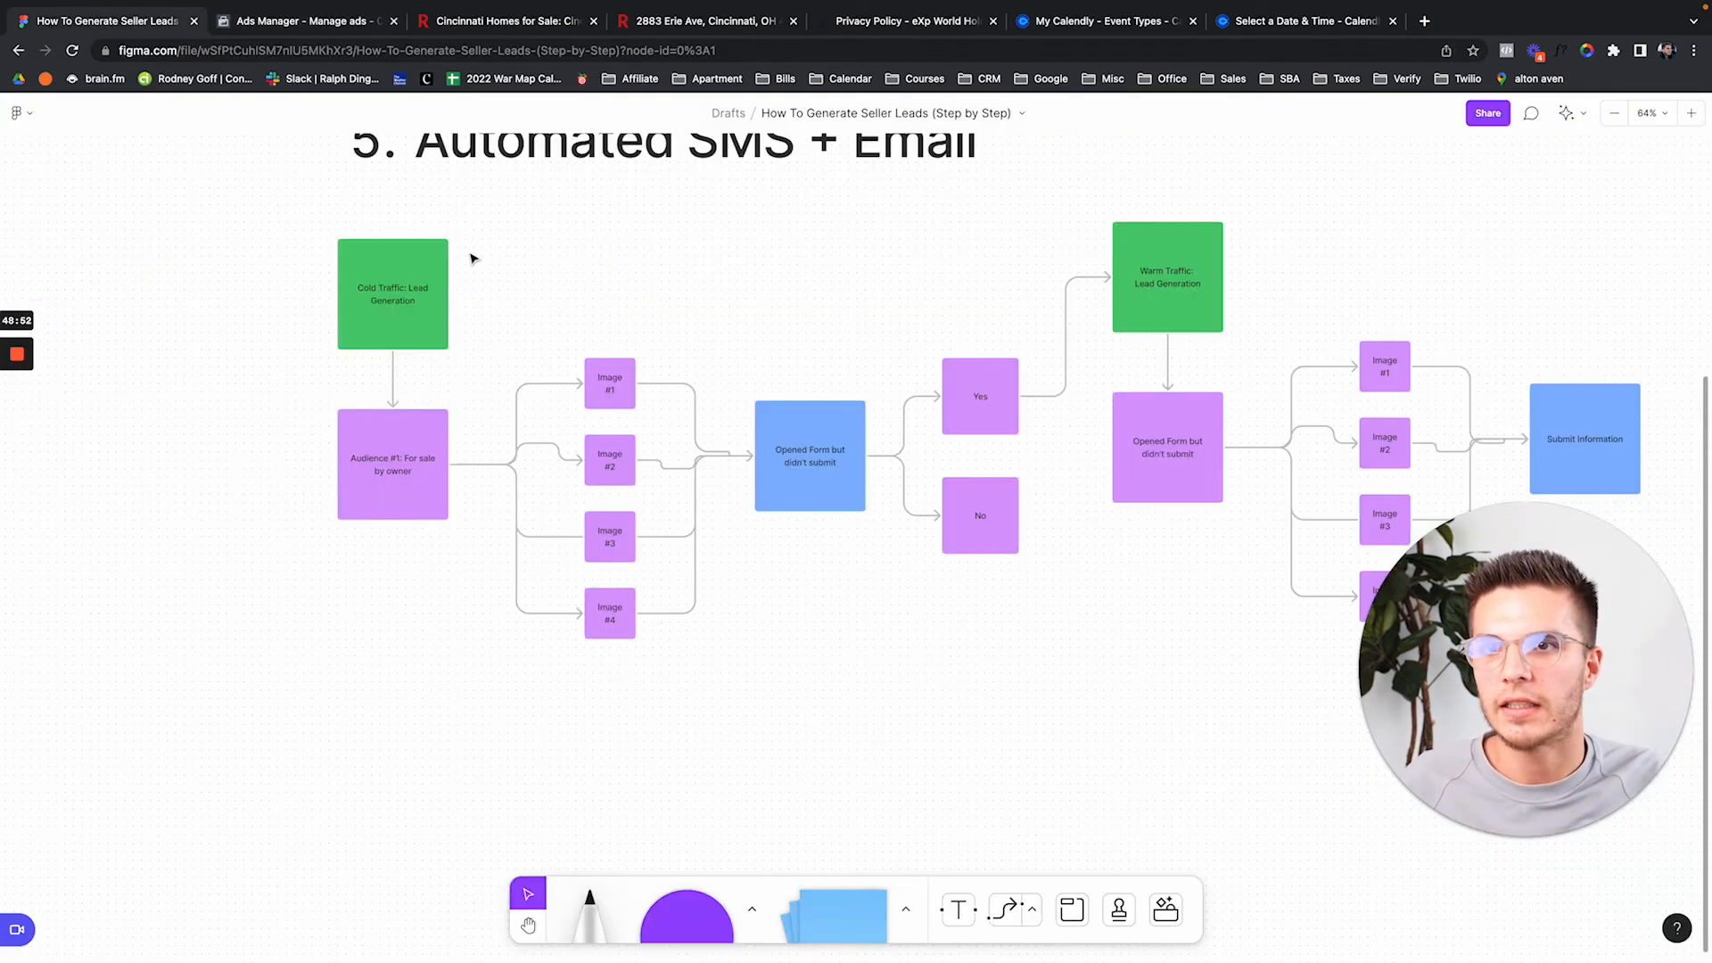
pyautogui.click(388, 438)
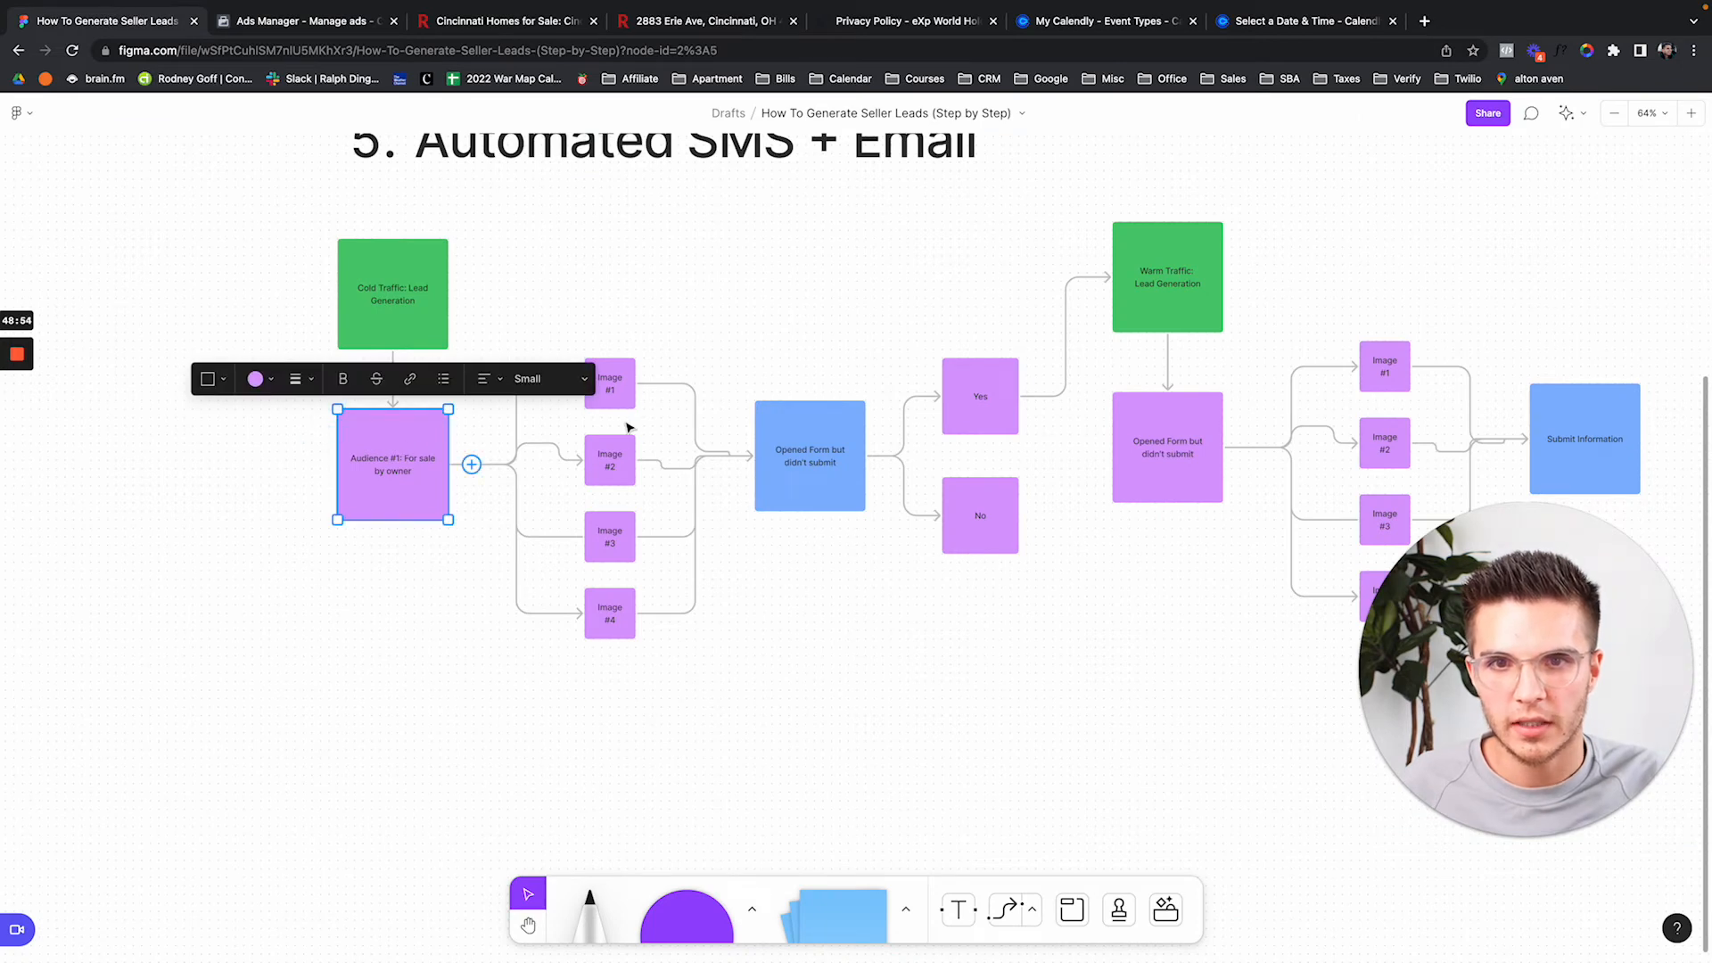
pyautogui.click(613, 337)
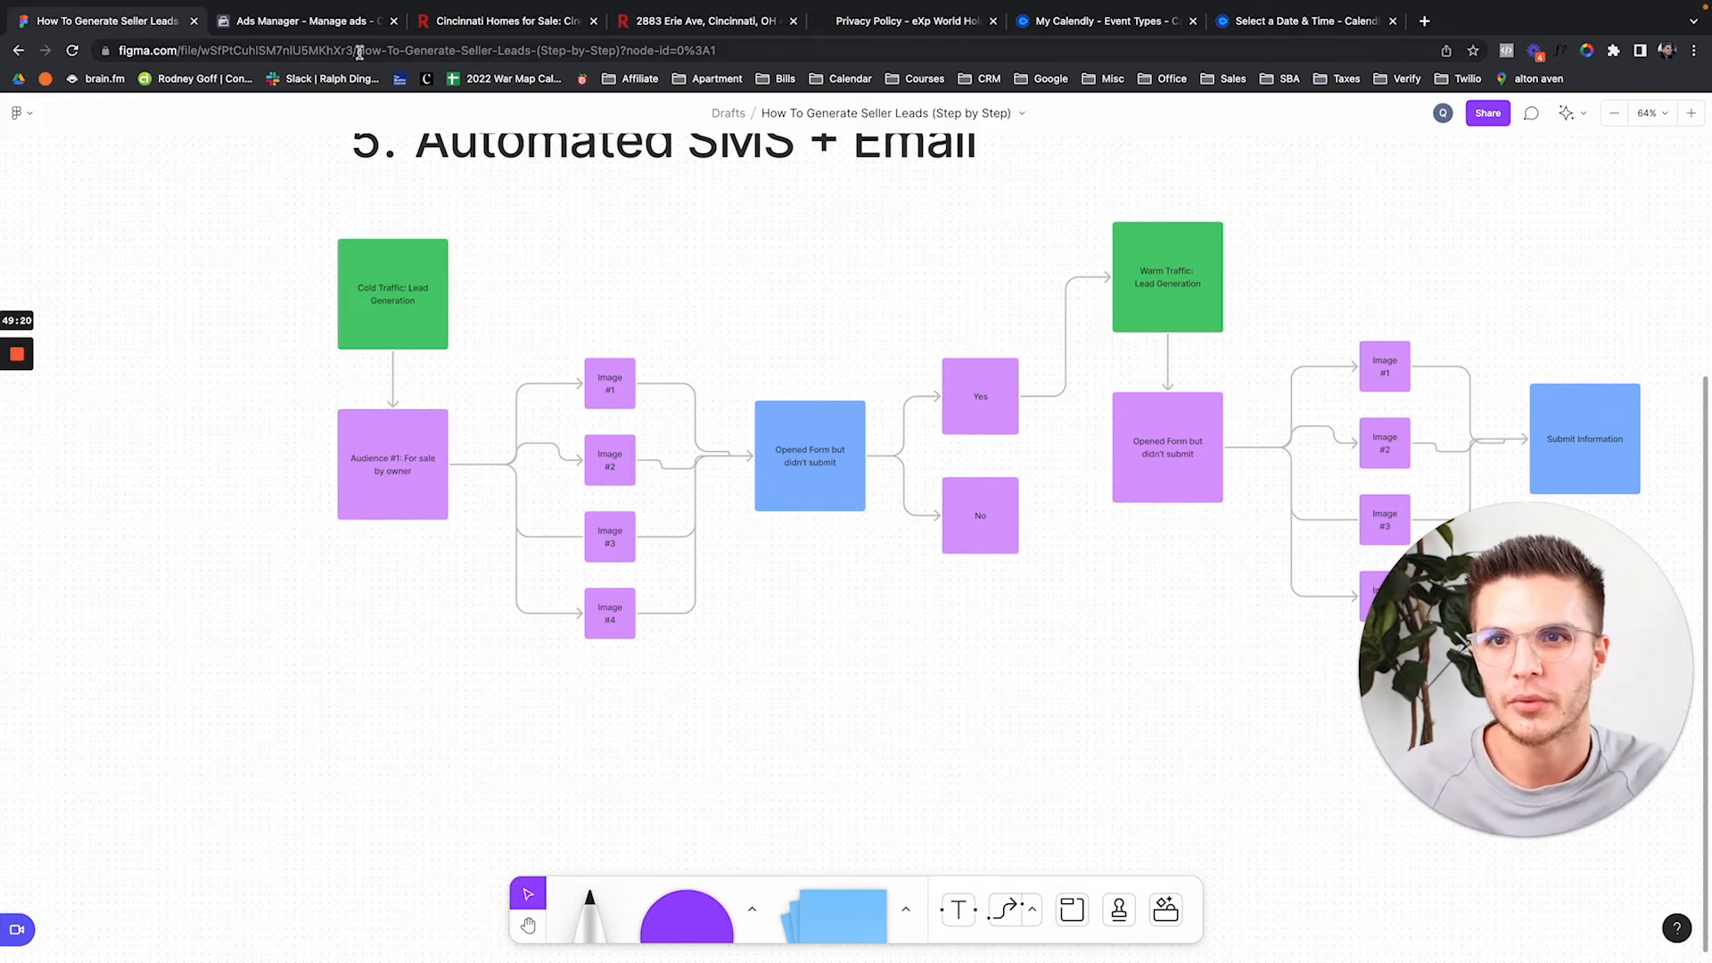
pyautogui.click(348, 21)
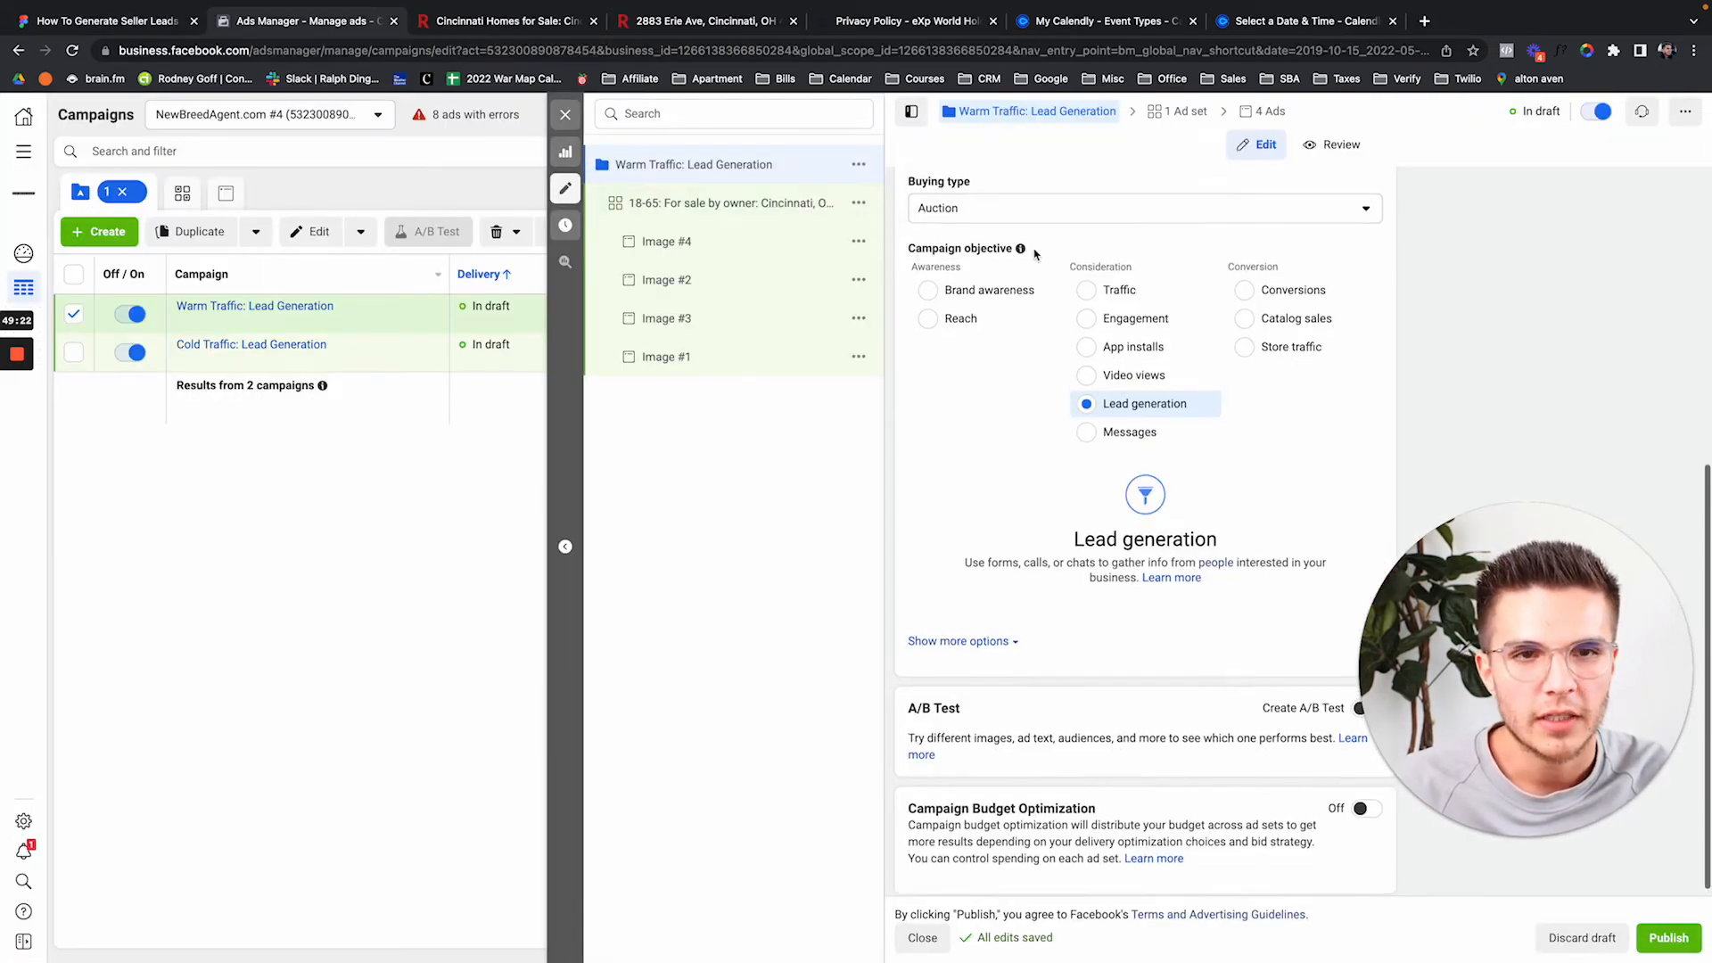
# Replace 'For sale by owner' in the ad set name with 'People who opened but didn't submit form (90d)'.
pyautogui.scroll(5, 1034, 255)
pyautogui.click(713, 203)
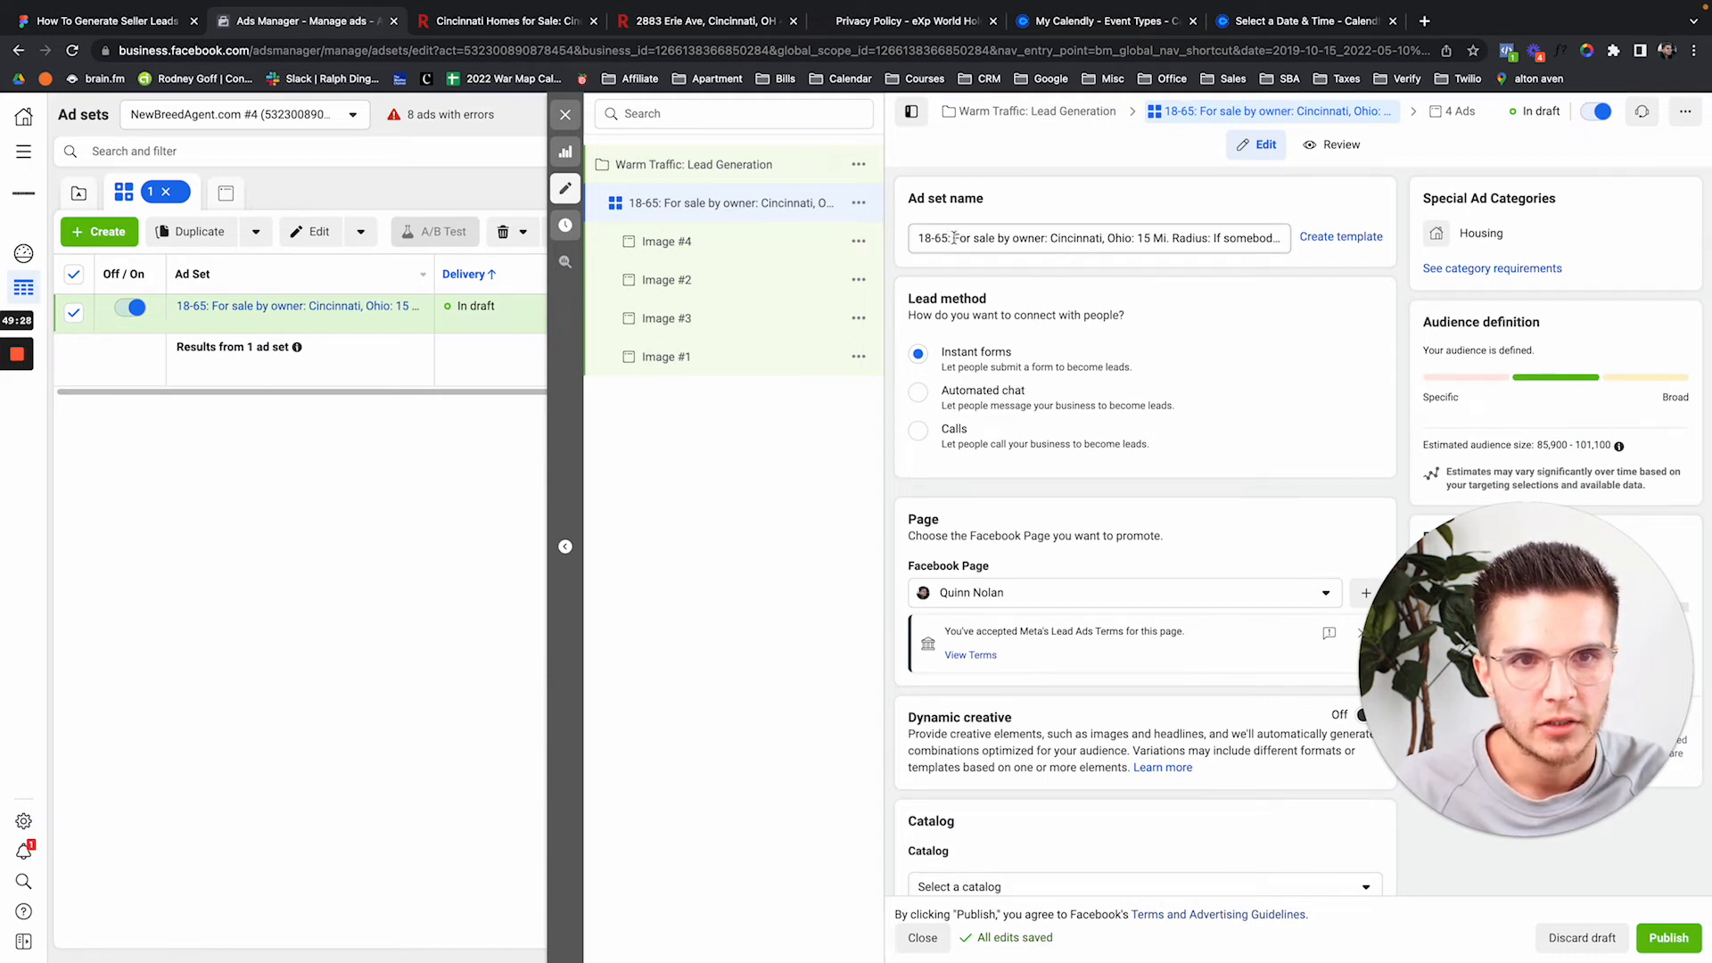
pyautogui.moveTo(954, 238); pyautogui.dragTo(1045, 232)
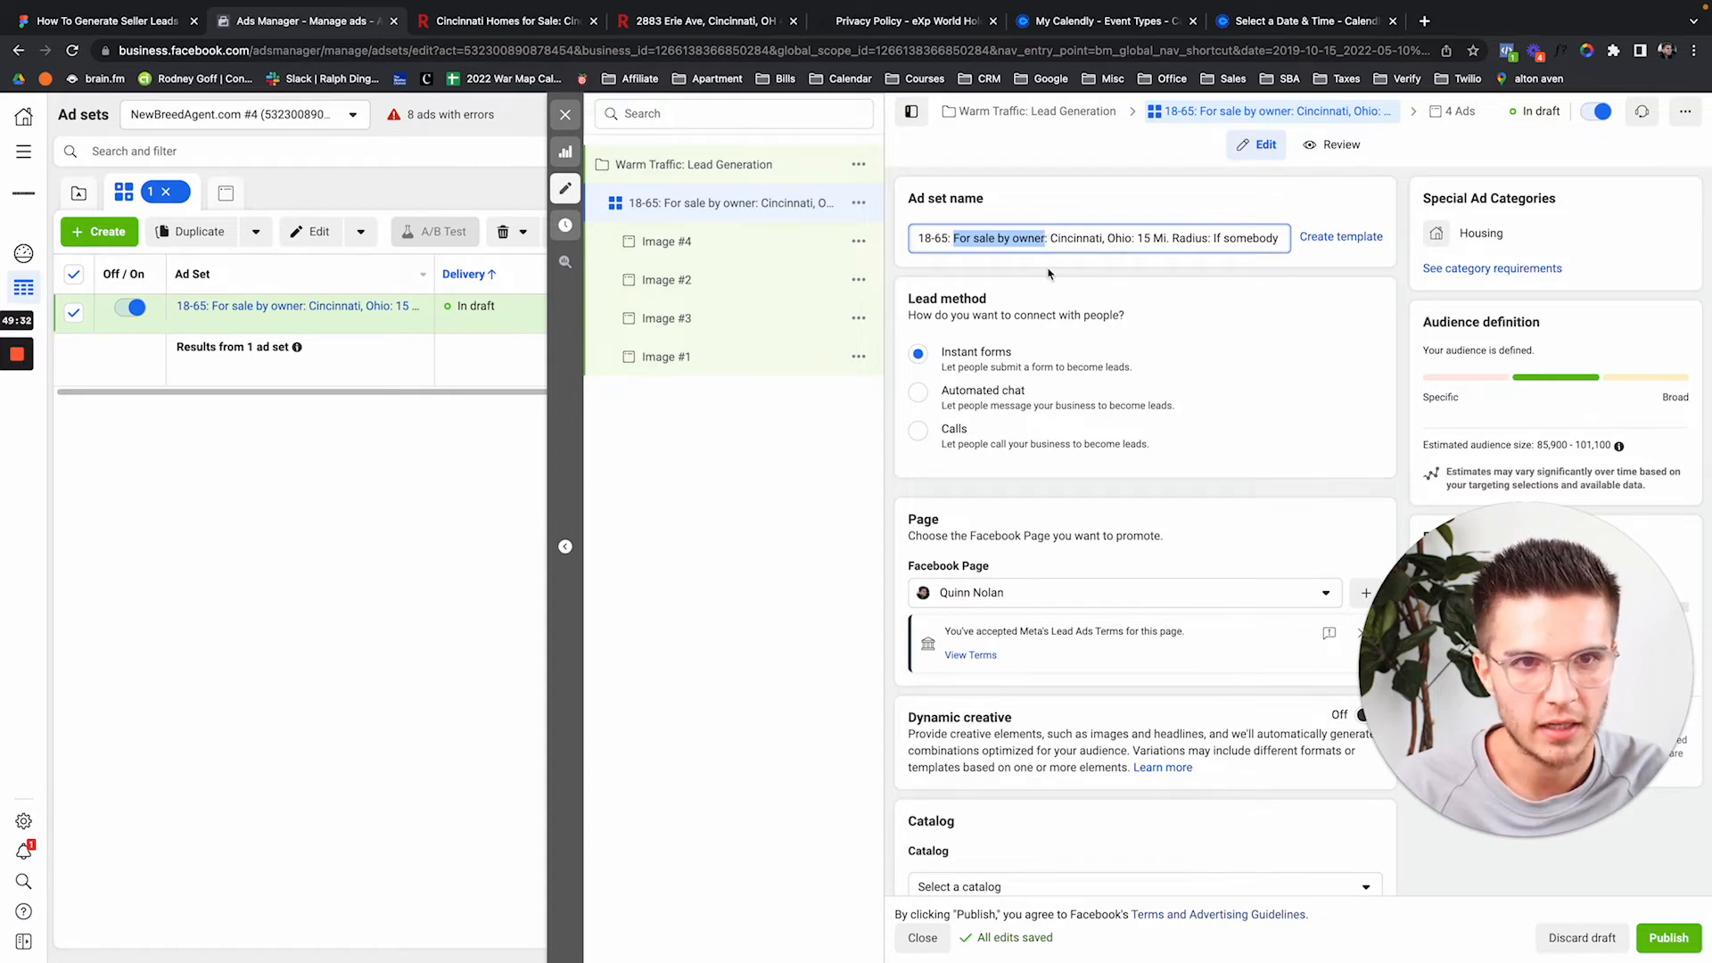
pyautogui.press('super+v')
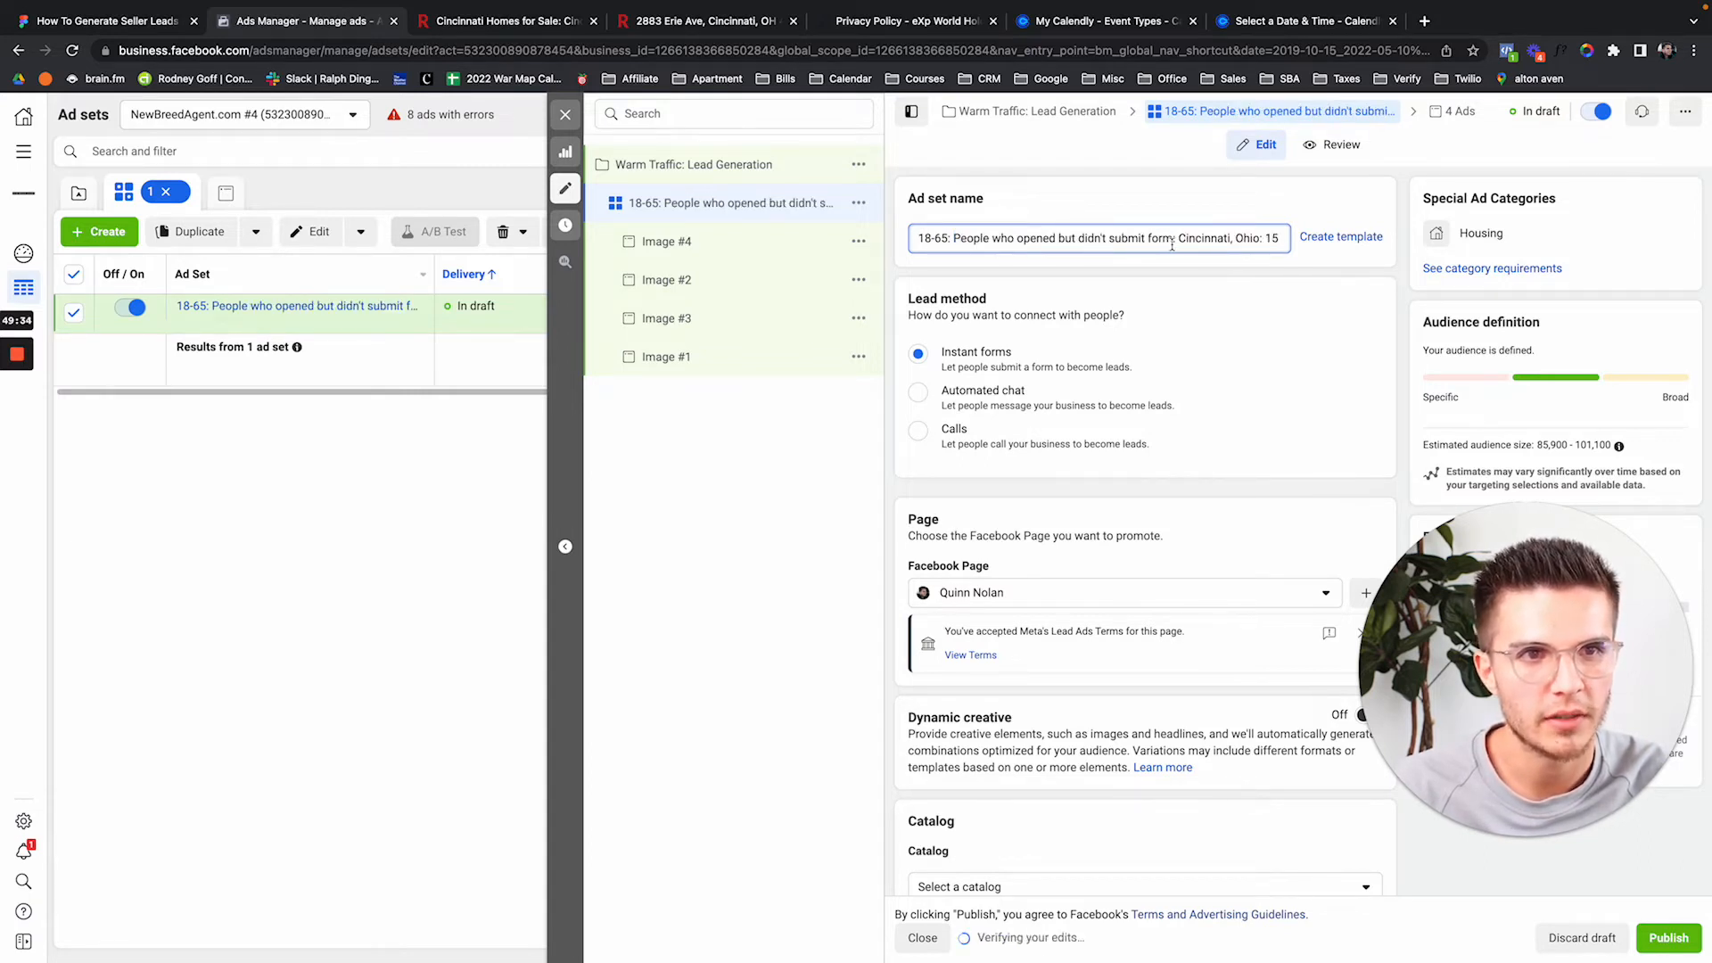
pyautogui.write('(90d)')
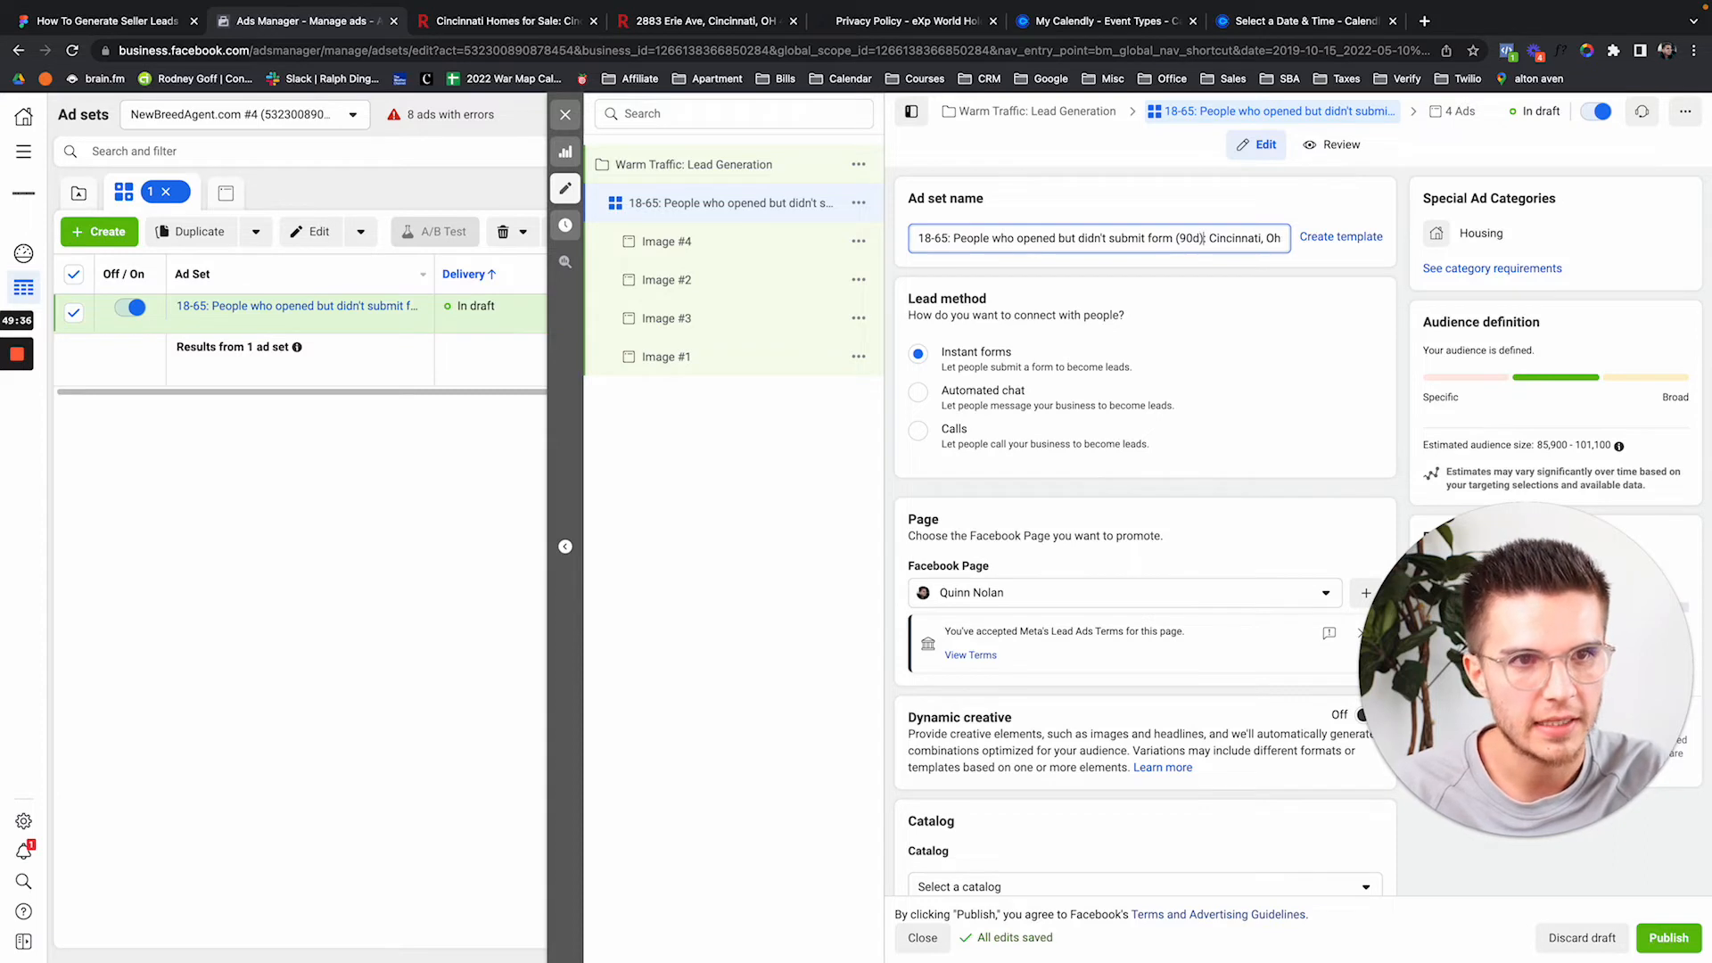
pyautogui.moveTo(1211, 238); pyautogui.dragTo(1330, 241)
pyautogui.click(1197, 237)
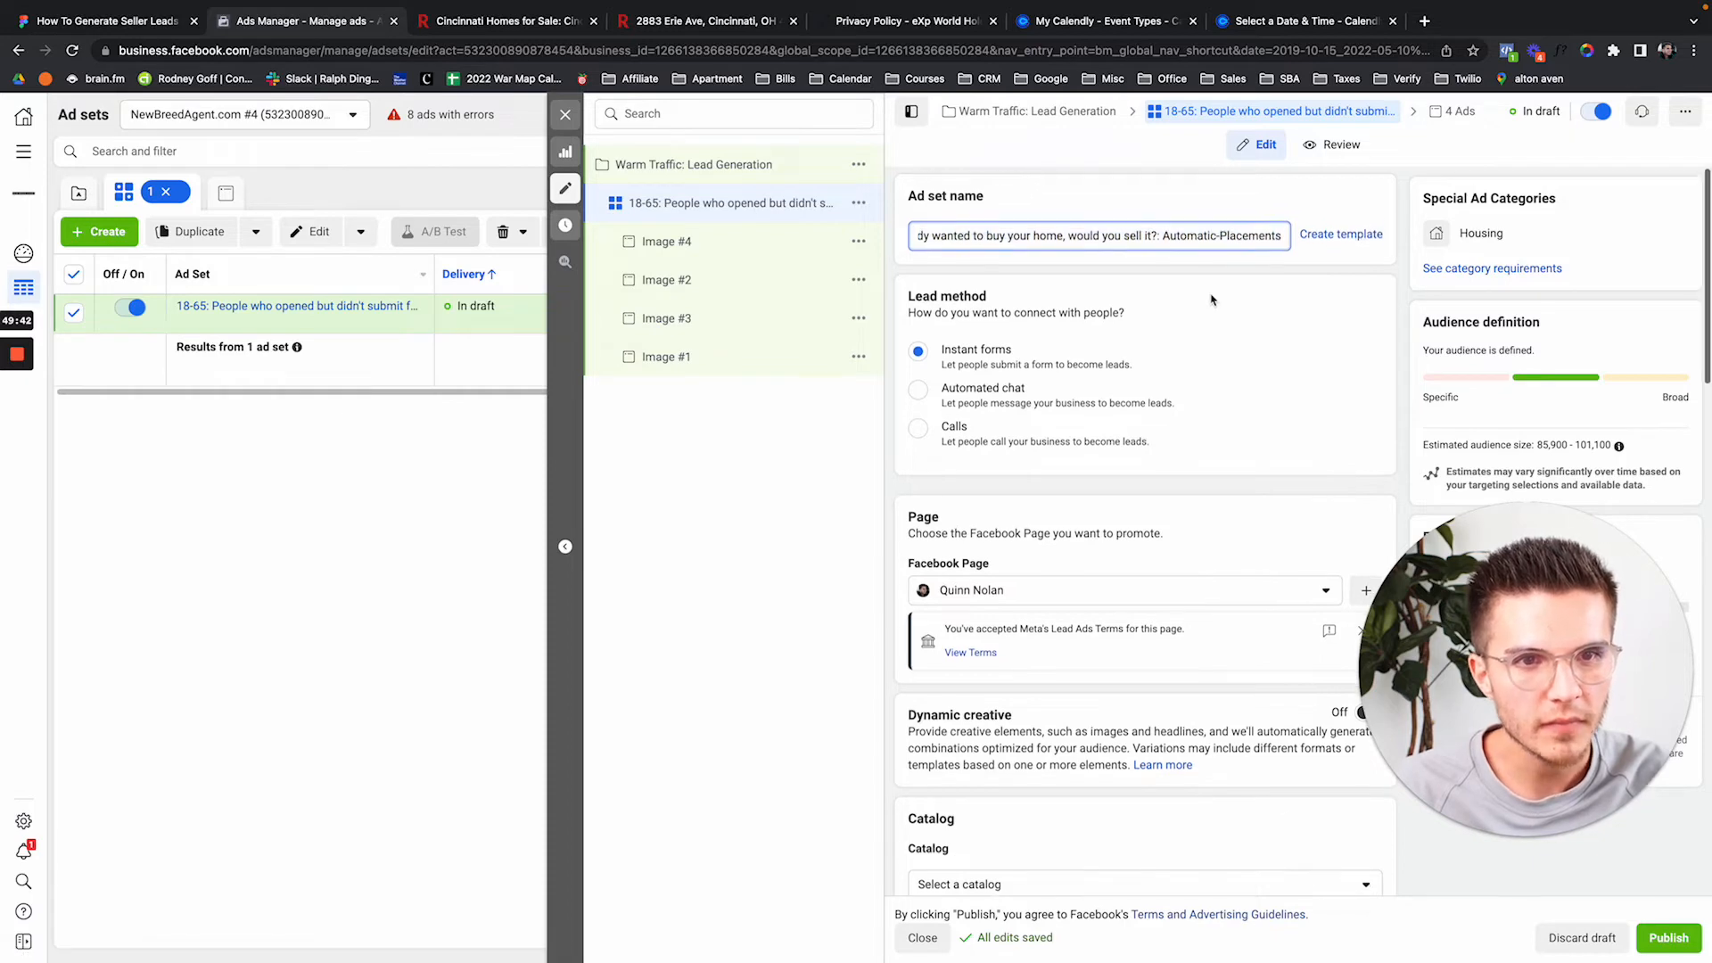
pyautogui.scroll(-1, 1156, 232)
pyautogui.scroll(-5, 1159, 356)
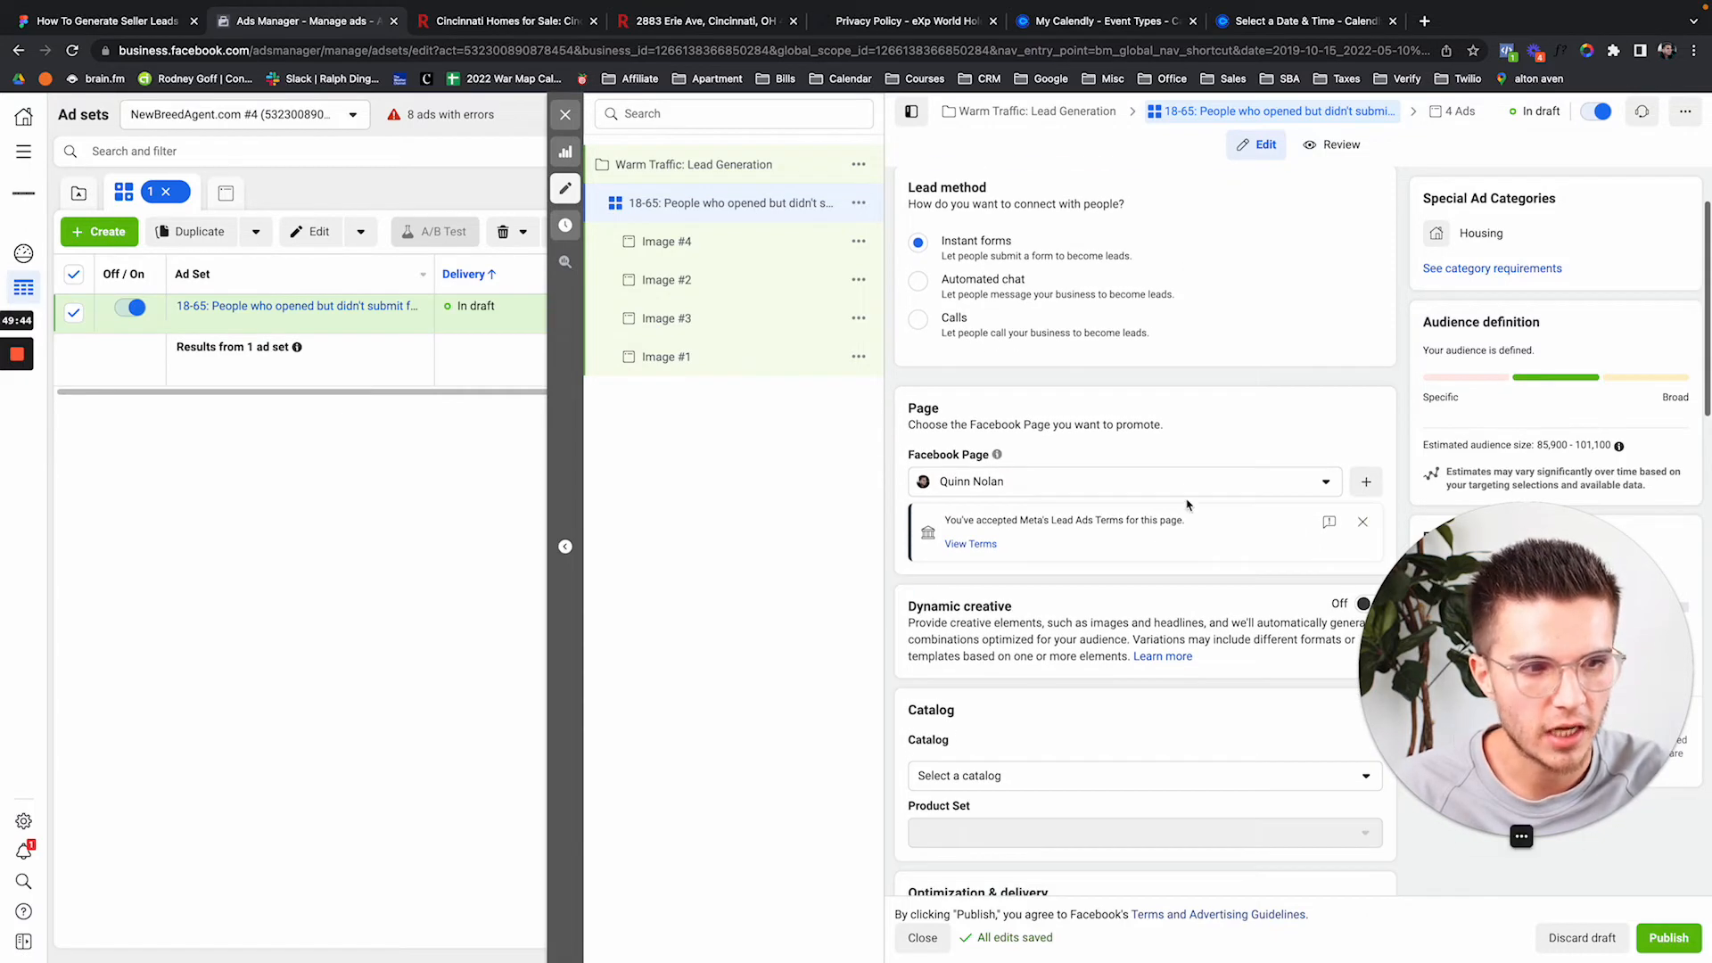
pyautogui.scroll(-6, 1187, 506)
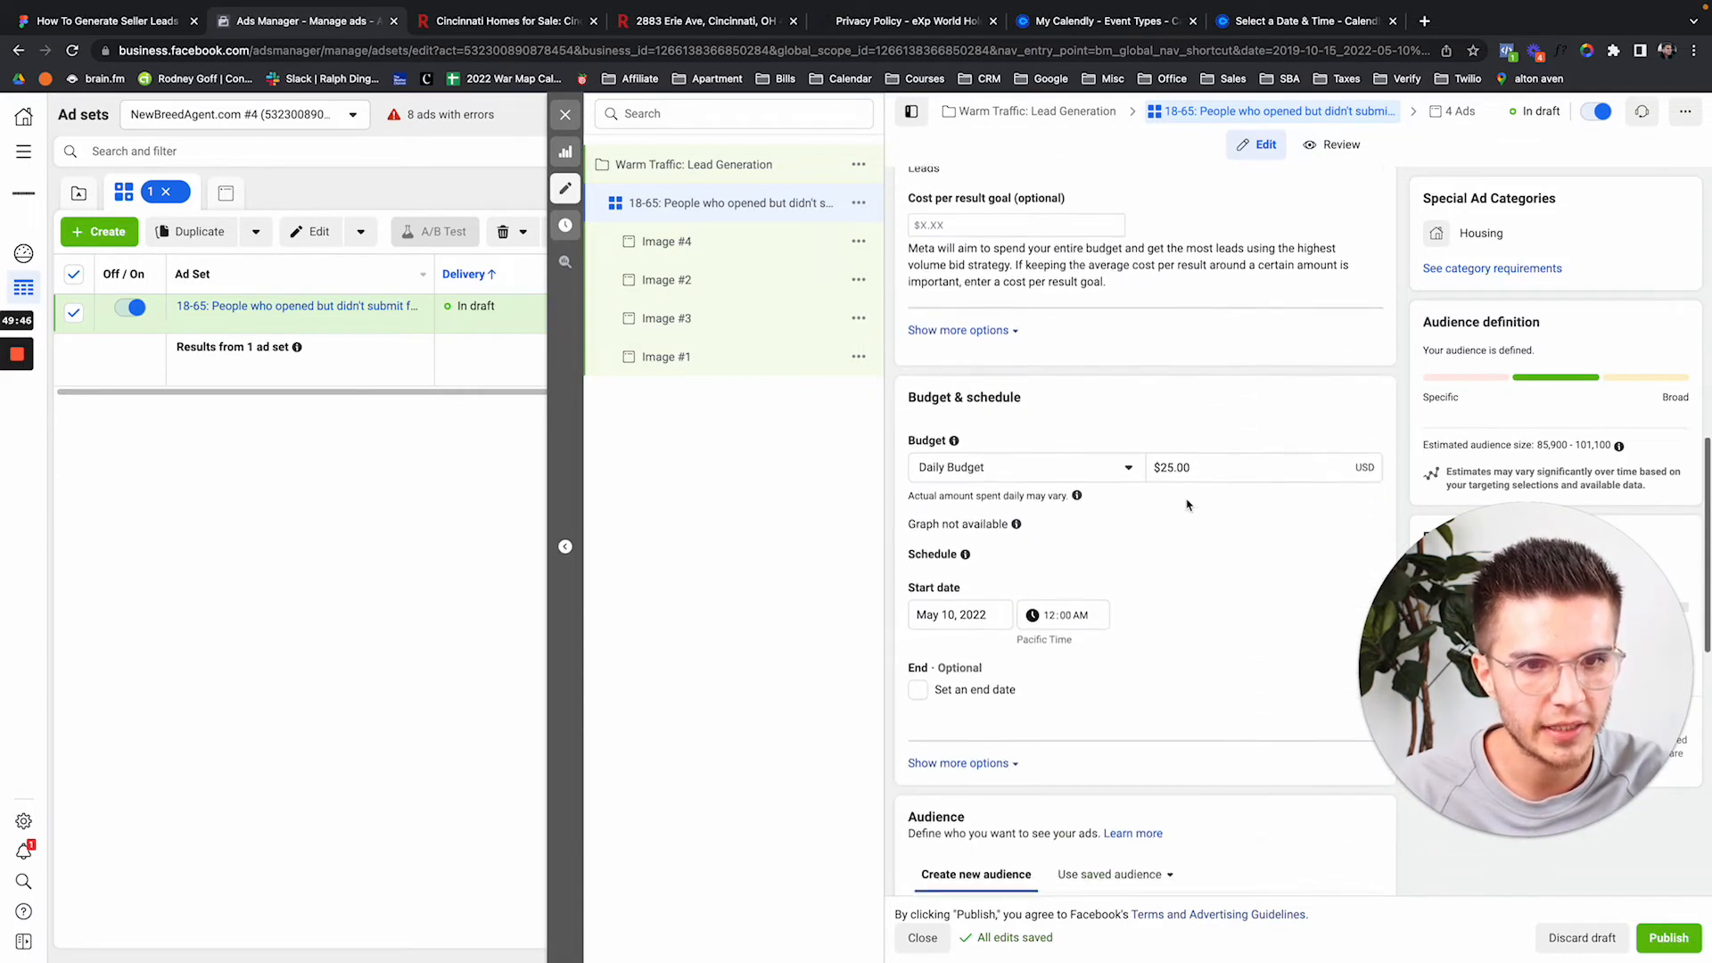
pyautogui.scroll(-1, 1187, 505)
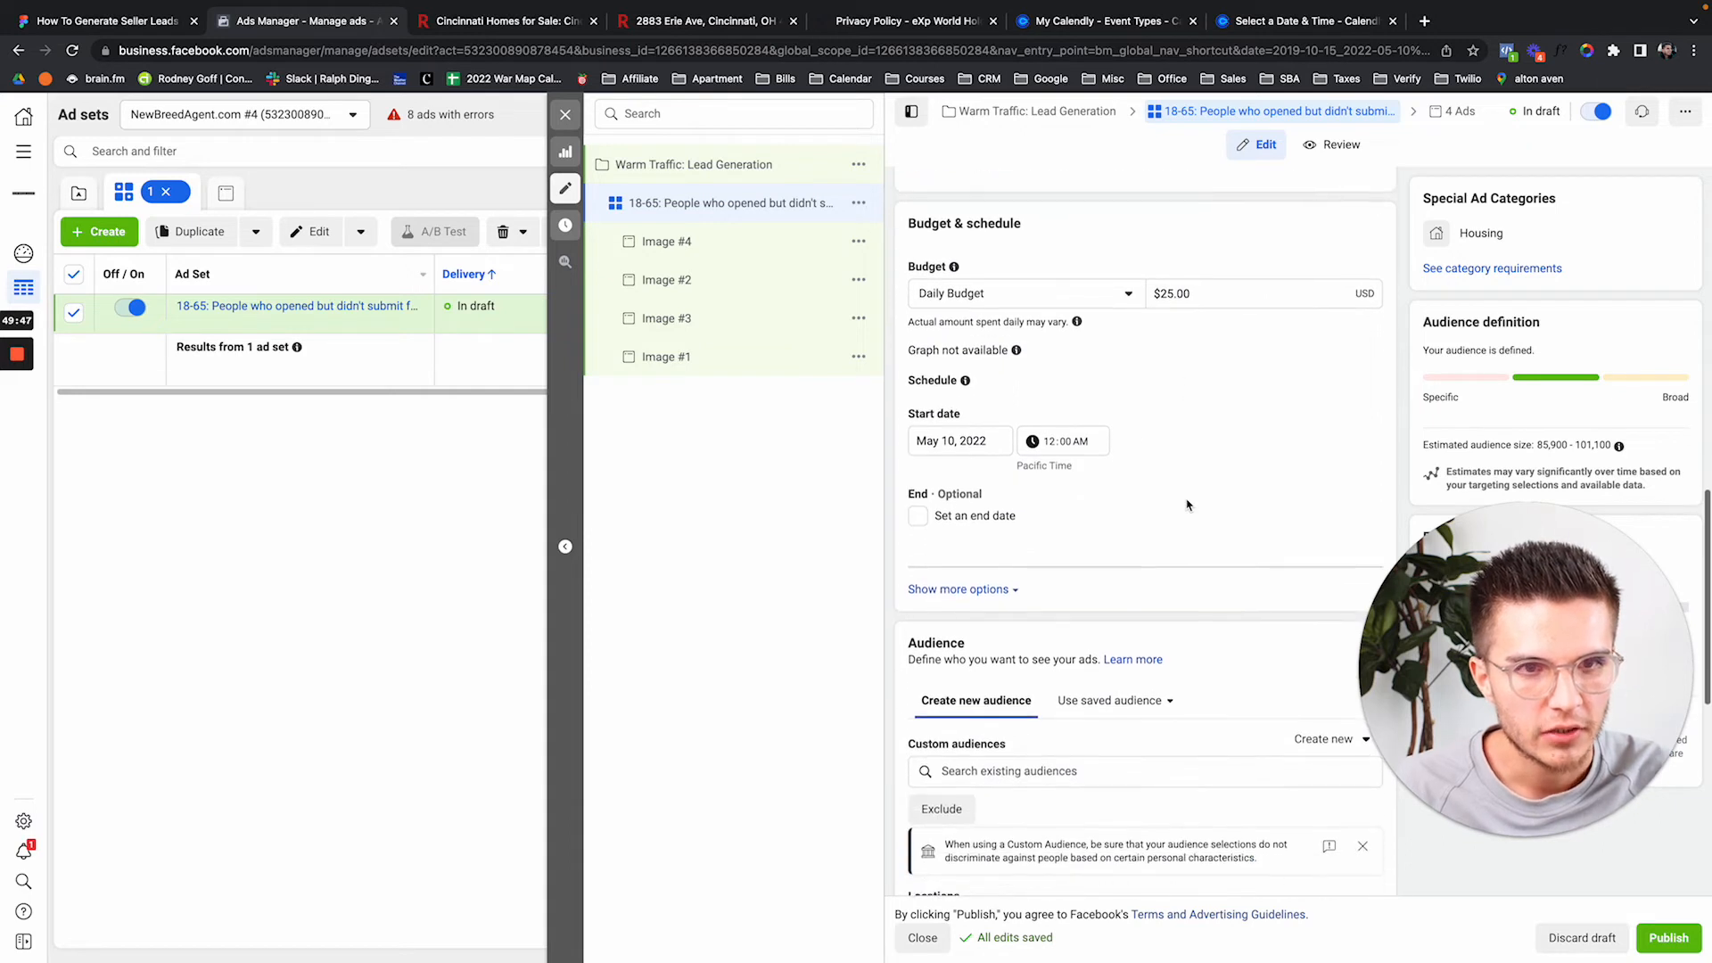
pyautogui.click(1167, 312)
pyautogui.press('BackSpace')
pyautogui.press('BackSpace')
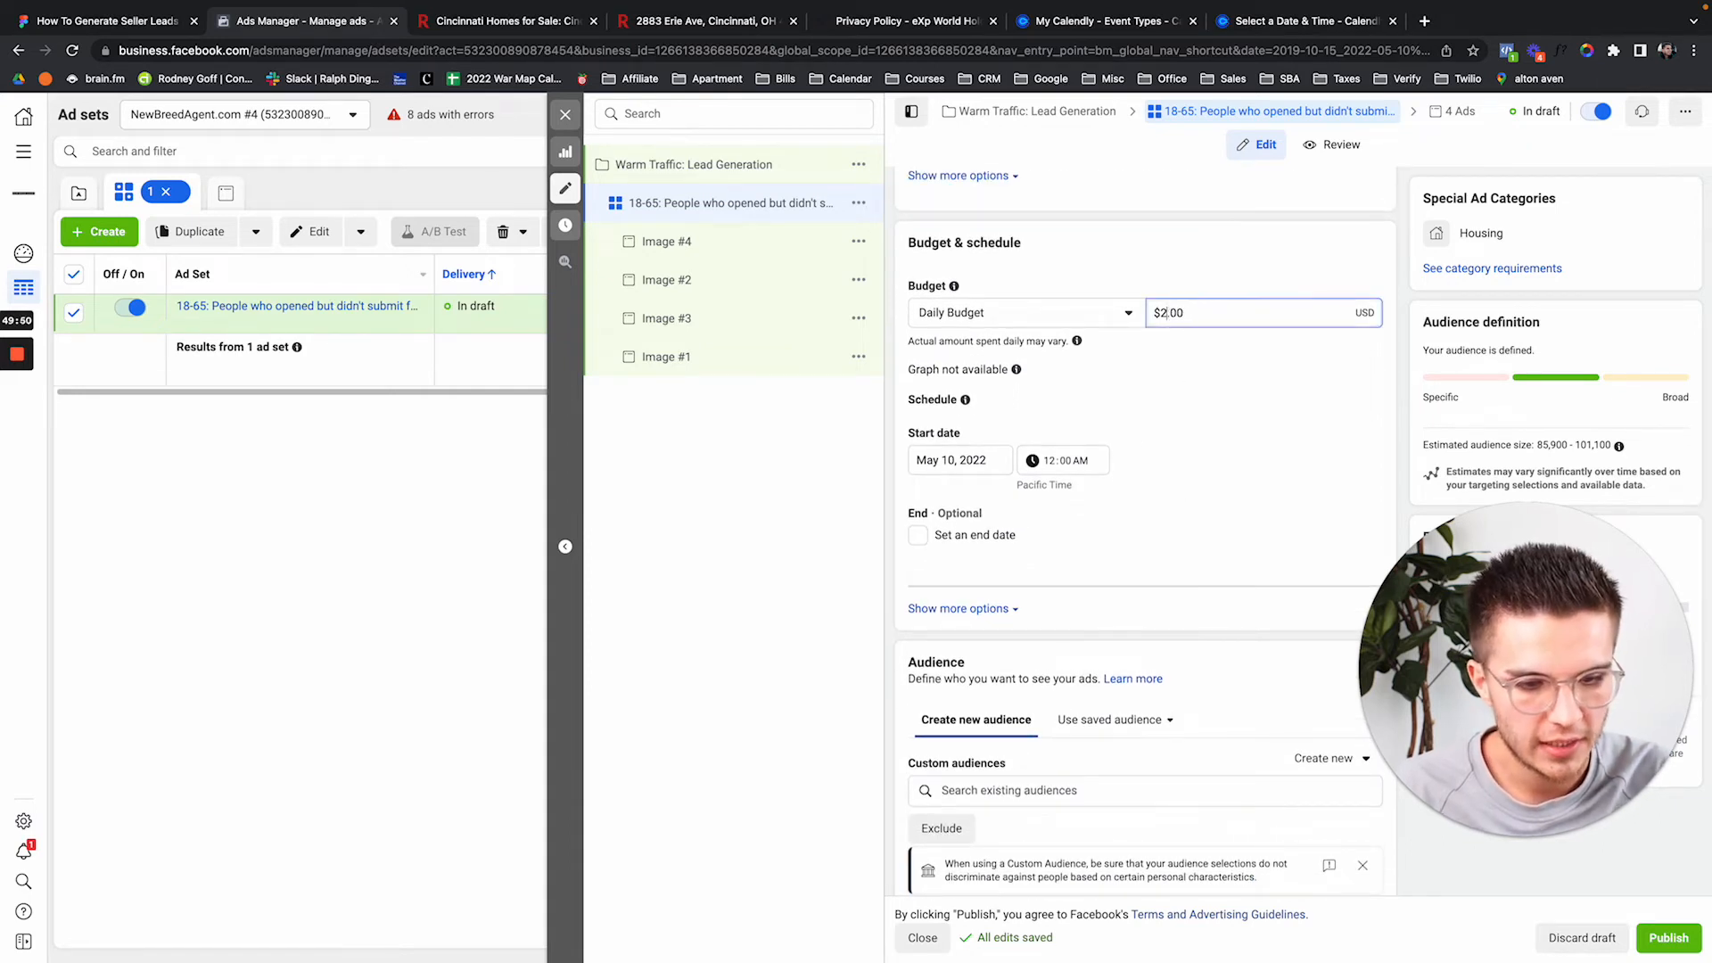
pyautogui.write('10')
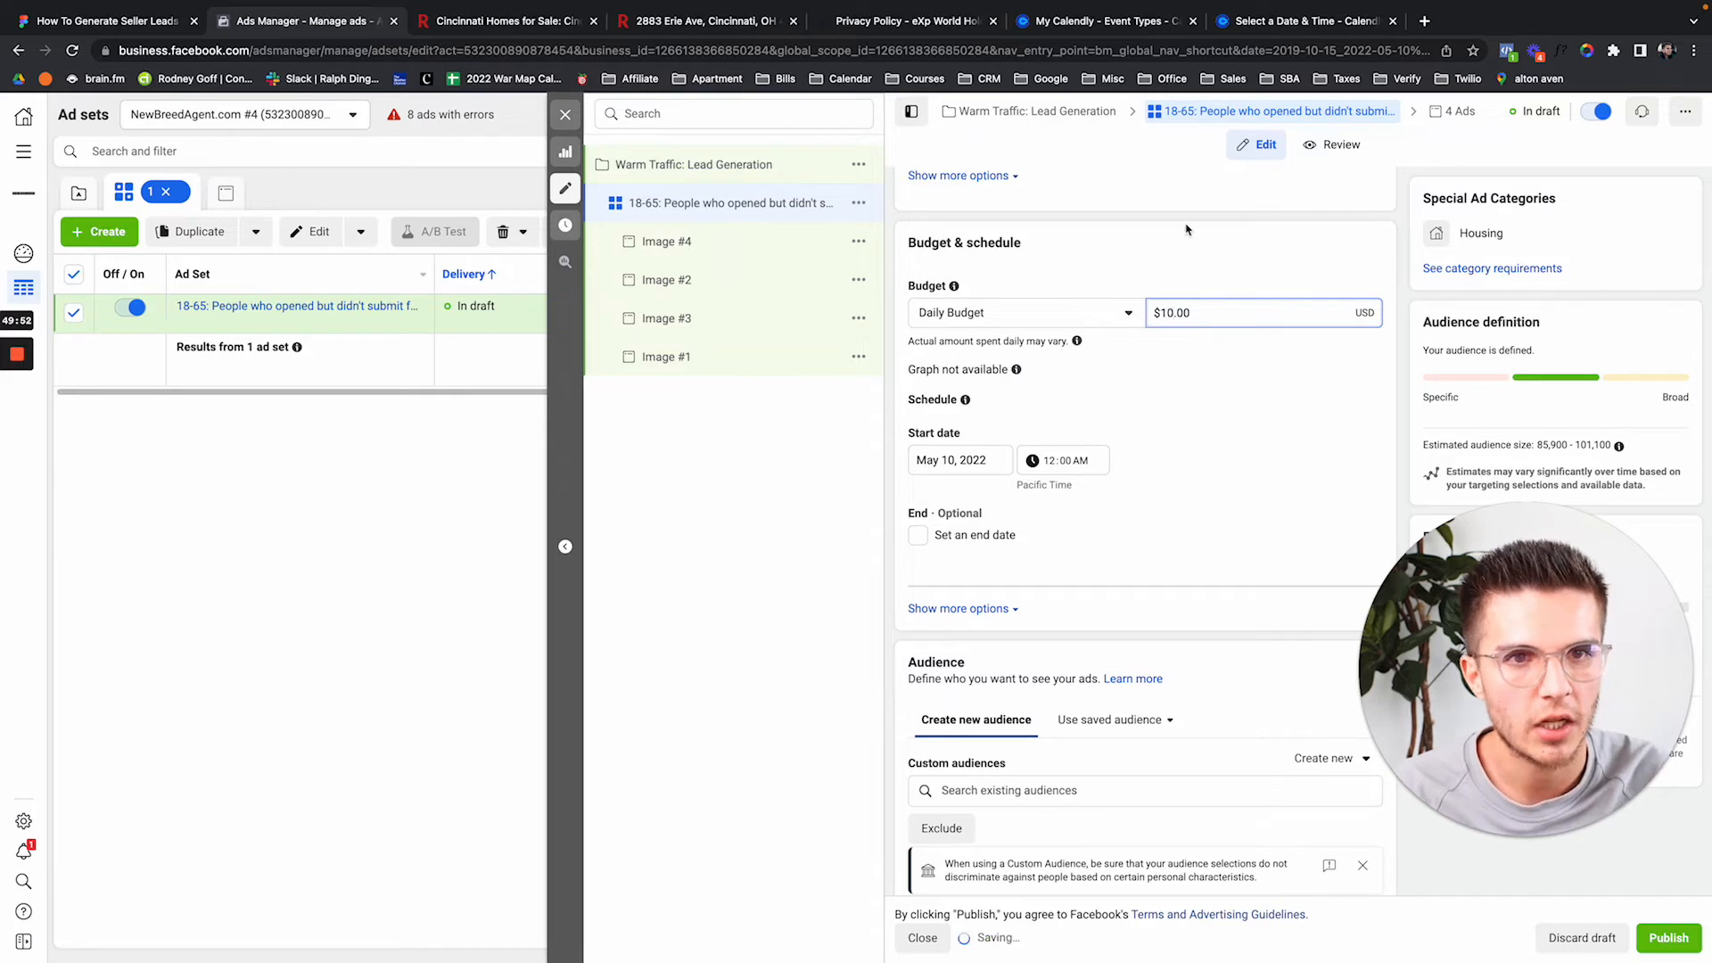
pyautogui.click(1185, 246)
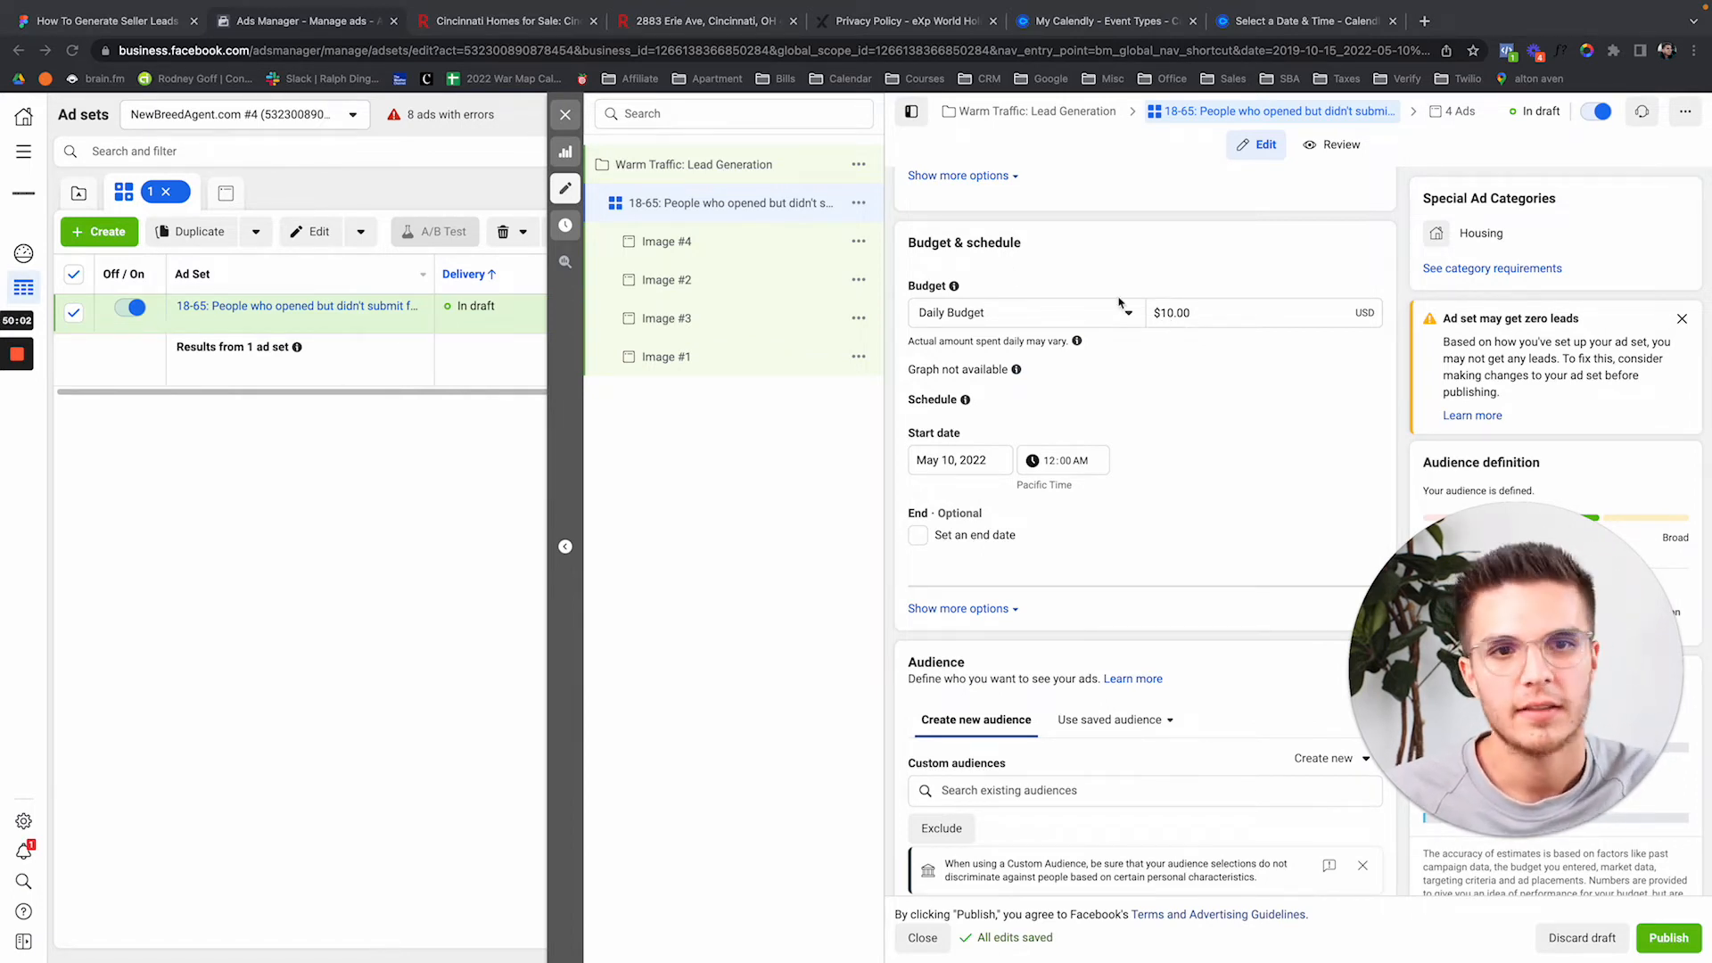
pyautogui.press('XF86MonBrightnessUp')
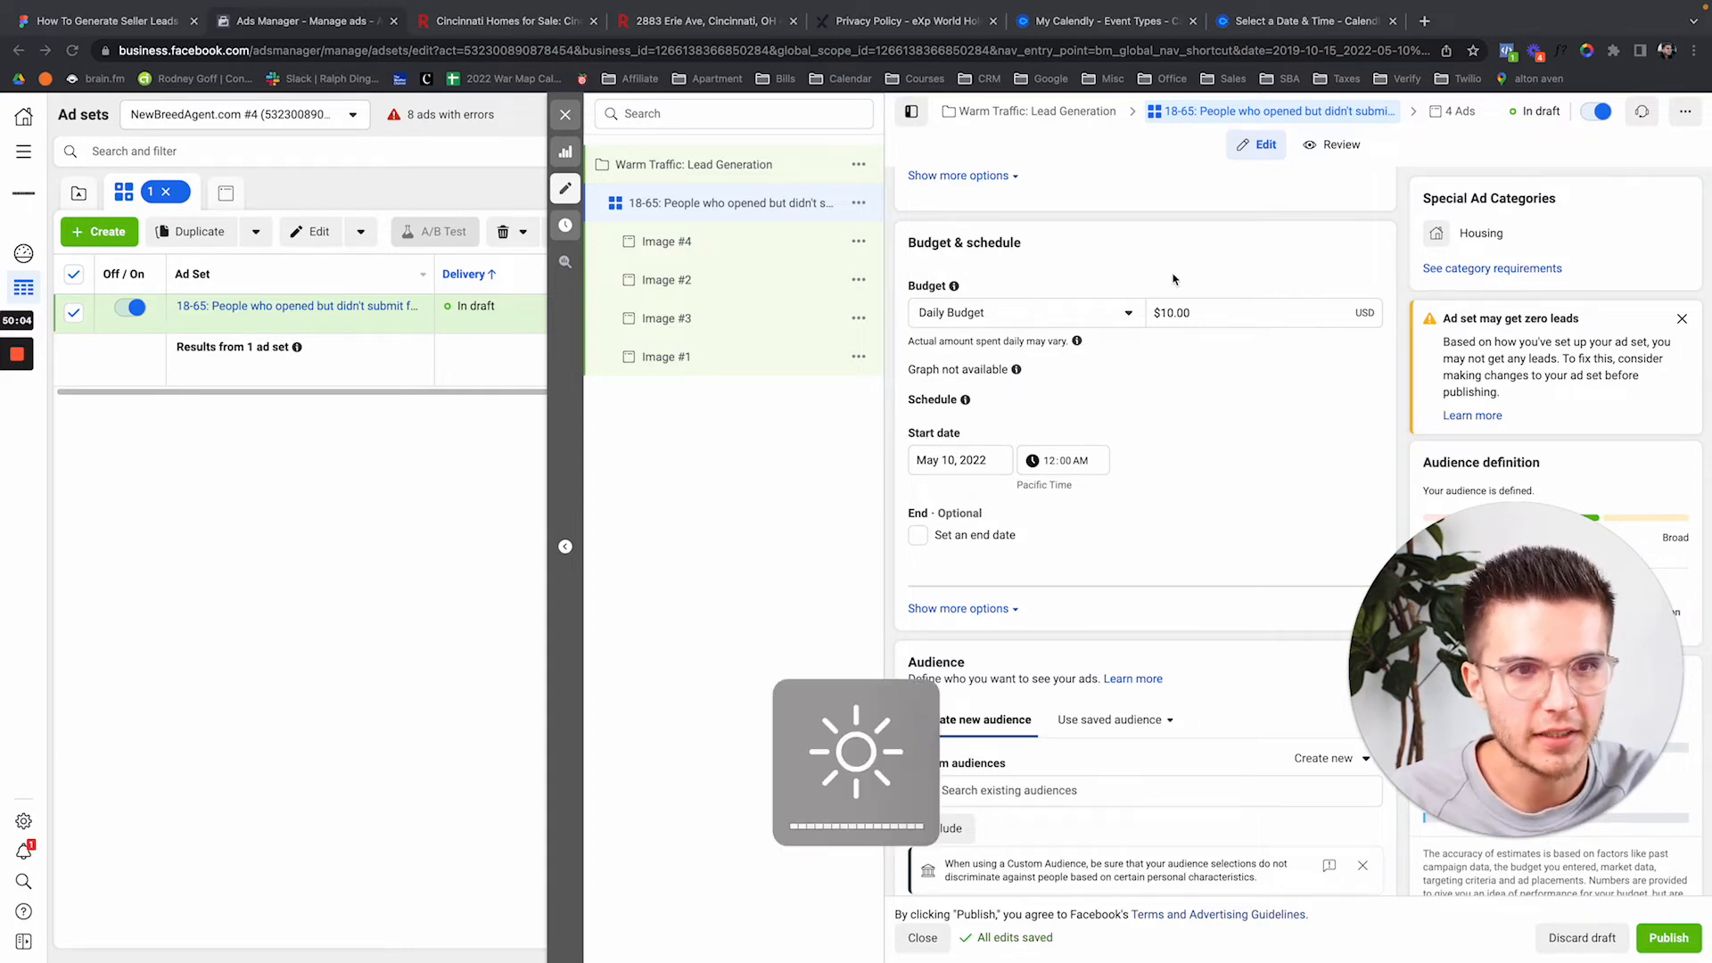
pyautogui.scroll(-1, 1173, 277)
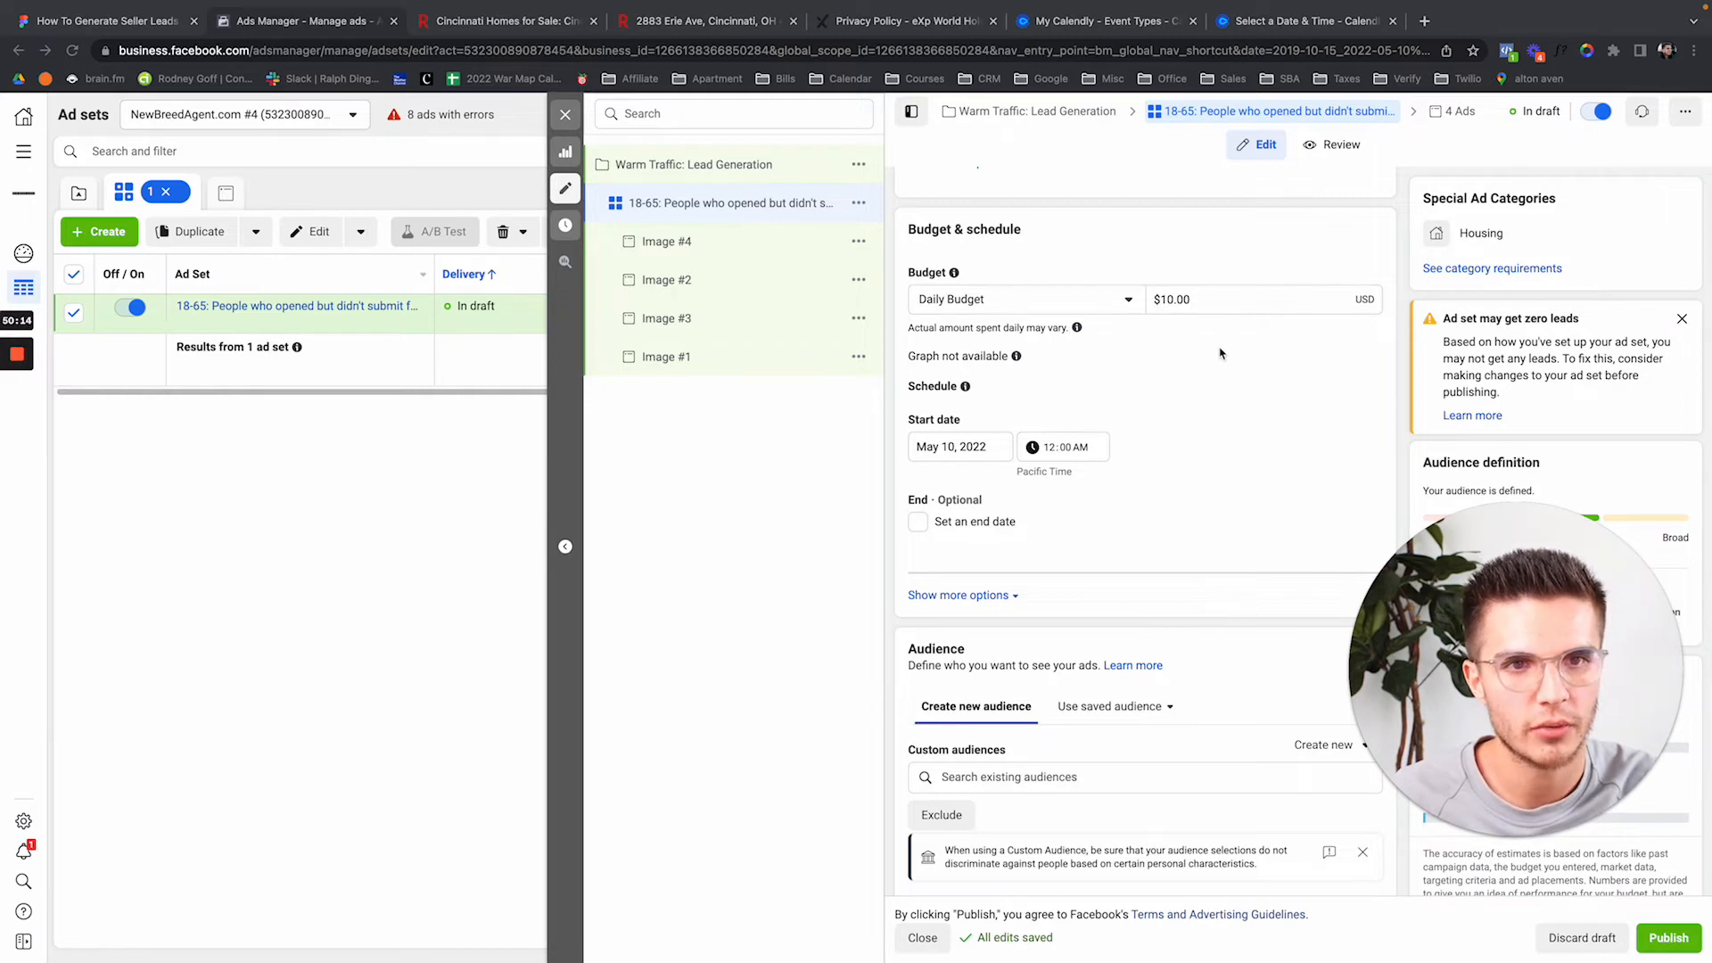
pyautogui.scroll(-1, 1221, 353)
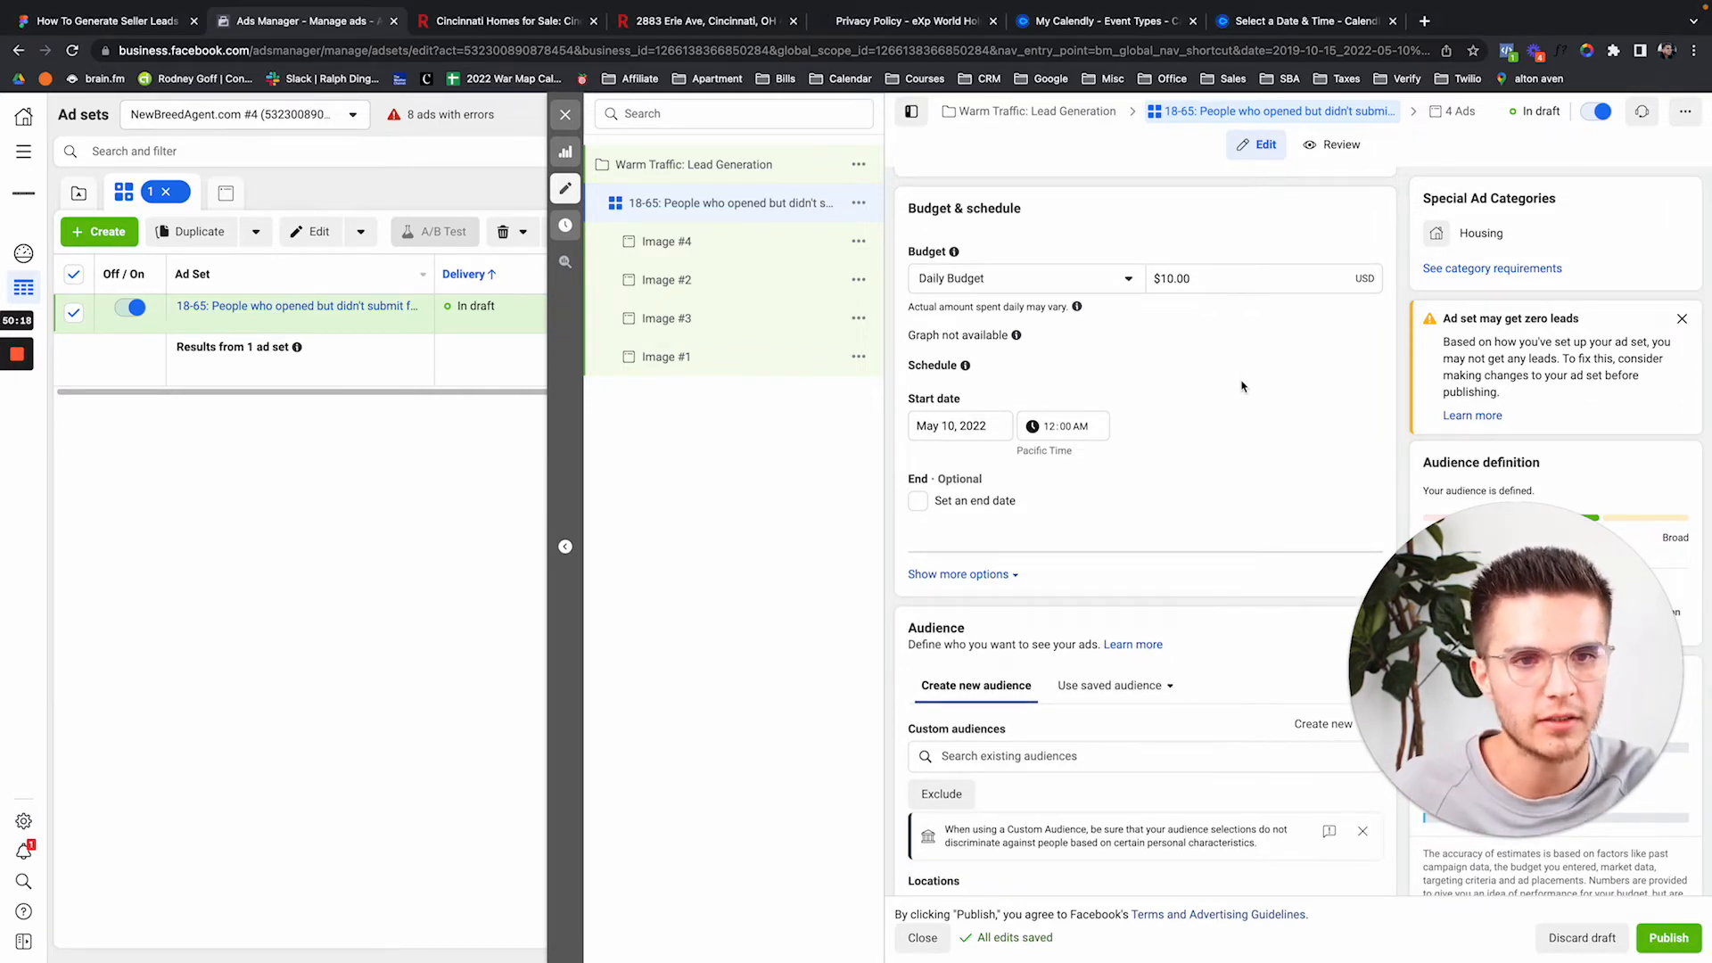
pyautogui.scroll(-1, 1242, 385)
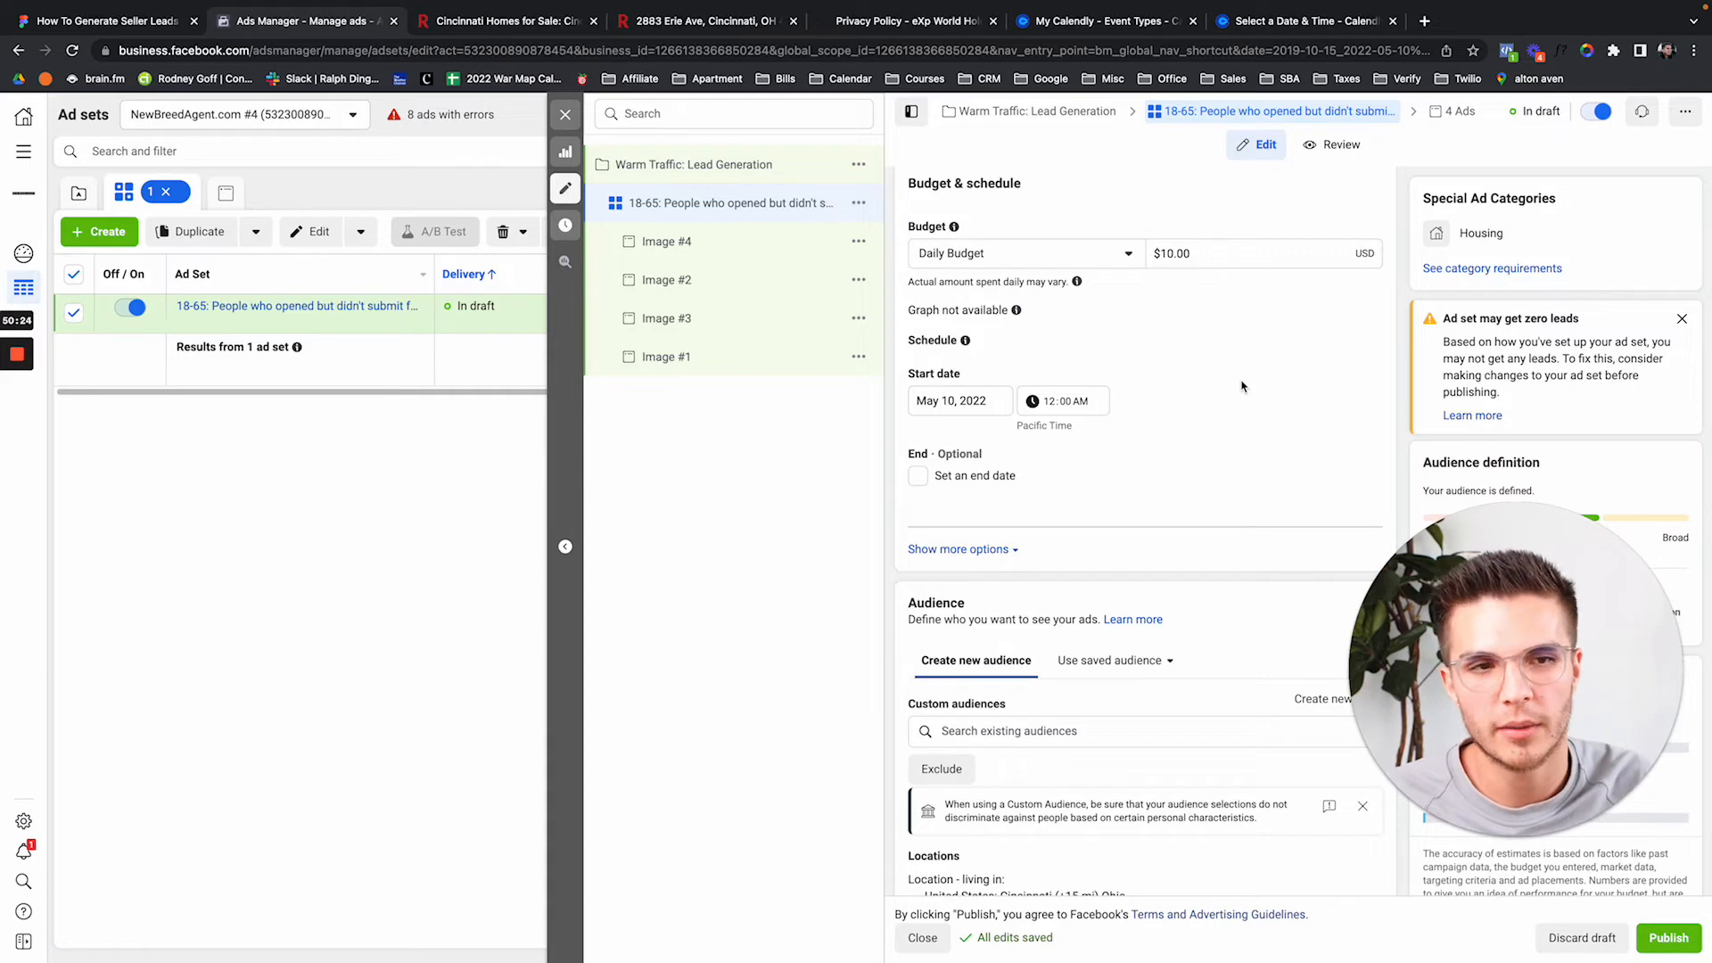
pyautogui.moveTo(1076, 281)
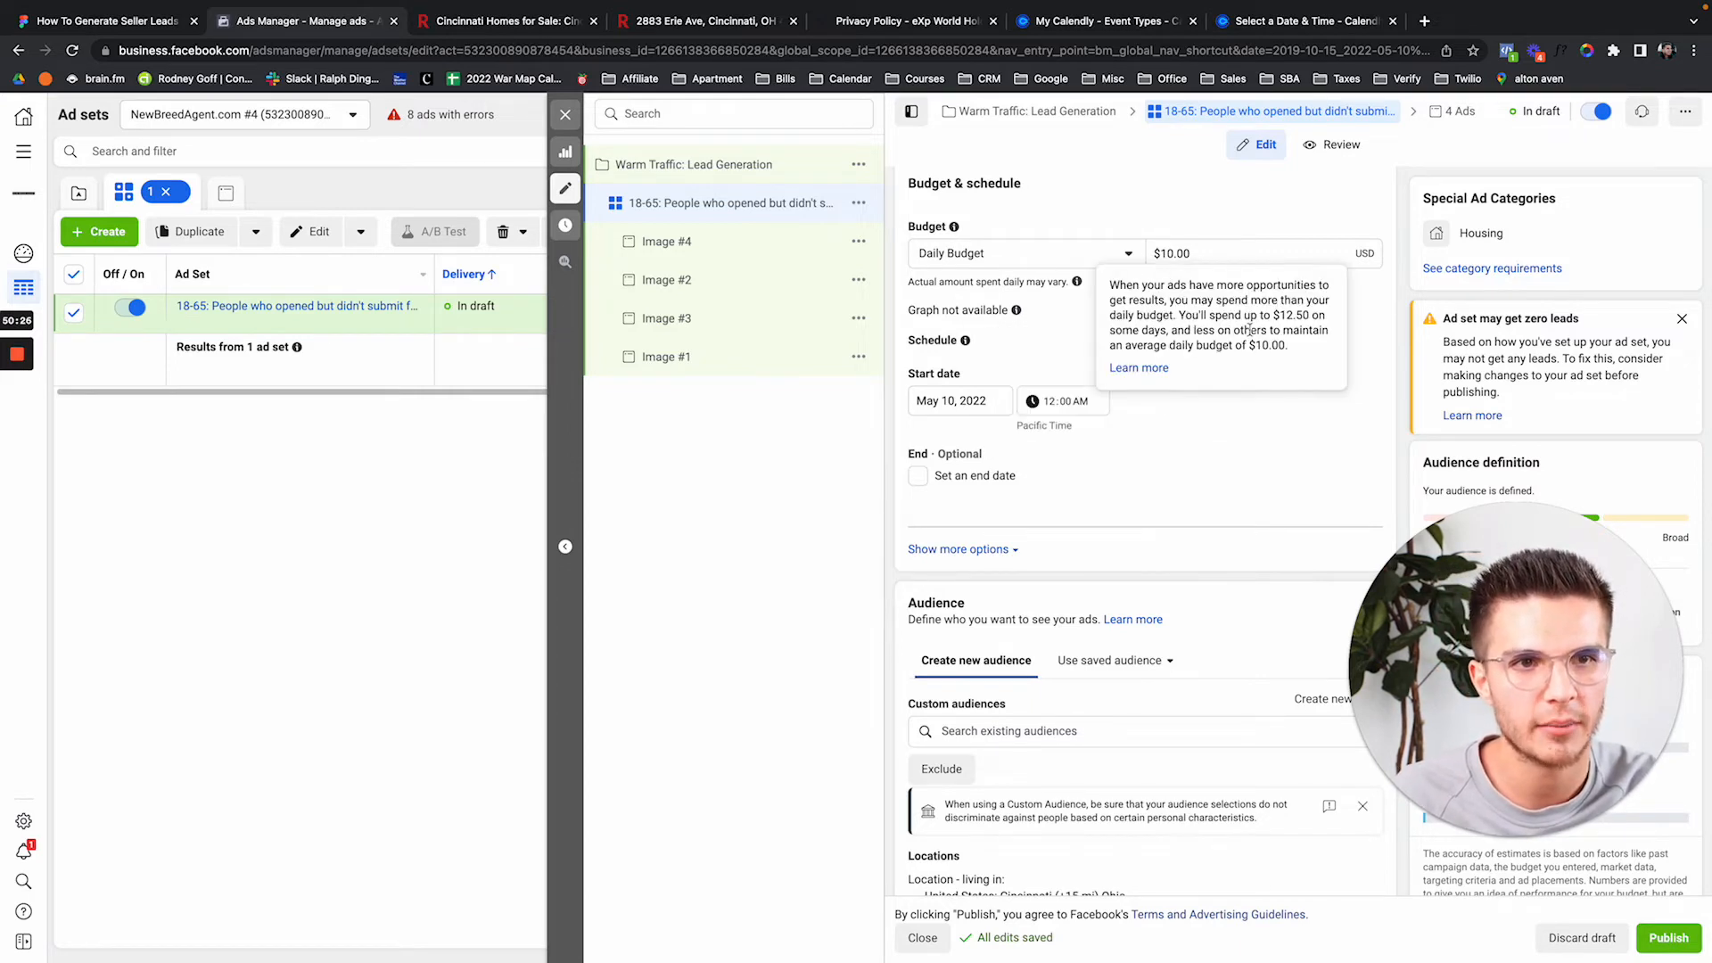
pyautogui.scroll(-1, 1329, 428)
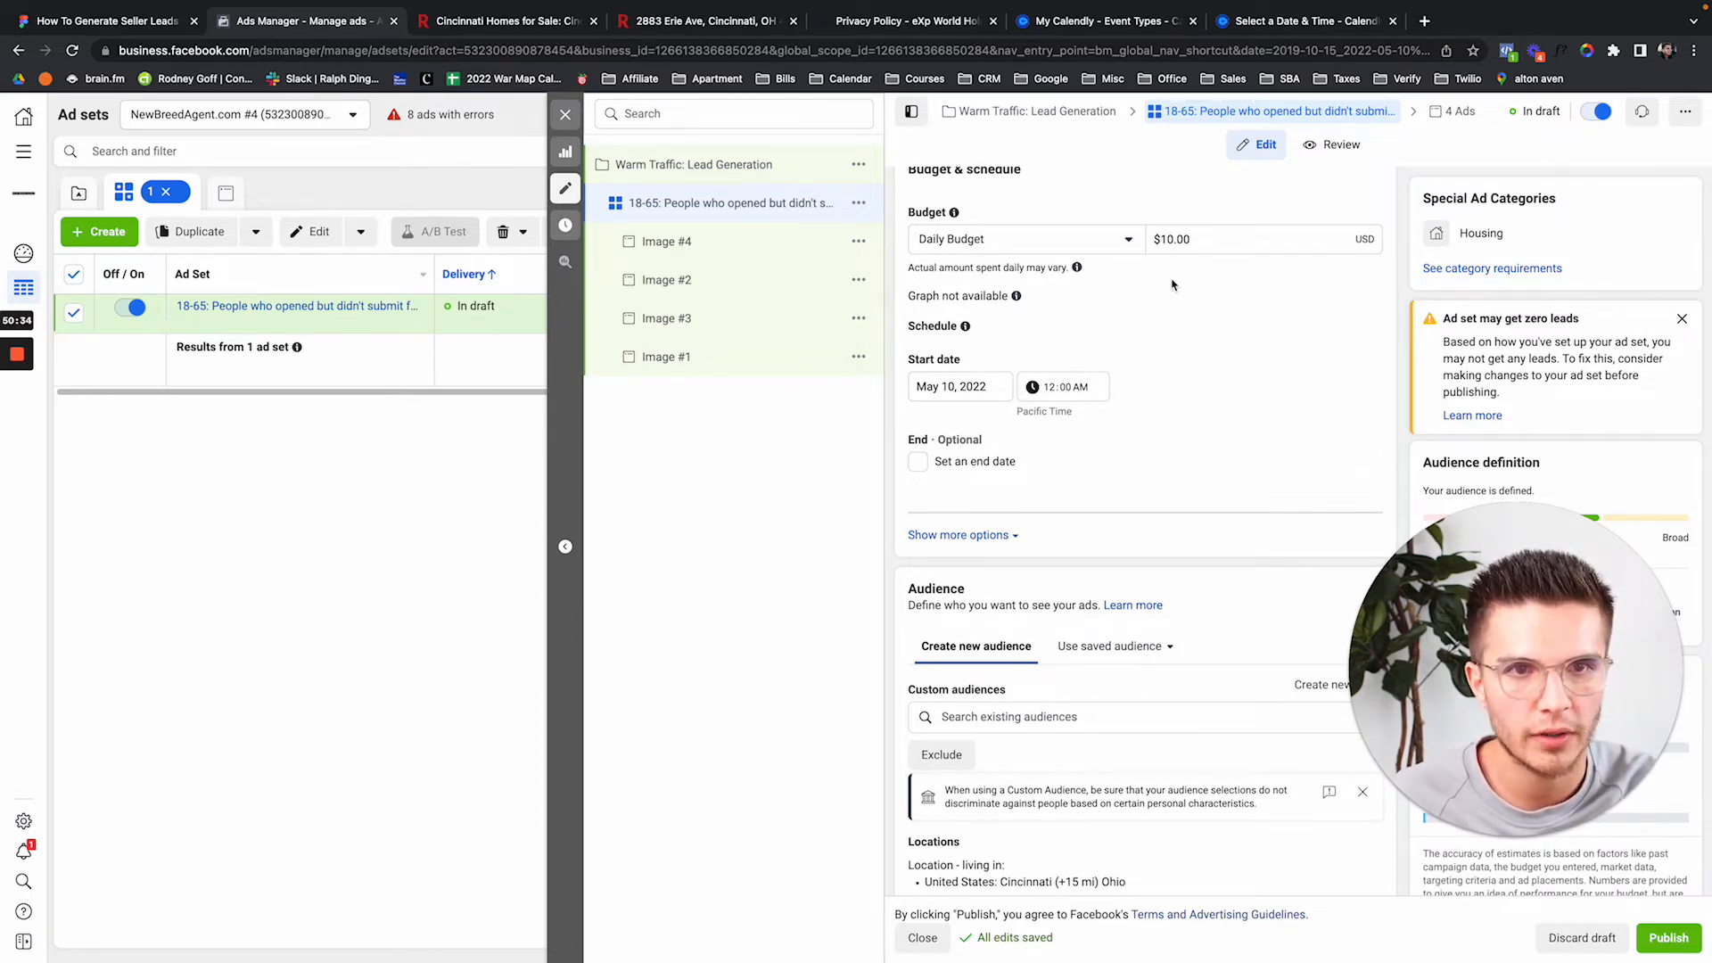
# Remove the For sale by owner interest from the ad set's detailed targeting.
pyautogui.scroll(-4, 1285, 374)
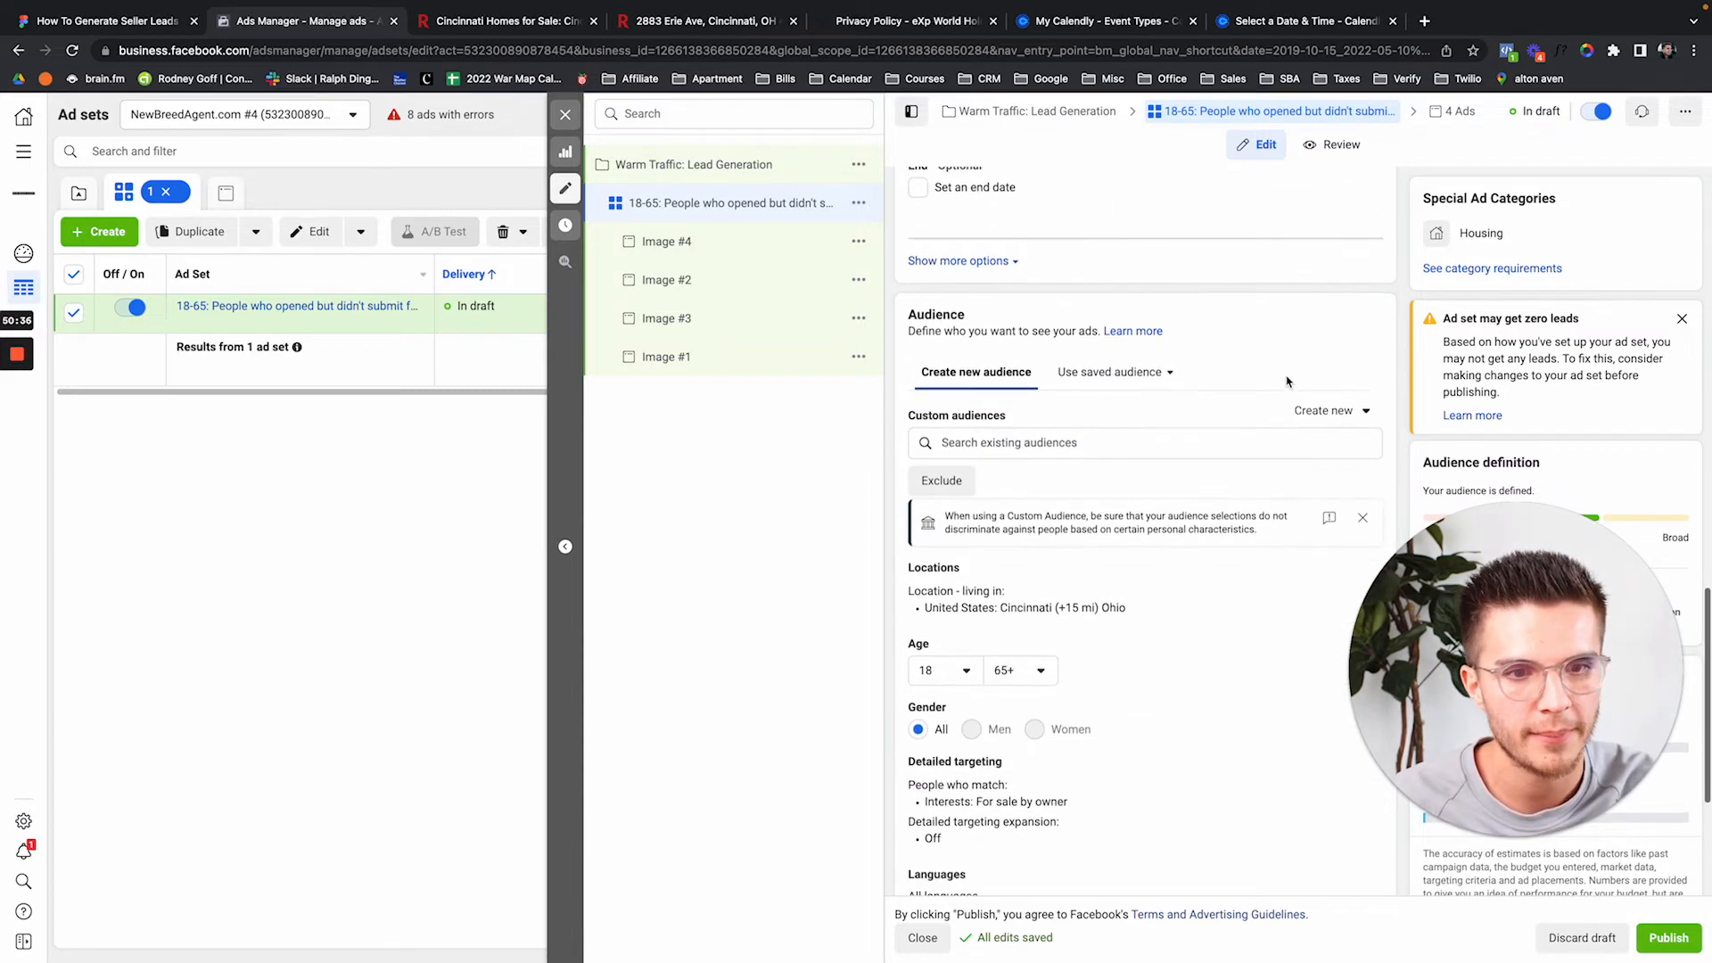
pyautogui.scroll(-2, 1195, 606)
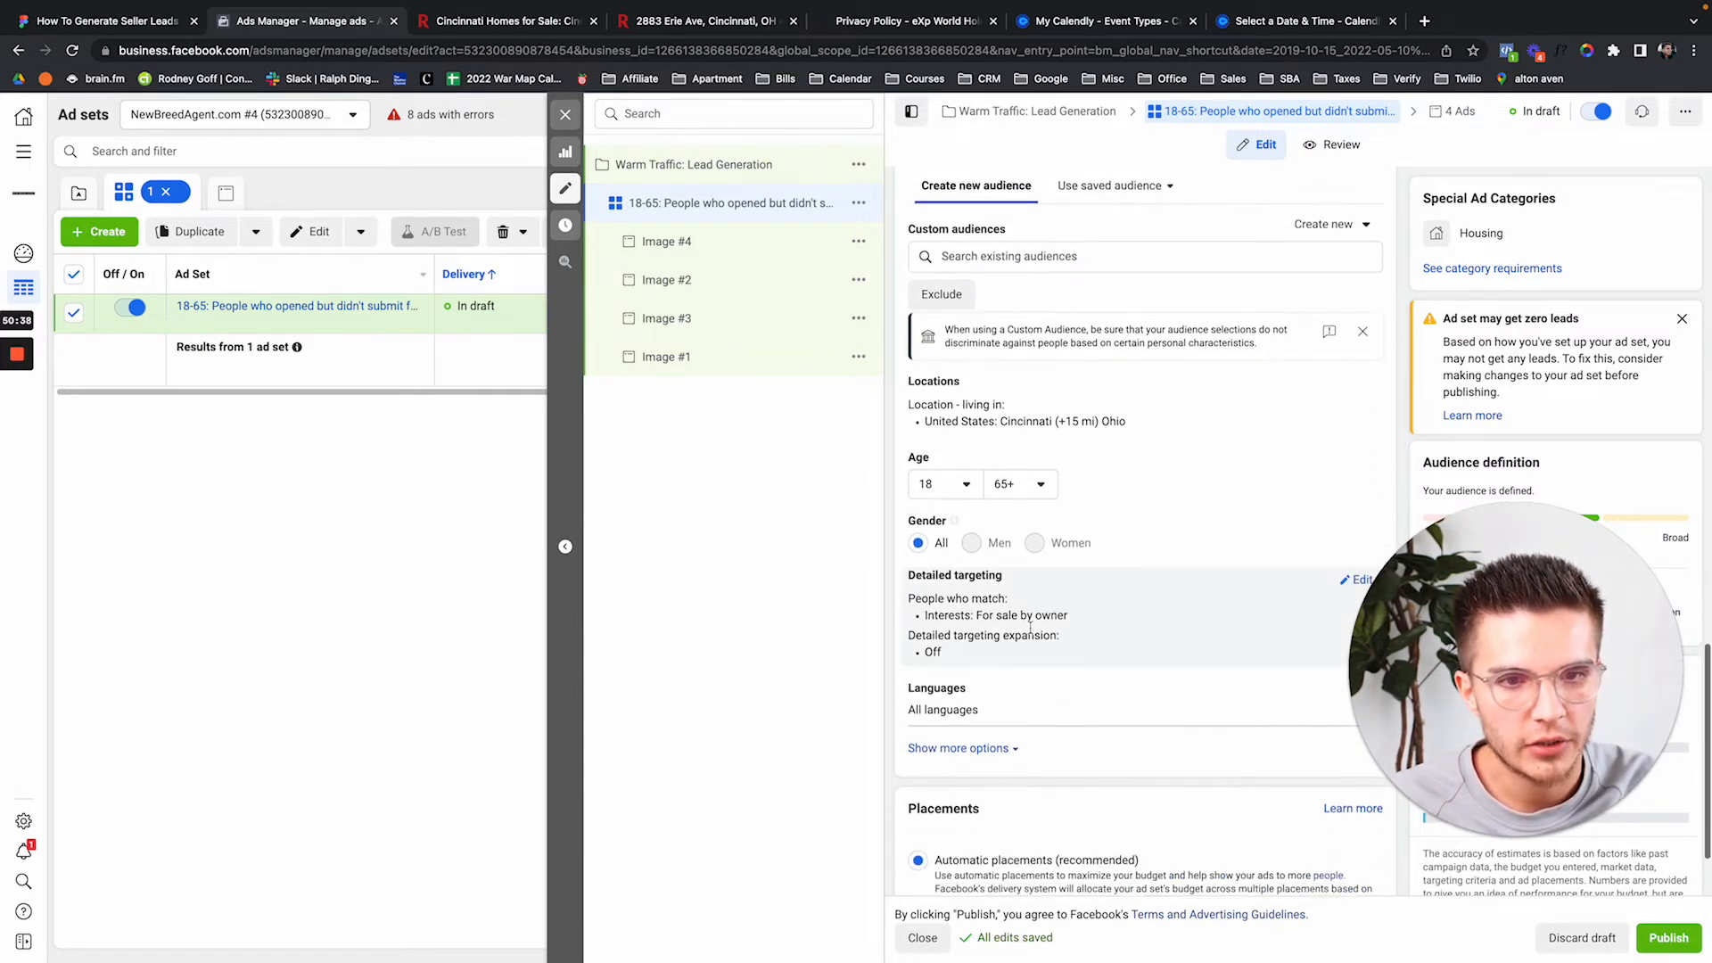
pyautogui.scroll(-2, 1311, 618)
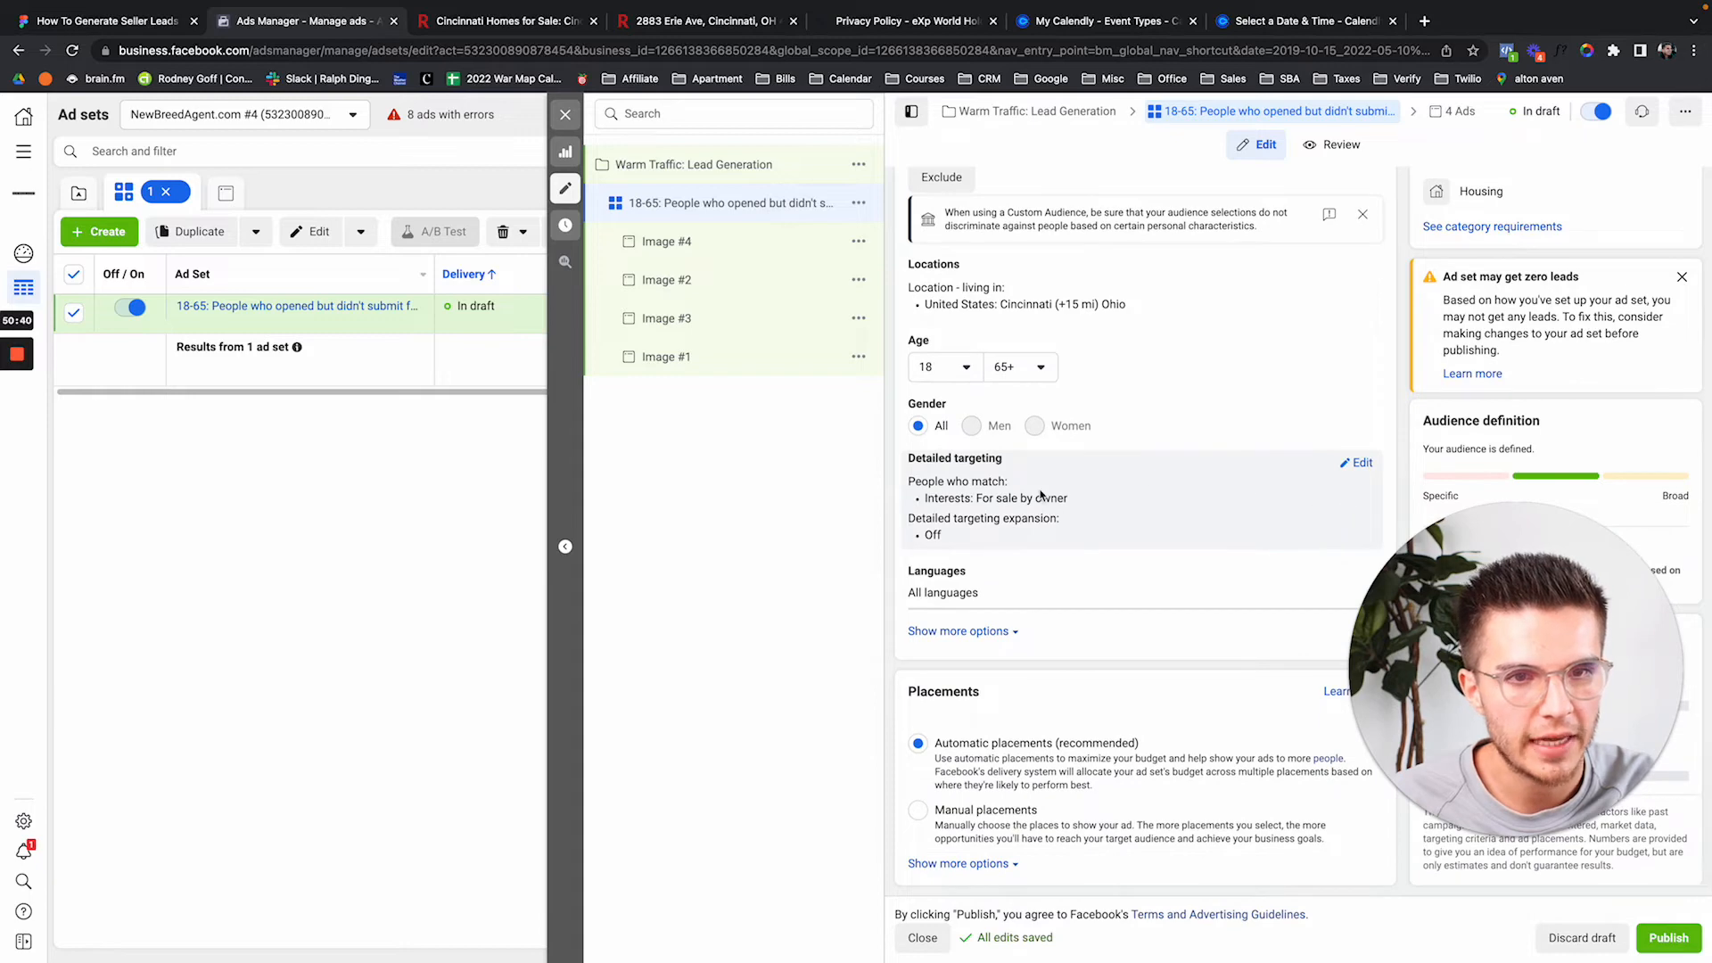
pyautogui.click(1341, 471)
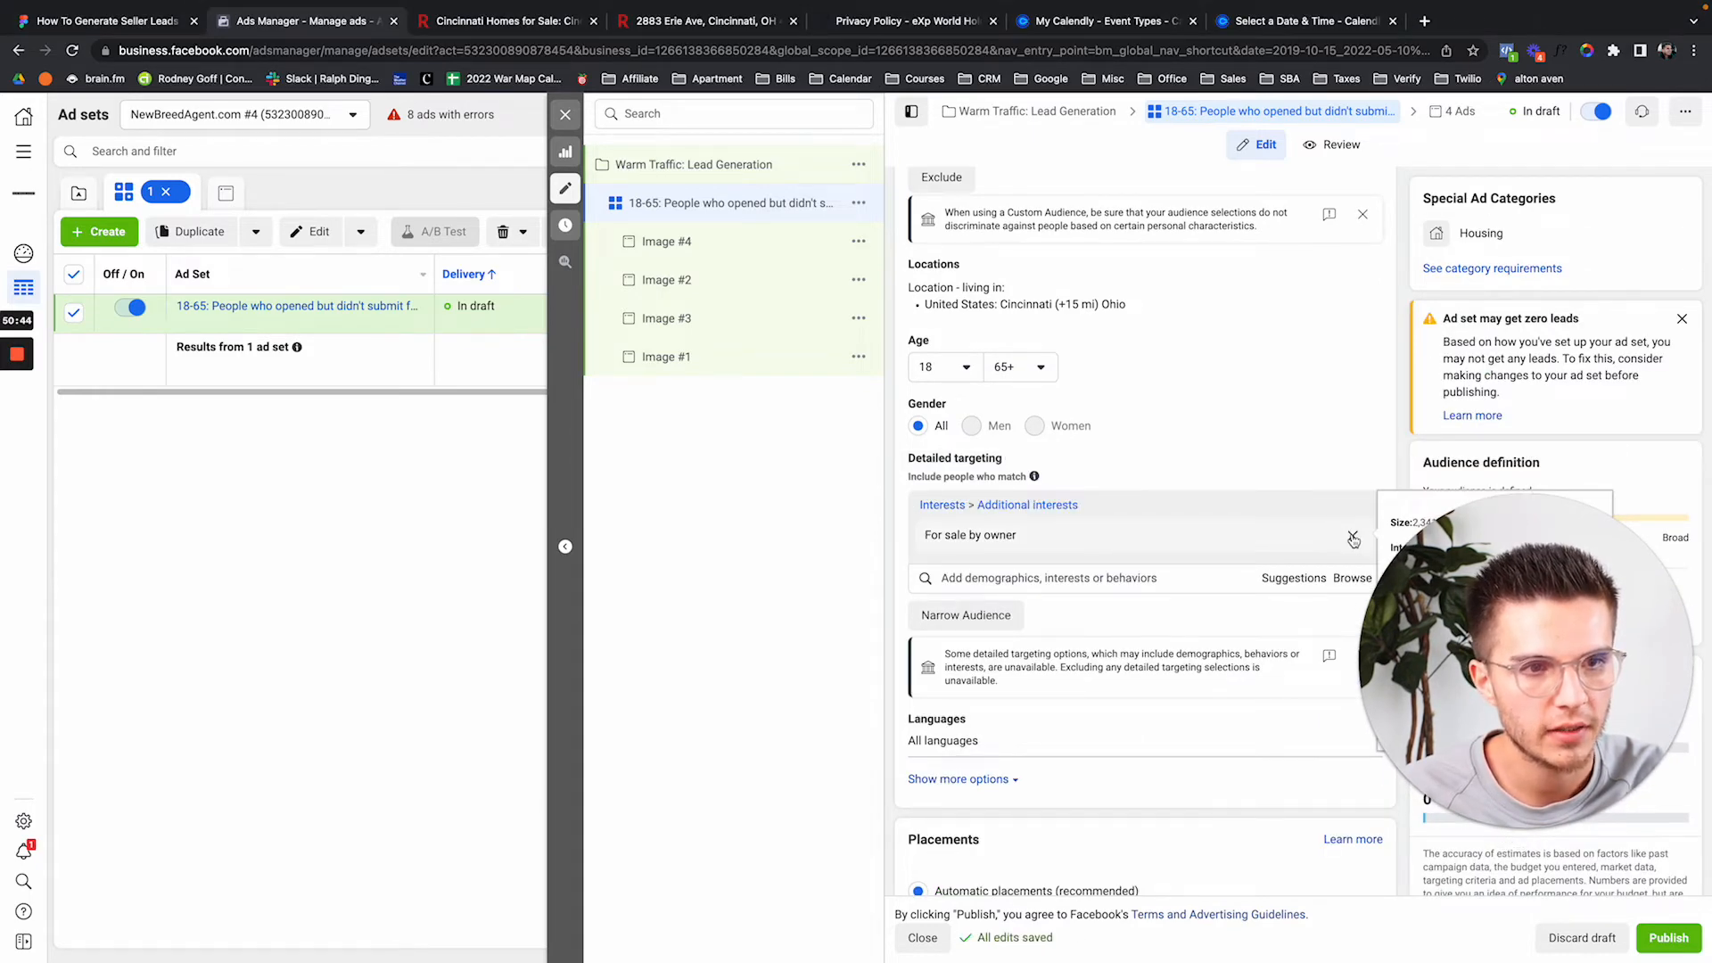
pyautogui.click(1351, 540)
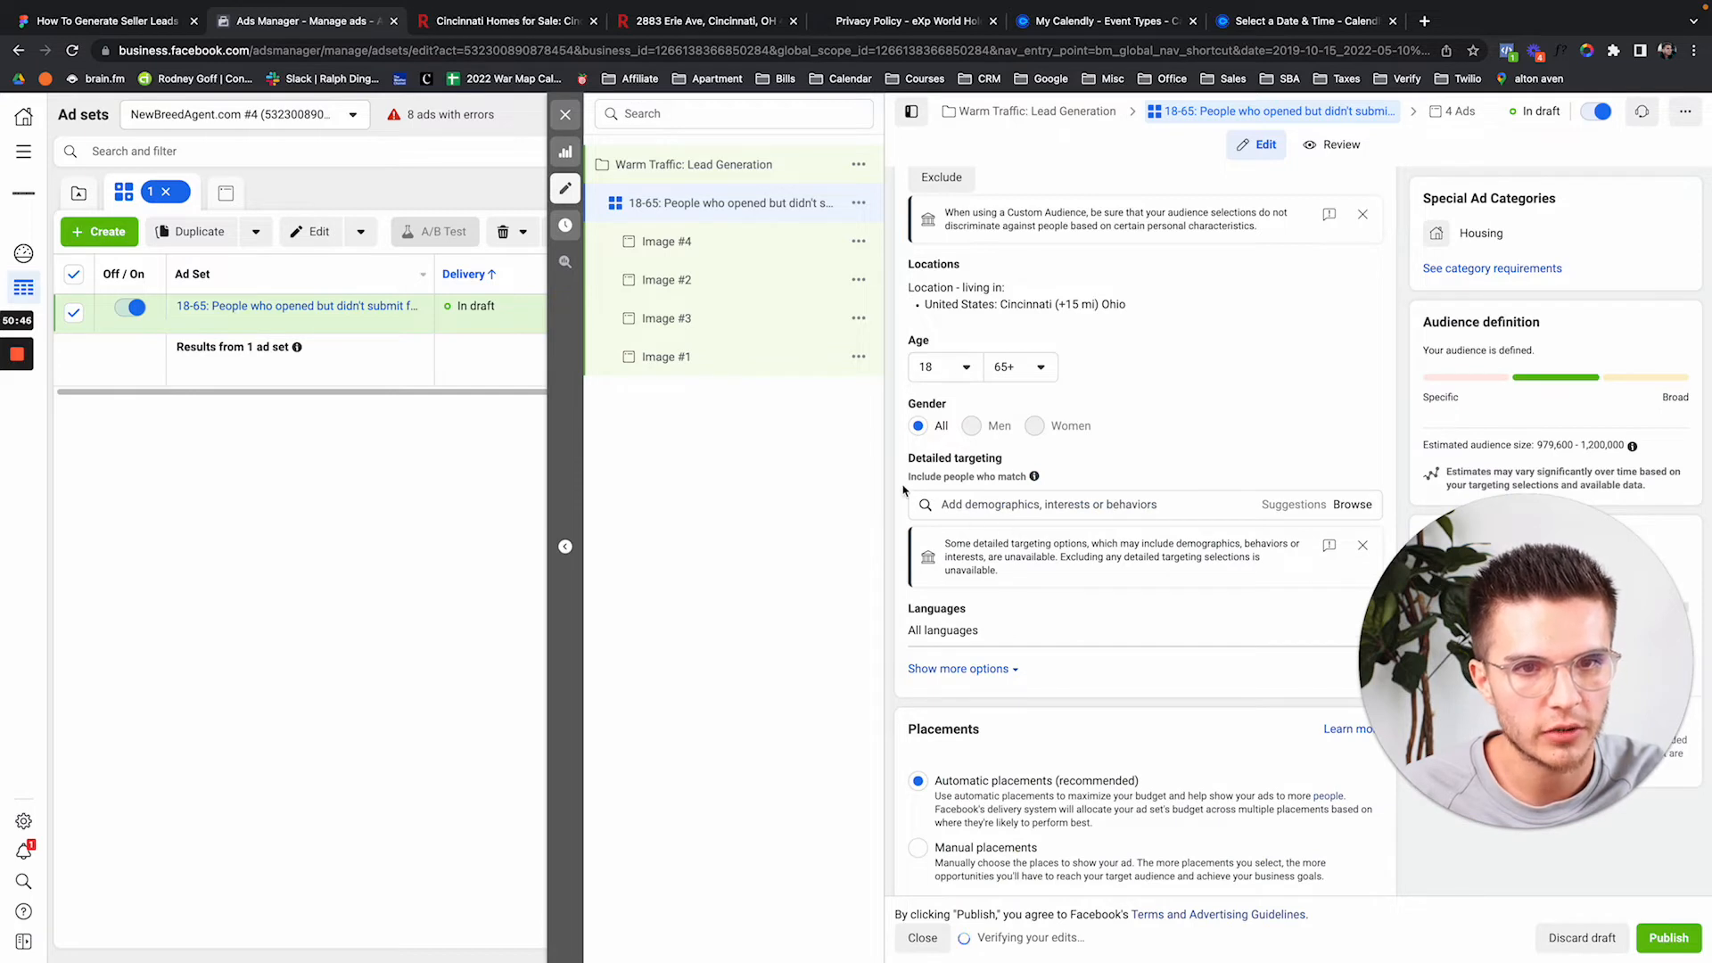
# Add the custom audience 'People who opened but didn't submit form (90d)' to the ad set.
pyautogui.scroll(3, 903, 490)
pyautogui.scroll(1, 904, 490)
pyautogui.click(1008, 385)
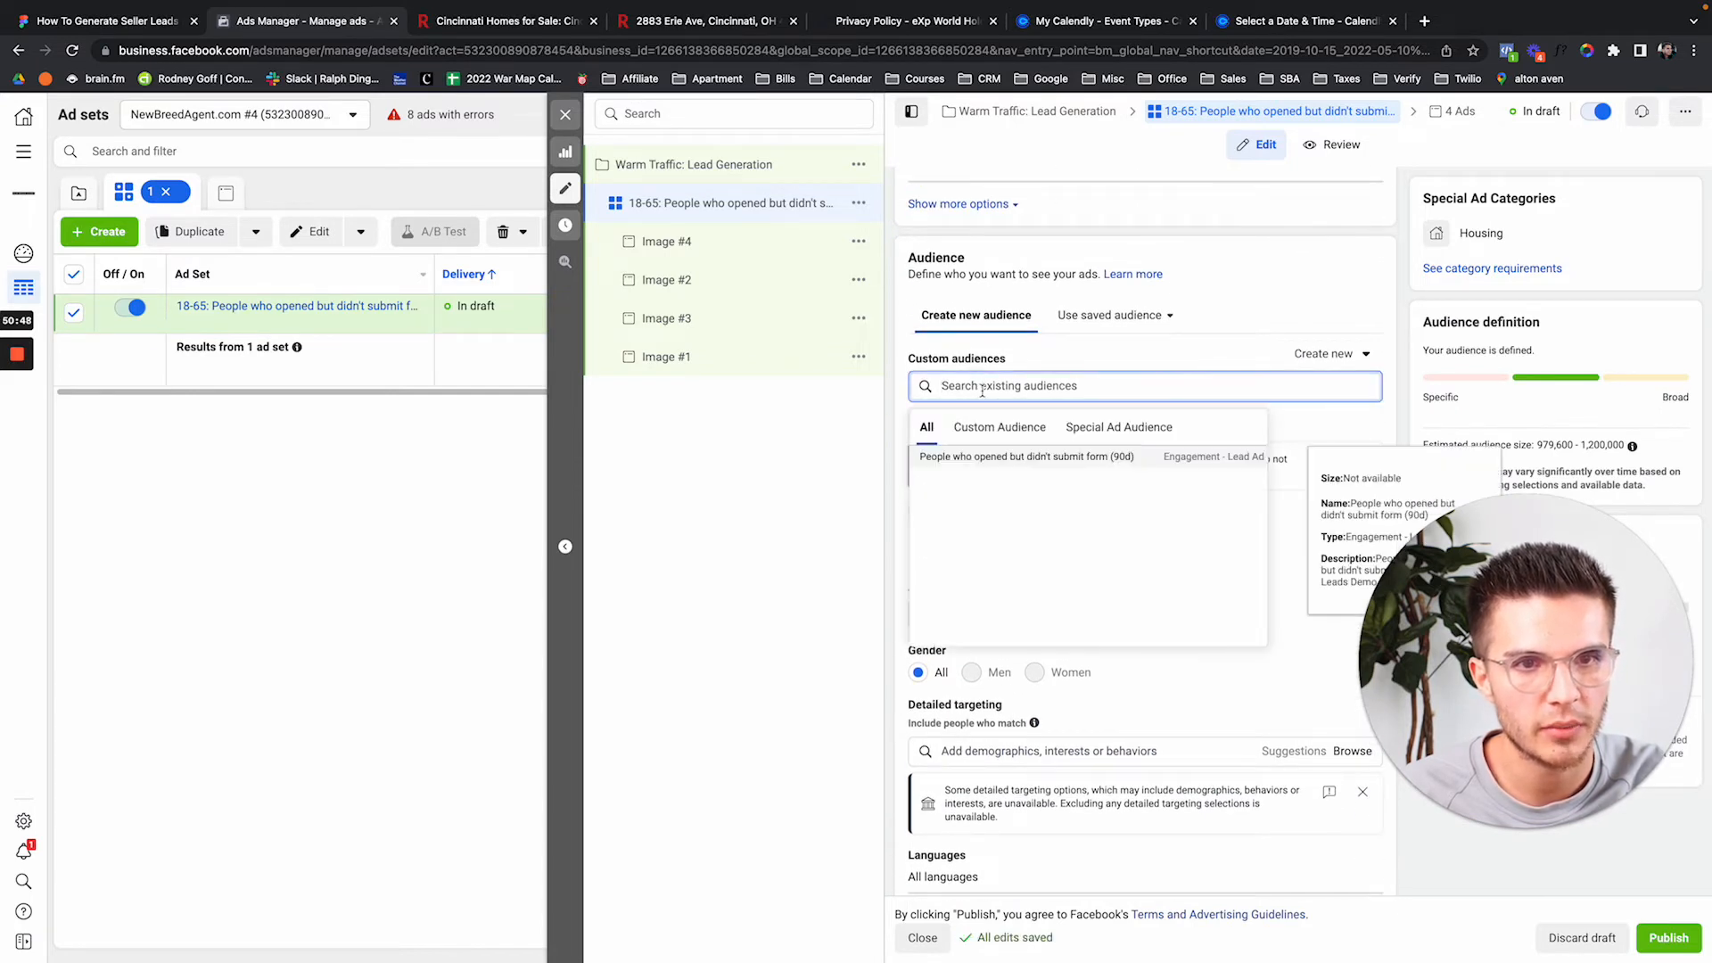
pyautogui.click(1026, 456)
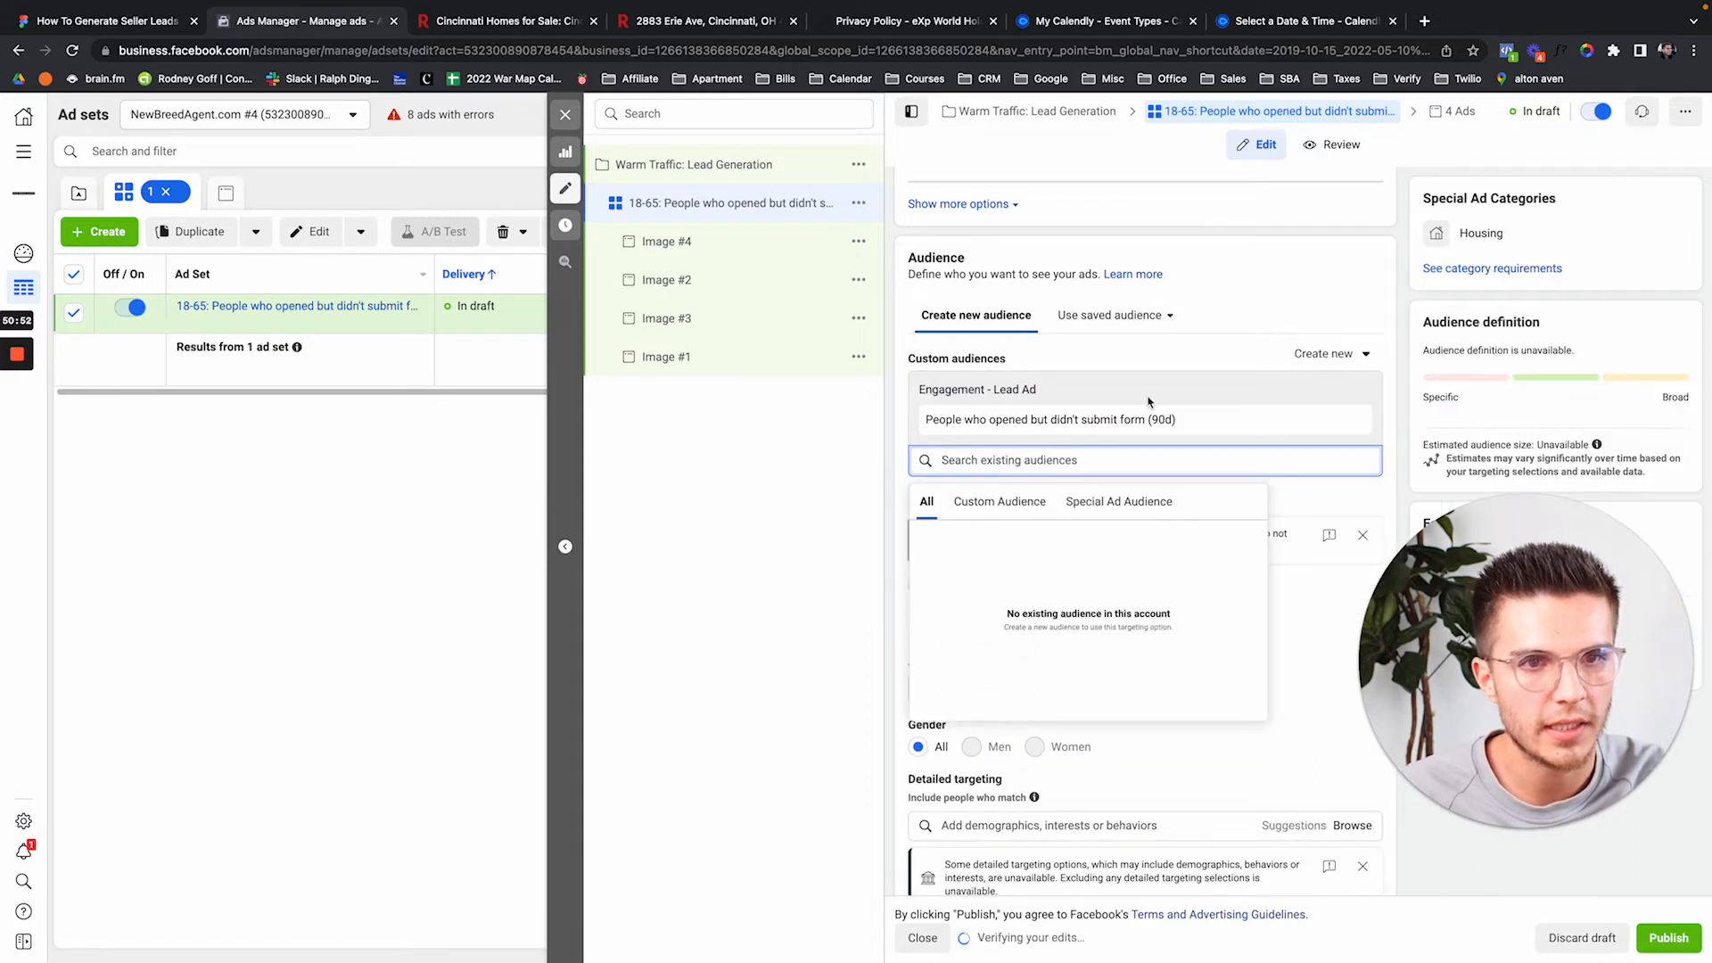
pyautogui.click(1135, 358)
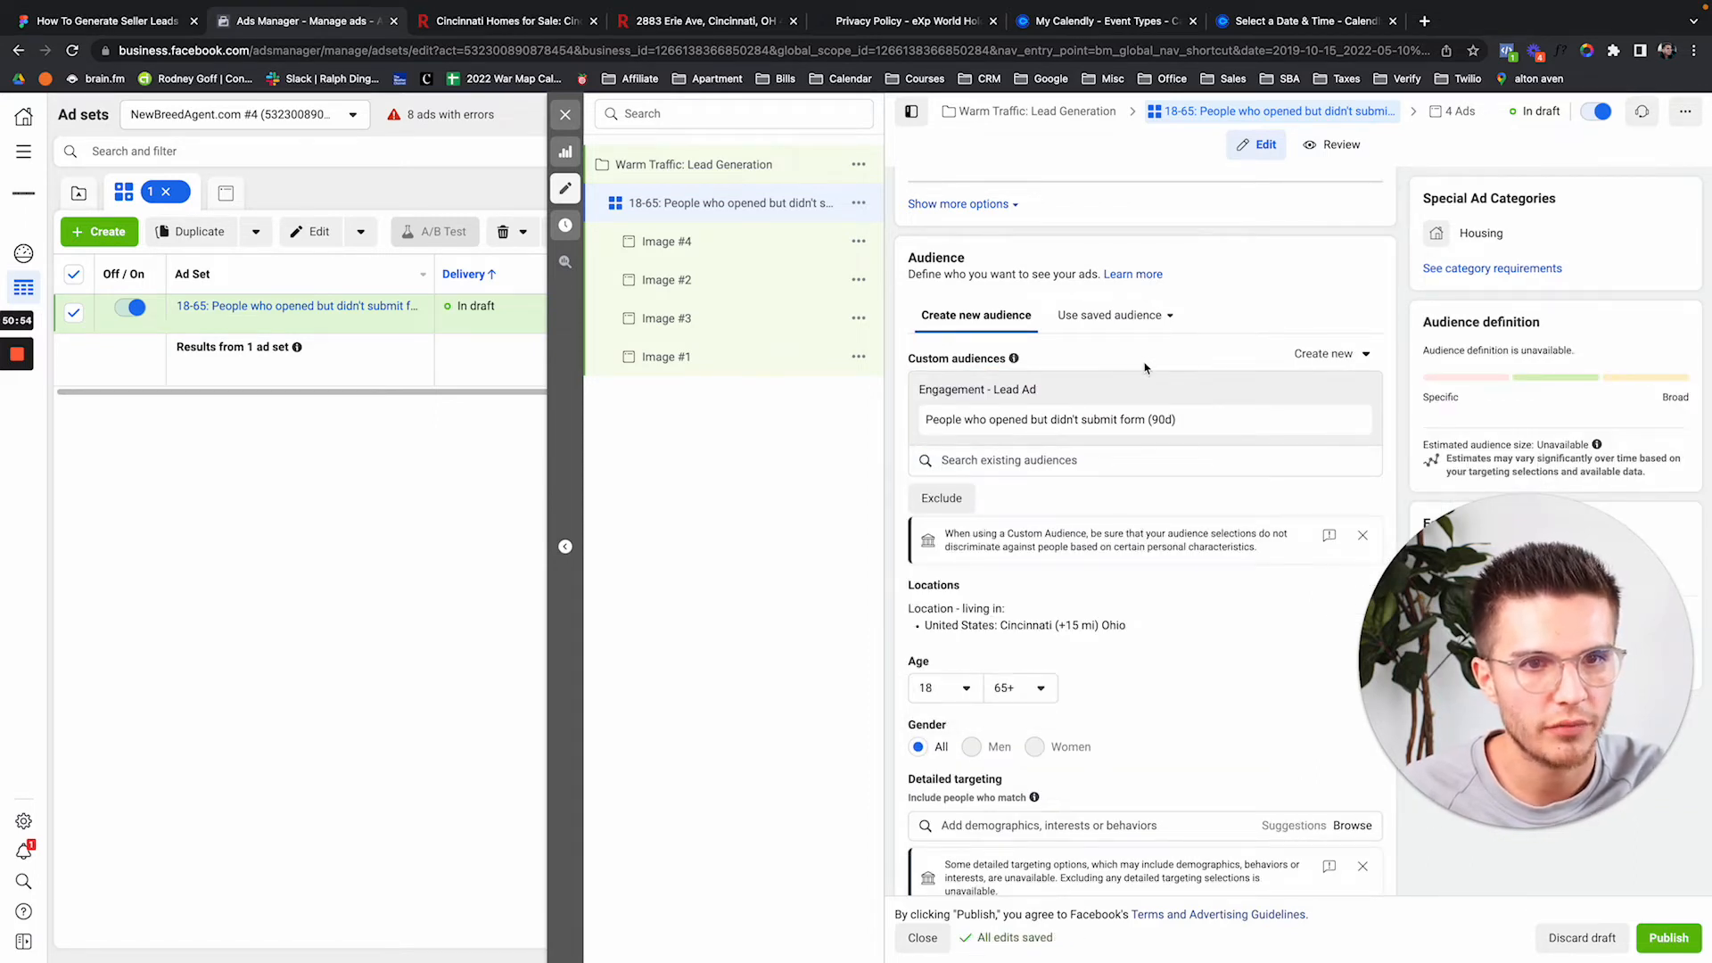
pyautogui.scroll(-1, 1142, 362)
pyautogui.scroll(-3, 1145, 368)
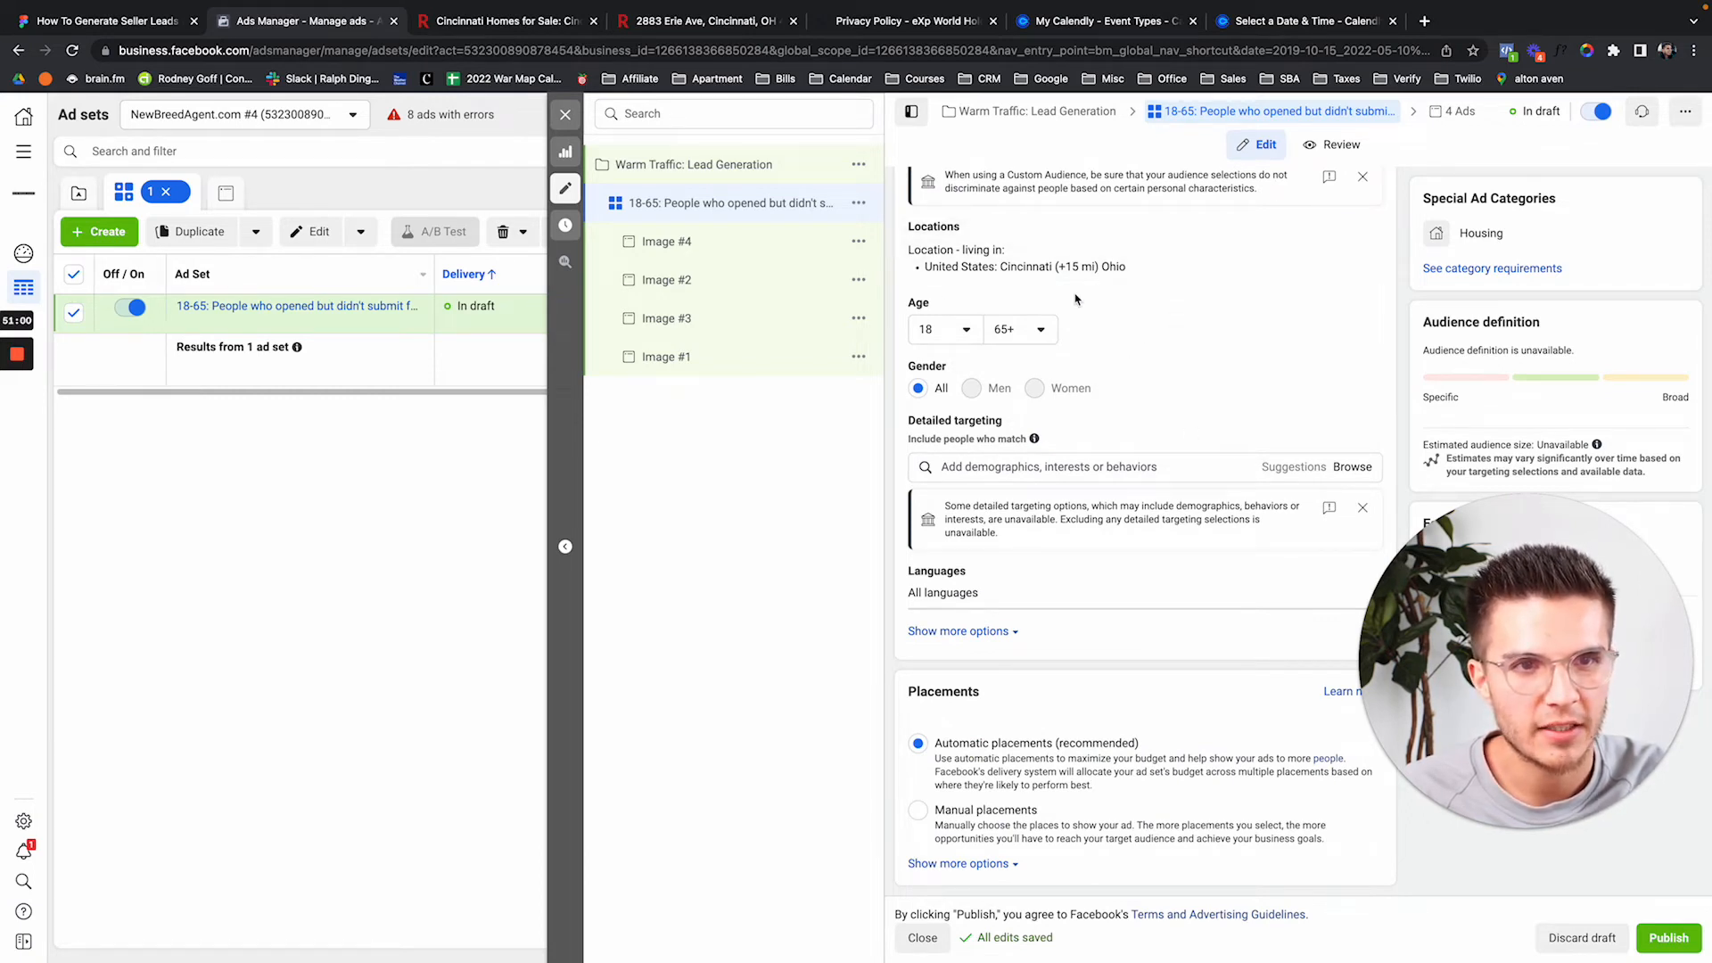
pyautogui.scroll(3, 1076, 299)
pyautogui.scroll(1, 1076, 299)
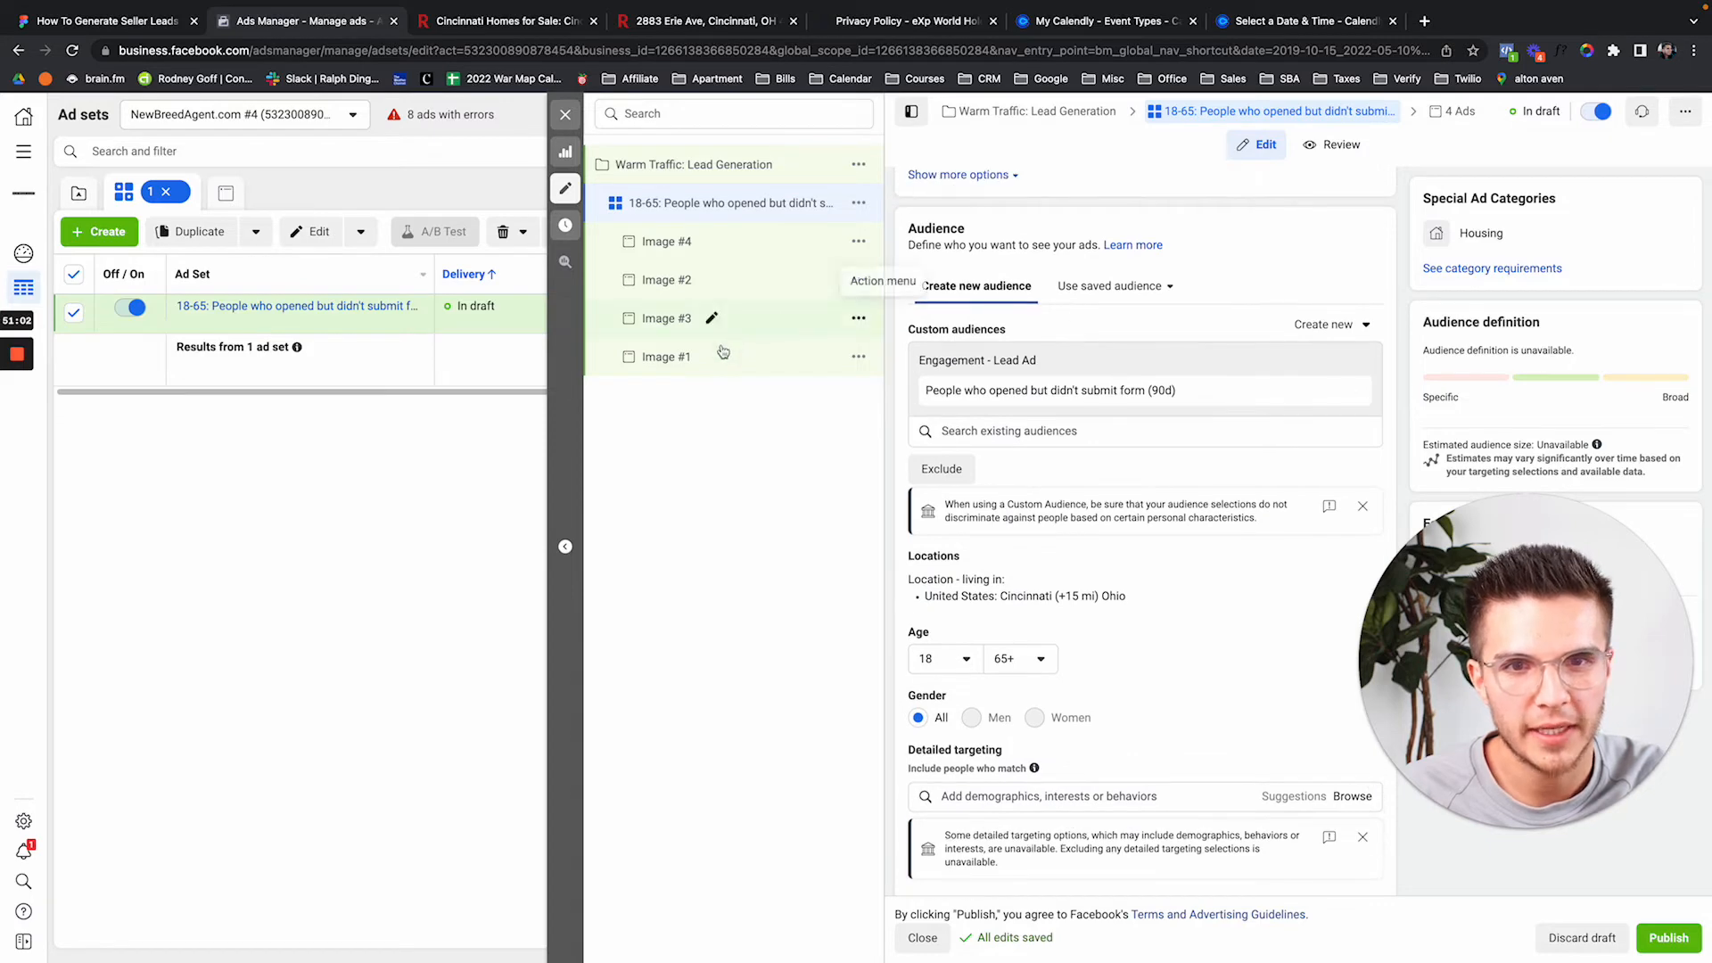
# Open the Image #1 ad editor and look through it, then bring up the Figma funnel diagram.
pyautogui.click(644, 372)
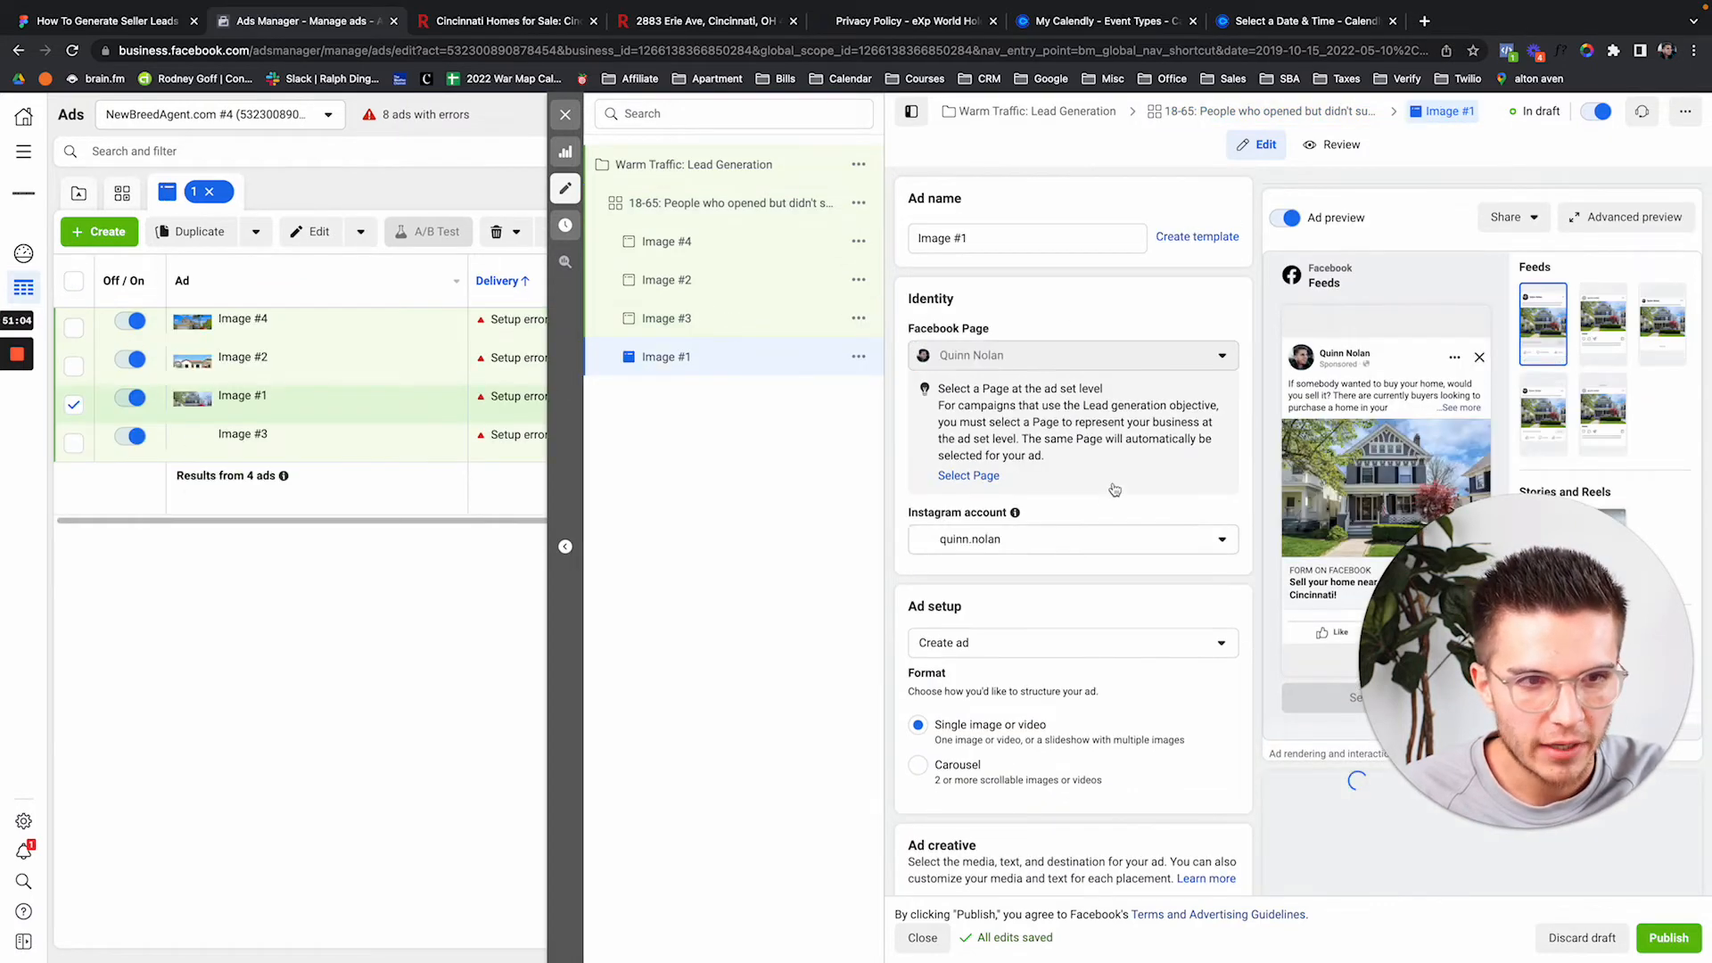
pyautogui.scroll(-3, 1114, 484)
pyautogui.scroll(-1, 1113, 484)
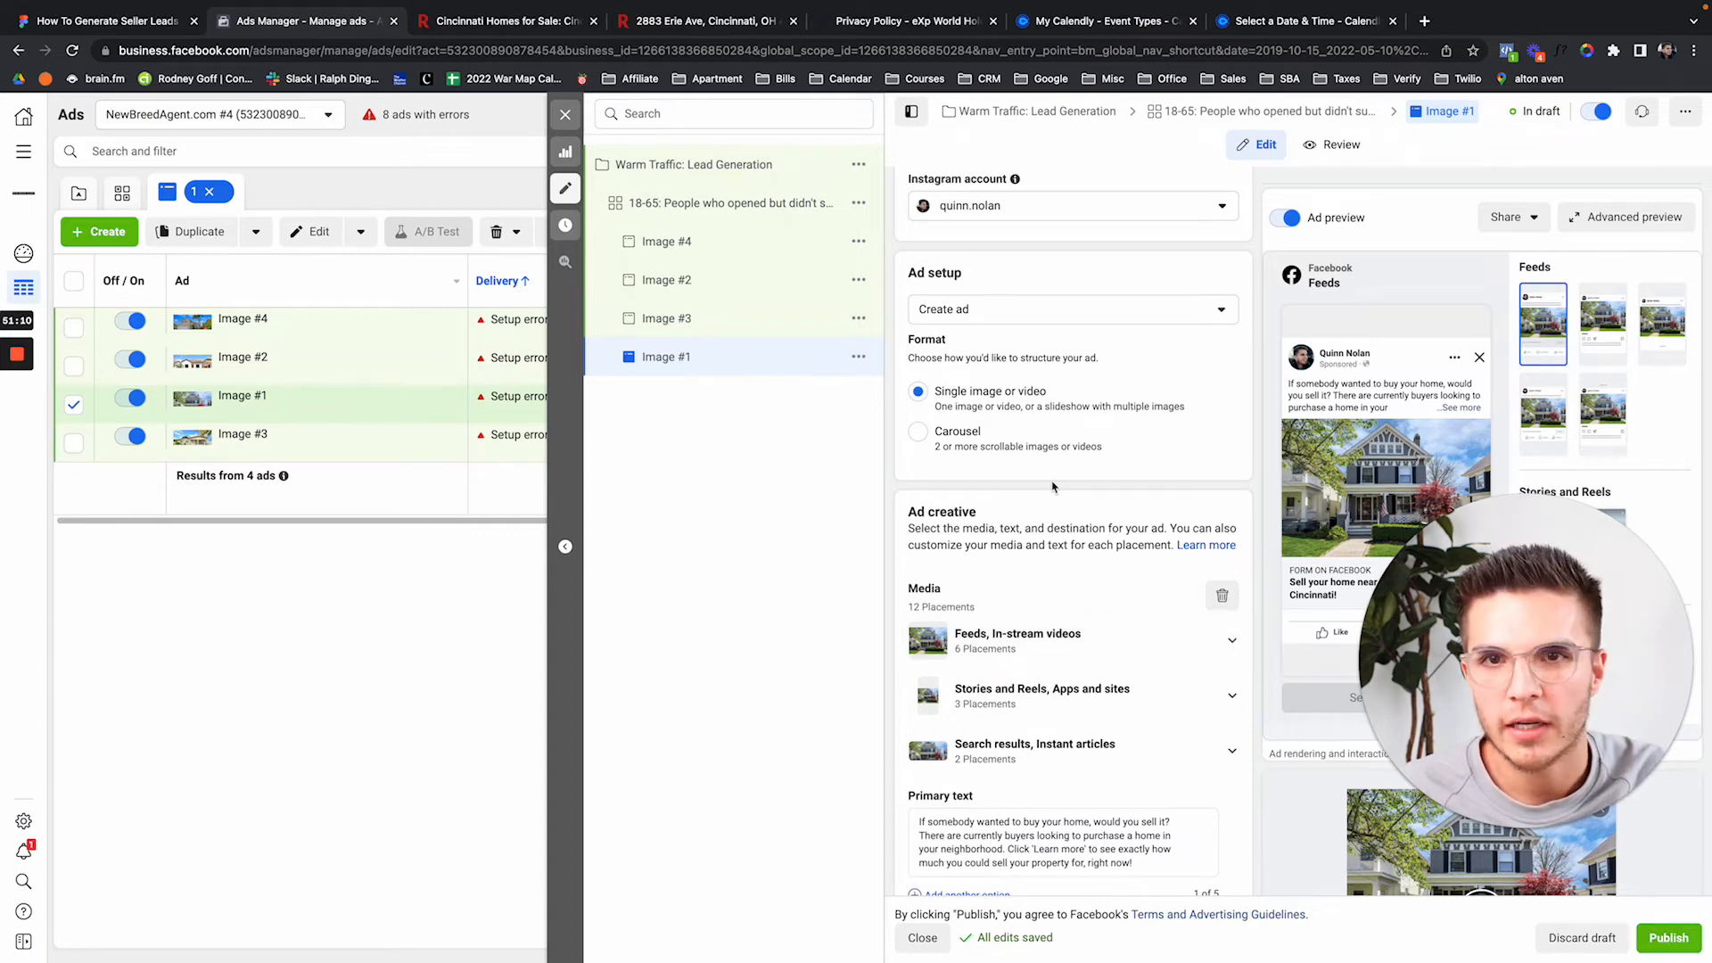
pyautogui.click(125, 24)
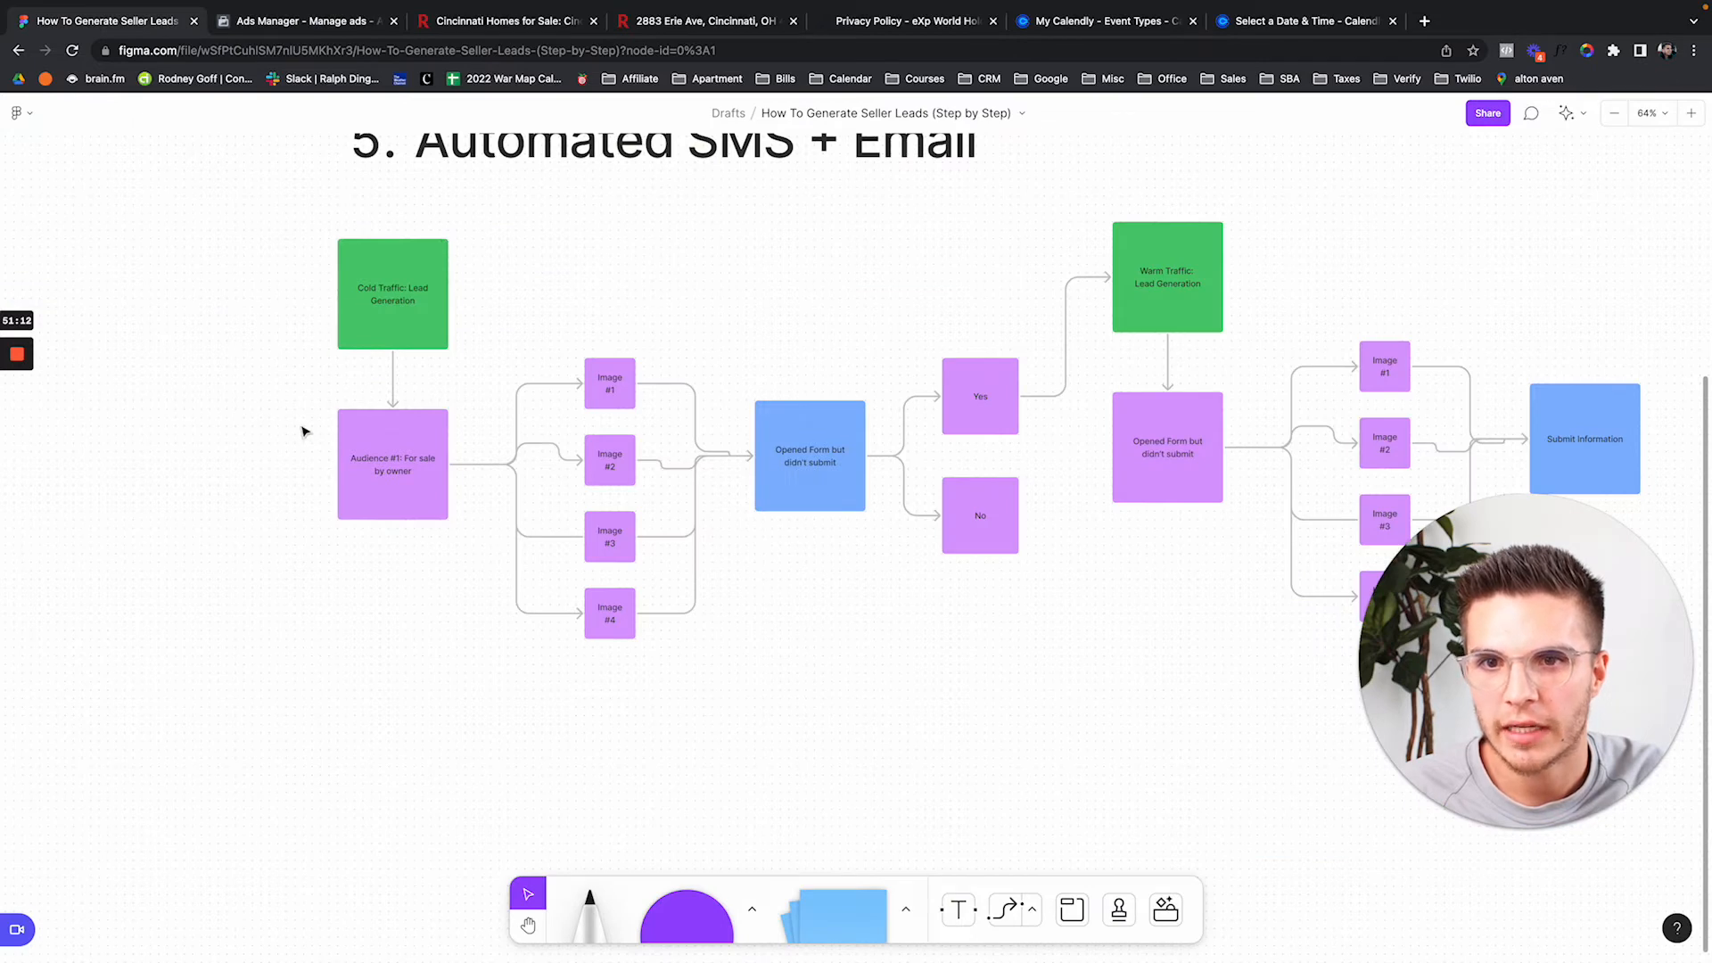
# Highlight the Audience #1 and Opened Form boxes and both image columns, then return to Ads Manager.
pyautogui.click(388, 440)
pyautogui.click(745, 434)
pyautogui.click(779, 431)
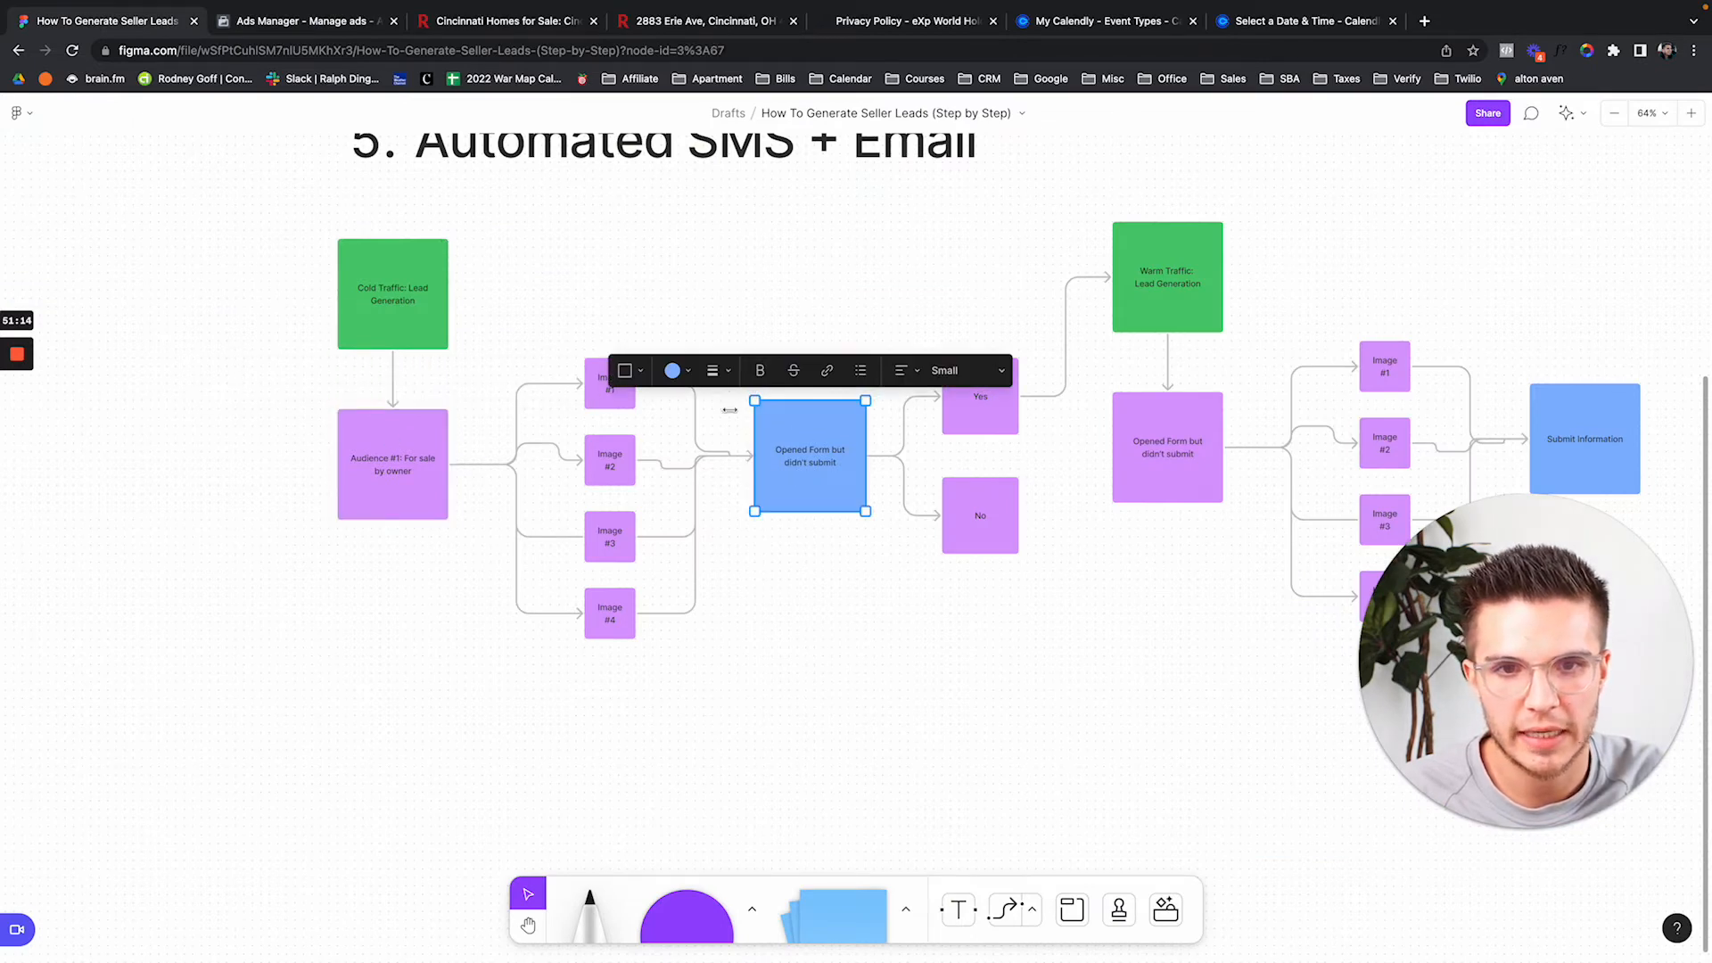
pyautogui.click(589, 403)
pyautogui.moveTo(609, 277); pyautogui.dragTo(623, 699)
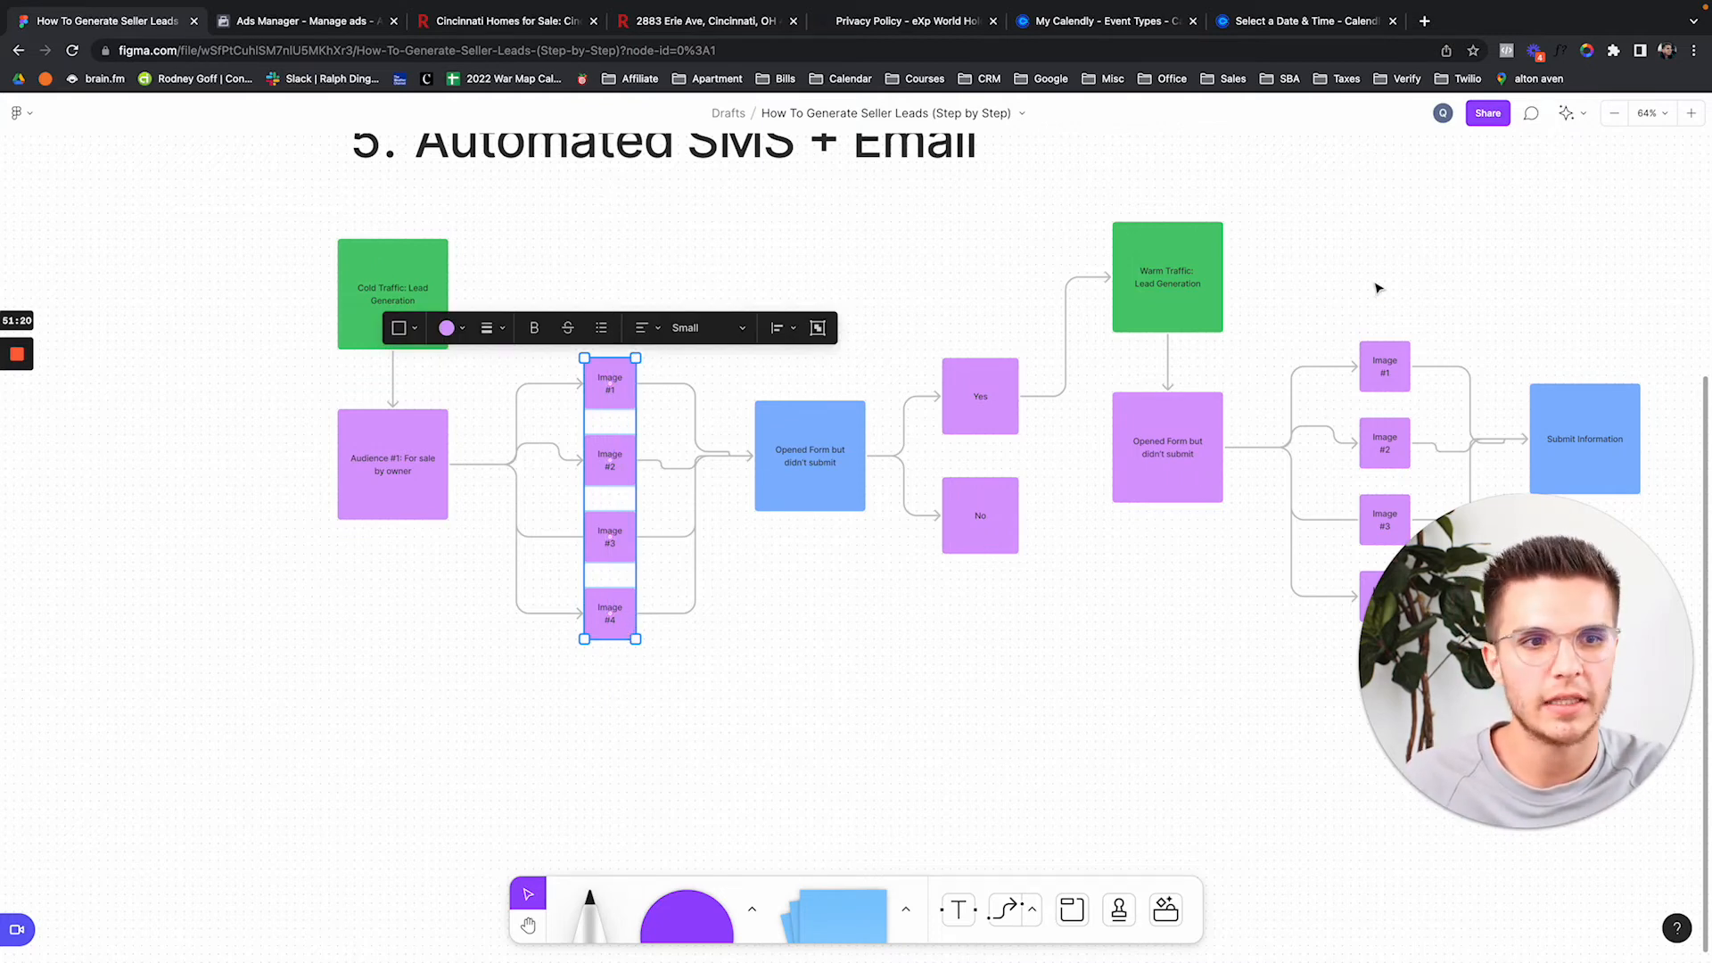
pyautogui.moveTo(1379, 286); pyautogui.dragTo(1383, 628)
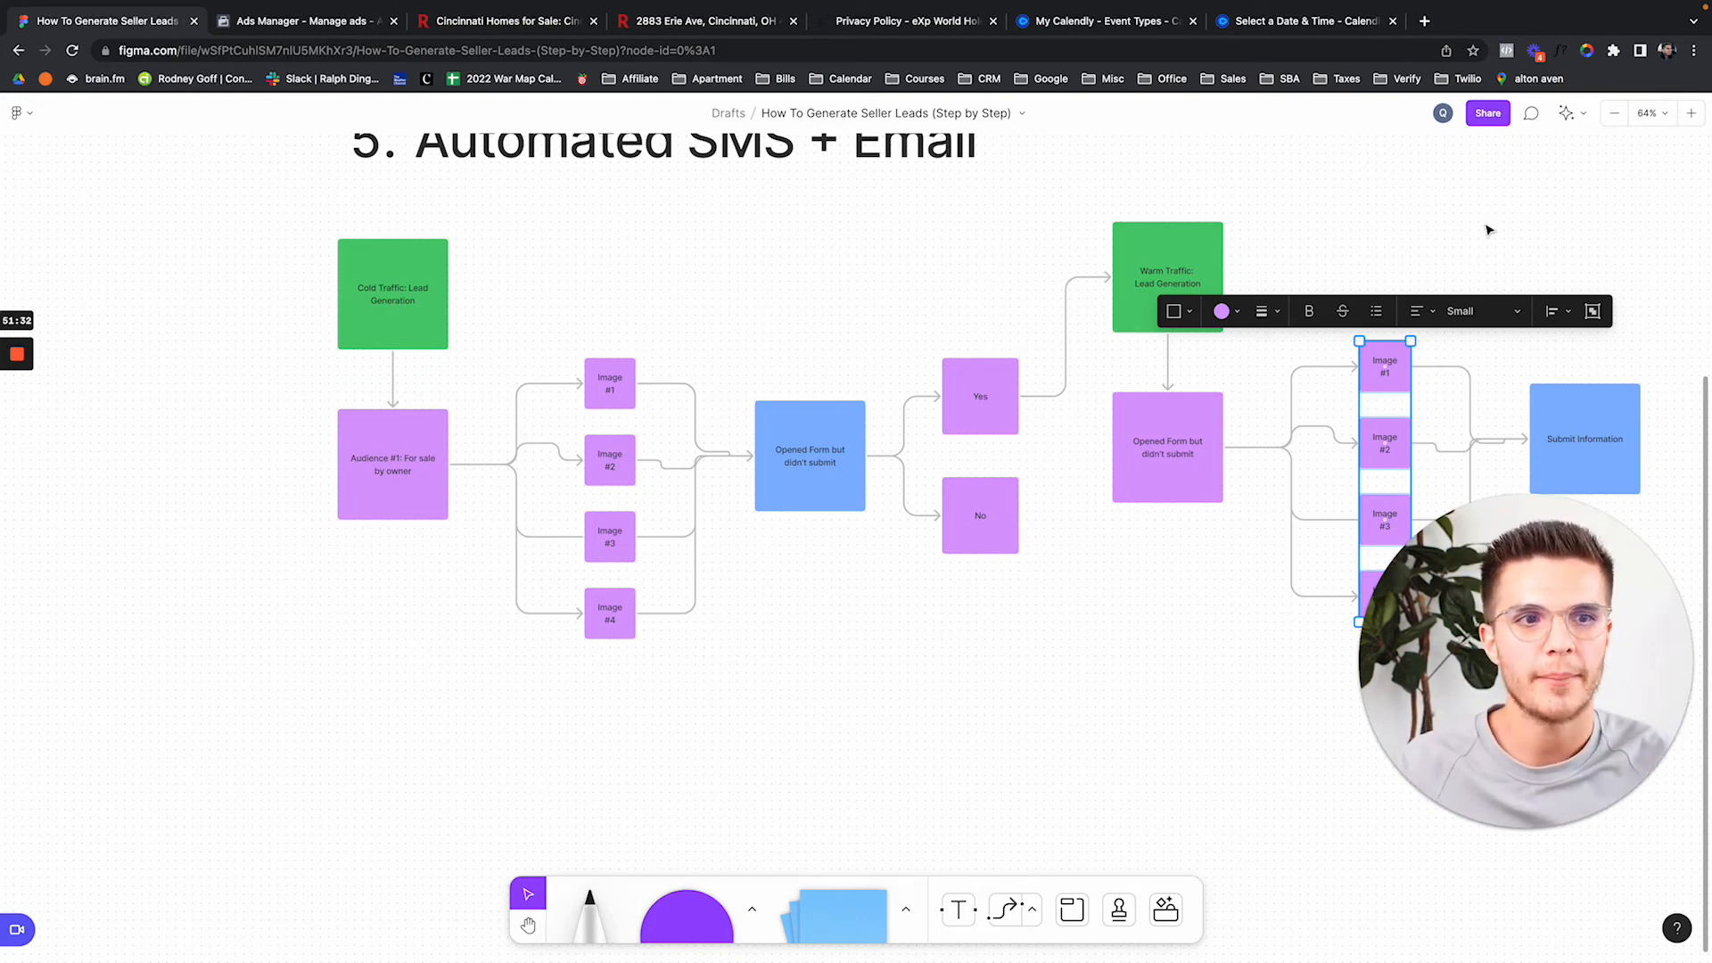
pyautogui.click(1446, 212)
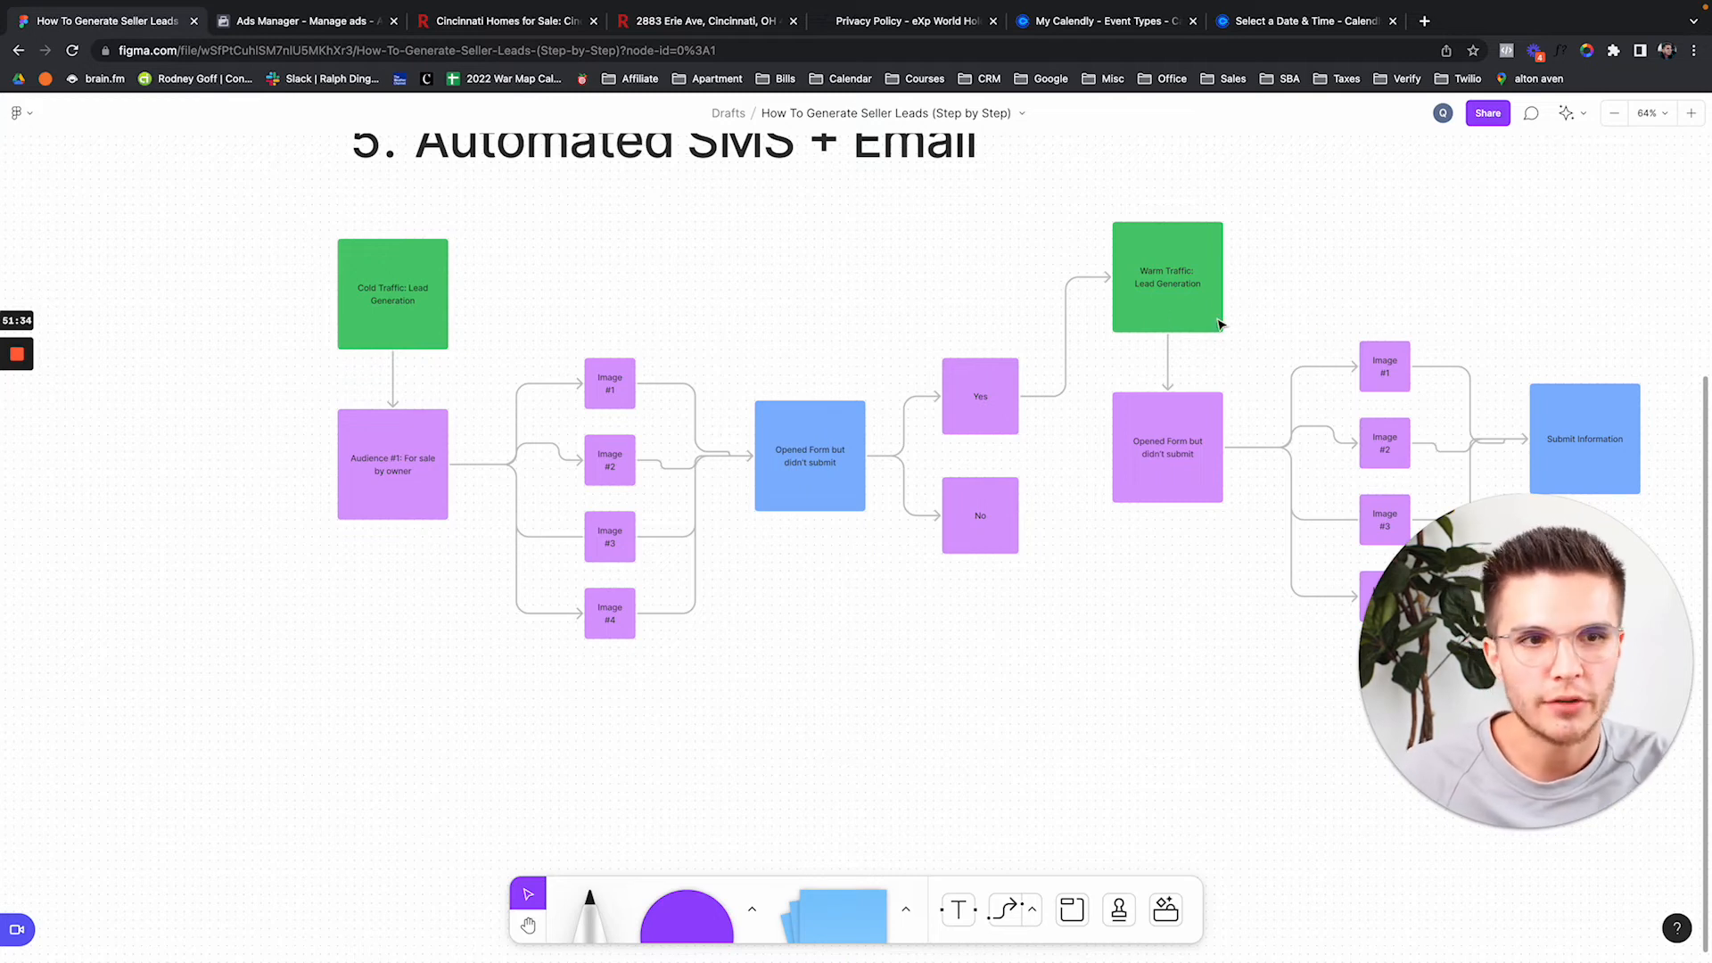
pyautogui.moveTo(593, 283); pyautogui.dragTo(631, 666)
pyautogui.click(1397, 274)
pyautogui.moveTo(1397, 274); pyautogui.dragTo(1397, 647)
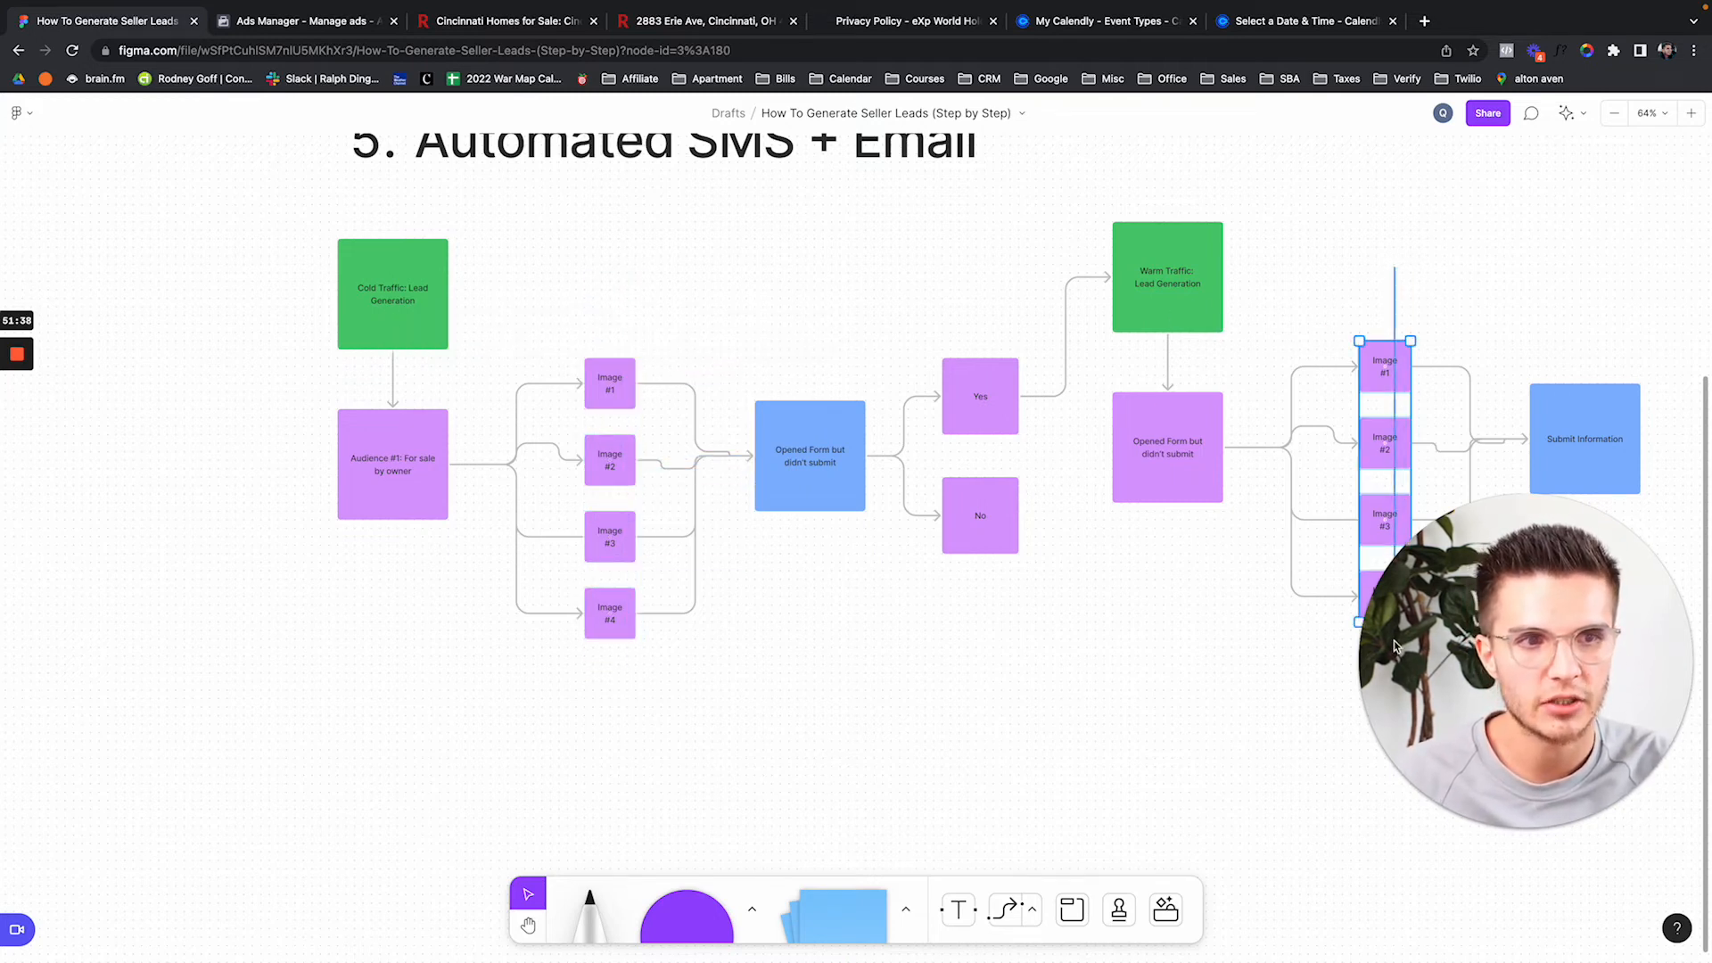
pyautogui.click(269, 26)
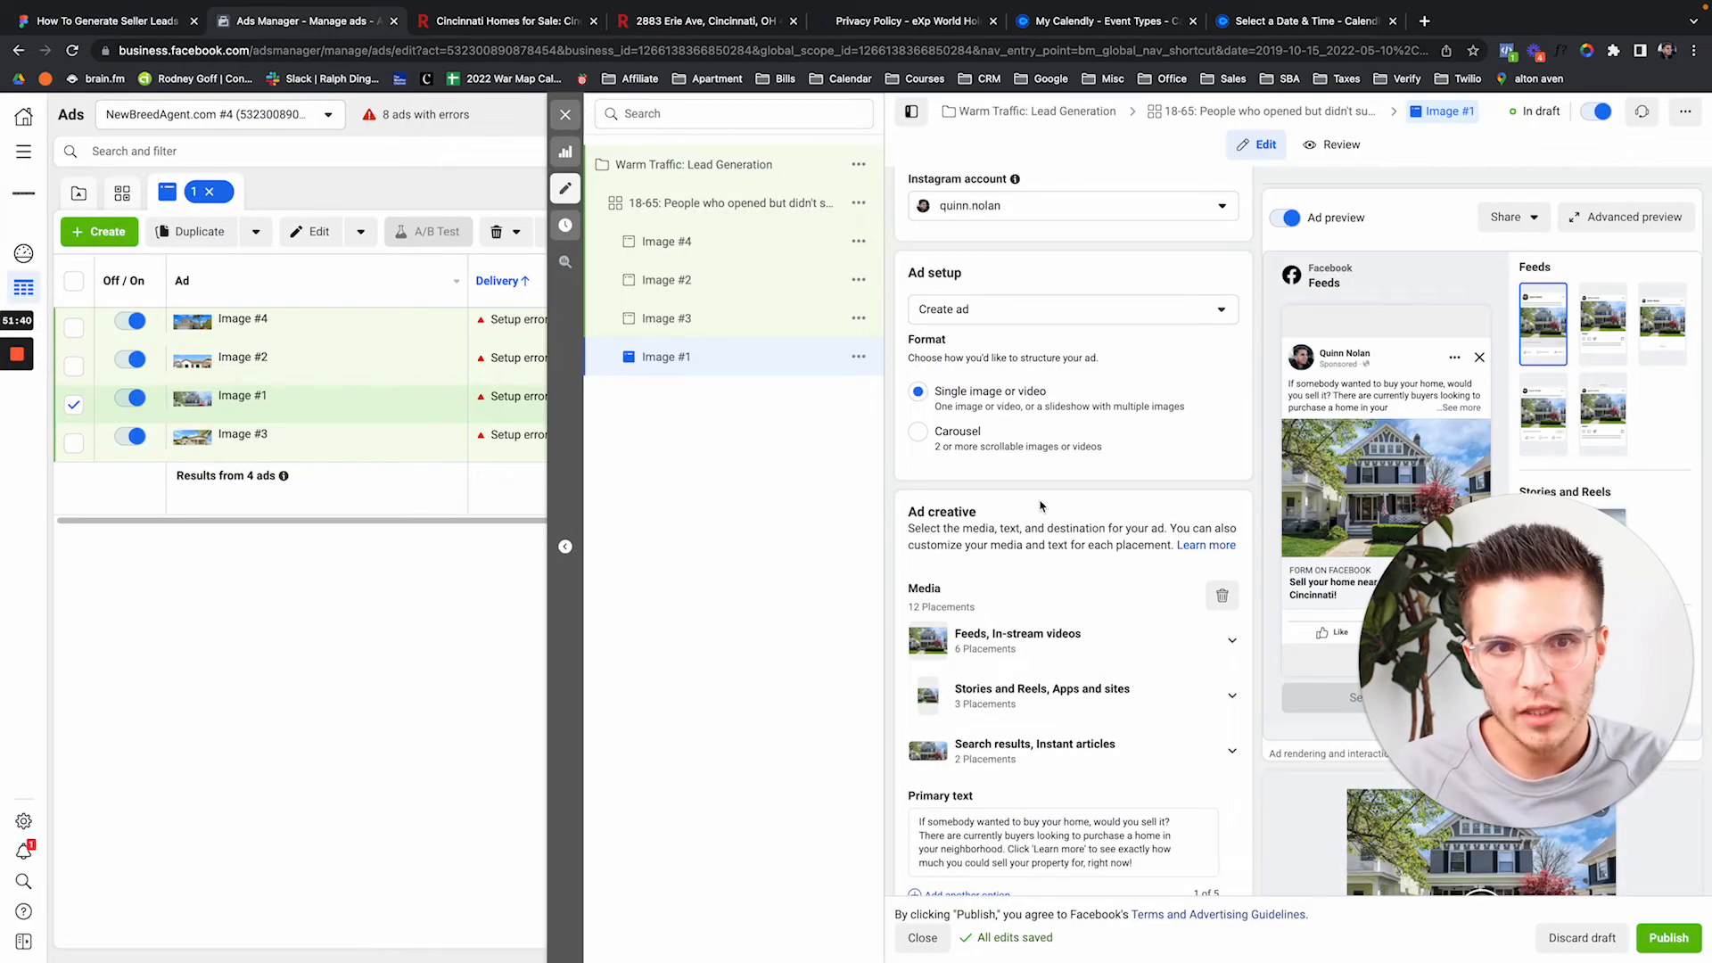
# Close the Image #1 ad editor unpublished and clear the campaign, ad set and ad filters.
pyautogui.scroll(-1, 1148, 497)
pyautogui.scroll(-1, 1148, 498)
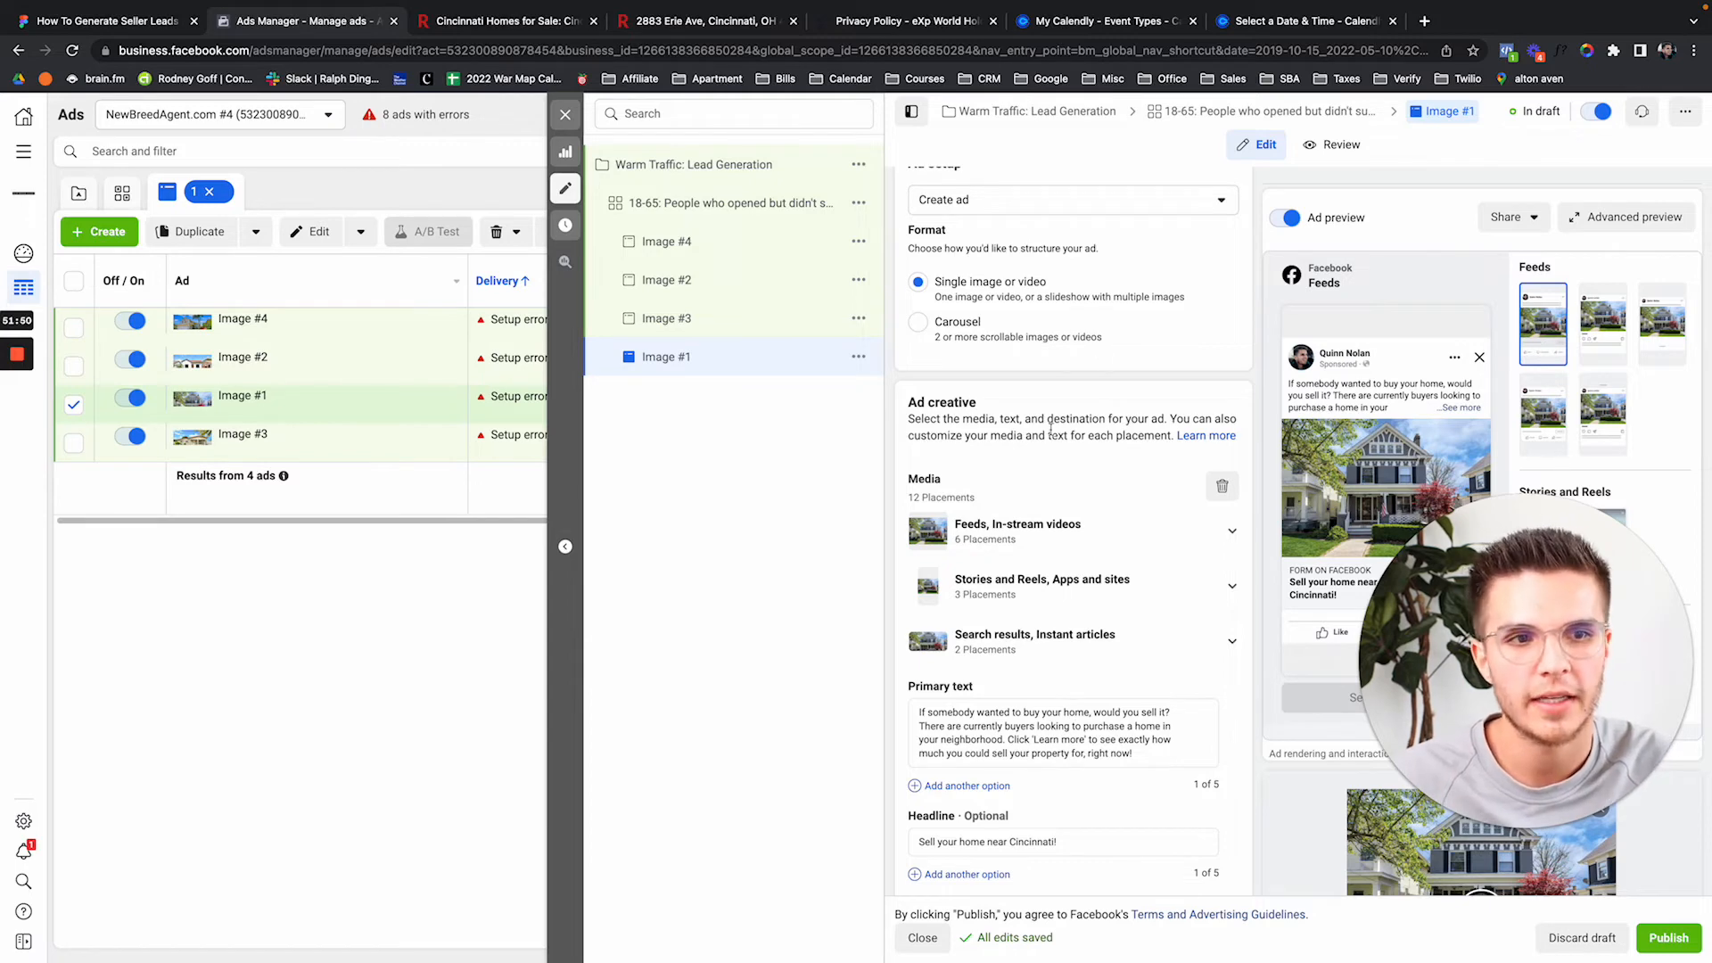
pyautogui.scroll(-6, 1052, 435)
pyautogui.scroll(-3, 1052, 436)
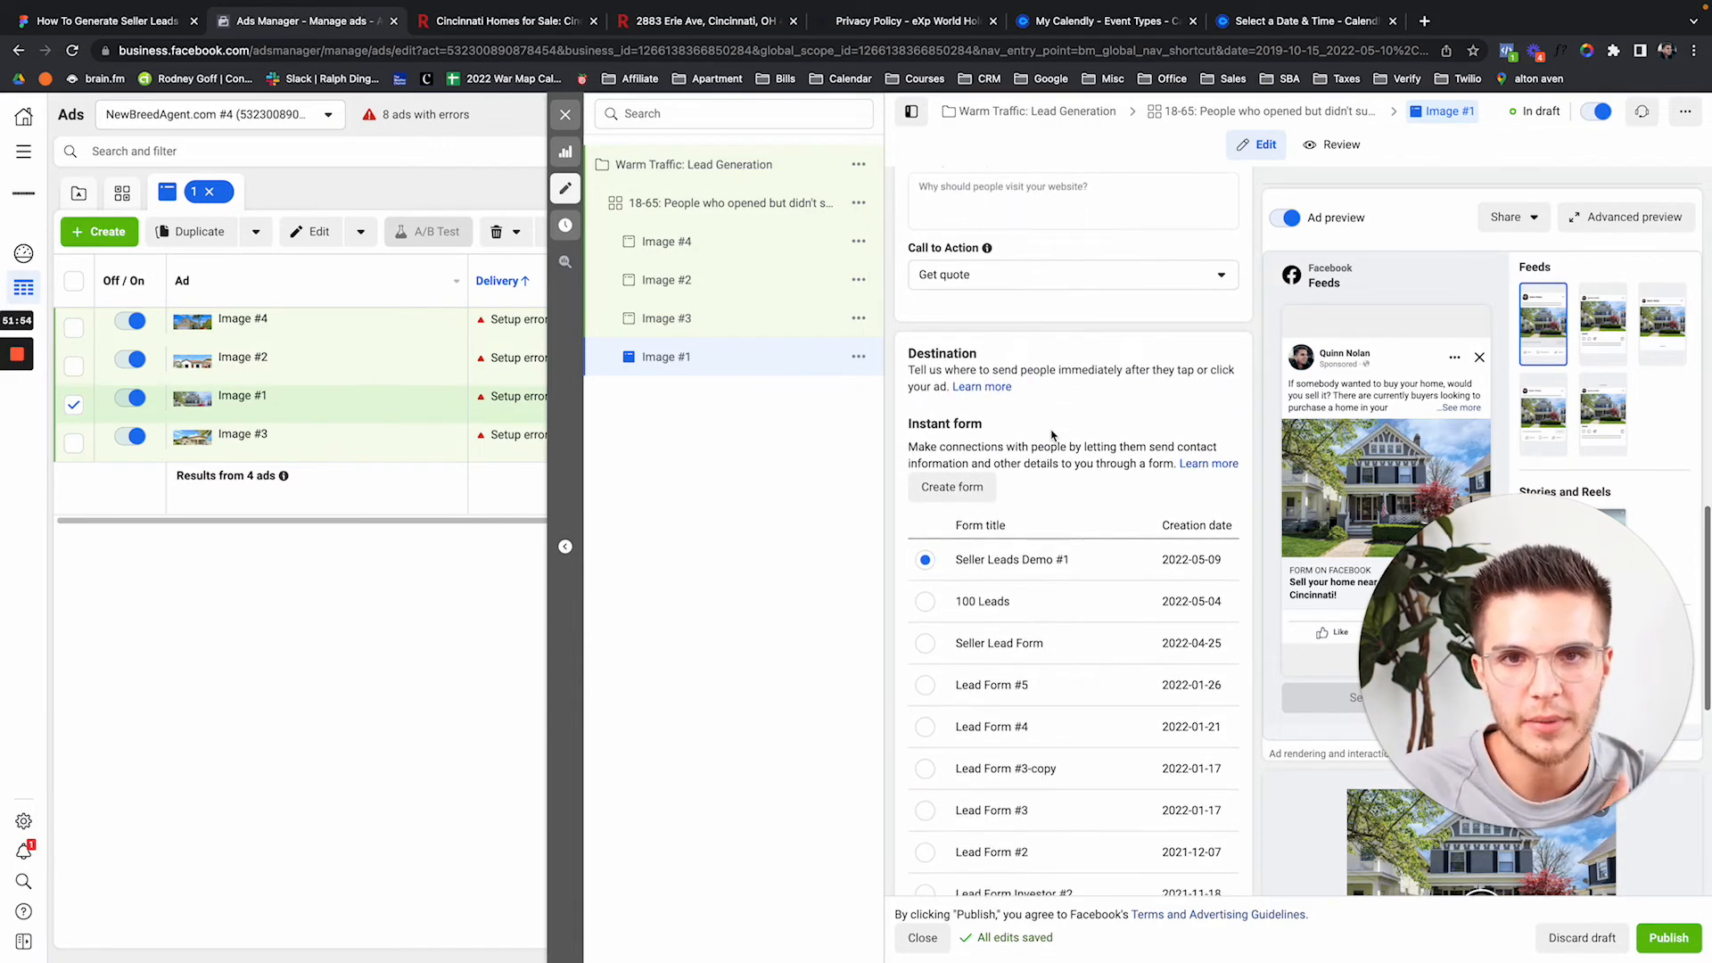
pyautogui.scroll(3, 1052, 435)
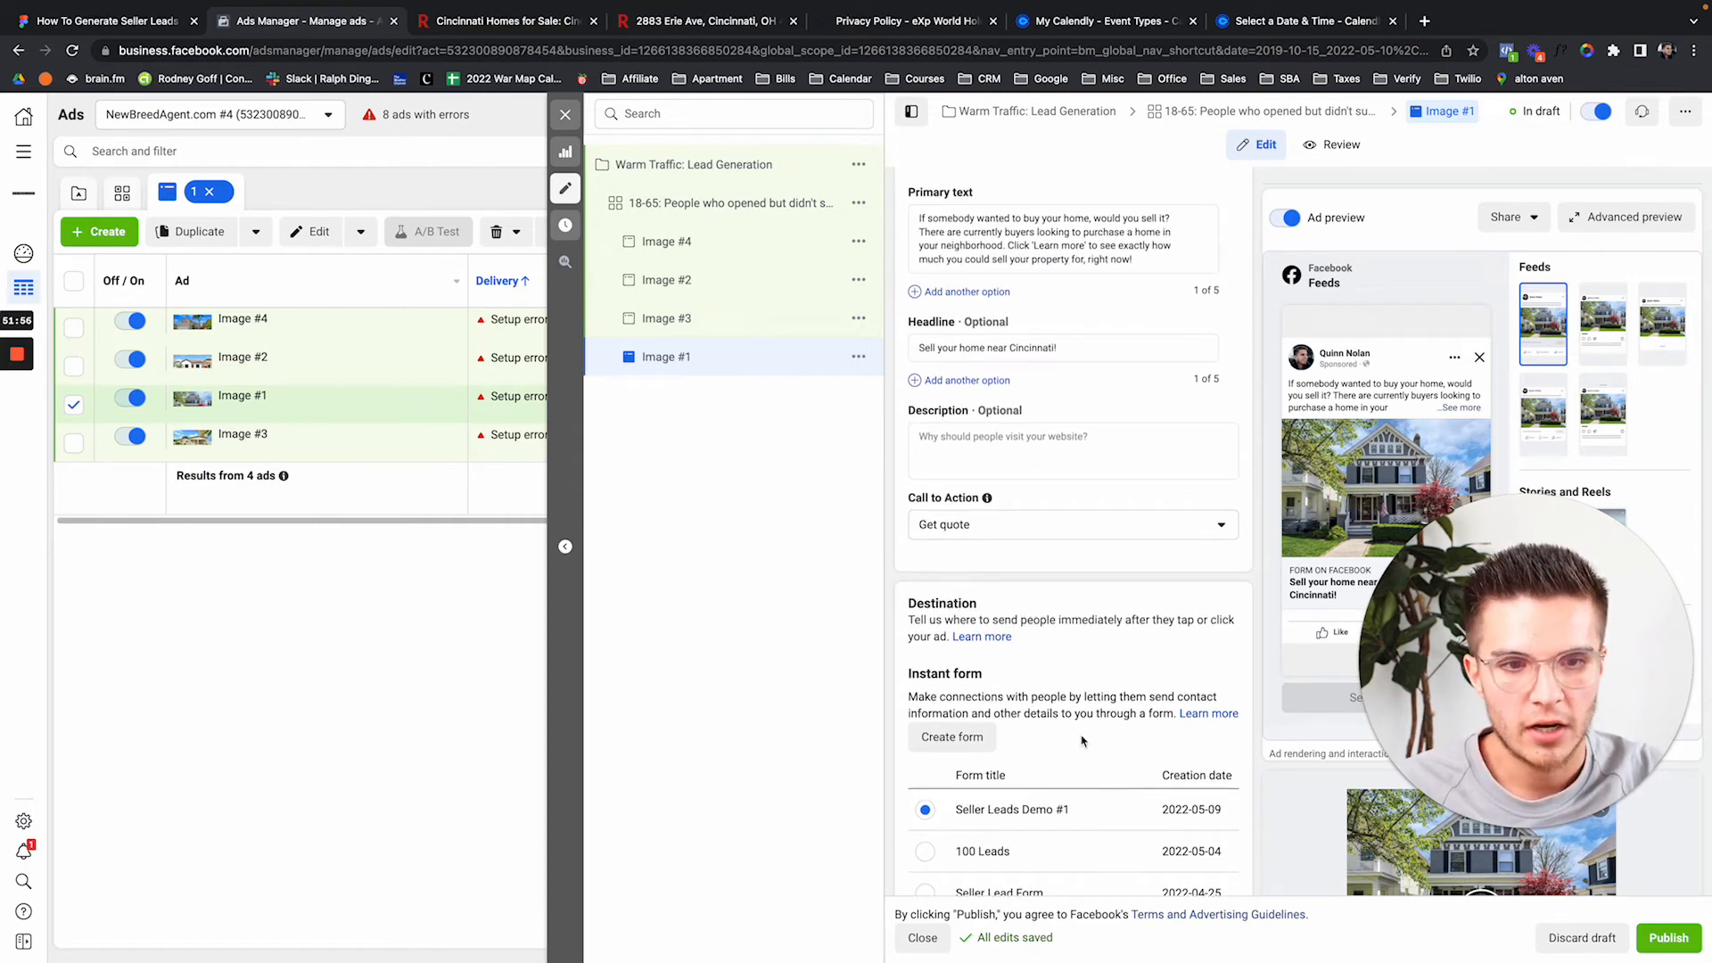
pyautogui.click(565, 115)
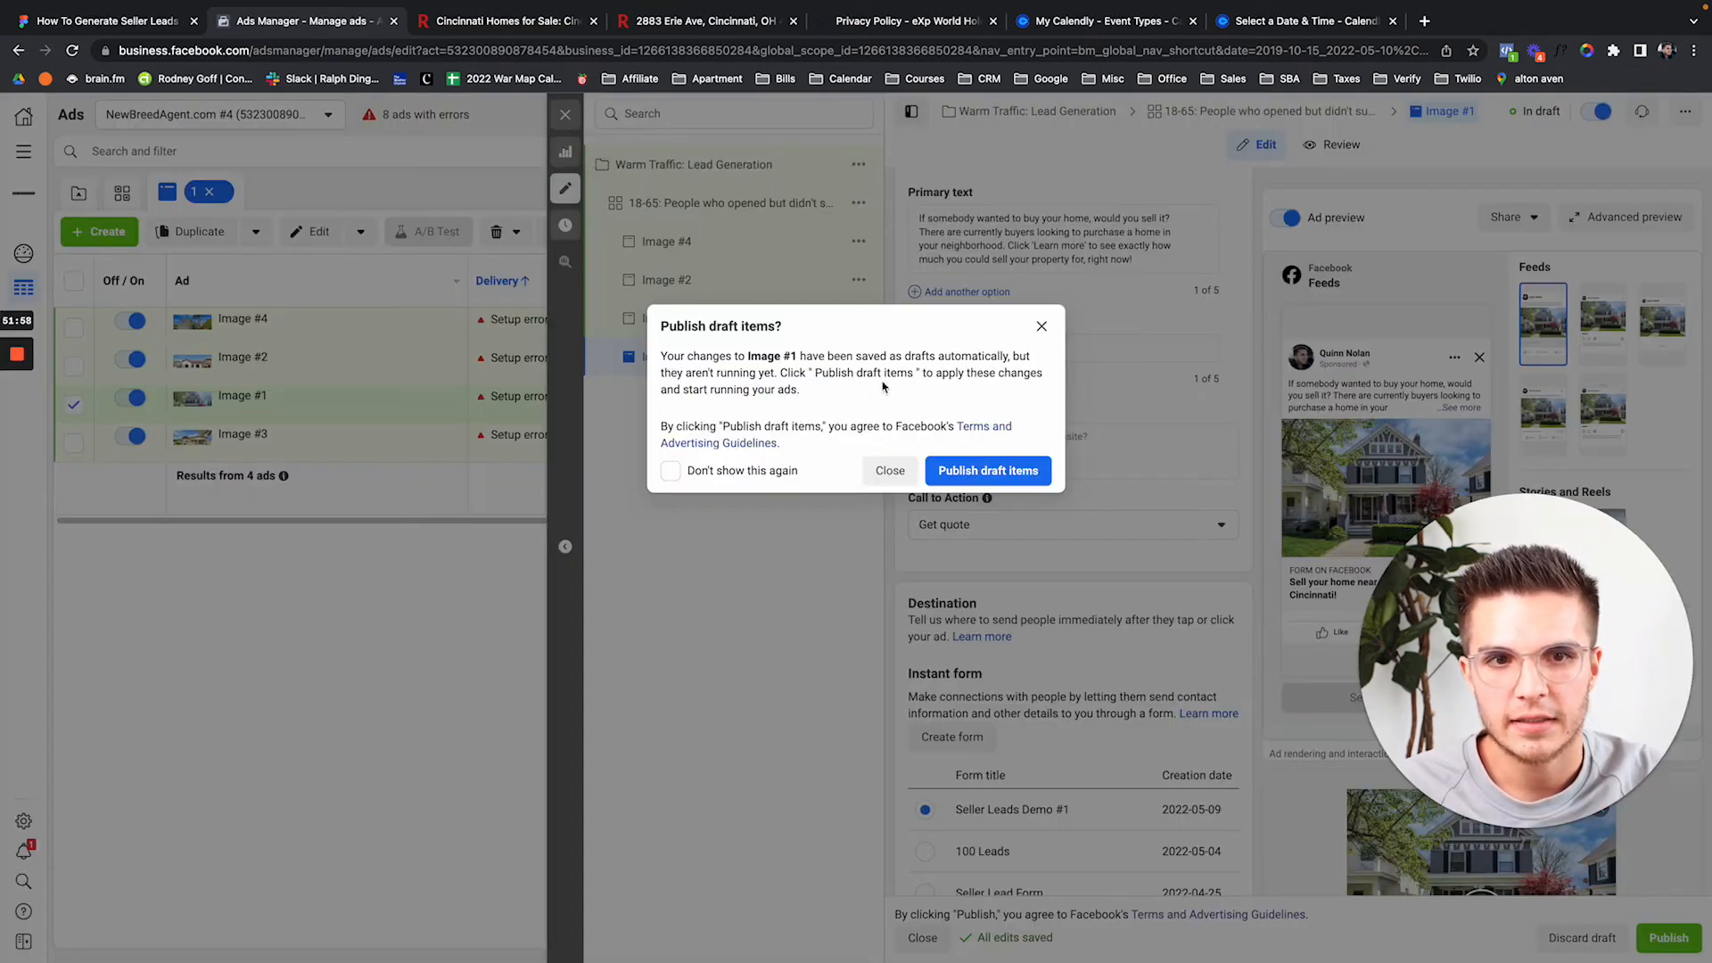
pyautogui.click(1041, 326)
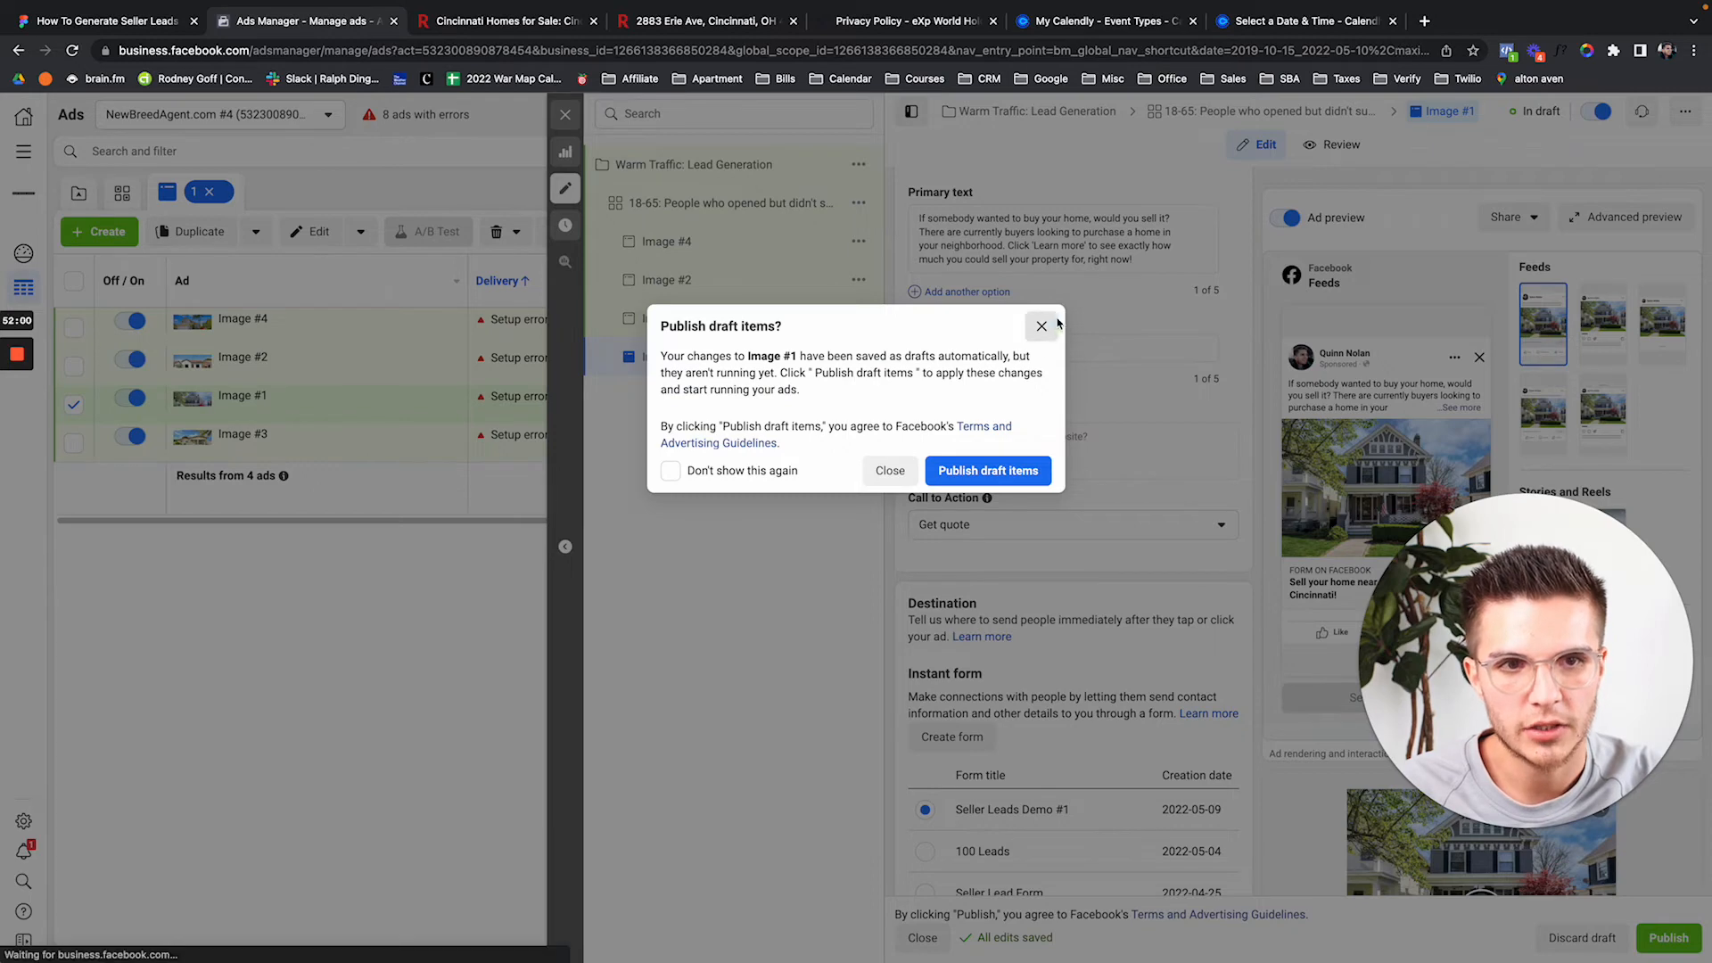
pyautogui.click(568, 192)
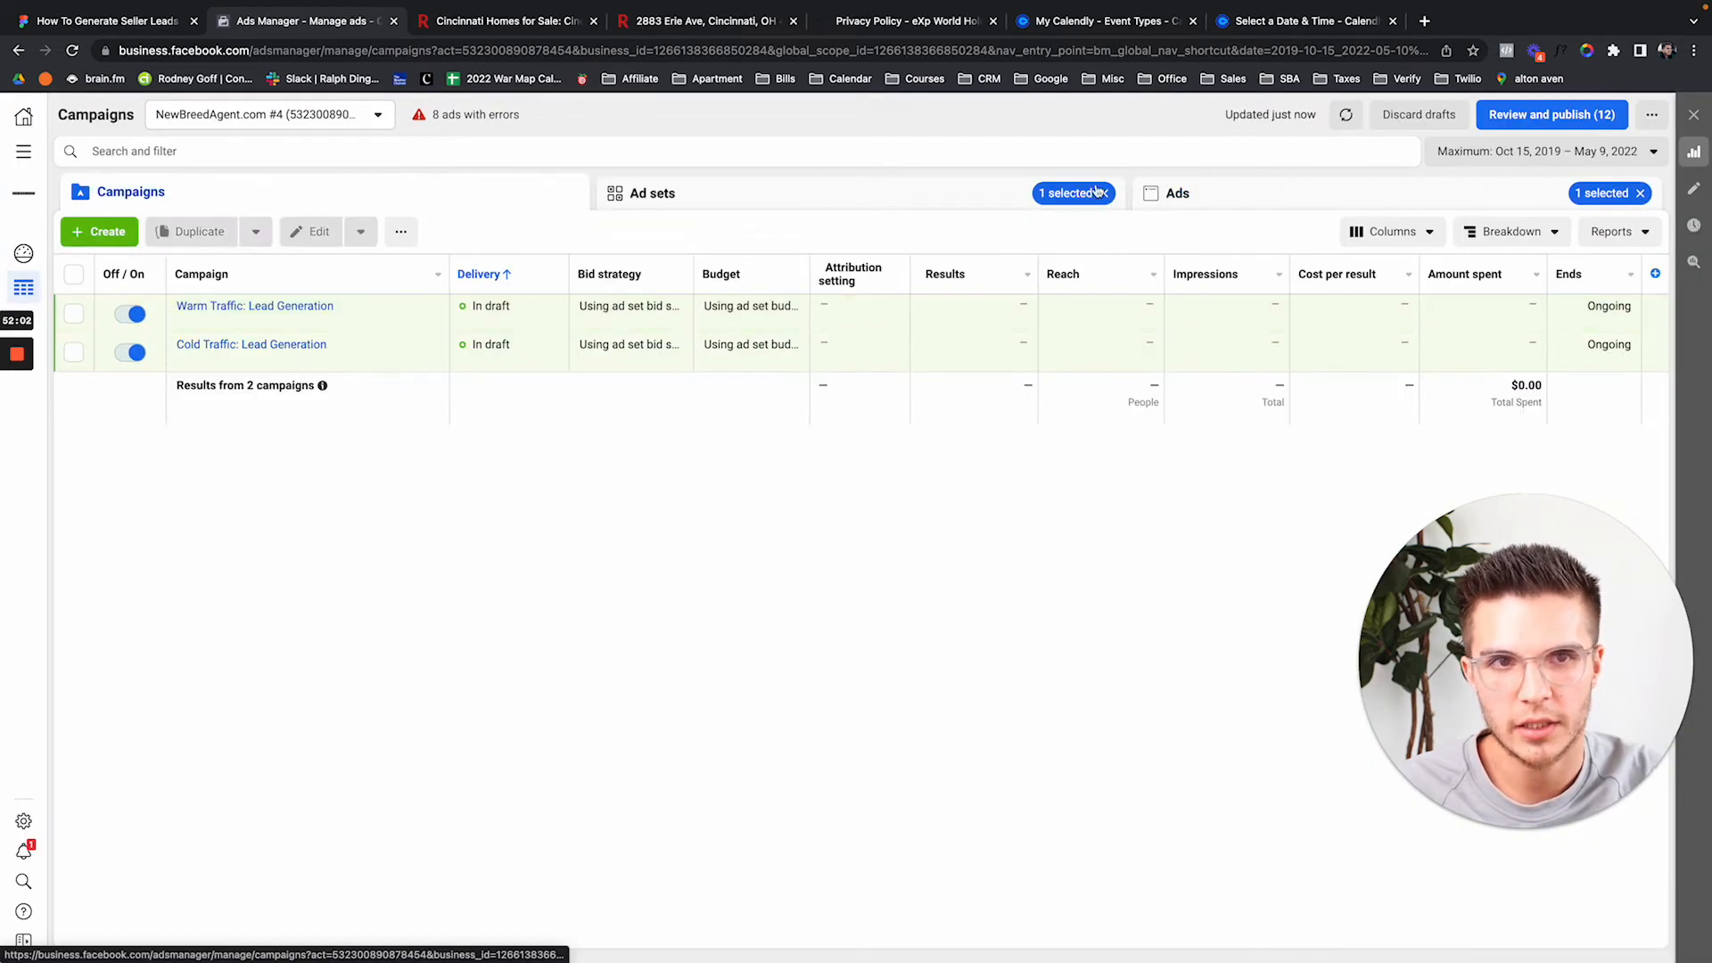
pyautogui.click(1104, 192)
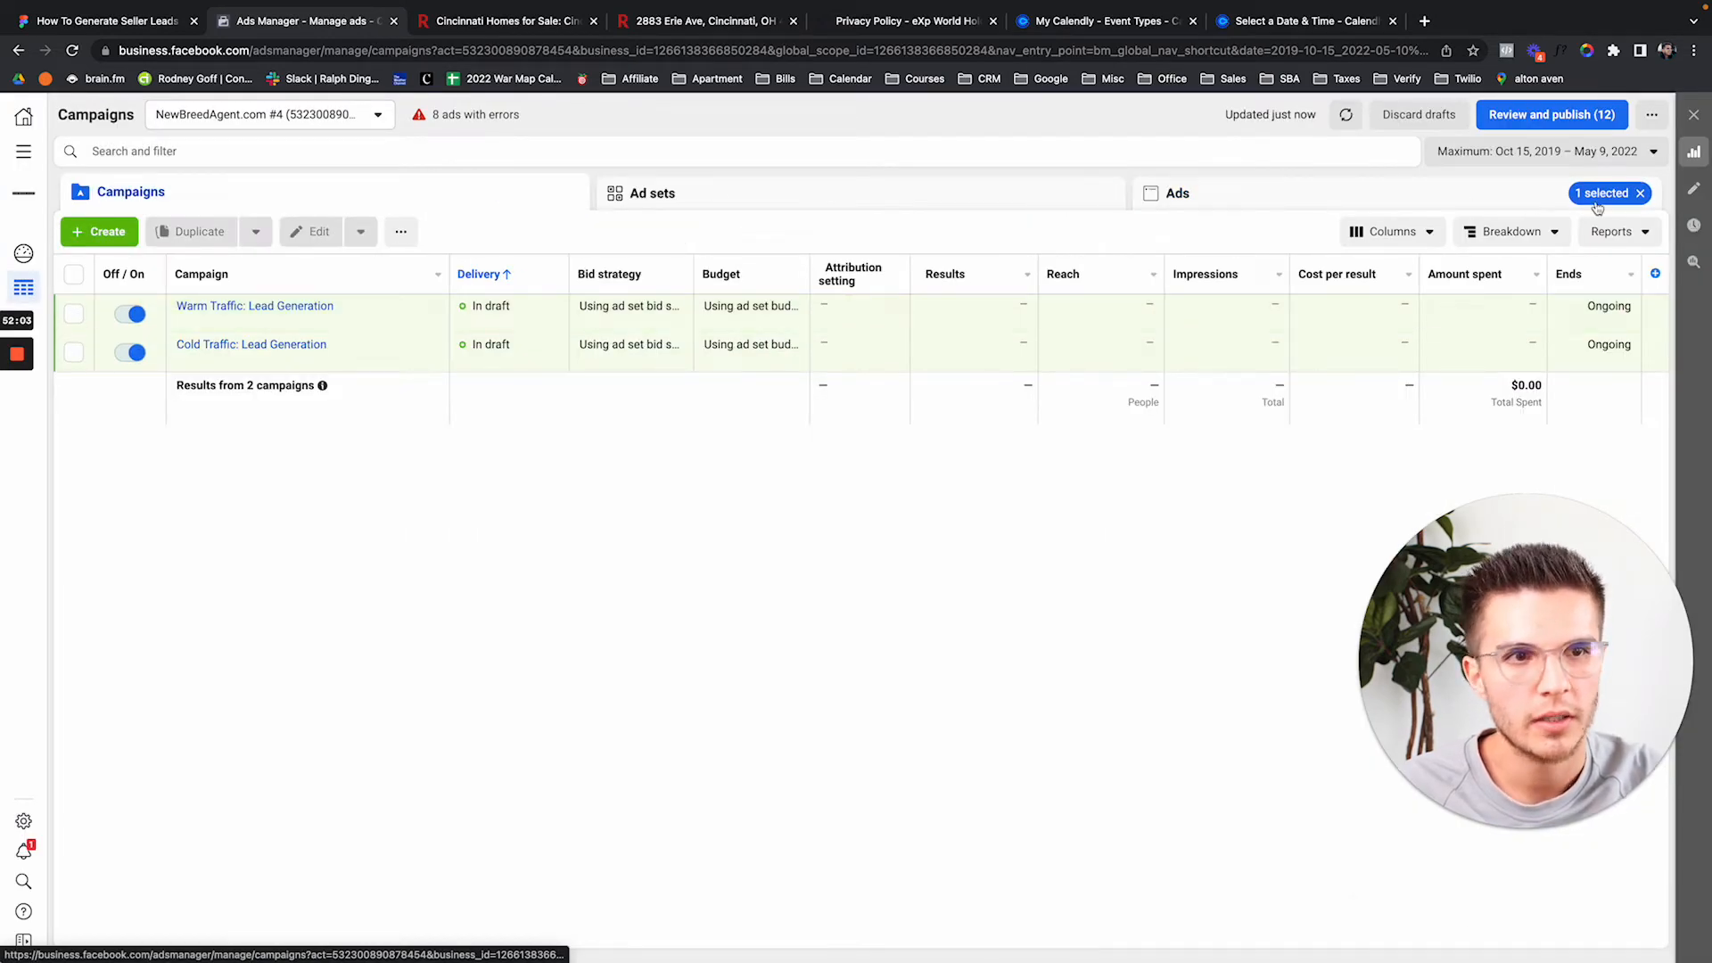
pyautogui.click(1640, 193)
# Sort the campaigns list by campaign name.
pyautogui.moveTo(339, 329)
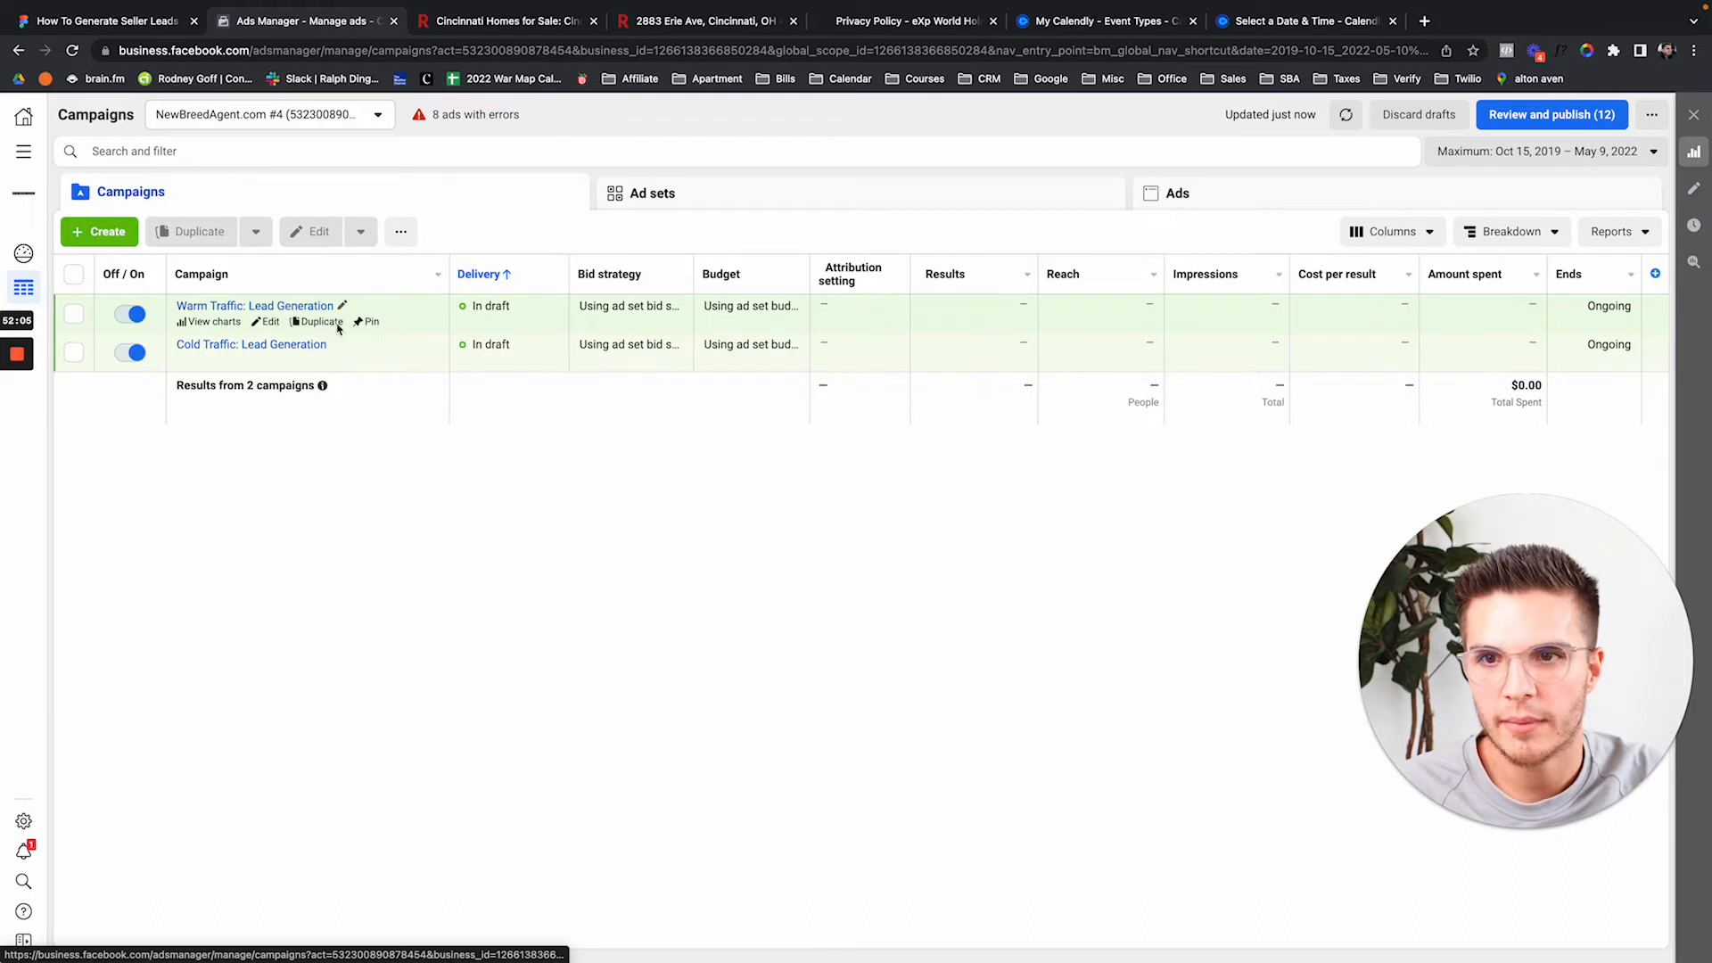
pyautogui.click(272, 275)
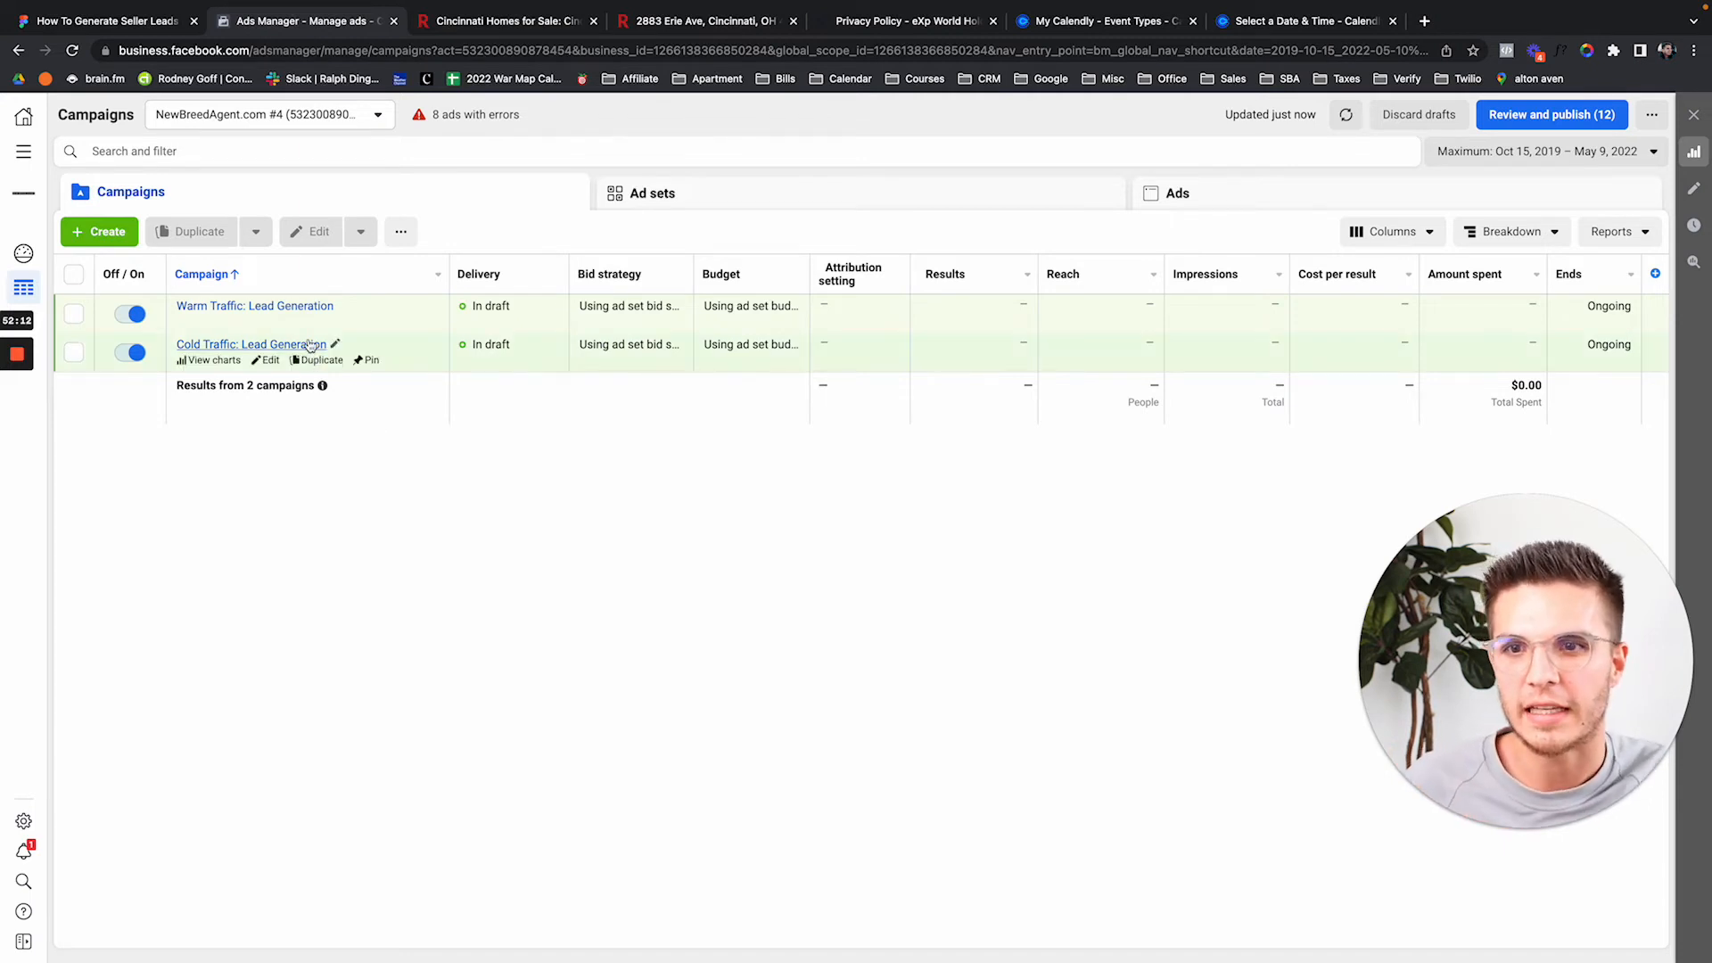
pyautogui.moveTo(294, 312)
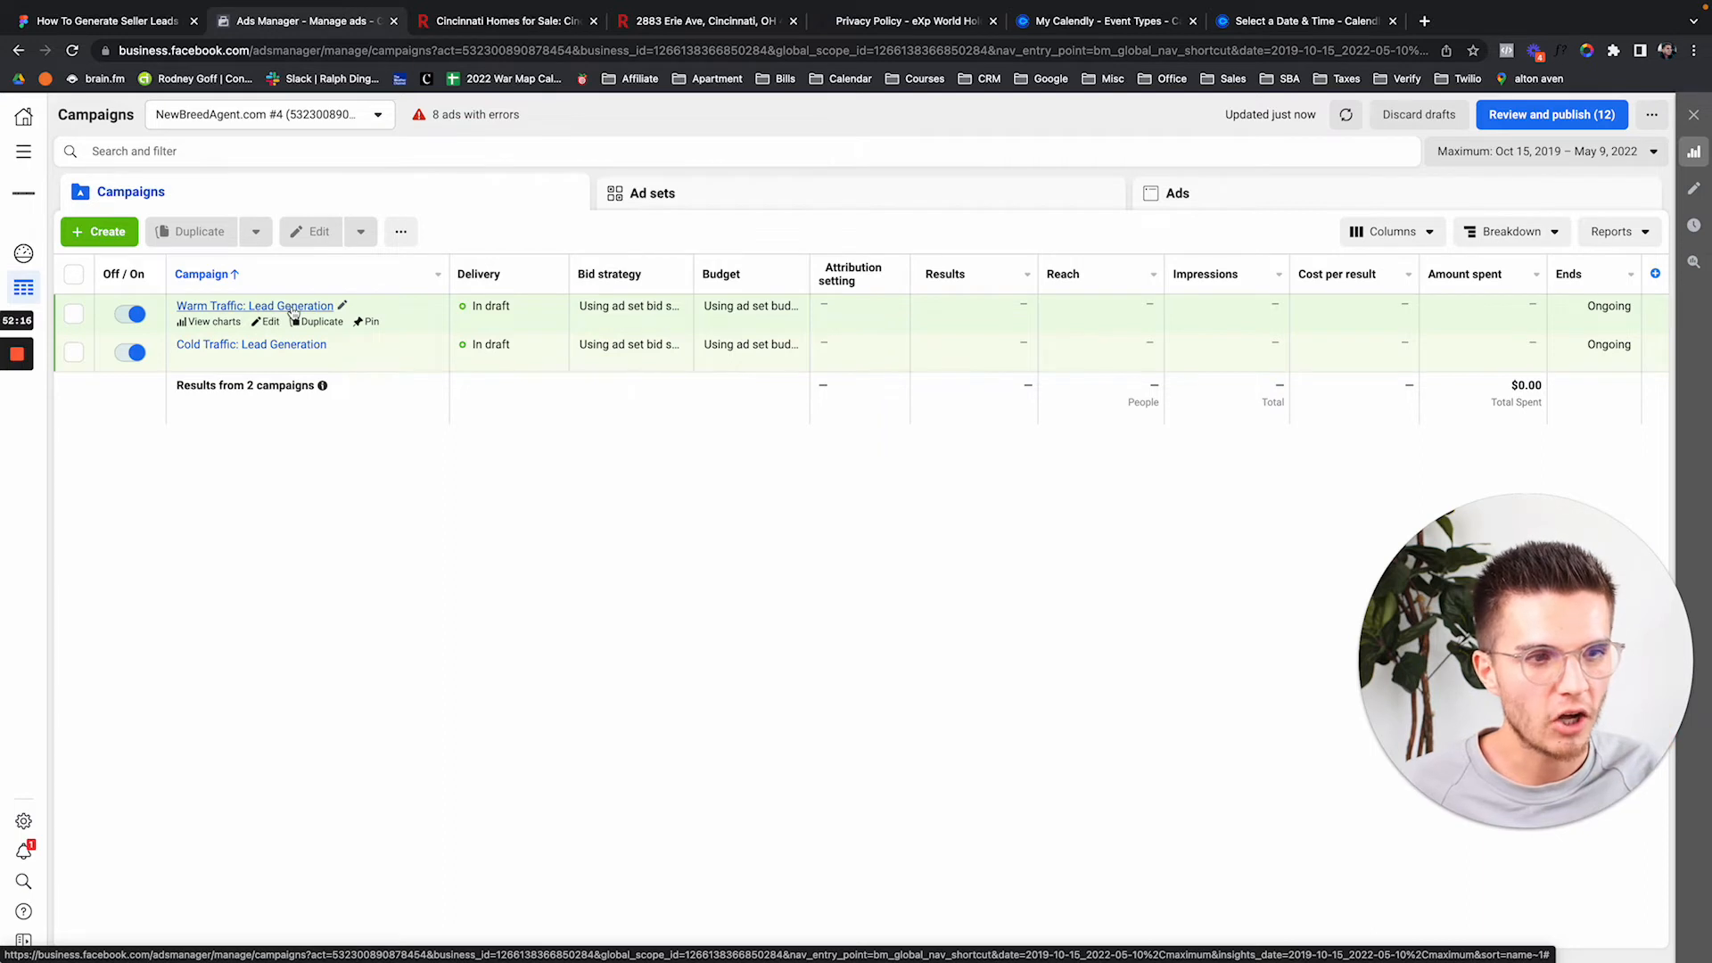
# Switch to the Power Real Estate Group ad account and check its $46.15 cost per lead.
pyautogui.click(321, 125)
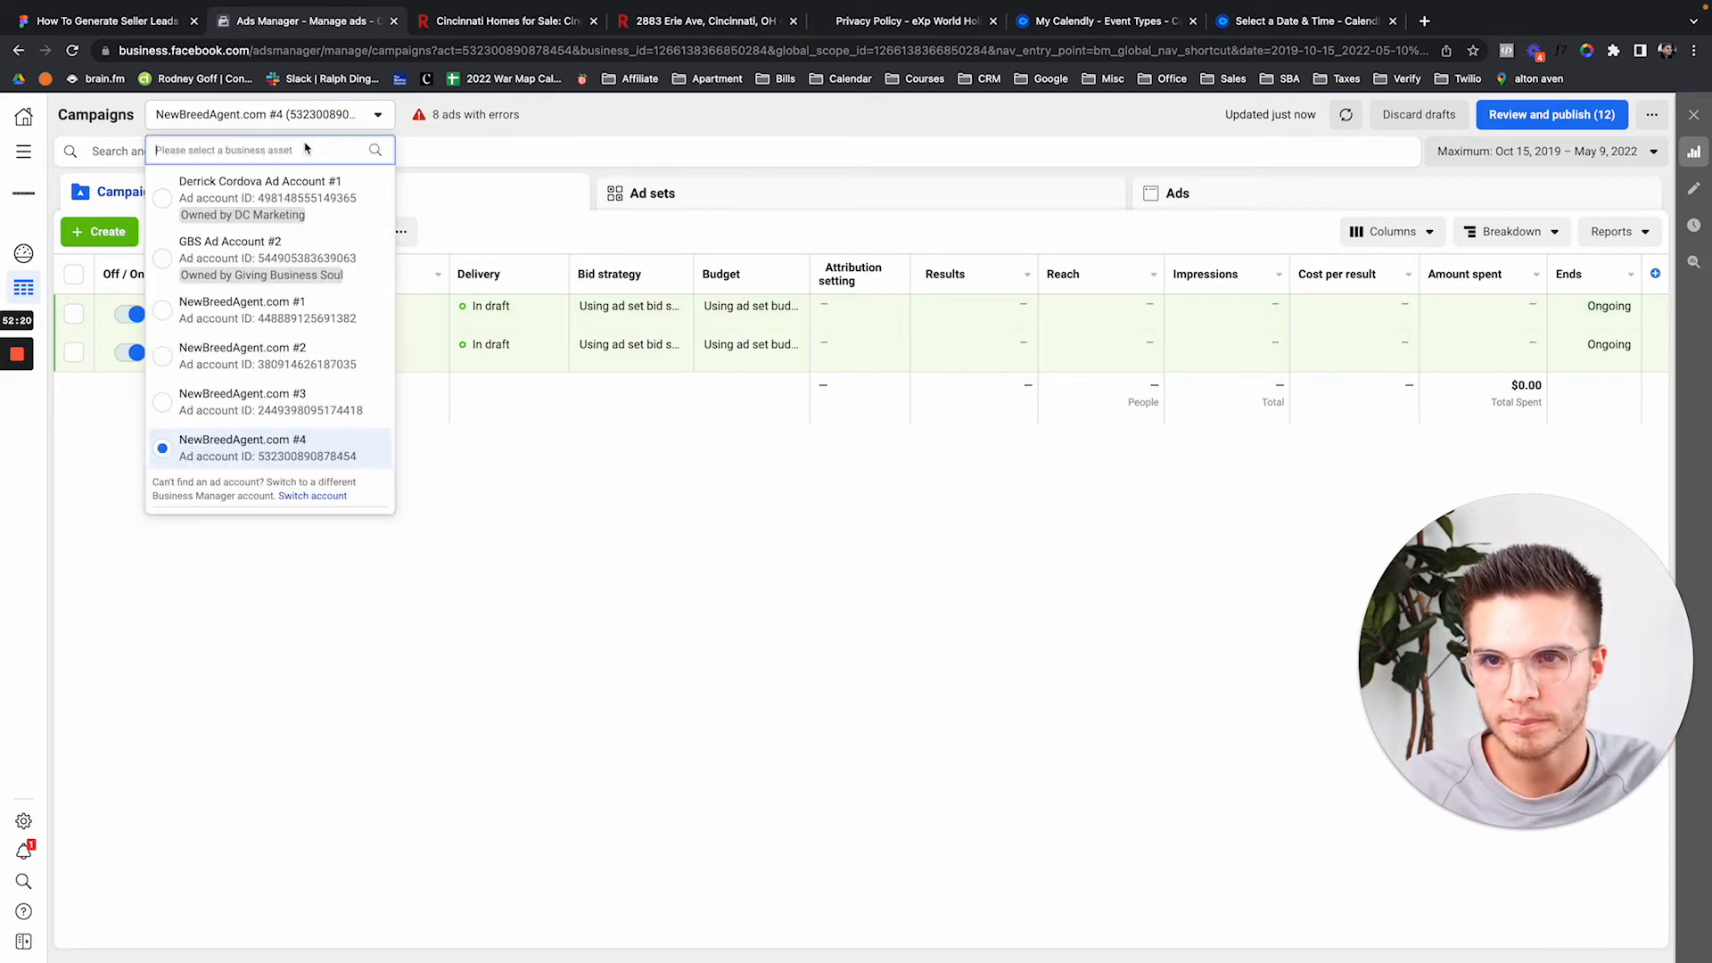
pyautogui.write('power')
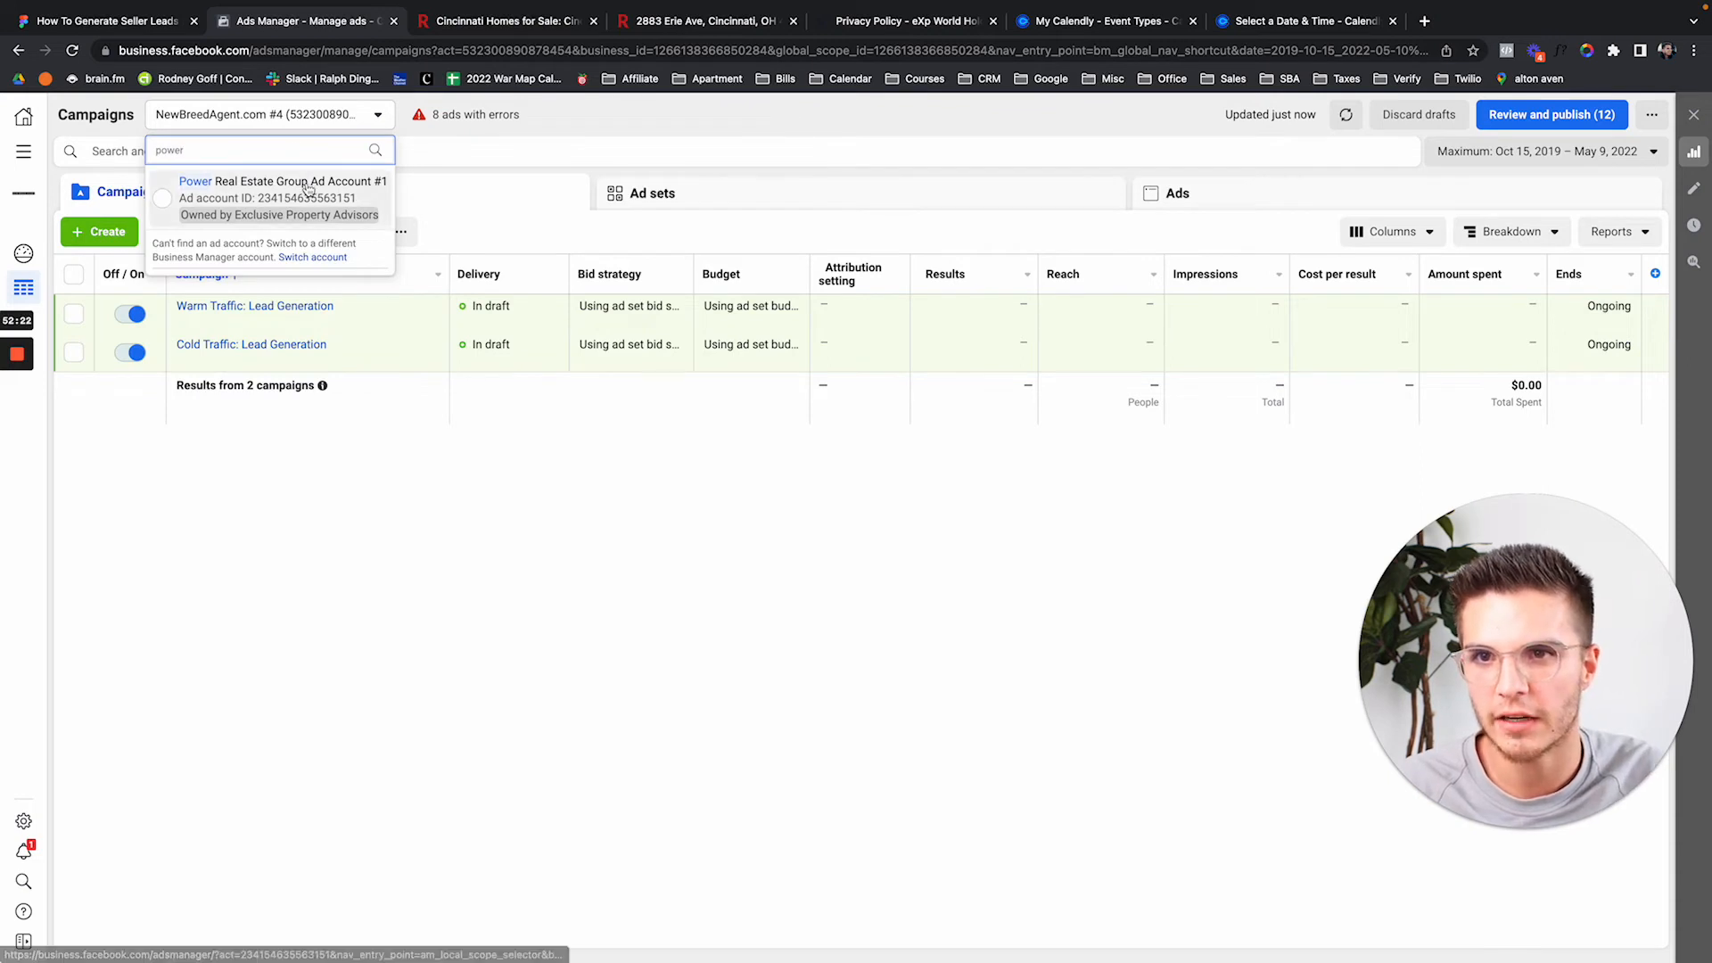
pyautogui.click(303, 190)
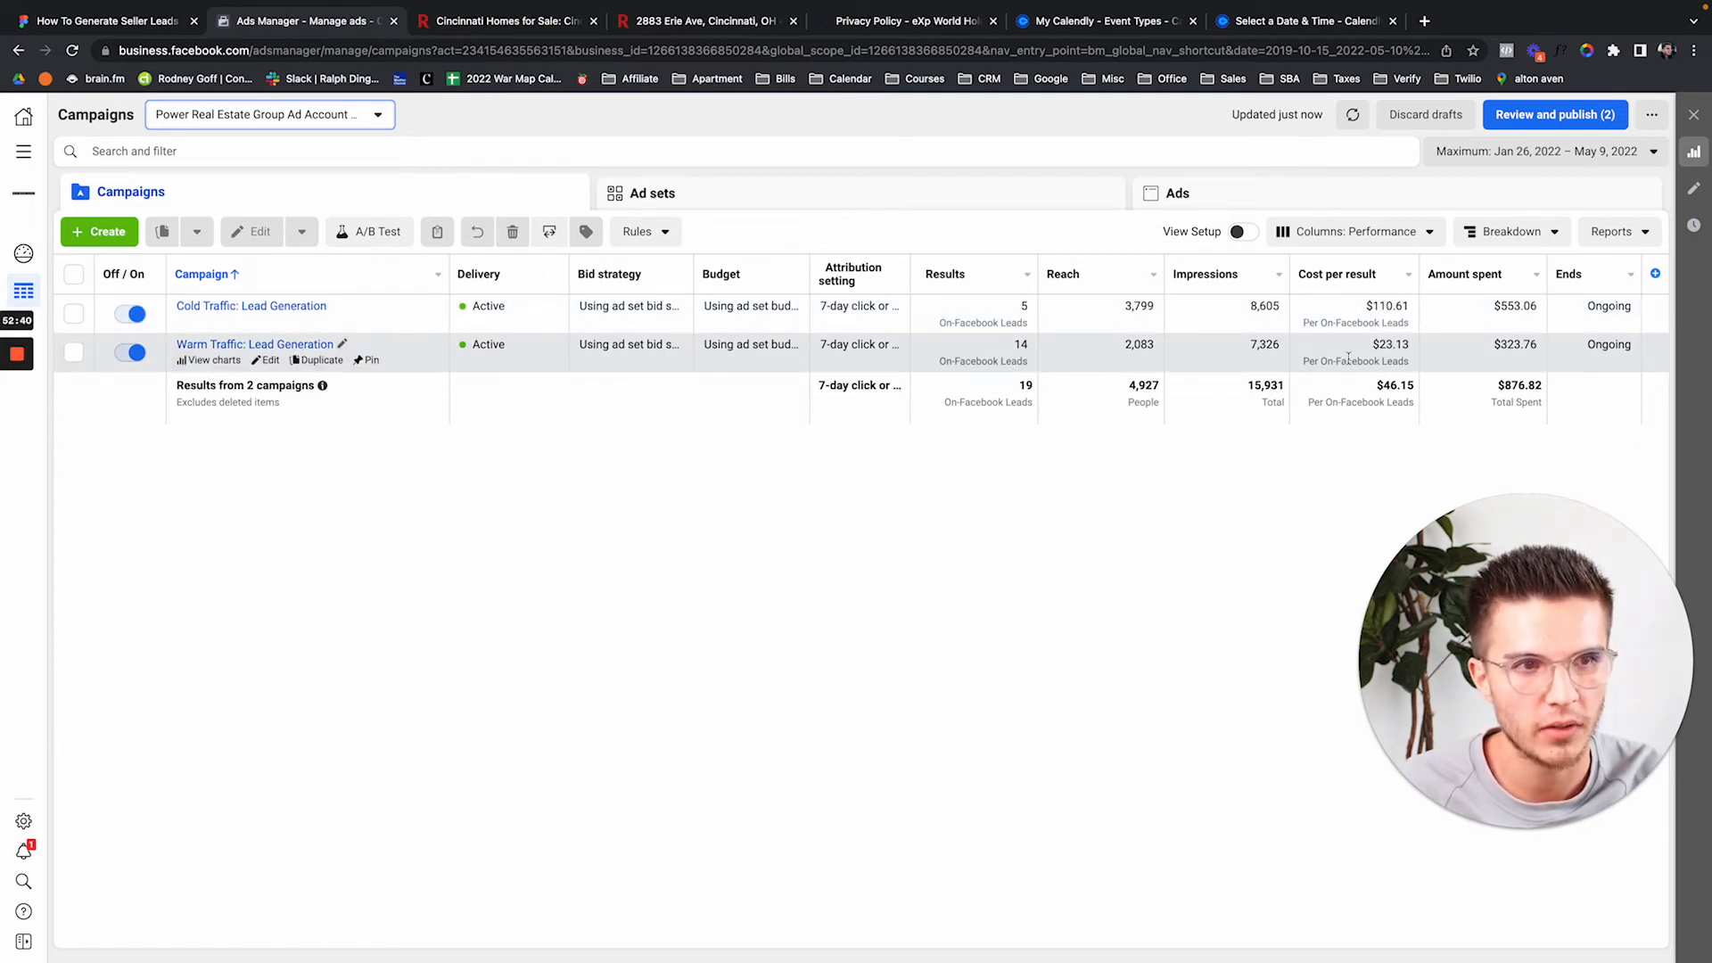
pyautogui.tripleClick(1379, 387)
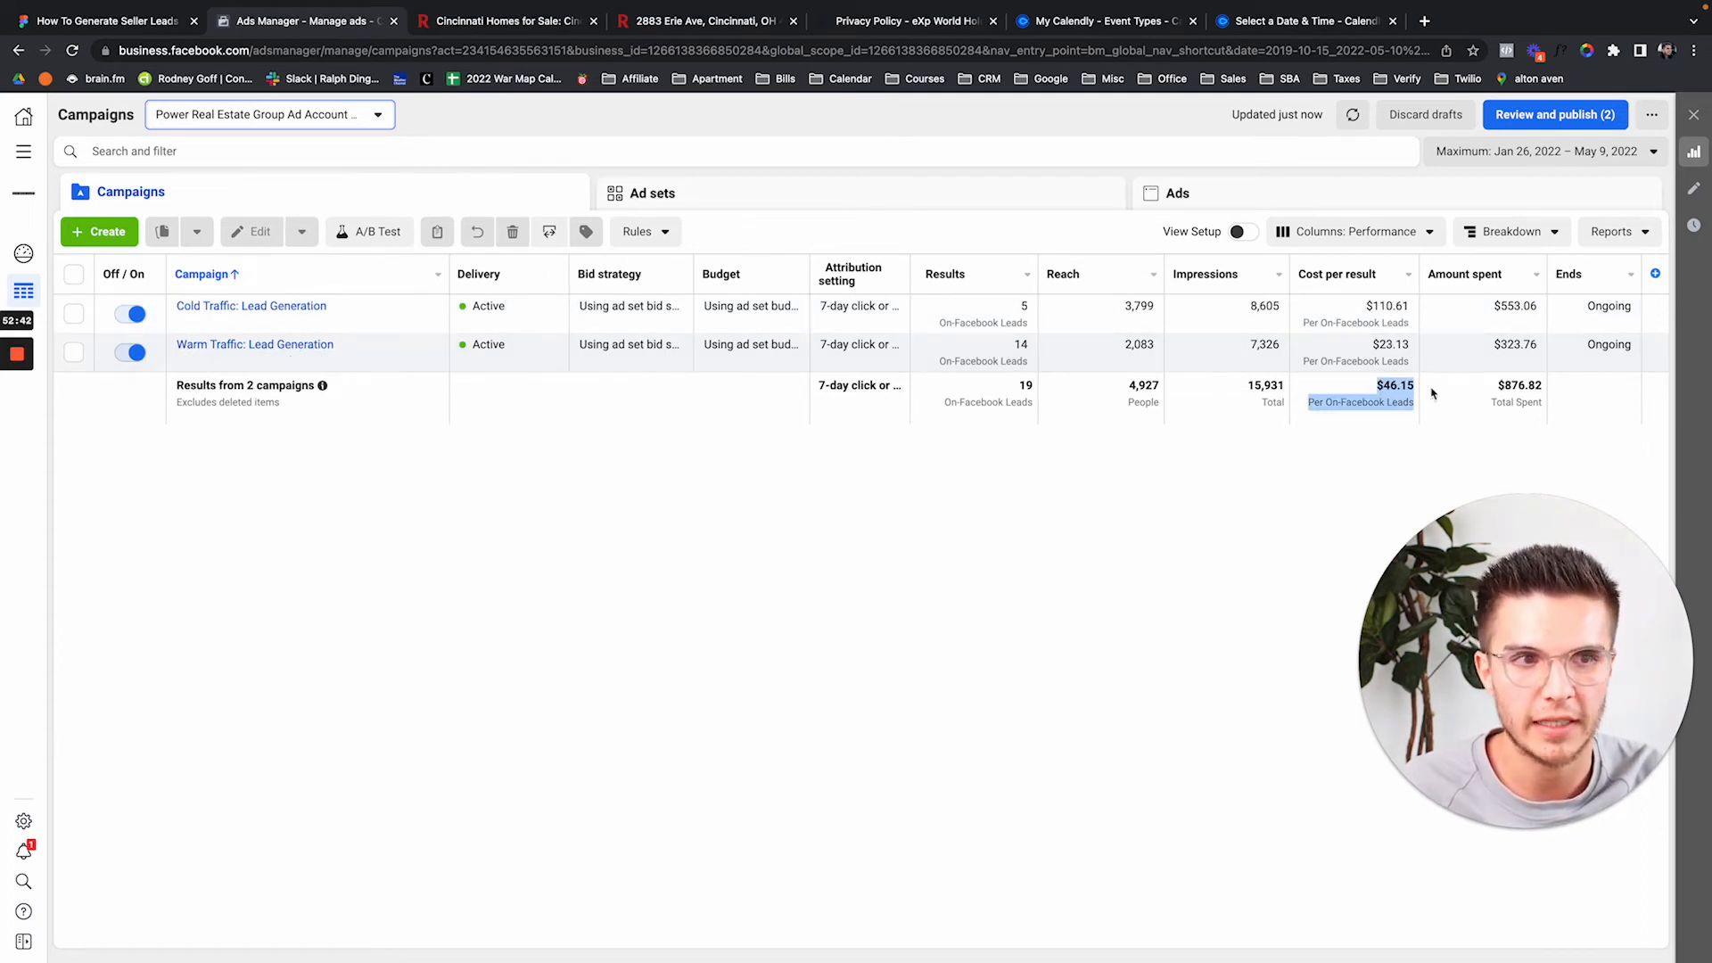
pyautogui.click(1337, 459)
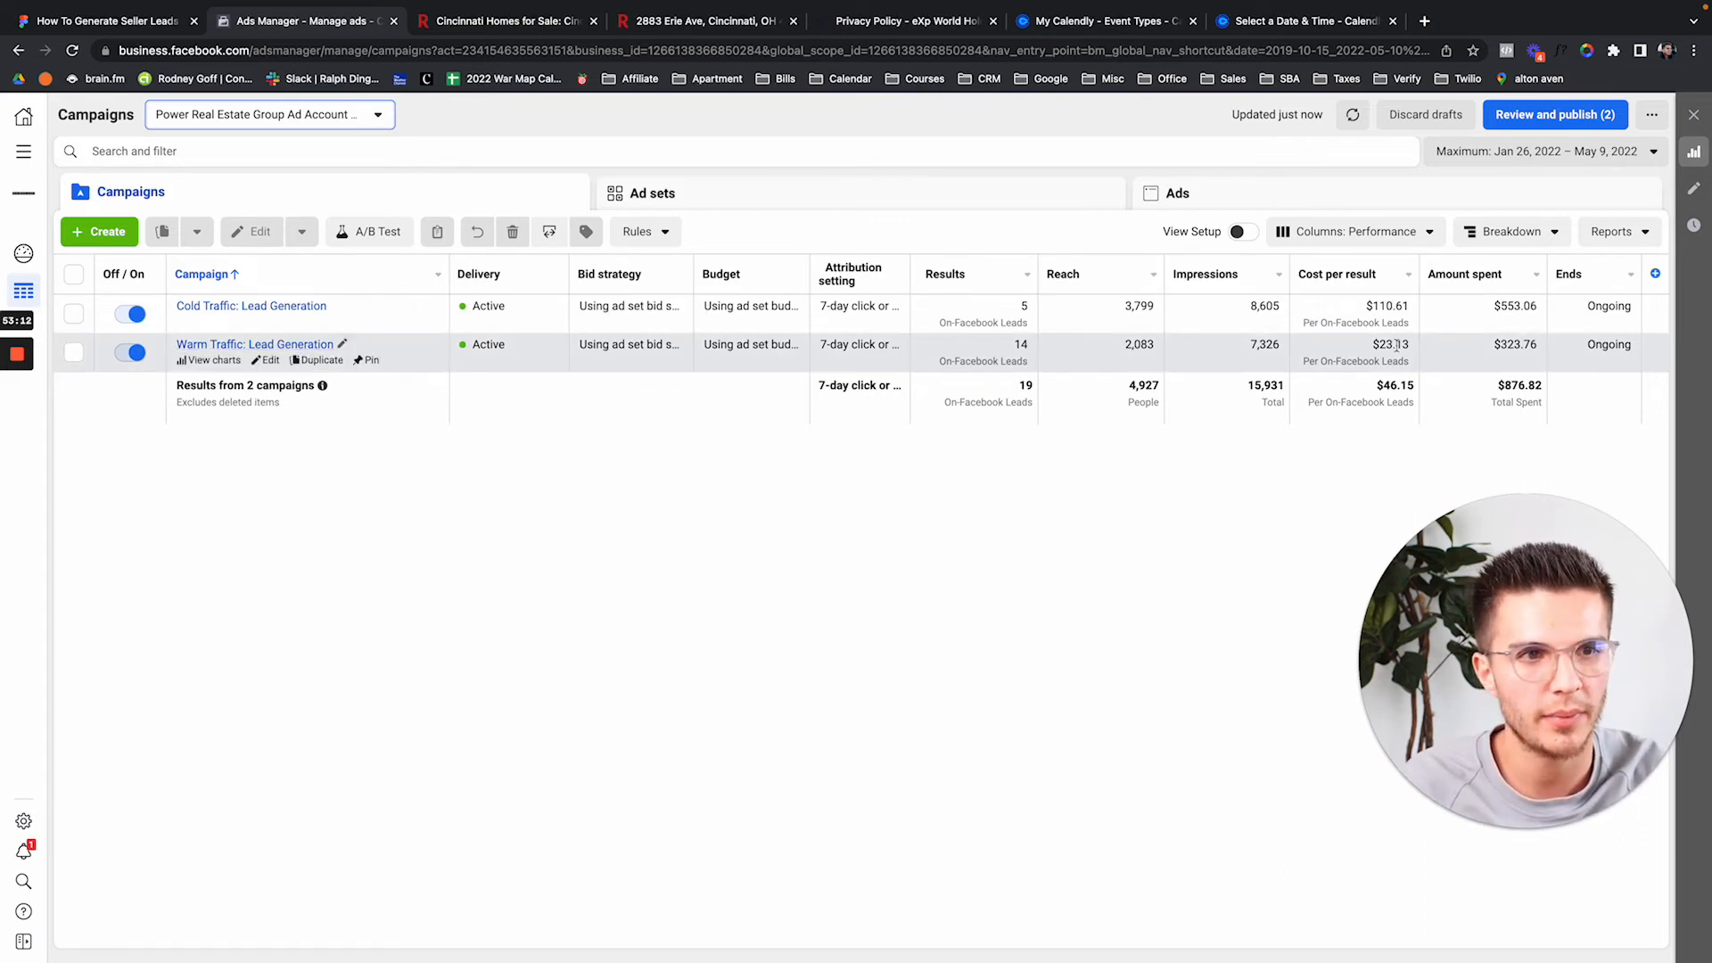
# Switch back to the NewBreedAgent.com #4 account and bring up the Figma seller-leads board.
pyautogui.click(285, 125)
pyautogui.write('new')
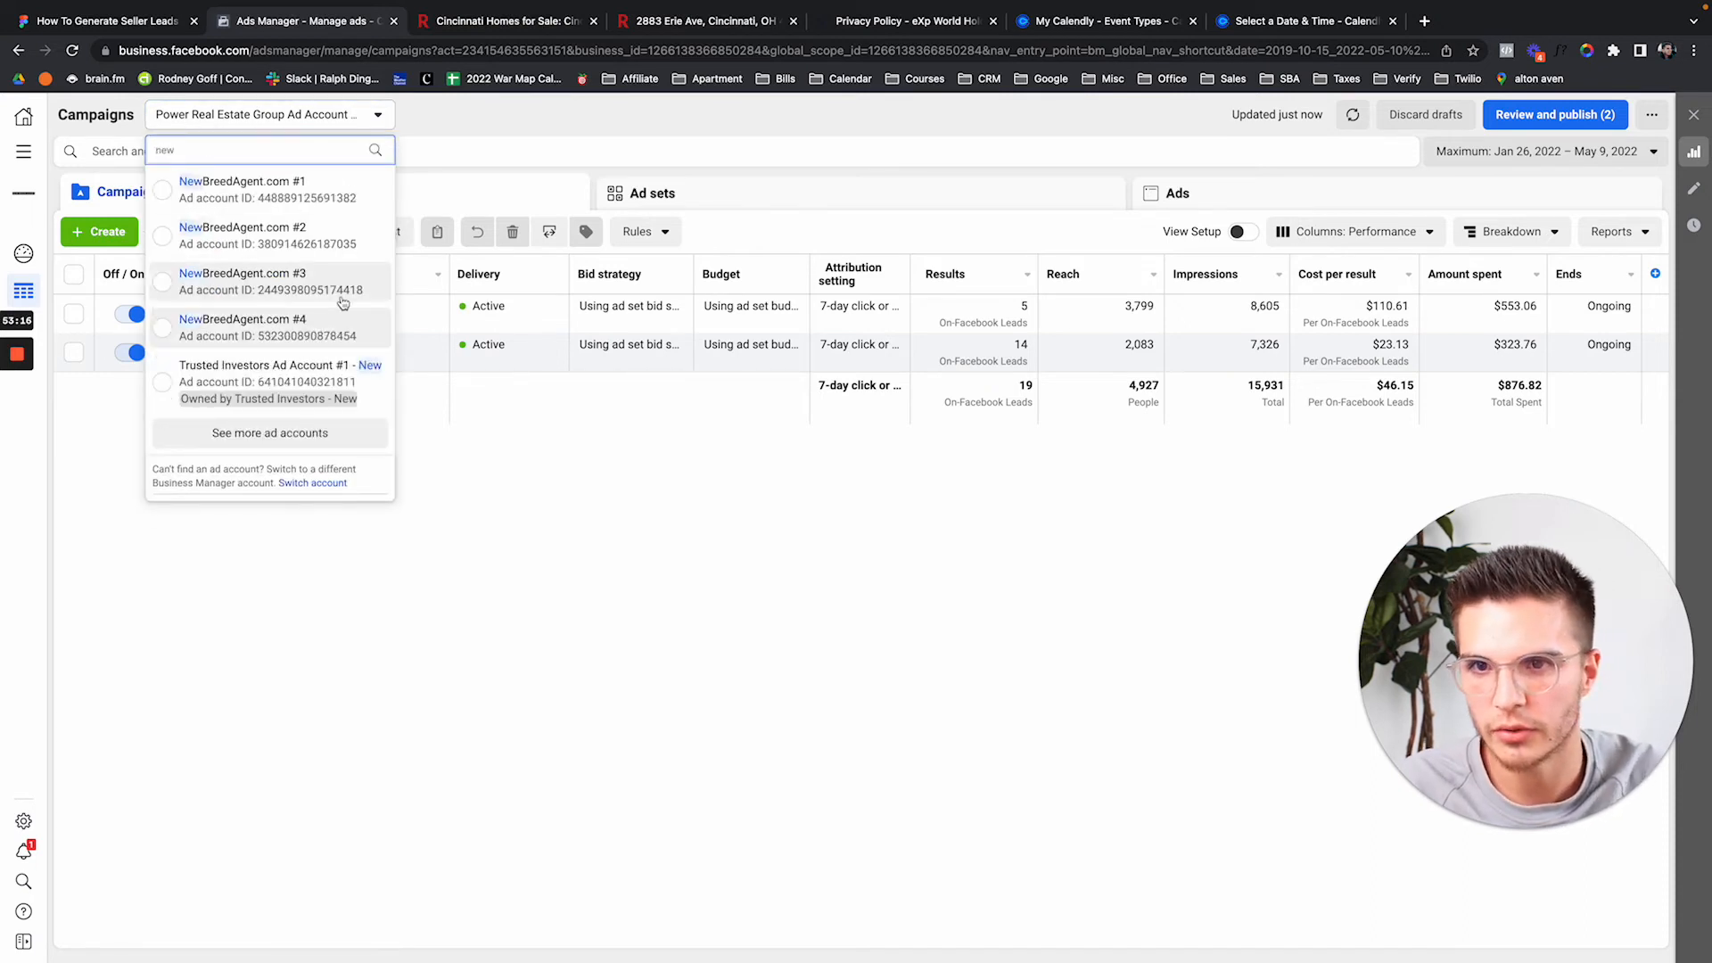
pyautogui.click(287, 339)
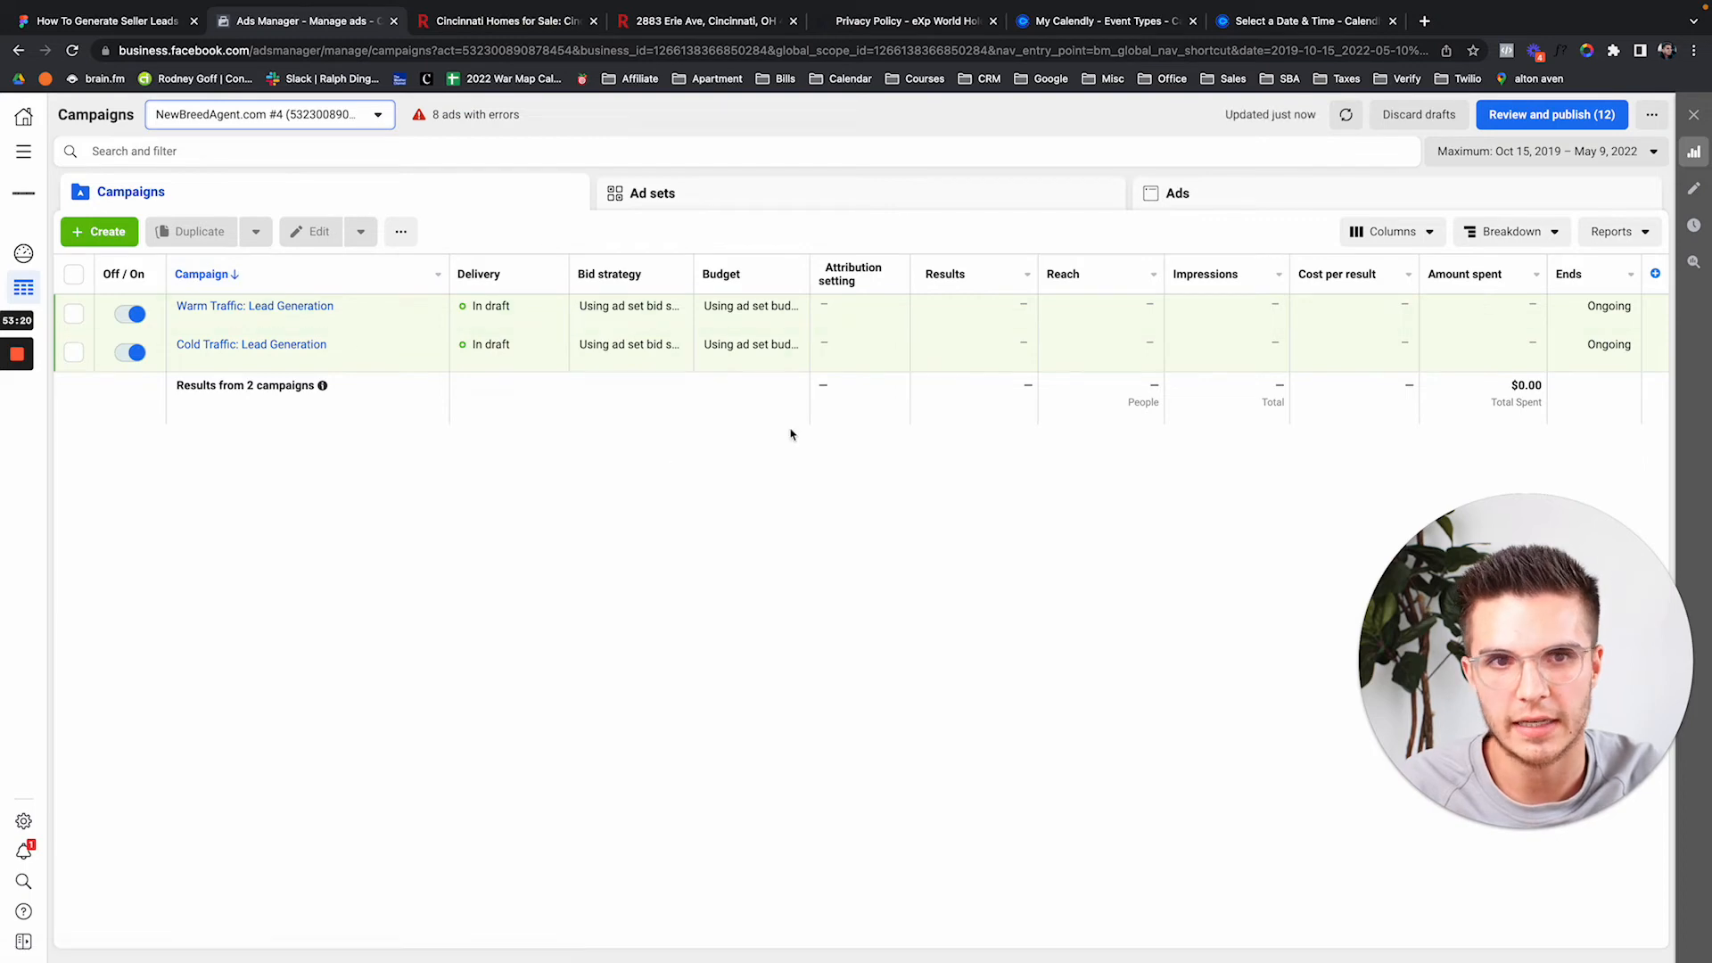
pyautogui.click(165, 21)
# Review the five-step seller-leads plan in Figma, highlighting step 3 'Retarget with CTA', then return to Ads Manager.
pyautogui.scroll(5, 426, 300)
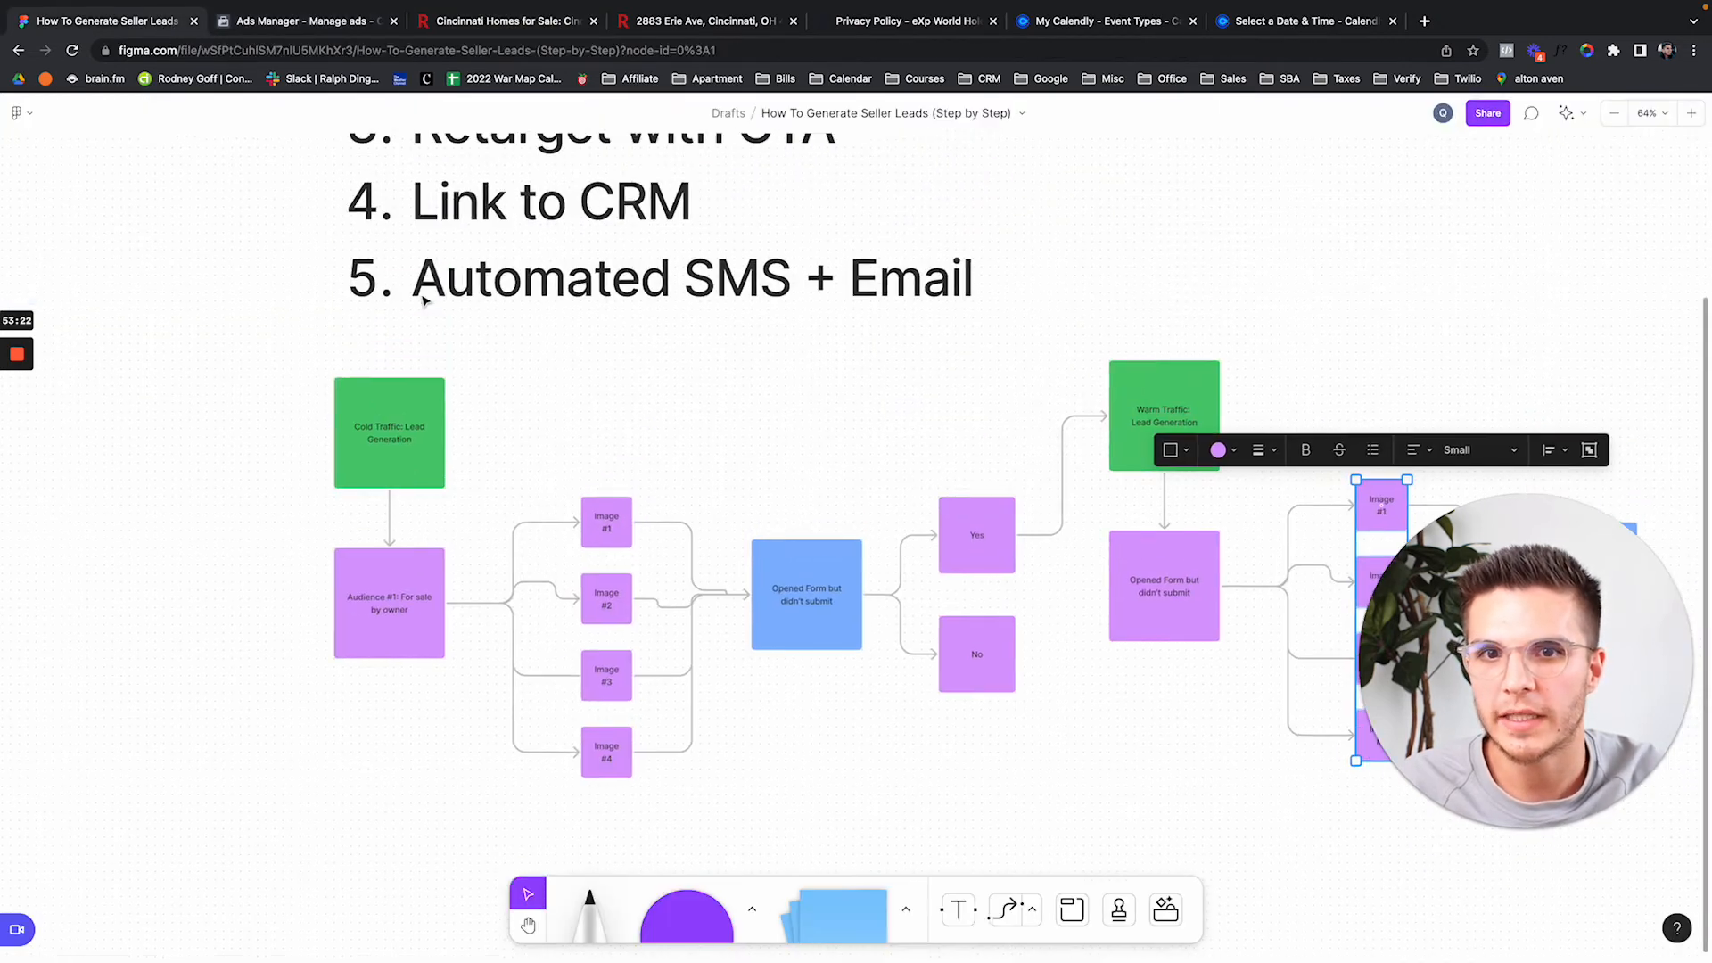
pyautogui.click(1239, 211)
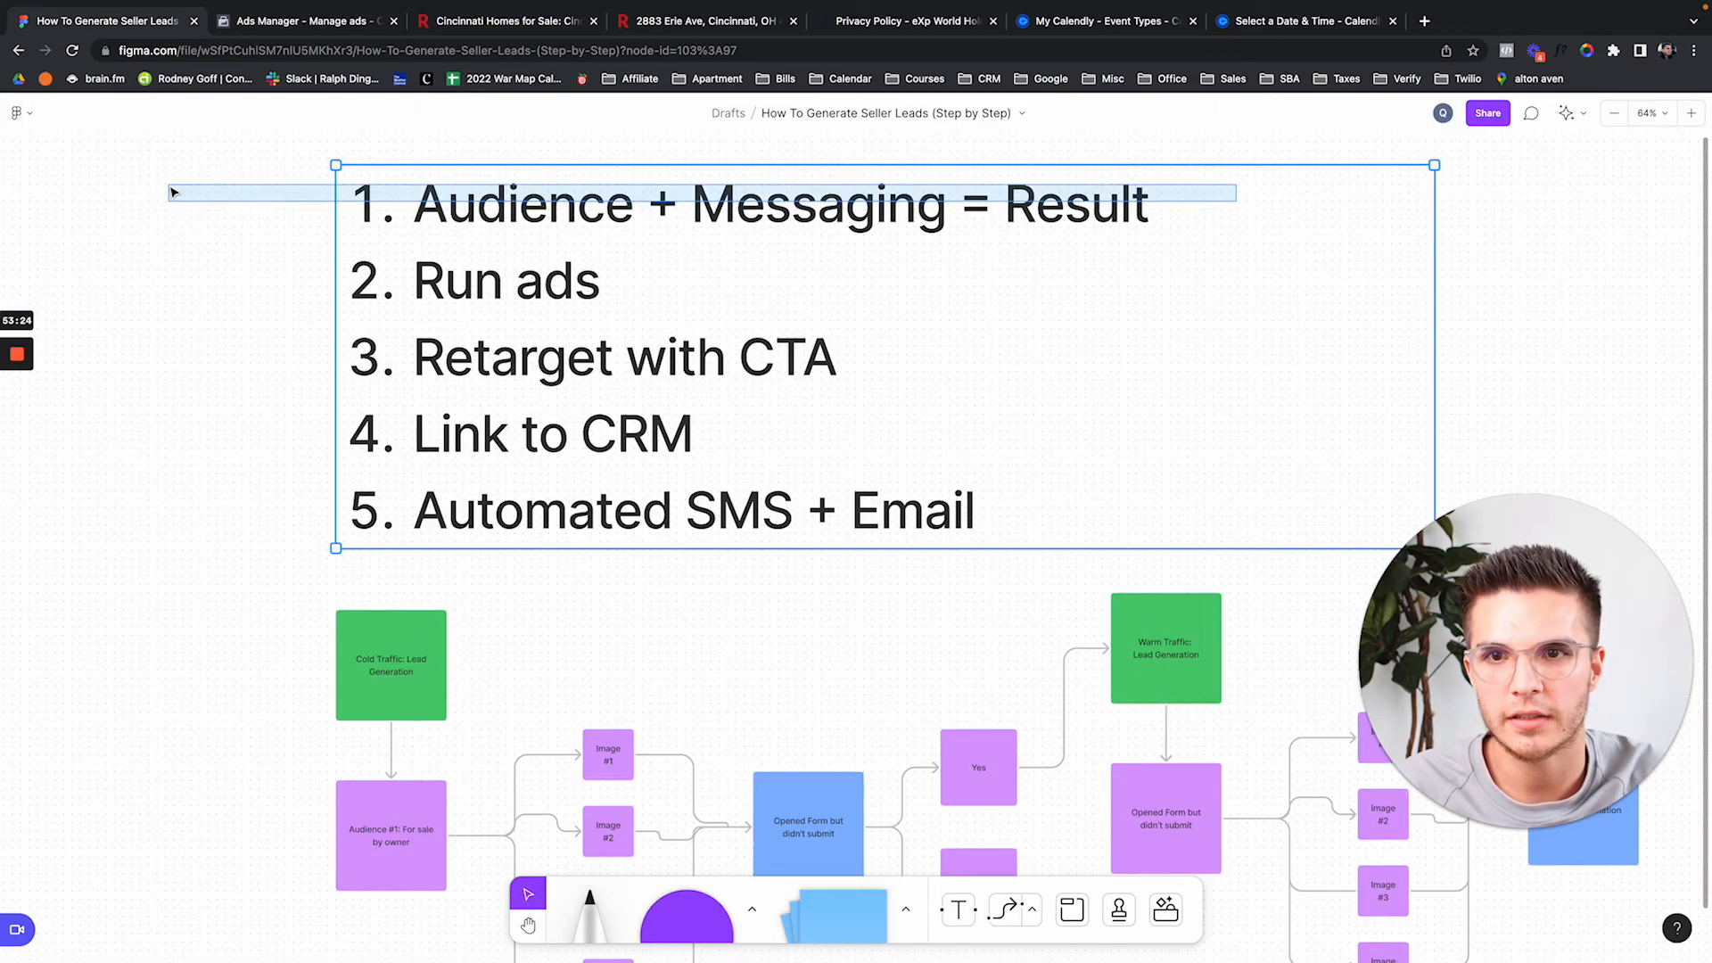
pyautogui.click(205, 259)
pyautogui.click(692, 302)
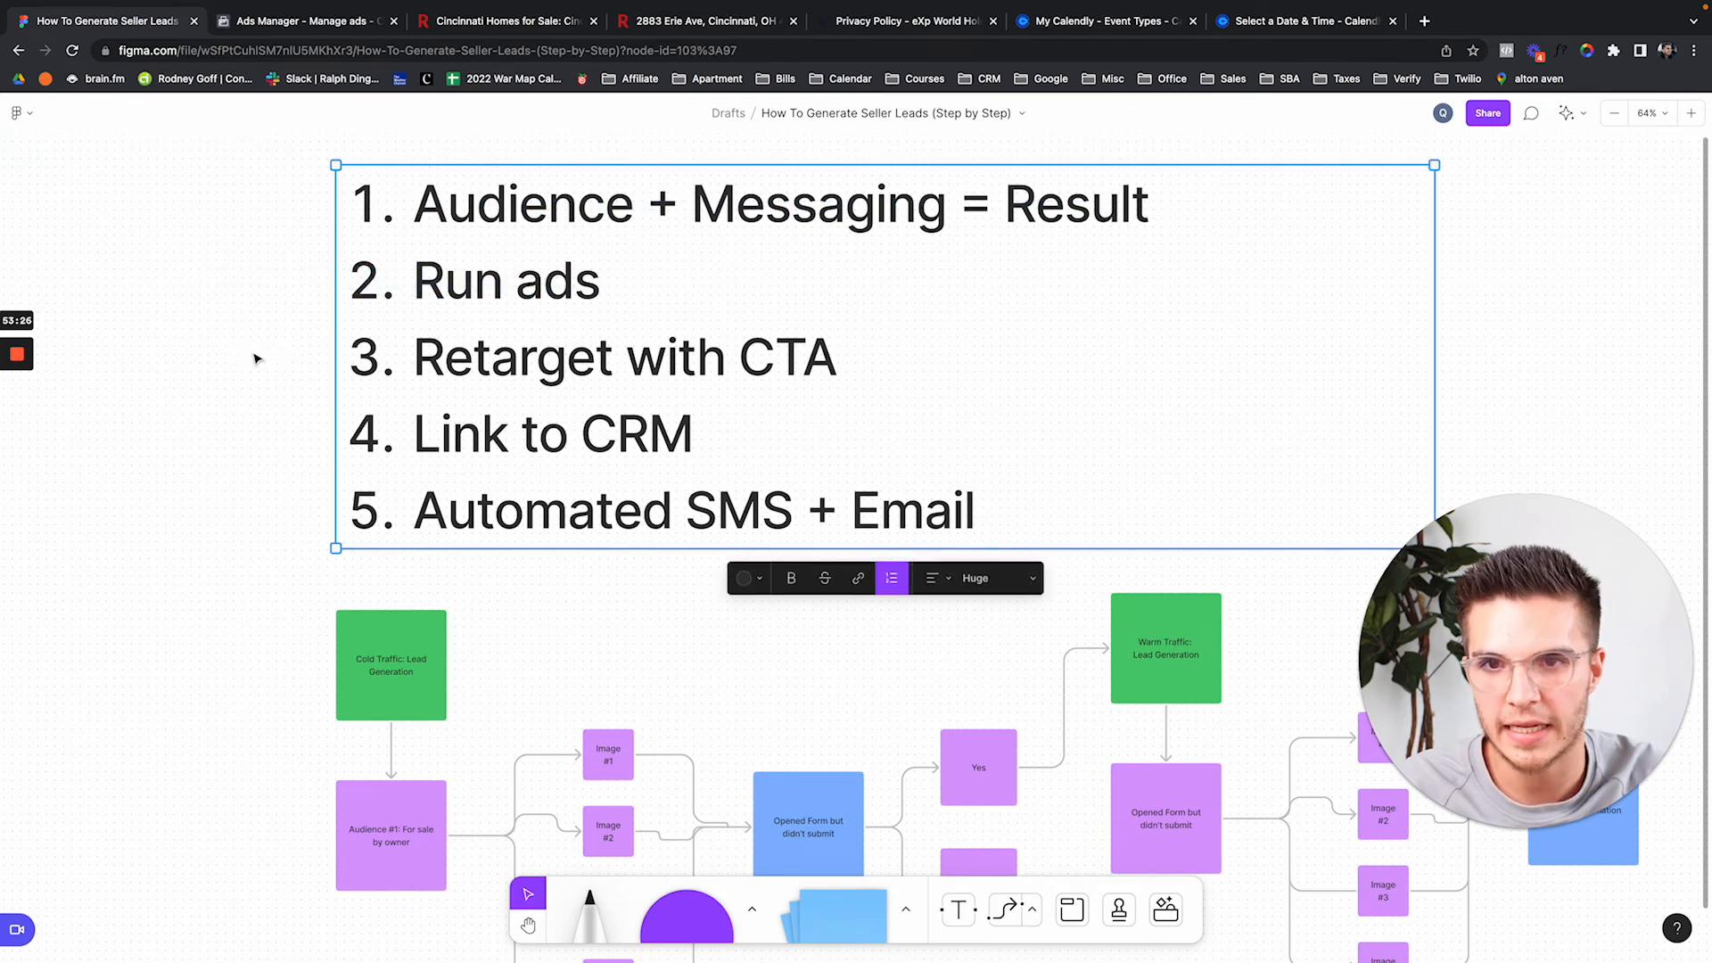
pyautogui.moveTo(234, 351); pyautogui.dragTo(878, 362)
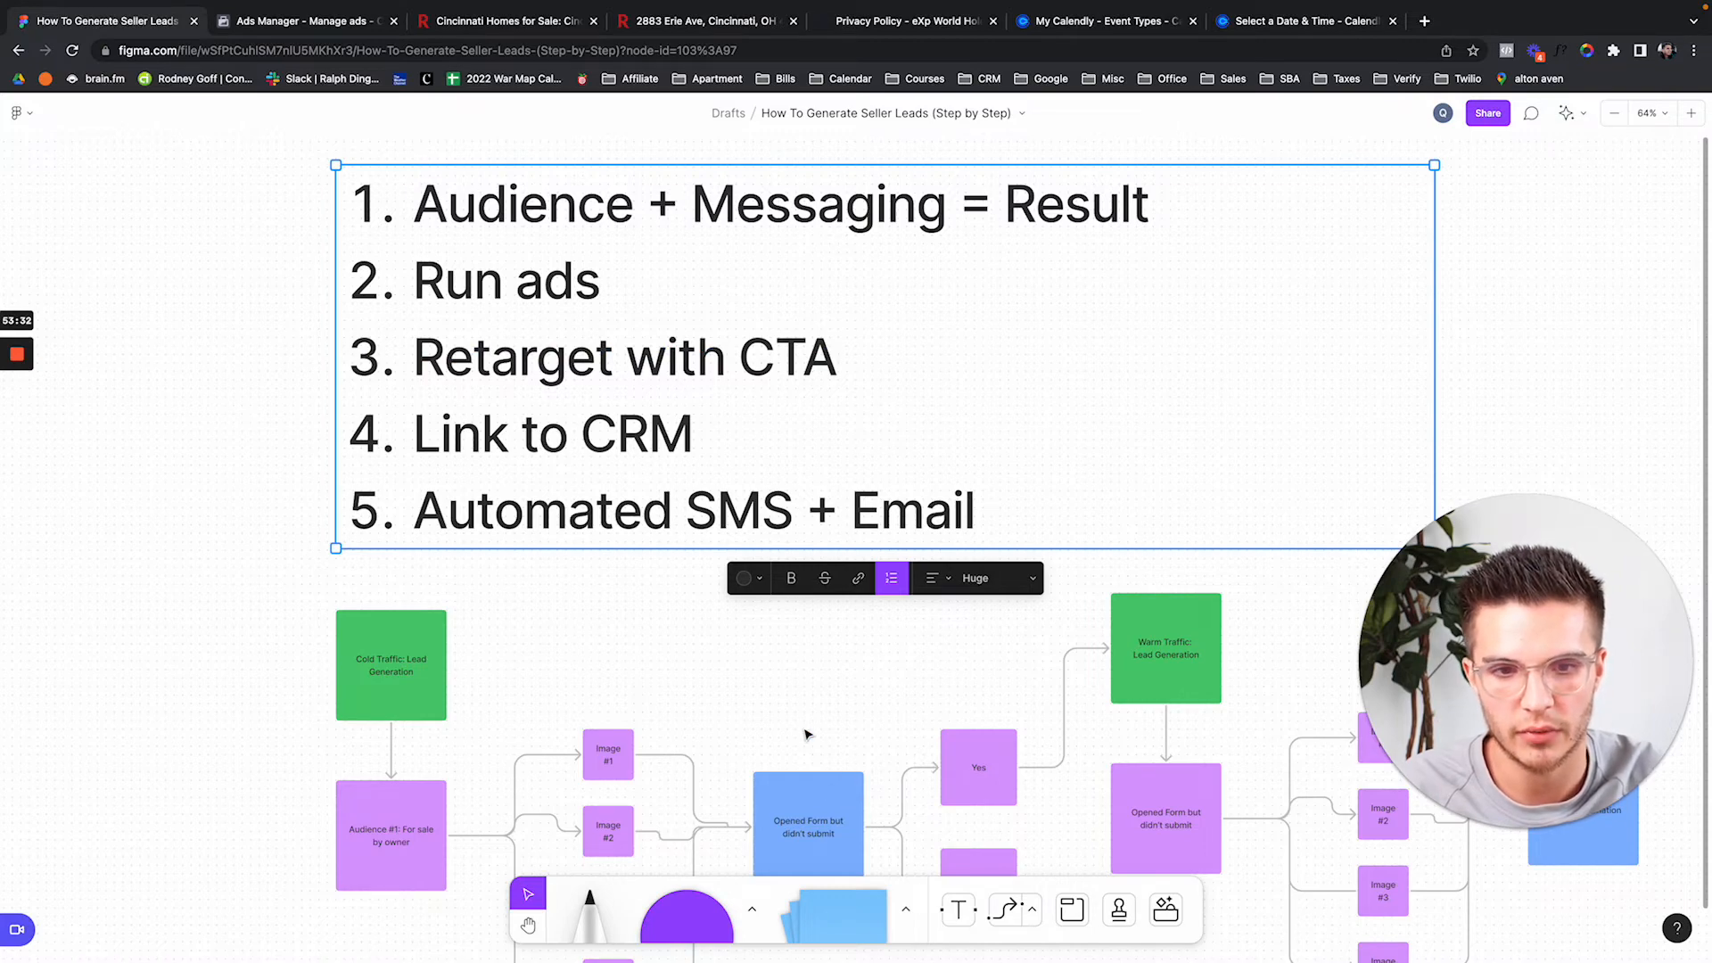
pyautogui.scroll(-2, 806, 736)
pyautogui.click(229, 462)
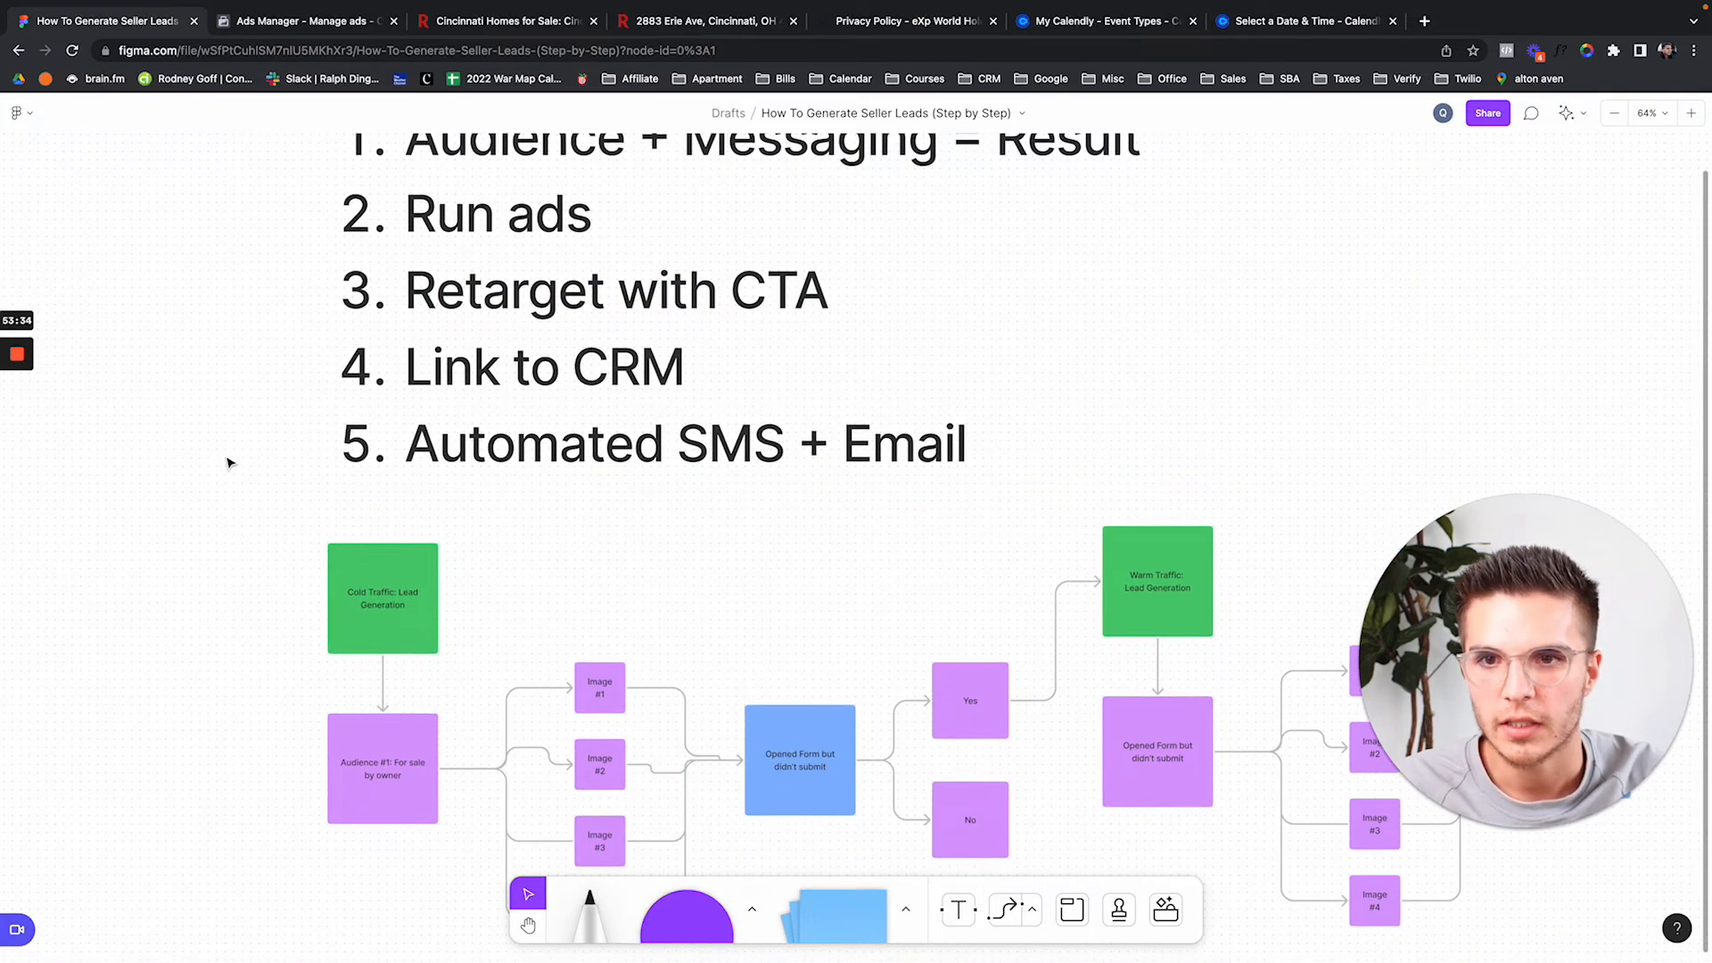
pyautogui.scroll(3, 229, 462)
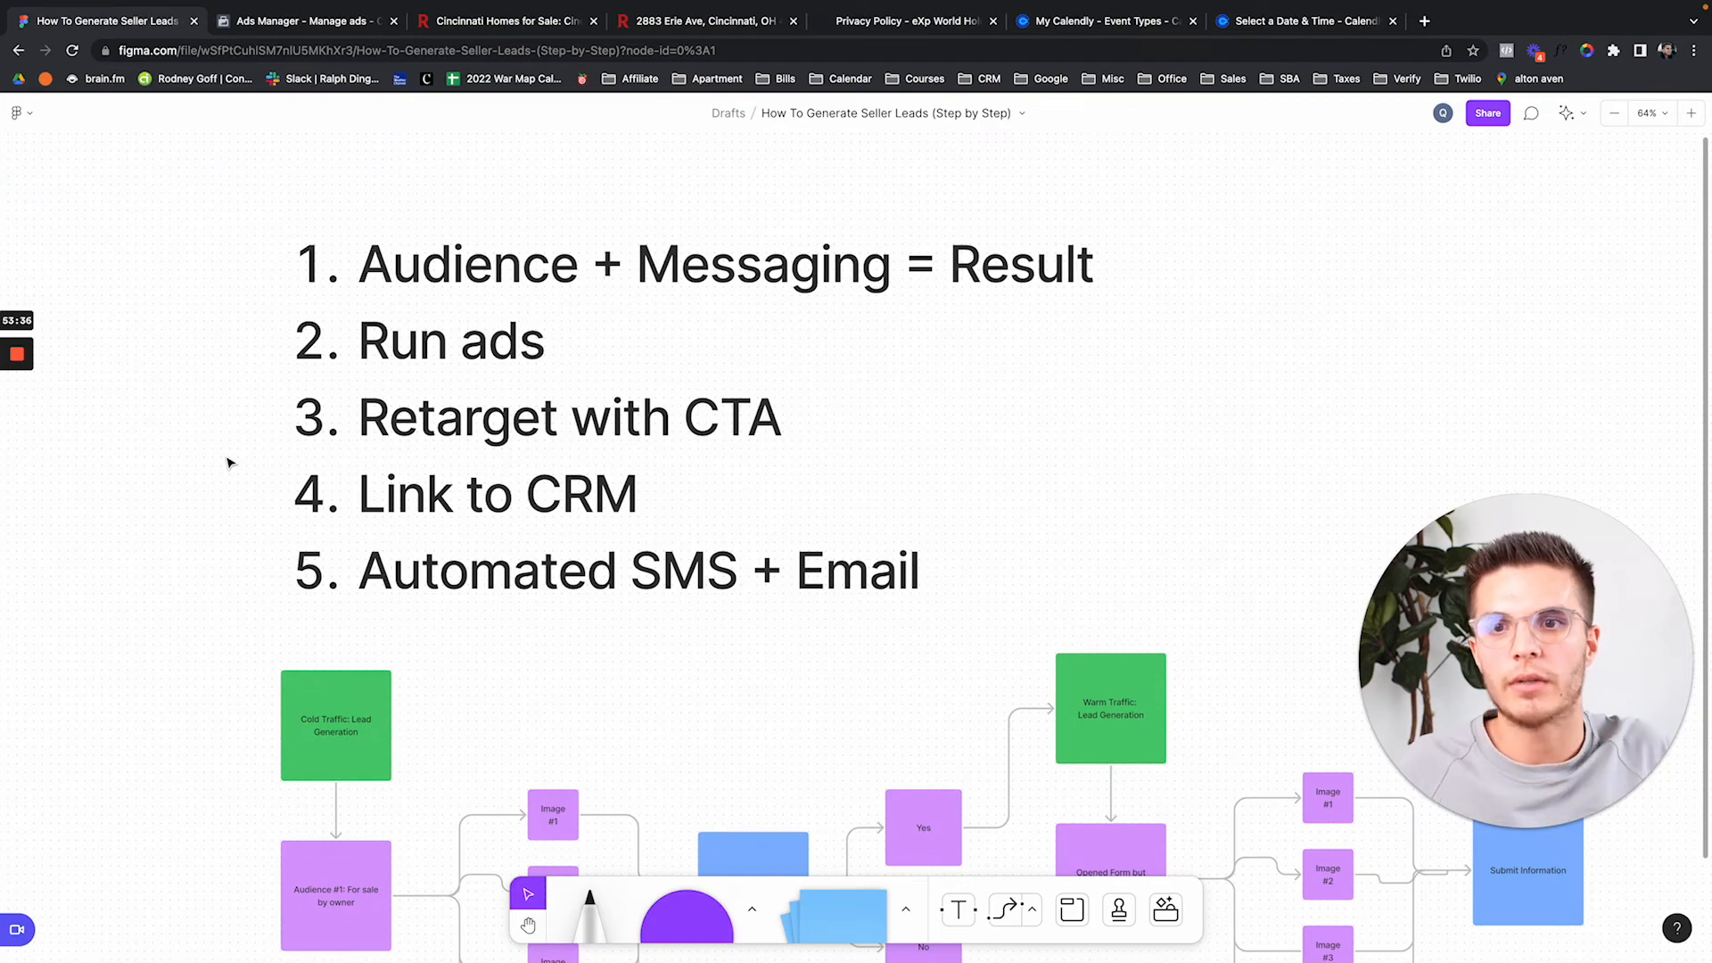
pyautogui.click(233, 29)
# Switch Ads Manager to the Power Real Estate Group ad account to view its live lead campaigns.
pyautogui.click(250, 127)
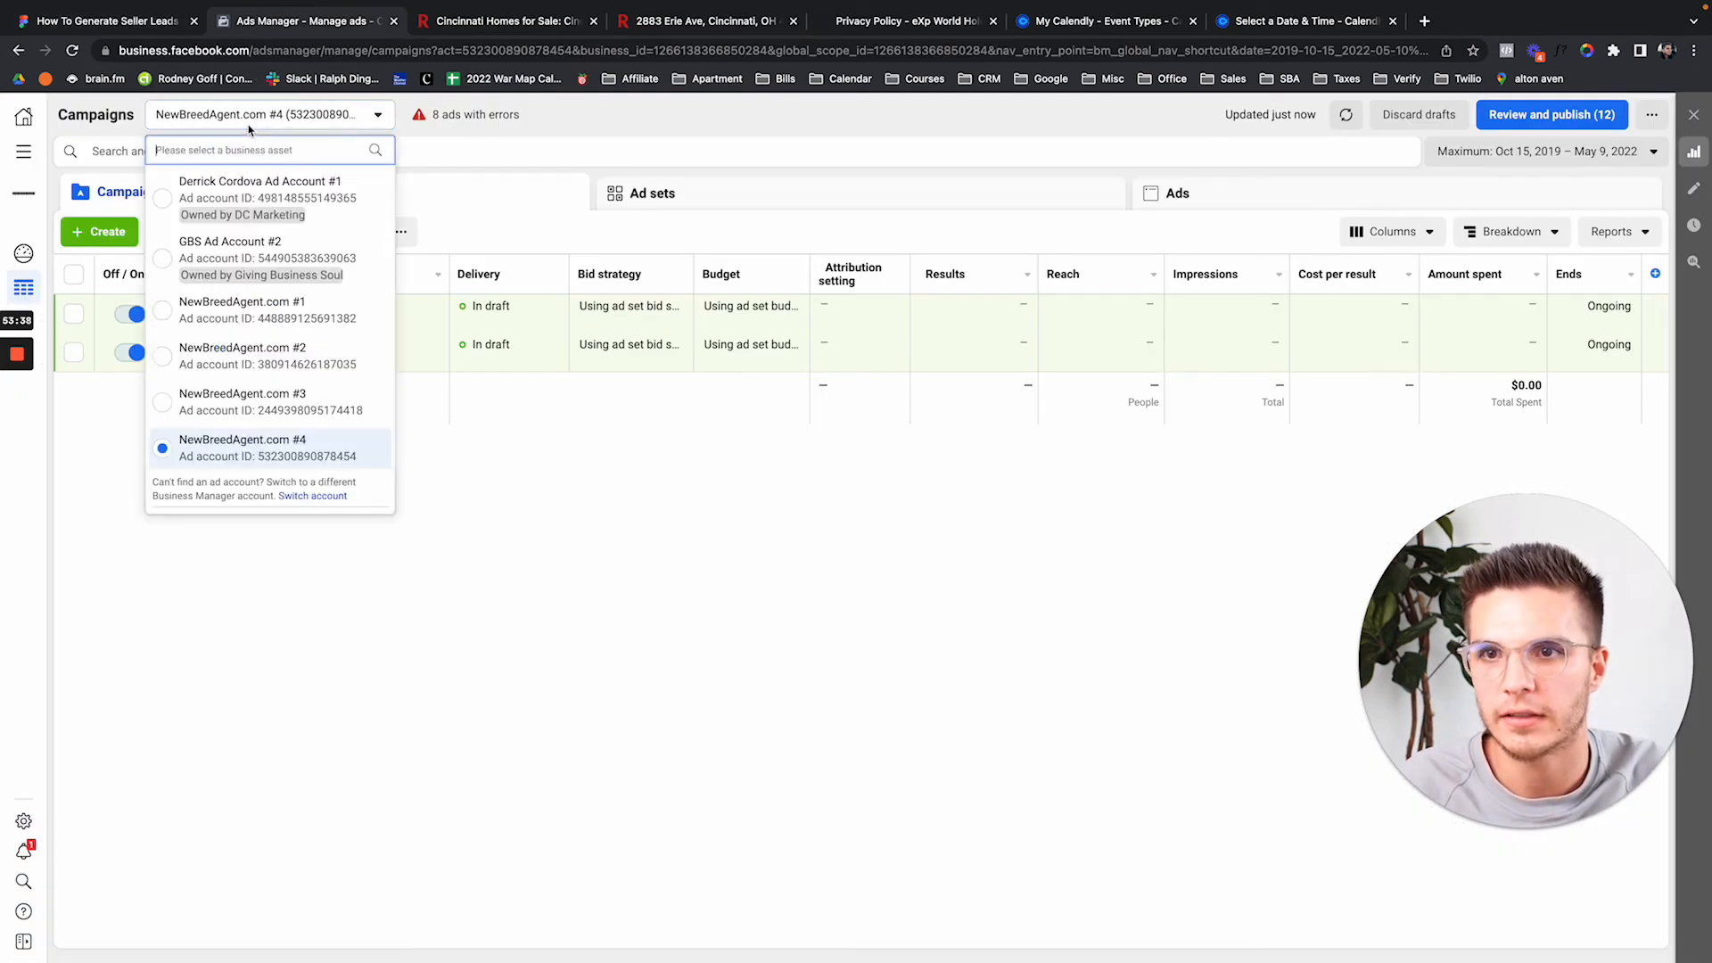
pyautogui.write('power')
pyautogui.click(253, 192)
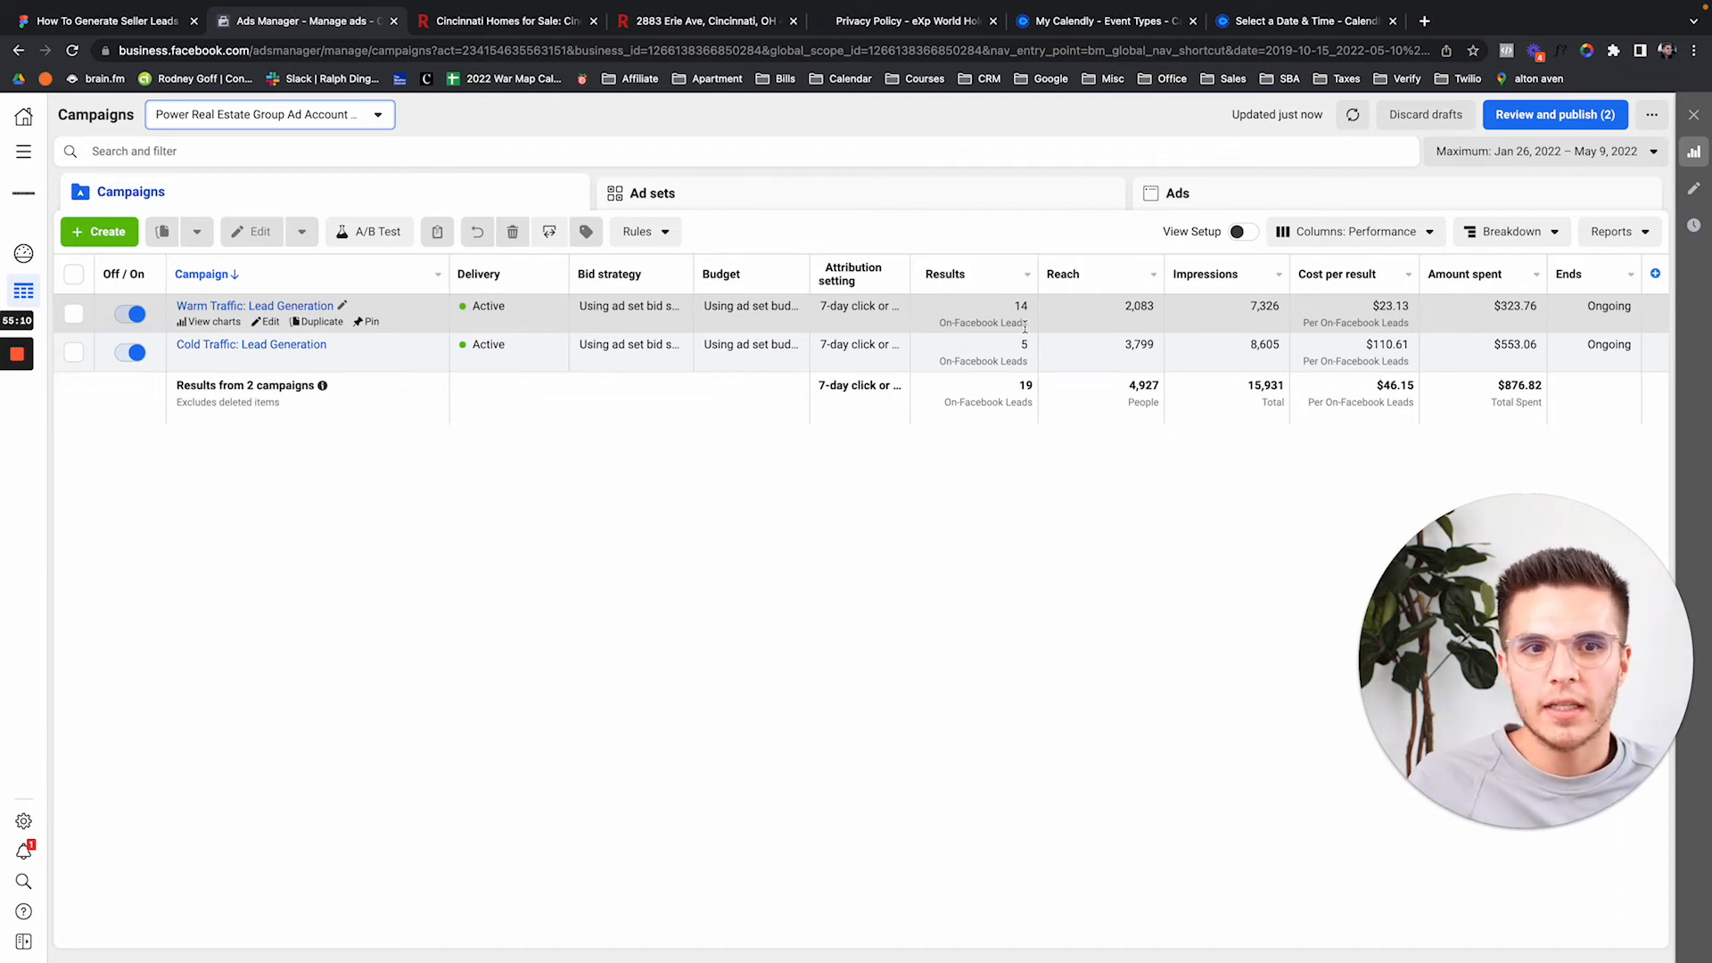
# Switch back to the NewBreedAgent.com #4 ad account with its draft campaigns.
pyautogui.click(320, 125)
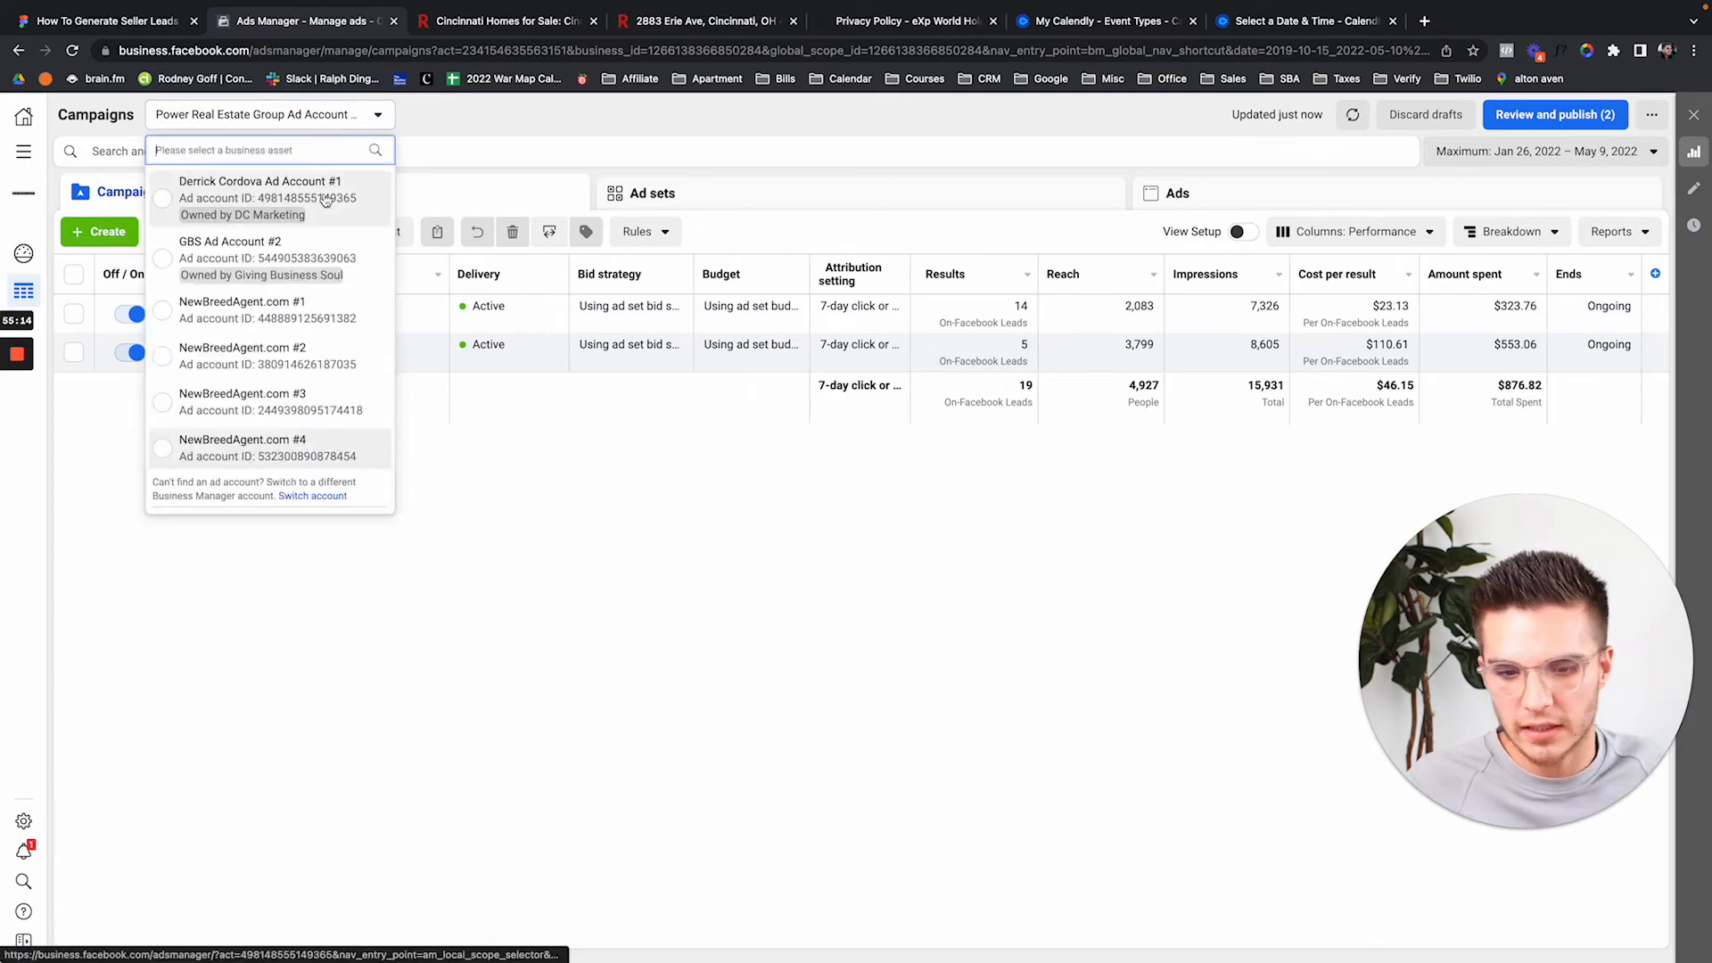
pyautogui.write('new')
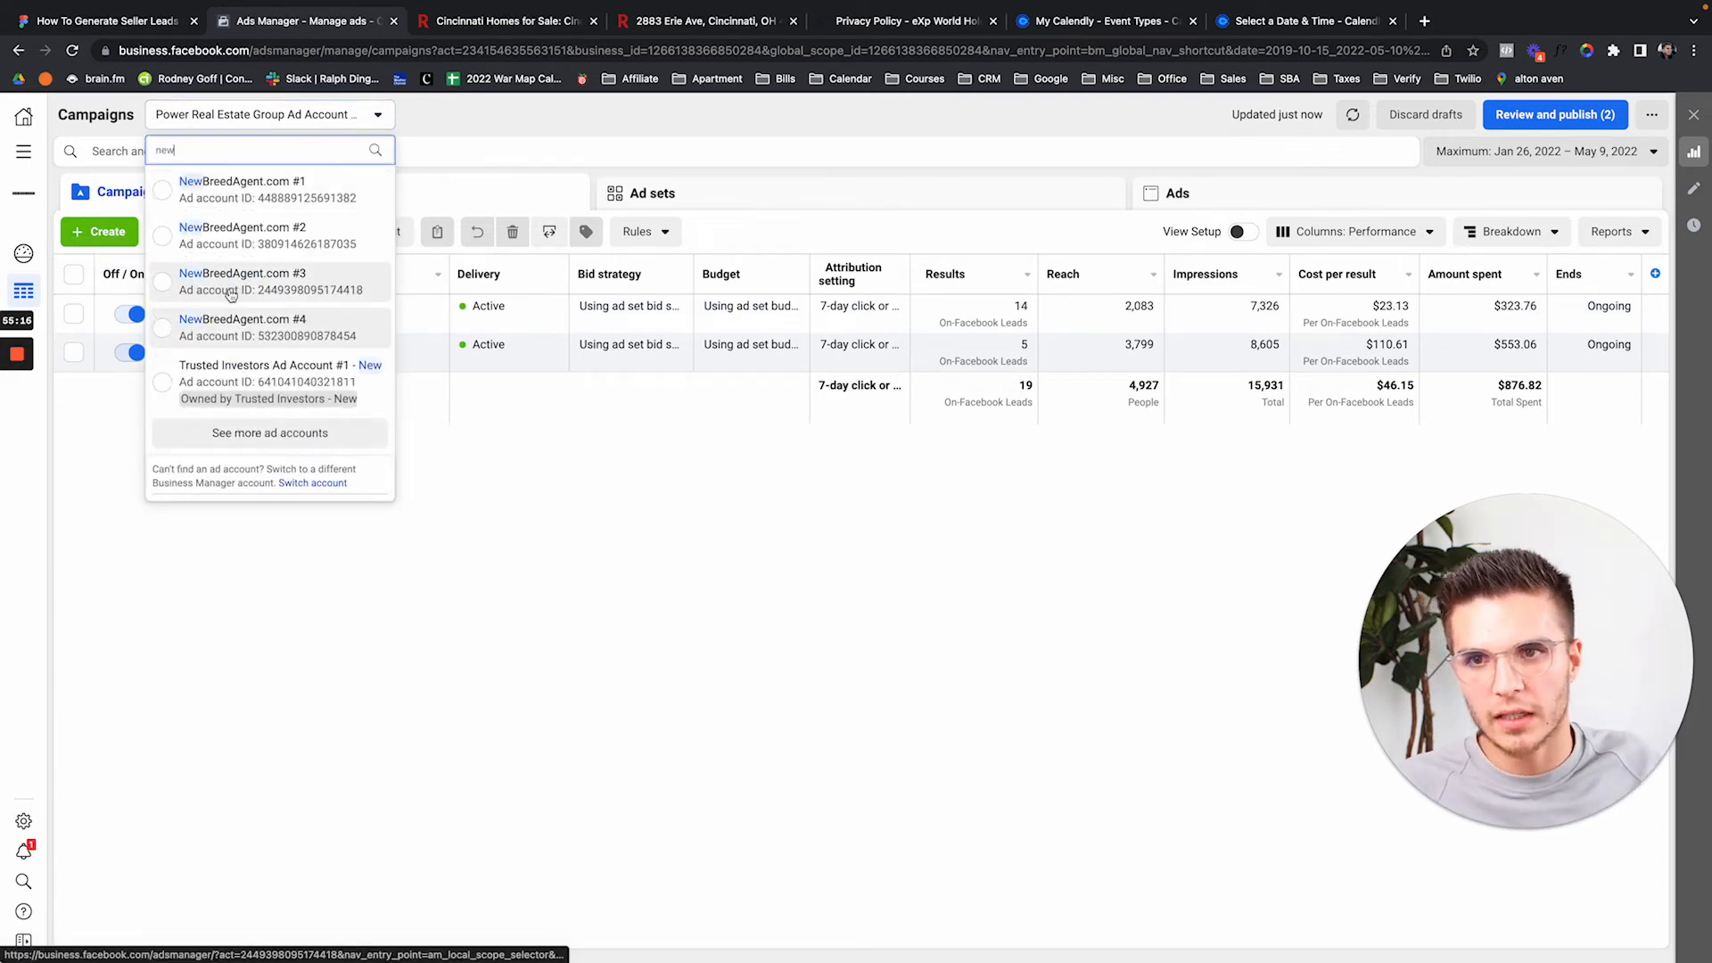
pyautogui.click(239, 323)
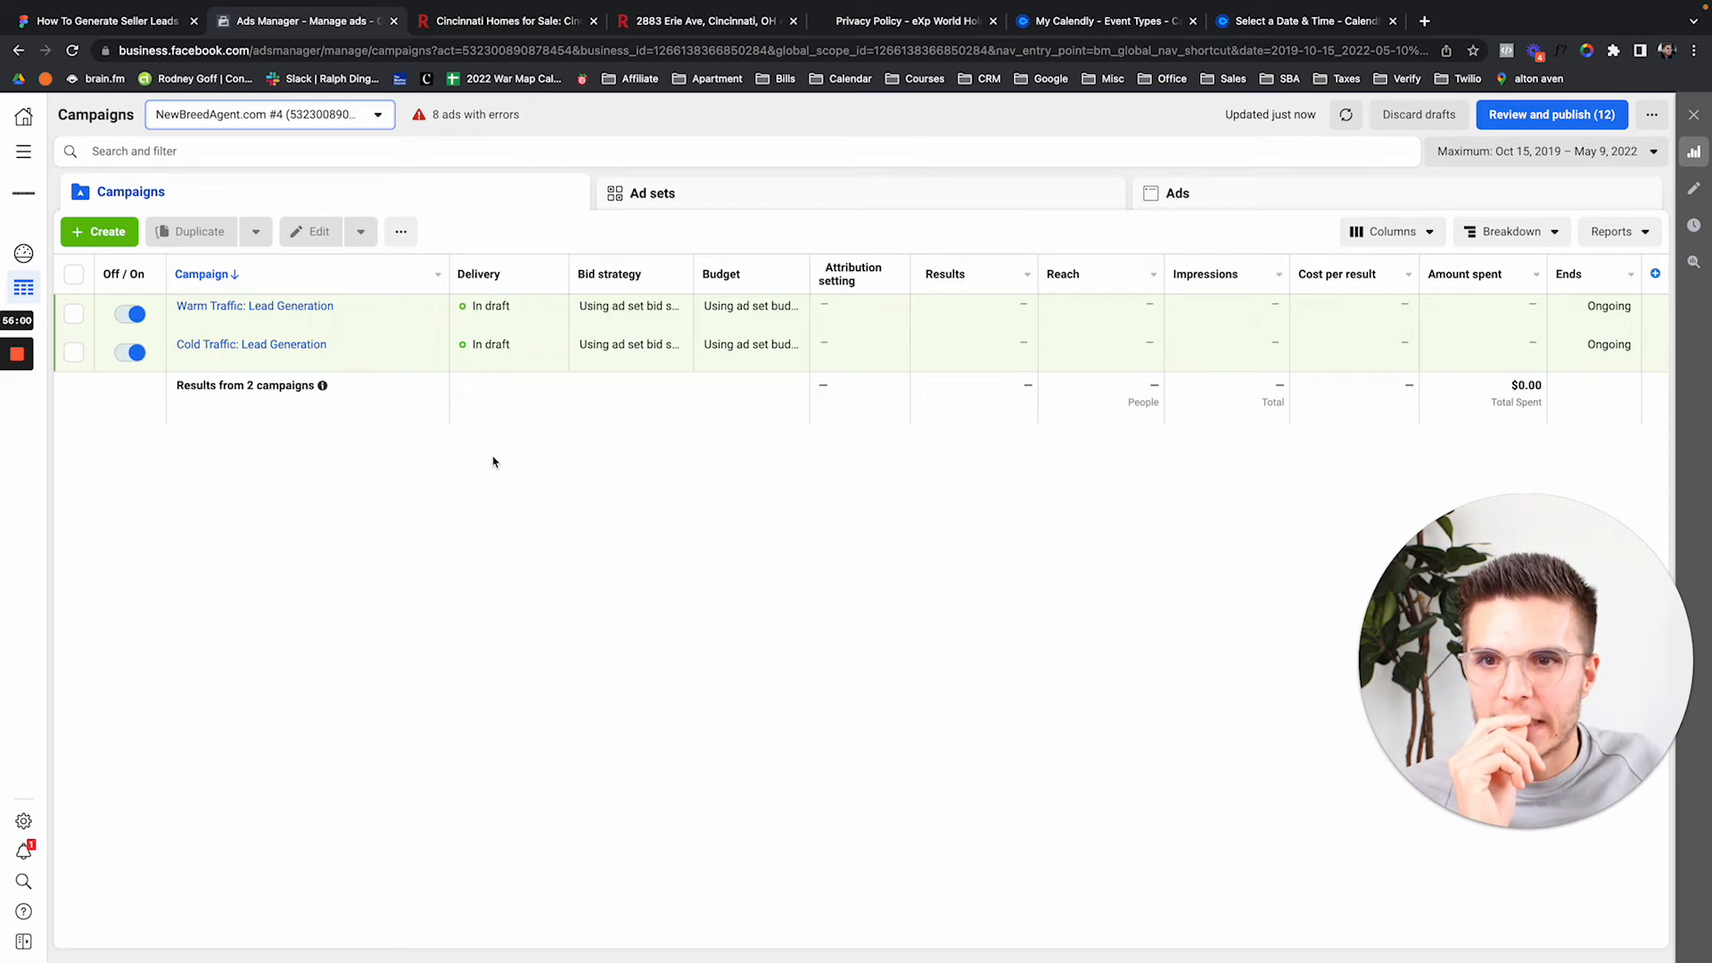
# Go back to the Figma seller-leads board, scan the plan and funnel, and close the Cincinnati Homes for Sale page.
pyautogui.click(166, 12)
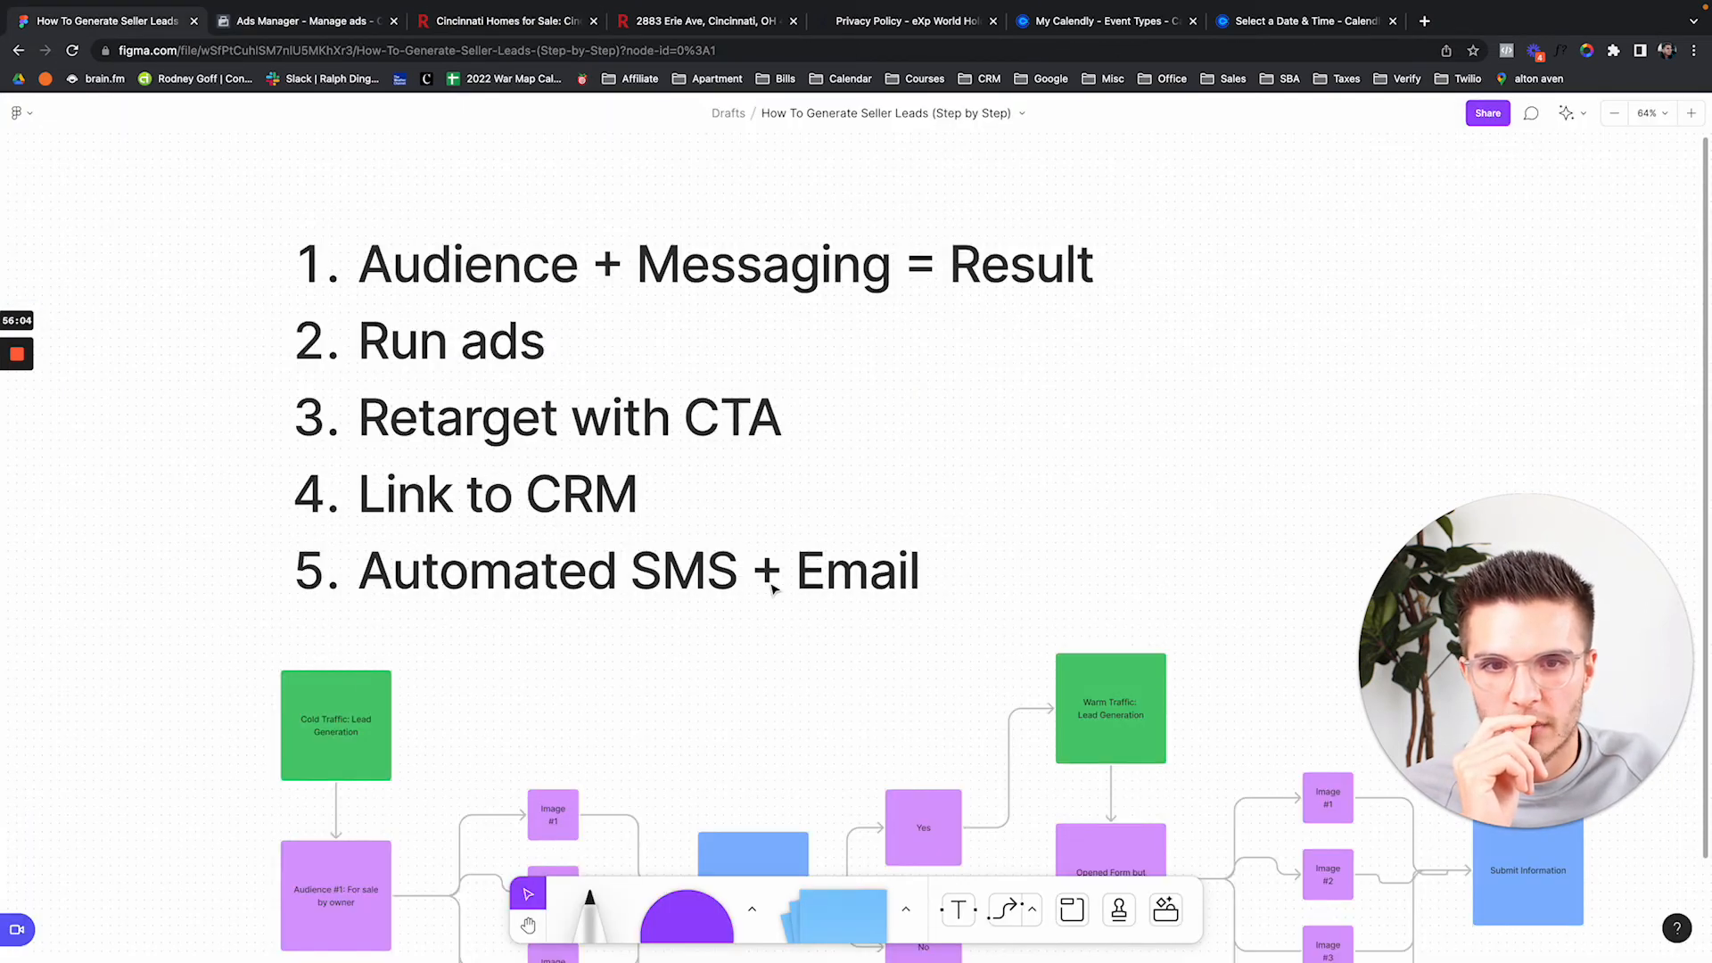
pyautogui.scroll(-2, 571, 535)
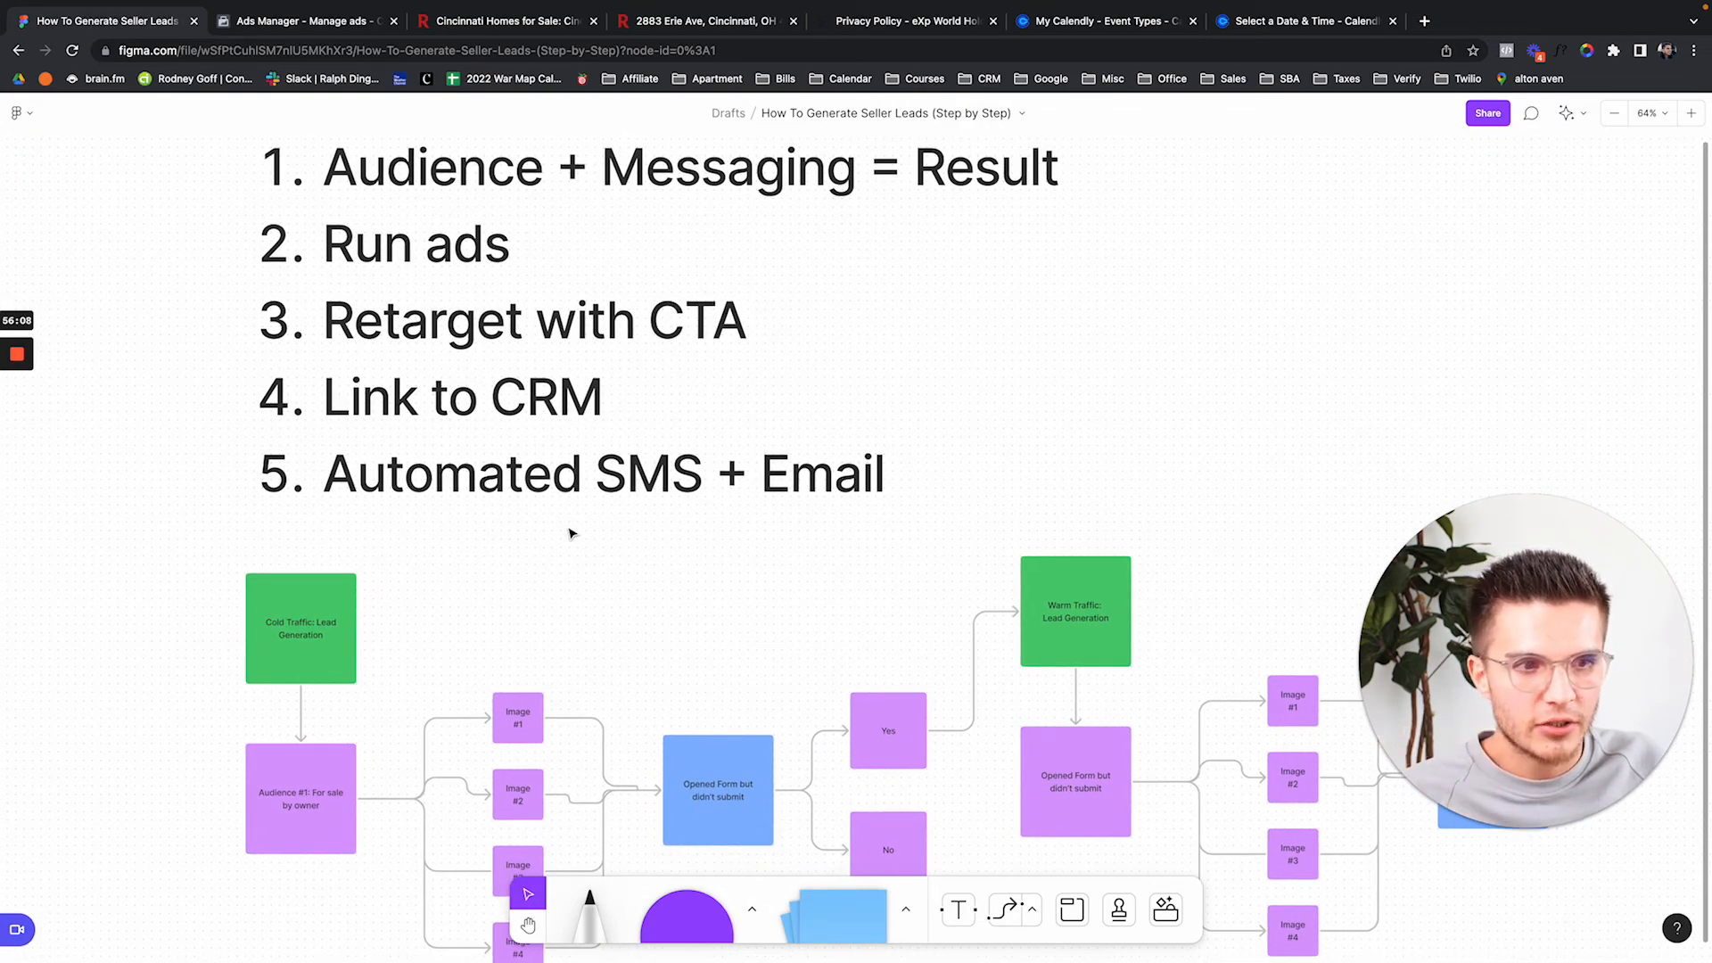
pyautogui.scroll(2, 526, 503)
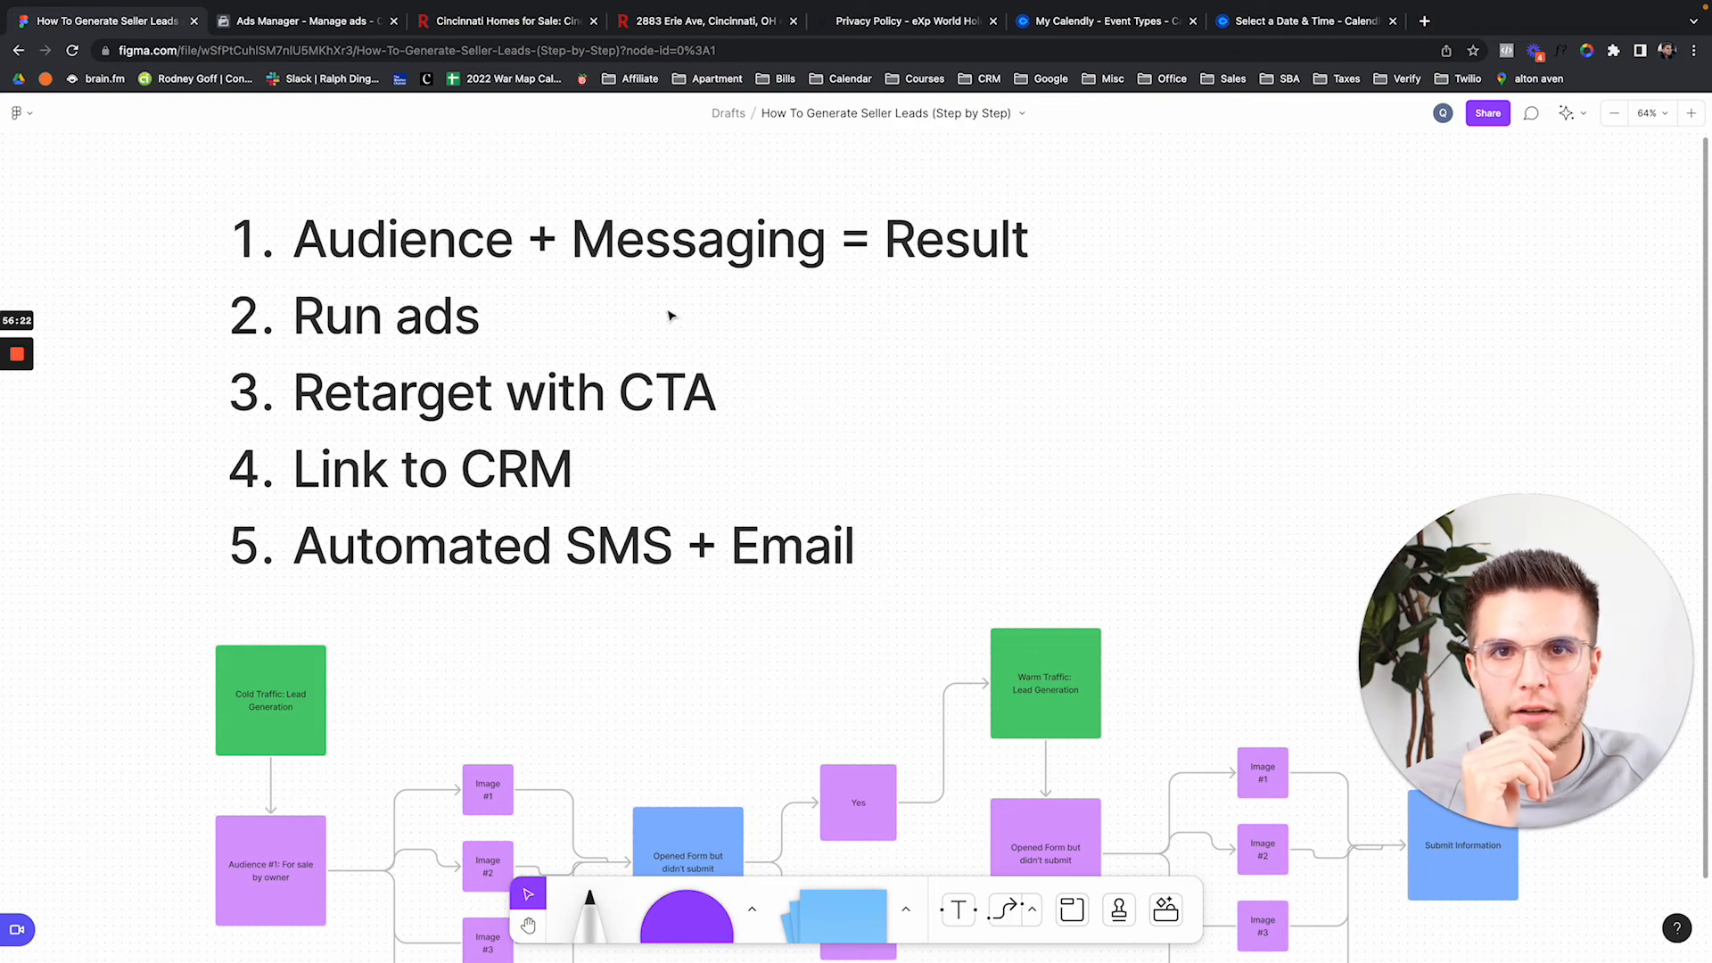
pyautogui.click(593, 20)
# Close the property listing, Privacy Policy and Calendly pages, and open the New Breed Agent CRM site.
pyautogui.click(593, 21)
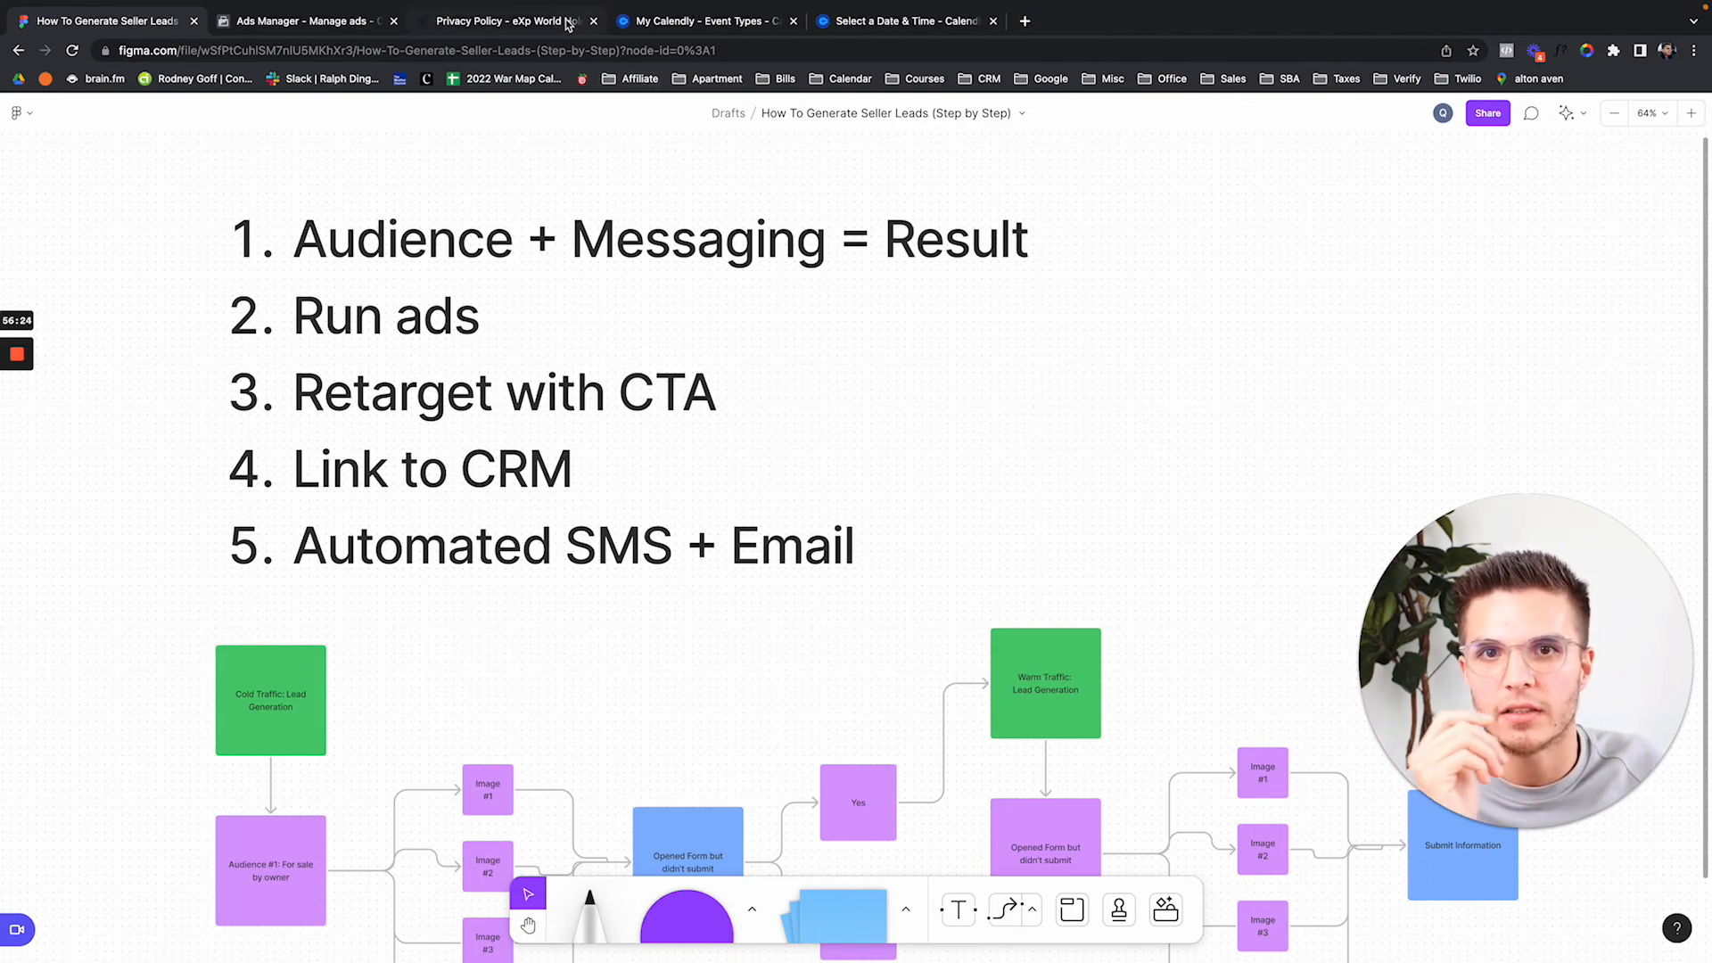
pyautogui.click(567, 24)
pyautogui.click(592, 21)
pyautogui.click(593, 20)
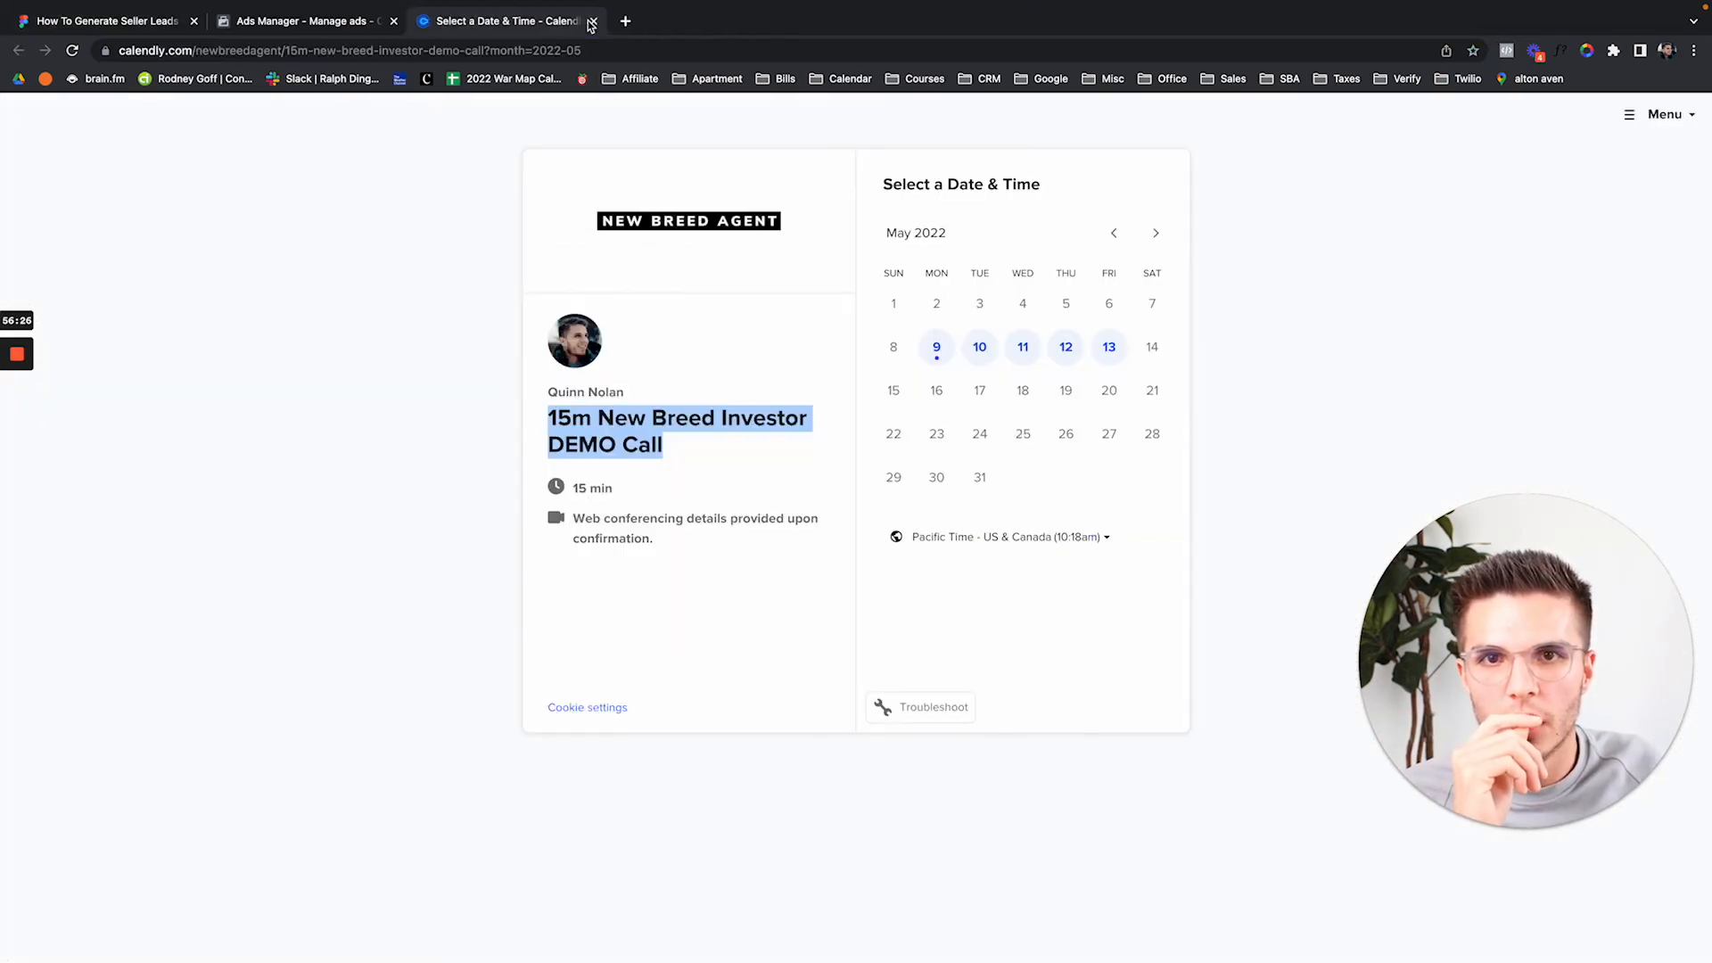
pyautogui.hotkey('ctrl', 't')
pyautogui.write('cr')
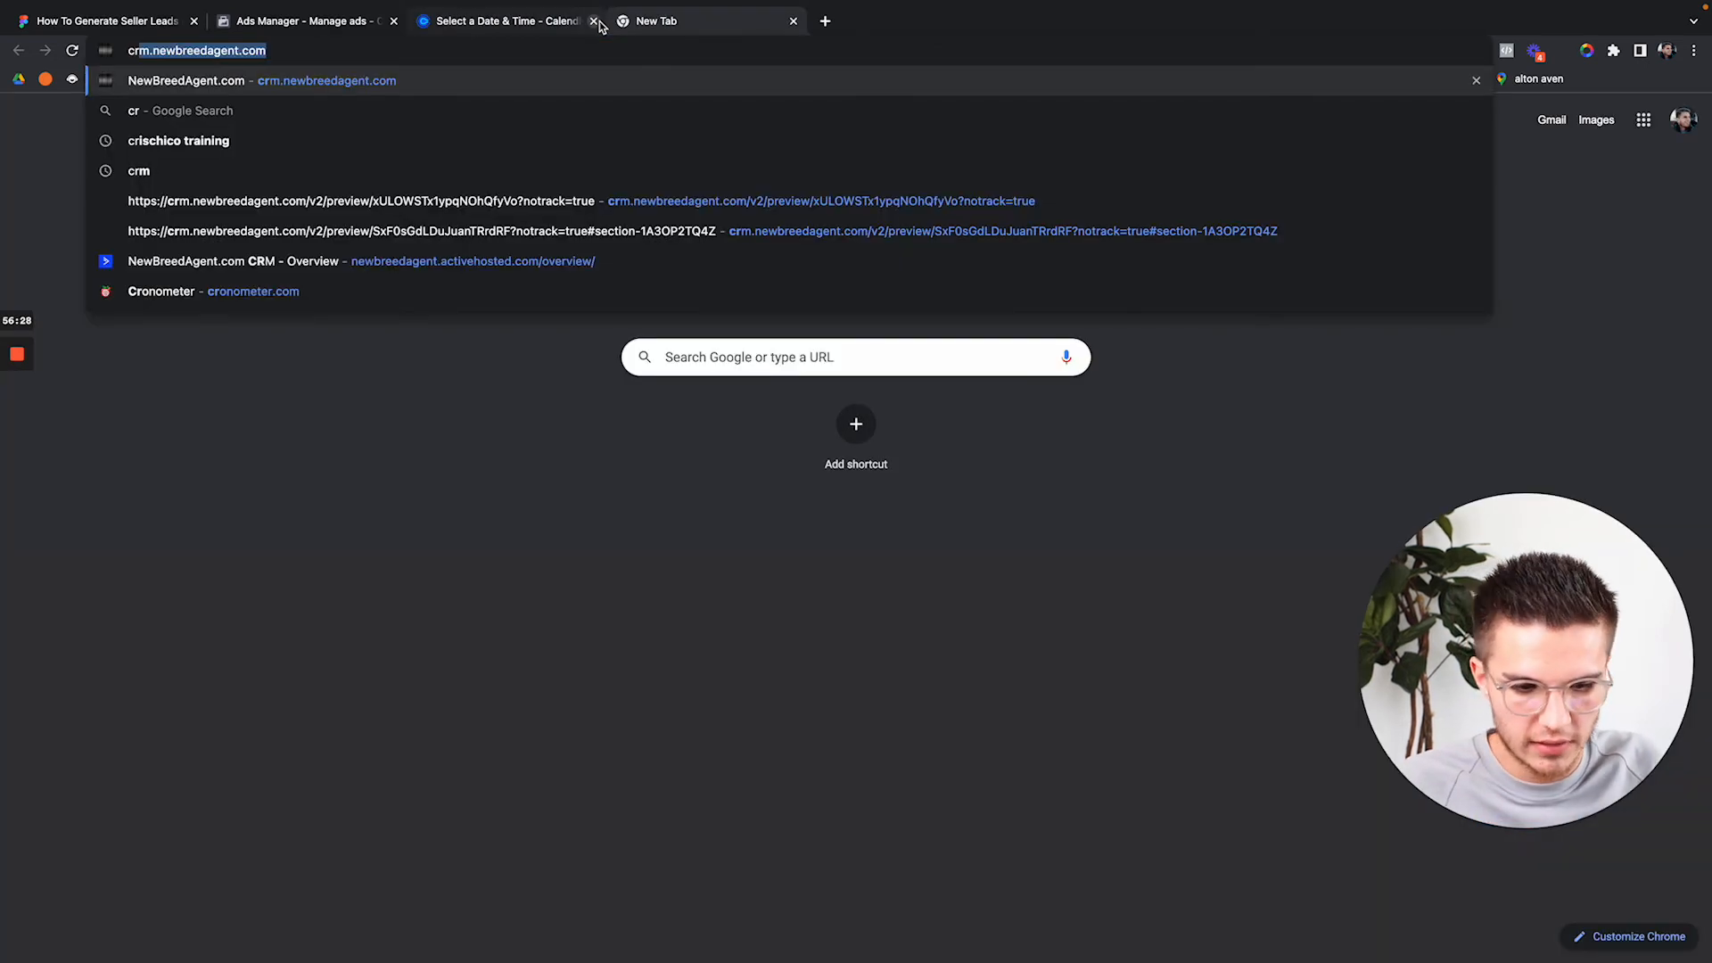
pyautogui.press('Return')
pyautogui.click(594, 21)
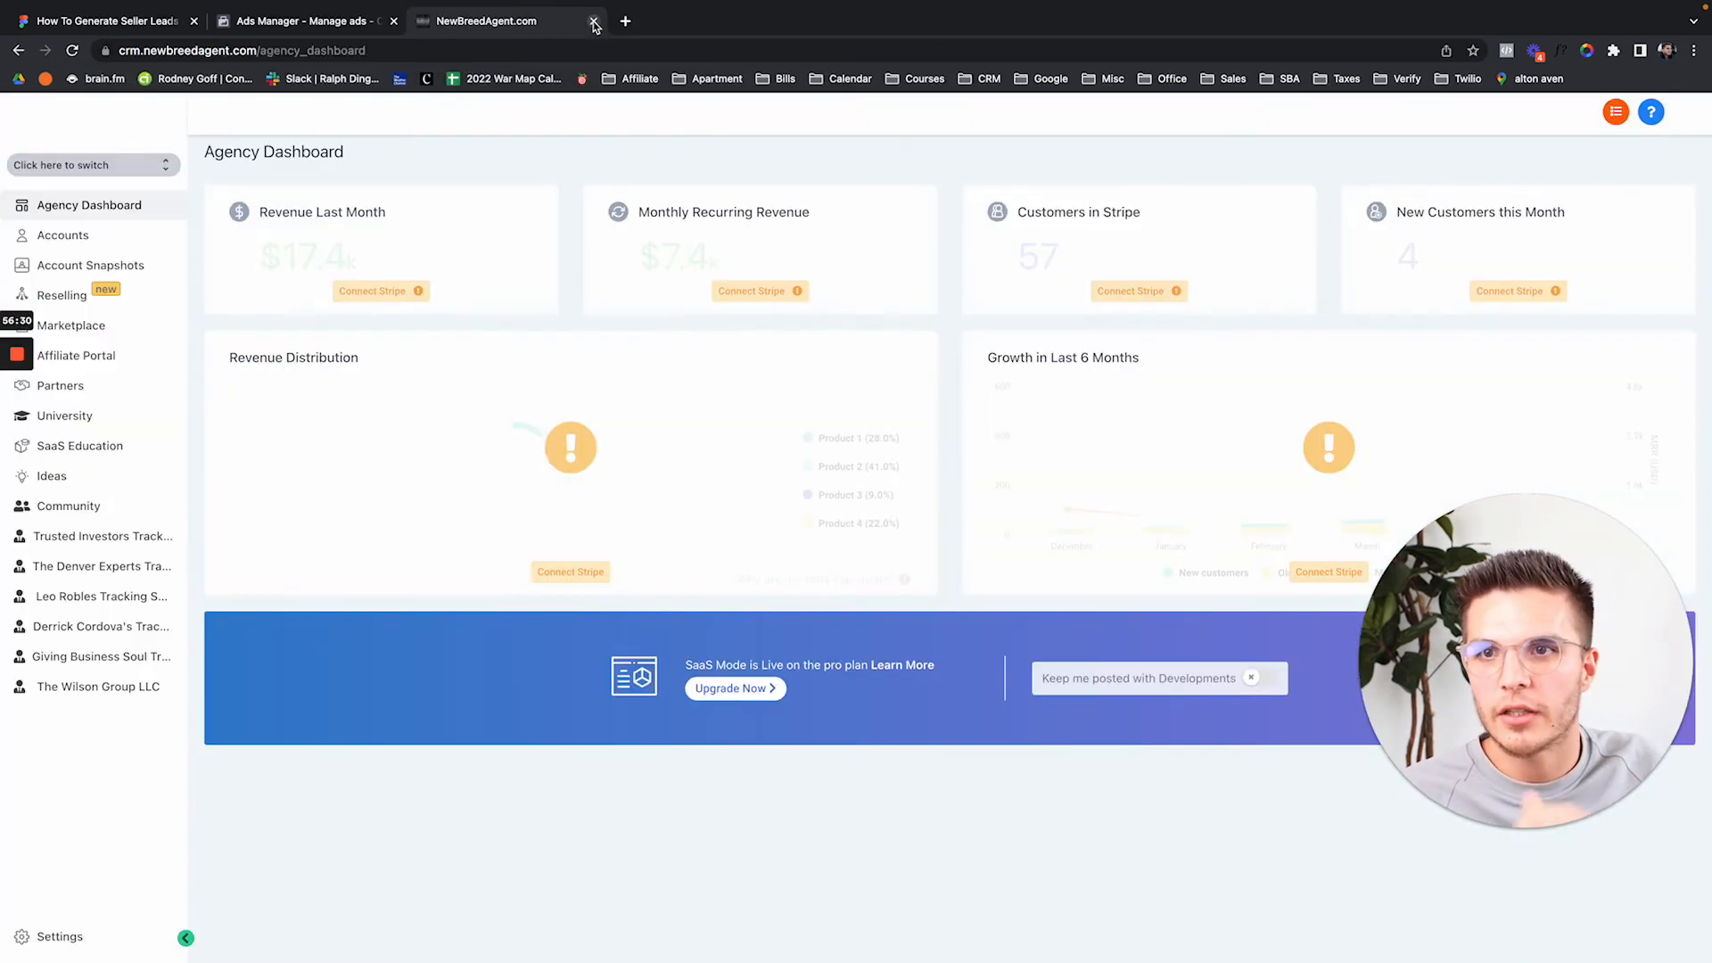
# Switch into the Sandbox Account sub-account, then return to the Facebook ad campaigns.
pyautogui.click(162, 172)
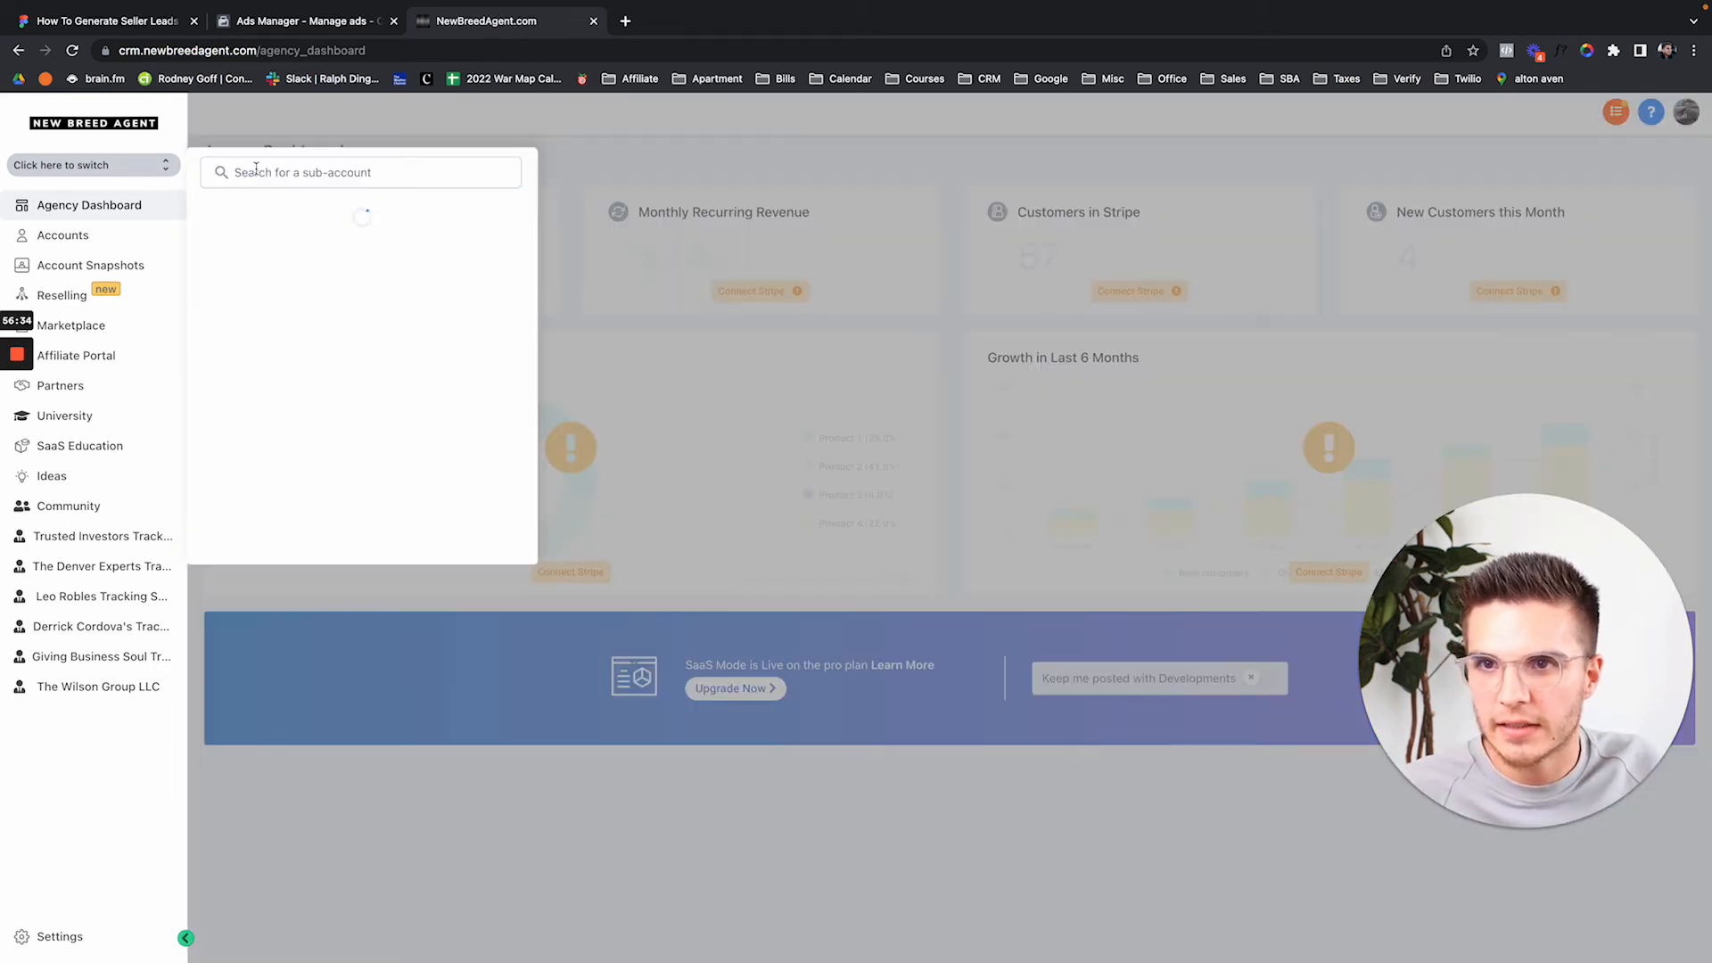
pyautogui.write('sand')
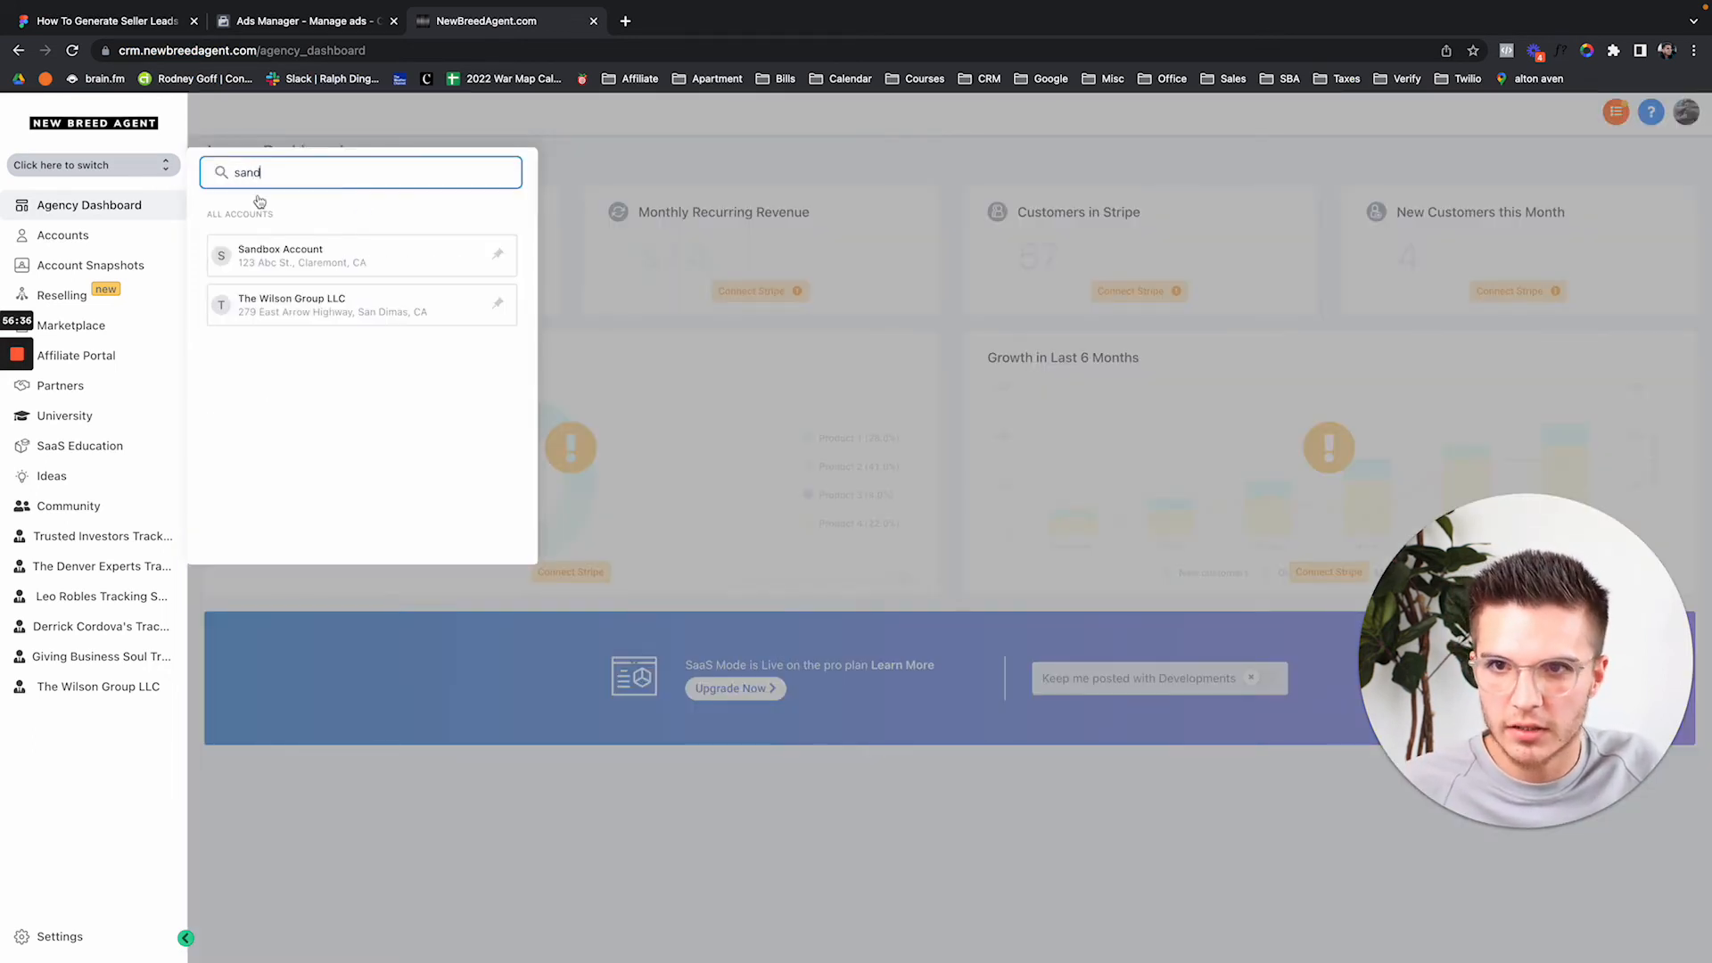
pyautogui.click(285, 249)
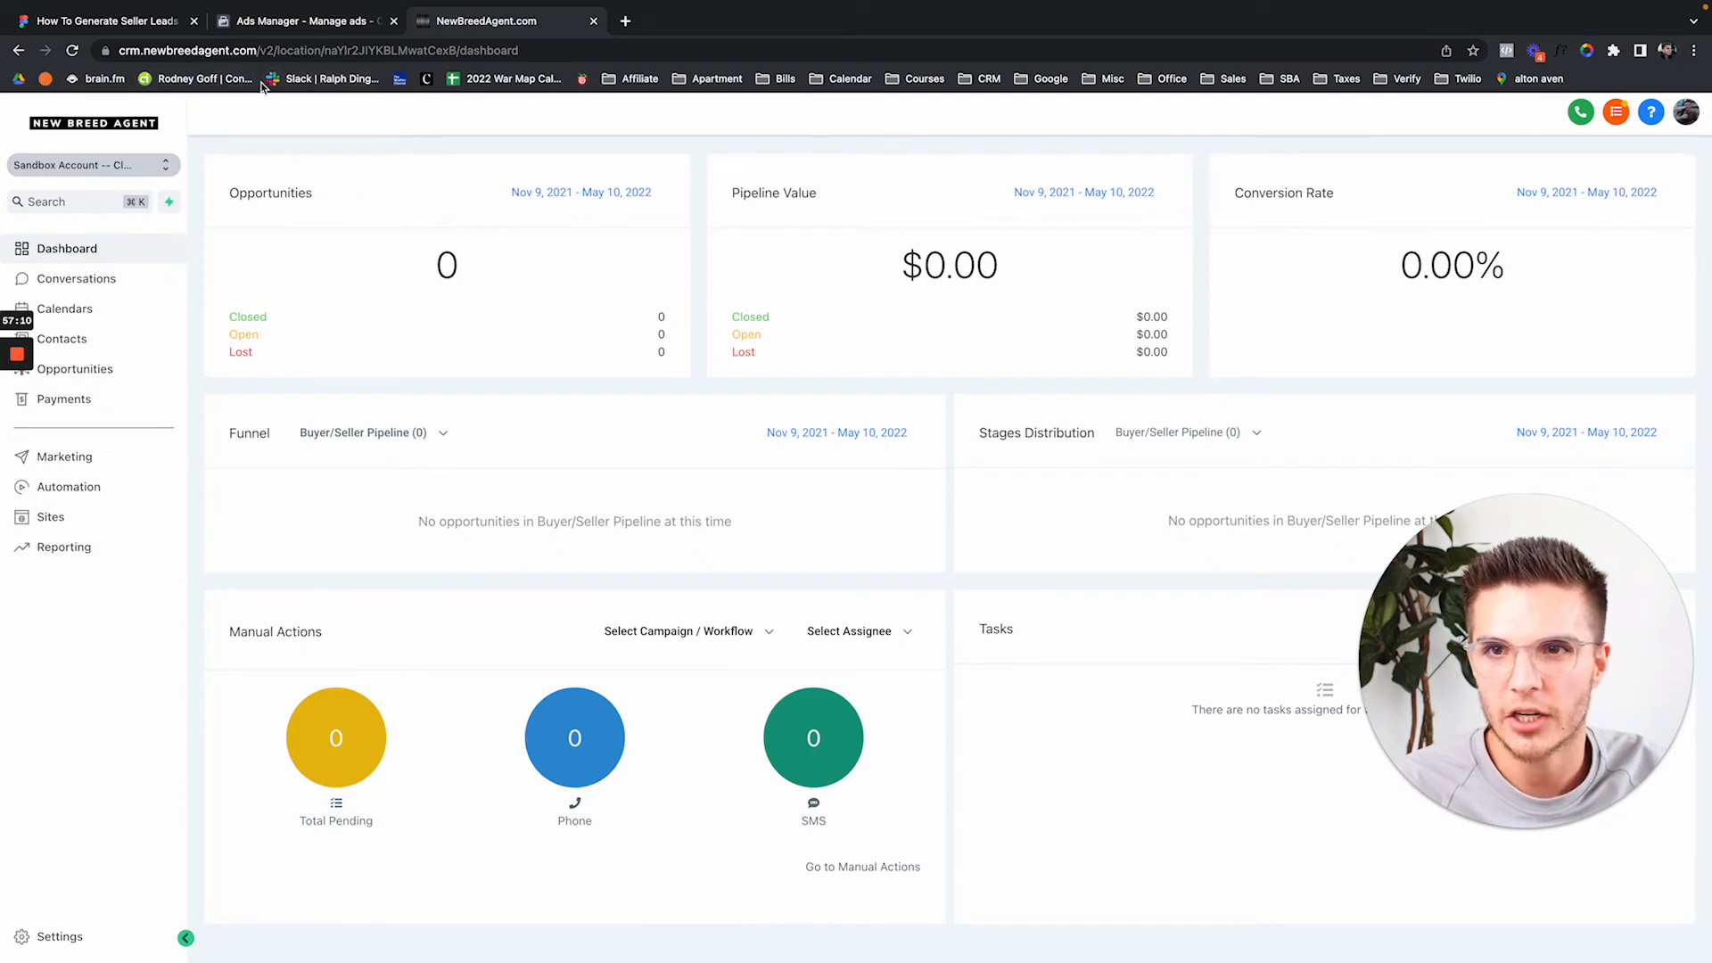
pyautogui.click(310, 23)
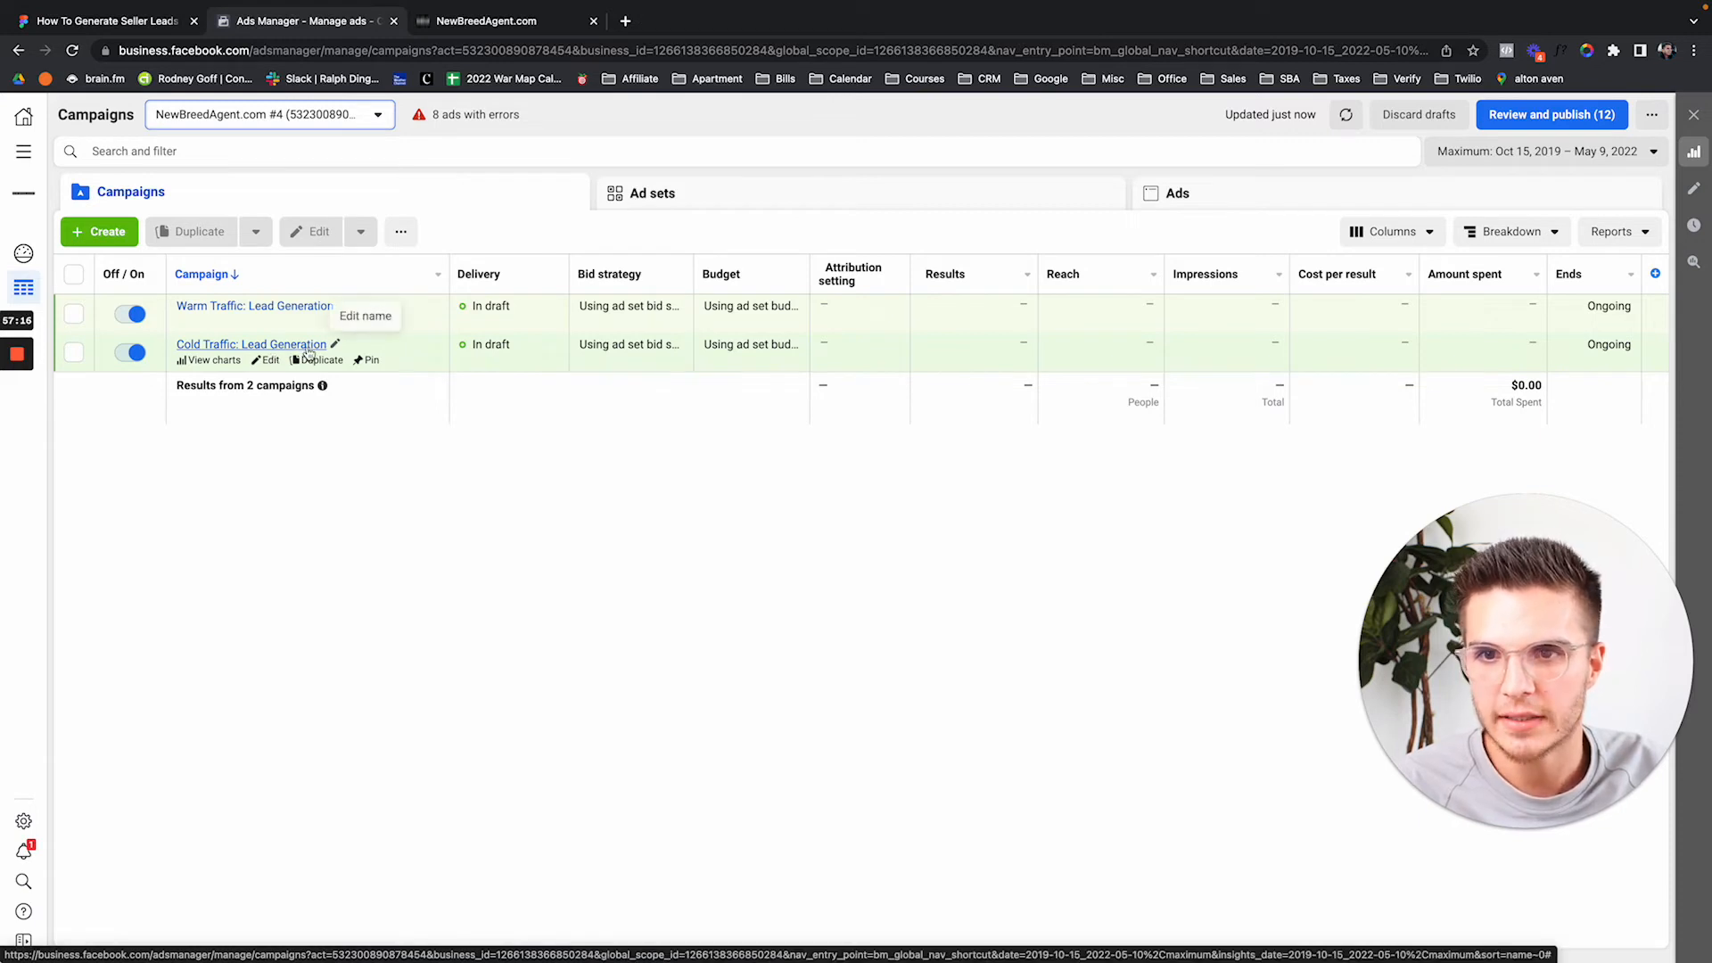
# Inspect the Cold Traffic: Lead Generation campaign's ad set, ads and instant-form settings, then return to the CRM.
pyautogui.click(273, 346)
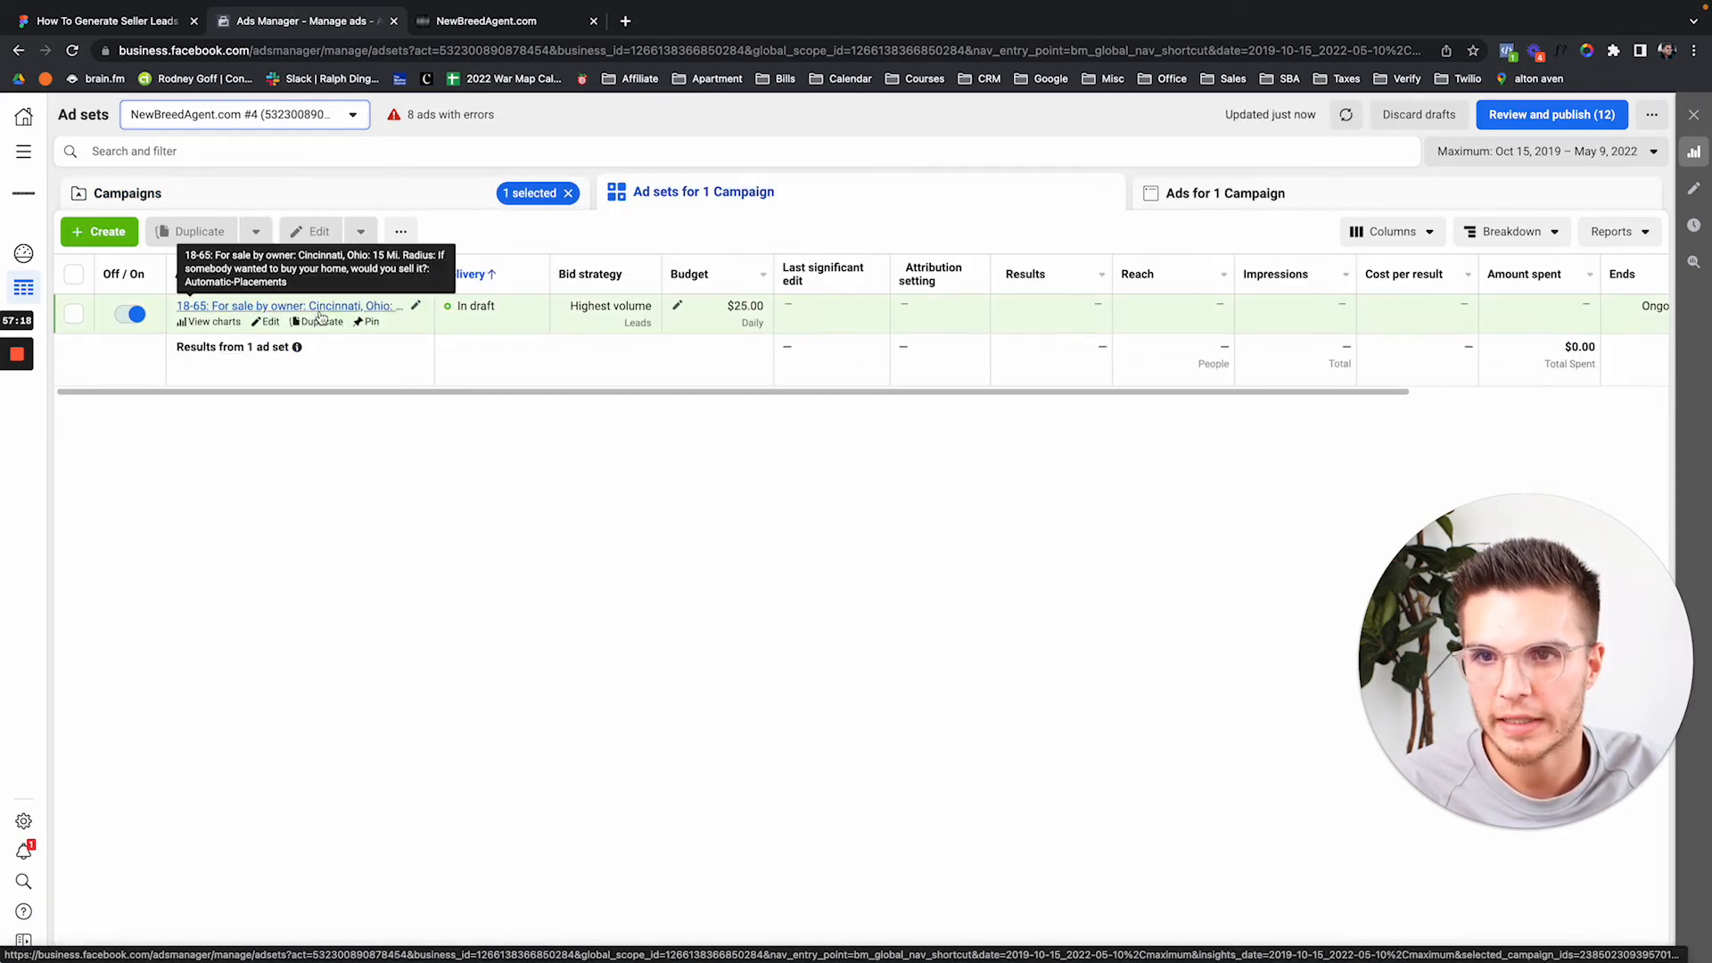
pyautogui.click(268, 306)
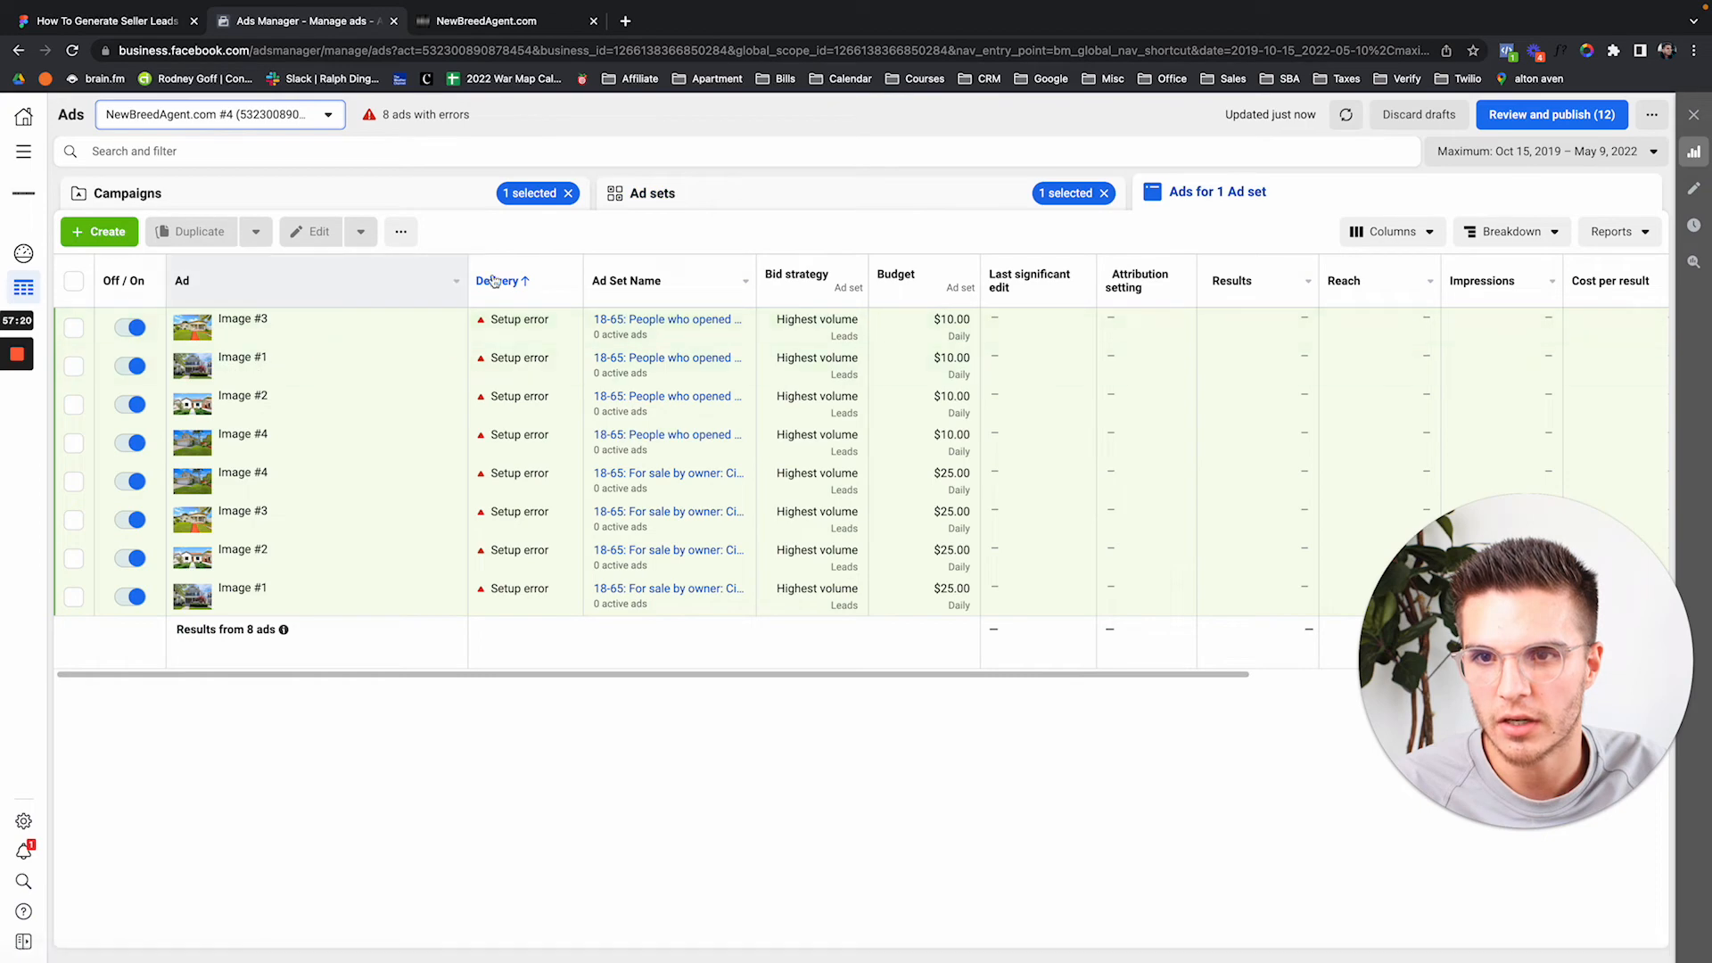
pyautogui.click(449, 204)
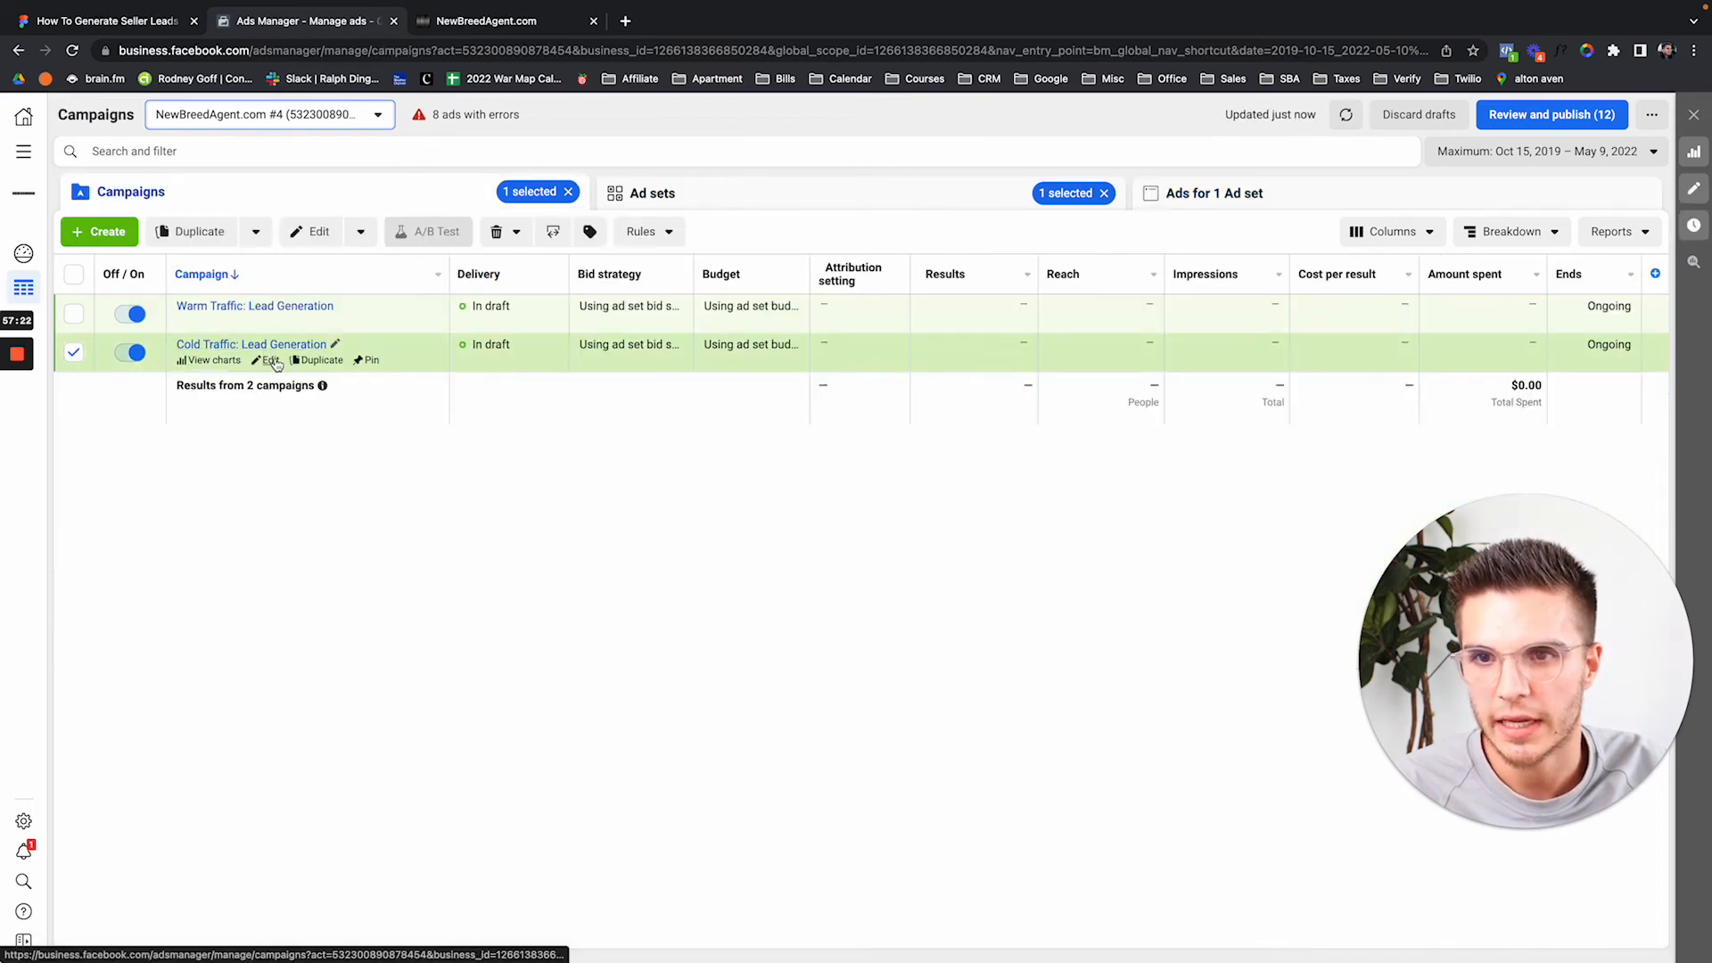
pyautogui.click(269, 361)
pyautogui.click(709, 205)
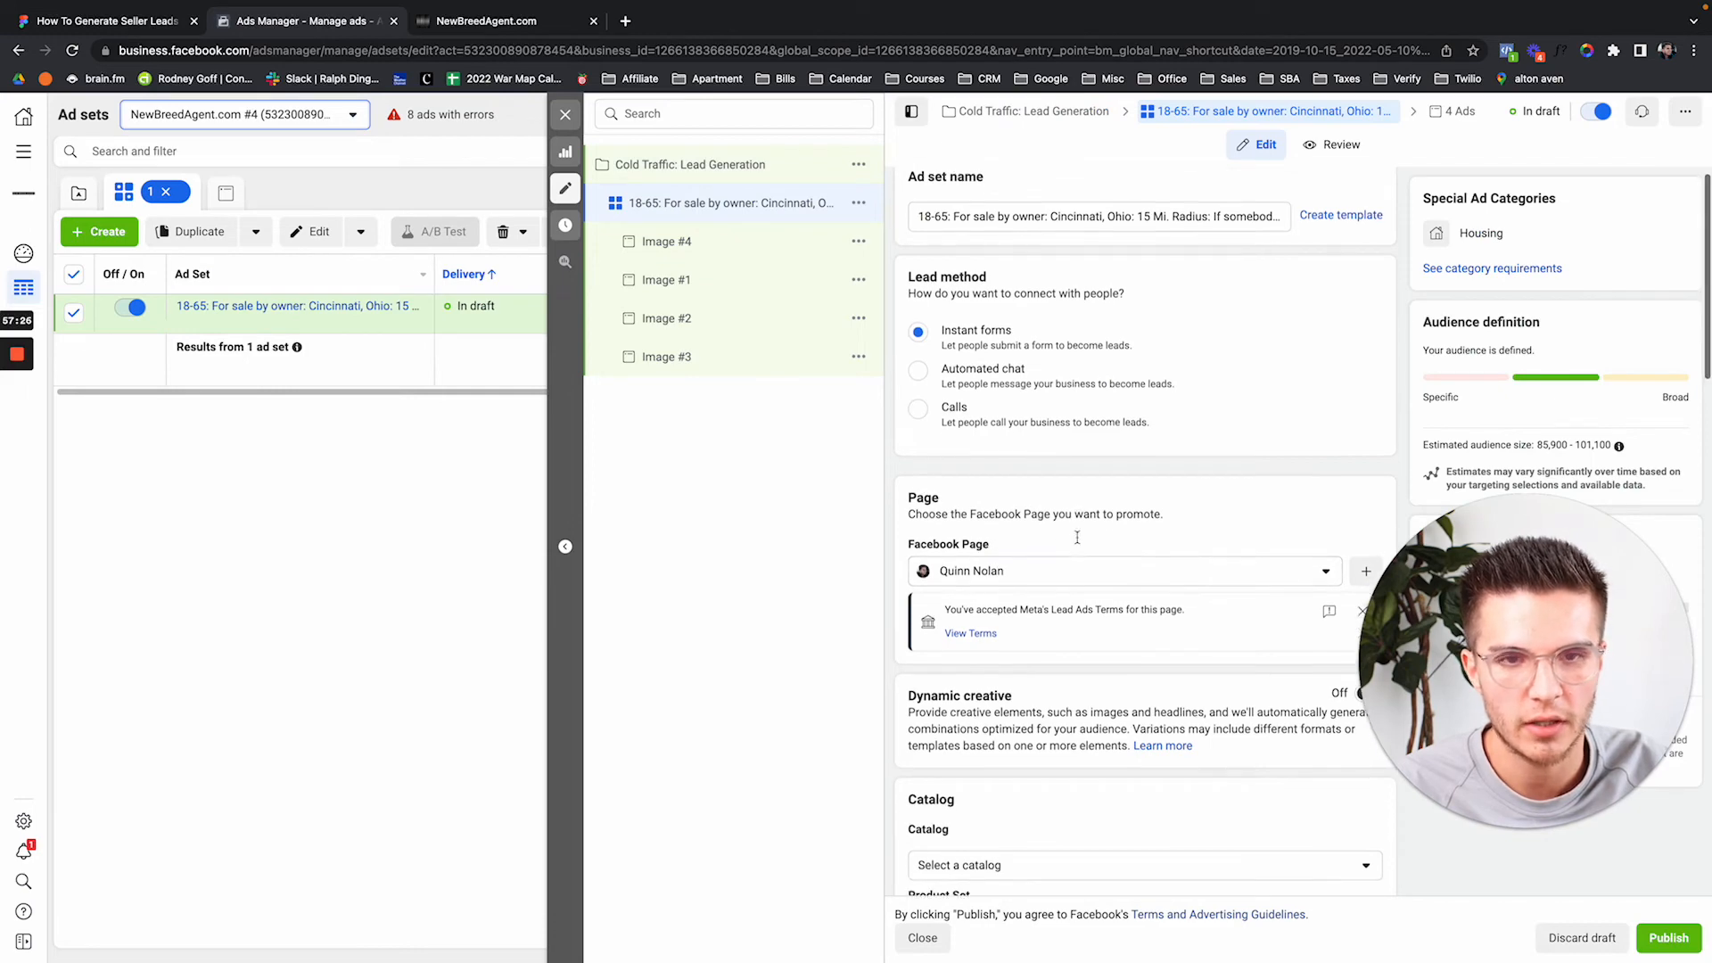
pyautogui.hotkey('ctrl', 'Tab')
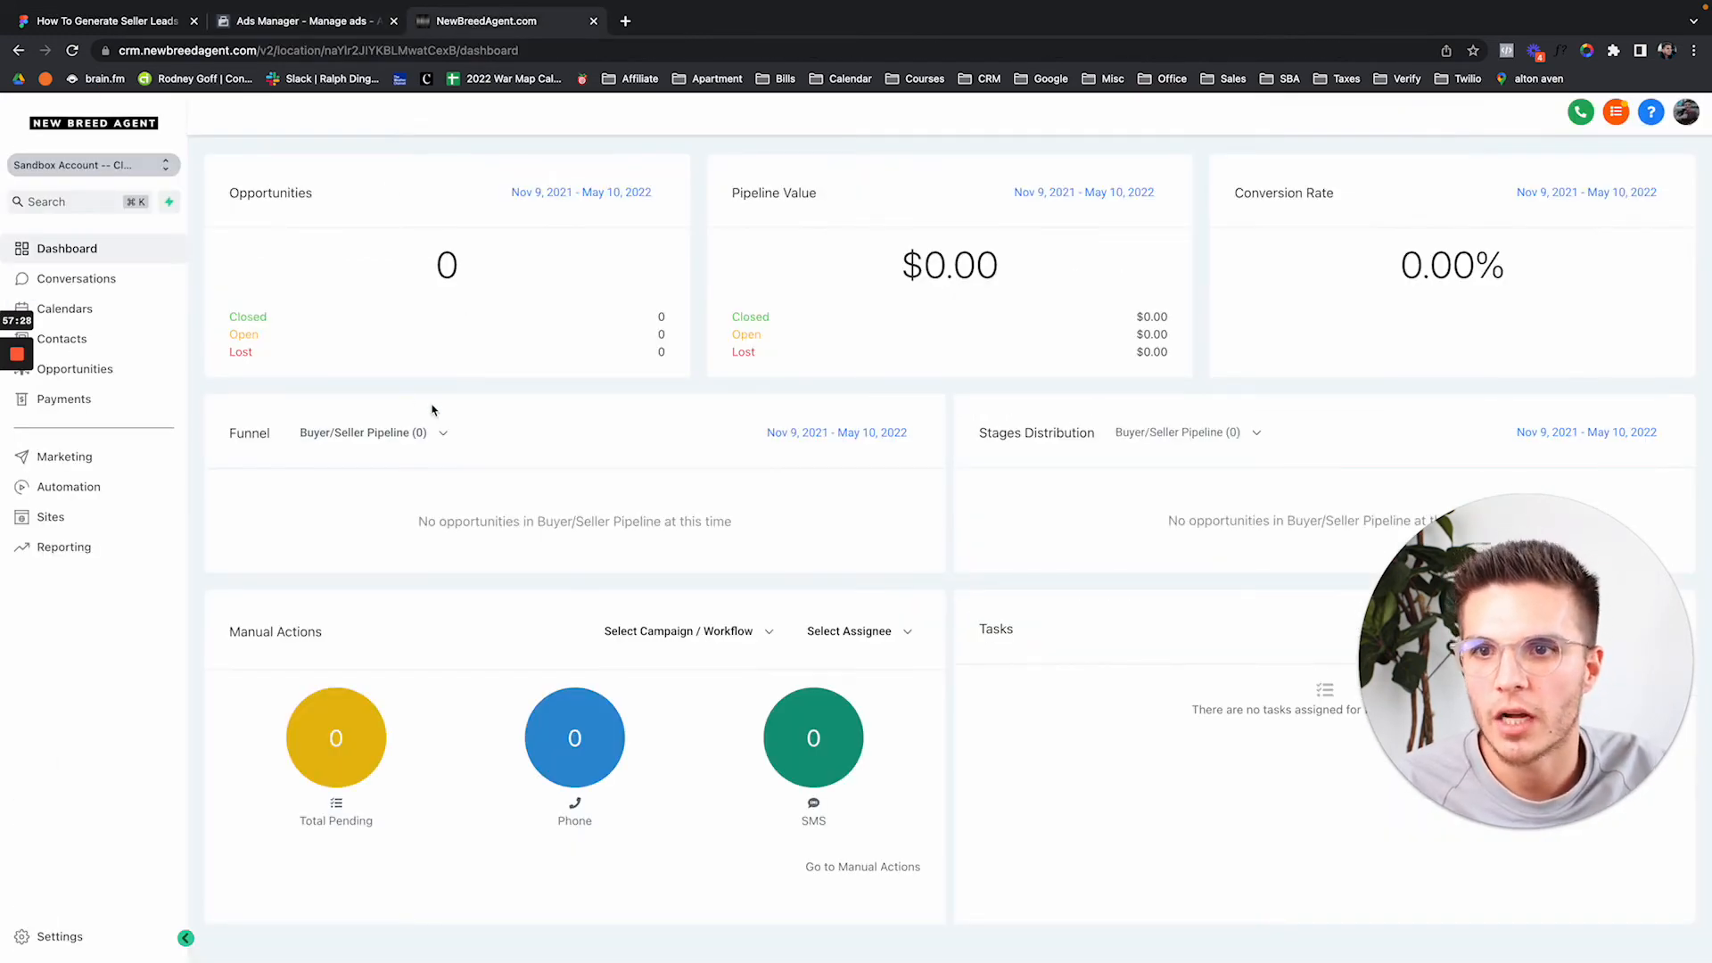
# Open the location's Integrations settings, reload the page, and start connecting the Facebook/Instagram account.
pyautogui.click(56, 936)
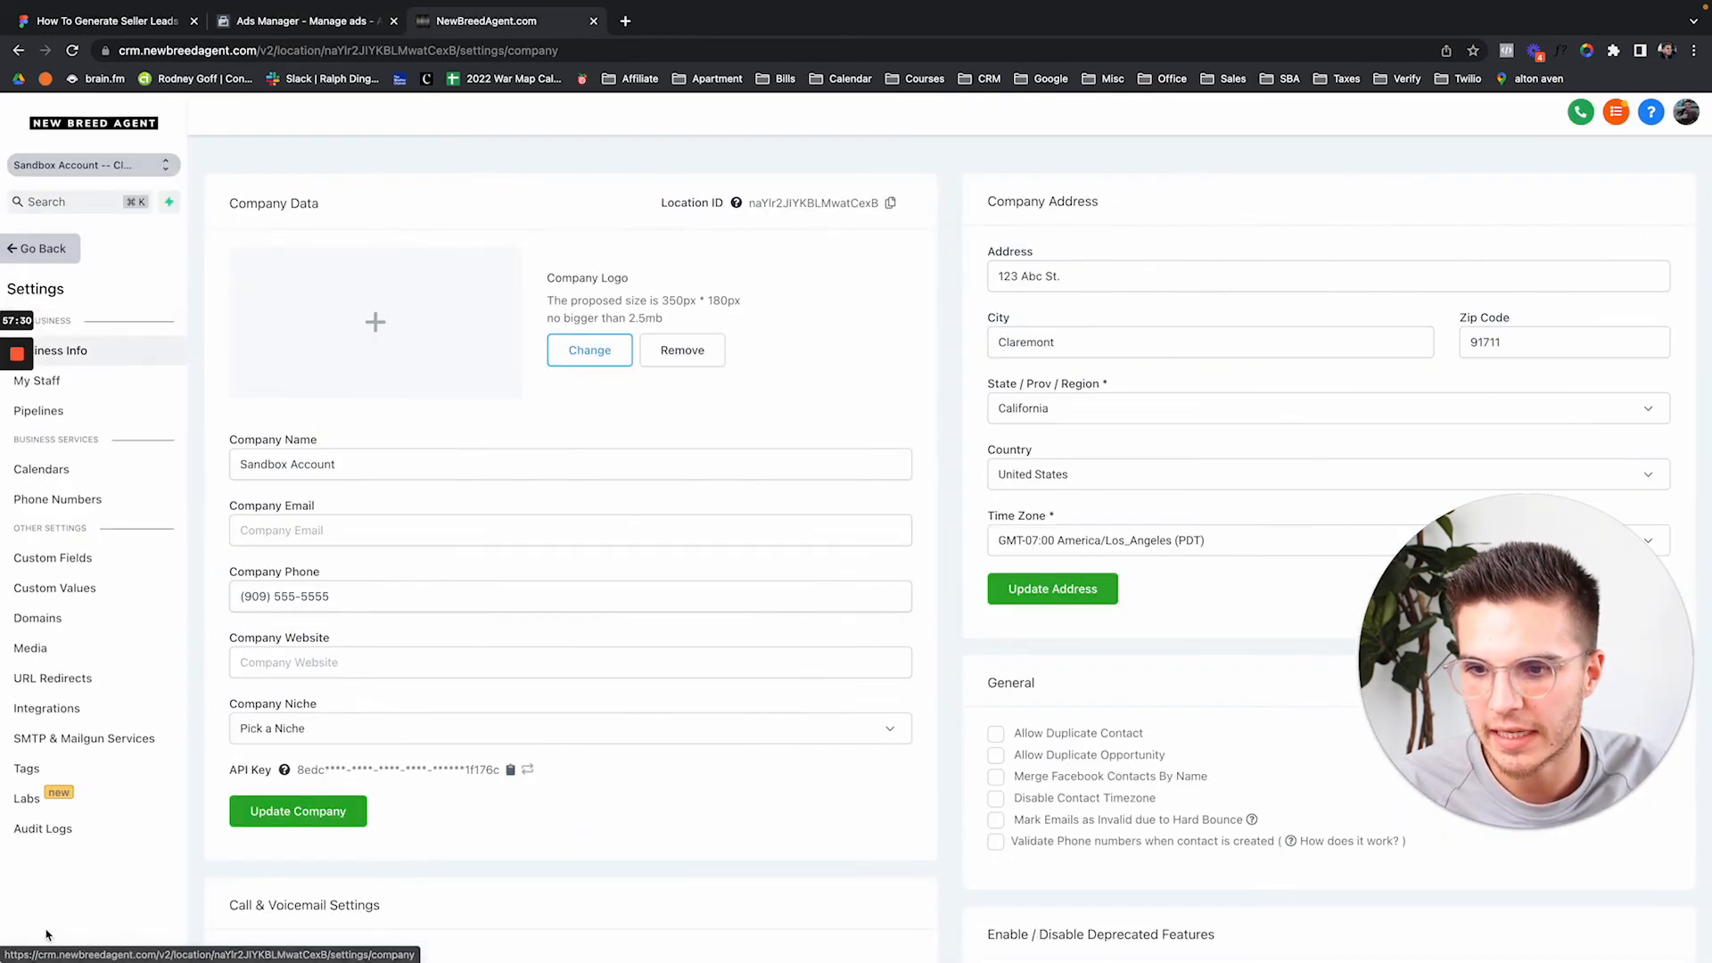
pyautogui.click(64, 708)
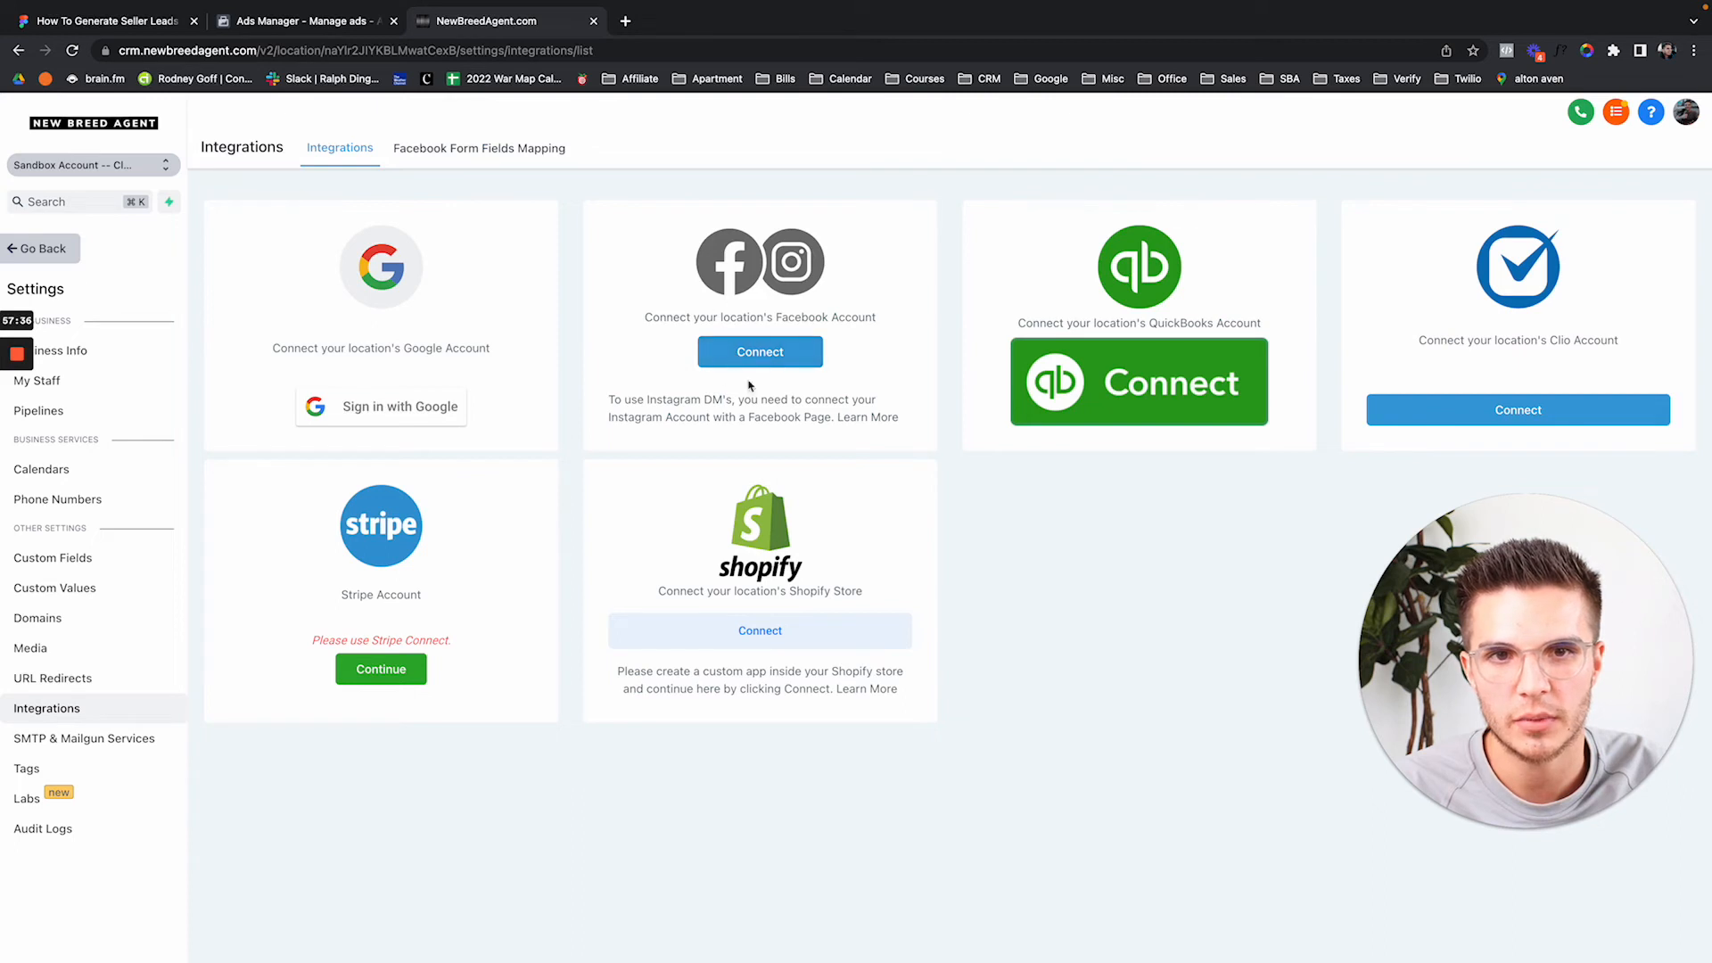
pyautogui.press('super+r')
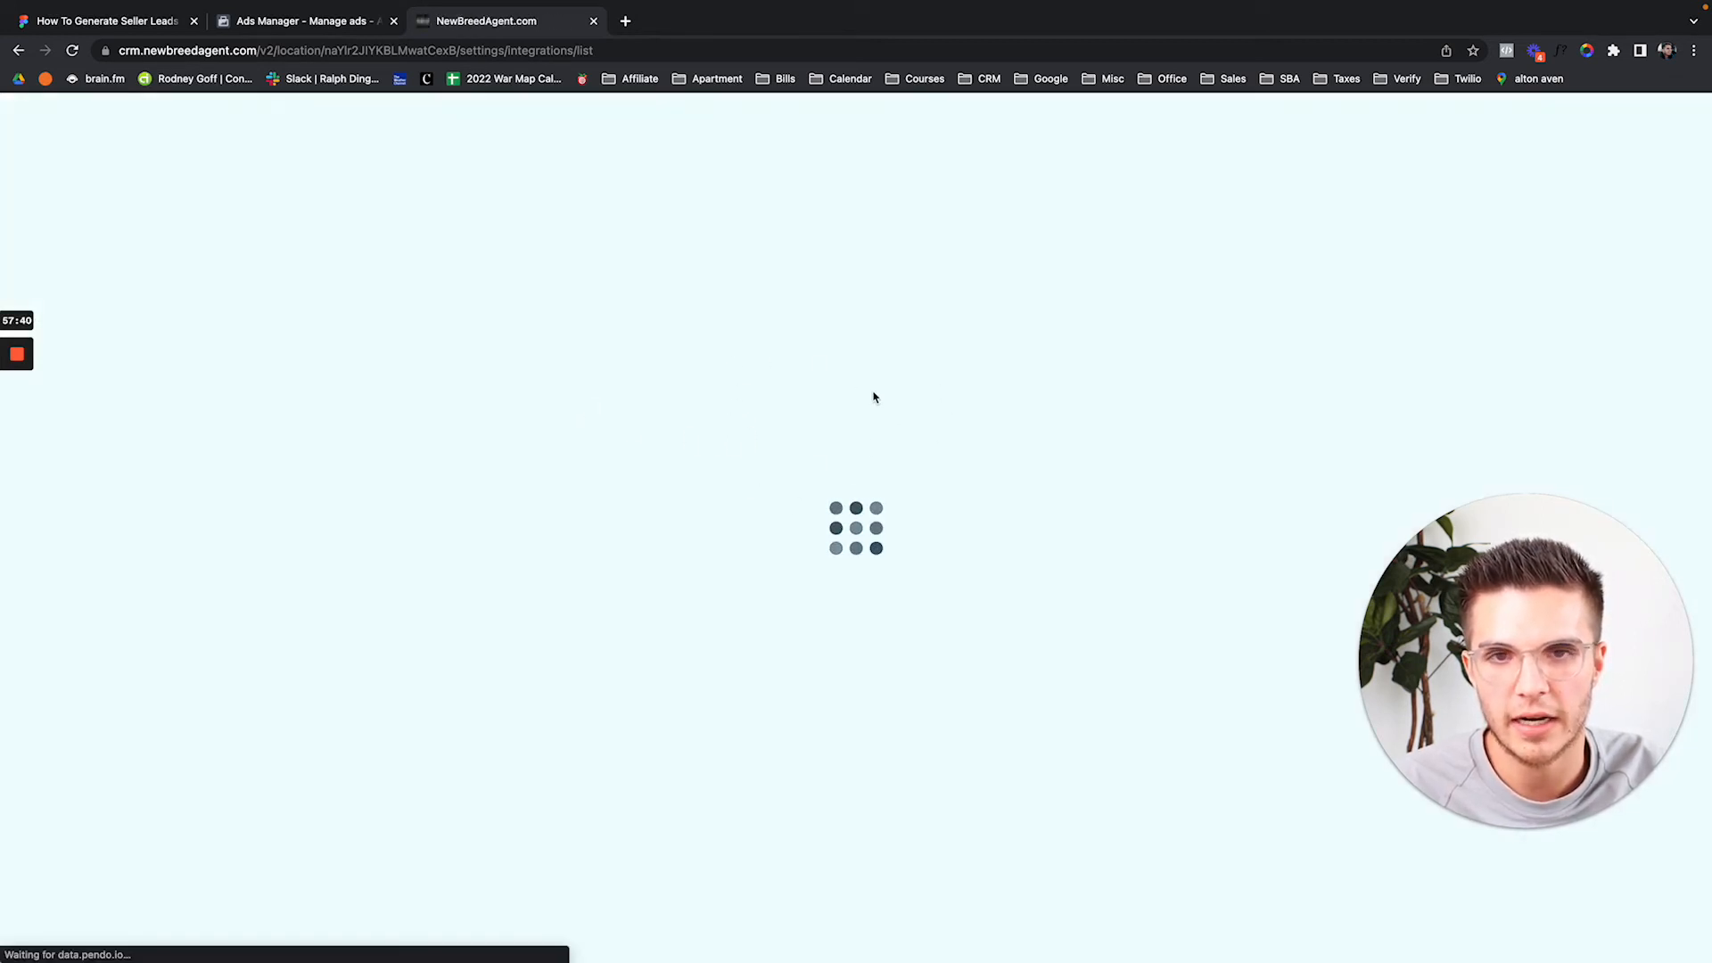
pyautogui.click(1613, 51)
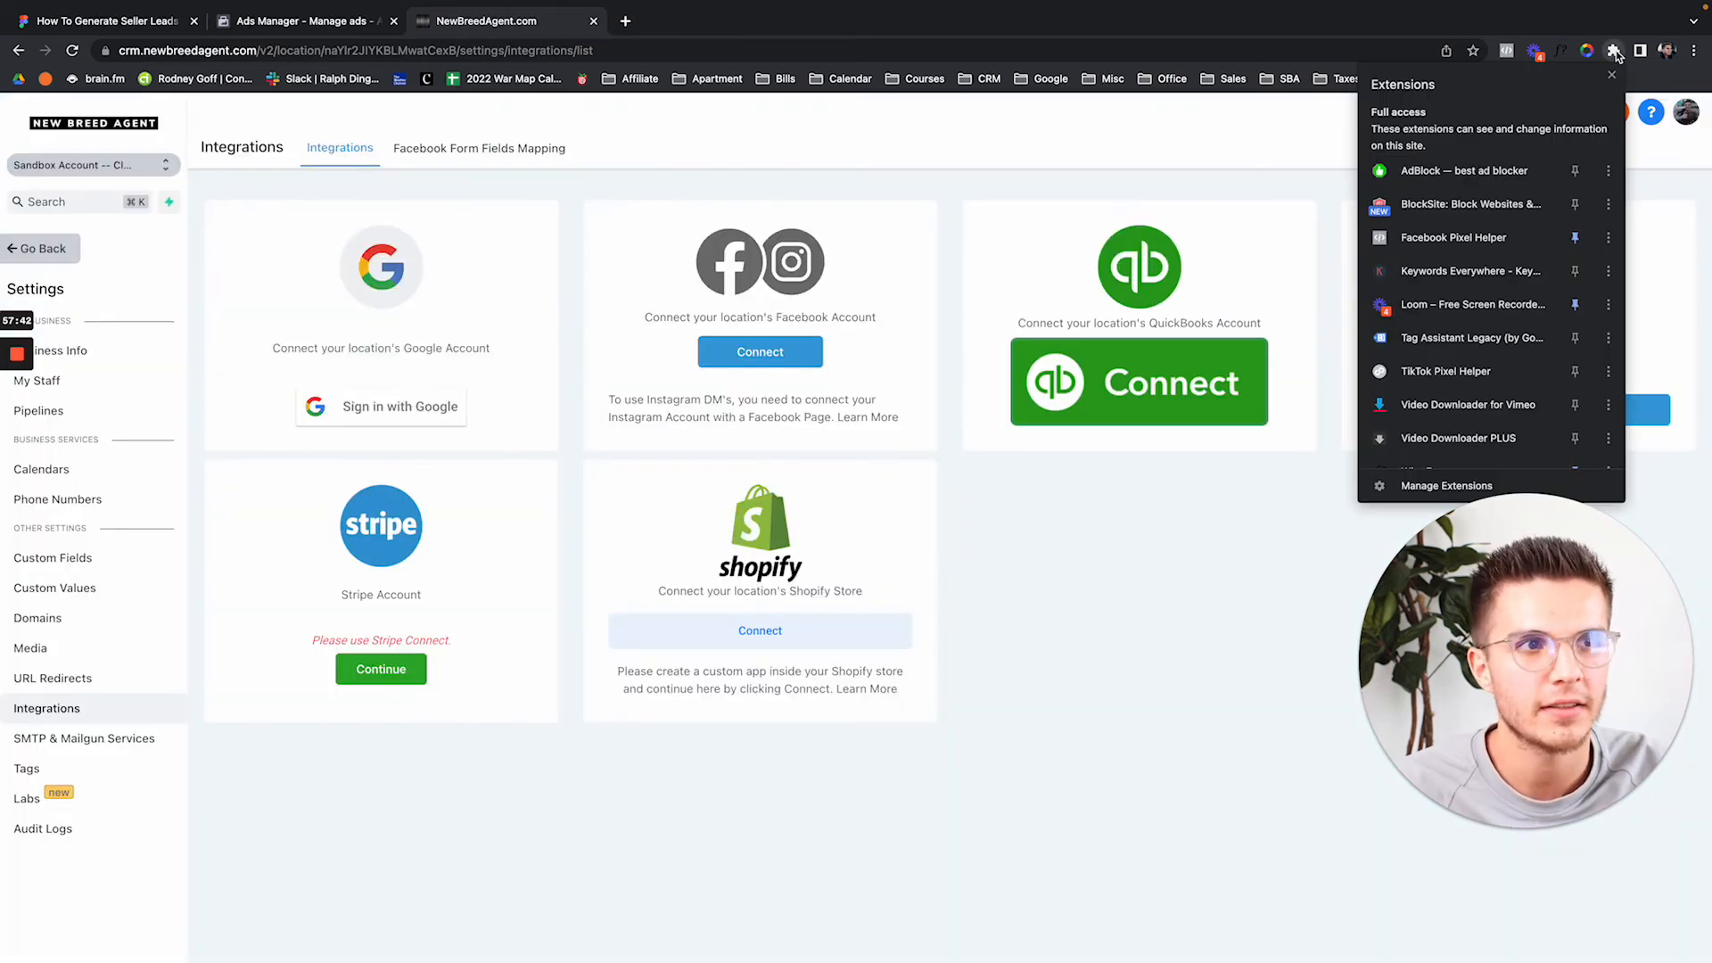
pyautogui.click(828, 262)
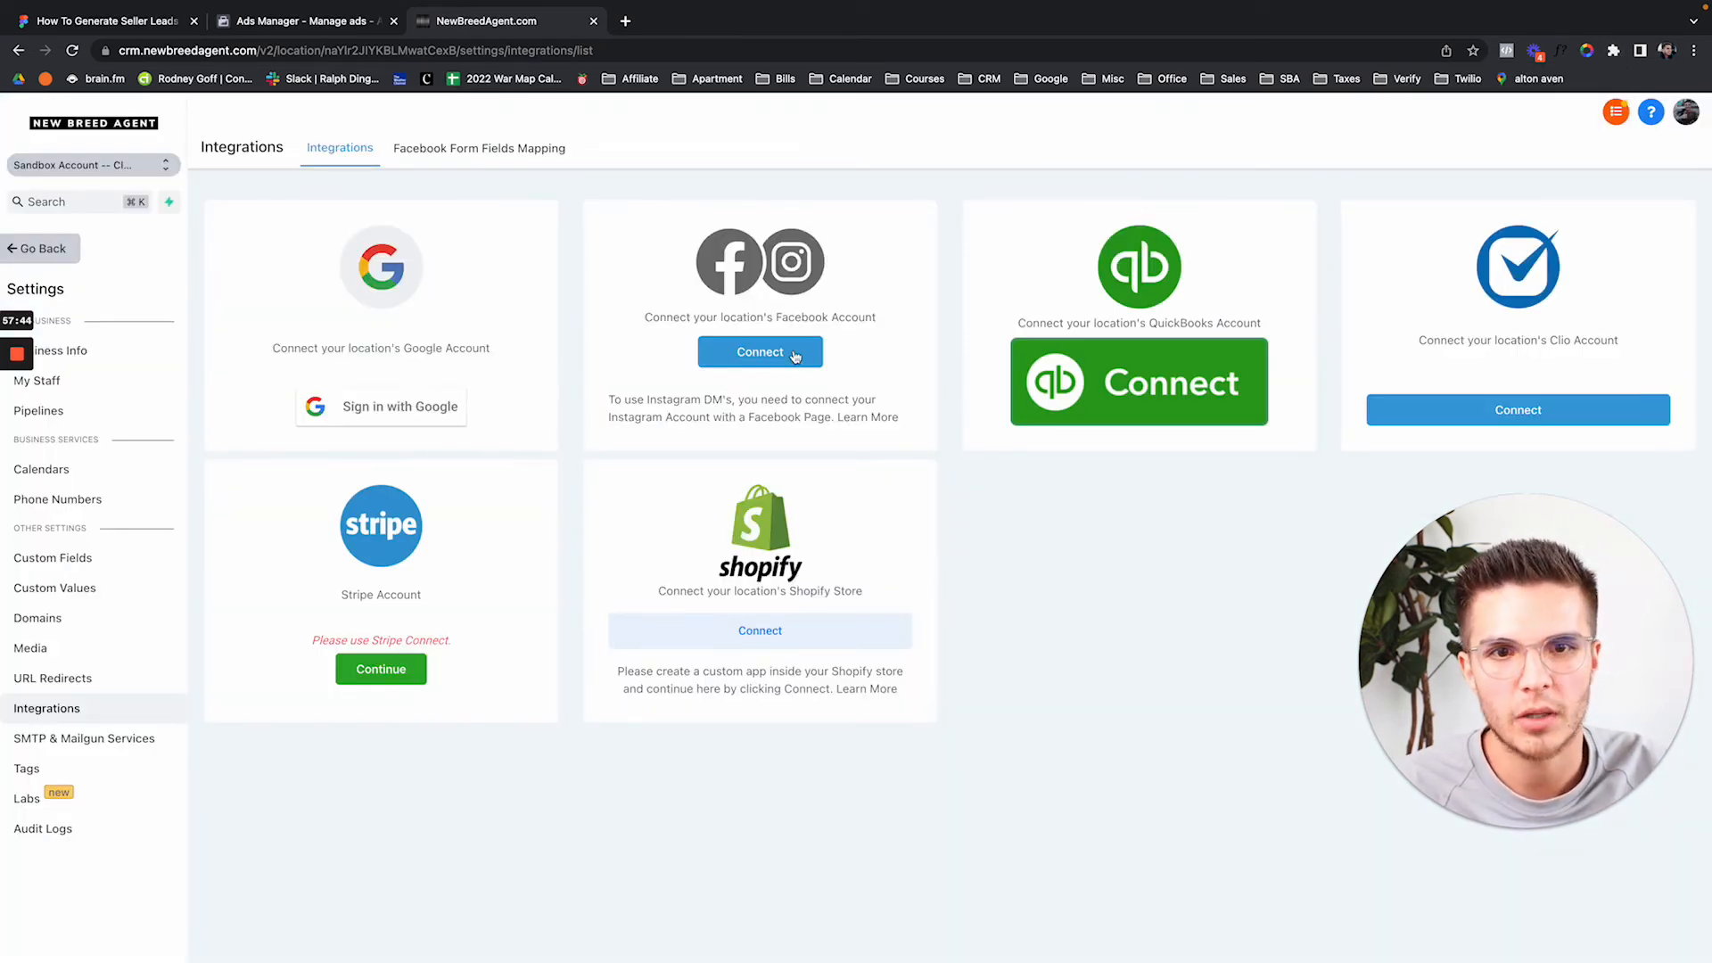
pyautogui.click(781, 365)
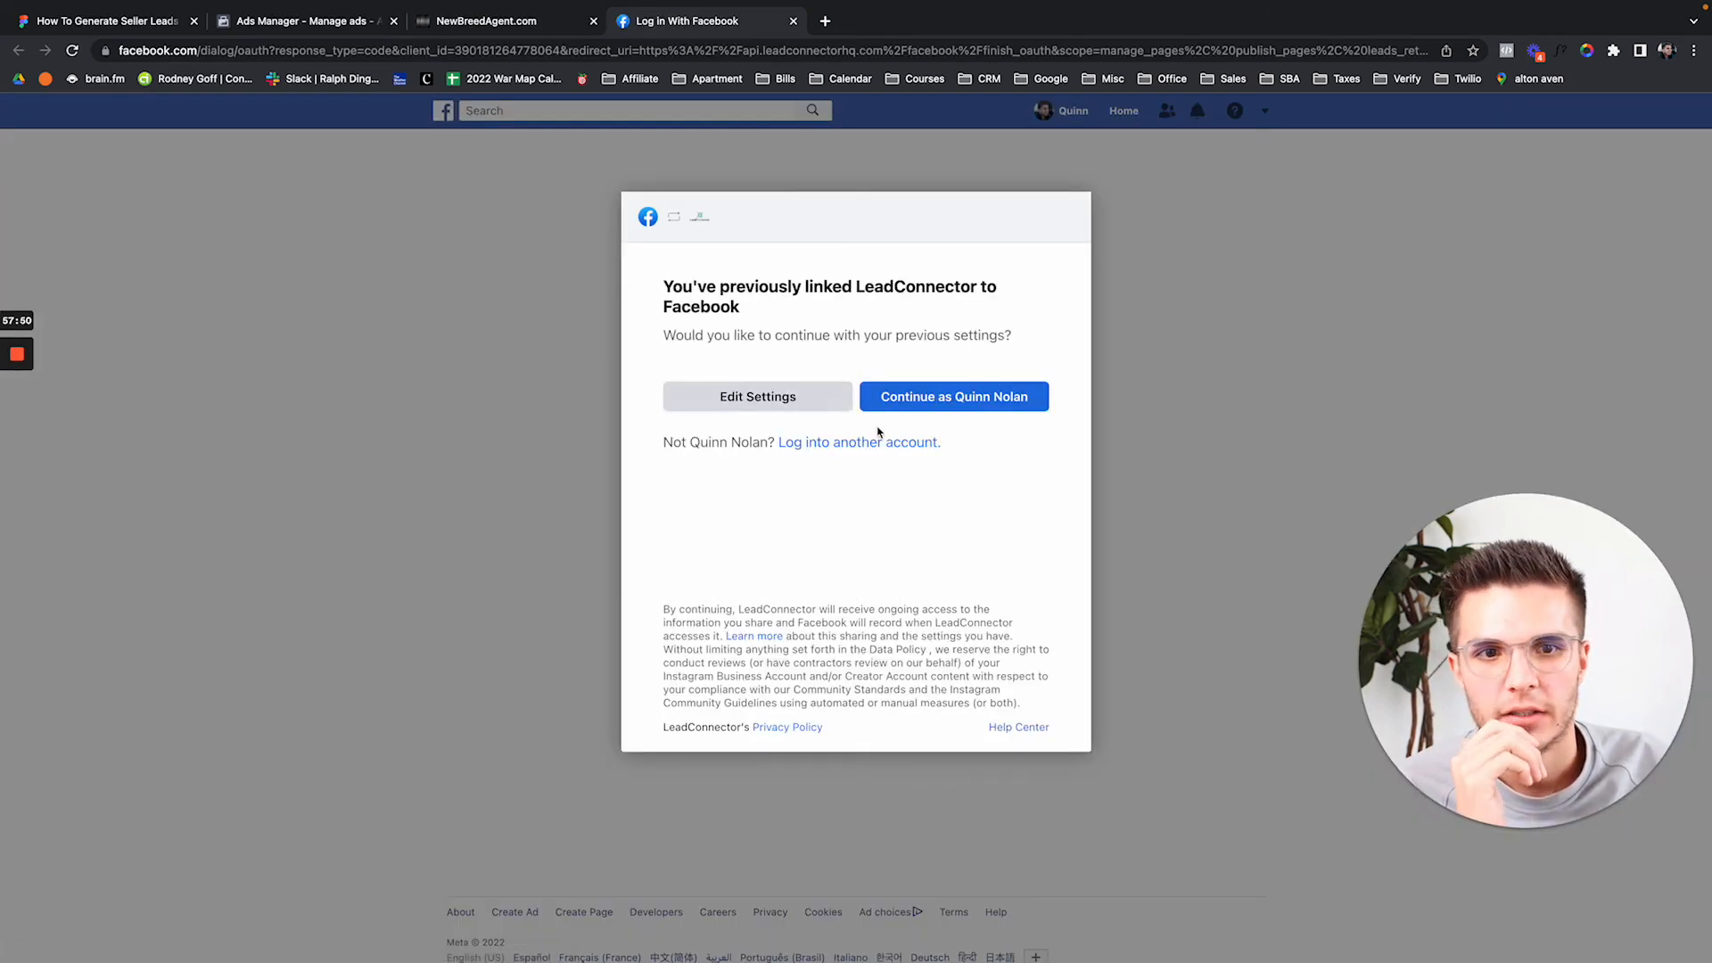
# Continue the Facebook login, choose the agent's own Facebook page, and connect Facebook & Instagram.
pyautogui.click(966, 398)
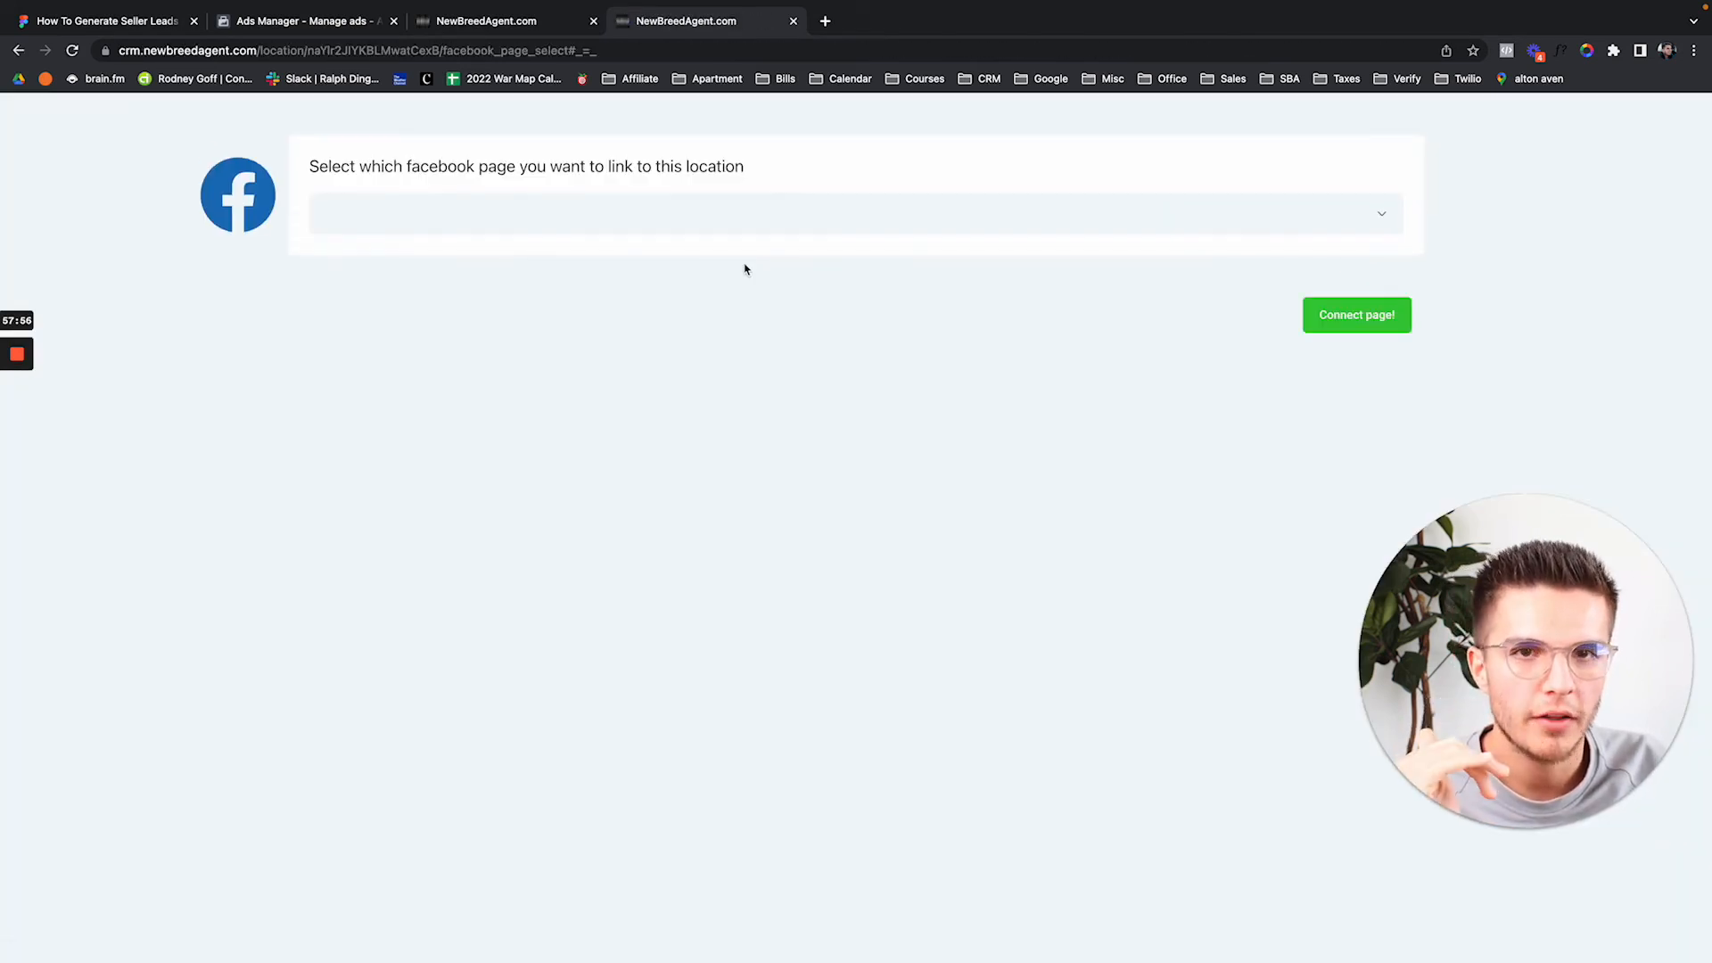
pyautogui.click(600, 214)
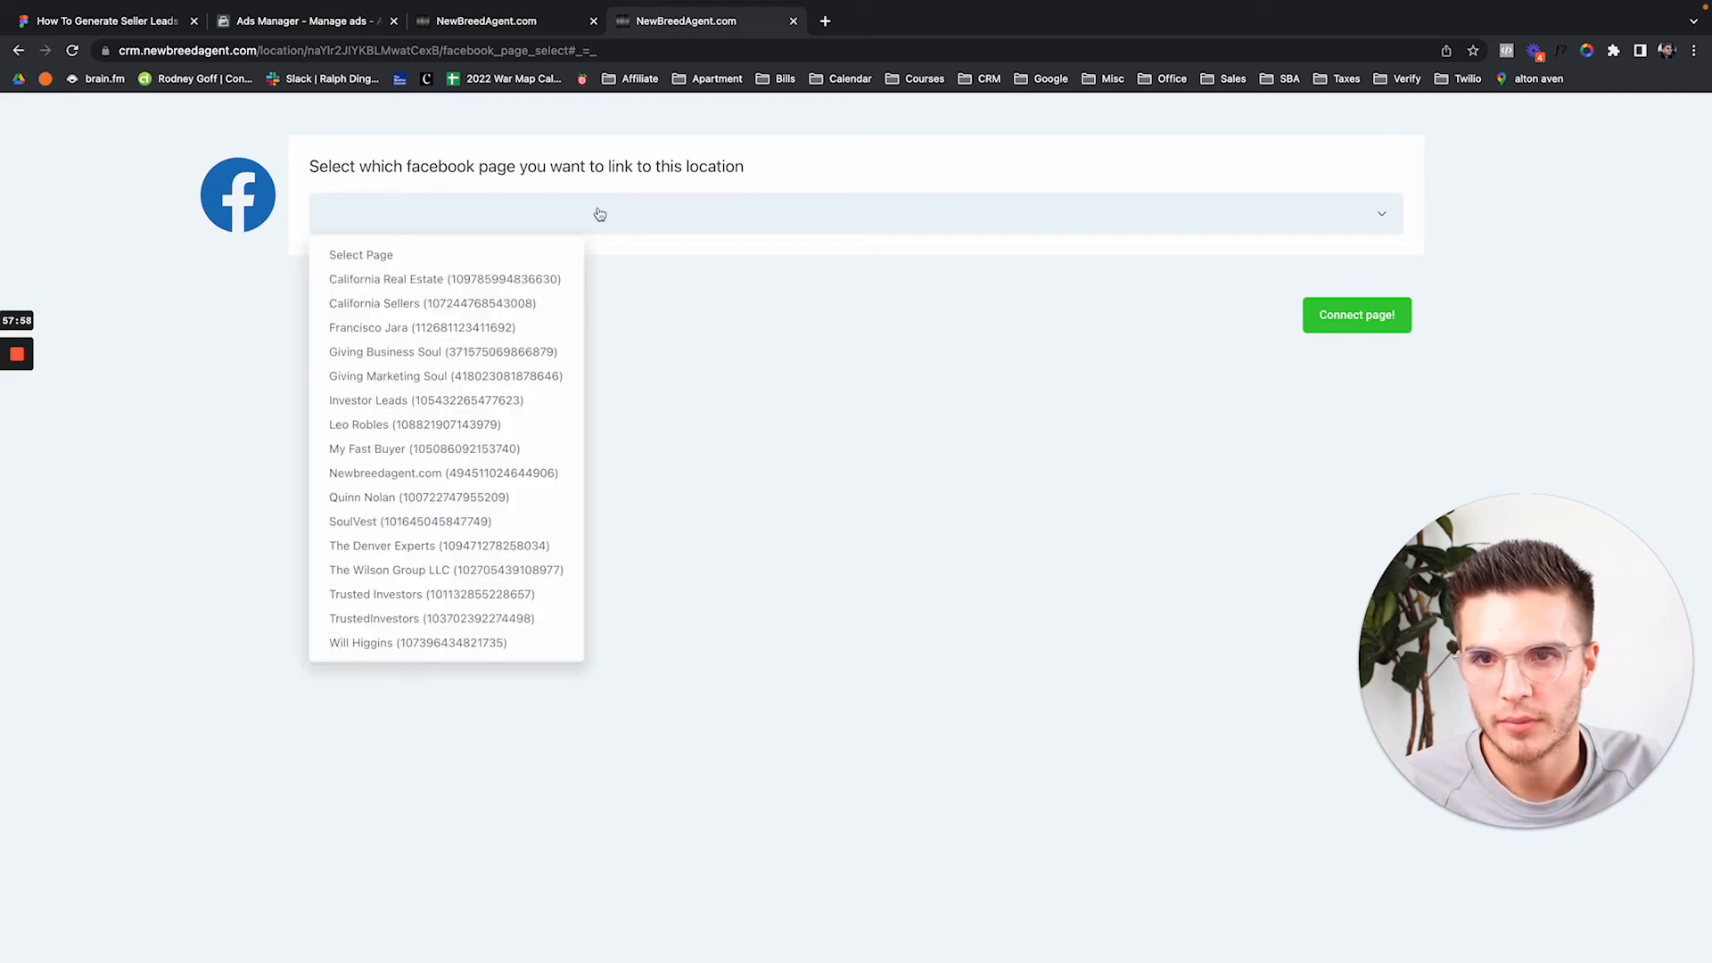
pyautogui.click(403, 507)
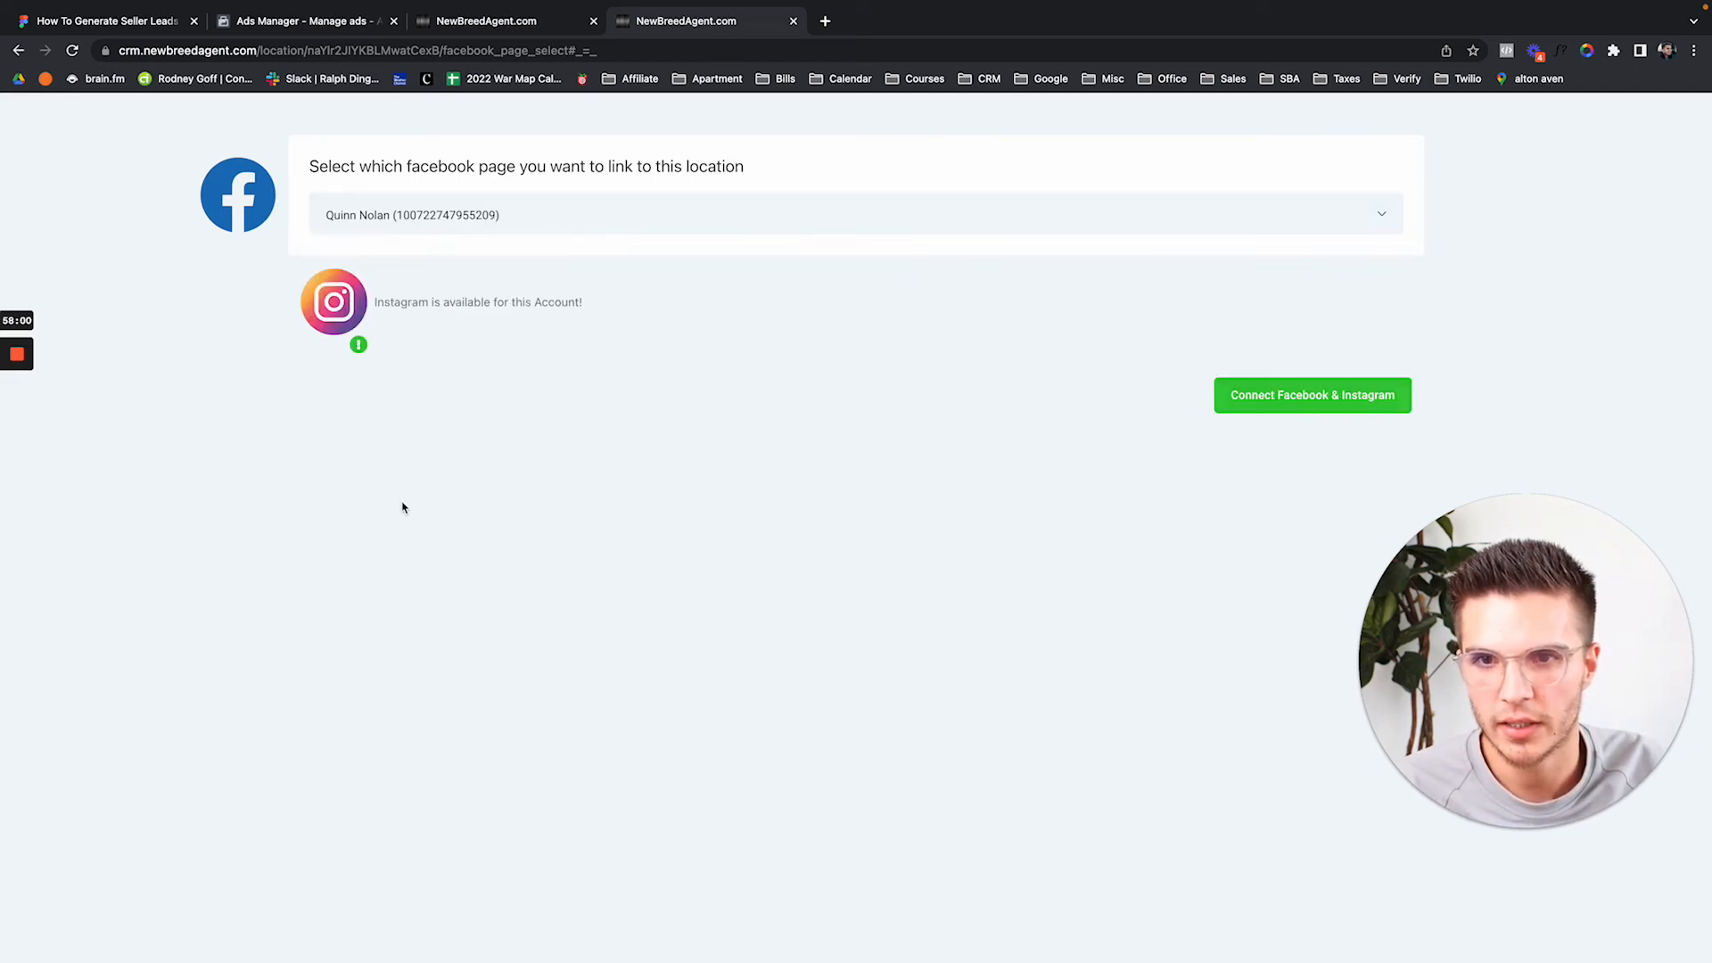
pyautogui.click(1282, 406)
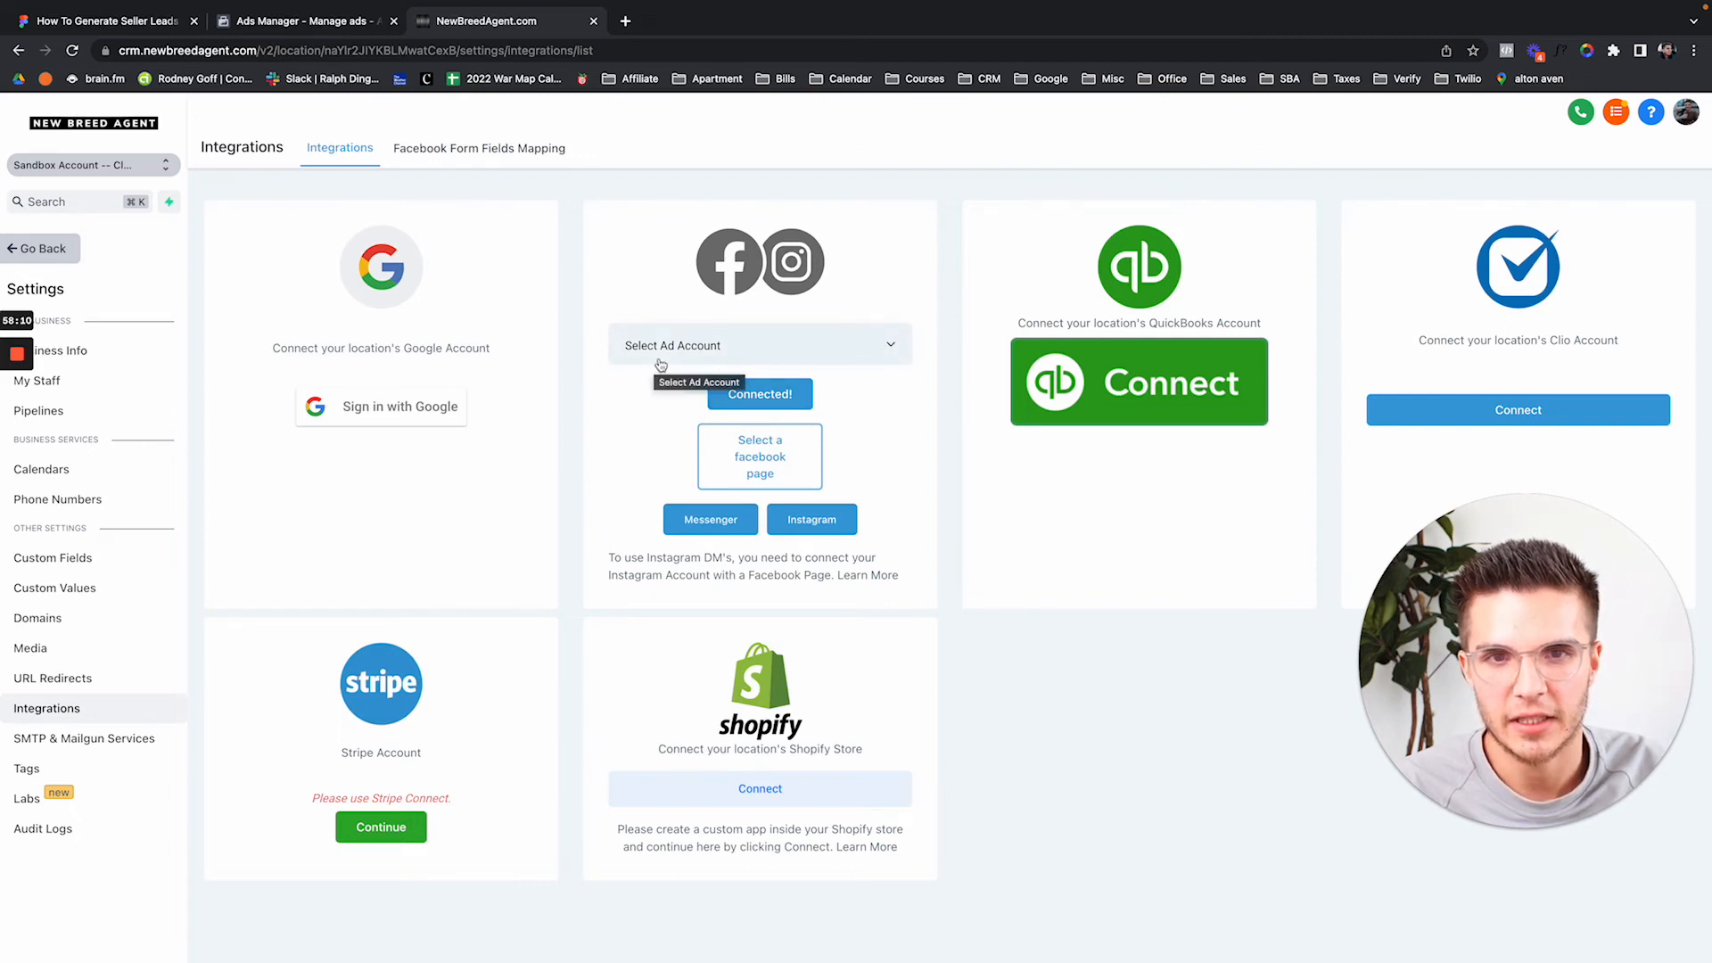
# Set the Facebook integration's ad account to NewBreedAgent.com #4, reload, and cross-check the ad set in Ads Manager.
pyautogui.click(693, 353)
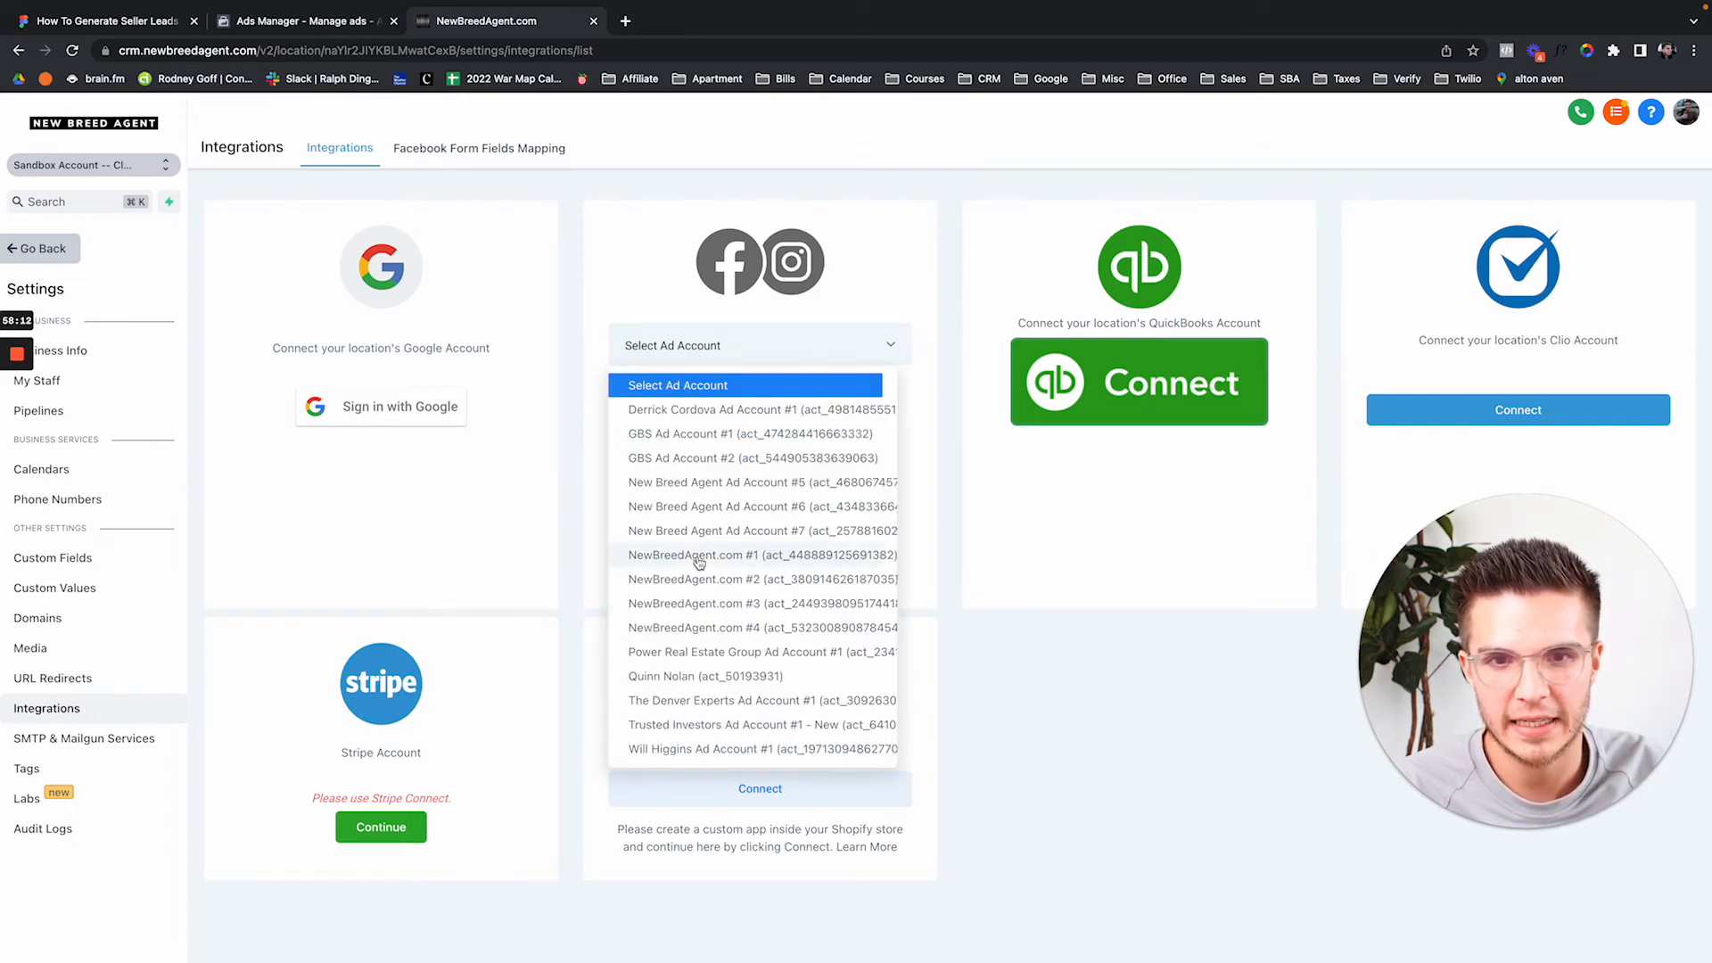
pyautogui.click(701, 629)
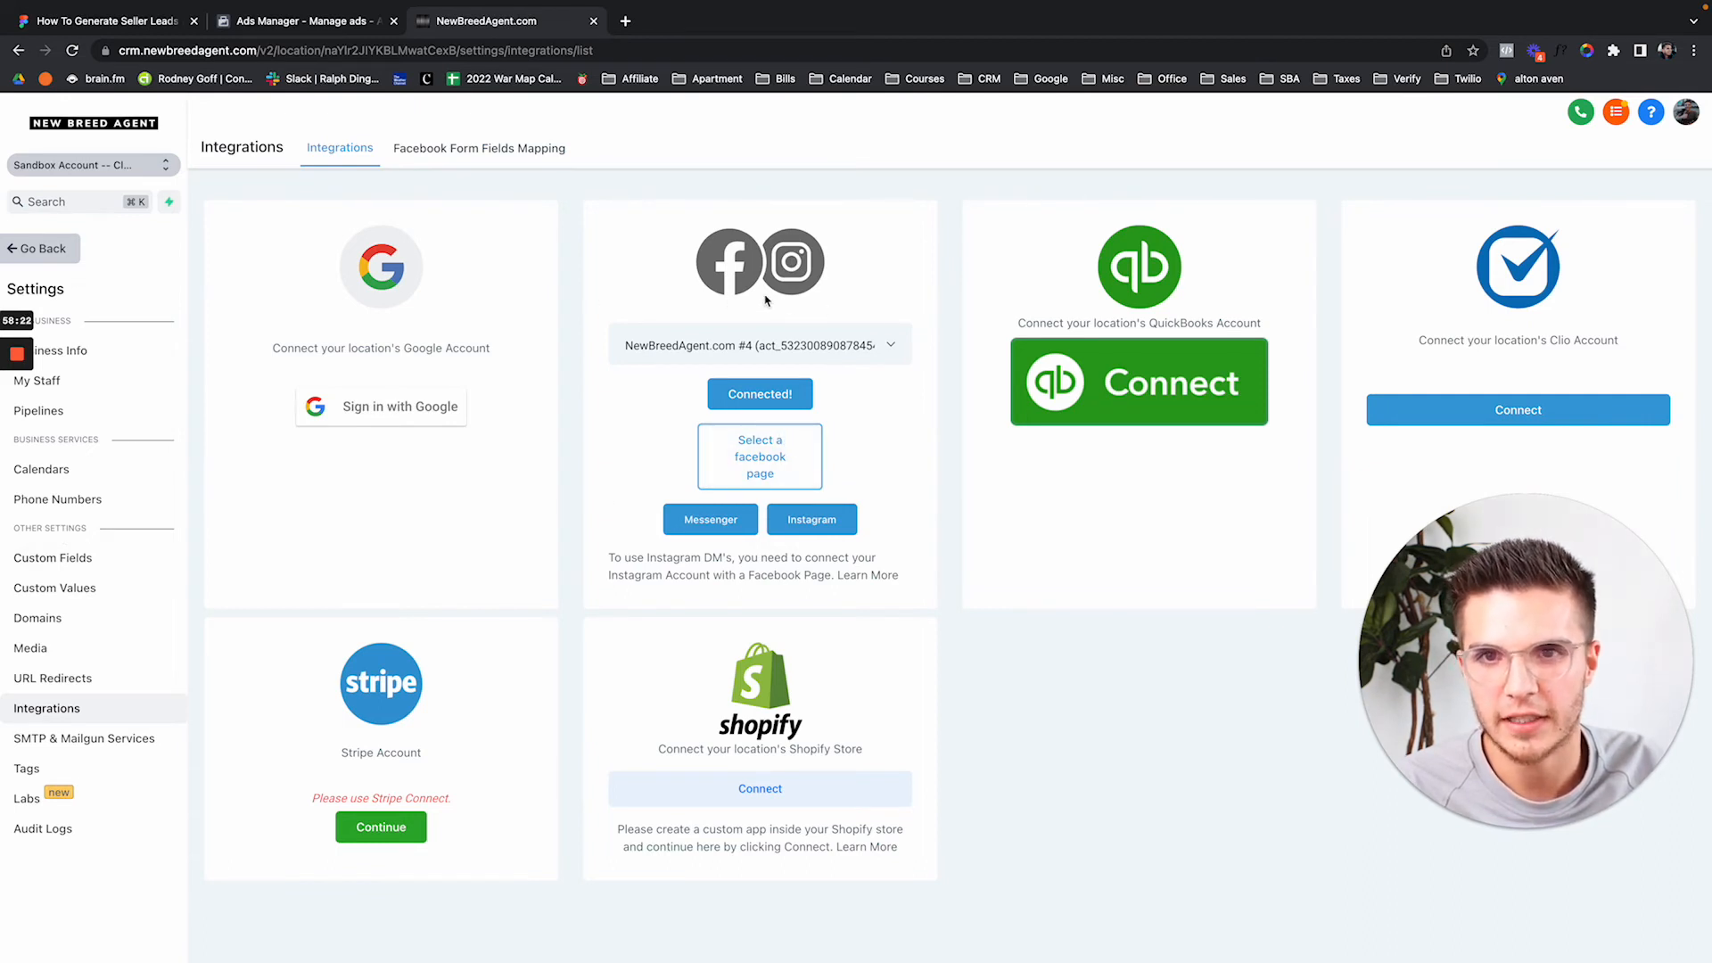
pyautogui.press('super+r')
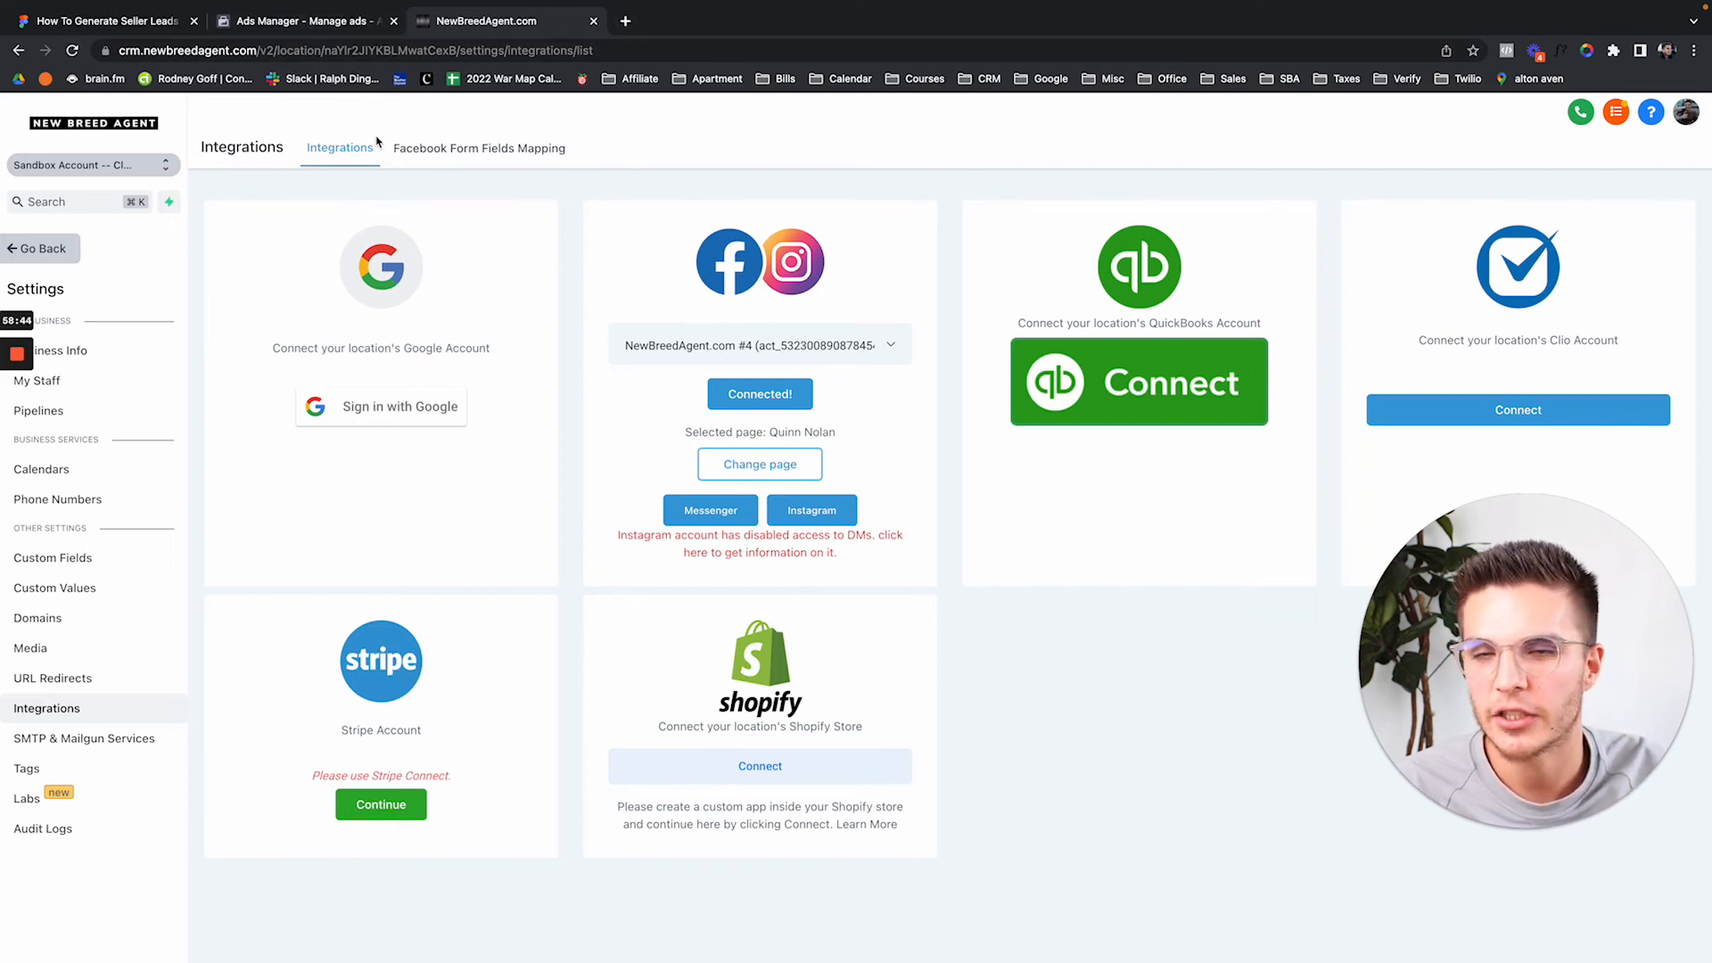
pyautogui.click(328, 22)
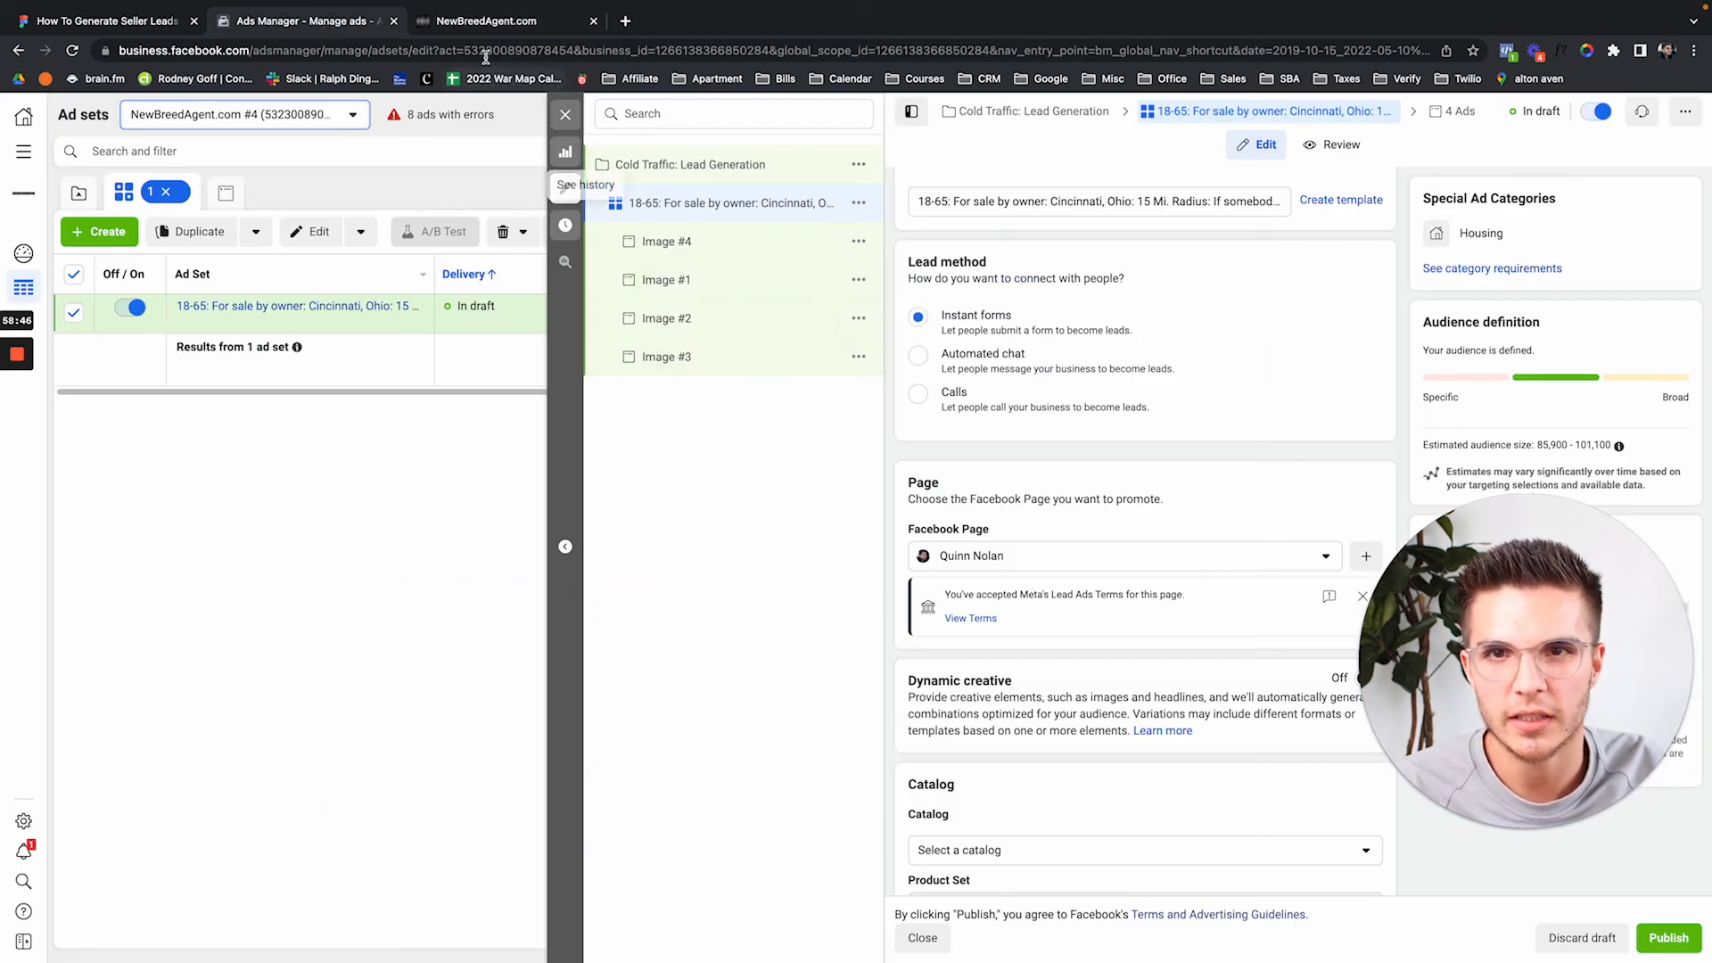
pyautogui.click(496, 22)
# Bring up the field-mapping dialog for the Seller Leads Demo #1 Facebook form.
pyautogui.click(480, 149)
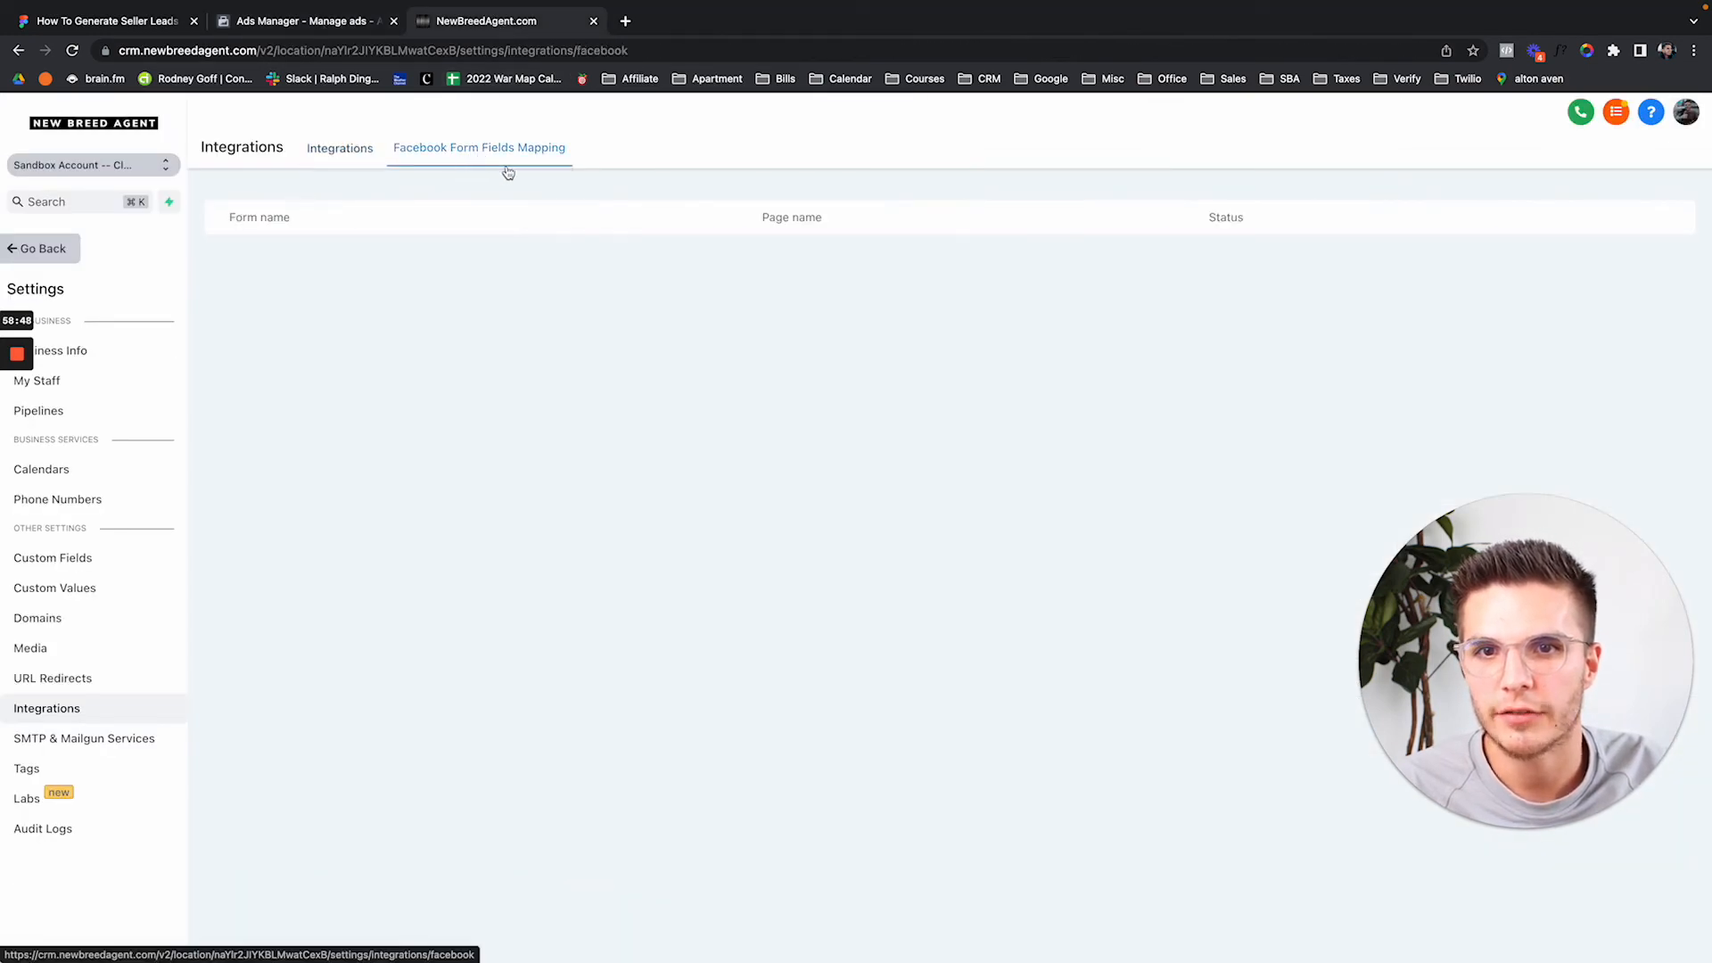
pyautogui.scroll(-5, 268, 254)
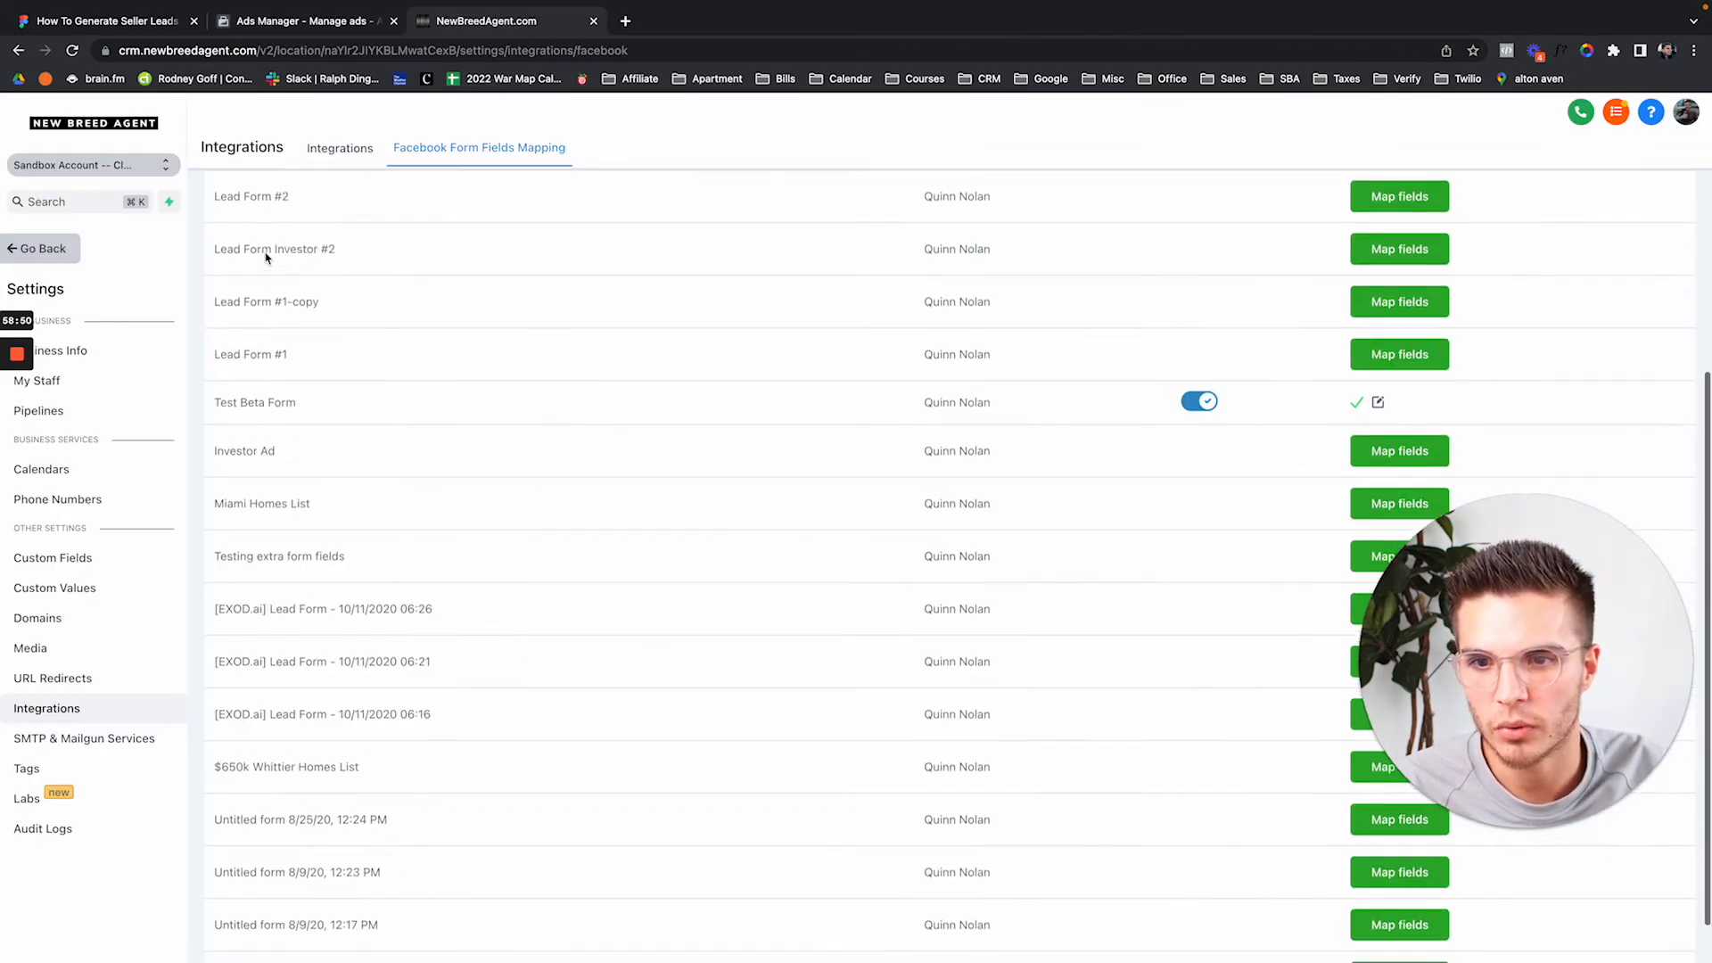
pyautogui.scroll(5, 268, 254)
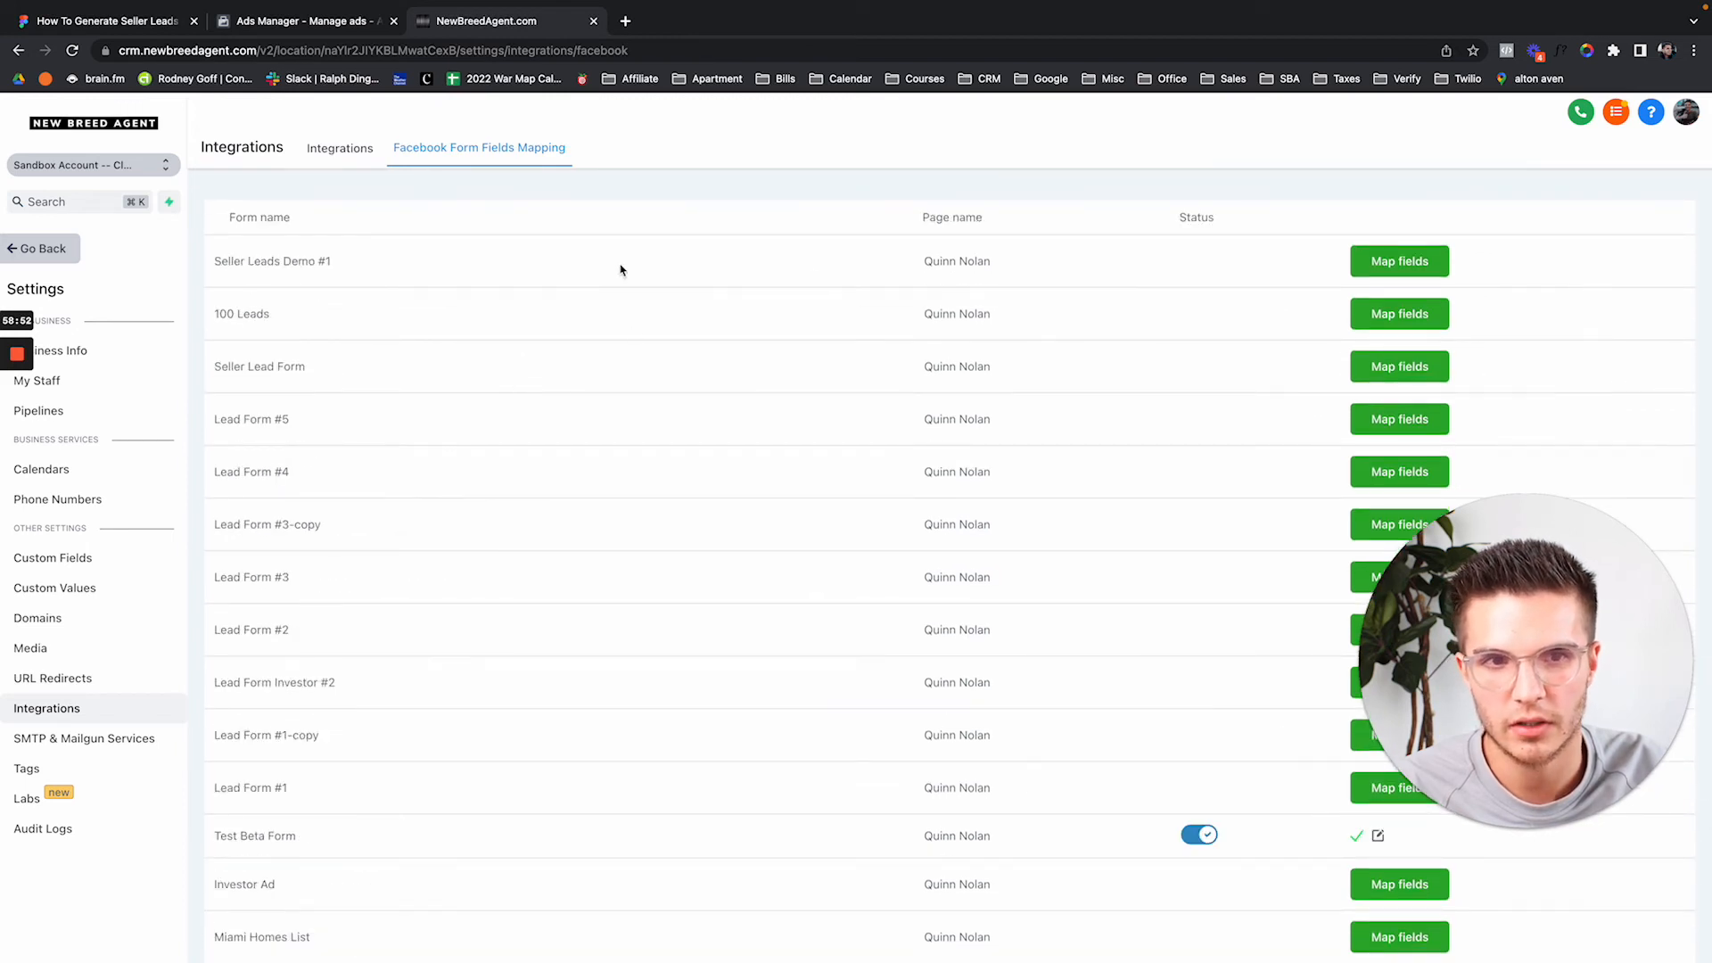
pyautogui.click(1412, 264)
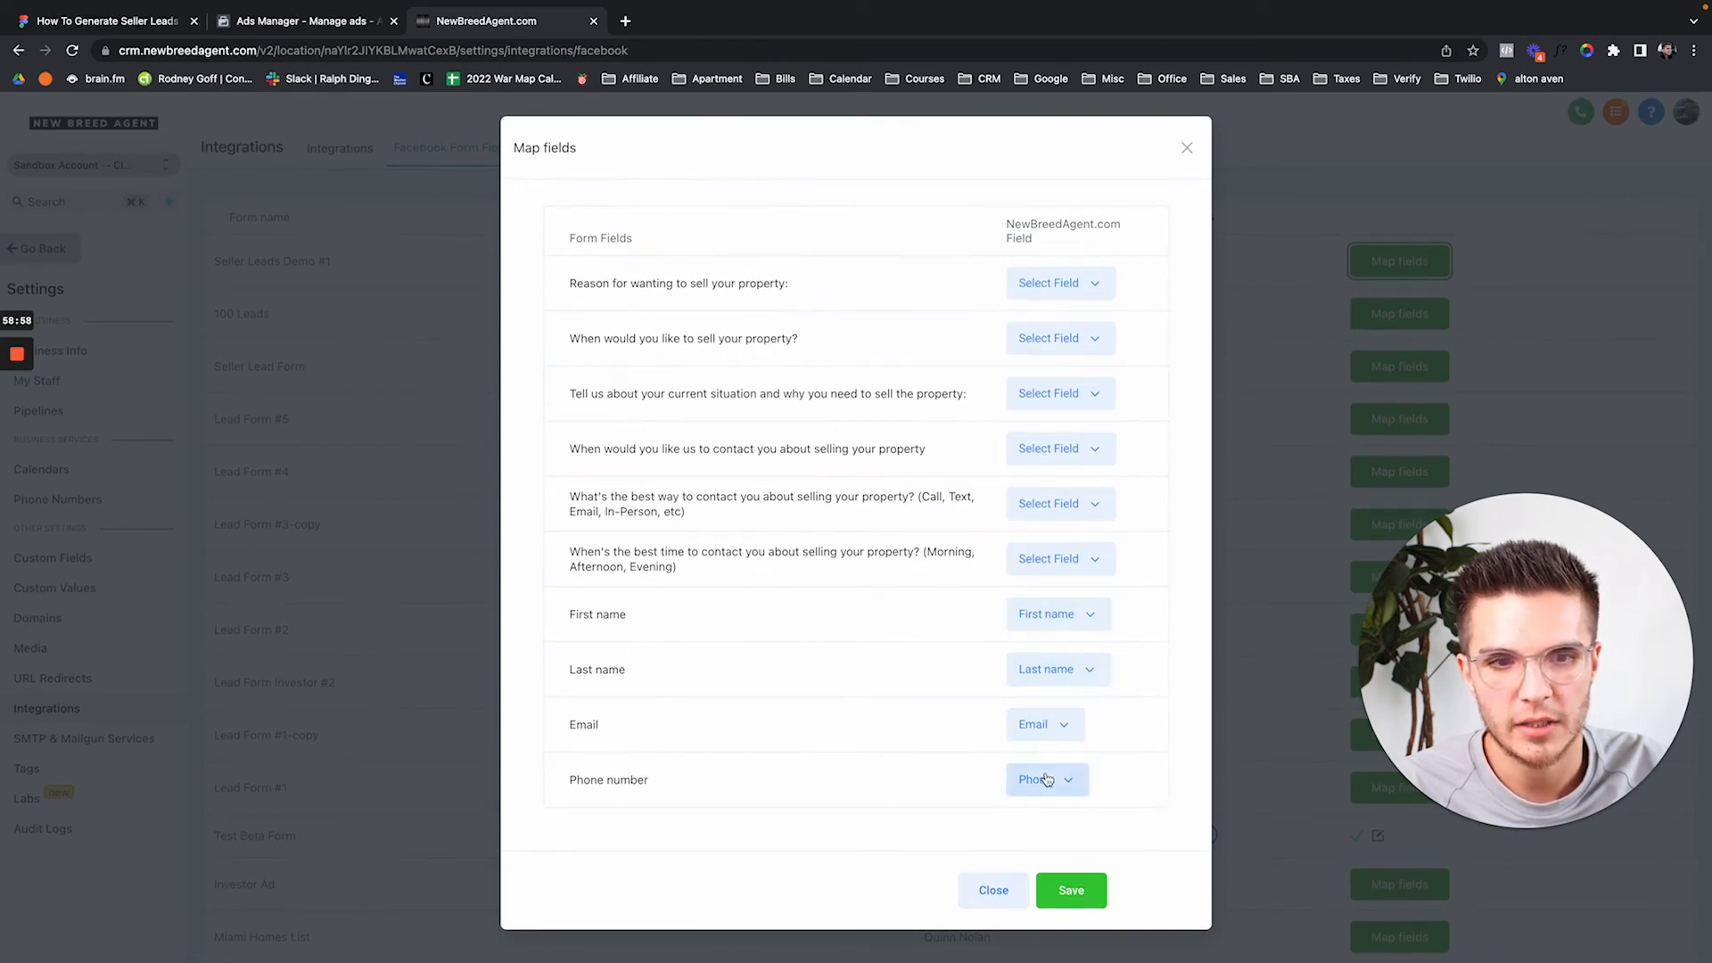
# Map the first (selling-reason) question to the Last sale amount field.
pyautogui.click(1074, 282)
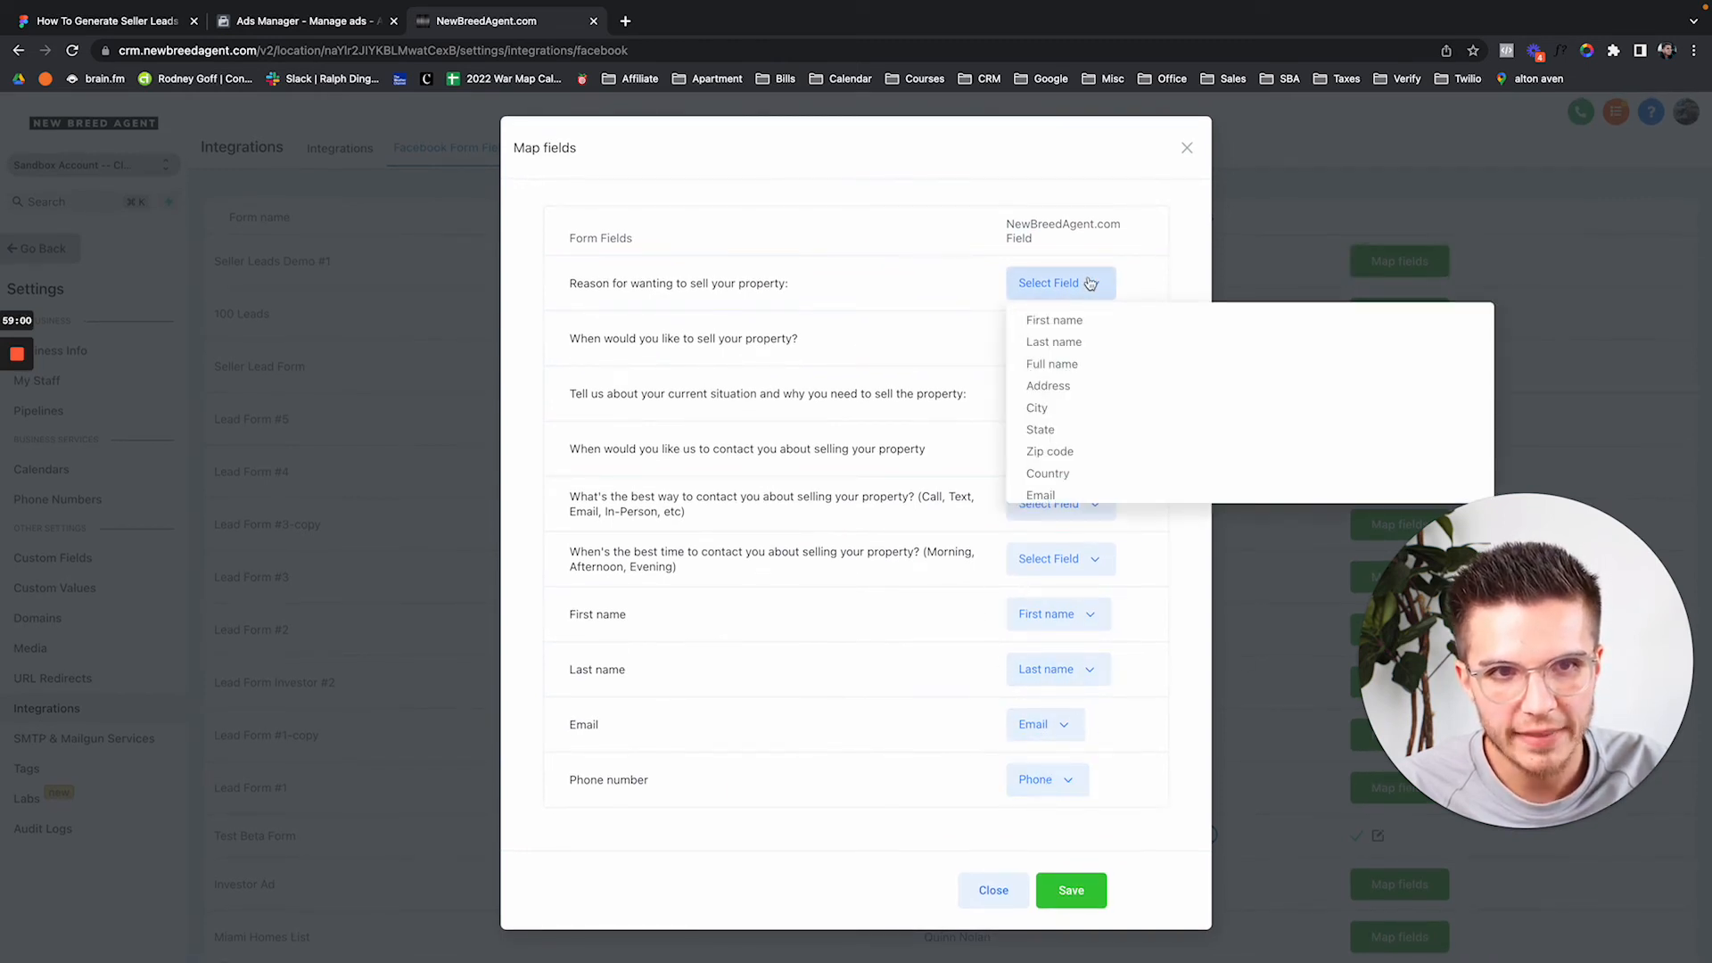
pyautogui.scroll(3, 1045, 410)
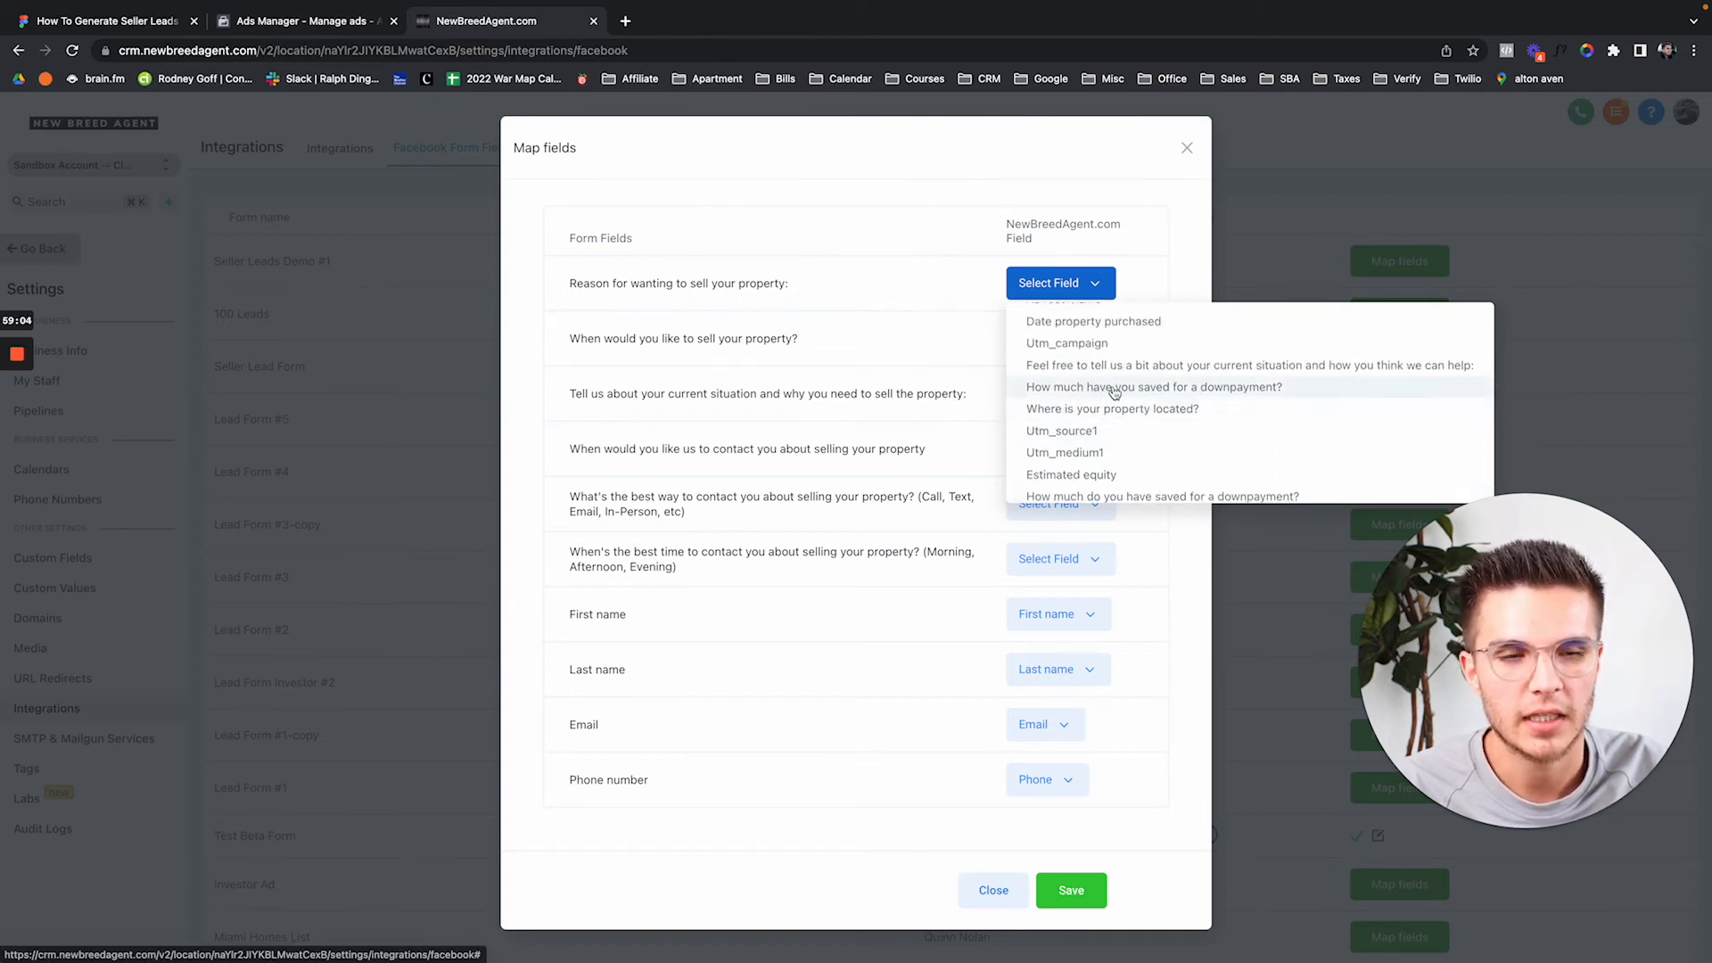
pyautogui.scroll(5, 1114, 392)
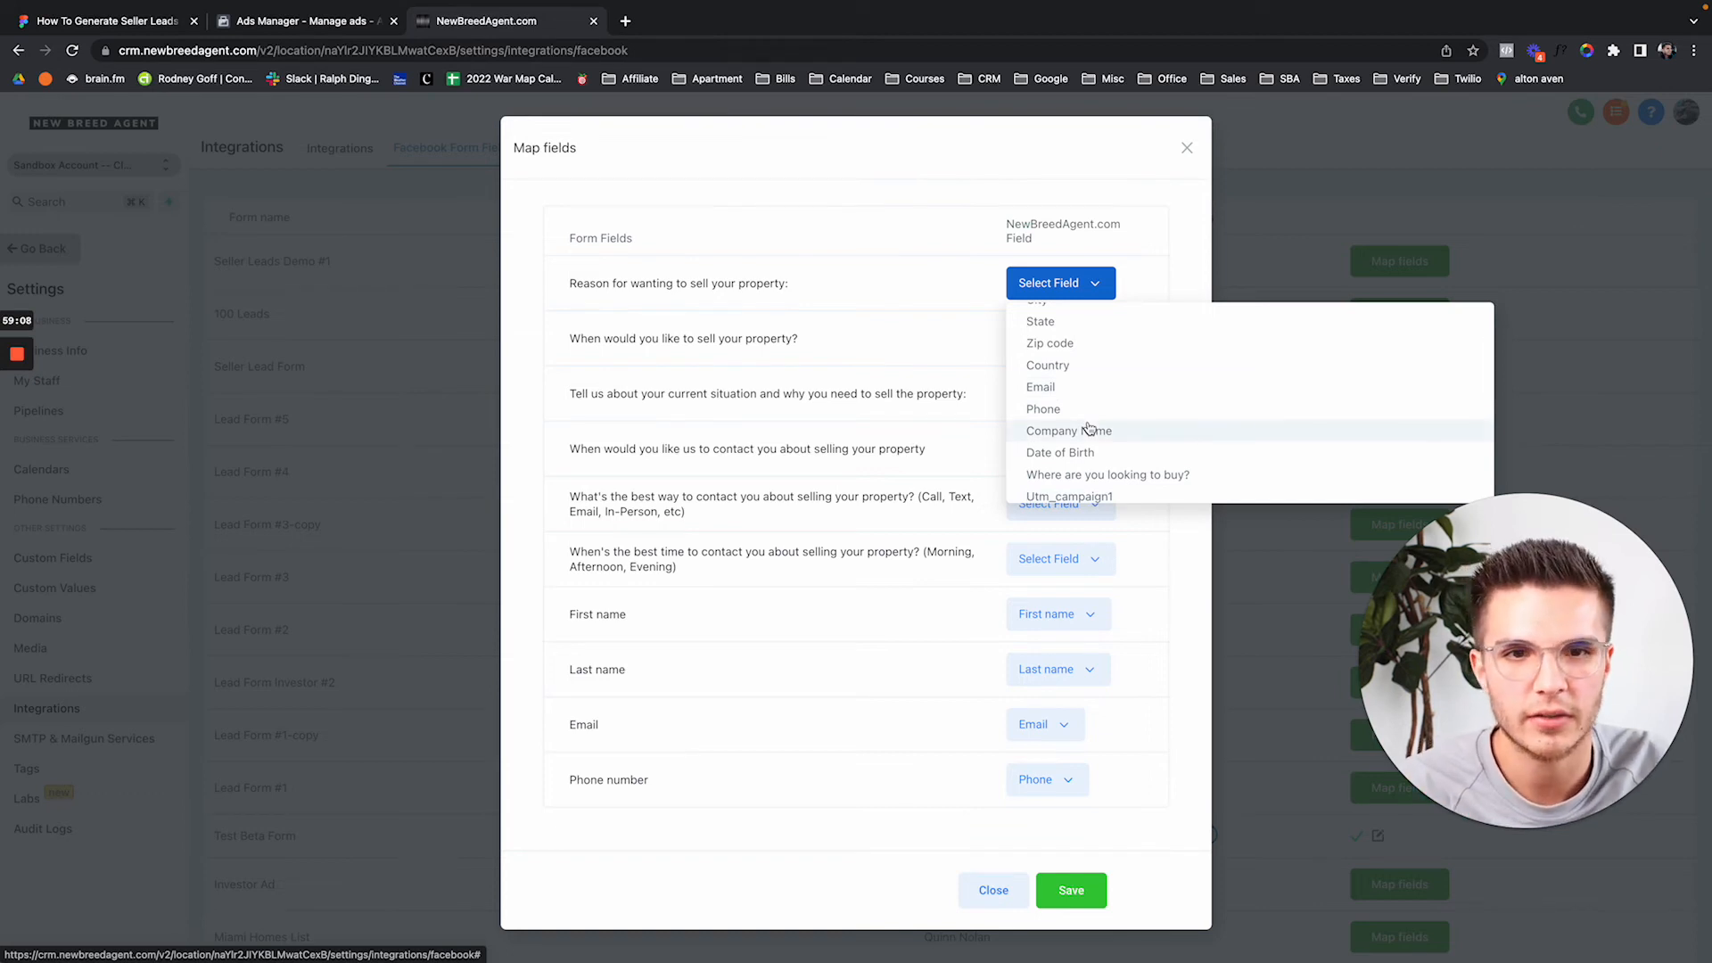
pyautogui.moveTo(570, 288); pyautogui.dragTo(894, 302)
pyautogui.moveTo(770, 341); pyautogui.dragTo(475, 338)
pyautogui.click(1091, 288)
pyautogui.scroll(-10, 1119, 431)
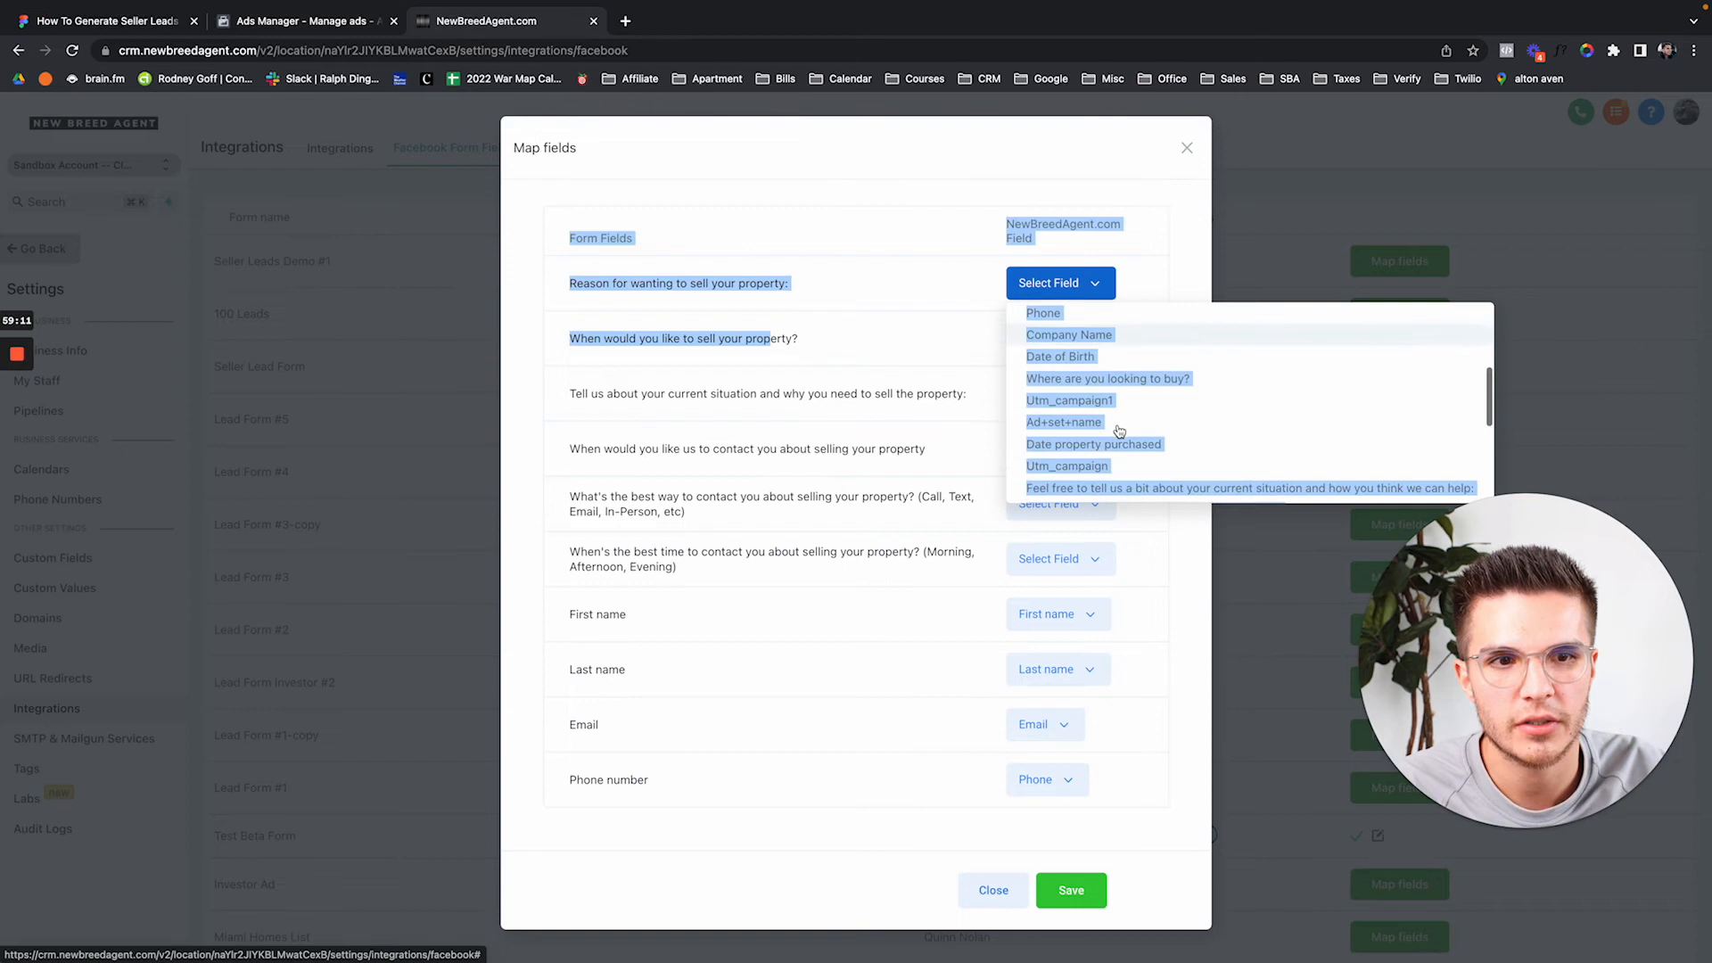
pyautogui.click(911, 416)
pyautogui.click(1113, 281)
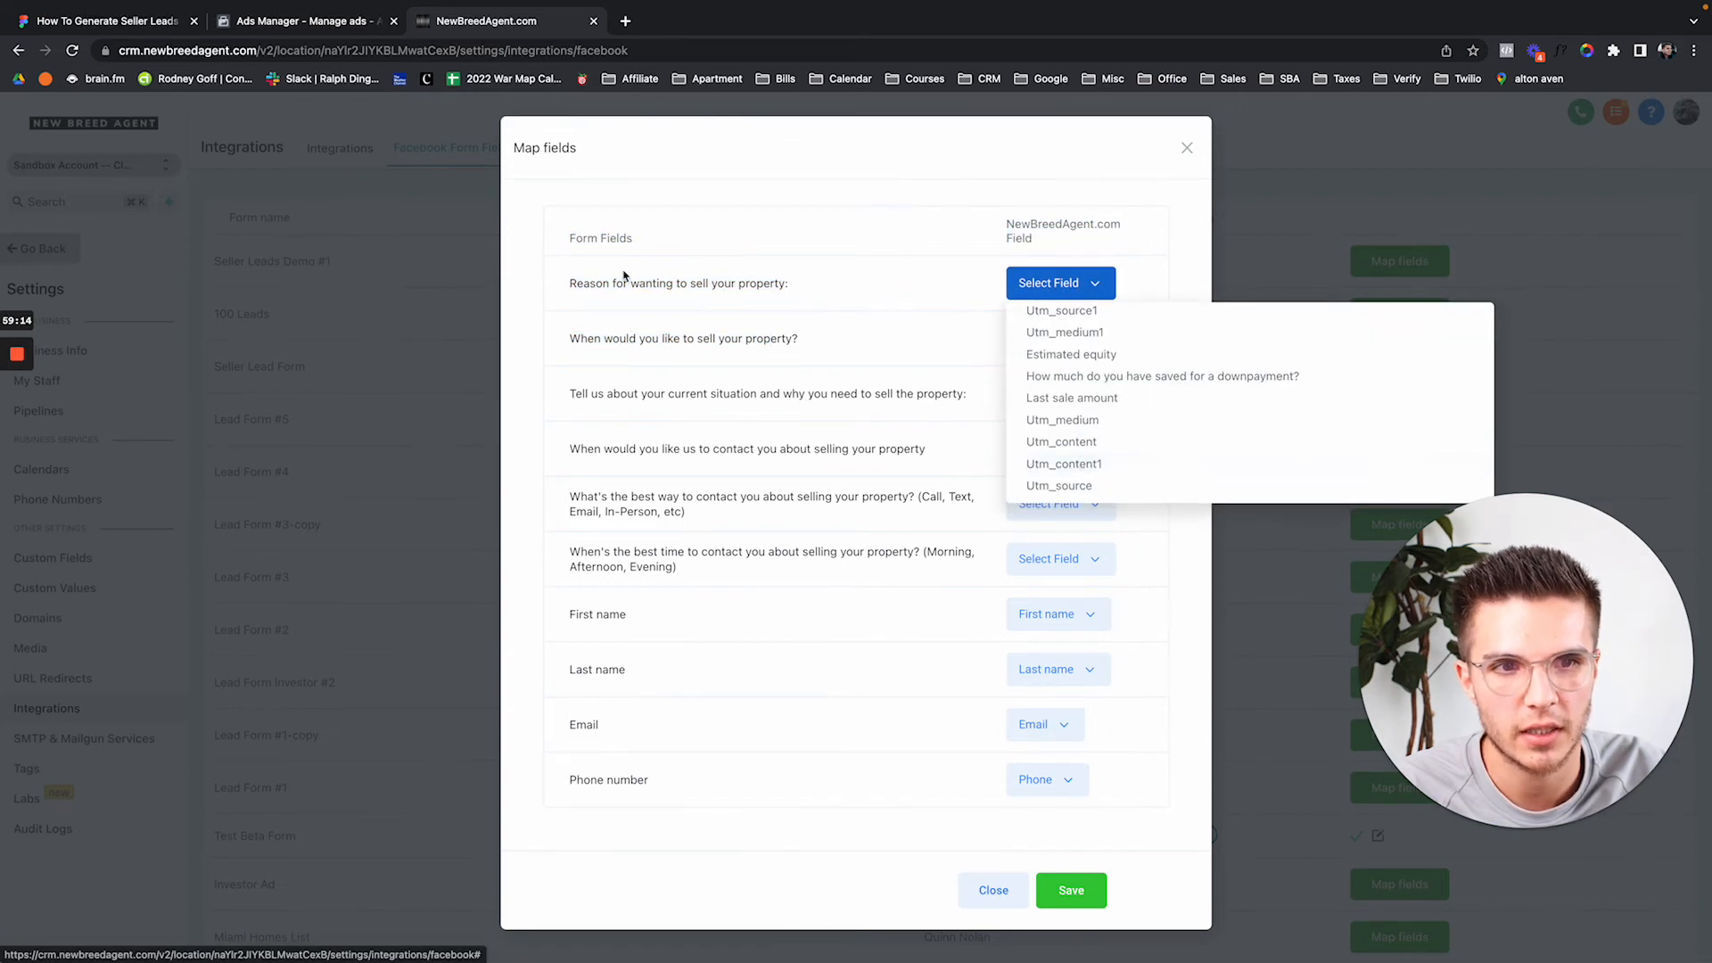
pyautogui.click(1065, 398)
# Map the timeline, current-situation and contact-timing questions to Date property purchased, downpayment savings and Utm_medium.
pyautogui.click(1061, 338)
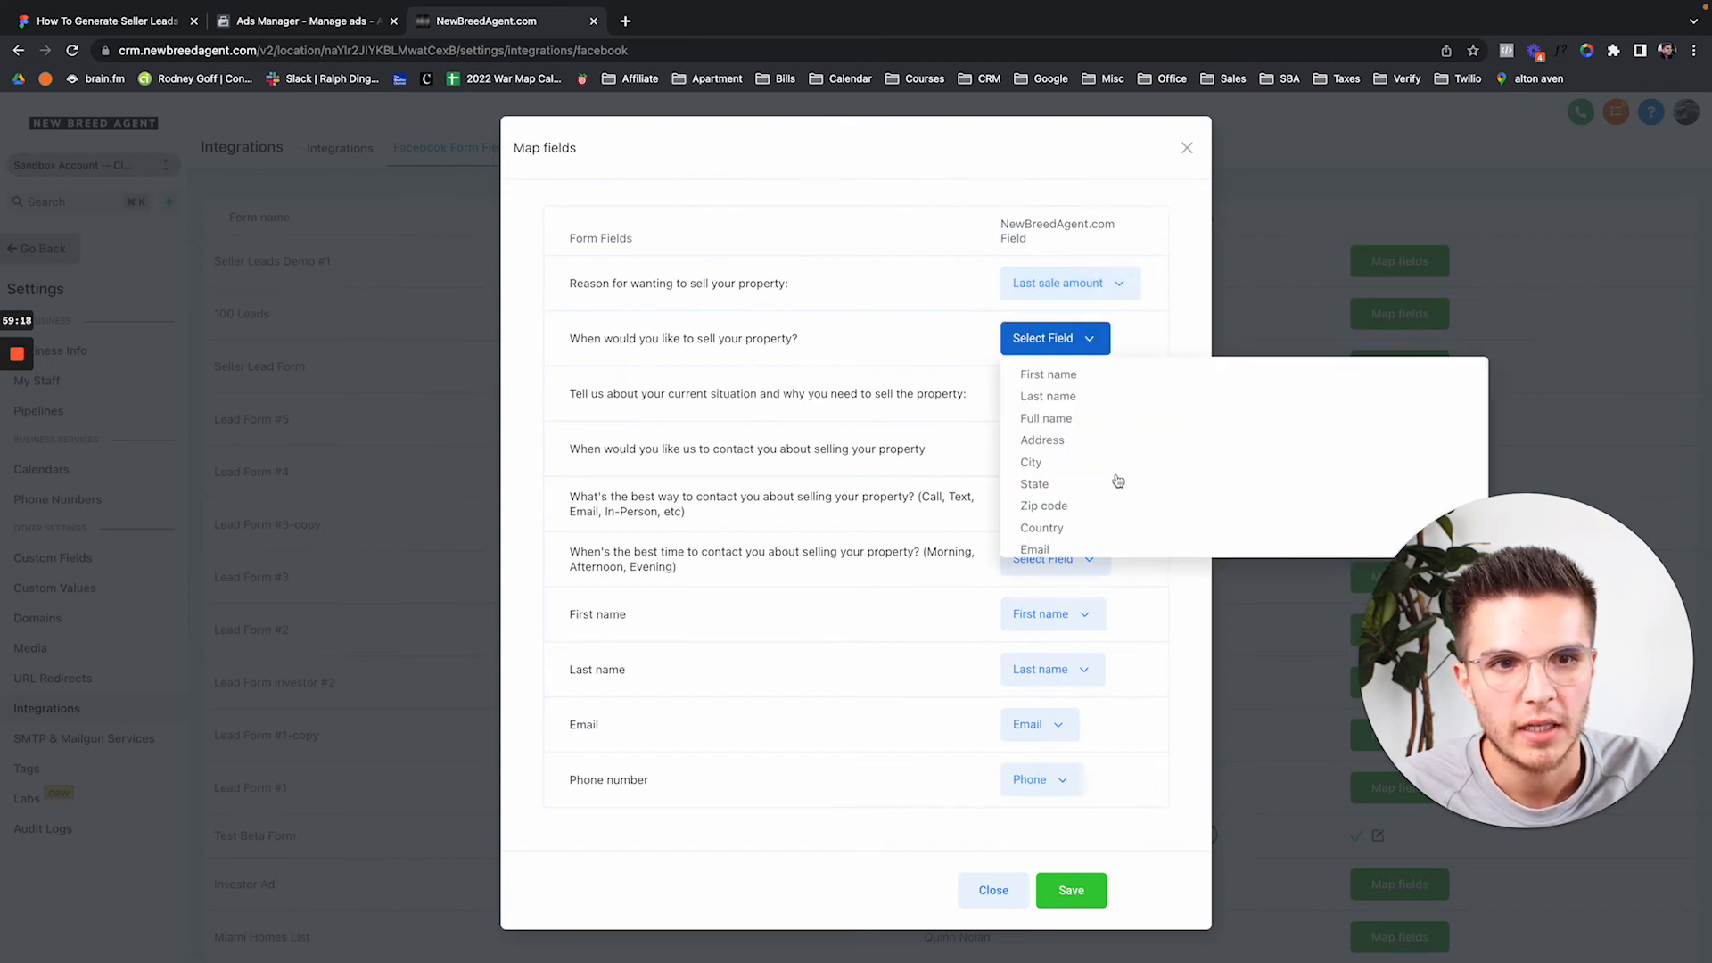
pyautogui.scroll(-10, 1117, 482)
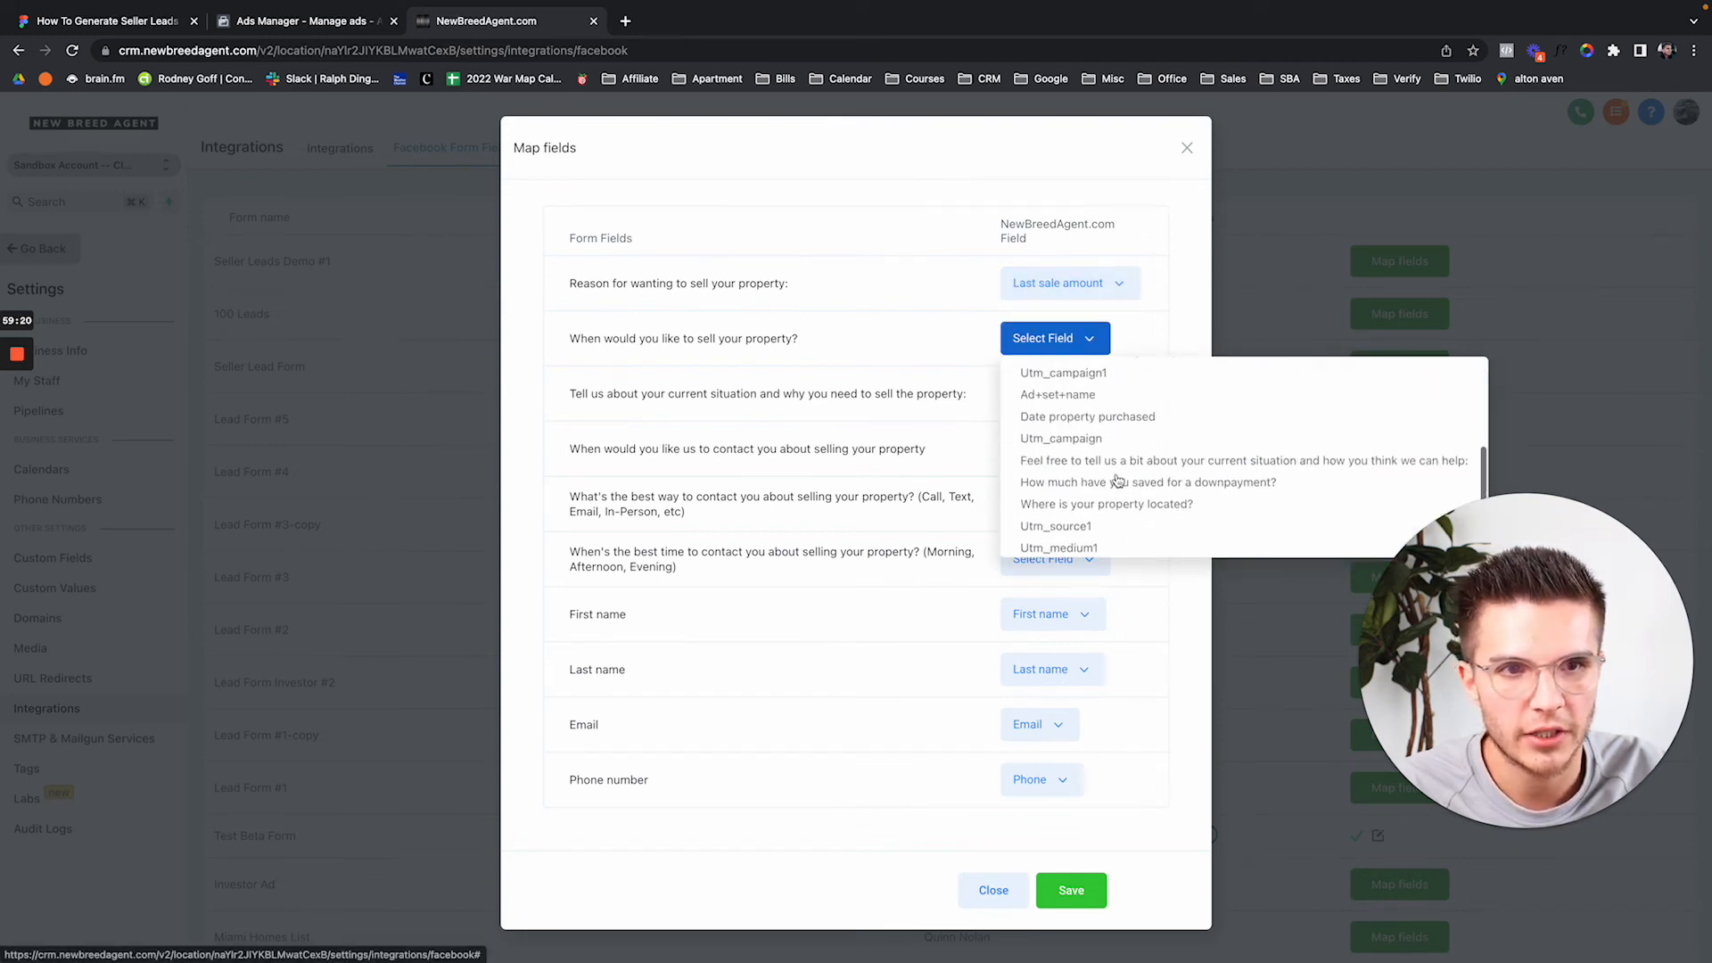
pyautogui.click(1101, 419)
pyautogui.click(1043, 381)
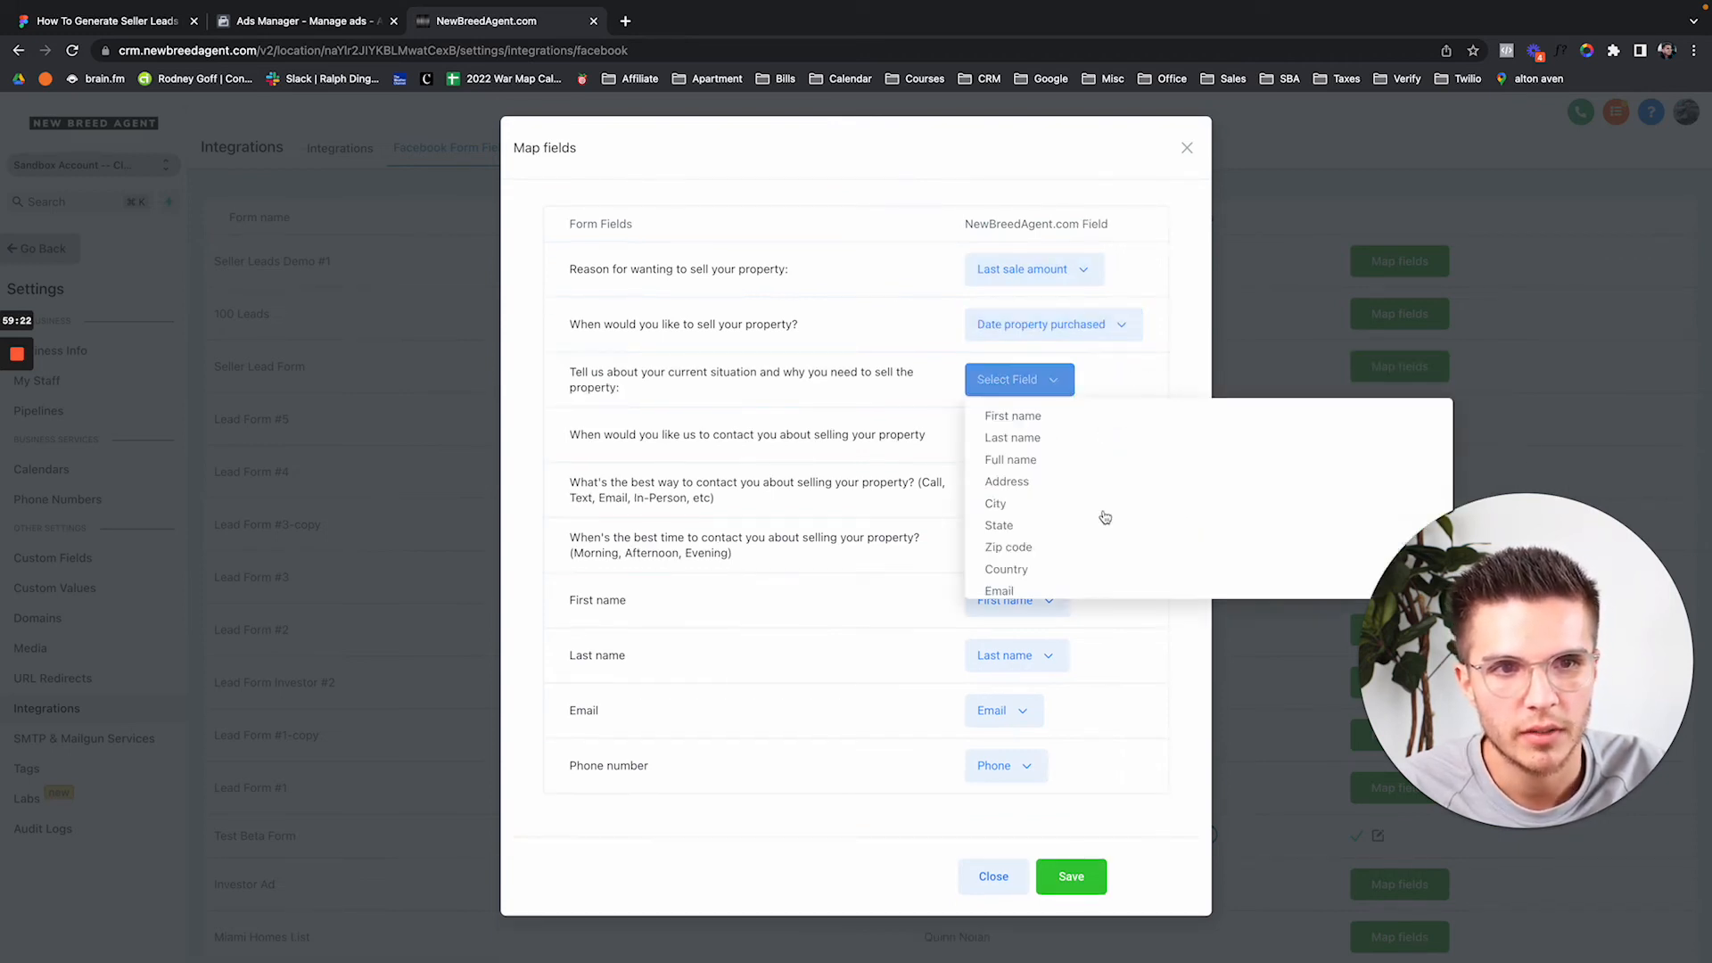
pyautogui.scroll(-10, 1100, 516)
pyautogui.scroll(3, 1059, 512)
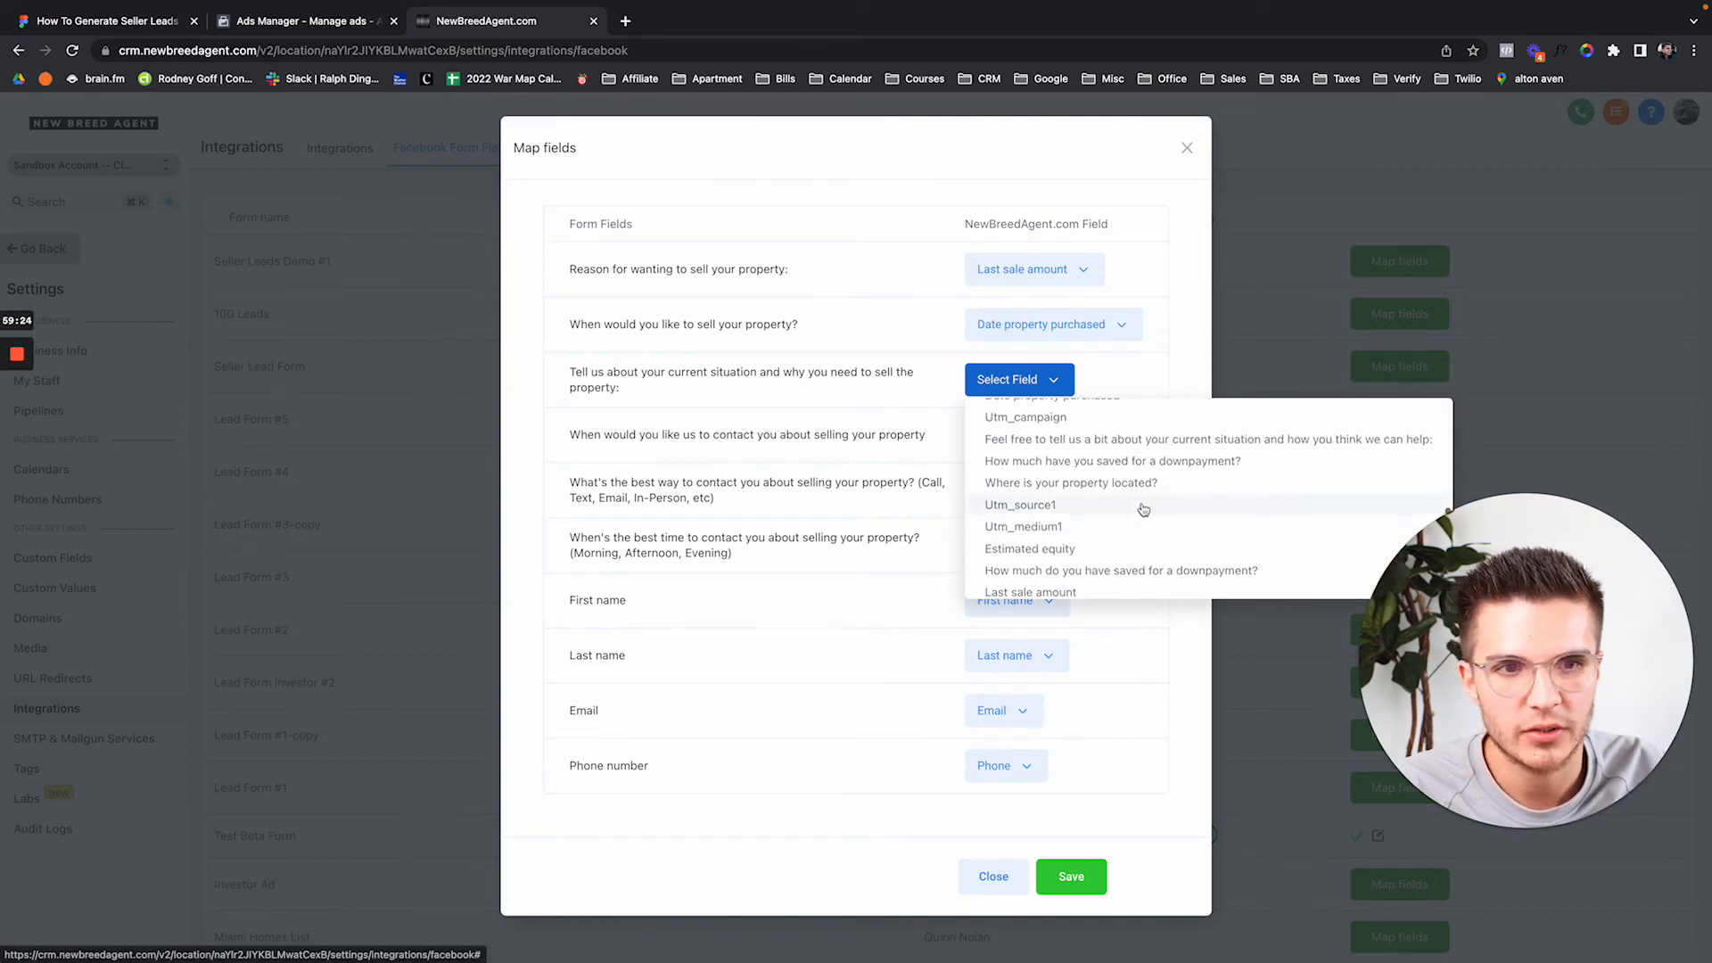
pyautogui.click(1094, 462)
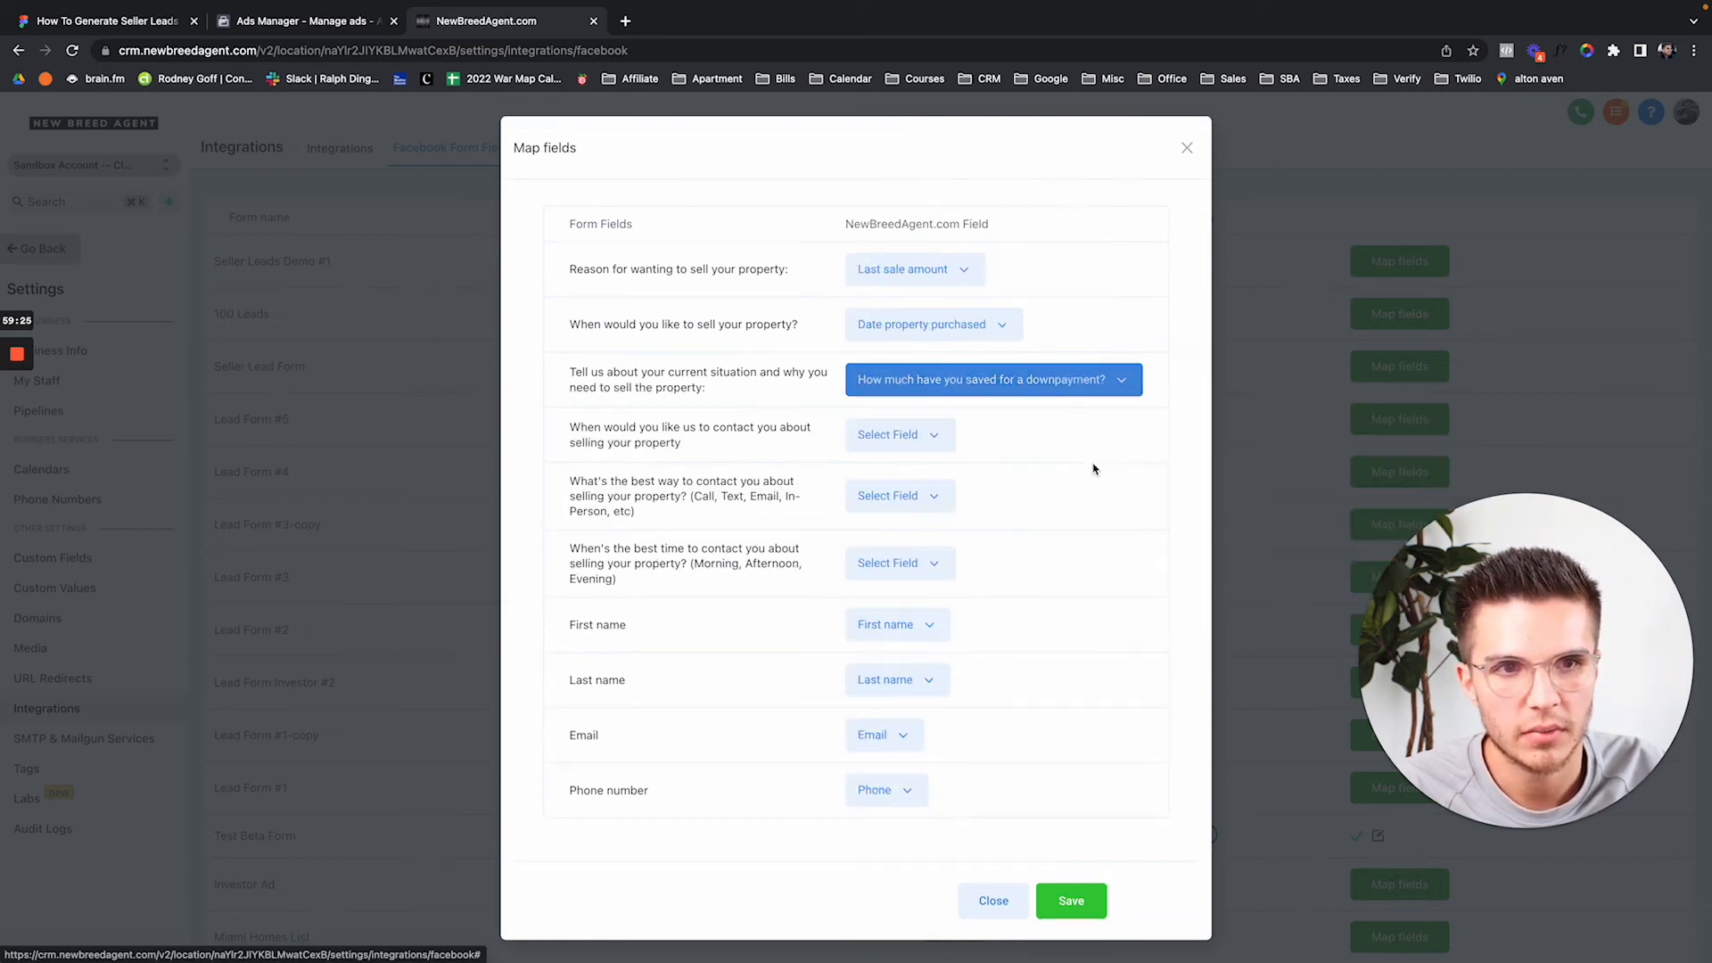
pyautogui.click(917, 435)
pyautogui.scroll(-2, 1001, 598)
pyautogui.scroll(-5, 1001, 598)
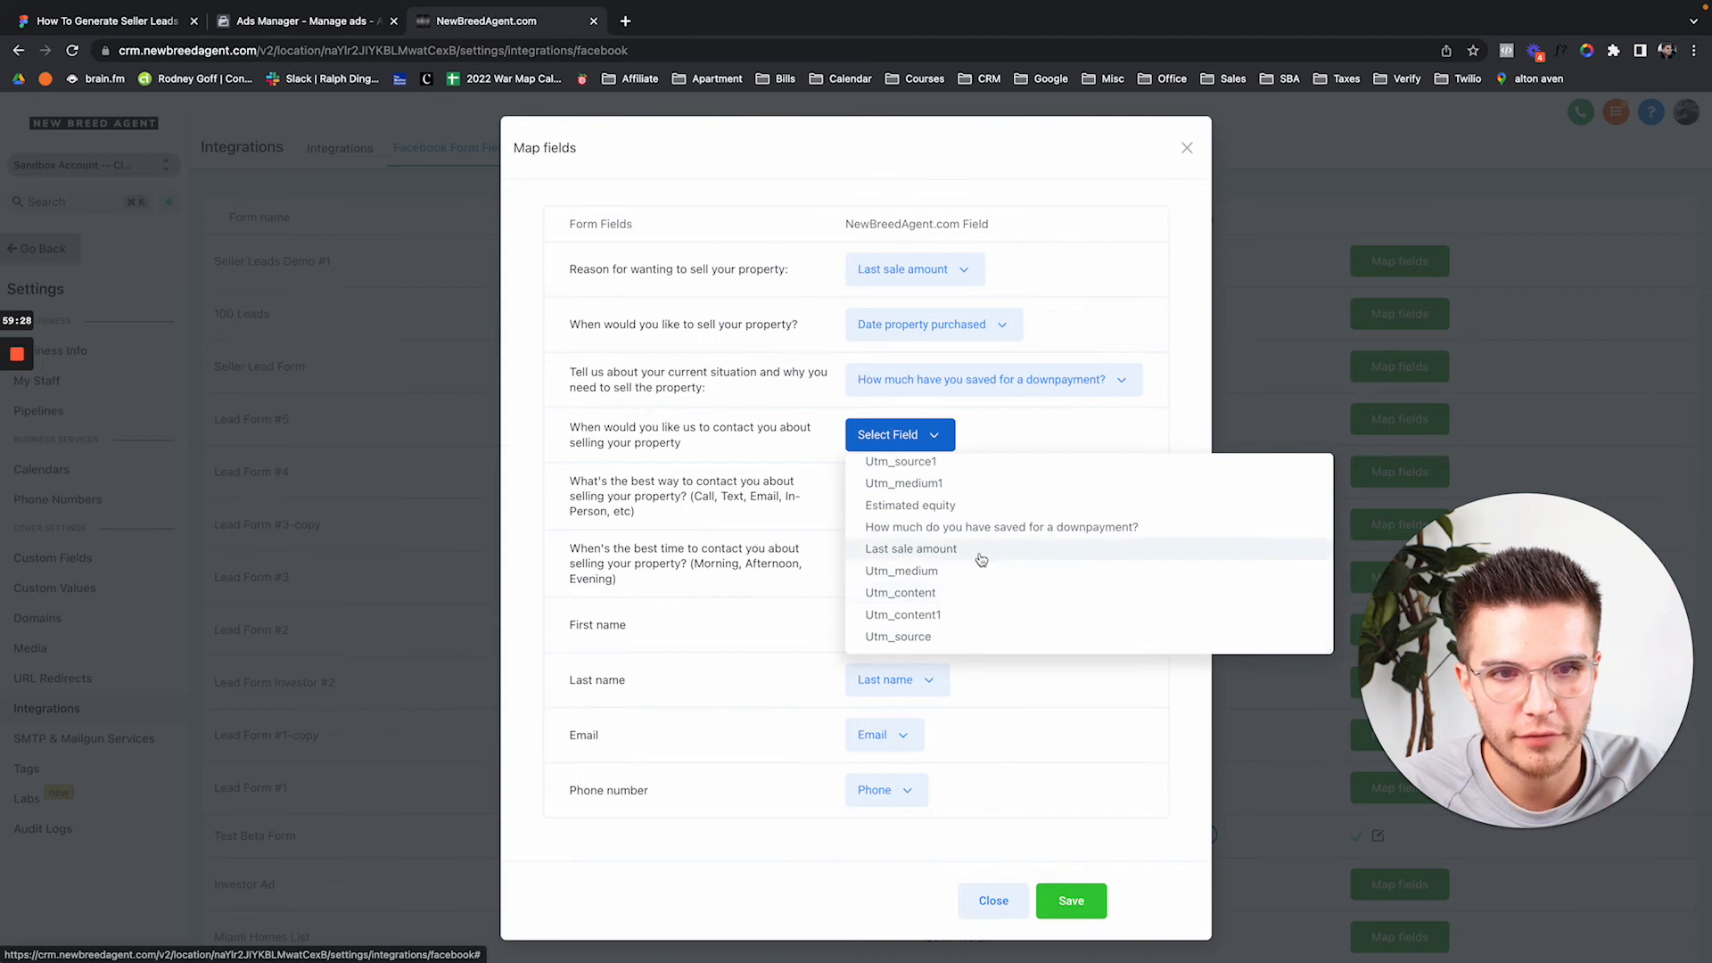
pyautogui.click(979, 569)
# Map the contact-method and best-time questions to Country and Utm_content, then save the mapping.
pyautogui.click(901, 502)
pyautogui.click(919, 683)
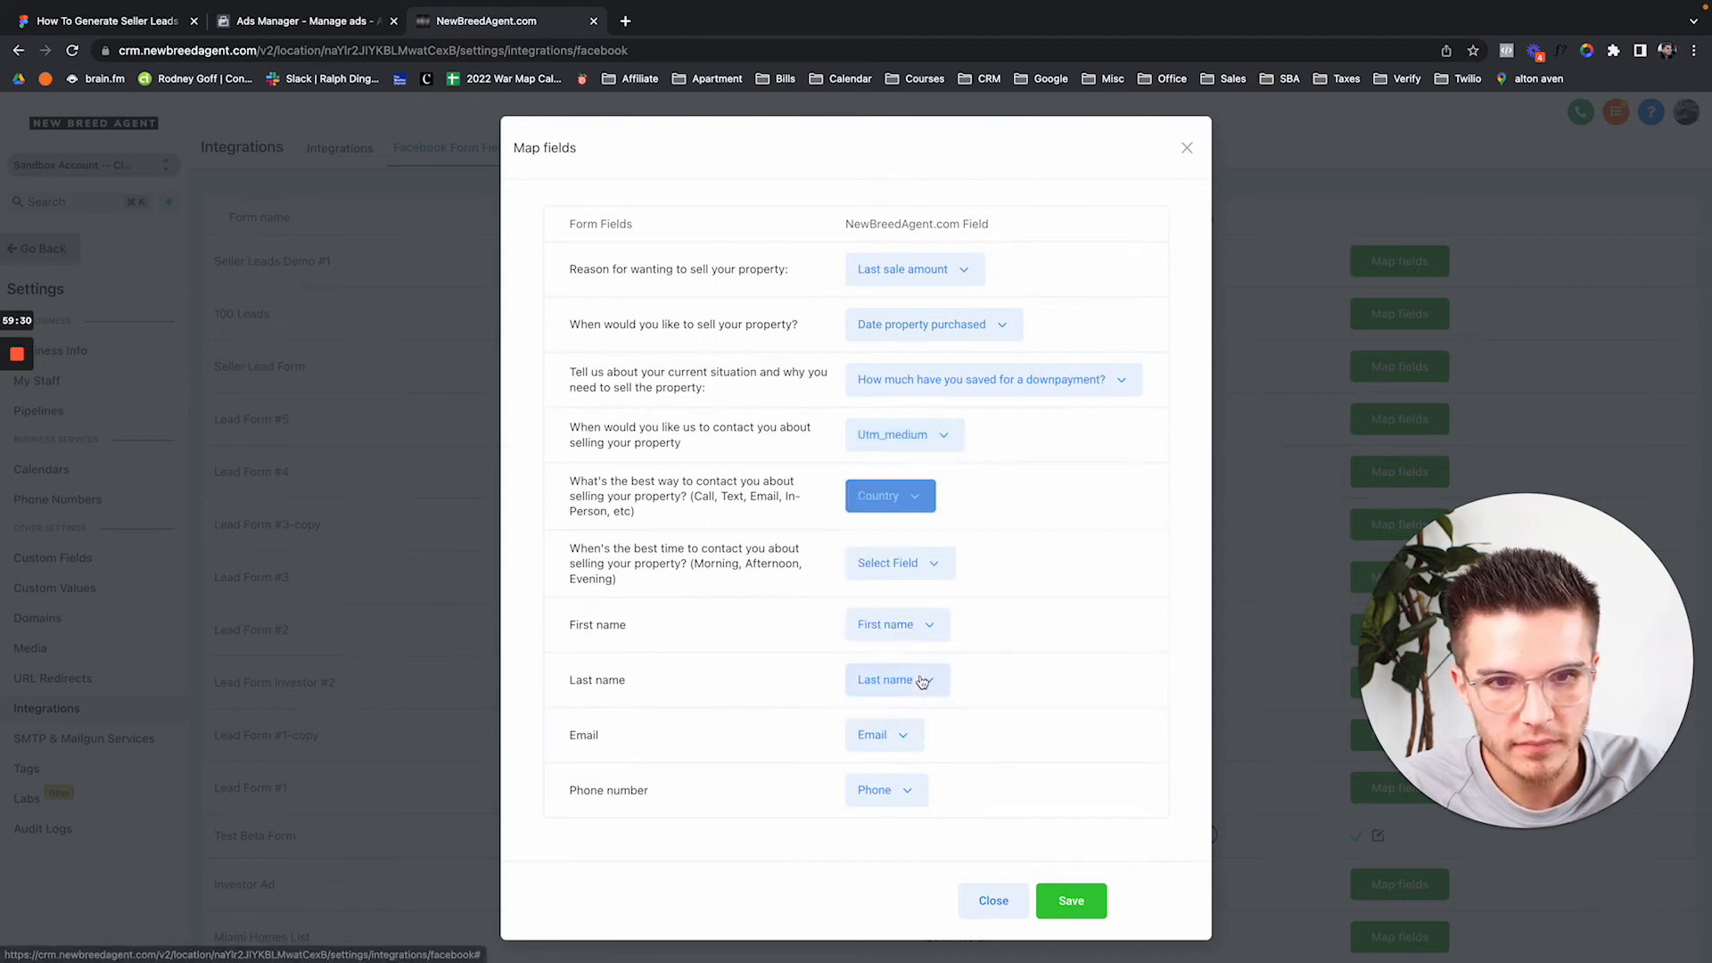
pyautogui.click(888, 567)
pyautogui.scroll(-5, 922, 743)
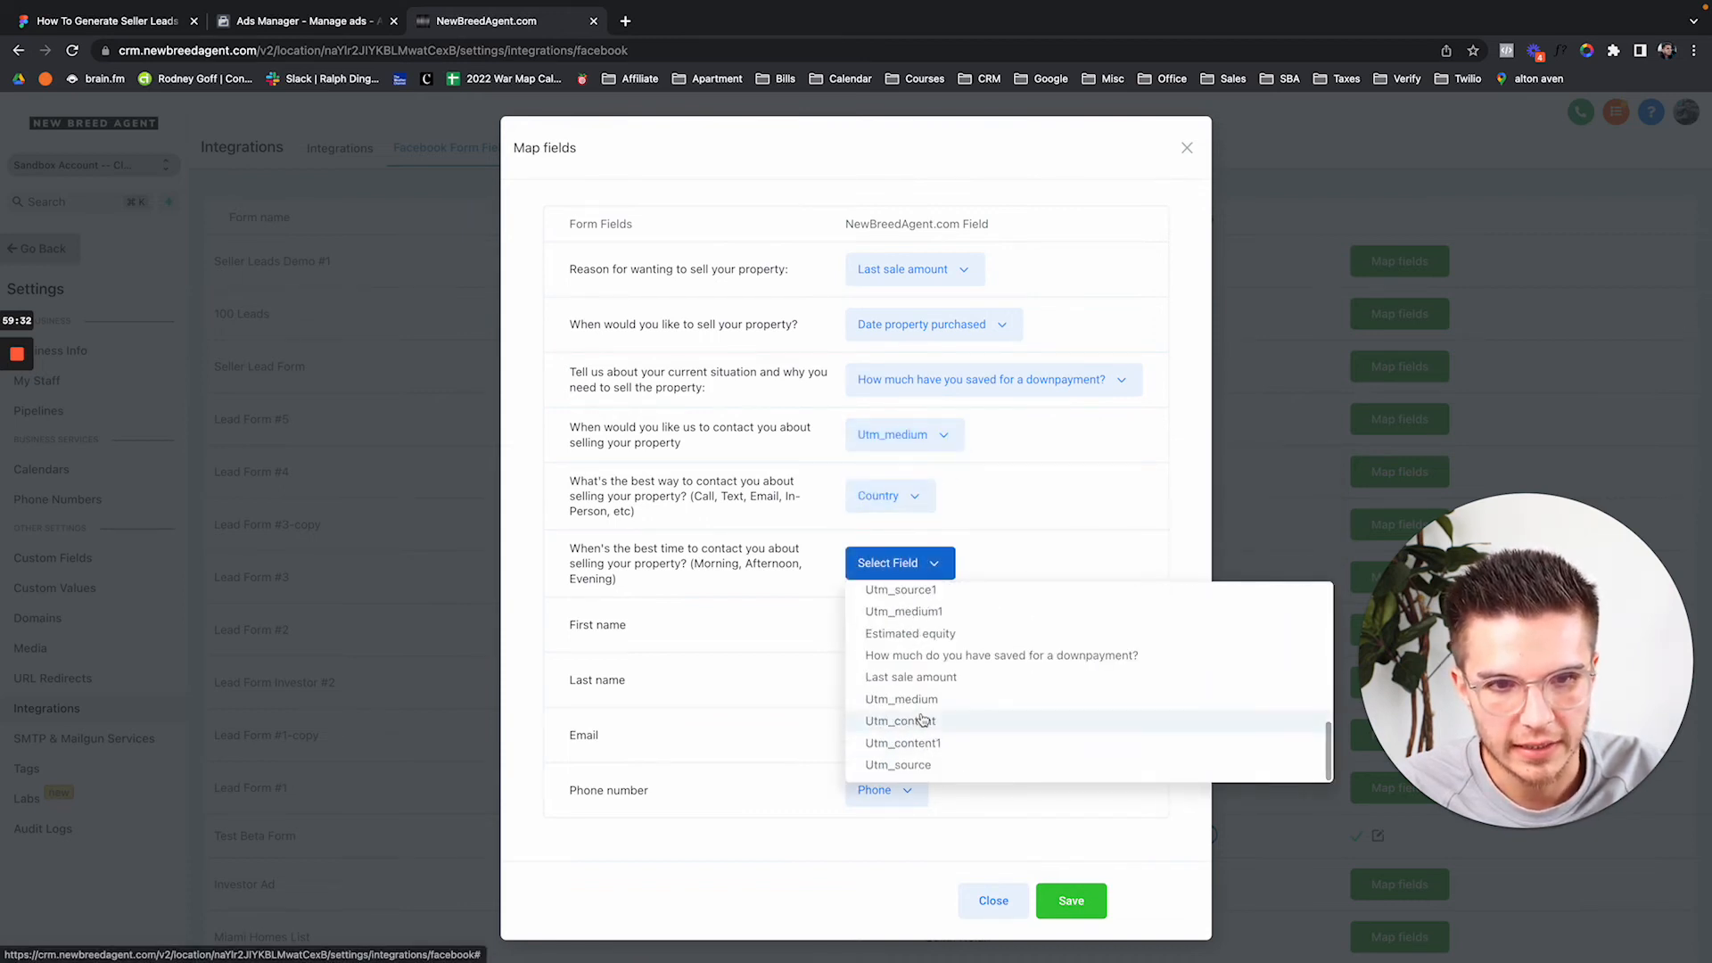
pyautogui.click(919, 720)
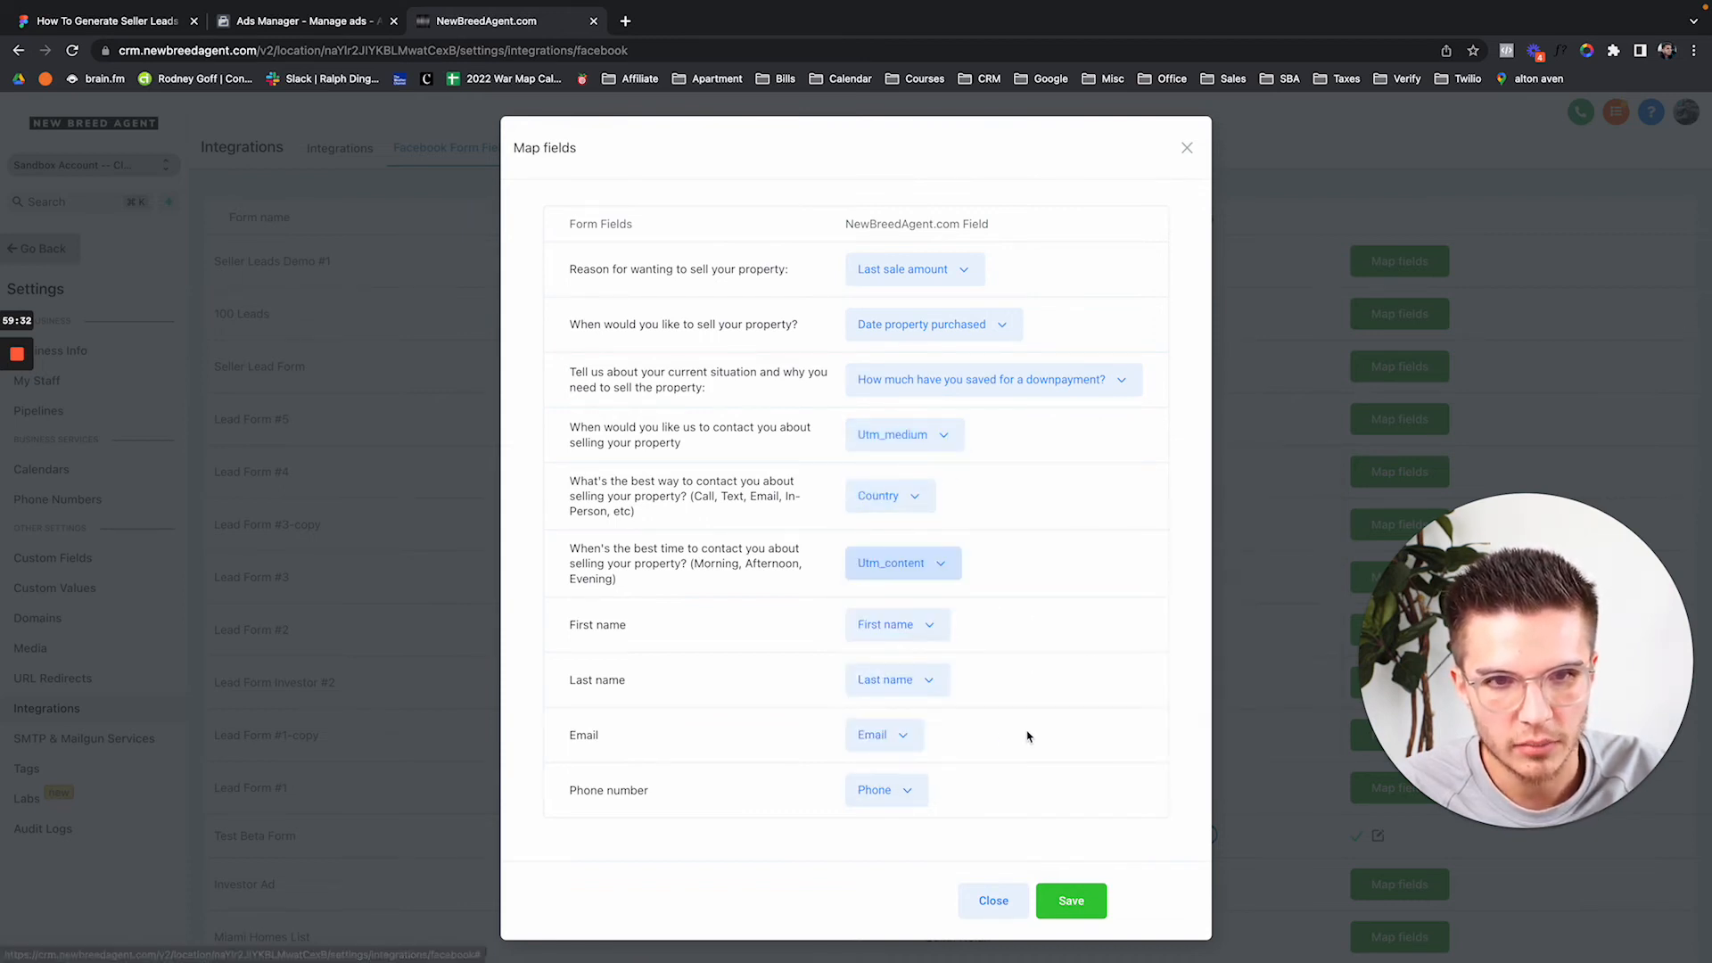
pyautogui.click(1071, 901)
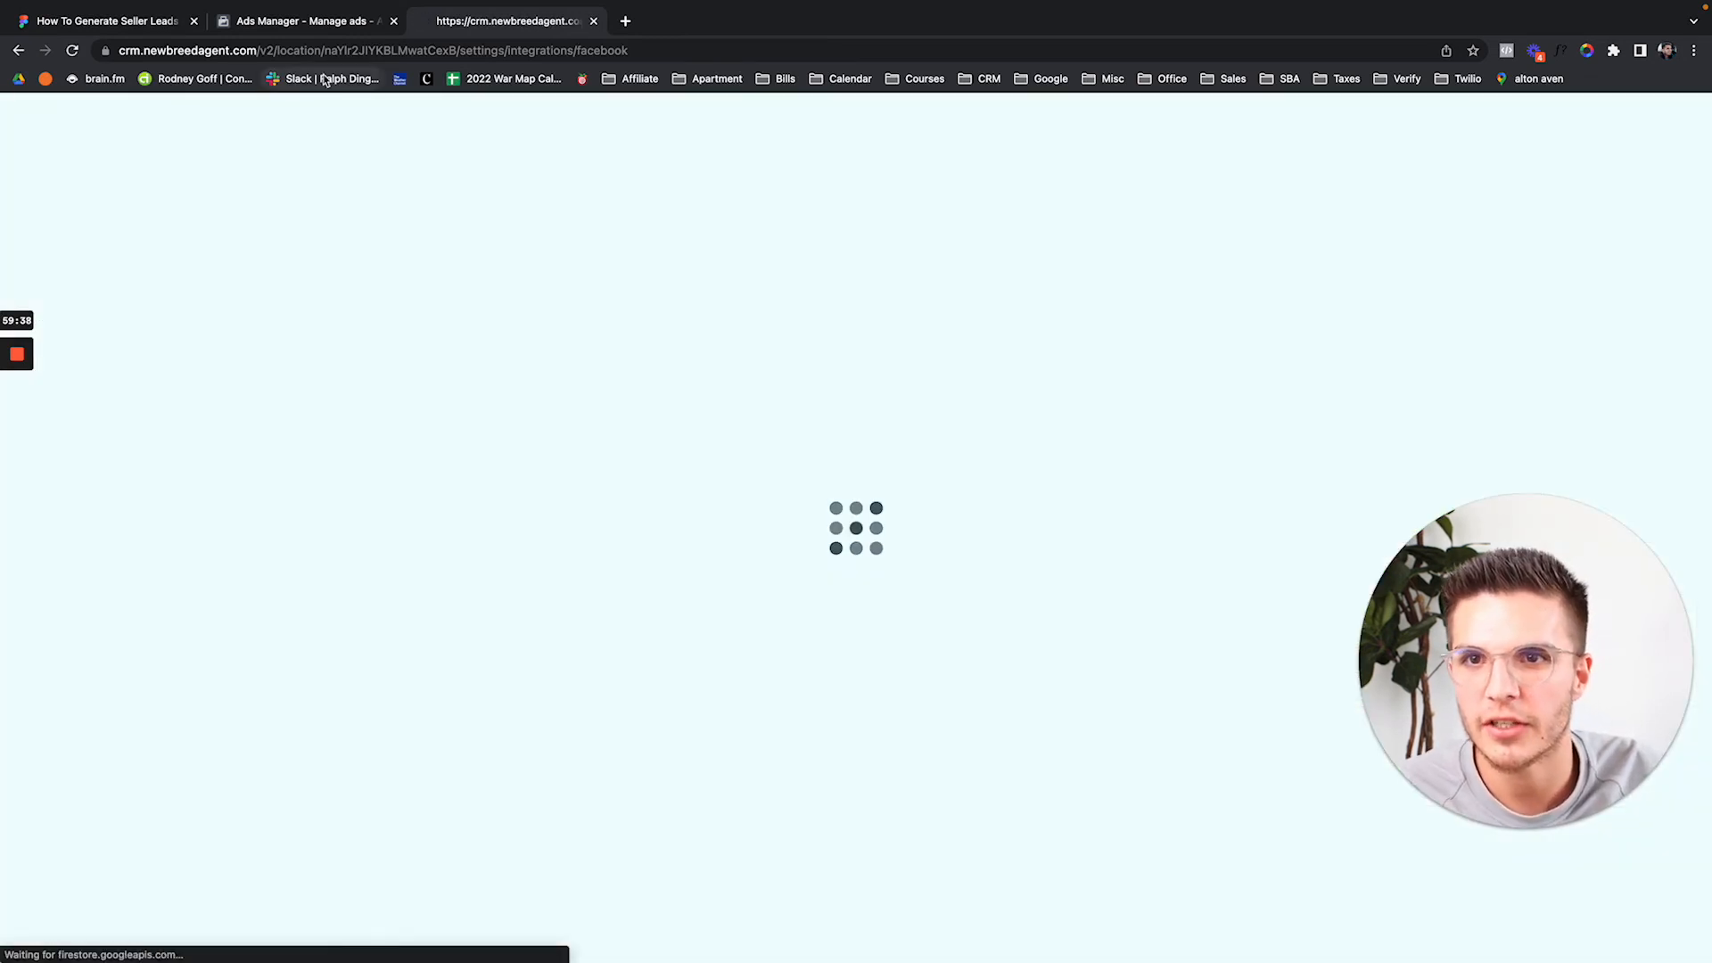
# Duplicate the Image #1 ad's Seller Leads Demo #1 instant form as Seller Leads Demo #2 and publish it.
pyautogui.click(323, 27)
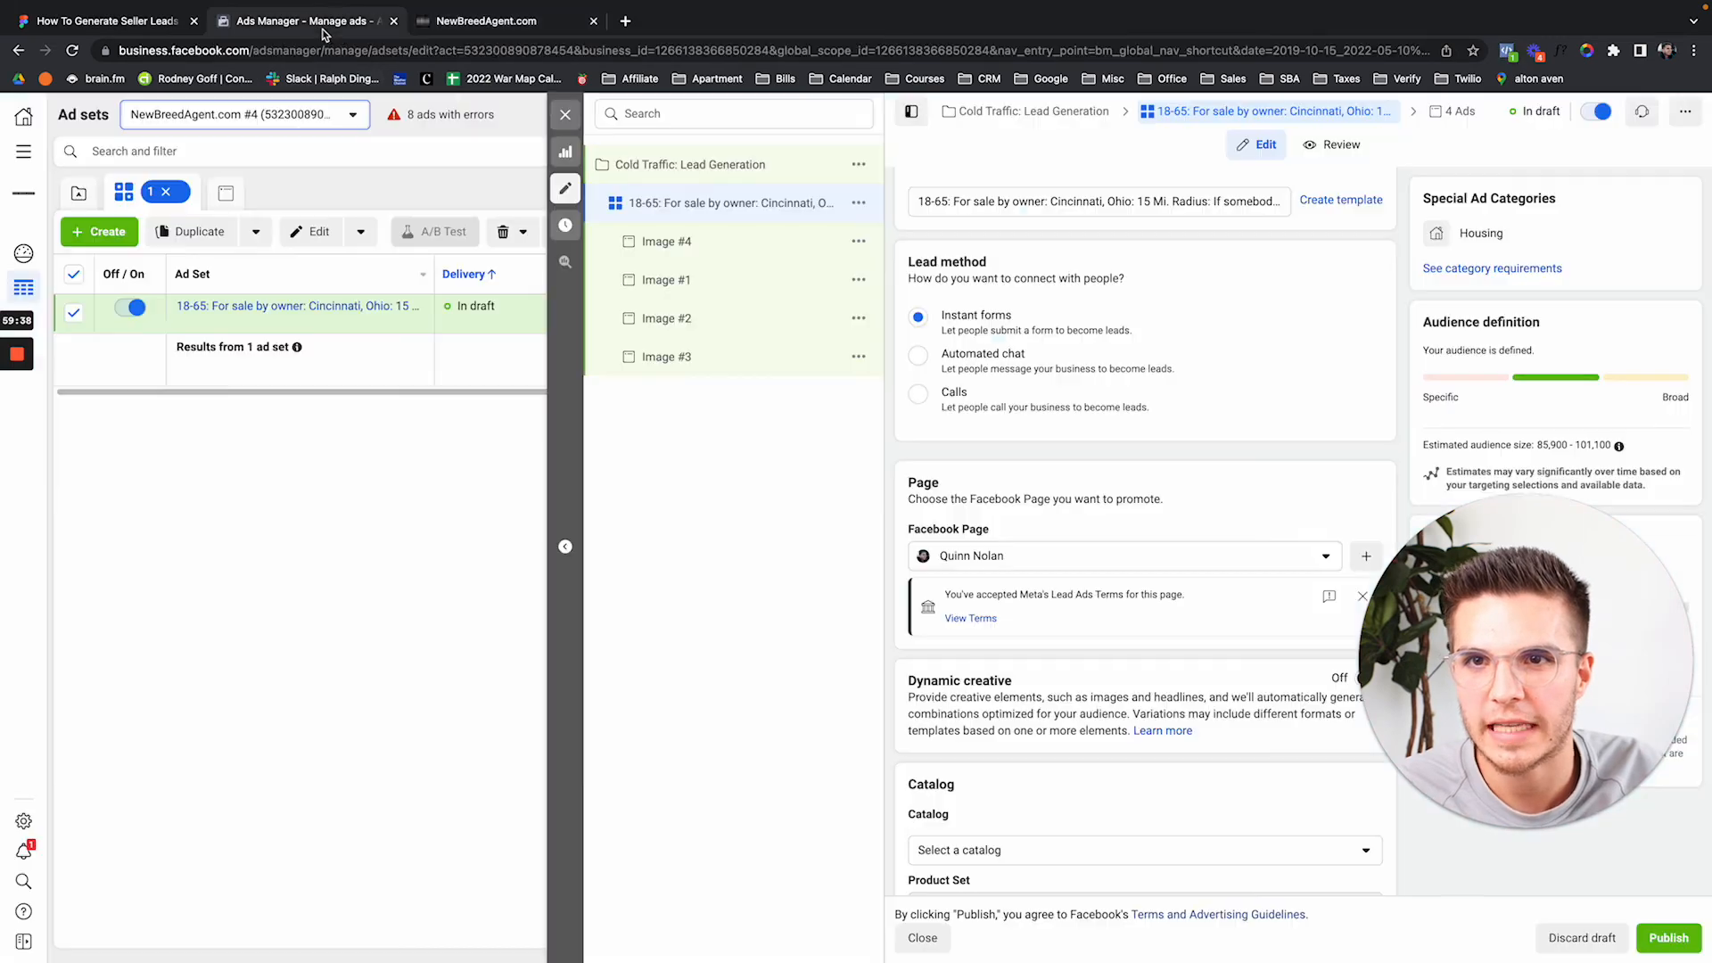
pyautogui.click(660, 281)
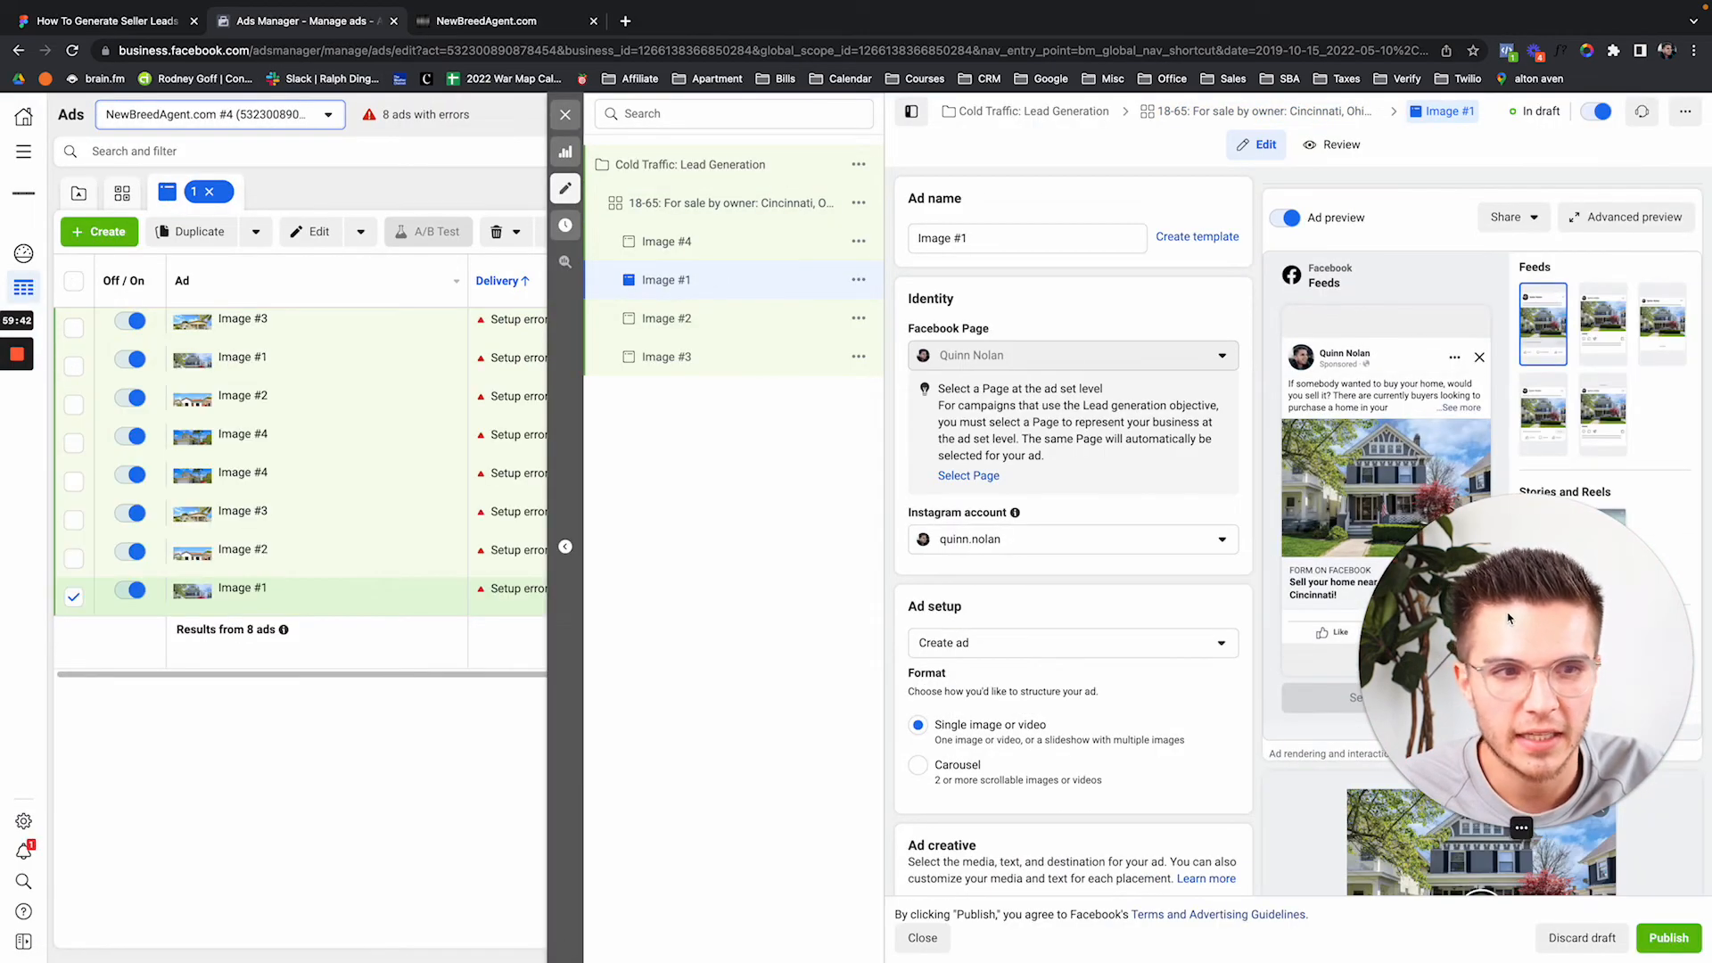
pyautogui.scroll(-12, 1219, 733)
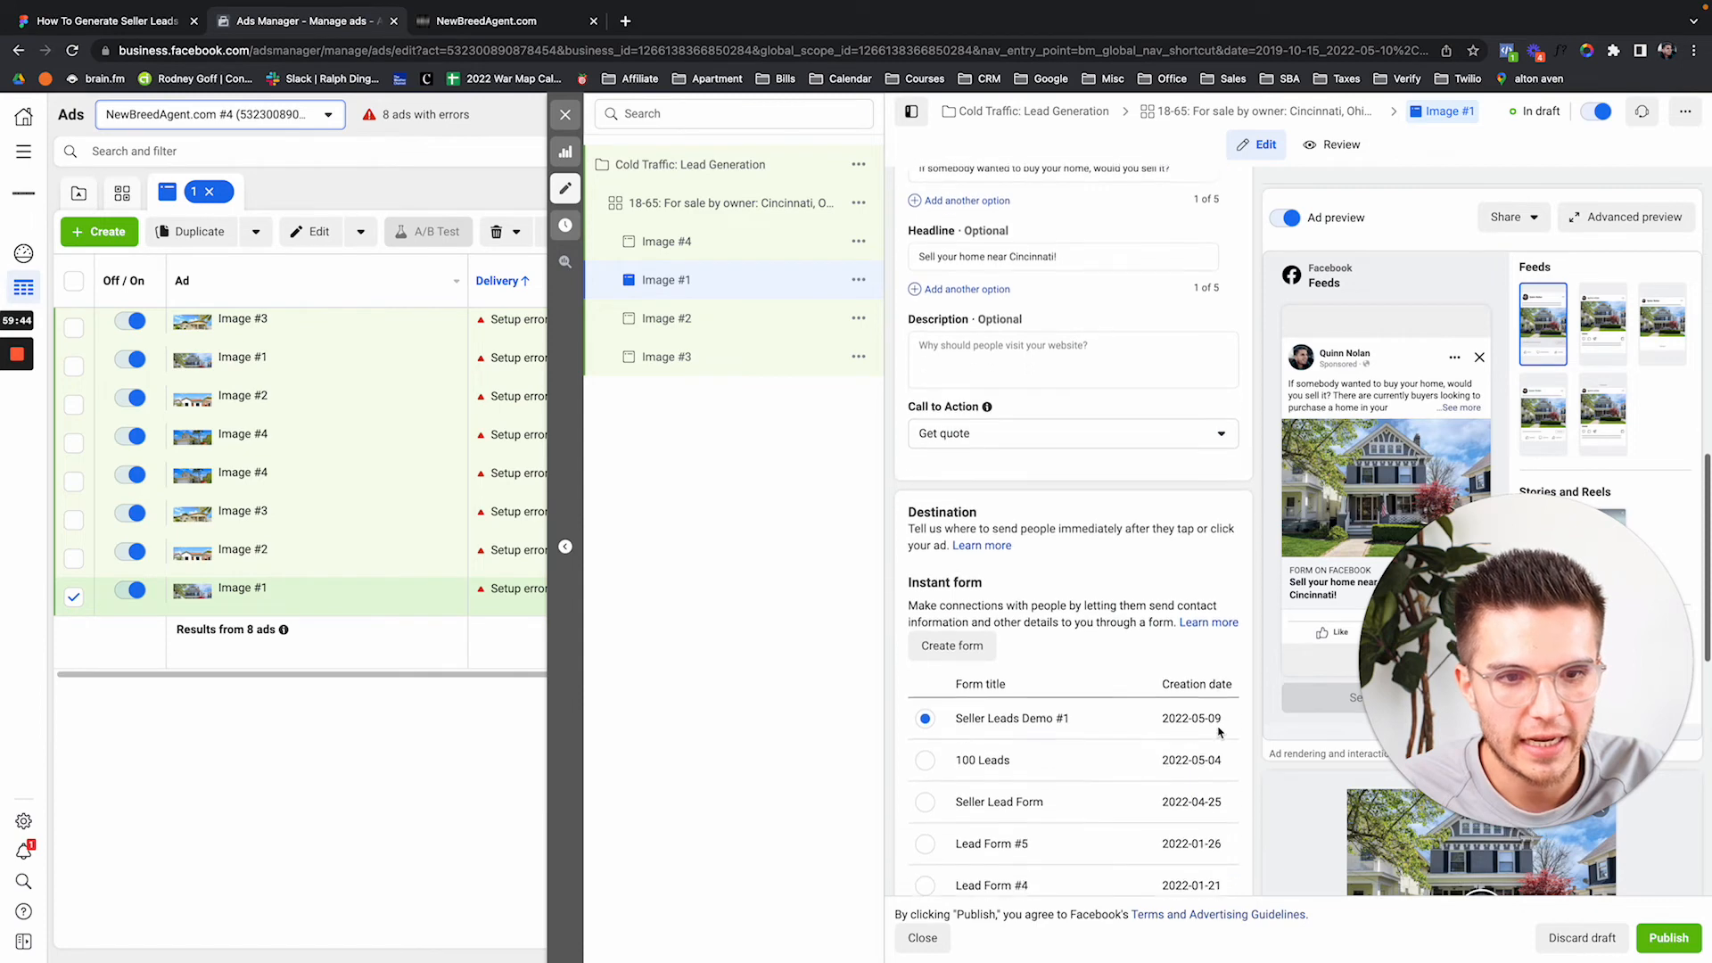
pyautogui.click(1130, 694)
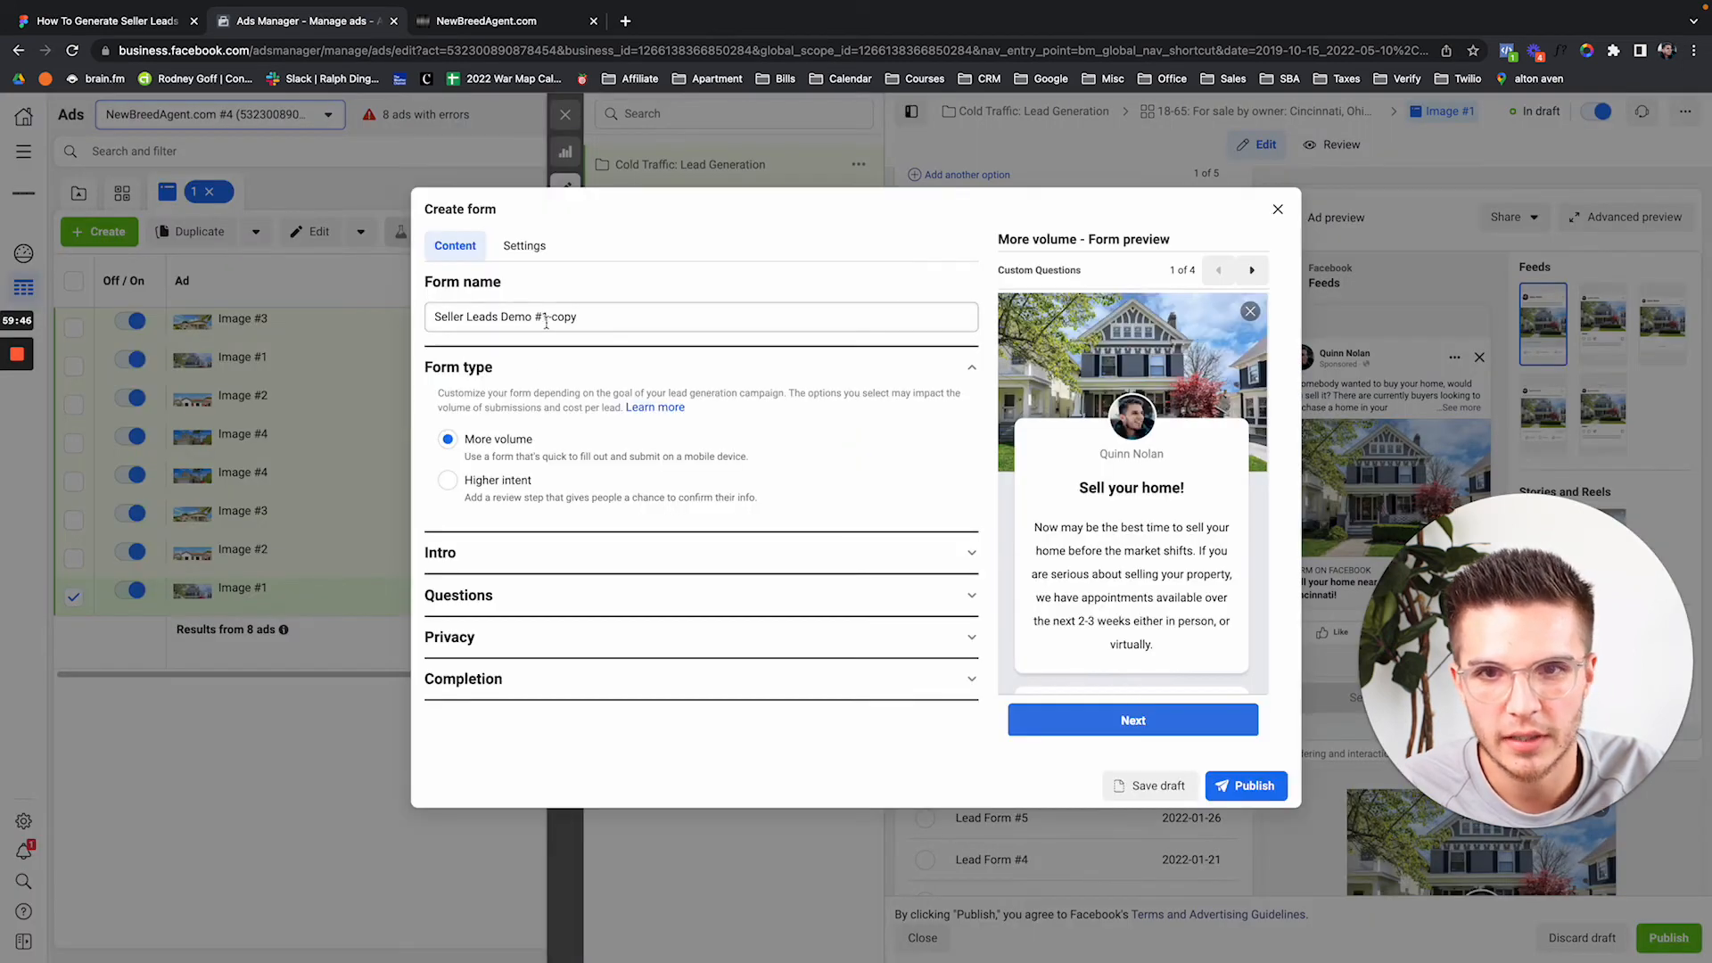
pyautogui.moveTo(535, 316); pyautogui.dragTo(578, 317)
pyautogui.write('#2')
pyautogui.click(1244, 784)
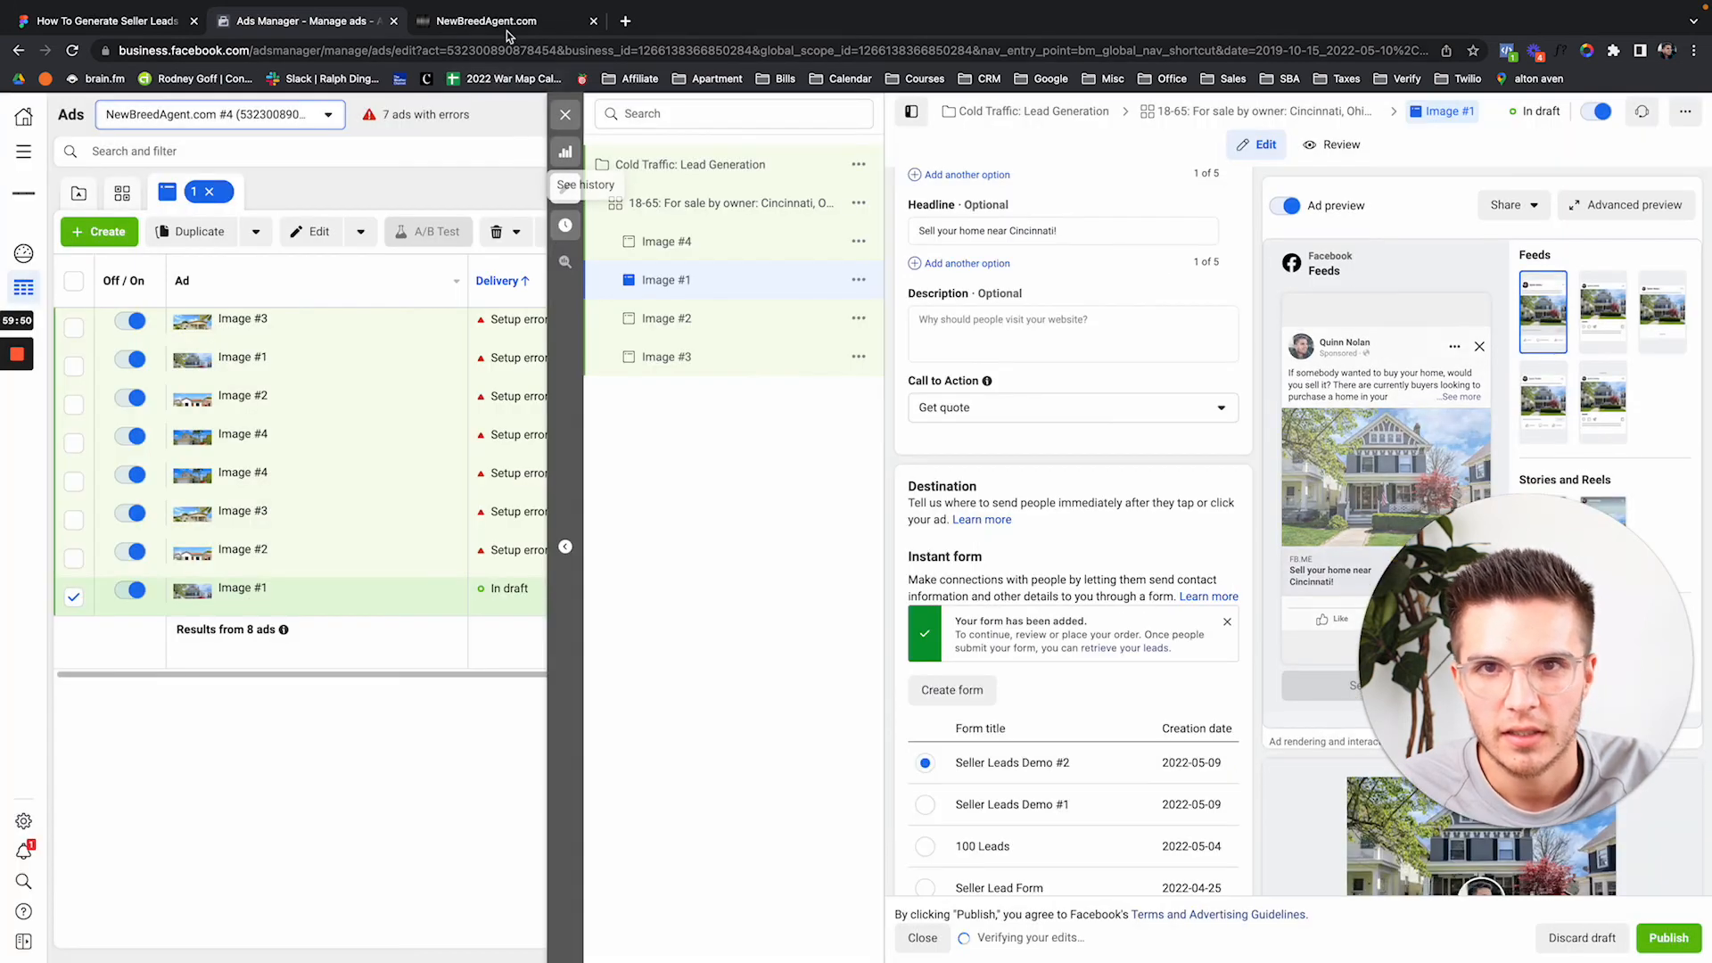
pyautogui.click(507, 25)
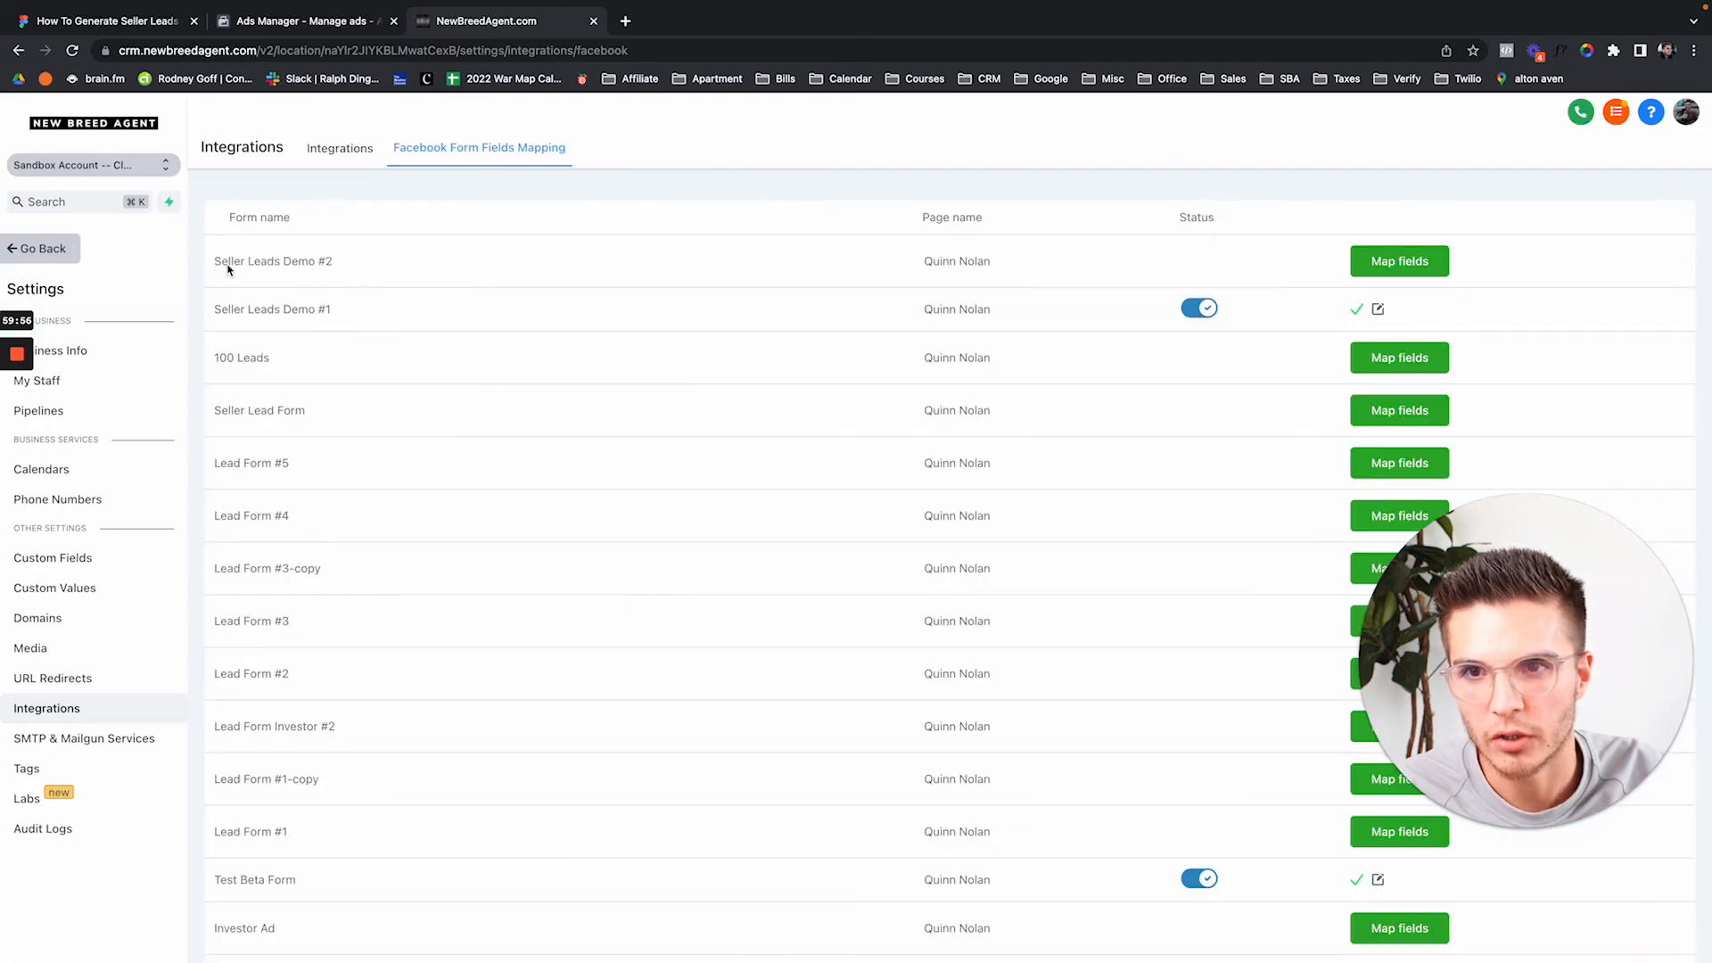
# Map the first field of Seller Leads Demo #2 to City and save the mapping.
pyautogui.moveTo(221, 262); pyautogui.dragTo(395, 268)
pyautogui.click(1400, 268)
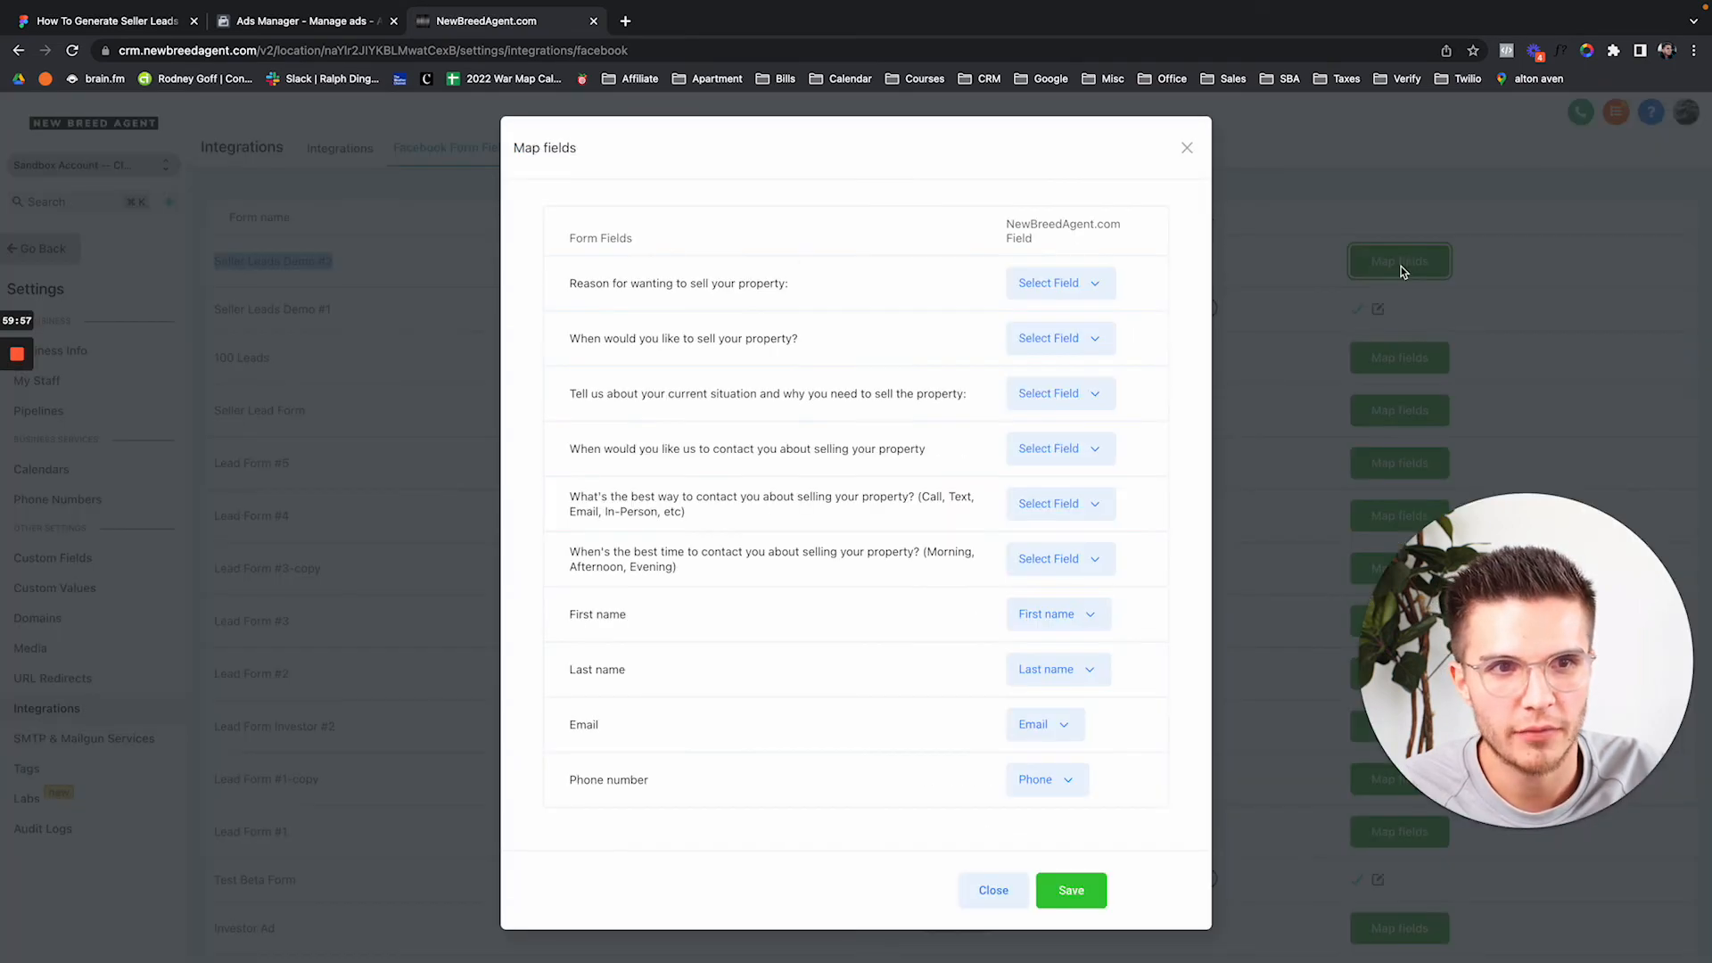
pyautogui.click(1069, 288)
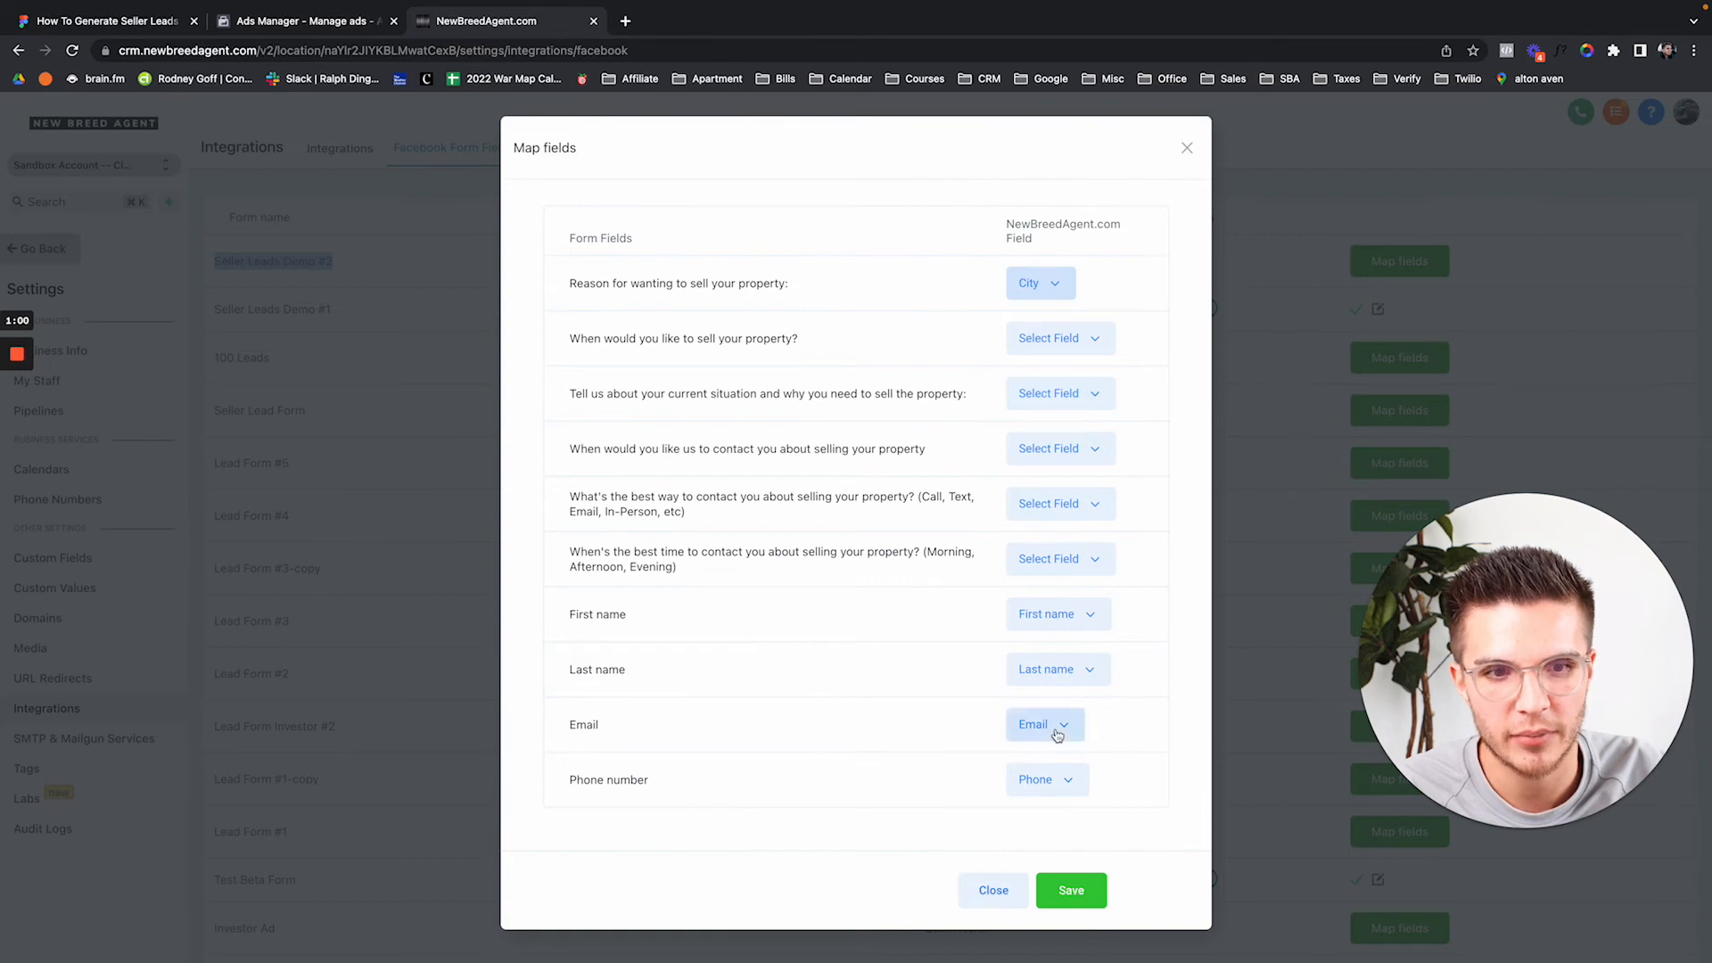
pyautogui.click(1071, 890)
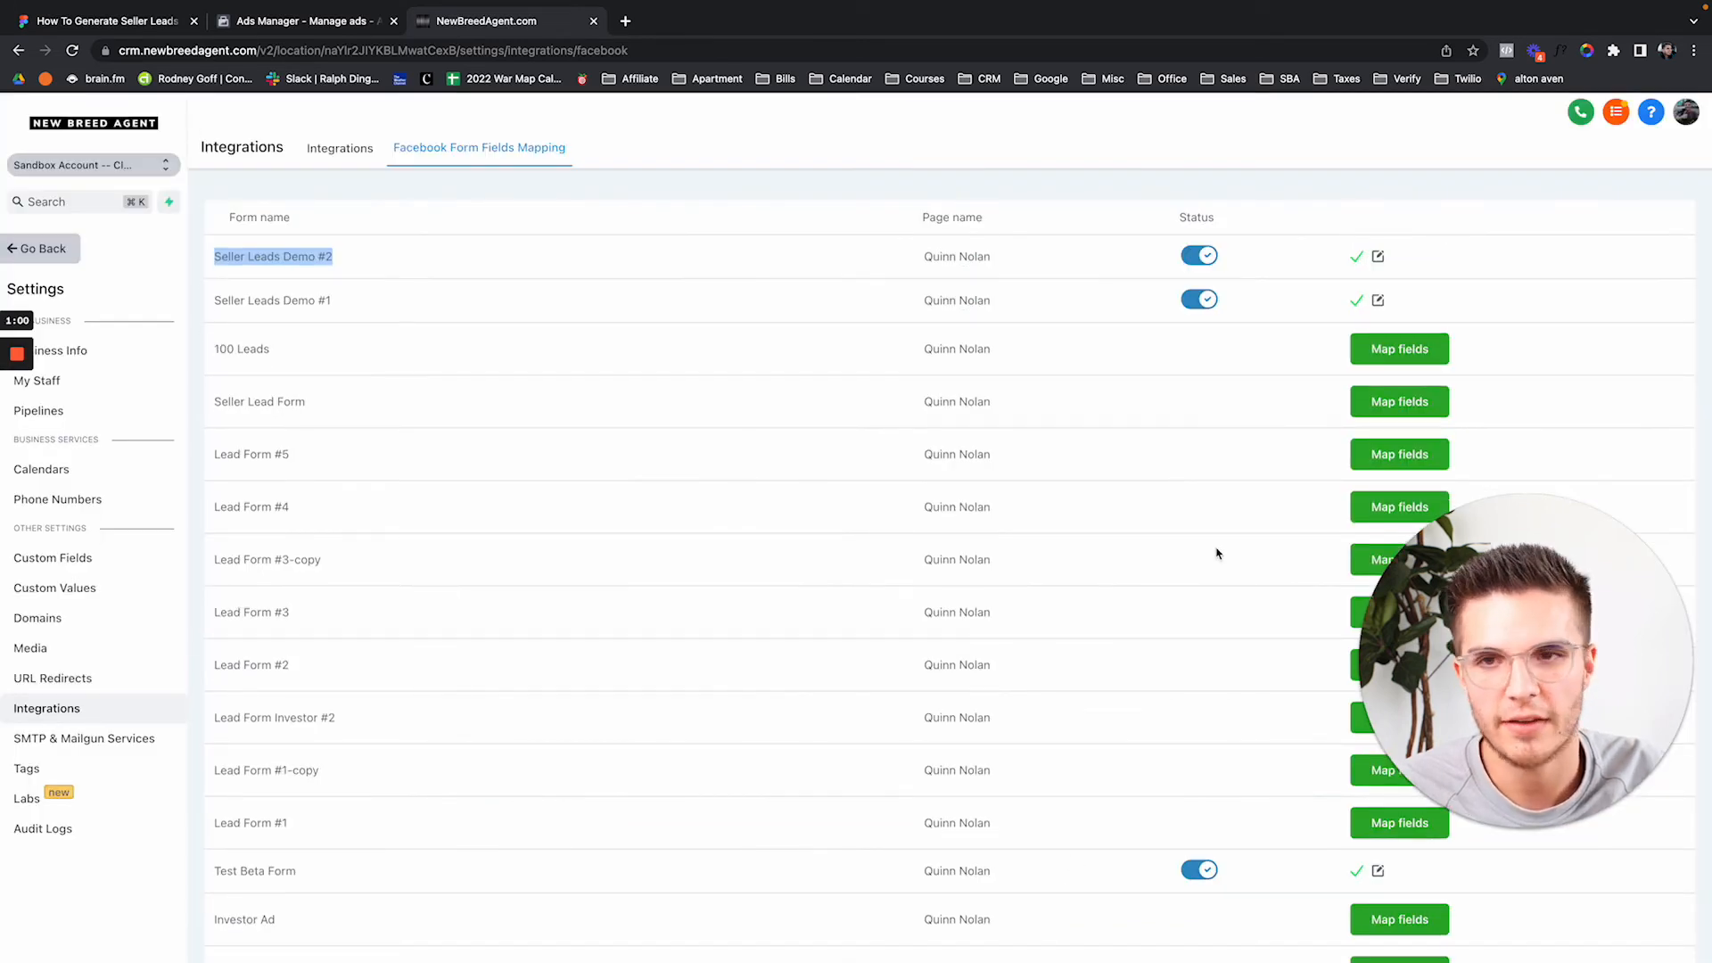
# Leave settings and return to the CRM dashboard.
pyautogui.click(809, 232)
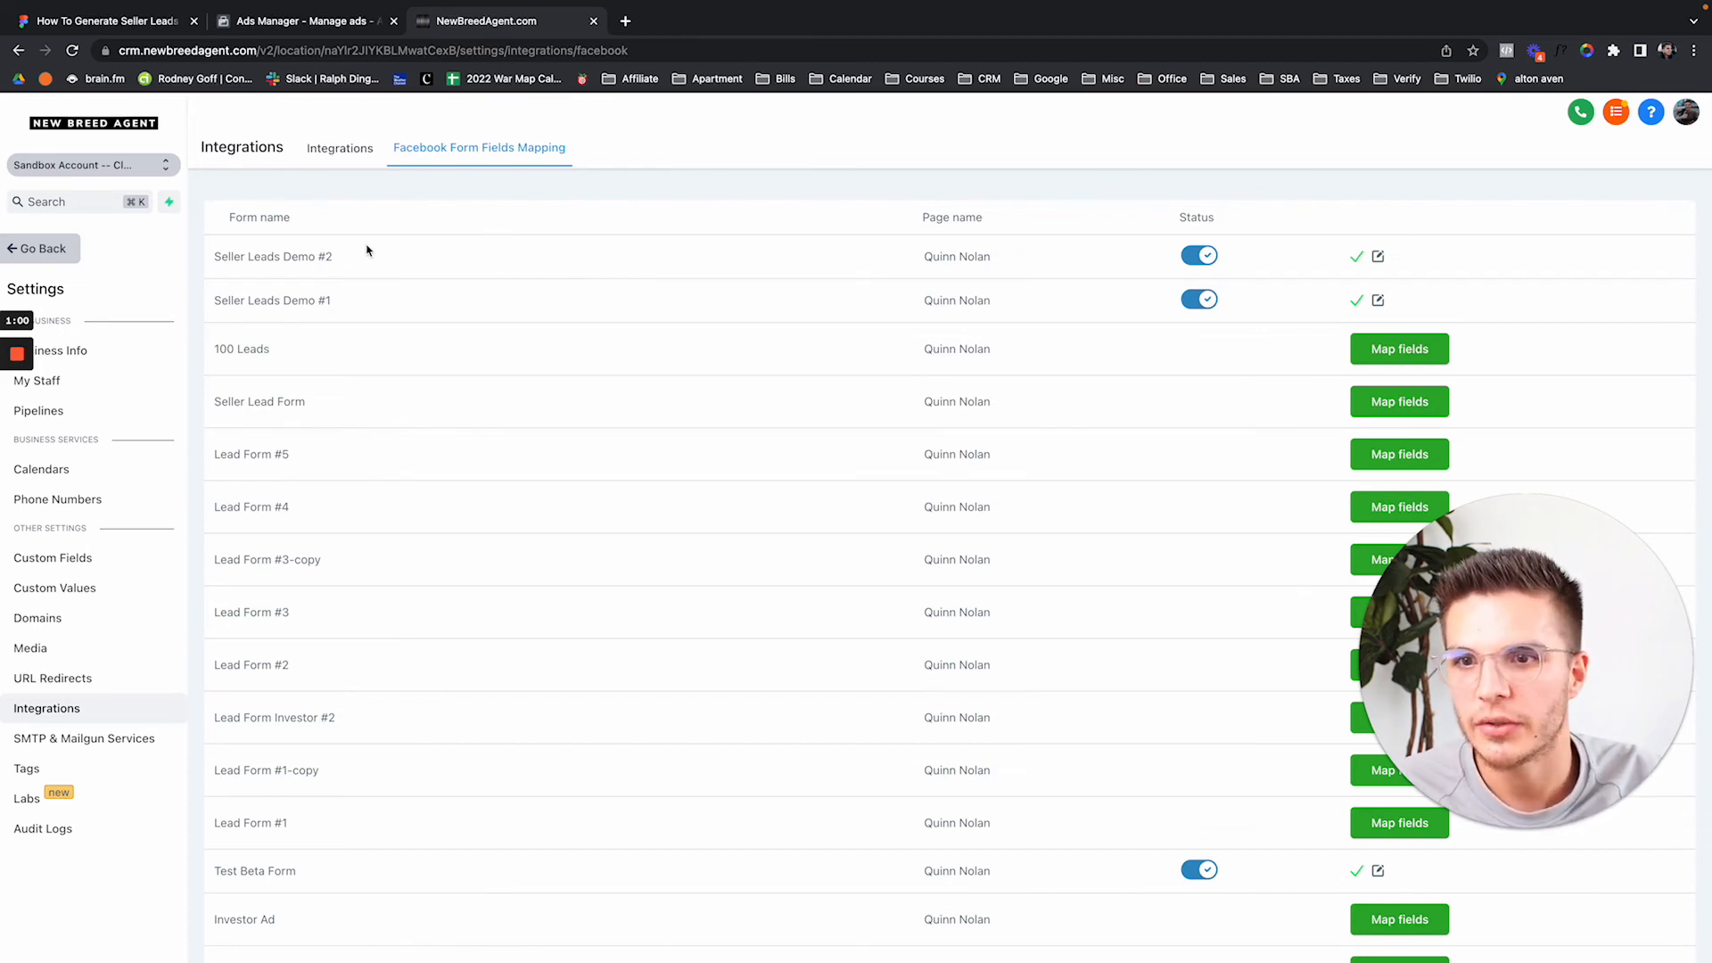
pyautogui.moveTo(223, 257); pyautogui.dragTo(436, 265)
pyautogui.click(588, 238)
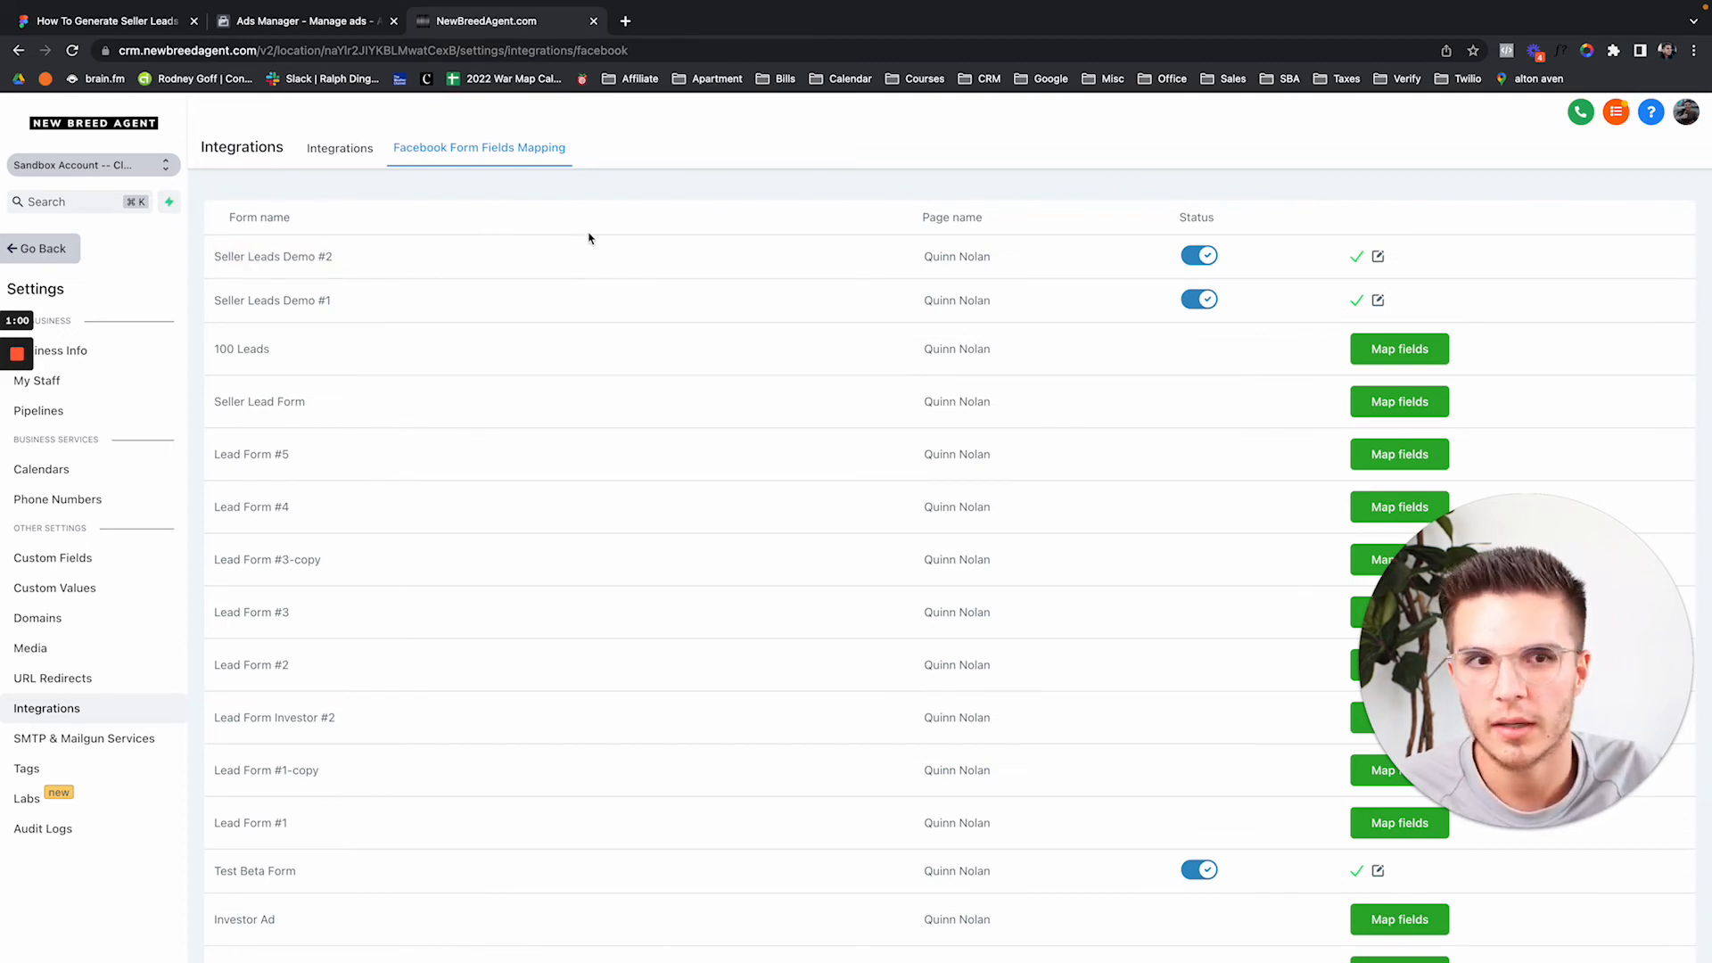
pyautogui.click(64, 259)
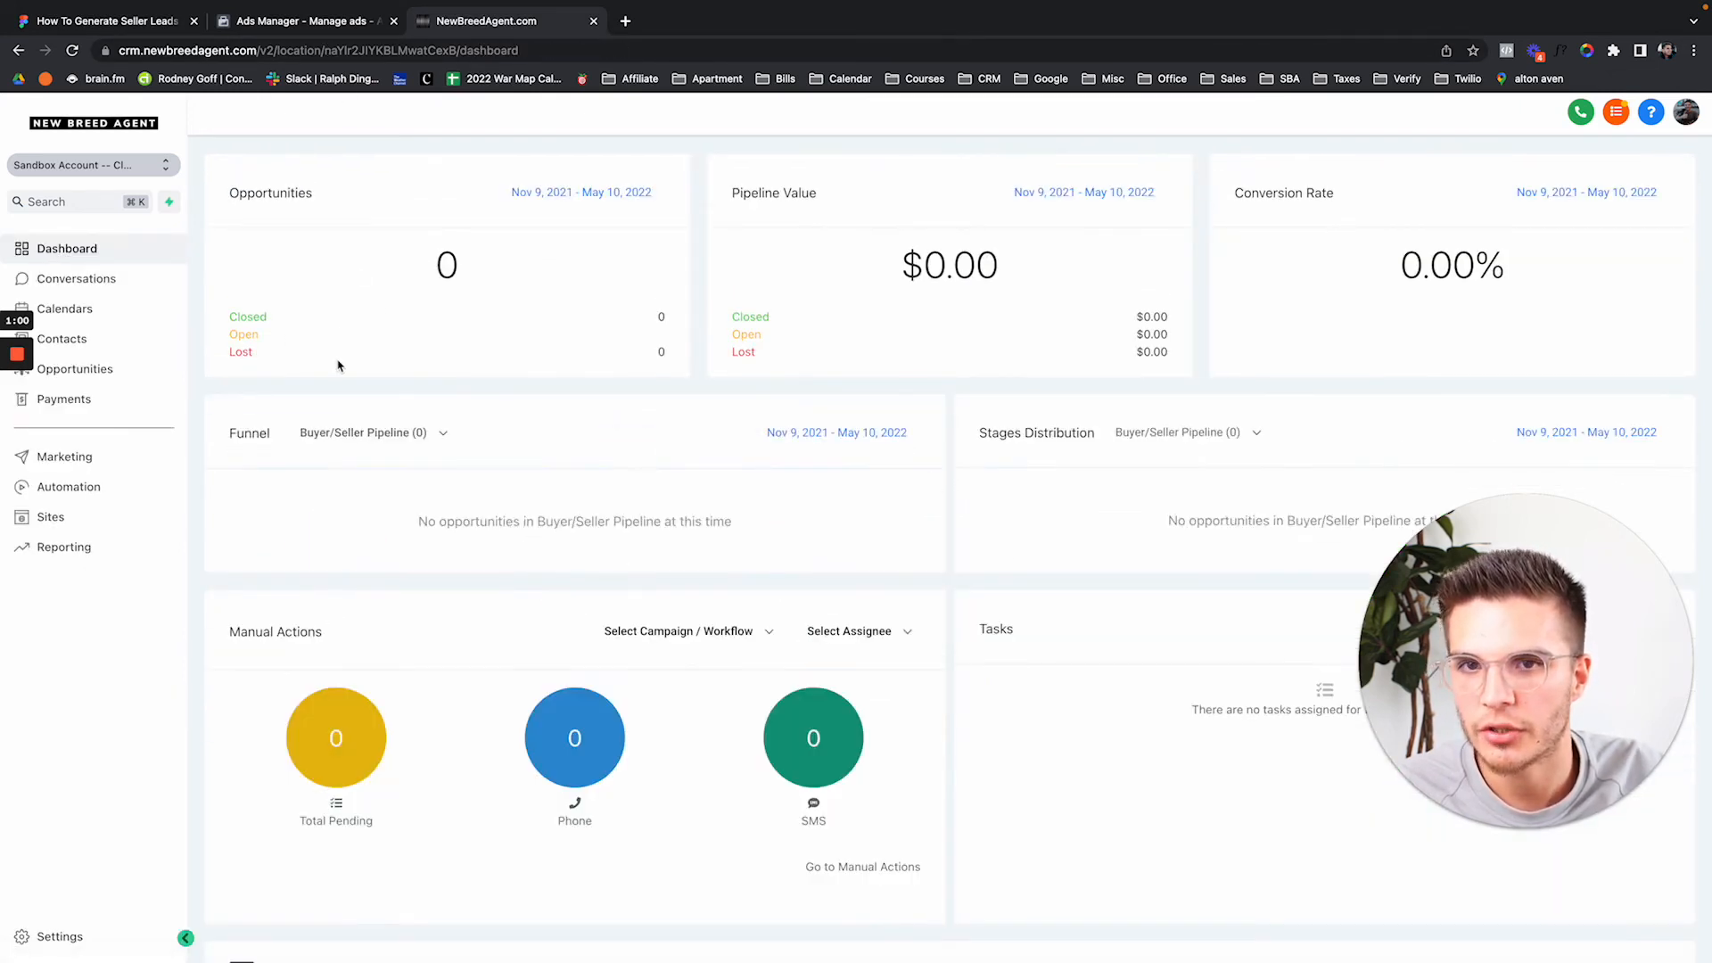
# Set the Facebook ad's instant form to Seller Leads Demo #1 and close without publishing.
pyautogui.click(299, 25)
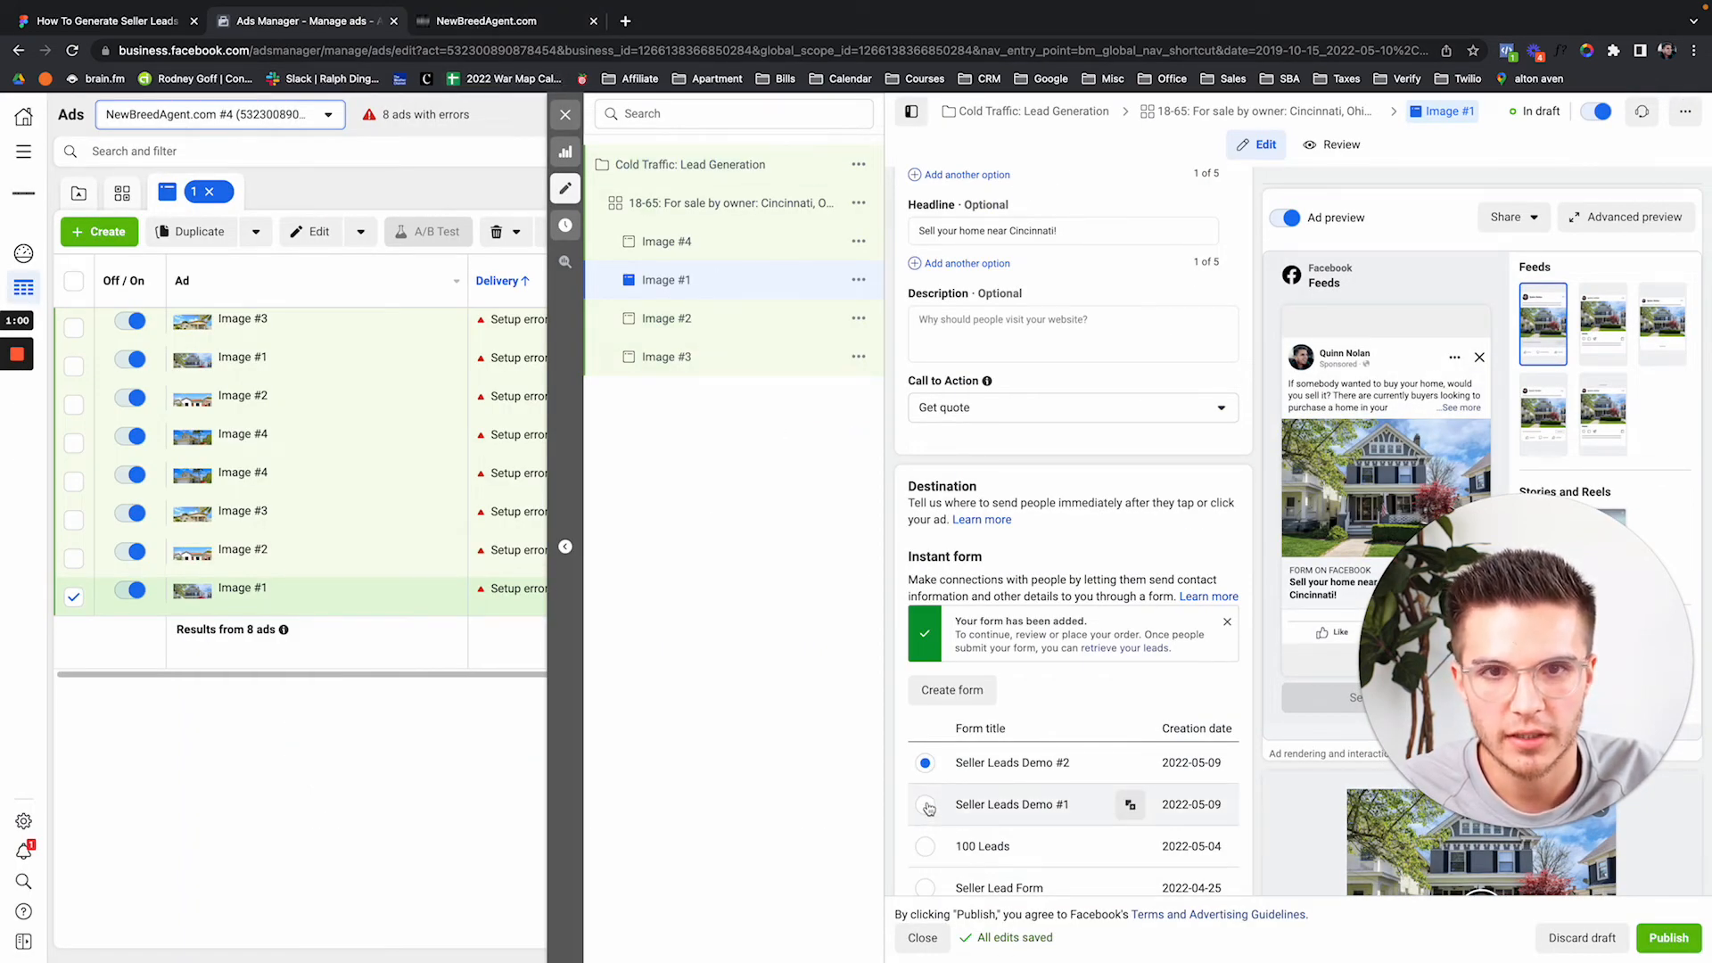
pyautogui.click(925, 804)
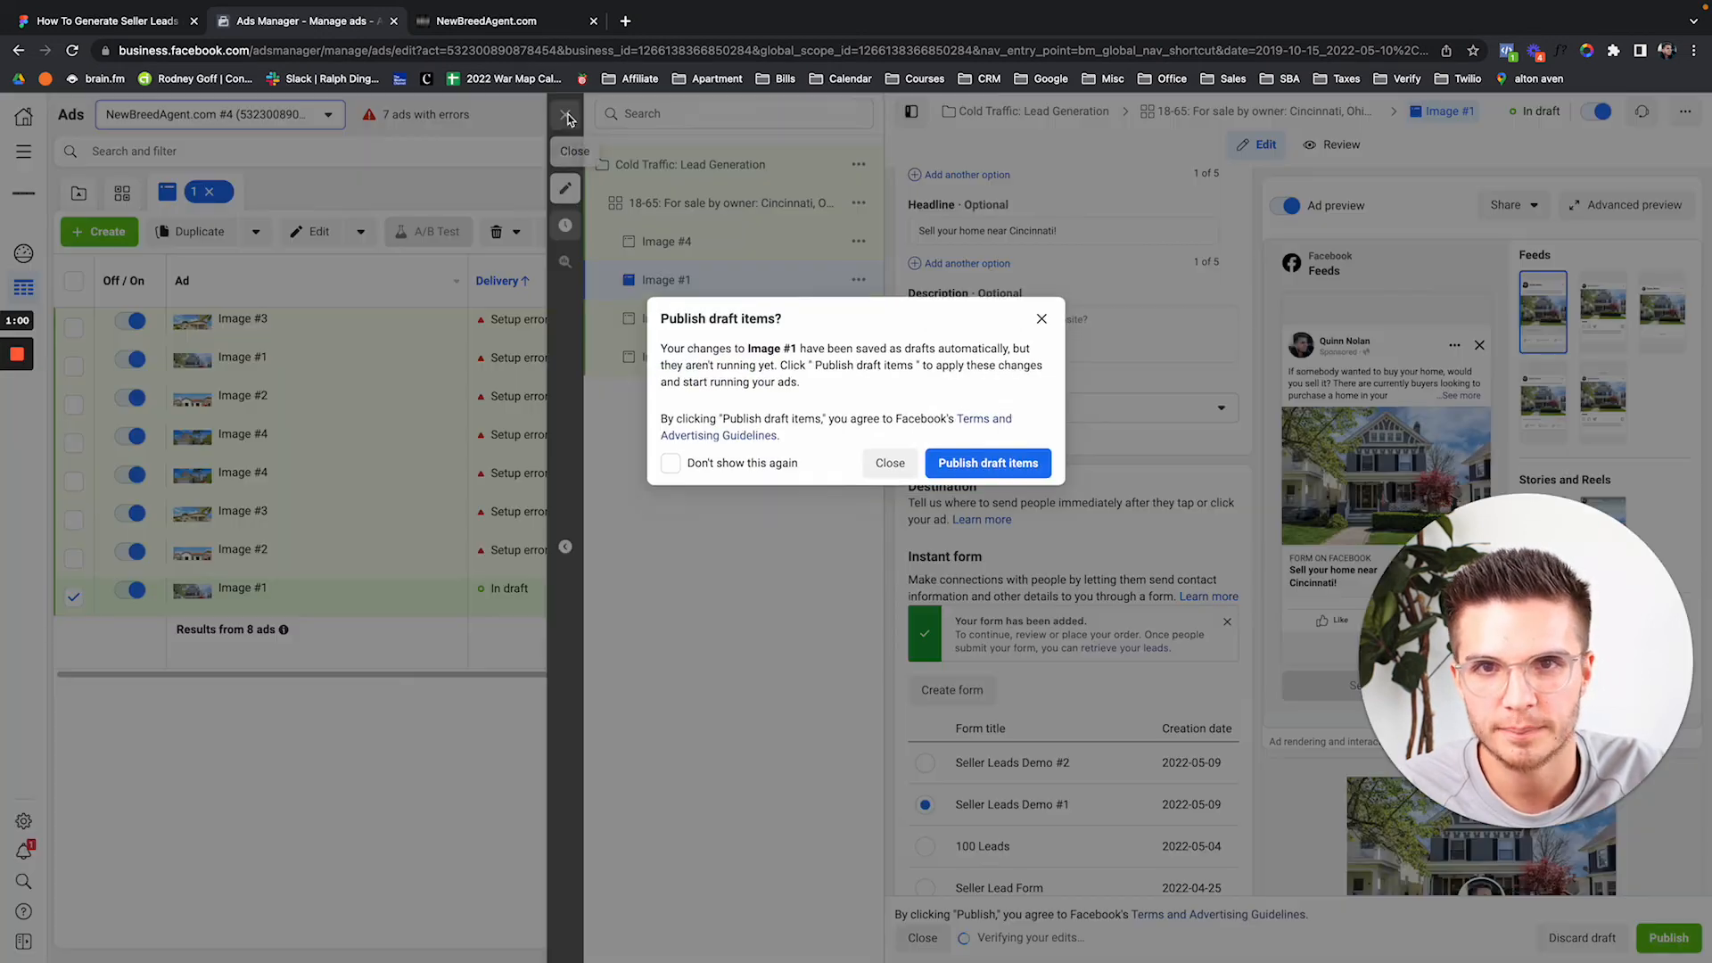
pyautogui.click(565, 114)
pyautogui.click(889, 470)
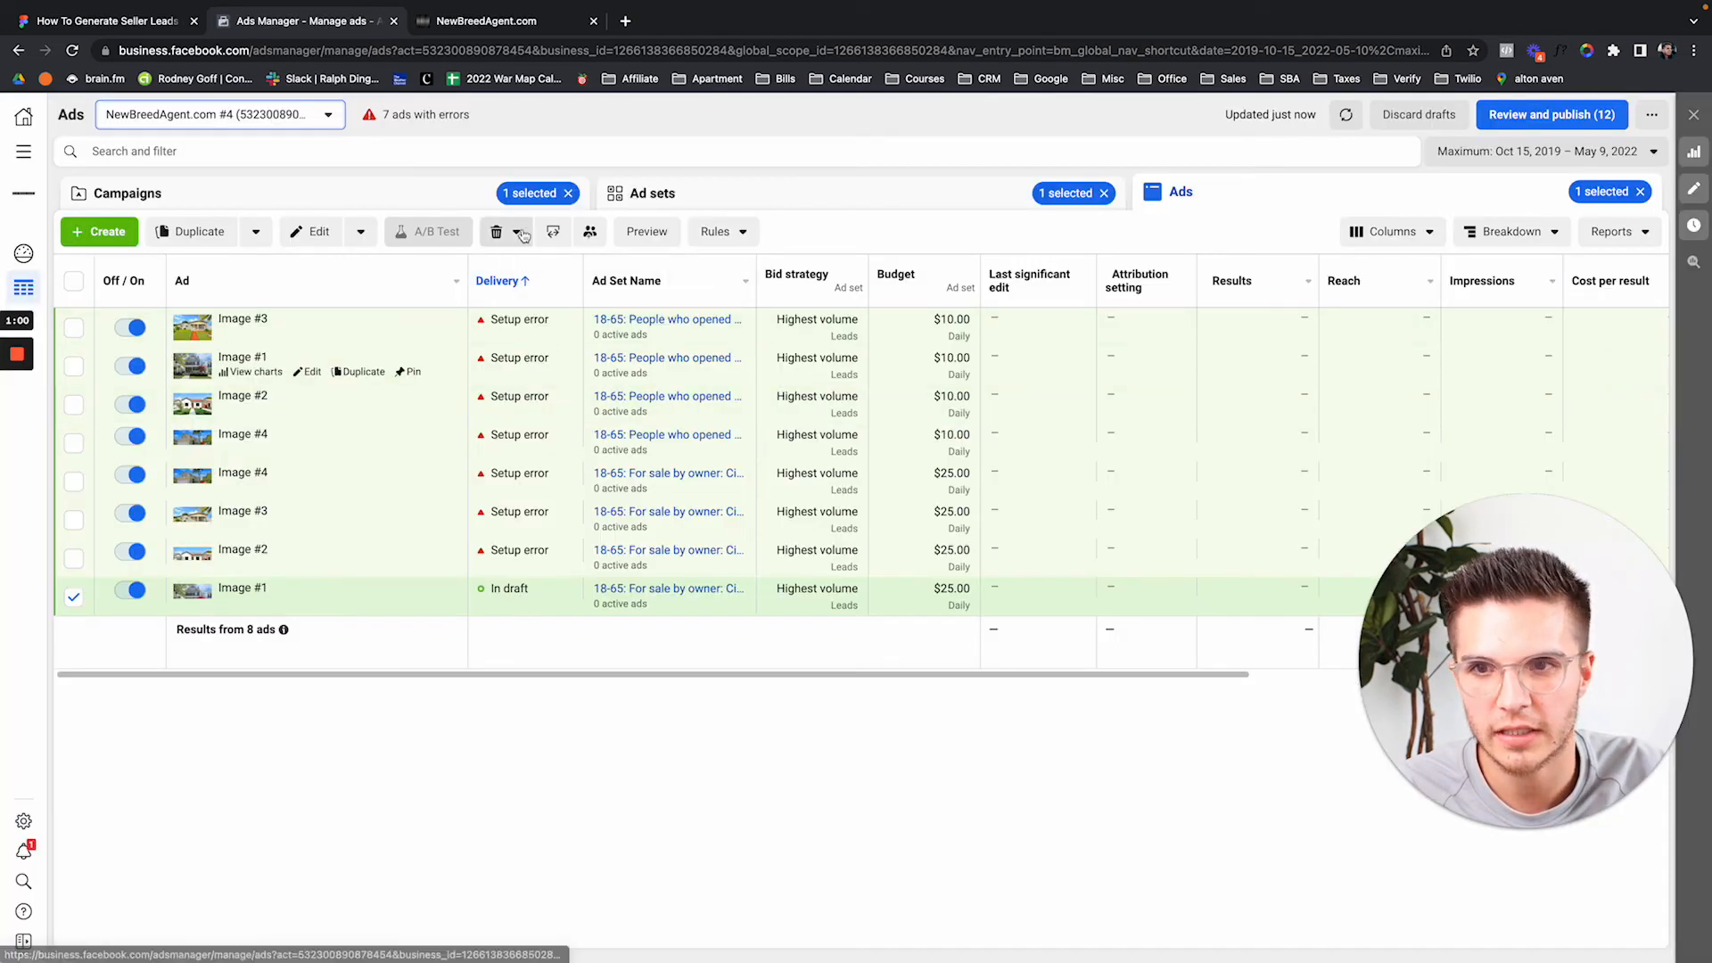
# Clear the campaign, ad set and ad selection filters in Ads Manager.
pyautogui.click(553, 192)
pyautogui.click(567, 193)
pyautogui.click(1104, 193)
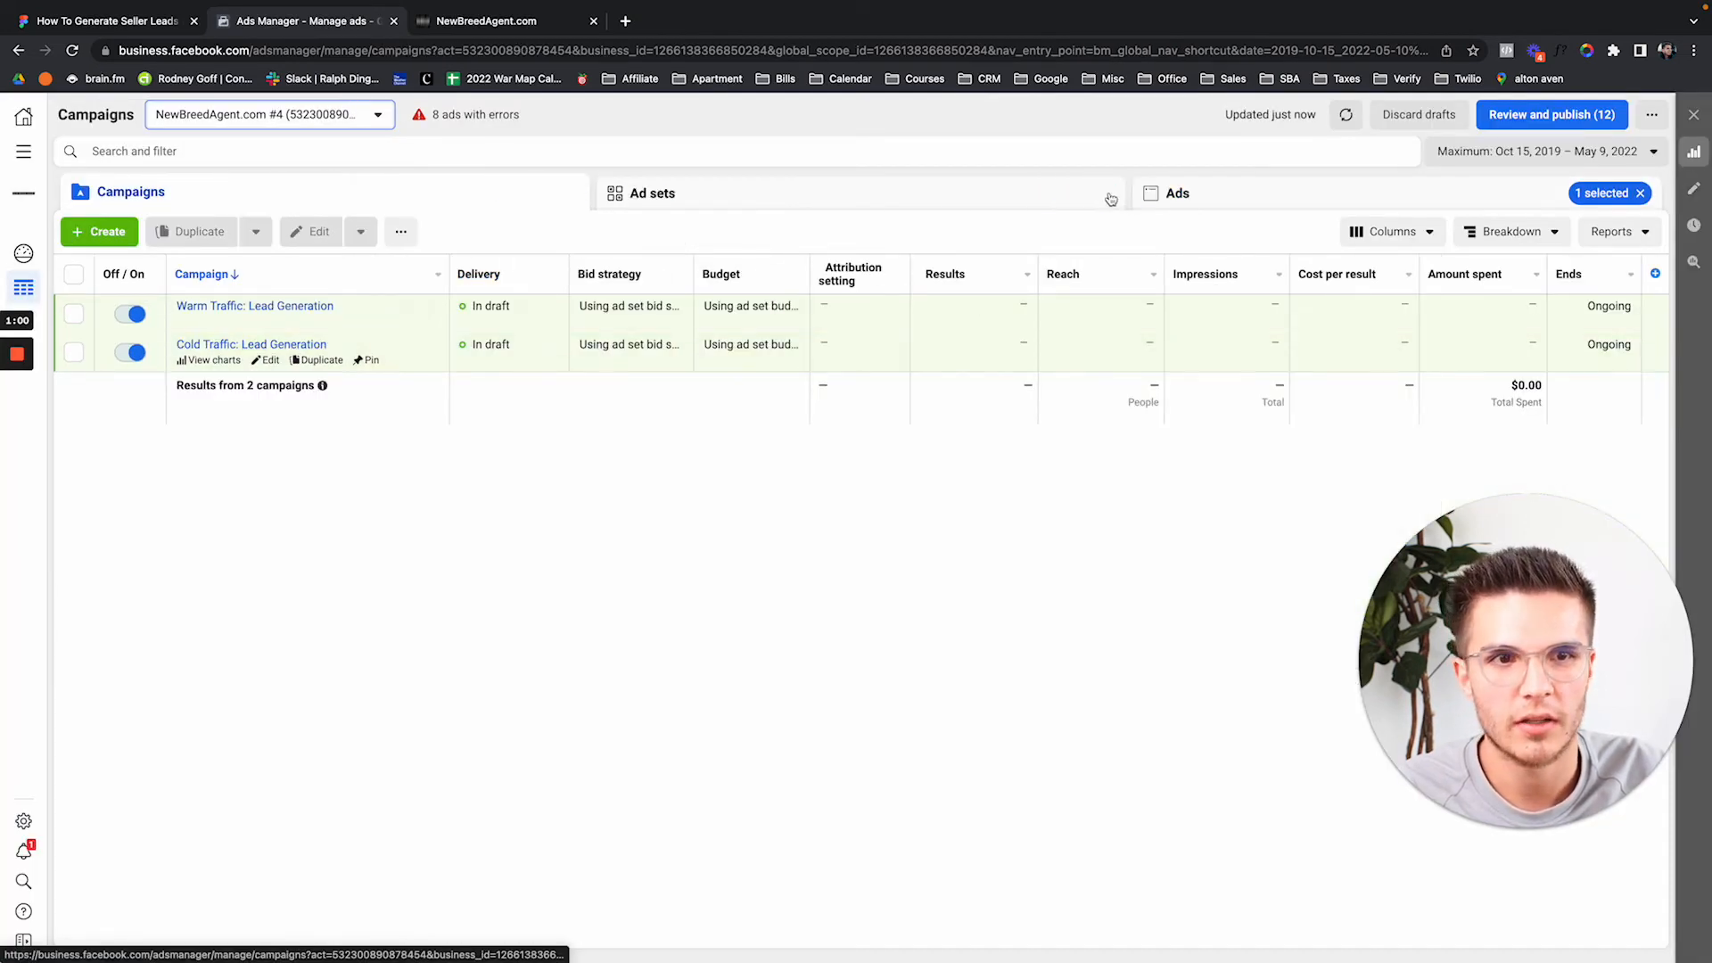
pyautogui.click(1642, 193)
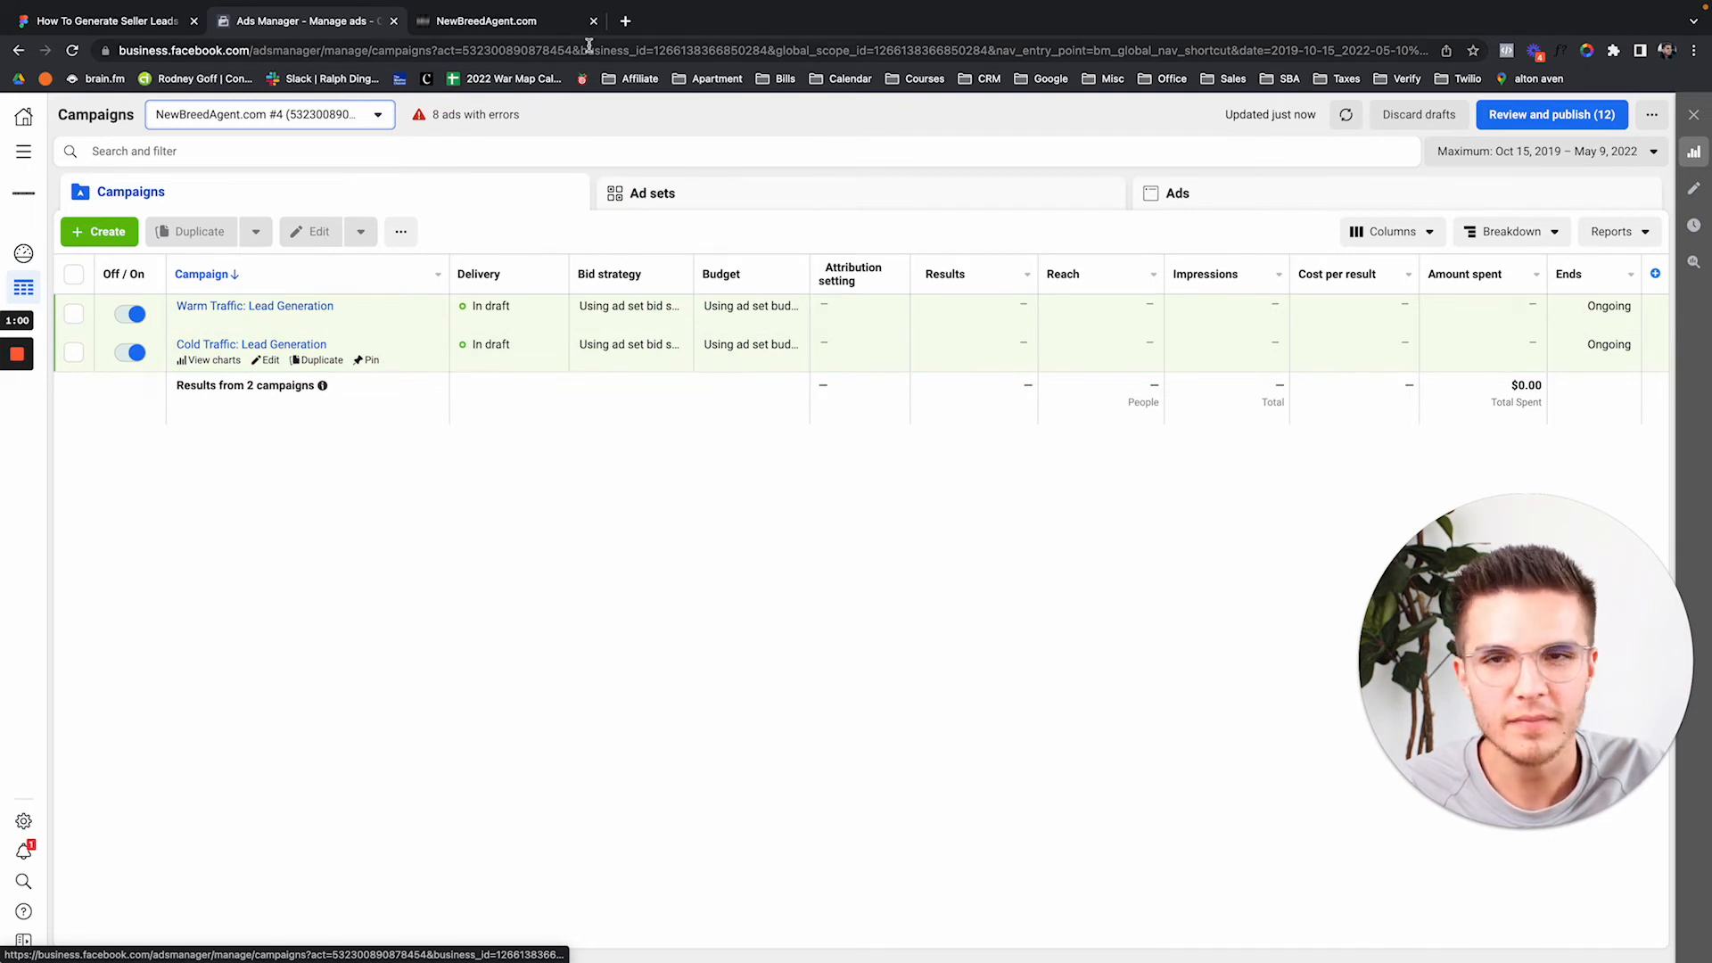
# Open the CRM Contacts list, then search 'lead ad tool' in a new tab.
pyautogui.click(533, 32)
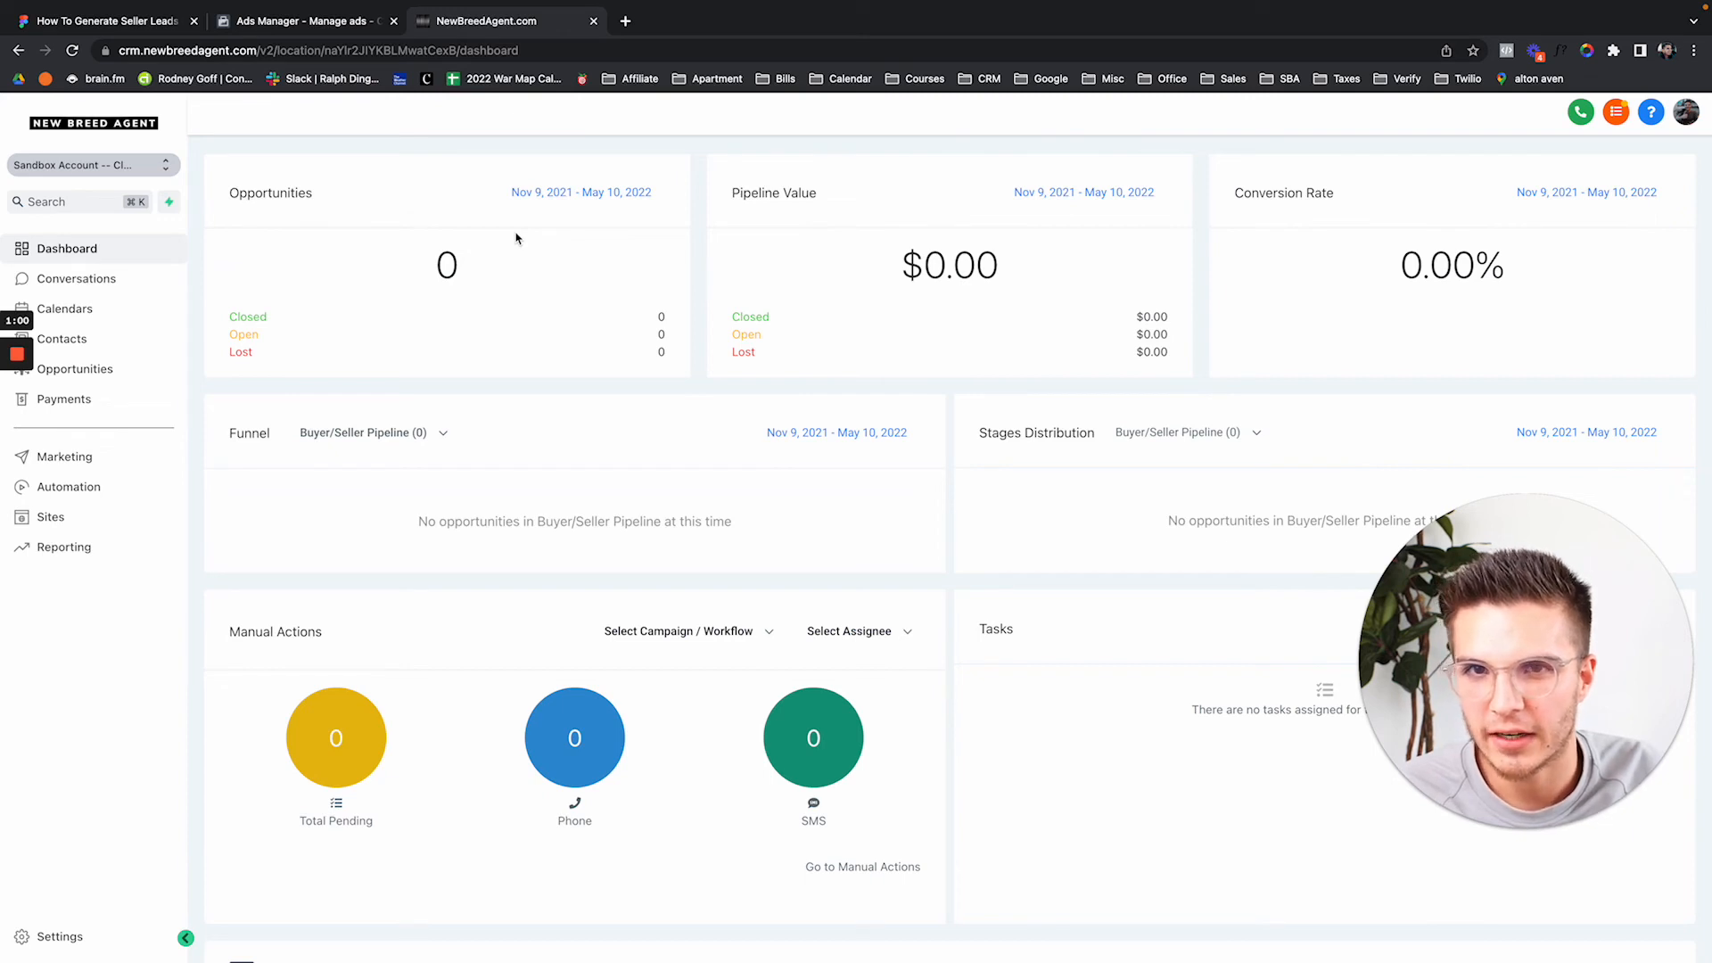
pyautogui.click(126, 344)
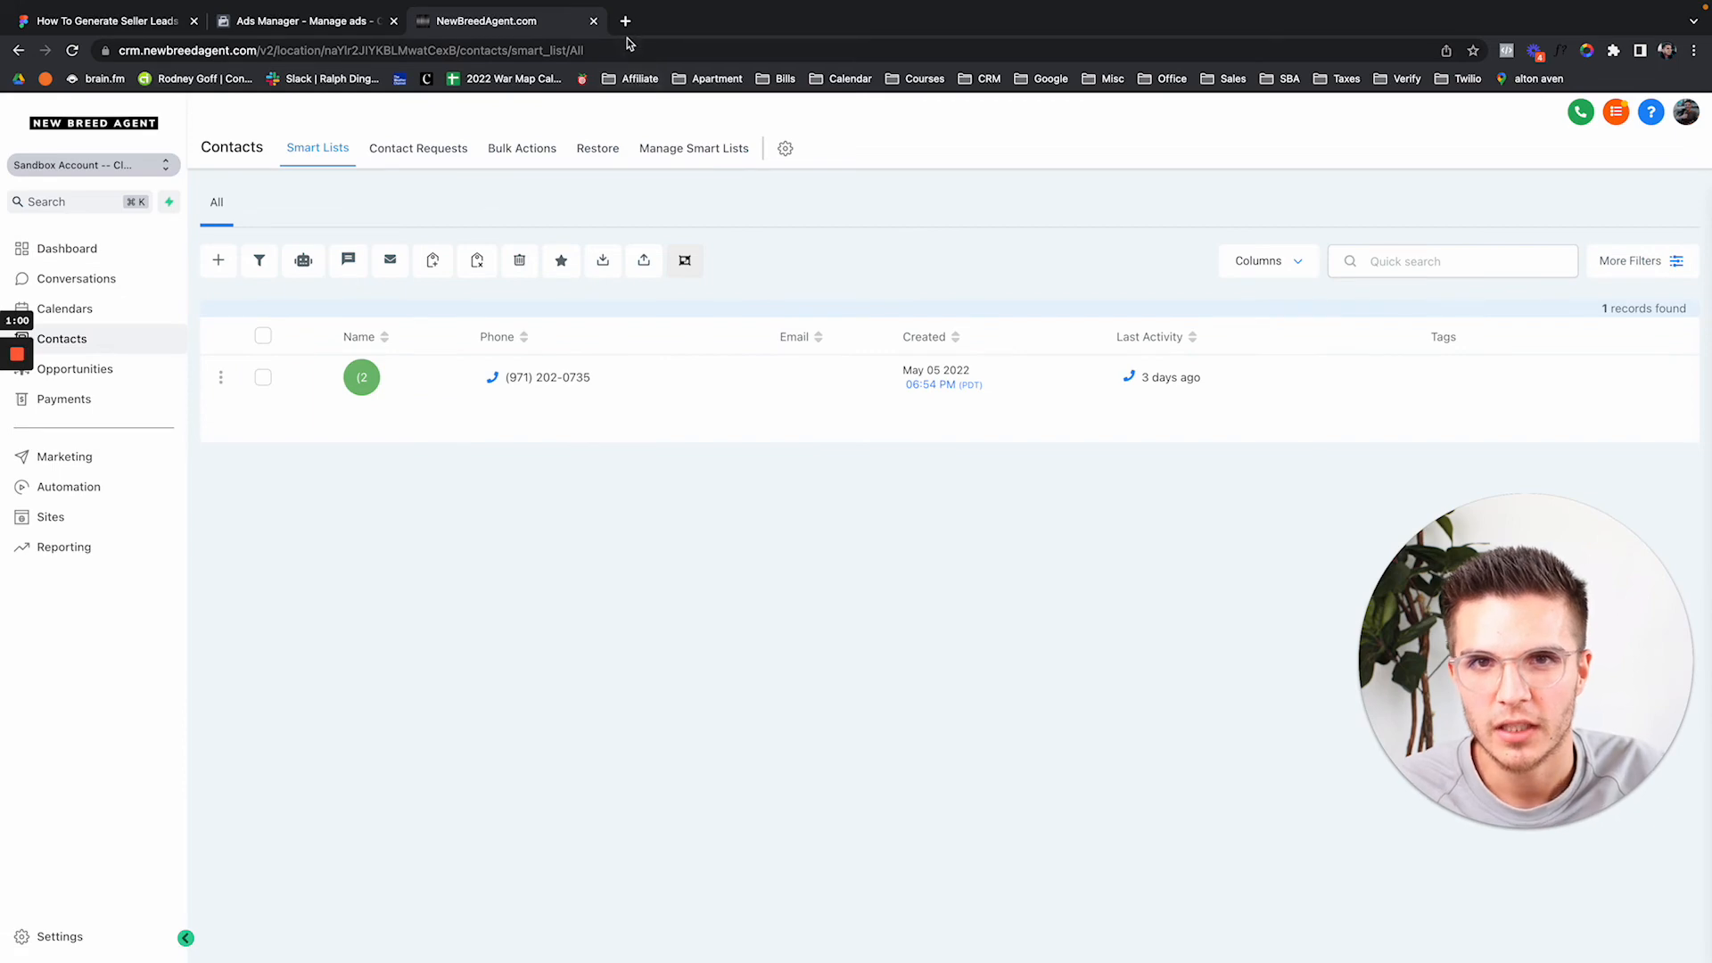
pyautogui.click(625, 21)
pyautogui.write('lead ad ')
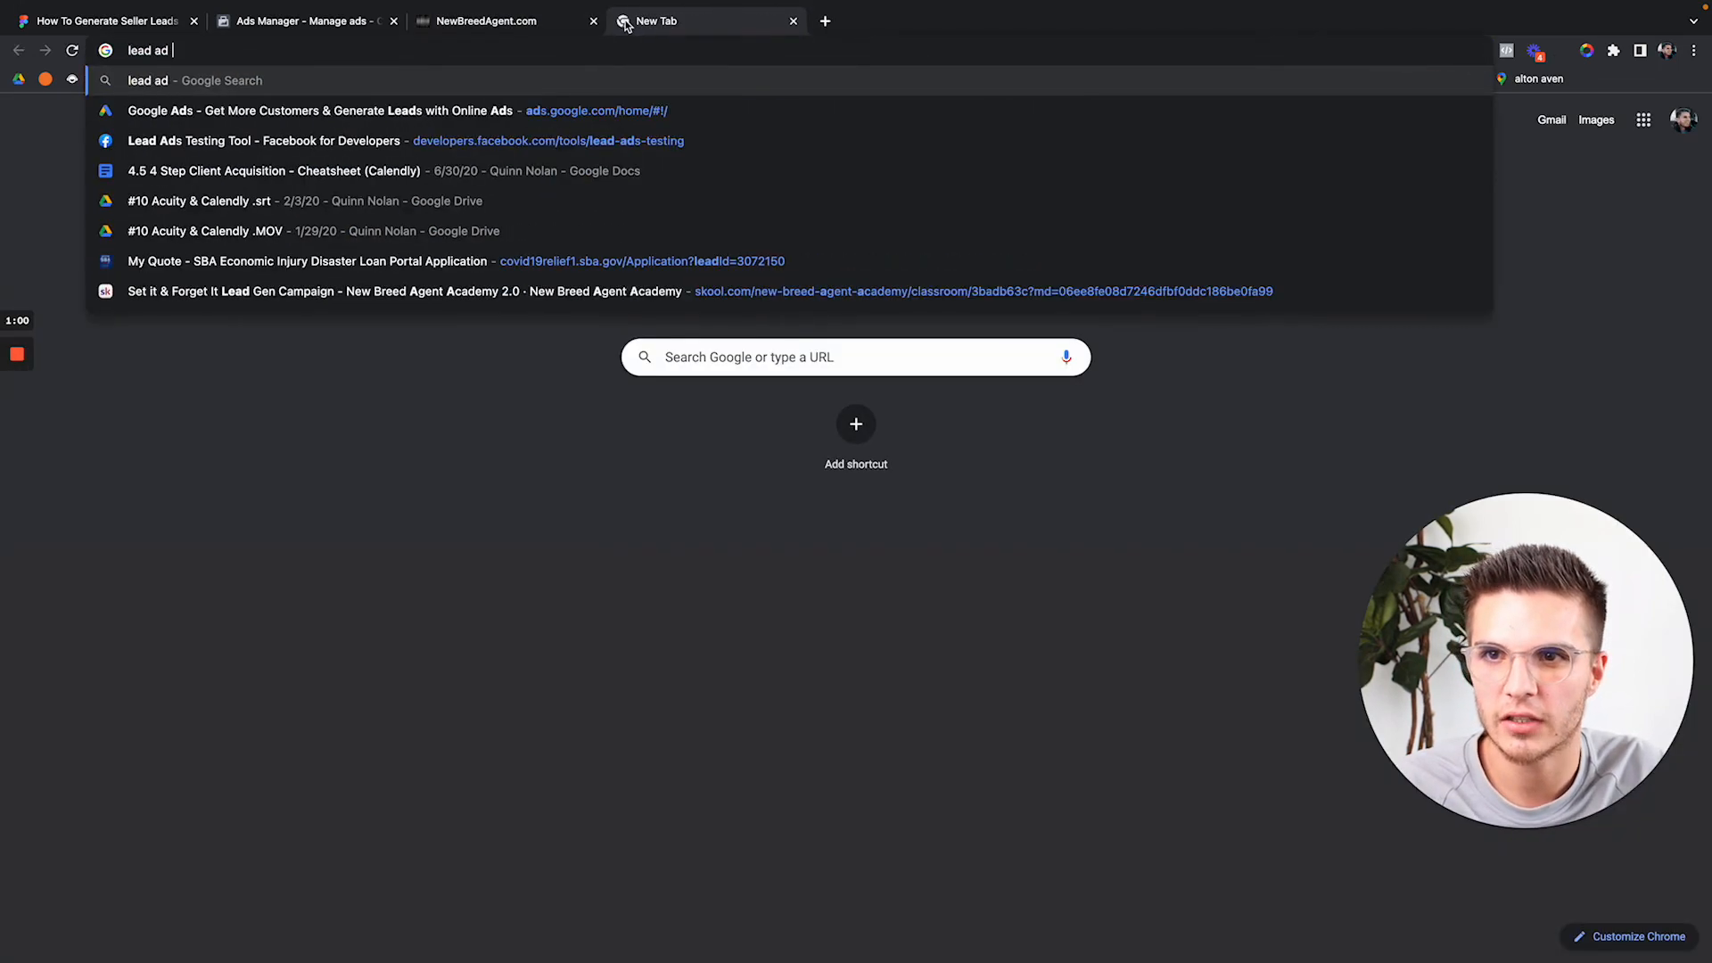
pyautogui.write('tool')
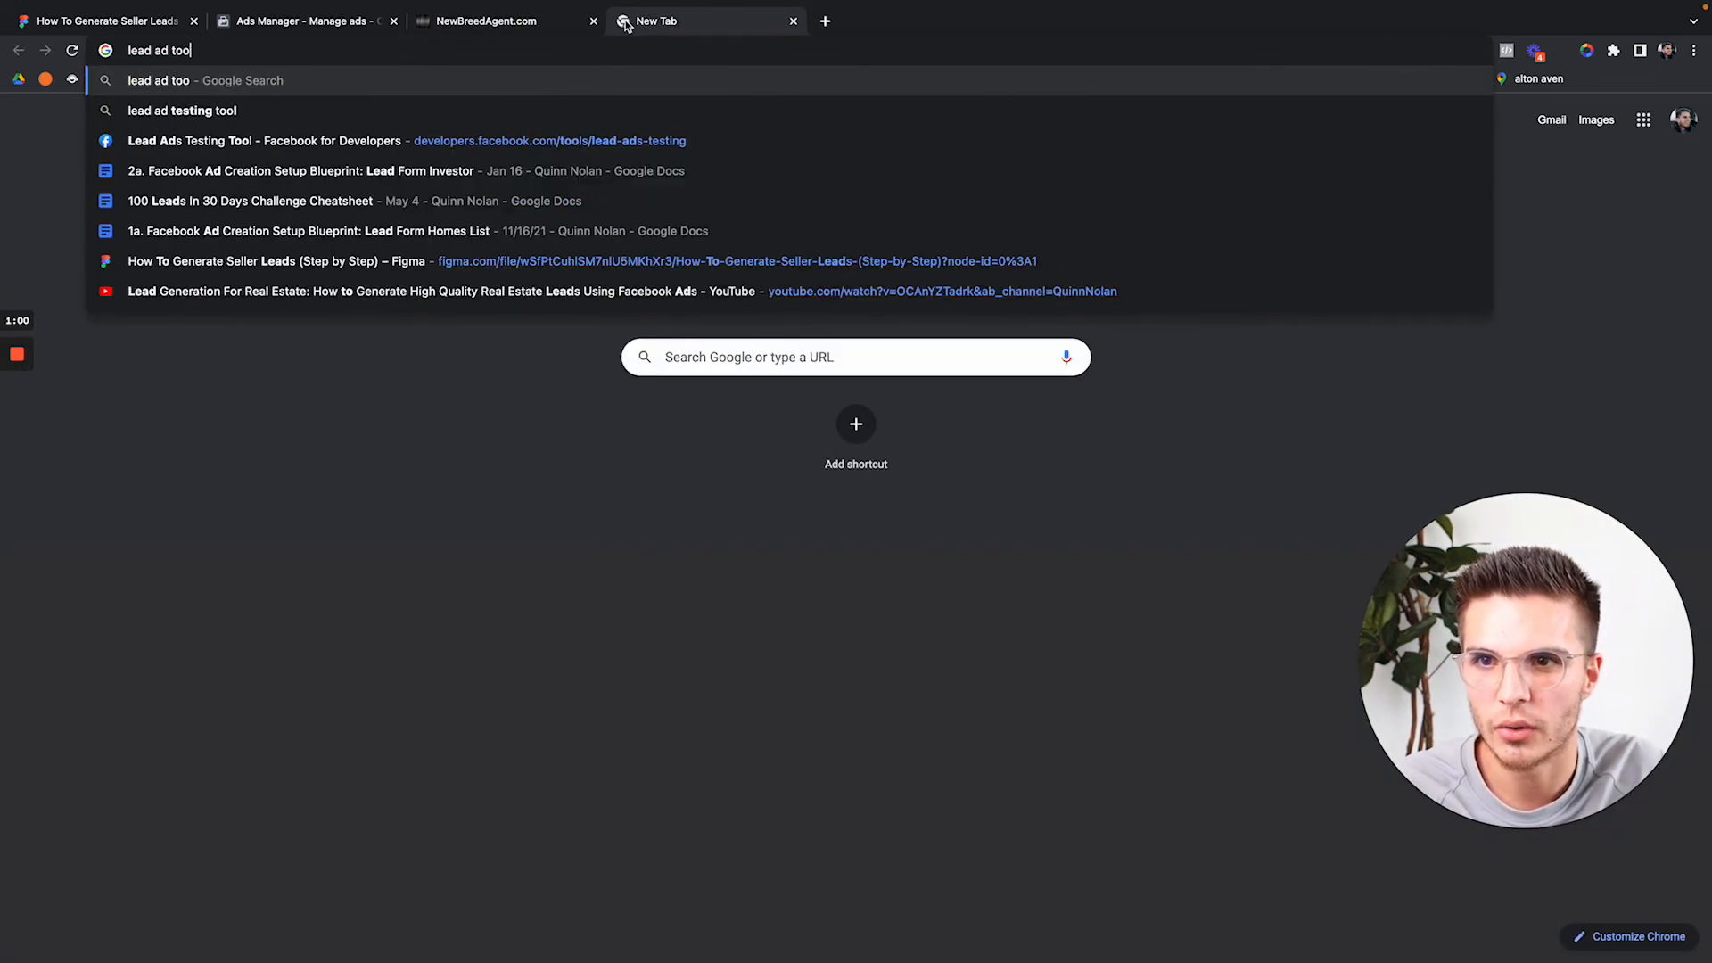
# Run the 'lead ad tool' search and follow the testing docs to the Lead Ads Testing Tool.
pyautogui.press('Return')
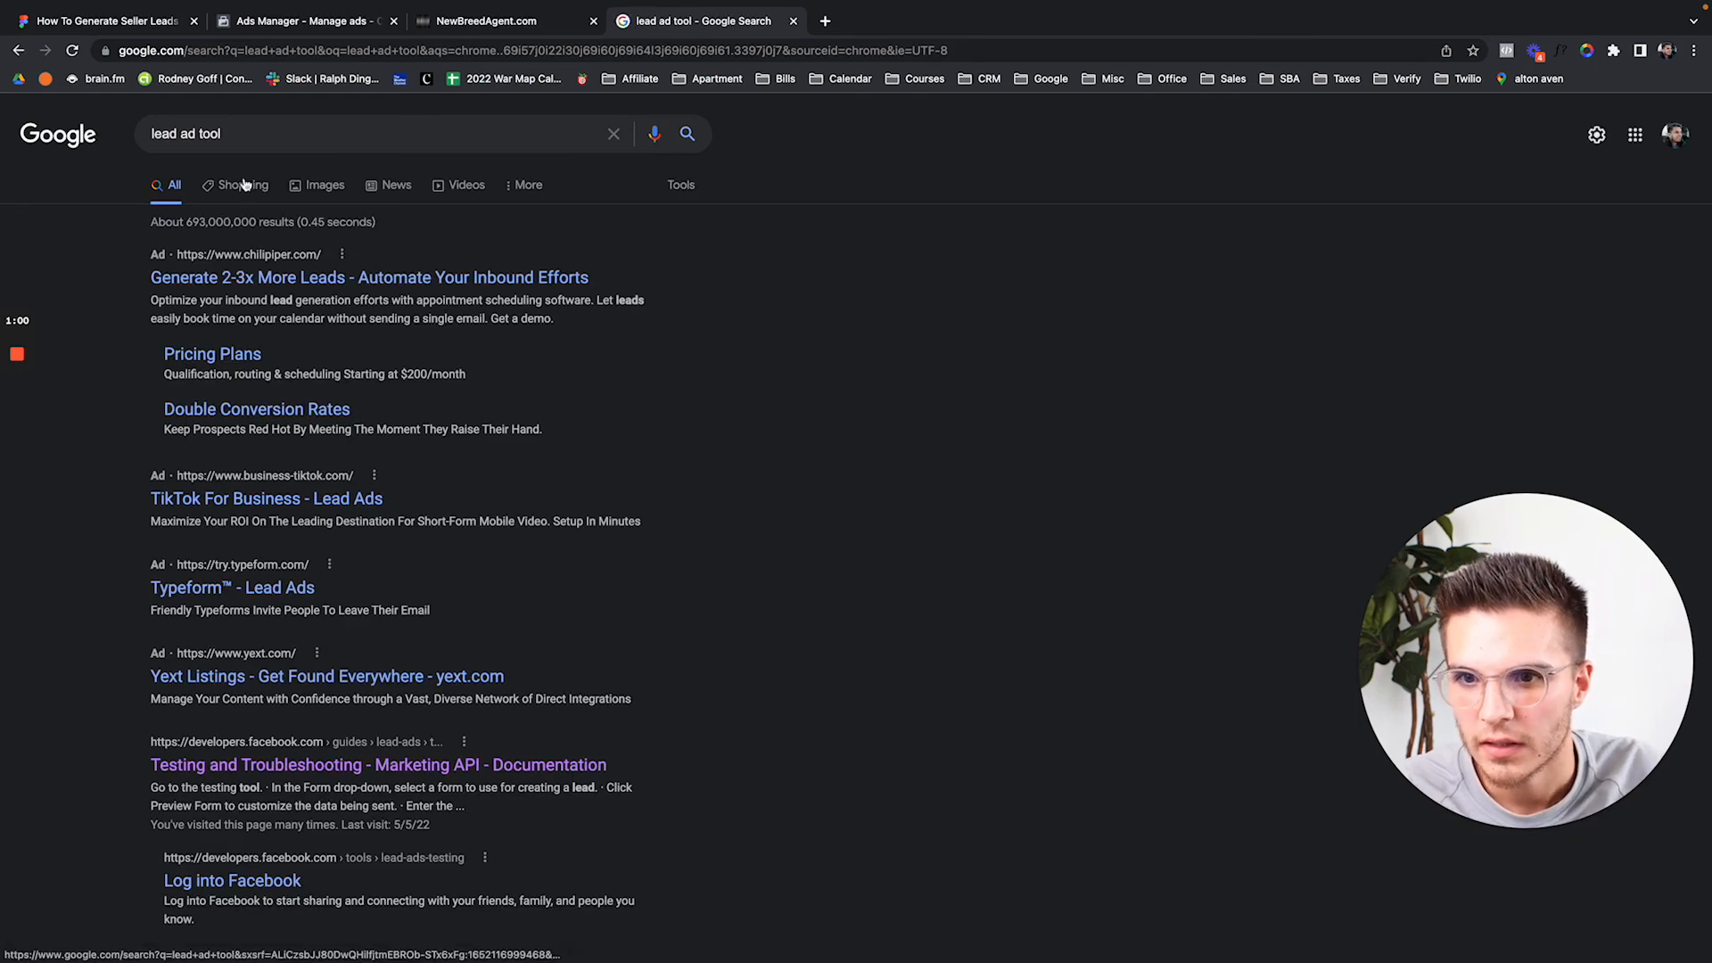
pyautogui.click(265, 764)
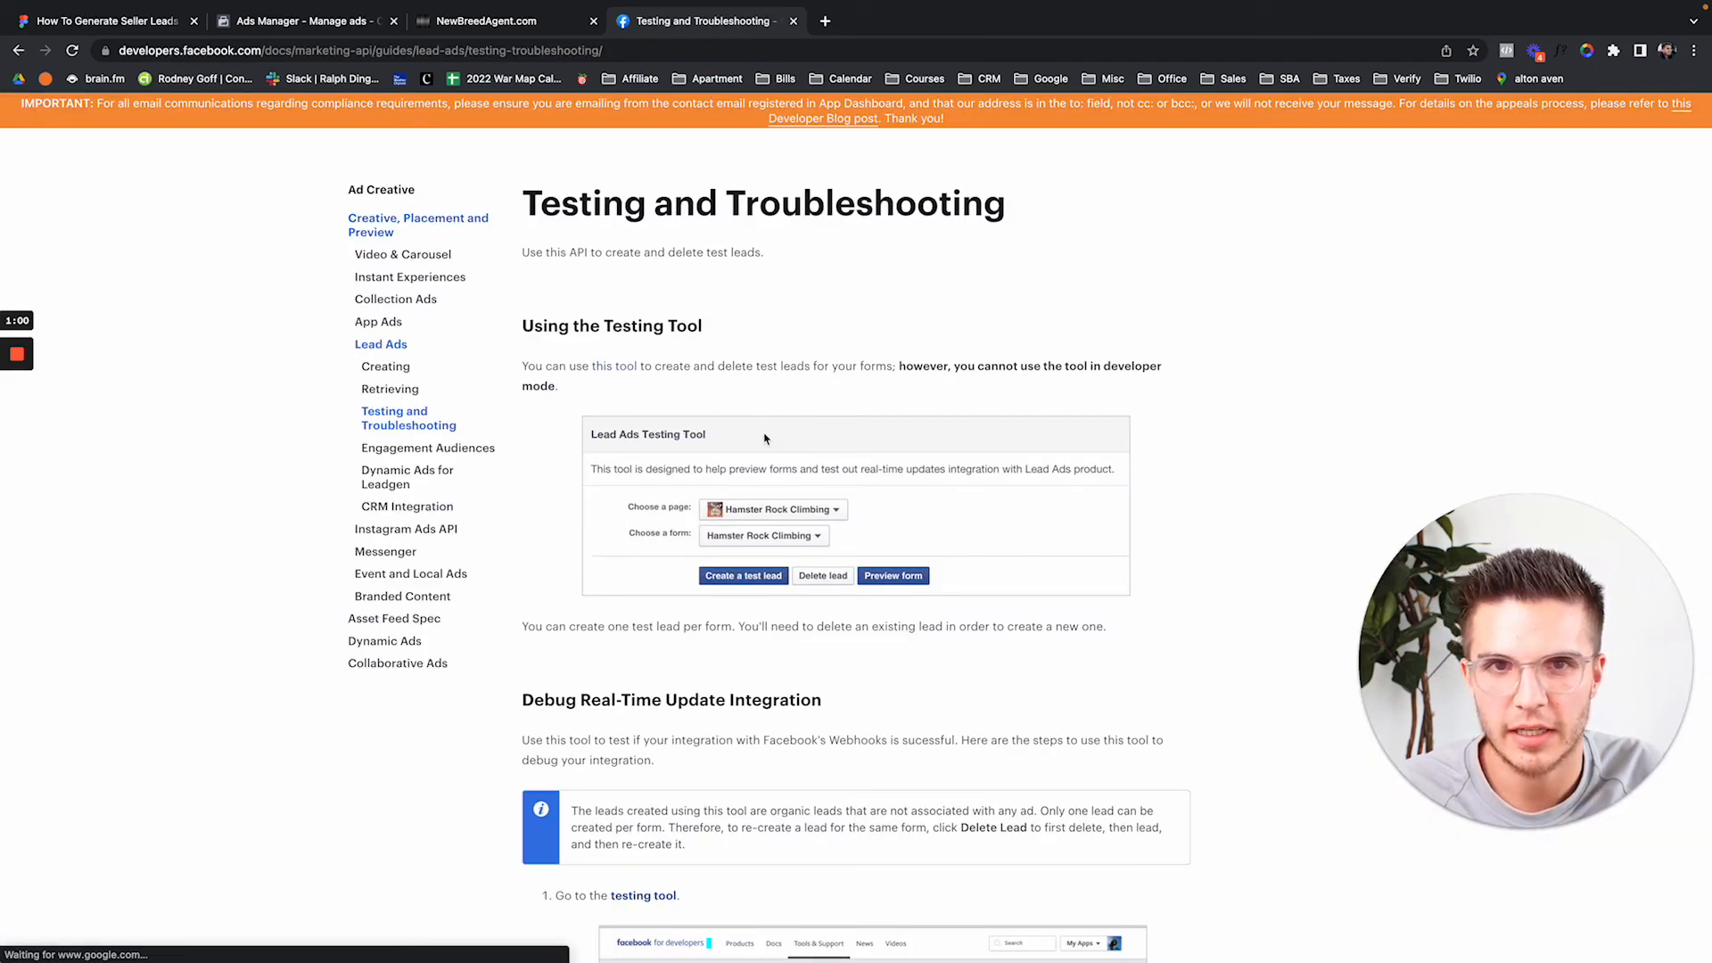
pyautogui.scroll(-3, 704, 749)
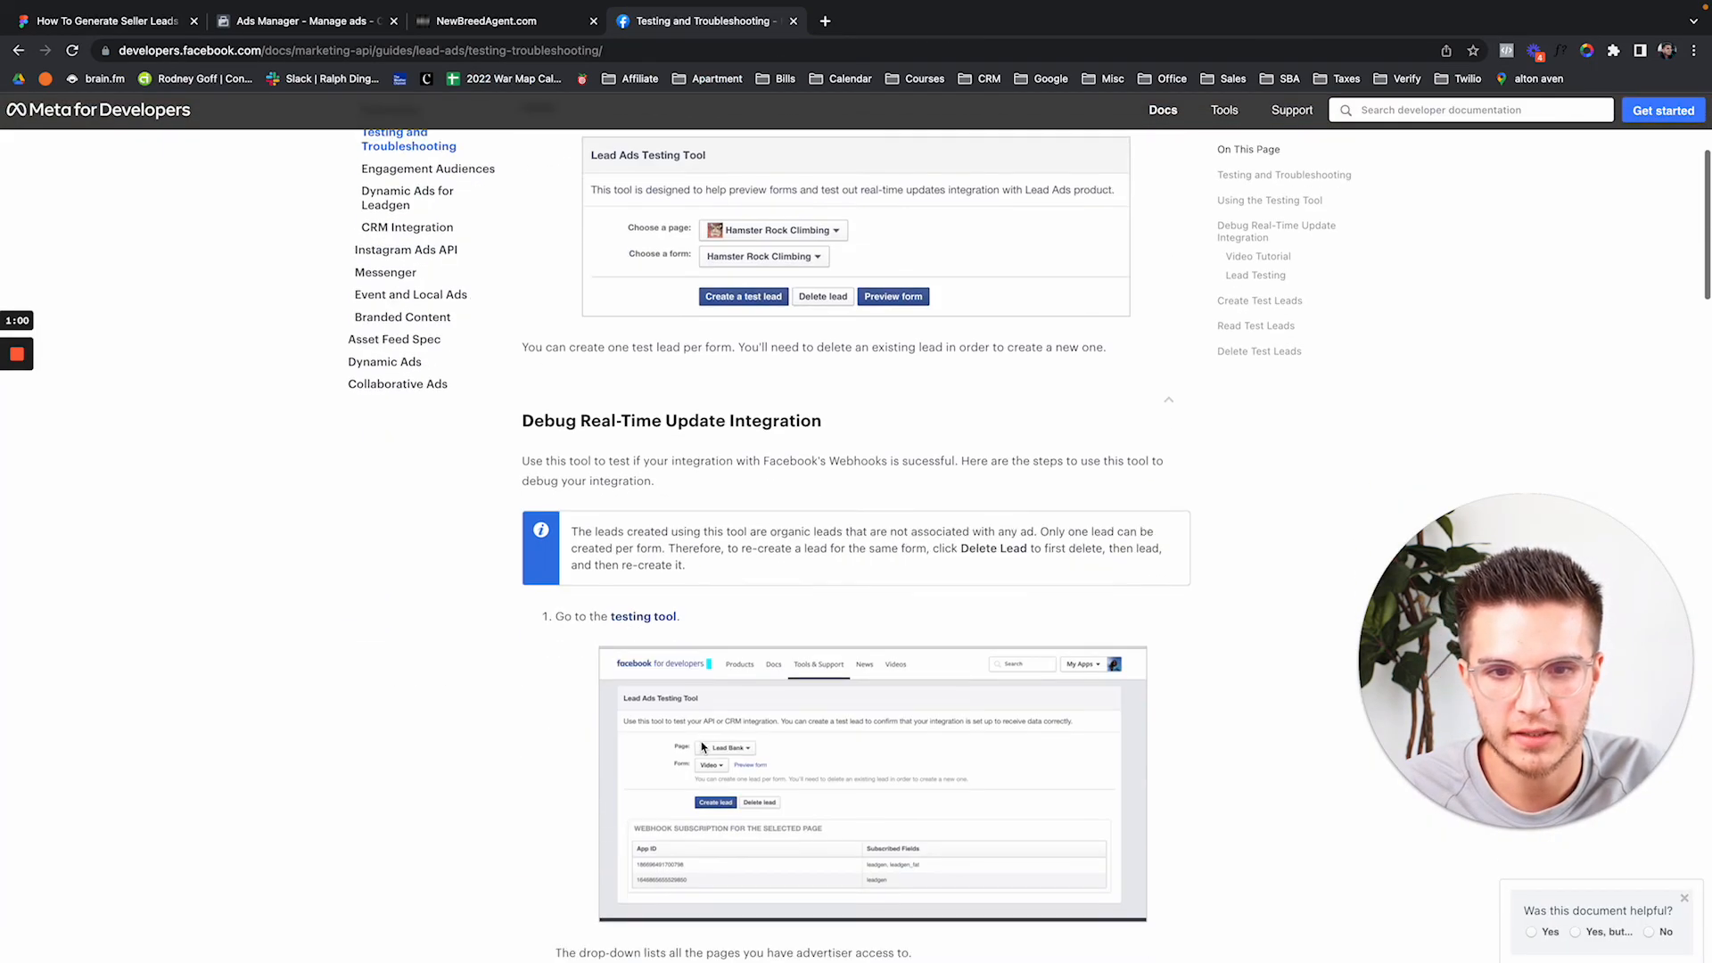
pyautogui.click(646, 616)
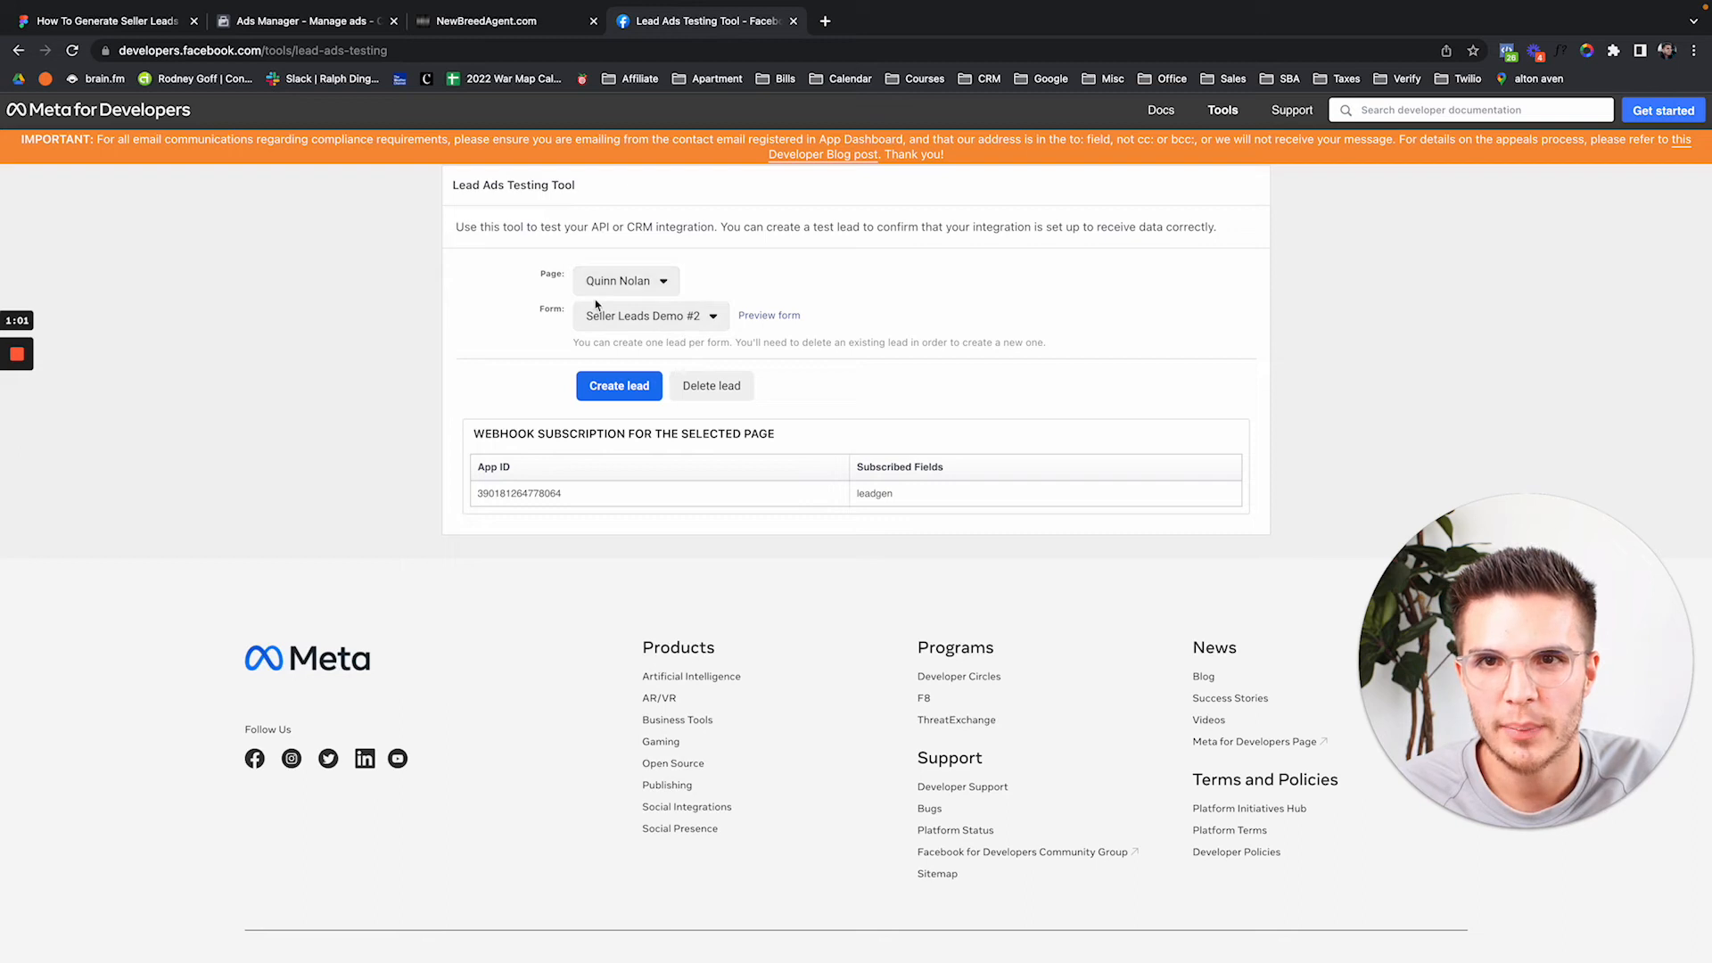
# Select Seller Leads Demo #1, recheck CRM contacts, then preview its Sell your home! form.
pyautogui.click(673, 323)
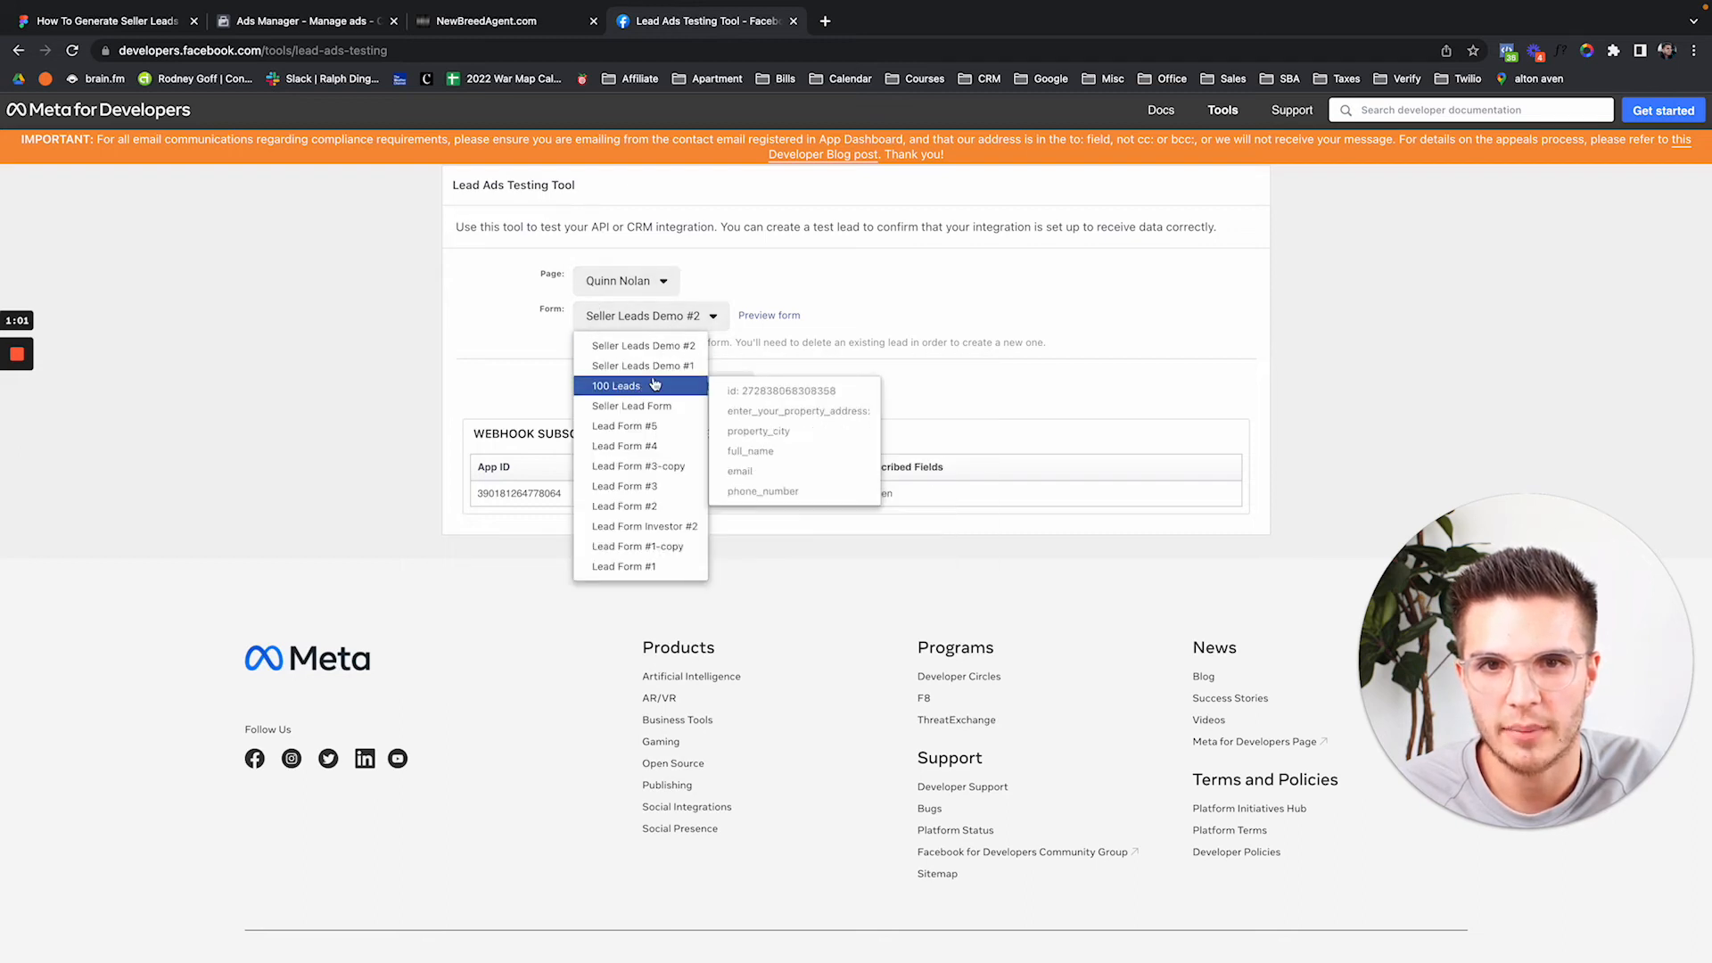
pyautogui.click(691, 367)
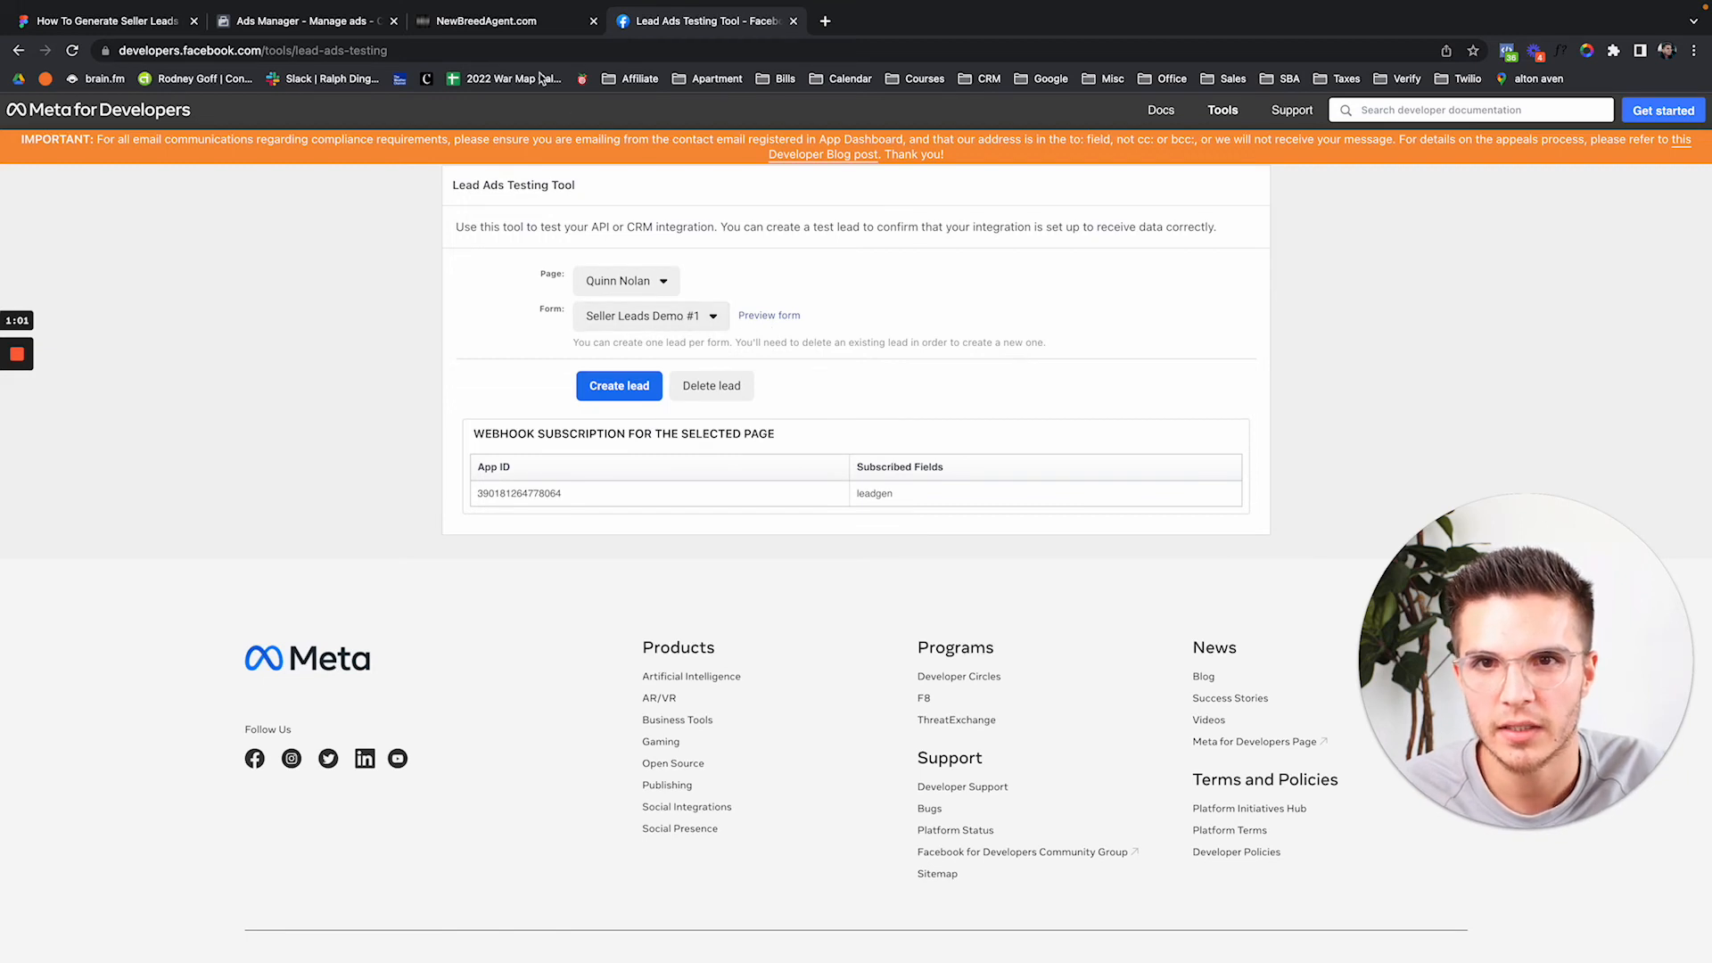
pyautogui.click(514, 25)
pyautogui.press('super+r')
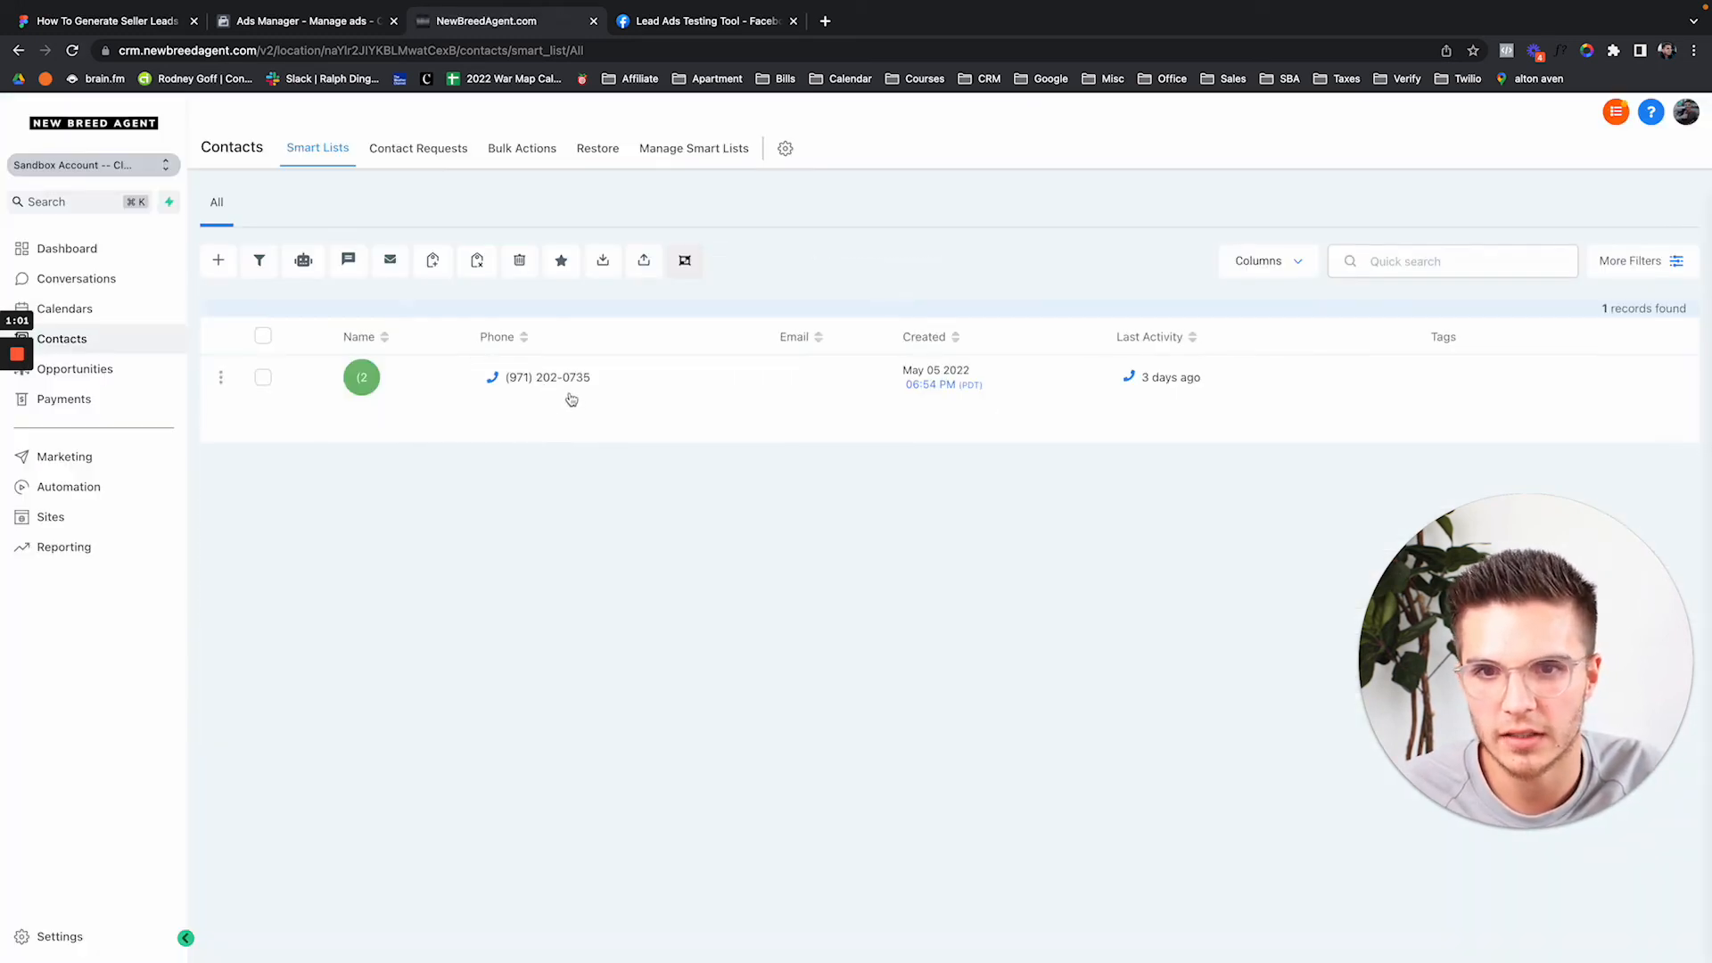
pyautogui.click(700, 25)
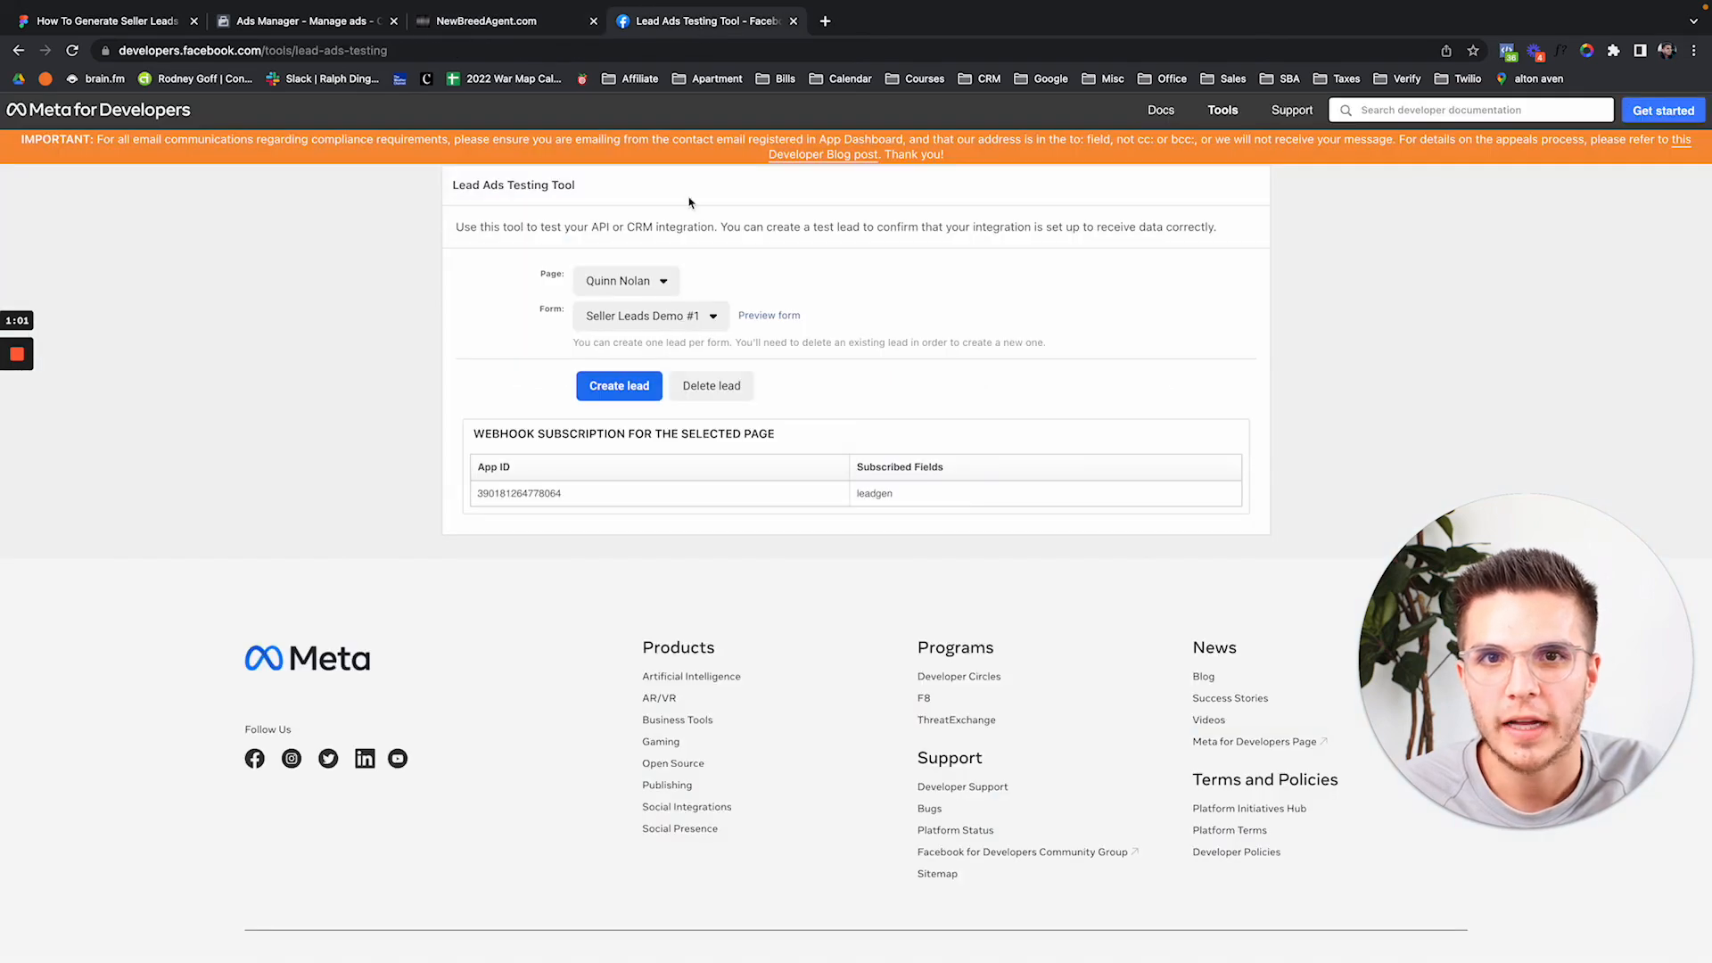
pyautogui.click(754, 323)
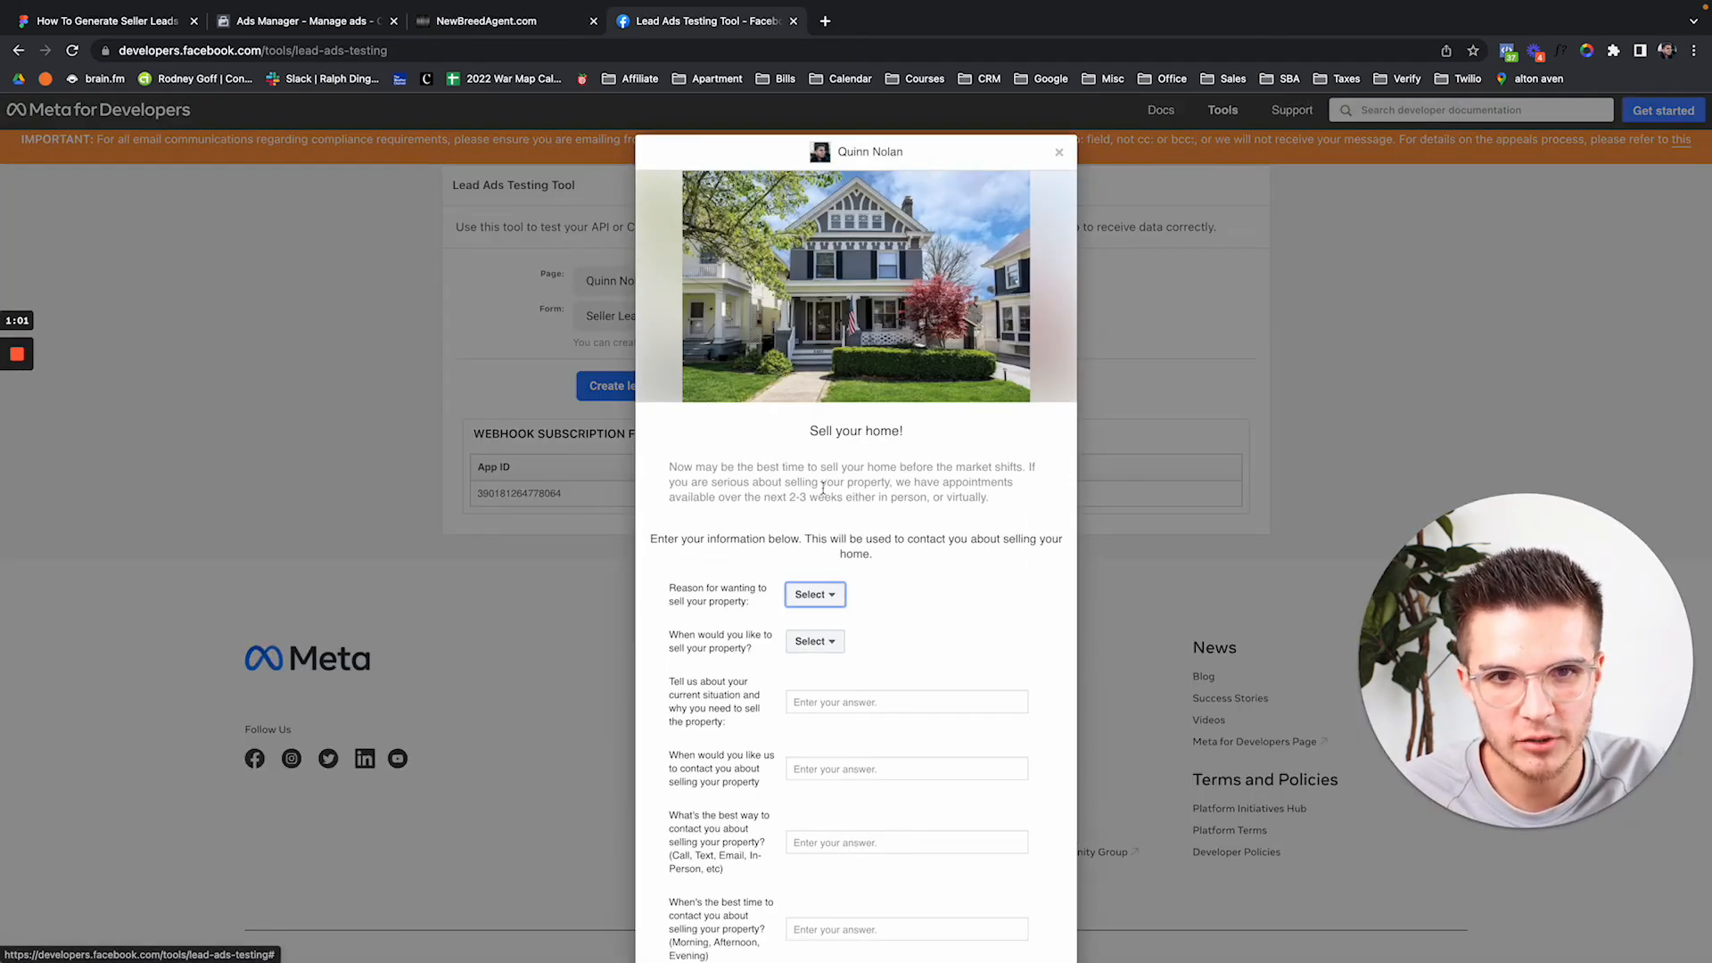
# Answer Divorce as the reason for selling and Immediately for when to sell.
pyautogui.scroll(-5, 822, 487)
pyautogui.scroll(5, 822, 490)
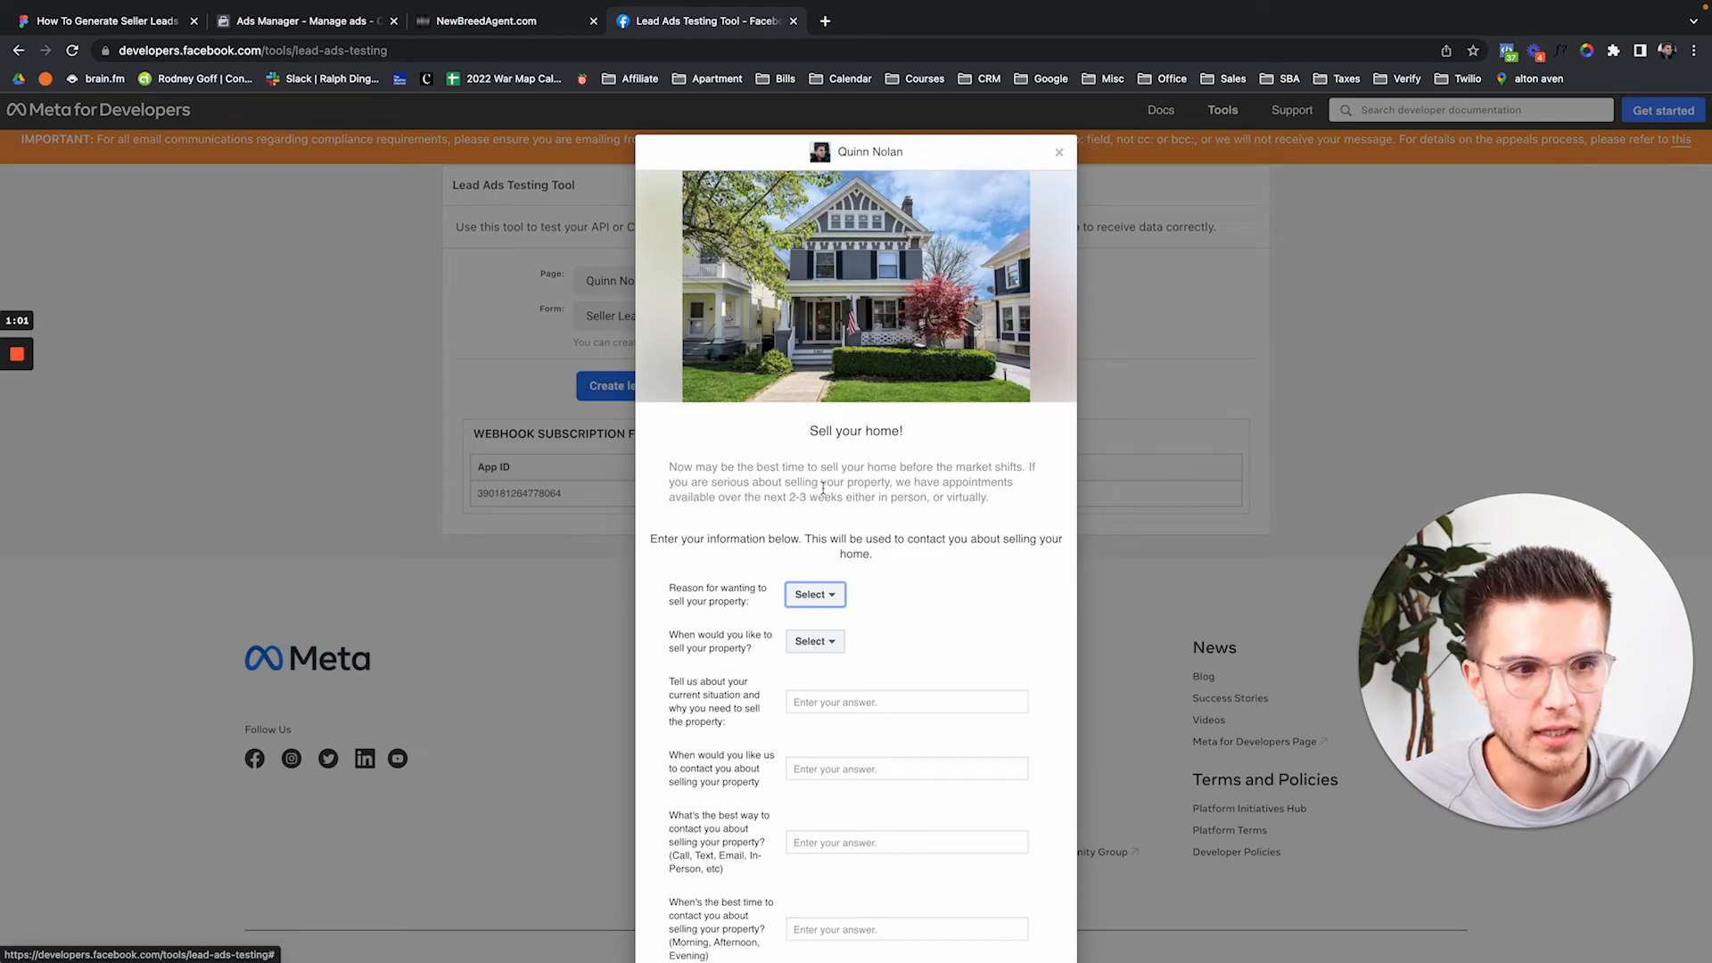
pyautogui.scroll(-2, 870, 602)
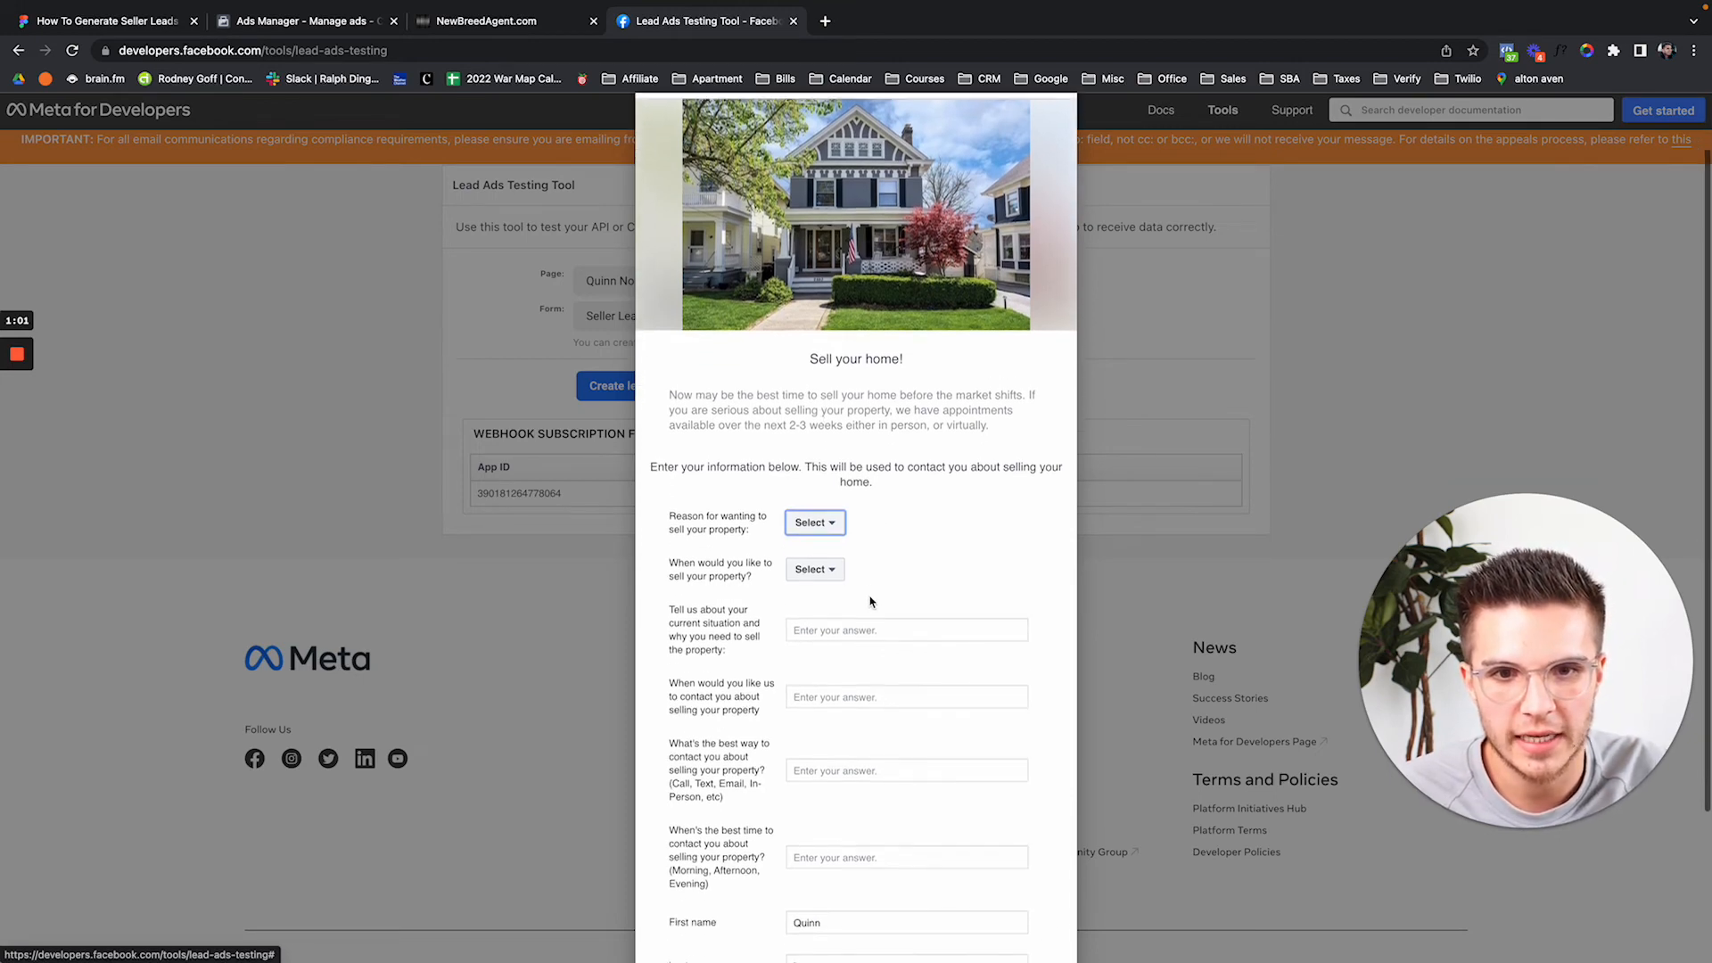
pyautogui.click(817, 510)
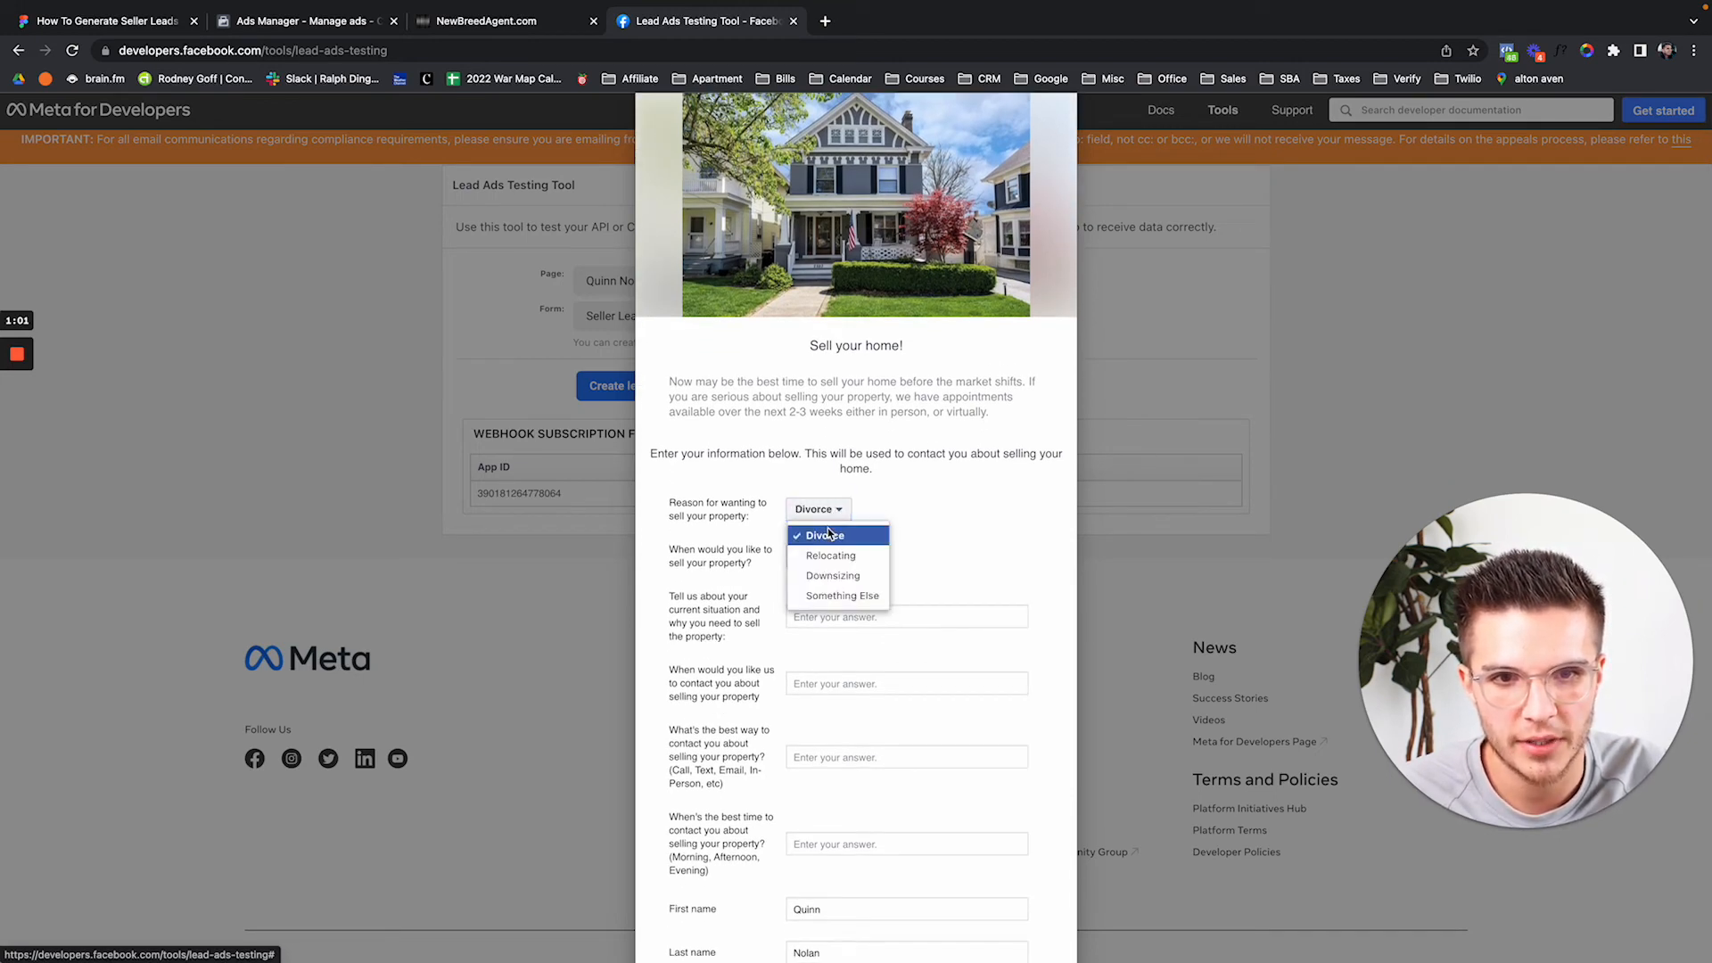
pyautogui.click(824, 535)
pyautogui.click(812, 562)
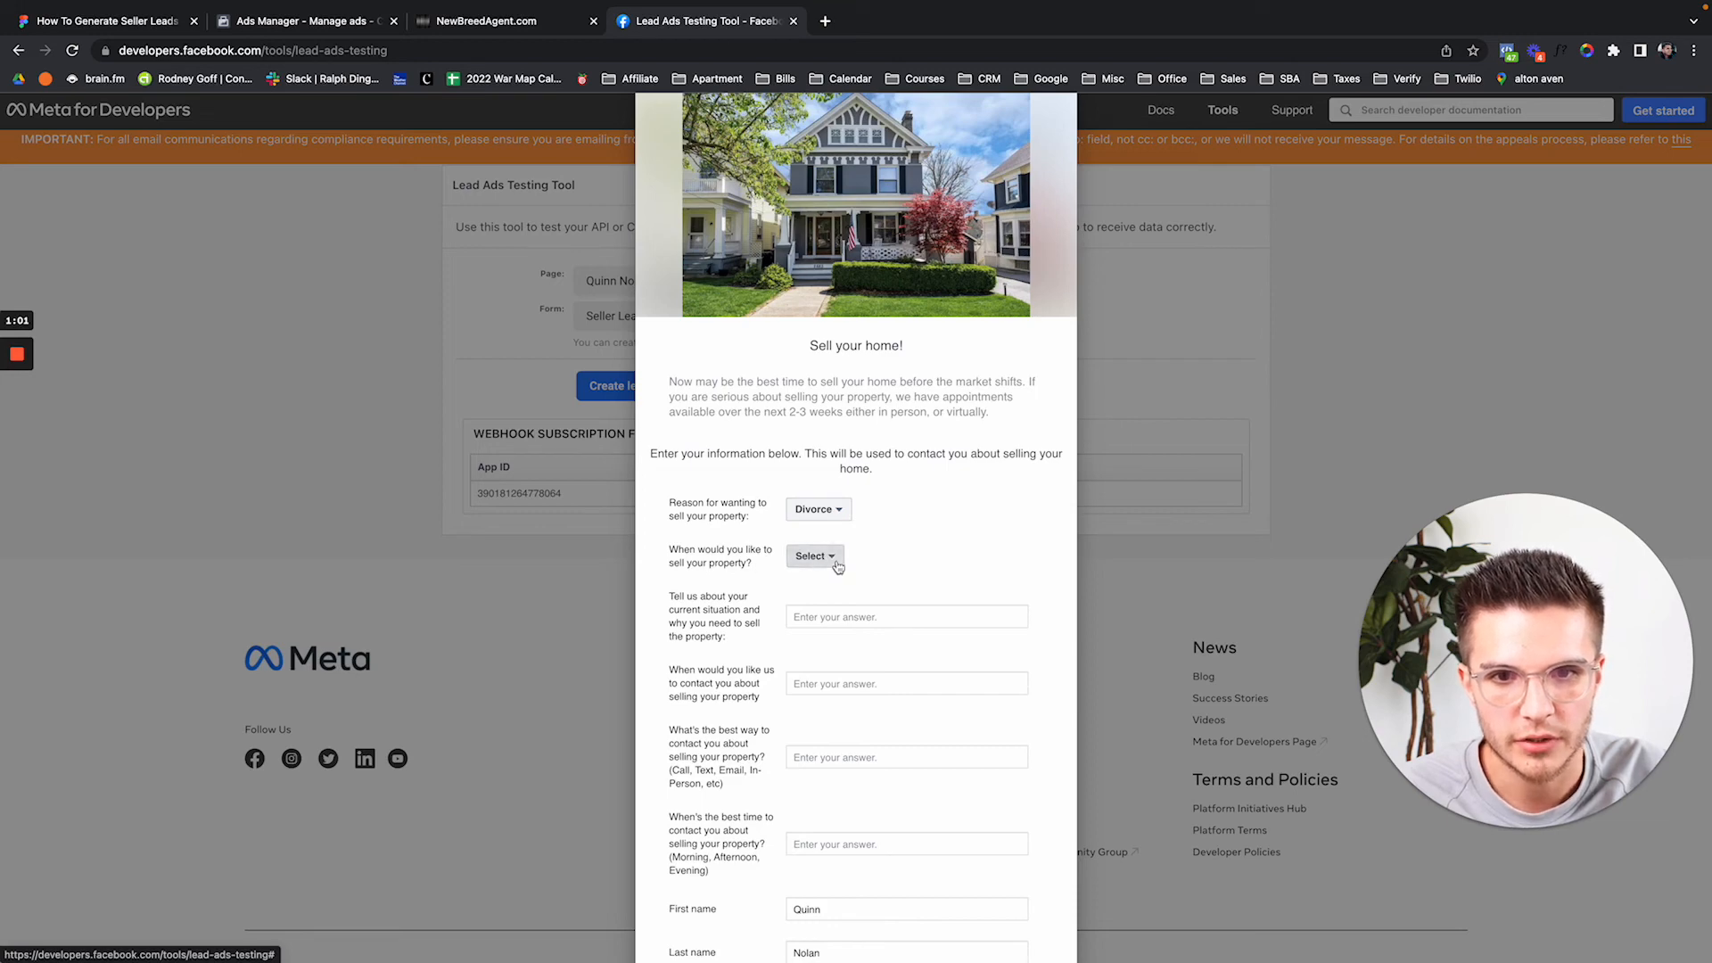
pyautogui.click(838, 584)
pyautogui.scroll(-1, 875, 605)
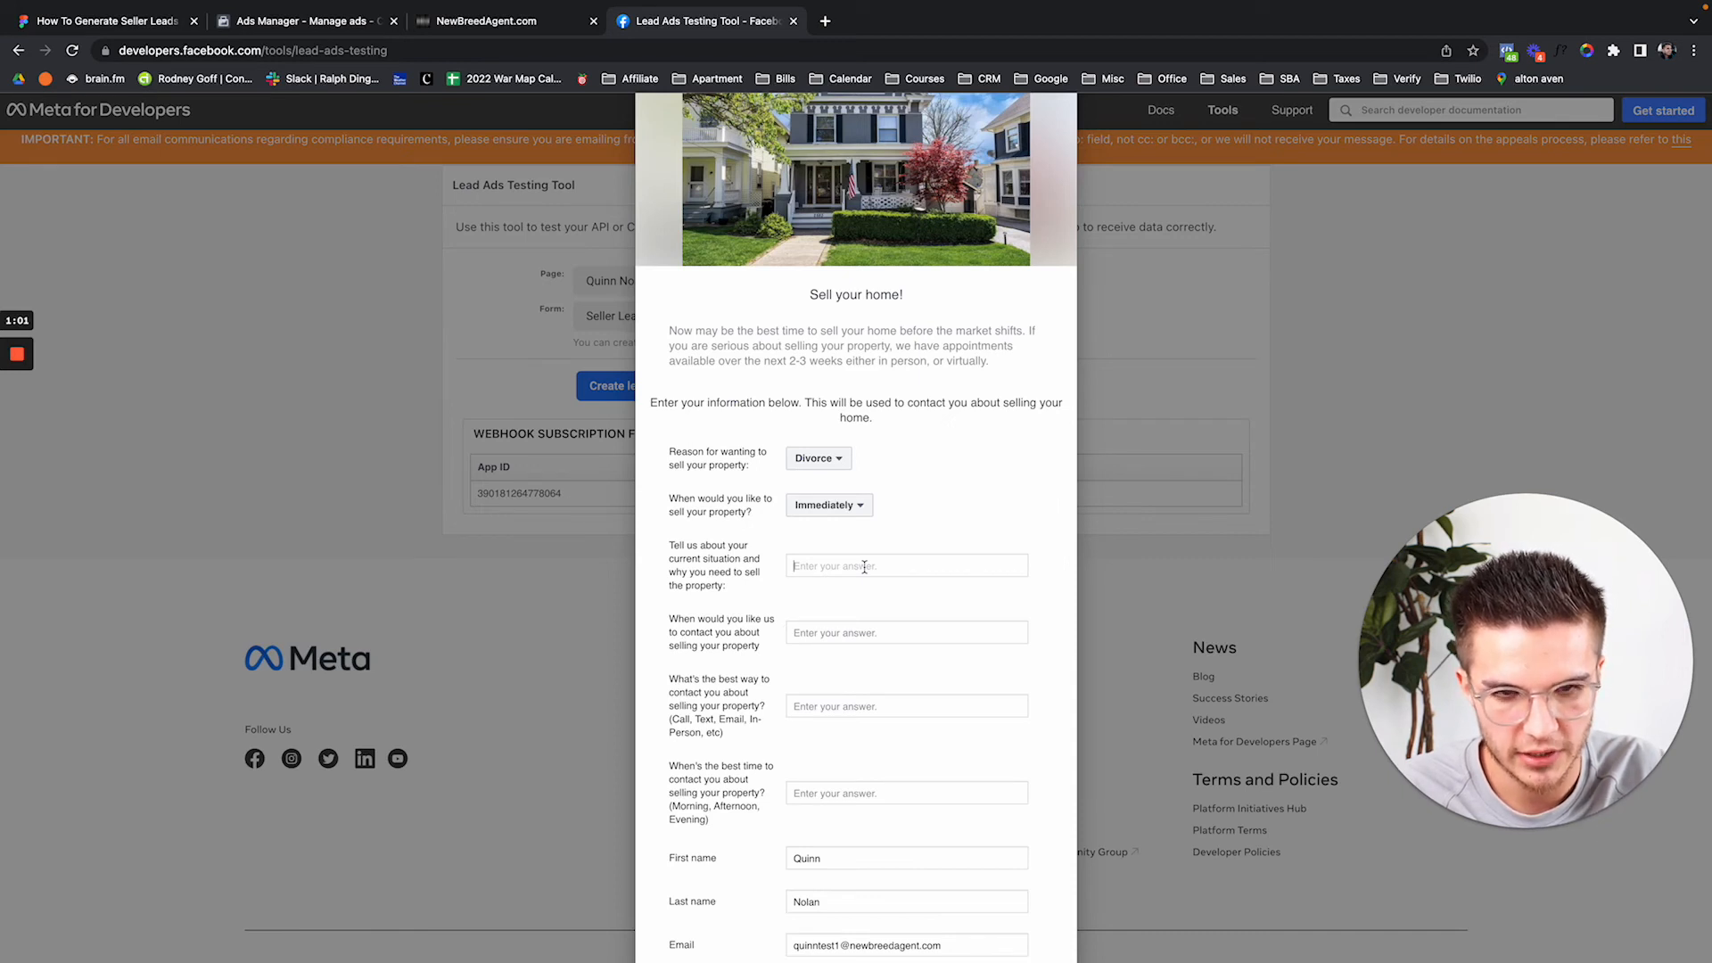
# Fill the text answers: a need to sell fast, ASAP, text me, right now or mornings.
pyautogui.write('I')
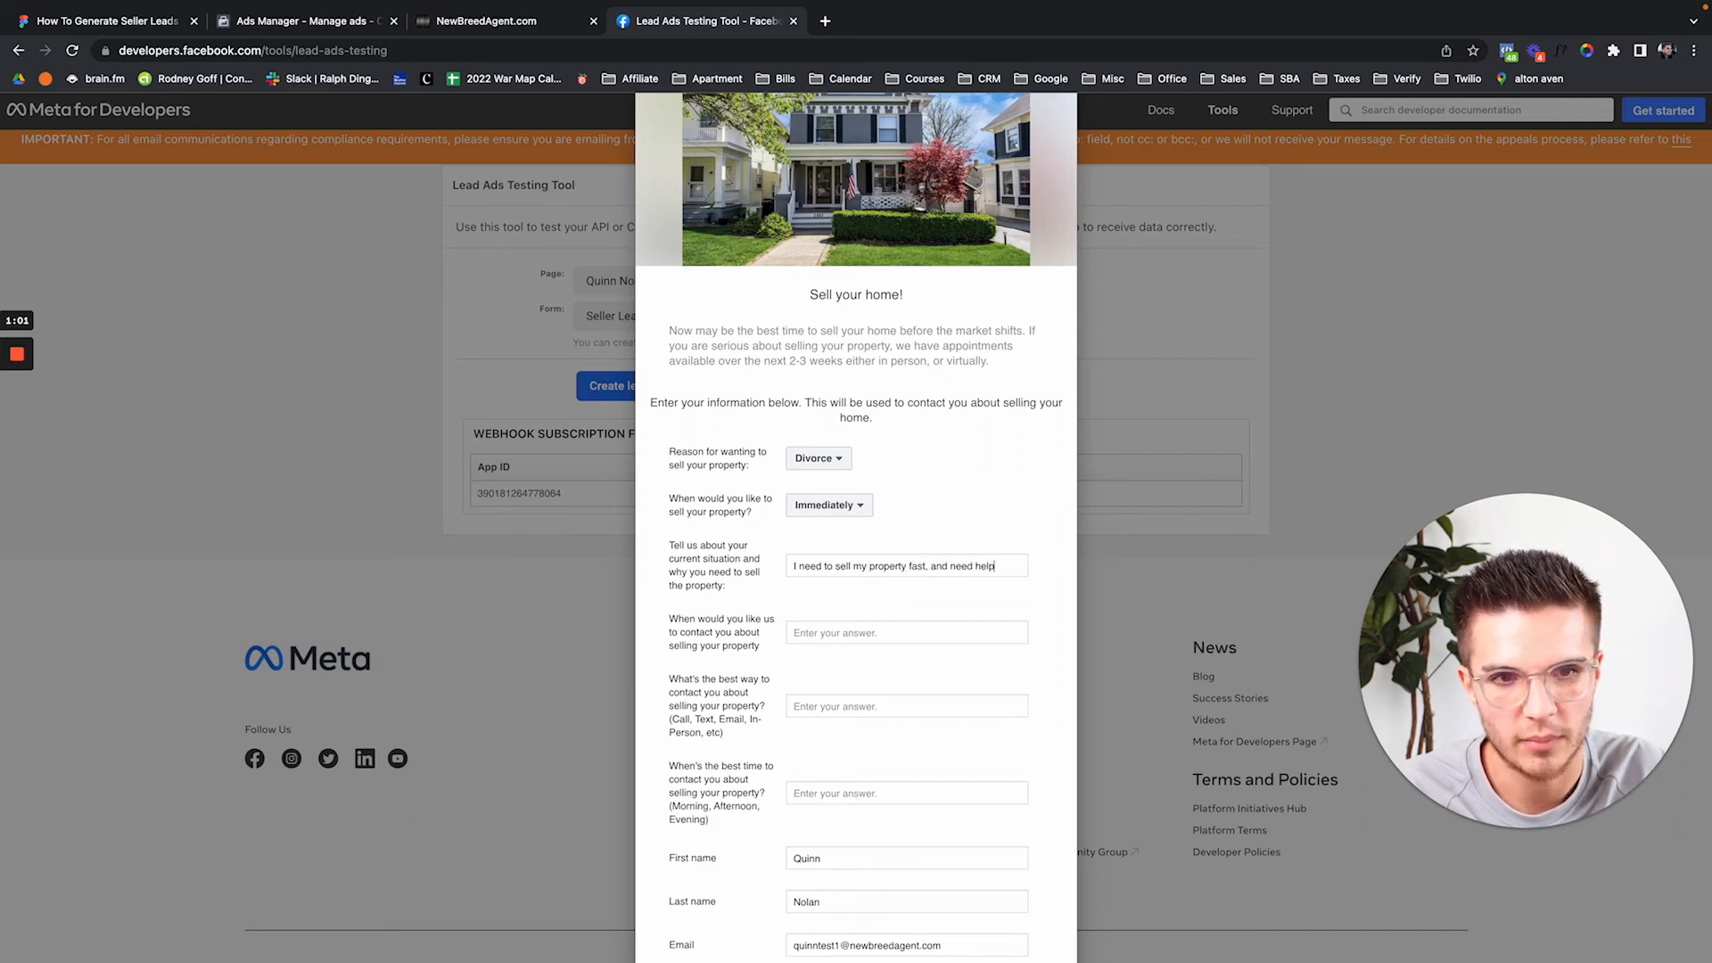
pyautogui.click(849, 632)
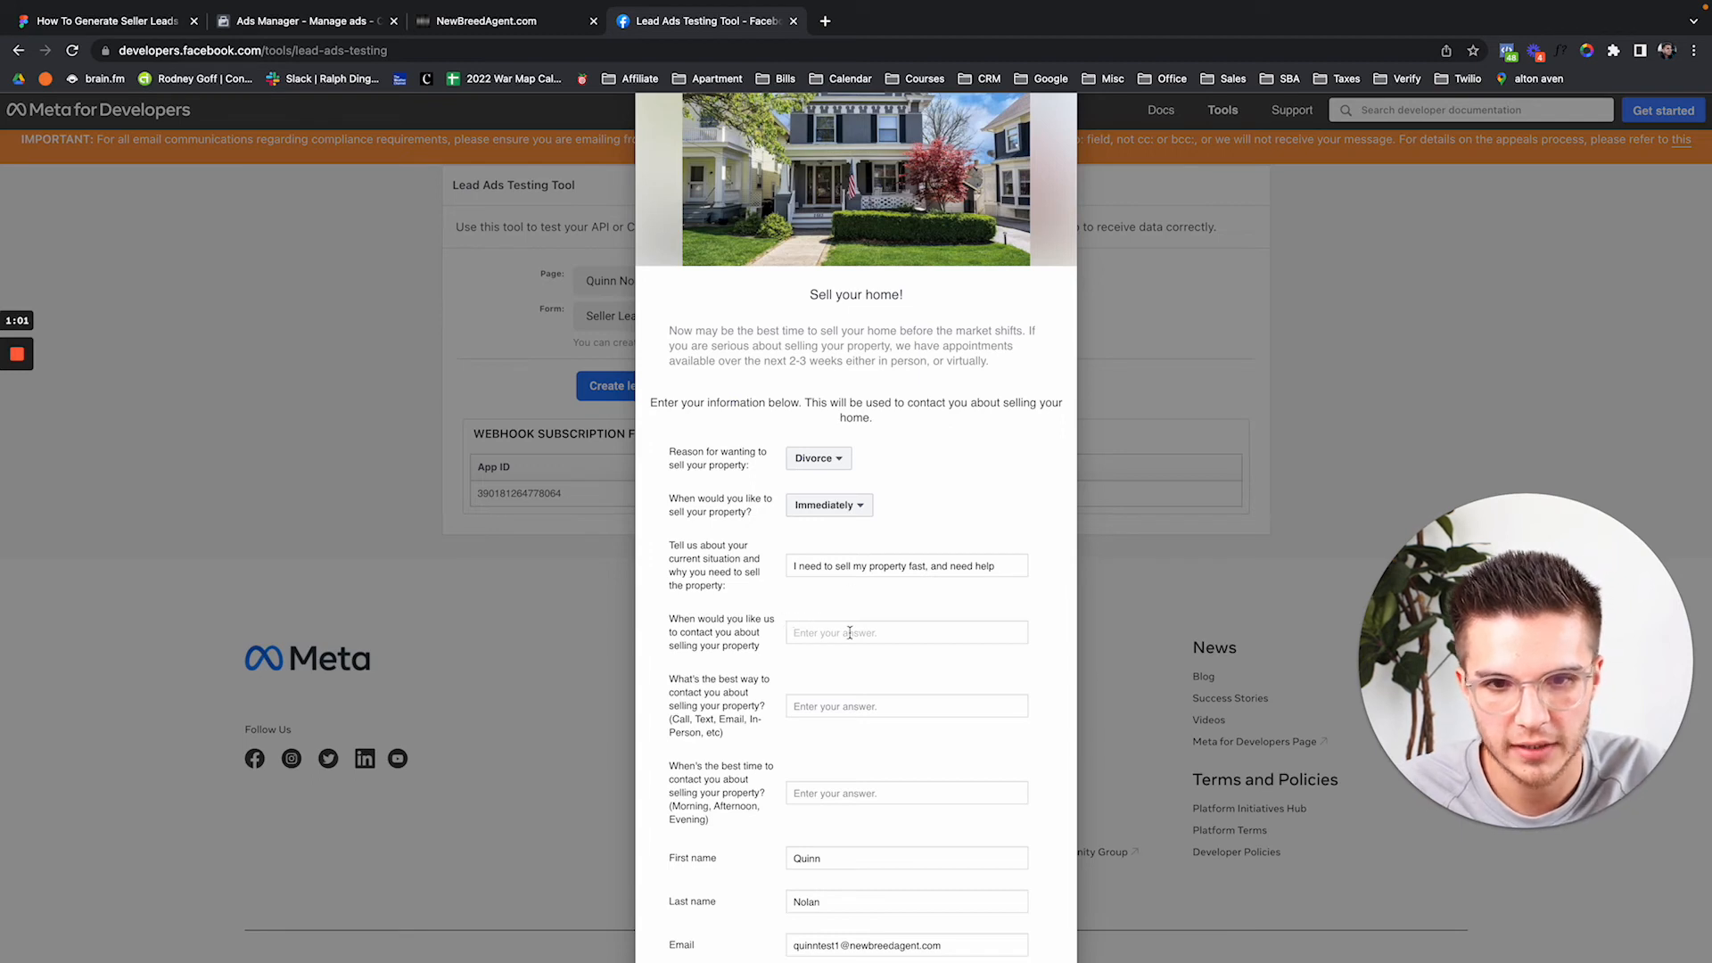
pyautogui.write('ASAP')
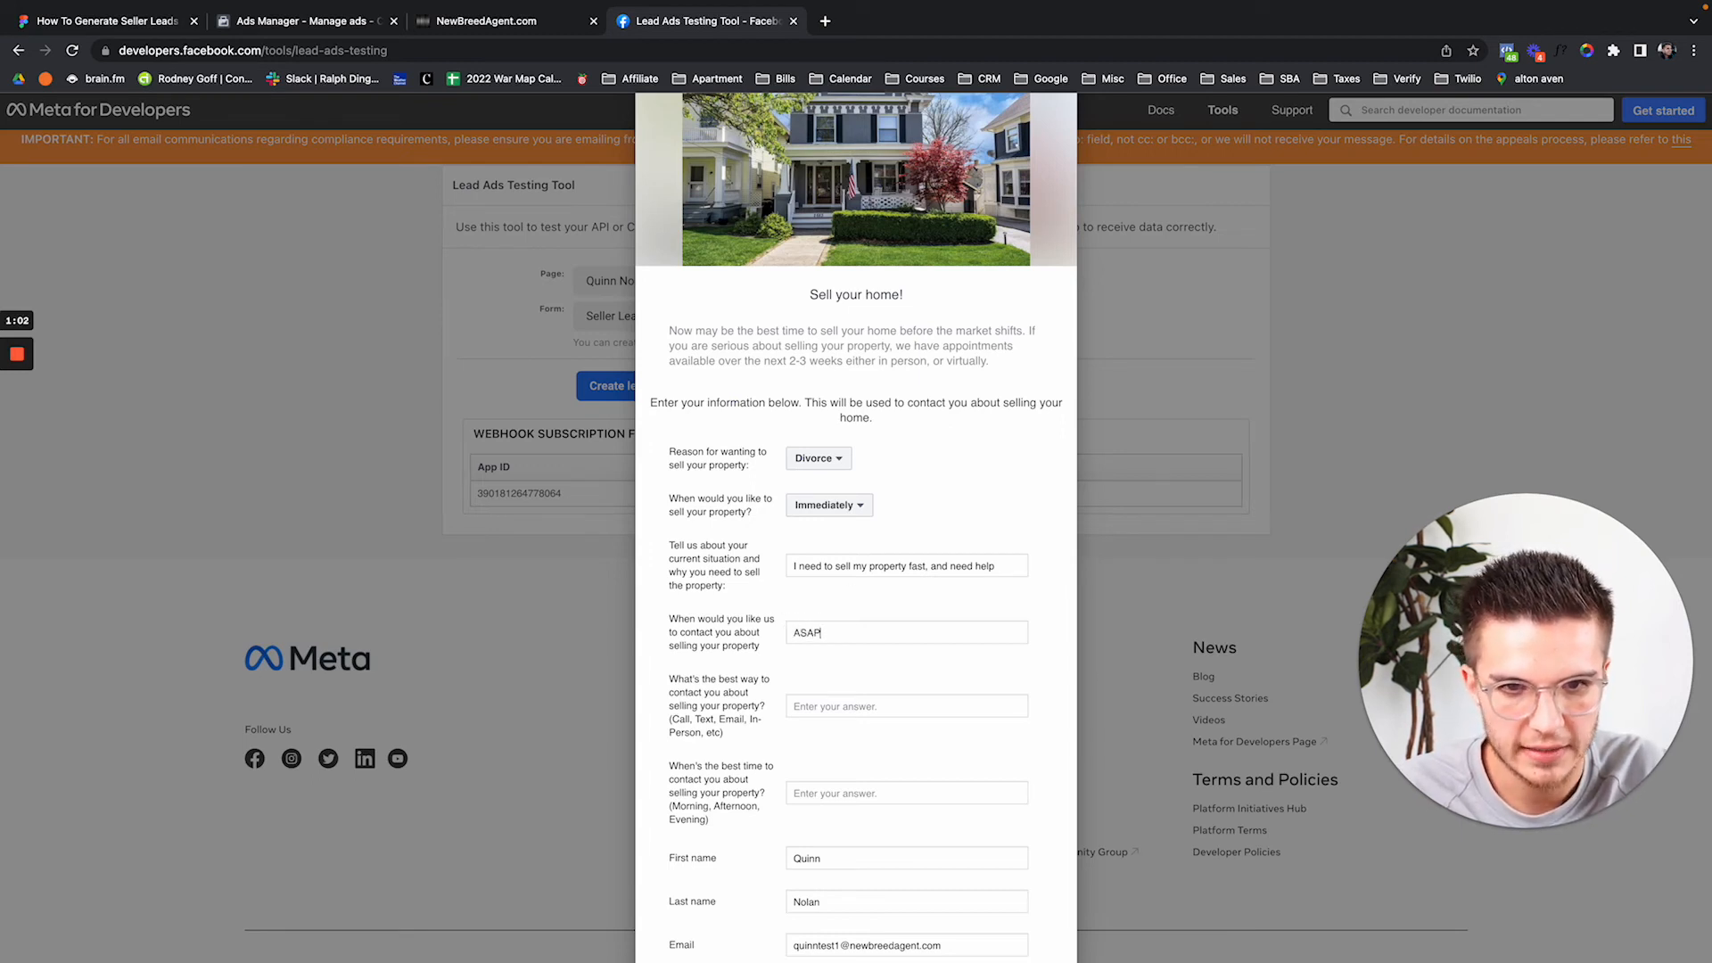
pyautogui.press('Tab')
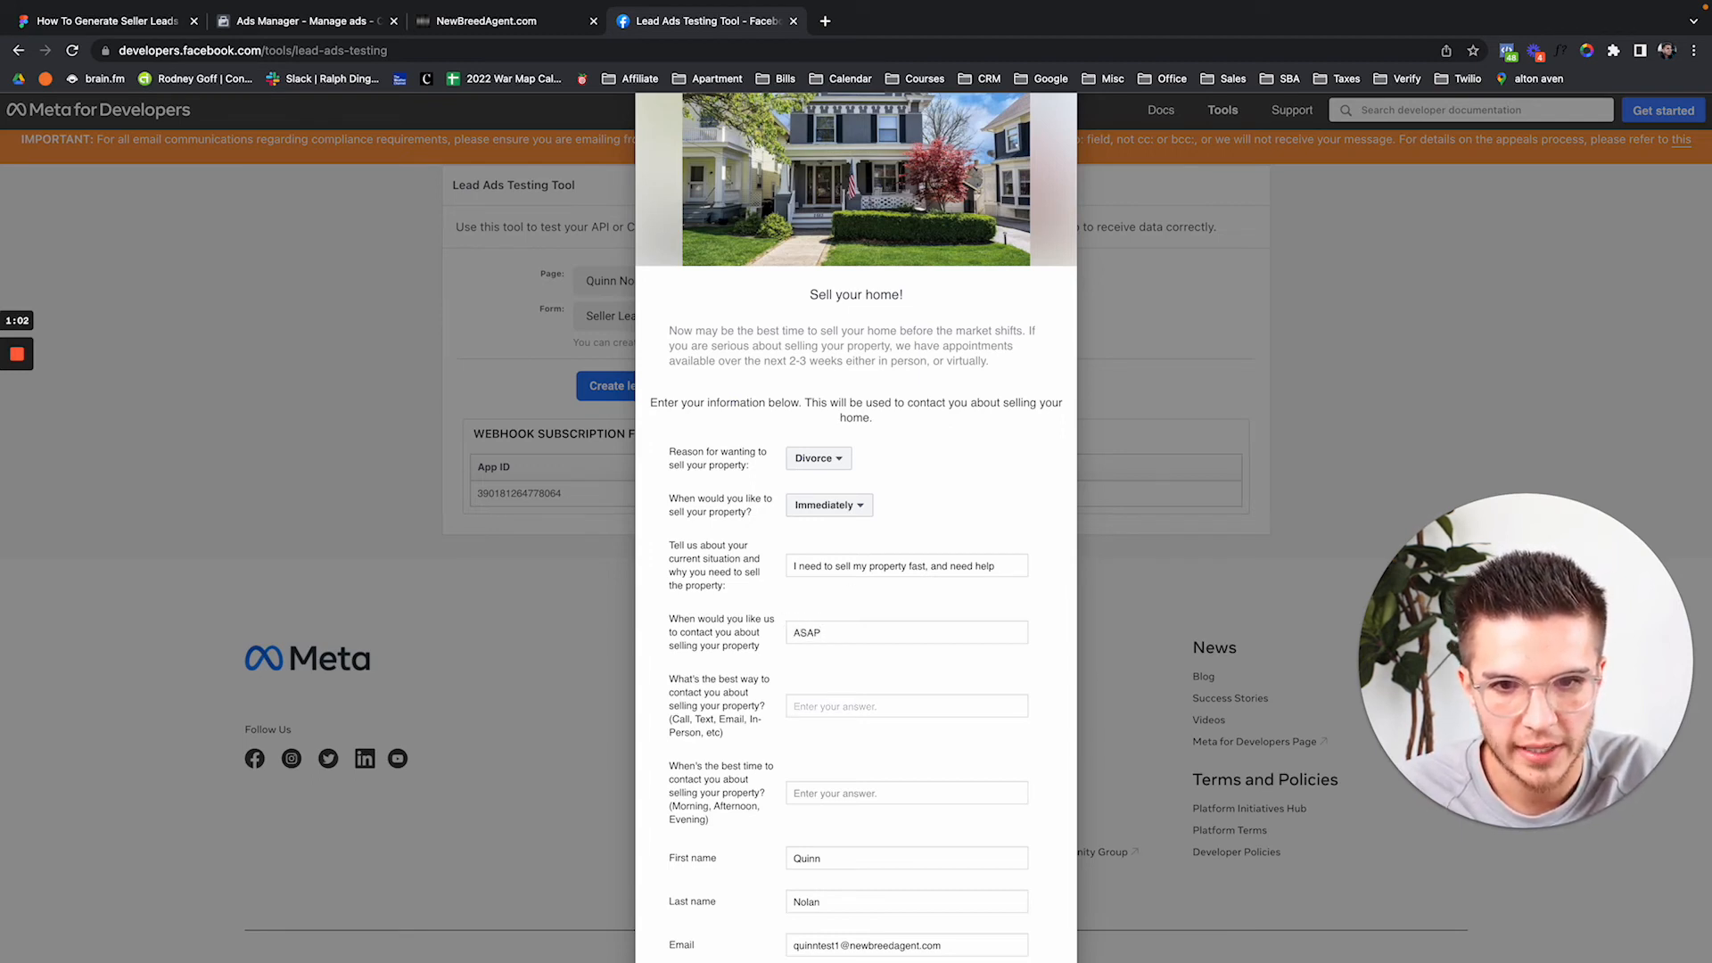
pyautogui.write('Please text me')
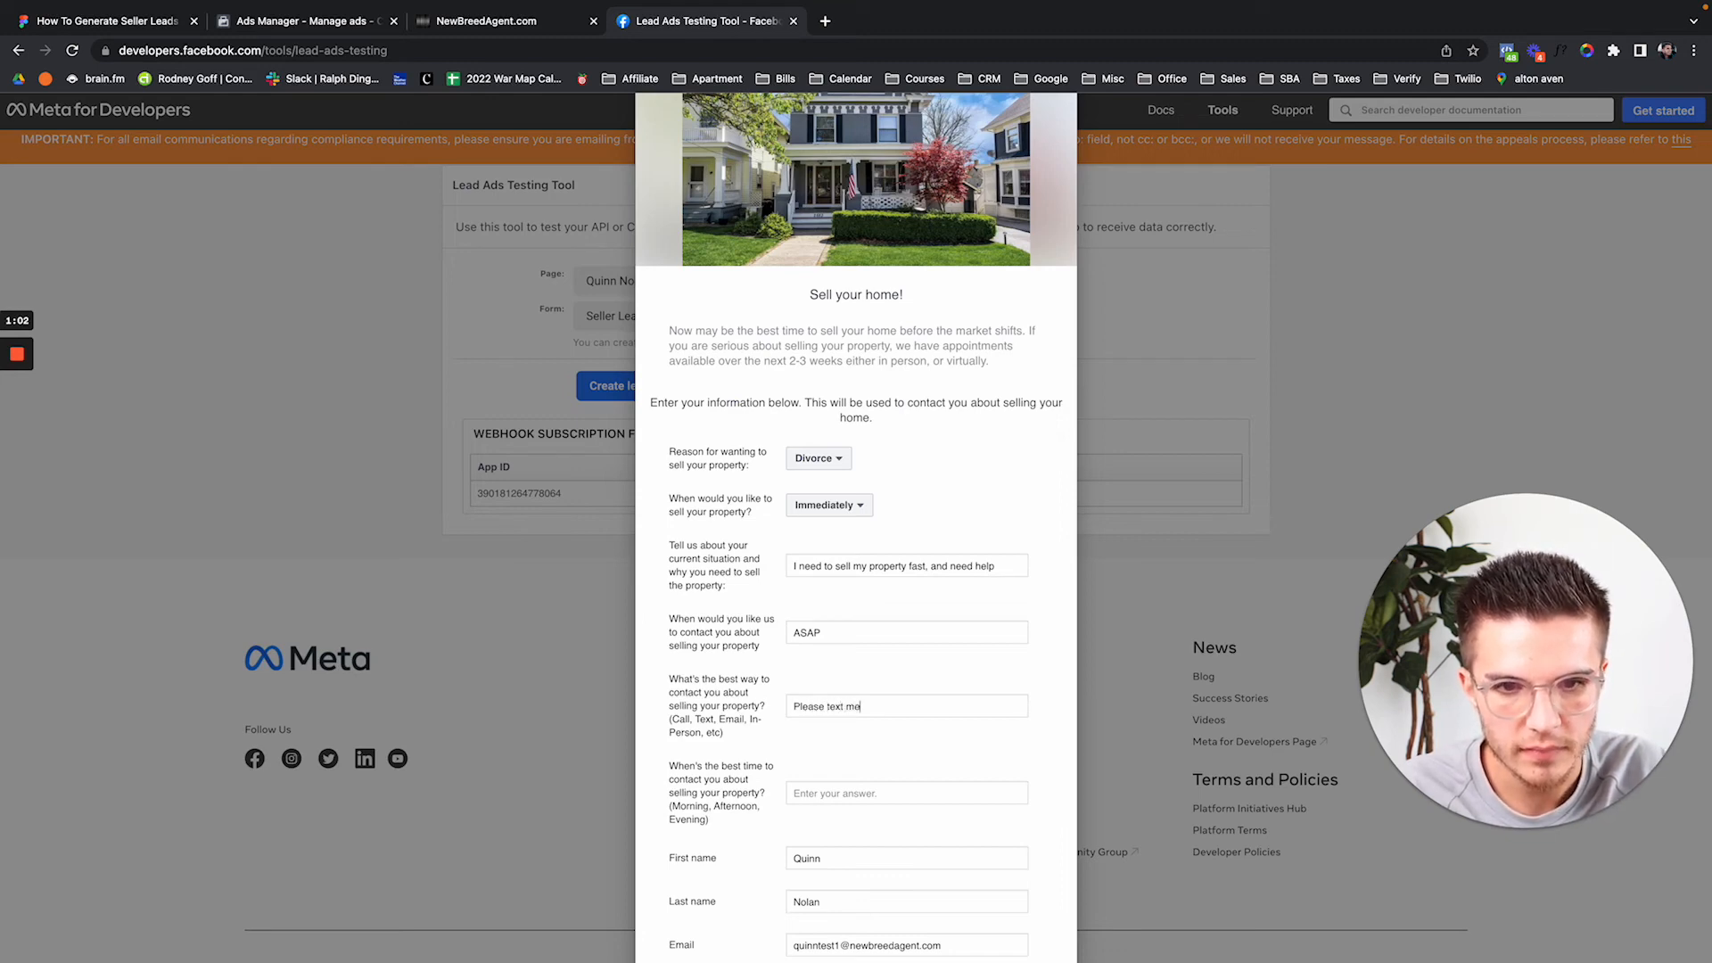
pyautogui.scroll(-1, 856, 535)
pyautogui.click(858, 744)
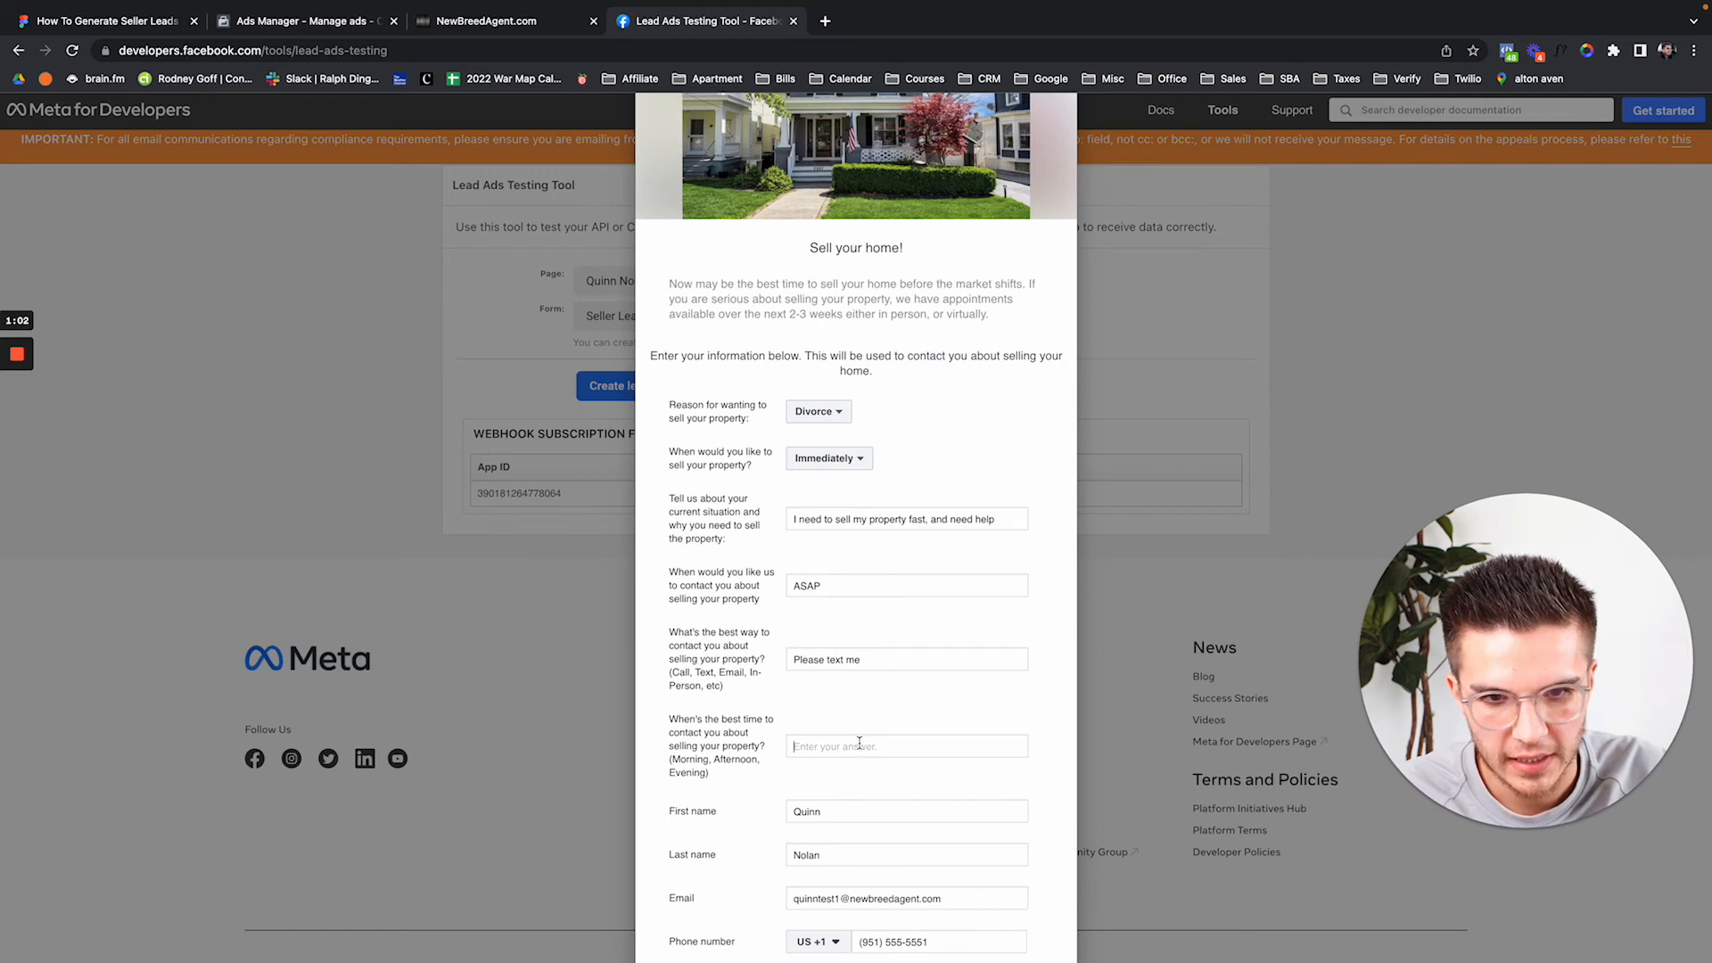
pyautogui.write('Right now, or mornings')
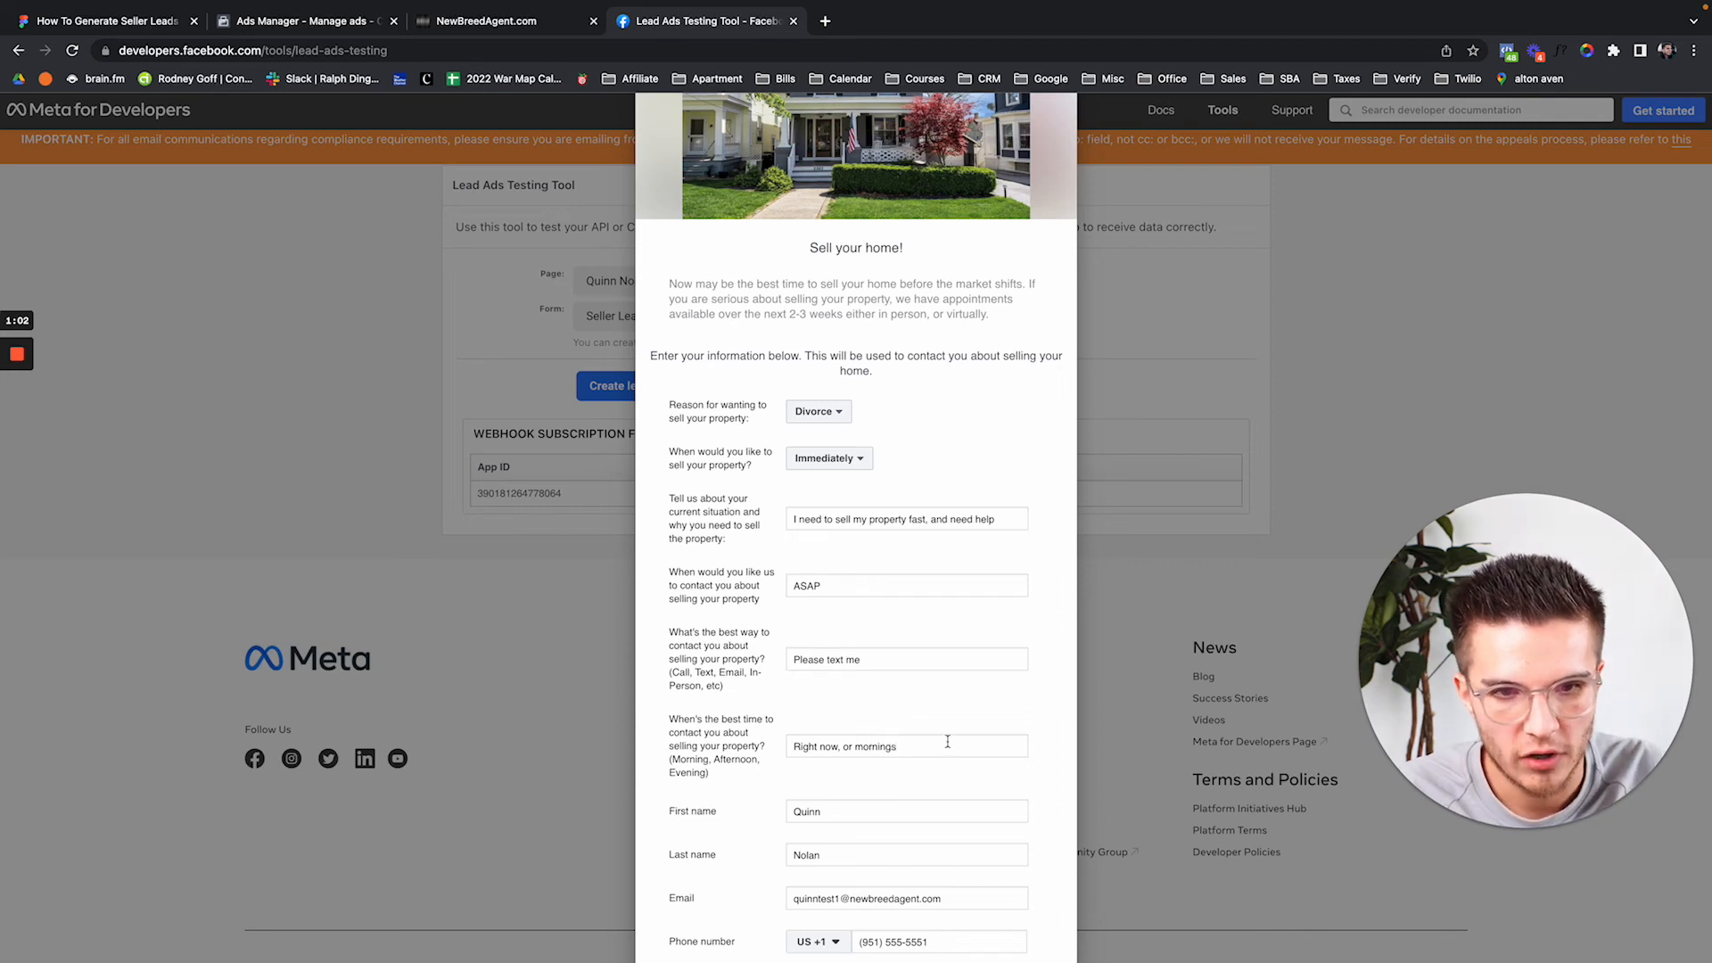
pyautogui.scroll(-2, 948, 742)
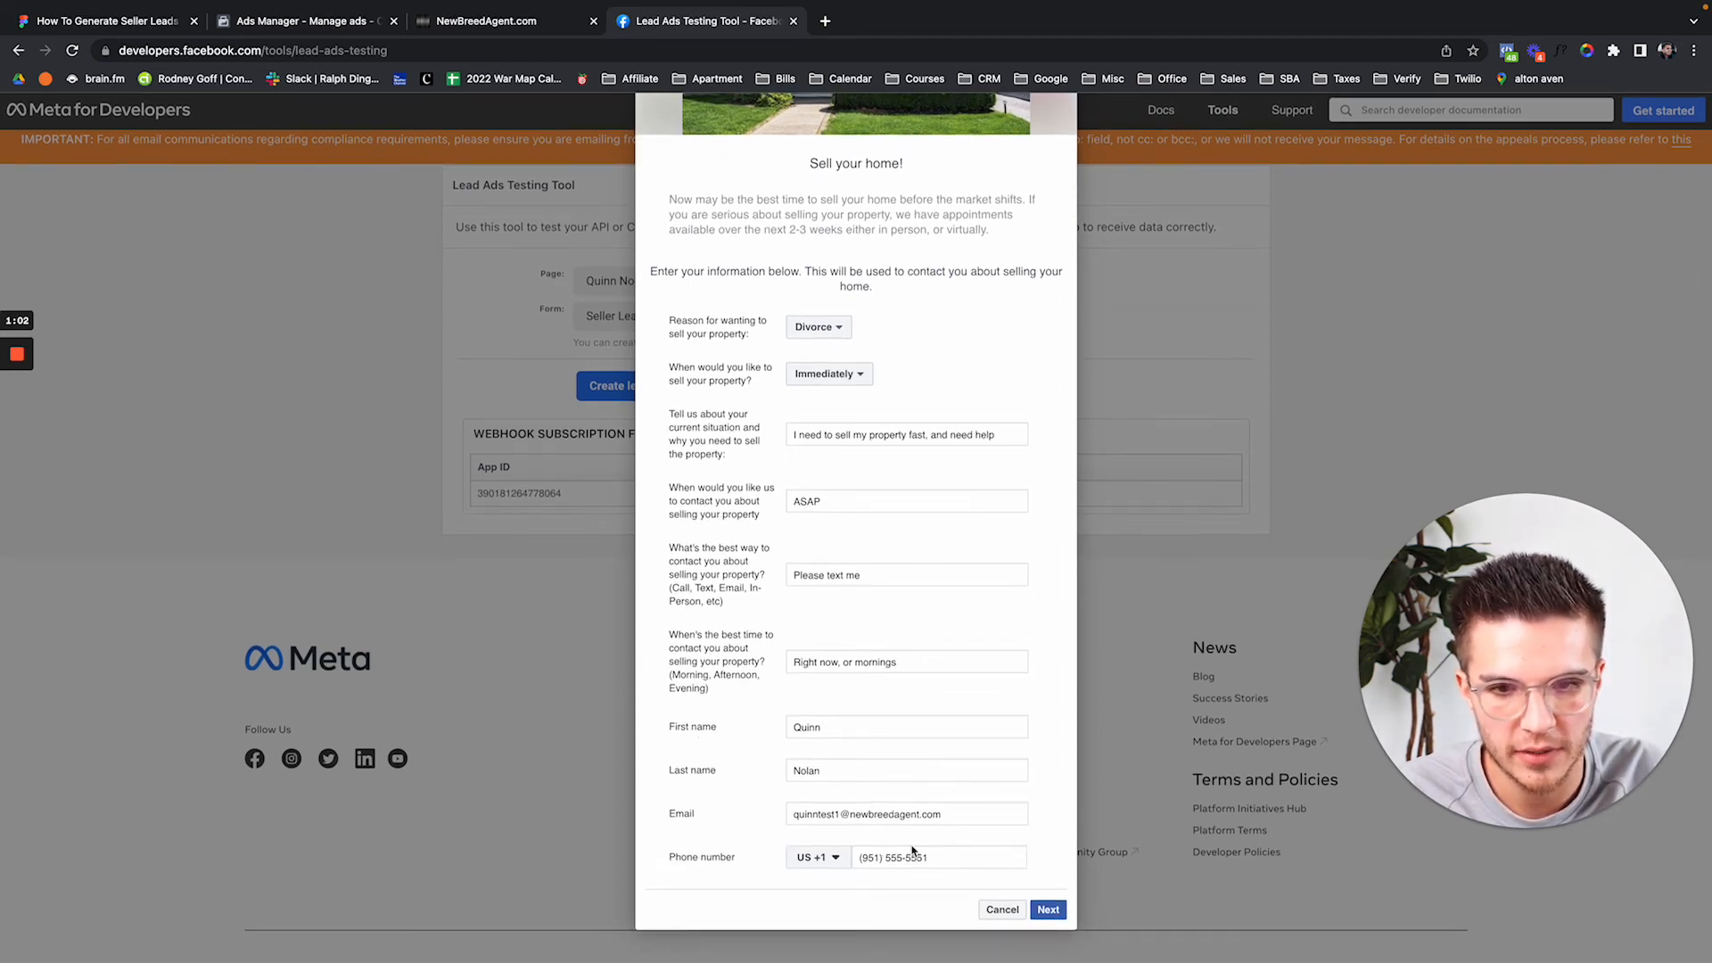
# Change the end of the prefilled phone number to 0967, leaving the email unchanged.
pyautogui.moveTo(869, 858); pyautogui.dragTo(1057, 862)
pyautogui.write('0967')
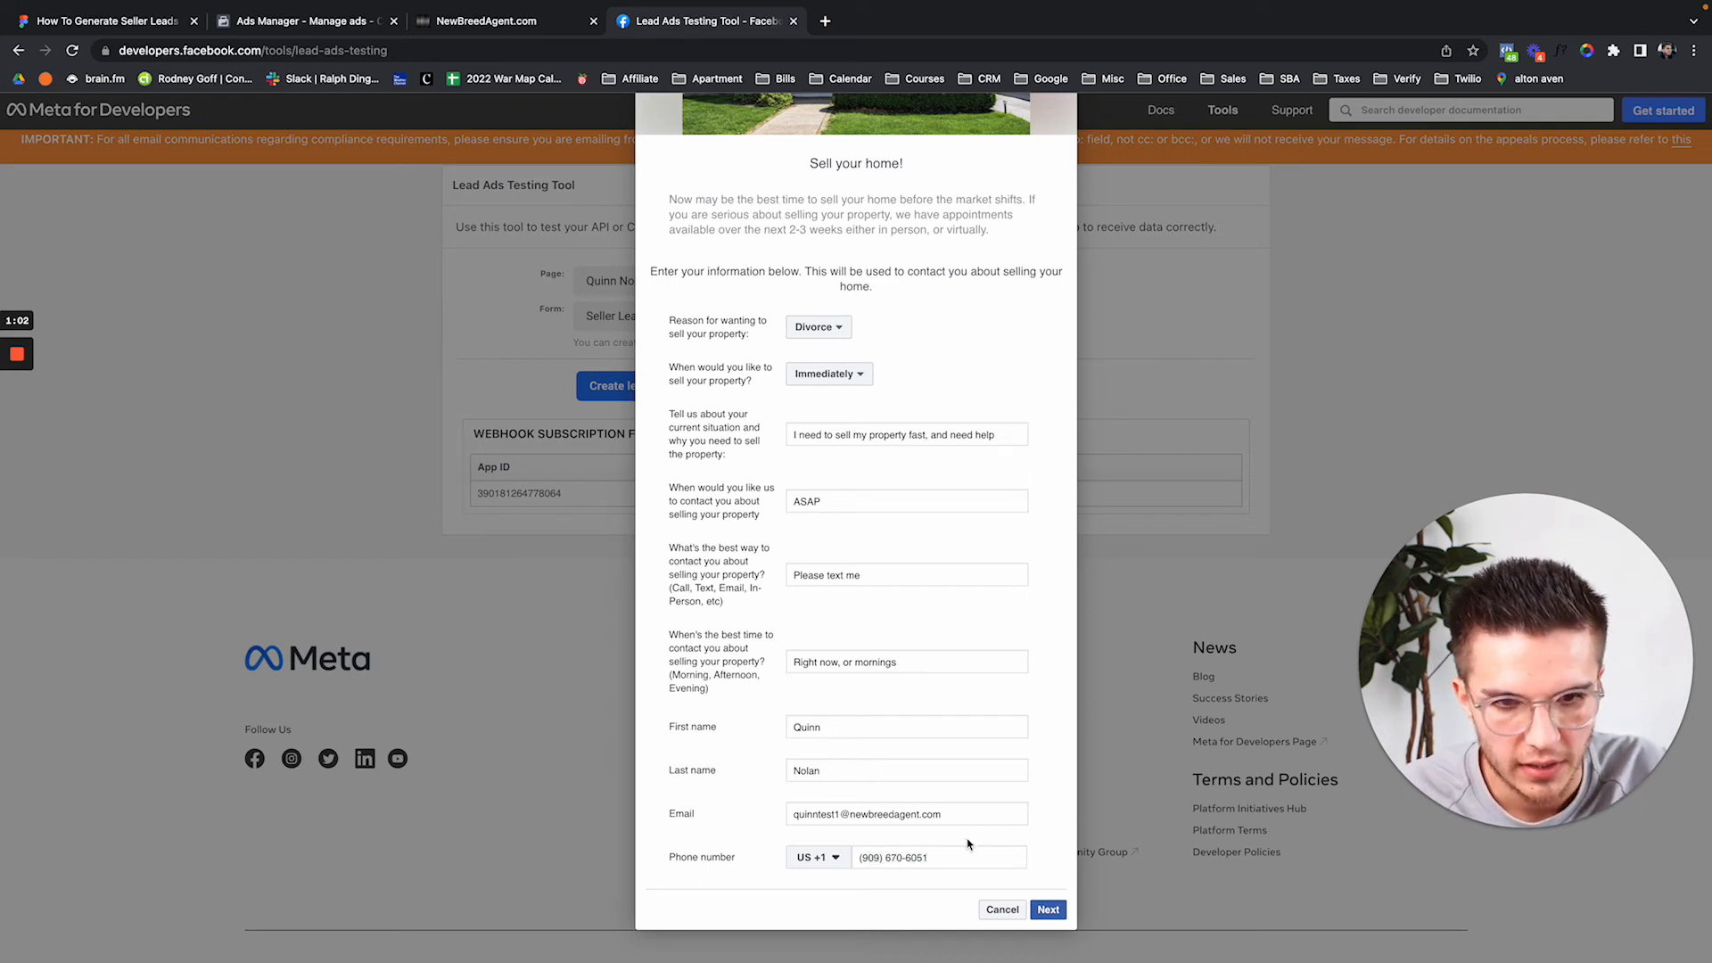
pyautogui.tripleClick(838, 813)
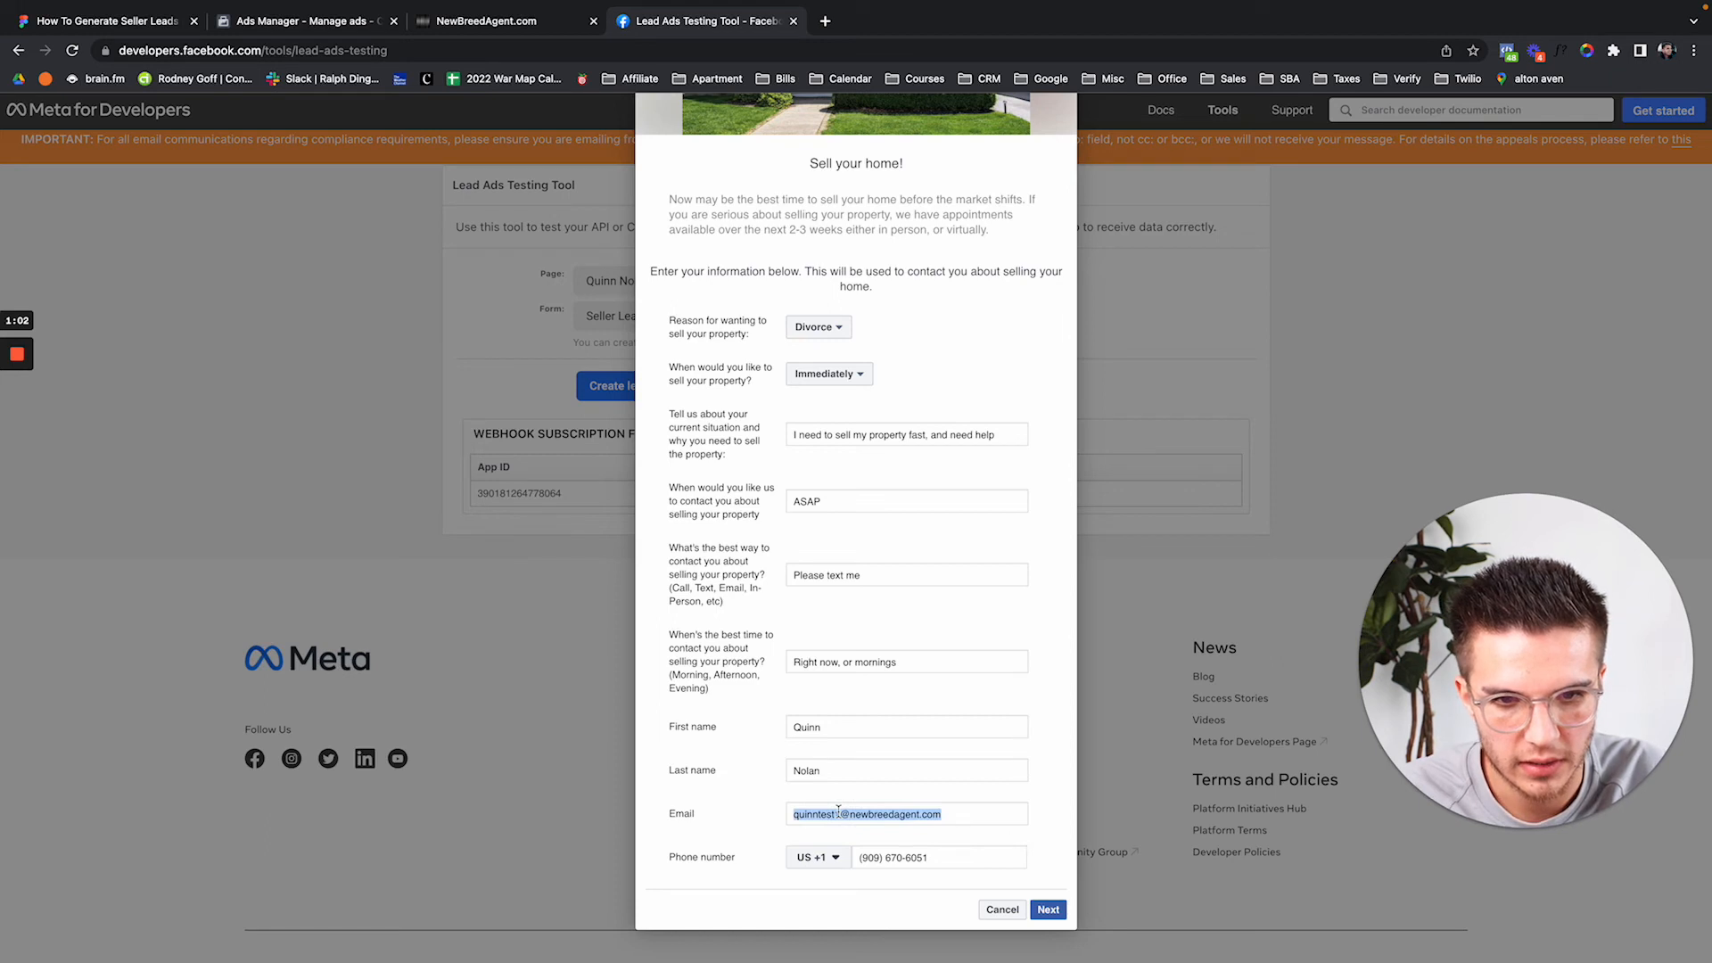
pyautogui.click(838, 814)
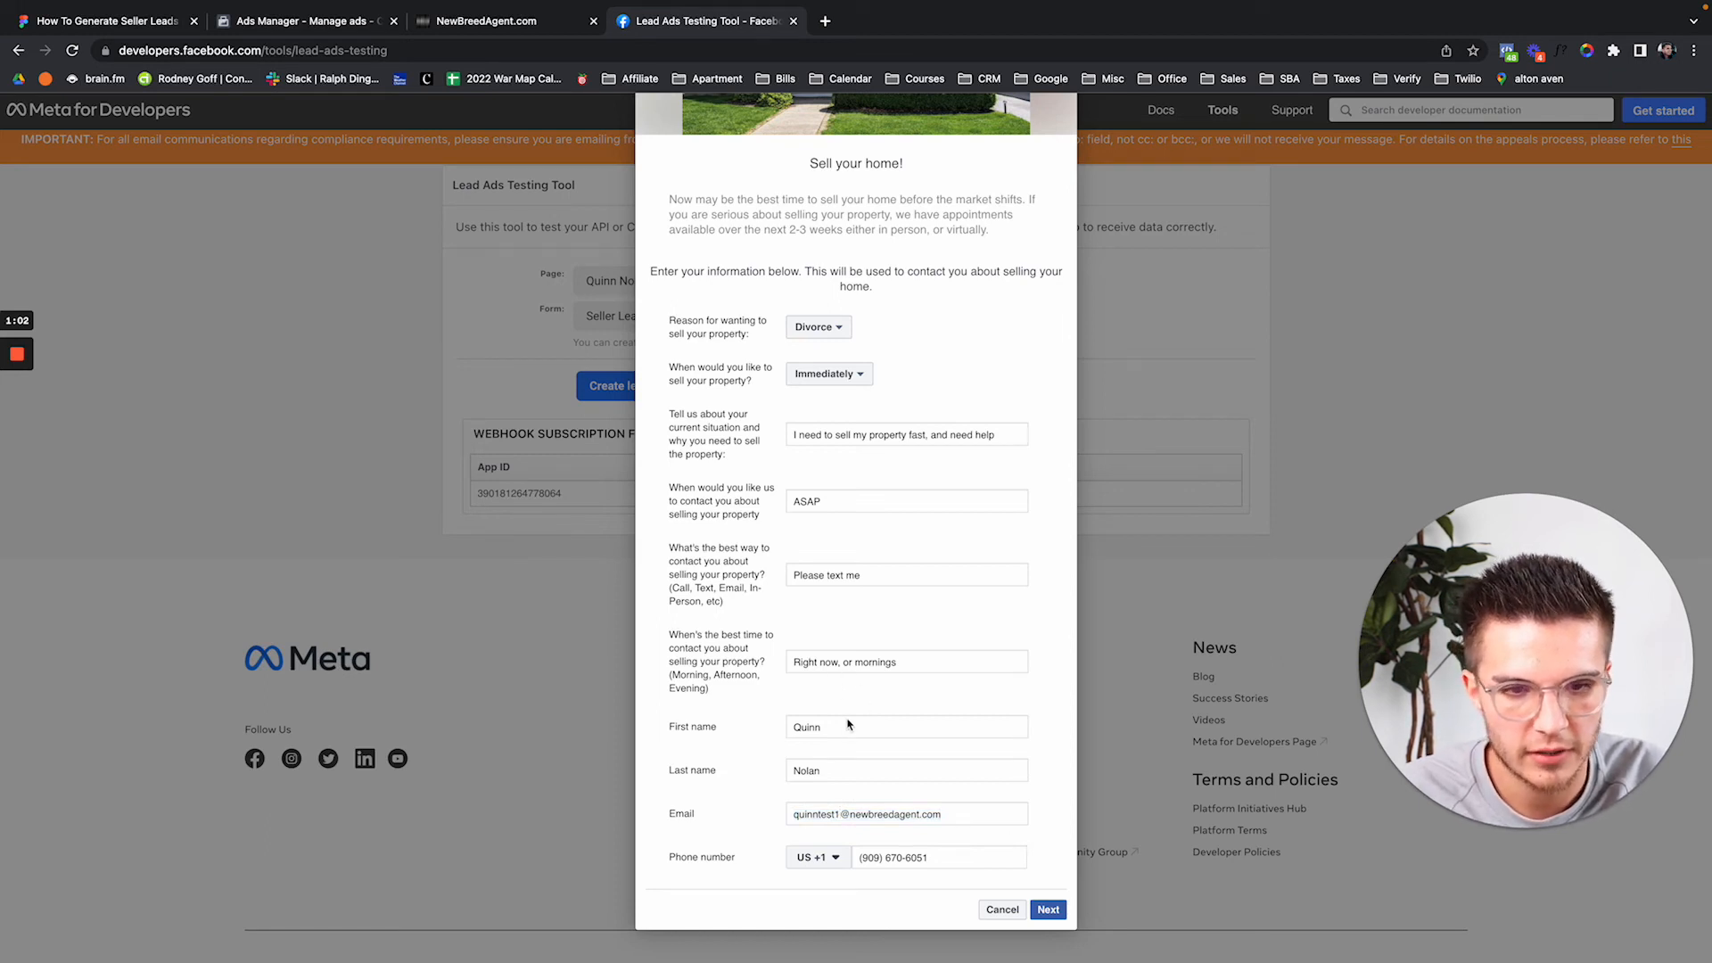
# Review the filled form and advance to its Terms and Conditions page.
pyautogui.scroll(3, 848, 725)
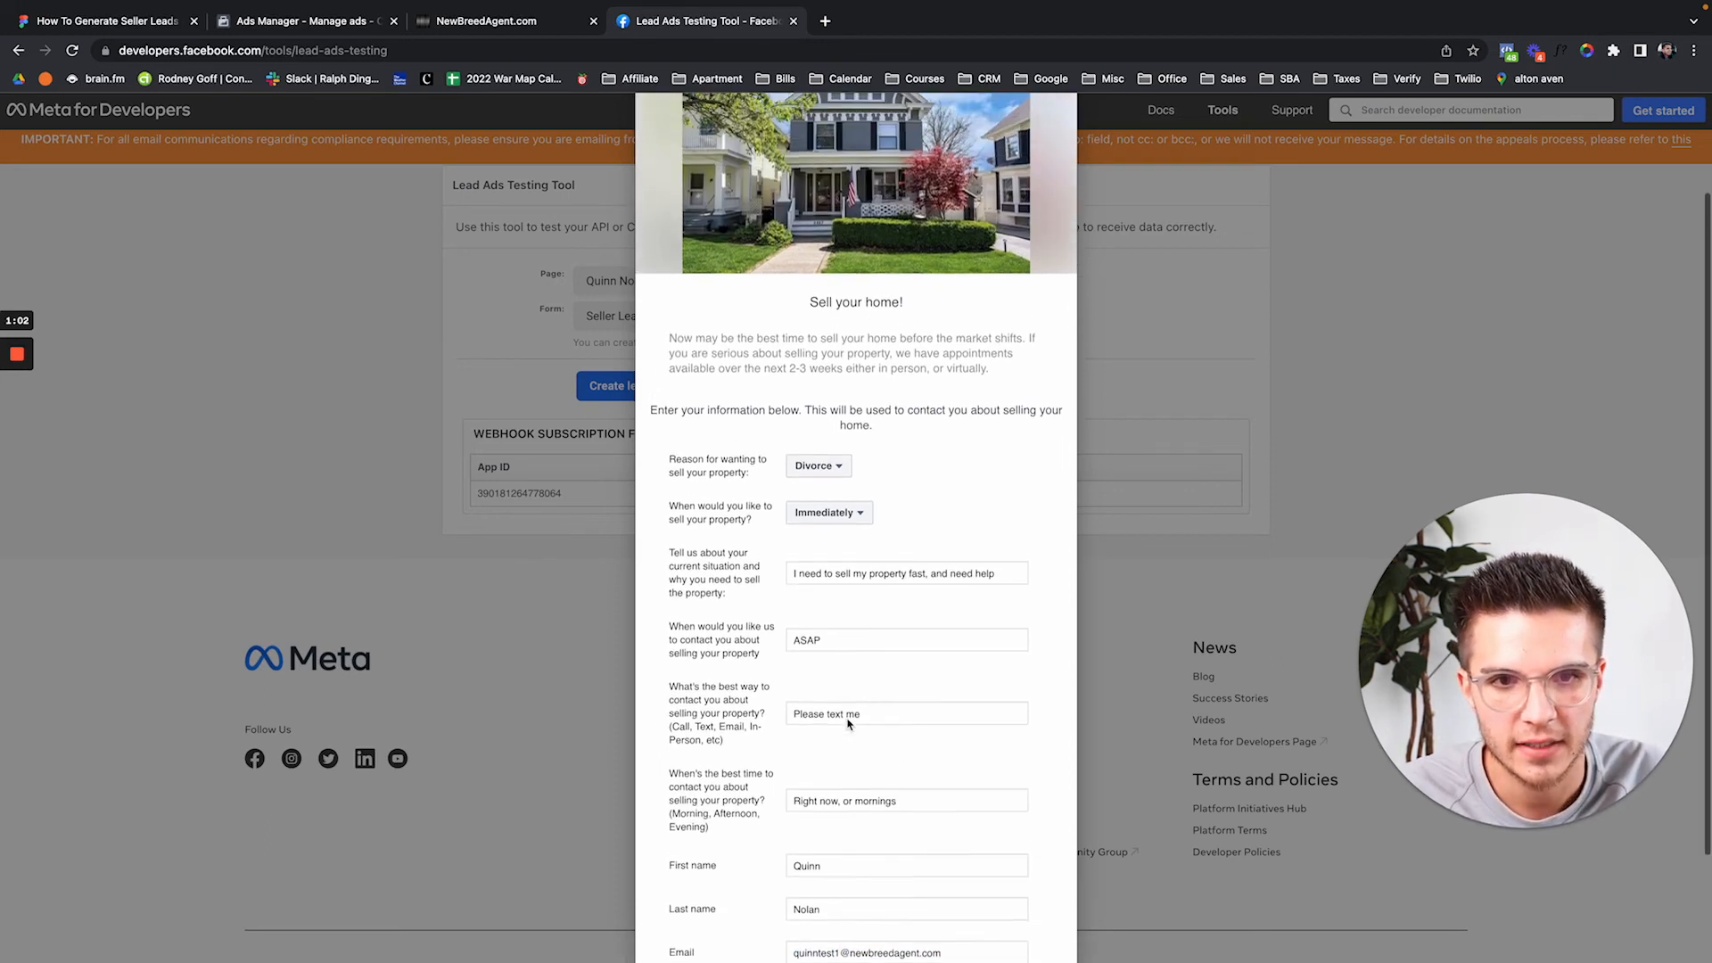
pyautogui.scroll(3, 848, 725)
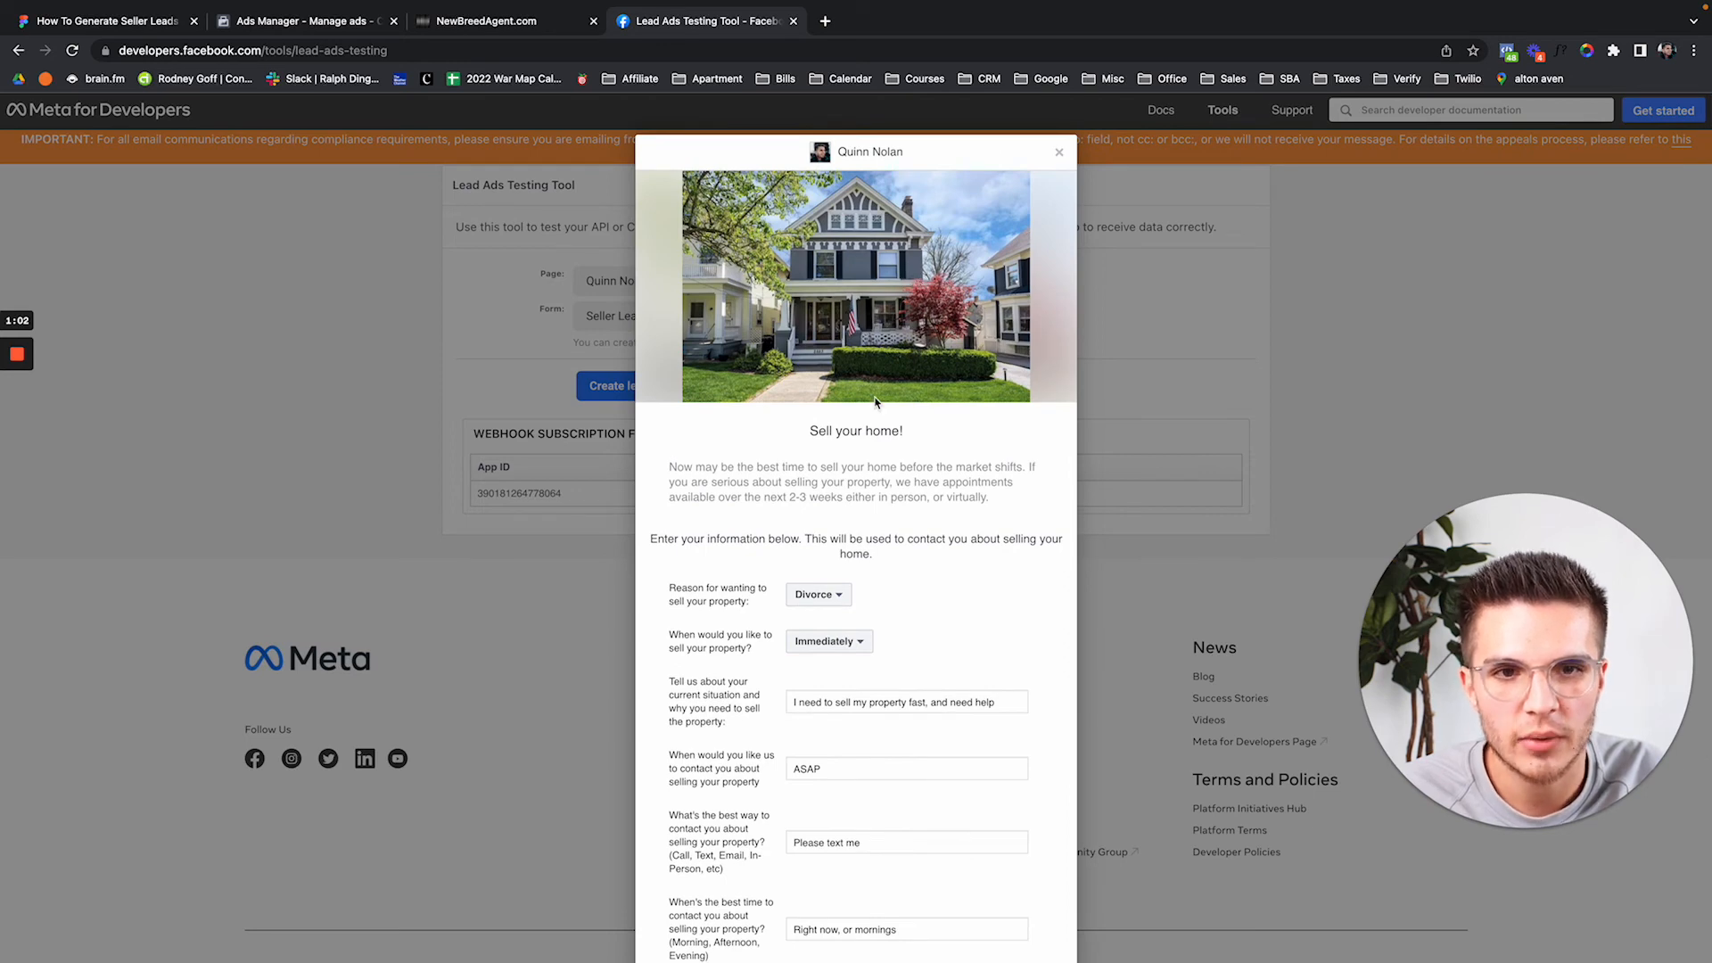
pyautogui.scroll(-2, 874, 402)
pyautogui.scroll(2, 875, 402)
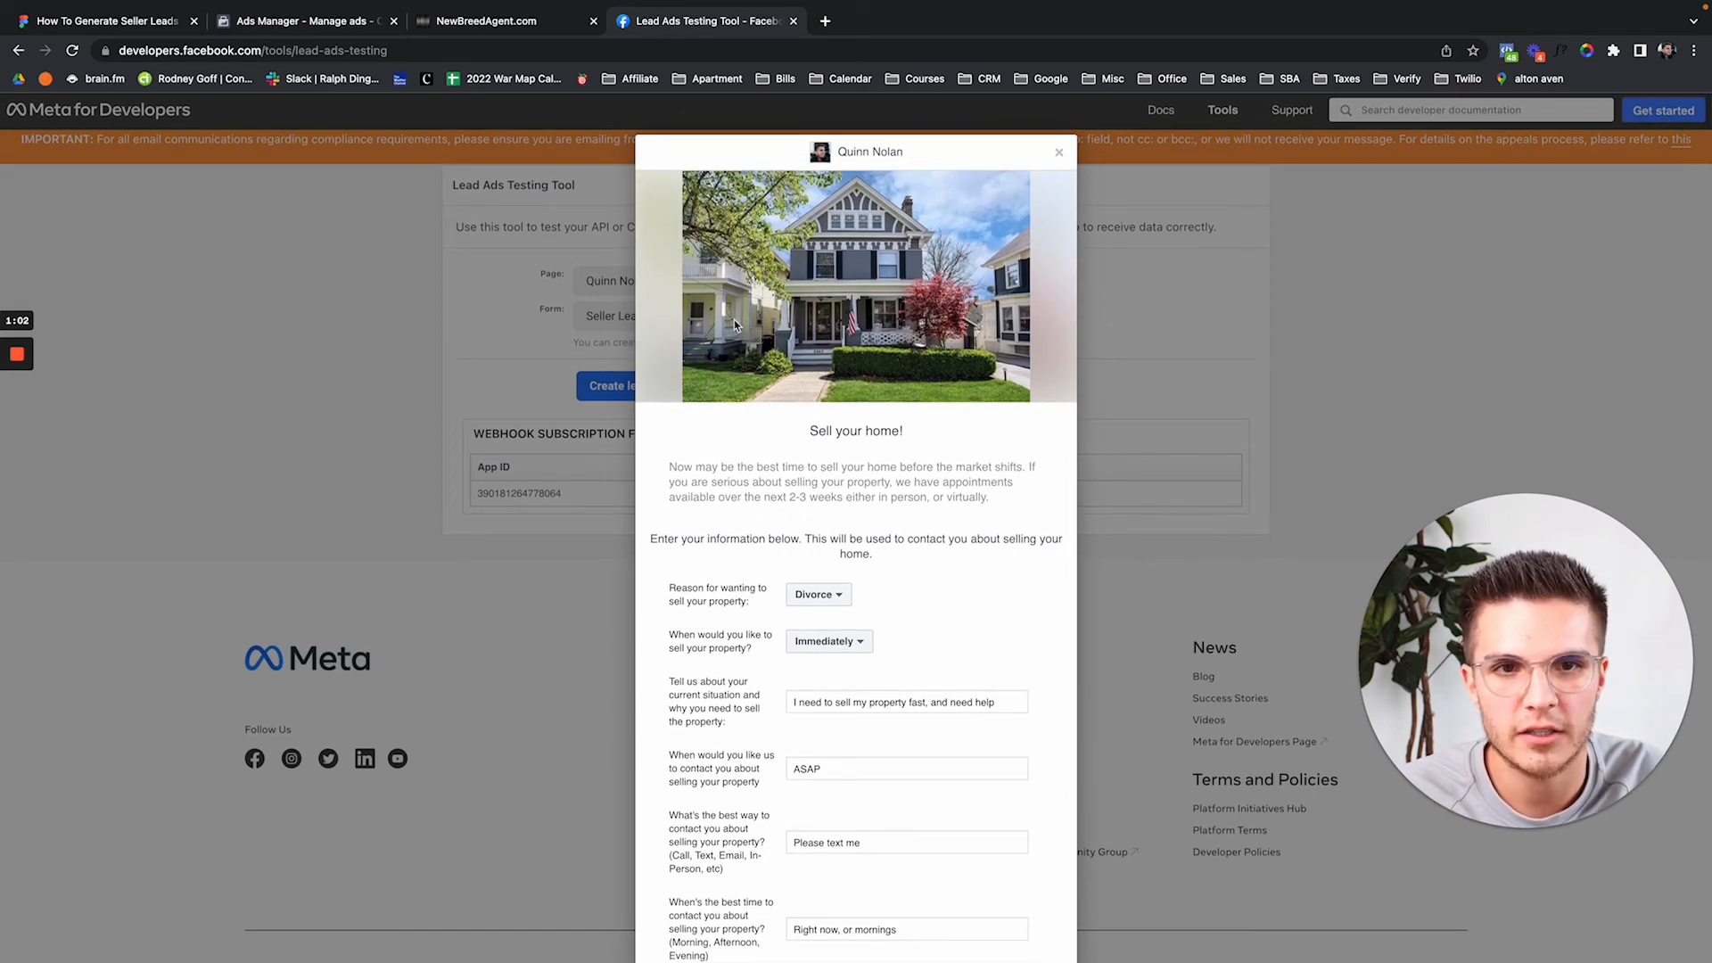
pyautogui.moveTo(803, 435); pyautogui.dragTo(938, 436)
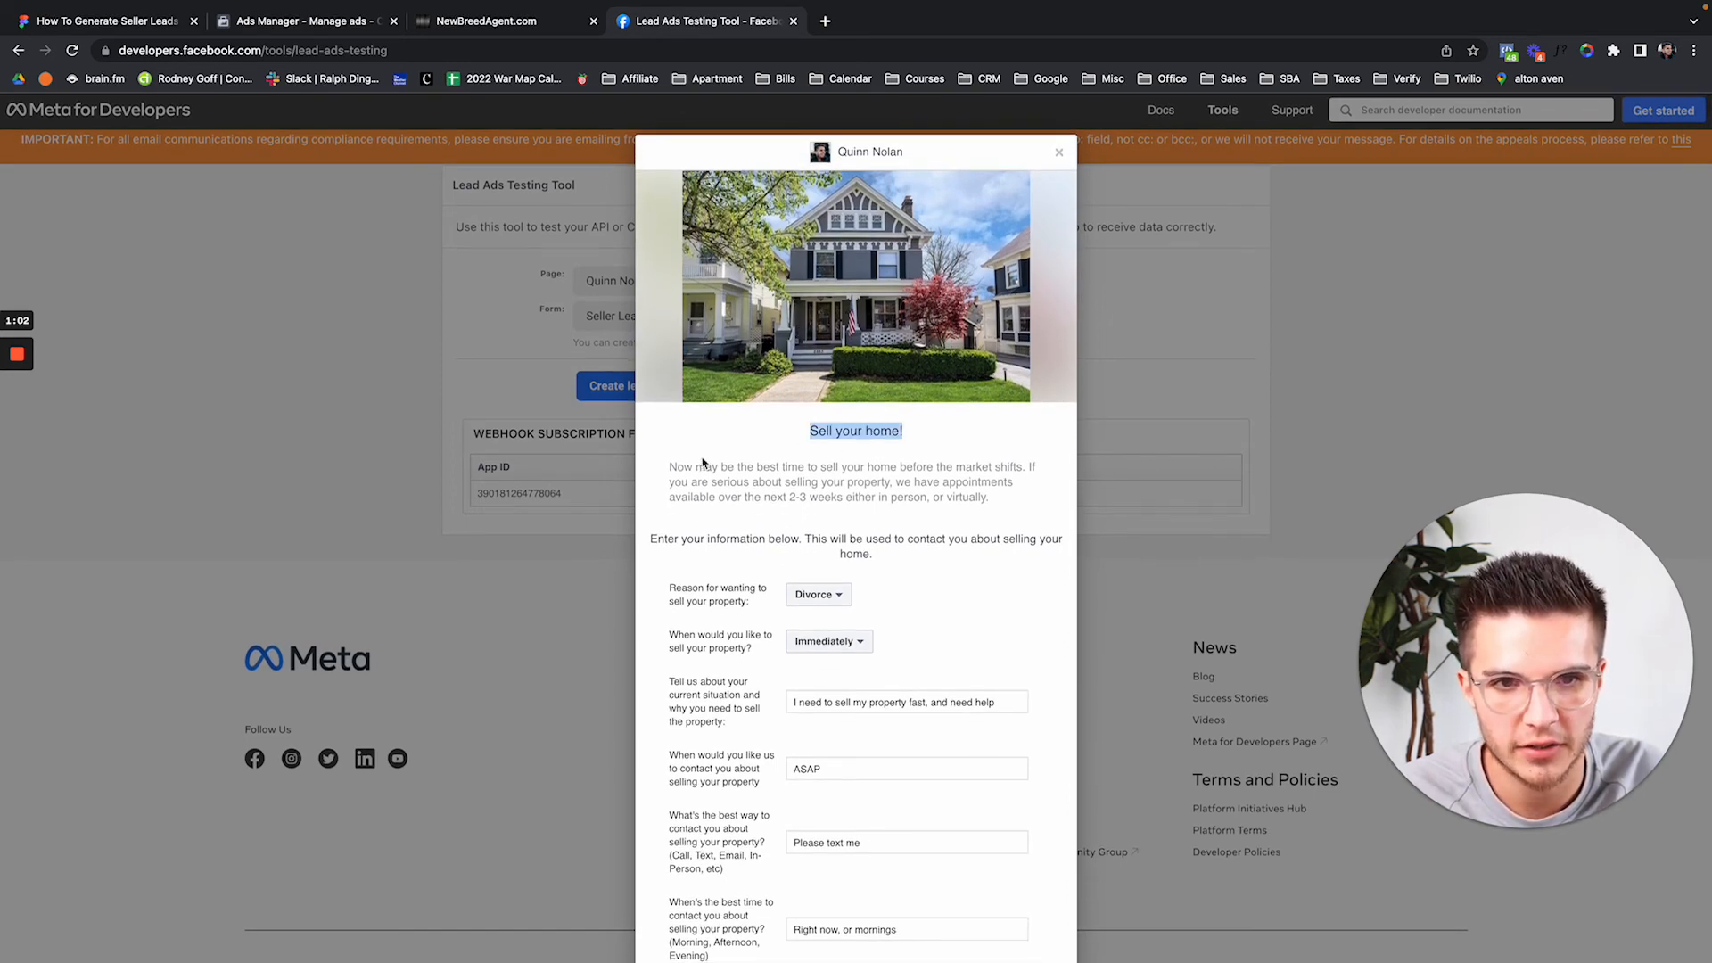
pyautogui.scroll(-3, 859, 502)
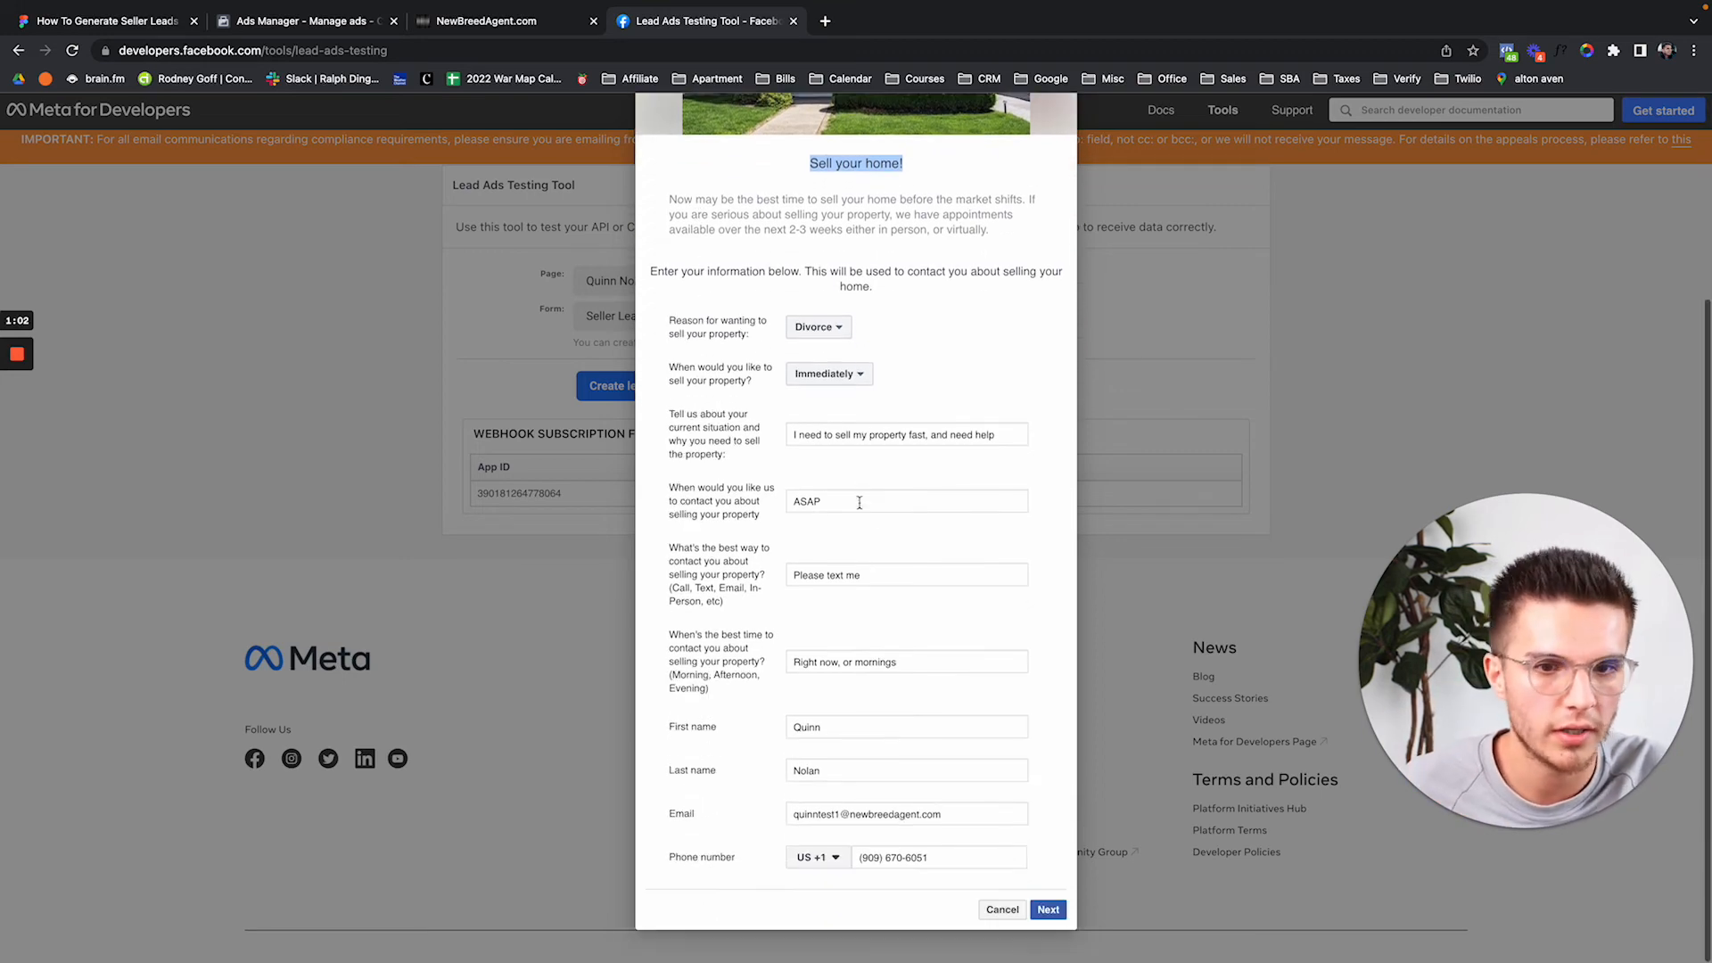
pyautogui.click(1050, 911)
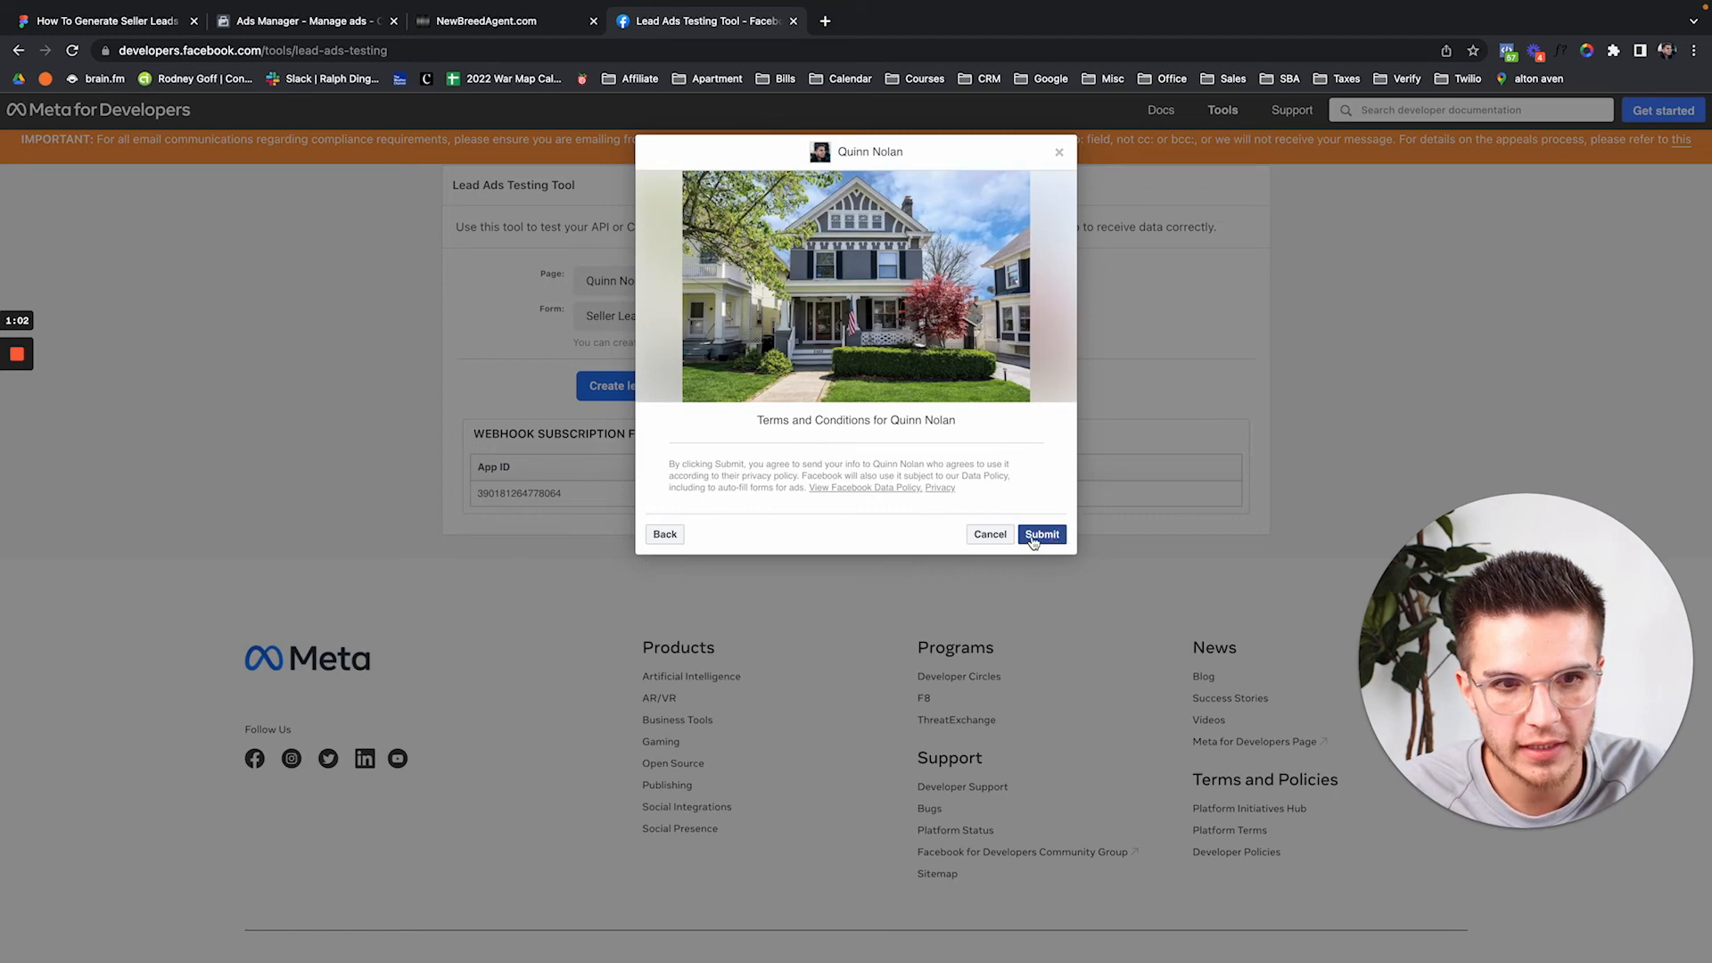
# Submit the test lead, open its Calendly booking link, and return to CRM Contacts.
pyautogui.click(497, 32)
pyautogui.click(73, 51)
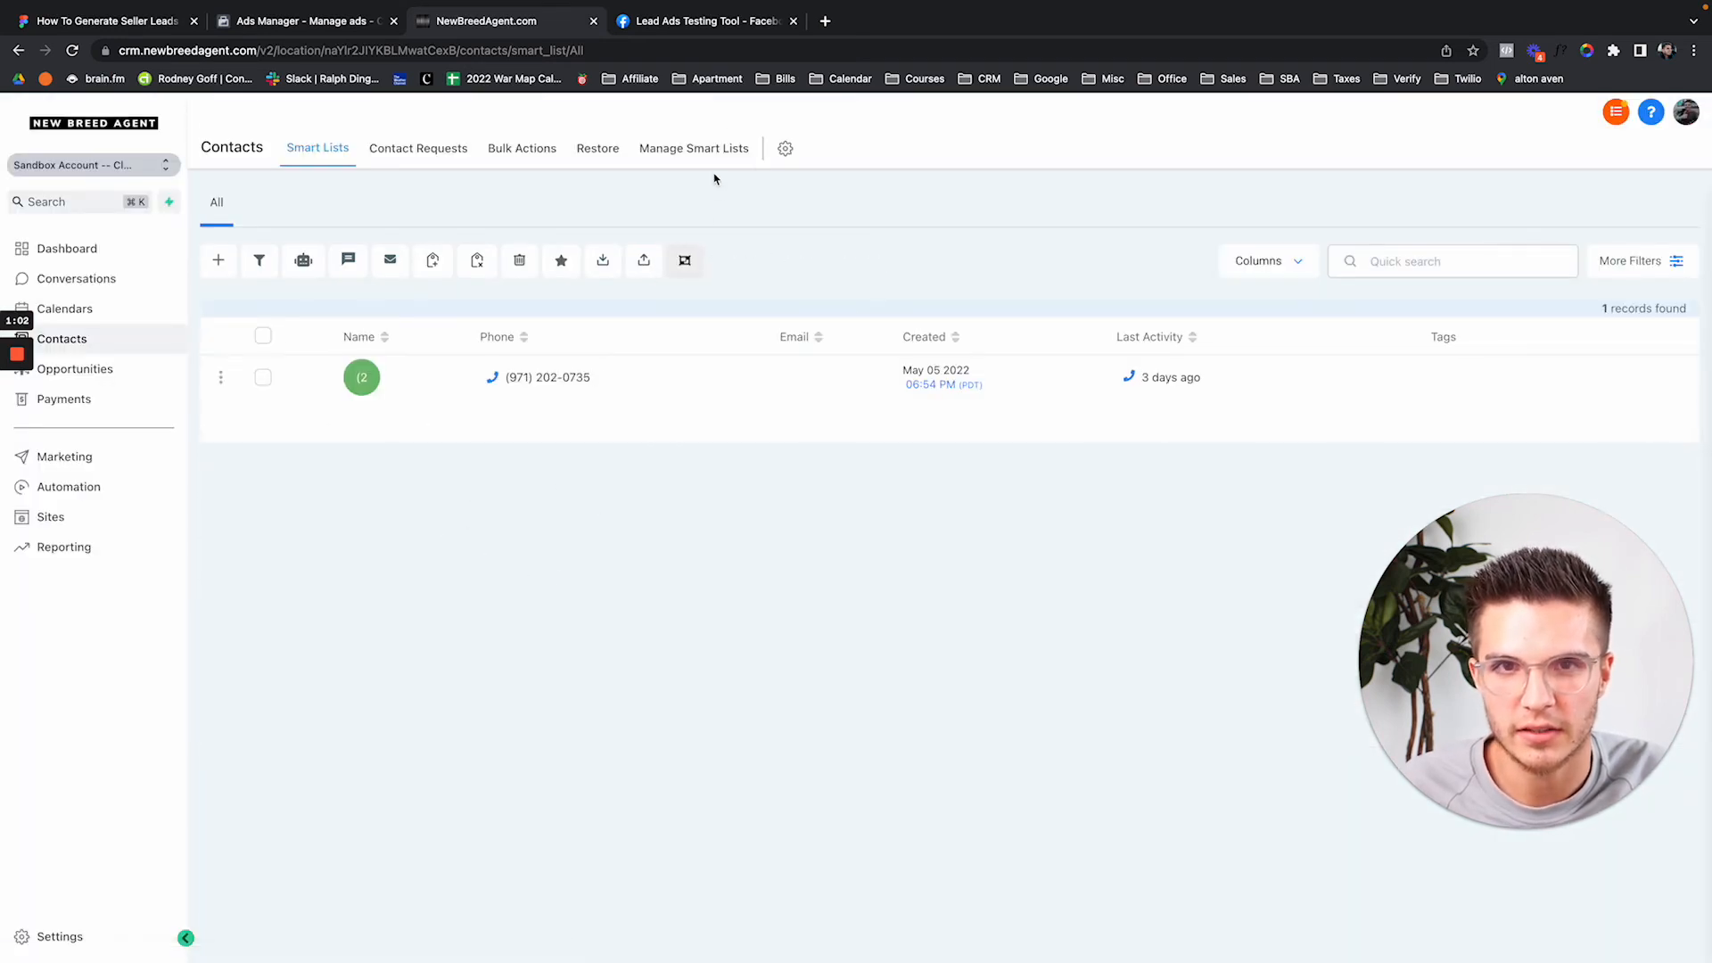
pyautogui.click(722, 32)
pyautogui.click(1041, 534)
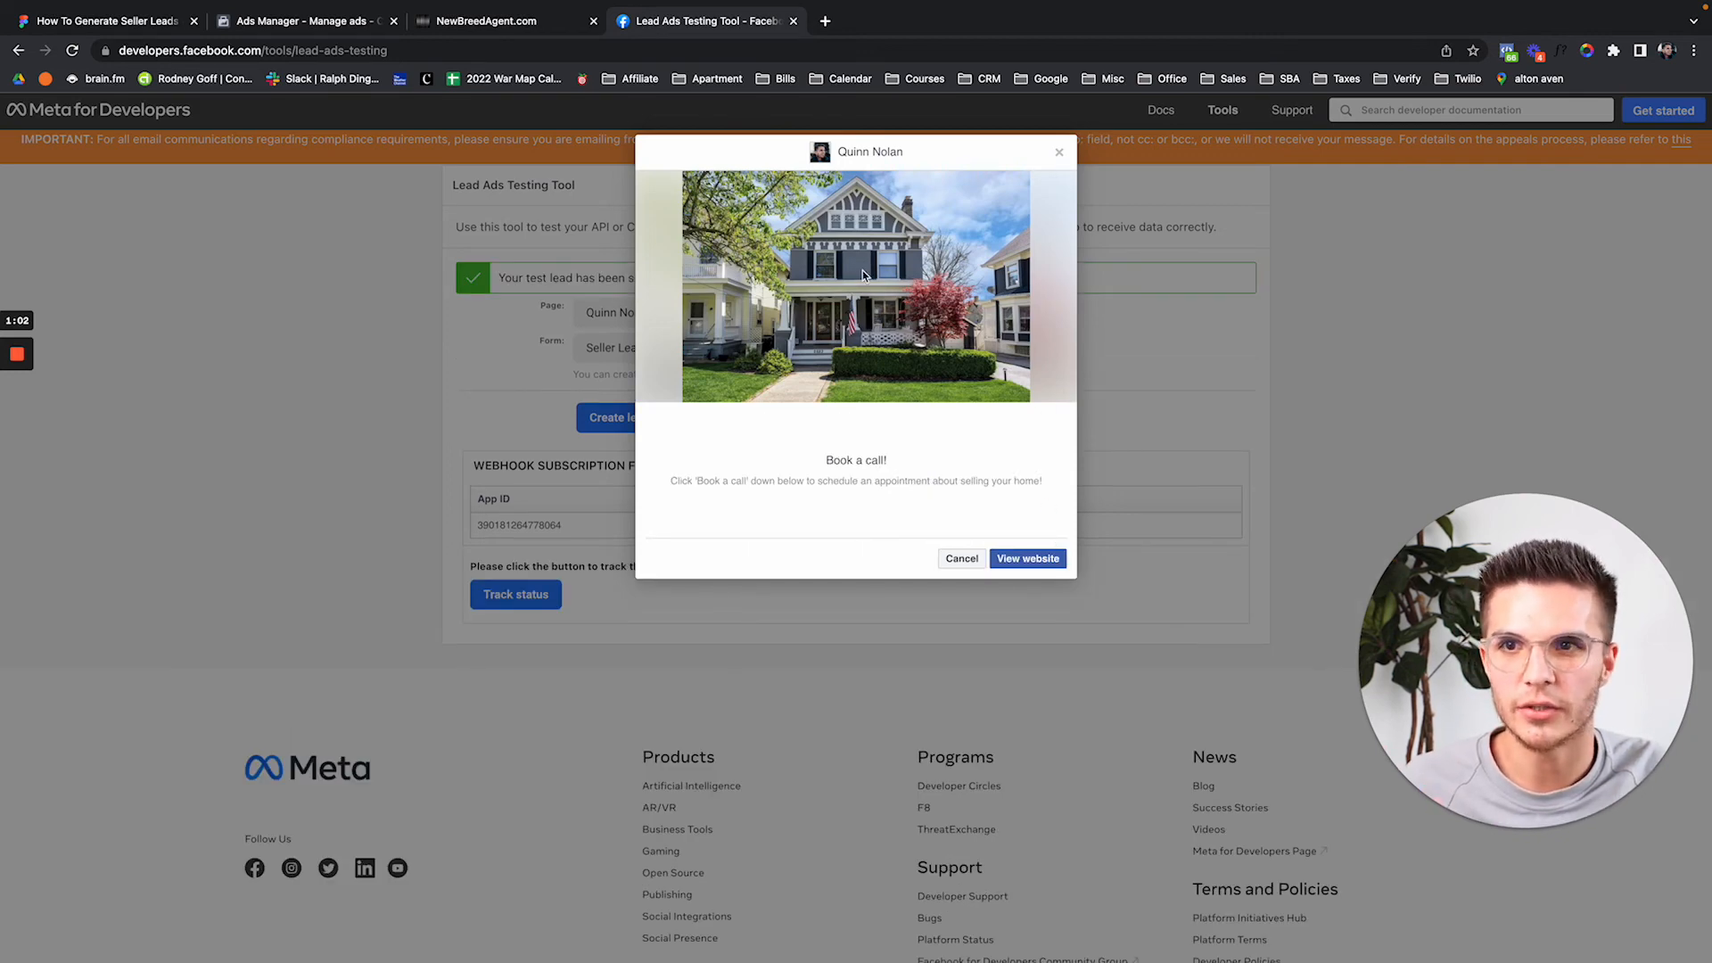
pyautogui.click(1025, 559)
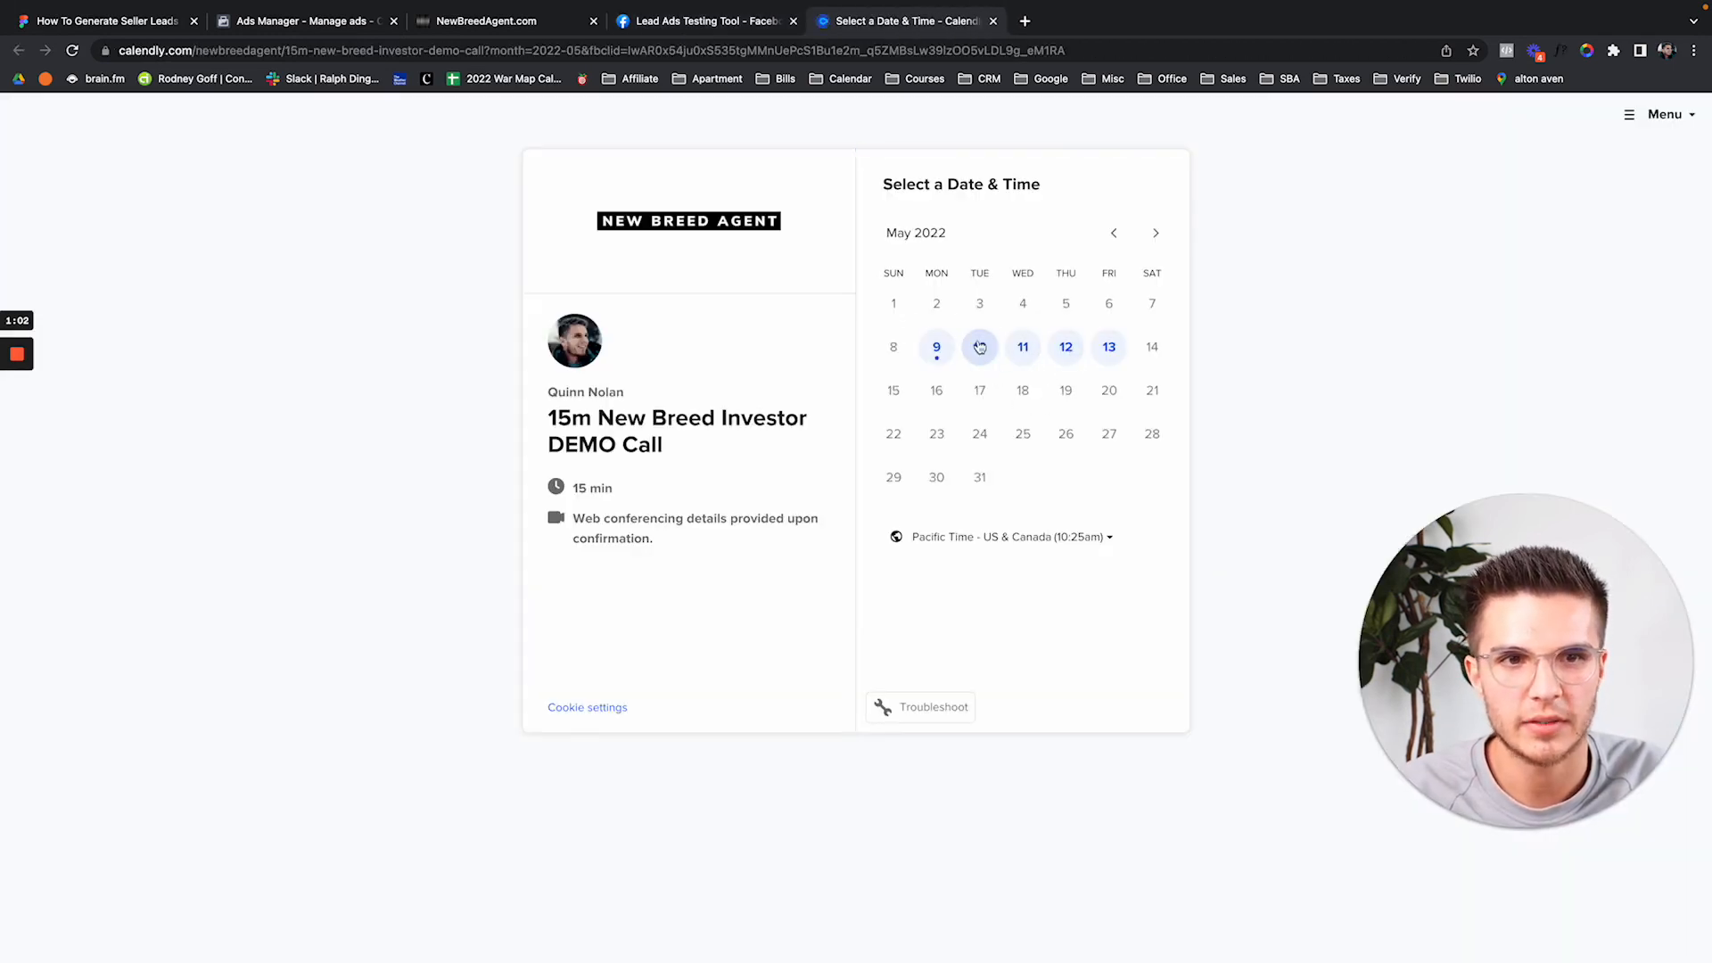
pyautogui.click(505, 25)
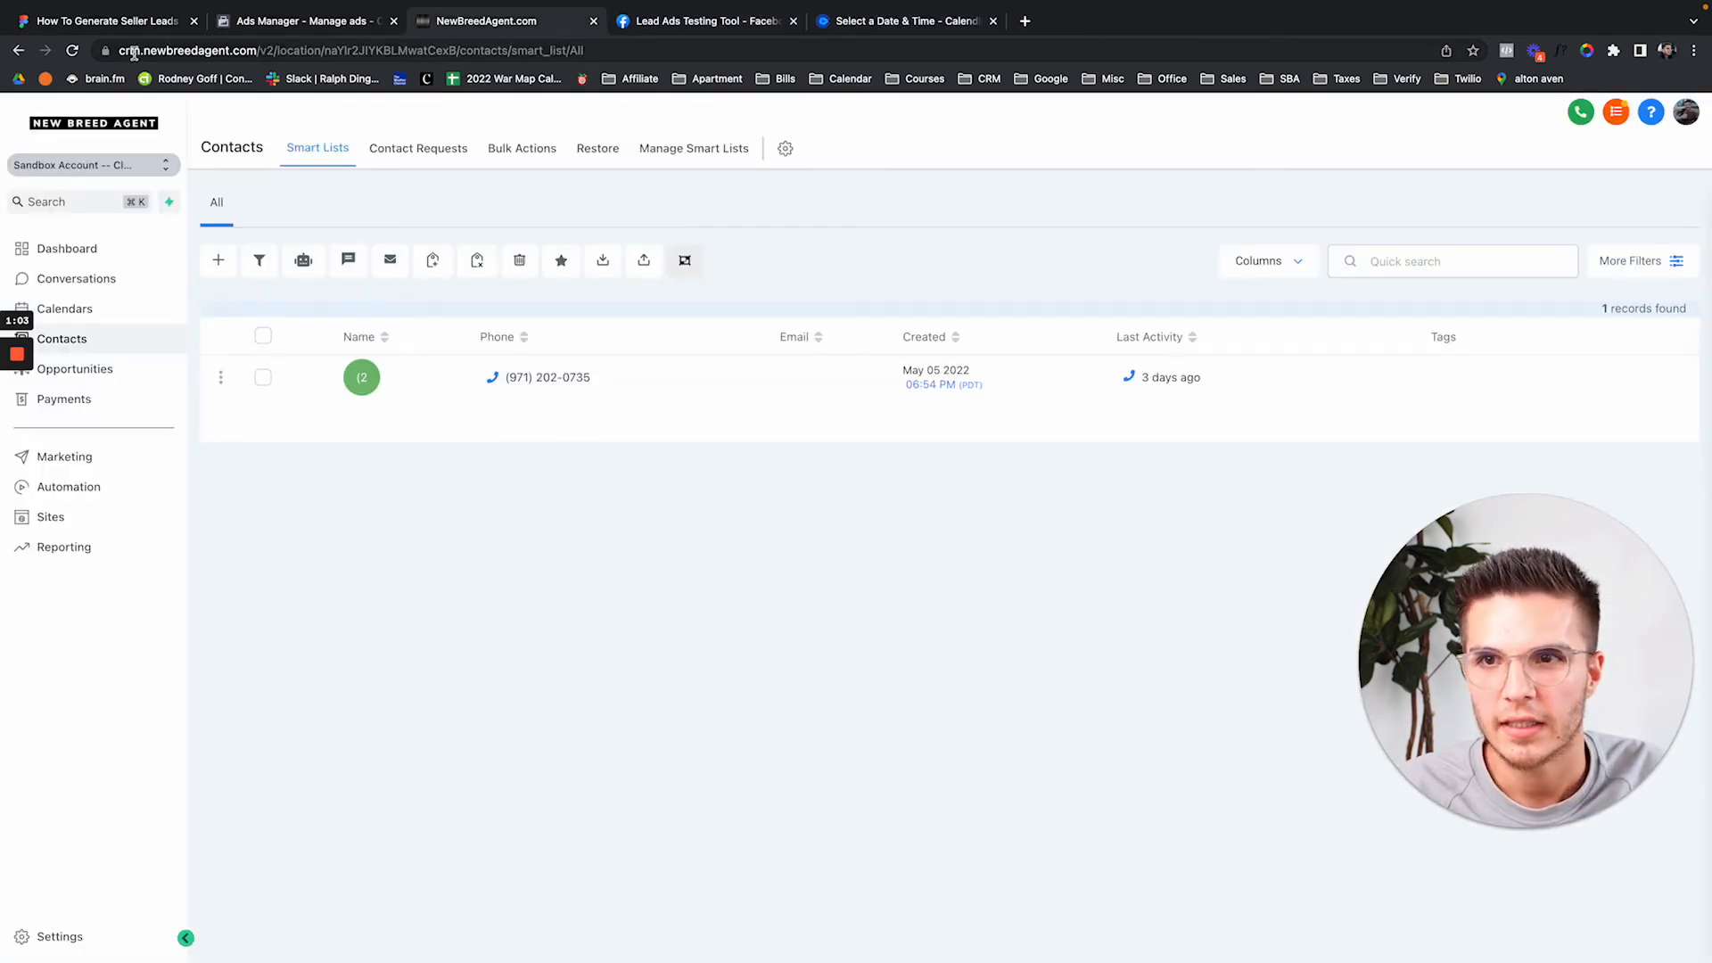
# Reload Contacts and open the new Facebook Lead Form contact with its 'Check this out' reply.
pyautogui.click(73, 50)
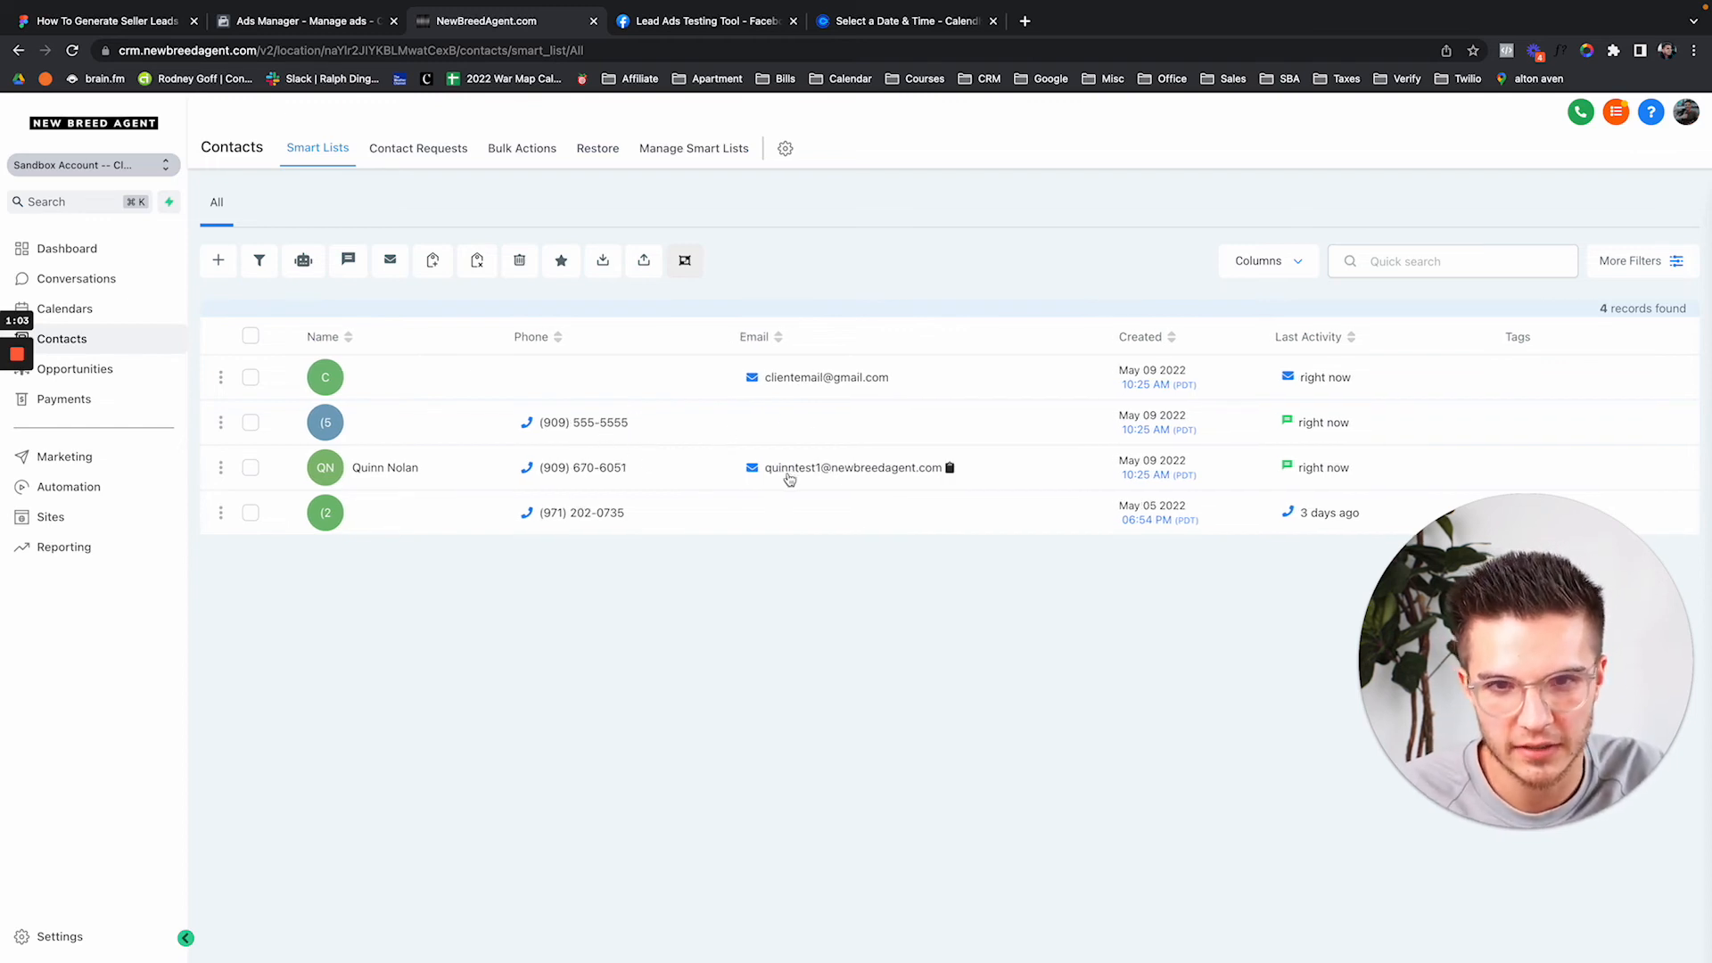
pyautogui.click(397, 474)
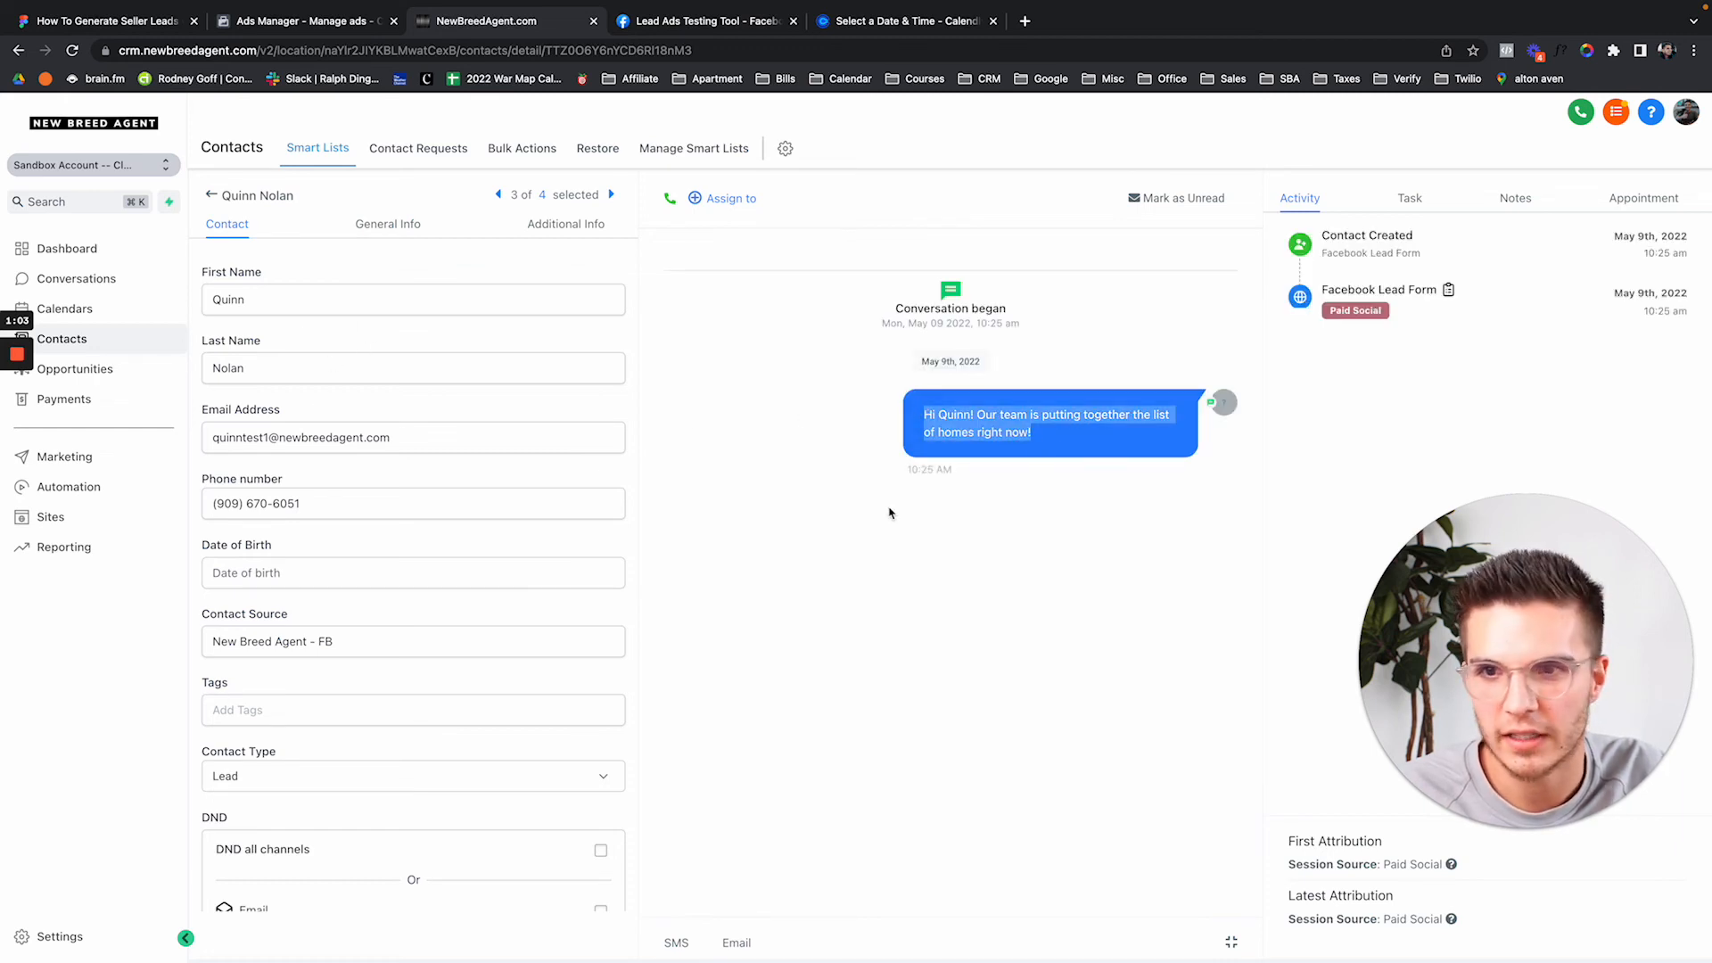
pyautogui.click(1081, 455)
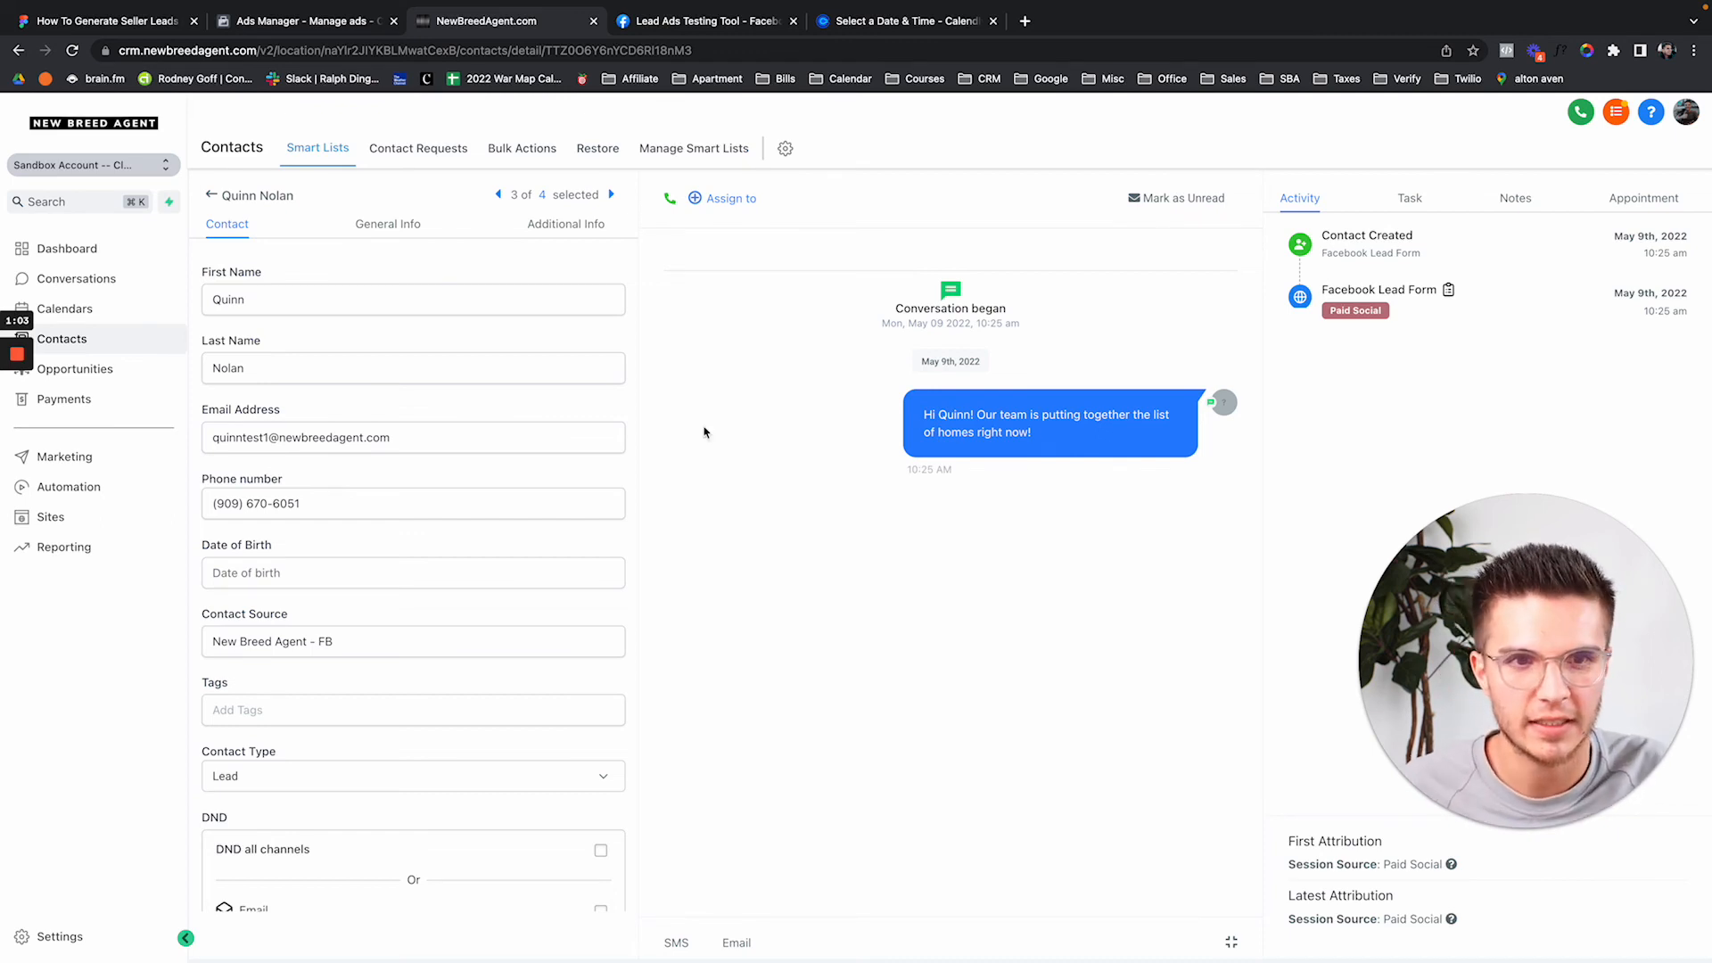
pyautogui.moveTo(10, 360)
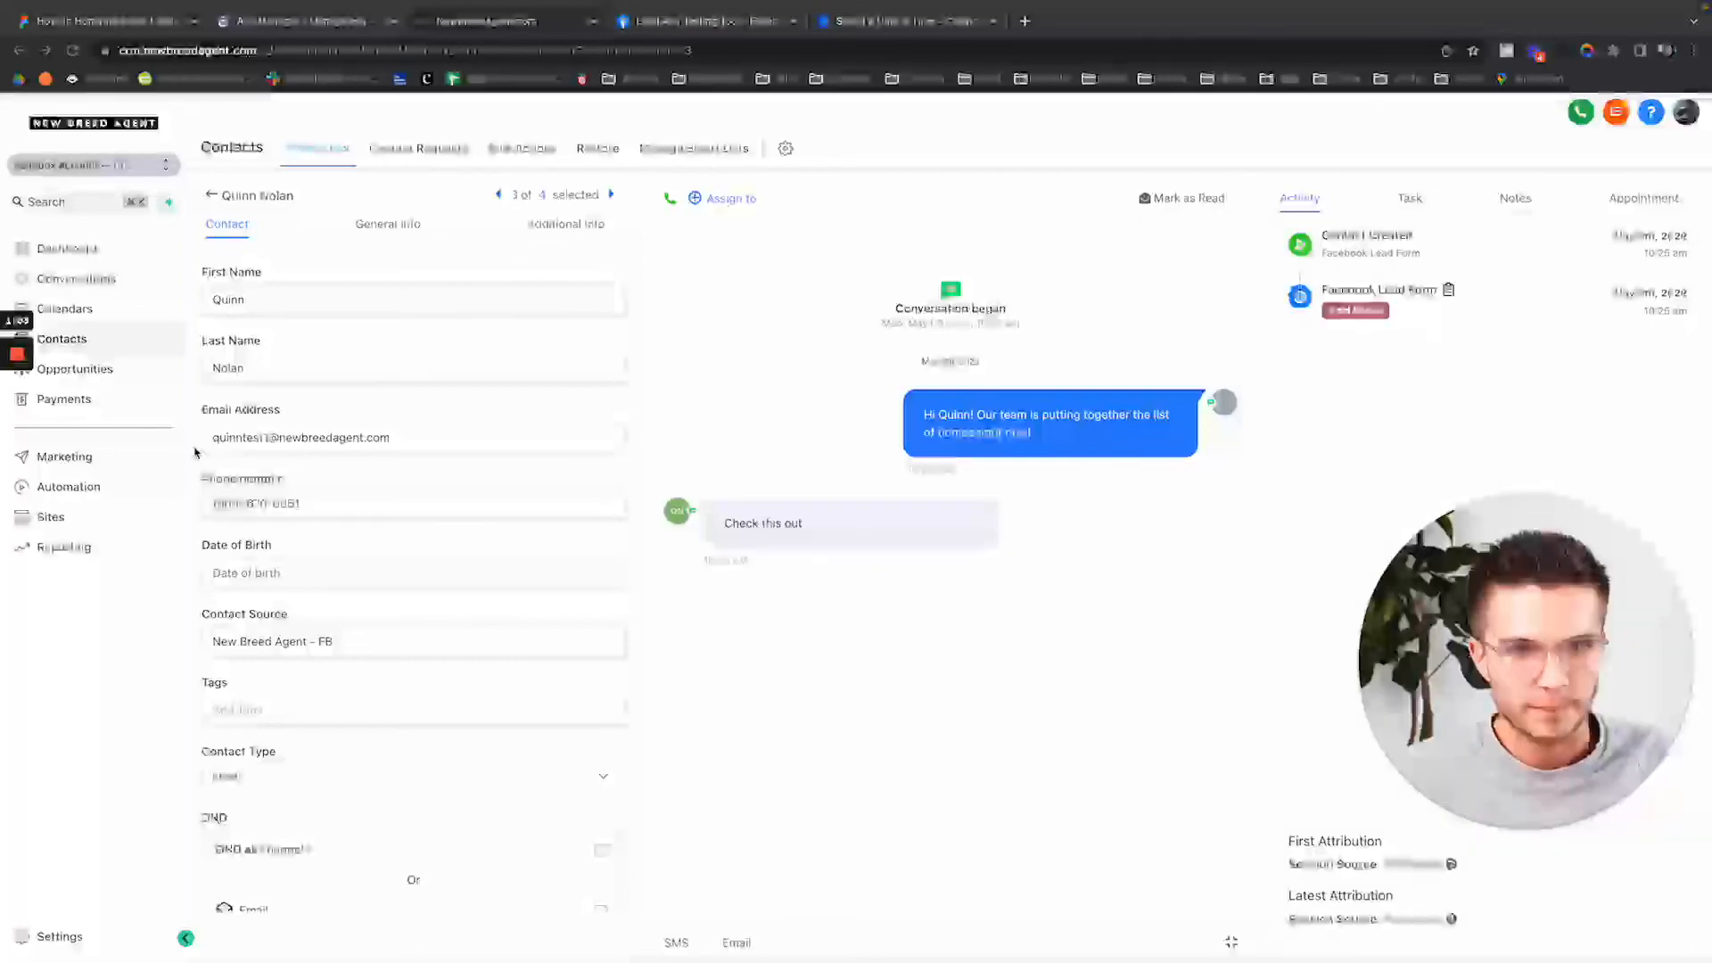
# Send the SMS reply 'This is awesome' in the test lead's conversation.
pyautogui.click(677, 942)
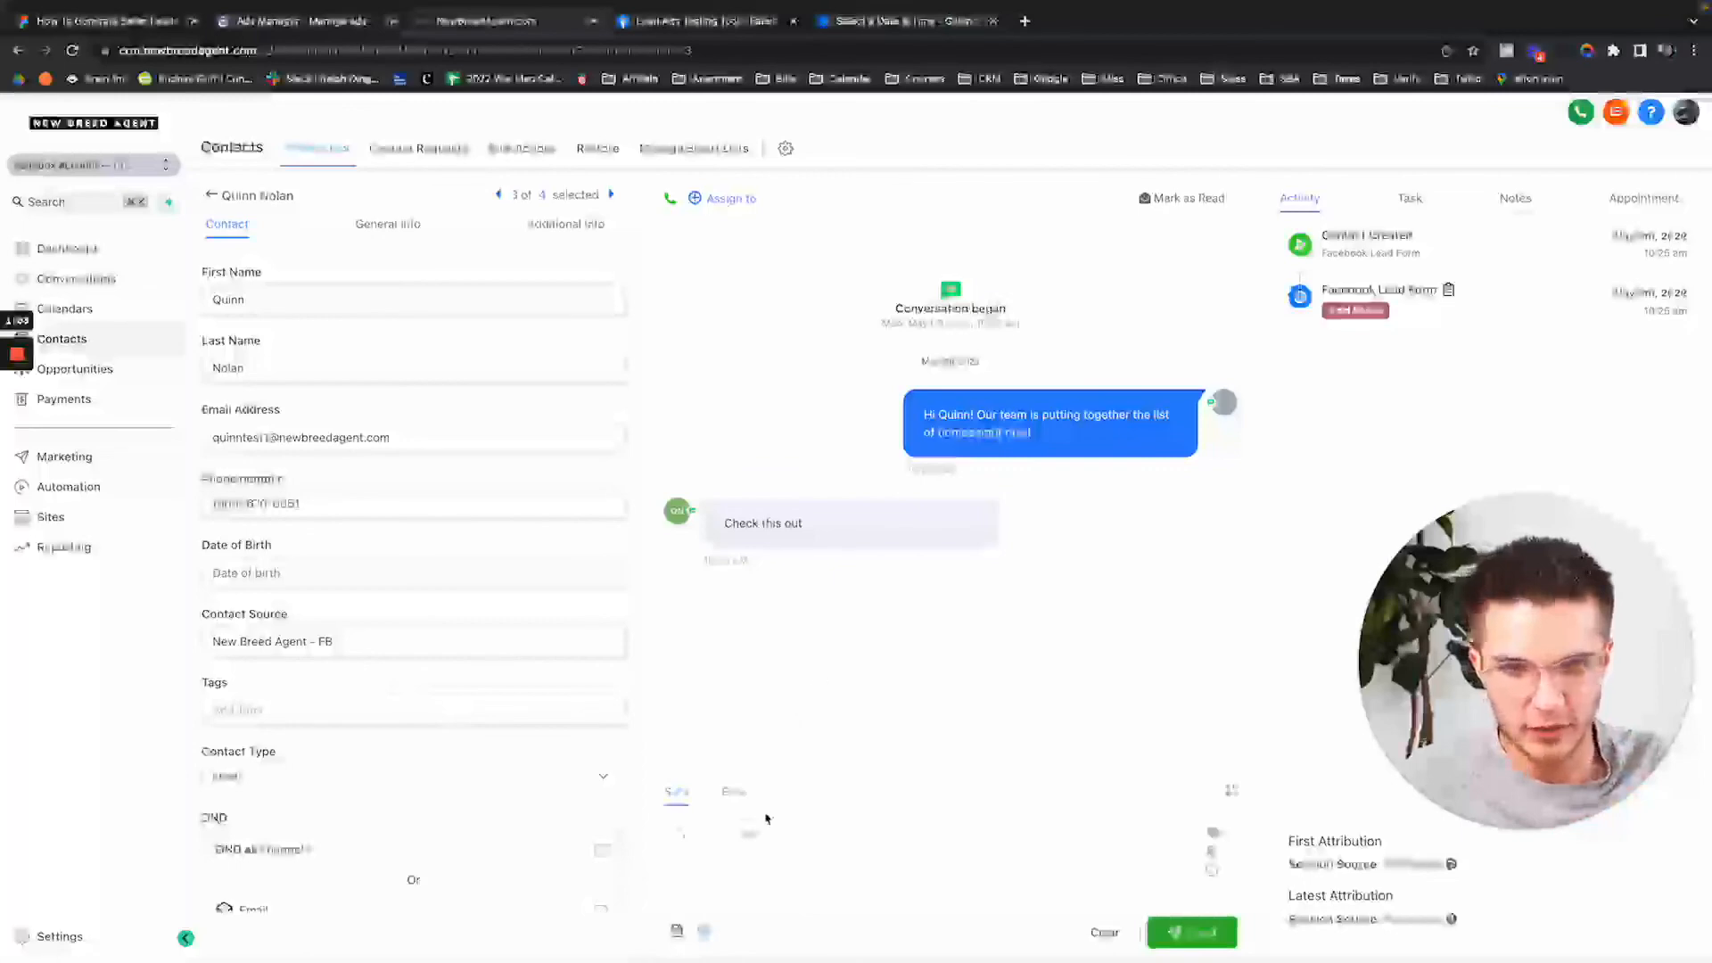
pyautogui.click(758, 842)
pyautogui.write('This is awesome')
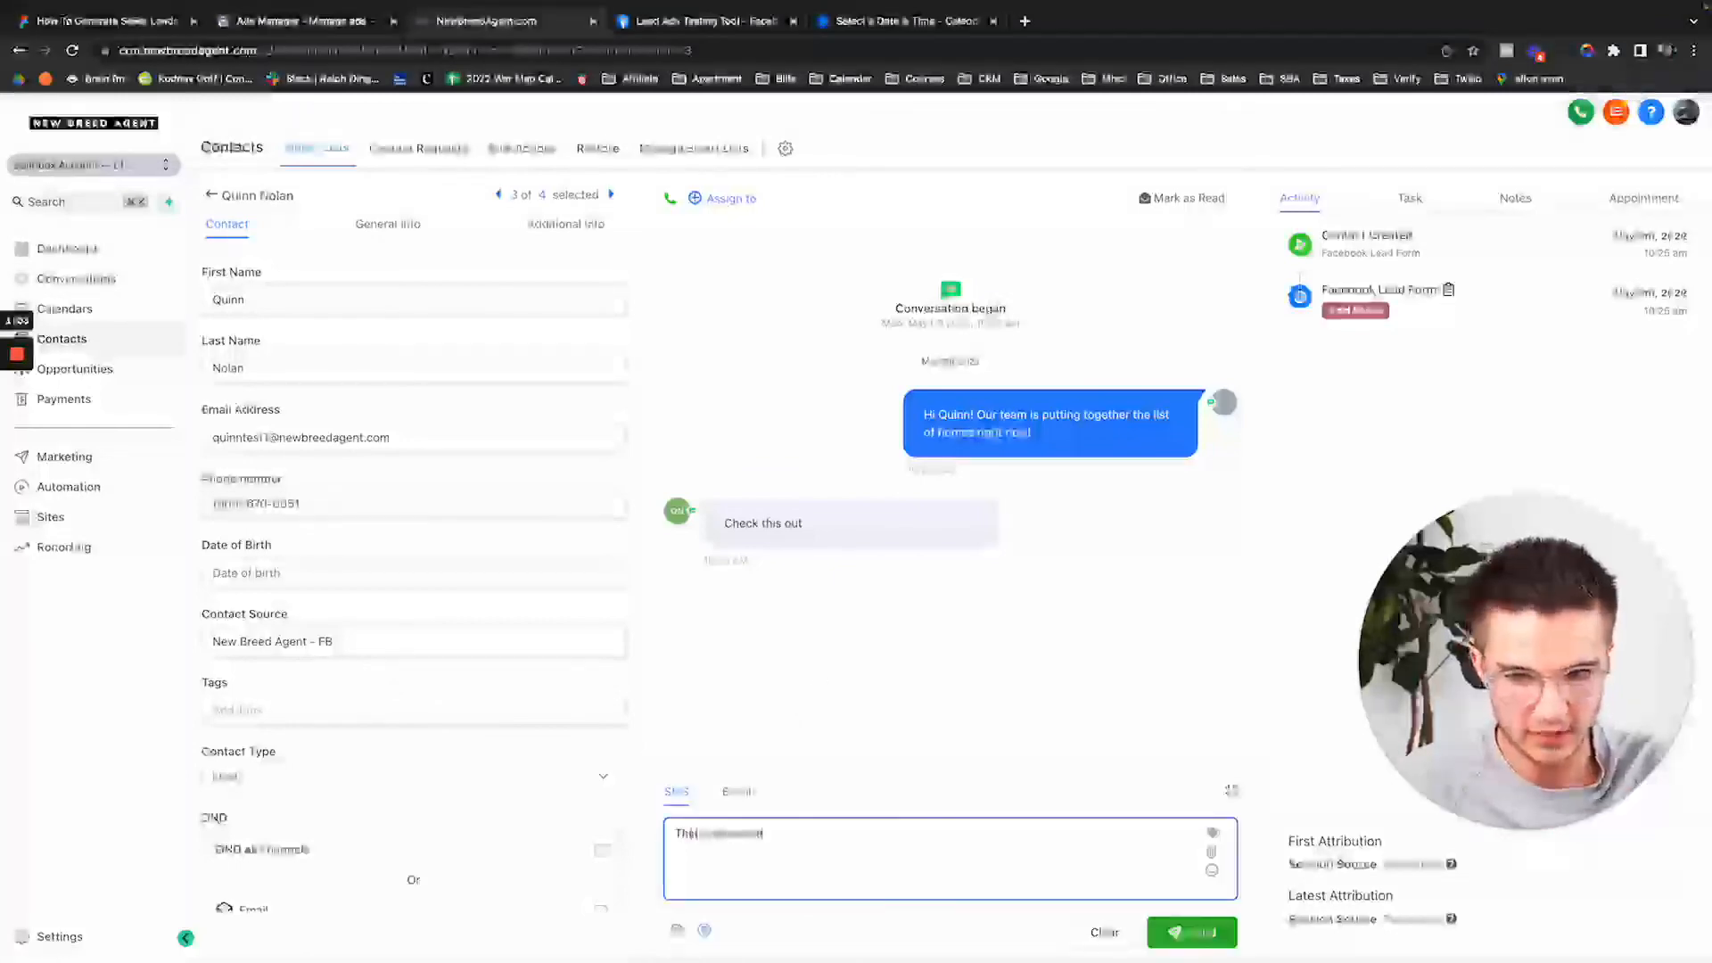
pyautogui.press('Return')
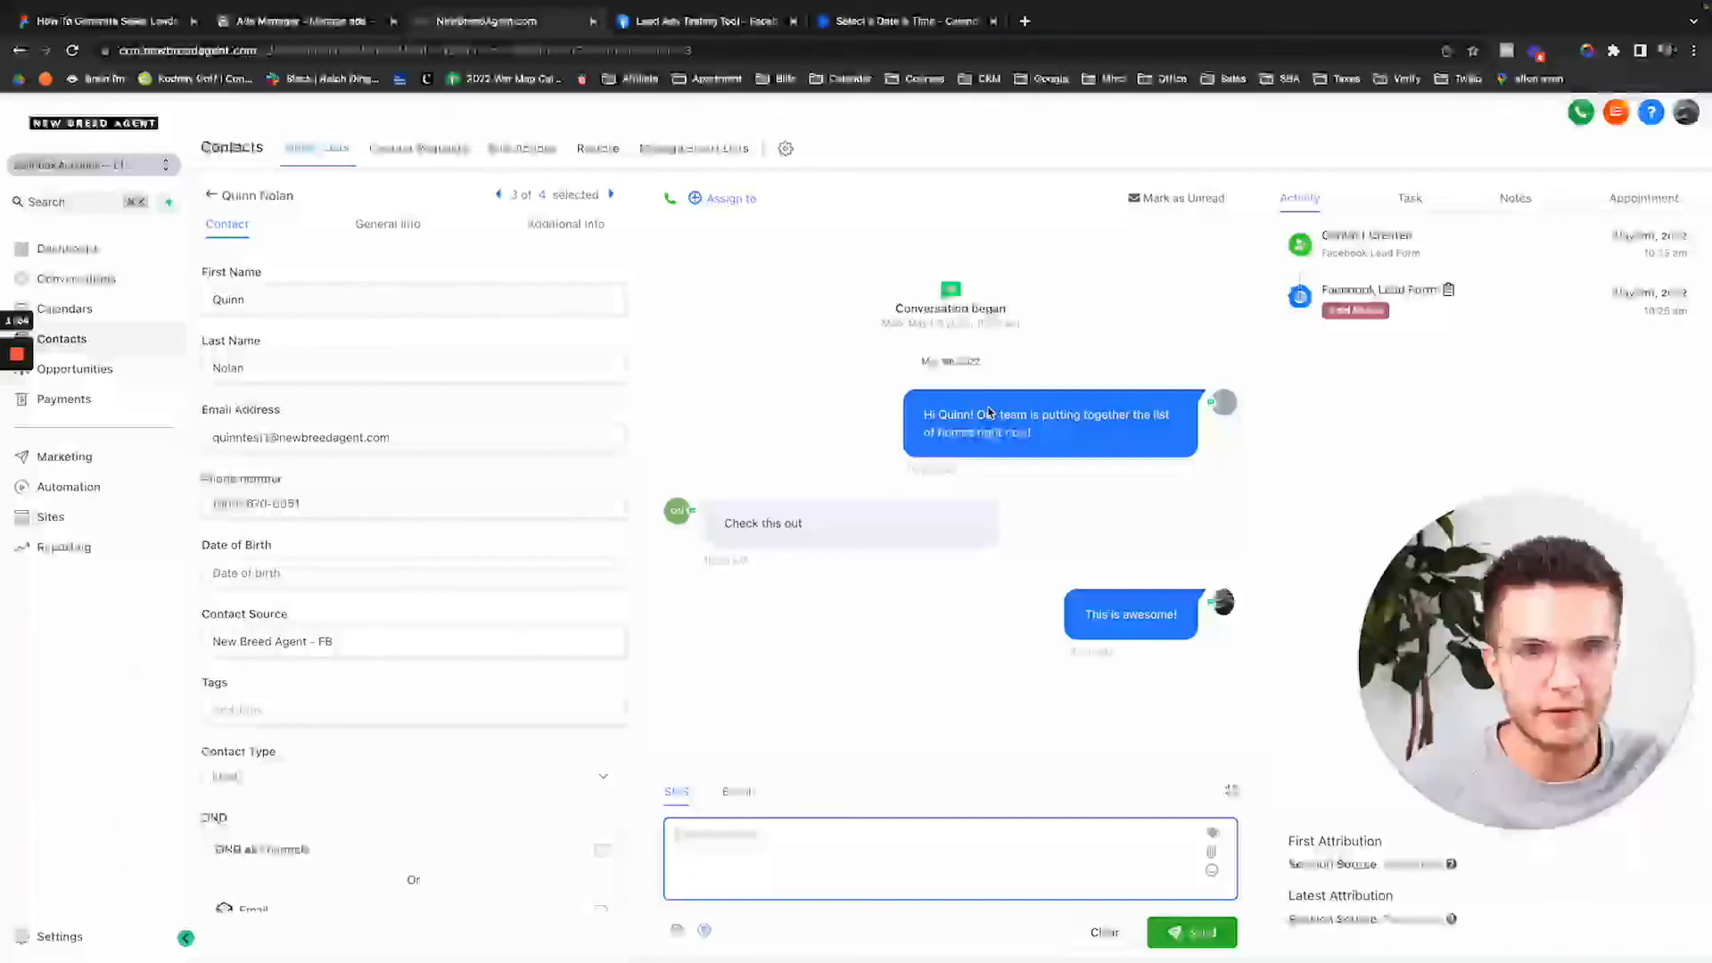
pyautogui.moveTo(895, 460); pyautogui.dragTo(1114, 465)
pyautogui.click(1086, 497)
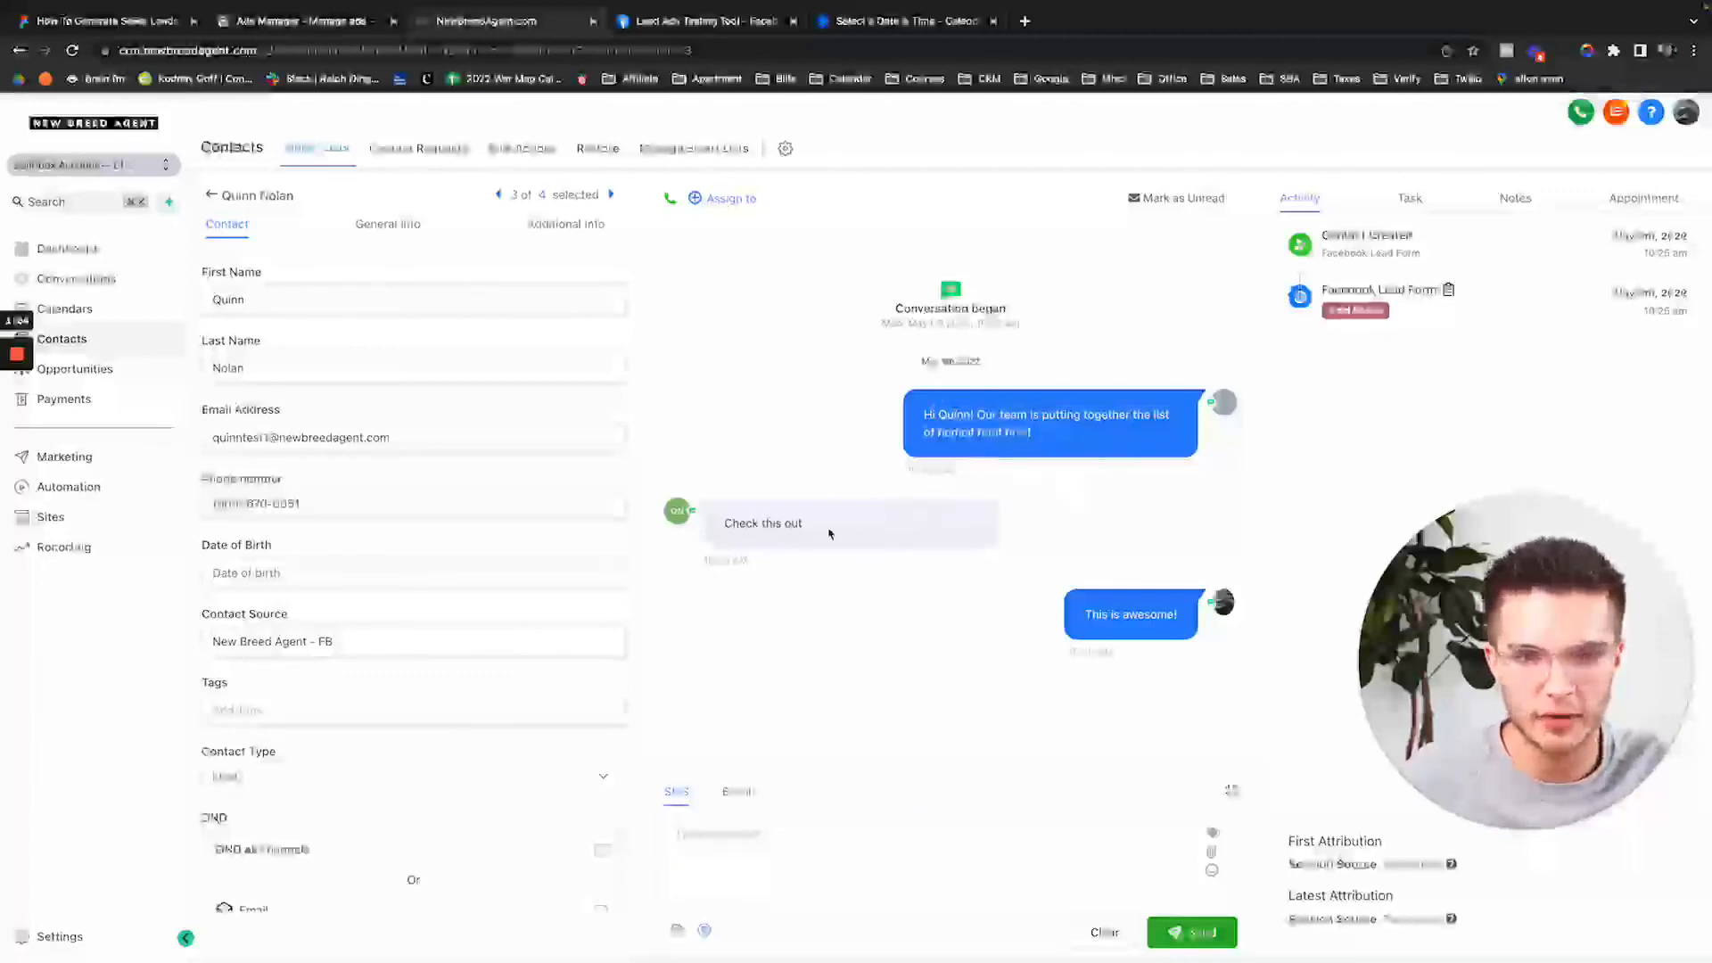
pyautogui.click(108, 496)
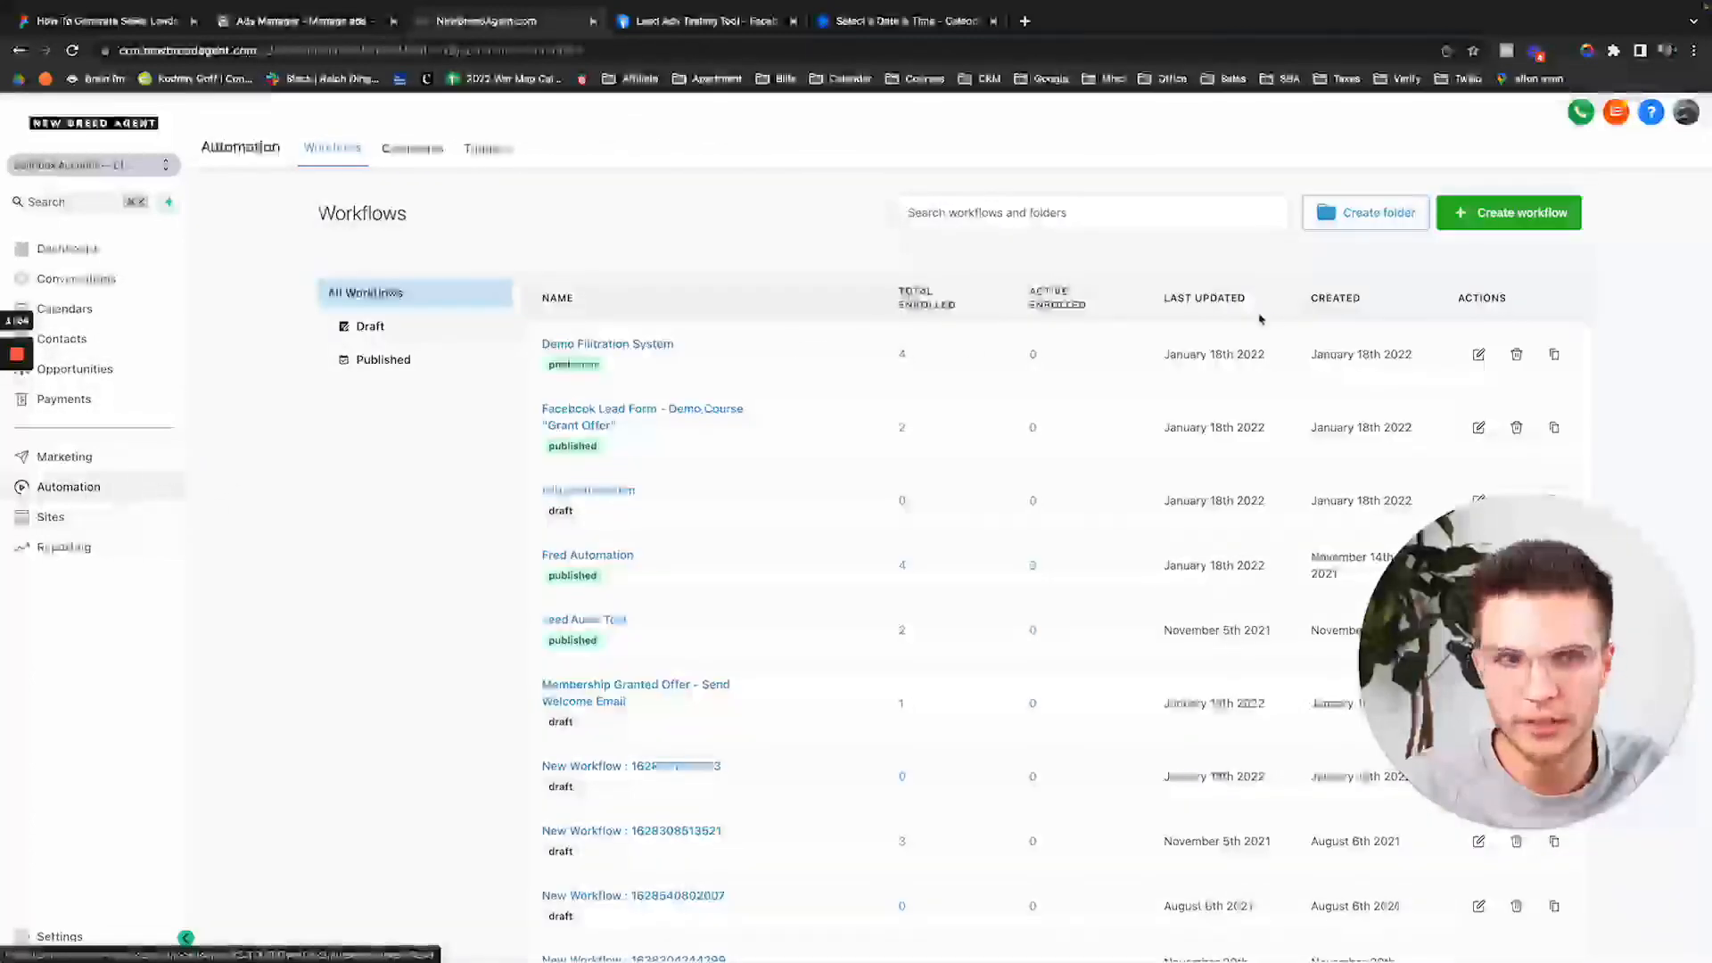
pyautogui.click(1506, 219)
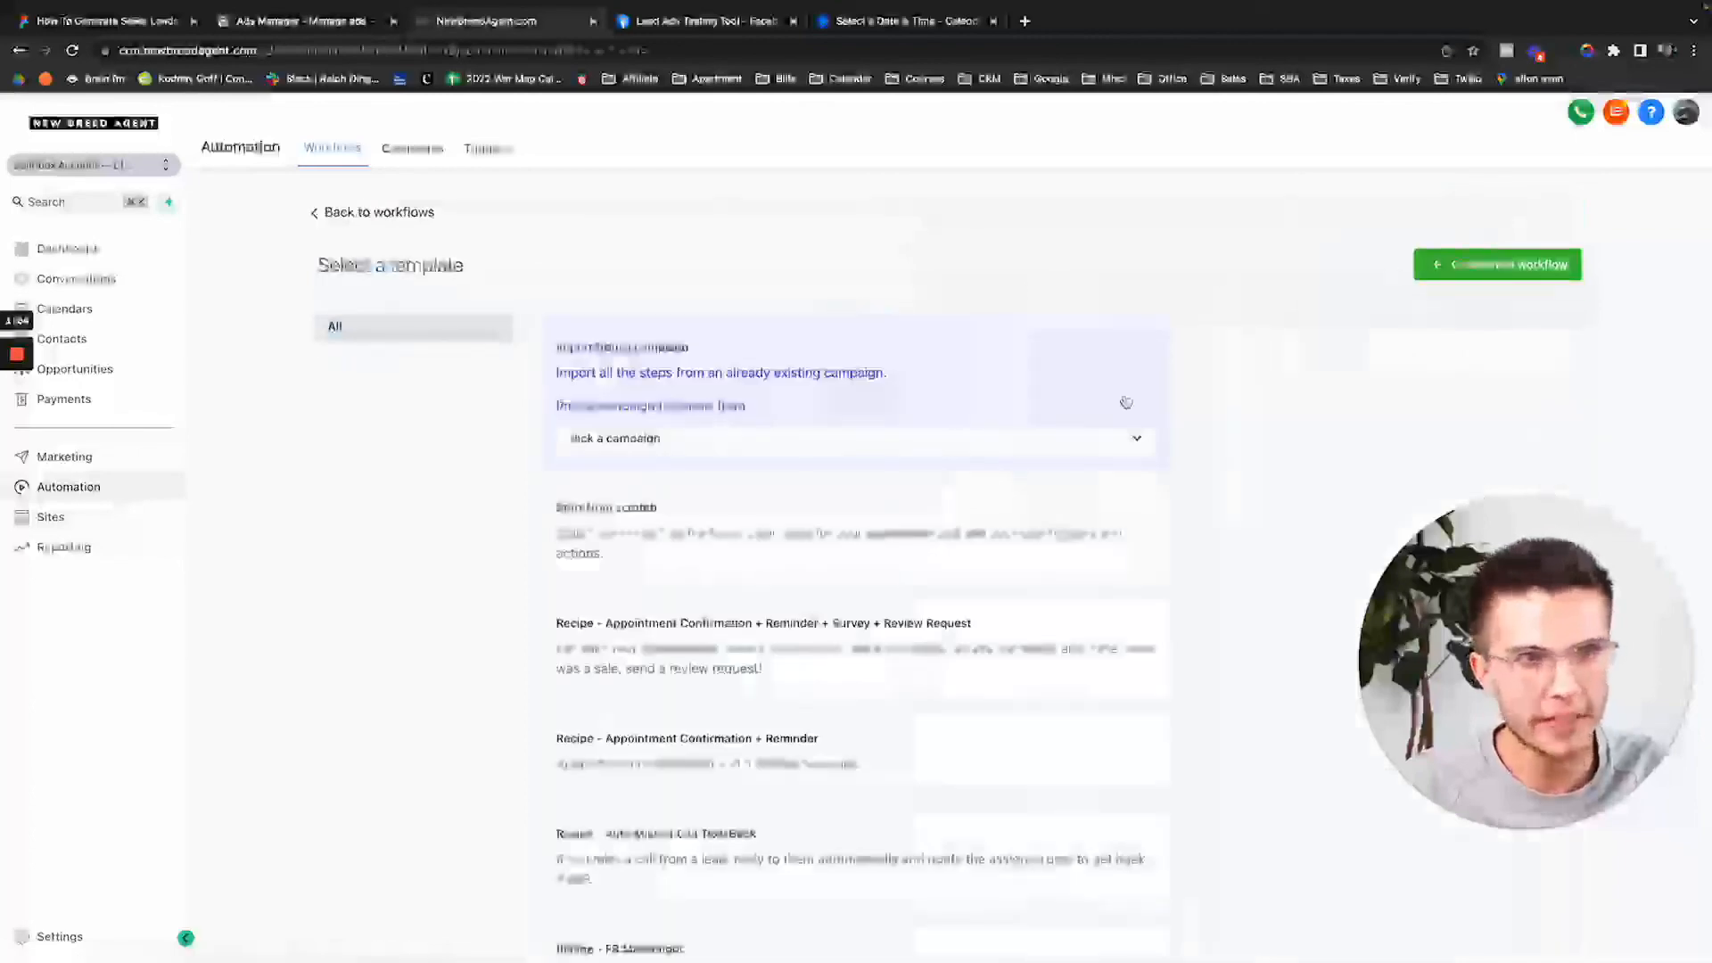
pyautogui.click(872, 544)
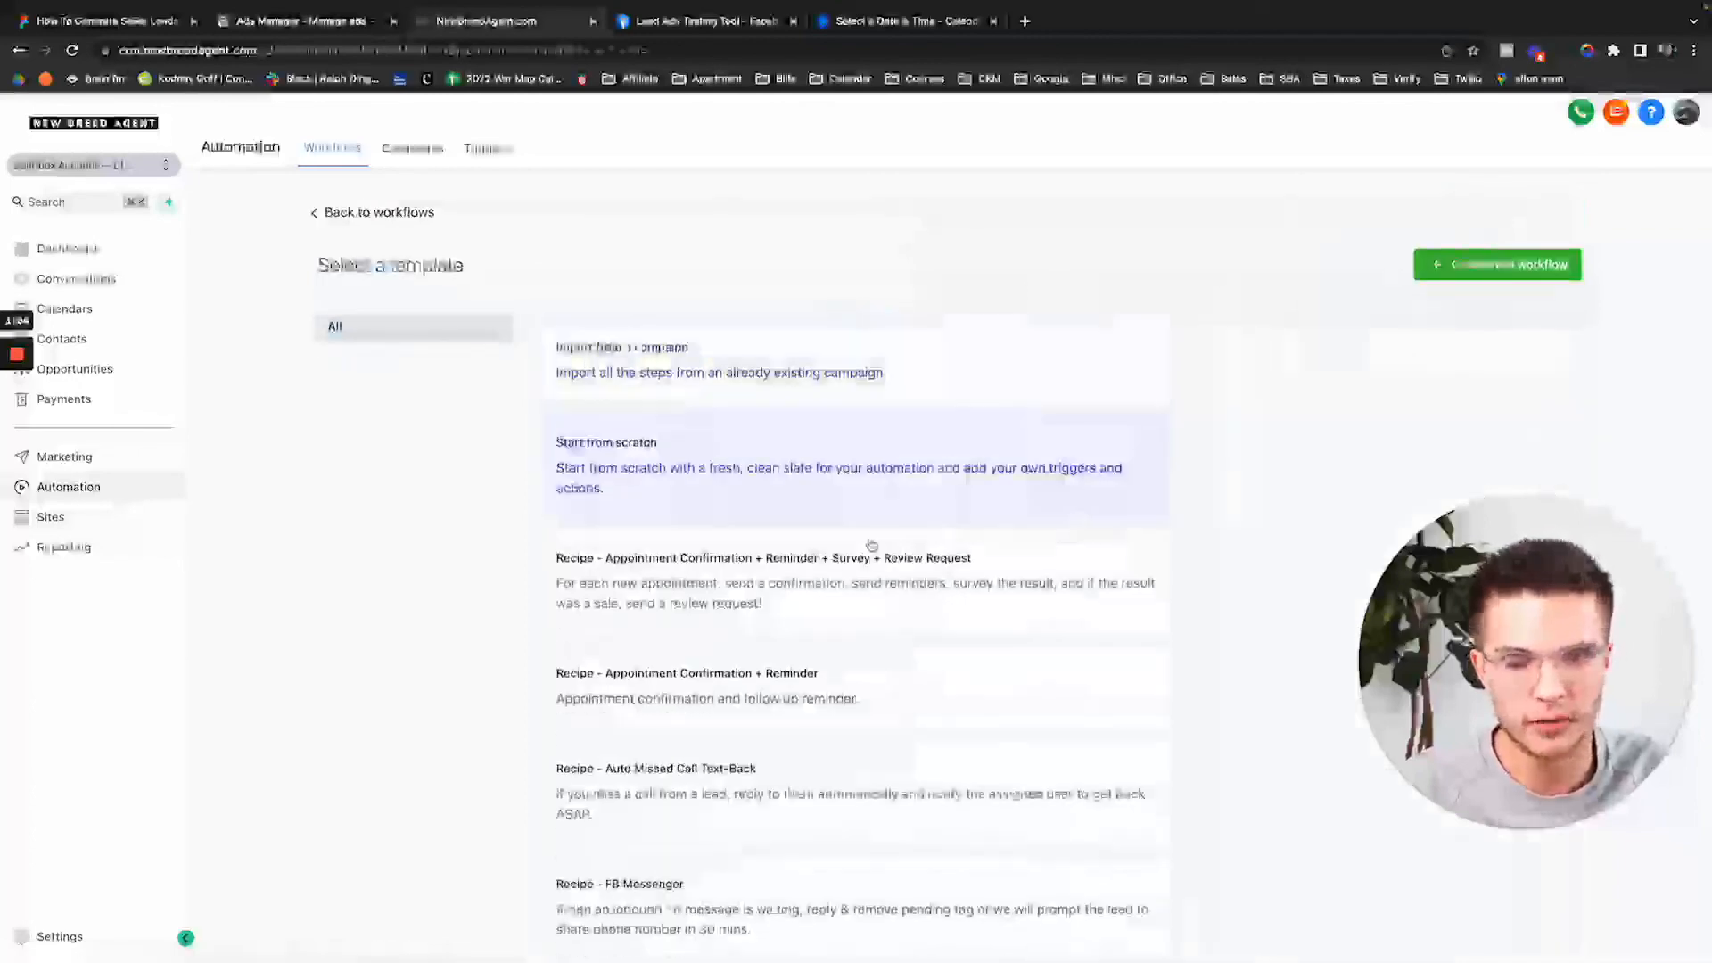
pyautogui.scroll(-9, 1227, 443)
pyautogui.scroll(8, 883, 436)
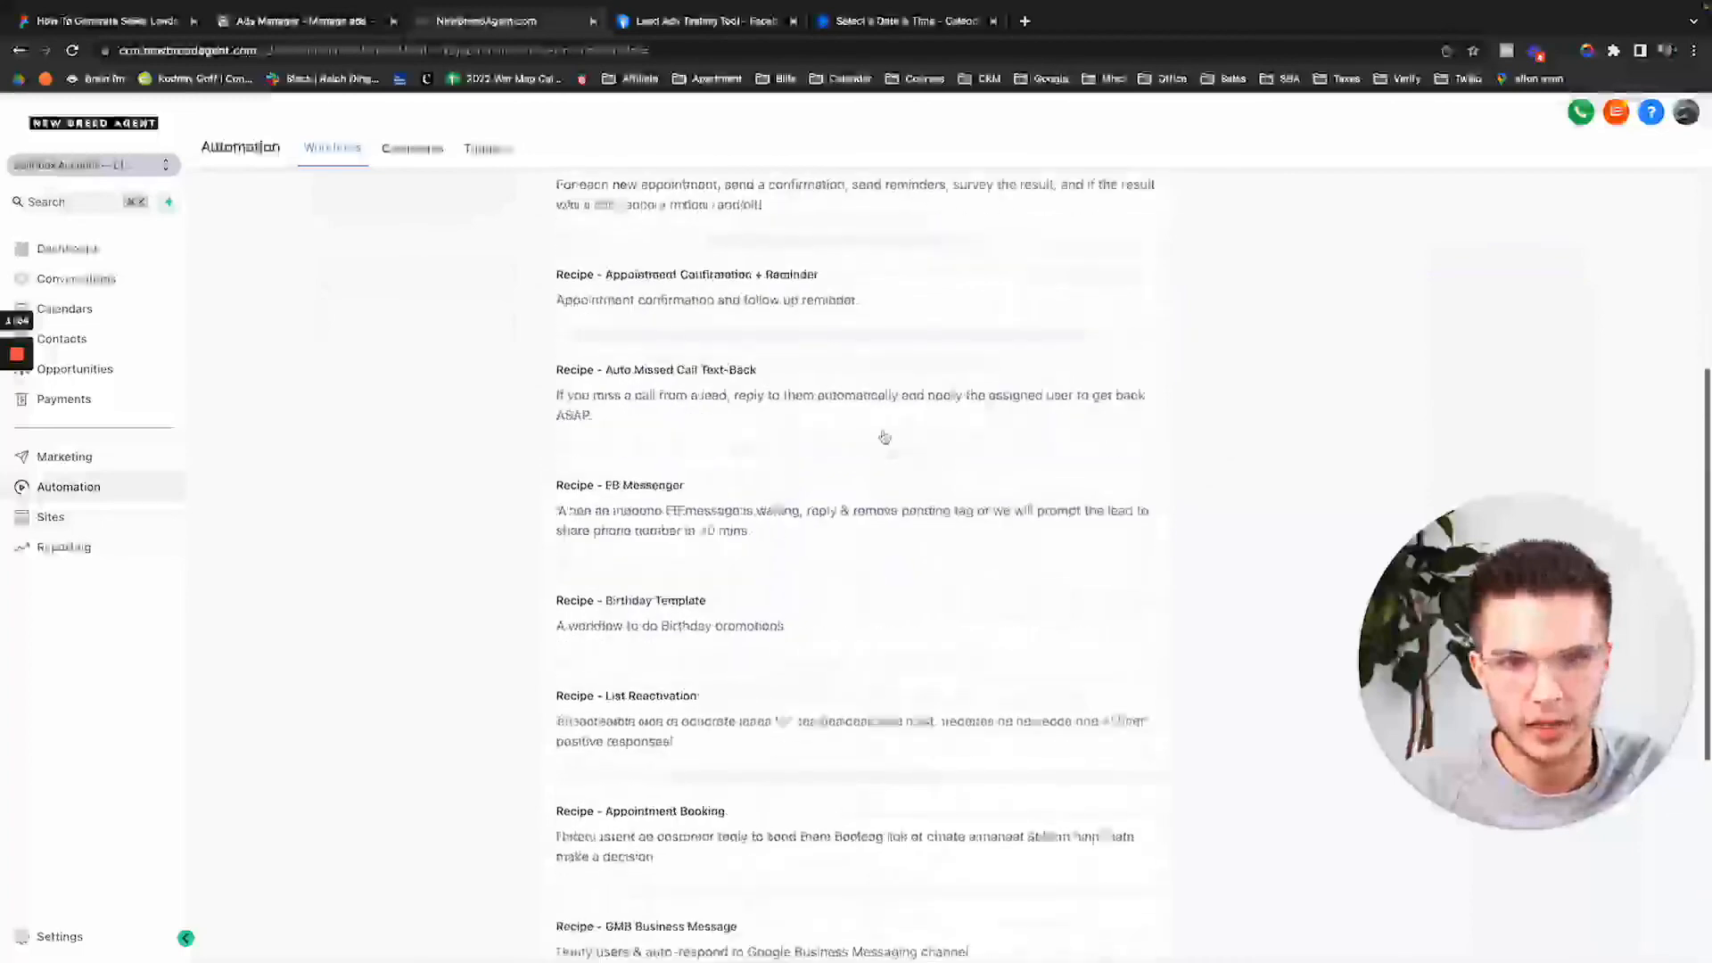
pyautogui.scroll(1, 882, 389)
pyautogui.doubleClick(868, 454)
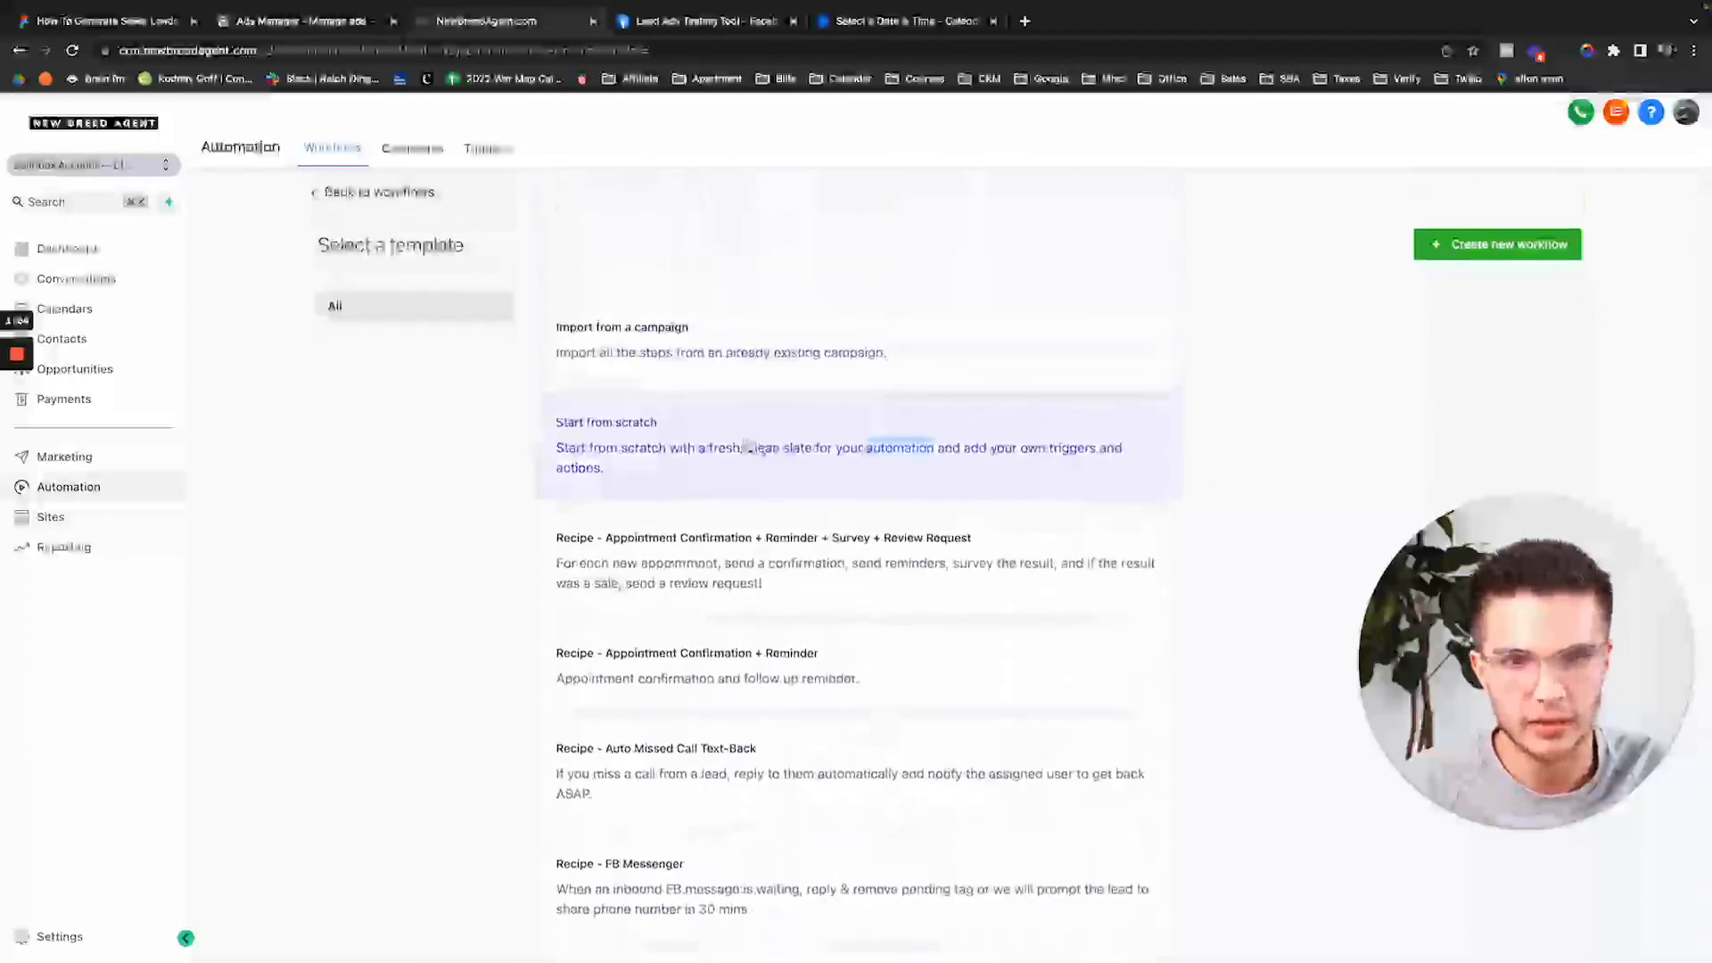
pyautogui.click(1497, 244)
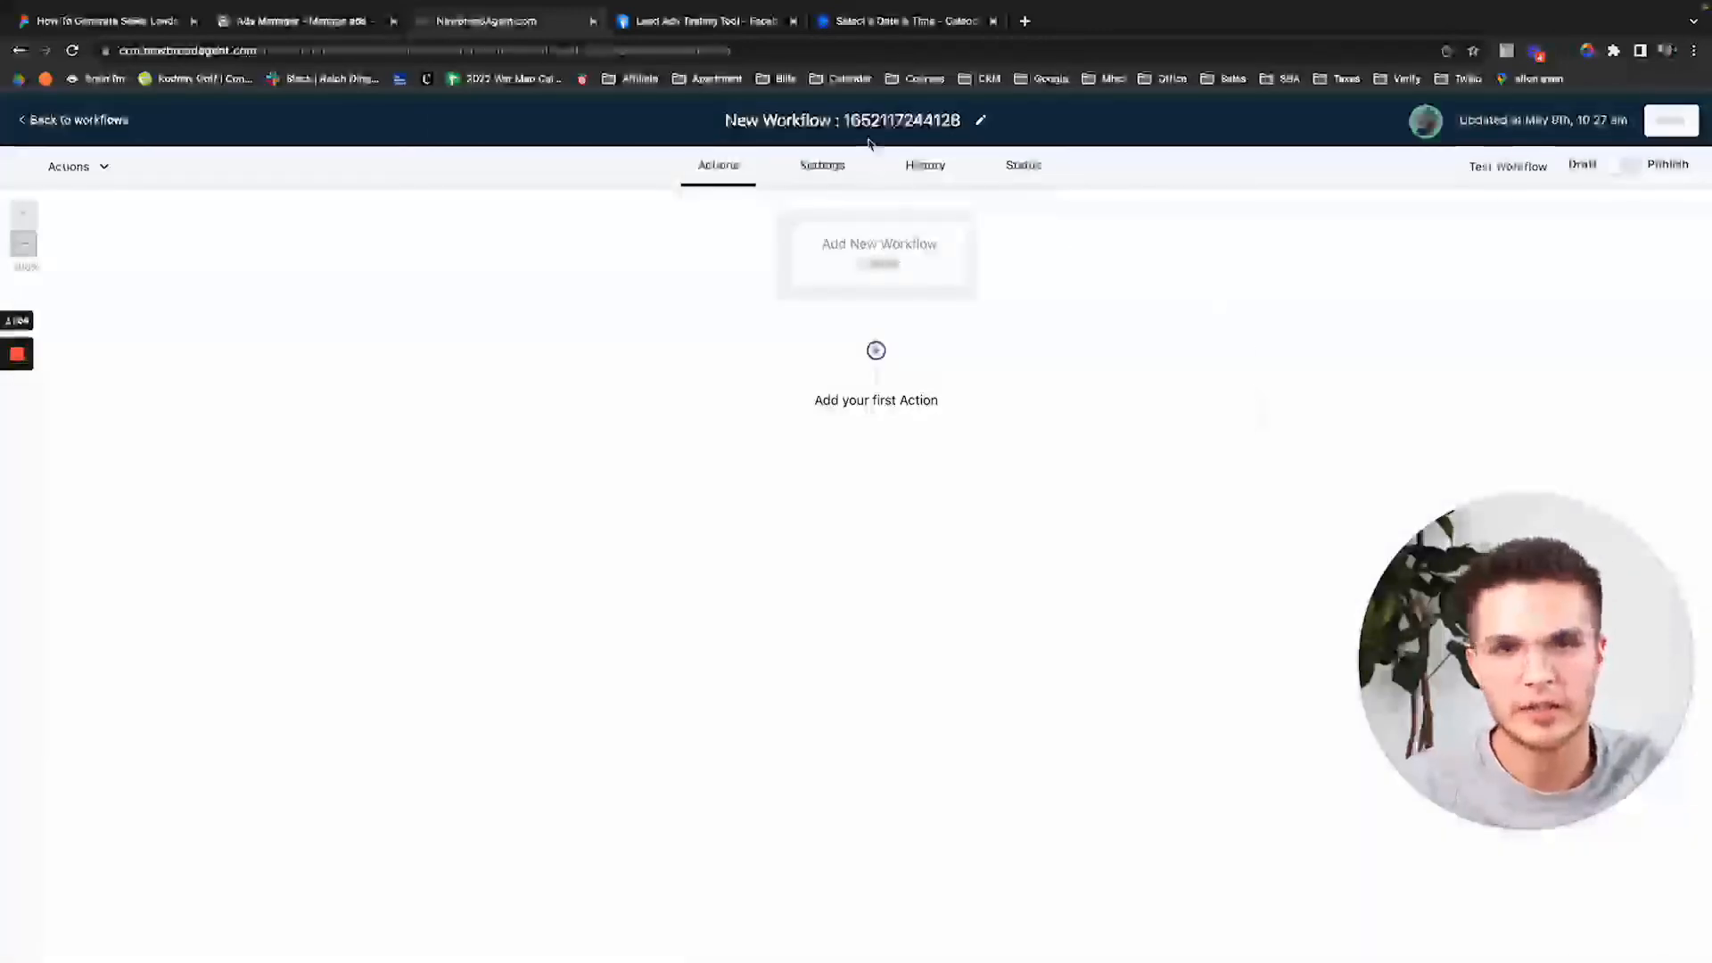
# Rename the workflow to 'Lead Form Submitted -> Auto Txt & Email' and save it.
pyautogui.click(958, 120)
pyautogui.press('BackSpace')
pyautogui.write('Lead')
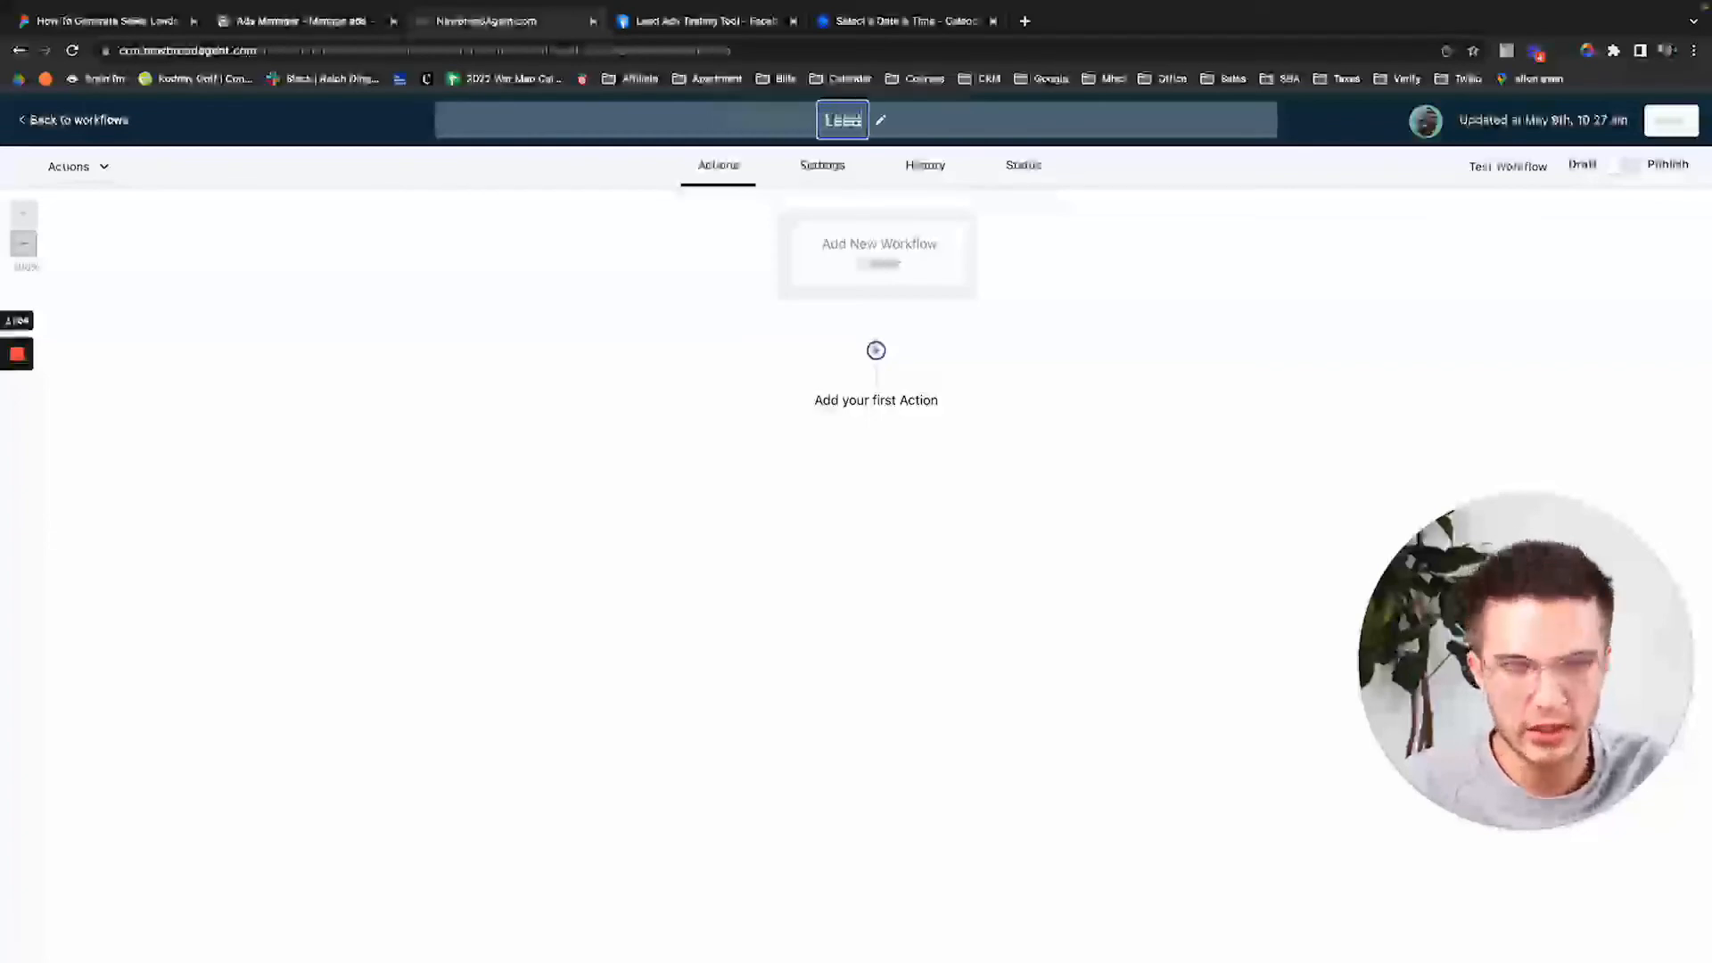
pyautogui.write(' Form')
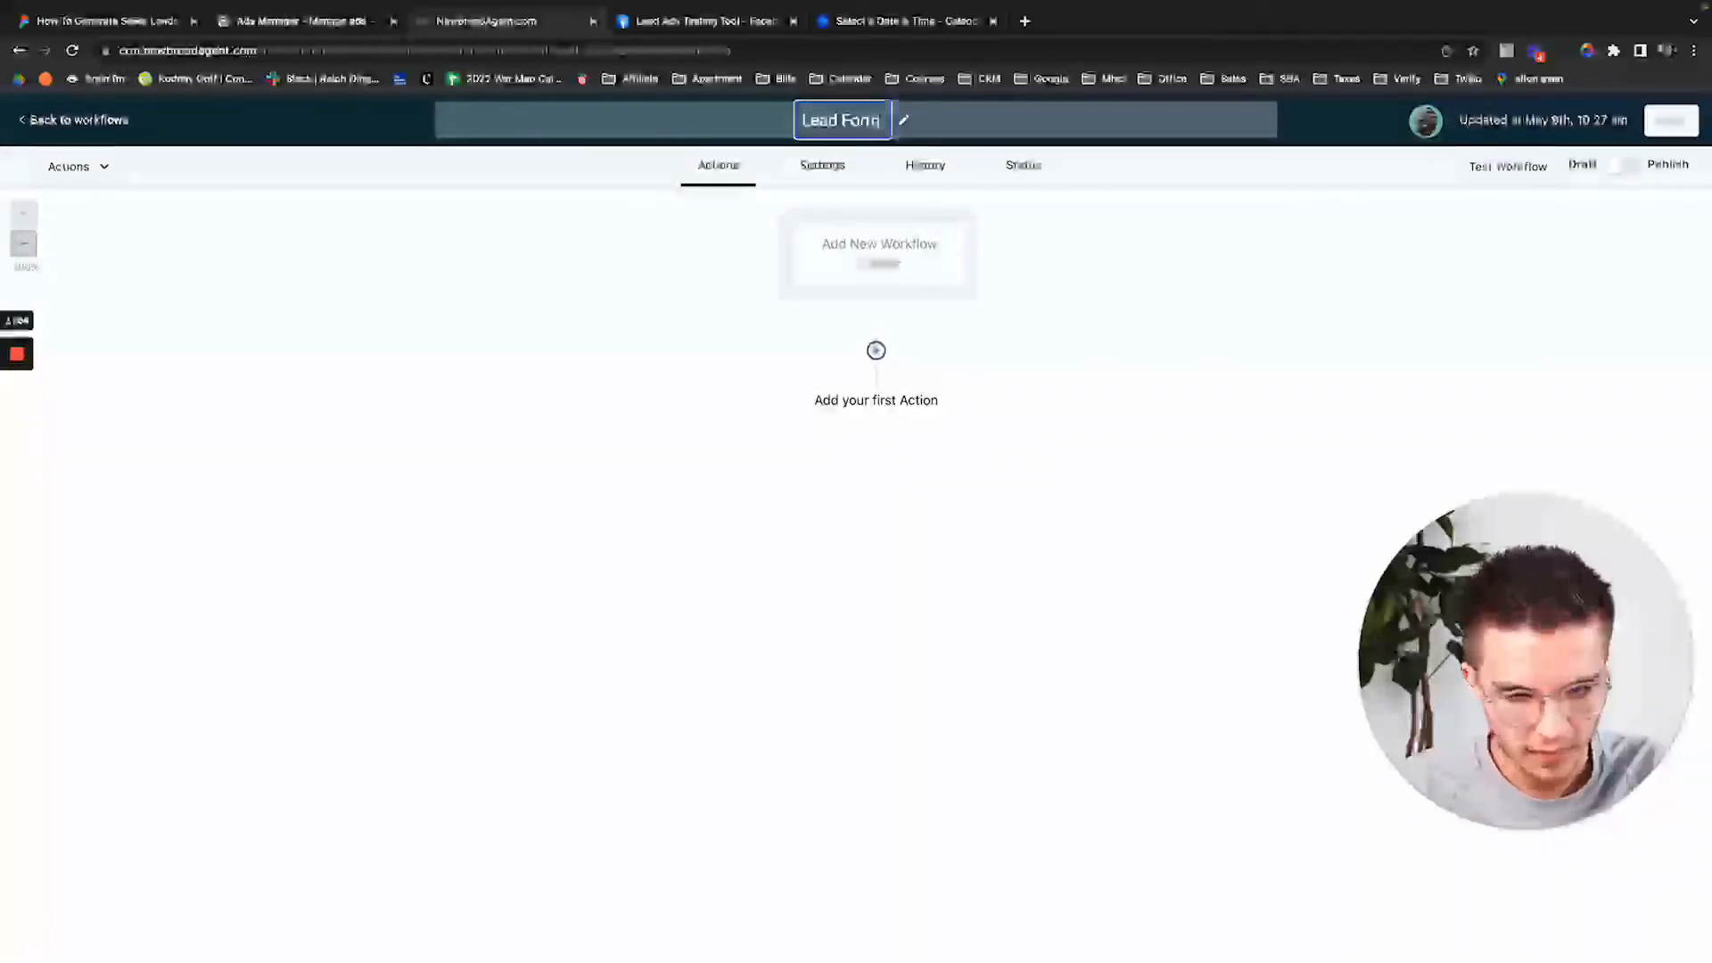
pyautogui.write(' Submitted')
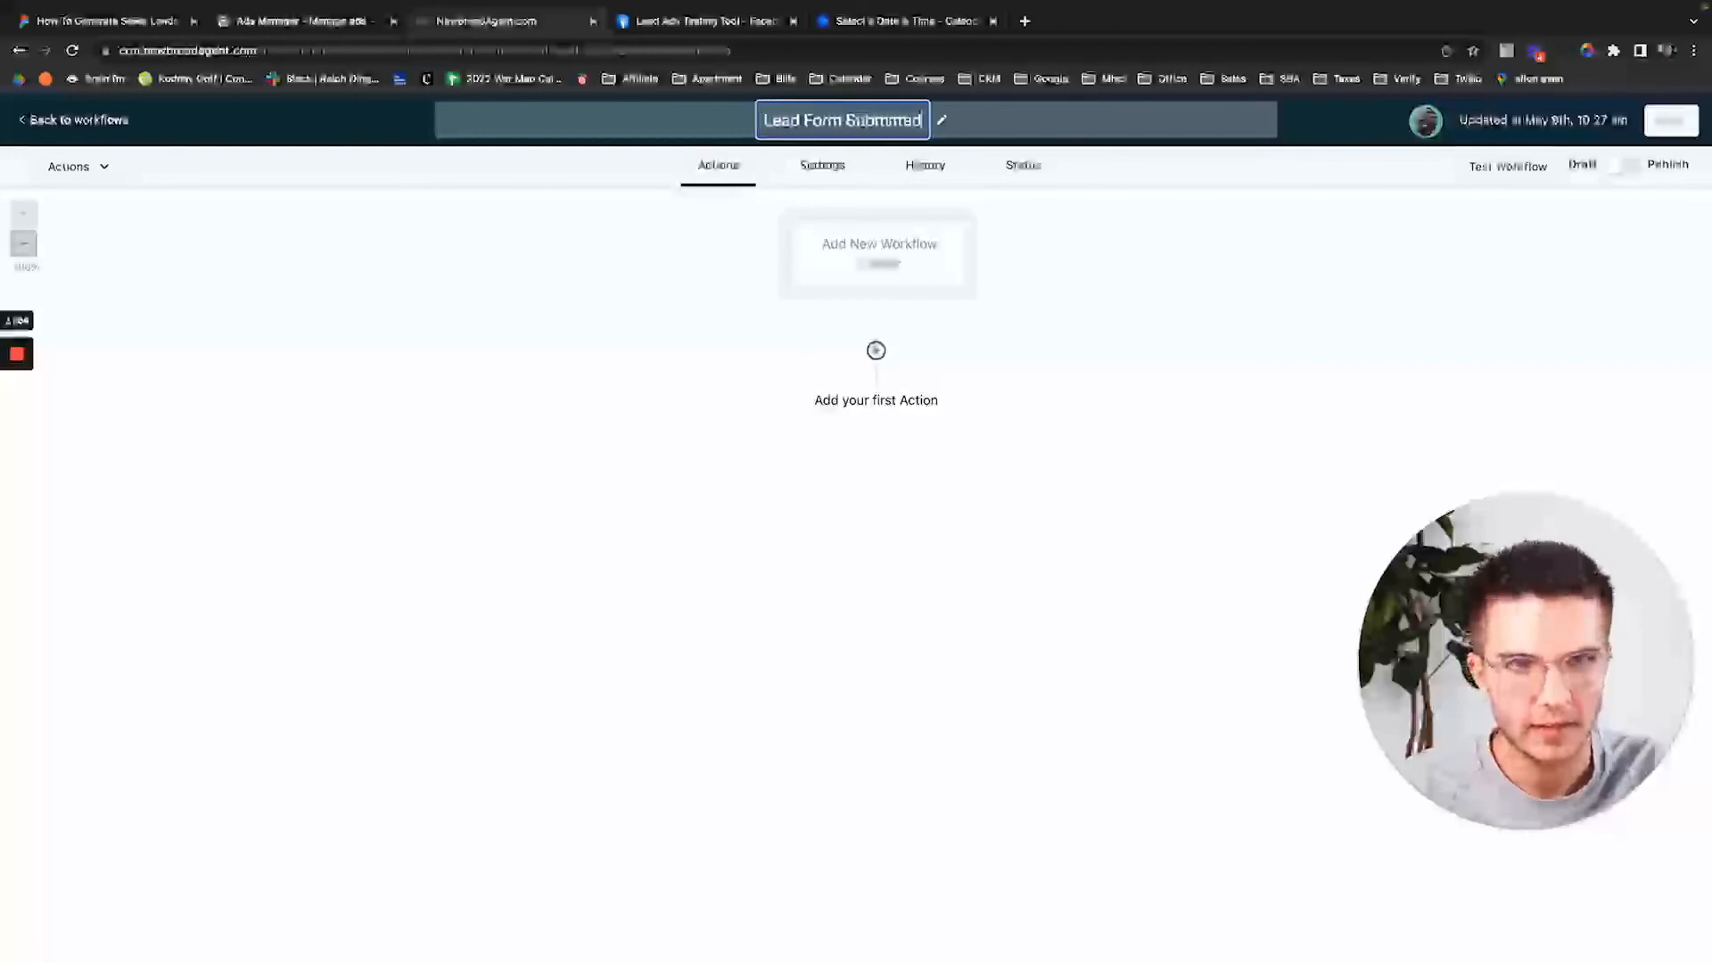
pyautogui.write(' -> ')
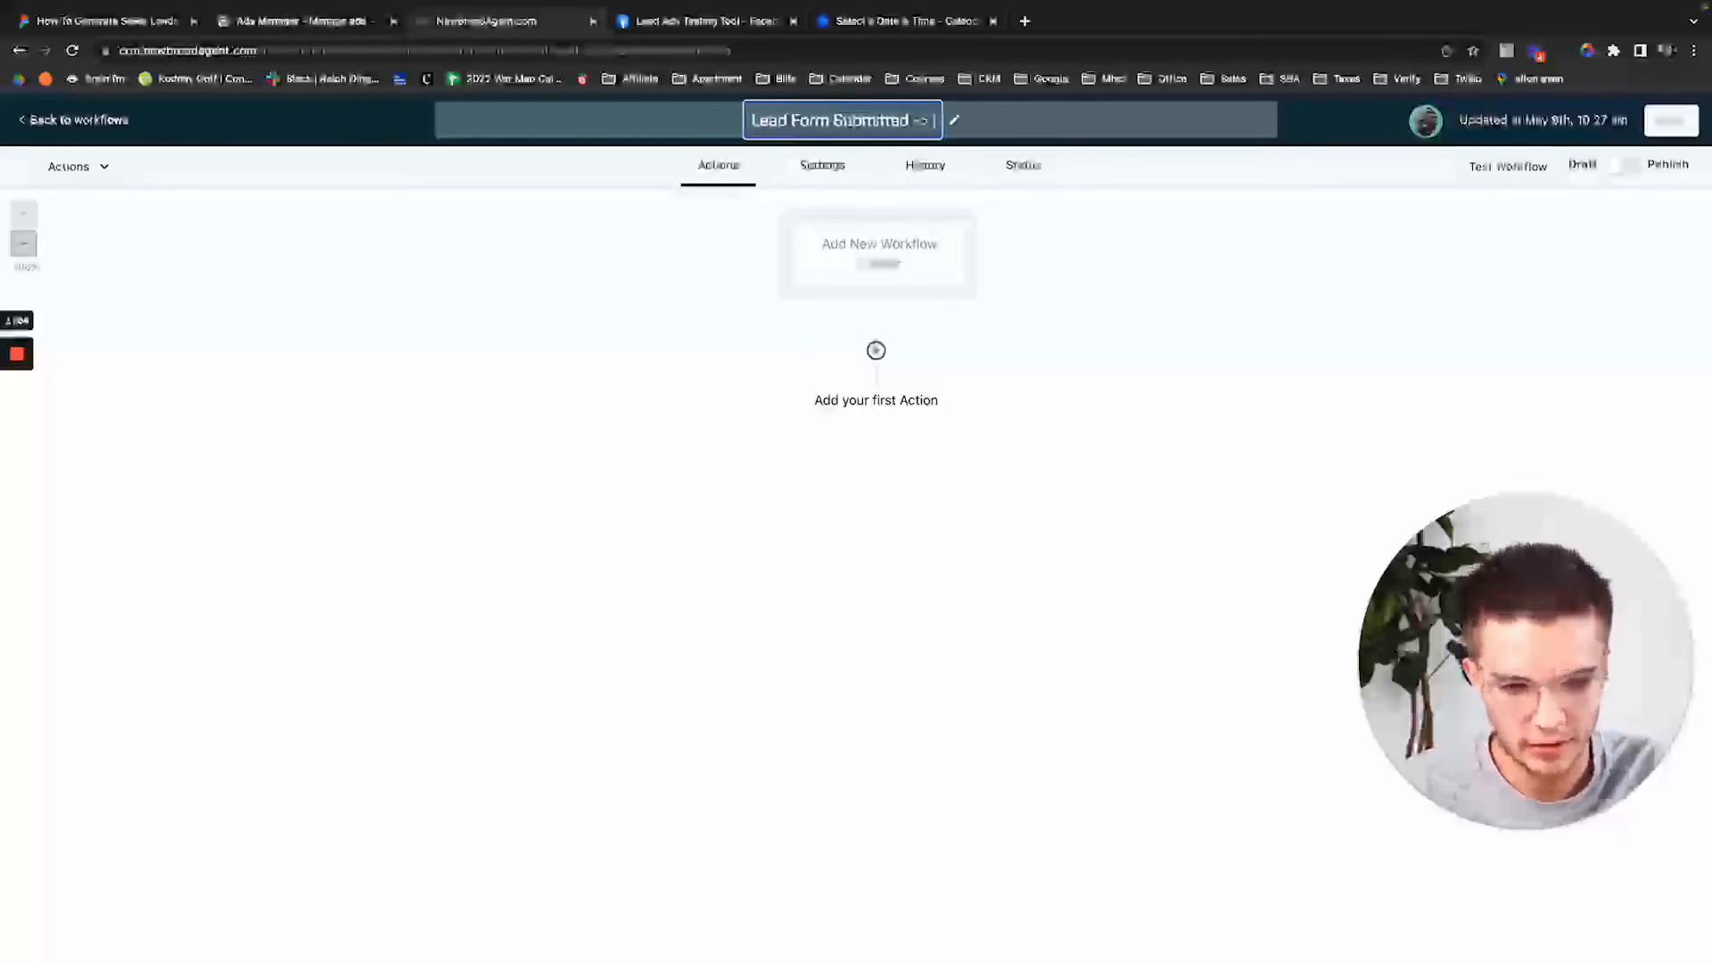
pyautogui.write('Auto T')
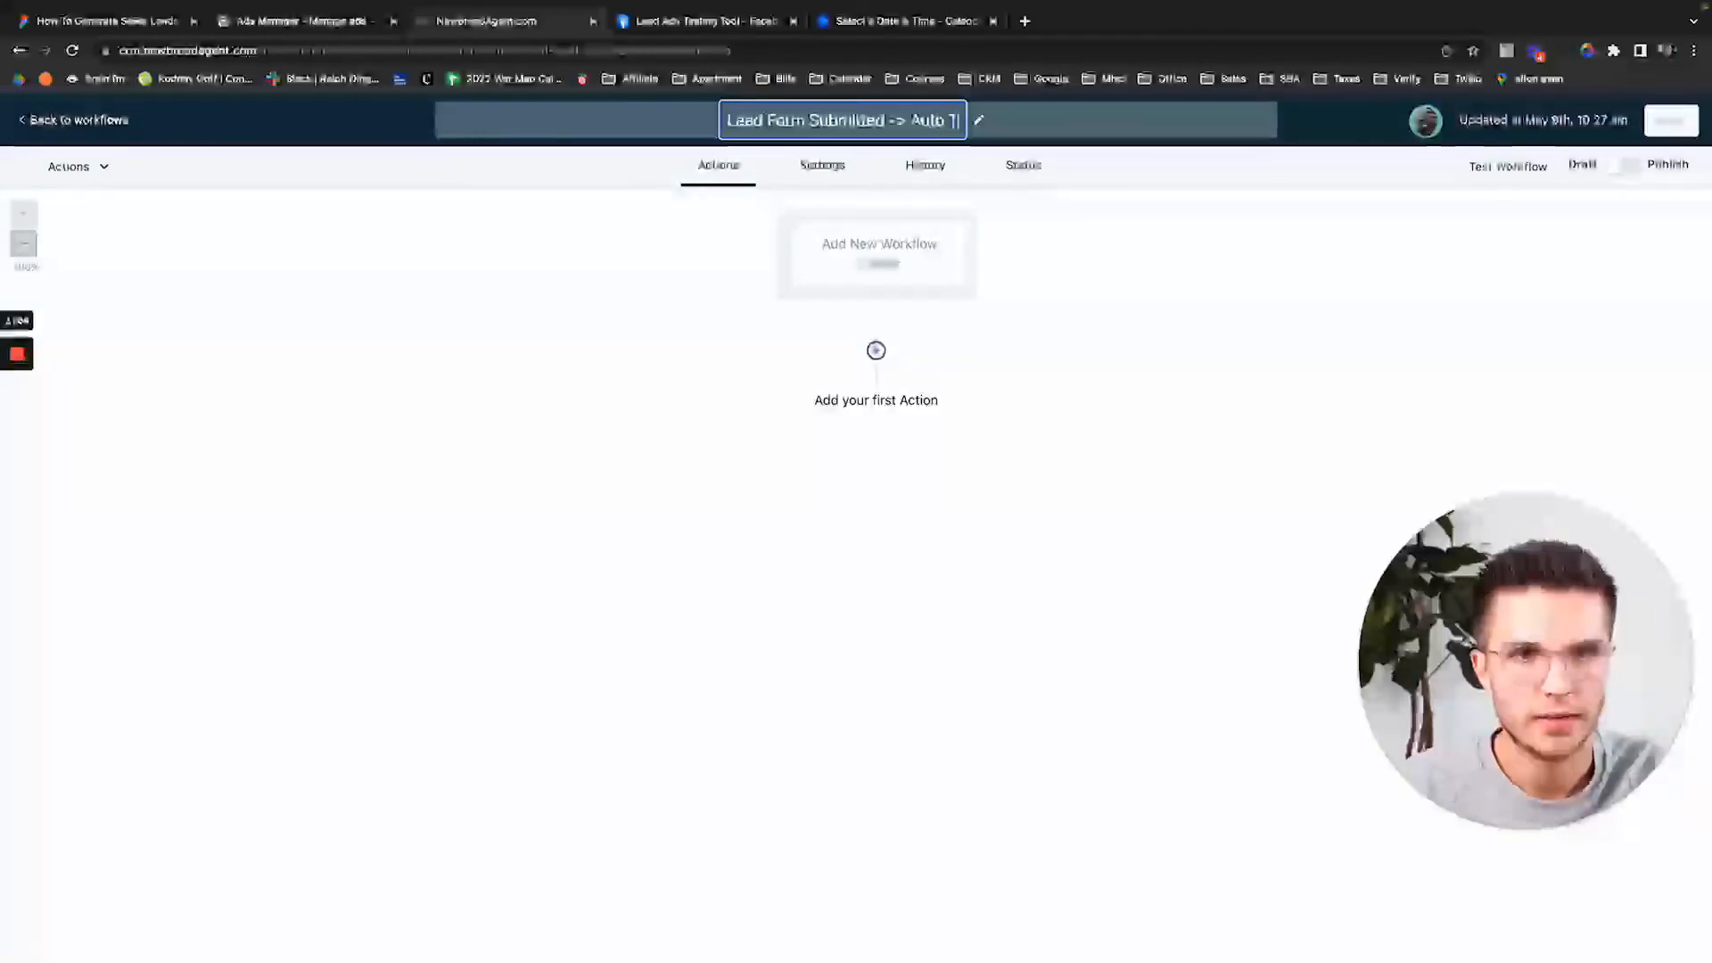
pyautogui.write('xt & Email')
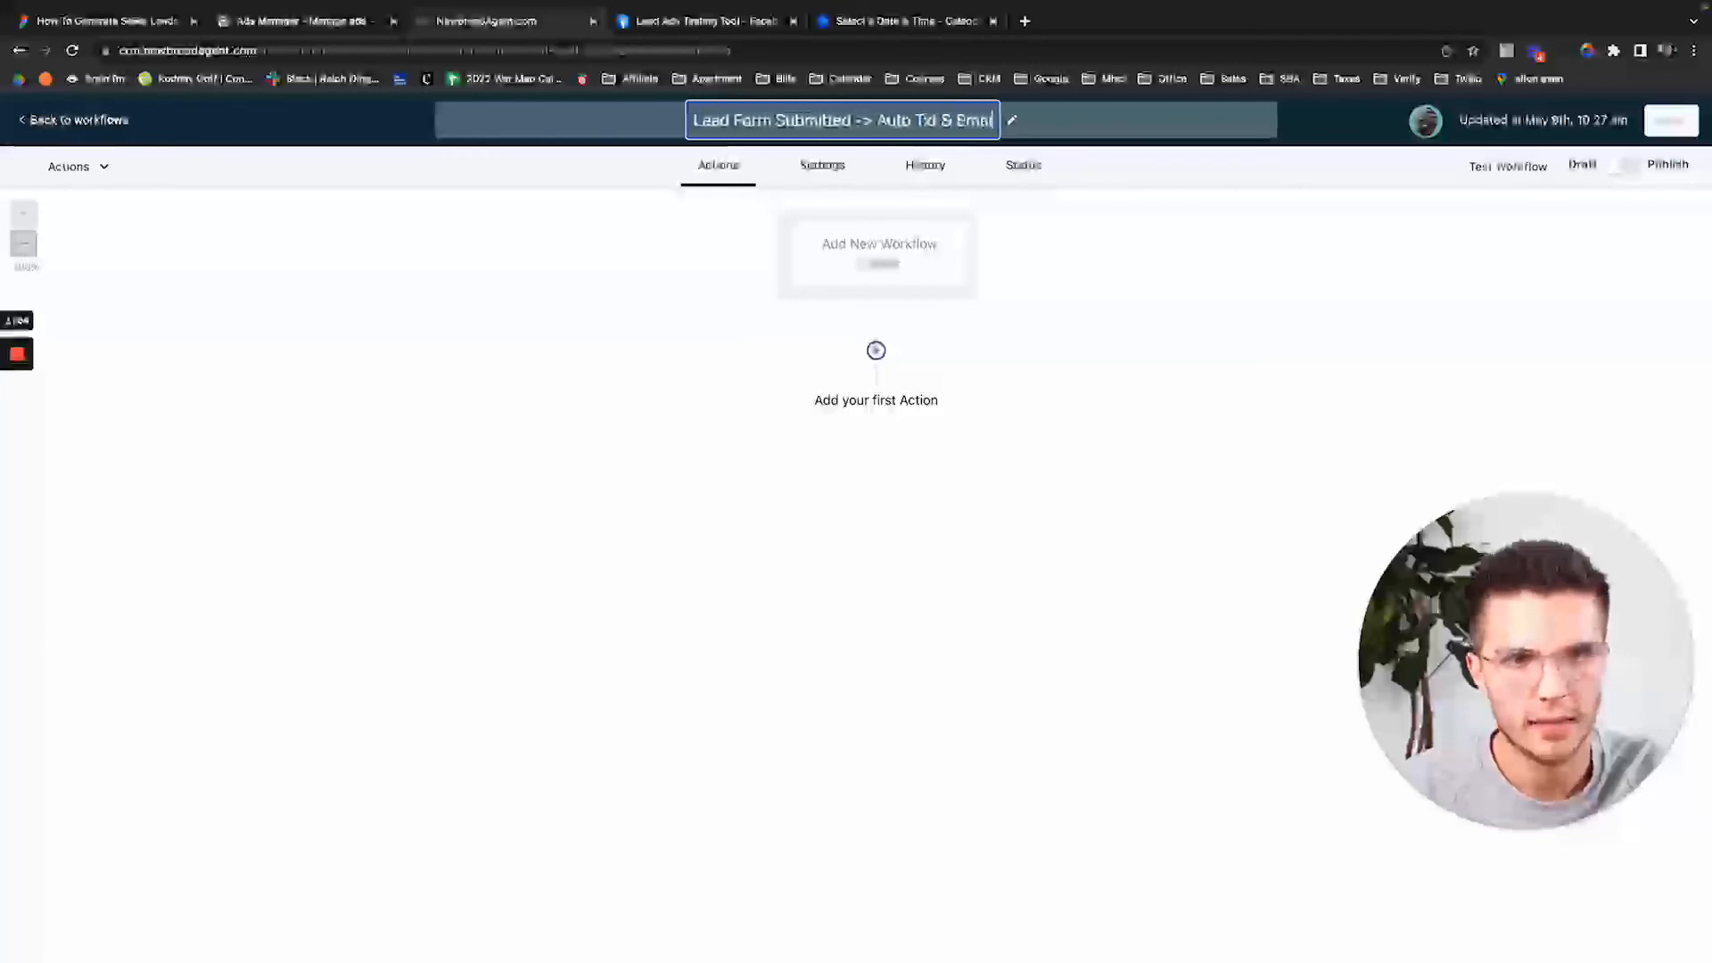
pyautogui.click(1061, 345)
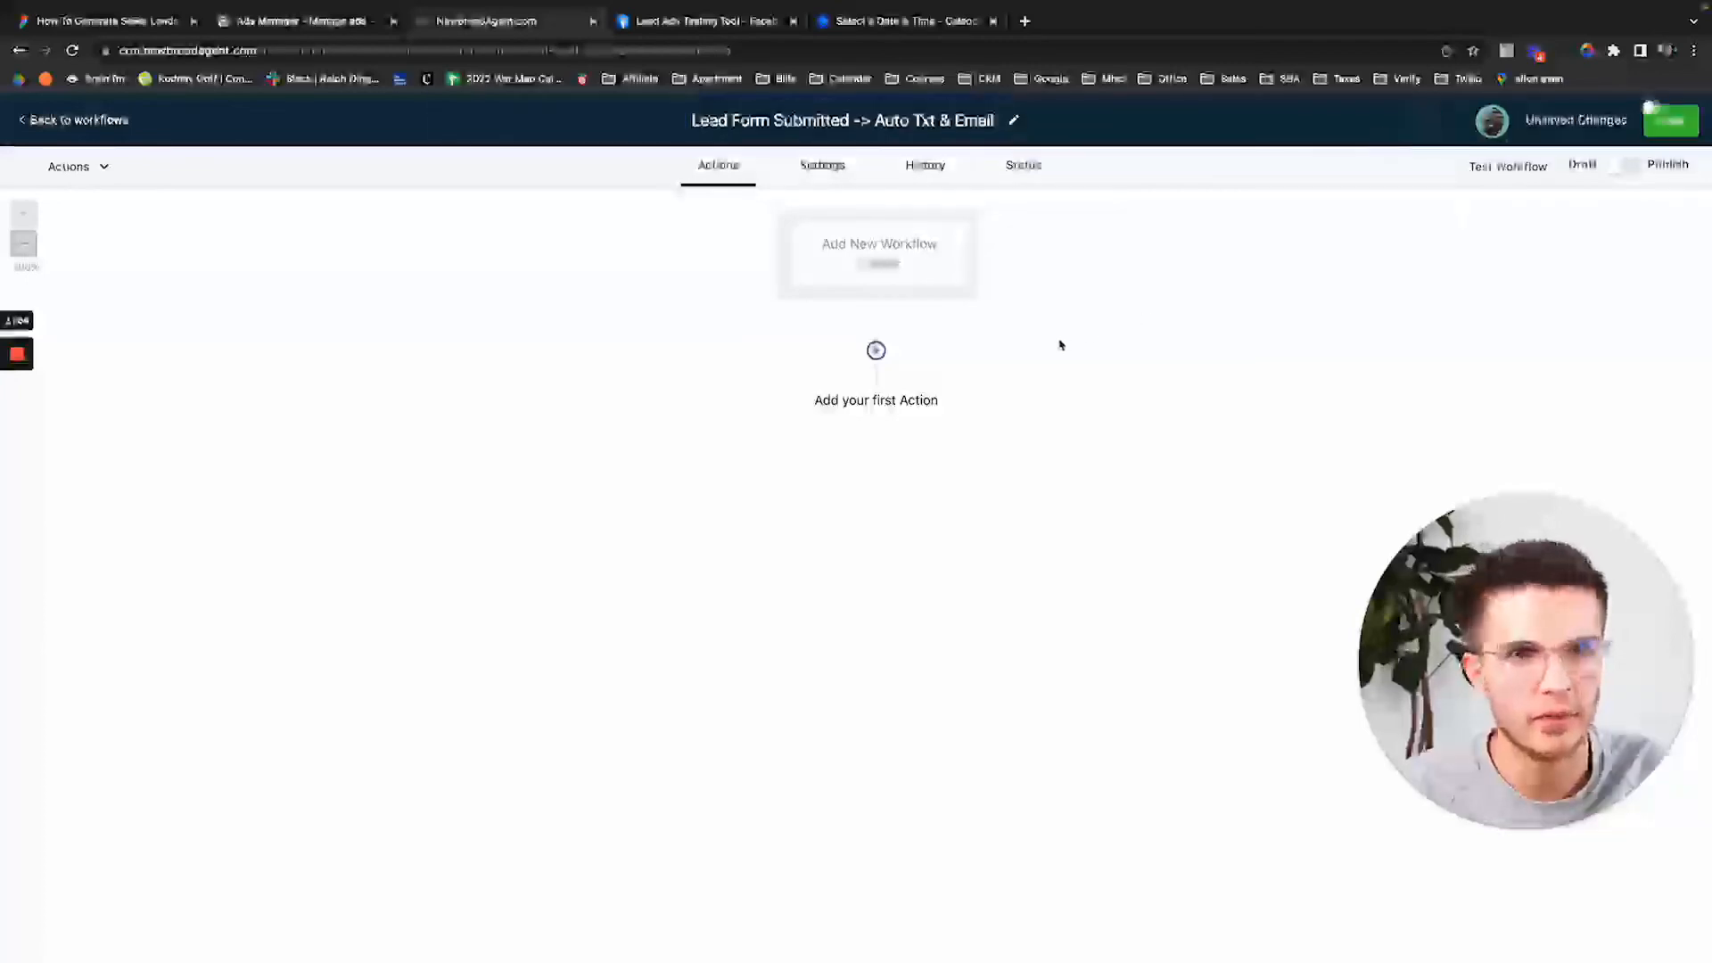
pyautogui.click(1669, 120)
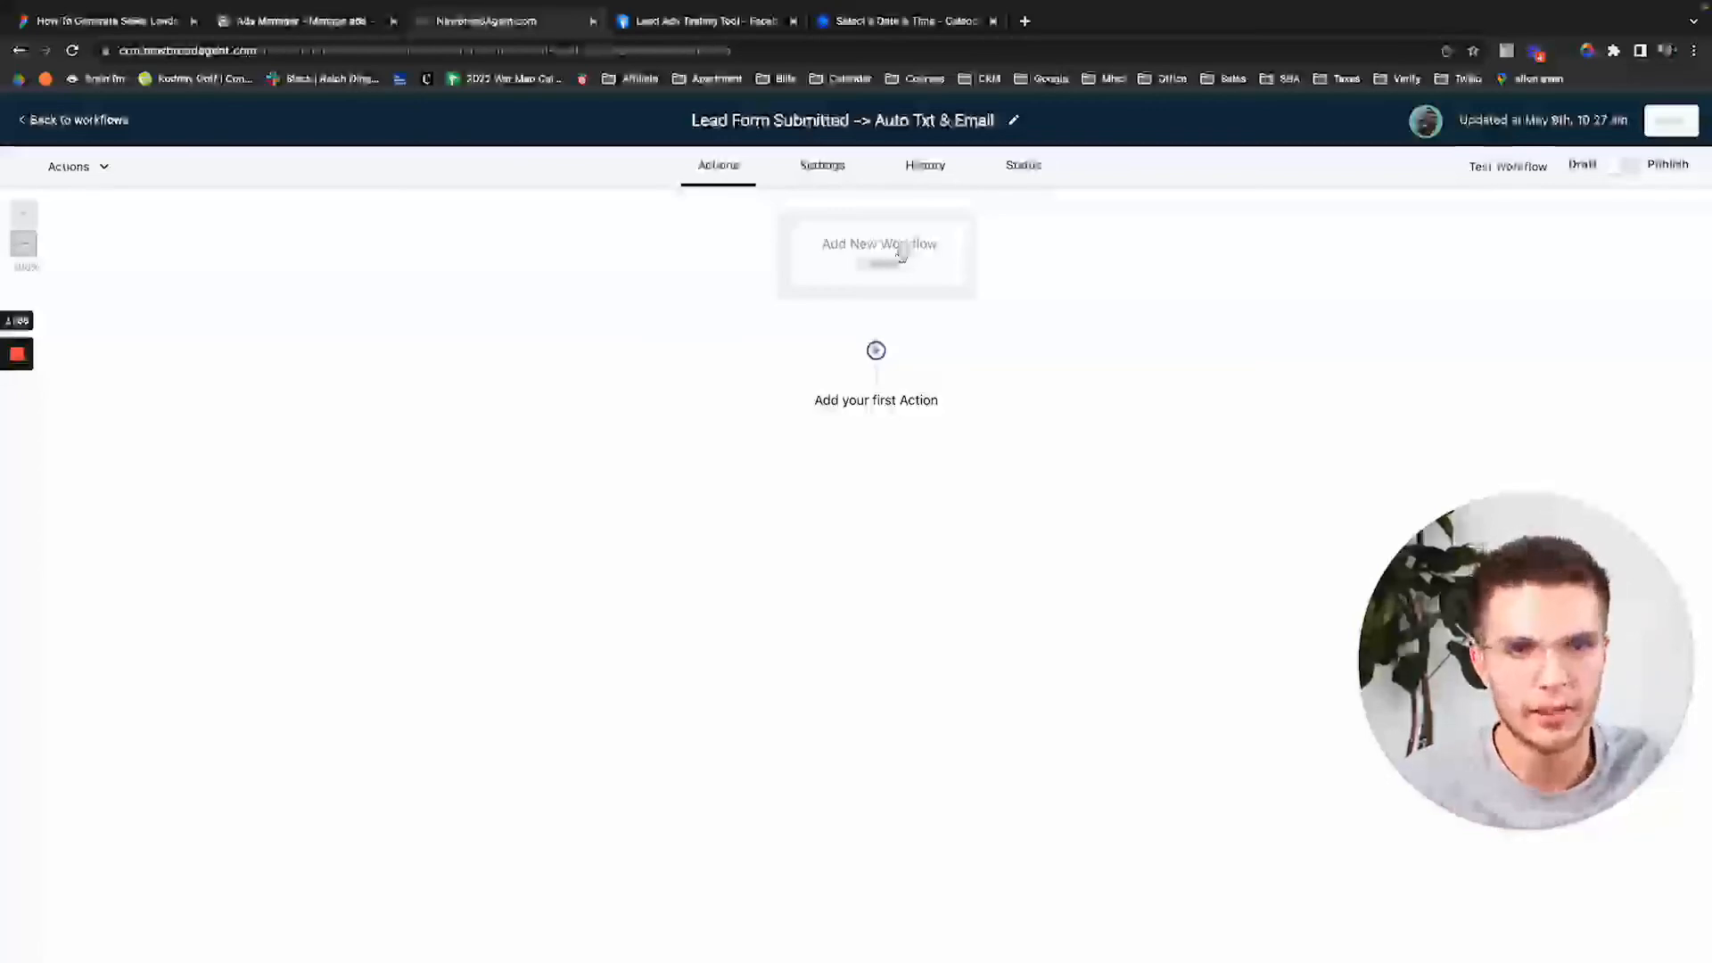
# Add a Facebook trigger named 'Lead Form Faceitted' firing on Facebook lead form submitted.
pyautogui.click(902, 253)
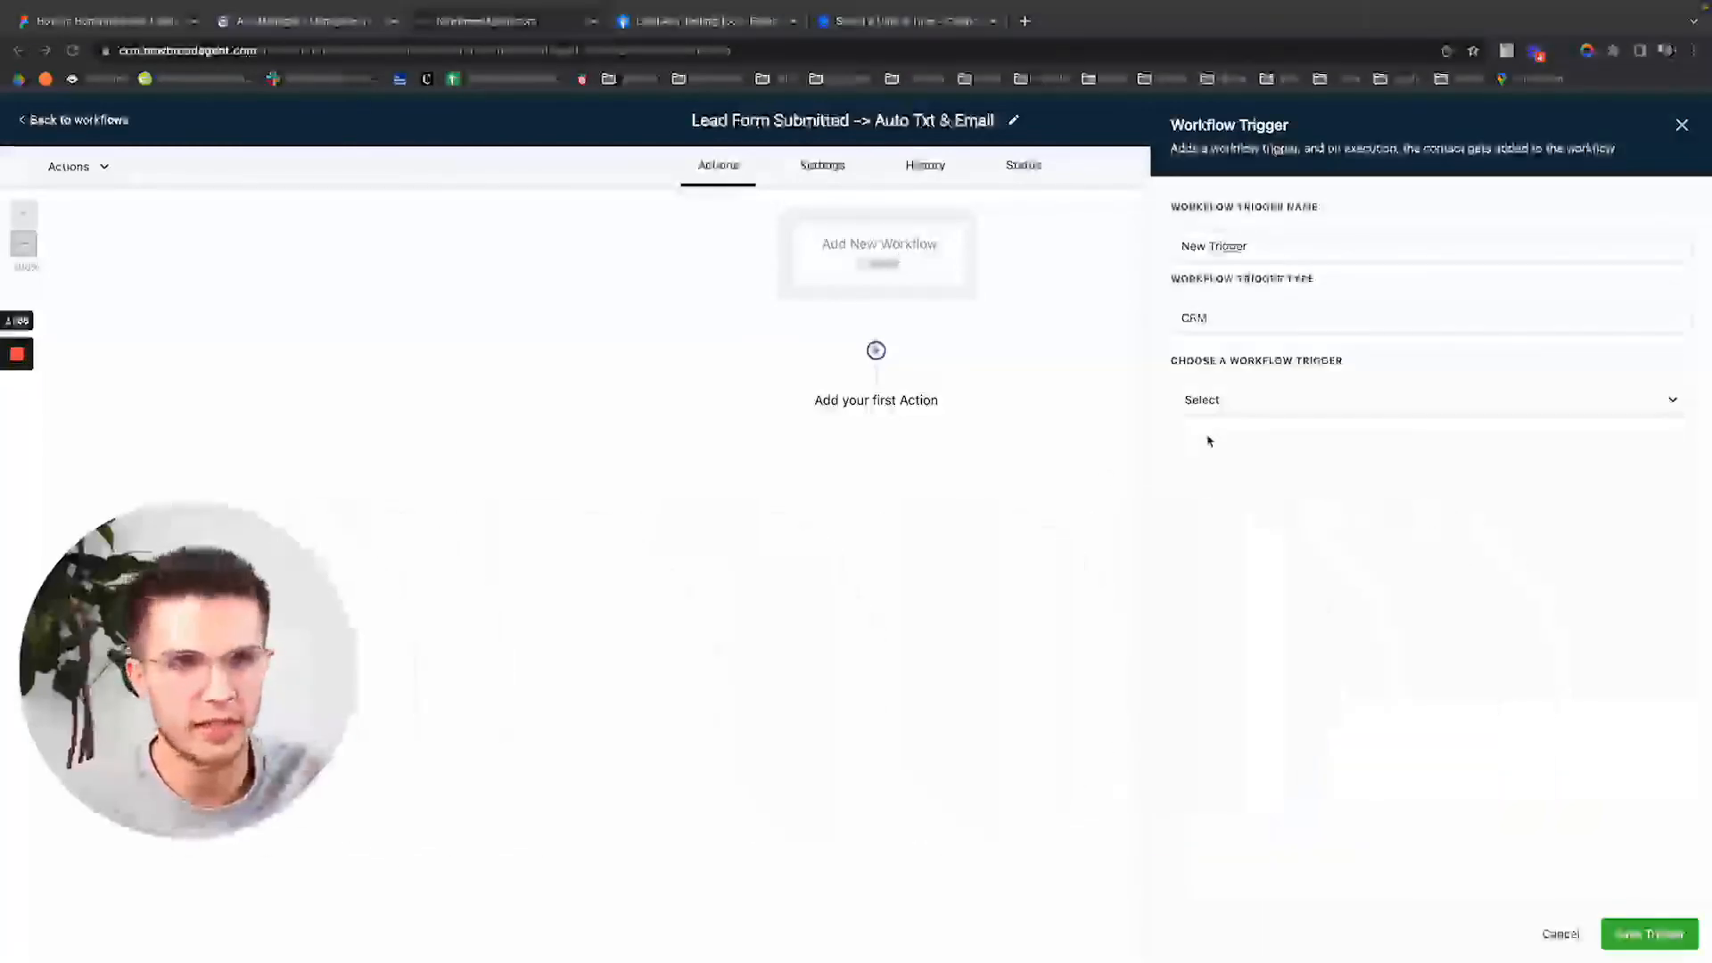
pyautogui.click(1262, 331)
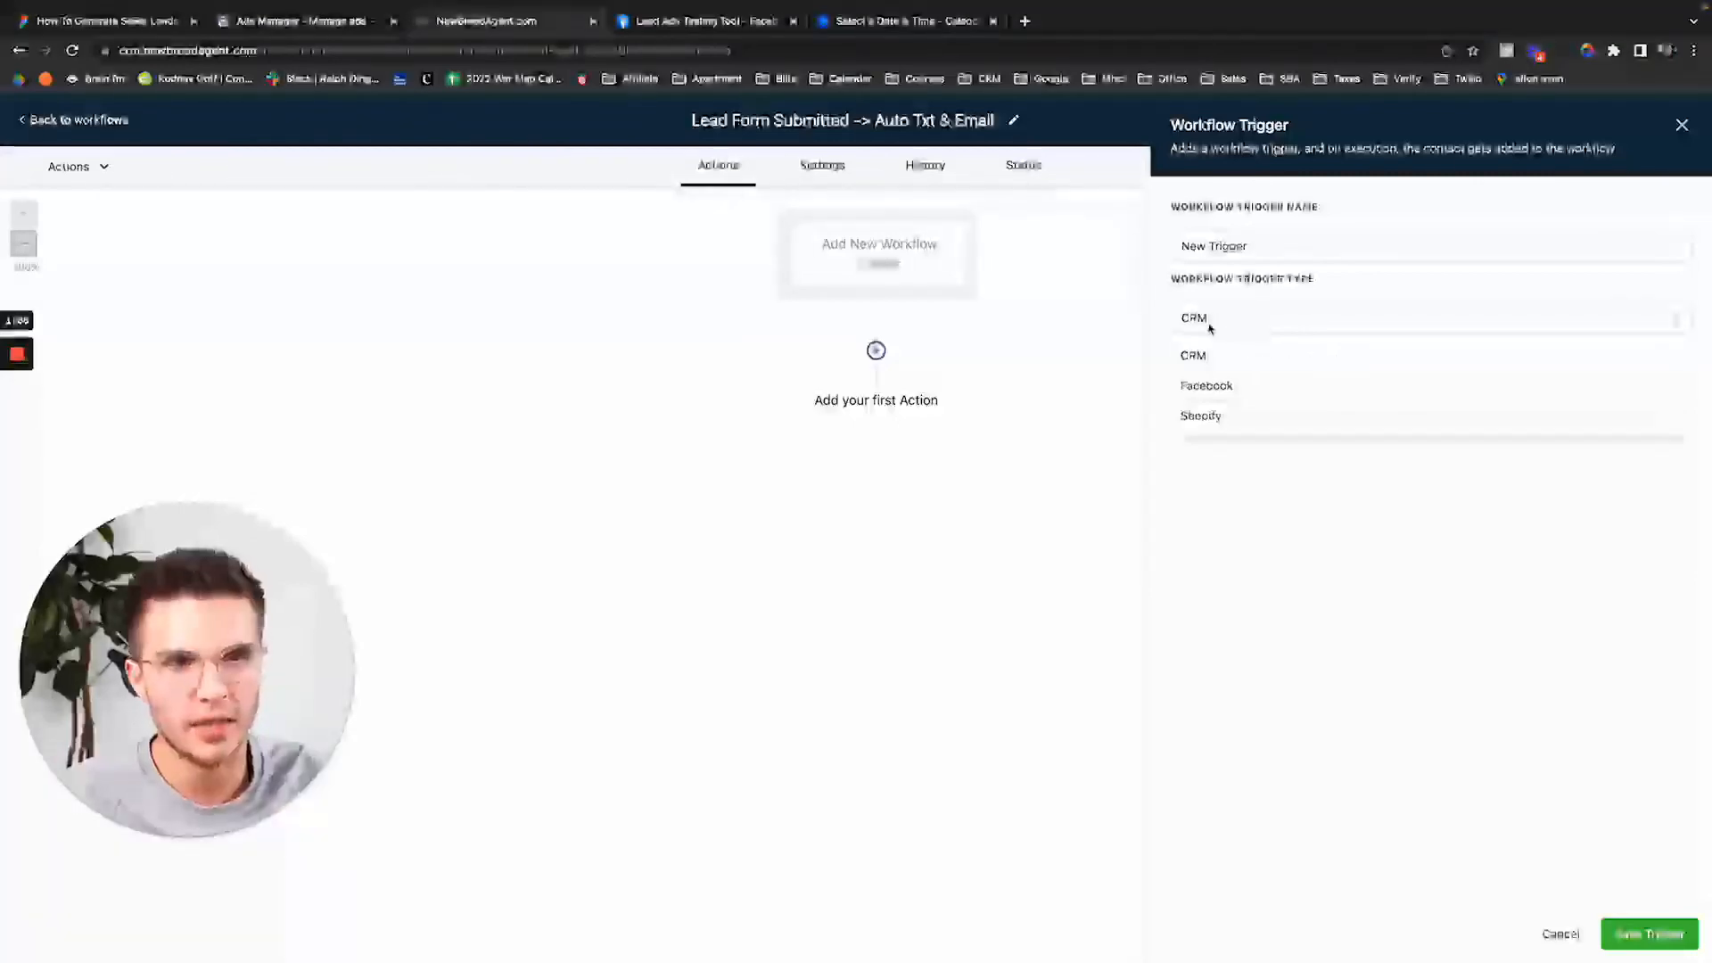
pyautogui.click(1242, 386)
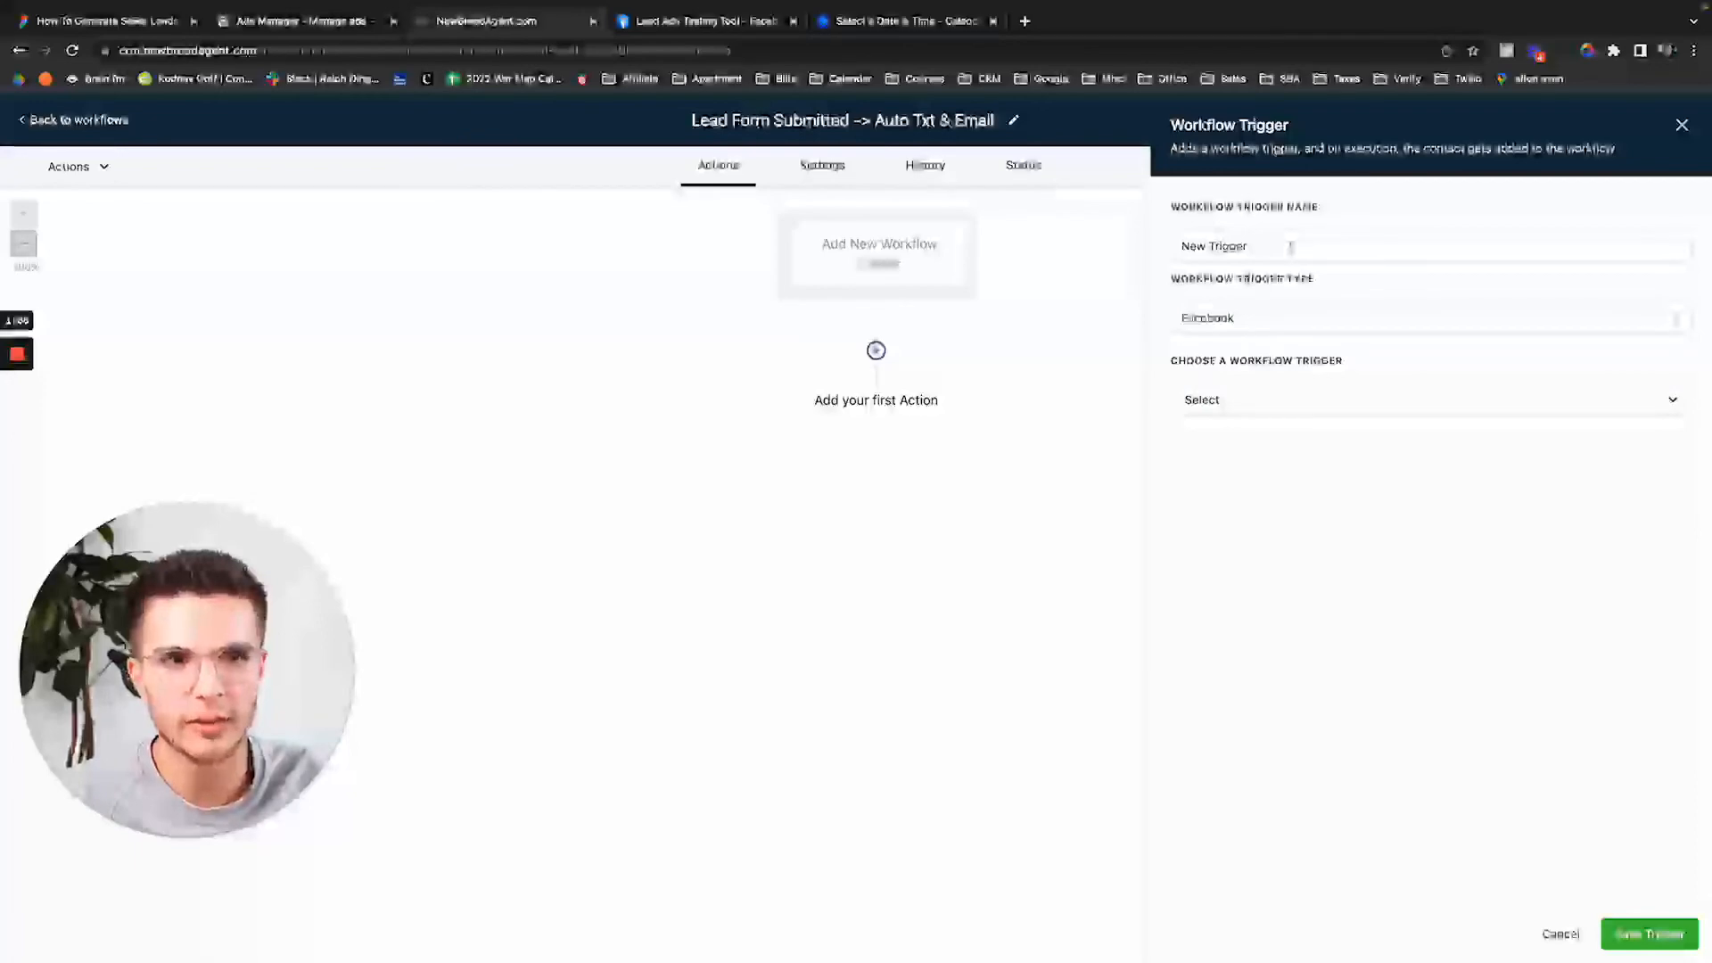
pyautogui.click(1290, 248)
pyautogui.write('Le')
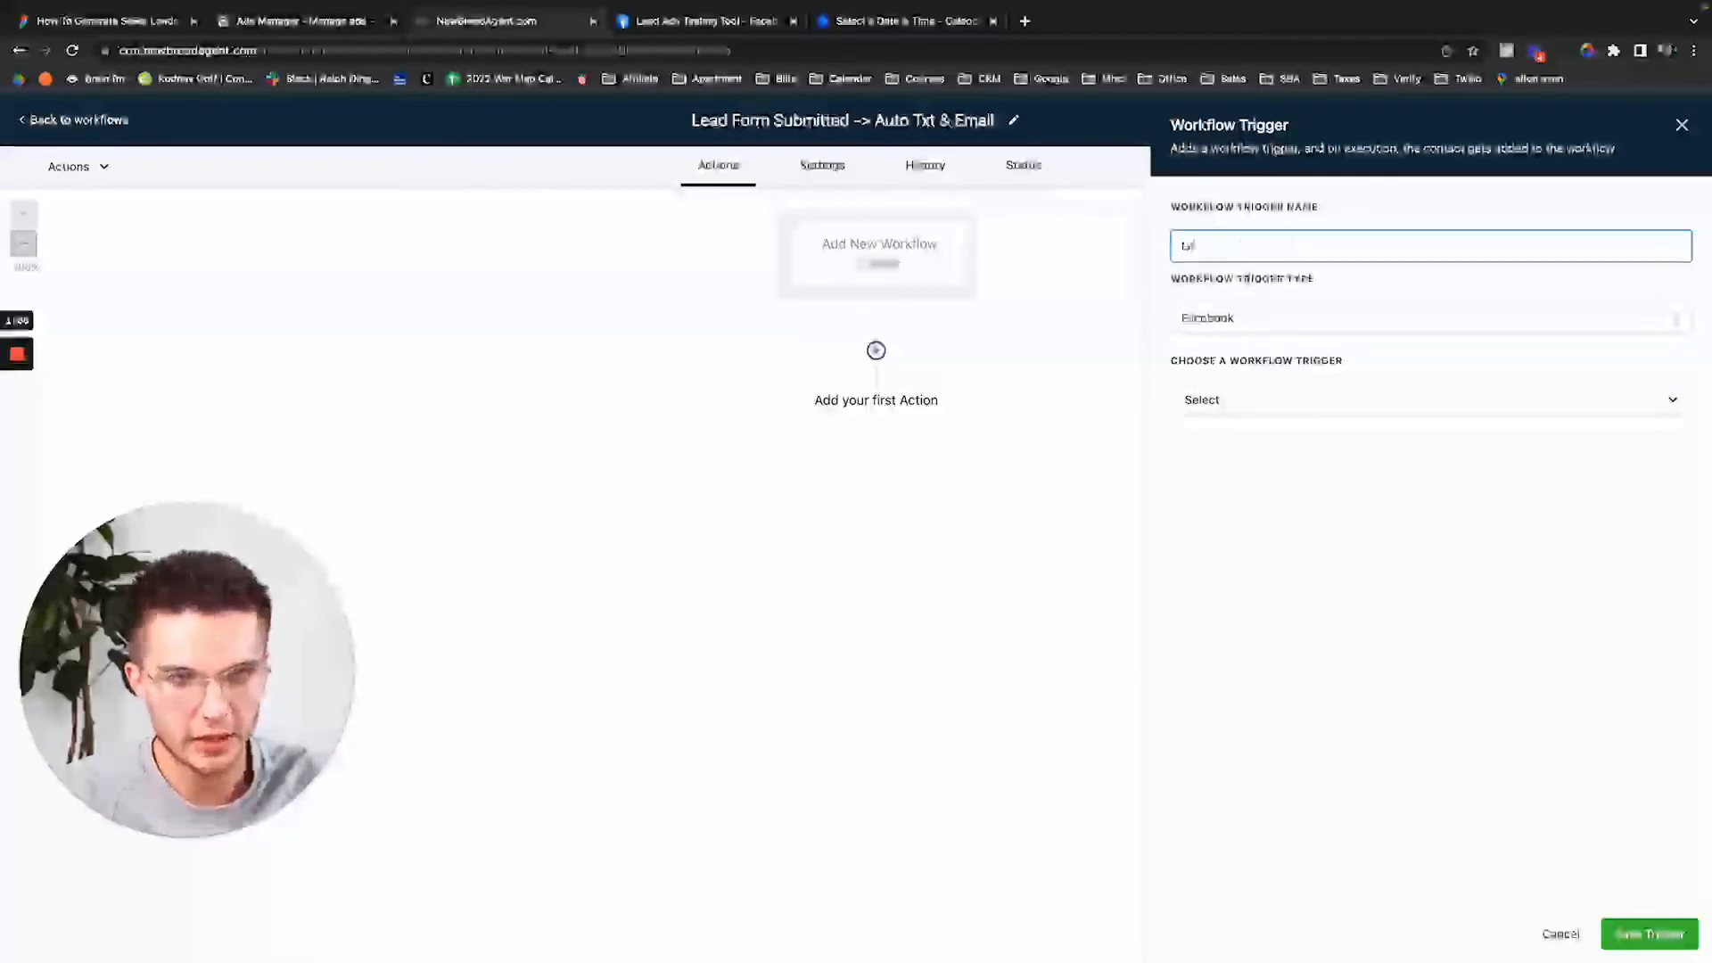
pyautogui.write('ad Form Sub')
pyautogui.write('m Facebo')
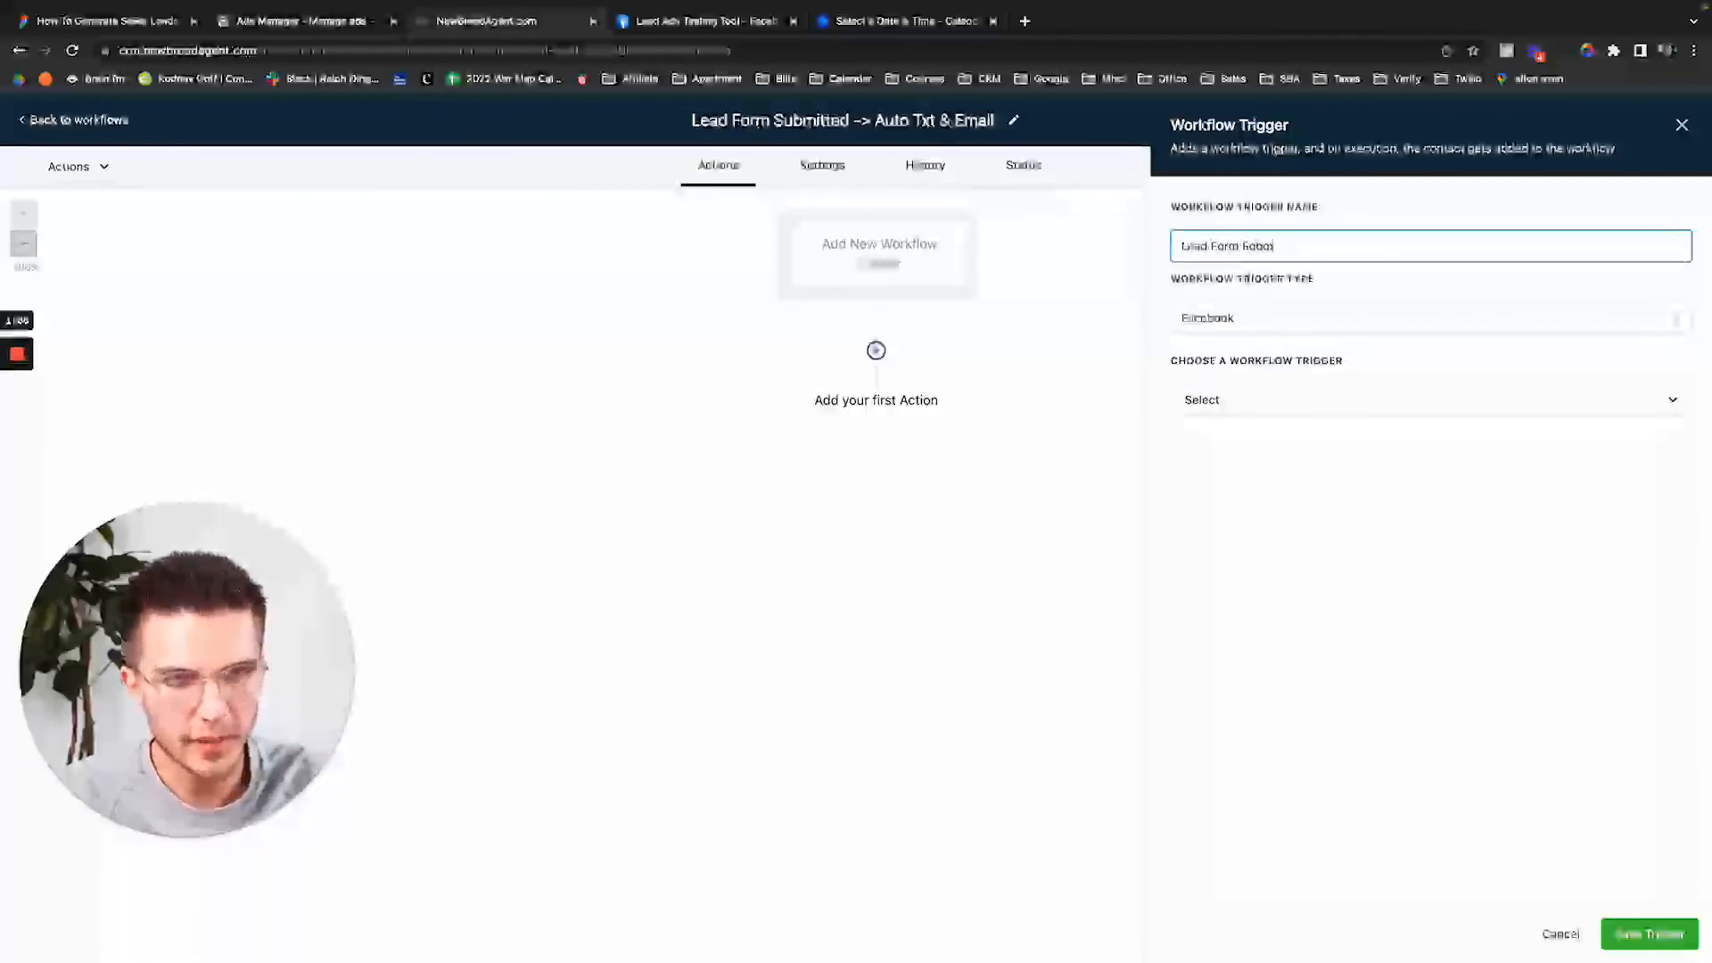
pyautogui.write('itted')
pyautogui.click(1253, 402)
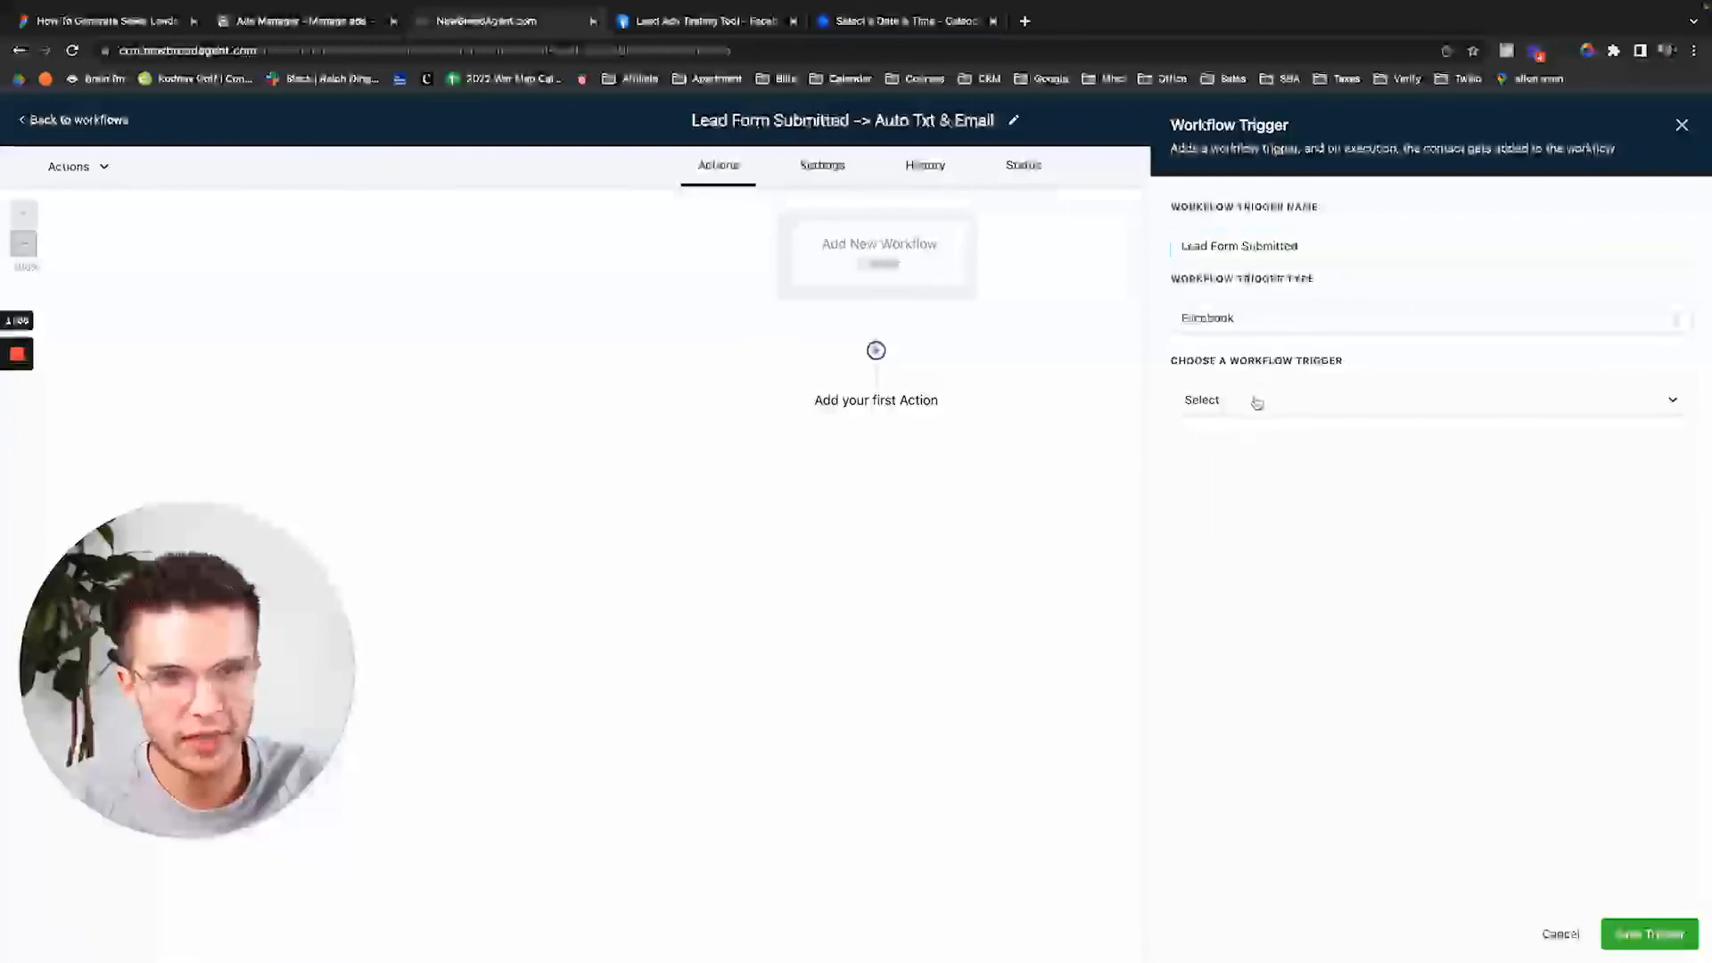
pyautogui.click(1290, 485)
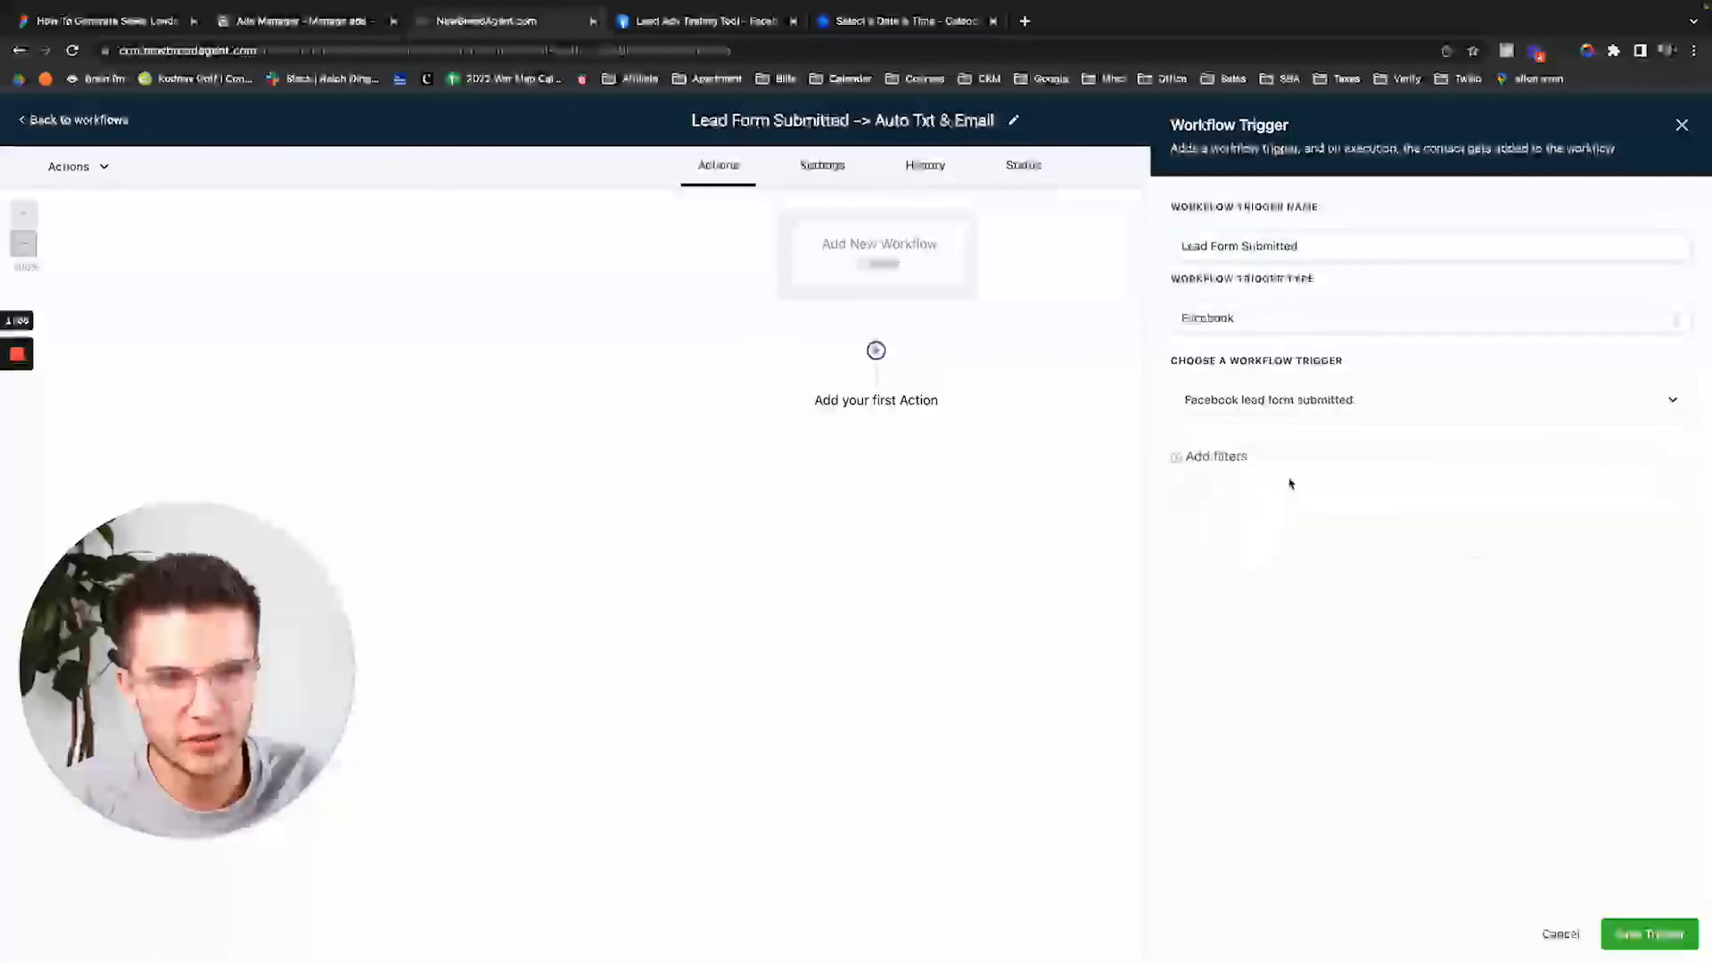
# Filter the trigger by Lead Form, limited to Seller Leads Demo #1.
pyautogui.click(1236, 464)
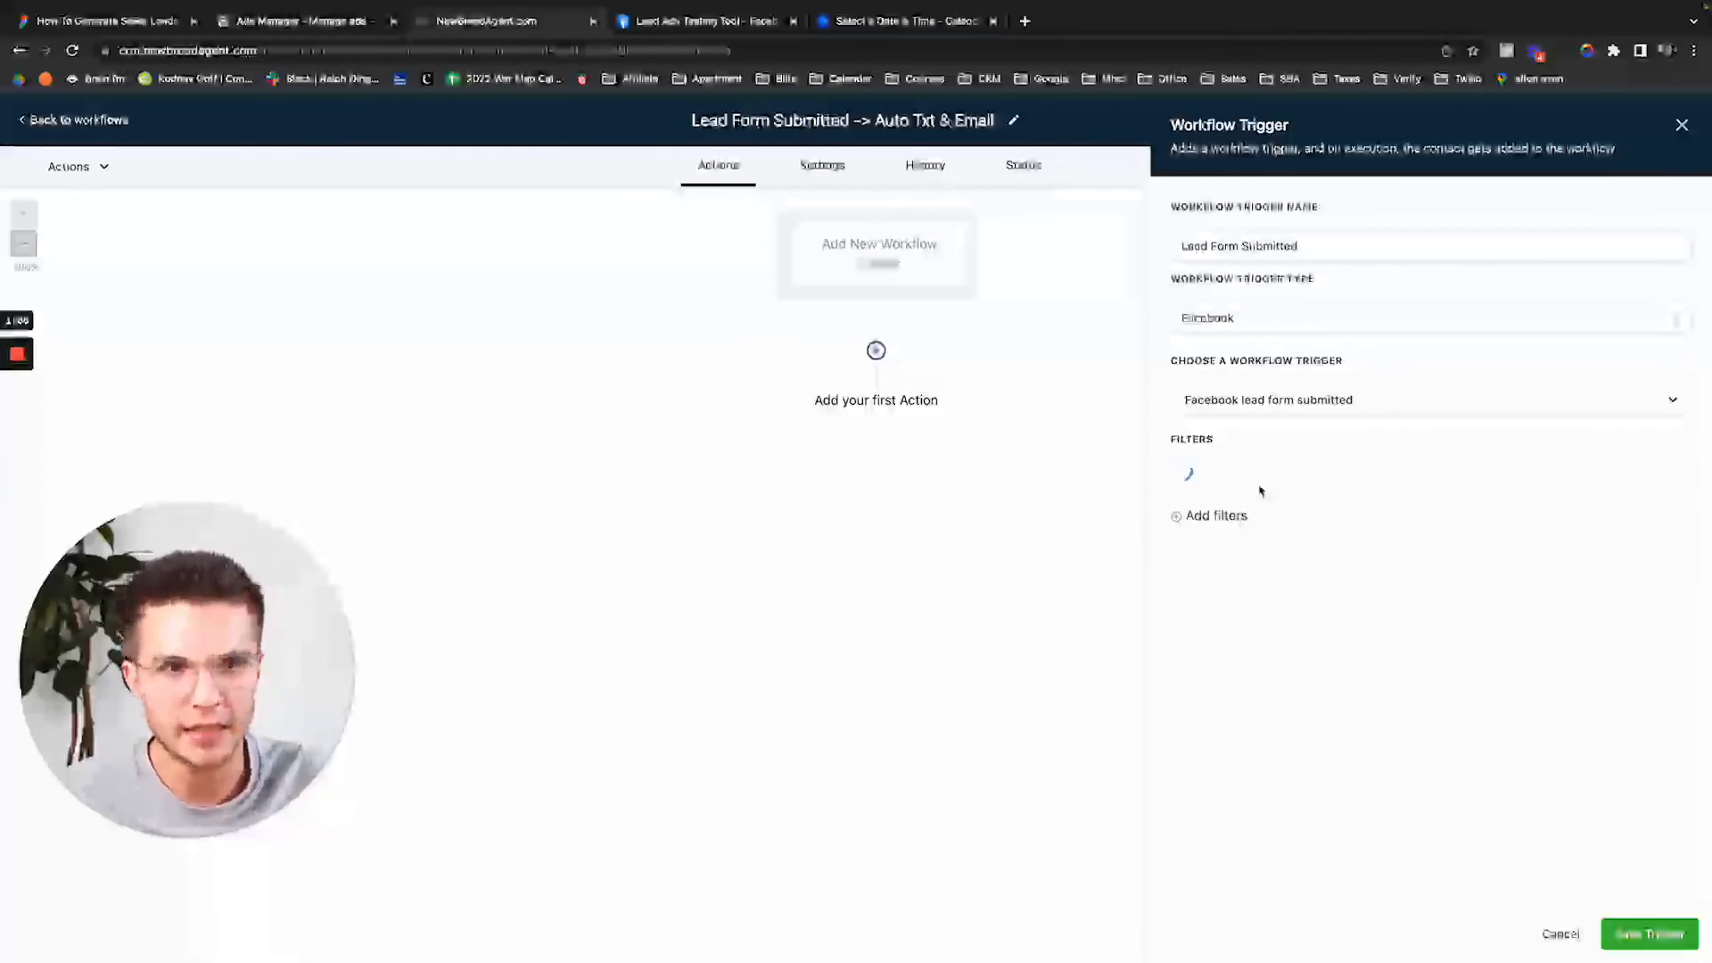
pyautogui.click(1276, 482)
pyautogui.click(1224, 592)
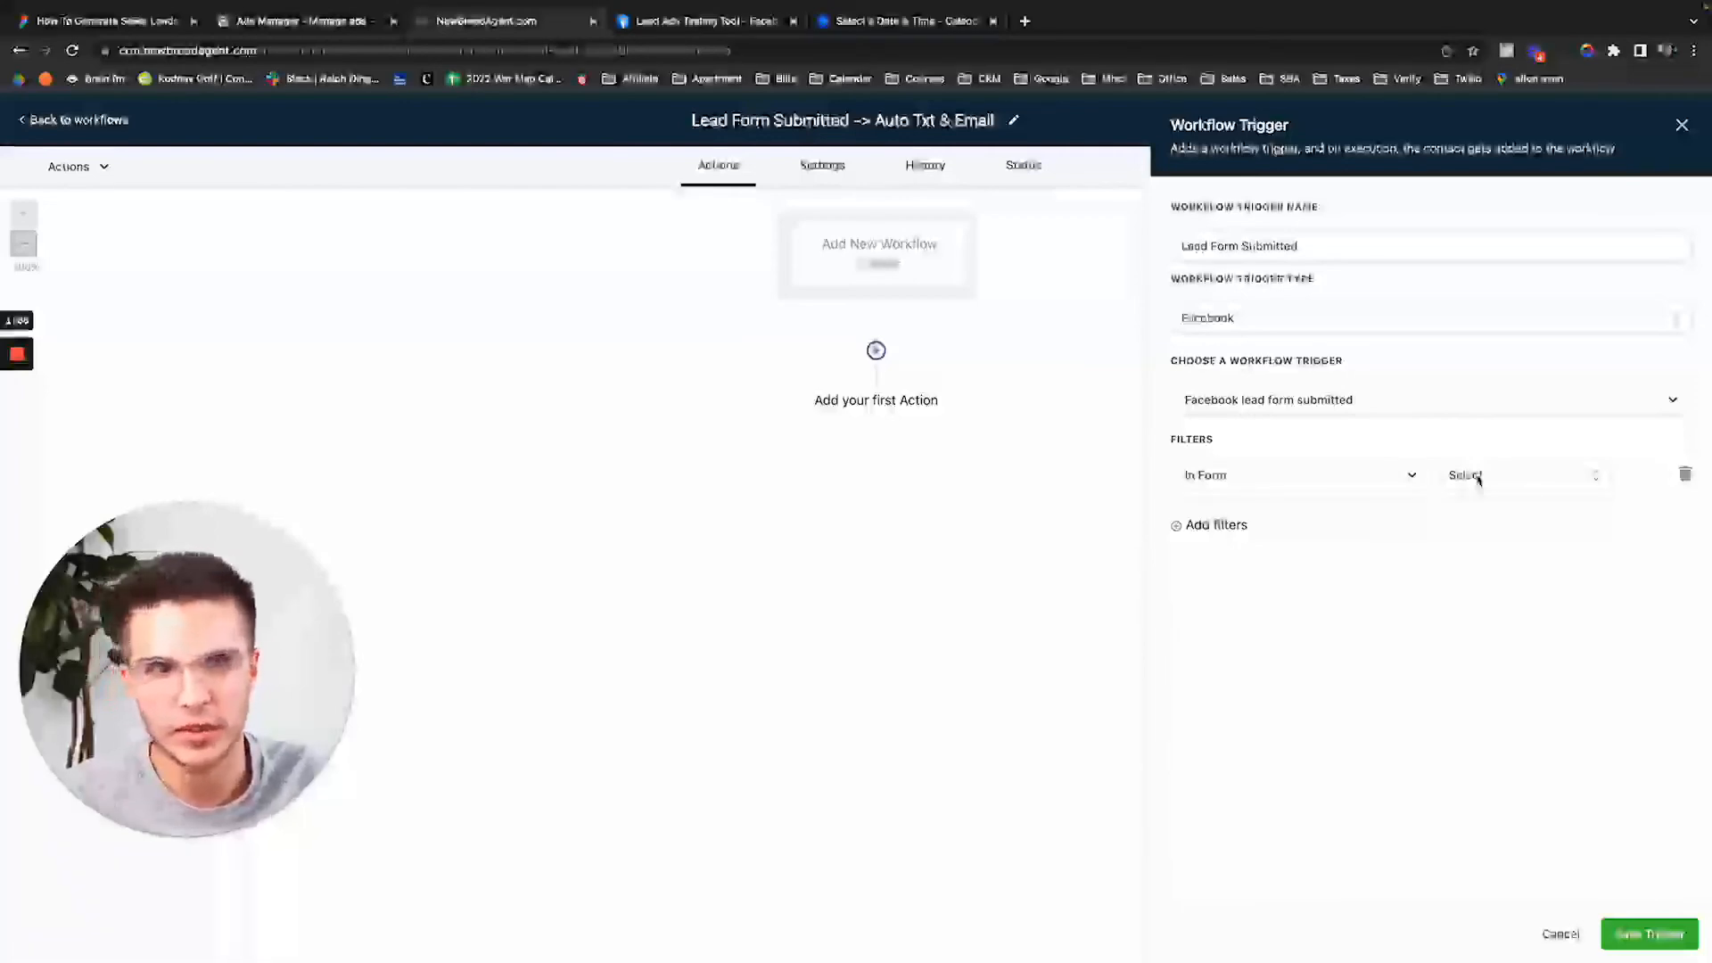
pyautogui.click(1477, 479)
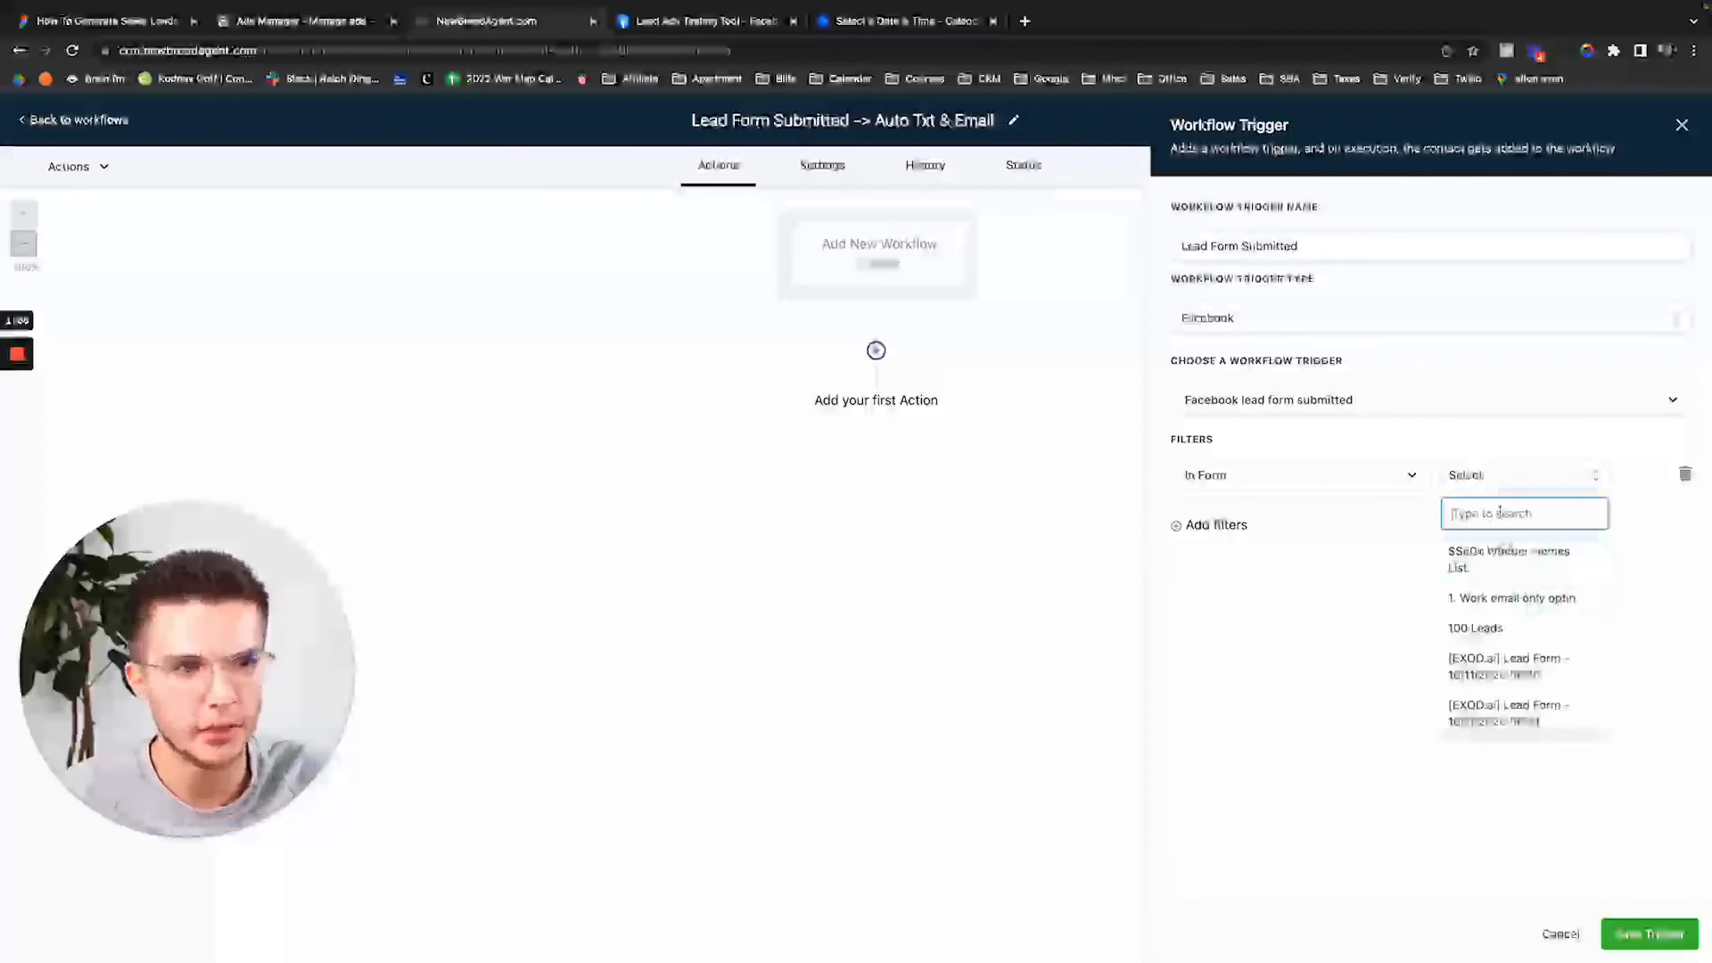
pyautogui.write('seller')
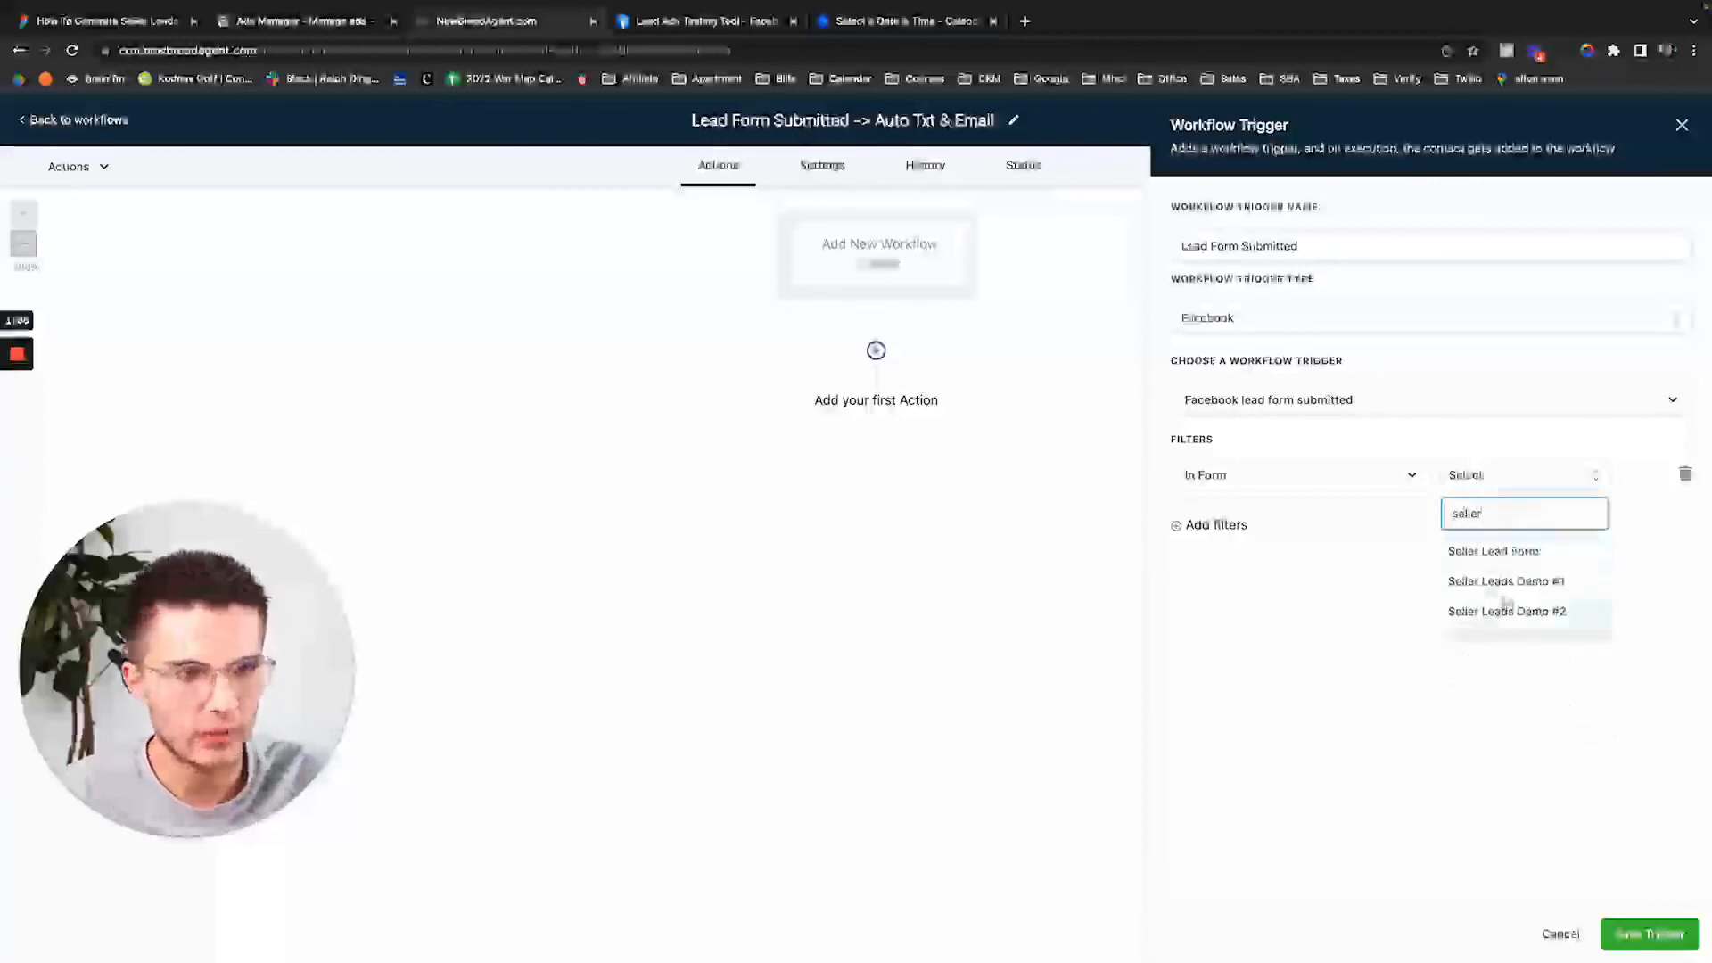
pyautogui.click(1527, 584)
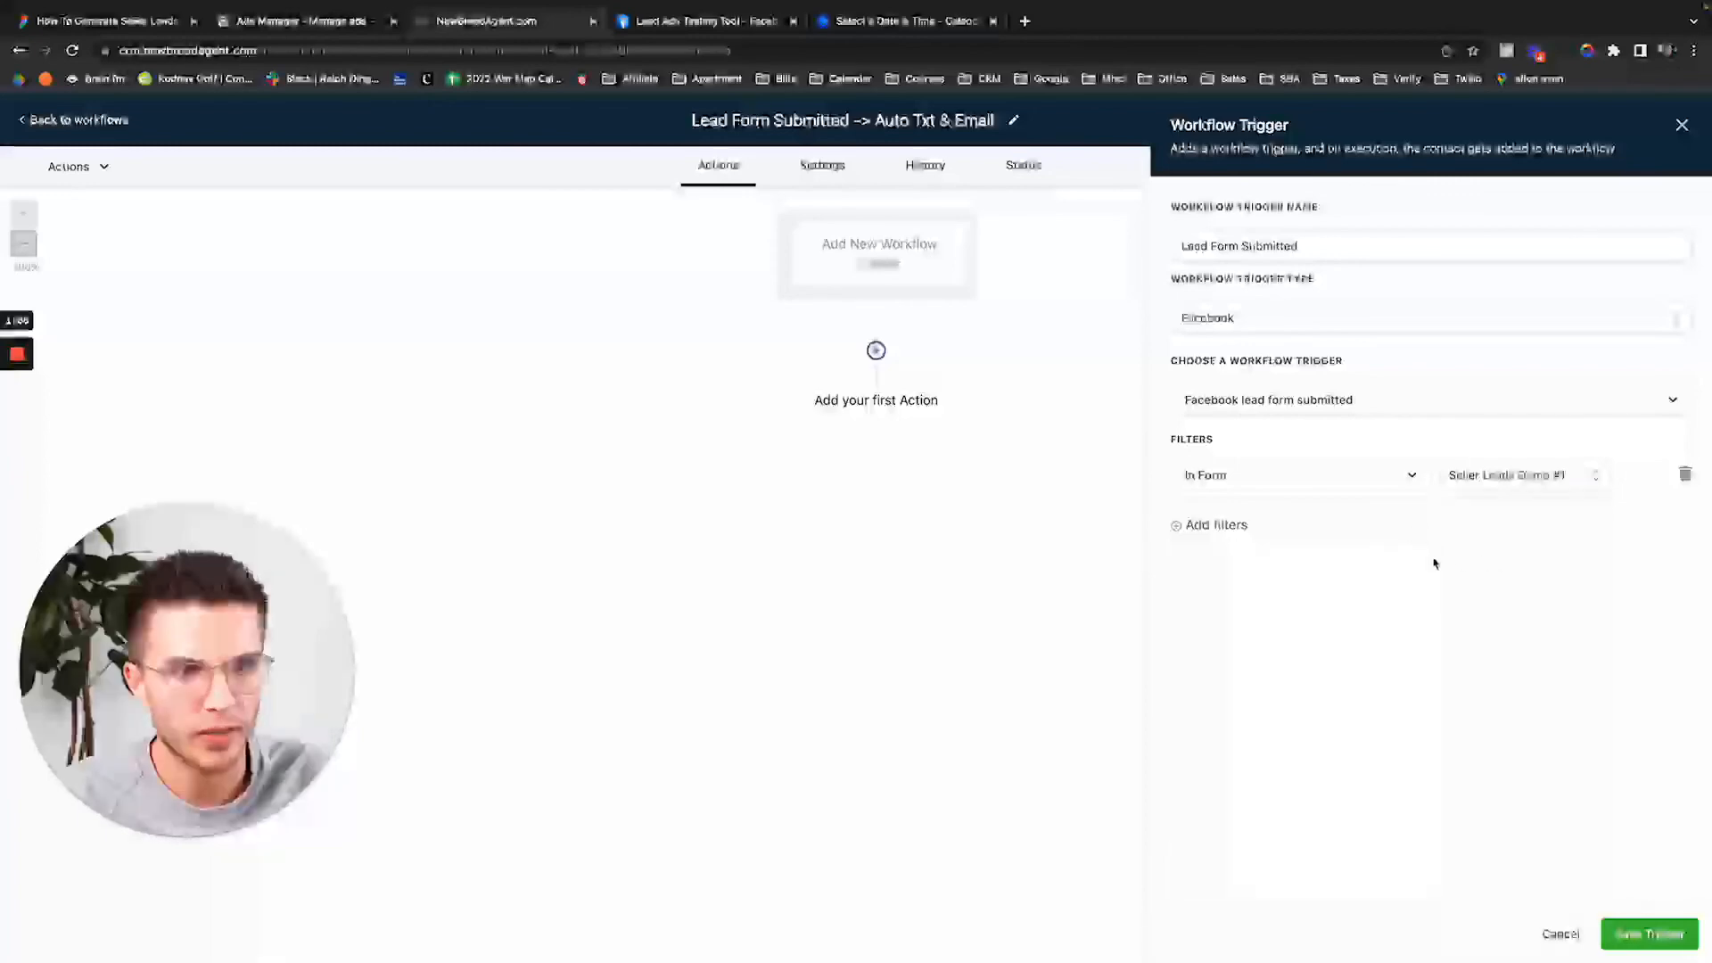
# Save the trigger and the workflow, then start adding the first action.
pyautogui.click(1649, 934)
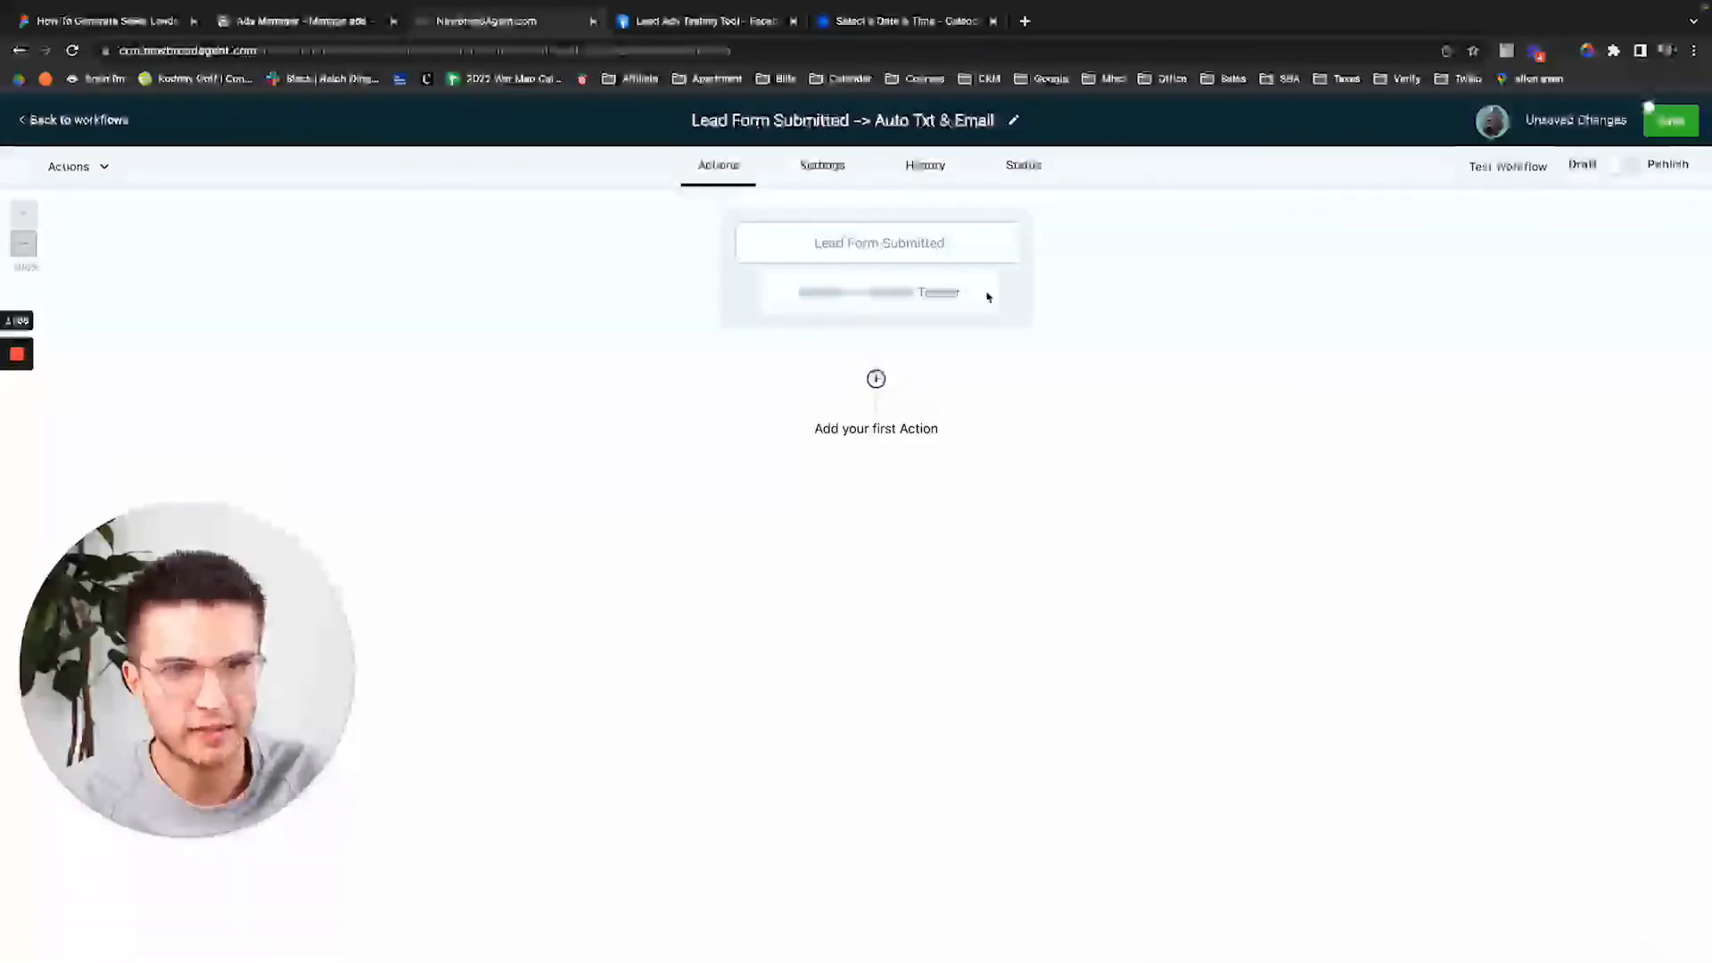
pyautogui.click(1654, 131)
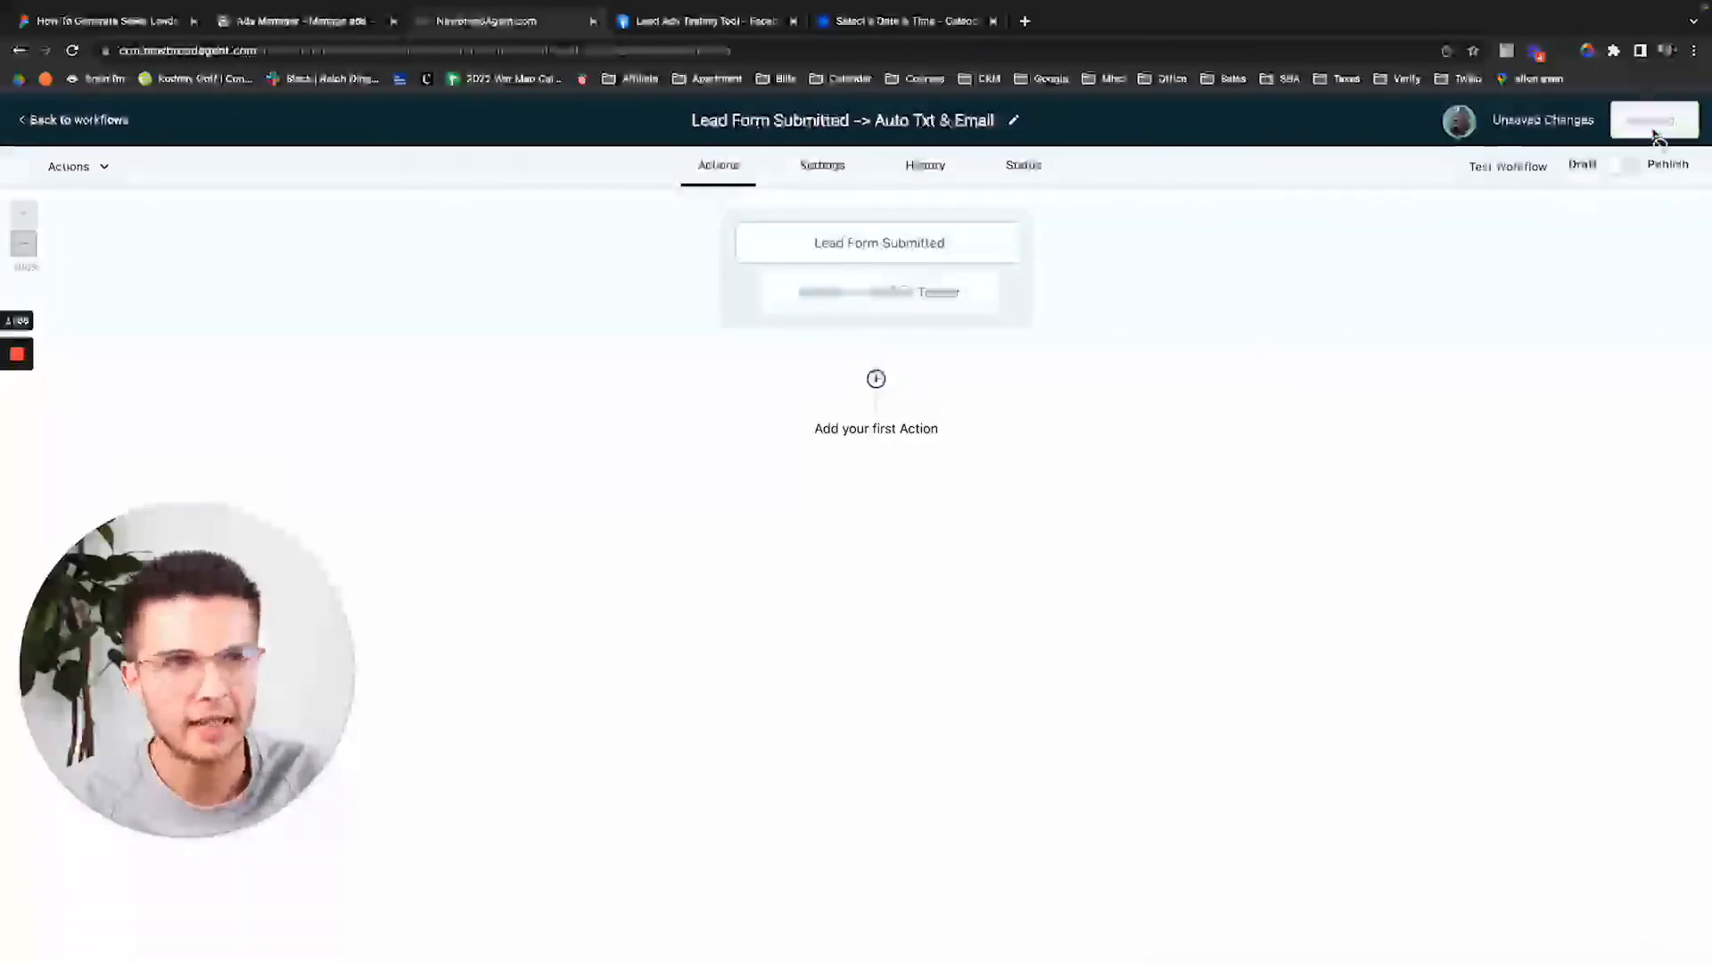
pyautogui.click(862, 258)
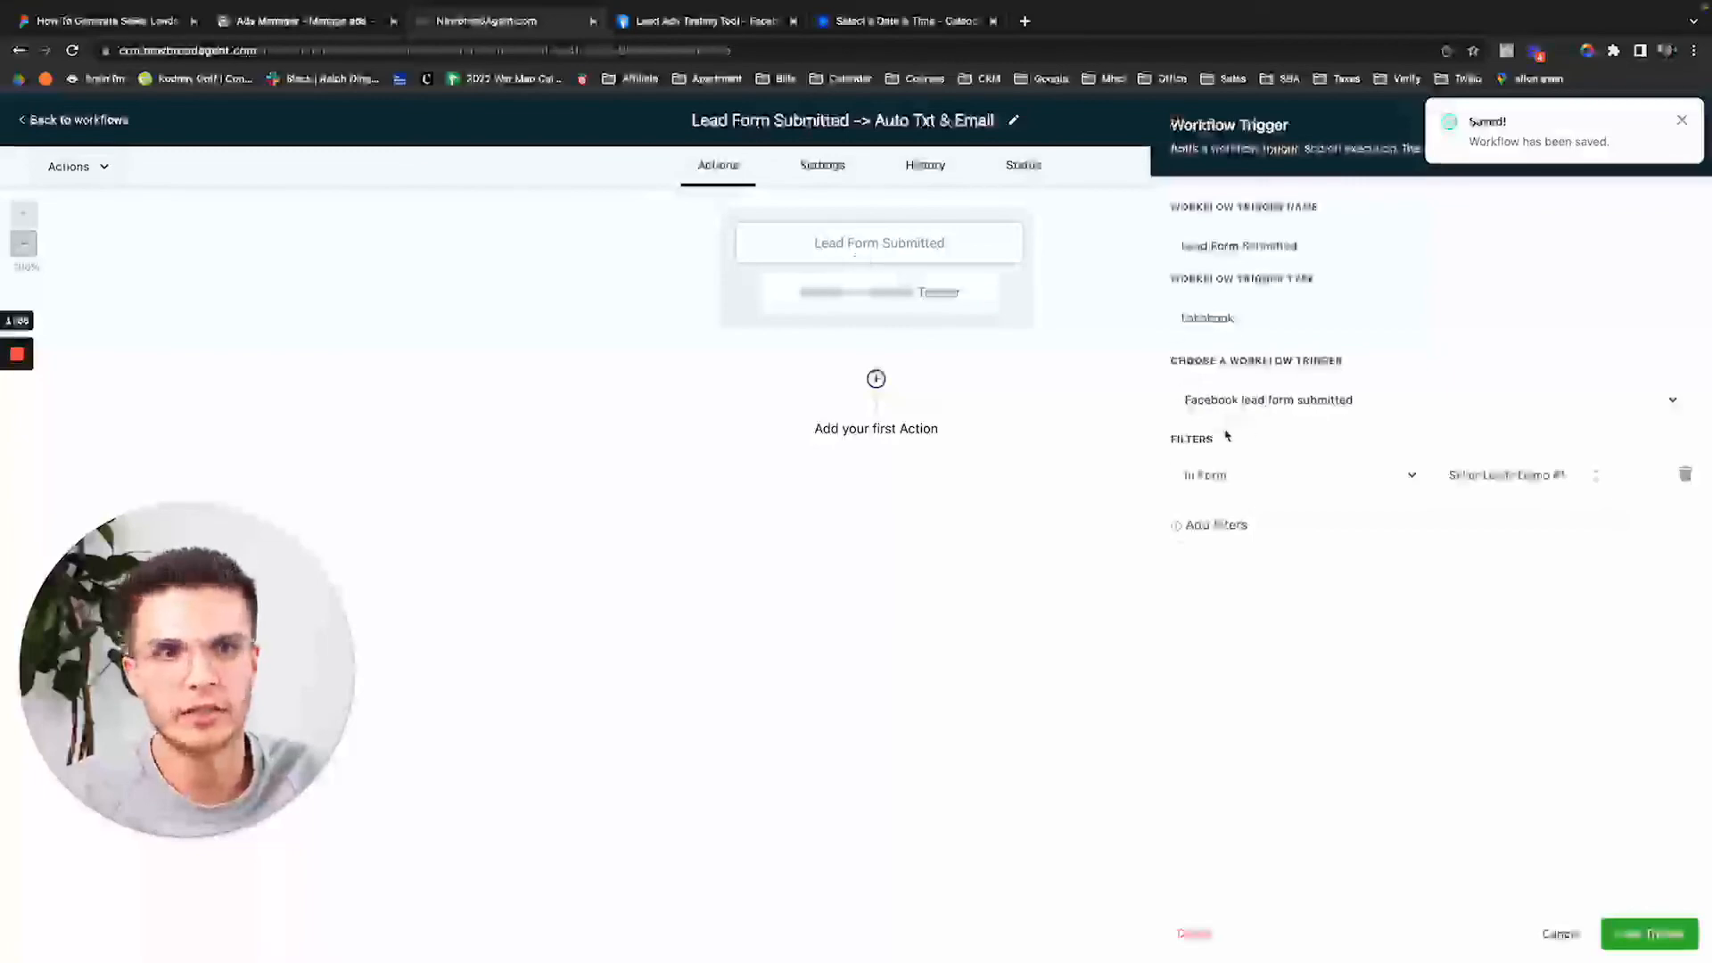
pyautogui.click(1682, 119)
pyautogui.click(1683, 123)
pyautogui.click(876, 379)
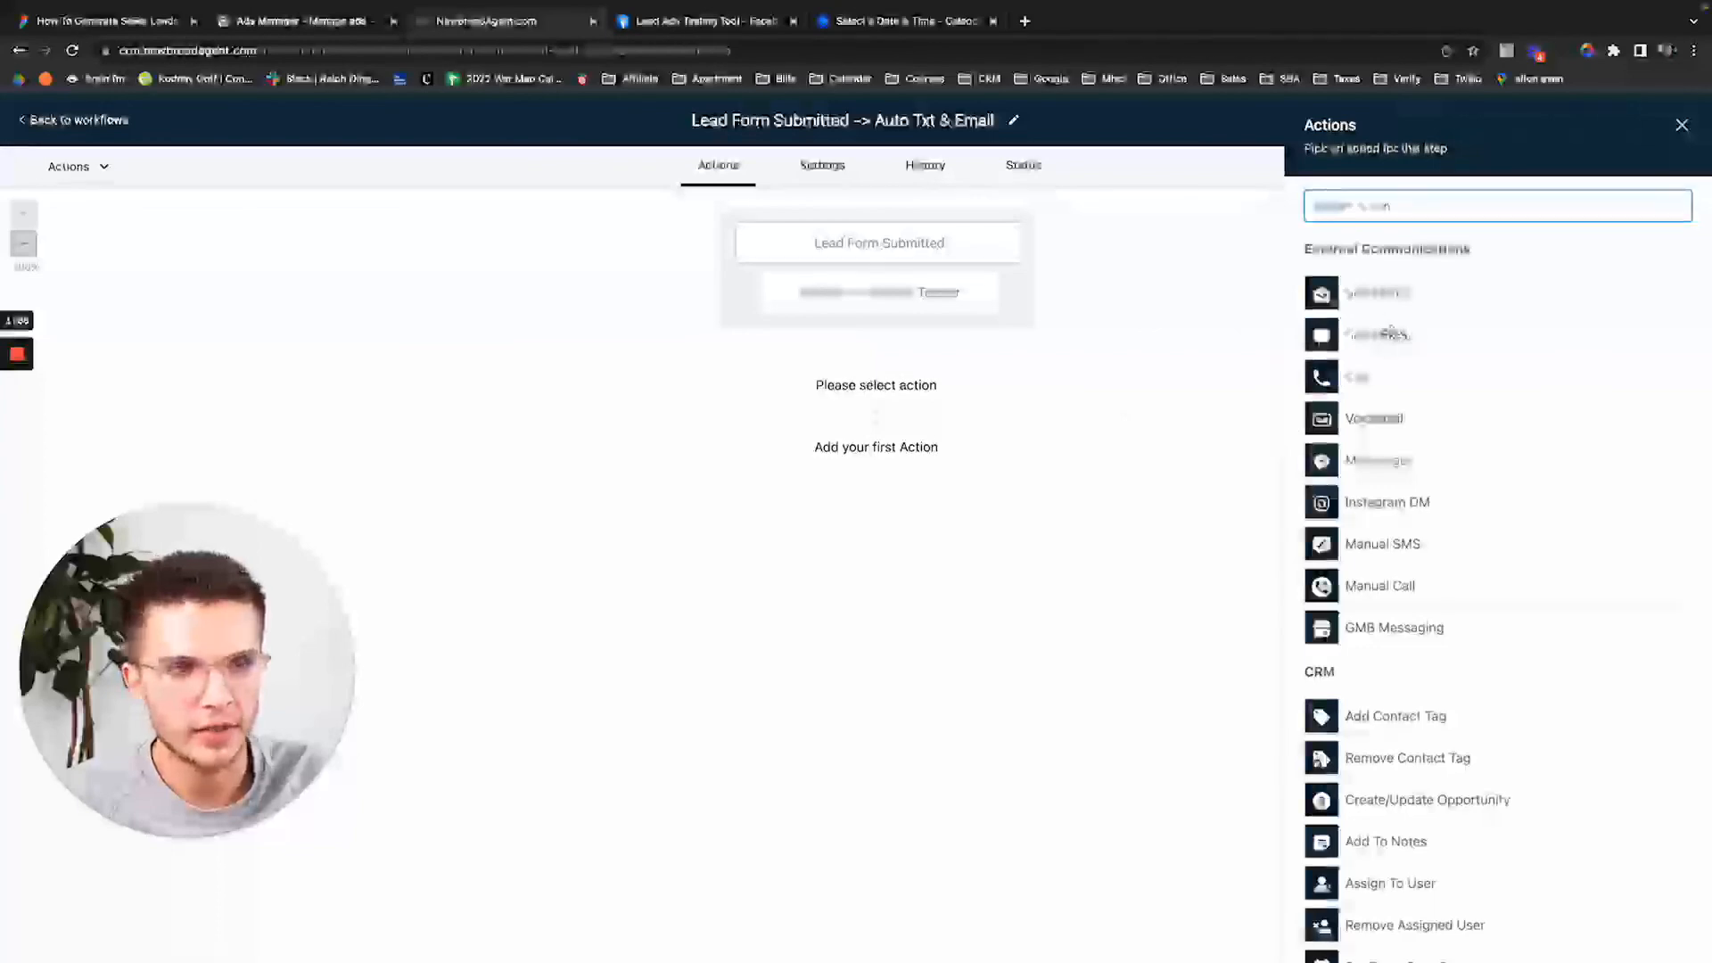
# Add an SMS action reading 'This is the new automation test!' with the first Downloads image attached.
pyautogui.click(1398, 339)
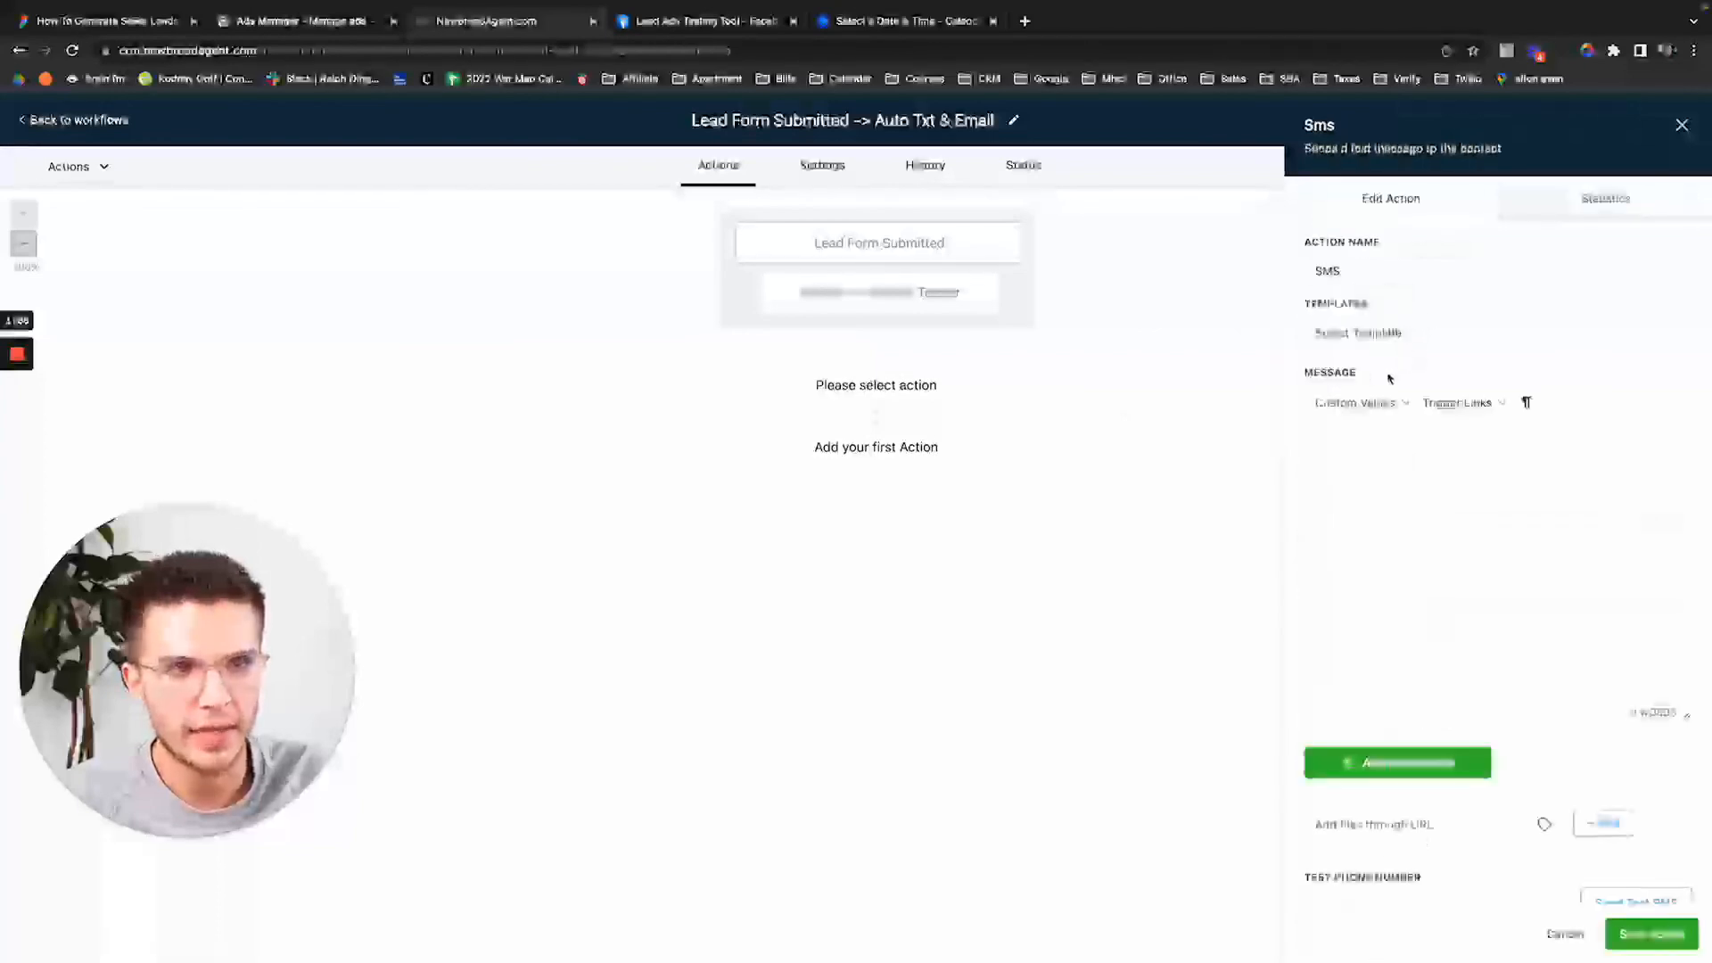
pyautogui.click(1357, 437)
pyautogui.write('This is ')
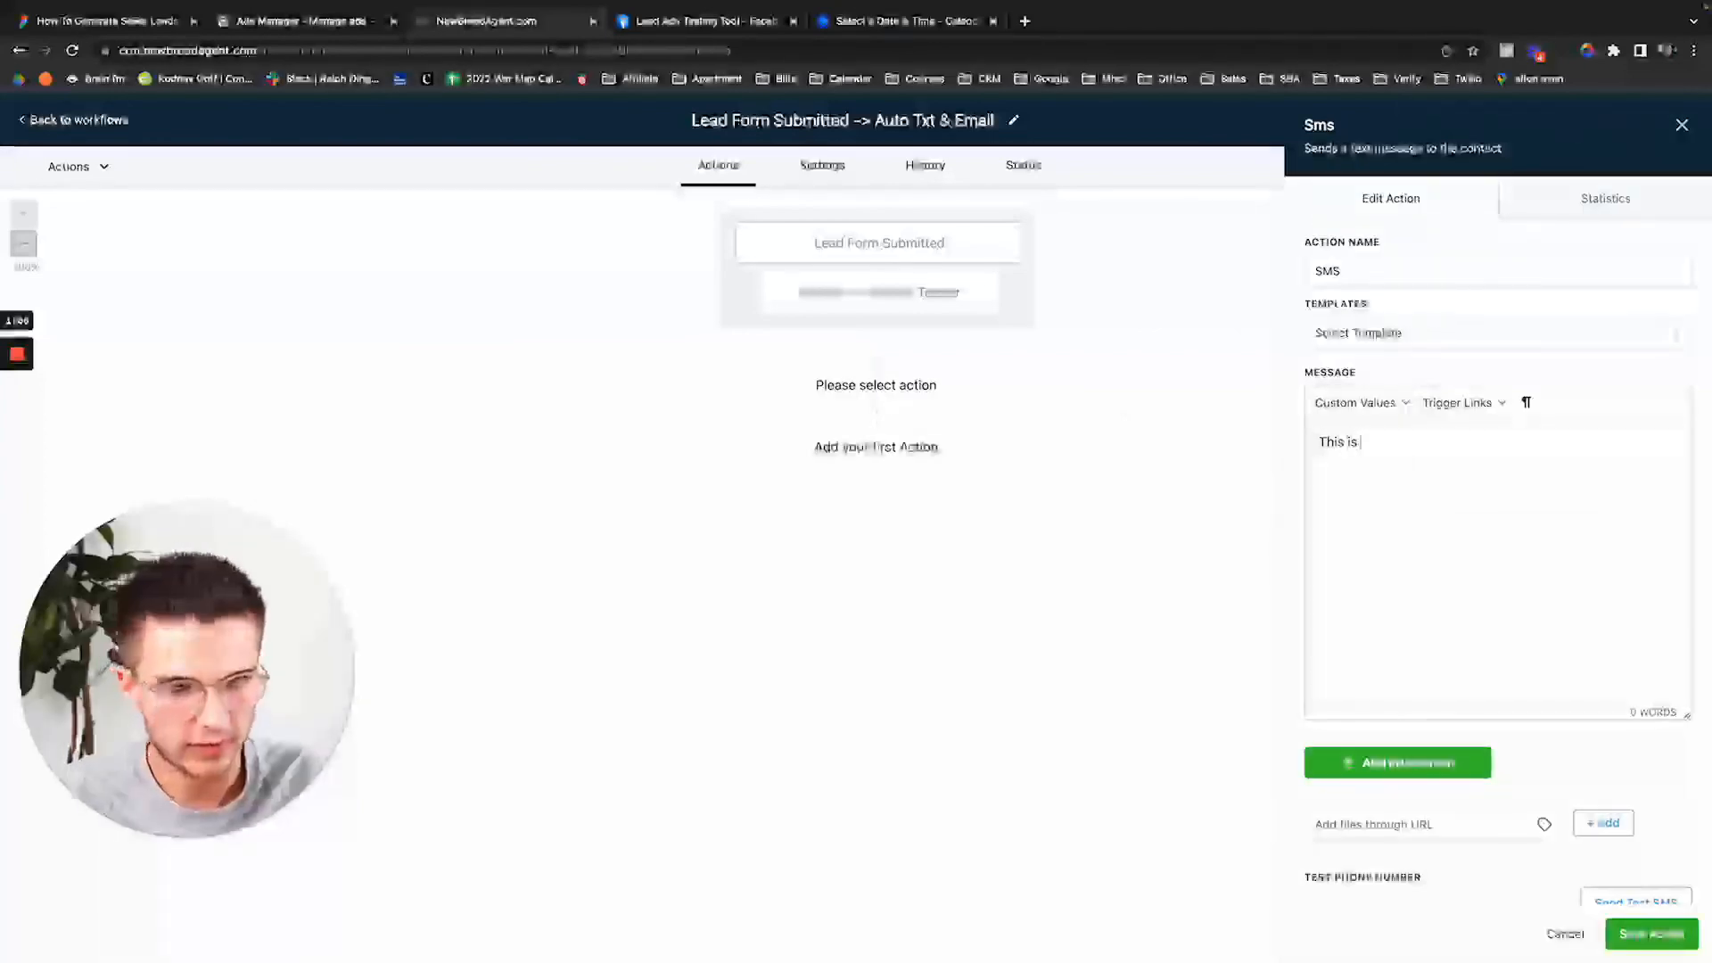
pyautogui.write('the new automation test!')
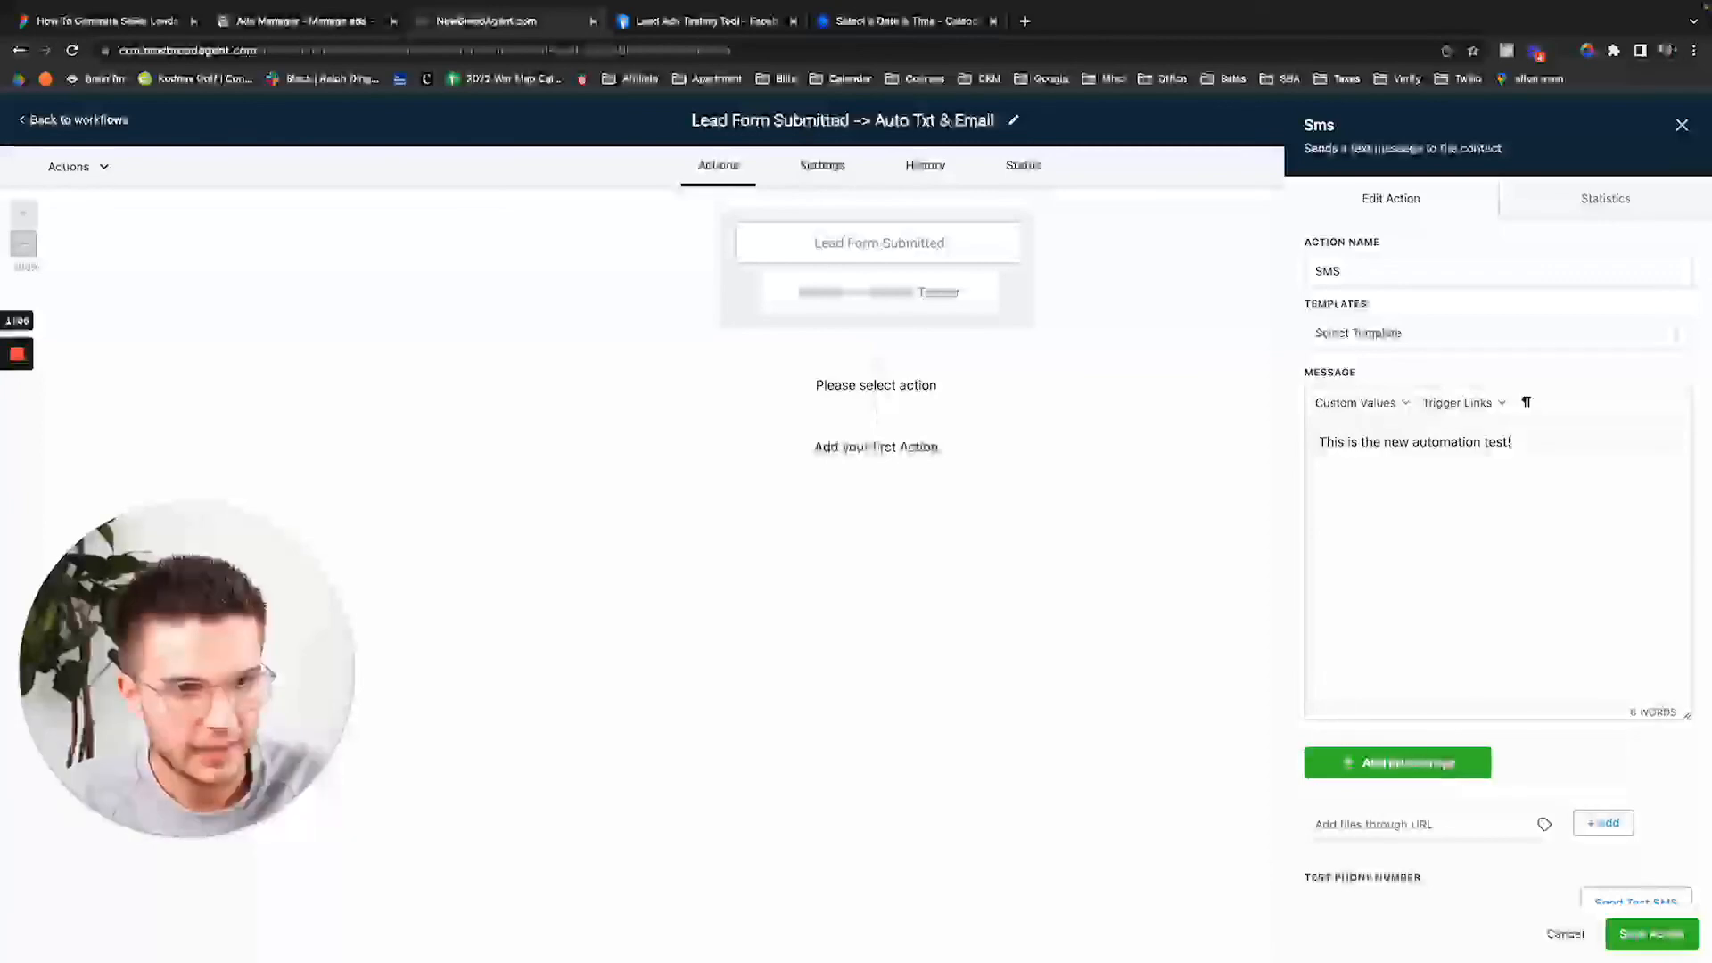
pyautogui.click(1417, 769)
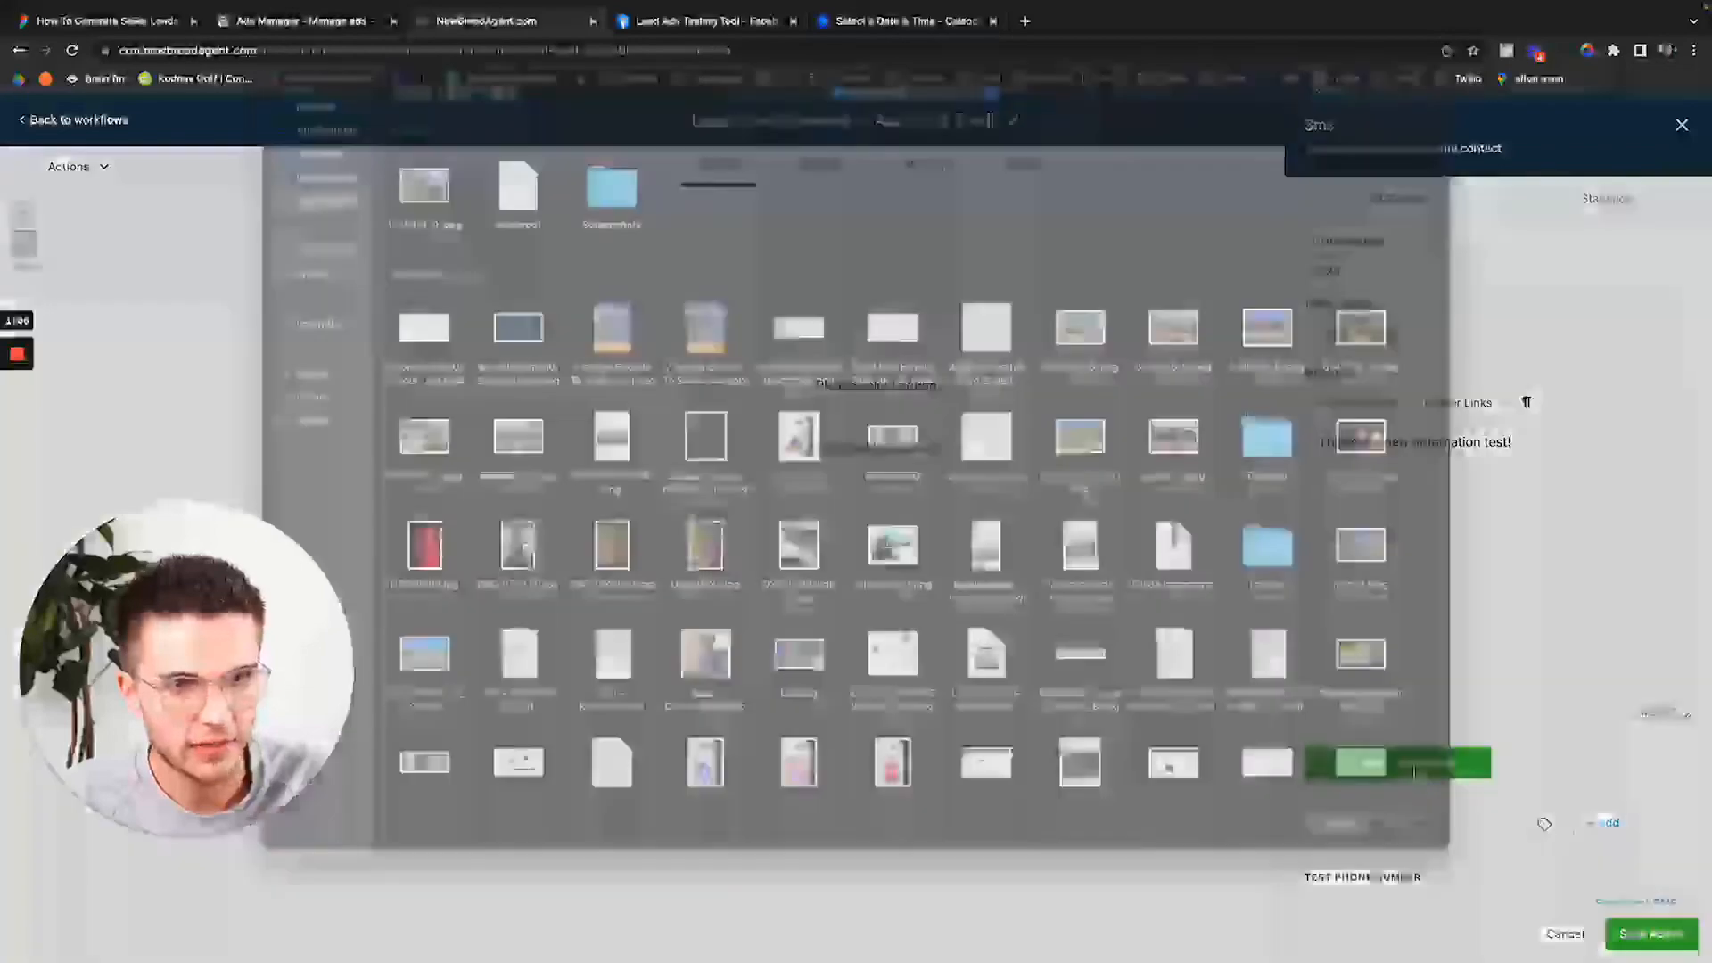
pyautogui.click(425, 210)
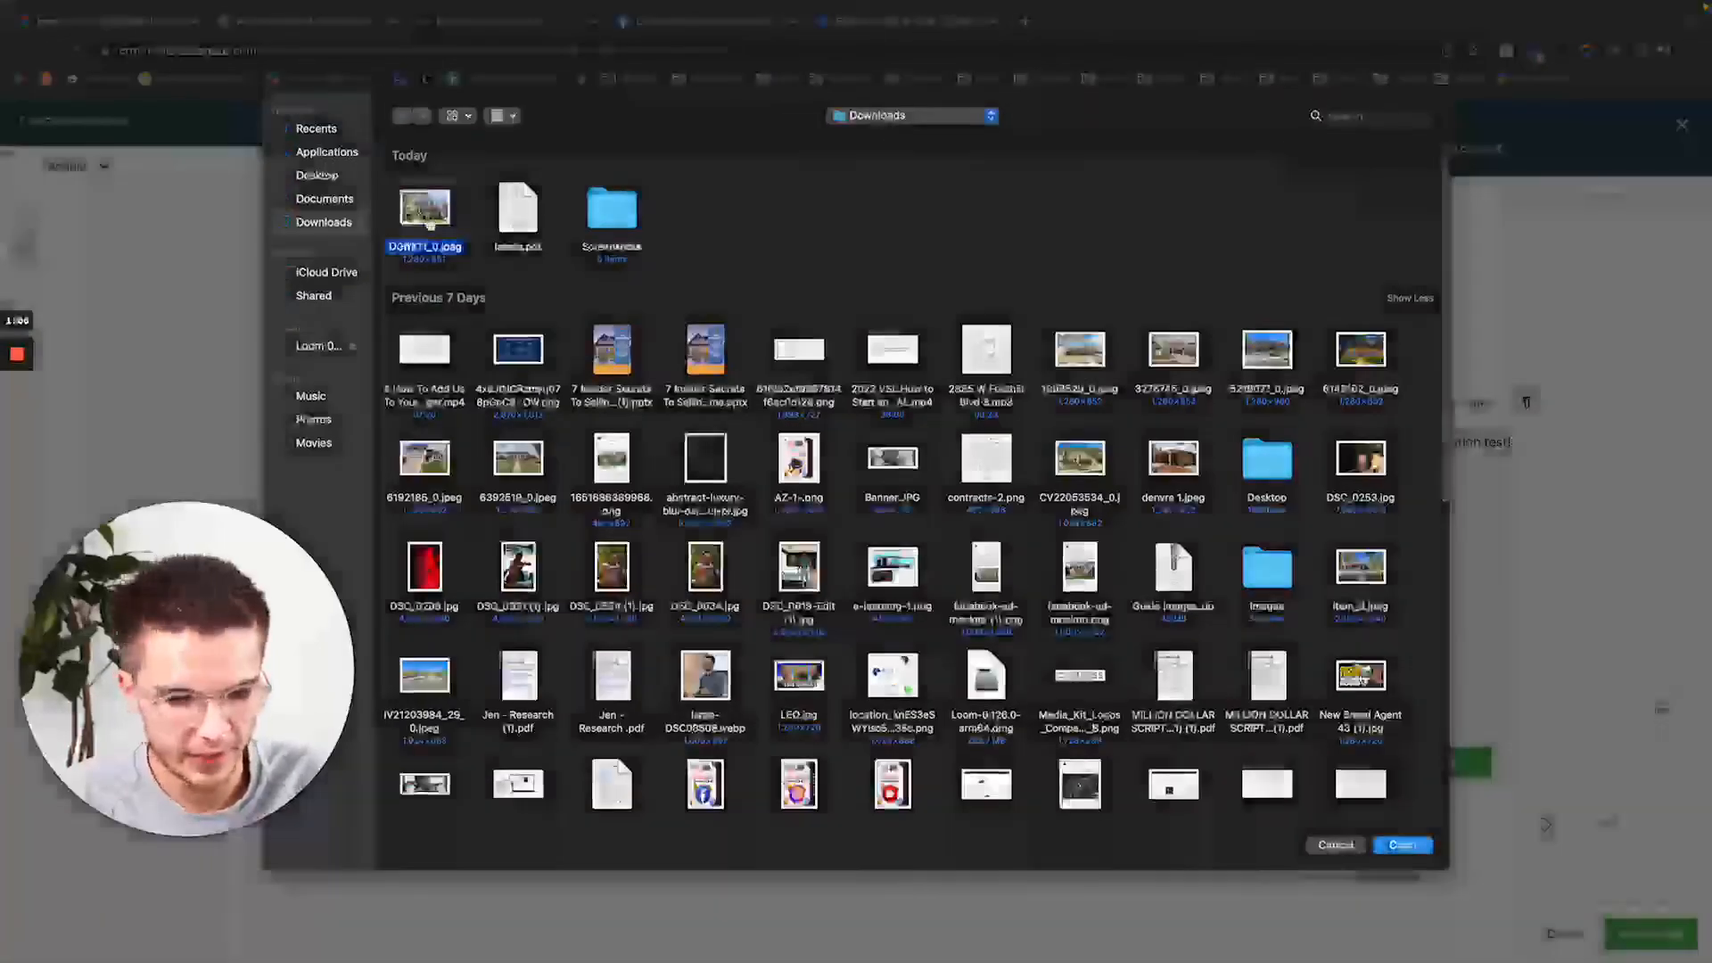
pyautogui.click(1405, 847)
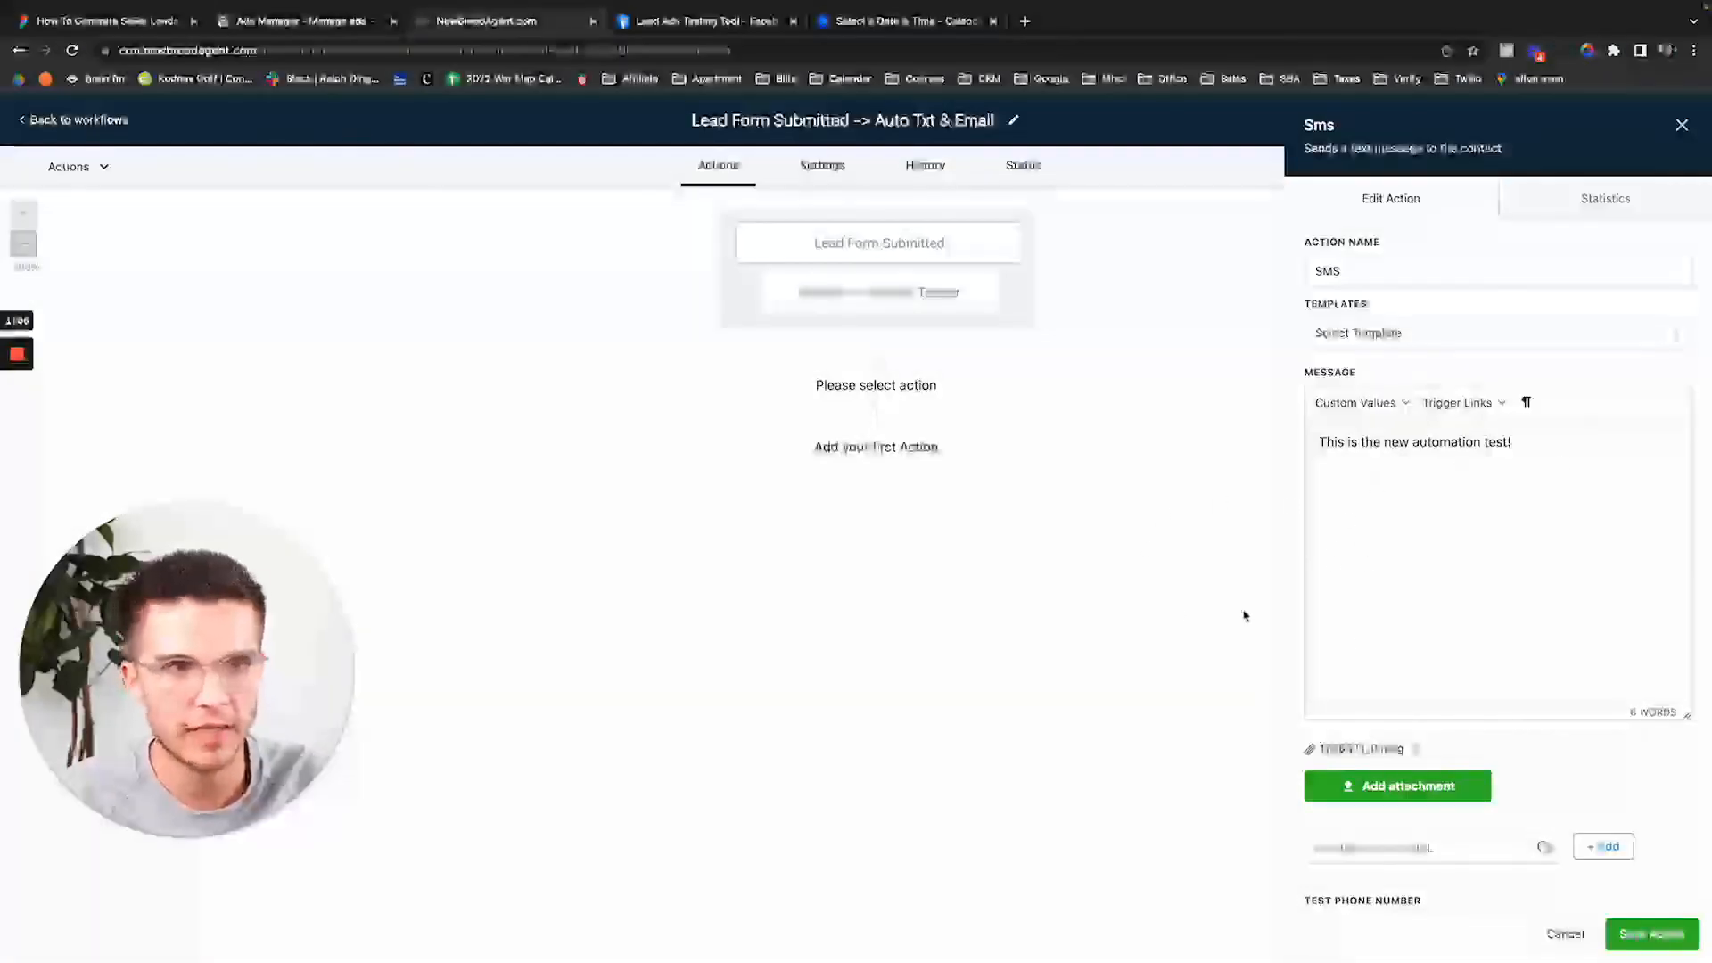
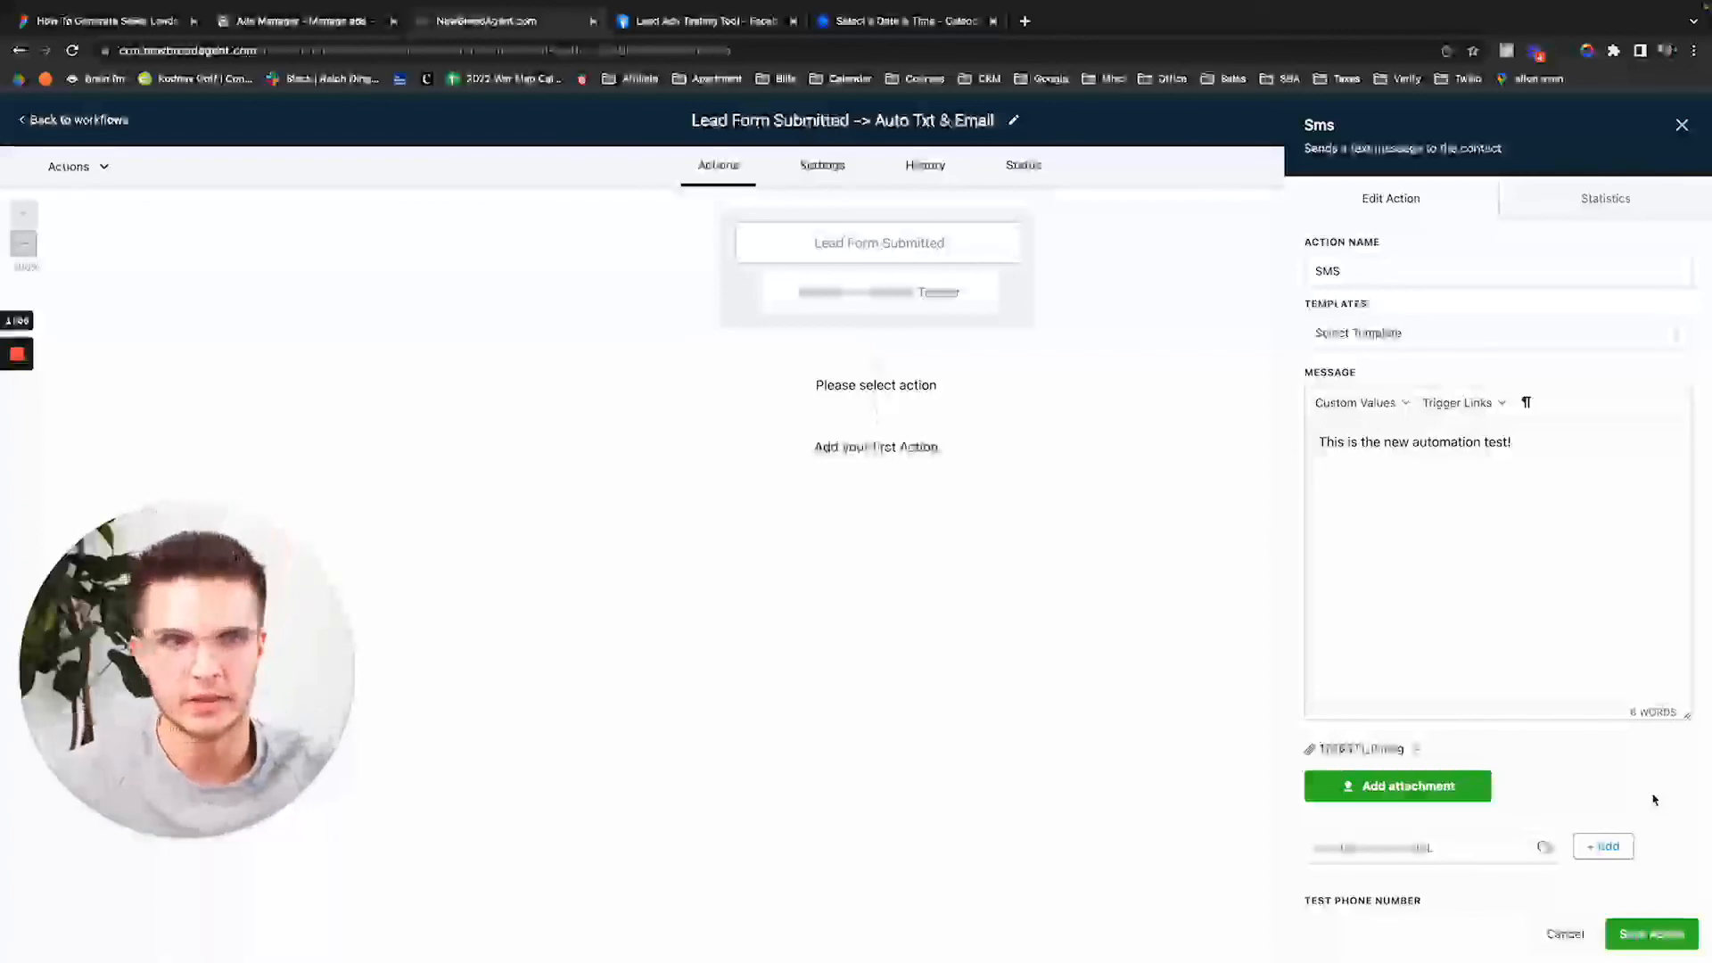
# Save the 'This is the new automation test!' SMS action so it follows the lead-form trigger.
pyautogui.scroll(-1, 1589, 758)
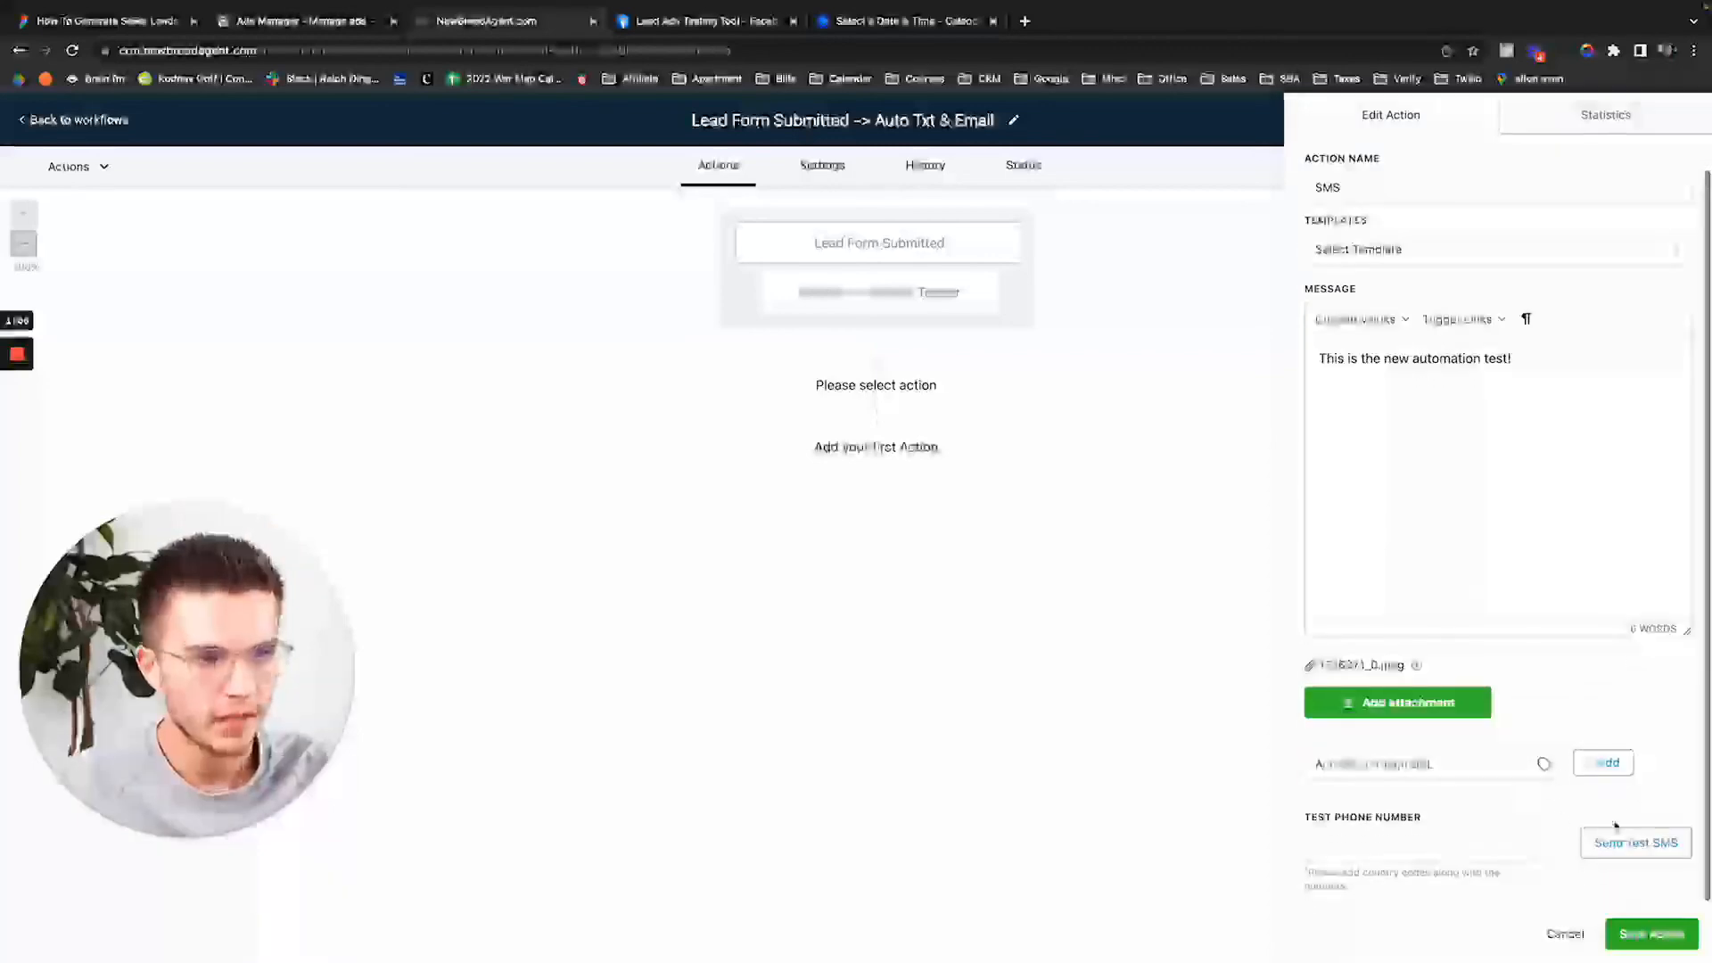
pyautogui.click(1652, 934)
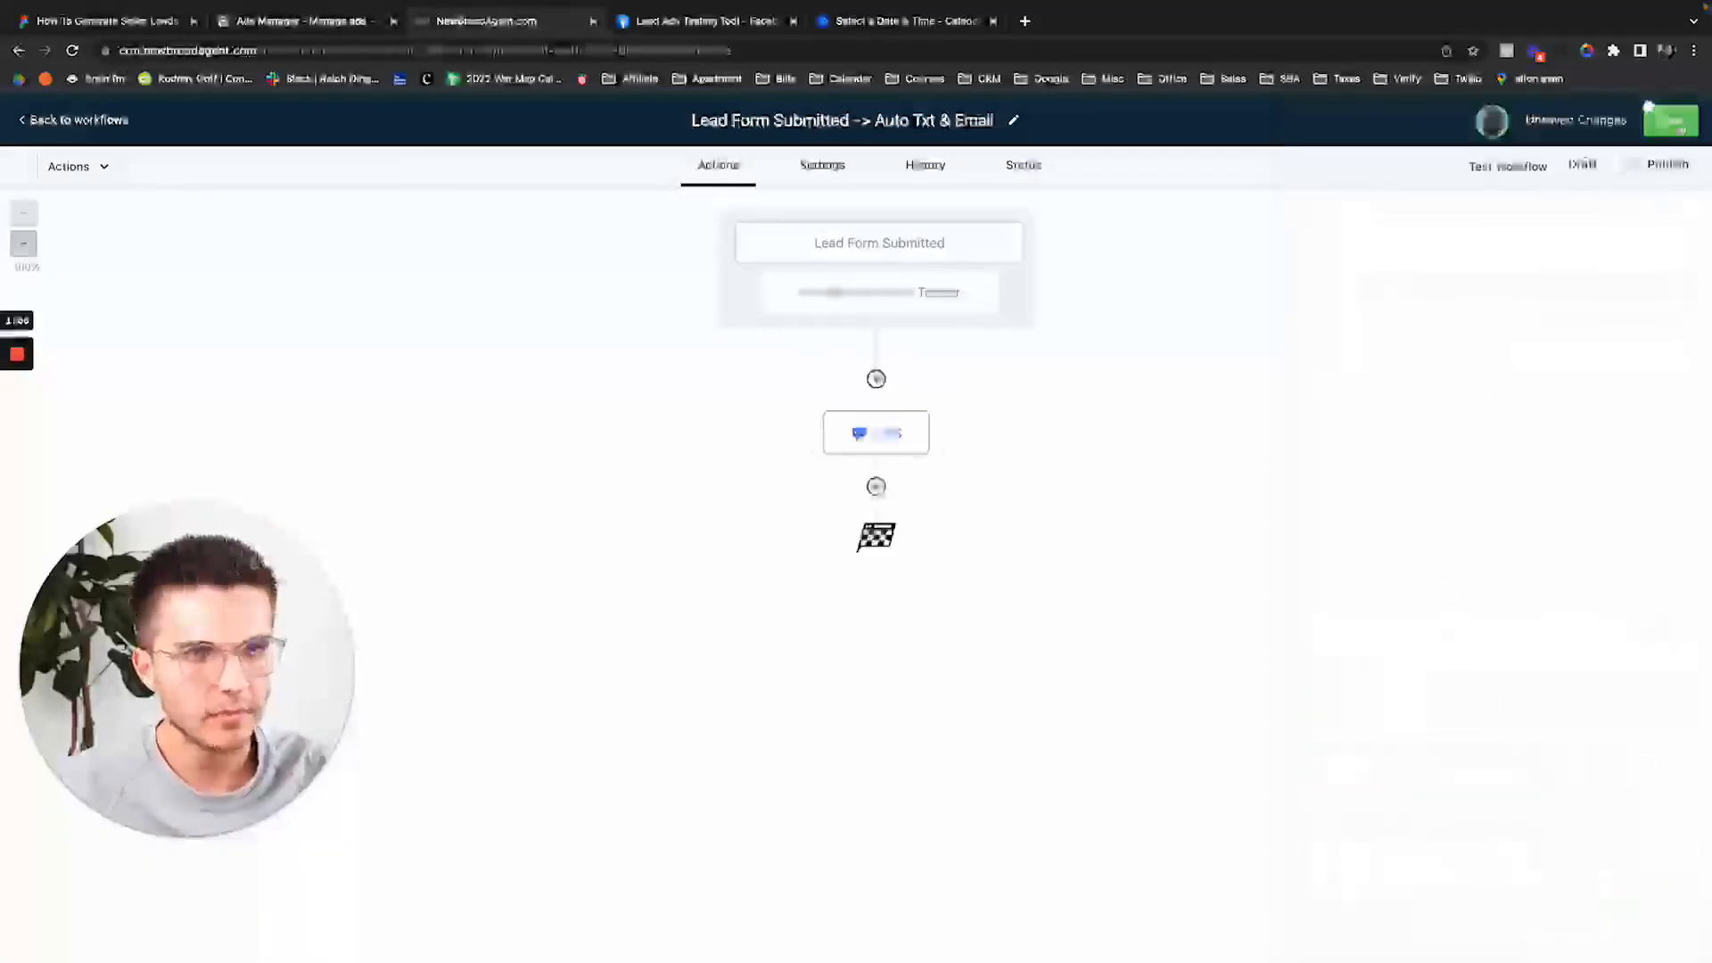
# Save the workflow, switch it from Draft to Publish, and save again.
pyautogui.click(1648, 108)
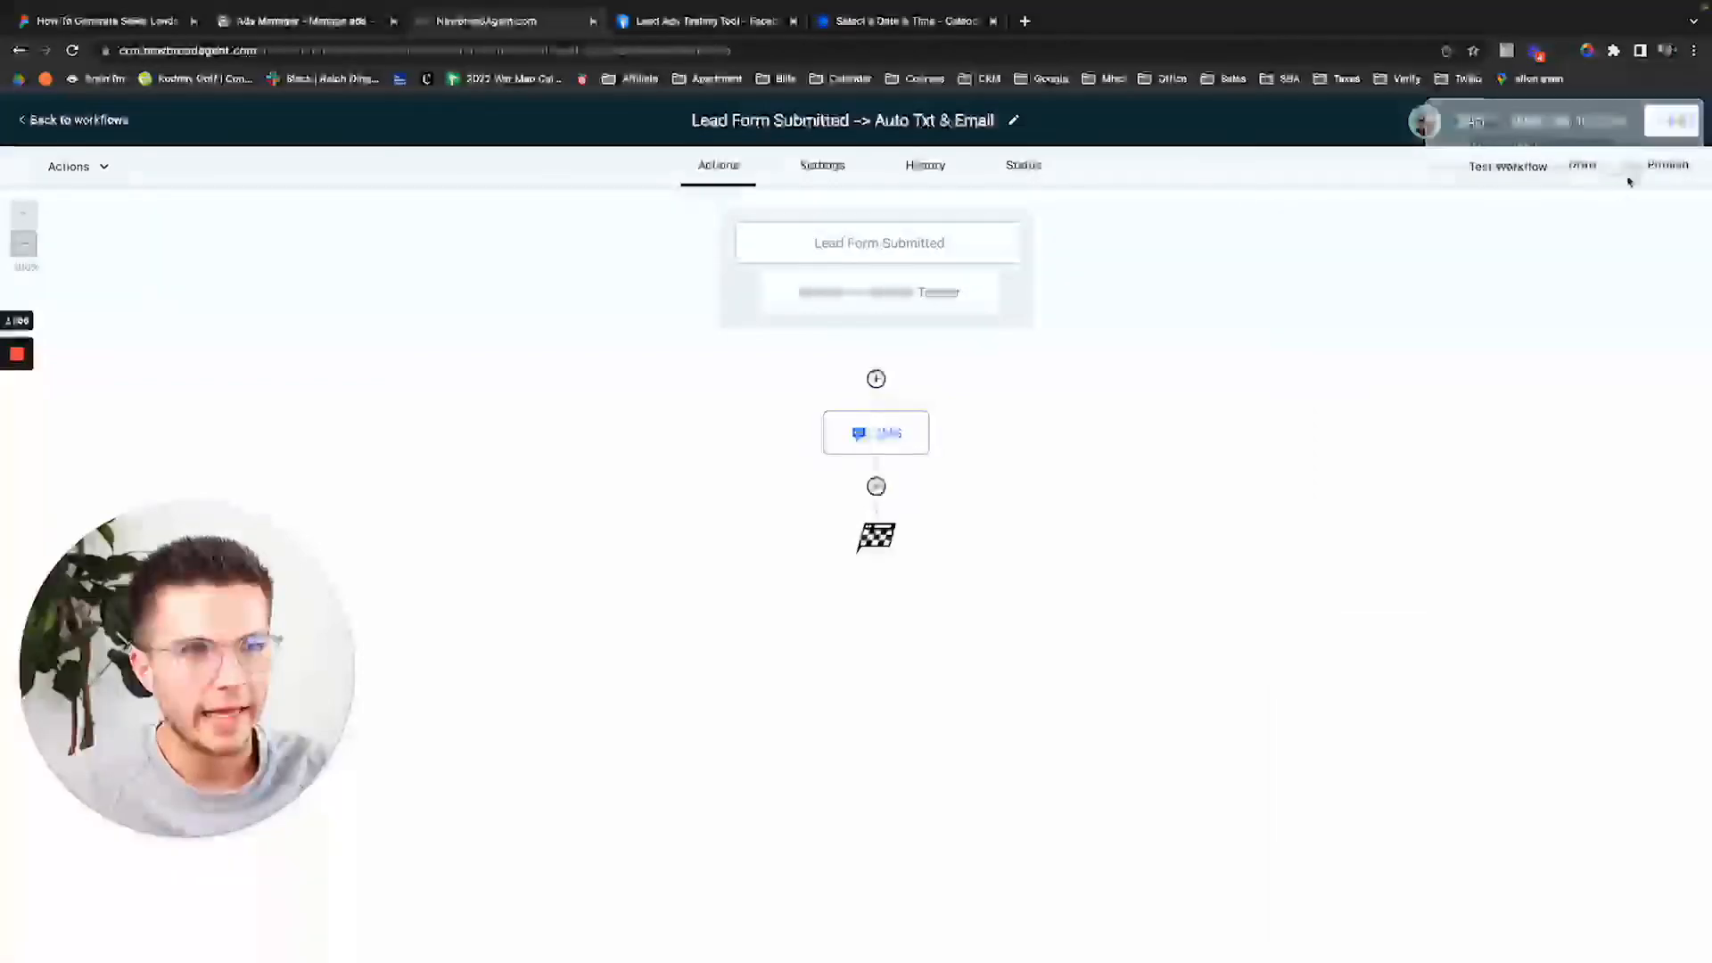
pyautogui.click(1622, 166)
pyautogui.click(1654, 119)
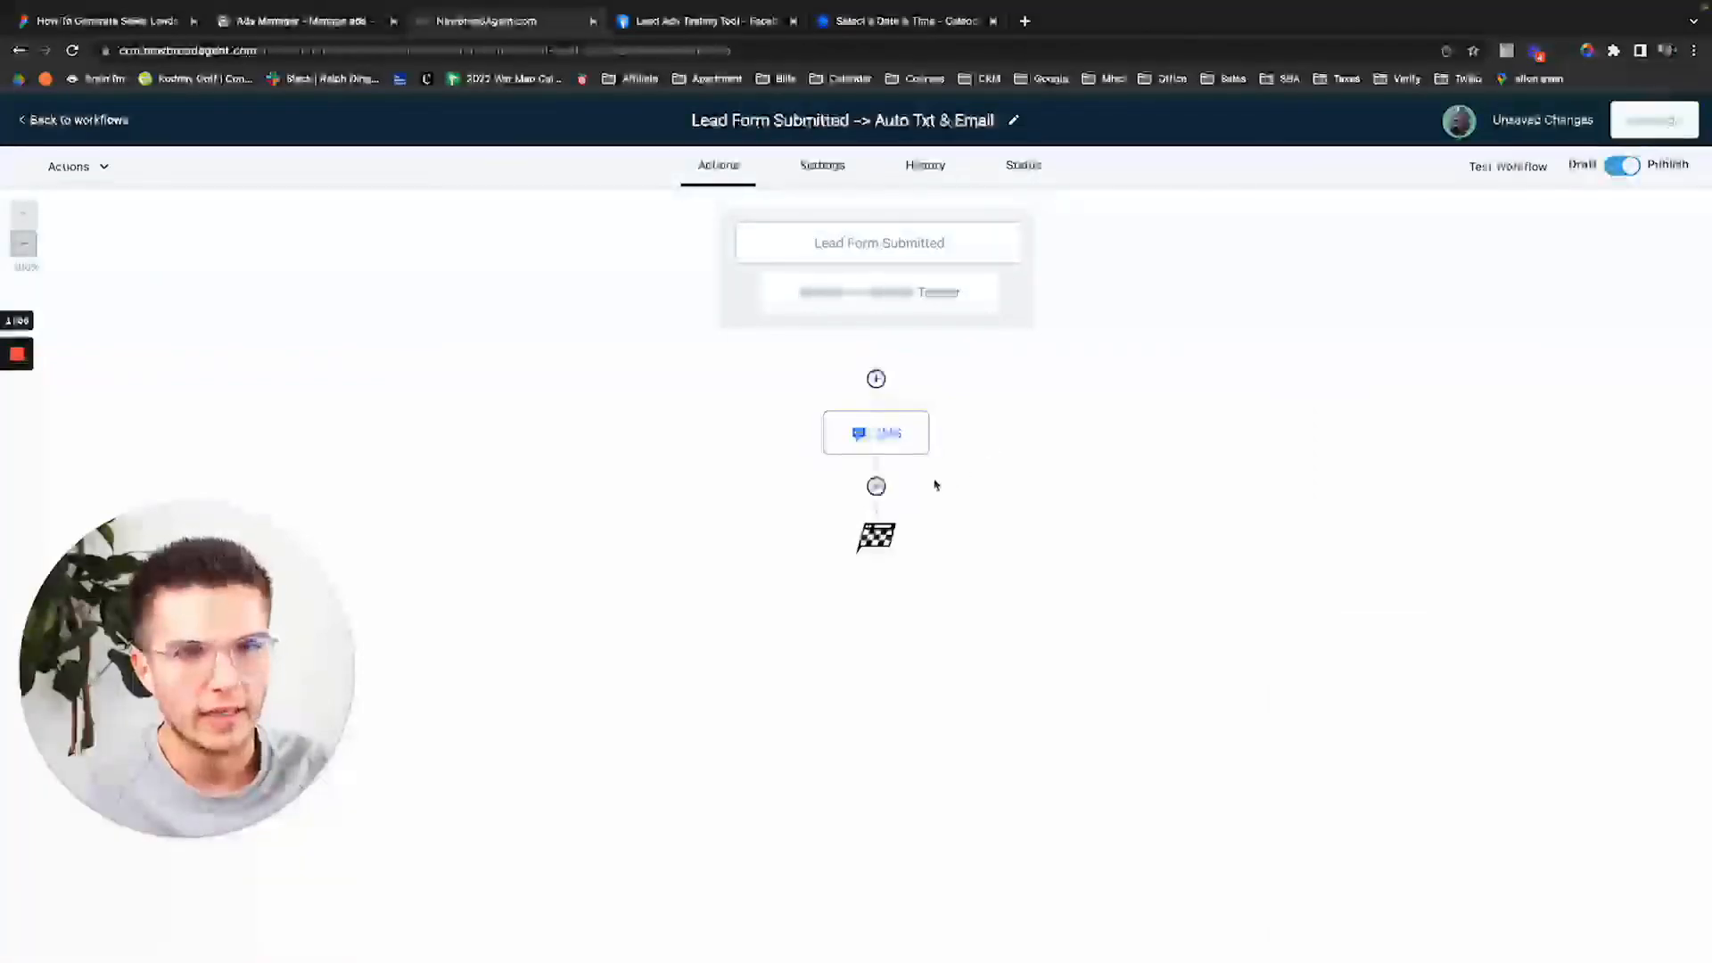
pyautogui.click(876, 486)
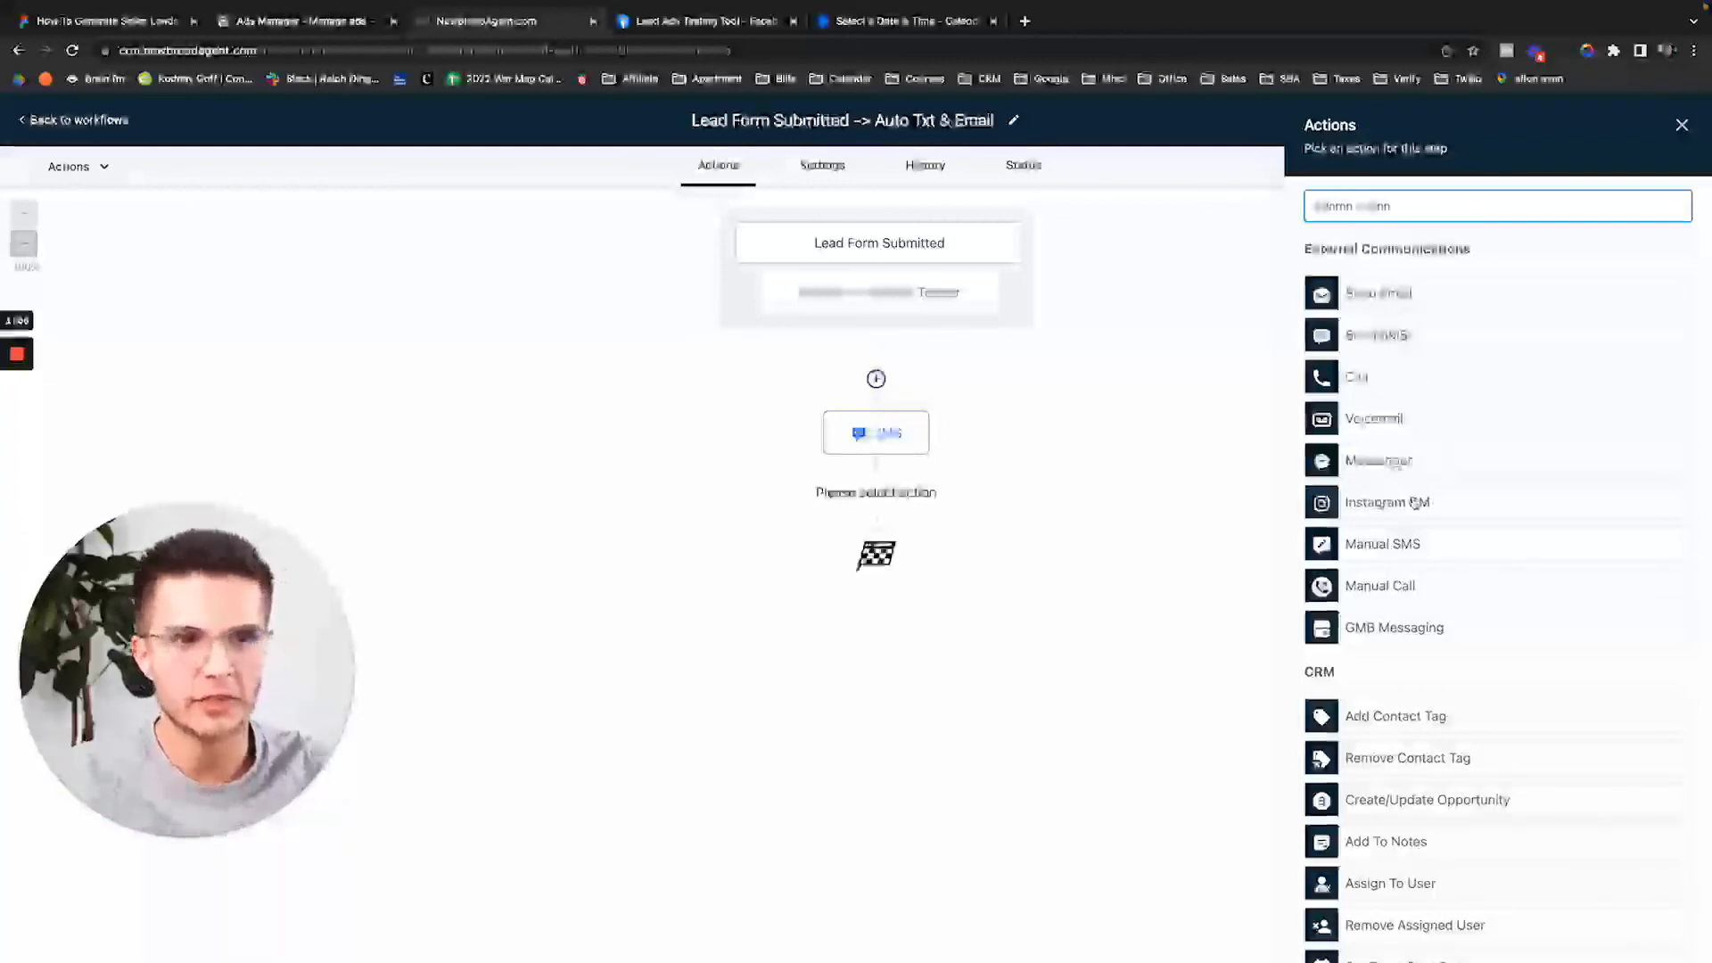
# Close the Actions panel and go back to the workflows list.
pyautogui.scroll(-10, 1388, 502)
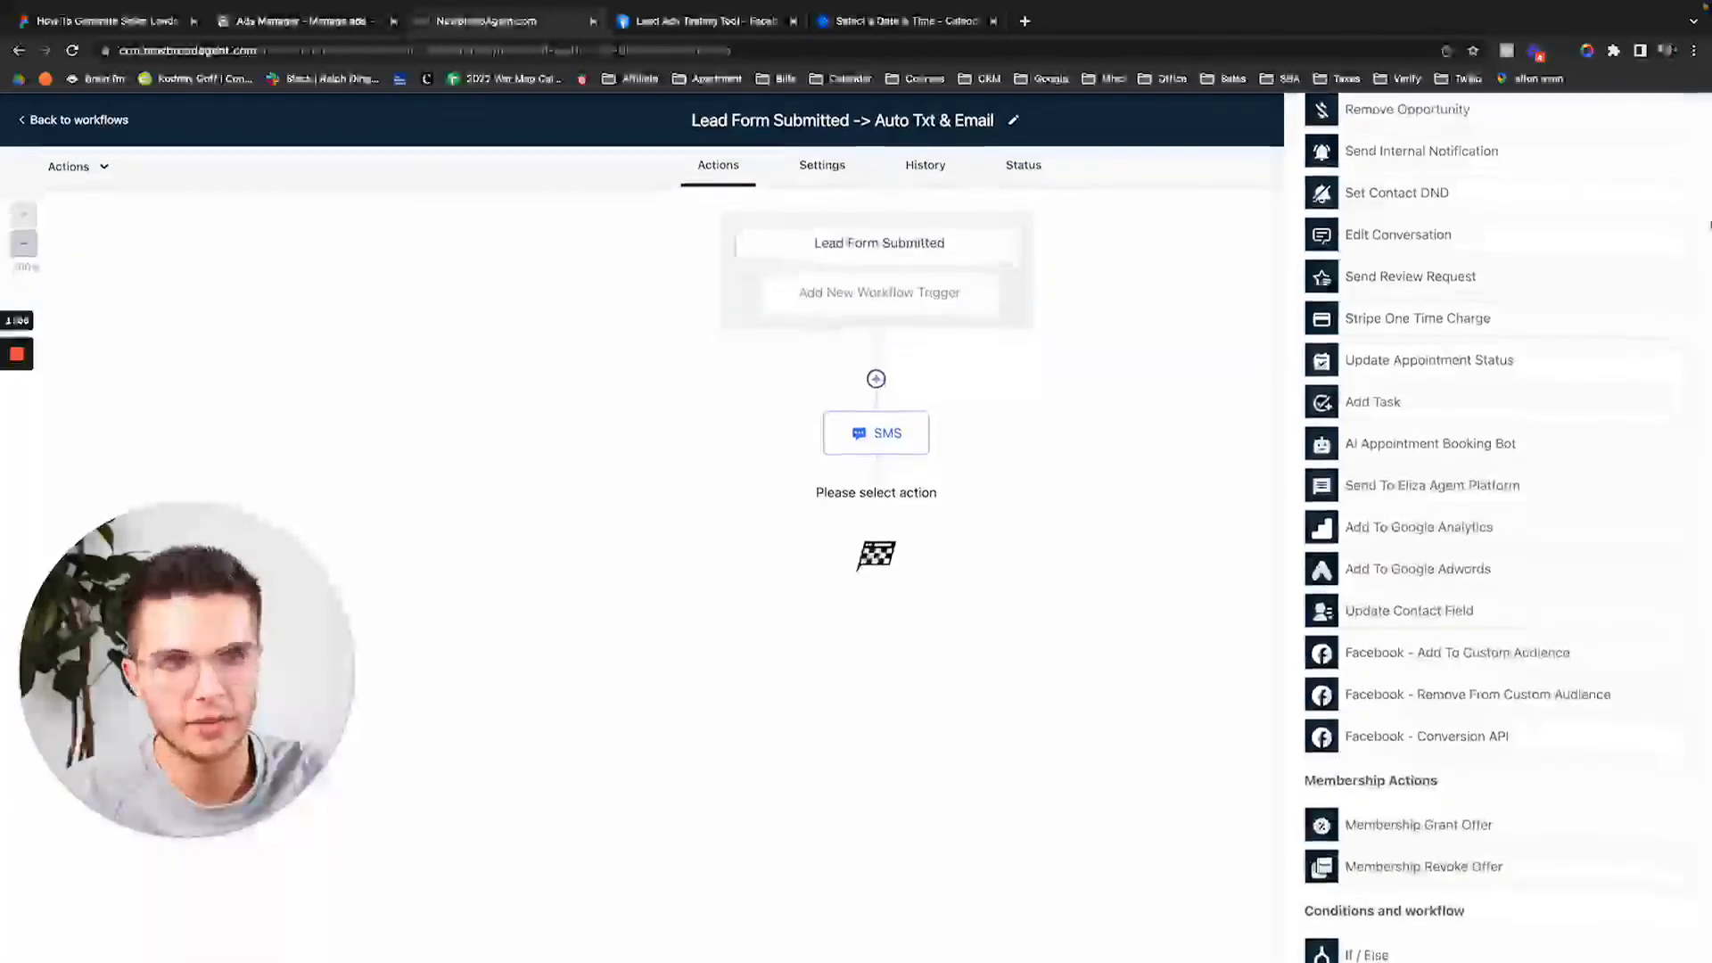
pyautogui.scroll(10, 1476, 344)
pyautogui.click(1673, 126)
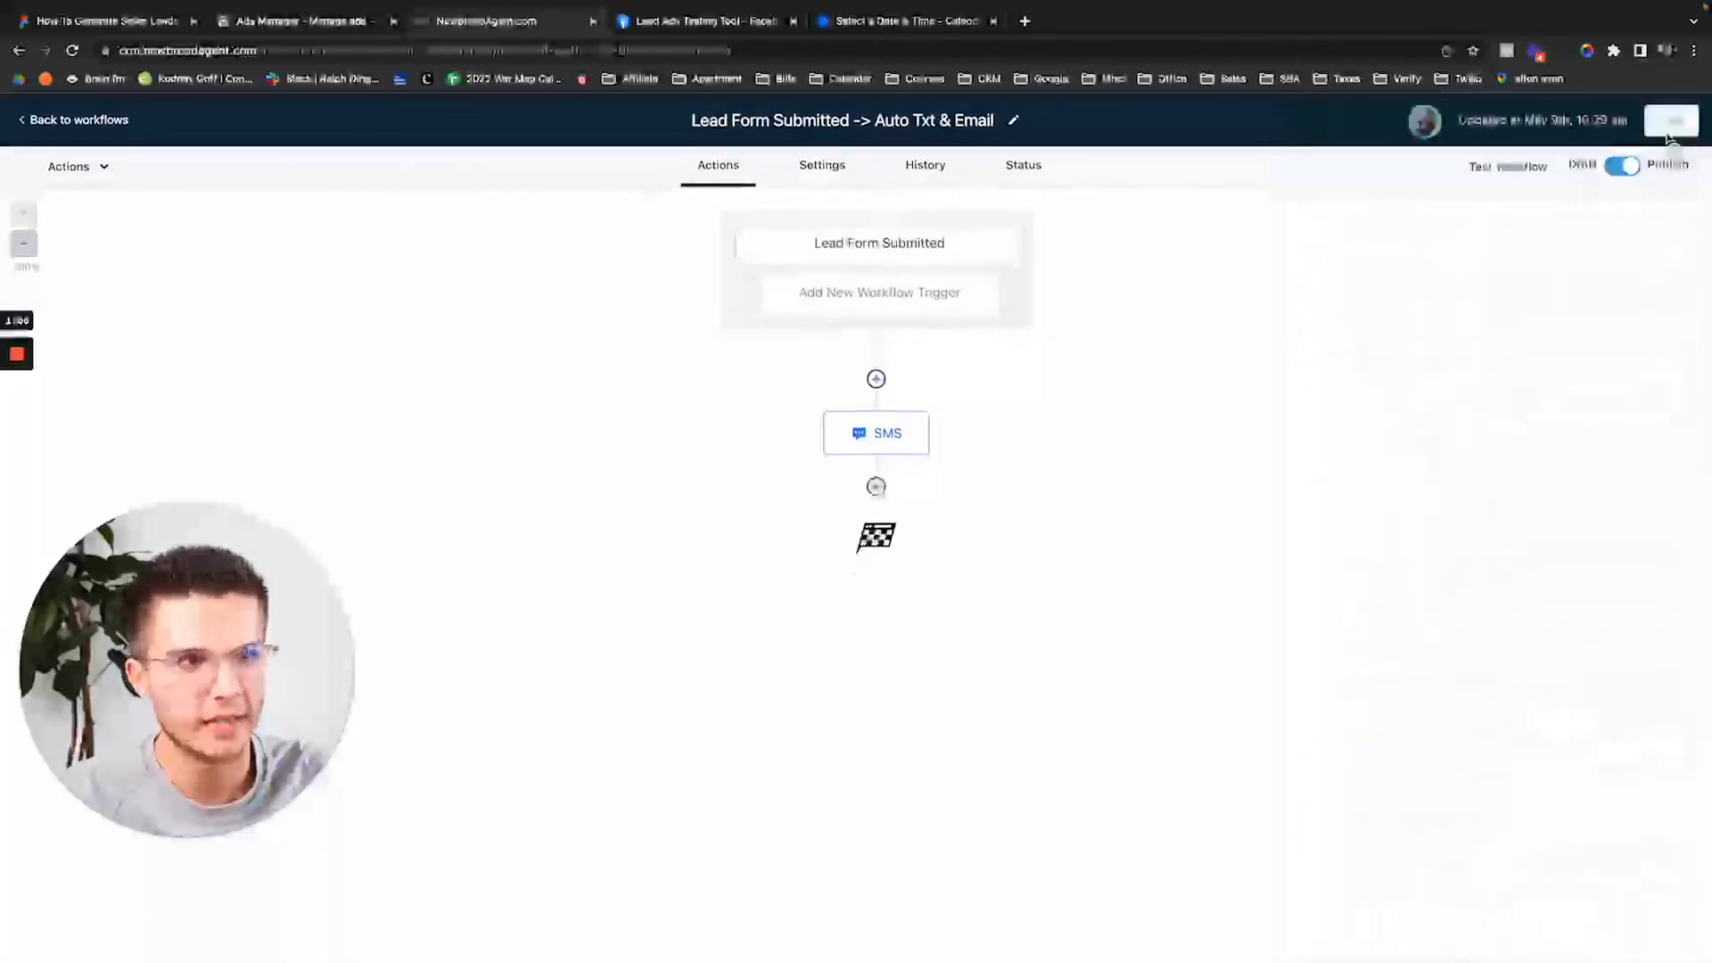
pyautogui.click(103, 120)
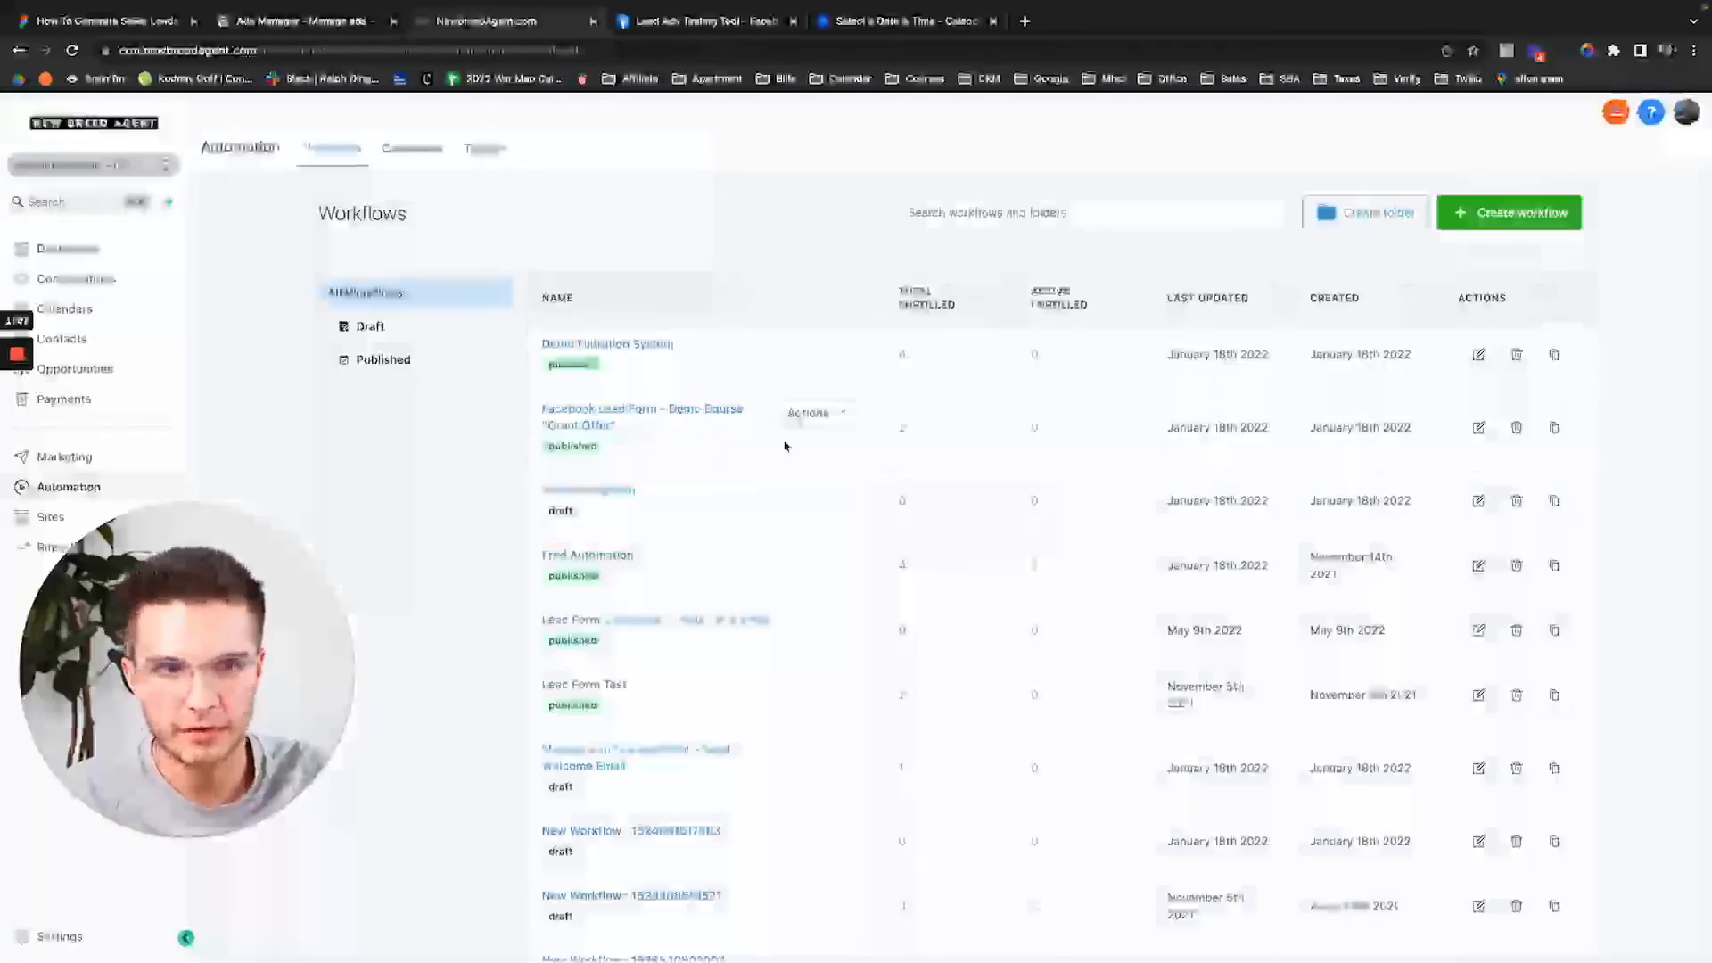
# Look through the Text Concierge: Buyer Leads campaign's message steps in Campaigns.
pyautogui.click(412, 152)
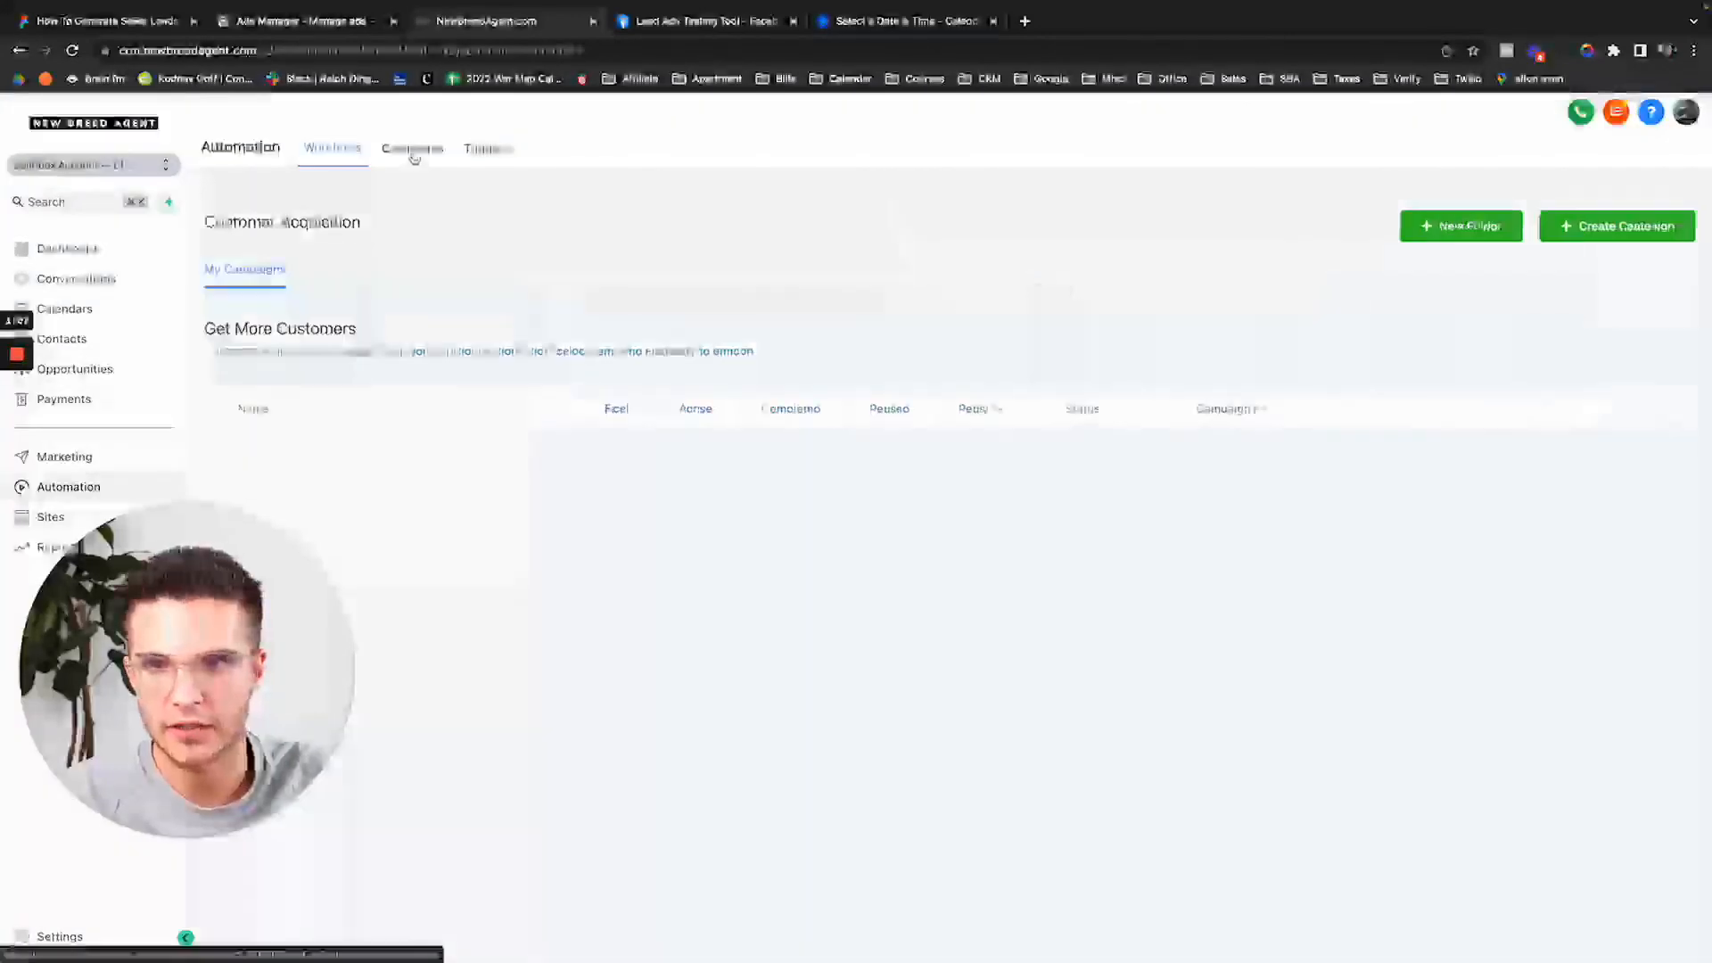
pyautogui.click(492, 152)
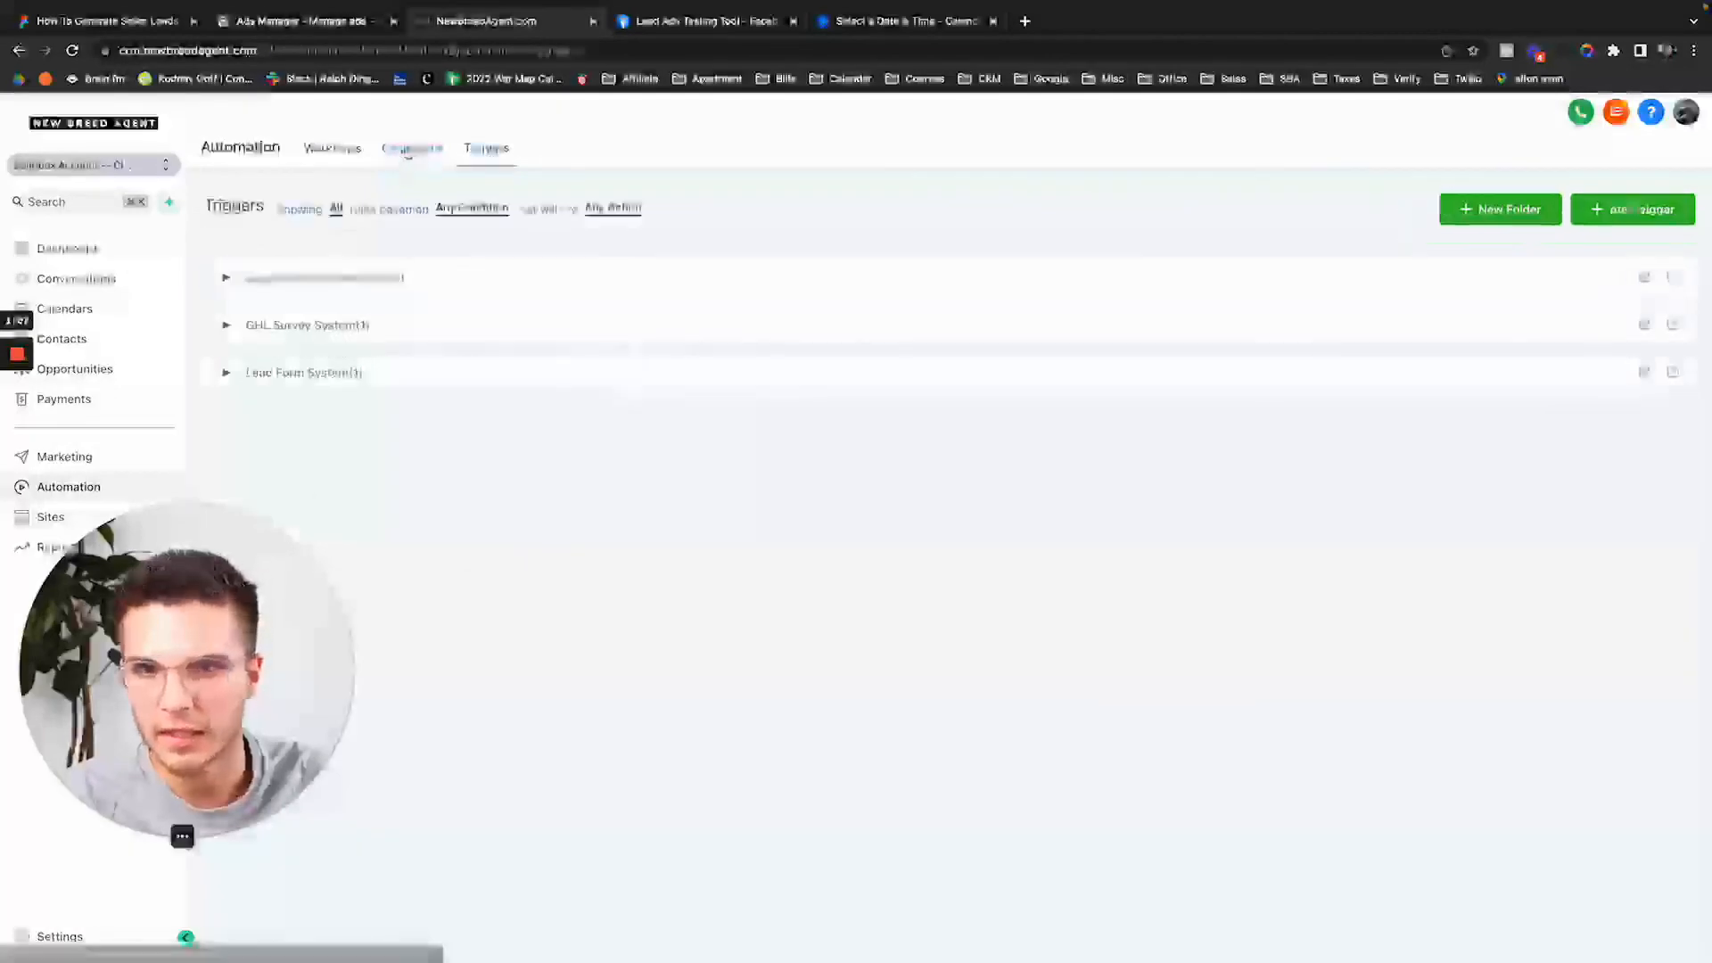
pyautogui.click(409, 152)
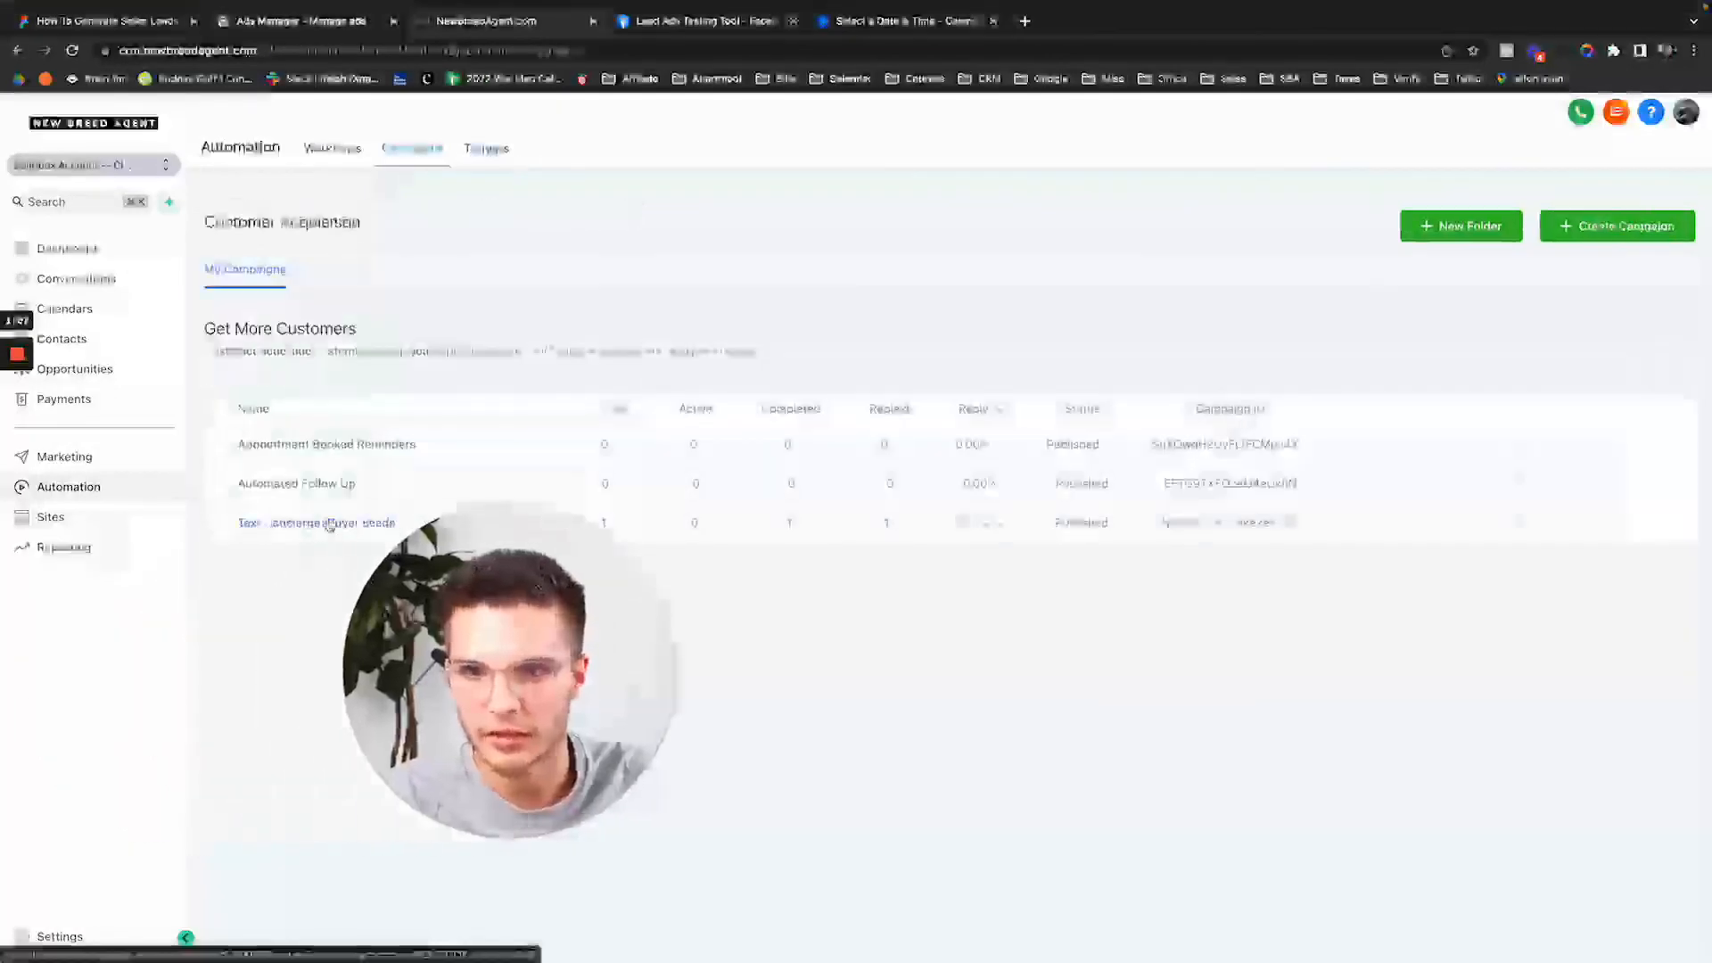
pyautogui.click(329, 525)
pyautogui.scroll(-3, 434, 630)
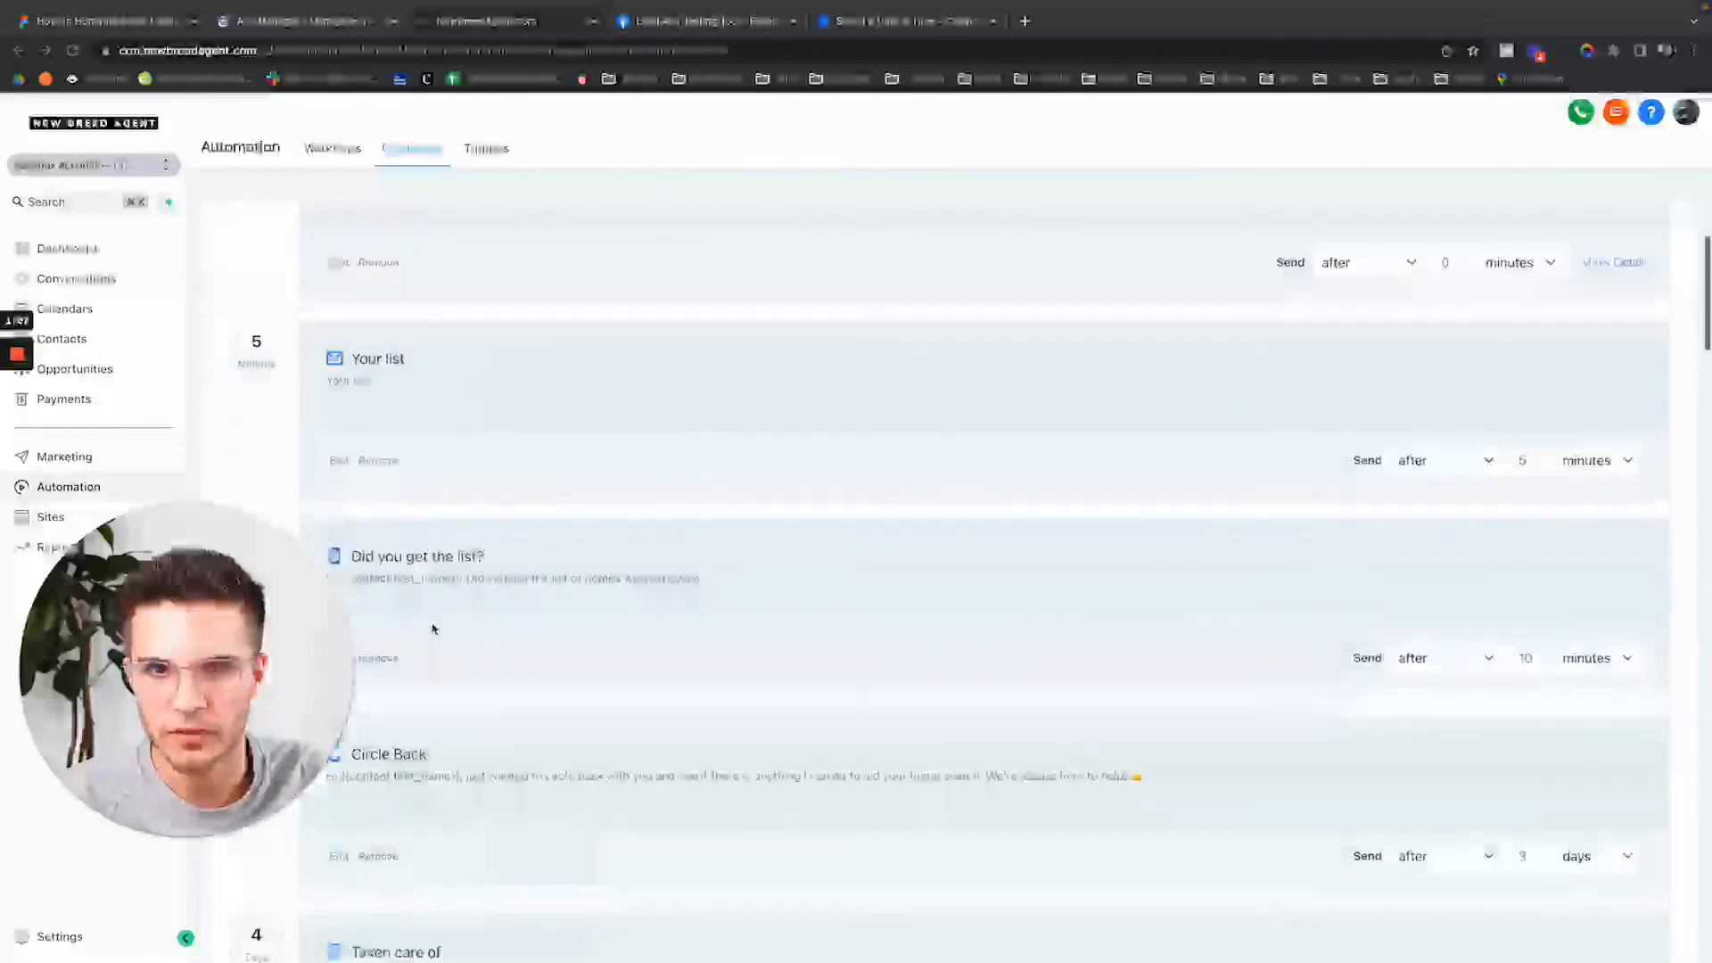
pyautogui.scroll(-20, 434, 629)
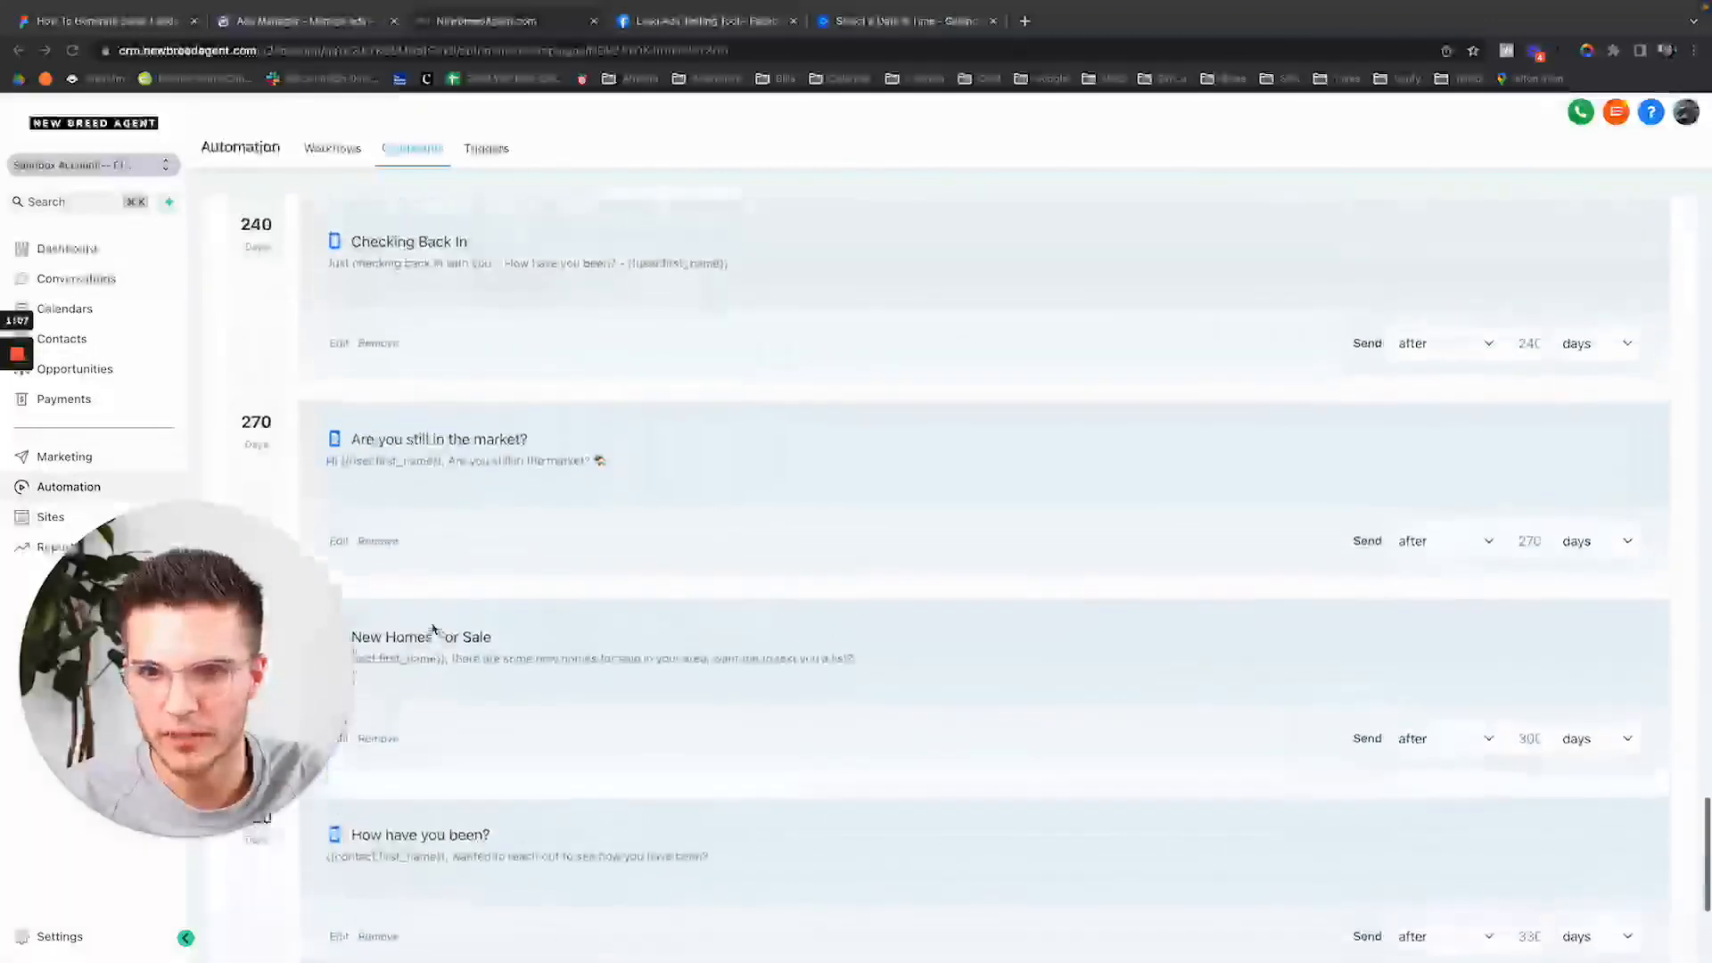
pyautogui.scroll(20, 434, 630)
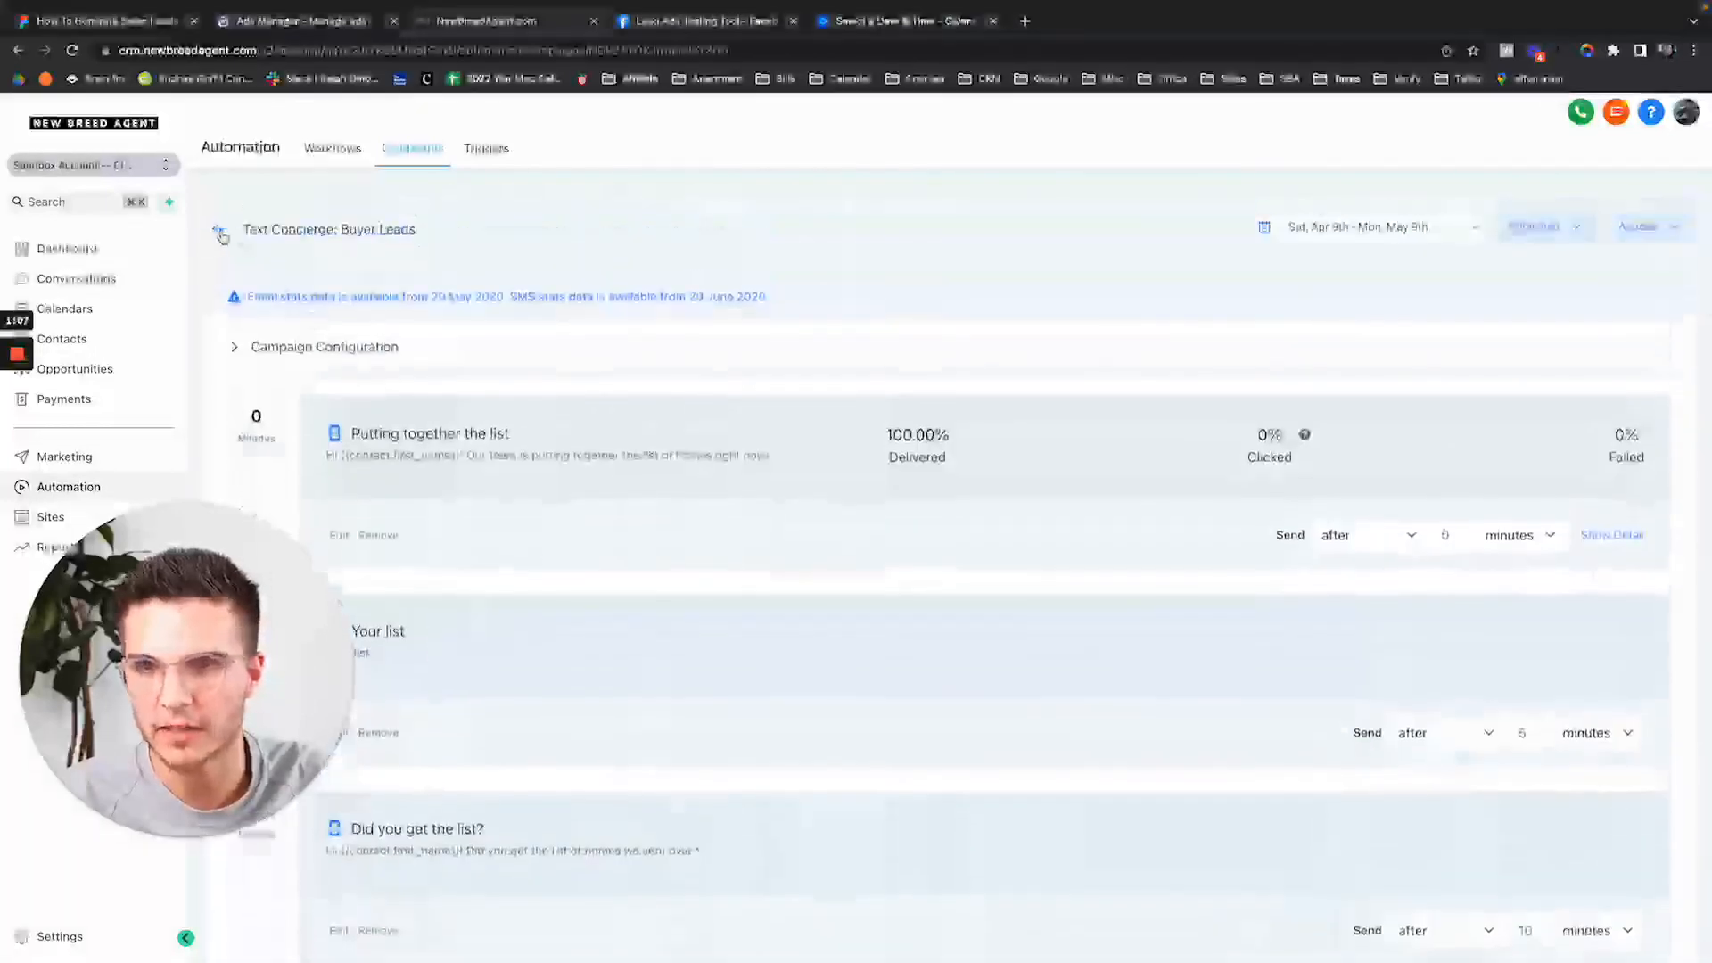
pyautogui.click(220, 233)
# Set the Lead Form → Buyer Concierge Campaign trigger to Draft, then collapse Lead Form System.
pyautogui.click(486, 149)
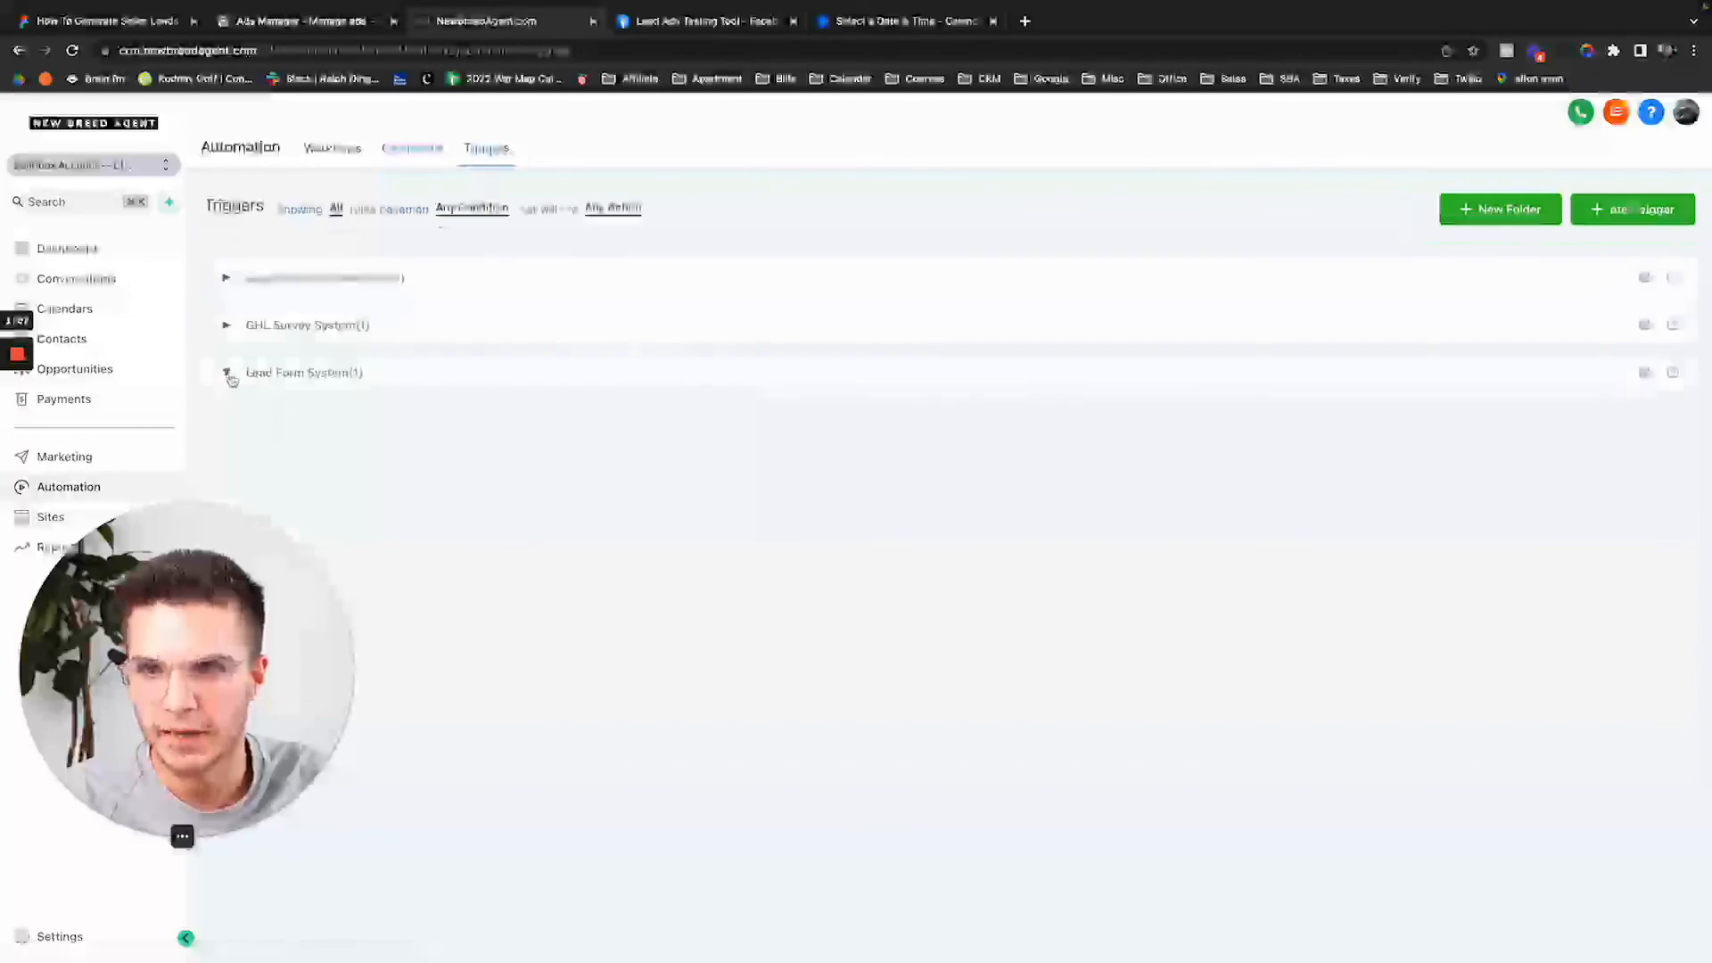
pyautogui.click(401, 427)
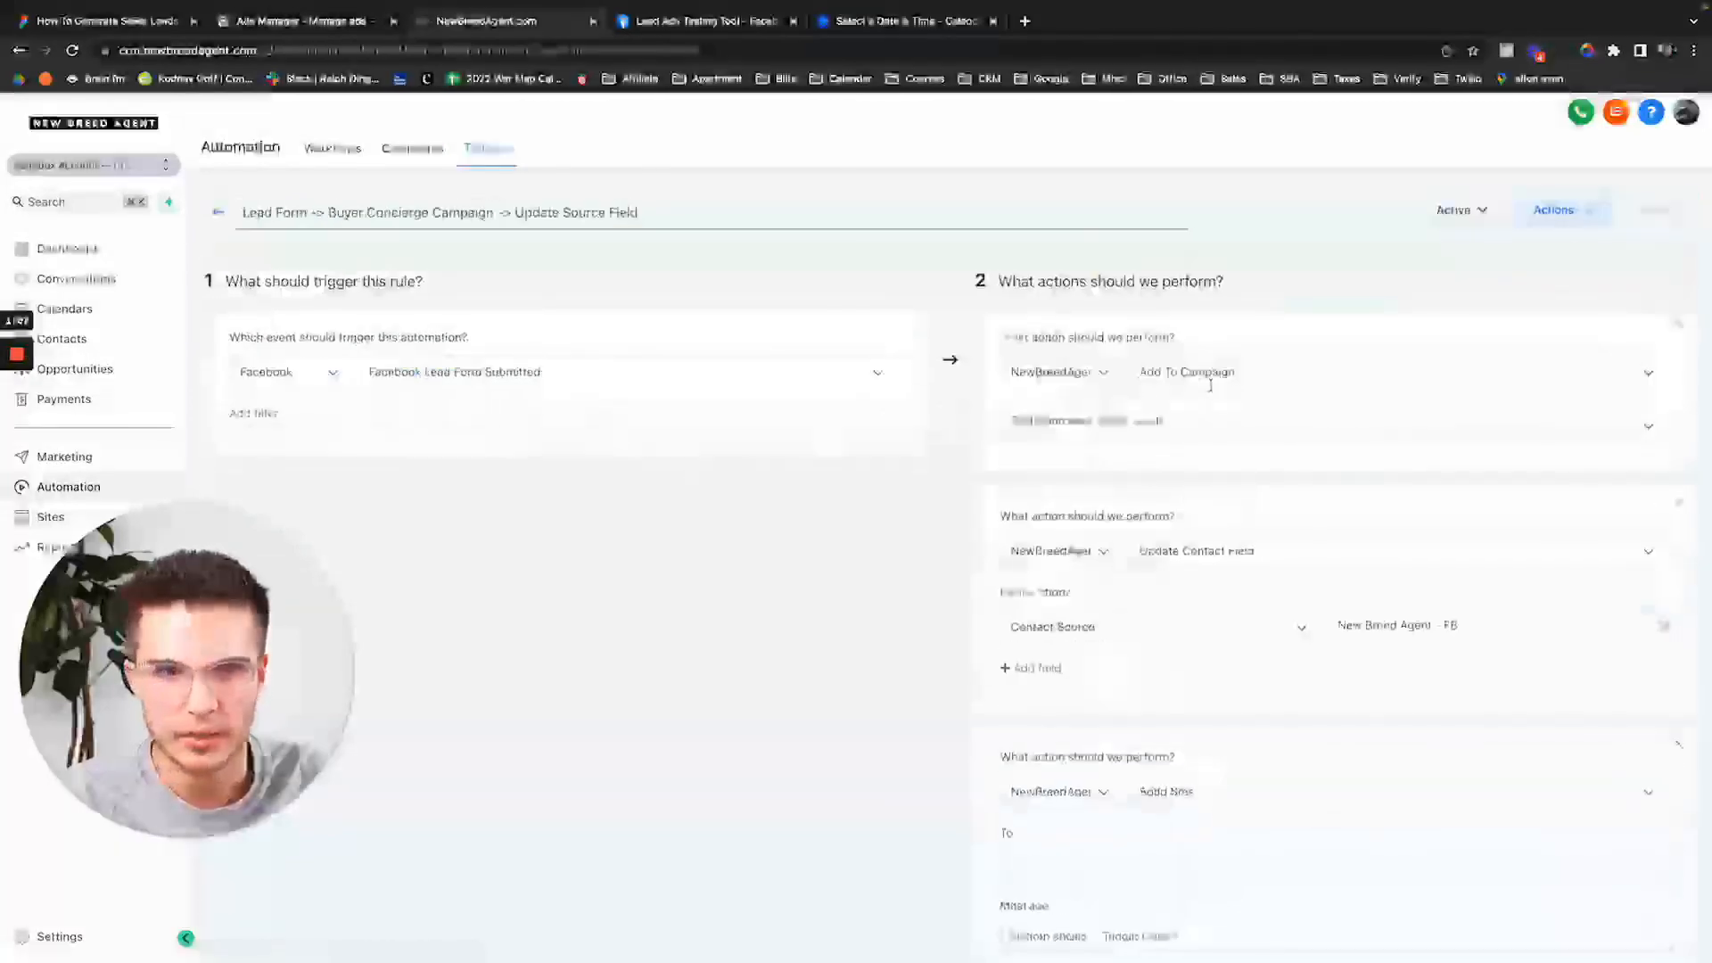
pyautogui.click(1449, 211)
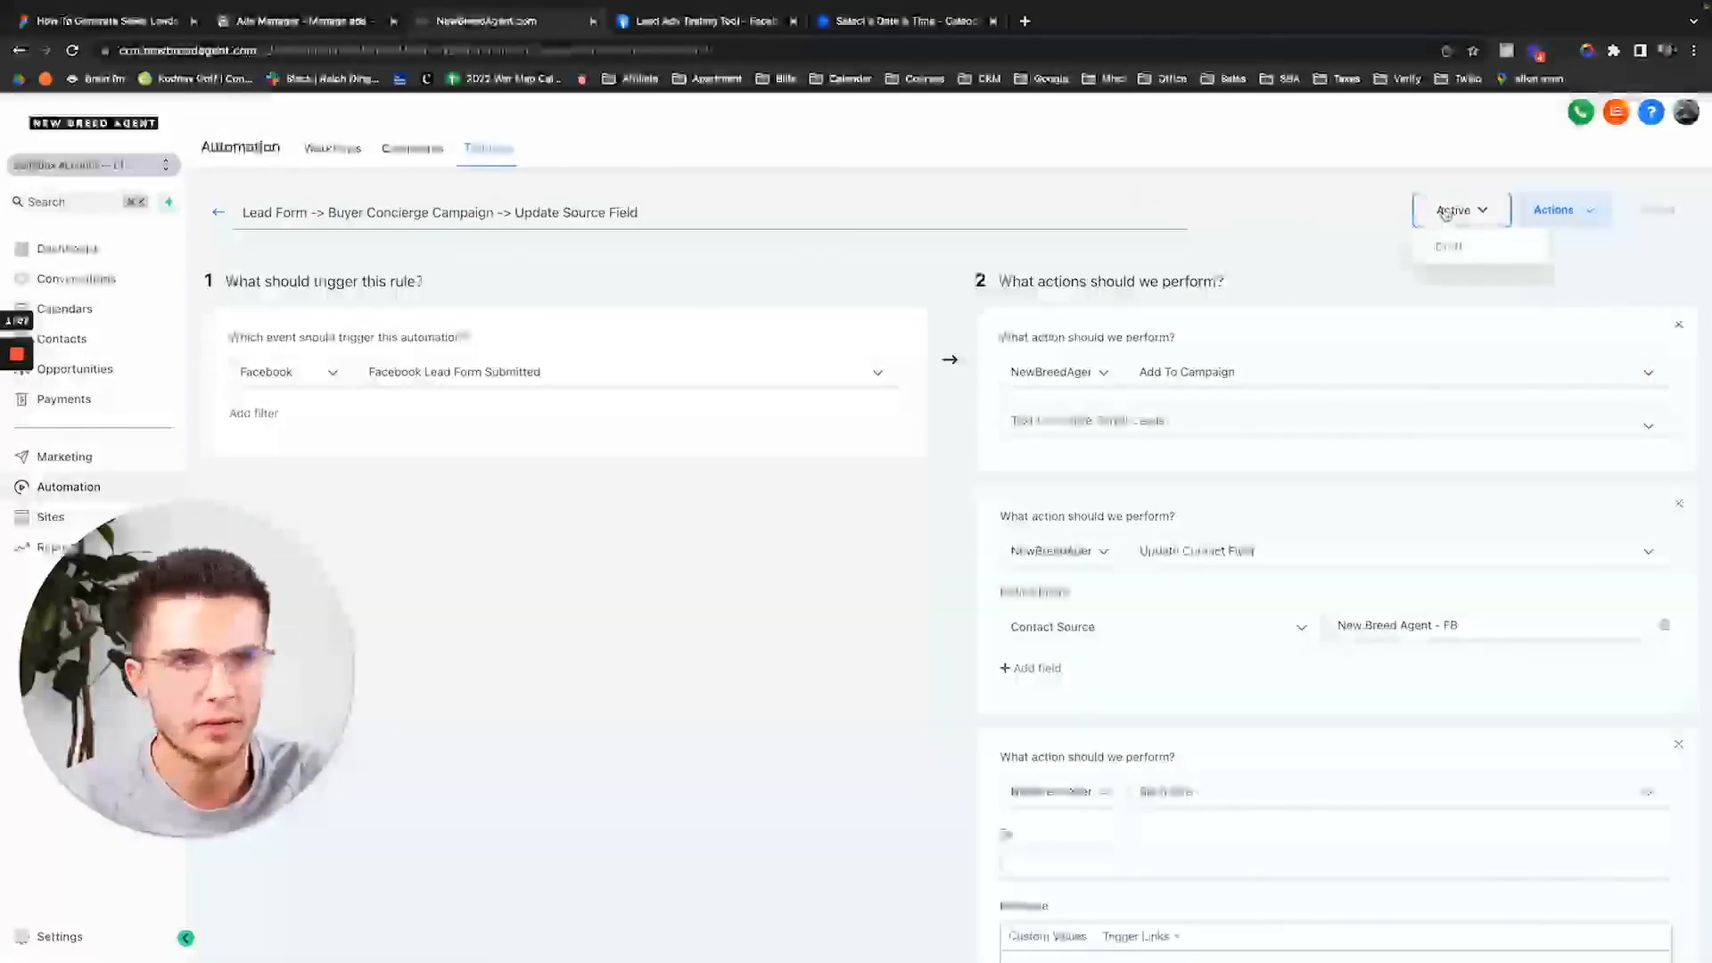
pyautogui.click(1446, 249)
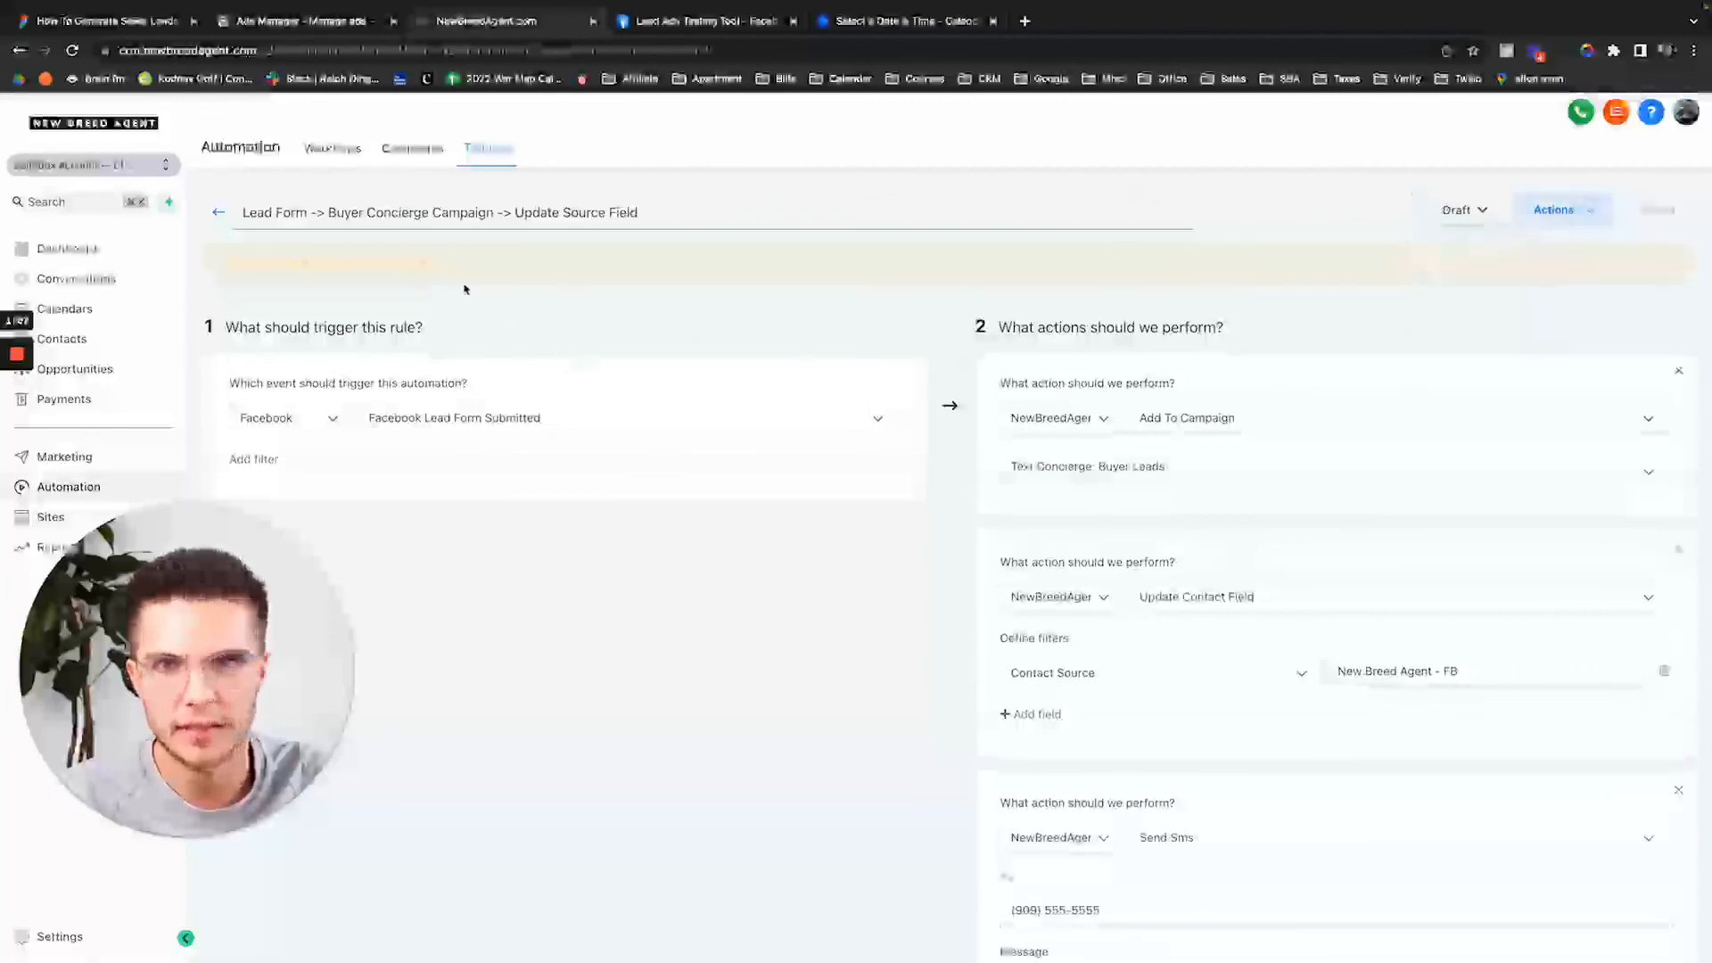
pyautogui.click(1553, 209)
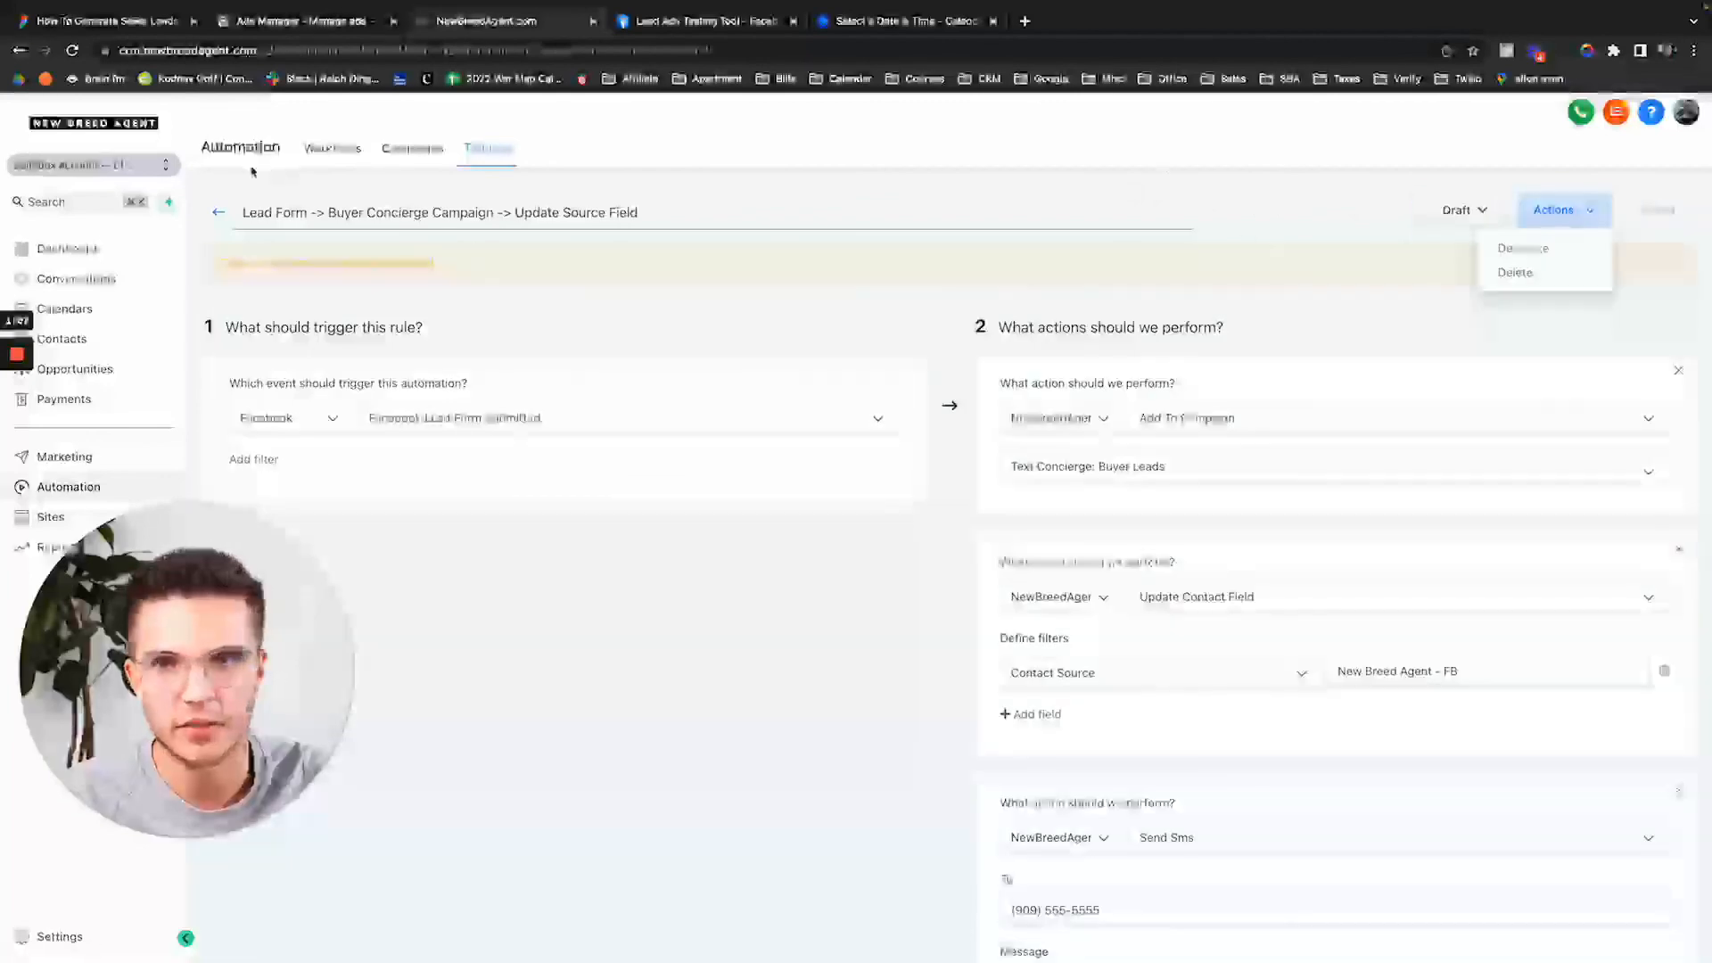
pyautogui.click(218, 213)
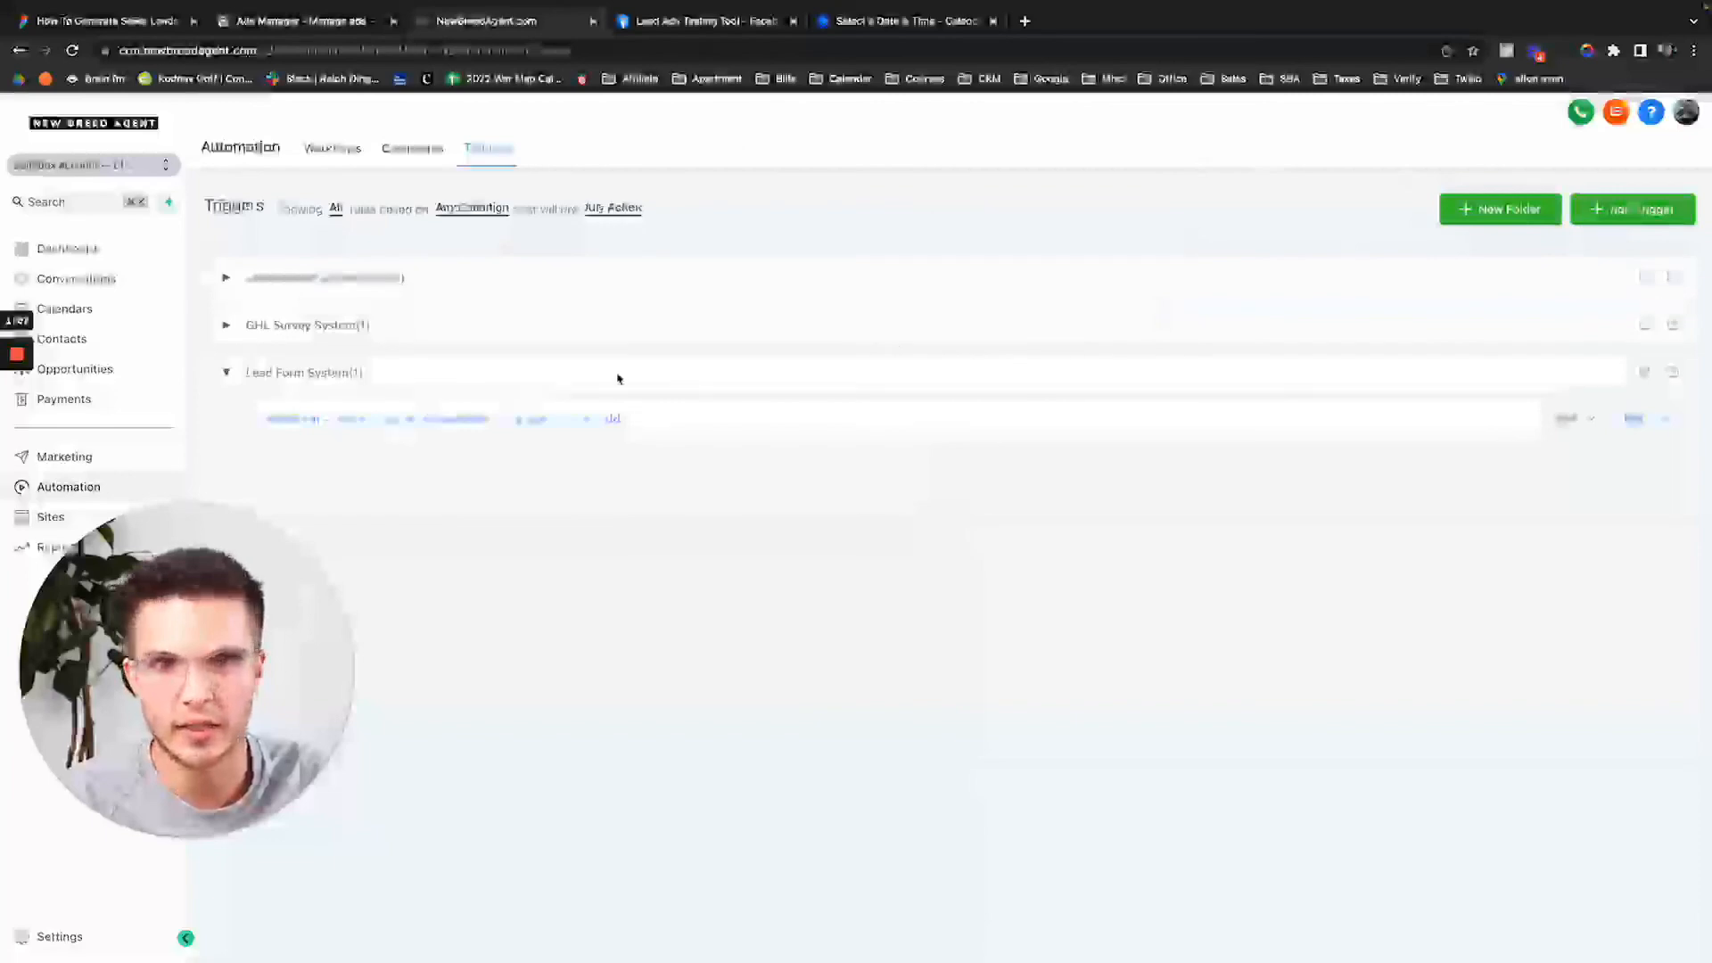
pyautogui.moveTo(189, 688); pyautogui.dragTo(604, 688)
pyautogui.click(227, 374)
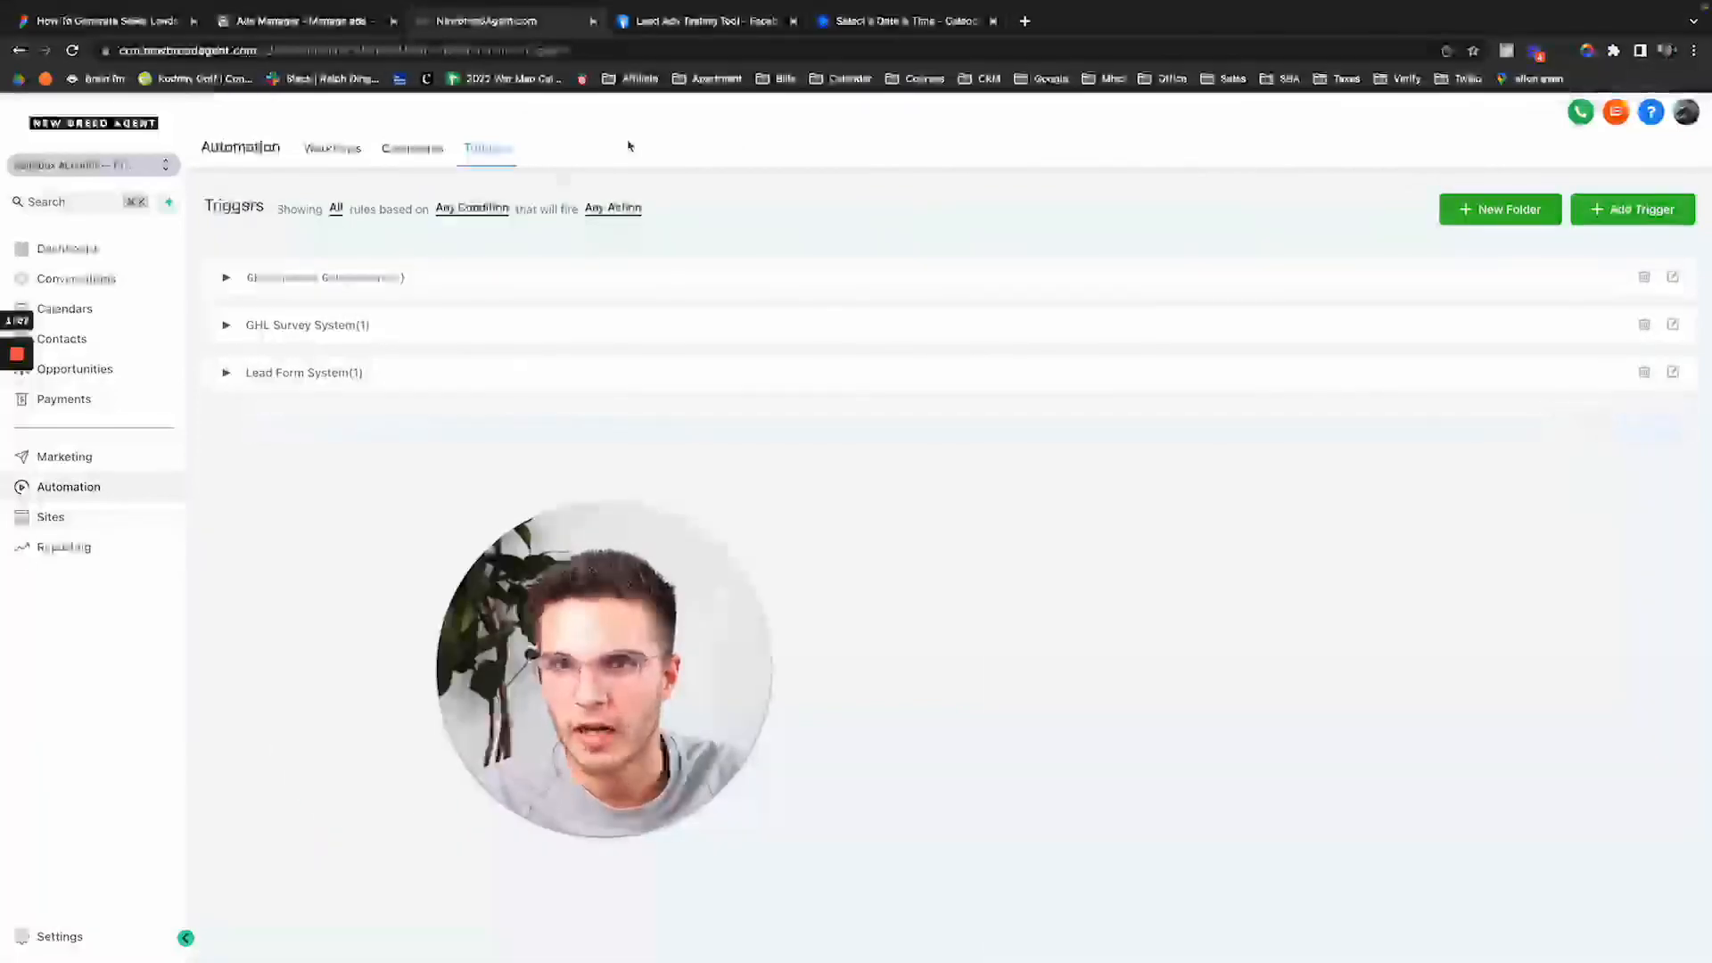
# Delete the earlier test lead from Contacts and move to the Lead Ads Testing Tool.
pyautogui.click(107, 344)
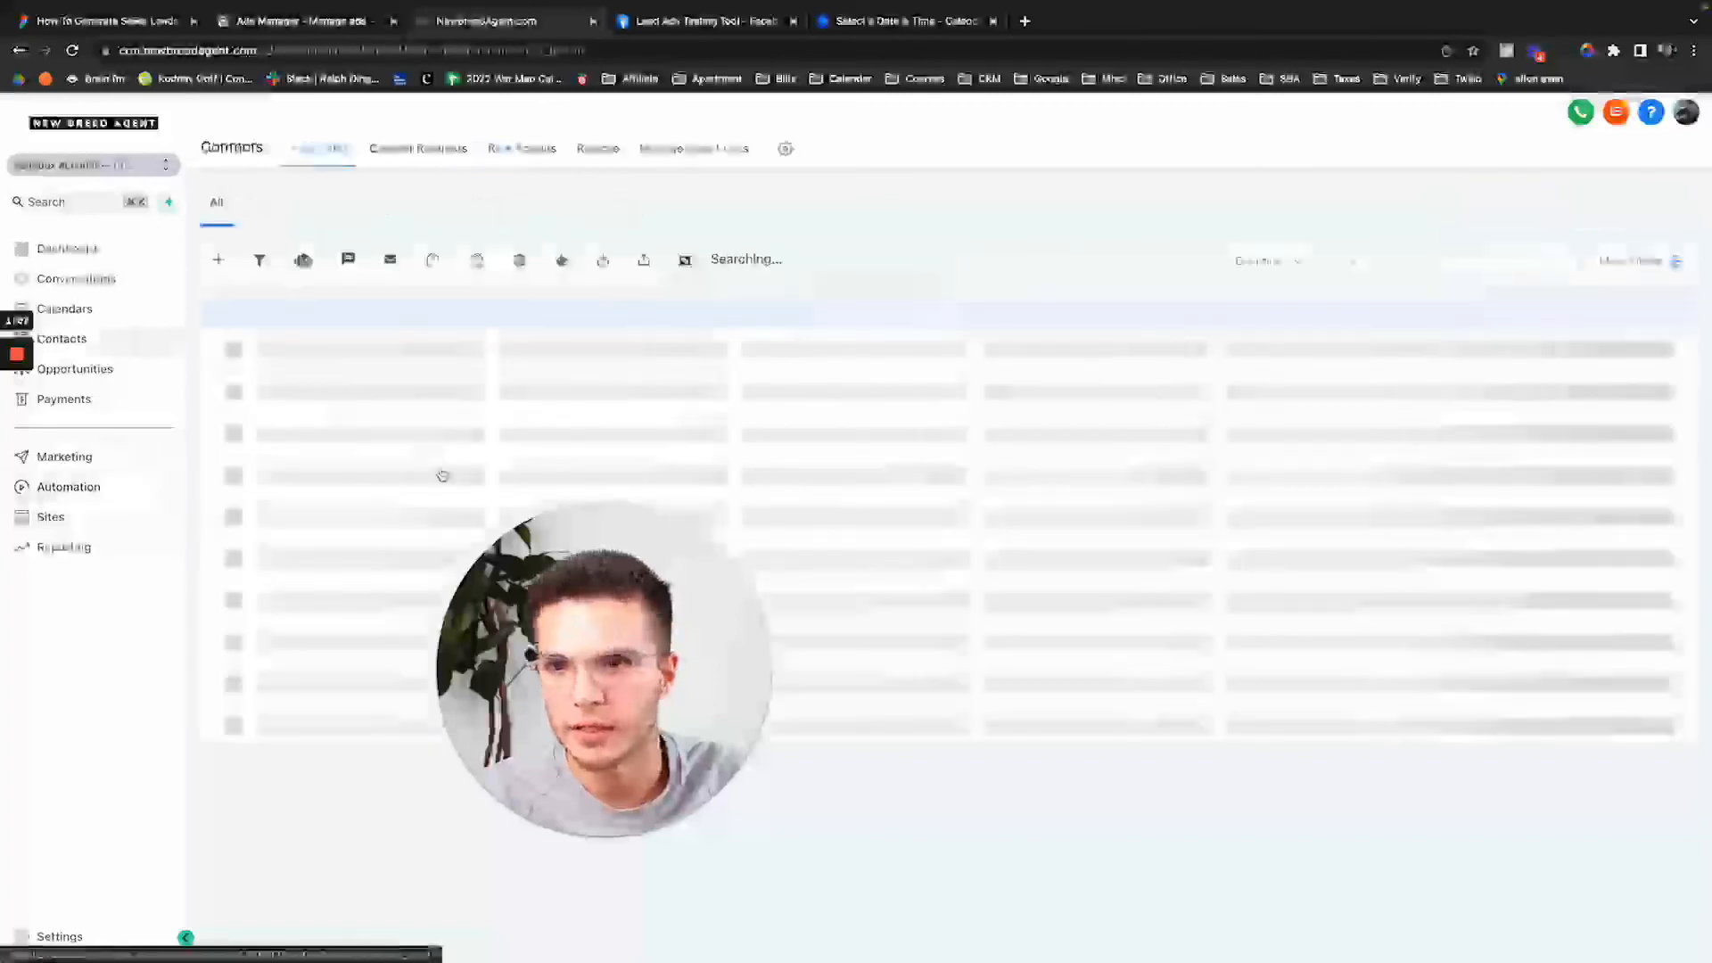
pyautogui.click(251, 468)
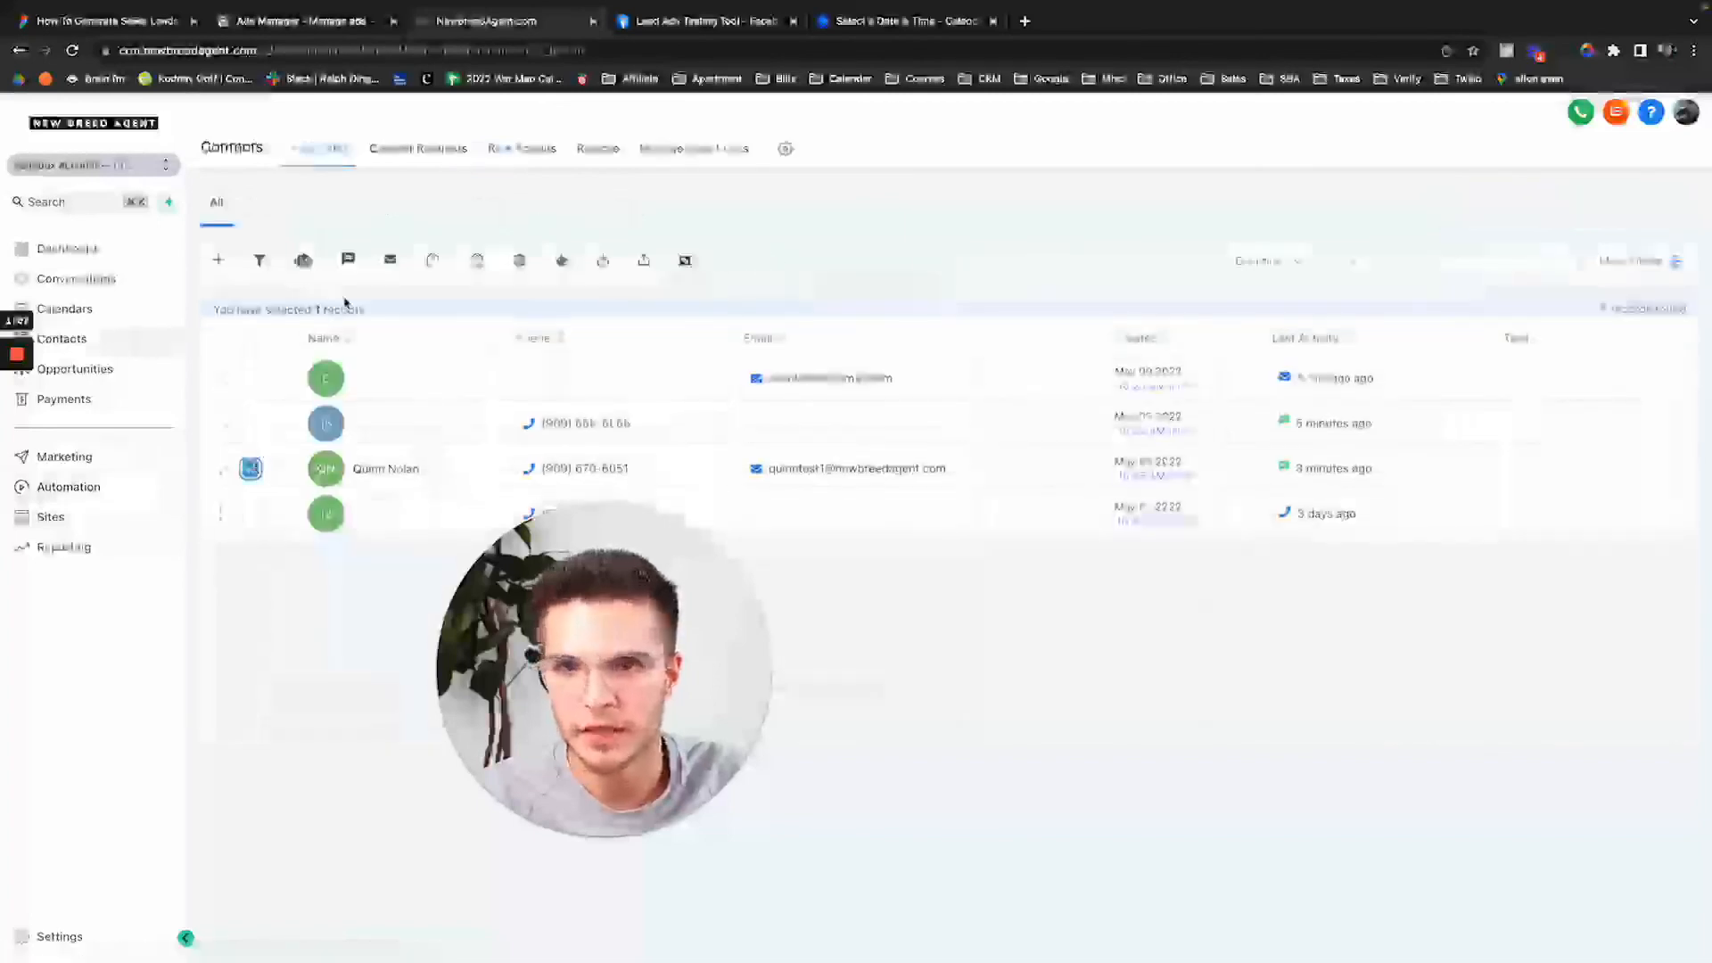
pyautogui.click(521, 262)
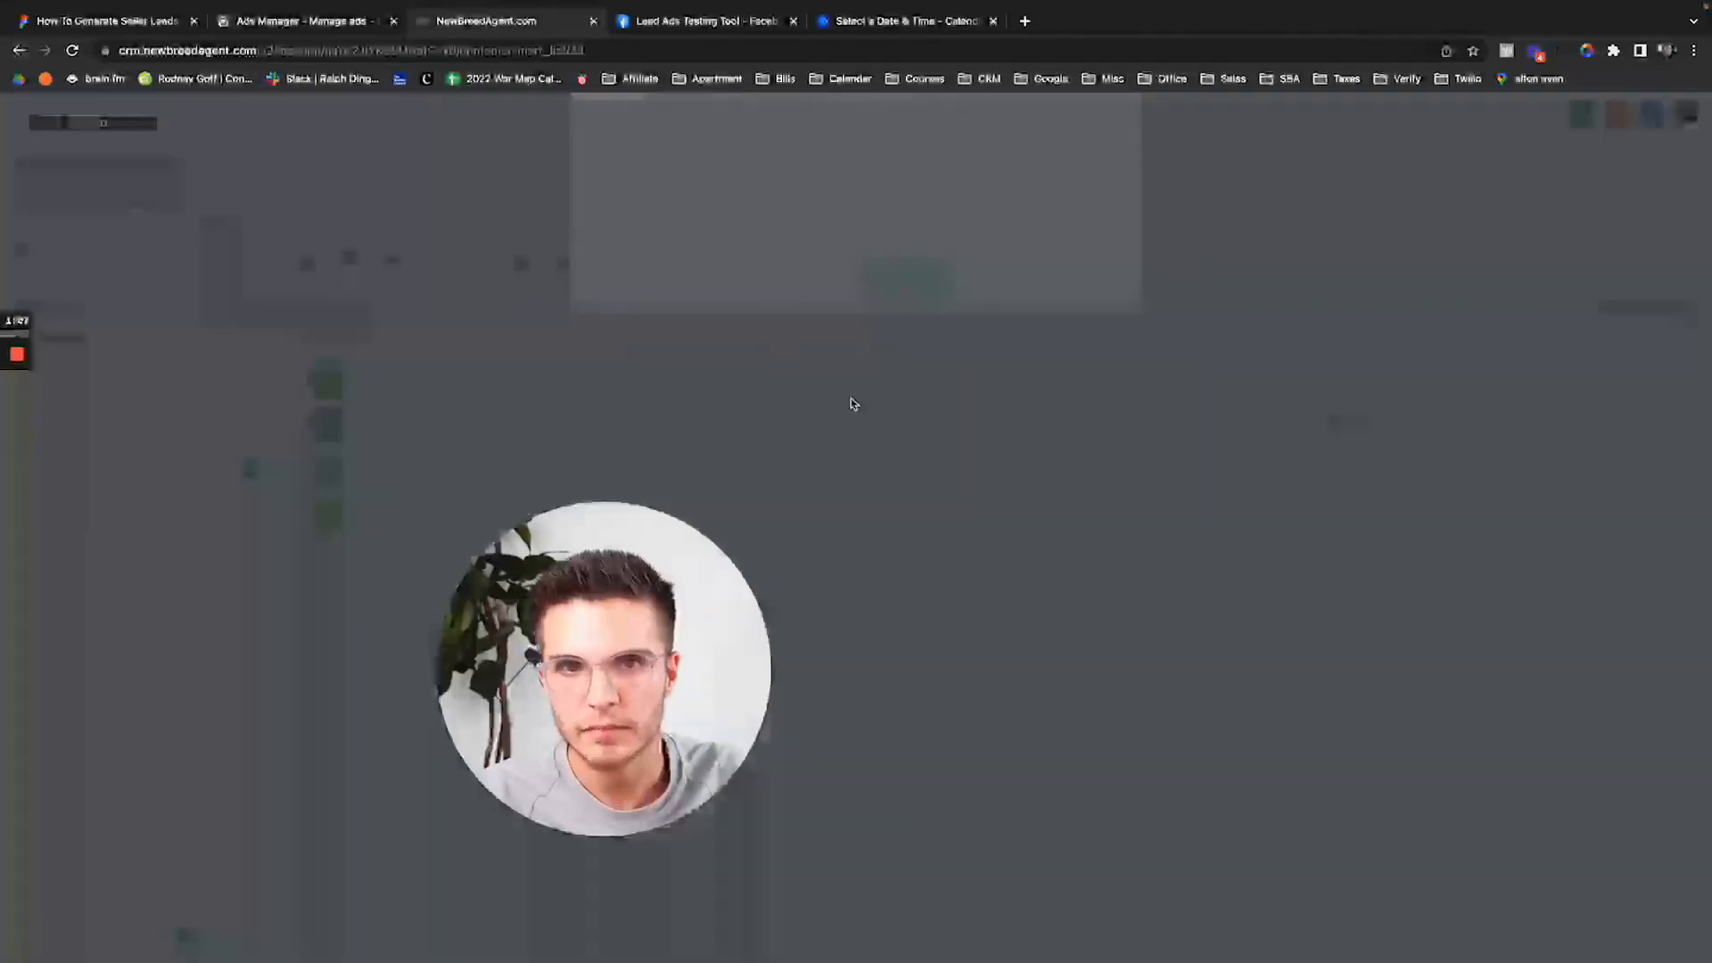
pyautogui.click(916, 319)
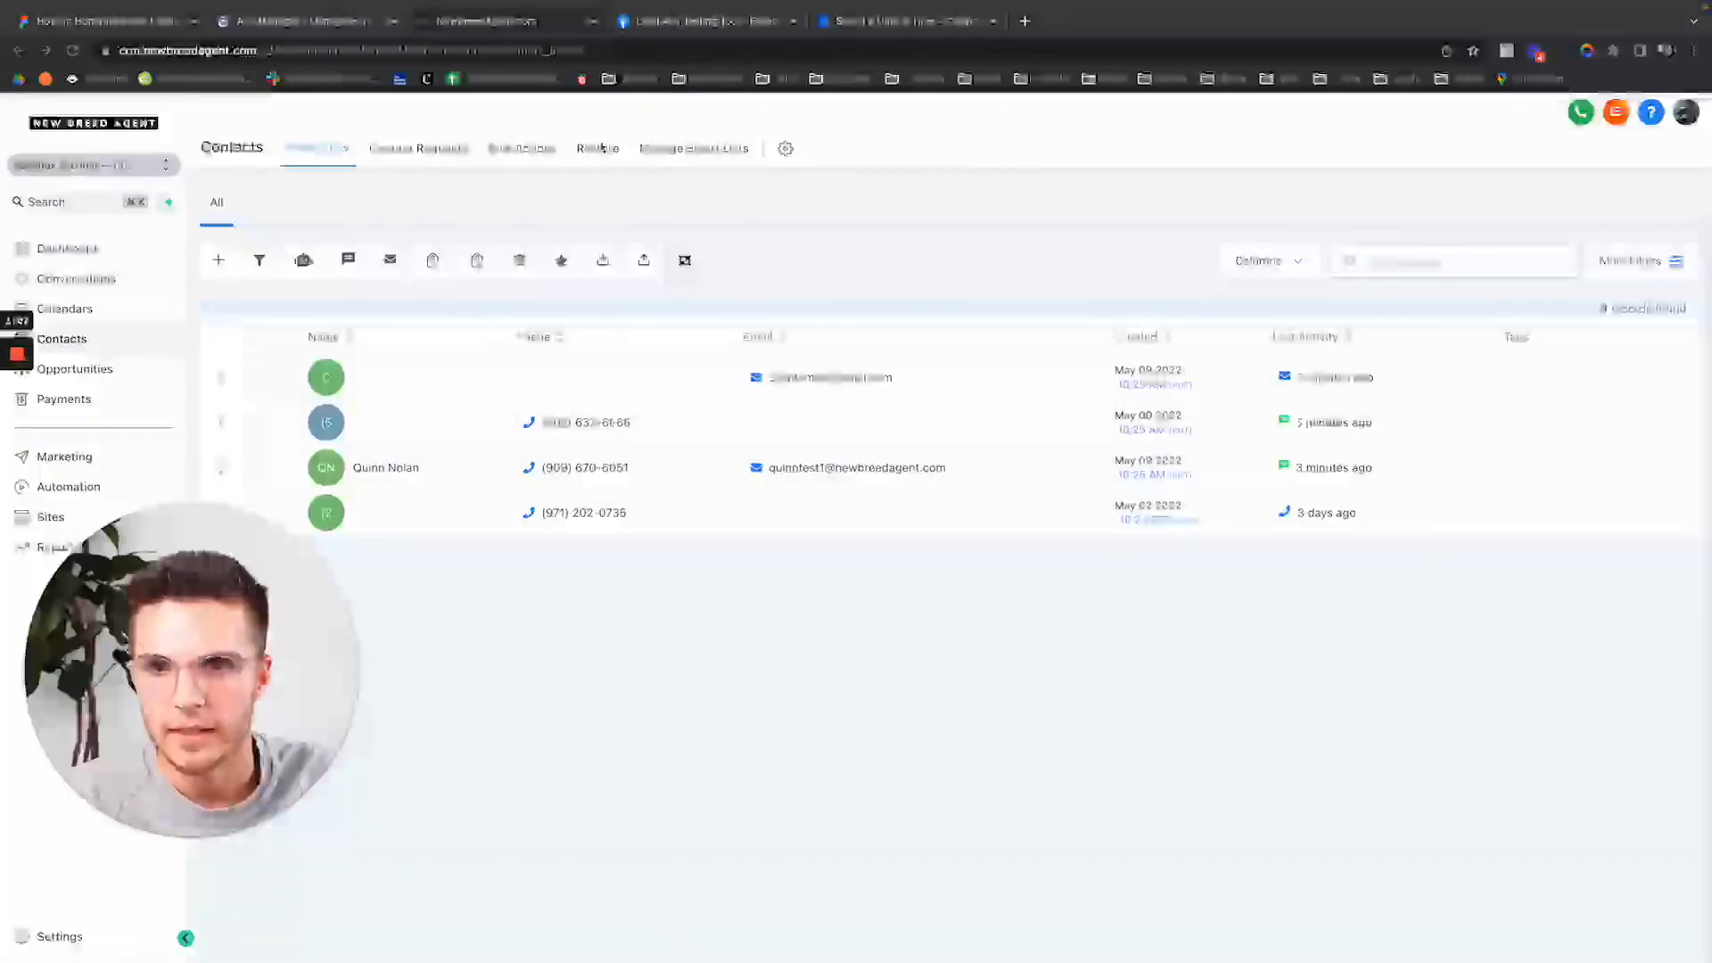
pyautogui.click(717, 22)
pyautogui.click(962, 559)
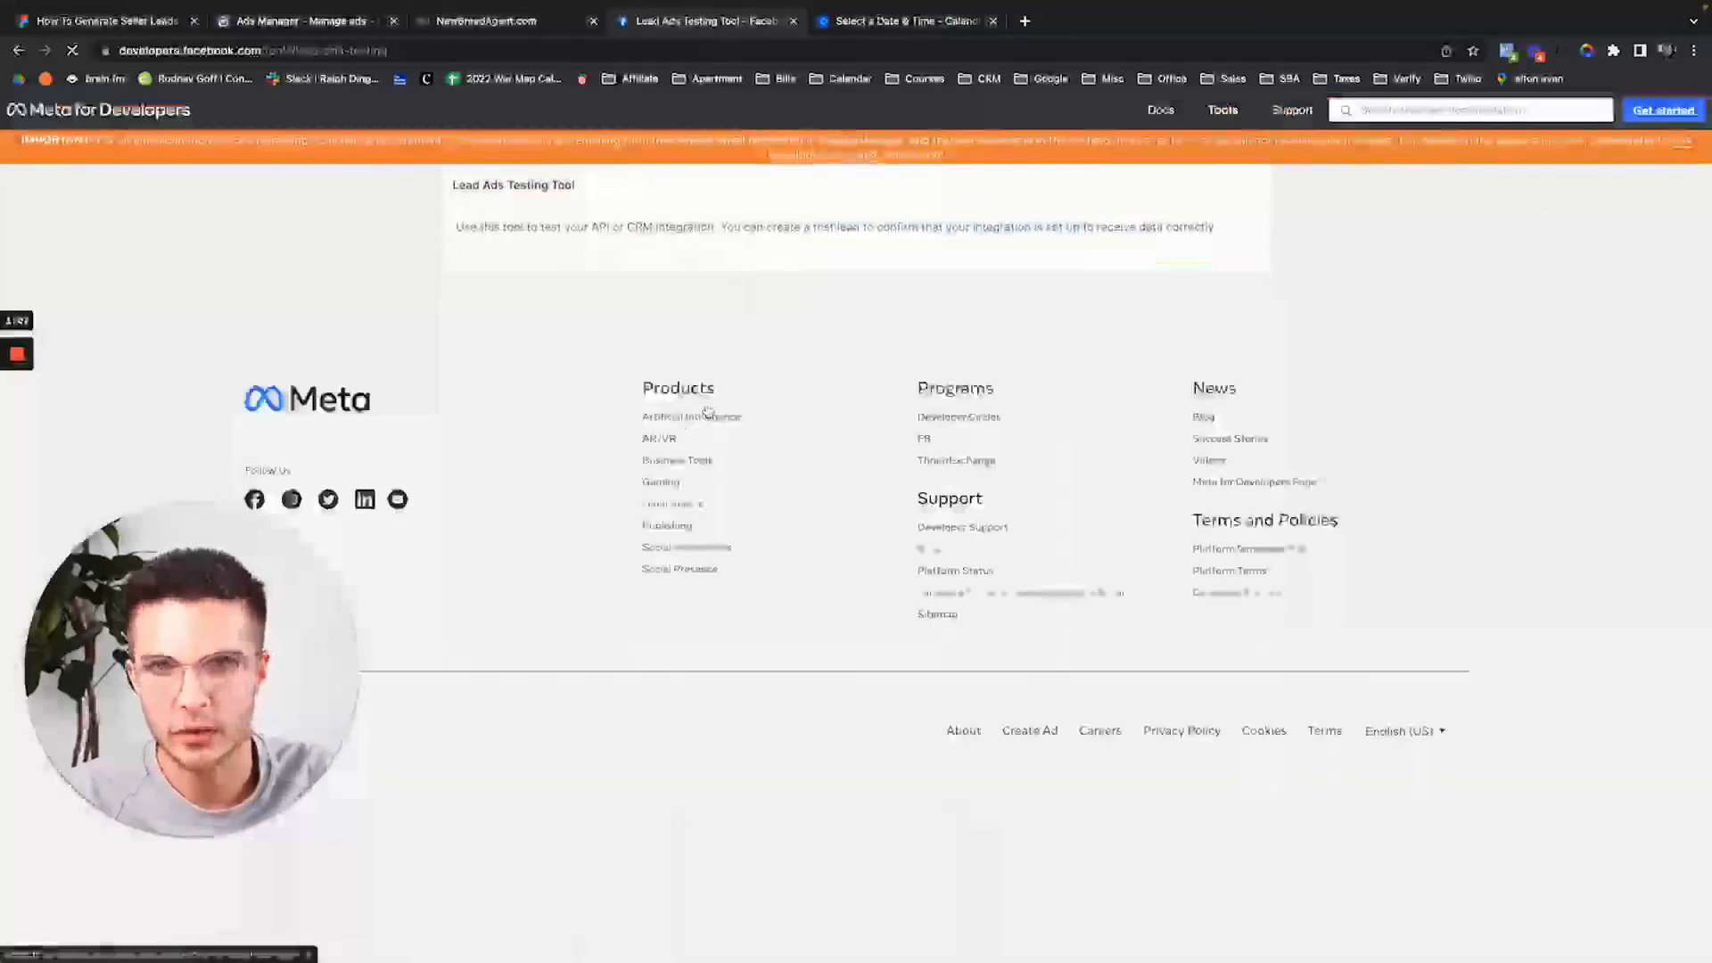
# Delete the existing test leads and select the Seller Leads Demo #1 form.
pyautogui.click(709, 384)
pyautogui.click(651, 348)
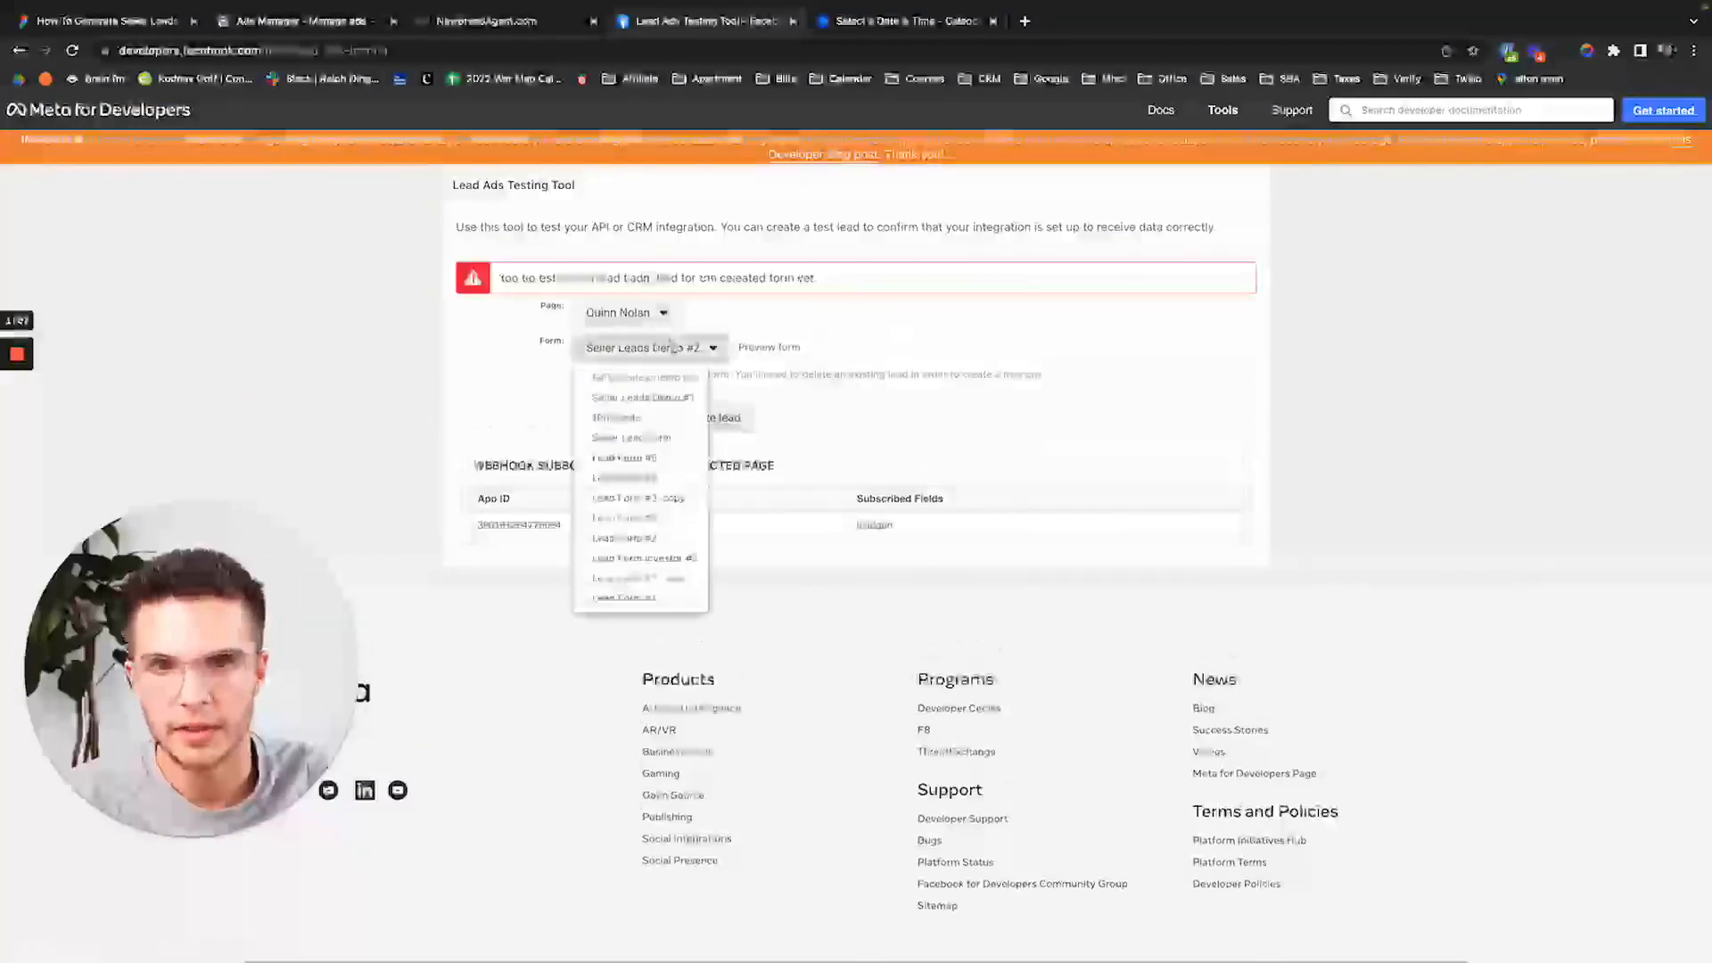
pyautogui.click(630, 413)
pyautogui.click(703, 391)
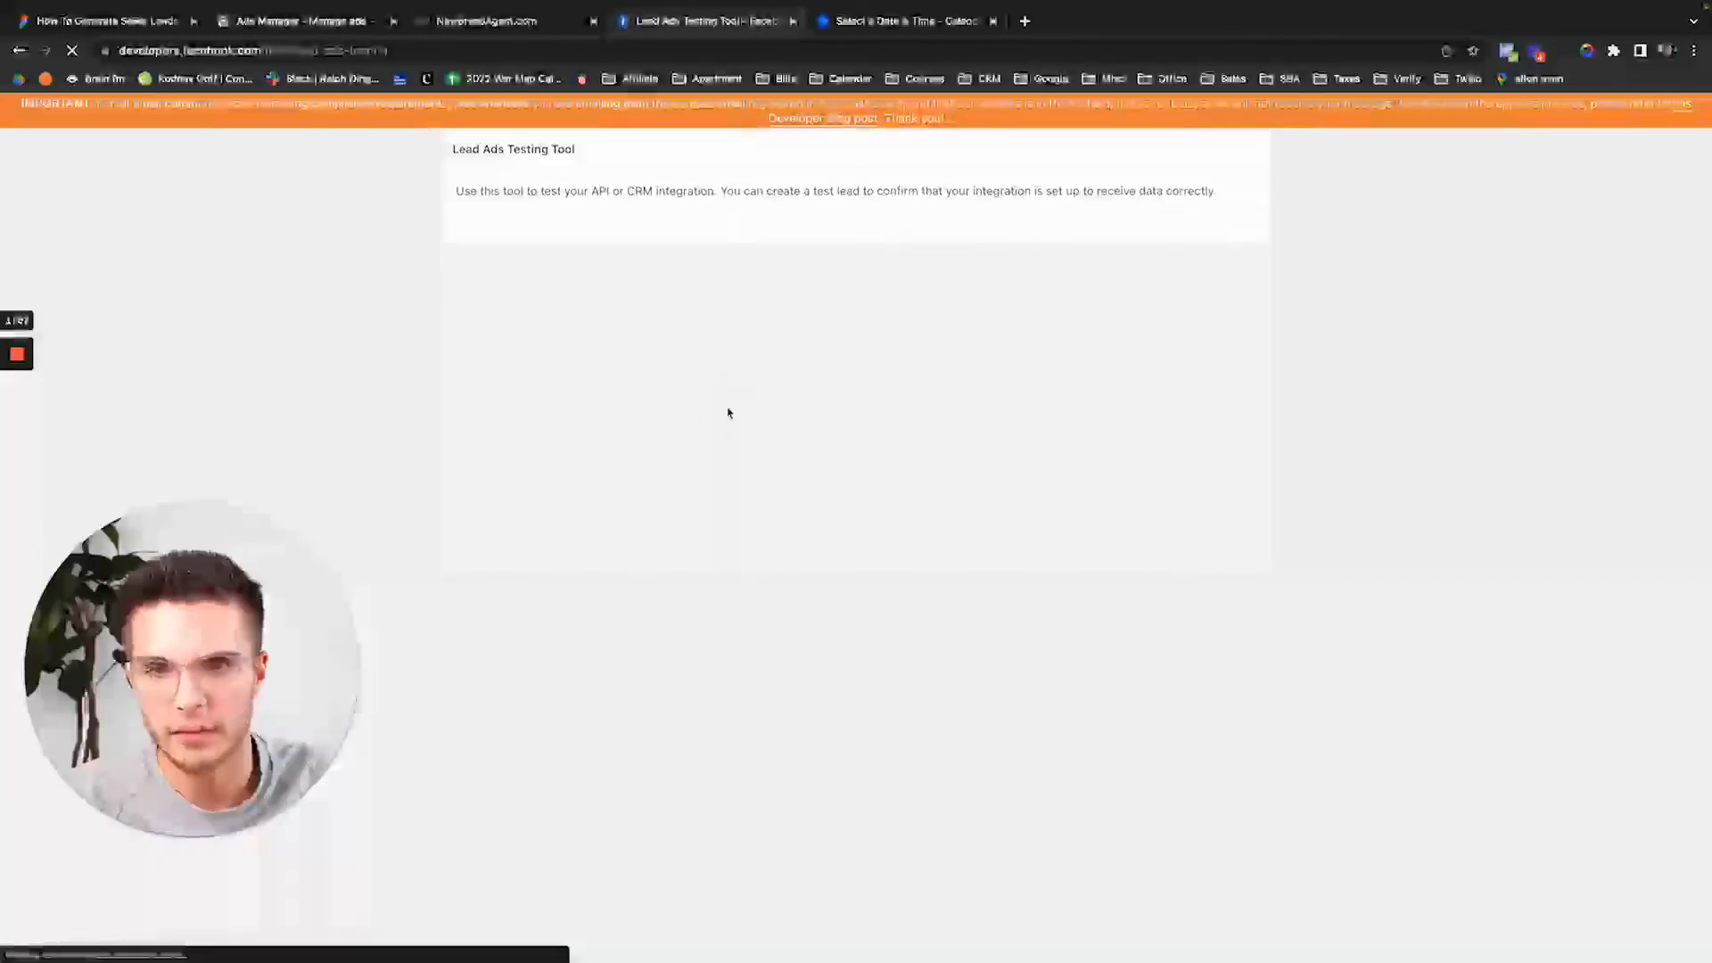
pyautogui.click(616, 317)
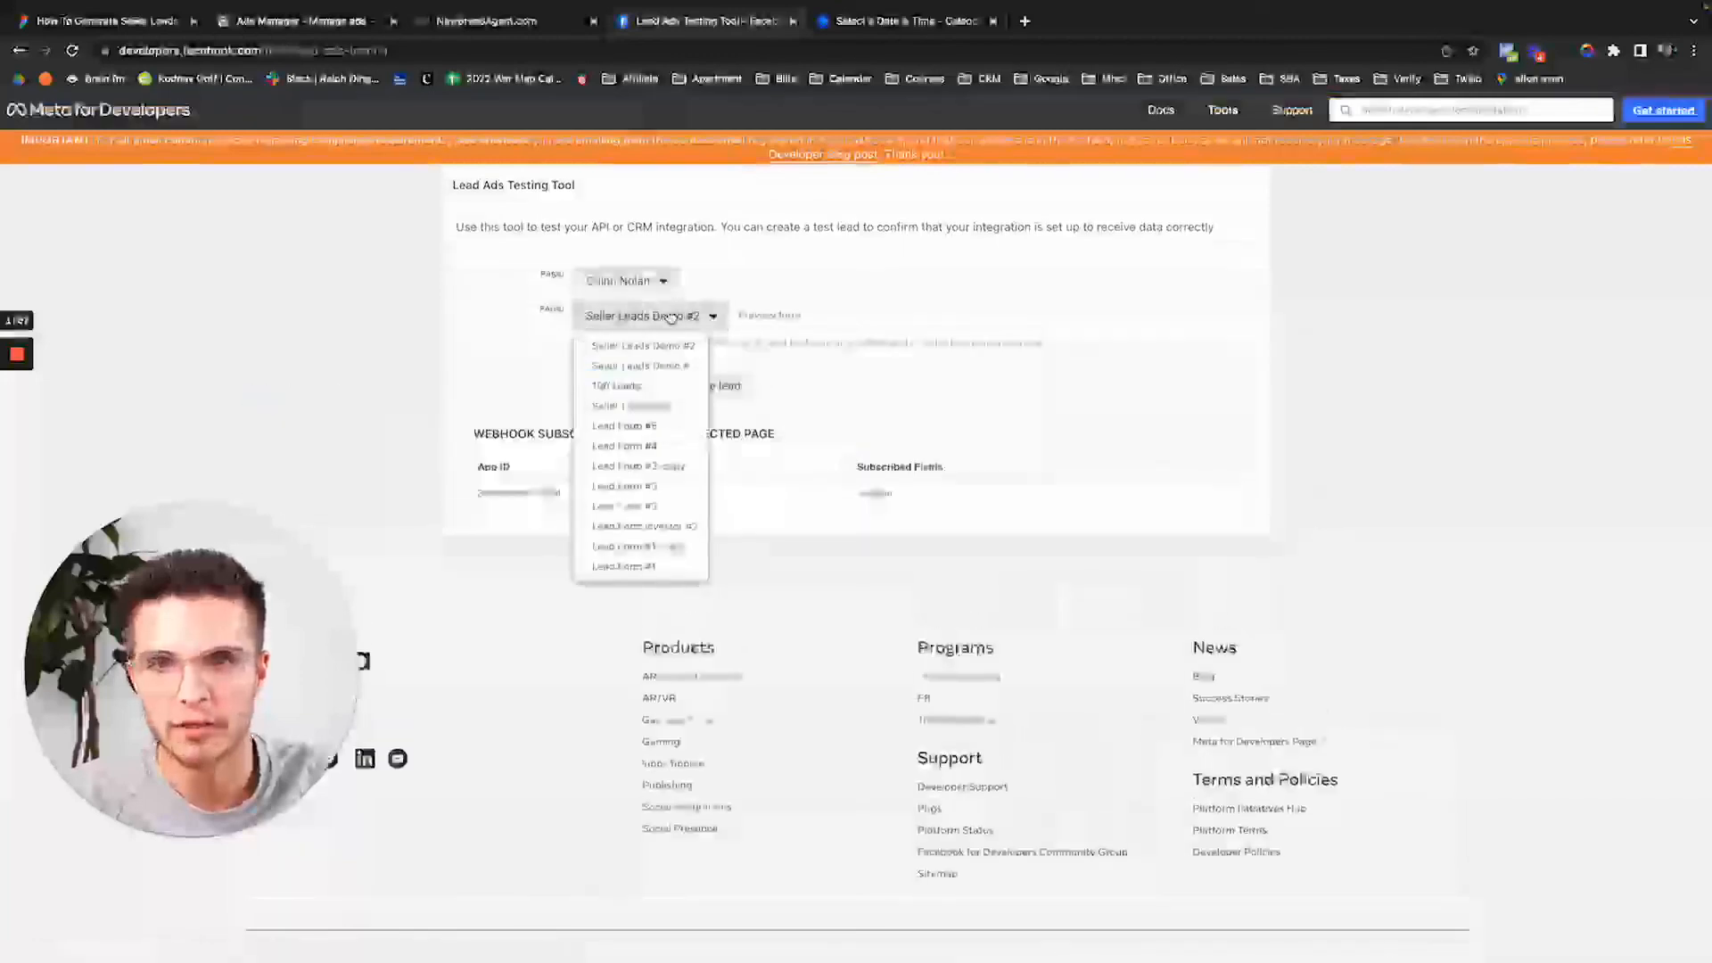
pyautogui.click(615, 364)
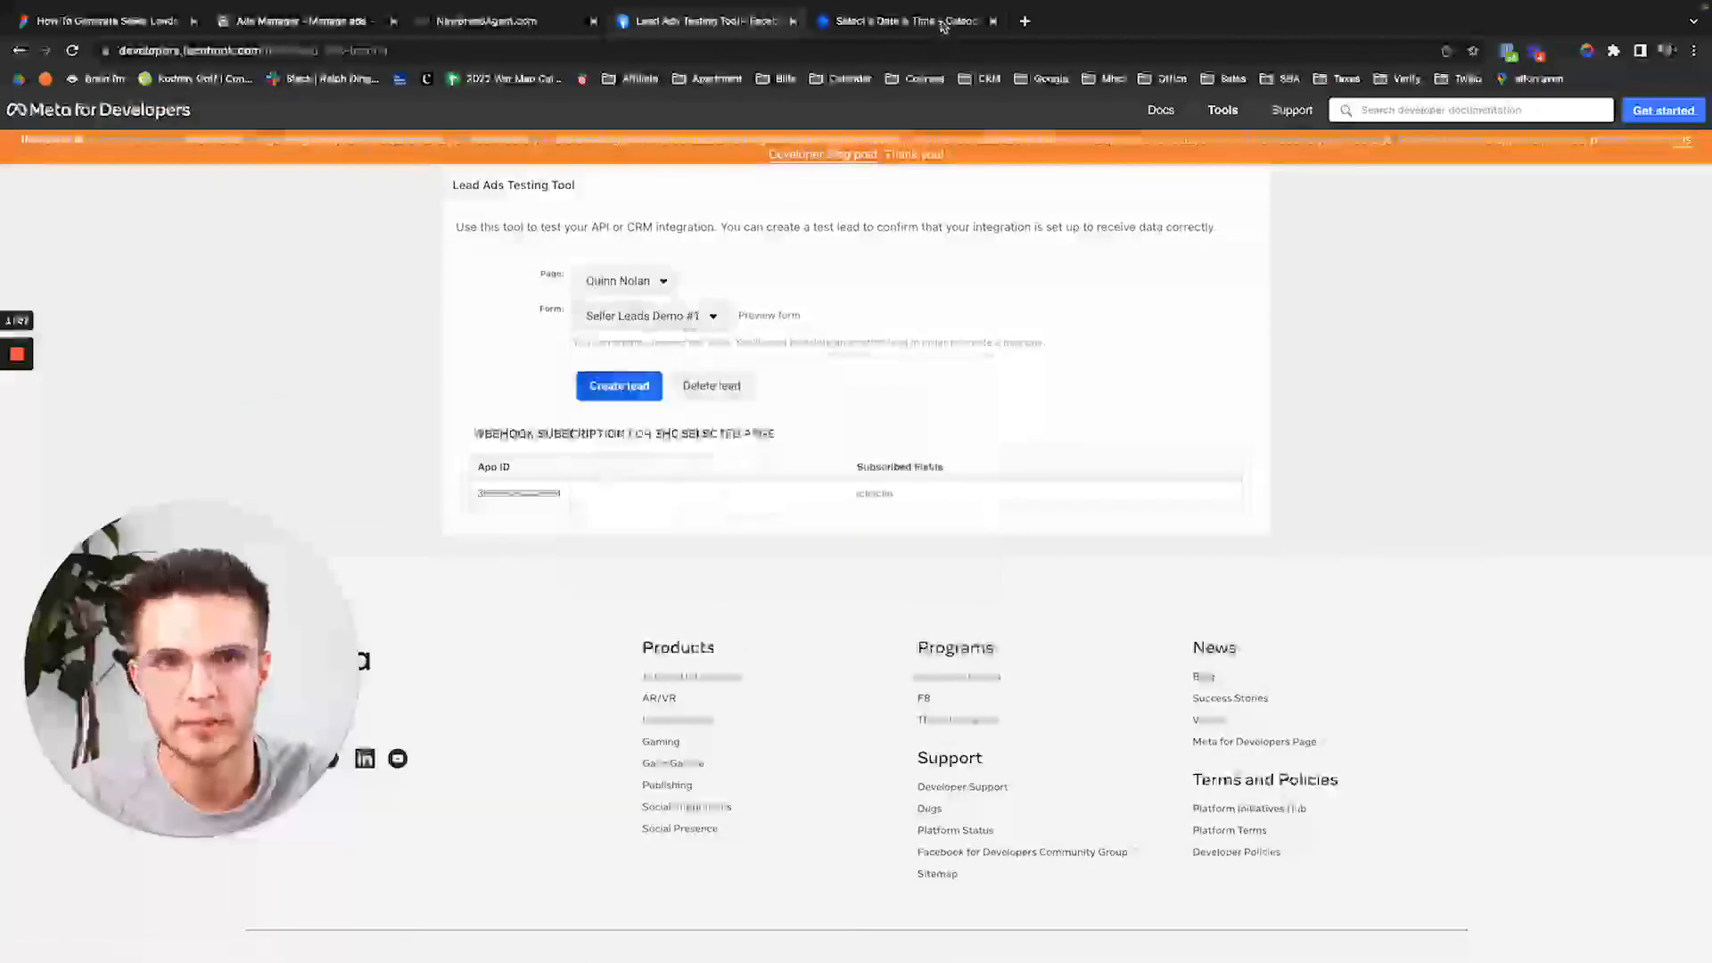
# Close the Calendly tab, check a lead's record in the CRM, and return to the testing tool.
pyautogui.click(991, 24)
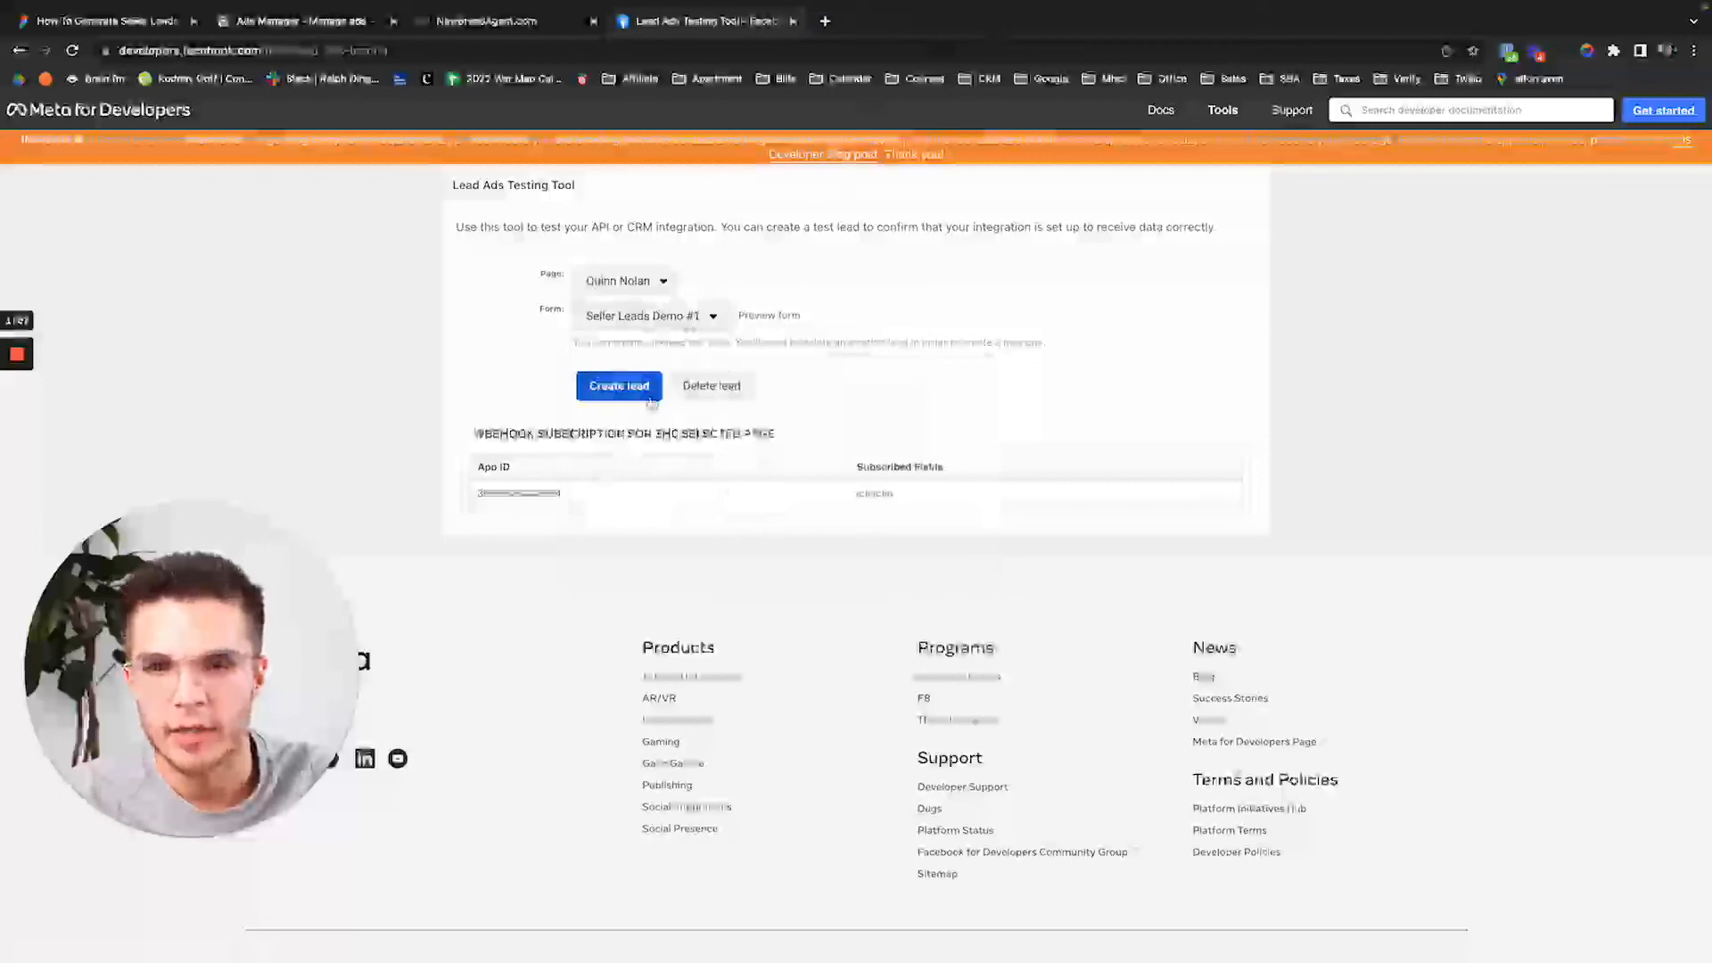
pyautogui.click(481, 21)
pyautogui.click(519, 439)
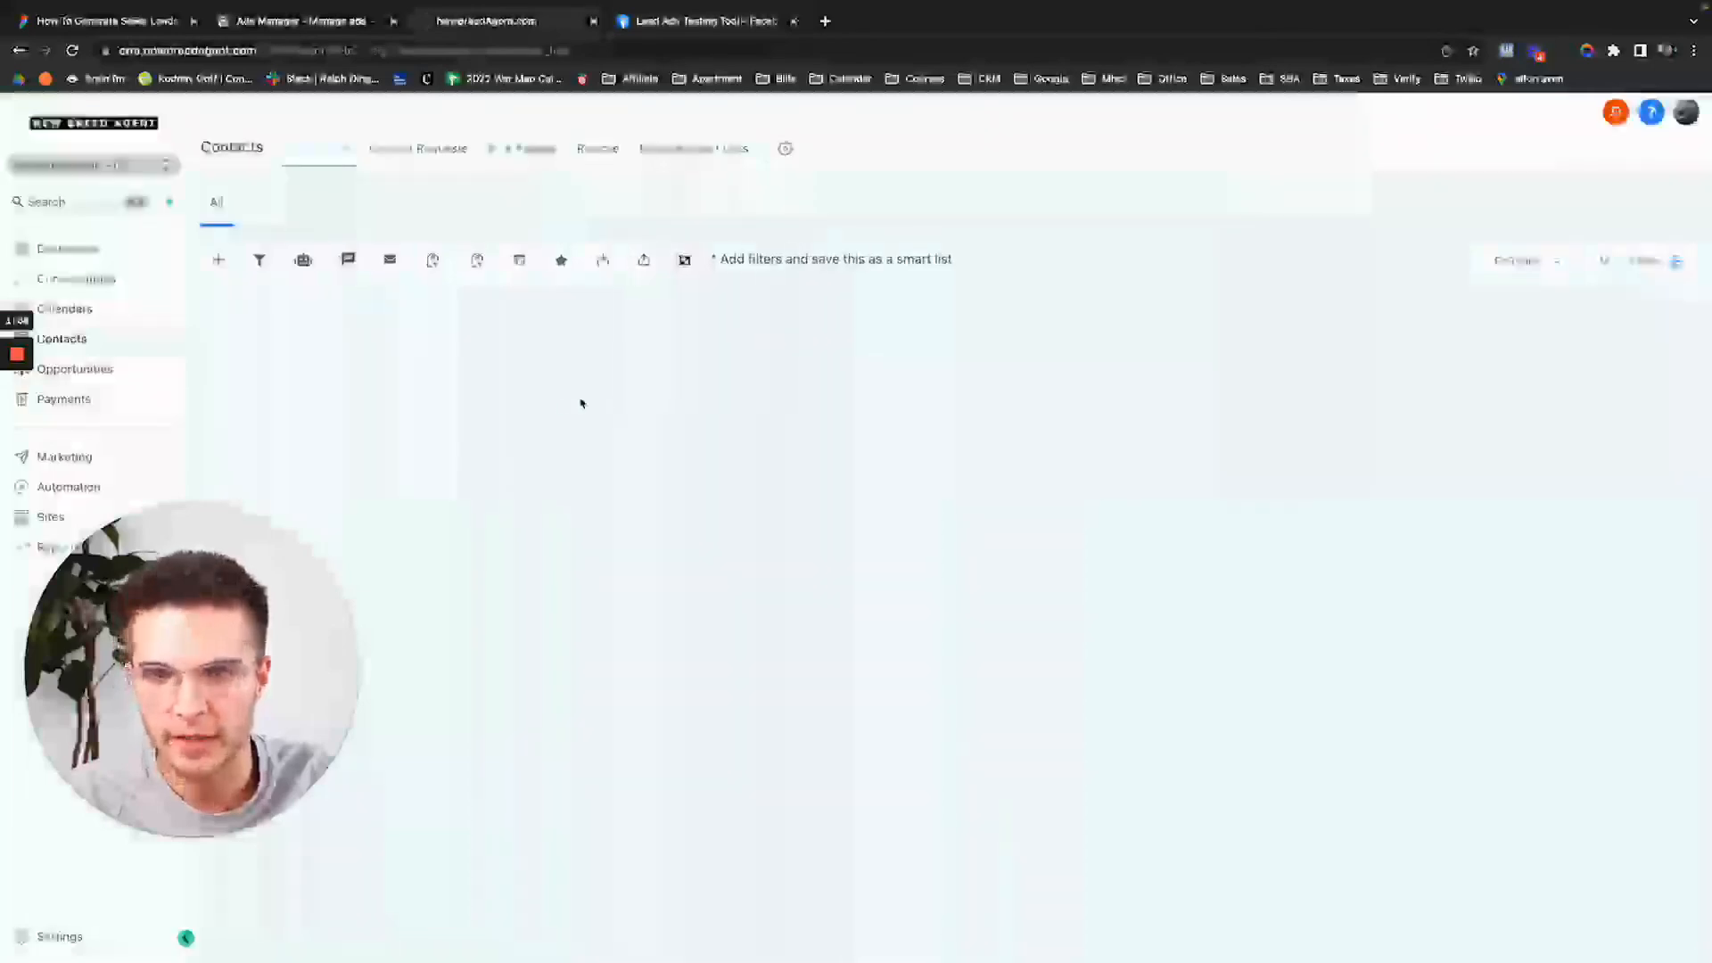
pyautogui.click(709, 22)
# Fill the form preview with Divorce, Immediately, and 'test'/'t' for the text answers.
pyautogui.click(757, 318)
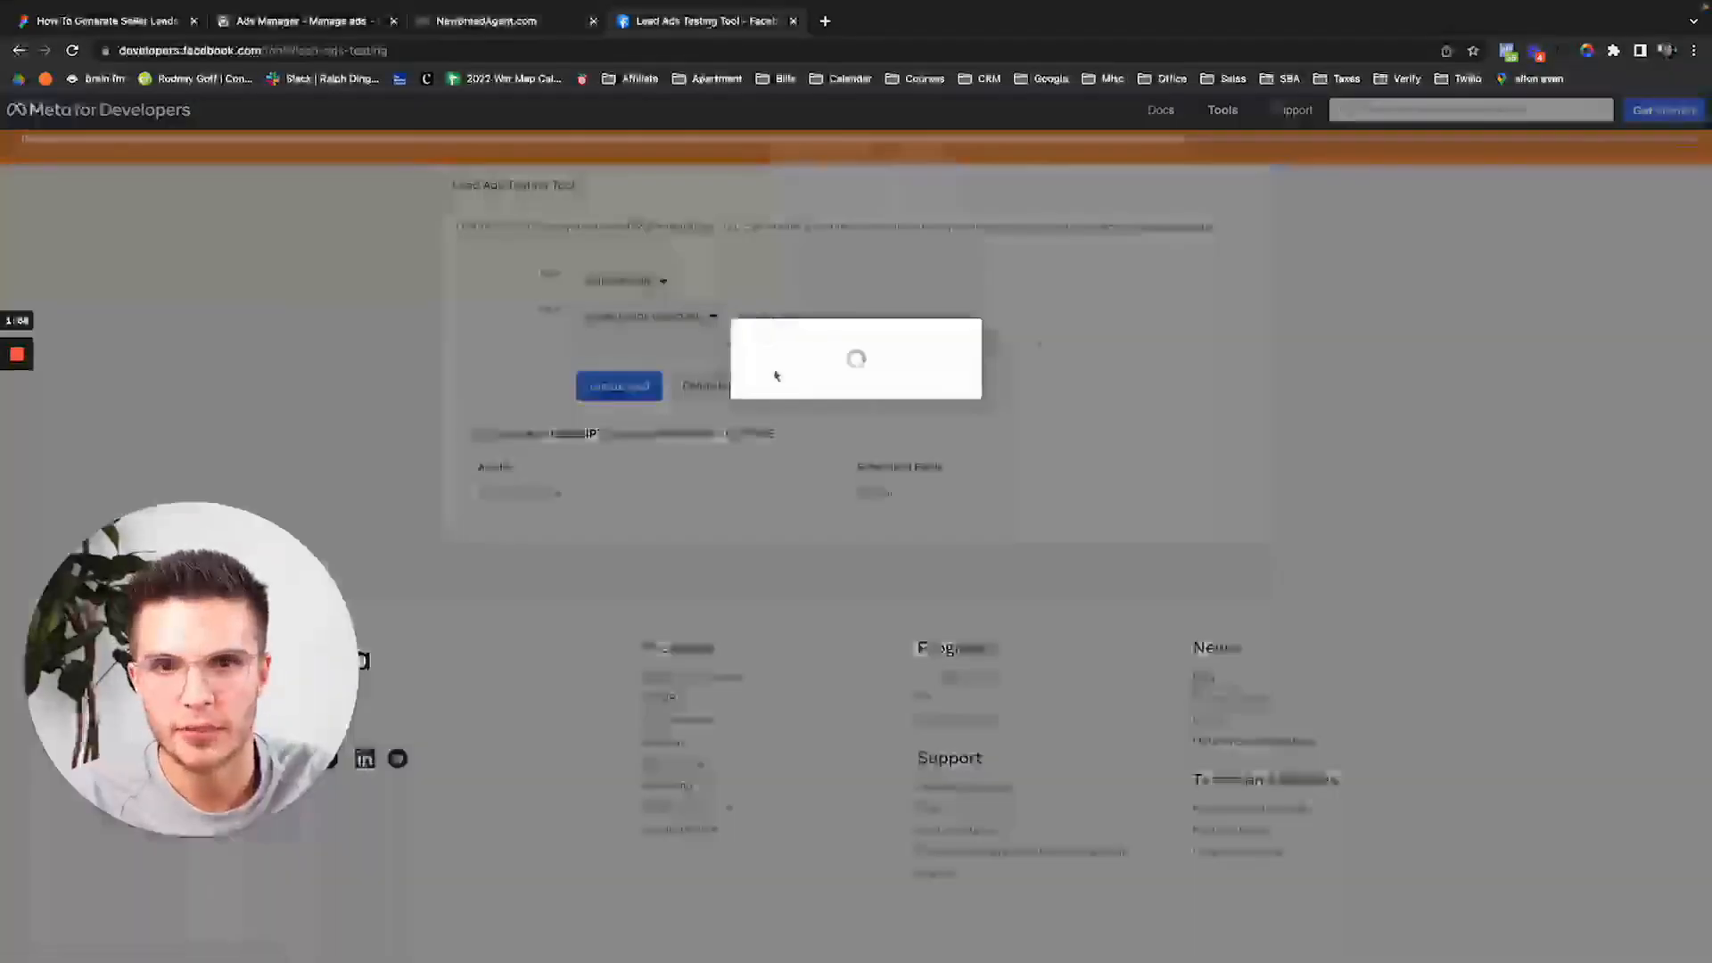
pyautogui.click(814, 594)
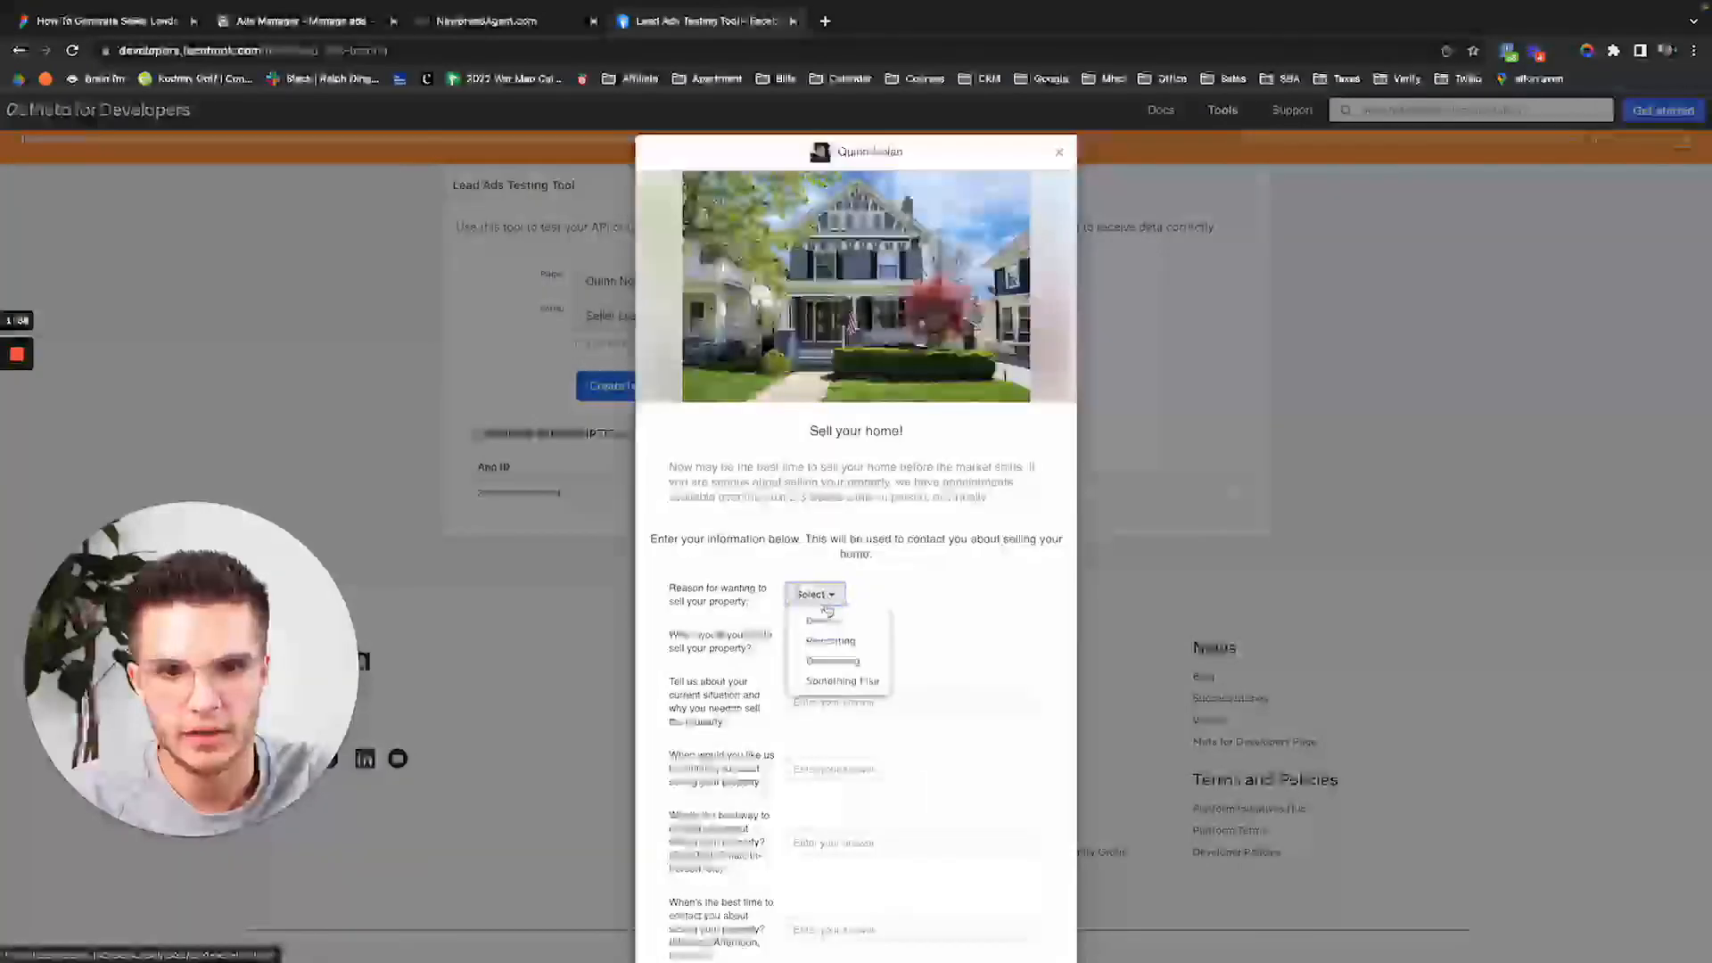
pyautogui.click(824, 640)
pyautogui.click(822, 673)
pyautogui.scroll(-2, 829, 624)
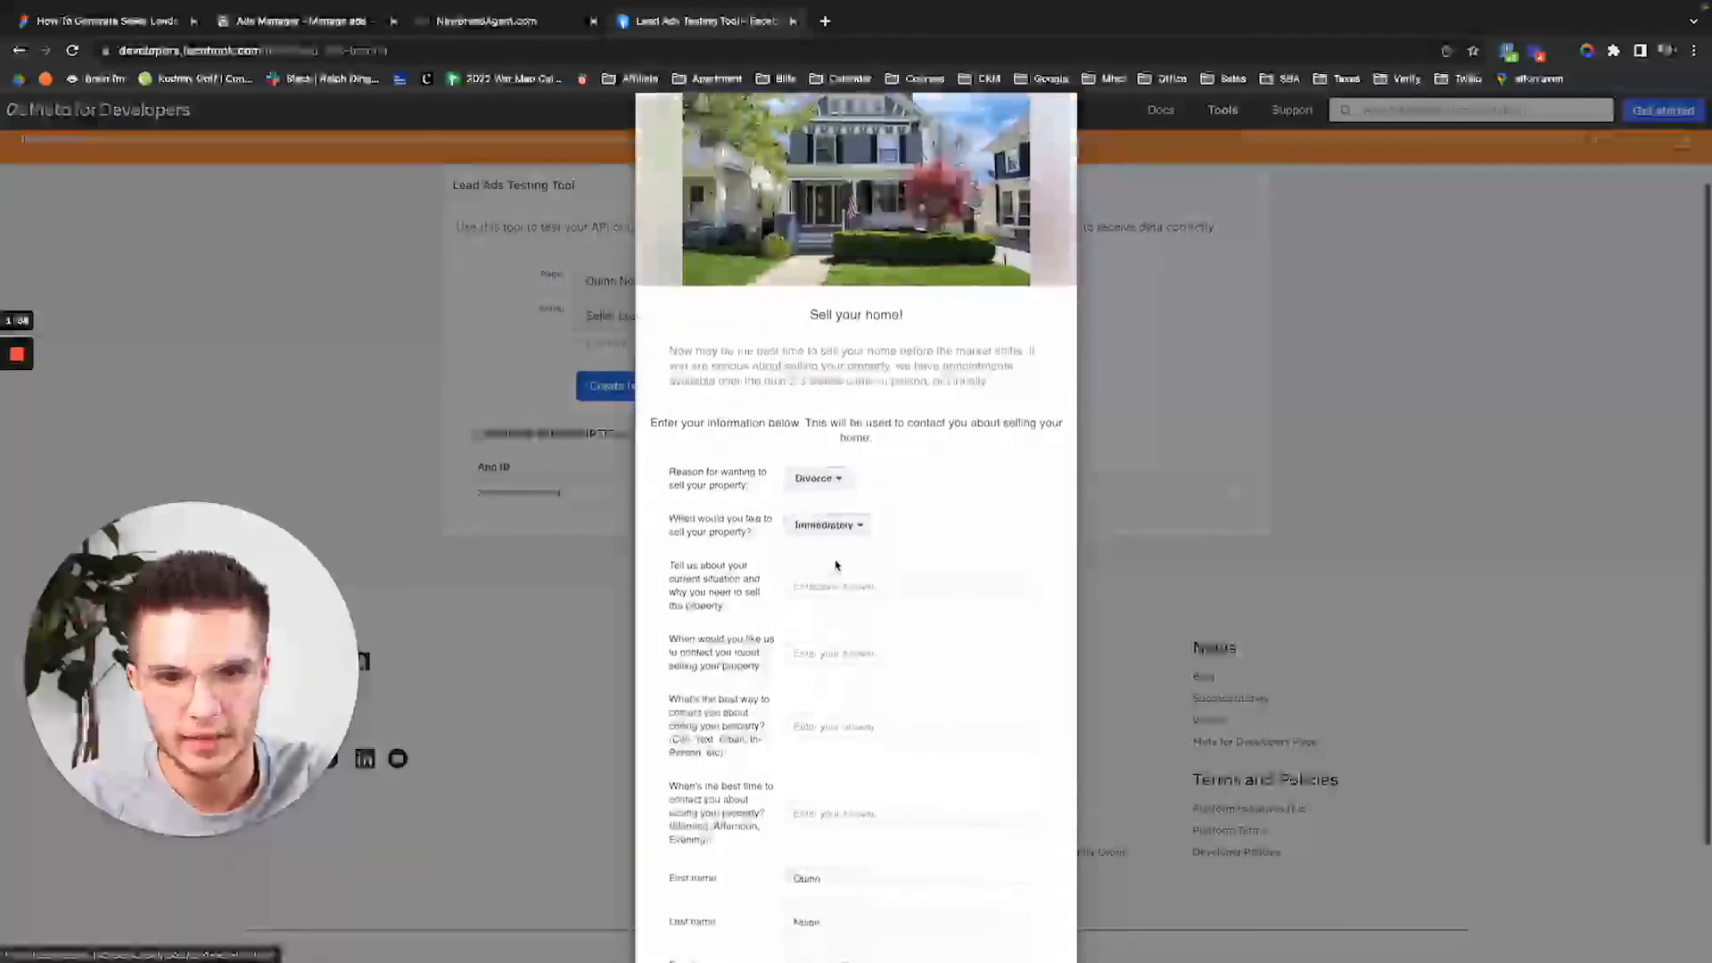
pyautogui.click(834, 582)
pyautogui.write('test')
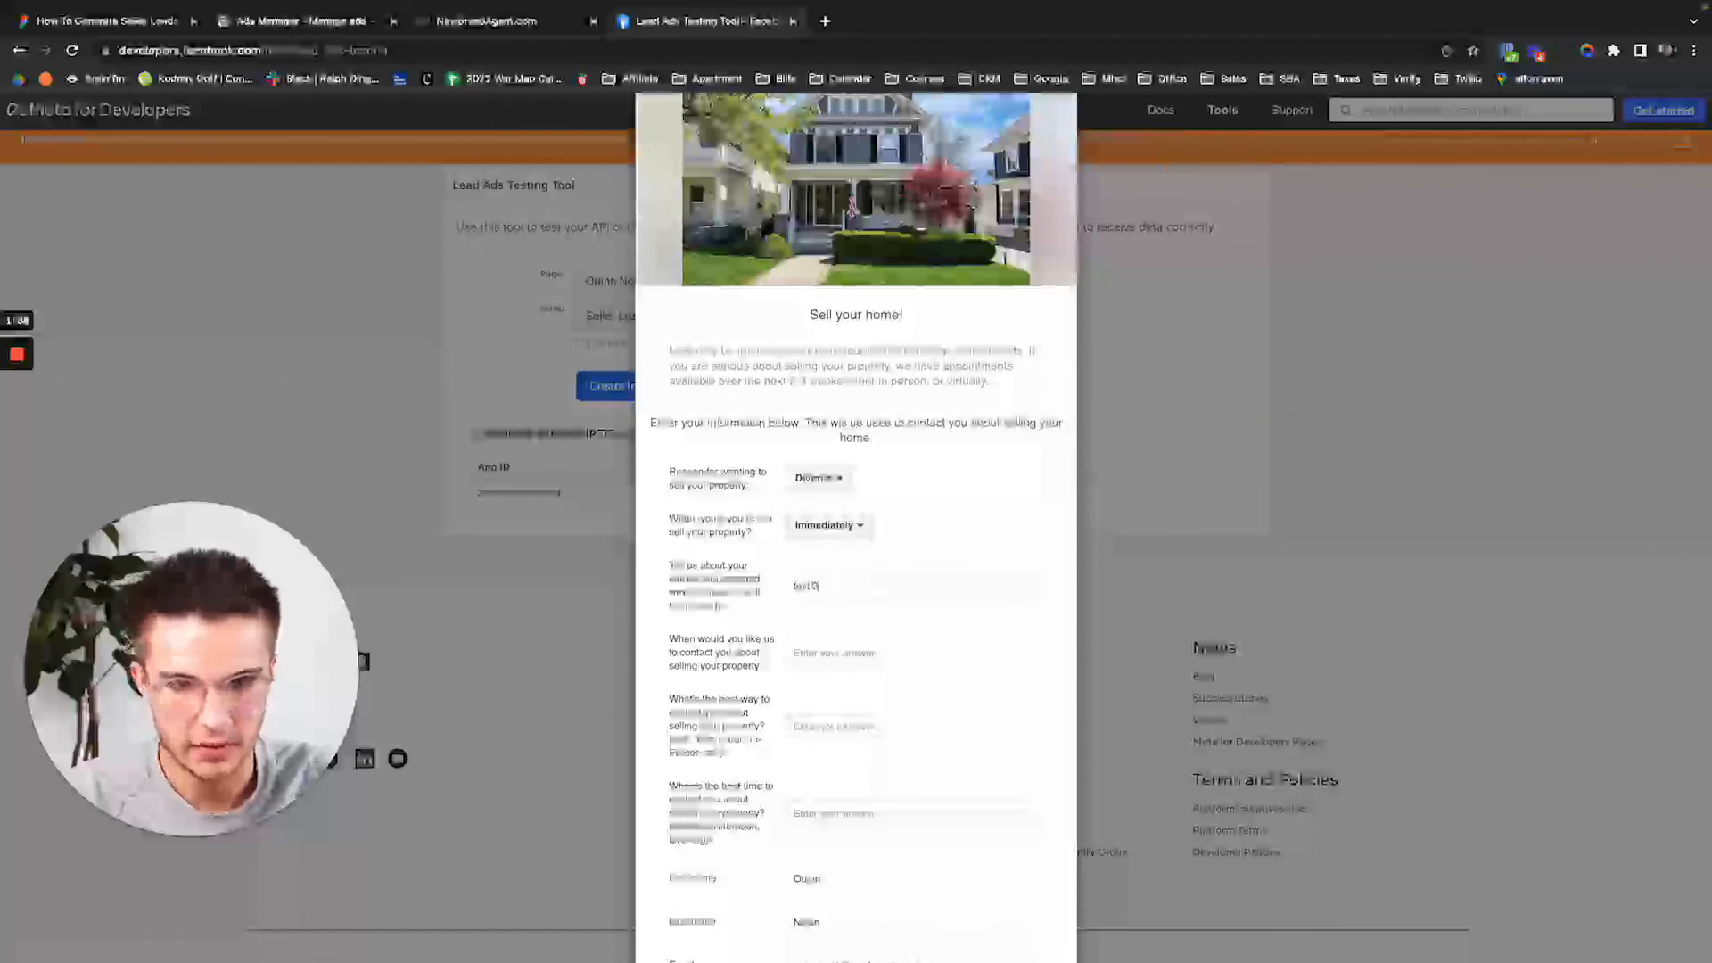
pyautogui.press('Tab')
pyautogui.write('test')
pyautogui.press('Tab')
pyautogui.write('t')
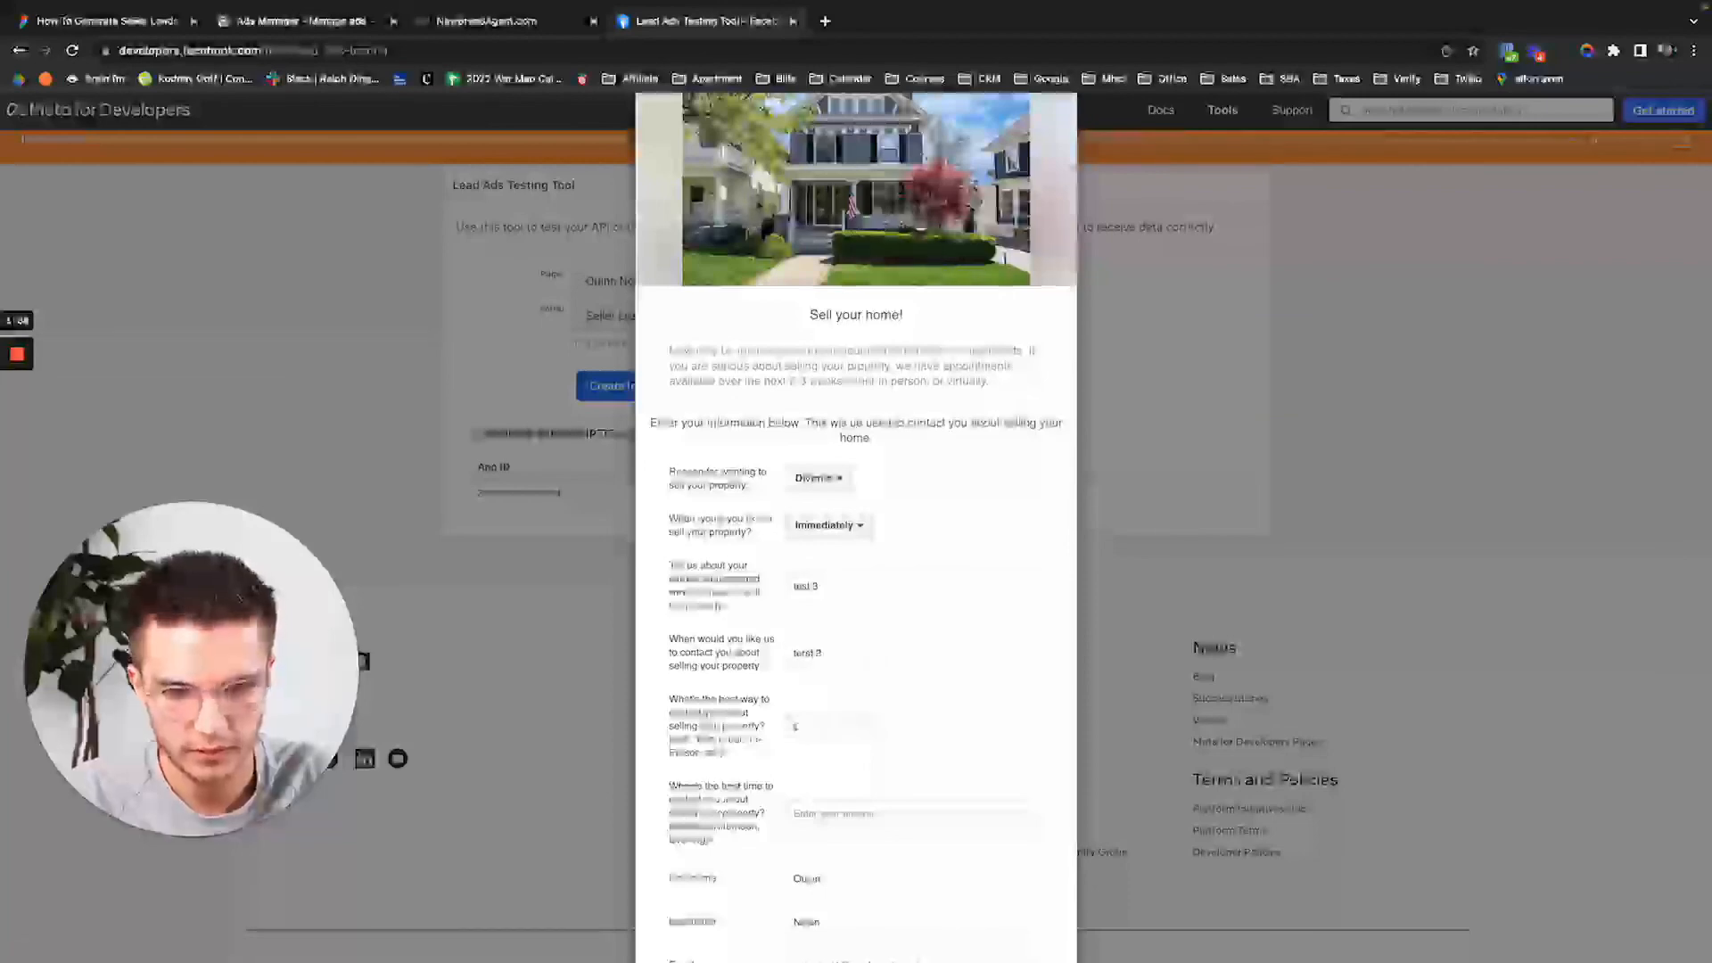
pyautogui.press('Tab')
pyautogui.write('t')
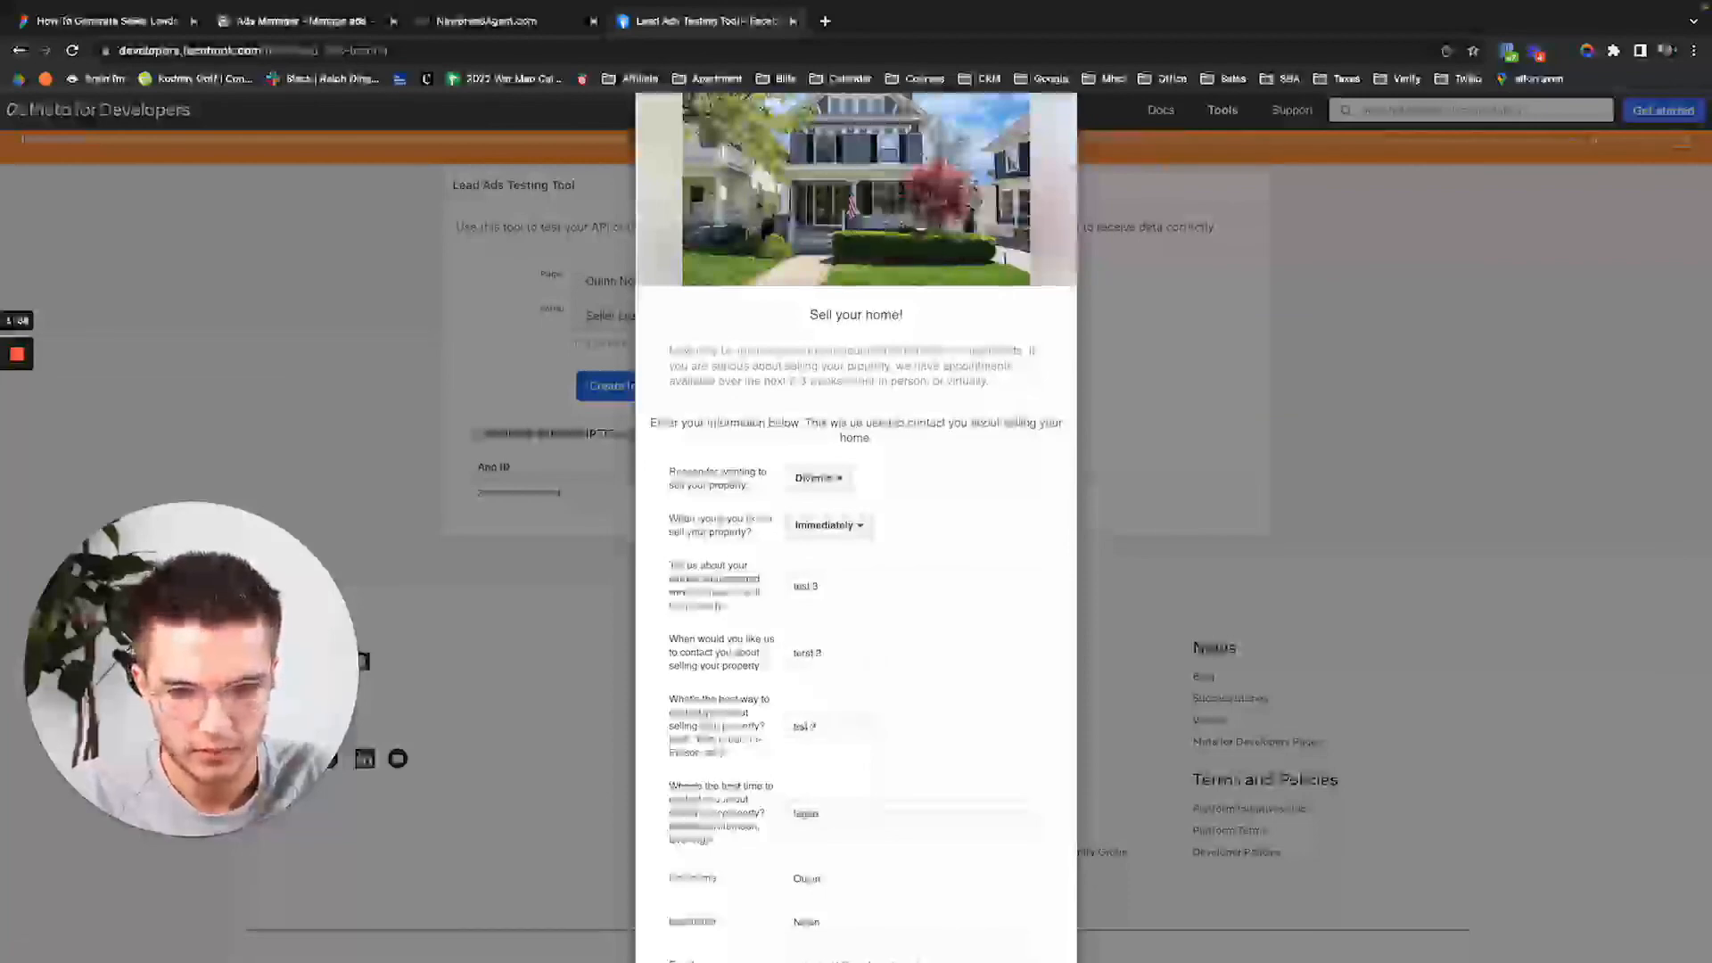
# Submit the test lead and go back to the CRM contacts list.
pyautogui.scroll(-2, 865, 681)
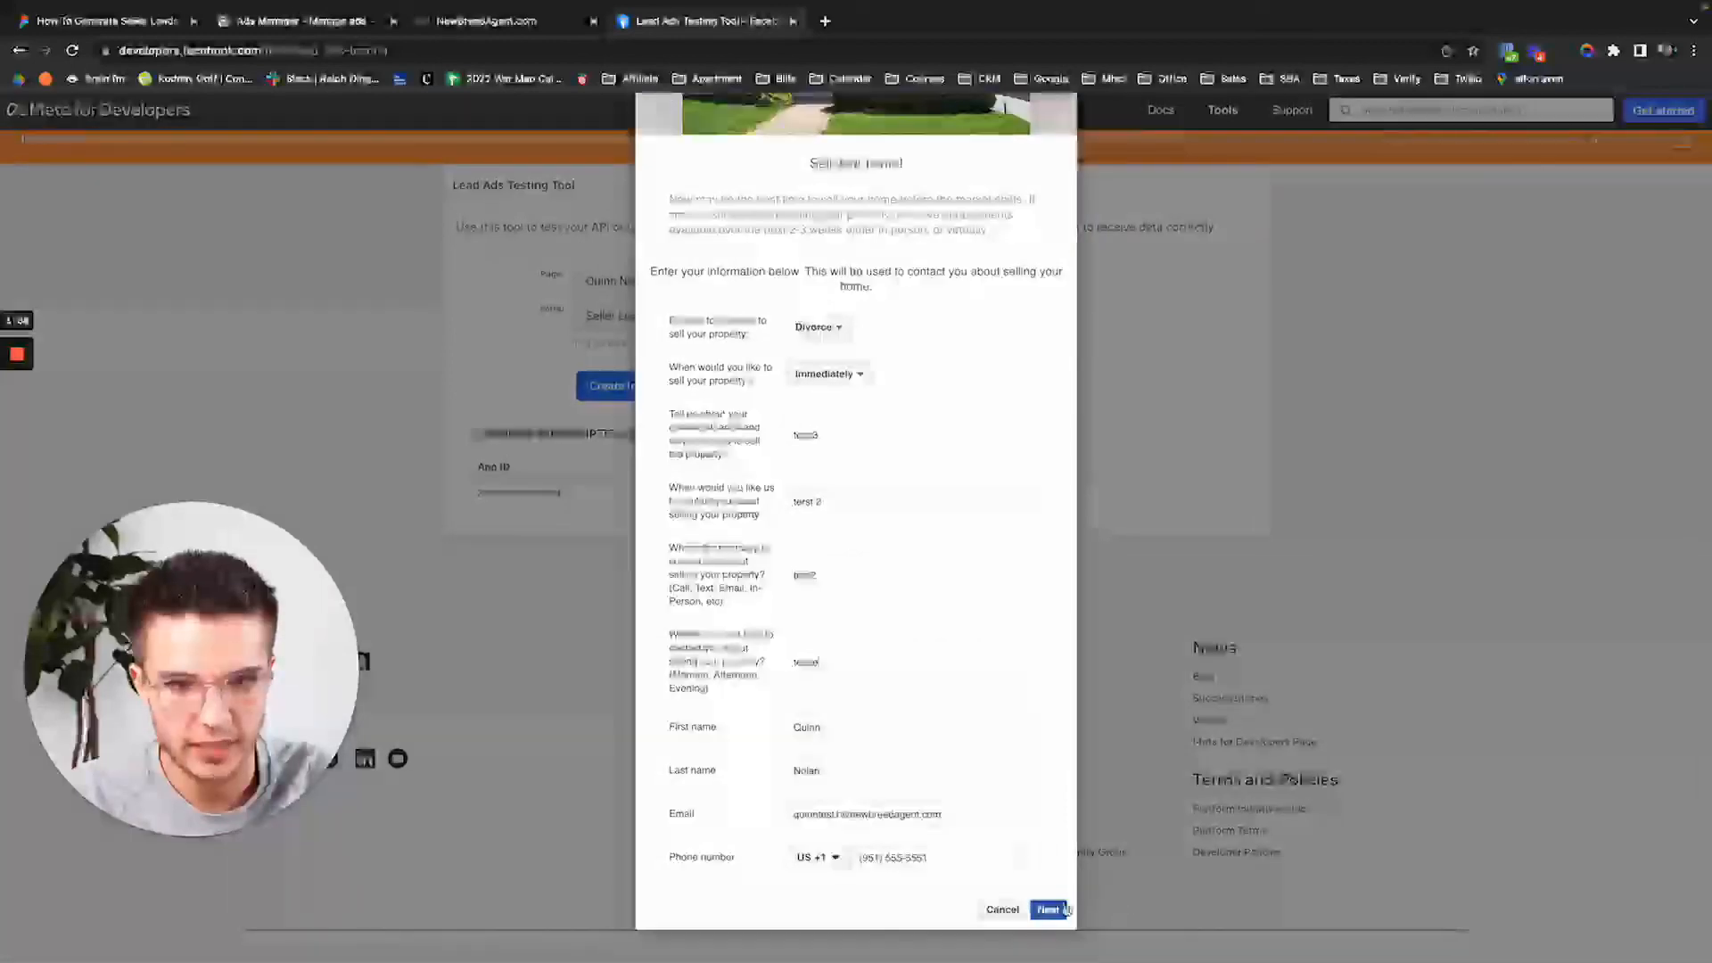
pyautogui.click(1048, 908)
pyautogui.click(1043, 534)
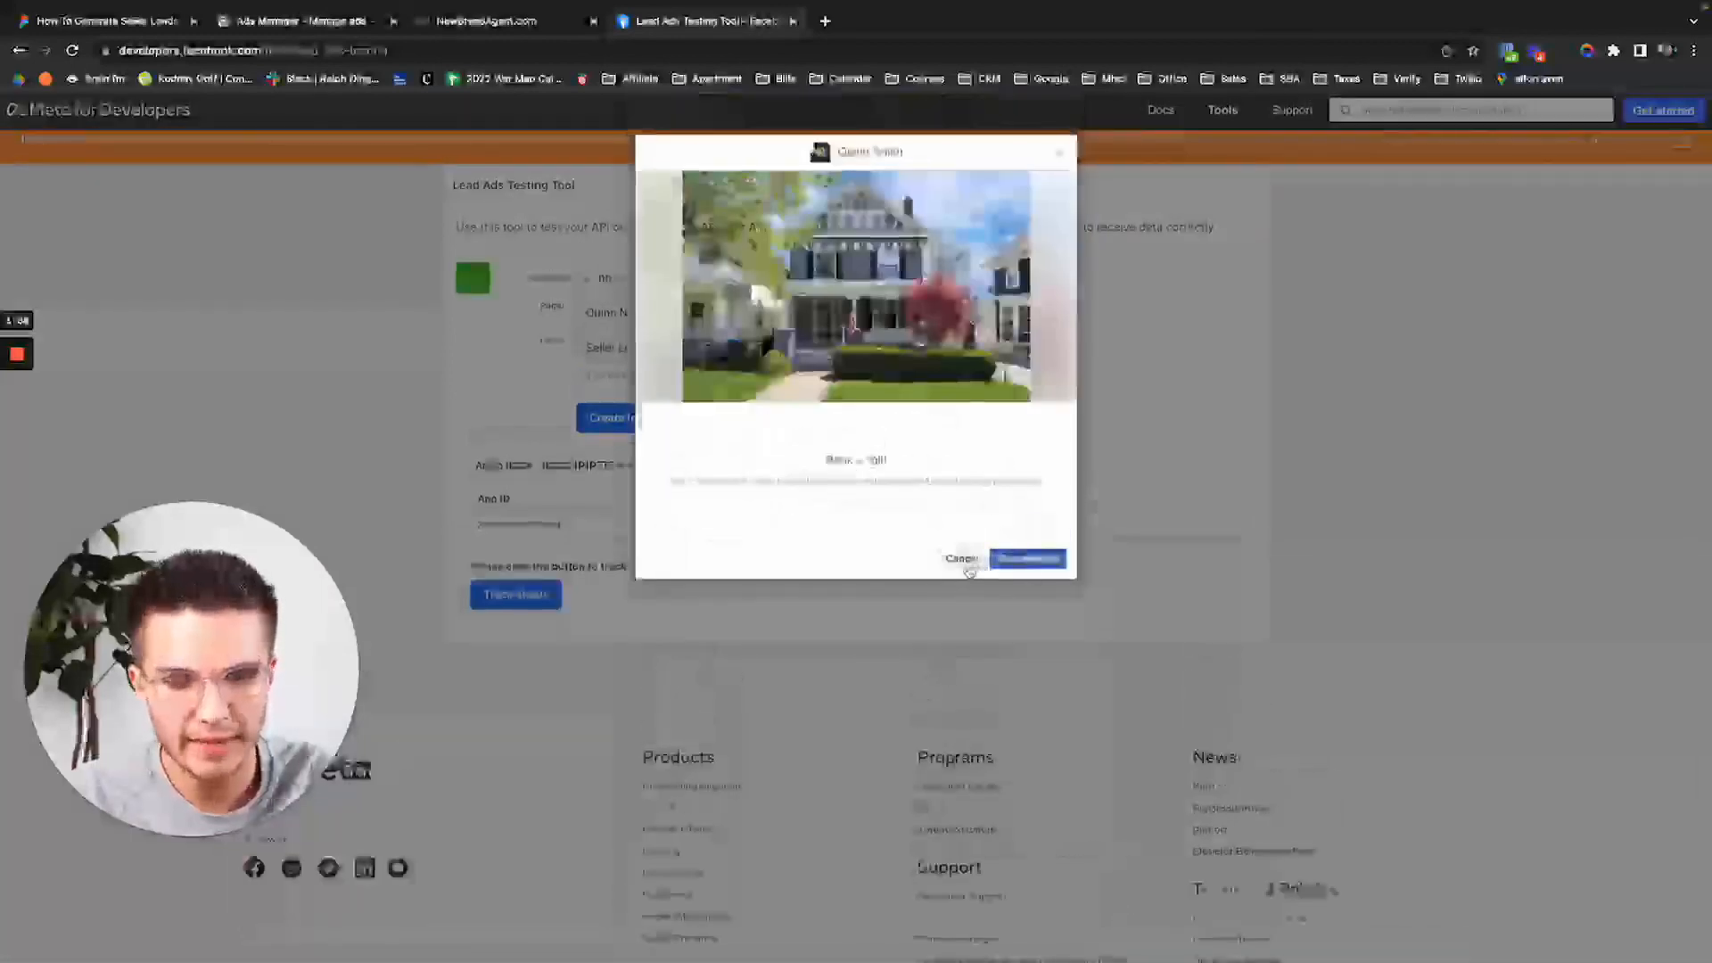
pyautogui.click(469, 21)
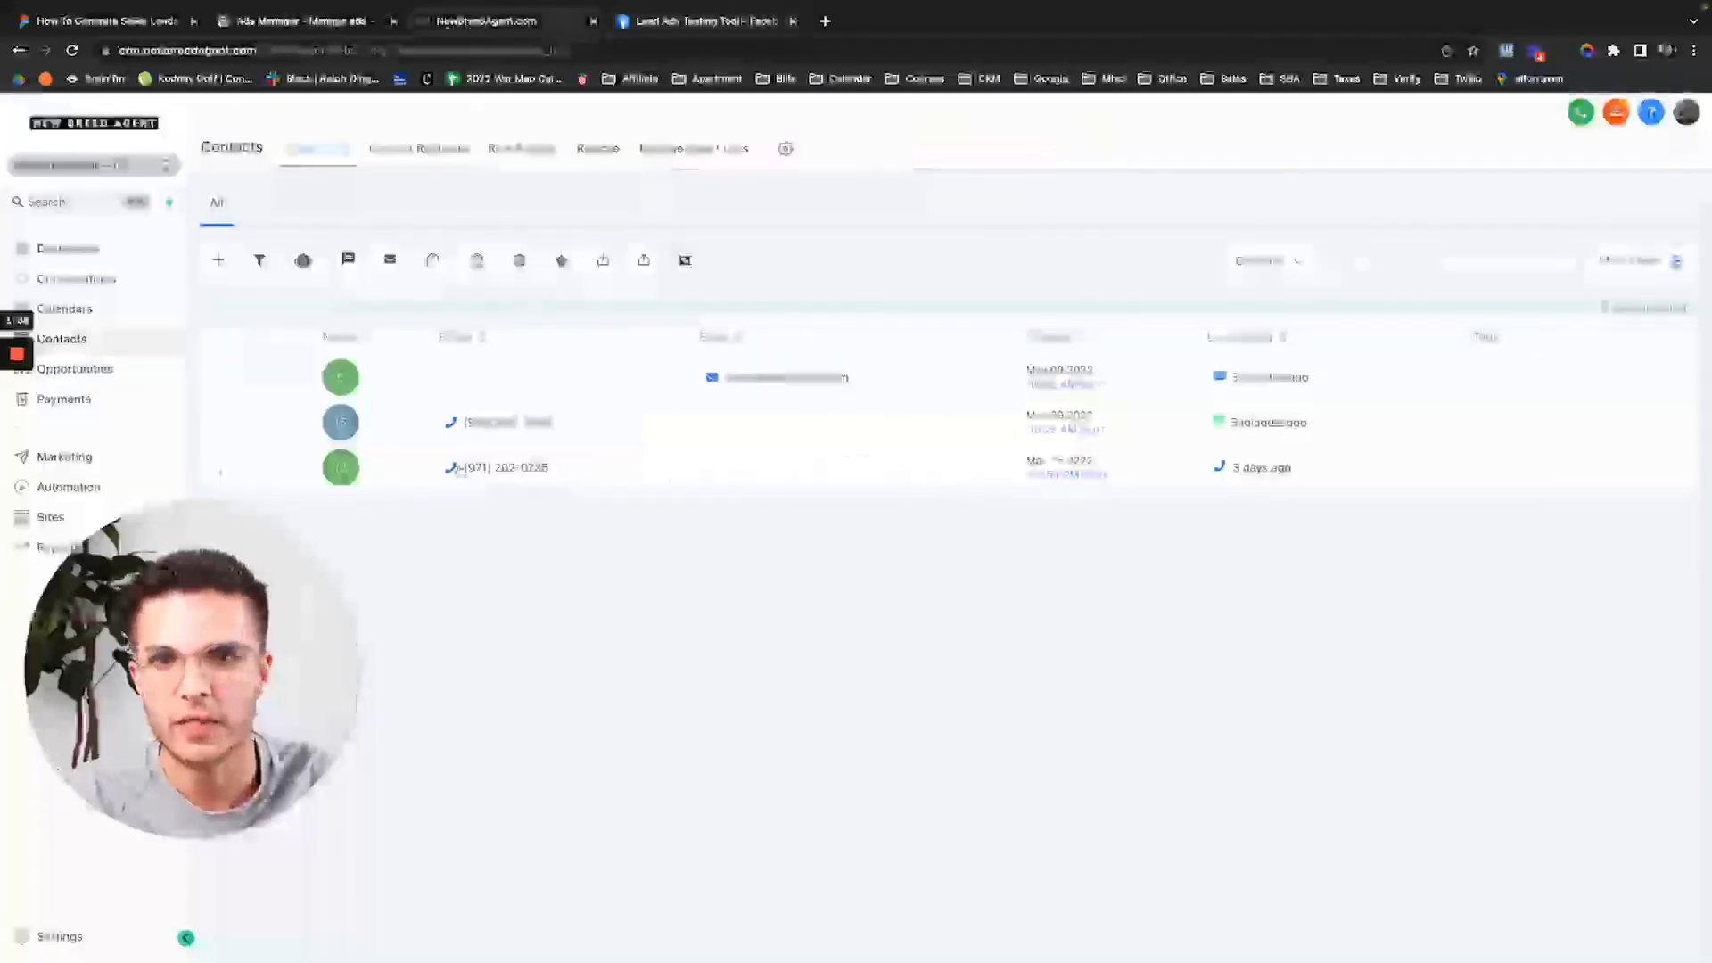
# Reload Contacts and open the new test lead's record to confirm the automated text went out.
pyautogui.moveTo(223, 581); pyautogui.dragTo(415, 617)
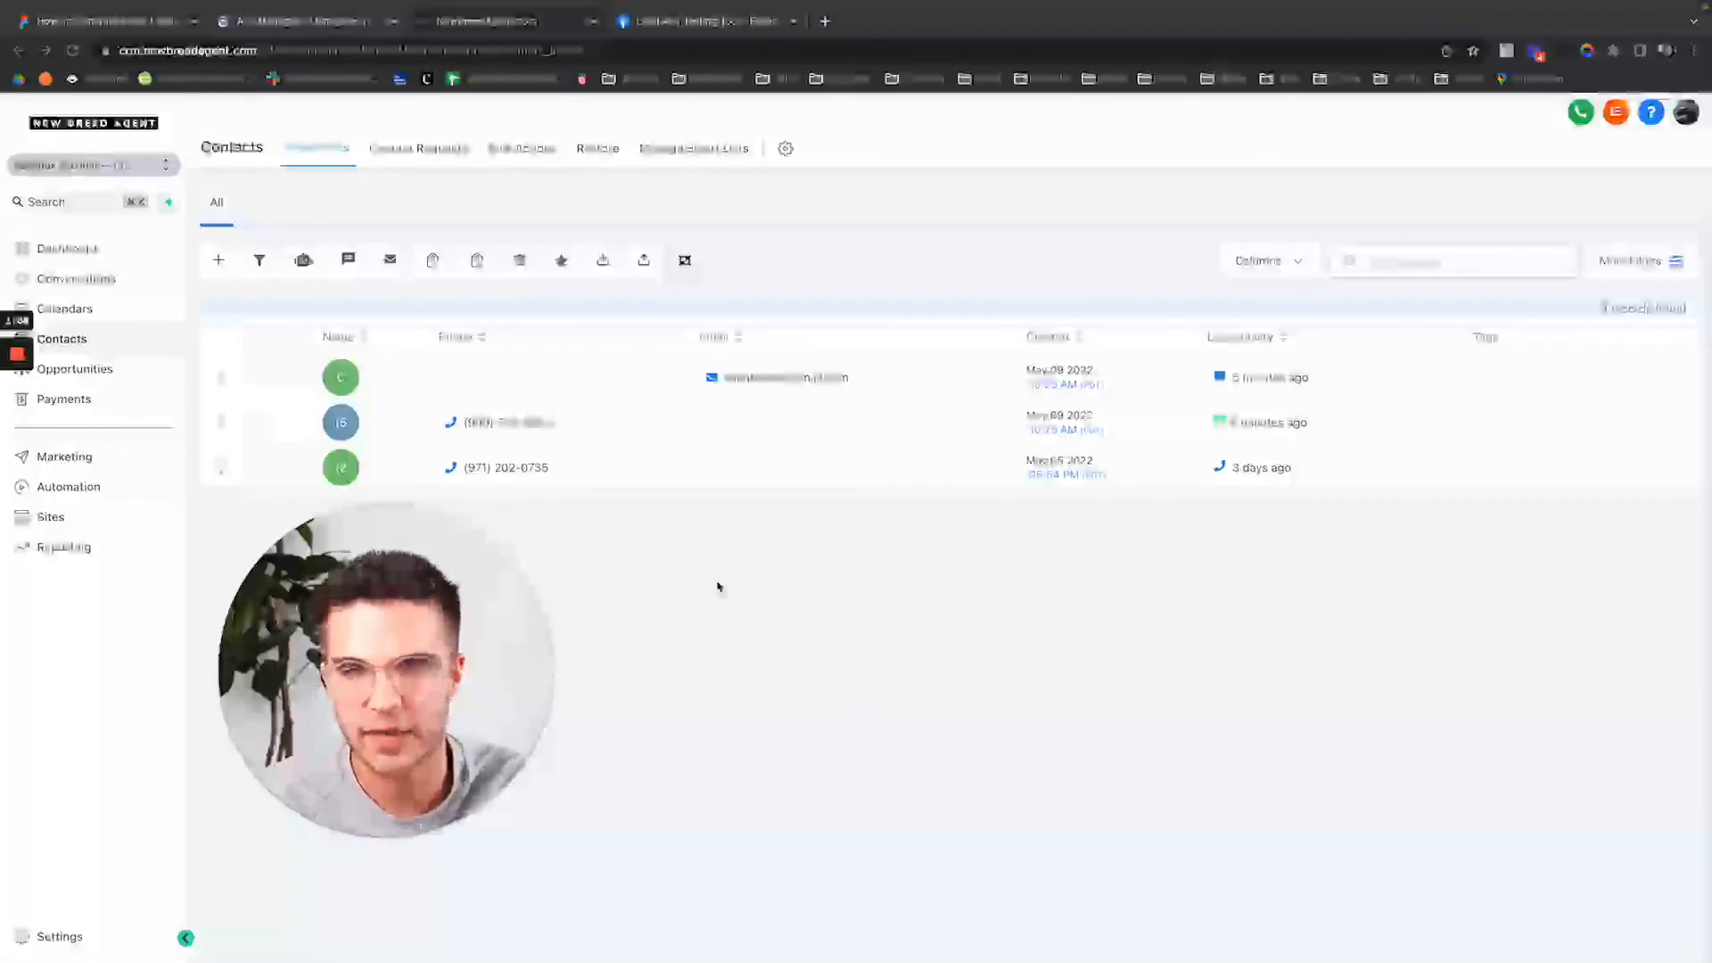
pyautogui.click(71, 51)
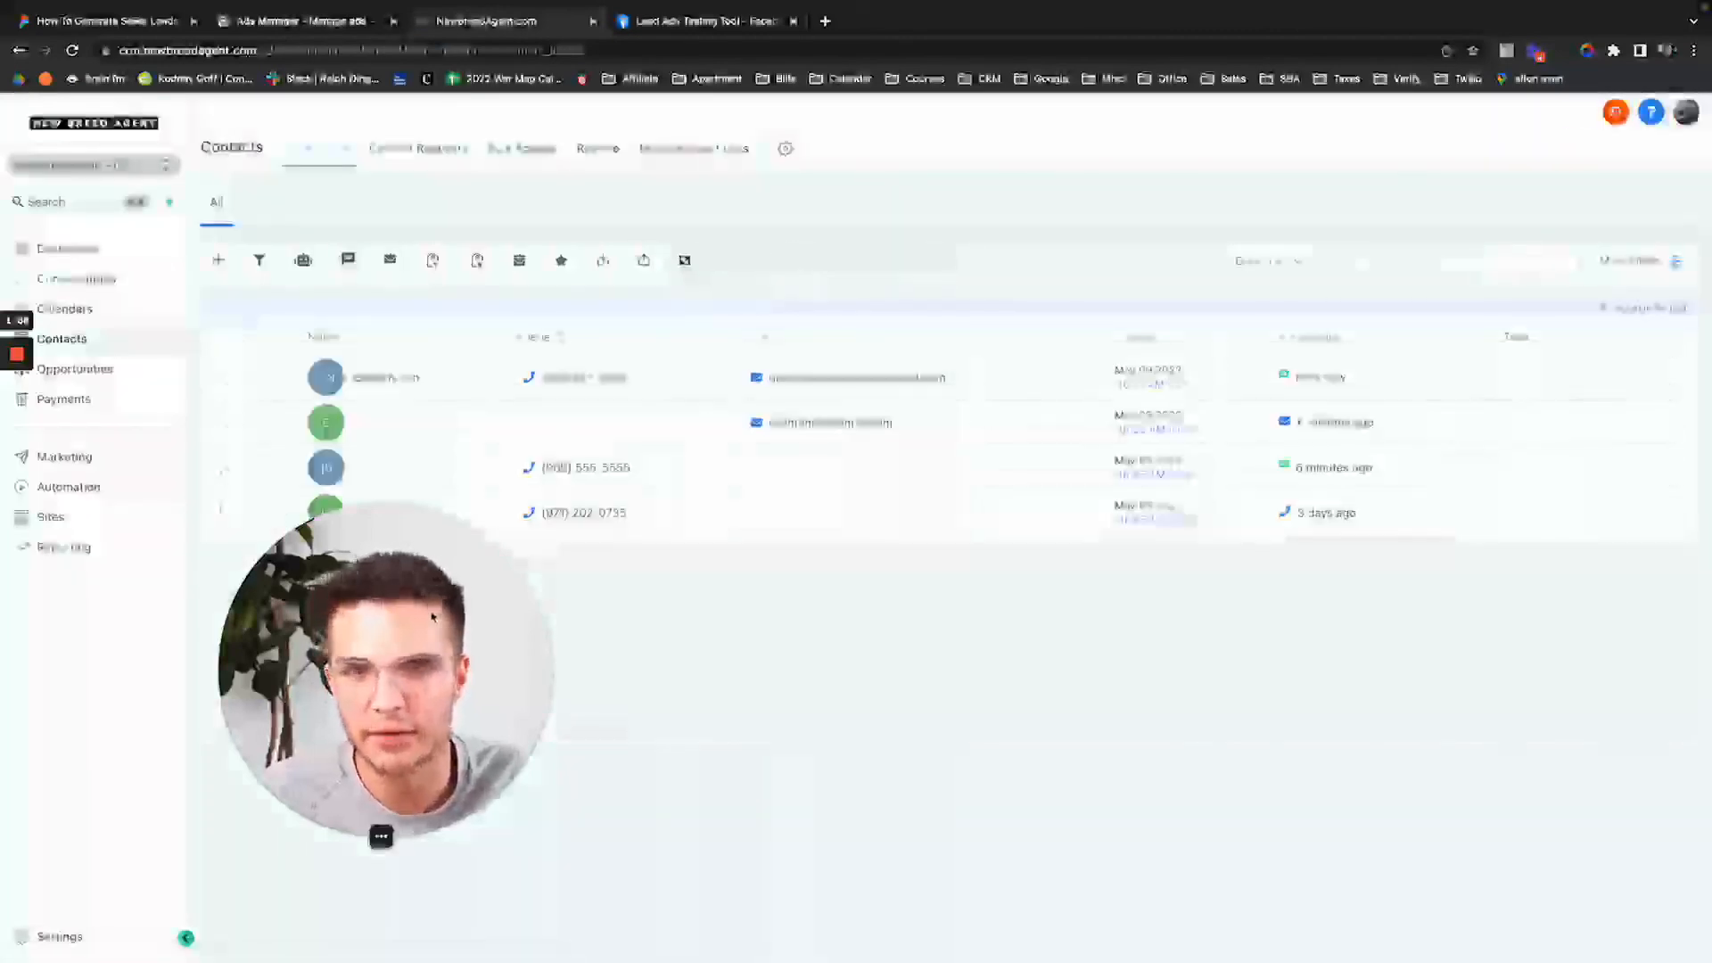
pyautogui.click(395, 379)
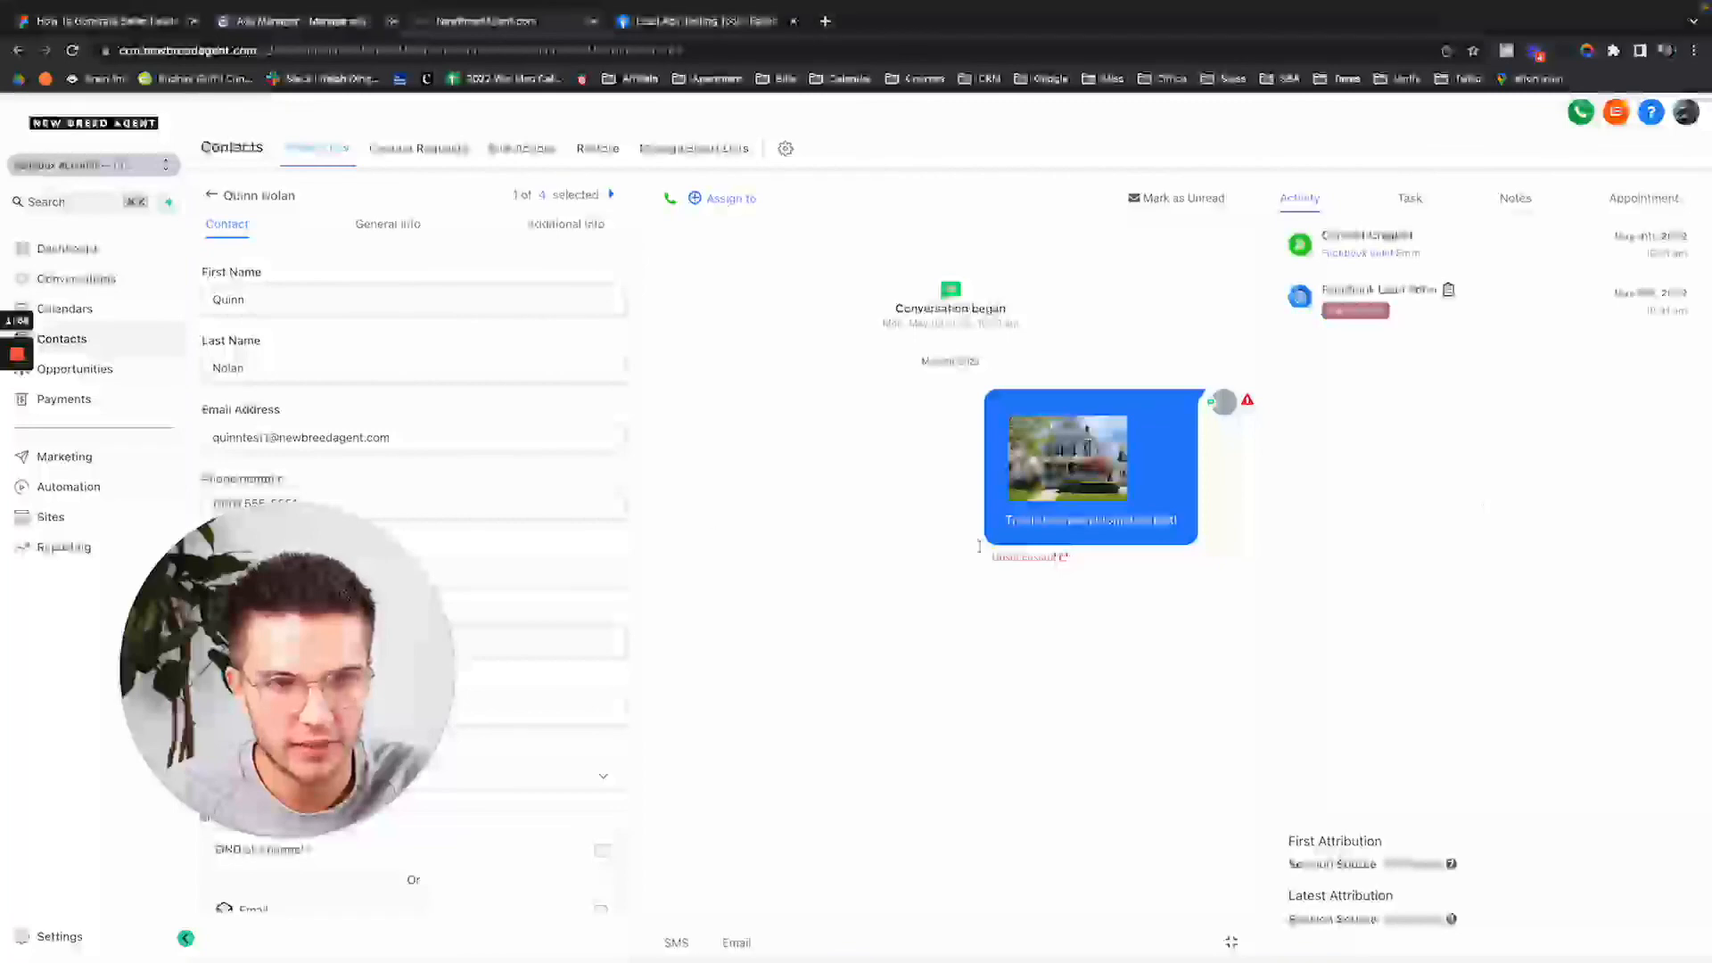
pyautogui.click(211, 194)
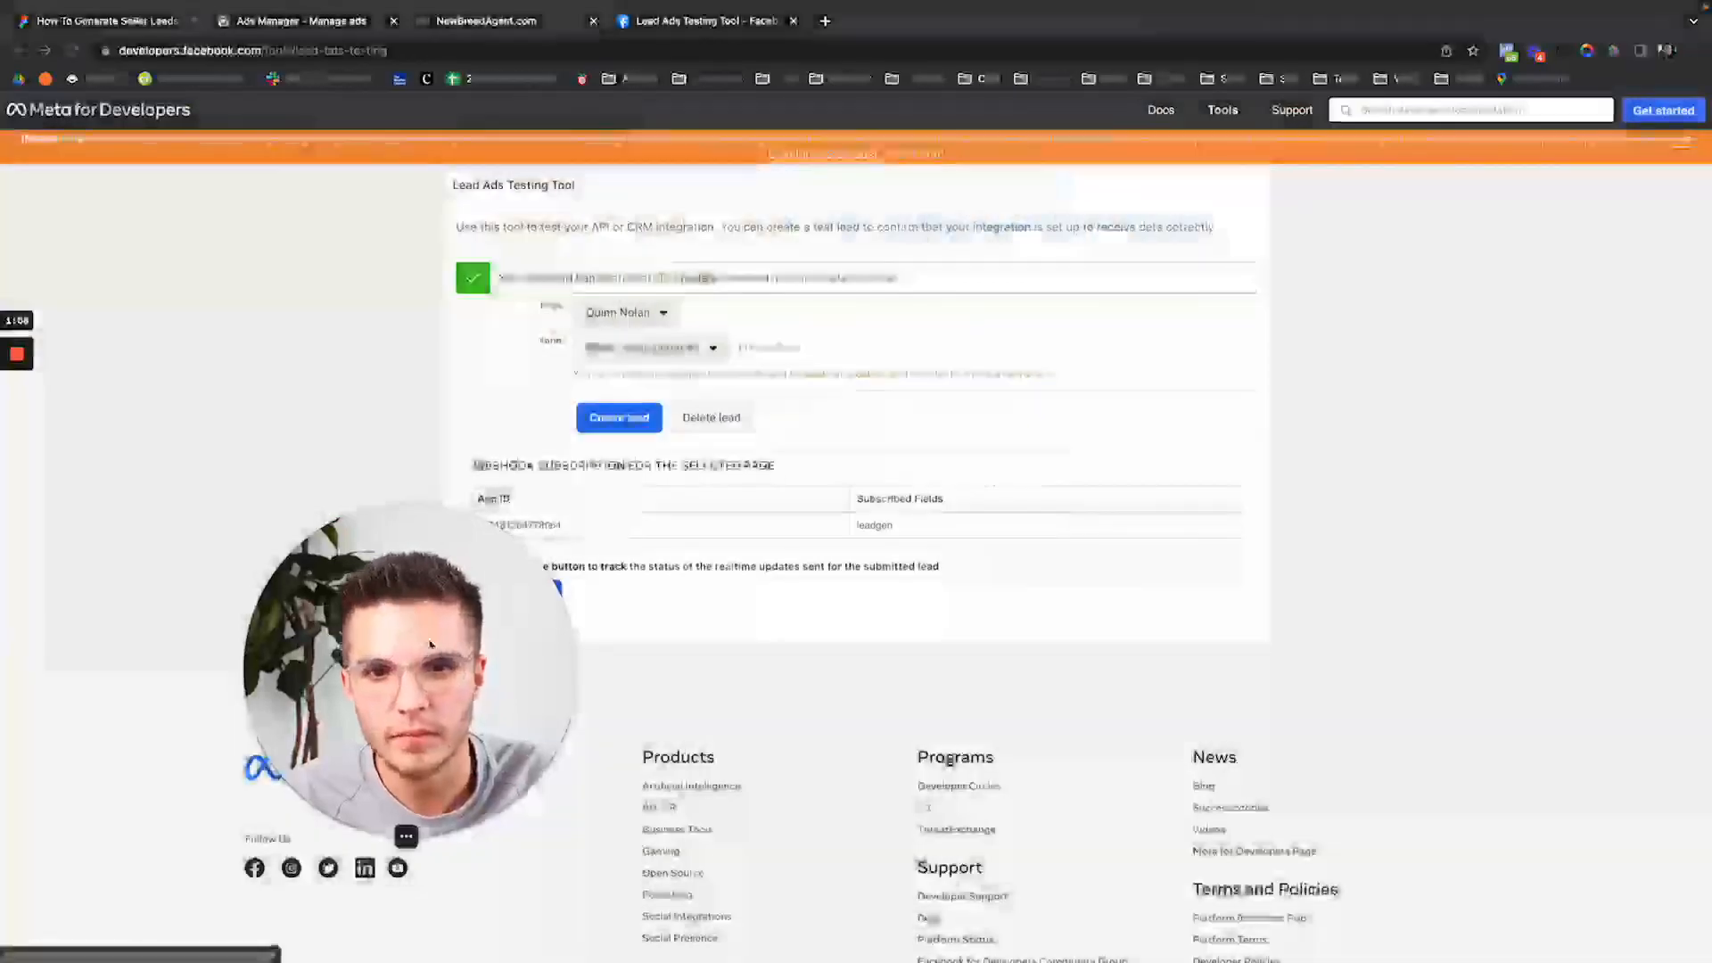
# Delete the existing test lead and preview the lead form again.
pyautogui.click(719, 417)
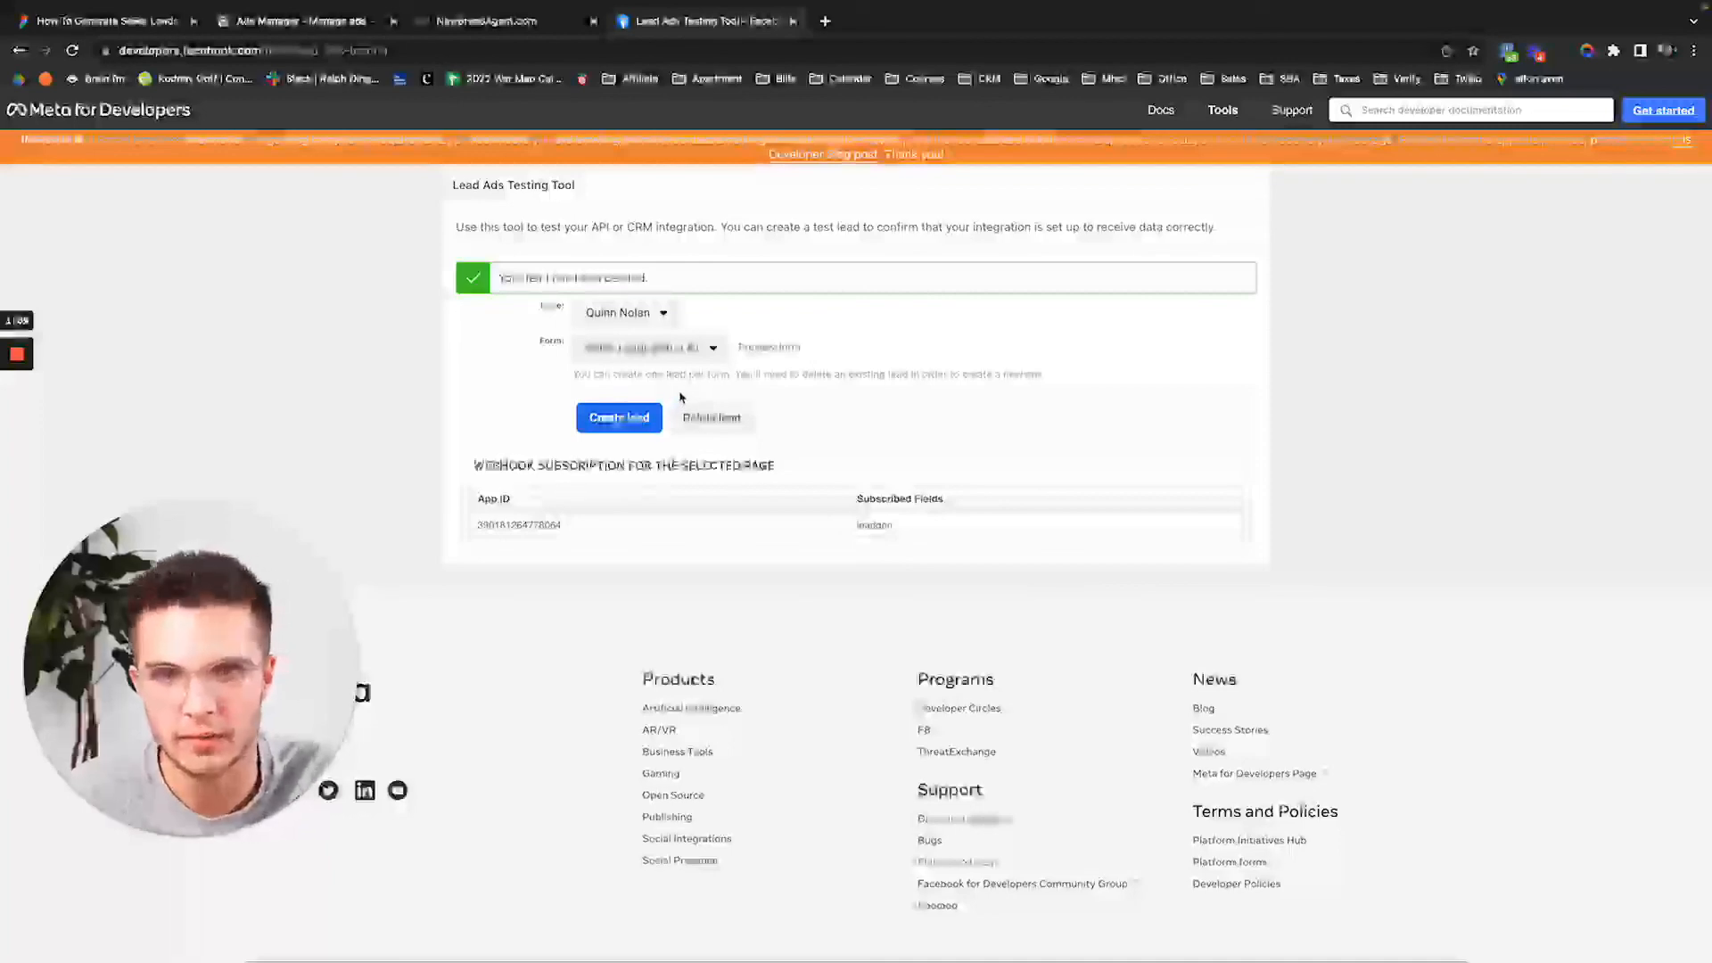
pyautogui.click(770, 349)
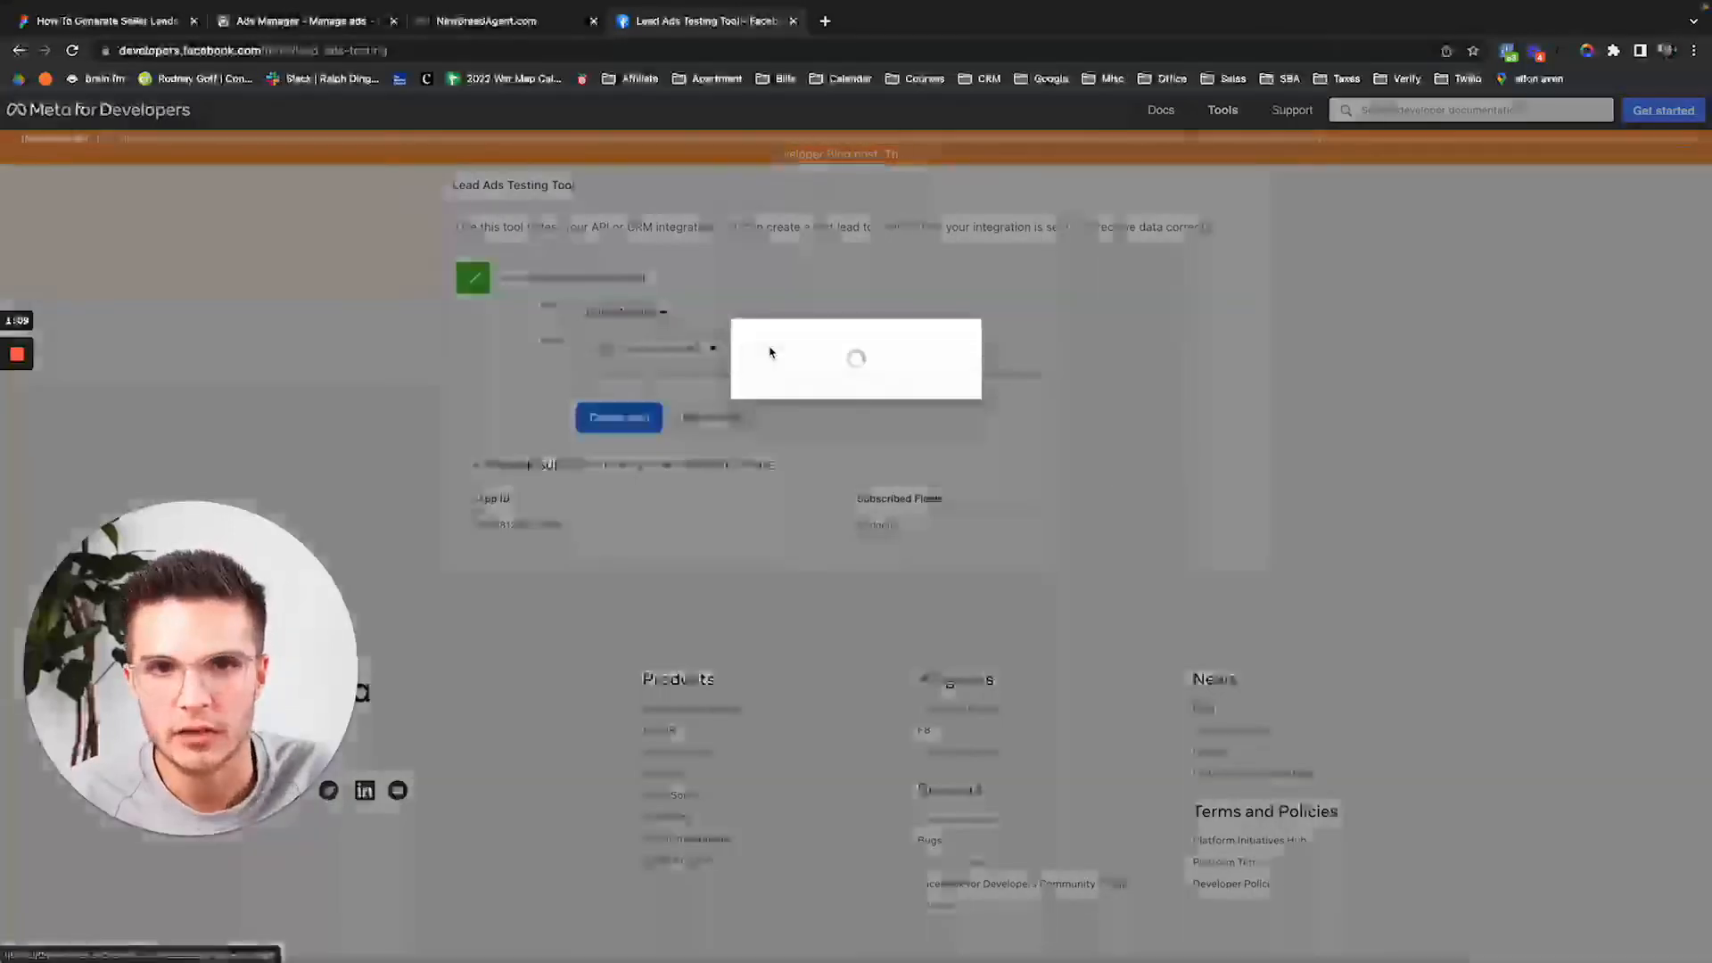
# Choose Downsizing and fill the four text answers with placeholder text.
pyautogui.click(821, 496)
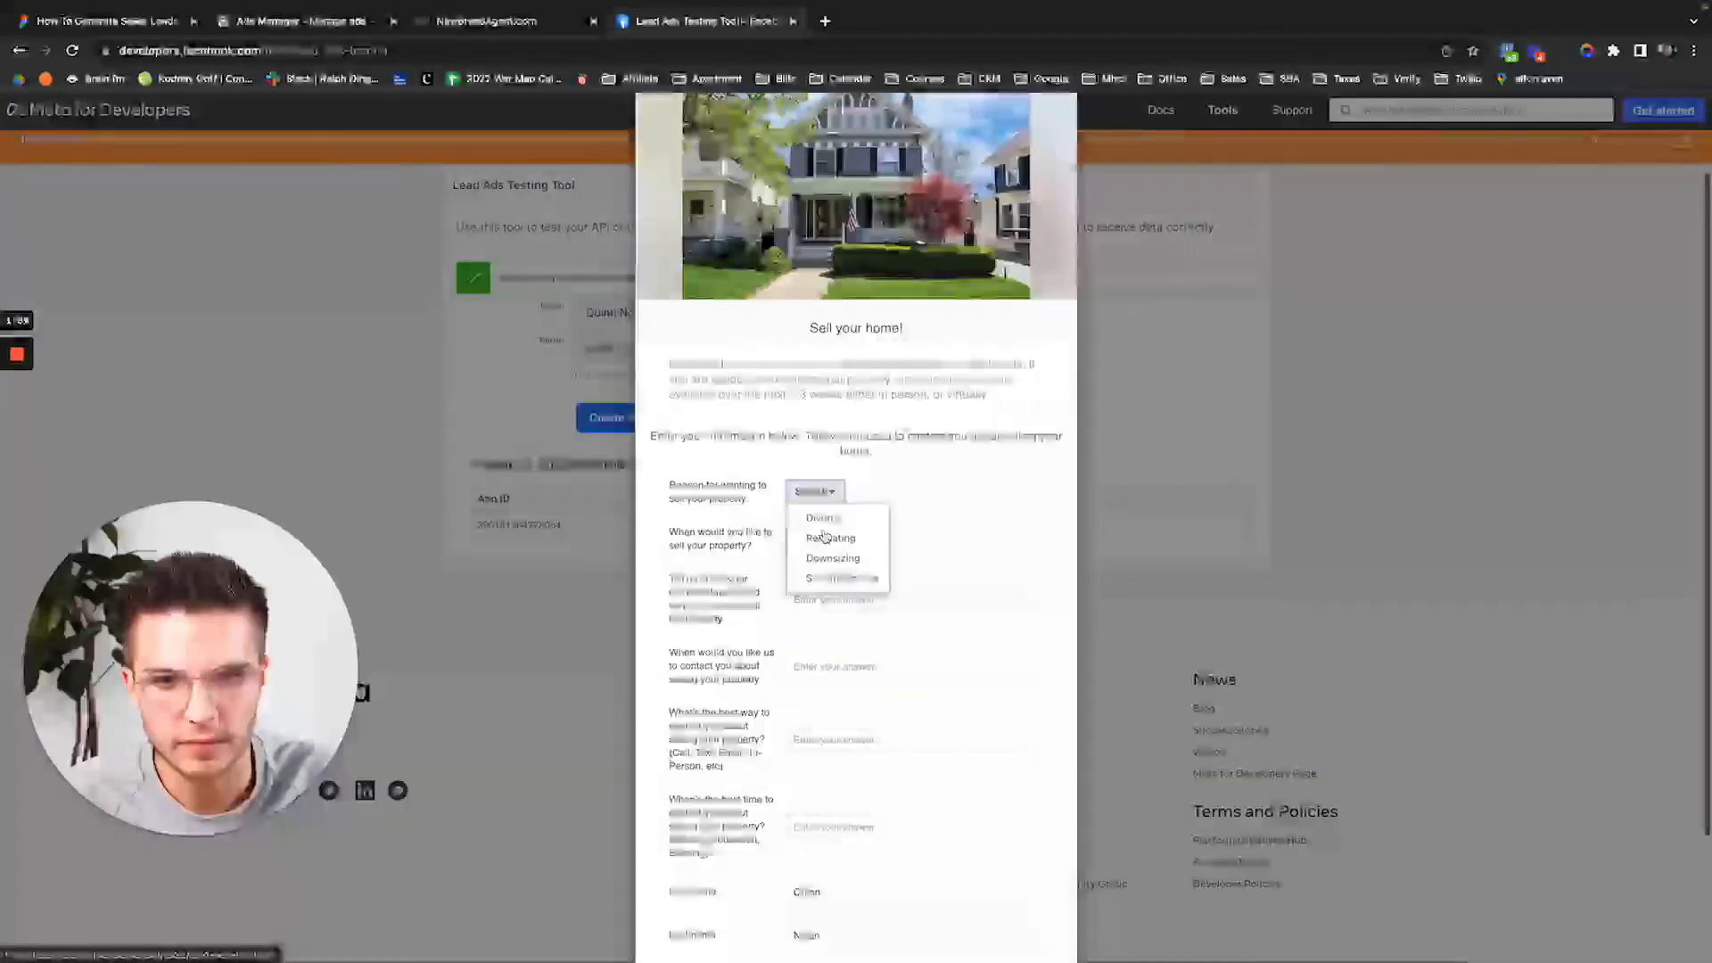
pyautogui.click(823, 559)
pyautogui.scroll(-1, 825, 565)
pyautogui.click(854, 528)
pyautogui.write('asdf')
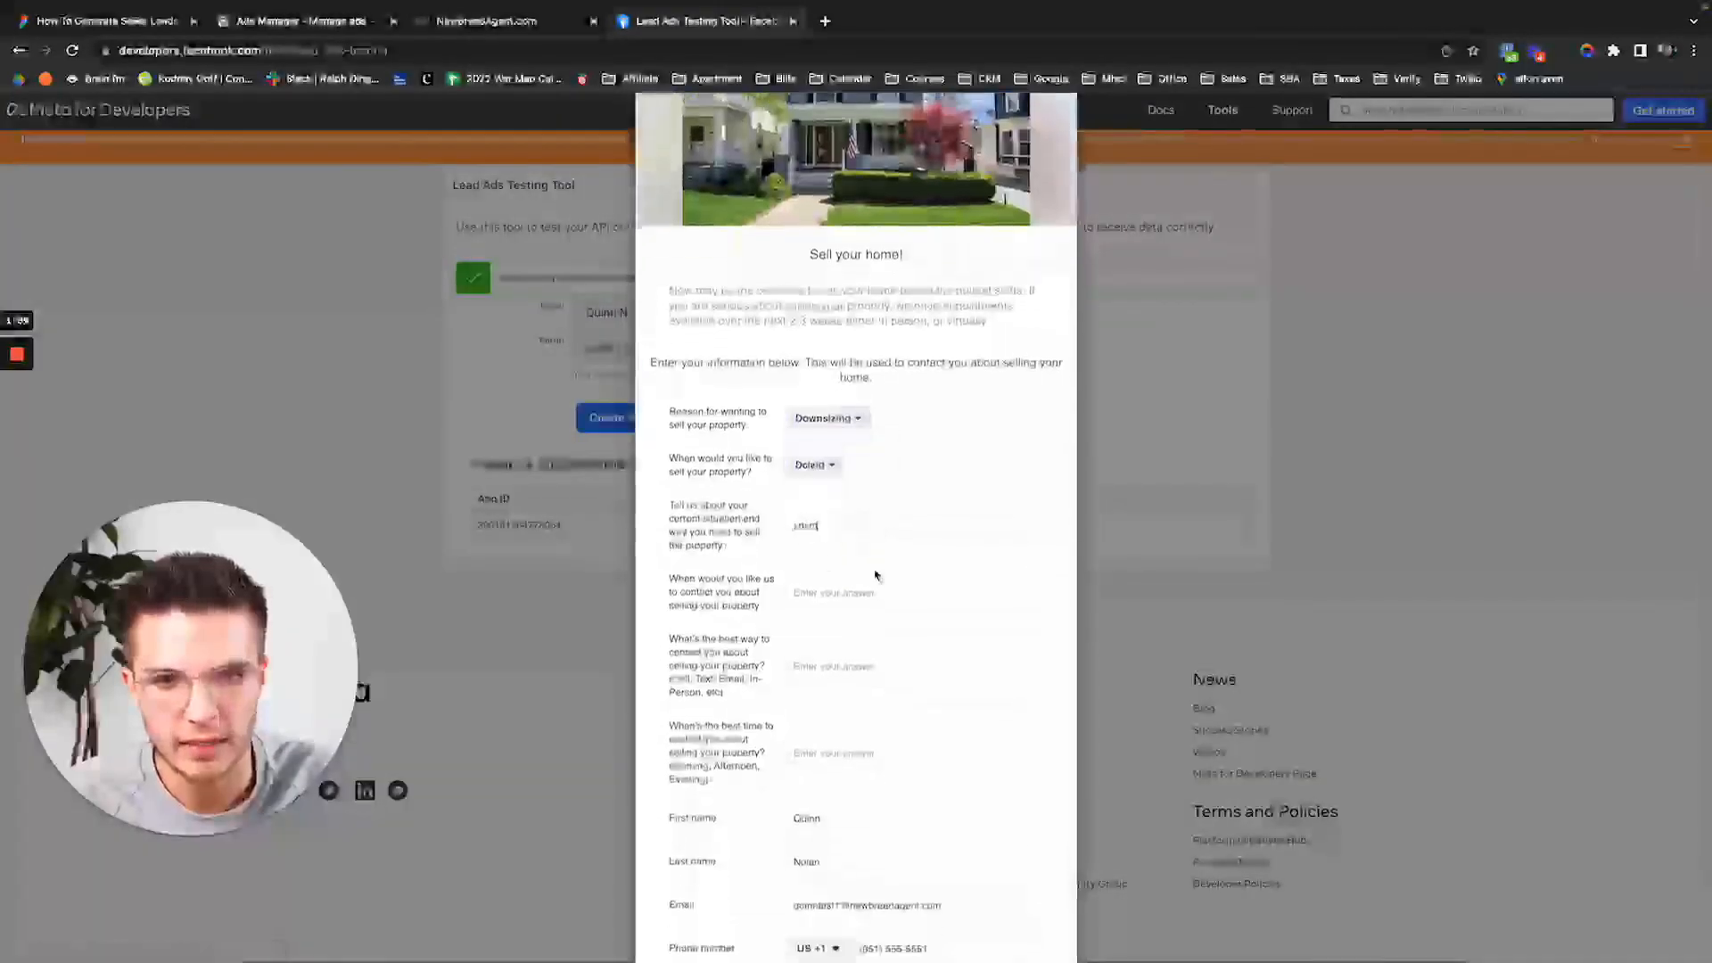
pyautogui.click(881, 590)
pyautogui.write('sd')
pyautogui.click(875, 680)
pyautogui.write('fsd')
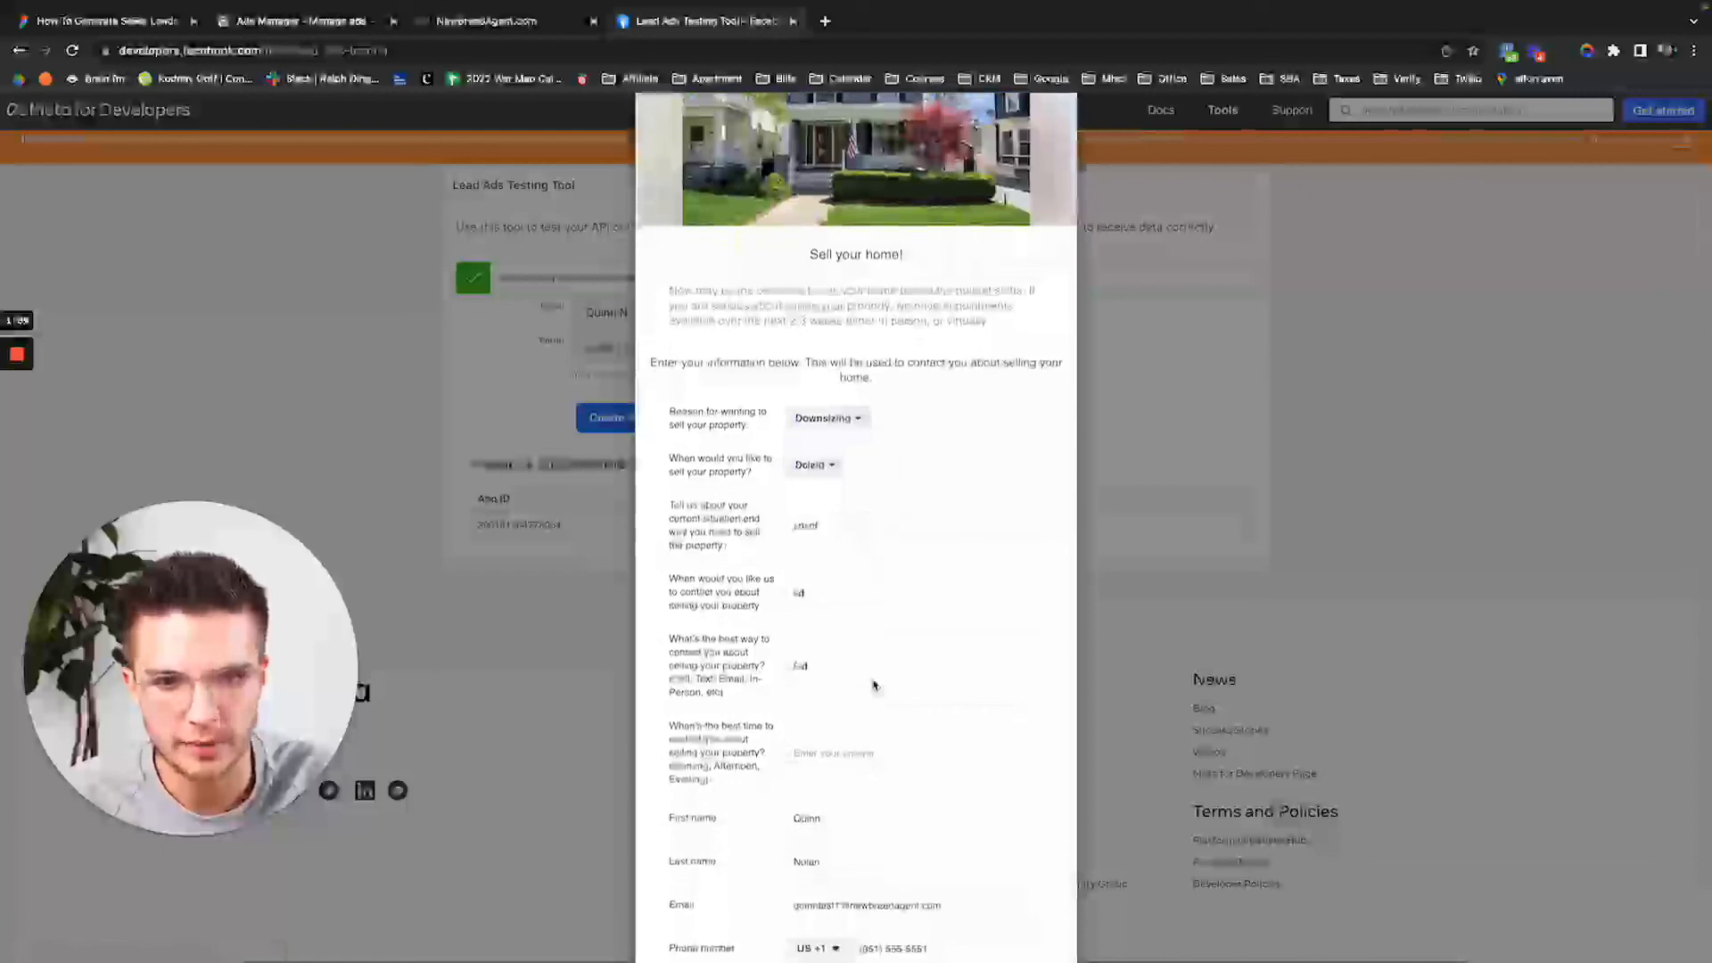
pyautogui.click(847, 752)
pyautogui.write('fas')
# Replace the phone number and the email address with new test values.
pyautogui.scroll(-2, 847, 752)
pyautogui.moveTo(863, 857); pyautogui.dragTo(1016, 857)
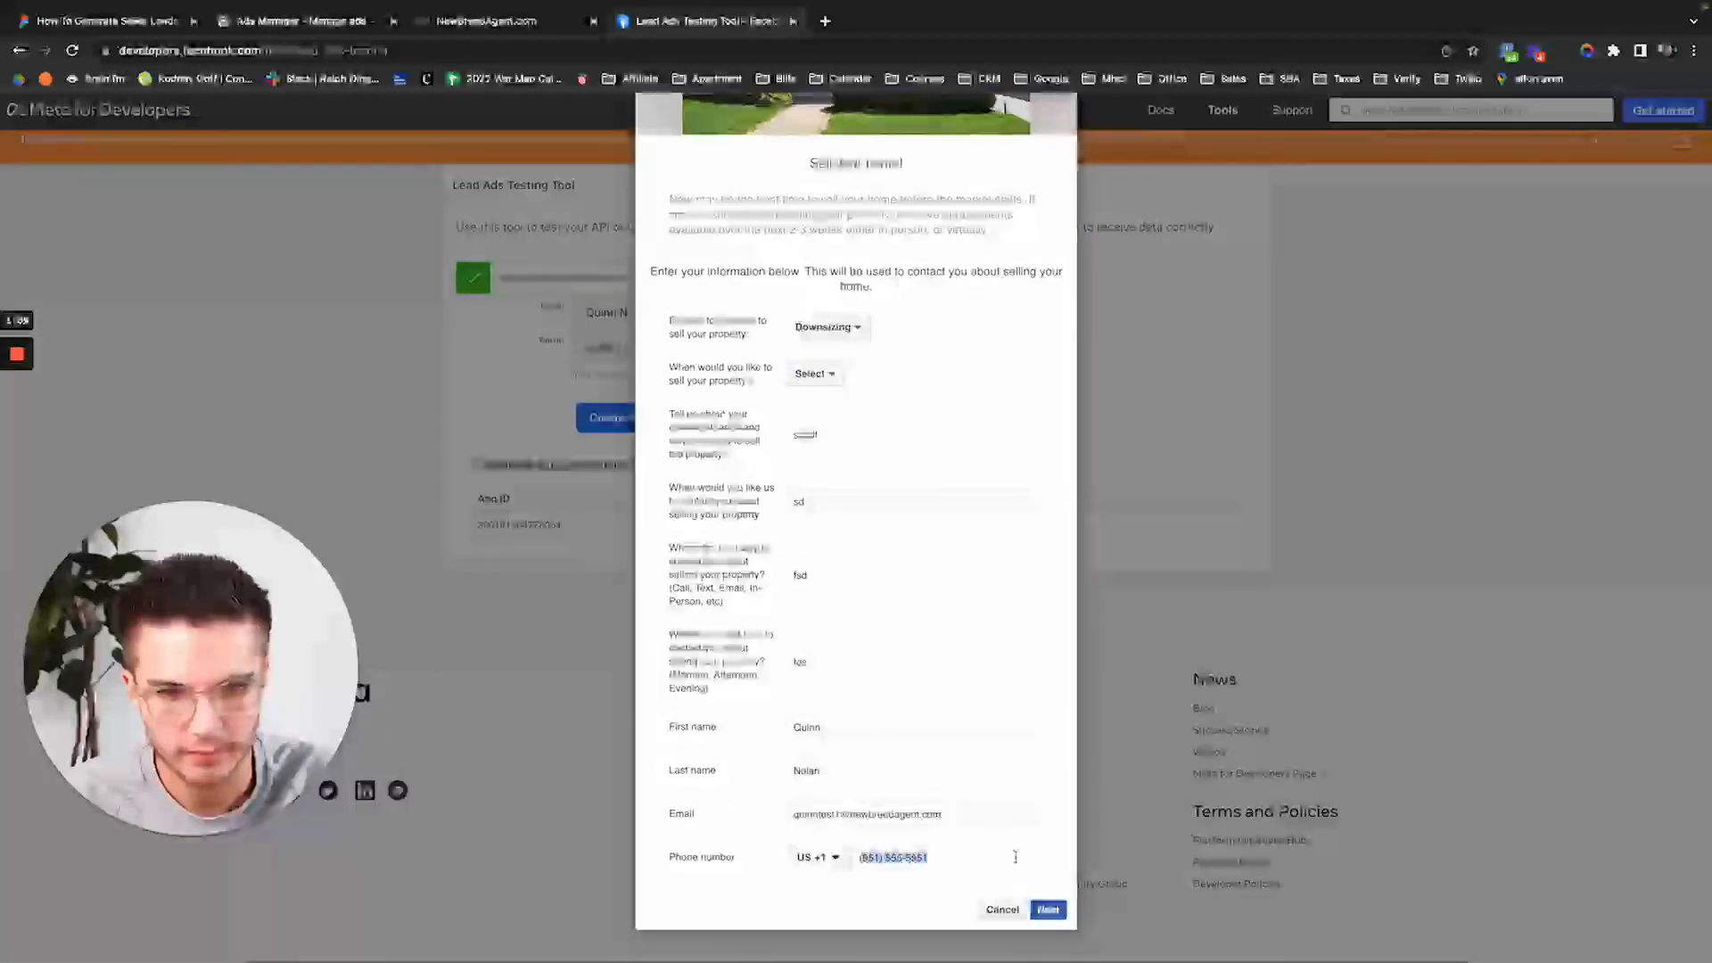
pyautogui.write('8515')
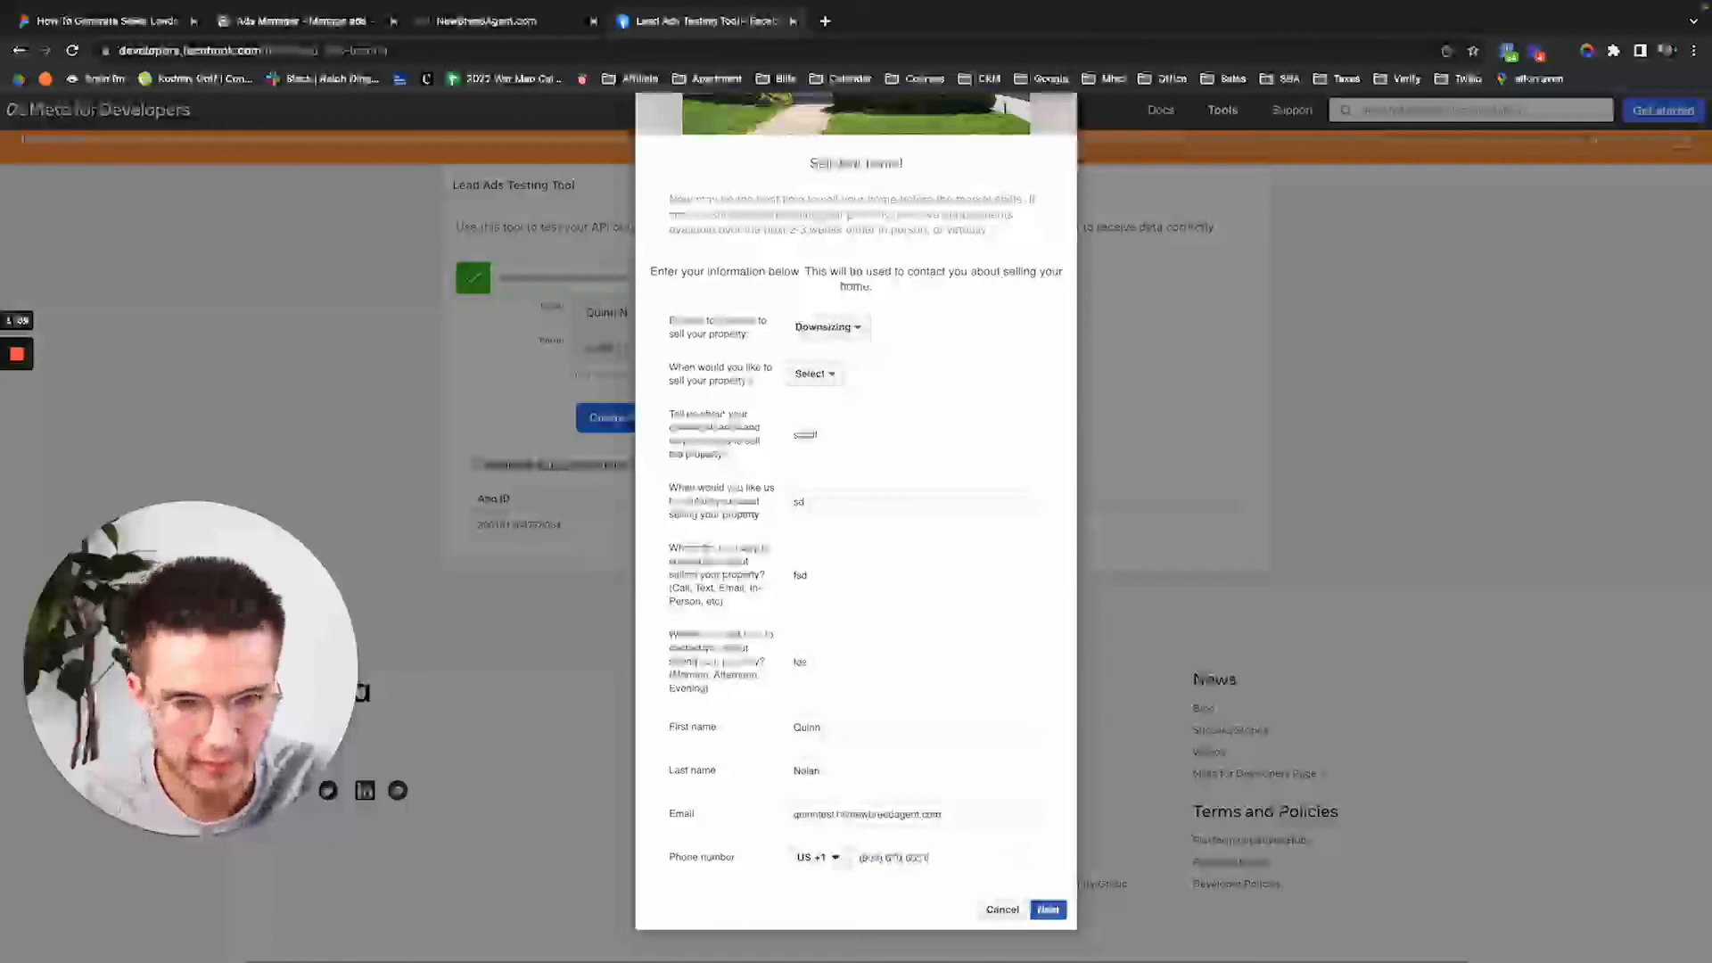
pyautogui.tripleClick(838, 813)
pyautogui.press('BackSpace')
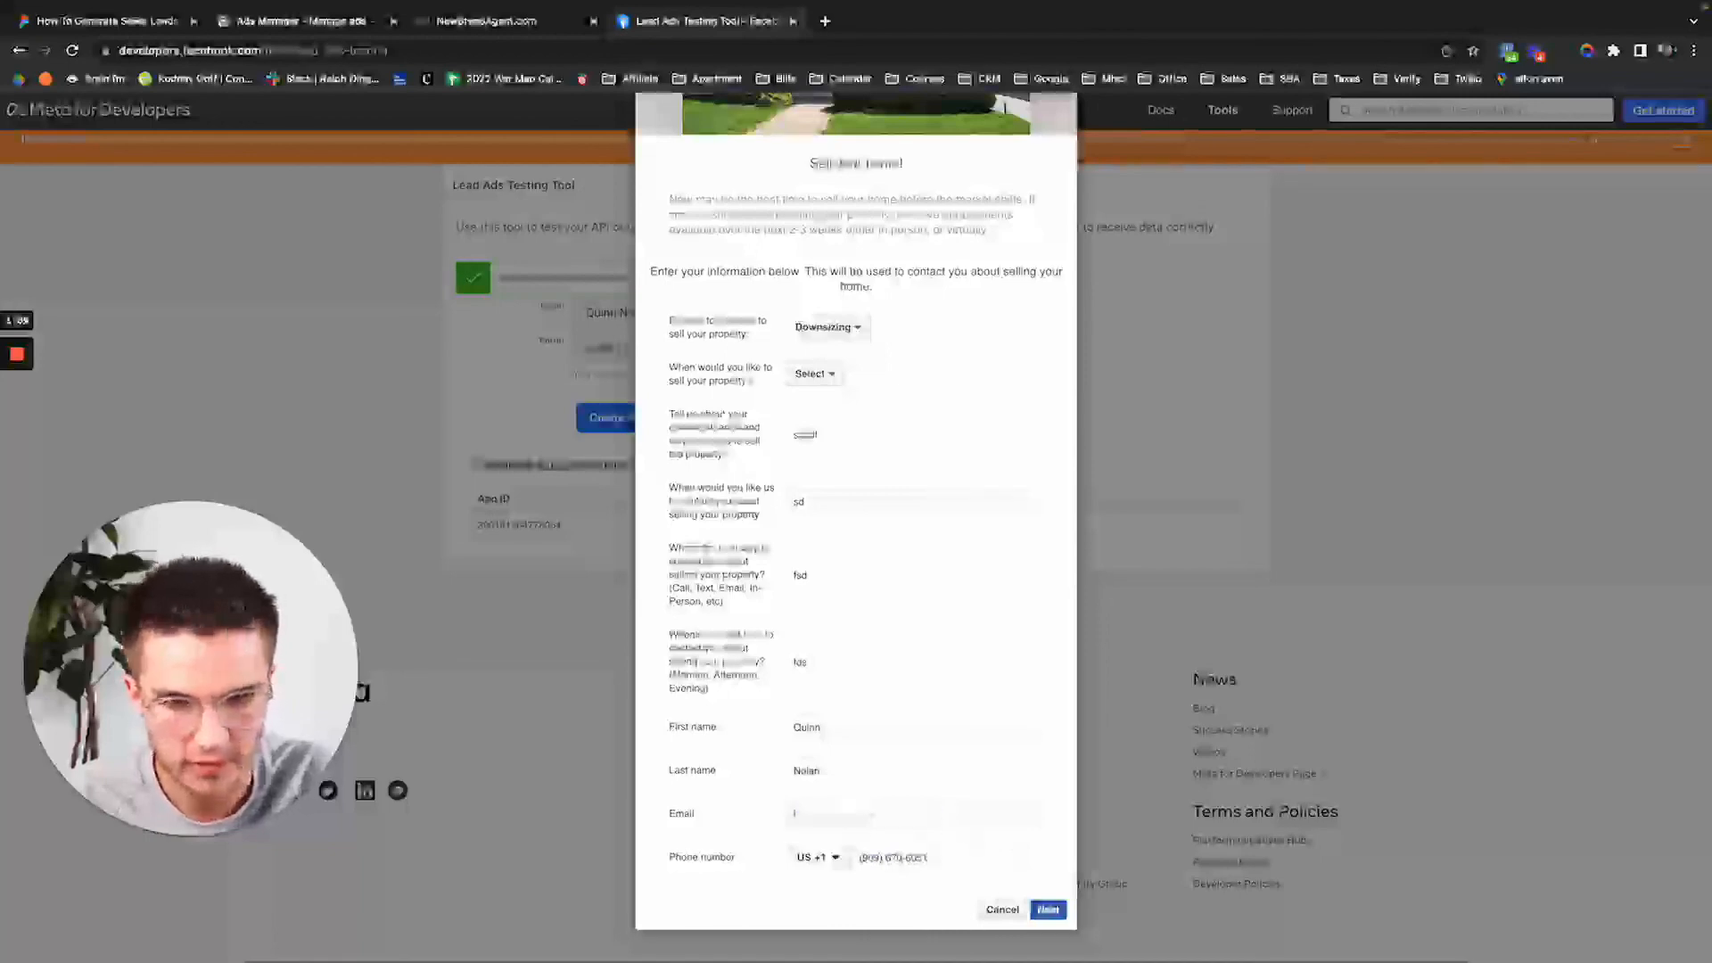
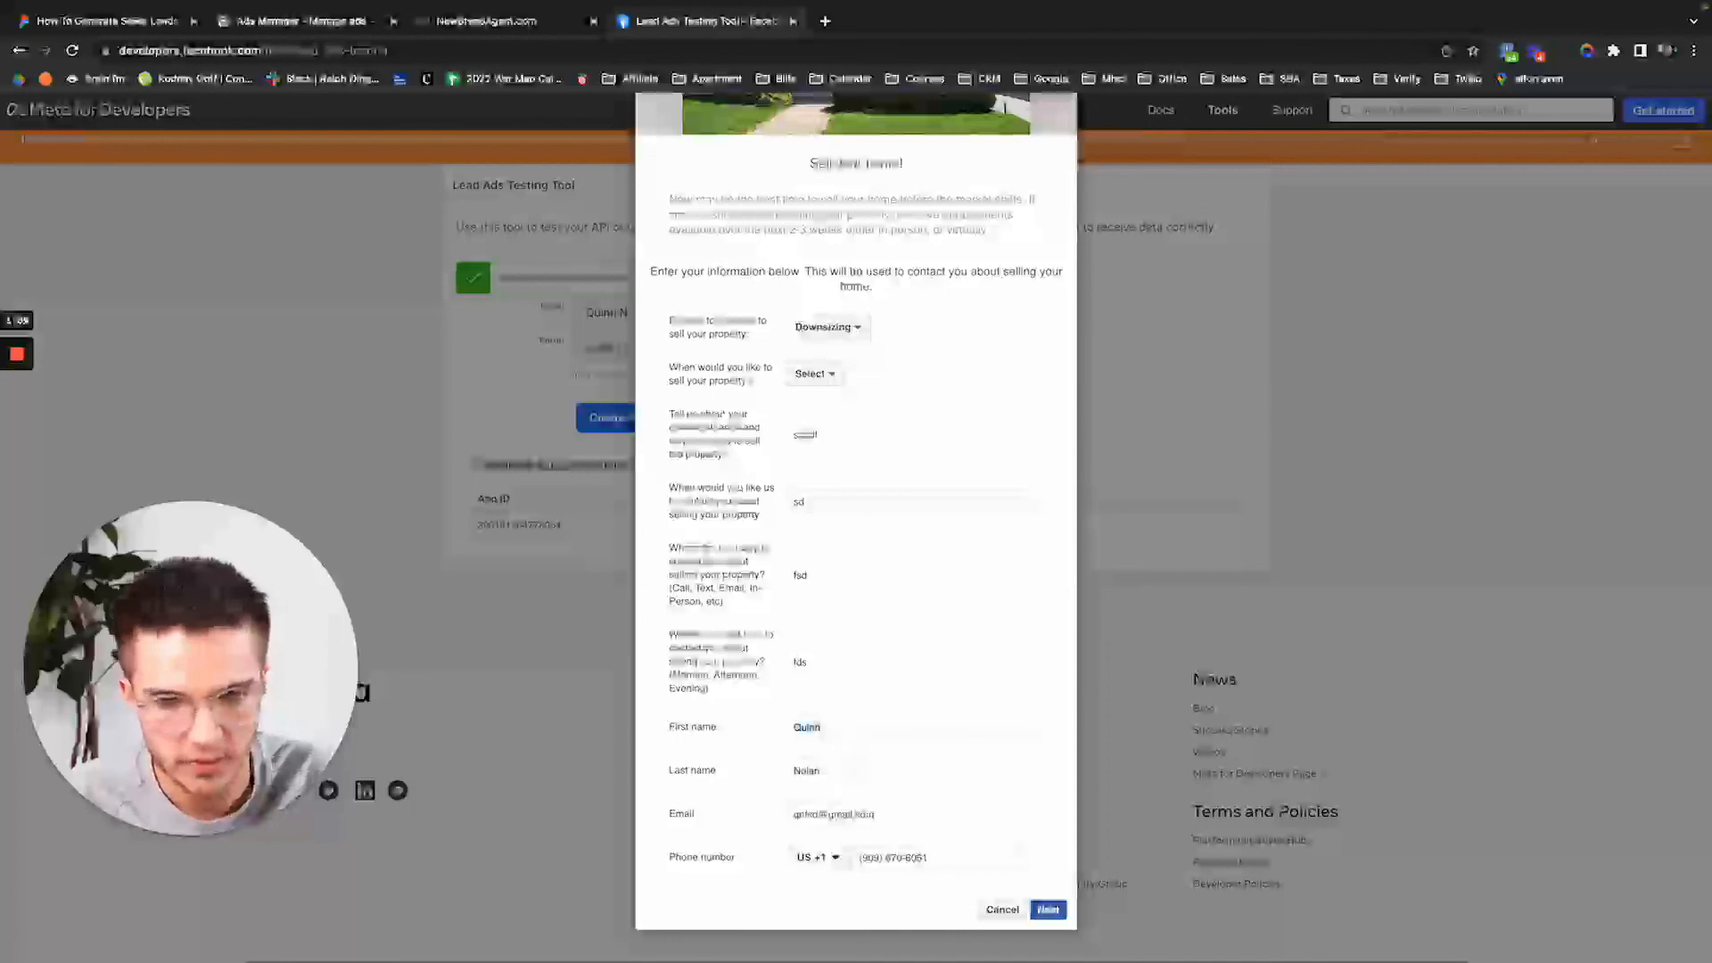
# Pick 1-3 months as the timeframe, submit the second lead, and return to the CRM.
pyautogui.click(1055, 913)
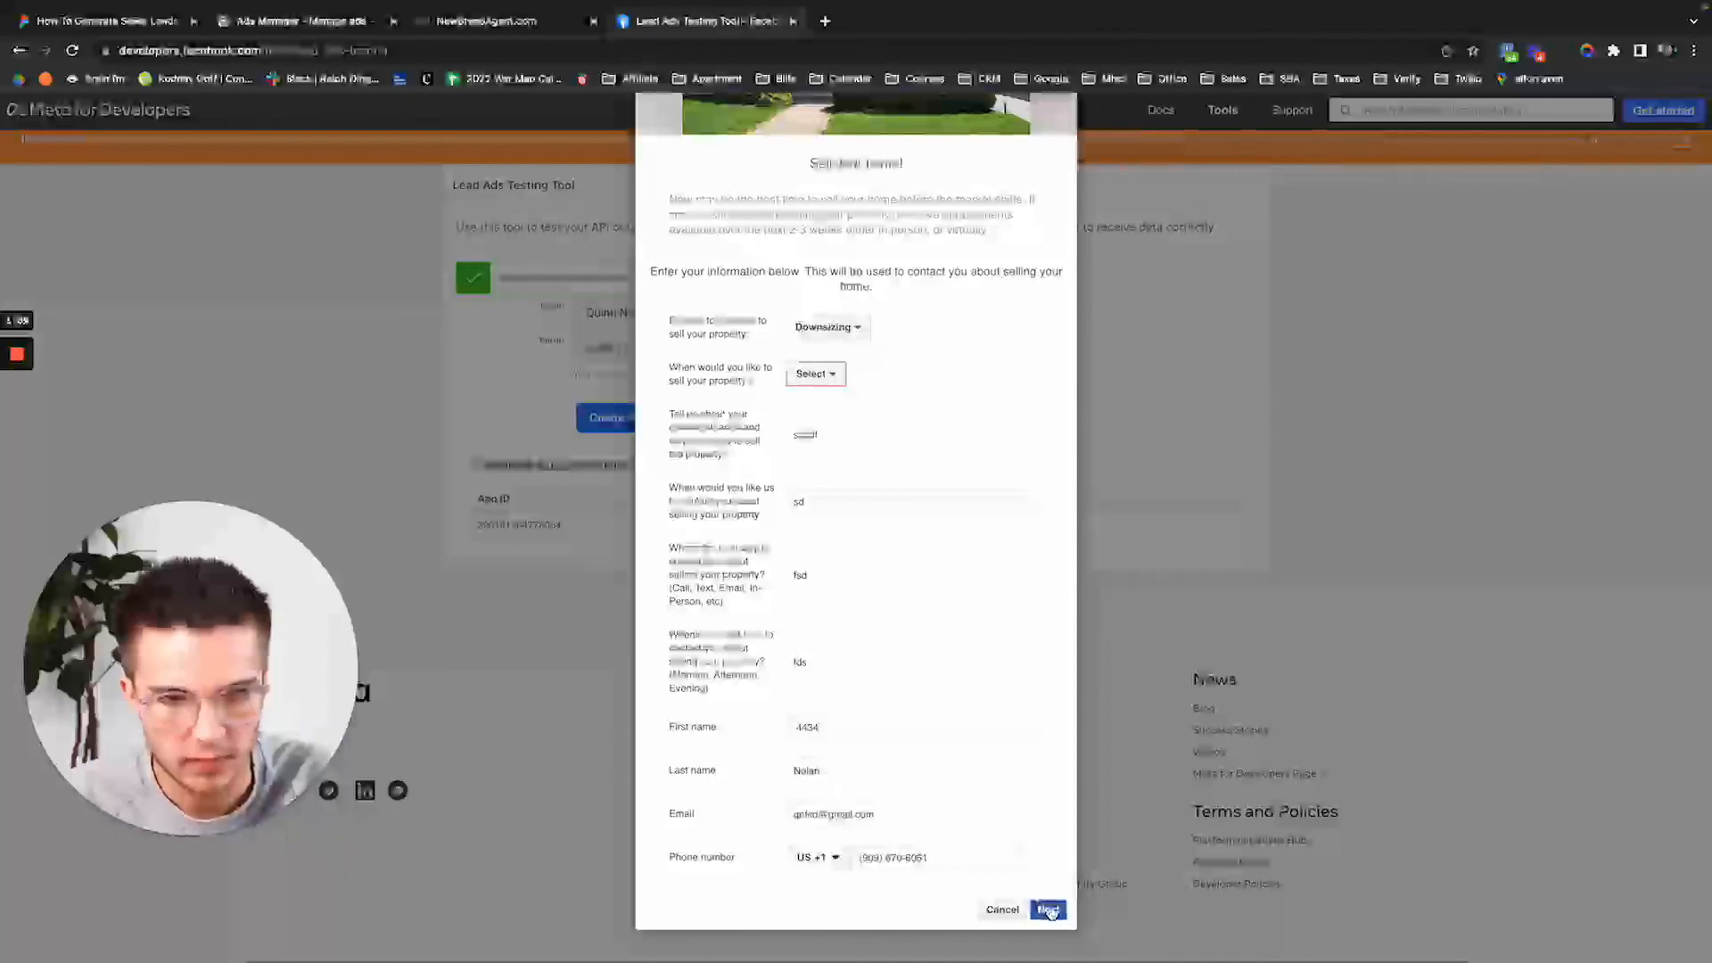
pyautogui.click(814, 373)
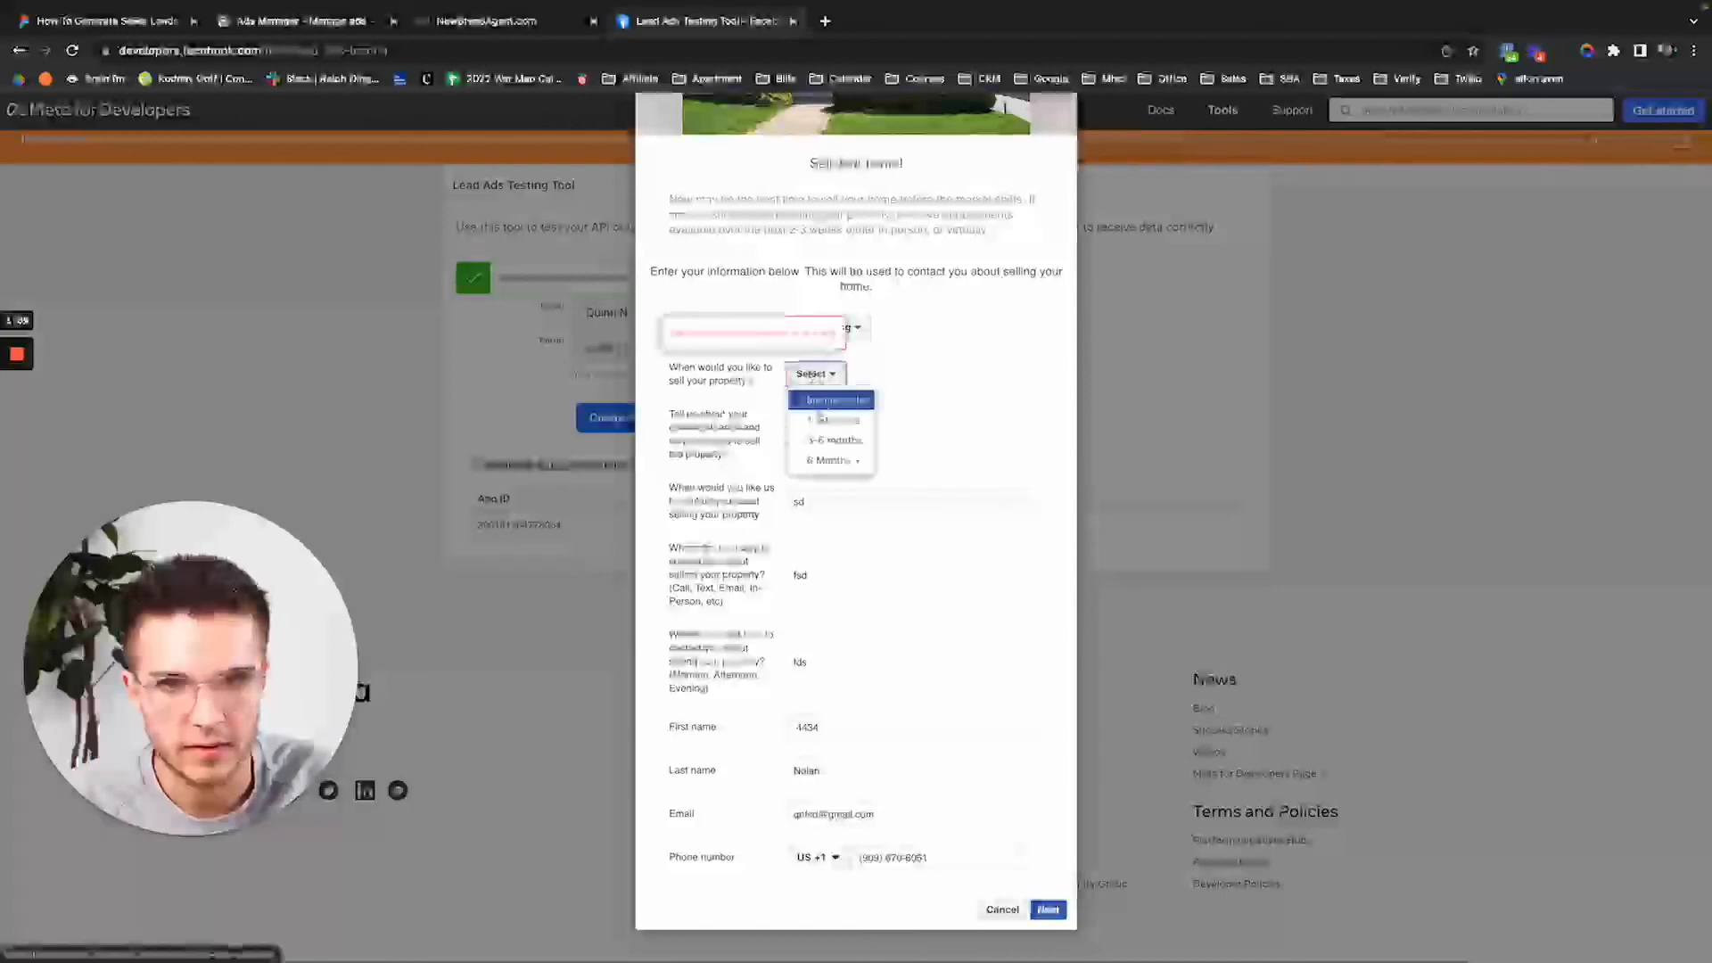
pyautogui.click(820, 418)
pyautogui.click(1047, 909)
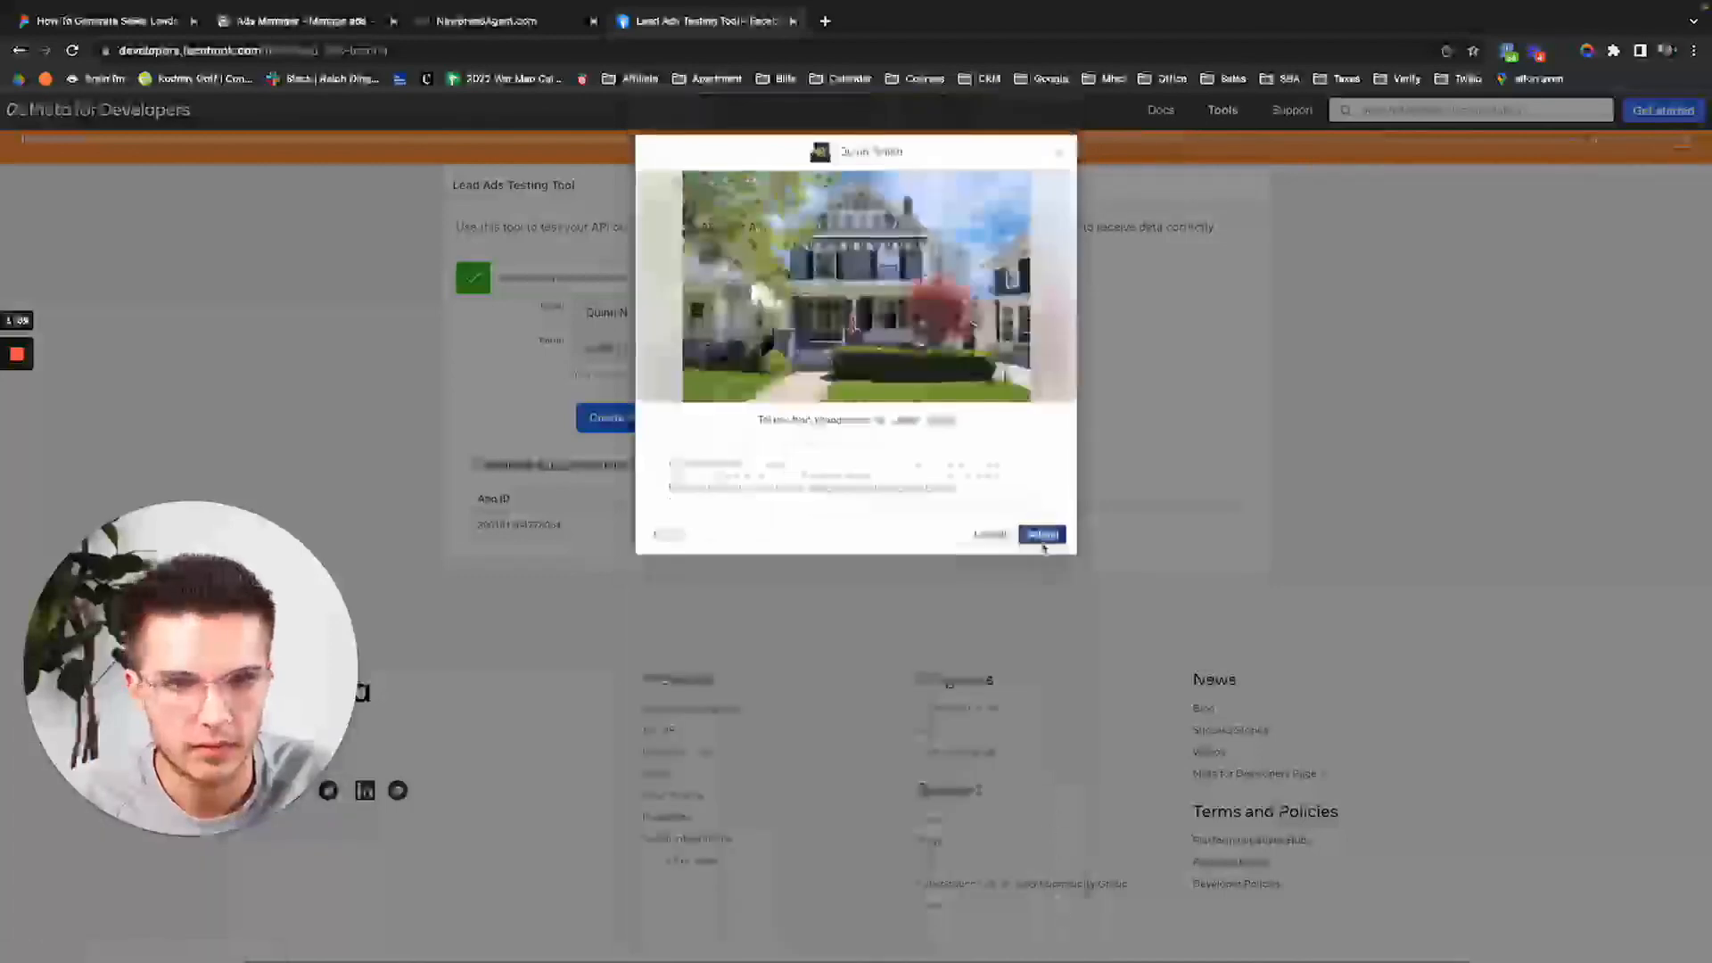
pyautogui.click(1043, 537)
pyautogui.click(514, 26)
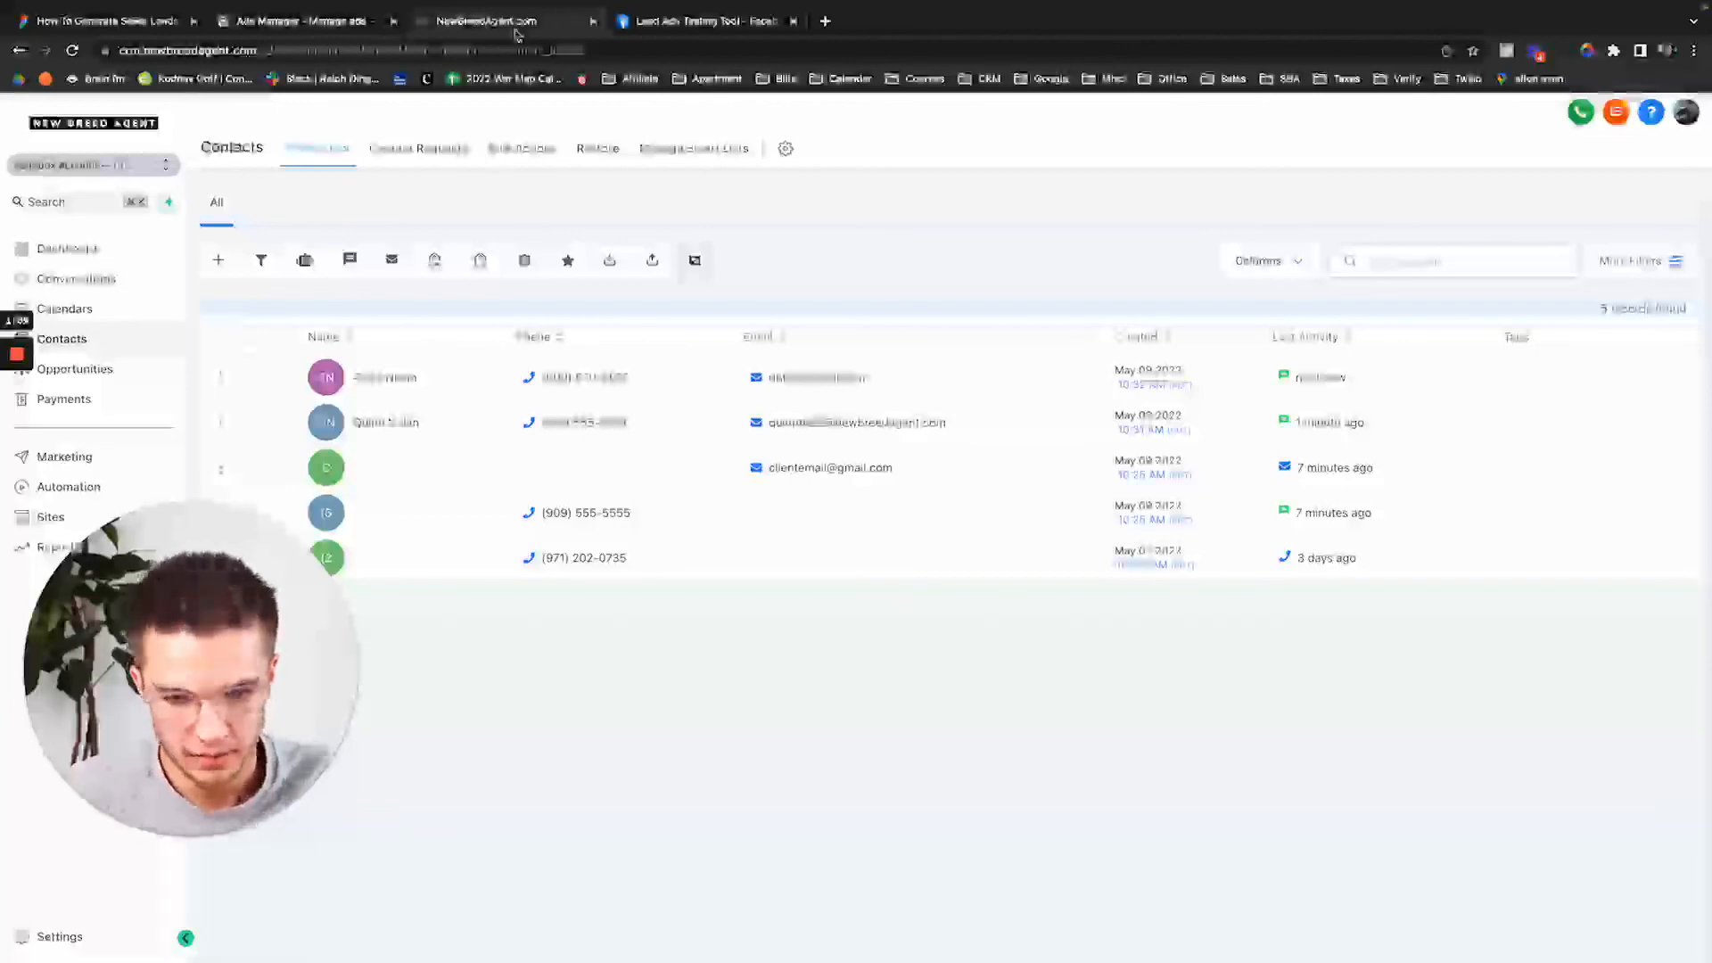
# Open the top contact to see the automated text and the 'Wow this is insane' reply.
pyautogui.click(383, 379)
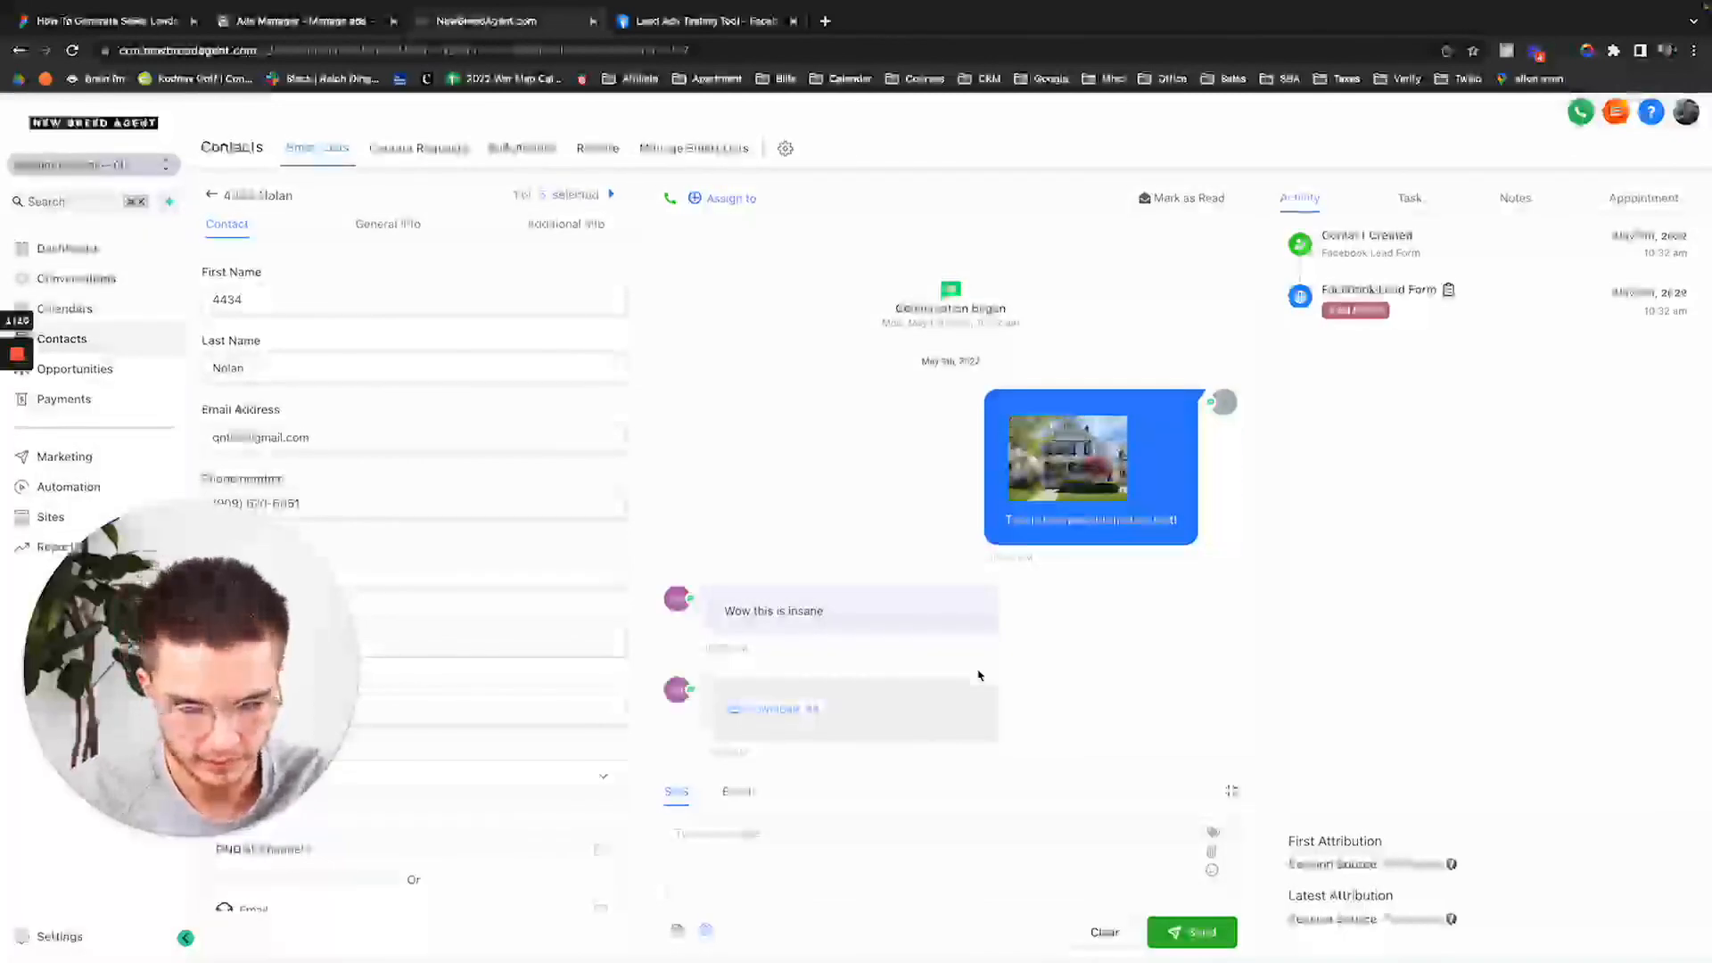
pyautogui.click(778, 708)
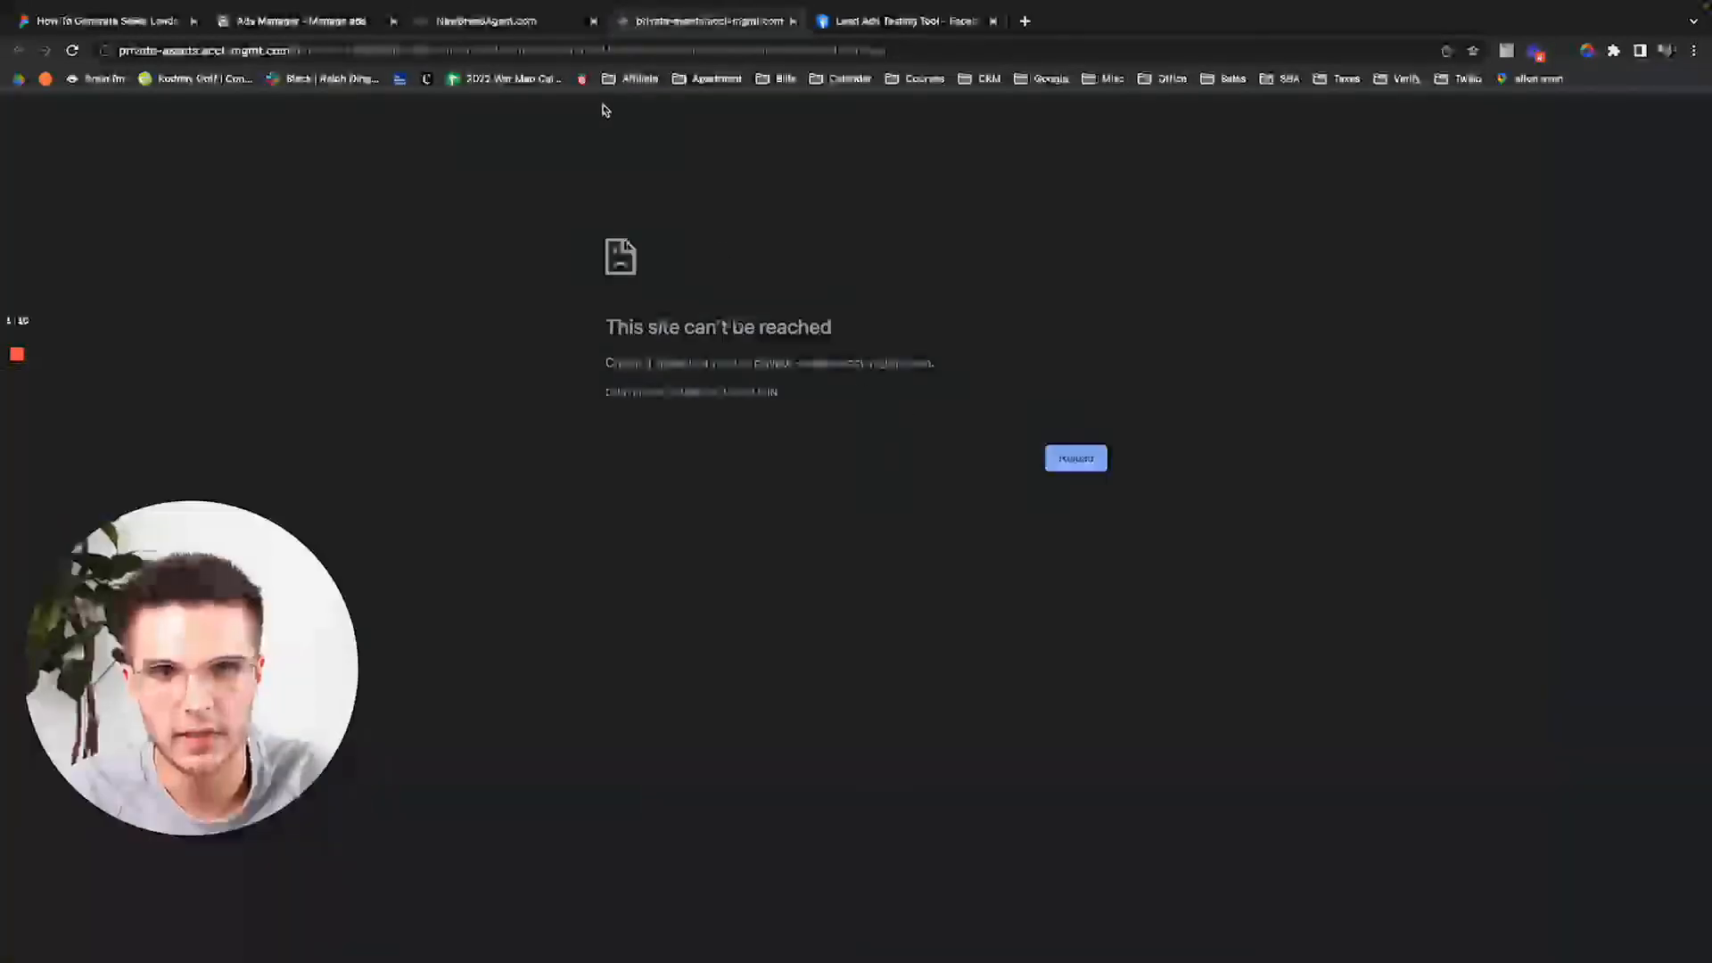
pyautogui.click(793, 64)
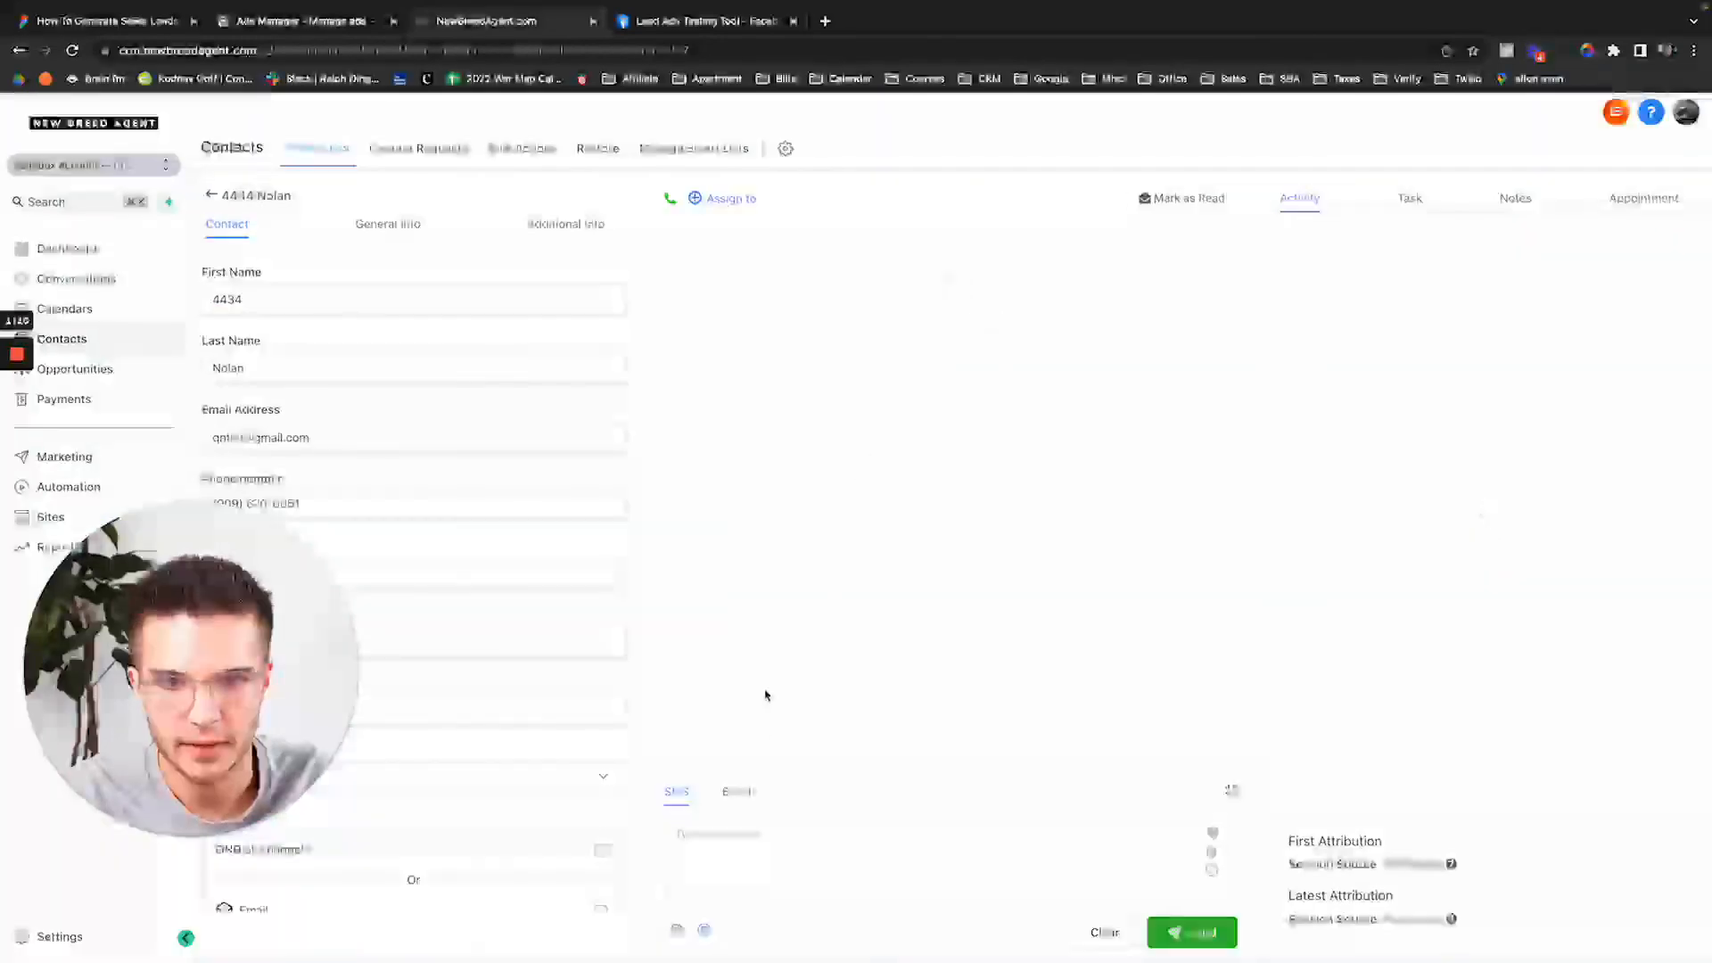
pyautogui.click(784, 707)
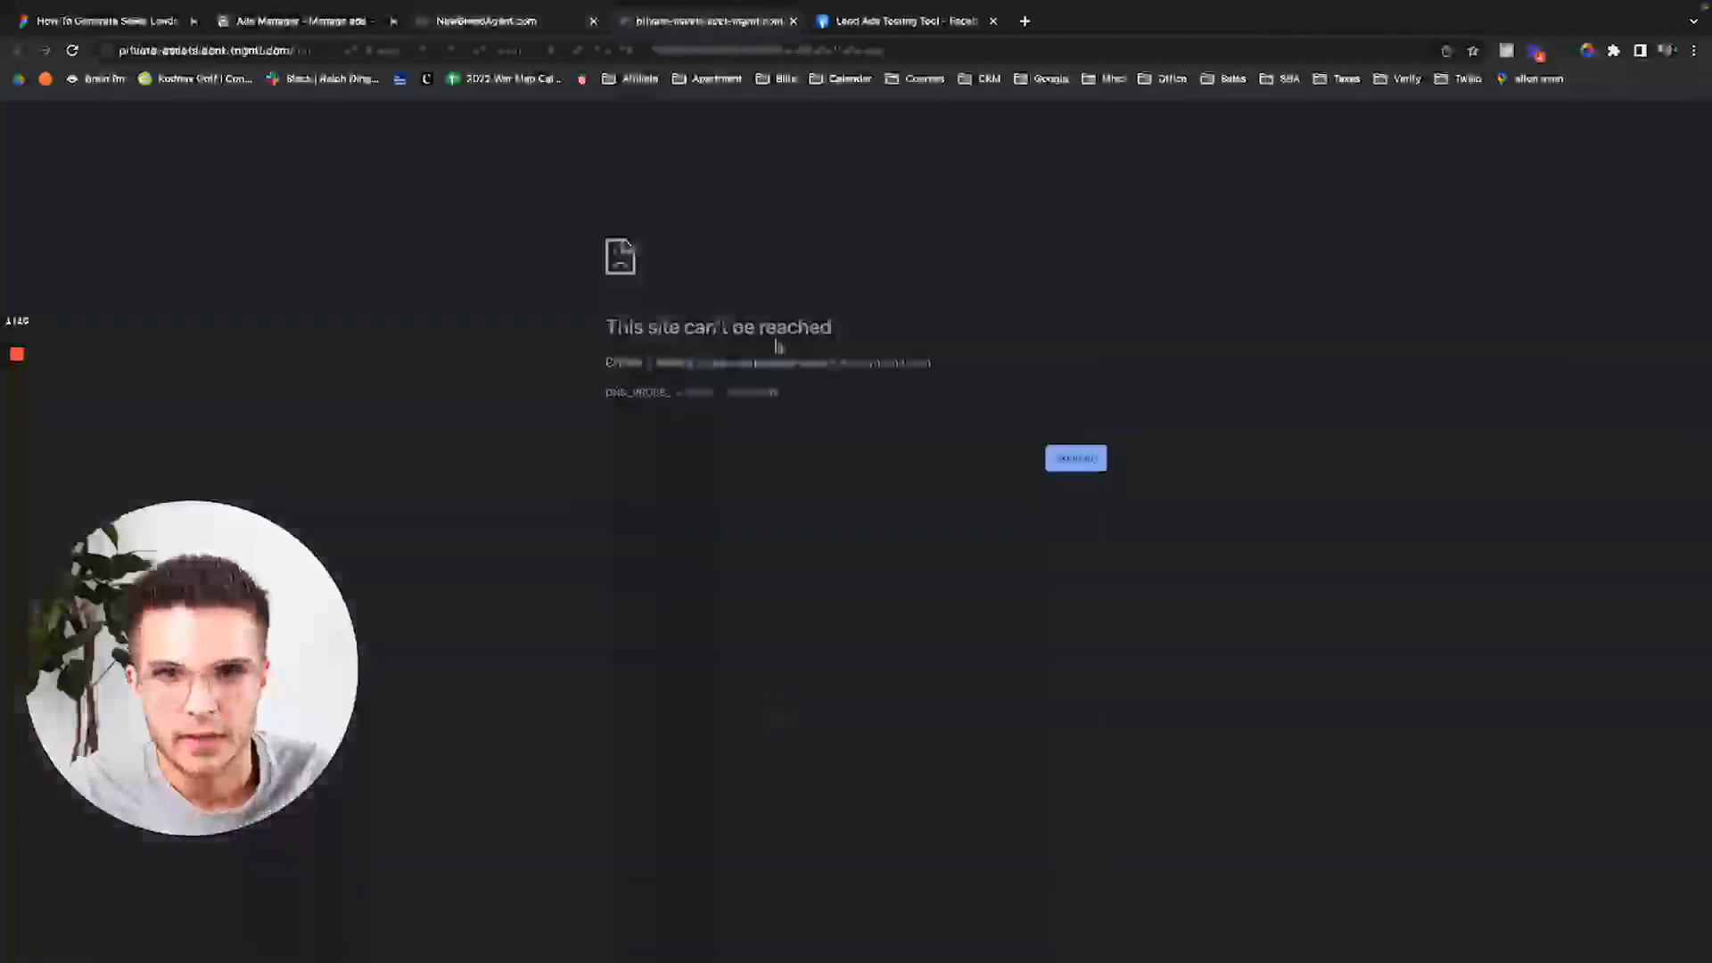
pyautogui.hotkey('ctrl', 'w')
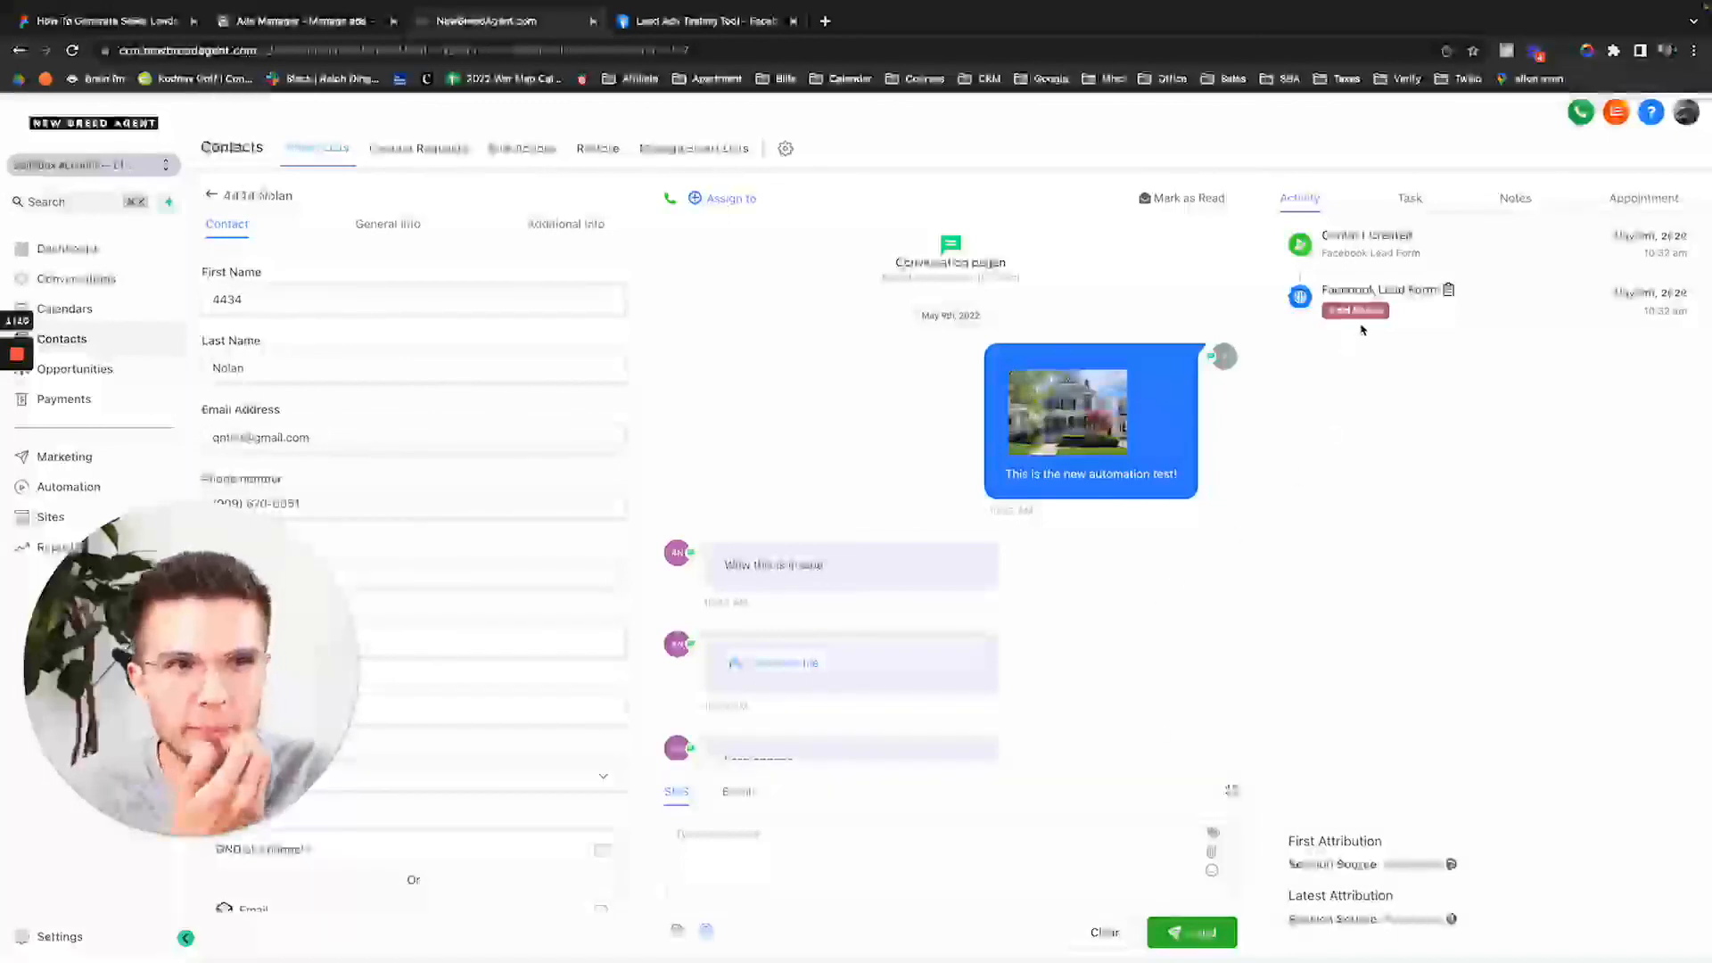
pyautogui.moveTo(1342, 291); pyautogui.dragTo(1507, 295)
pyautogui.click(1443, 410)
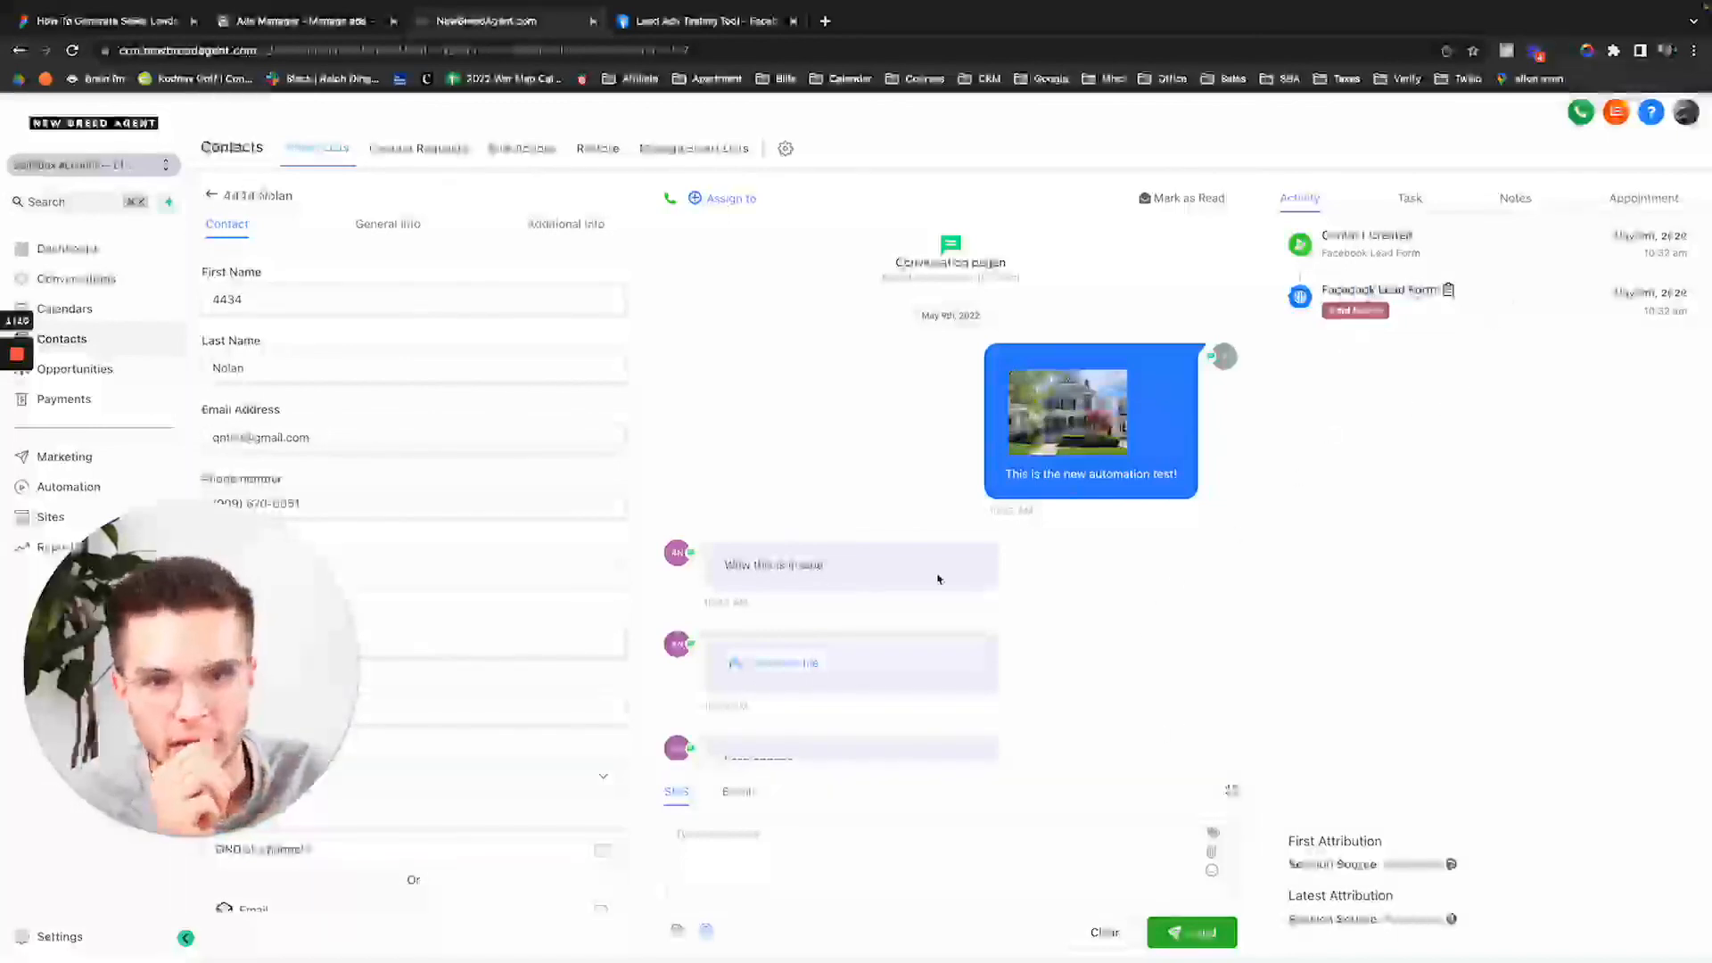
pyautogui.scroll(-2, 937, 579)
pyautogui.moveTo(727, 669); pyautogui.dragTo(937, 681)
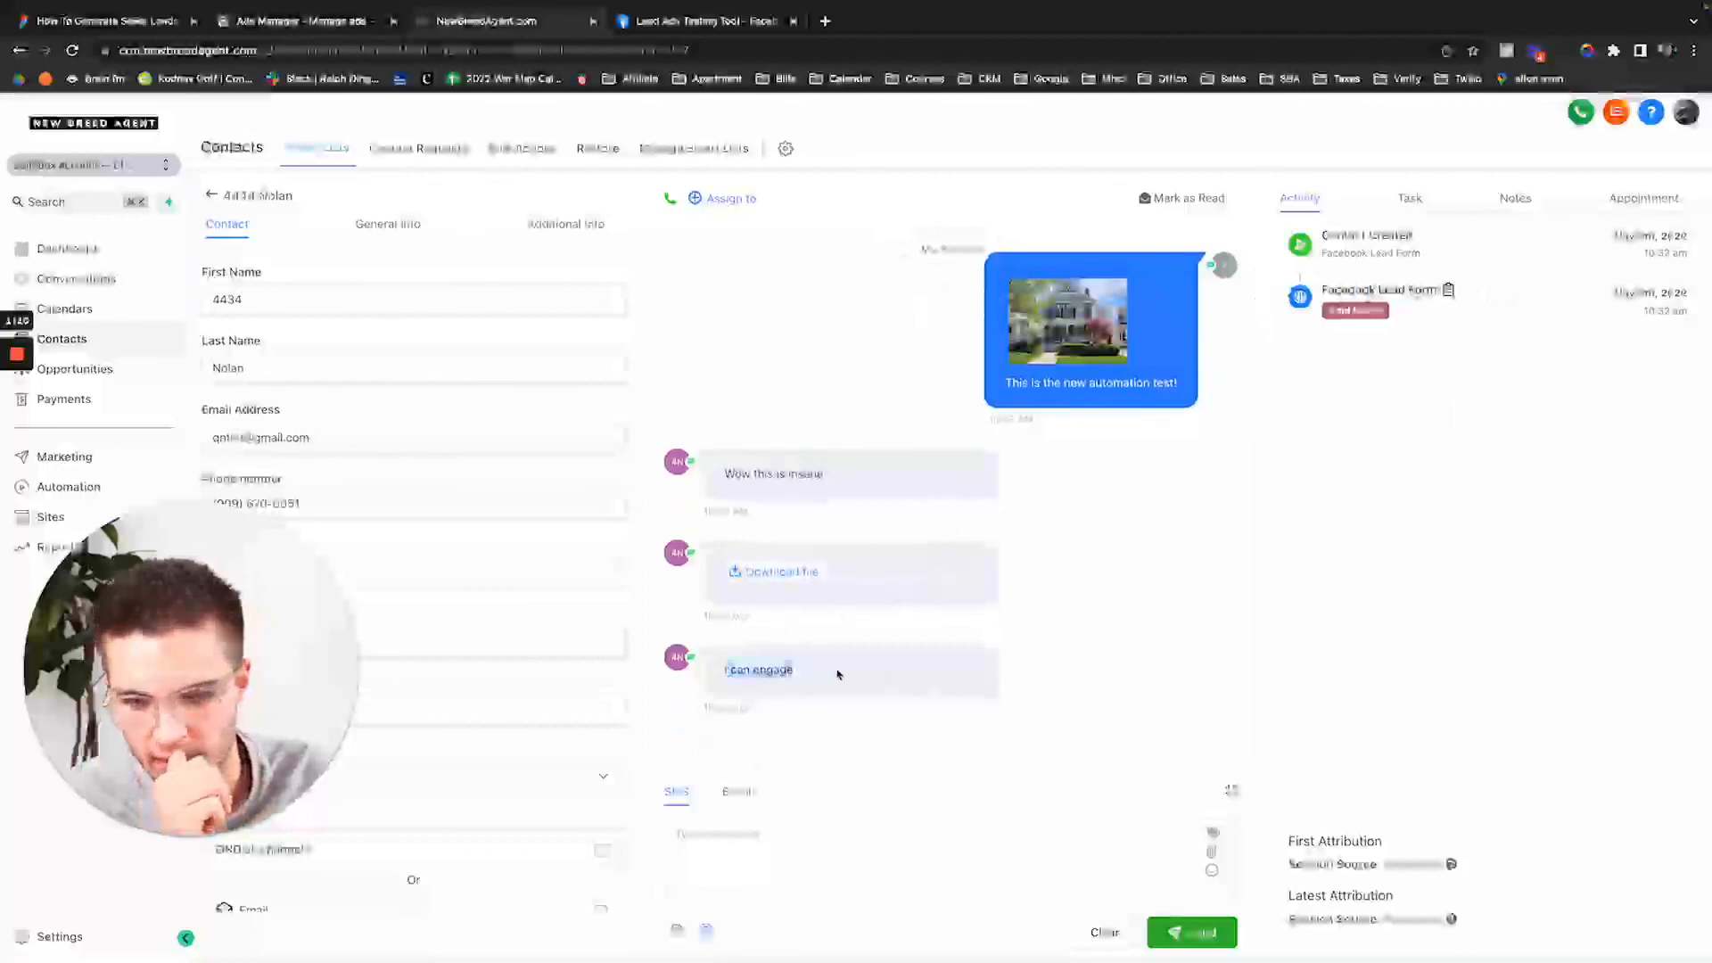
pyautogui.click(741, 668)
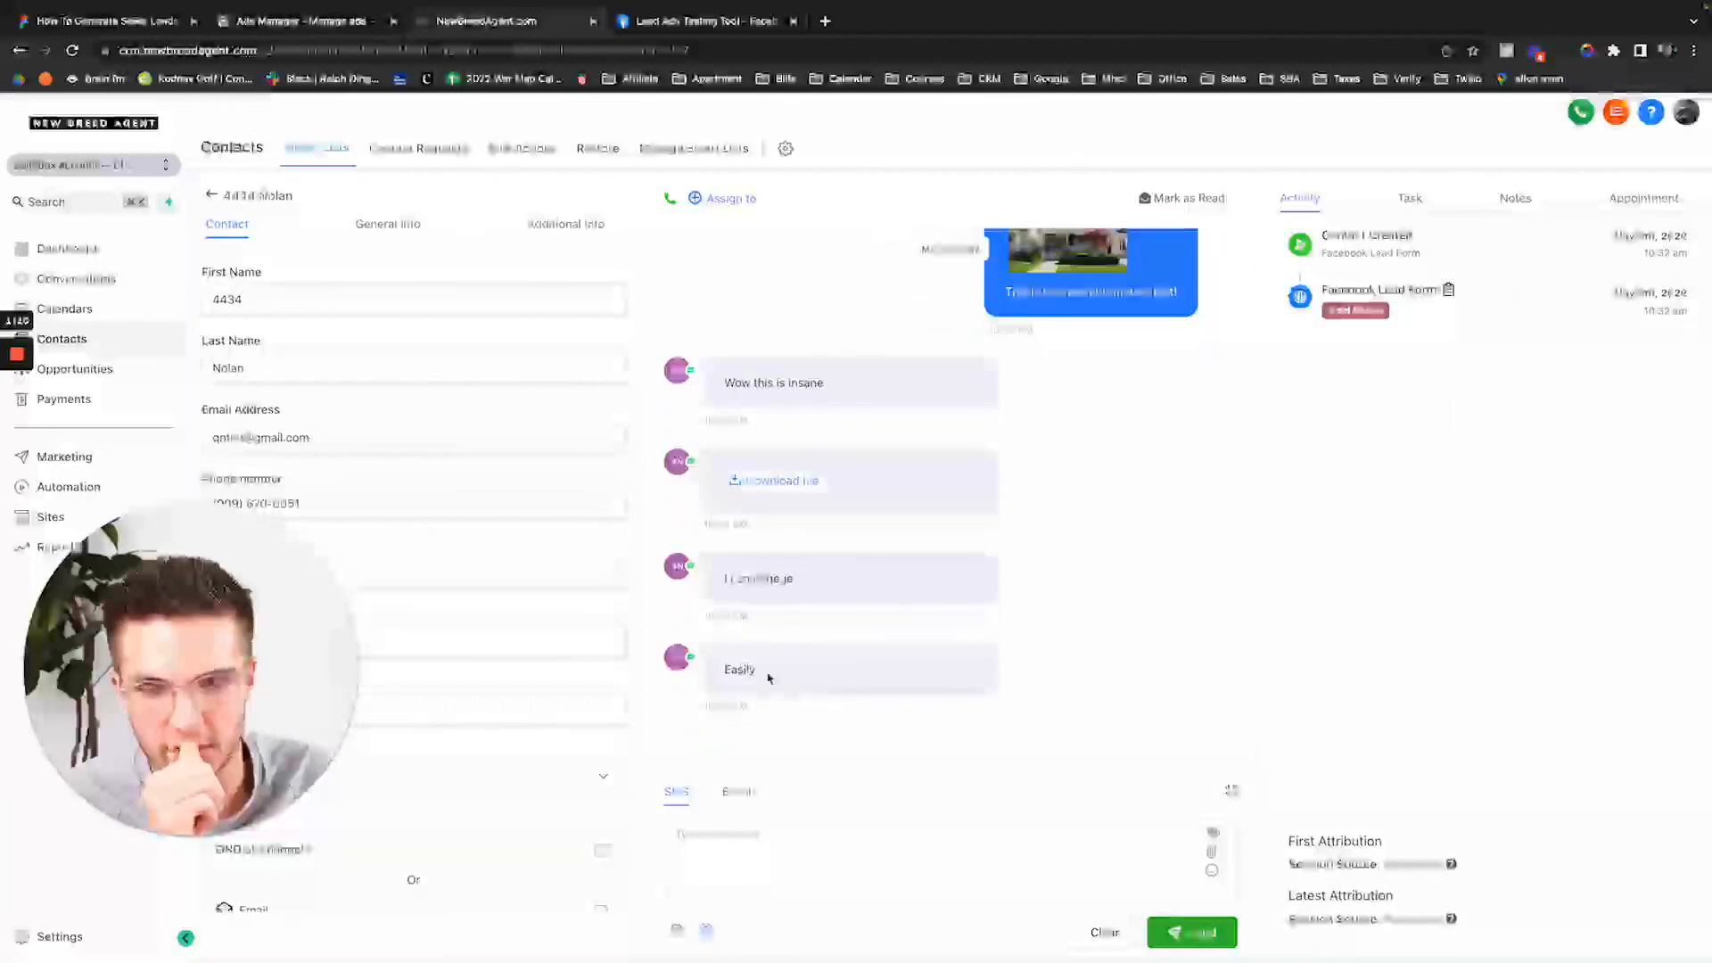
pyautogui.moveTo(768, 677); pyautogui.dragTo(688, 662)
pyautogui.moveTo(724, 584); pyautogui.dragTo(898, 580)
pyautogui.click(1291, 580)
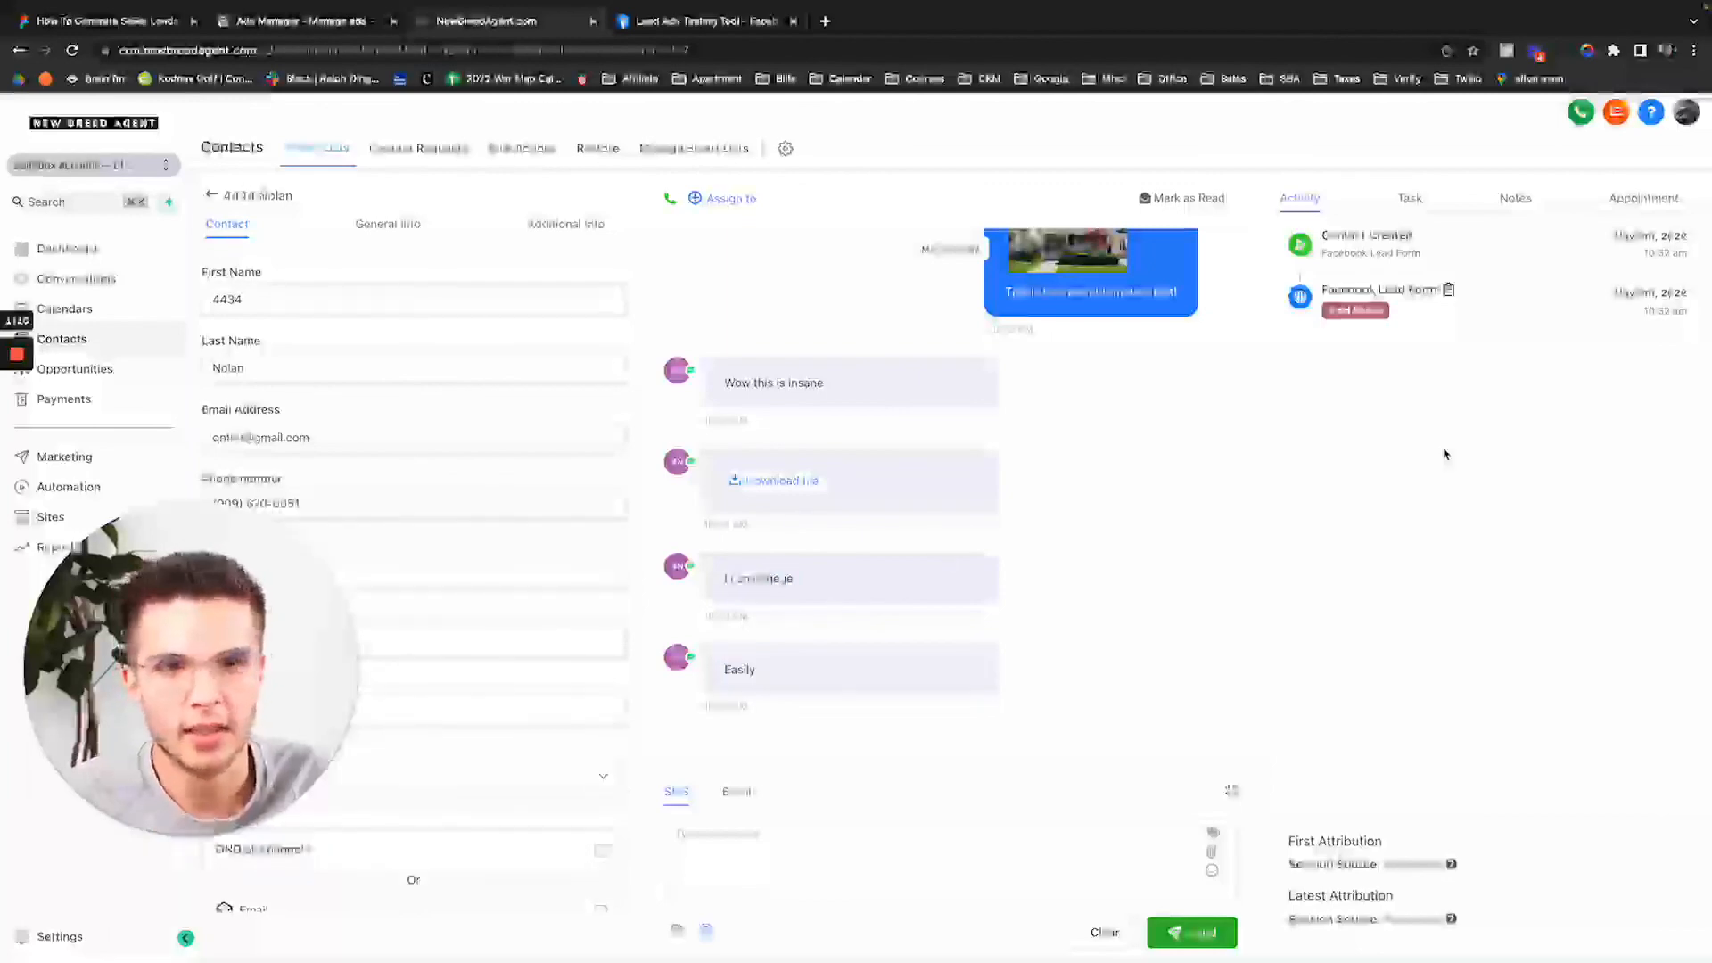
pyautogui.scroll(3, 1260, 410)
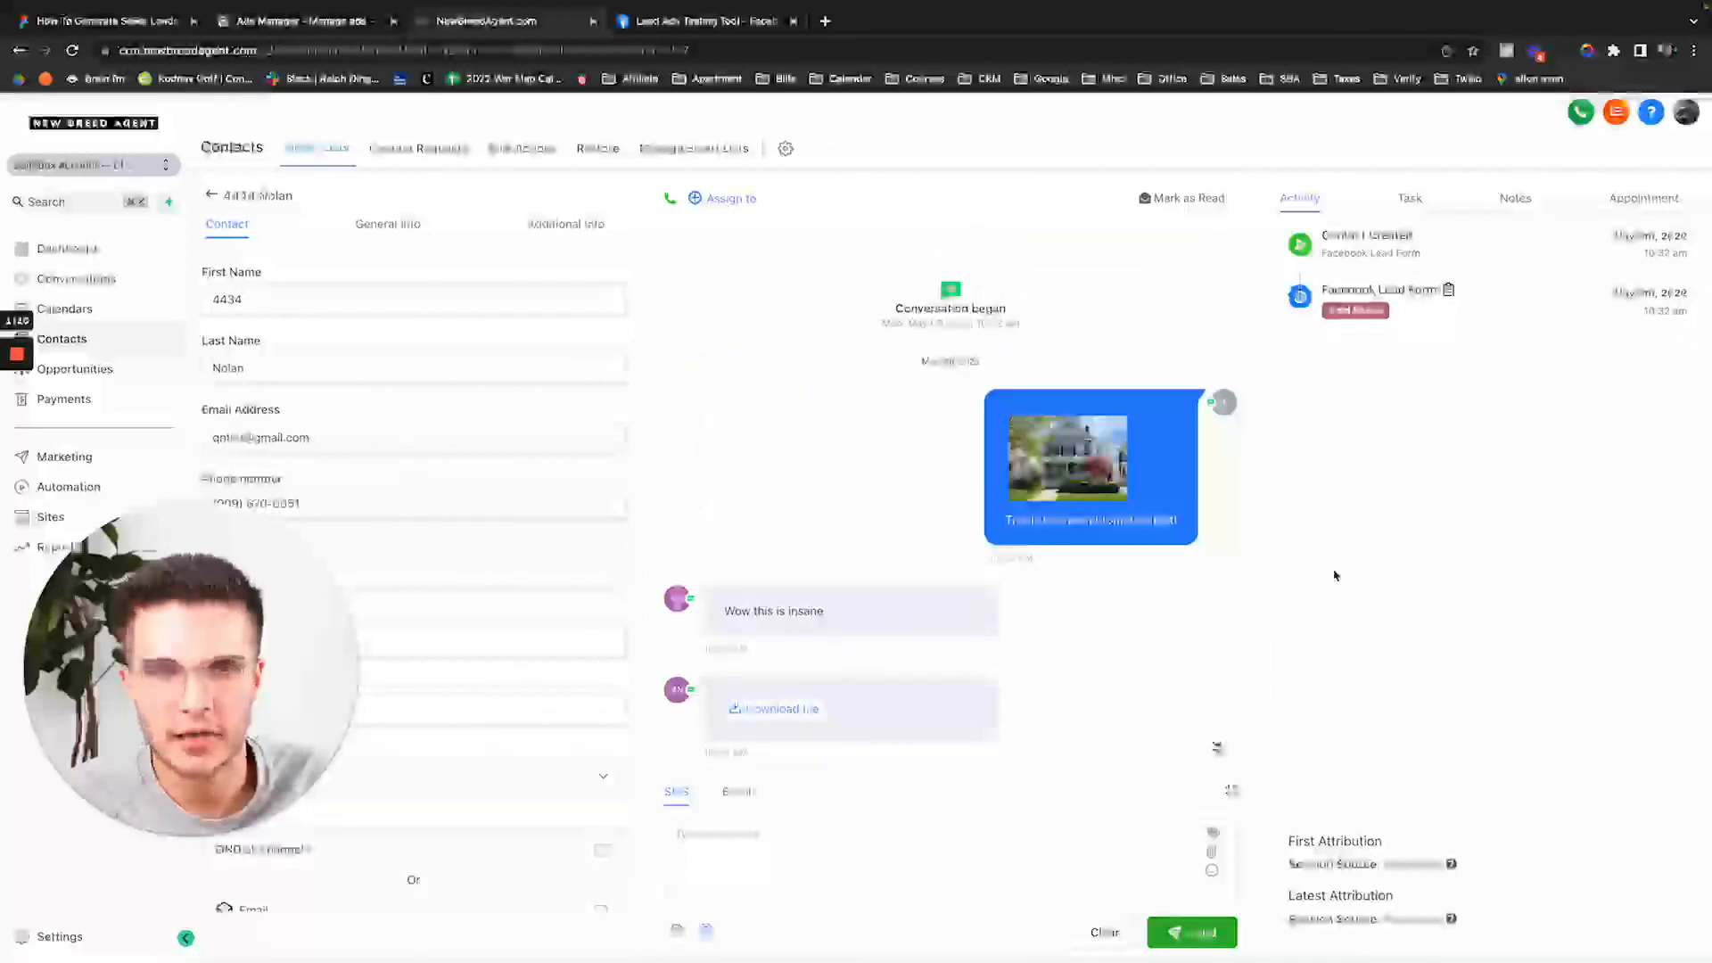
pyautogui.scroll(-3, 1132, 592)
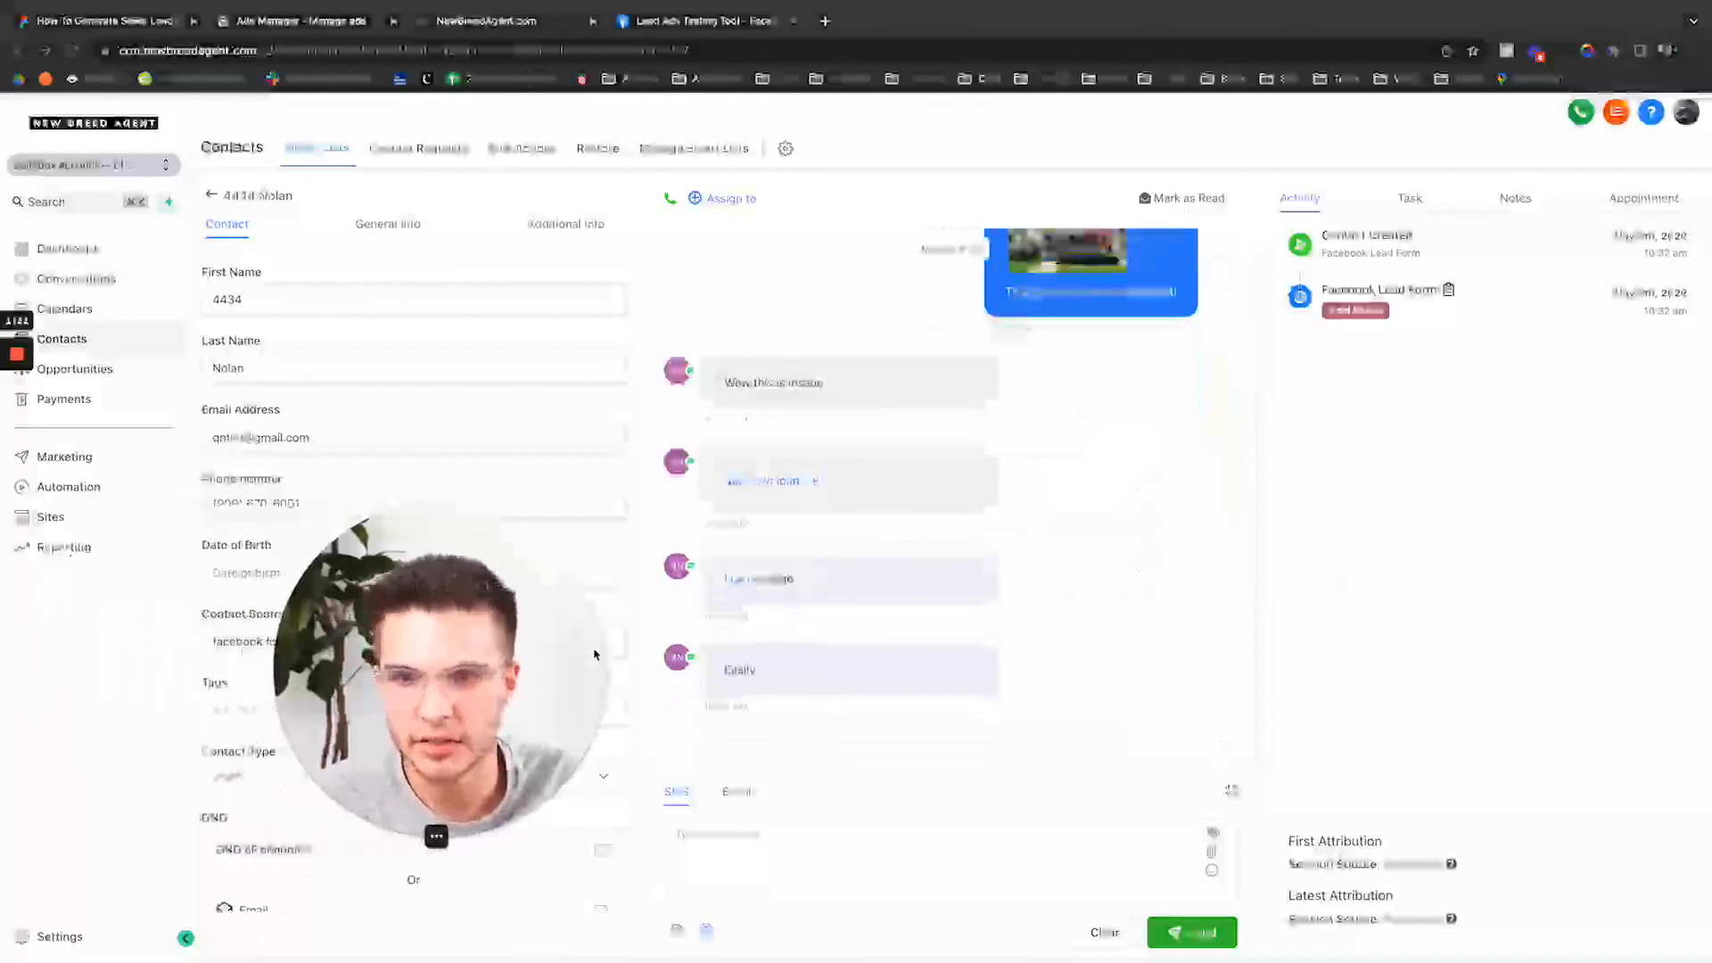
pyautogui.click(99, 491)
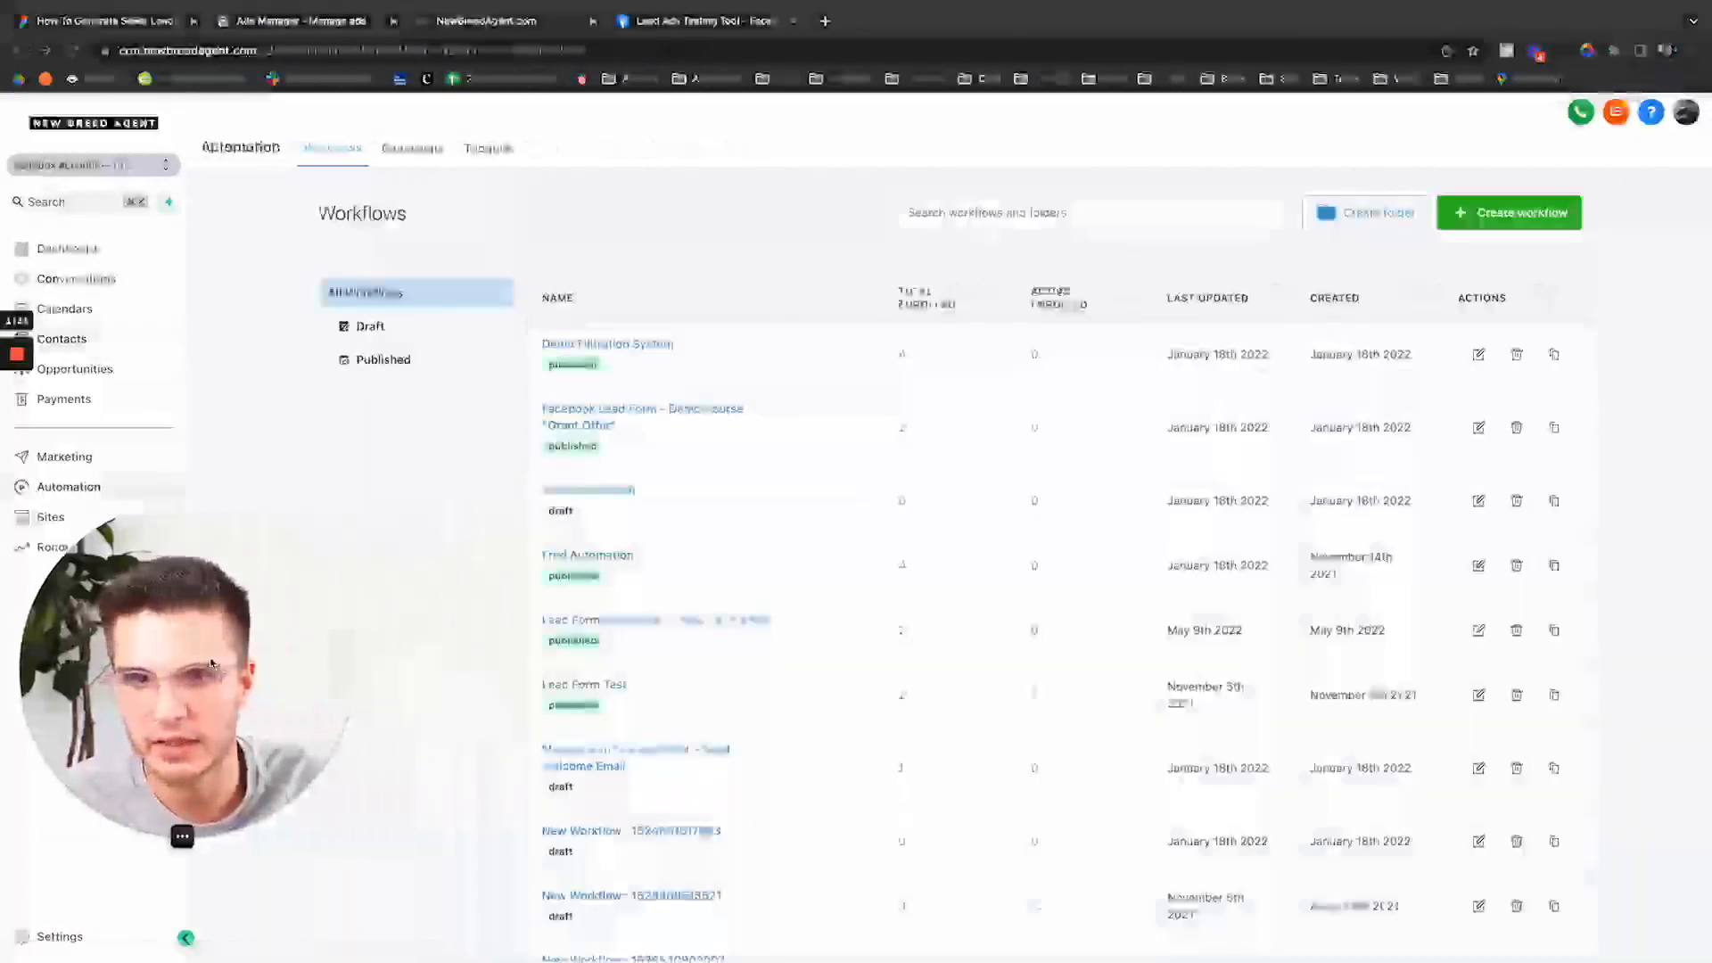
# Open the Lead Form Submitted -> Auto Txt & Email workflow and draft an Email step after the SMS reading 'Here is the email'.
pyautogui.click(690, 627)
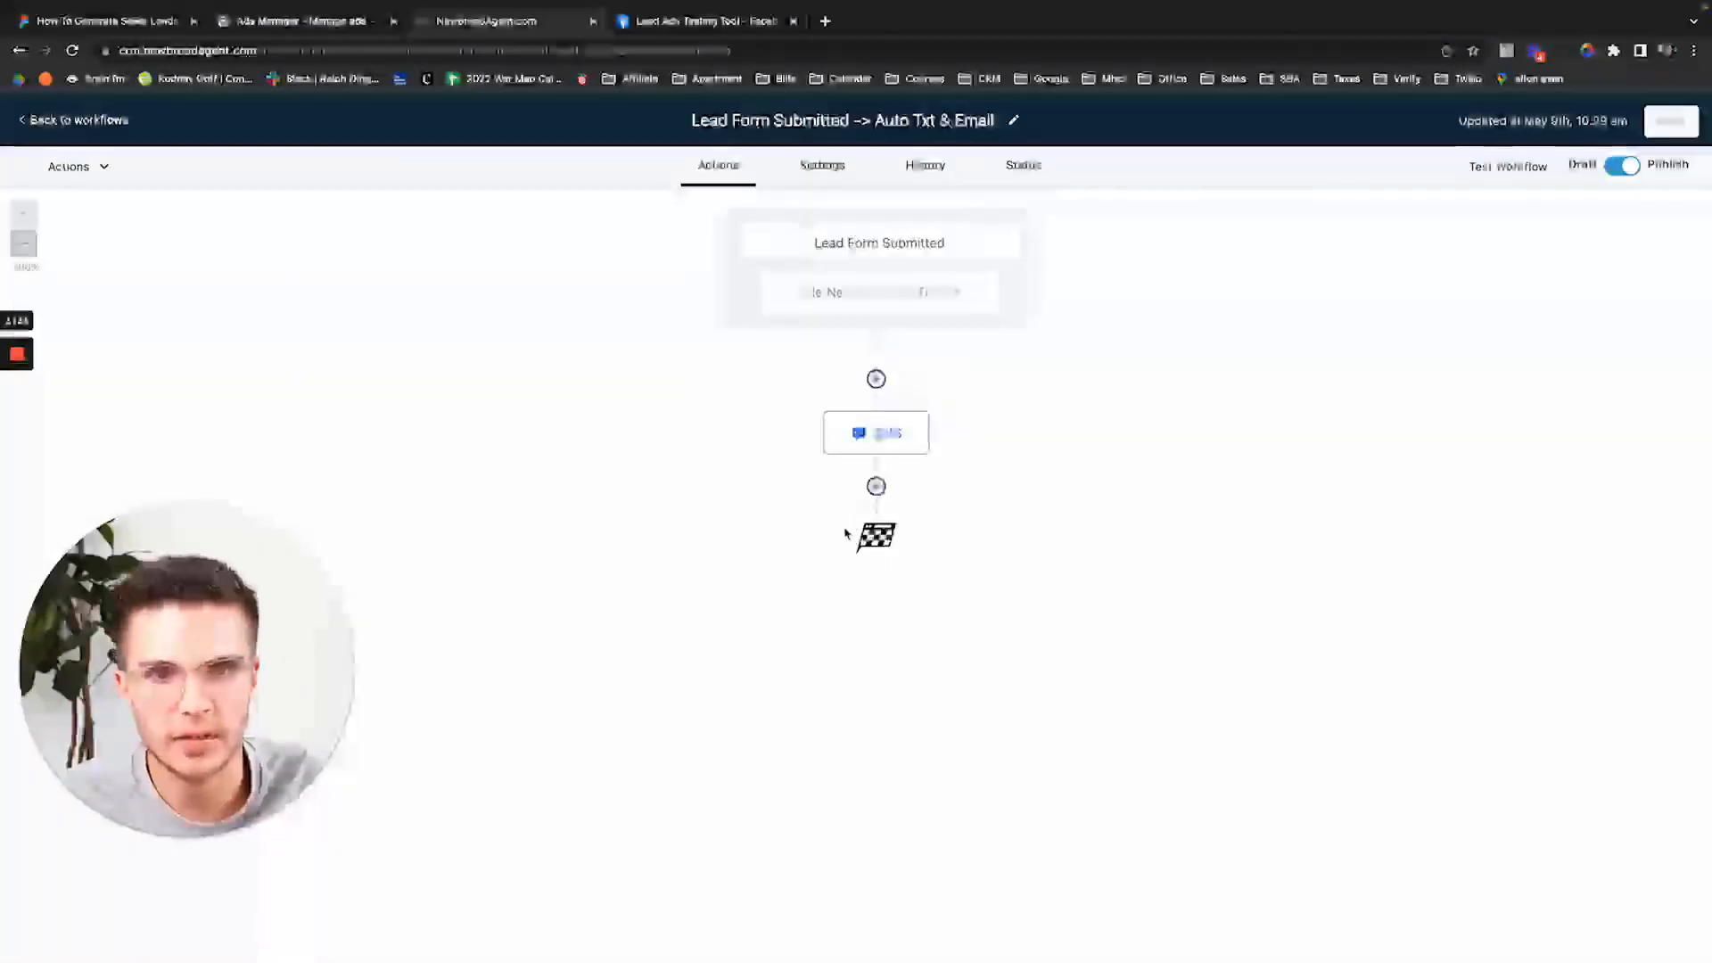
pyautogui.click(879, 486)
pyautogui.click(1388, 288)
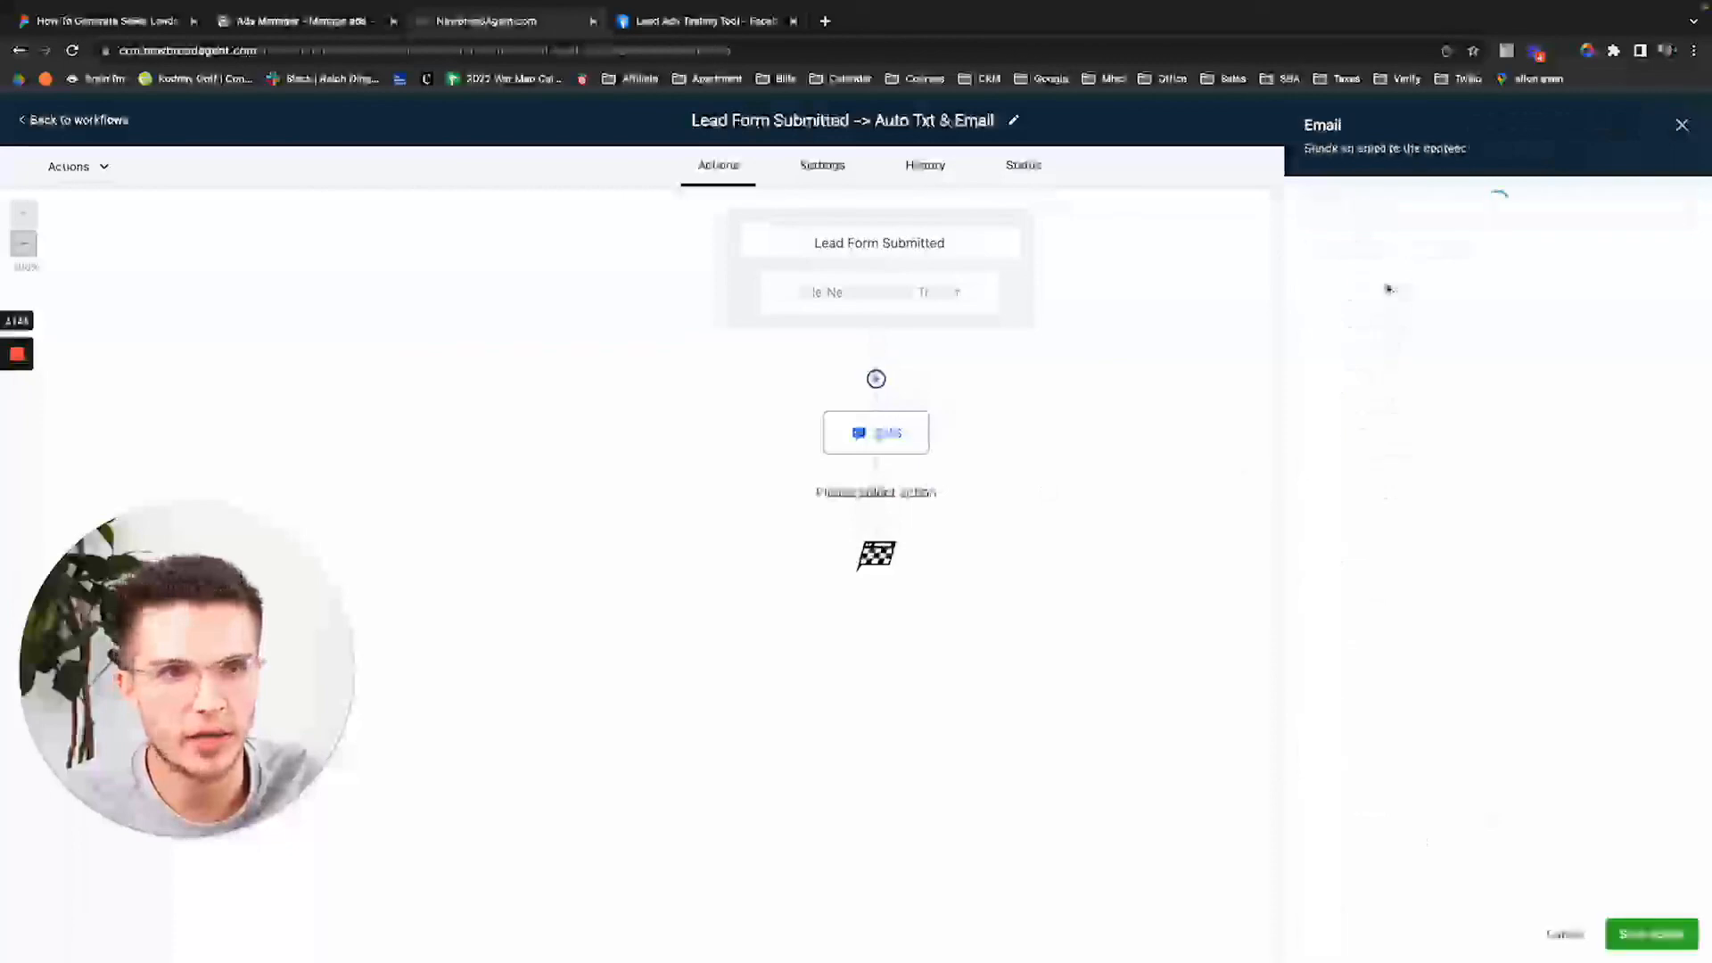
pyautogui.click(1406, 763)
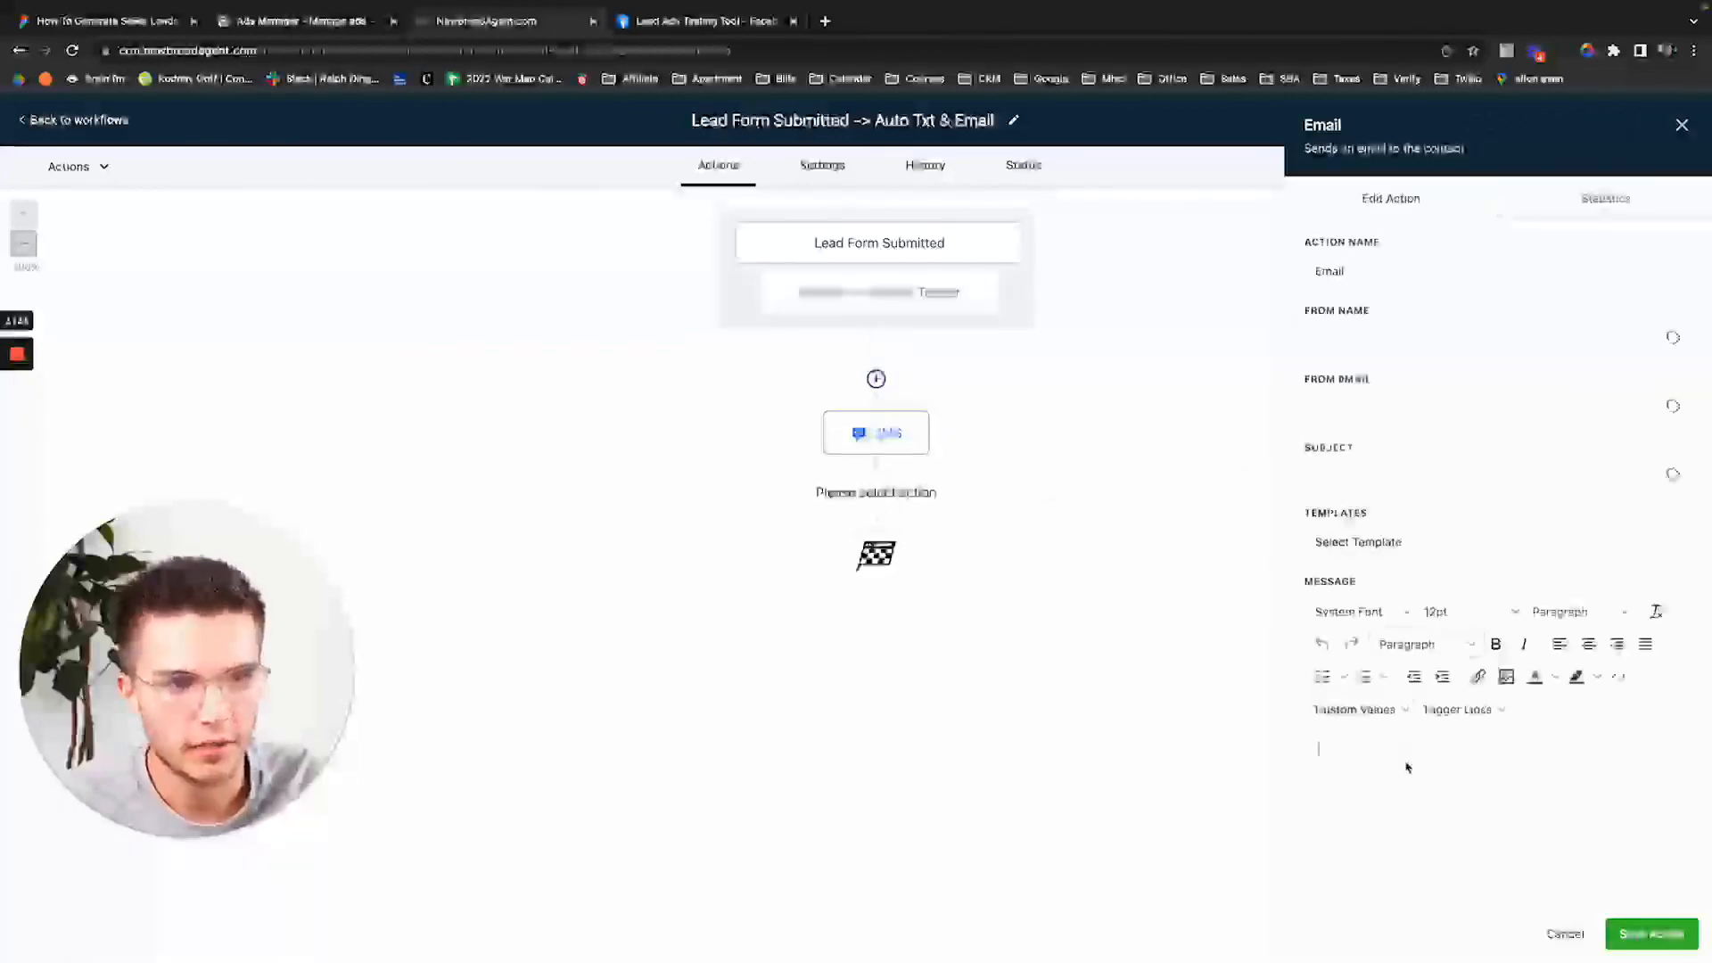
pyautogui.write('Here is the email')
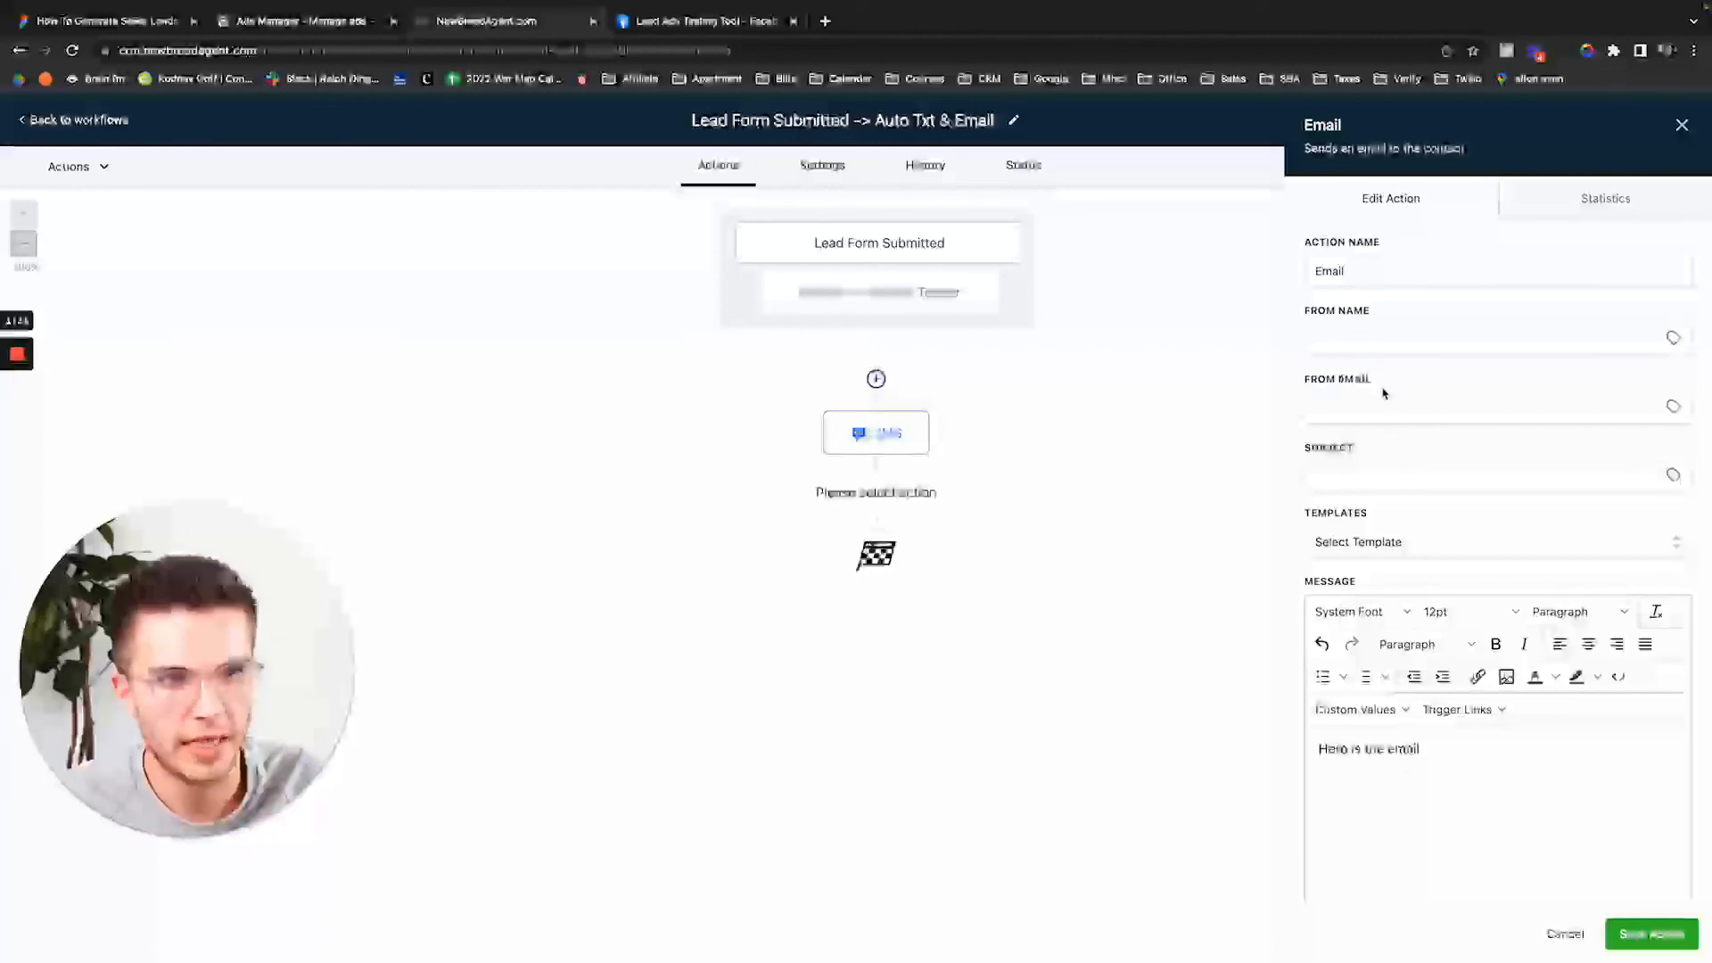
pyautogui.scroll(-1, 1401, 487)
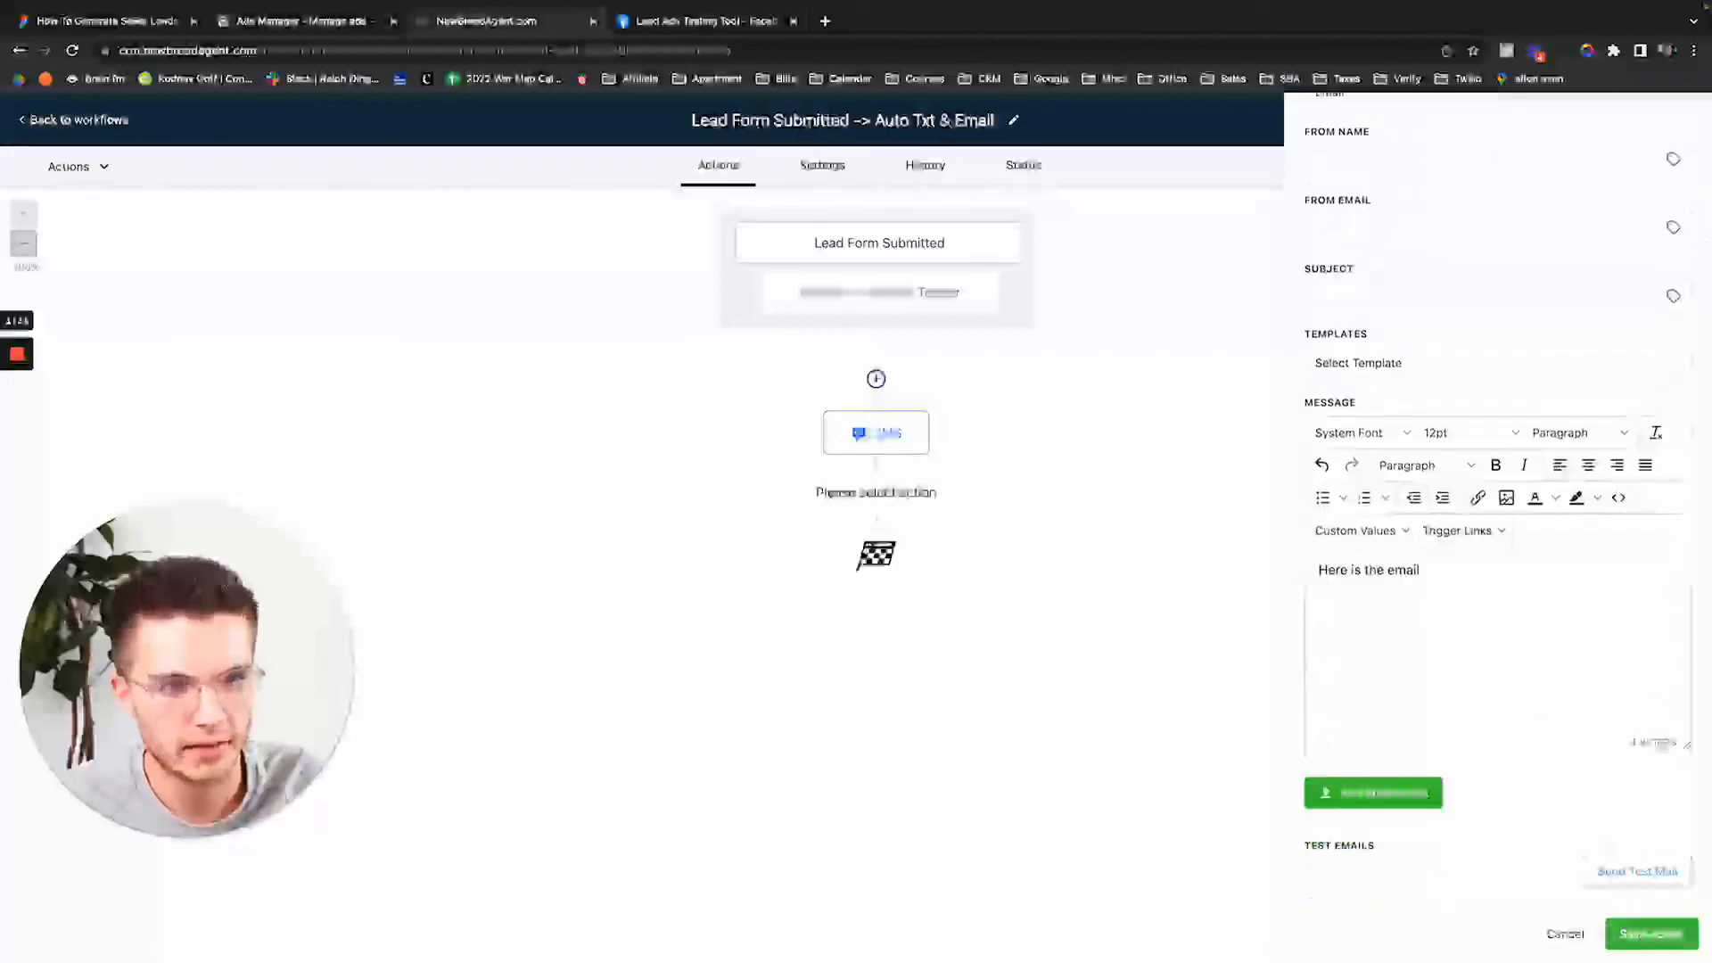
pyautogui.scroll(1, 1571, 100)
# Discard the unfinished Email step and return to the workflows list.
pyautogui.click(1679, 130)
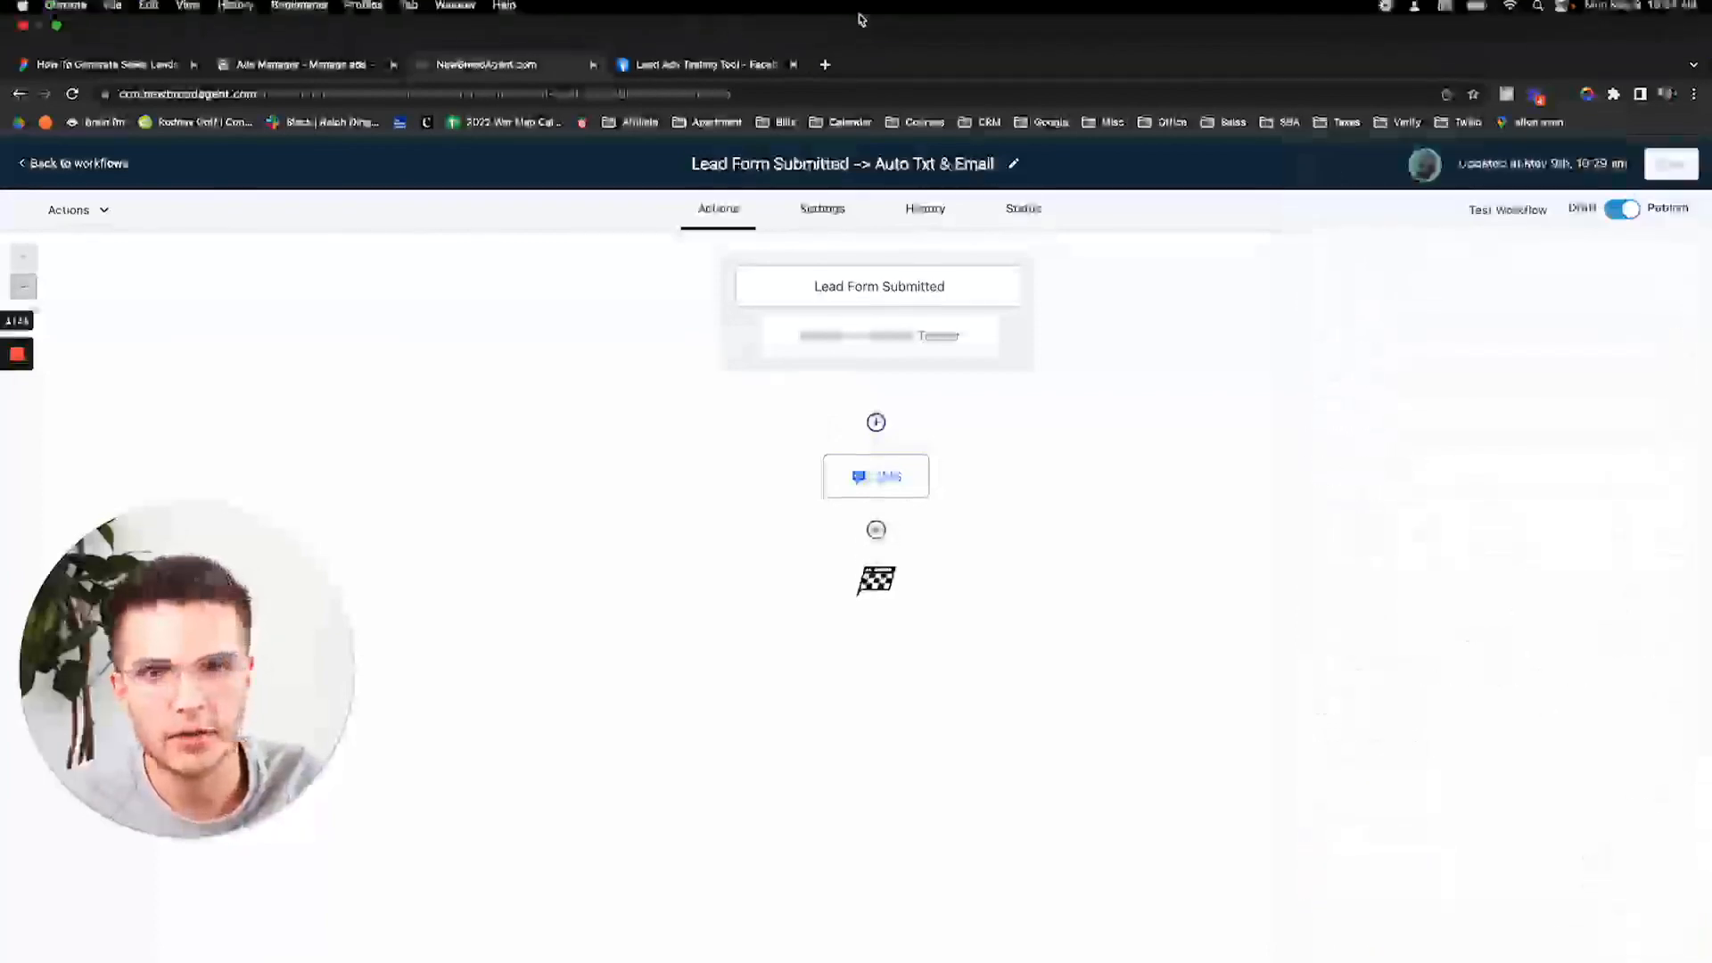
pyautogui.click(107, 133)
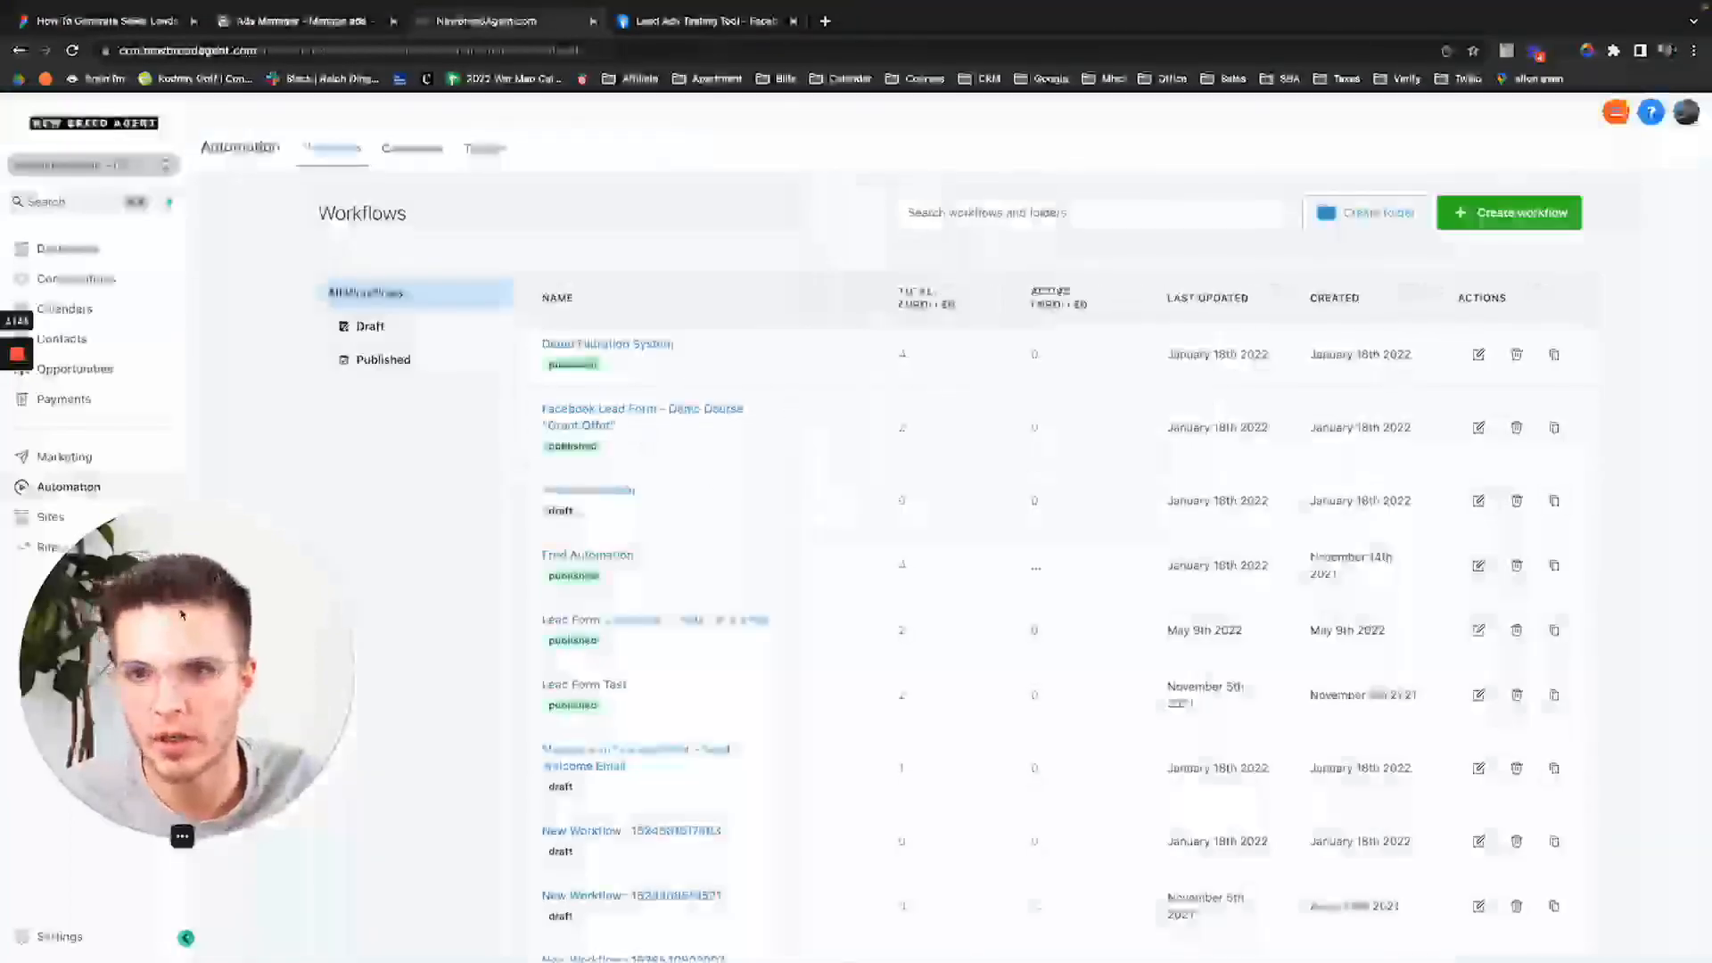
pyautogui.moveTo(180, 614); pyautogui.dragTo(345, 680)
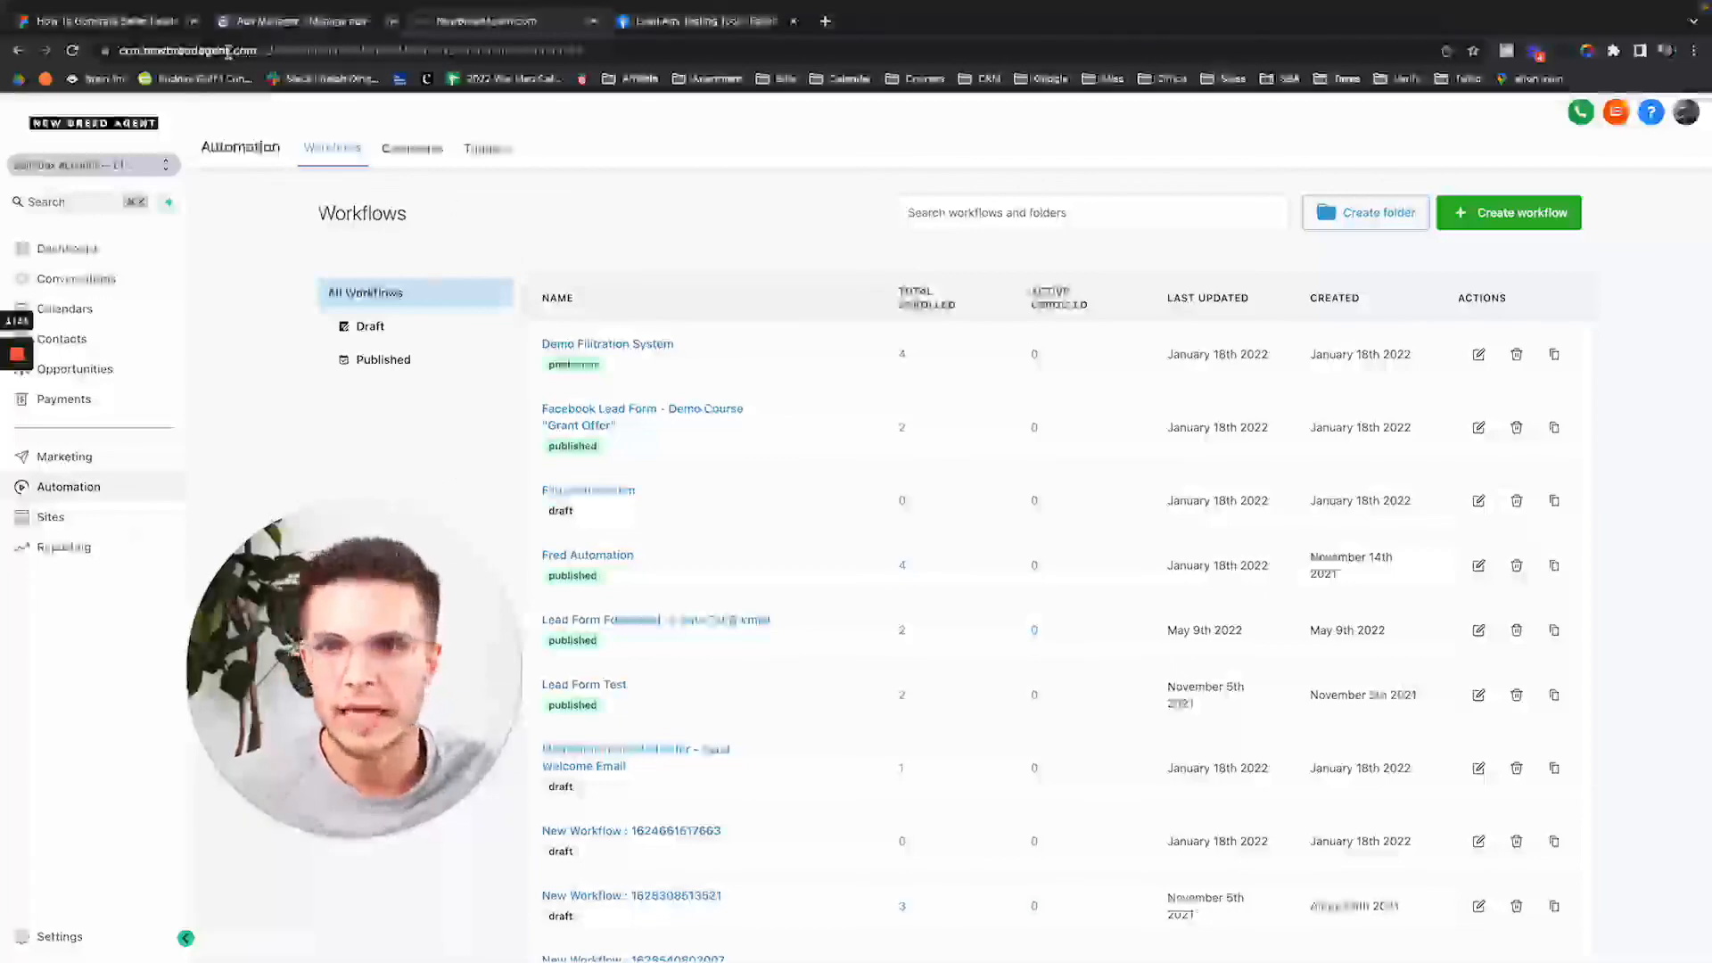
pyautogui.click(143, 21)
pyautogui.scroll(-2, 769, 459)
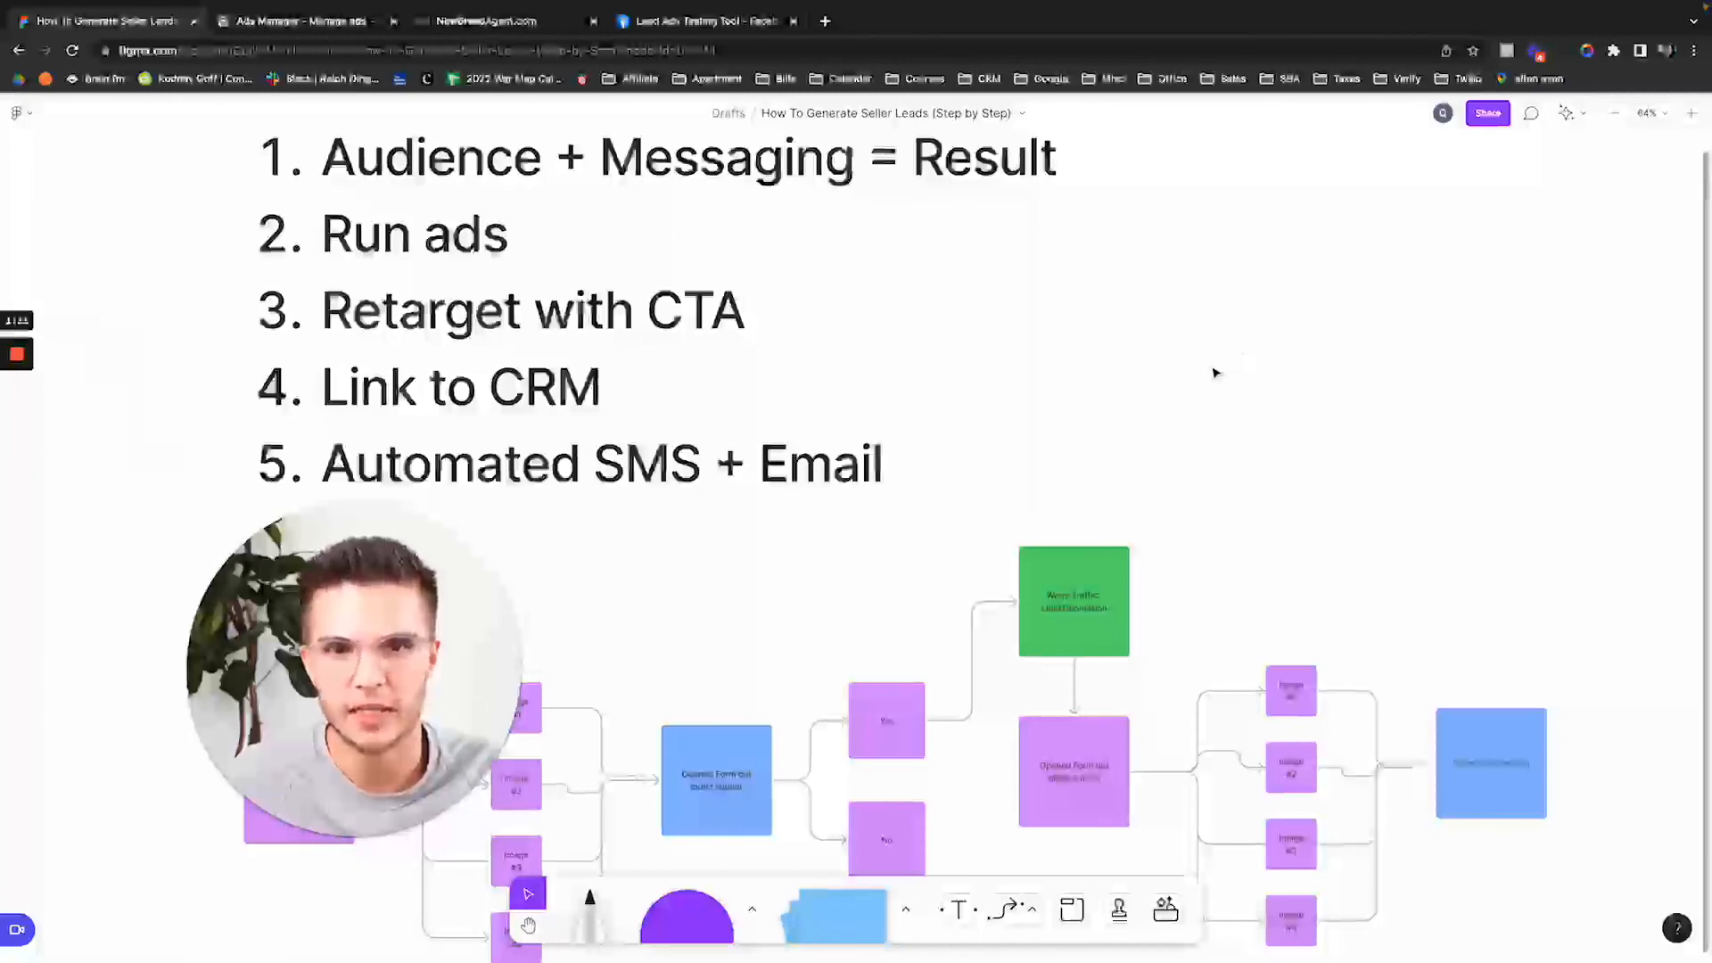
pyautogui.scroll(-3, 1153, 408)
pyautogui.scroll(-1, 1154, 411)
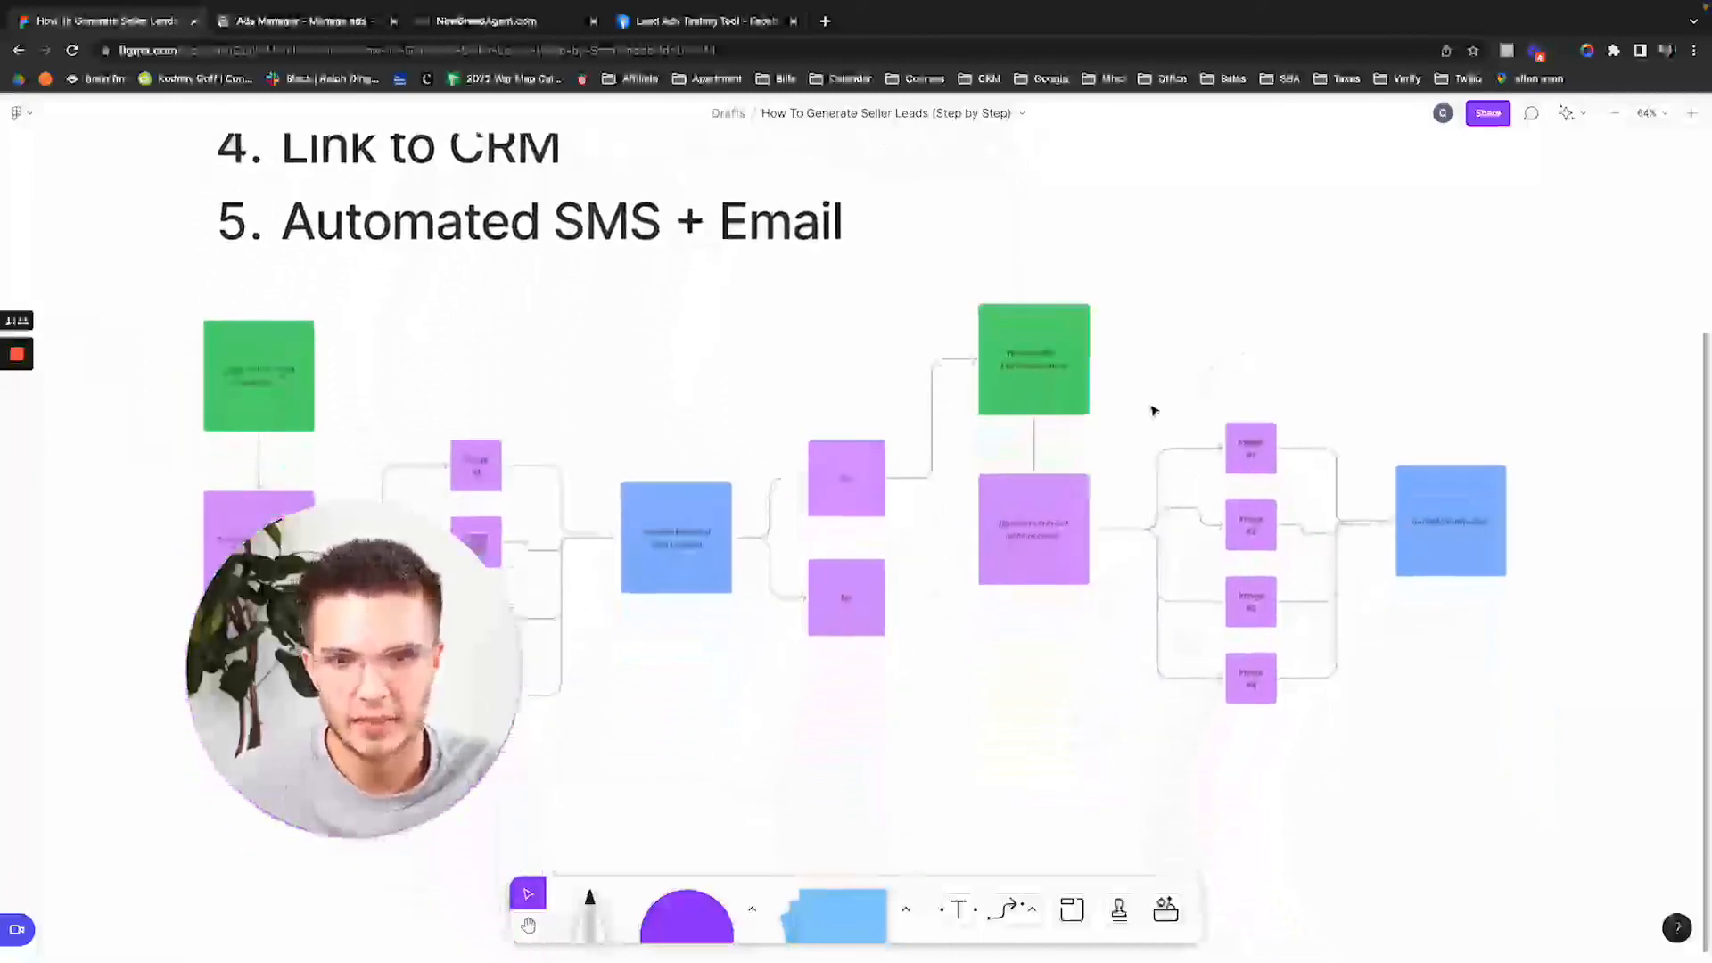
pyautogui.scroll(6, 1153, 410)
pyautogui.scroll(-3, 1153, 411)
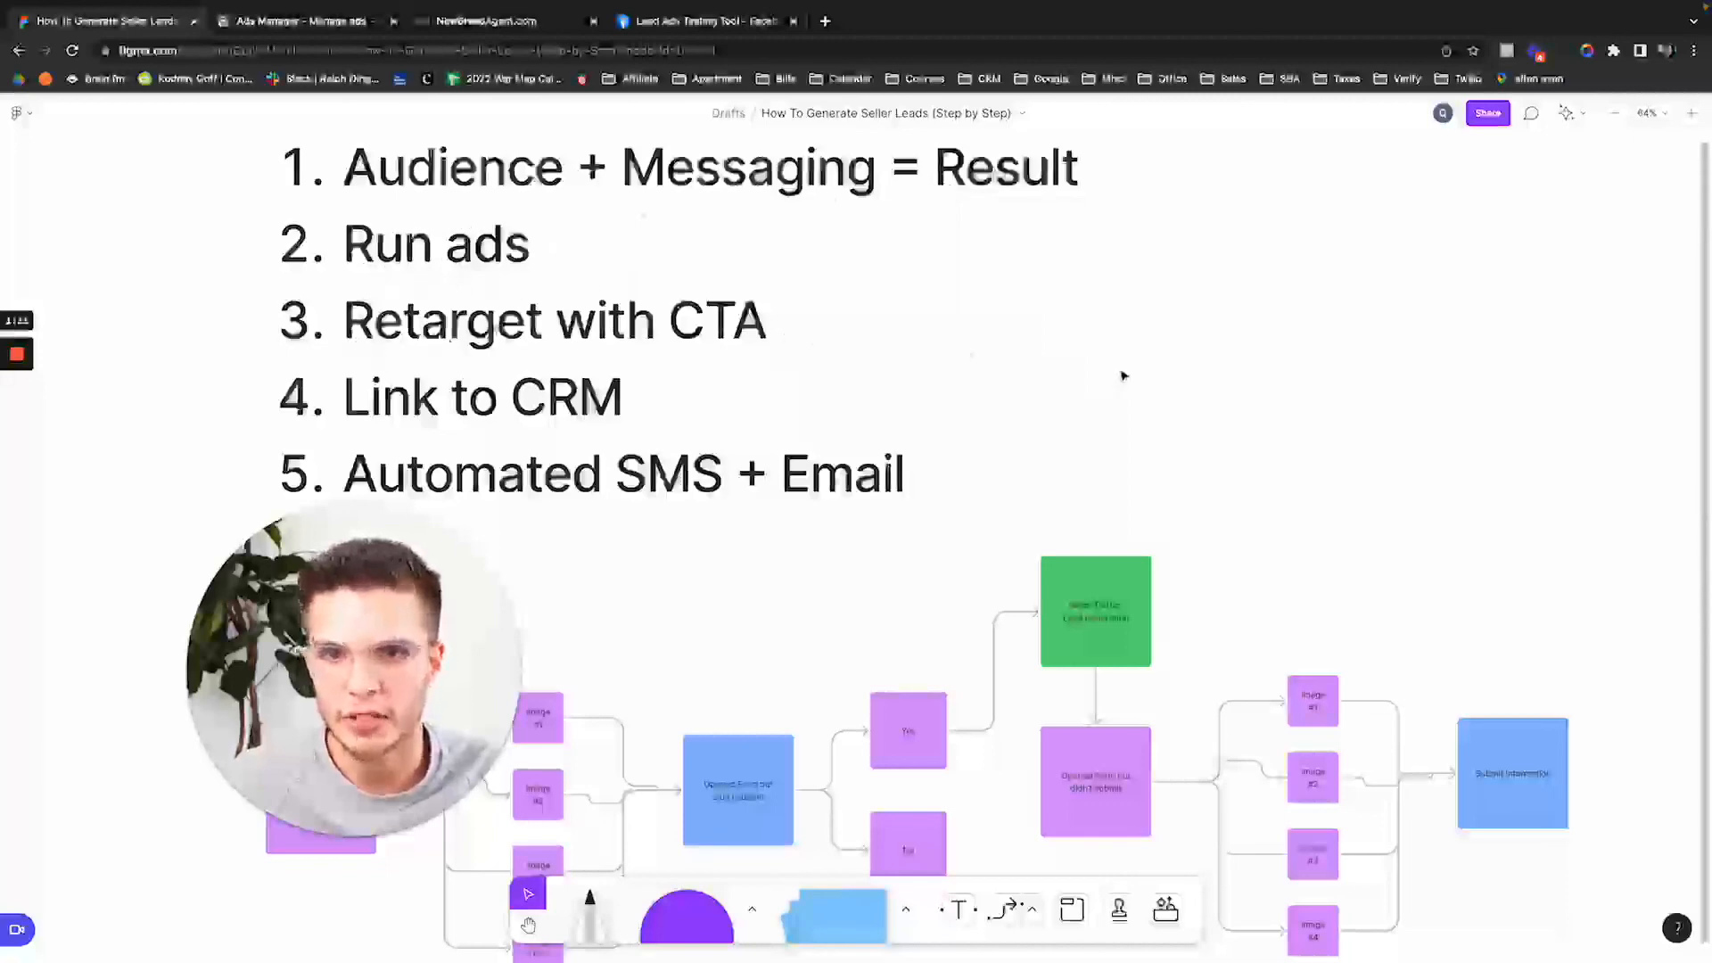
pyautogui.scroll(-2, 1275, 448)
pyautogui.click(354, 308)
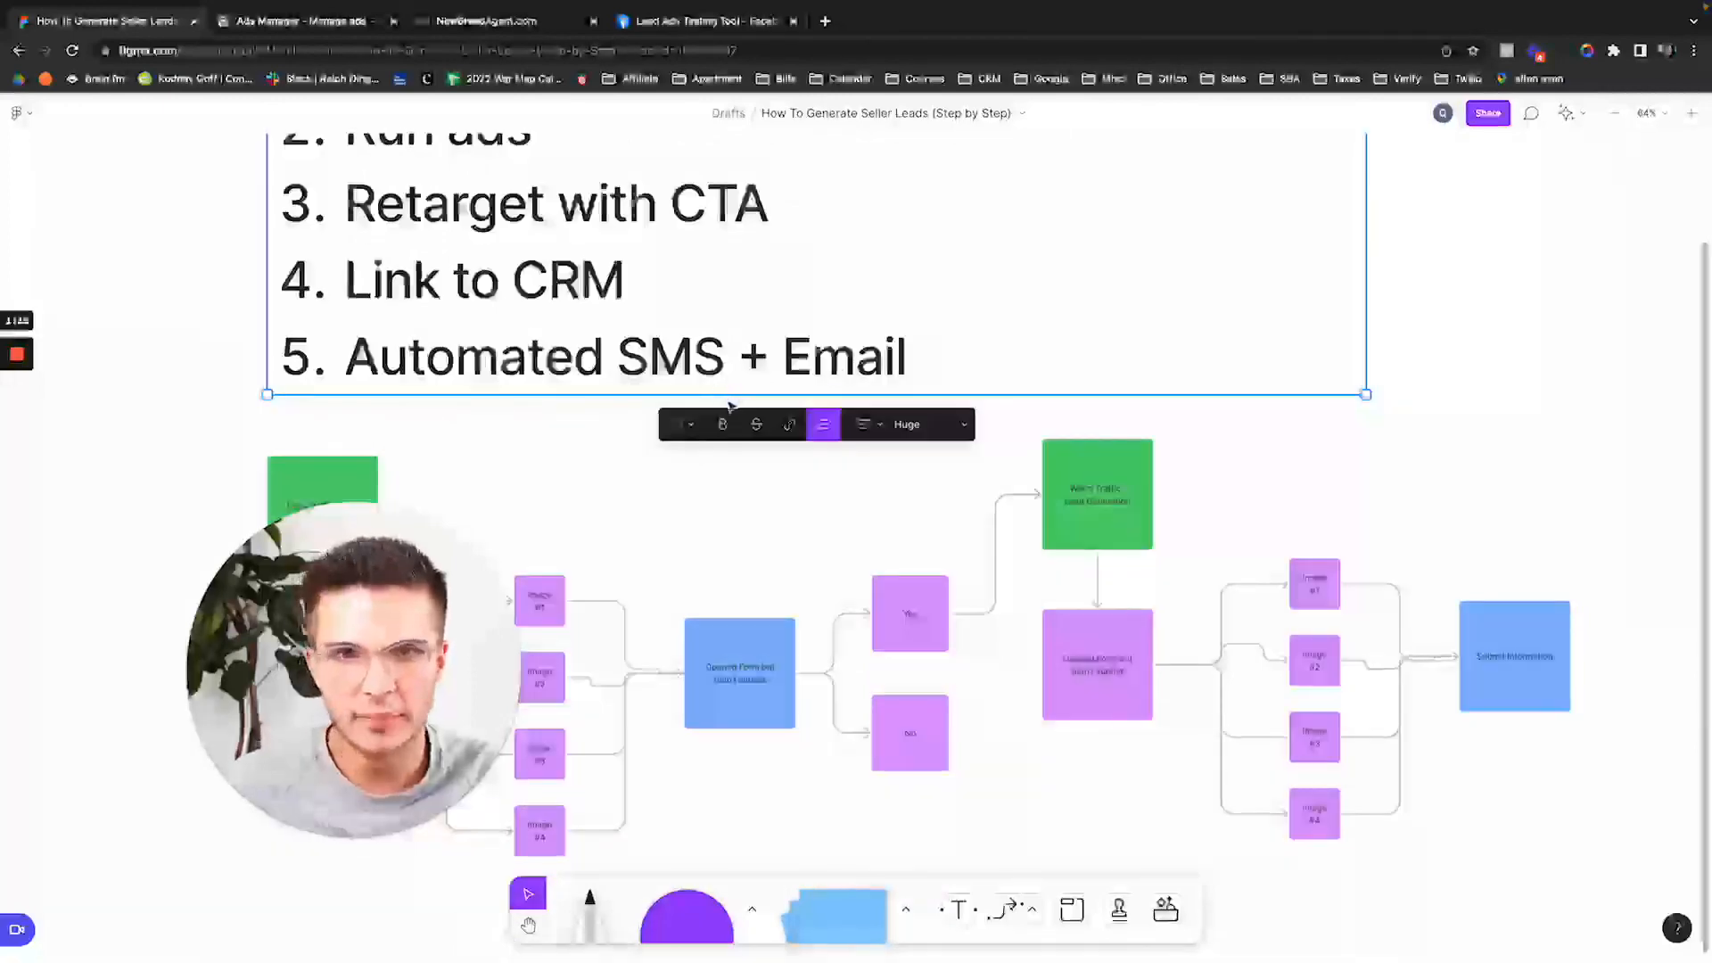
pyautogui.click(352, 31)
pyautogui.click(512, 29)
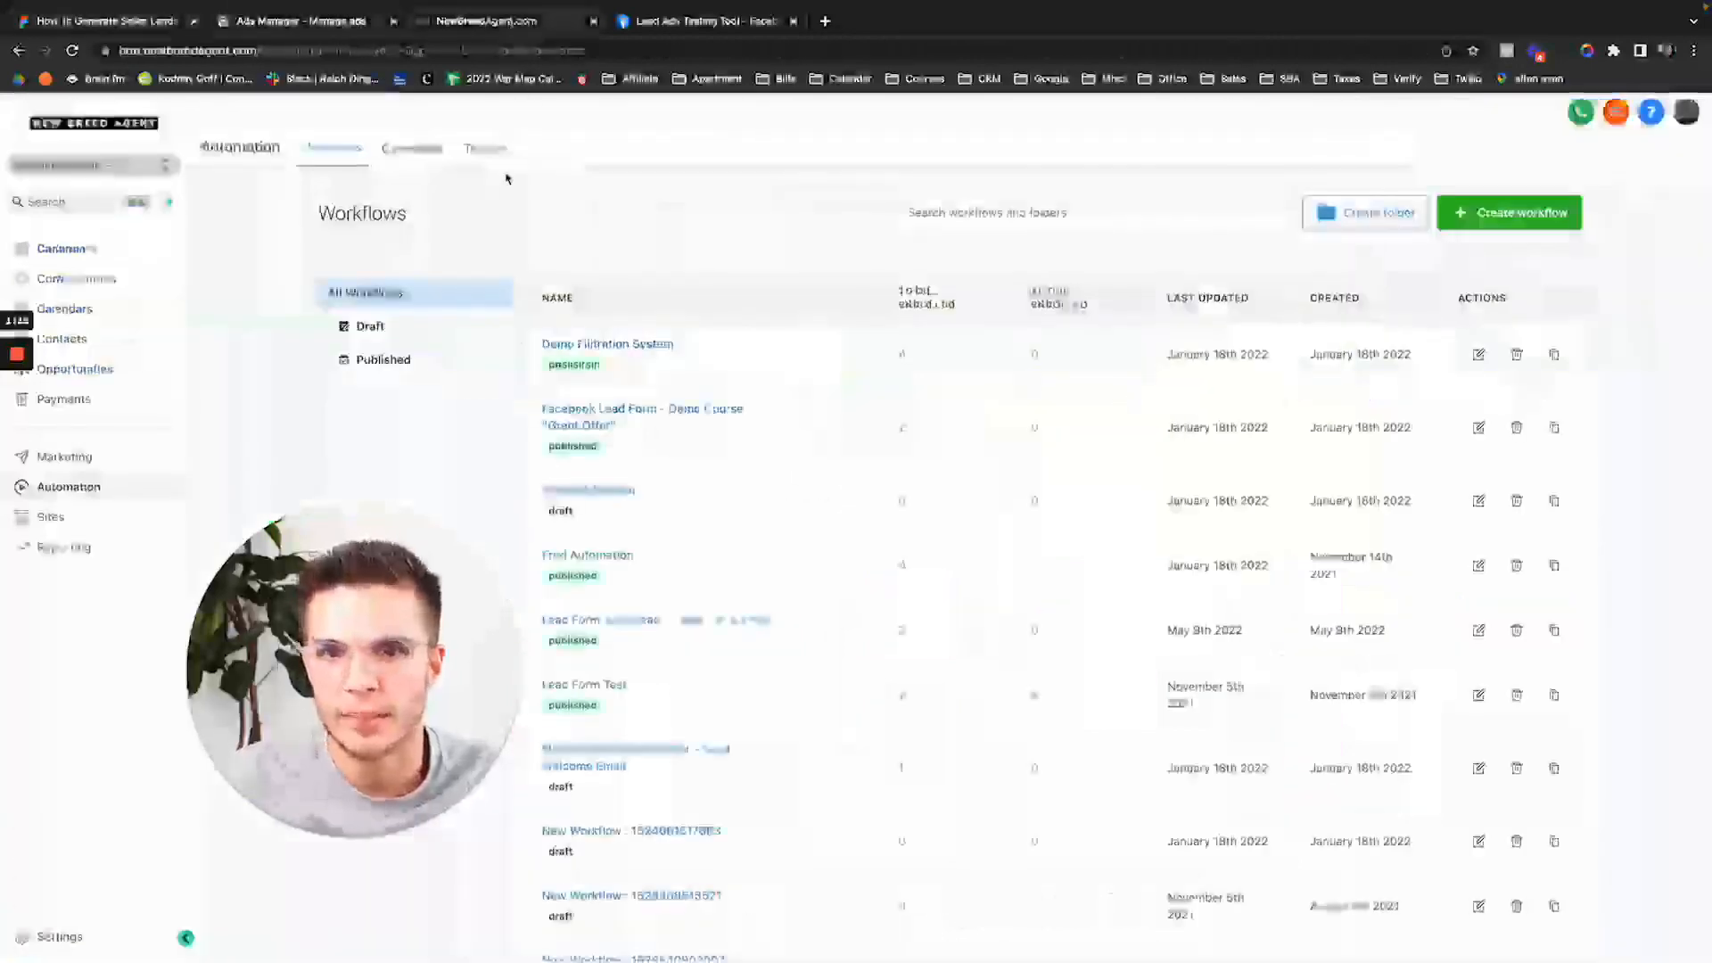
# Go from Reporting through the Facebook Ads report to the Attribution Conversion Report.
pyautogui.click(64, 547)
pyautogui.moveTo(428, 148)
pyautogui.click(419, 179)
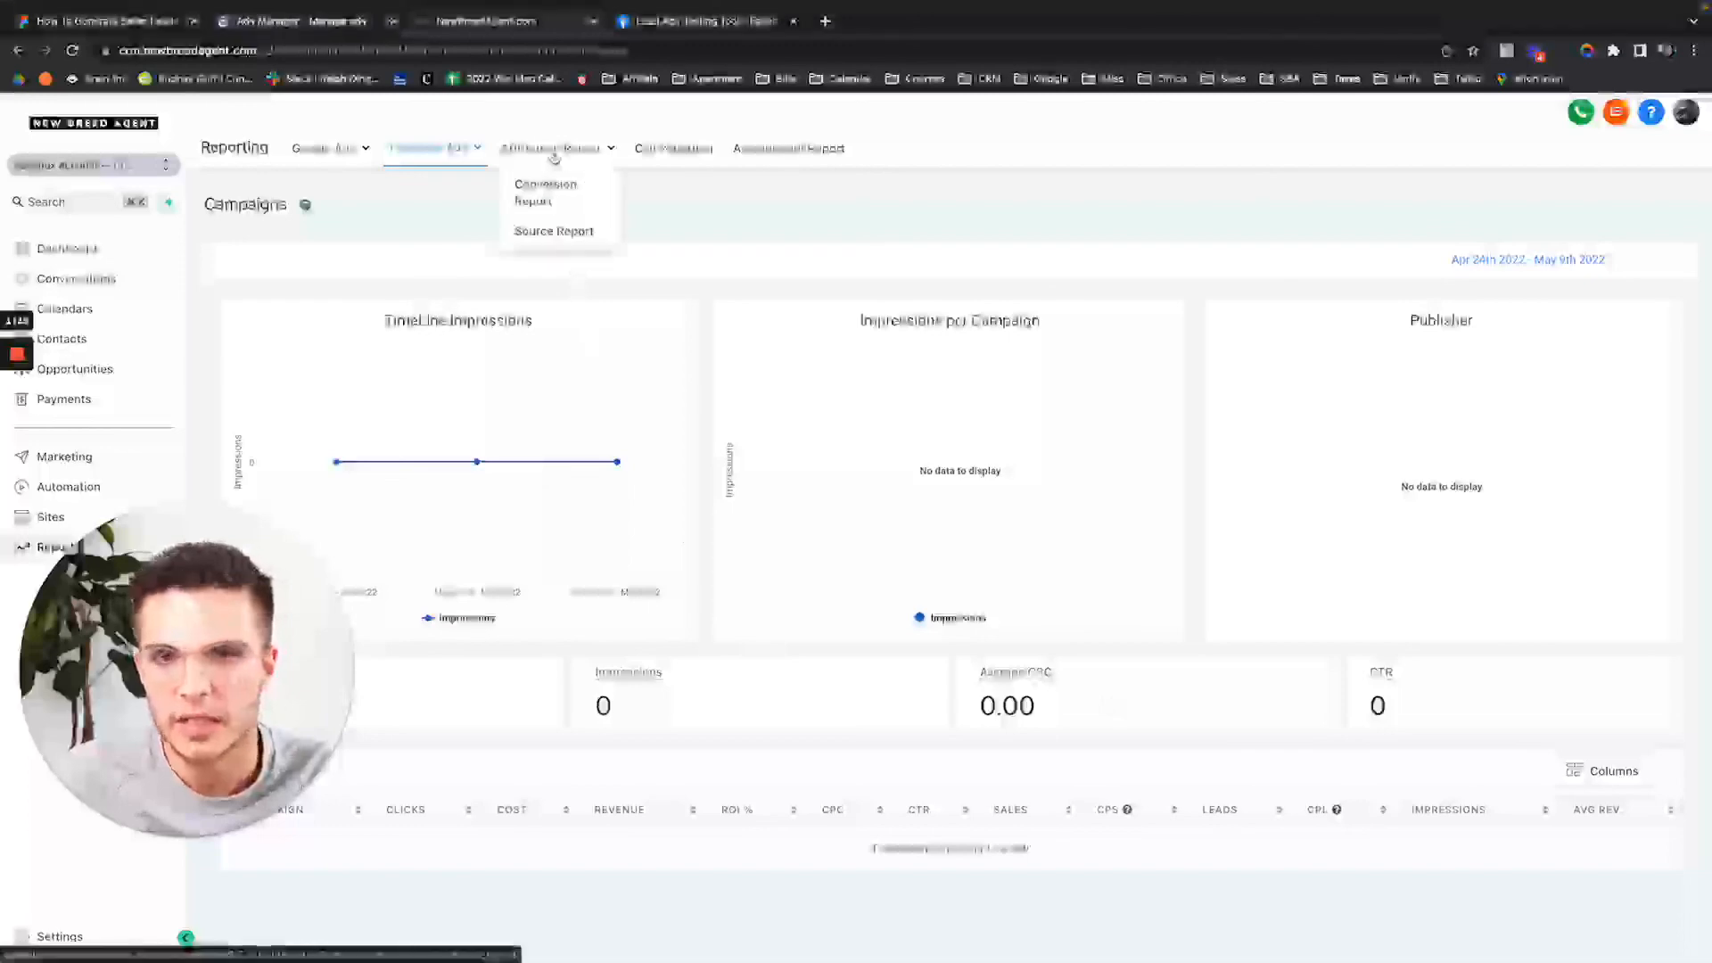
pyautogui.click(544, 182)
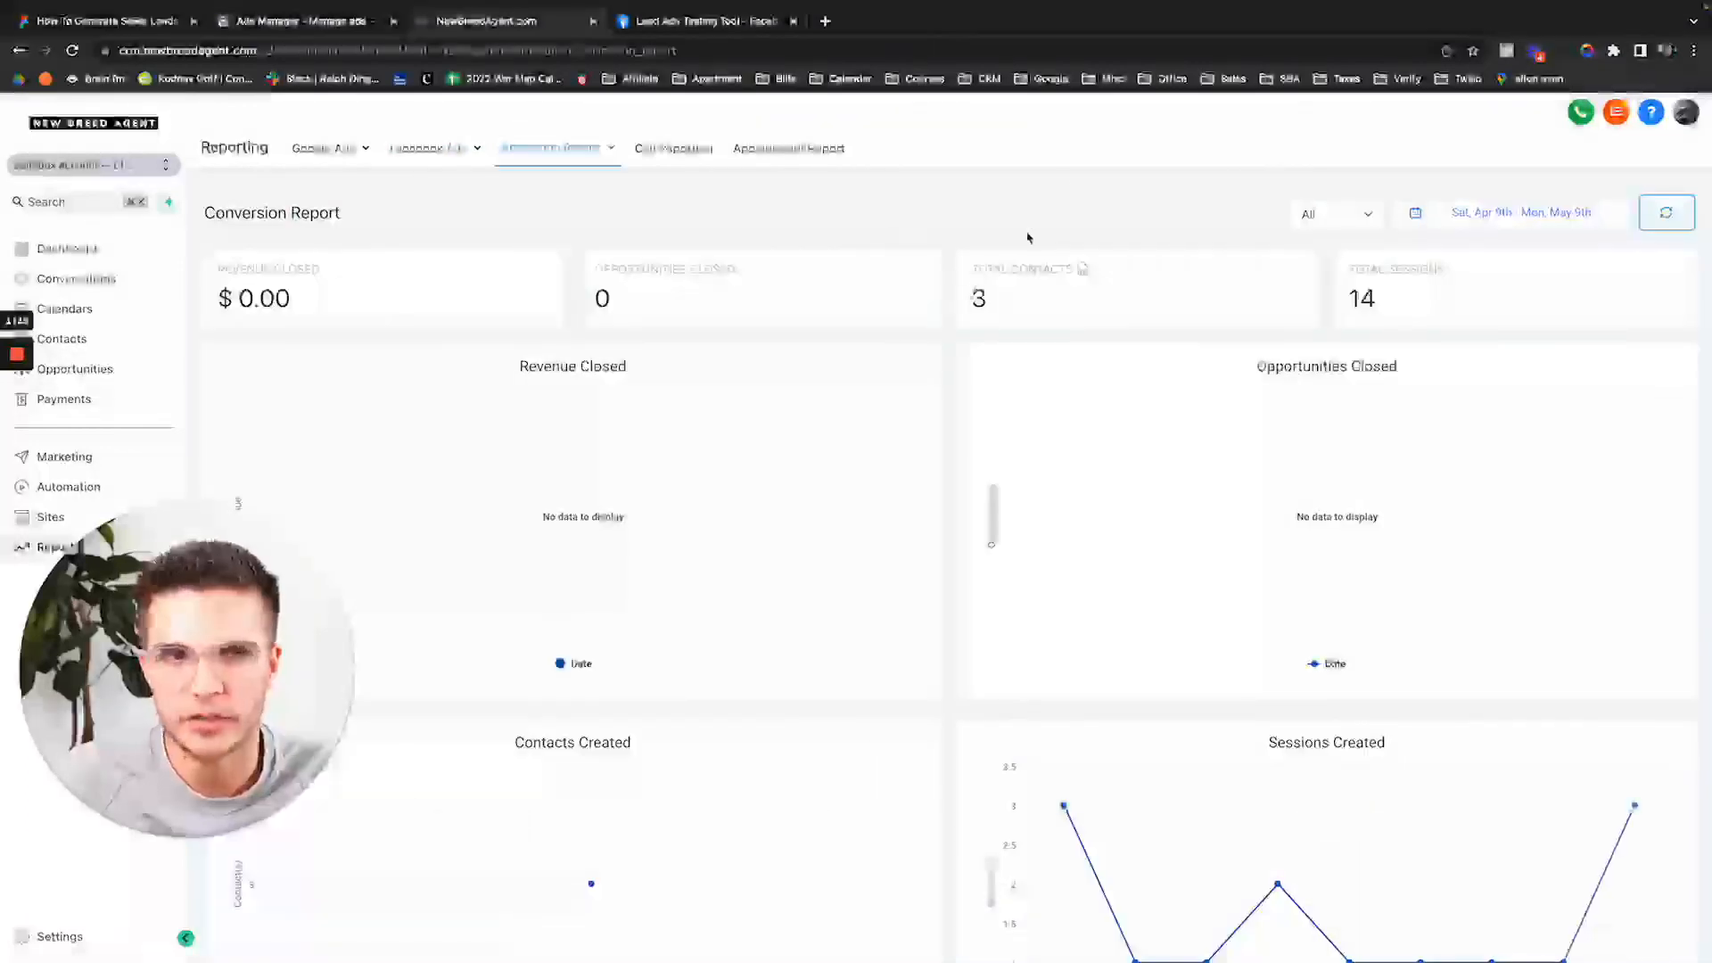
# Review the report charts, then open the Contacts list behind the 3 Total Contacts.
pyautogui.scroll(-5, 1030, 321)
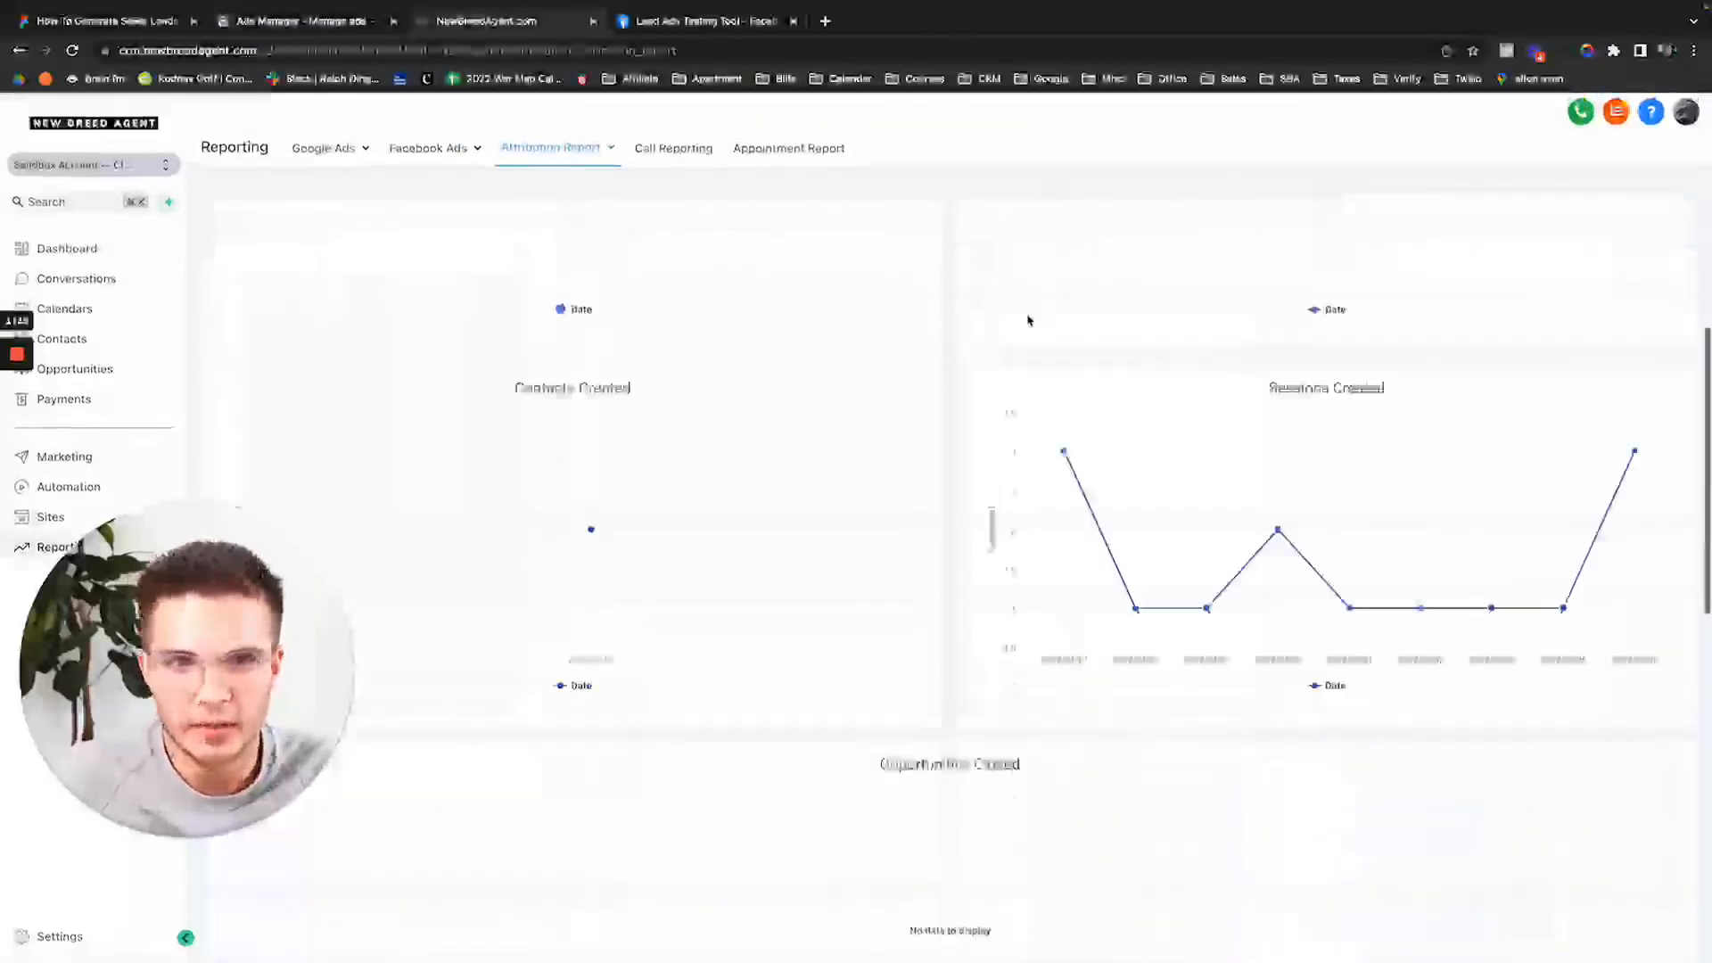
pyautogui.scroll(6, 981, 383)
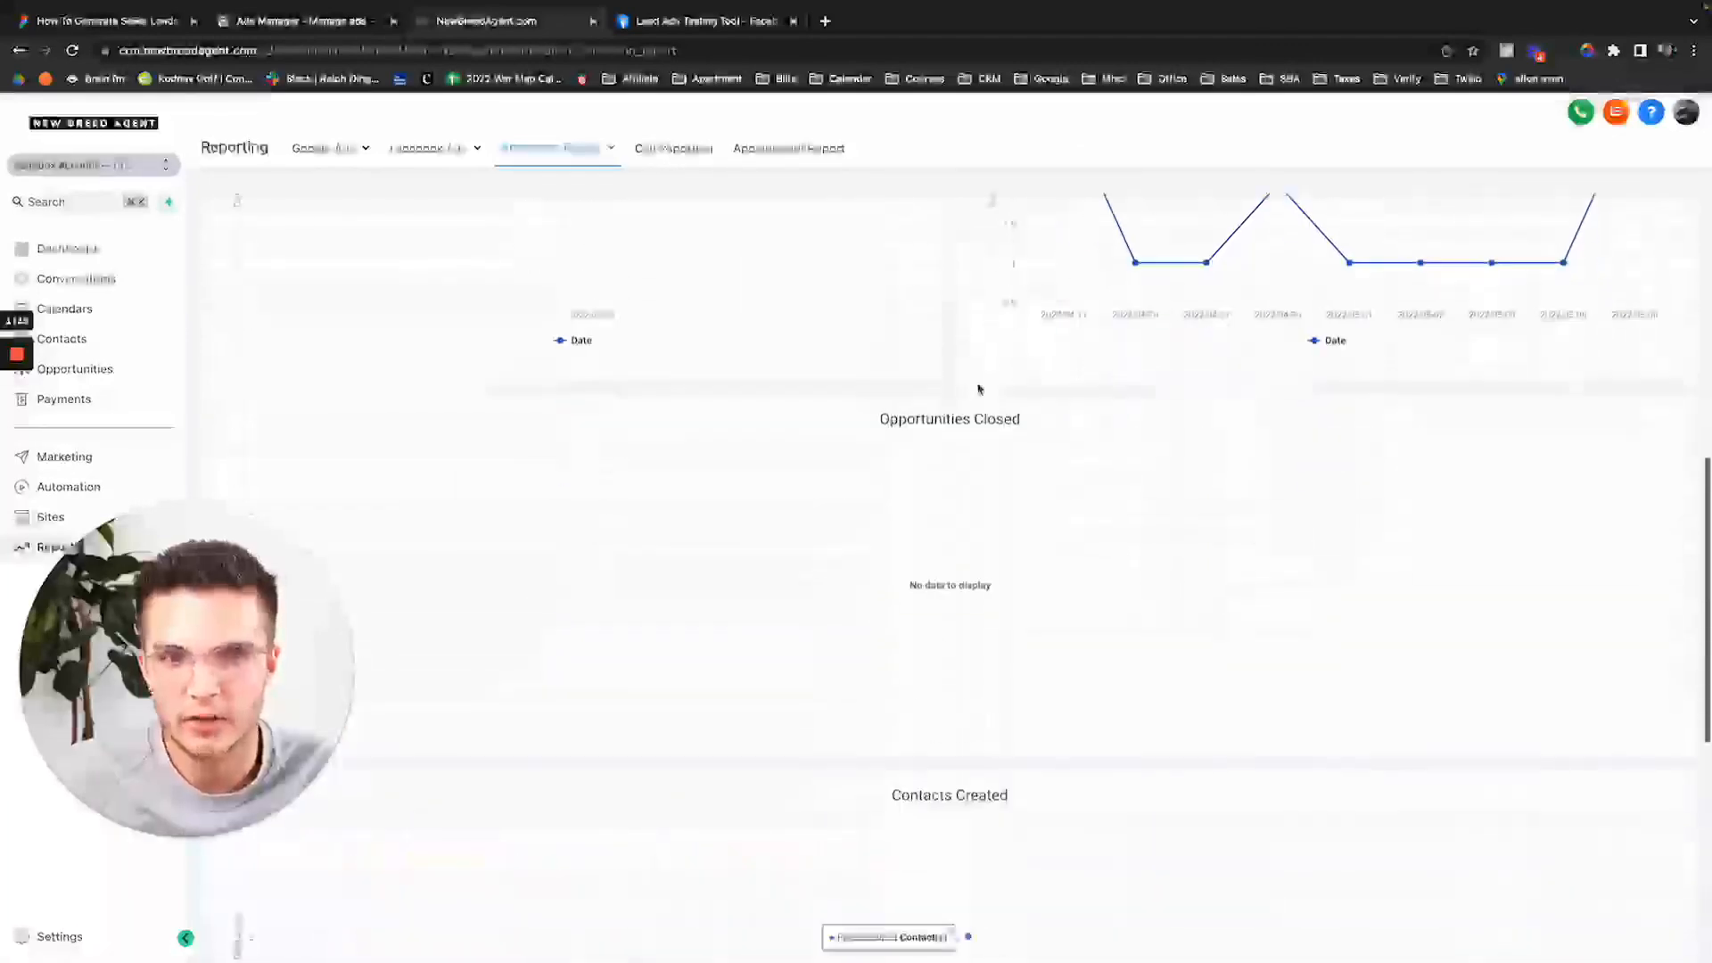
pyautogui.scroll(-6, 976, 399)
pyautogui.scroll(14, 974, 398)
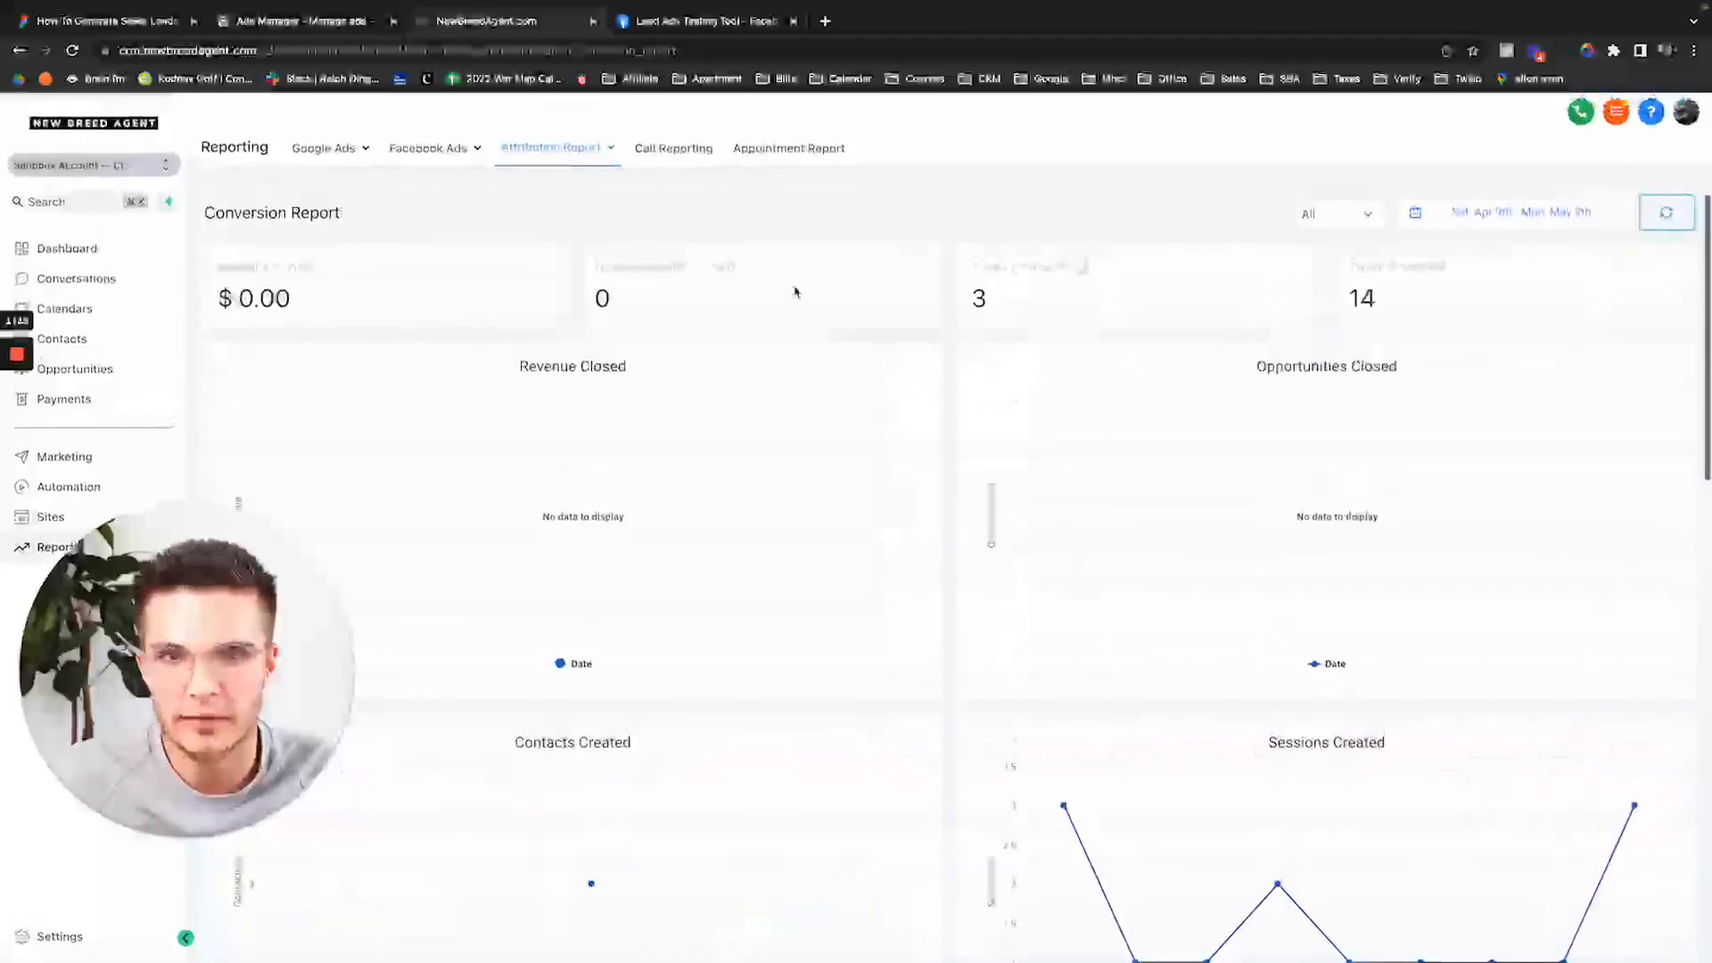
pyautogui.click(1082, 268)
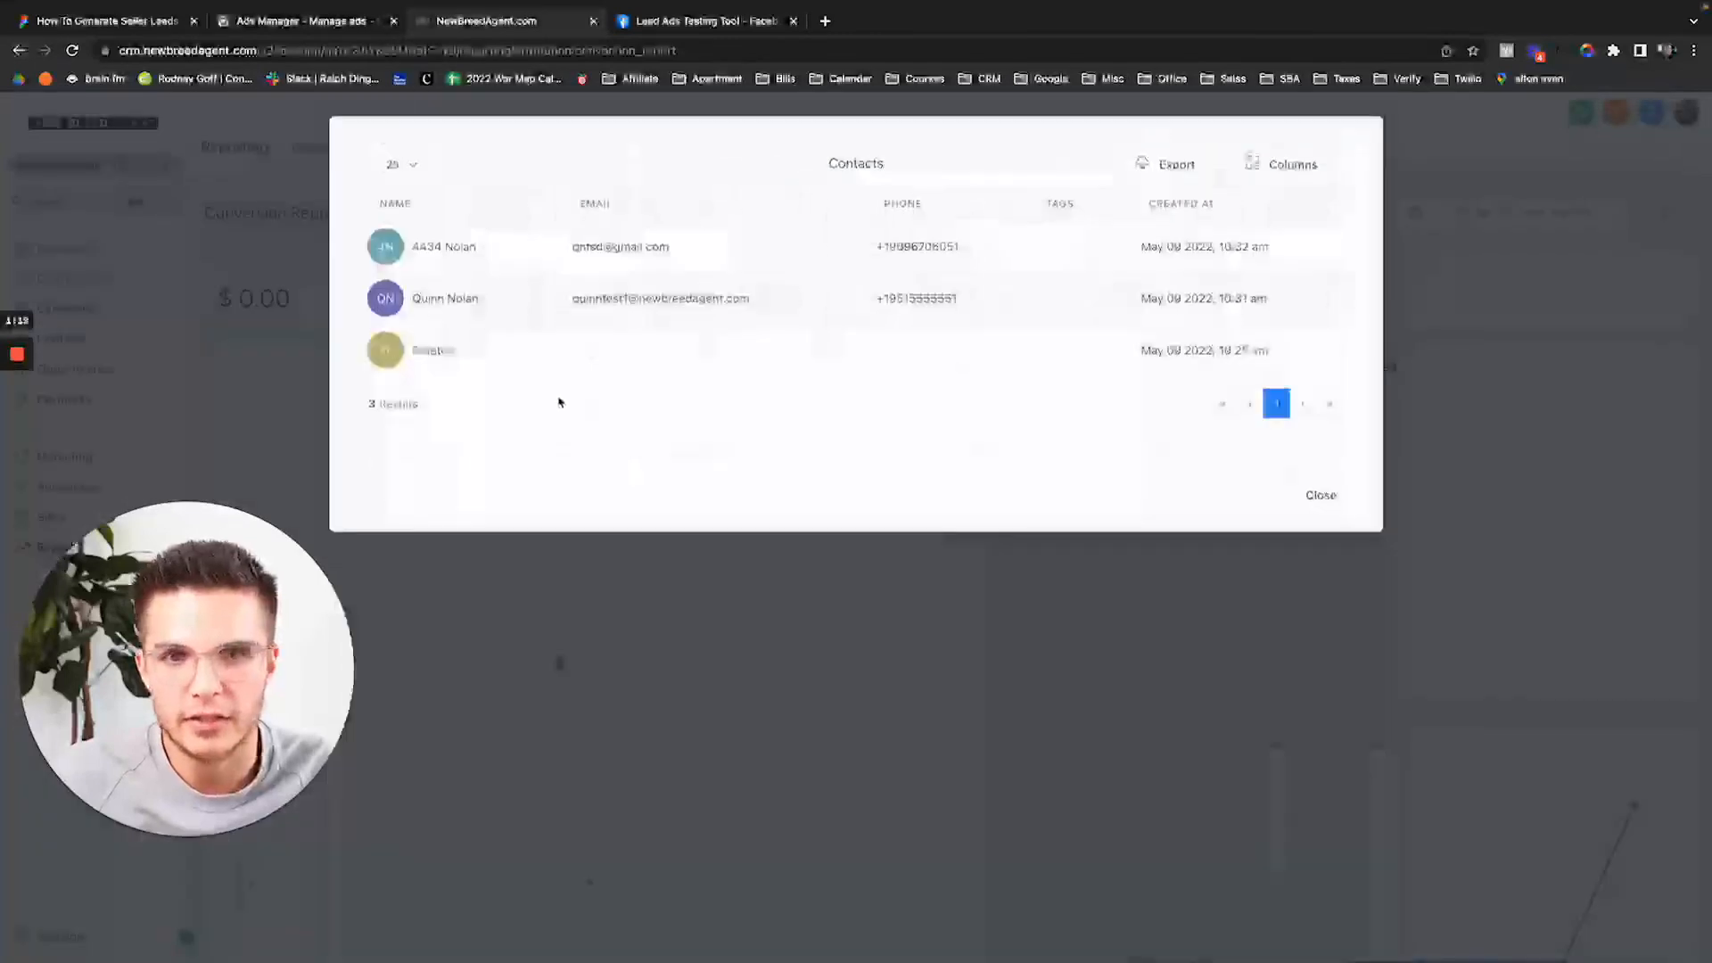
# Preview one listed contact in a new tab, close it and the Contacts modal, and clear the Total Contacts highlight.
pyautogui.click(426, 300)
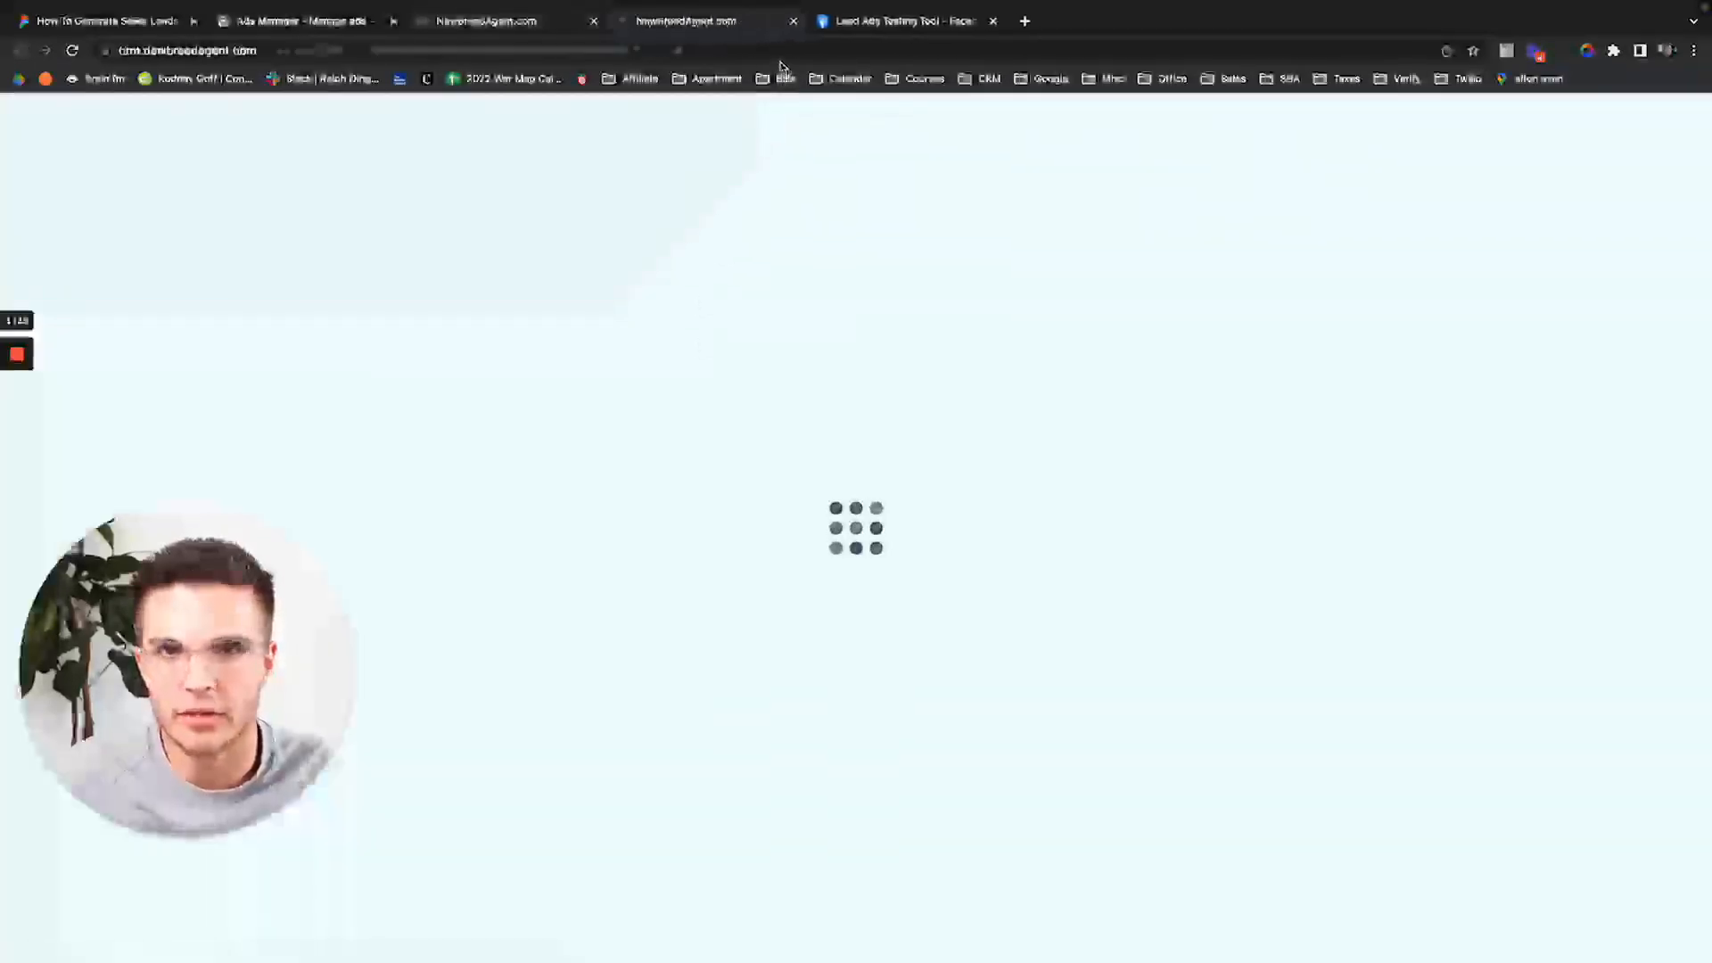
pyautogui.click(793, 20)
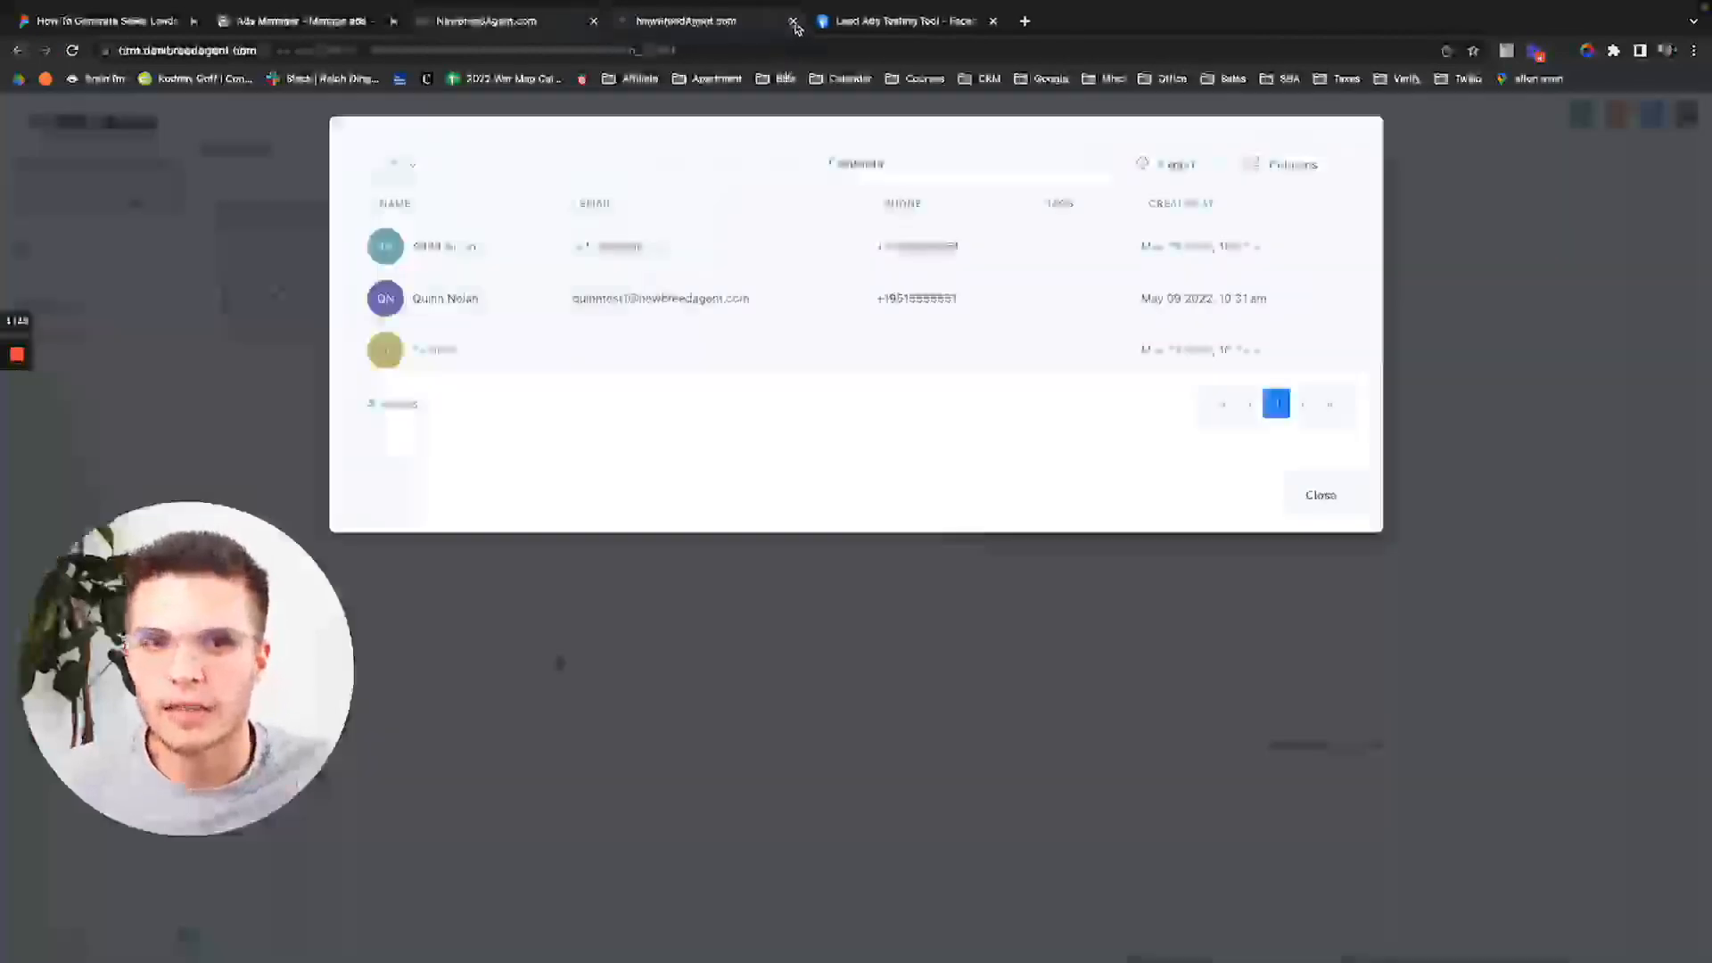
pyautogui.click(1391, 510)
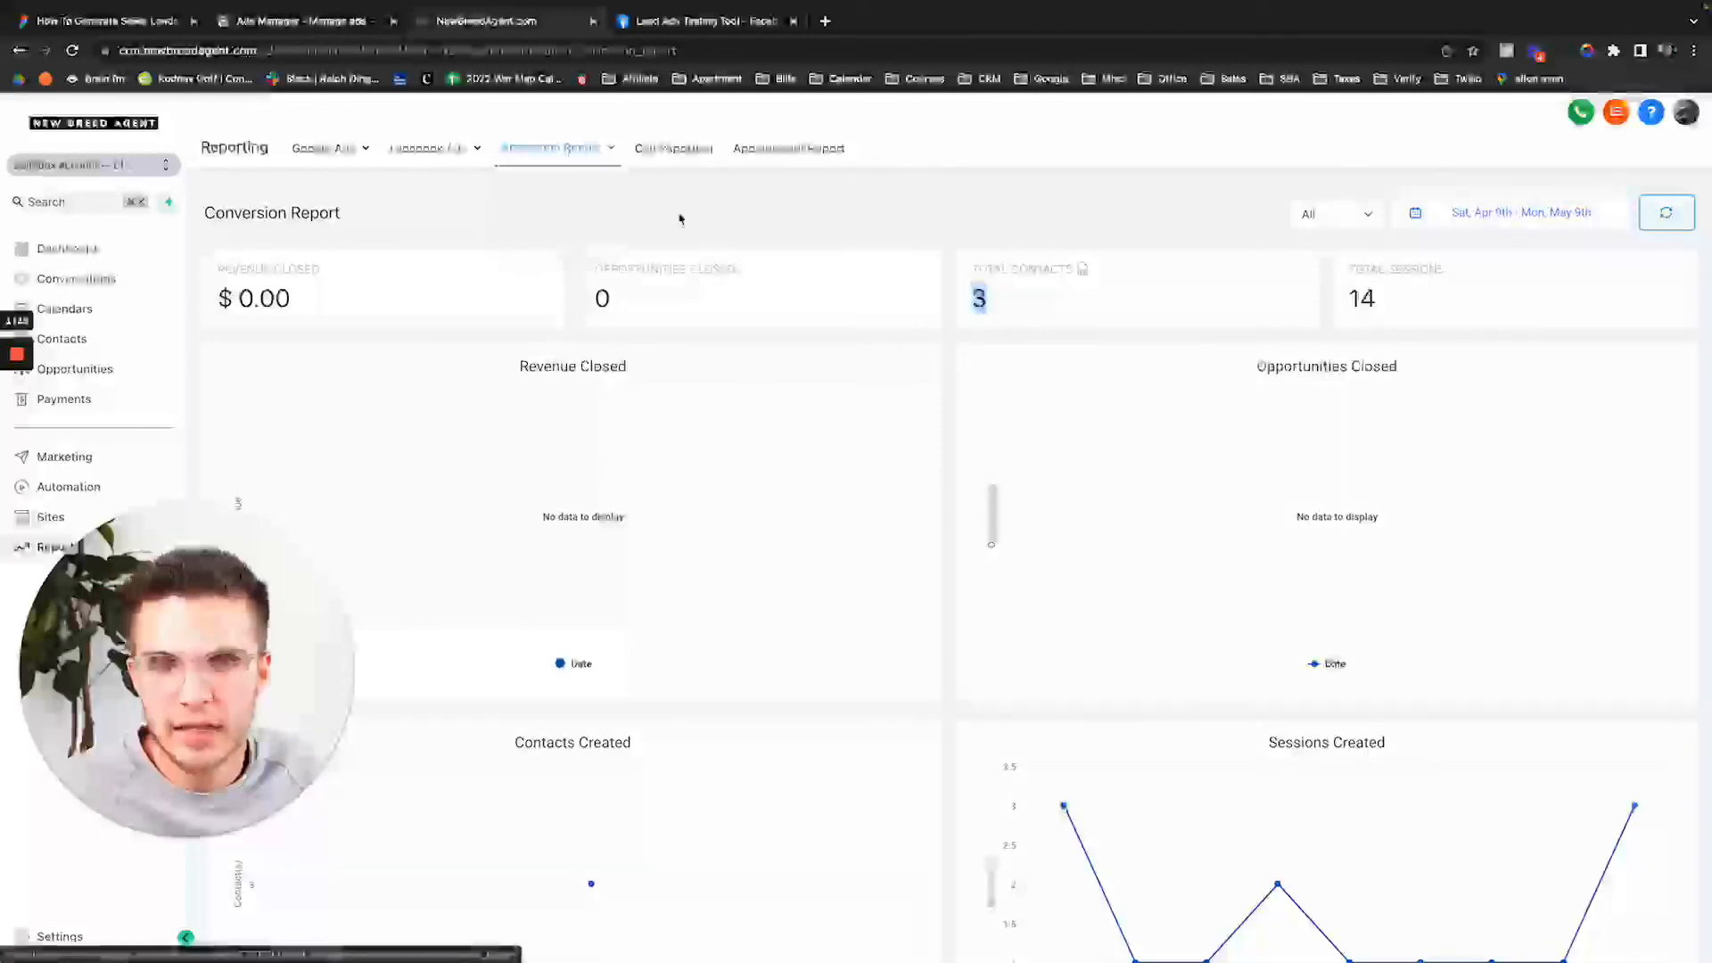
pyautogui.click(1008, 288)
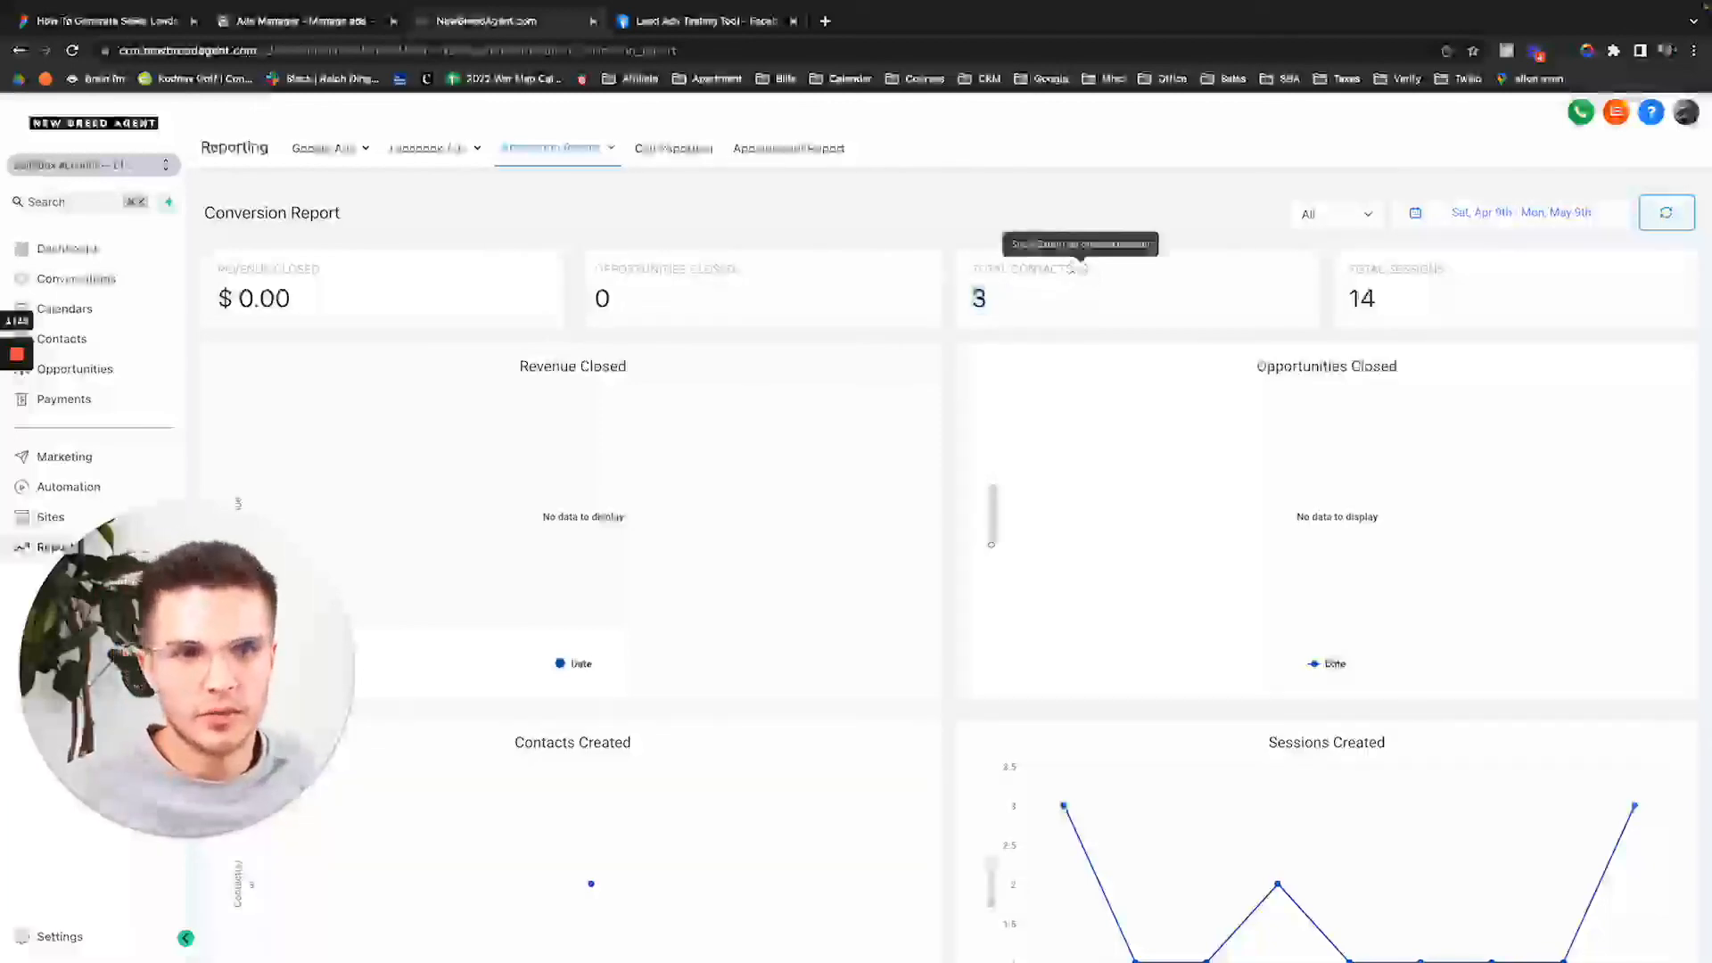